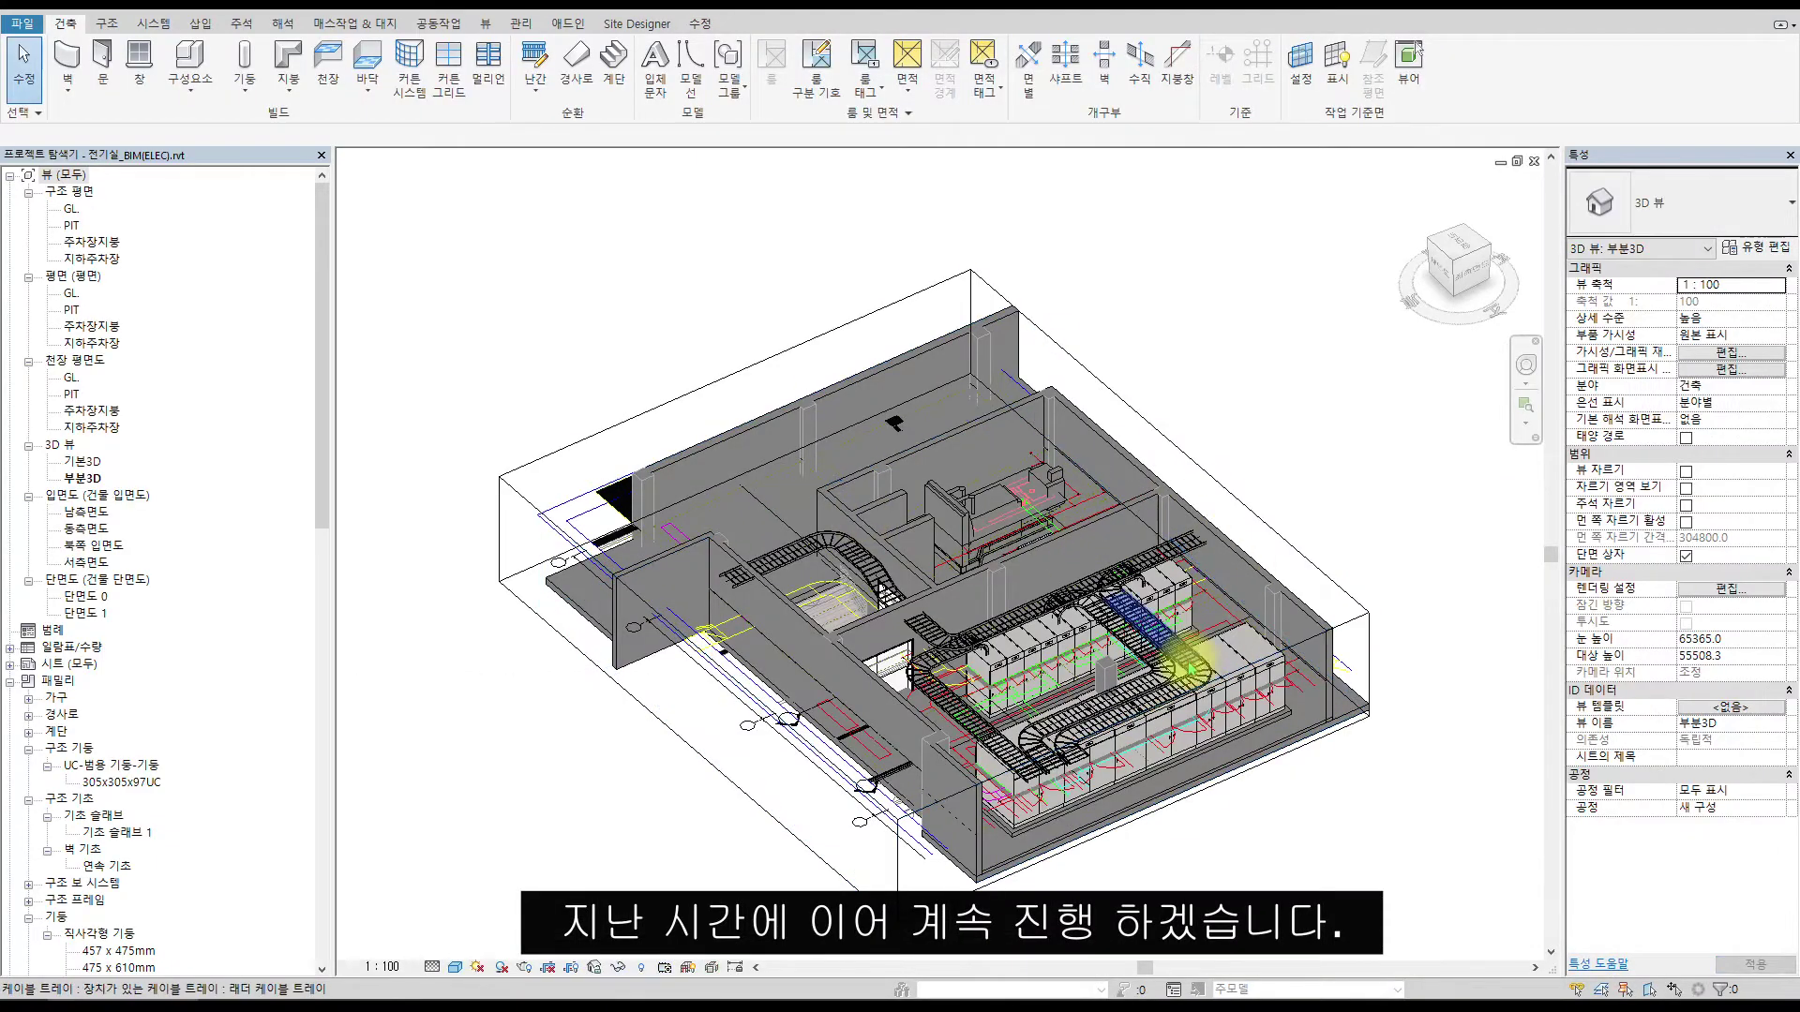
Inspect the offsets of two finished ladder cable tray runs above the switchgear in the partial 3D view.
scroll(928, 562, "down", 2)
scroll(938, 572, "up", 4)
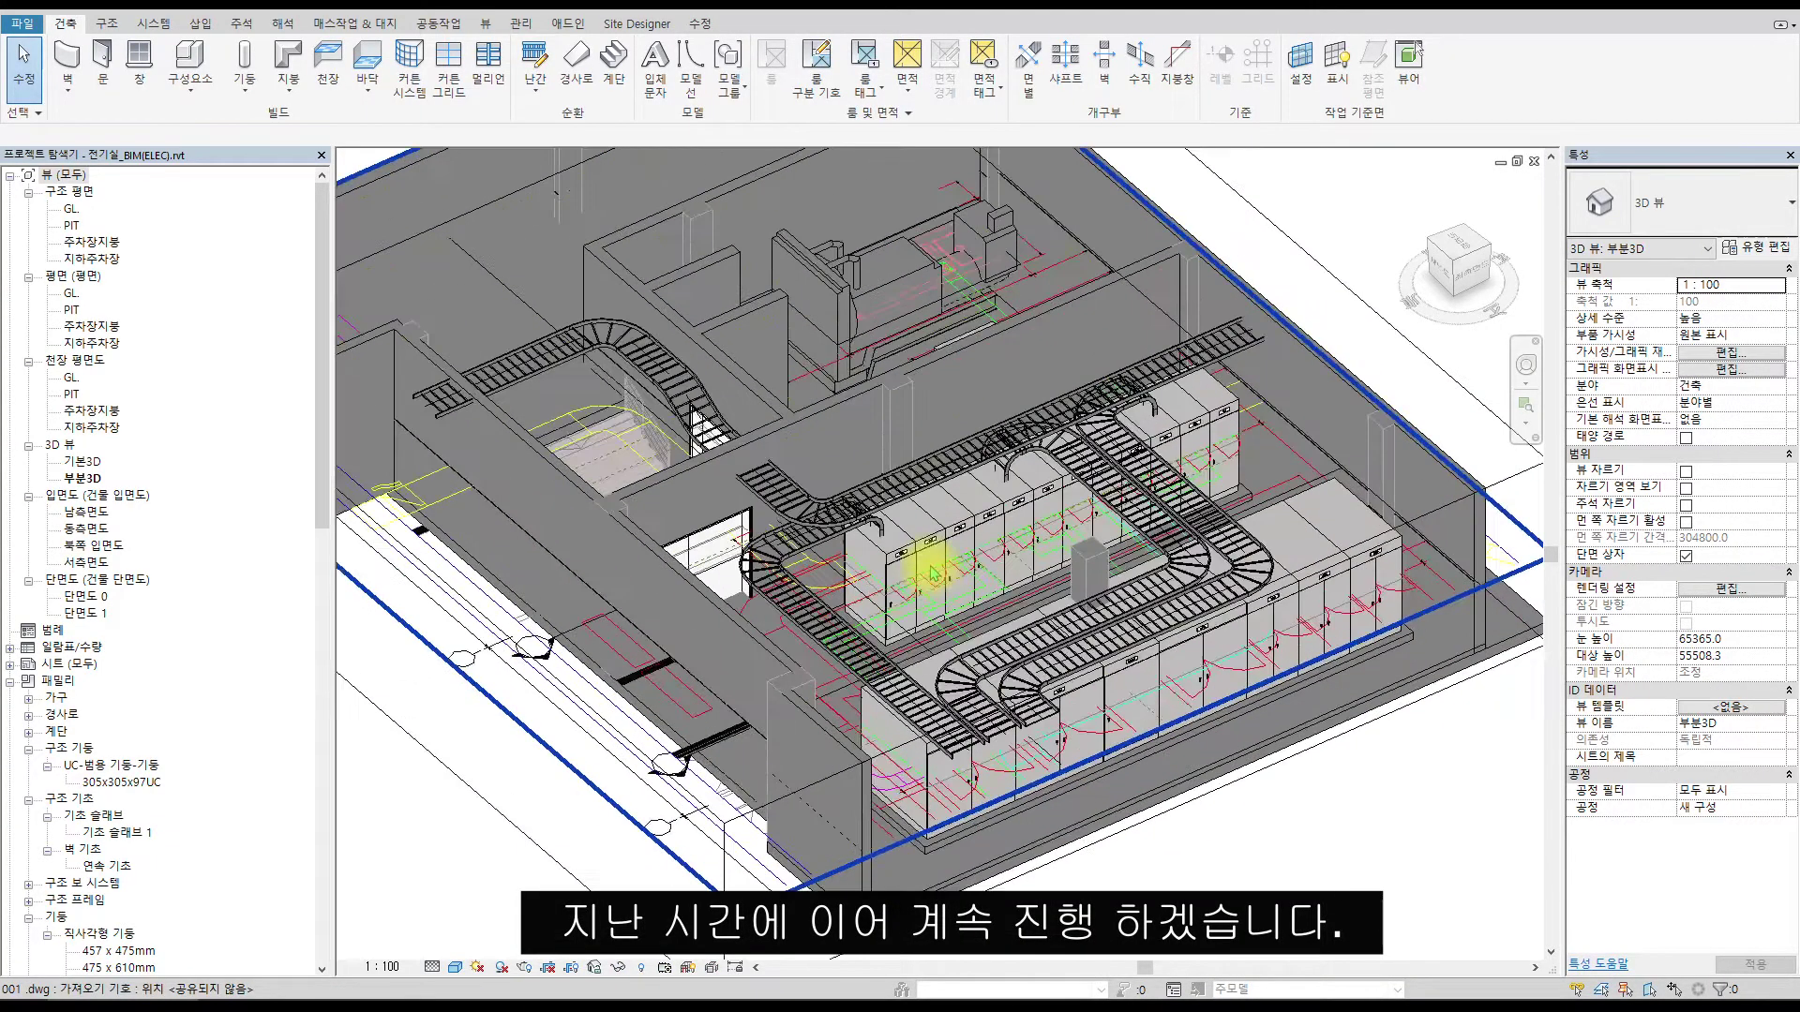
left_click(1110, 673)
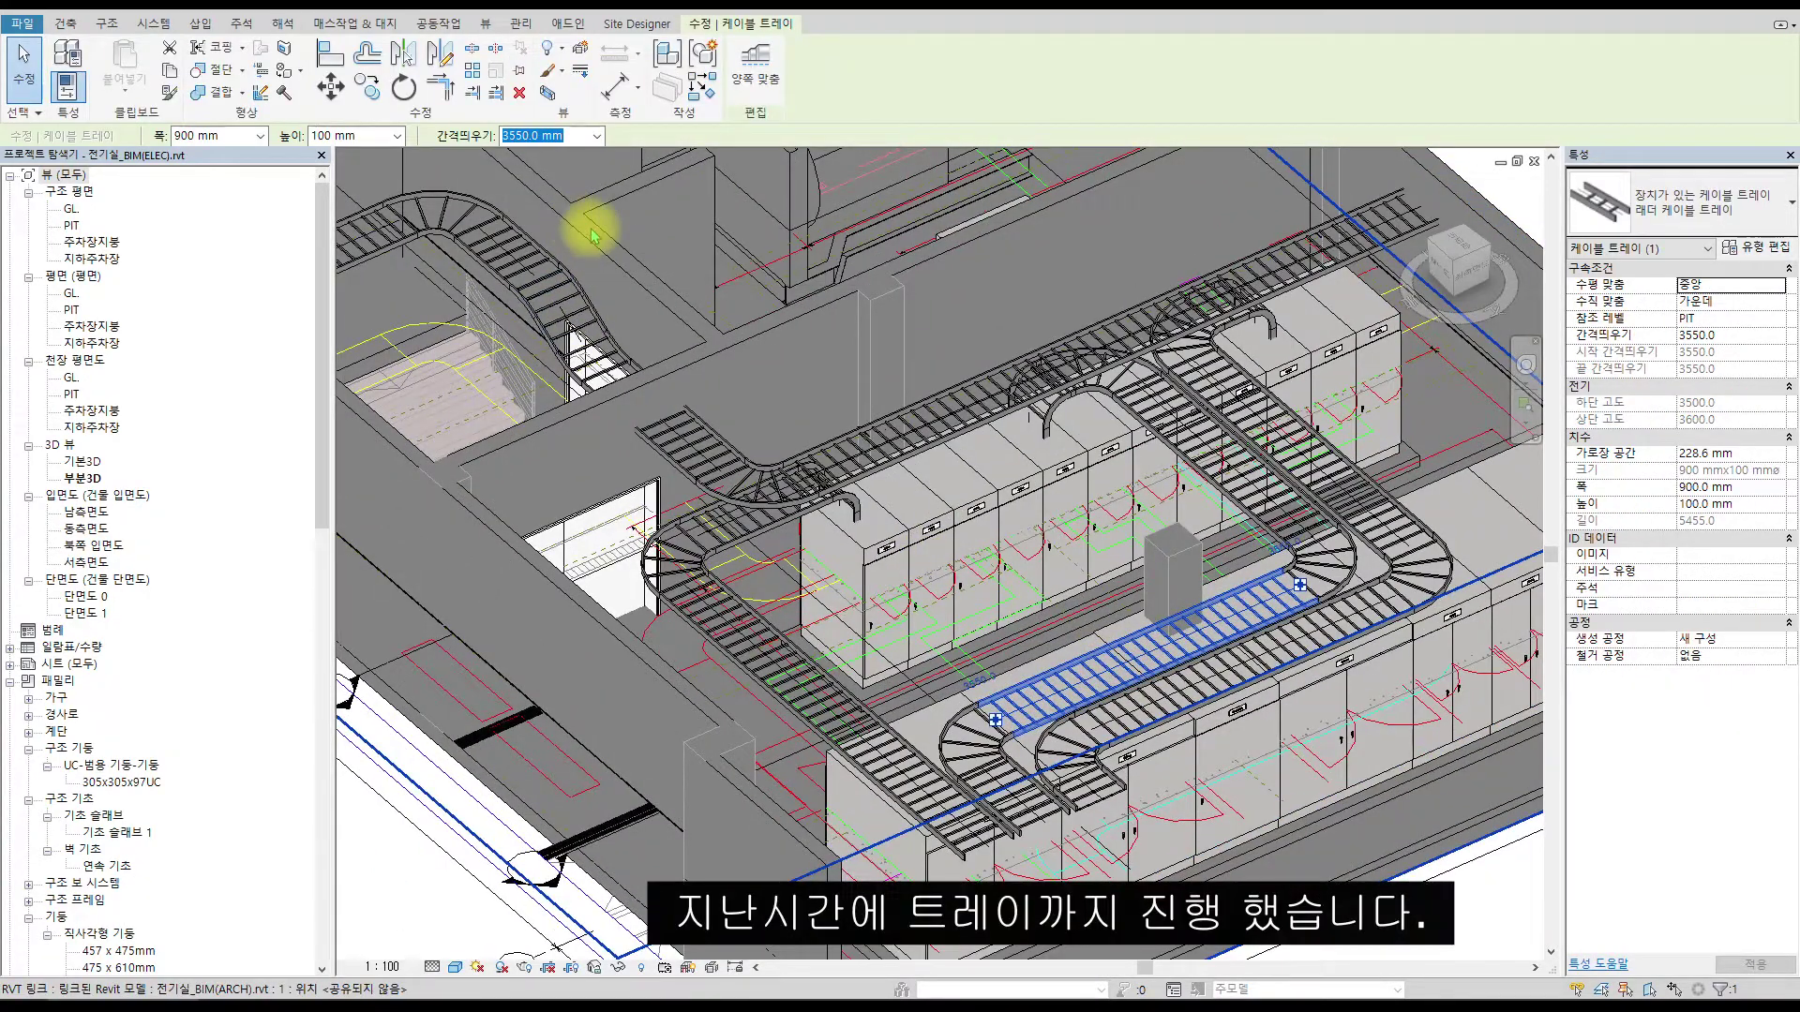
left_click(856, 418)
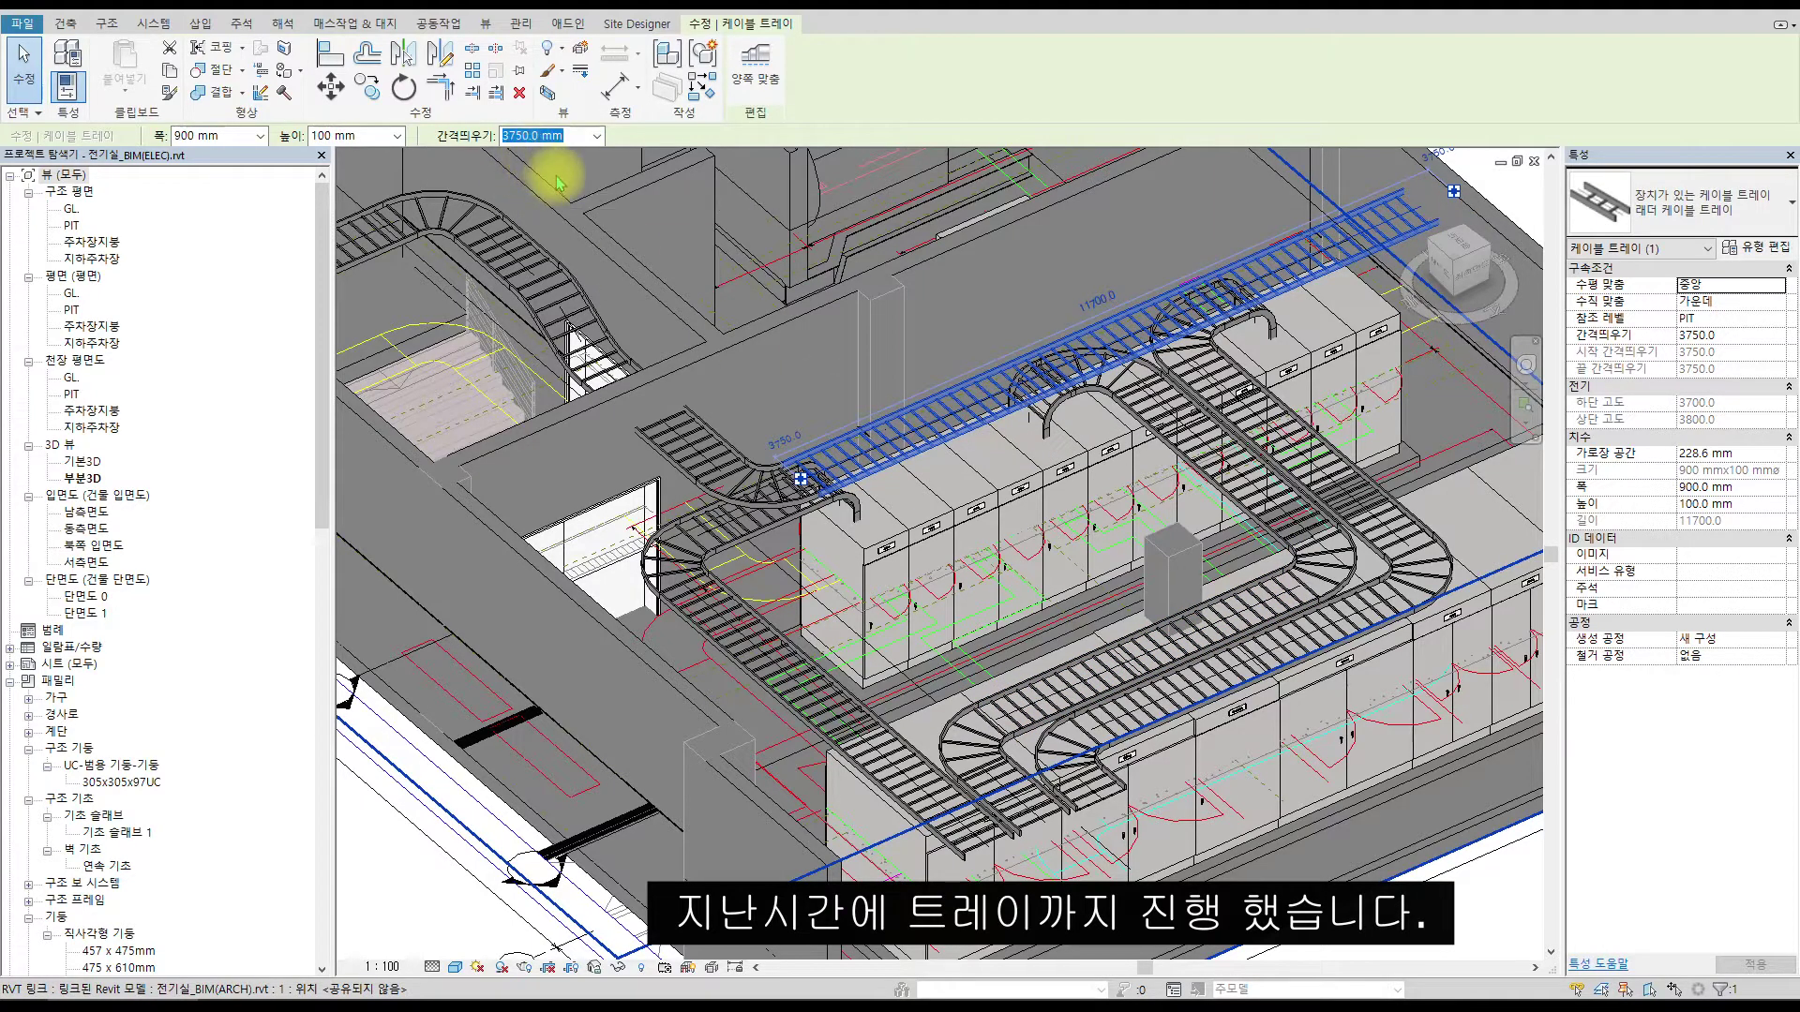
scroll(1153, 473, "down", 3)
scroll(1153, 473, "down", 3)
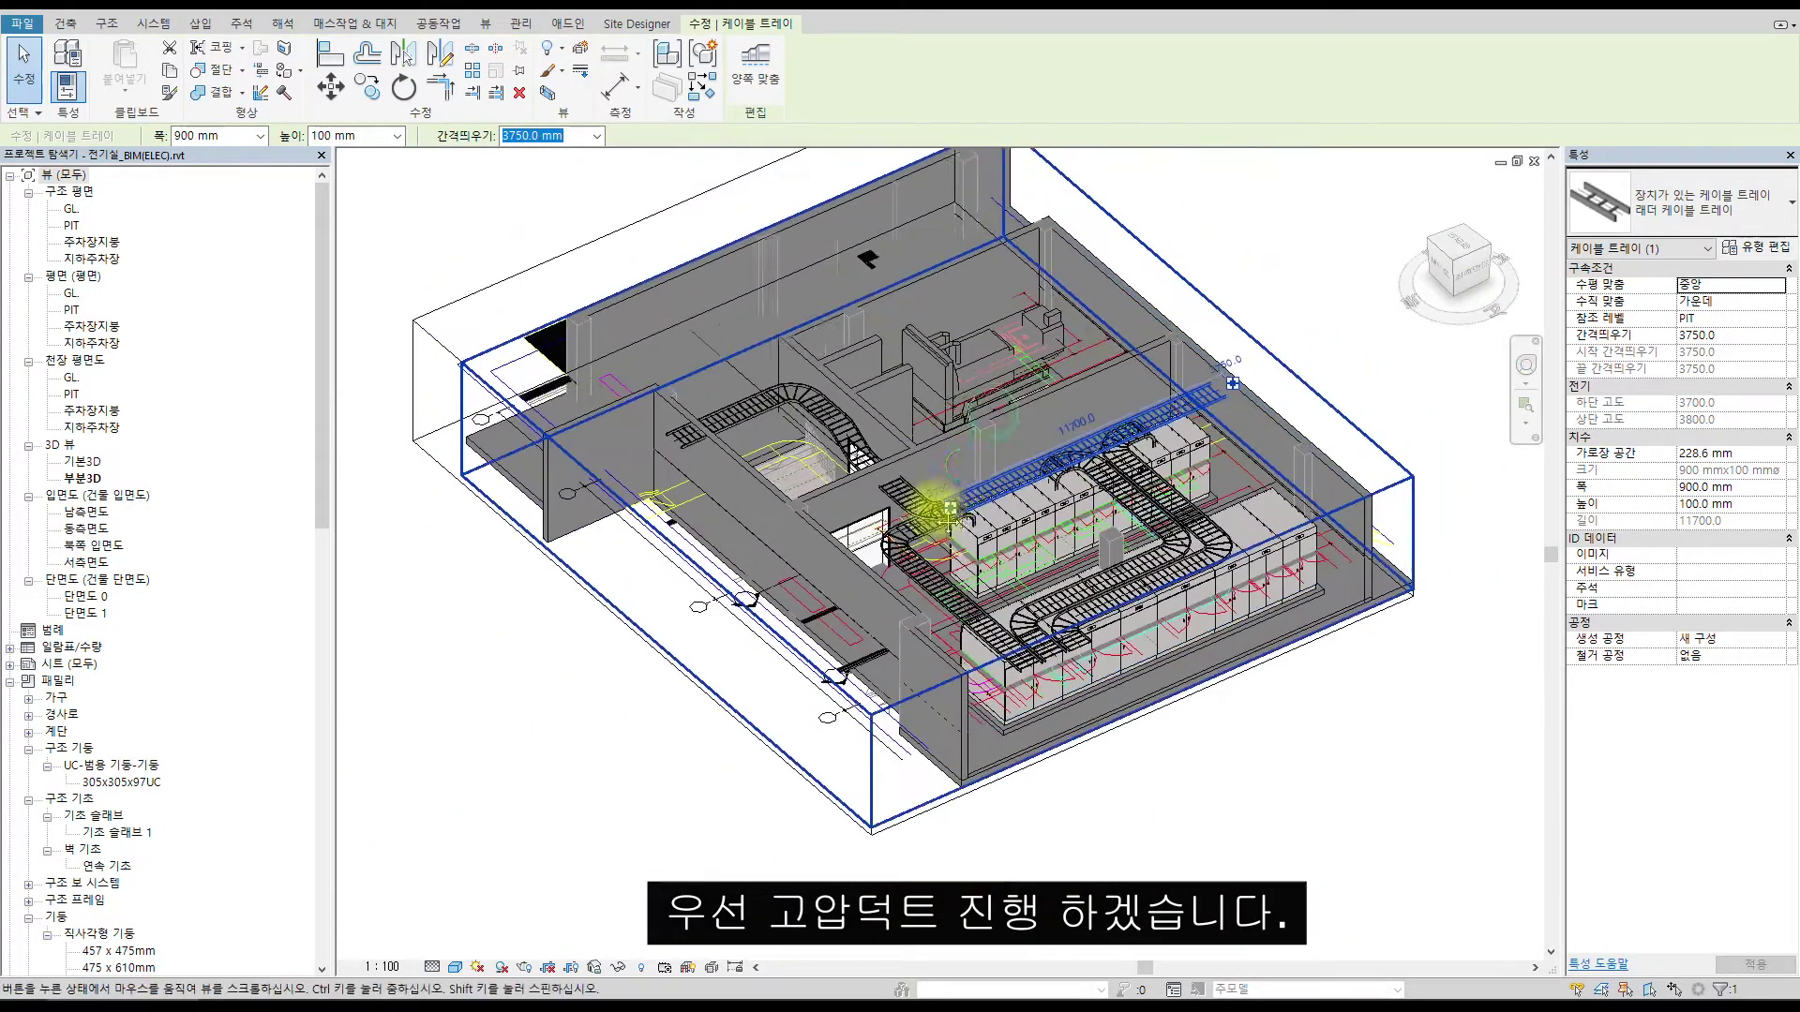
key("Escape")
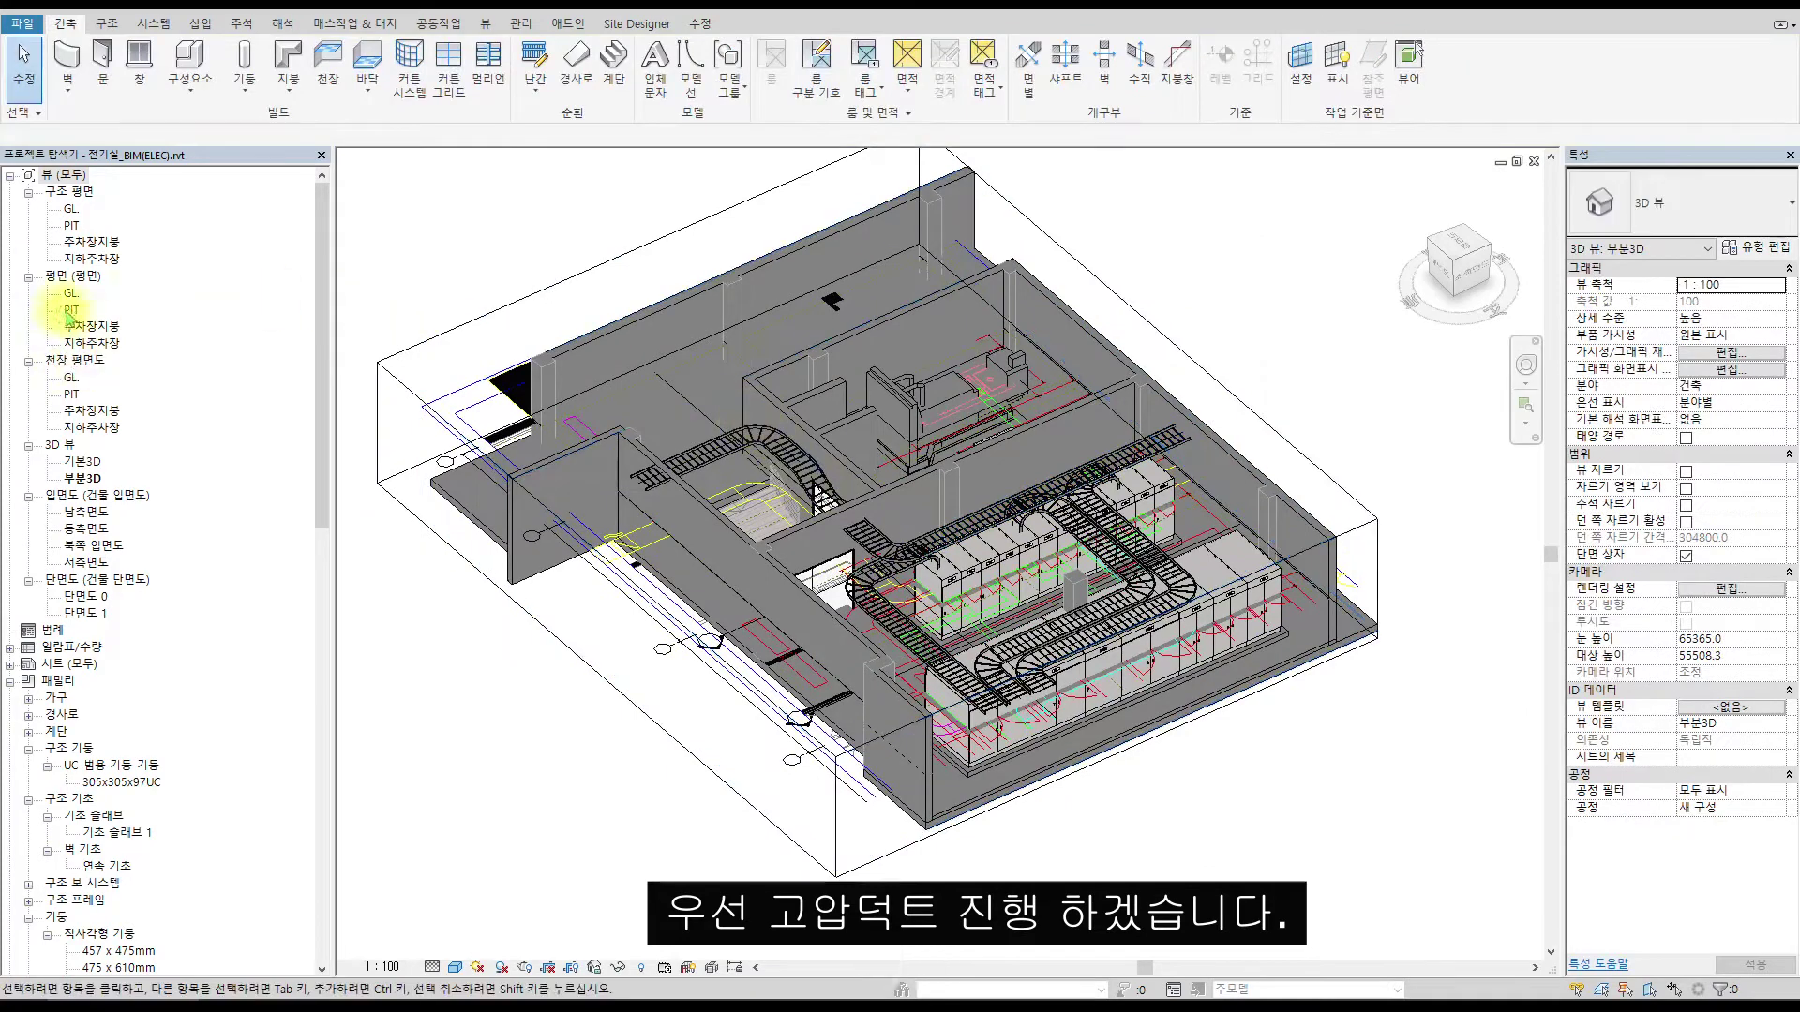
key("ctrl+Tab")
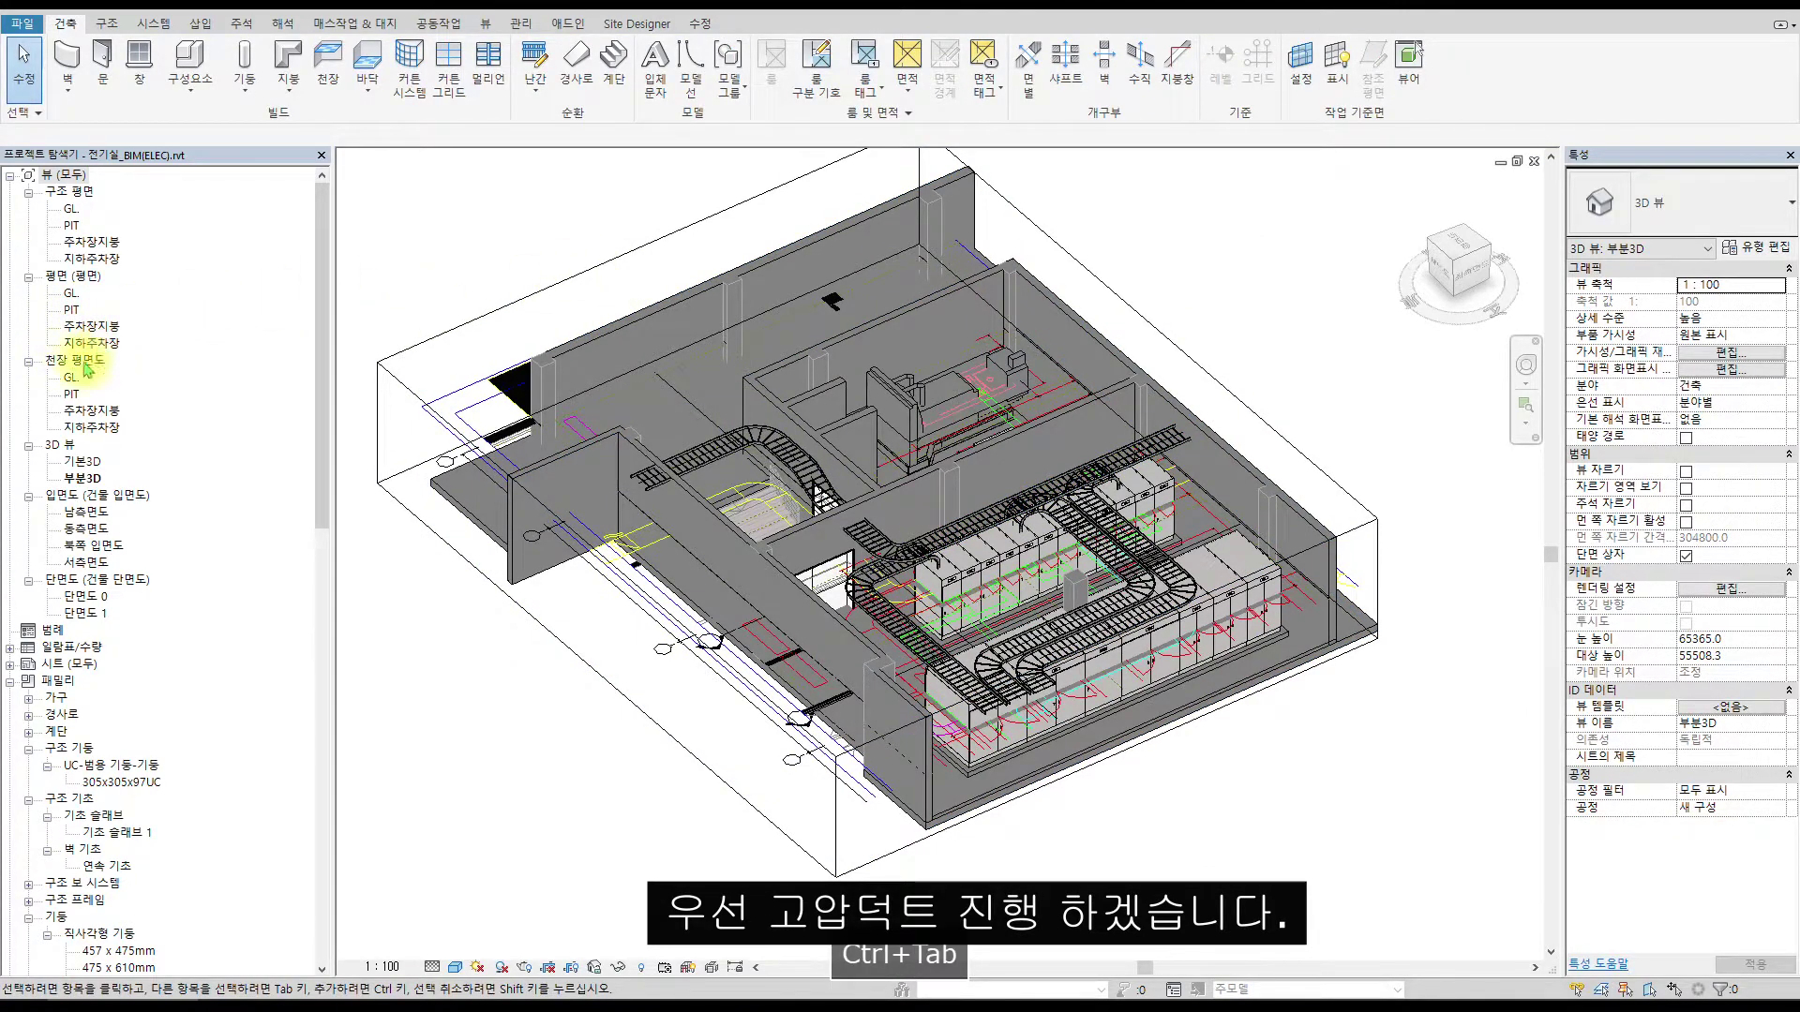
double_click(73, 394)
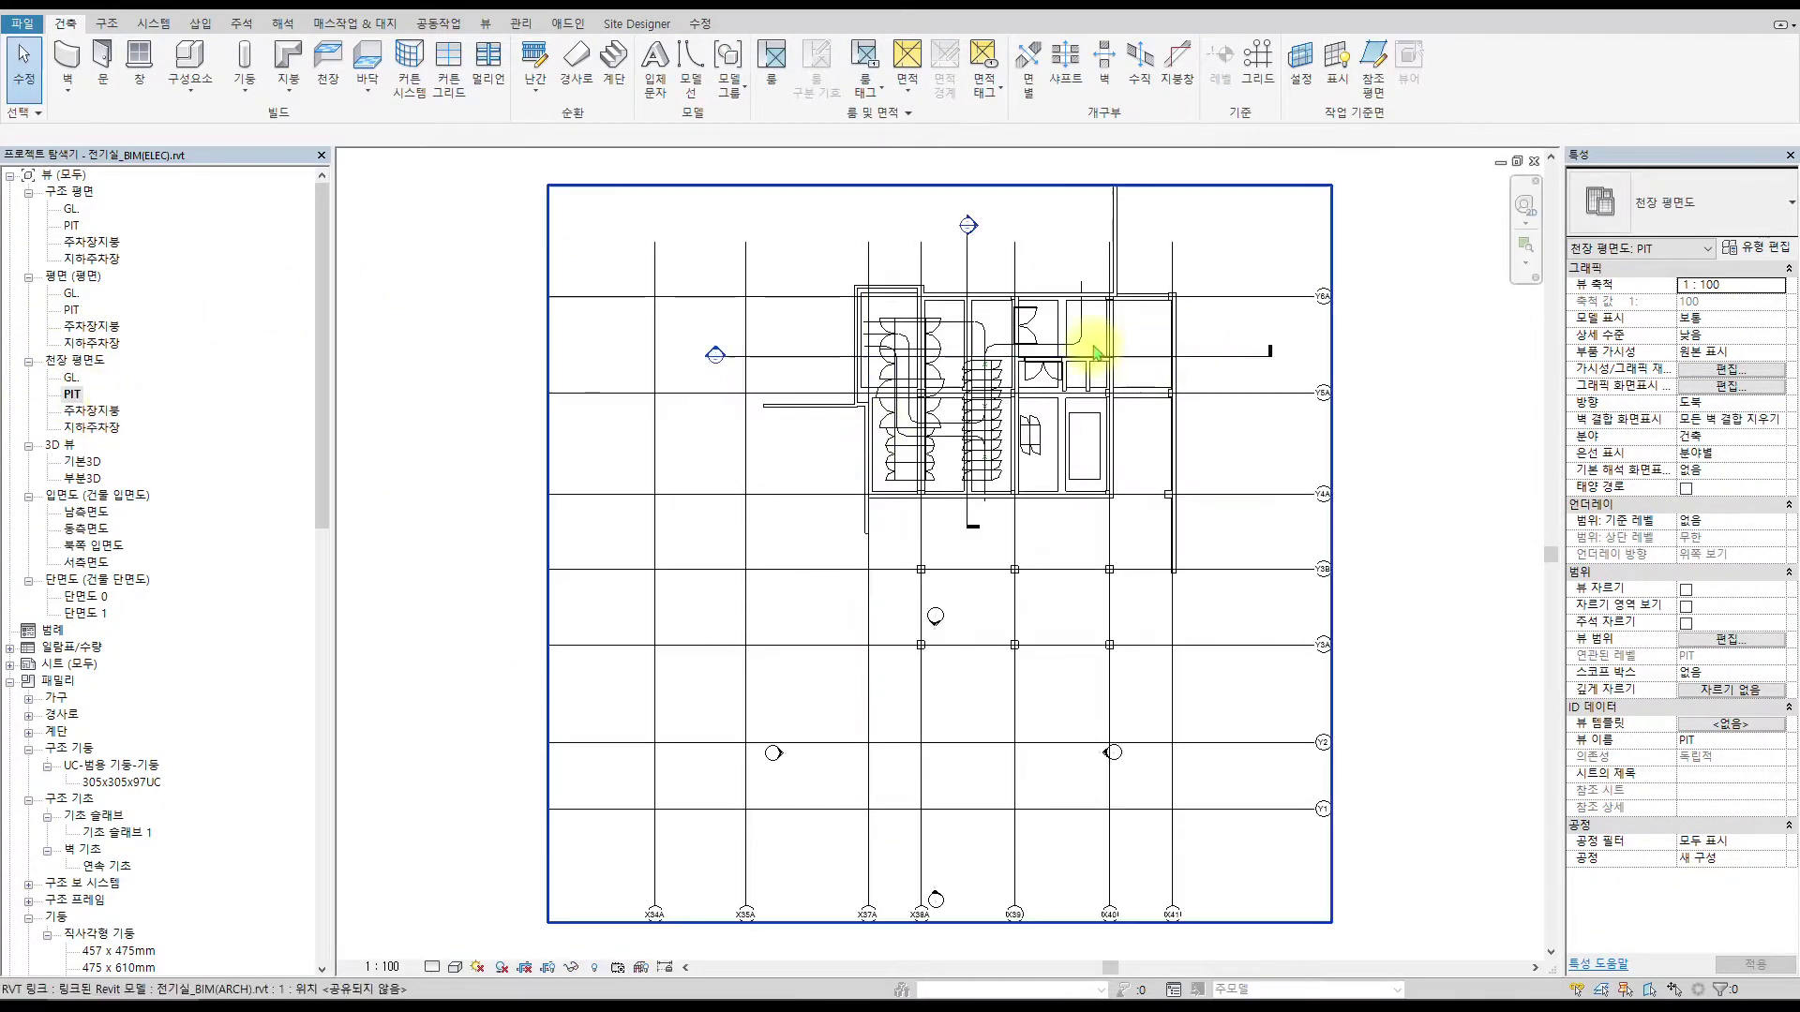
scroll(1095, 352, "up", 3)
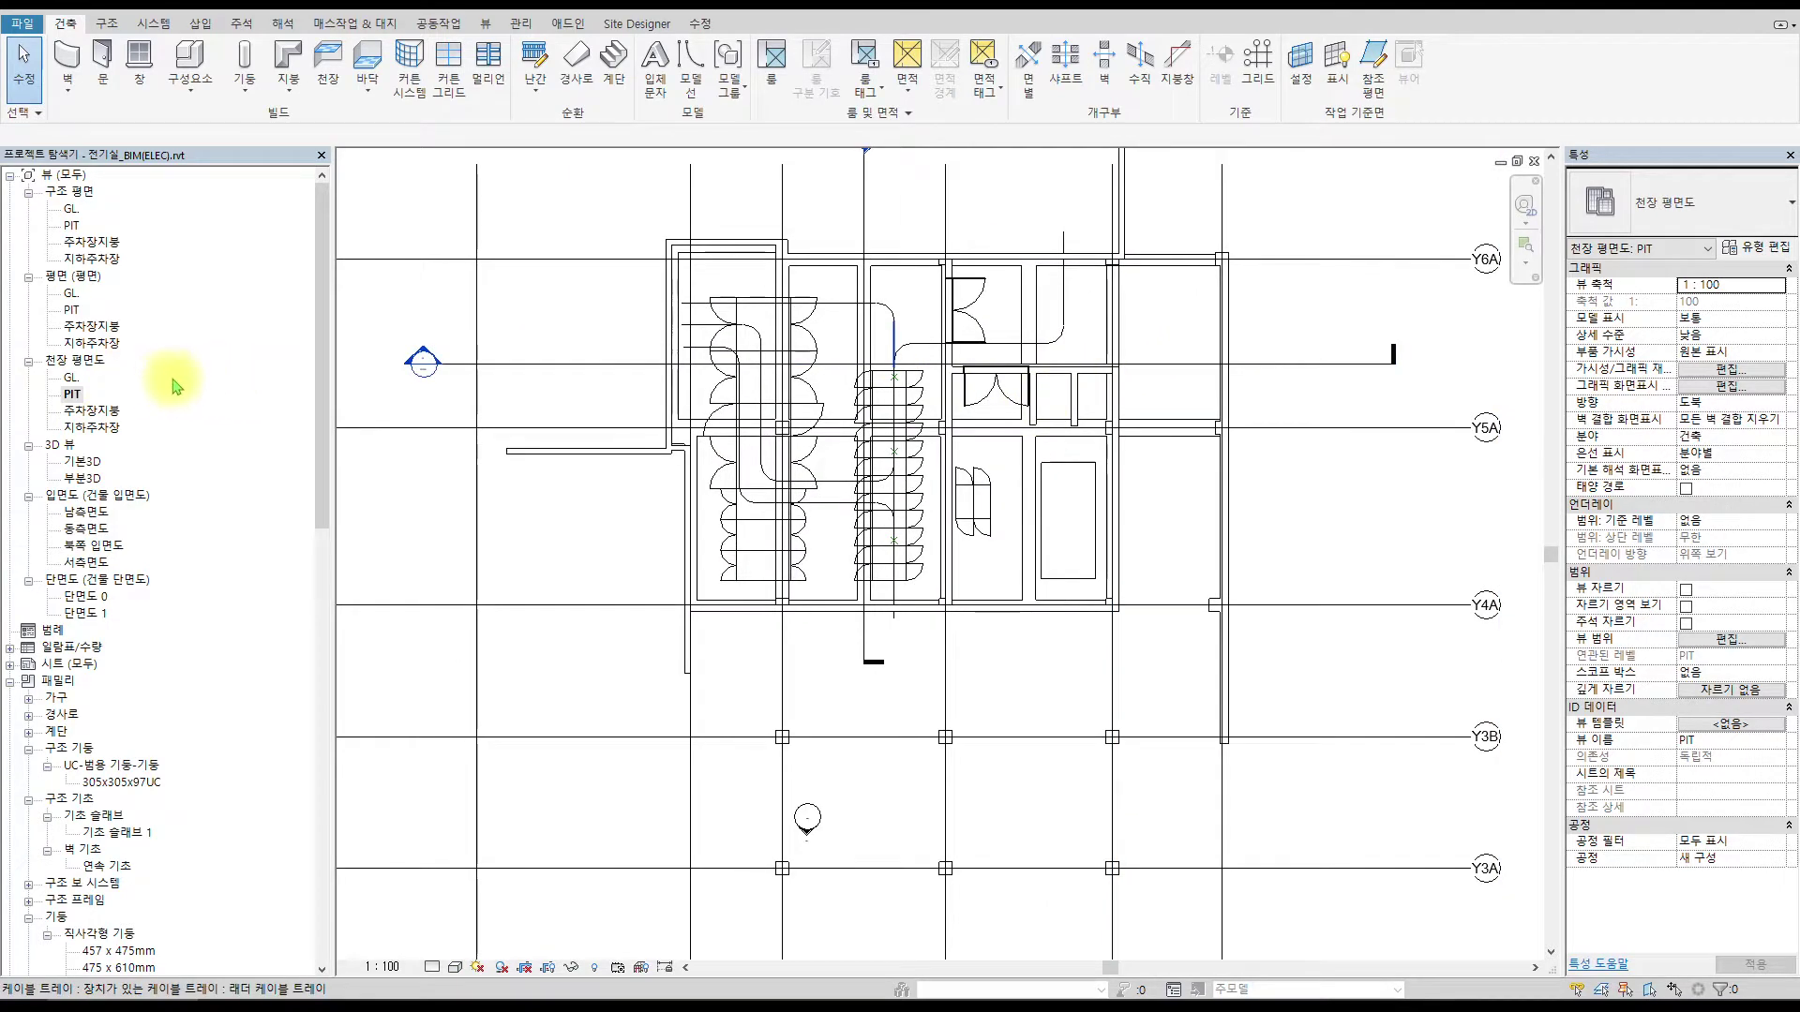
key("ctrl+F4")
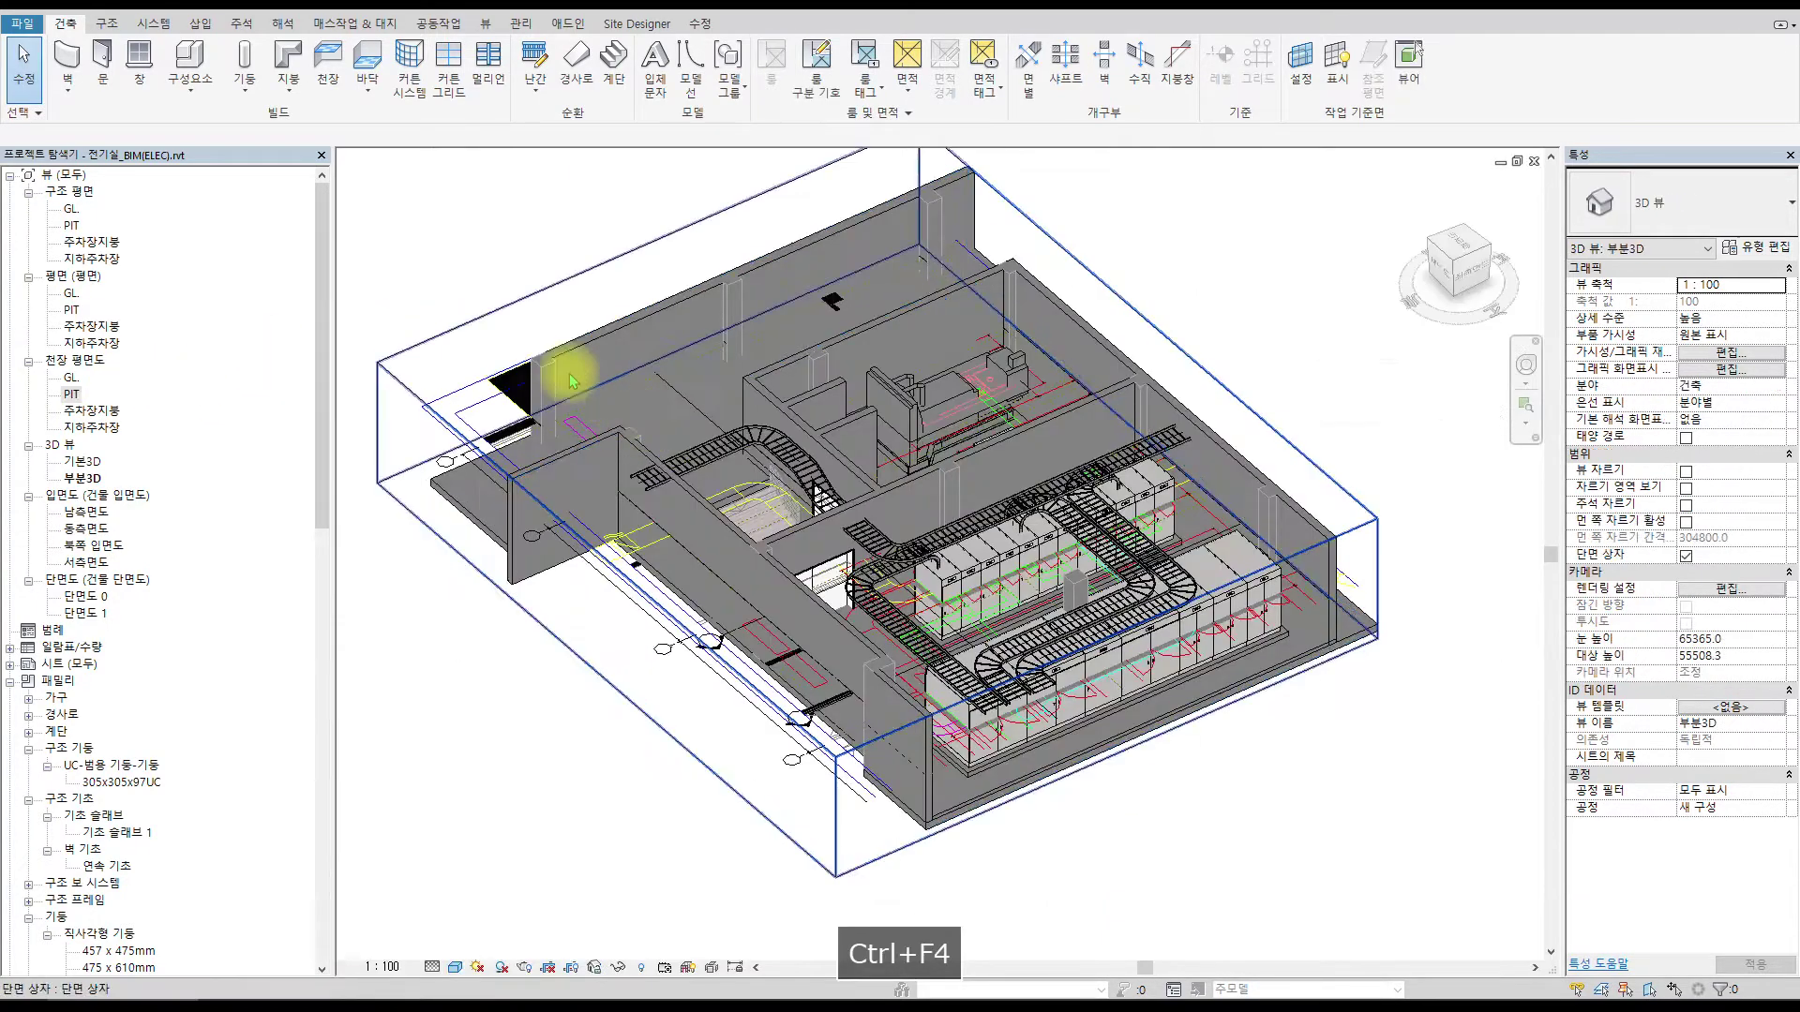
Open the PIT floor plan and start a cable tray with the channel type that has fittings (채널 케이블 트레이).
left_click(71, 309)
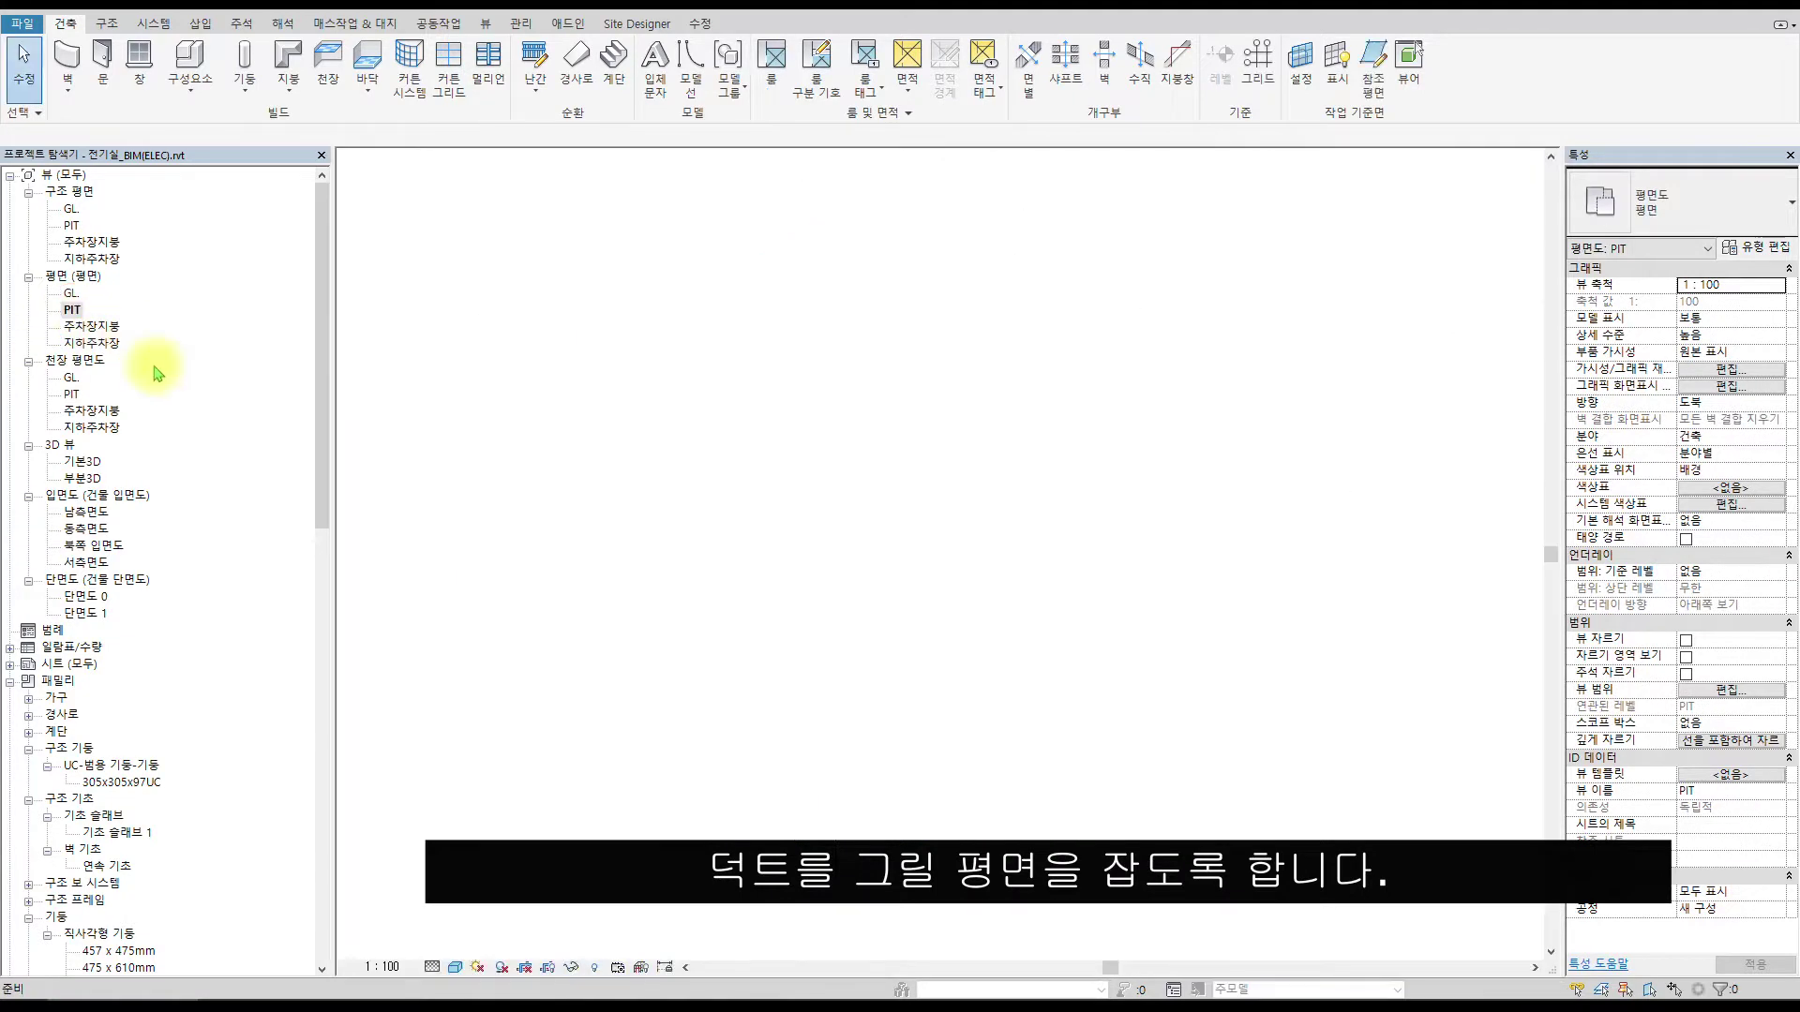
scroll(1153, 304, "up", 4)
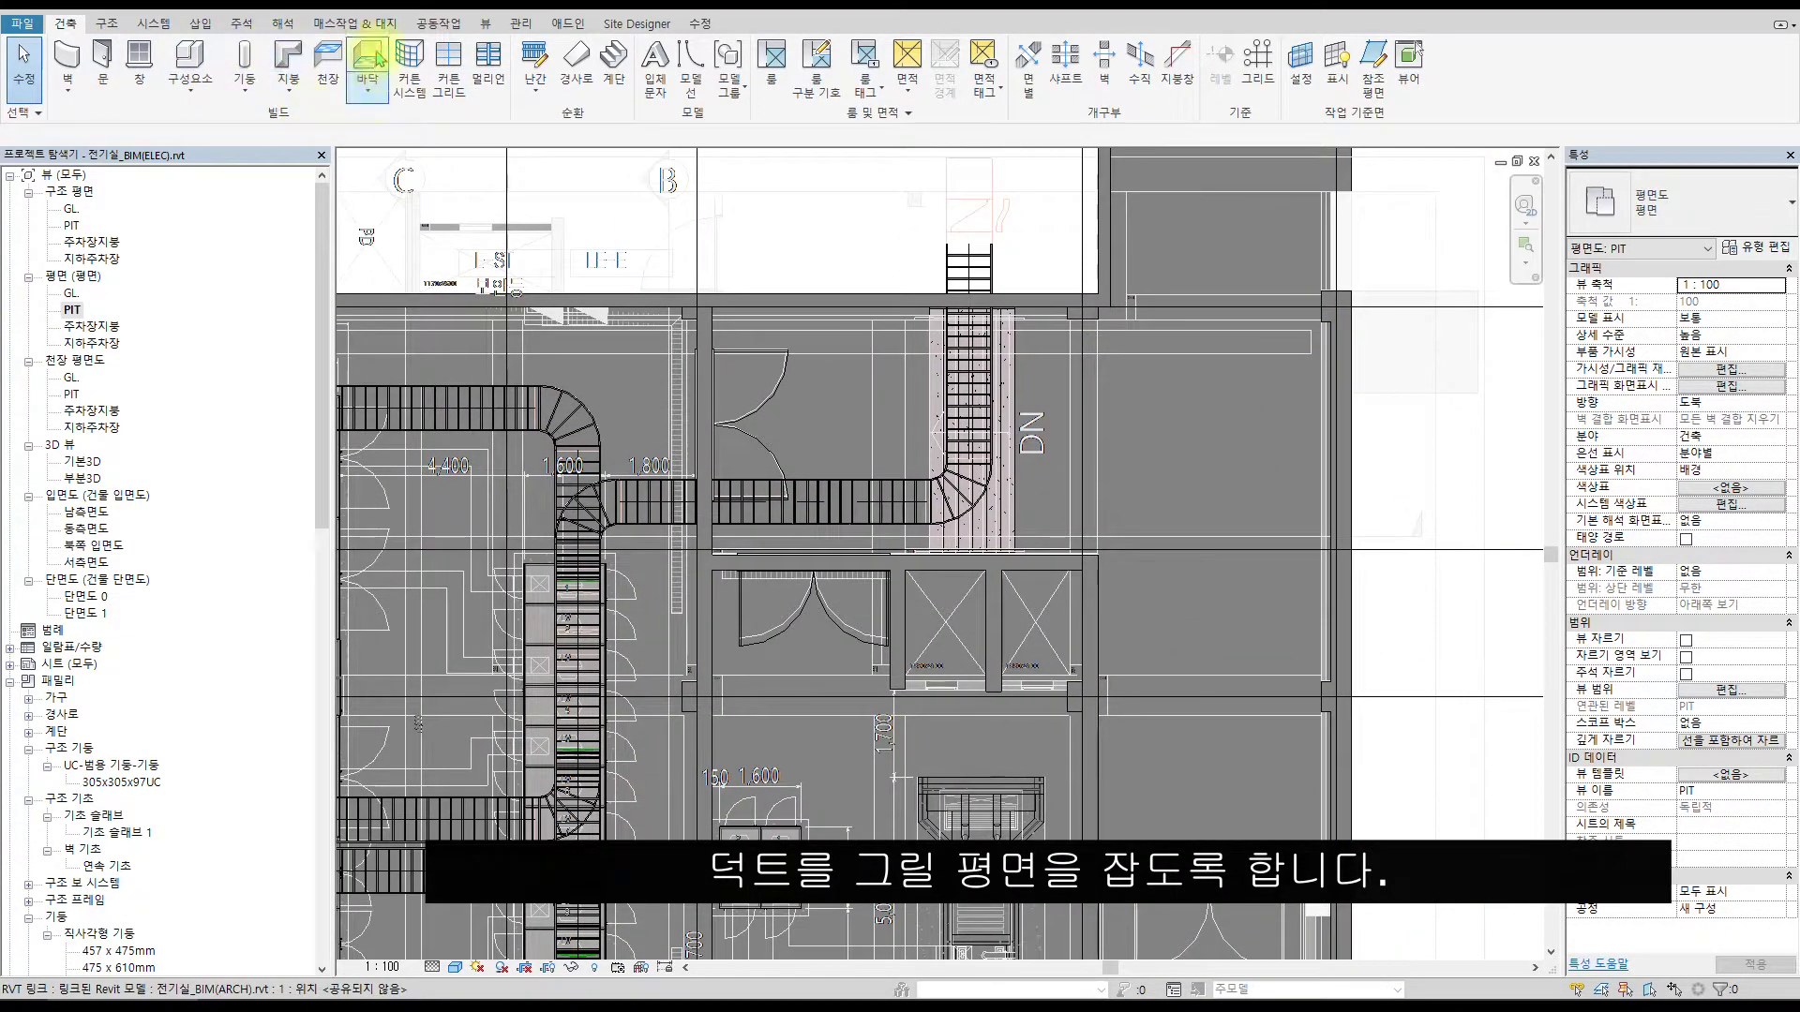
key("c")
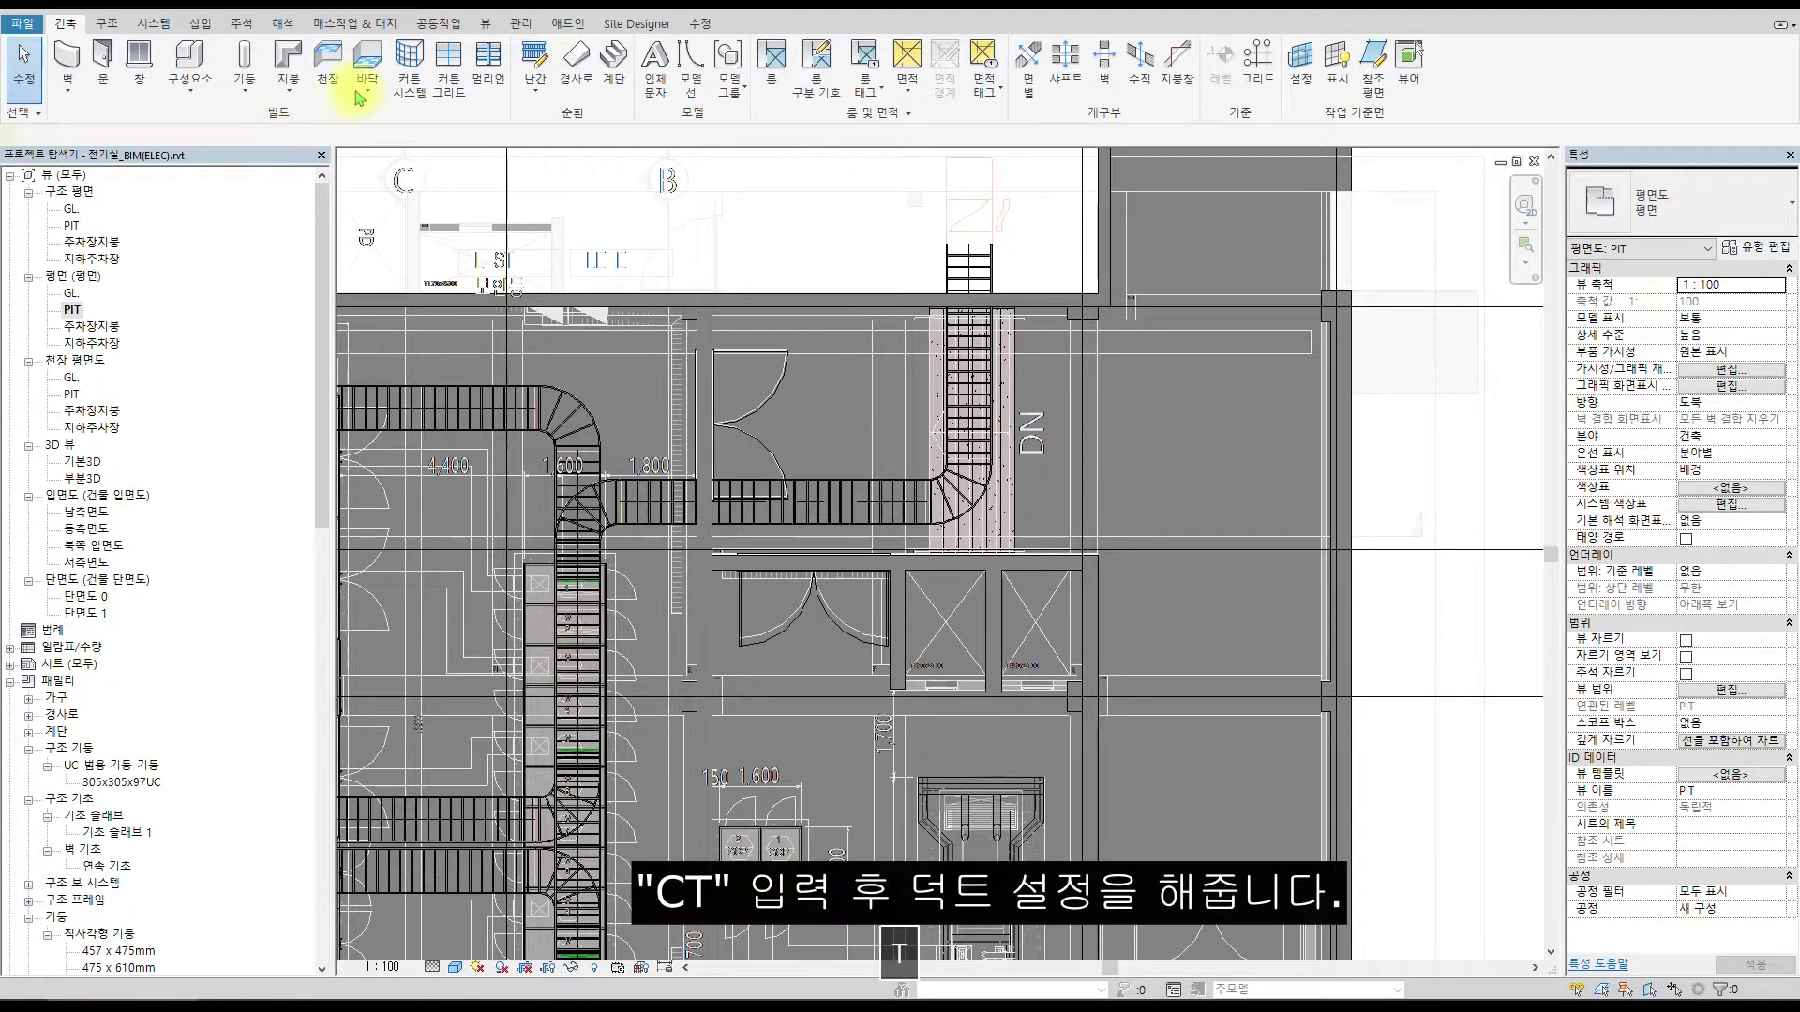
key("t")
left_click(1678, 201)
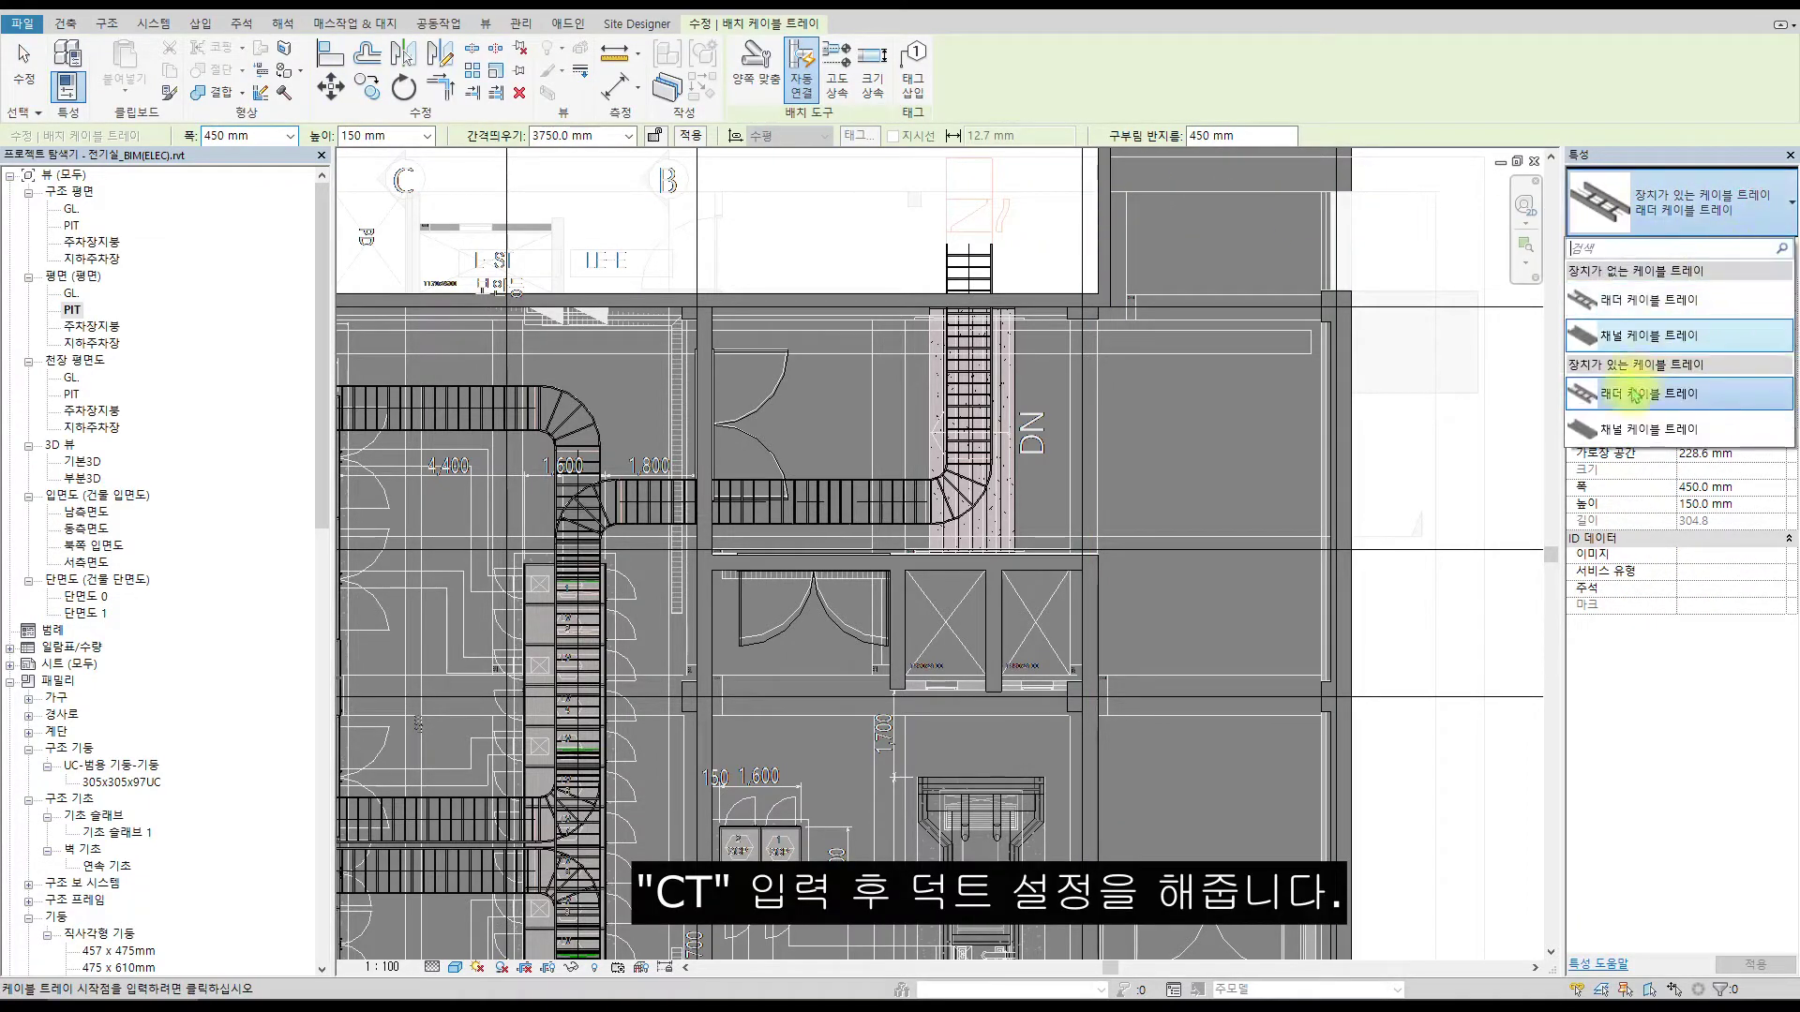
left_click(1647, 429)
Duplicate the channel cable tray type under the name "cable duct".
left_click(1772, 250)
left_click(1111, 231)
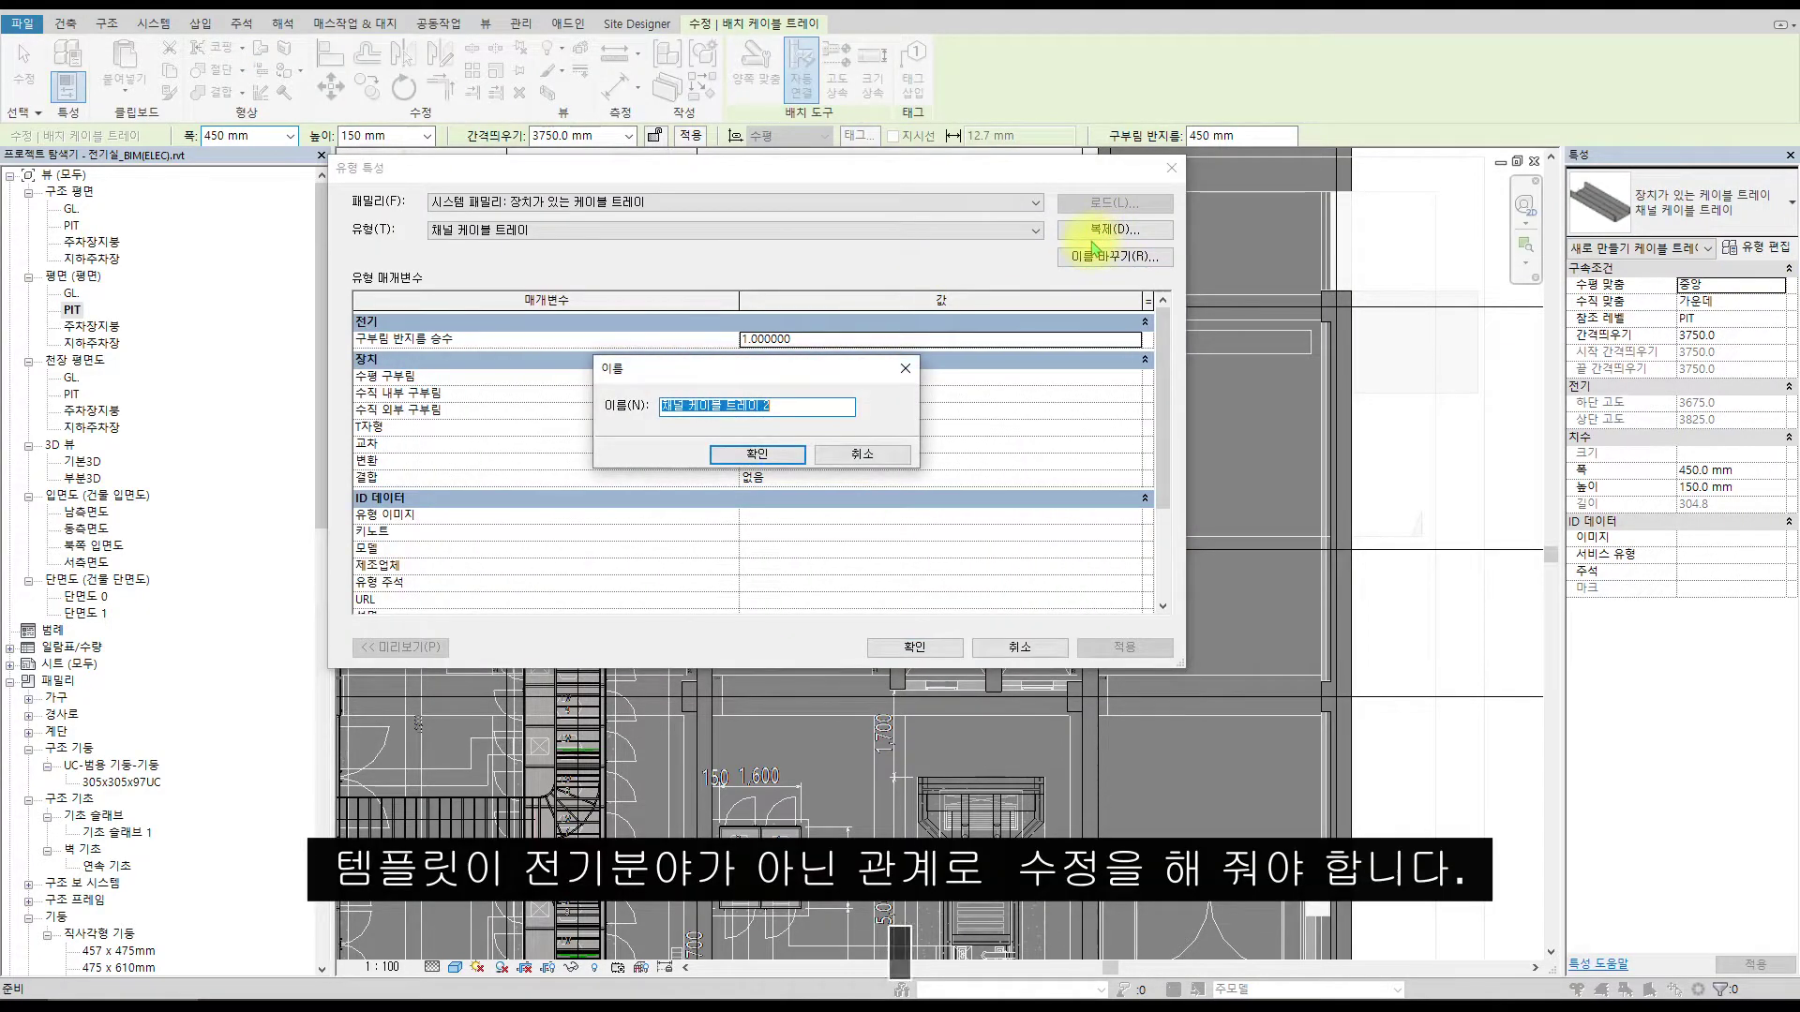
type("ㅊ")
key("BackSpace")
key("Hangul")
type("ca")
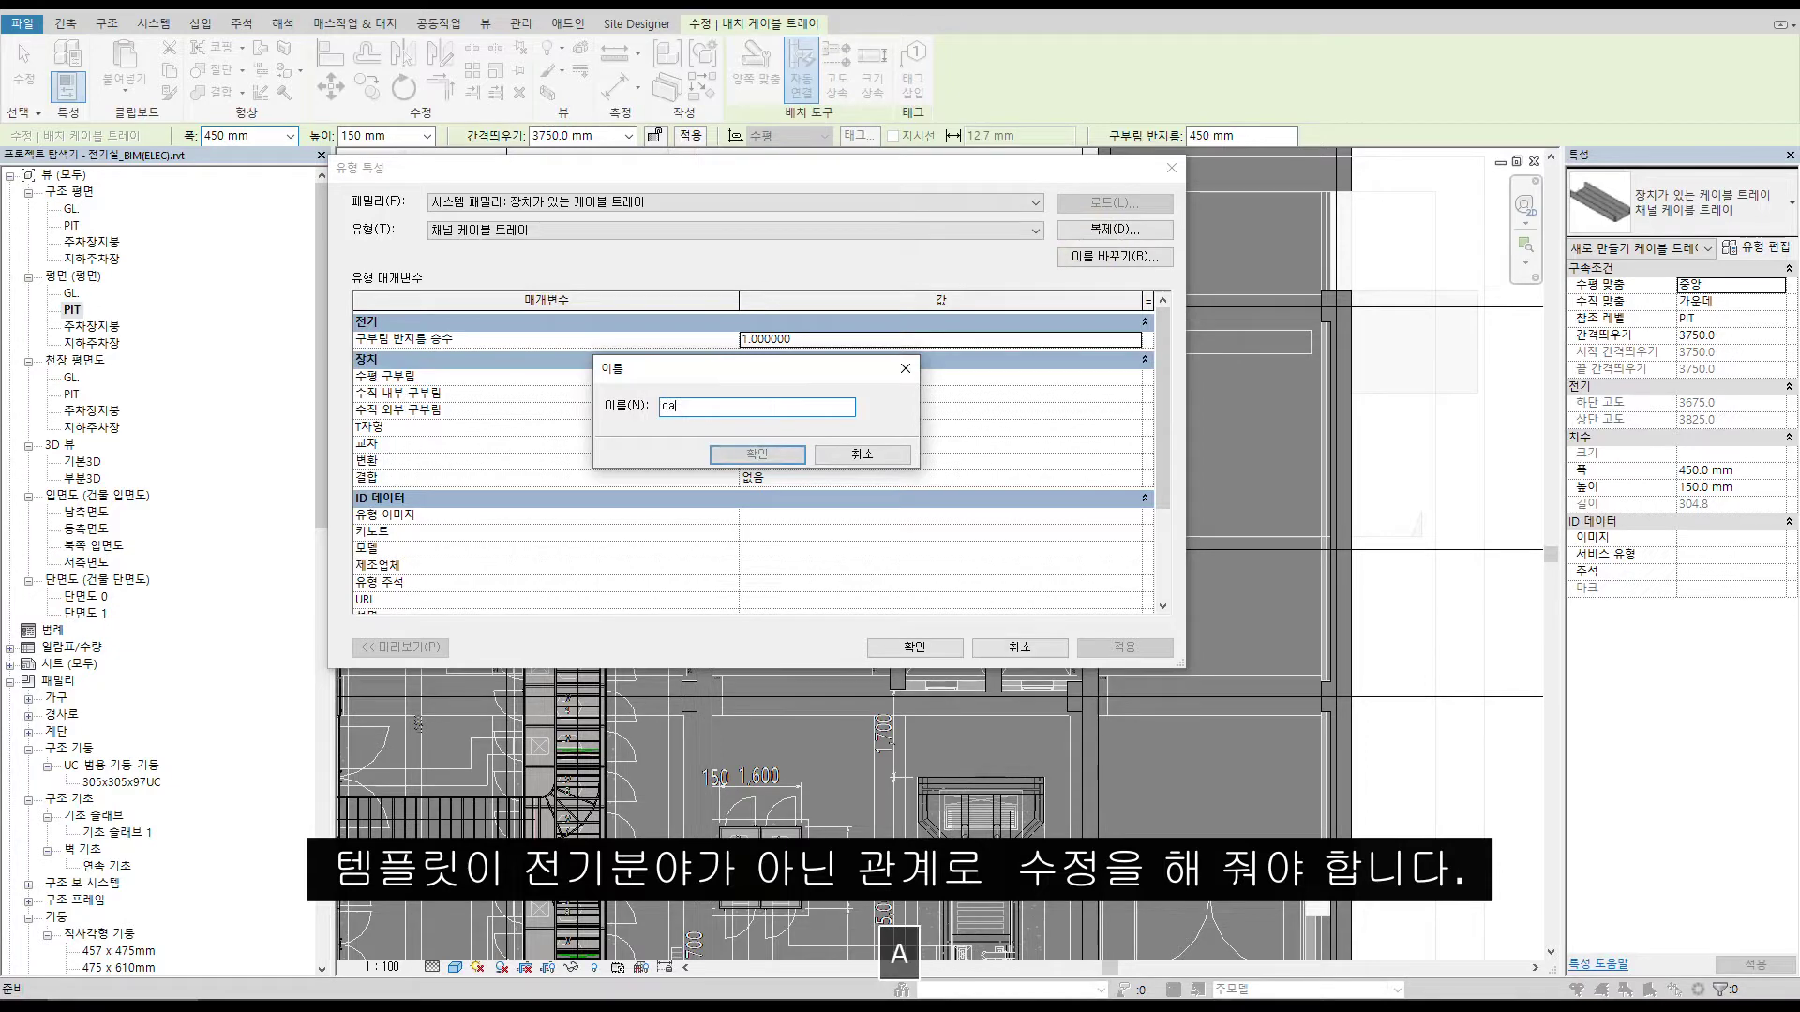
type("ble duct")
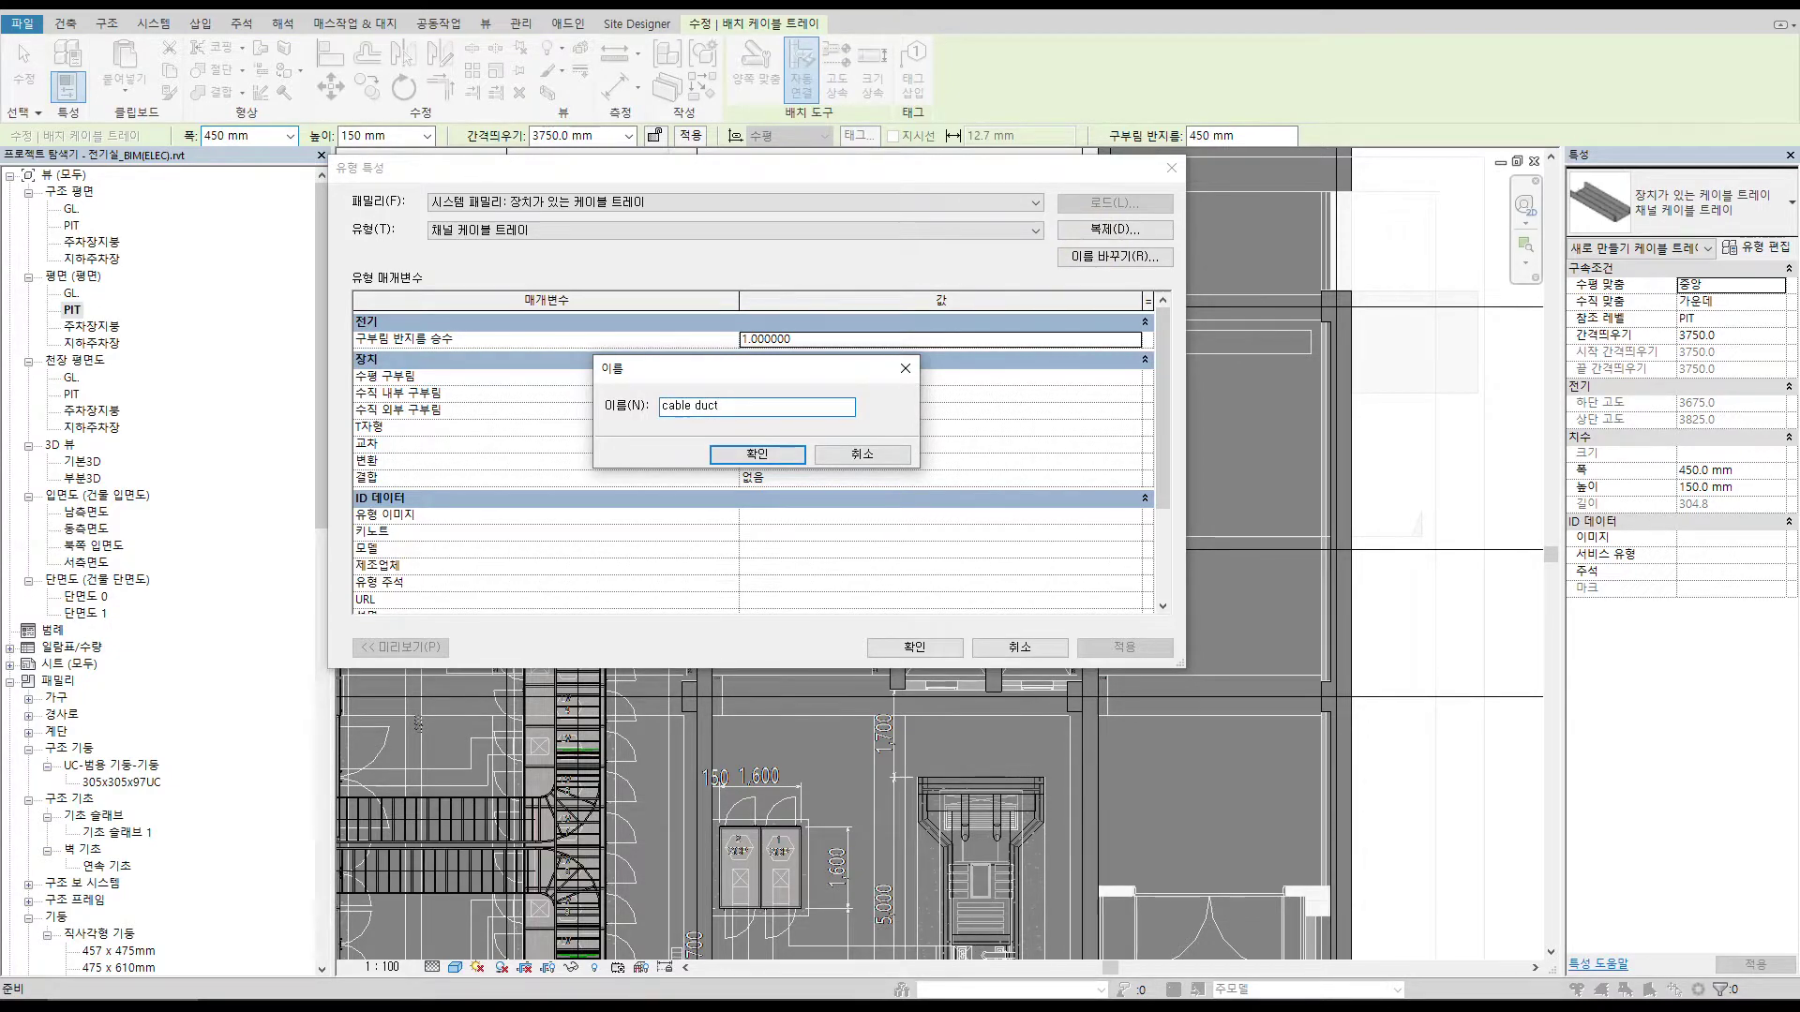
left_click(777, 463)
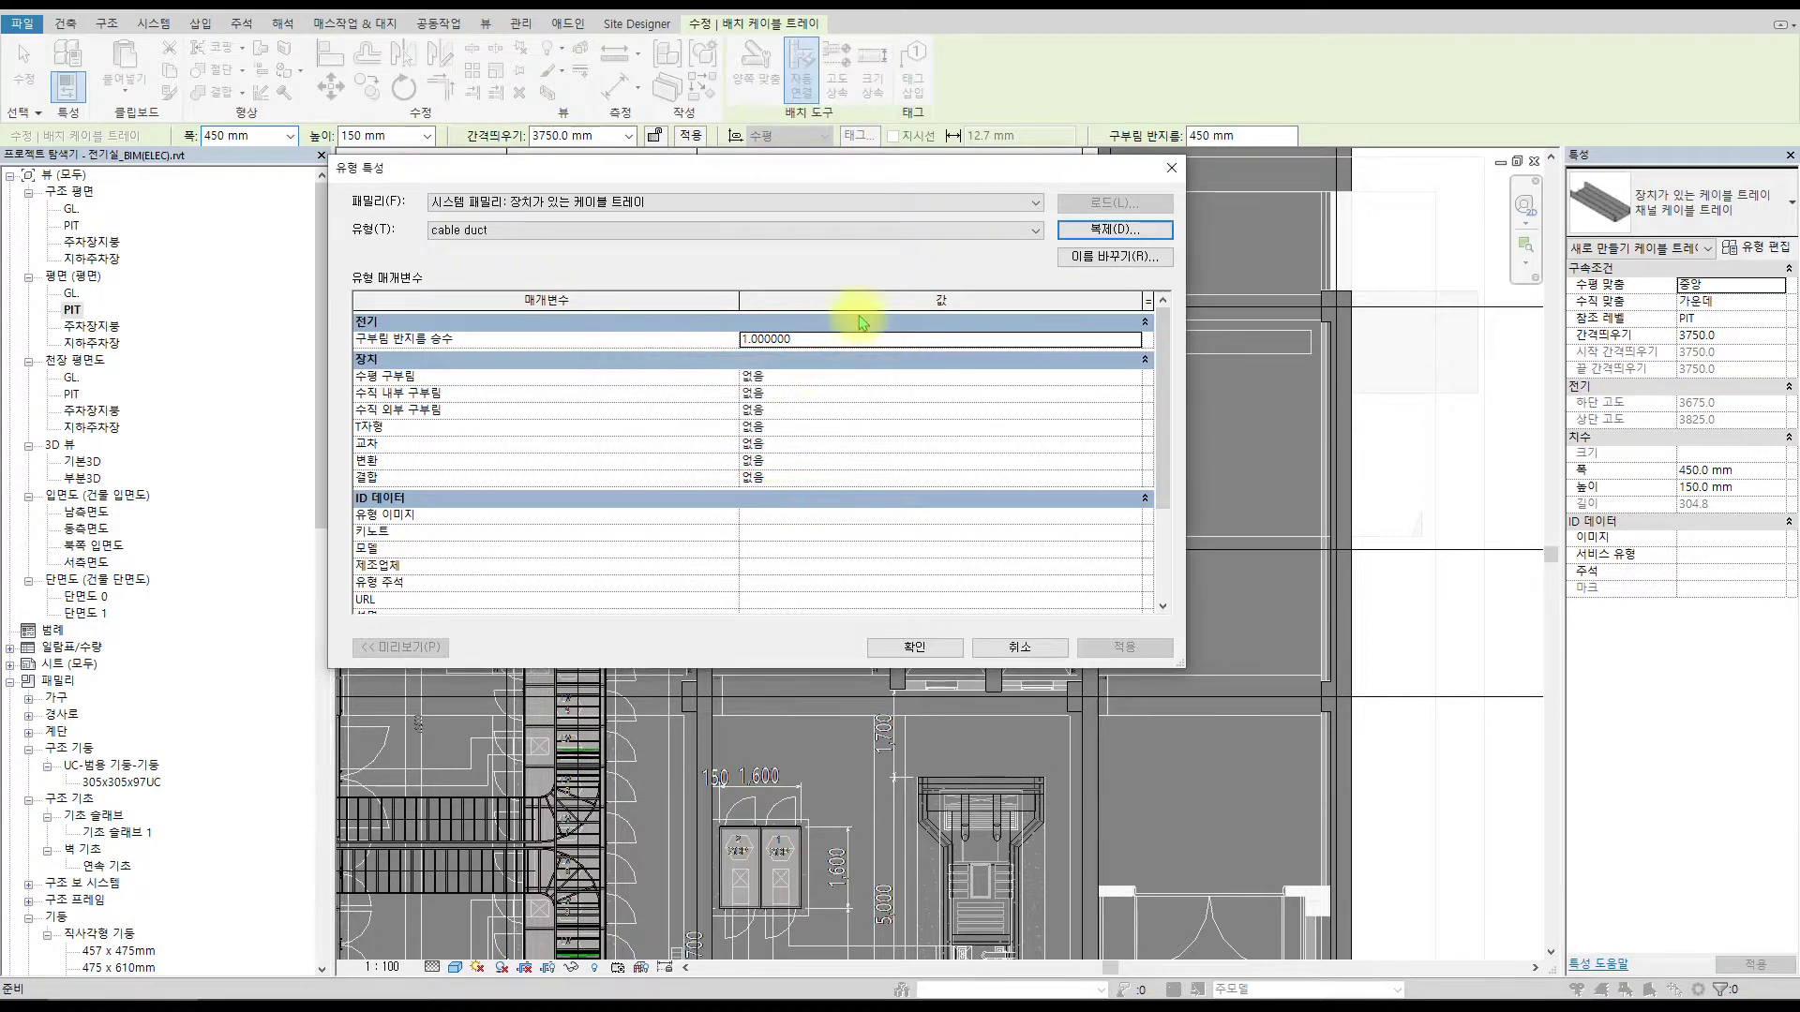
Assign the Standard M_Cable Duct Channel Horizontal Bend, Vertical Inside Bend and Vertical Outside Bend as the type's bend fittings.
left_click(1132, 376)
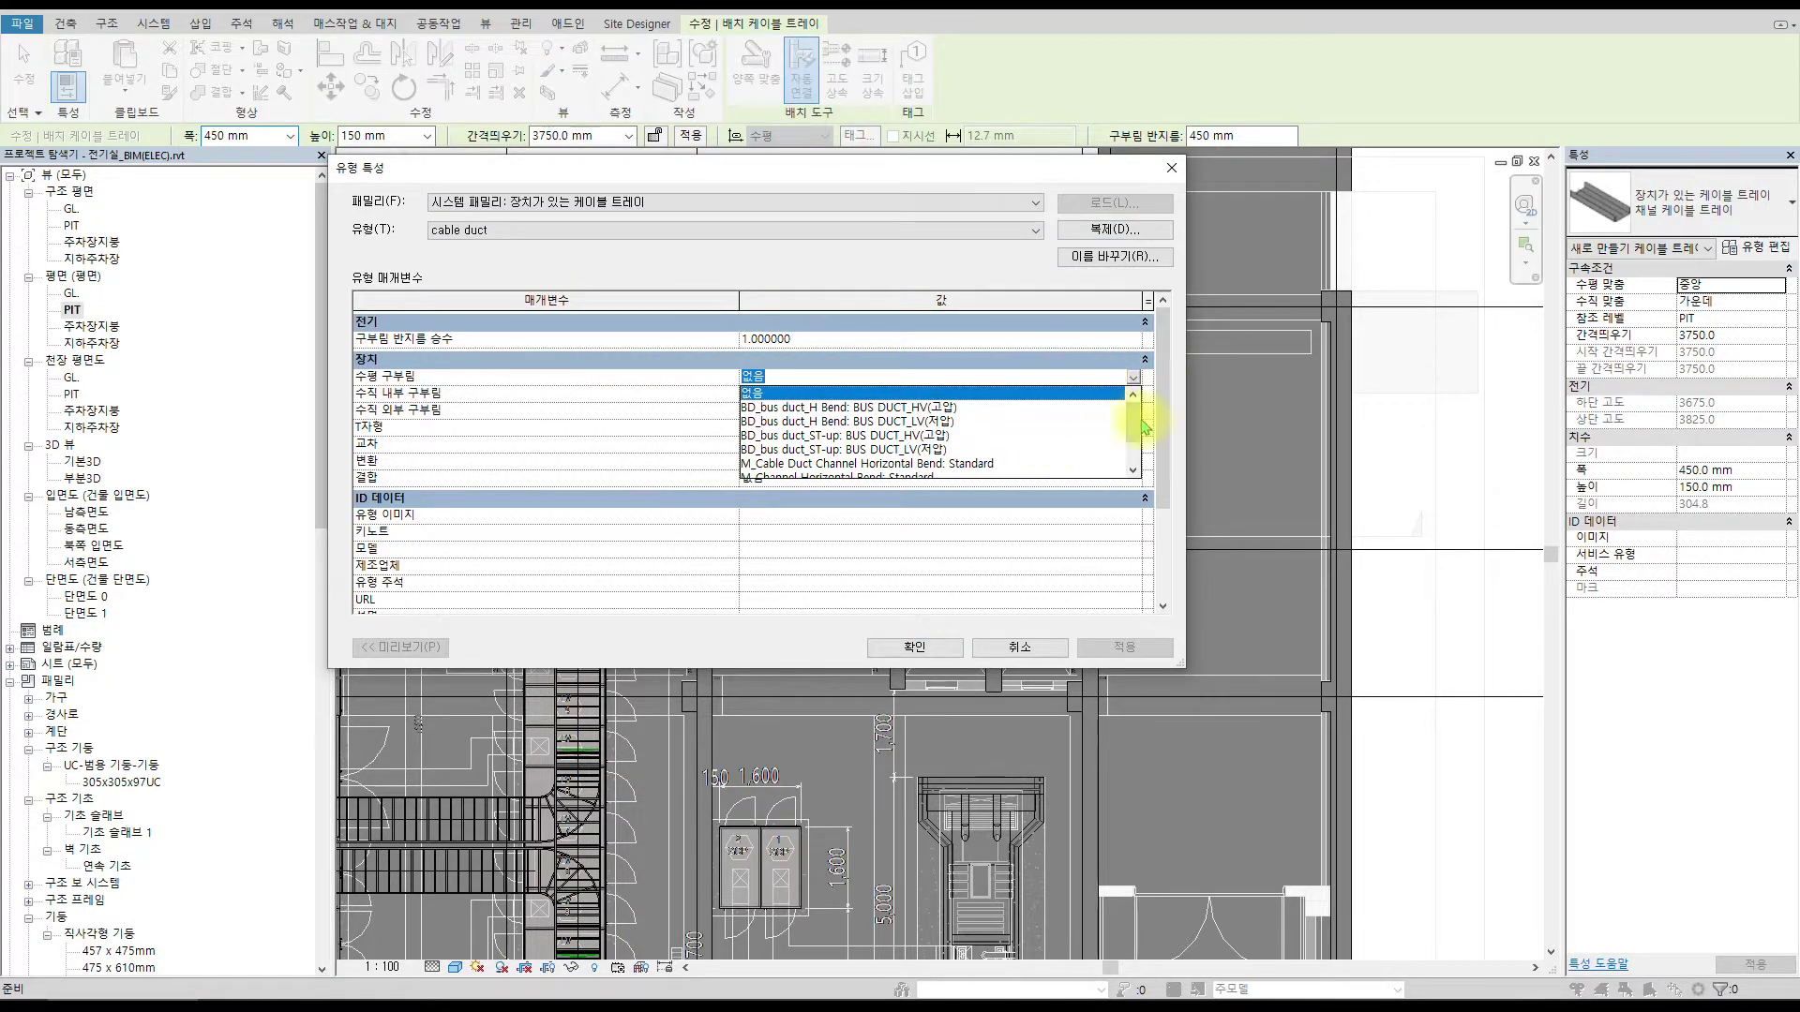
left_click_drag(1133, 426, 1045, 447)
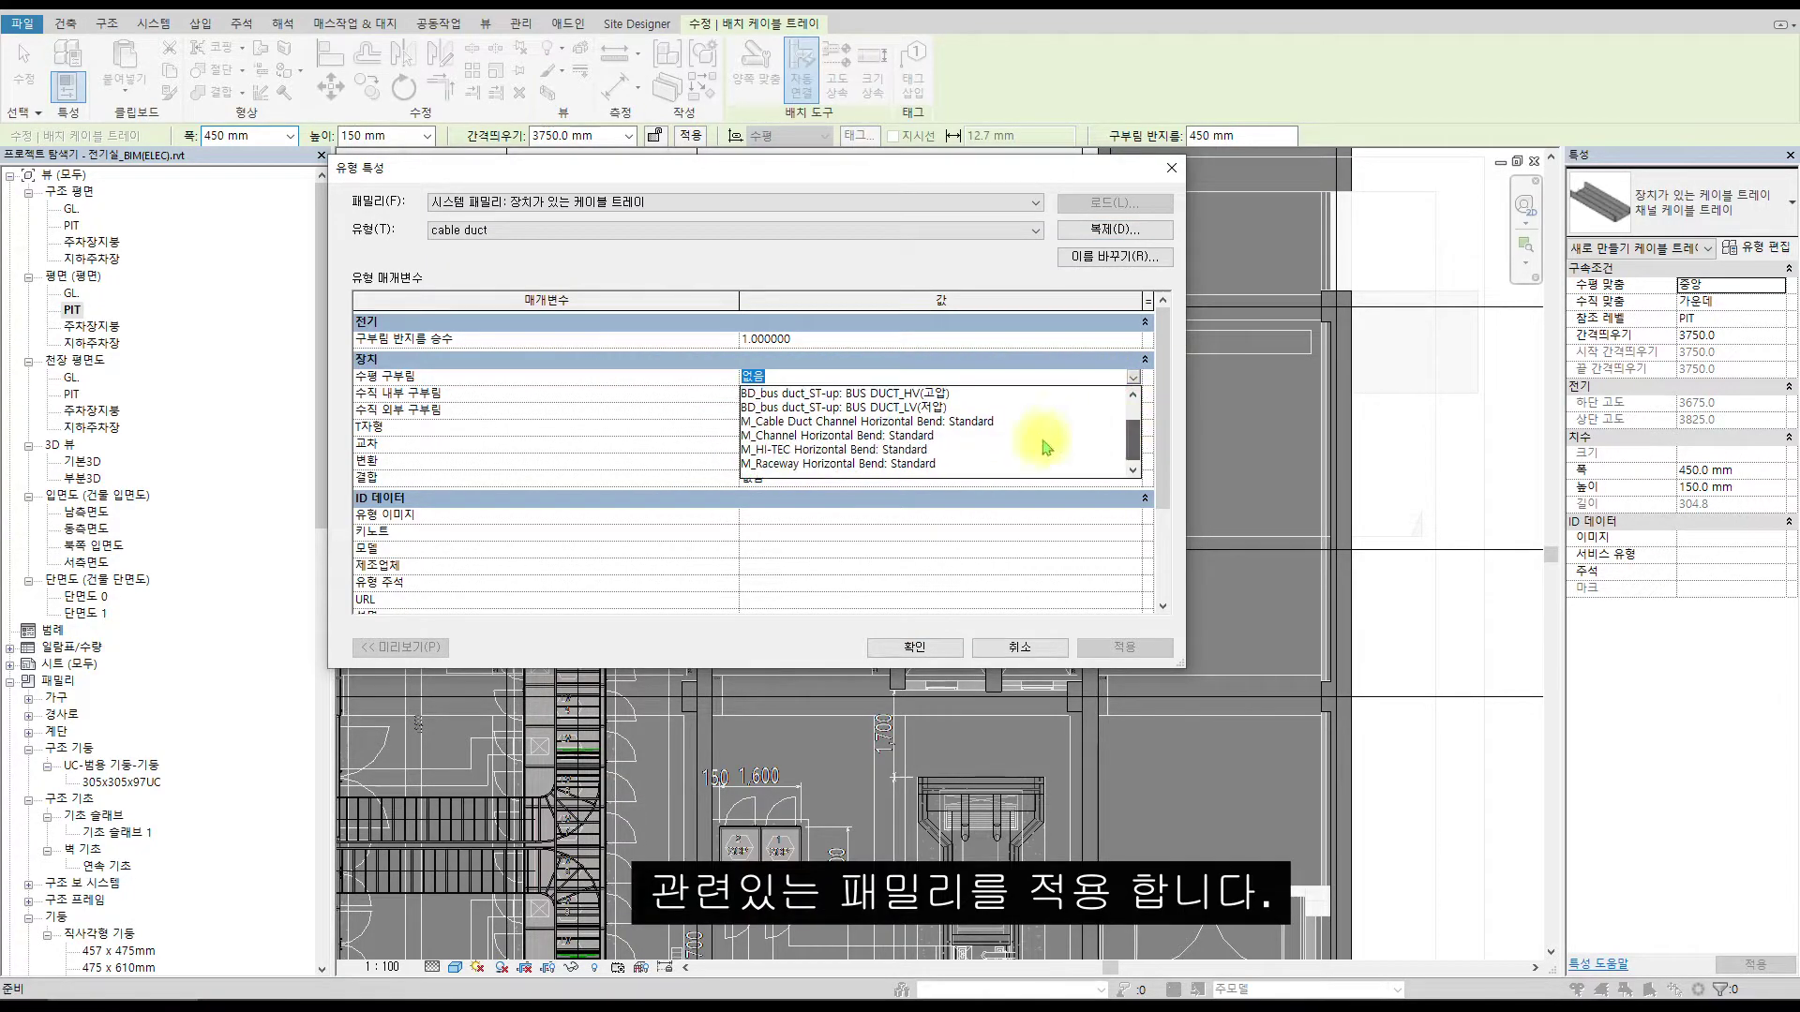
left_click(914, 422)
left_click(1132, 394)
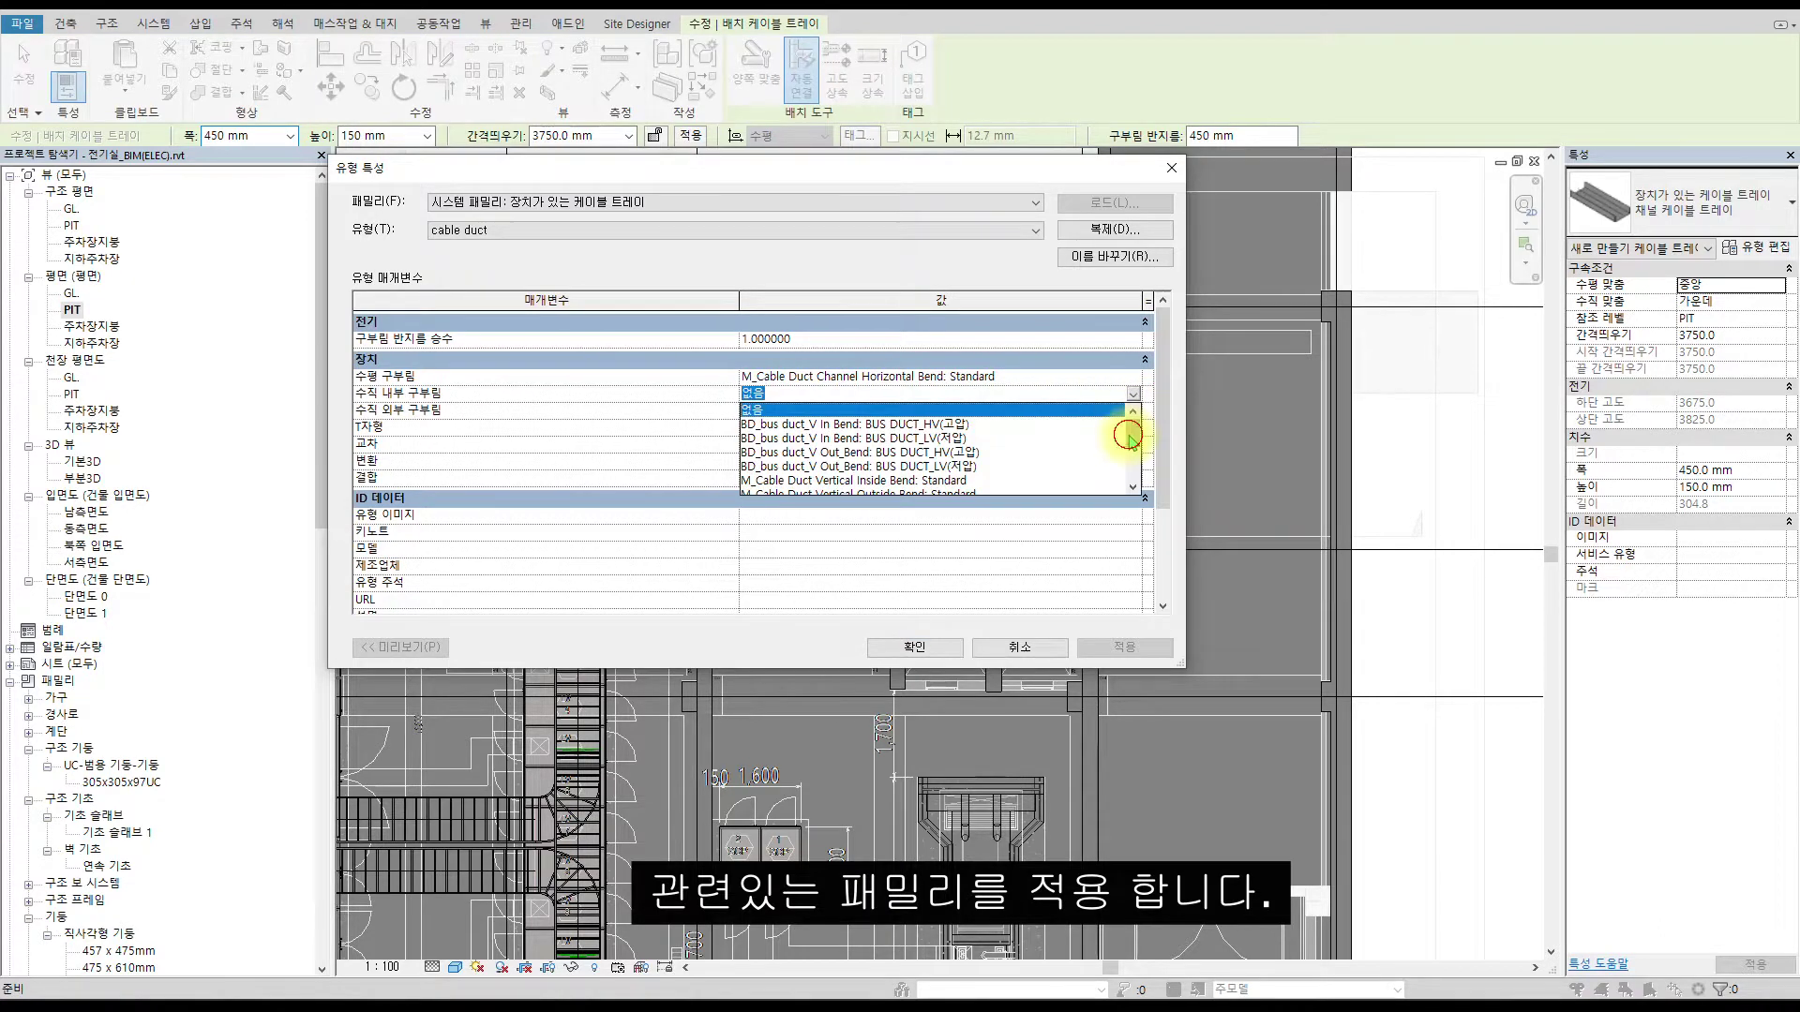
left_click_drag(1130, 437, 1003, 464)
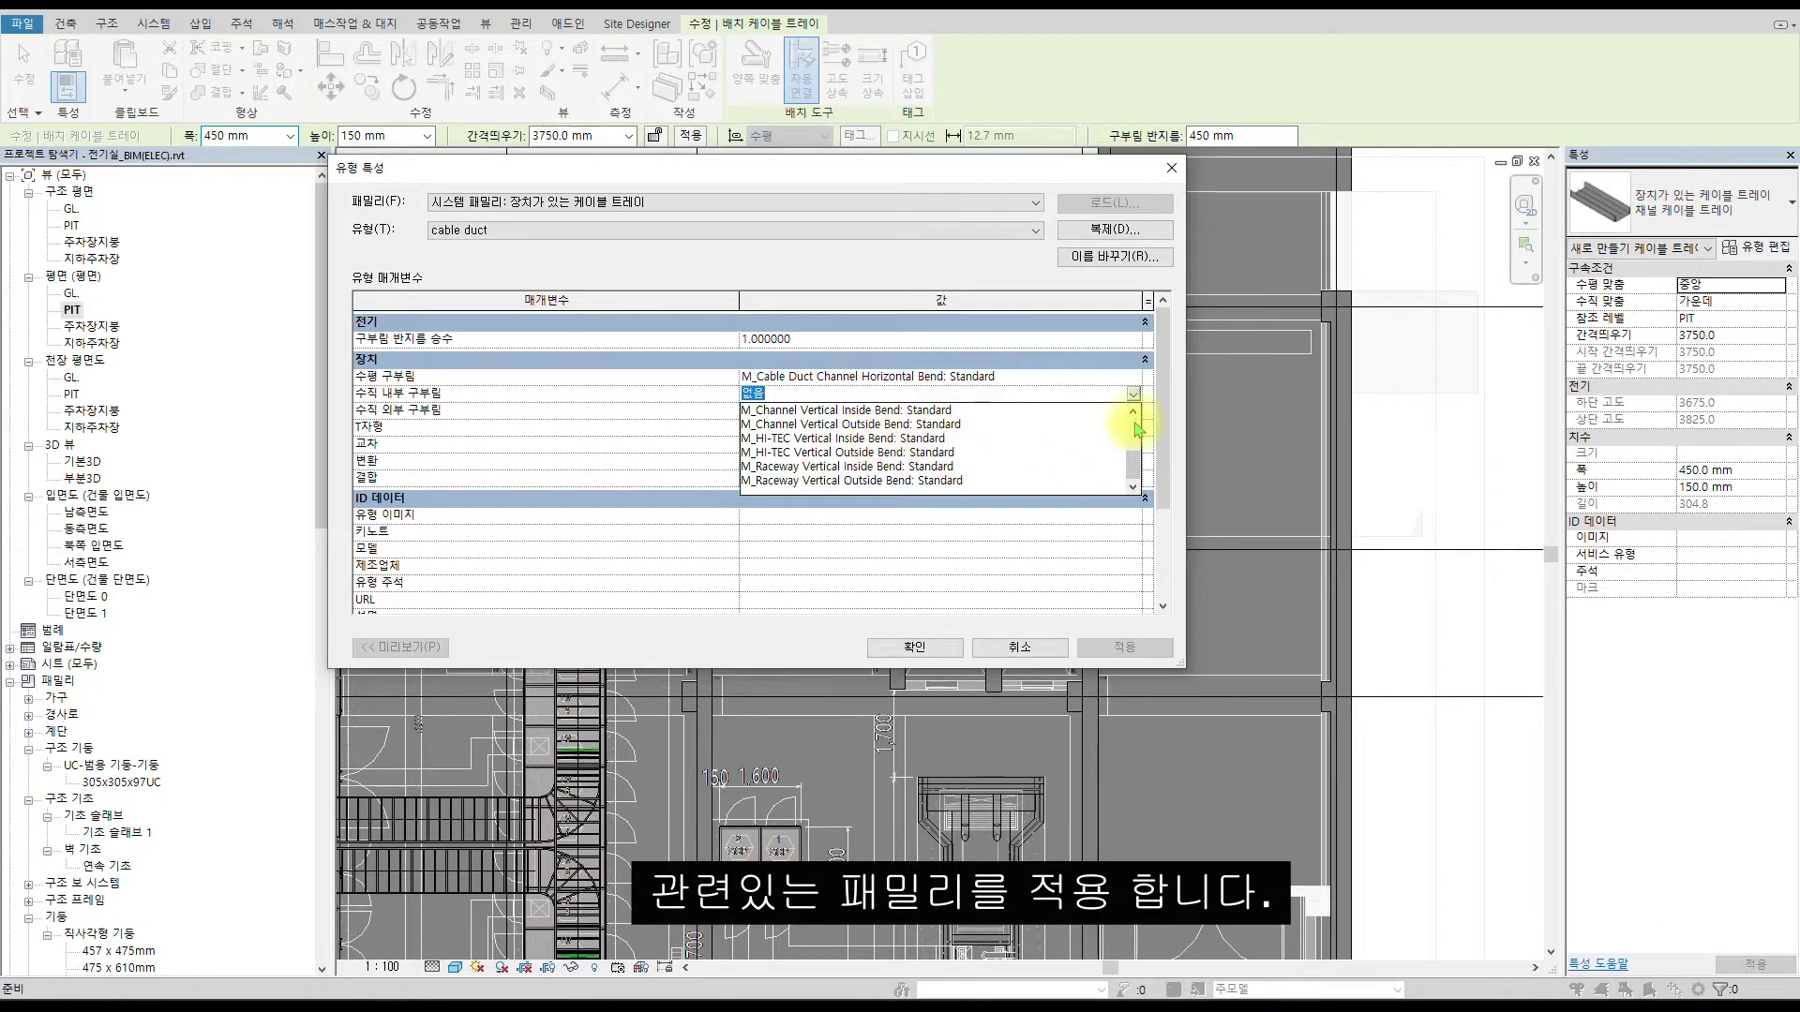
scroll(1134, 425, "up", 1)
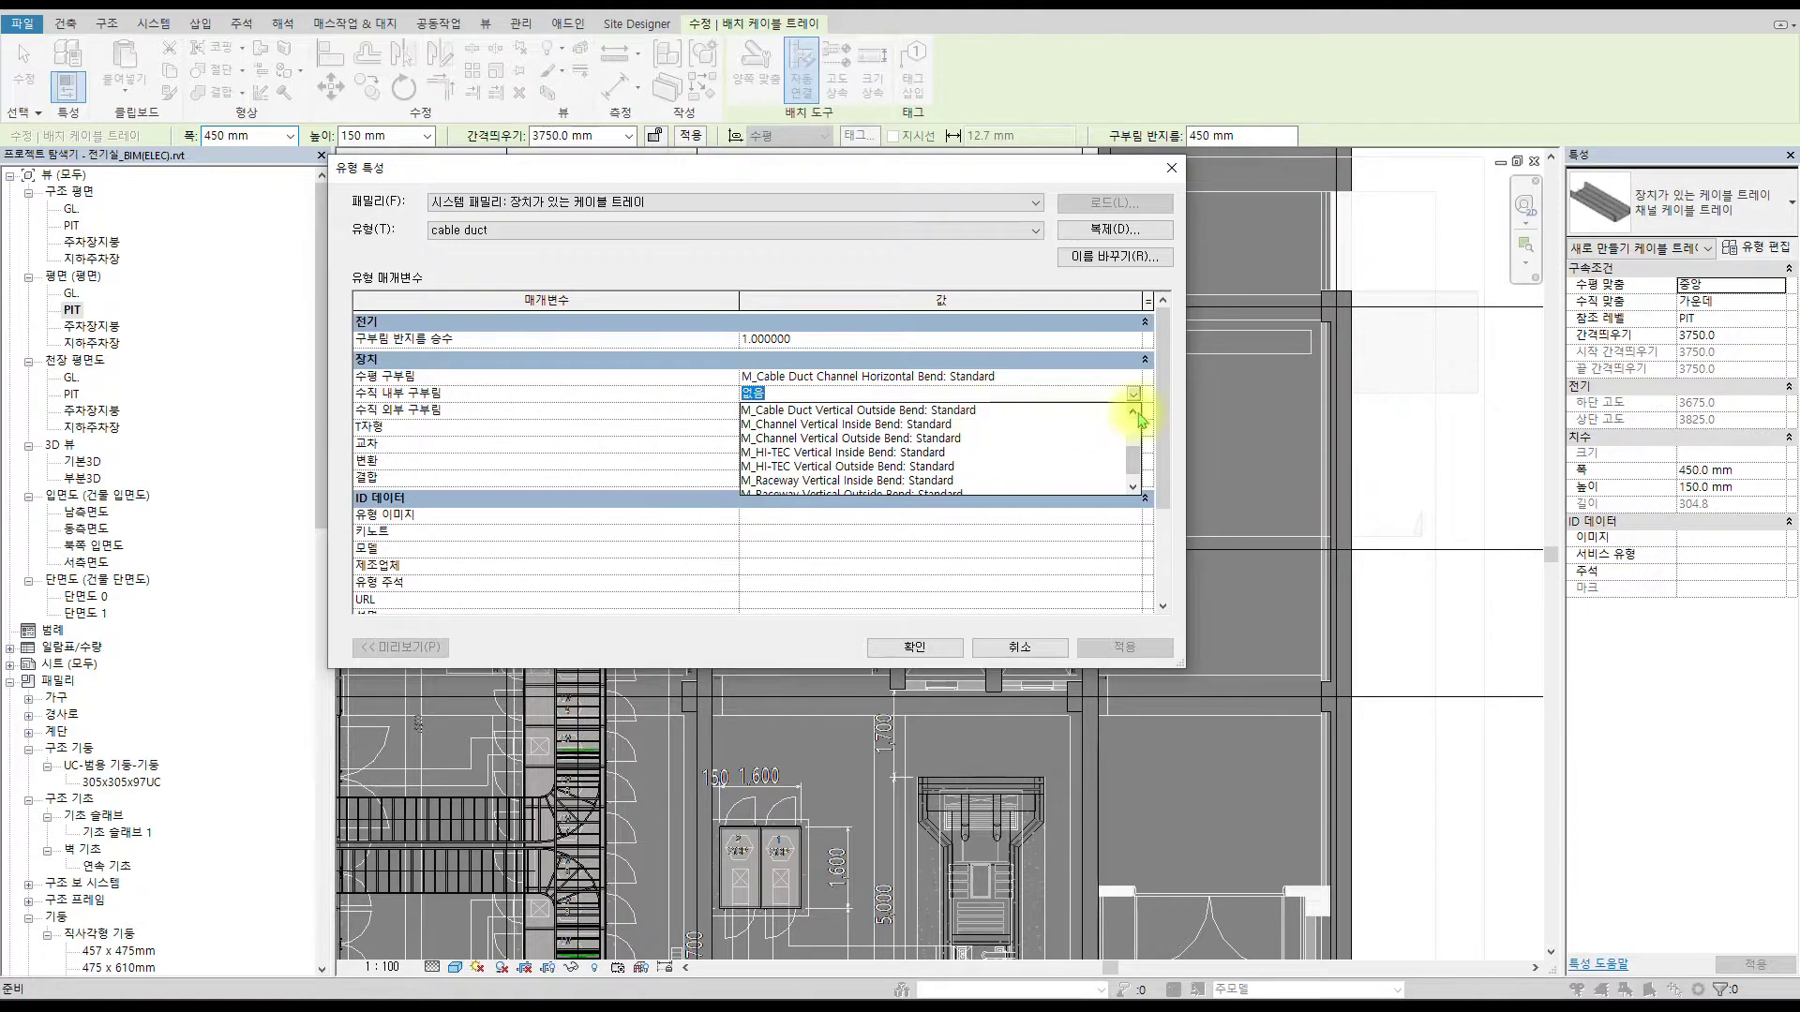
scroll(1135, 418, "up", 1)
left_click(924, 412)
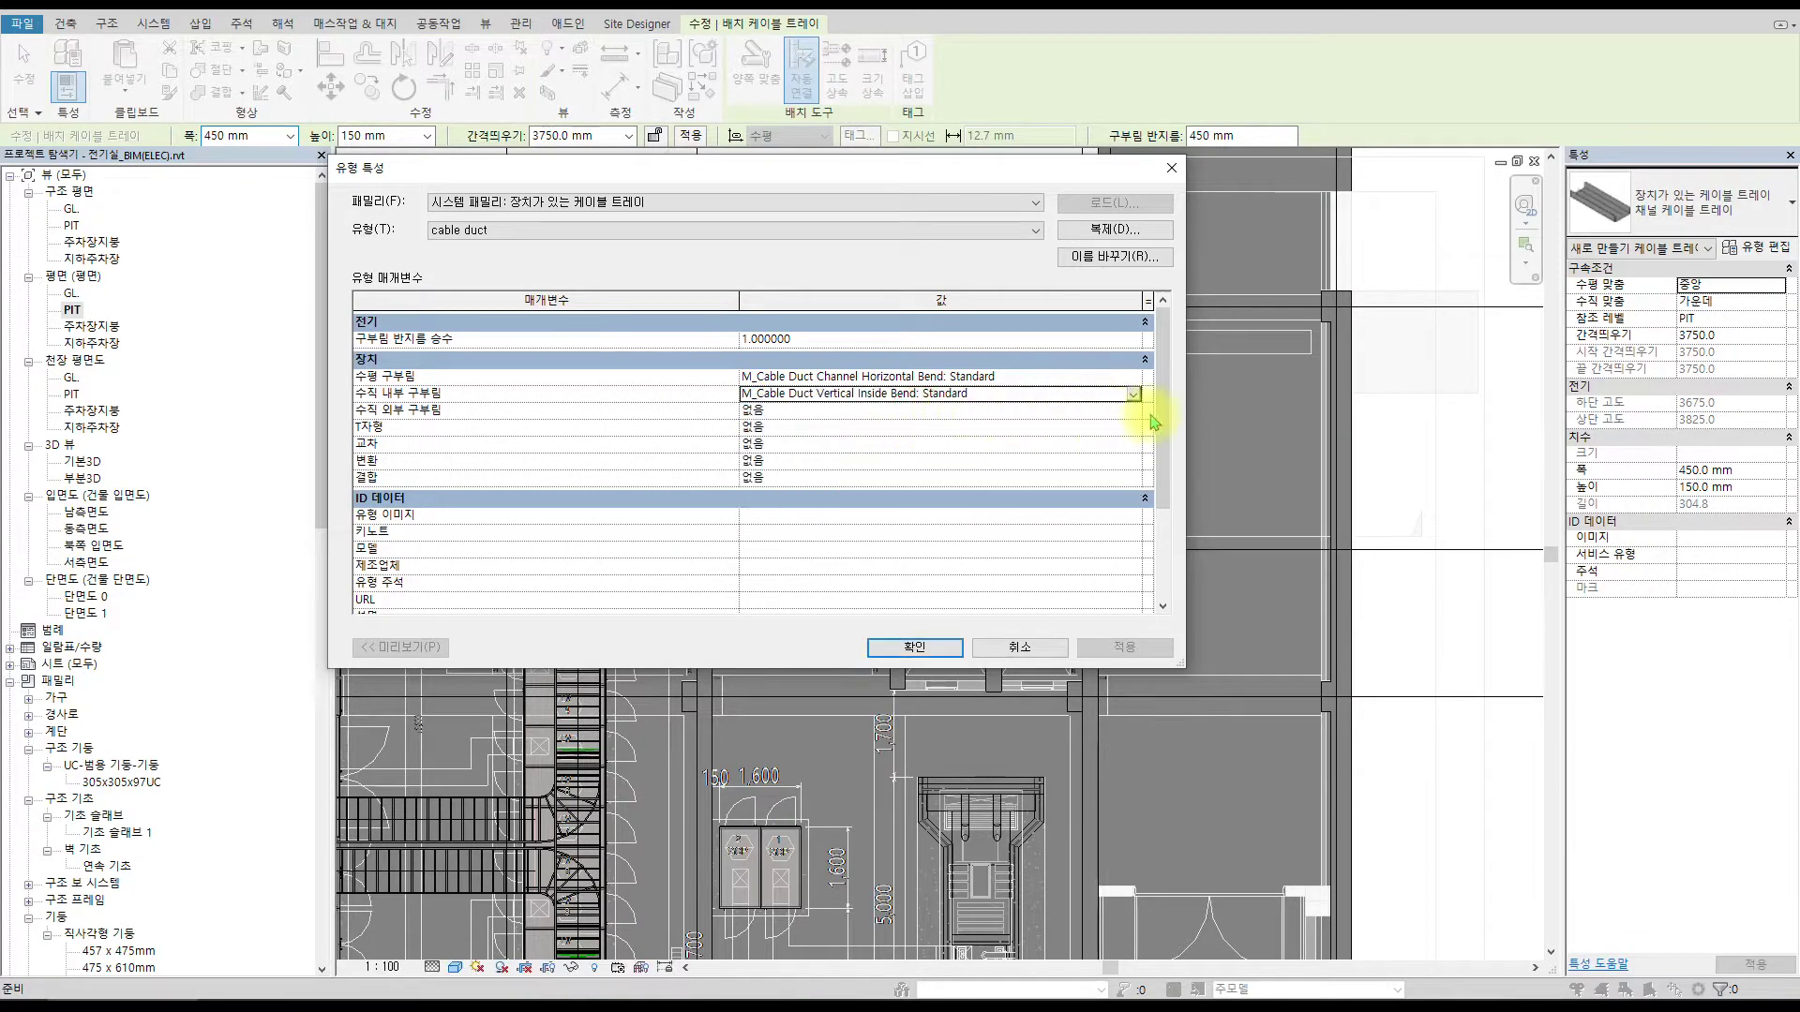
left_click(1133, 411)
left_click_drag(1136, 459, 1097, 481)
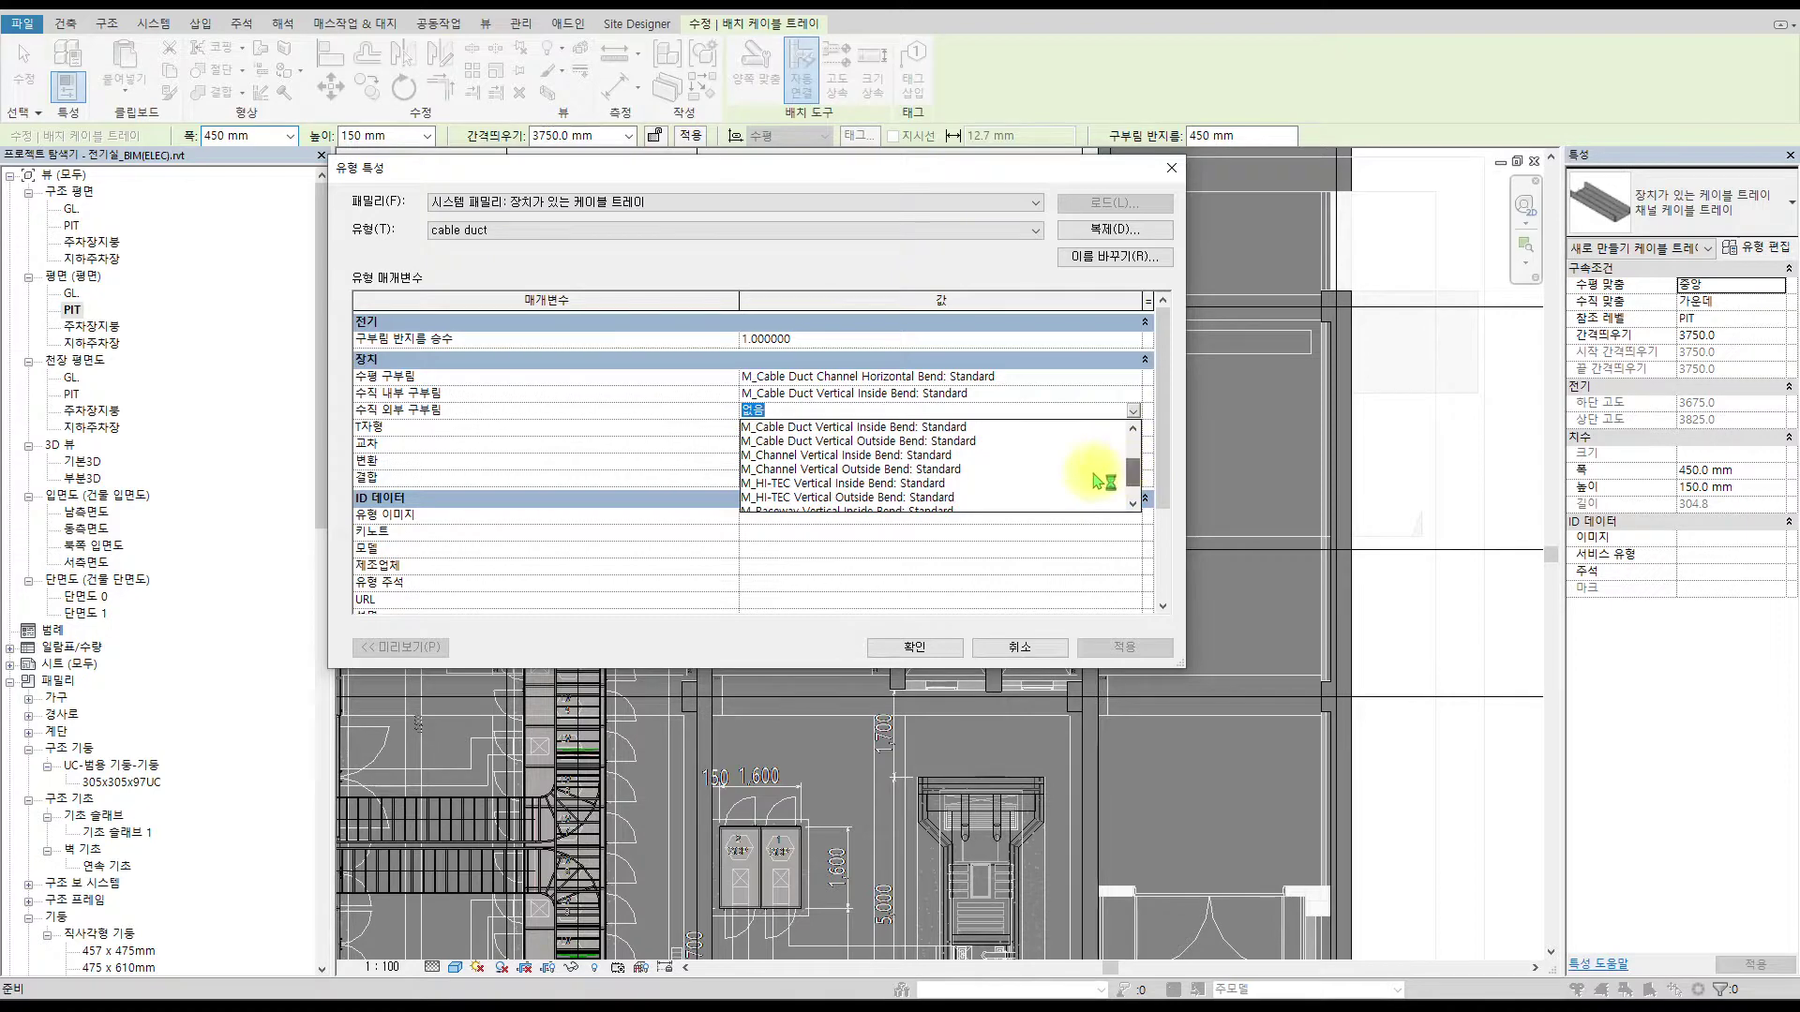
left_click(928, 441)
Assign the M_Cable Duct tee and cross with 300mm Radius plus the Standard reducer and union, and apply the type properties.
left_click(1128, 430)
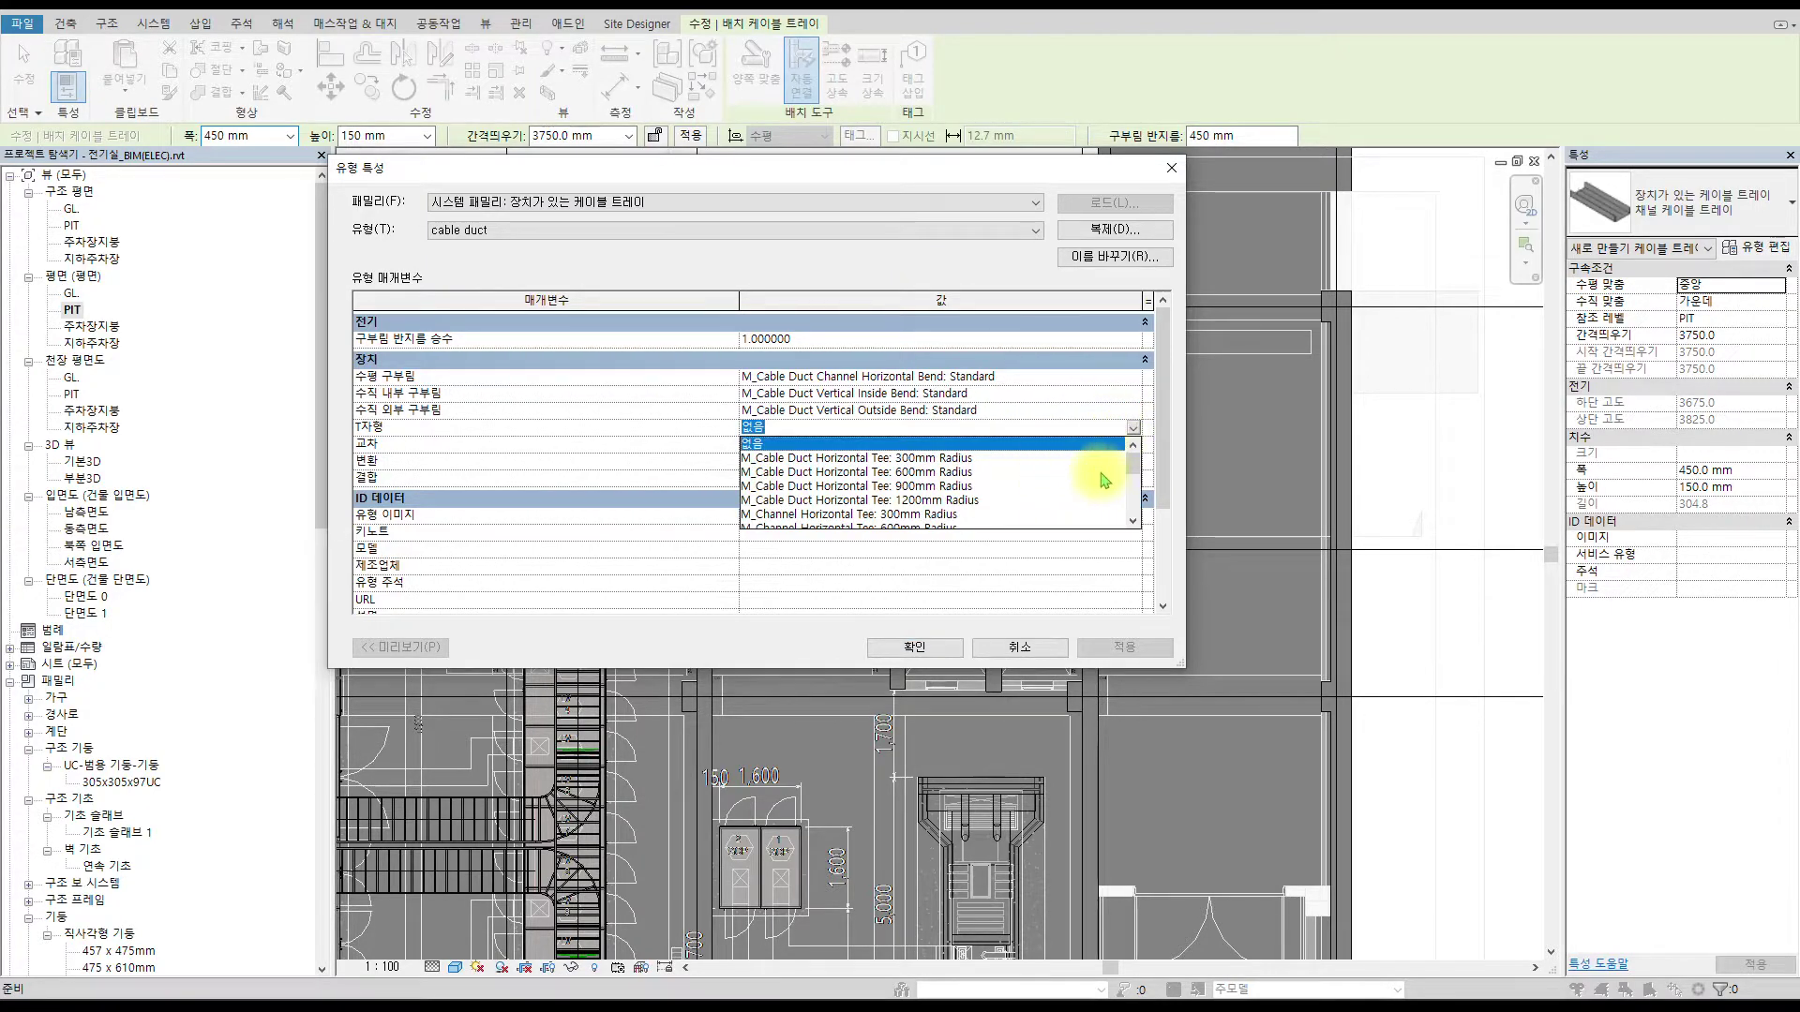
left_click(918, 458)
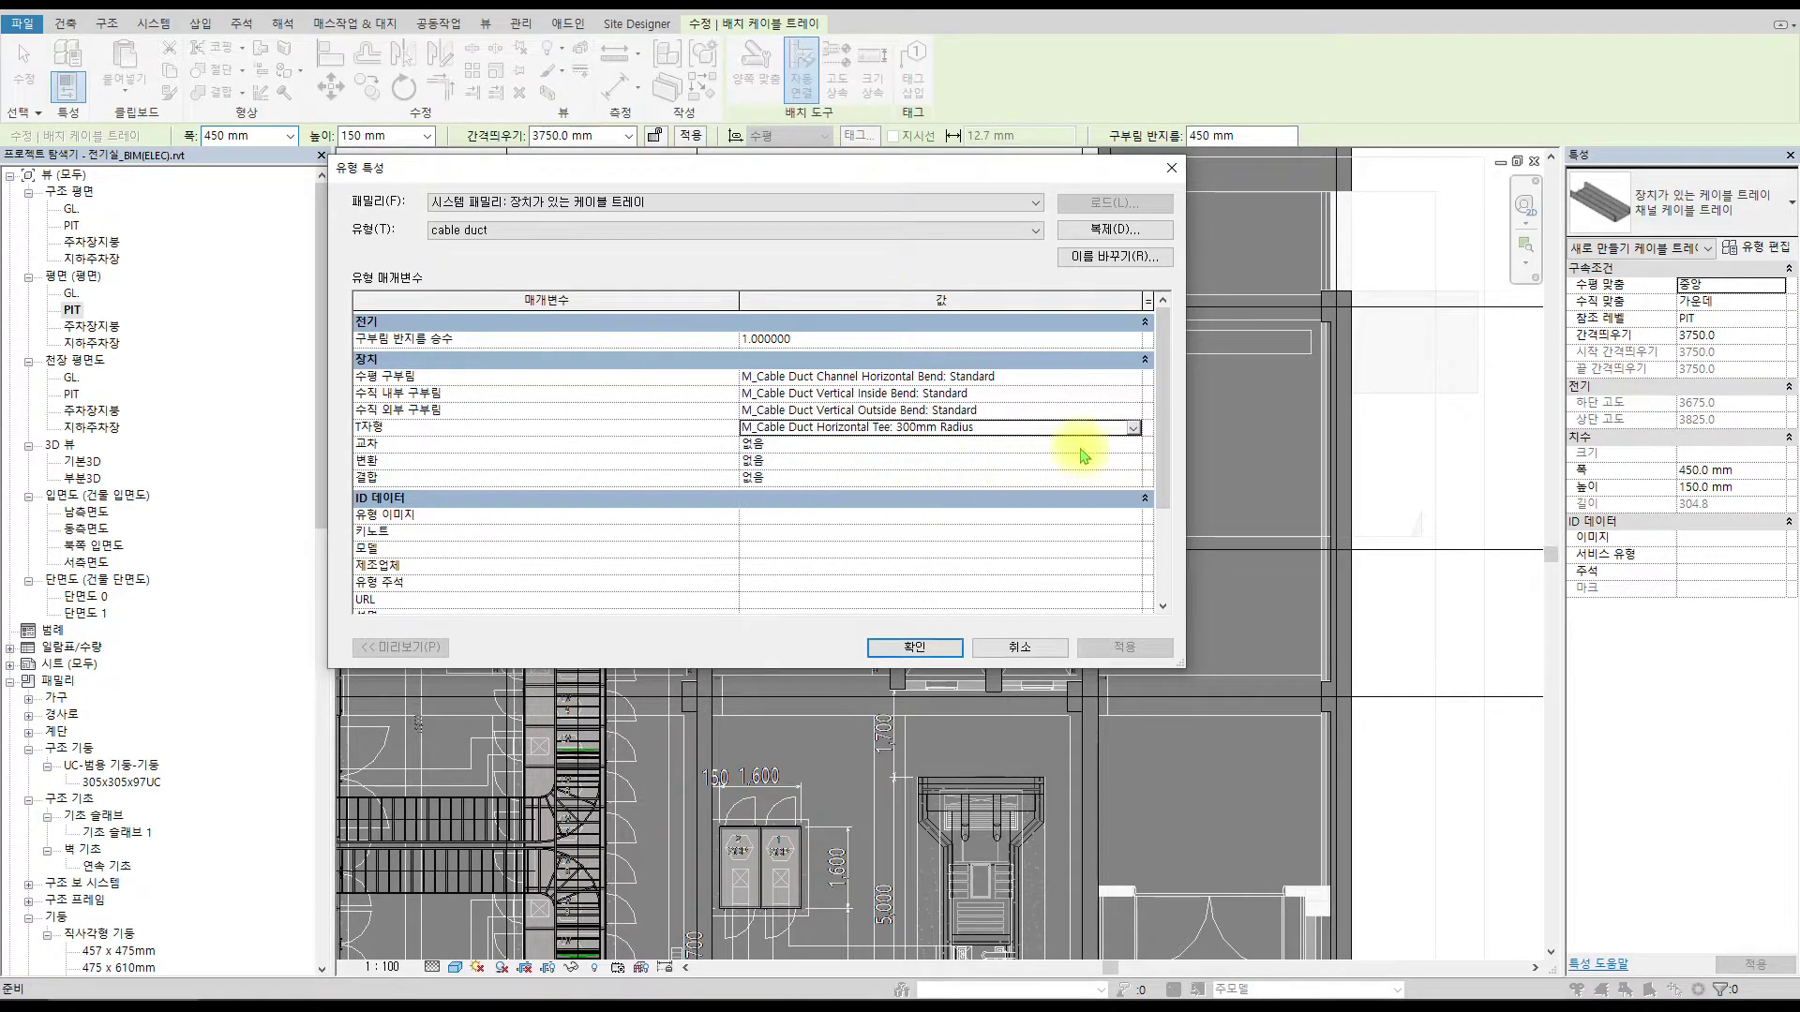
left_click(1133, 444)
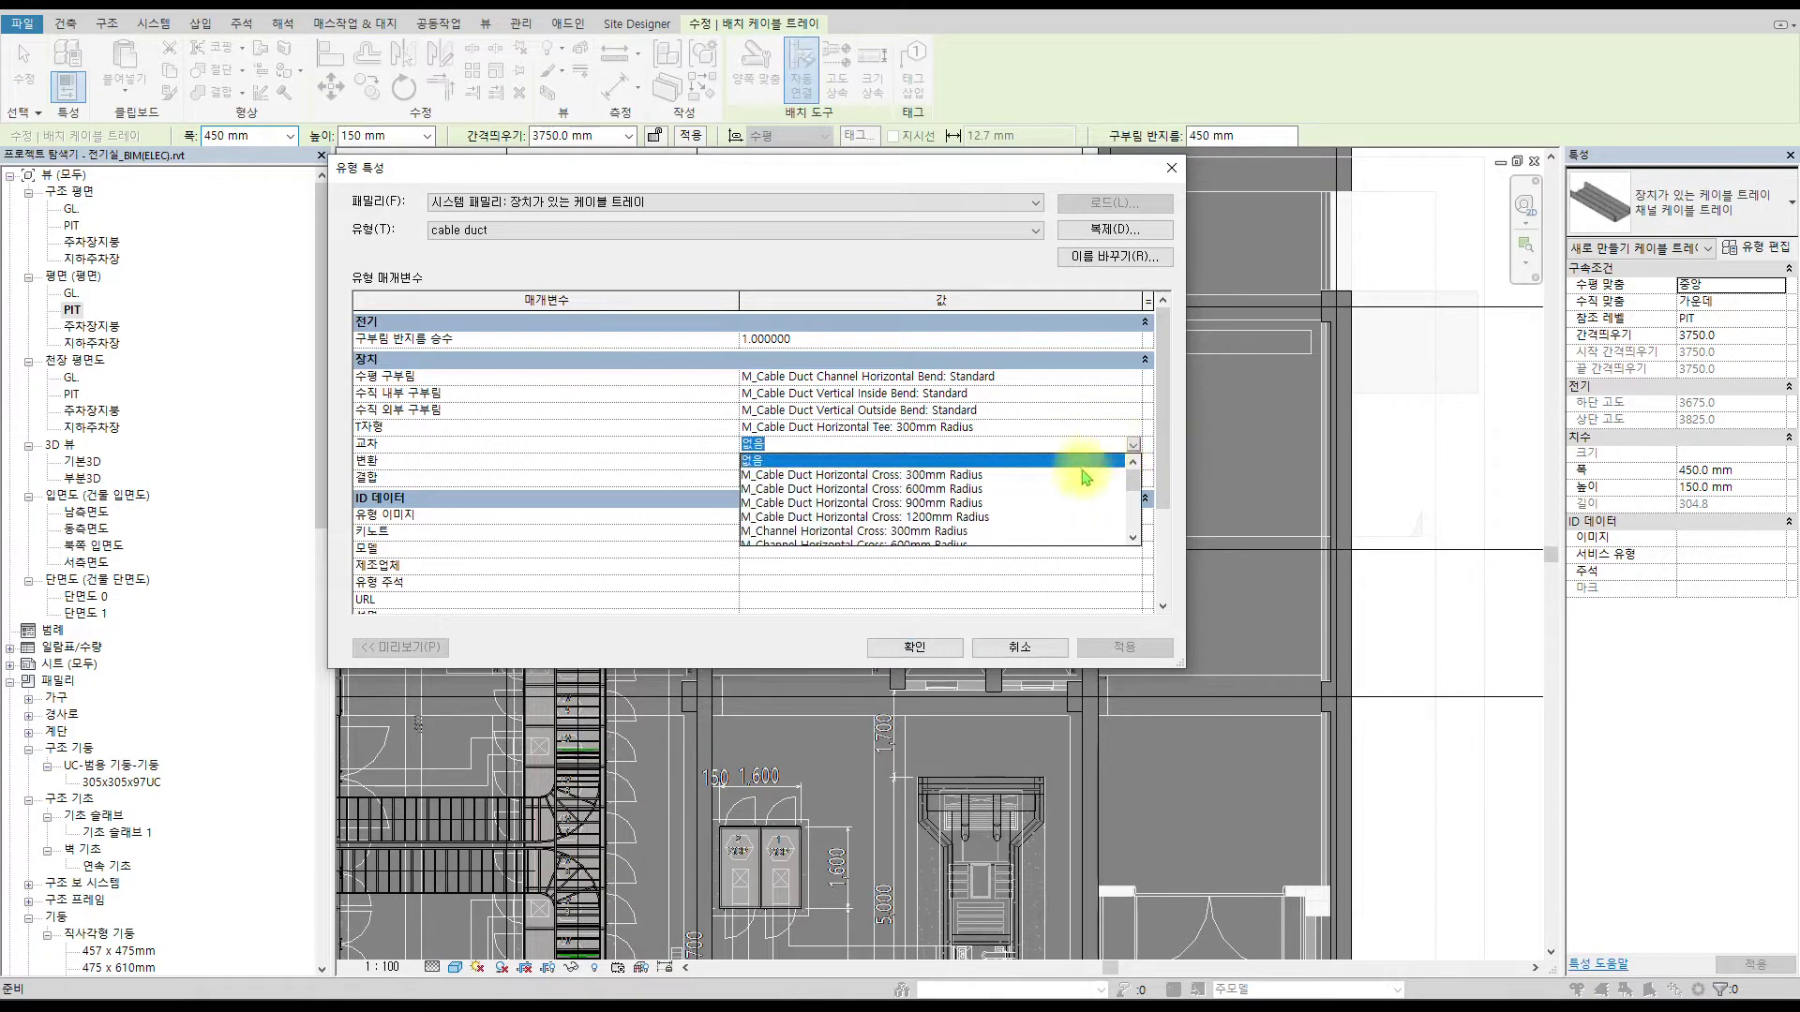
left_click(934, 475)
left_click(1116, 463)
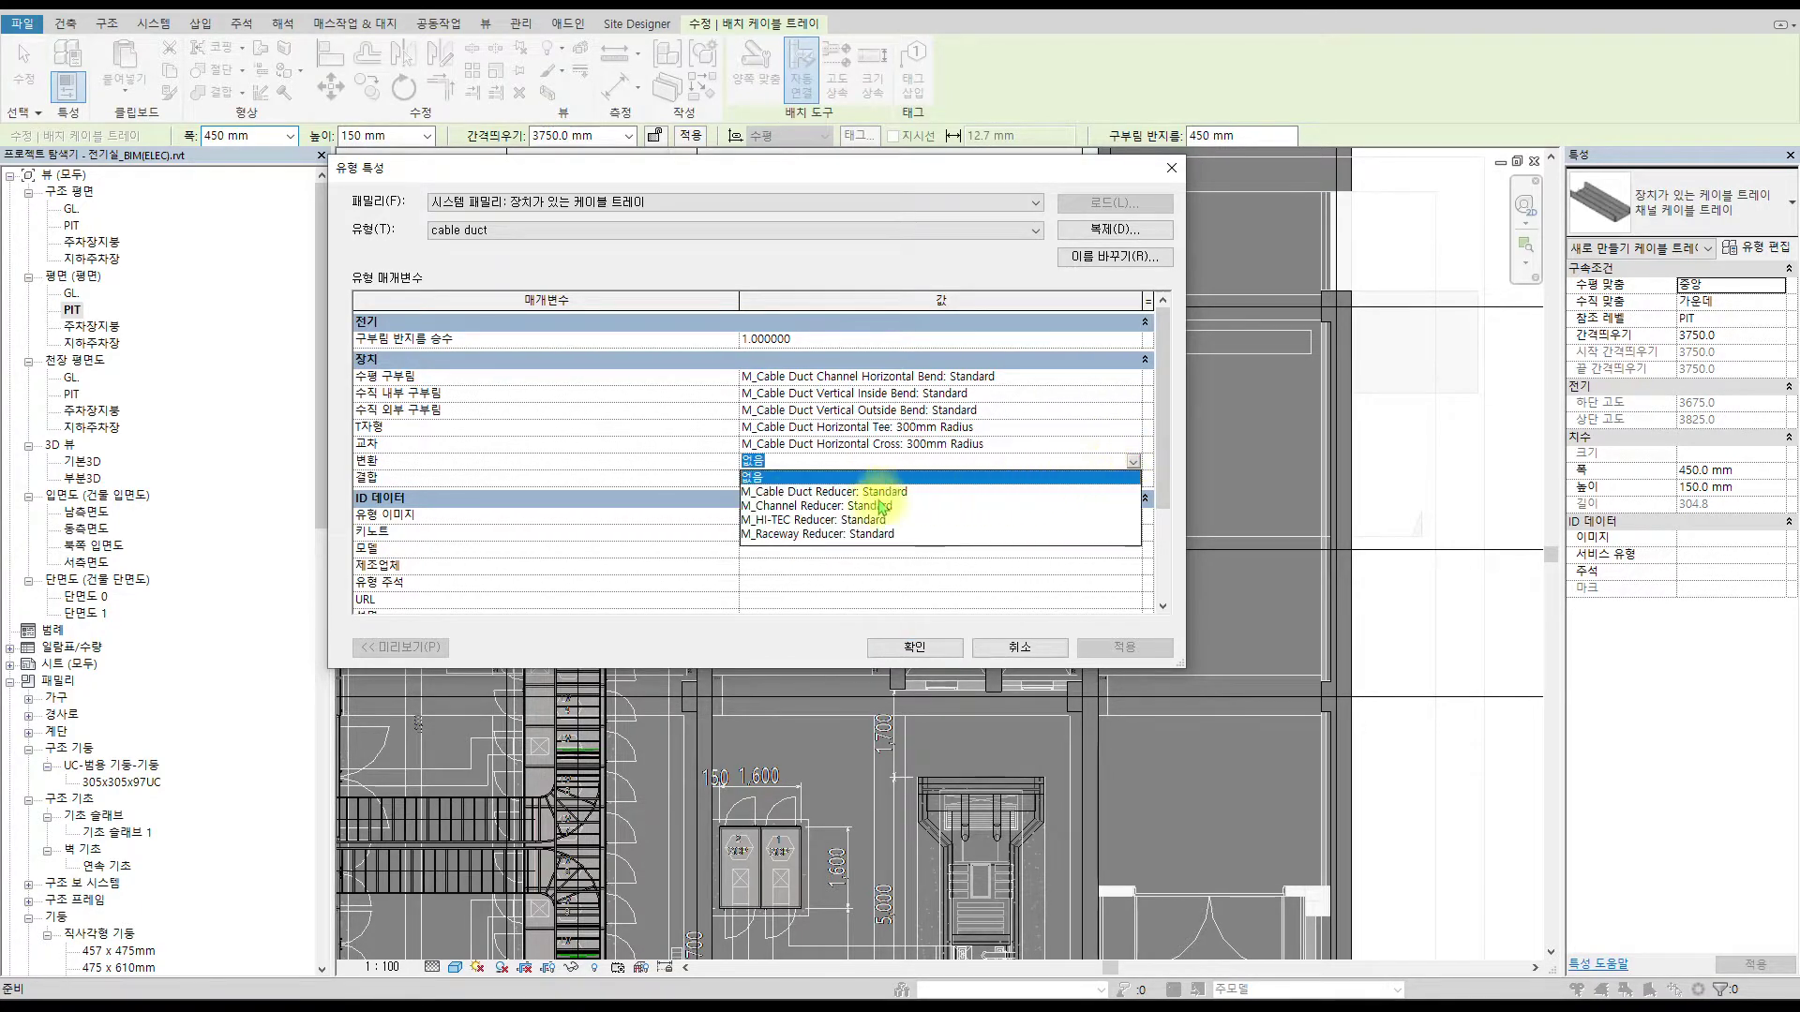
left_click(846, 492)
left_click(1132, 478)
left_click(851, 509)
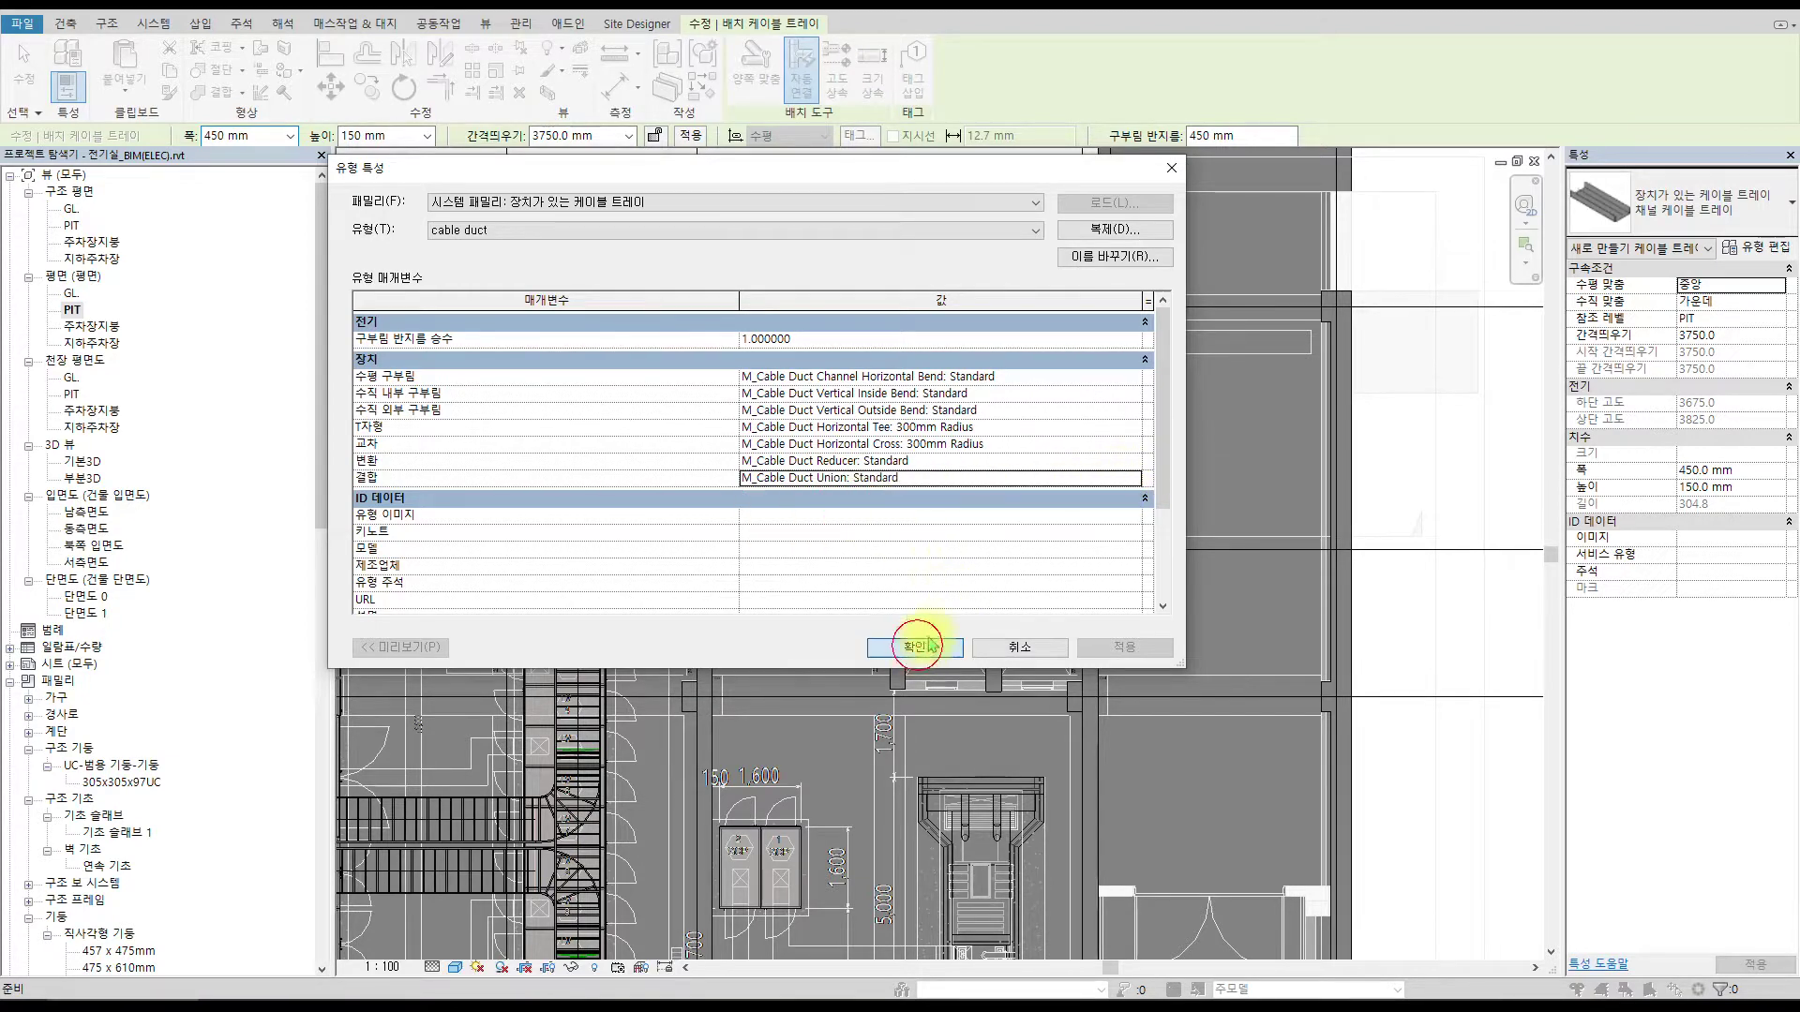
left_click(917, 647)
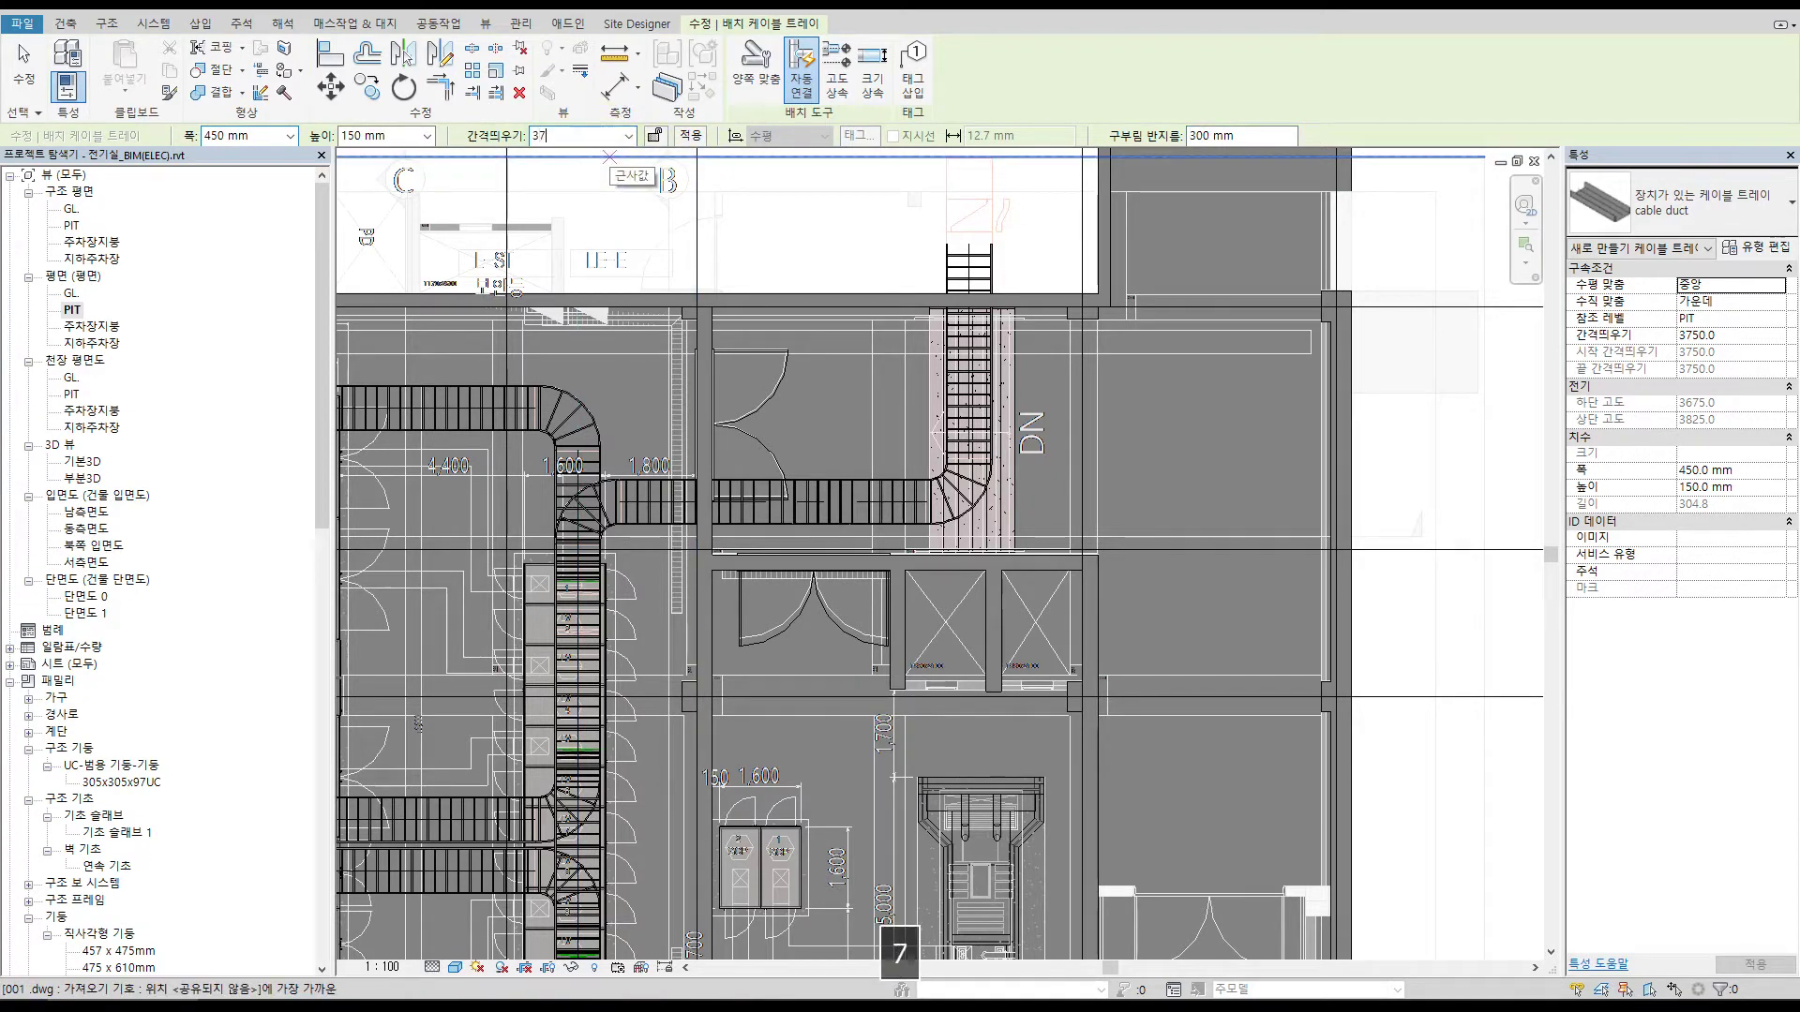
Route a 450 x 150 mm cable duct at a 3725 mm offset from the east room along the north wall and south to panel SHV 2.
type("5")
key("Return")
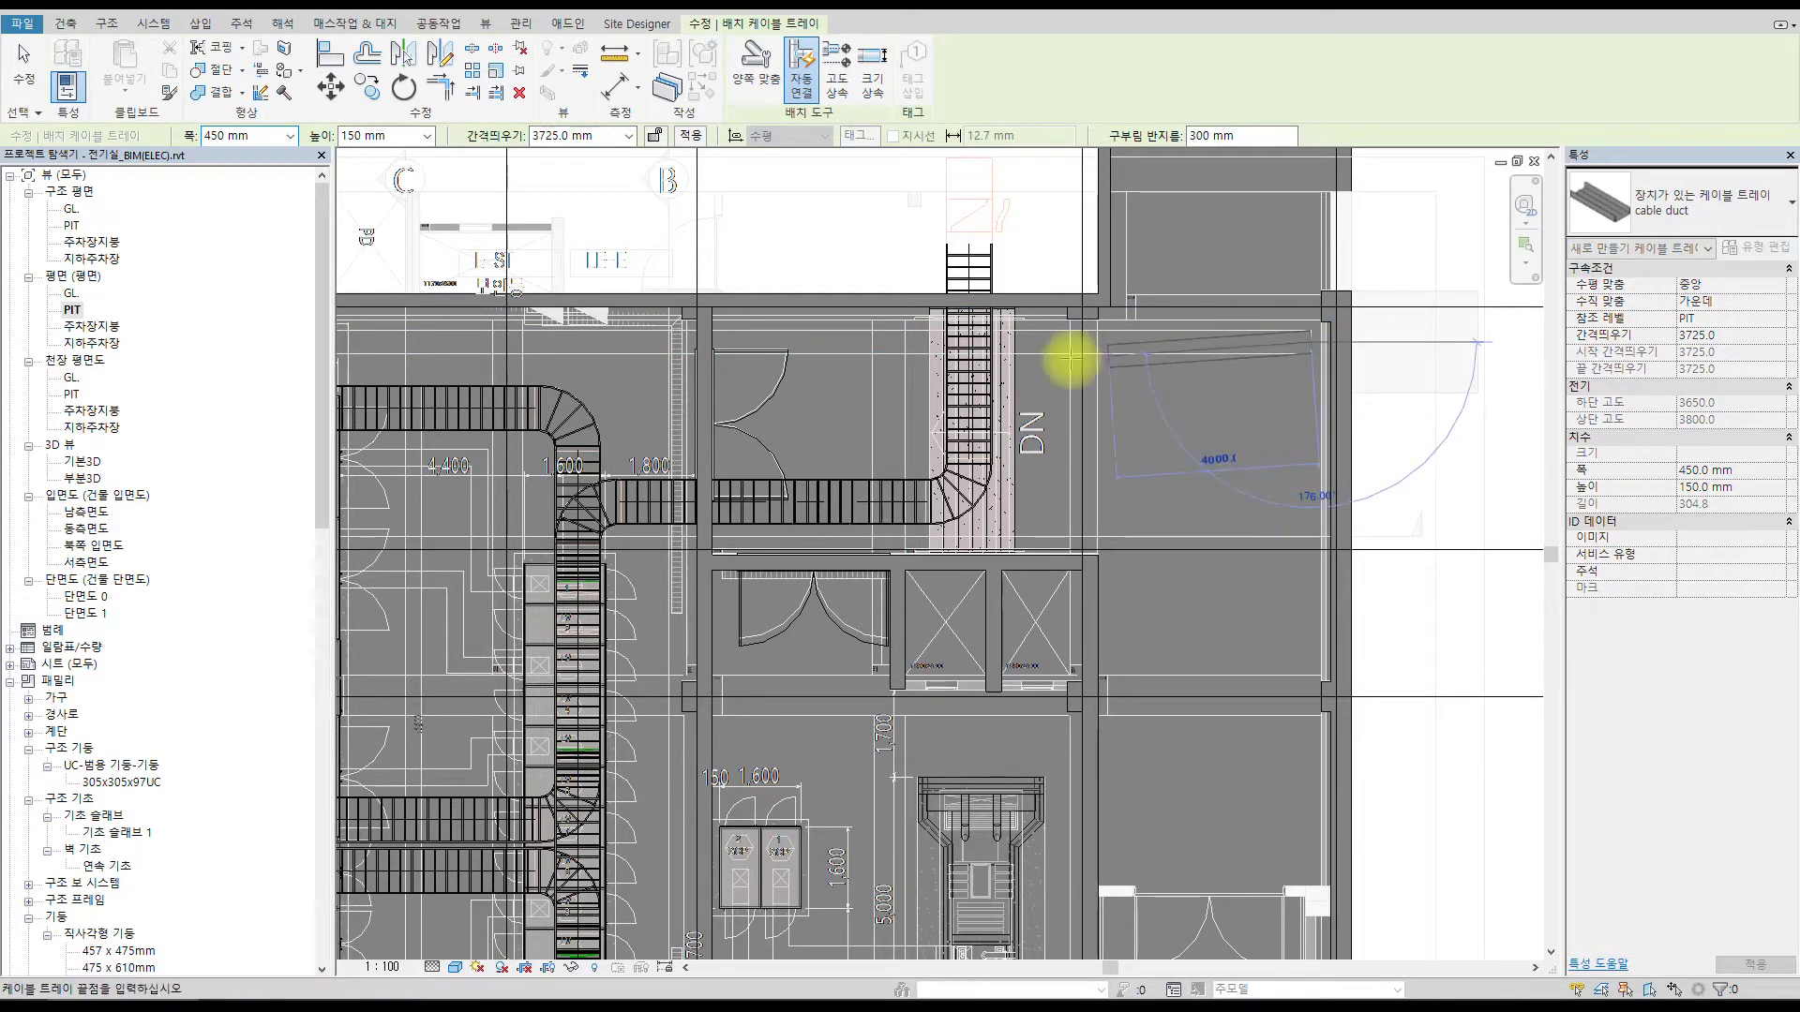
middle_click_drag(703, 358, 1361, 332)
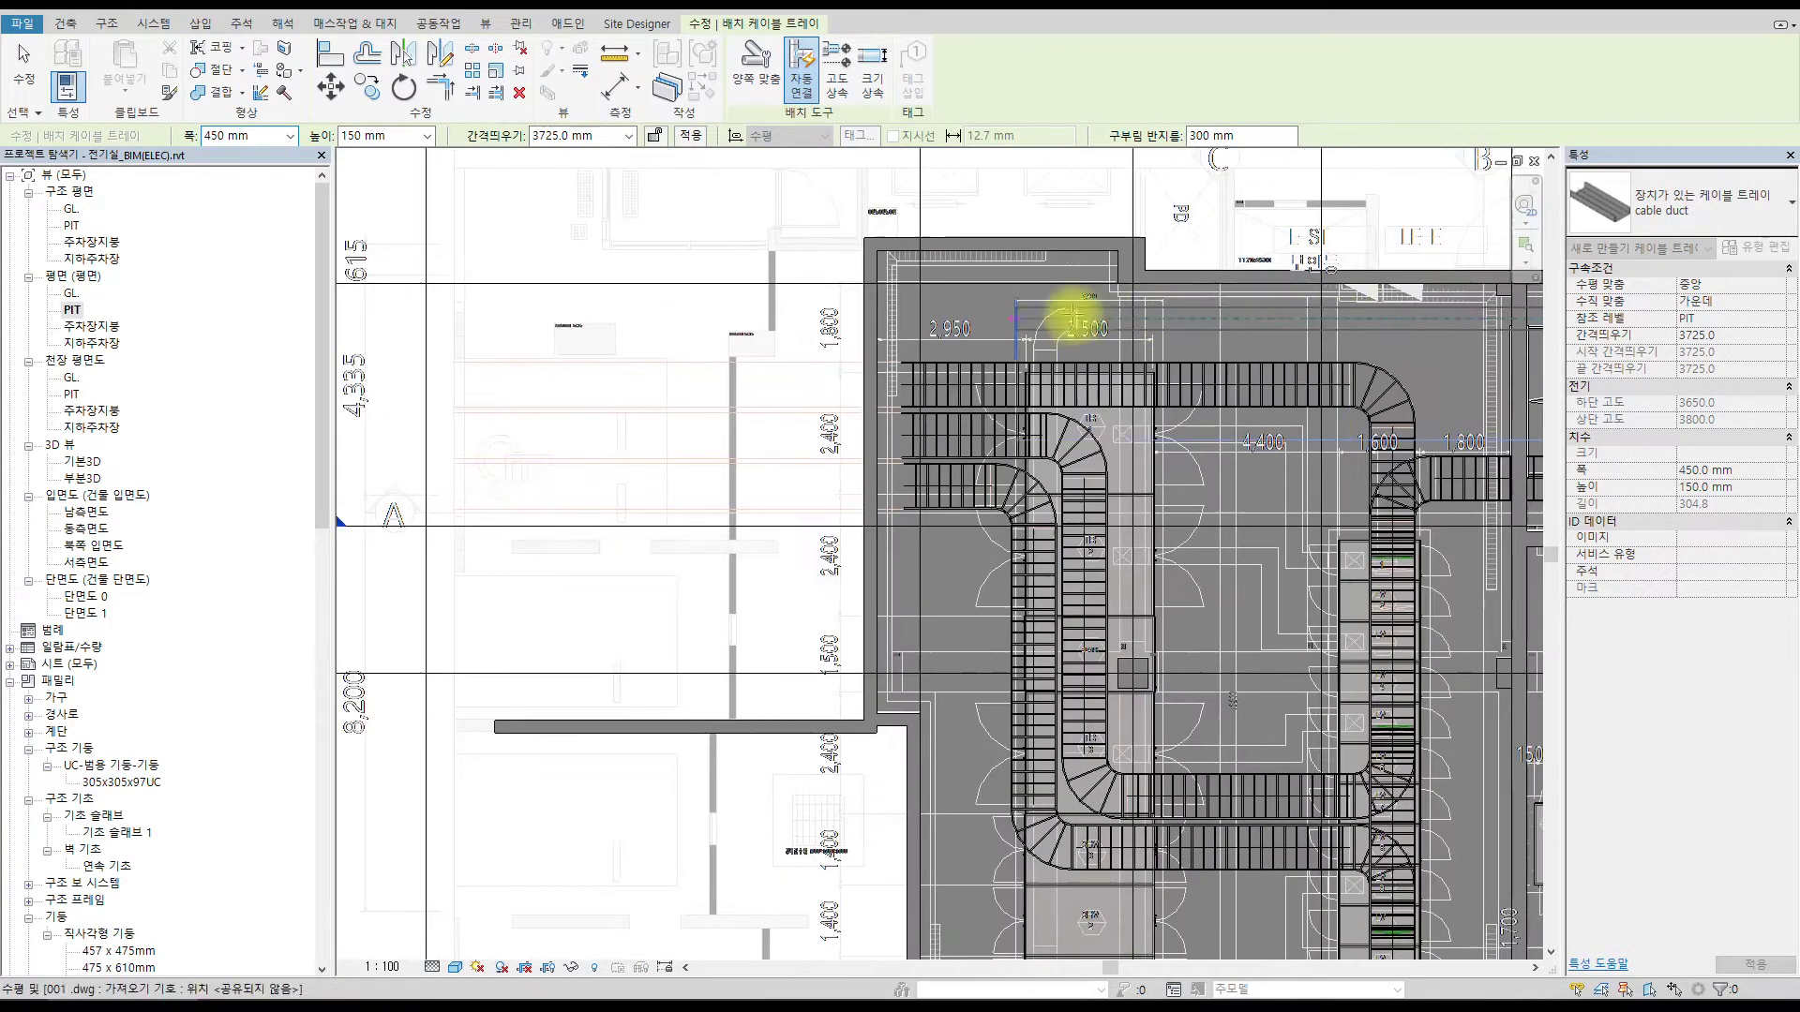
scroll(1036, 323, "up", 5)
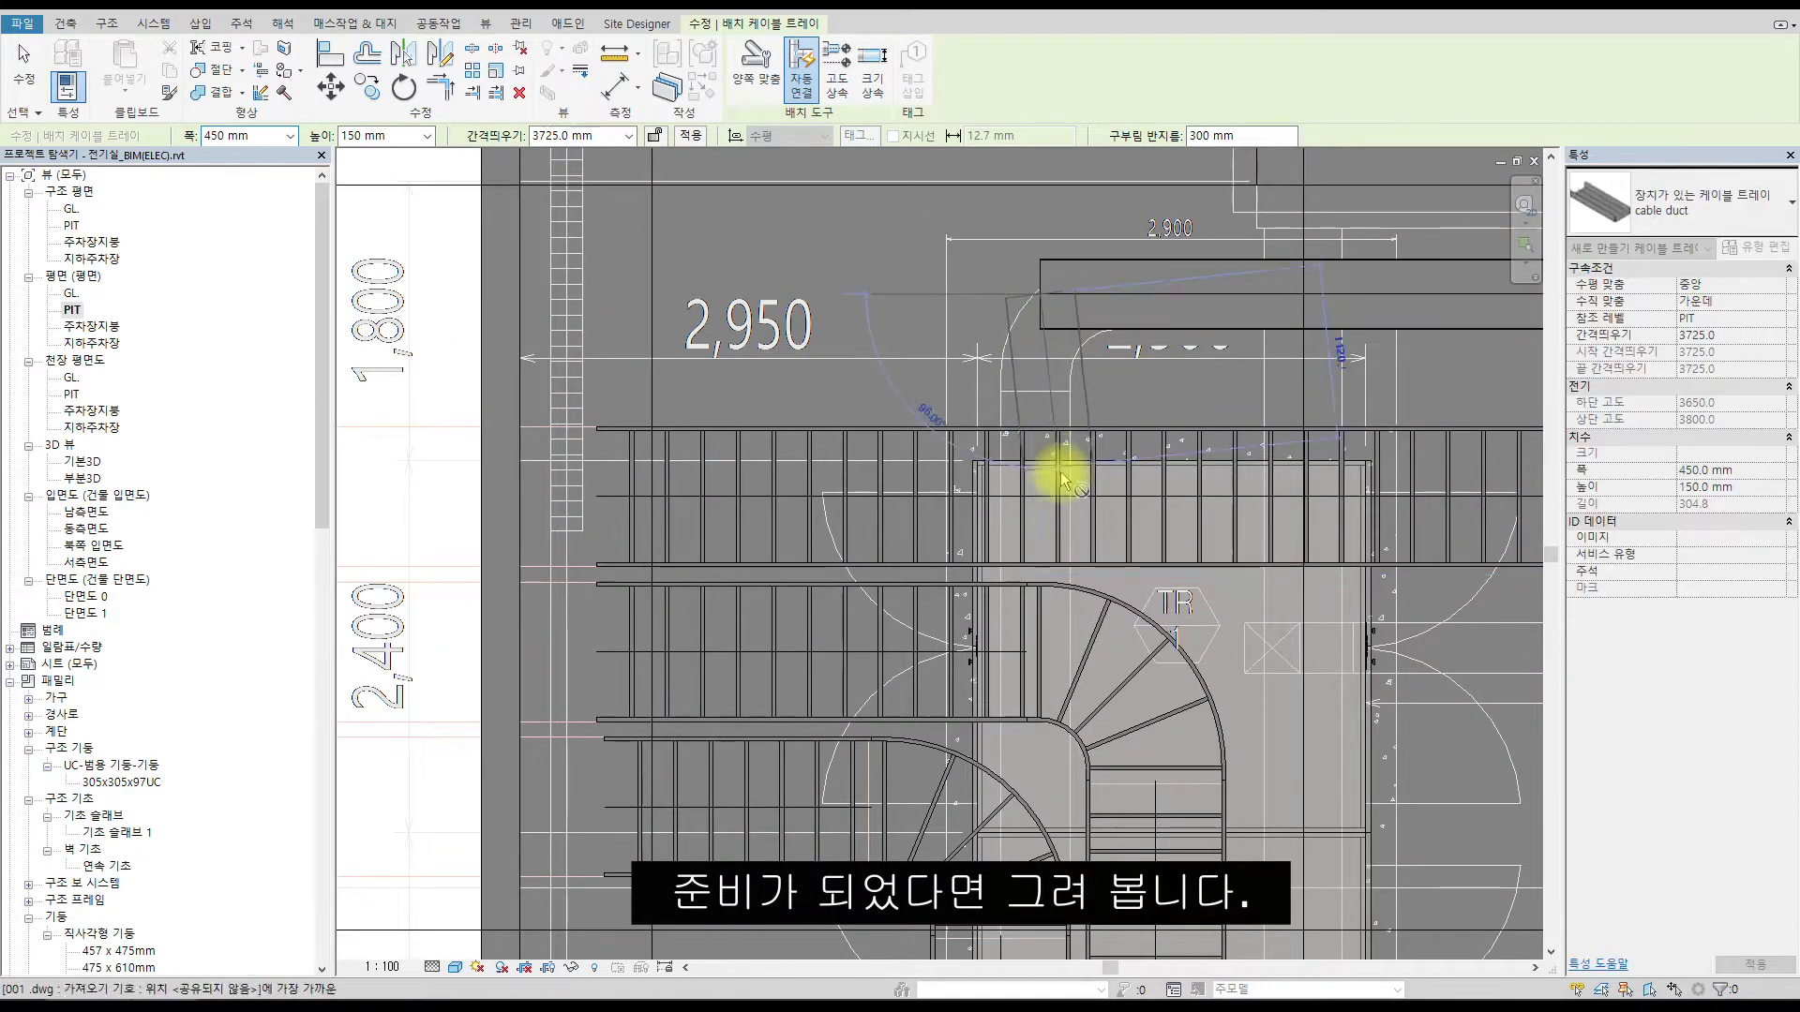
scroll(1018, 664, "down", 2)
middle_click_drag(1018, 664, 936, 229)
middle_click_drag(953, 657, 916, 390)
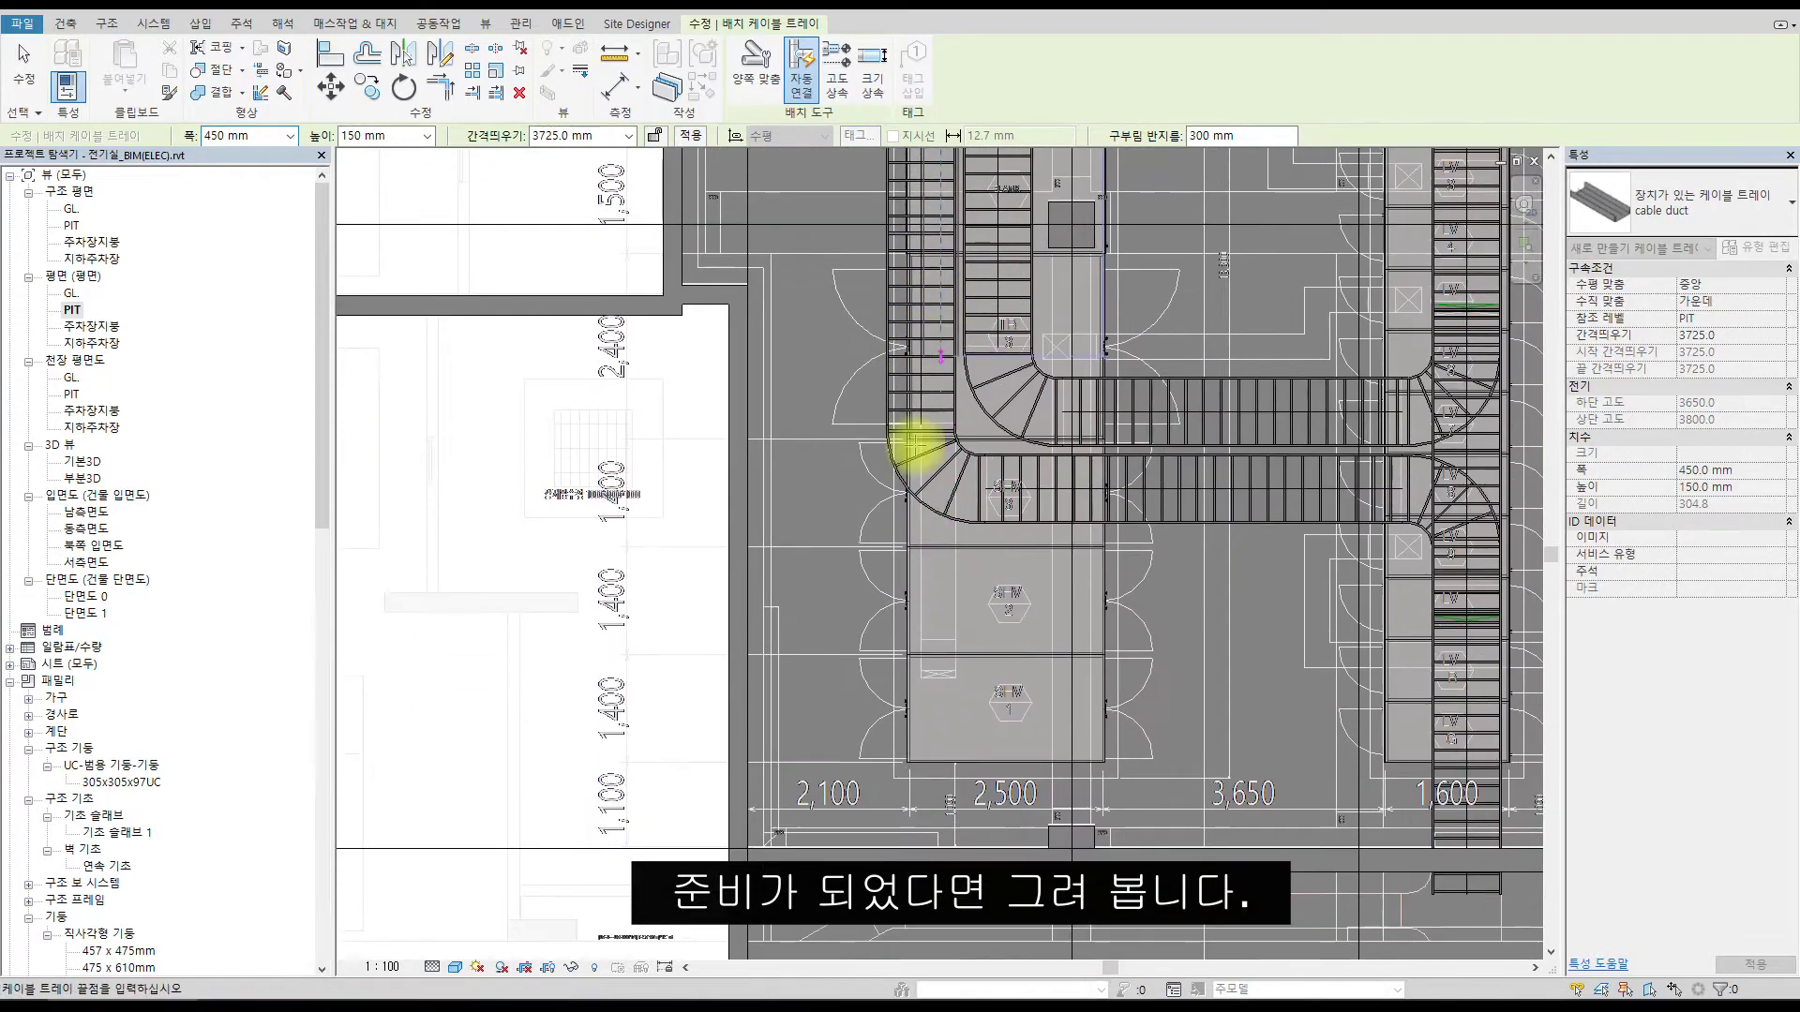
scroll(936, 618, "up", 5)
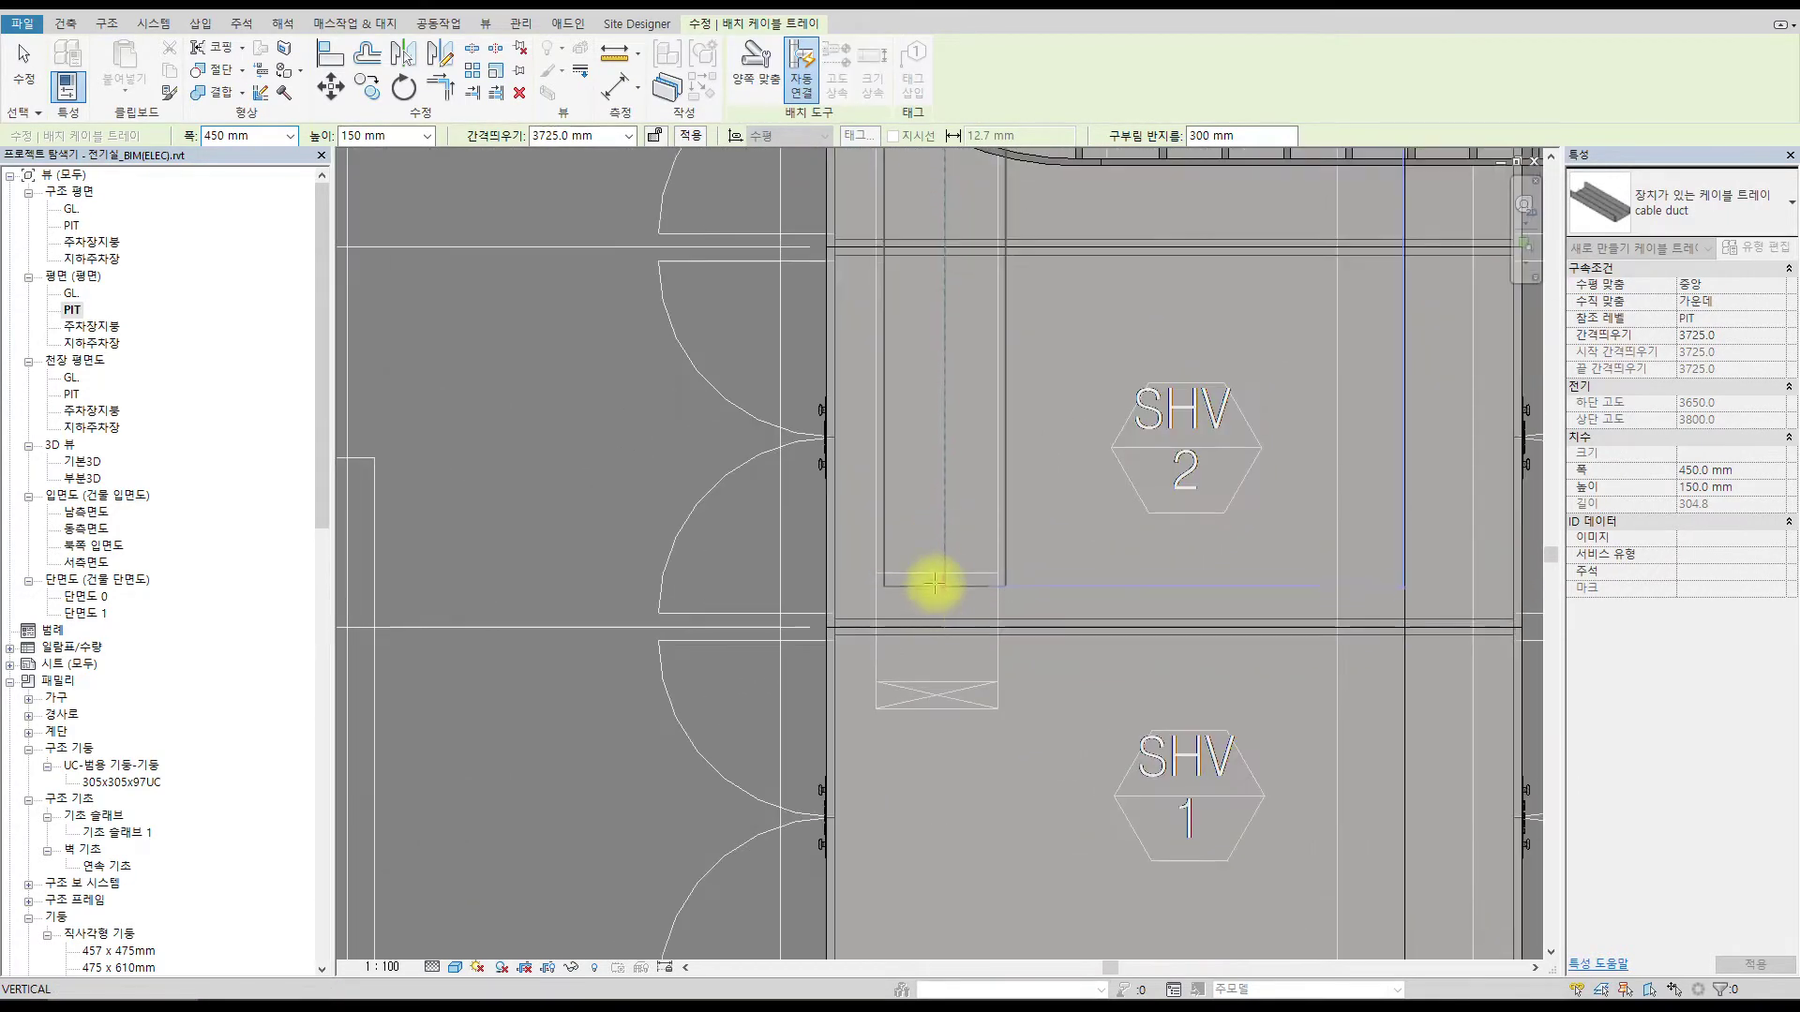
left_click(942, 569)
key("Escape")
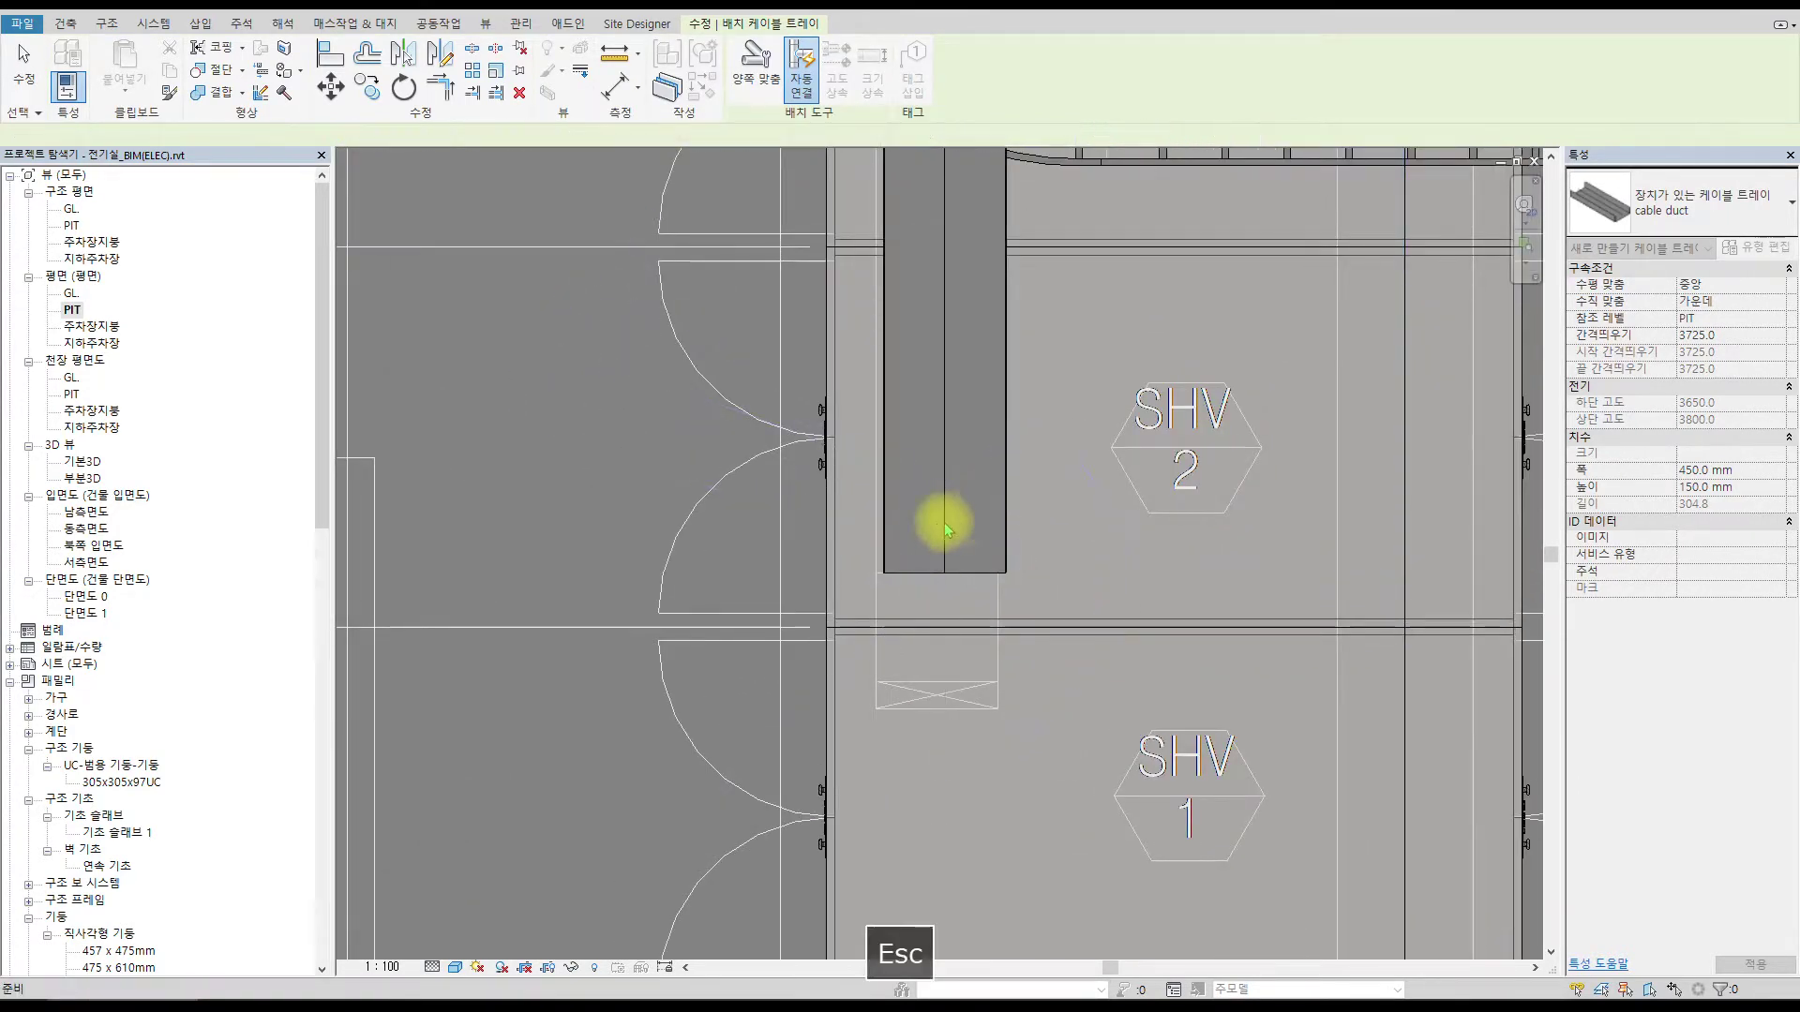
Align the west edge of the duct's vertical run with the matching CAD line beside panel SHV 2.
scroll(928, 523, "up", 3)
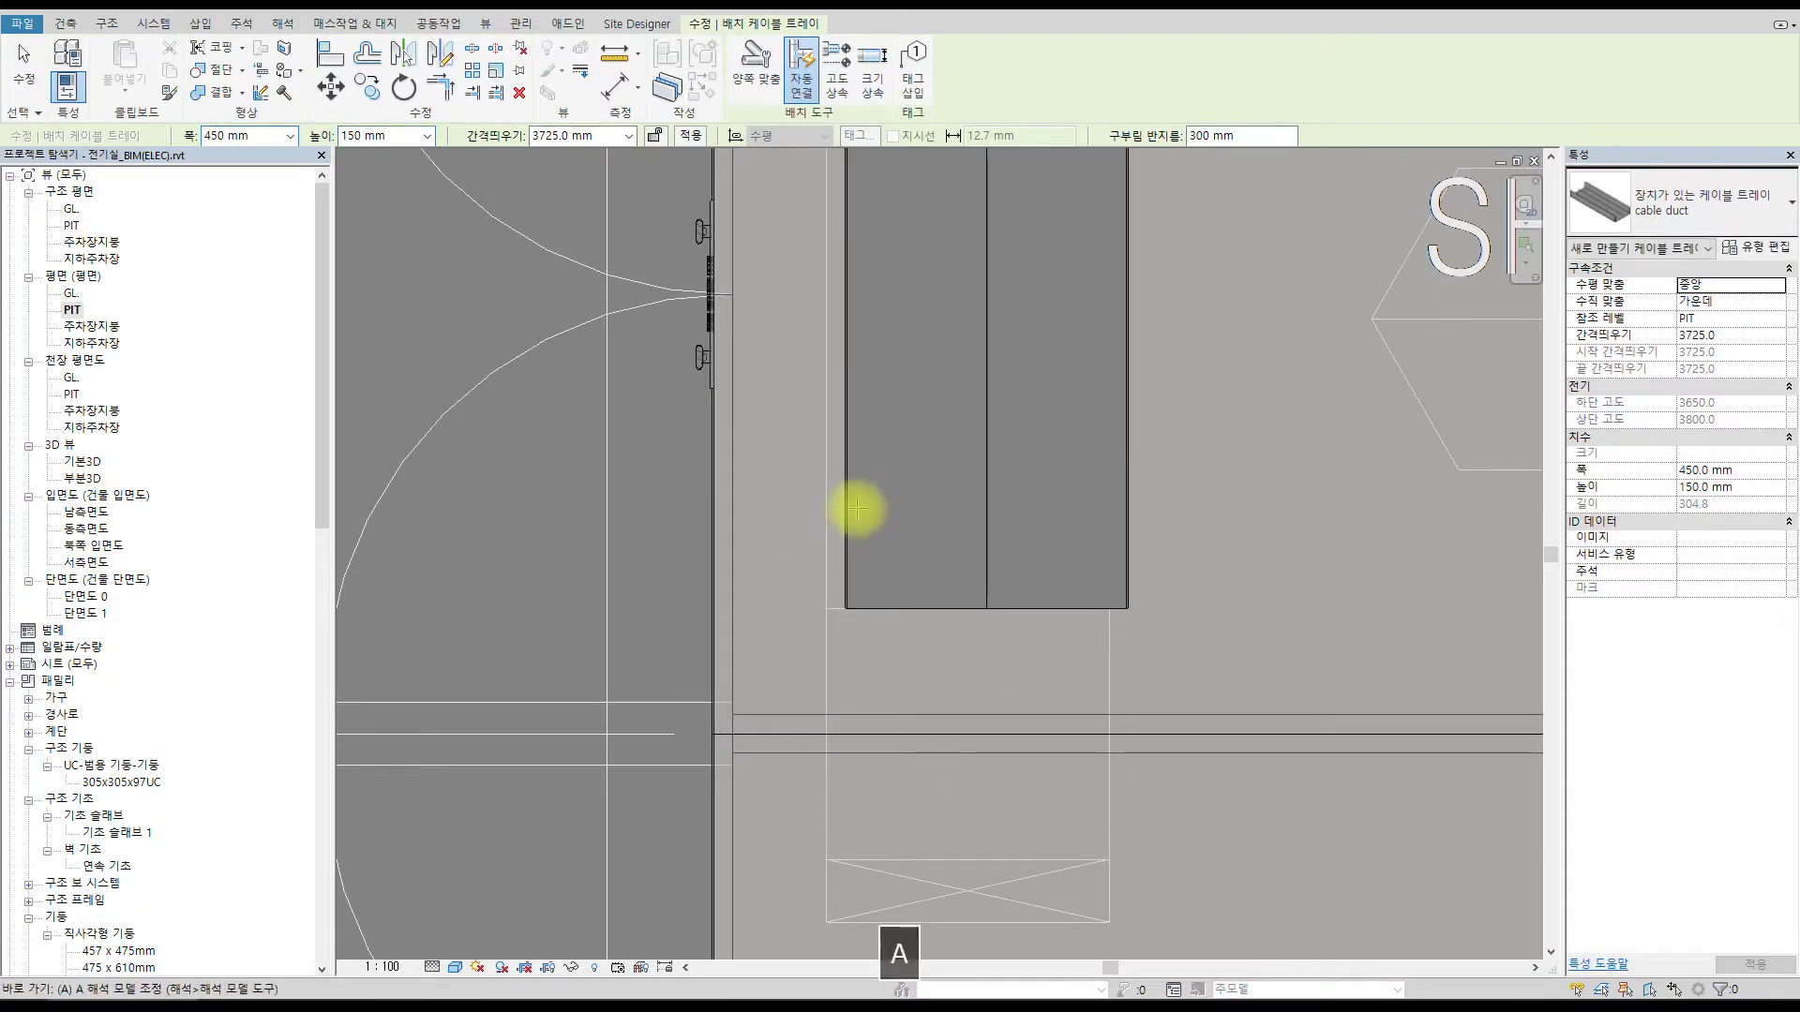
key("l")
left_click(841, 506)
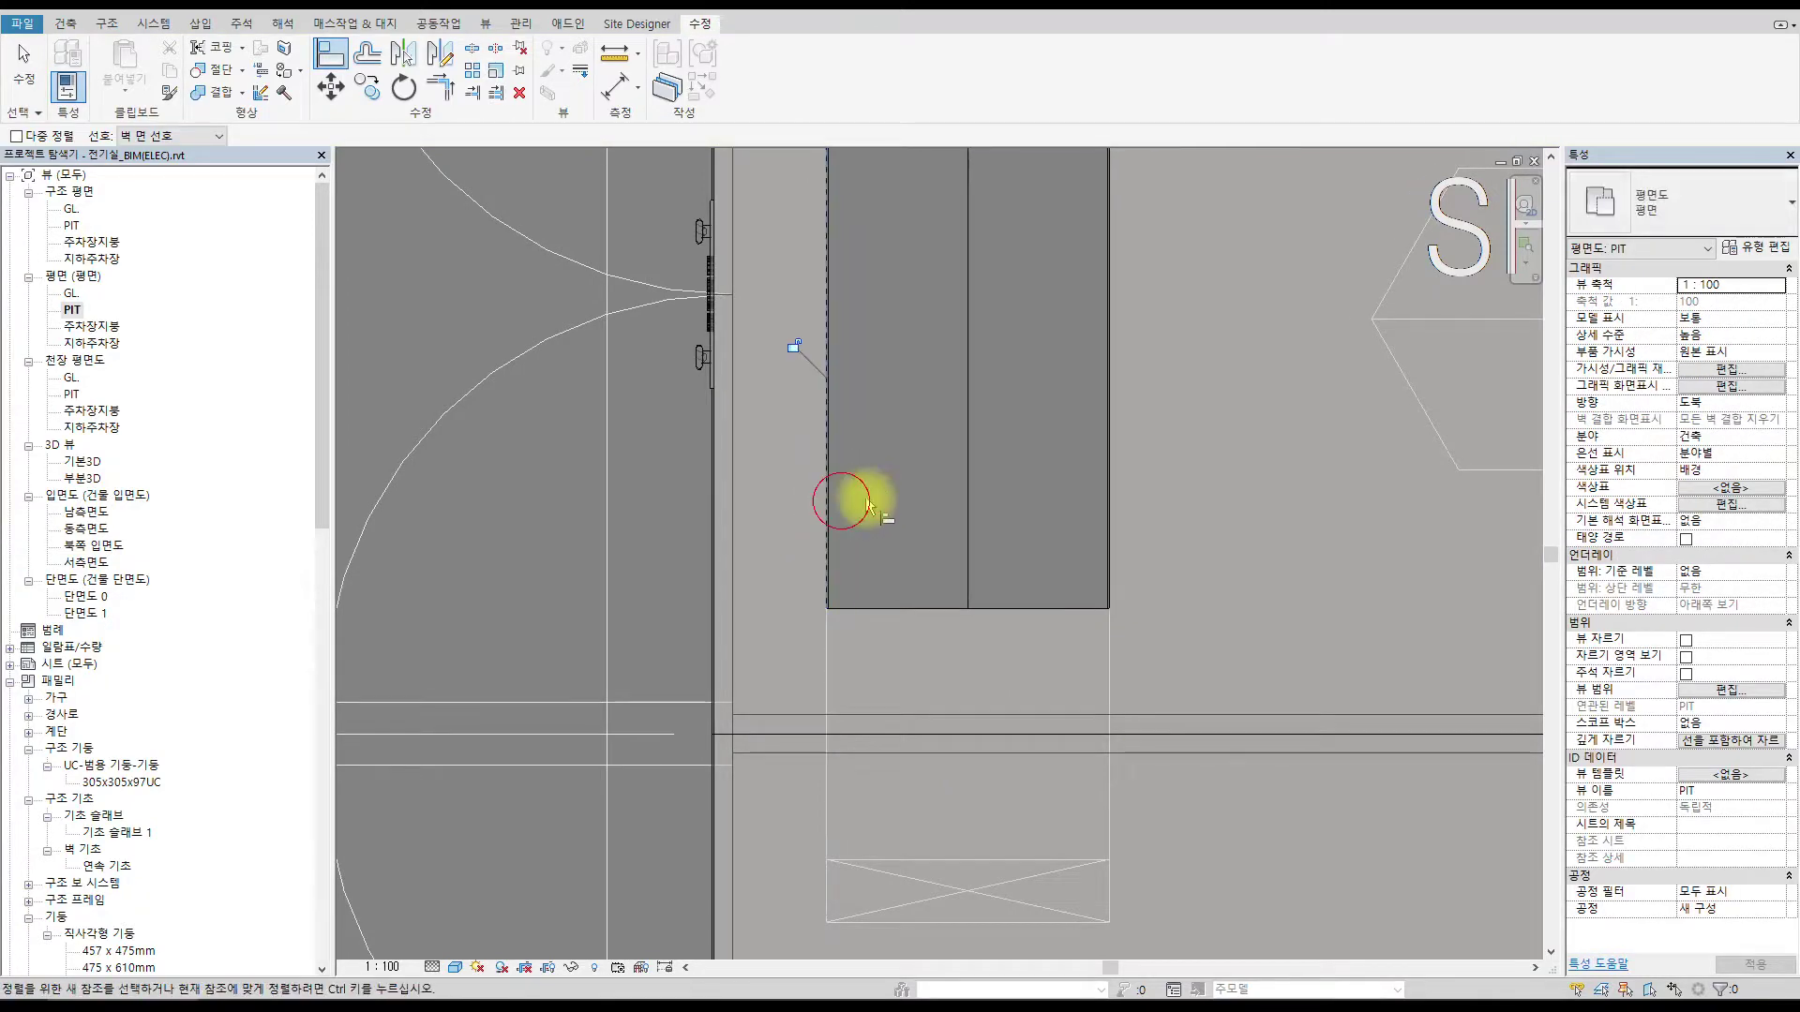
Check the aligned duct along its whole route, from the vertical run and corner bend to the end in the east room.
scroll(1065, 448, "down", 4)
scroll(993, 422, "down", 2)
middle_click_drag(993, 422, 944, 744)
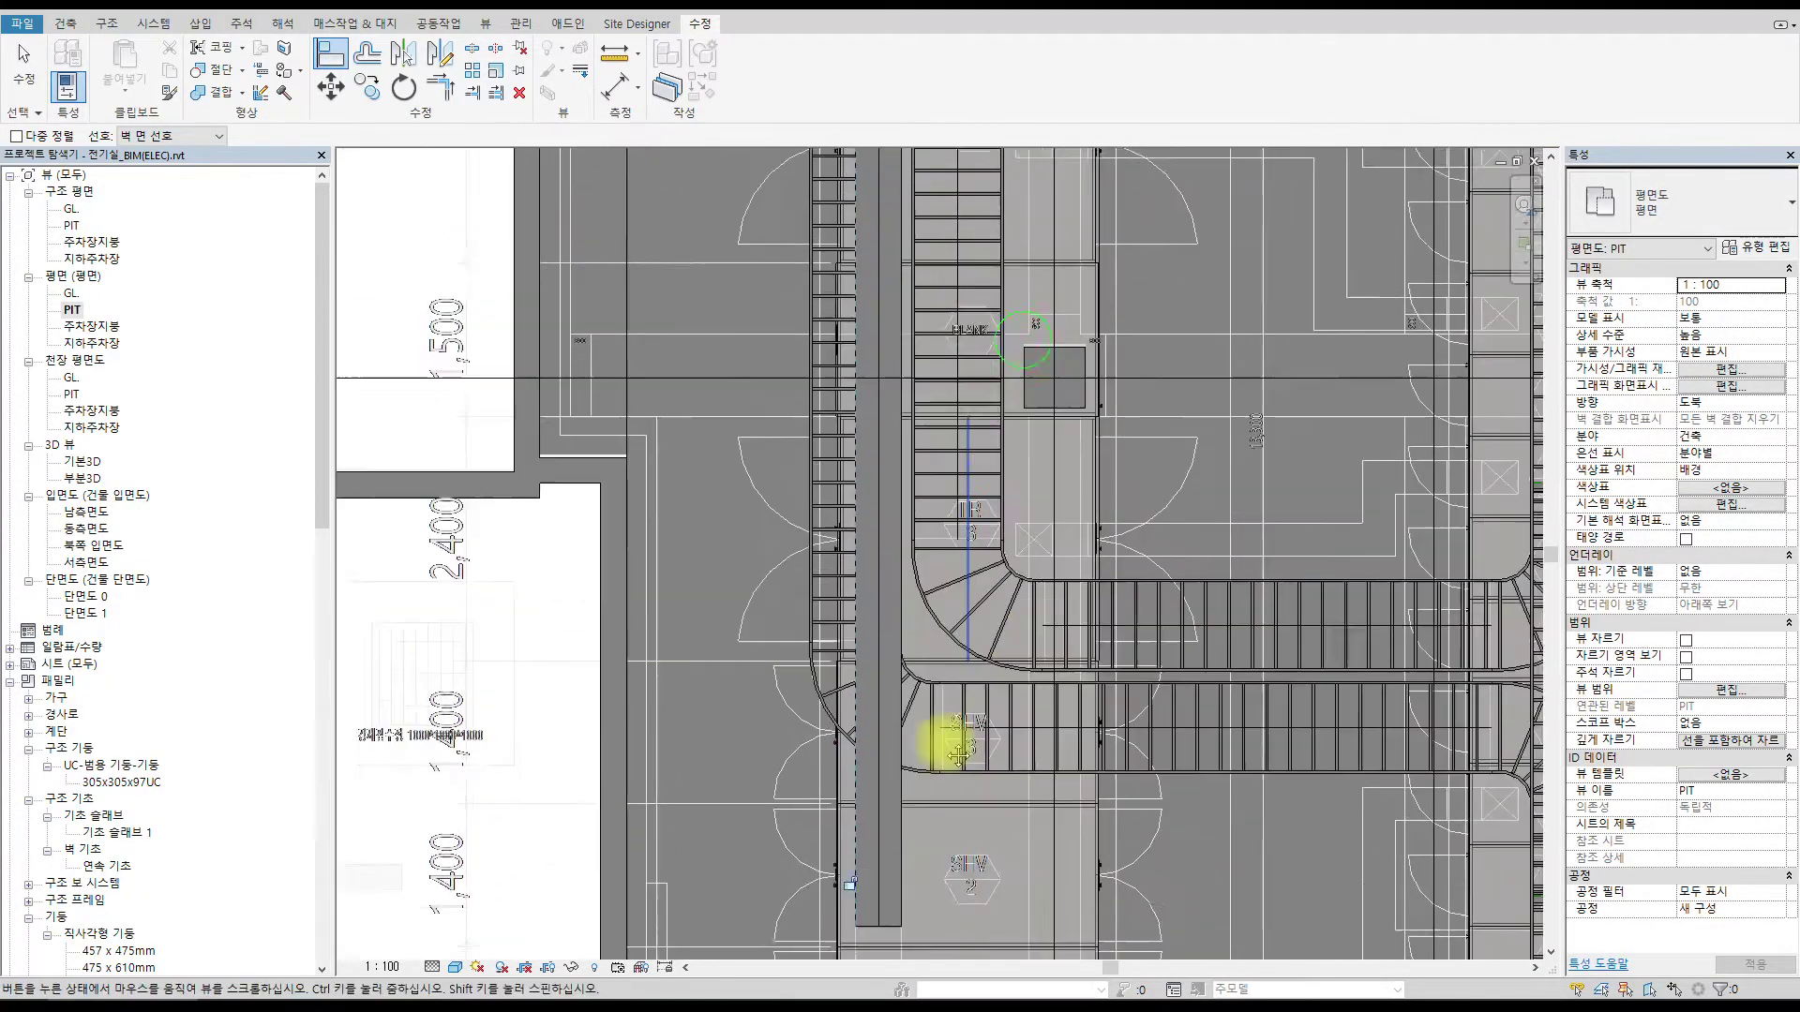
middle_click_drag(984, 188, 930, 630)
scroll(852, 415, "up", 3)
scroll(848, 411, "up", 4)
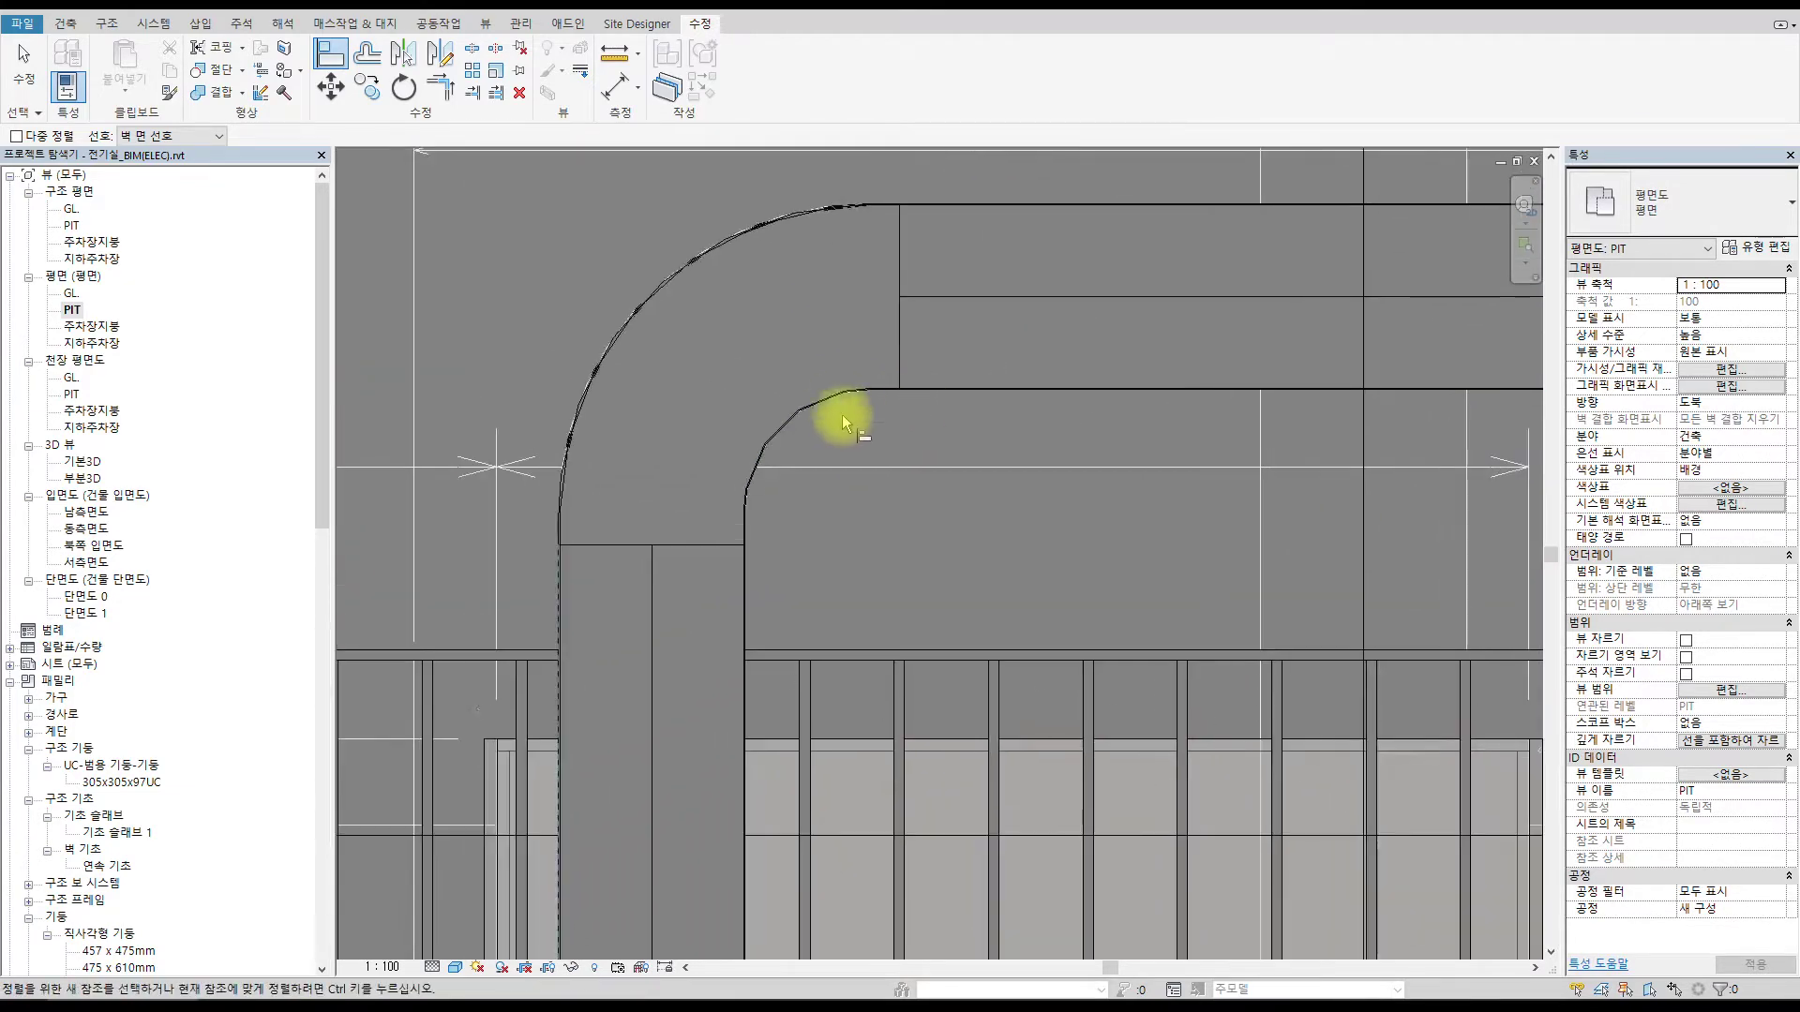
scroll(651, 609, "up", 5)
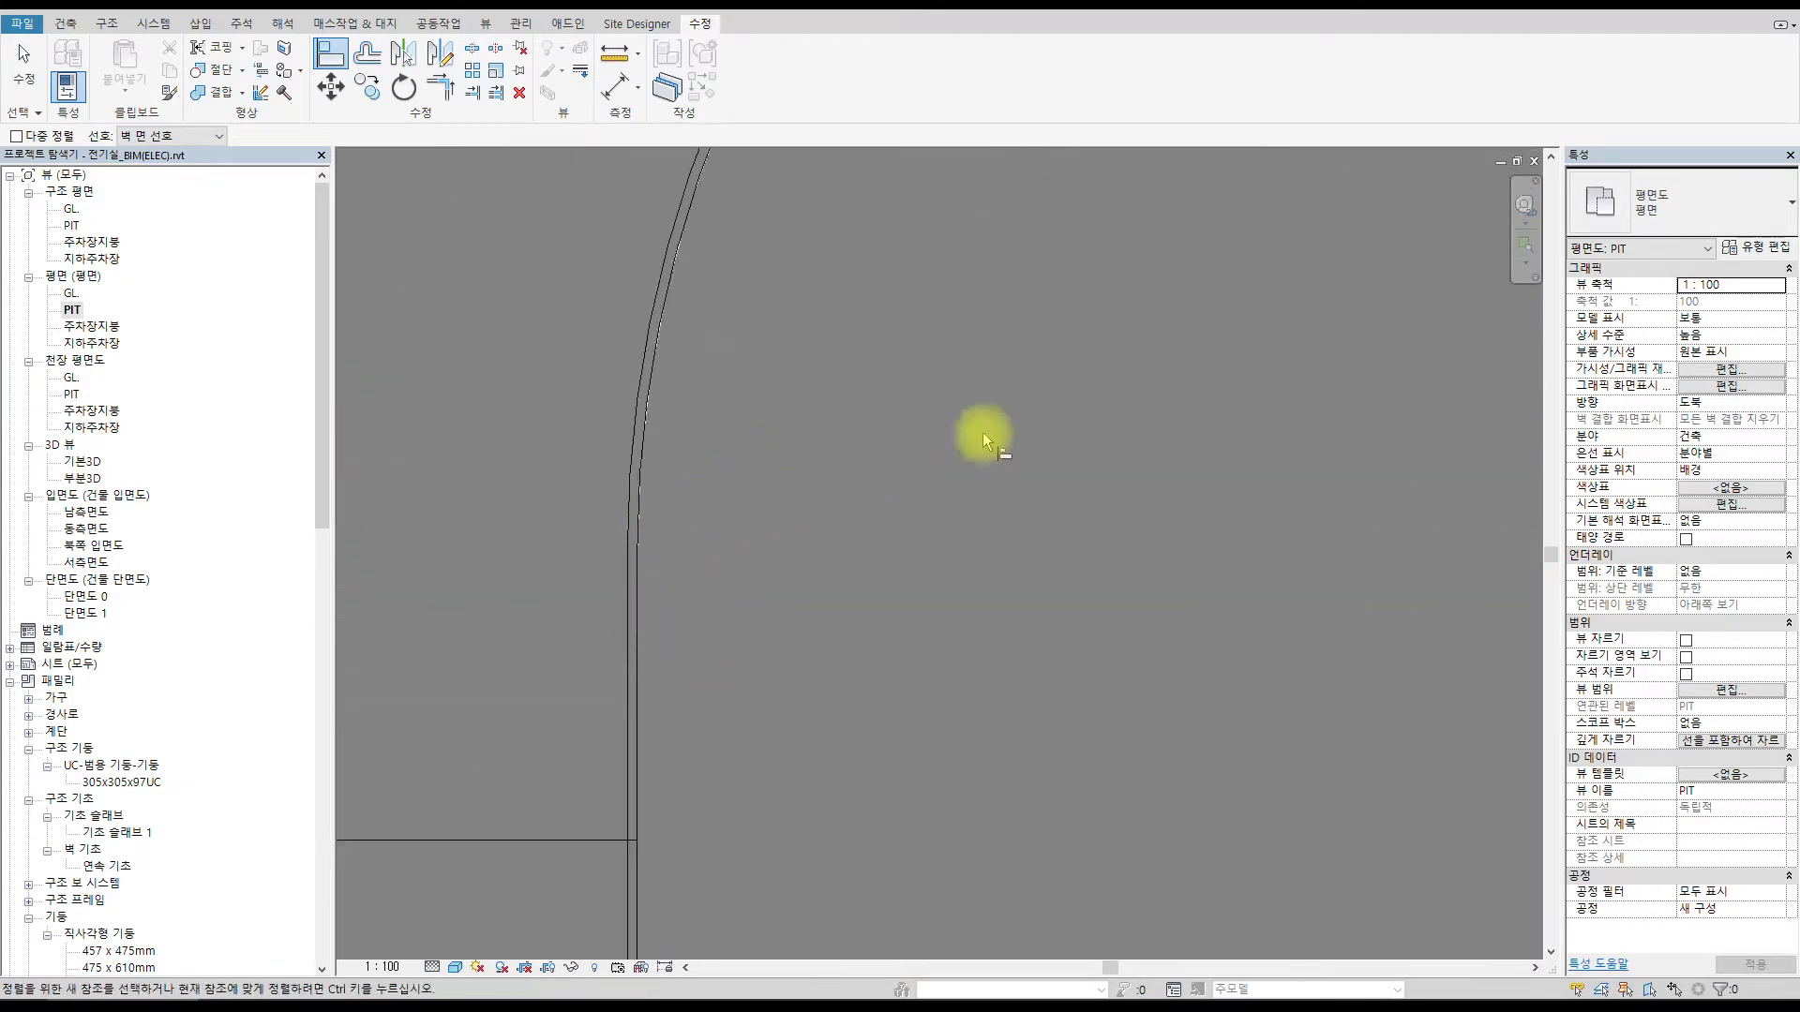
scroll(1330, 377, "down", 8)
scroll(1374, 399, "up", 2)
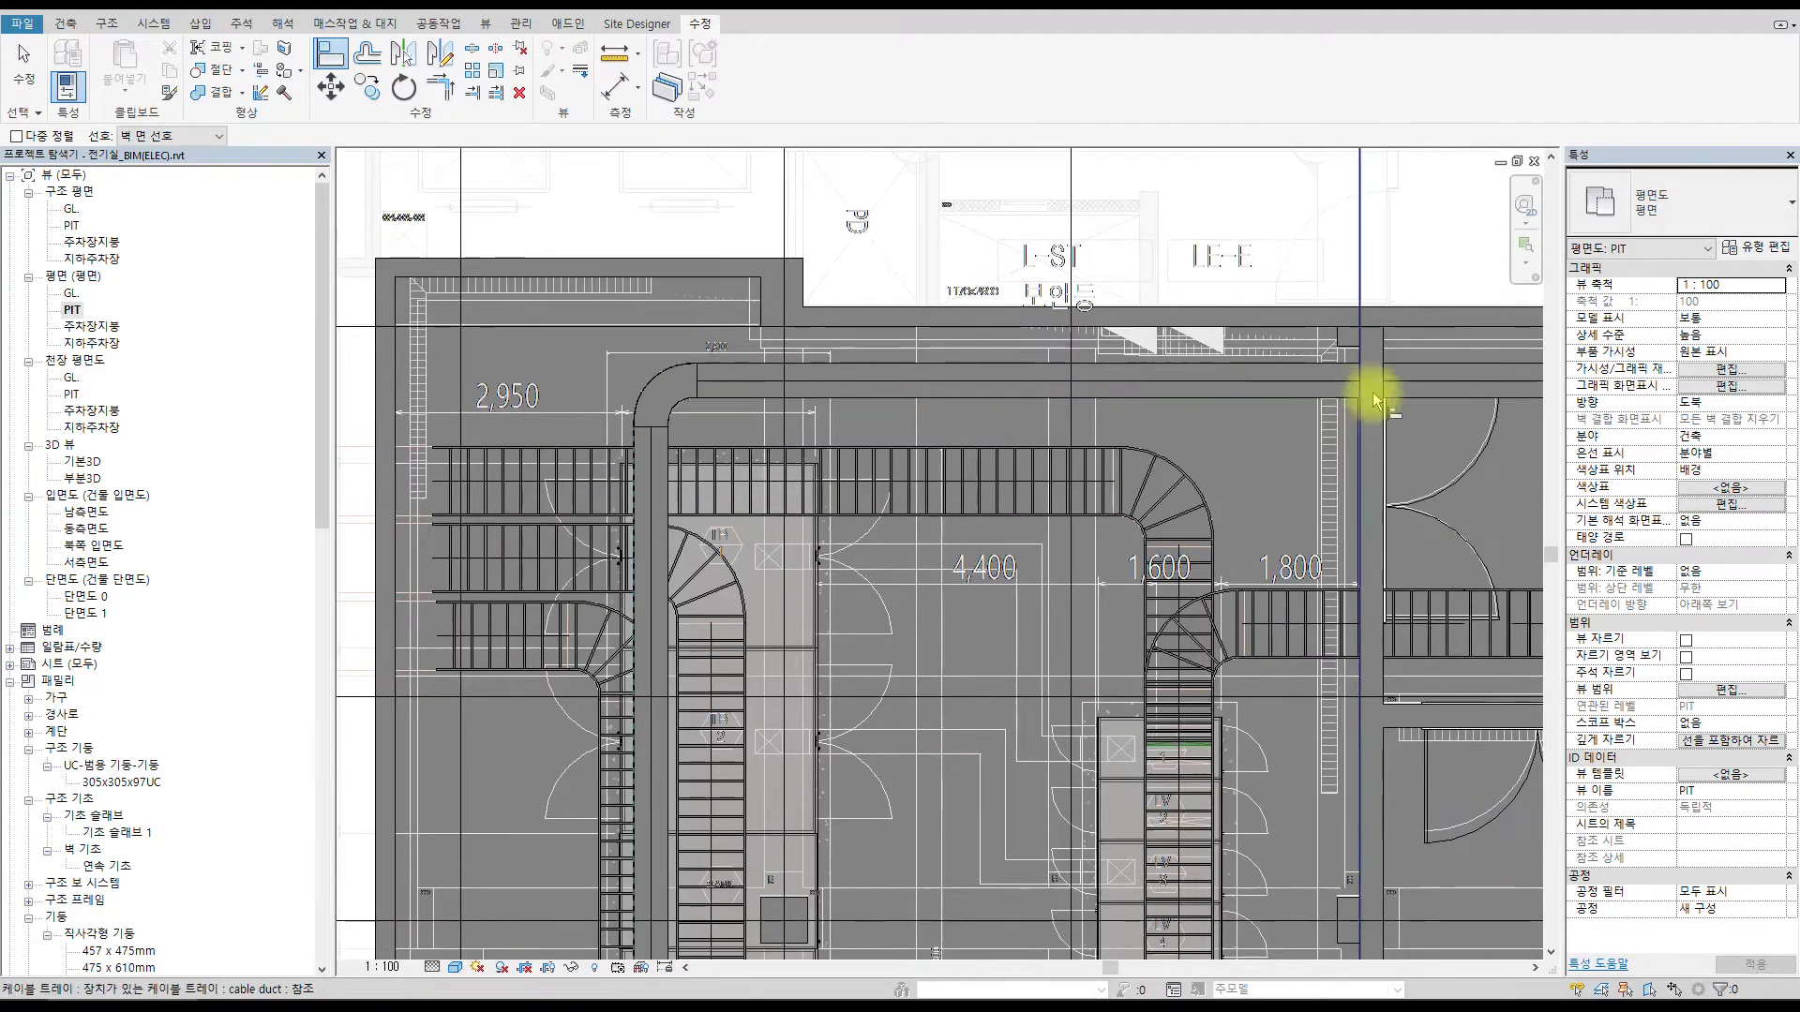
middle_click_drag(1373, 398, 788, 405)
middle_click_drag(1257, 418, 1192, 412)
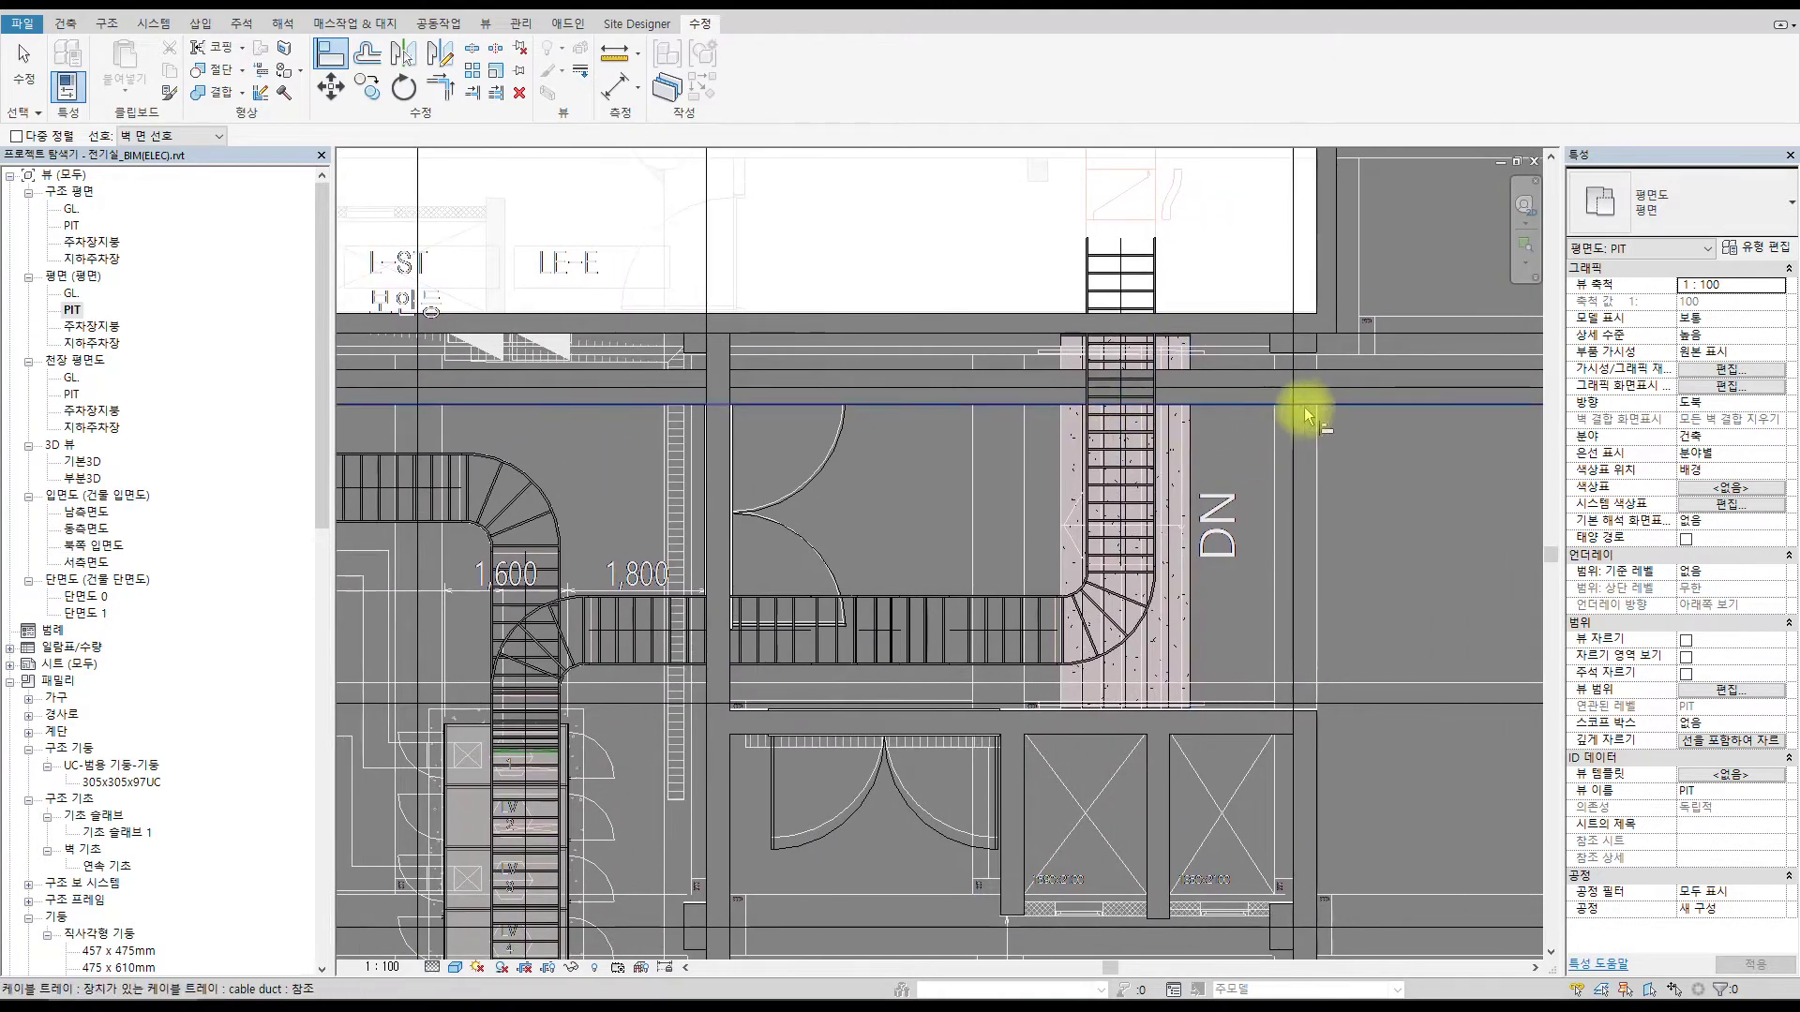
middle_click_drag(1308, 413, 1144, 413)
scroll(871, 433, "down", 1)
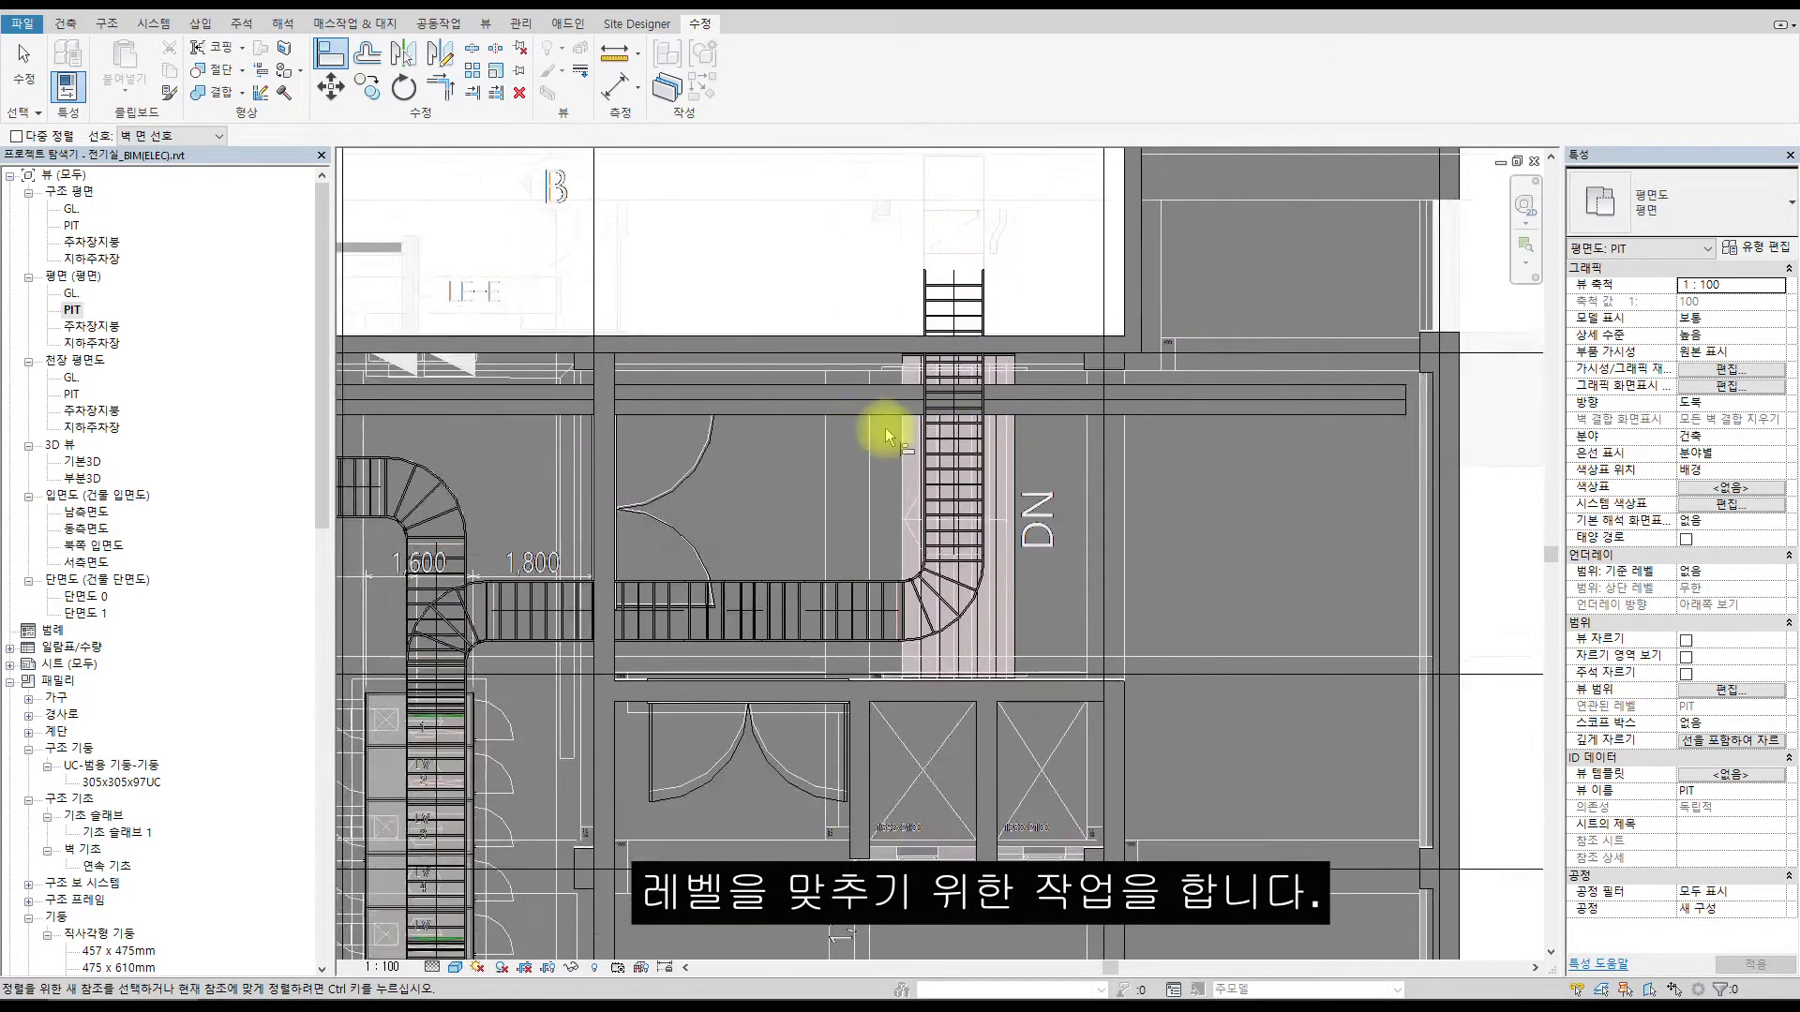
scroll(885, 436, "down", 2)
middle_click_drag(886, 436, 1116, 354)
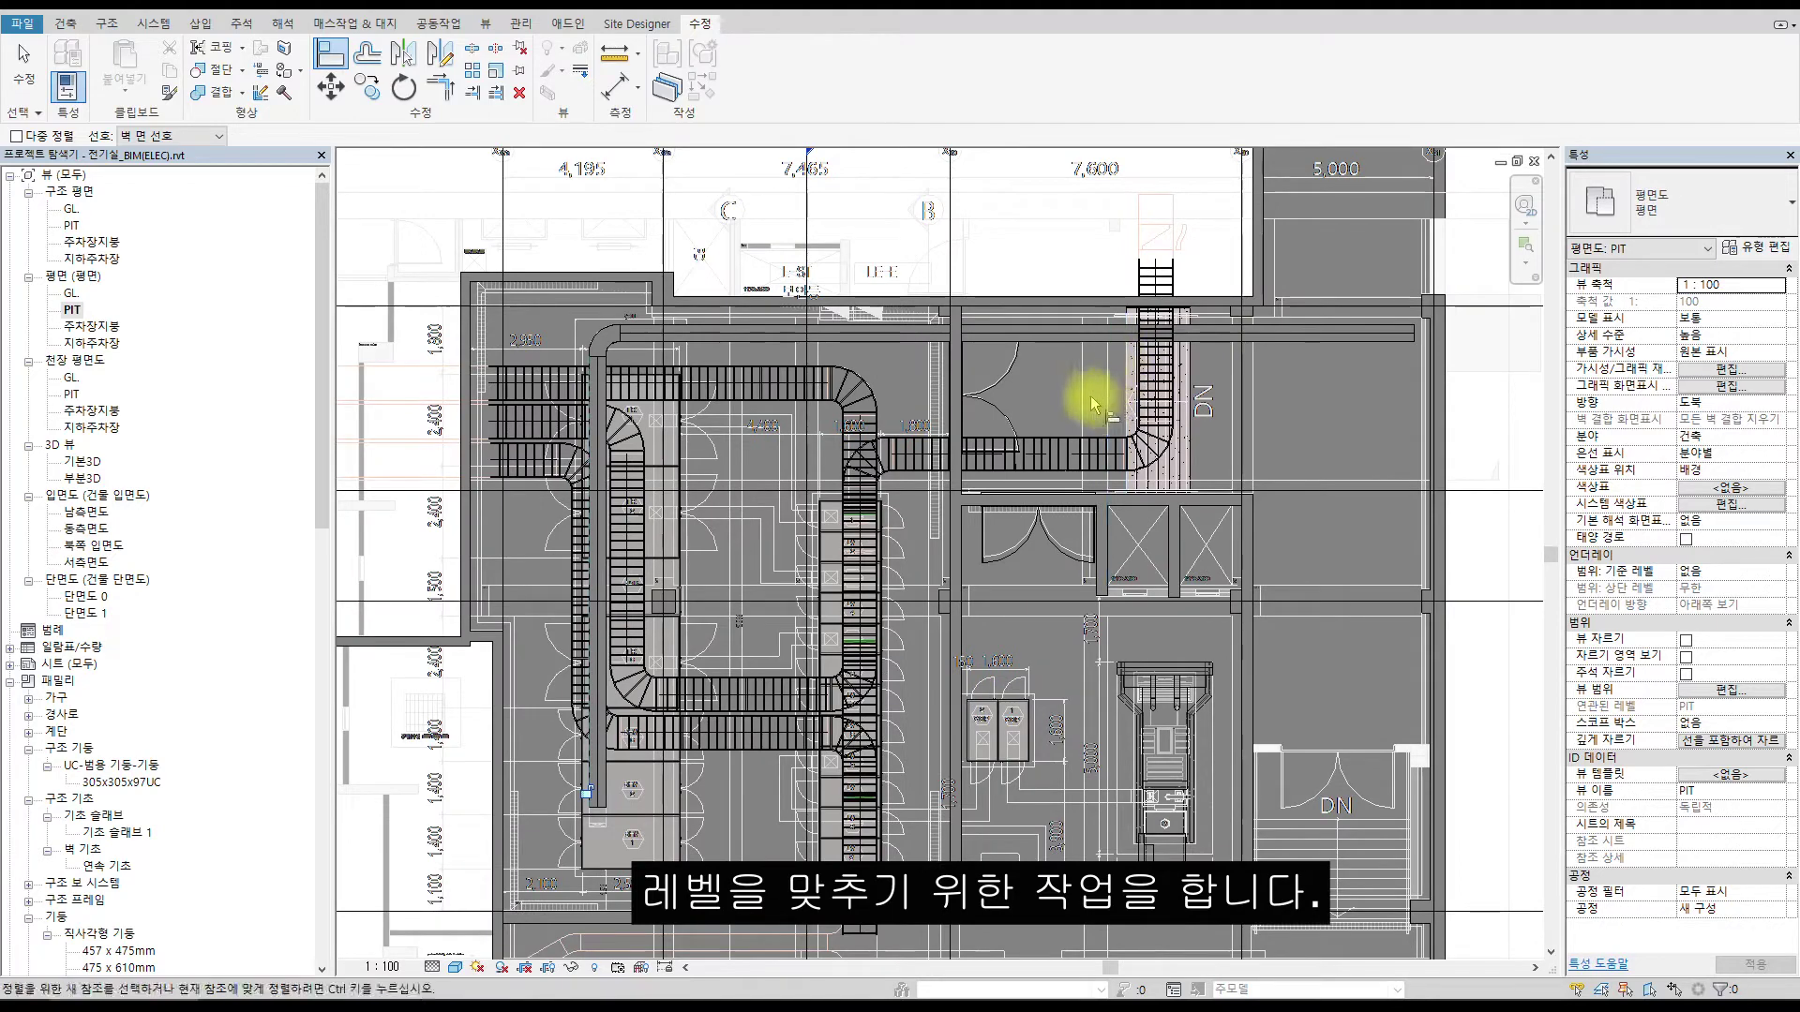
key("Escape")
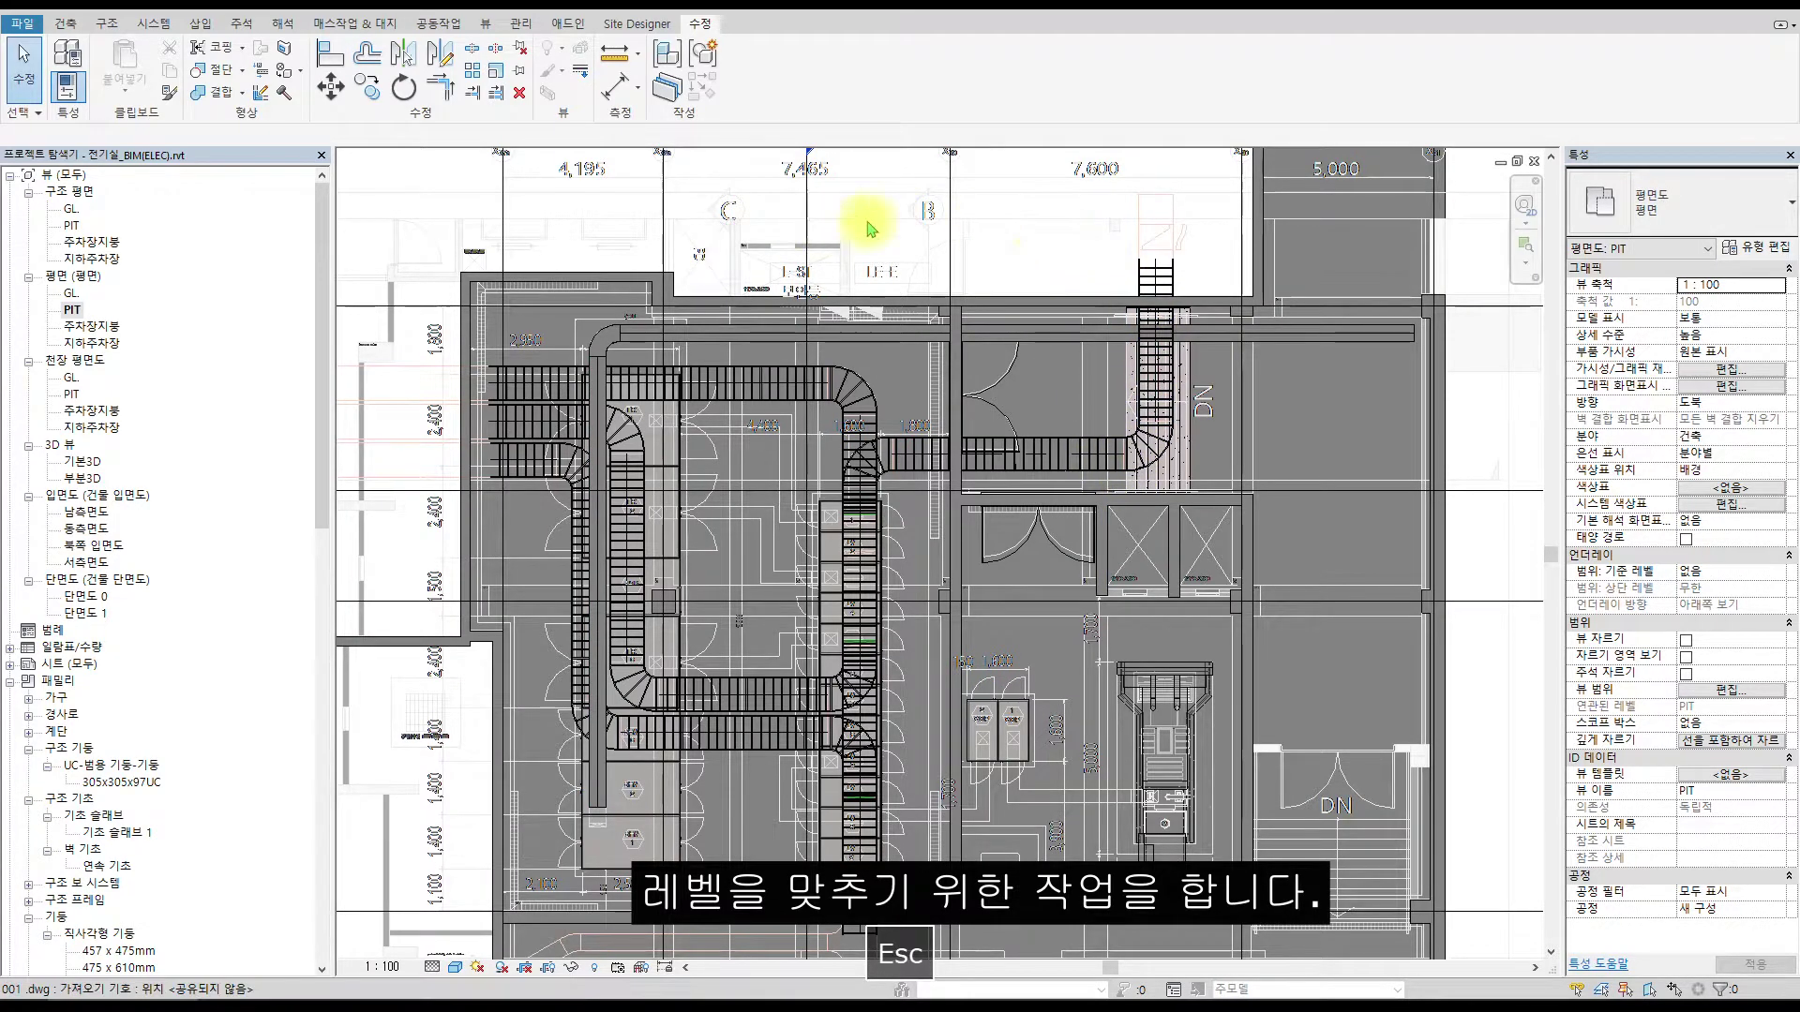
scroll(891, 386, "down", 2)
scroll(985, 301, "up", 7)
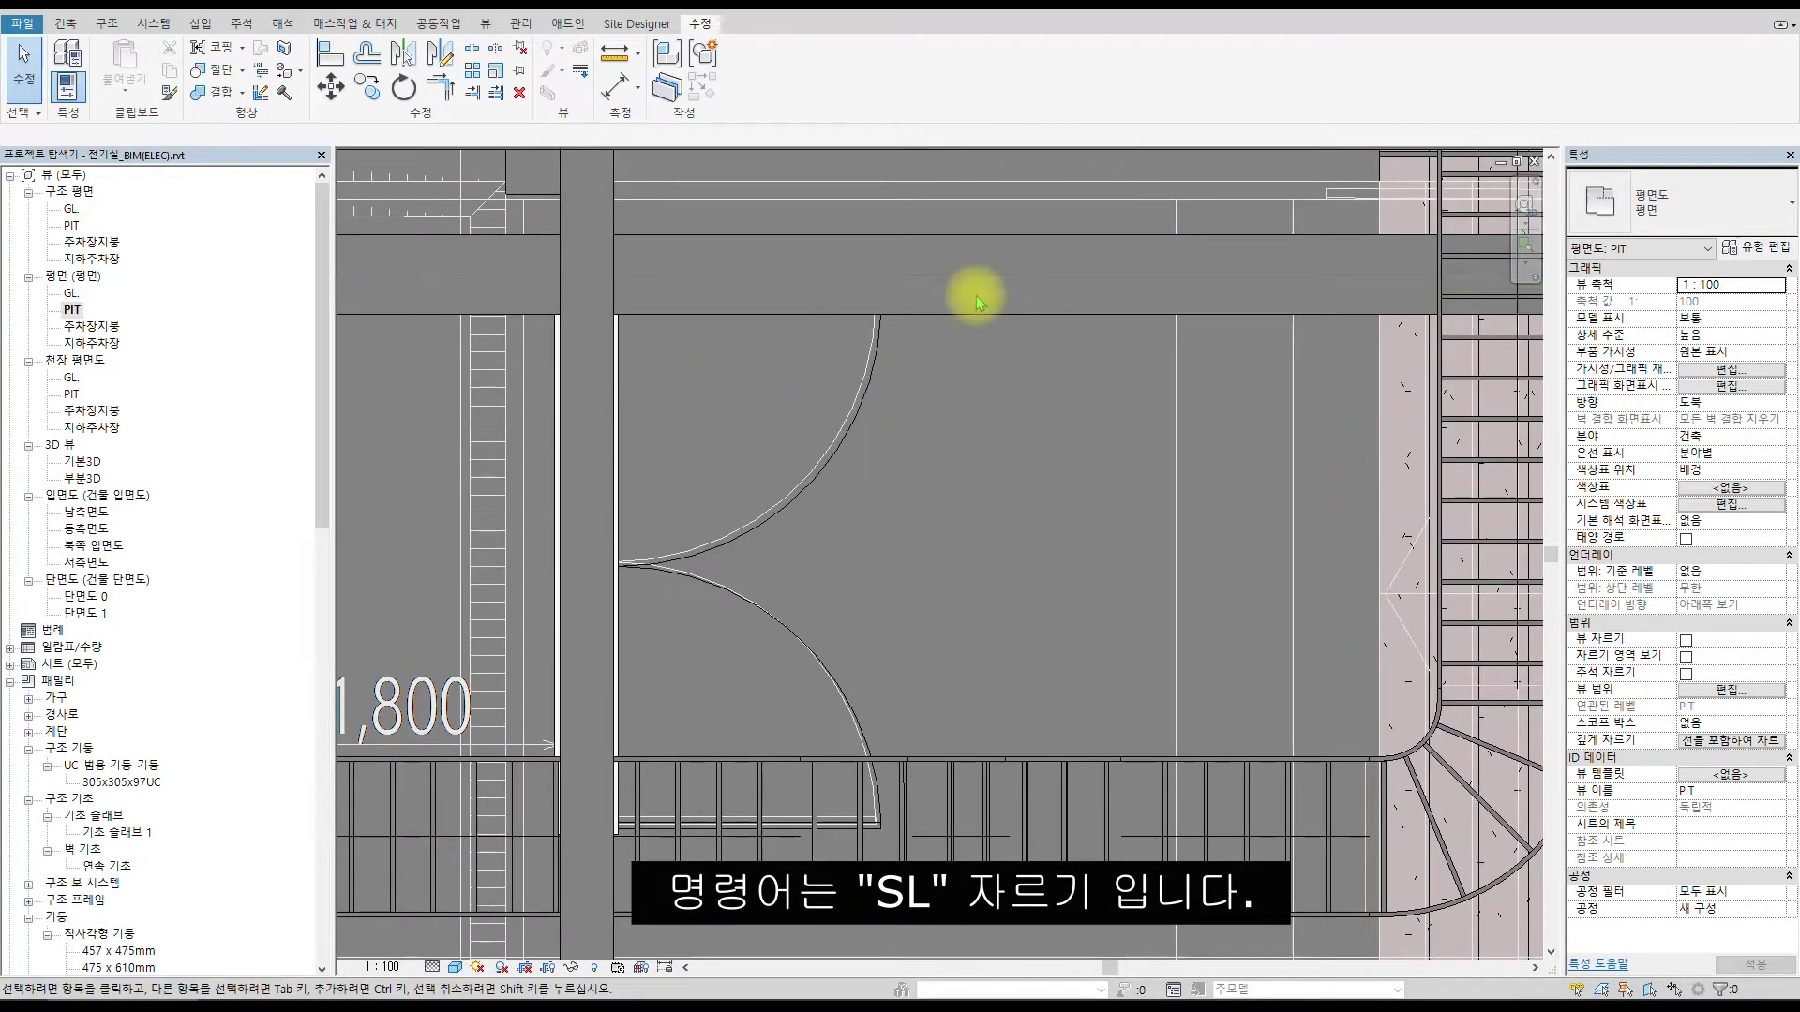
key("a")
key("l")
key("Escape")
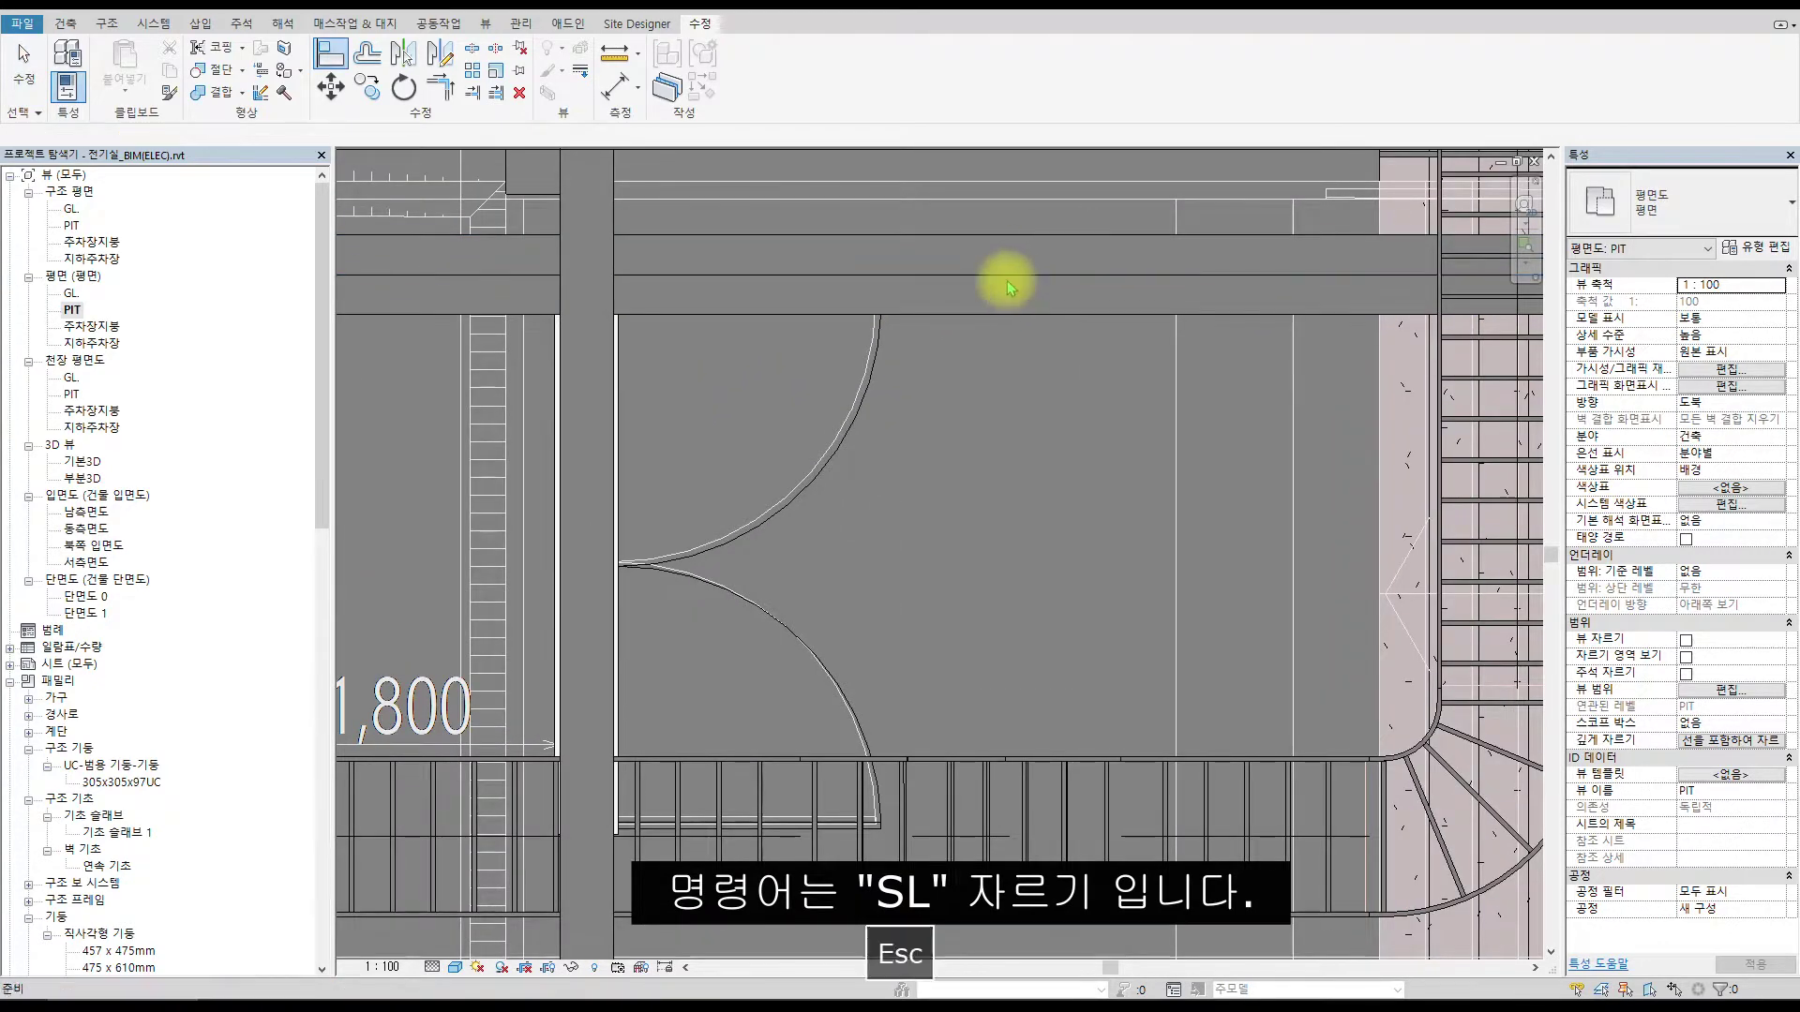
Split the horizontal duct run east of the double door and delete the pieces at the cut to leave a gap.
left_click(1006, 277)
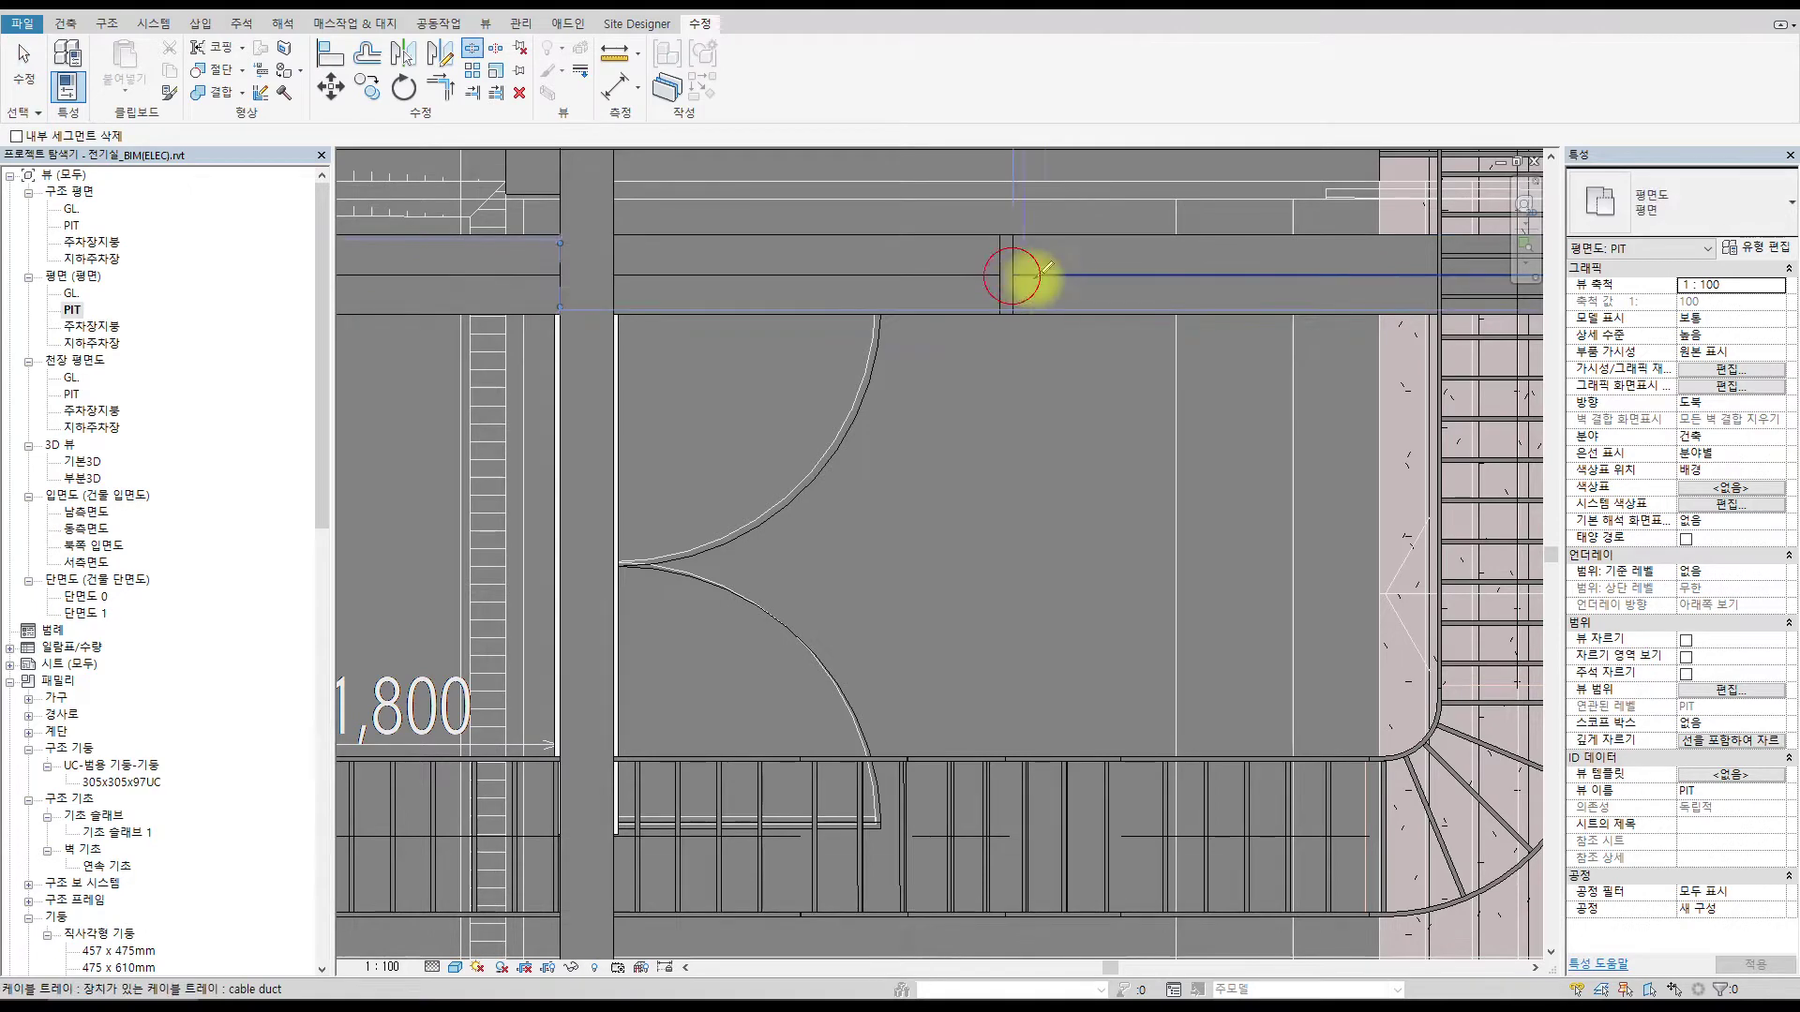
key("Escape")
left_click(1055, 292)
key("Delete")
left_click(1004, 282)
key("Delete")
left_click(1073, 294)
key("Delete")
scroll(1027, 347, "down", 5)
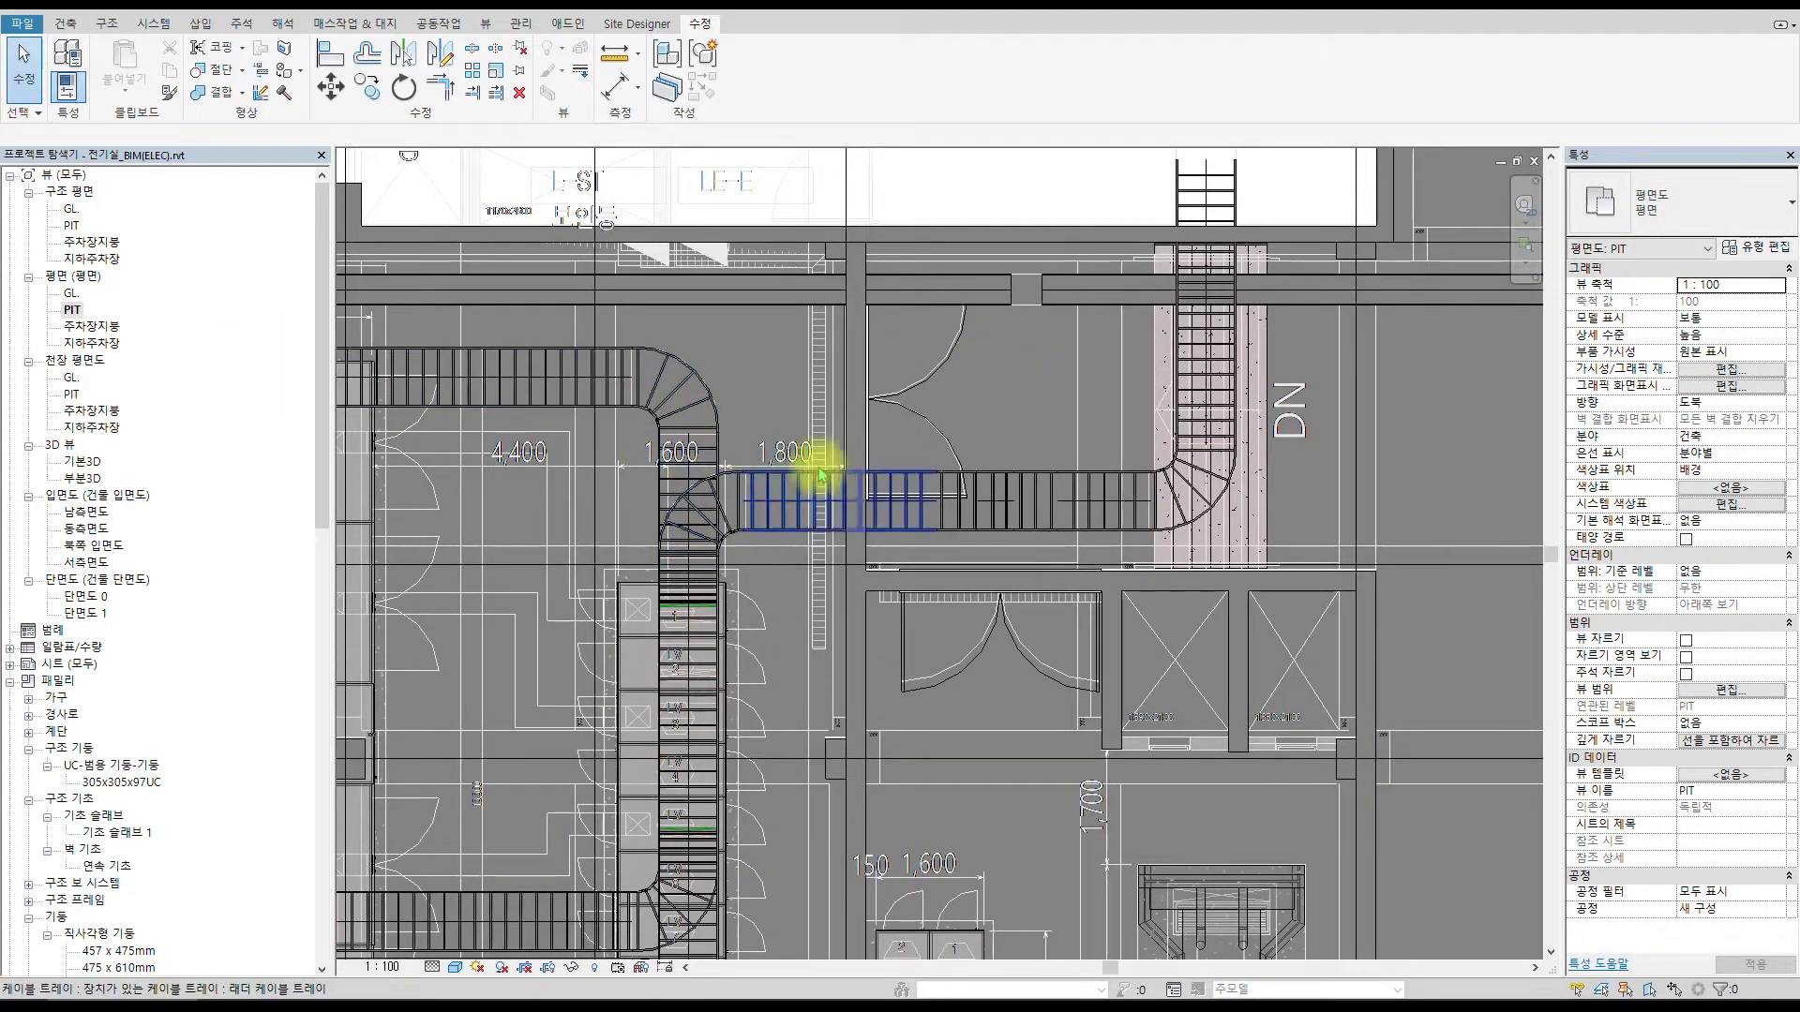
Move the 단면도 1 section line north toward the duct run and open its section view.
scroll(892, 402, "down", 3)
scroll(1076, 409, "up", 1)
middle_click_drag(1076, 409, 1157, 396)
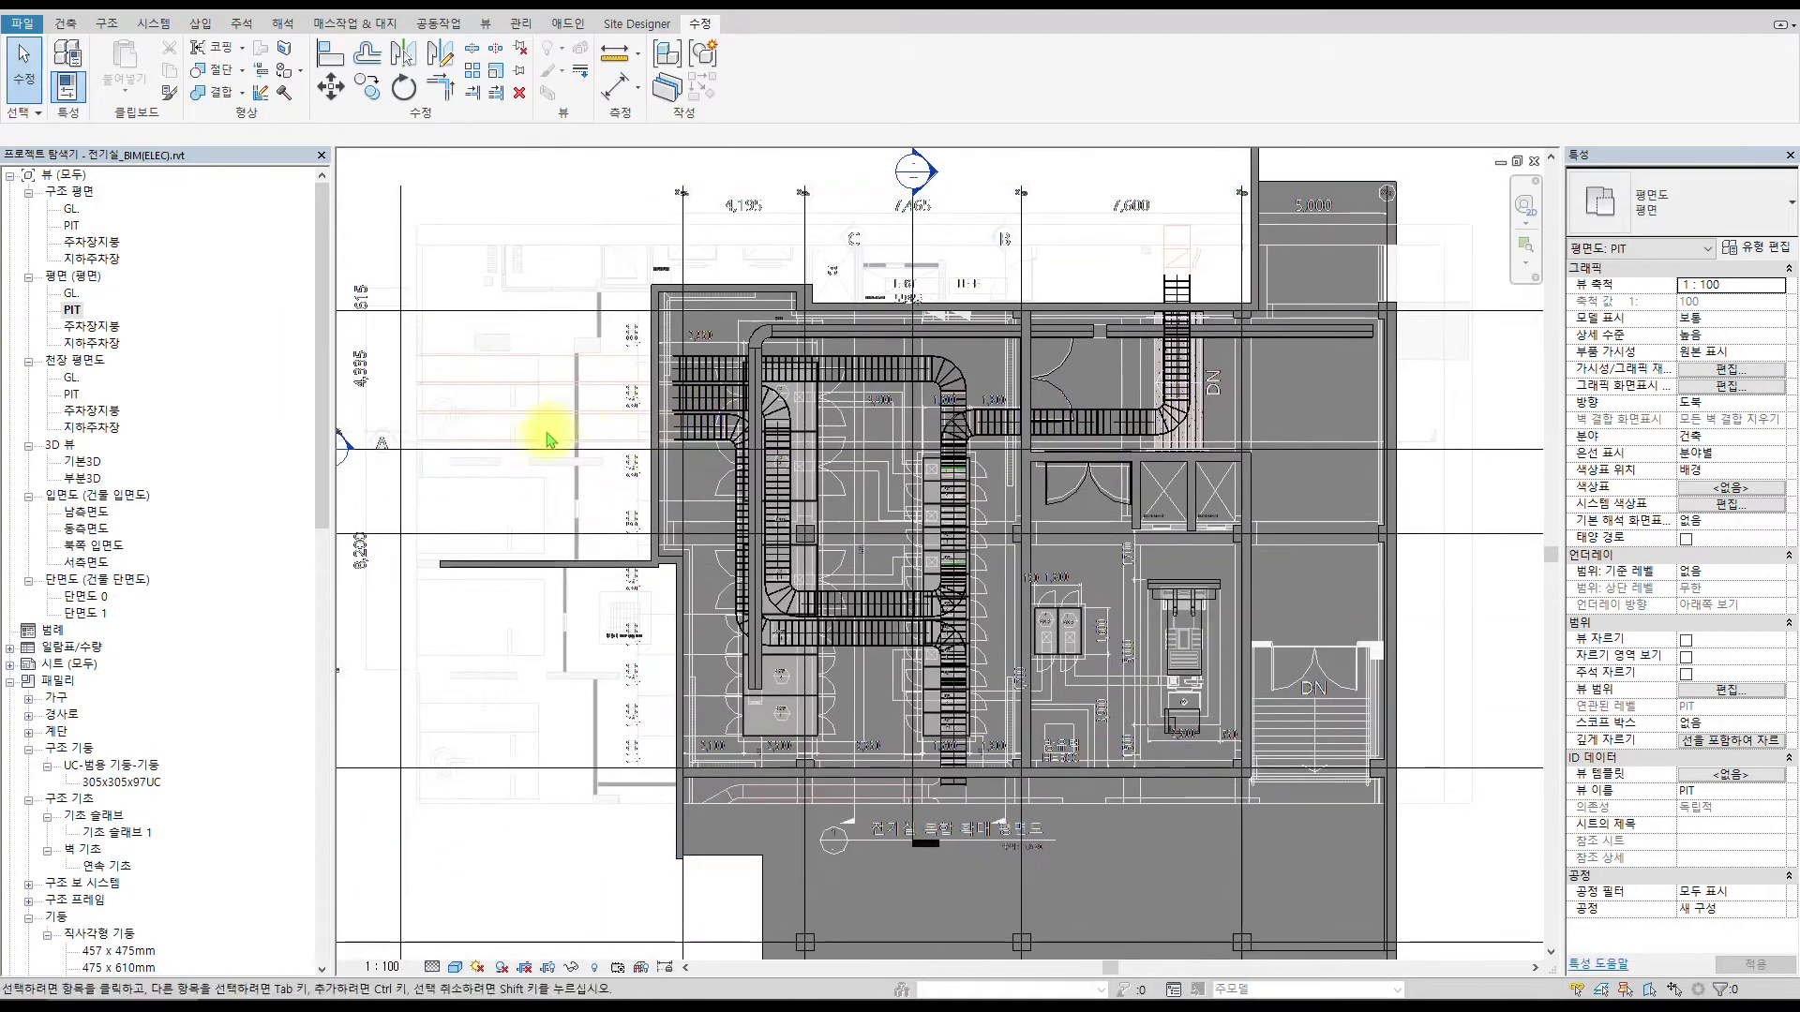
left_click(569, 451)
left_click_drag(627, 451, 614, 388)
right_click(619, 393)
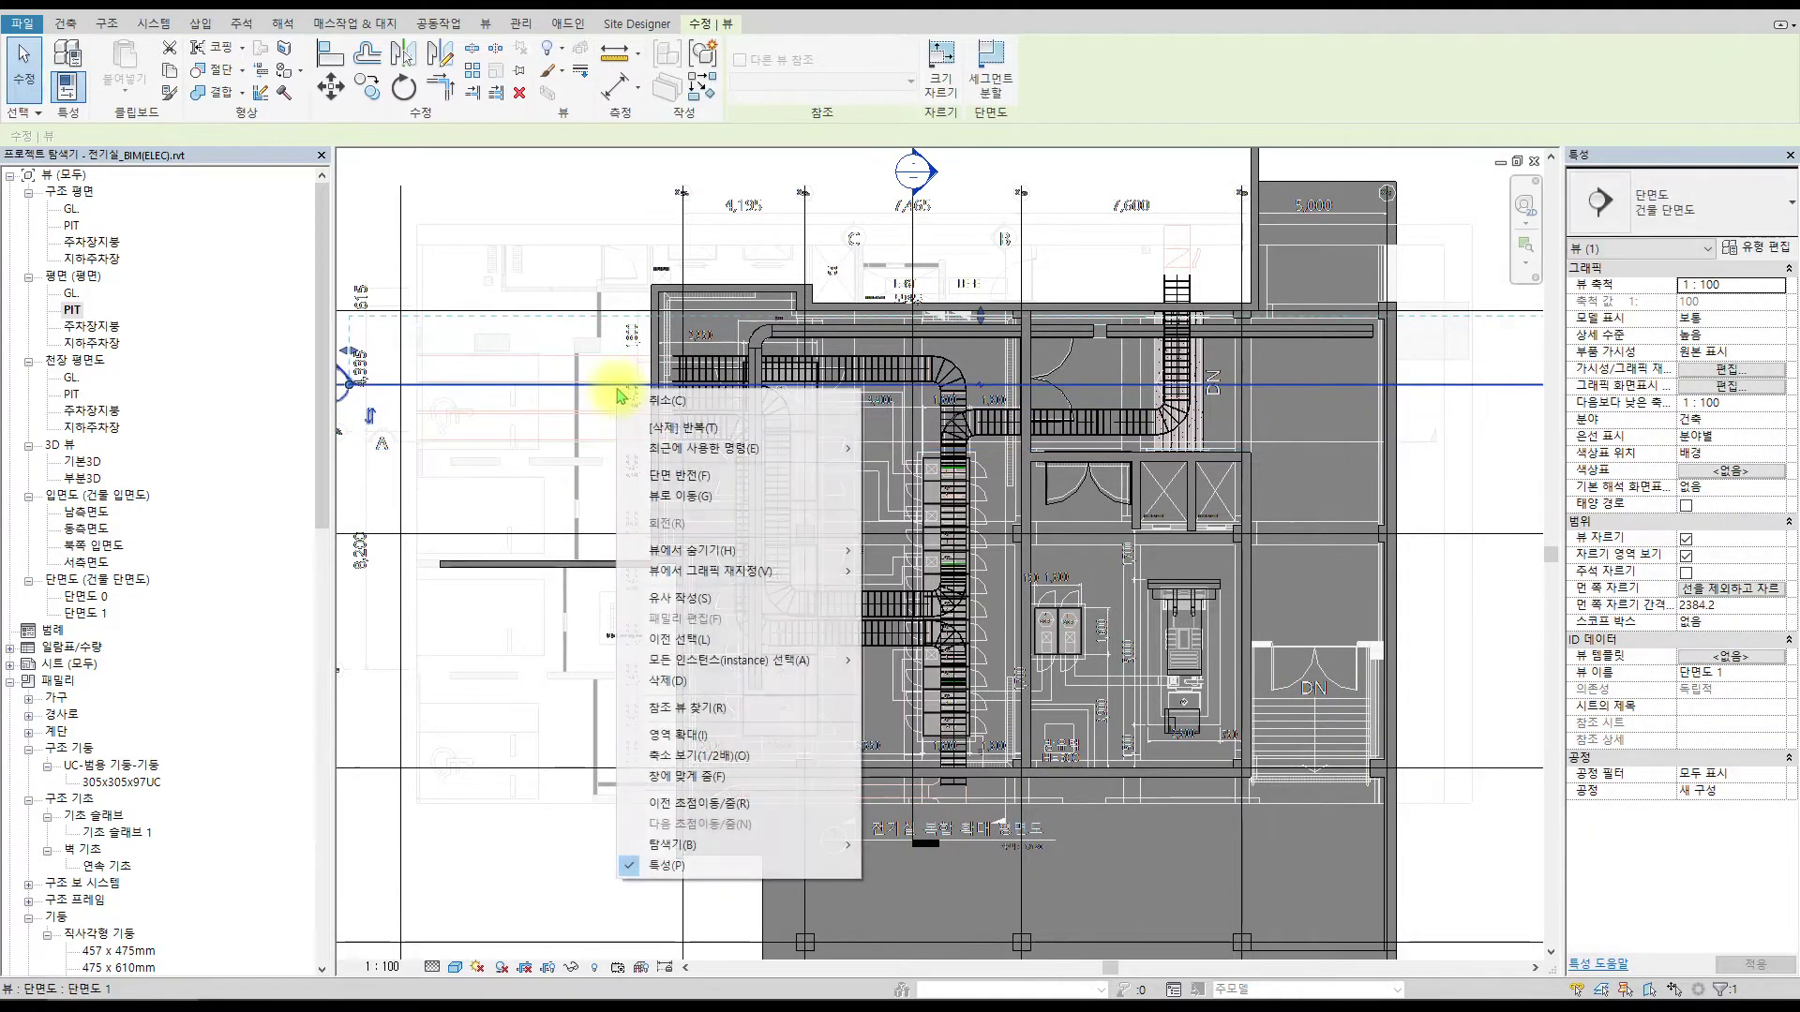
left_click(684, 496)
Set the offset of the east duct segment to 4375 mm in the section view.
left_click(579, 137)
left_click_drag(570, 134, 477, 137)
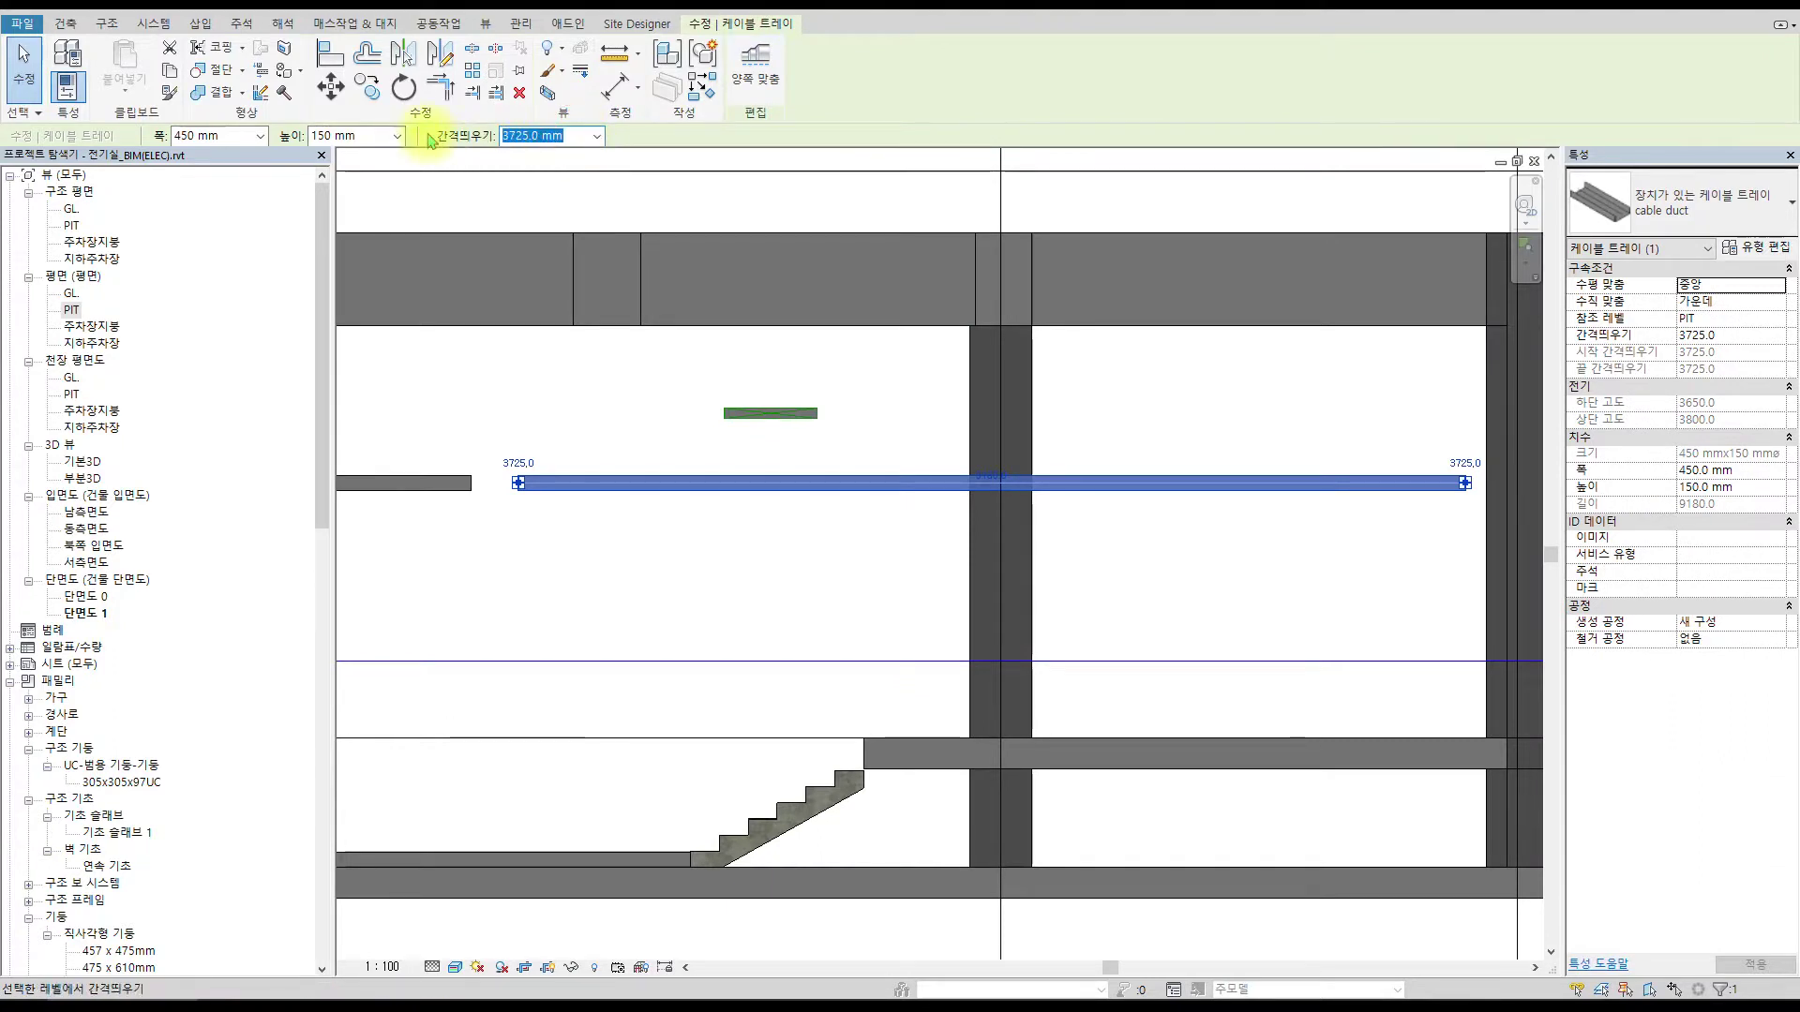
type("4375")
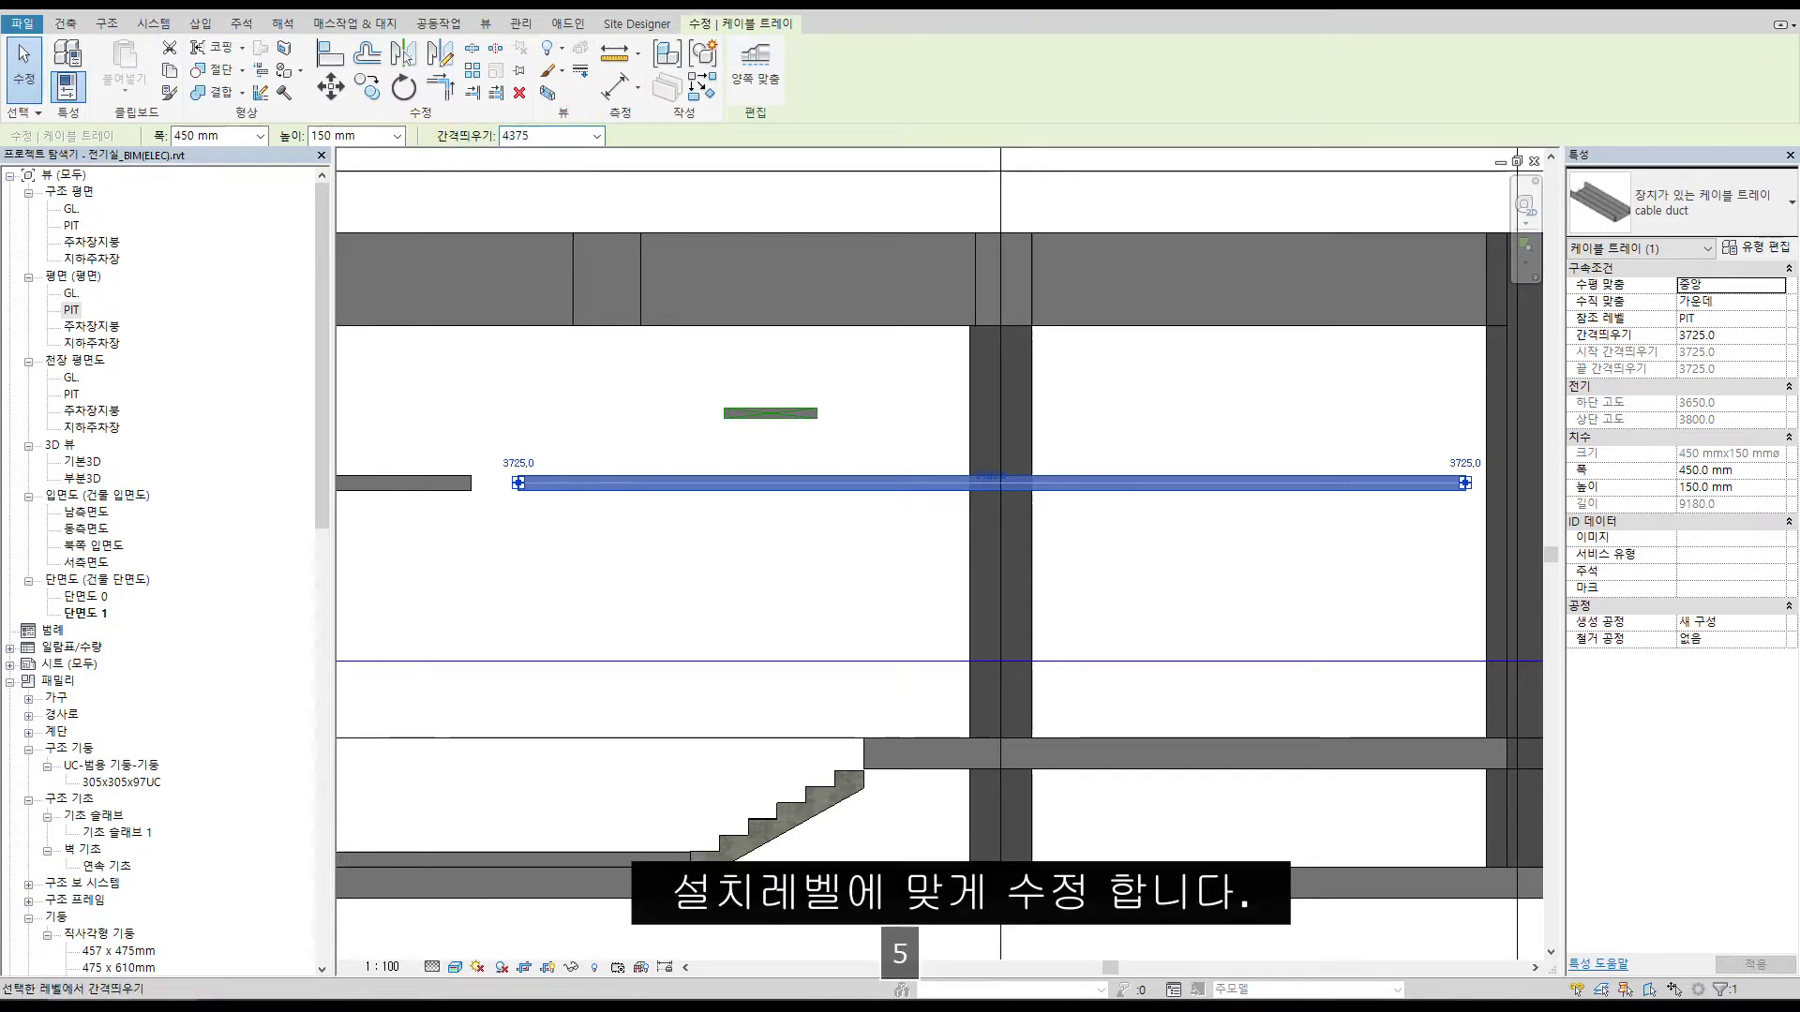
key("Return")
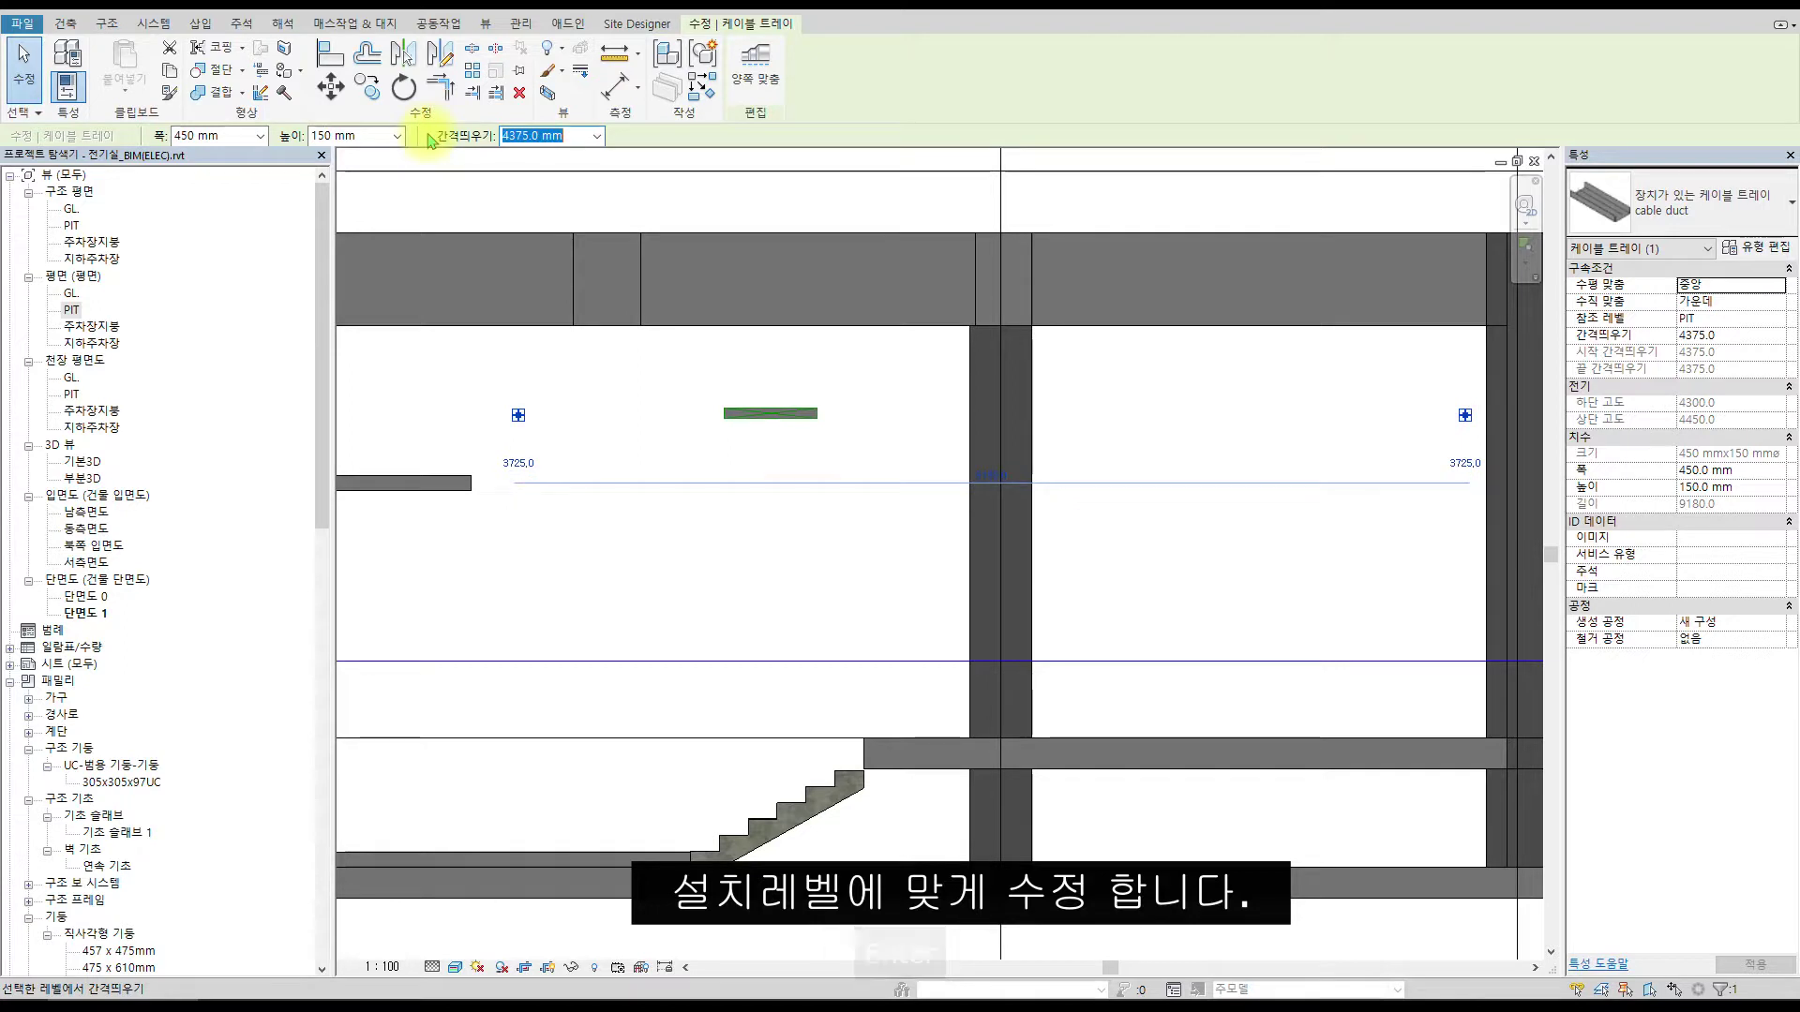
scroll(1037, 382, "down", 4)
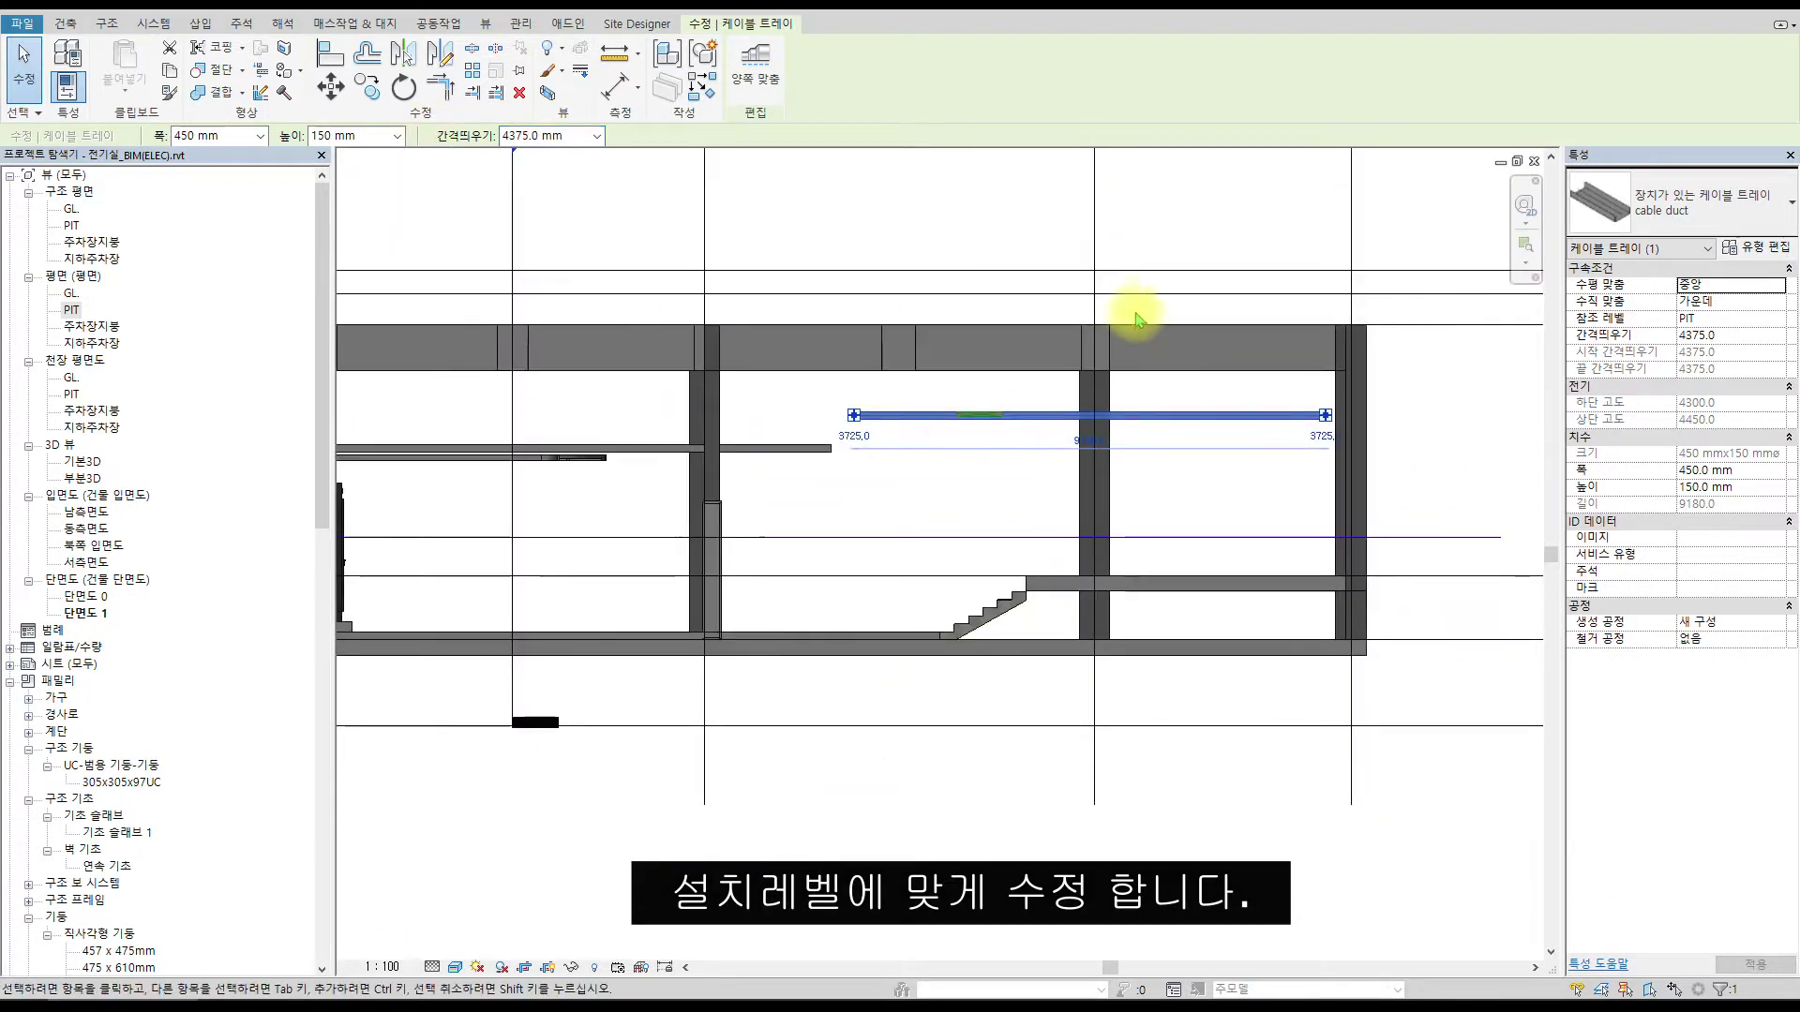
scroll(1157, 314, "up", 2)
left_click(1168, 318)
Shorten the lower west duct segment so that its cut end lies just past the column and wall.
scroll(563, 517, "up", 4)
scroll(761, 532, "up", 2)
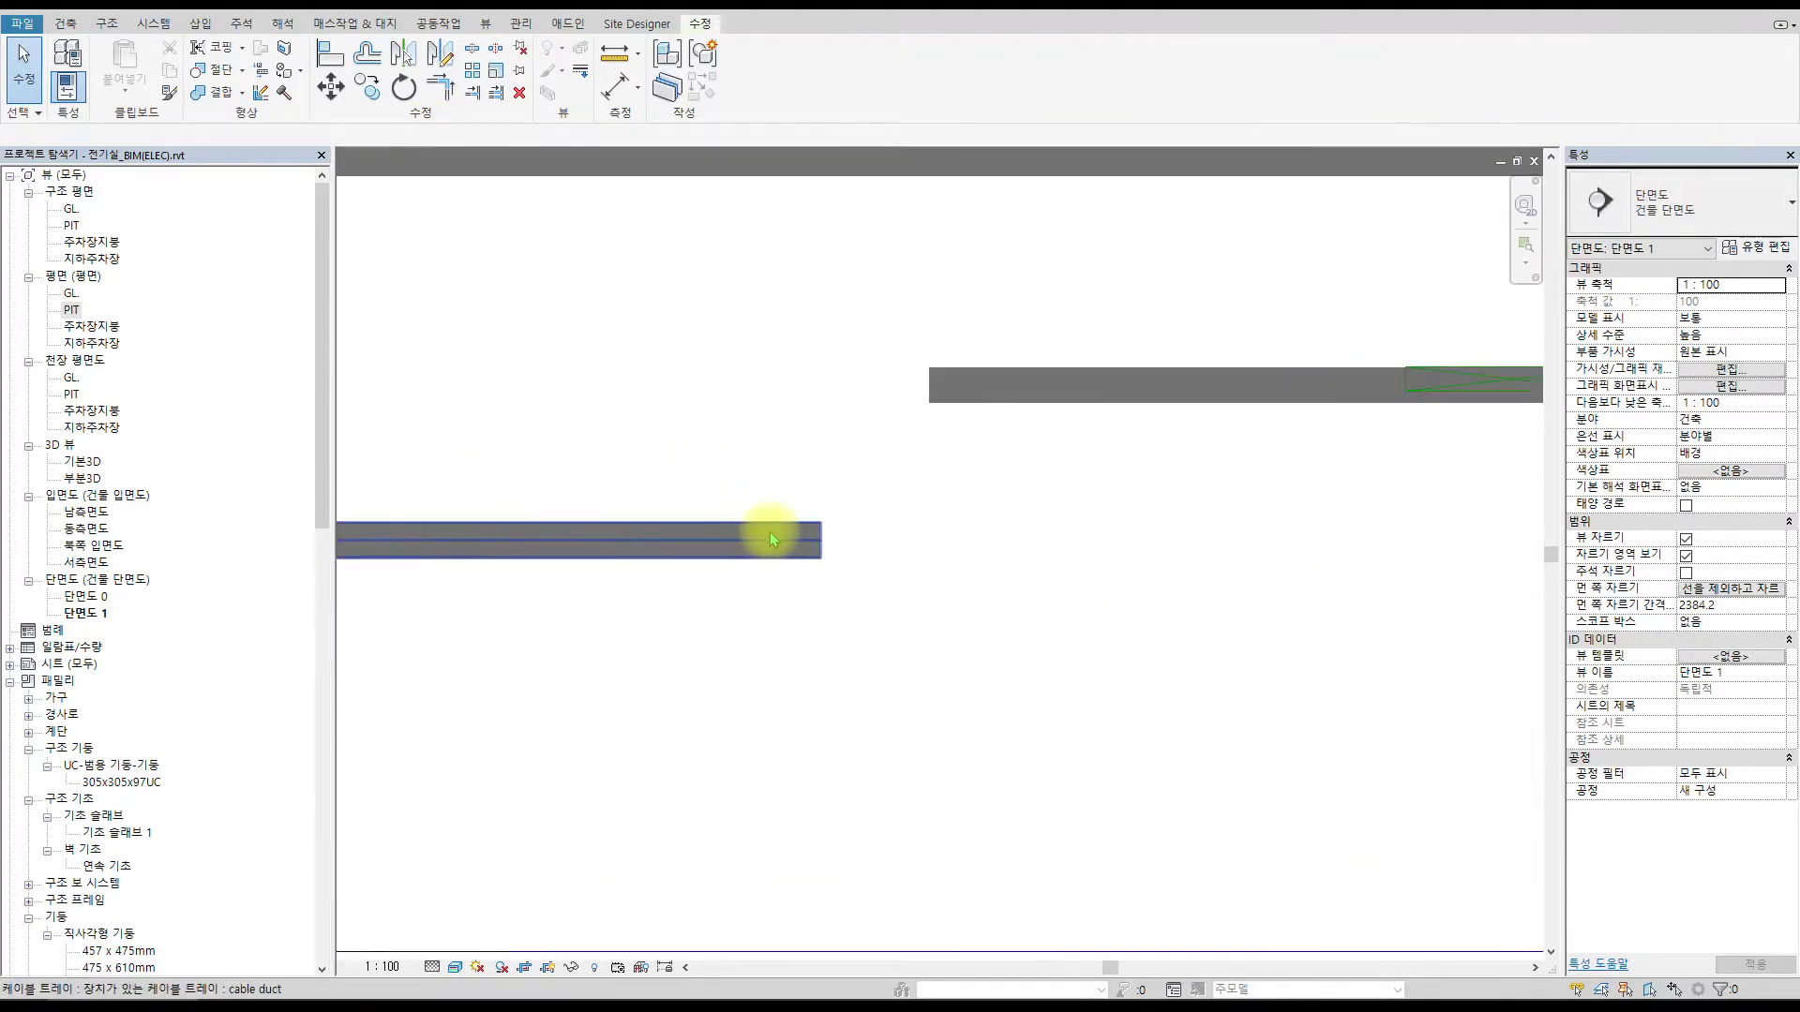
left_click(806, 536)
left_click_drag(822, 537, 512, 532)
scroll(561, 517, "down", 2)
middle_click_drag(616, 519, 817, 497)
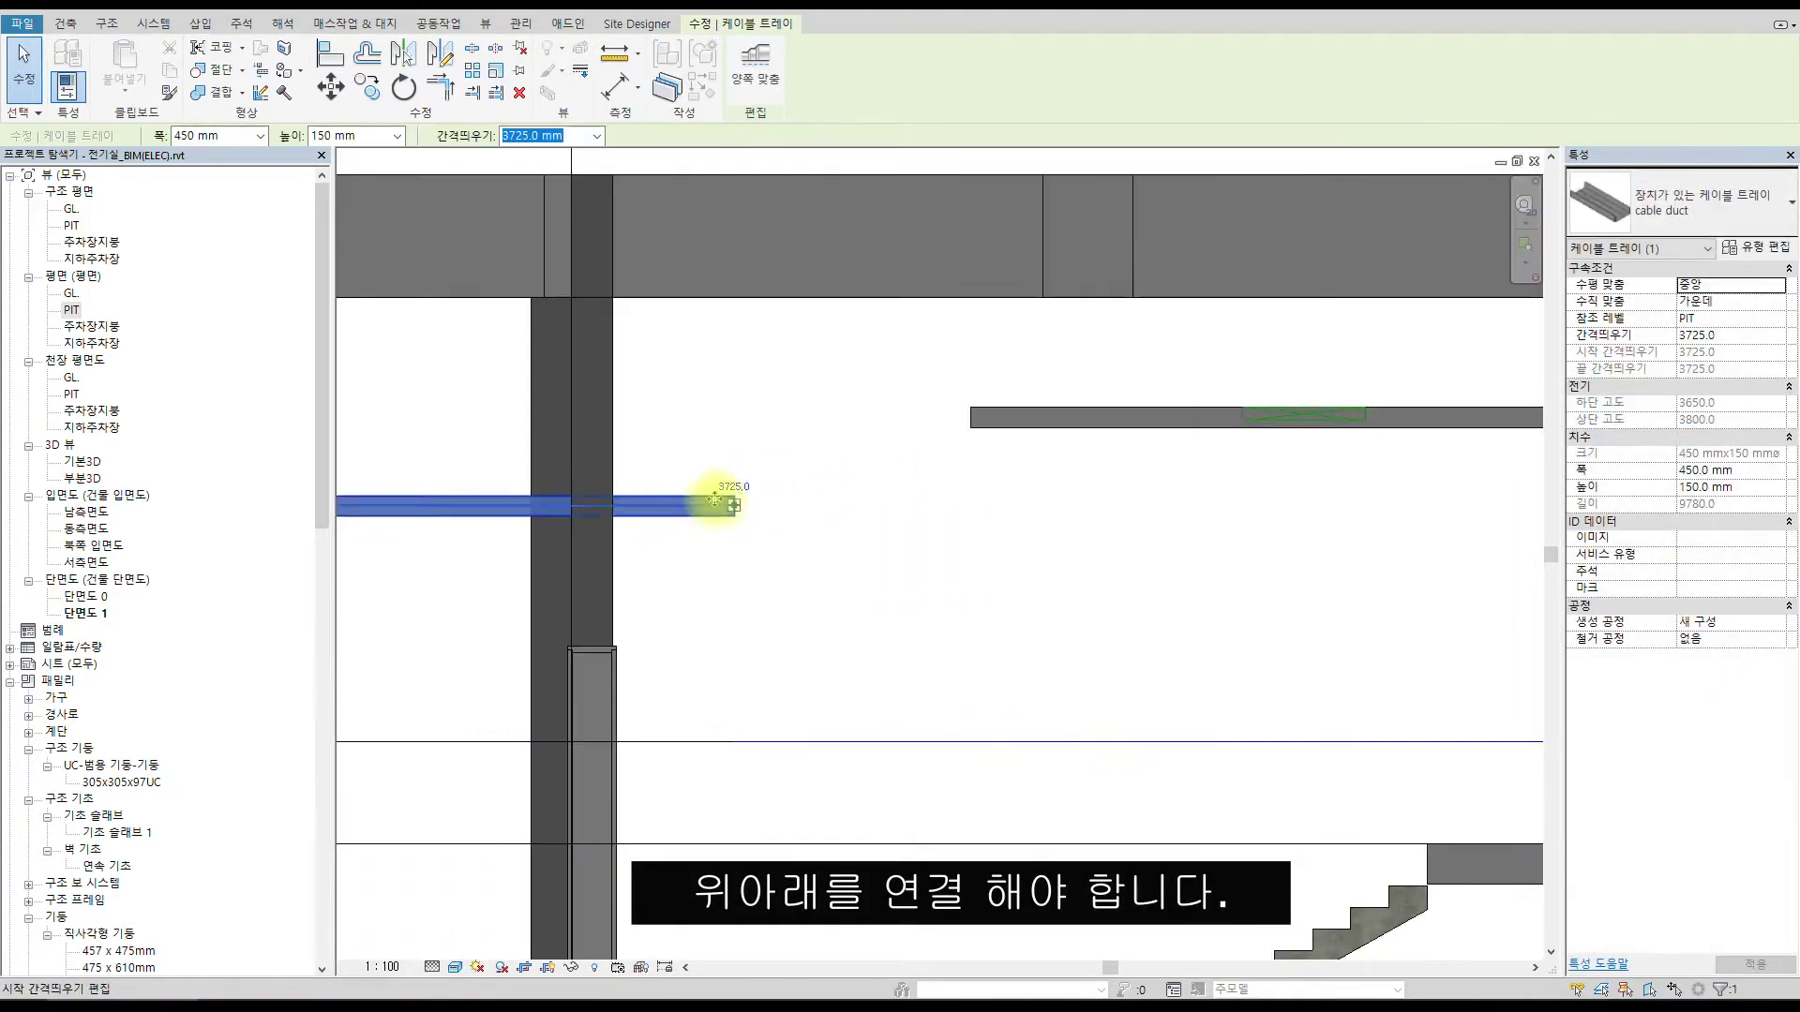
scroll(735, 501, "up", 2)
left_click_drag(736, 509, 640, 511)
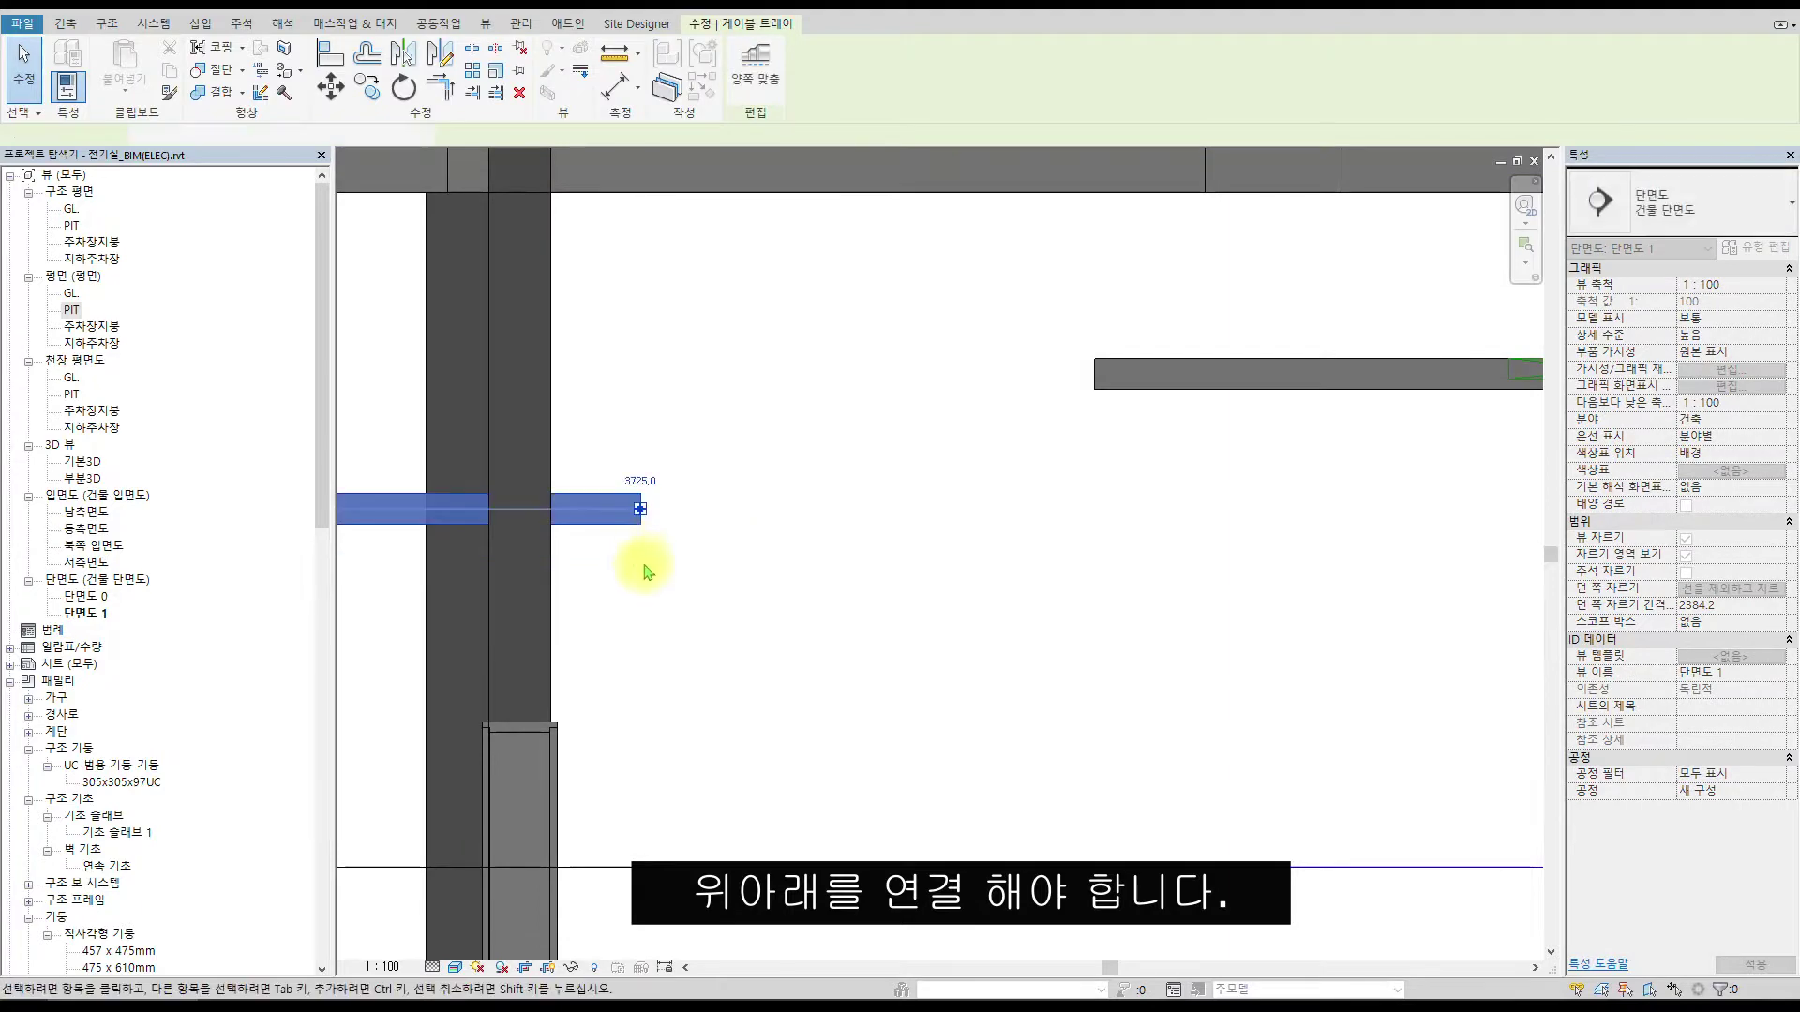
key("Escape")
key("c")
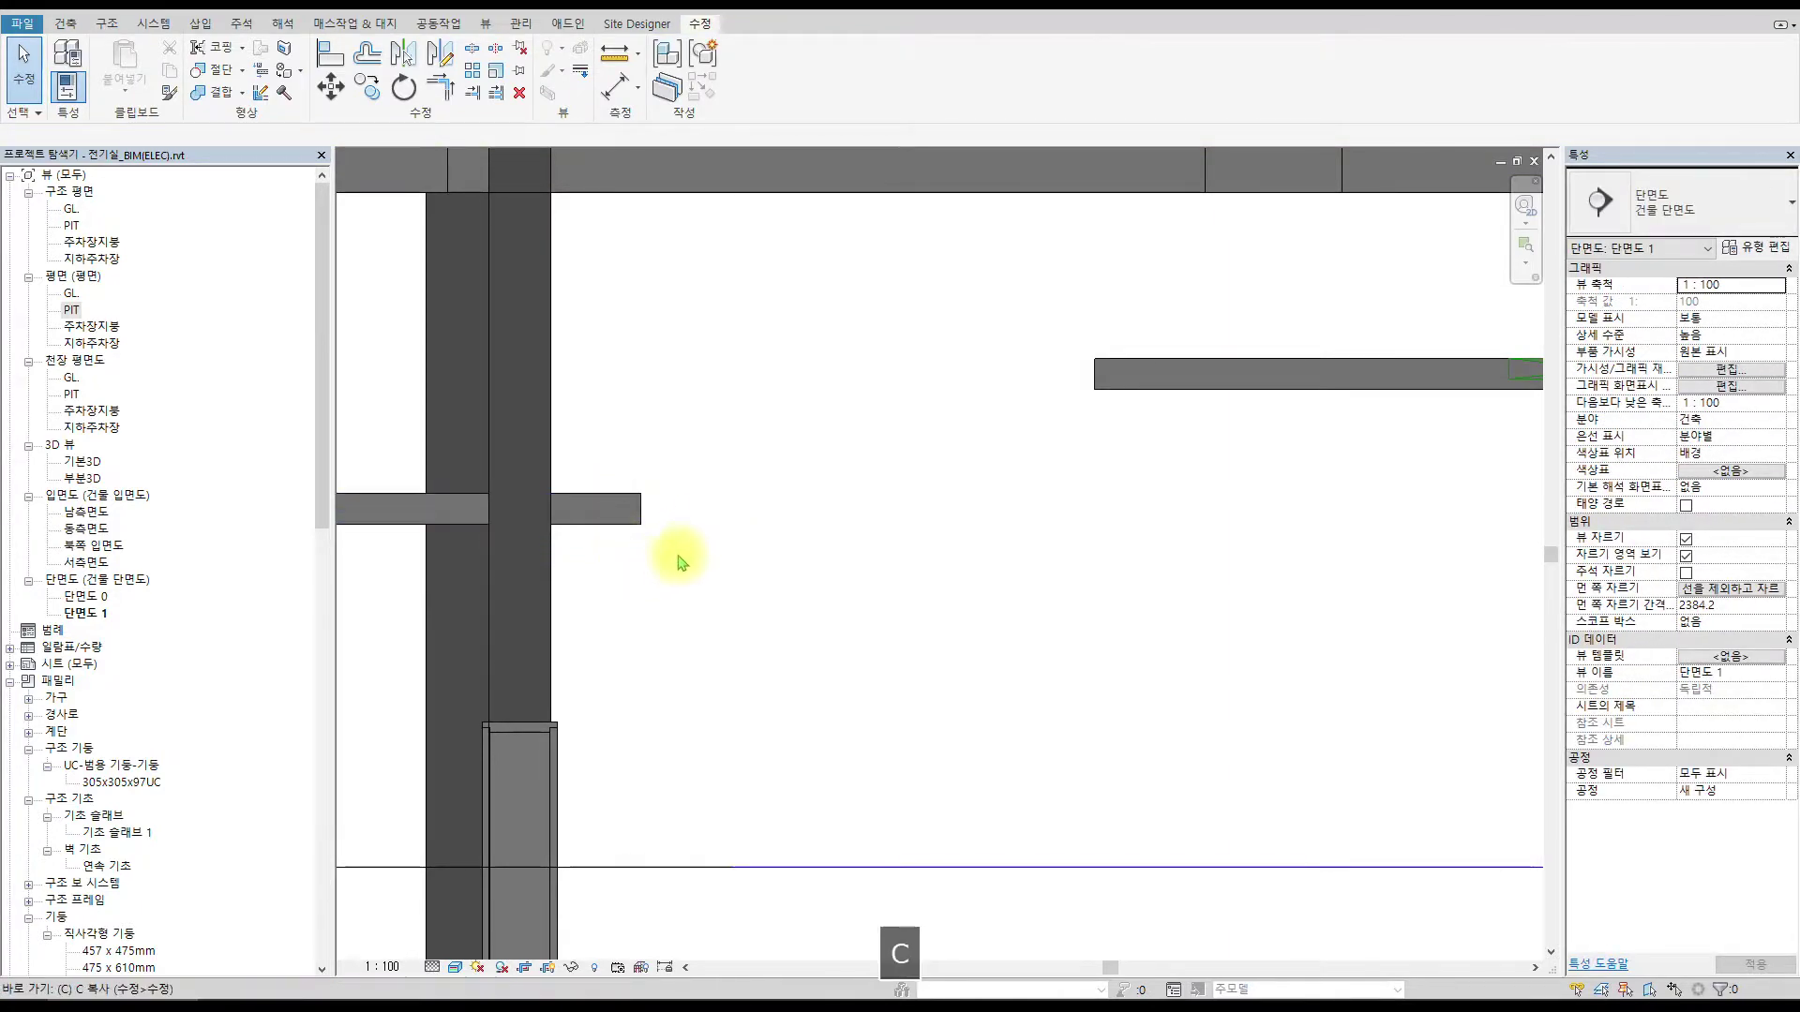
key("t")
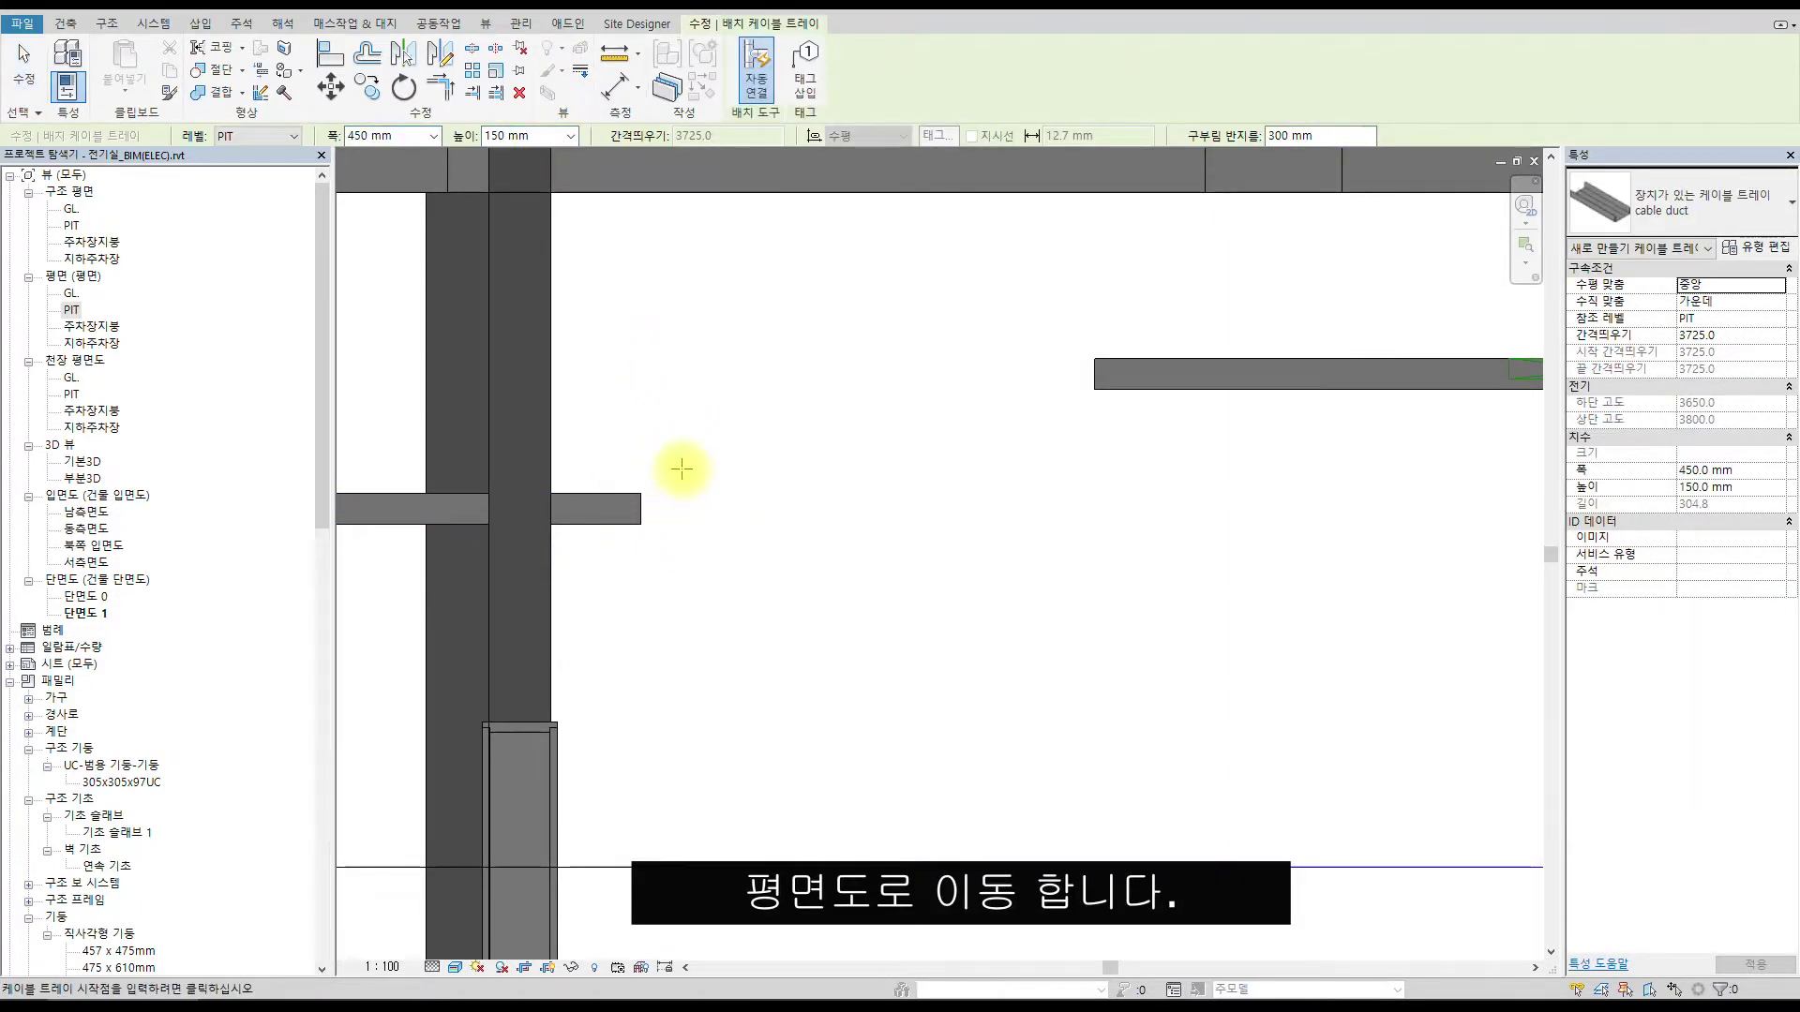
scroll(863, 431, "down", 4)
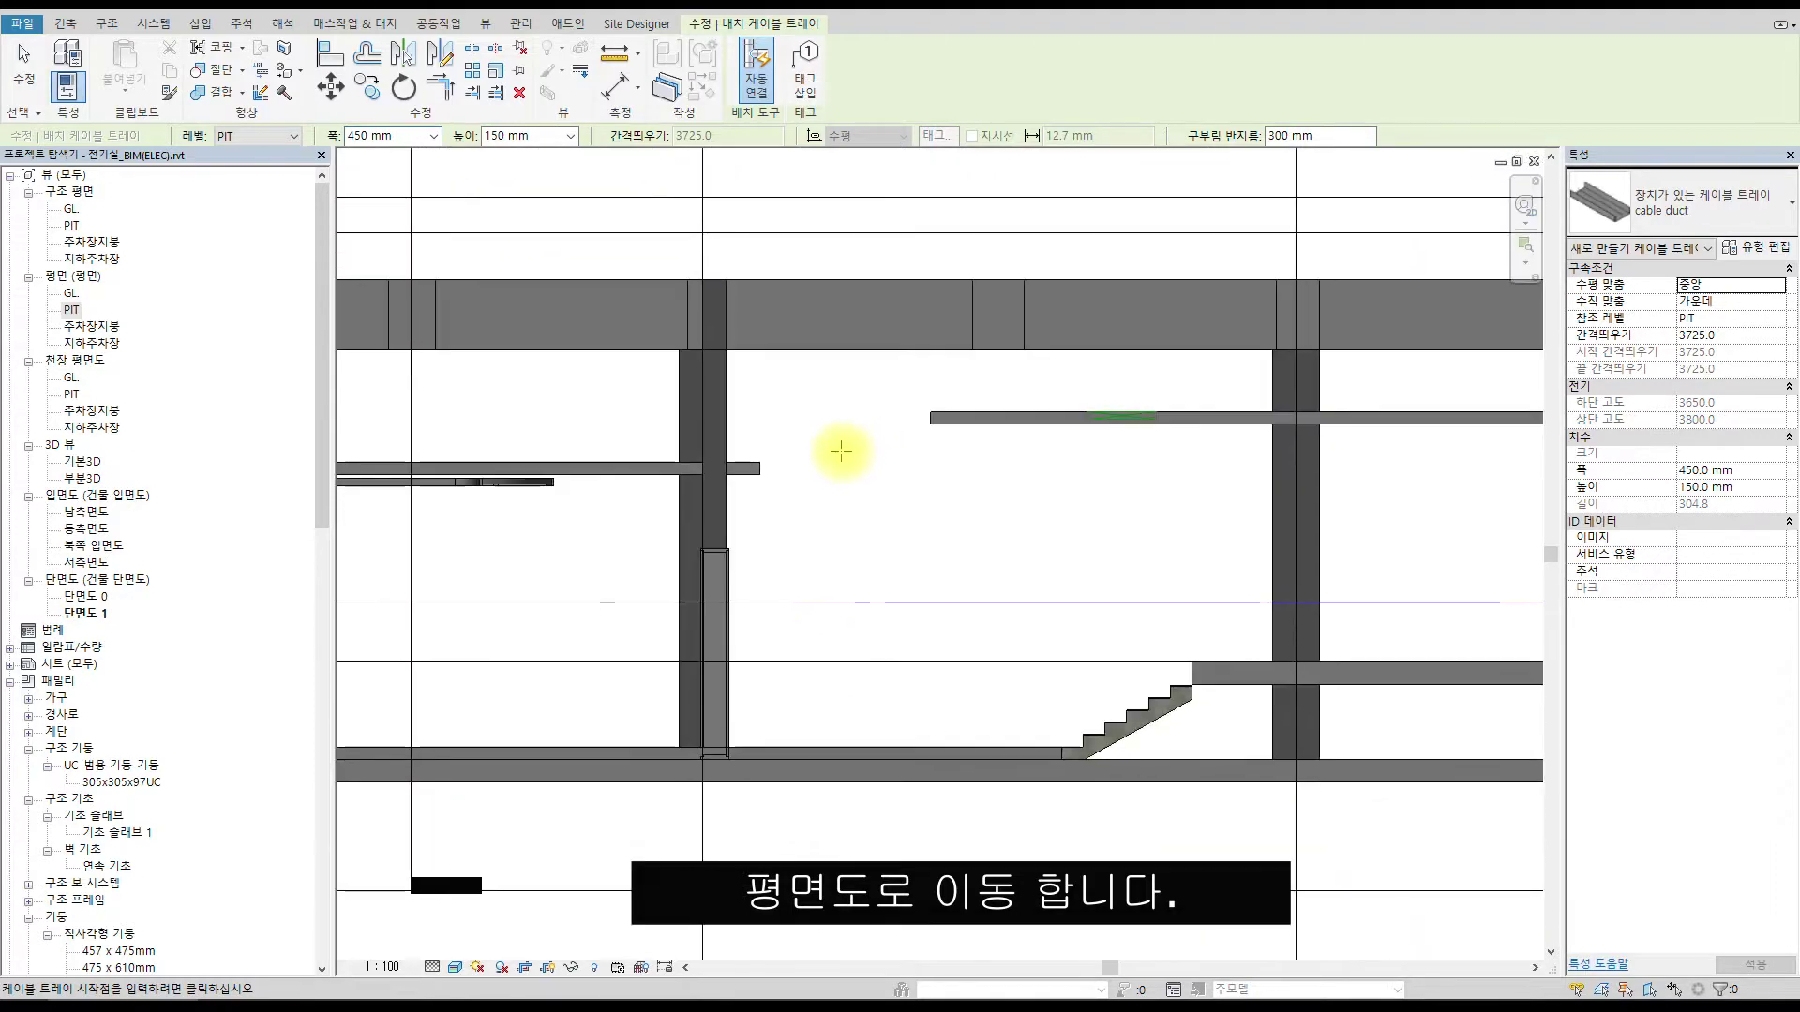
key("Escape")
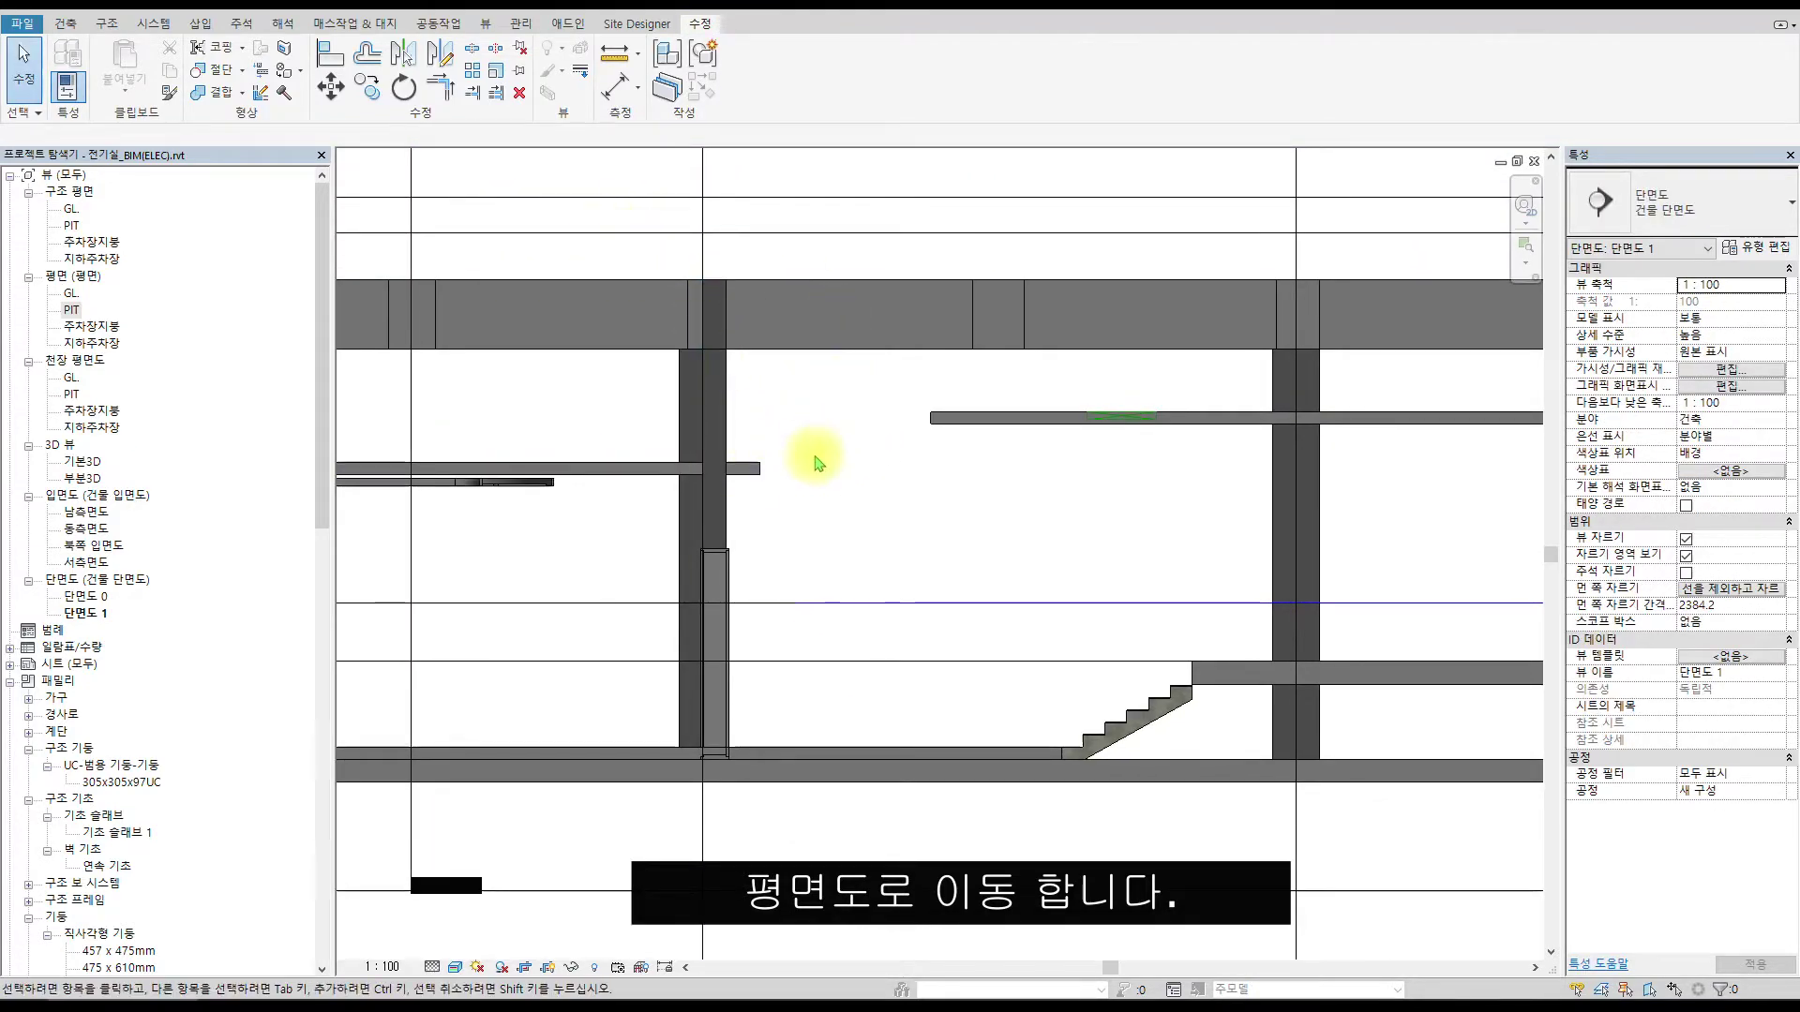
Join the two cut duct segments east of the wall with Trim/Extend to Corner in the PIT floor plan.
key("ctrl+Tab")
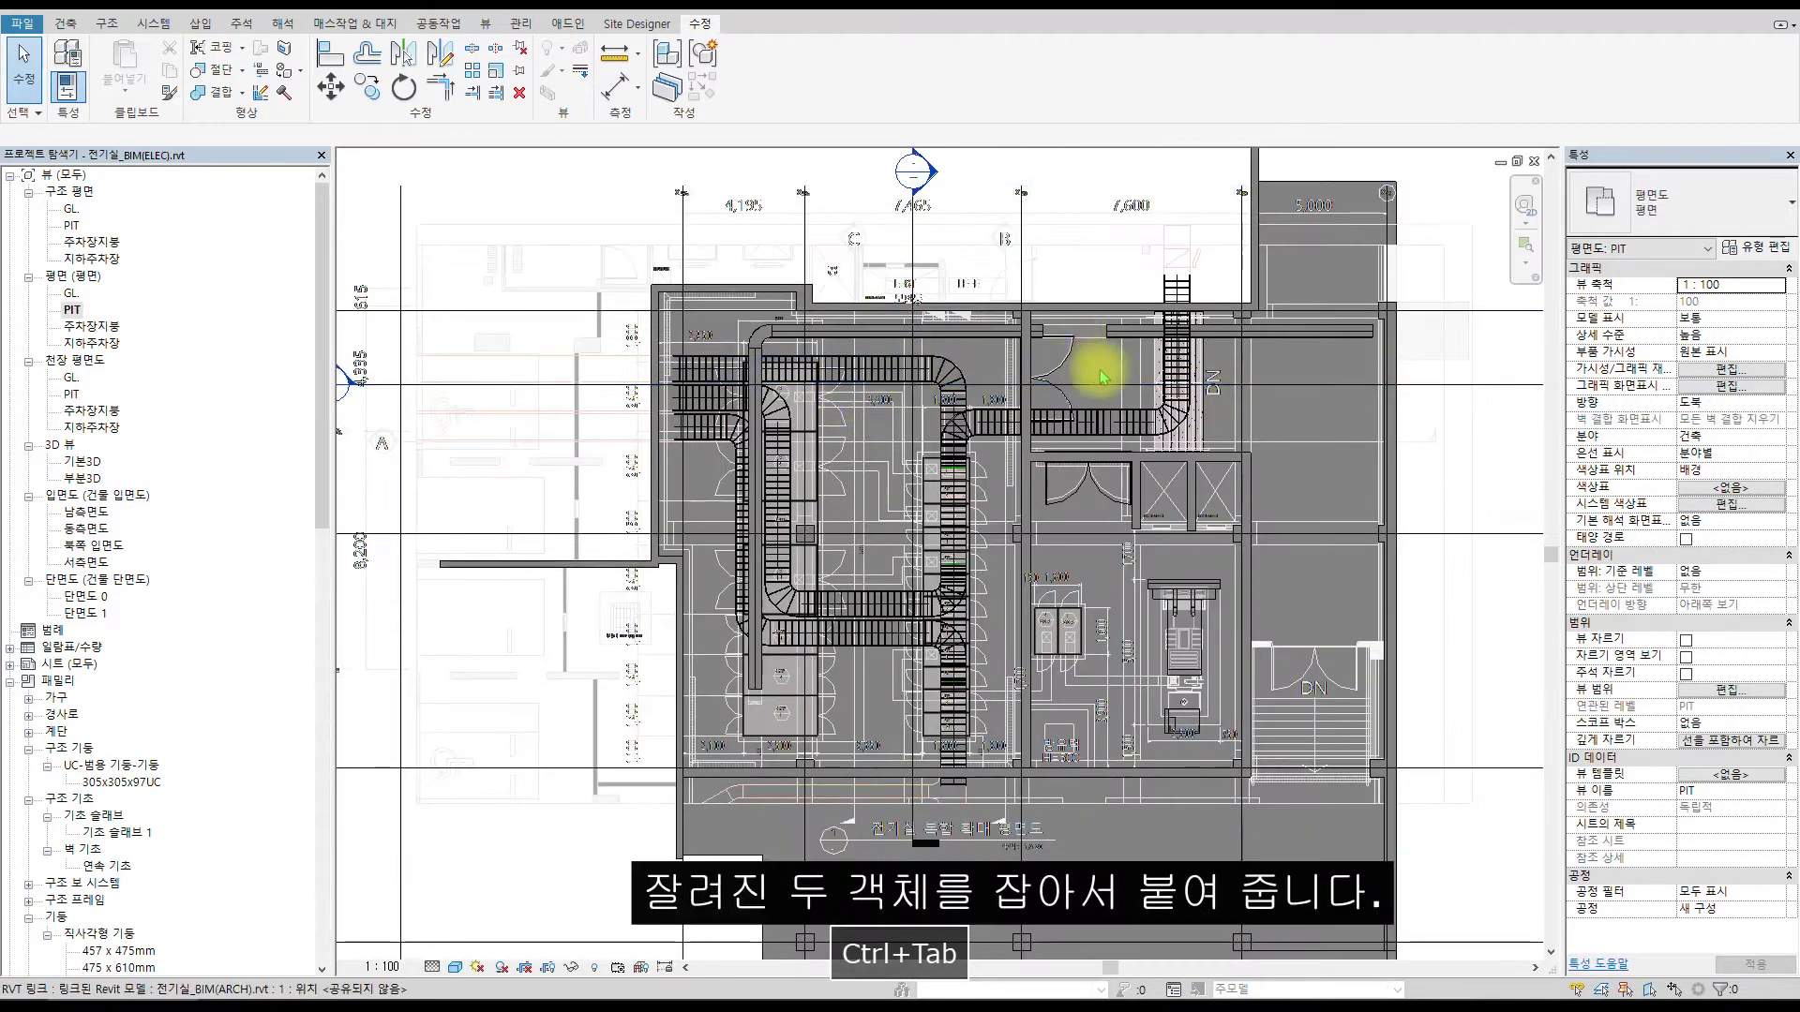
scroll(1108, 335, "up", 8)
left_click(767, 377)
key("t")
key("r")
left_click(748, 354)
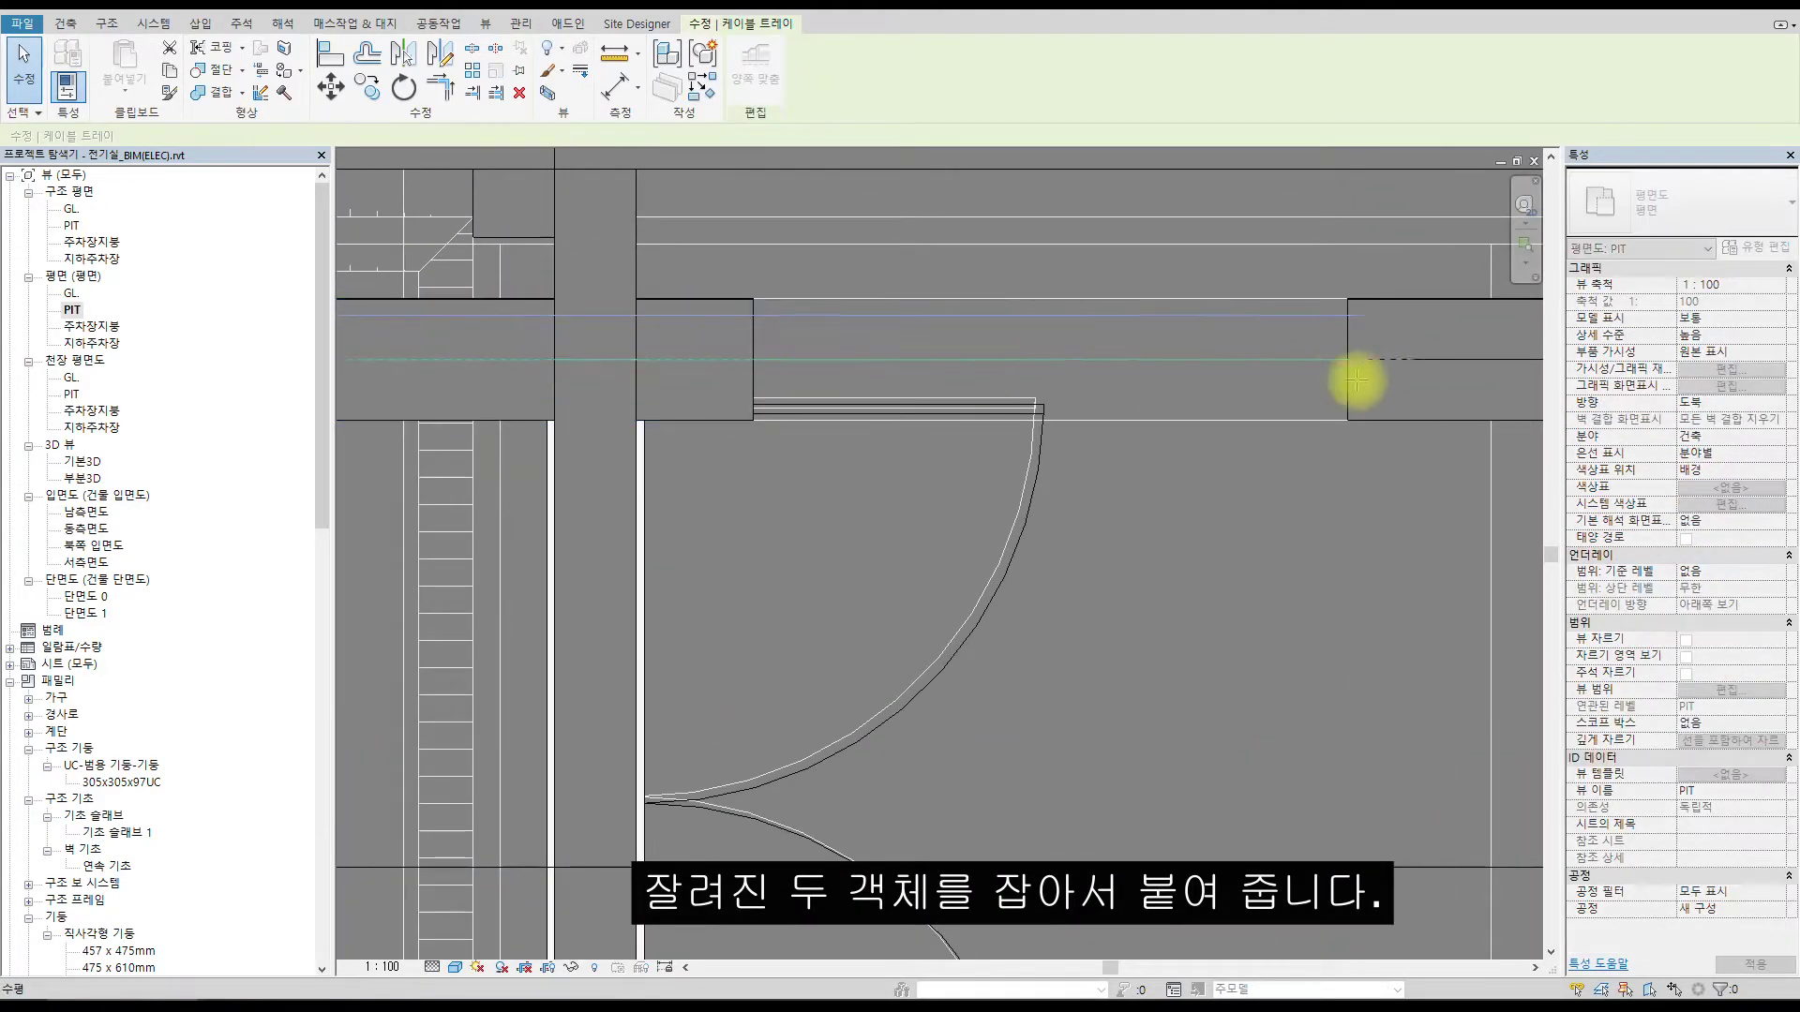
left_click(1231, 551)
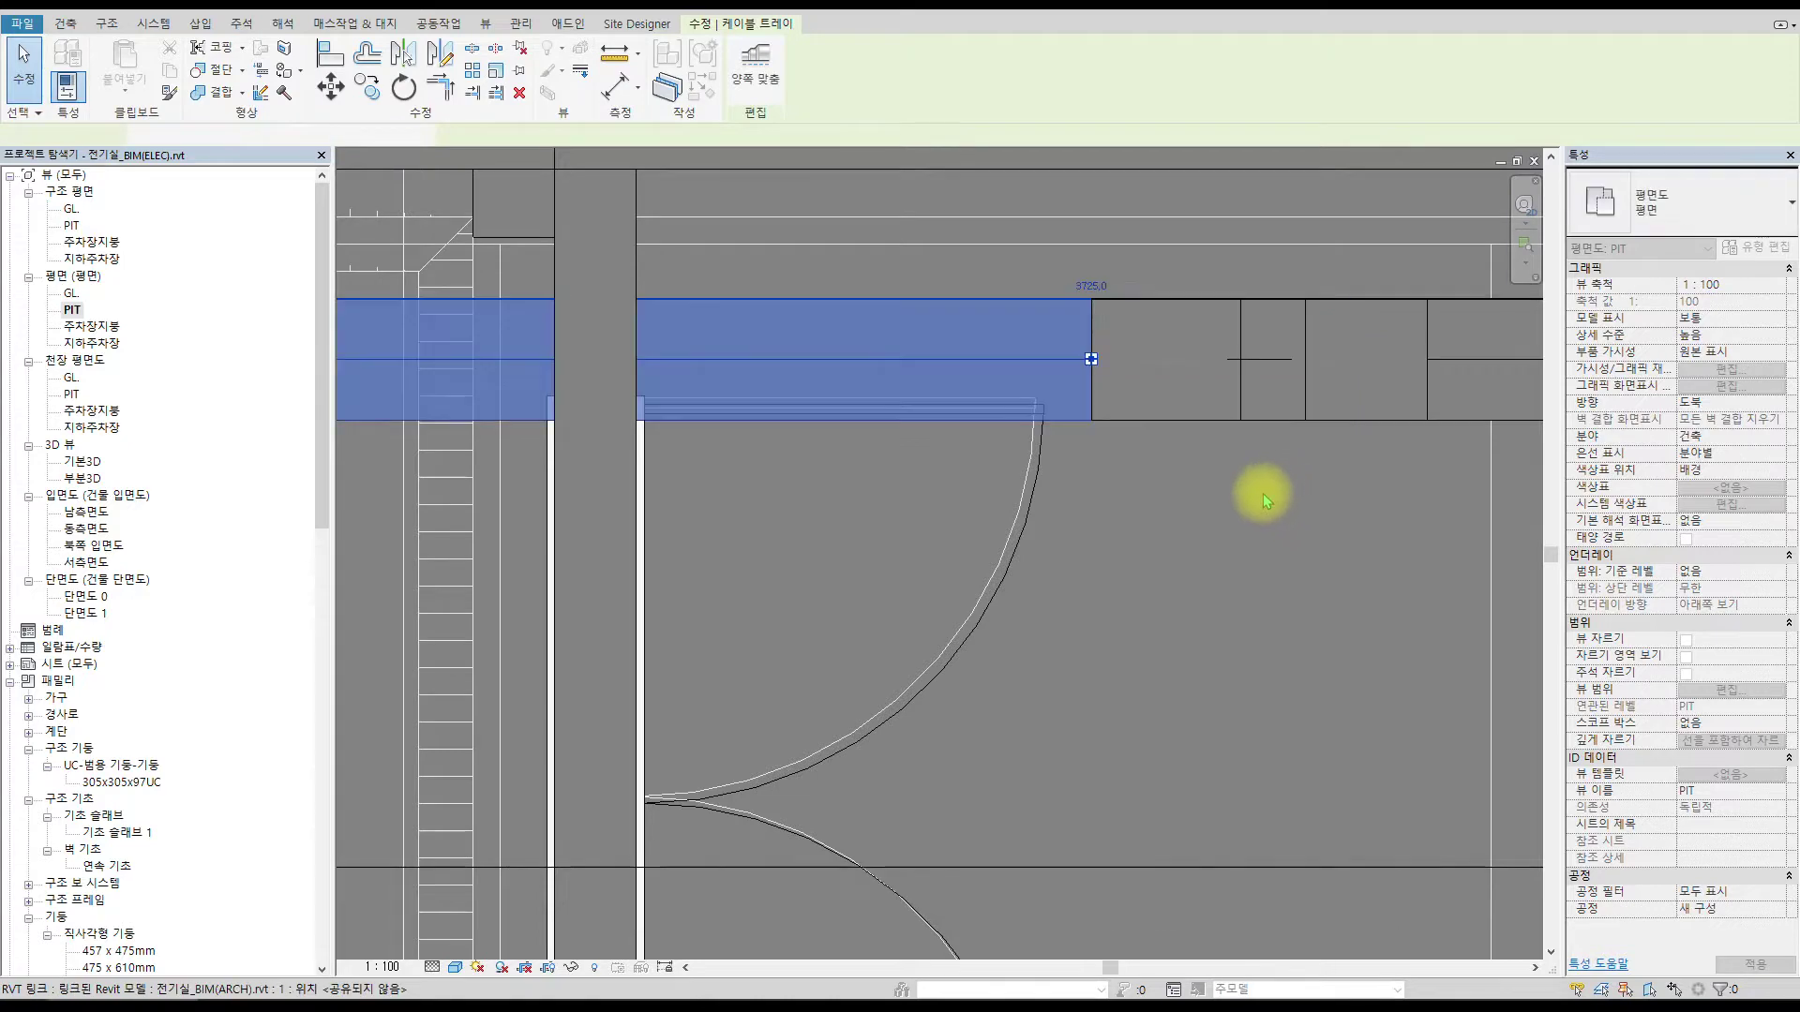
key("Escape")
key("Escape")
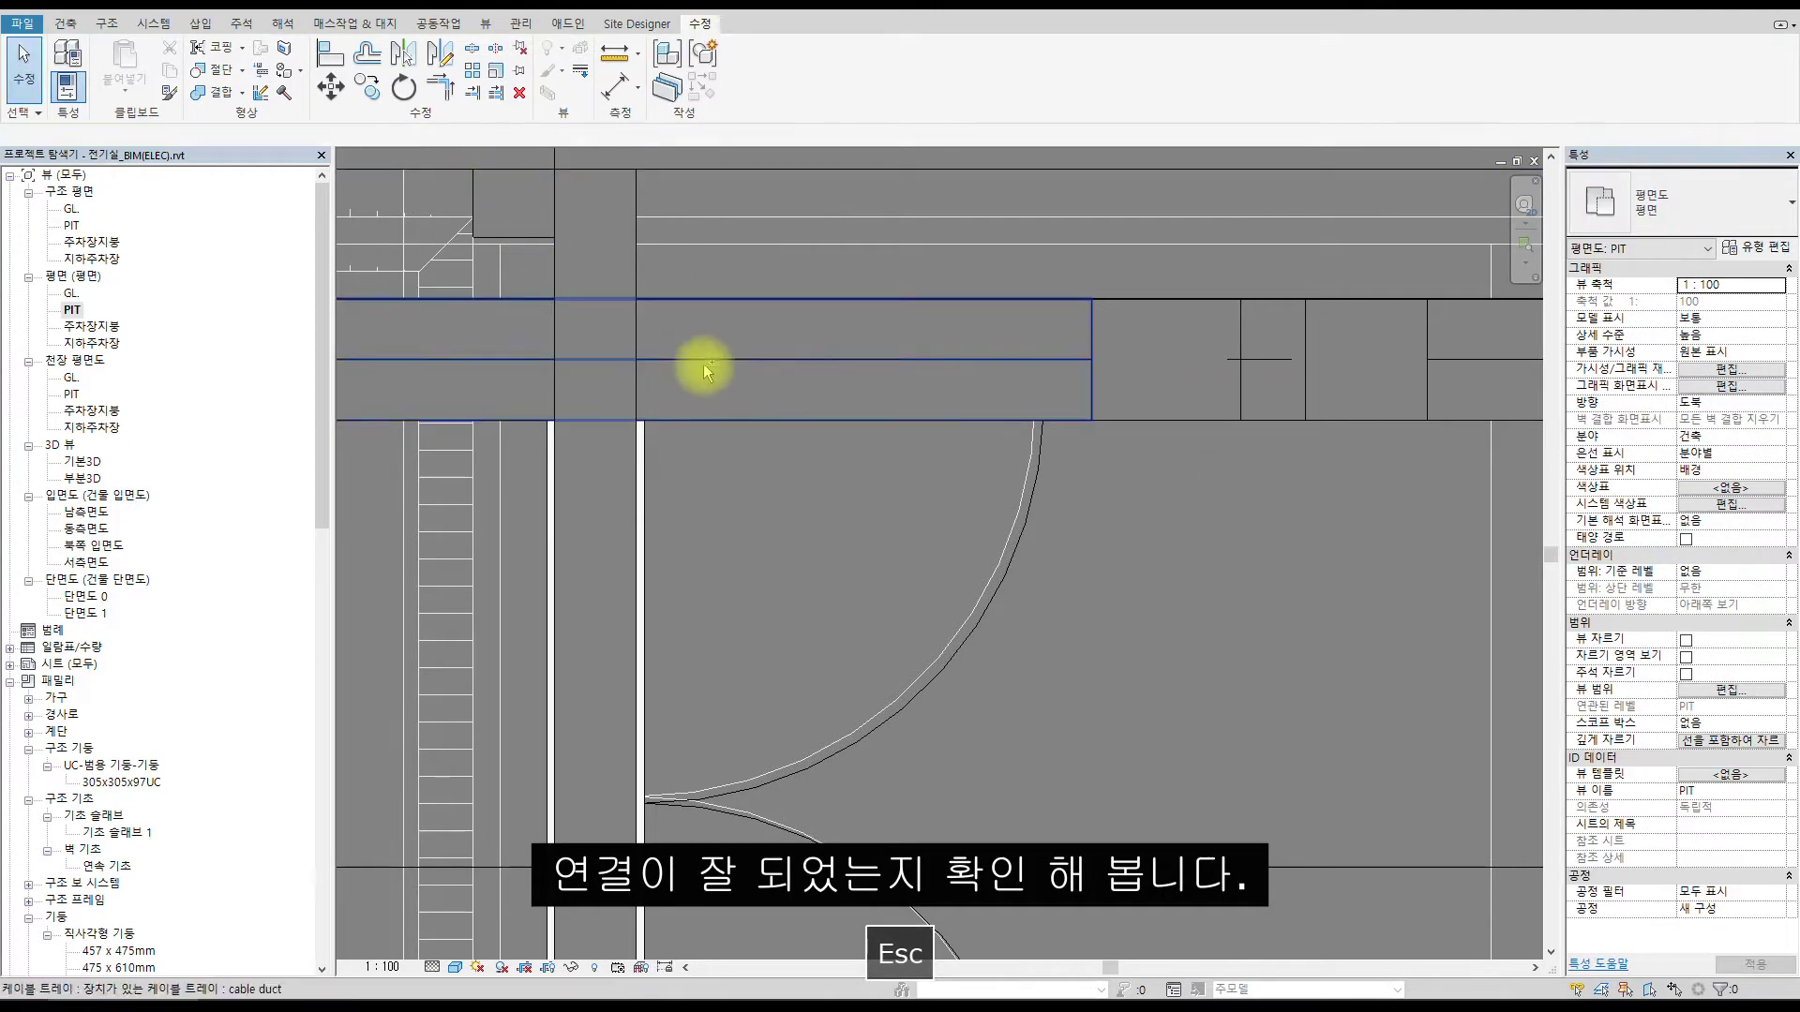
Align the east end of the lower straight duct with the column's east face in the 단면도 1 section.
key("ctrl+Tab")
key("ctrl+Tab")
scroll(835, 459, "up", 5)
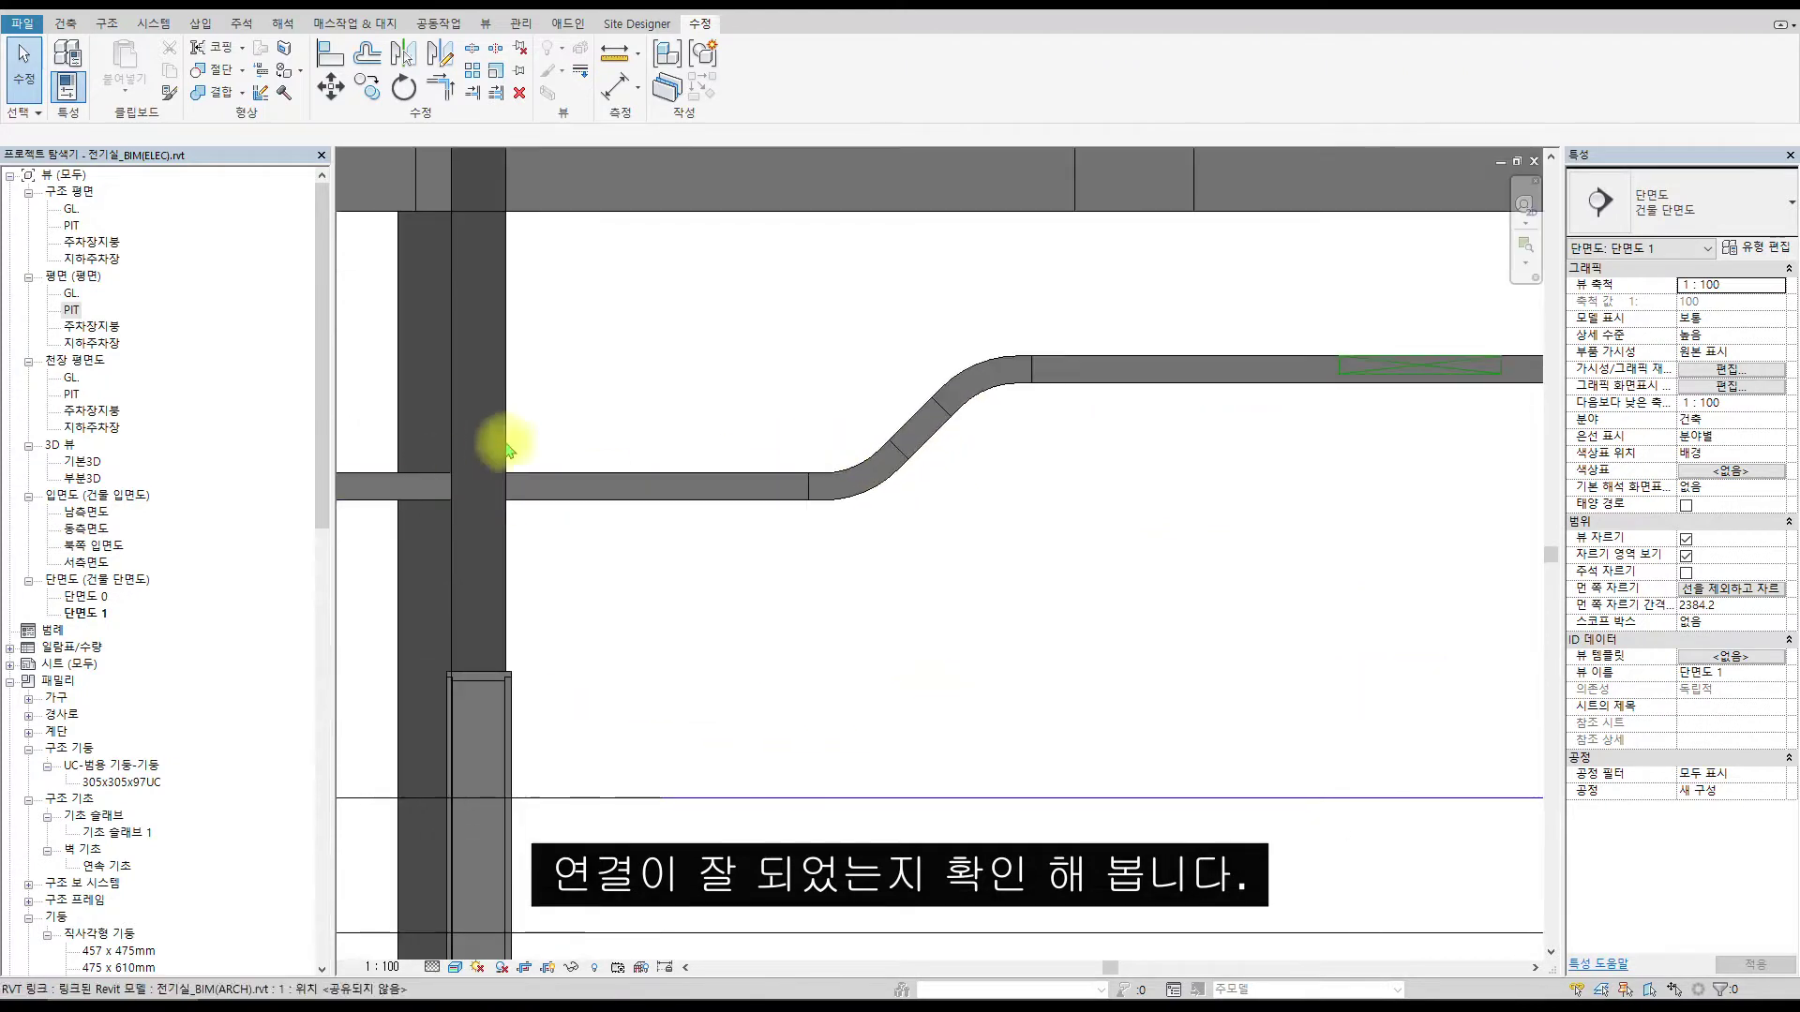
key("a")
left_click(504, 413)
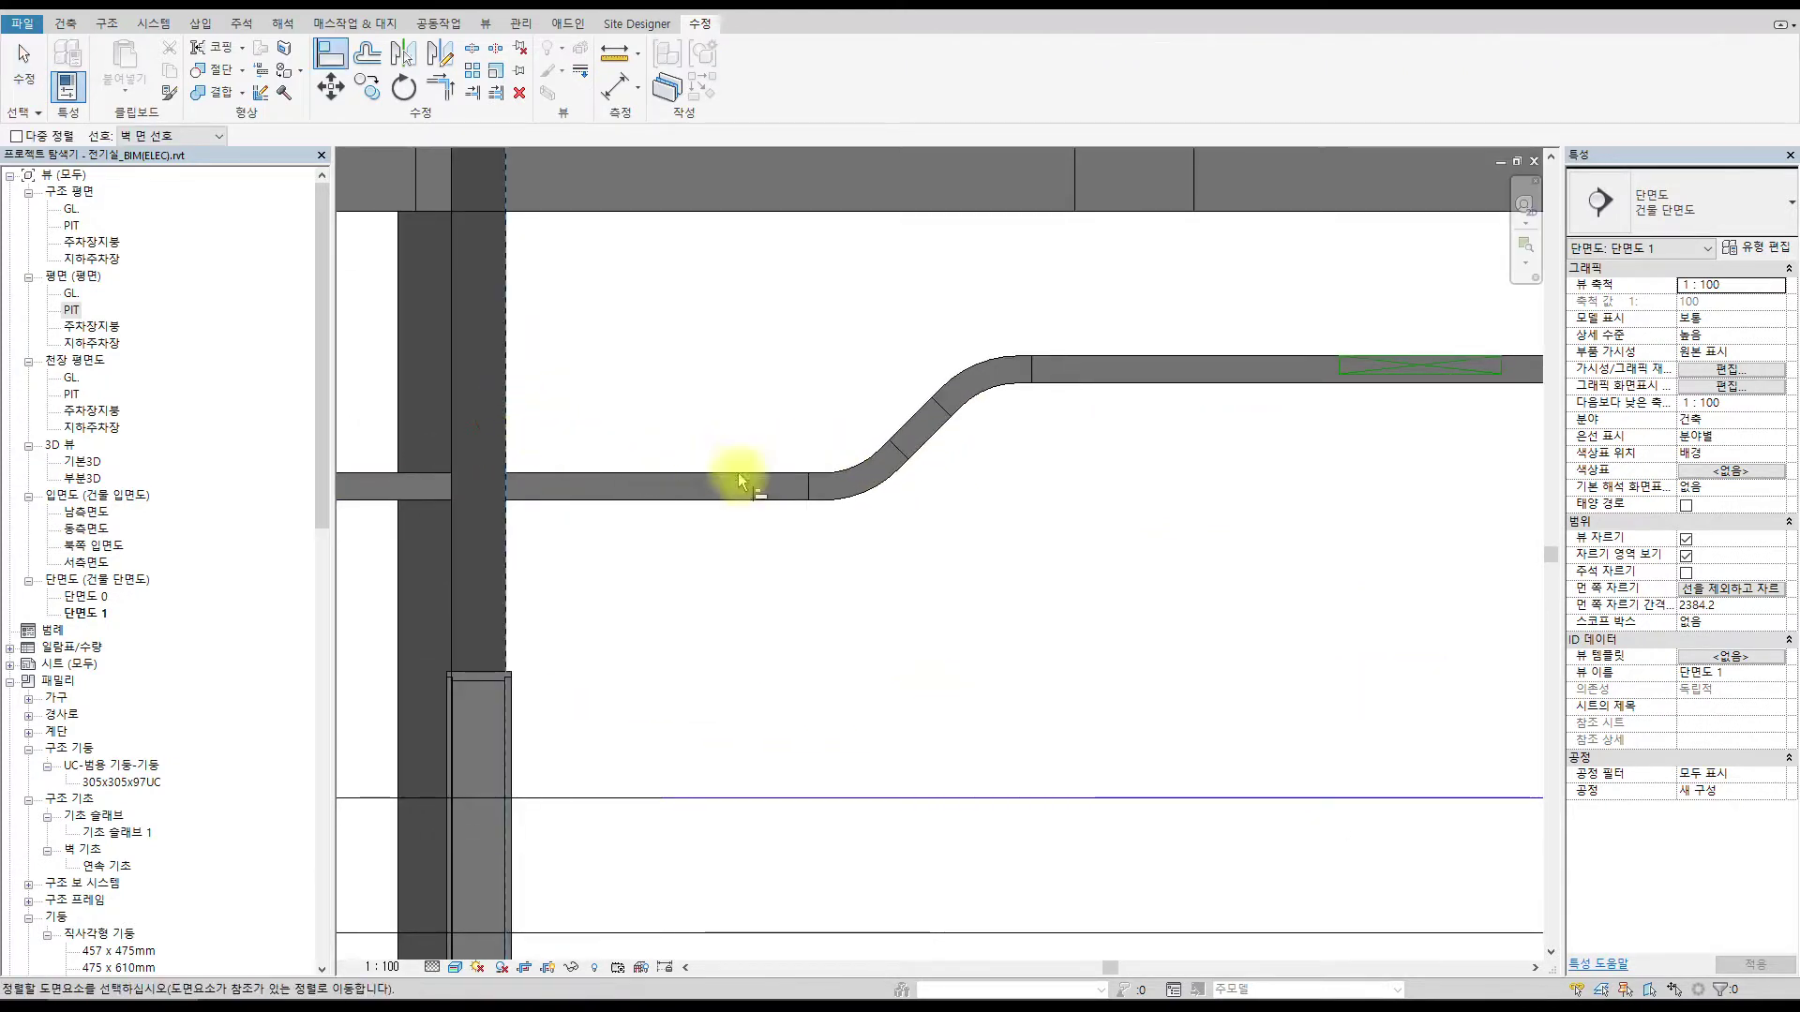
left_click(809, 487)
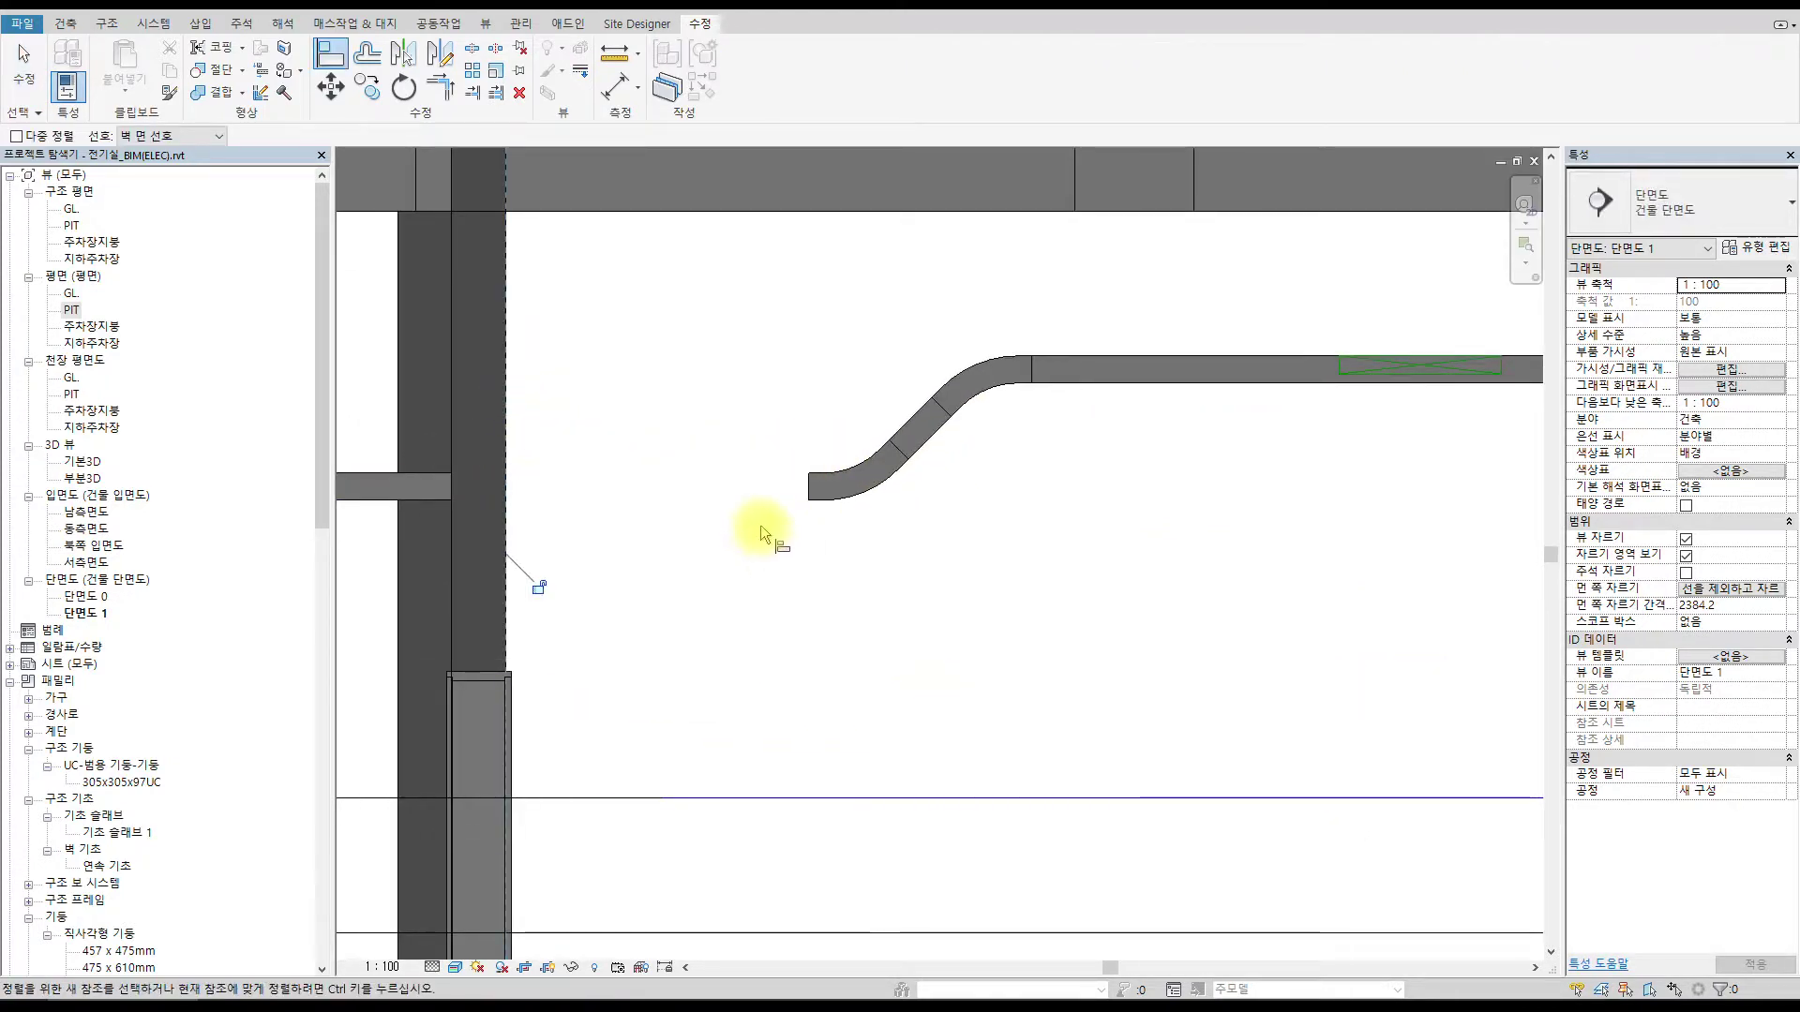
key("Escape")
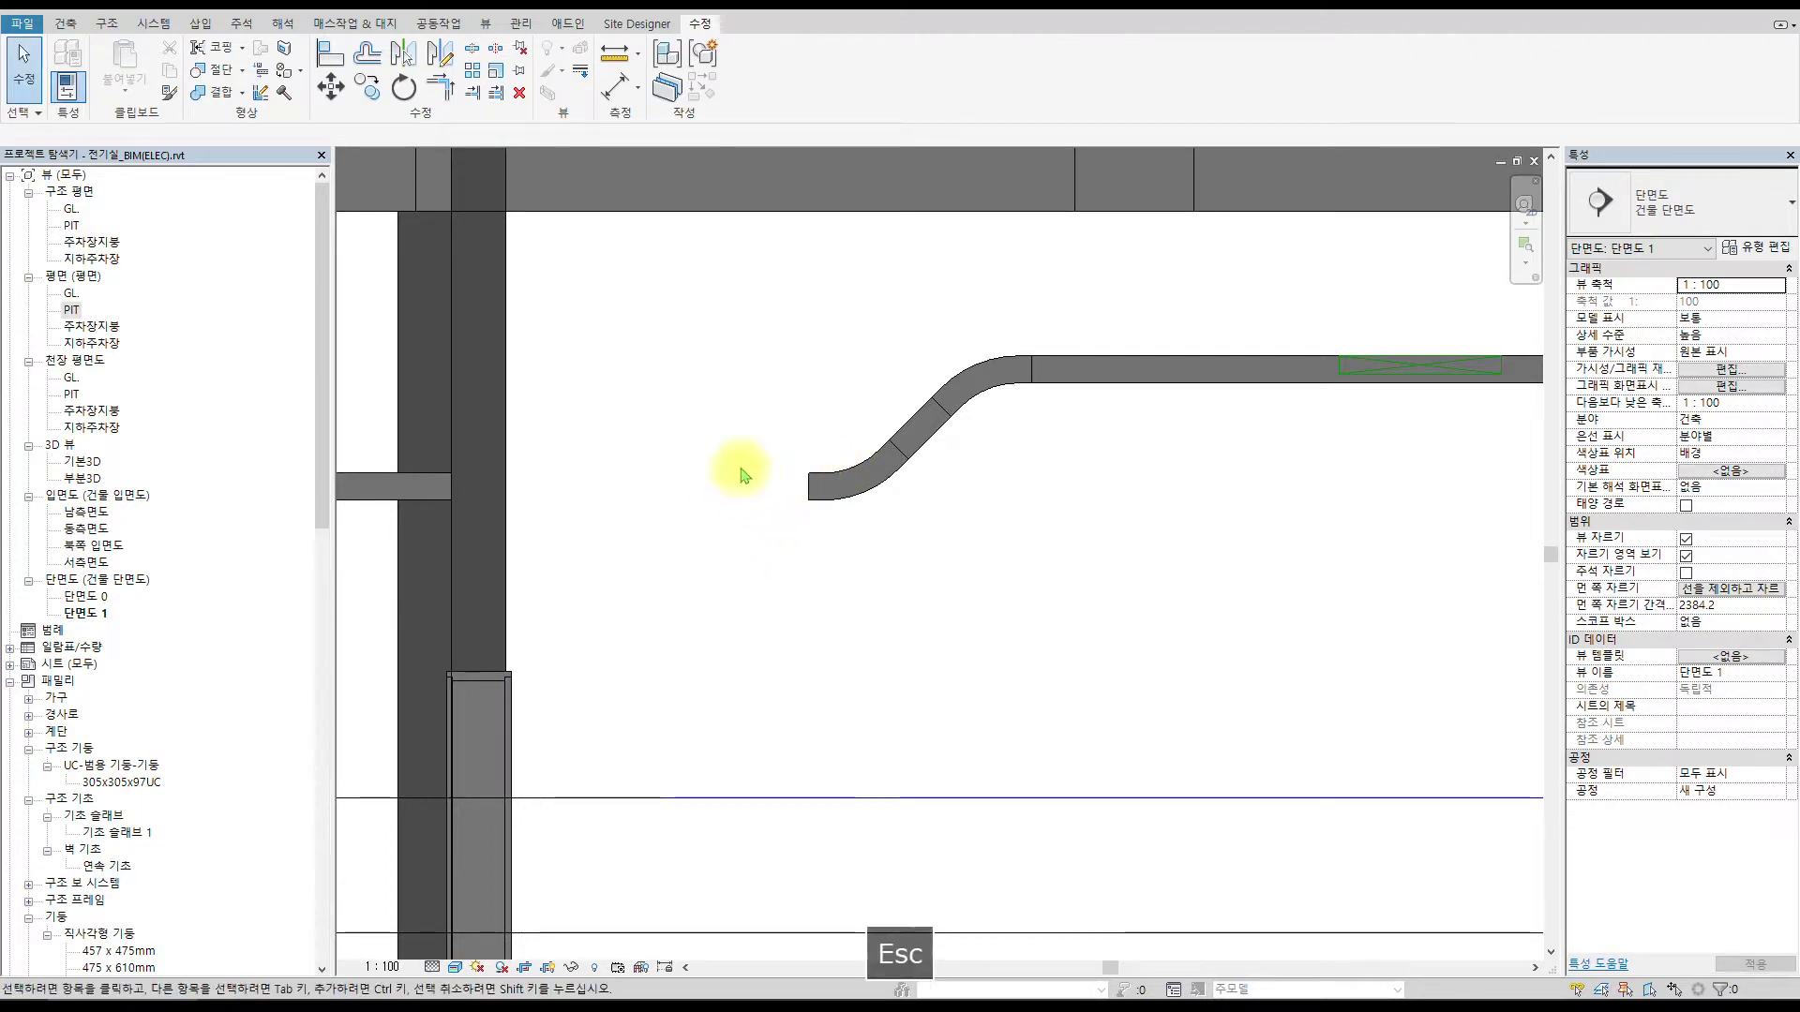
Align the open lower end of the duct's vertical bend with the column's east face so it meets the west run.
scroll(659, 490, "up", 2)
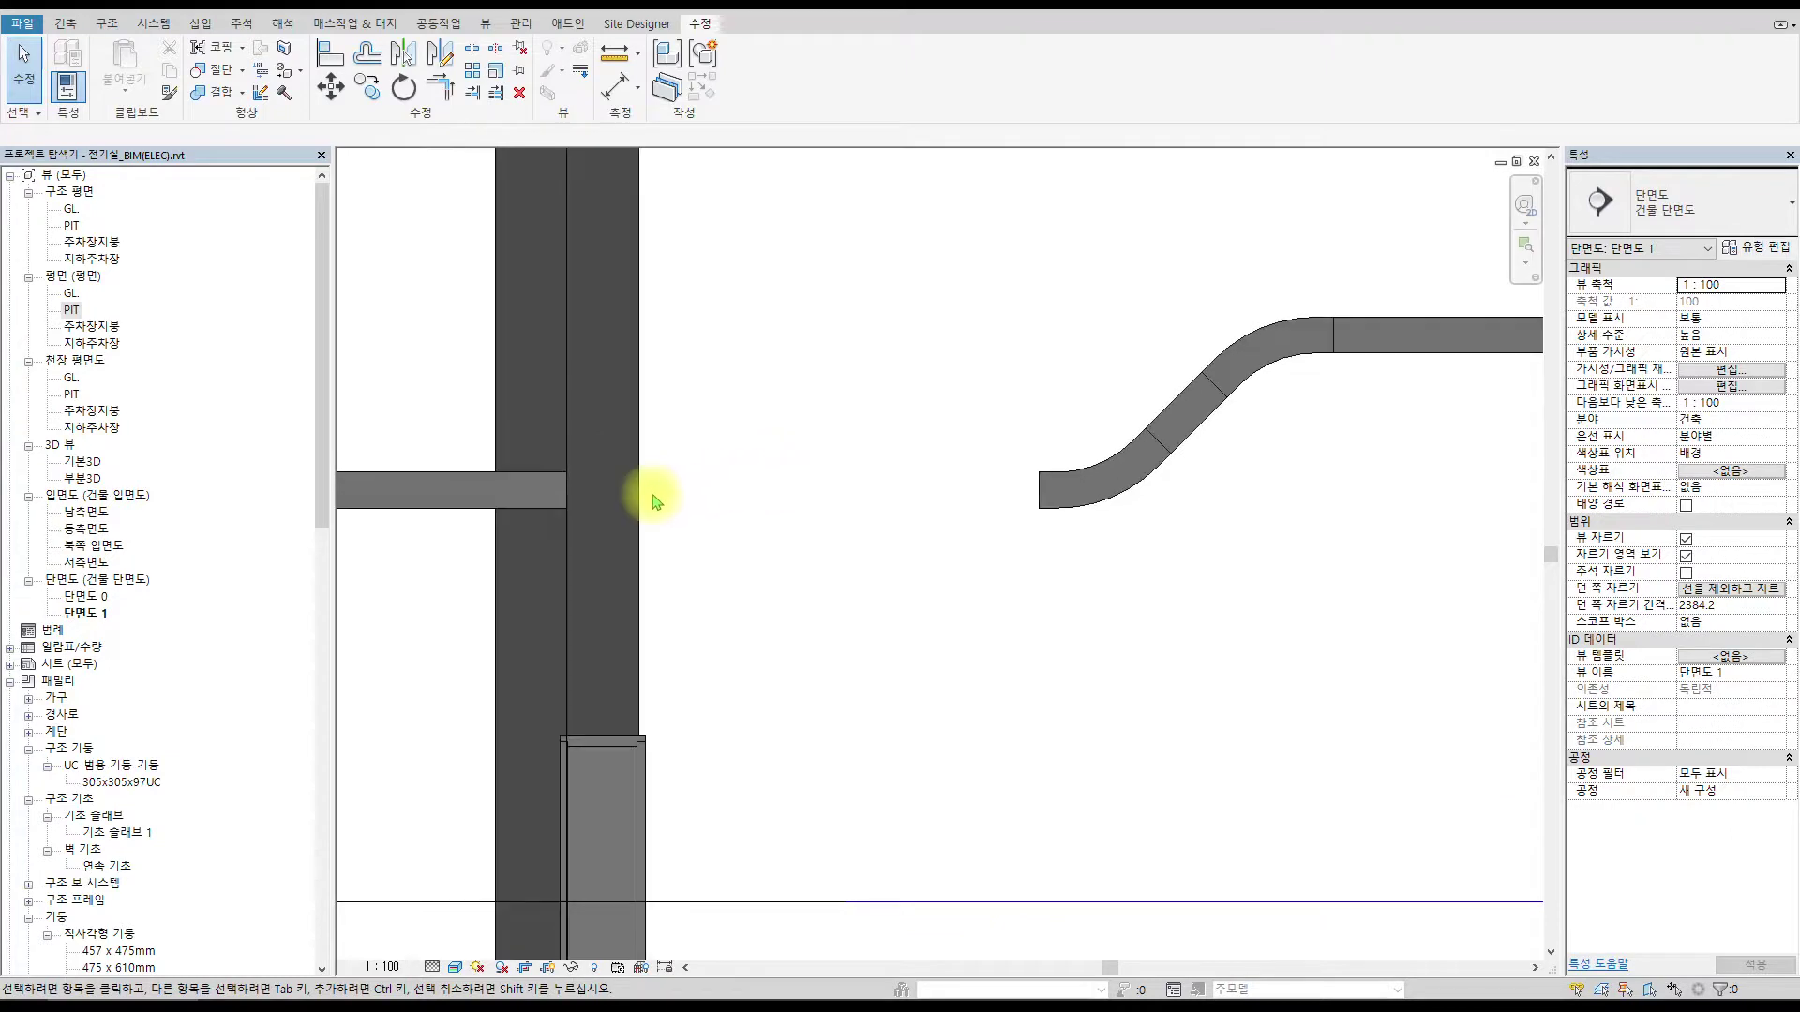
left_click(639, 474)
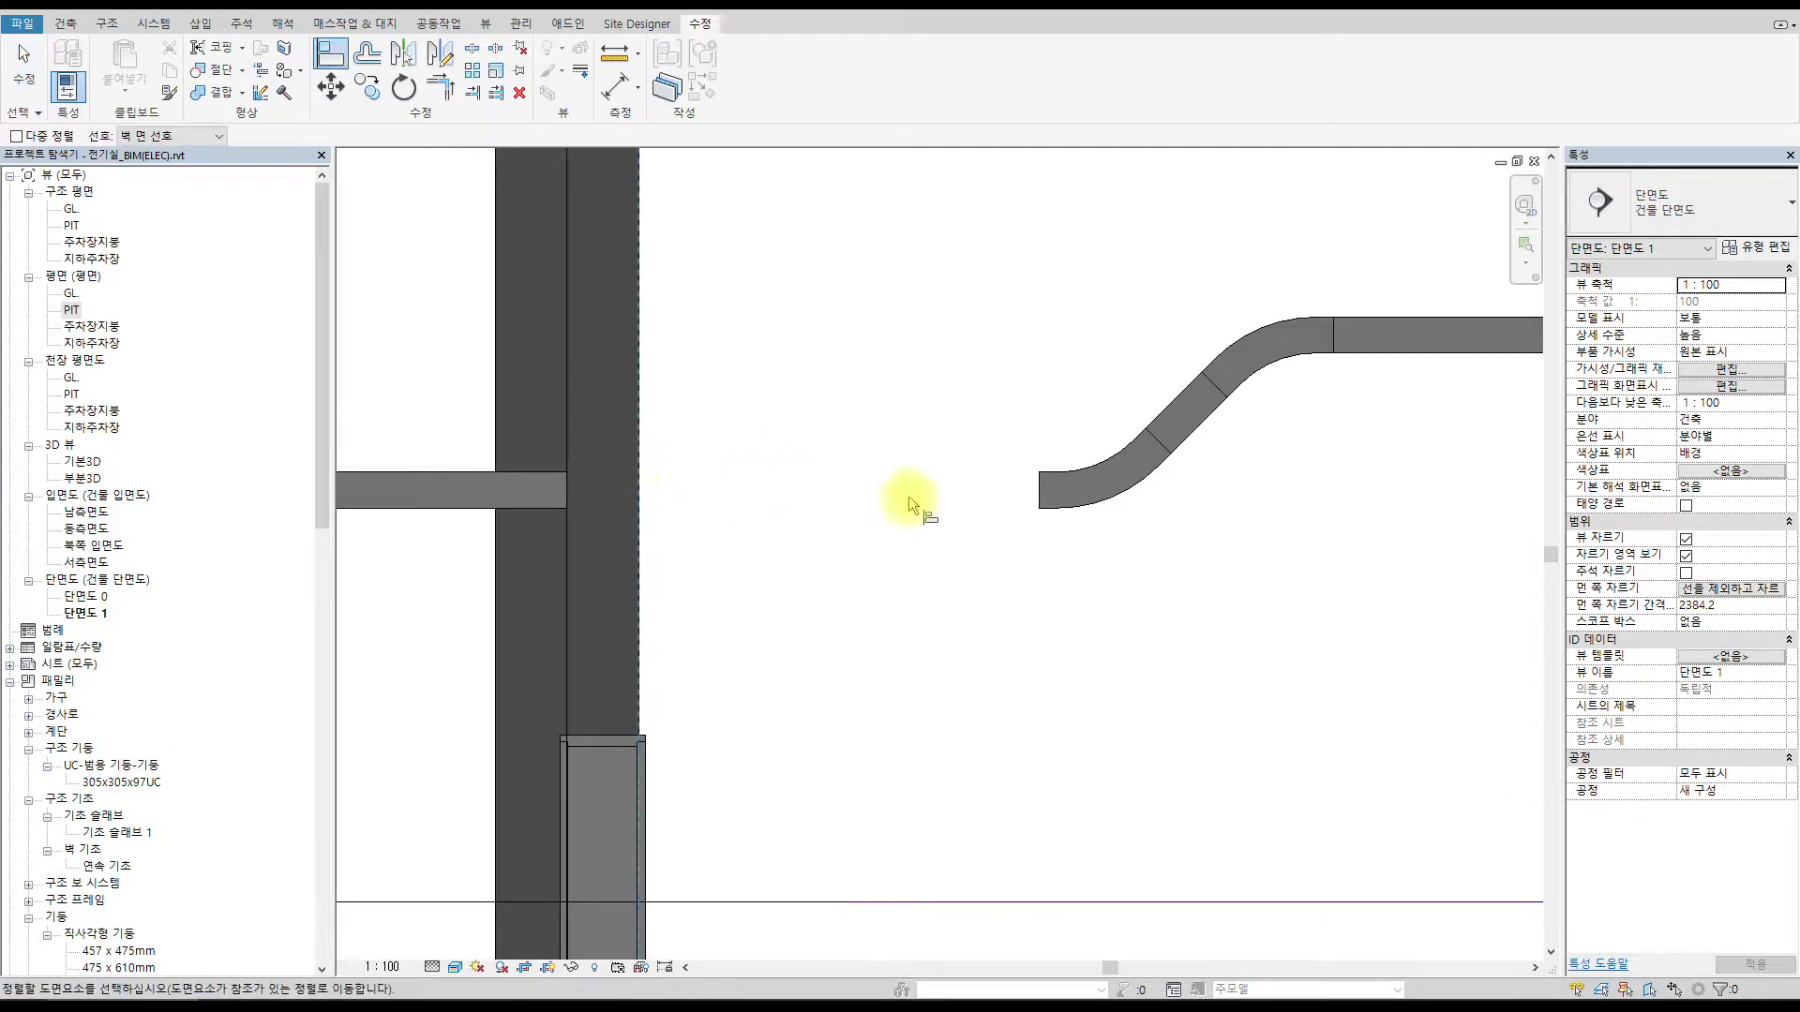
left_click(1038, 499)
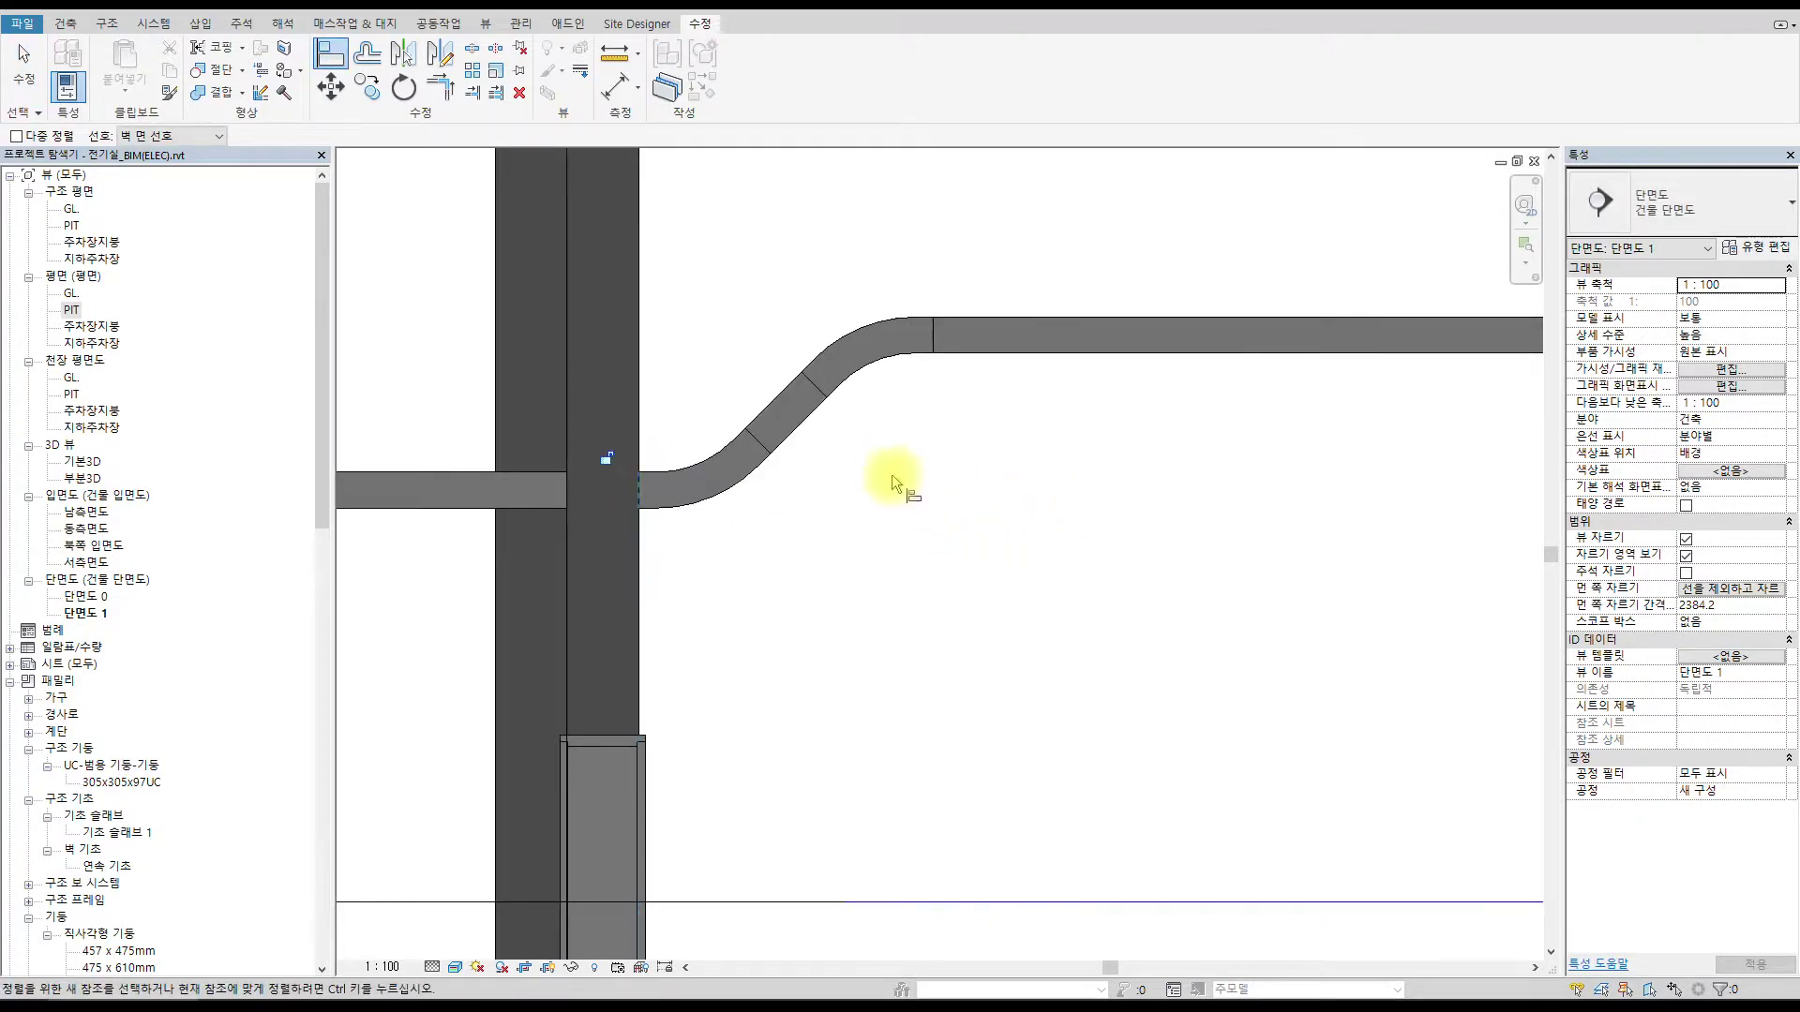
key("Escape")
key("Escape")
scroll(1178, 453, "down", 3)
scroll(1076, 487, "up", 1)
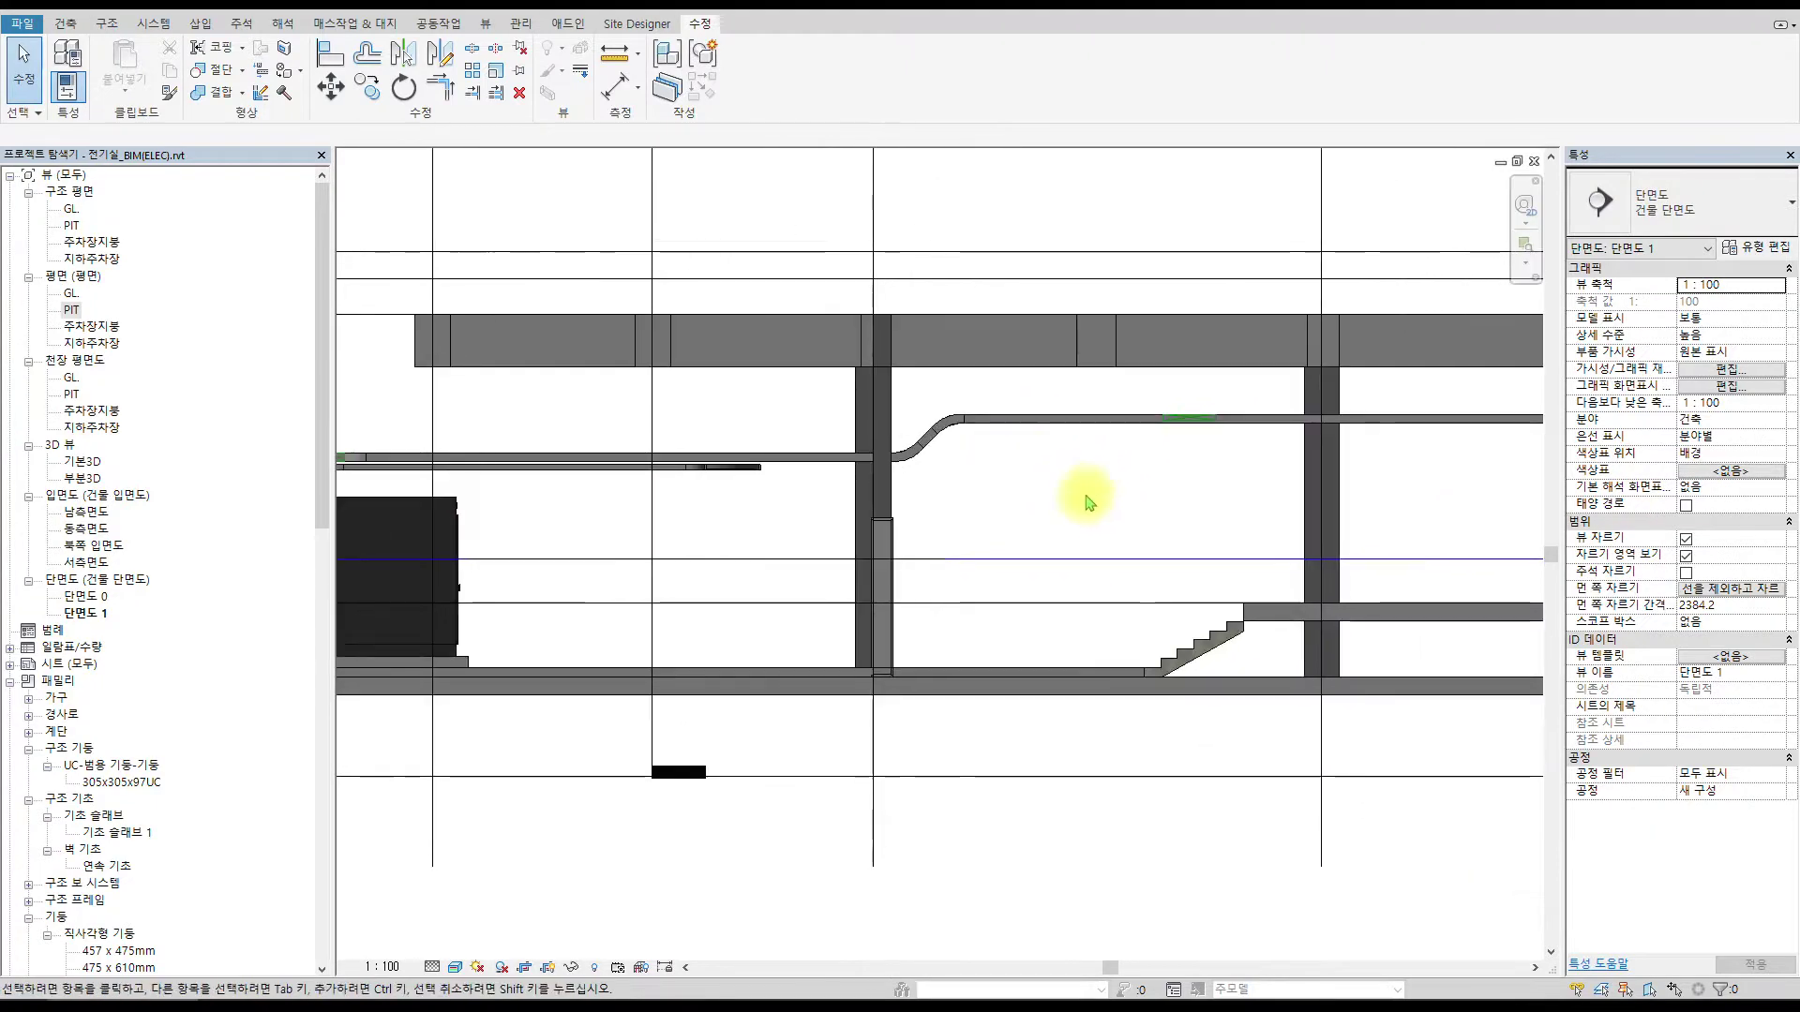
scroll(1076, 488, "up", 1)
key("Escape")
scroll(928, 353, "down", 2)
middle_click_drag(928, 354, 921, 476)
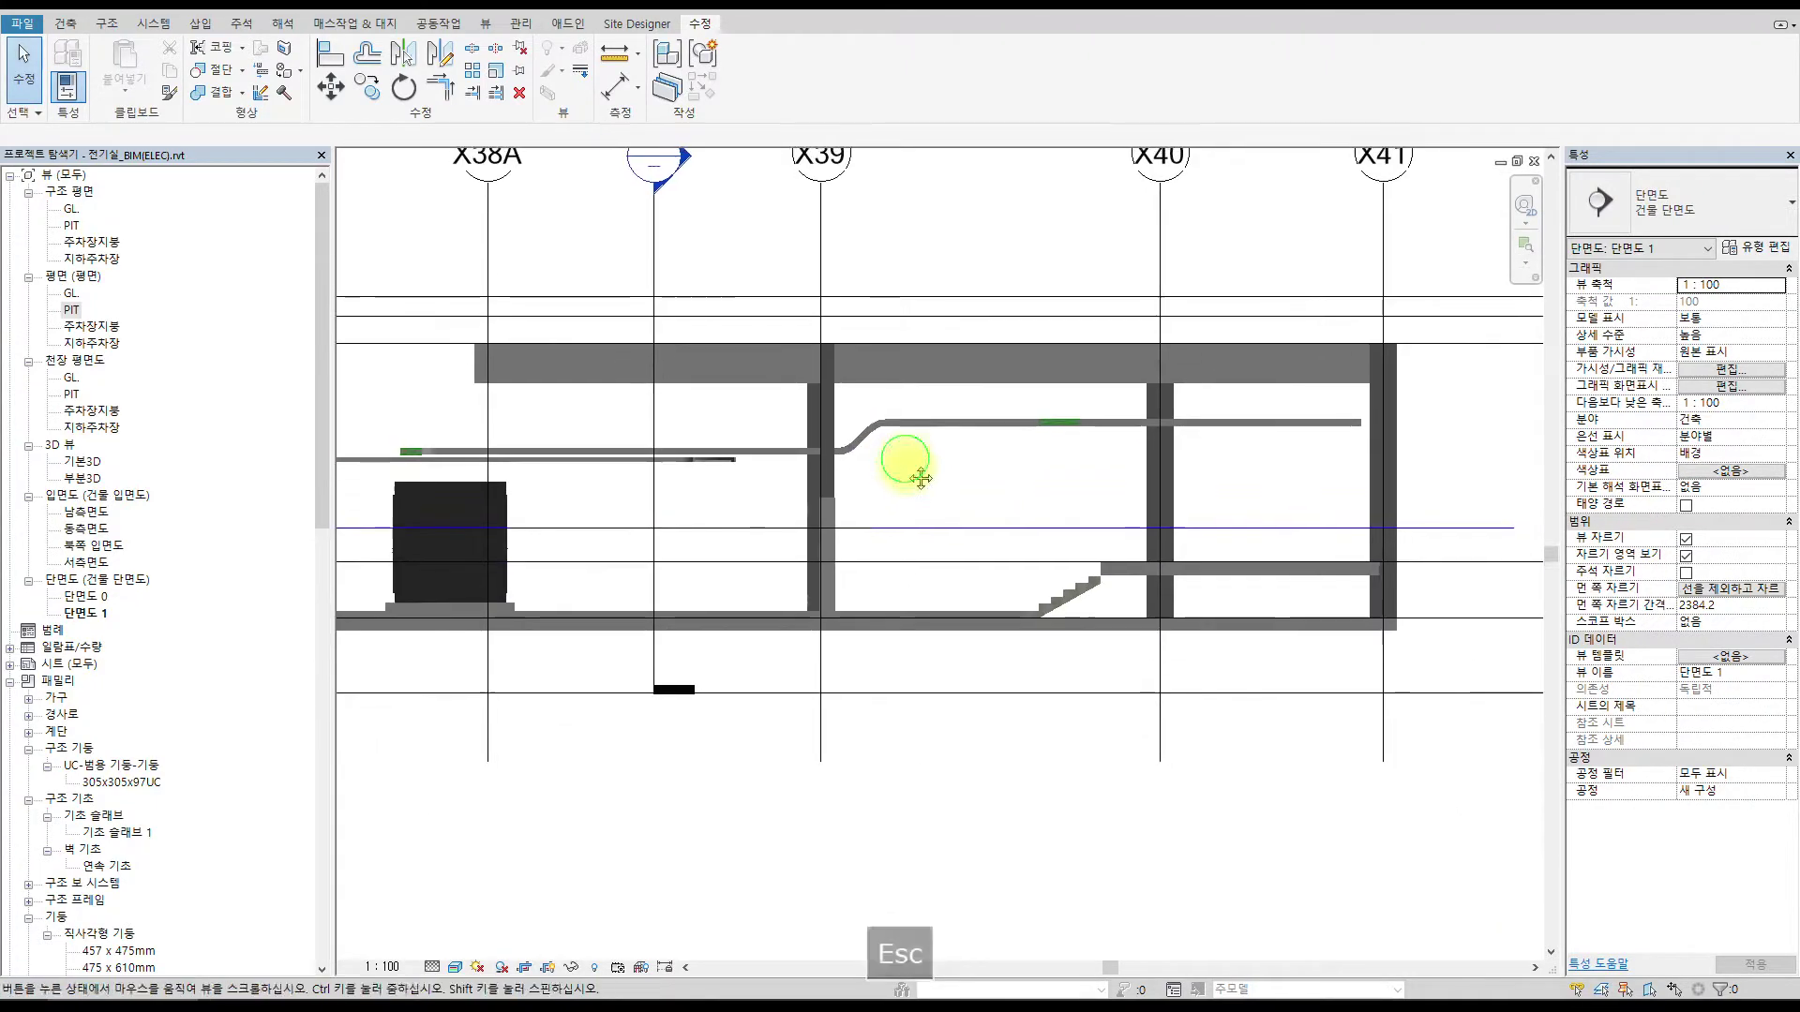
In the PIT plan, align the end of the straight ladder tray beside the double door with the wall's east face.
key("ctrl+Tab")
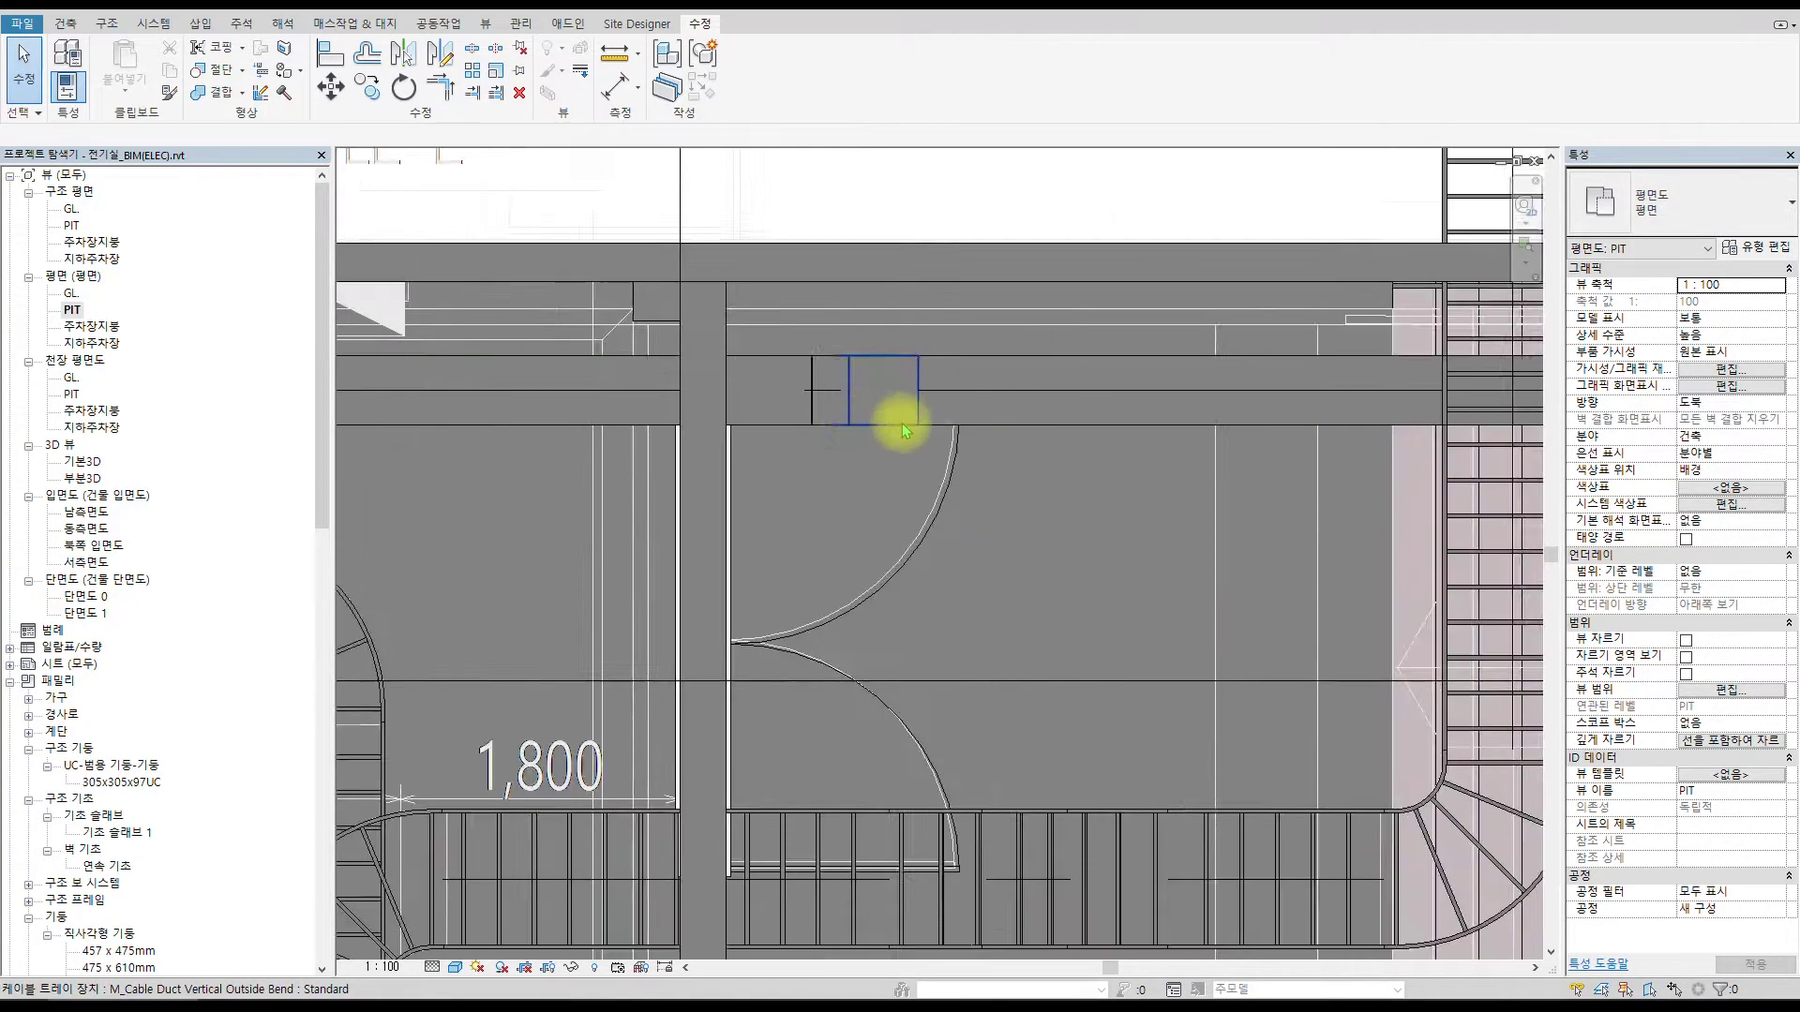
scroll(904, 431, "down", 5)
scroll(907, 565, "up", 3)
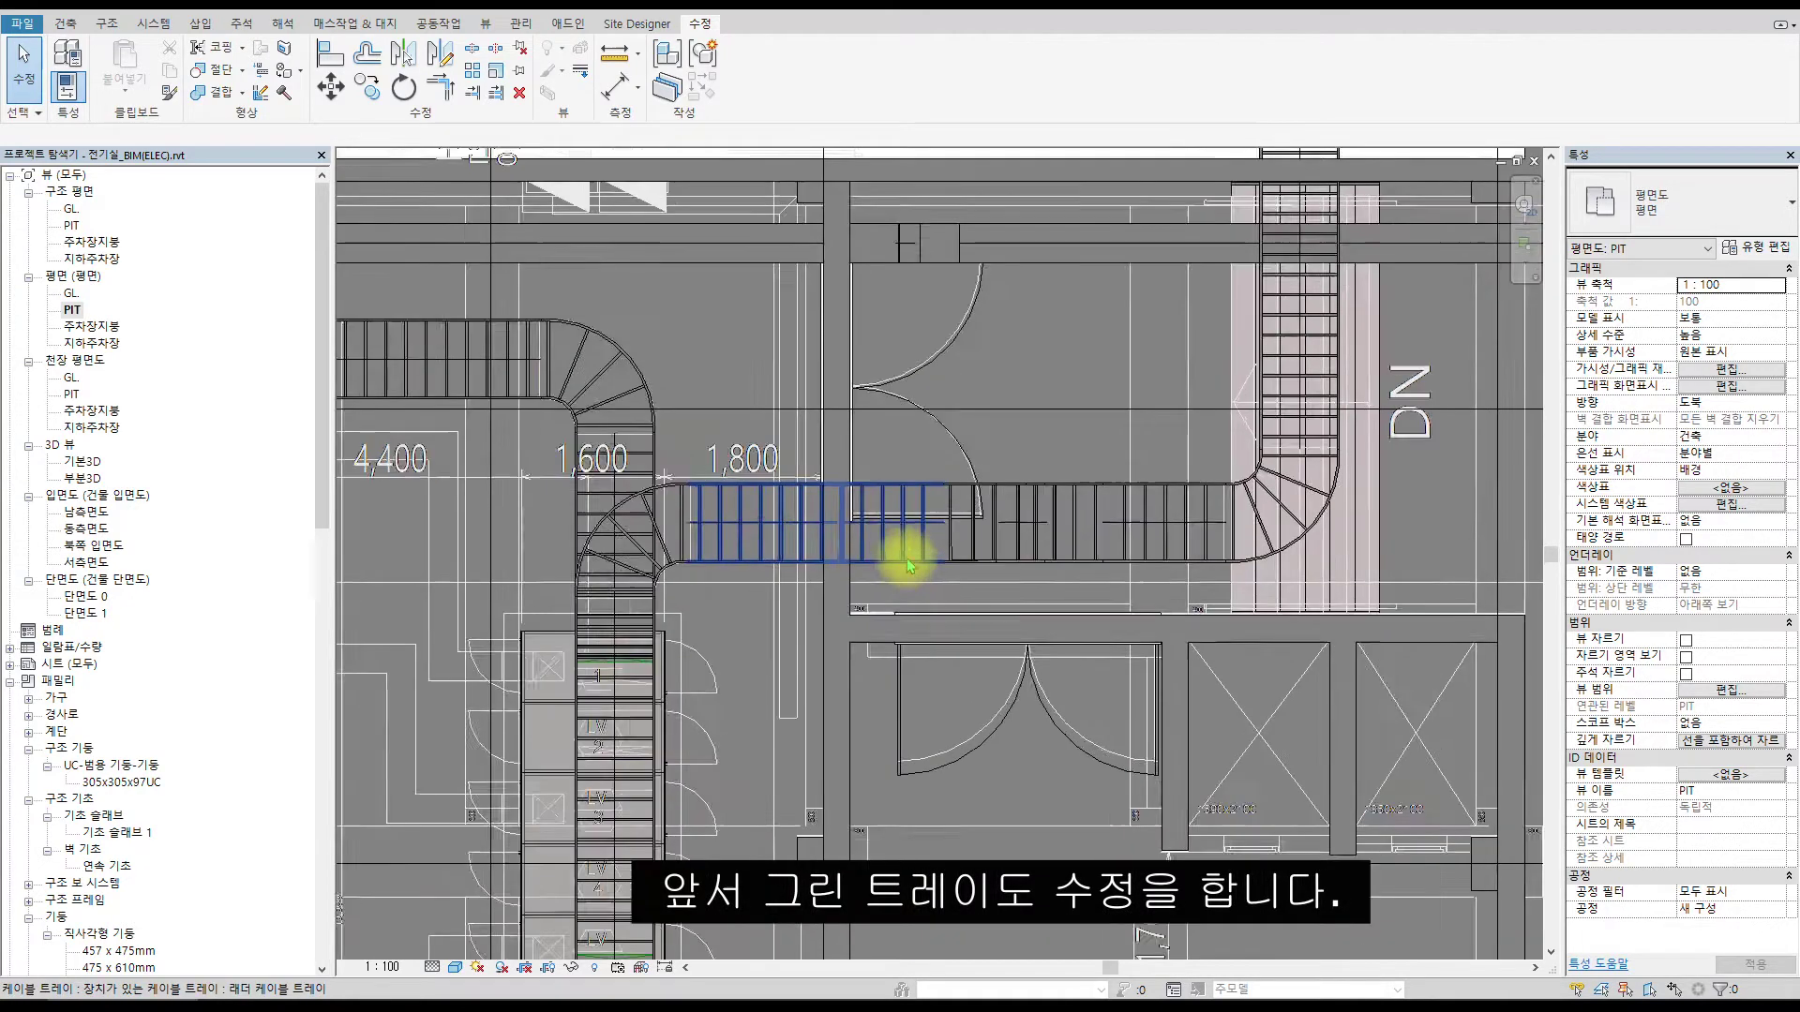
scroll(908, 565, "up", 2)
scroll(824, 450, "up", 3)
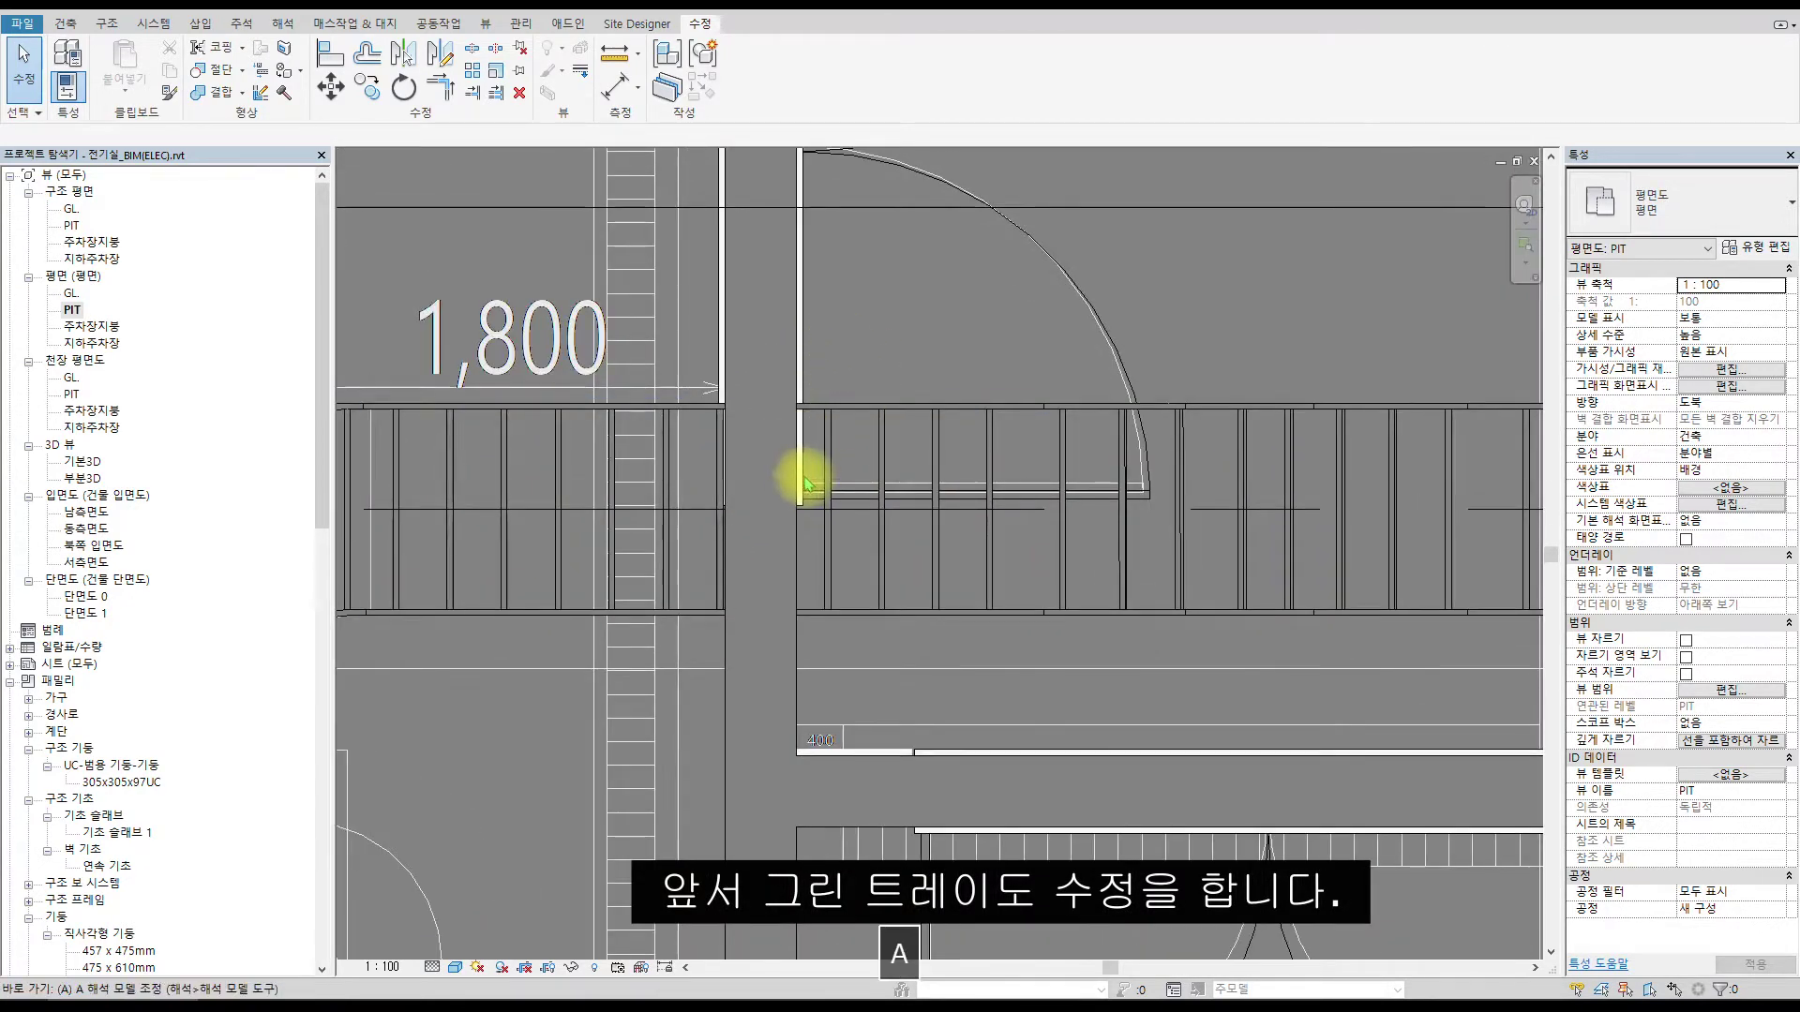
key("l")
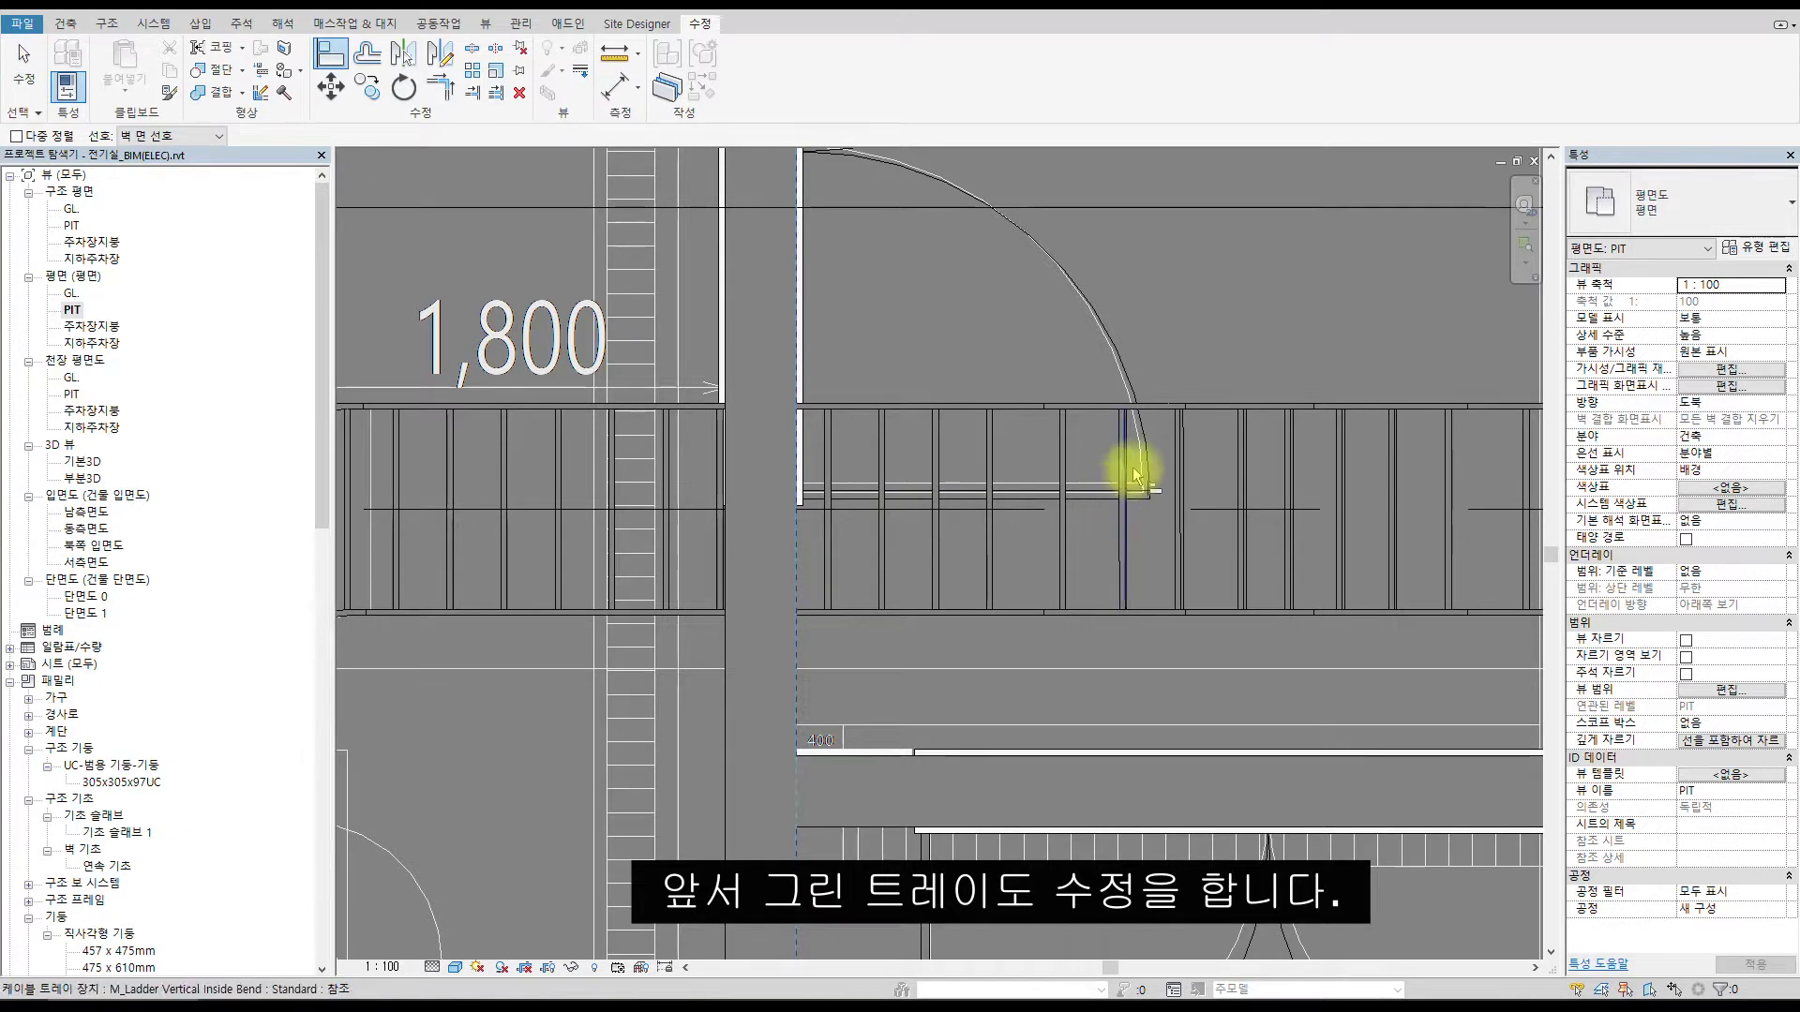
scroll(1083, 412, "up", 3)
left_click(1026, 411)
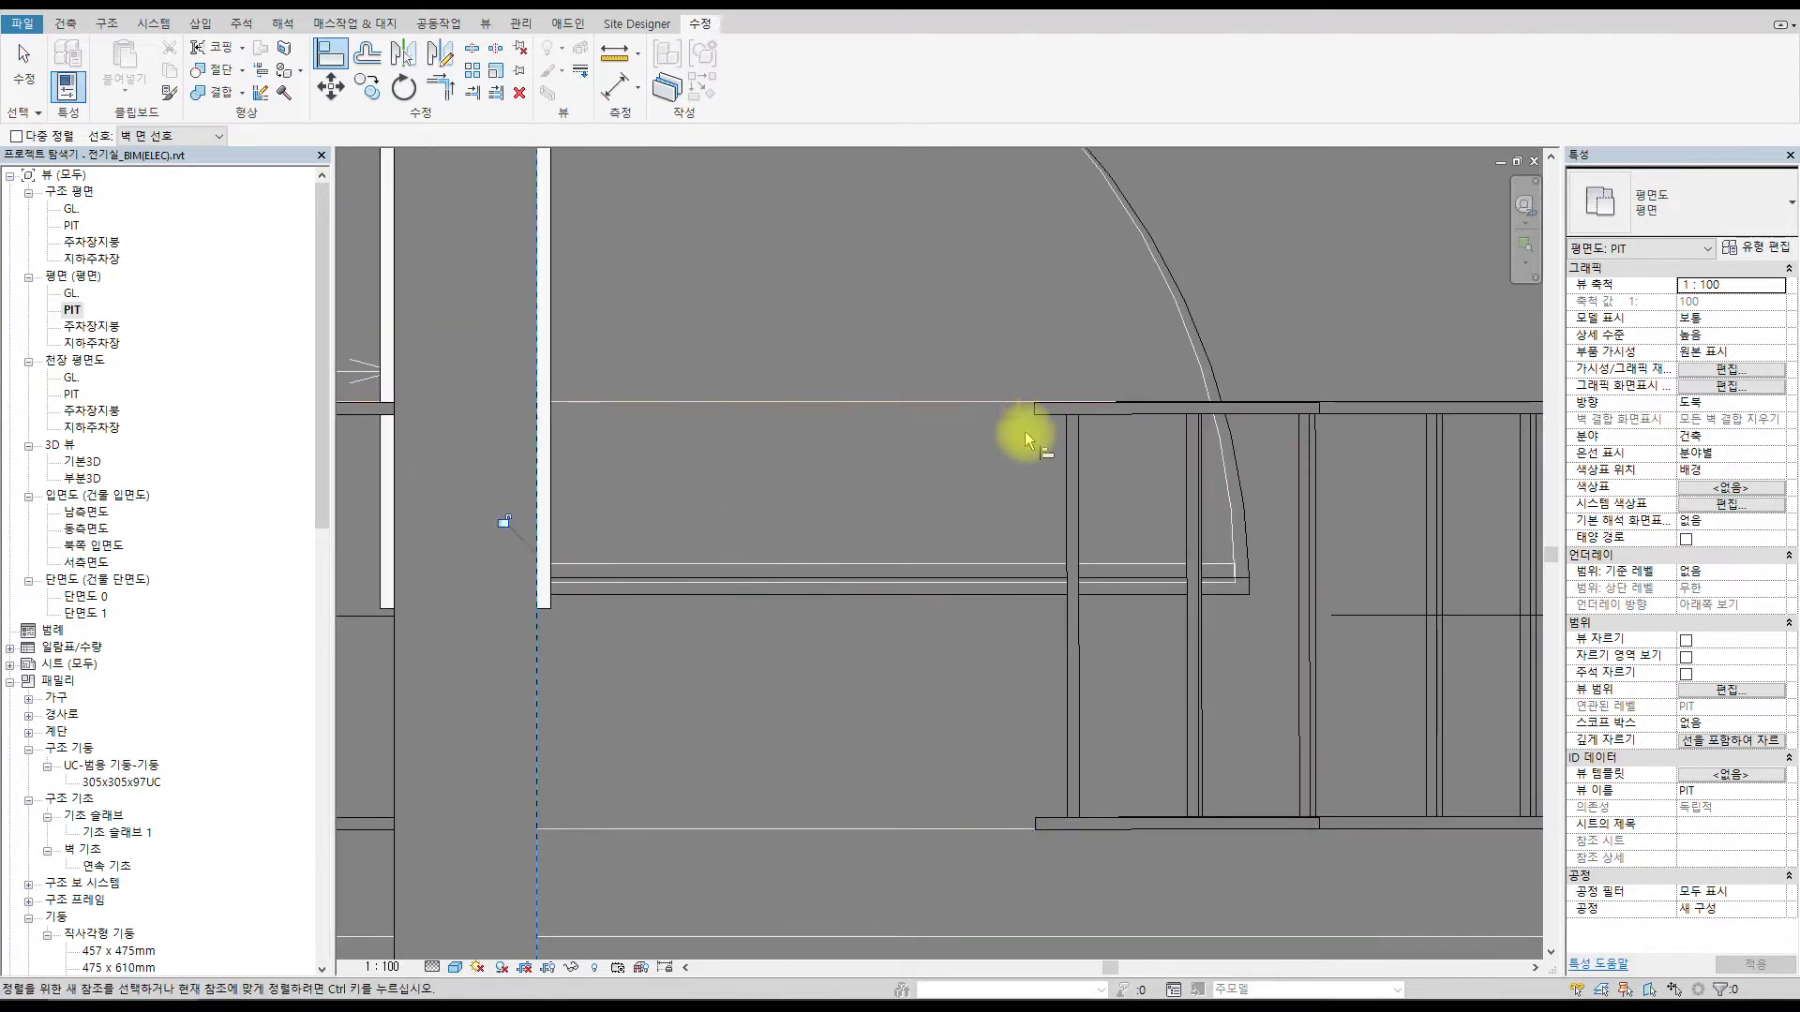
Align the open end of the ladder tray's vertical bend with the wall's east face.
key("l")
left_click(535, 656)
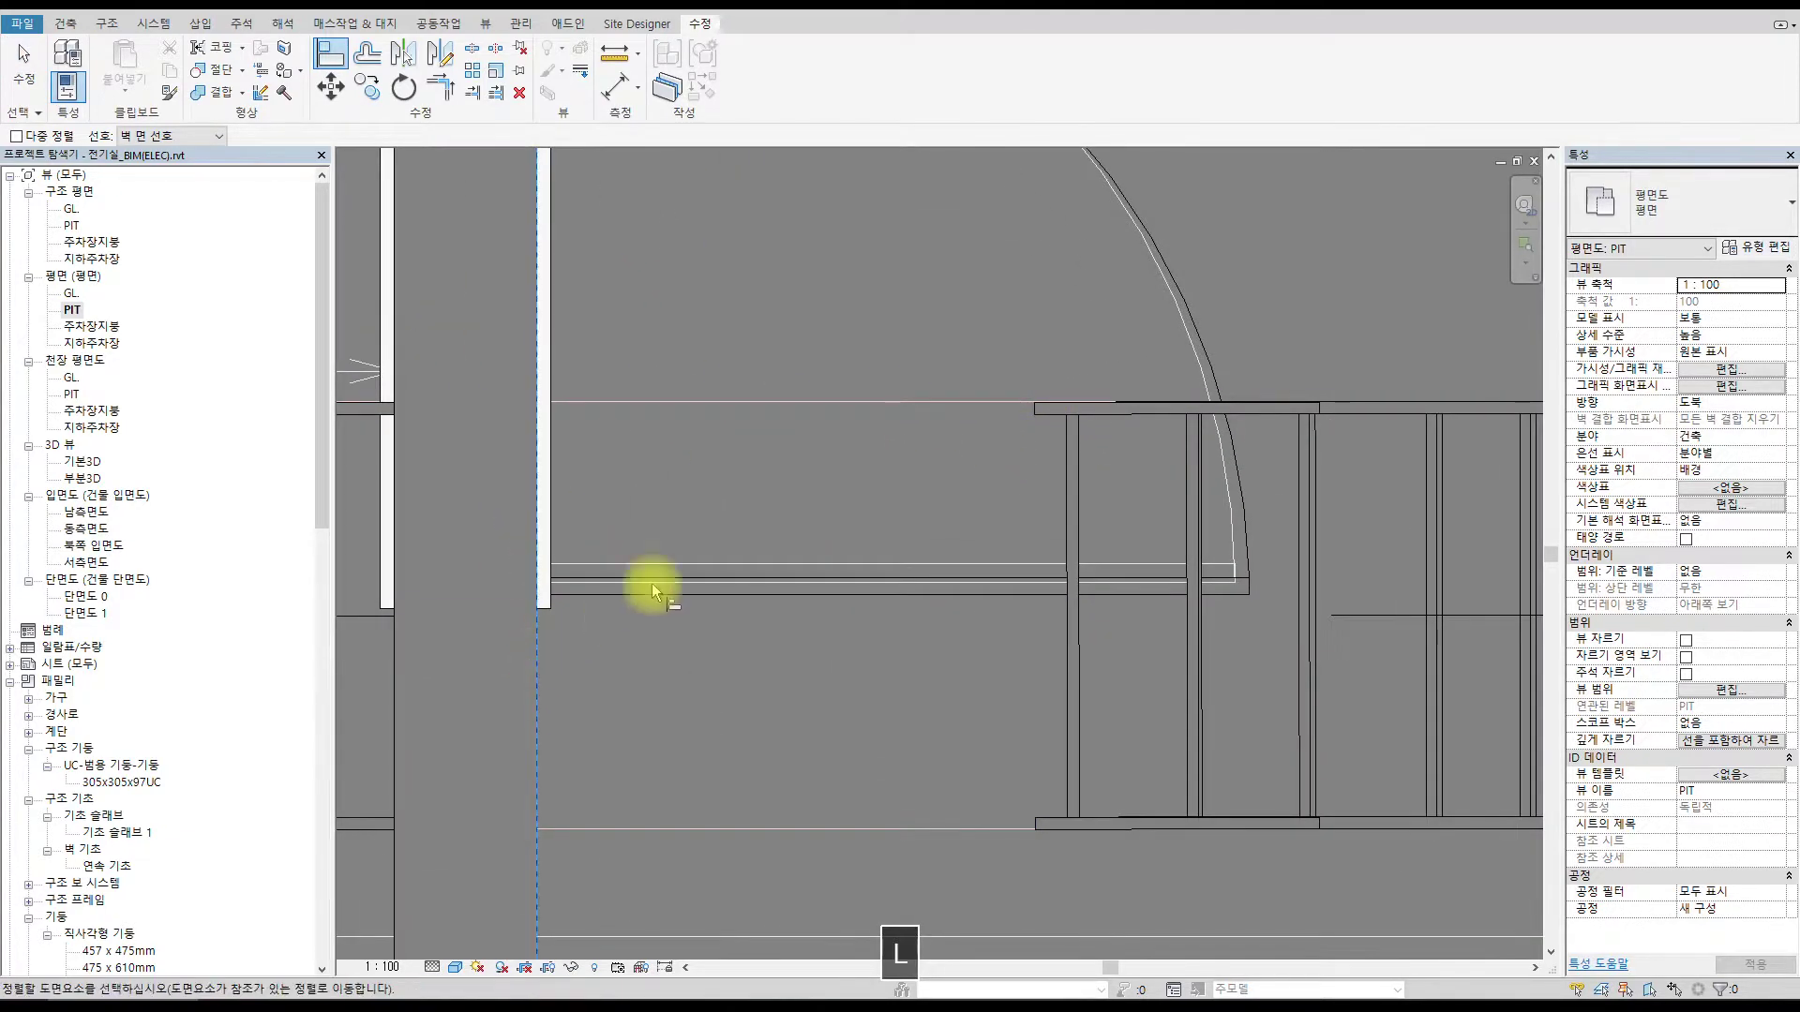
left_click(1033, 409)
scroll(965, 497, "down", 10)
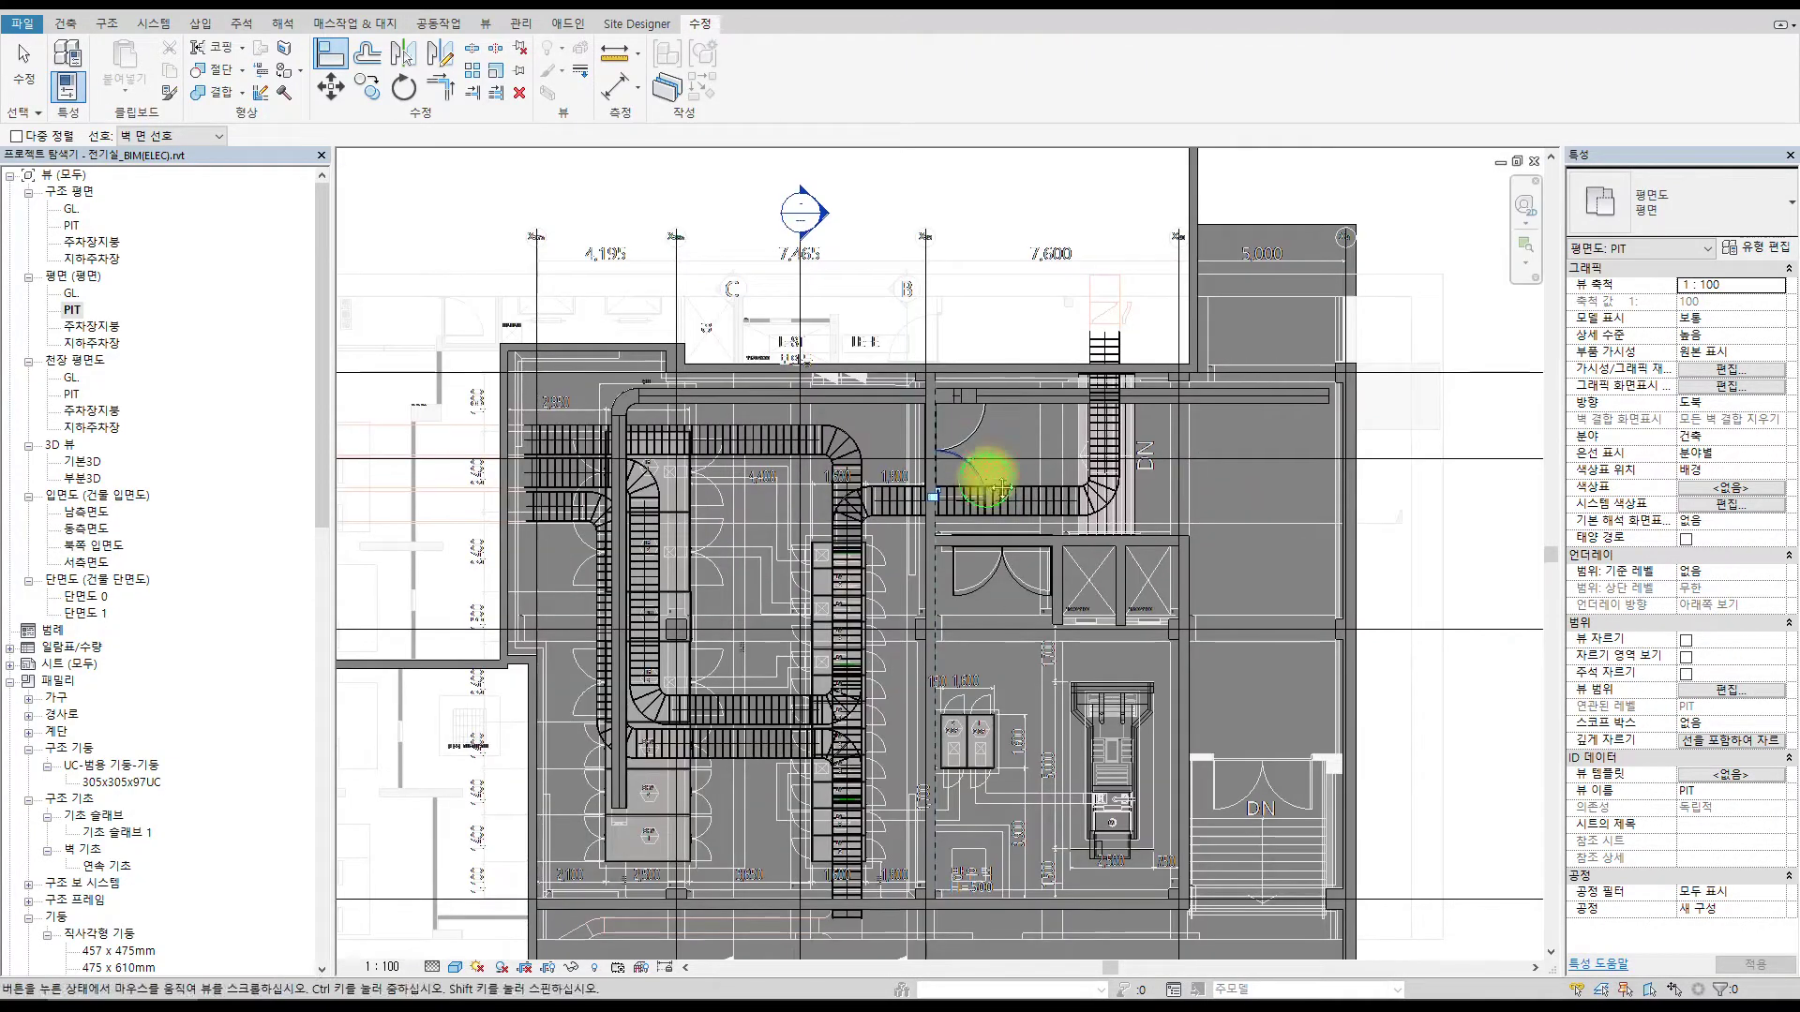
key("Escape")
scroll(1025, 474, "down", 2)
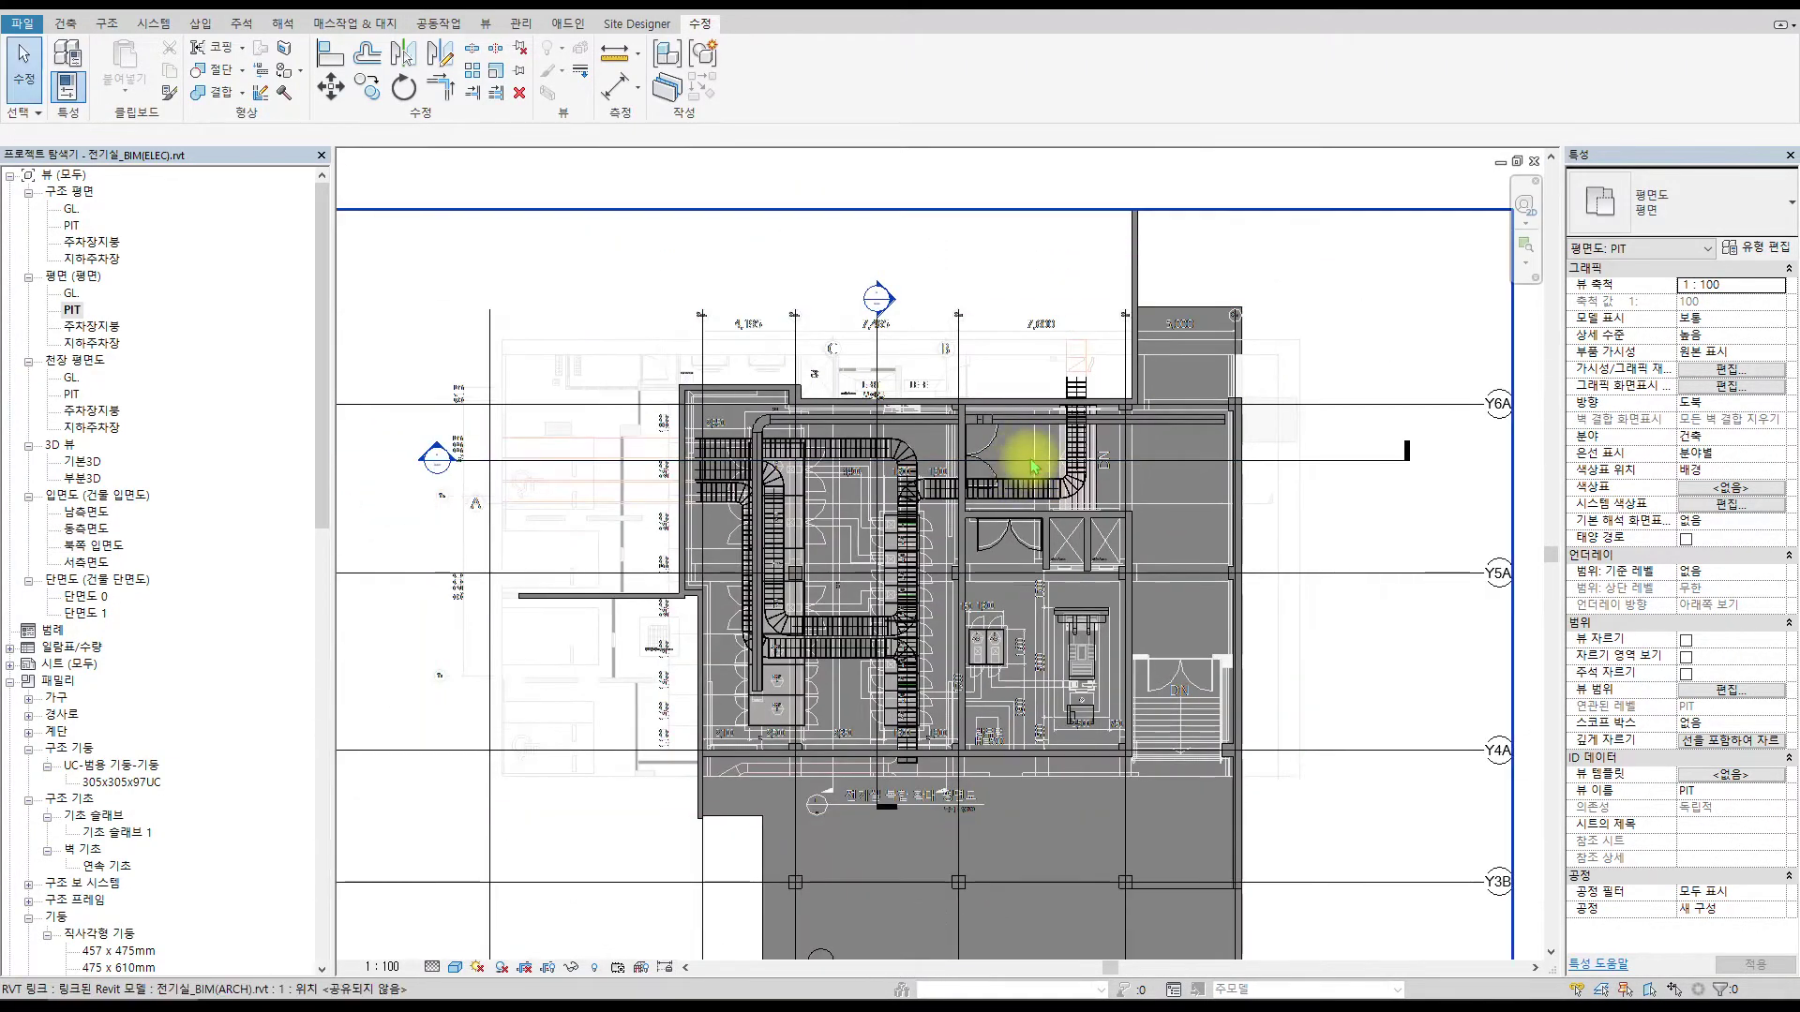
Examine the adjusted ladder tray and duct runs in the 부분3D view and the 단면도 1 section.
key("ctrl+Tab")
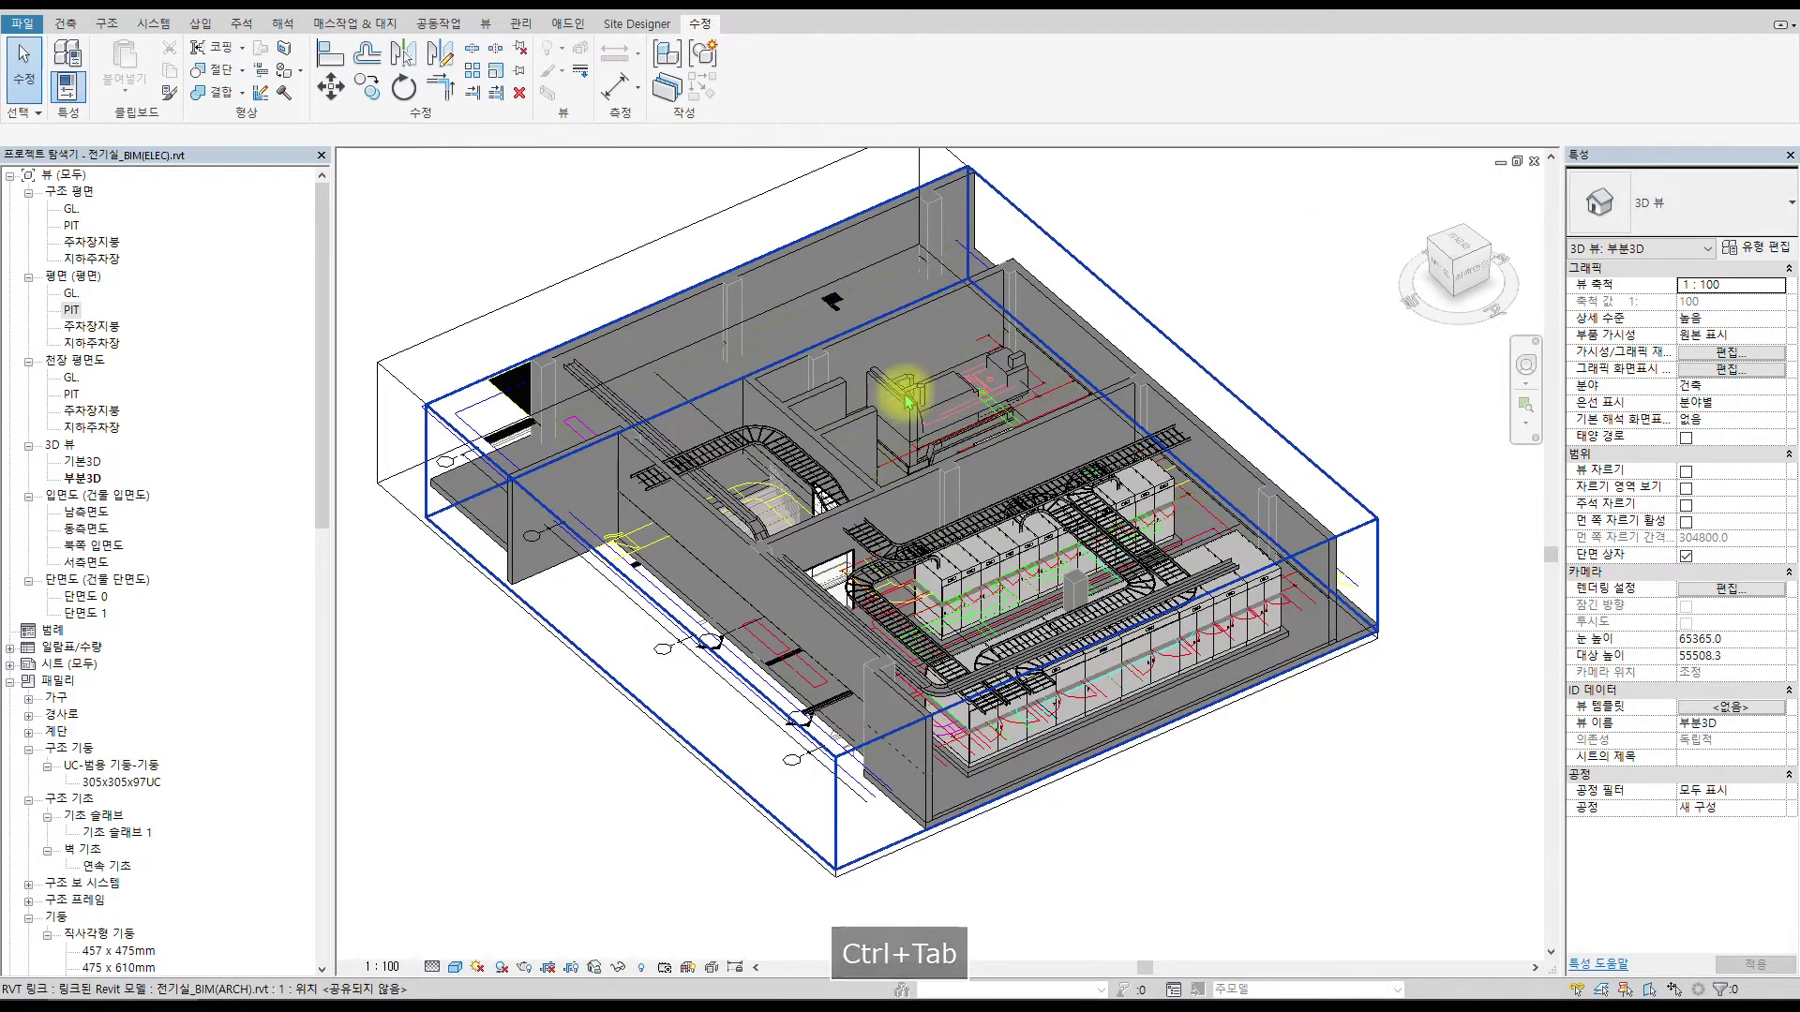
scroll(747, 487, "up", 5)
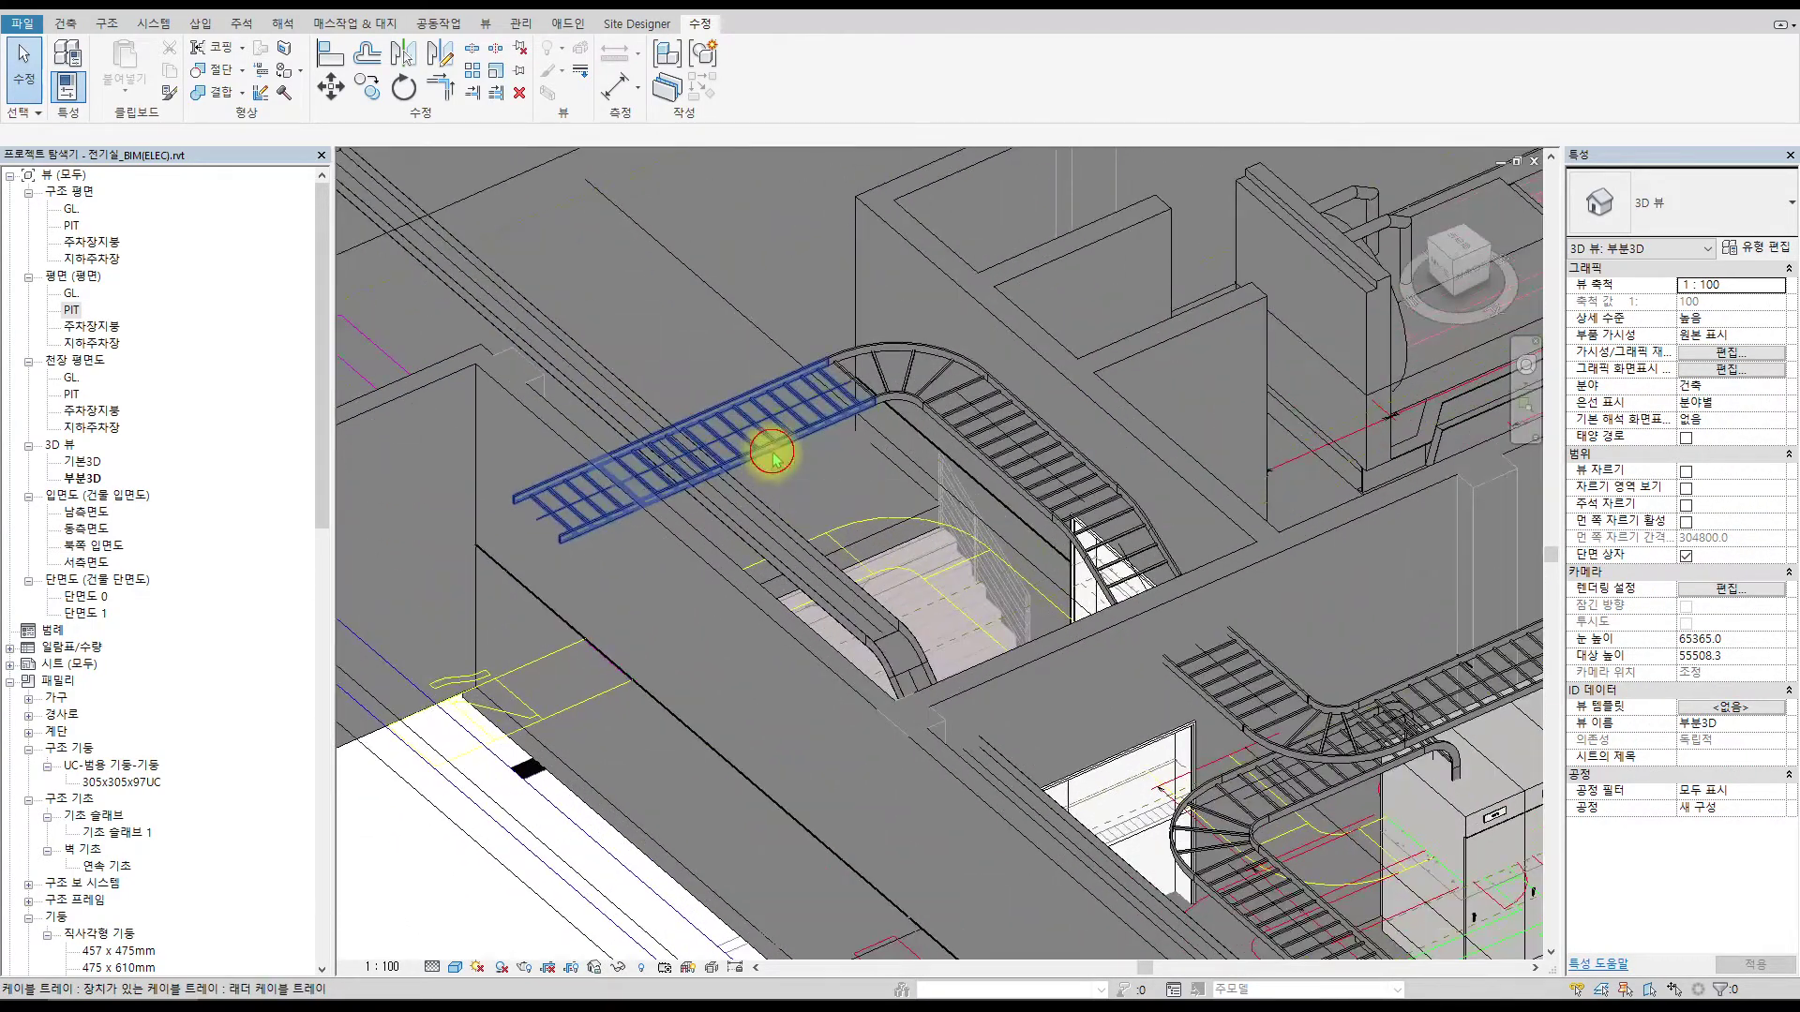
left_click(772, 455)
middle_click_drag(856, 442, 622, 487, "shift")
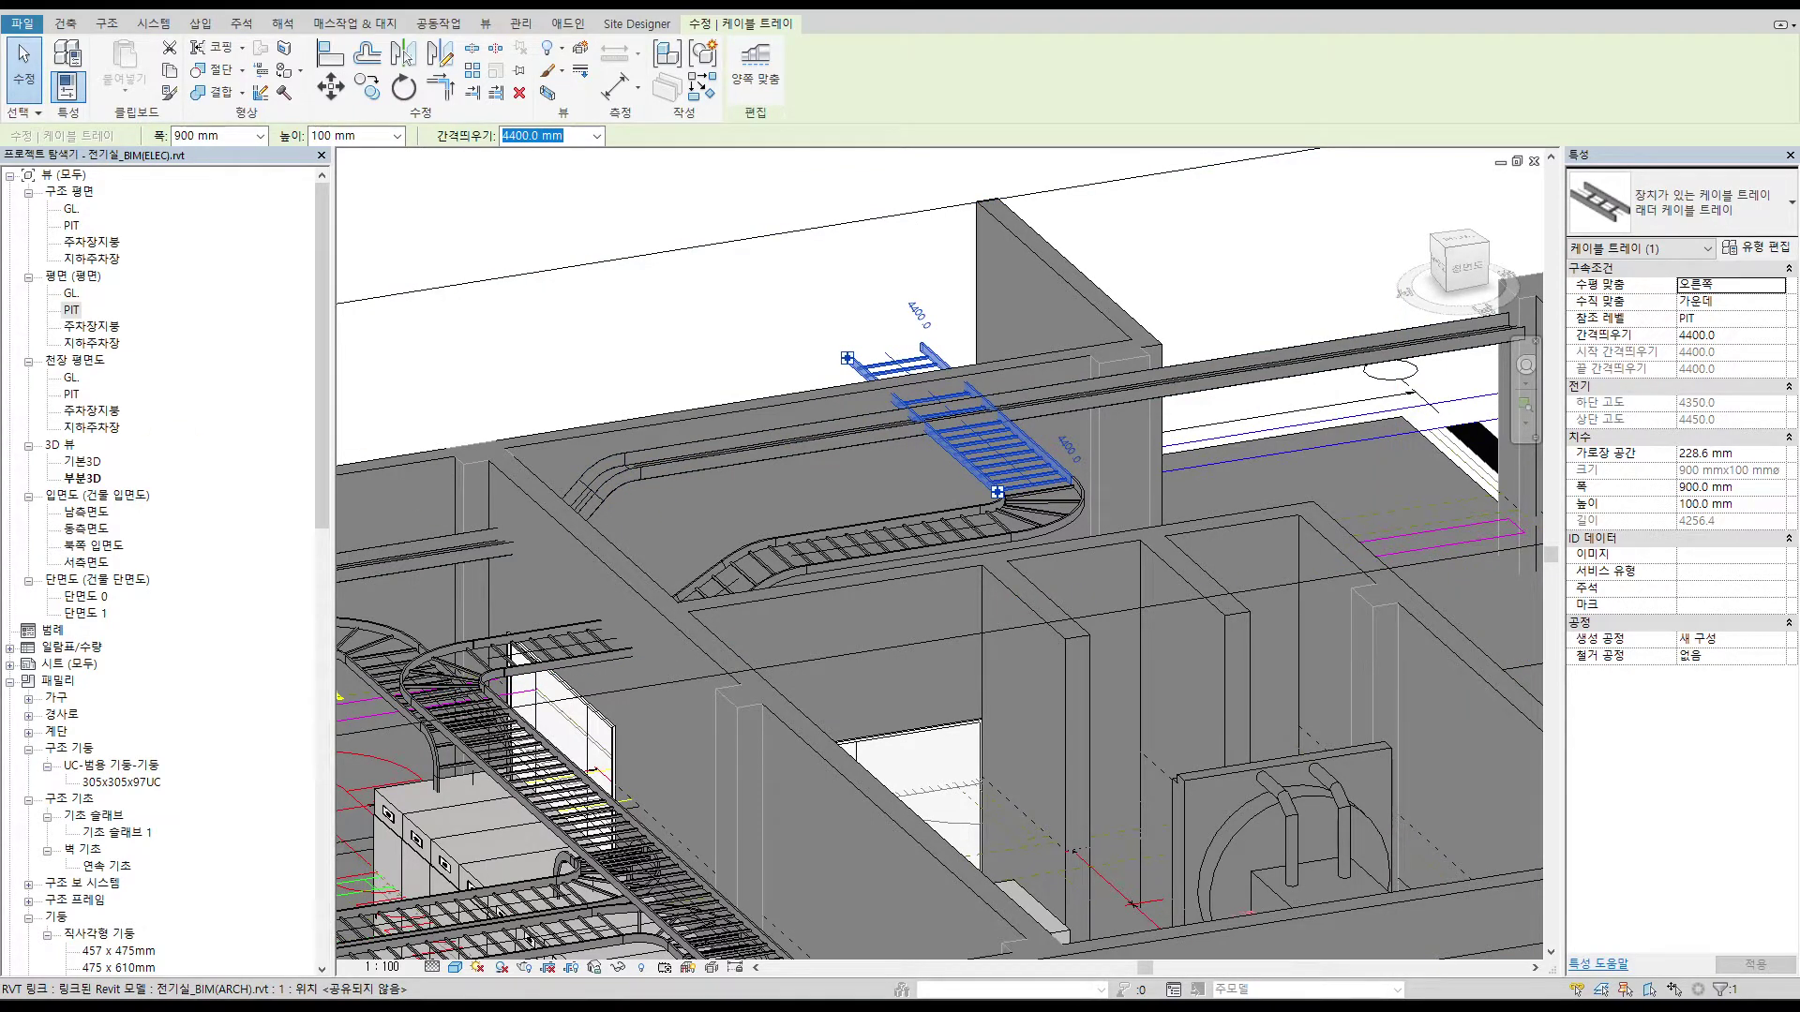
scroll(1031, 511, "up", 1)
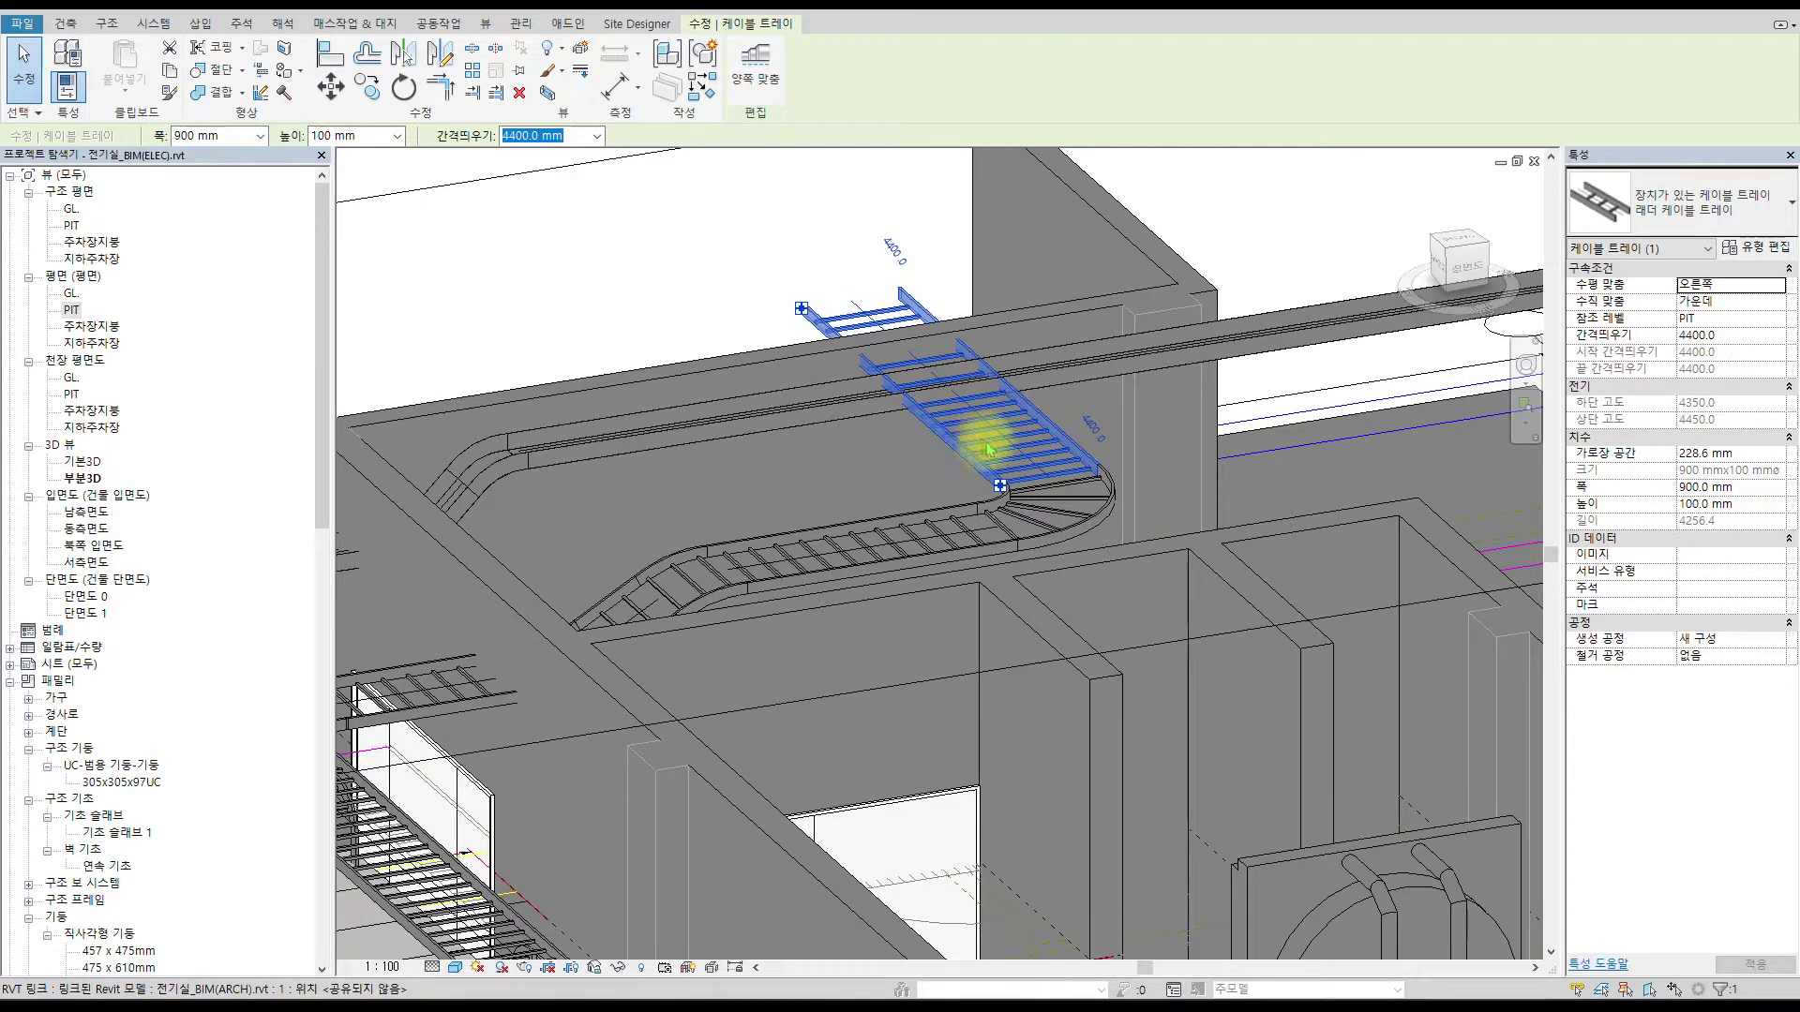
scroll(971, 444, "down", 4)
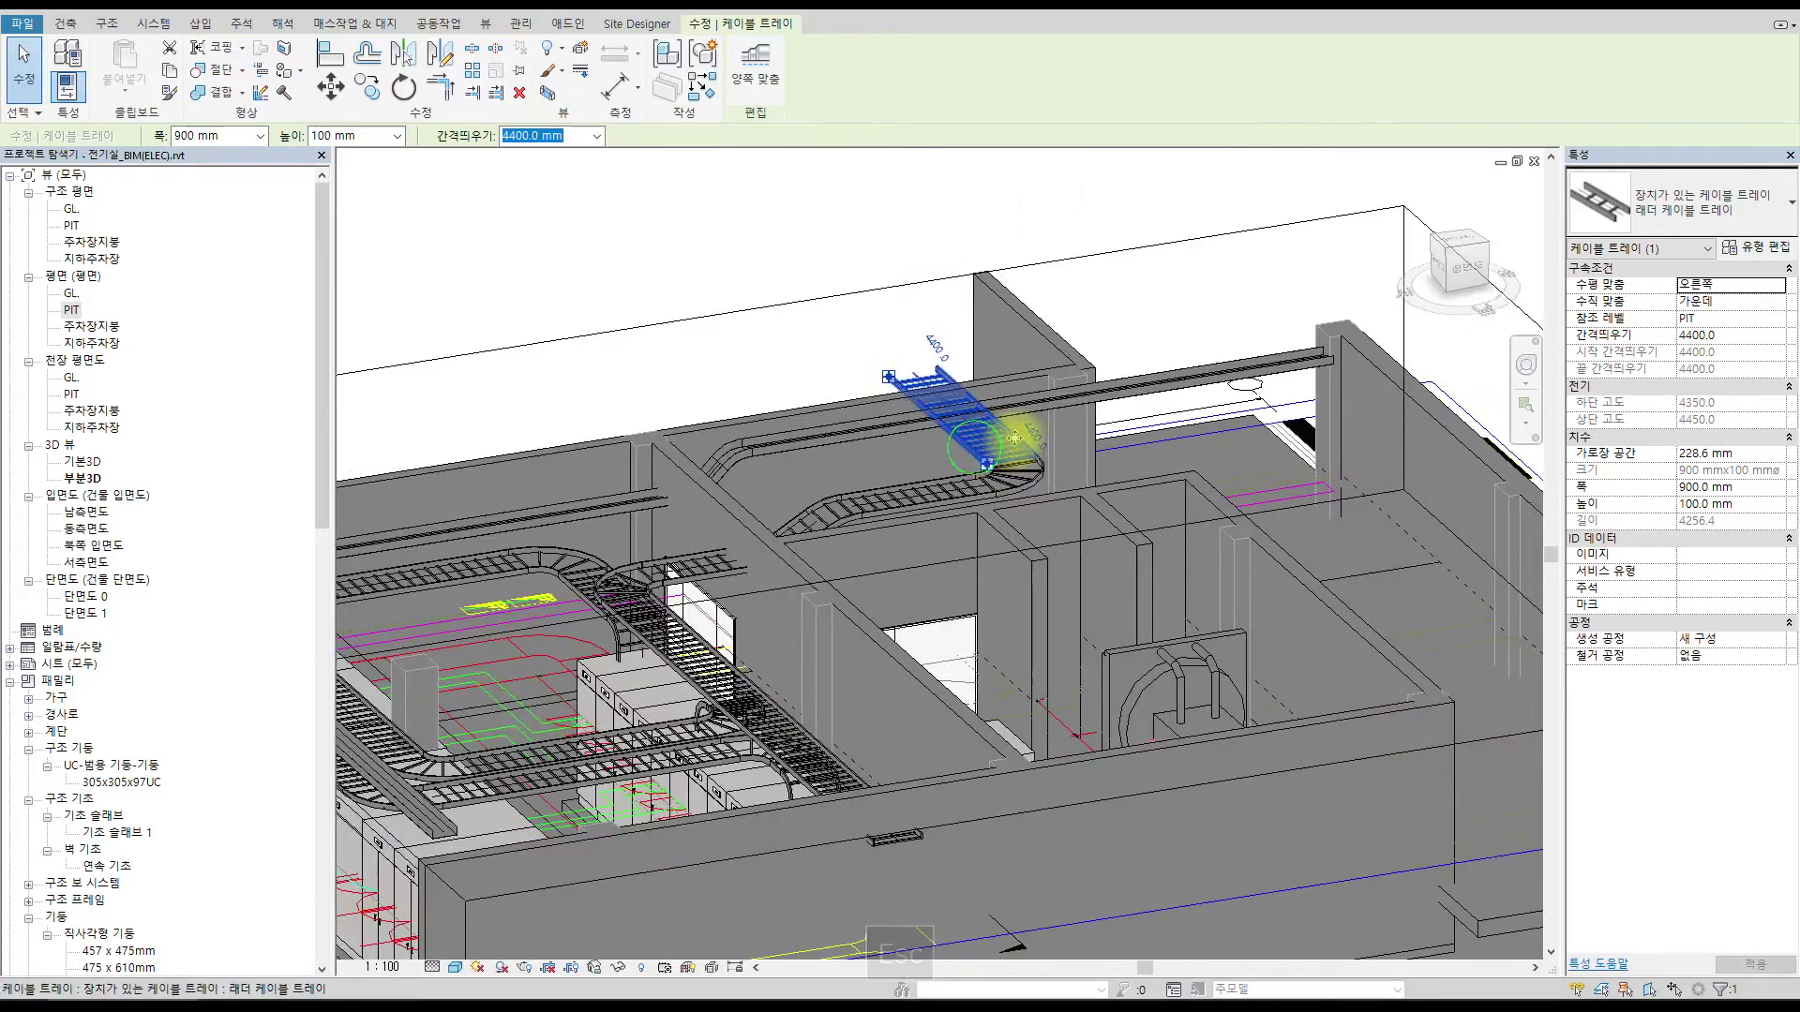
middle_click_drag(1025, 498, 840, 547, "shift")
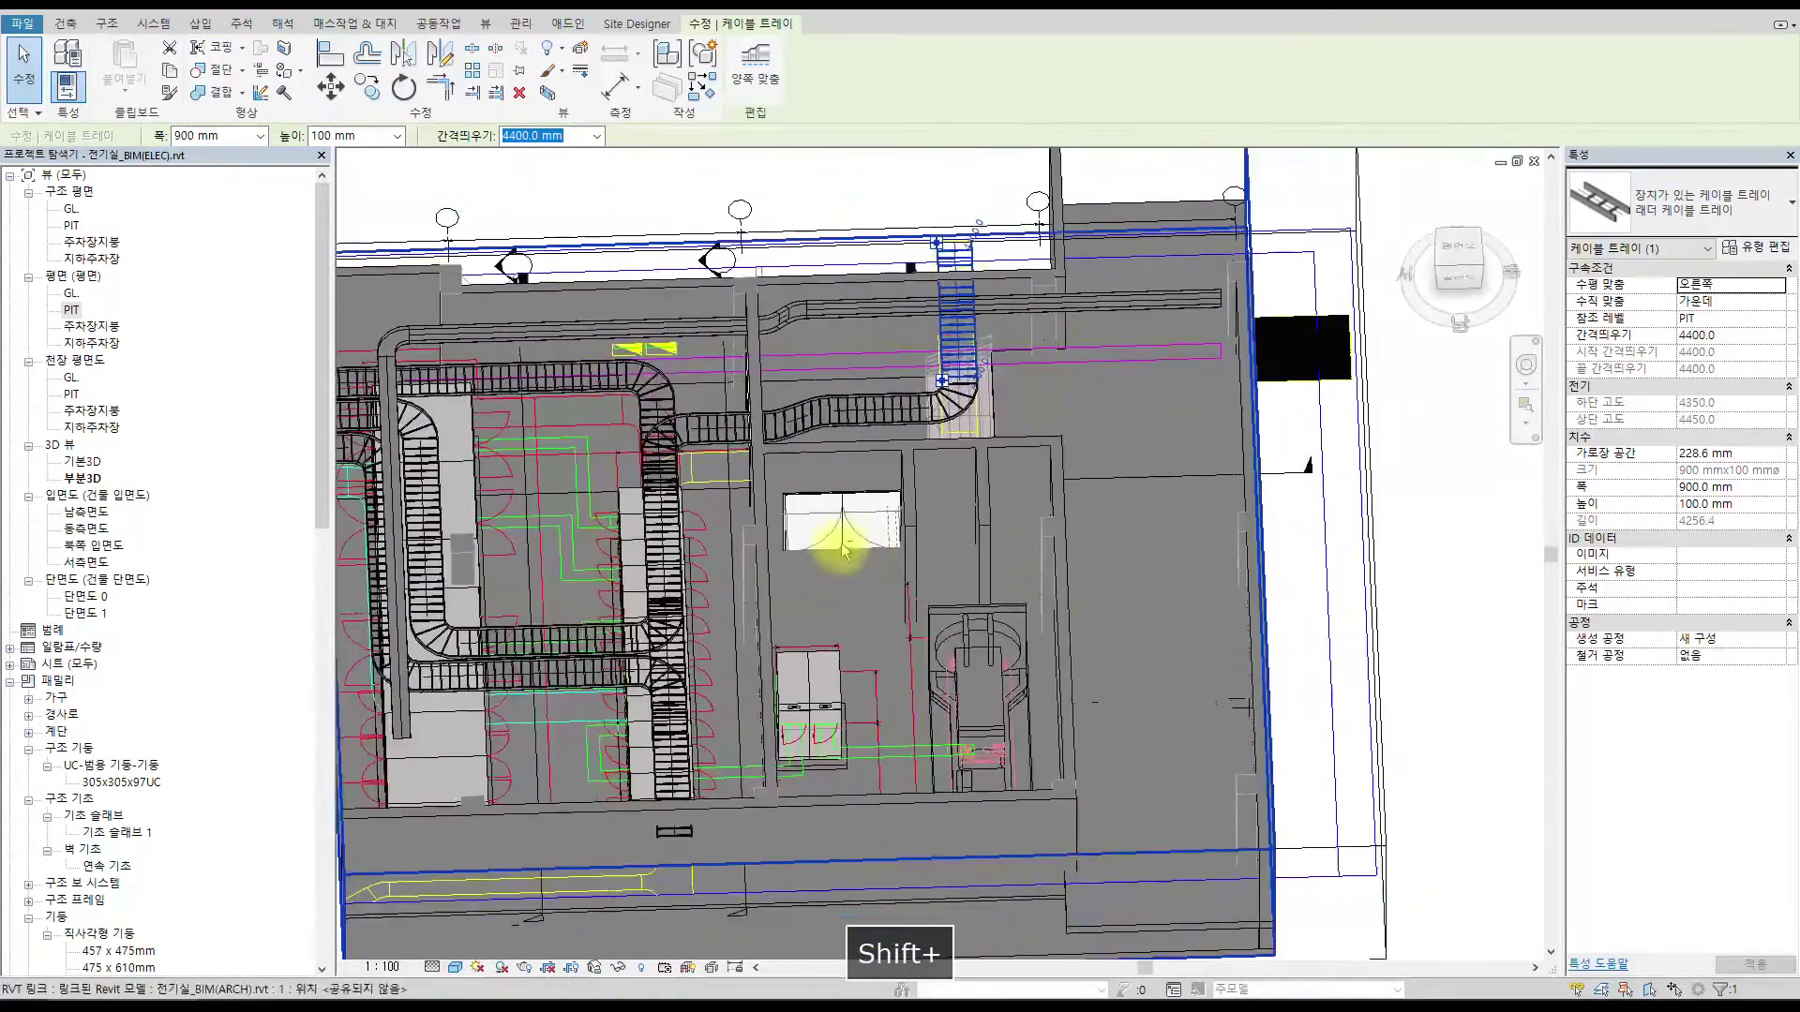
scroll(860, 525, "down", 1)
middle_click_drag(1017, 491, 1205, 498)
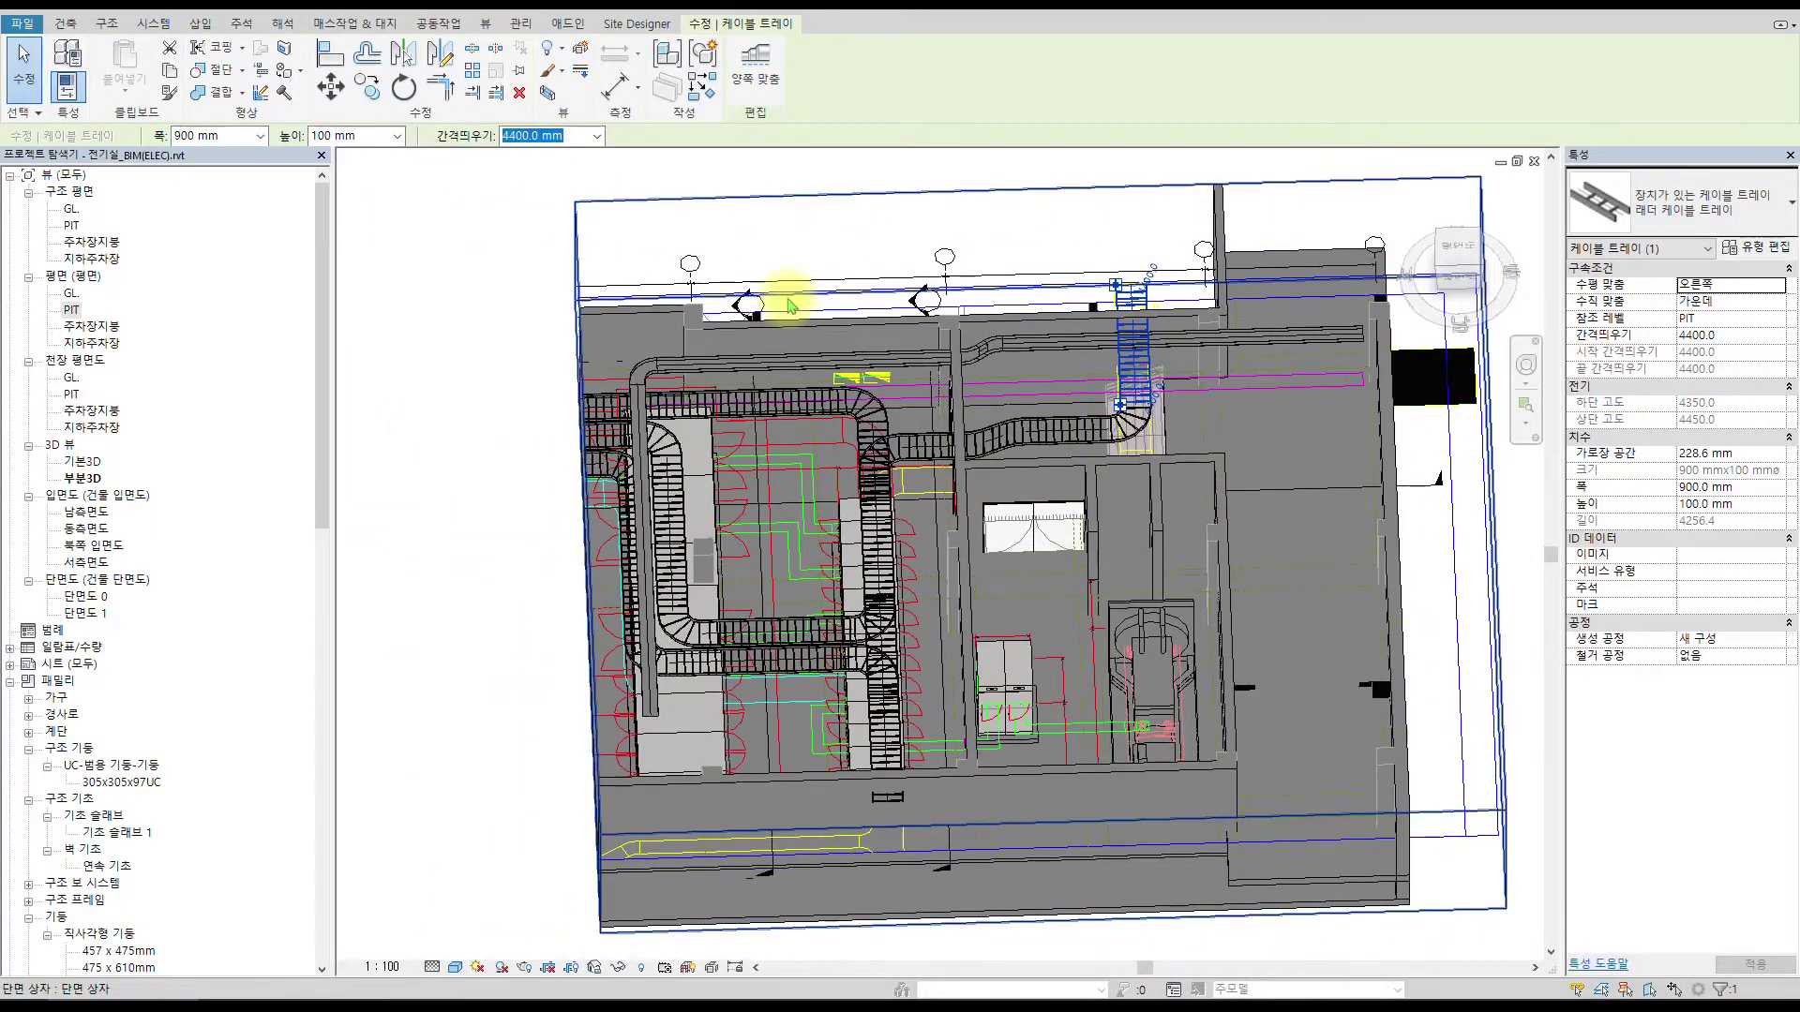
key("ctrl+Tab")
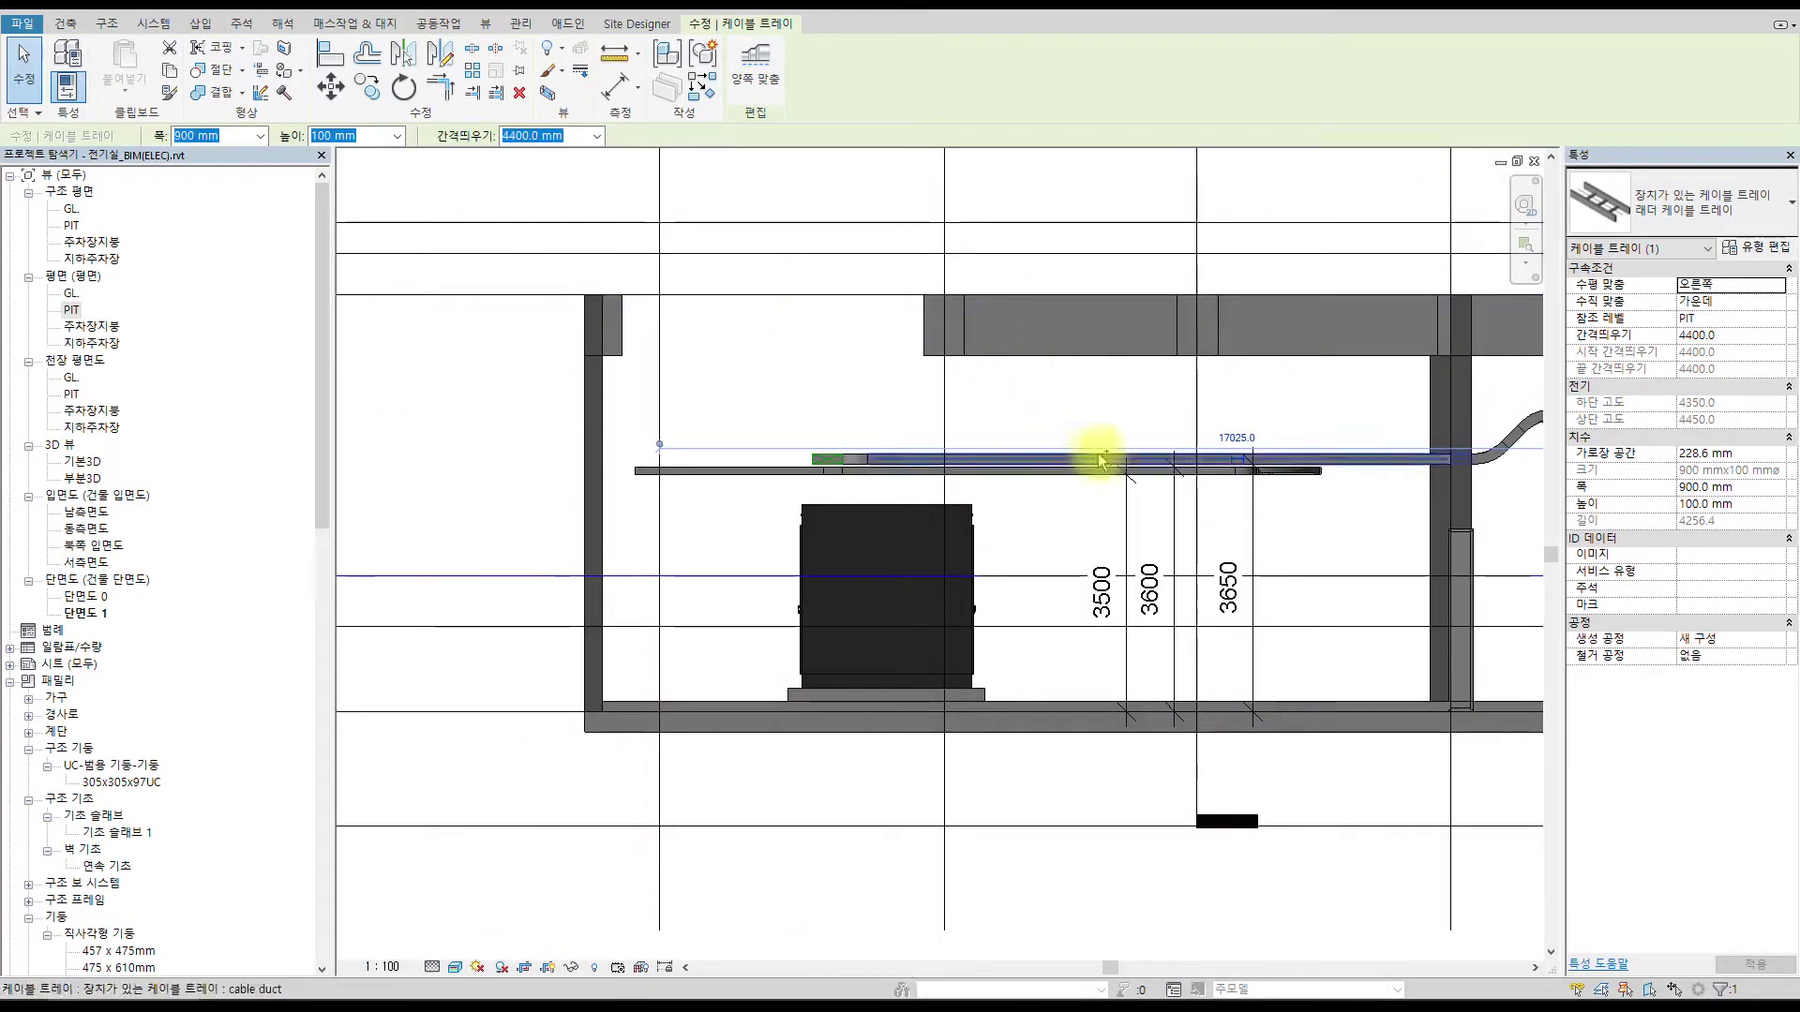
scroll(1261, 433, "down", 1)
middle_click_drag(1252, 432, 975, 500)
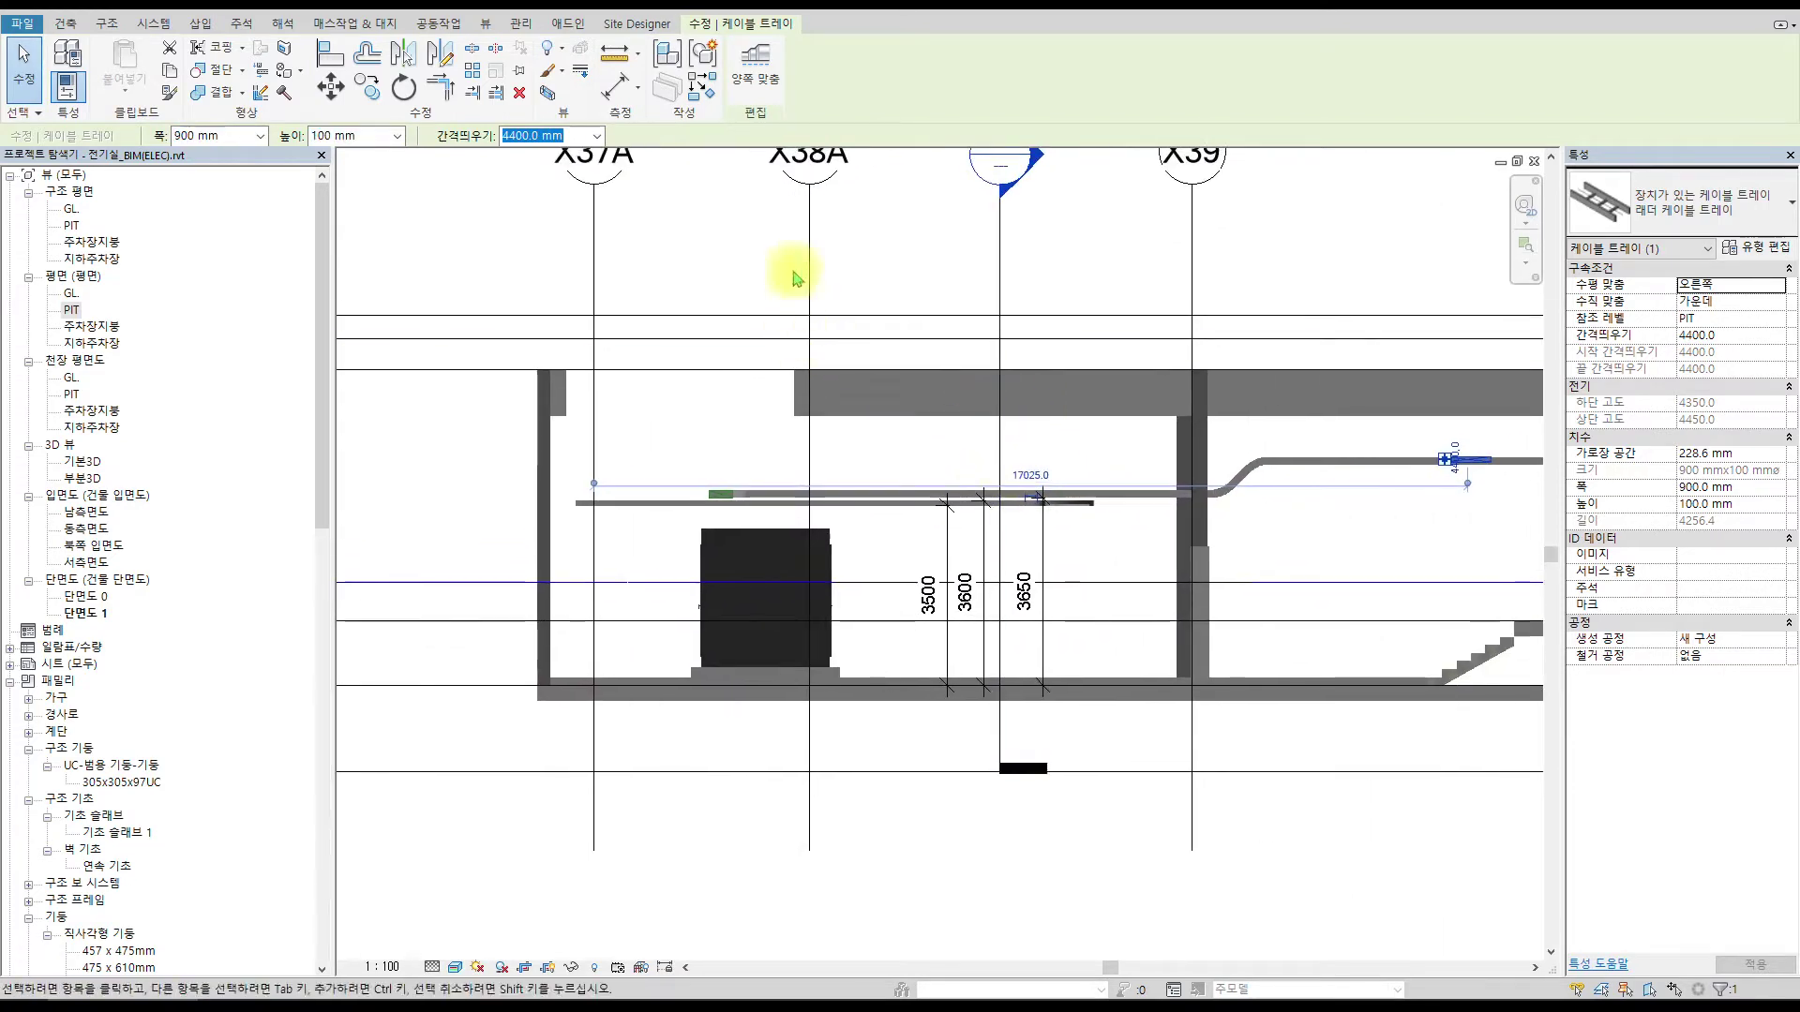
key("ctrl+Tab")
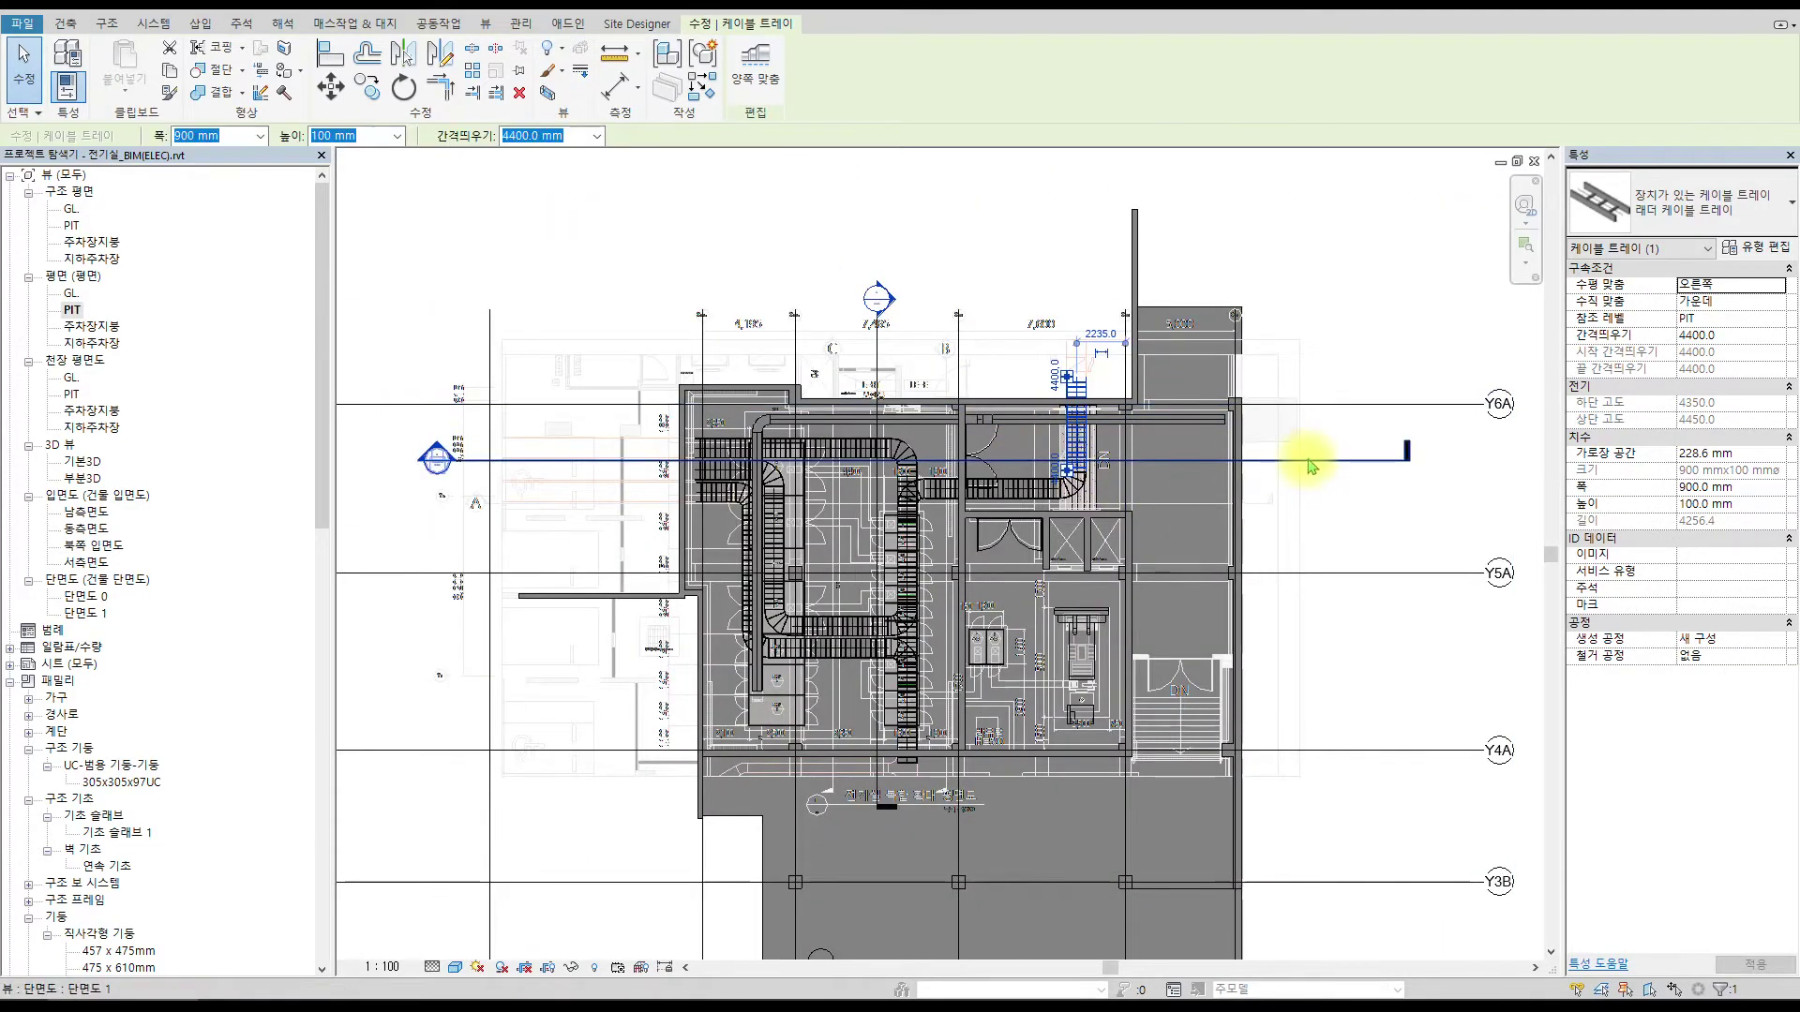
Move the 단면도 1 section line south of the horizontal ladder tray, extend its far clip offset to about 4478 mm, and open its view.
left_click(1317, 459)
left_click_drag(1317, 460, 1318, 504)
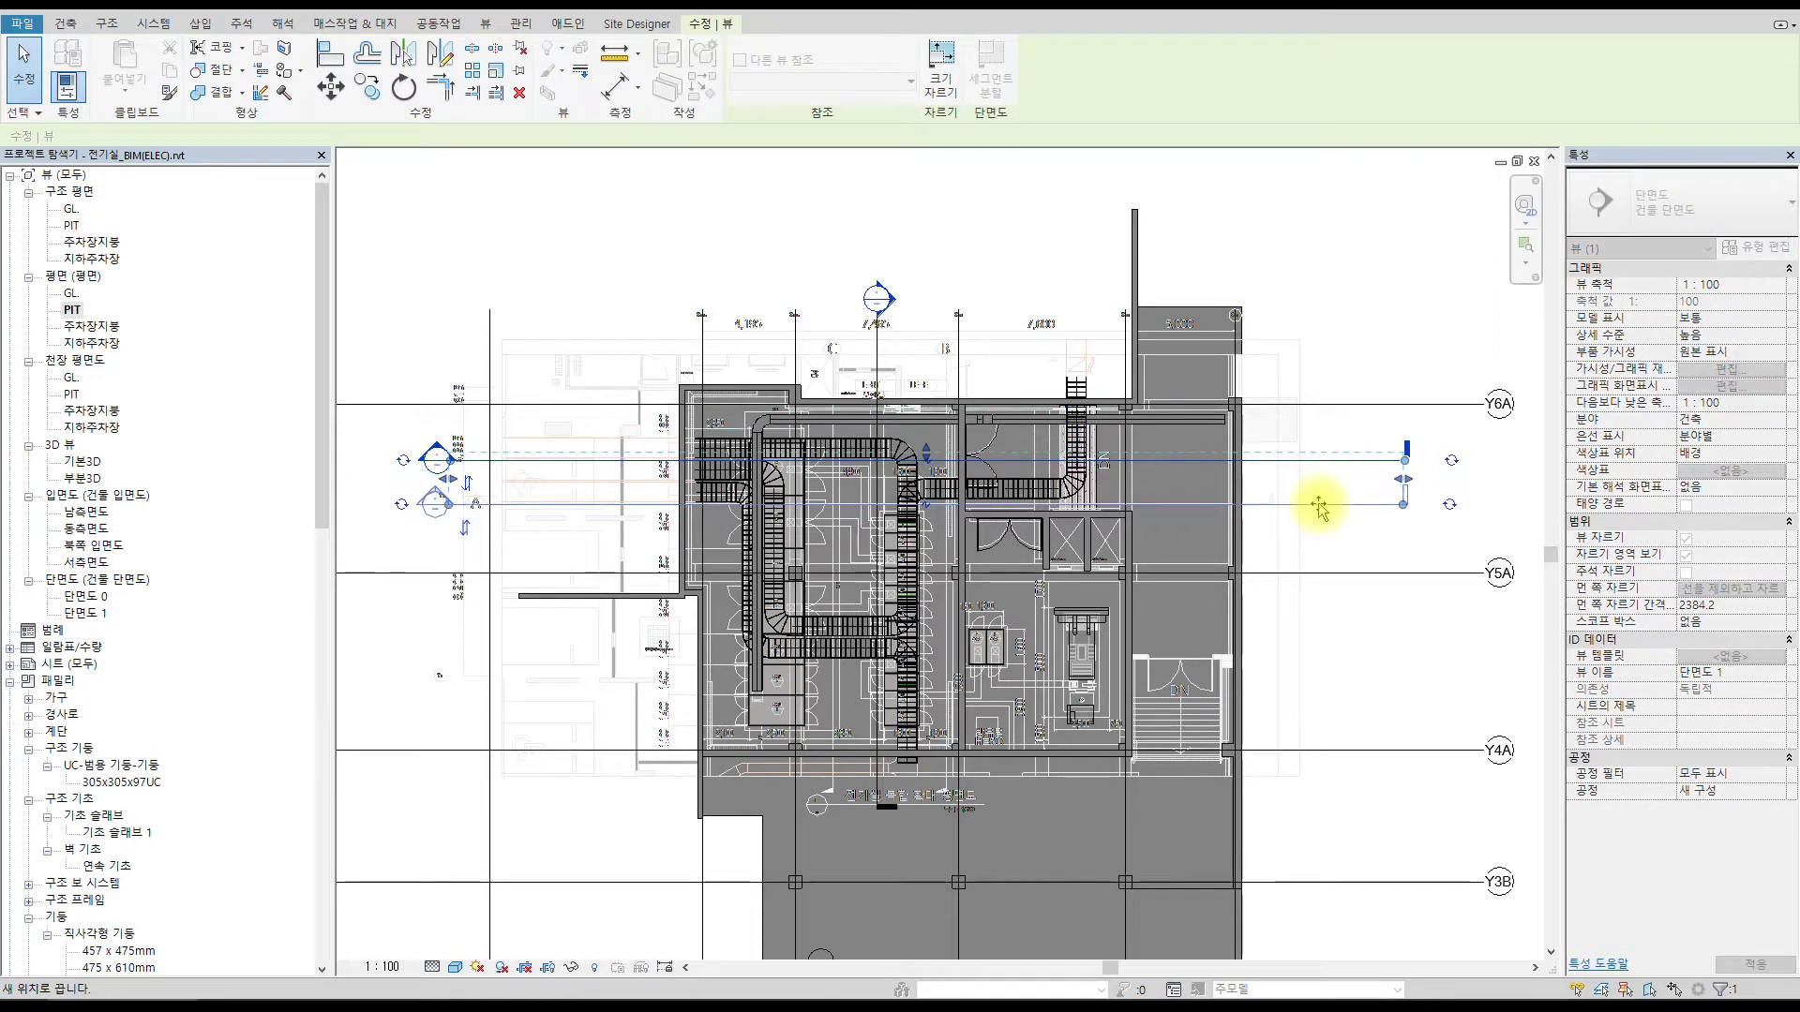
left_click_drag(928, 460, 926, 415)
scroll(975, 511, "up", 2)
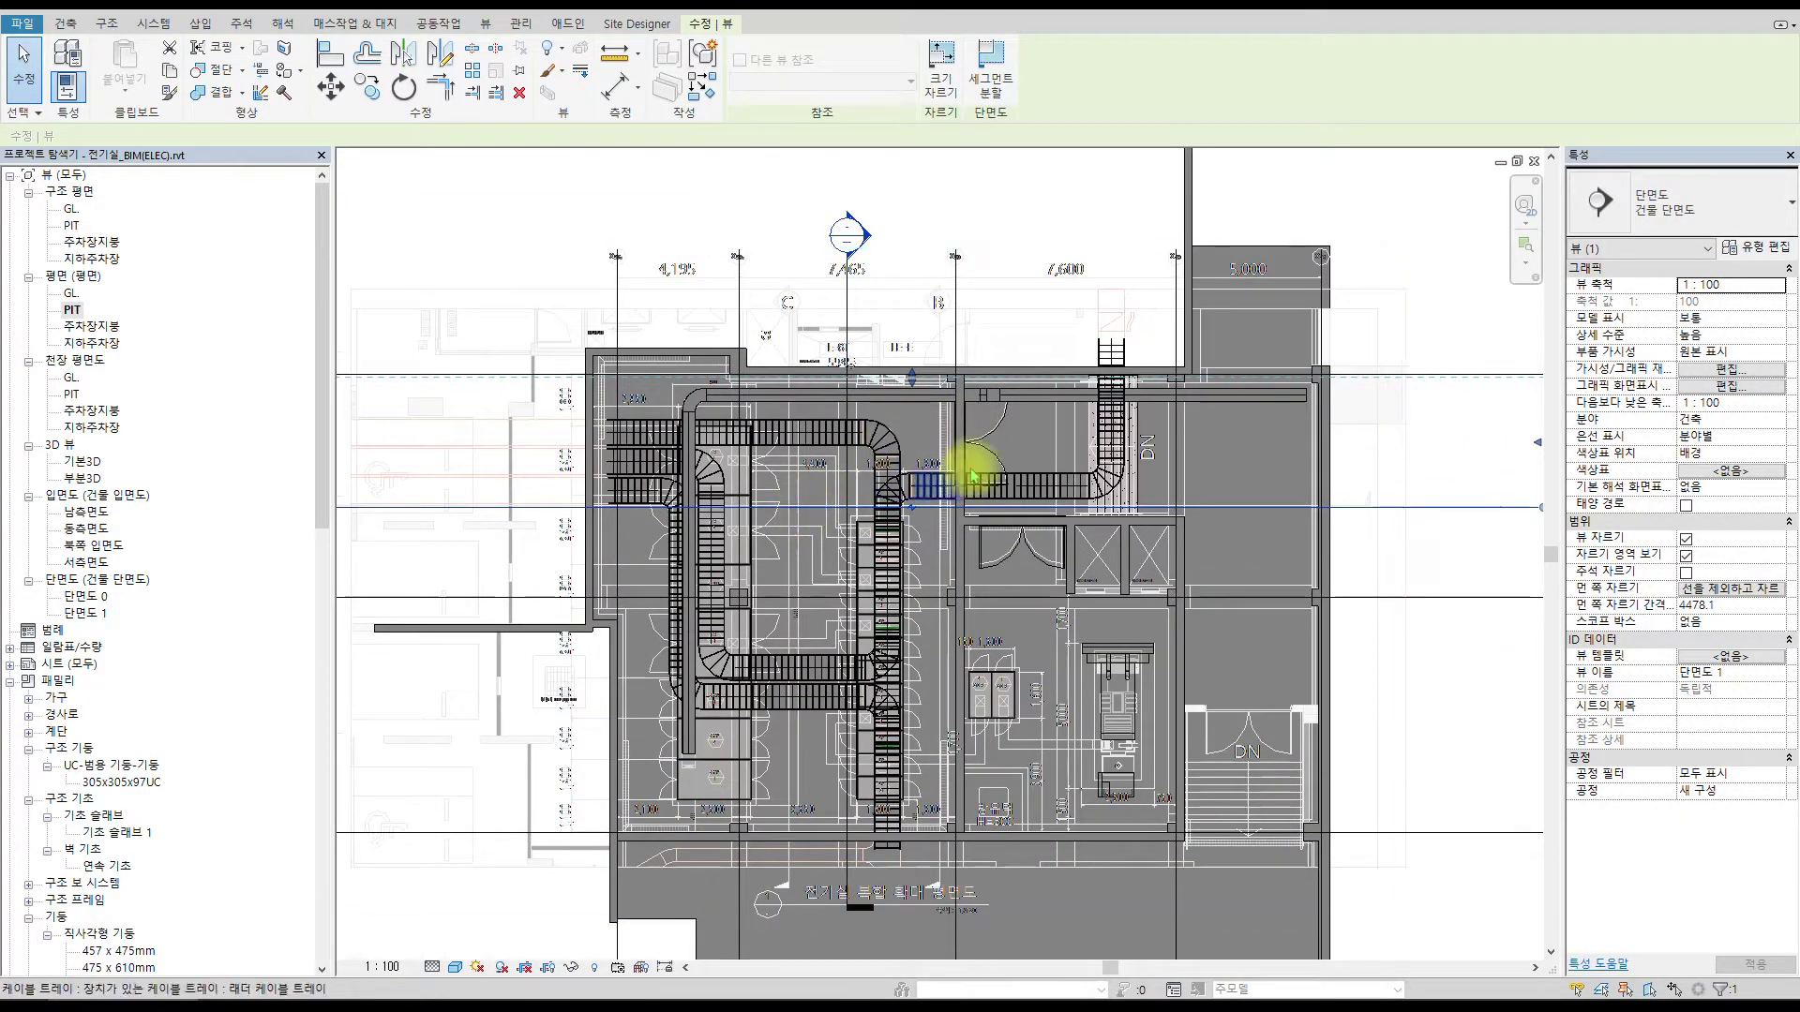
key("ctrl+Tab")
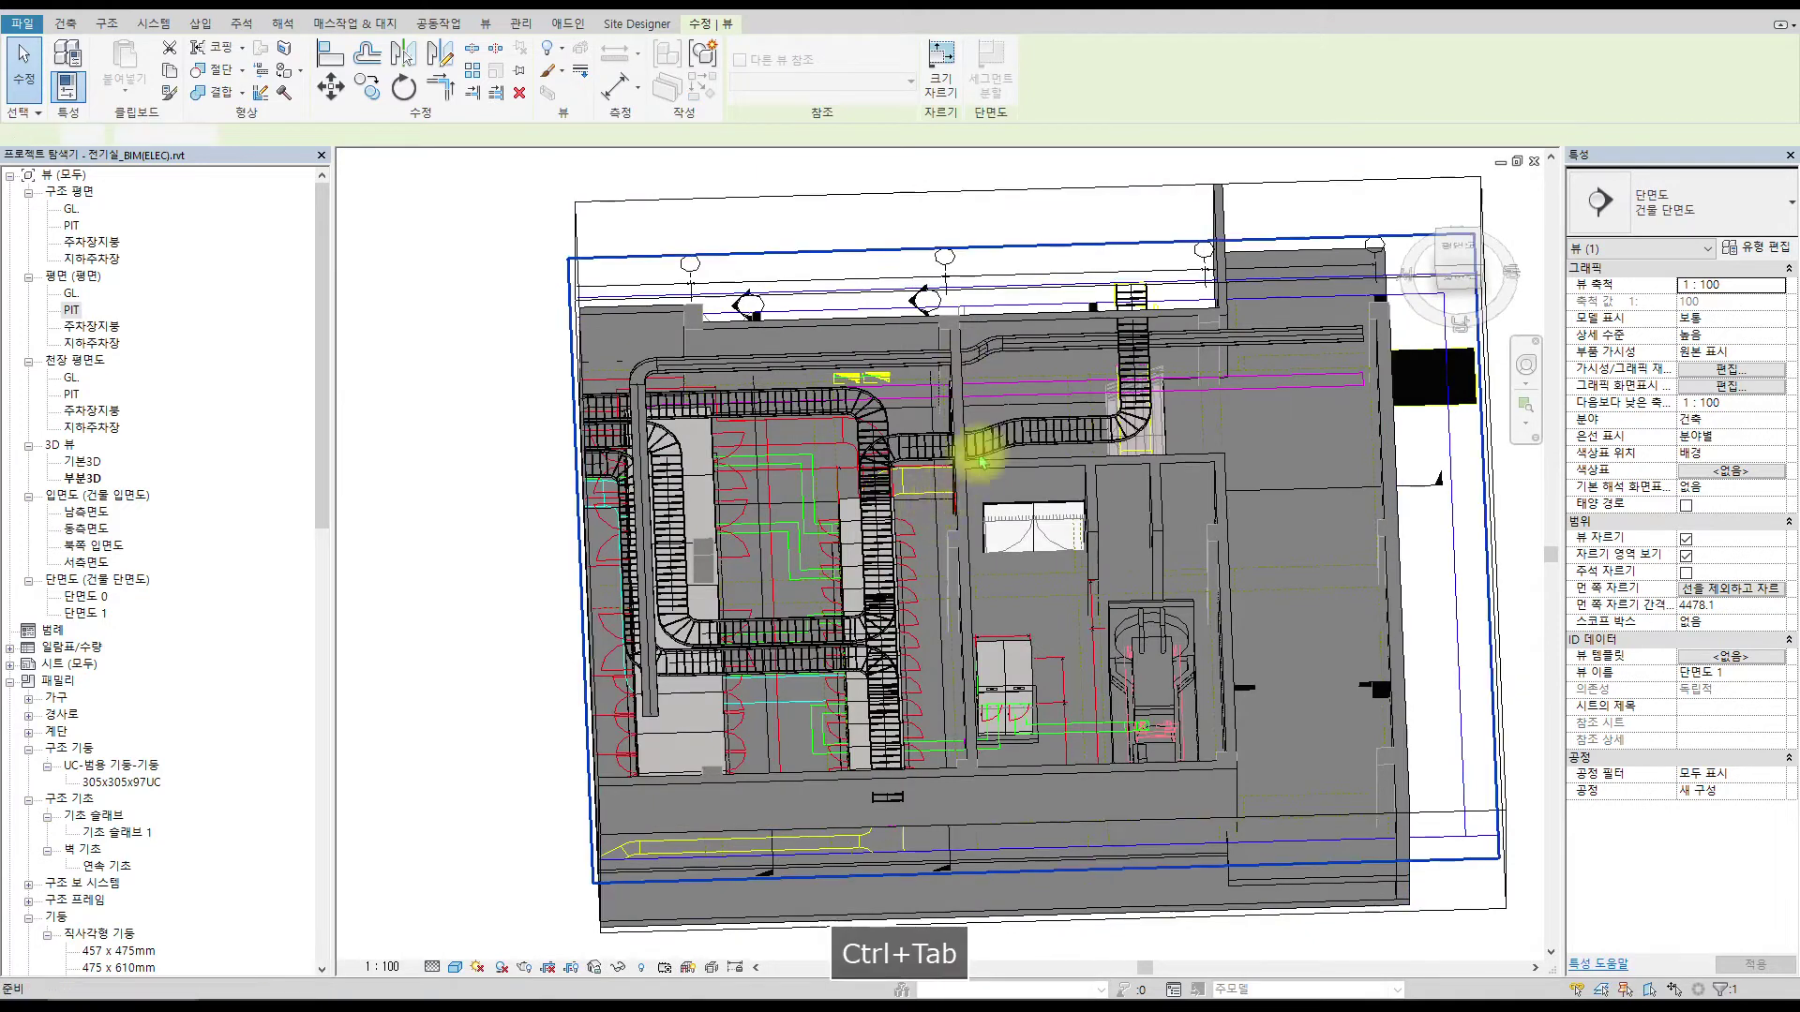
key("ctrl+Tab")
scroll(1139, 506, "down", 2)
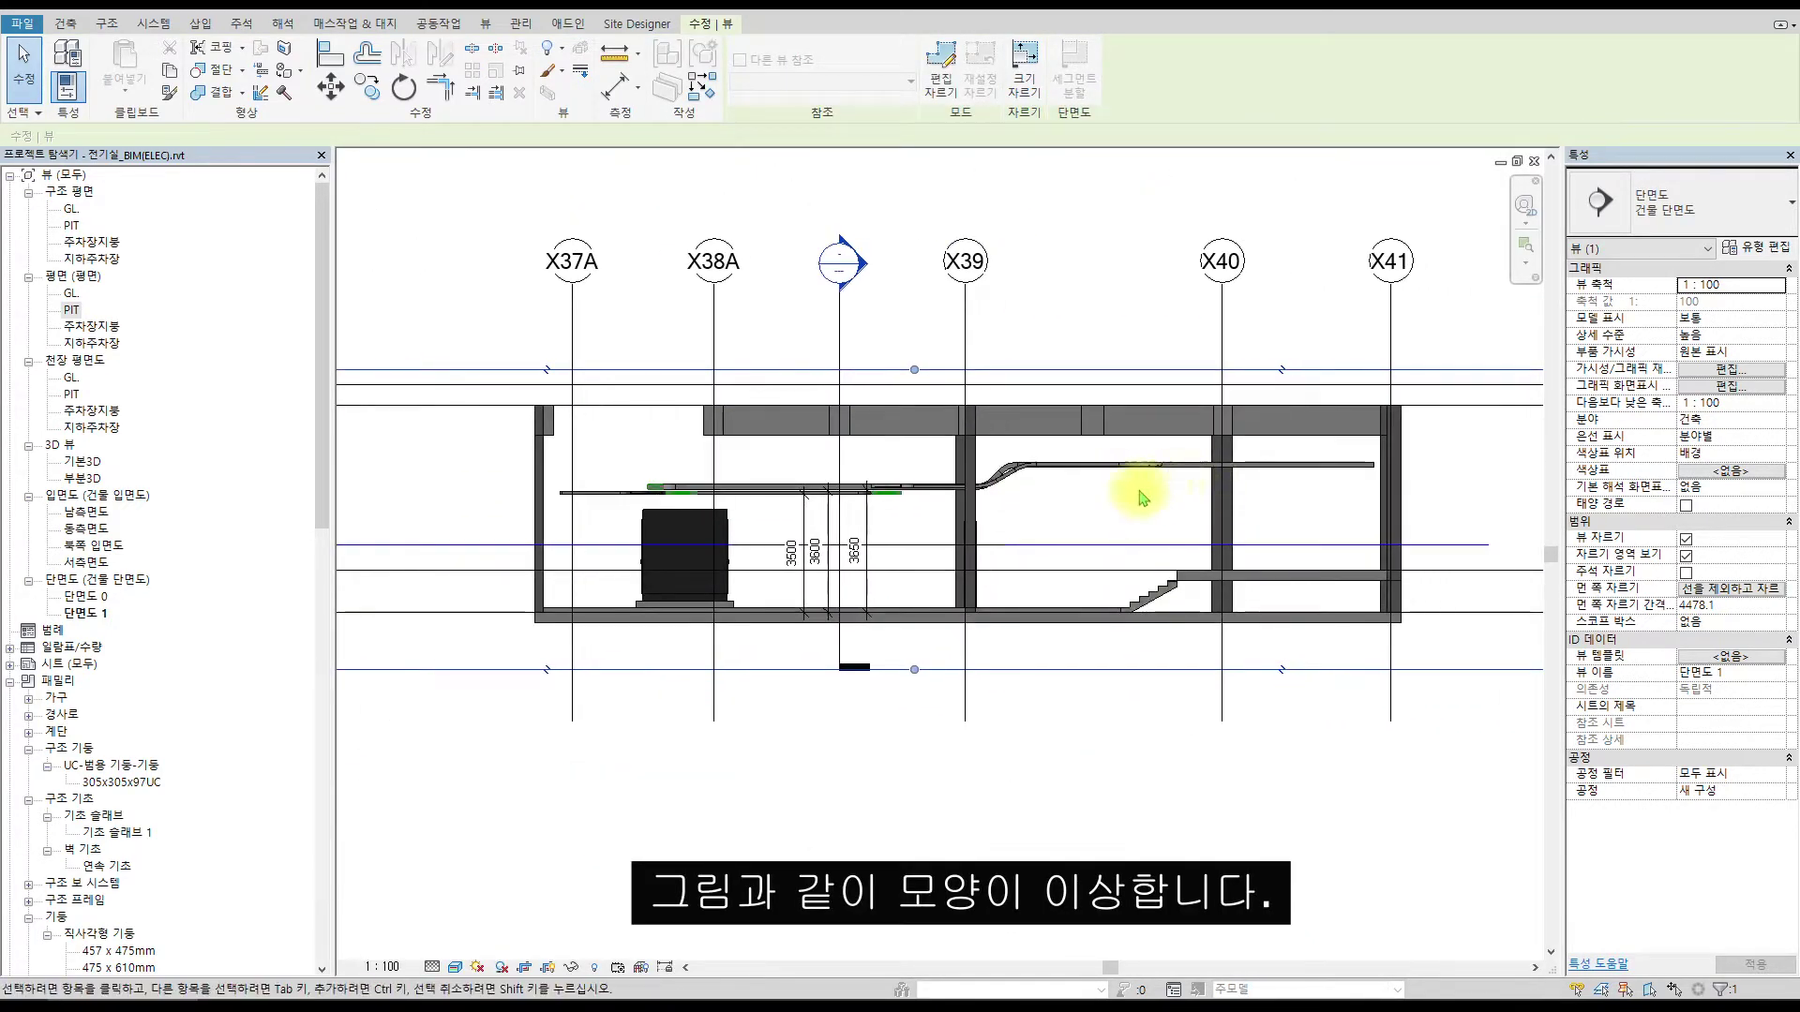
Examine the sloped ladder tray and the horizontal tray and duct runs beside the wall in the section.
scroll(1153, 498, "up", 4)
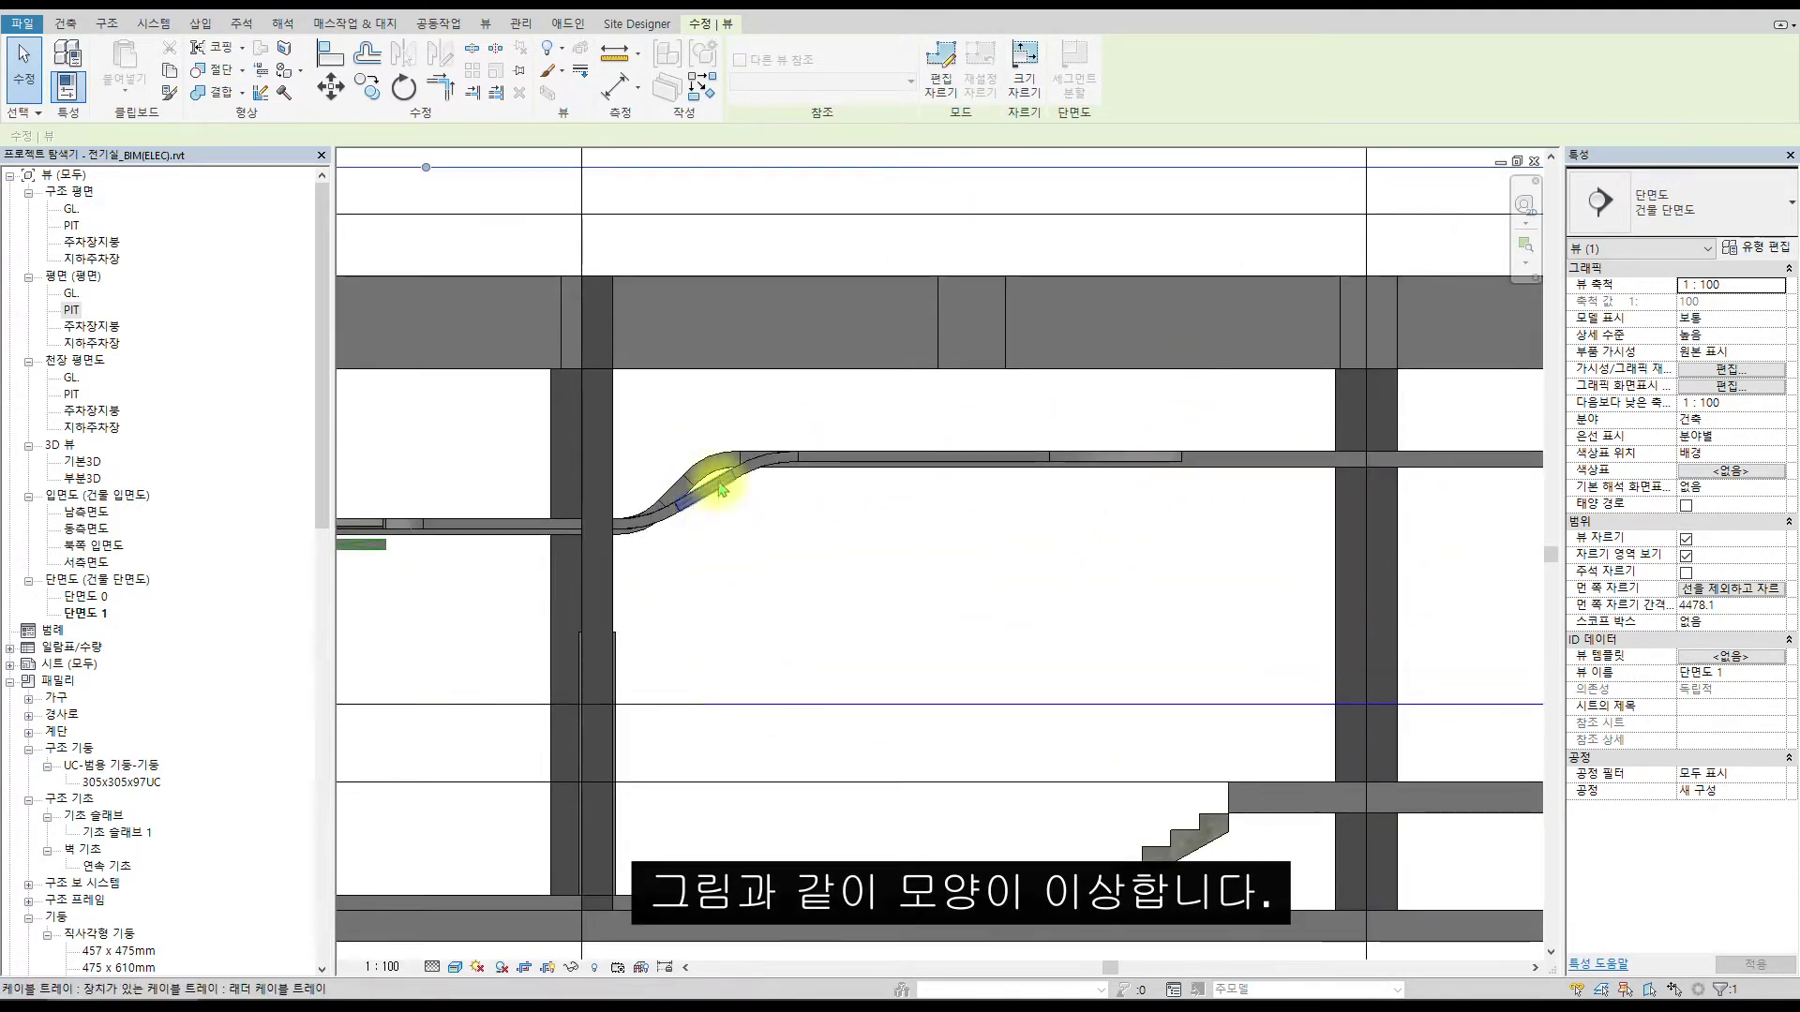
left_click(725, 491)
scroll(1064, 487, "up", 3)
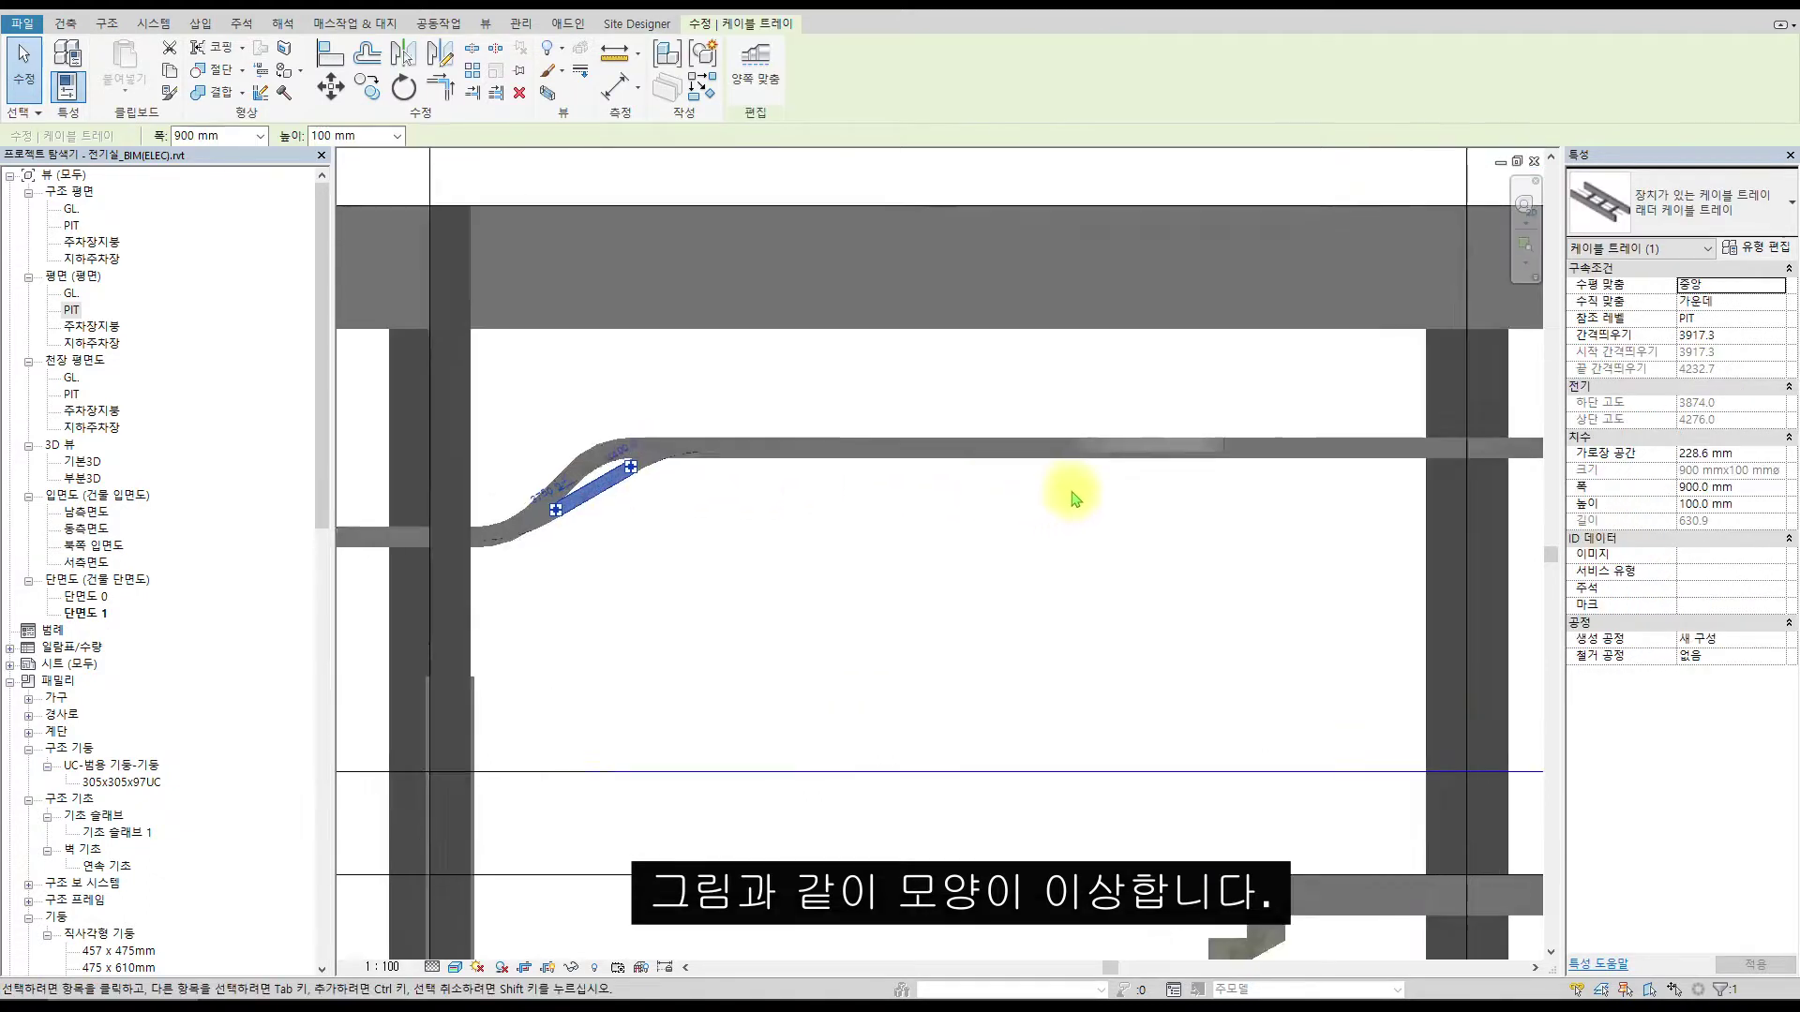
scroll(1057, 459, "up", 3)
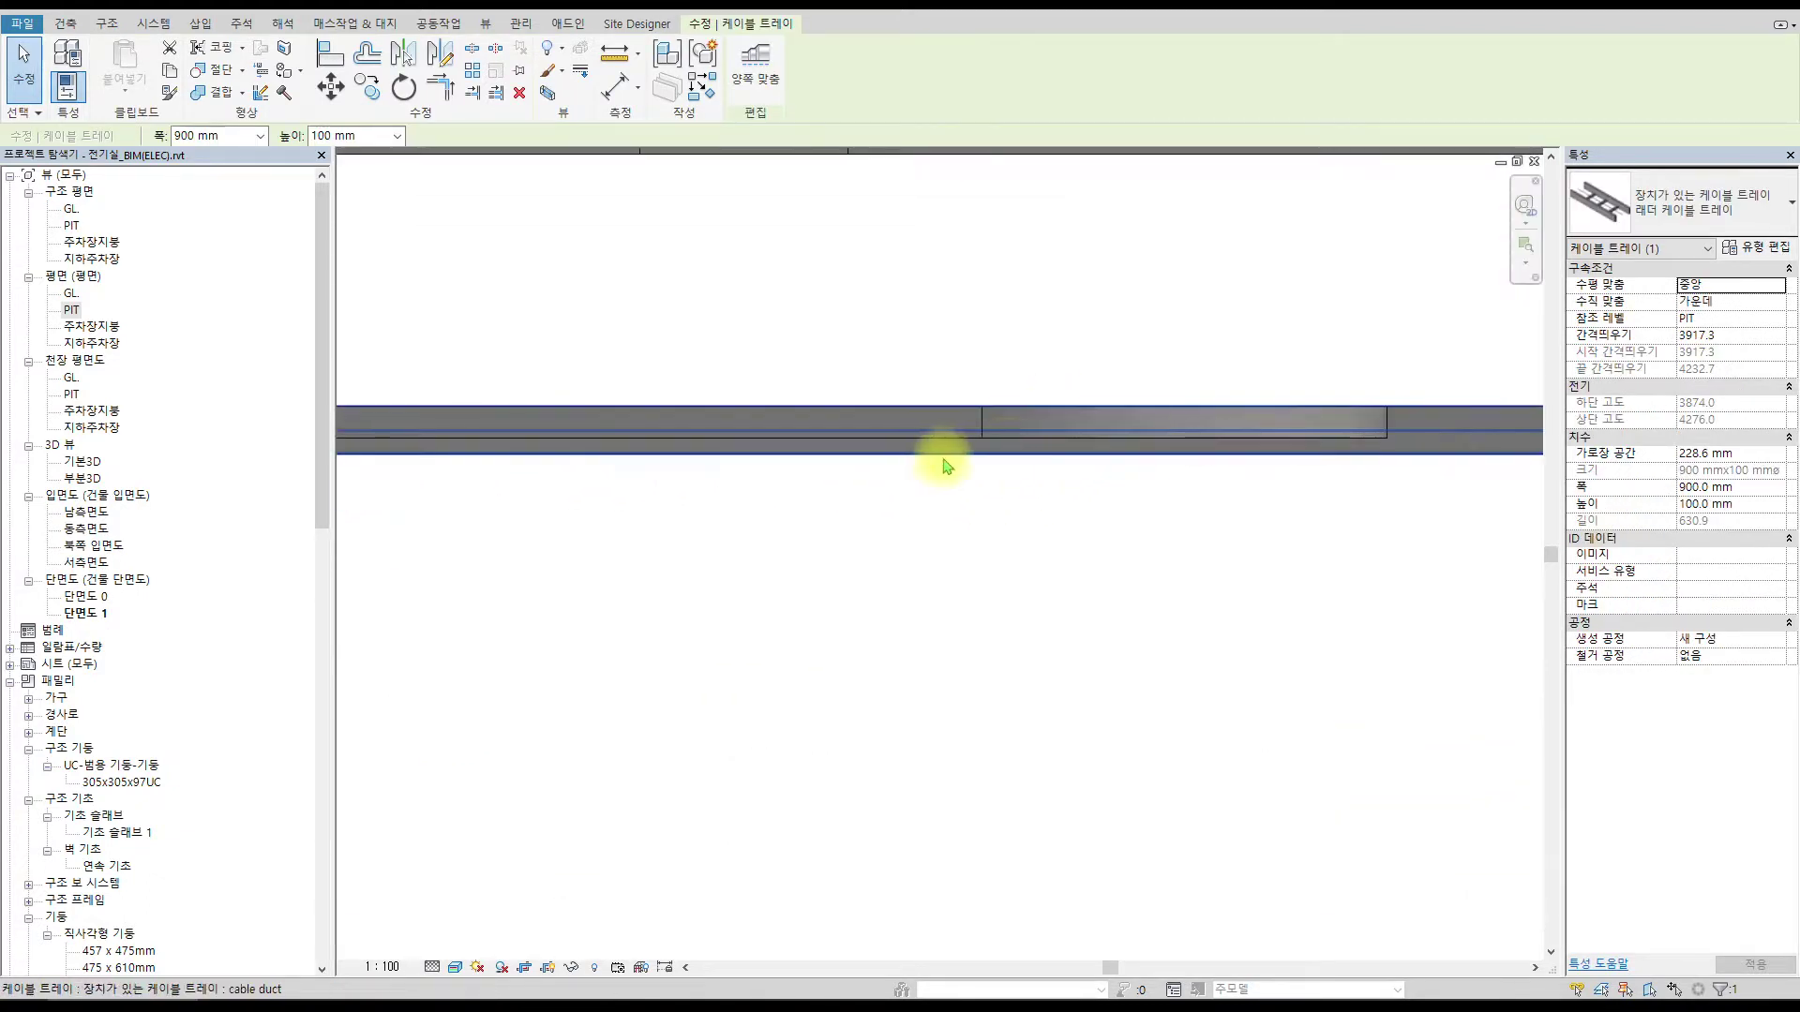
scroll(937, 450, "up", 1)
key("Escape")
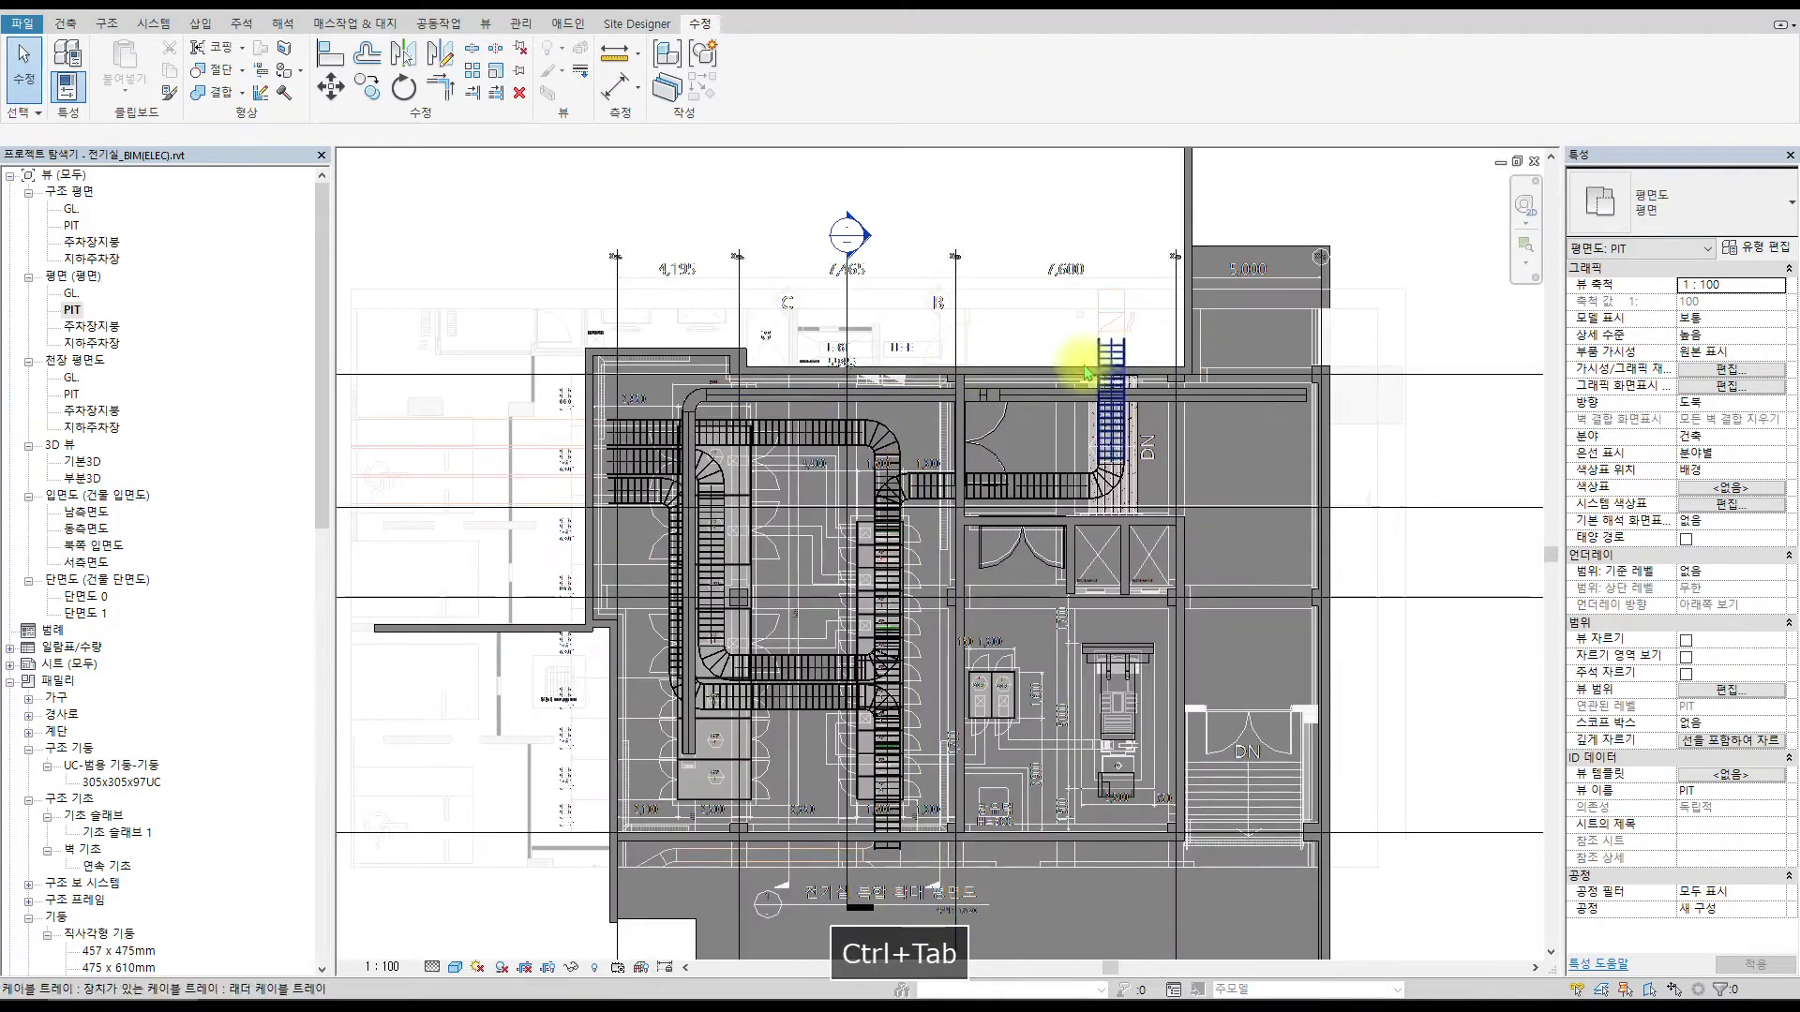
In the PIT plan, shorten the 단면도 1 section's far clip offset to about 3379 mm, leaving out the northern cable duct.
left_click(1397, 598)
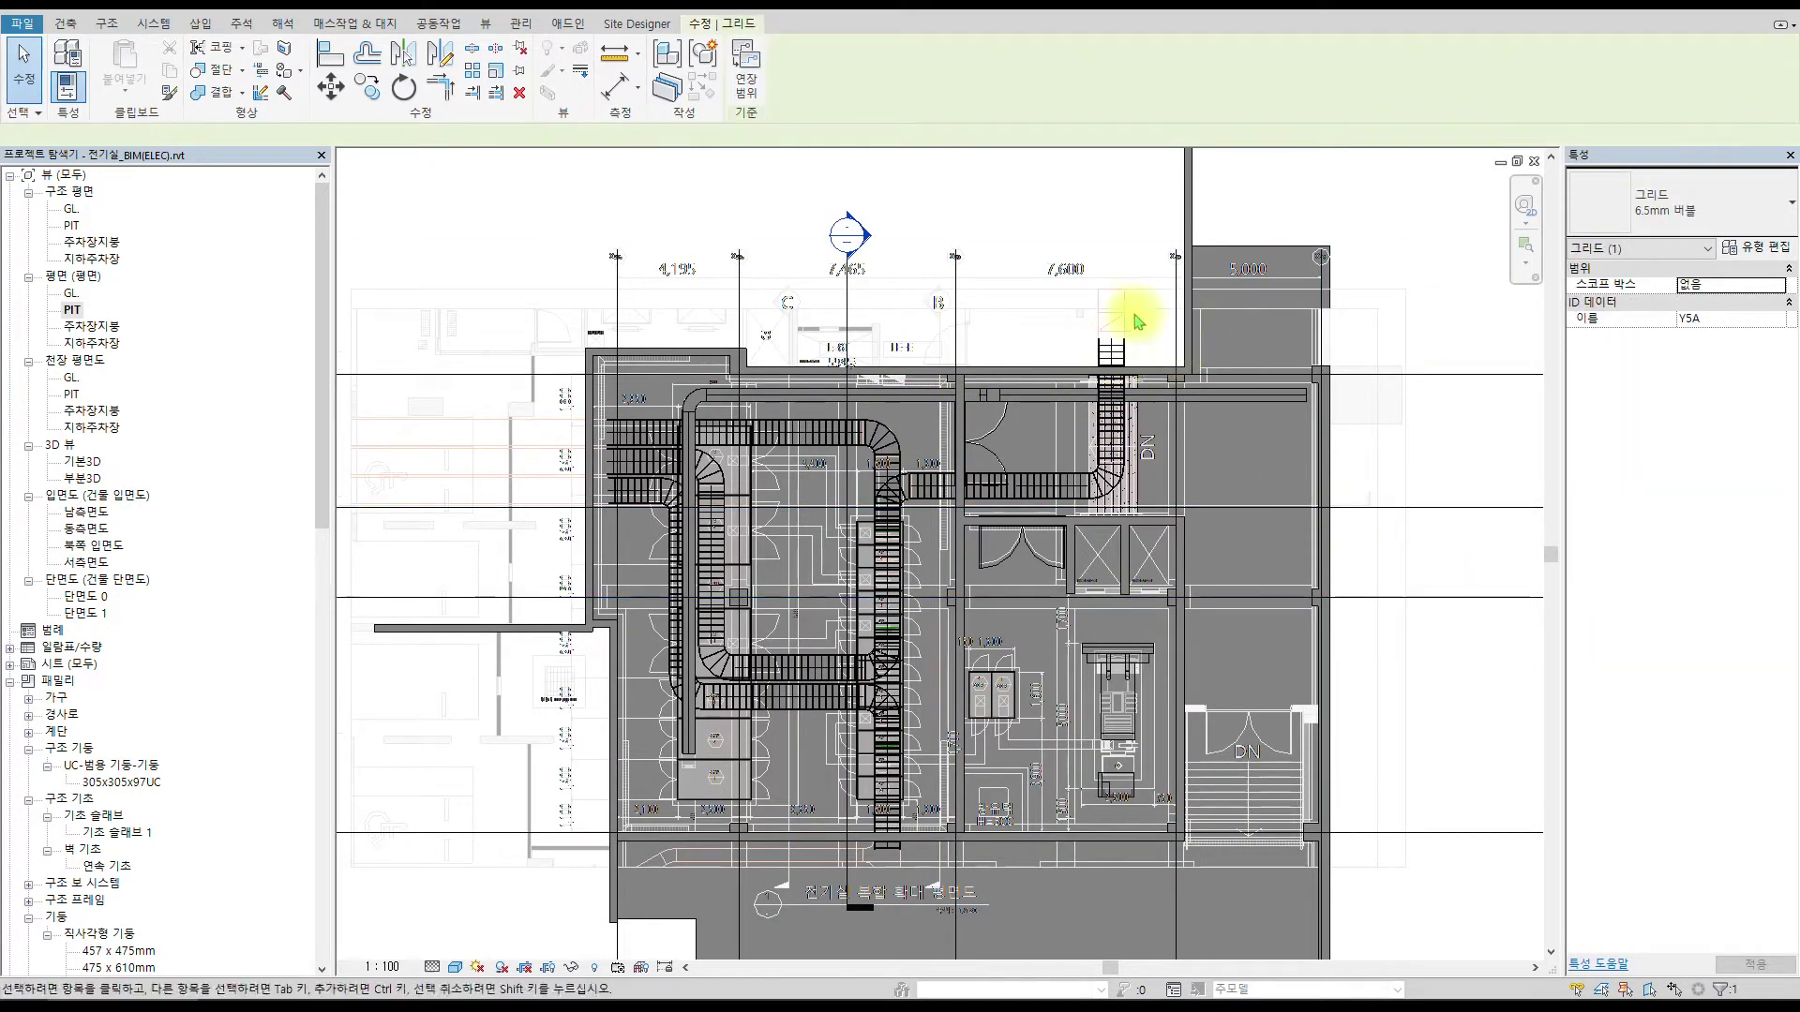
scroll(670, 544, "down", 2)
middle_click_drag(600, 552, 1024, 505)
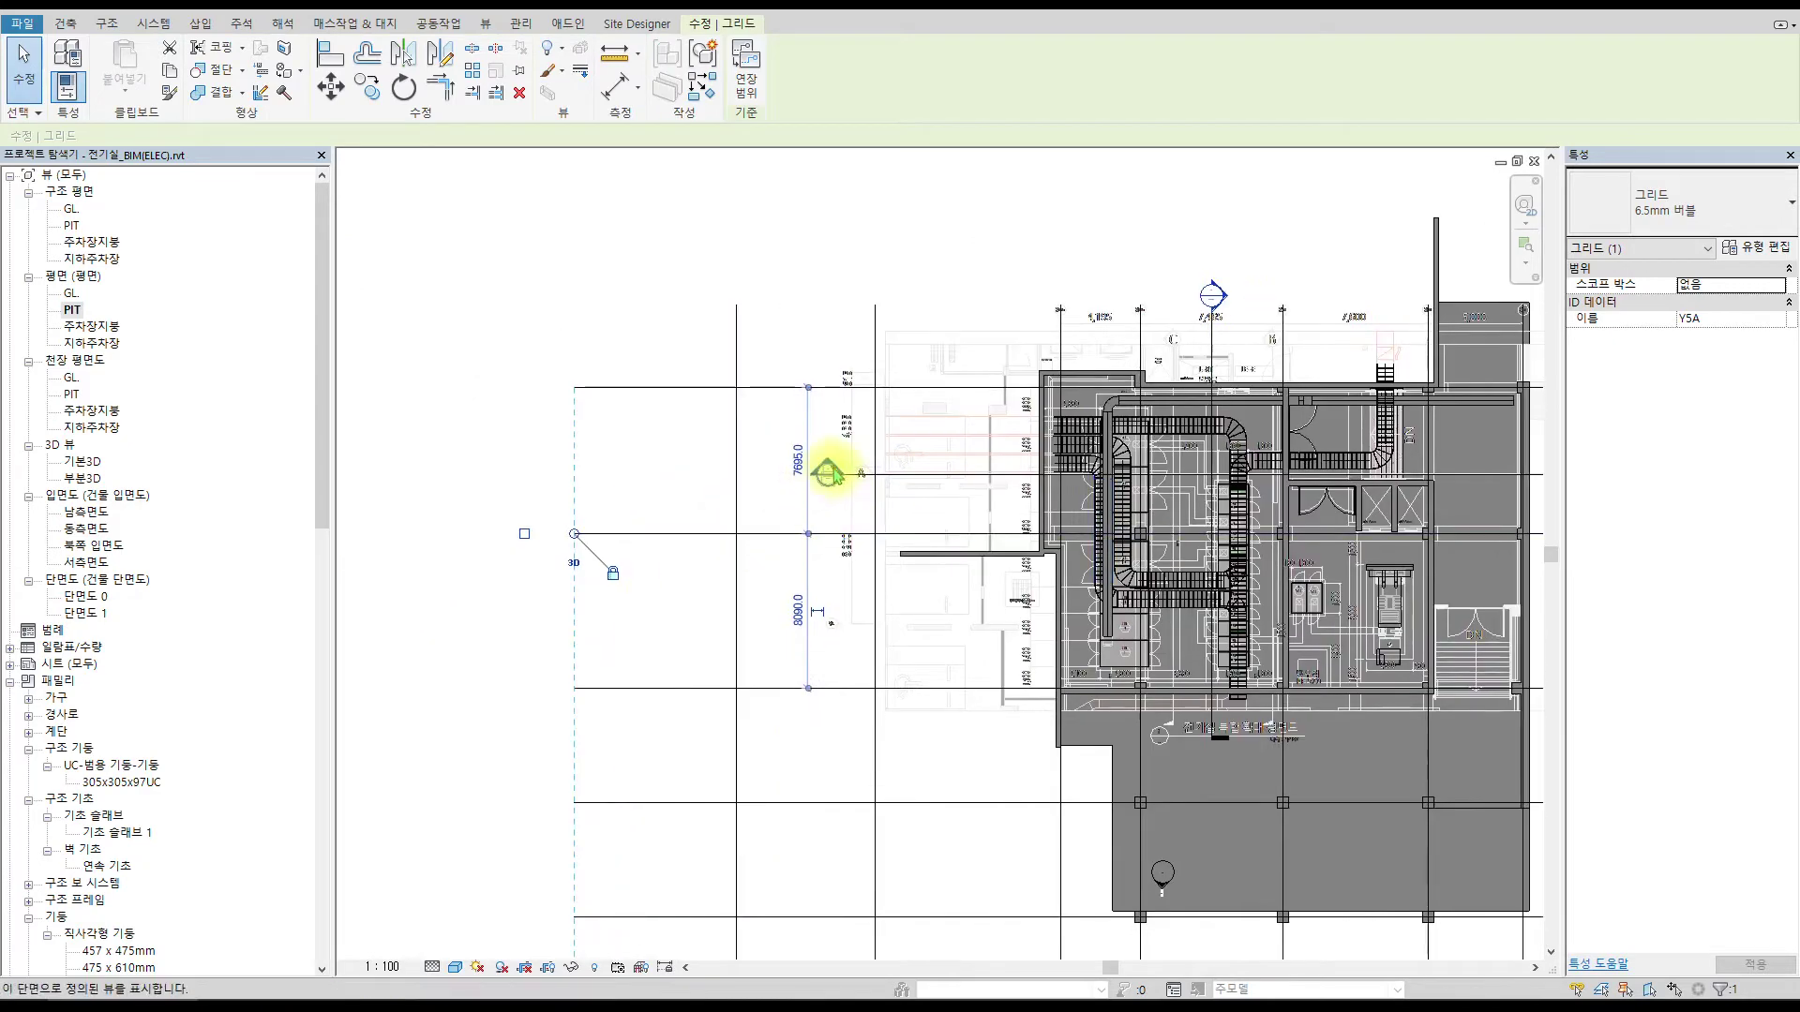
key("Escape")
left_click(900, 476)
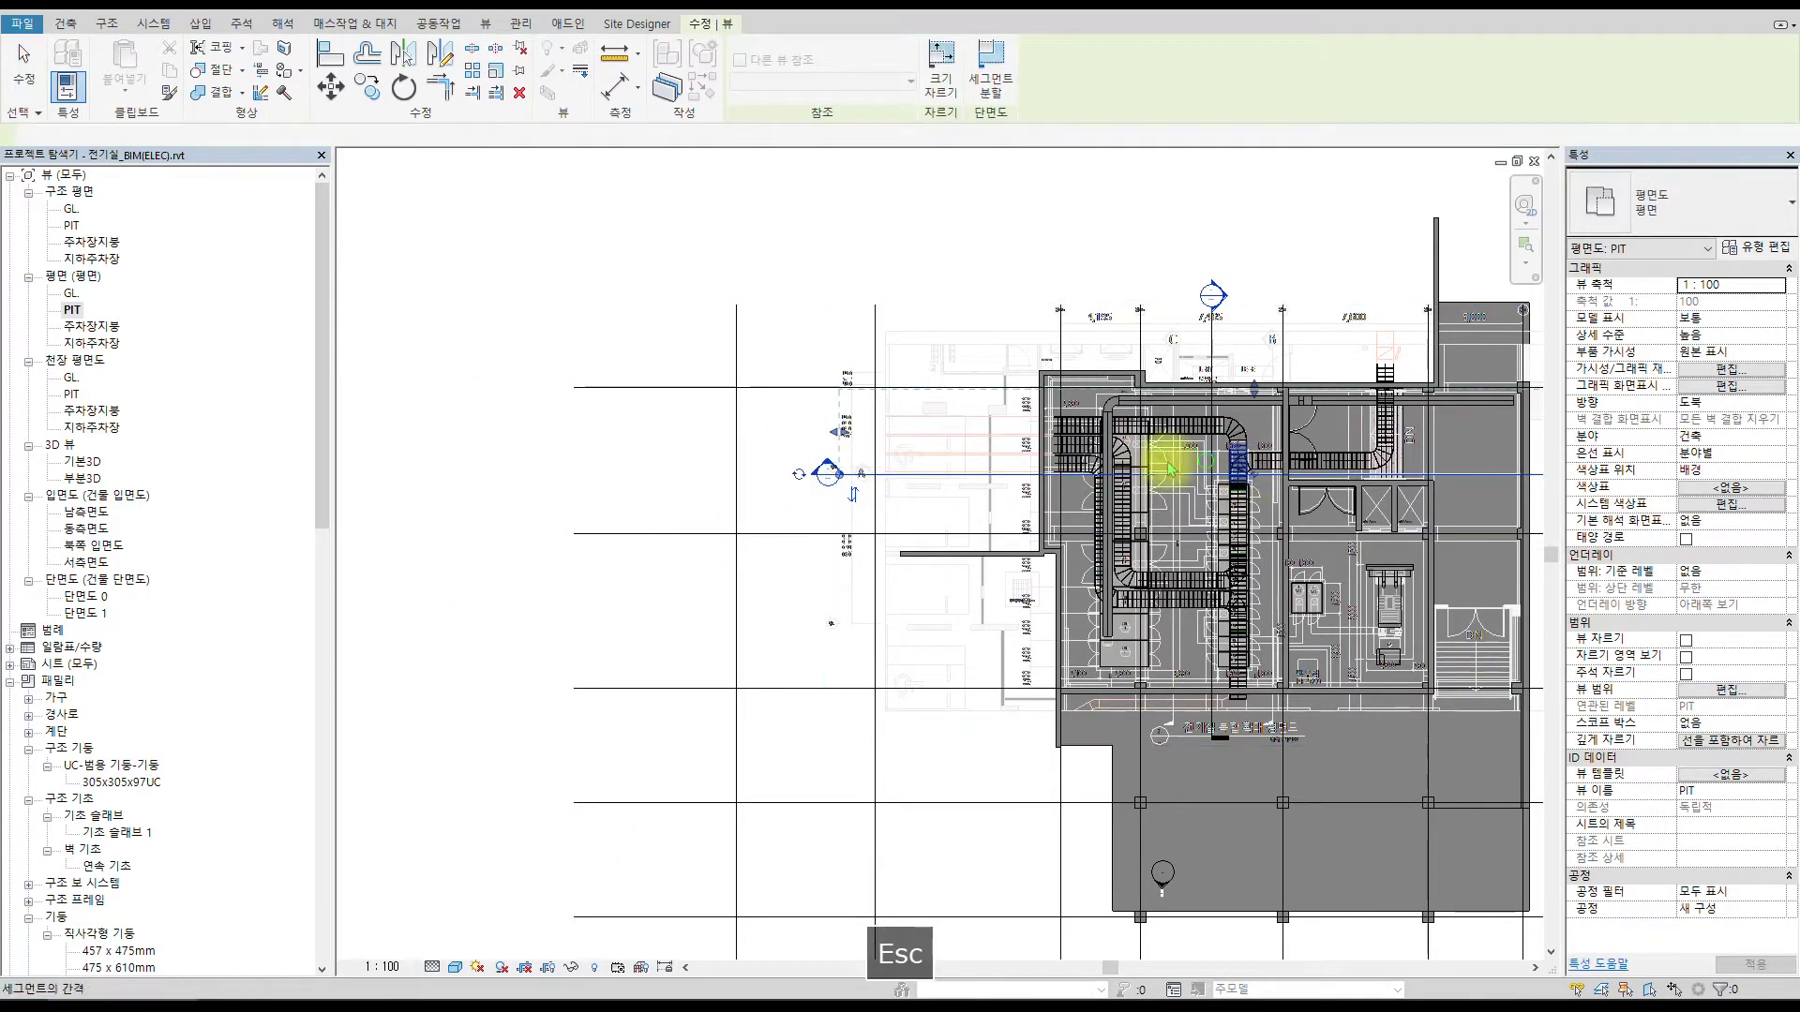
middle_click_drag(1386, 409, 892, 445)
scroll(842, 444, "up", 2)
mouse_move(708, 419)
left_mouse_down()
mouse_move(677, 438)
mouse_move(694, 447)
left_mouse_up()
key("Escape")
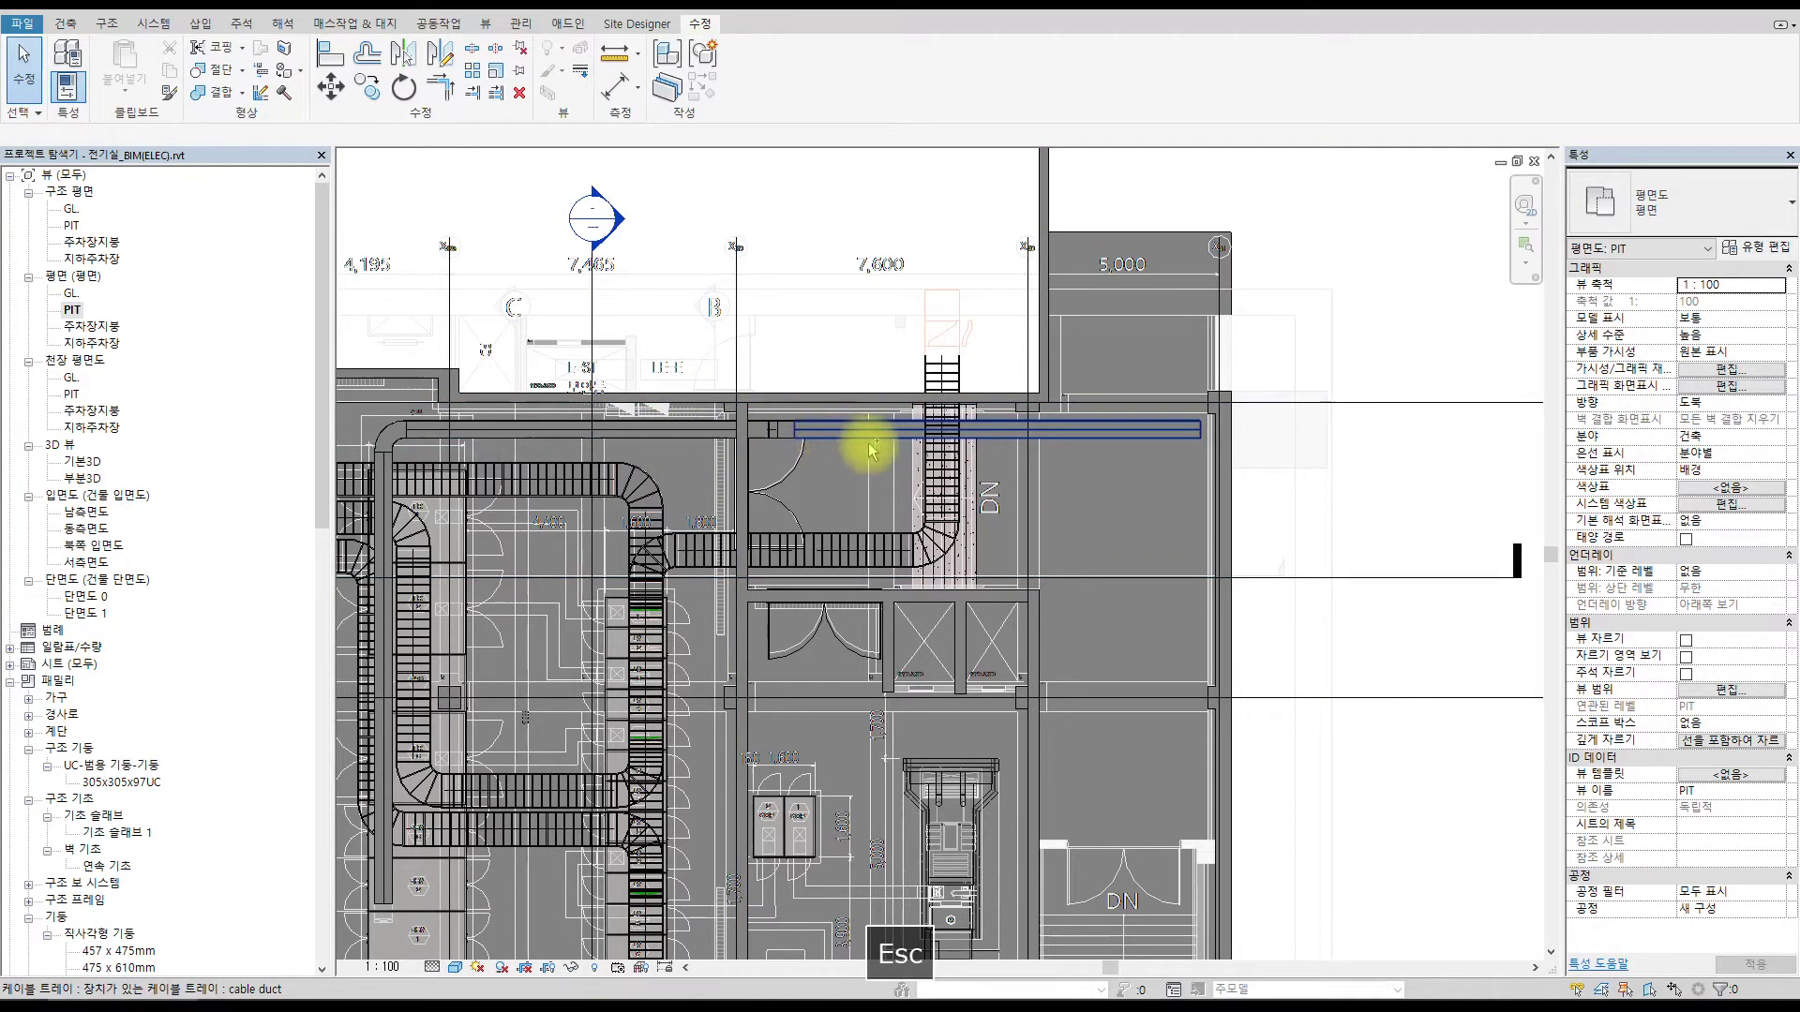
In the 단면도 1 section, dimension the height from the top of the lower floor slab to the underside of the upper ladder tray.
key("ctrl+Tab")
key("ctrl+Tab")
scroll(999, 460, "down", 5)
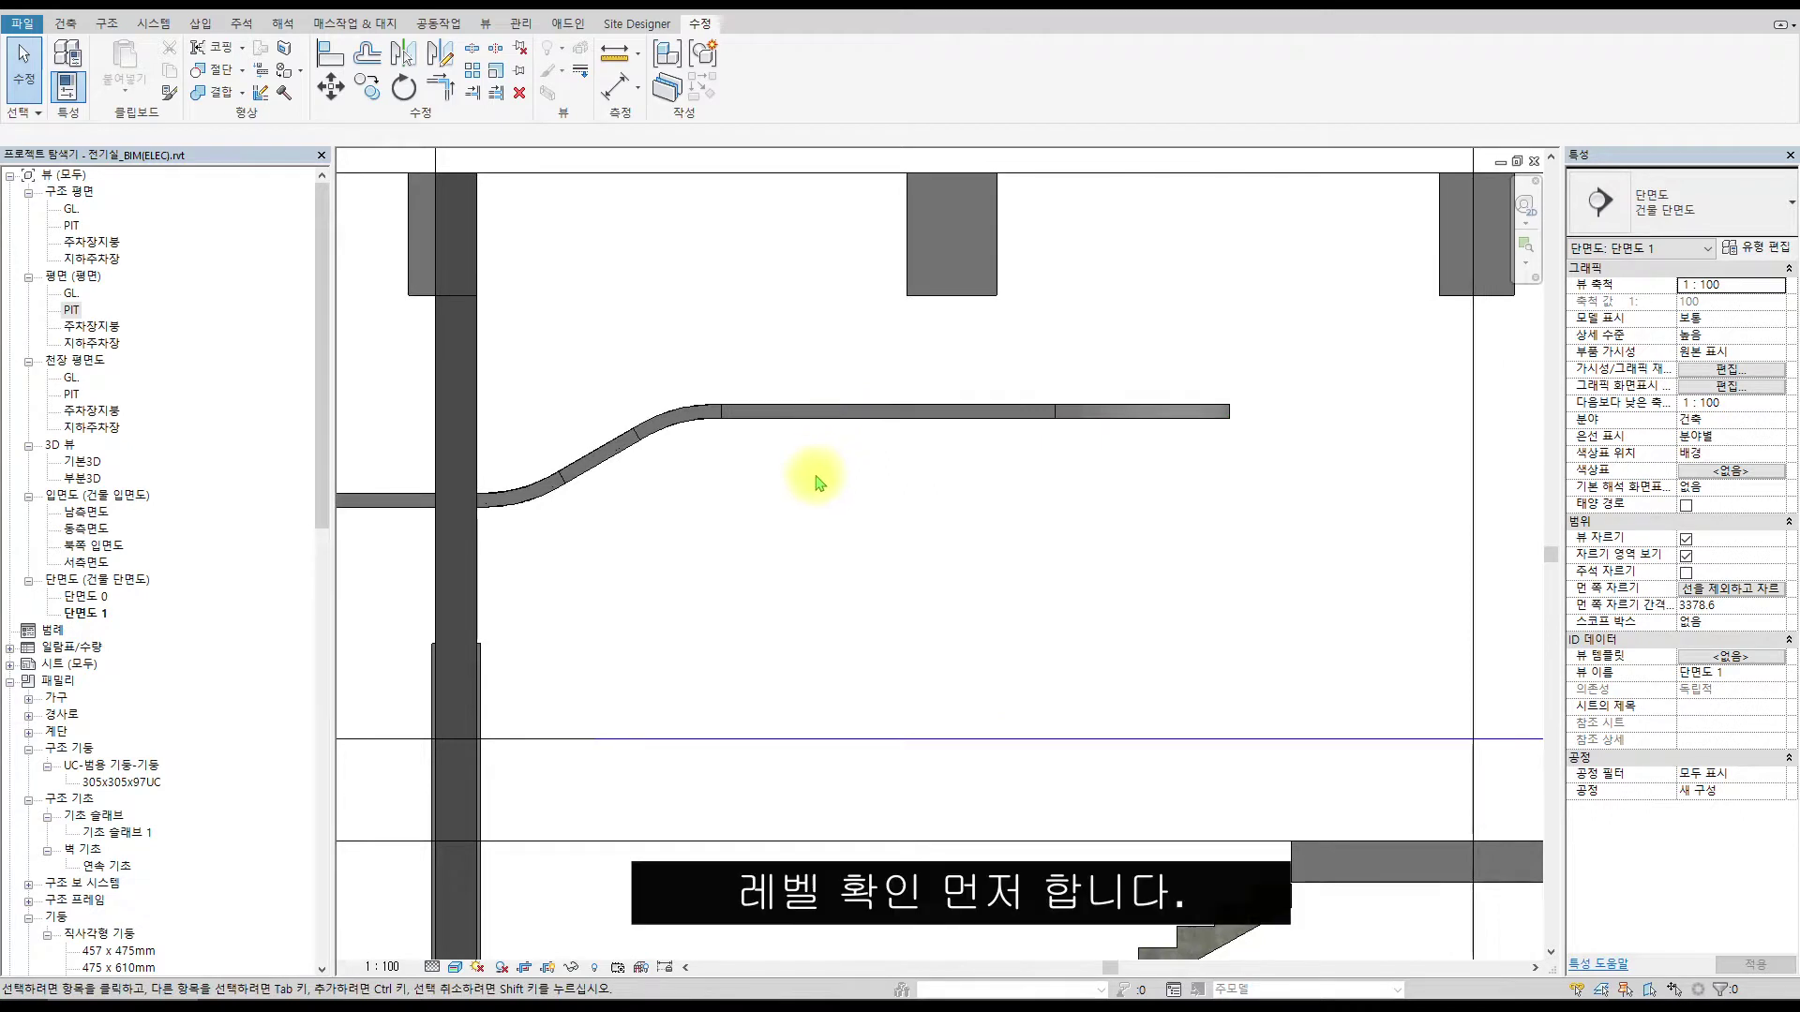
left_click(885, 417)
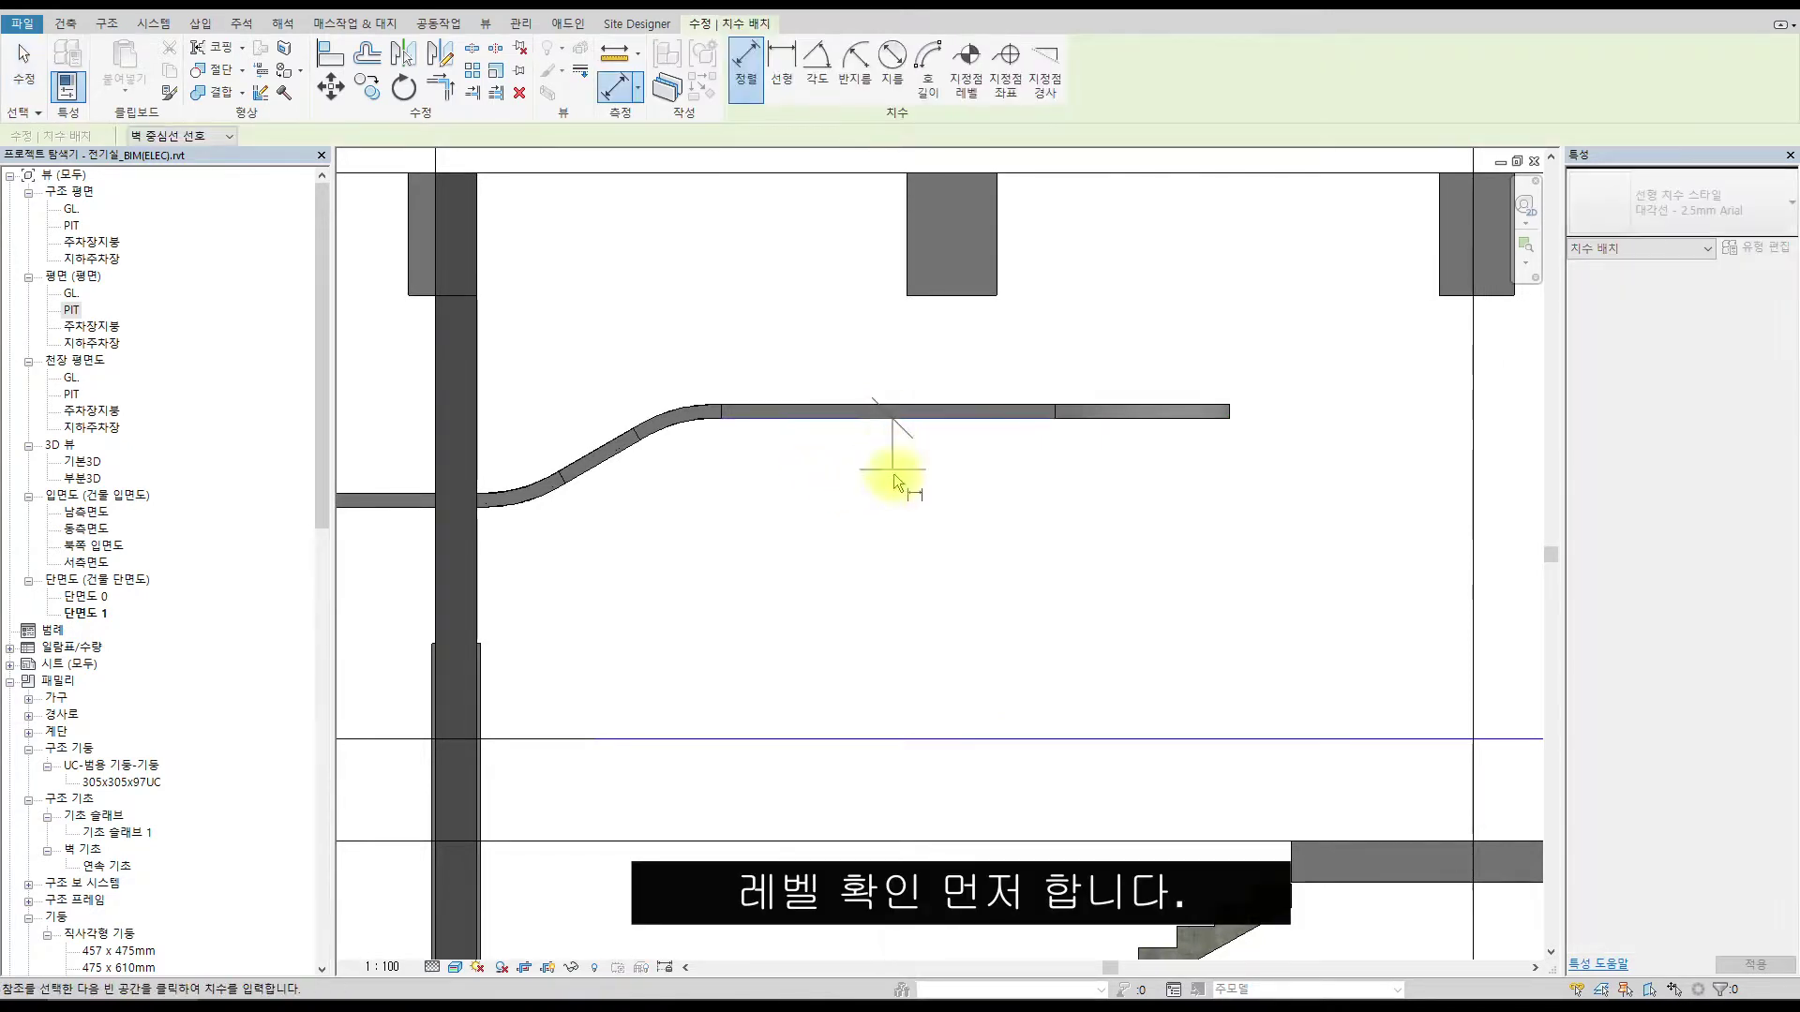
scroll(890, 525, "down", 3)
scroll(881, 712, "up", 2)
left_click(892, 760)
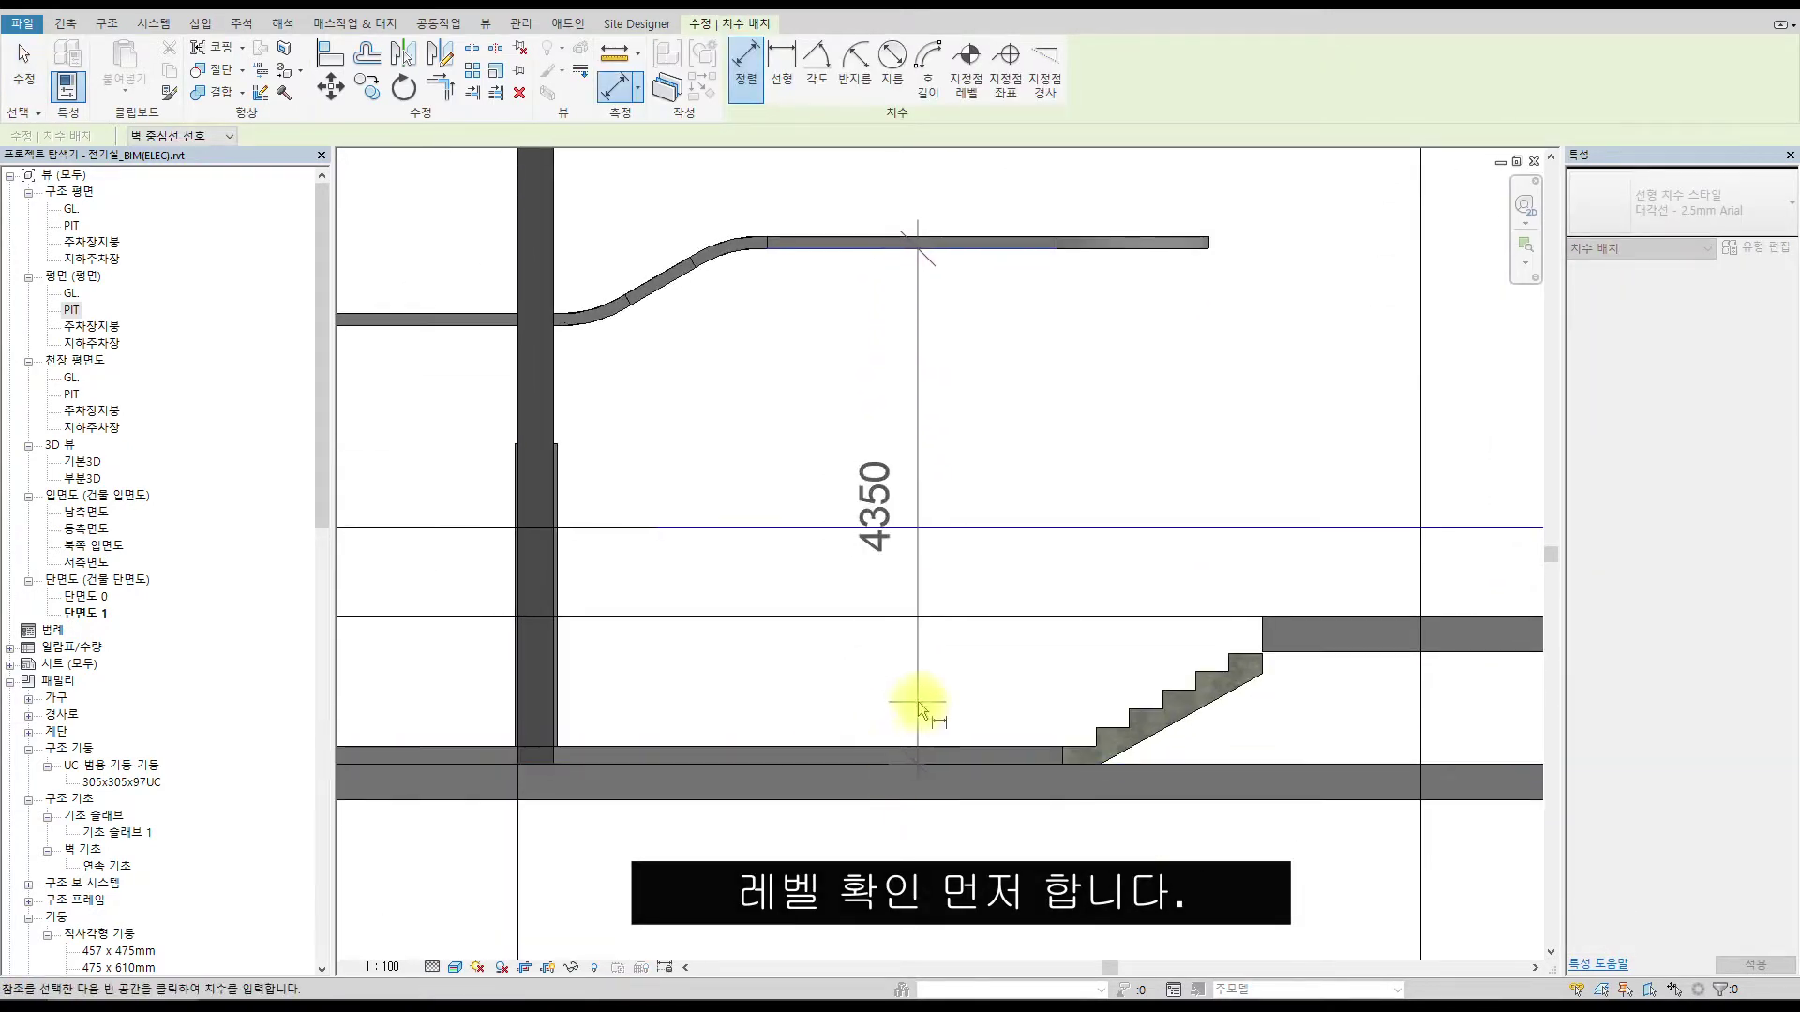
left_click(934, 687)
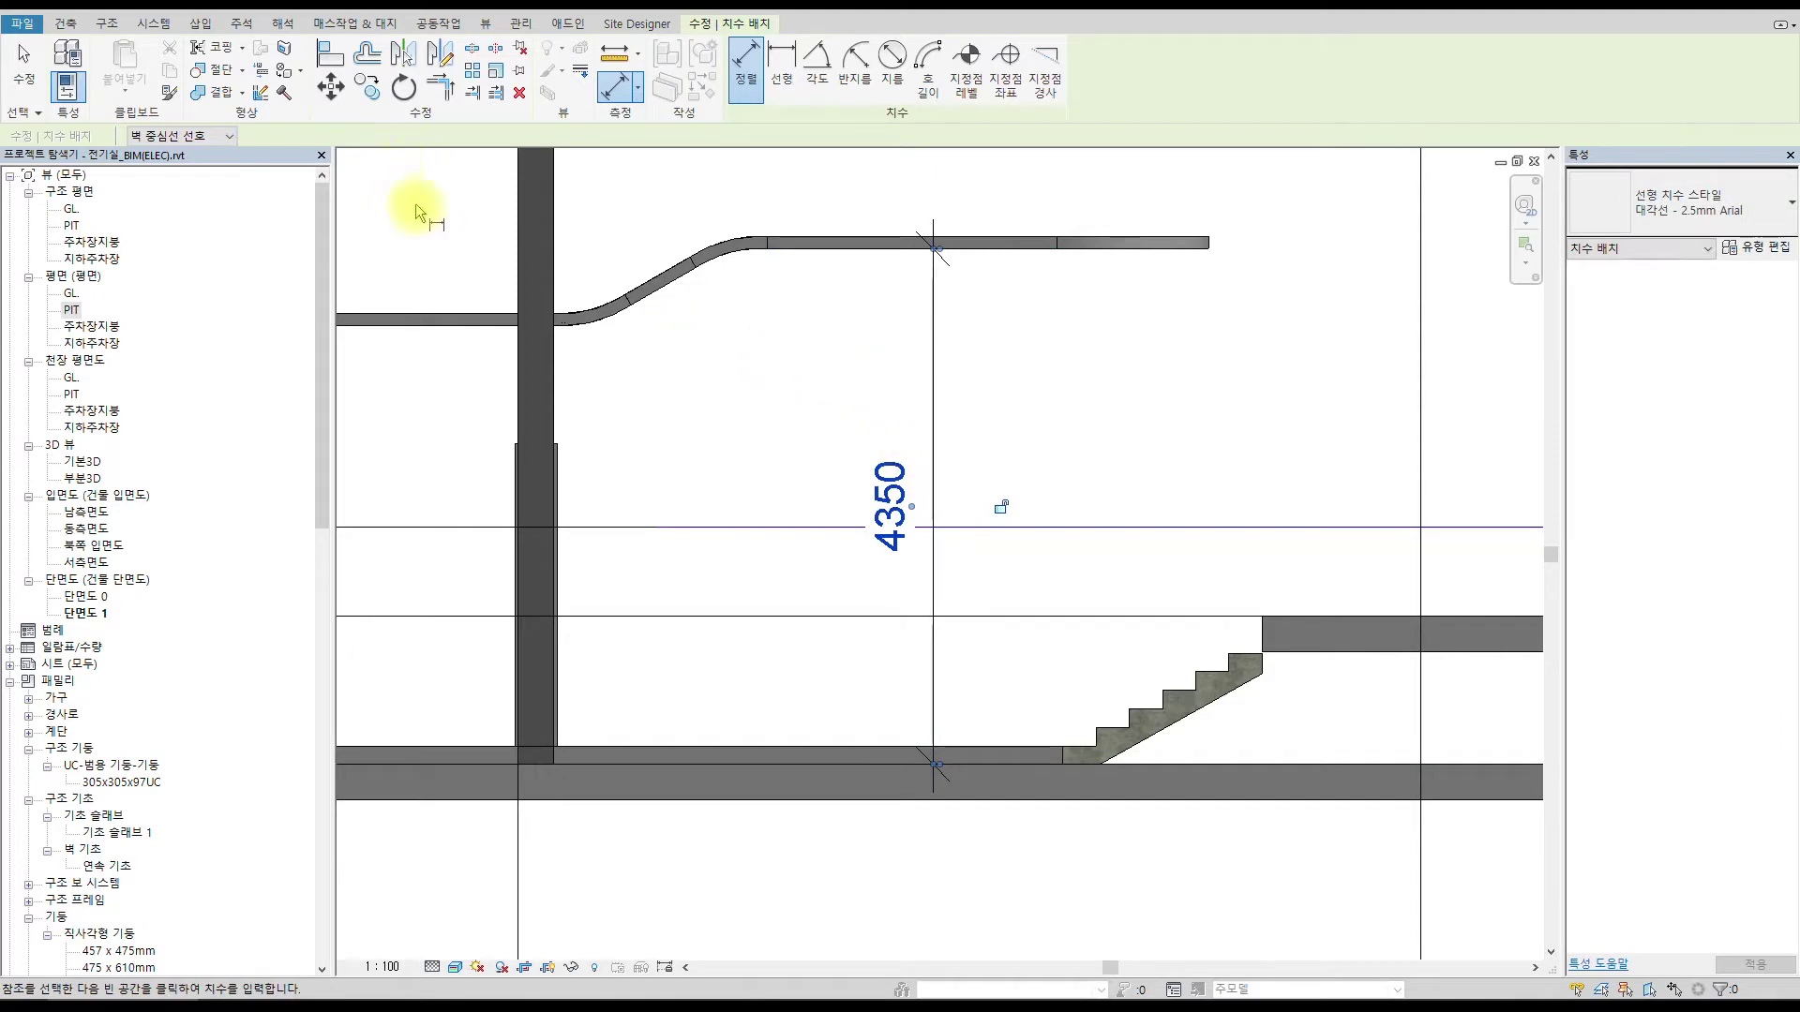
scroll(1022, 244, "up", 2)
key("Escape")
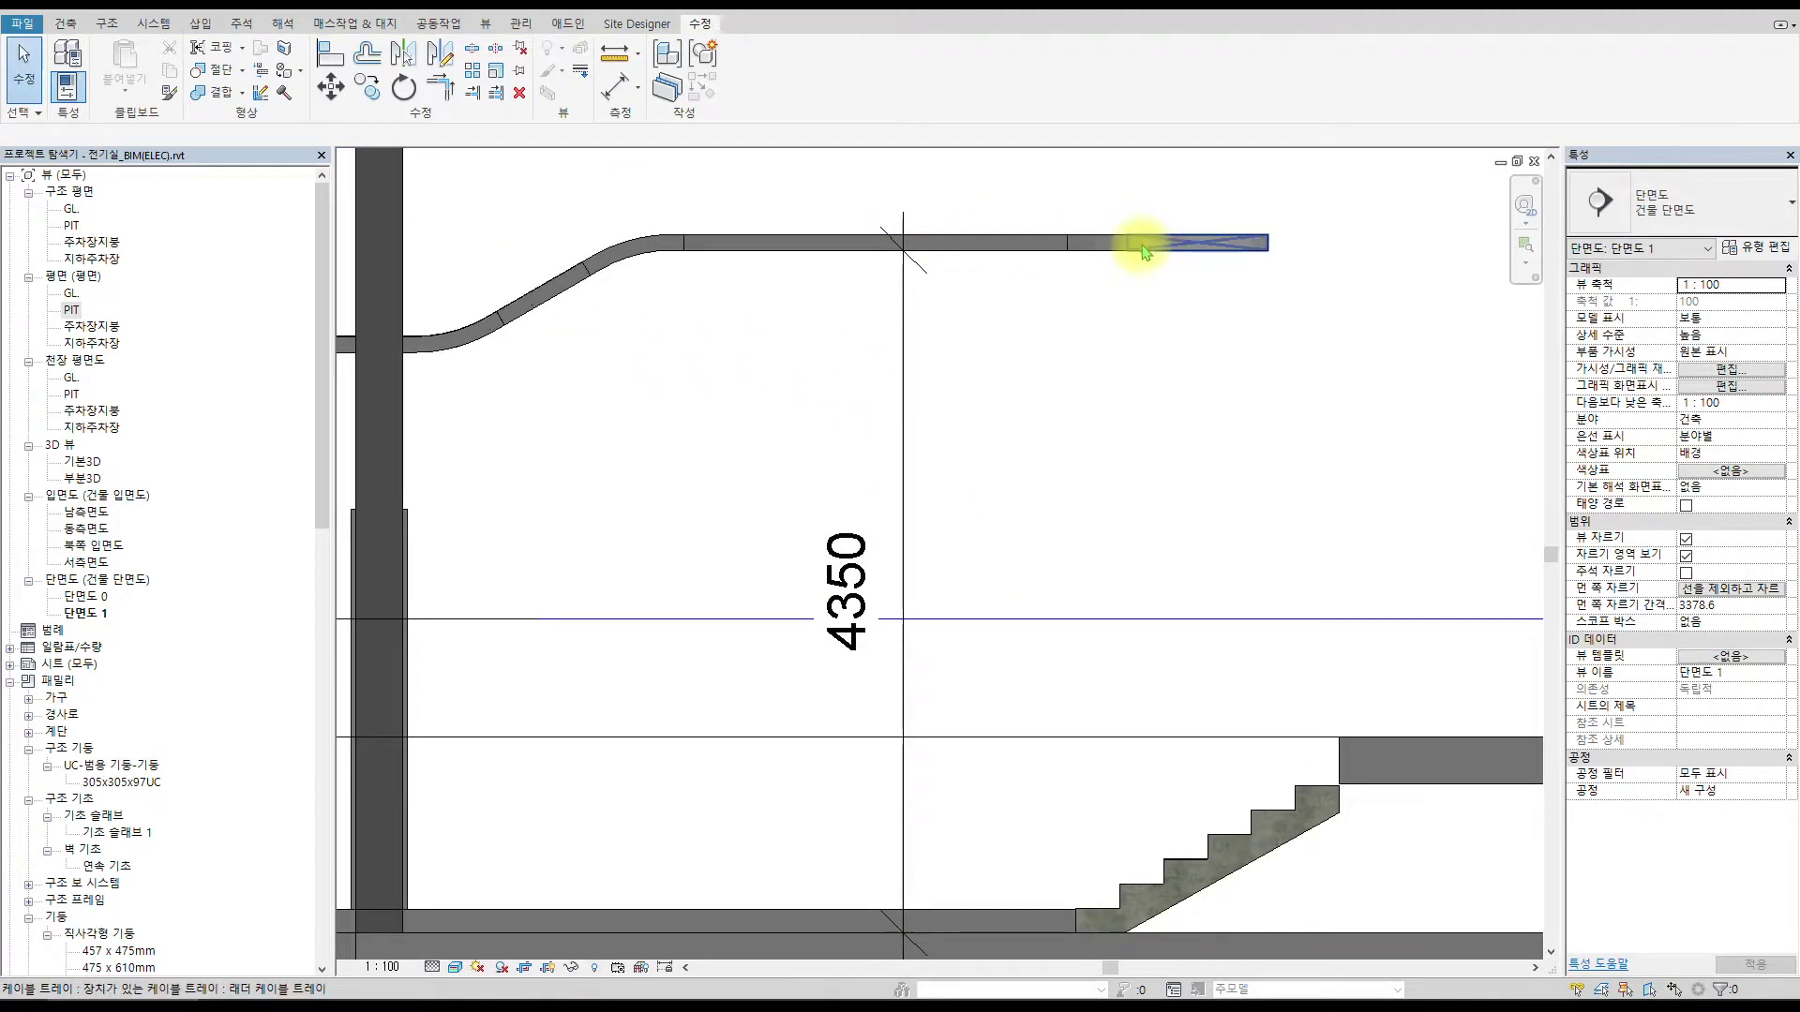
Set the upper horizontal ladder tray's offset to 4250 mm.
left_click(1028, 248)
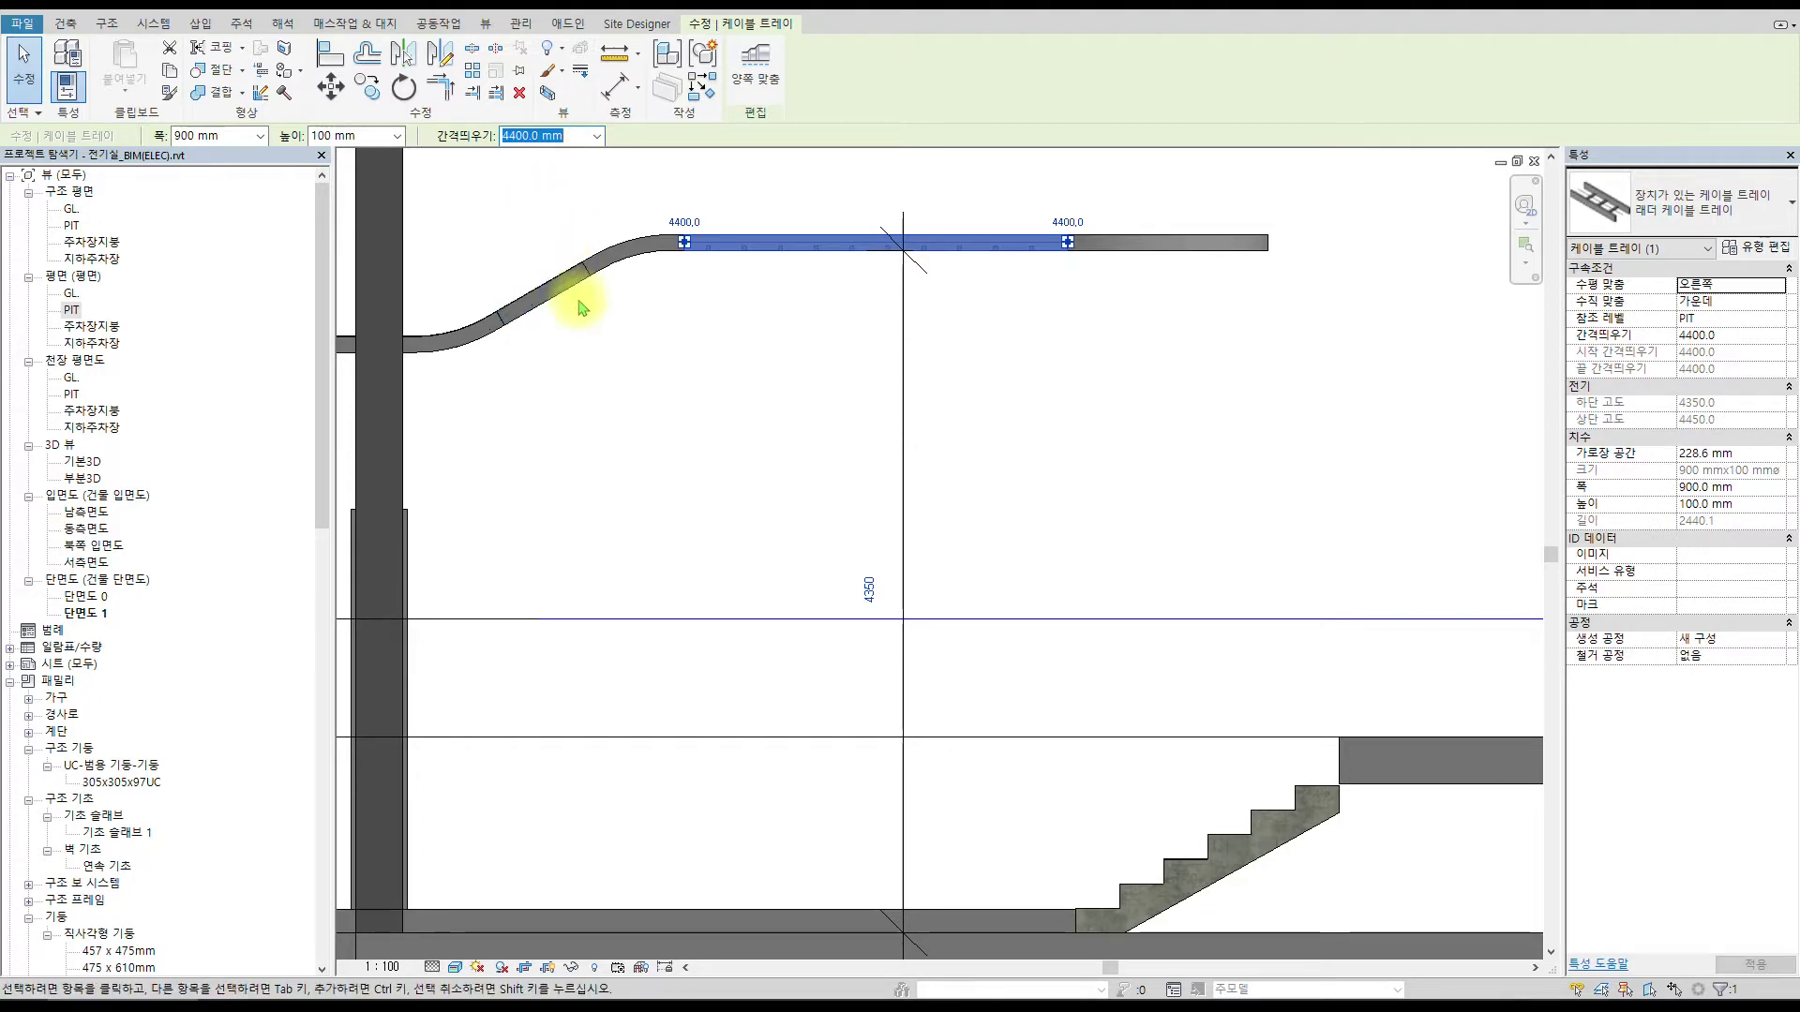
type("4250")
key("Return")
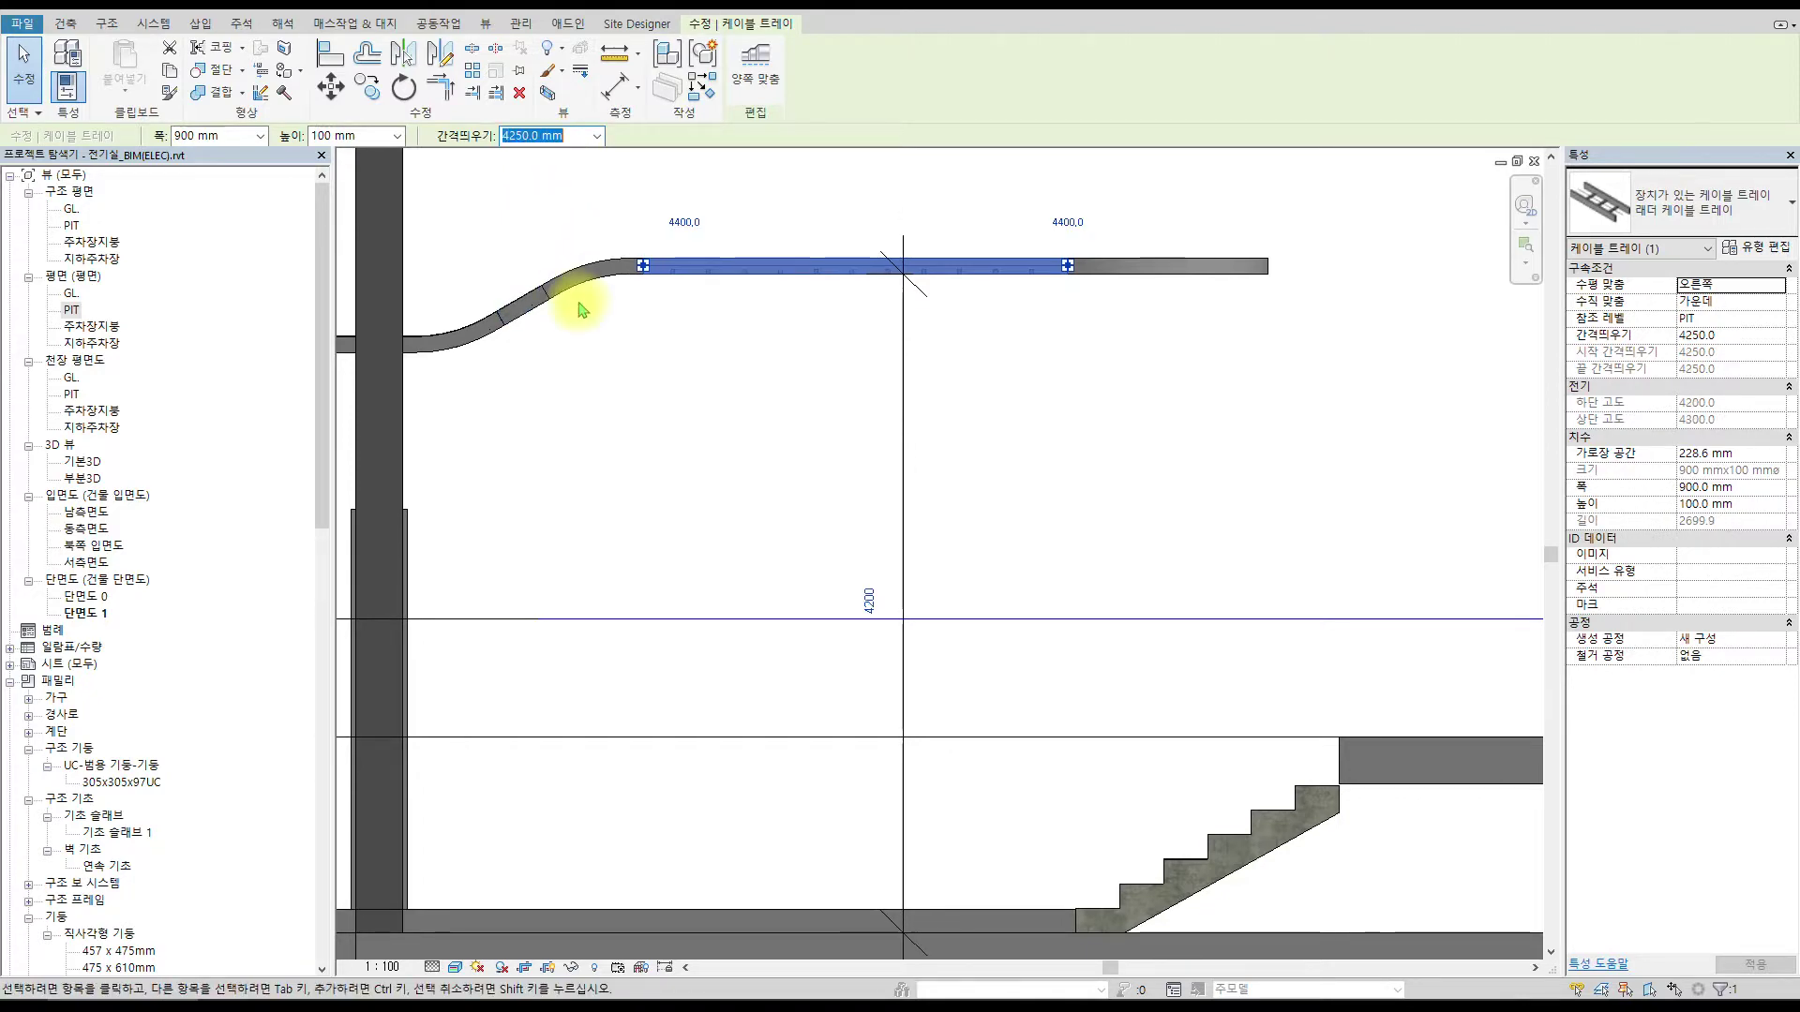
key("Escape")
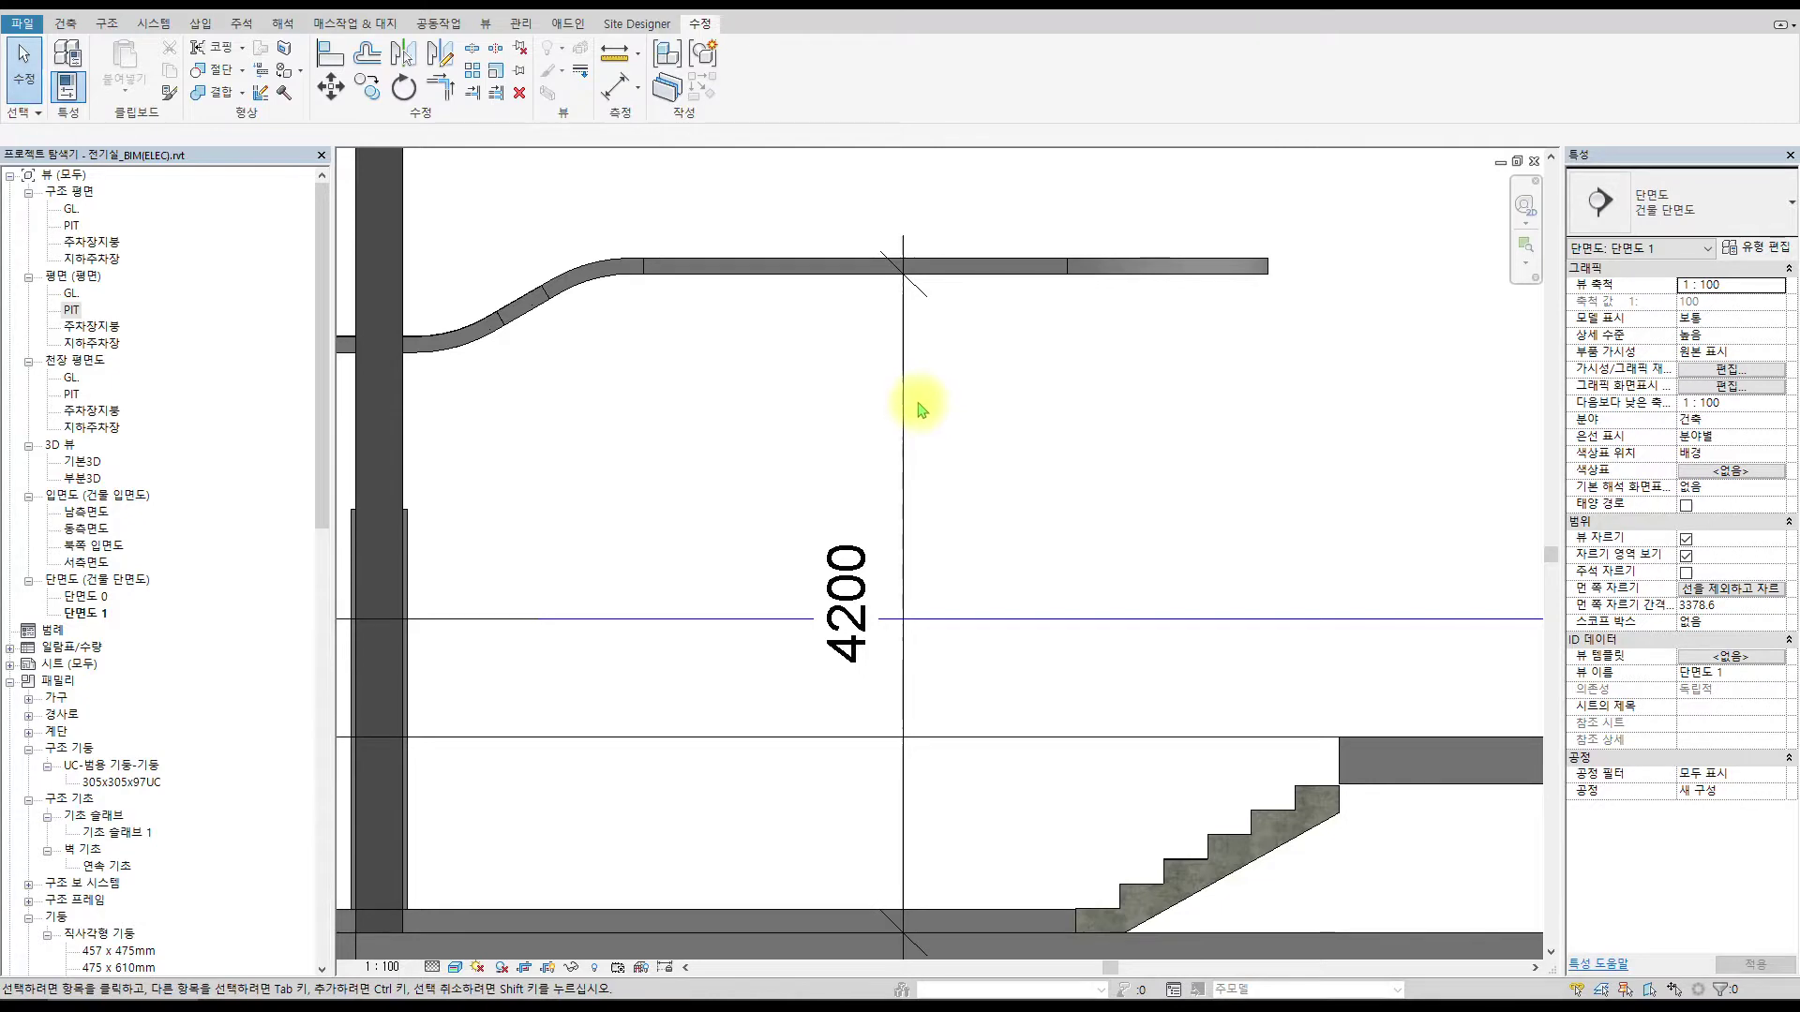
left_click(824, 268)
left_click(557, 137)
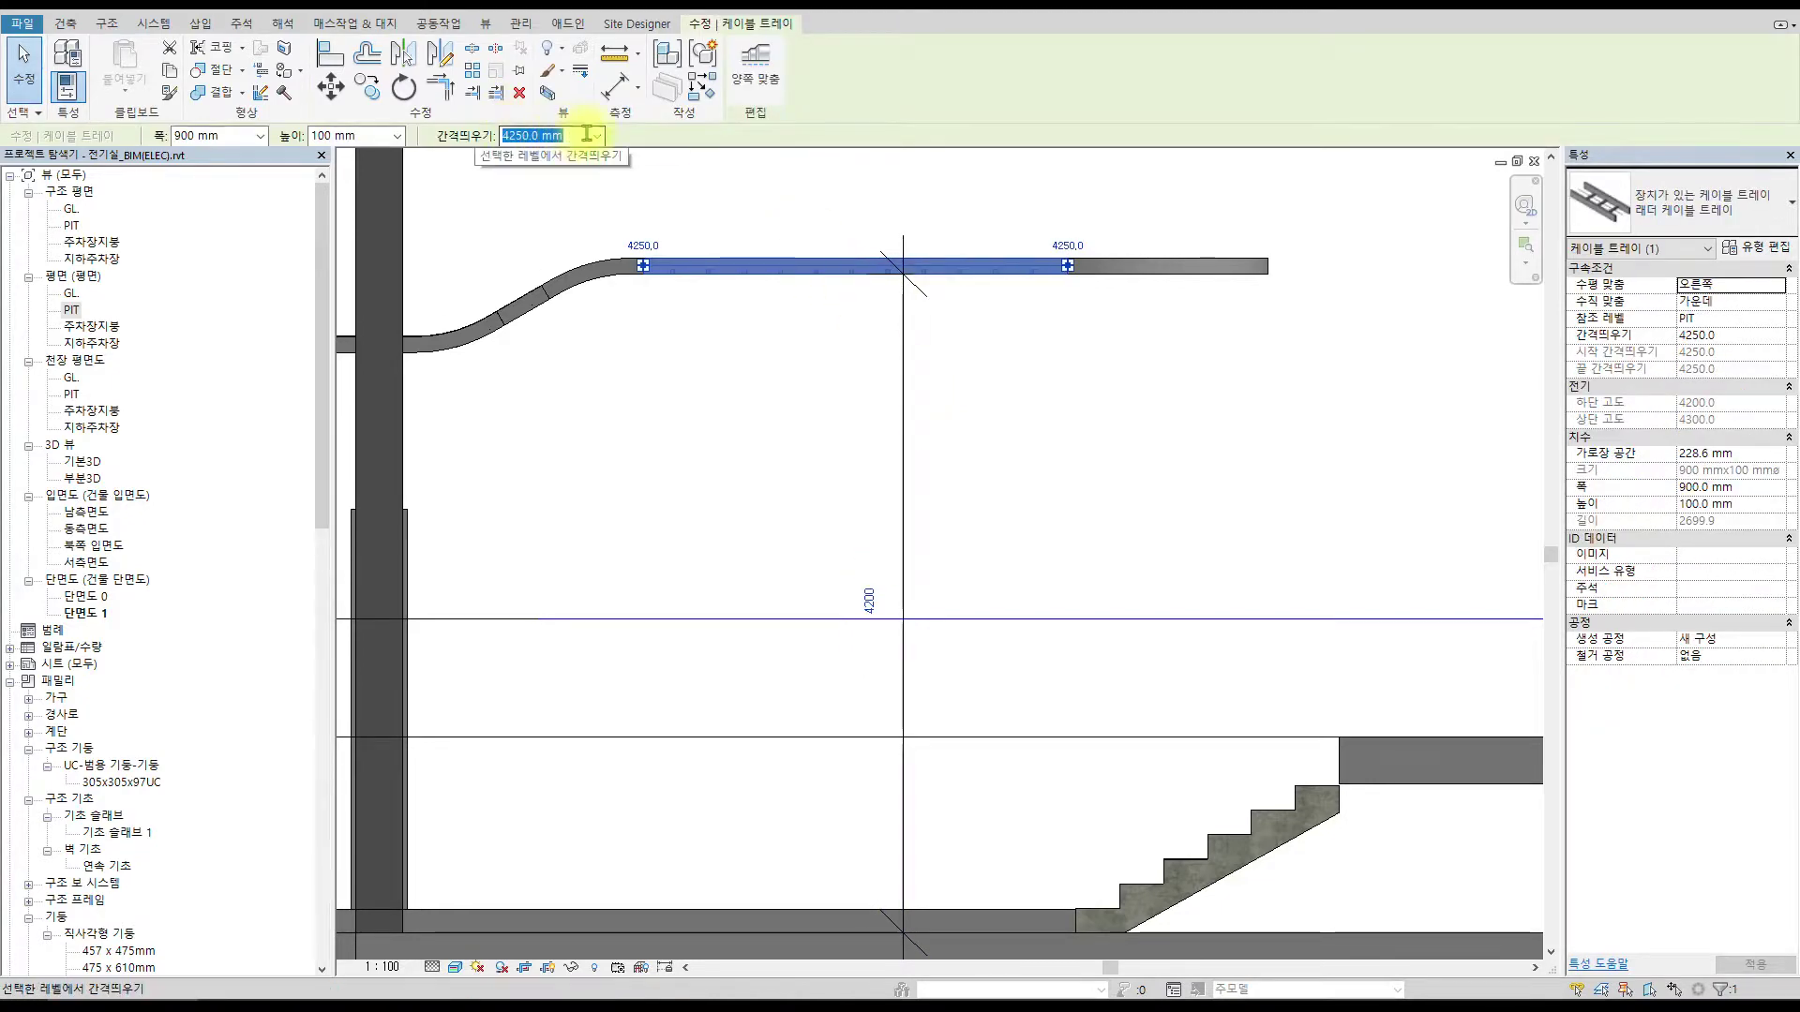
key("Escape")
scroll(870, 495, "down", 2)
Add a dimension from the top of the floor finish layer to the underside of the upper ladder tray.
left_click(839, 346)
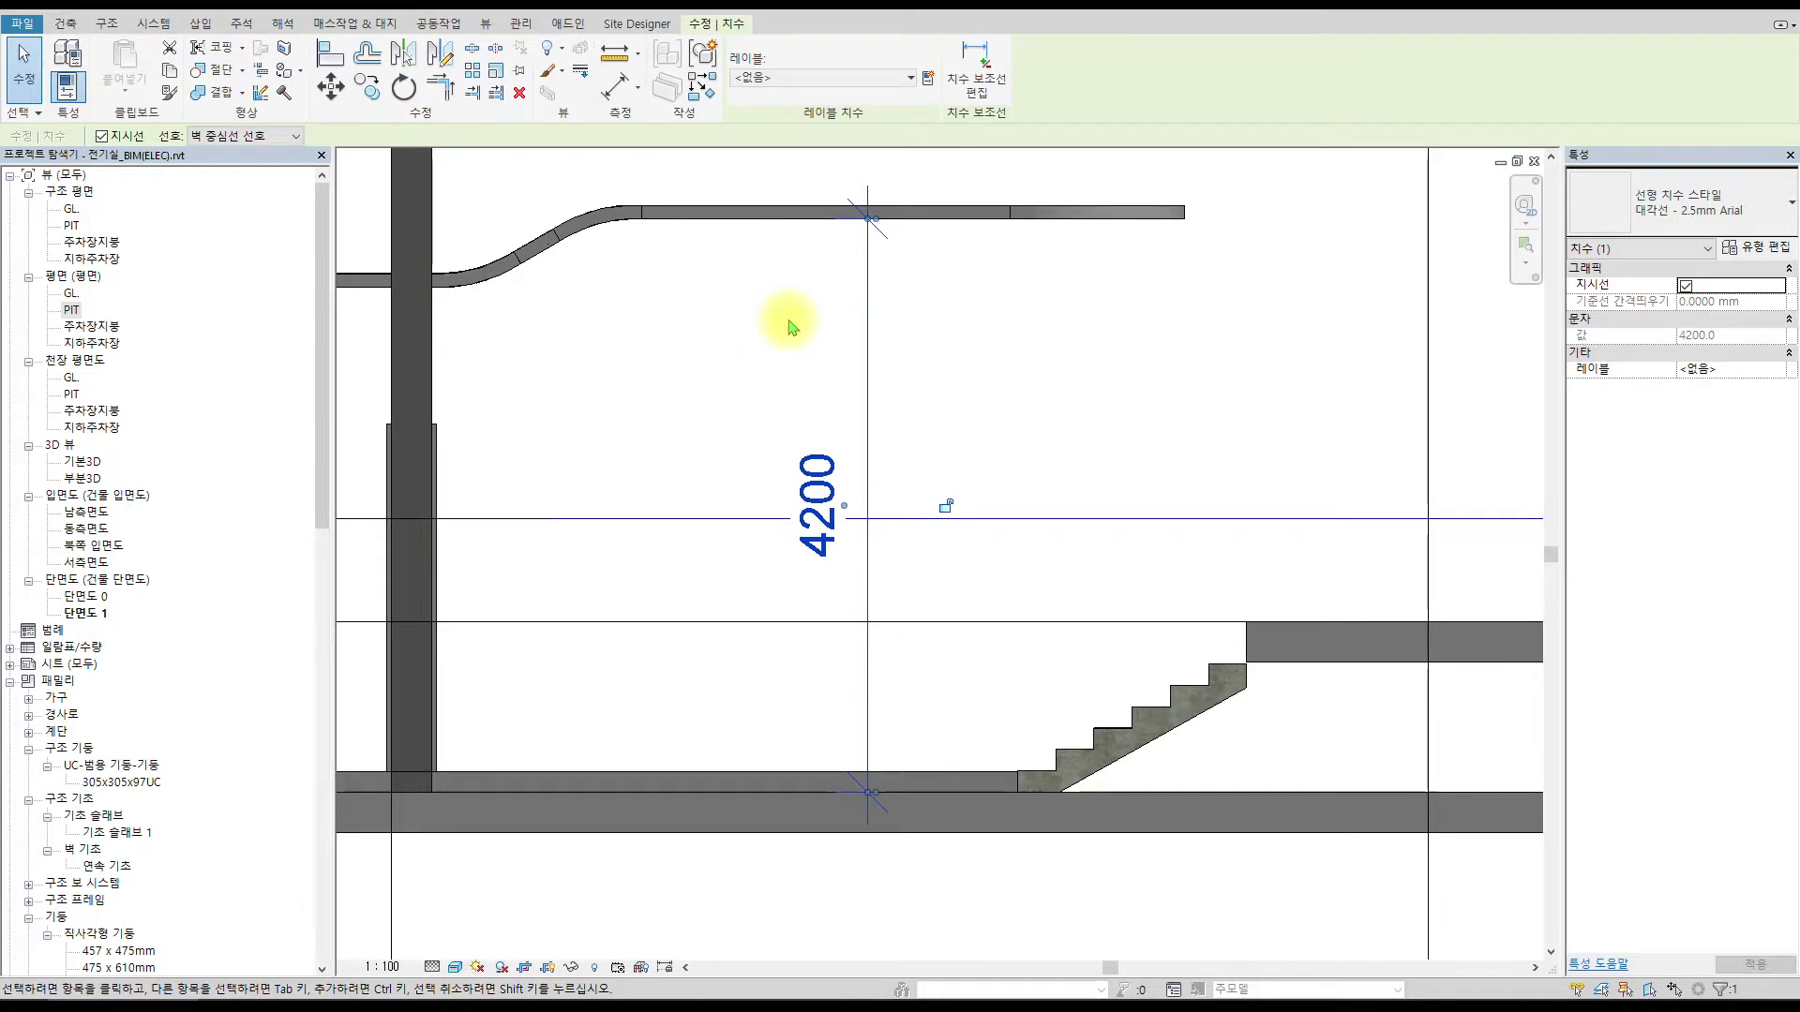
key("Escape")
key("d")
key("i")
left_click(724, 772)
left_click(745, 223)
left_click(732, 278)
key("Escape")
Set the upper horizontal ladder tray's offset to 4300 mm.
left_click(786, 219)
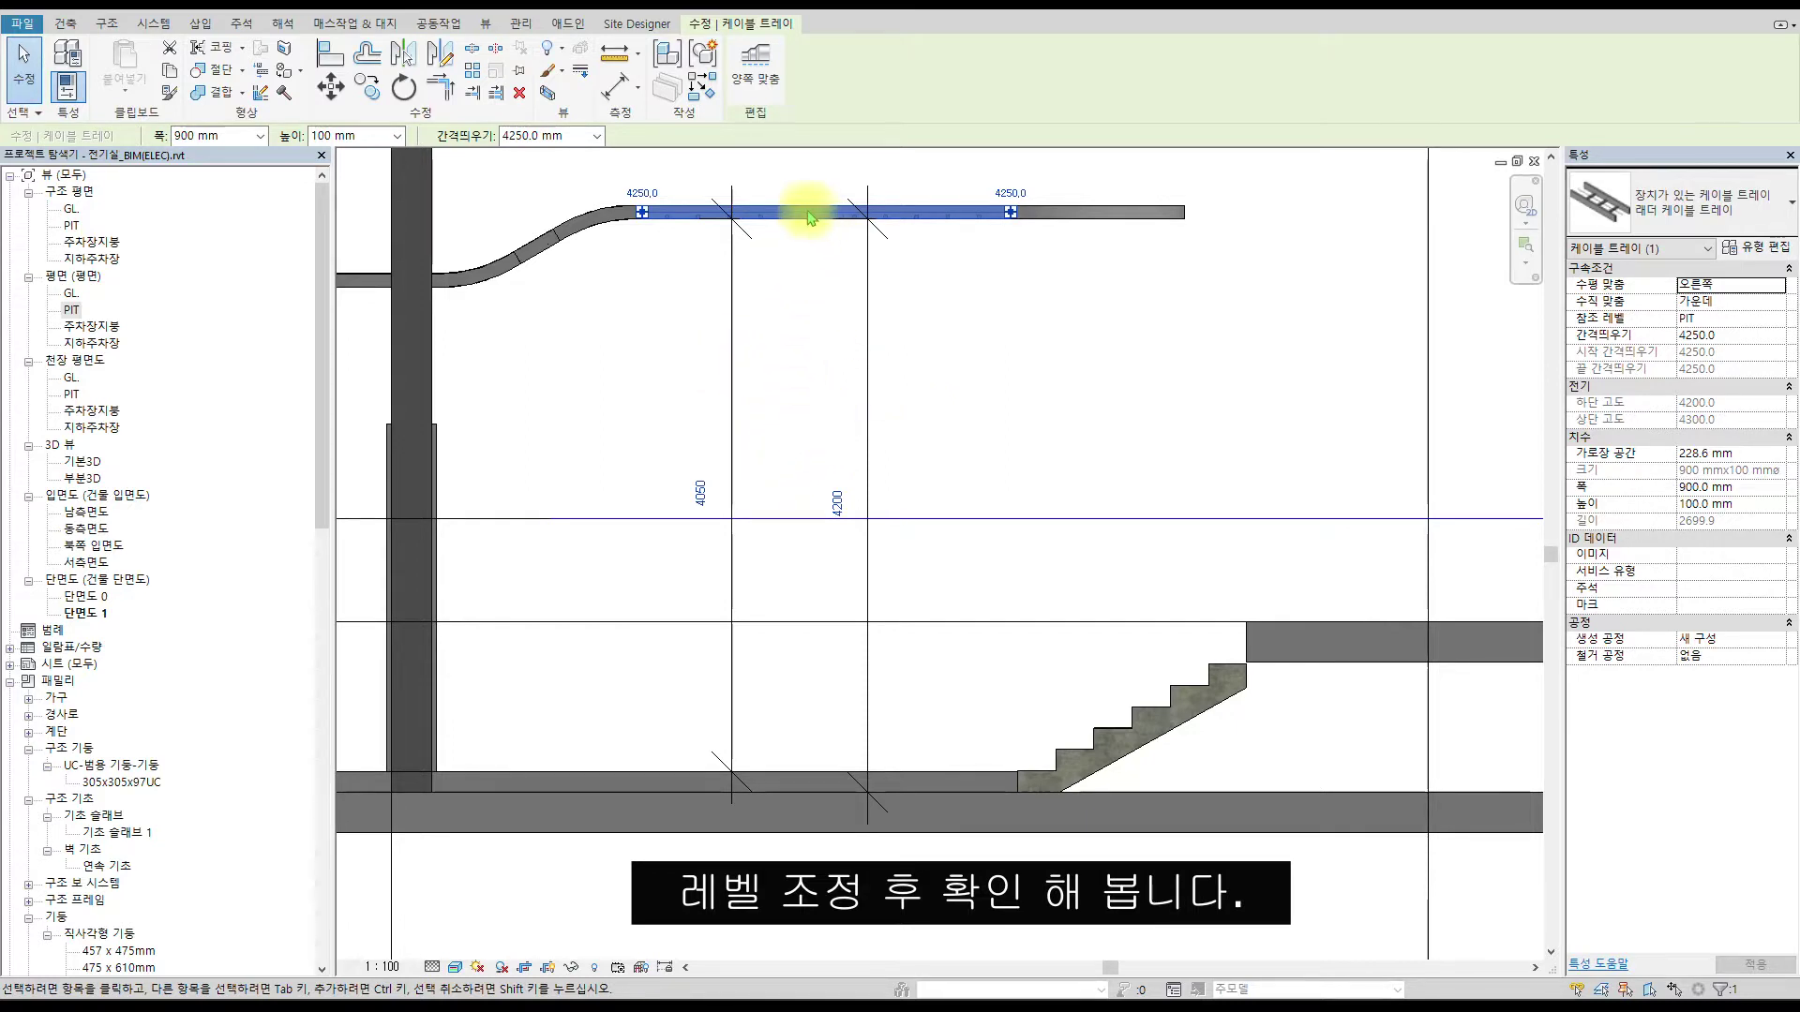
left_click(580, 130)
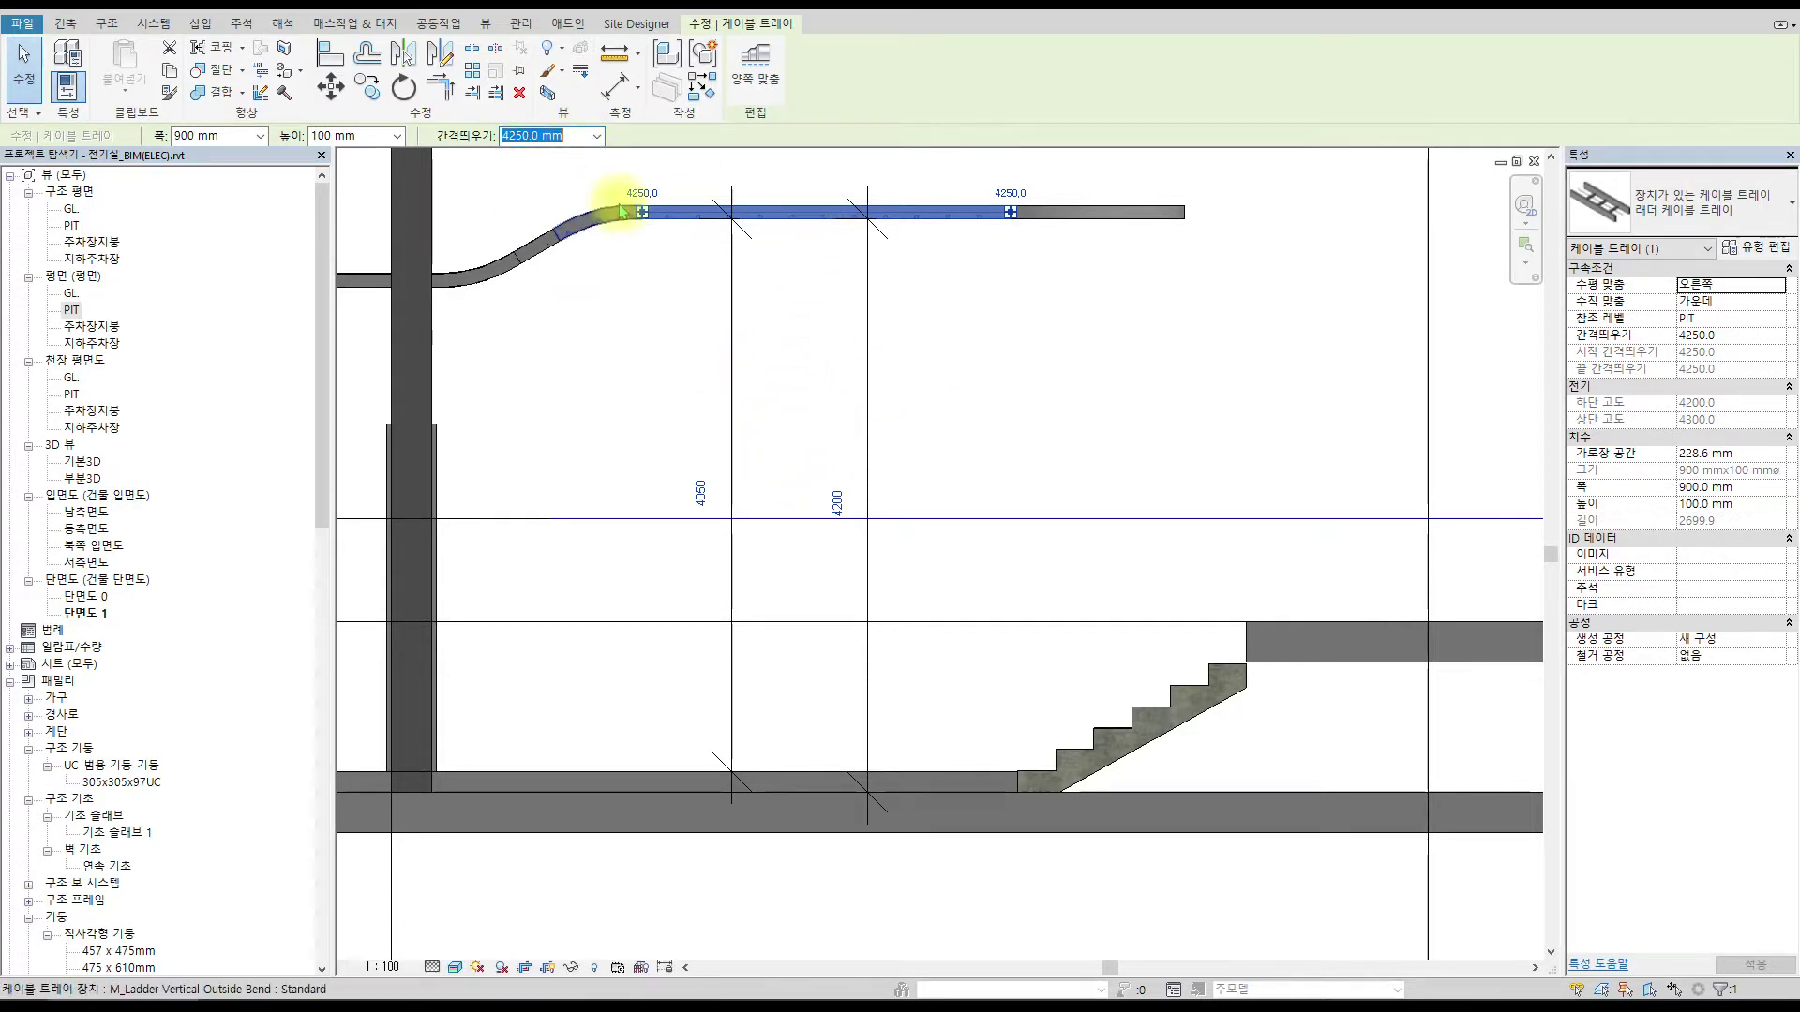
type("4300")
key("Return")
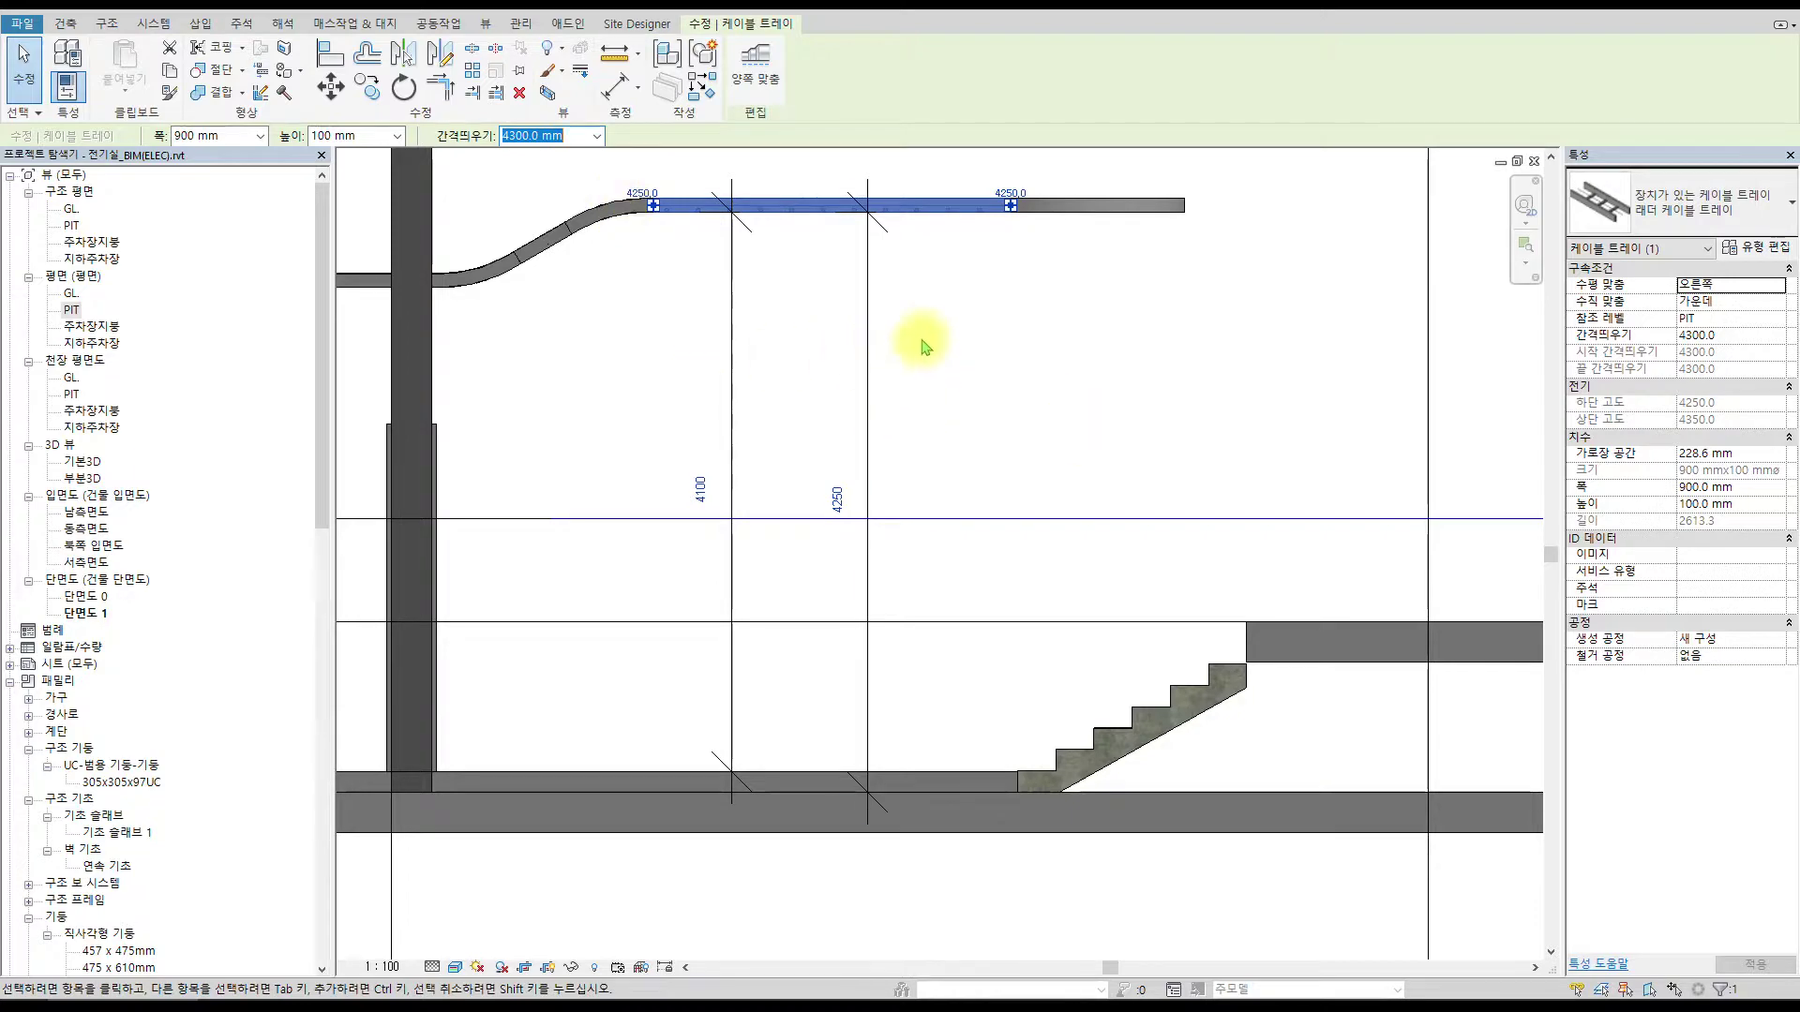
key("Escape")
In the PIT plan, extend the 단면도 1 section's far clip offset to about 4283 mm and return to the section.
scroll(968, 348, "down", 5)
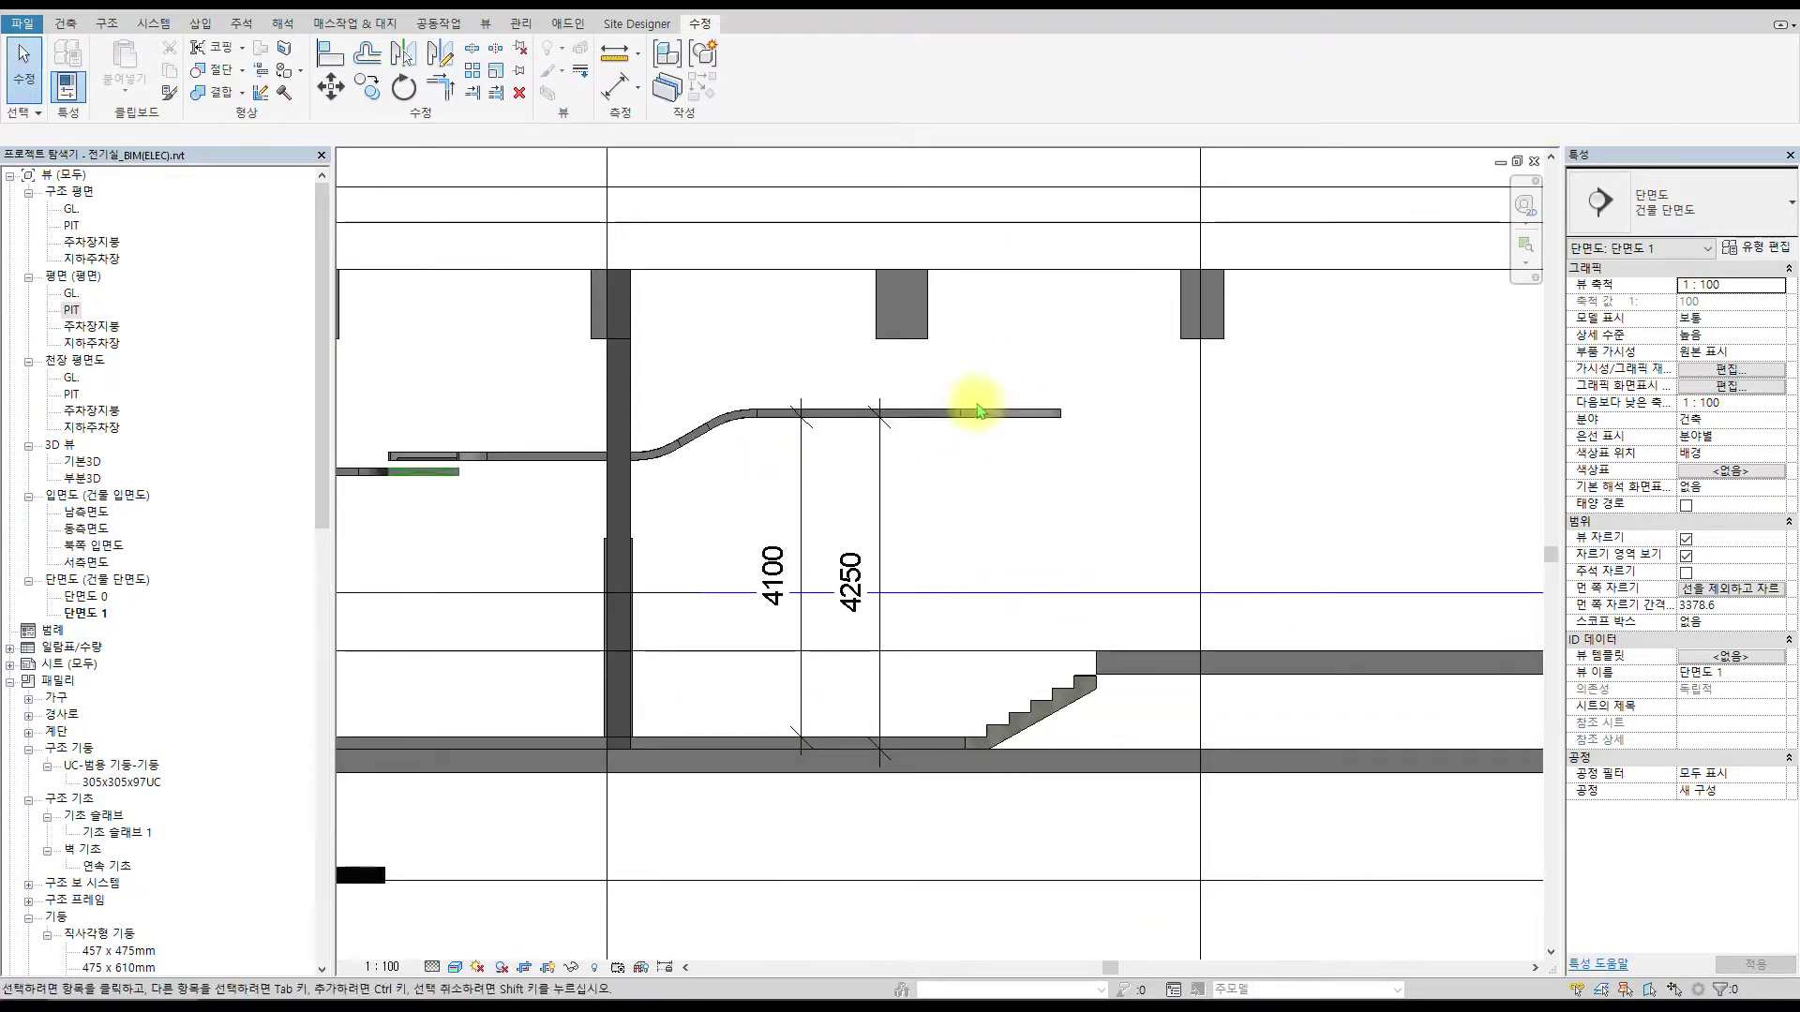
key("ctrl+Tab")
left_click(1424, 574)
key("ctrl+Tab")
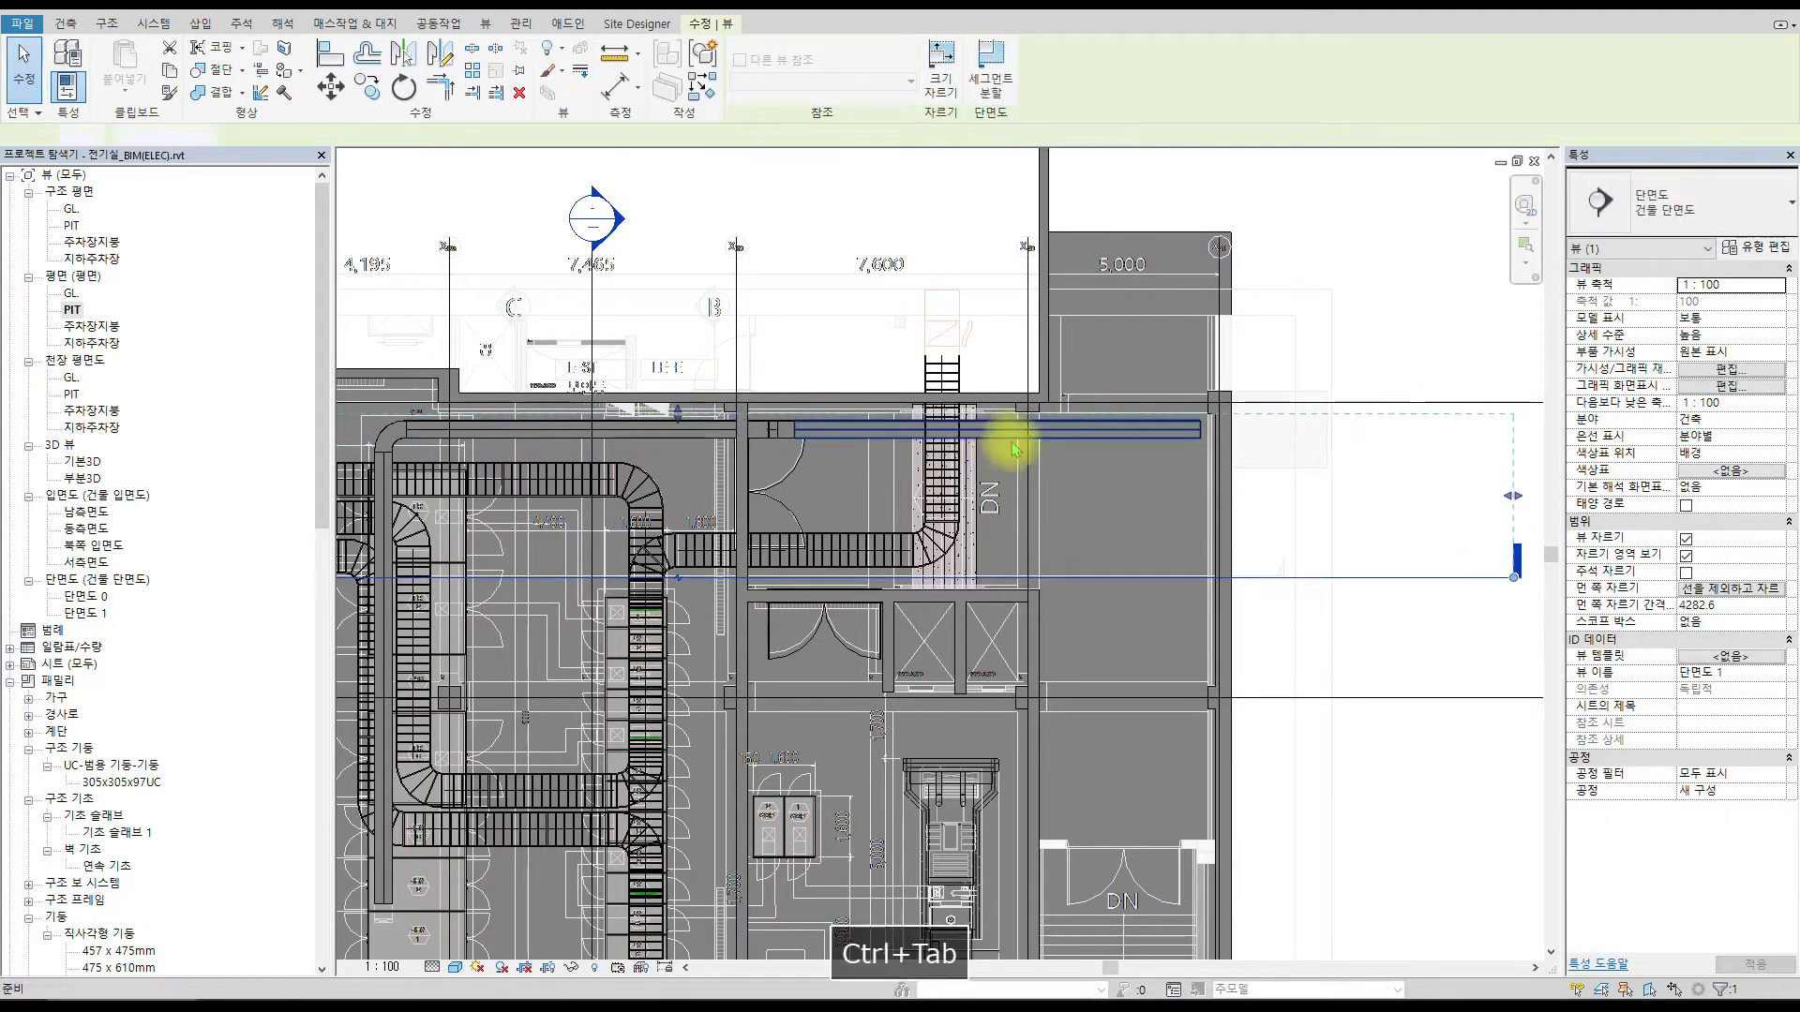
scroll(601, 433, "up", 4)
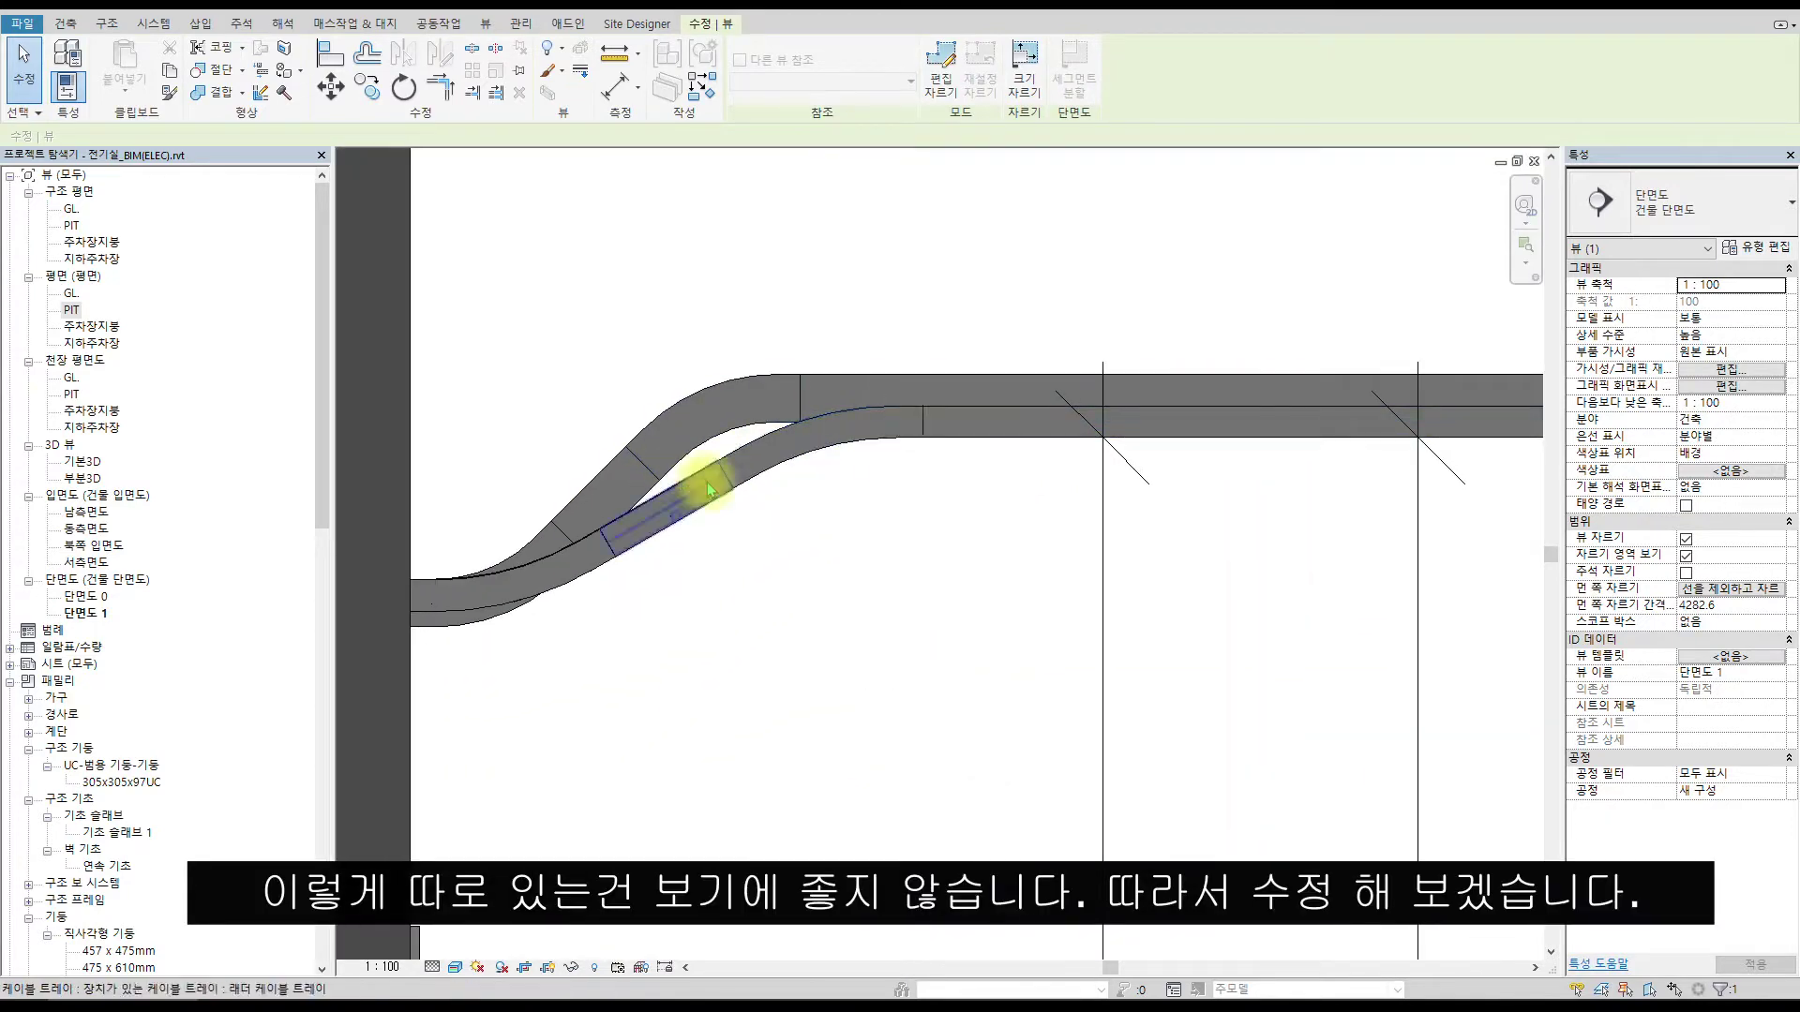
Set the bend radius of both vertical ladder bends on the sloped tray to 300 mm.
left_click(745, 465)
type("300")
key("Return")
left_click(538, 568)
left_click(472, 436)
type("300")
key("Return")
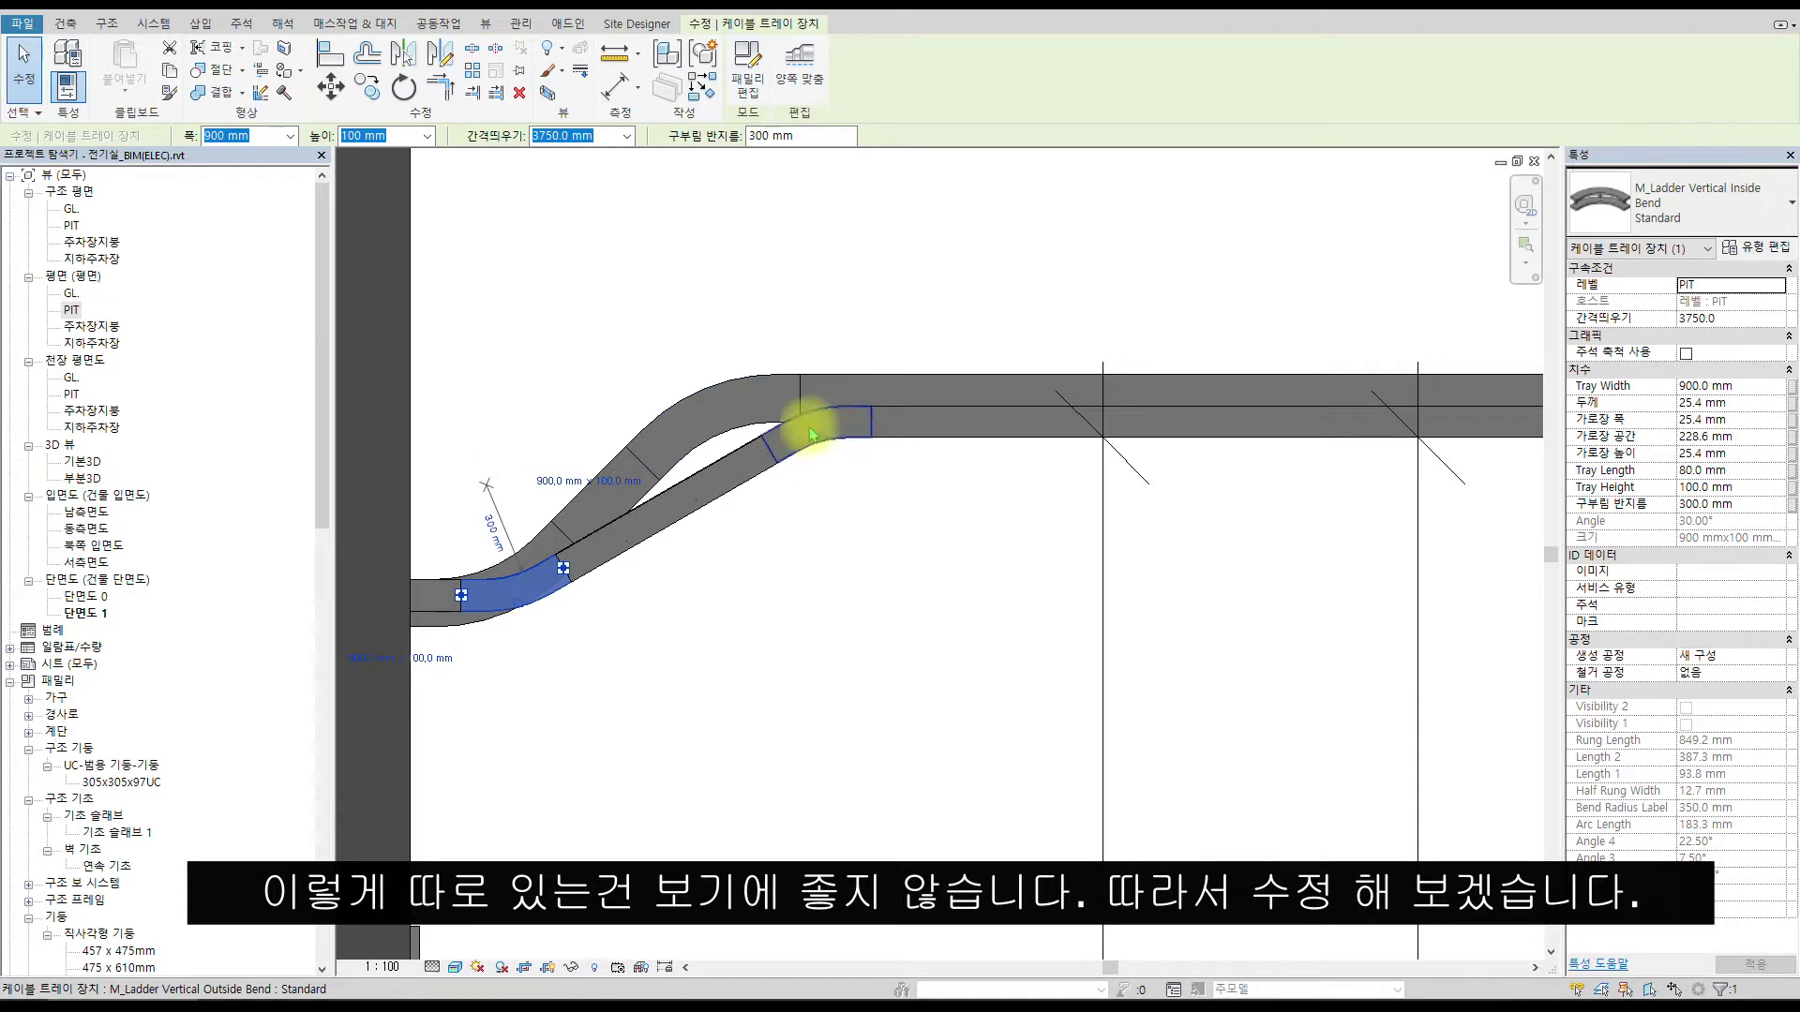
Align the open end of the lower vertical ladder bend with the wall's east face.
scroll(683, 462, "up", 3)
left_click(581, 486)
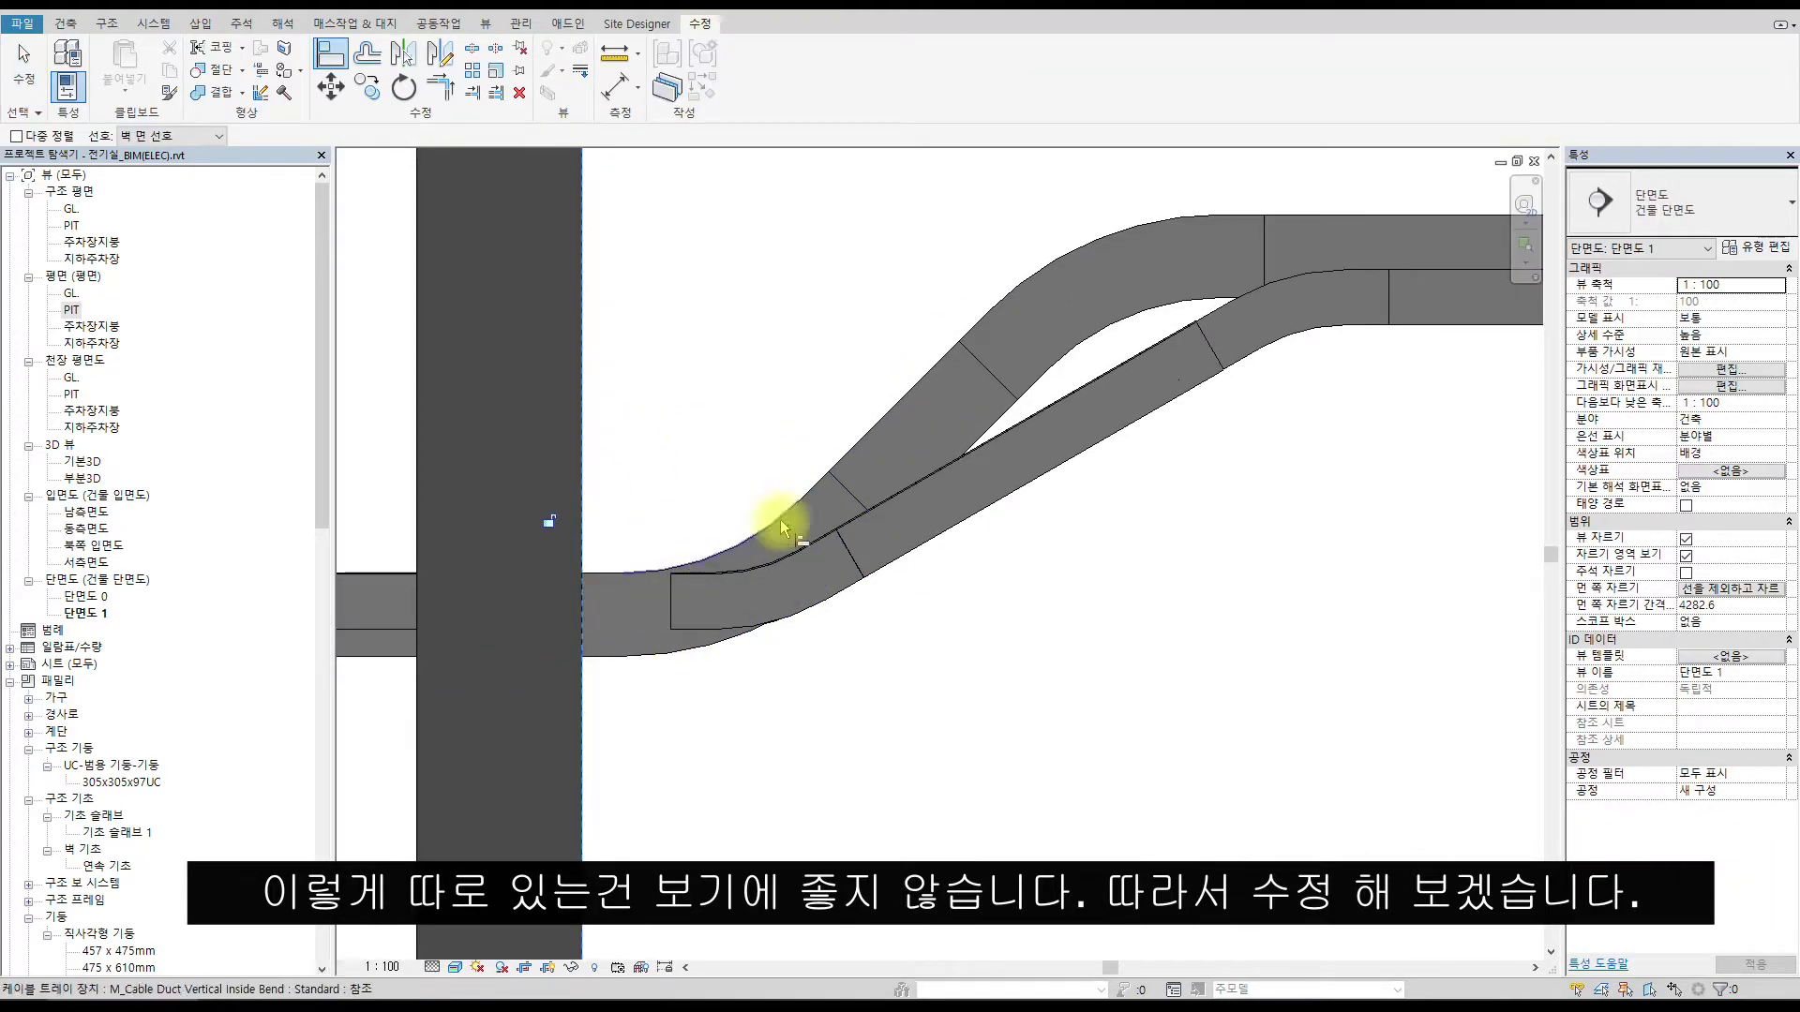
left_click_drag(588, 525, 1346, 343)
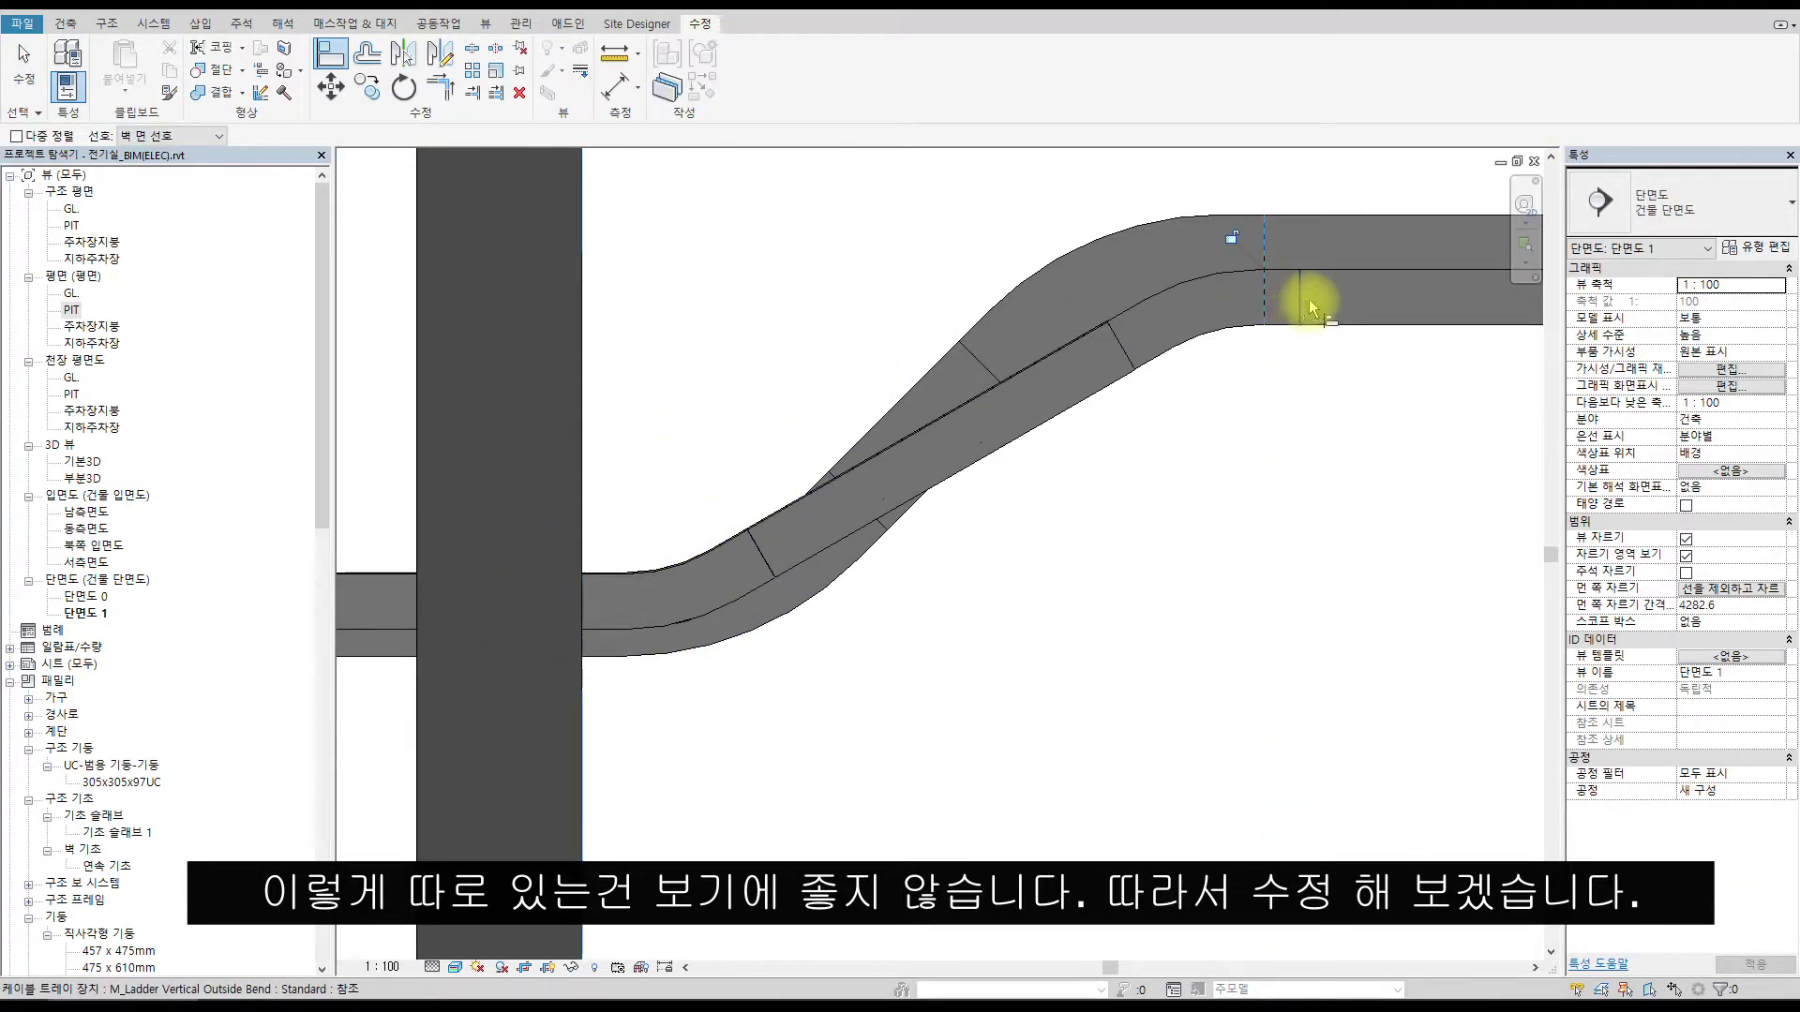
key("Escape")
Rotate the sloped ladder tray to the steeper slope of the cable duct and disconnect the conflicting fittings.
left_click(1077, 353)
left_click(403, 87)
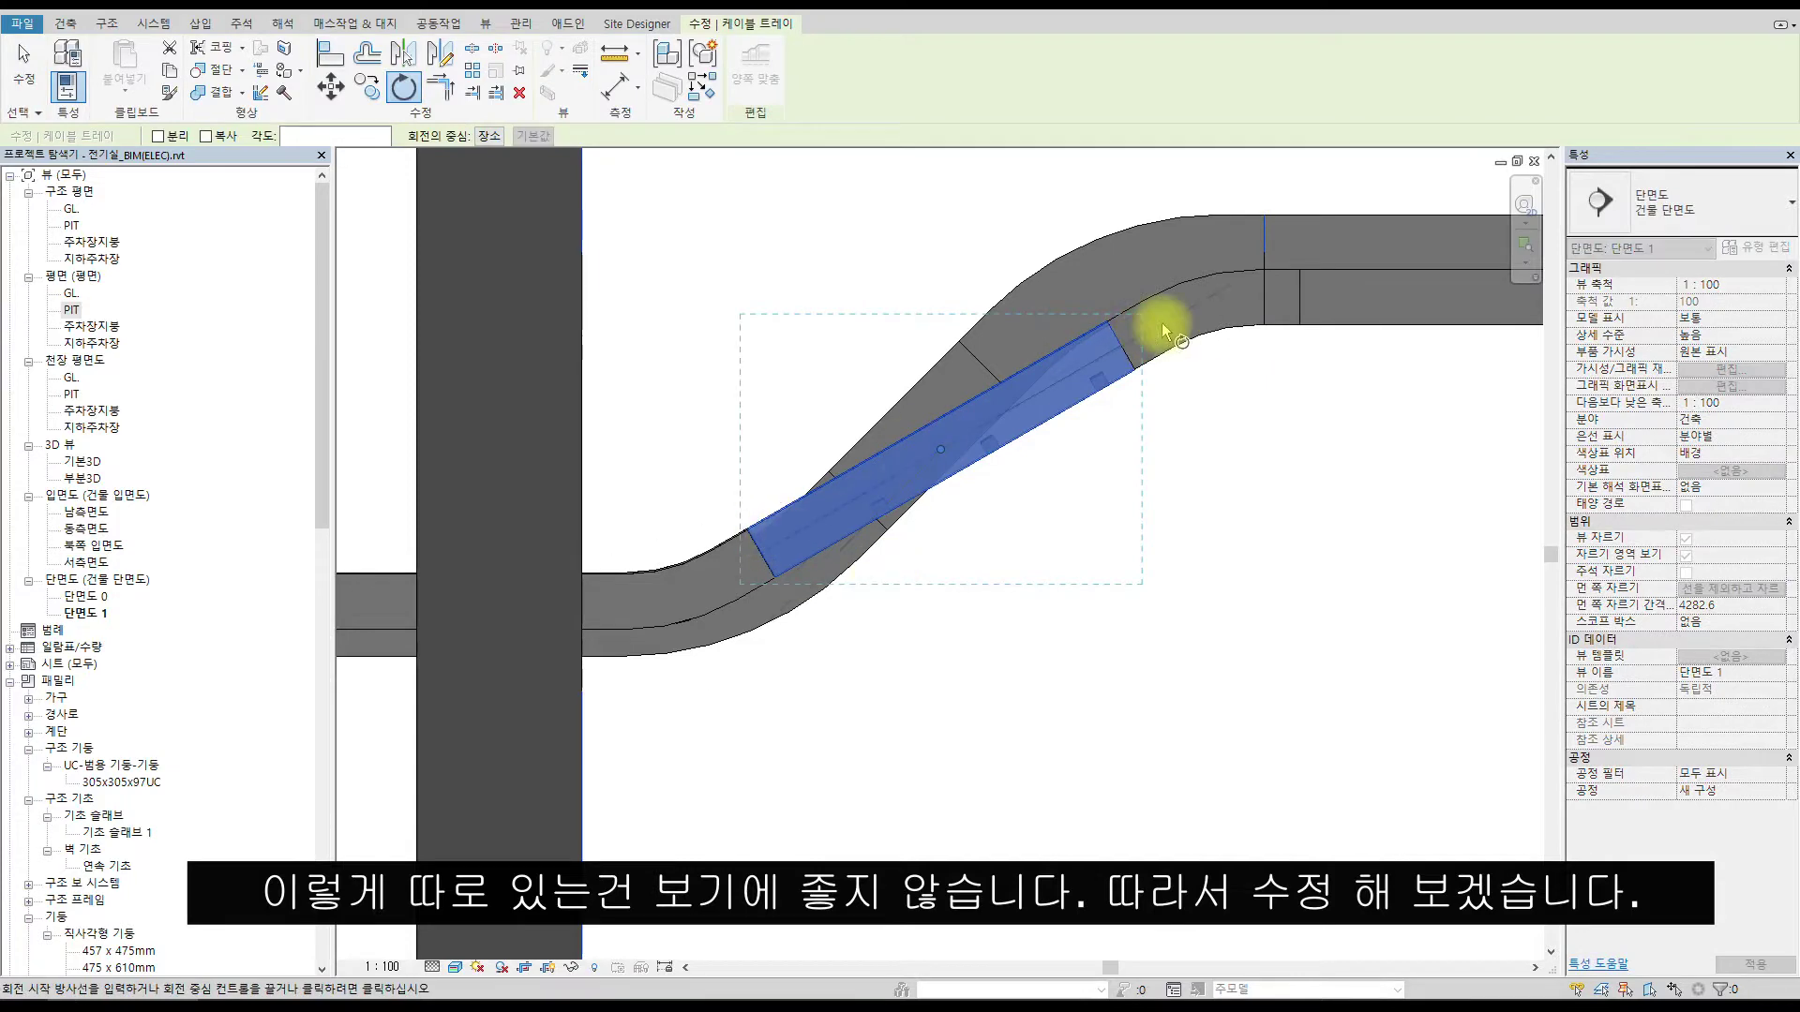
left_click(1104, 298)
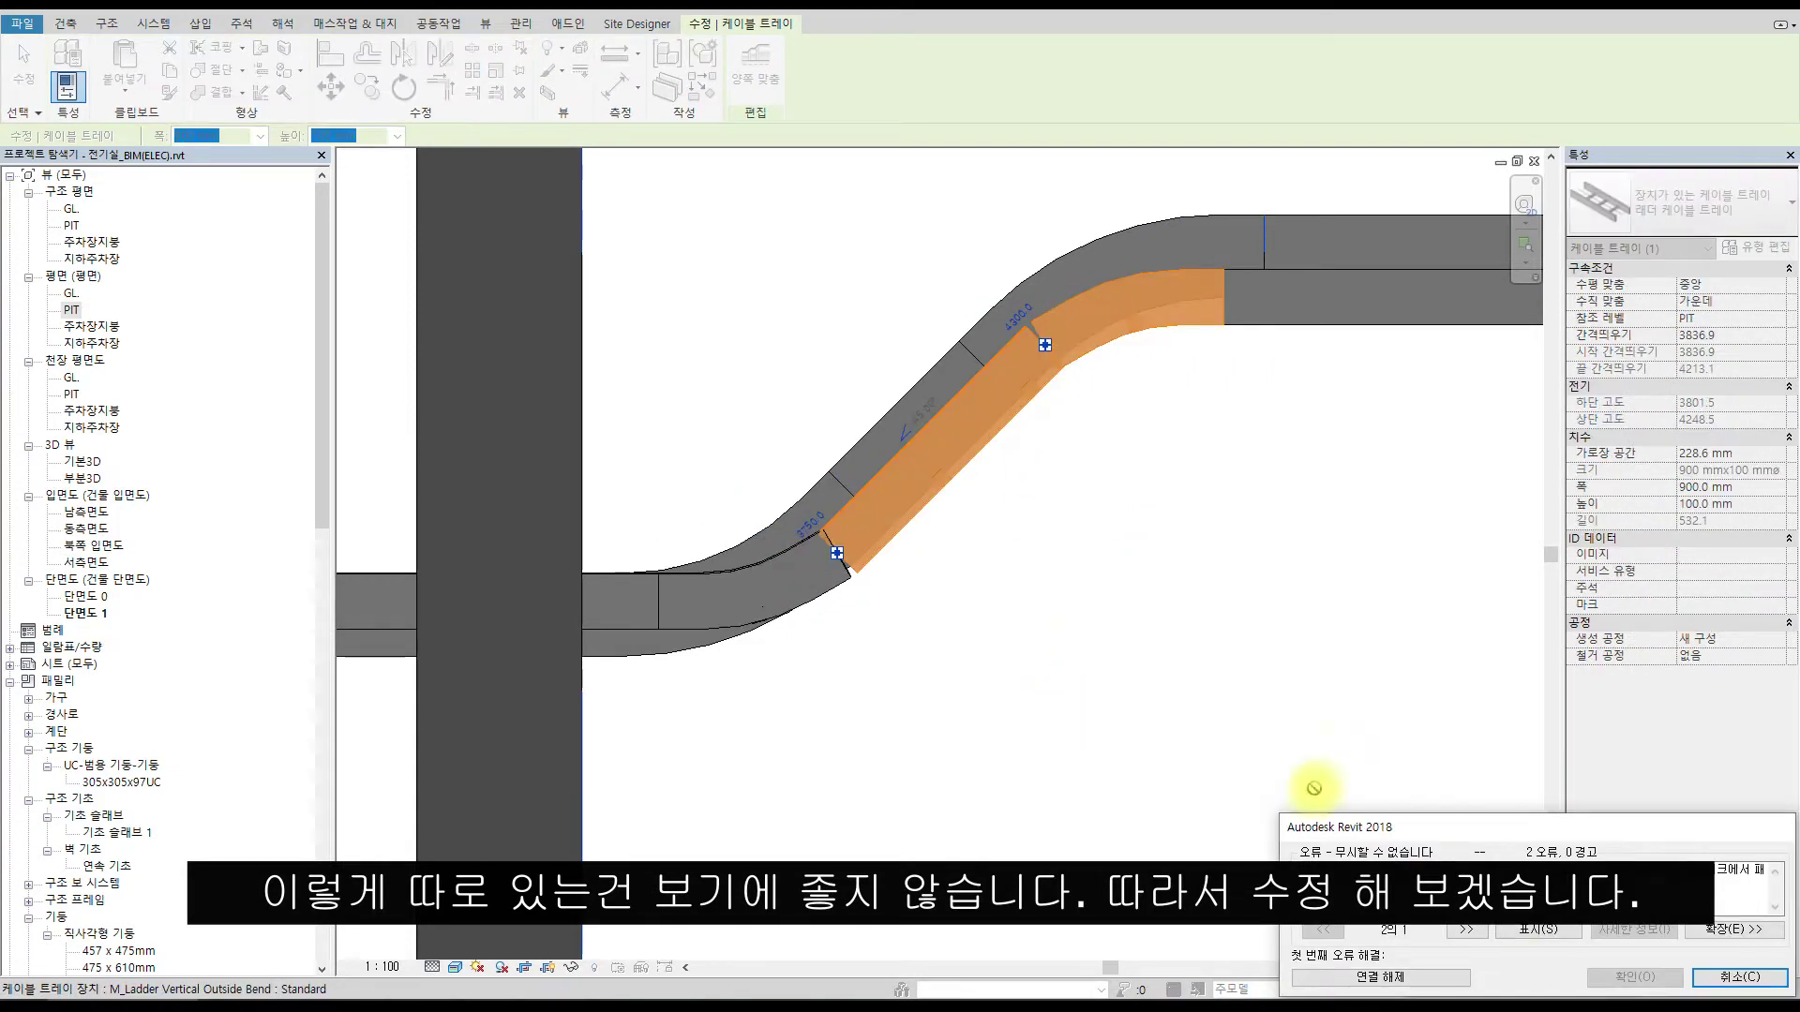
left_click(1383, 981)
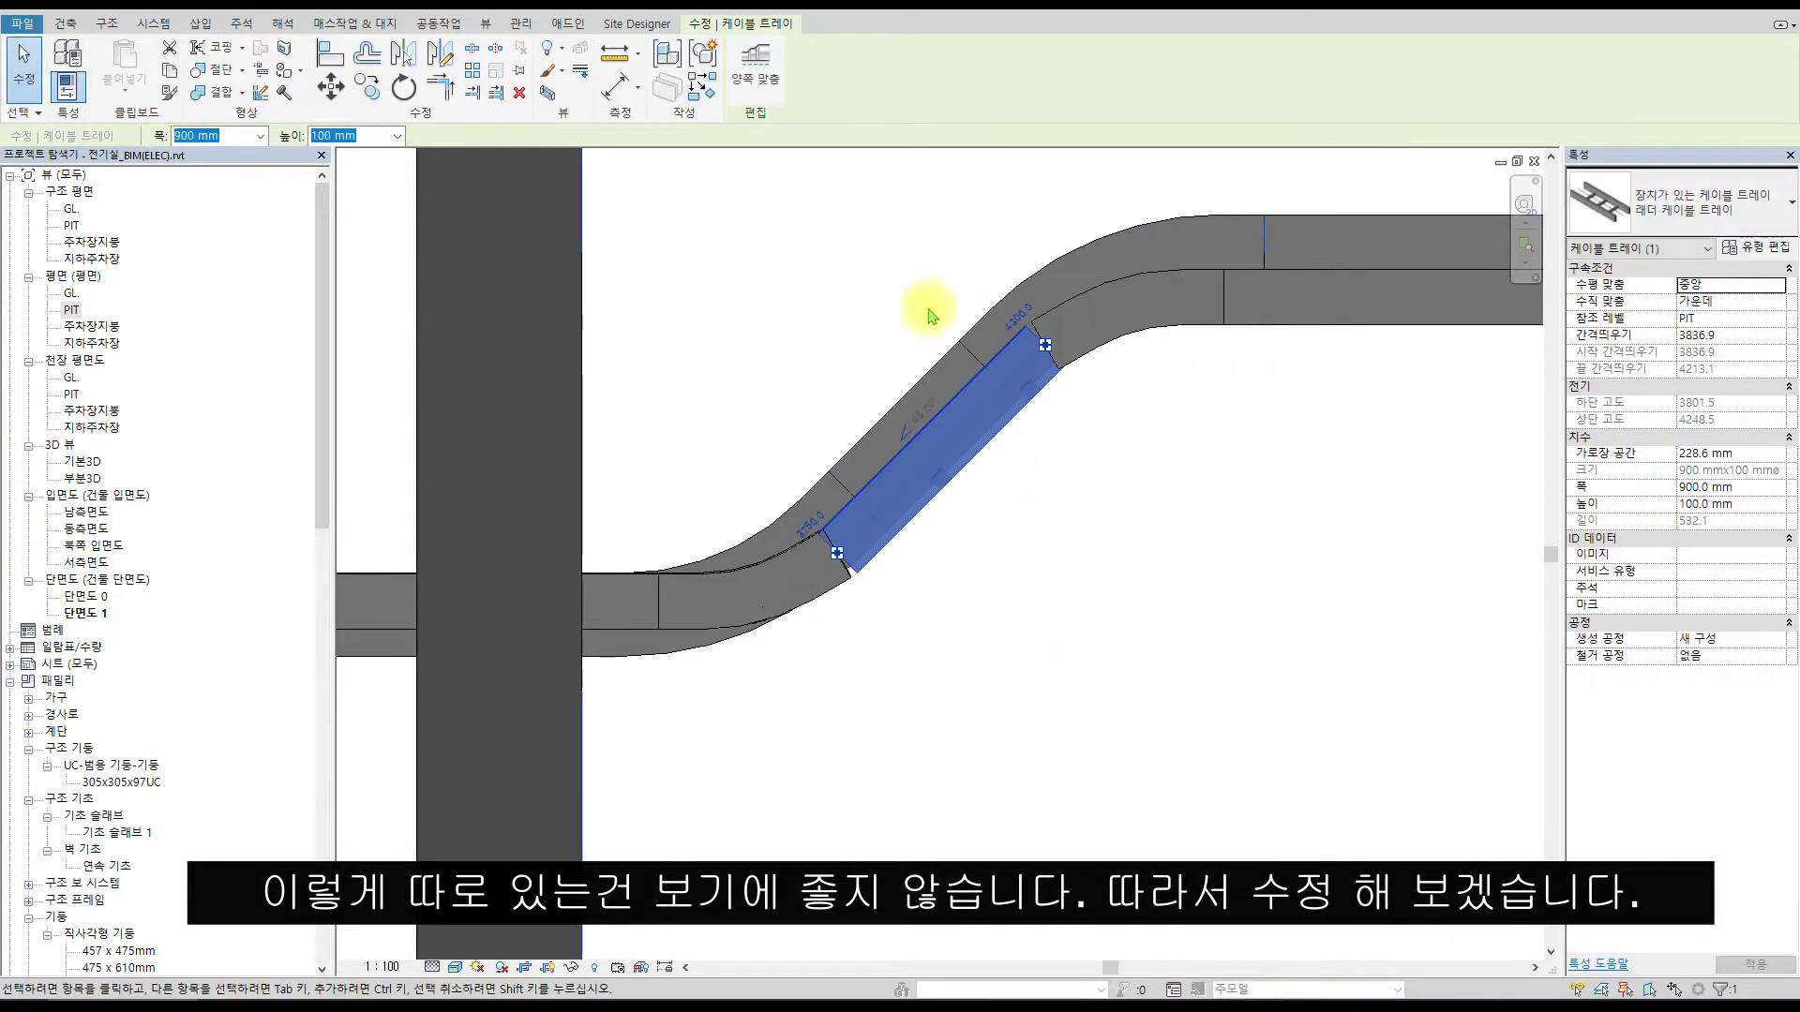
Try to align the sloped ladder tray with the sloped cable duct.
scroll(969, 393, "up", 3)
key("a")
key("l")
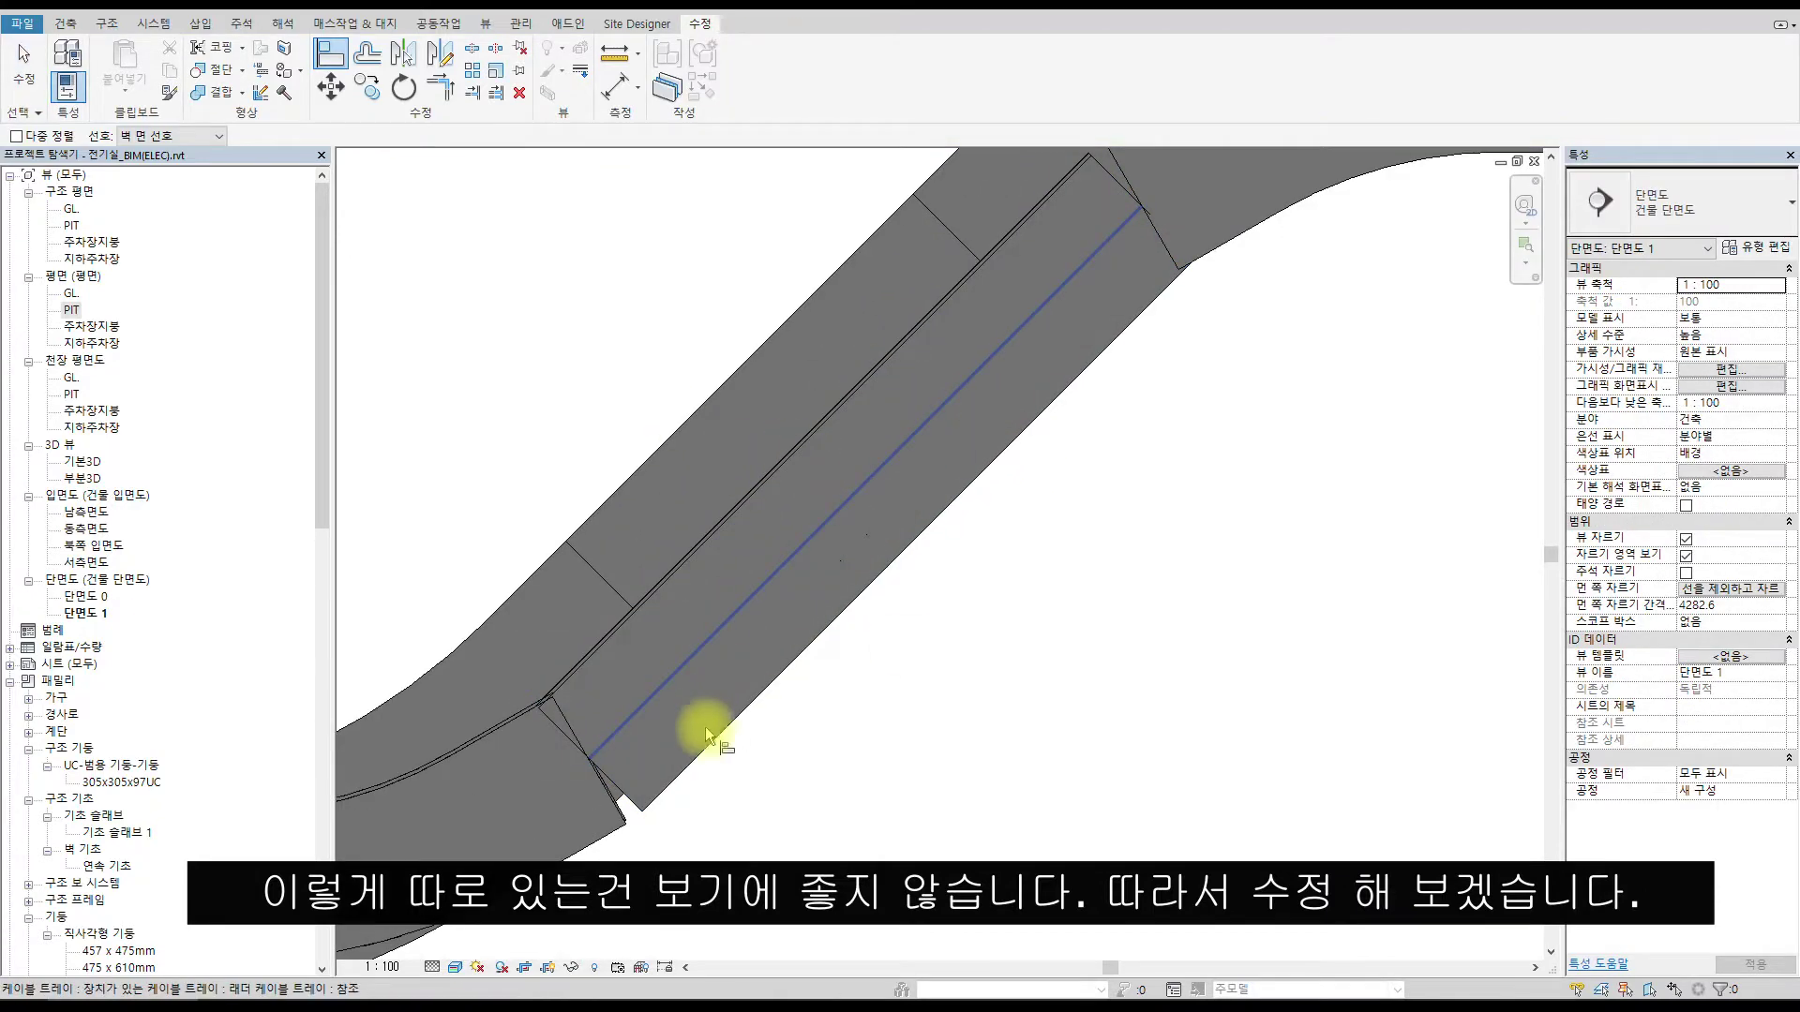
scroll(626, 799, "up", 2)
left_click(790, 630)
scroll(938, 586, "down", 4)
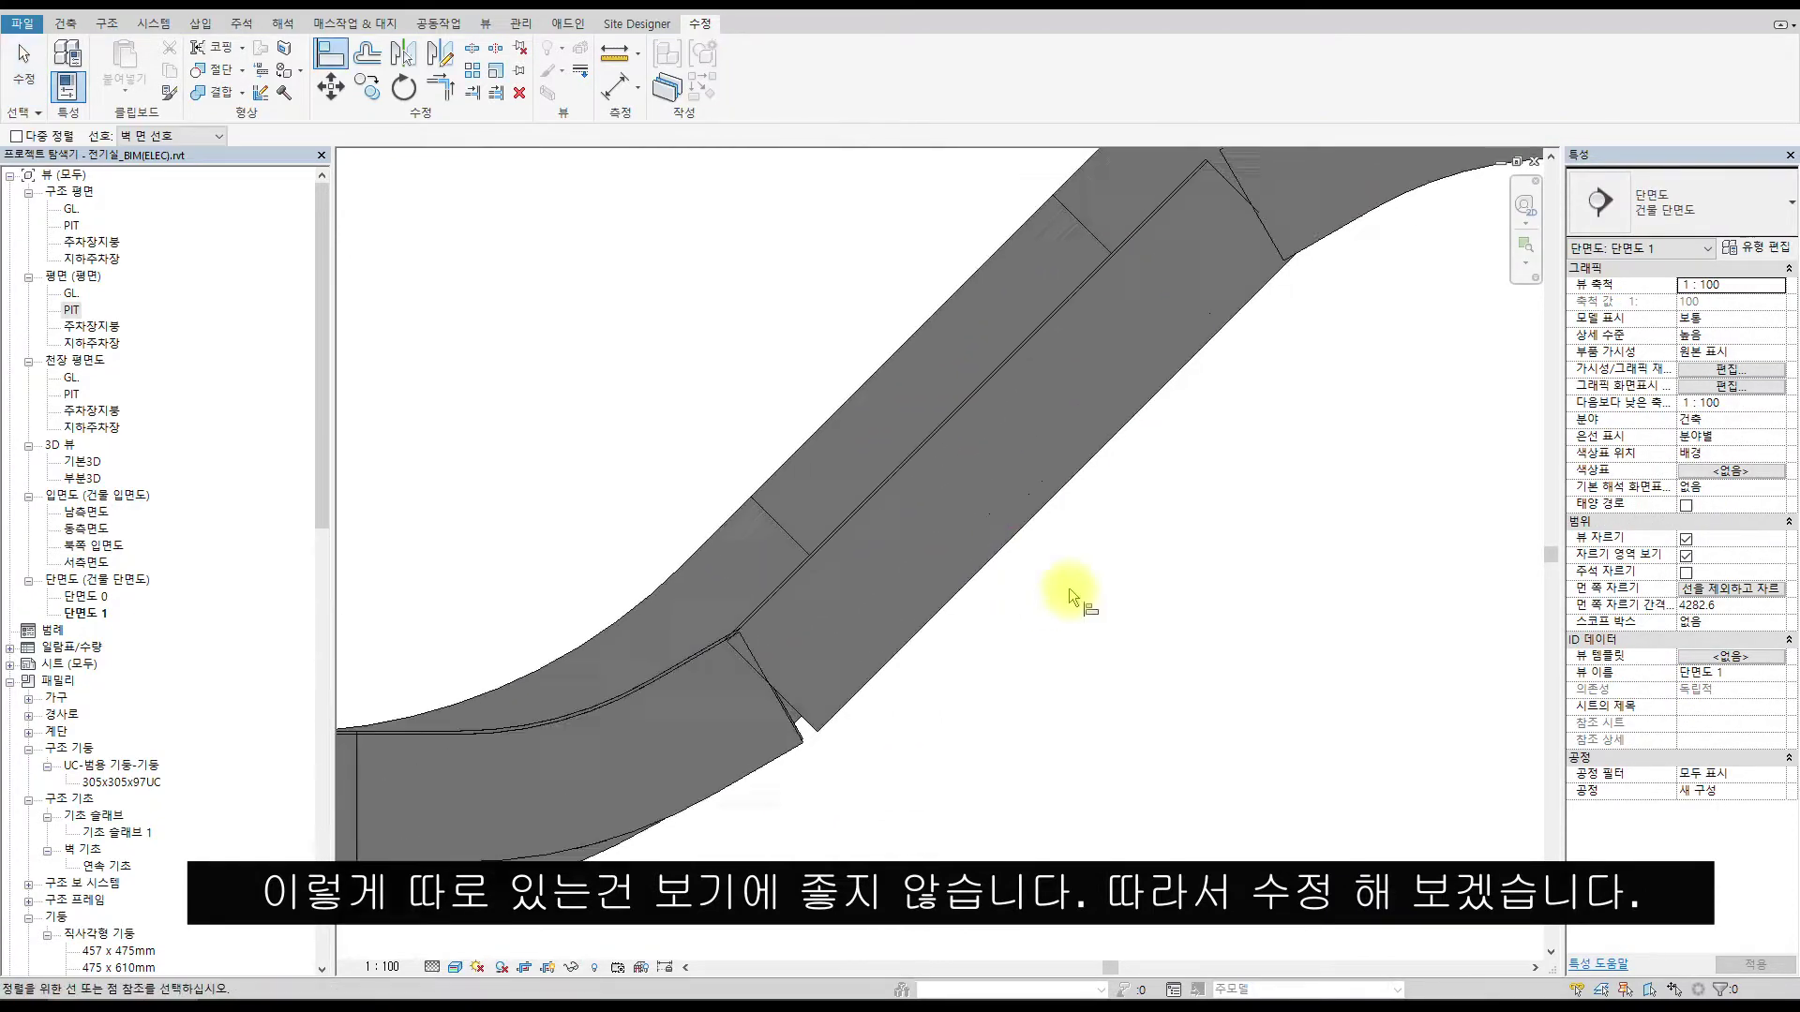
key("Escape")
Delete the two vertical ladder bends at the ends of the sloped ladder tray.
left_click(848, 572)
key("Delete")
left_click(1301, 279)
key("Delete")
Move the sloped ladder tray above the sloped cable duct and try to align it with the duct's underside.
left_click_drag(1146, 409, 1060, 355)
key("a")
key("l")
left_click(1088, 458)
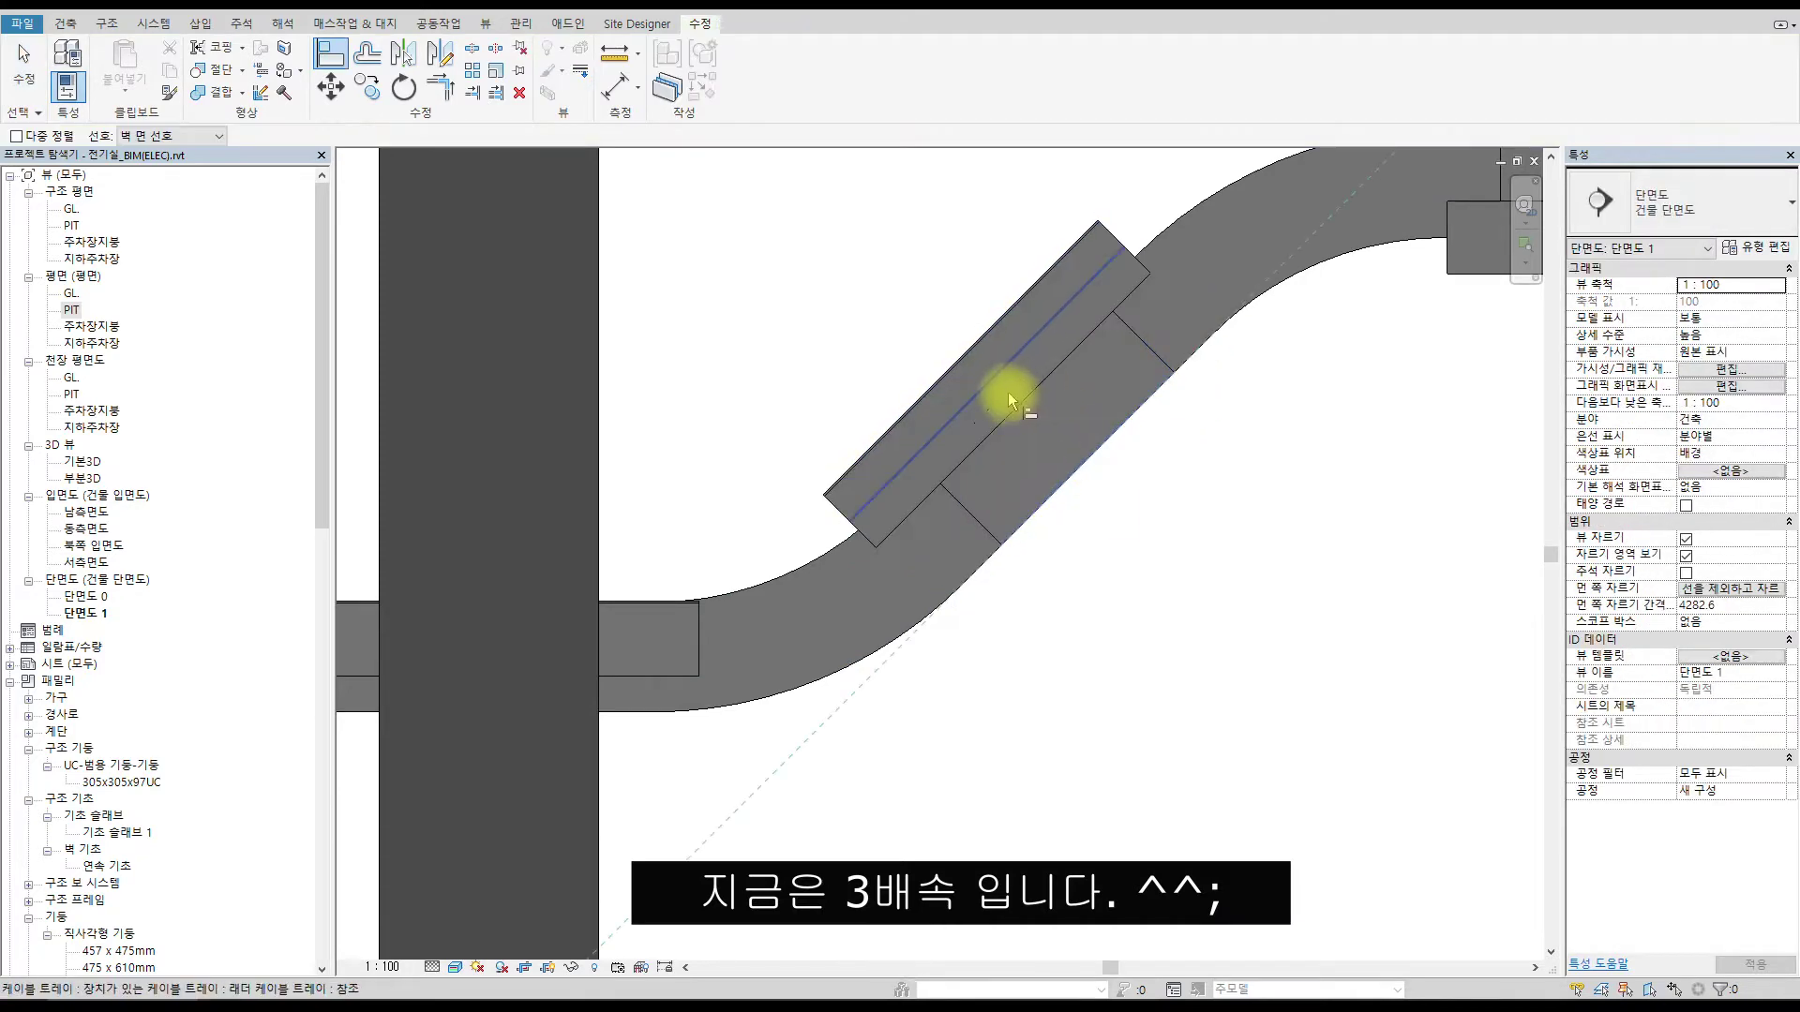
key("Escape")
key("Escape")
Align the sloped ladder tray with the sloped cable duct so it lies within the duct's outline in section 1.
left_click(1019, 300)
scroll(843, 281, "down", 1)
middle_click_drag(941, 390, 901, 458)
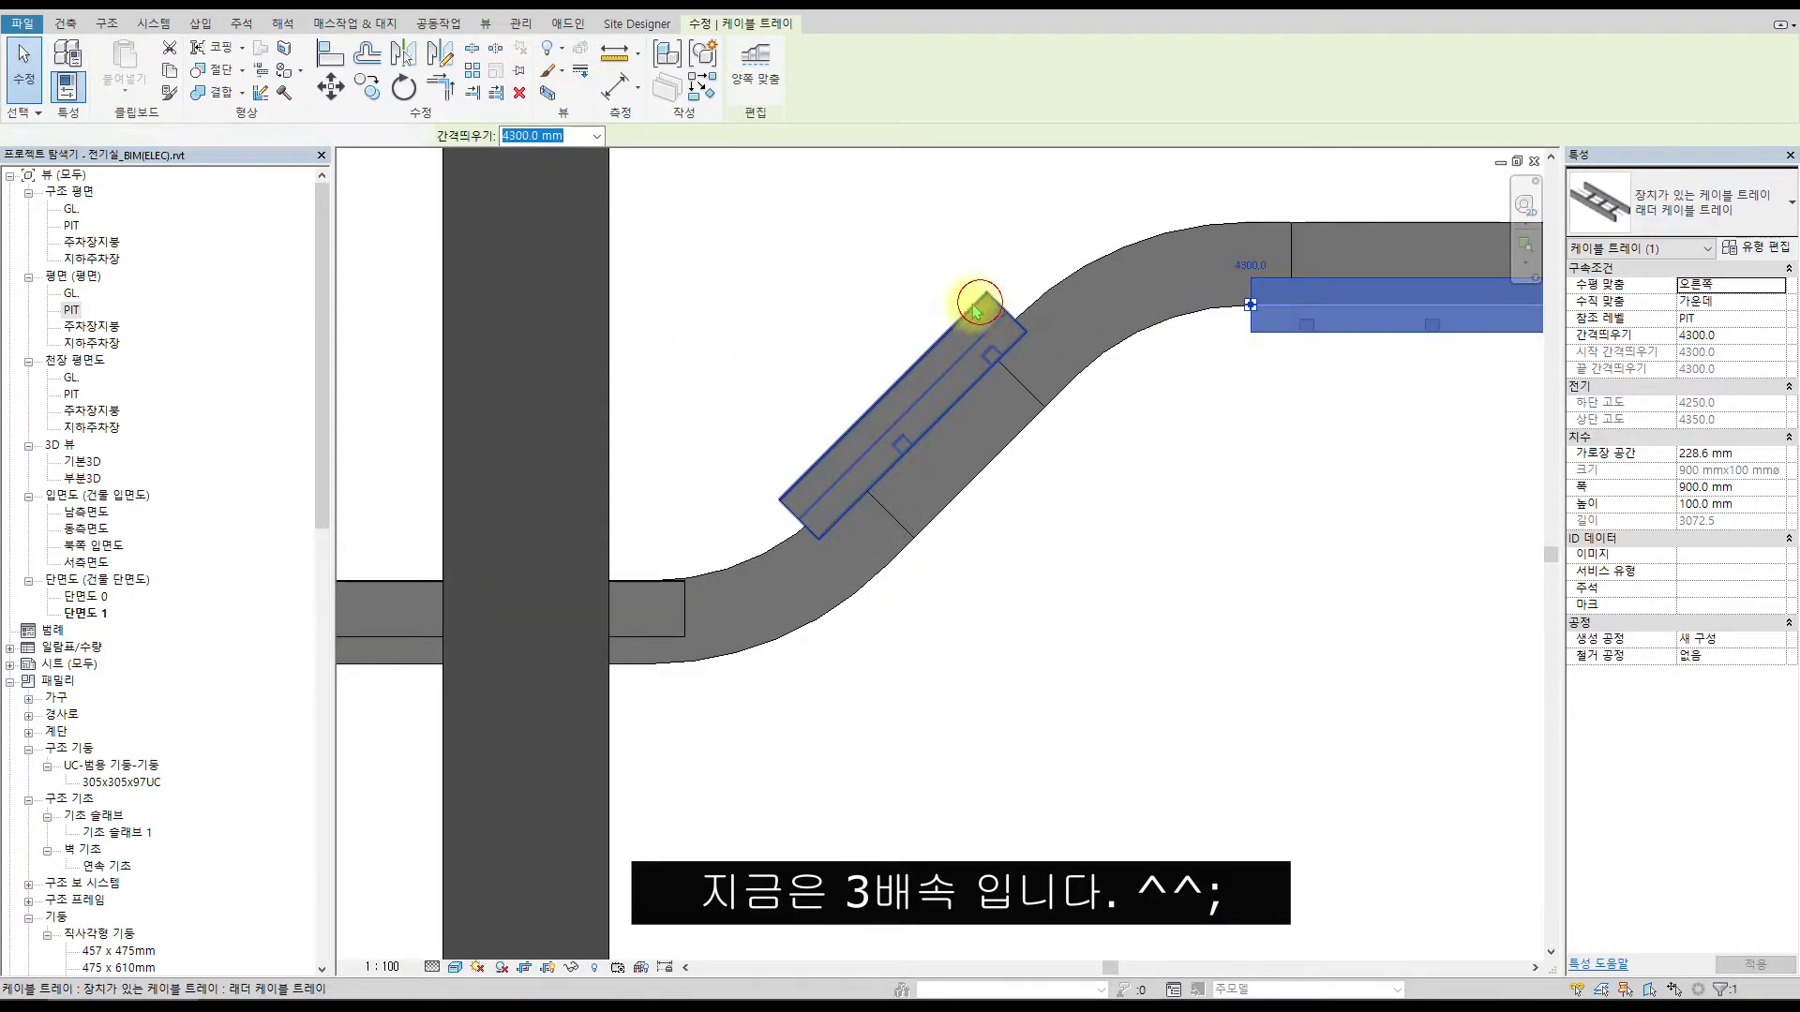
scroll(980, 375, "up", 3)
key("a")
key("l")
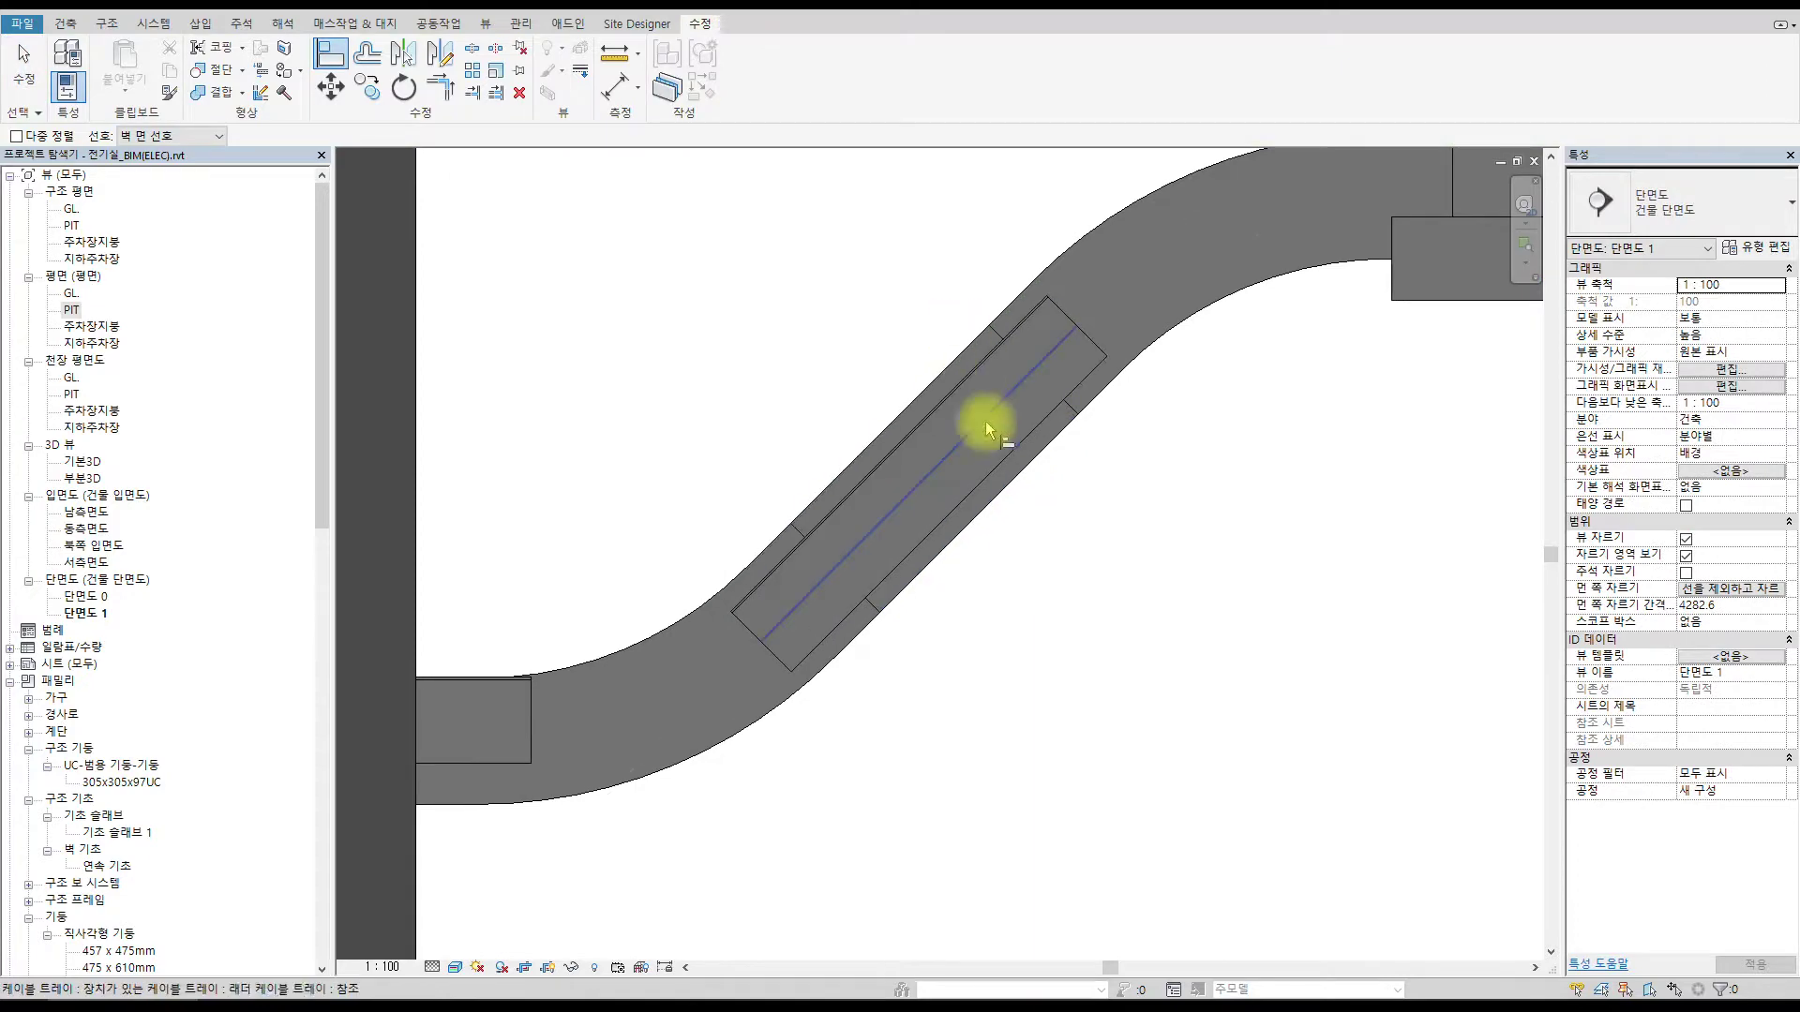
left_click(1027, 455)
scroll(1031, 463, "up", 2)
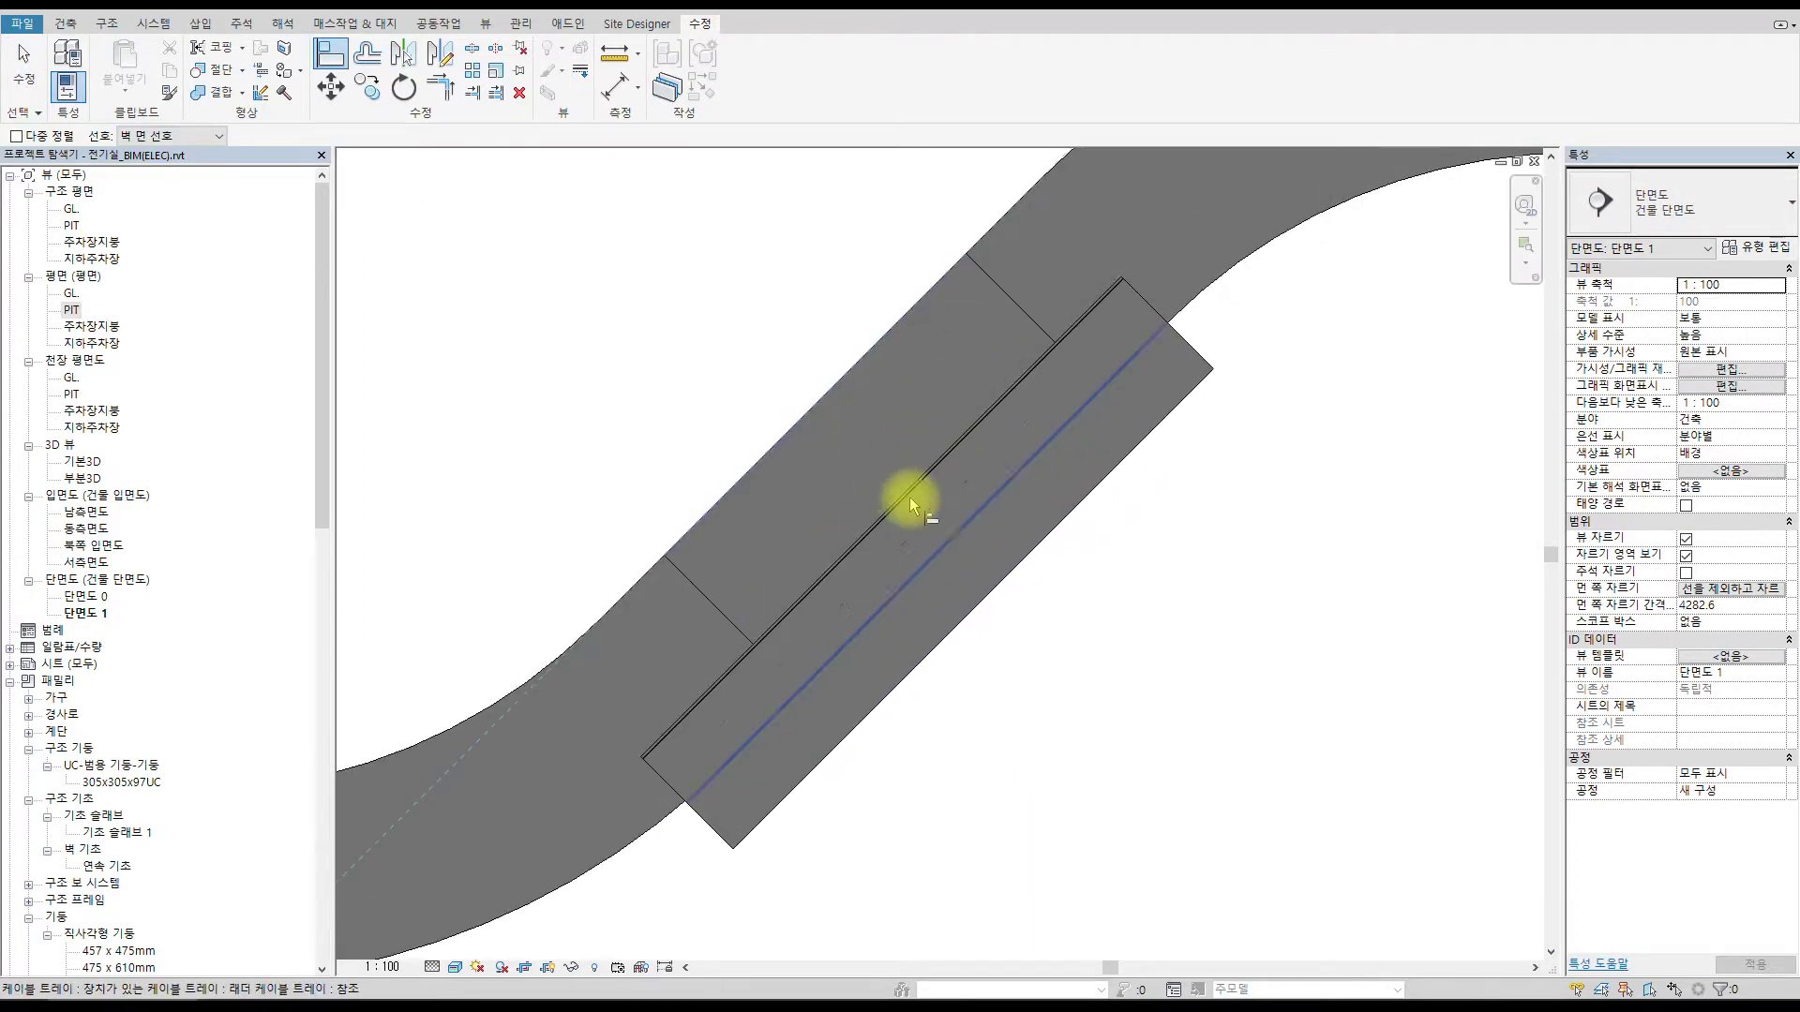
left_click(919, 469)
scroll(1032, 384, "down", 4)
key("Escape")
Join the upper horizontal ladder tray to the sloped ladder tray with a vertical bend.
left_click(1387, 354)
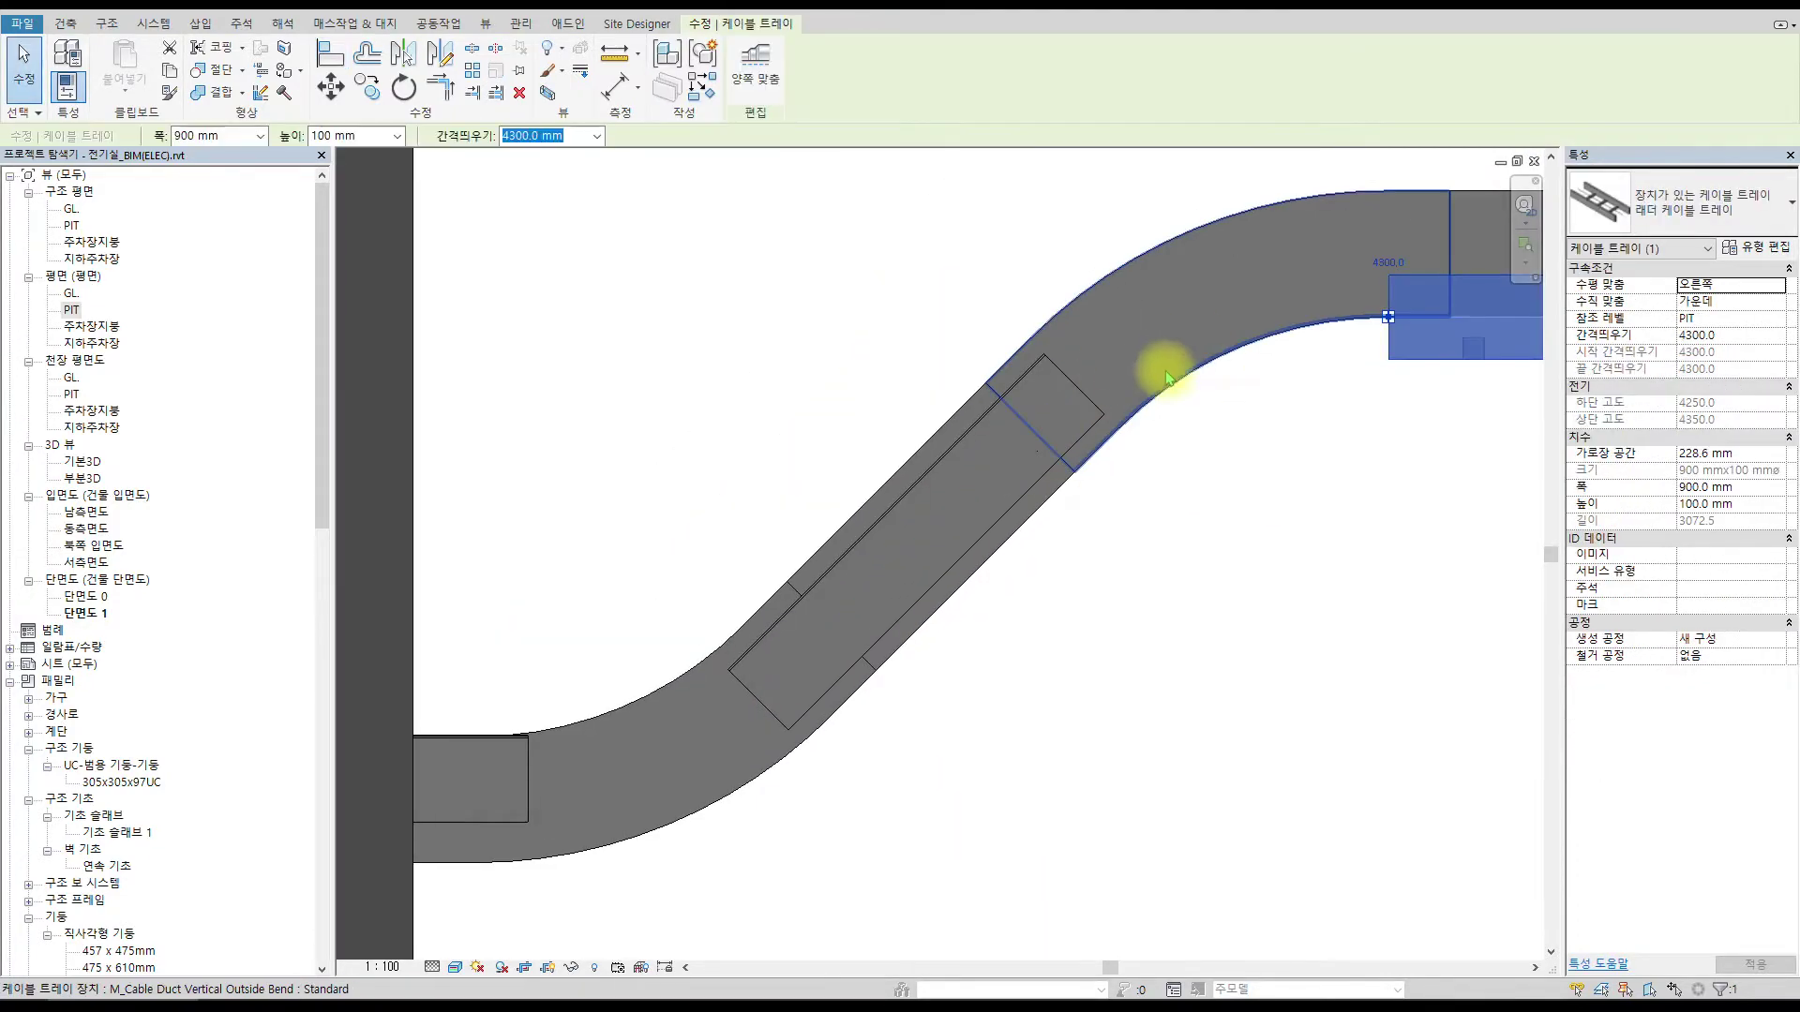
key("t")
key("r")
left_click(1386, 354)
left_click(1103, 409)
key("Escape")
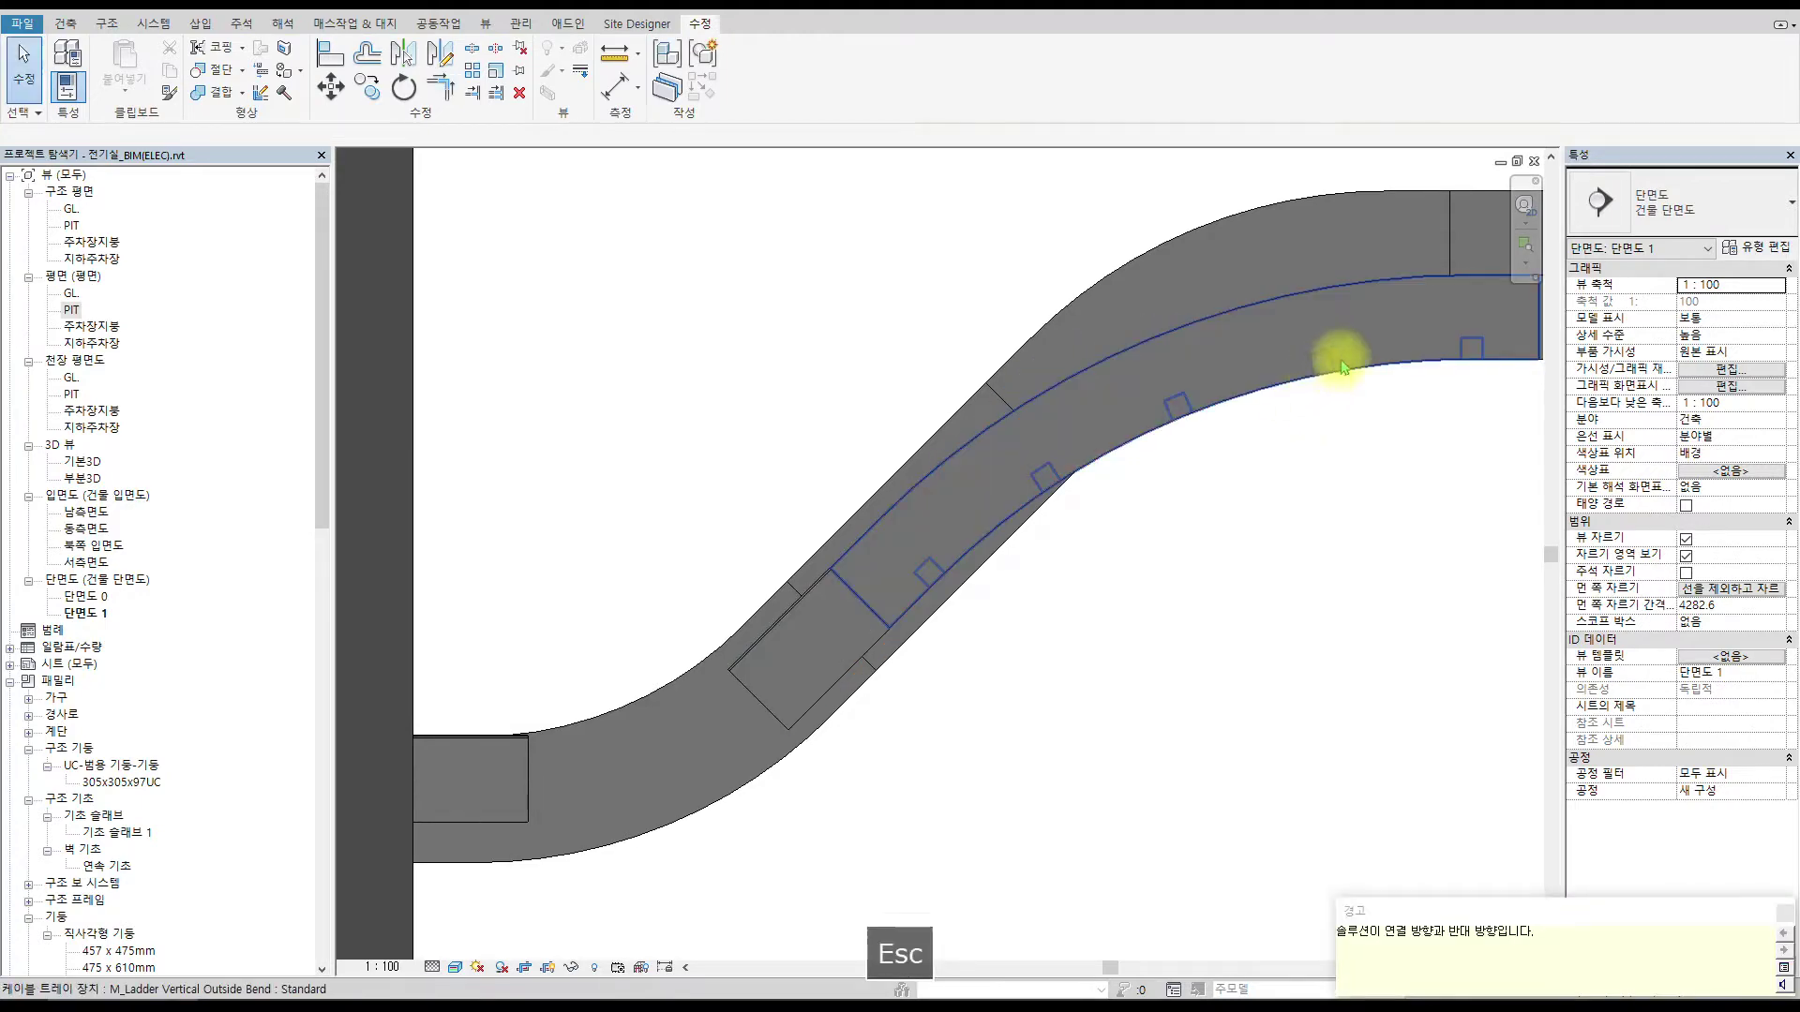
Set the bend radius of the upper vertical ladder bend to 200 mm.
left_click(1330, 362)
left_click(1401, 735)
type("200")
key("Return")
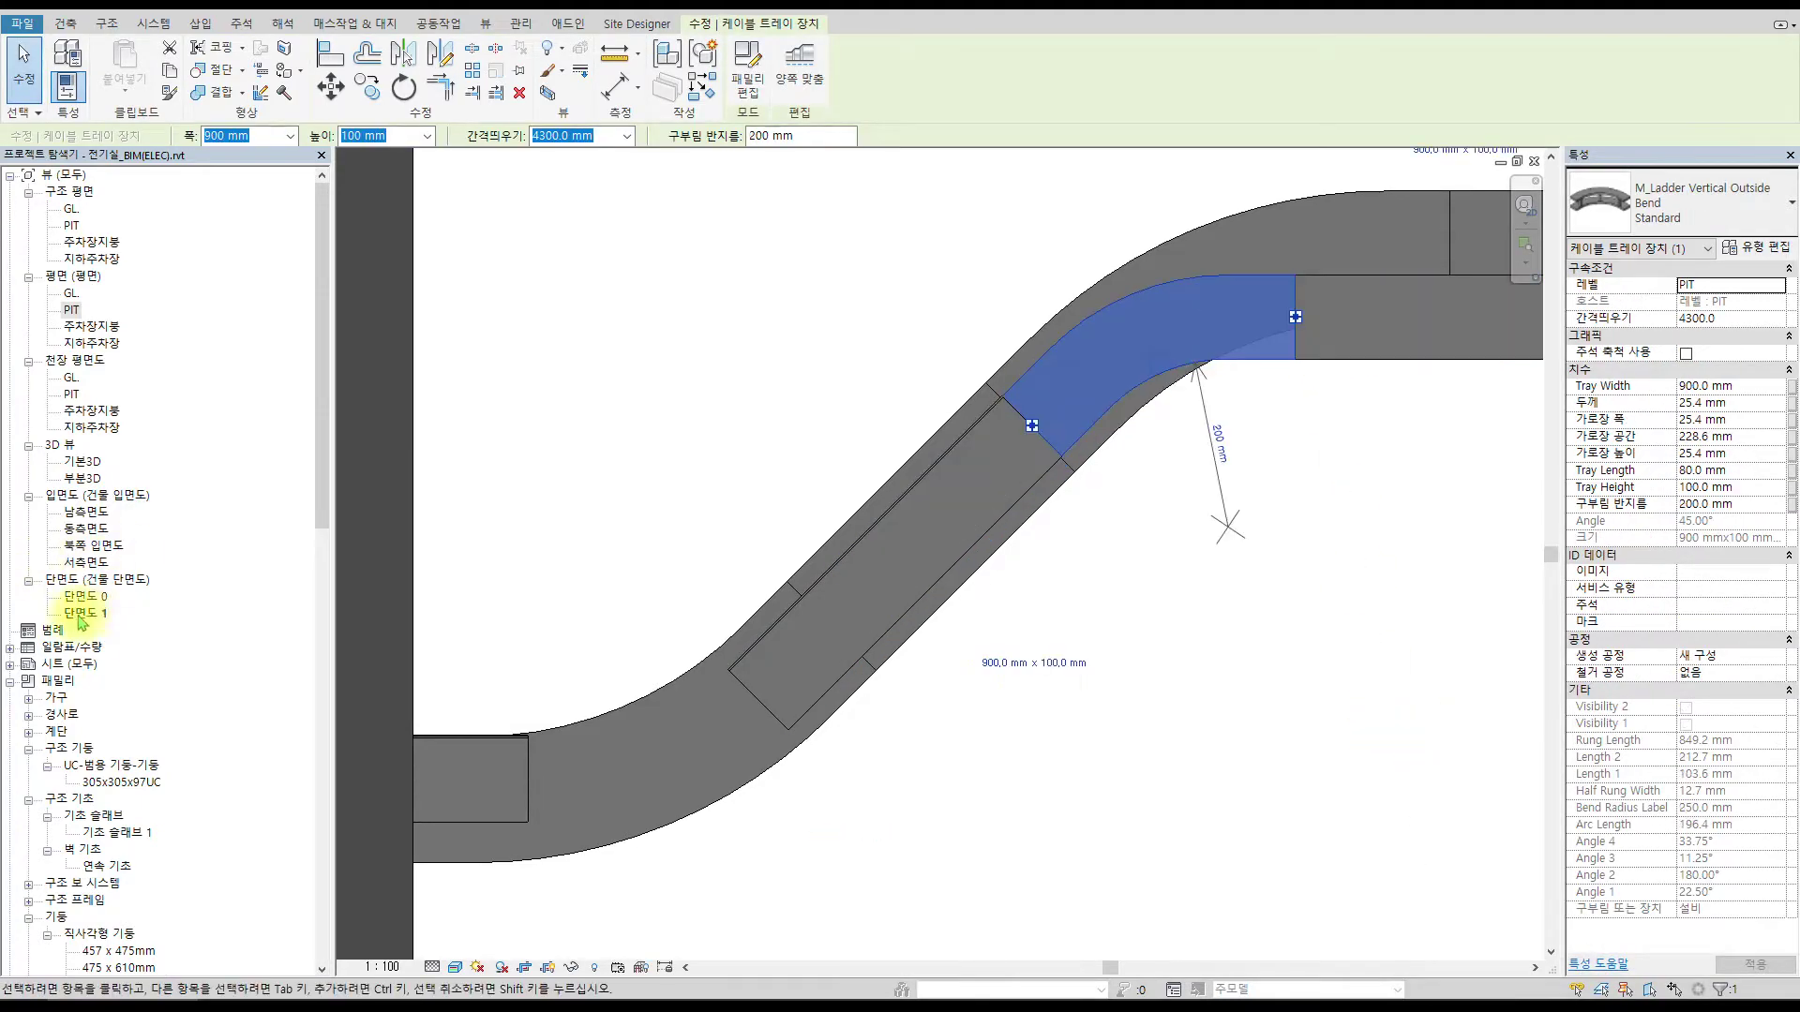
key("Escape")
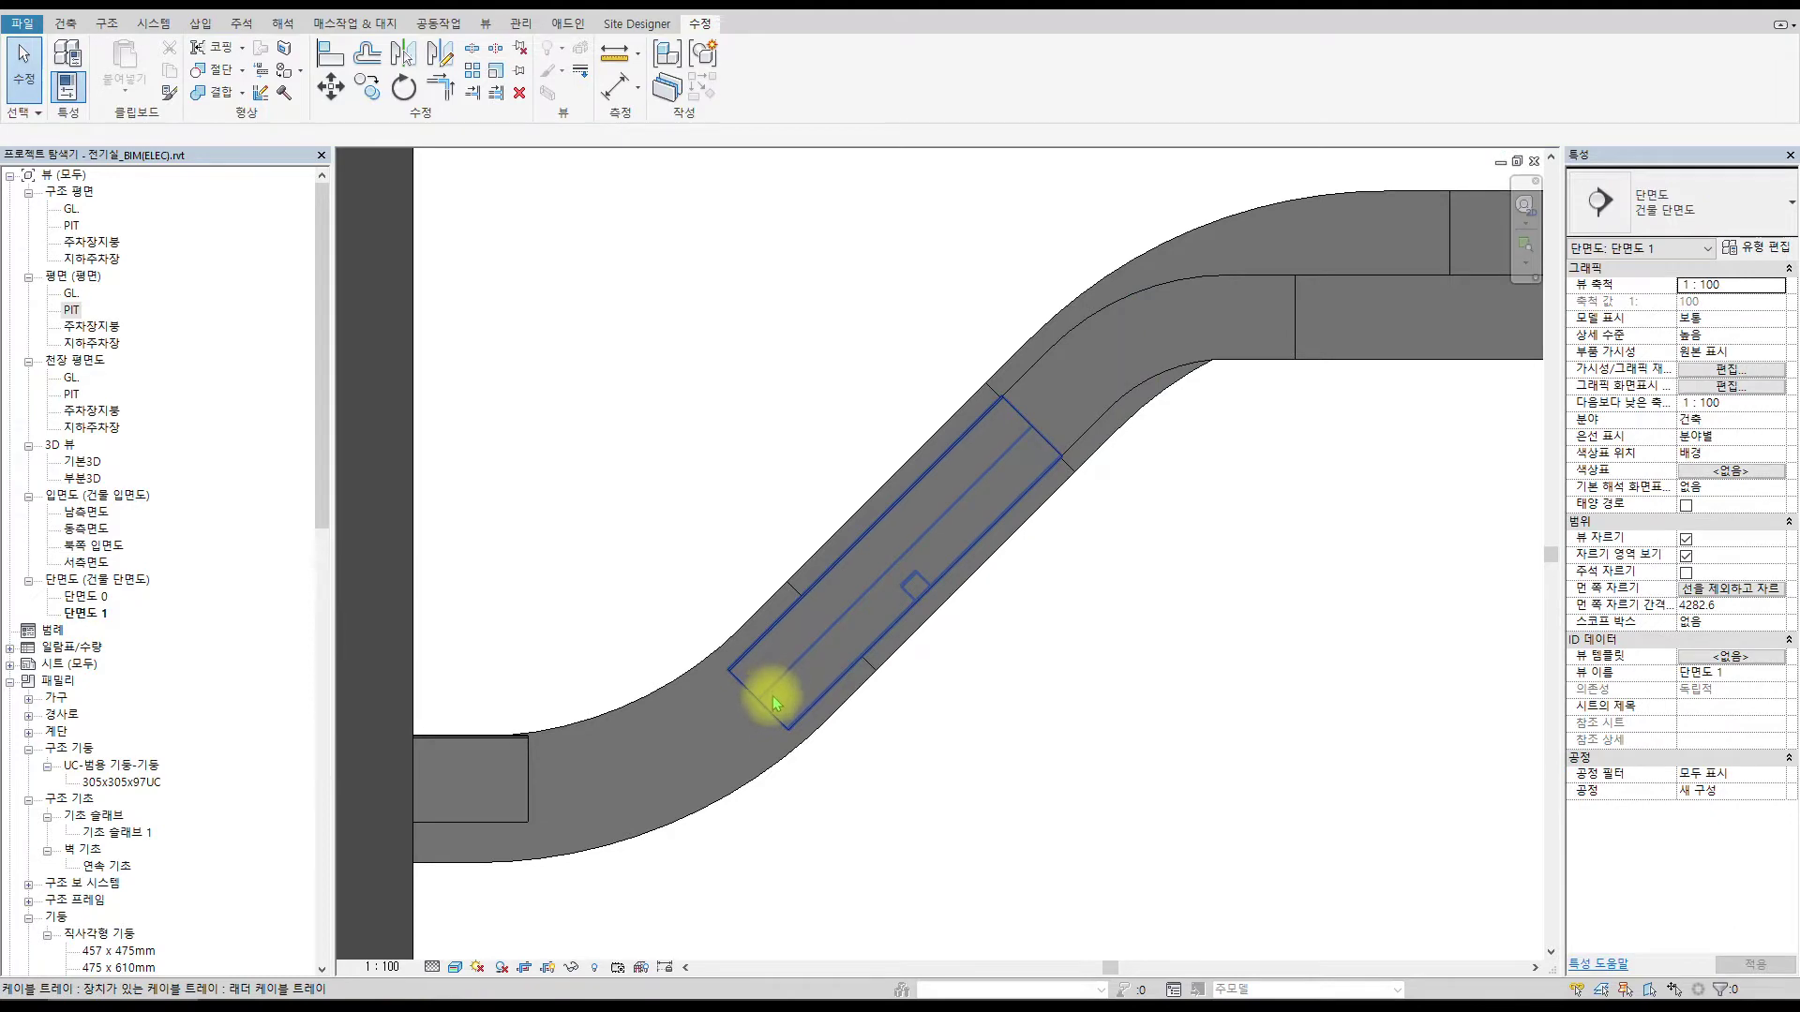
Try to join the sloped ladder tray to the lower horizontal ladder tray beside the wall.
key("r")
left_click(511, 767)
key("Escape")
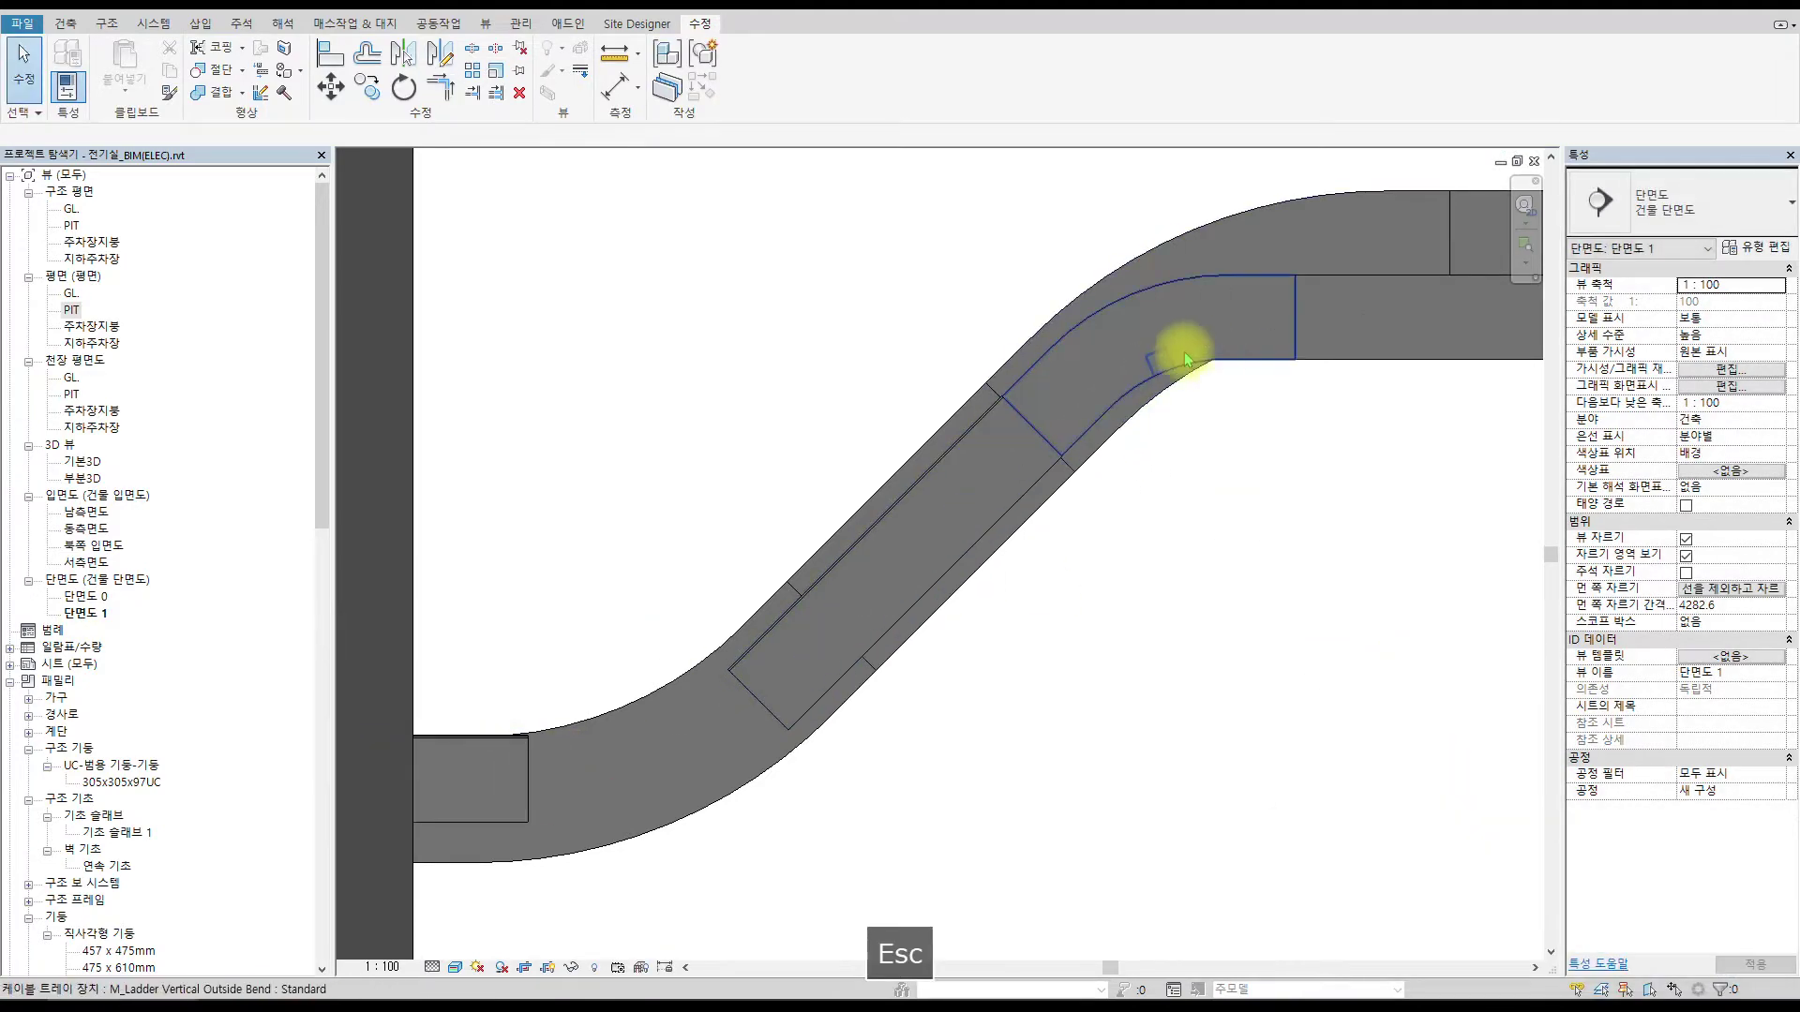
Copy the upper vertical ladder bend straight down into the empty area below the sloped tray.
left_click(1184, 352)
left_click(367, 87)
left_click(1200, 300)
left_click(1200, 716)
key("Escape")
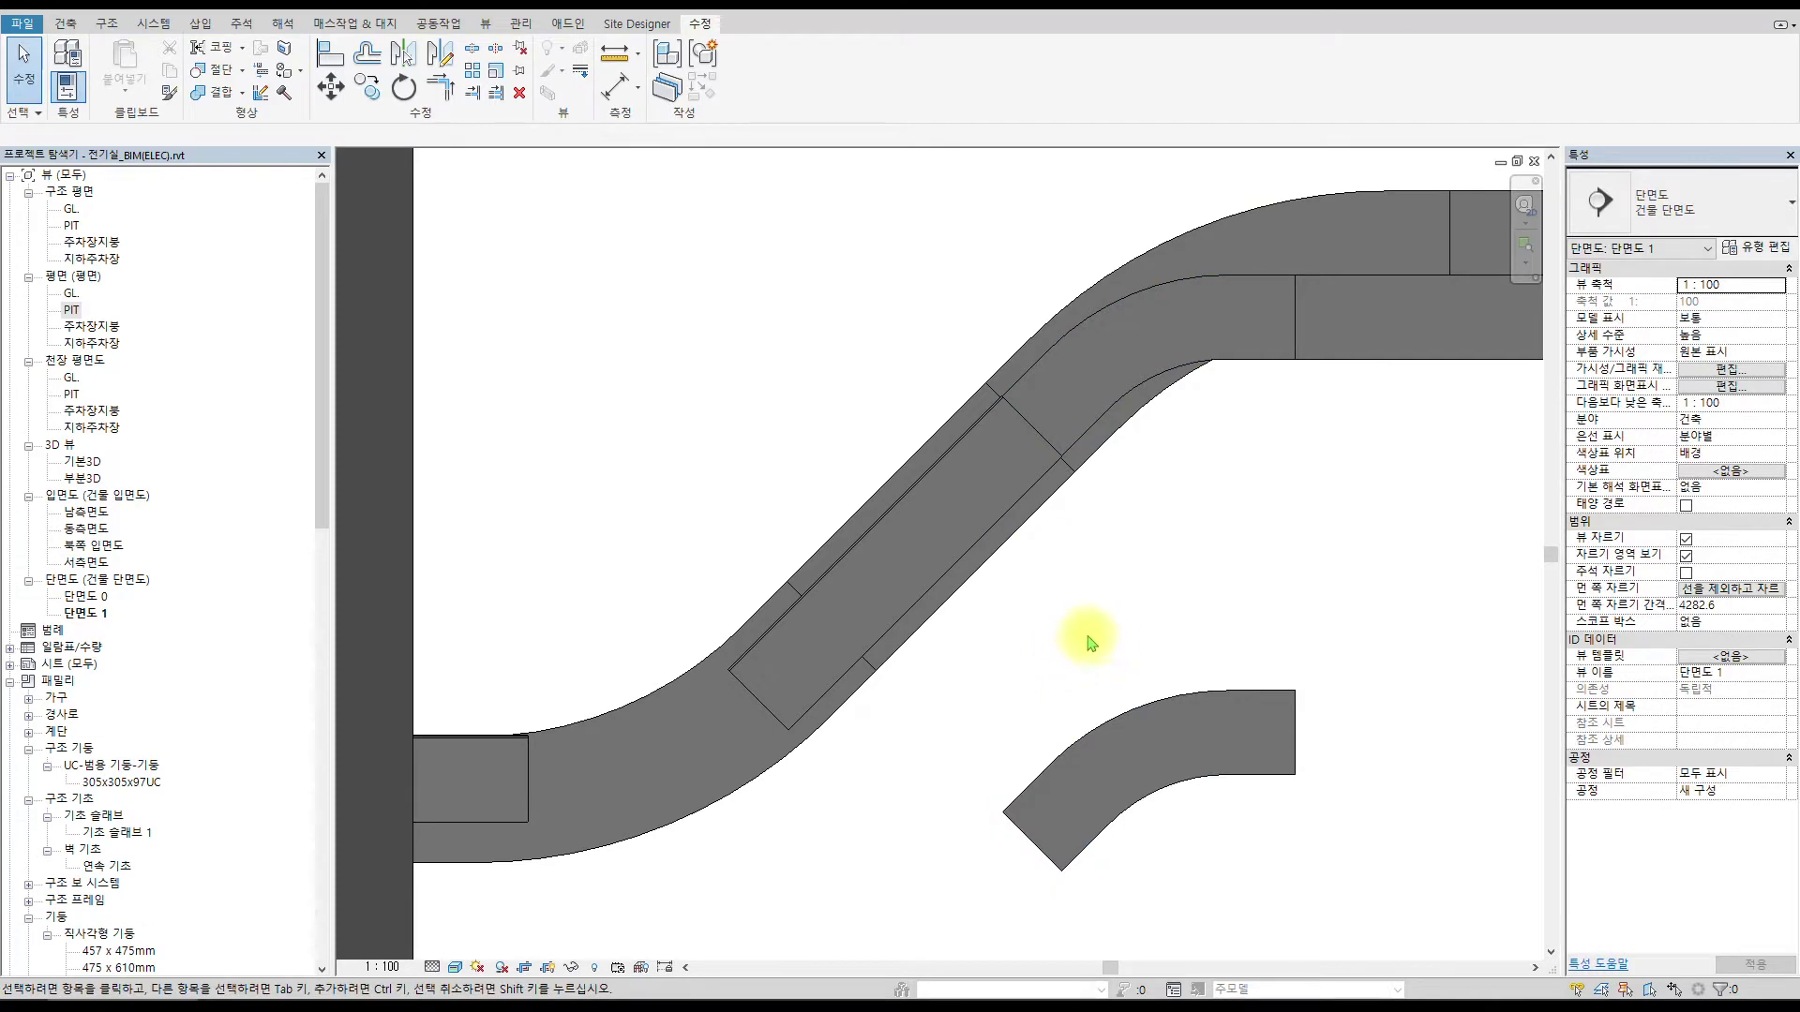
Rotate the copied vertical ladder bend by 180 degrees.
left_click(1219, 722)
key("r")
key("o")
left_click(1169, 566)
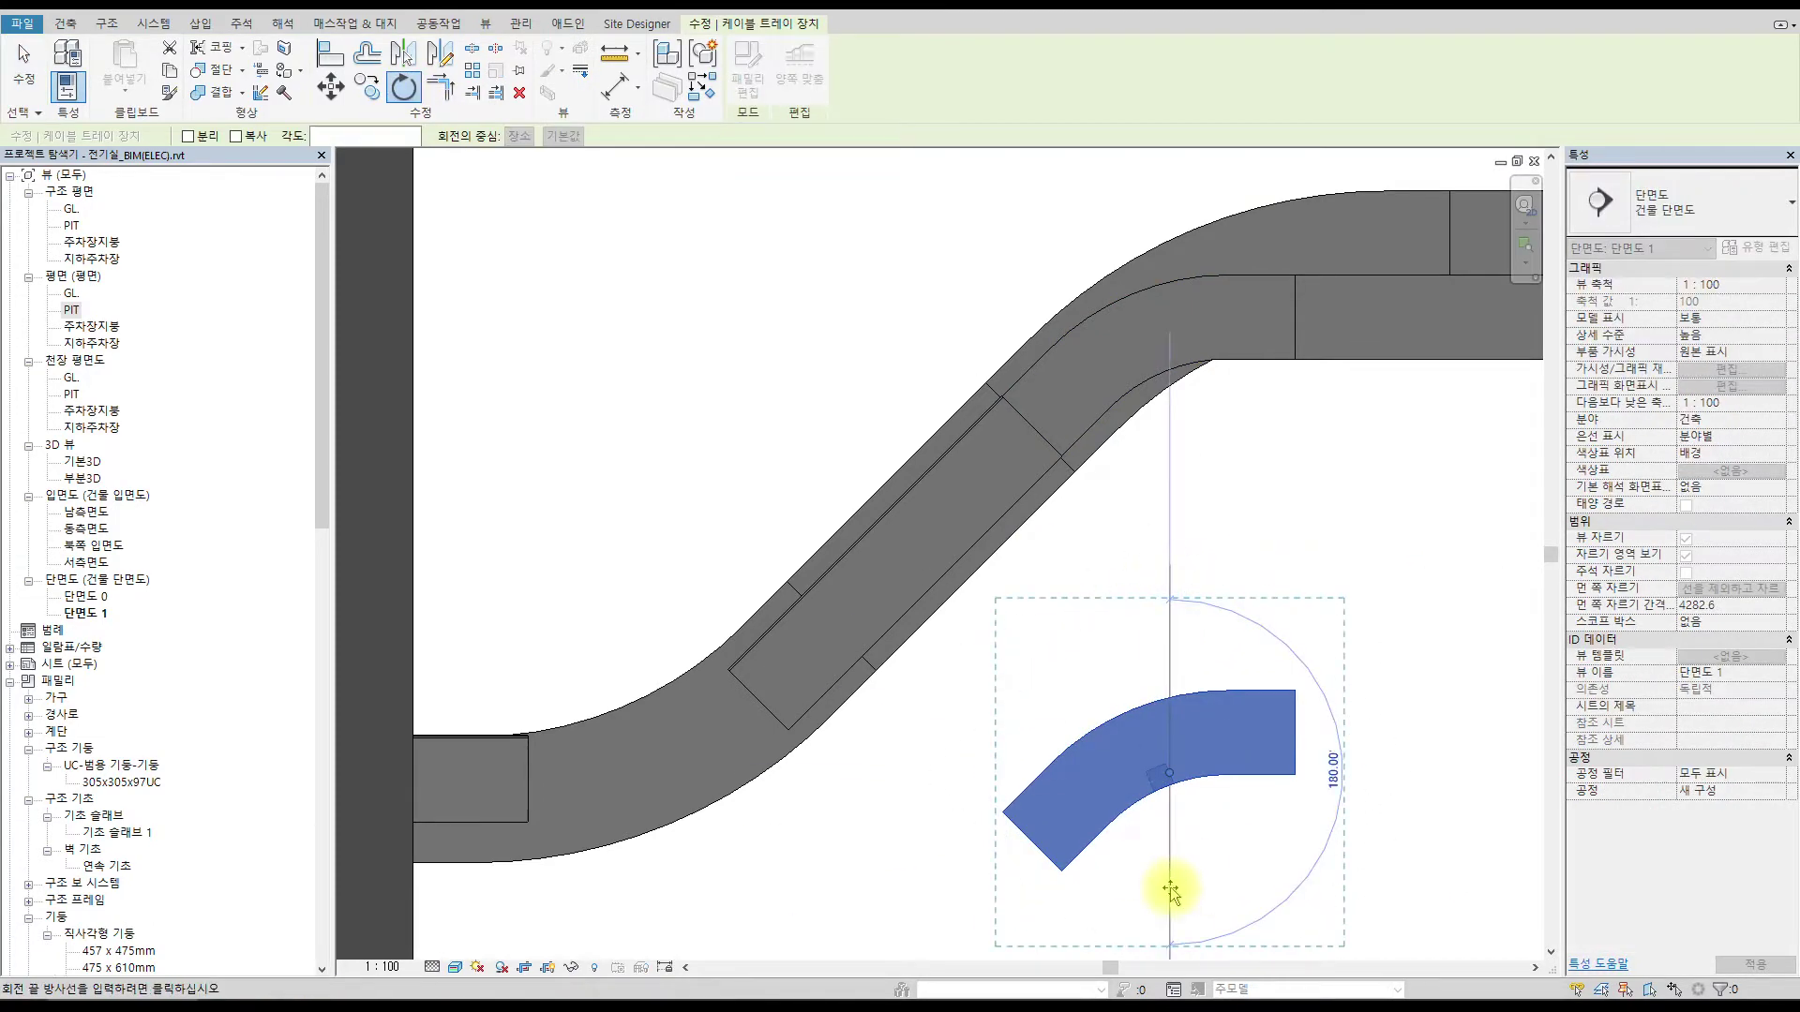
left_click(1171, 890)
key("Escape")
Align the copied bend's vertical end face with the end of the lower horizontal ladder tray.
scroll(884, 745, "up", 1)
middle_click_drag(885, 744, 1029, 601)
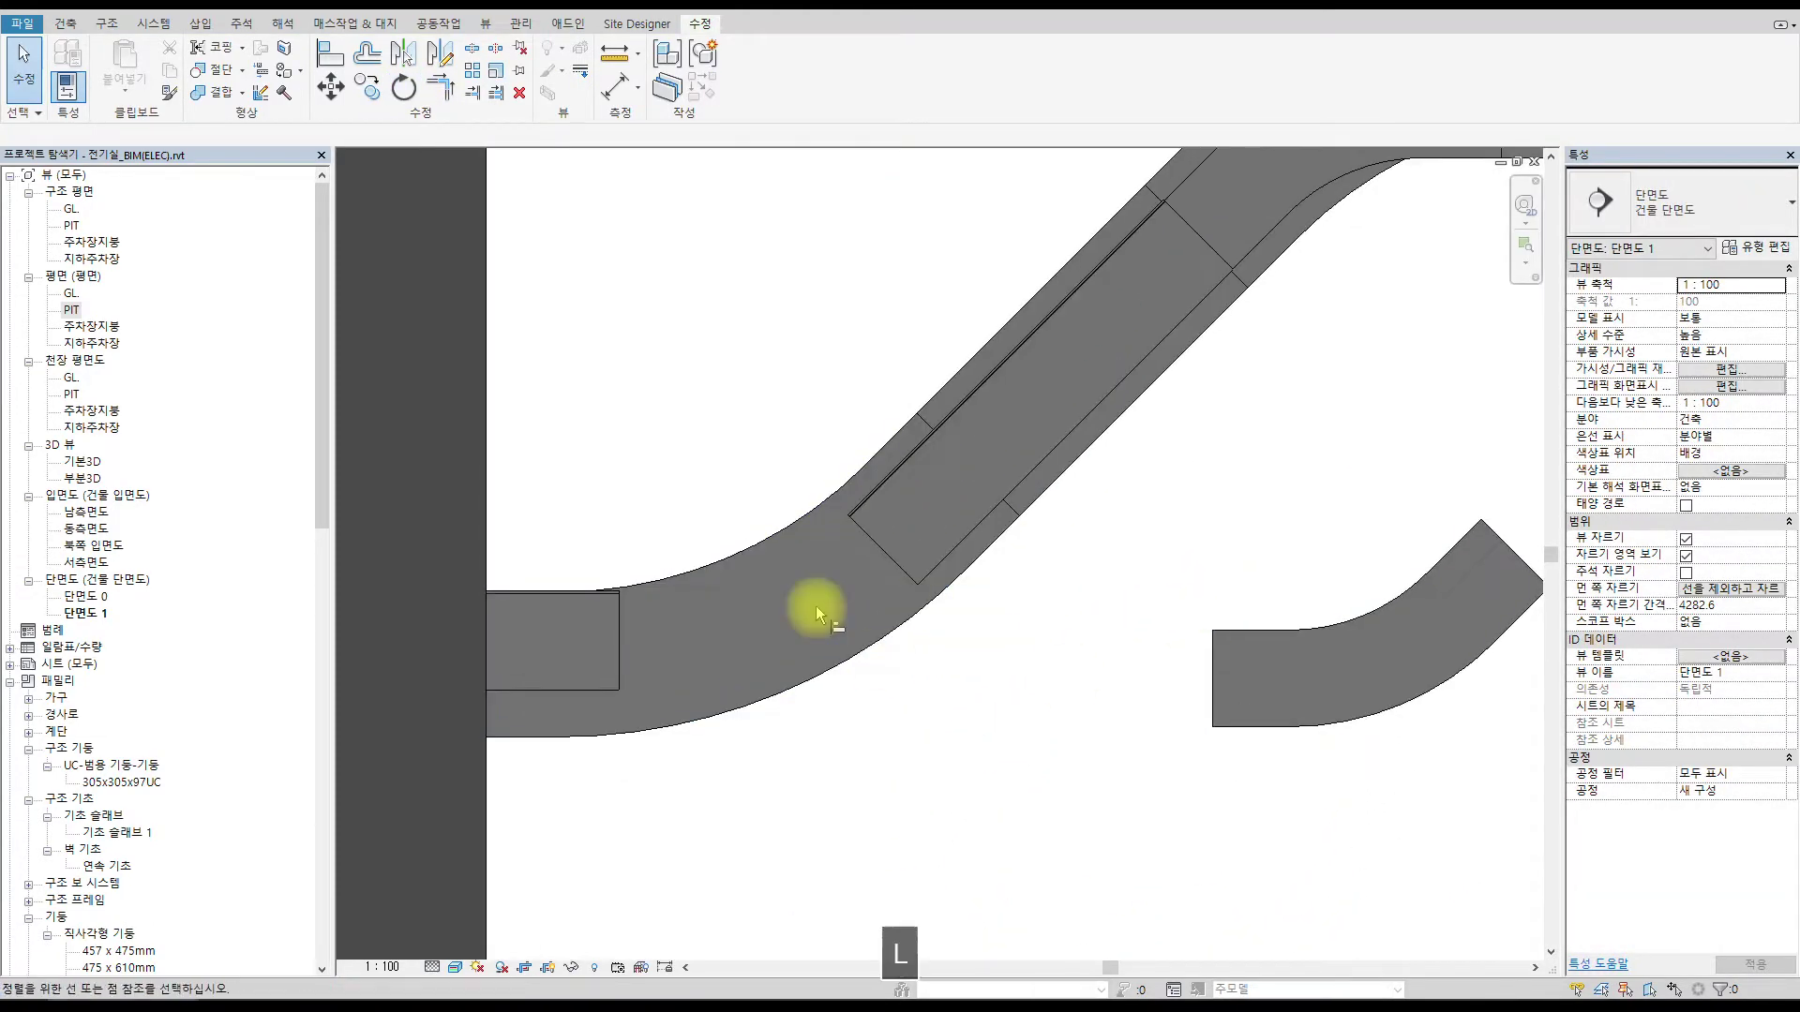
key("Escape")
key("Escape")
key("a")
key("l")
left_click(618, 657)
left_click(1212, 696)
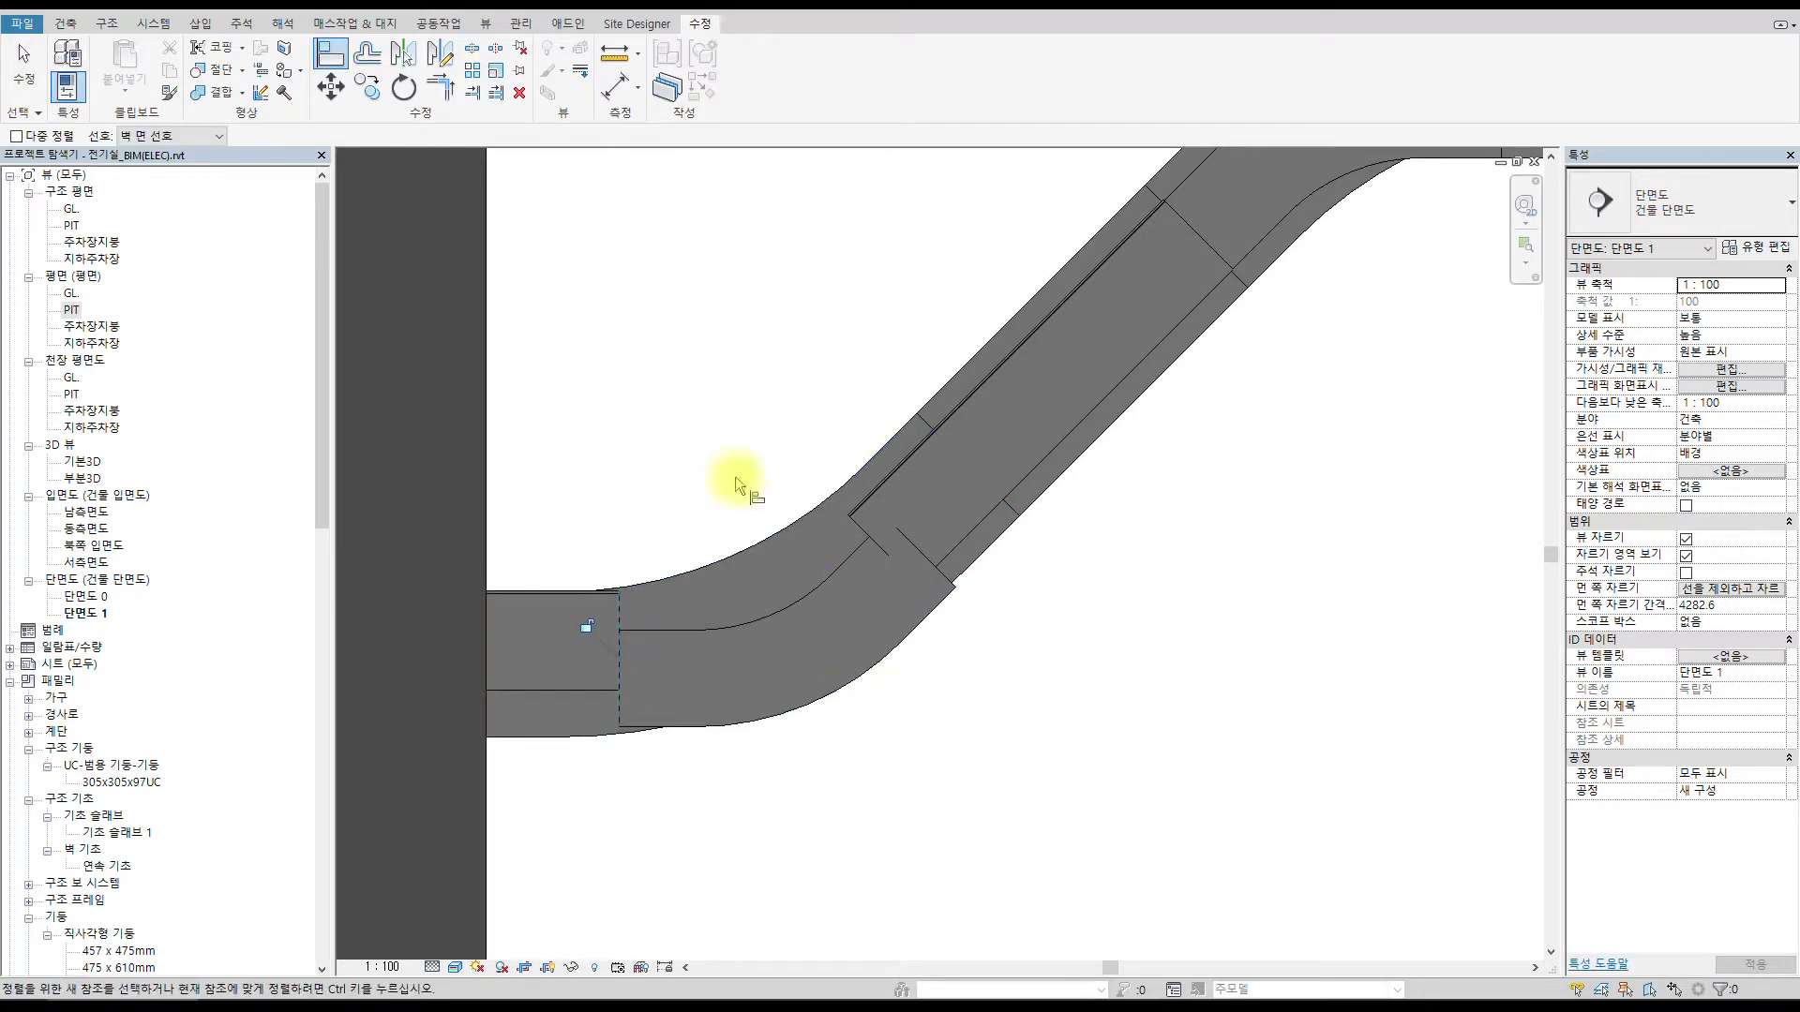
Connect the copied bend's end connector to the lower horizontal ladder tray.
scroll(613, 602, "up", 3)
key("Escape")
left_click(626, 785)
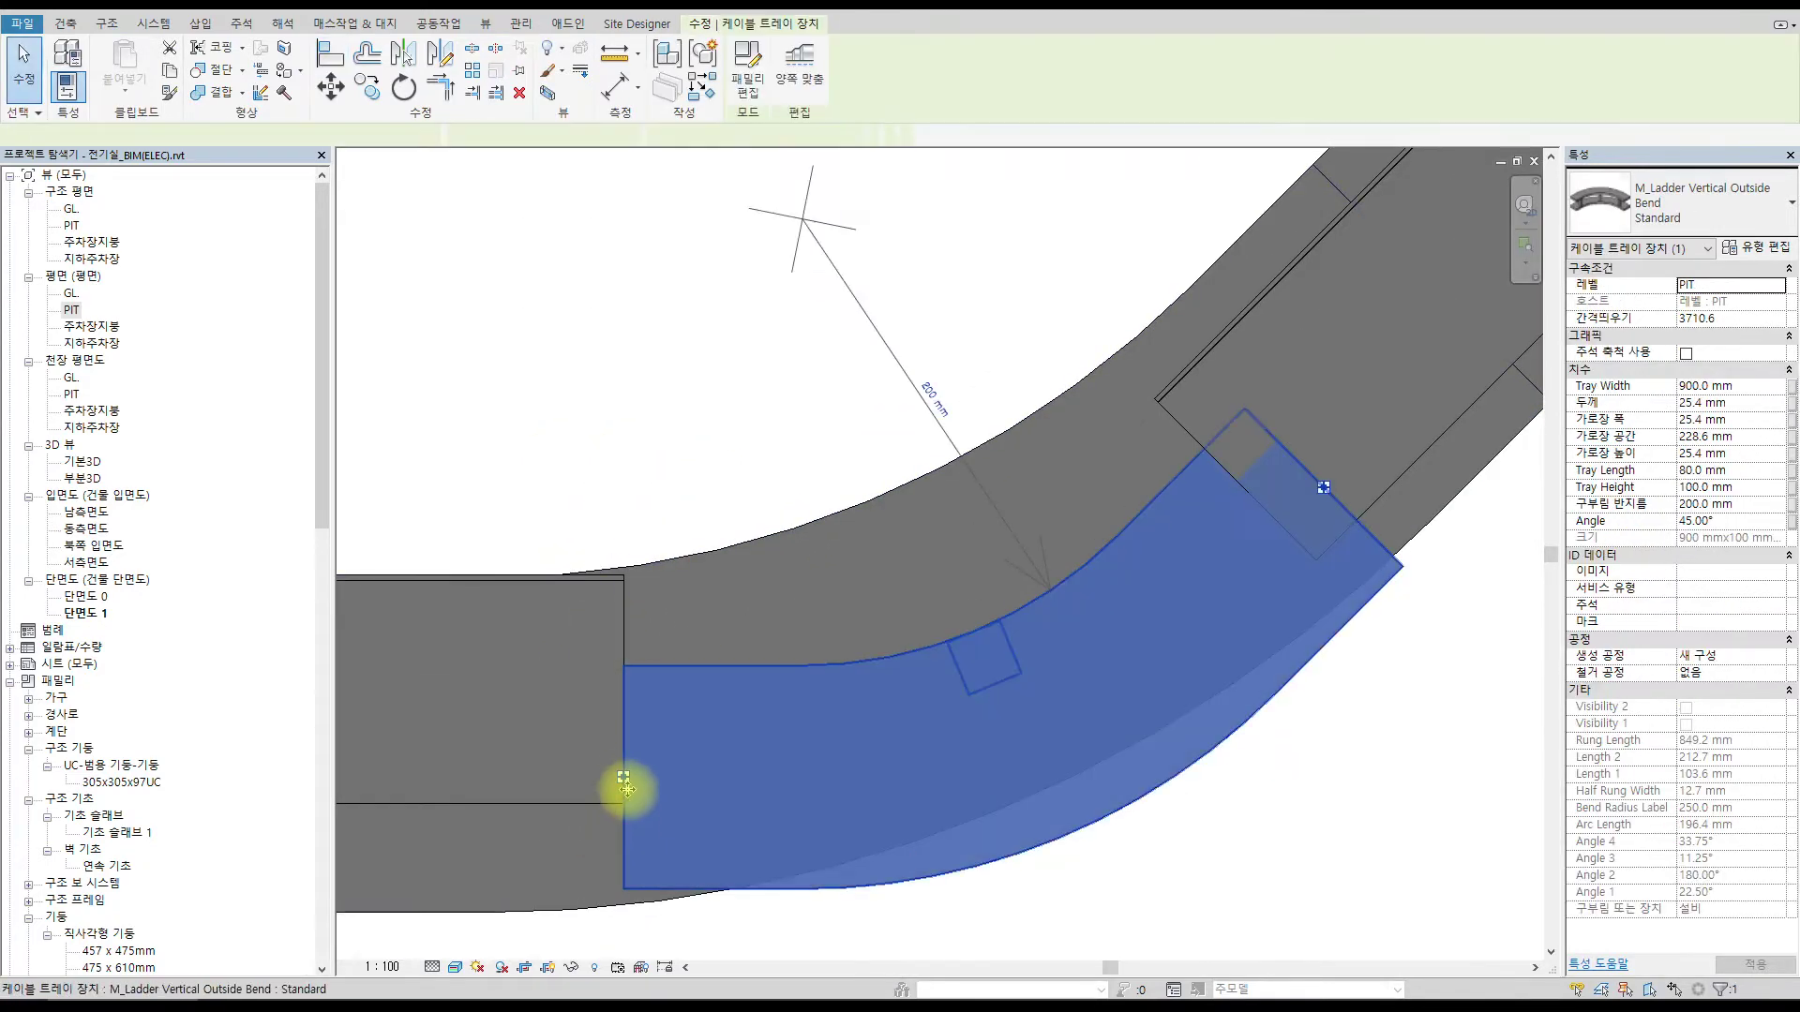
left_click_drag(625, 691, 625, 690)
middle_click_drag(1316, 611, 922, 472)
scroll(922, 473, "up", 2)
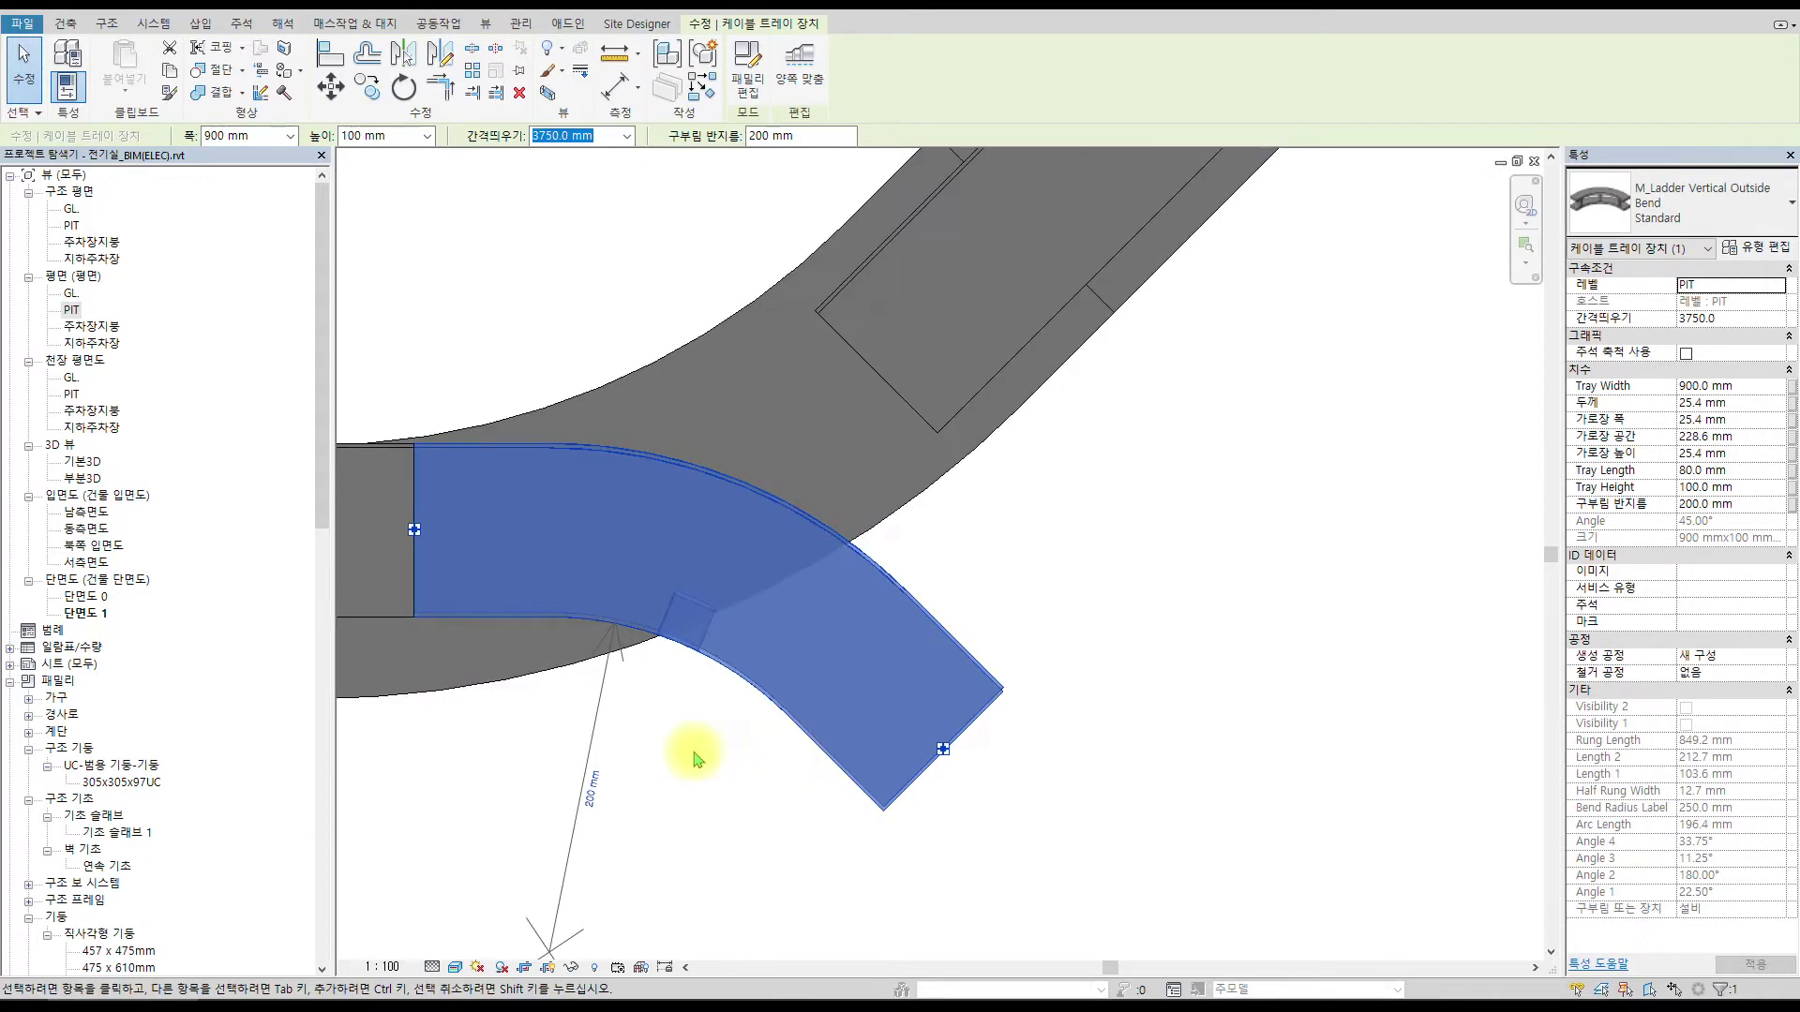
Mirror the lower vertical bend so it curves up toward the sloped tray, and delete the downward-curving original.
left_click_drag(944, 753, 1004, 631)
key("Escape")
key("ctrl+z")
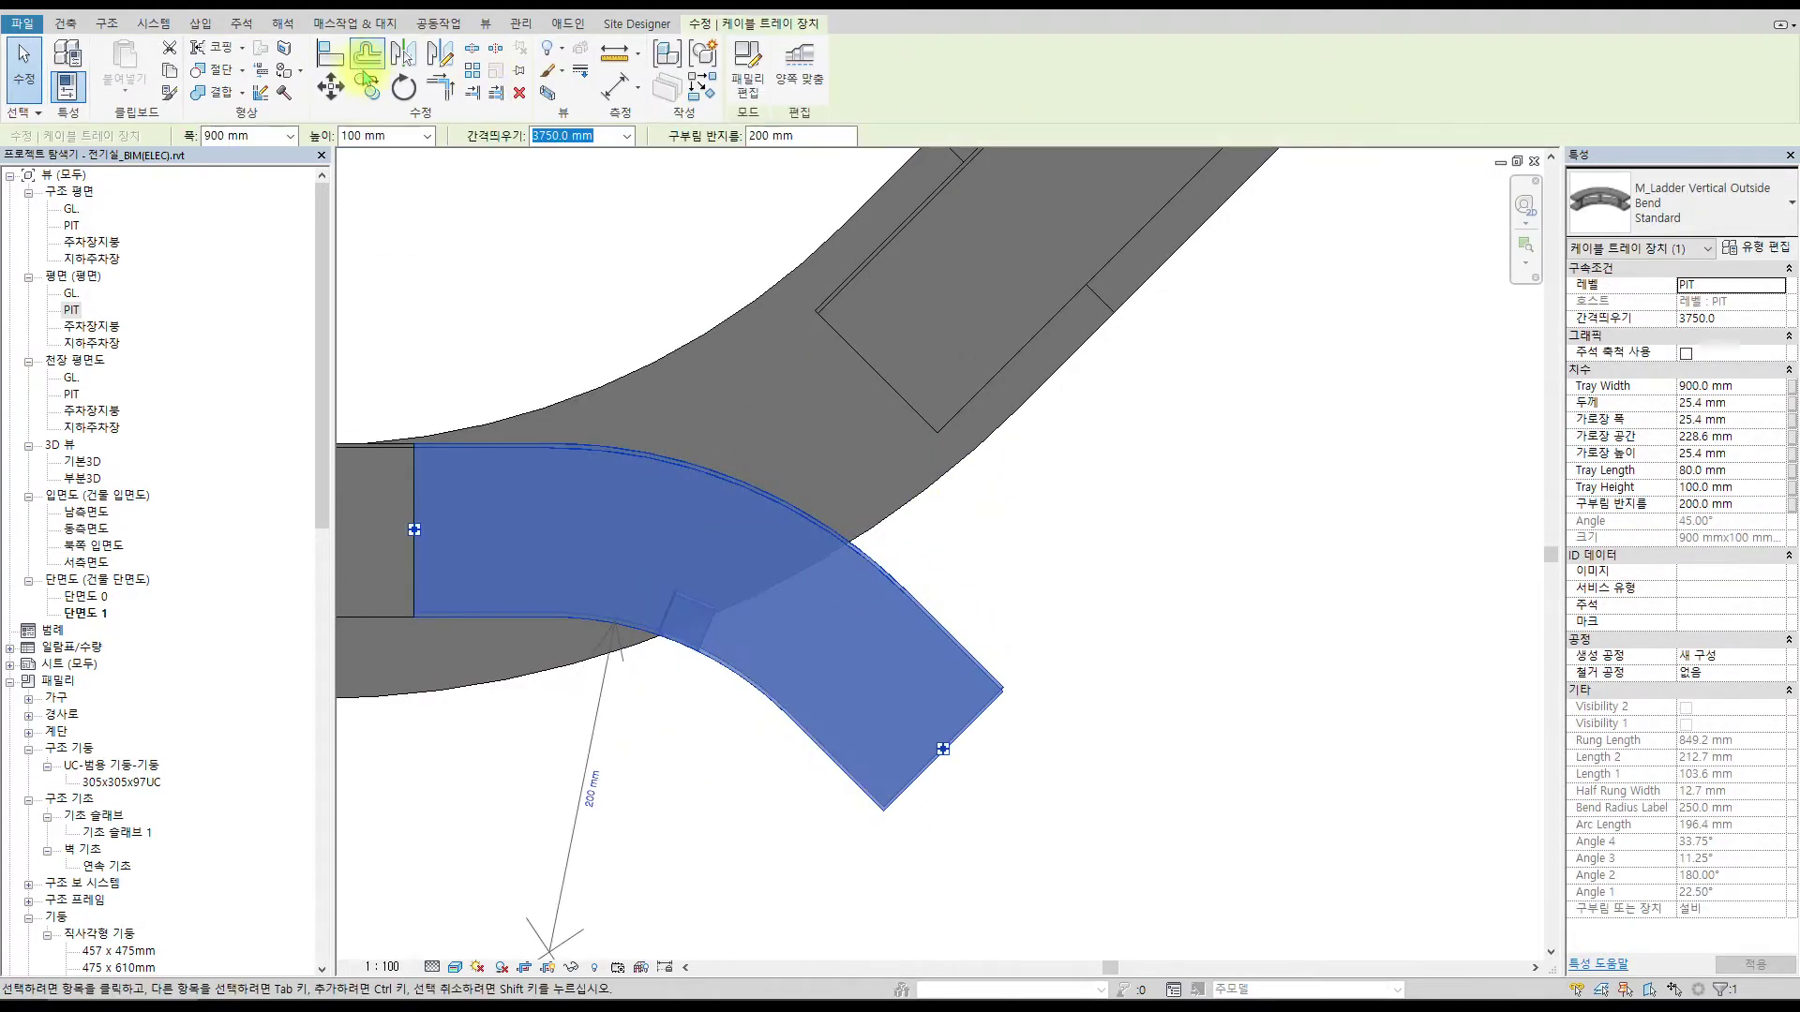
key("ctrl+y")
key("Escape")
key("ctrl+z")
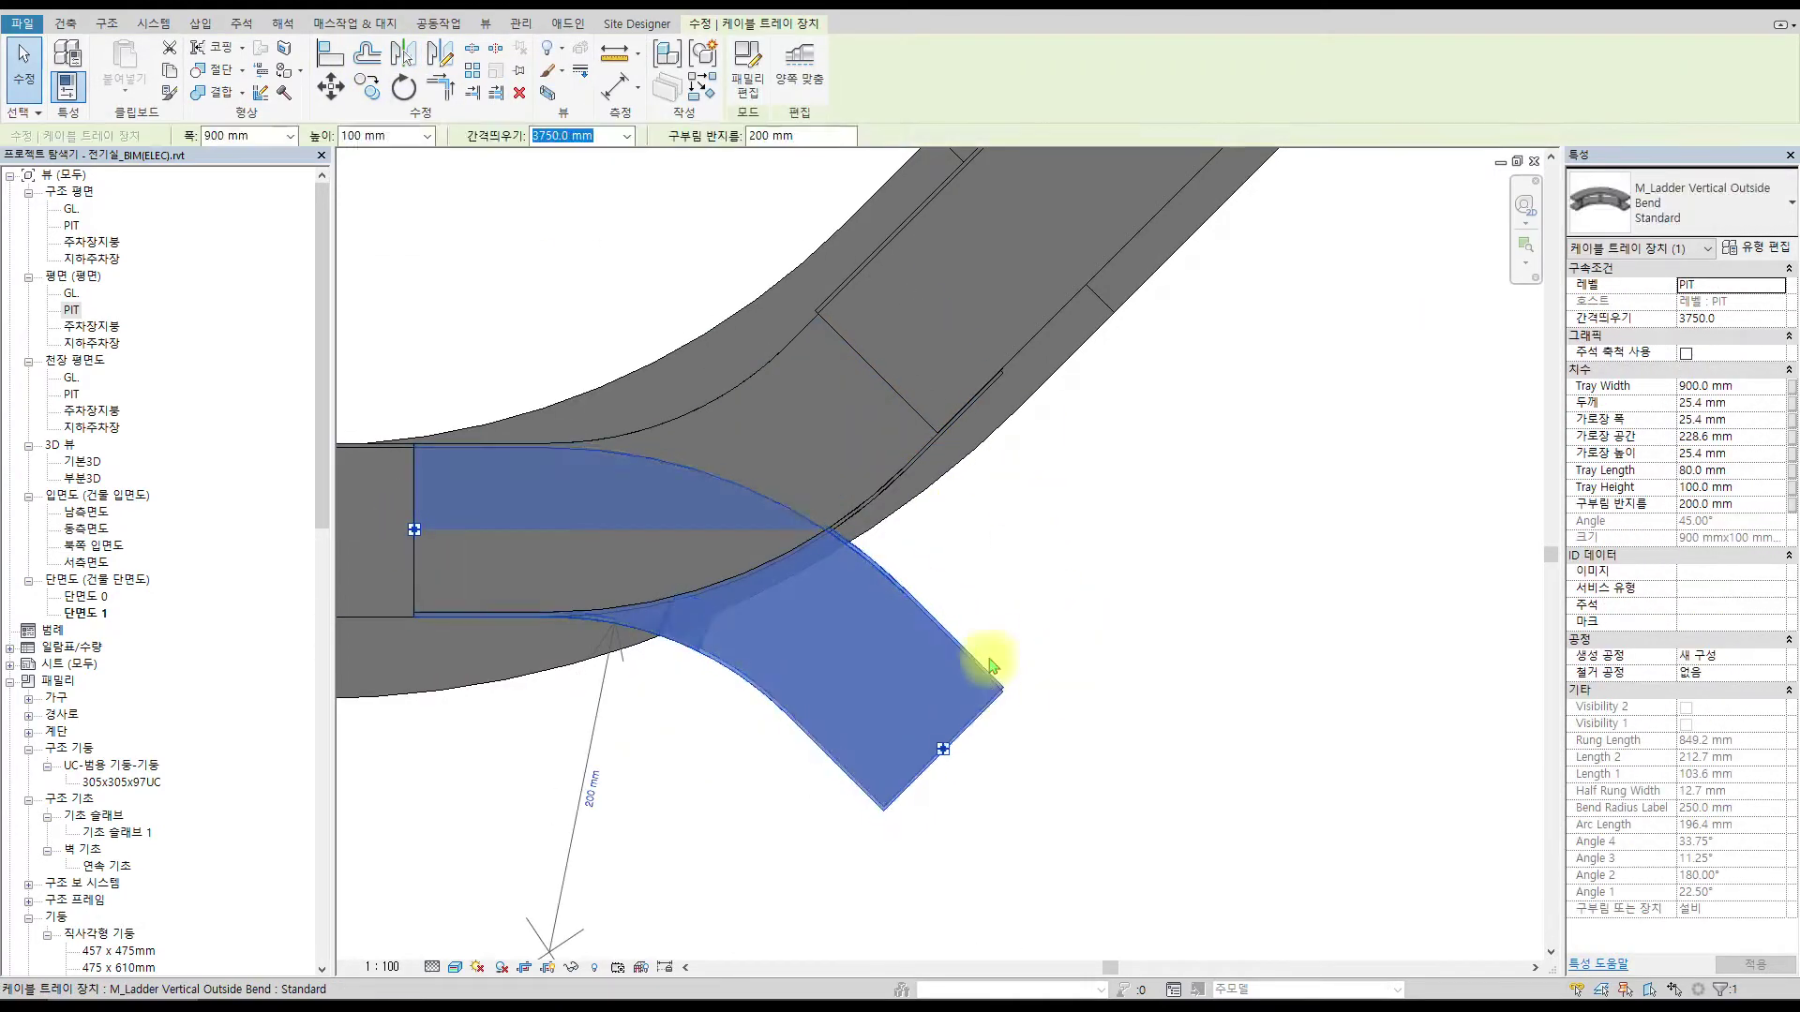
key("Delete")
Align the sloped ladder tray with the free end of the mirrored lower bend.
scroll(965, 683, "up", 3)
left_click(856, 610)
left_click_drag(957, 622, 956, 511)
scroll(981, 506, "up", 2)
key("Escape")
key("a")
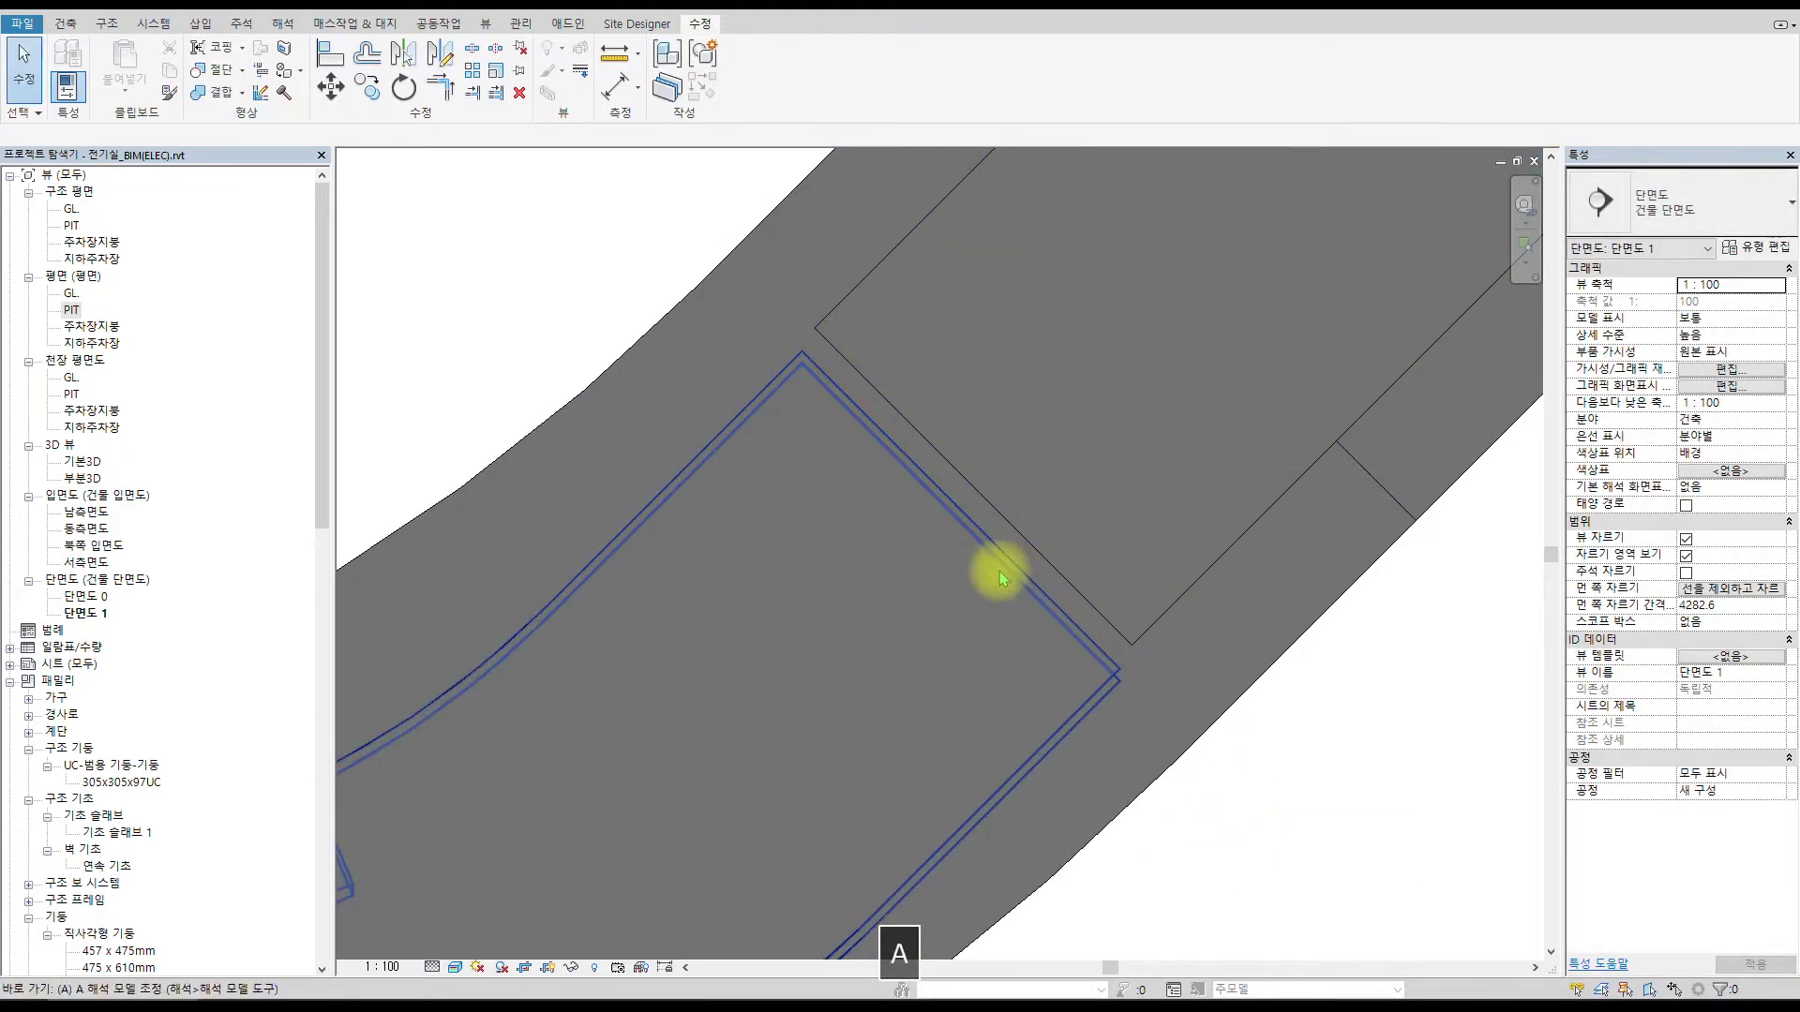
key("l")
left_click(1018, 569)
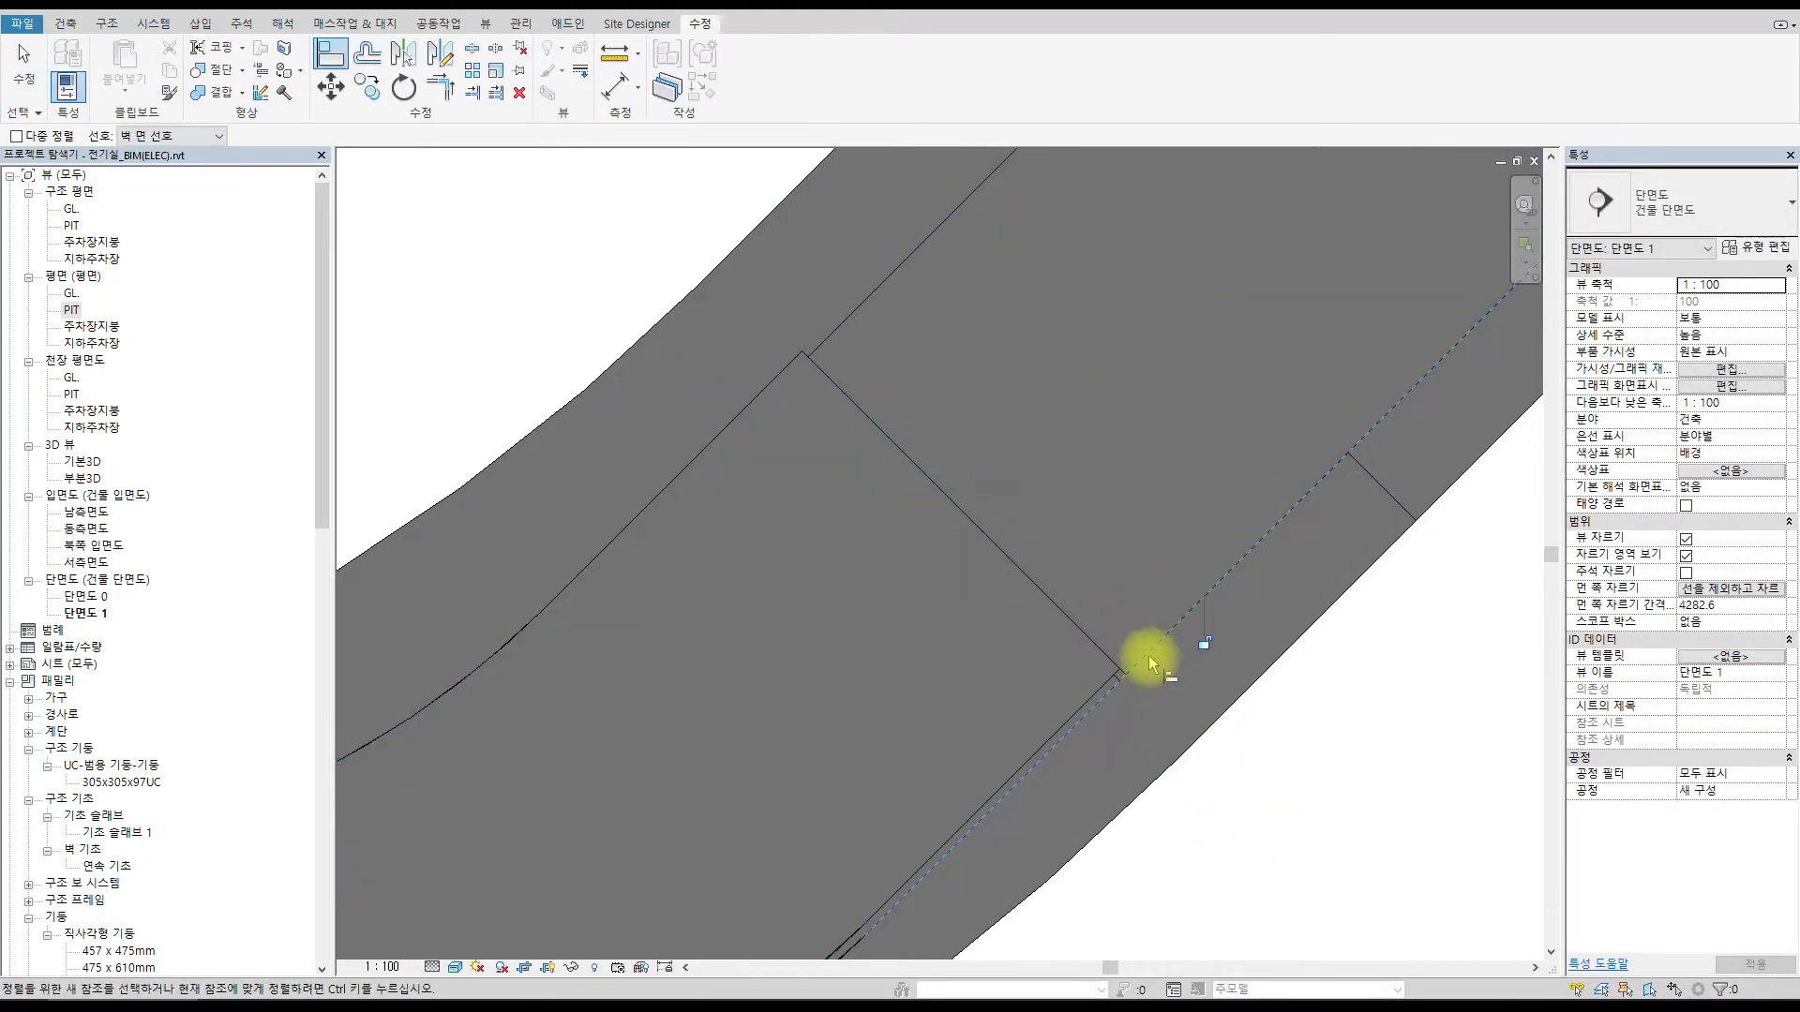
Shorten the far clip offset of section 1 to about 1375 mm in the PIT plan and return to the section.
key("ctrl+Tab")
key("ctrl+Tab")
key("ctrl+Tab")
key("ctrl+Tab")
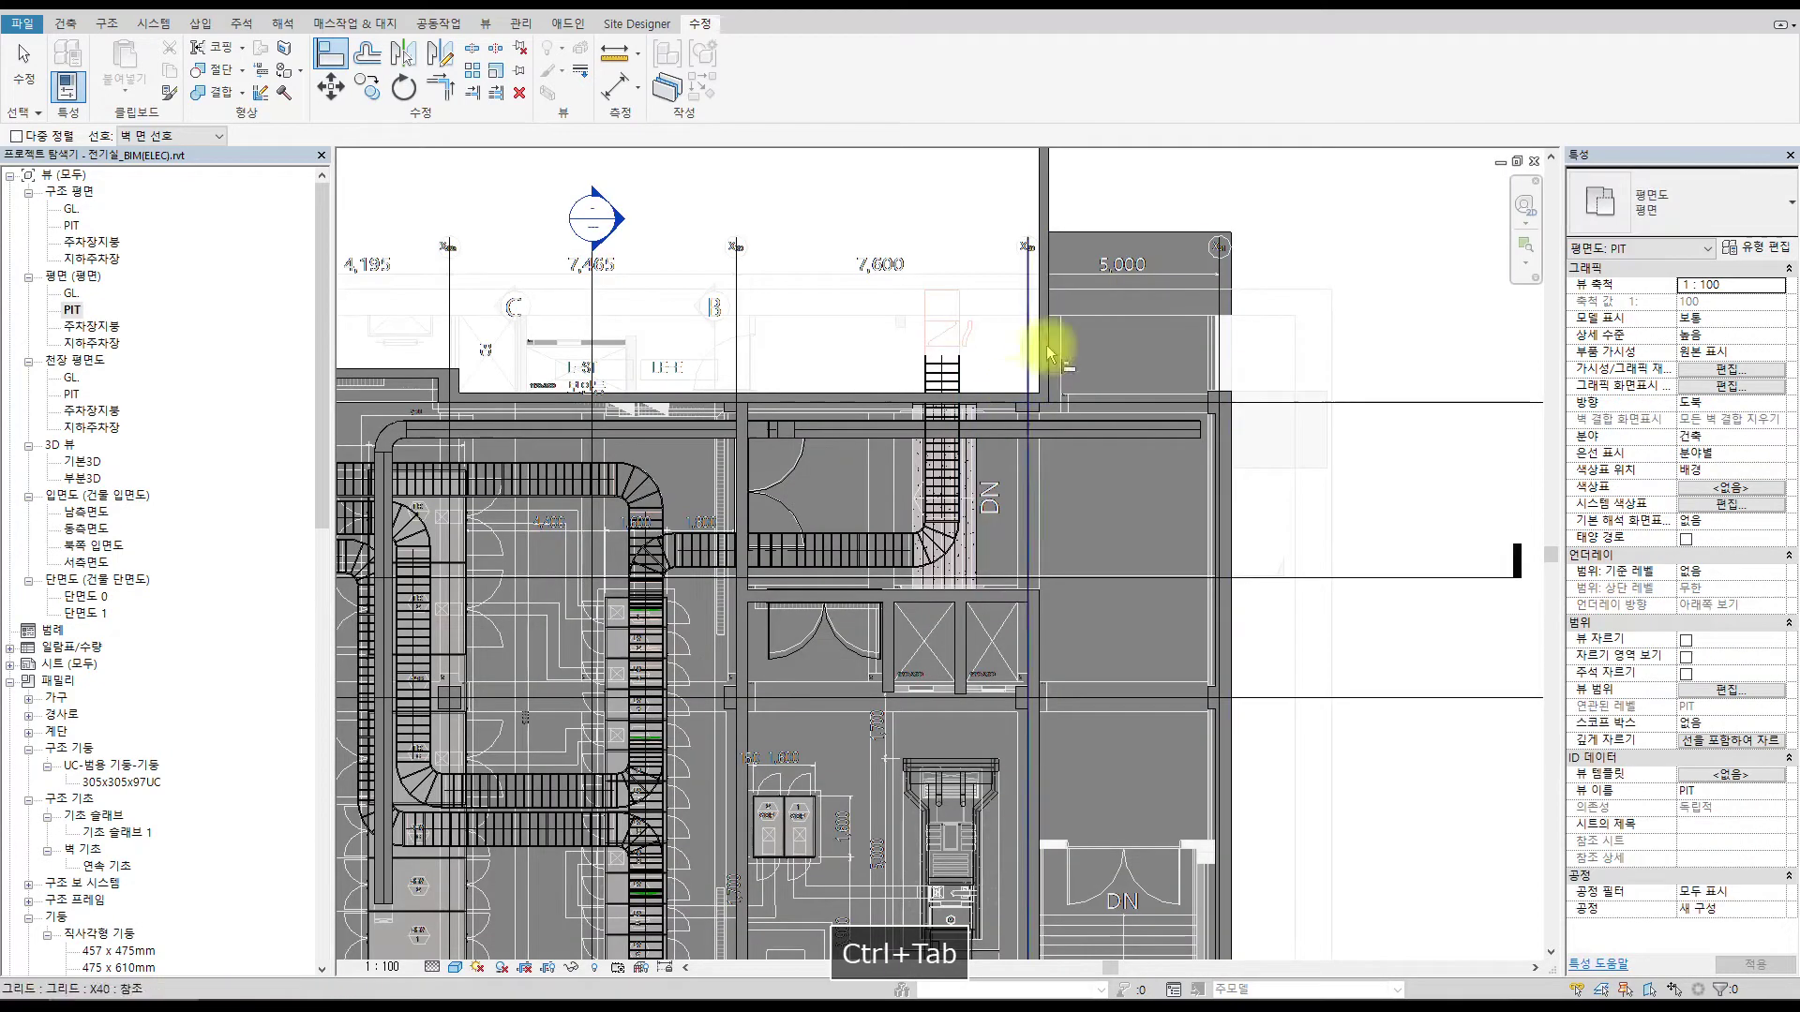
left_click(1277, 578)
key("ctrl+Tab")
key("ctrl+Tab")
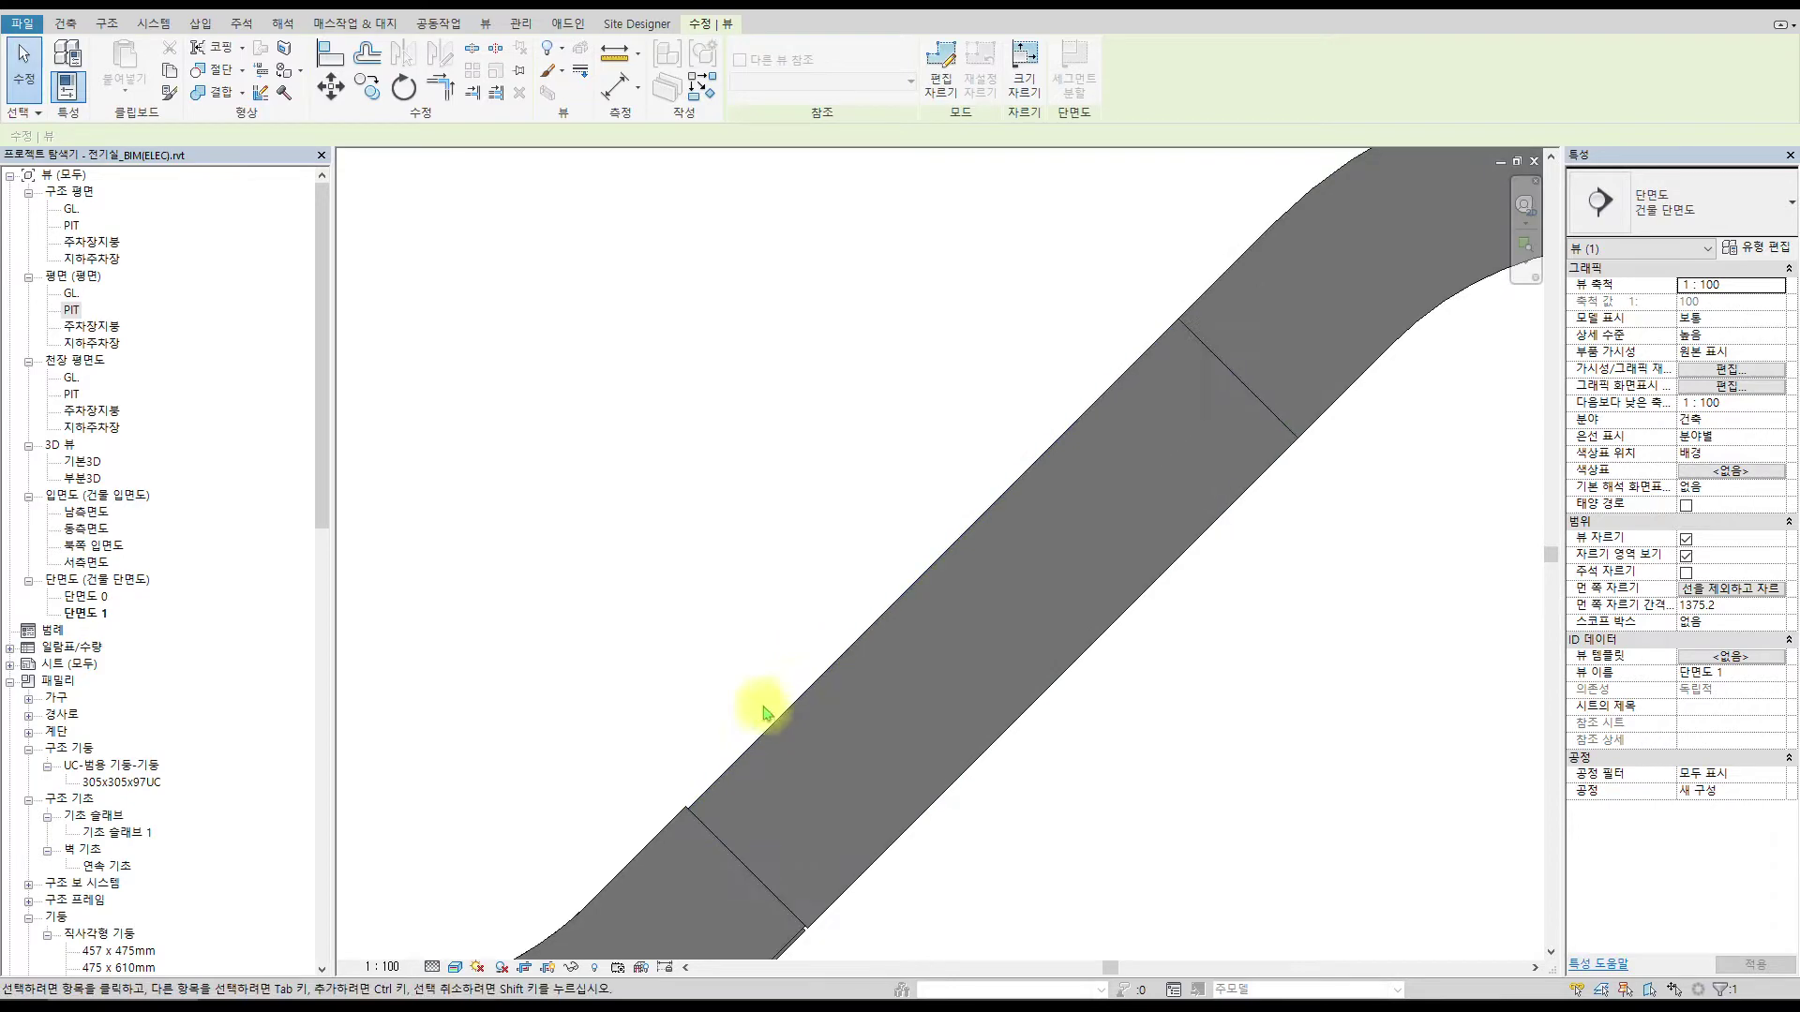
Realign the sloped ladder tray and the lower vertical bend at their joint in section 1.
key("Escape")
key("l")
scroll(1081, 403, "down", 5)
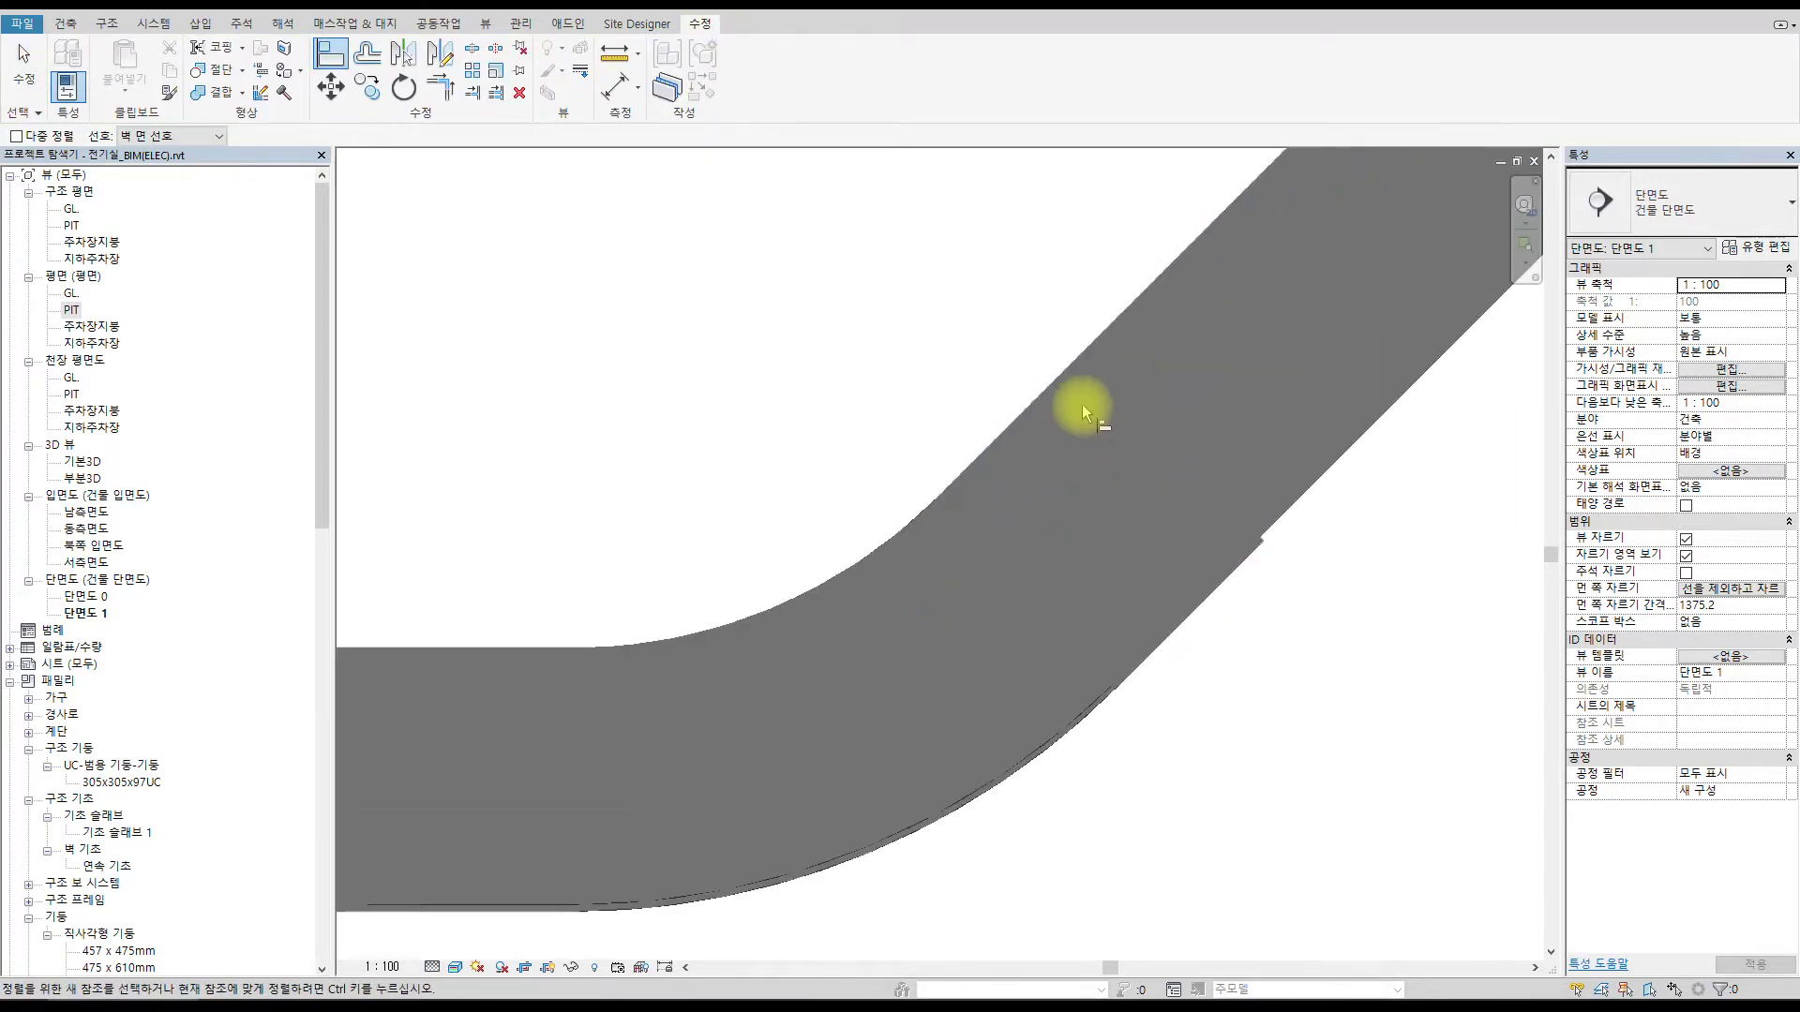
key("Escape")
Examine where the cable duct crosses the ladder trays in the partial 3D view, section 1 and the PIT plan.
key("ctrl+Tab")
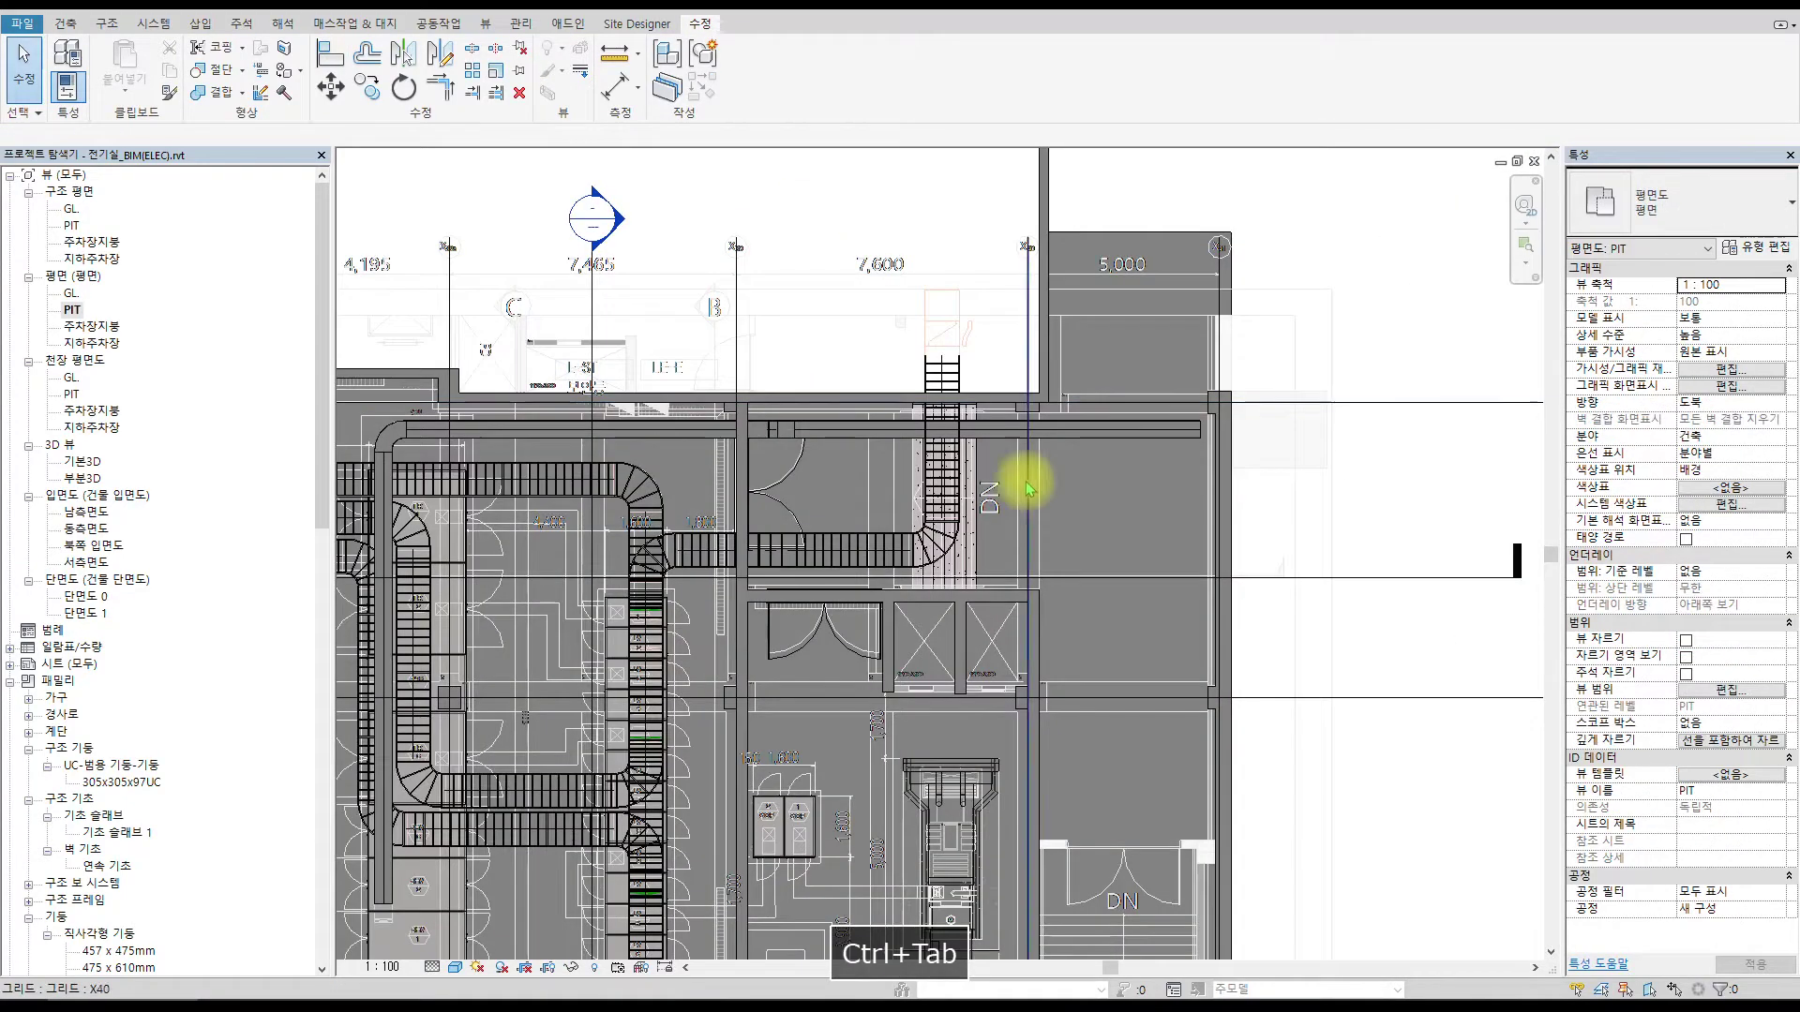
key("ctrl+Tab")
key("ctrl+Tab")
middle_click_drag(733, 417, 1166, 413, "shift")
scroll(1064, 487, "up", 4)
scroll(1044, 341, "down", 5)
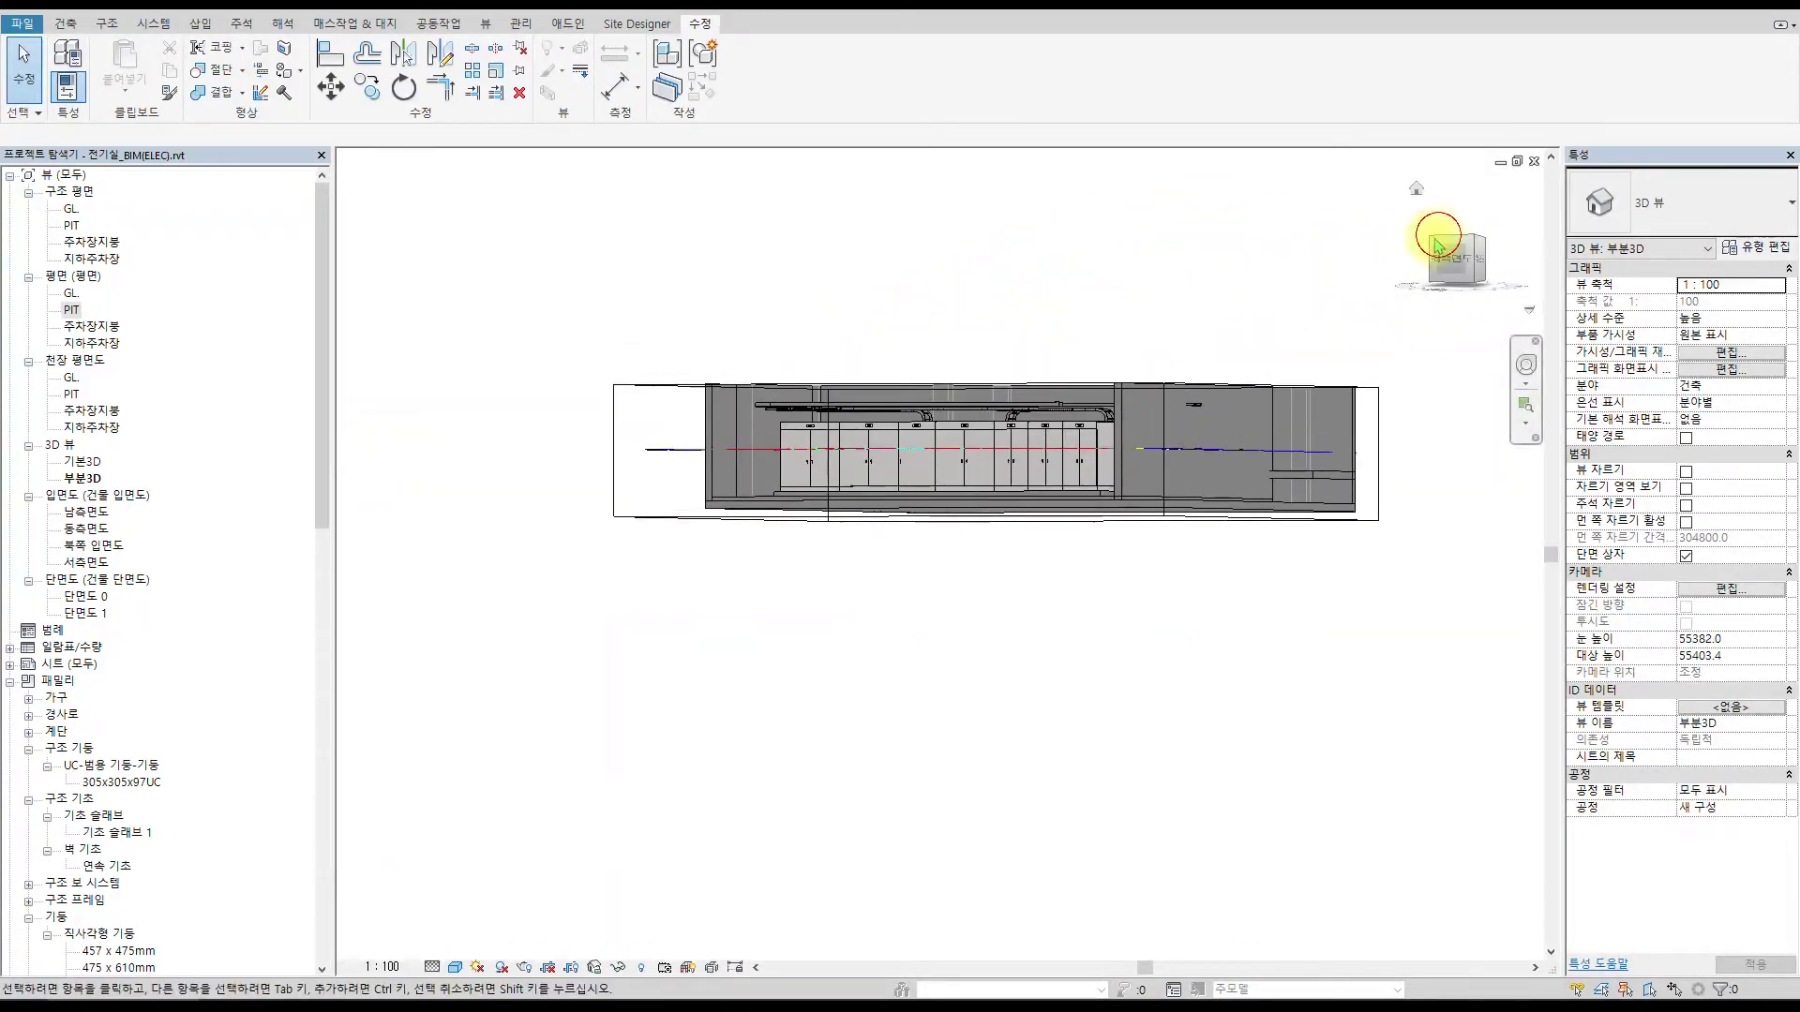
left_click(1432, 235)
scroll(1193, 302, "up", 3)
scroll(402, 453, "up", 3)
scroll(522, 406, "up", 2)
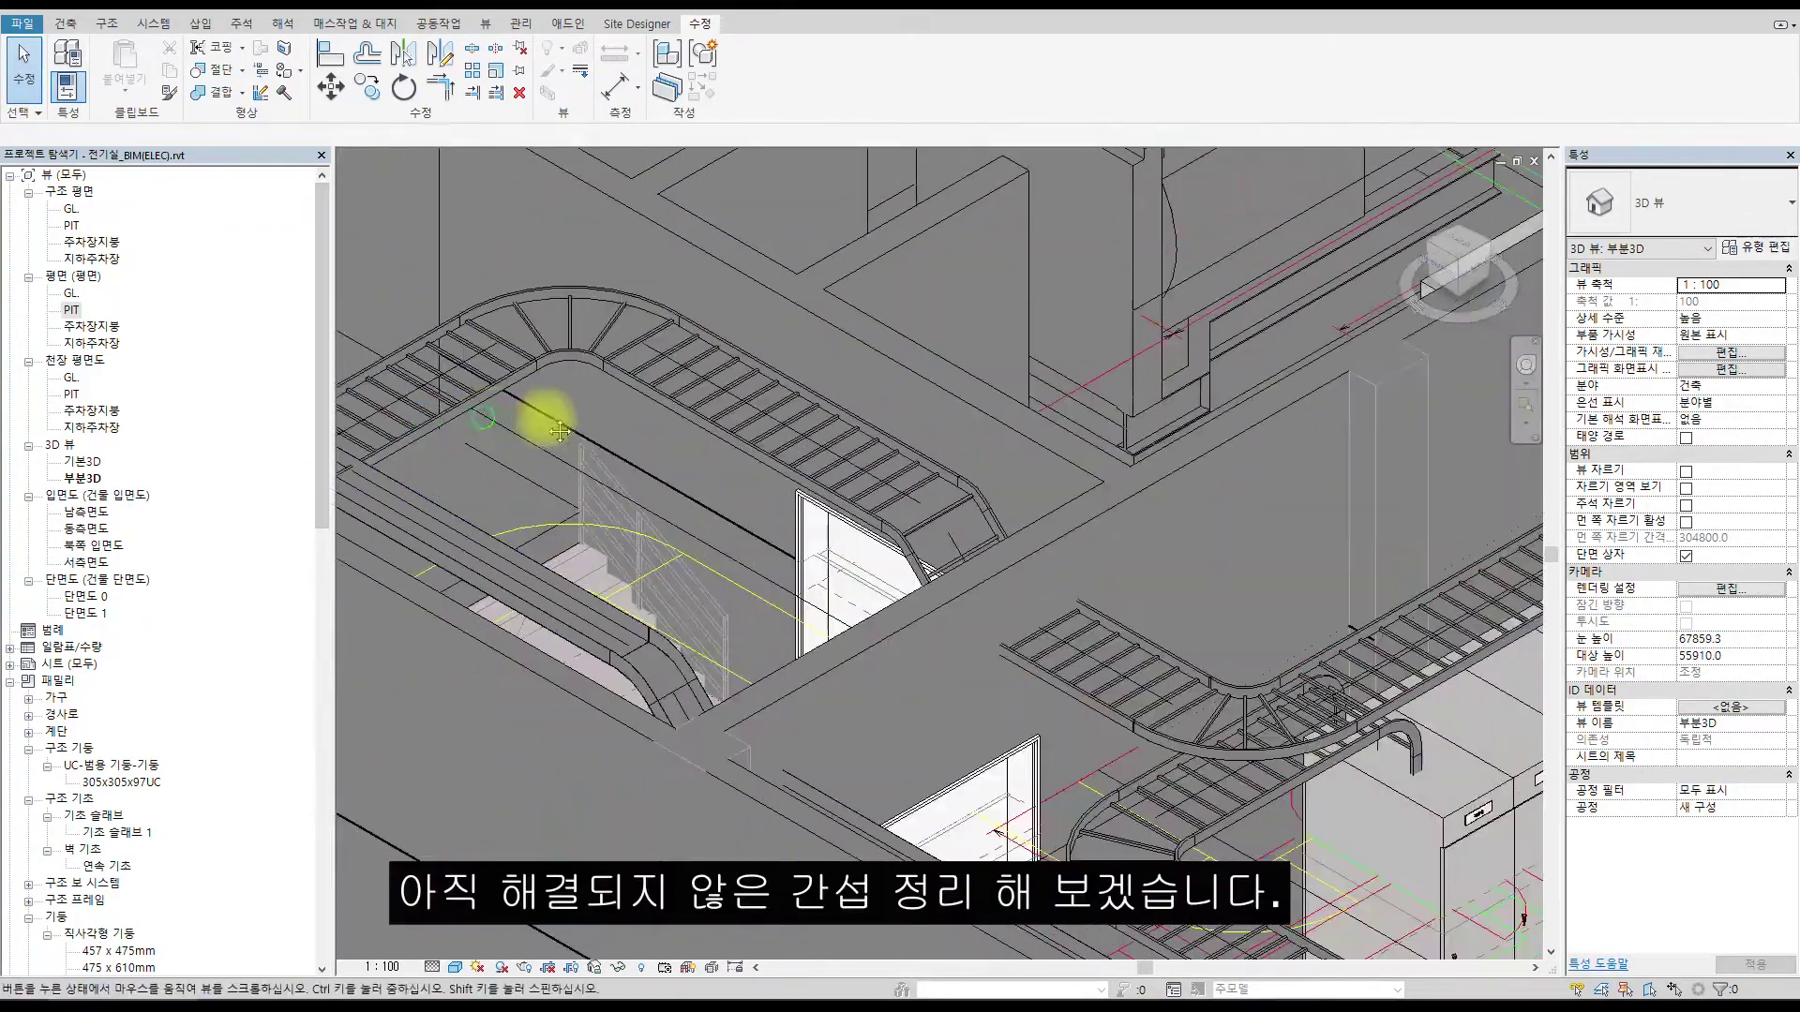
middle_click_drag(522, 406, 965, 447)
scroll(841, 361, "up", 2)
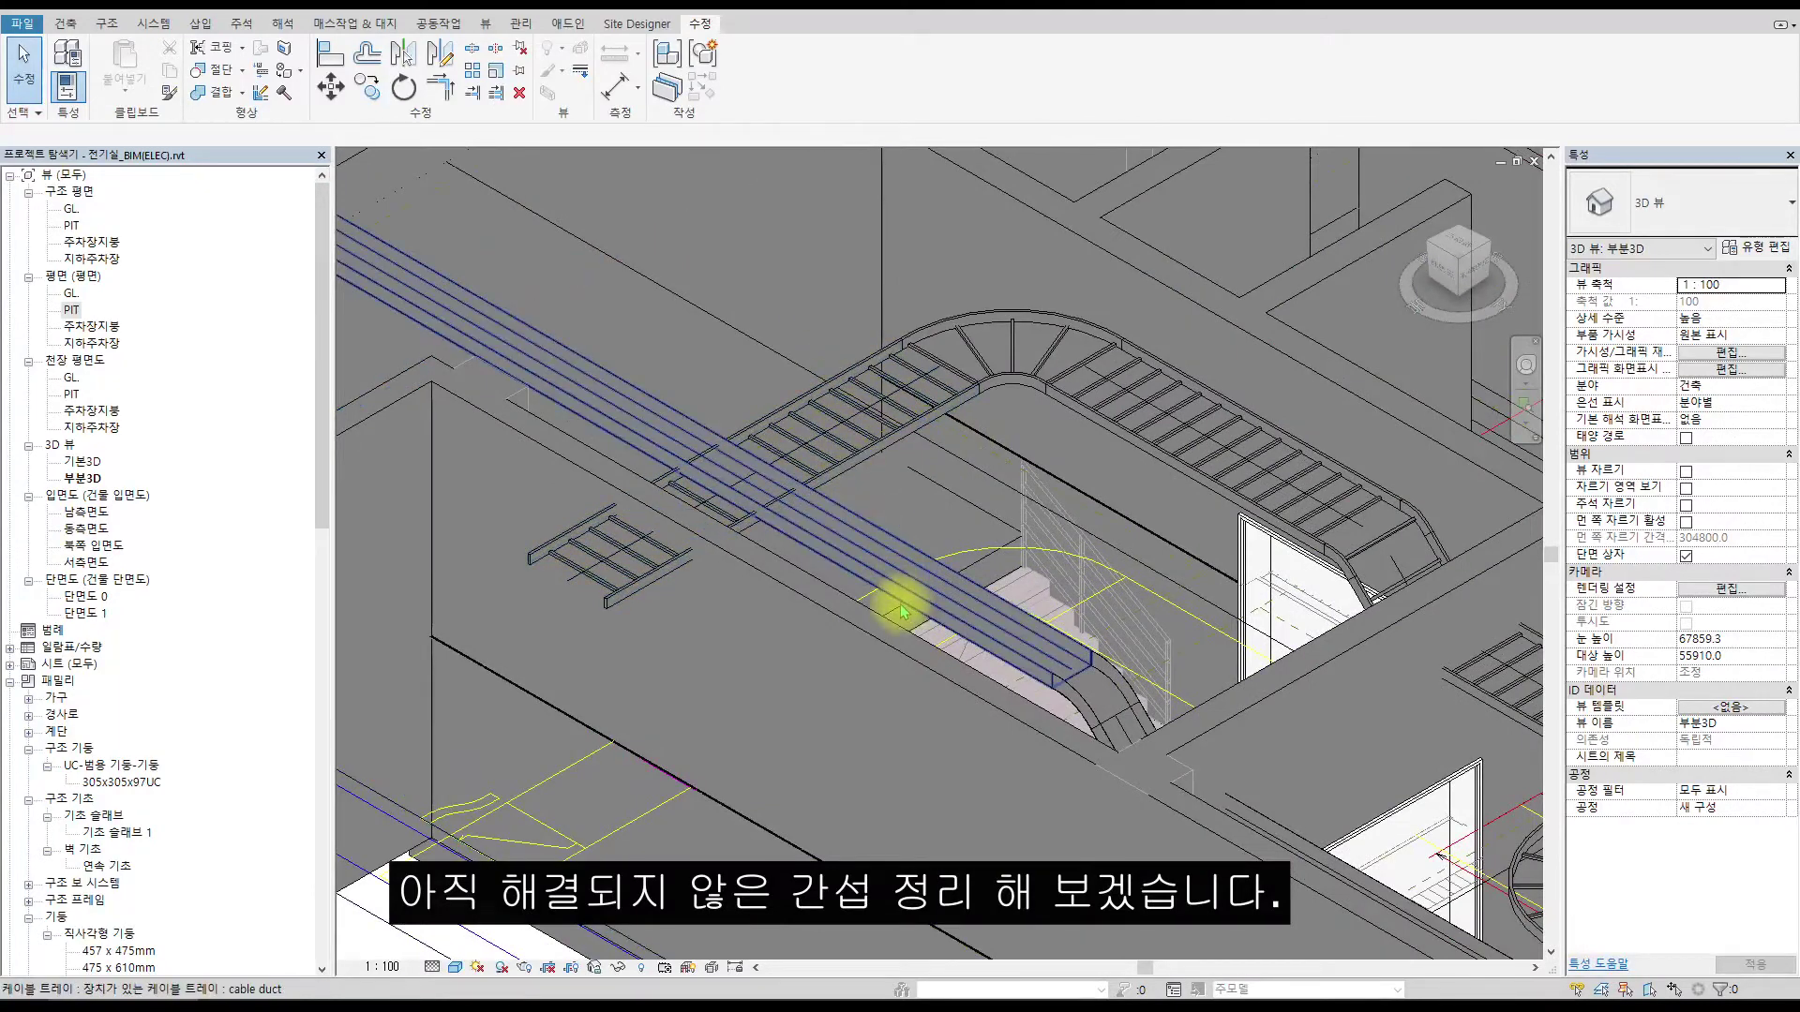
scroll(870, 601, "up", 3)
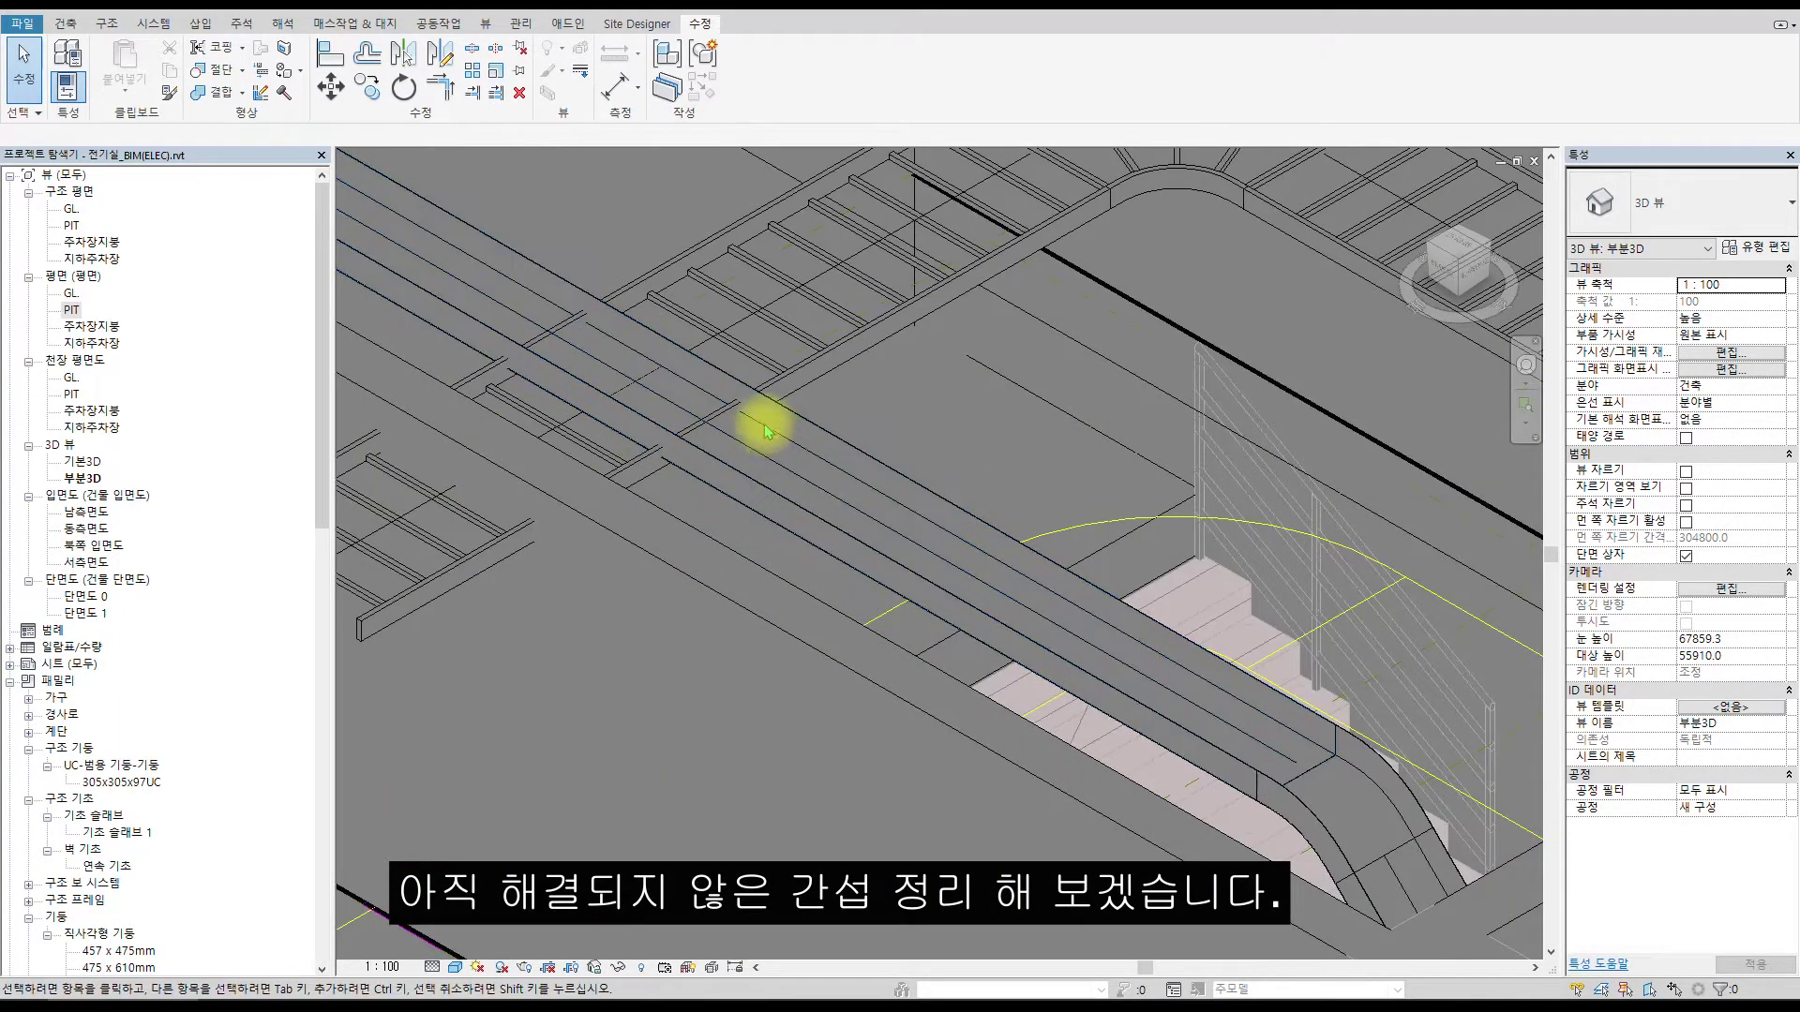
scroll(747, 439, "up", 3)
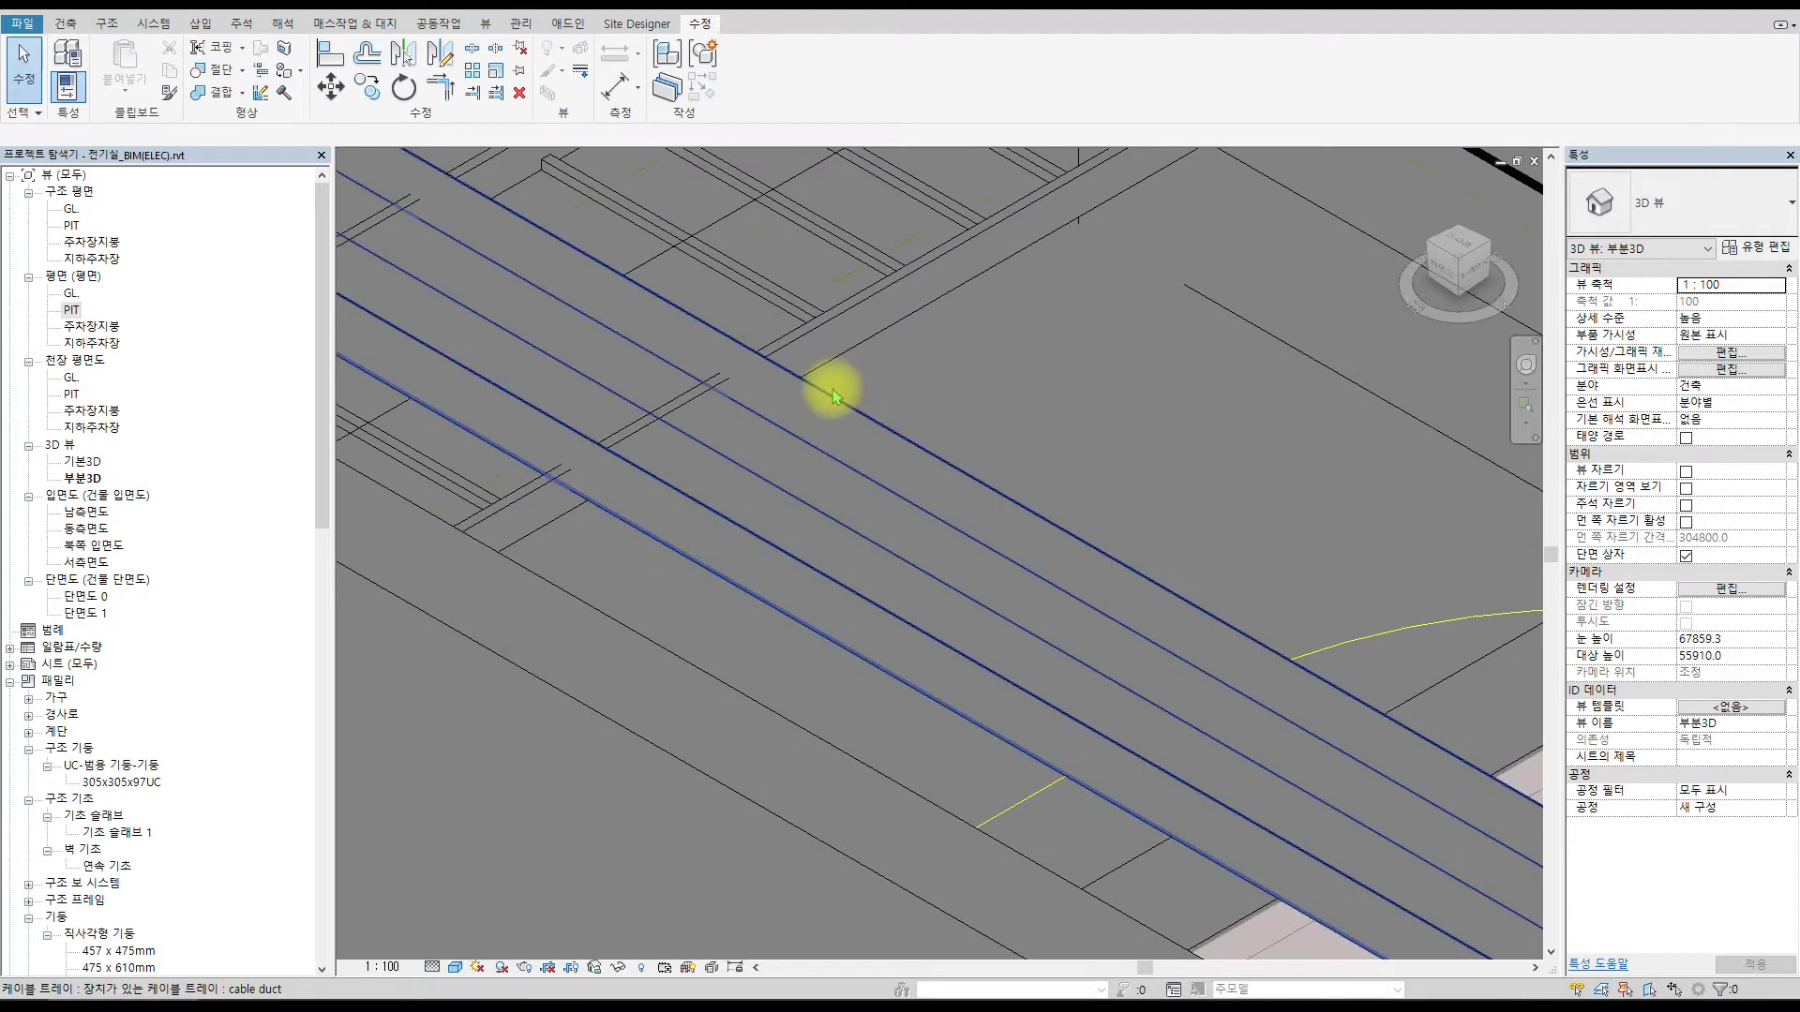
scroll(847, 390, "down", 5)
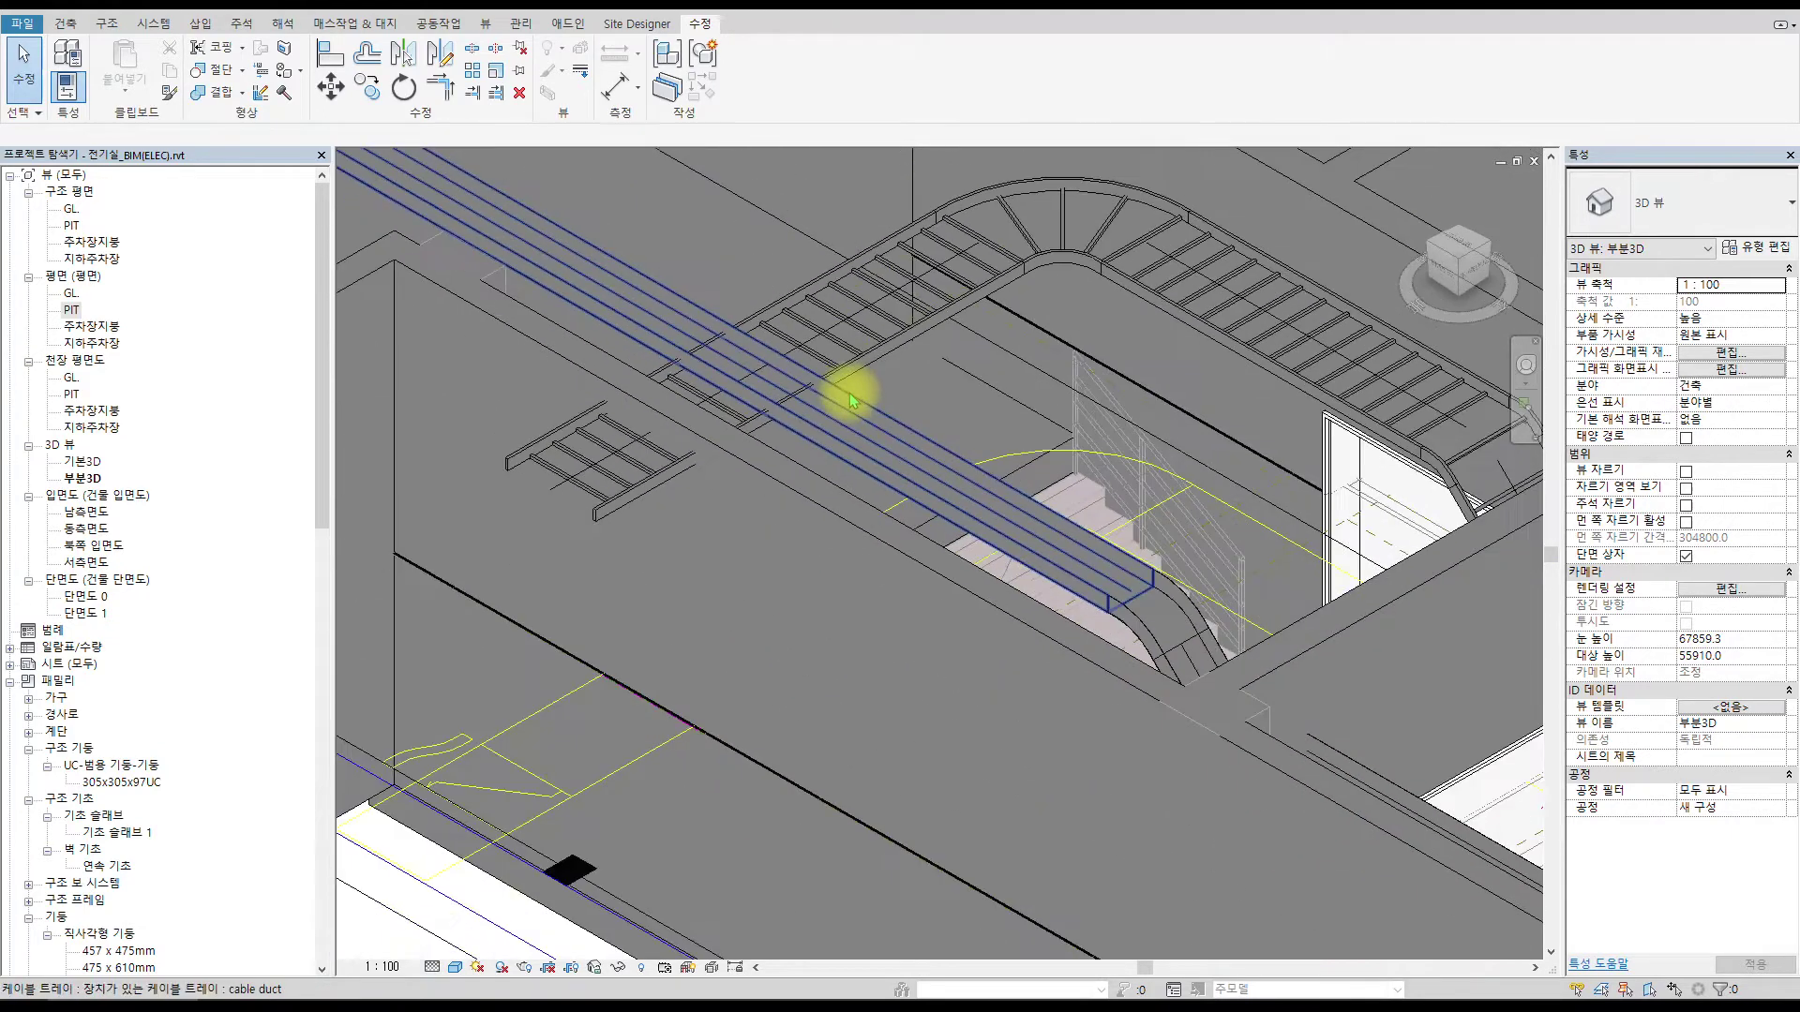
key("ctrl+Tab")
scroll(1285, 453, "down", 4)
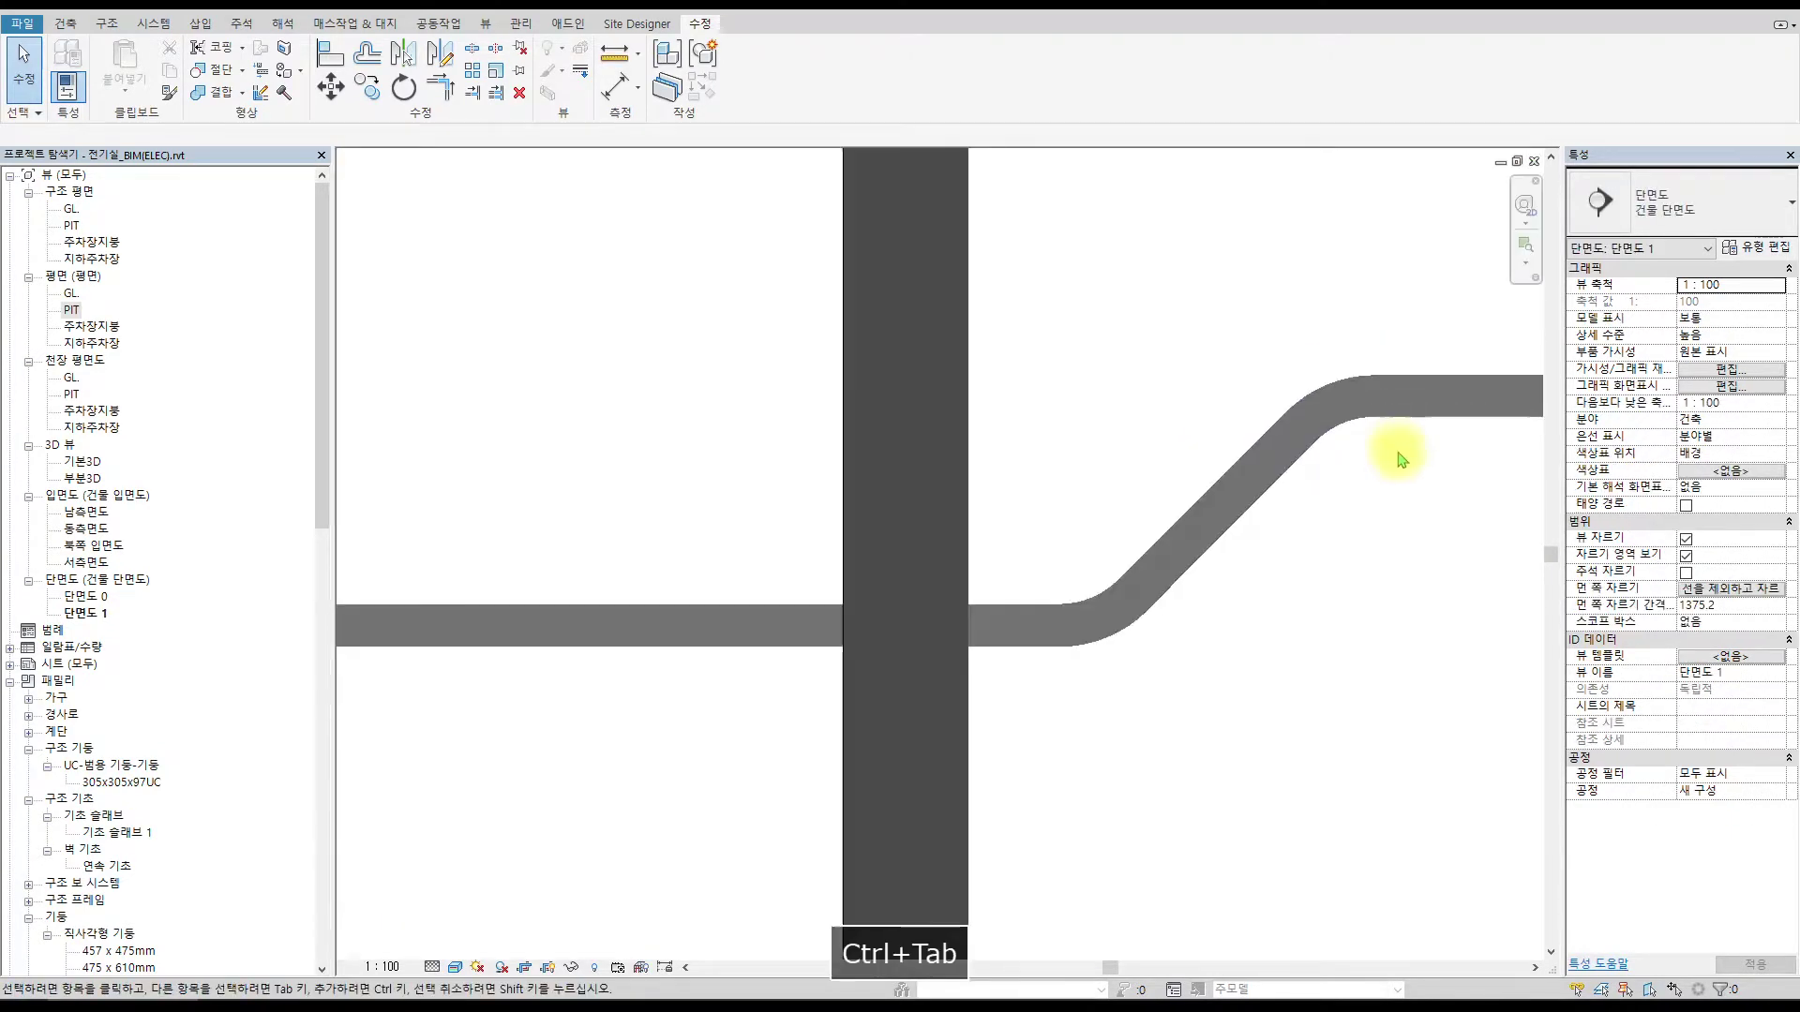
key("ctrl+Tab")
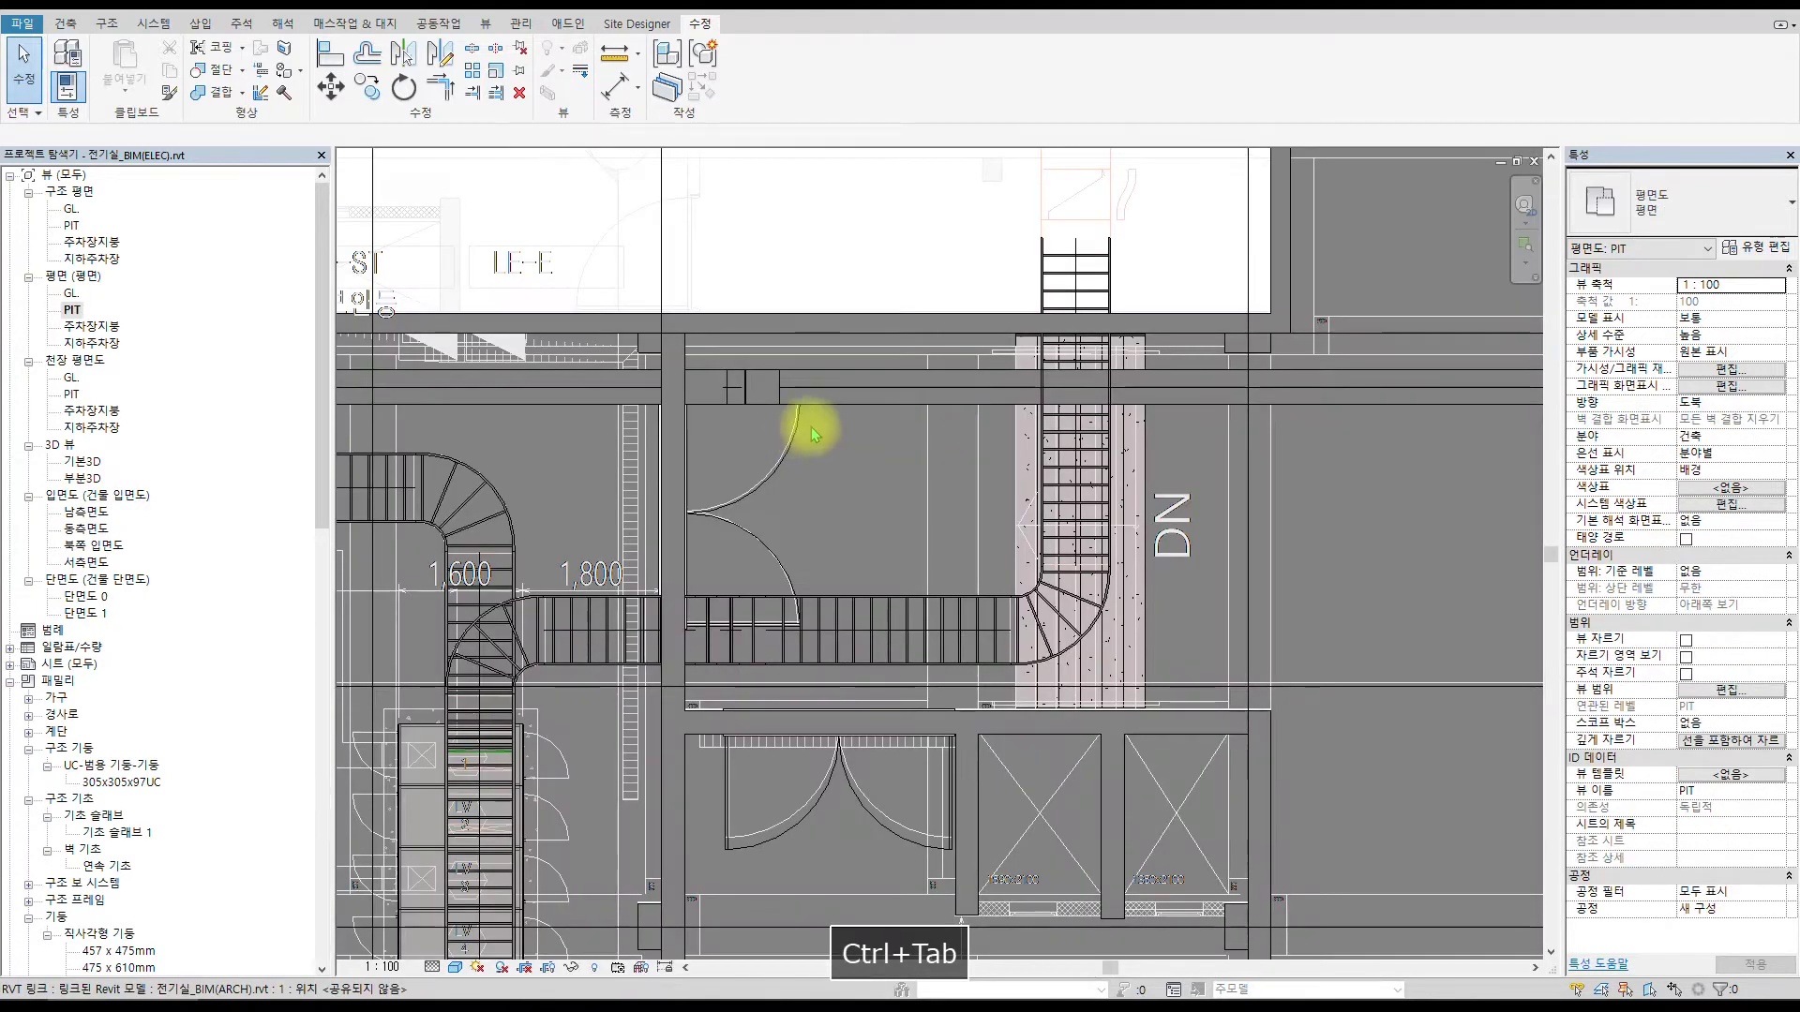
key("ctrl+Tab")
key("ctrl+Tab")
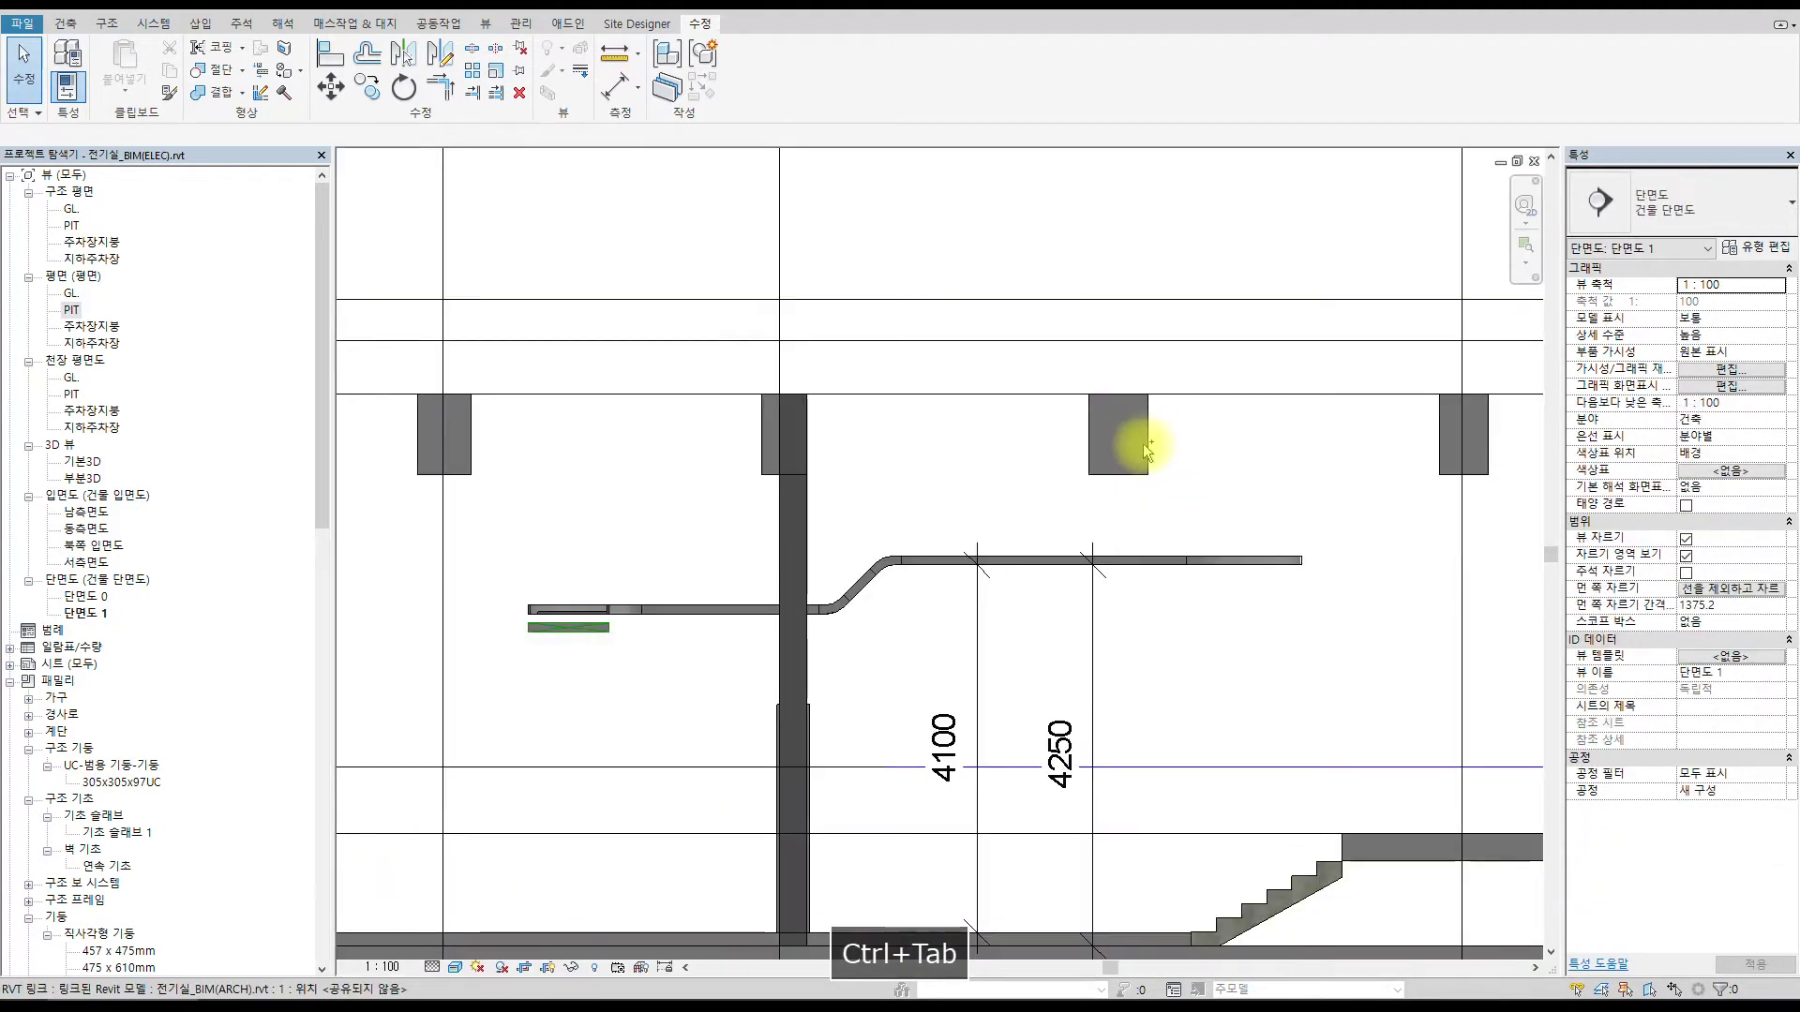
key("ctrl+Tab")
Extend the far clip offset of section 1 past the cable duct to about 3940 mm and reopen the section.
scroll(1331, 459, "down", 5)
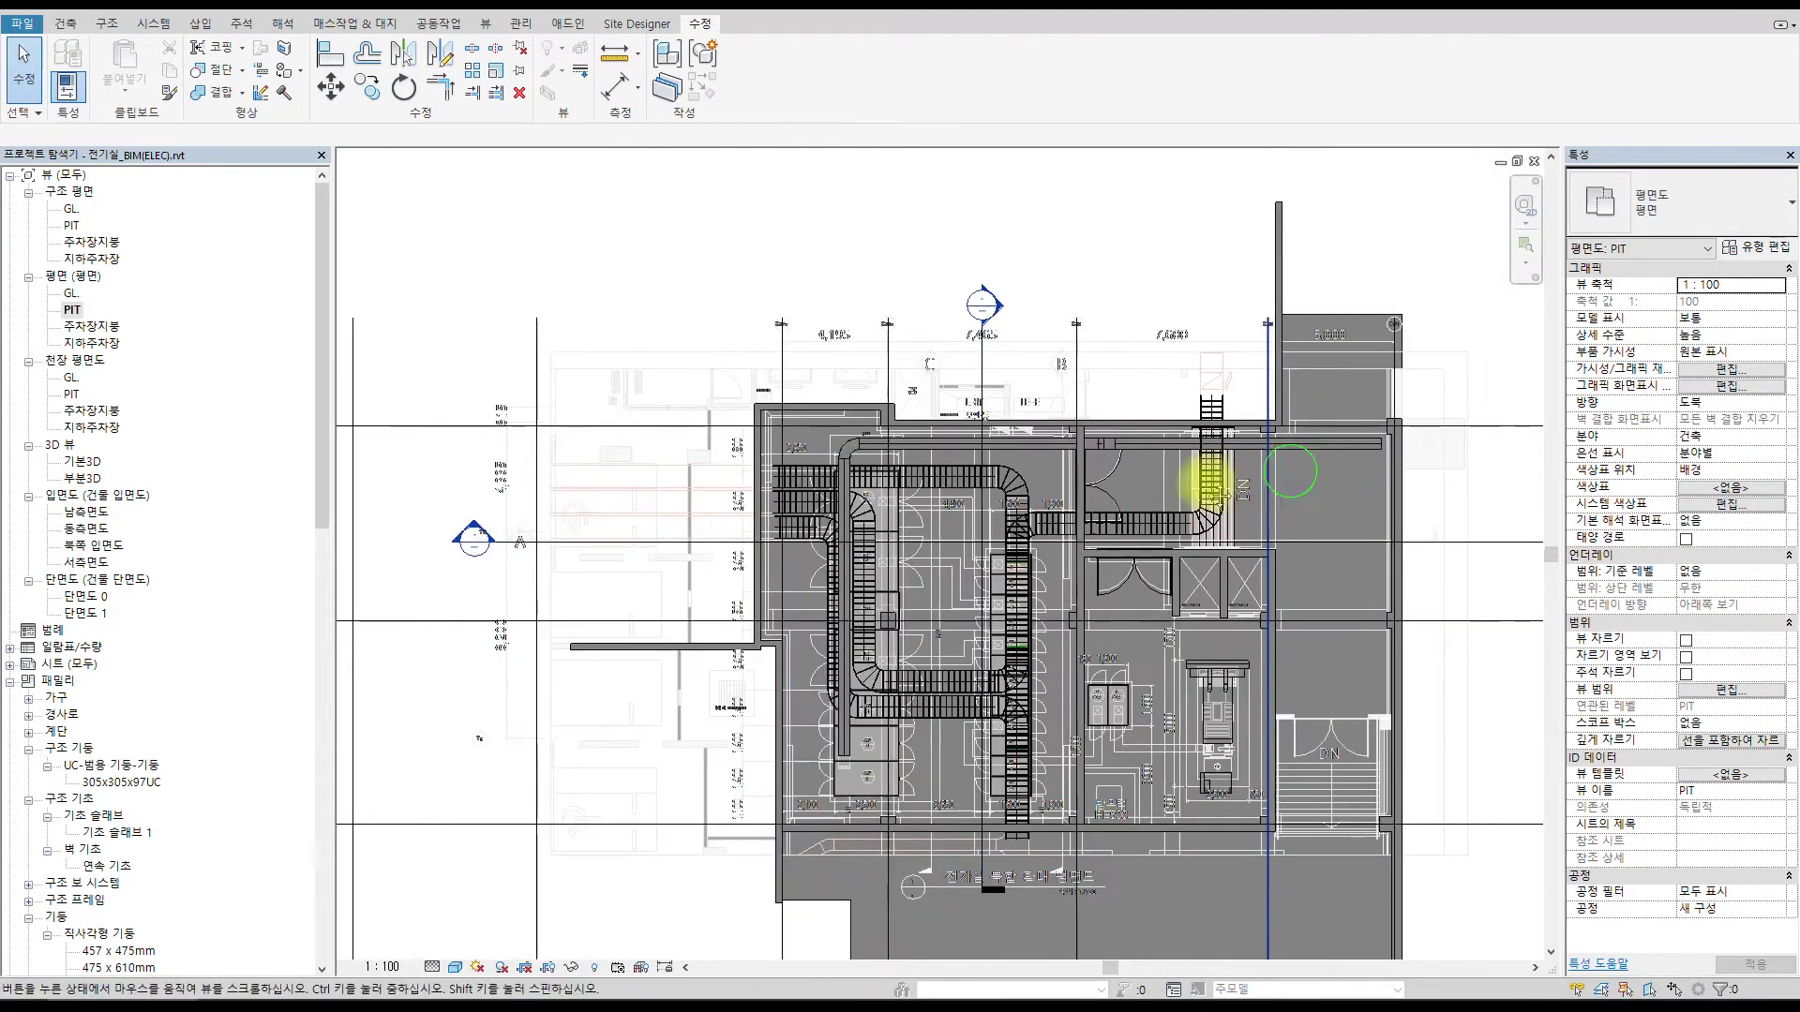
left_click(1459, 554)
scroll(979, 527, "up", 2)
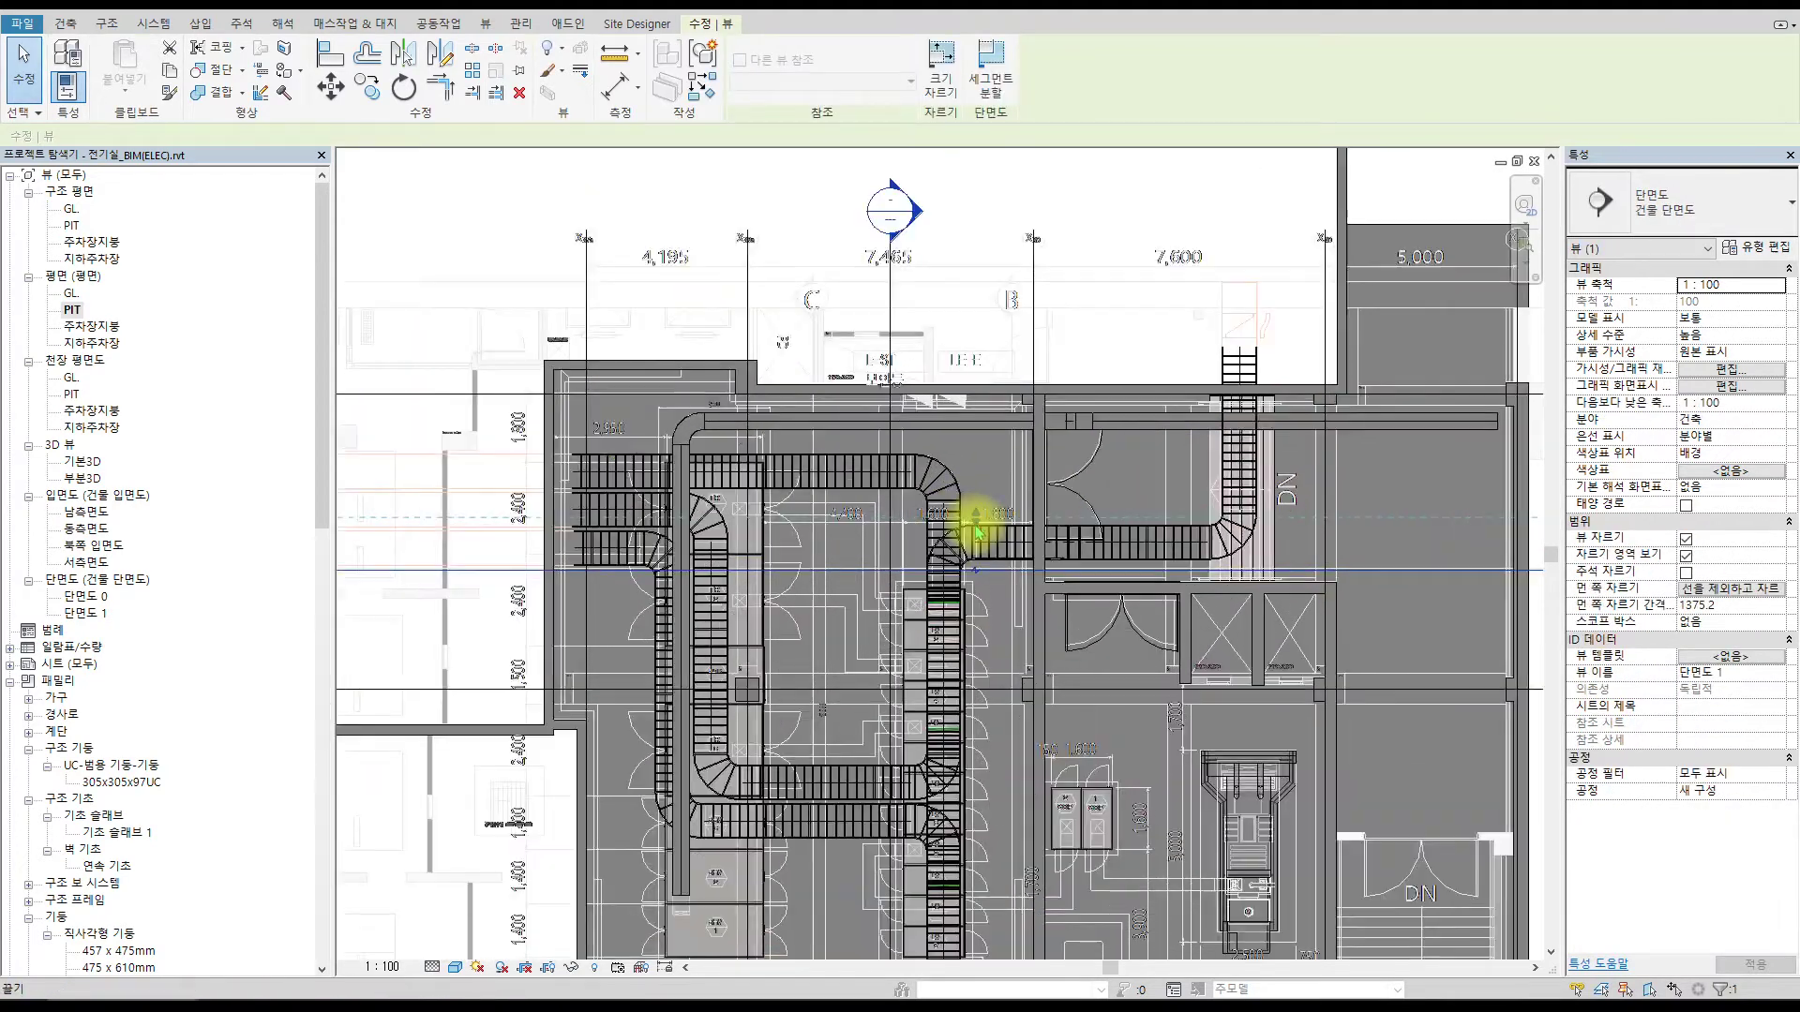
left_click_drag(976, 527, 916, 374)
key("ctrl+Tab")
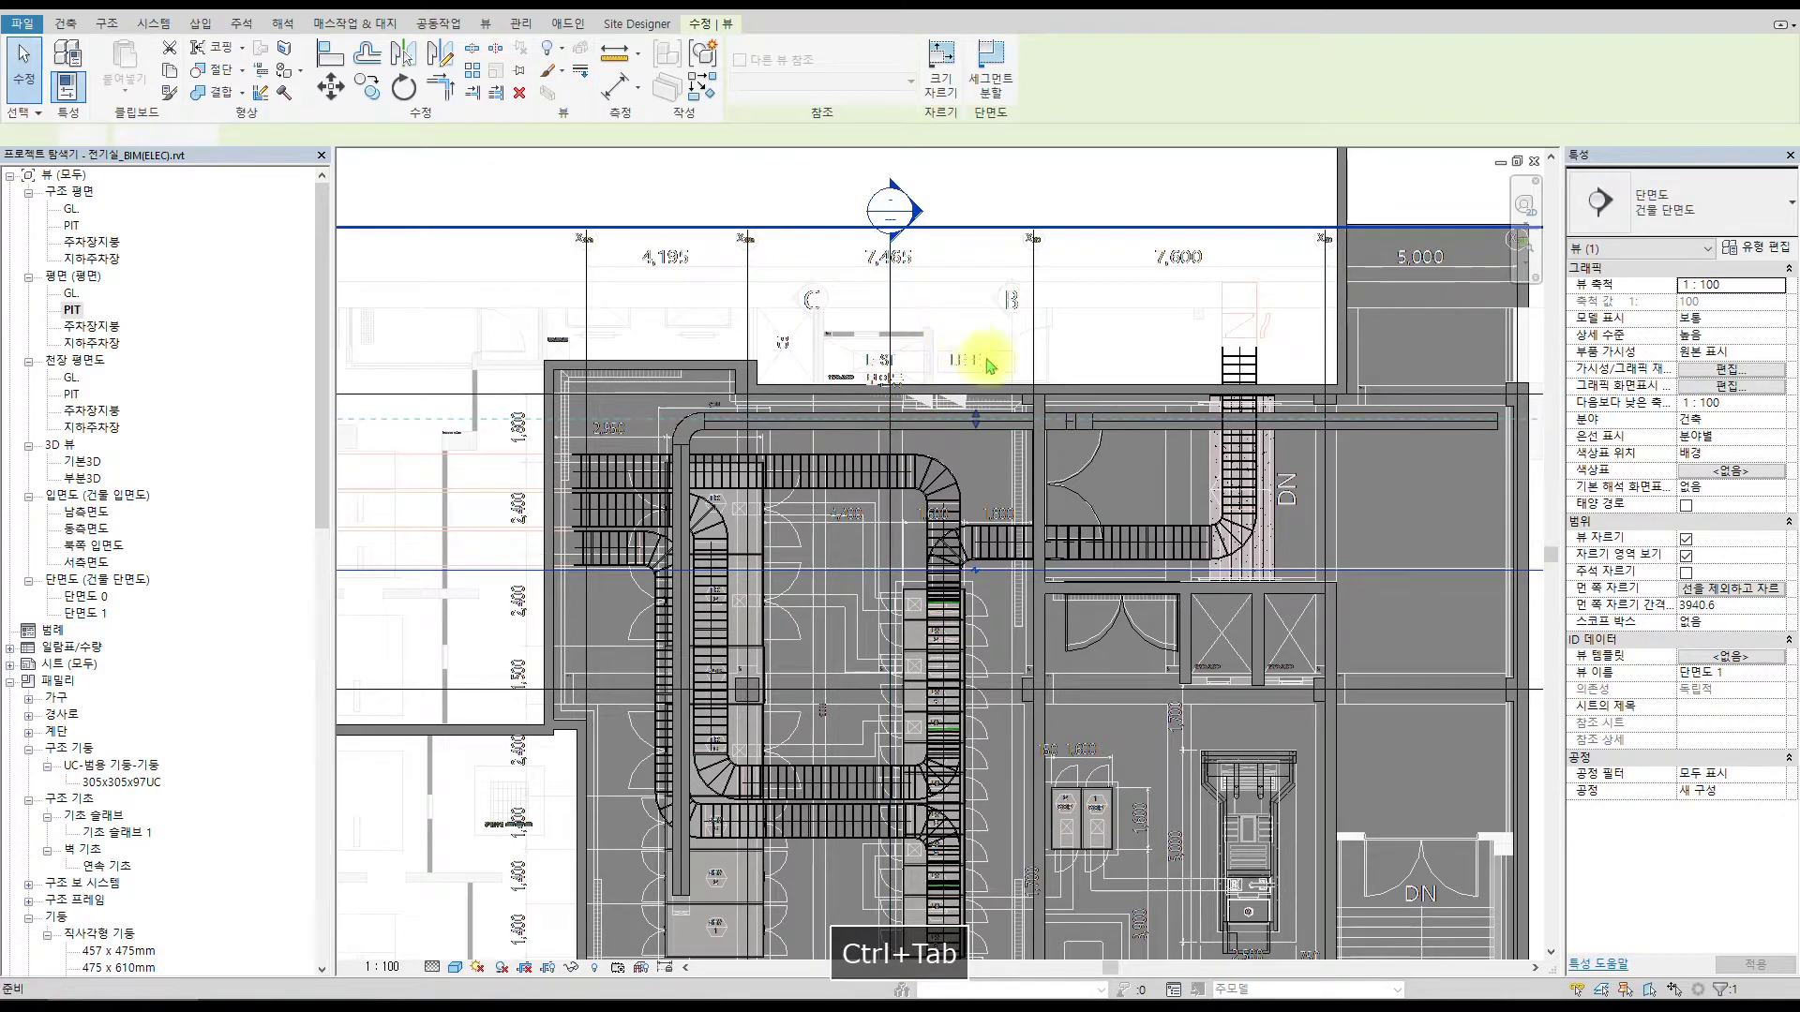
key("ctrl+Tab")
scroll(1145, 562, "up", 1)
middle_click_drag(1145, 563, 895, 493)
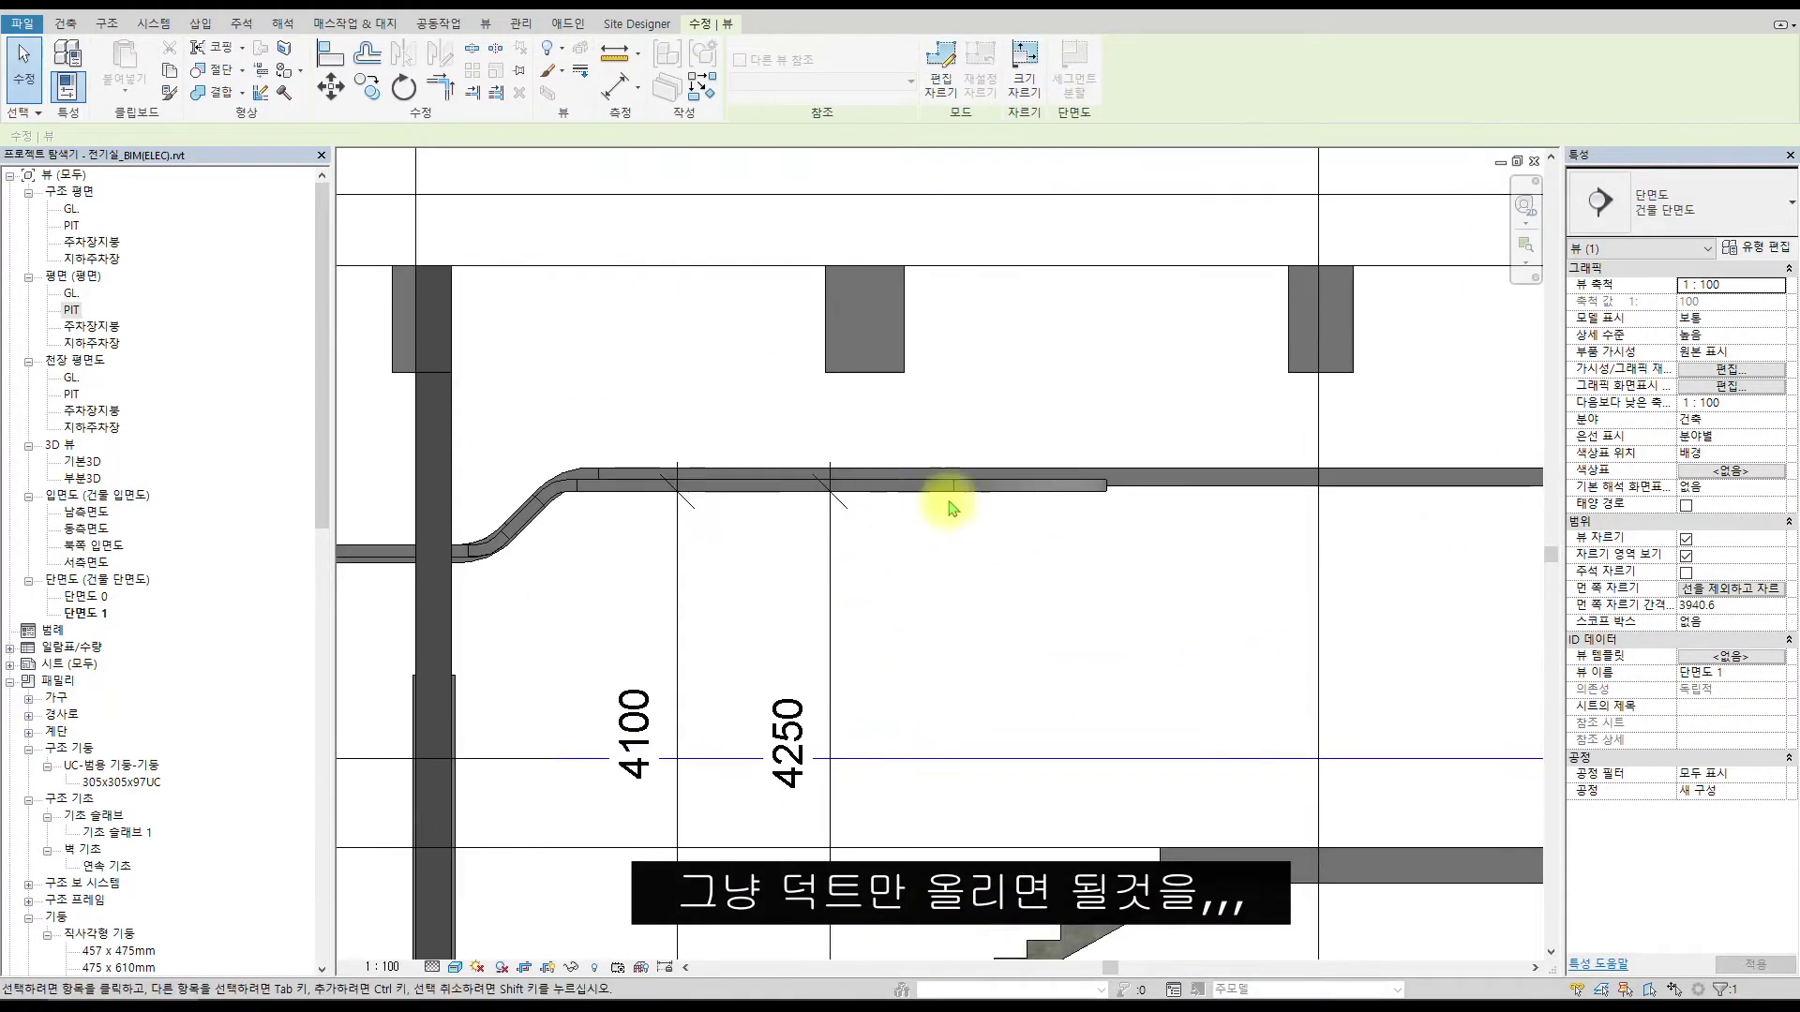
Dimension the height of the raised cable duct run's underside above the pit floor slab in section 1.
scroll(948, 507, "down", 1)
key("d")
key("i")
left_click(1172, 383)
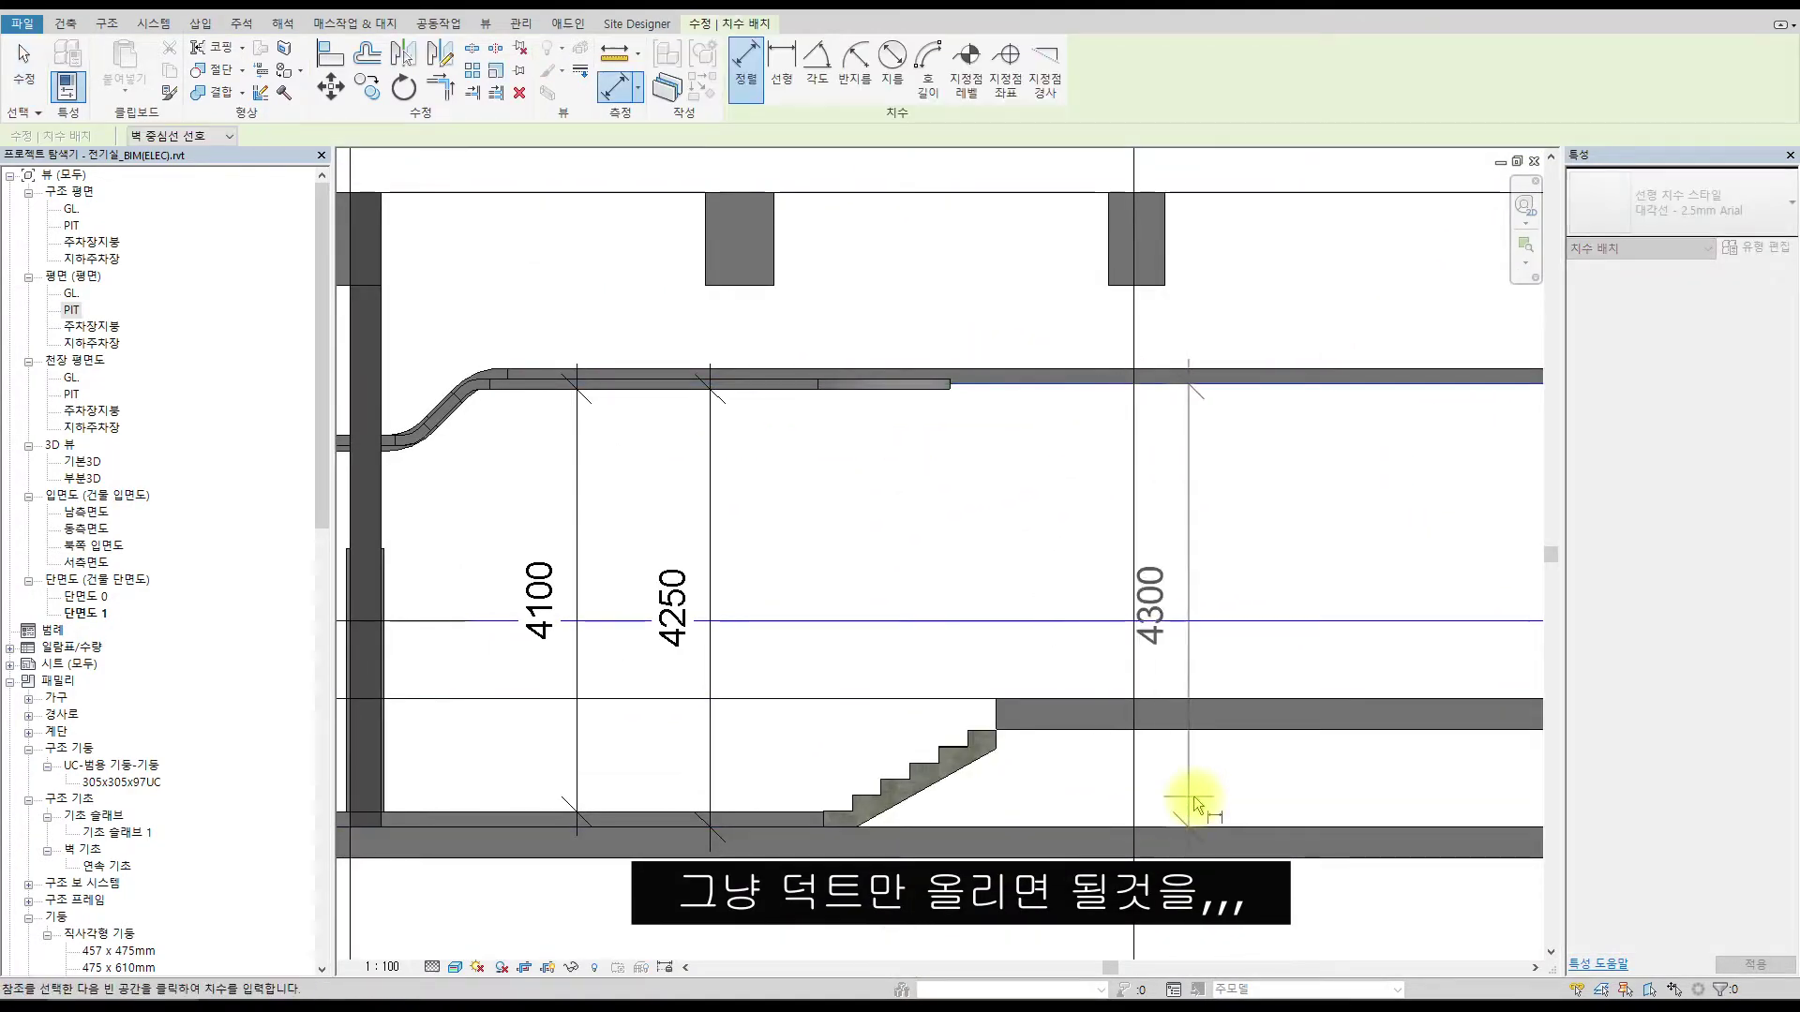
left_click(1216, 778)
key("Escape")
Raise the upper cable duct run in section 1 to an offset of 4450 mm.
left_click(1262, 382)
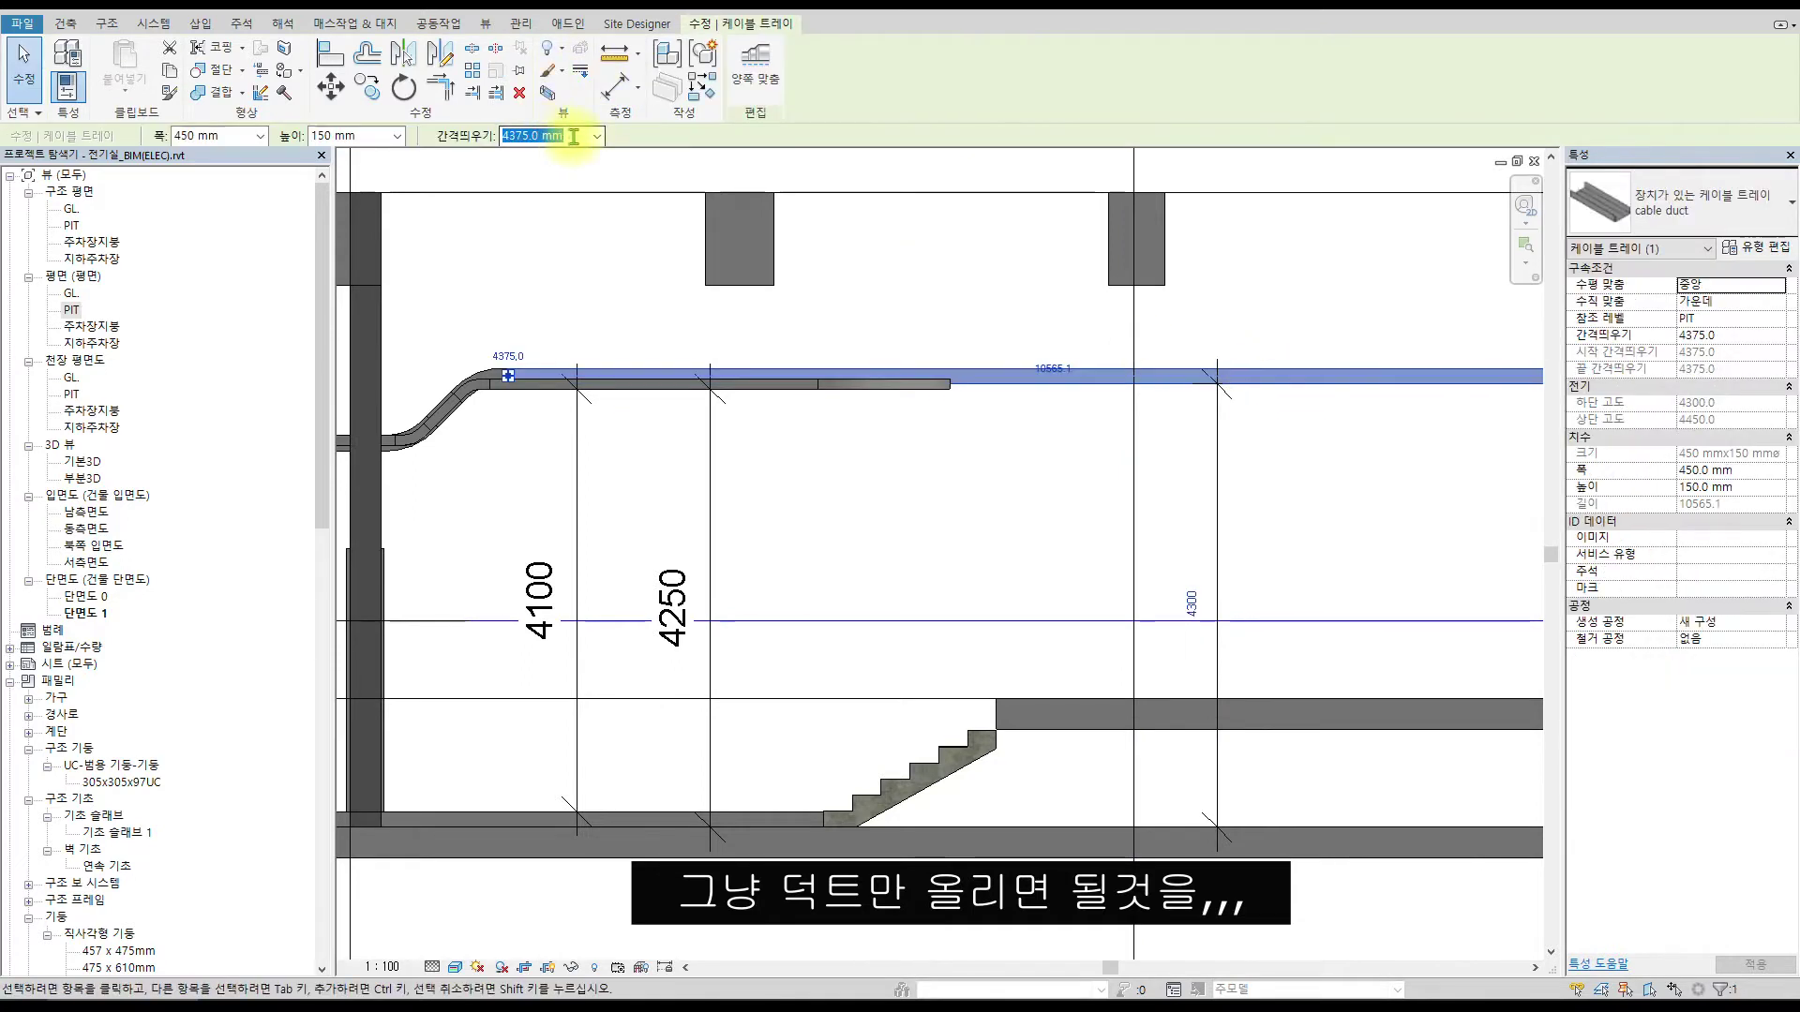
left_click(597, 137)
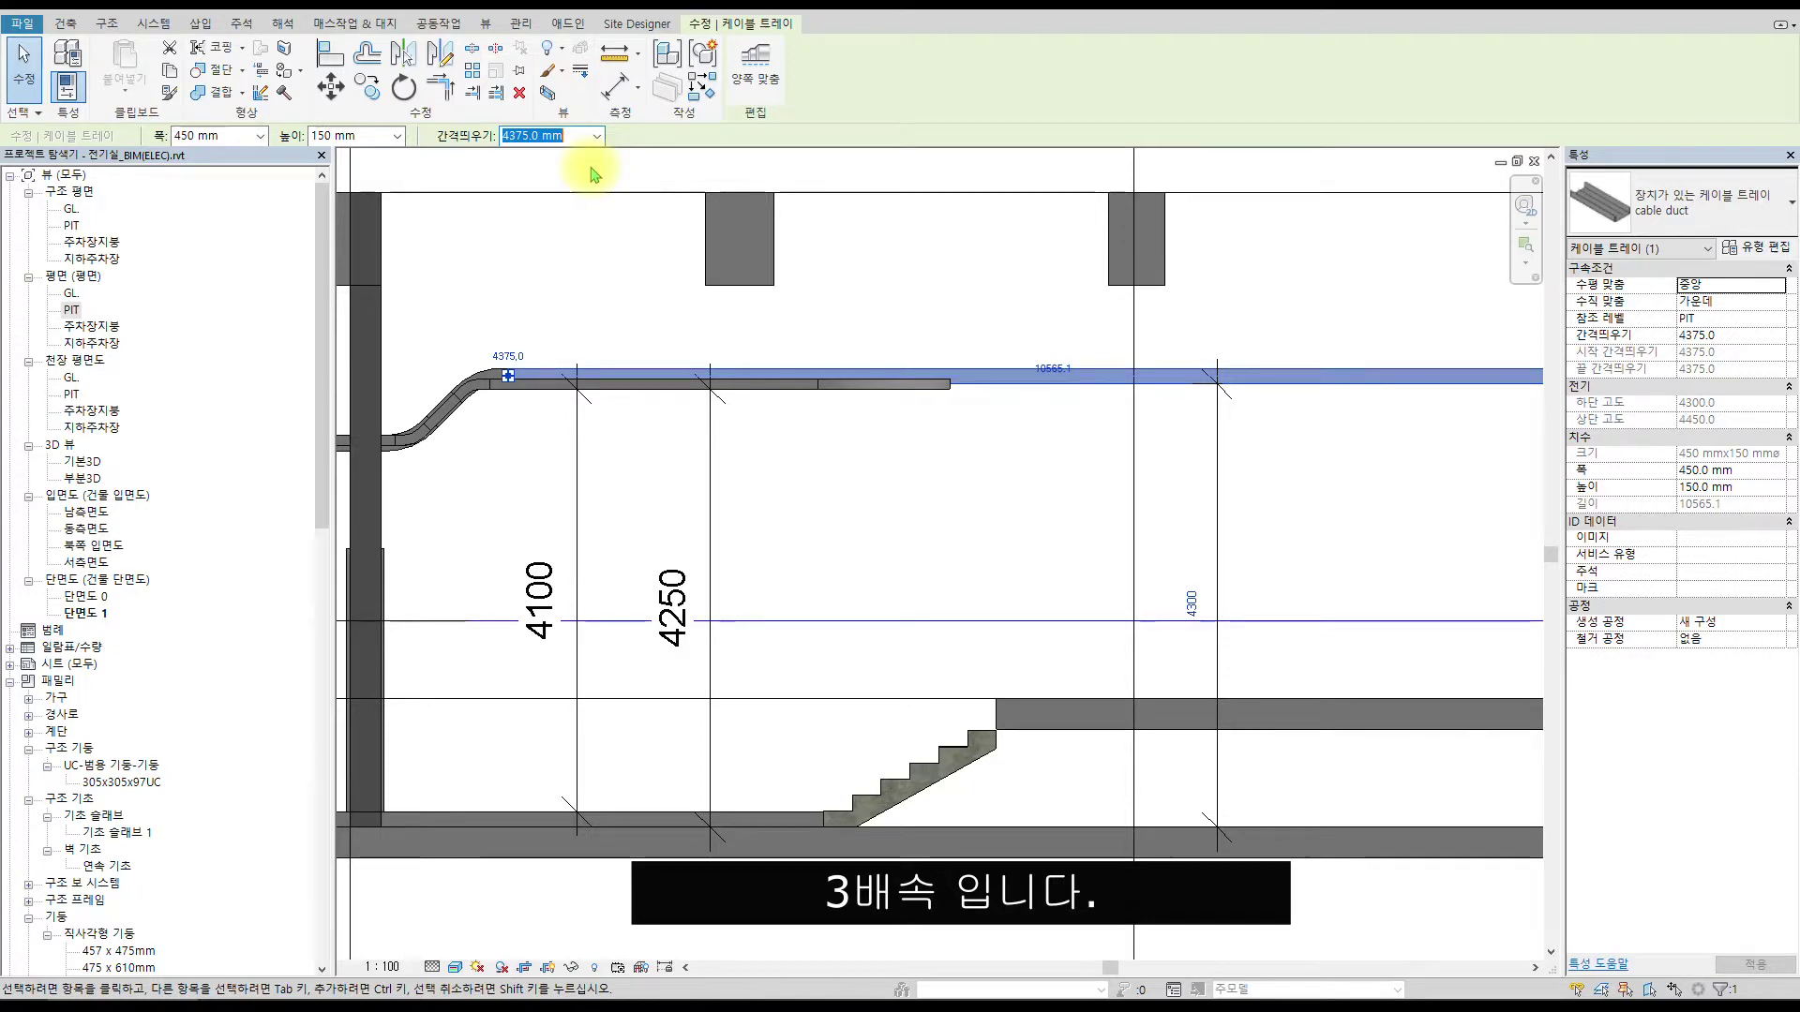
key("Return")
key("Escape")
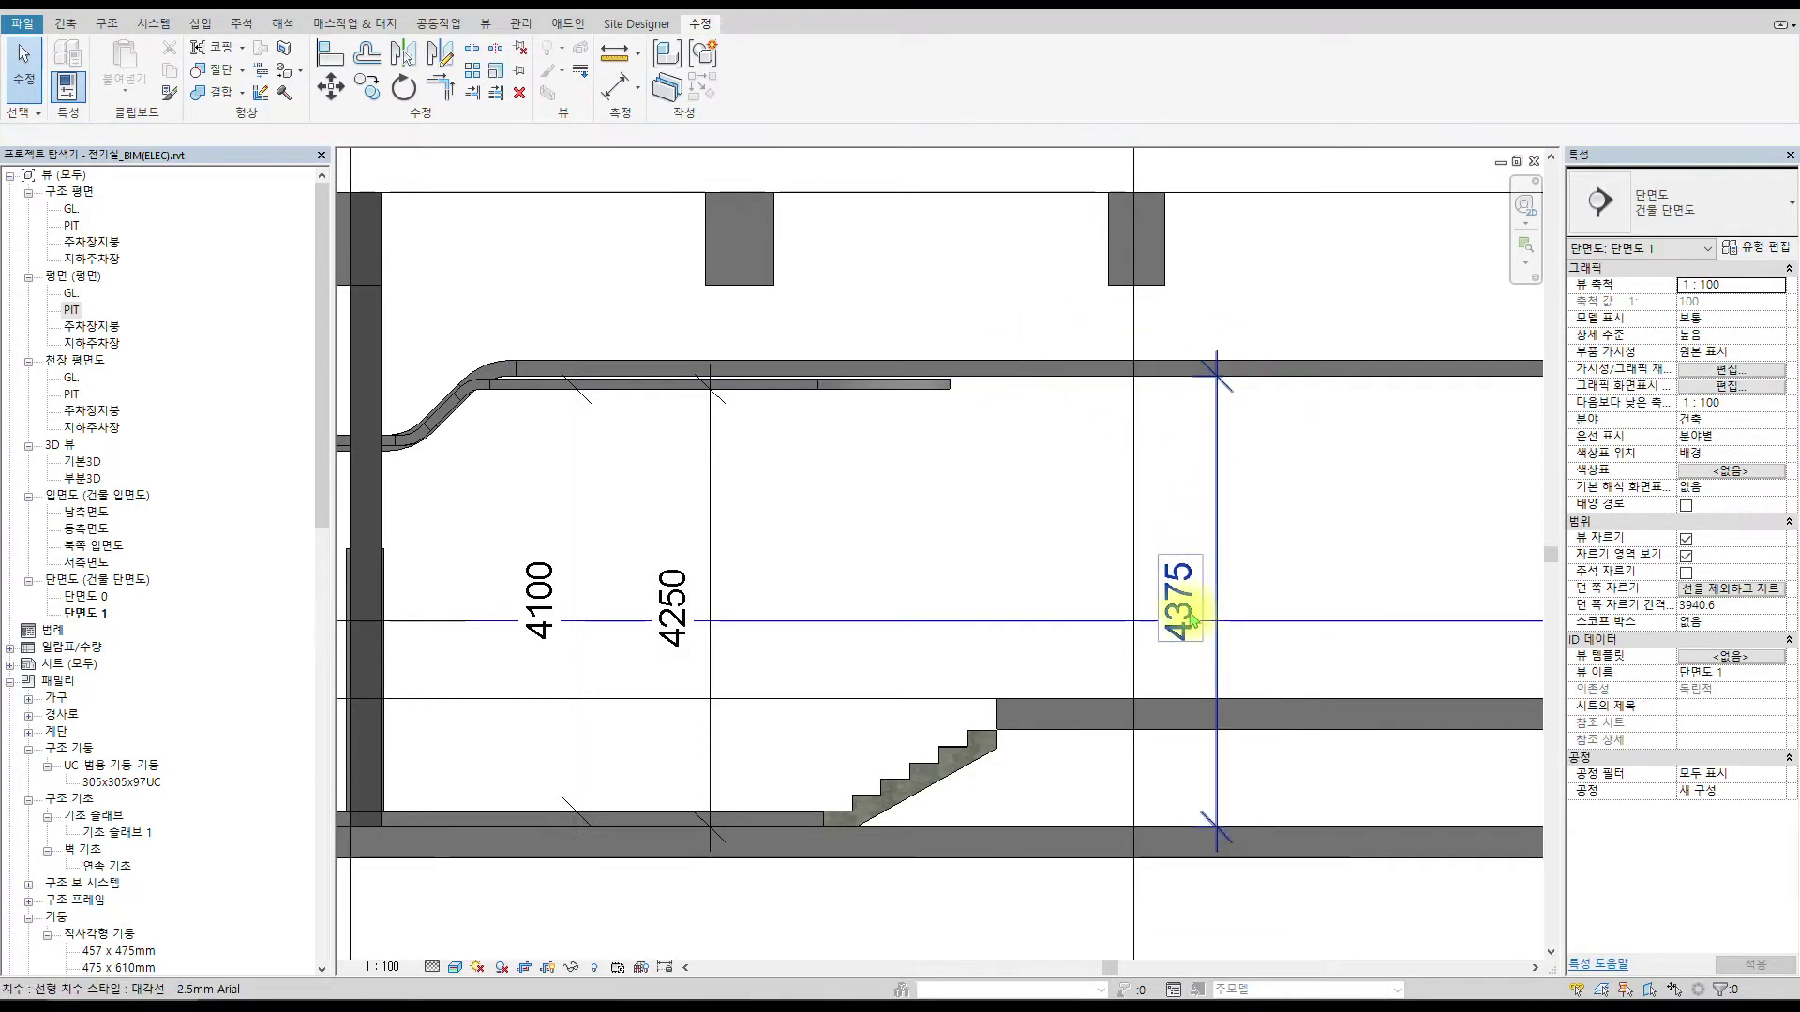
Raise the upper cable duct run above the ladder tray to an offset of 4525 mm.
scroll(1175, 497, "up", 1)
left_click(1092, 354)
scroll(1189, 353, "up", 2)
scroll(1166, 450, "down", 3)
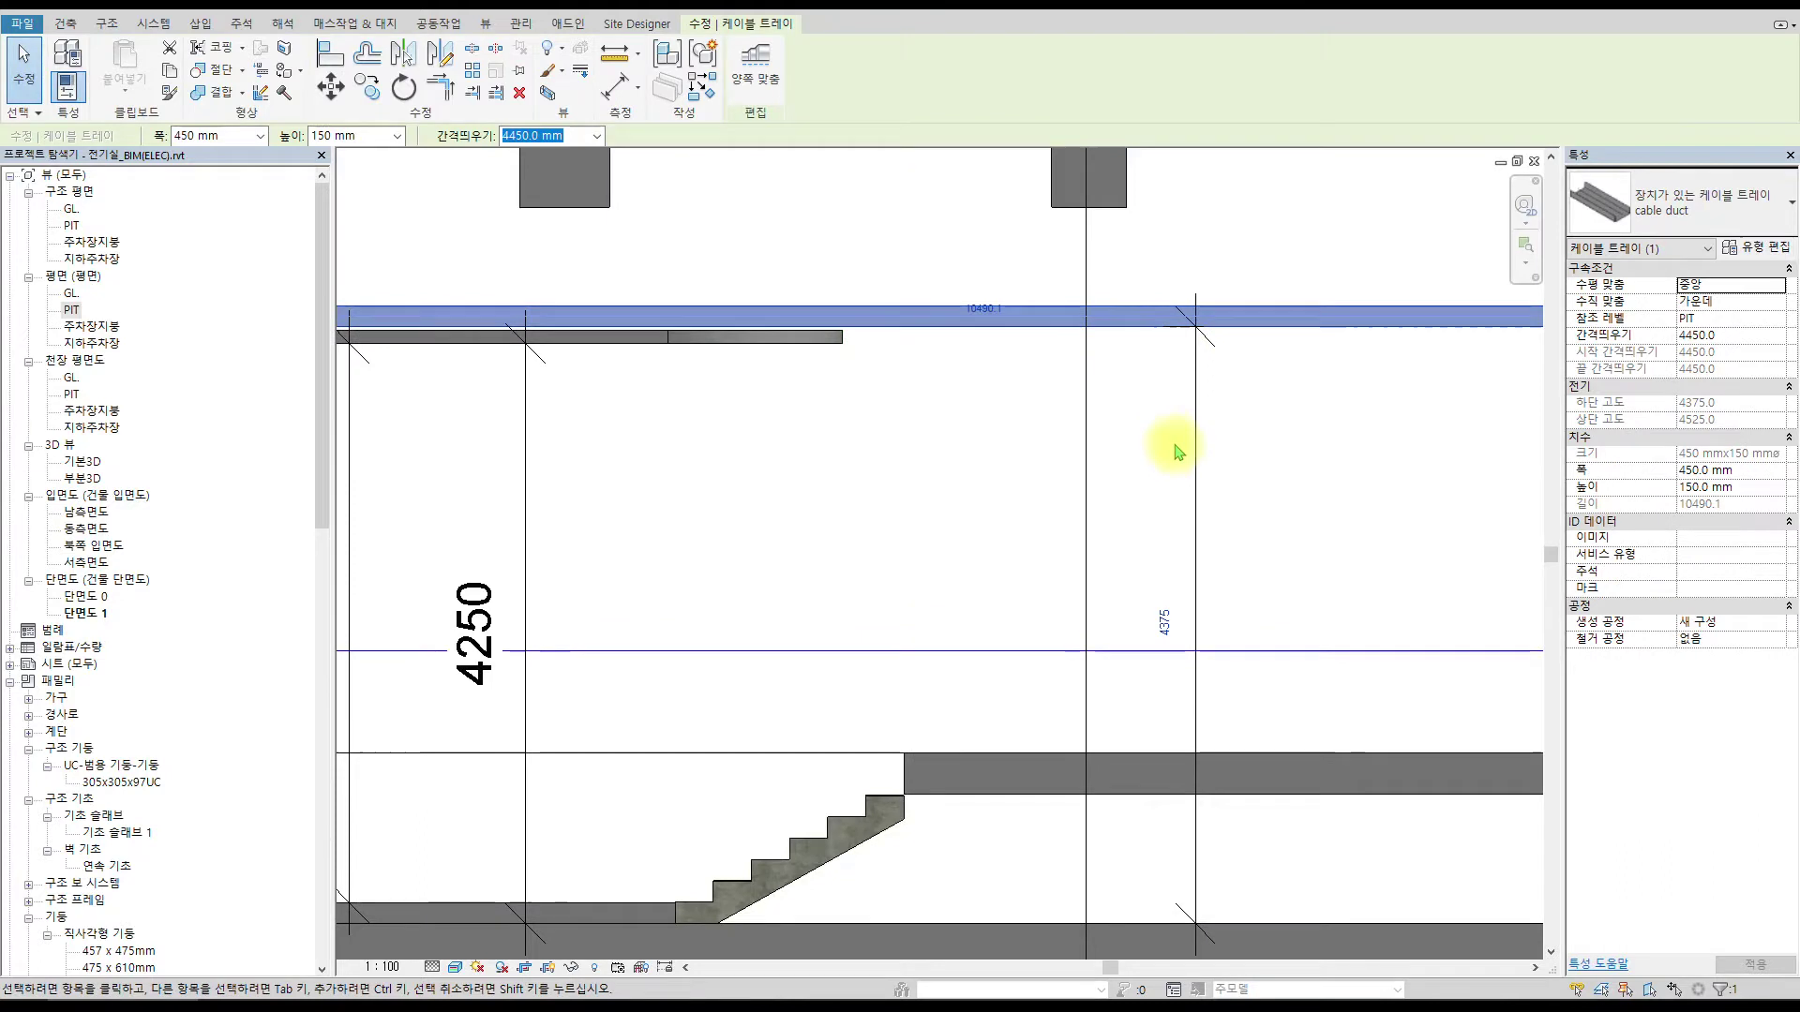
scroll(1153, 377, "up", 2)
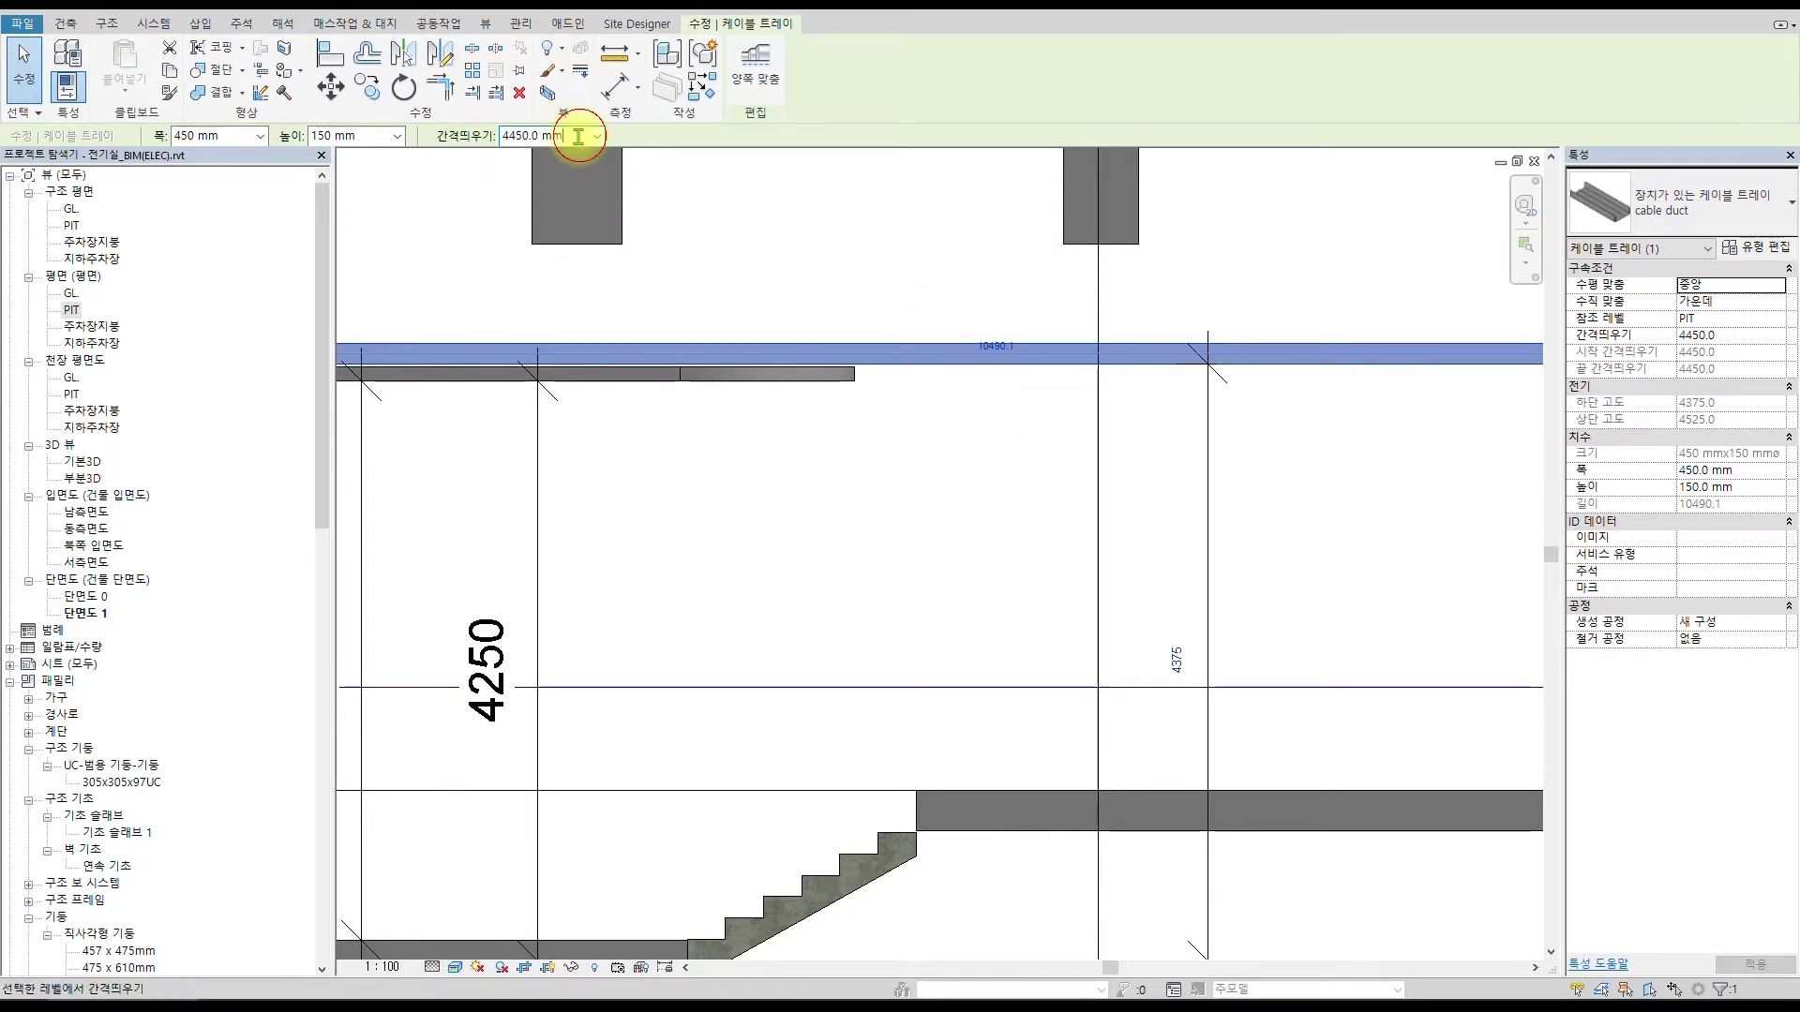
key("Return")
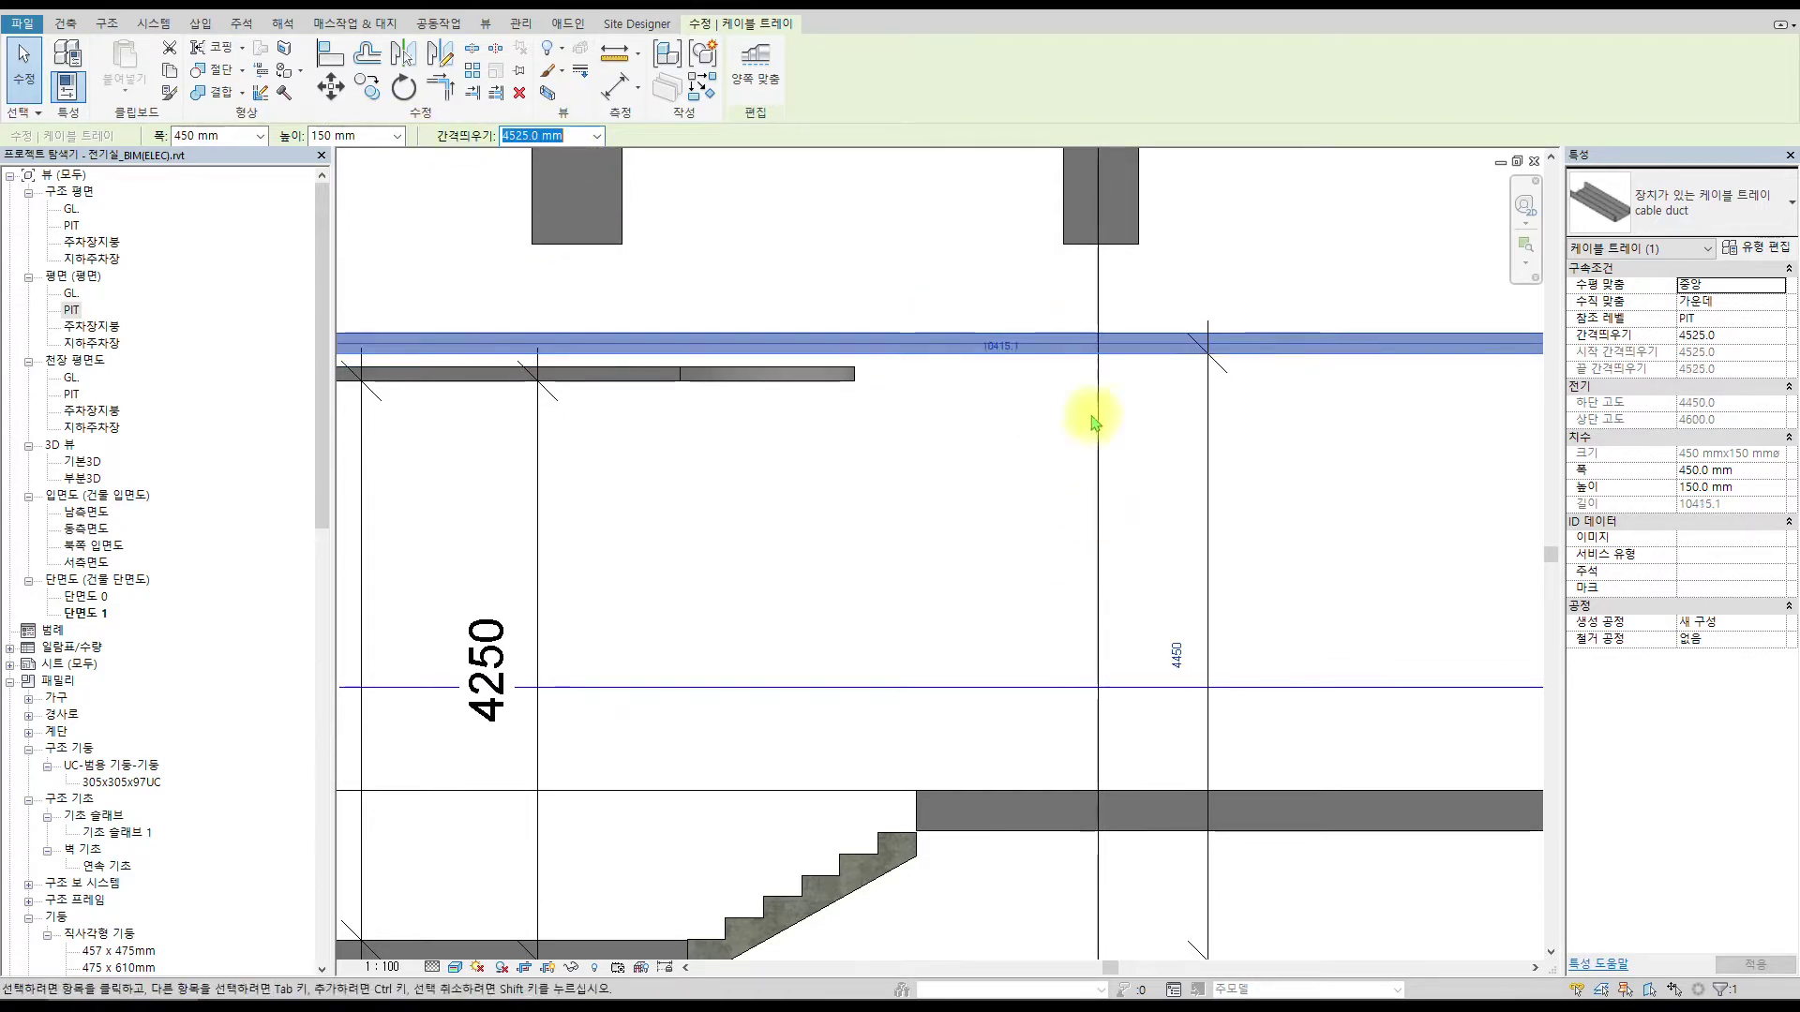
scroll(1153, 459, "down", 3)
scroll(1253, 421, "up", 2)
key("Escape")
Examine the spacing between the lower cable duct and ladder trays on the transformer side of the wall in section 1.
scroll(600, 367, "up", 2)
middle_click_drag(536, 345, 820, 366)
scroll(947, 450, "down", 2)
scroll(1165, 482, "down", 2)
middle_click_drag(811, 470, 1116, 414)
scroll(1031, 431, "up", 2)
middle_click_drag(952, 559, 1116, 541)
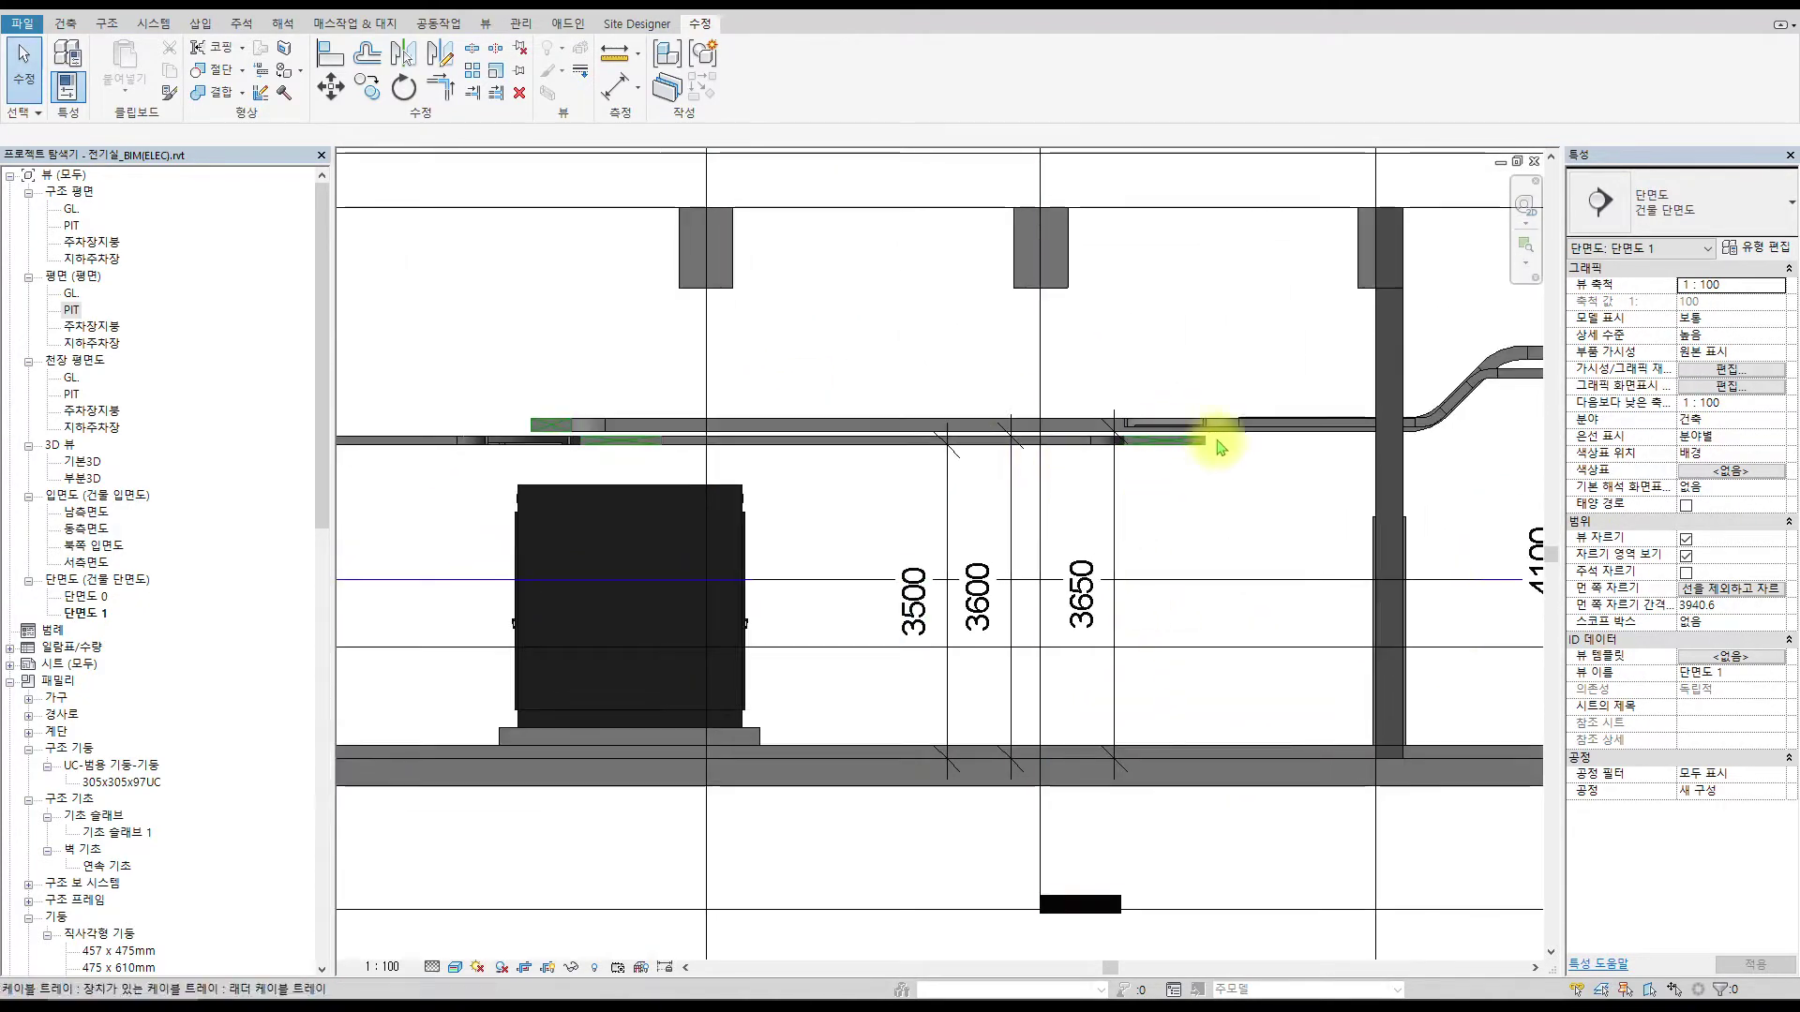
scroll(1087, 426, "up", 2)
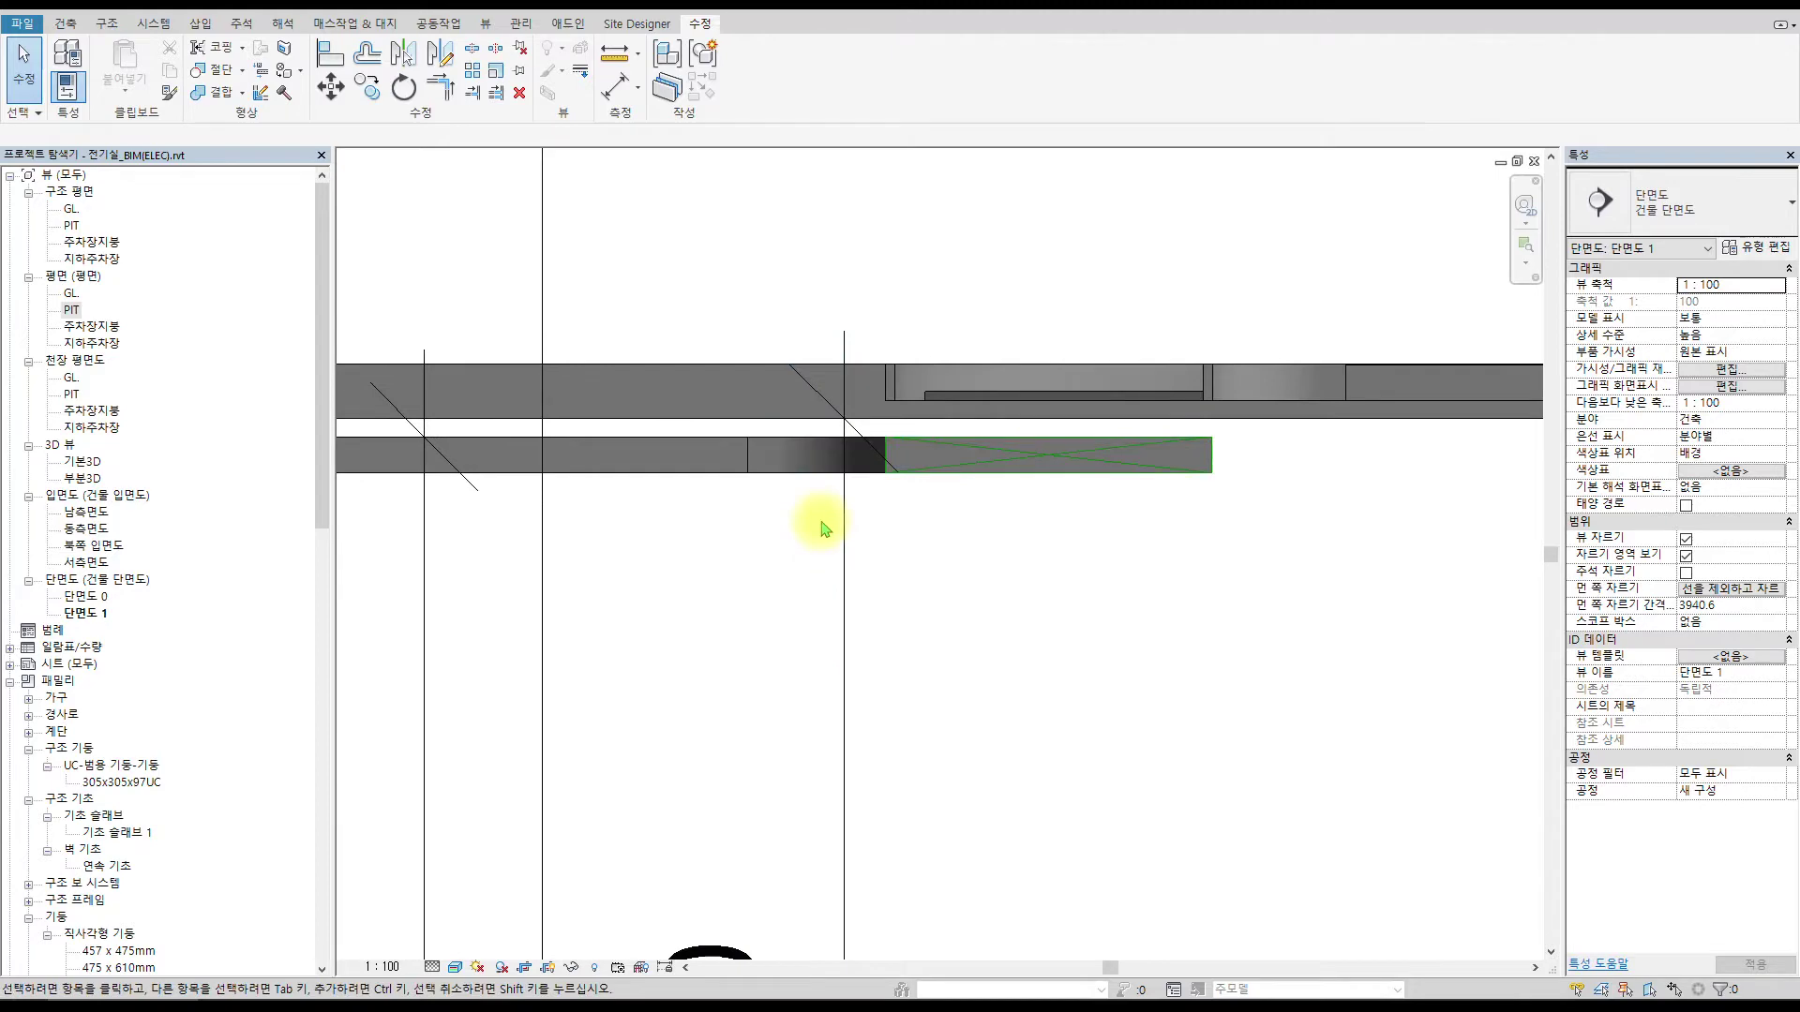
scroll(985, 515, "down", 3)
Move the section 1 line closer to the cable duct in the PIT plan, with a far clip offset of about 1922 mm.
key("ctrl+Tab")
scroll(744, 454, "down", 3)
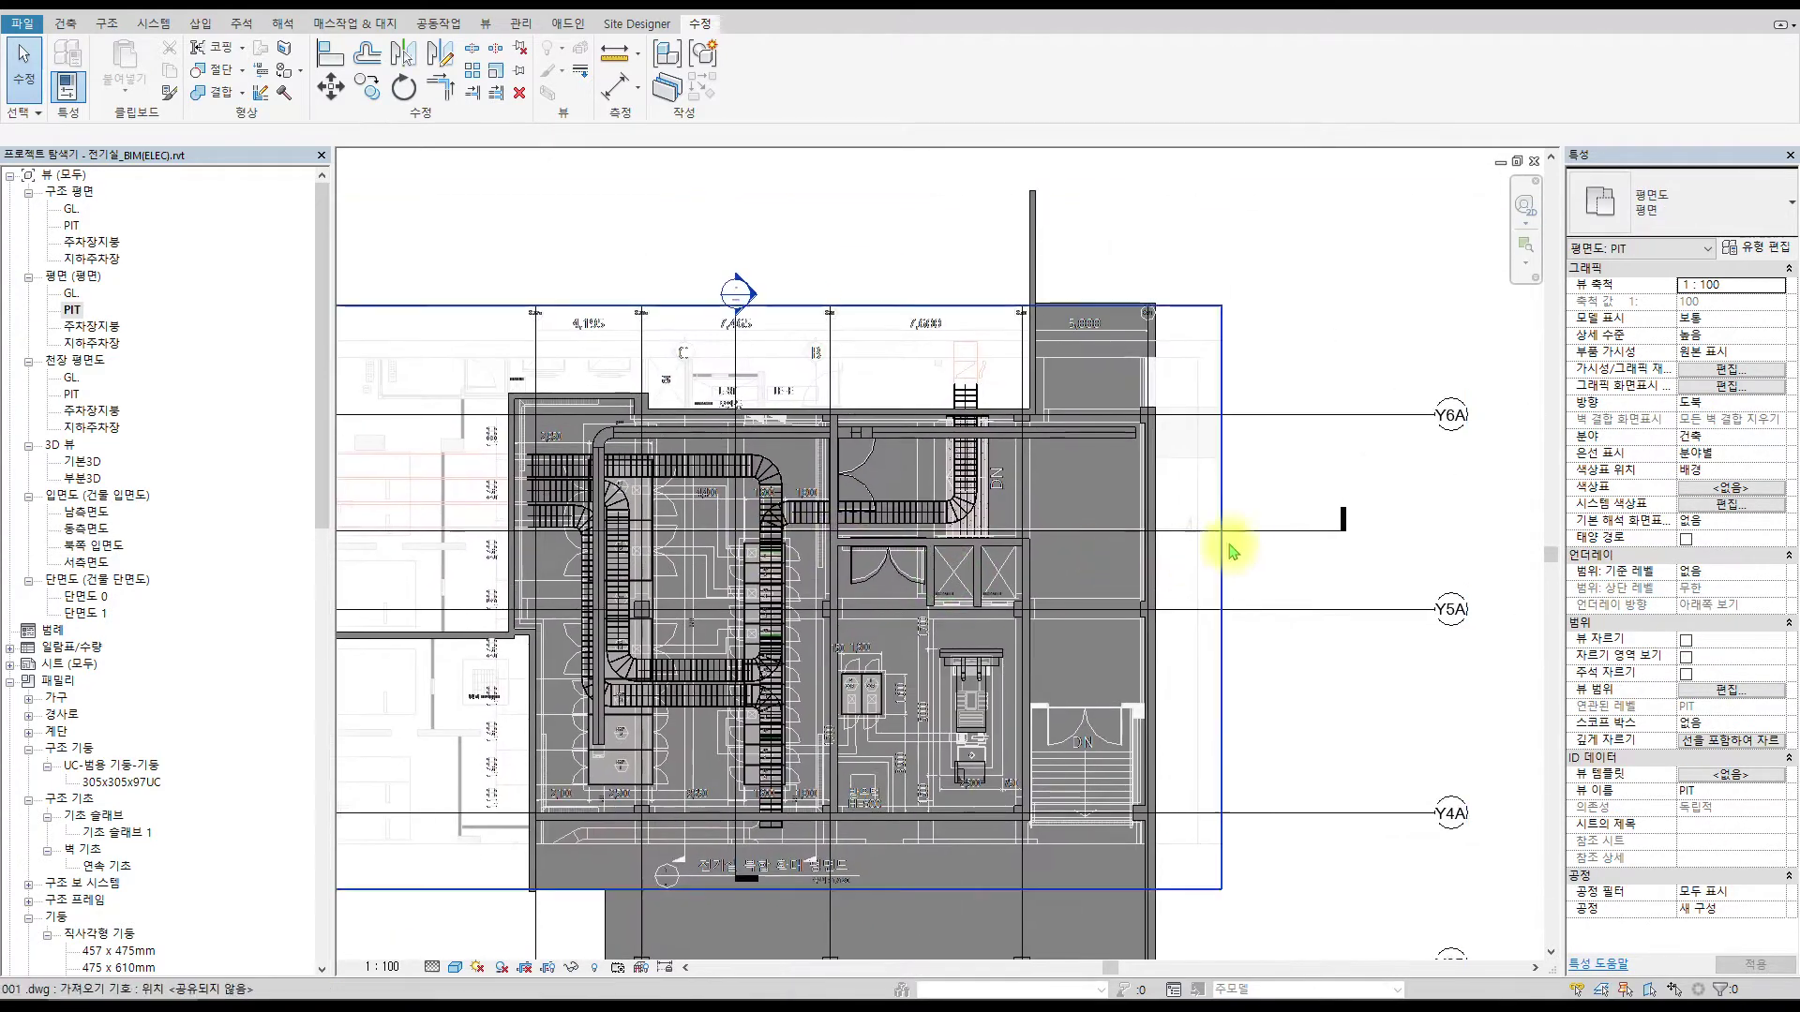
left_click(1257, 526)
scroll(797, 463, "up", 2)
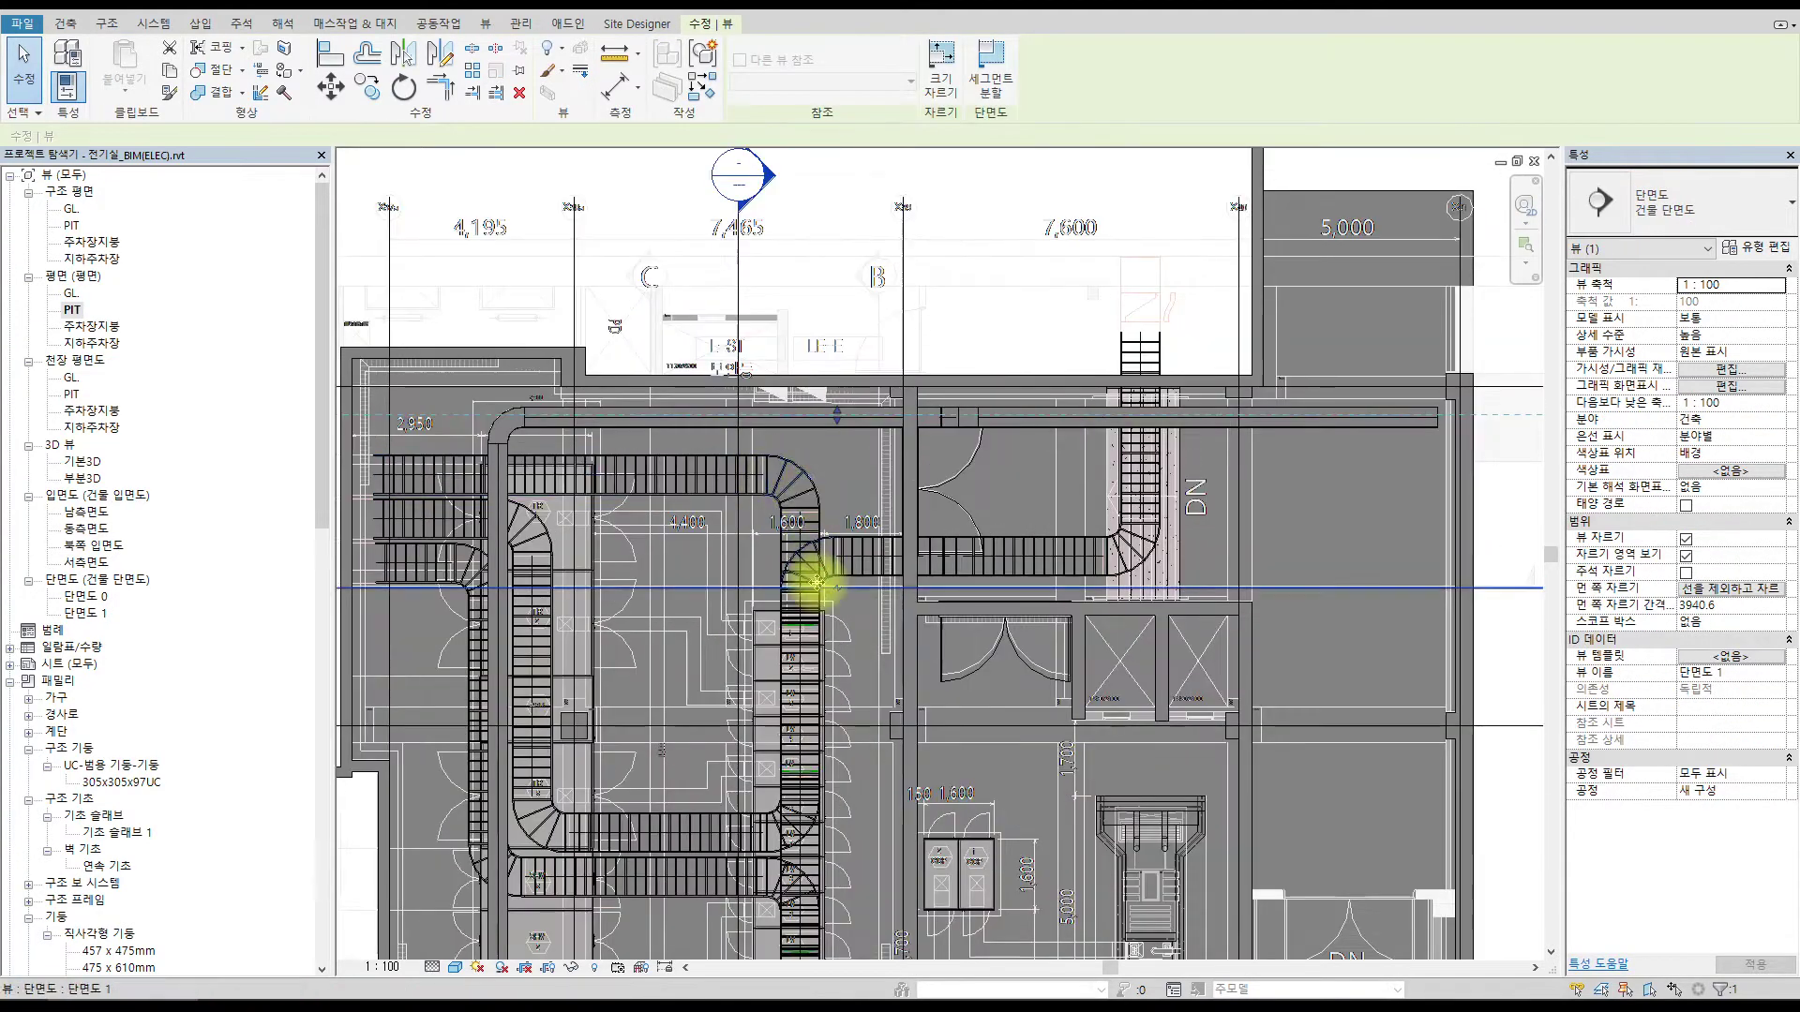
left_click_drag(879, 528, 846, 437)
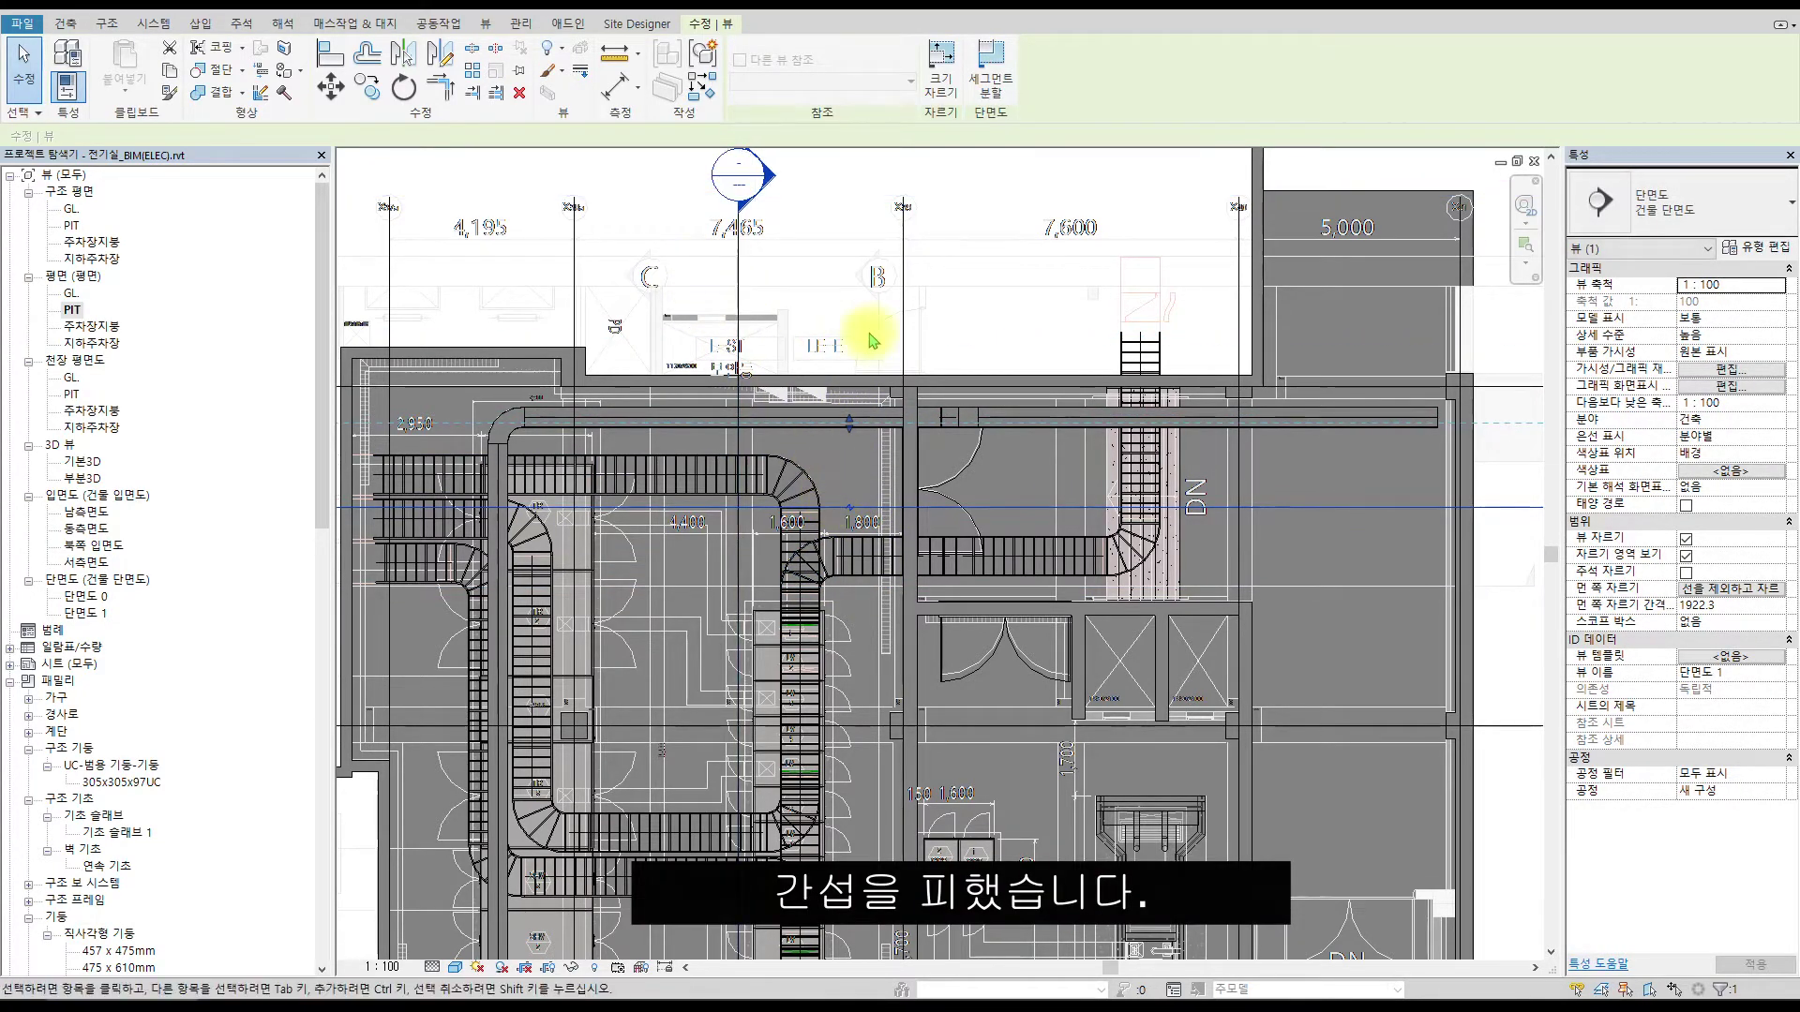
Check the cable duct against the ladder trays in section 1 and the partial 3D view, then return to the PIT plan.
key("ctrl+Tab")
middle_click_drag(998, 457, 562, 354)
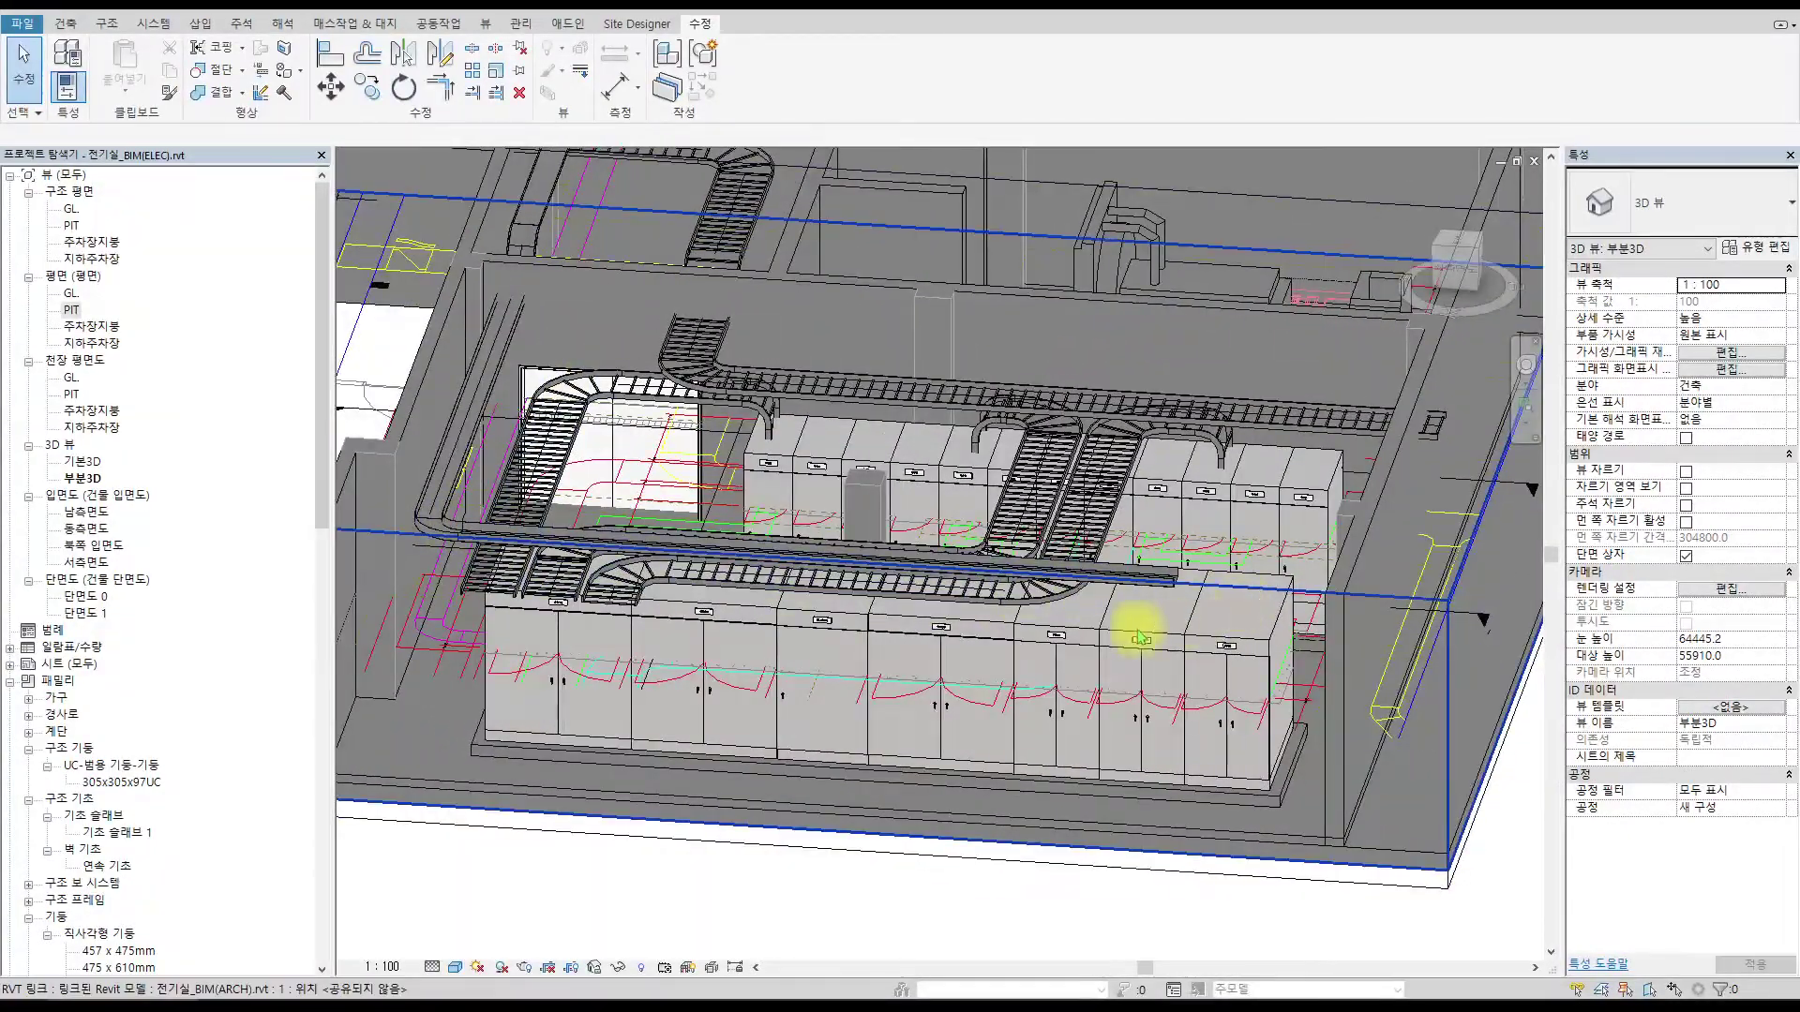
scroll(1145, 623, "up", 3)
key("ctrl+Tab")
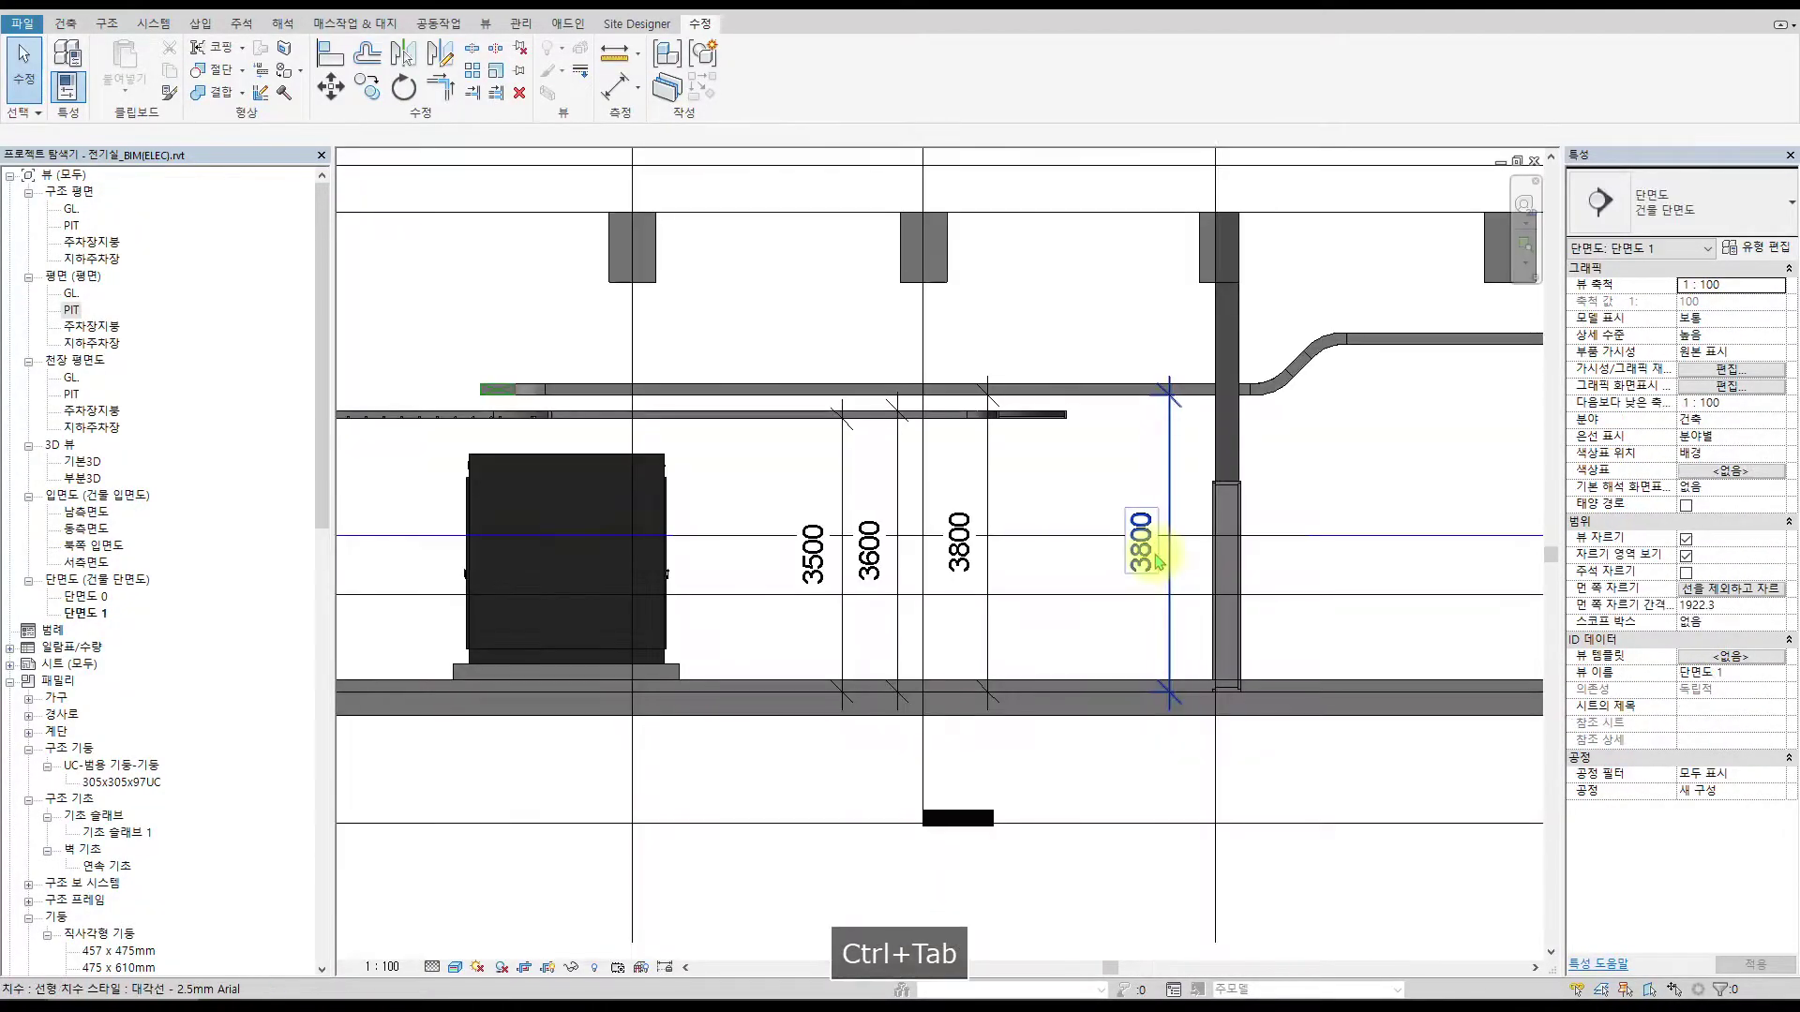
key("ctrl+Tab")
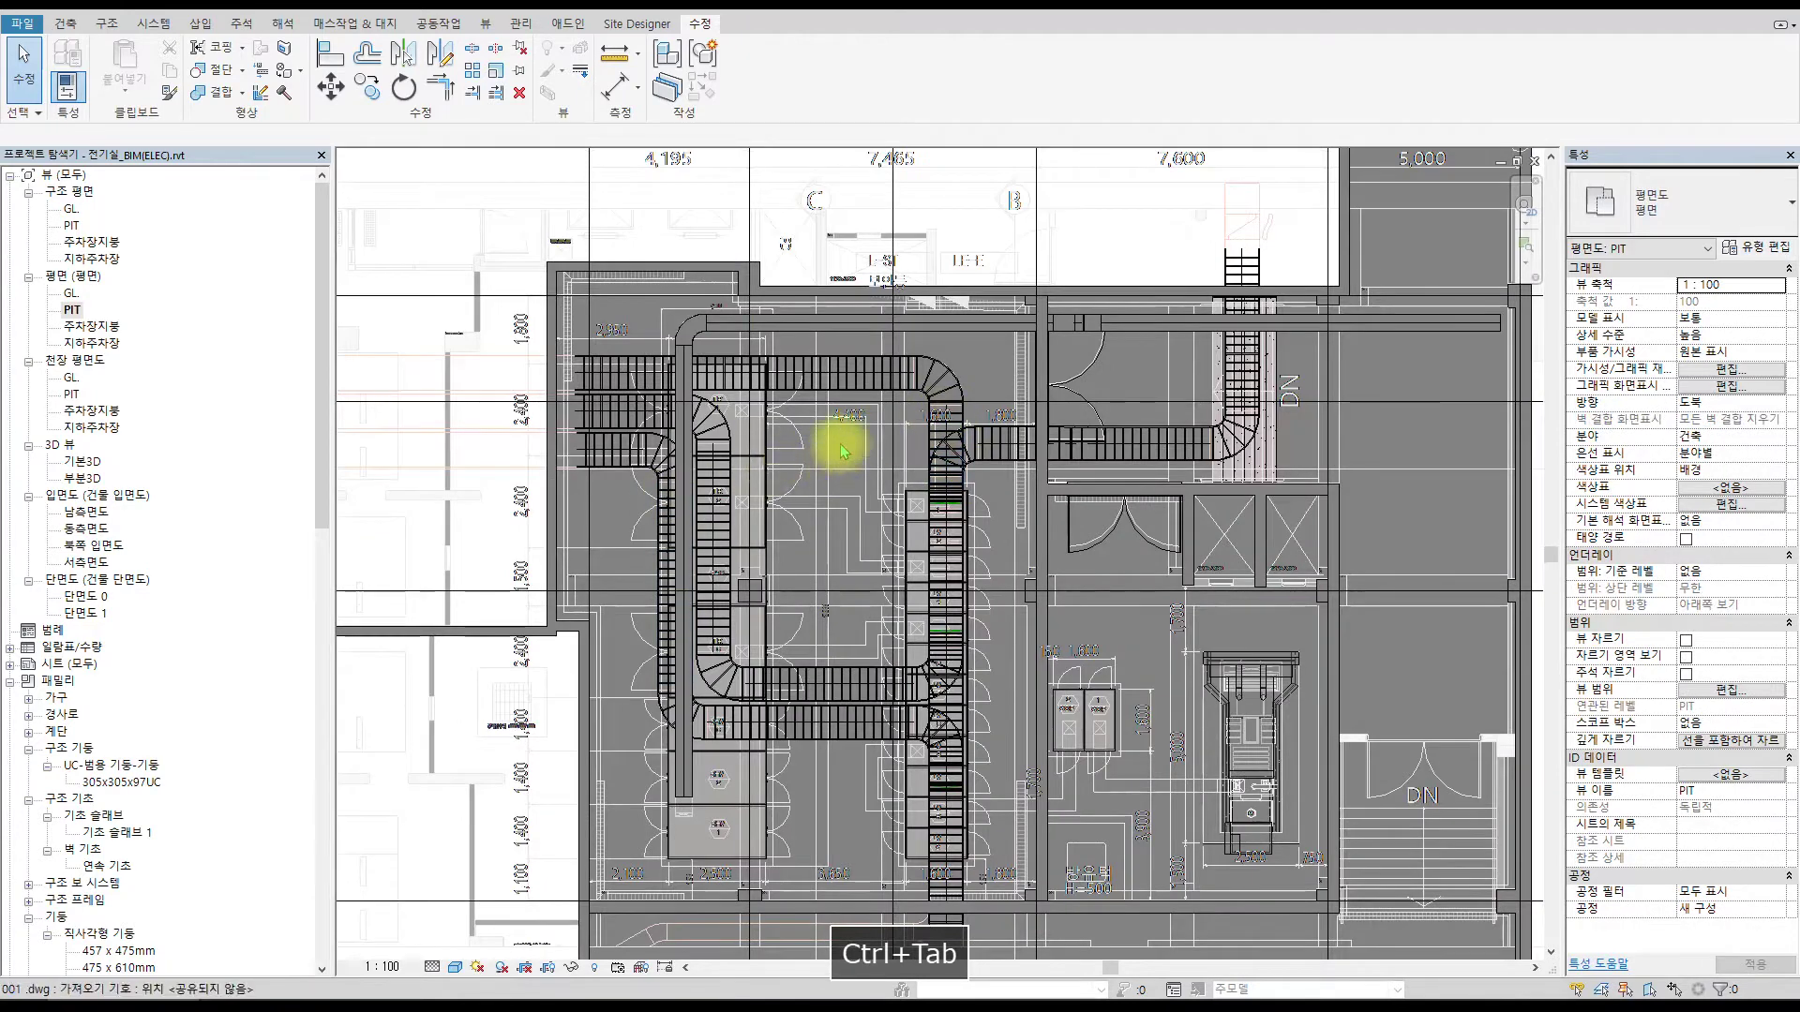
Move the section 0 line in the PIT plan to beside the duct run over the high-voltage panels and open that section.
scroll(881, 445, "down", 2)
left_click(928, 384)
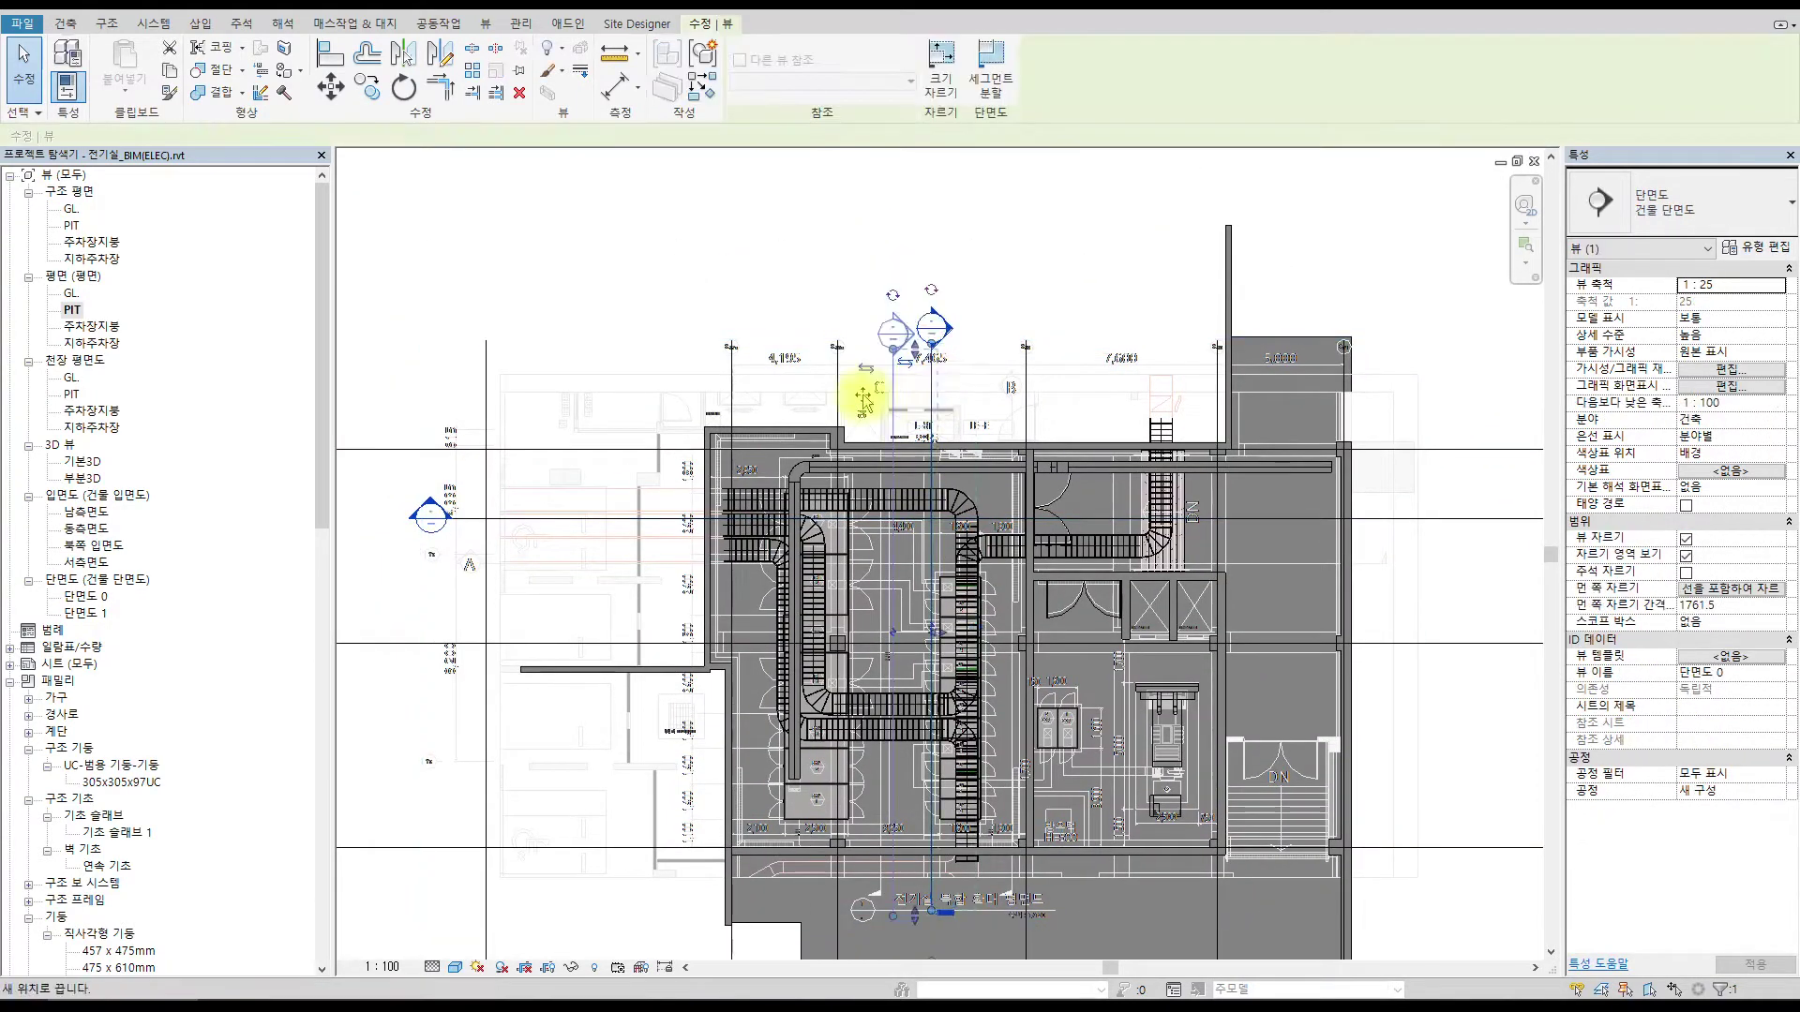
left_click_drag(895, 399, 772, 399)
right_click(764, 390)
left_click(829, 497)
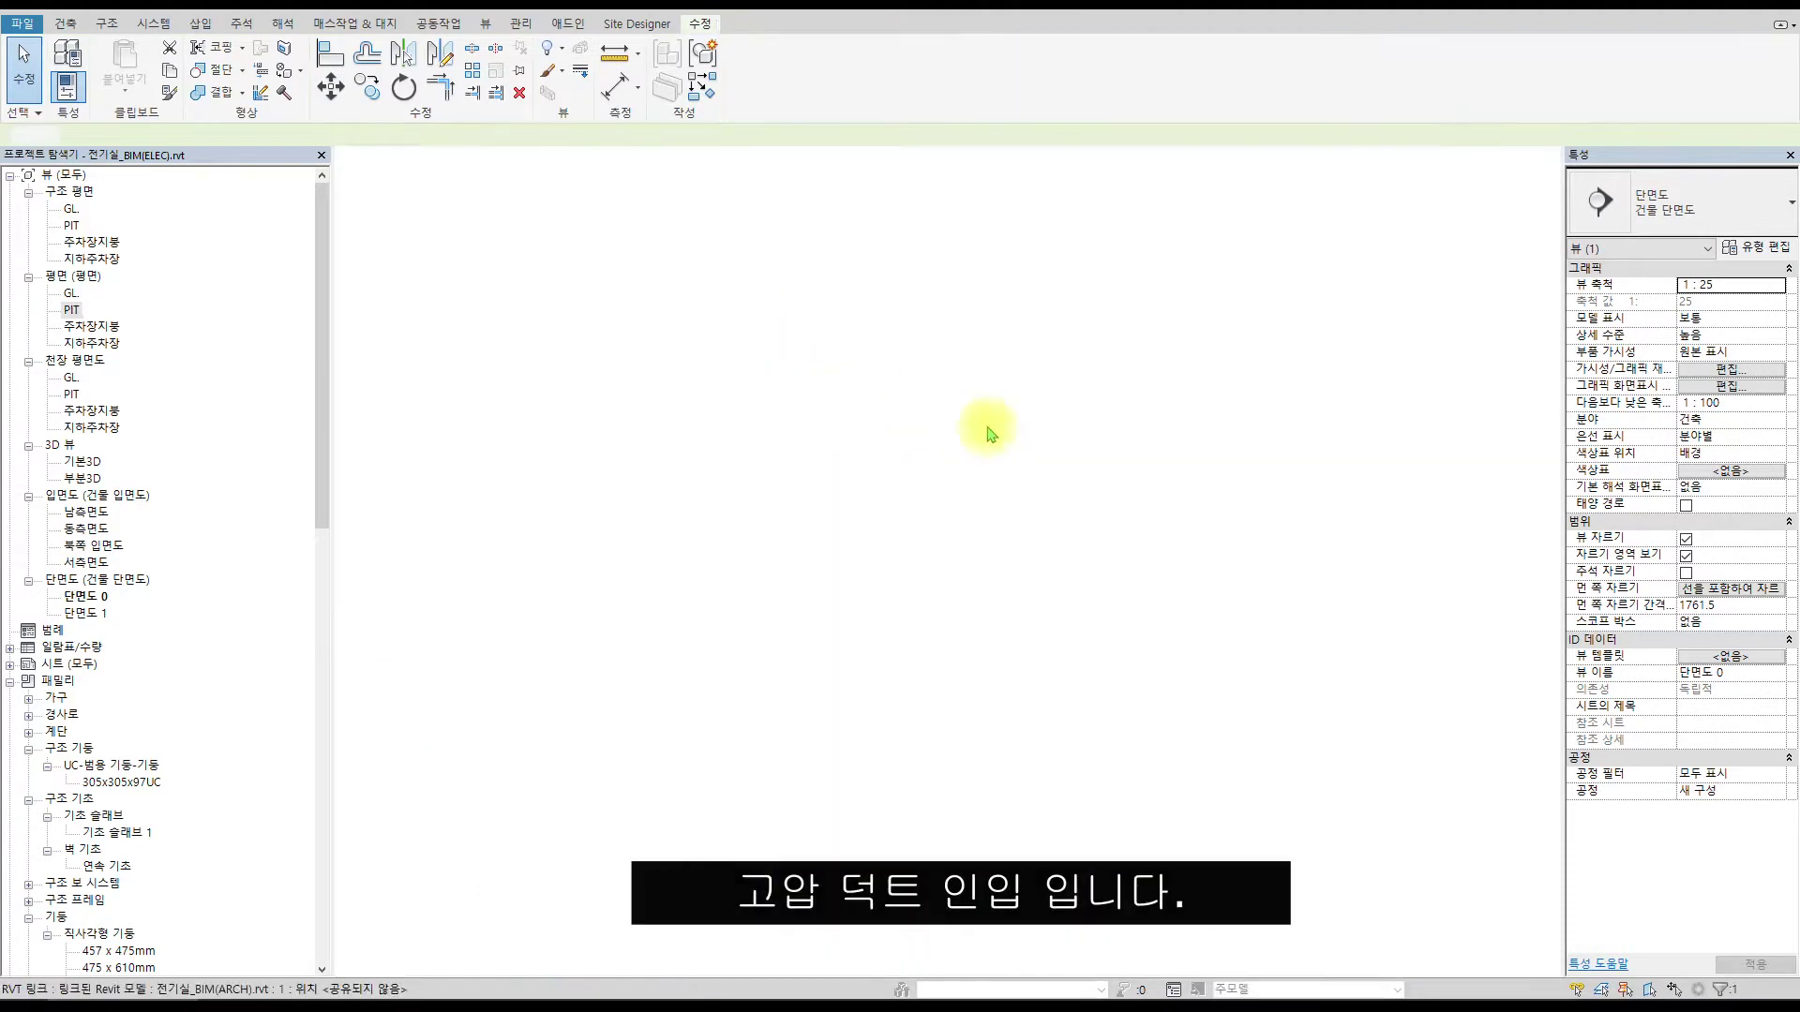
Extend the 450 x 150 mm cable duct from its open end and turn it 90° down into the LBS panel with a 450 mm bend radius.
scroll(1057, 555, "up", 5)
scroll(1258, 480, "up", 3)
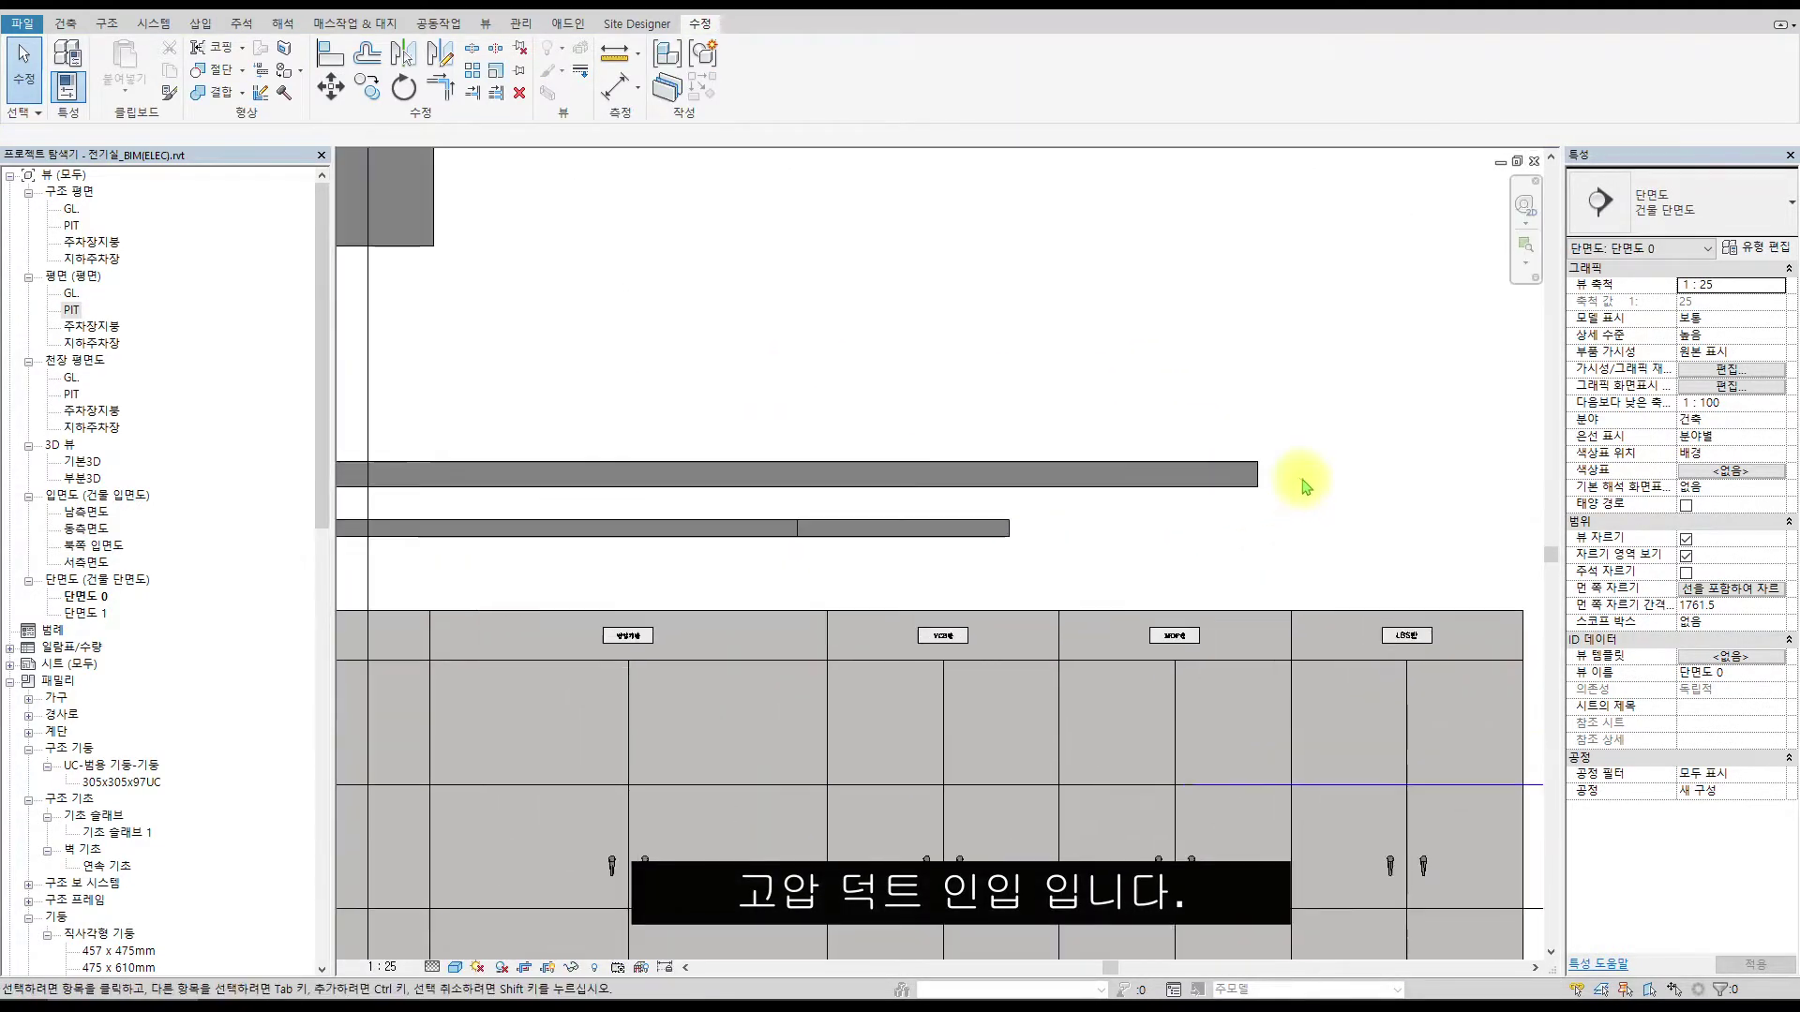
scroll(1210, 520, "up", 4)
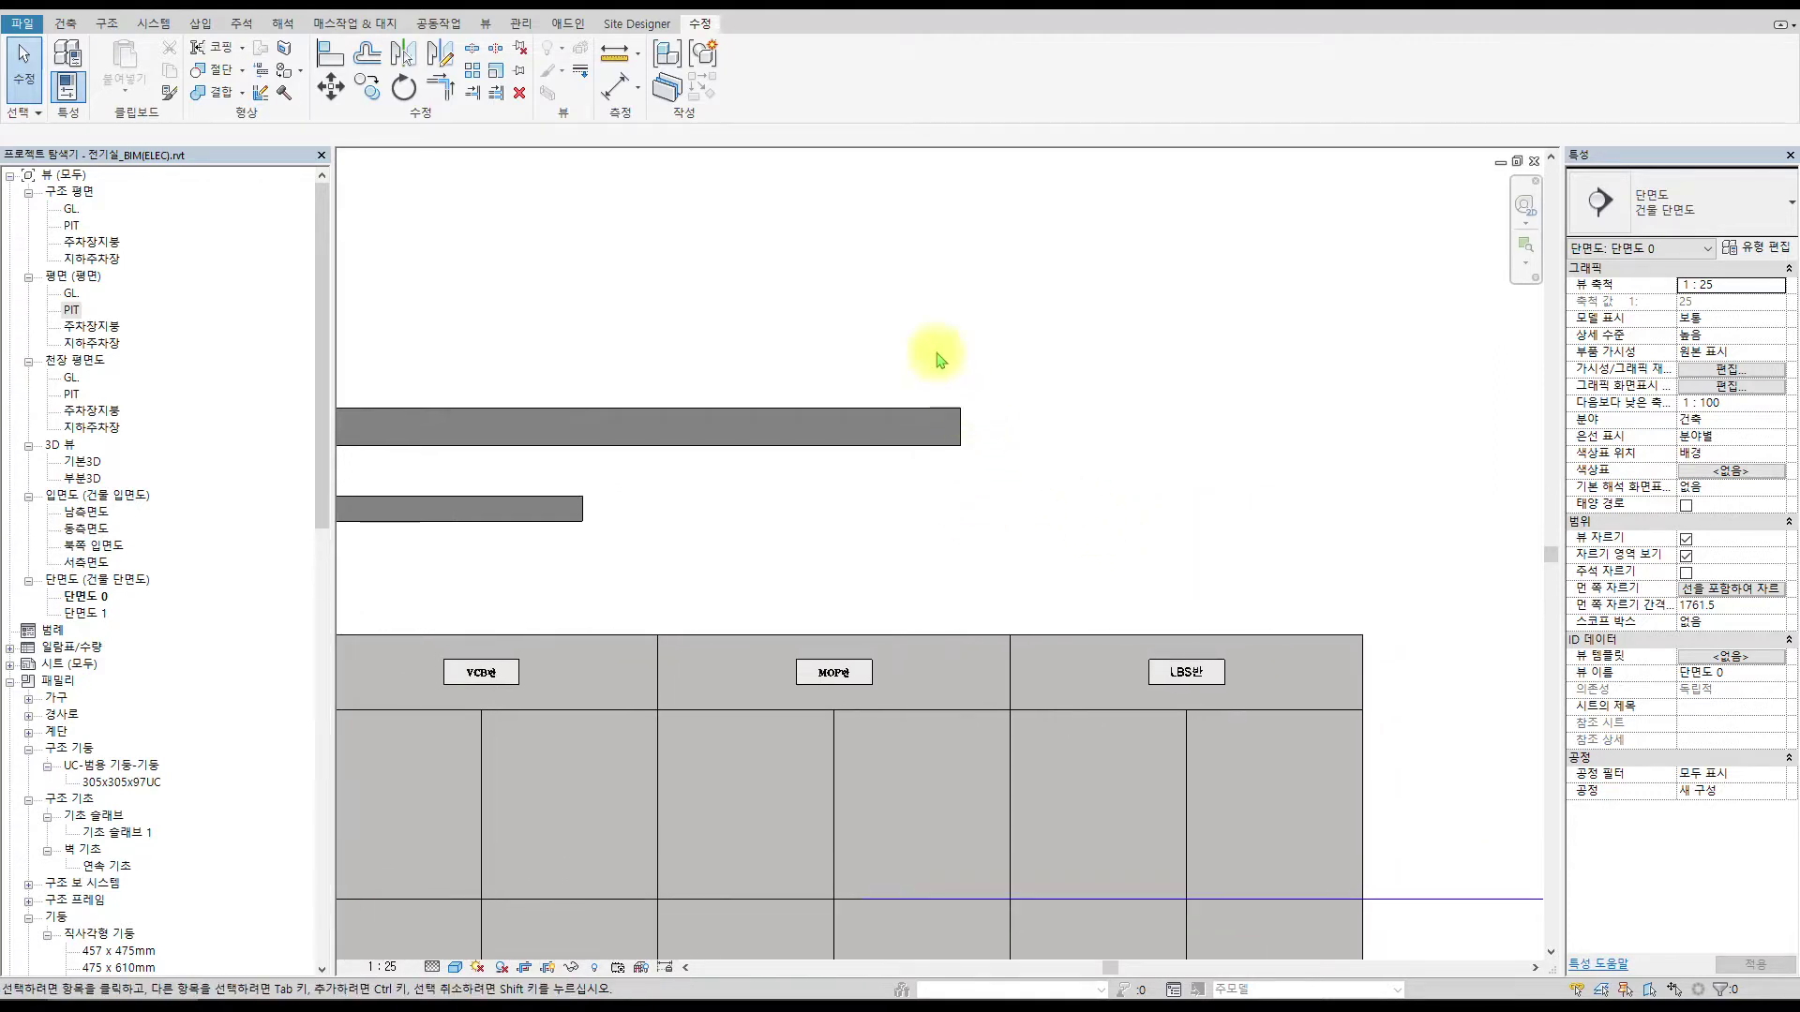
key("c")
key("t")
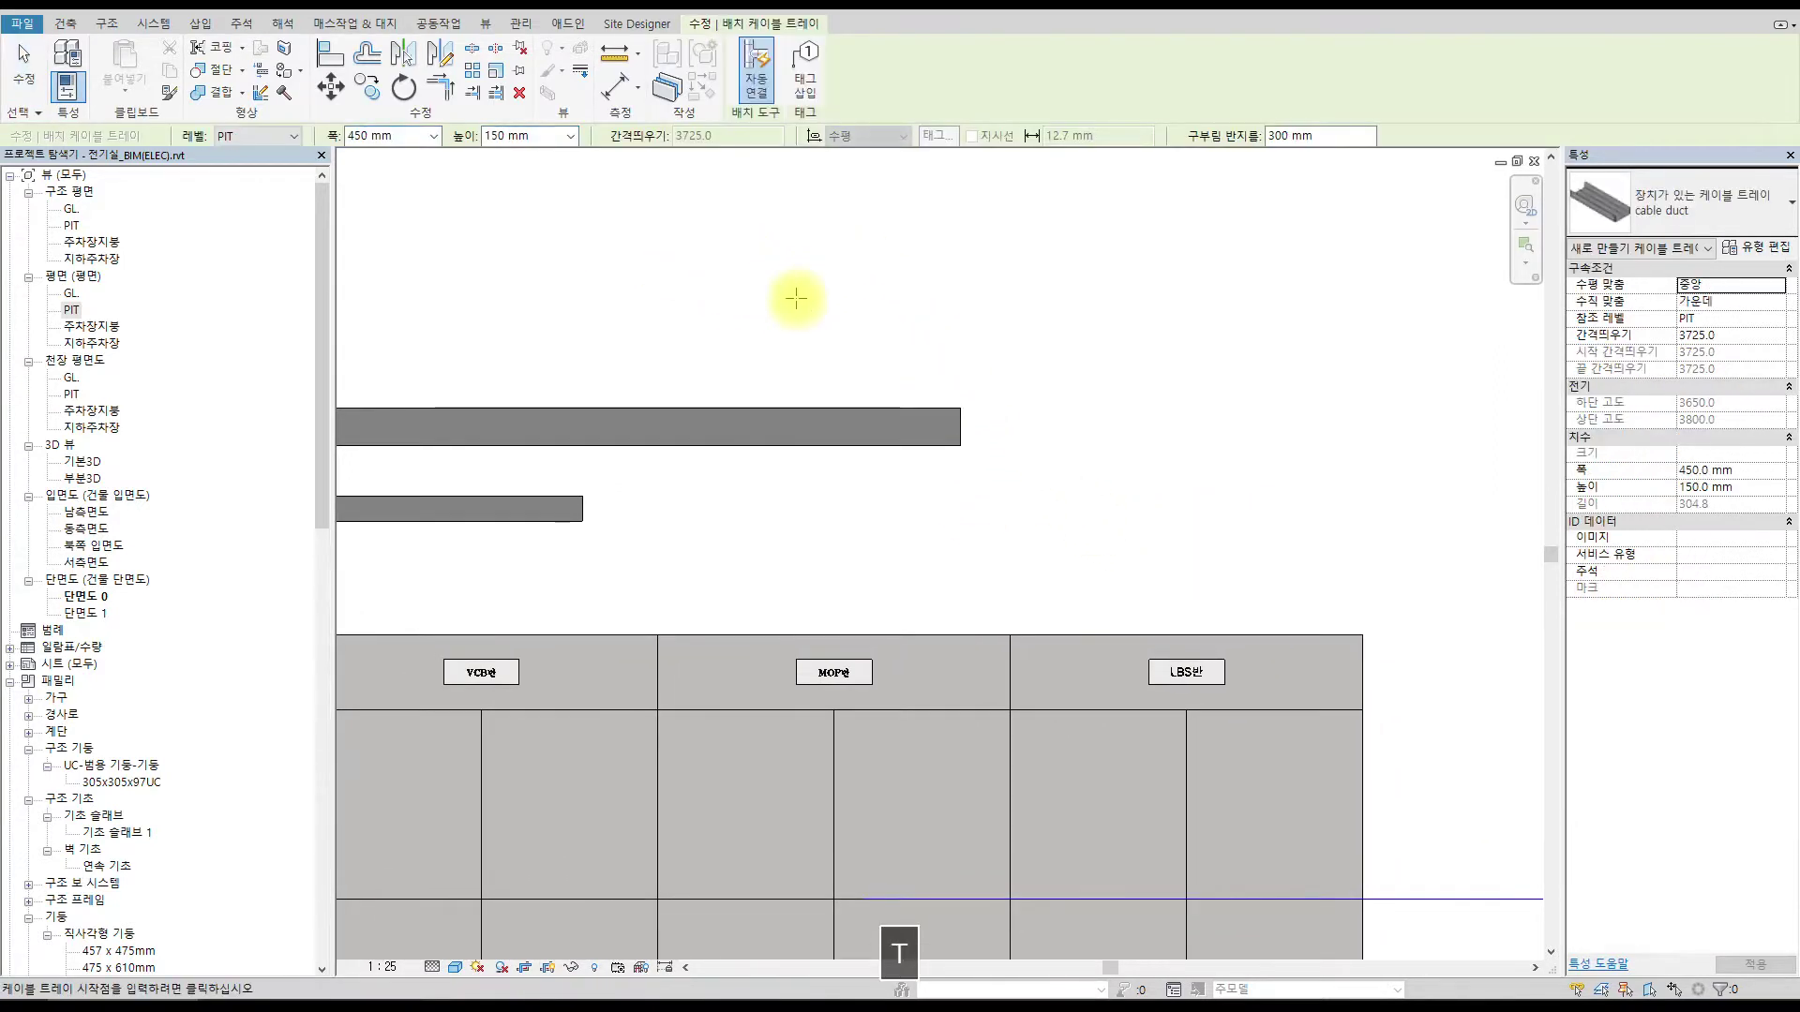
left_click(963, 426)
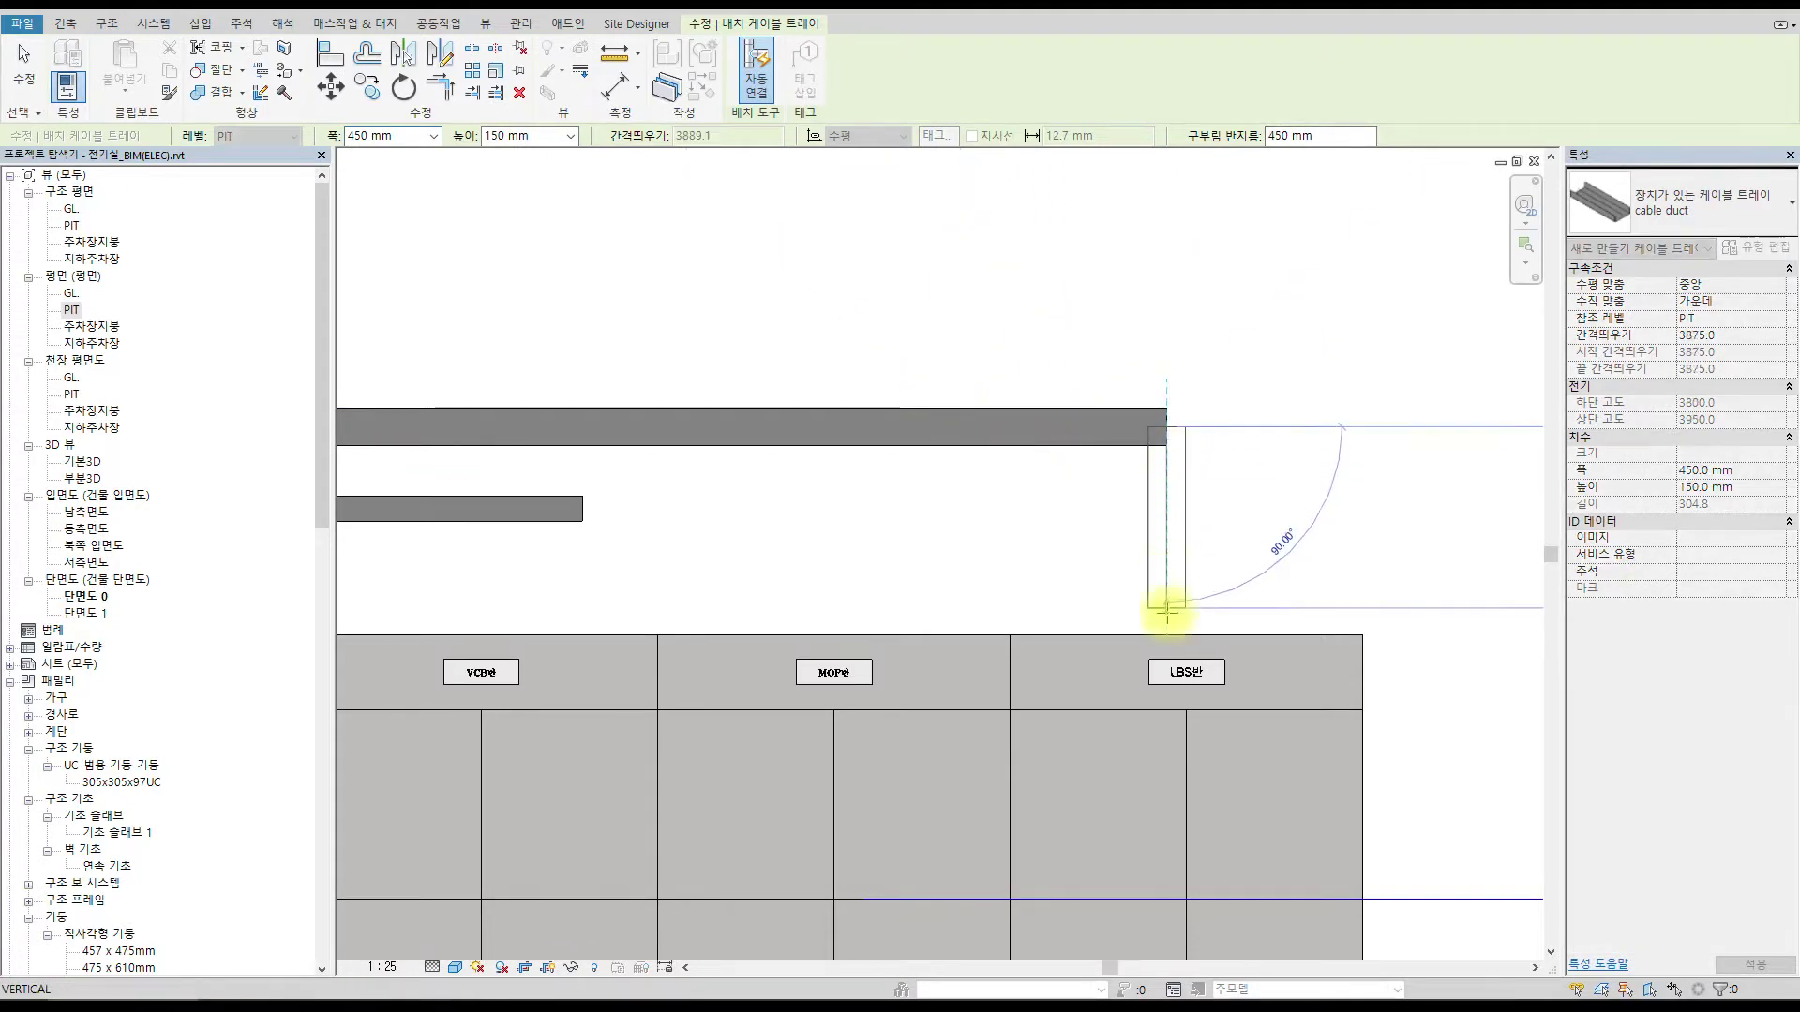
left_click(1172, 768)
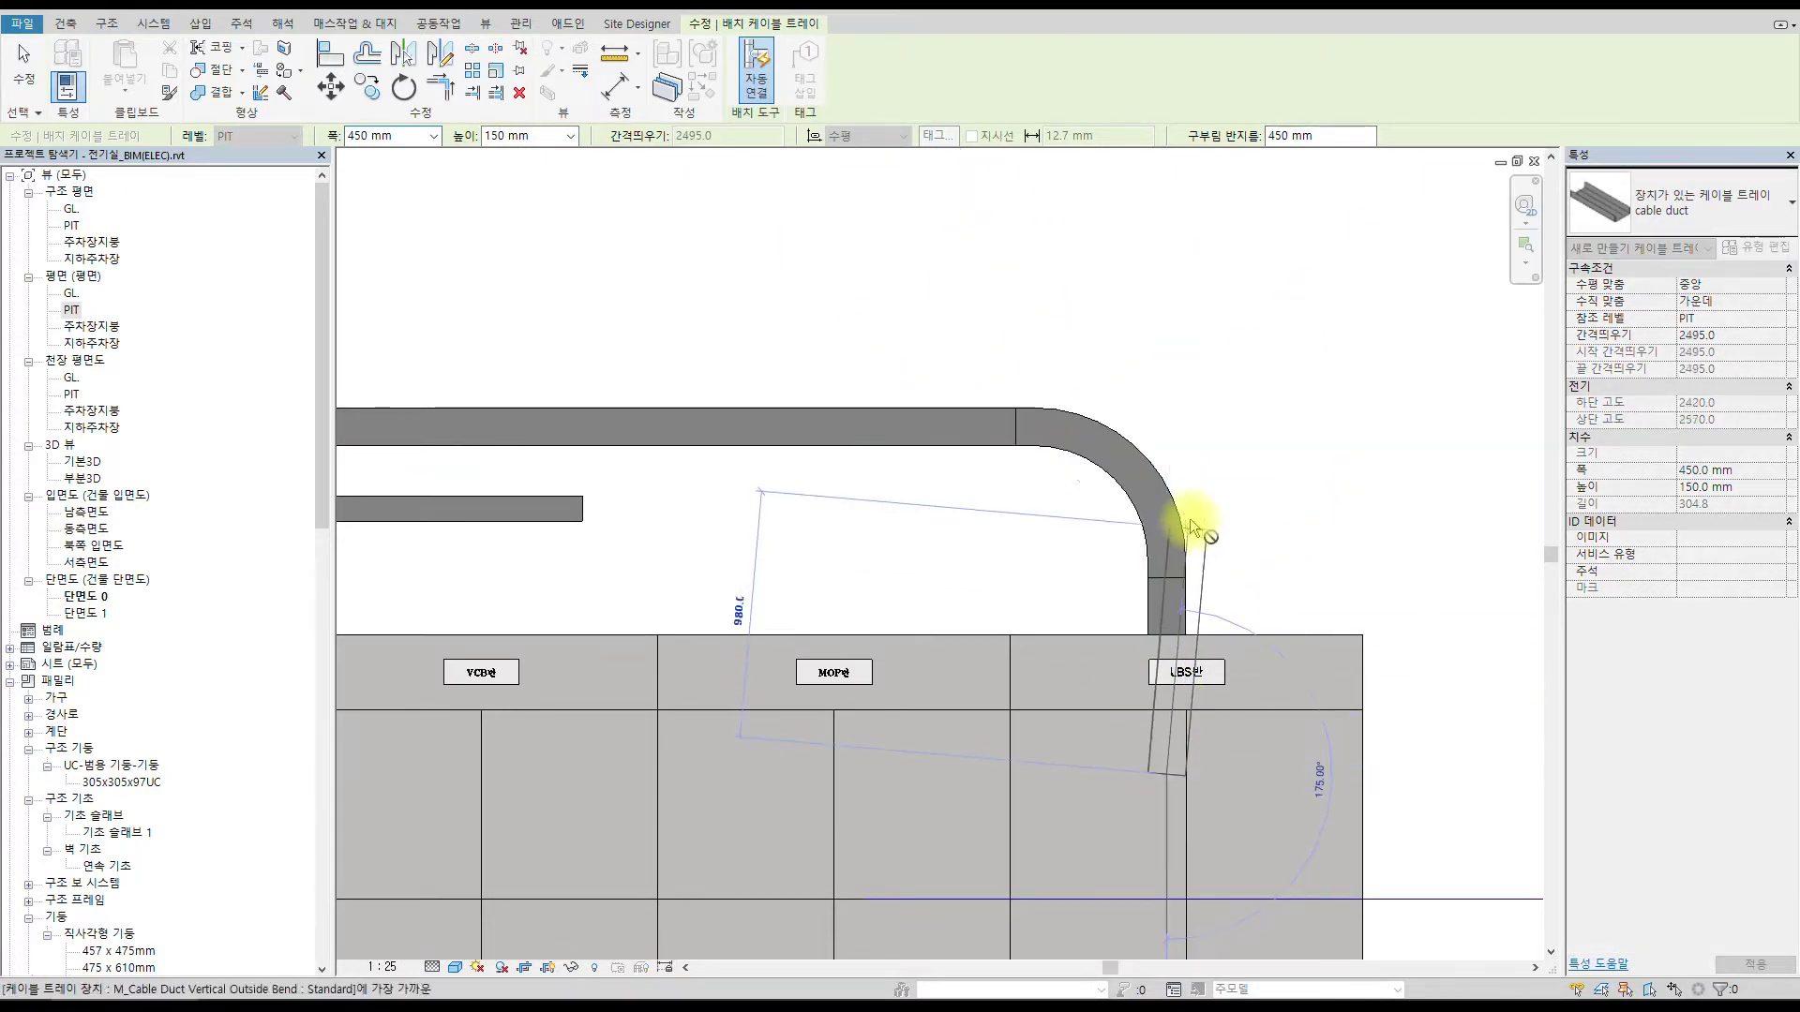
key("Escape")
key("Escape")
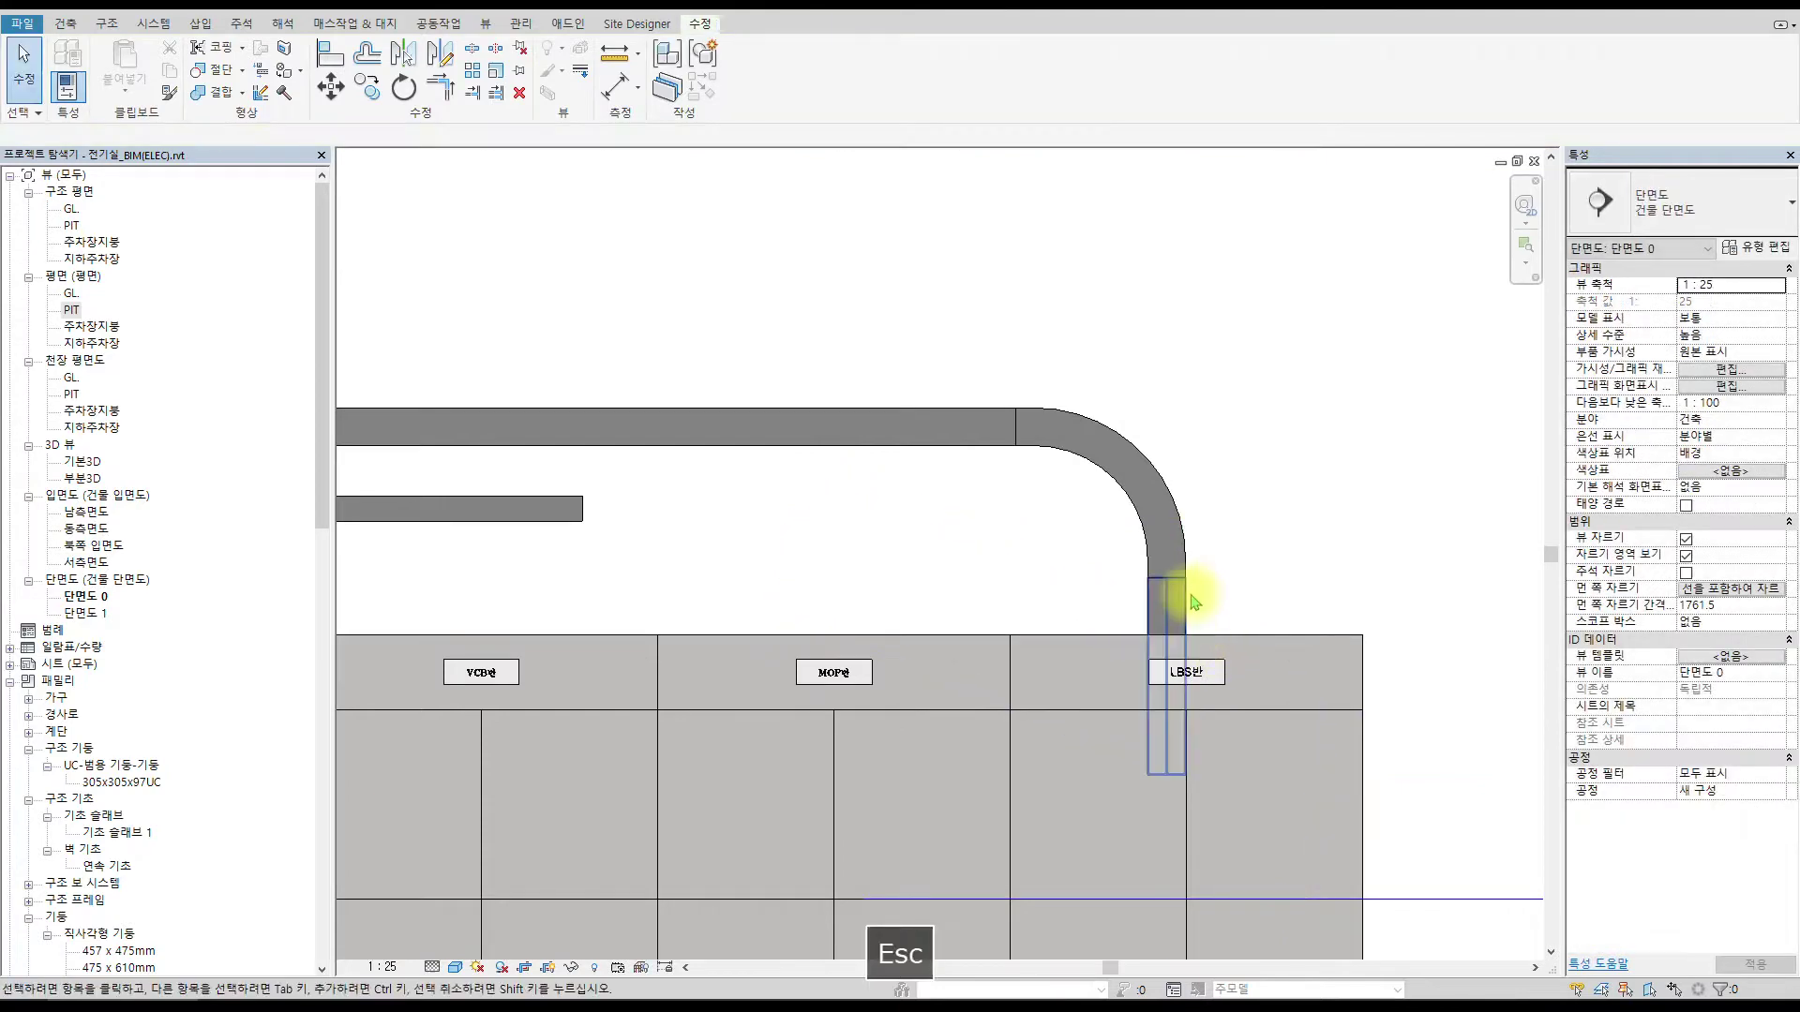
Shorten the vertical duct drop and align its lower end with the top of the LBS panel.
left_click(1184, 612)
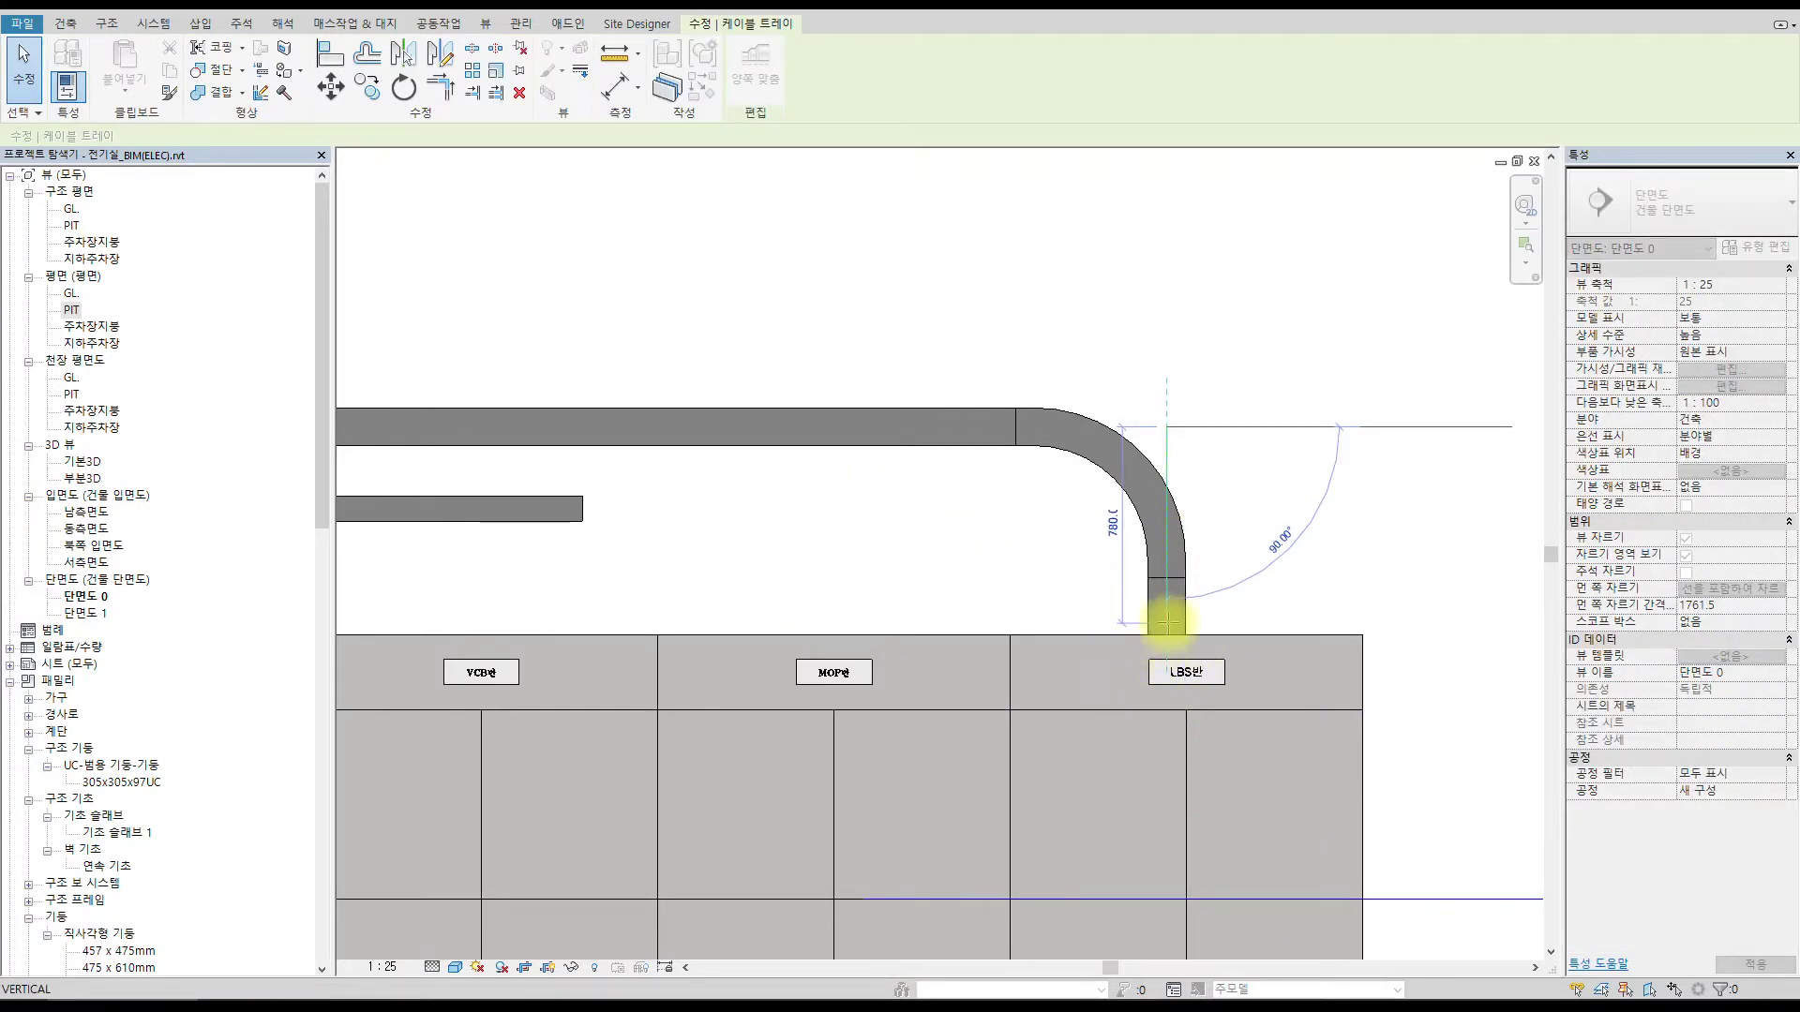
left_click(1188, 647)
key("Escape")
scroll(1194, 648, "up", 2)
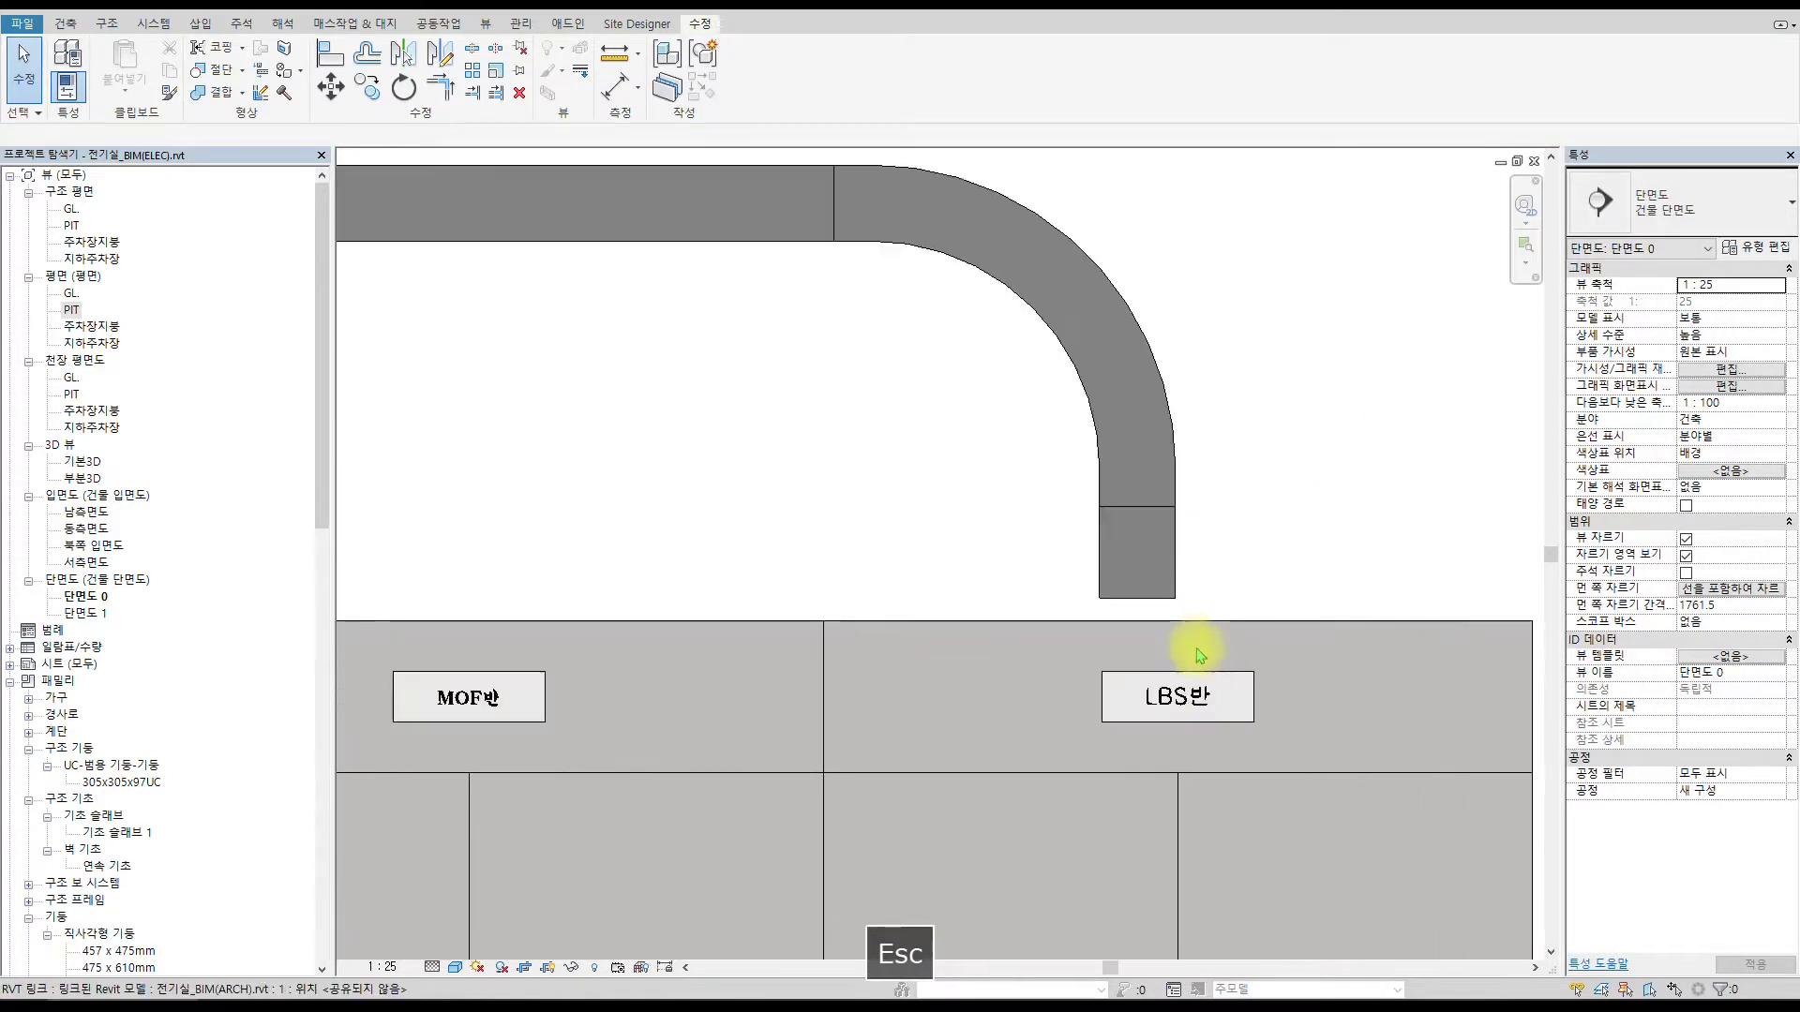
key("a")
key("l")
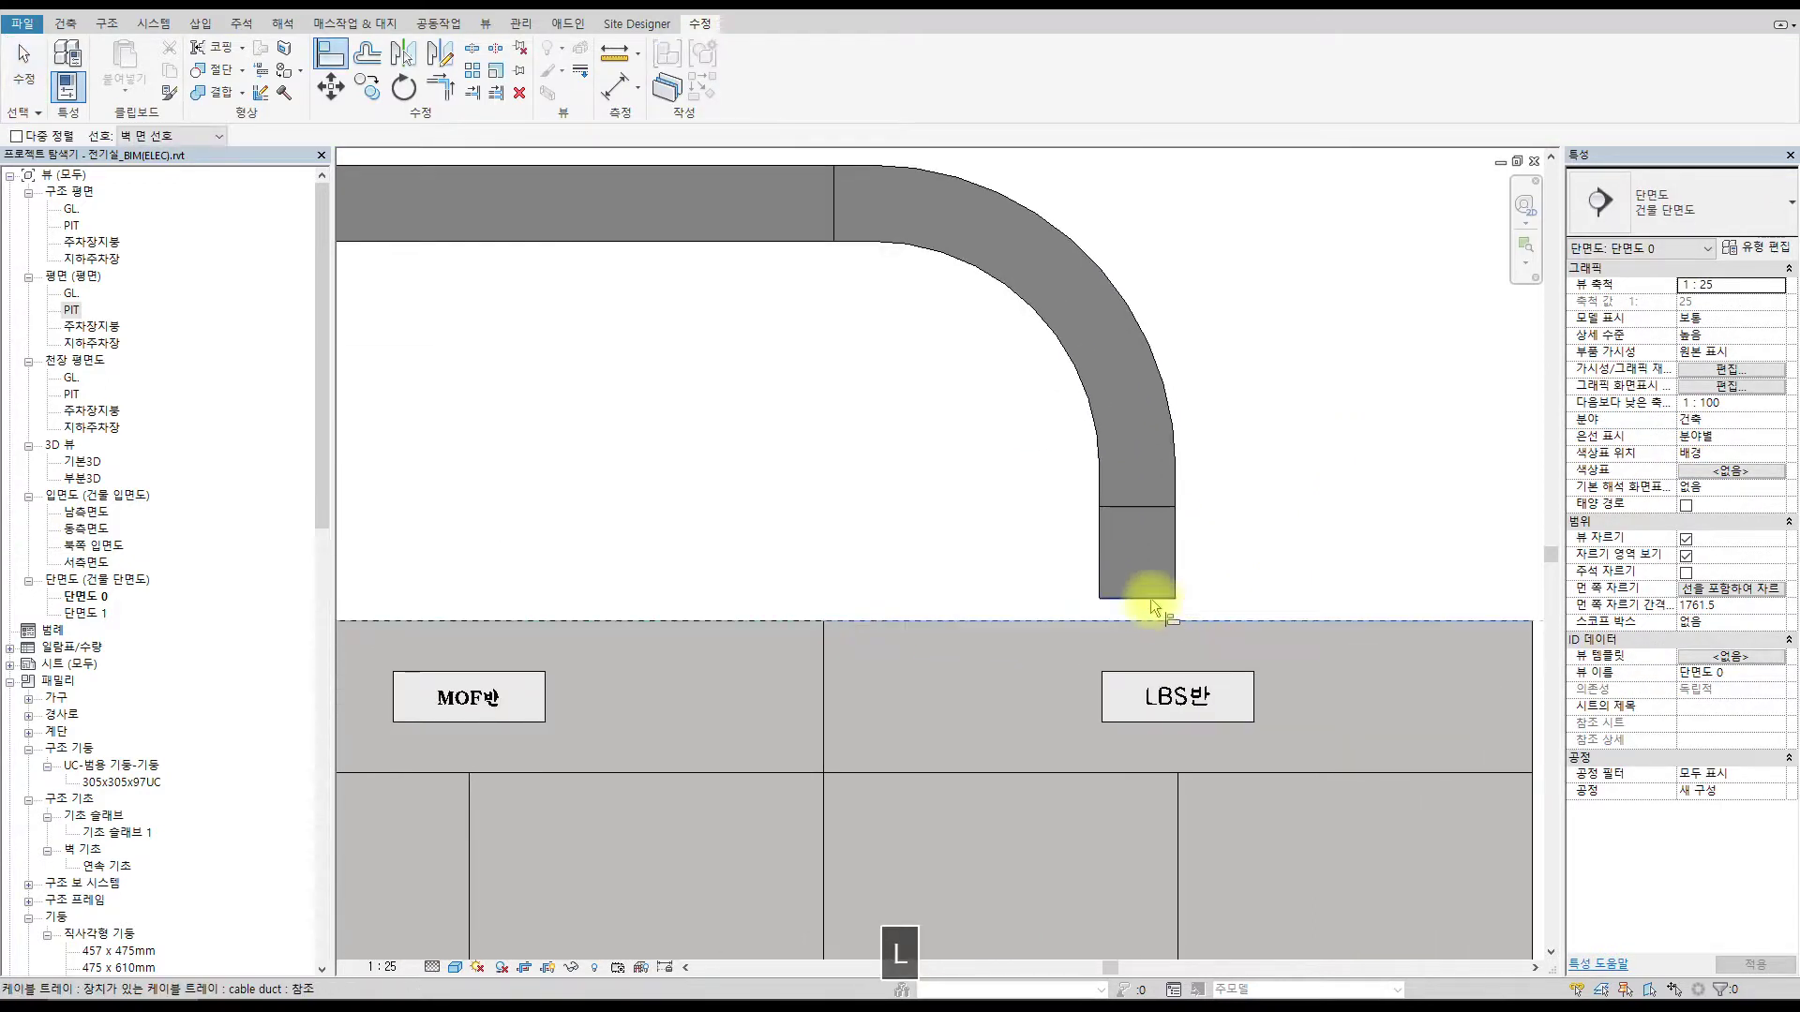
scroll(1165, 473, "down", 4)
key("Escape")
Set the bend radius of the duct's vertical outside bend to 300 mm.
left_click(1085, 474)
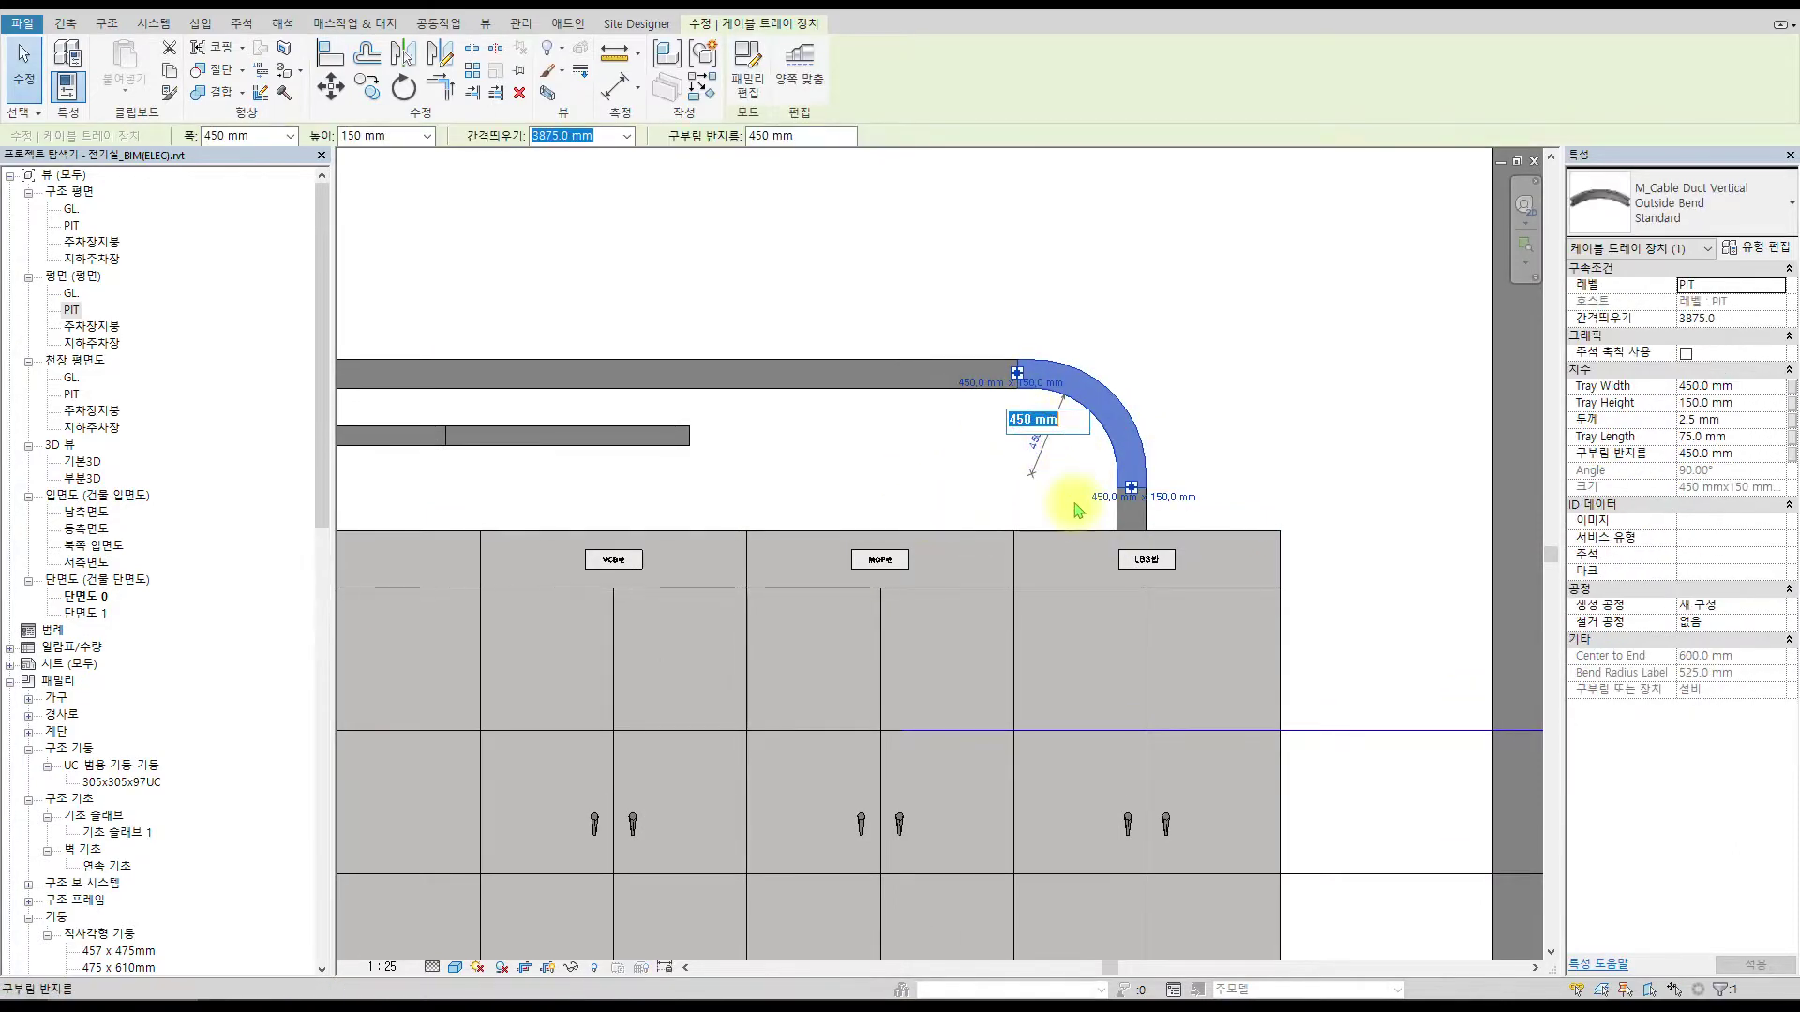
type("300")
key("Return")
key("Escape")
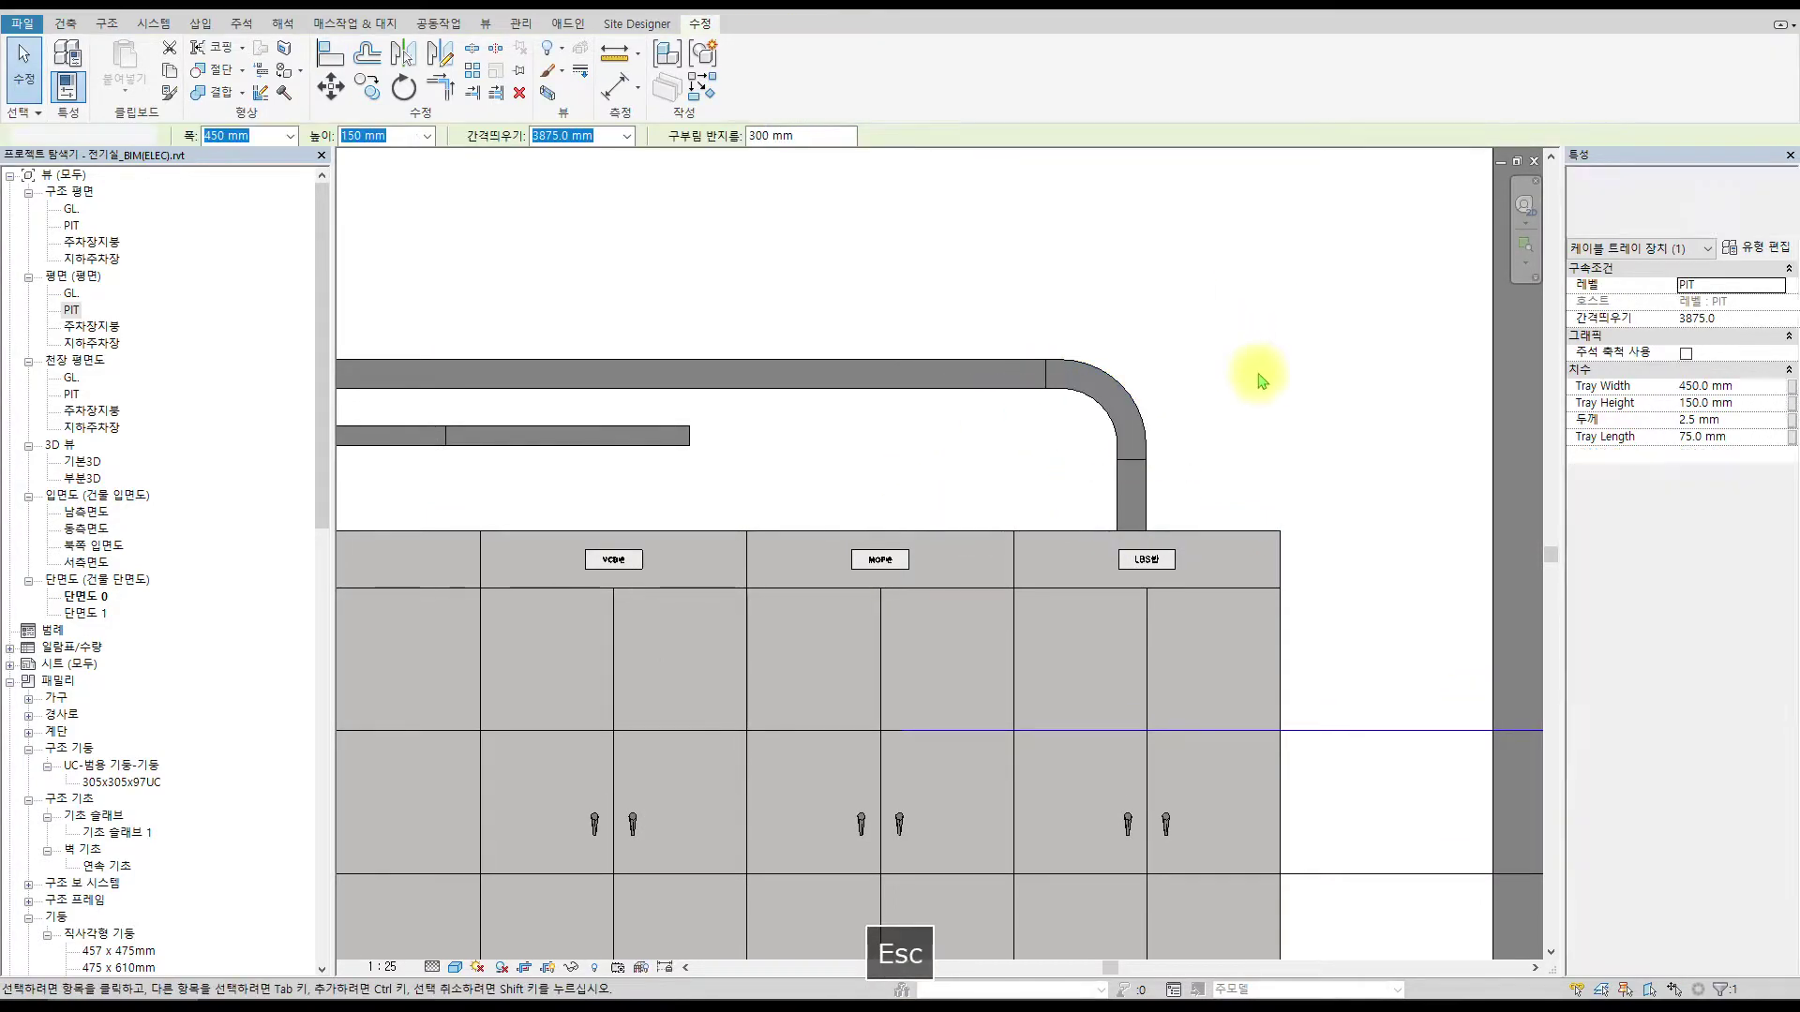
Move the duct's vertical outside bend back along its run toward the SHV 2 panel in the PIT plan.
key("ctrl+Tab")
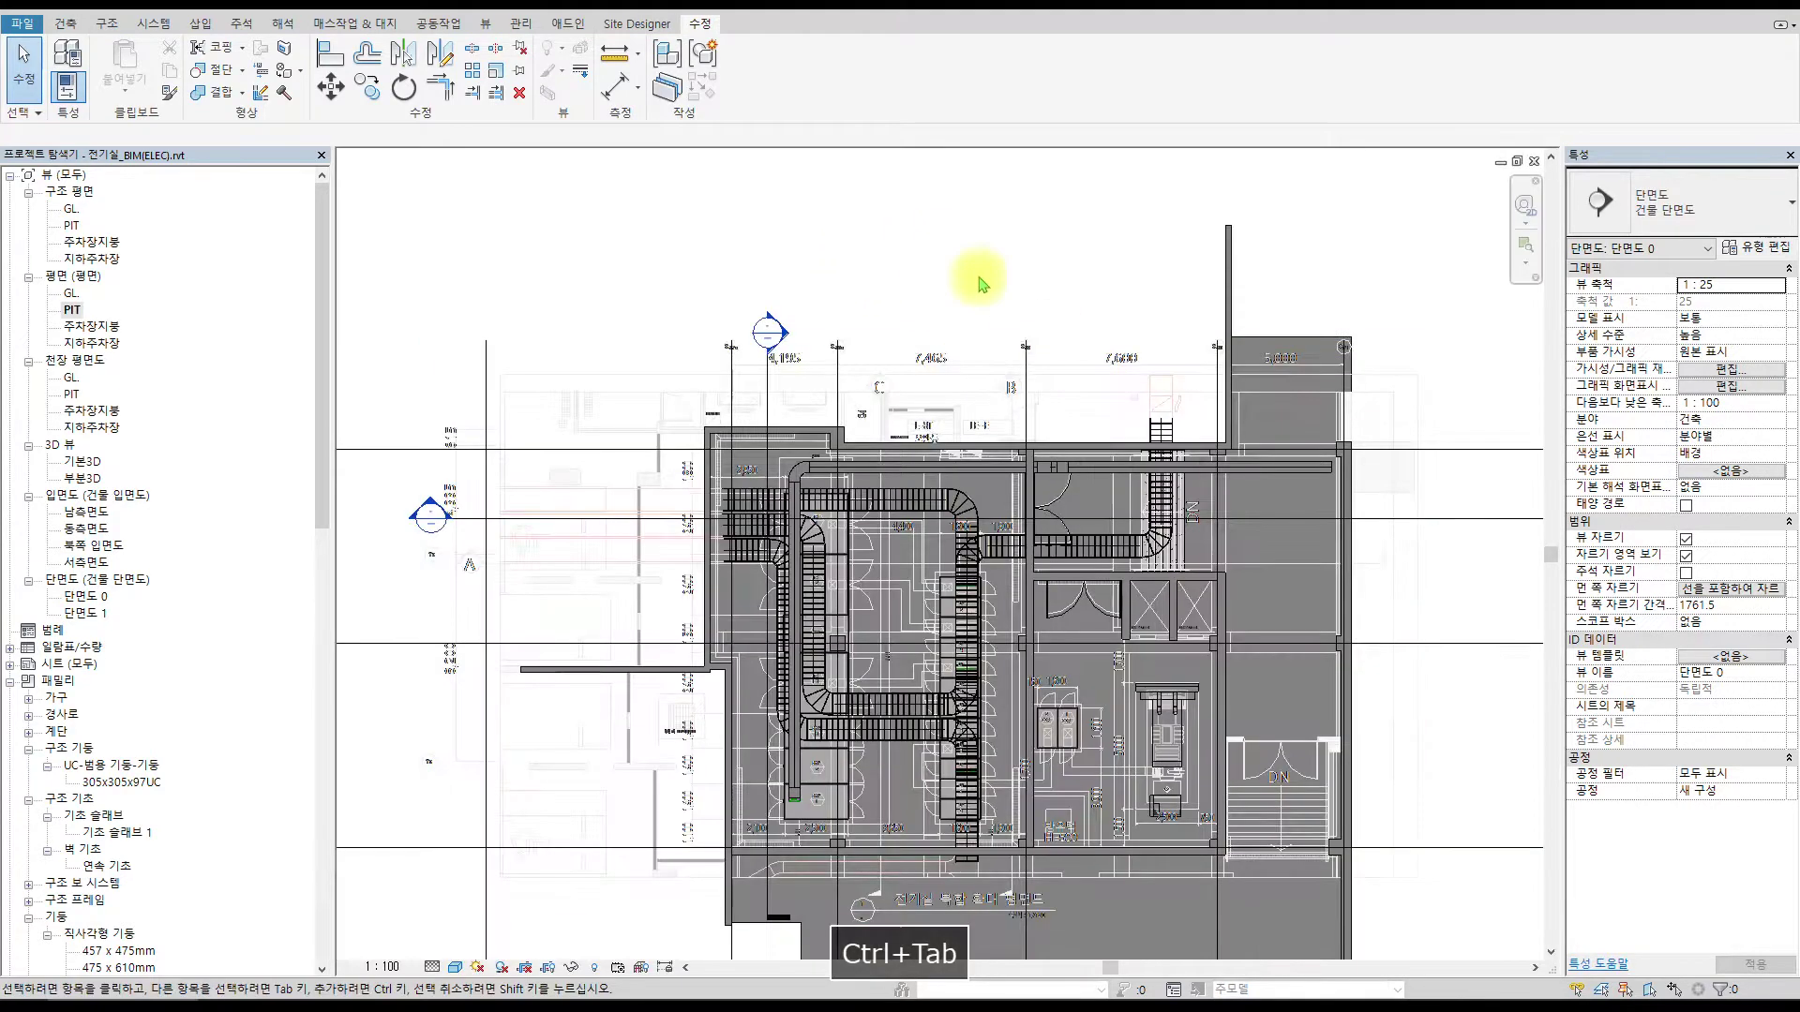
scroll(811, 815, "up", 5)
scroll(806, 797, "up", 6)
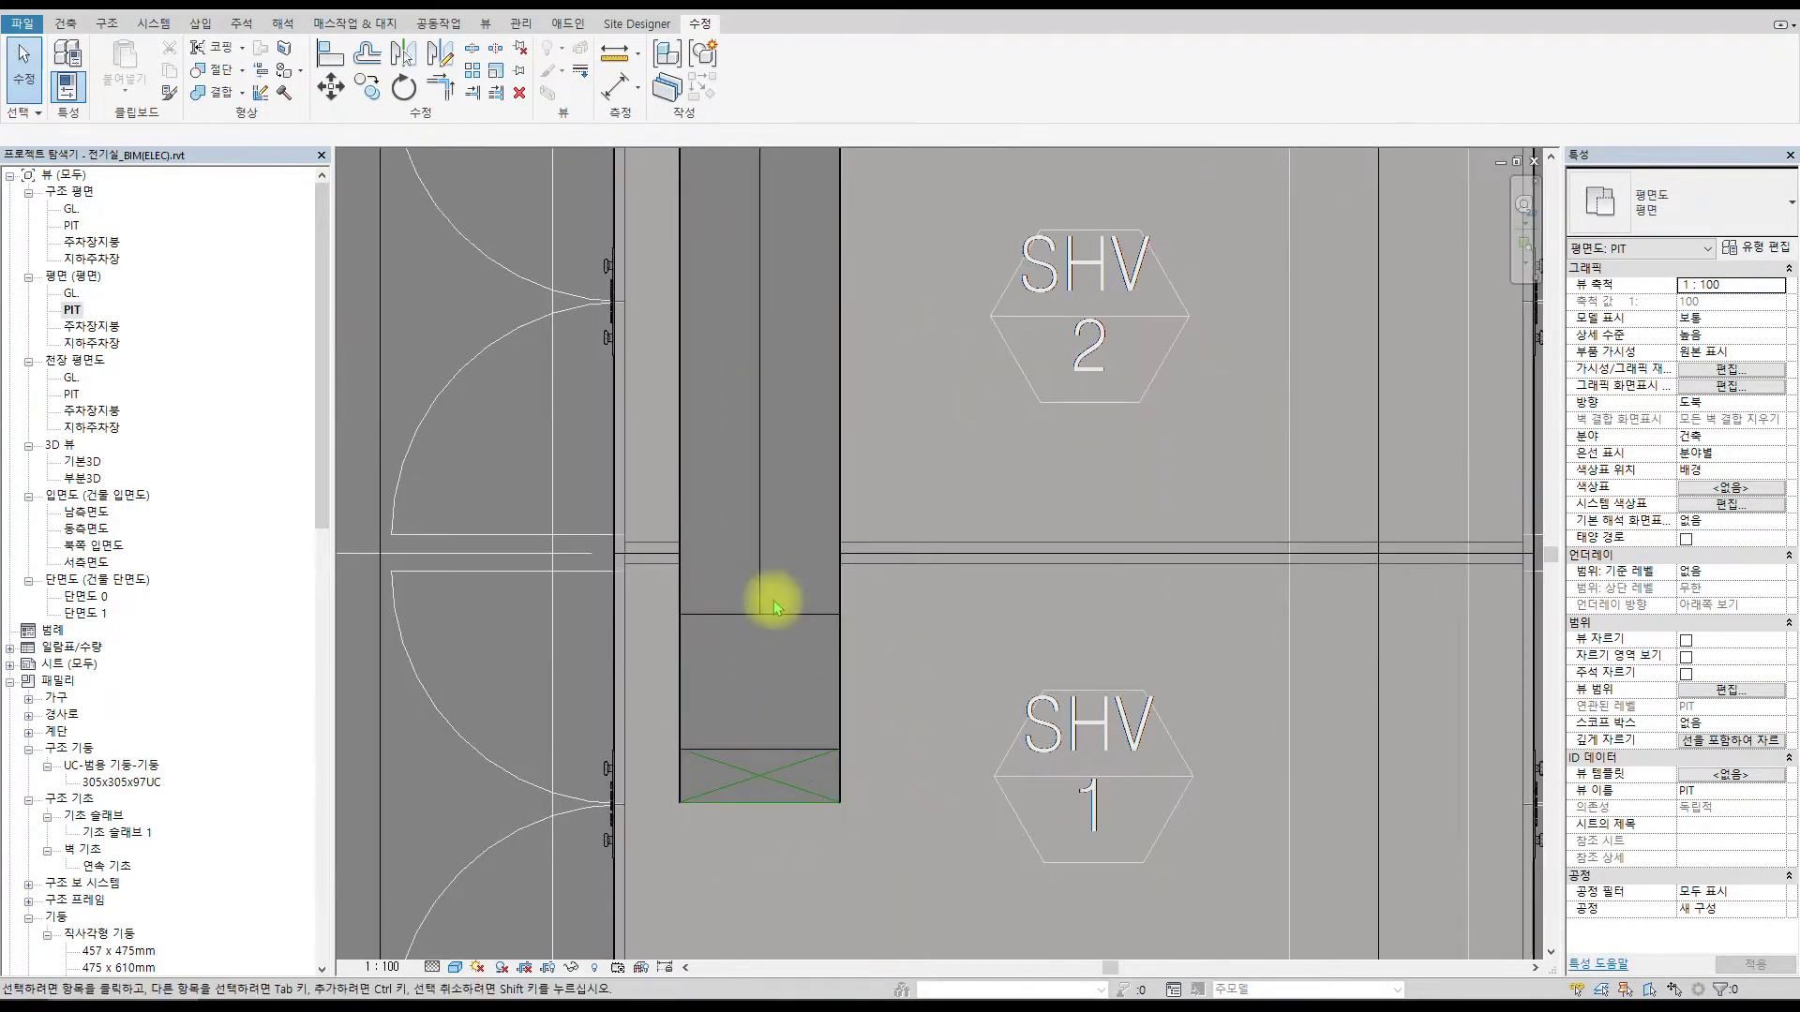
left_click(793, 618)
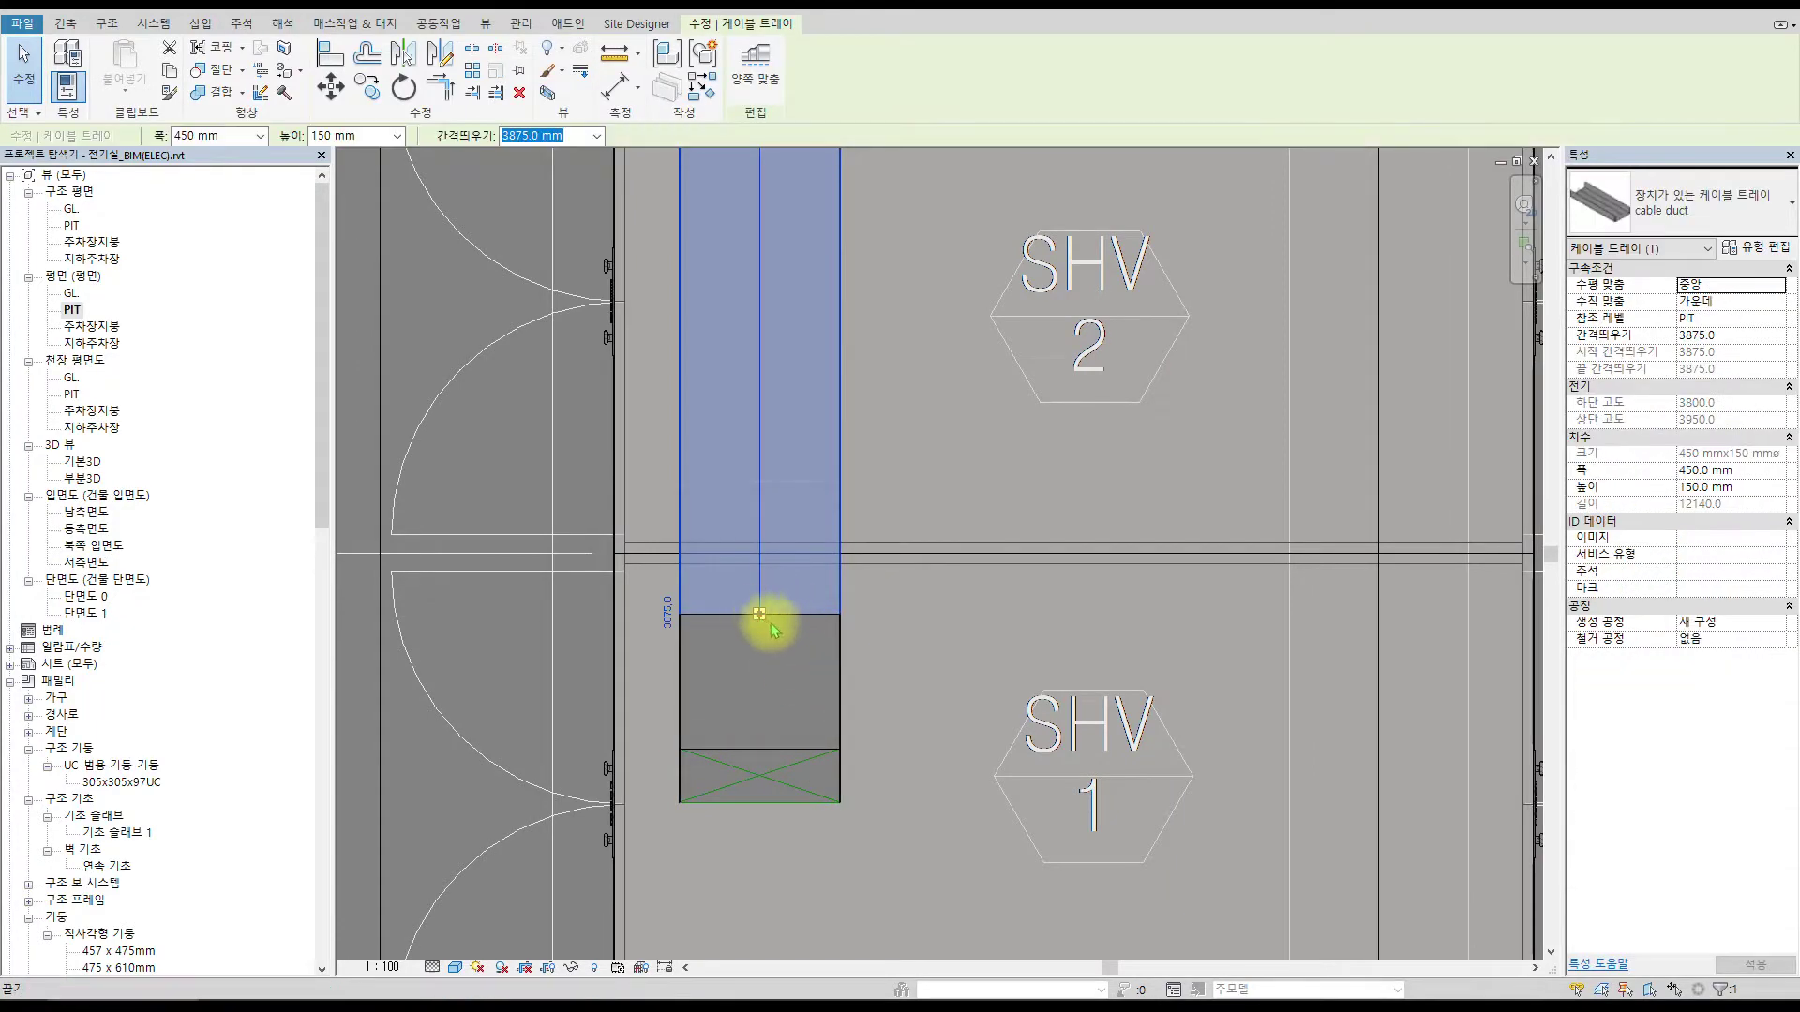
key("Escape")
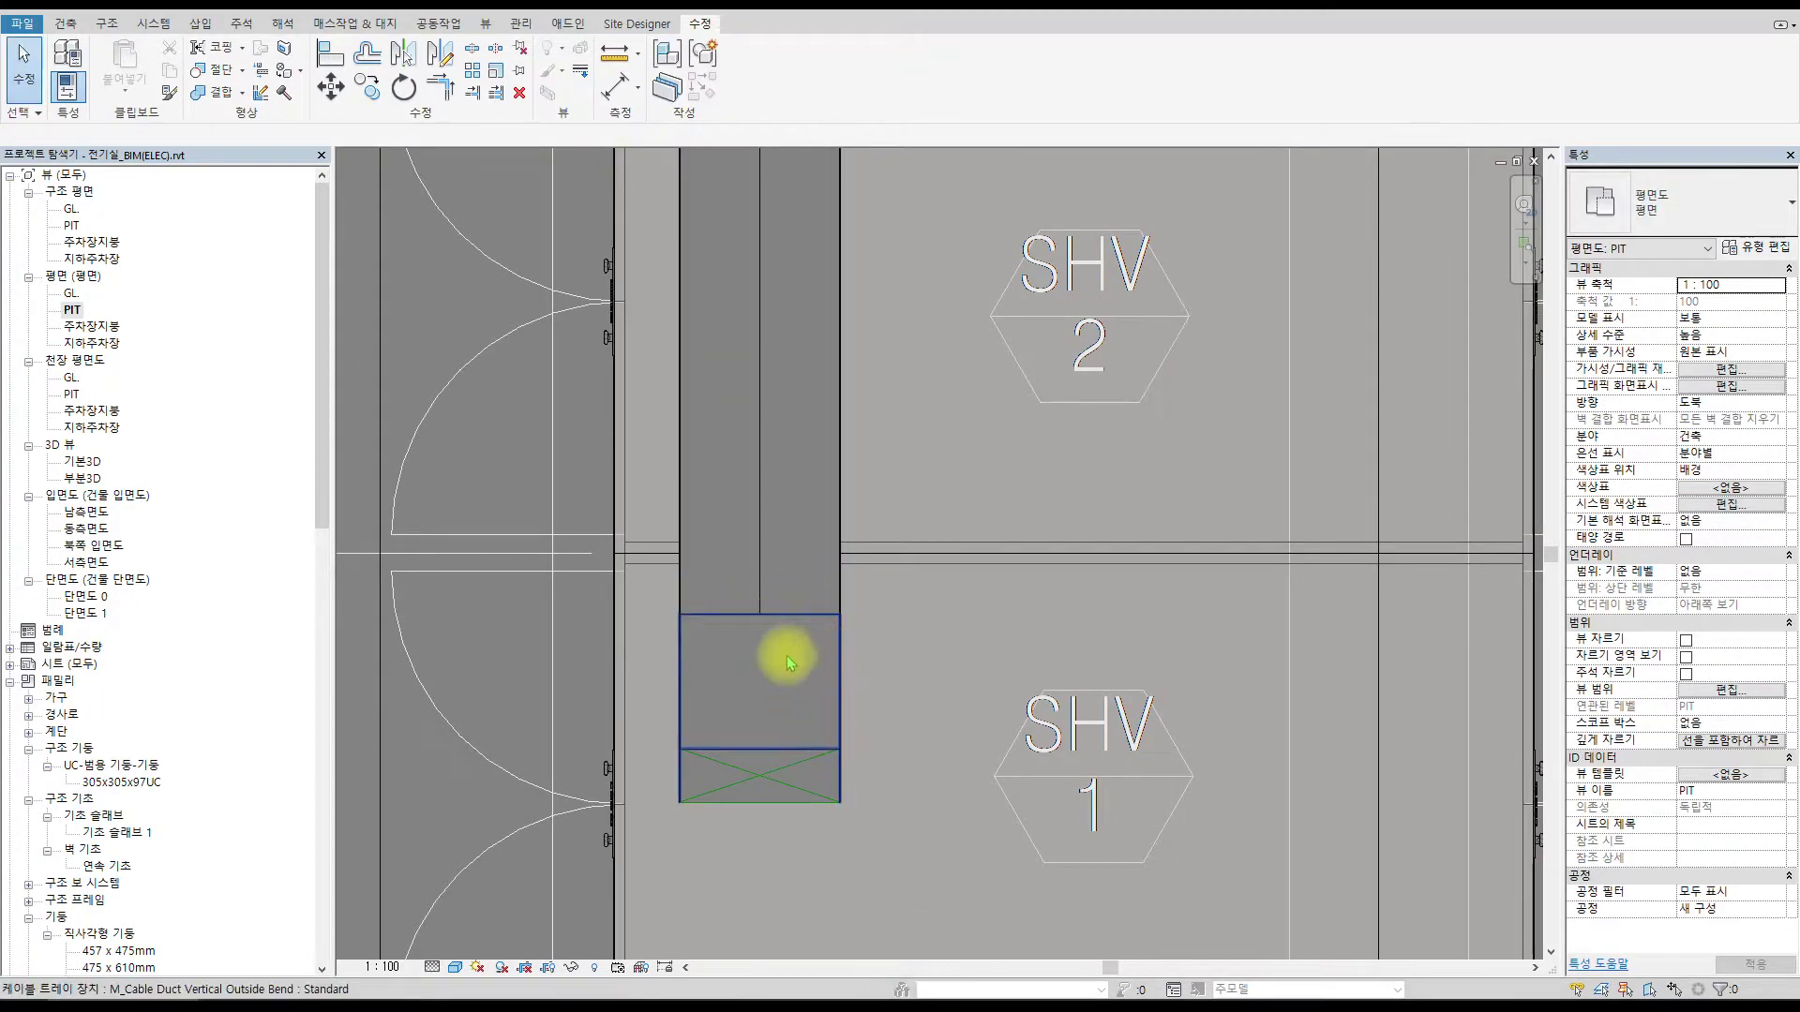
left_click(840, 666)
left_click(330, 87)
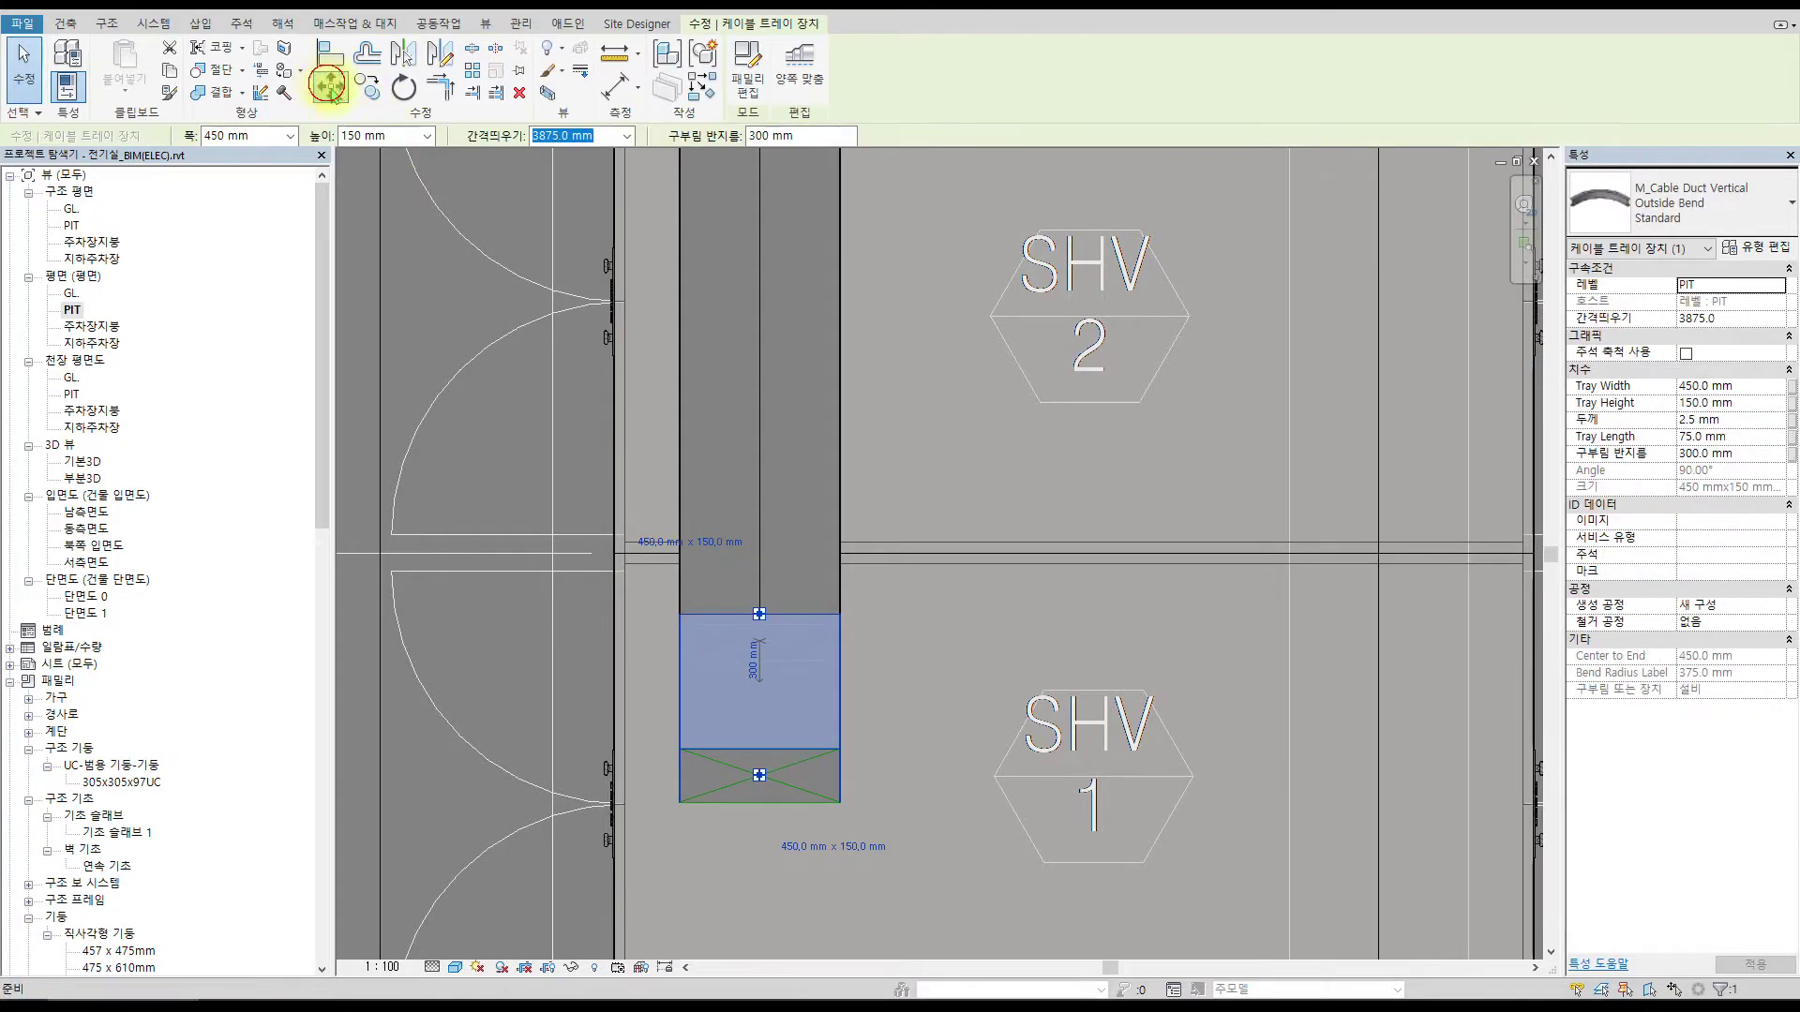
left_click(765, 410)
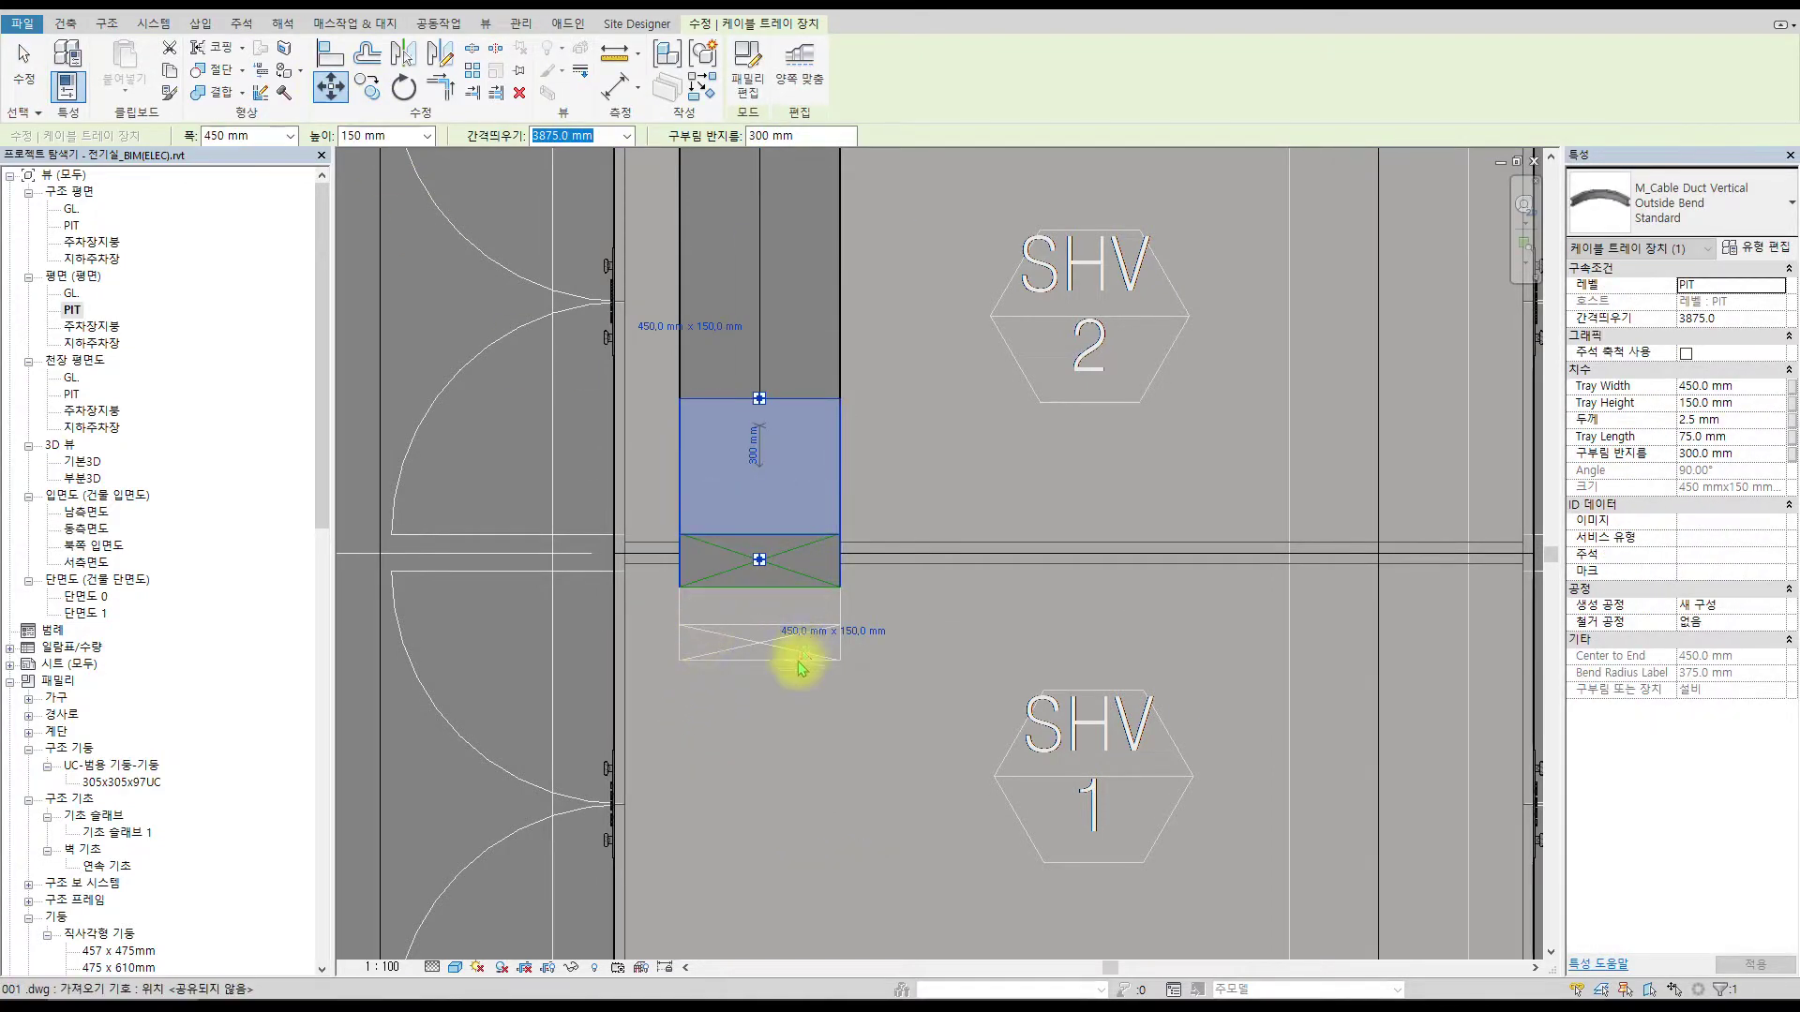
key("Escape")
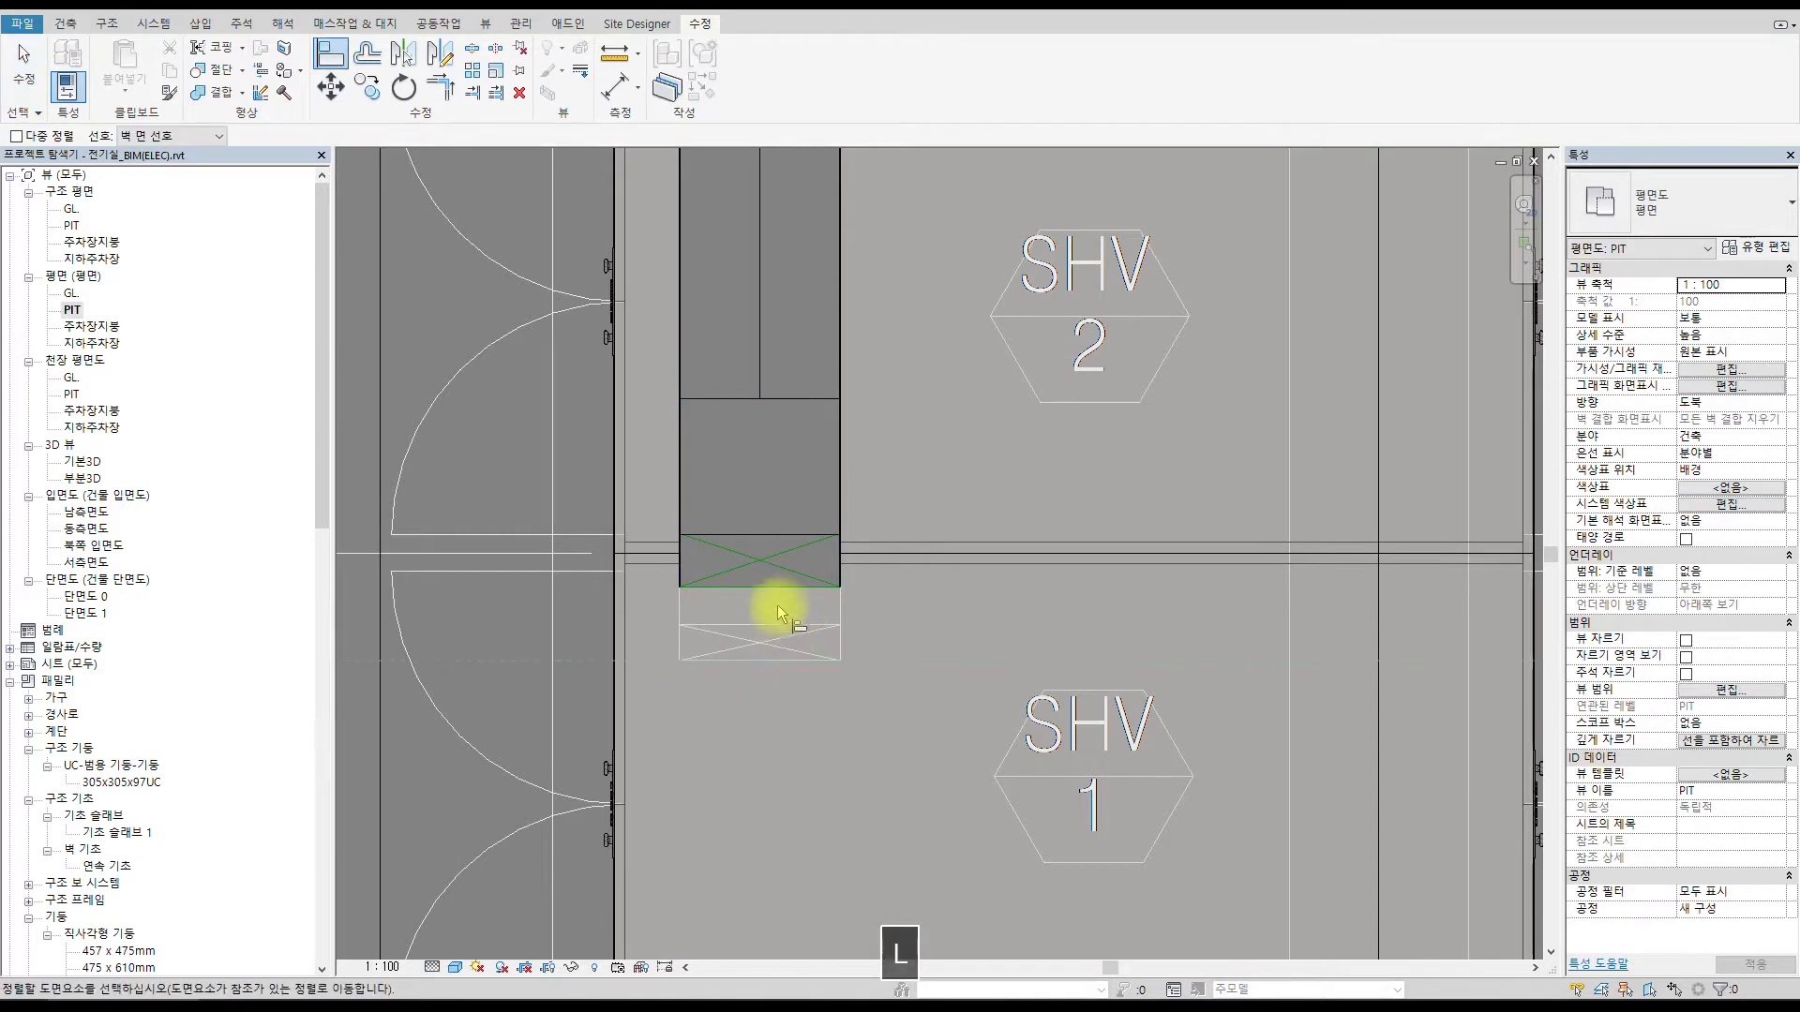
Align the cable duct's vertical drop in the PIT plan, shifting it along its run toward the SHV 1 panel.
left_click_drag(777, 586, 774, 664)
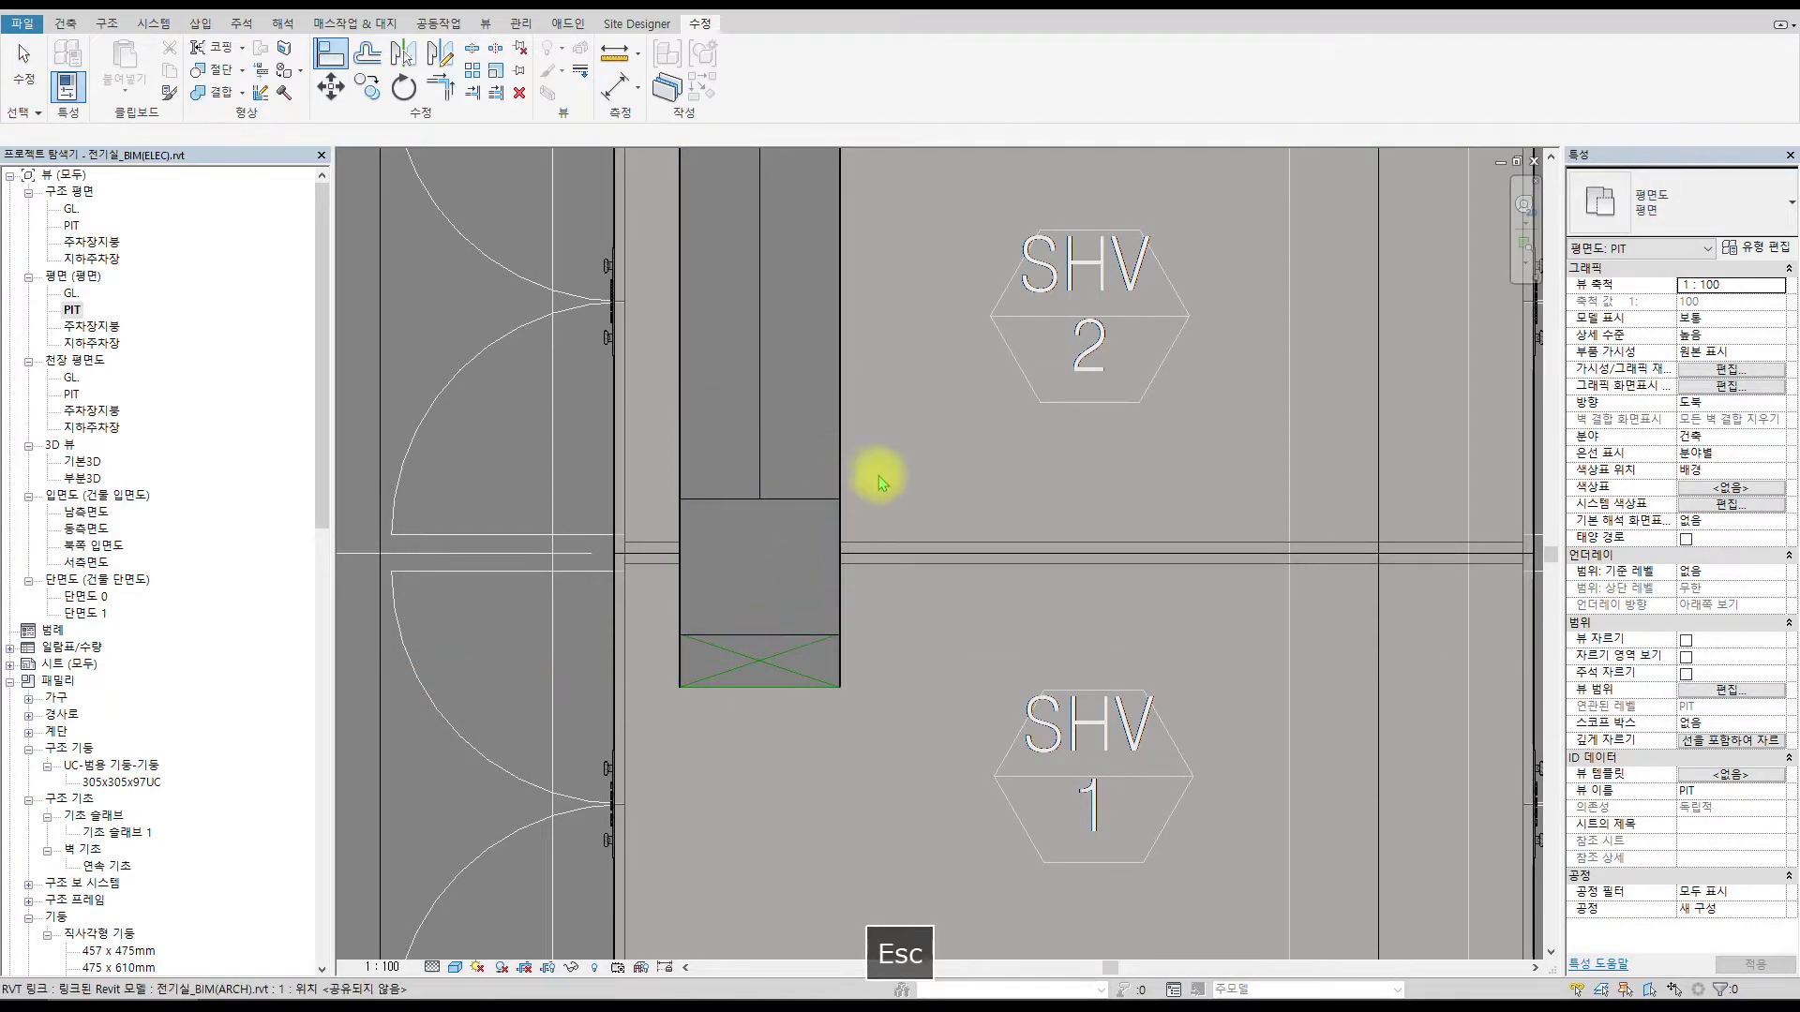
key("Escape")
scroll(879, 476, "down", 5)
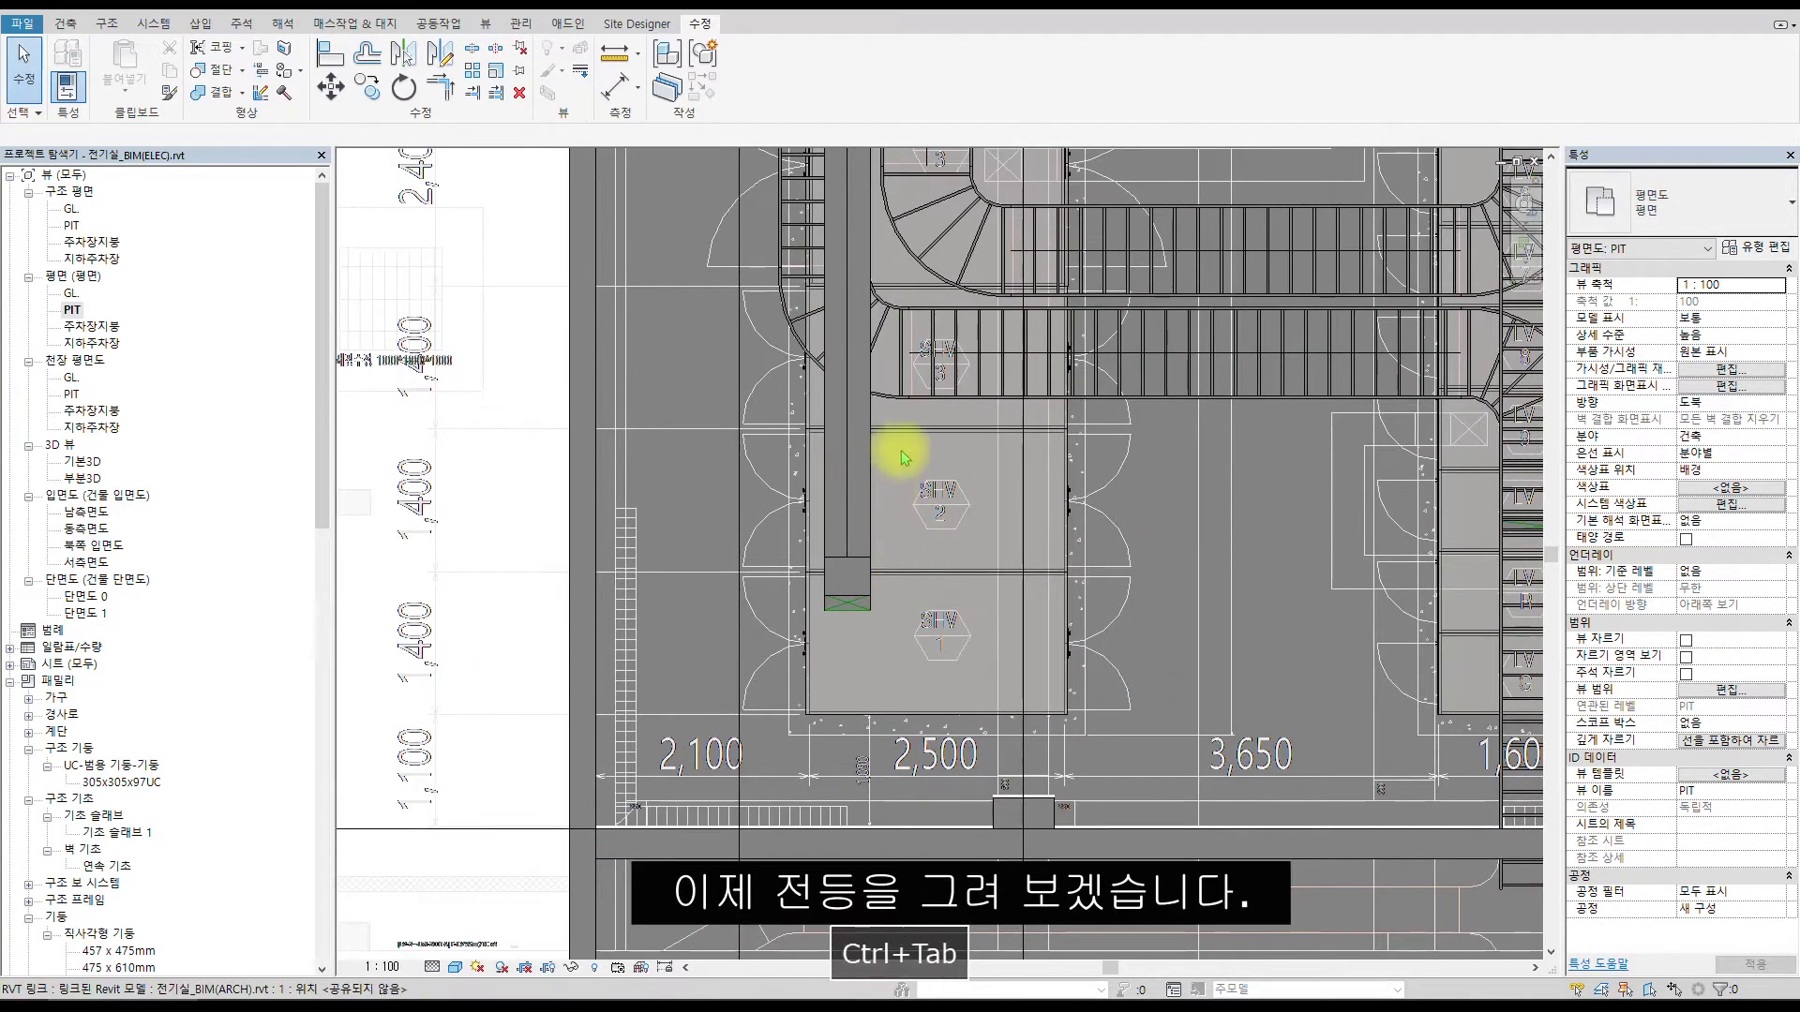
Link the CAD file EE-015 전기실,기계실 전등설비 평면도(Rev_01).dwg into the PIT plan.
key("ctrl+Tab")
middle_click_drag(1378, 353, 764, 380, "shift")
scroll(743, 381, "down", 6)
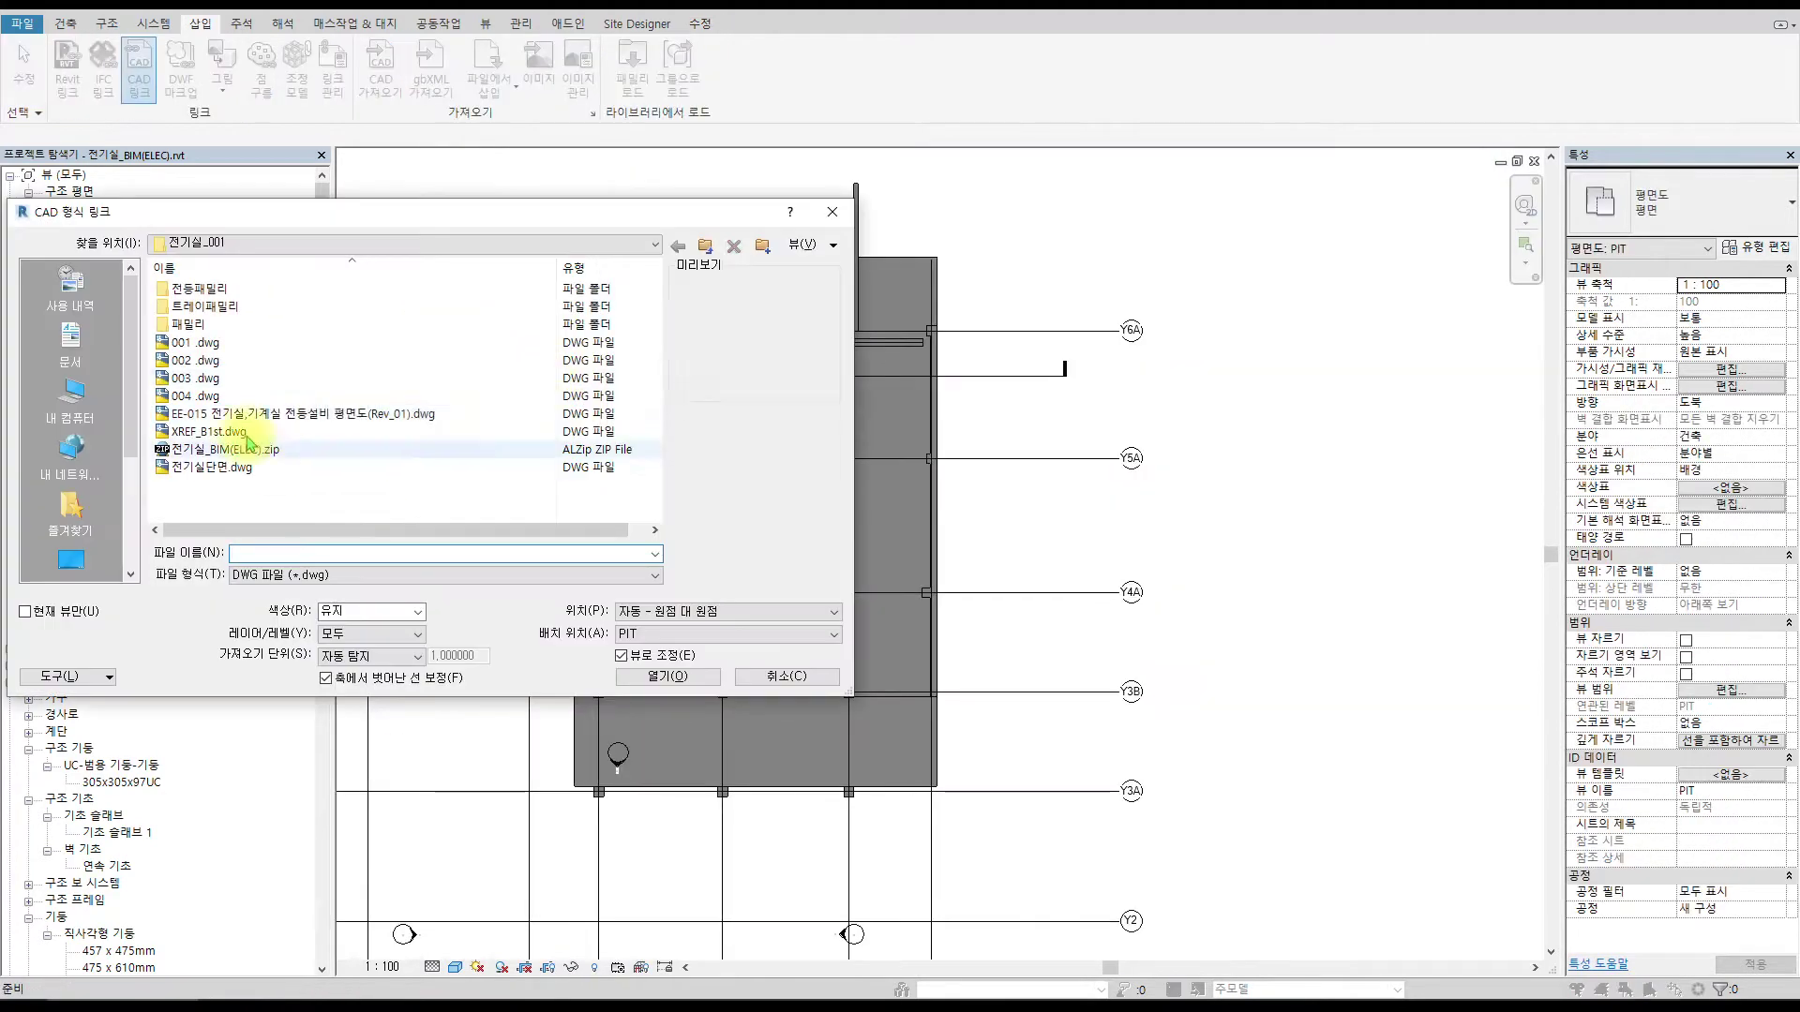
left_click(695, 663)
Align the linked lighting drawing's Y1 grid line with the model's Y1 grid.
scroll(1162, 656, "down", 2)
scroll(998, 840, "up", 5)
middle_click_drag(1003, 841, 1081, 466)
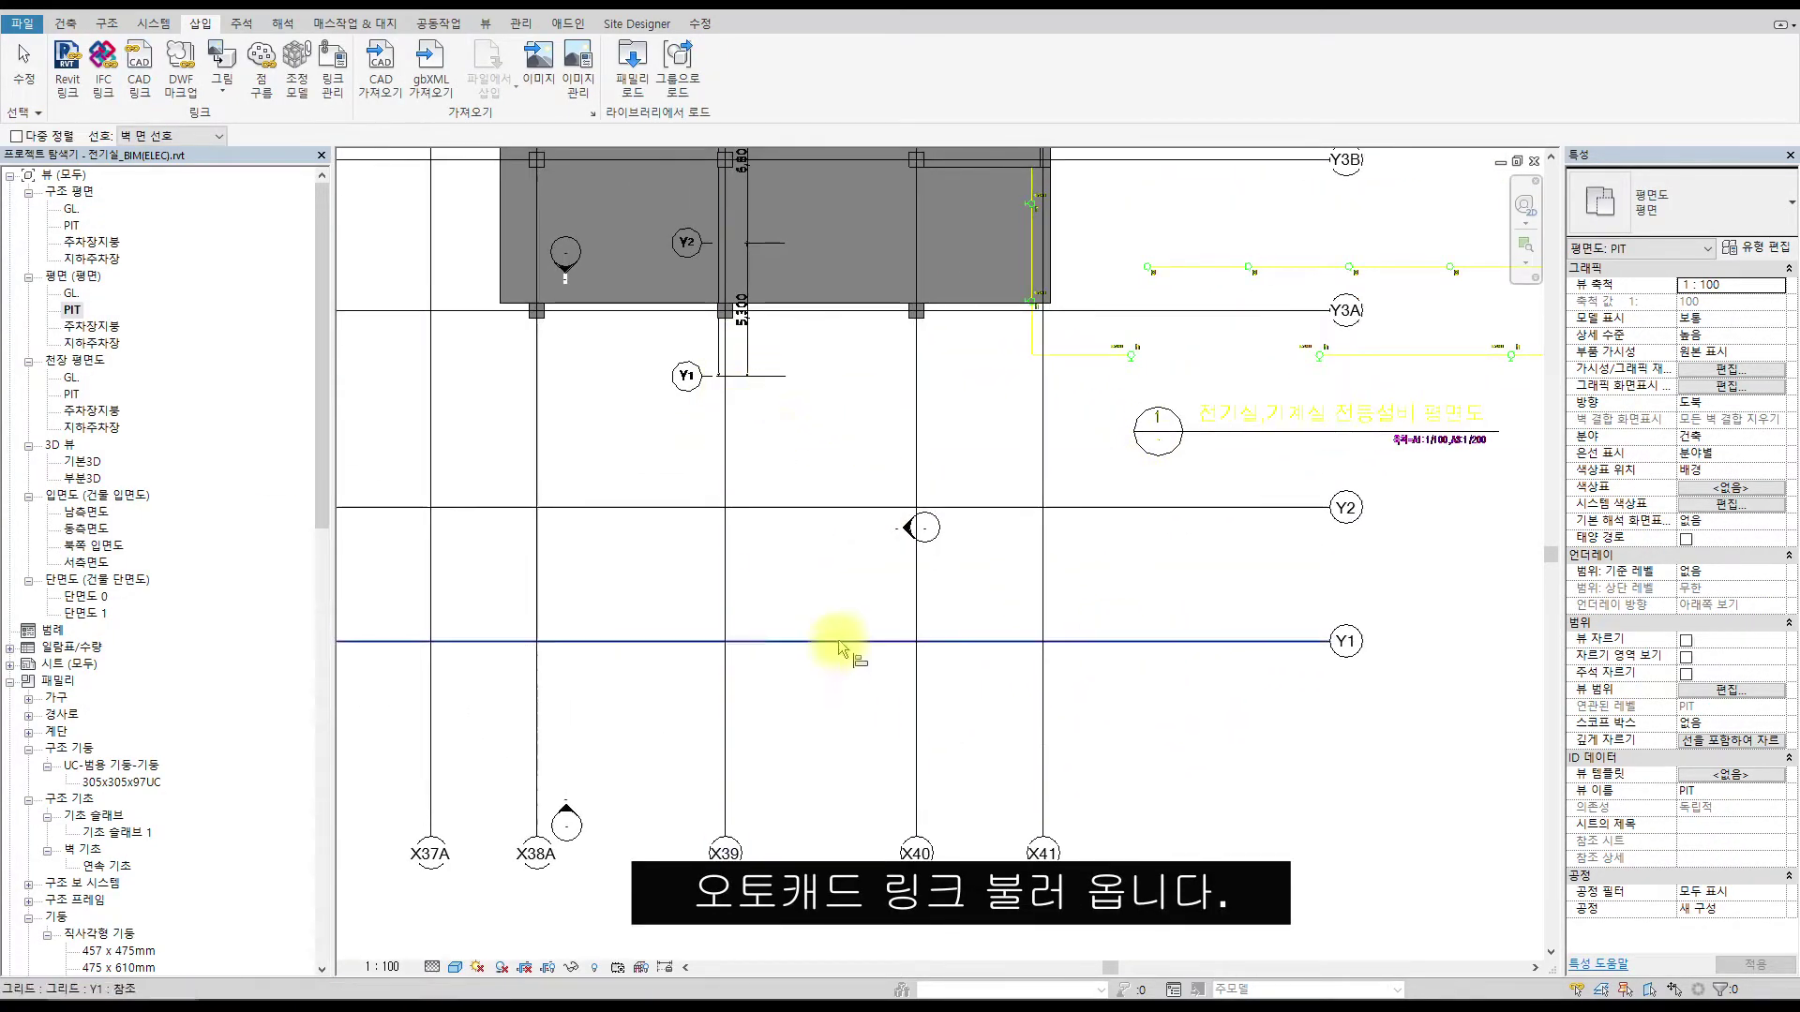
scroll(837, 653, "down", 2)
key("Escape")
left_click(1078, 407)
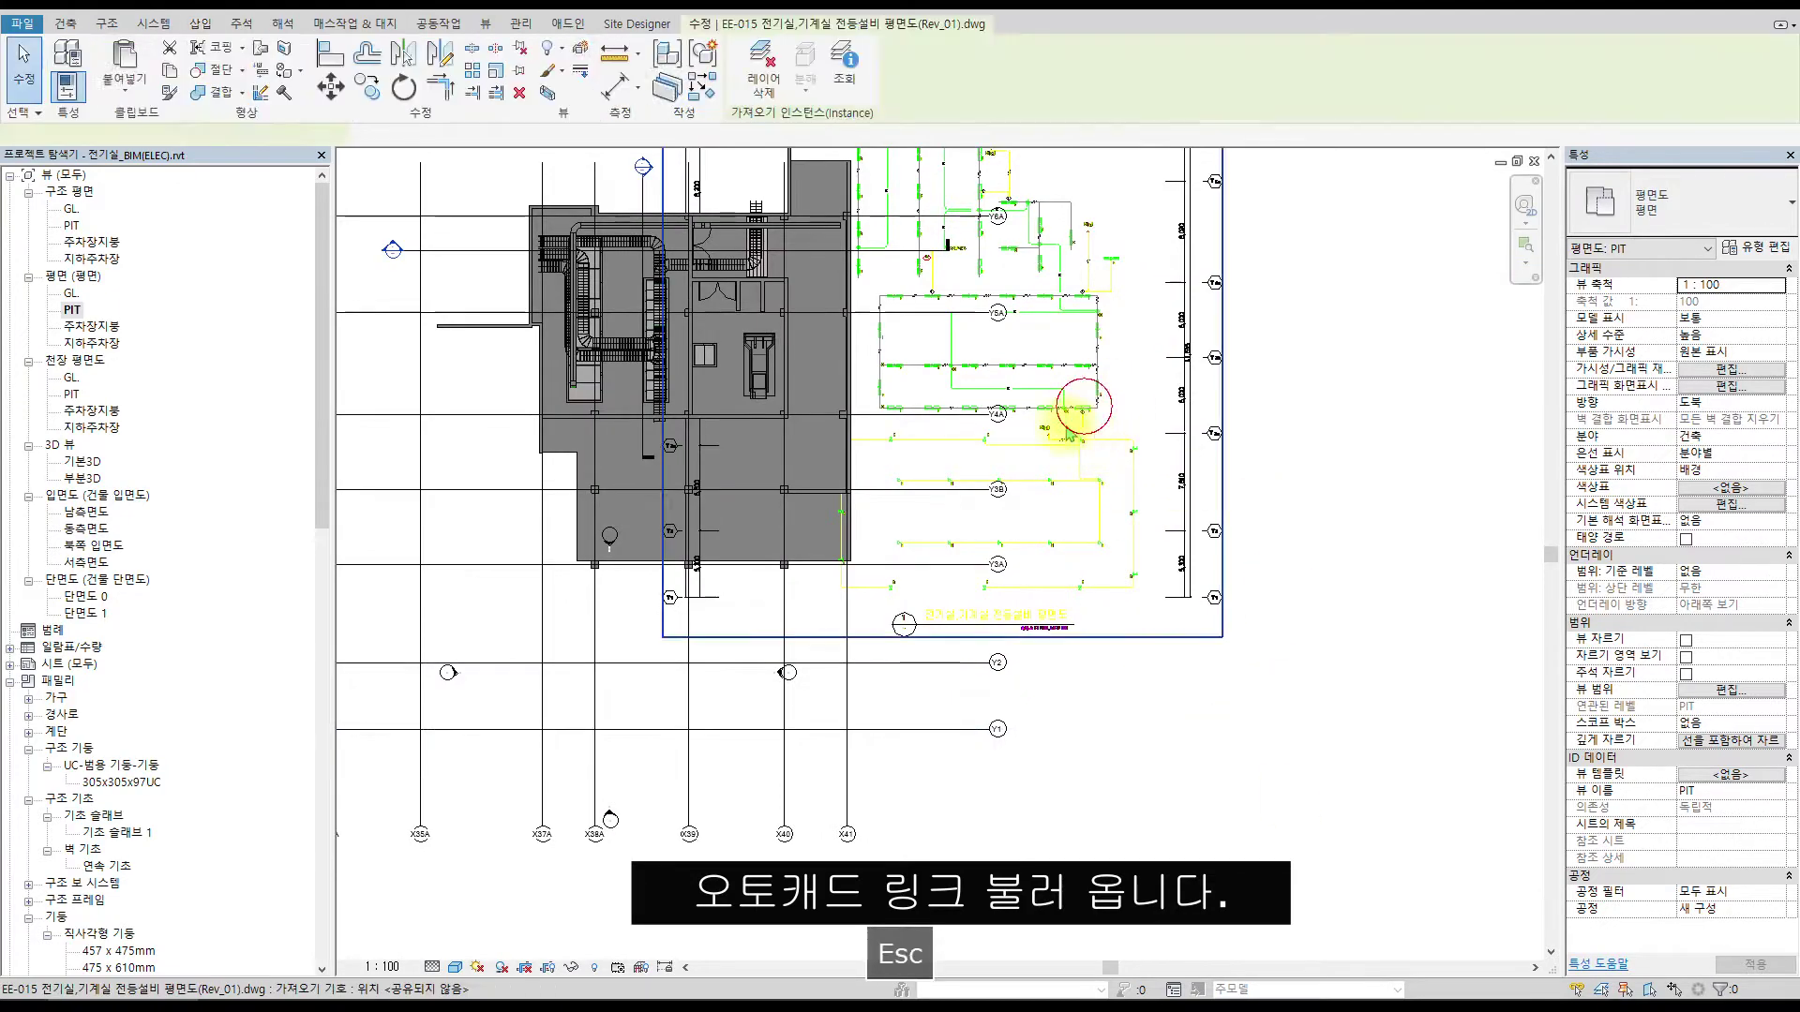
left_click(914, 689)
scroll(917, 731, "up", 2)
key("a")
key("l")
left_click(945, 729)
left_click(605, 528)
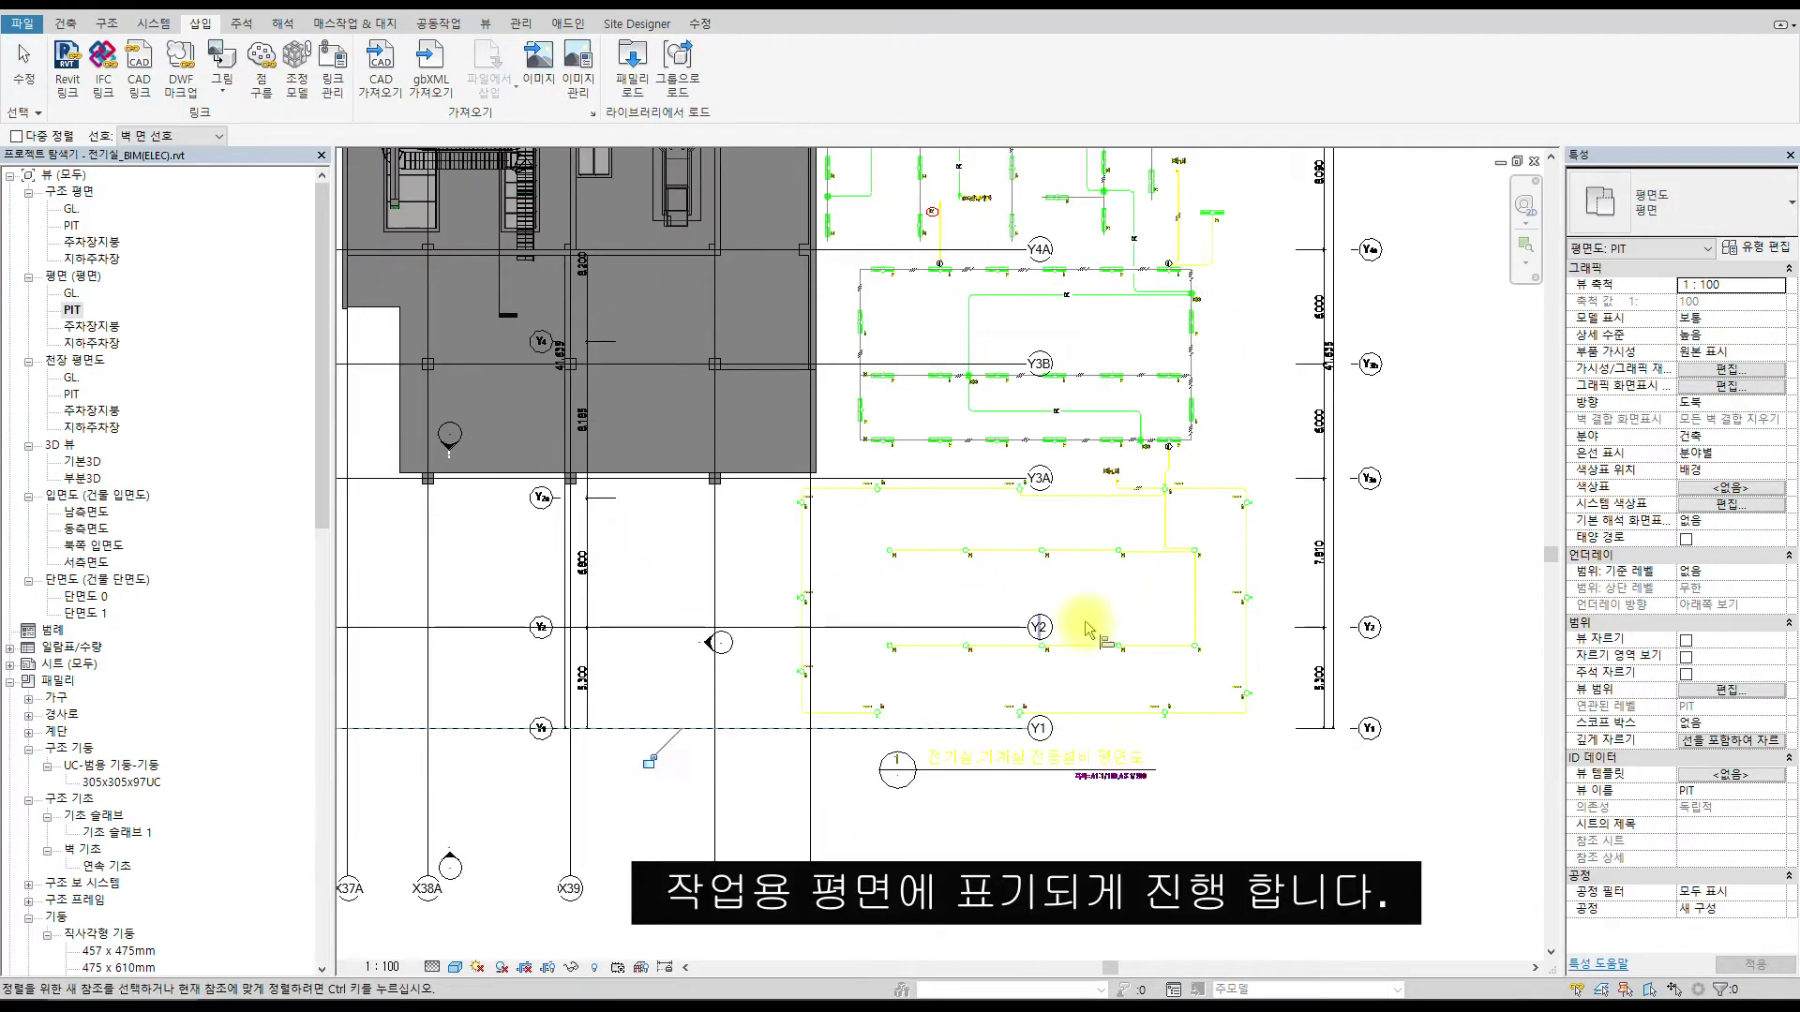
Align the linked lighting drawing's vertical grid line with the matching X grid of the model.
scroll(973, 619, "down", 2)
middle_click_drag(1036, 191, 1161, 458)
scroll(1294, 382, "up", 2)
scroll(1253, 326, "down", 3)
scroll(1003, 881, "up", 5)
left_click(1052, 610)
scroll(1079, 450, "down", 3)
scroll(972, 422, "up", 2)
scroll(1294, 524, "down", 1)
scroll(980, 623, "down", 1)
middle_click_drag(893, 770, 849, 290)
scroll(879, 290, "up", 6)
key("Escape")
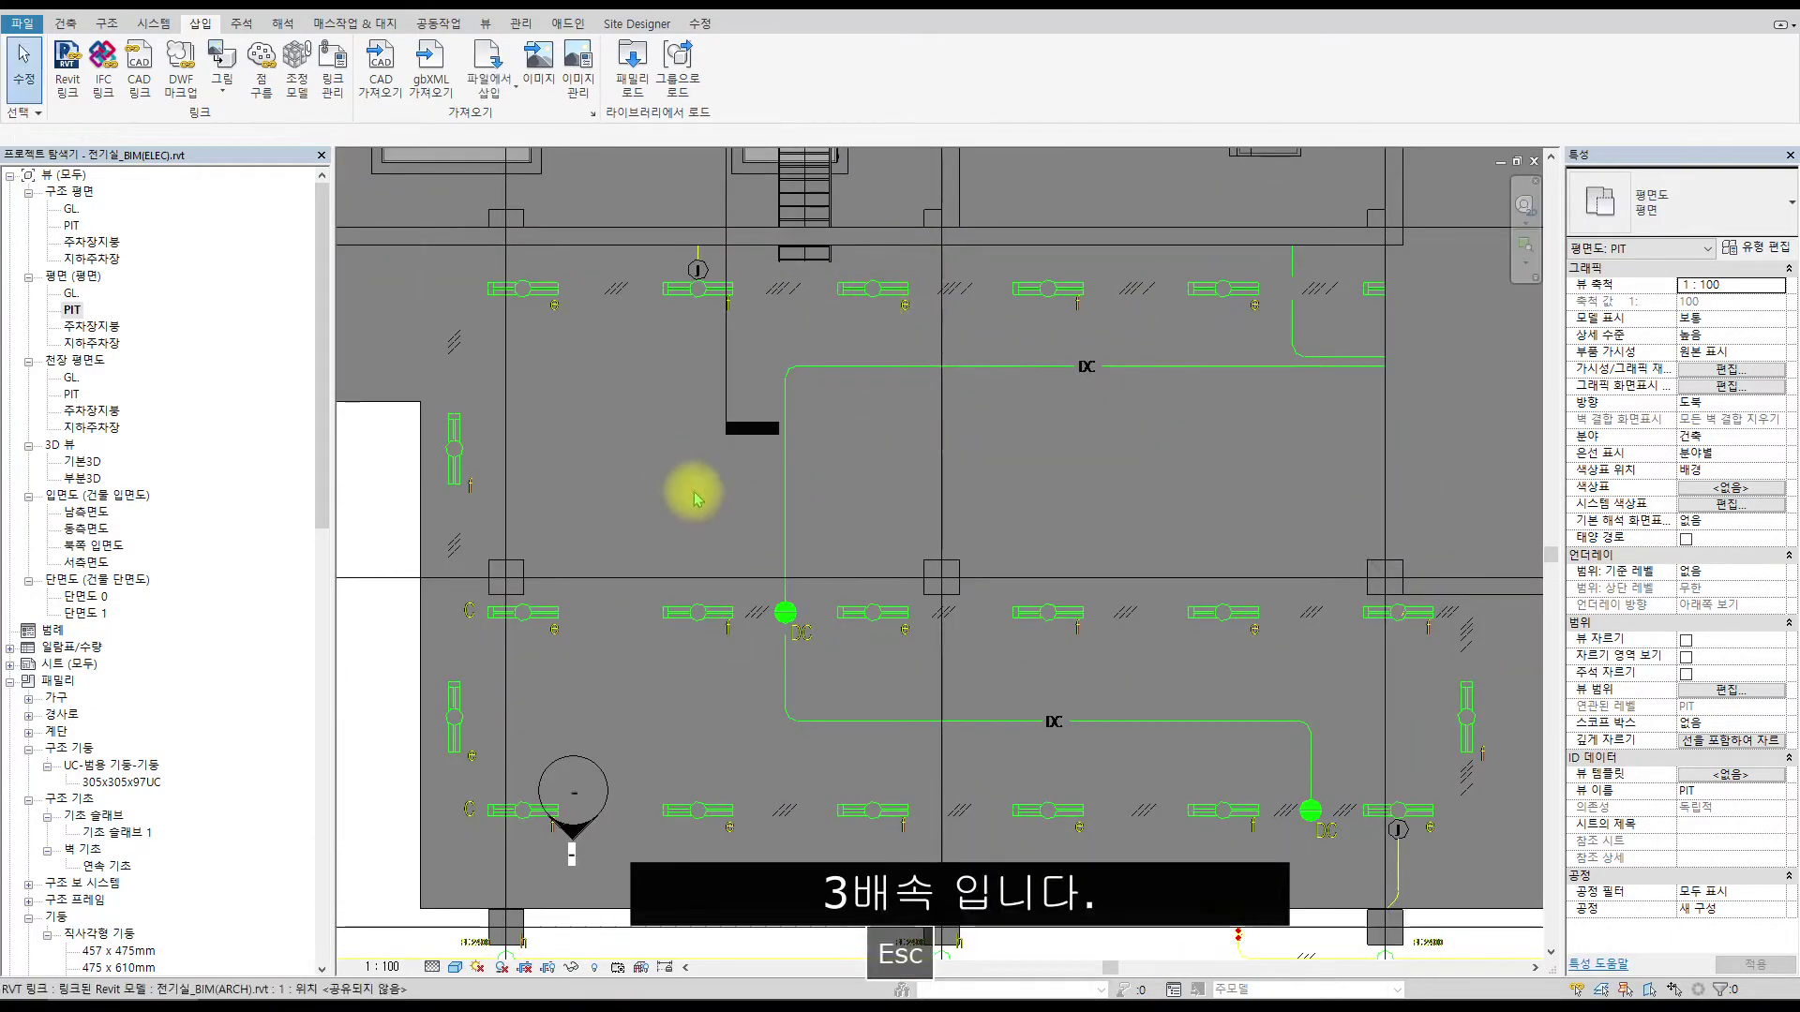
Check the linked lighting drawing's fit over the electrical room, trays and grids in the PIT plan.
left_click(976, 602)
scroll(992, 535, "down", 3)
key("Escape")
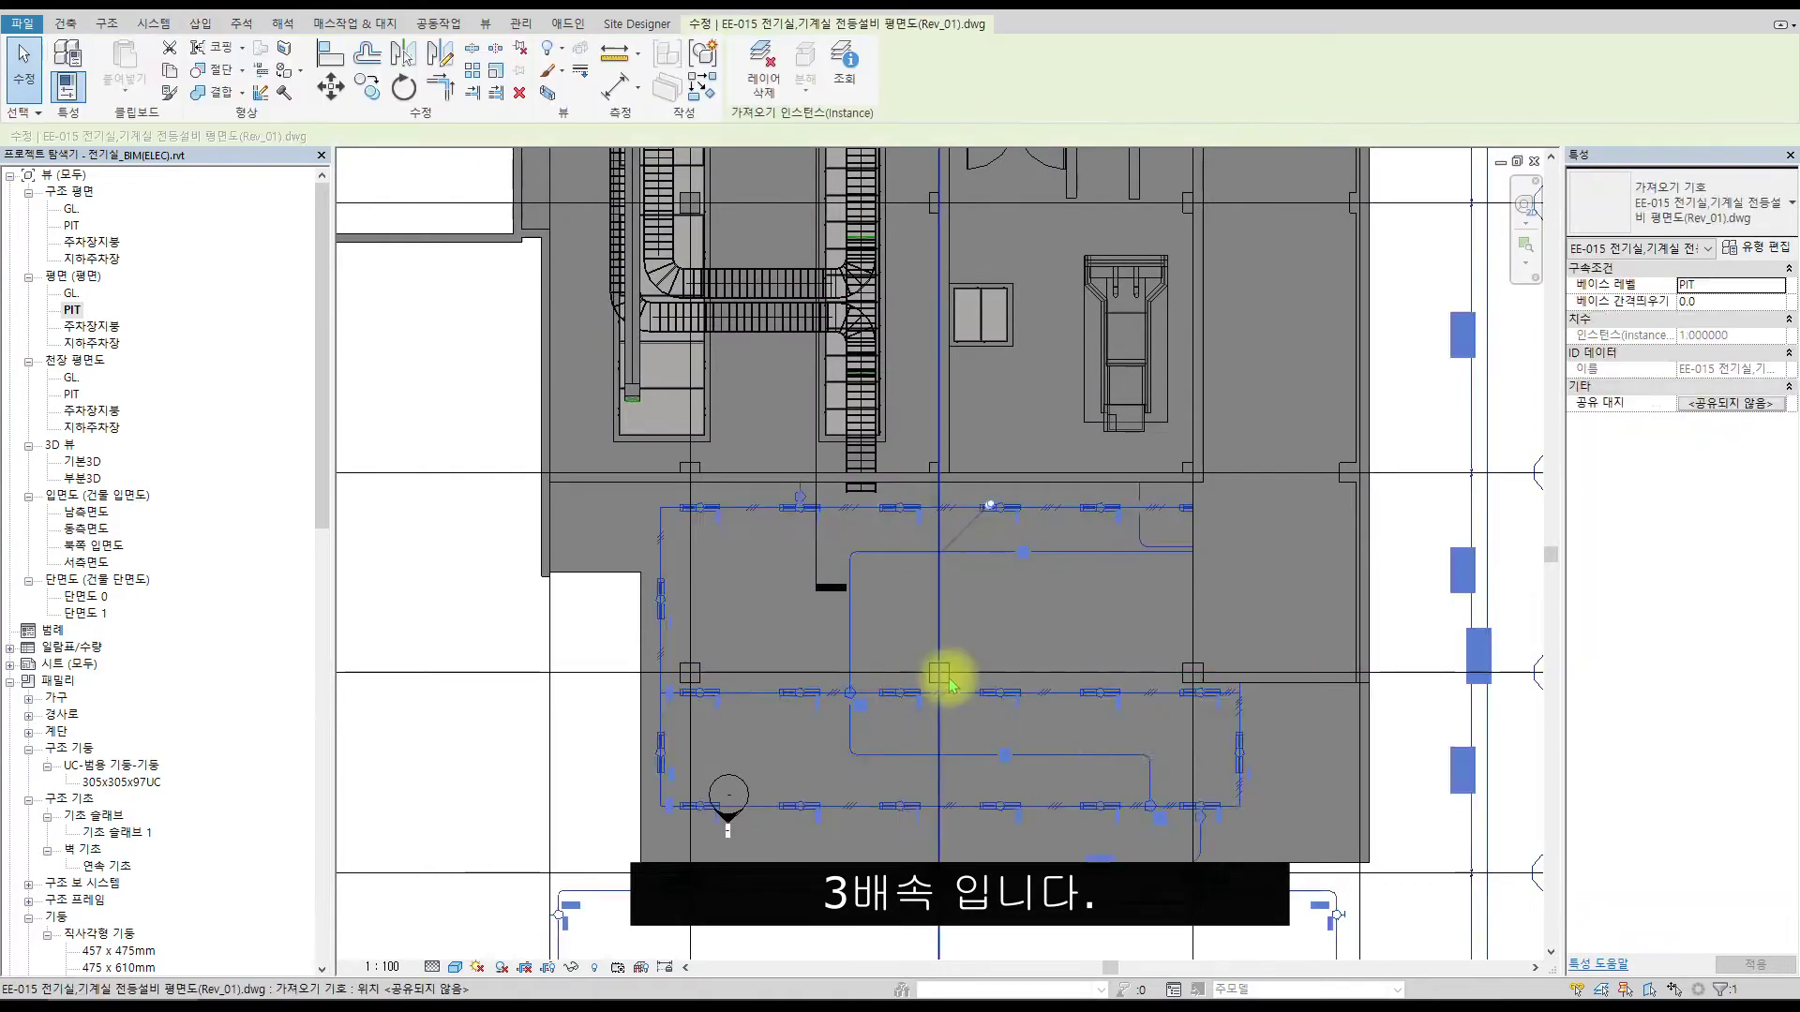
scroll(1032, 374, "up", 3)
key("Escape")
scroll(844, 542, "down", 3)
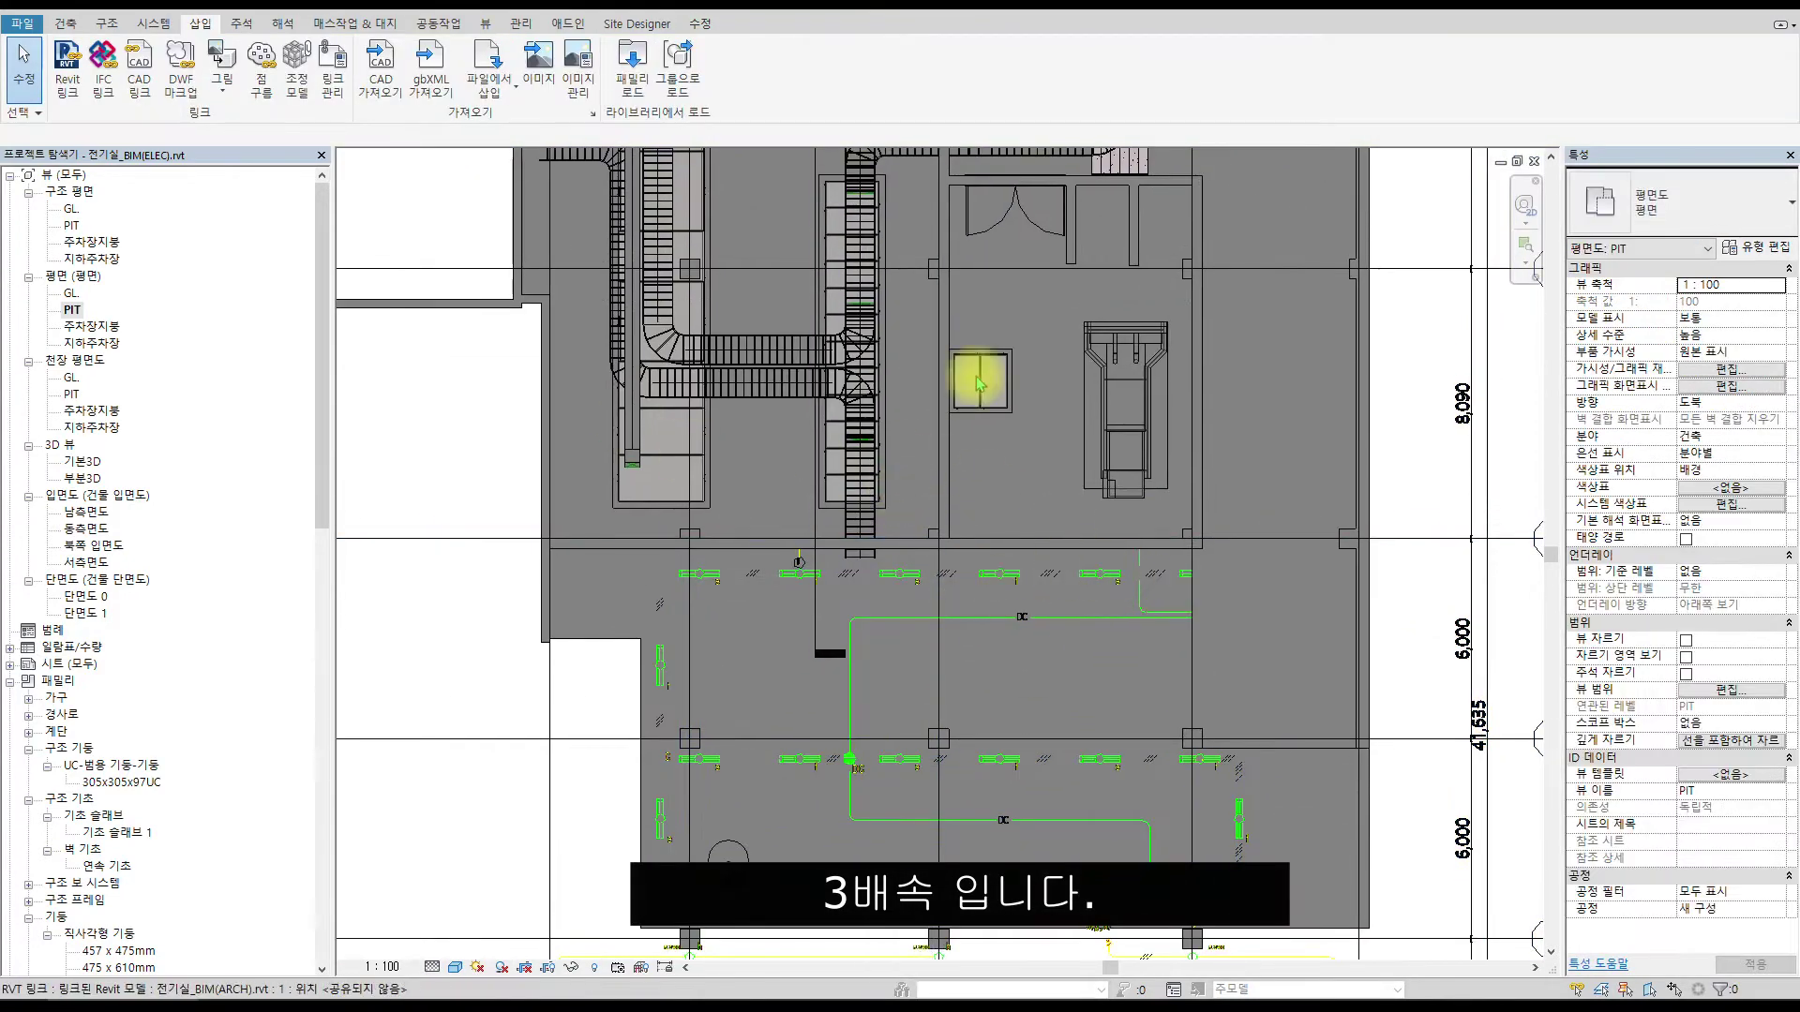
scroll(825, 544, "down", 3)
scroll(825, 544, "up", 2)
Open section 단면도 0 from its section line in the PIT plan and tile the open views.
left_click(837, 544)
right_click(865, 774)
left_click(900, 383)
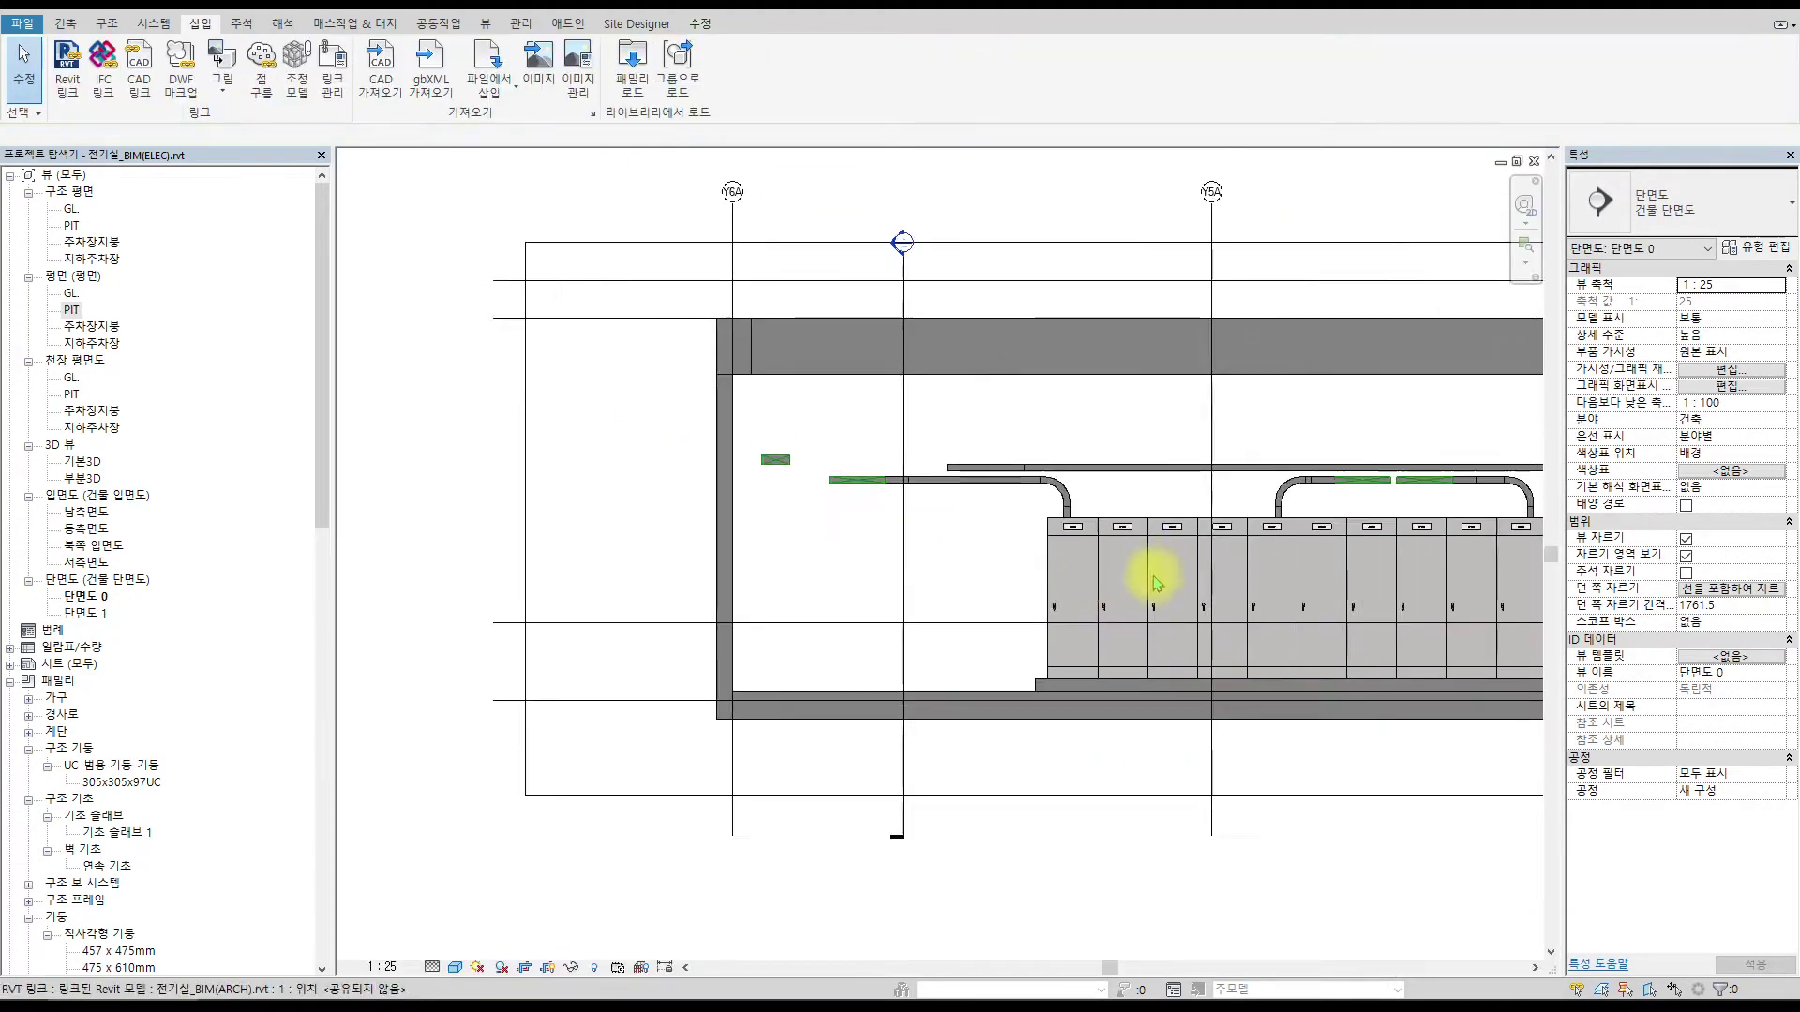
scroll(1153, 576, "down", 1)
middle_click_drag(1535, 620, 1025, 506)
key("w")
key("t")
scroll(996, 328, "down", 4)
middle_click_drag(1206, 409, 1193, 469, "shift")
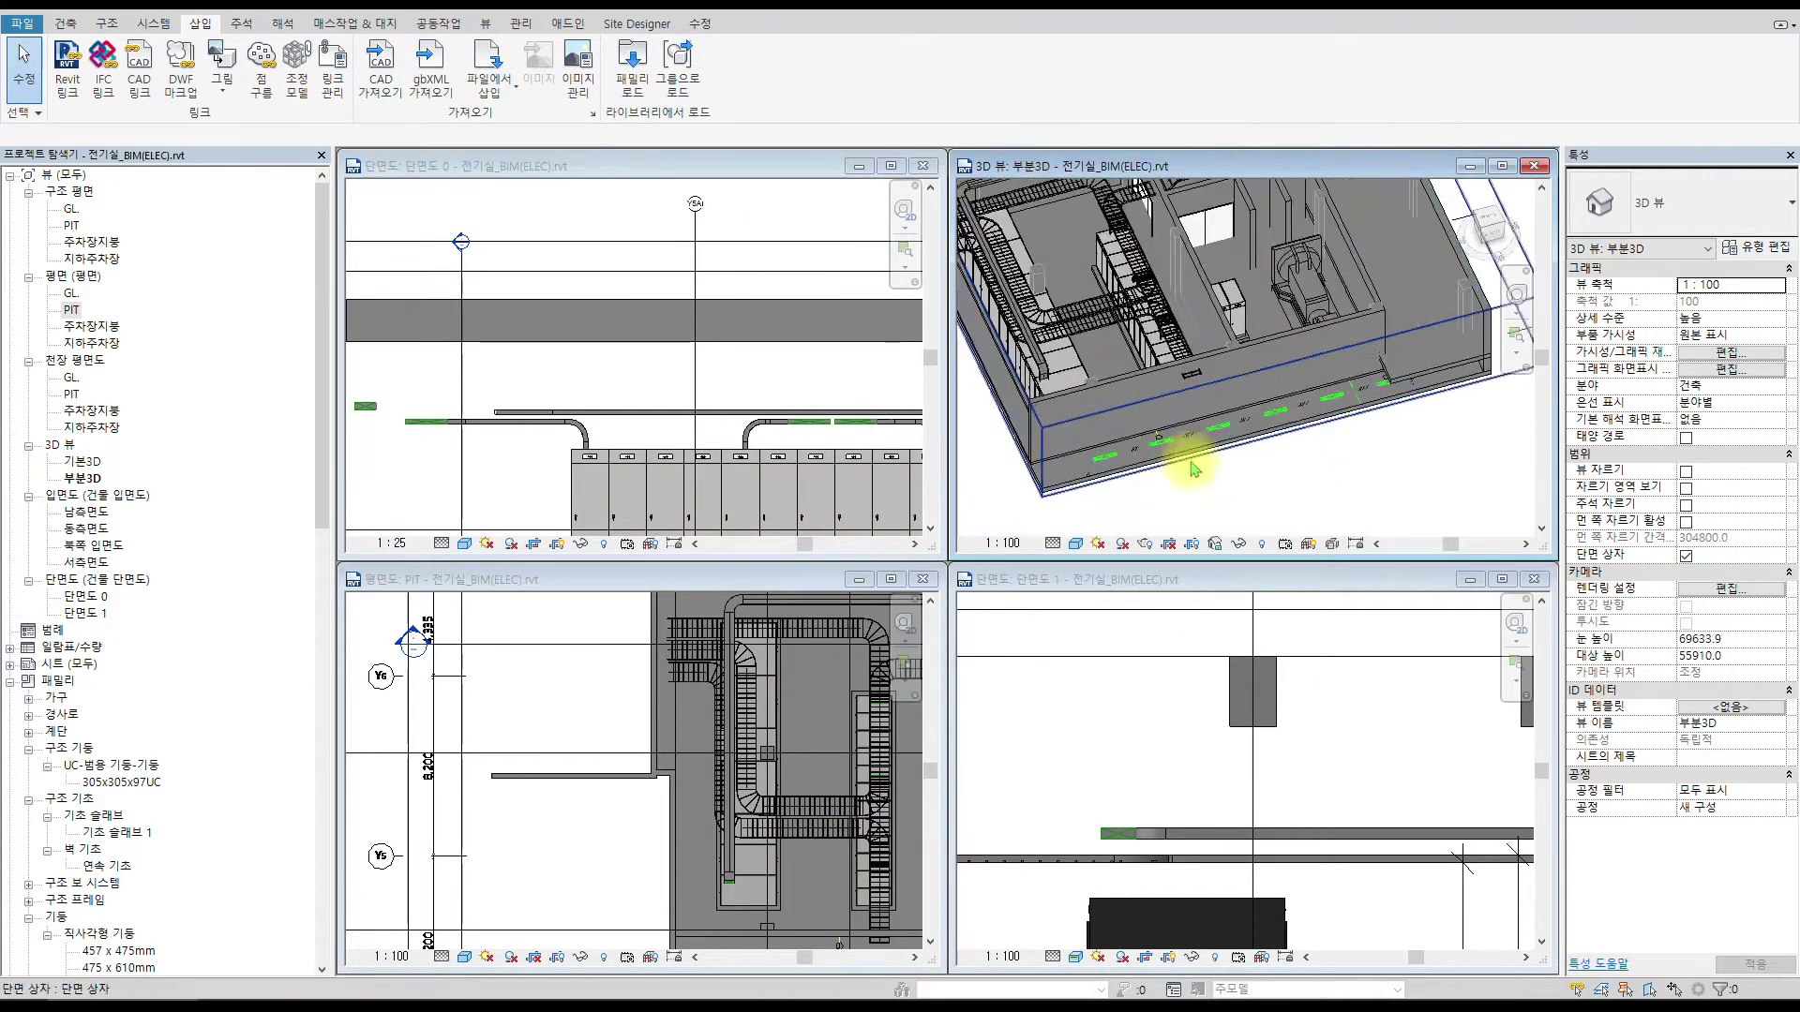
scroll(1190, 463, "up", 2)
left_click(1153, 431)
scroll(699, 346, "down", 3)
scroll(844, 400, "up", 3)
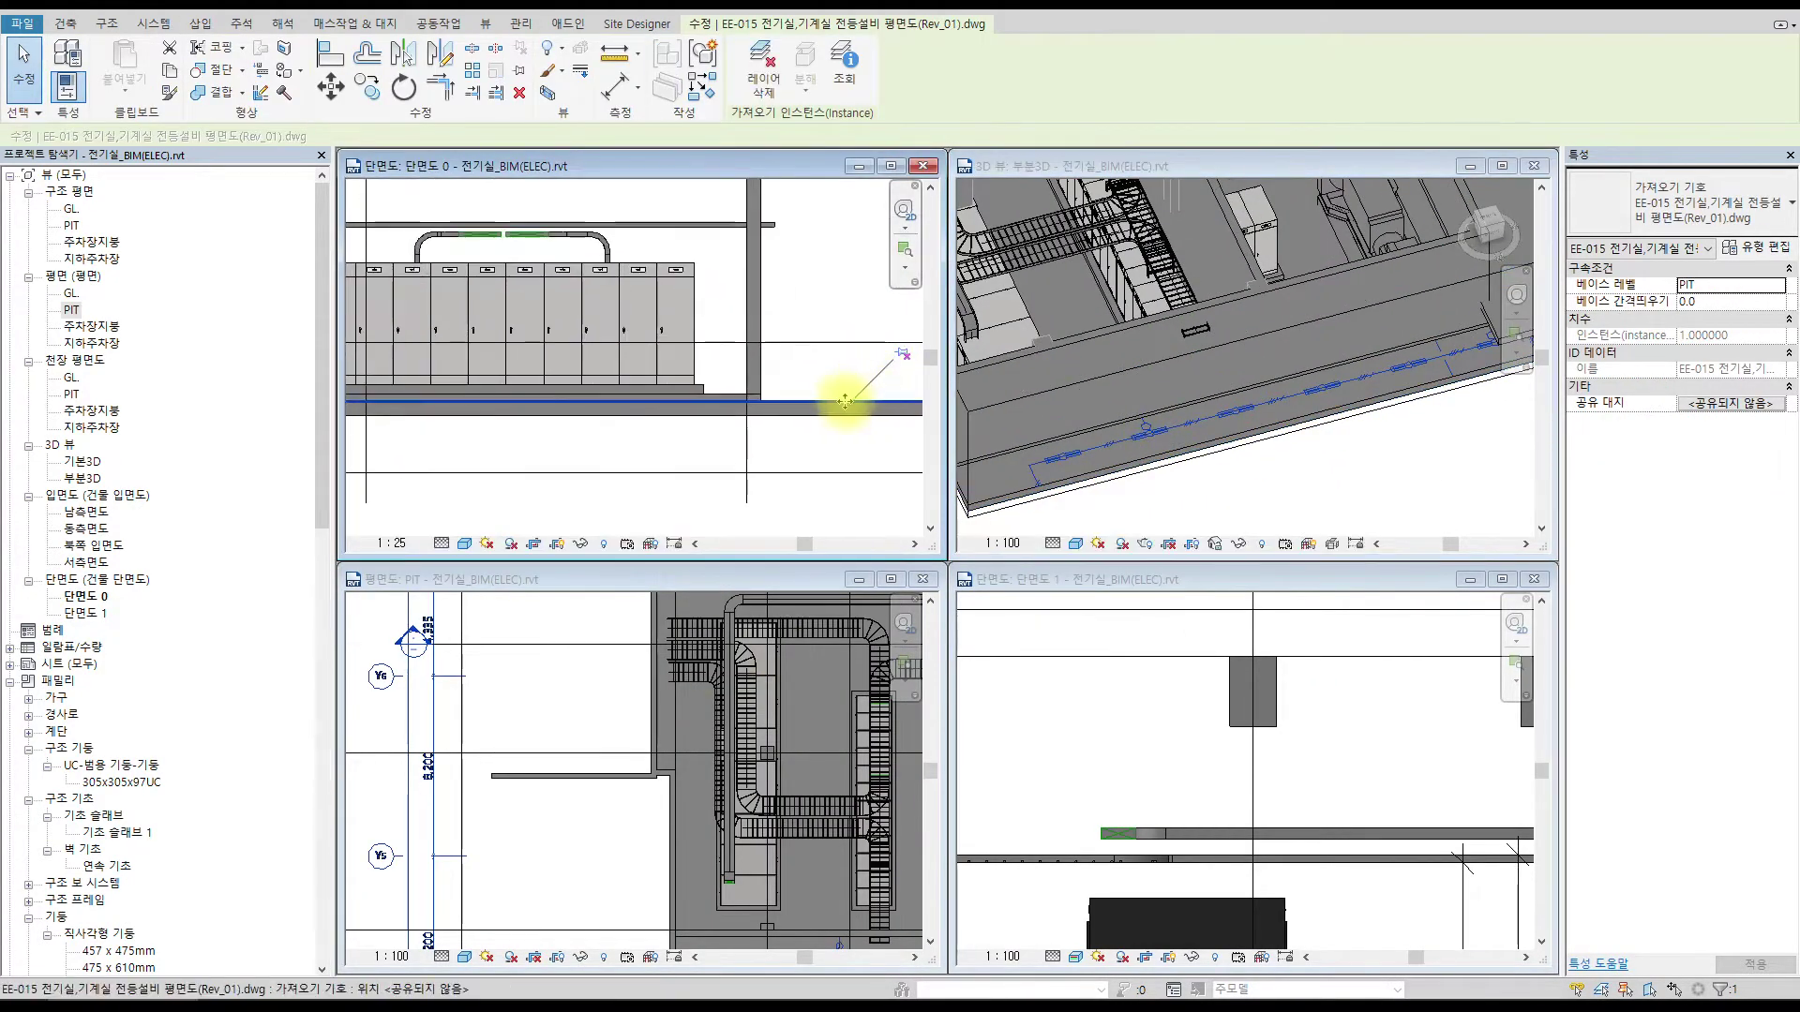
scroll(845, 401, "up", 2)
key("Escape")
left_click(1069, 460)
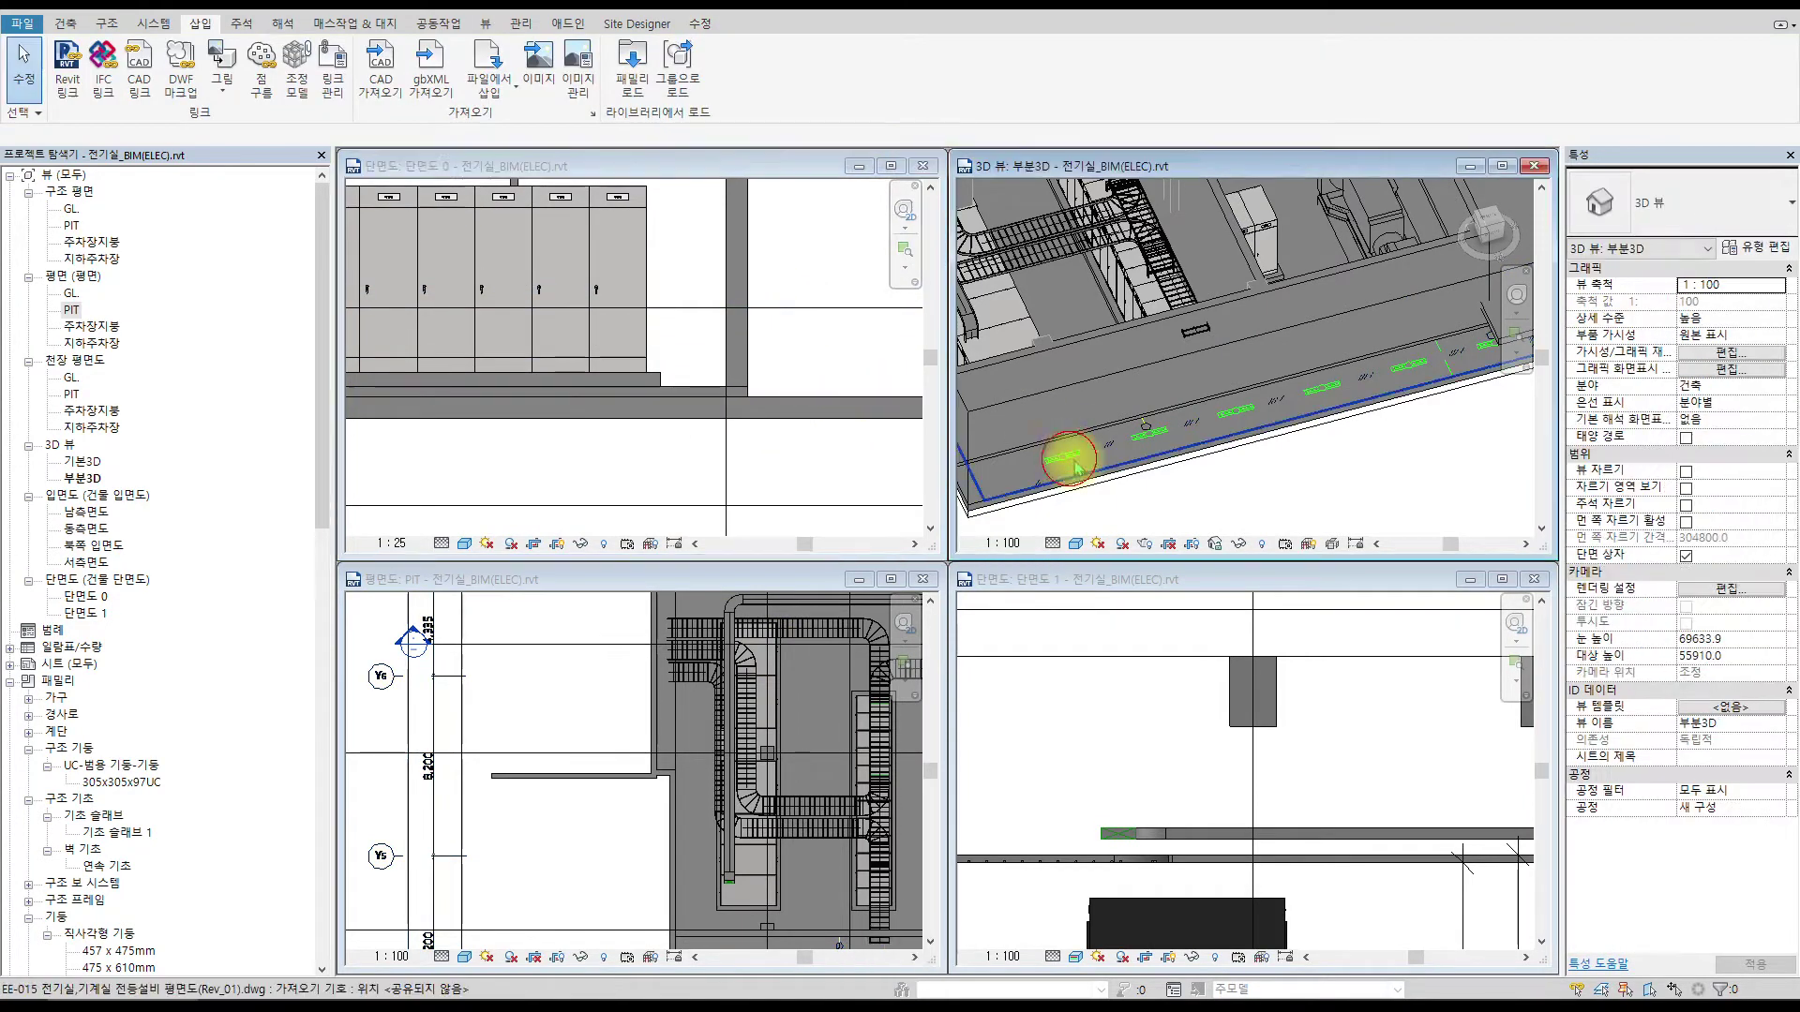
left_click(1069, 459)
key("Escape")
left_click(1076, 450)
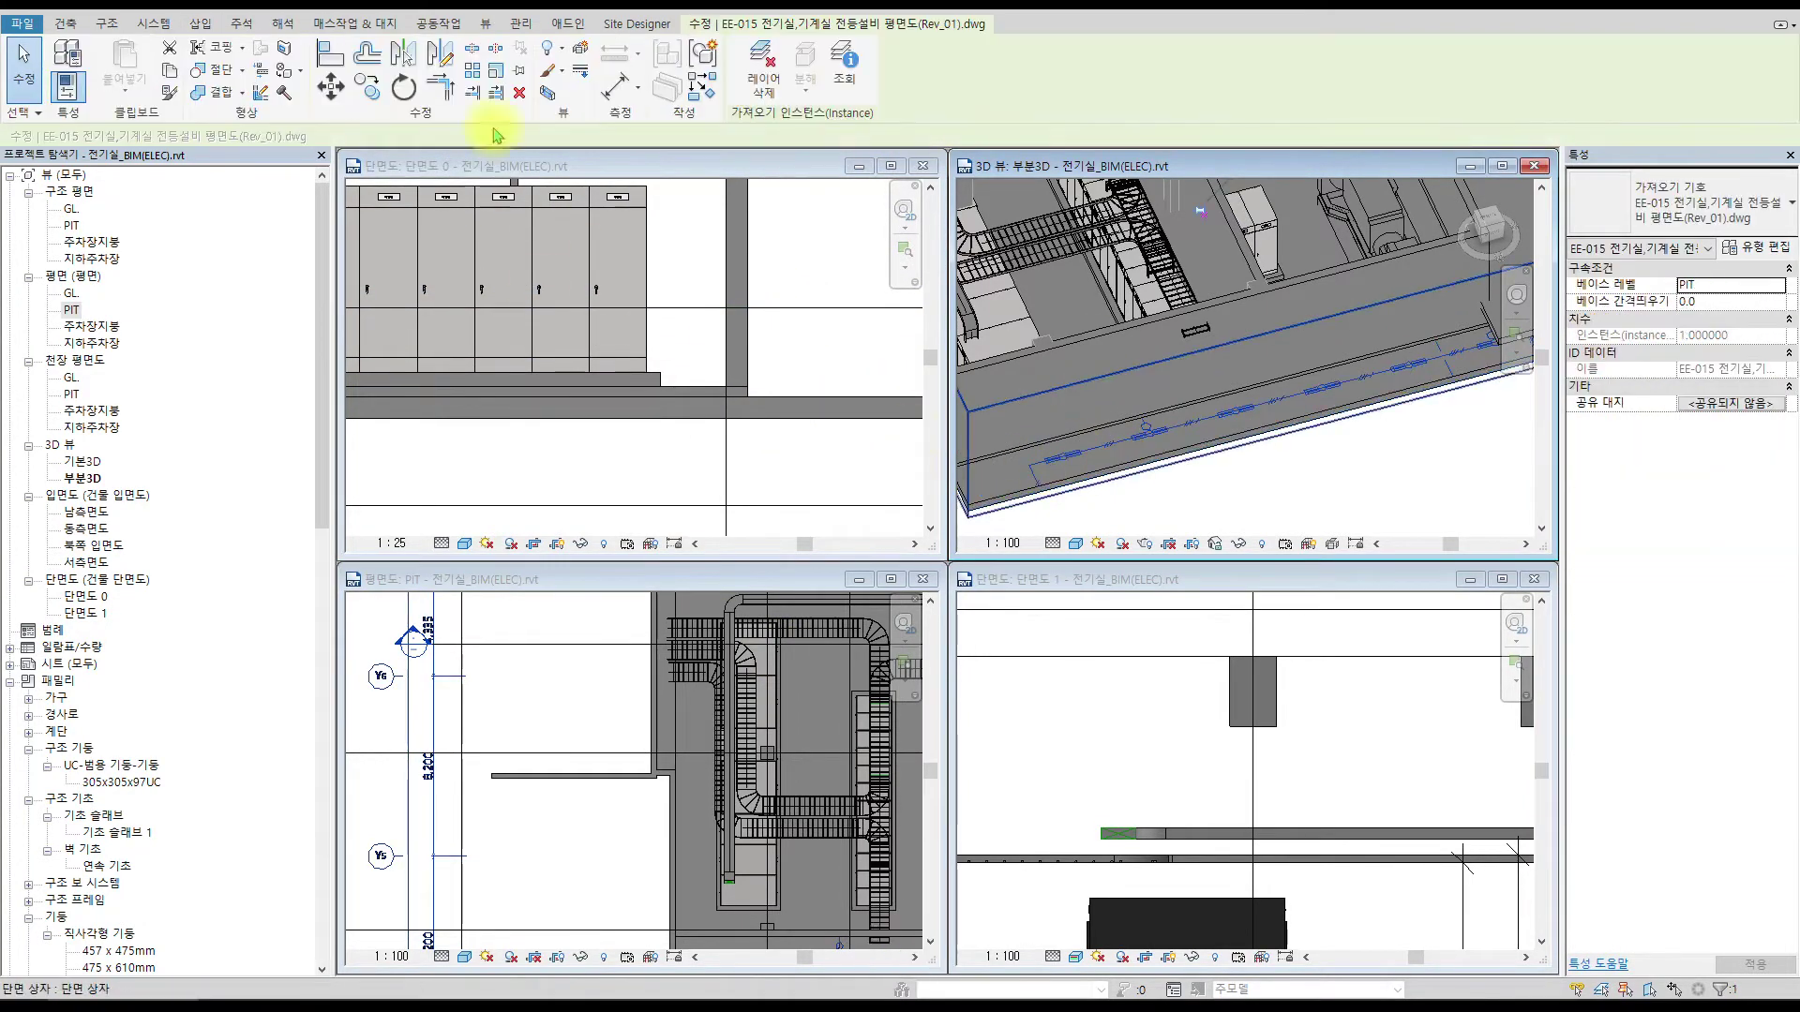
left_click(723, 165)
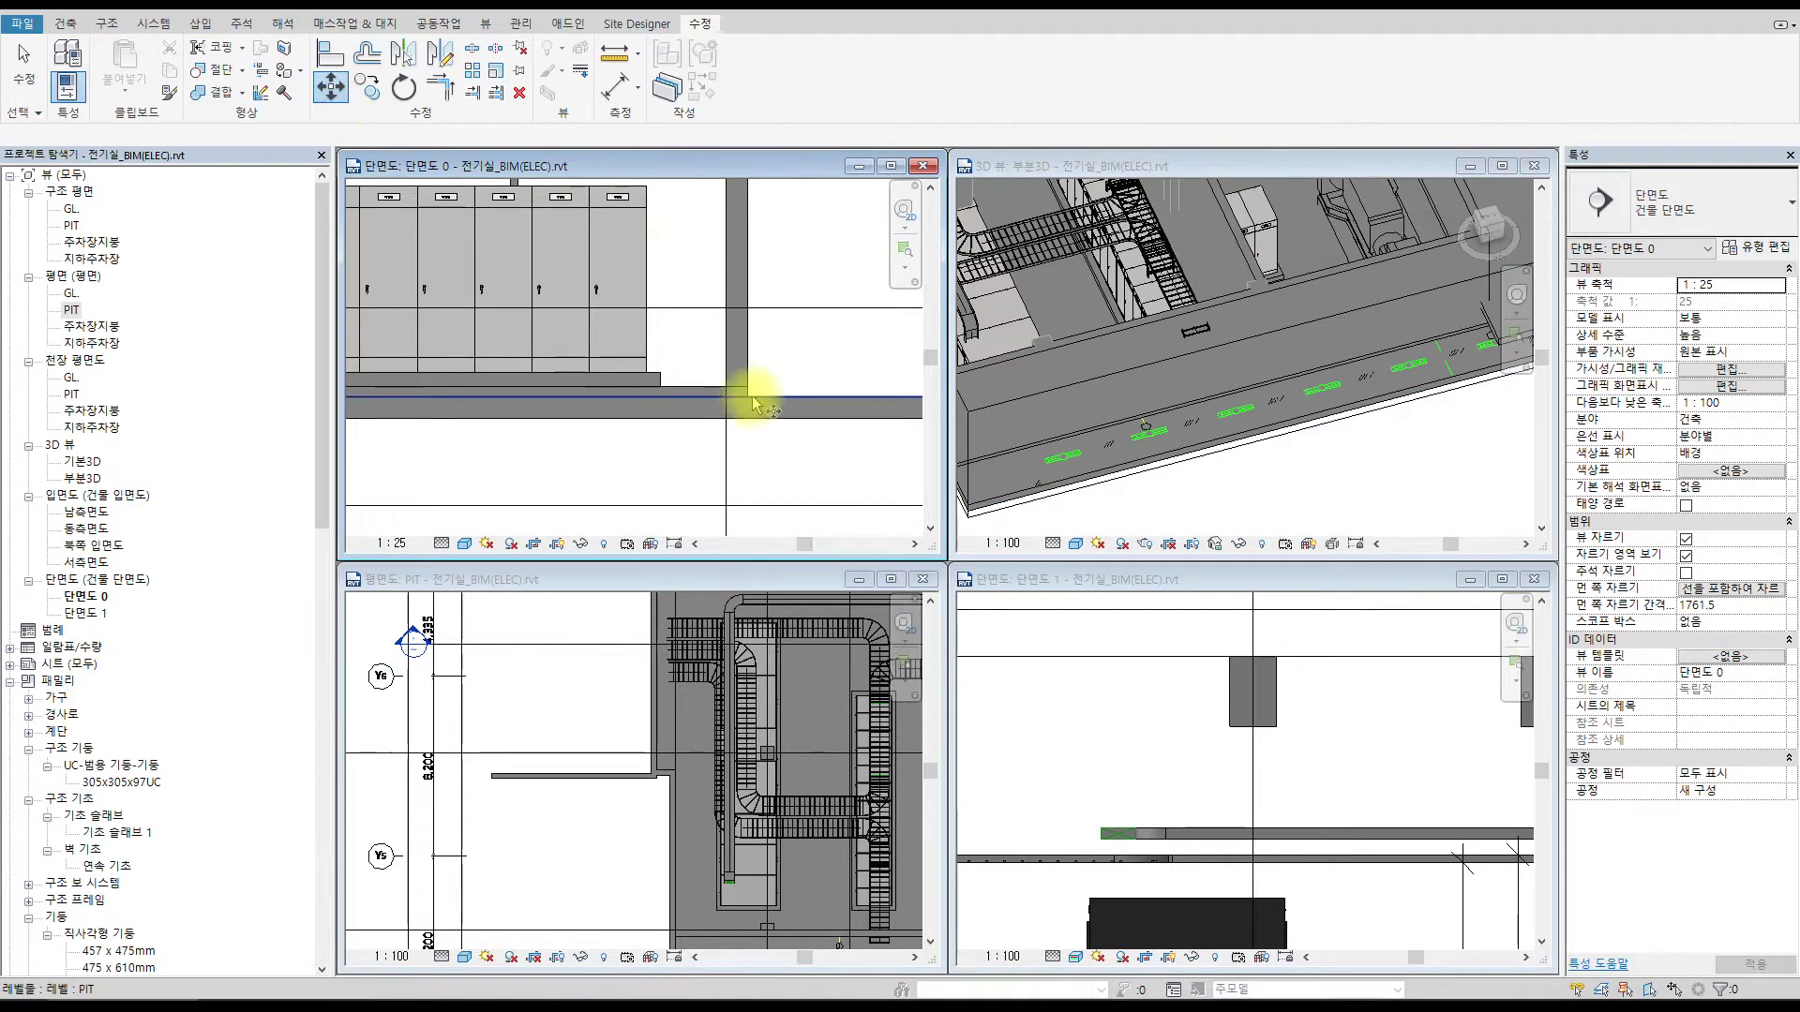
key("Escape")
Try to move the linked lighting drawing up 1600 mm in section 단면도 0, and undo the move.
scroll(630, 659, "down", 3)
scroll(716, 802, "down", 3)
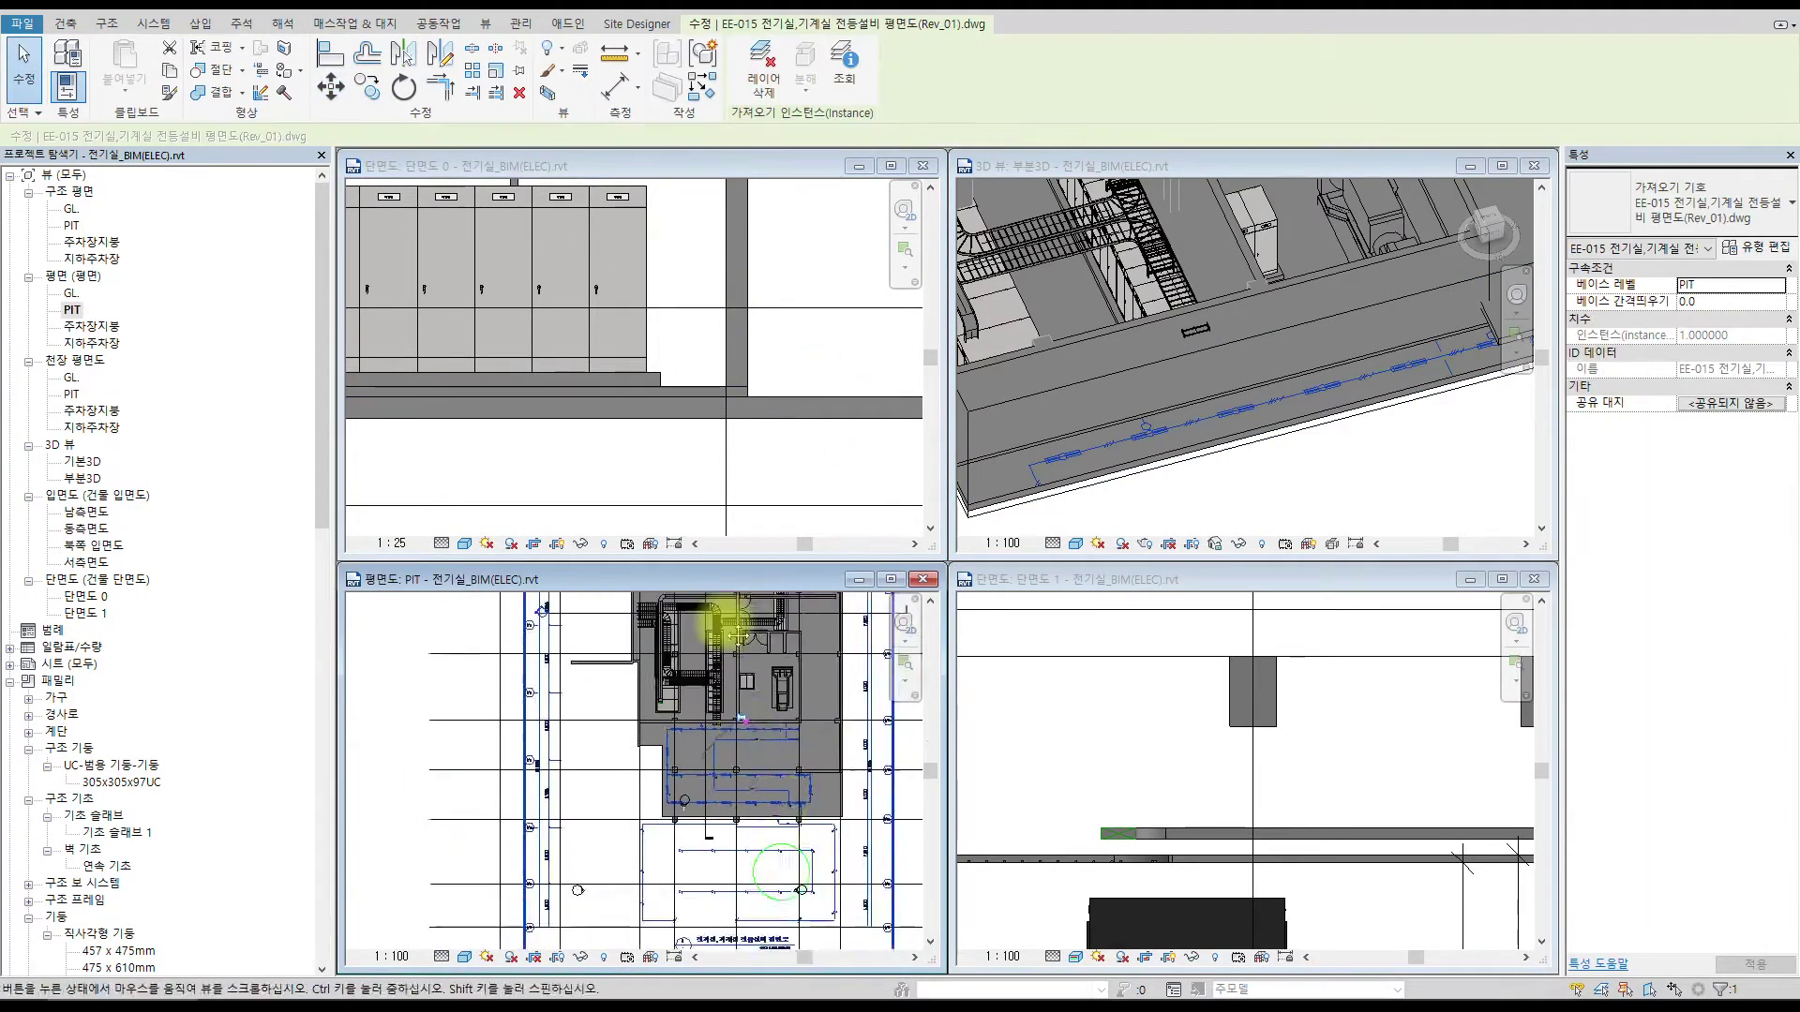
left_click(614, 368)
key("m")
key("v")
left_click(623, 390)
key("Return")
key("Escape")
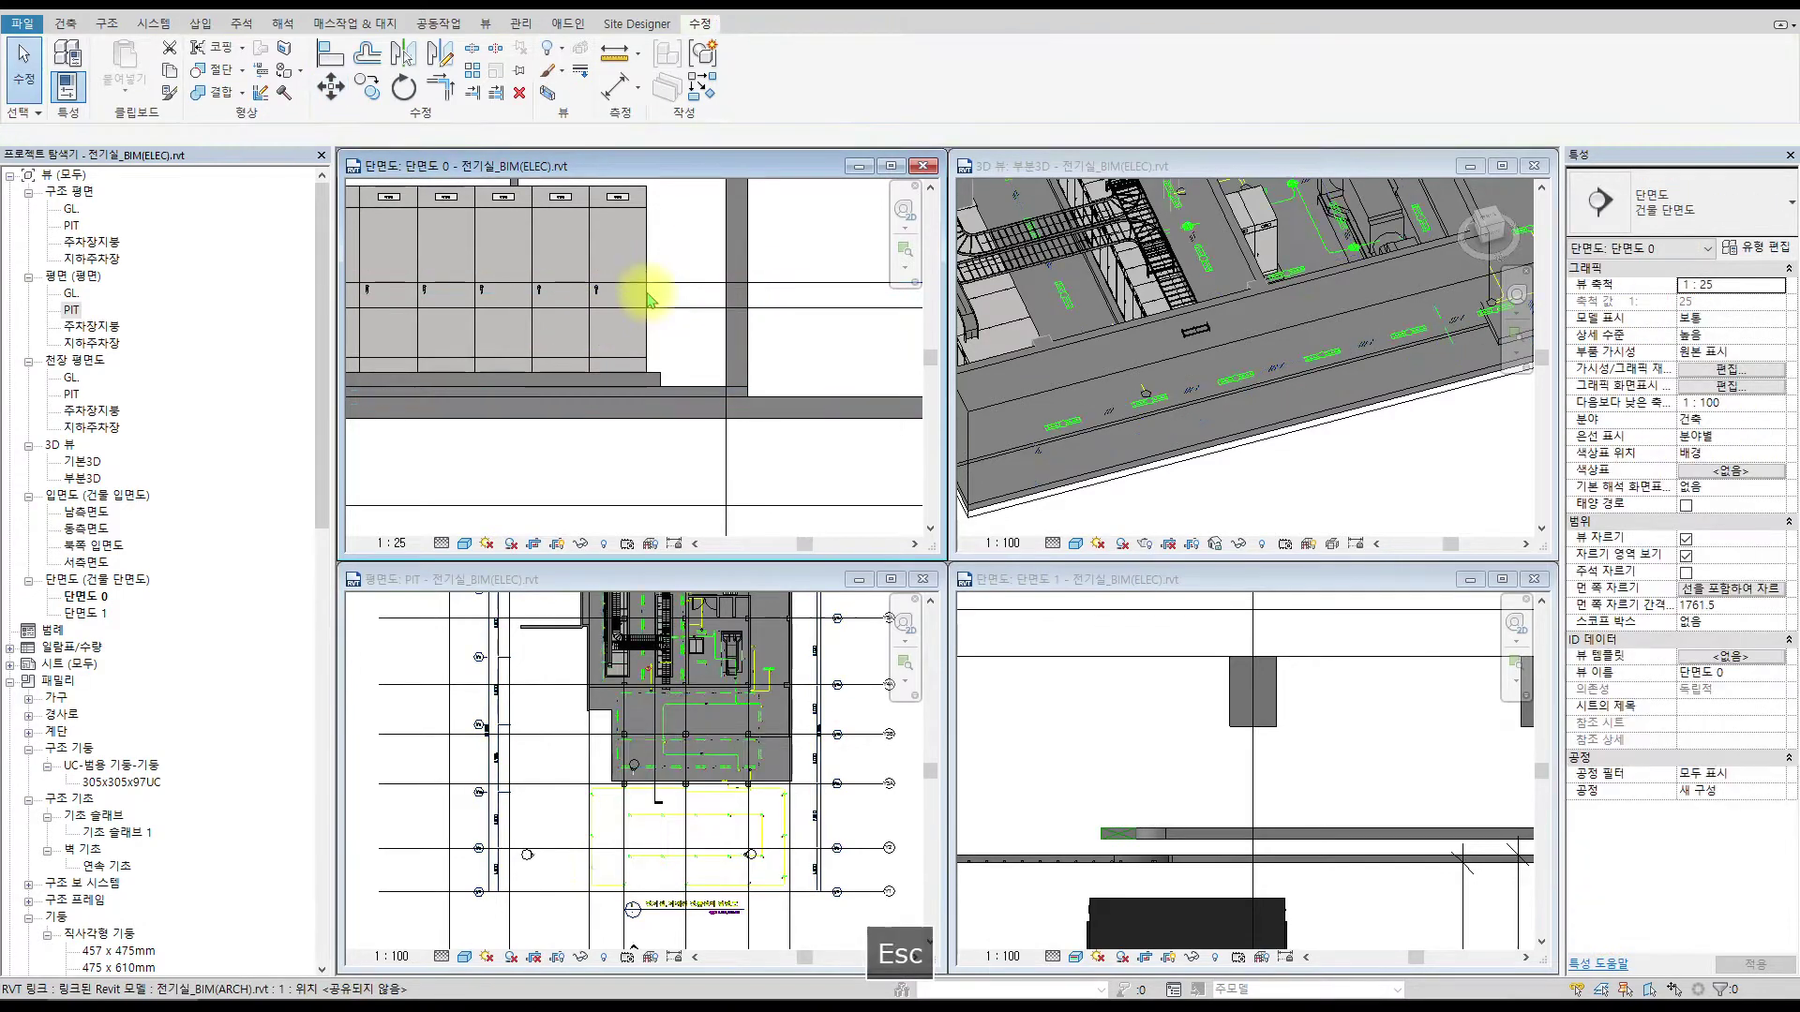
scroll(670, 281, "up", 2)
scroll(671, 471, "down", 3)
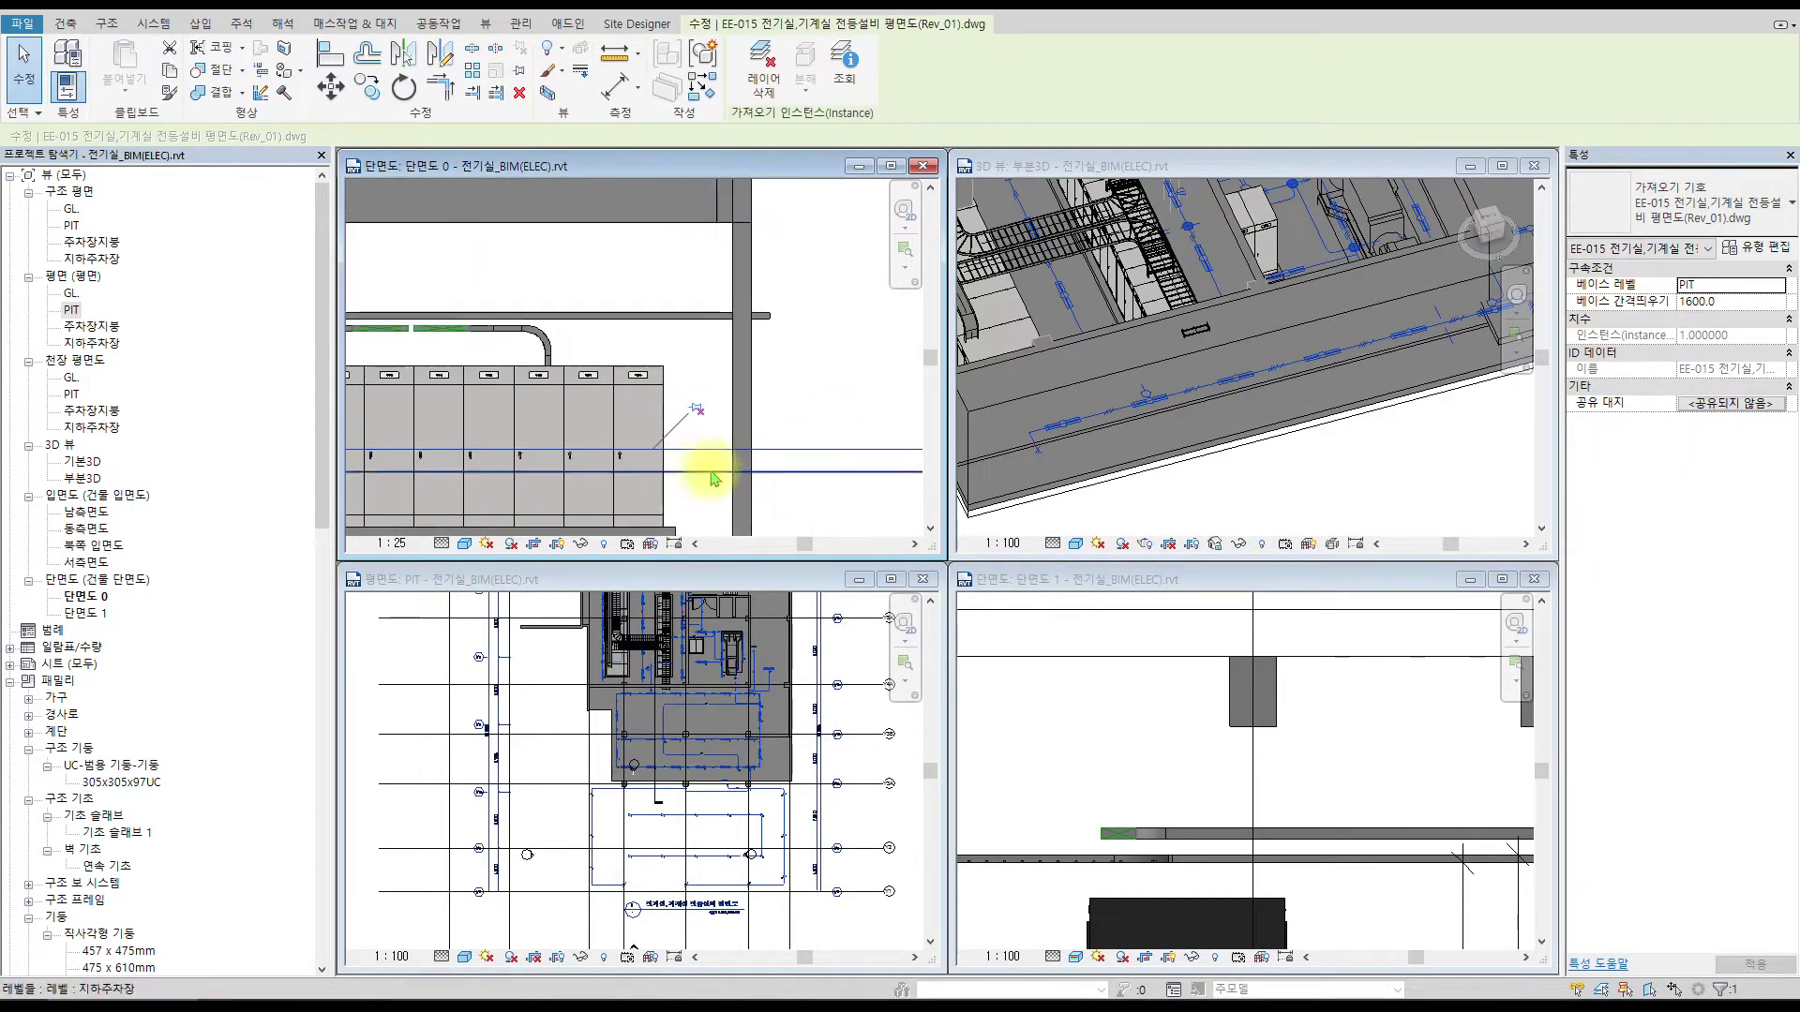
key("ctrl+z")
Move the PIT level up 3375 mm in section 단면도 0.
left_click(702, 398)
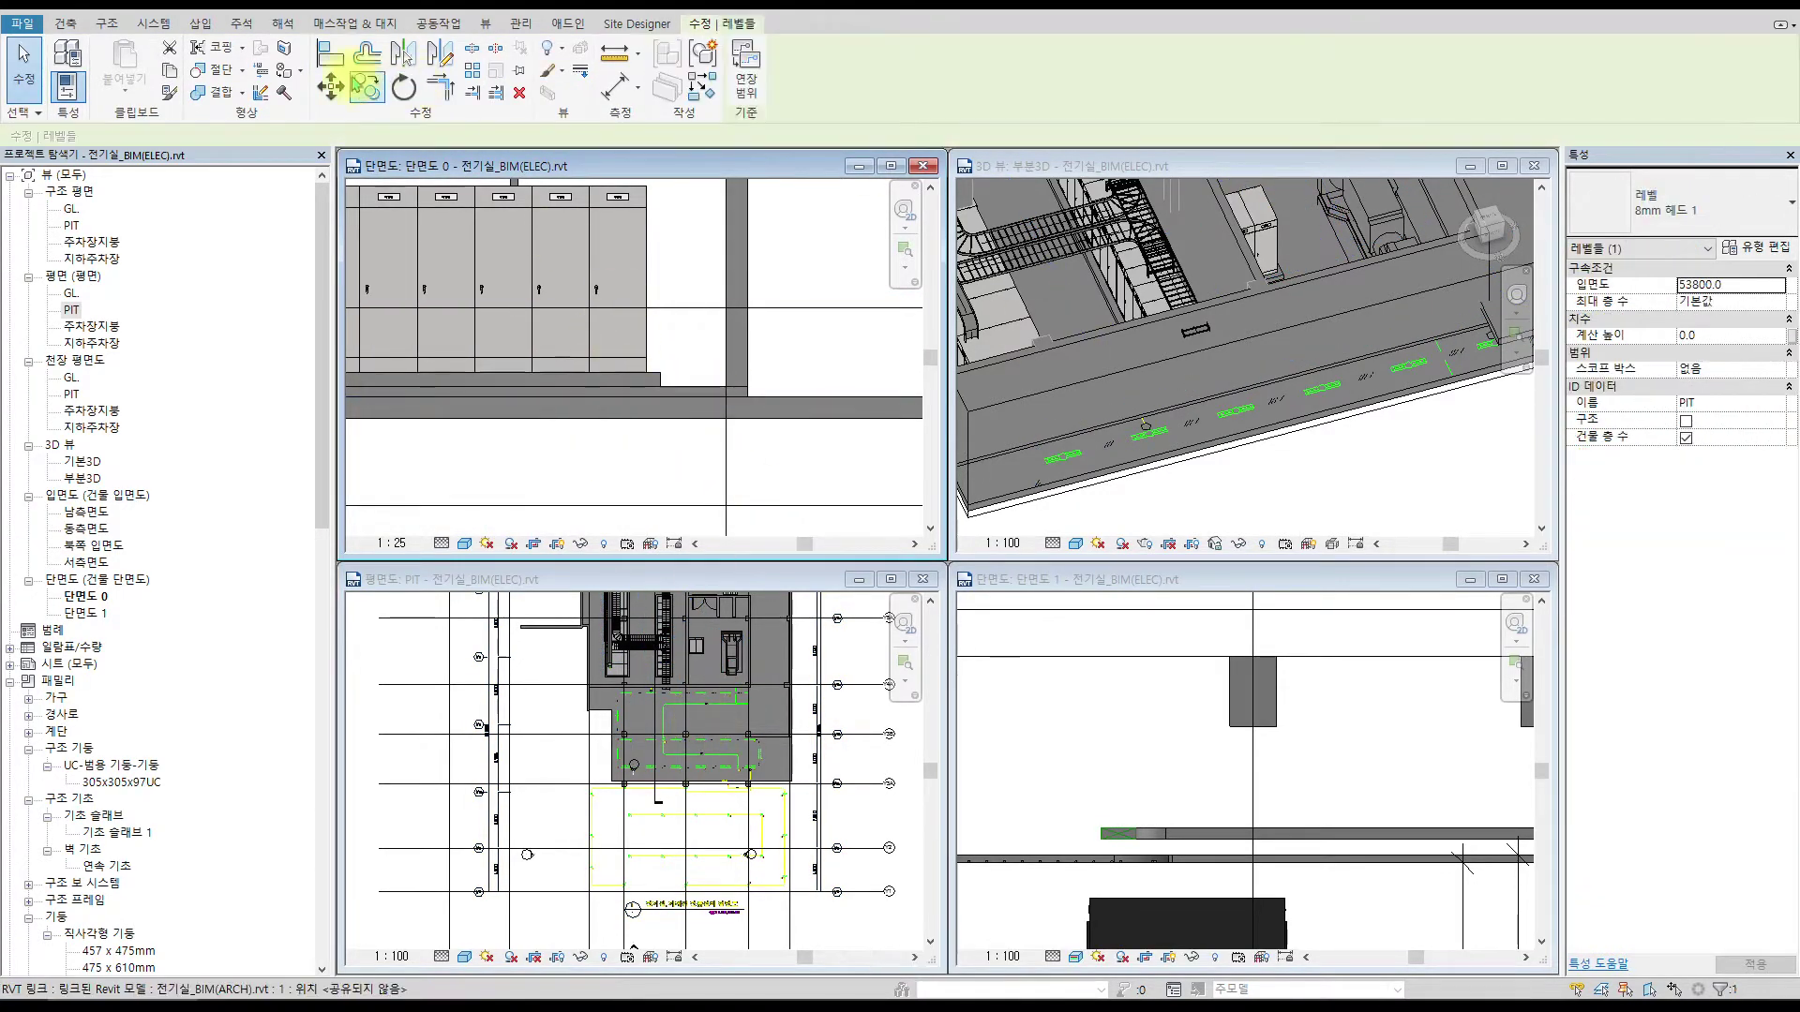
left_click(330, 86)
left_click(679, 394)
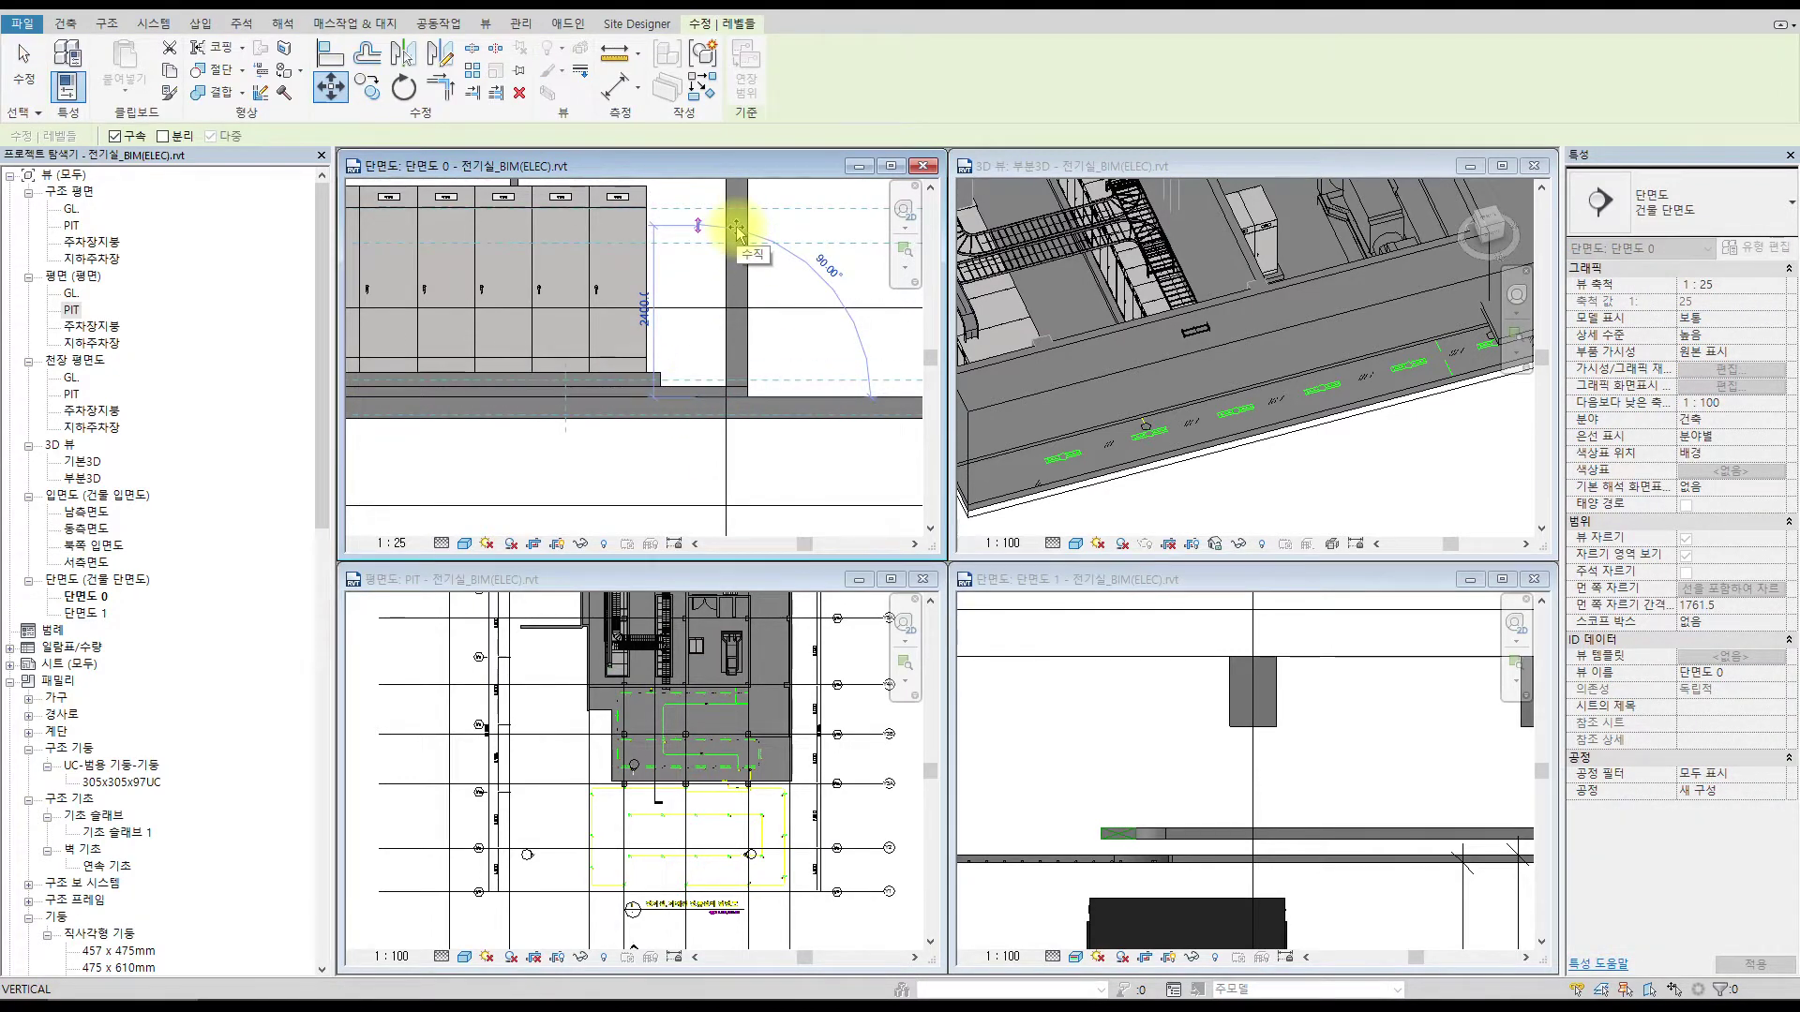
type("3375")
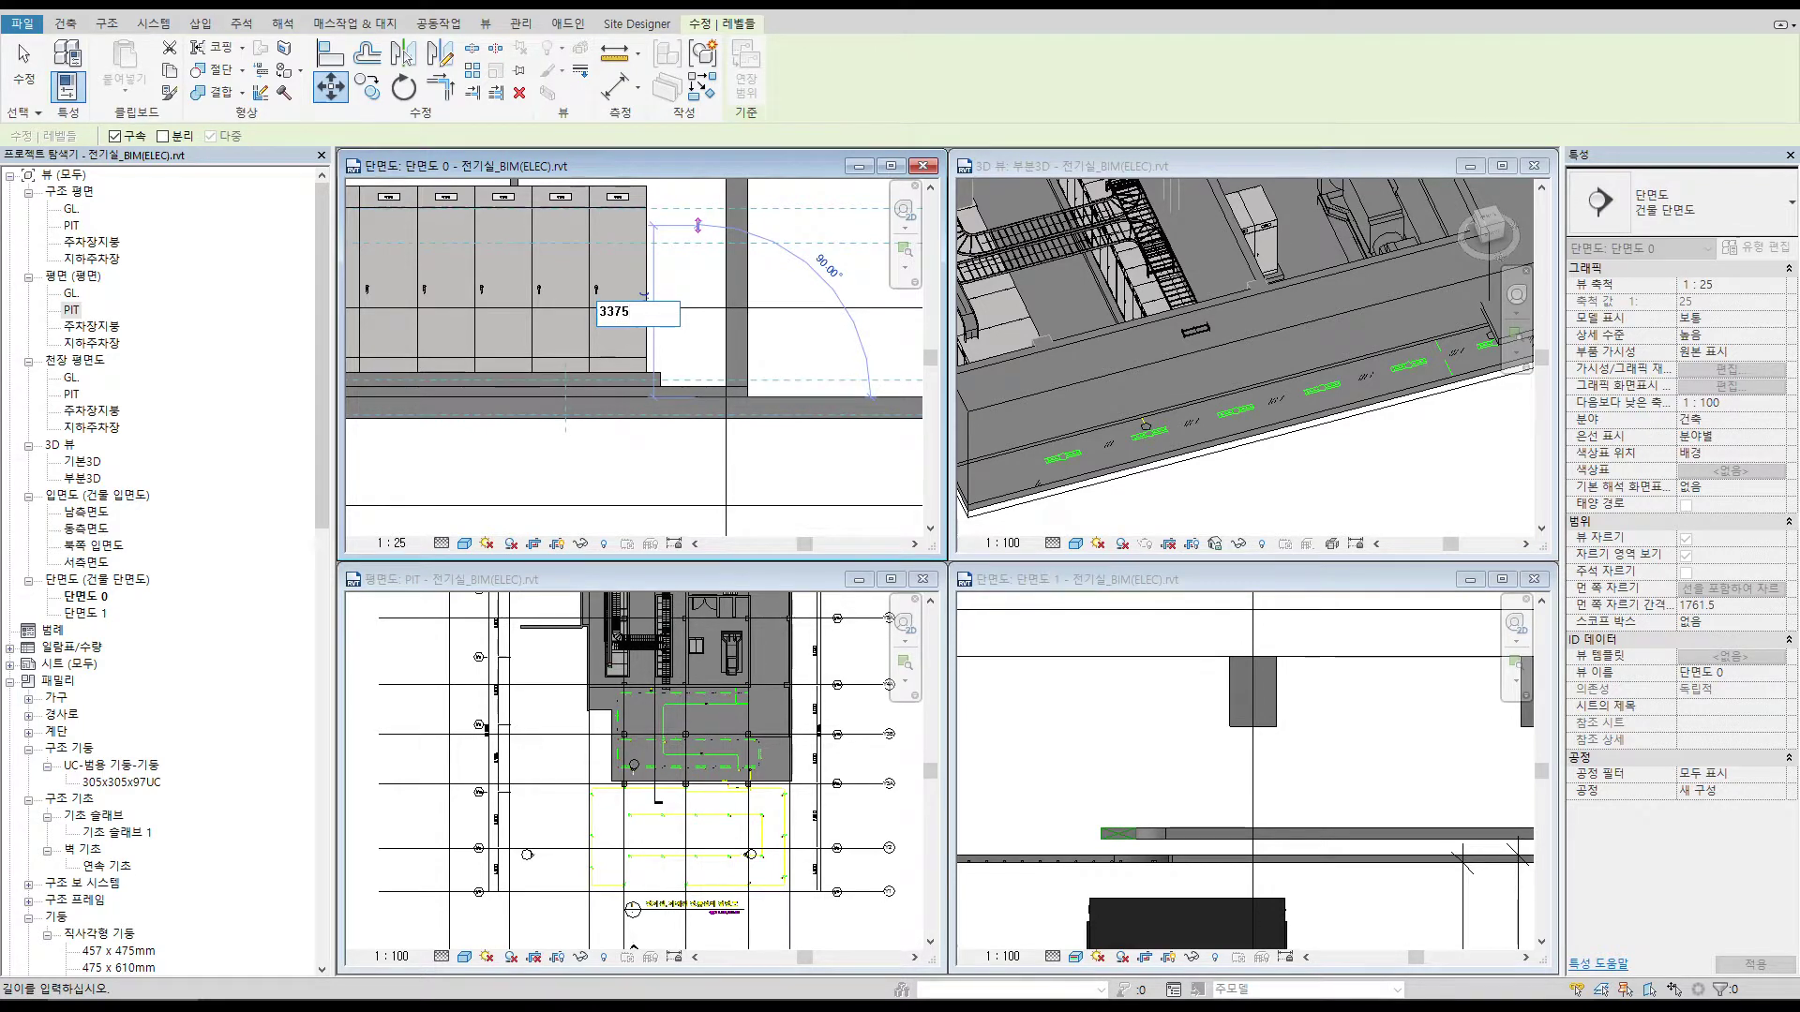
key("Return")
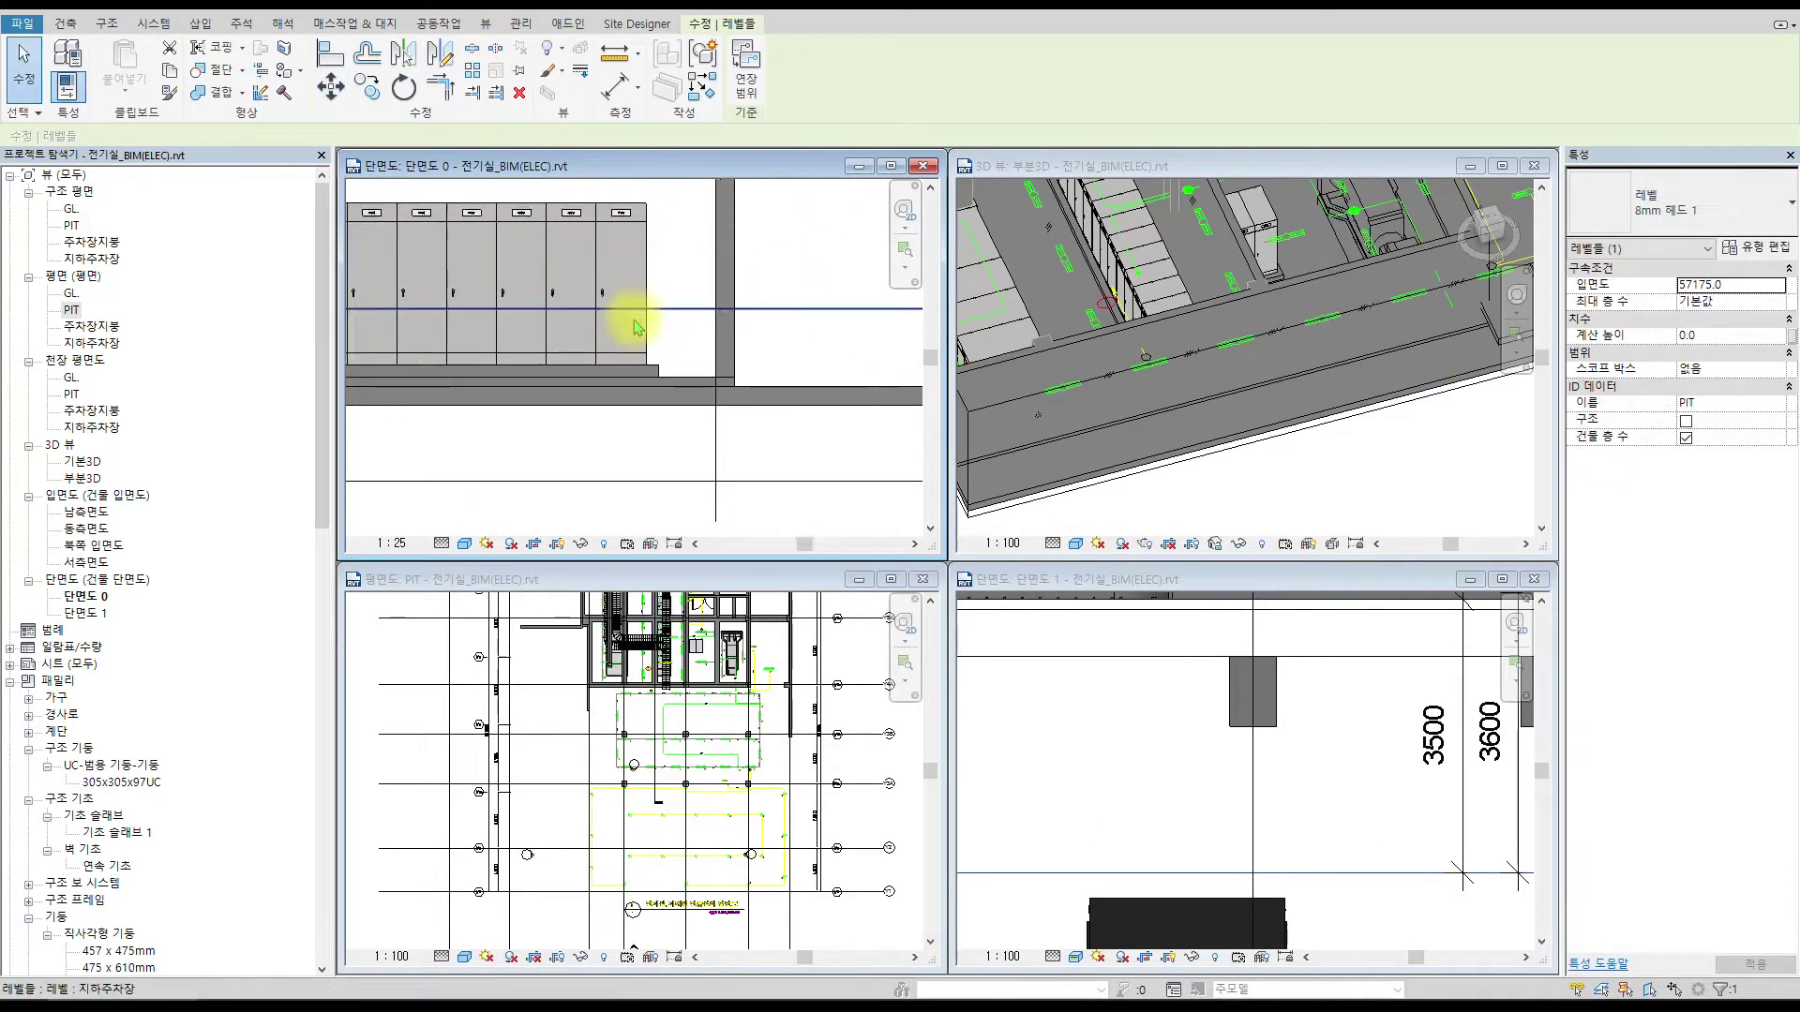
middle_click_drag(634, 326, 764, 503)
Maximize the PIT plan and examine the linked lighting layout against the room's trays, panels and structure.
left_click(804, 576)
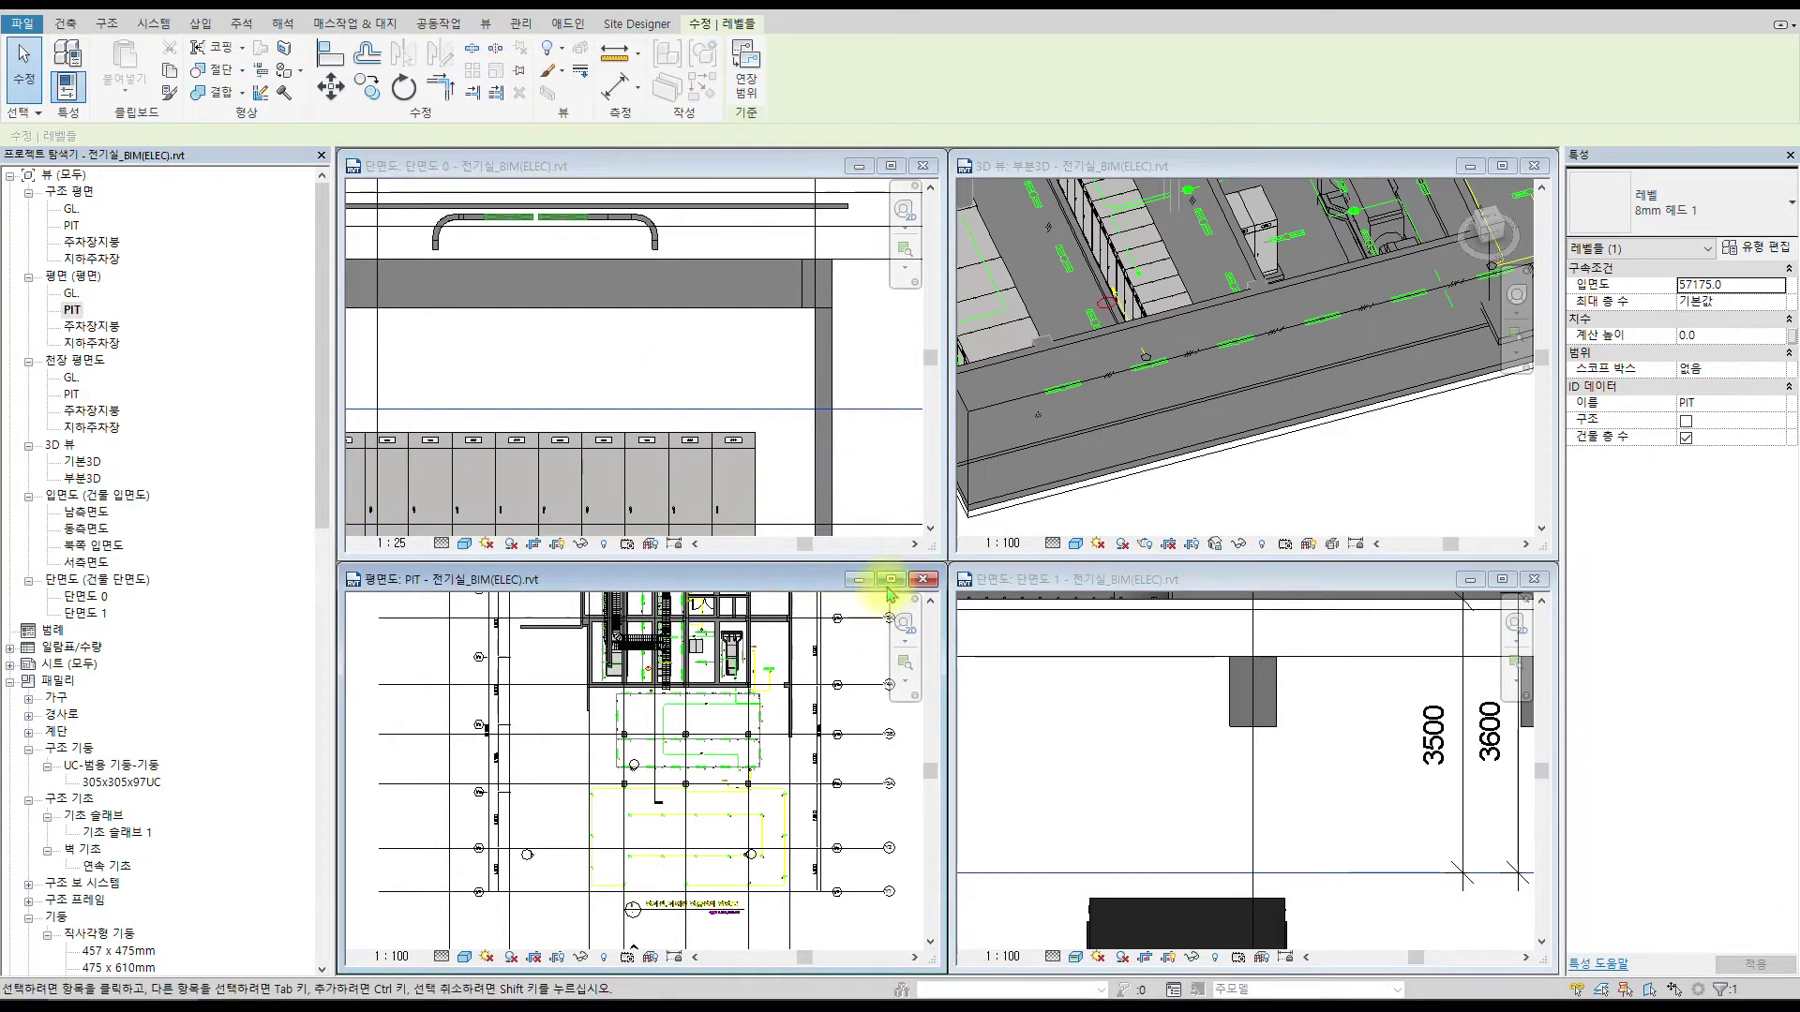
left_click(891, 580)
scroll(731, 393, "up", 4)
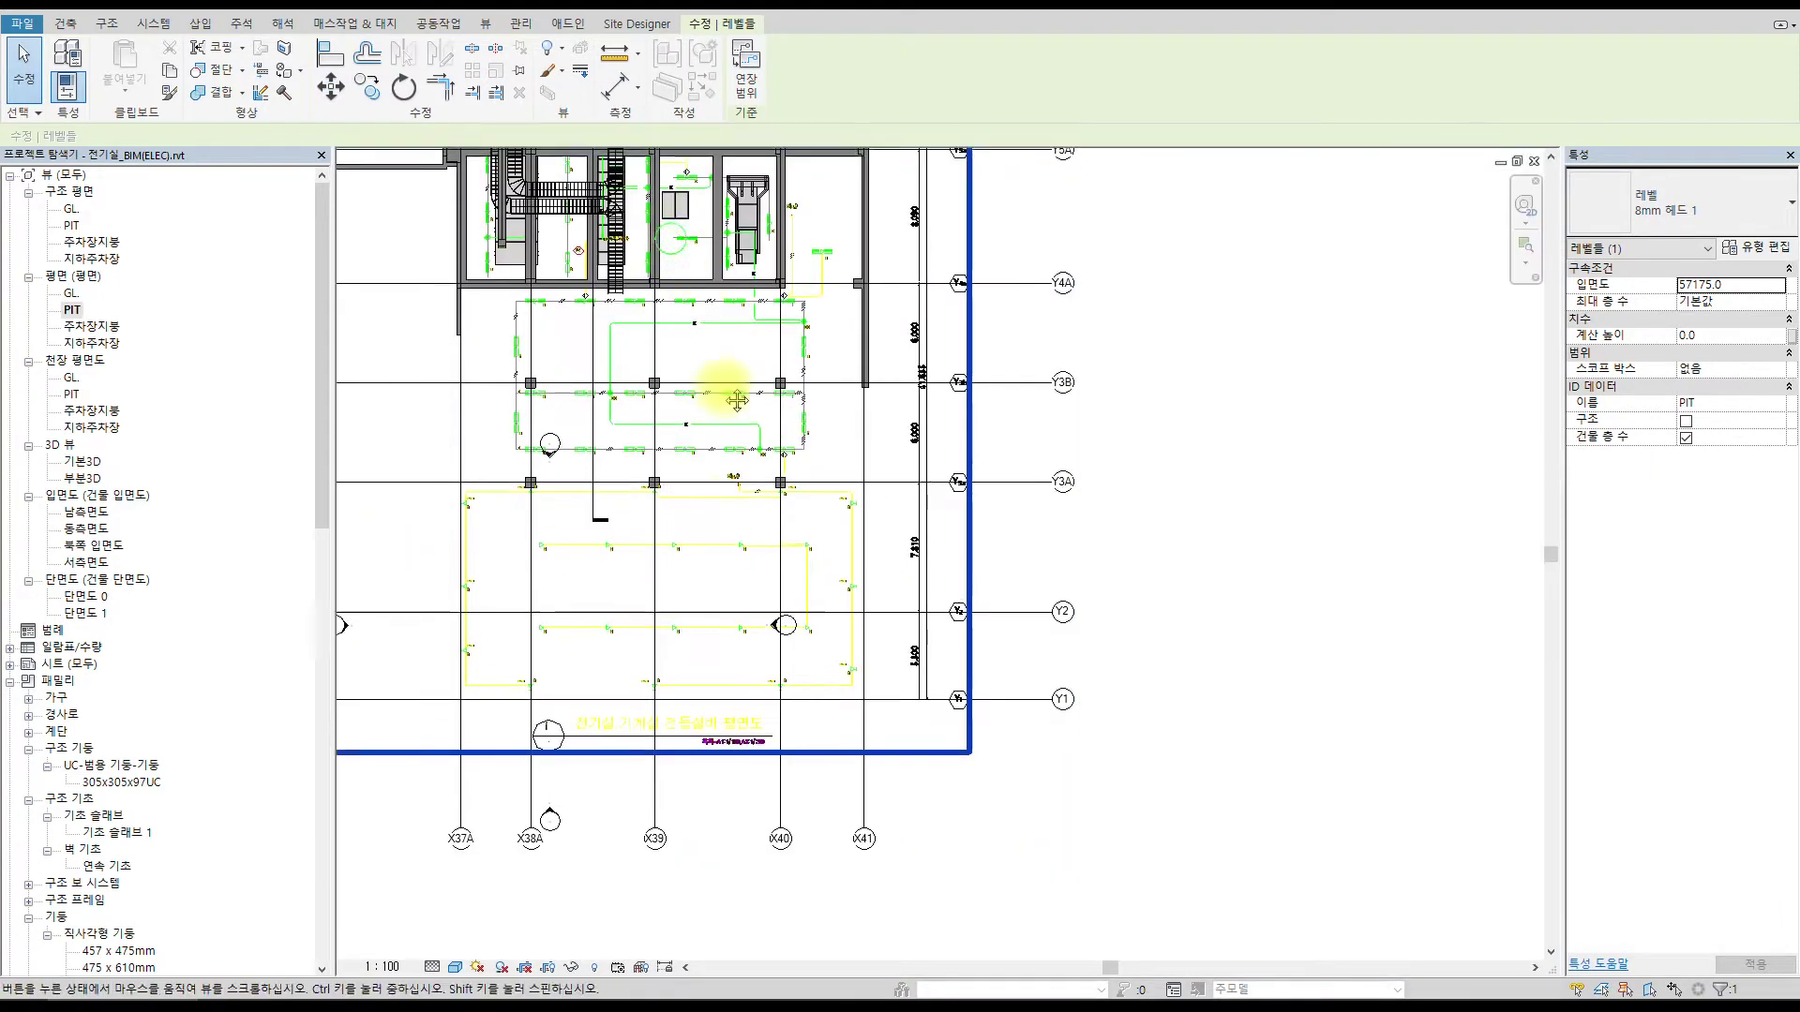
left_click(825, 677)
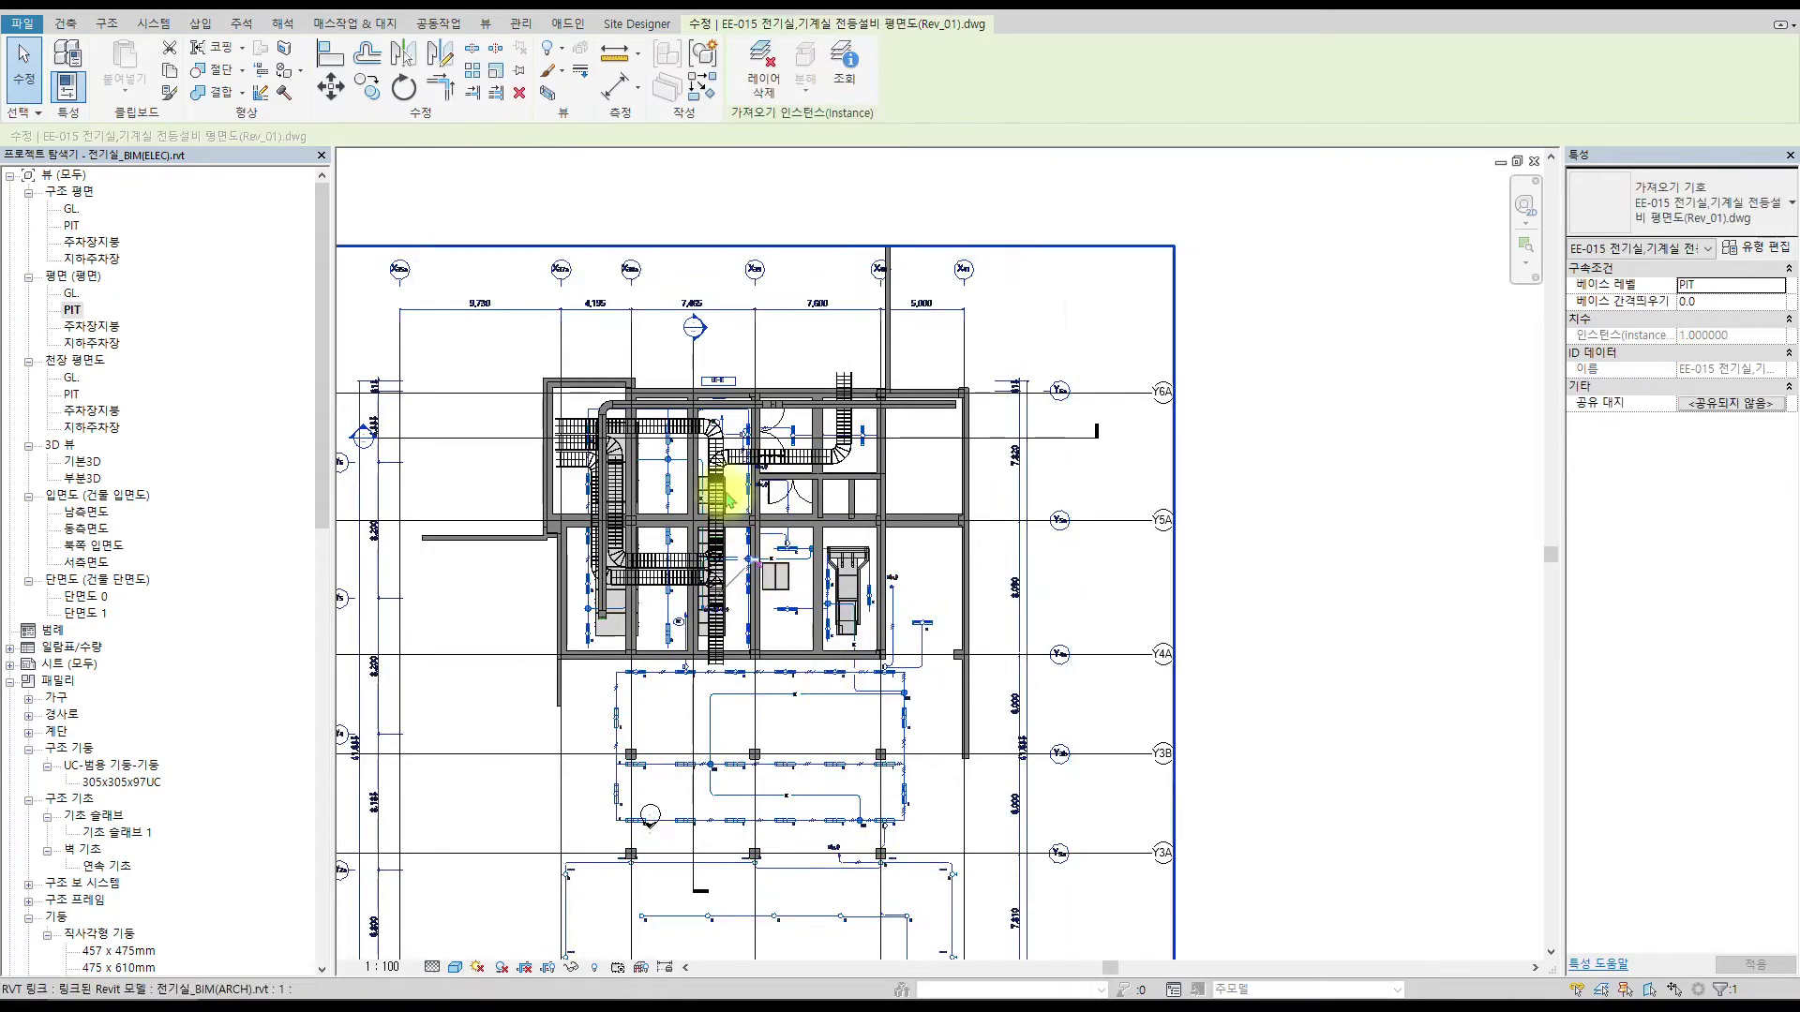
scroll(749, 563, "up", 5)
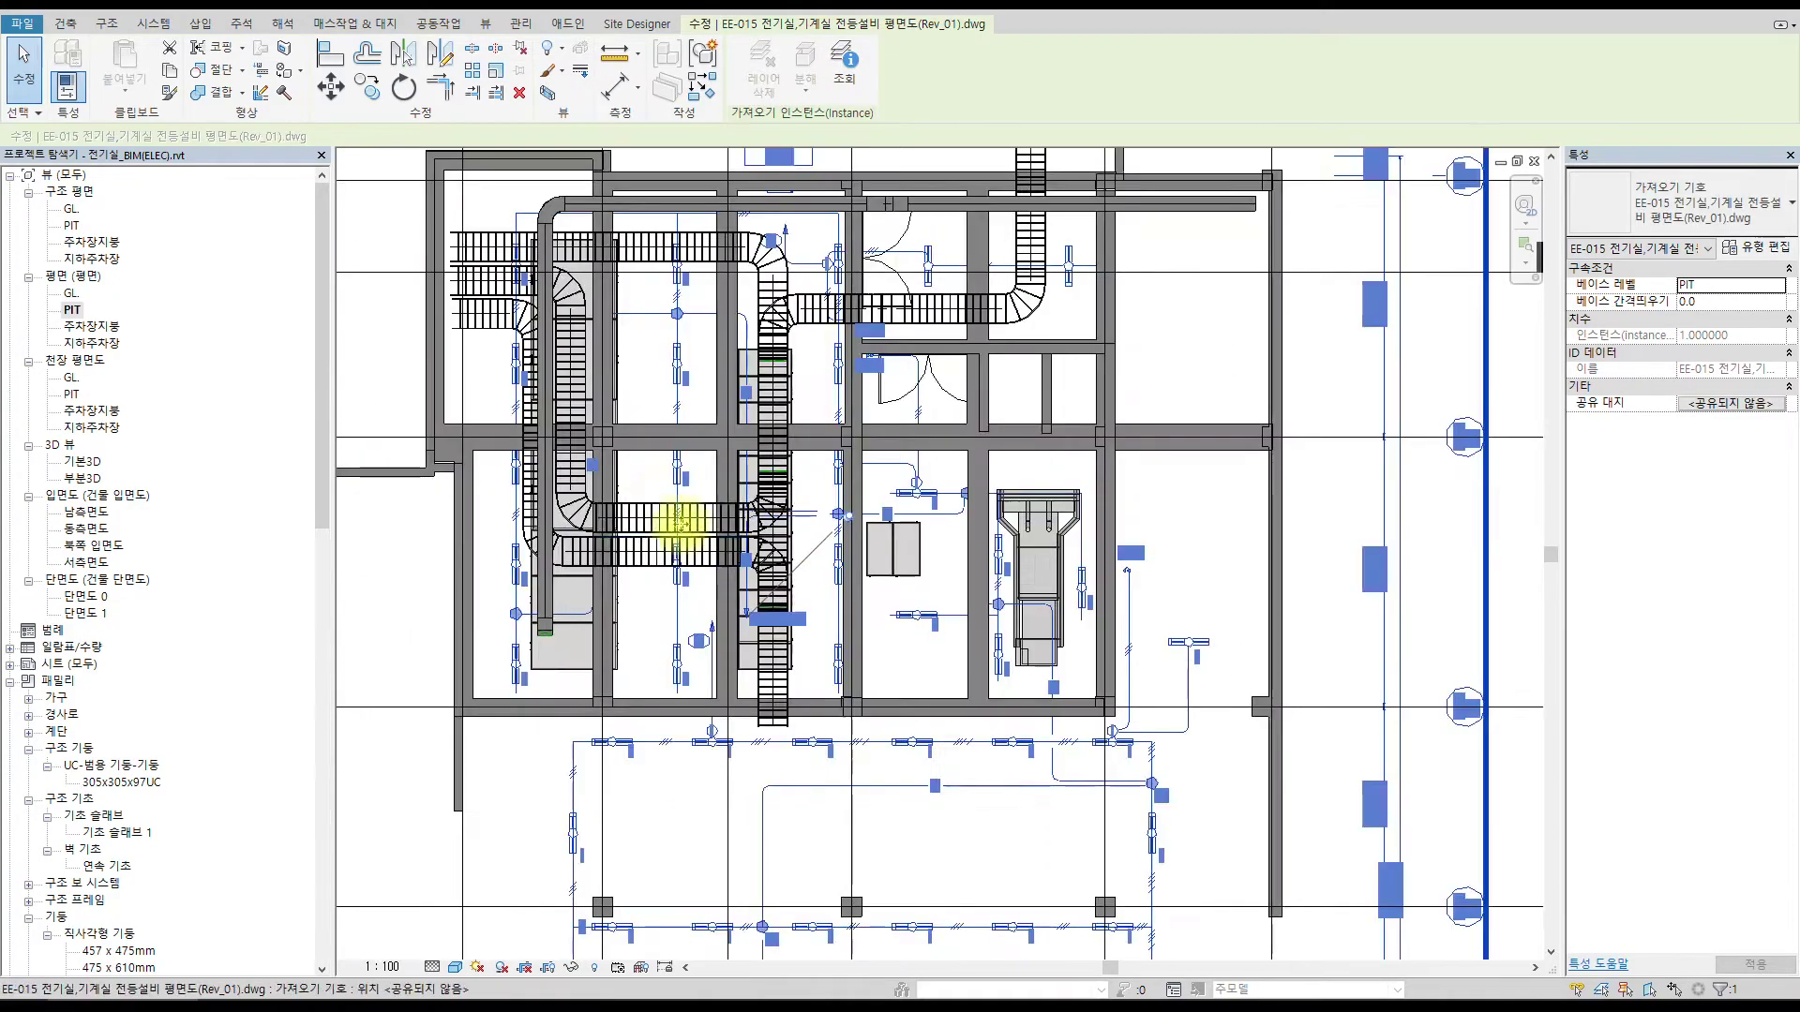
key("Escape")
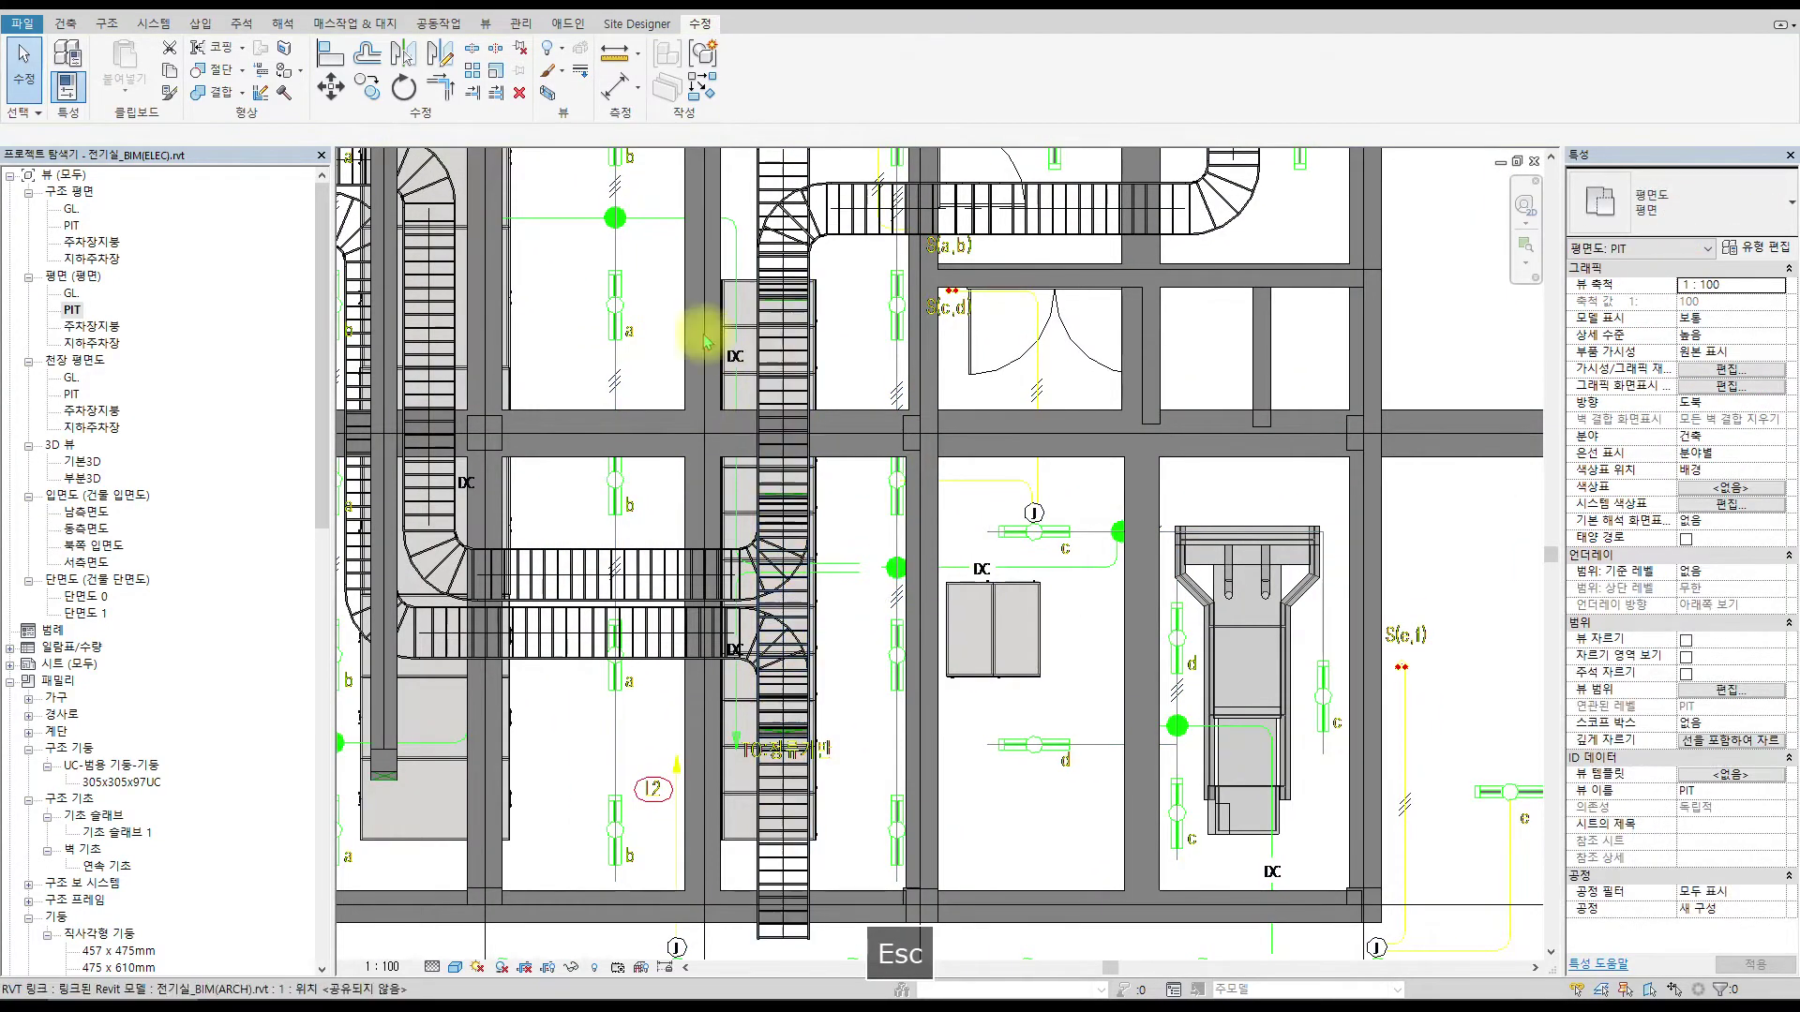
scroll(844, 412, "down", 2)
scroll(861, 399, "down", 1)
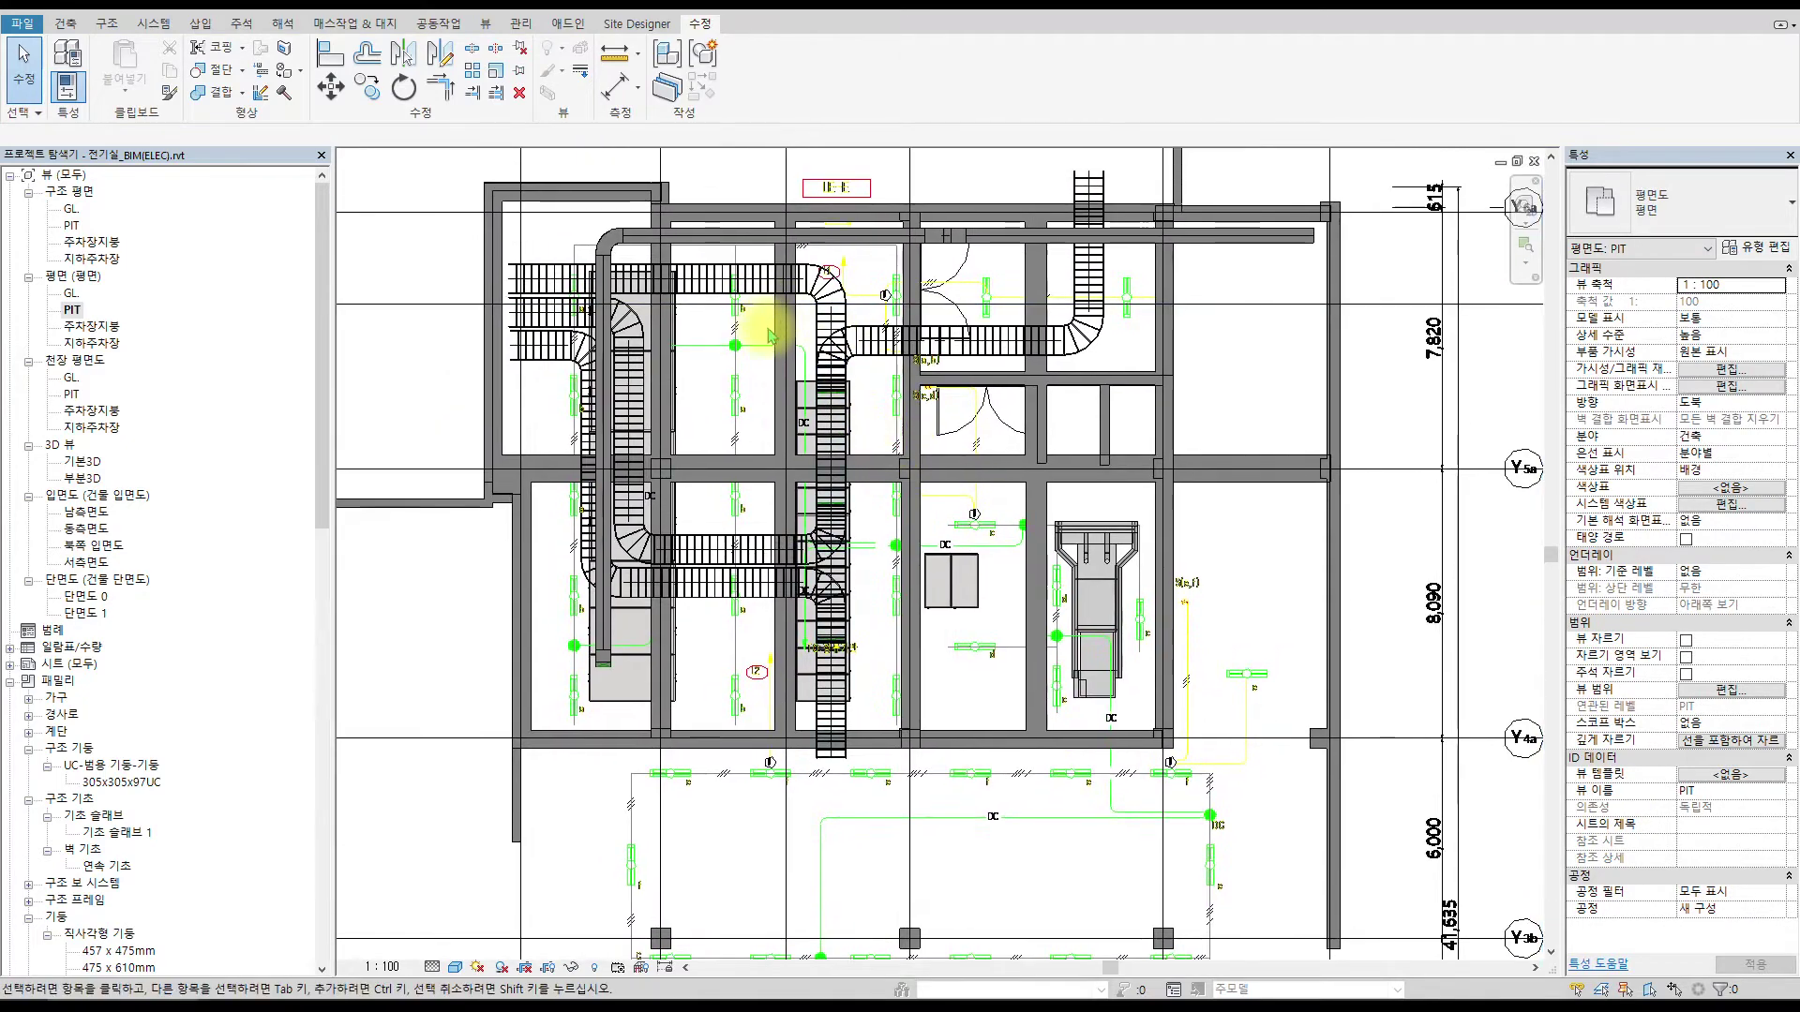
scroll(801, 329, "down", 1)
scroll(803, 375, "up", 2)
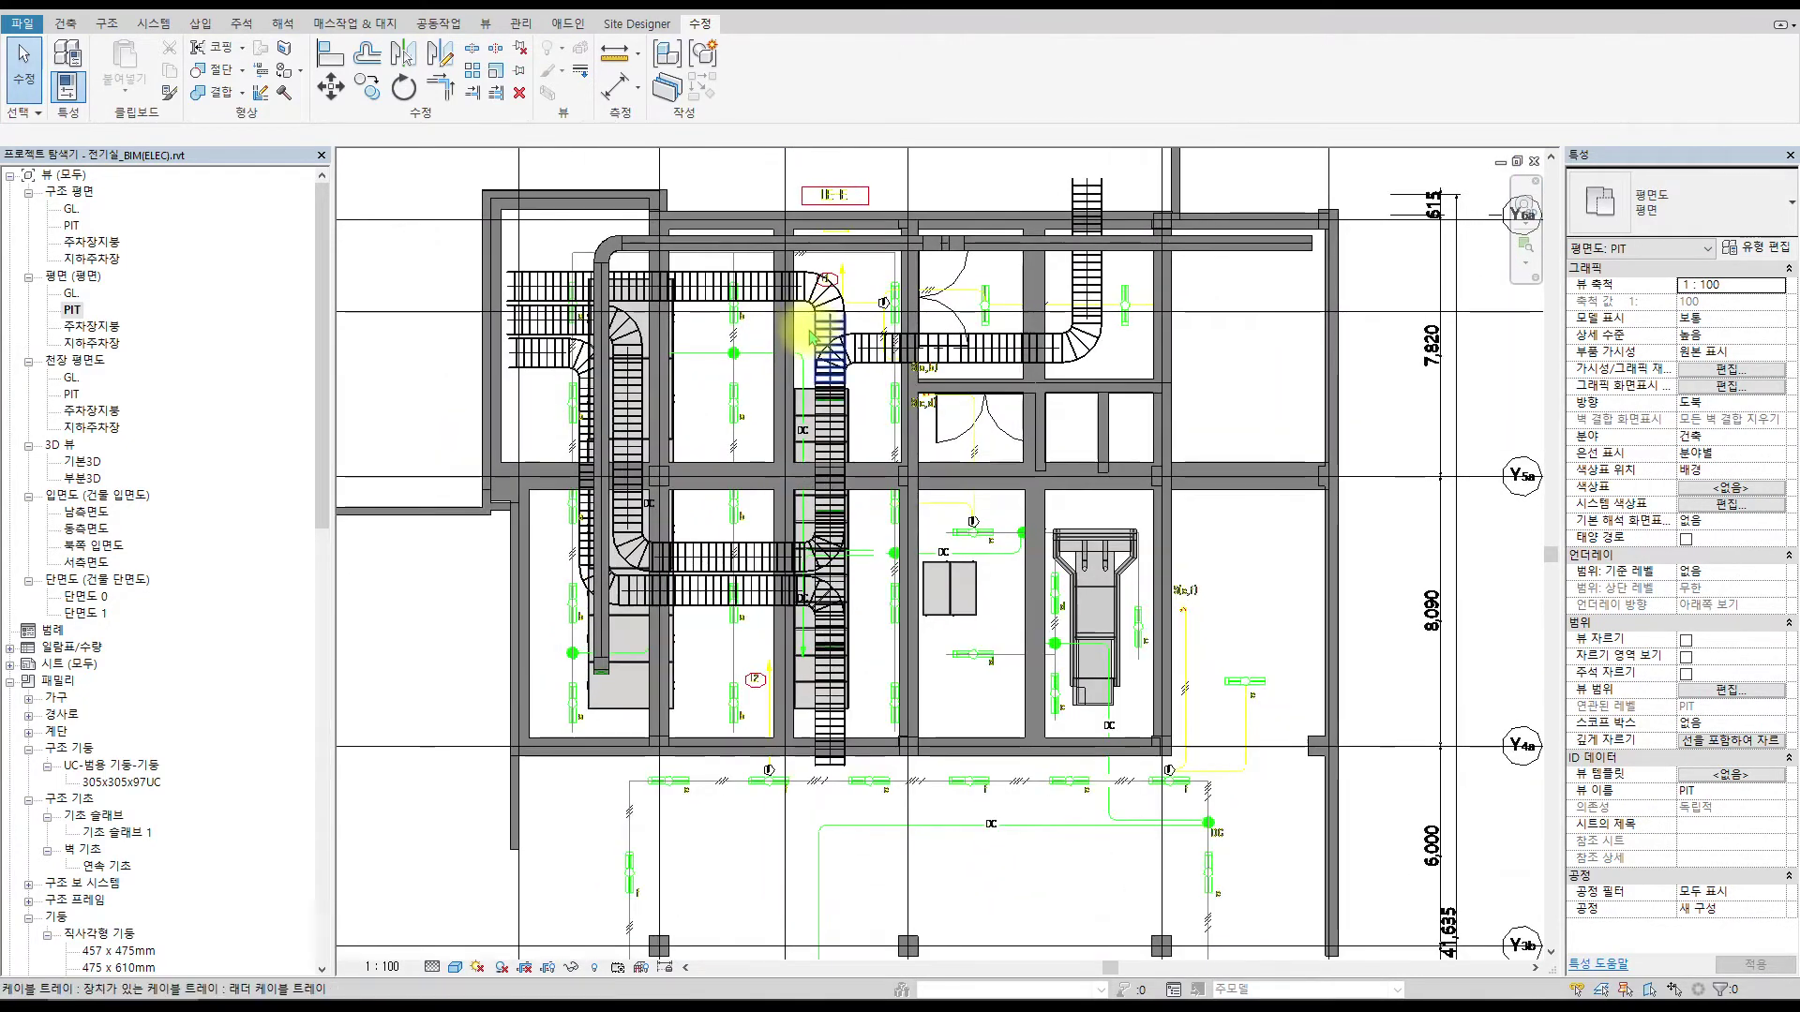
scroll(919, 394, "up", 1)
Review the raised level in section 단면도 0 and the lighting layout's height in the 부분3D view.
key("ctrl+Tab")
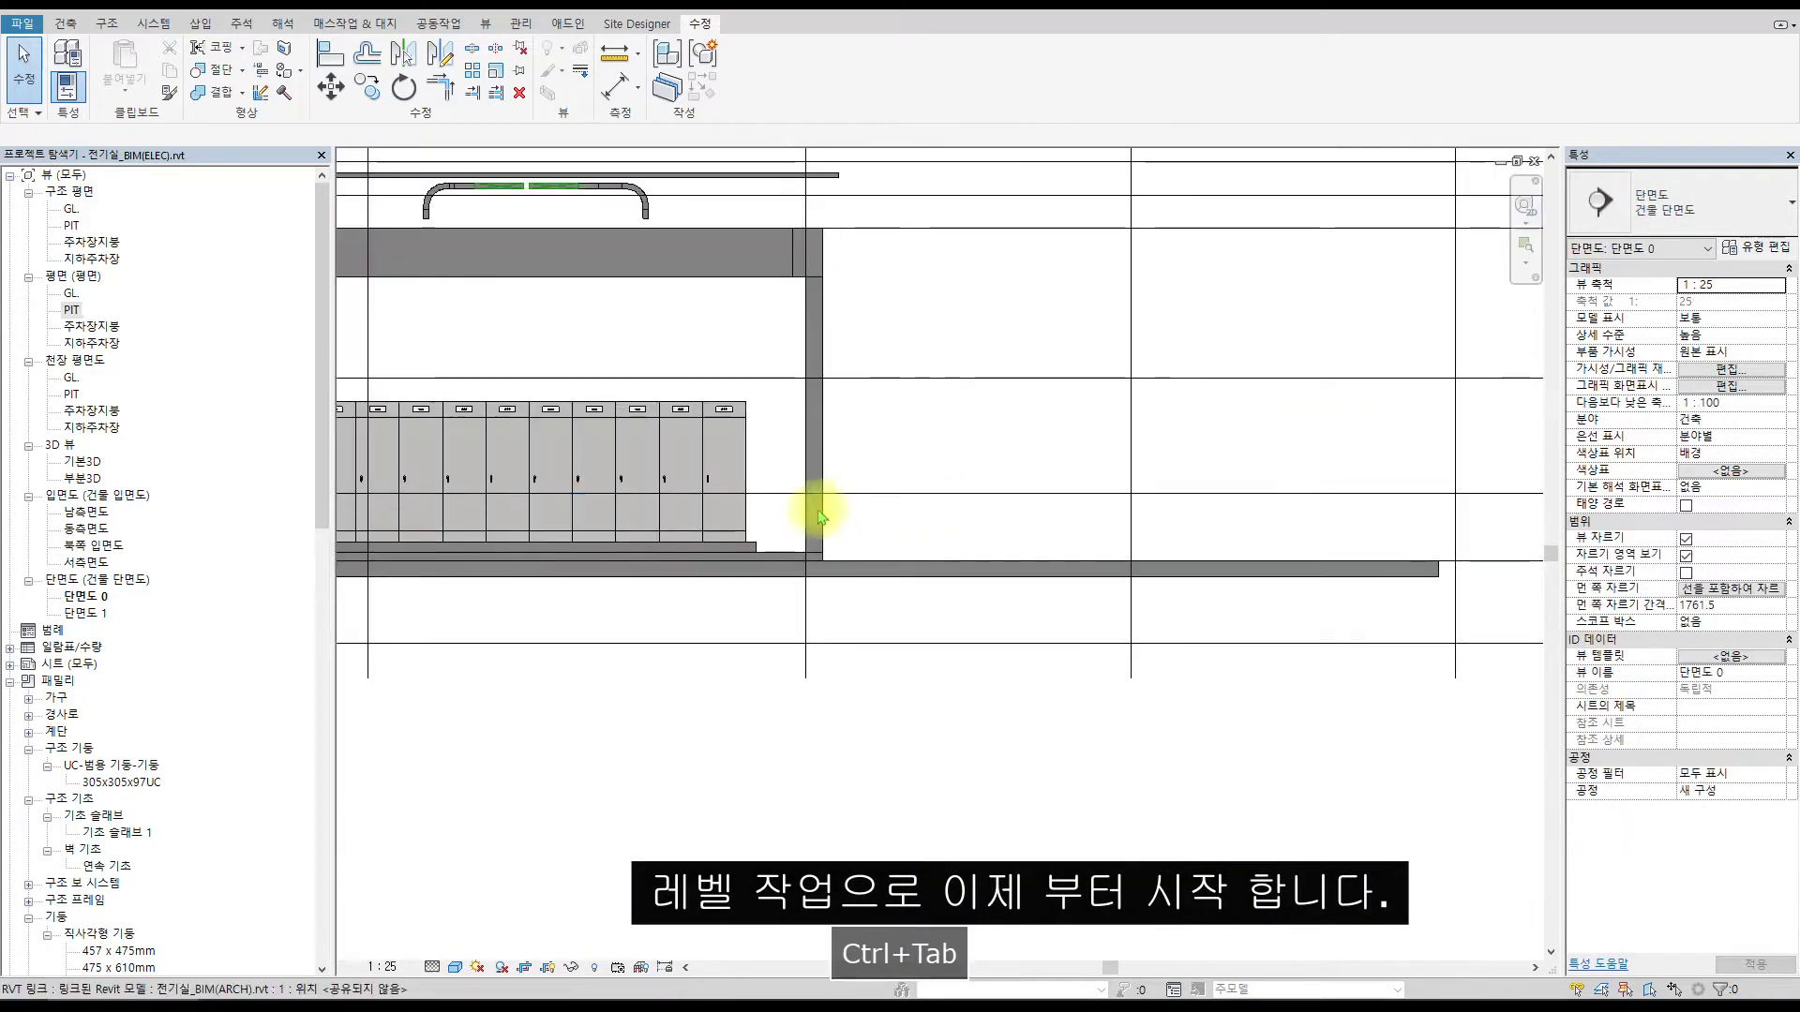
scroll(1016, 463, "down", 2)
key("ctrl+Tab")
scroll(824, 381, "down", 4)
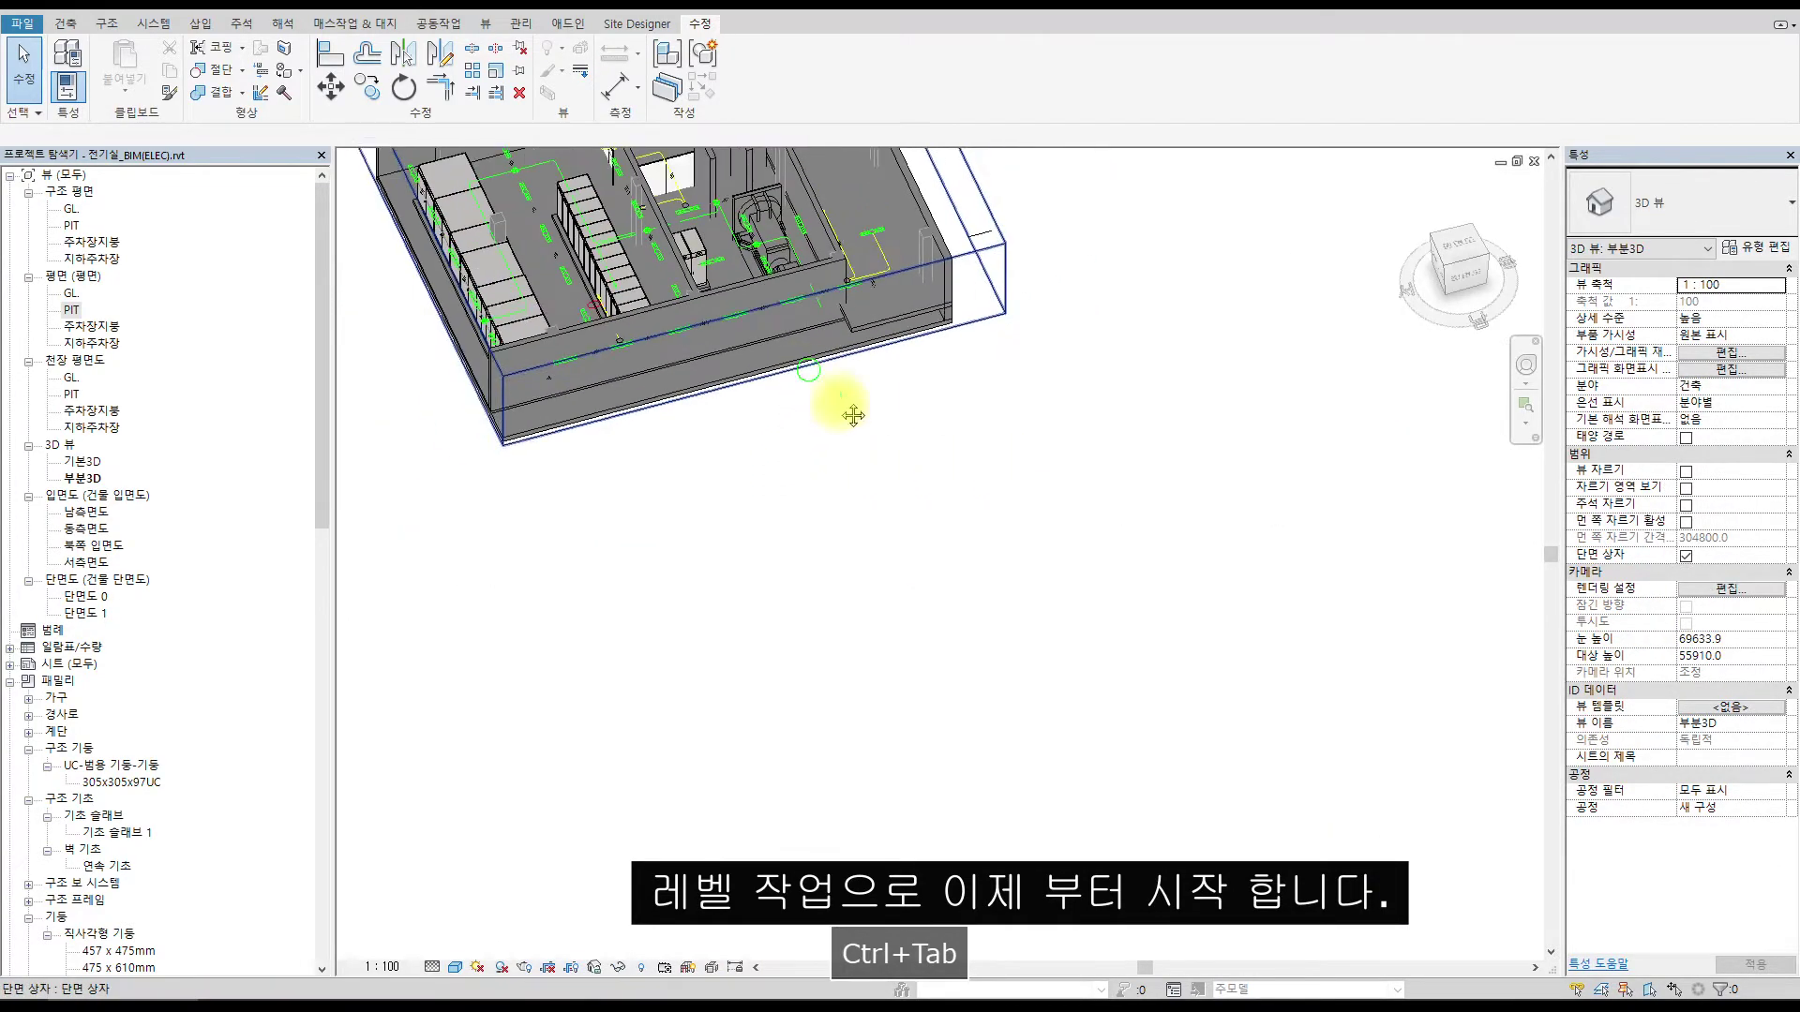
scroll(713, 291, "up", 3)
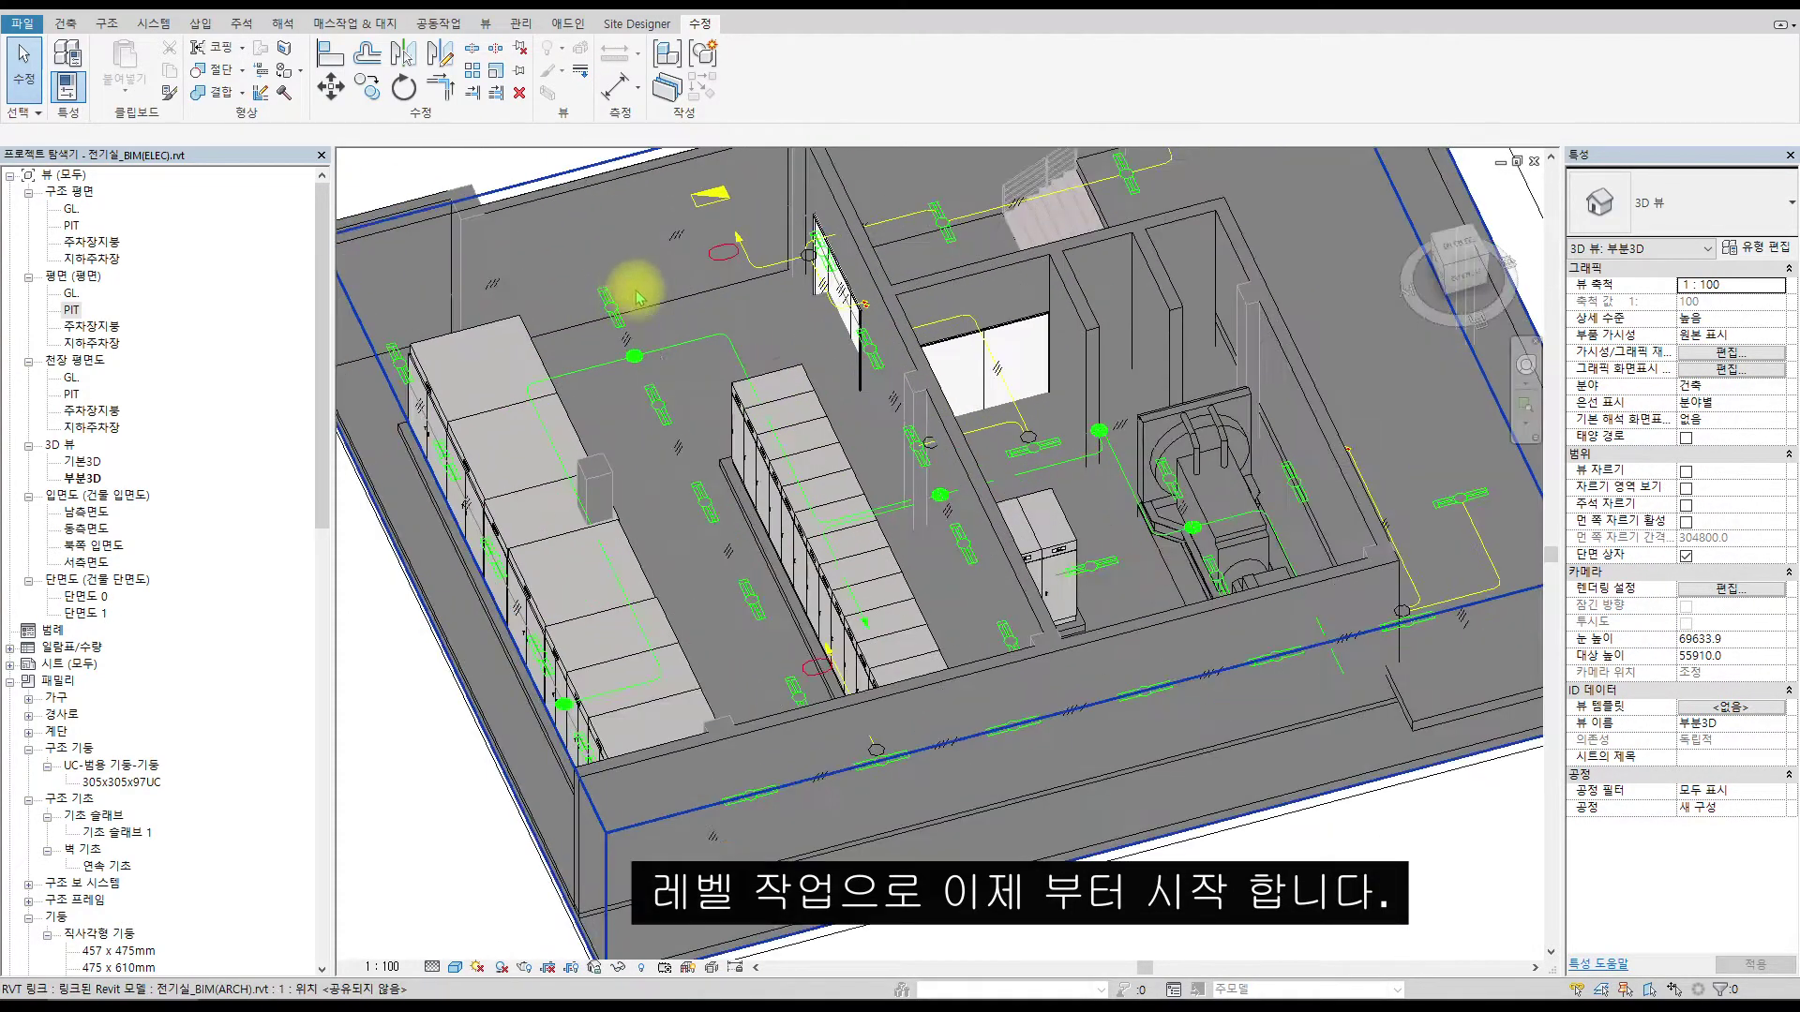
Try to shift the unpinned linked lighting drawing in the PIT plan, and undo the move.
key("ctrl+Tab")
key("Escape")
left_click(875, 814)
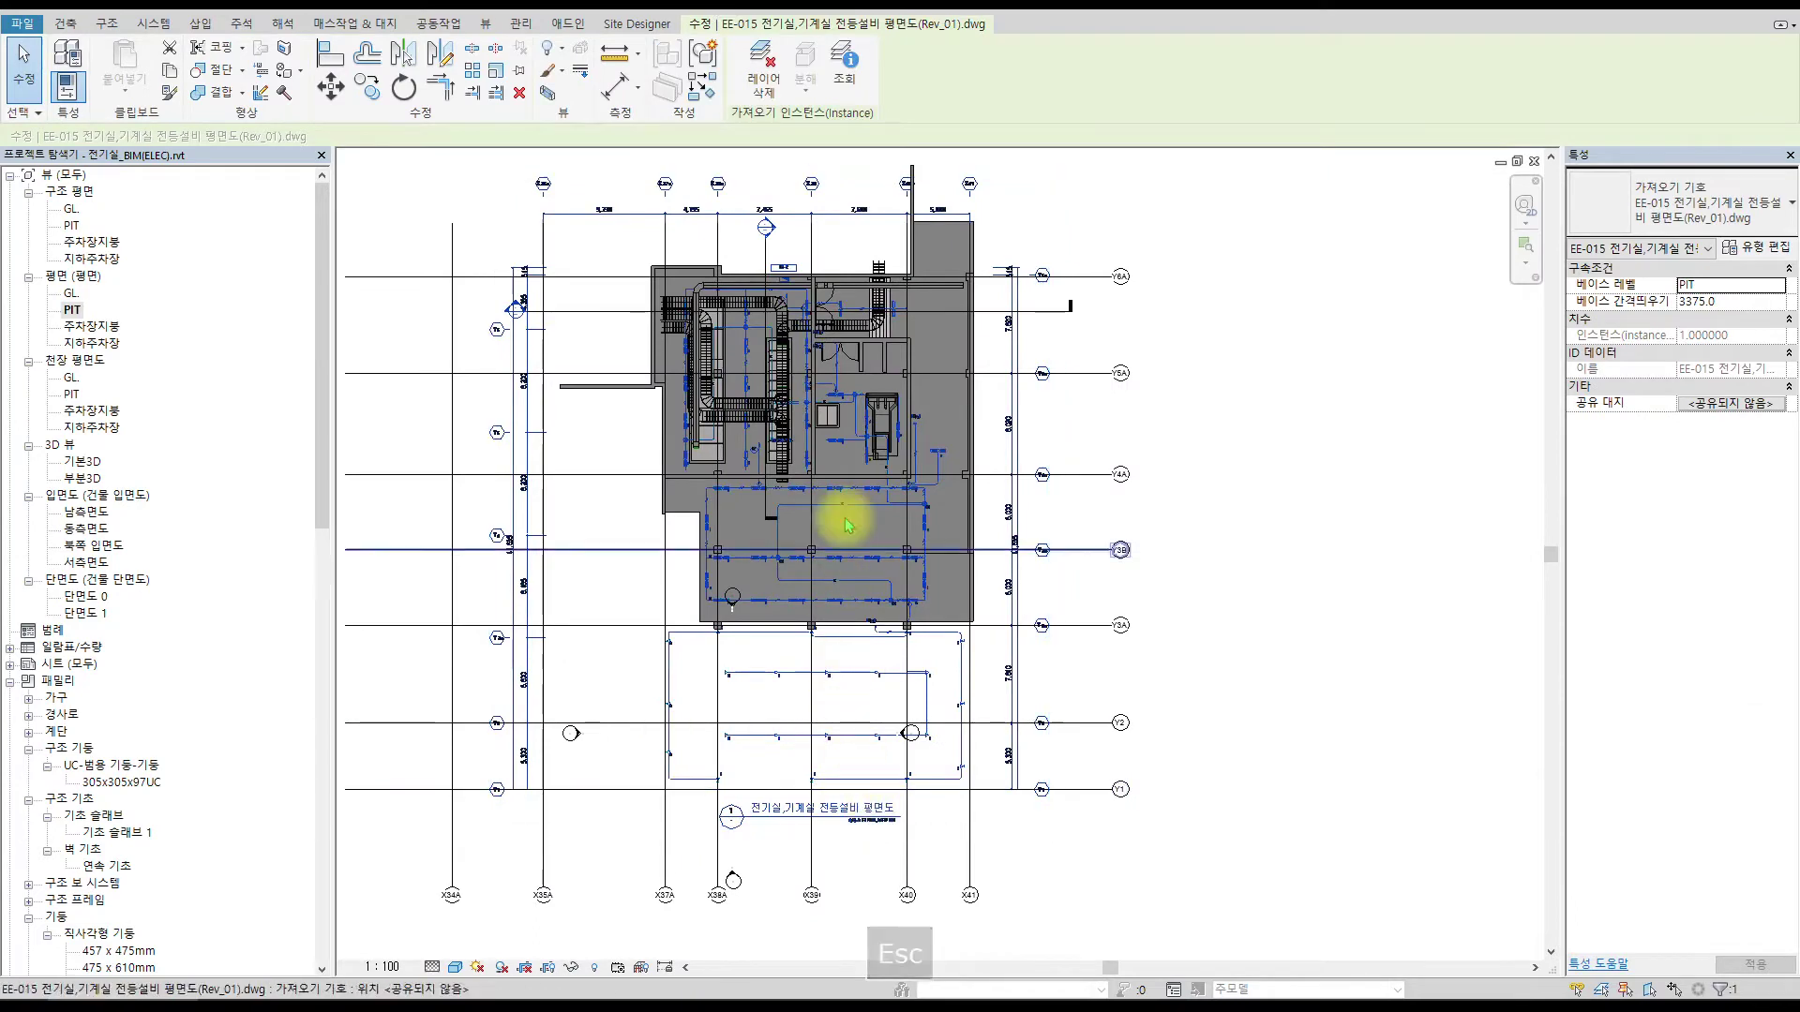
scroll(760, 239, "up", 2)
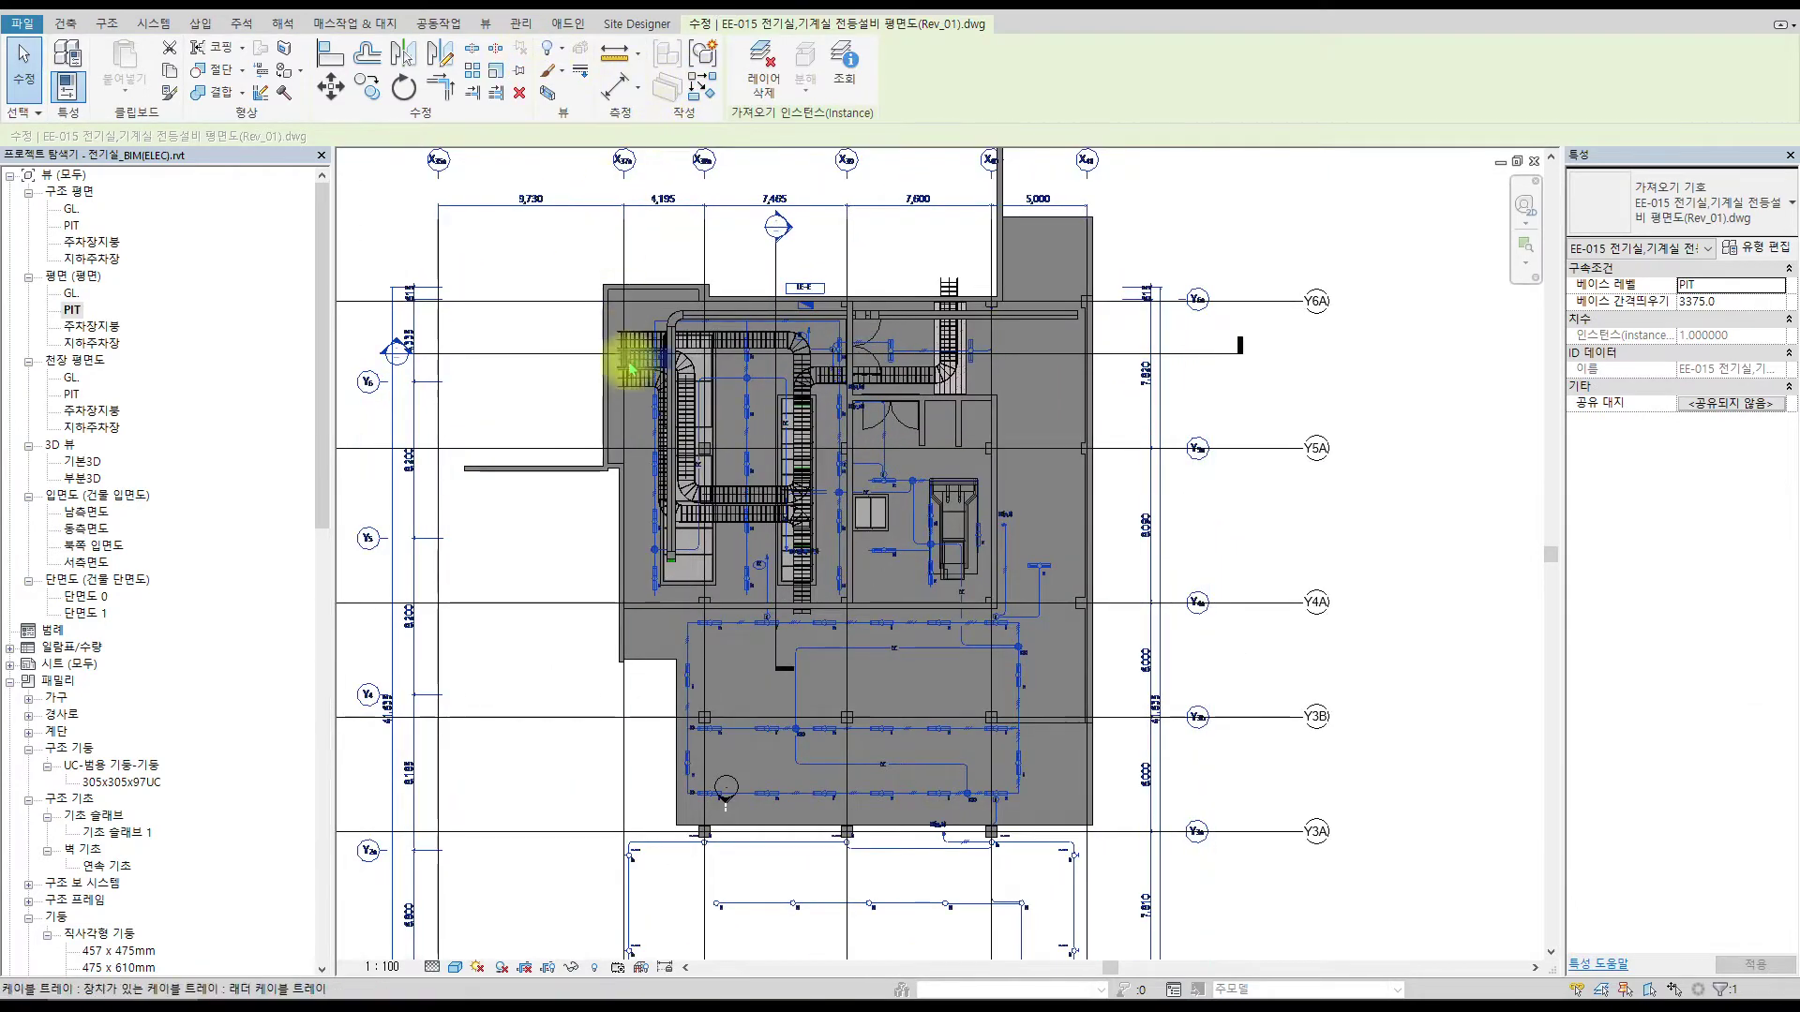
scroll(844, 415, "up", 2)
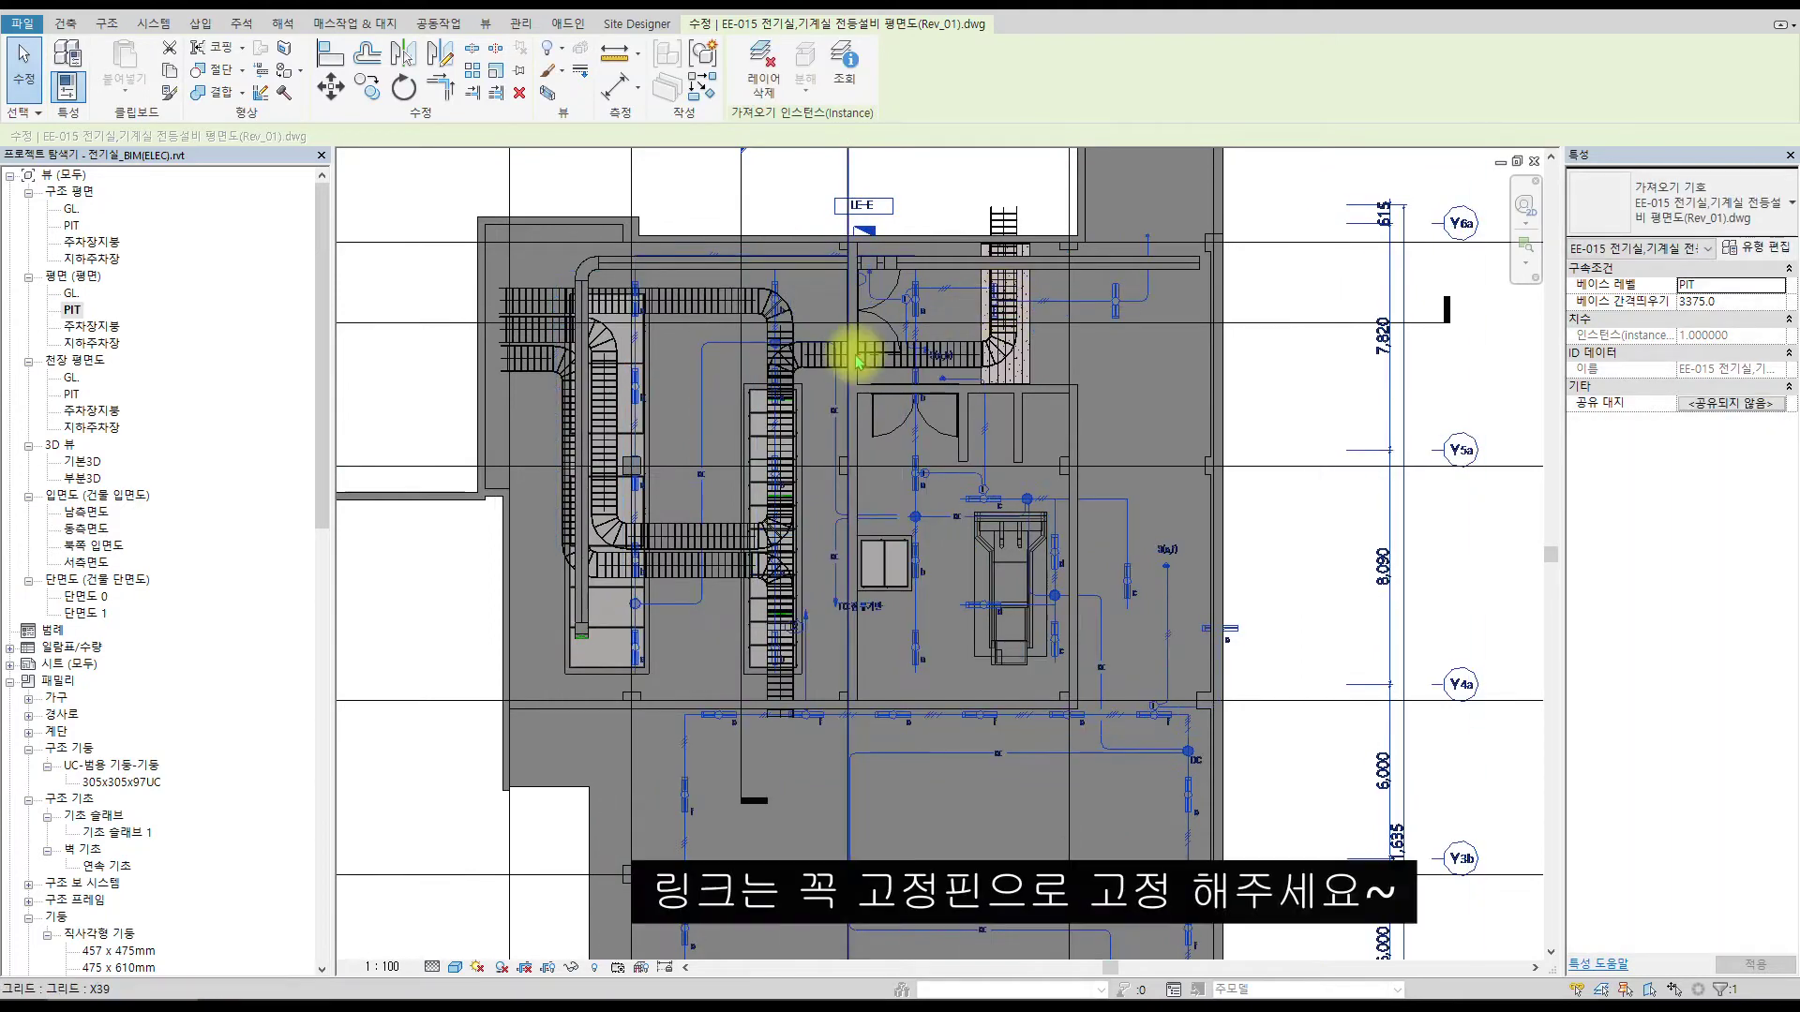
key("ctrl+z")
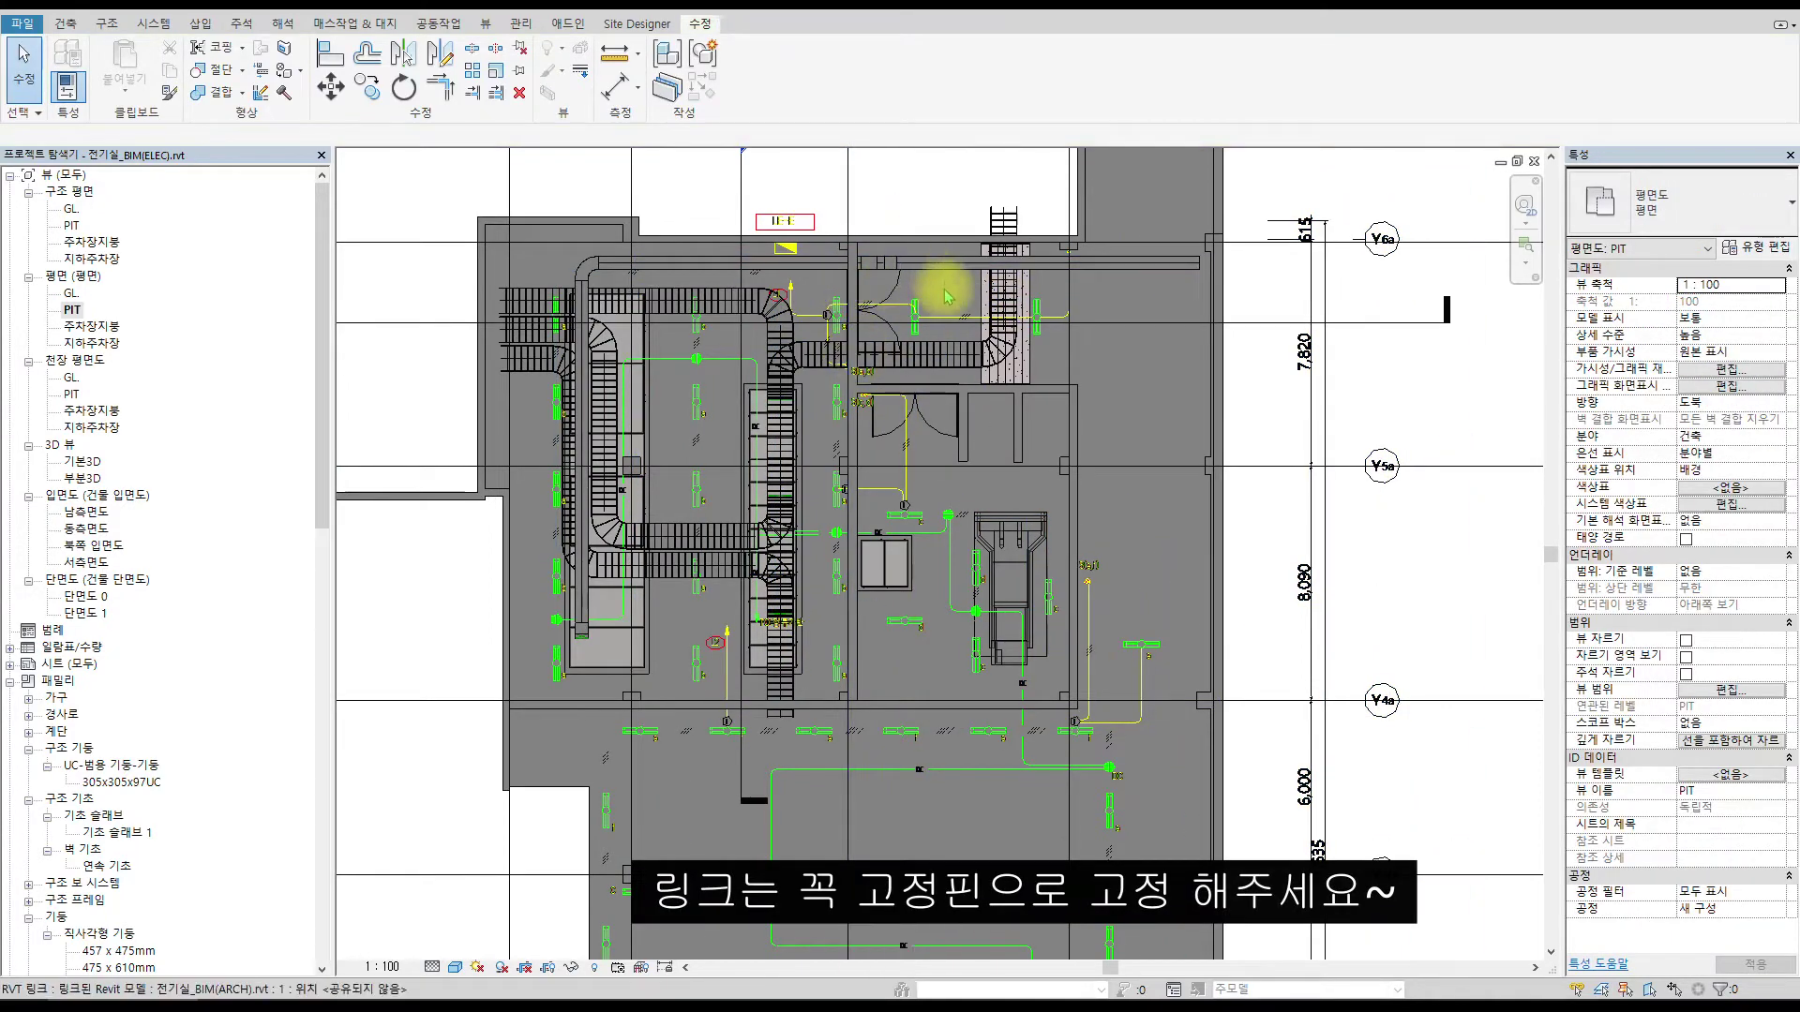
Pin the linked lighting drawing in place in the PIT plan.
left_click(914, 315)
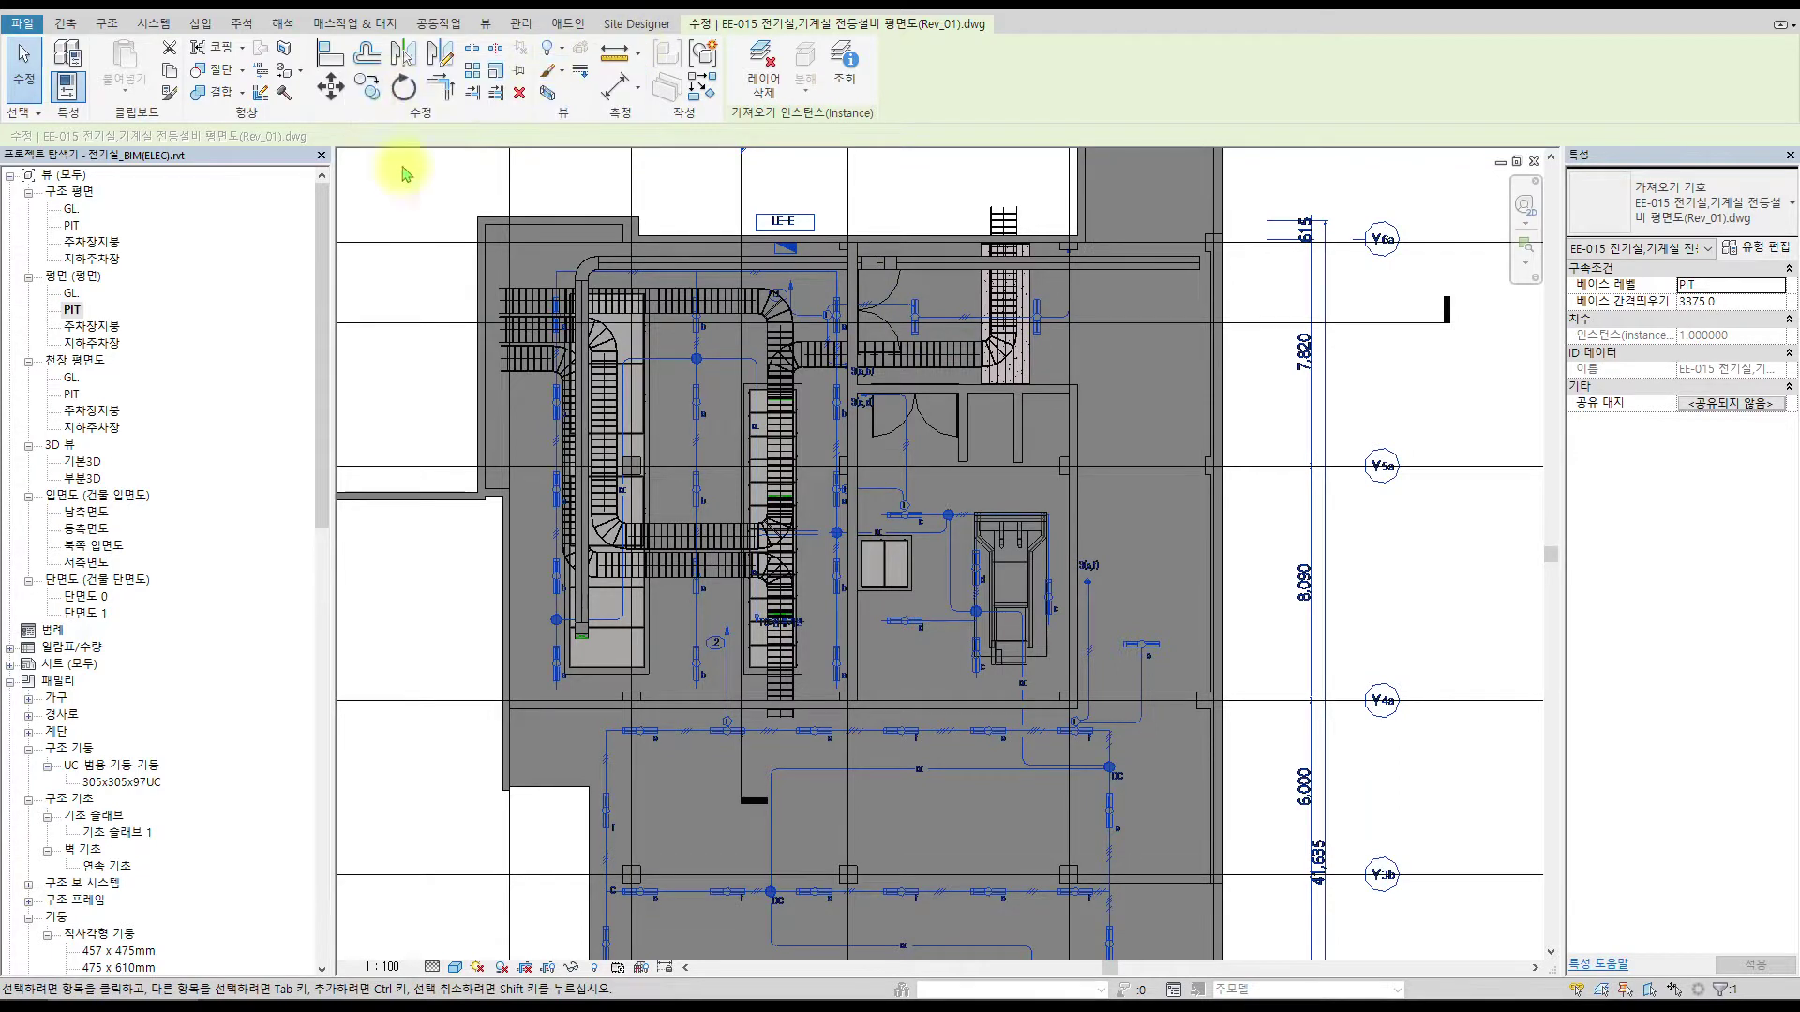
left_click(518, 73)
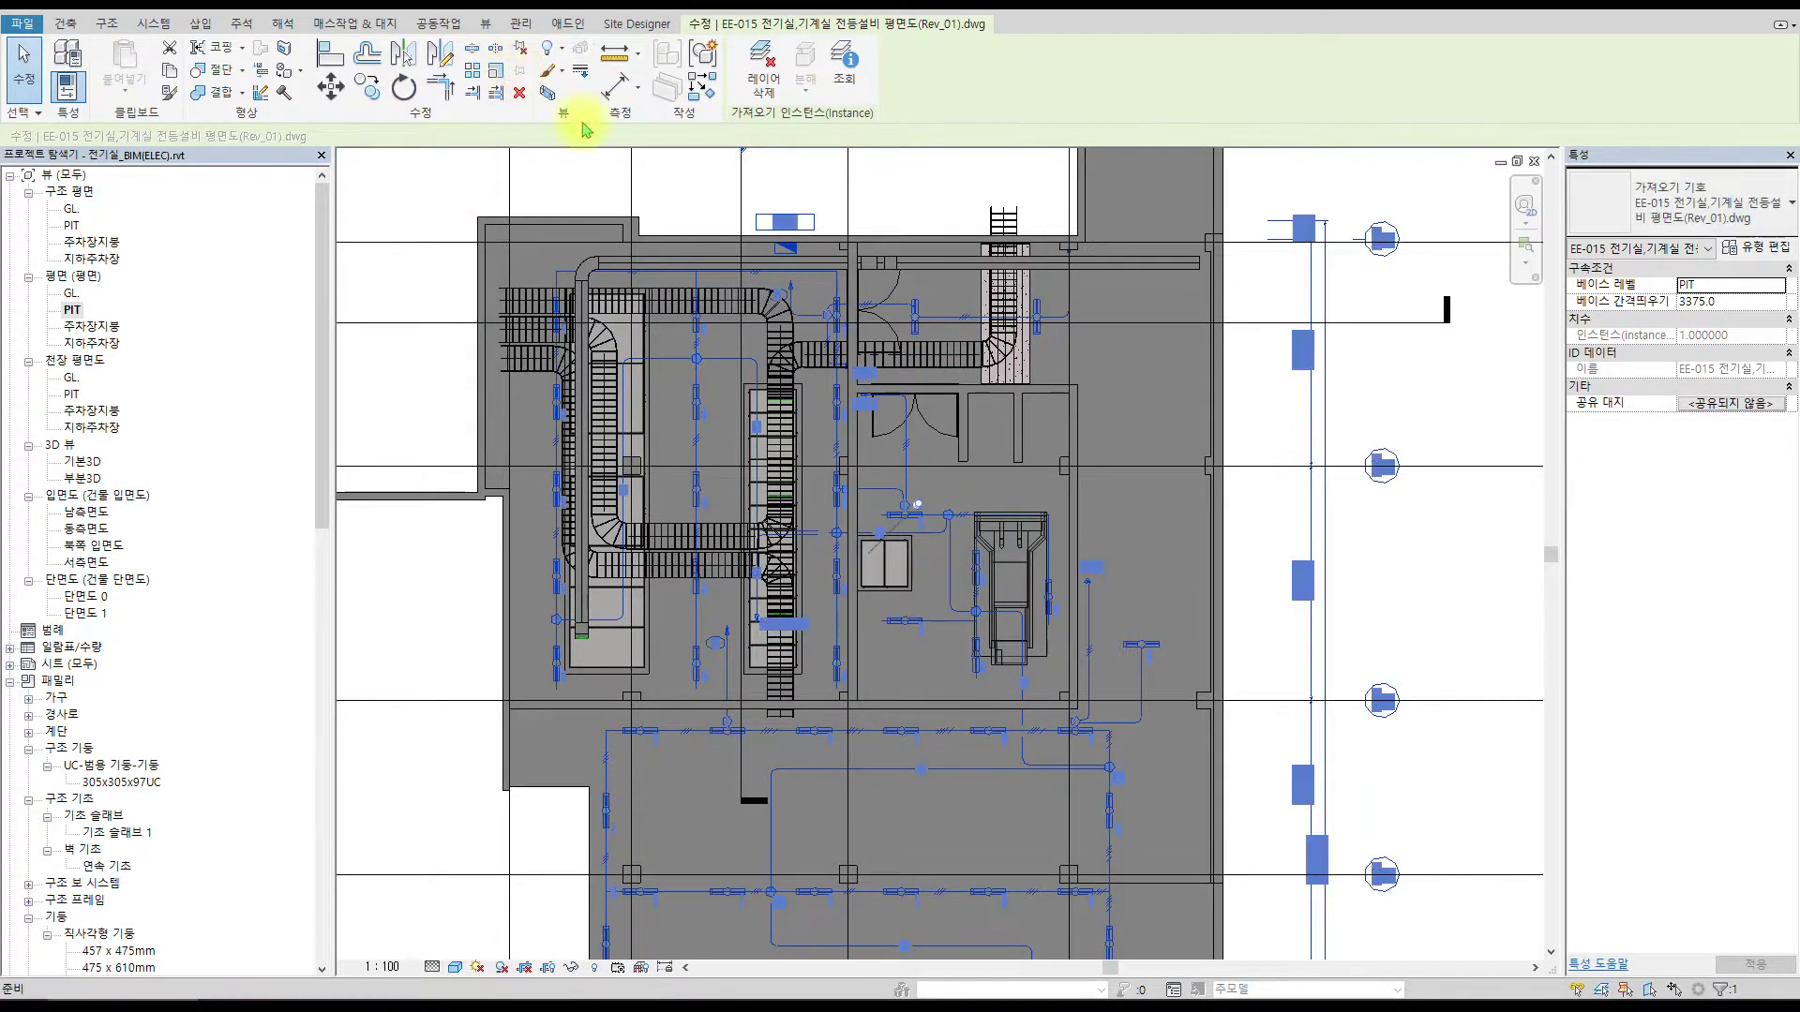
left_click(930, 186)
Examine the linked drawing's light fixture symbols and wiring against the cable trays and panels in the PIT plan.
scroll(701, 351, "up", 1)
scroll(701, 348, "up", 2)
scroll(544, 358, "up", 2)
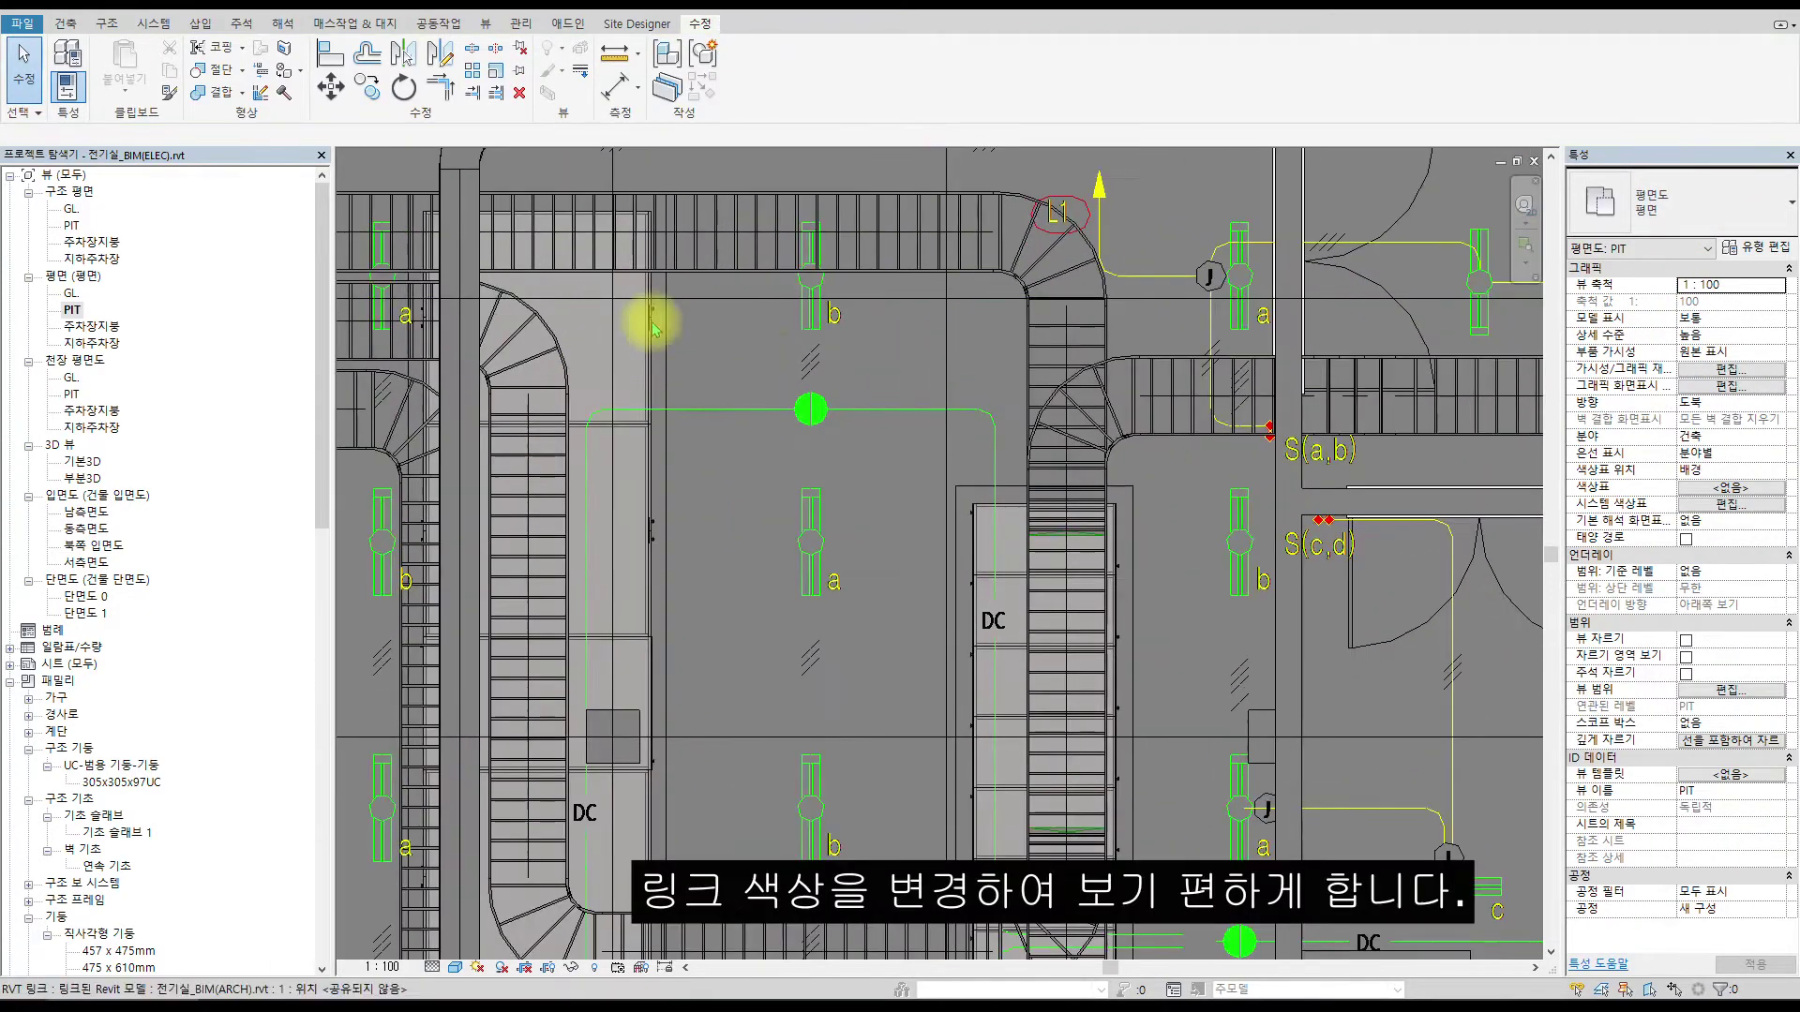
middle_click_drag(1033, 327, 972, 470)
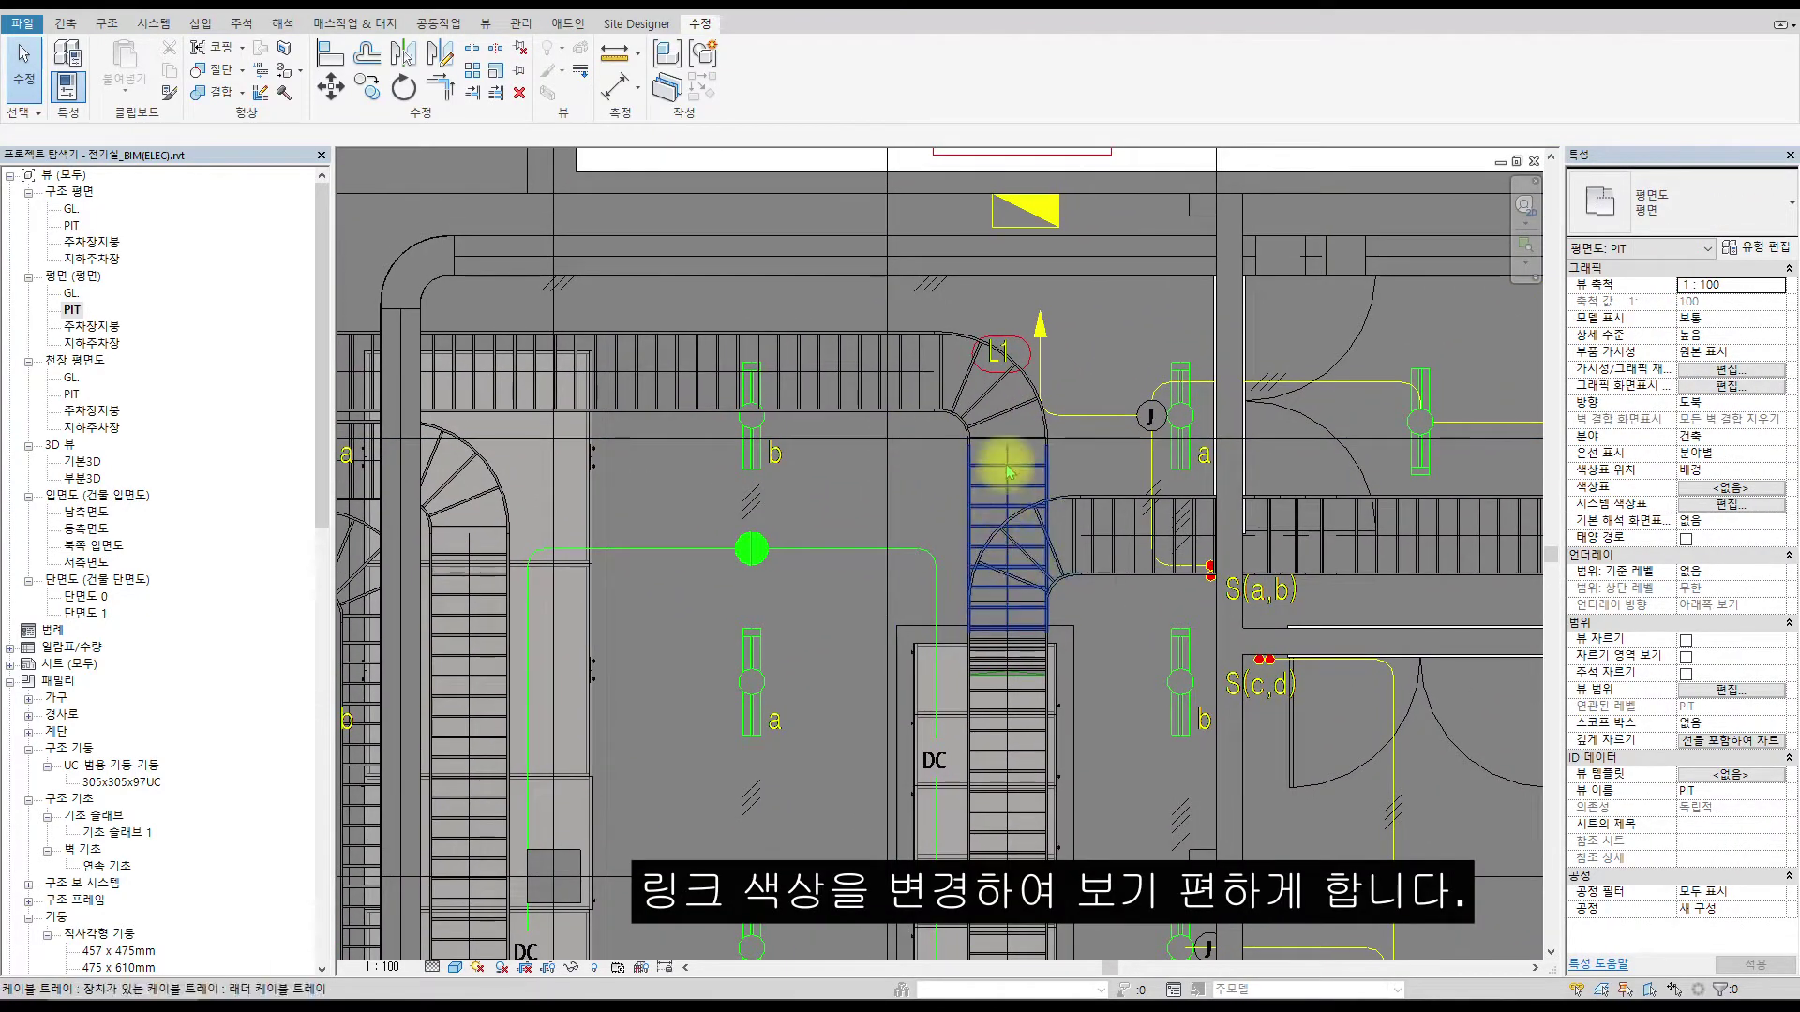
scroll(866, 440, "down", 3)
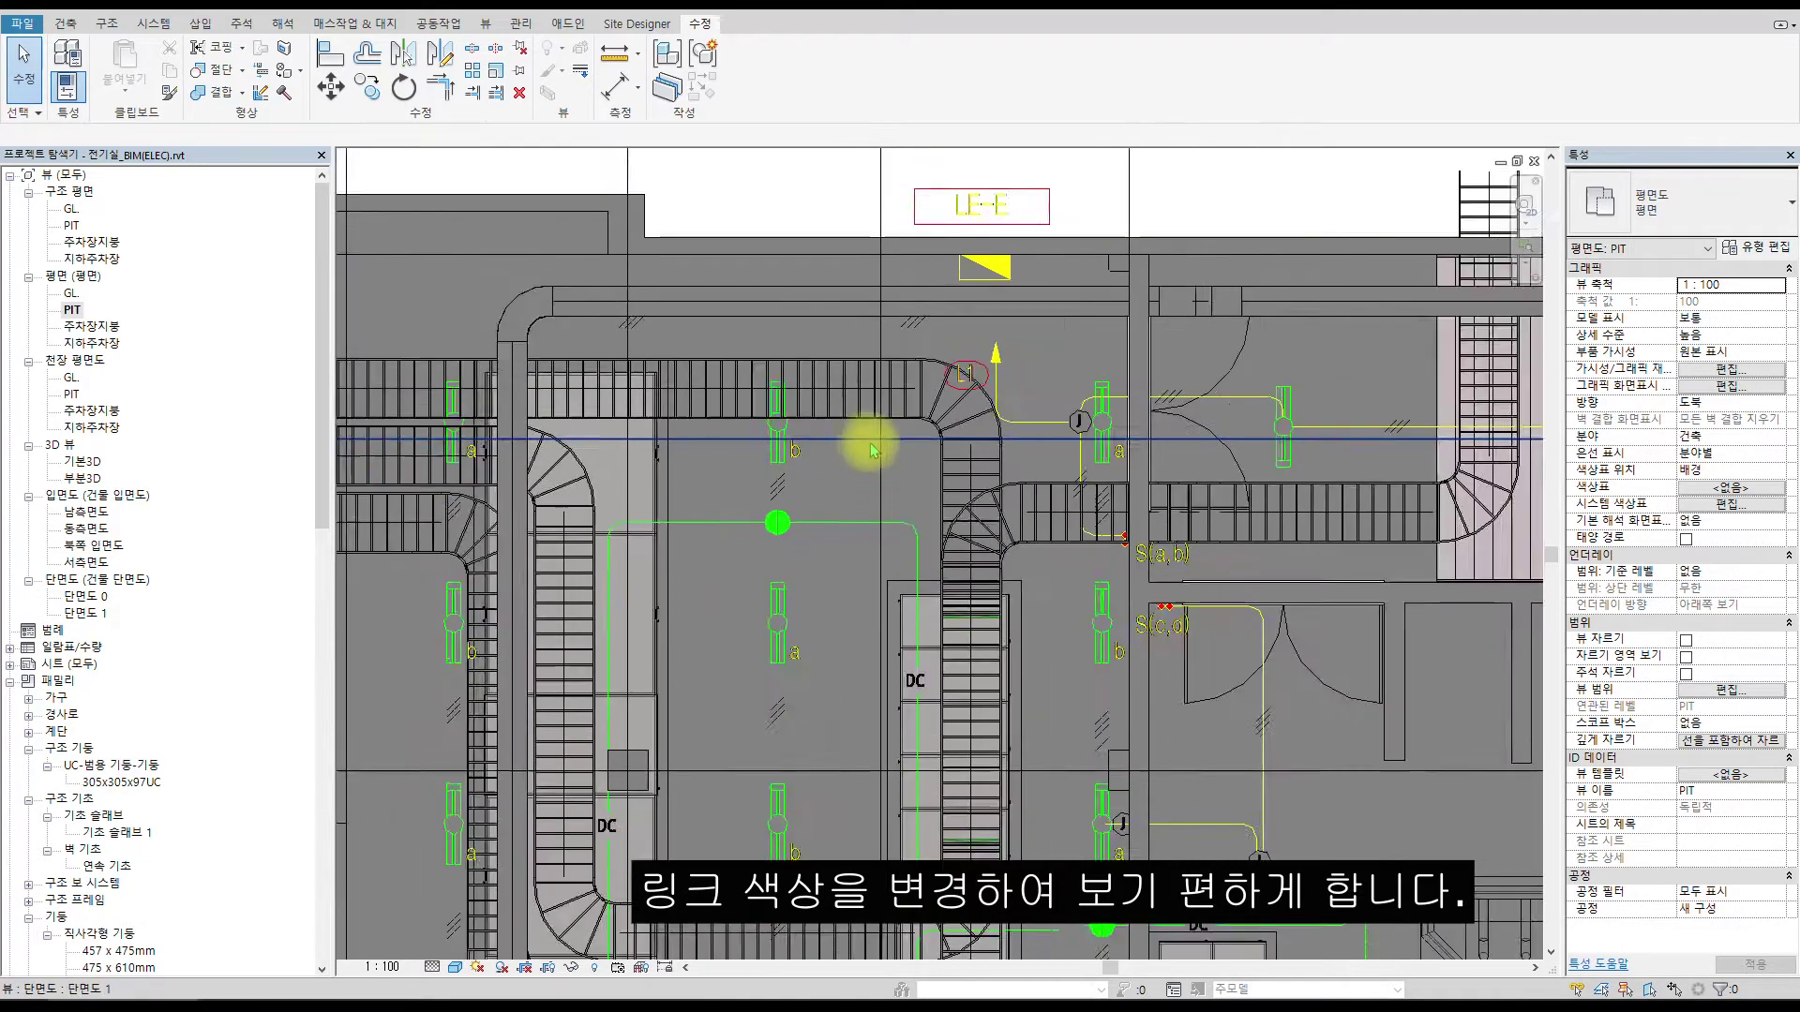
middle_click_drag(914, 430, 828, 425)
scroll(1174, 457, "up", 1)
scroll(1174, 456, "up", 2)
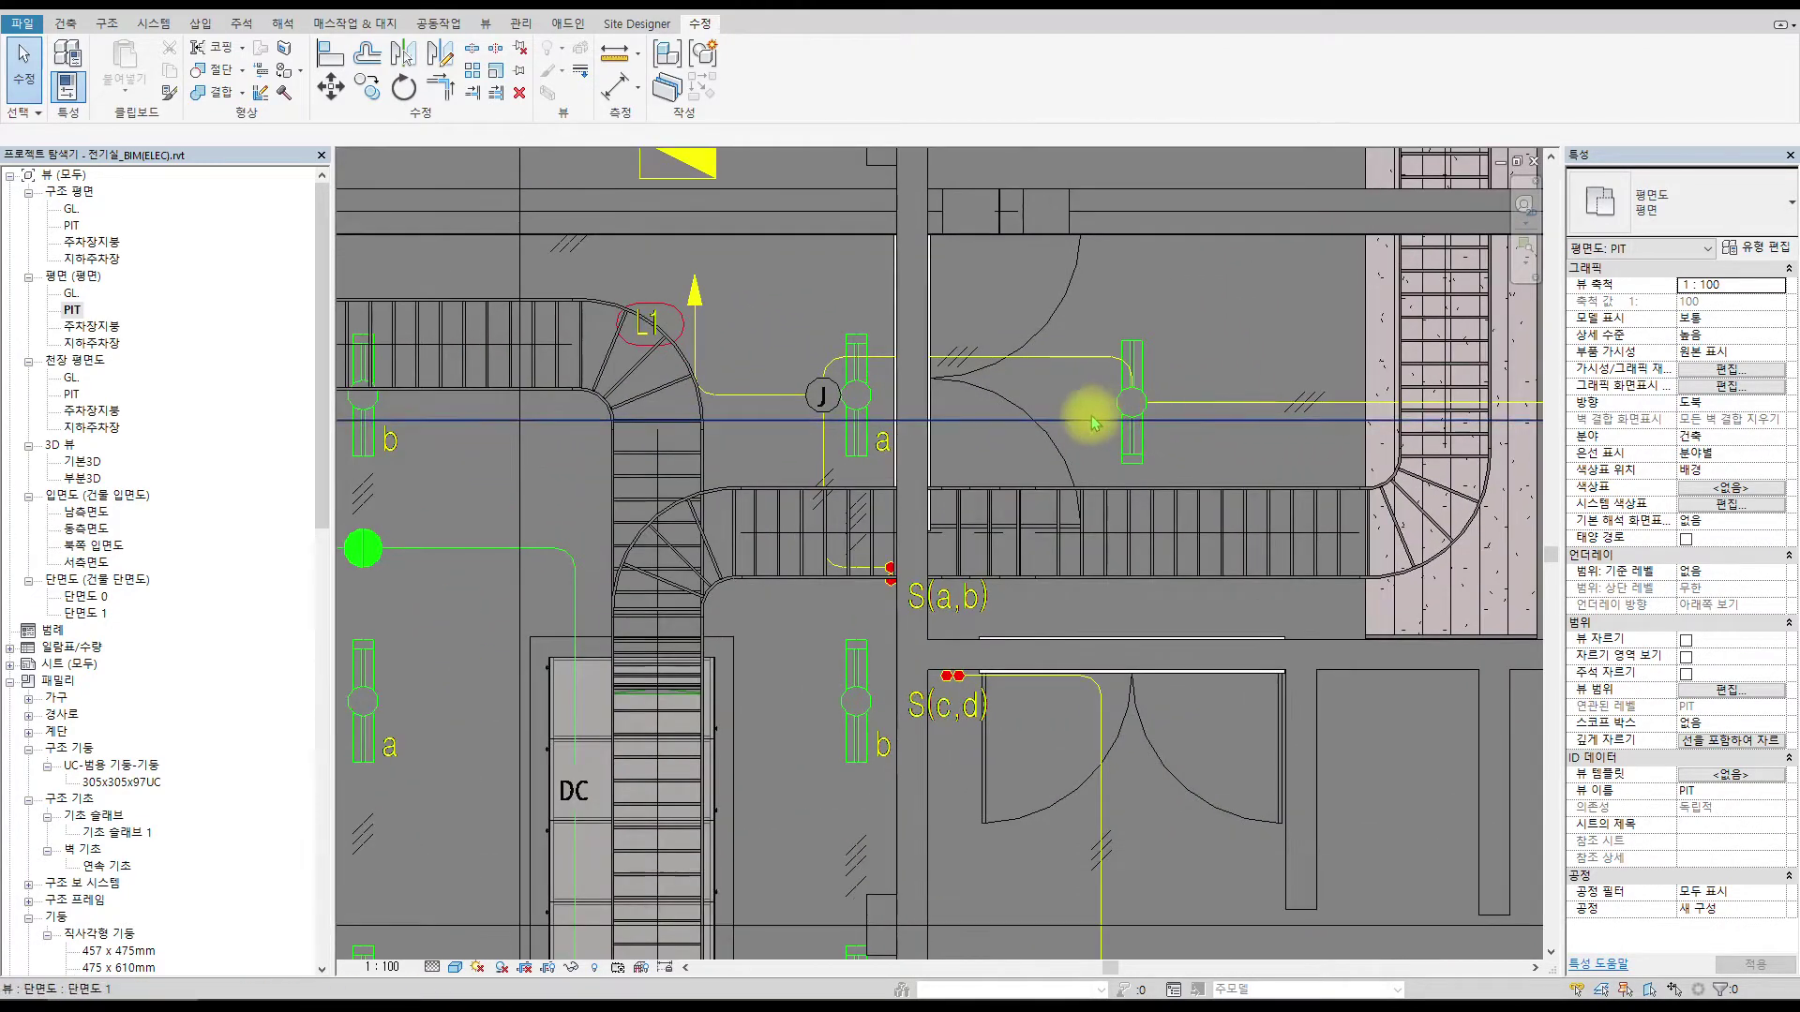
scroll(1087, 405, "down", 1)
middle_click_drag(1087, 406, 1284, 325)
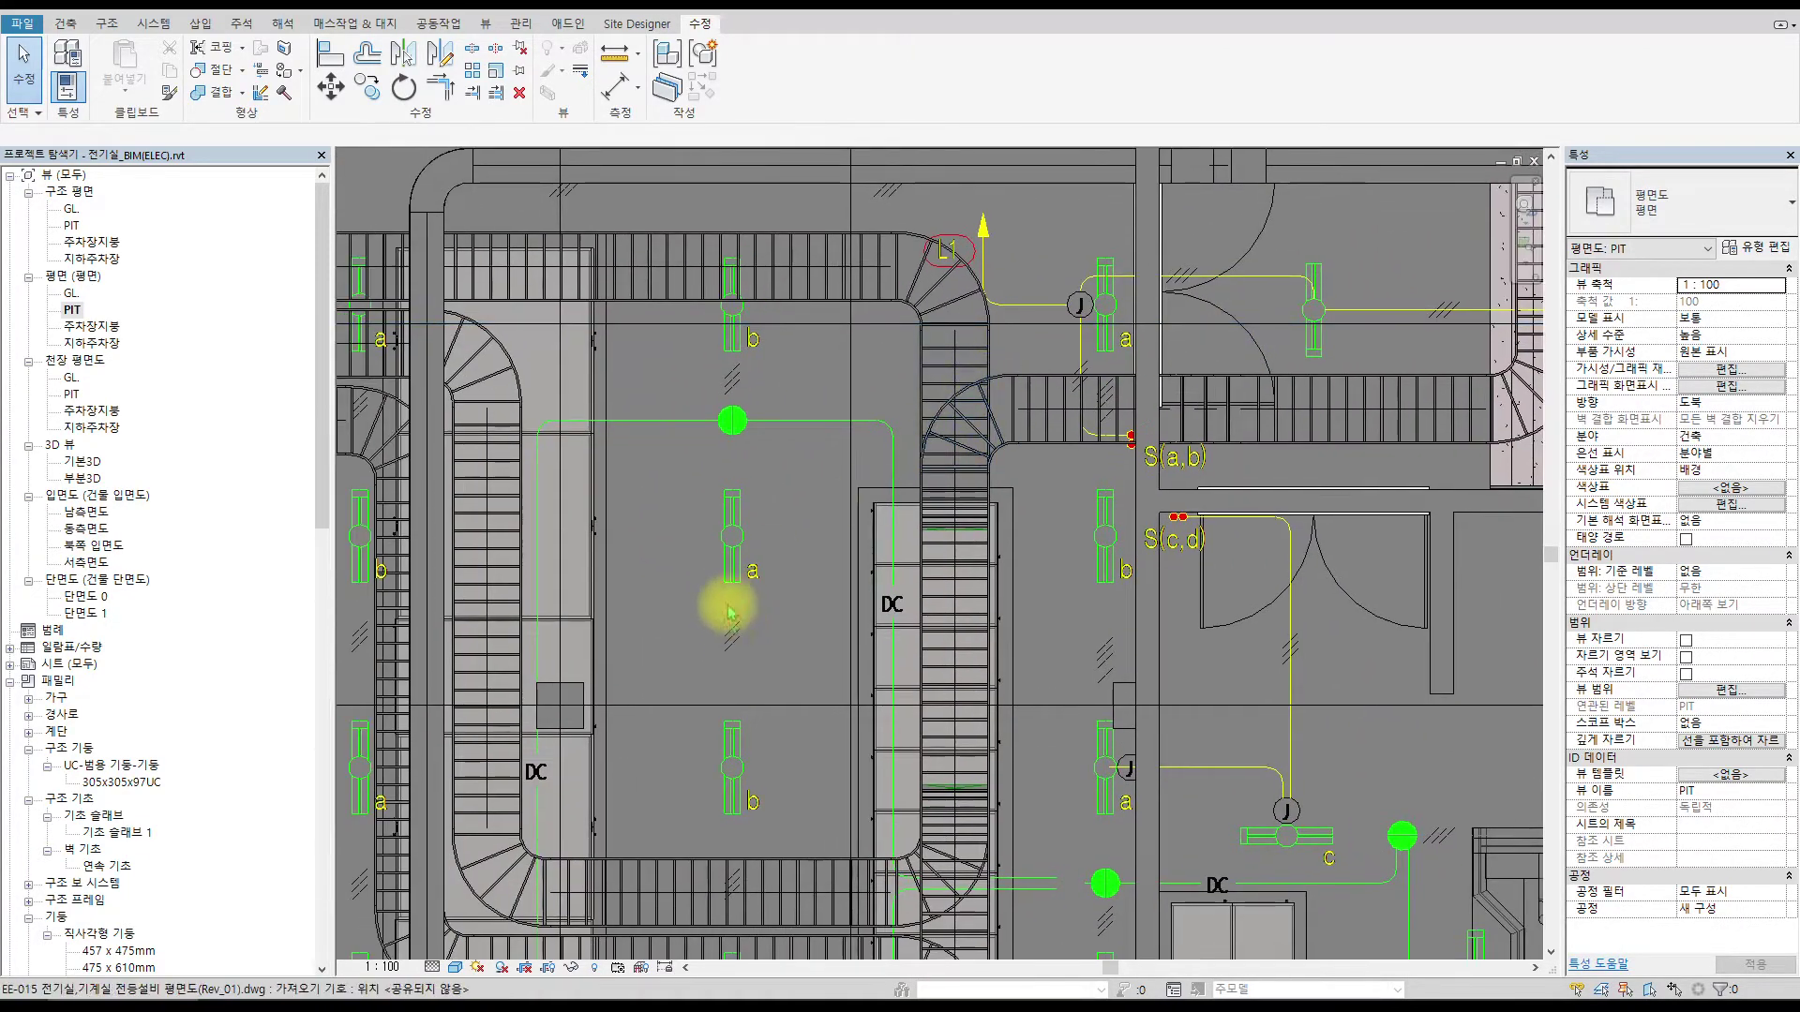
scroll(731, 571, "up", 4)
left_click(754, 542)
scroll(835, 418, "down", 4)
scroll(829, 421, "up", 2)
scroll(828, 421, "up", 2)
key("Escape")
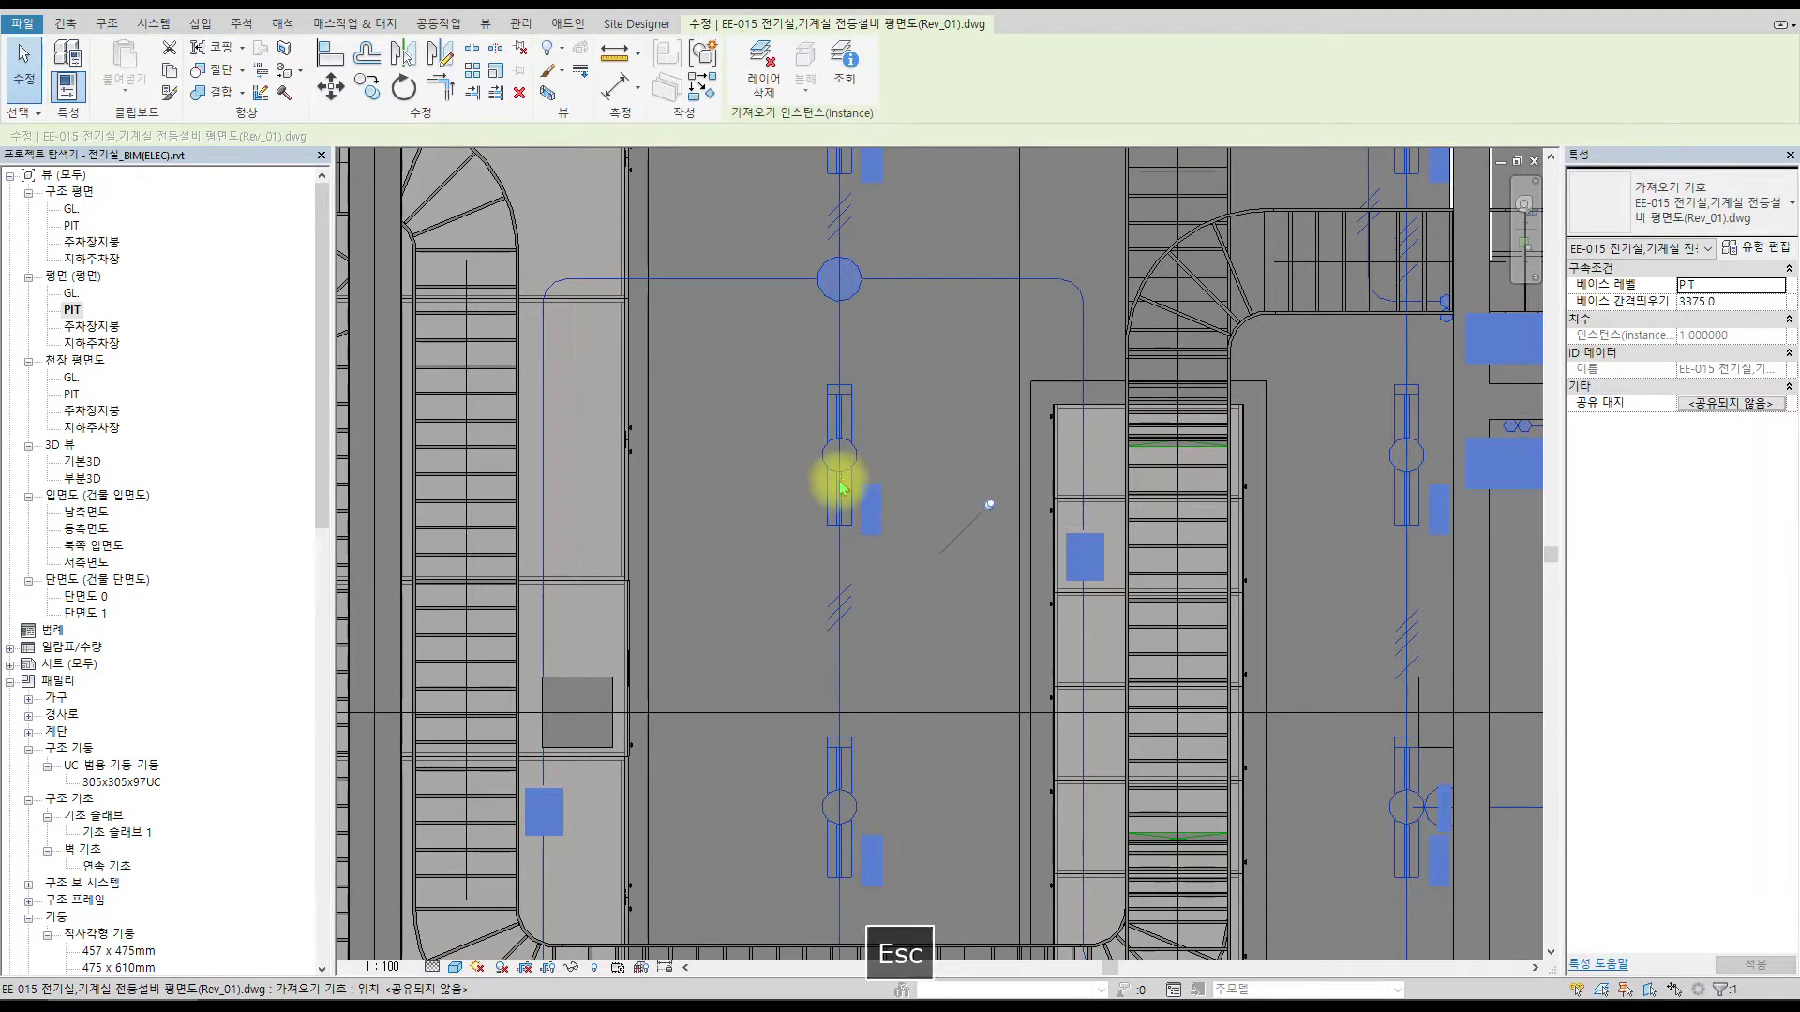
key("Escape")
Open the PIT plan's visibility/graphics overrides and expand the layers of the imported EE-015 lighting drawing.
key("v")
key("g")
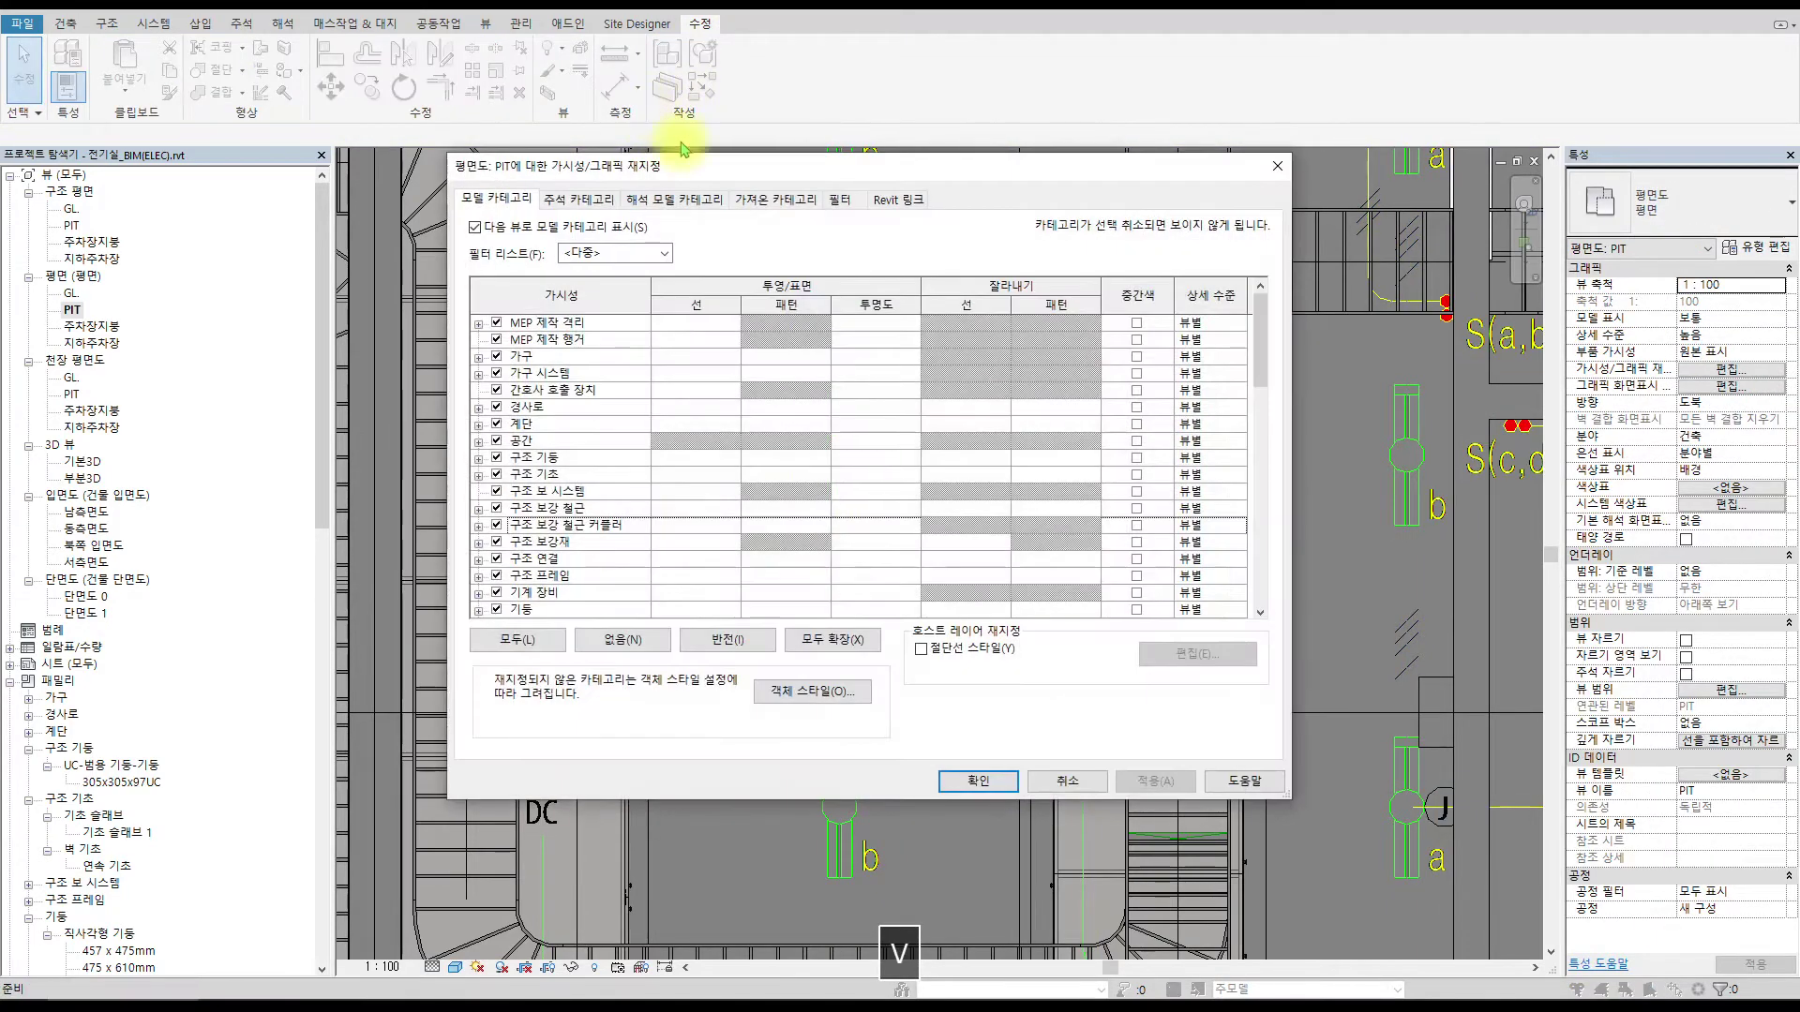
left_click(896, 199)
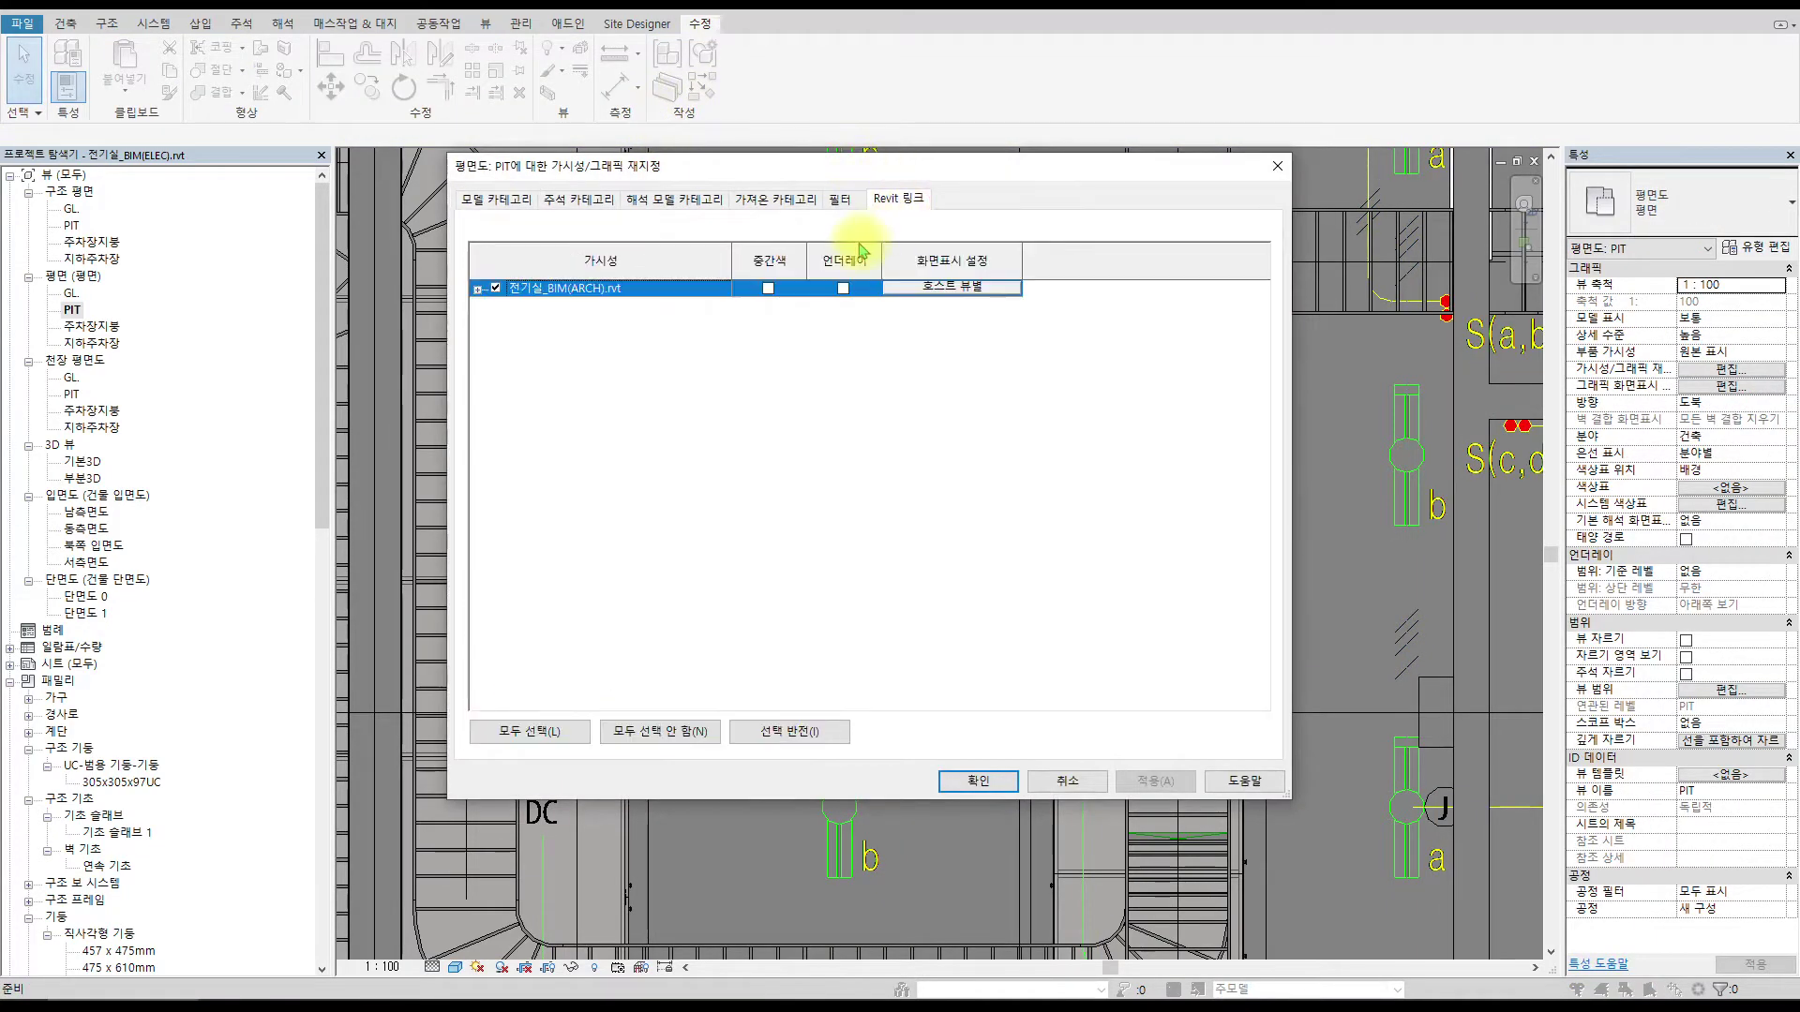
left_click(758, 199)
left_click(682, 199)
left_click(792, 201)
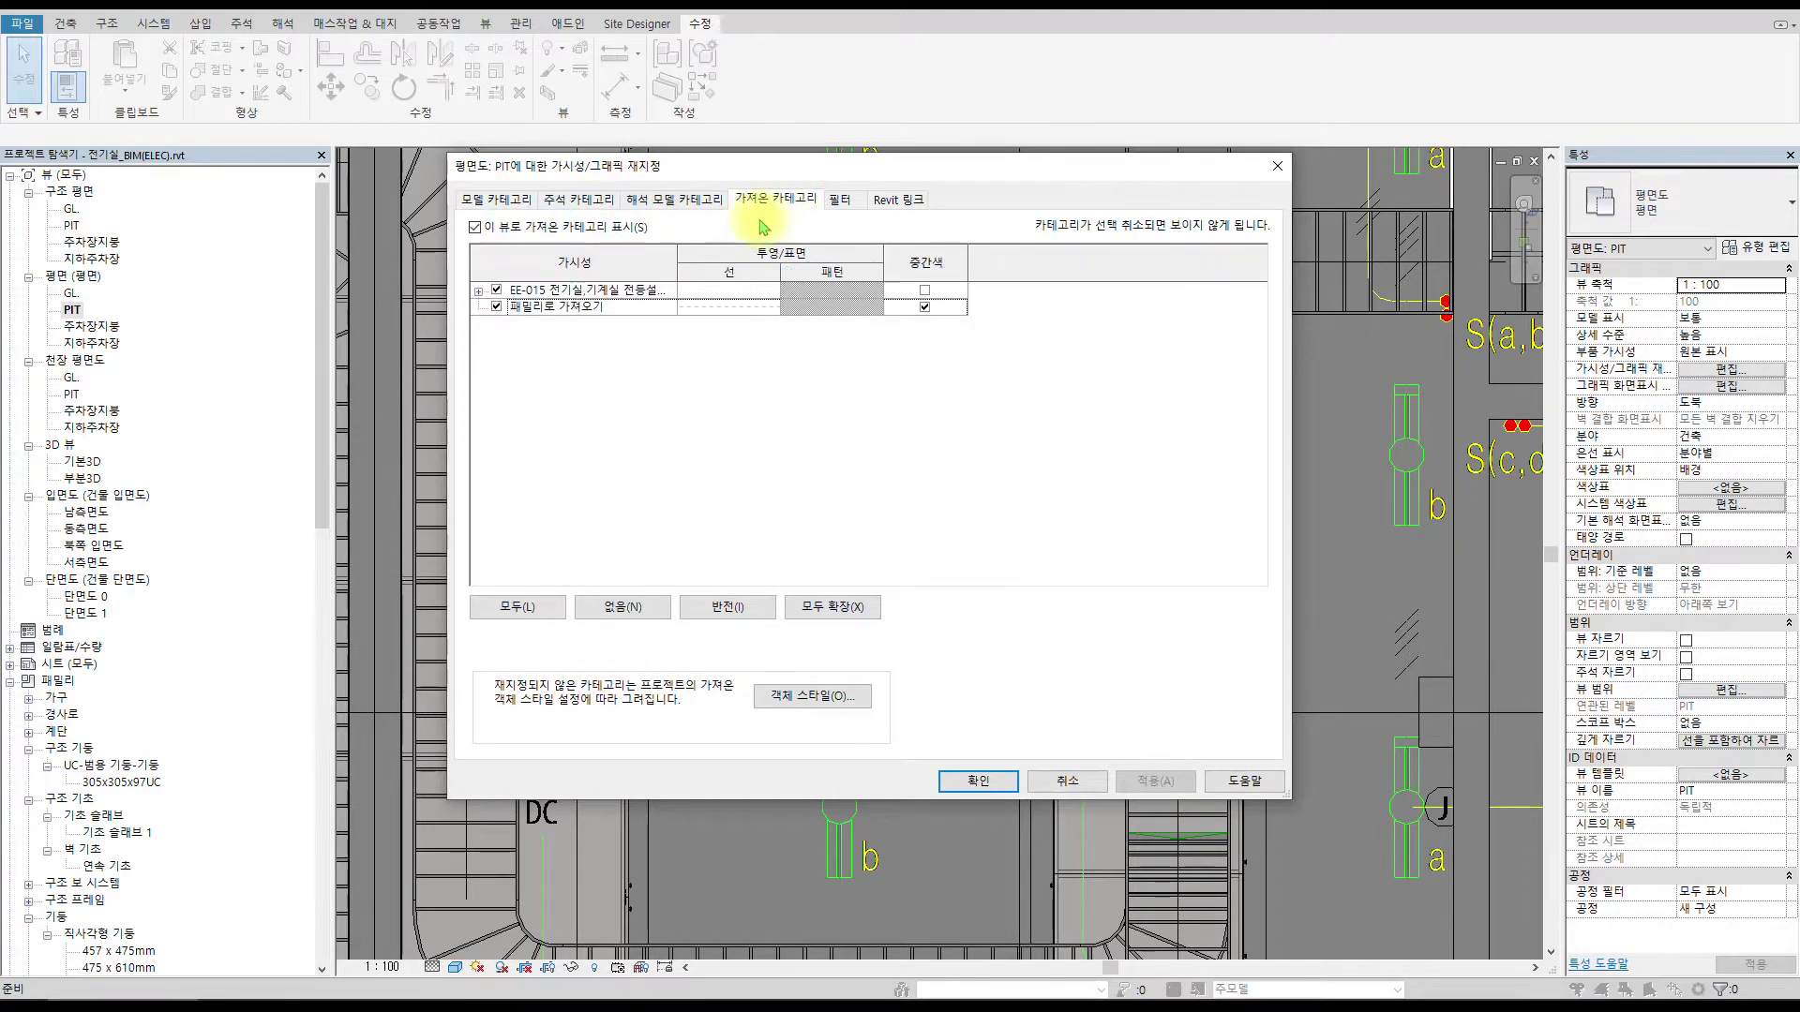
left_click(478, 292)
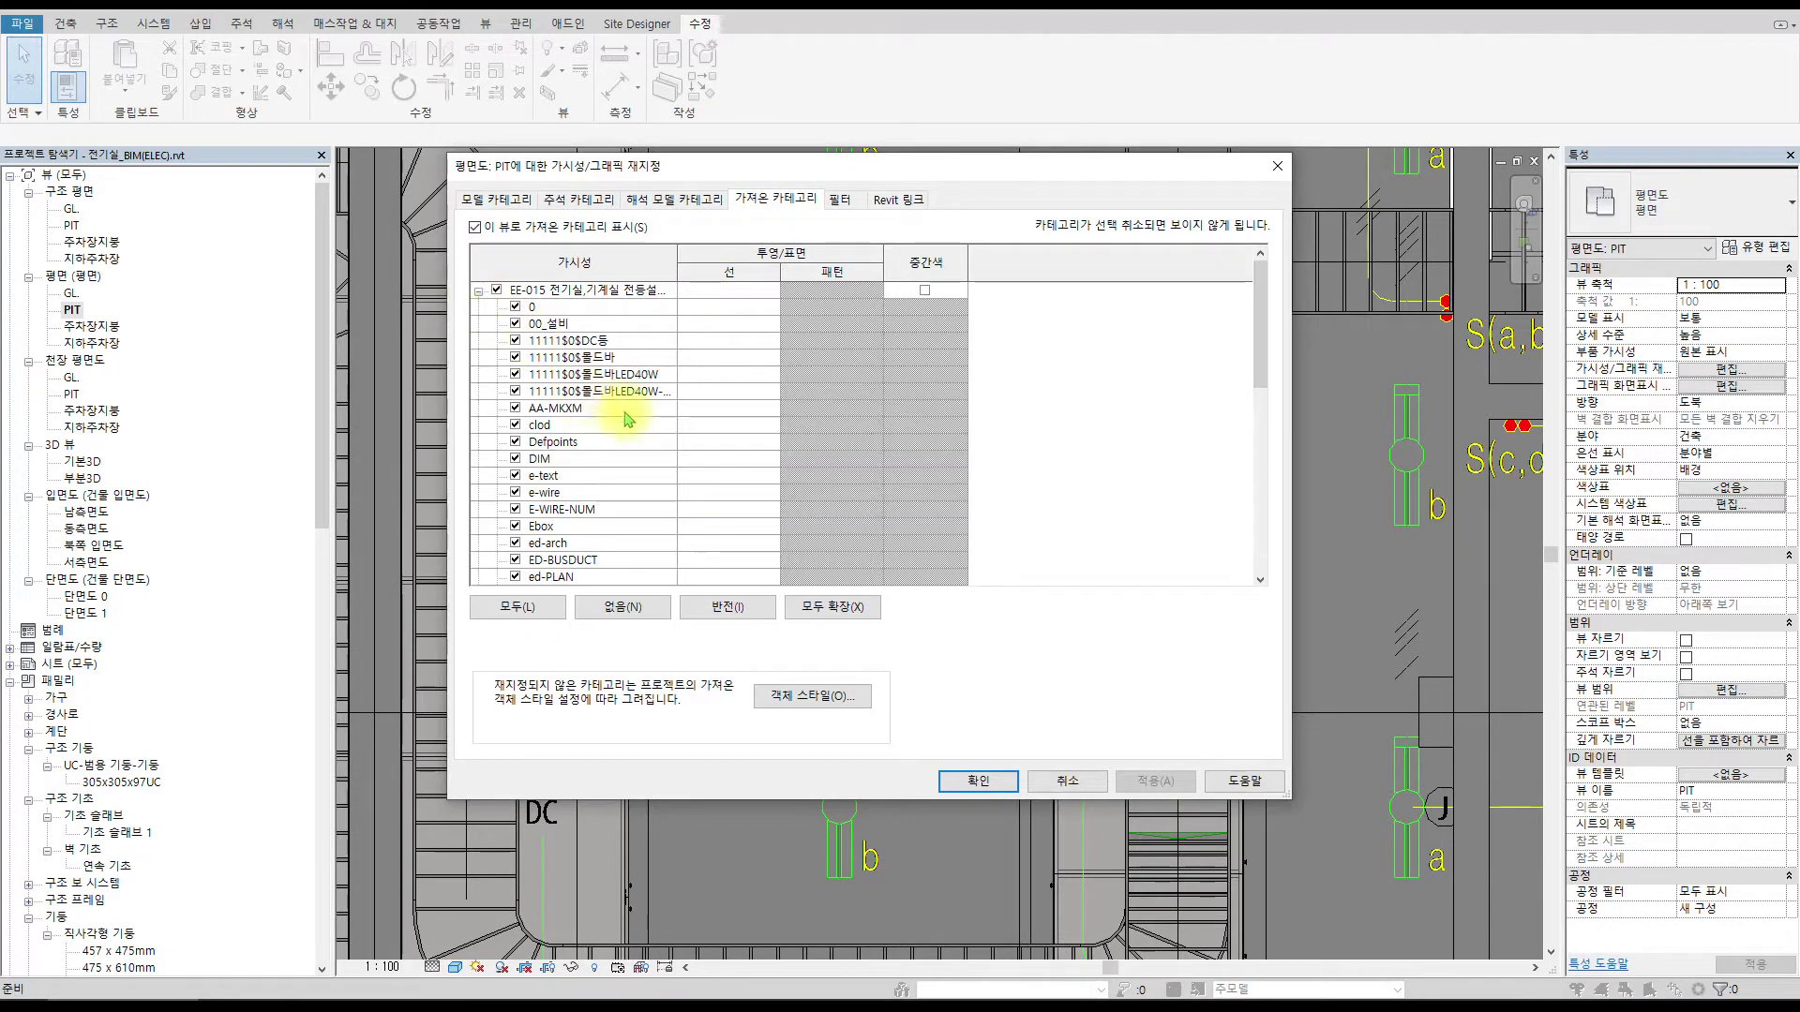
left_click(587, 512)
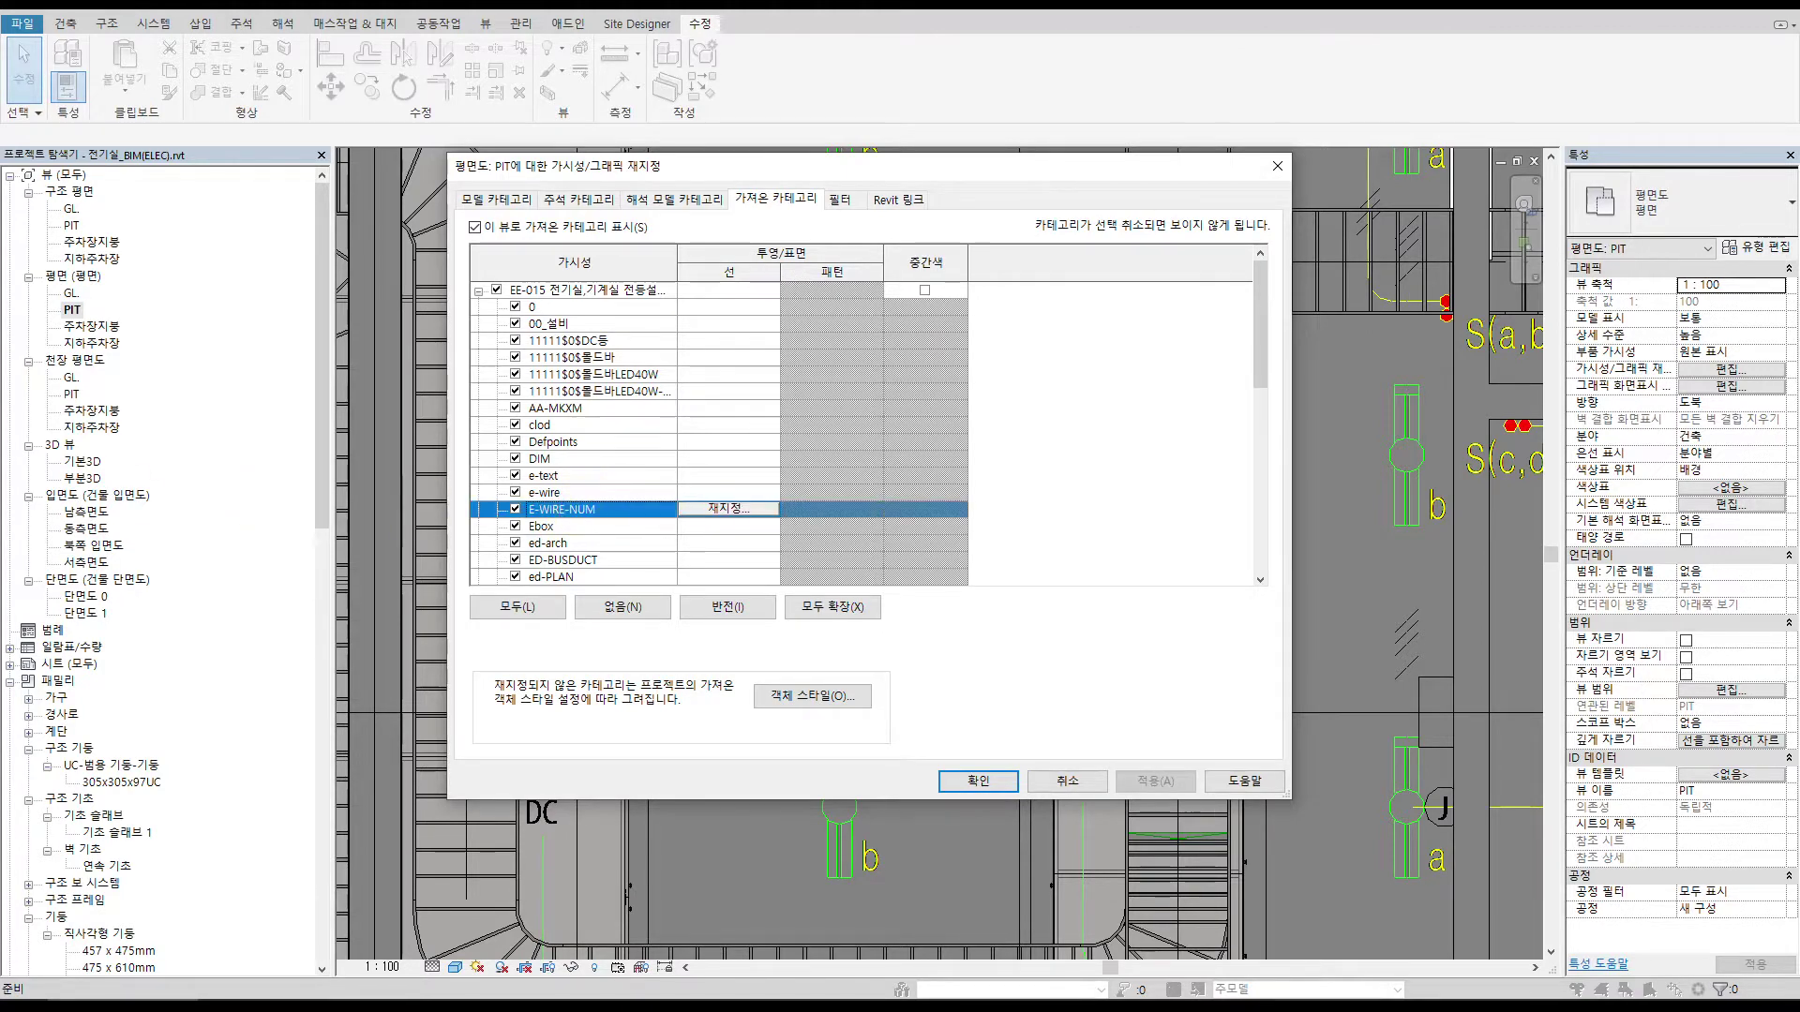
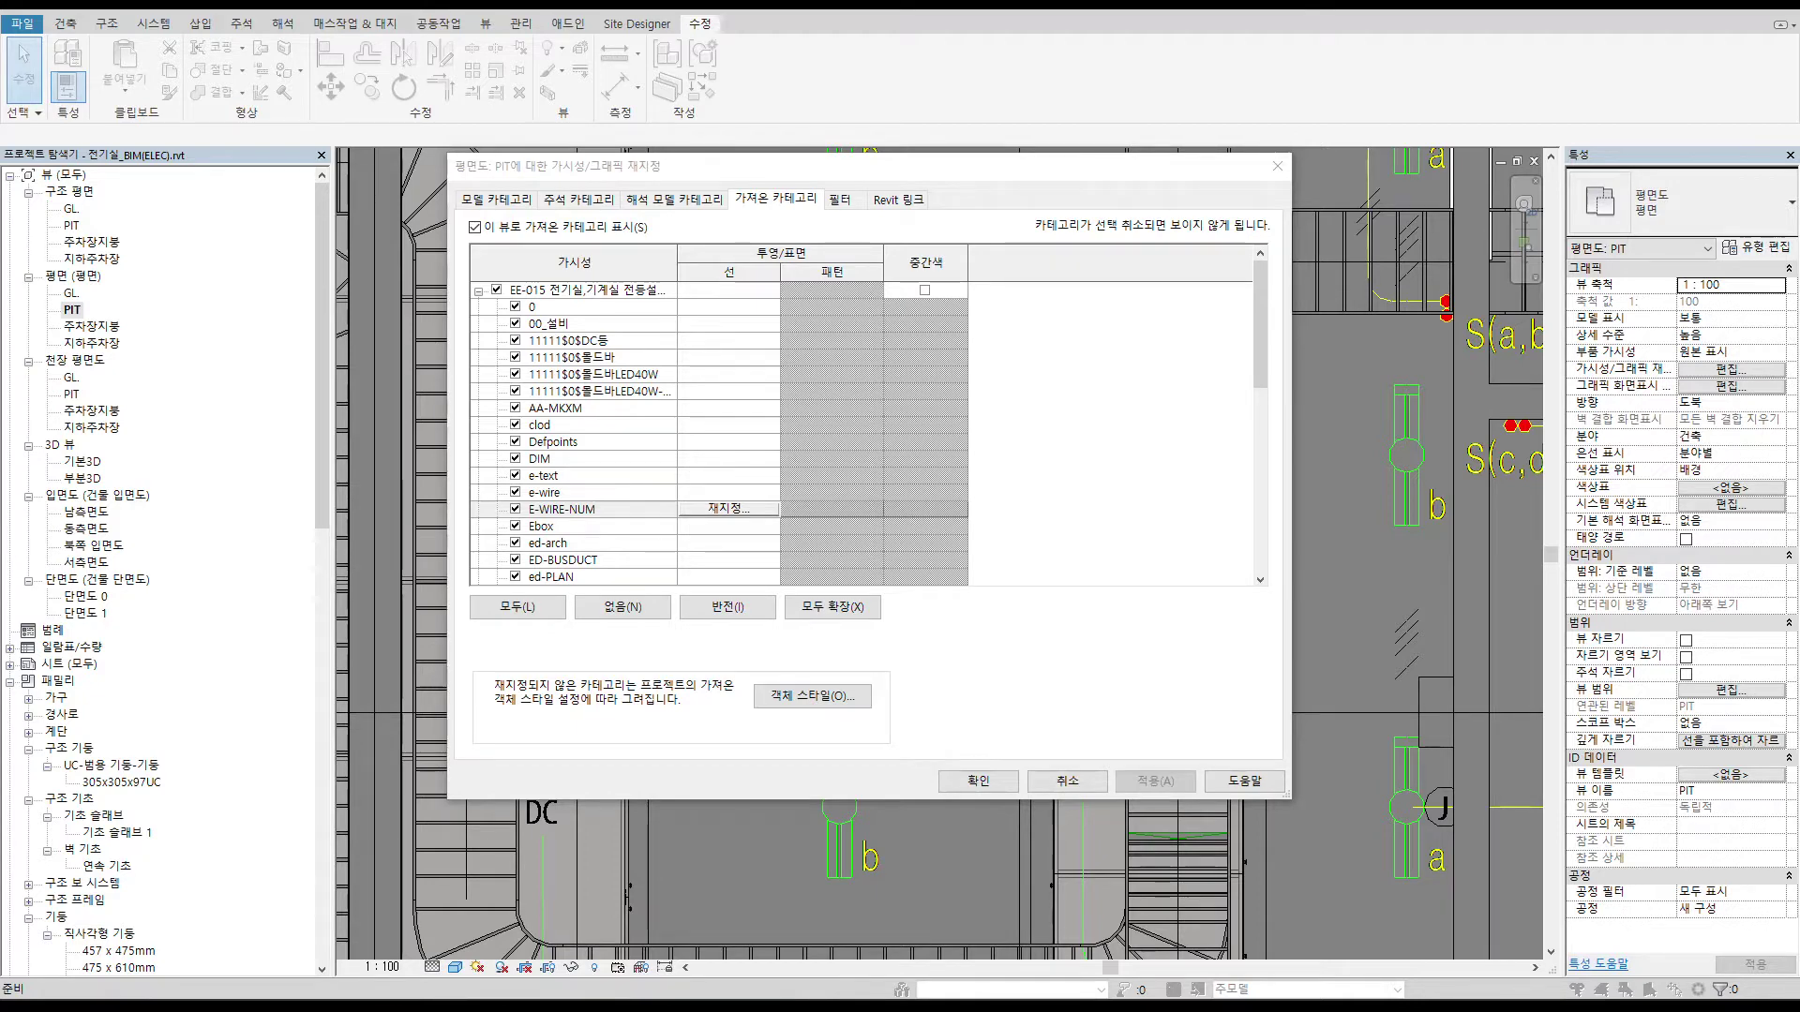
Override the line color of the drawing's three 몰드바 layers, including the two 몰드바LED40W ones, to black.
left_click(620, 379)
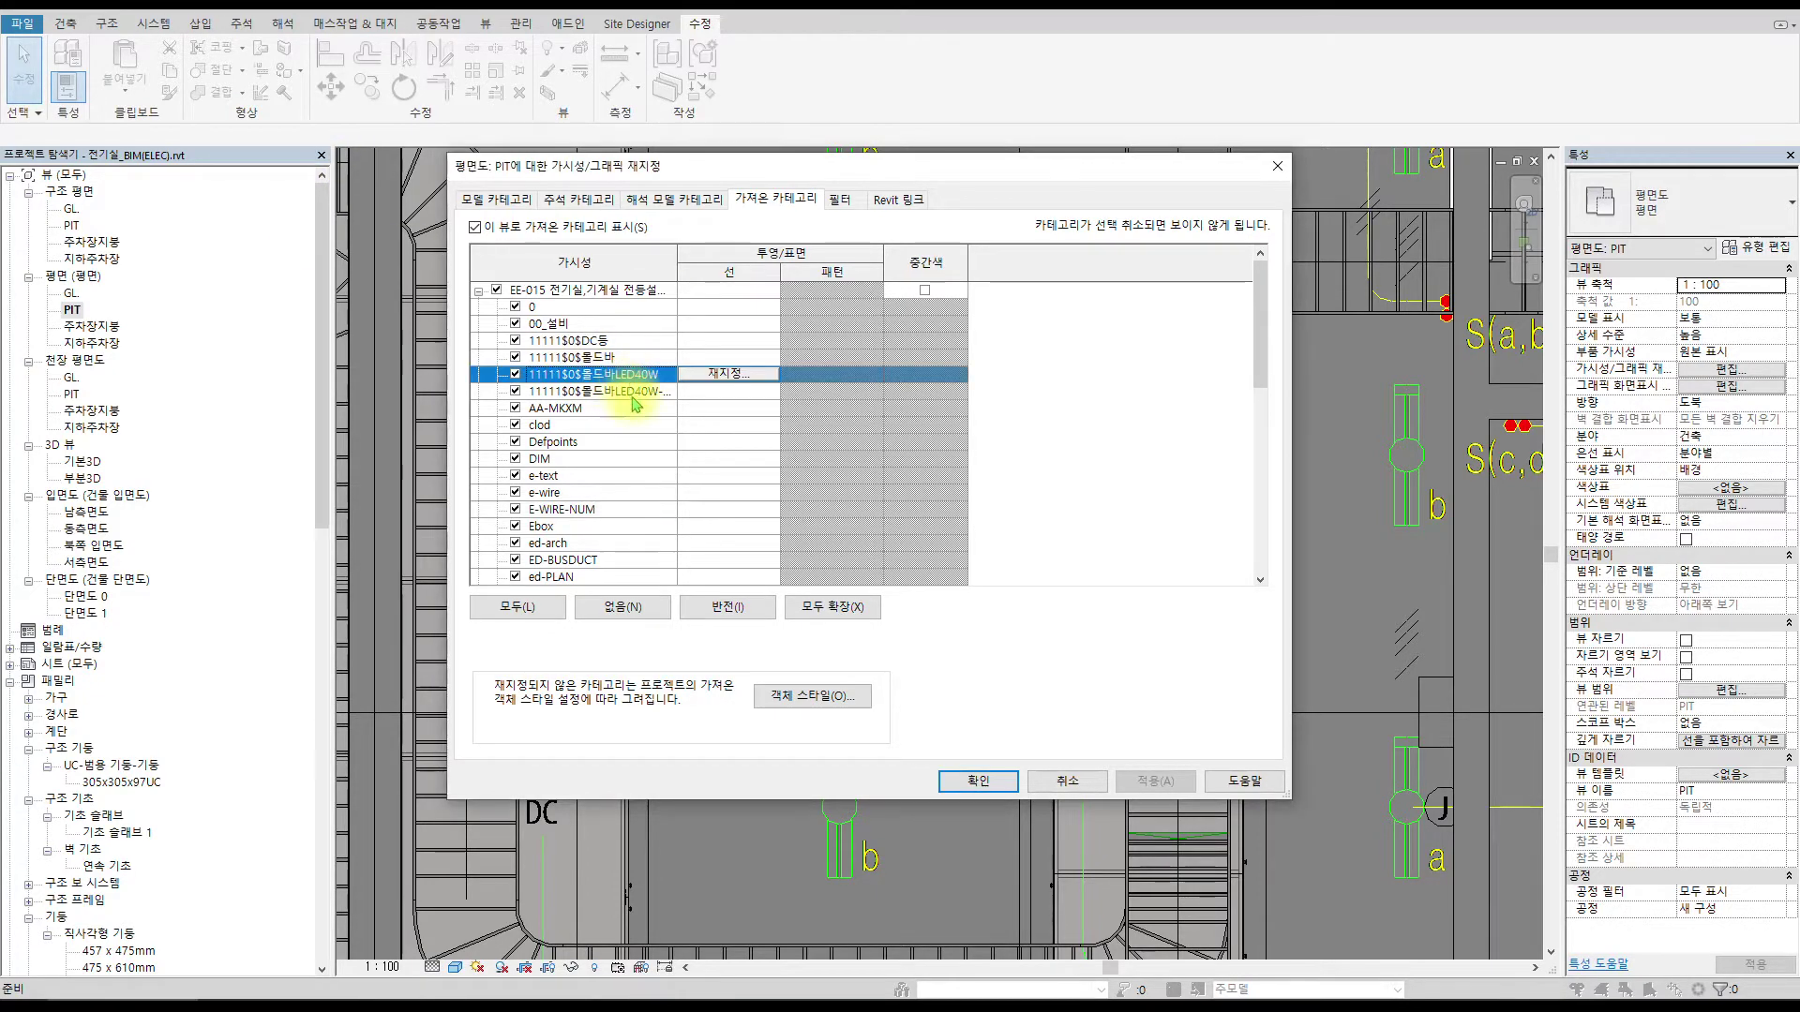
left_click(641, 396, "ctrl")
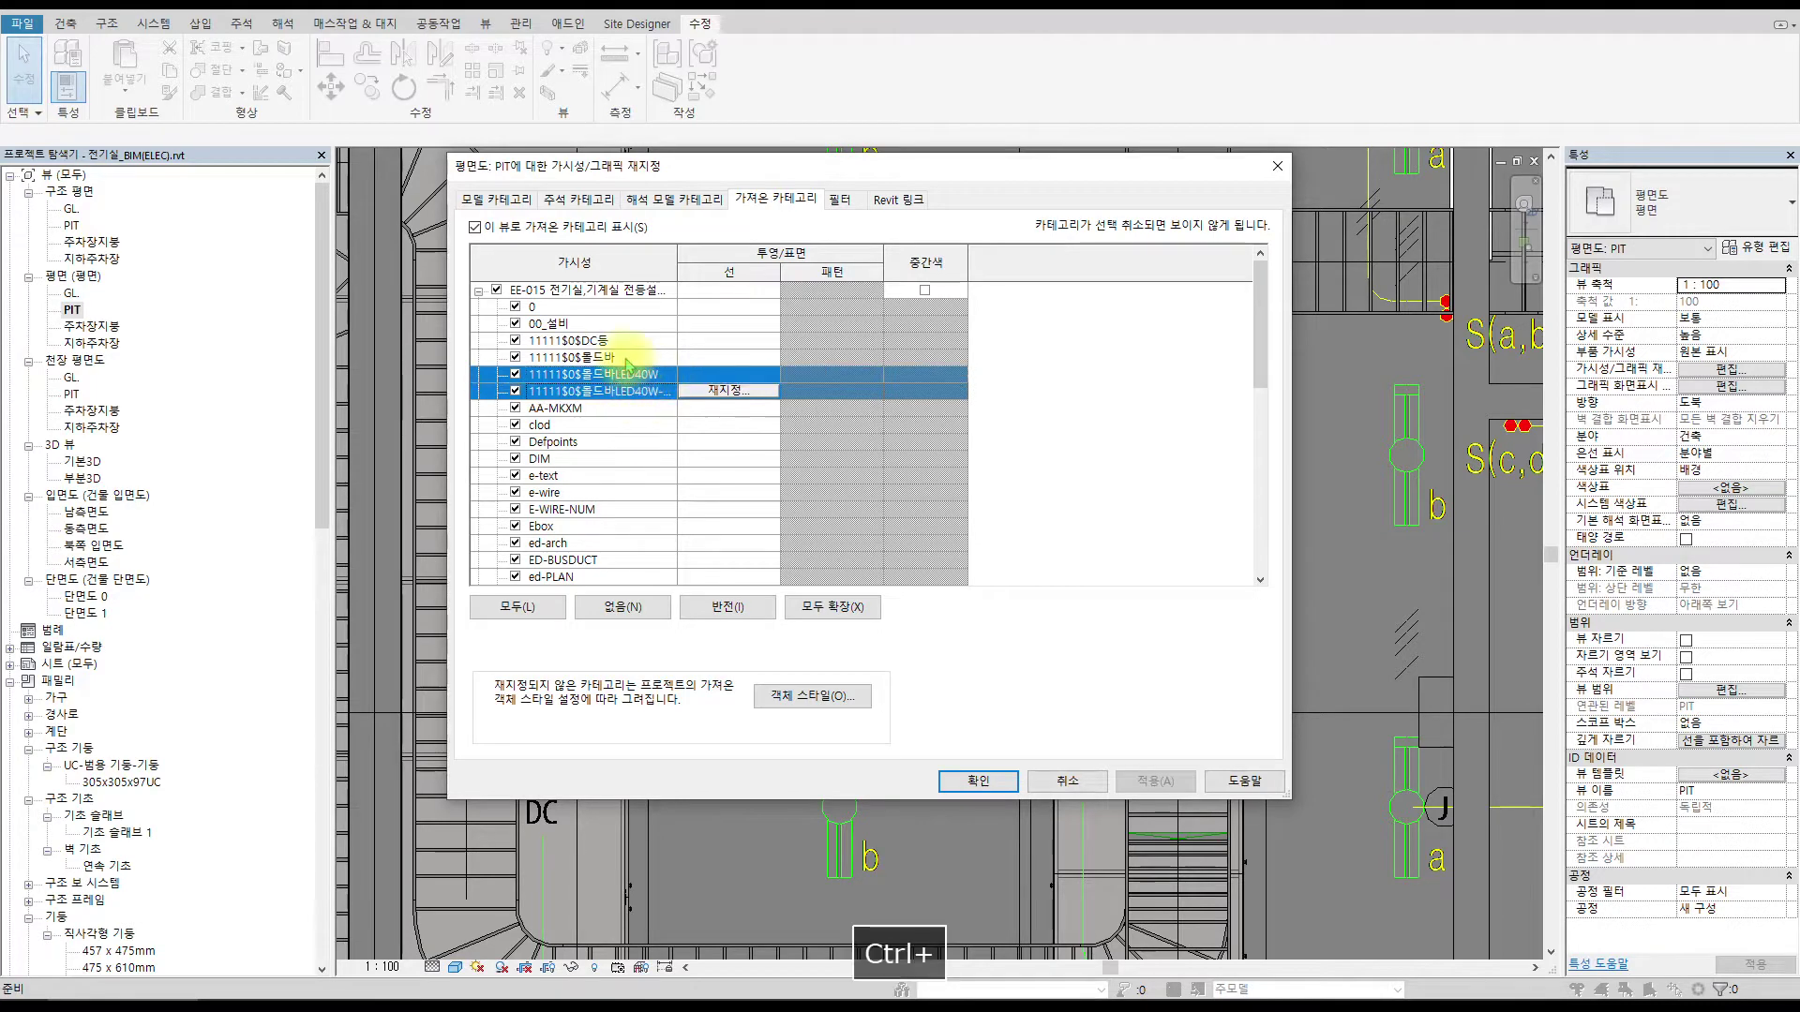
left_click(634, 357)
left_click(636, 394, "ctrl")
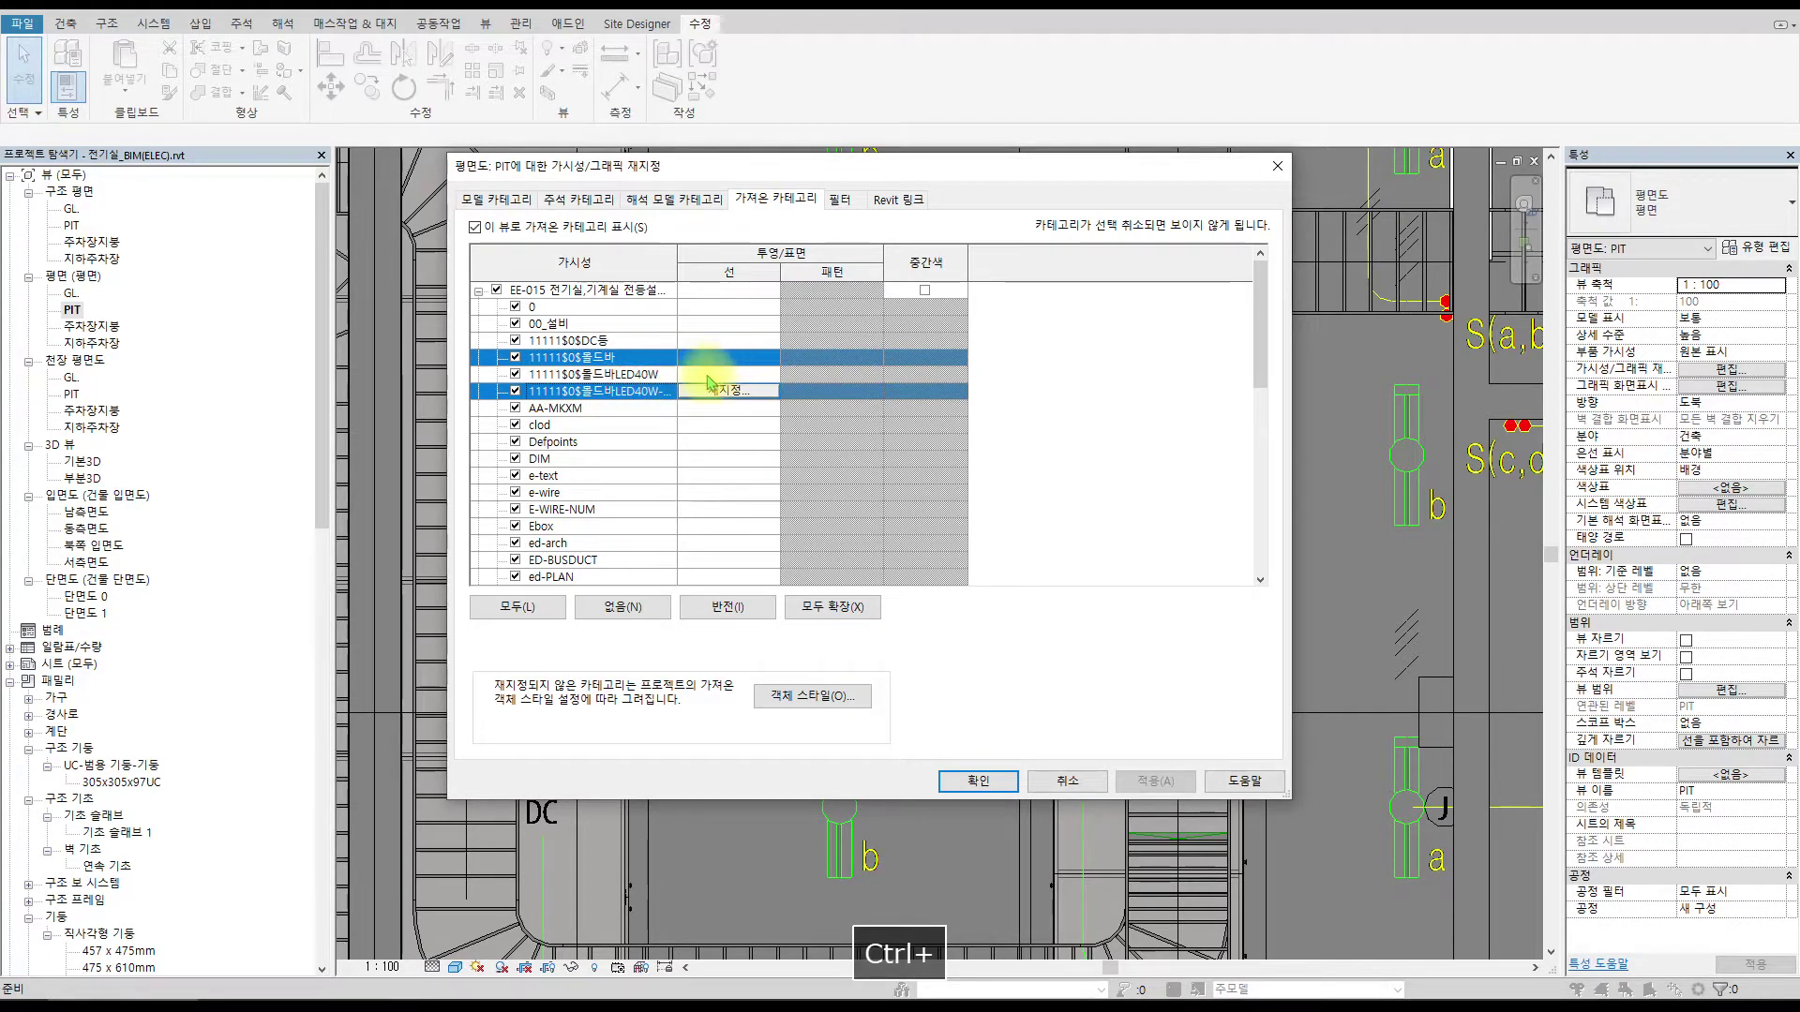
left_click(655, 375, "ctrl+shift")
left_click(699, 357, "ctrl+shift")
left_click(727, 357)
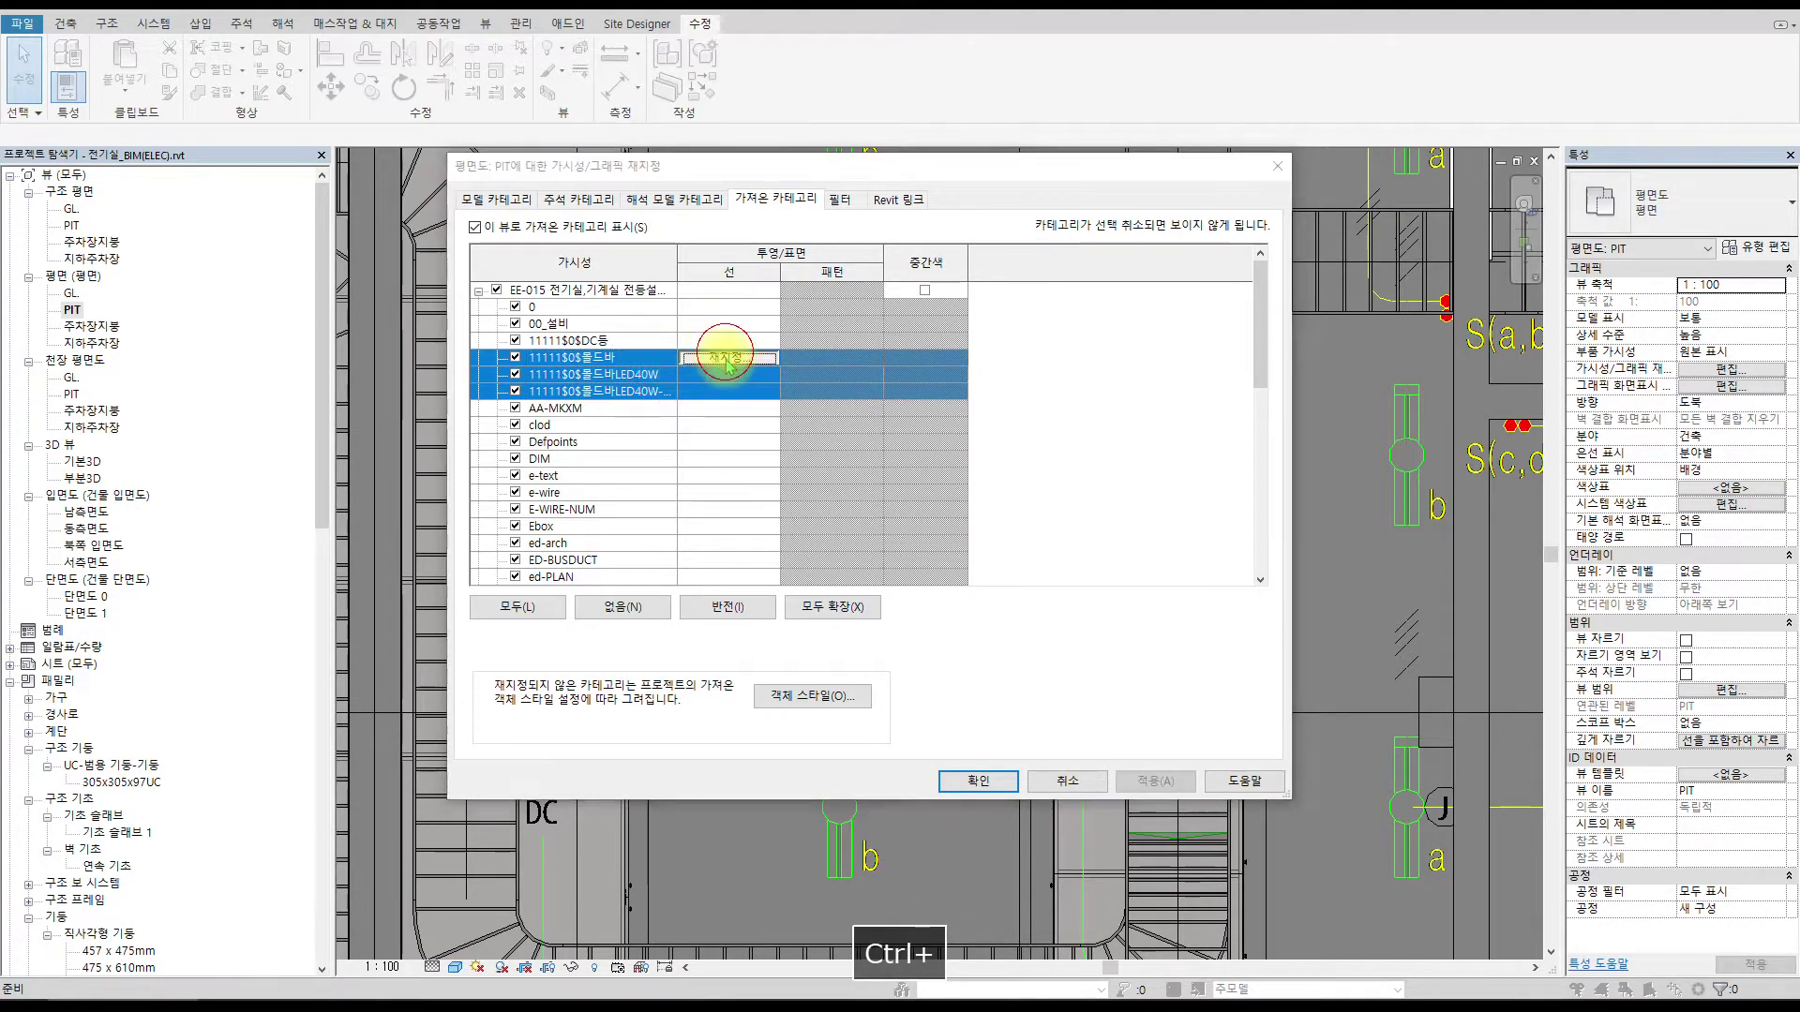
left_click(808, 479)
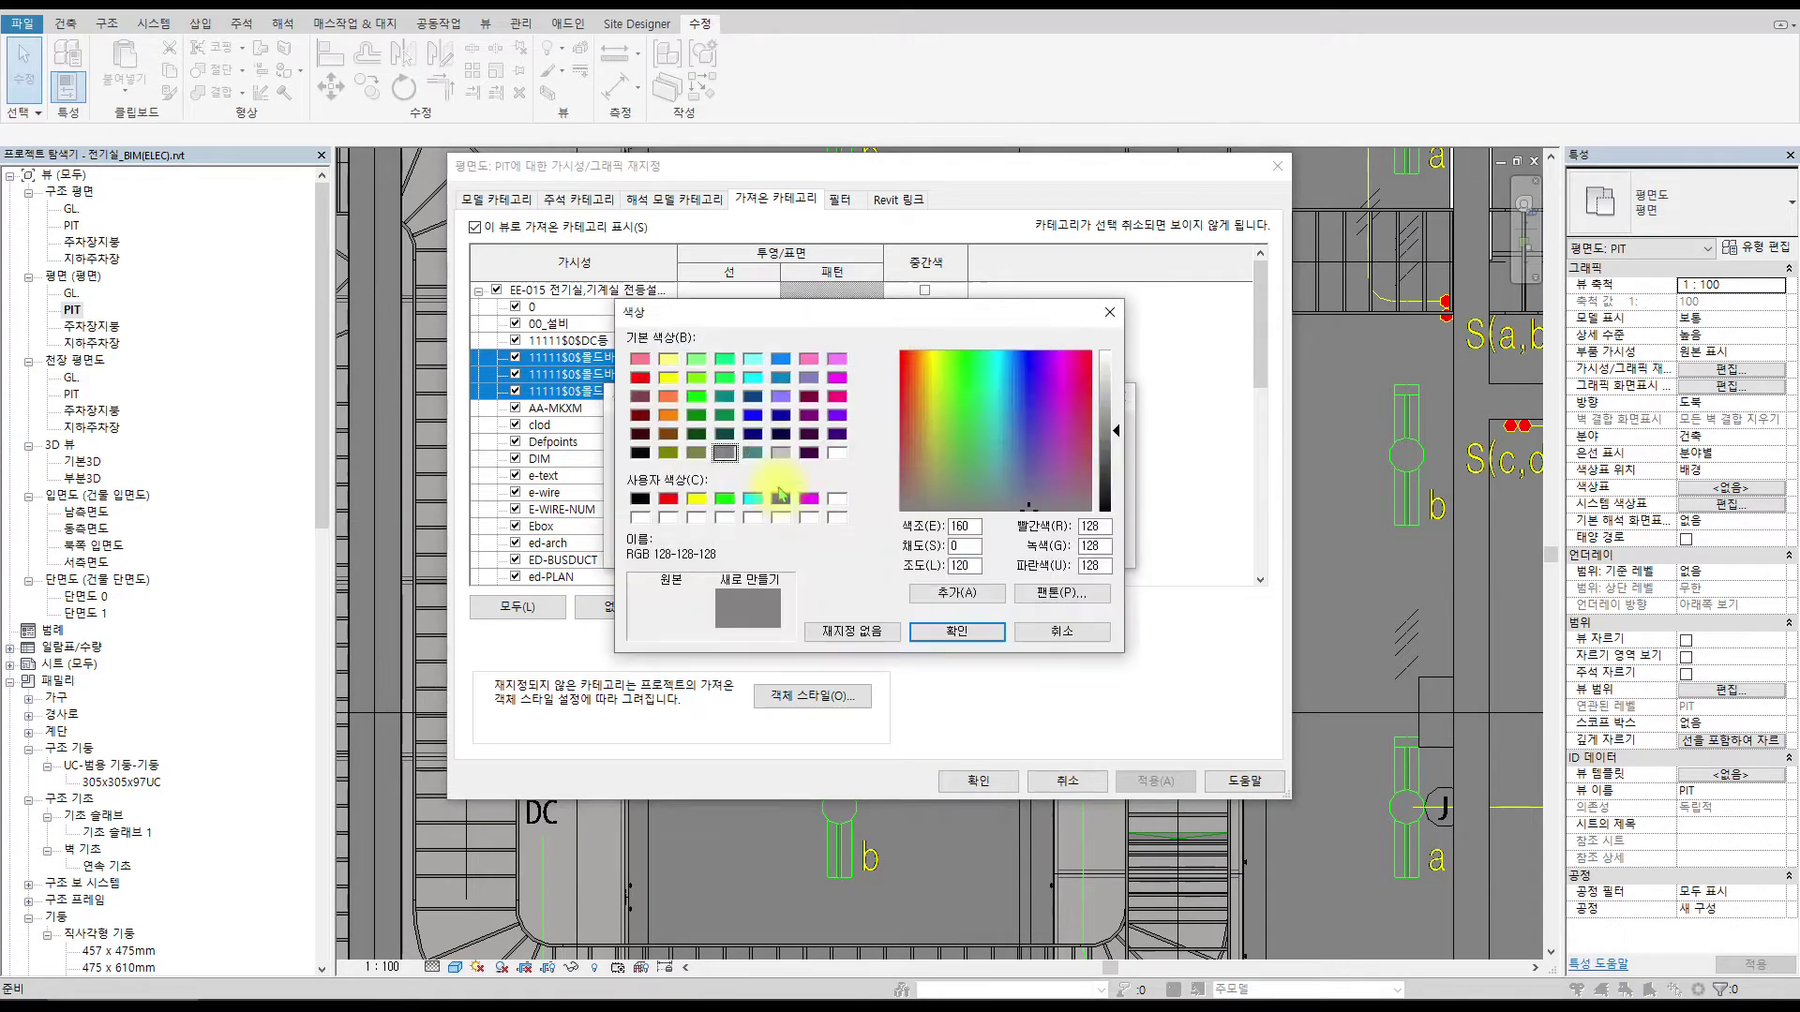
left_click(643, 498)
left_click(963, 631)
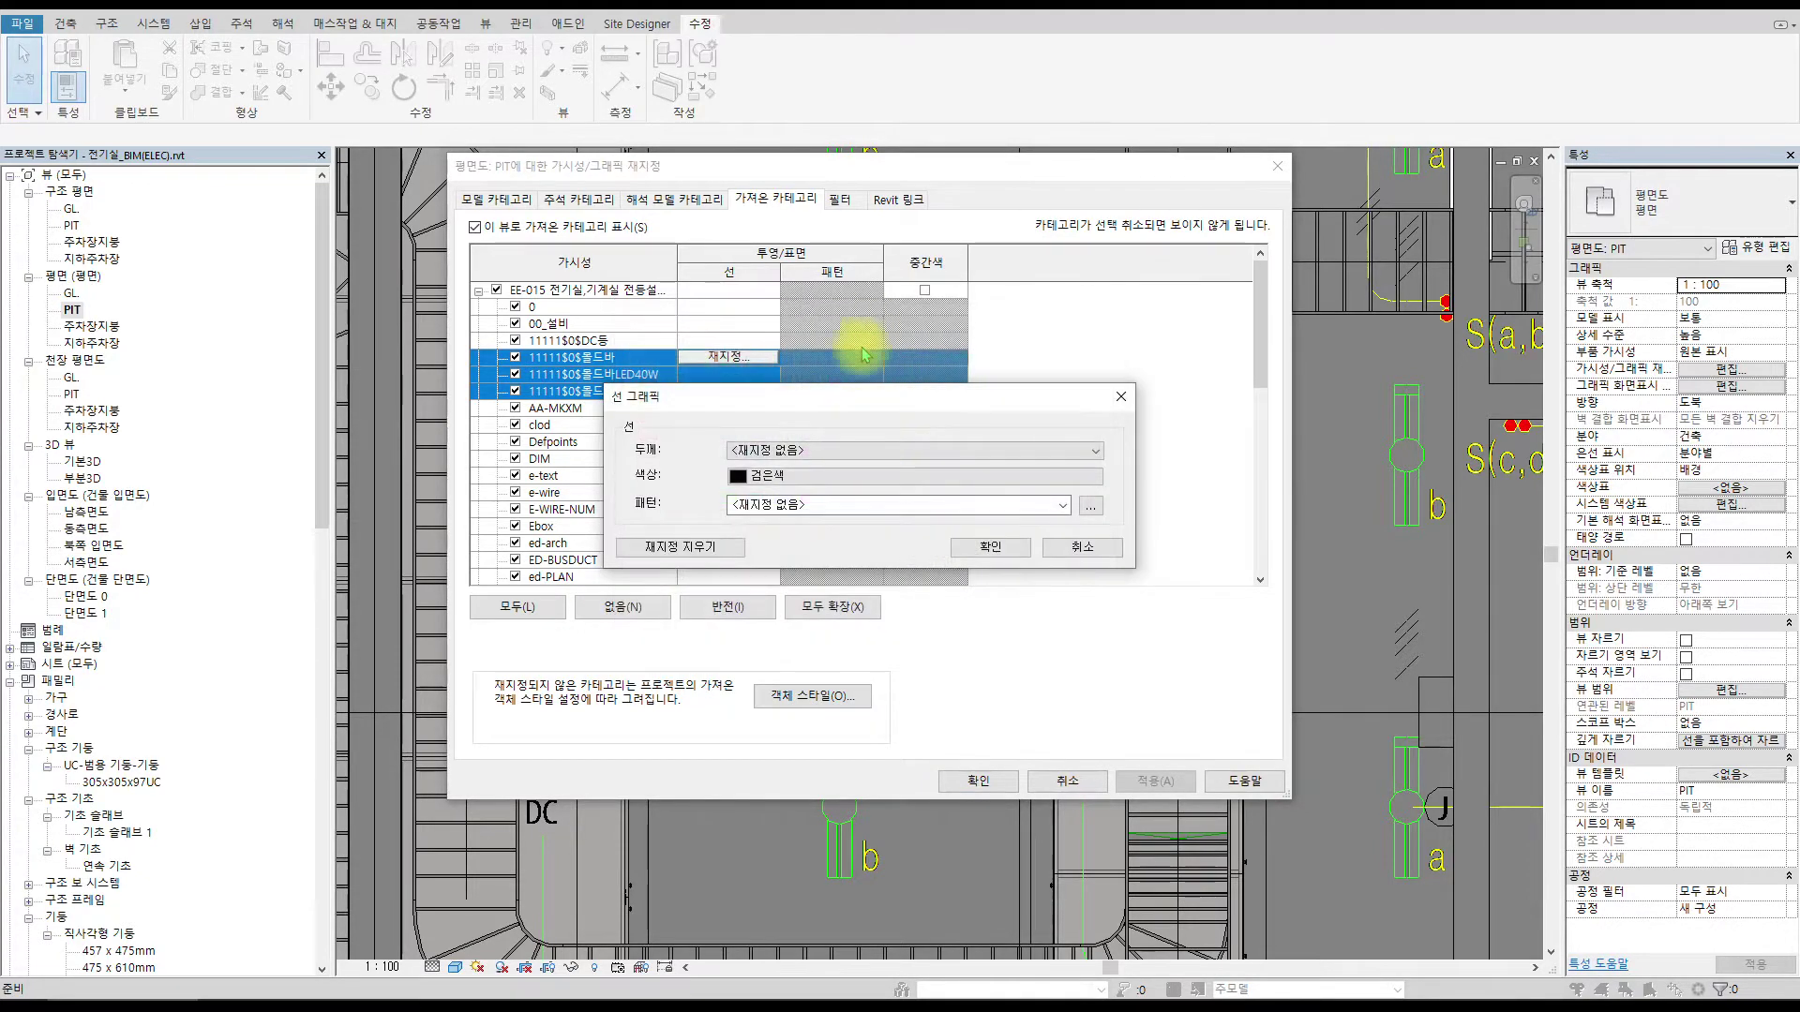
Set the three 몰드바 layers' line pattern to 솔리드 and apply the overrides to the PIT plan.
left_click(808, 507)
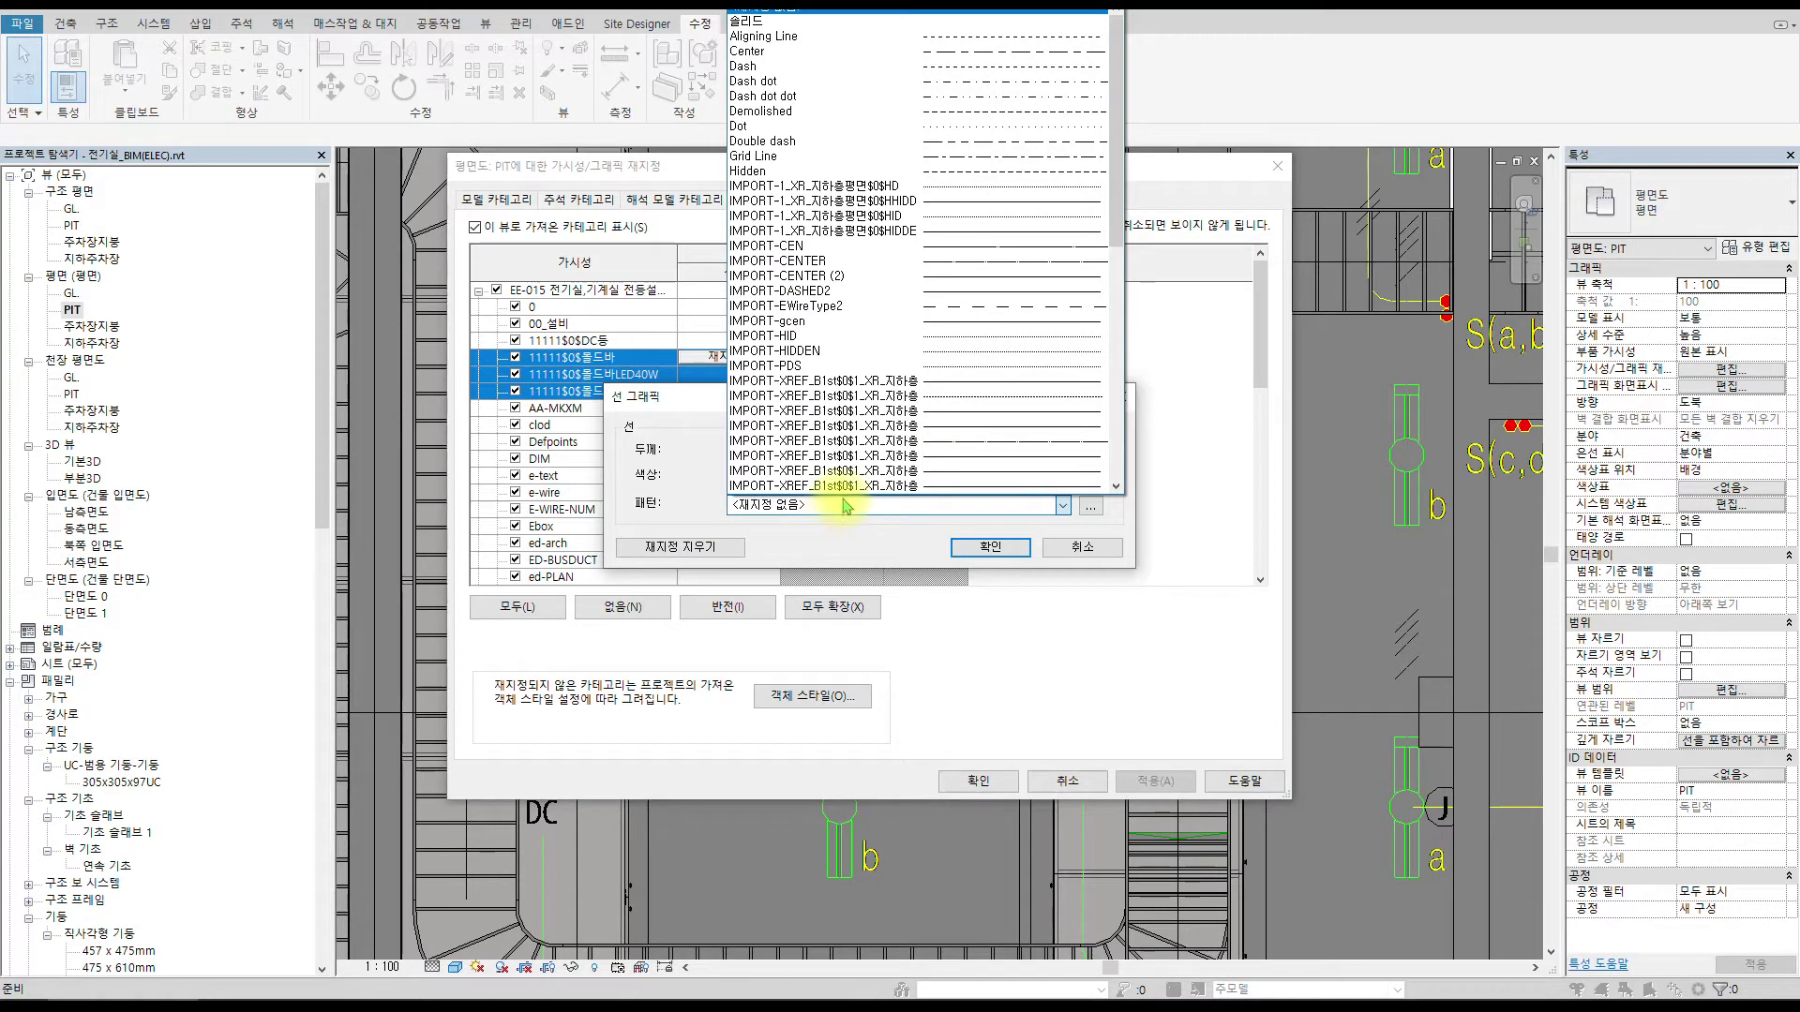
left_click(803, 28)
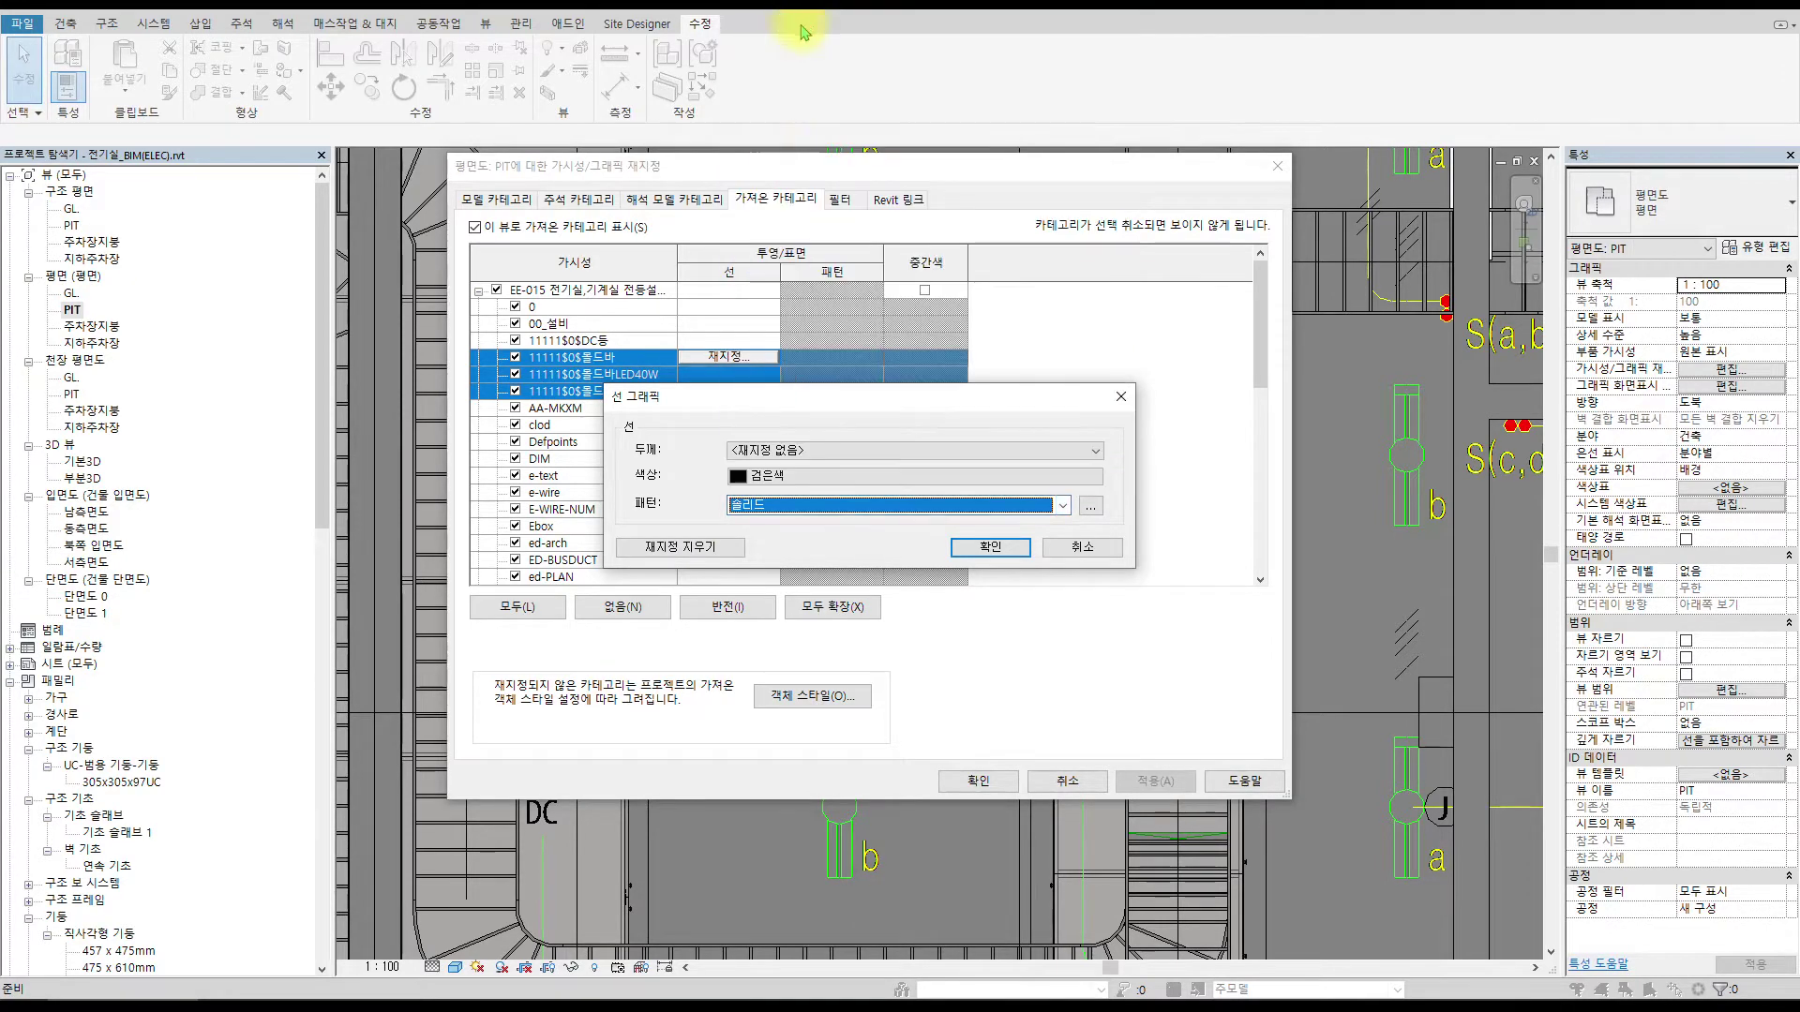
left_click(882, 506)
left_click_drag(1115, 216, 1113, 160)
left_click(832, 29)
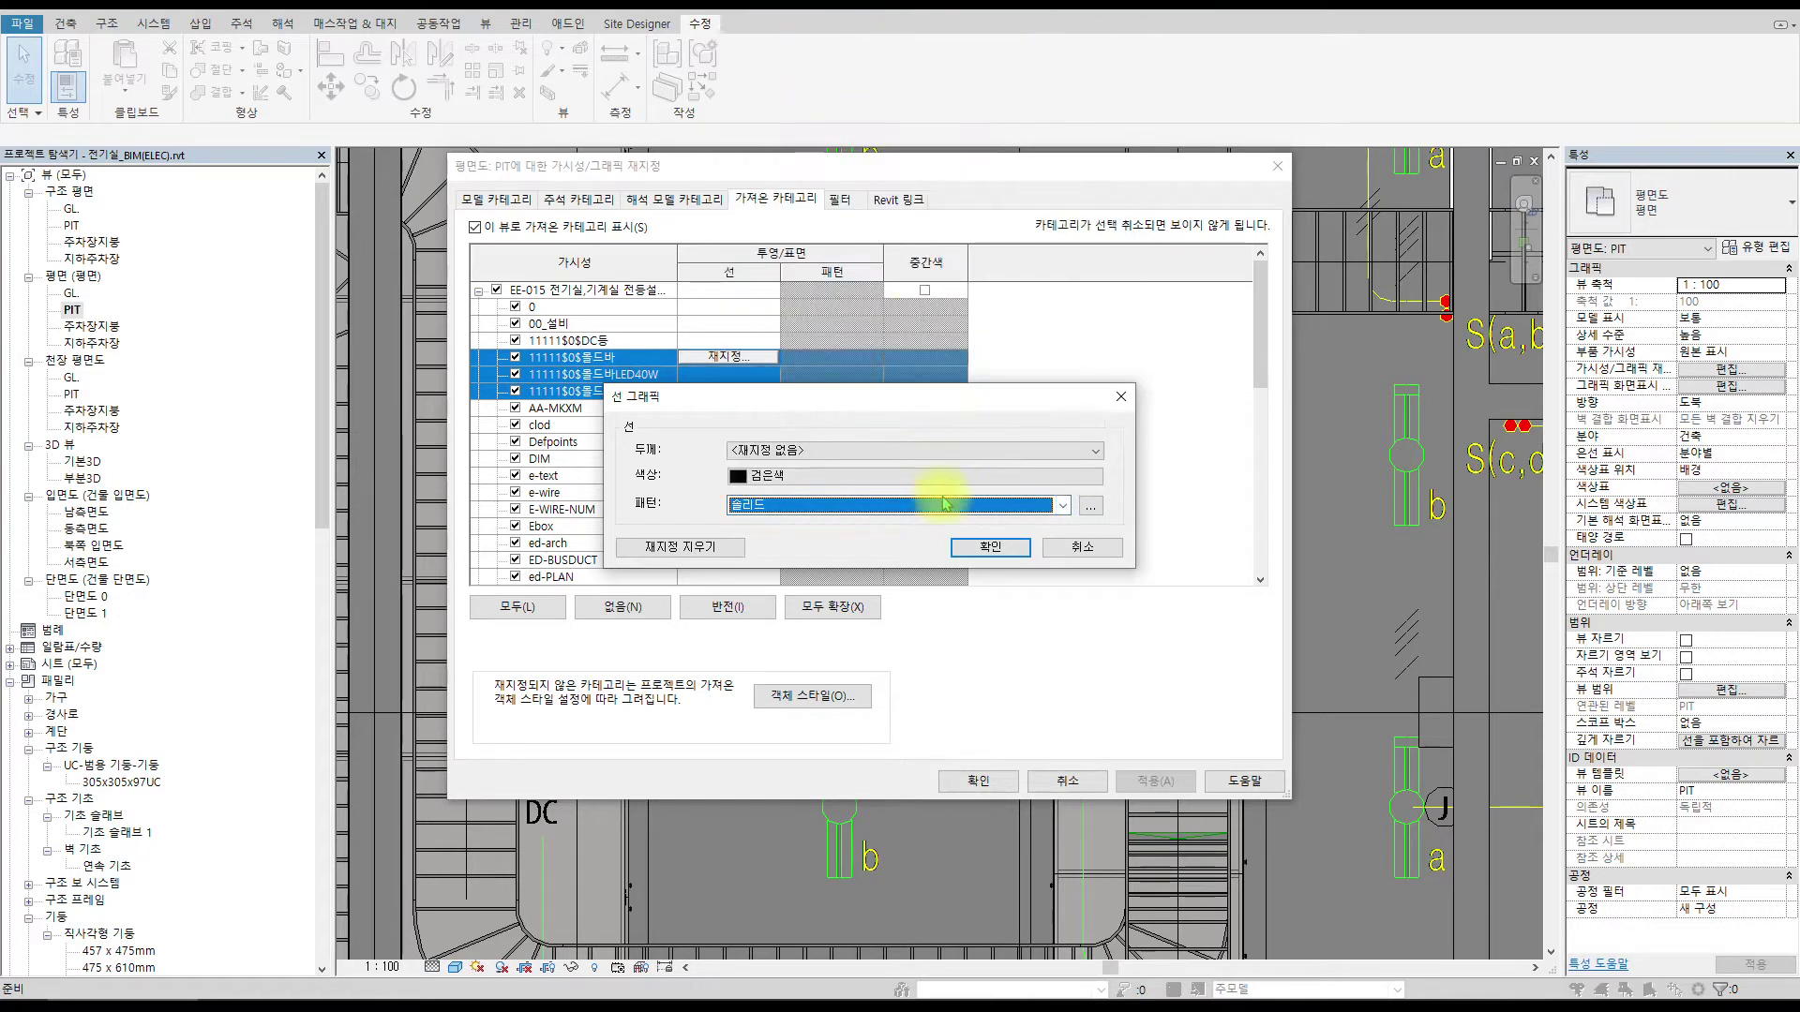
left_click(992, 547)
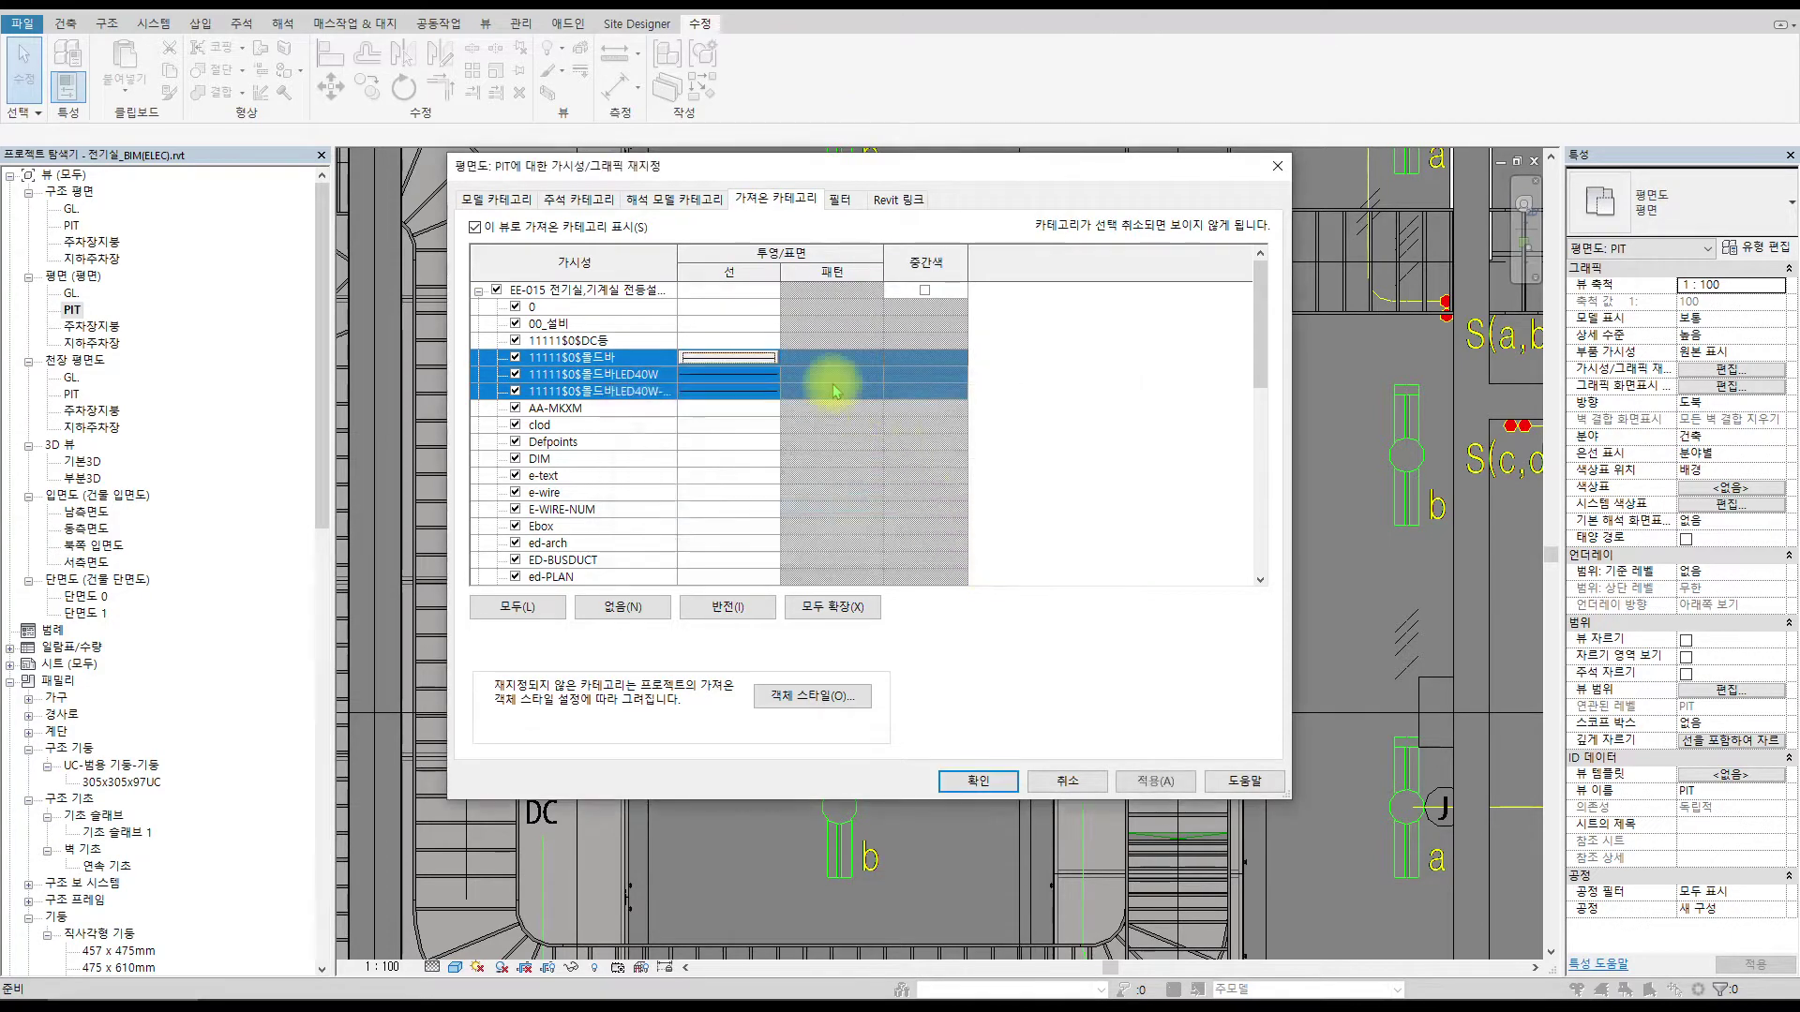
left_click(979, 782)
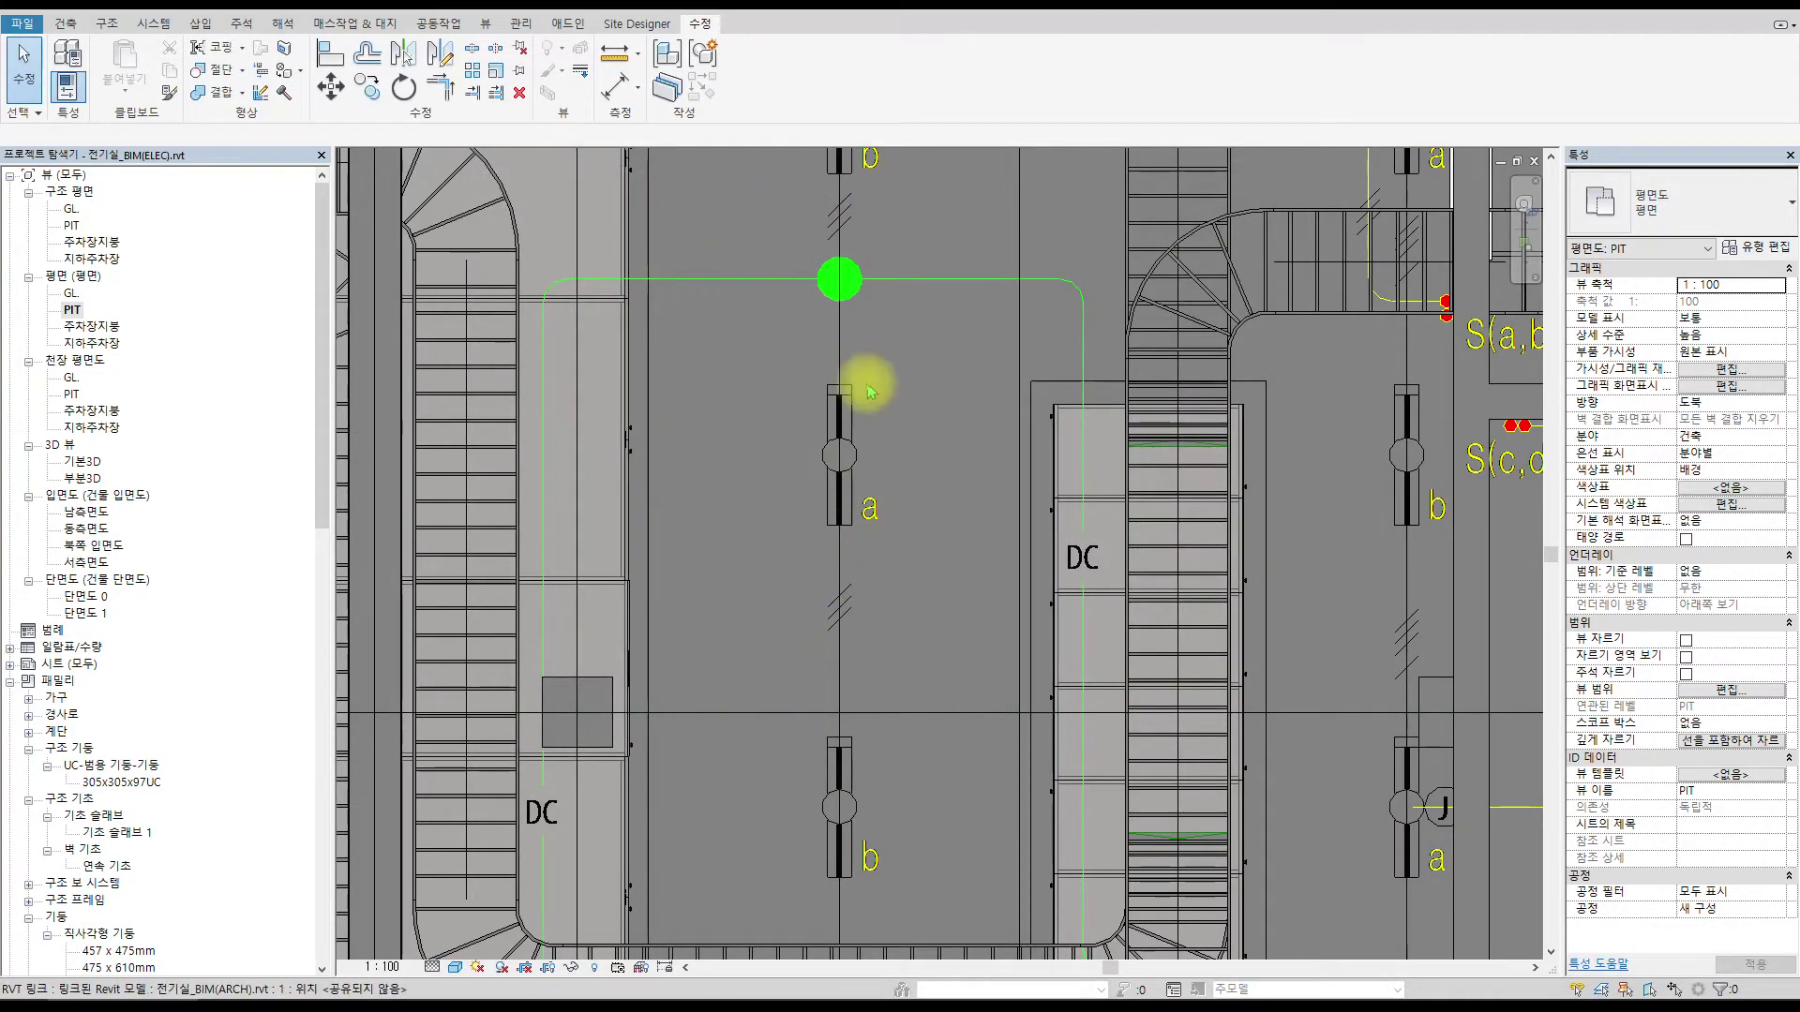
Start a cable tray in the PIT plan and duplicate the cable duct type with the name race-way.
scroll(870, 392, "down", 3)
scroll(916, 413, "up", 2)
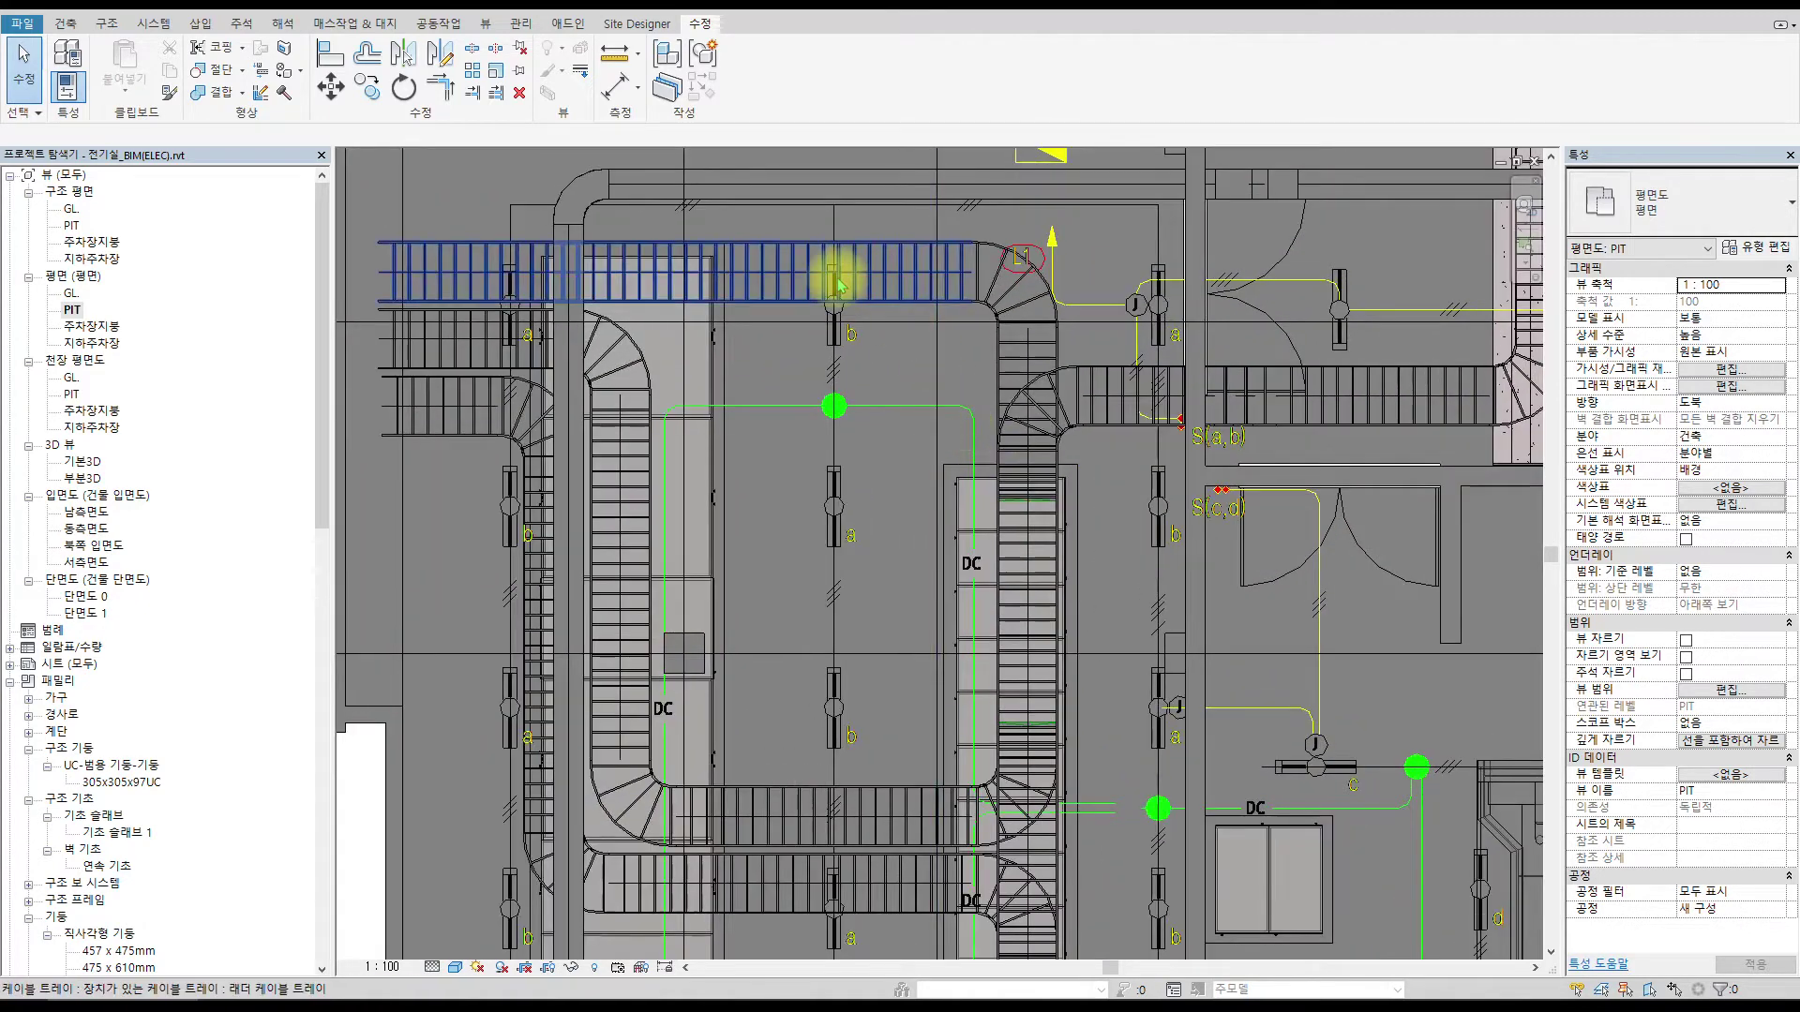
key("Escape")
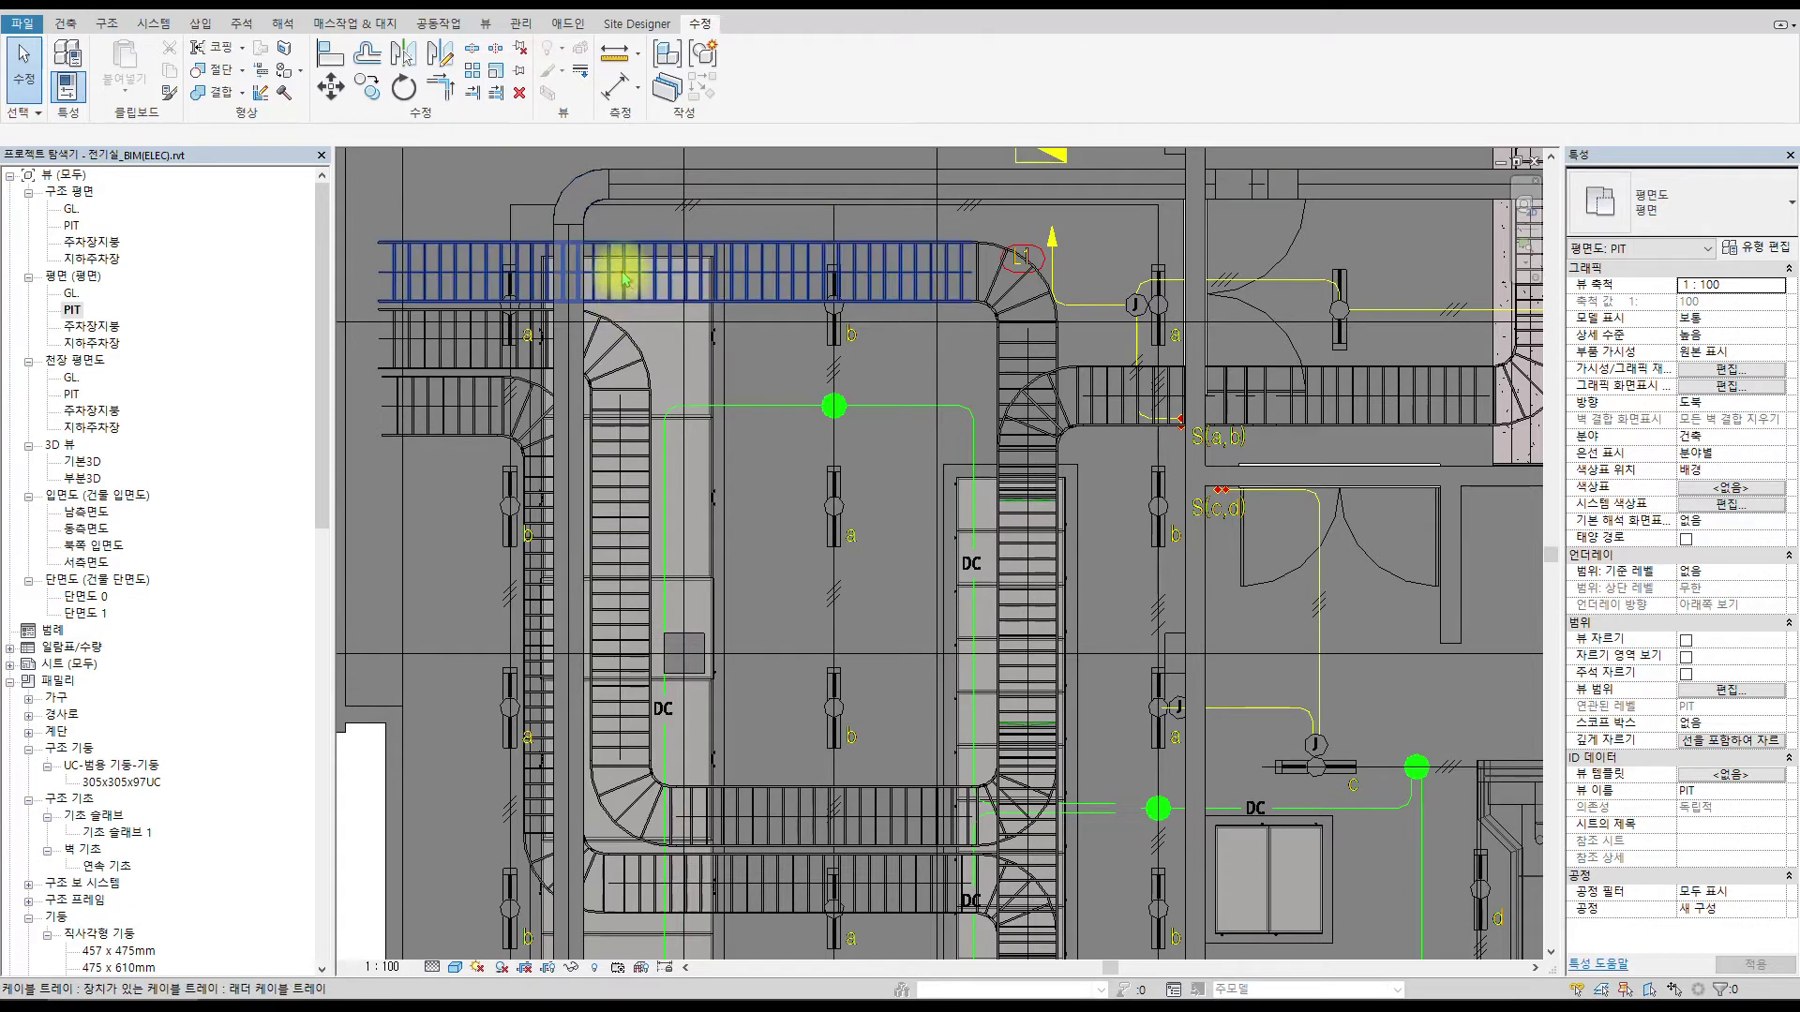
key("Escape")
key("c")
key("t")
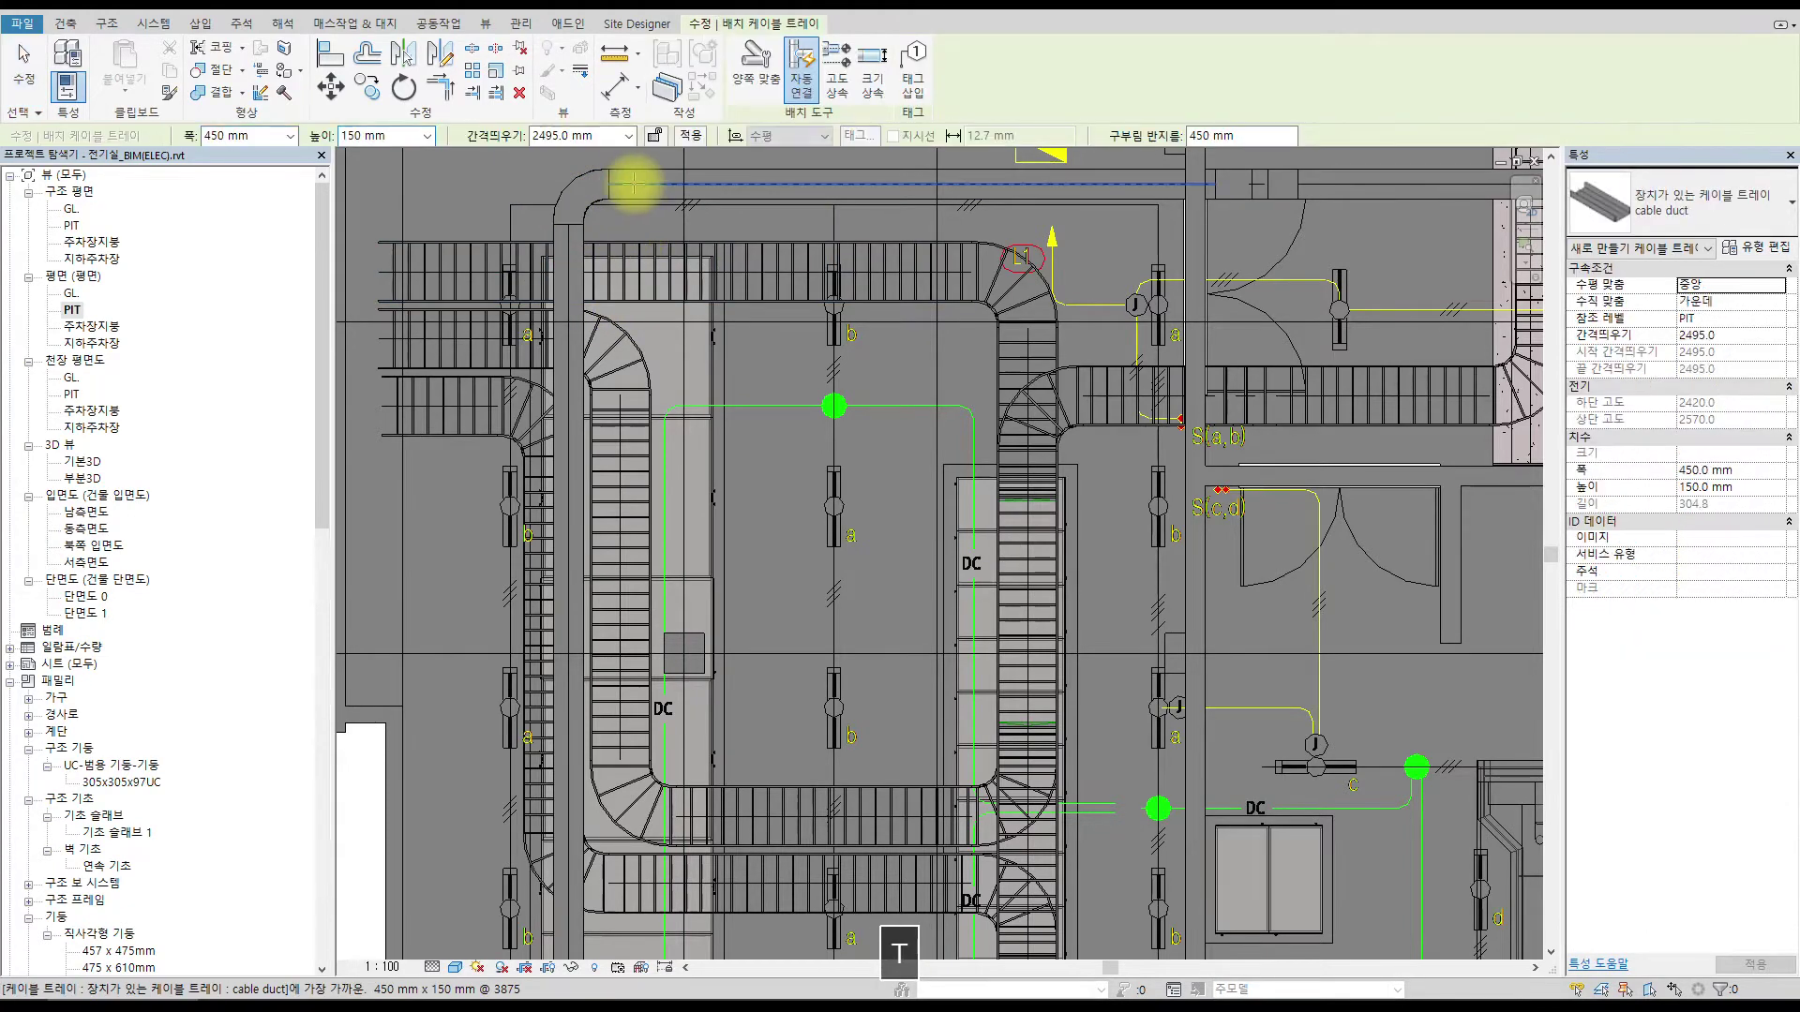
left_click(1692, 202)
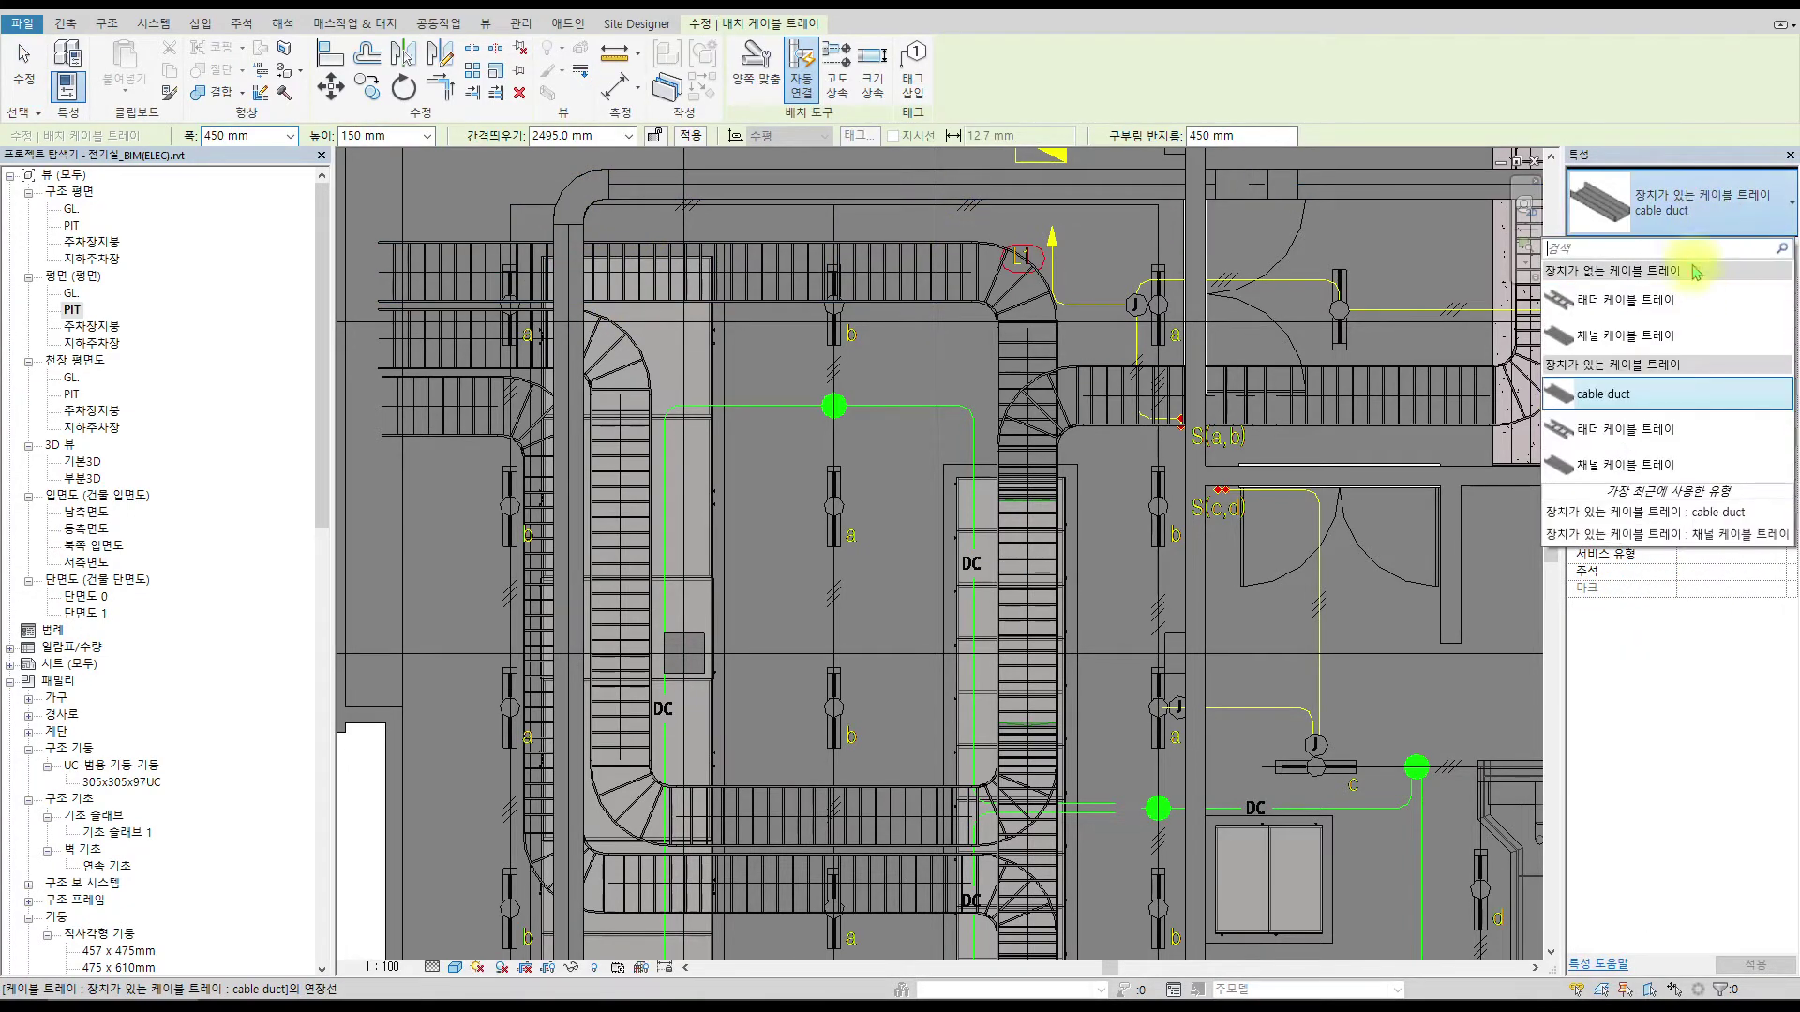
left_click(1738, 203)
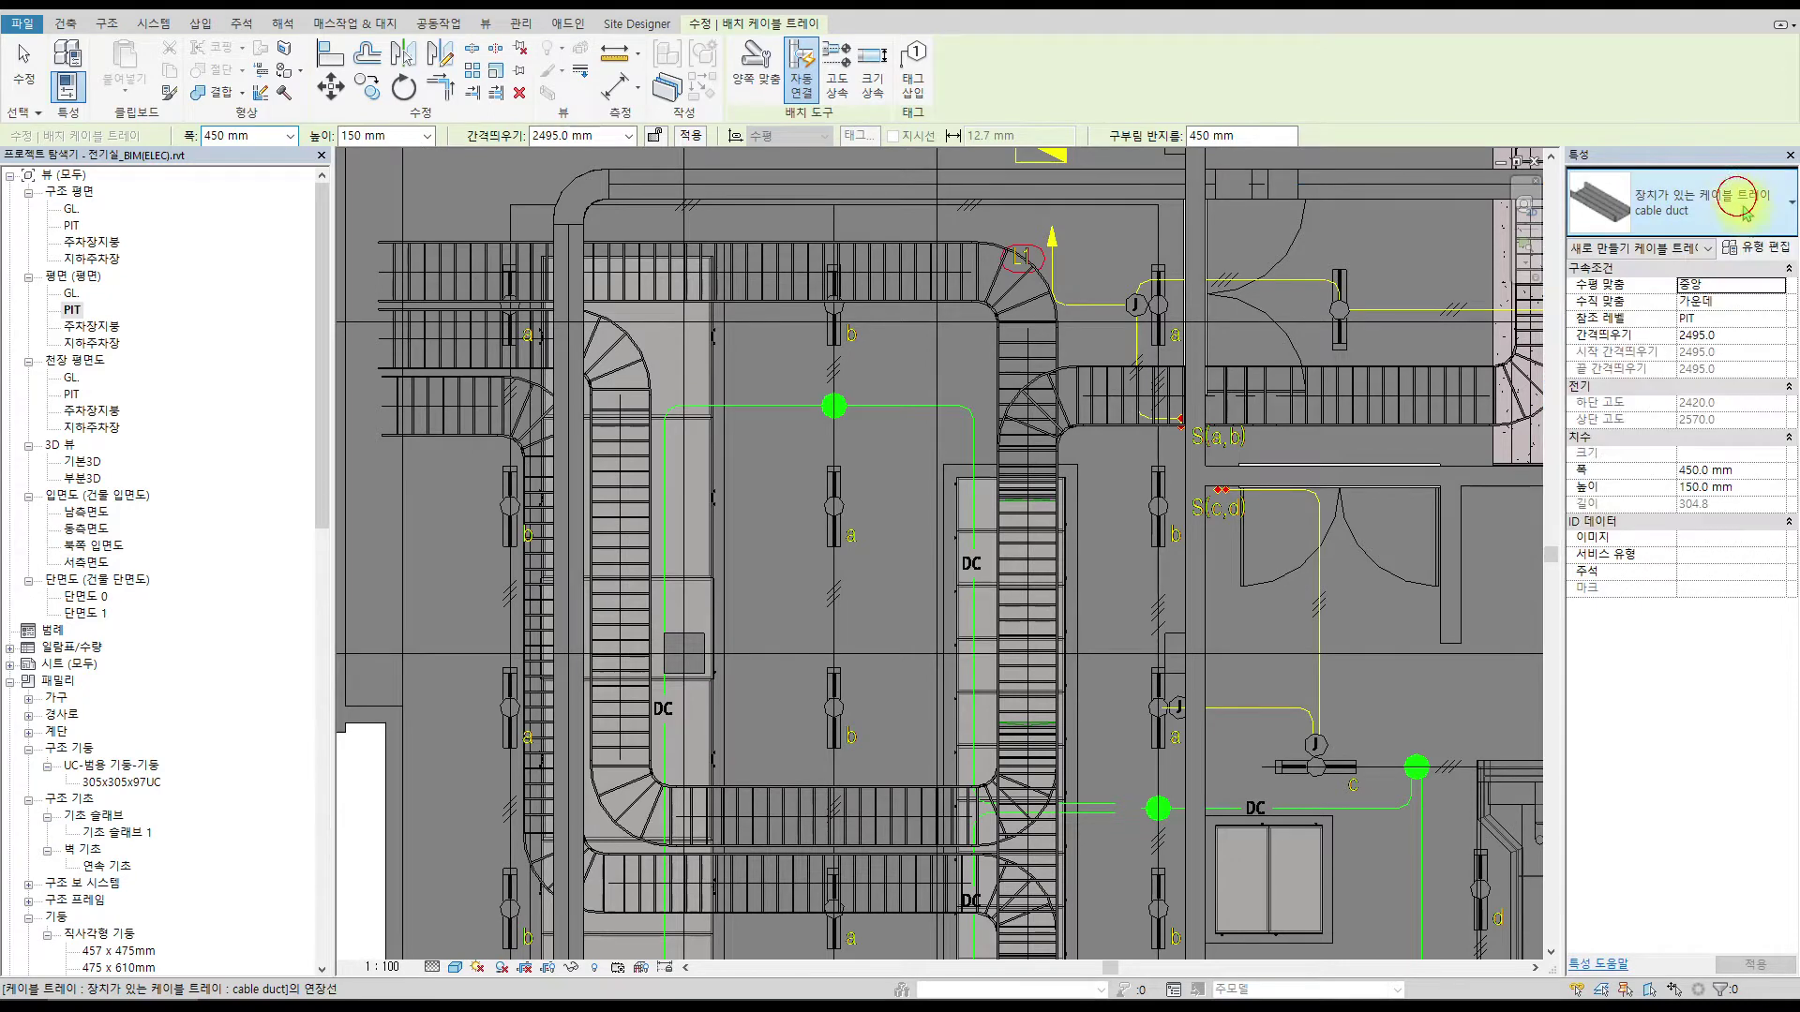
left_click(1755, 247)
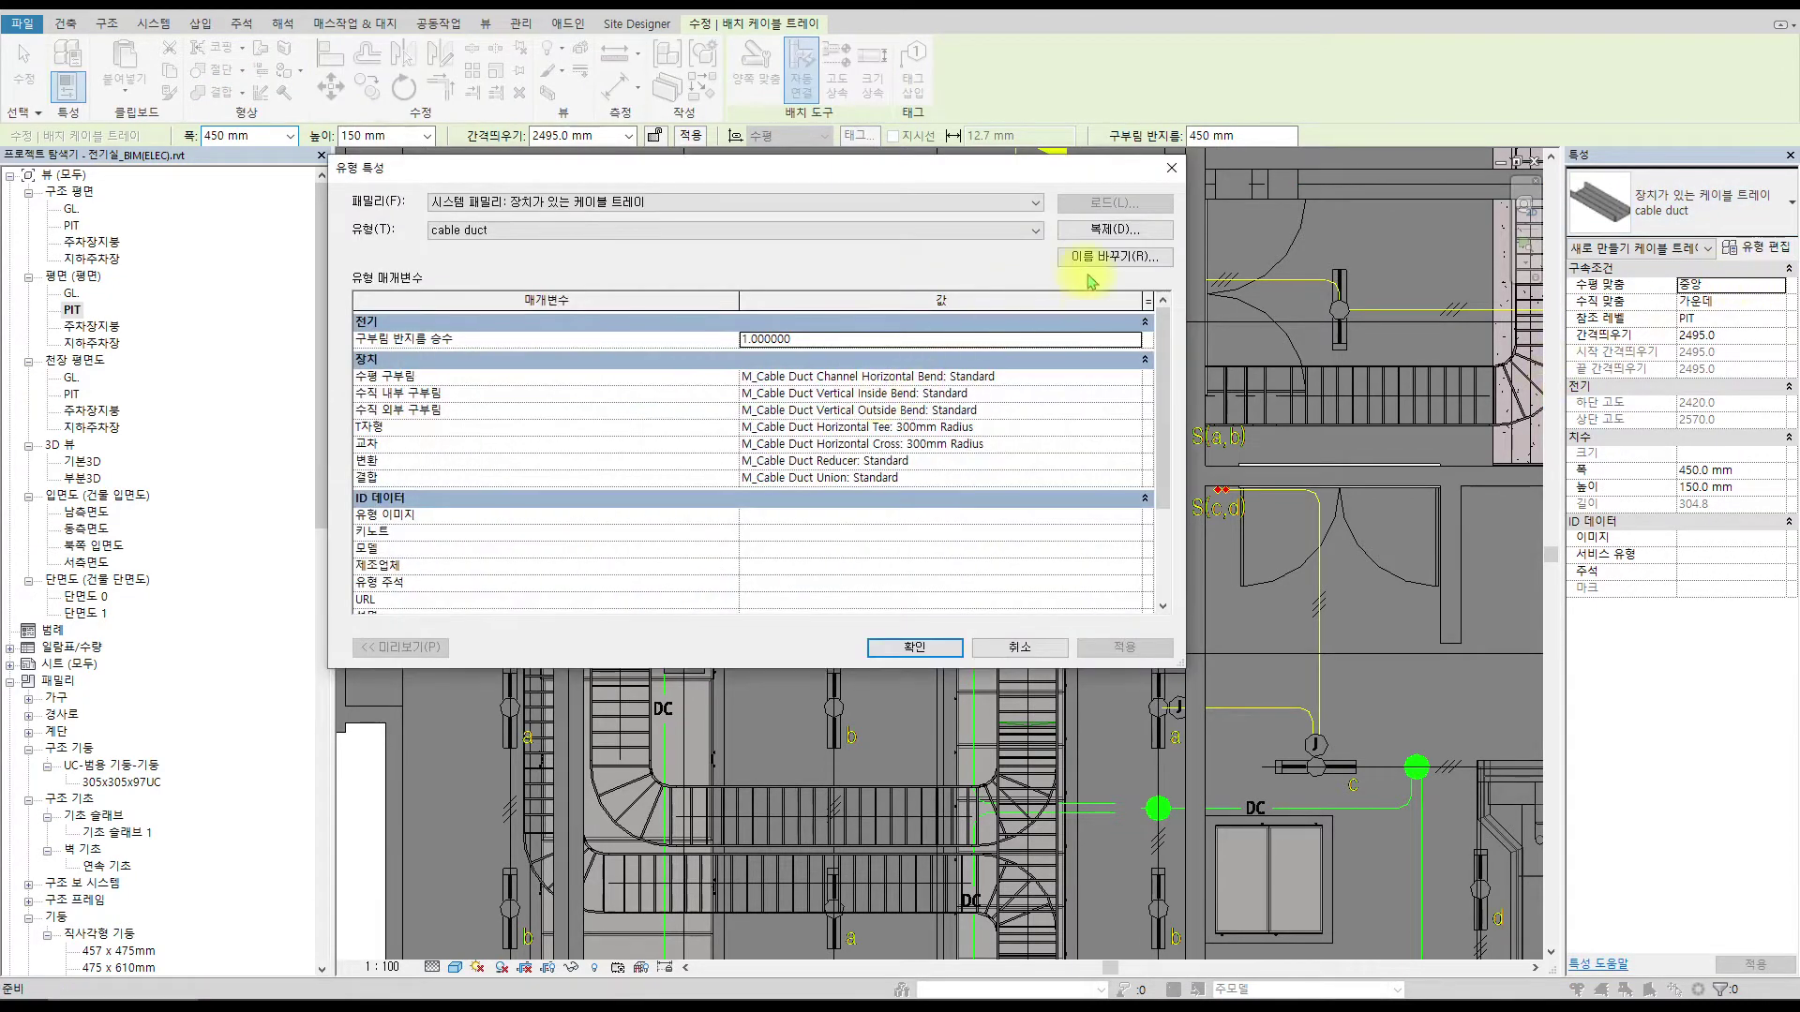
left_click(1116, 229)
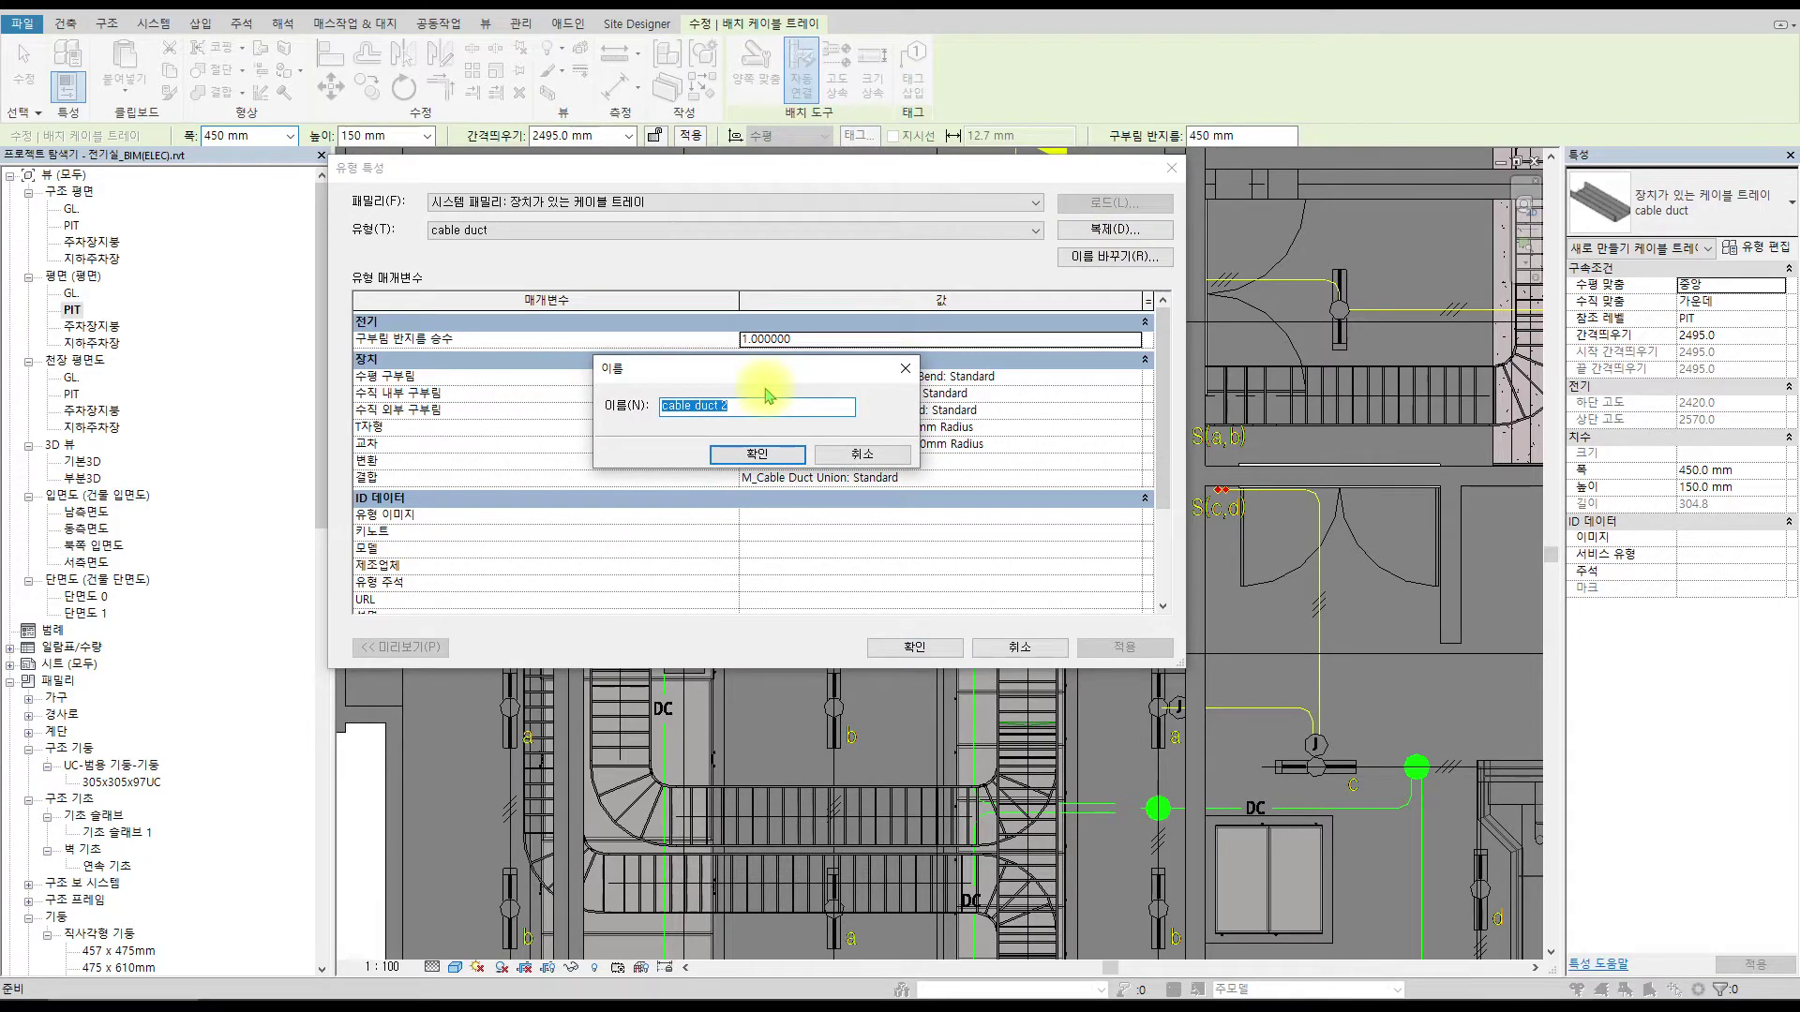
type("race-")
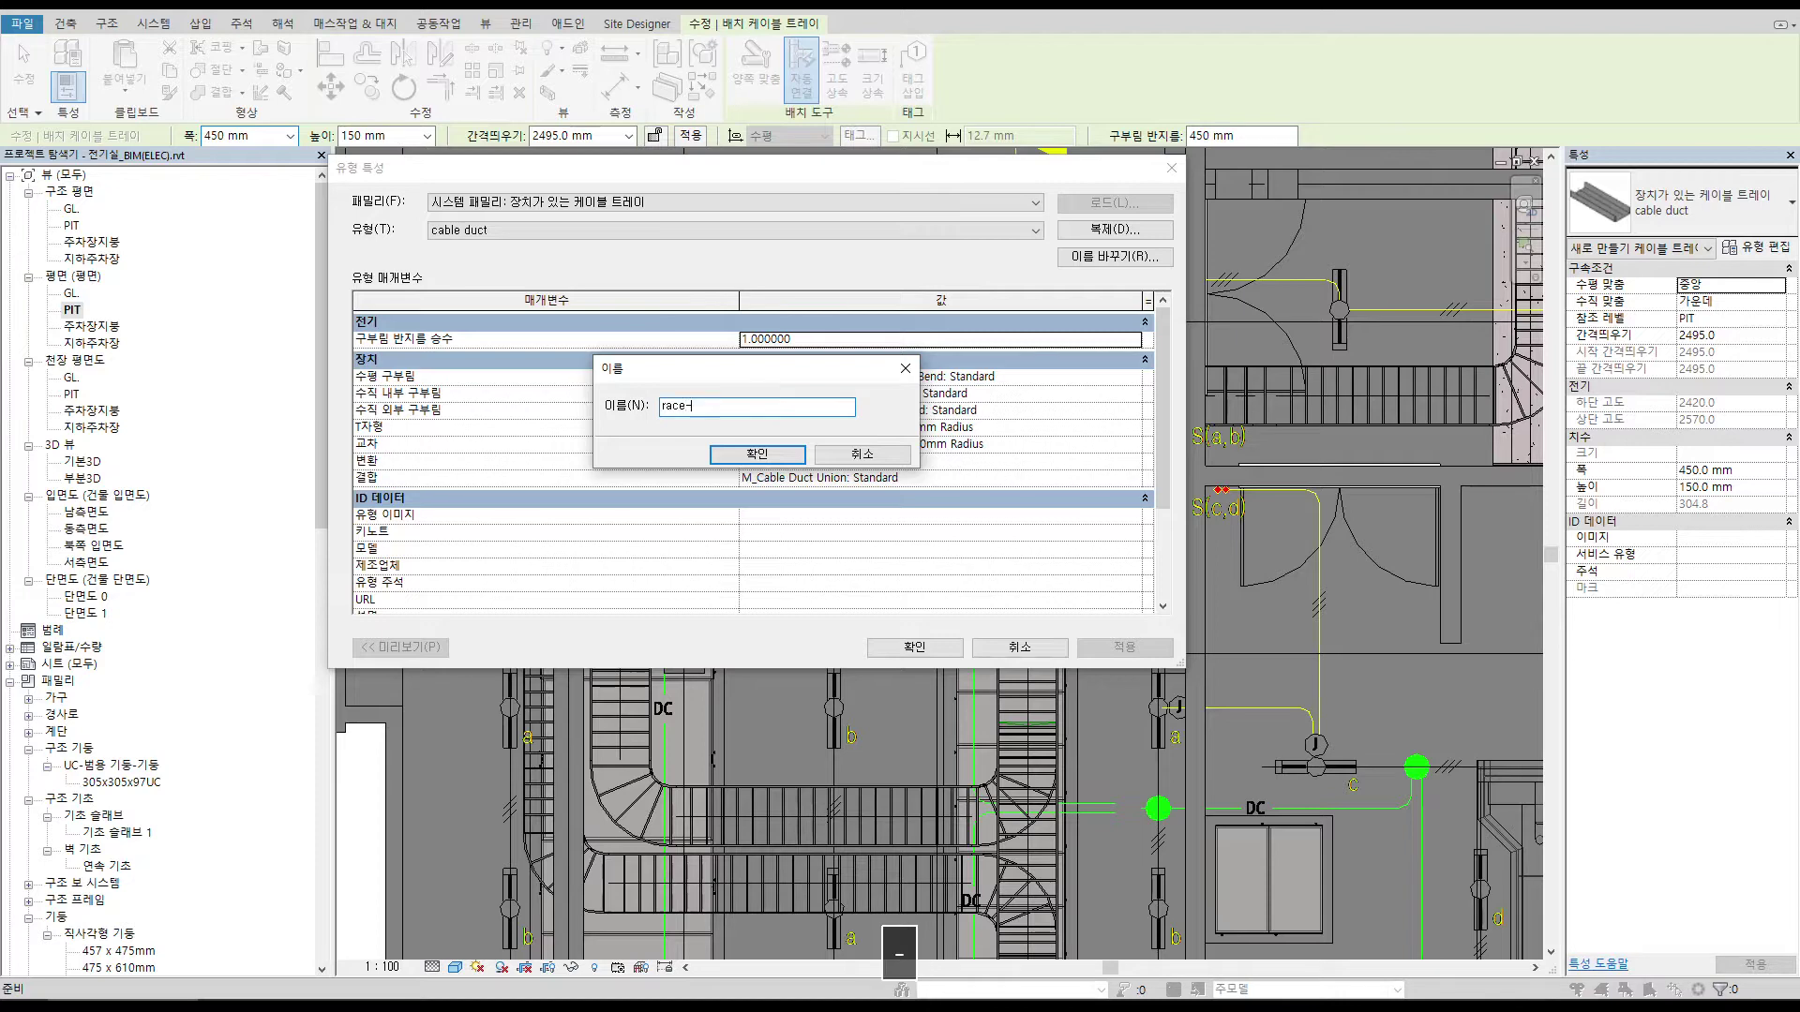
type("way")
key("Return")
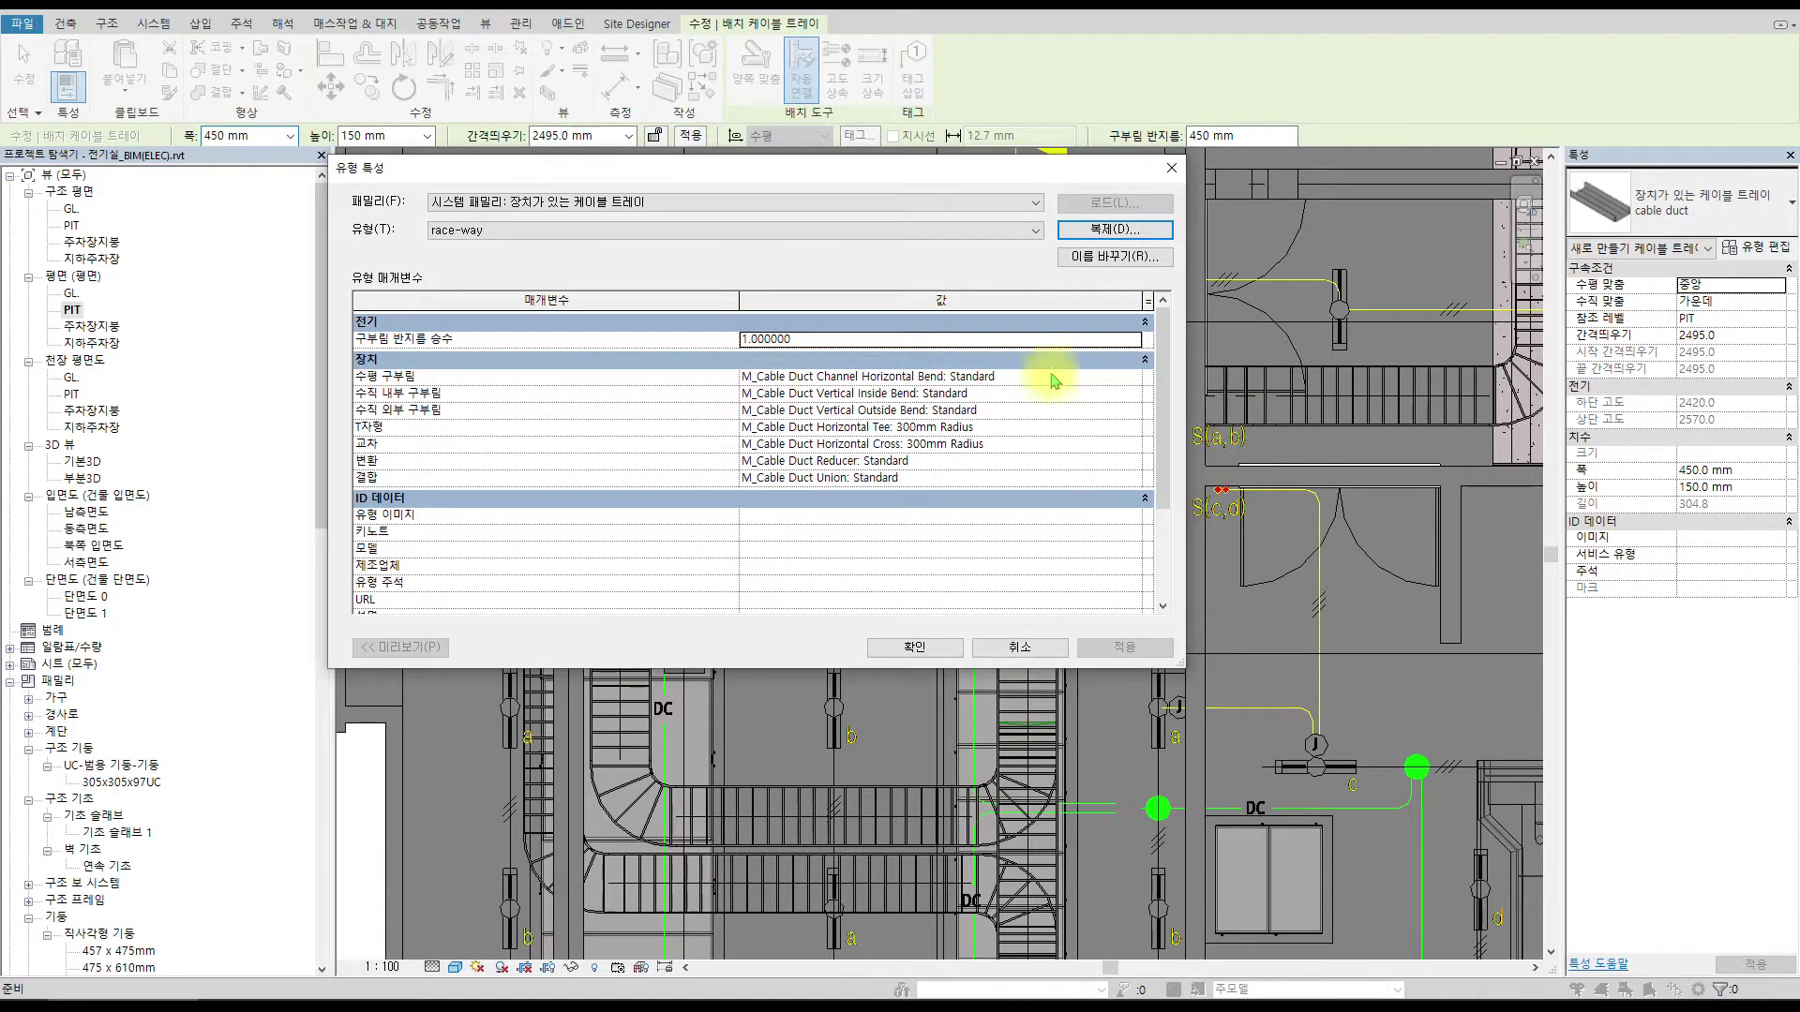
Set the race-way type's horizontal bend to M_Raceway Horizontal Bend: Standard and its vertical inside bend to M_Raceway Vertical Inside Bend: Standard.
left_click(1130, 376)
left_click(1136, 378)
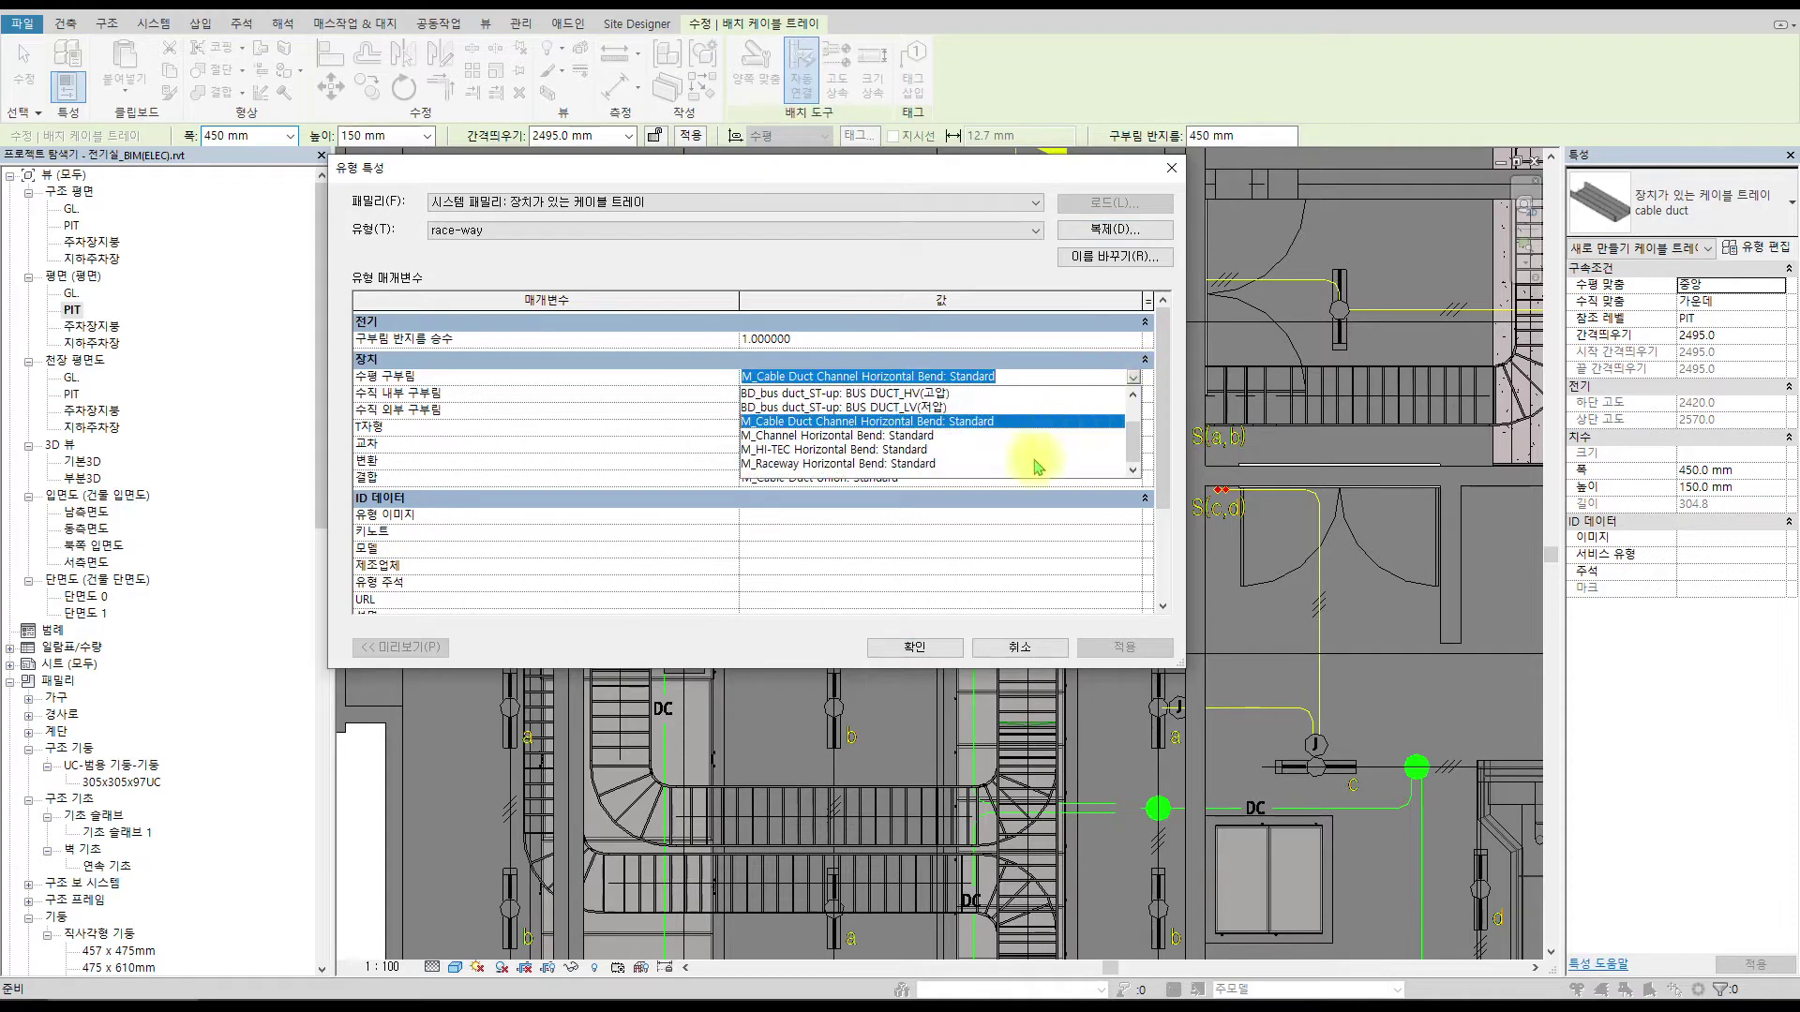
left_click(887, 463)
left_click(1125, 394)
left_click(1134, 394)
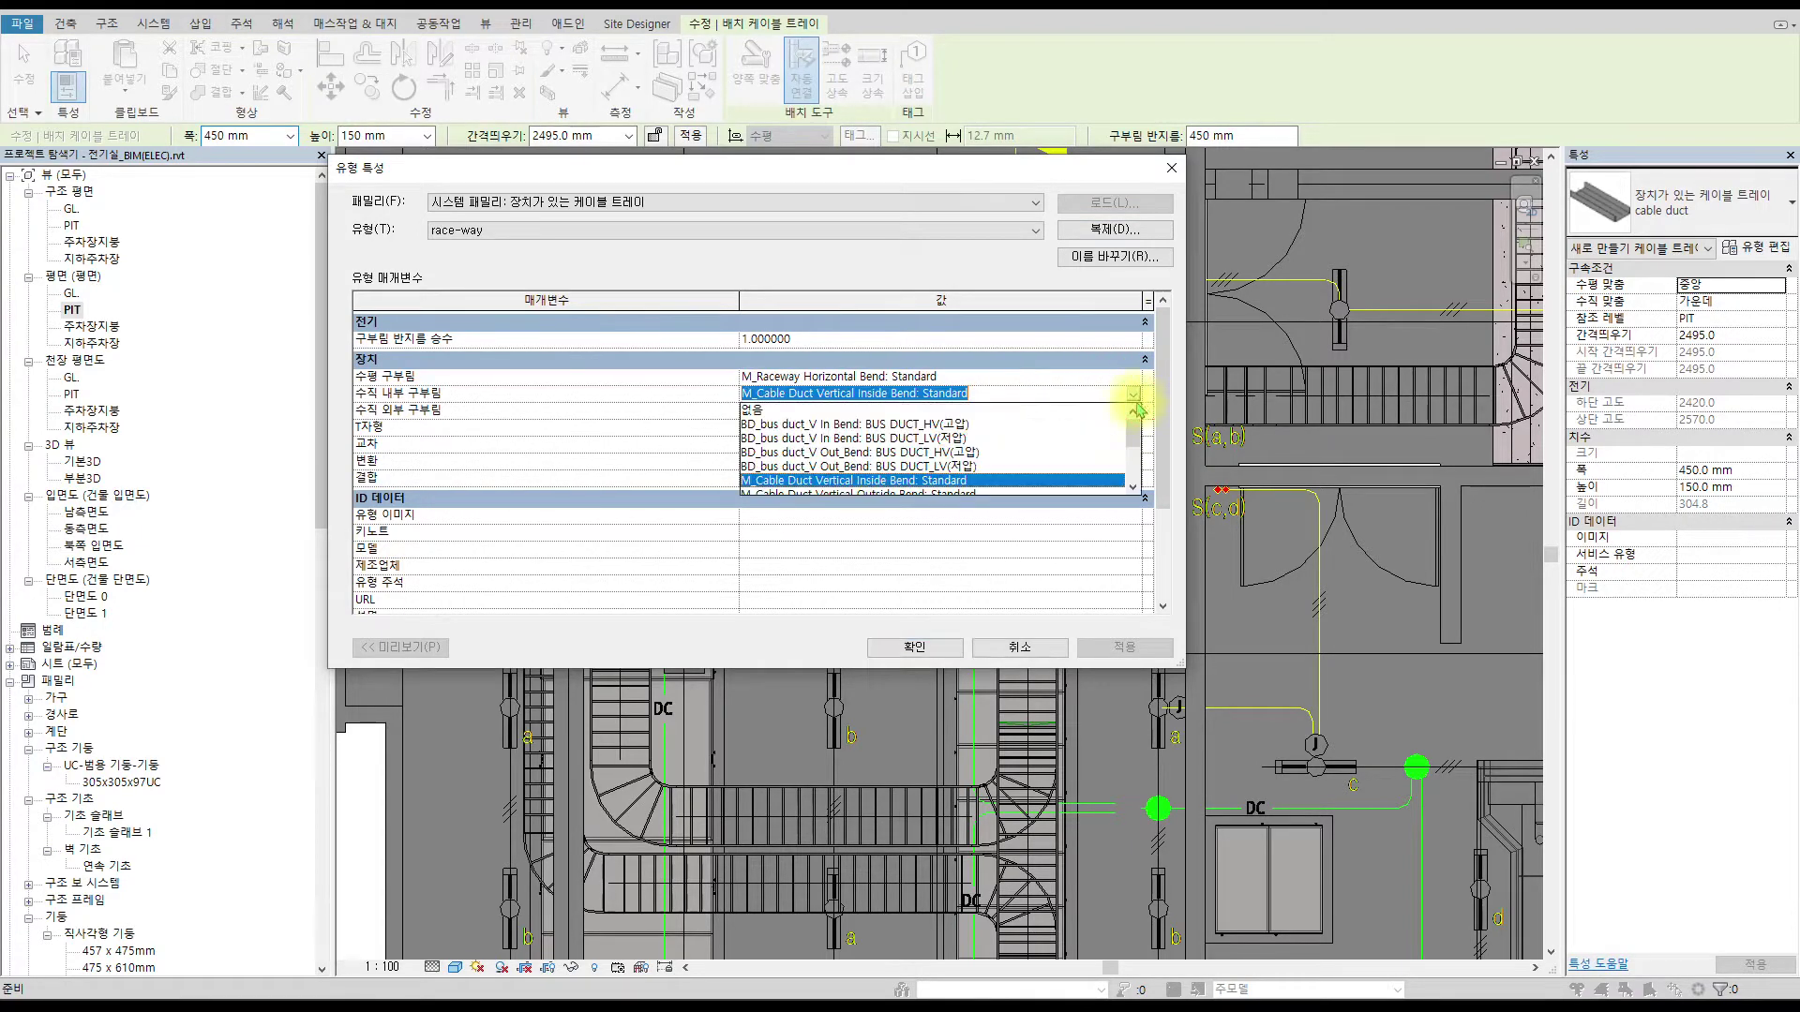
left_click_drag(1140, 433, 1137, 462)
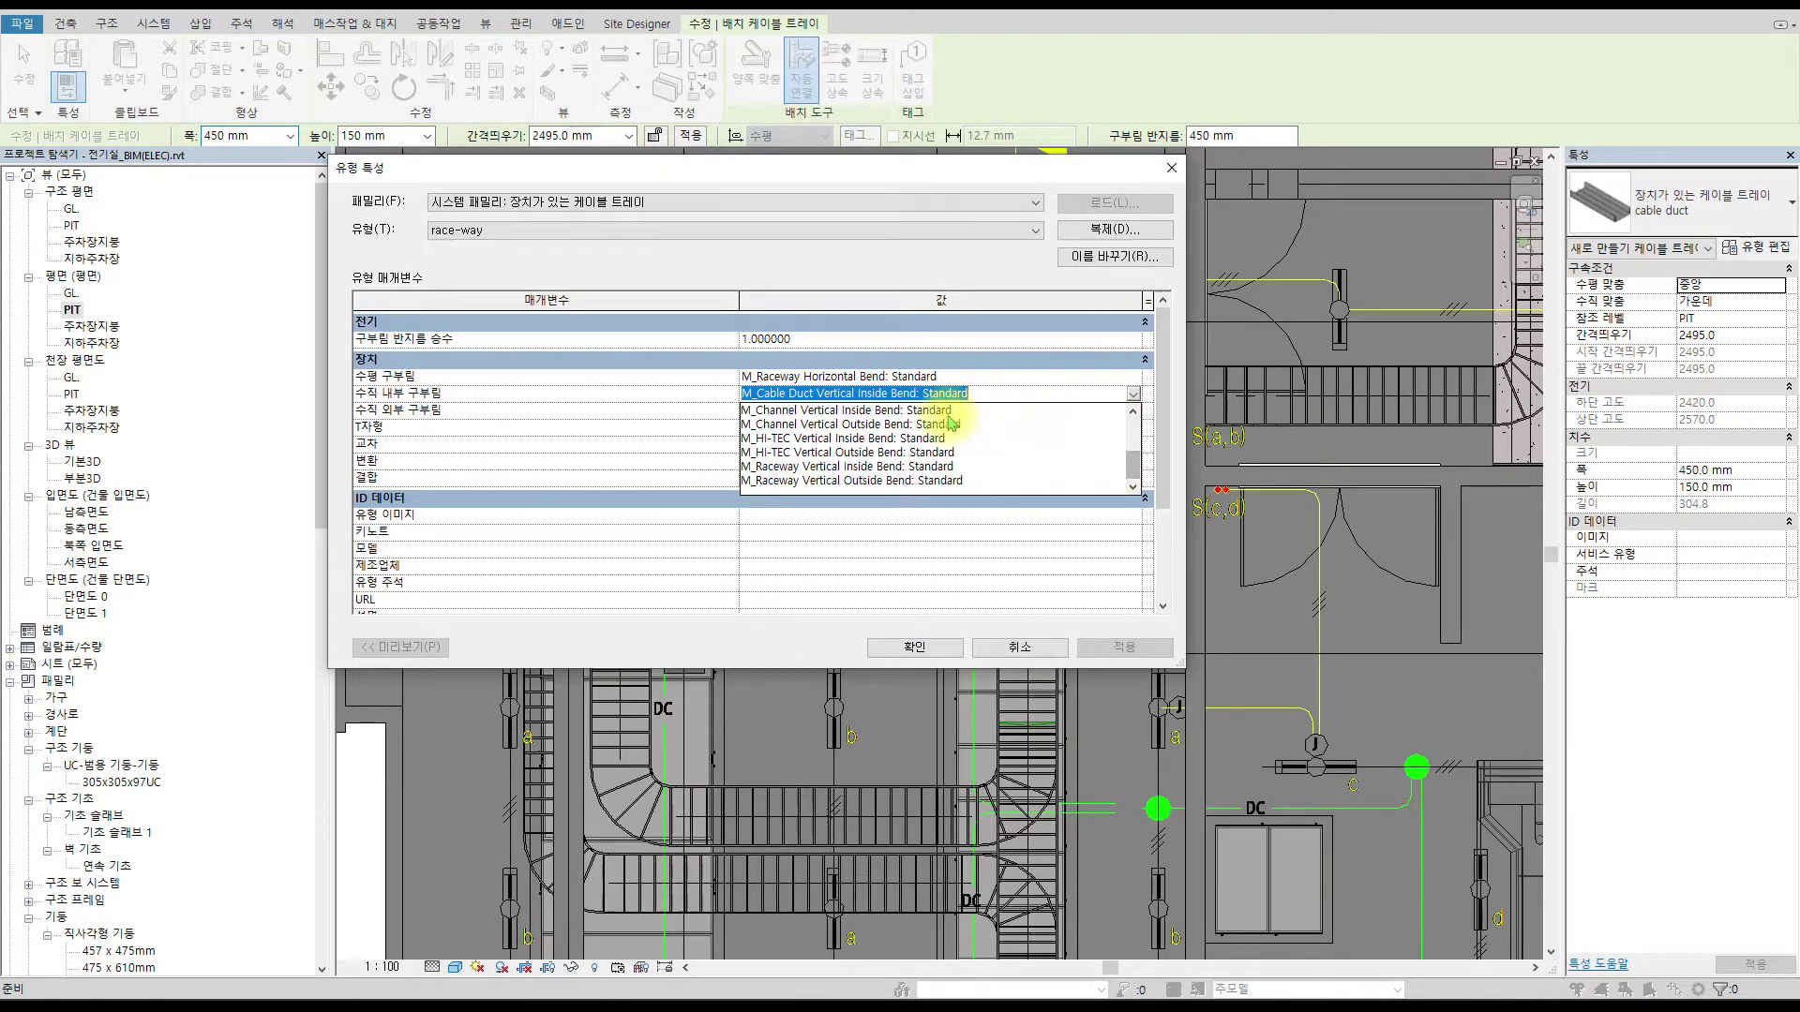
left_click(879, 467)
Assign M_Channel Vertical Outside Bend: Standard as the race-way type's vertical outside bend fitting.
left_click(1120, 410)
left_click(1135, 410)
scroll(1124, 466, "down", 2)
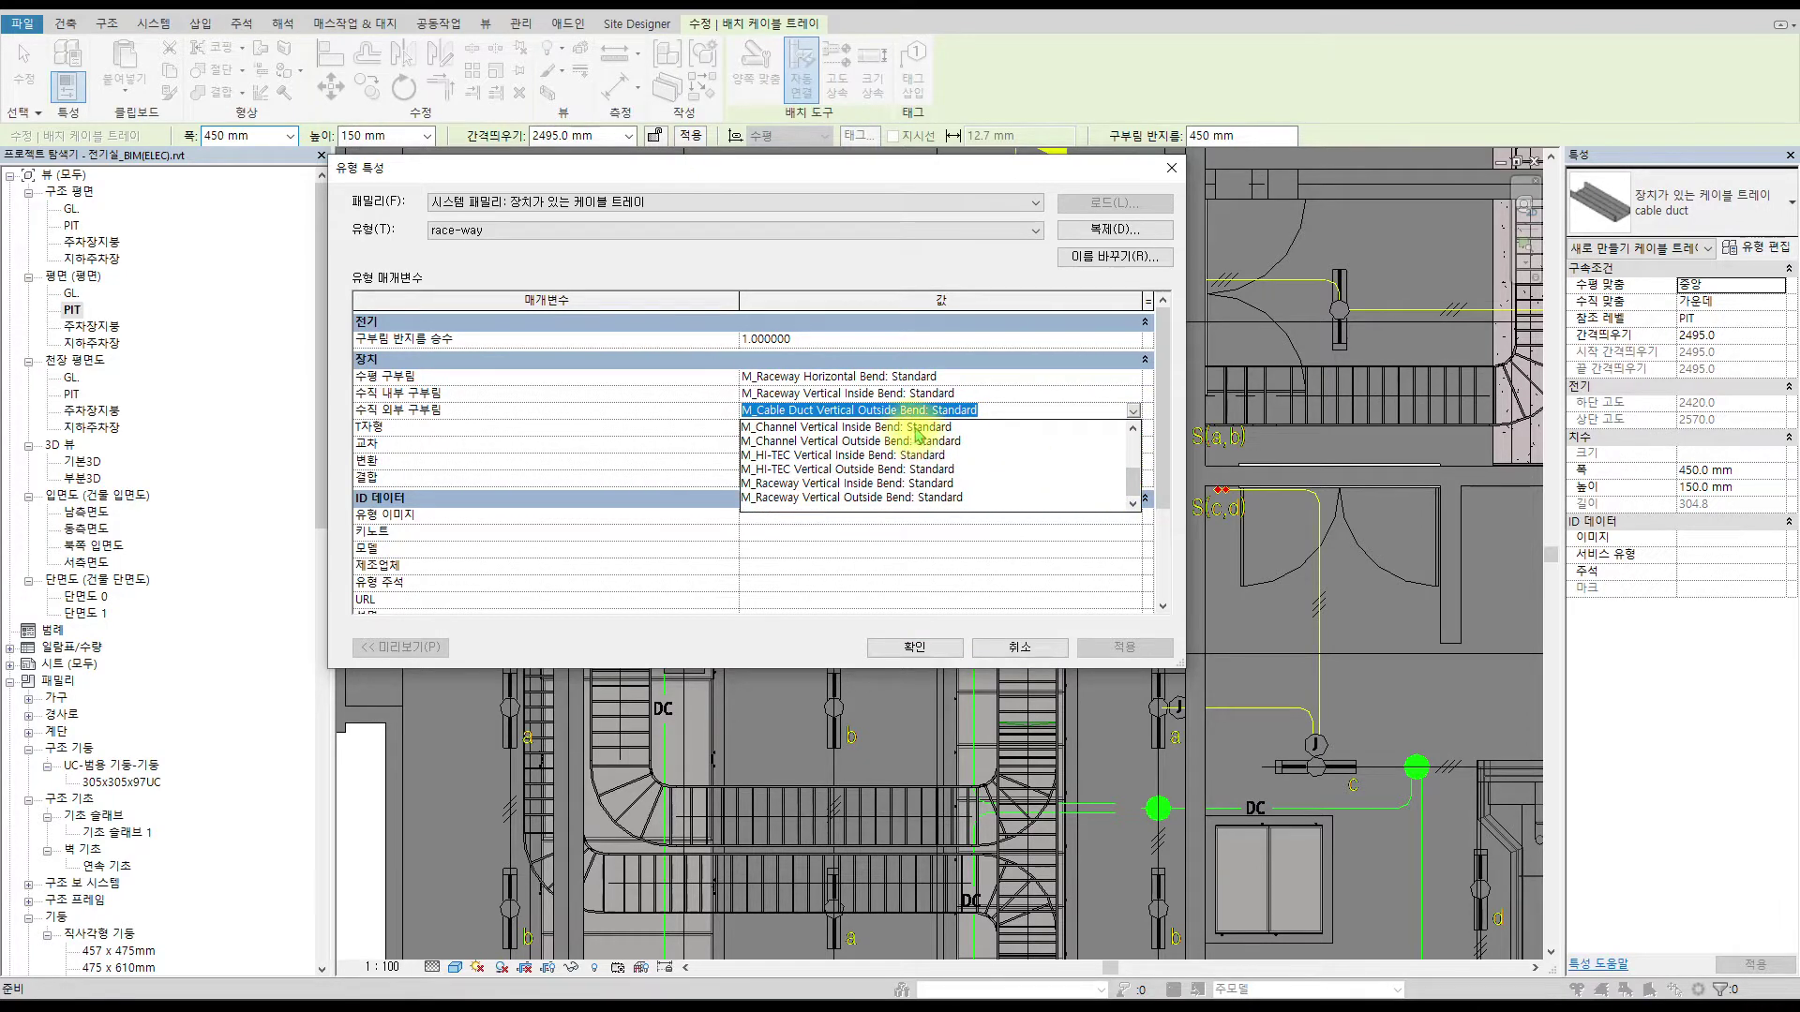
left_click(924, 440)
Set the race-way type's tee to M_Raceway Horizontal Tee: 300mm Radius and its cross to M_Raceway Horizontal Cross: 300mm Radius.
left_click(1130, 427)
left_click(1133, 430)
left_click(1132, 432)
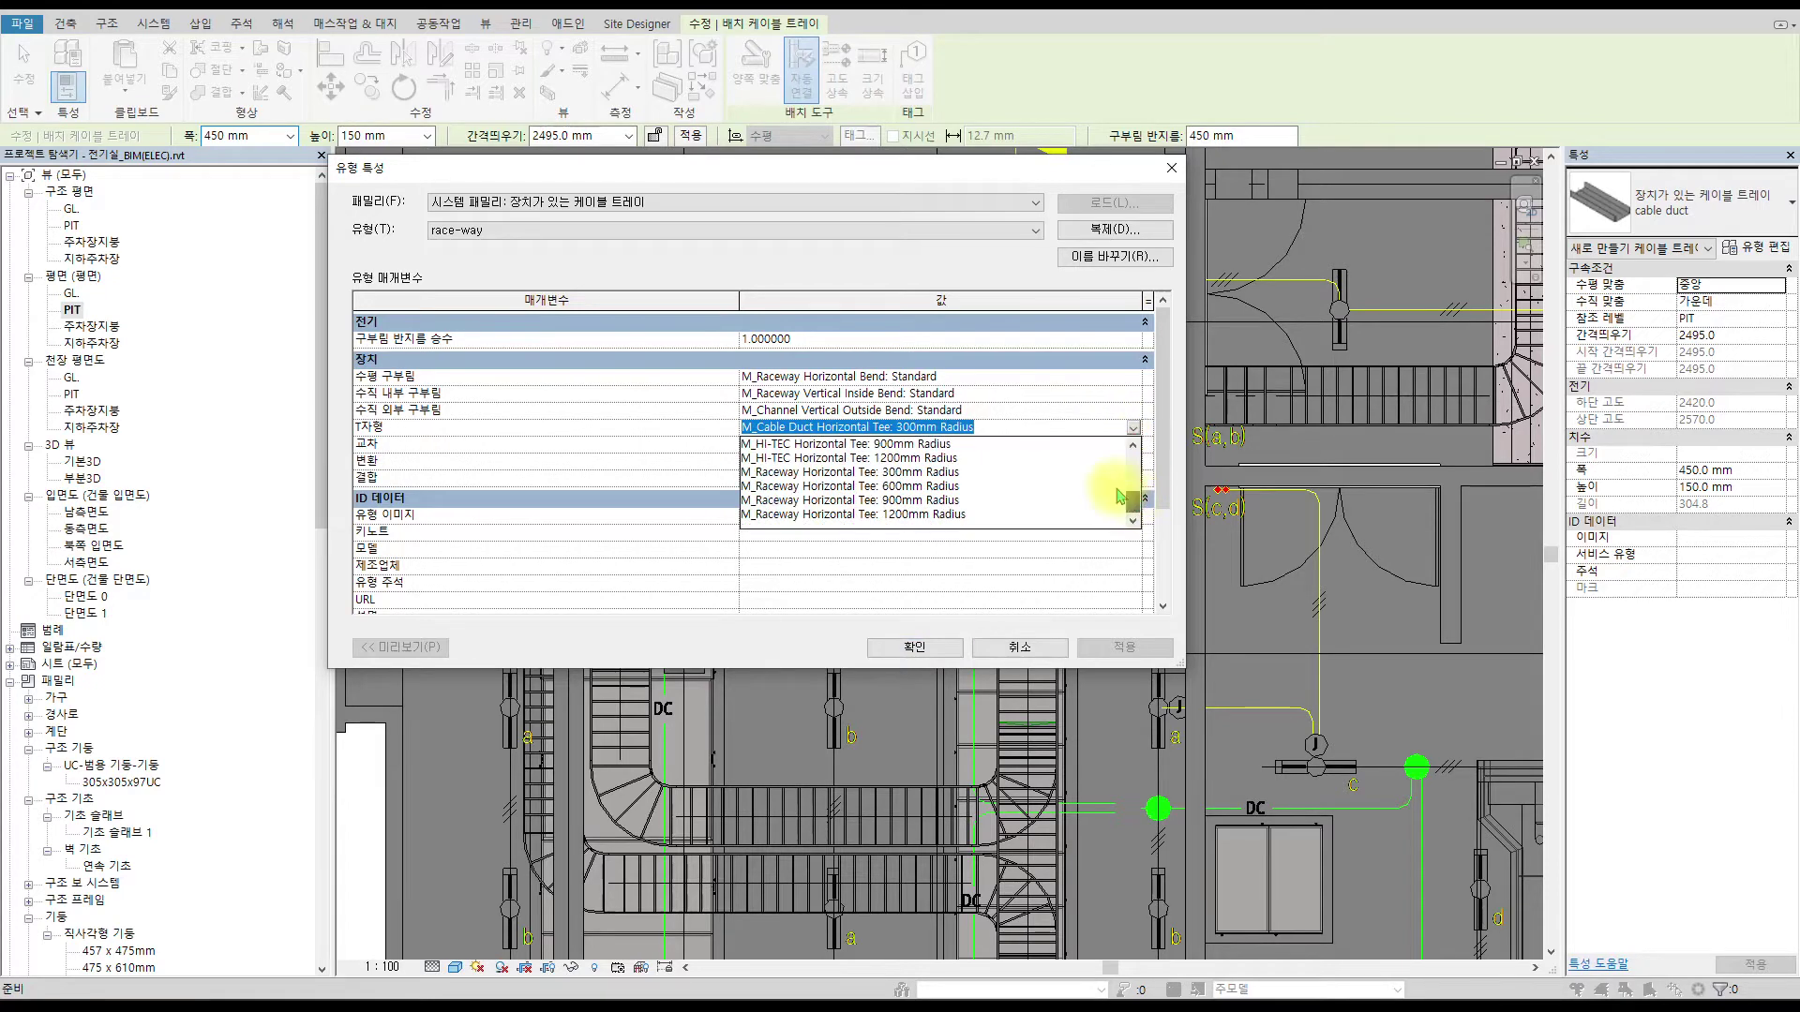
left_click(886, 473)
left_click(1129, 444)
left_click(1134, 445)
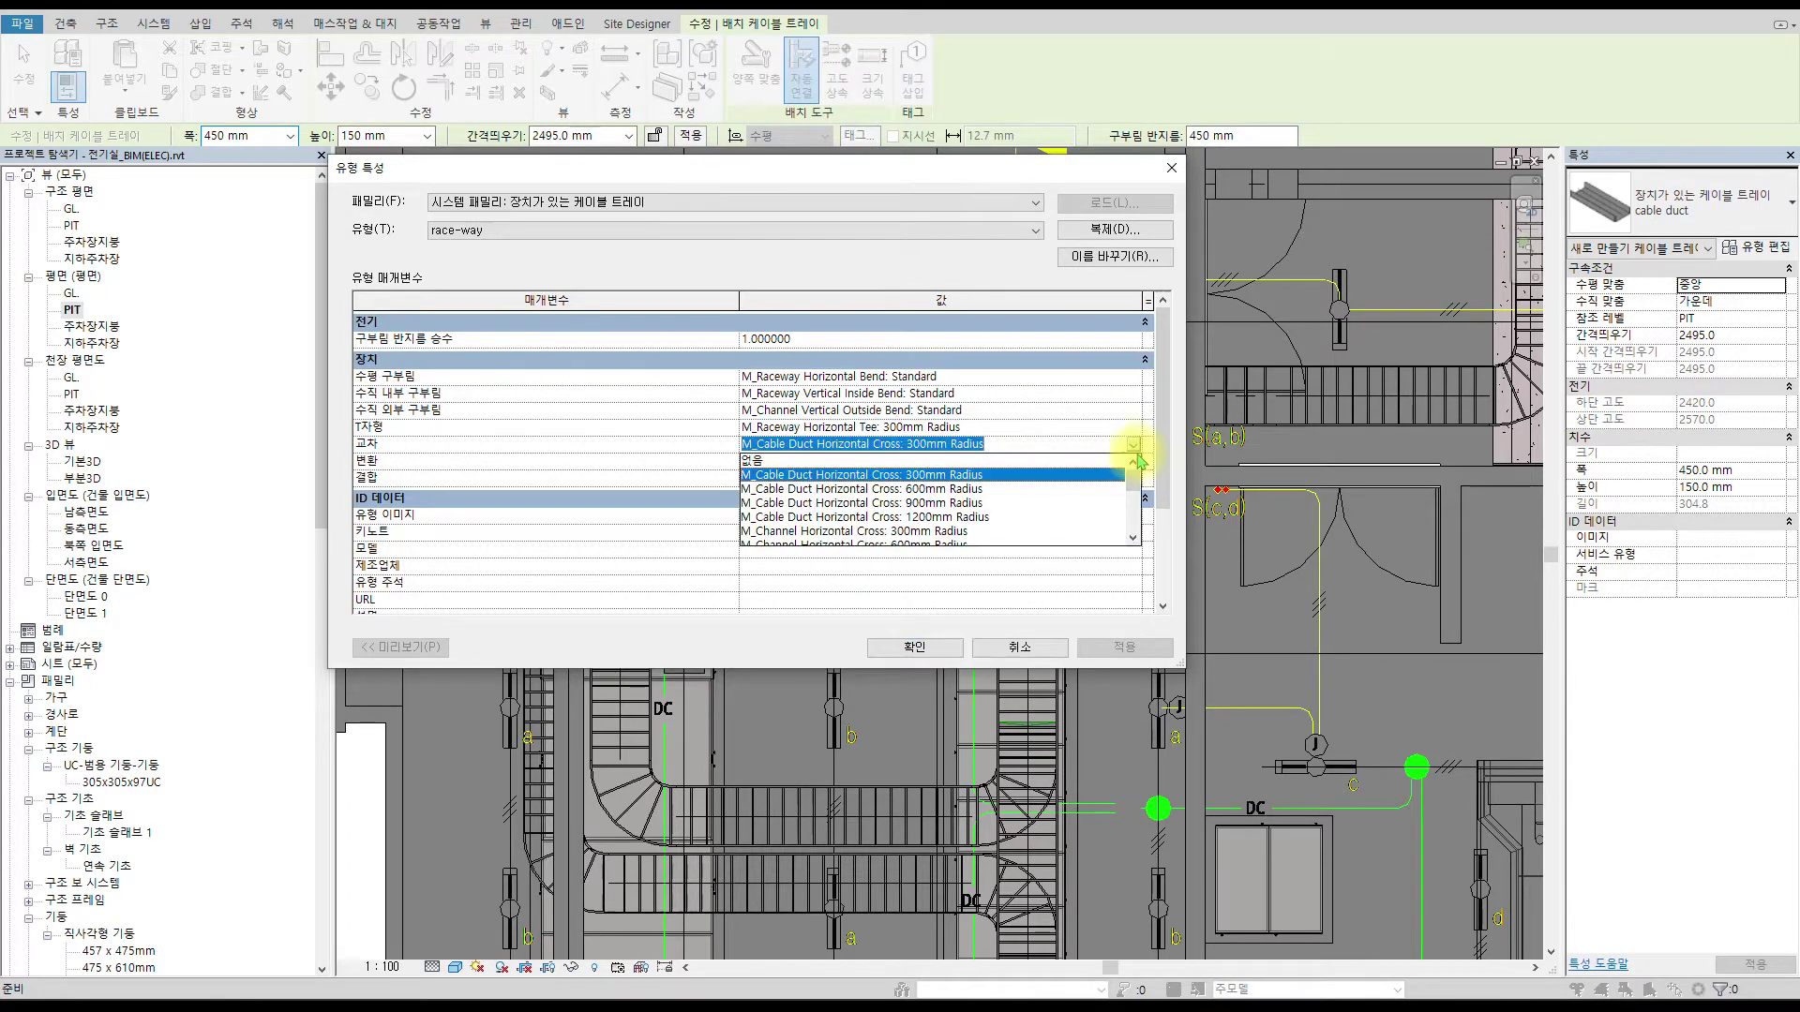
left_click_drag(1134, 486, 1070, 525)
left_click(942, 489)
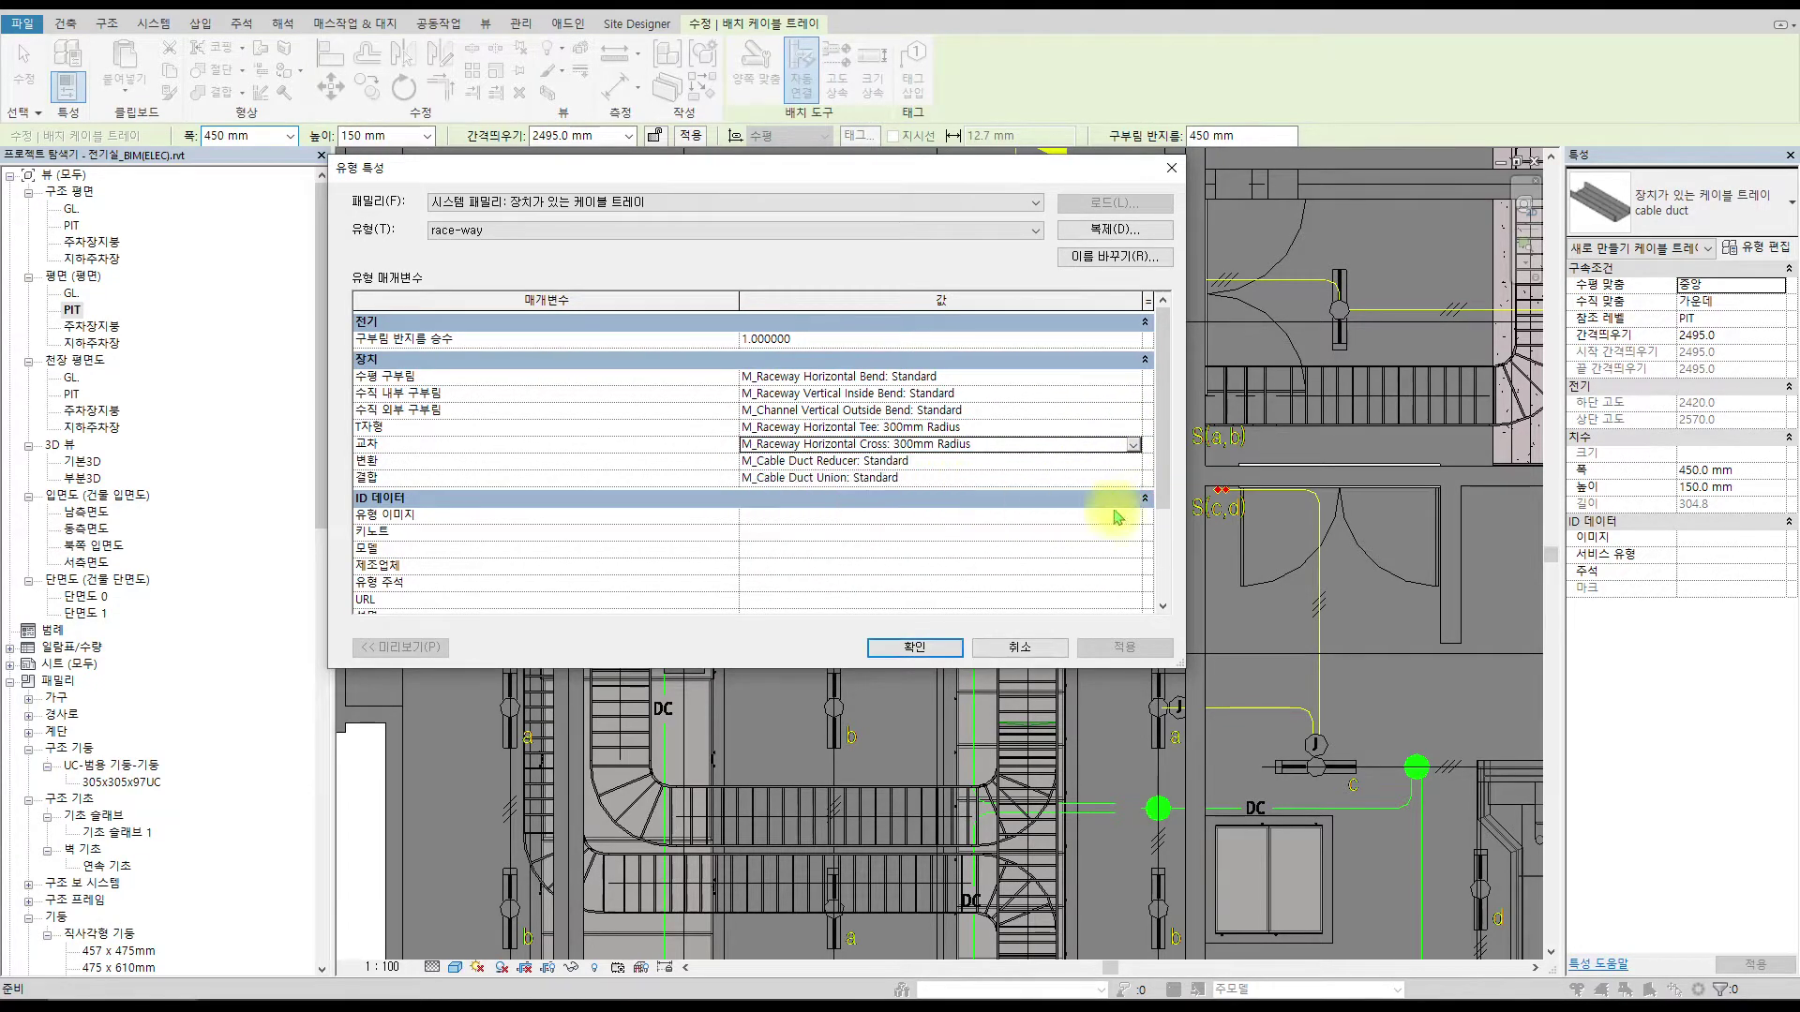
Set the race-way type's transition to M_Raceway Reducer: Standard and union to M_Raceway Union: Standard, and accept the type properties.
left_click(1136, 463)
left_click(1134, 461)
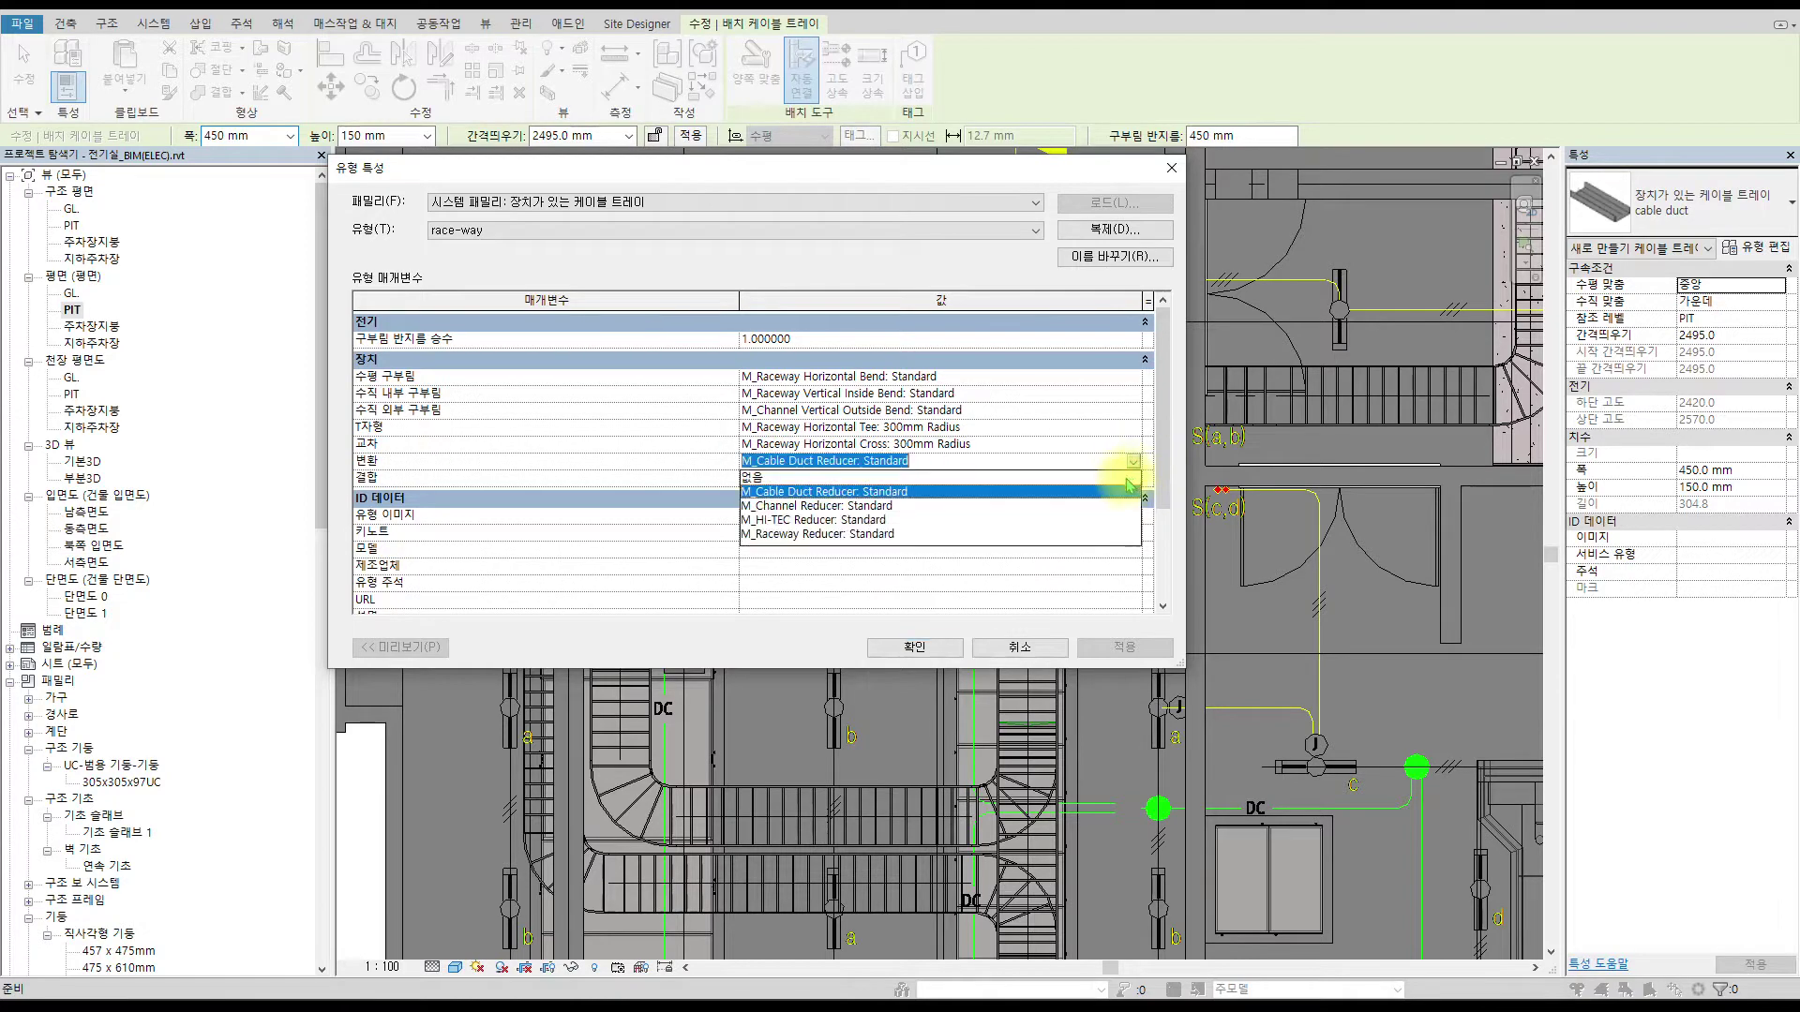
left_click(841, 534)
left_click(1113, 477)
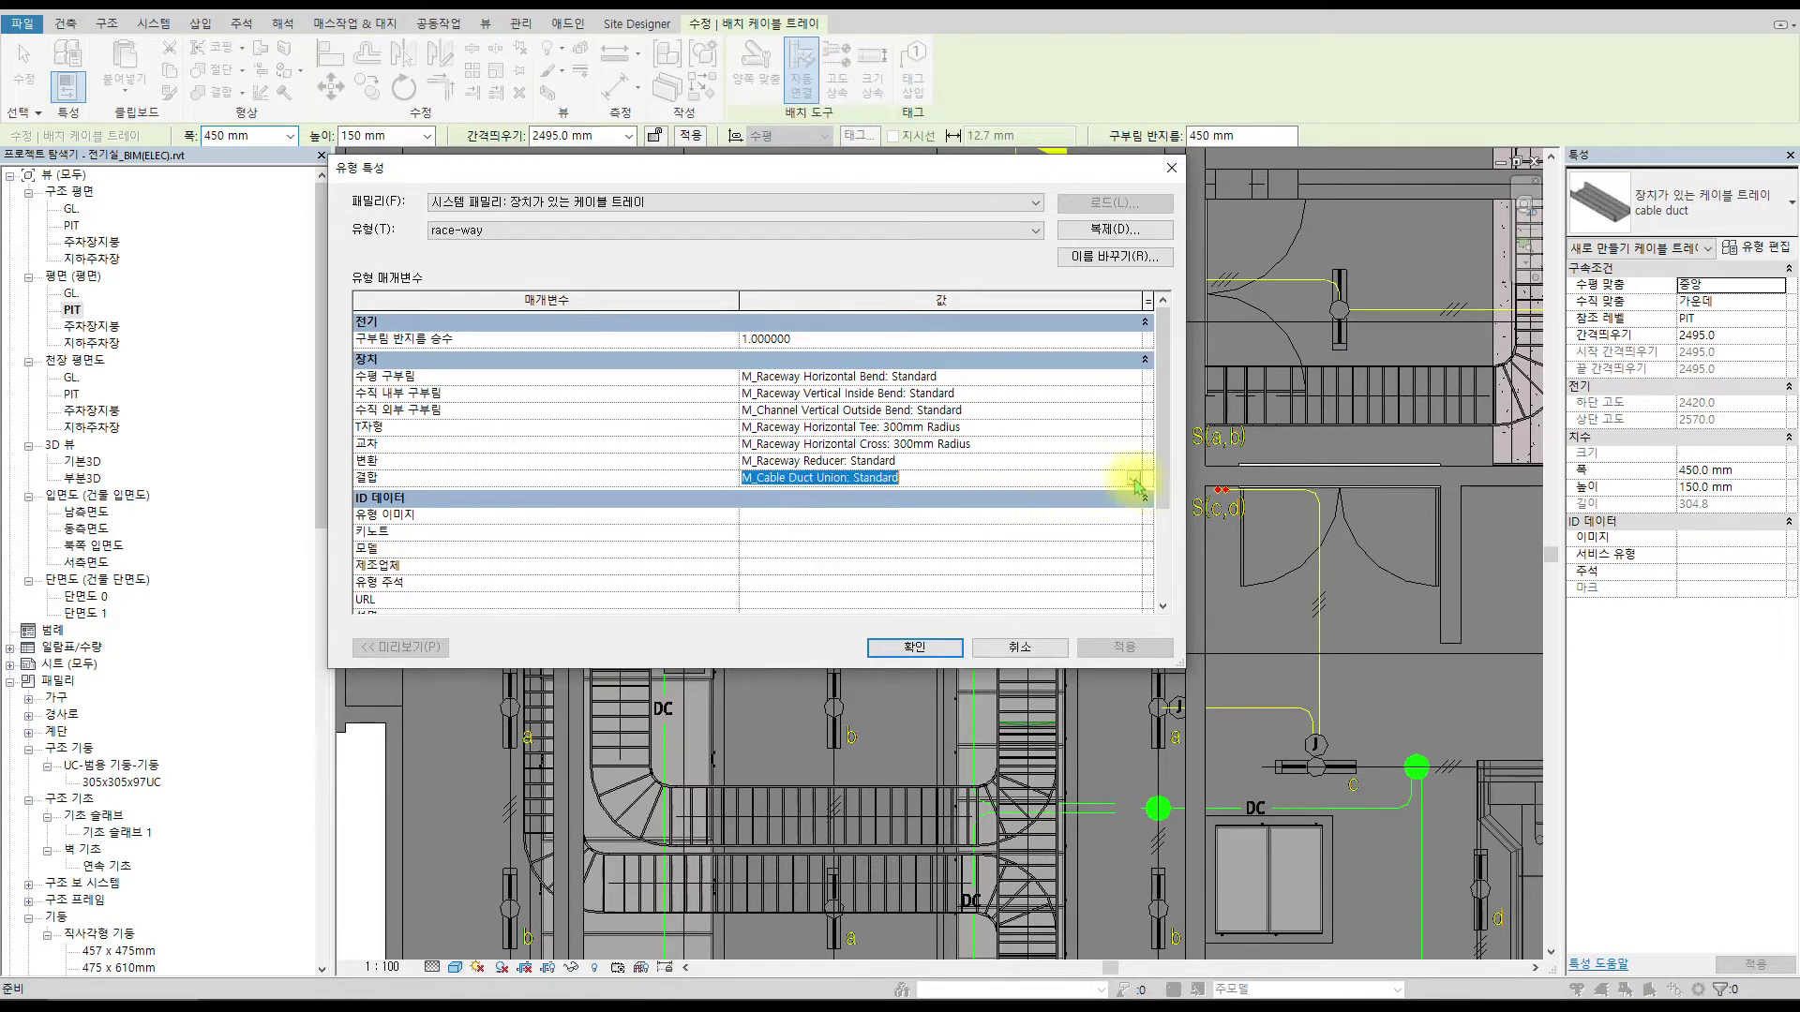
left_click(1133, 478)
left_click(837, 552)
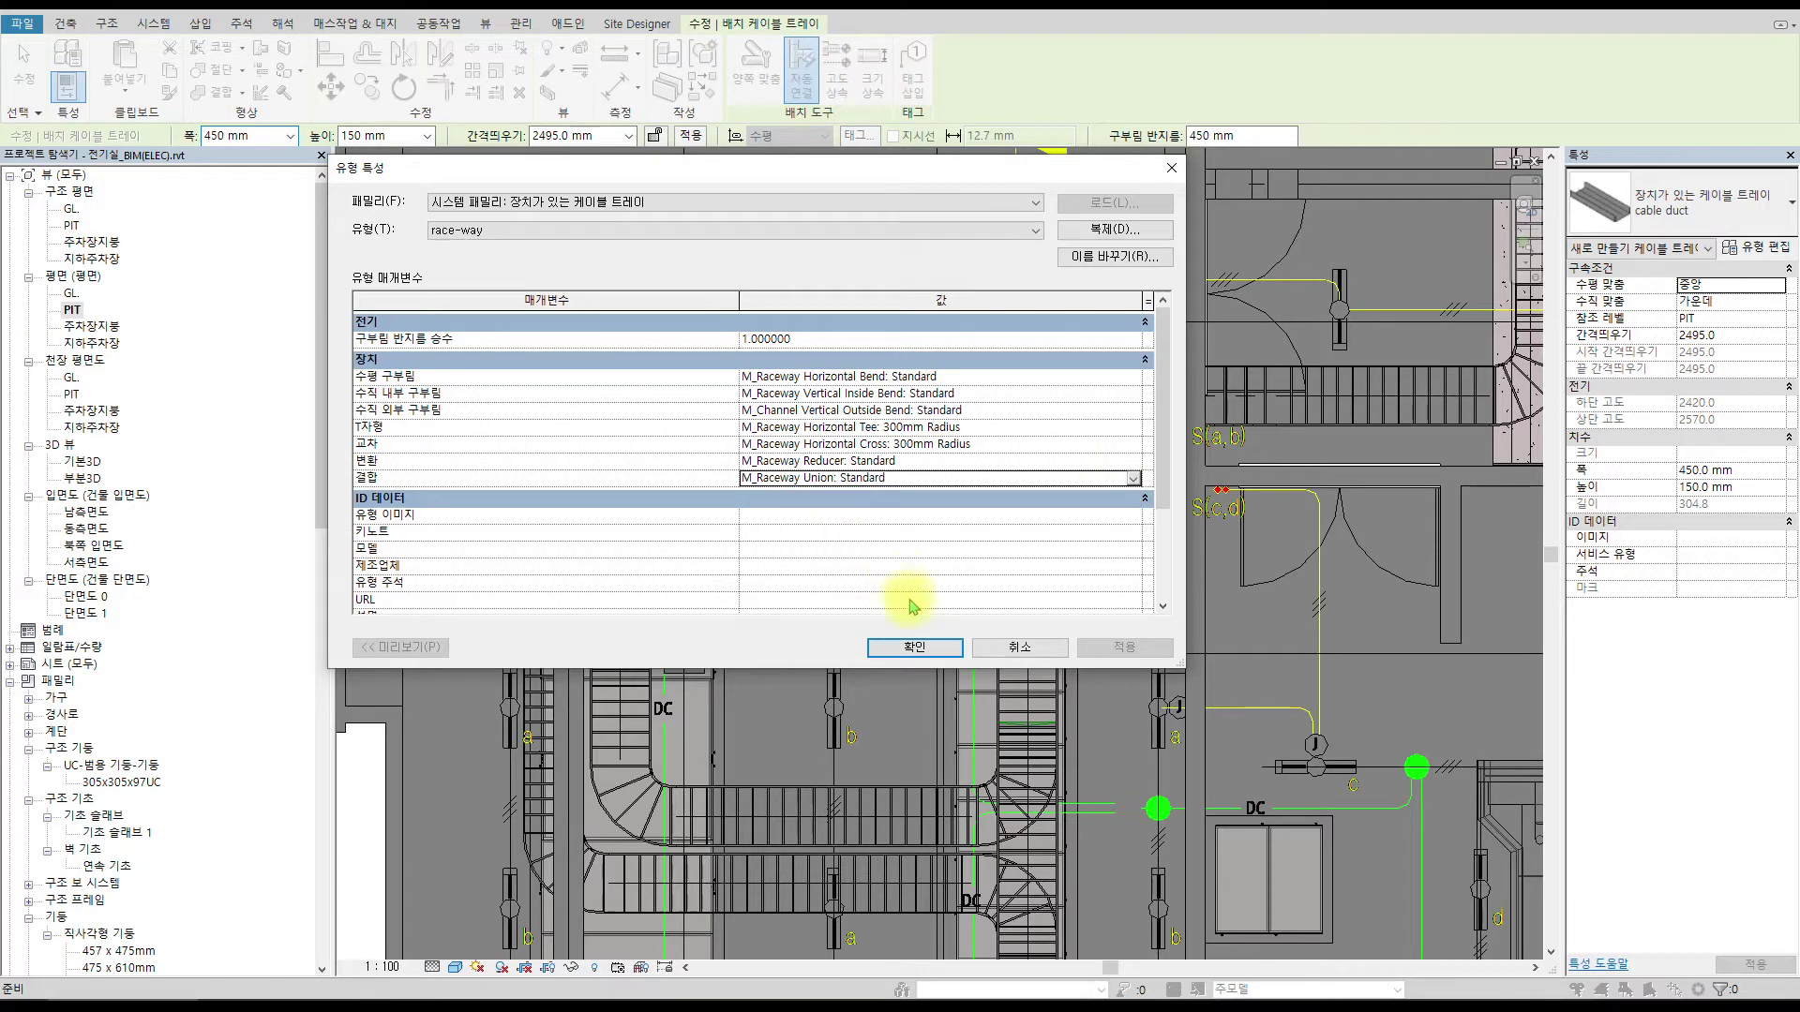
left_click(935, 647)
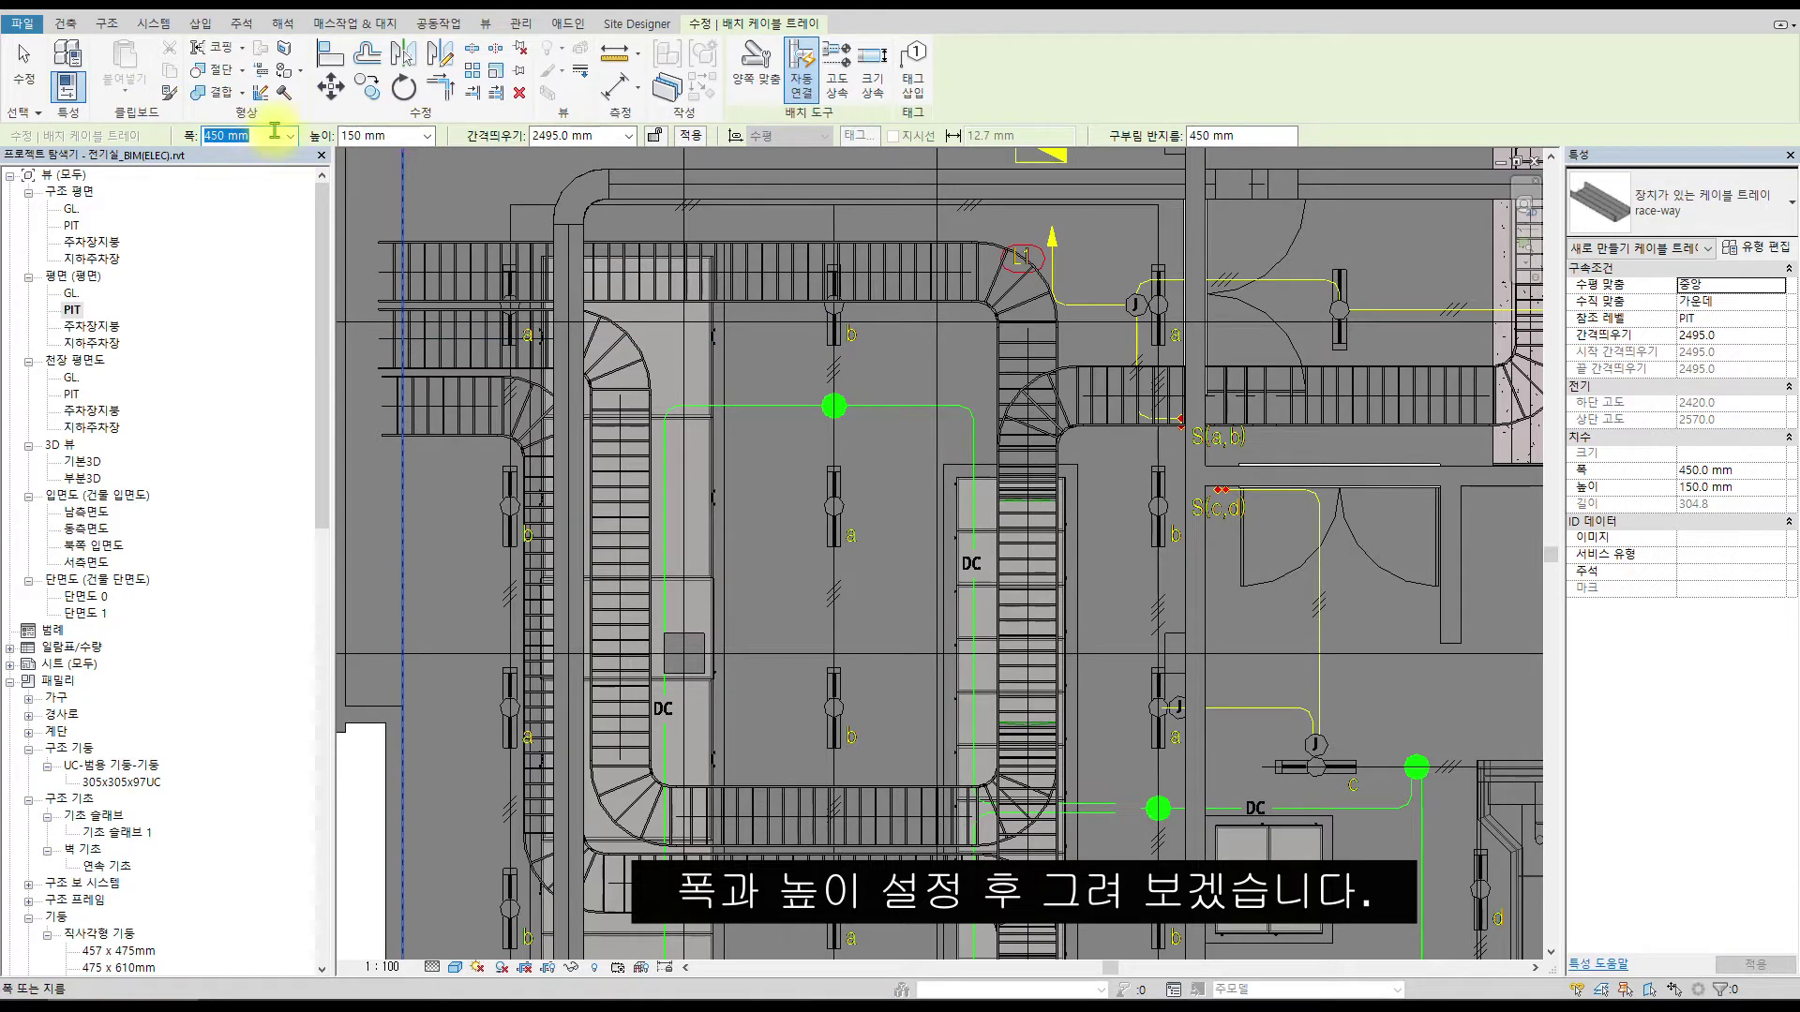
Size the new race-way tray 70 mm wide and 50 mm high, with an offset of 3375 mm.
type("70")
left_click(389, 136)
type("50")
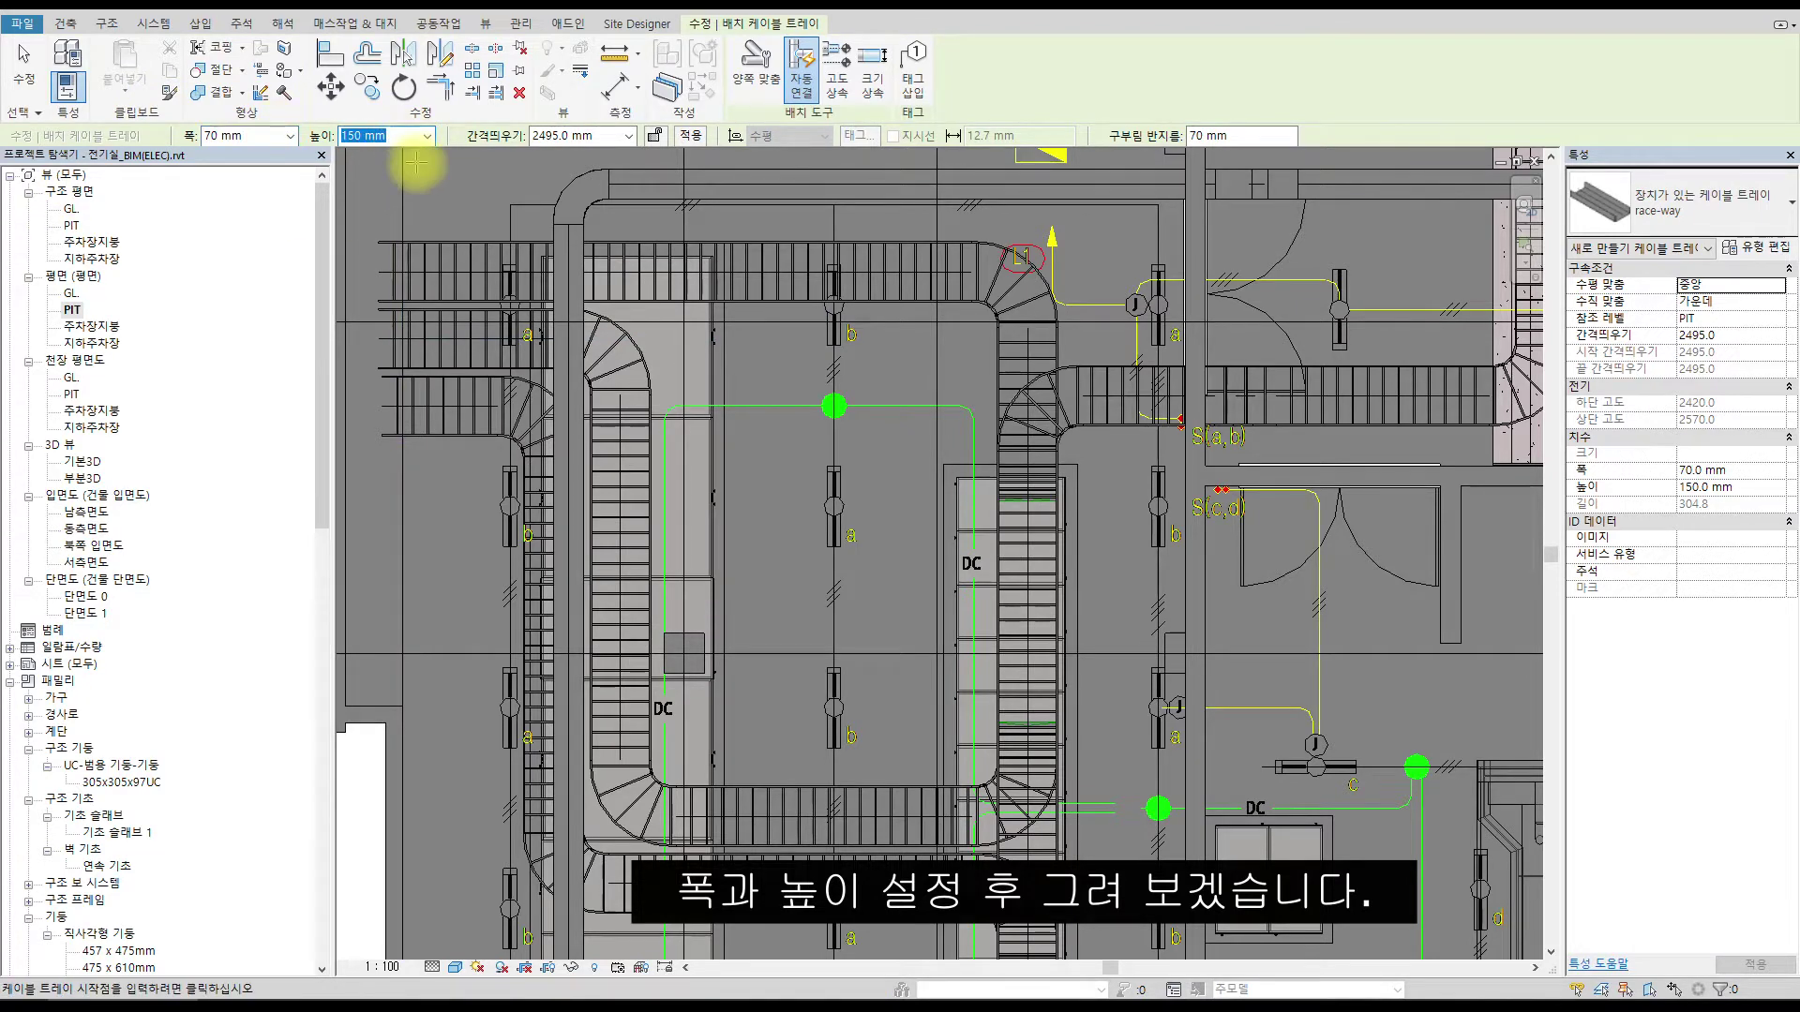
key("Tab")
type("3")
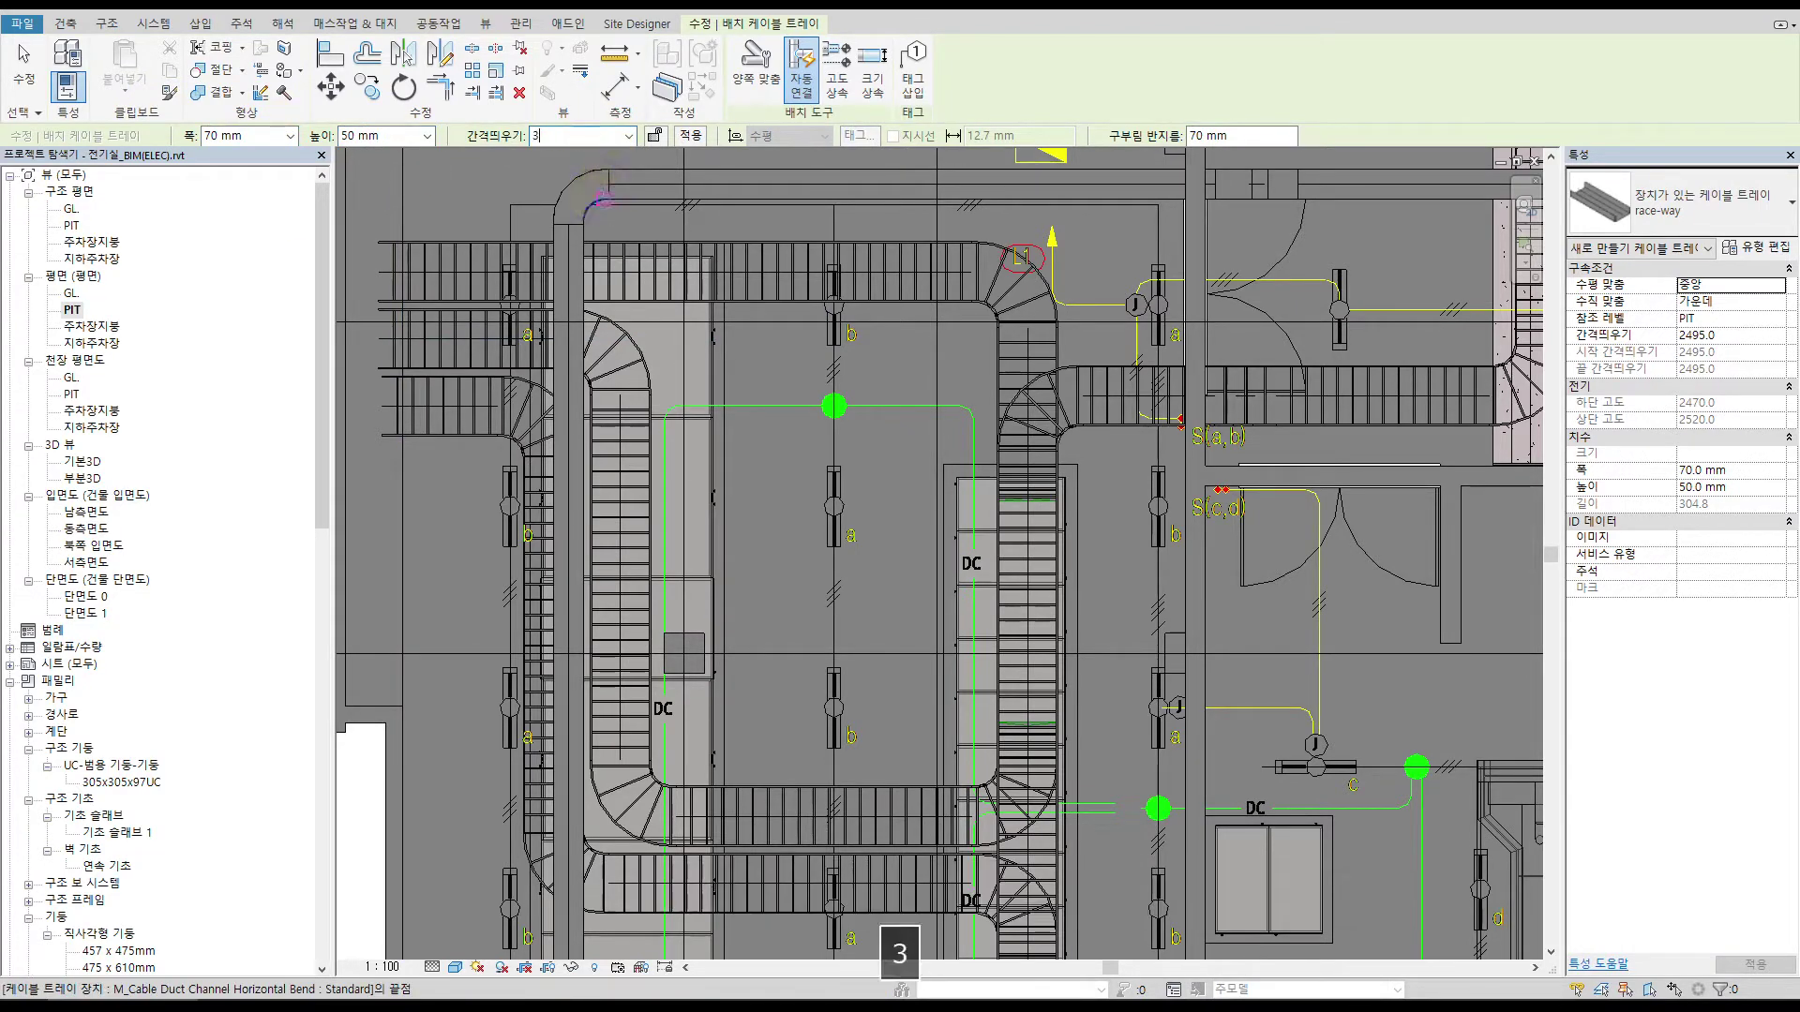
type("375")
key("Return")
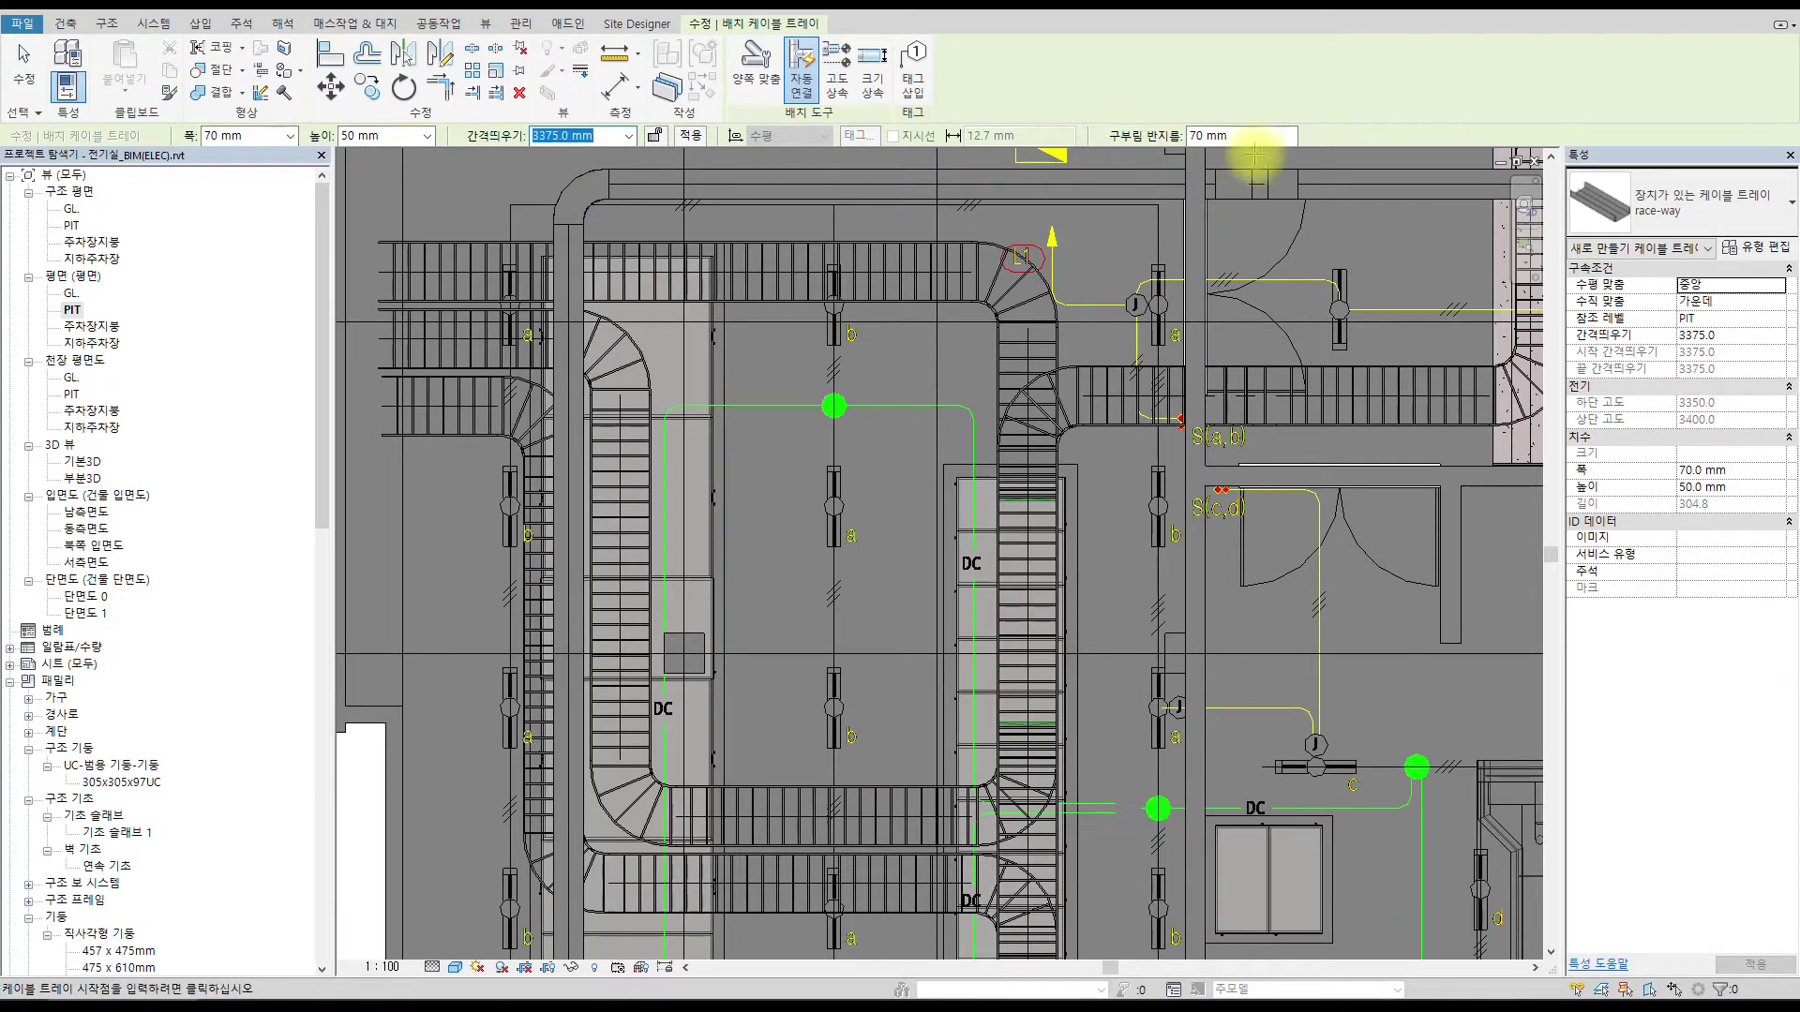
Set the bend radius of the new race-way tray to 50 mm.
type("100")
key("BackSpace")
key("BackSpace")
key("BackSpace")
type("50")
key("Return")
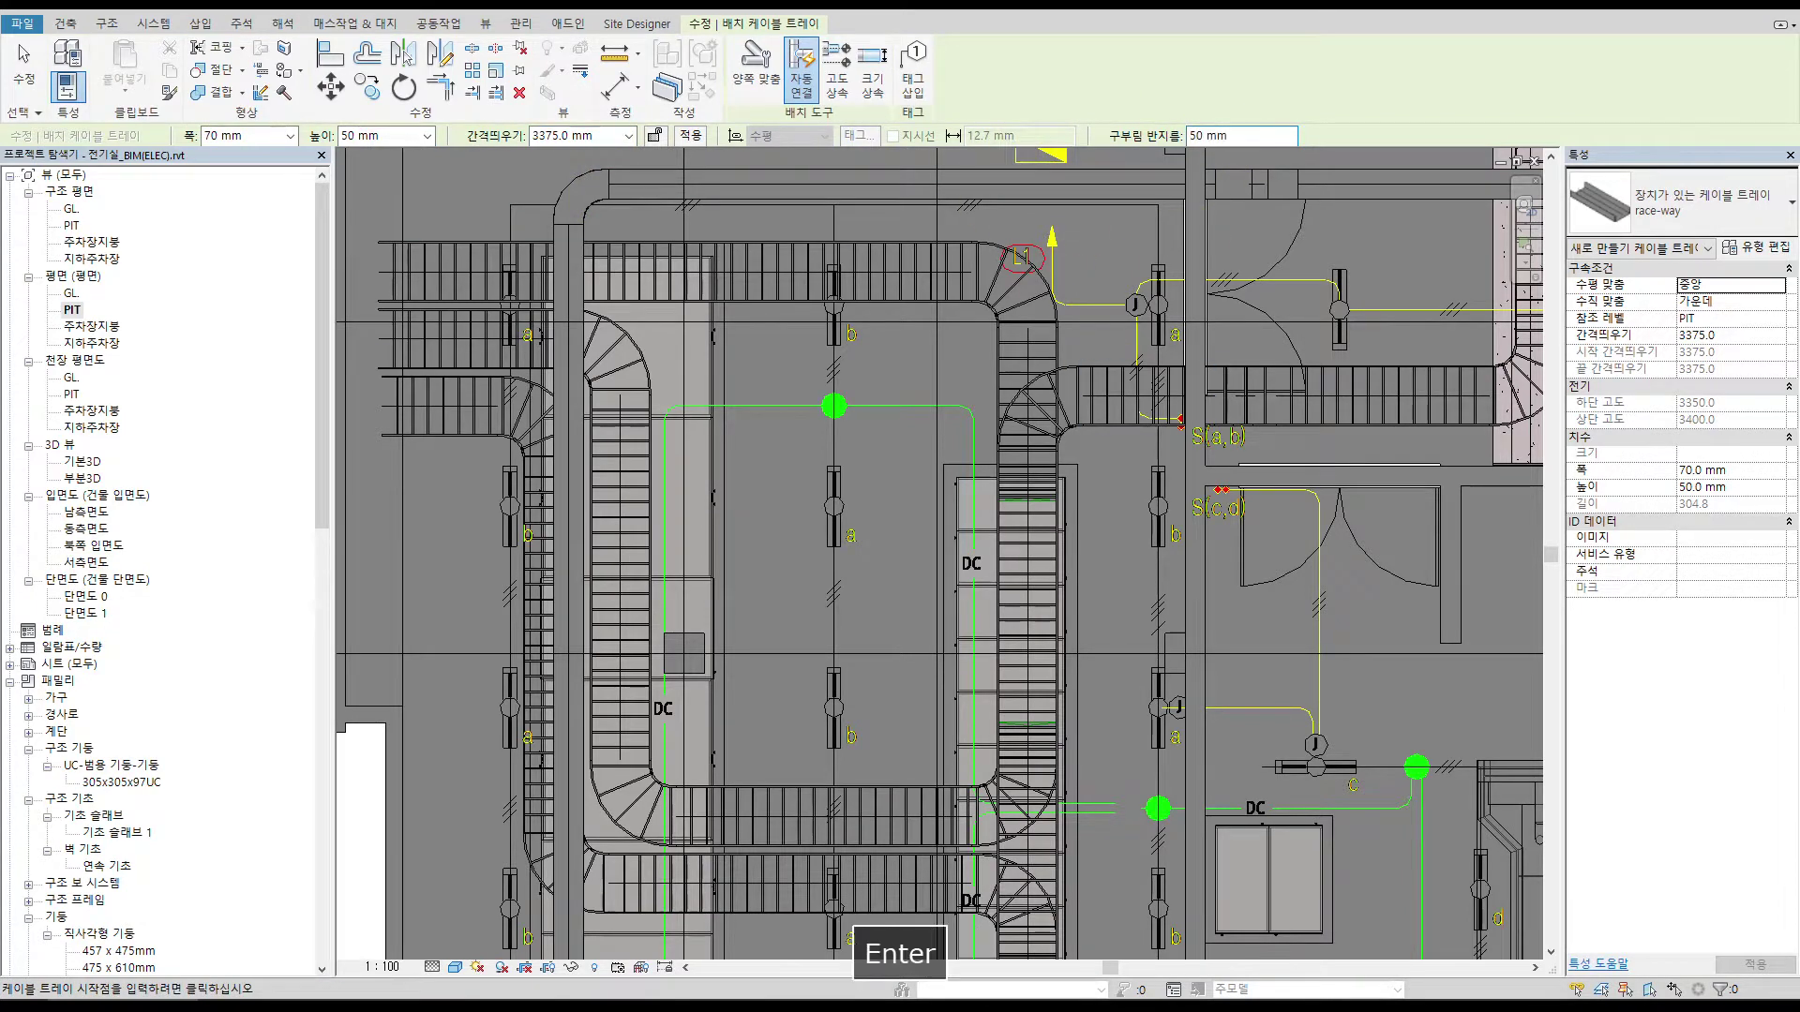
Draw the race-way along the room's upper wiring line and down the eastern fixture column to the line's end below its last fixture.
left_click(511, 203)
scroll(808, 213, "up", 3)
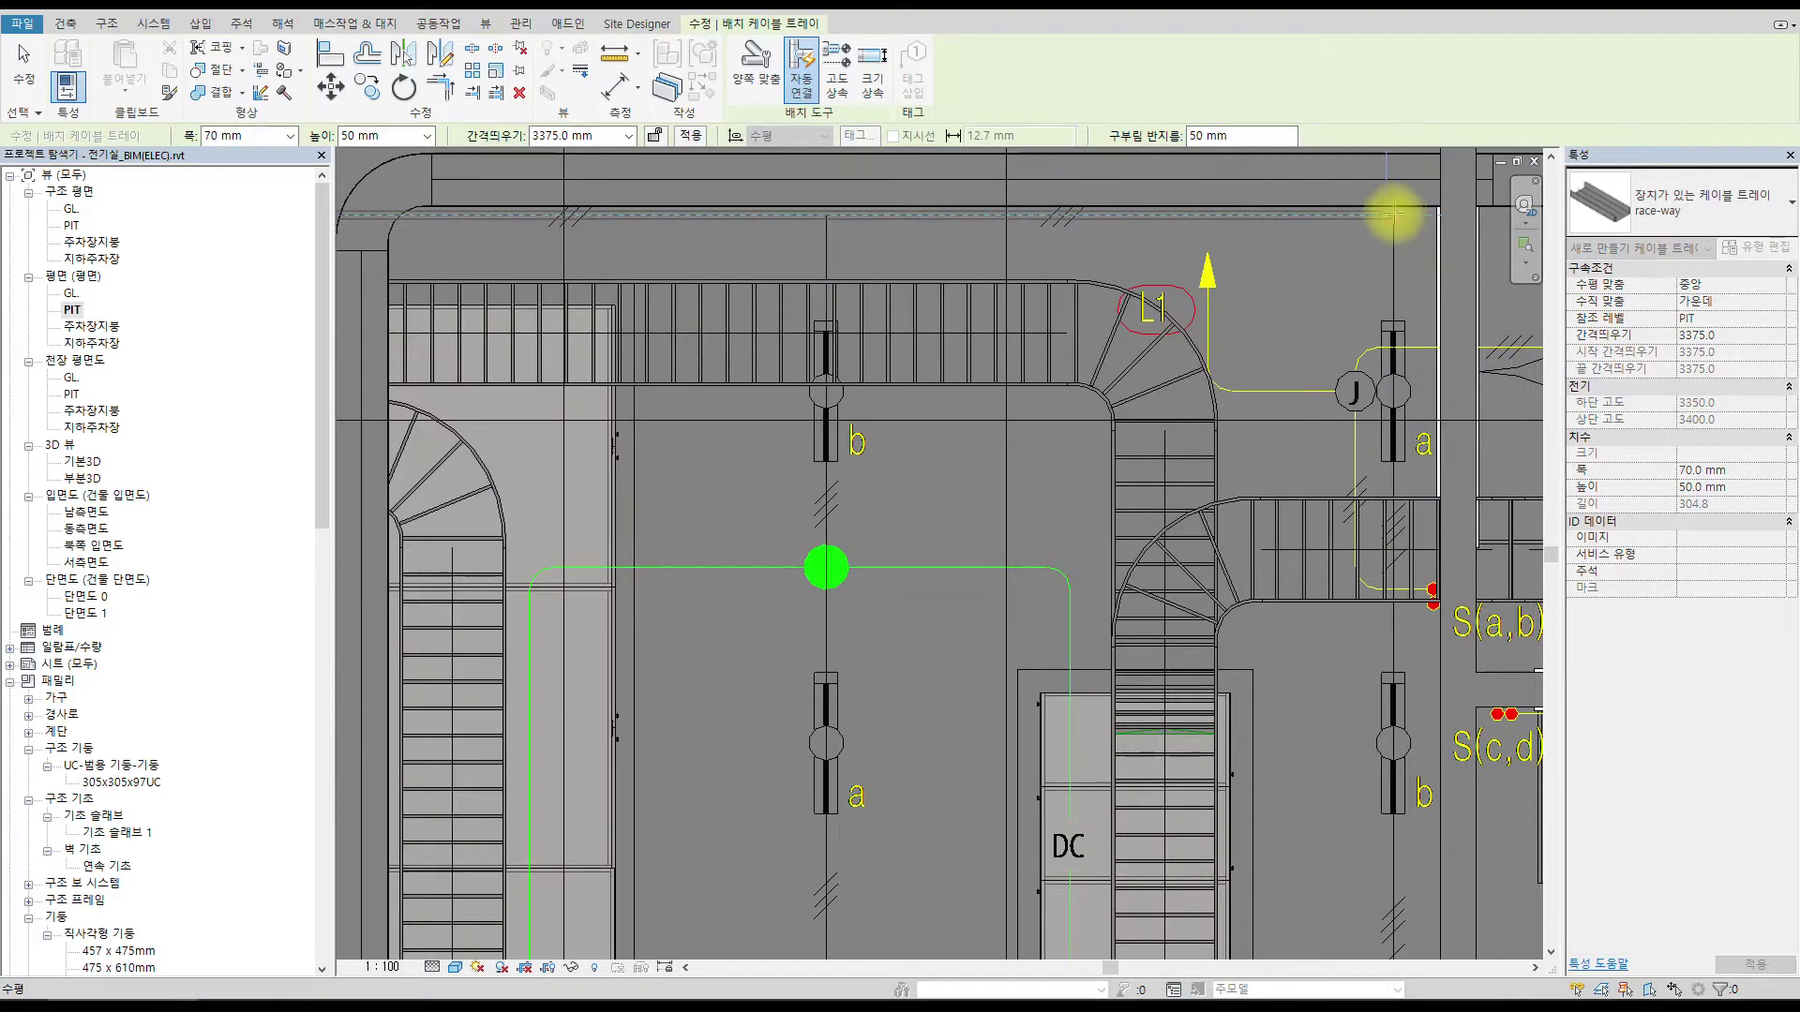
scroll(1394, 209, "up", 4)
scroll(1389, 202, "down", 2)
scroll(1305, 381, "down", 3)
scroll(1298, 543, "up", 4)
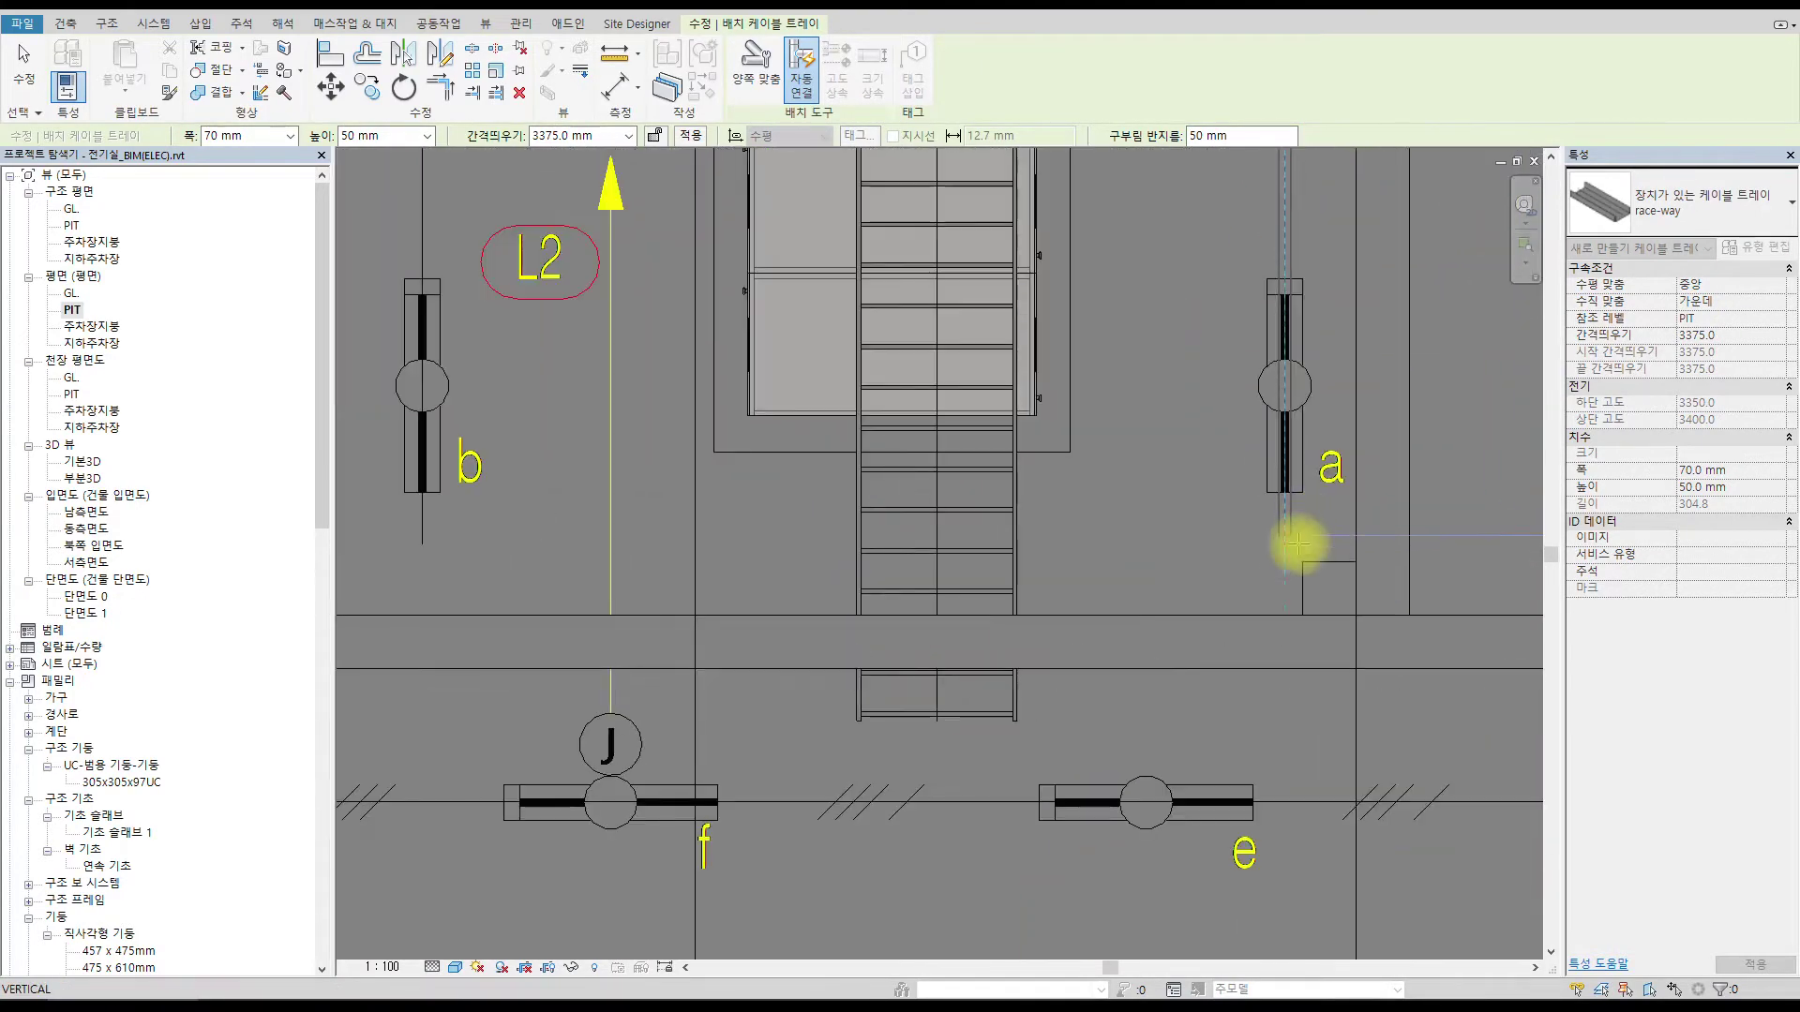
left_click(1286, 542)
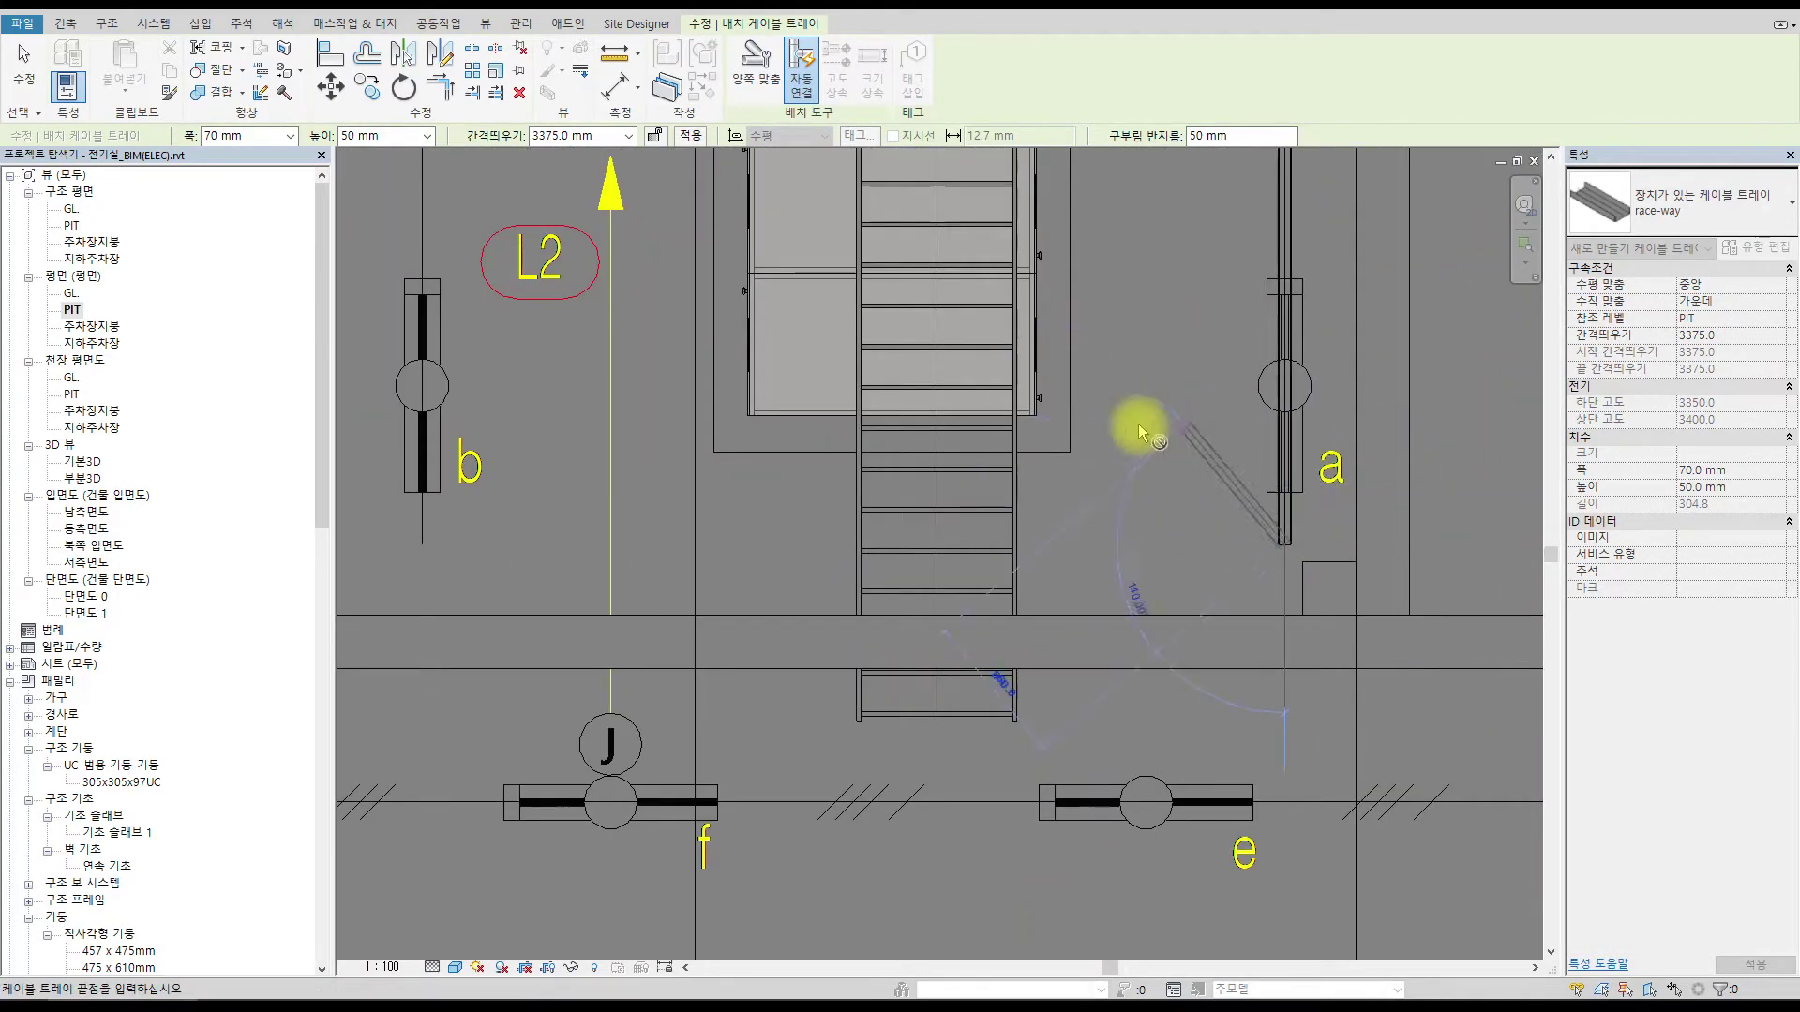
scroll(1140, 413, "down", 3)
scroll(934, 528, "up", 1)
key("space")
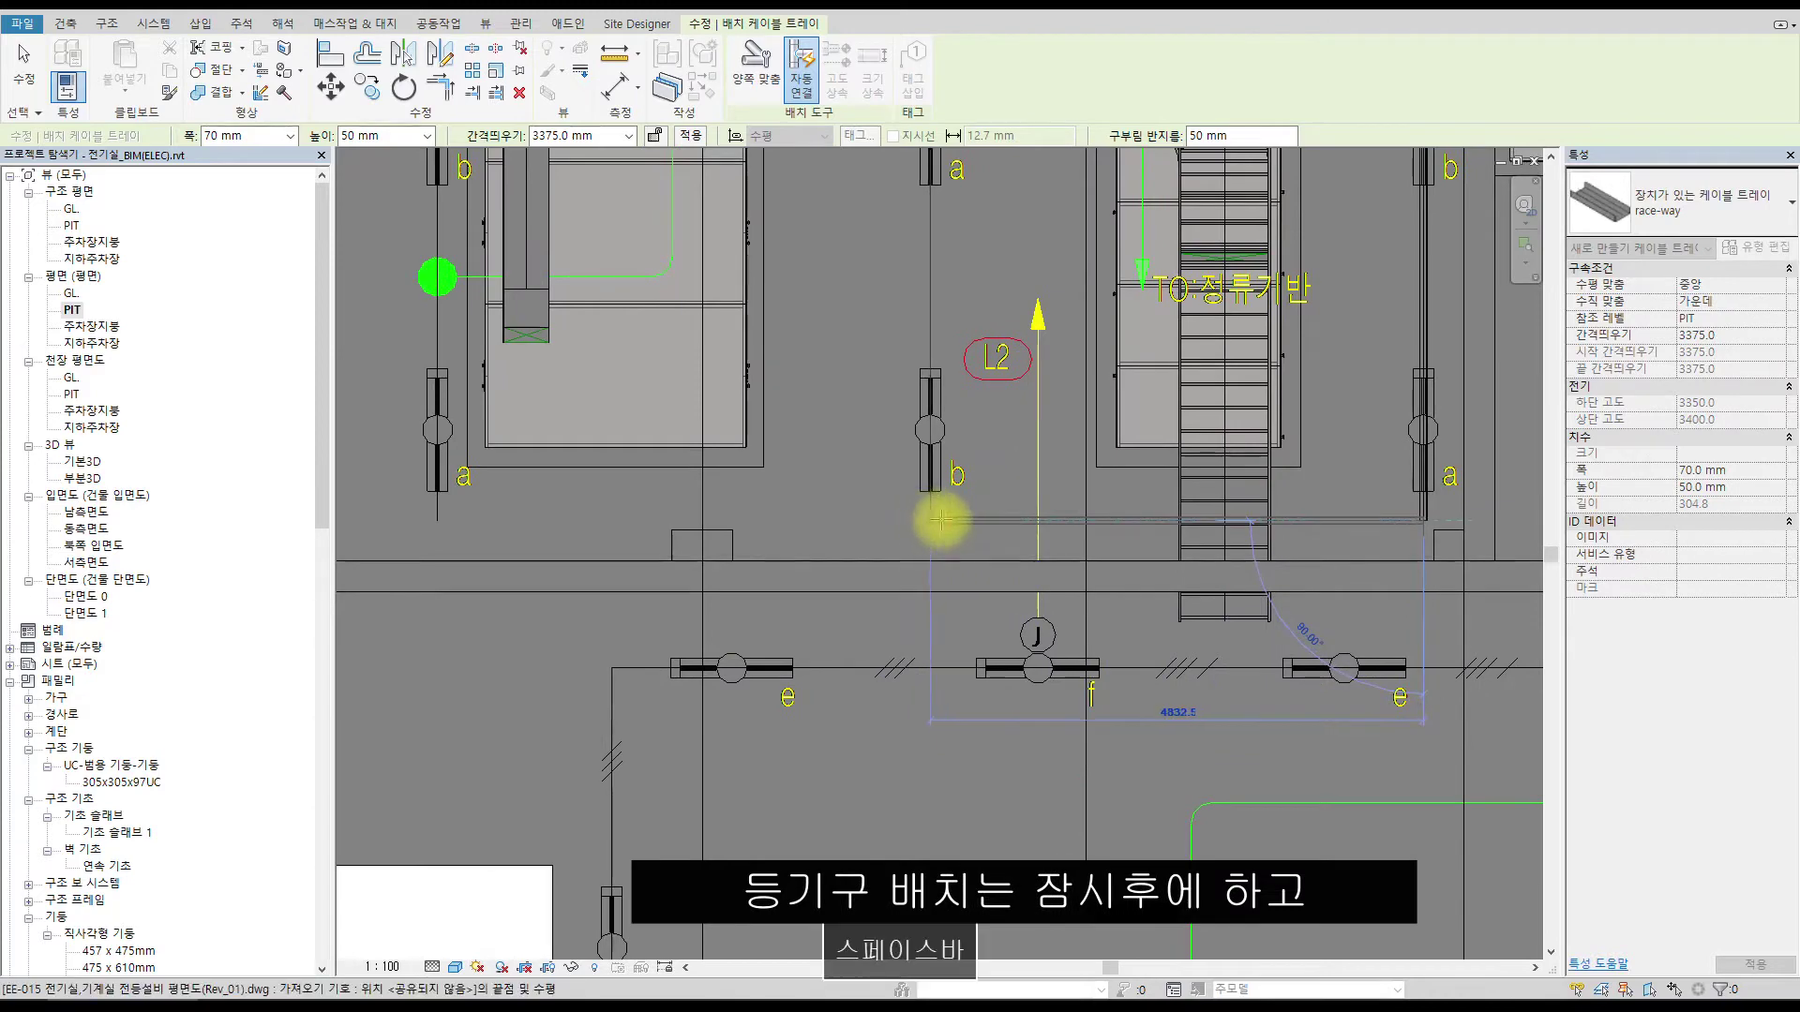
key("Escape")
Draw a 75 mm wide race-way branch along the middle fixture column from its lower end up to the upper horizontal run.
scroll(940, 521, "up", 2)
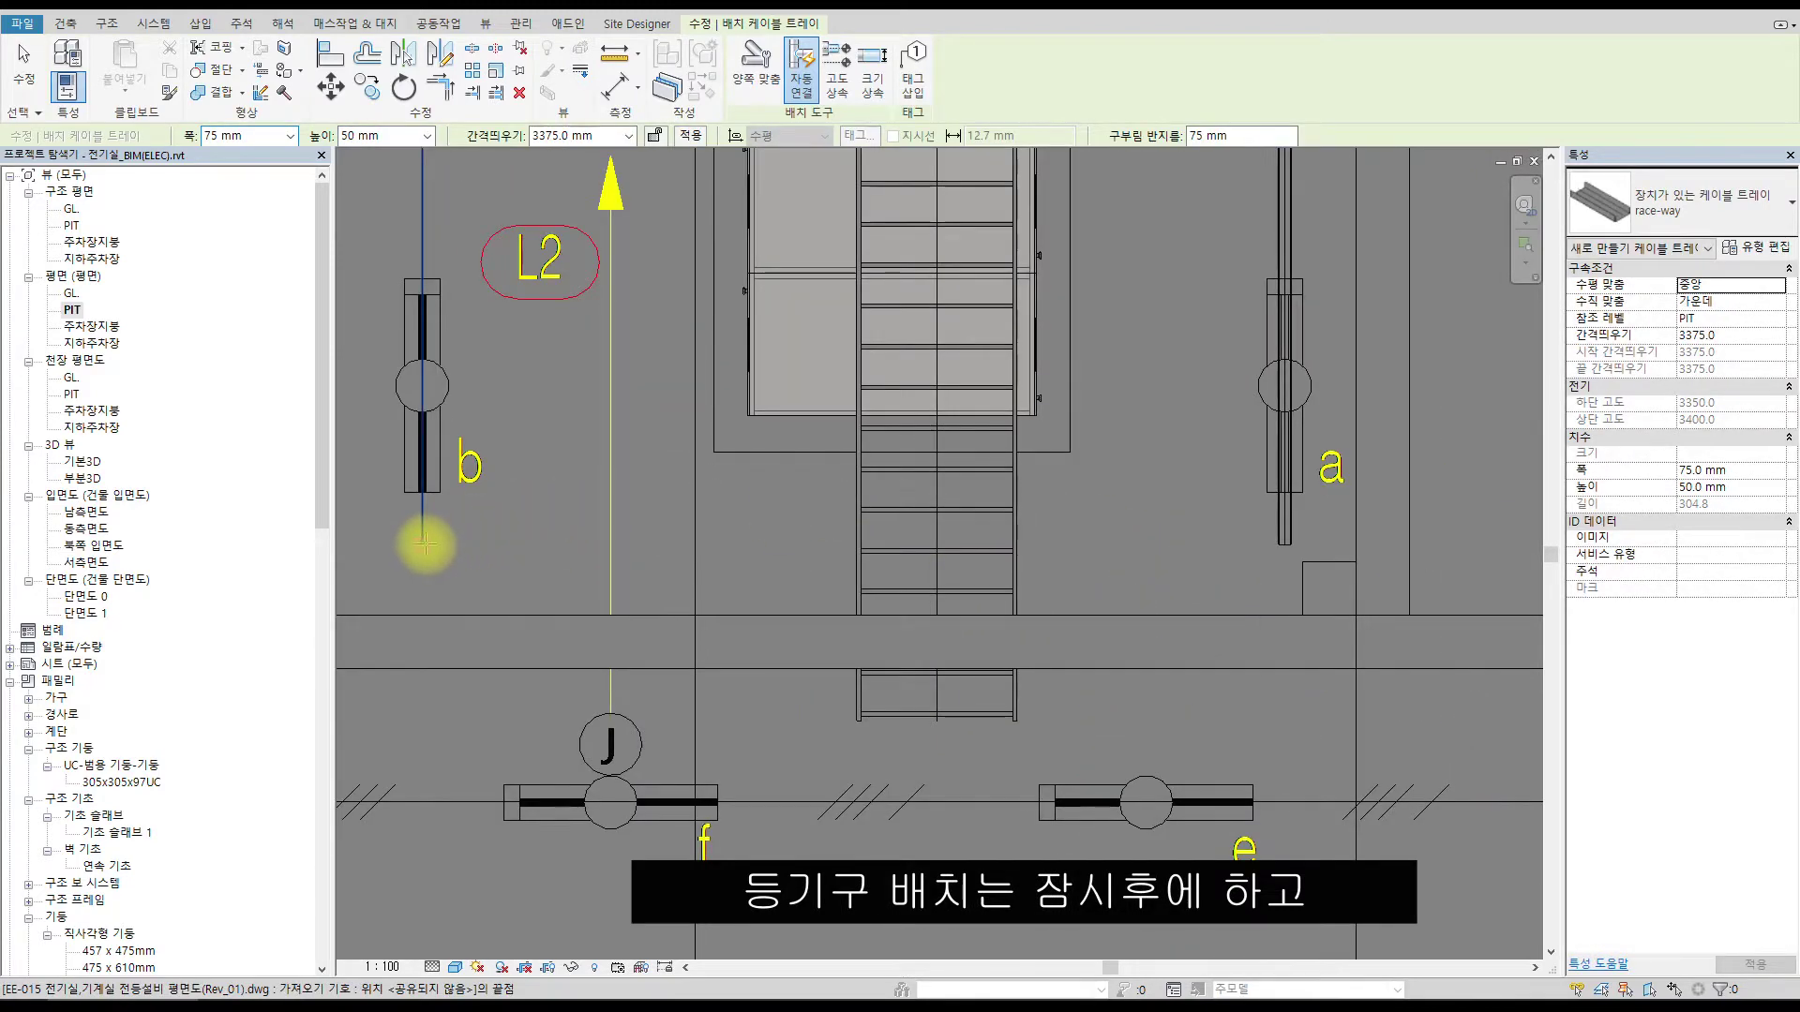
scroll(525, 370, "down", 2)
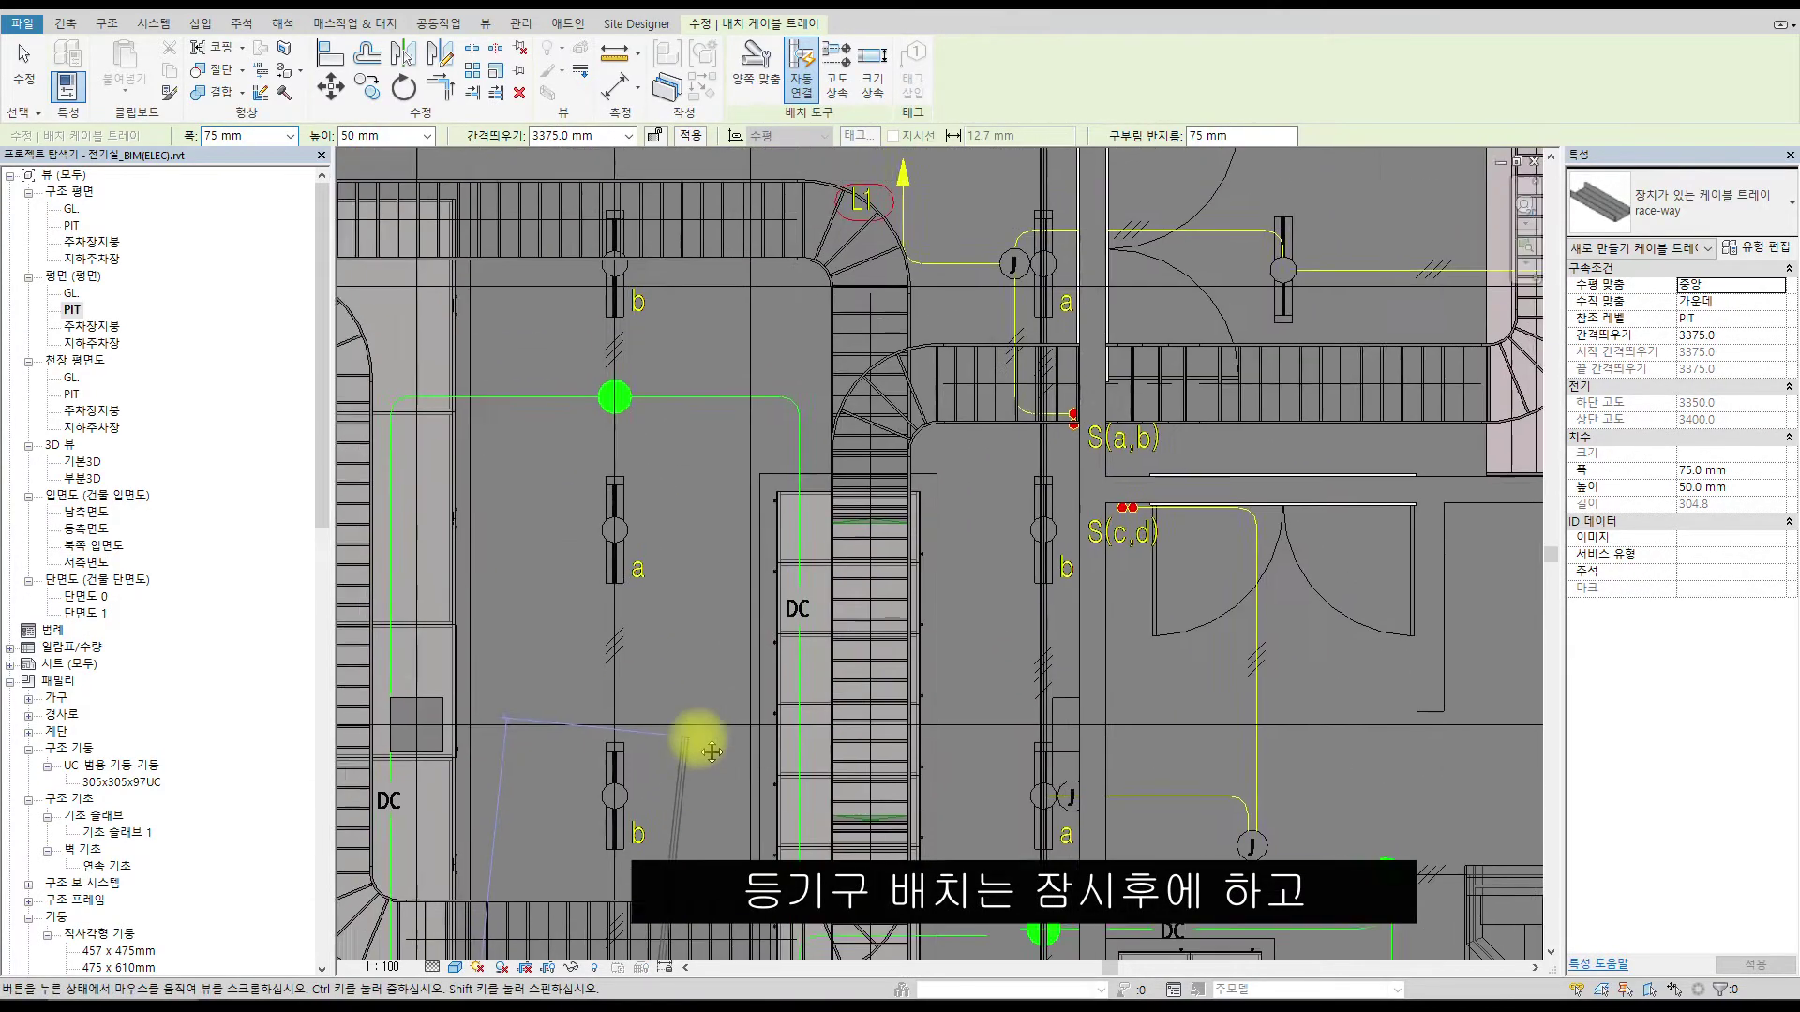
middle_click_drag(650, 309, 635, 551)
scroll(612, 436, "up", 4)
scroll(623, 384, "up", 2)
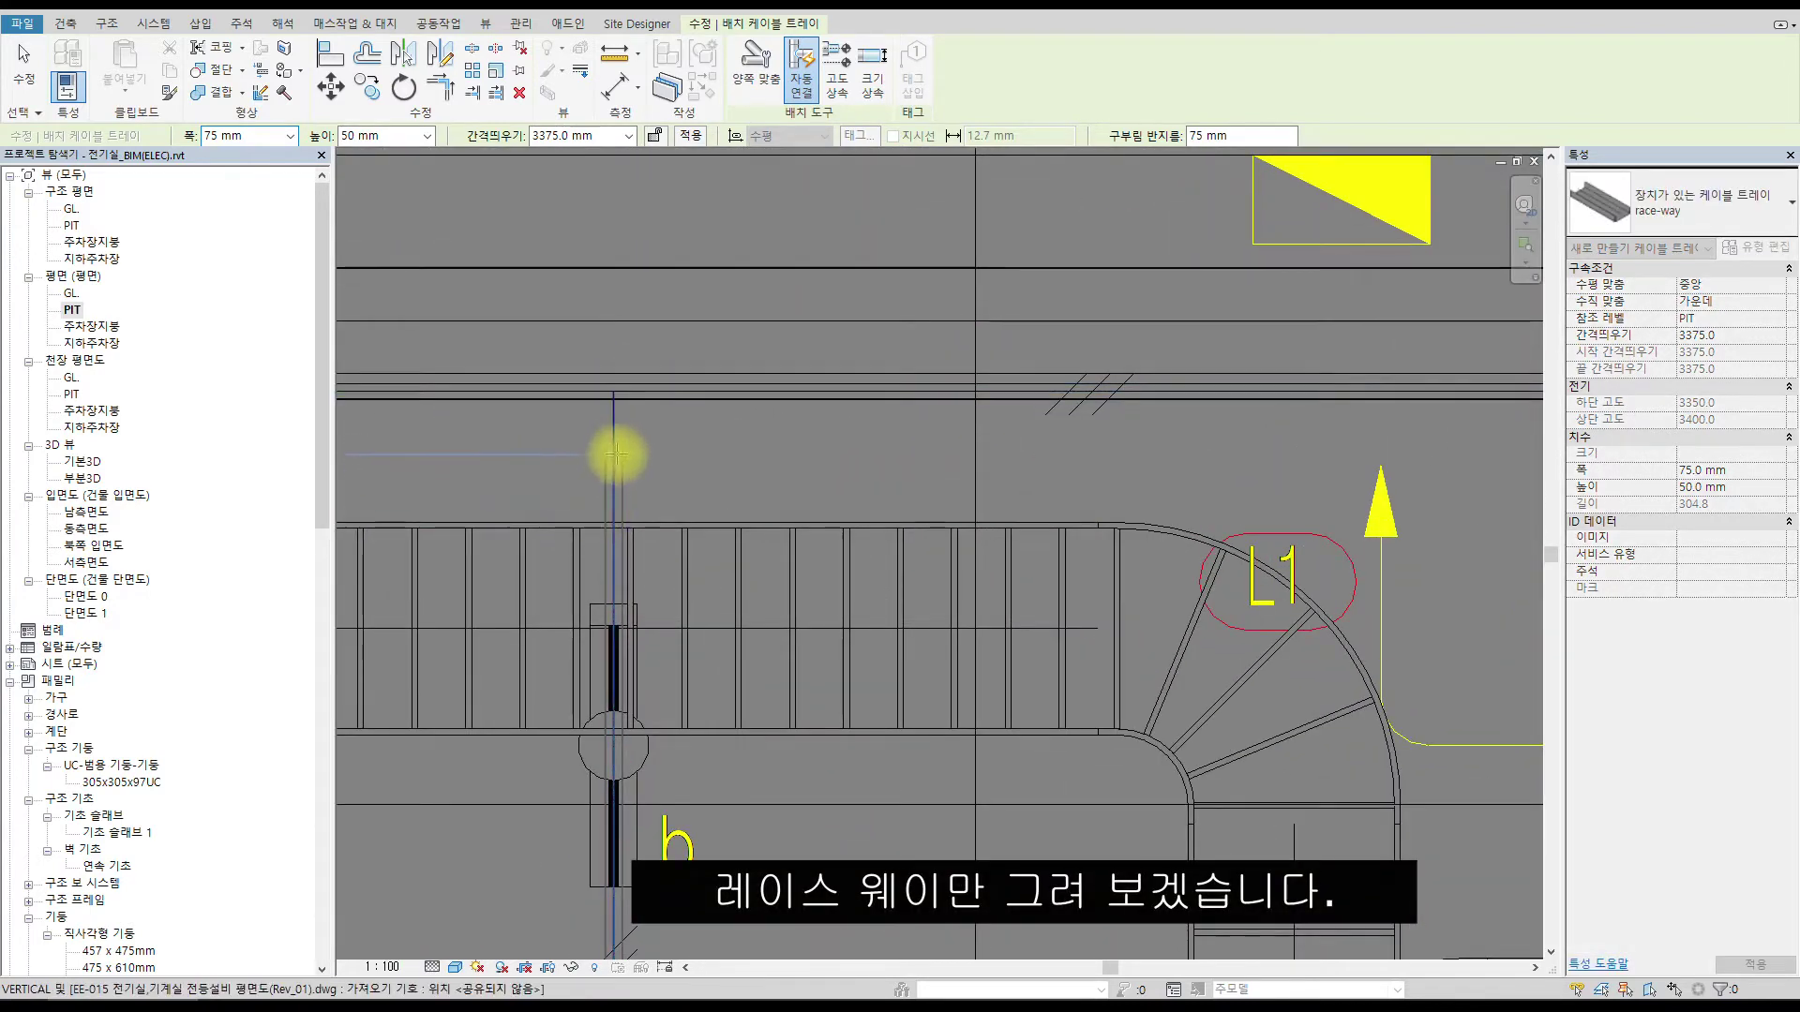
scroll(616, 431, "up", 2)
scroll(619, 441, "down", 3)
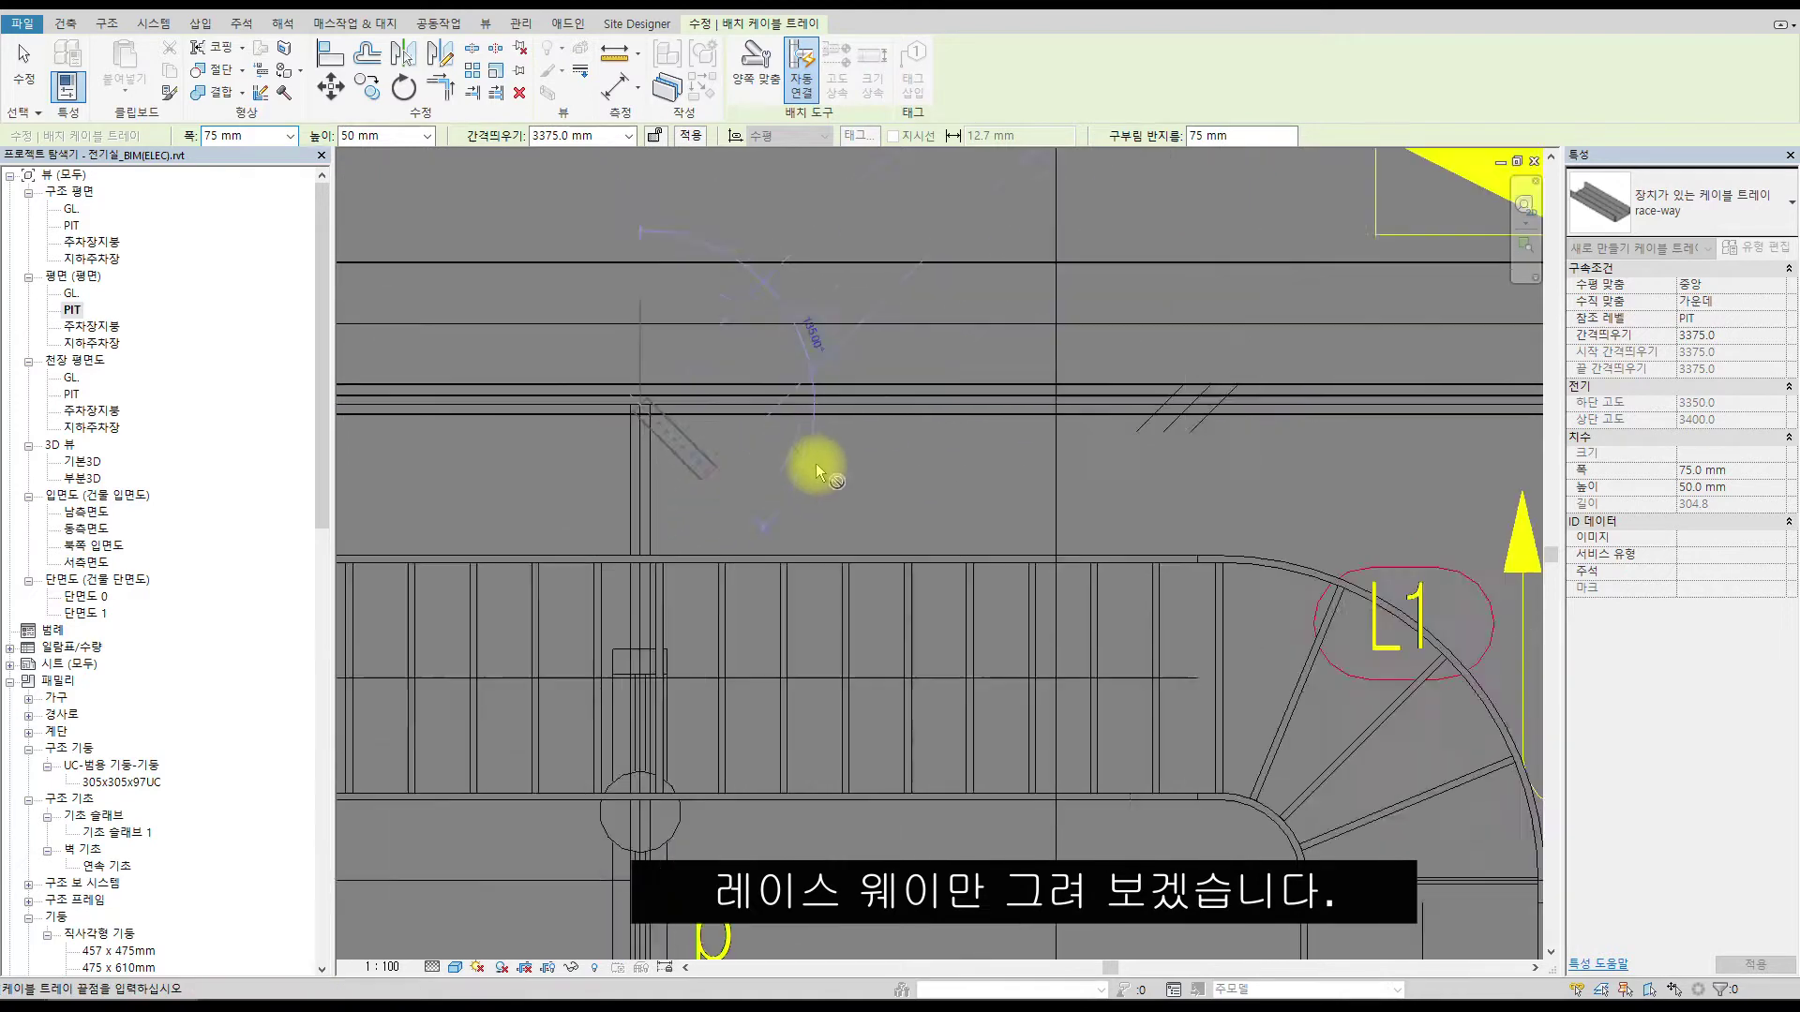
scroll(1498, 353, "down", 3)
key("Escape")
Draw a 75 mm wide race-way from the upper run's western end down the western fixture column to below its last fixture.
scroll(671, 358, "up", 3)
middle_click_drag(727, 390, 1480, 395)
middle_click_drag(507, 385, 1254, 338)
scroll(1041, 322, "up", 4)
left_click(986, 328)
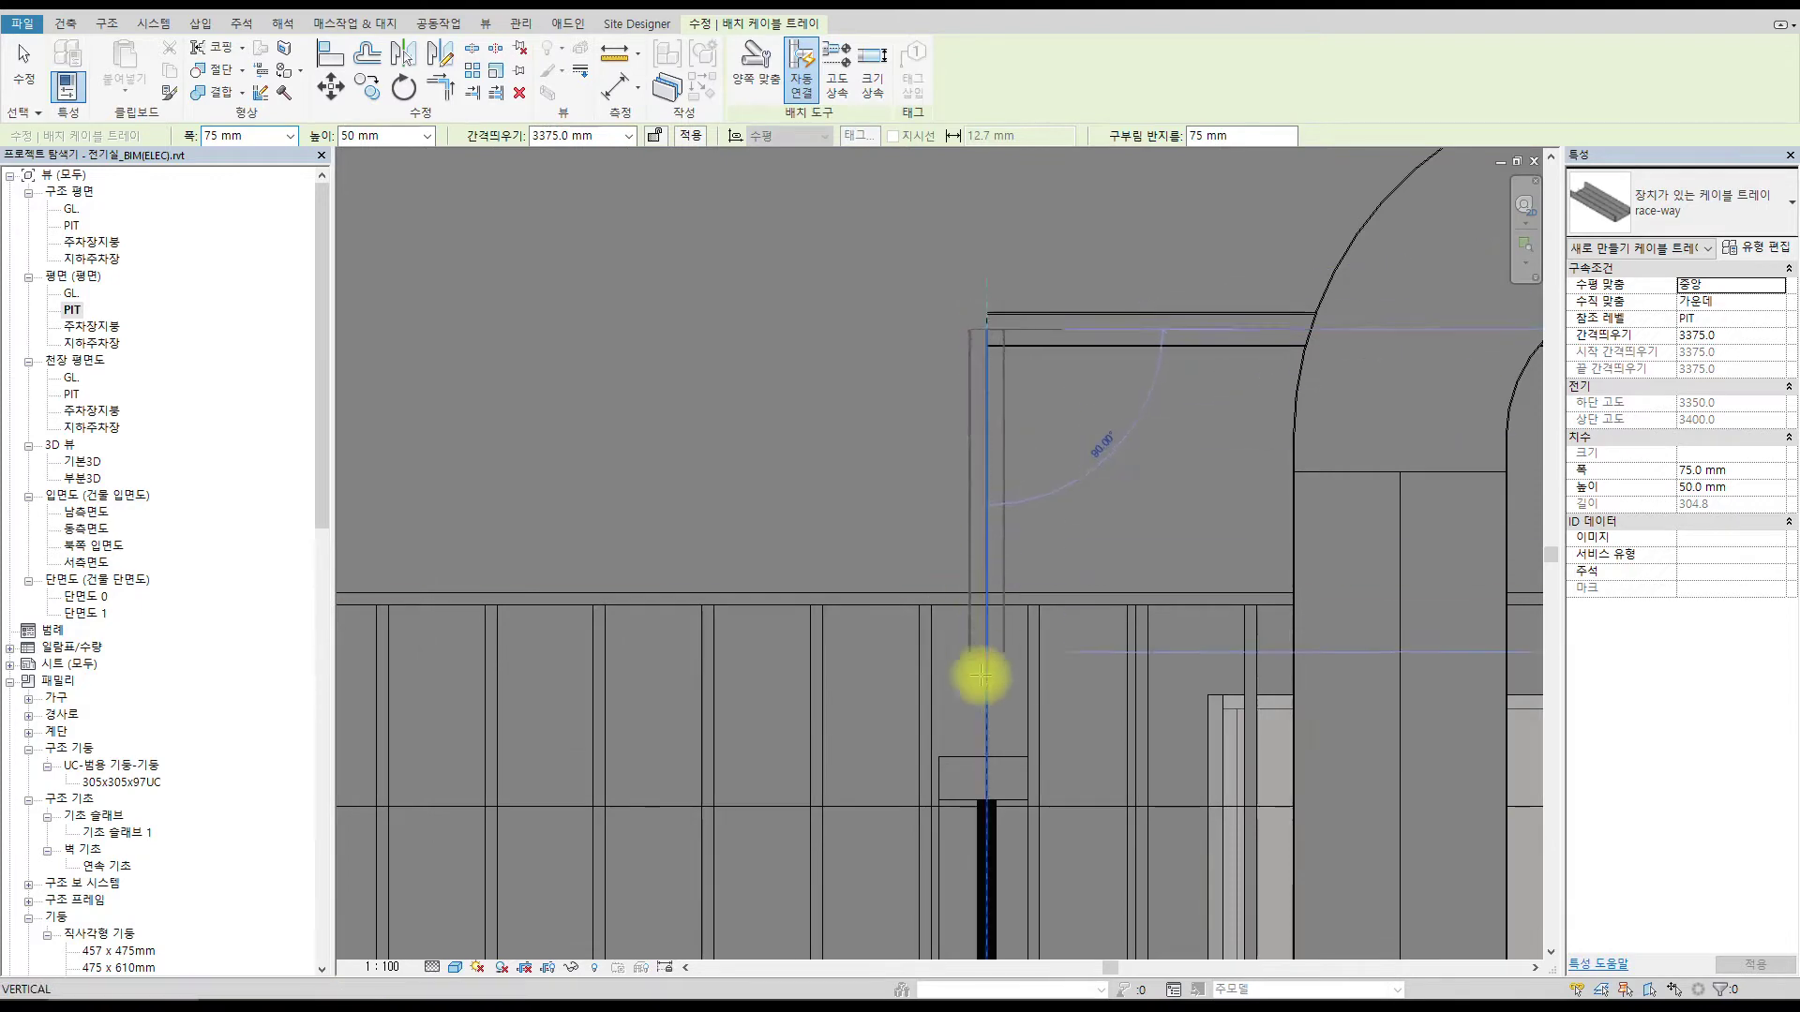
scroll(924, 442, "down", 2)
middle_click_drag(925, 442, 886, 298)
scroll(898, 600, "up", 3)
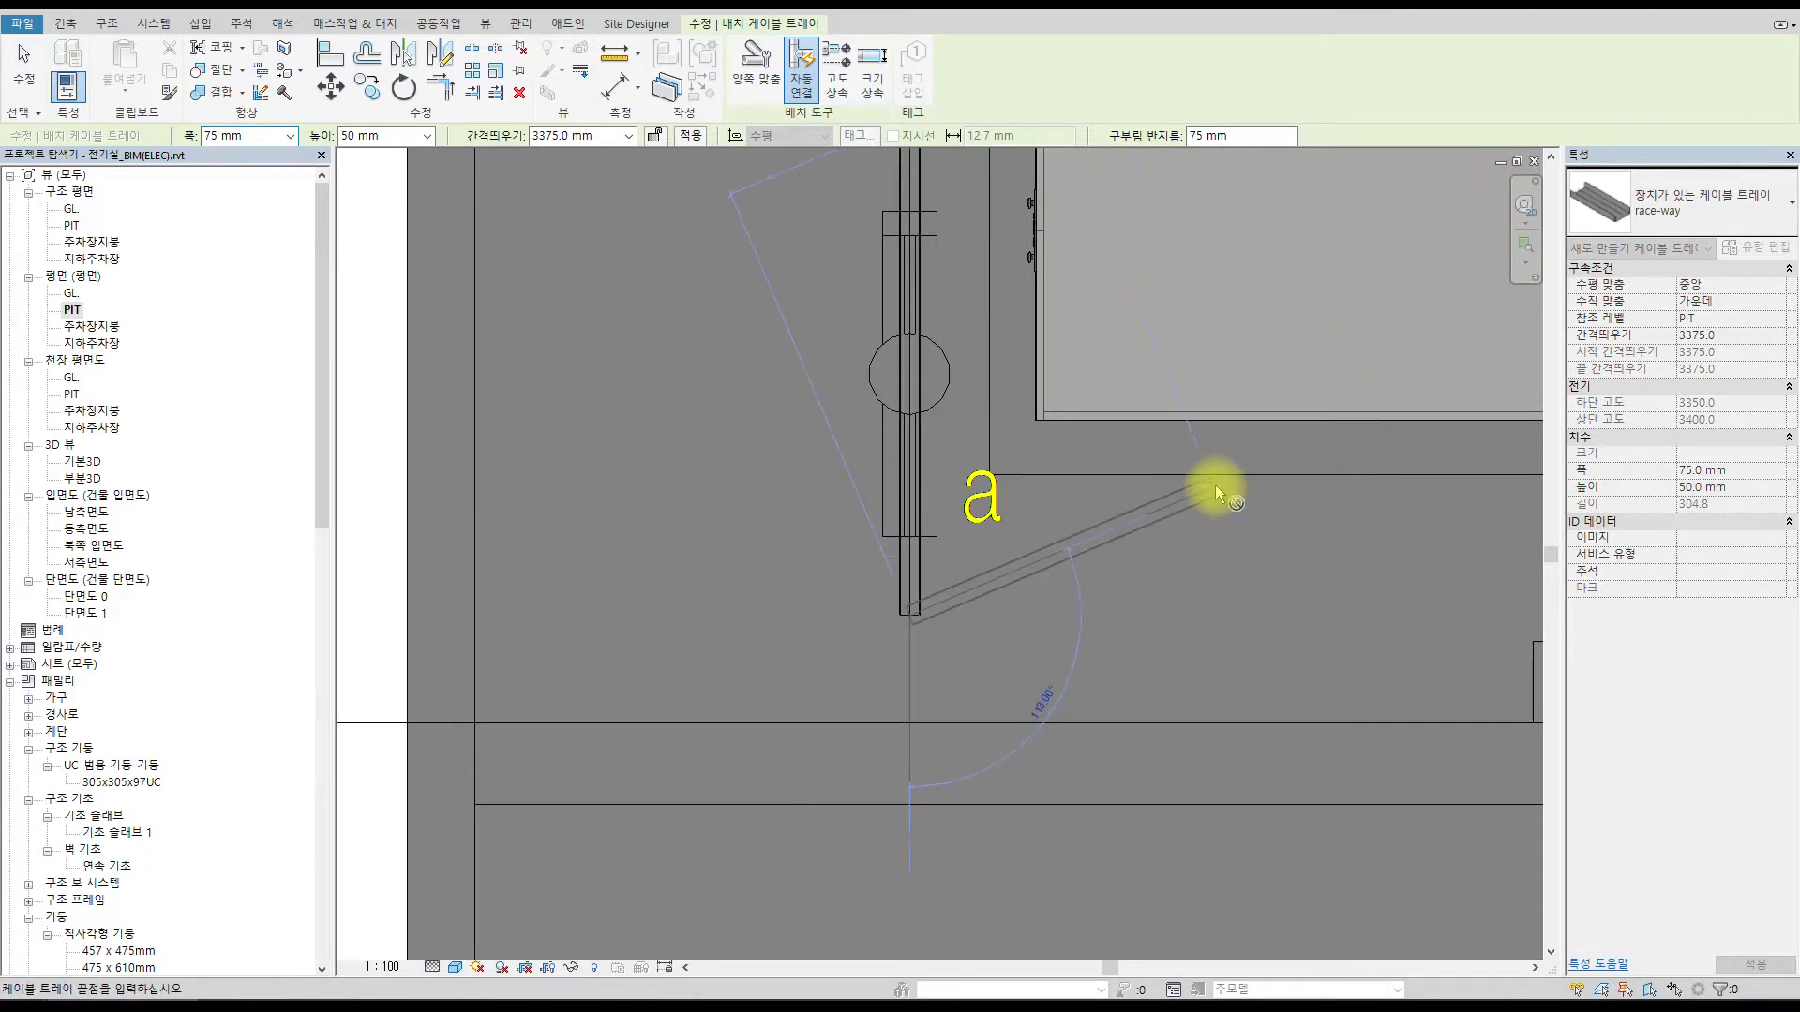
key("Escape")
Draw a 75 mm wide race-way along the eastern room's upper fixture line and down its eastern fixture column to the wiring line's lower corner.
scroll(1045, 430, "down", 3)
middle_click_drag(1045, 430, 391, 542)
scroll(1285, 434, "down", 3)
middle_click_drag(1285, 434, 642, 531)
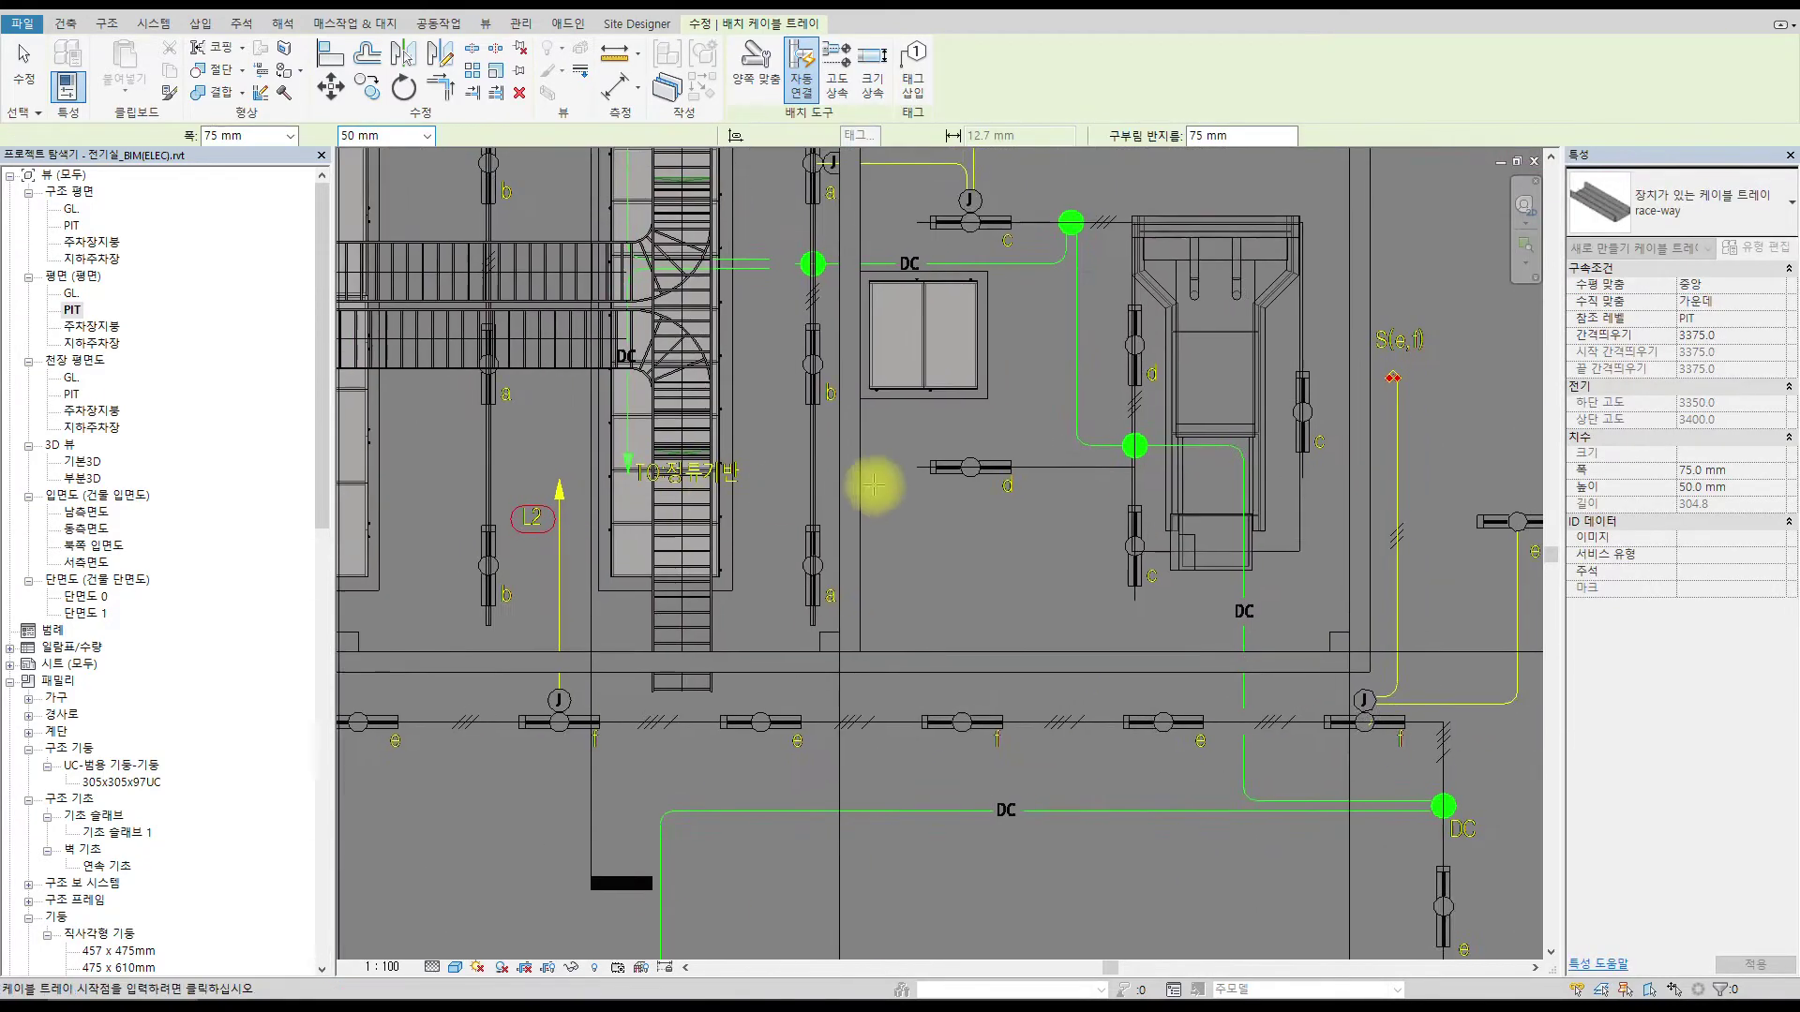
scroll(1072, 378, "up", 1)
middle_click_drag(1065, 225, 771, 403)
scroll(646, 330, "up", 2)
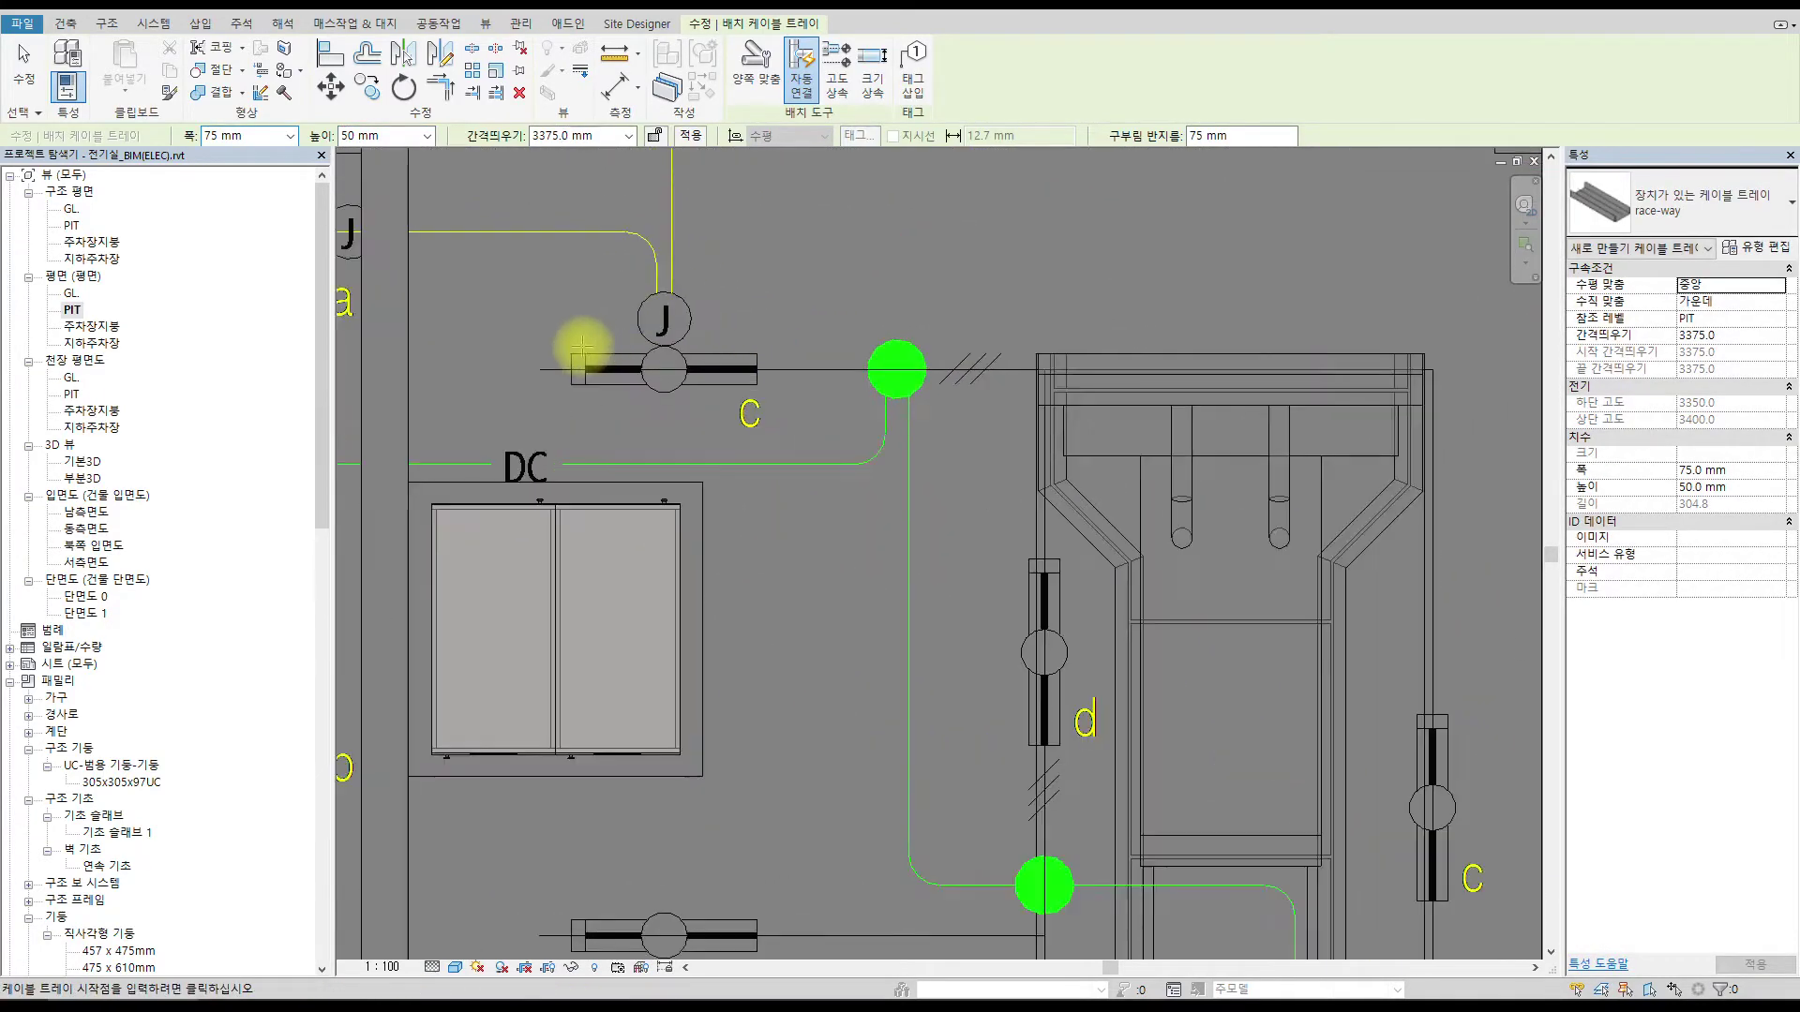
left_click(542, 369)
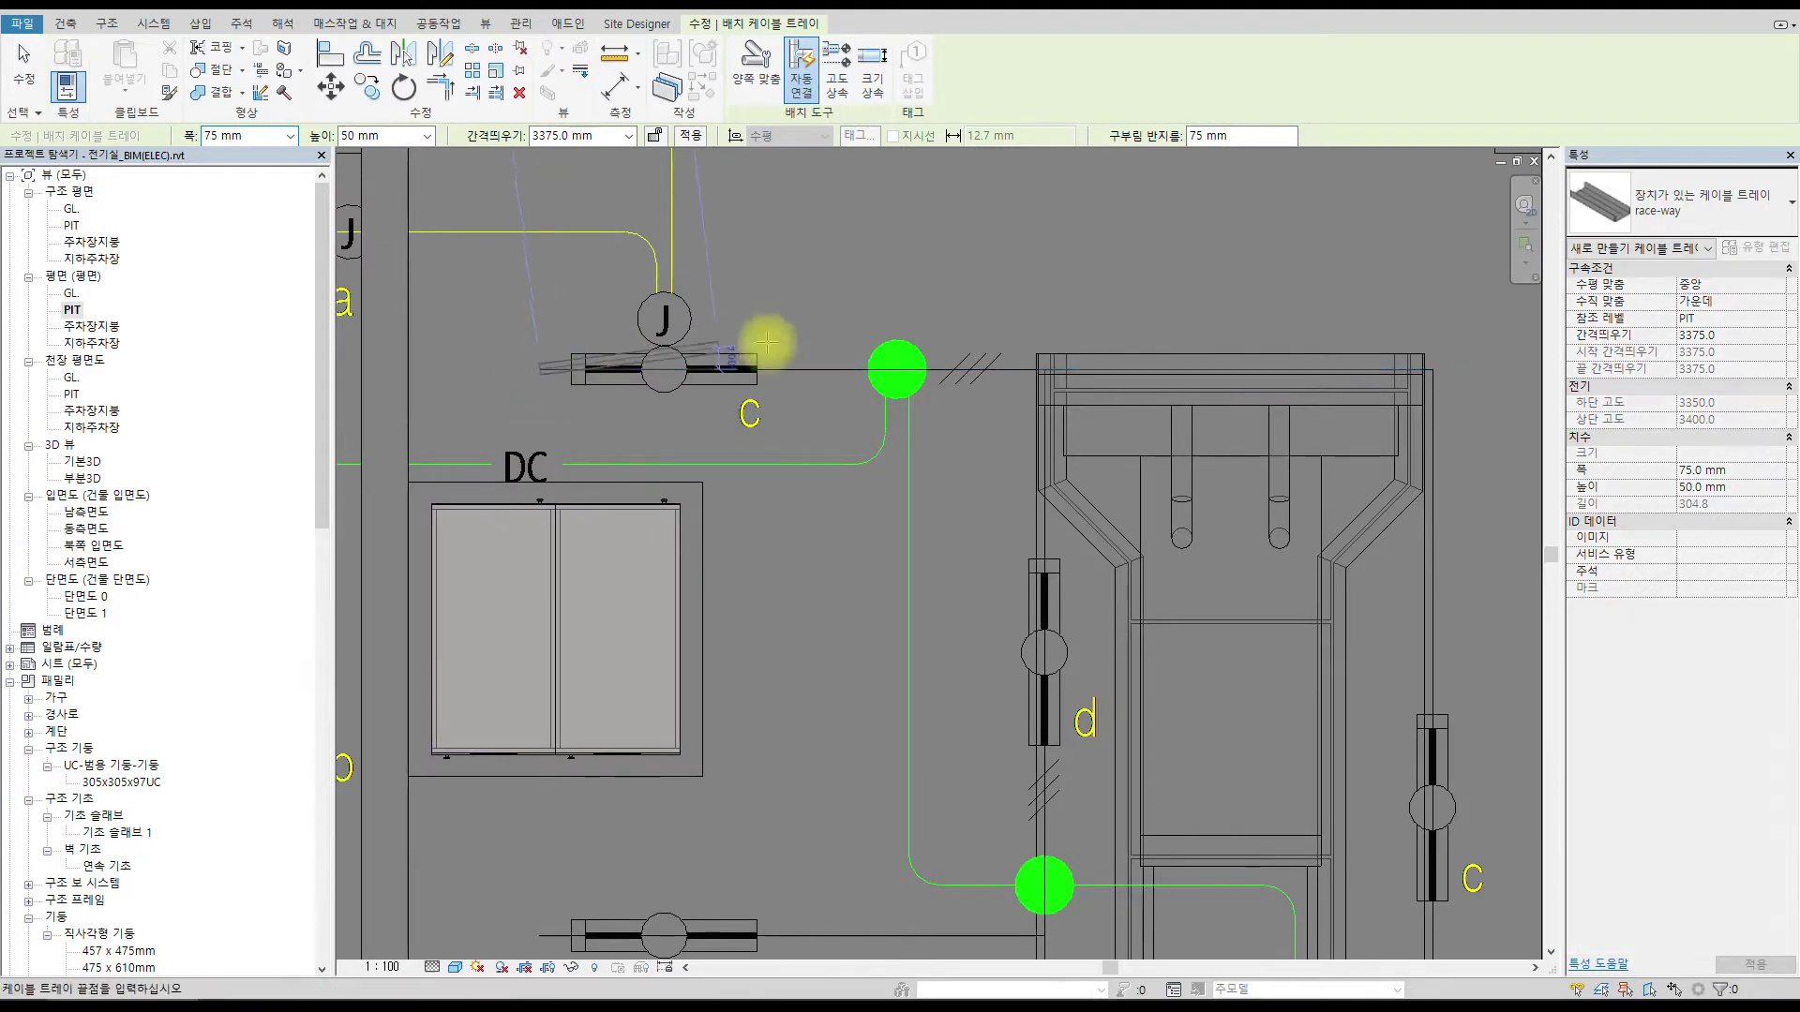
left_click(1431, 371)
middle_click_drag(1443, 942, 1250, 381)
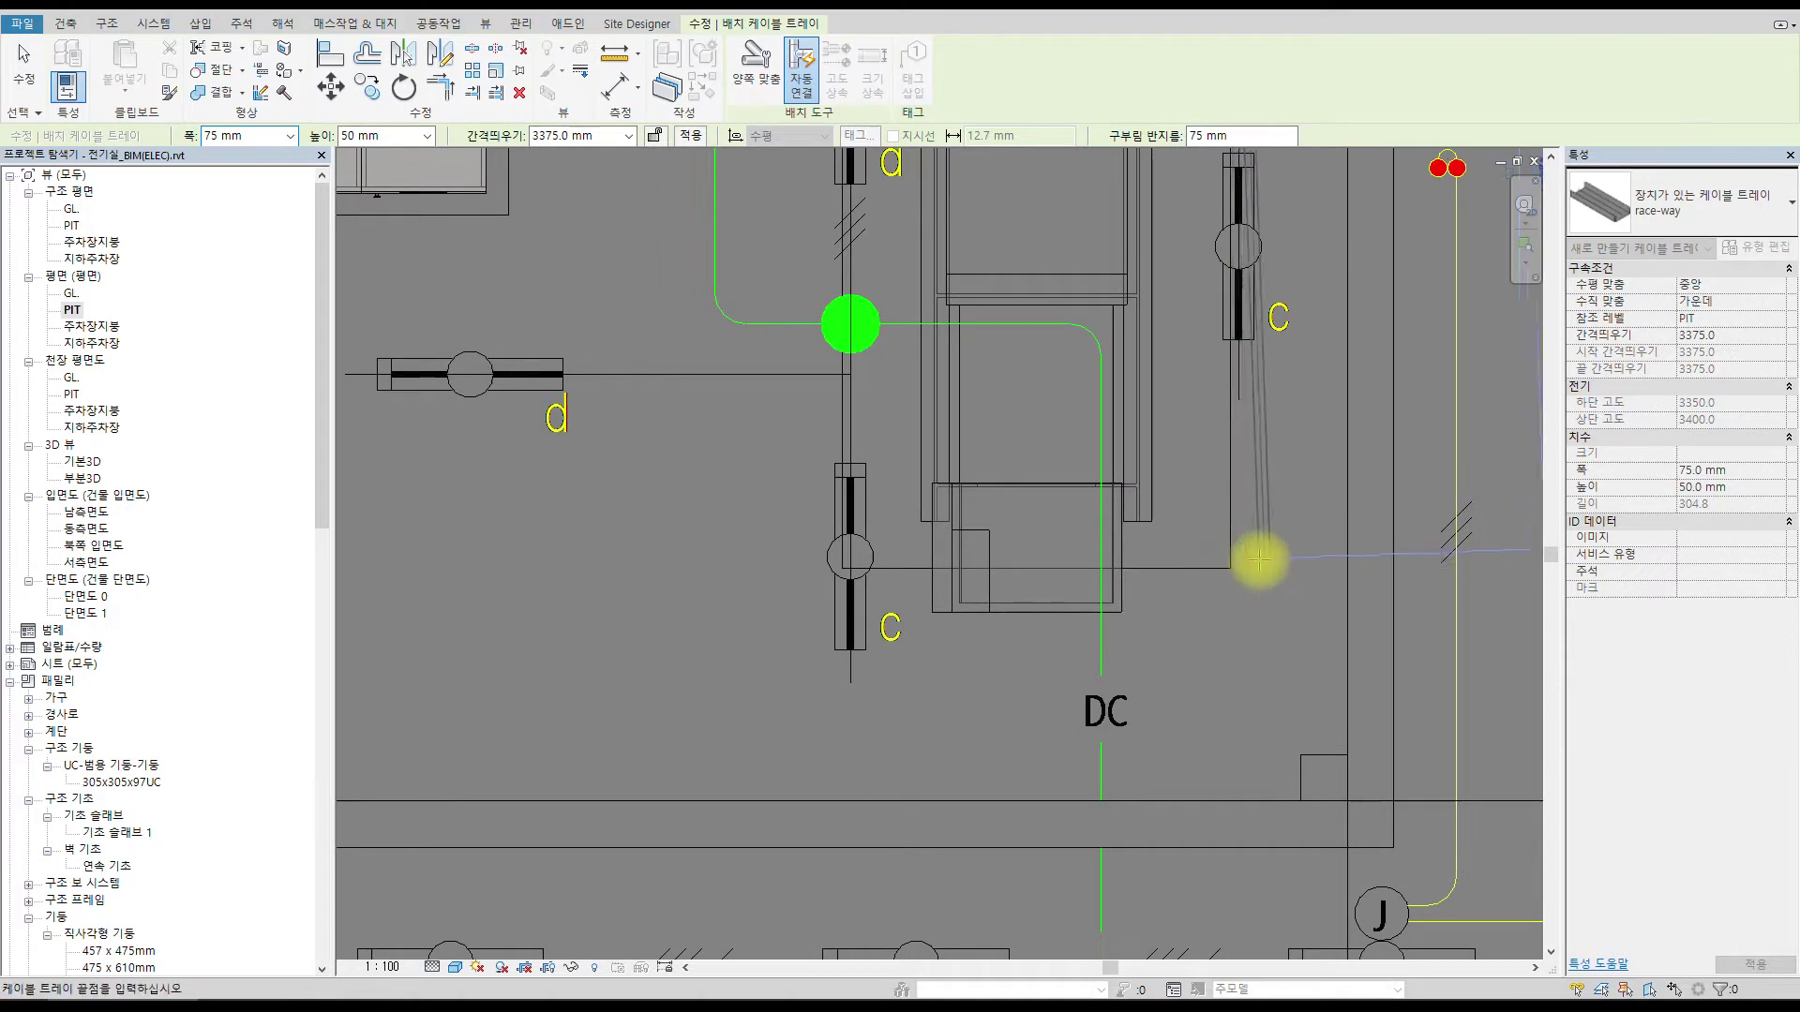
scroll(1227, 567, "up", 3)
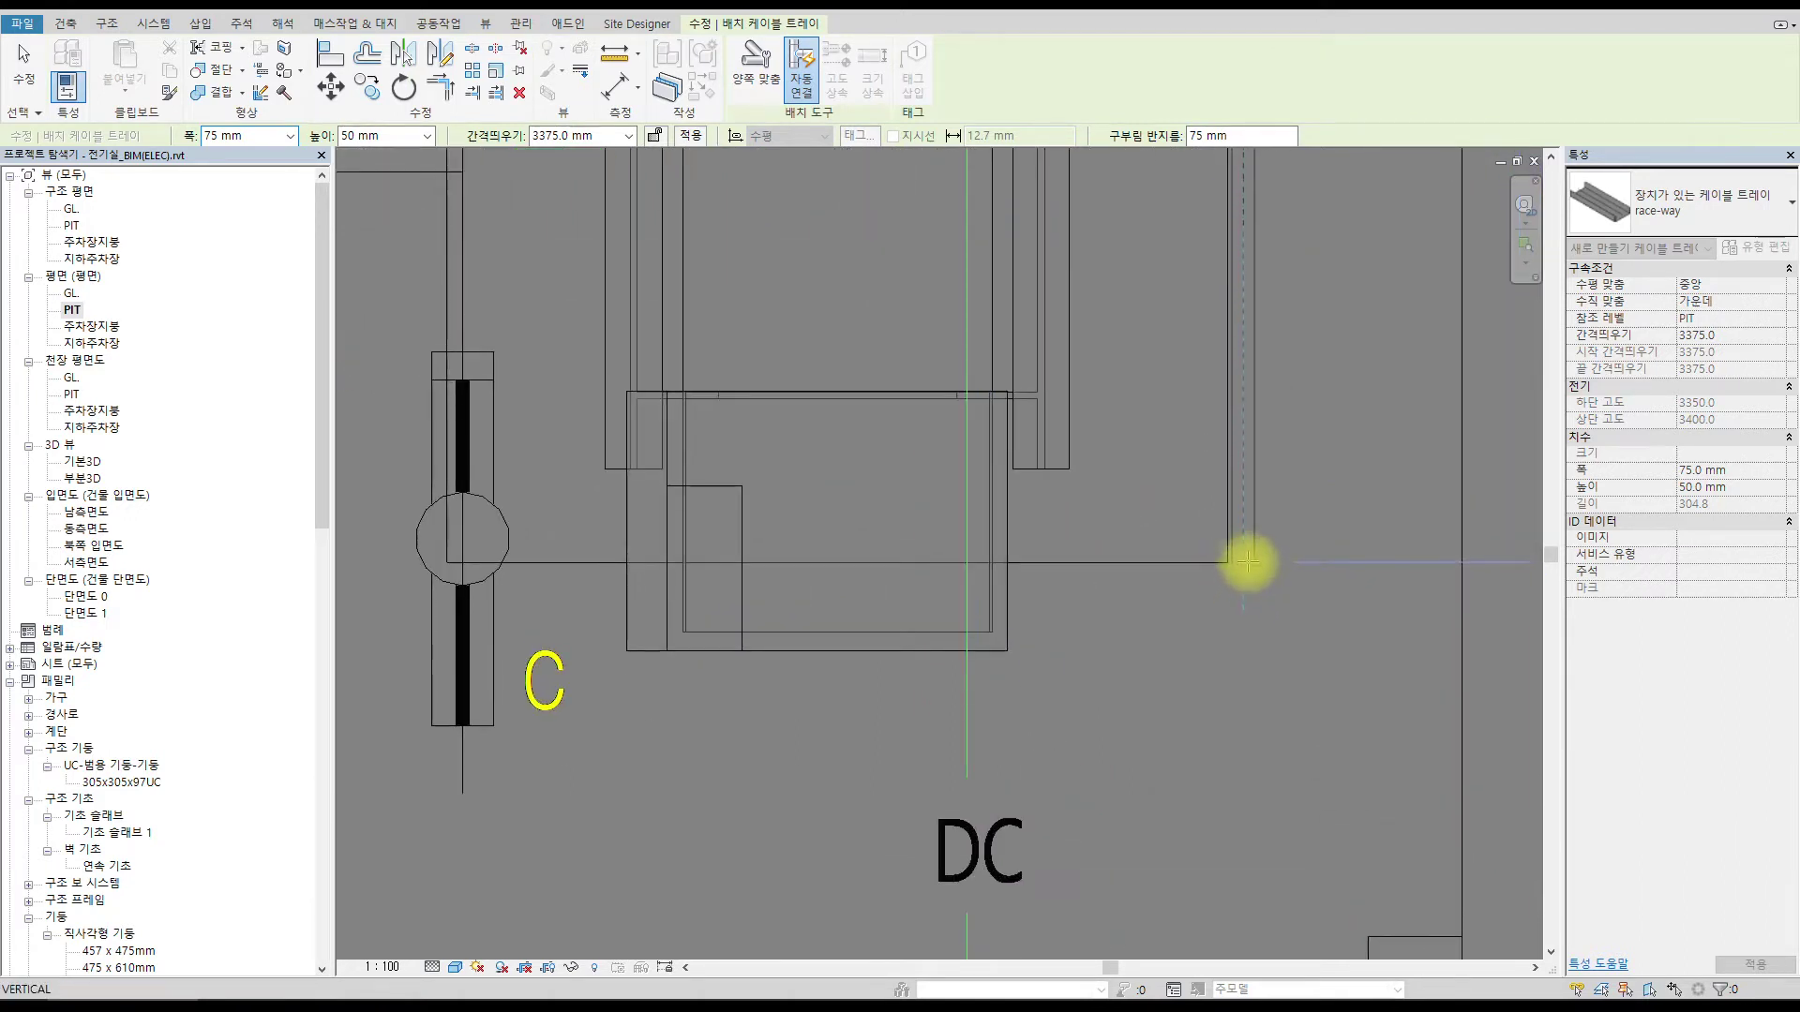
left_click(1247, 563)
middle_click_drag(554, 563, 972, 586)
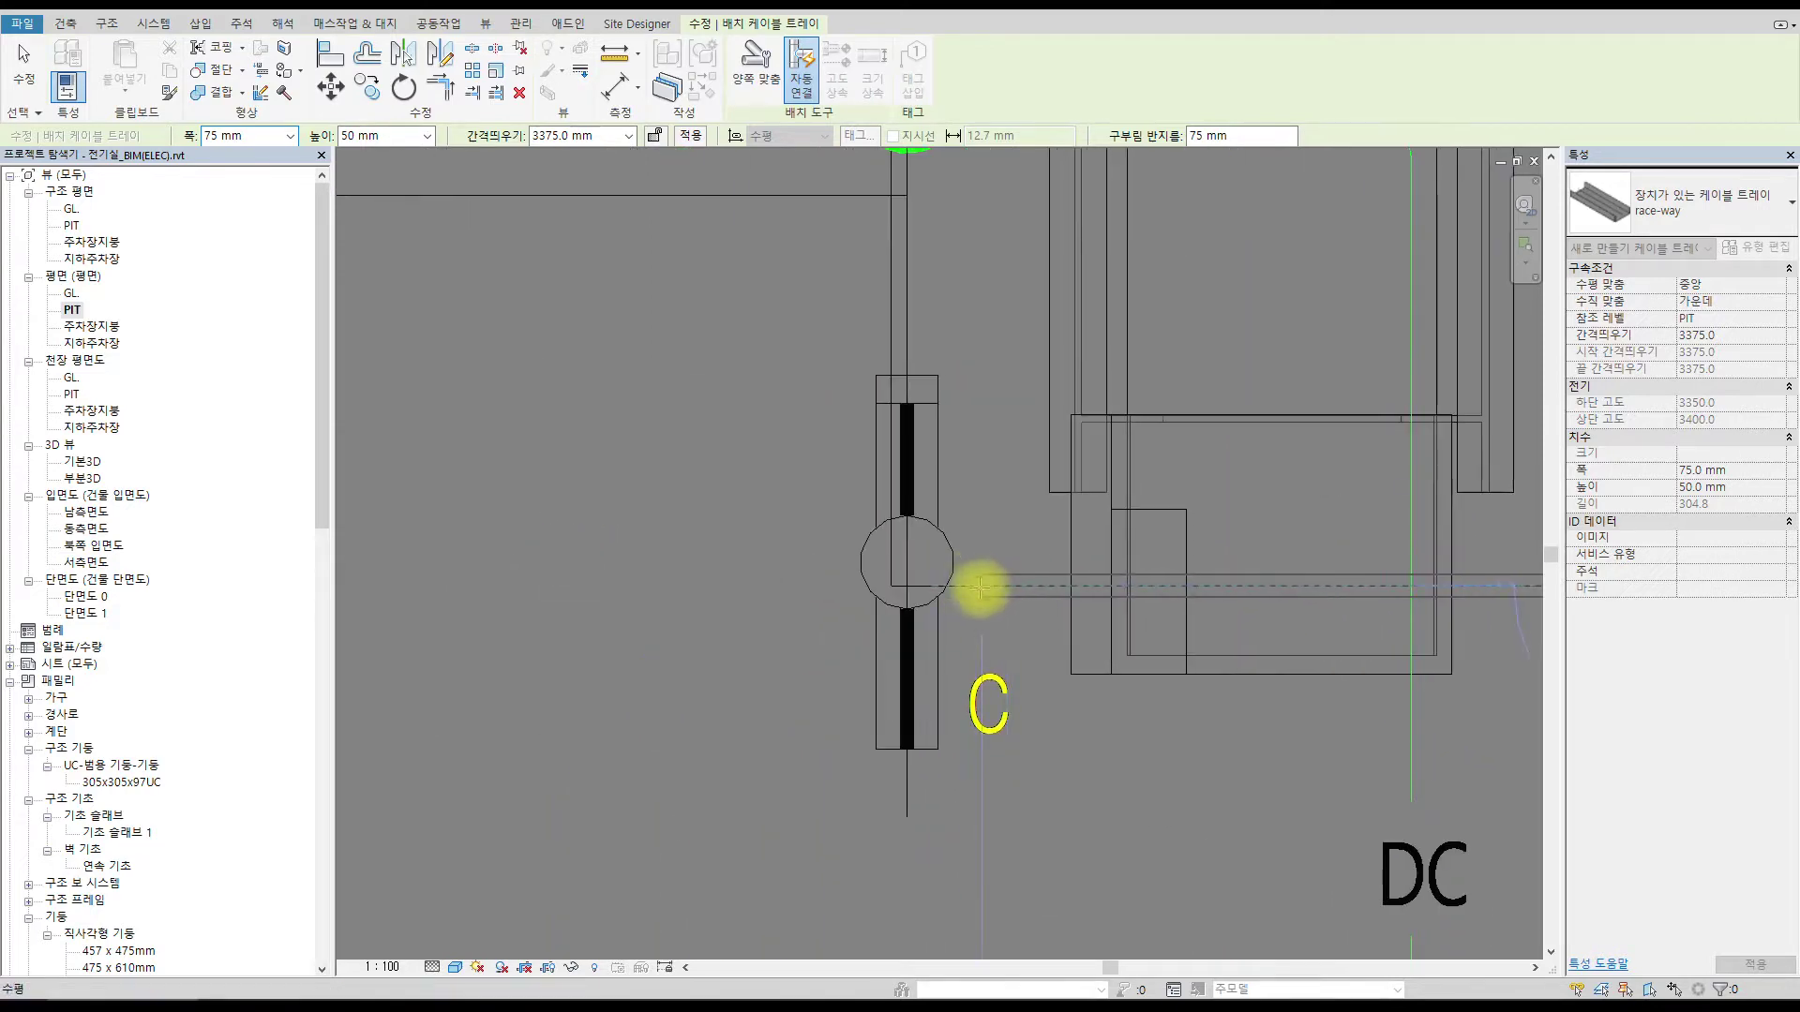
scroll(1280, 595, "down", 5)
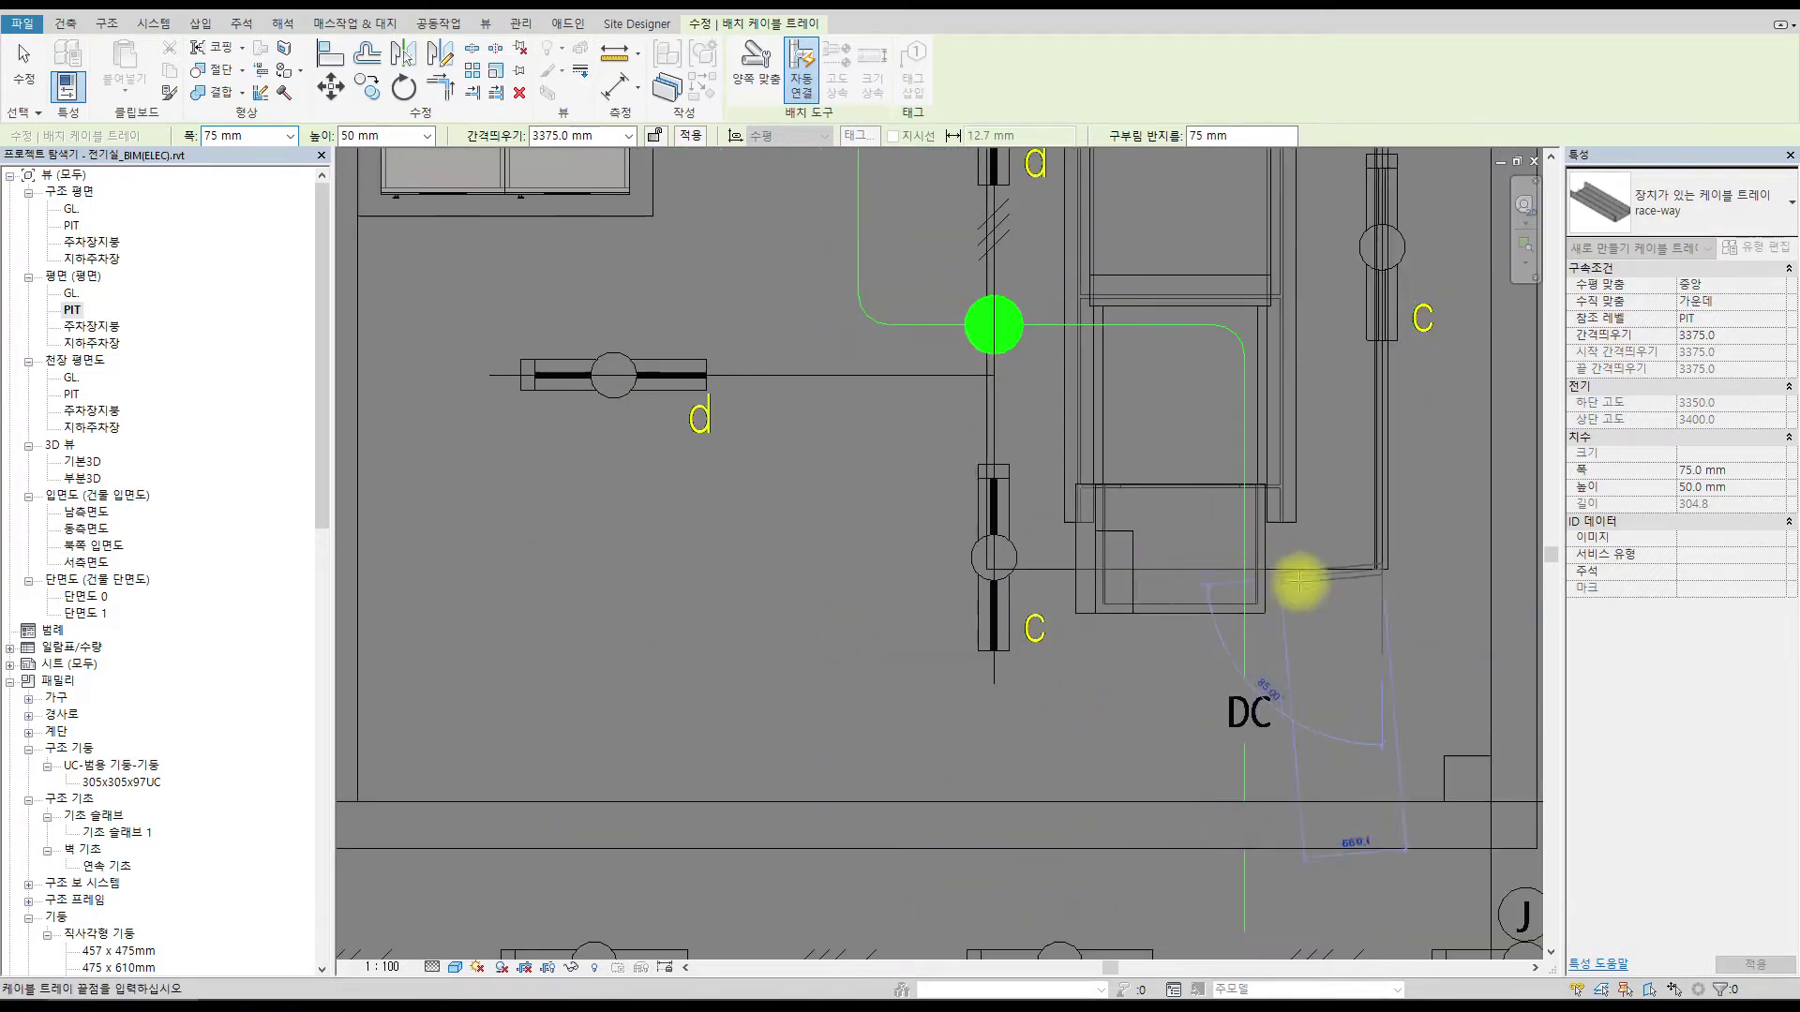
scroll(1116, 531, "down", 1)
key("Escape")
Draw a 75 mm wide race-way along the eastern room's middle fixture column from its lower end up to the upper horizontal run.
scroll(815, 566, "up", 5)
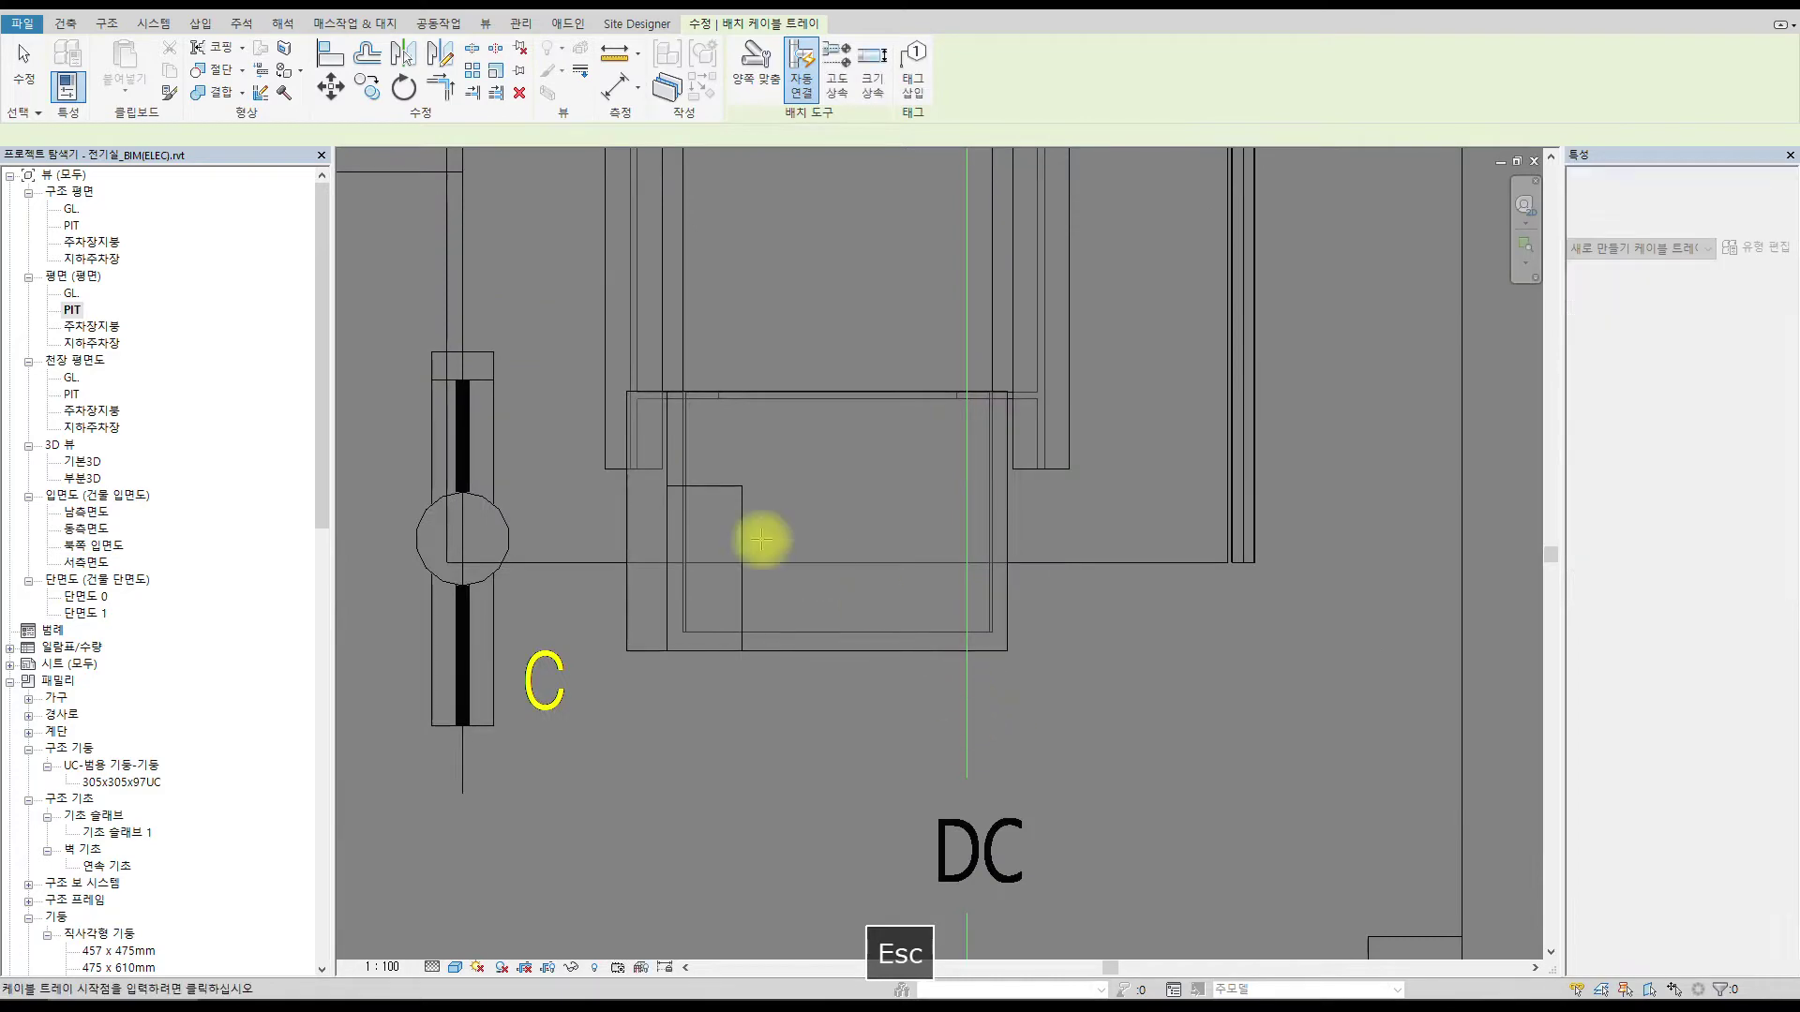
middle_click_drag(742, 616, 1084, 622)
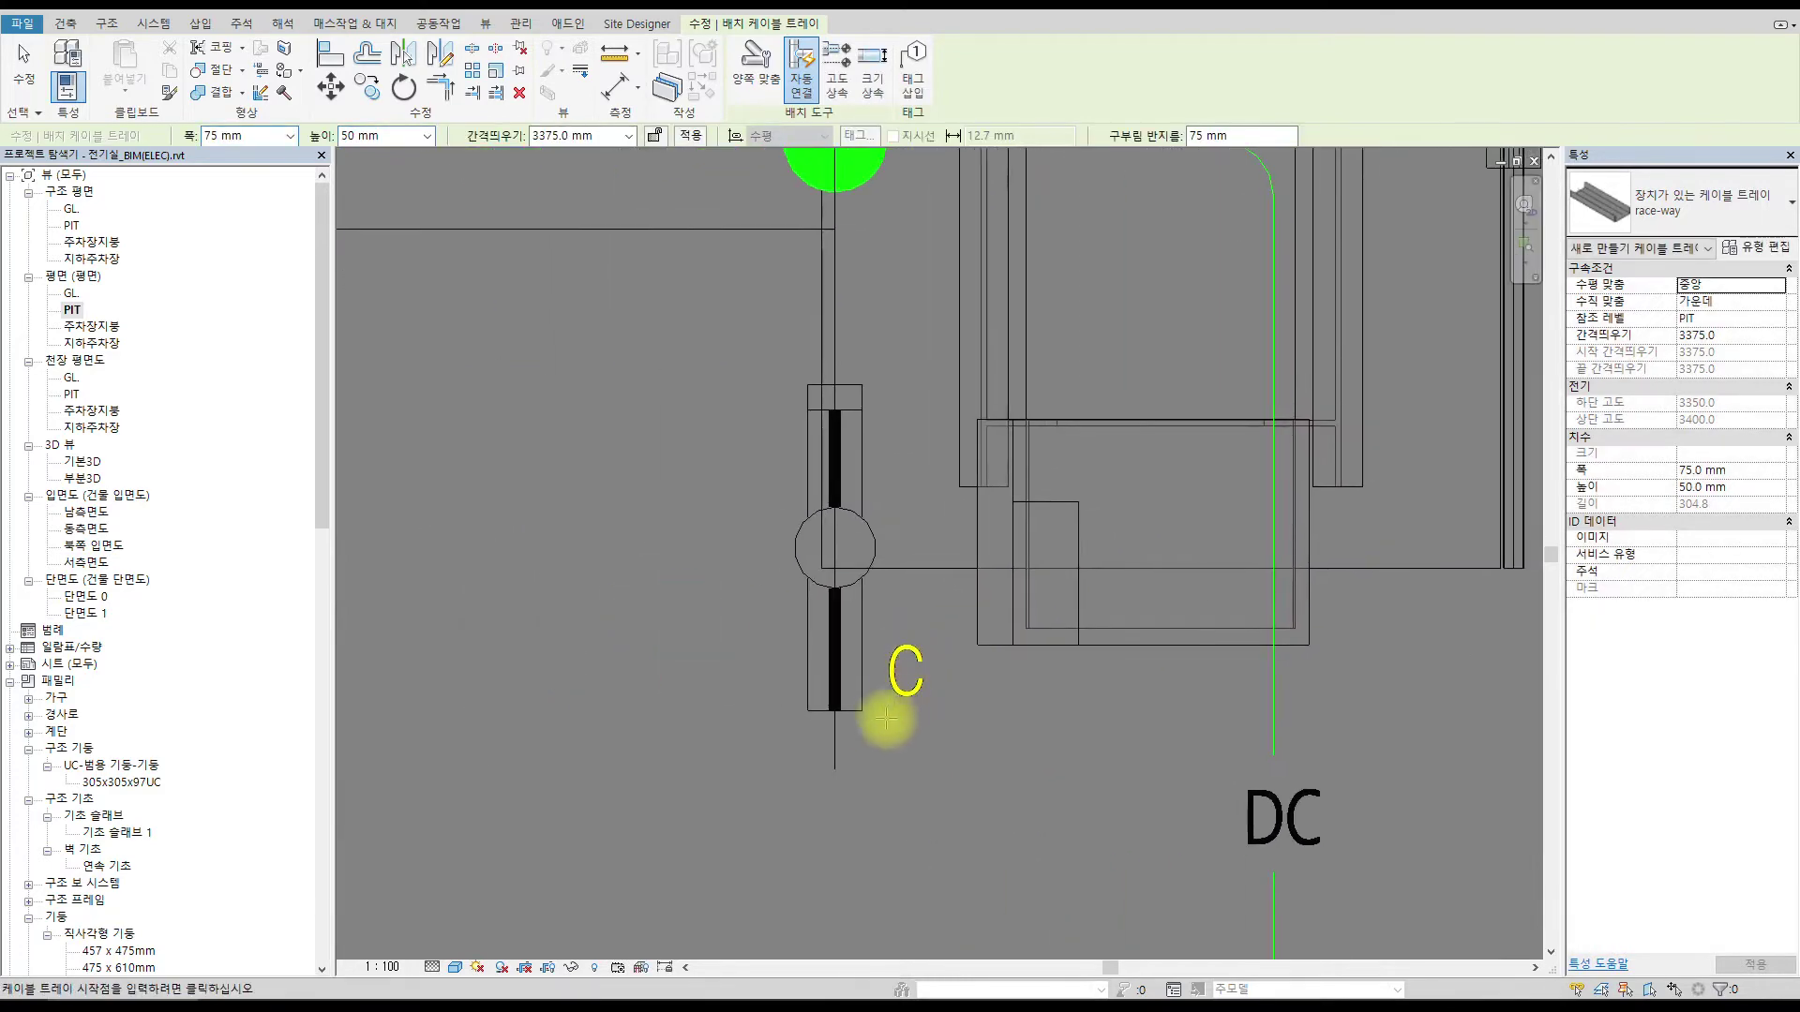
left_click(834, 770)
scroll(923, 394, "down", 2)
middle_click_drag(876, 390, 796, 804)
scroll(863, 304, "down", 2)
middle_click_drag(846, 363, 803, 723)
scroll(764, 550, "up", 5)
scroll(770, 431, "up", 5)
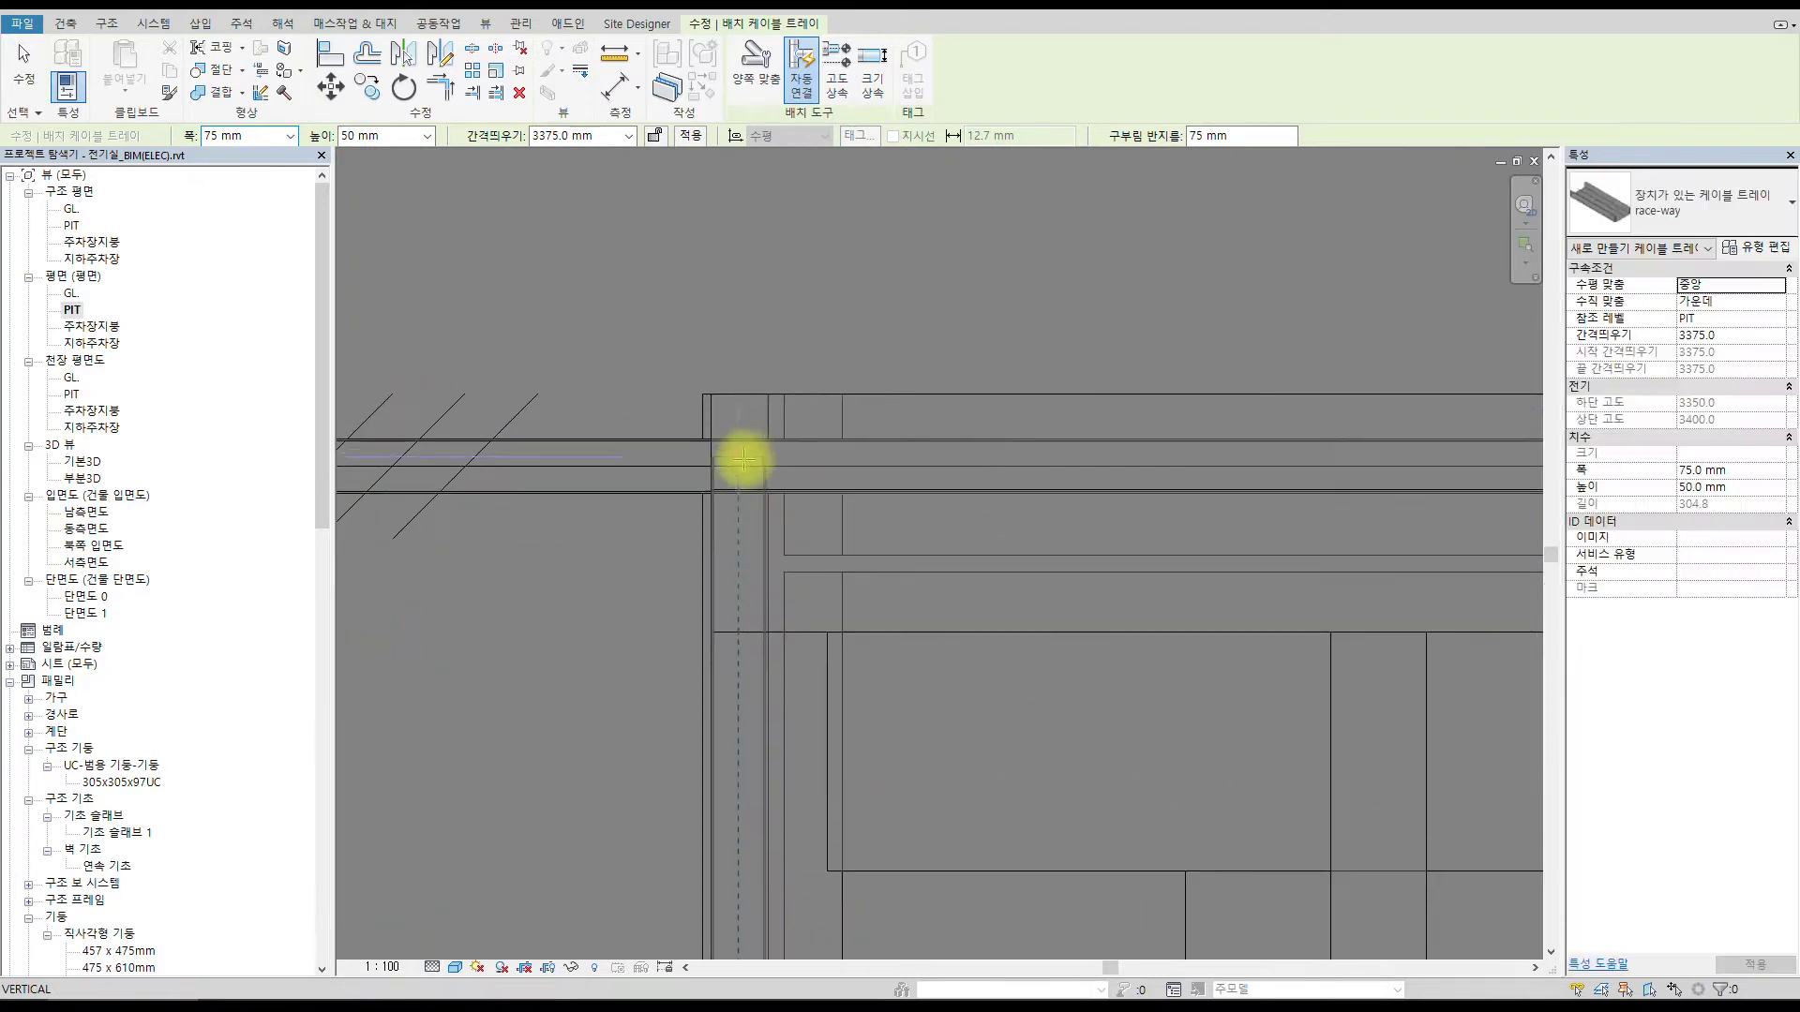
left_click(744, 466)
scroll(806, 650, "down", 5)
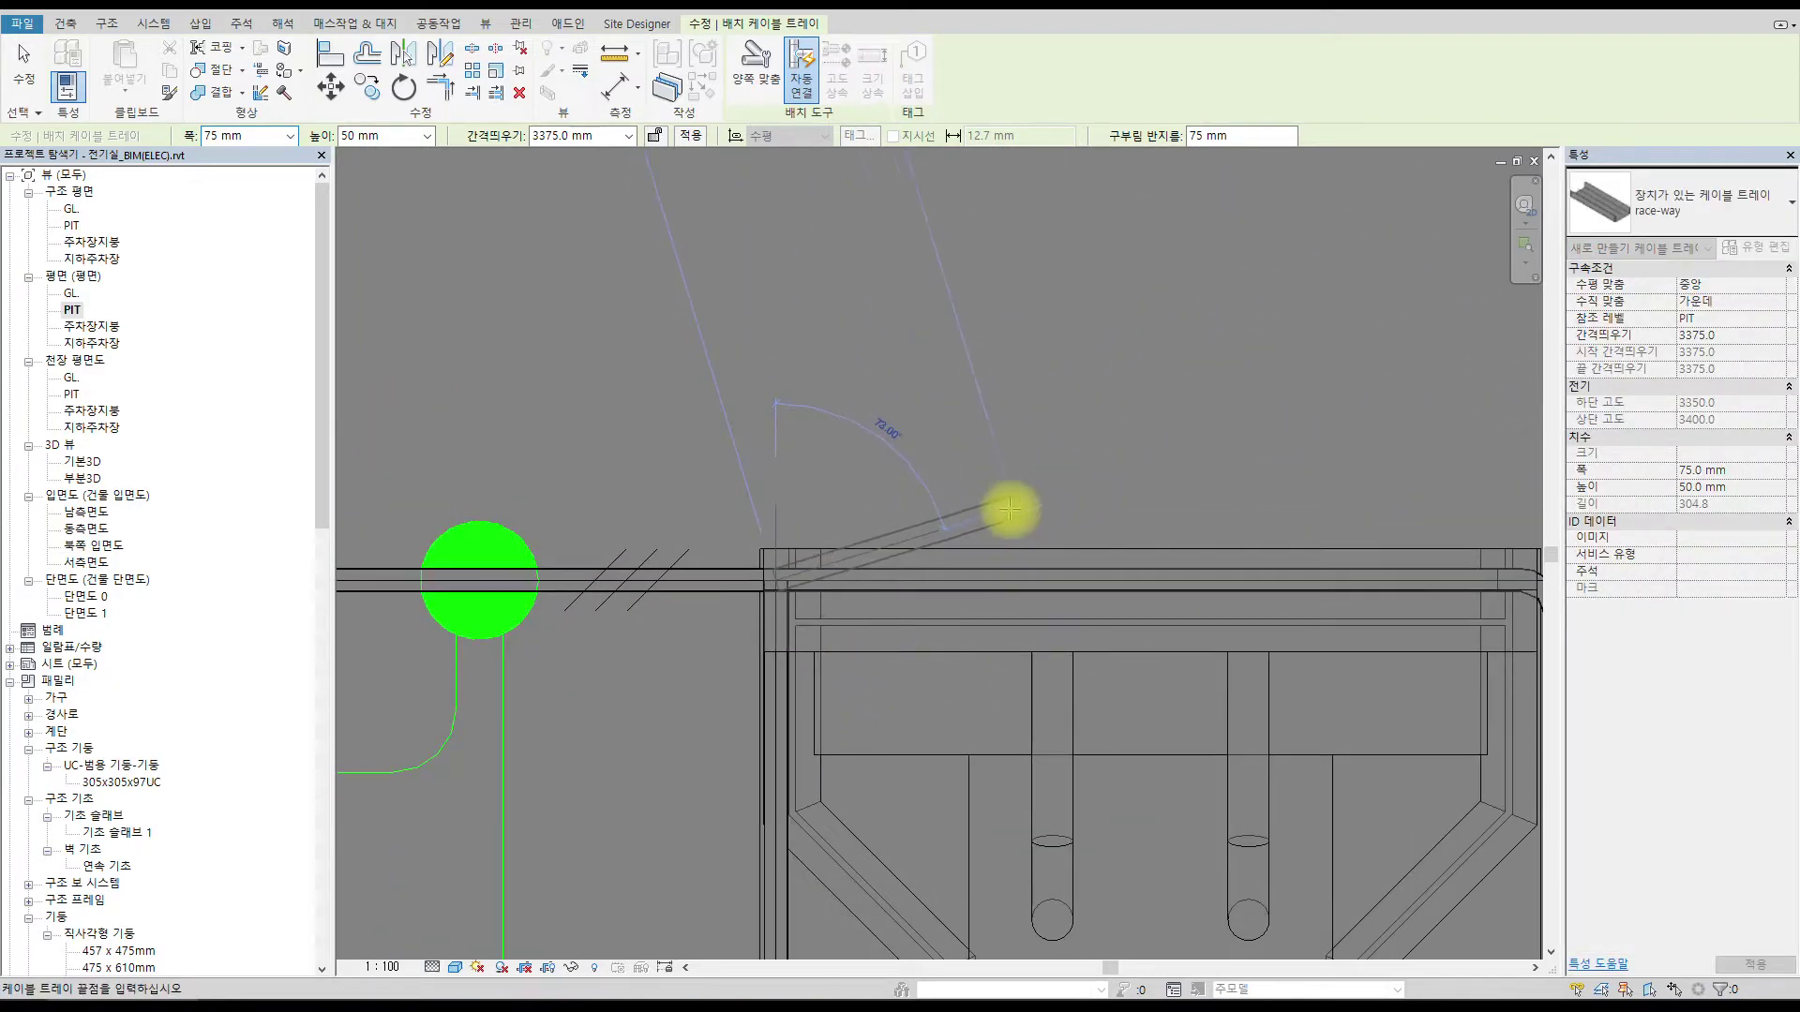
key("Escape")
Draw a 75 mm wide race-way branch from the western end of the lower "d" fixture line to the middle vertical run.
scroll(797, 673, "up", 6)
scroll(758, 654, "down", 2)
scroll(1041, 520, "down", 3)
middle_click_drag(560, 671, 1289, 300)
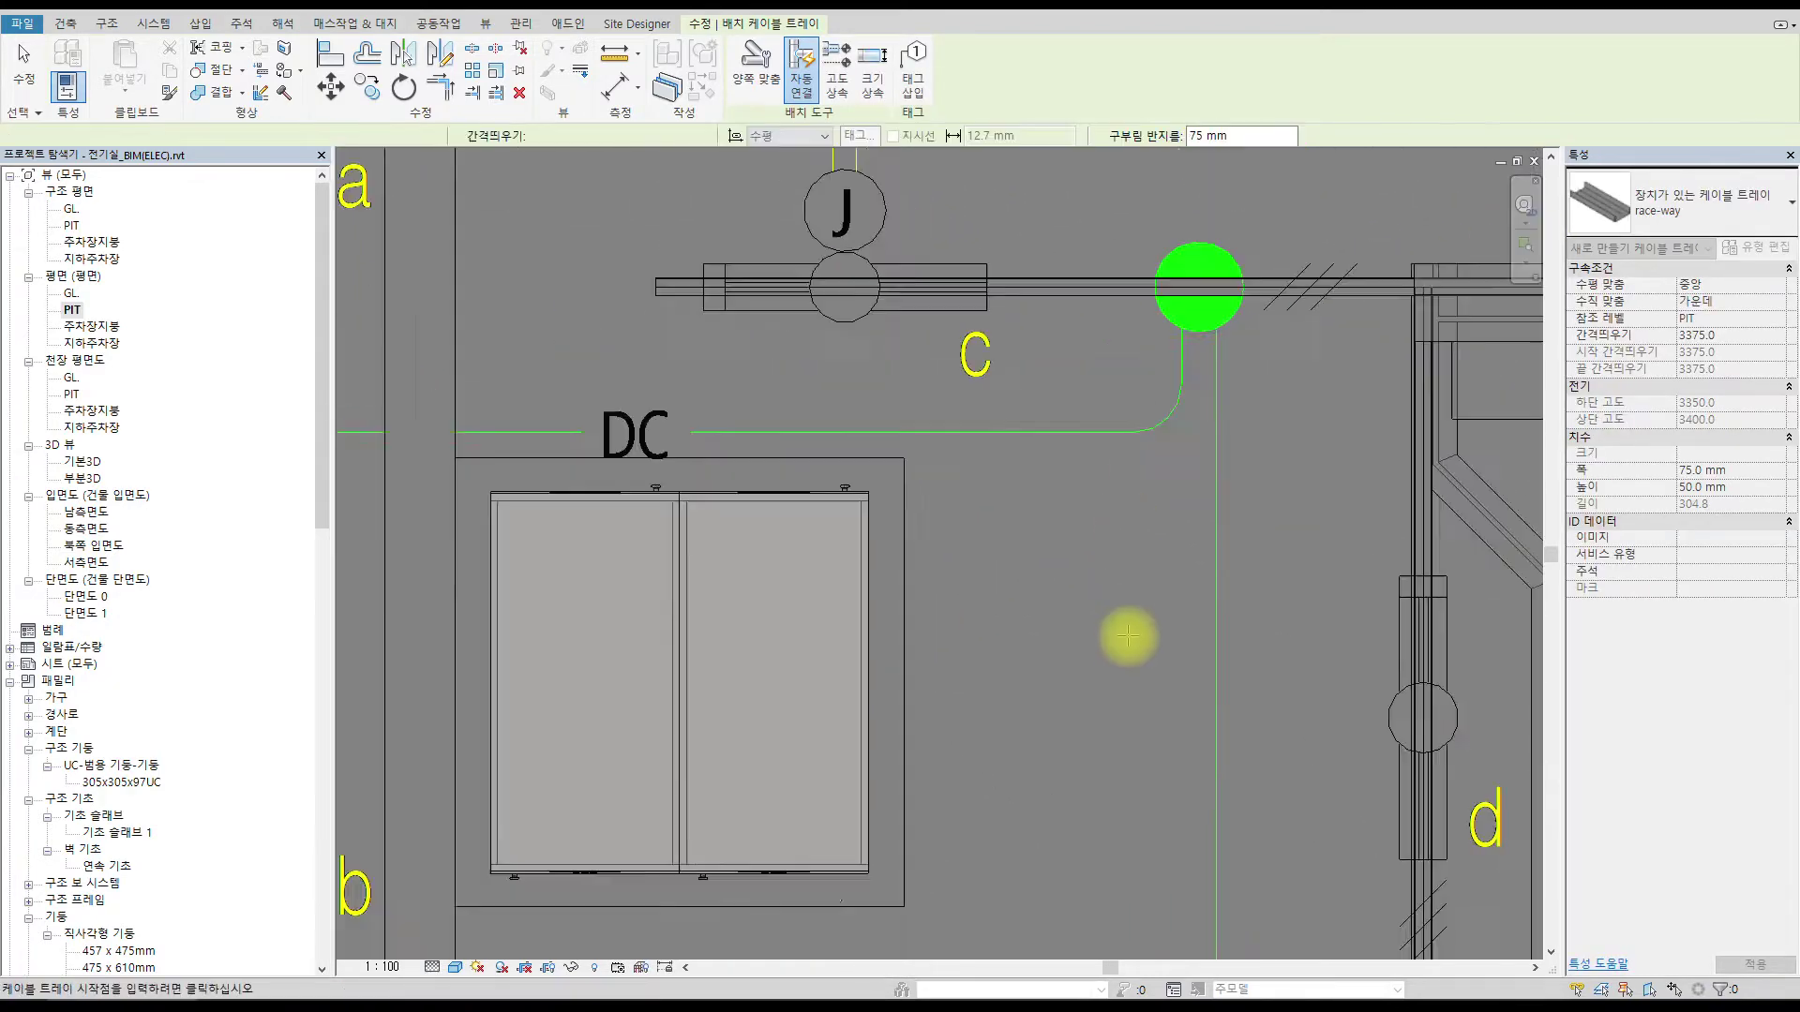
scroll(1124, 616, "down", 2)
scroll(655, 751, "up", 3)
left_click(608, 756)
middle_click_drag(1397, 673, 445, 569)
left_click(825, 665)
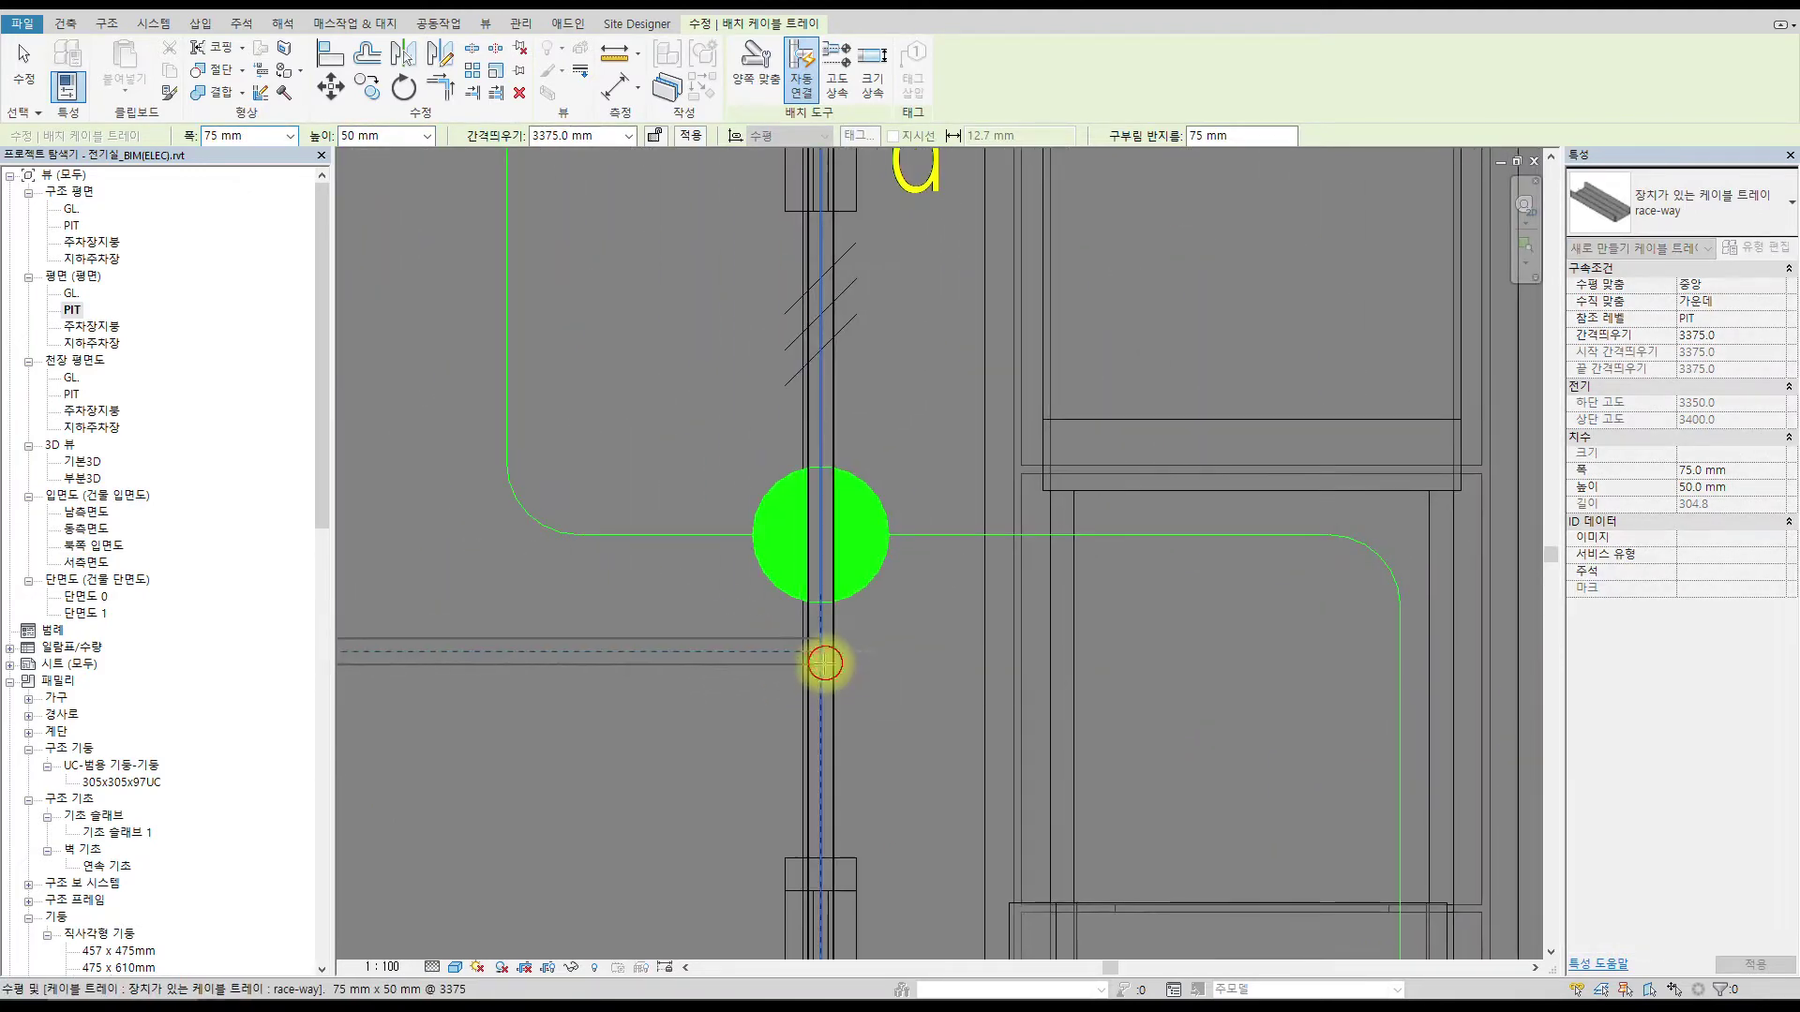
key("Escape")
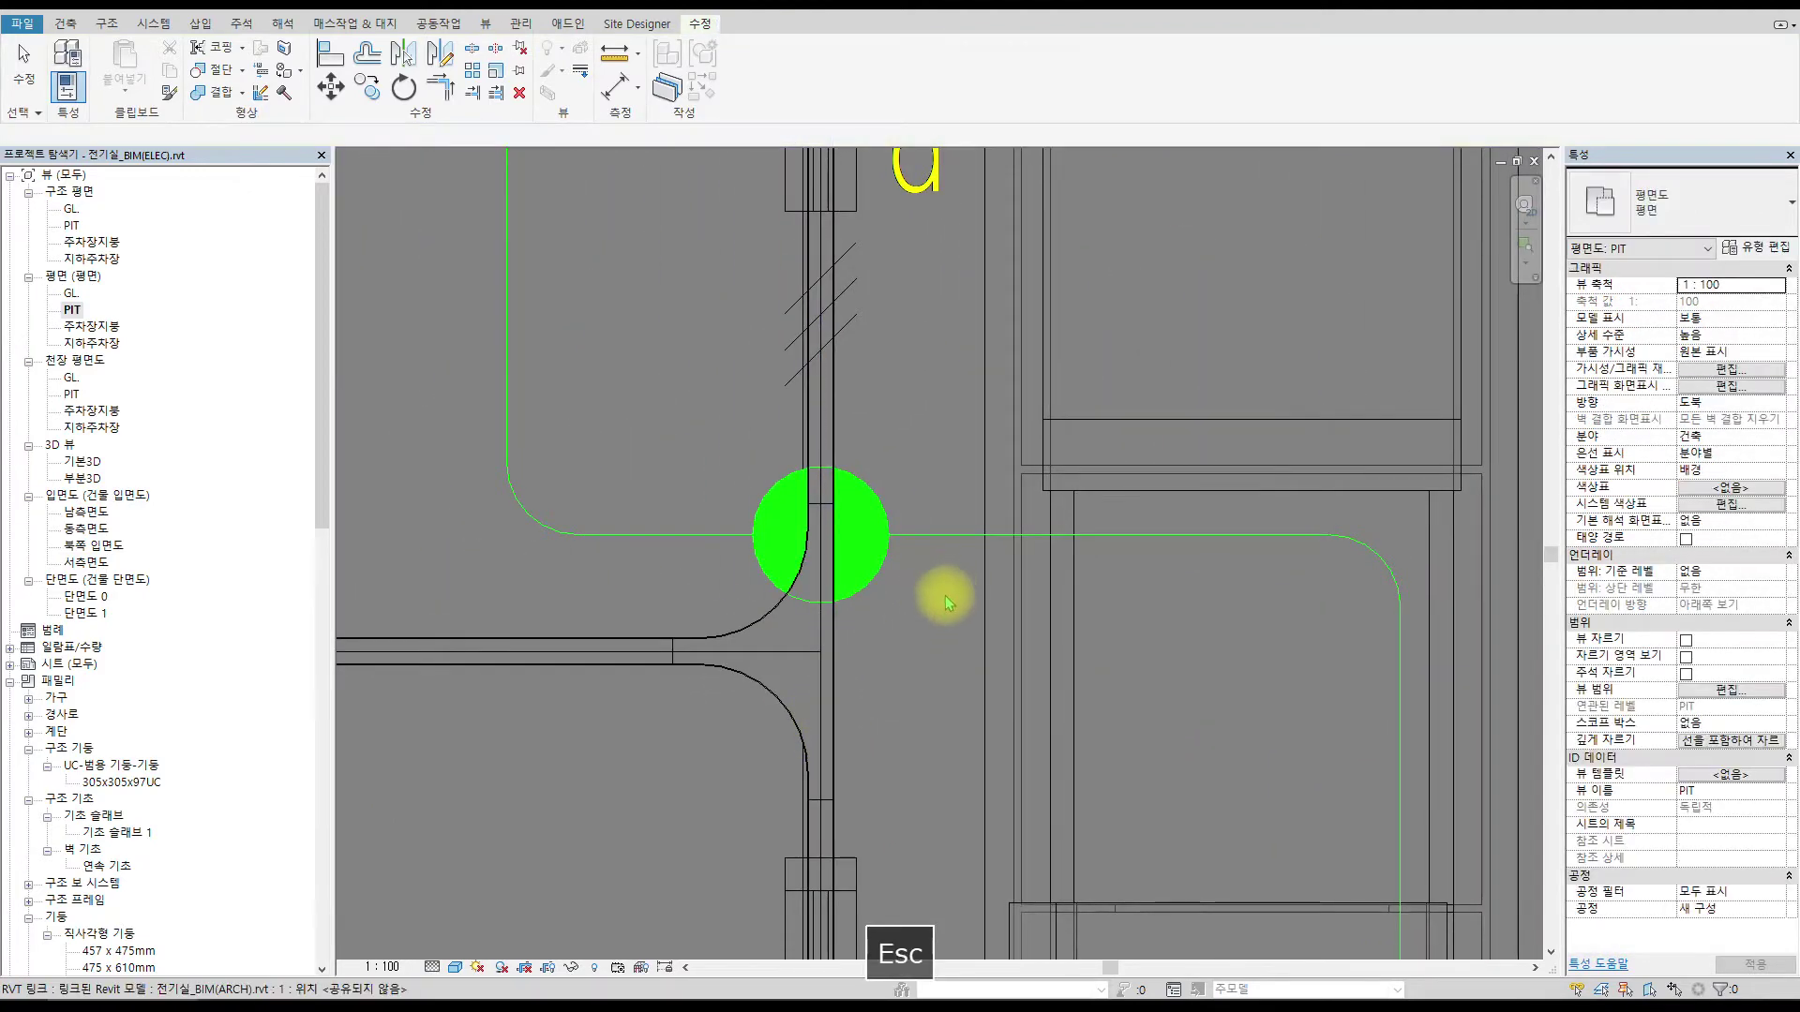
Inspect the properties and elevation offset of the tee fitting between the lower branch and the middle vertical race-way.
left_click(768, 614)
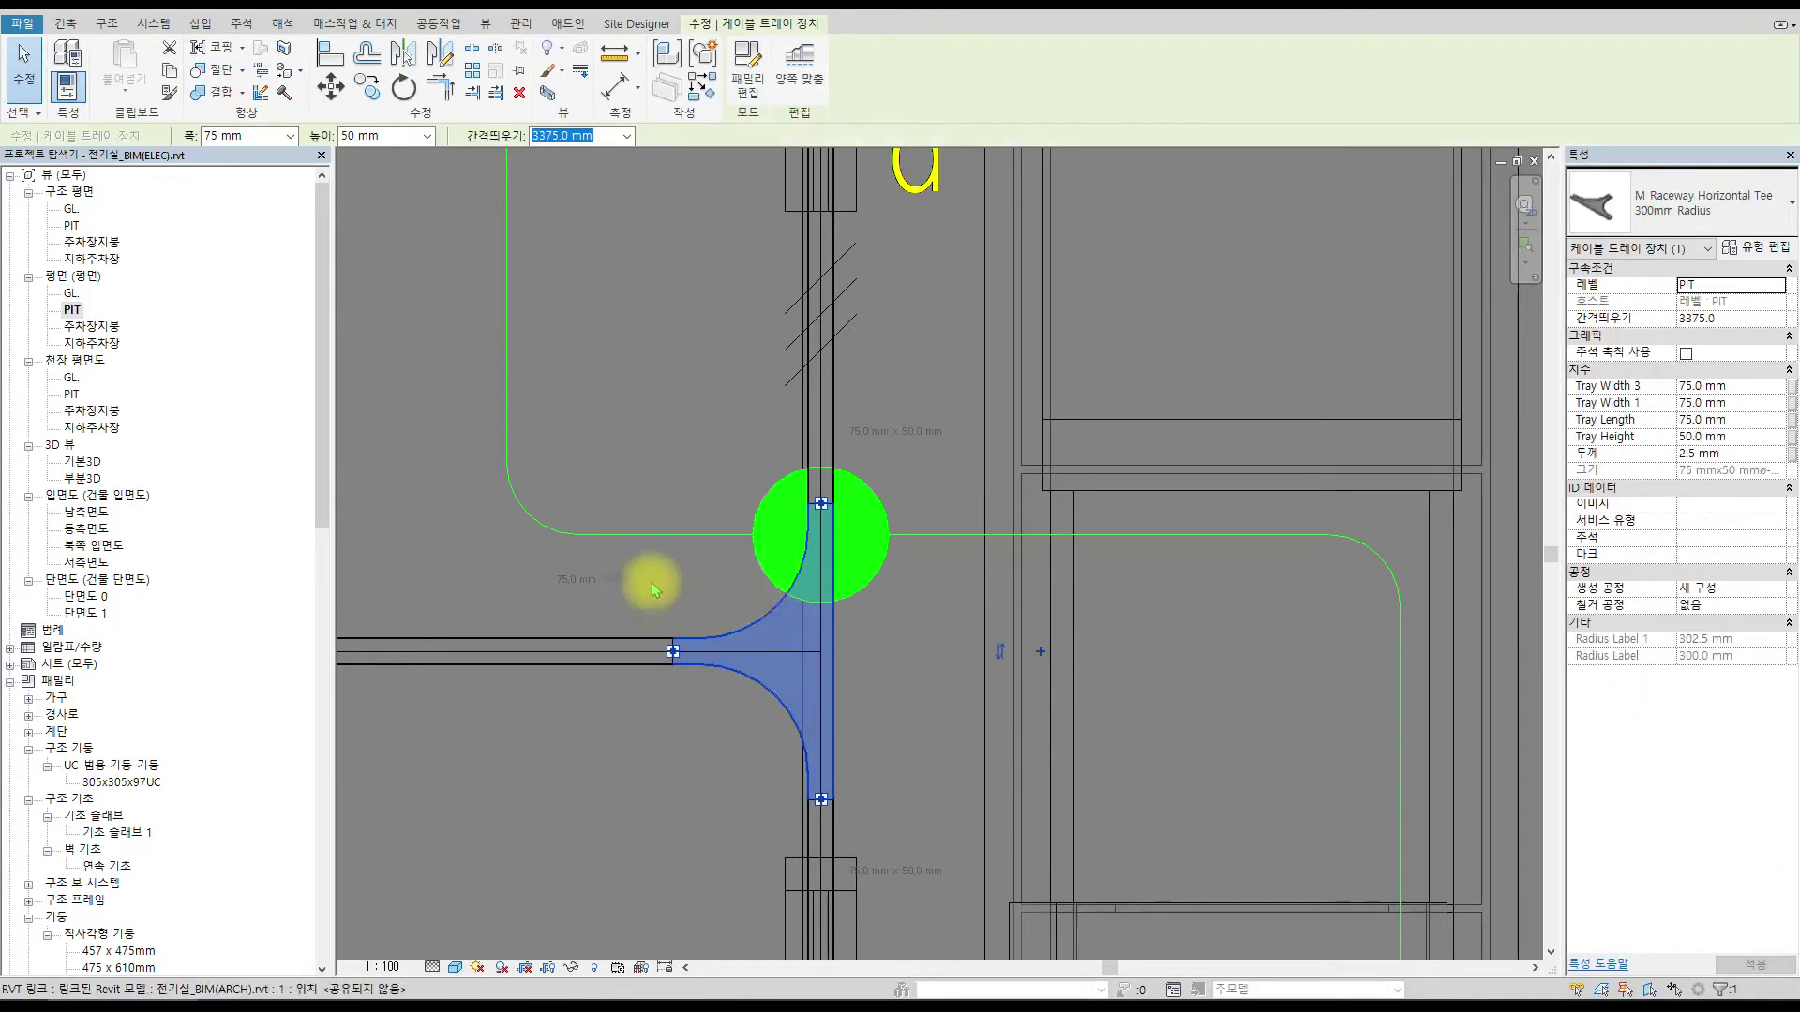
left_click(622, 583)
key("Escape")
left_click(775, 610)
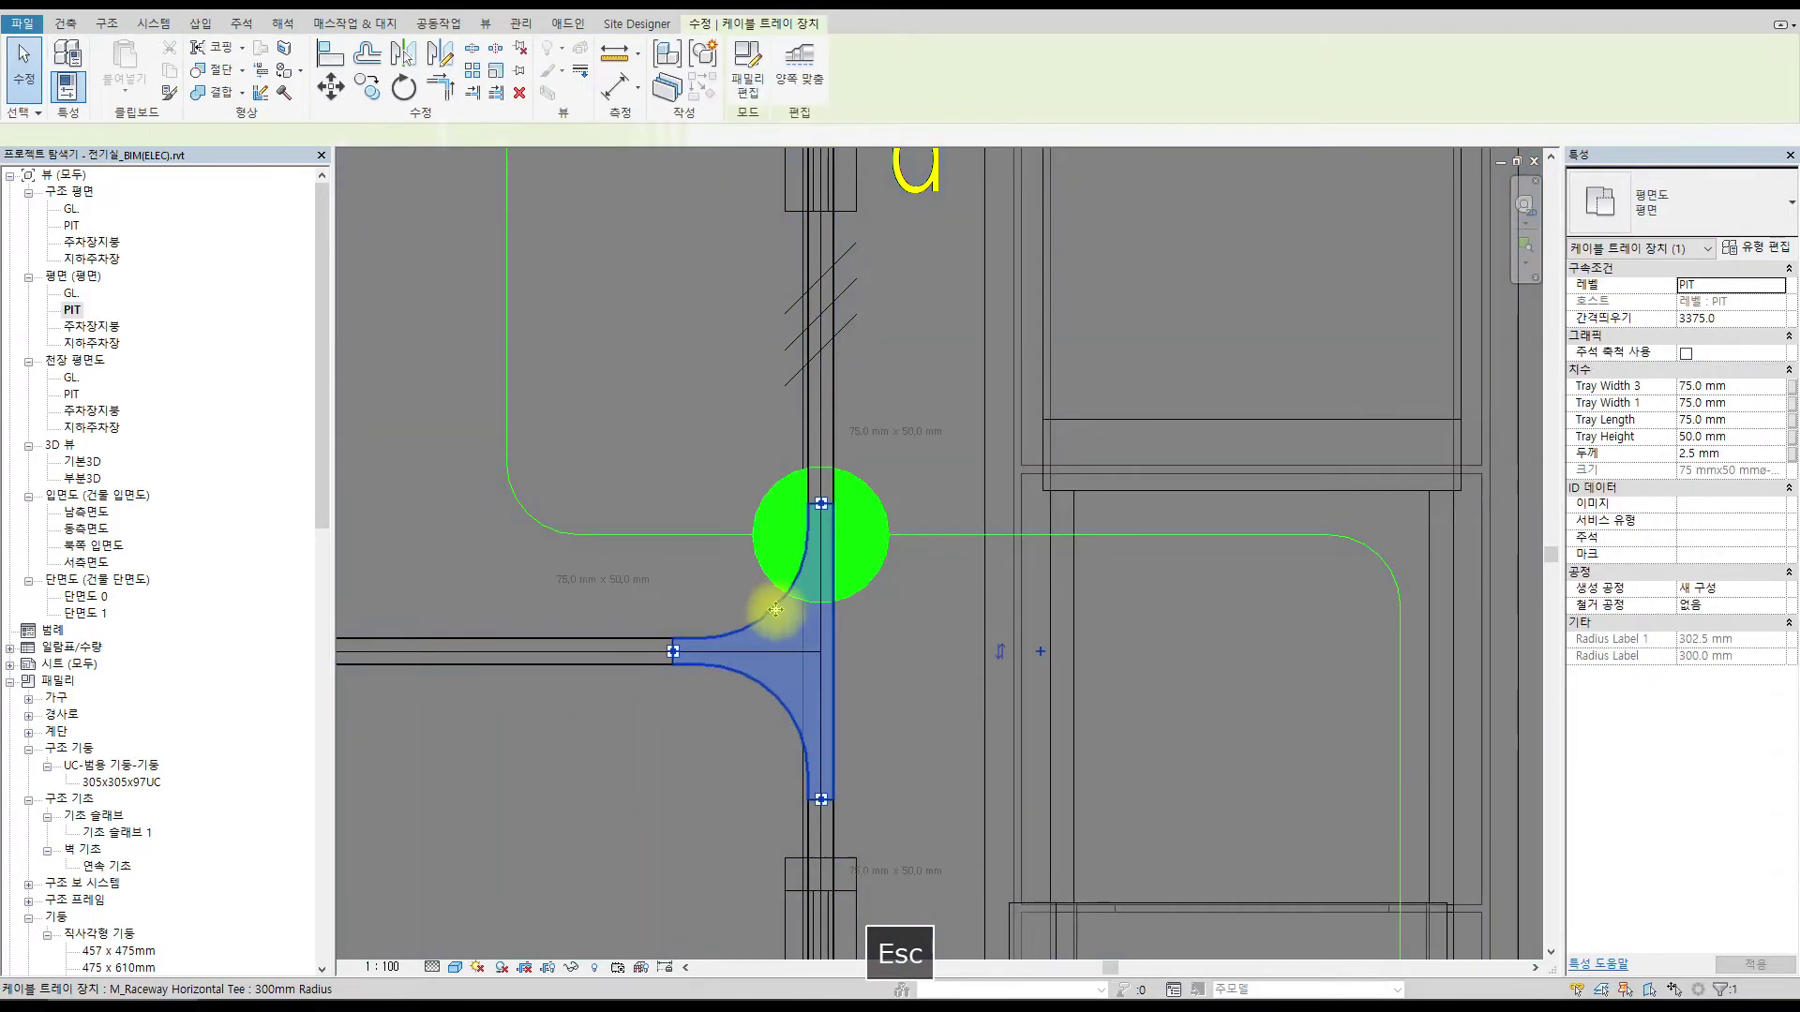
left_click(596, 138)
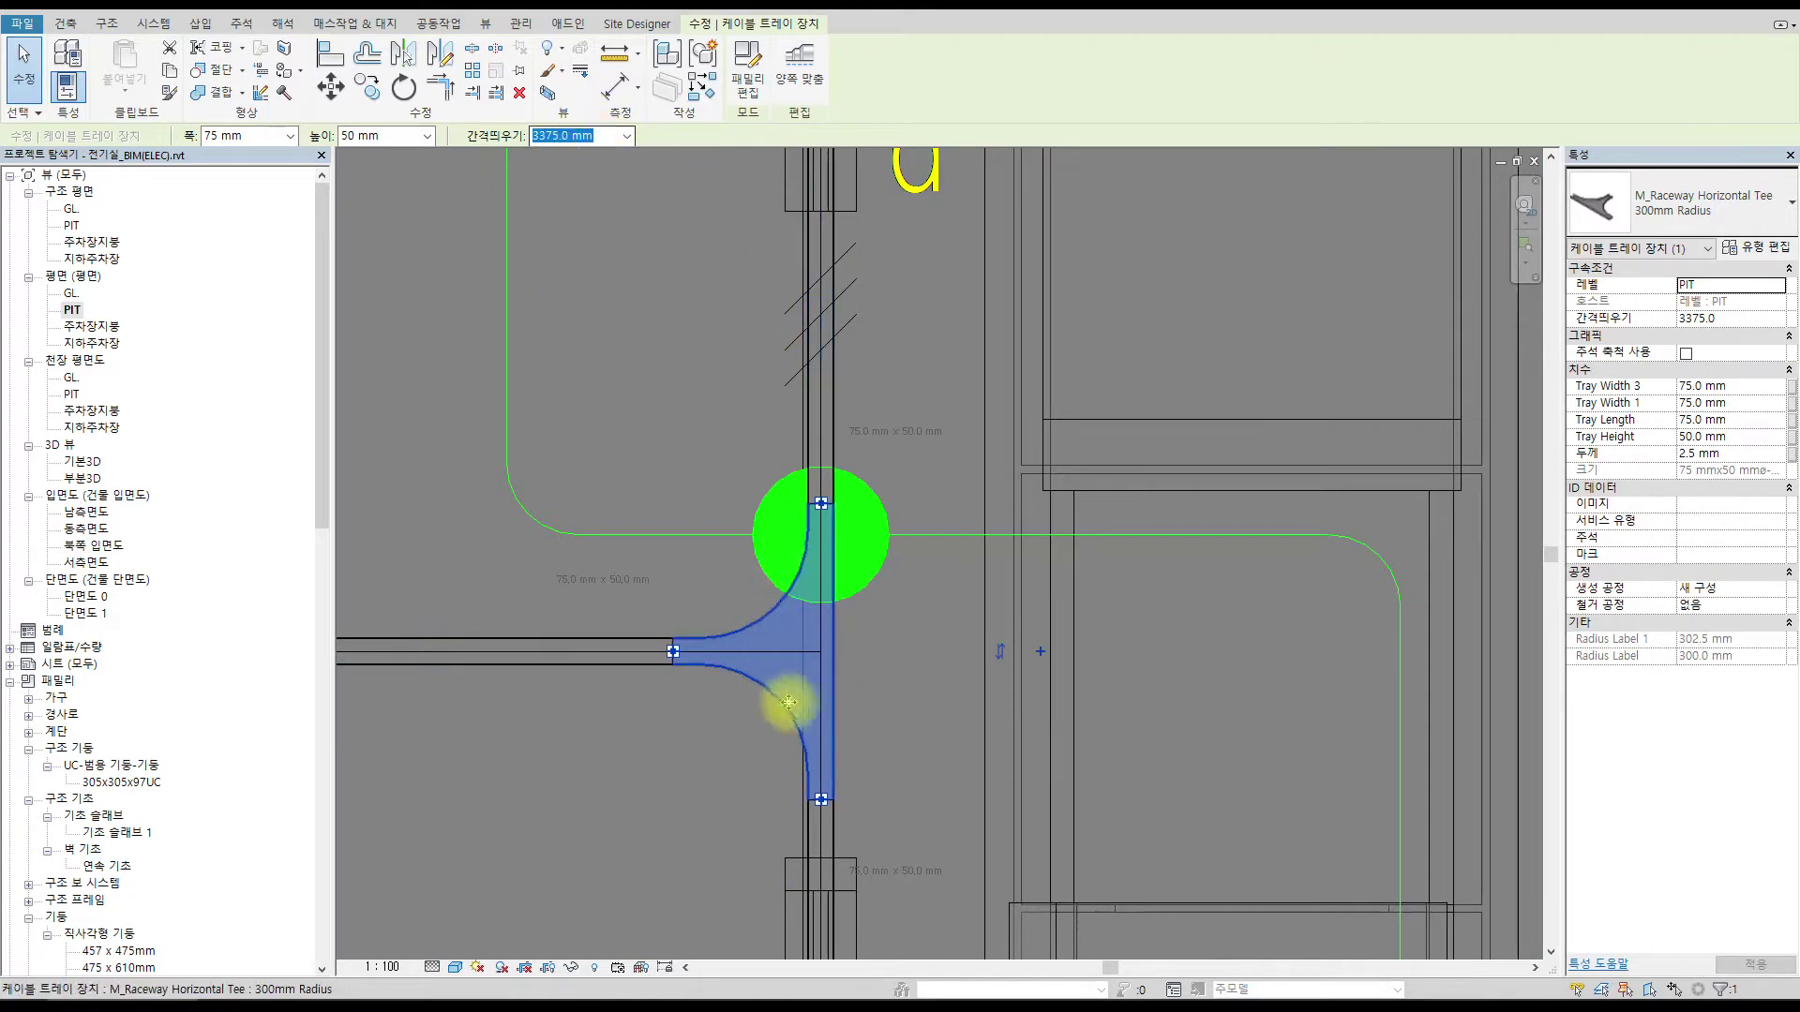
scroll(853, 668, "down", 2)
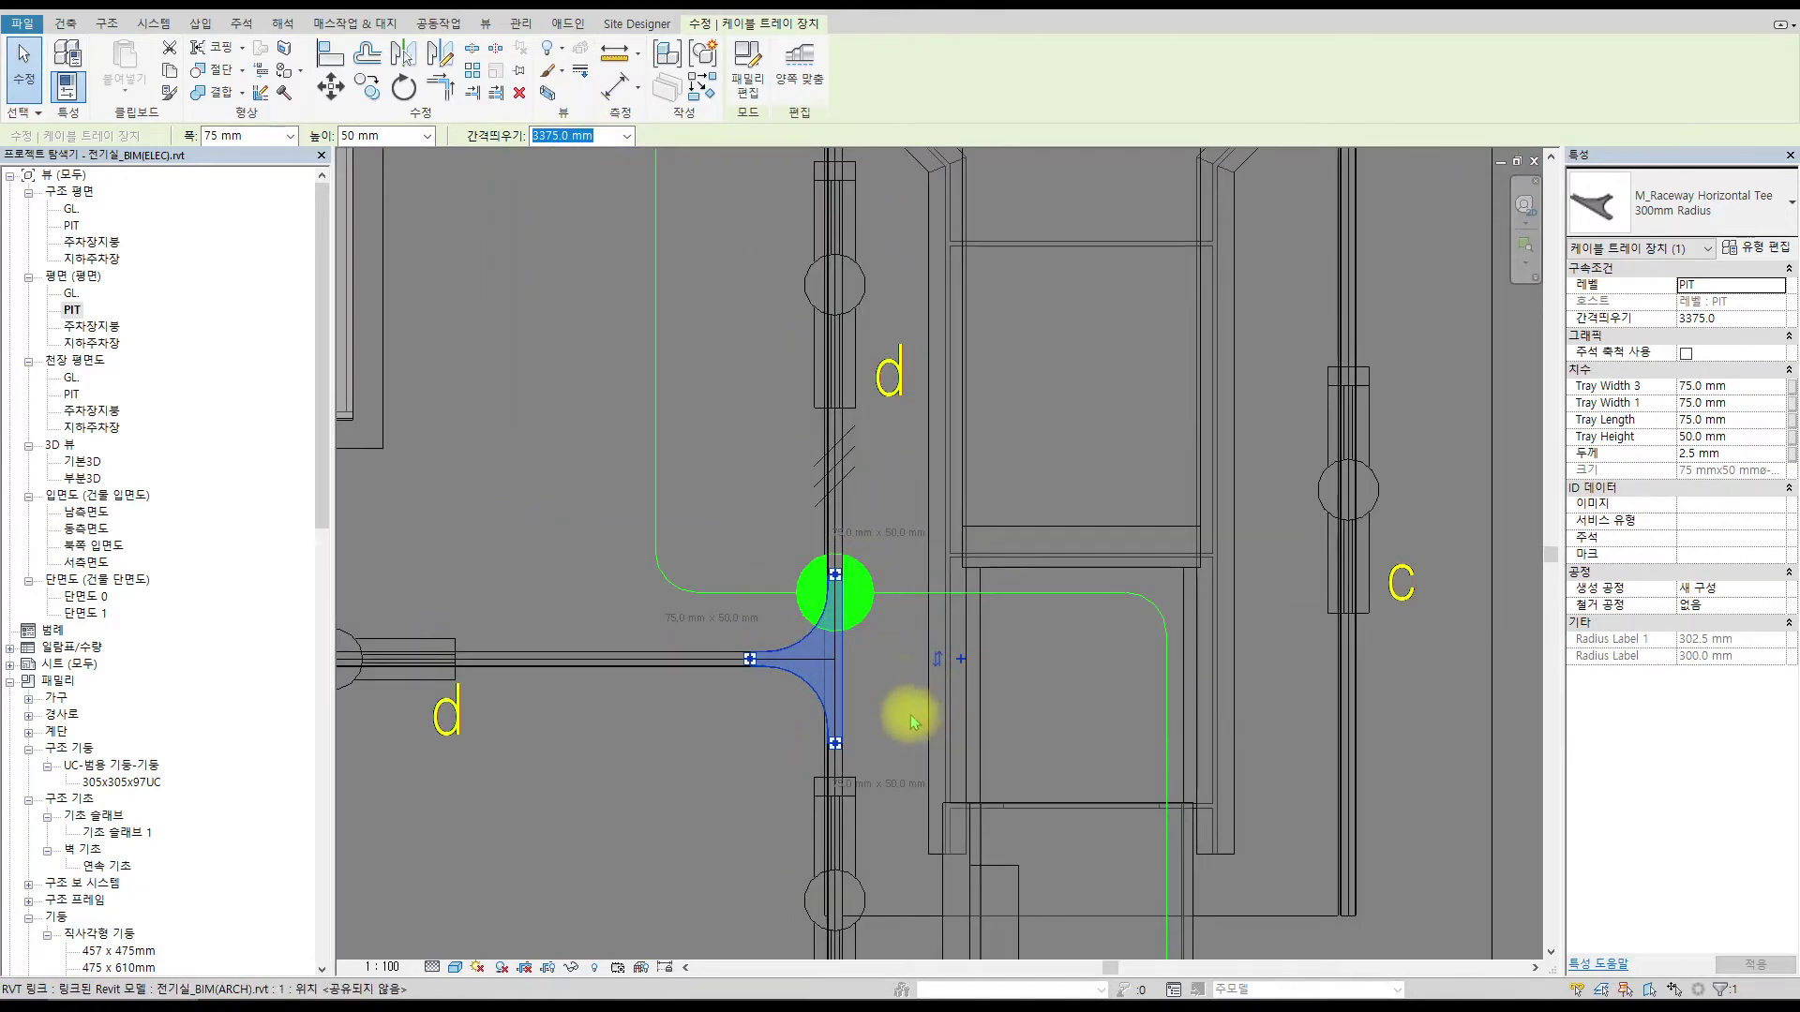
scroll(944, 494, "down", 5)
key("Escape")
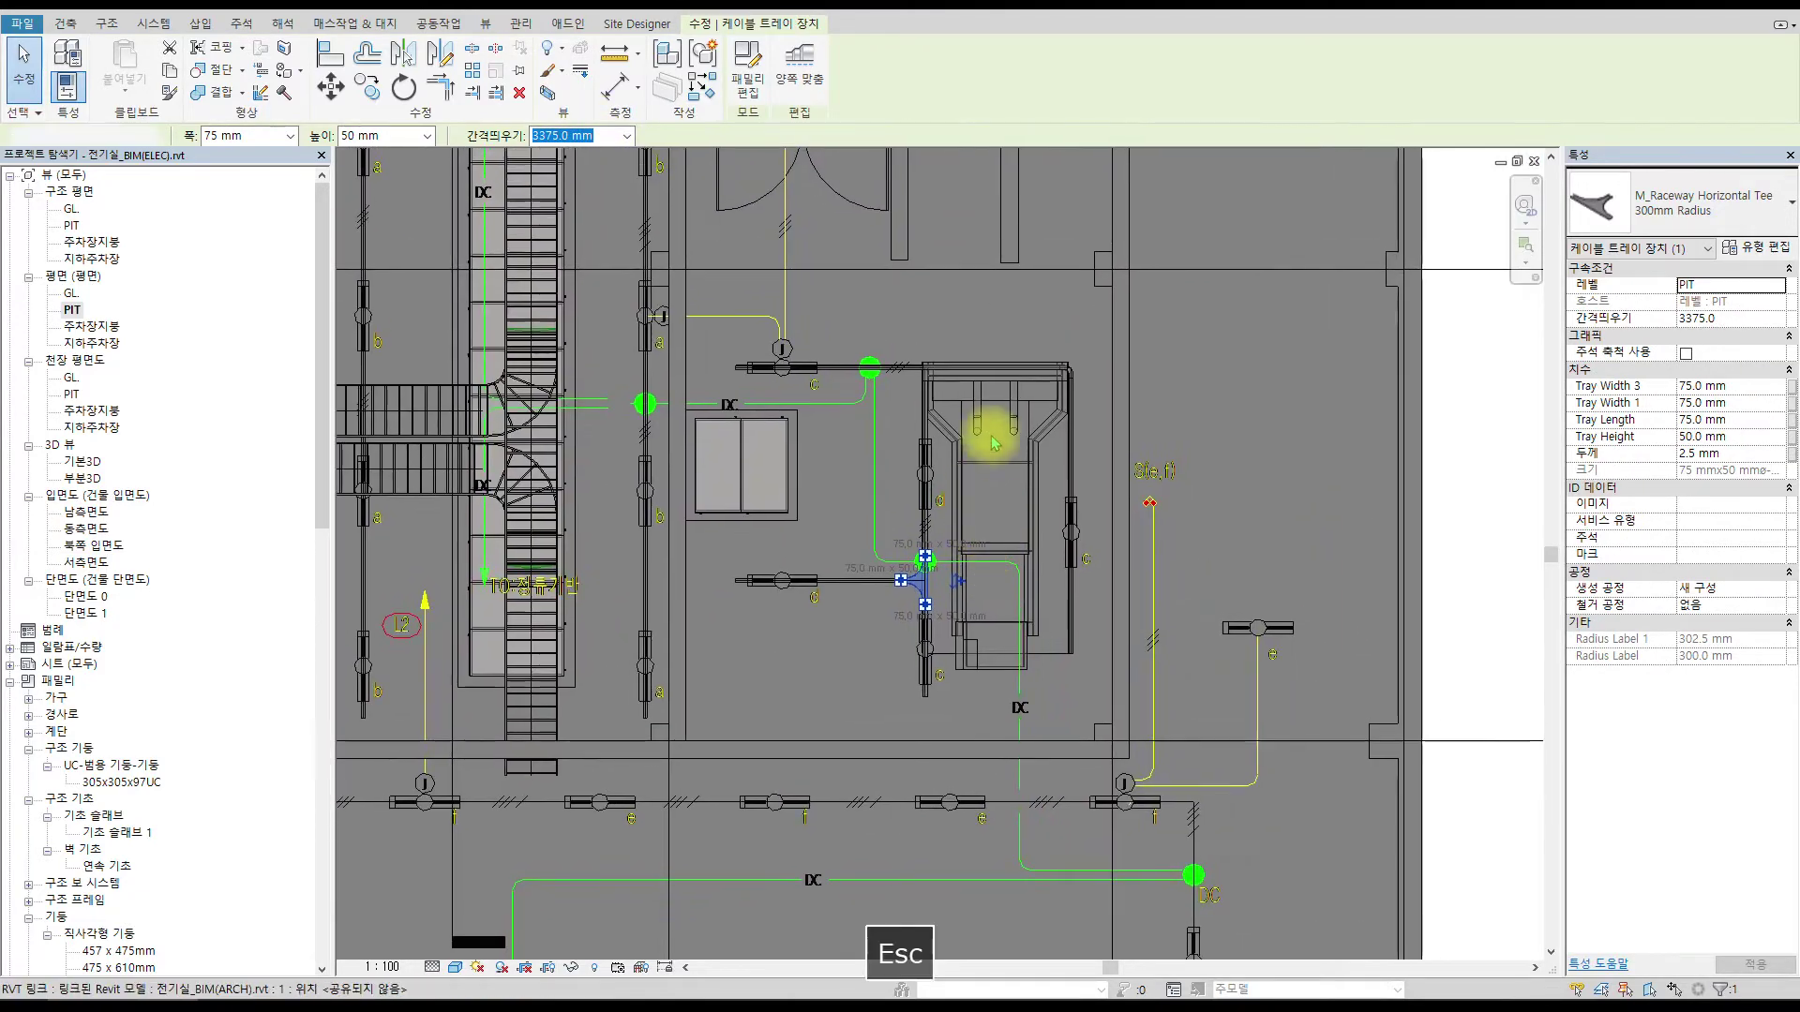
In the 부분3D view, extend the electrical room's middle race-way to the upper horizontal run to join them with a tee.
key("ctrl+Tab")
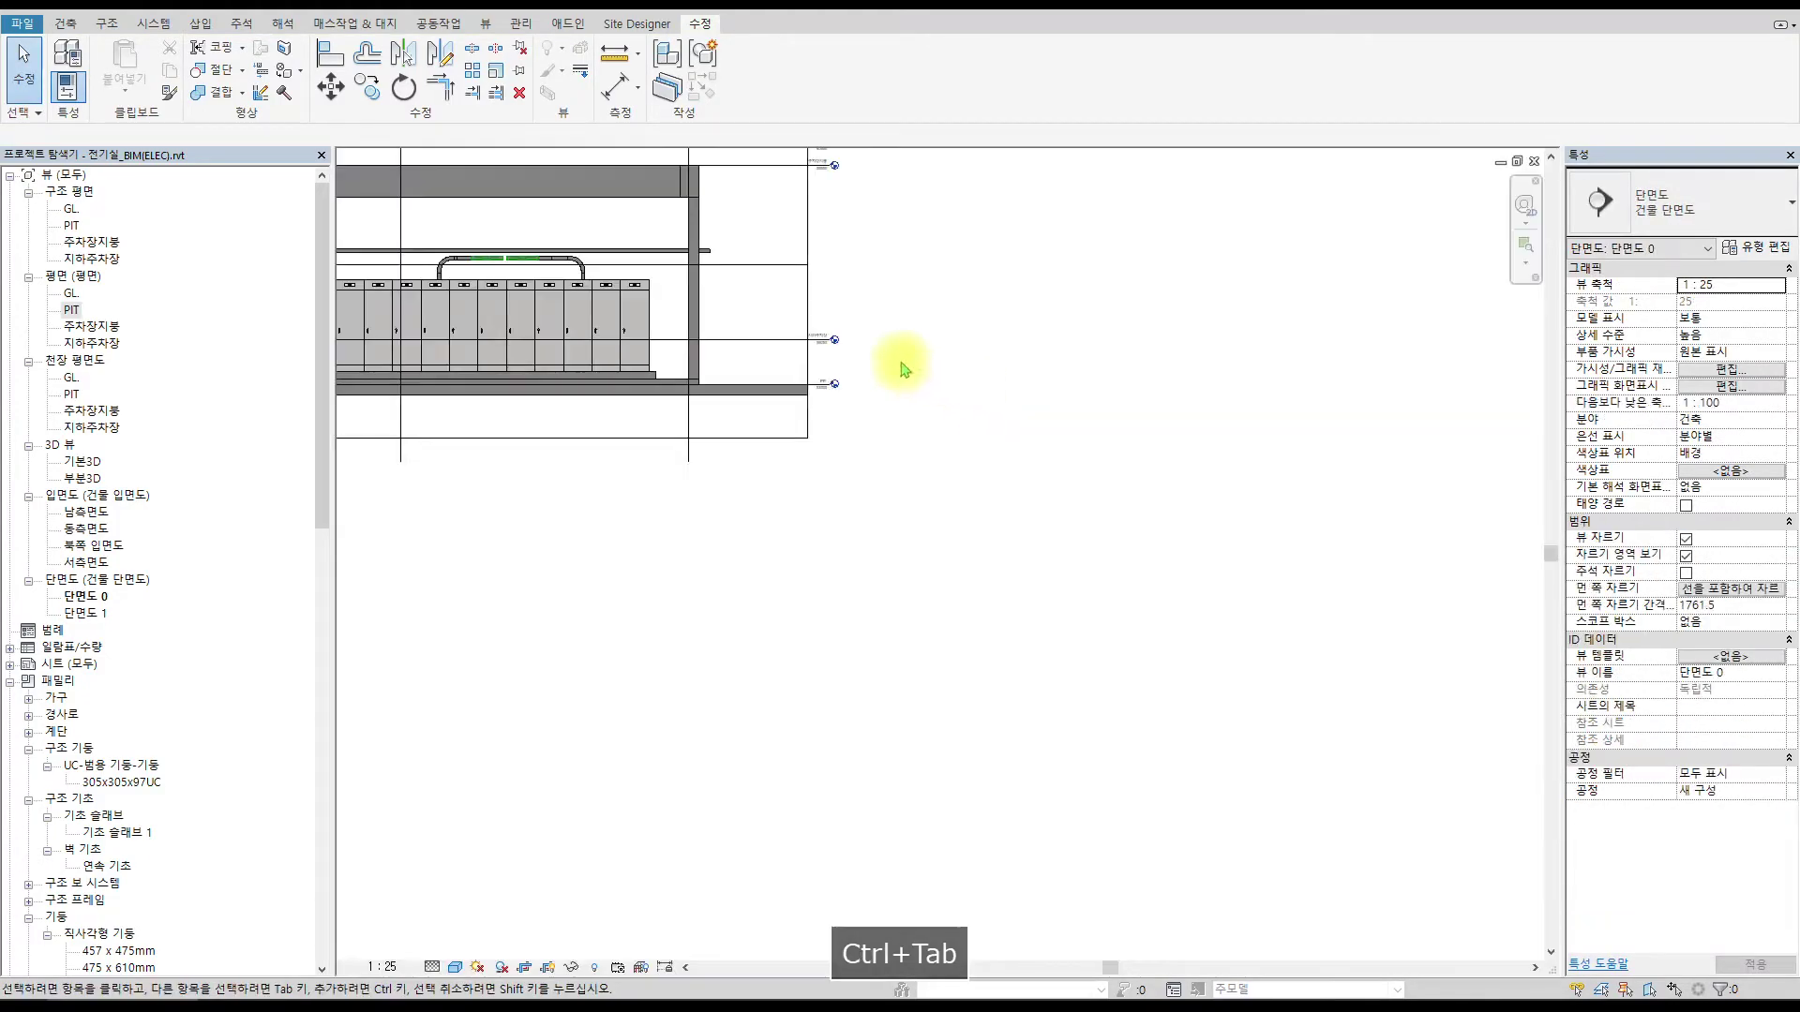
key("ctrl+Tab")
key("ctrl+Tab")
middle_click_drag(743, 253, 1098, 617)
scroll(698, 427, "up", 5)
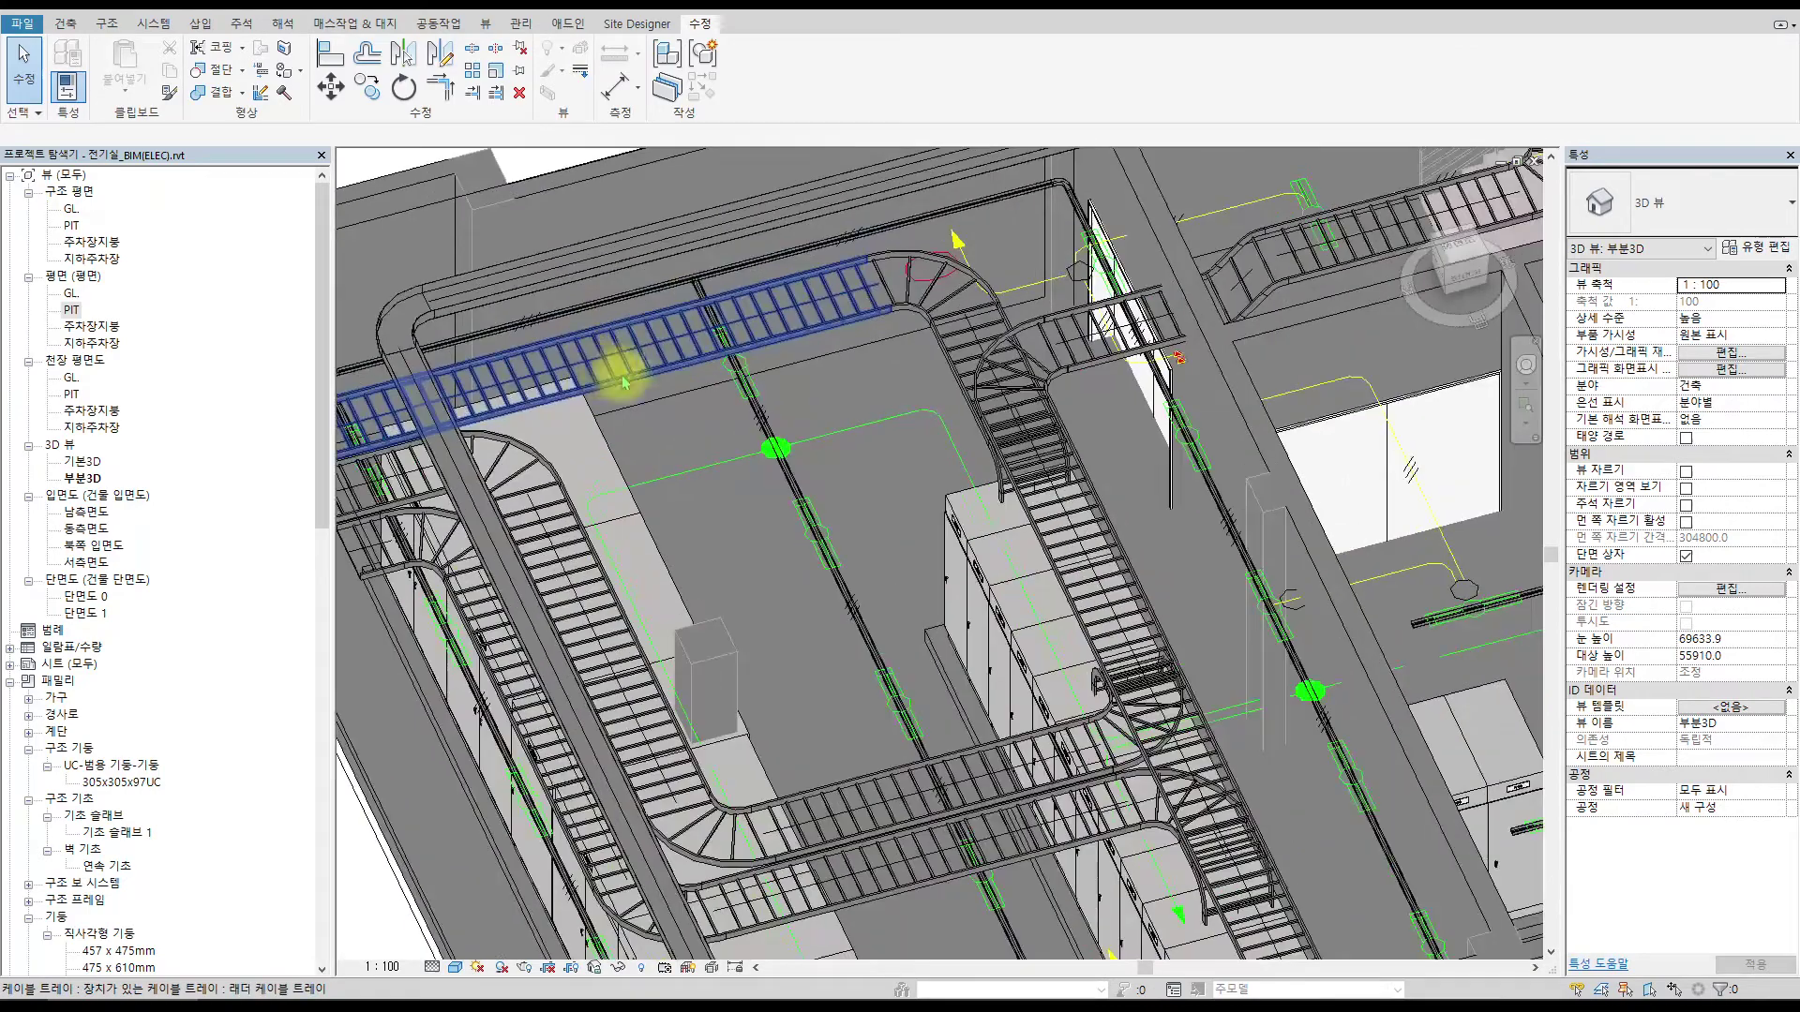
scroll(675, 272, "up", 6)
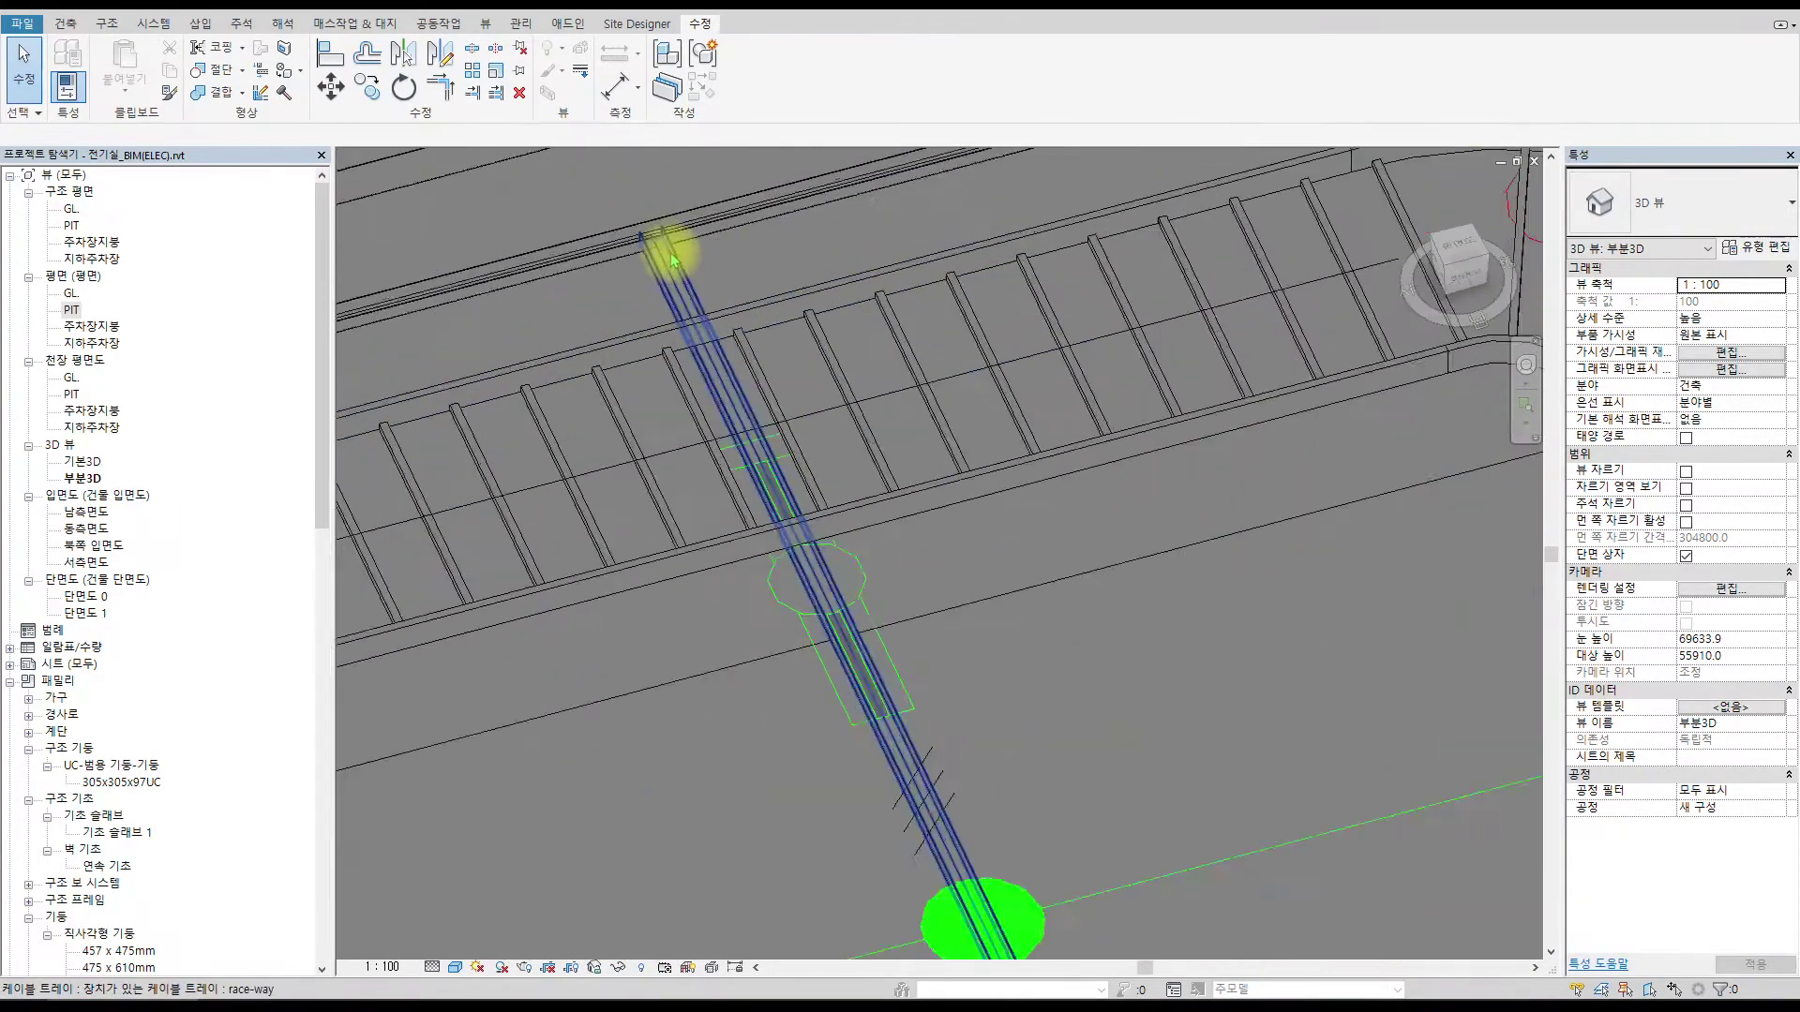
left_click(677, 272)
scroll(723, 290, "up", 4)
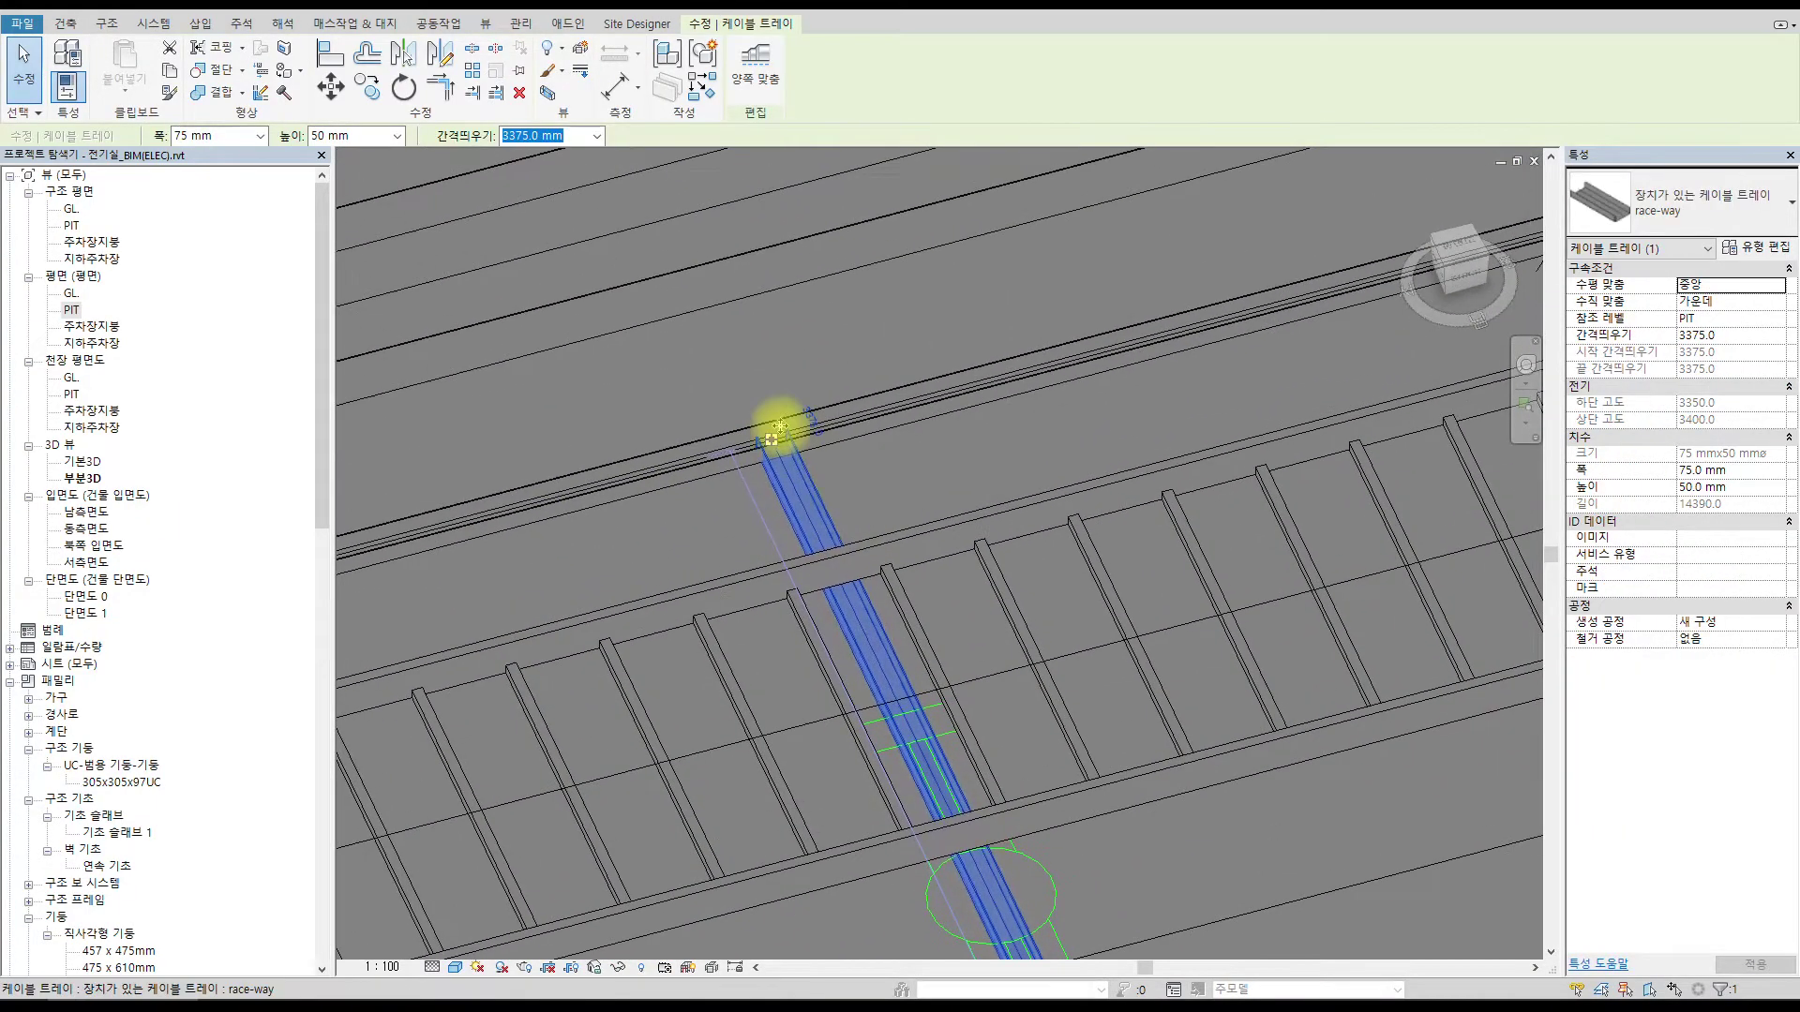
key("Escape")
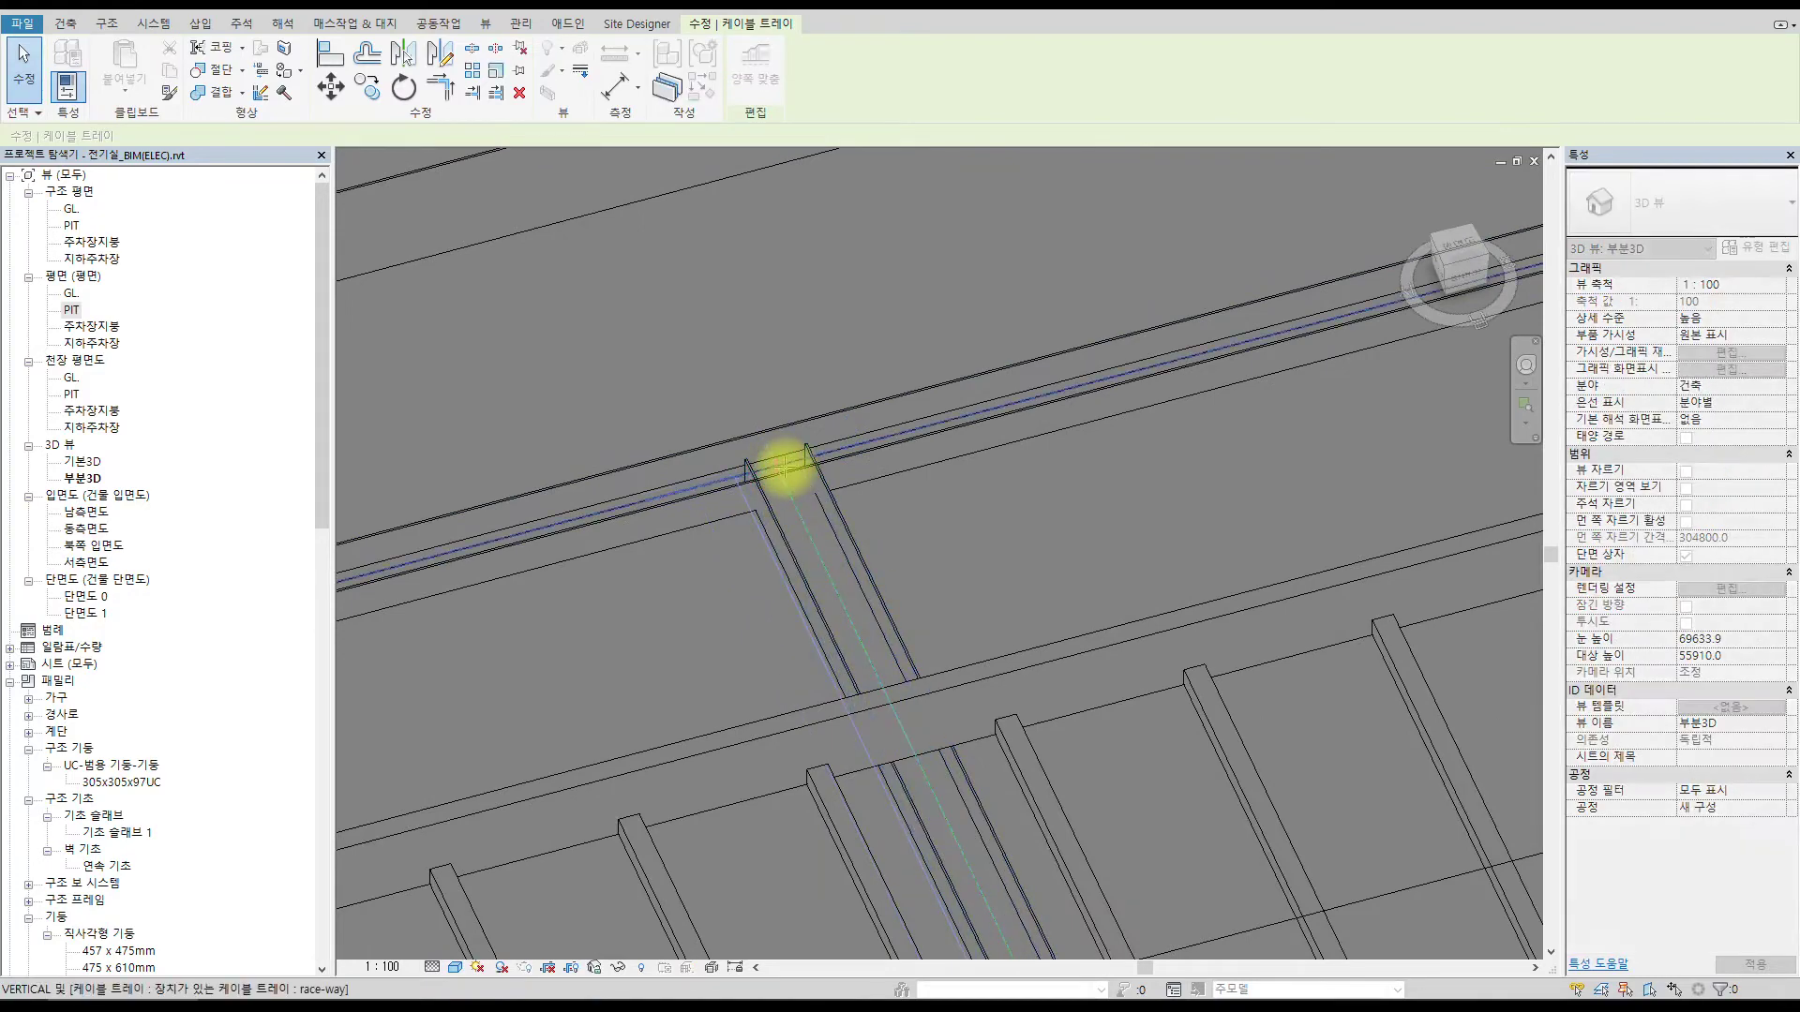
left_click(783, 469)
scroll(804, 475, "down", 5)
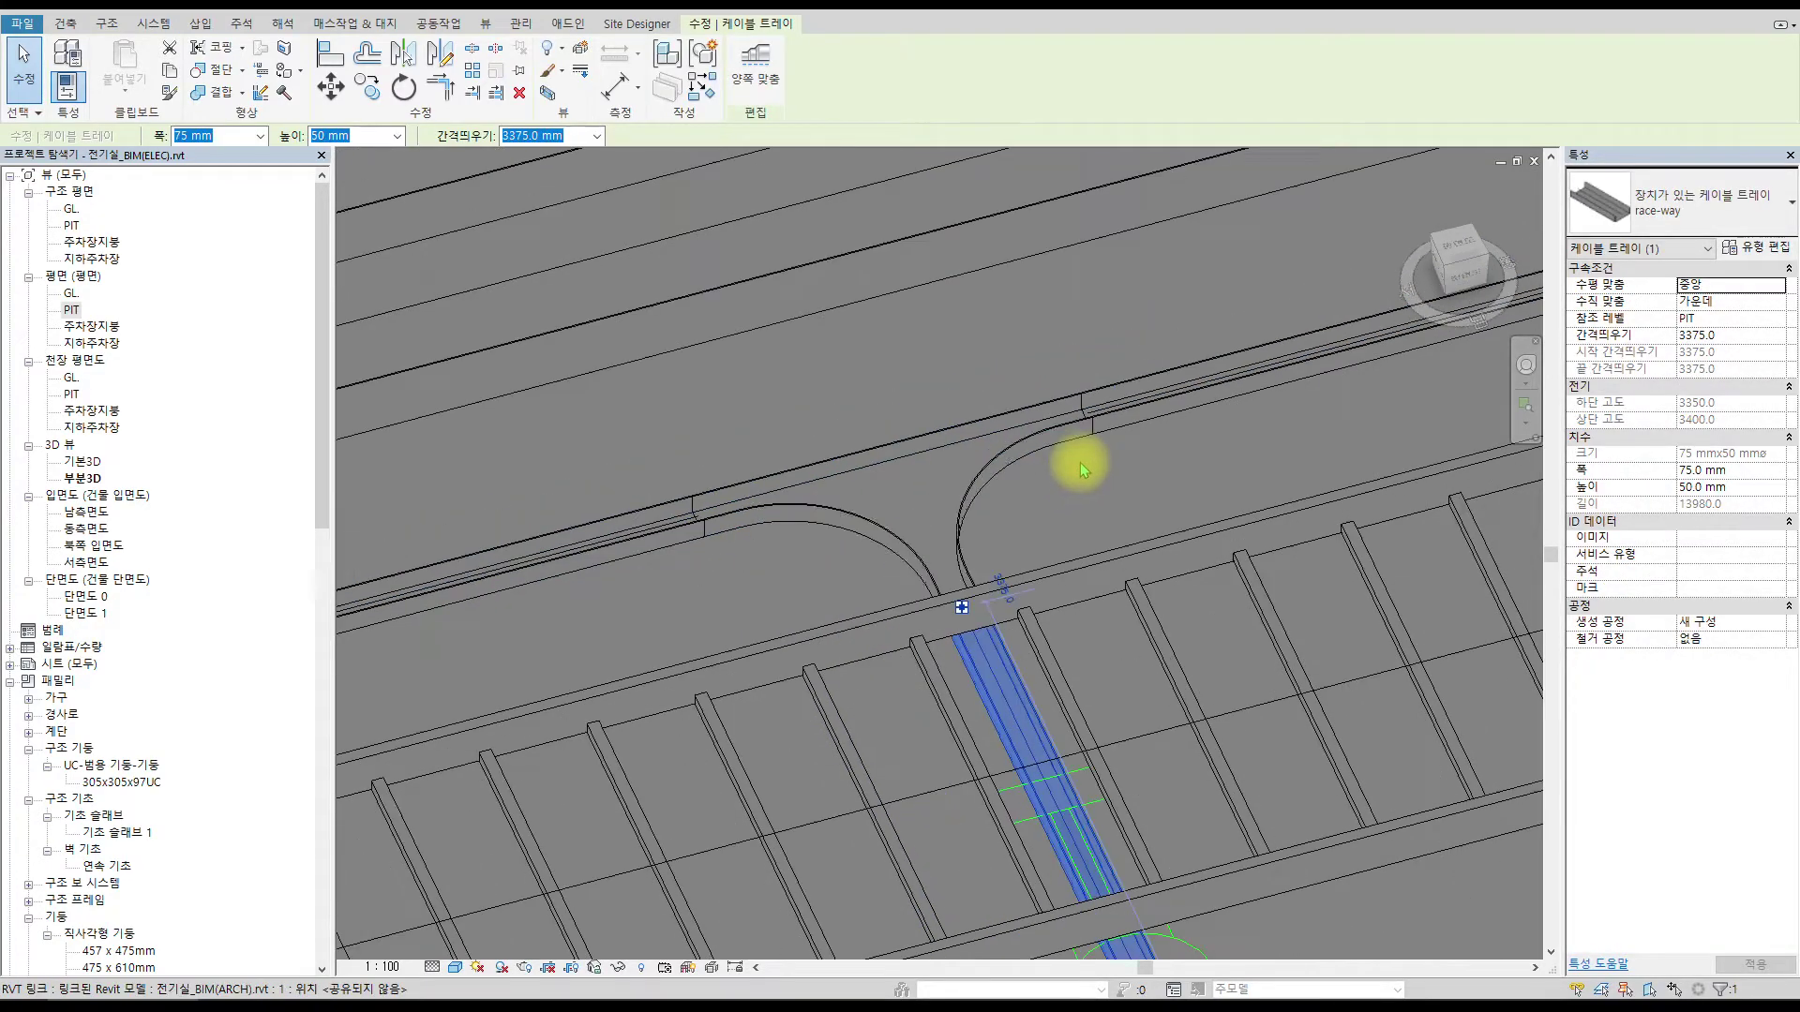
Examine the electrical room's race-way along the upper run, around its corner and down the eastern column in 3D.
scroll(1238, 436, "up", 2)
scroll(1237, 436, "down", 1)
middle_click_drag(1312, 415, 719, 530)
middle_click_drag(1074, 439, 715, 510)
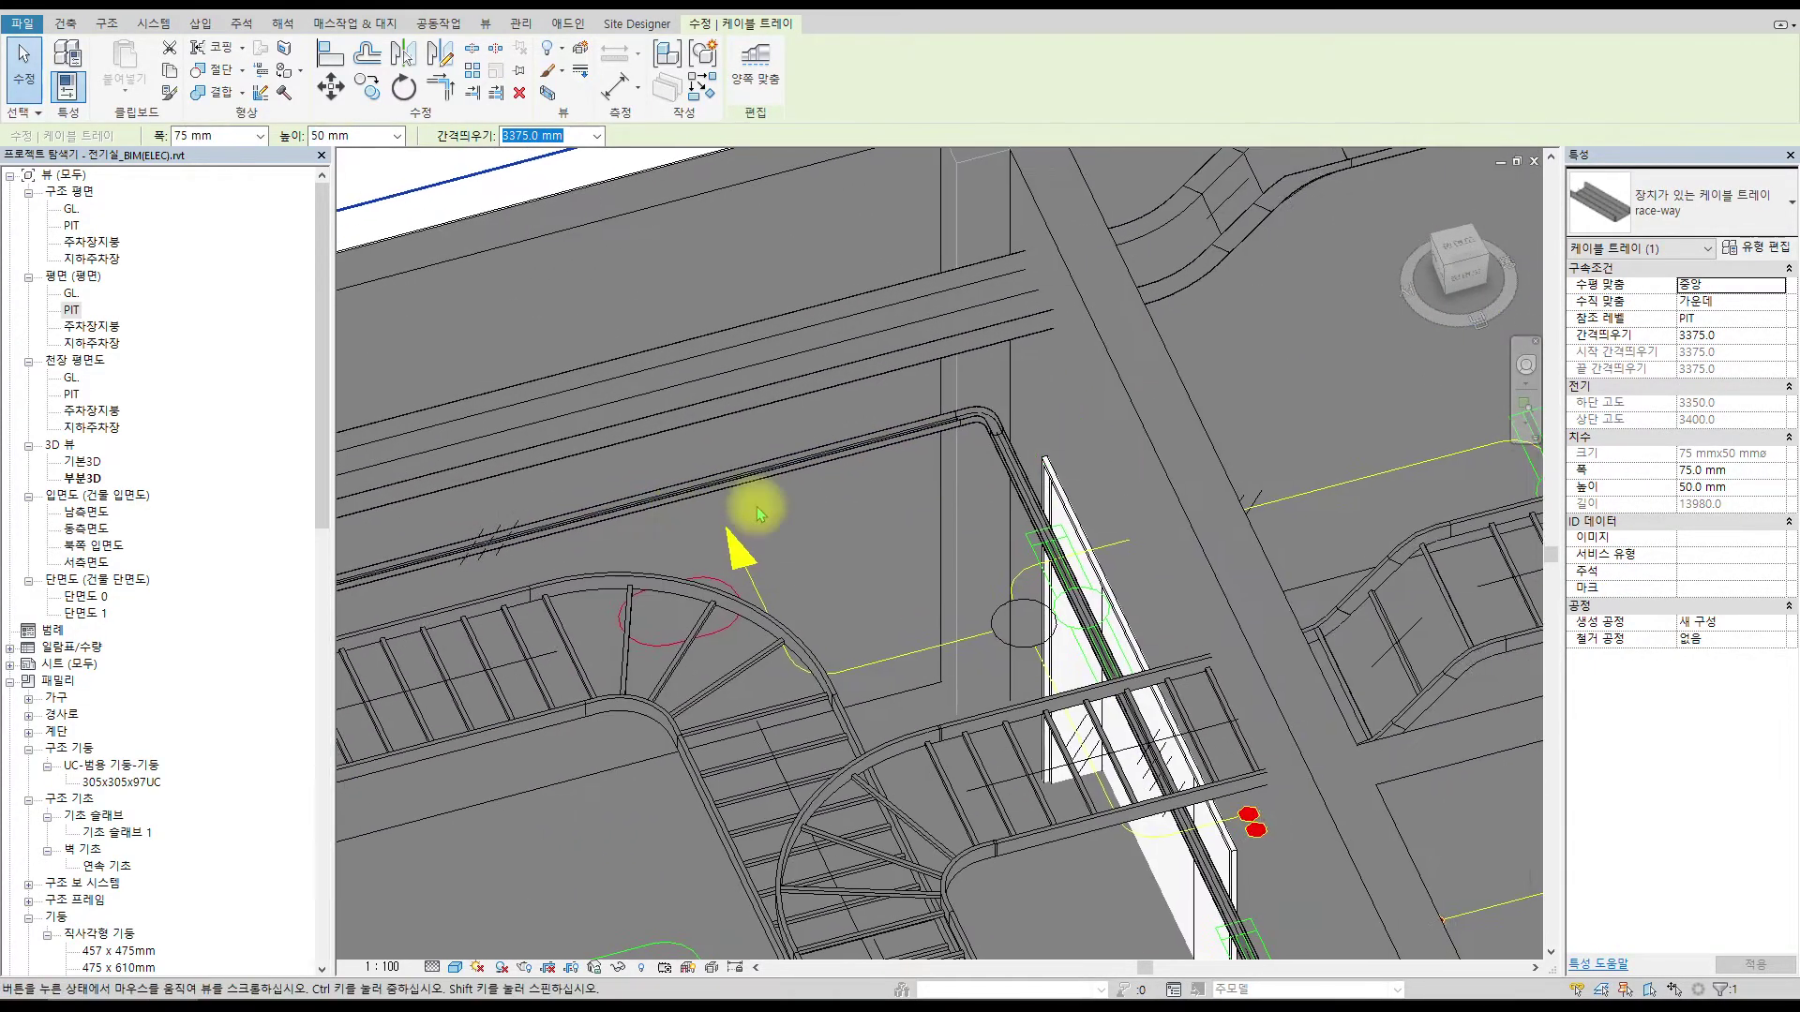
scroll(944, 599, "down", 2)
middle_click_drag(1007, 792, 888, 334)
scroll(944, 648, "down", 1)
middle_click_drag(965, 635, 900, 362)
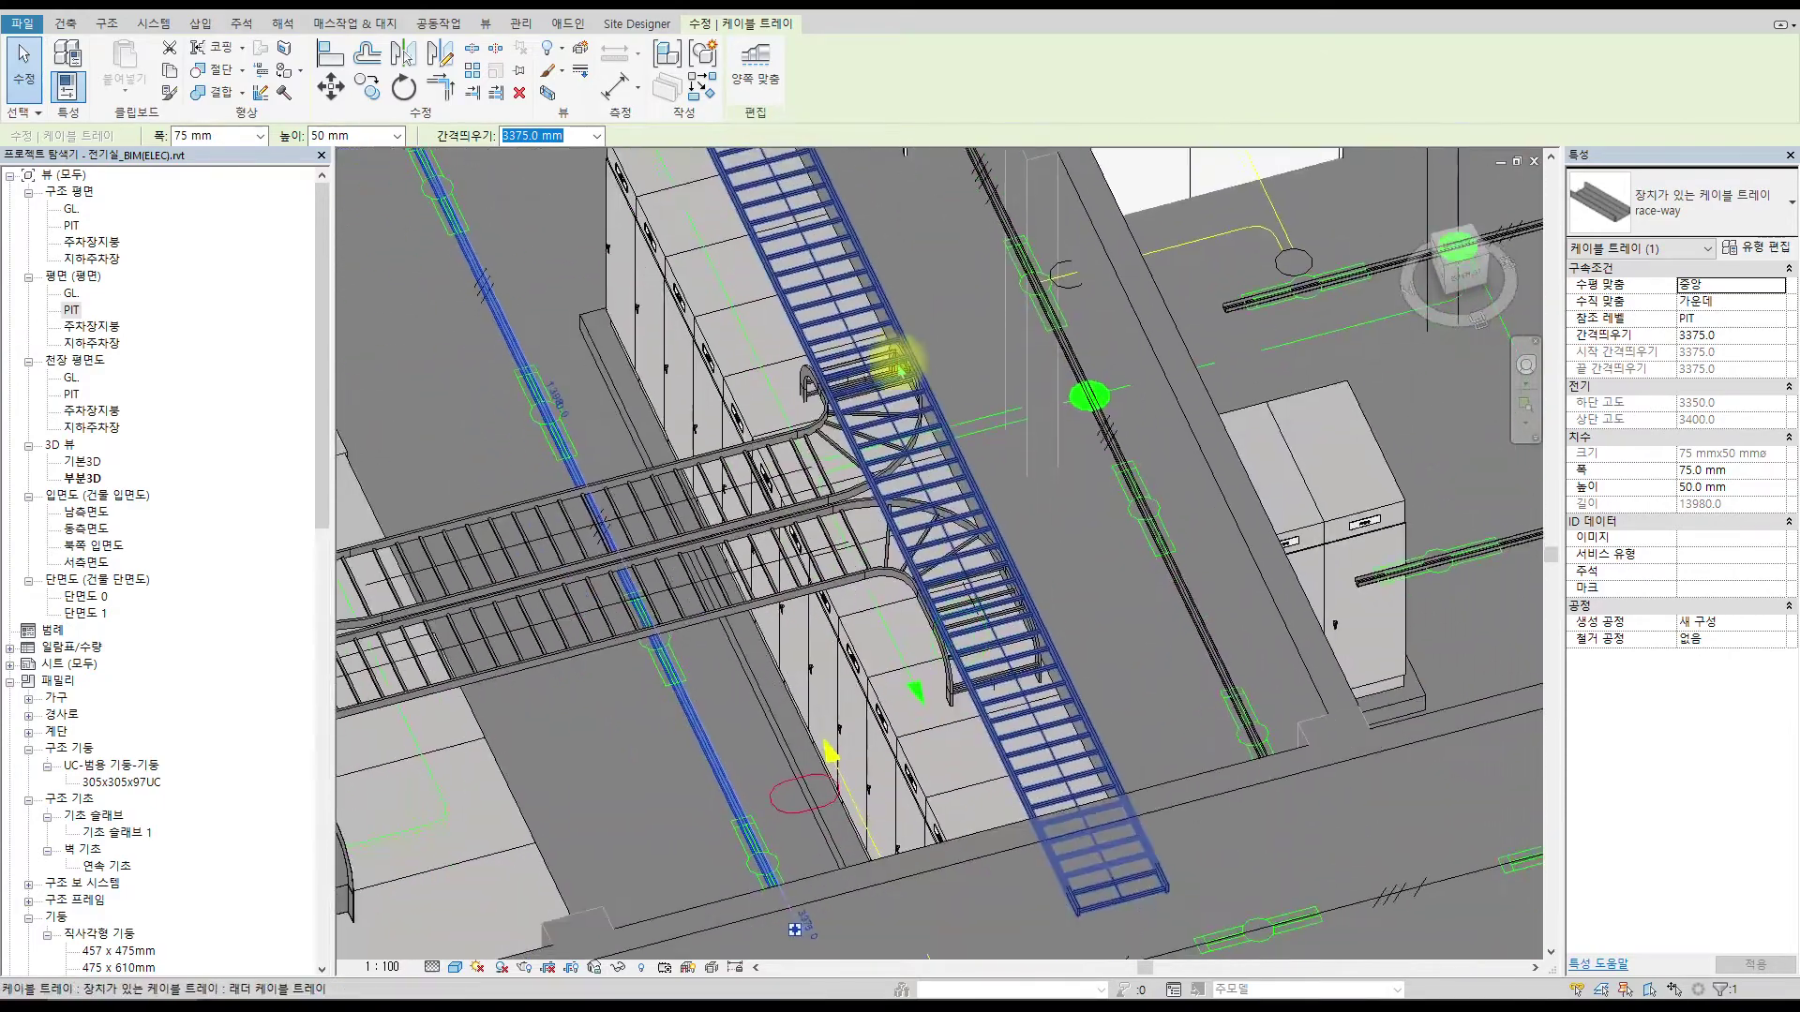
Try to connect the upper end of the eastern room's middle race-way to the upper horizontal run in 3D.
scroll(937, 515, "down", 2)
middle_click_drag(1337, 326, 956, 418)
scroll(985, 374, "up", 3)
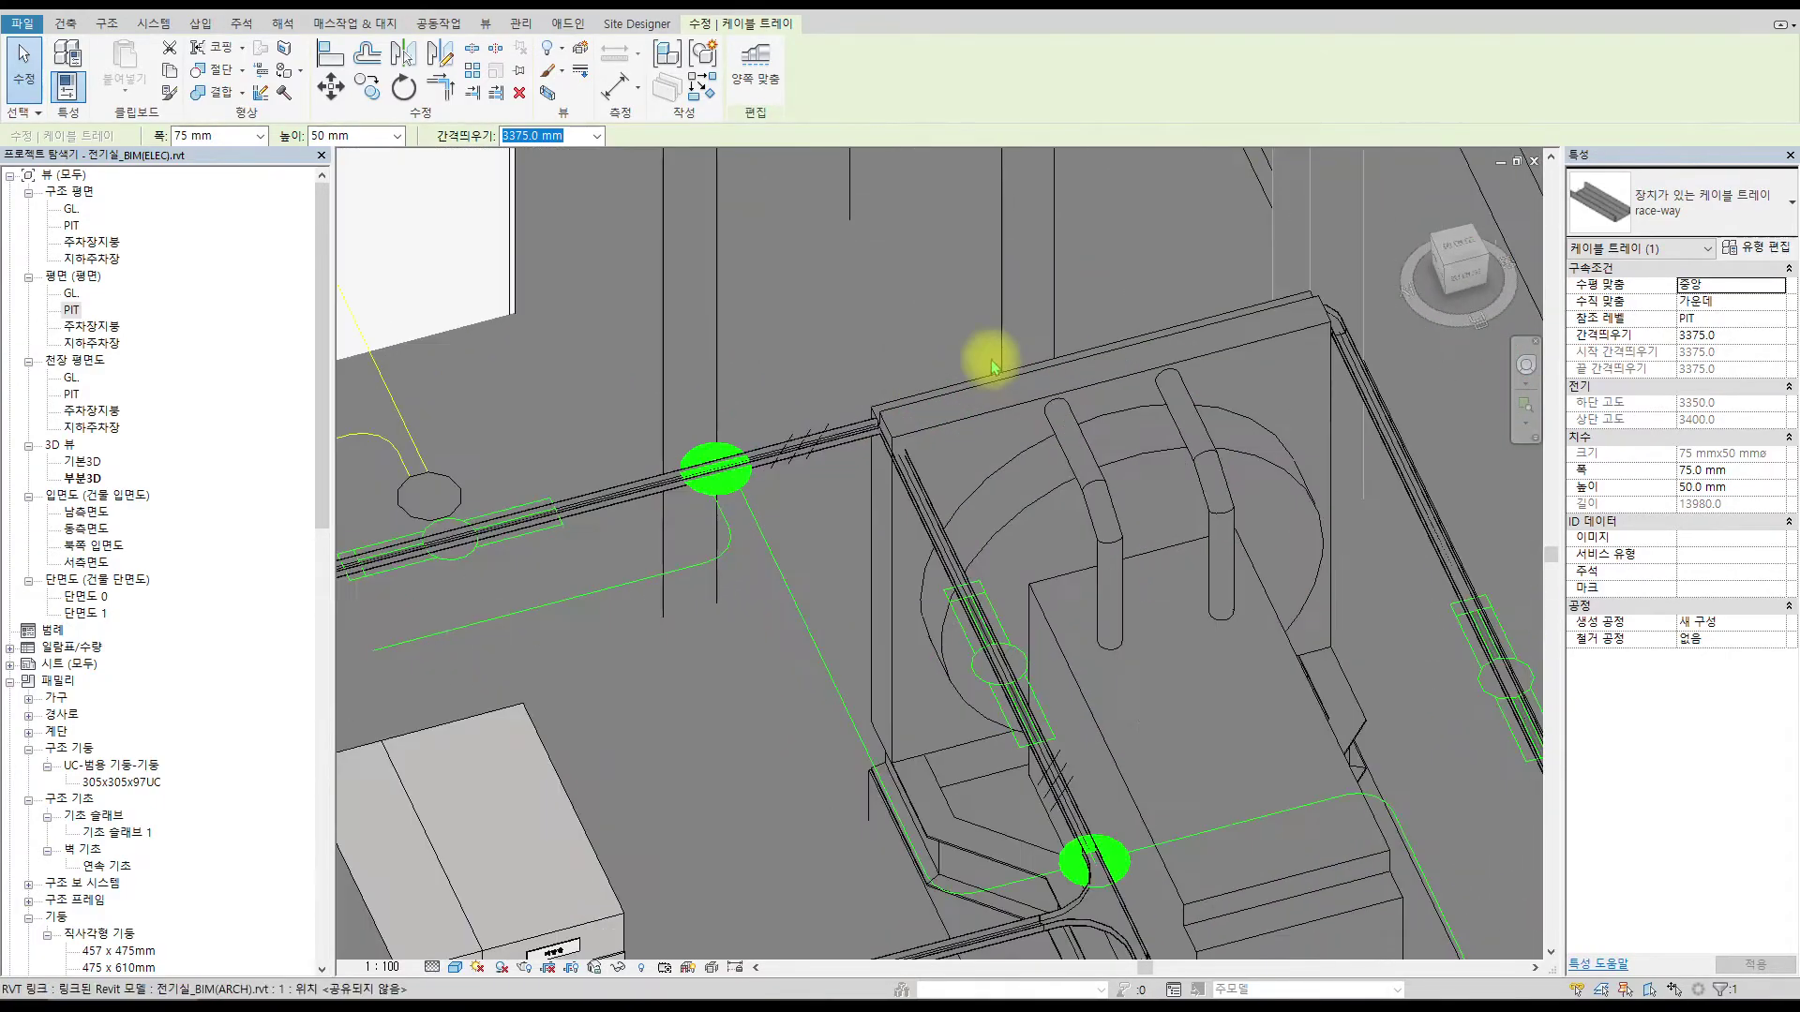
scroll(864, 441, "up", 2)
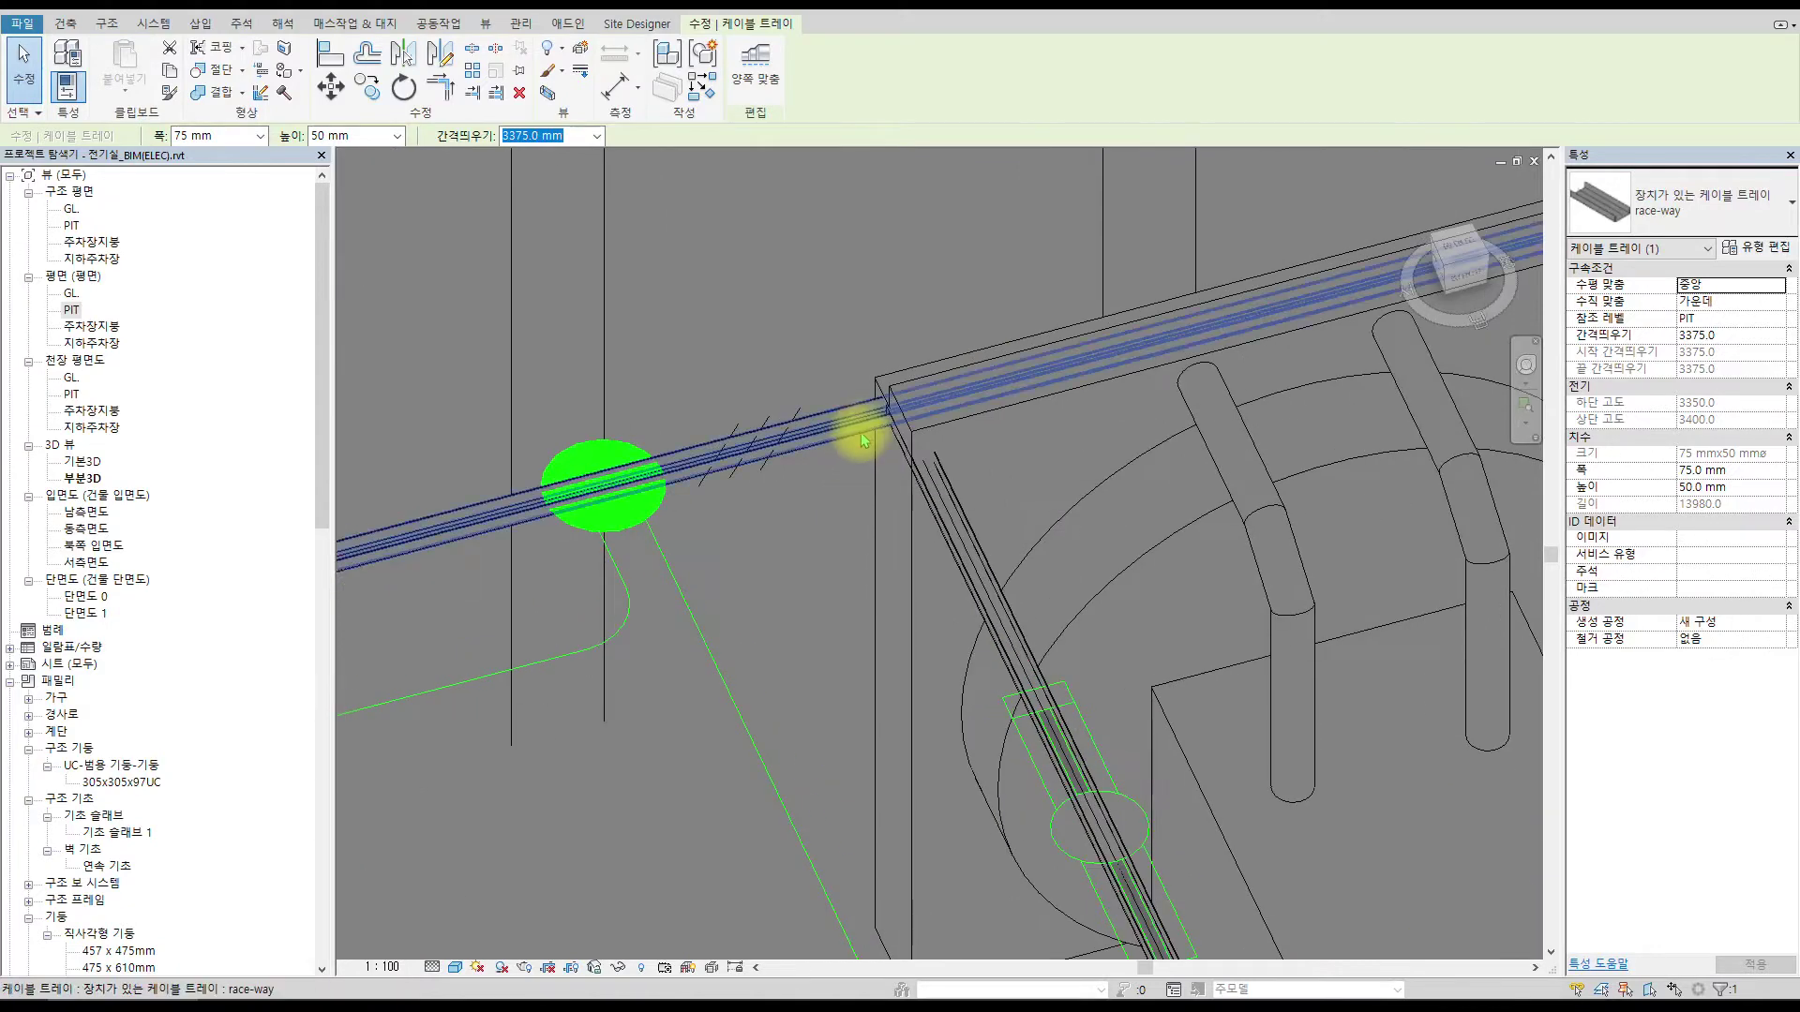
left_click_drag(850, 421, 904, 414)
scroll(904, 417, "up", 2)
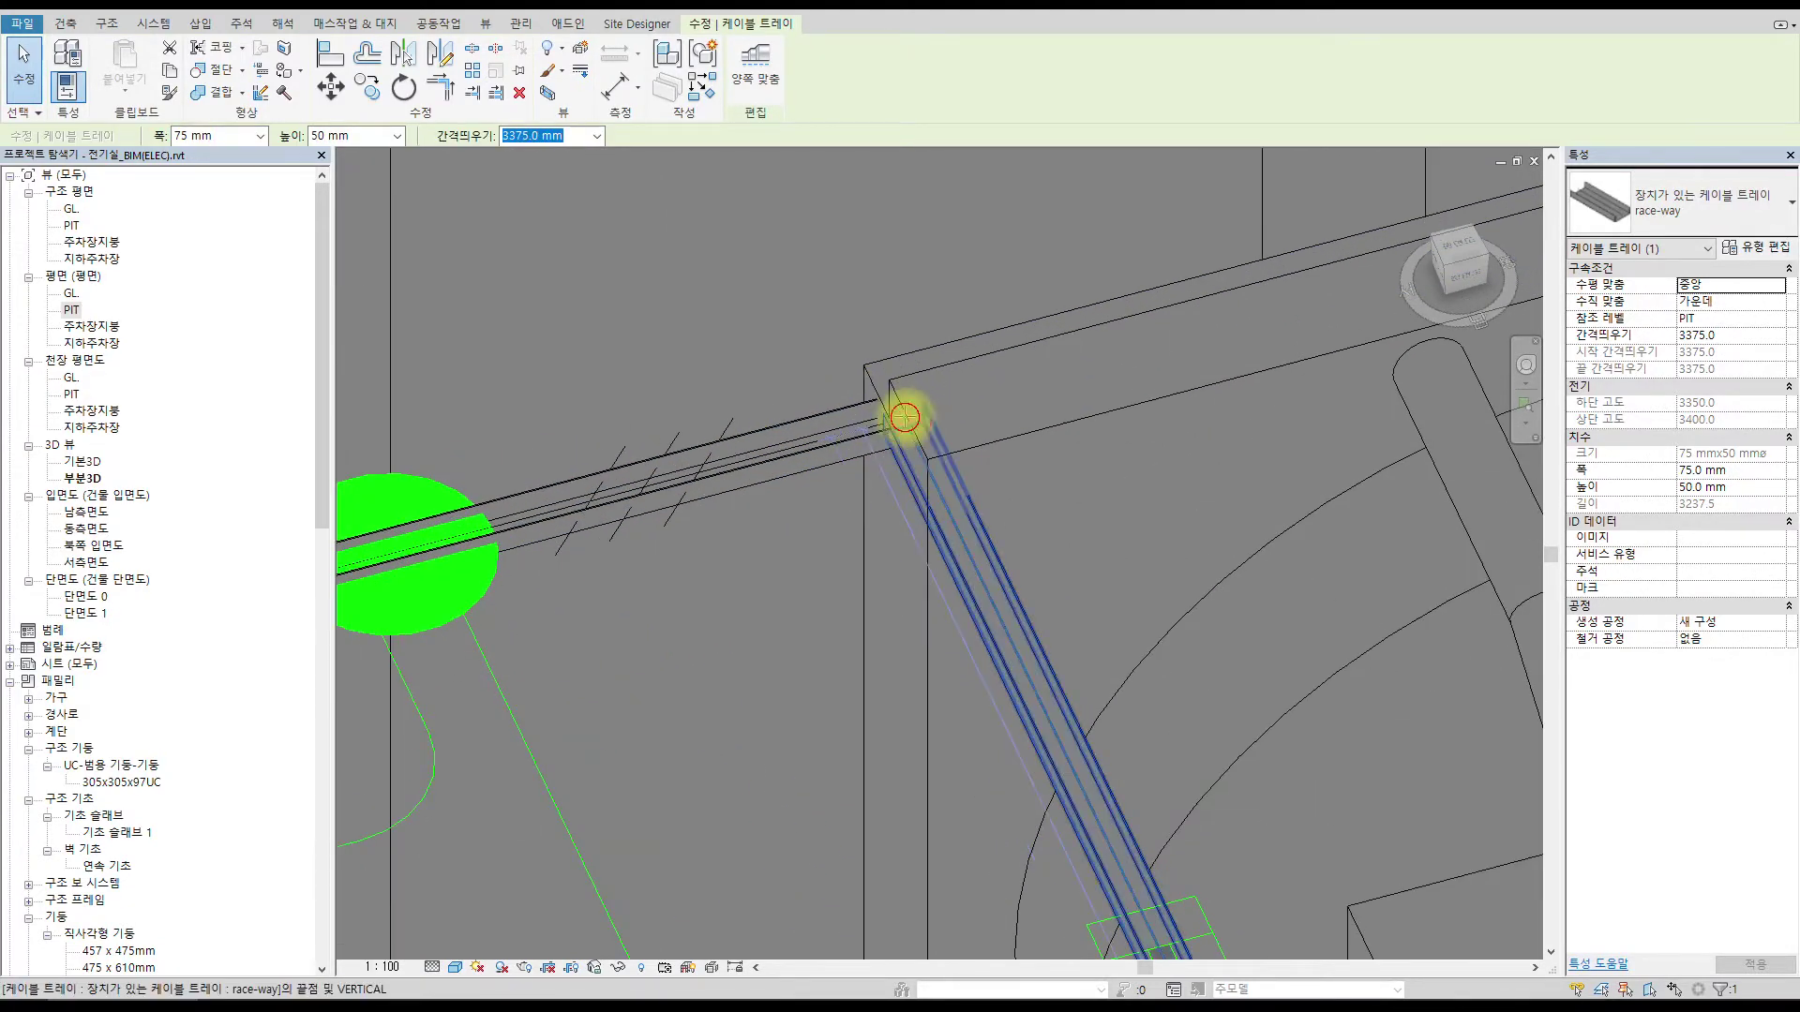
left_click(902, 414)
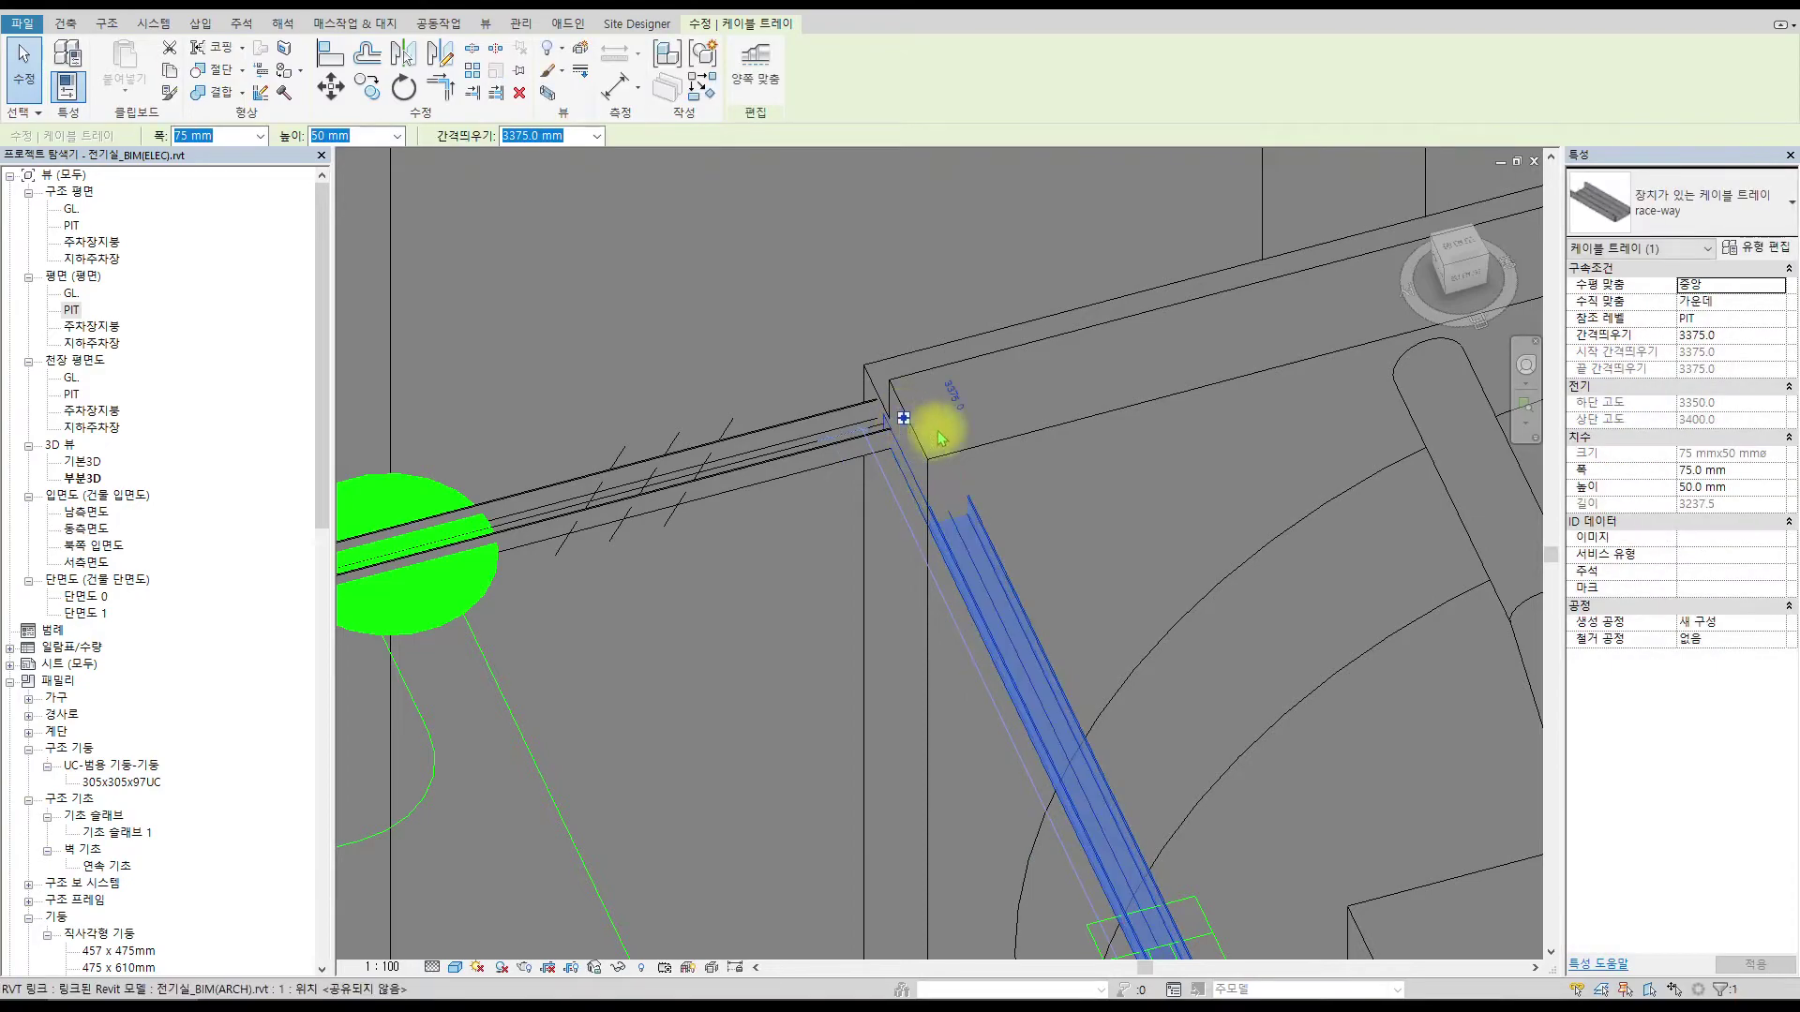
scroll(1037, 494, "down", 5)
scroll(1071, 530, "up", 3)
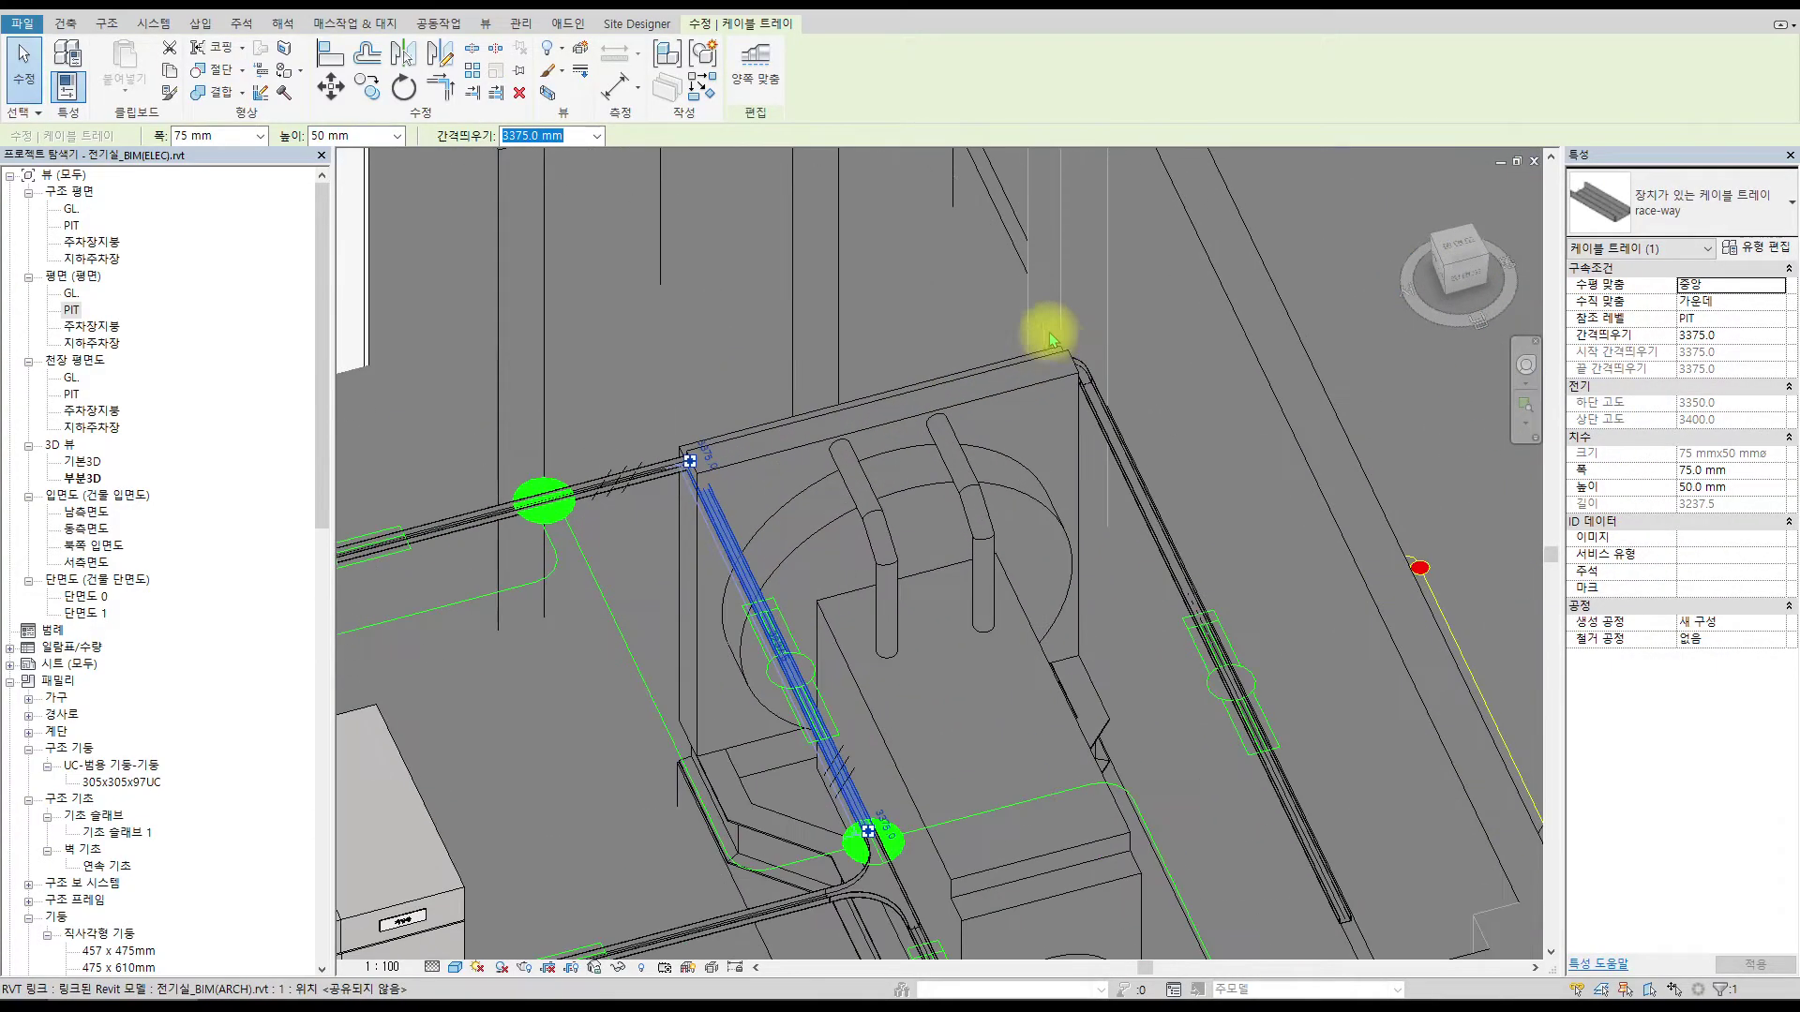
scroll(832, 590, "up", 2)
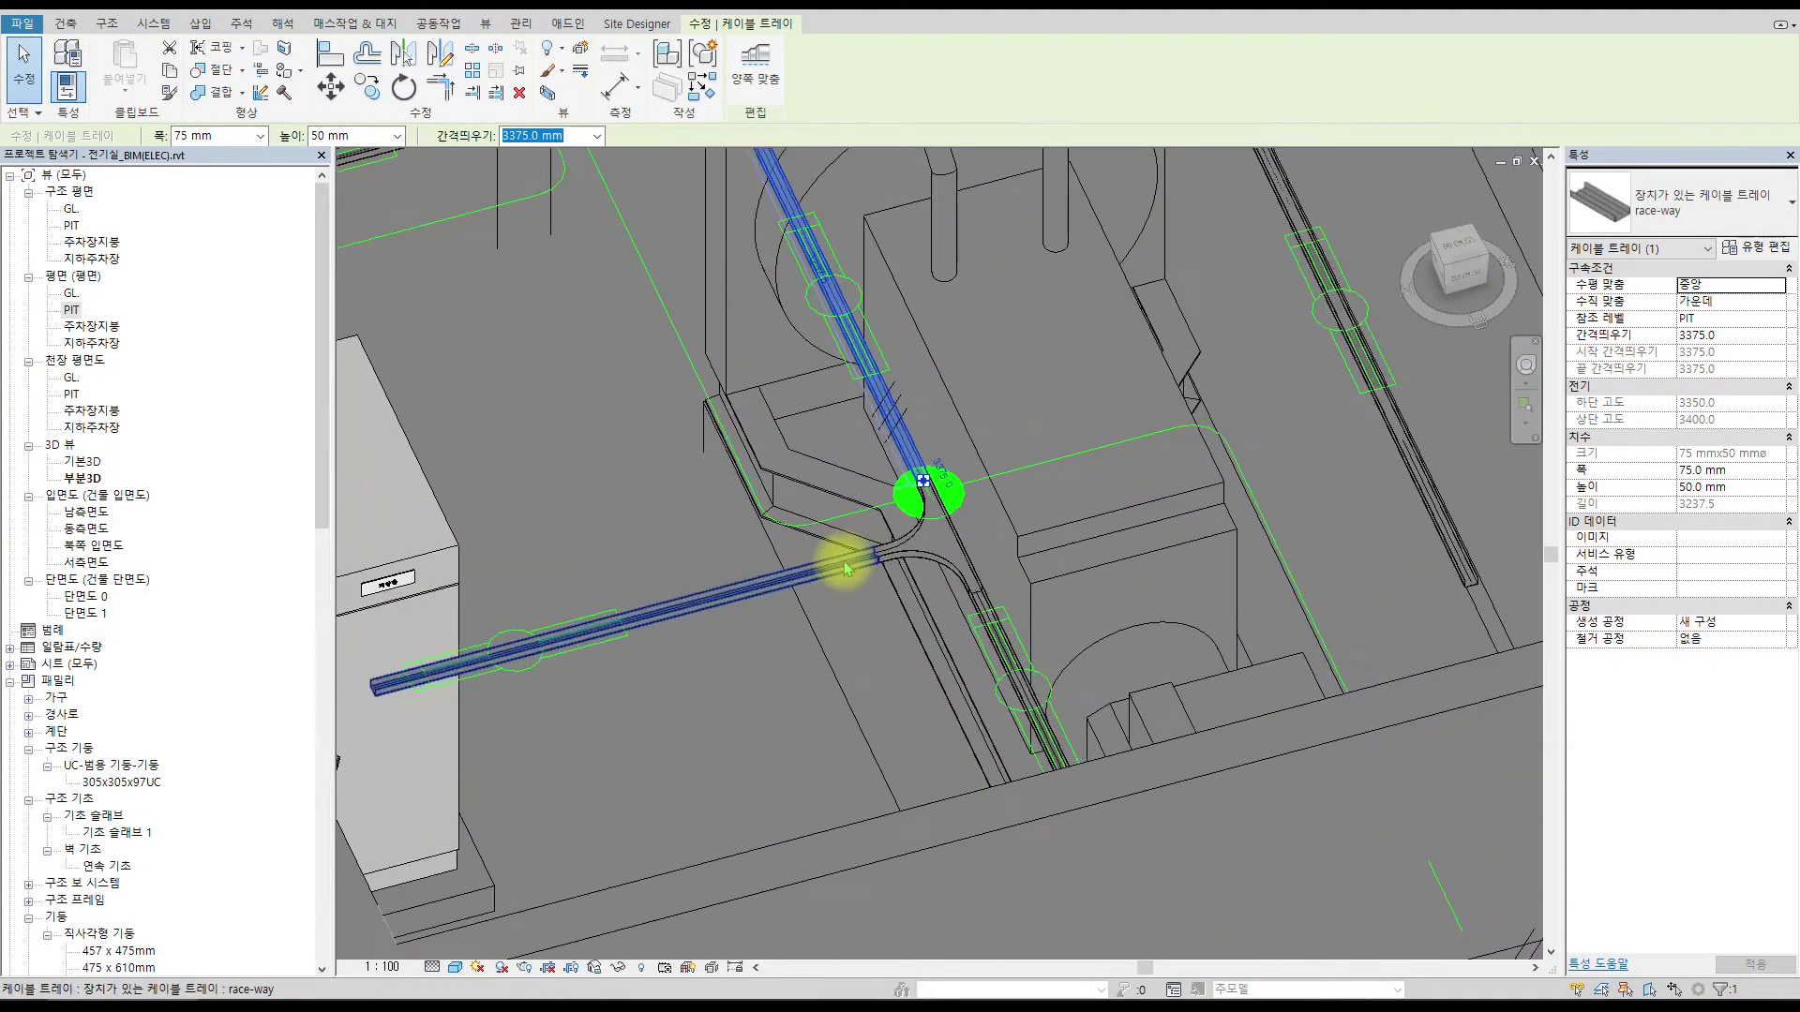
scroll(848, 509, "down", 4)
scroll(965, 442, "up", 4)
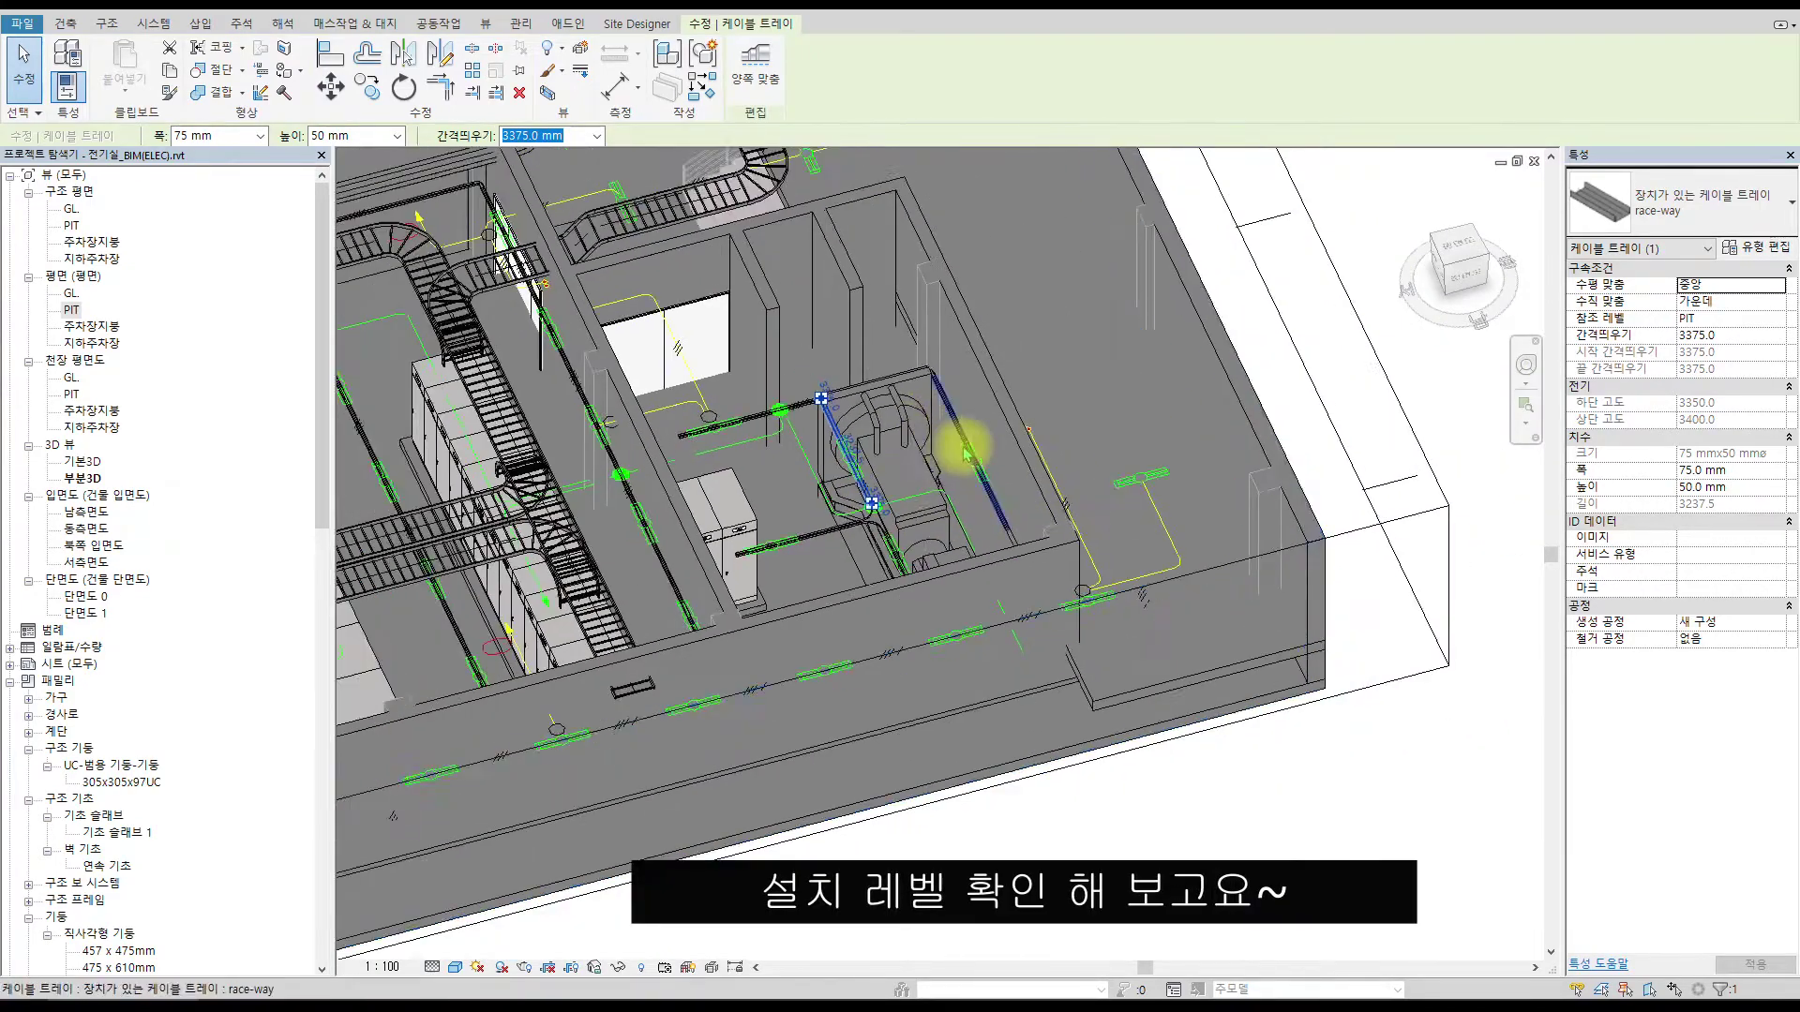
key("Escape")
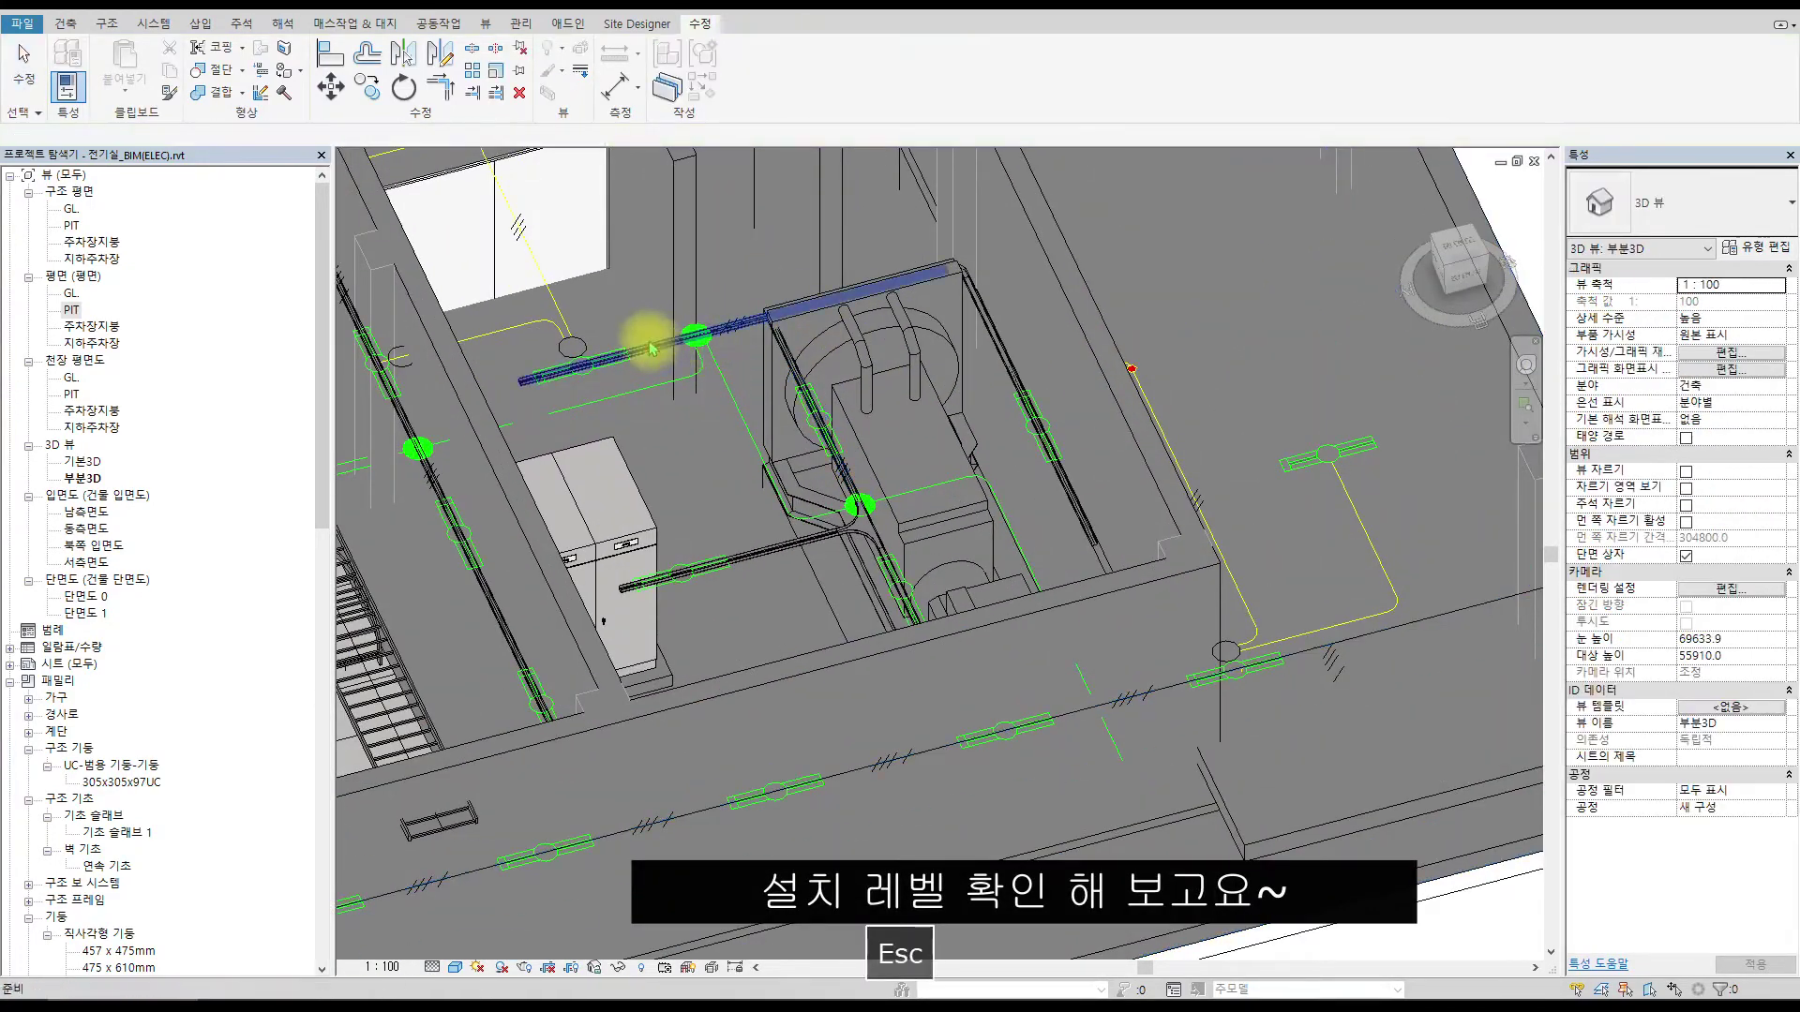
In section view 단면도 1, add an aligned dimension for the race-way's height above the PIT floor, beside the black equipment.
scroll(683, 378, "down", 5)
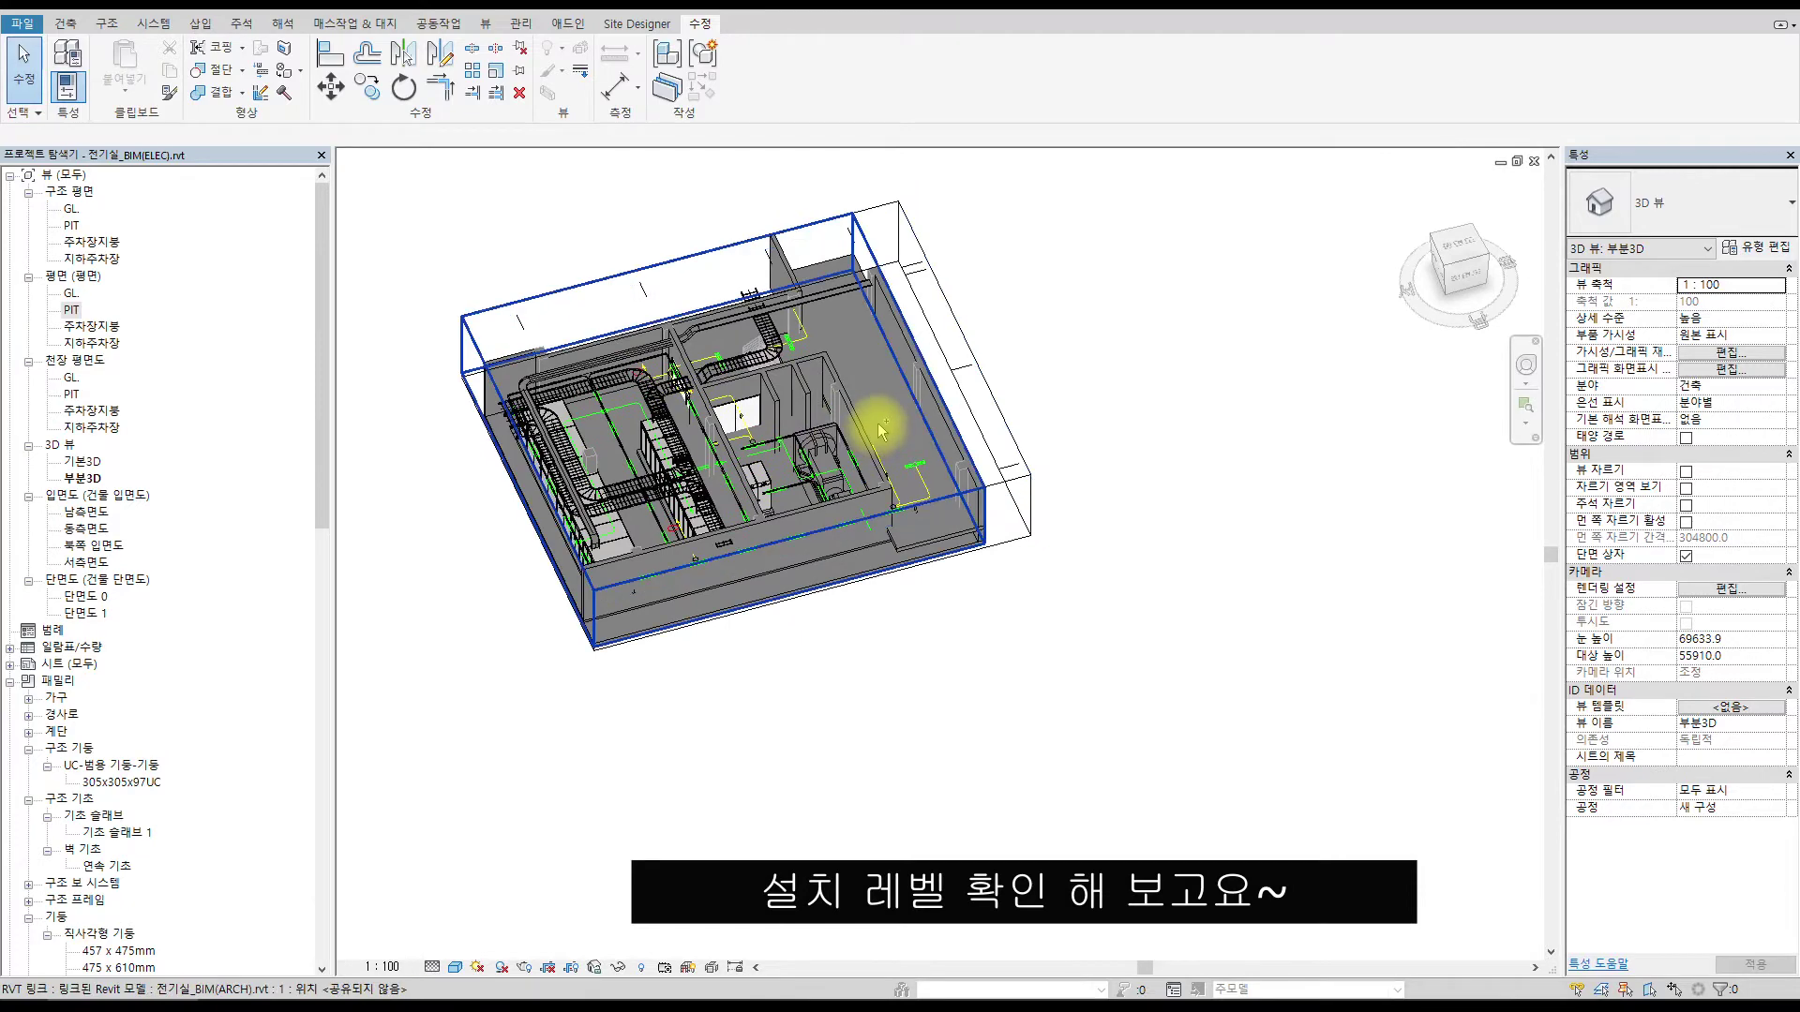
key("ctrl+Tab")
scroll(792, 387, "up", 3)
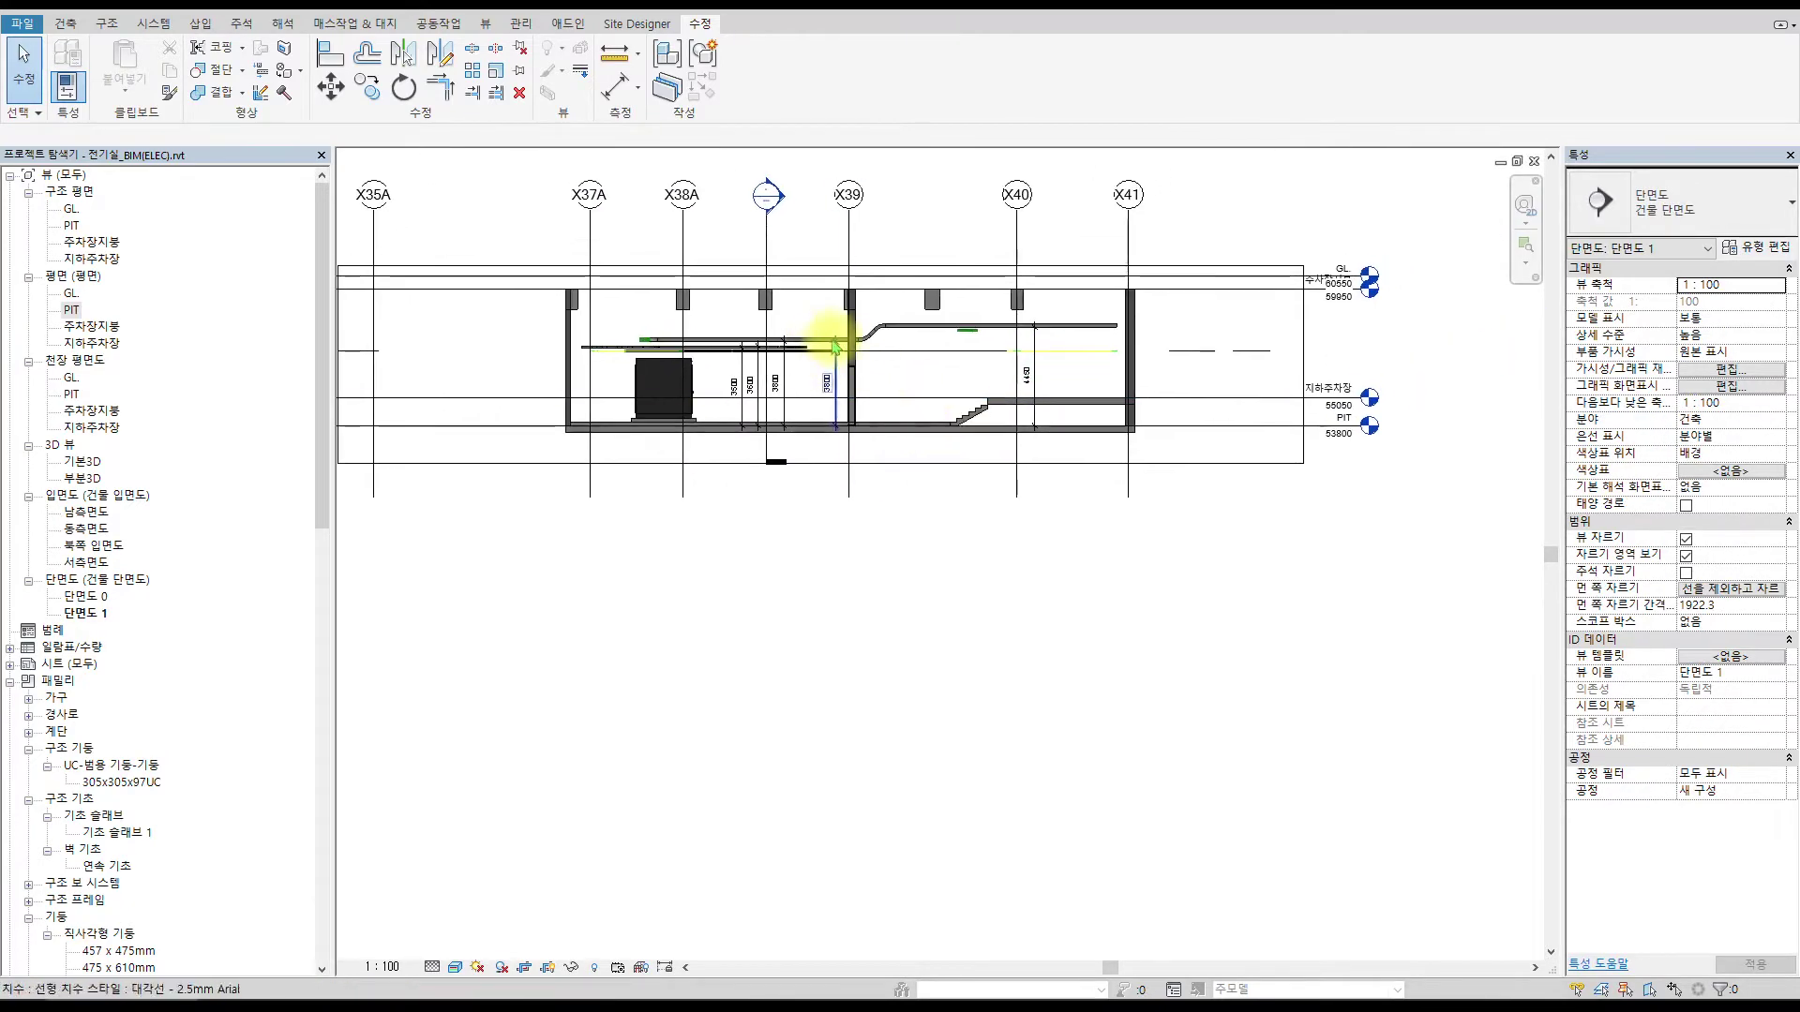
scroll(494, 321, "up", 8)
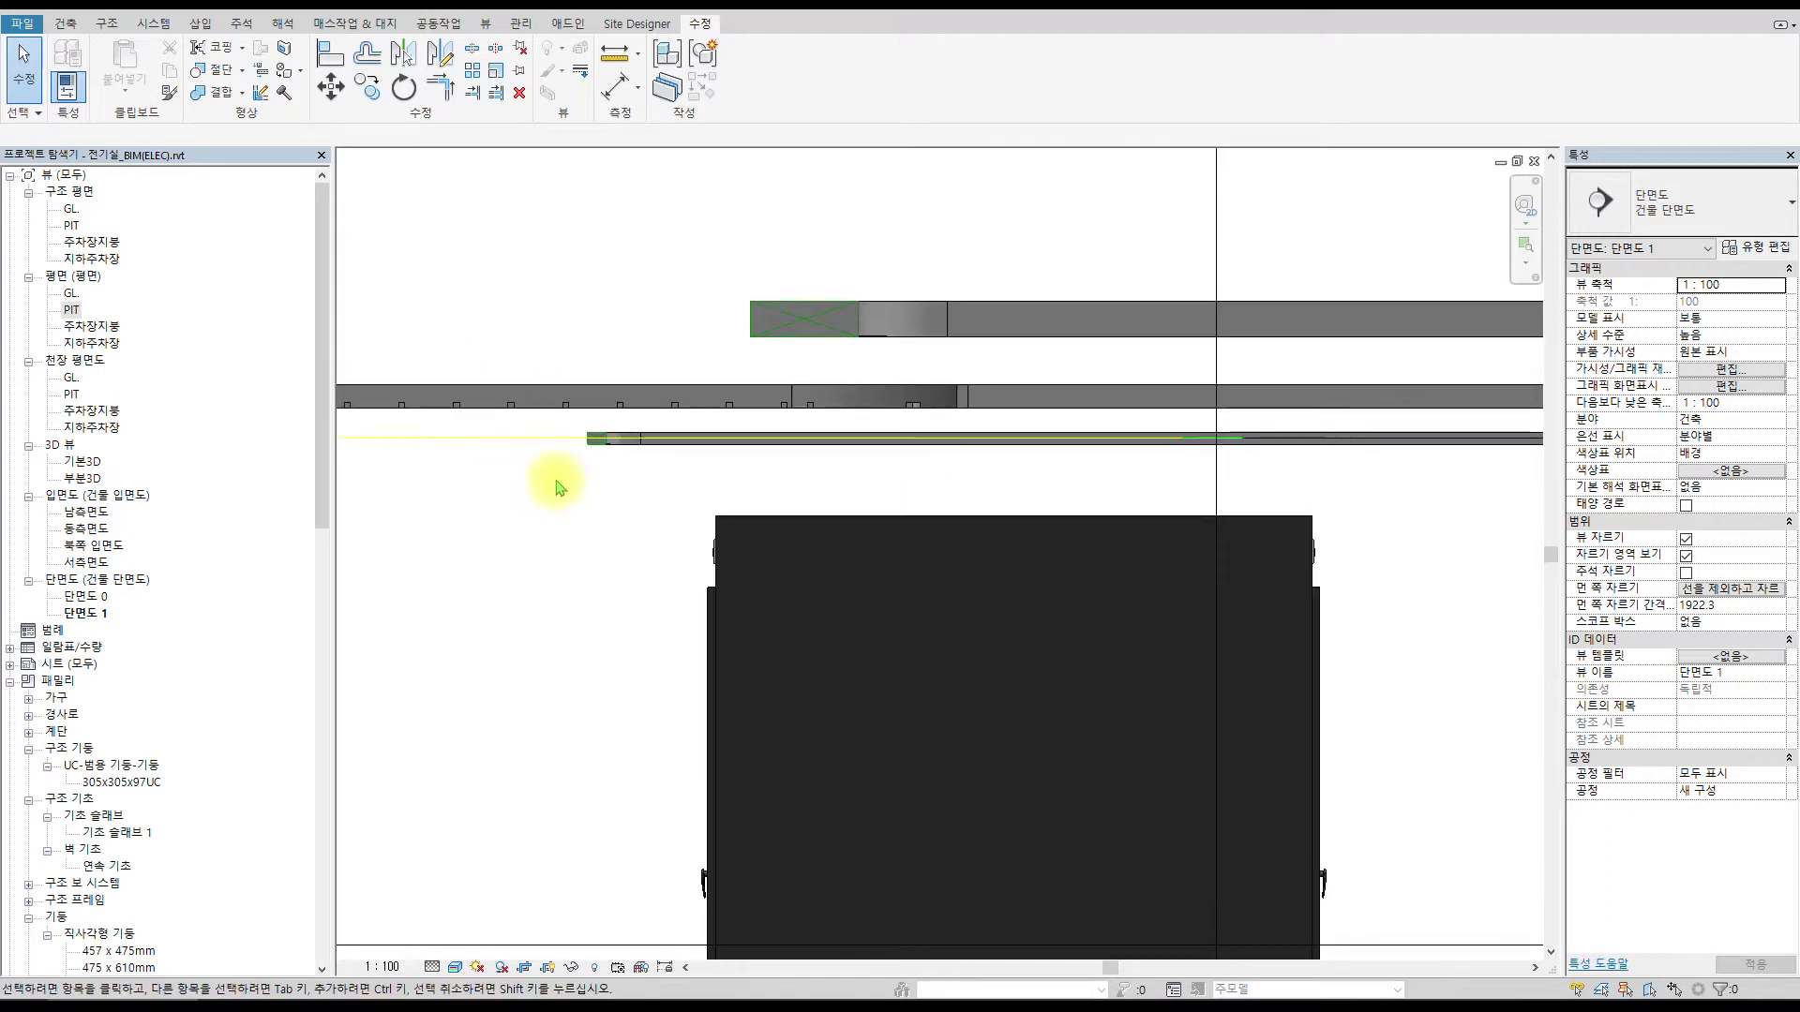
scroll(560, 483, "down", 2)
middle_click_drag(615, 508, 671, 378)
key("i")
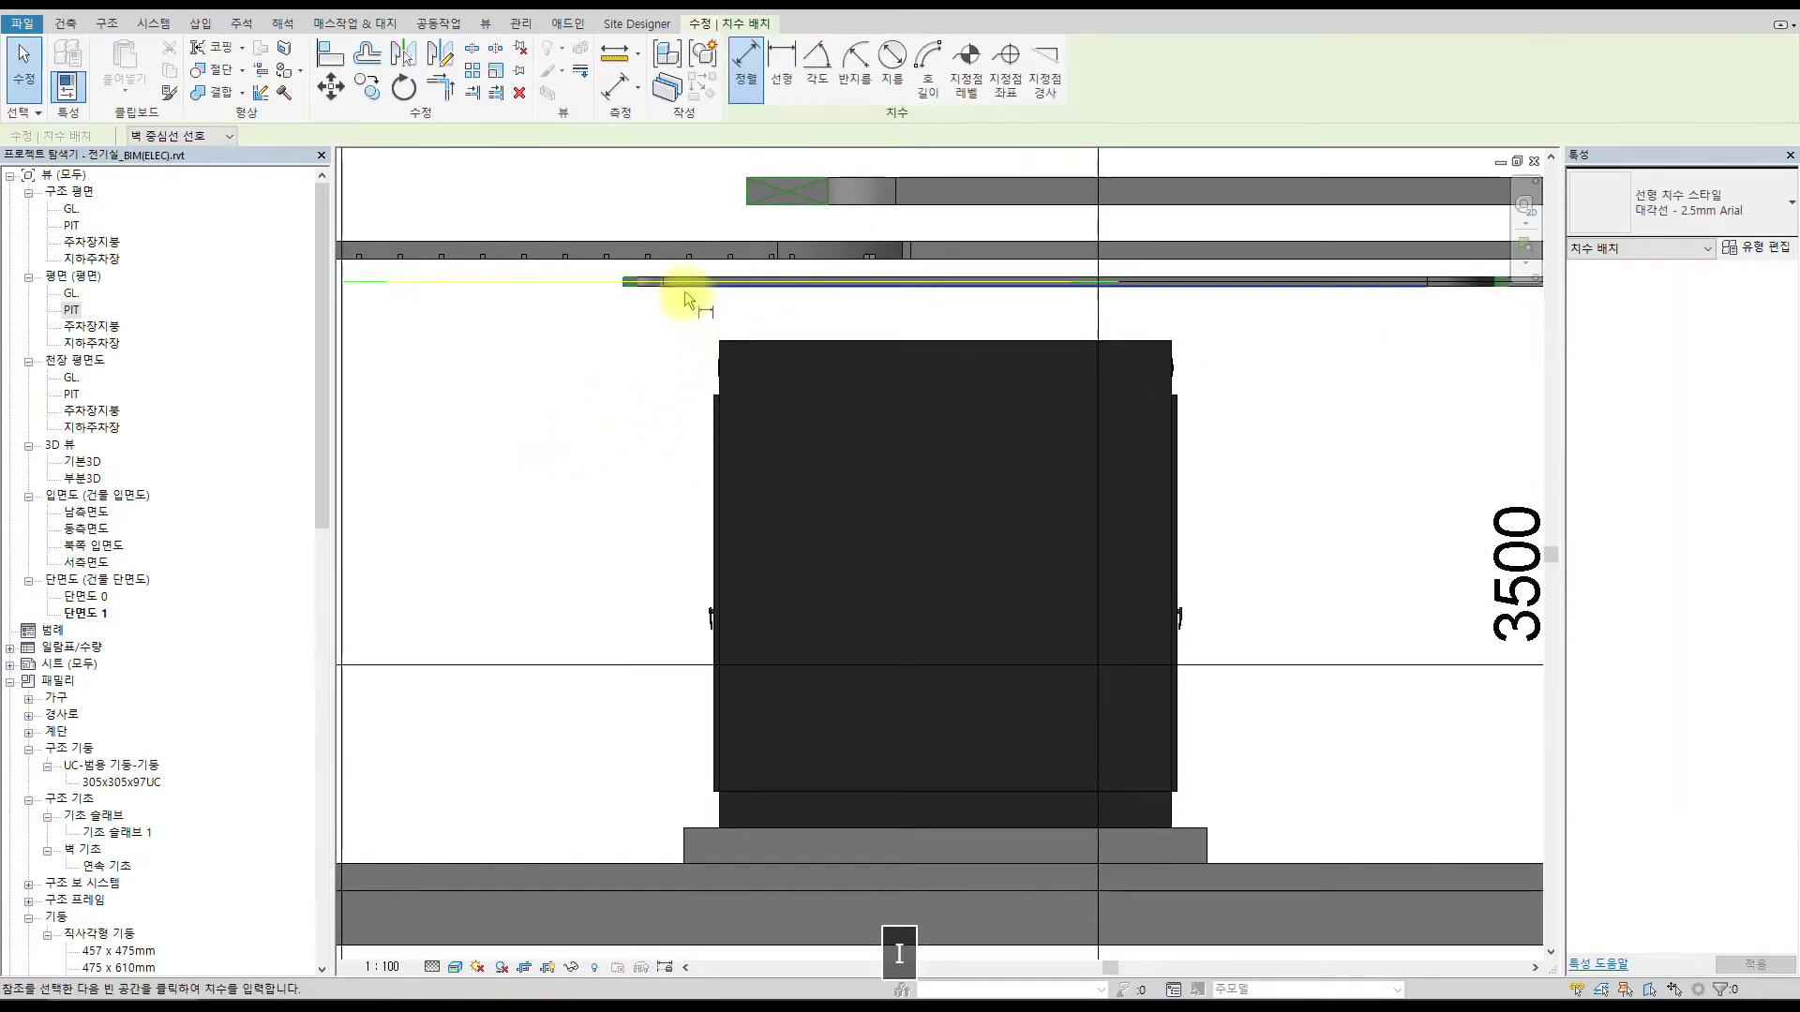
left_click(687, 285)
left_click(654, 889)
left_click(583, 814)
scroll(796, 483, "down", 2)
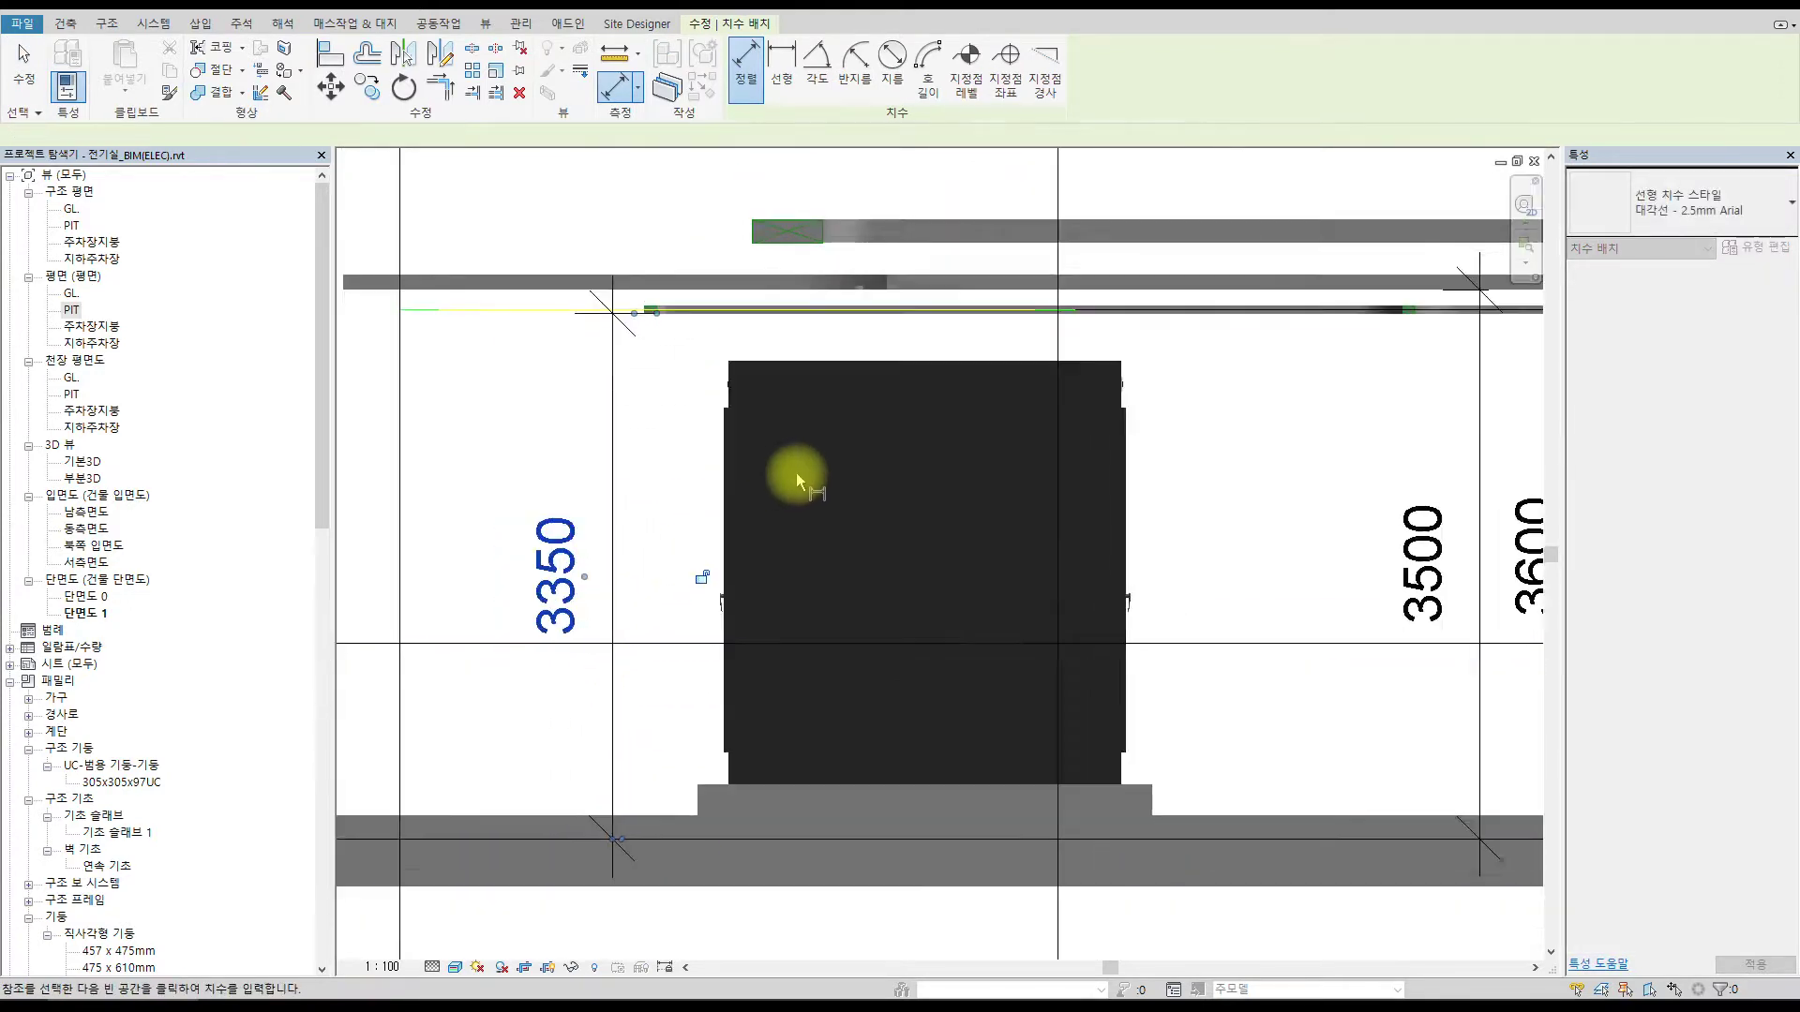
key("Escape")
key("Escape")
scroll(928, 478, "down", 3)
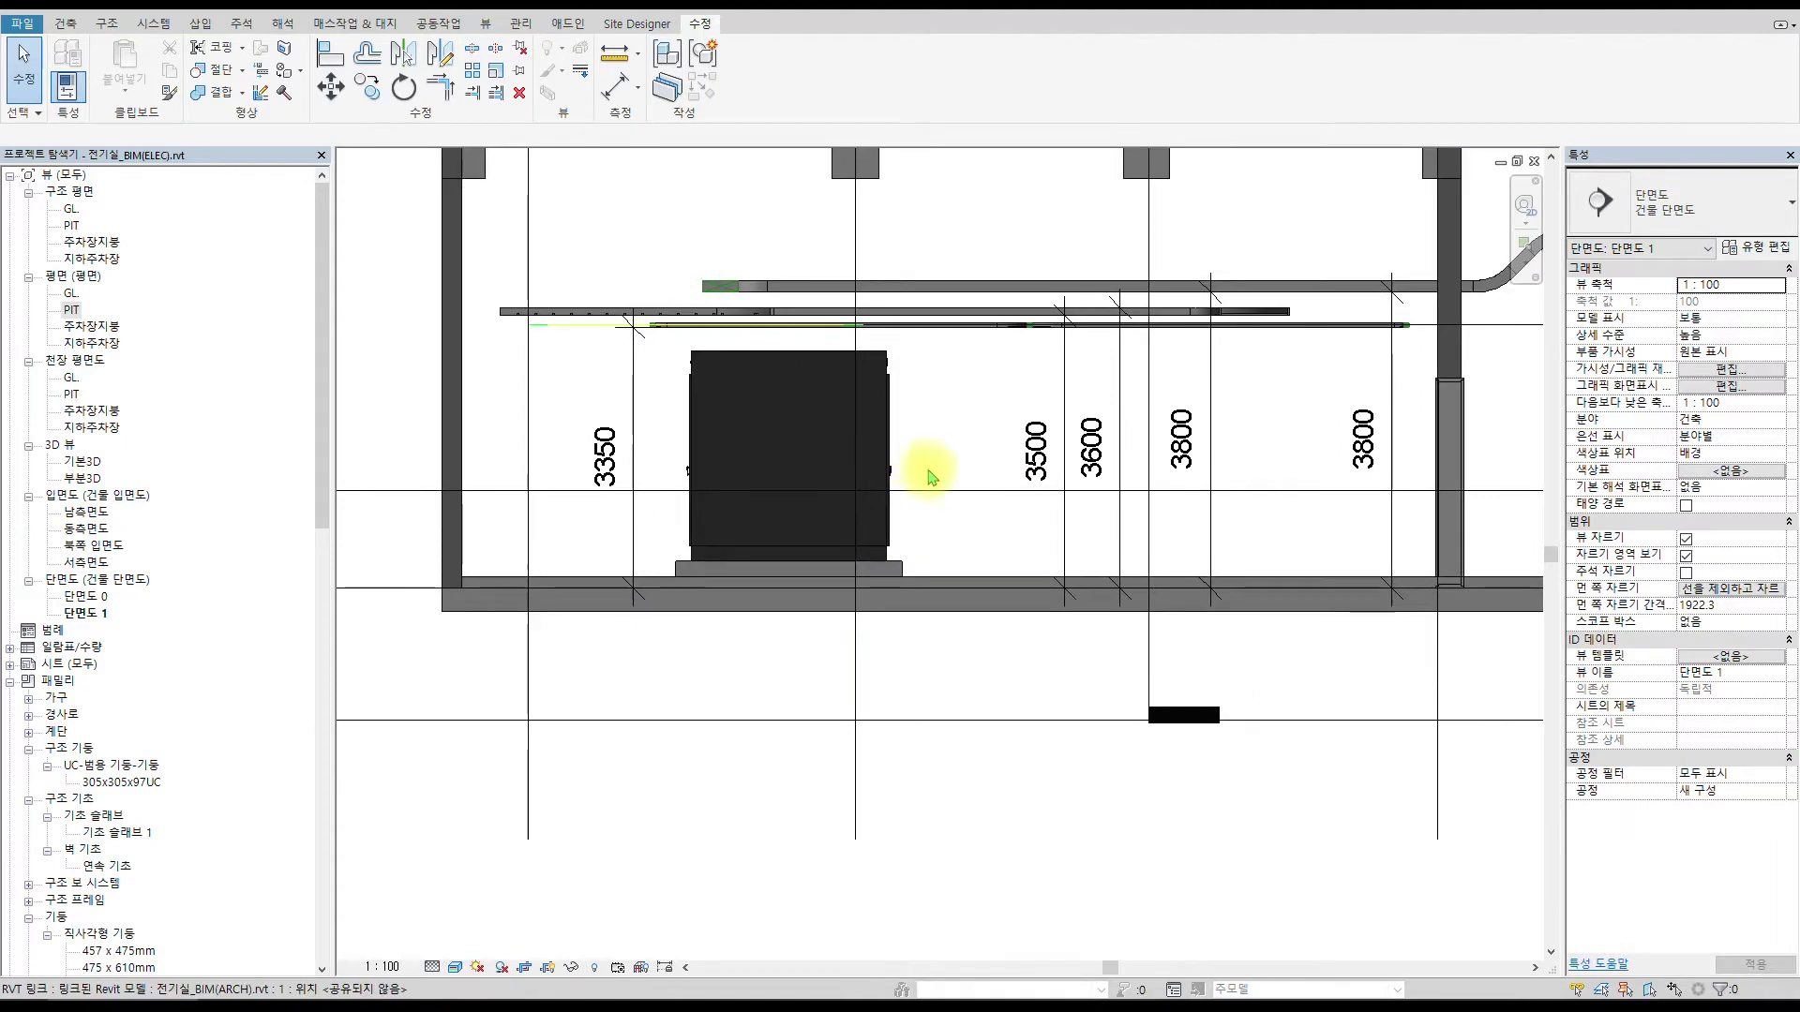
In the PIT plan, move the 단면도 1 section line south so it cuts across the generator room.
key("ctrl+Tab")
scroll(858, 497, "down", 2)
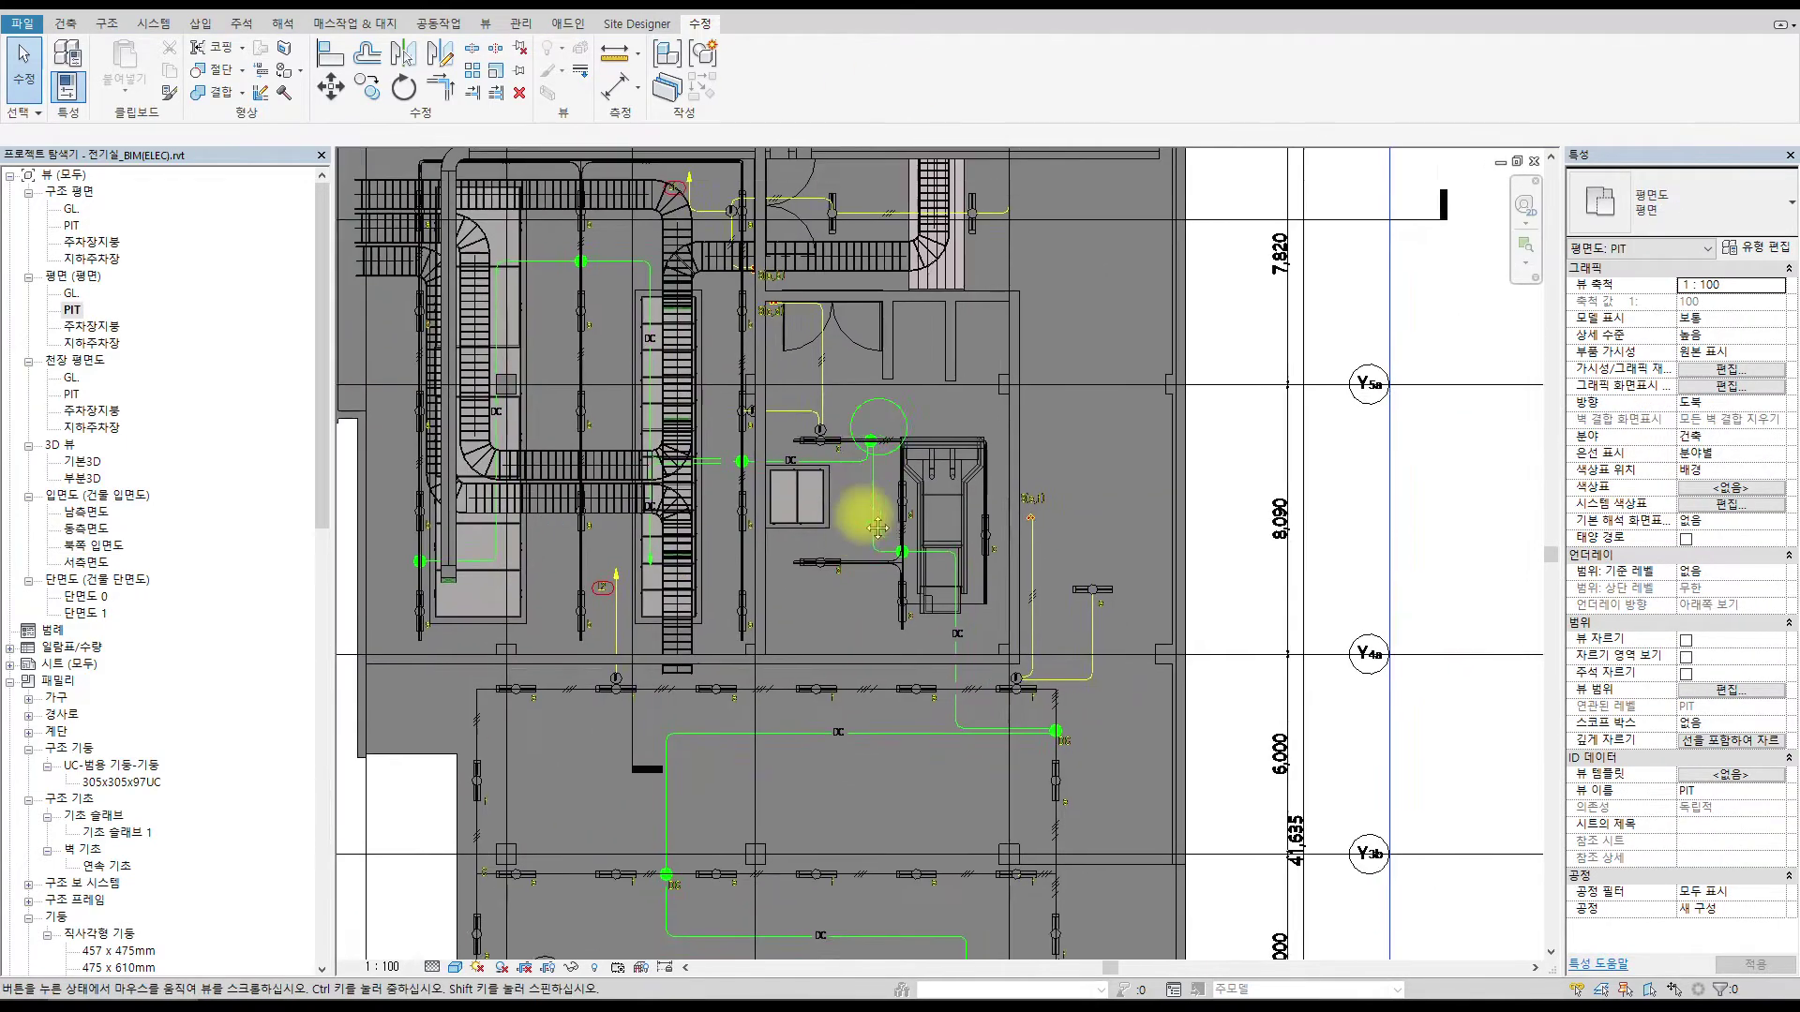
scroll(1245, 286, "down", 1)
left_click(1236, 273)
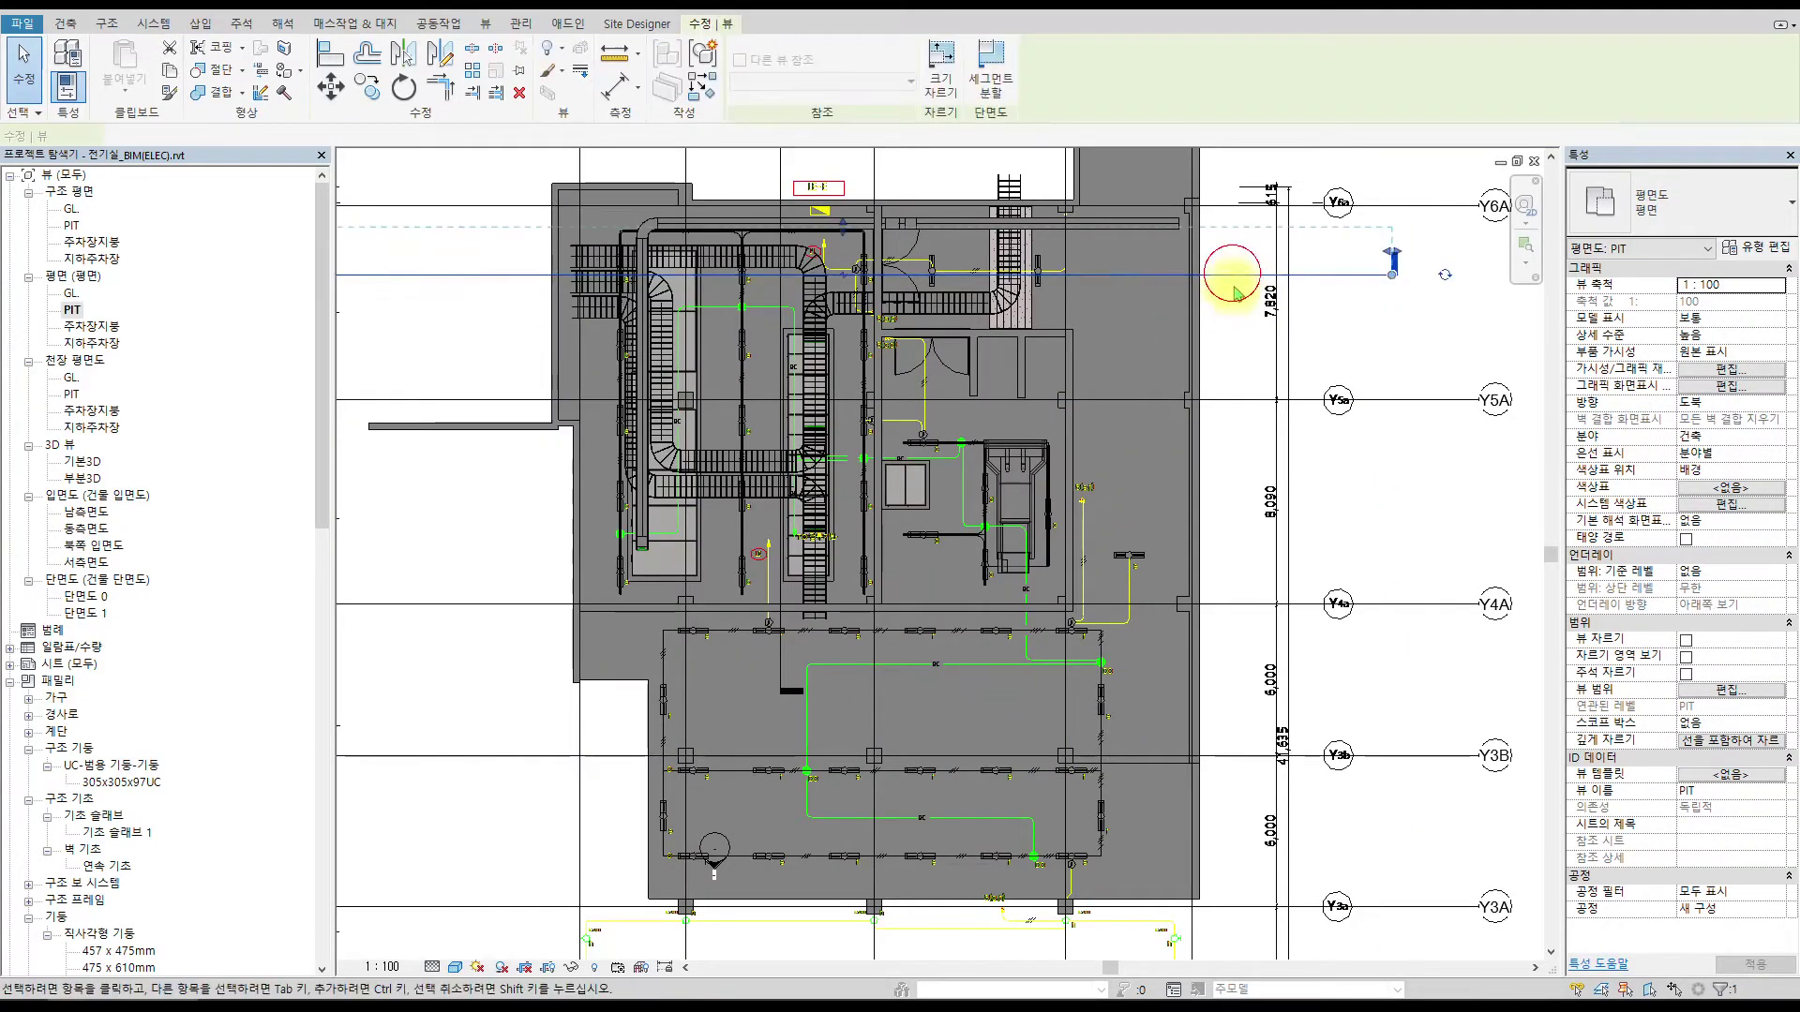
left_click_drag(1236, 273, 1207, 492)
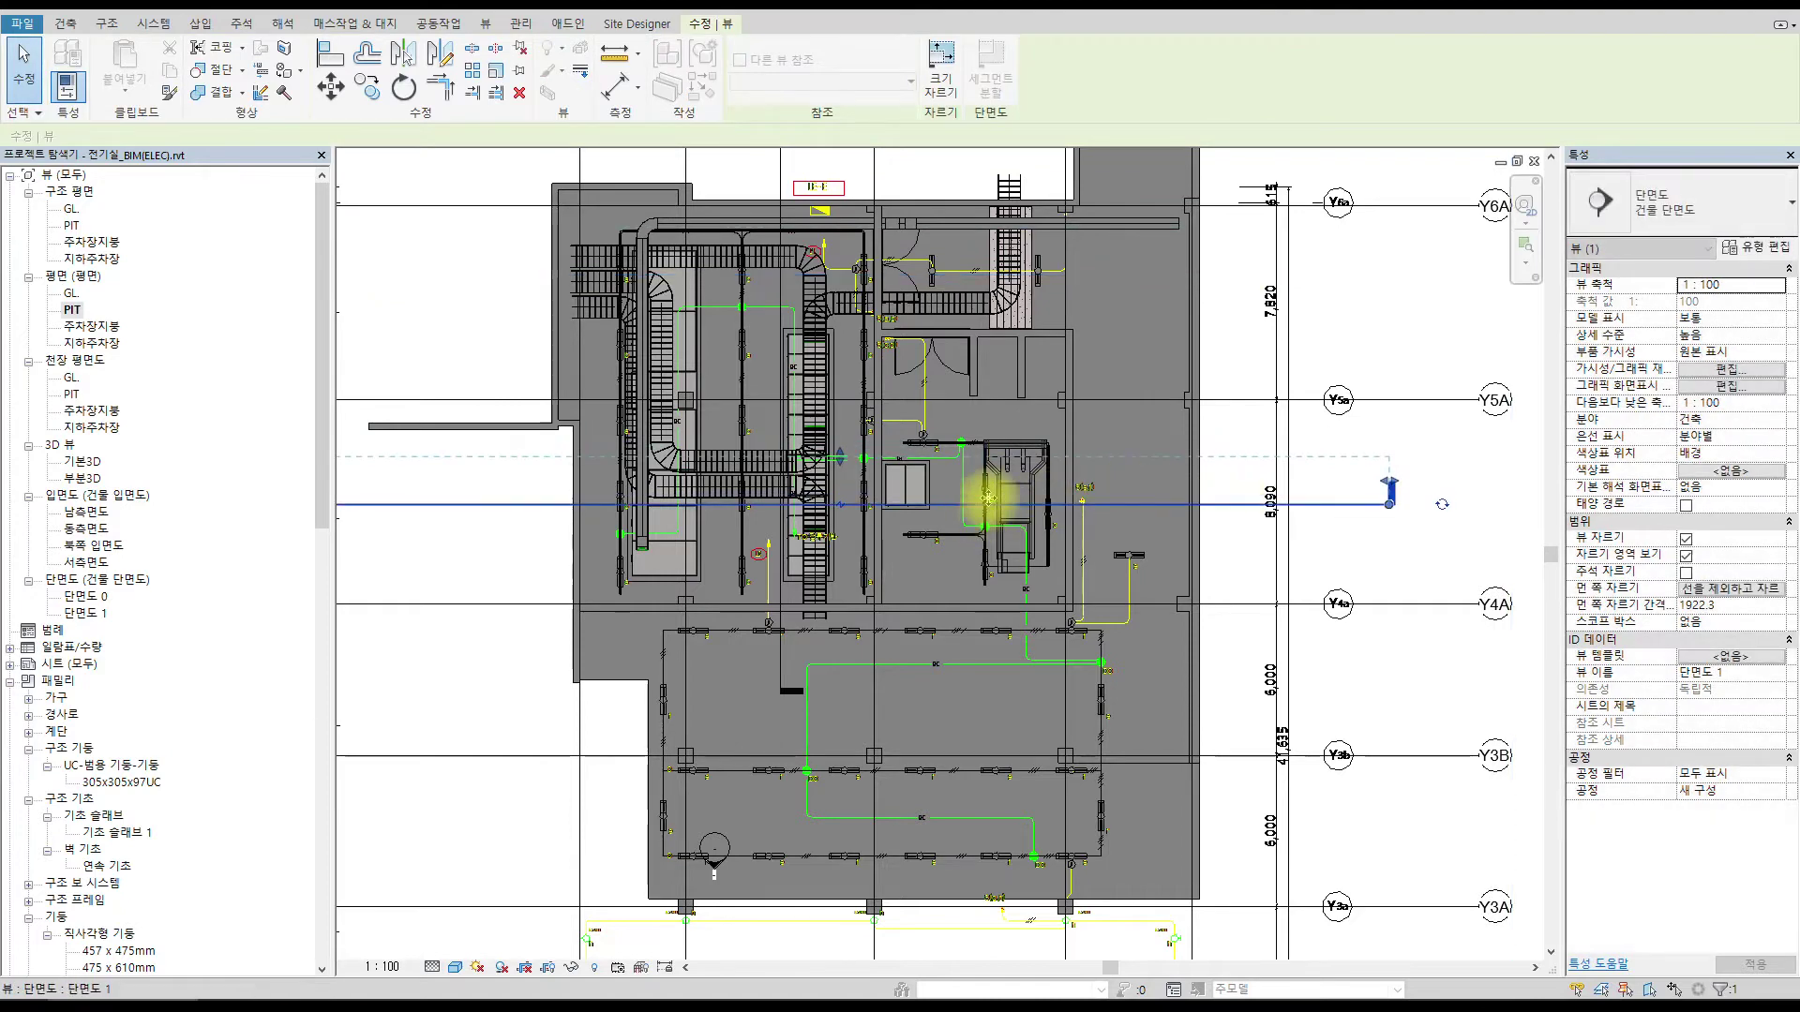
Try to connect the upper end of the generator room's middle race-way to the upper horizontal run in plan.
scroll(984, 496, "up", 4)
scroll(872, 408, "up", 2)
key("Tab")
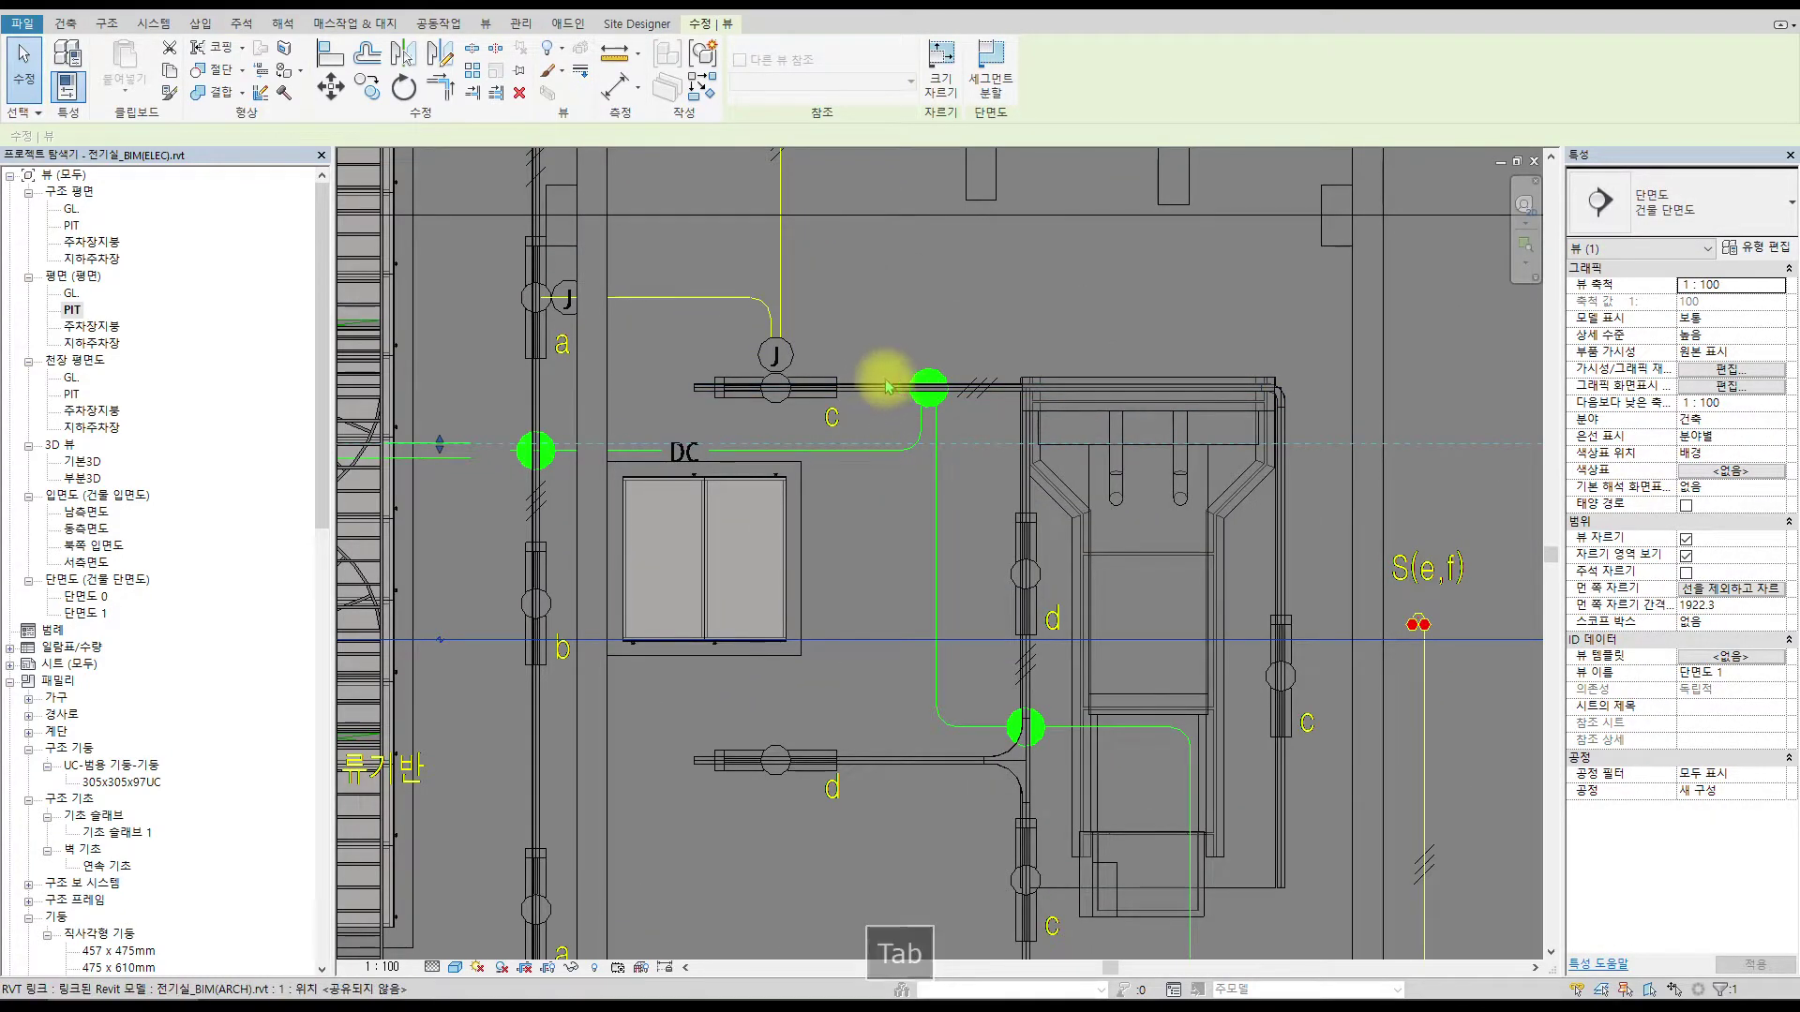
key("Escape")
left_click(1030, 405)
scroll(1030, 405, "up", 4)
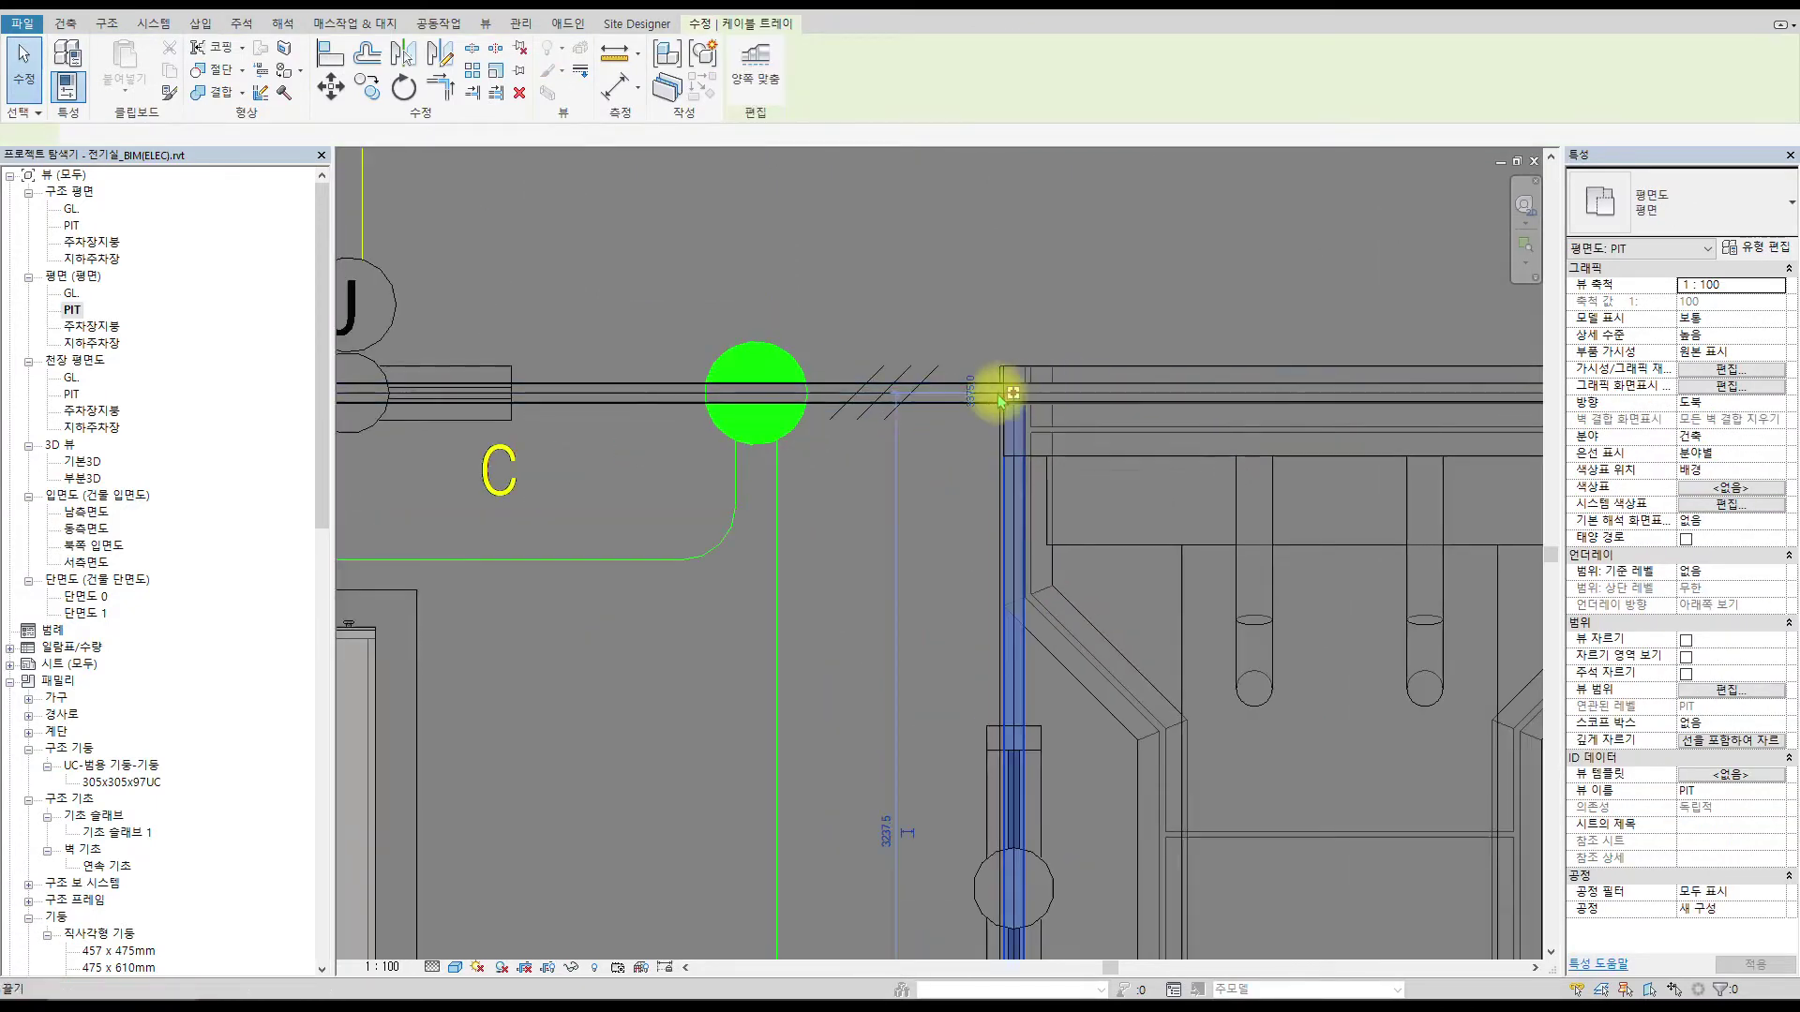
left_click_drag(1028, 421, 1031, 399)
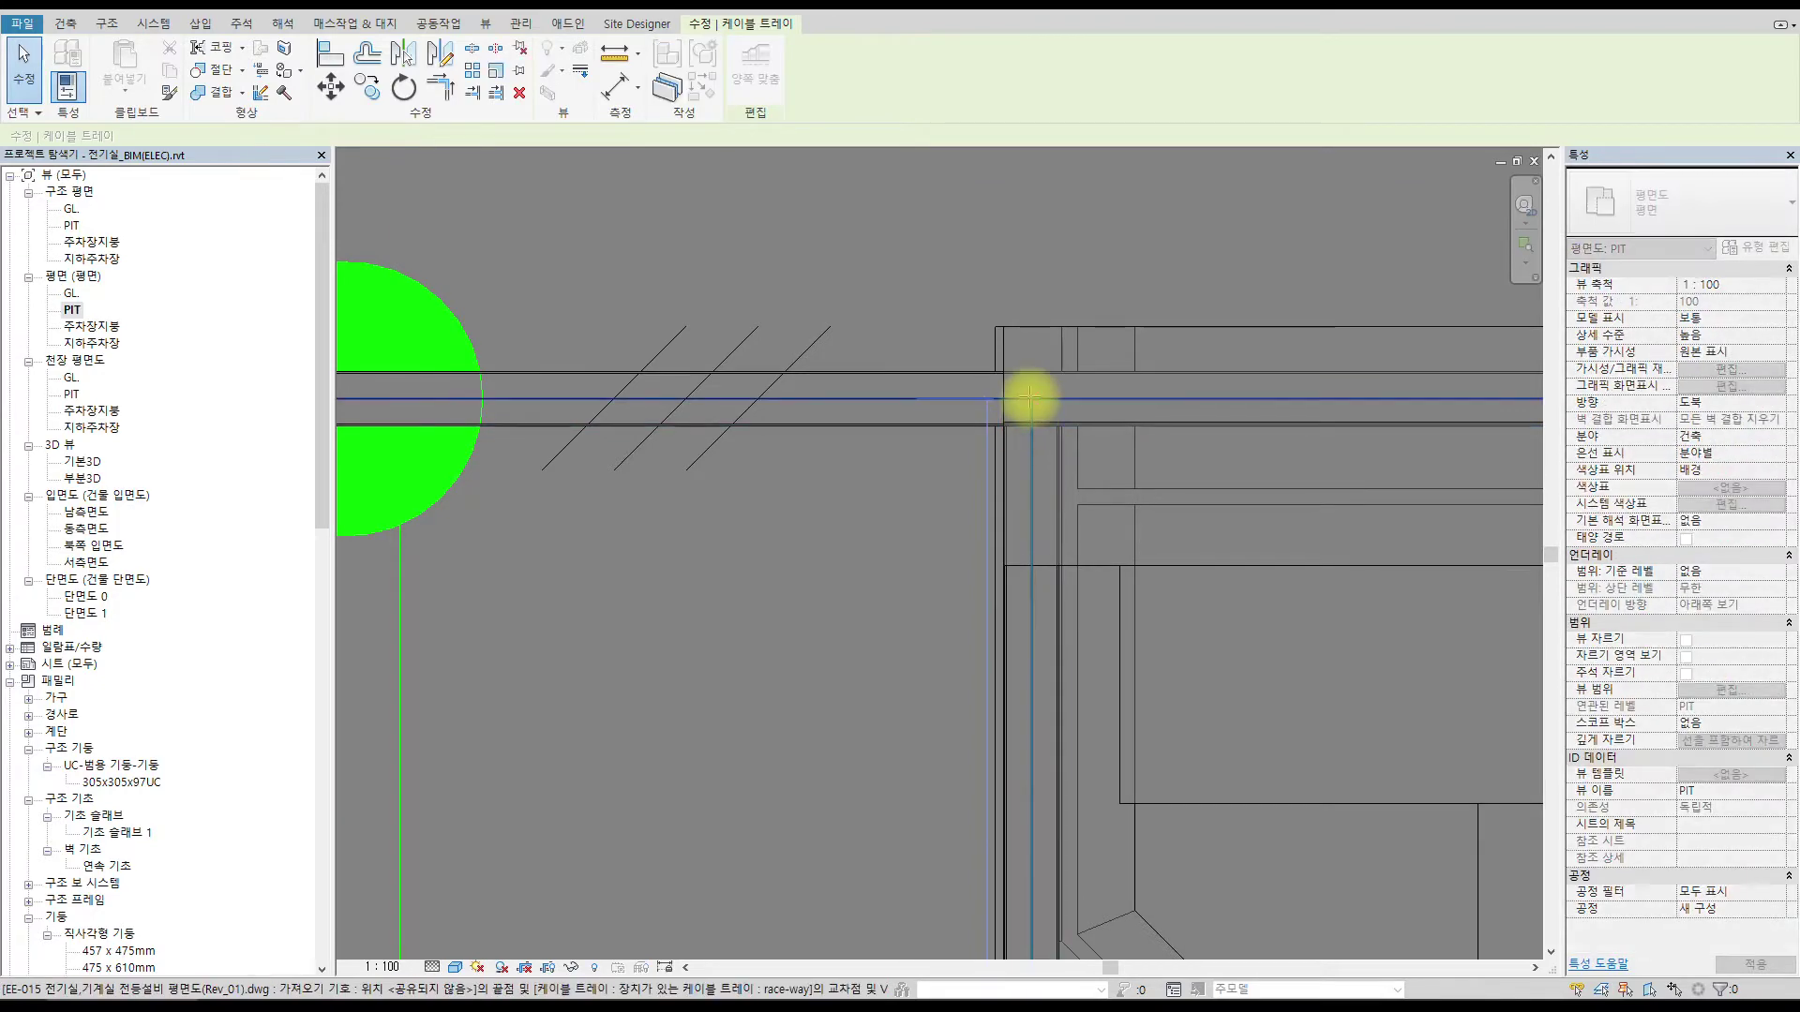
left_click_drag(993, 458, 988, 510)
scroll(1031, 488, "down", 5)
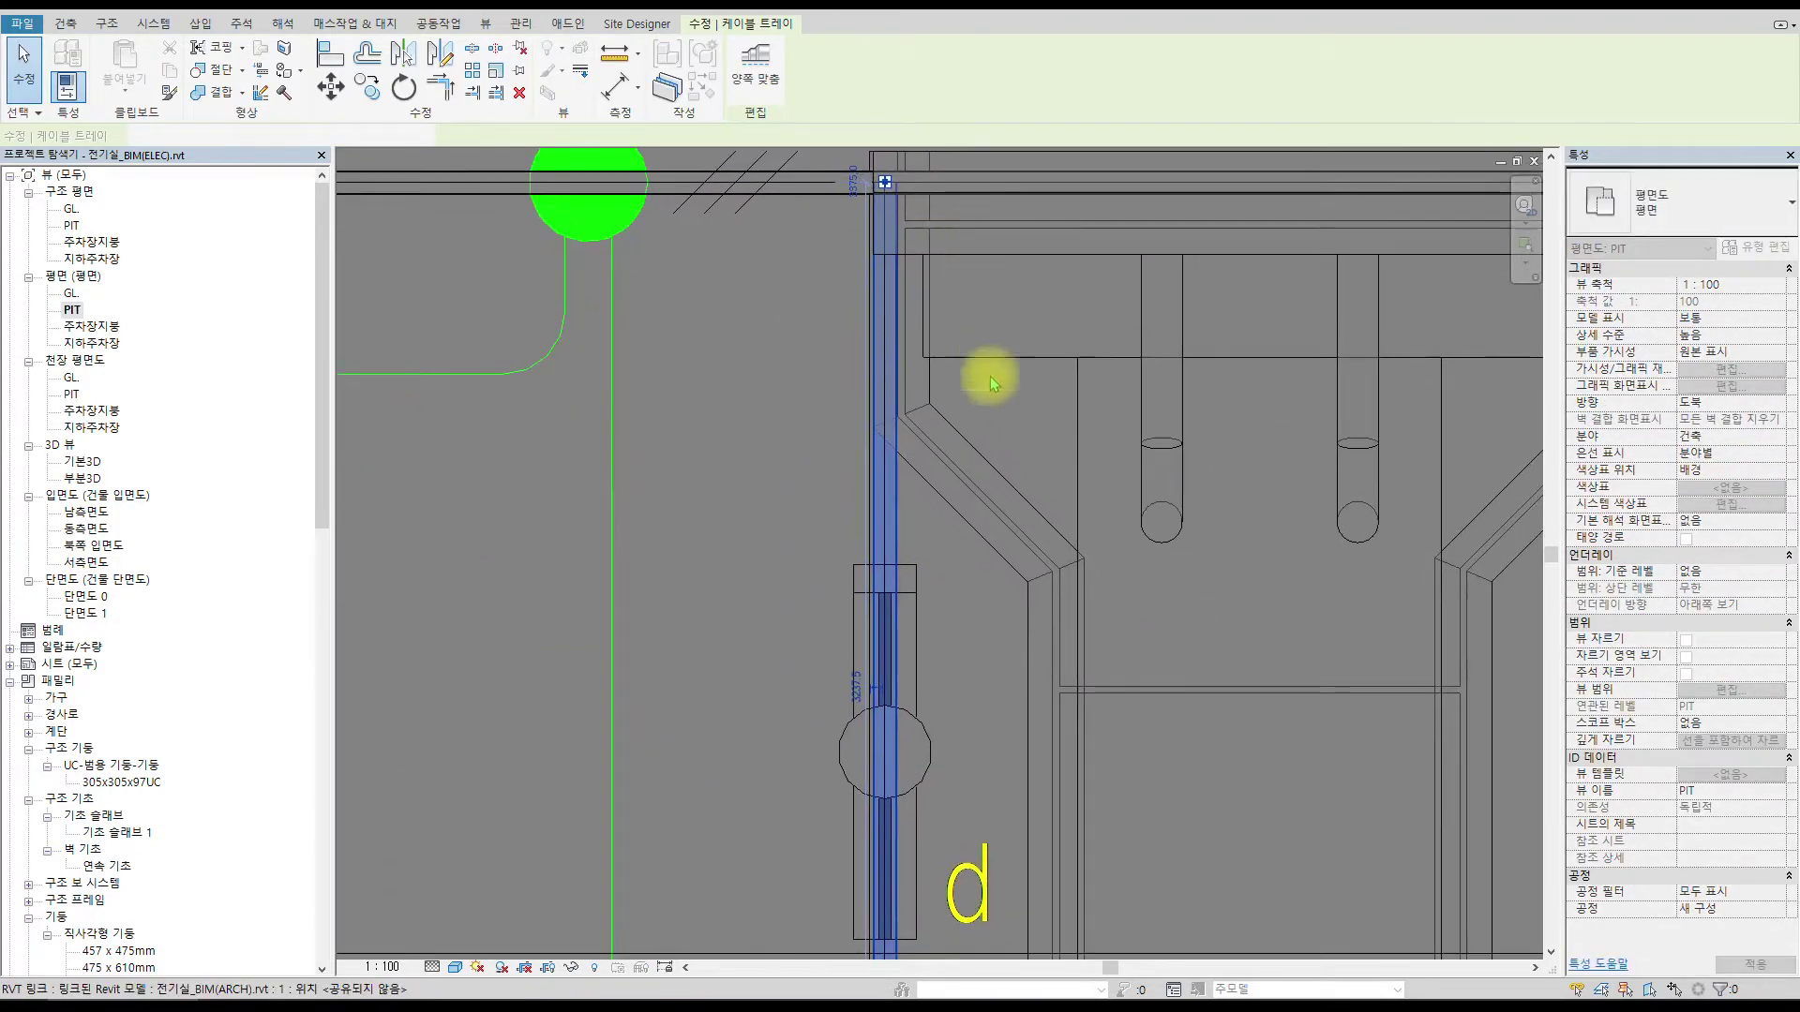
Check which race-ways and fittings are connected to the generator room's lower horizontal branch.
scroll(1022, 422, "down", 2)
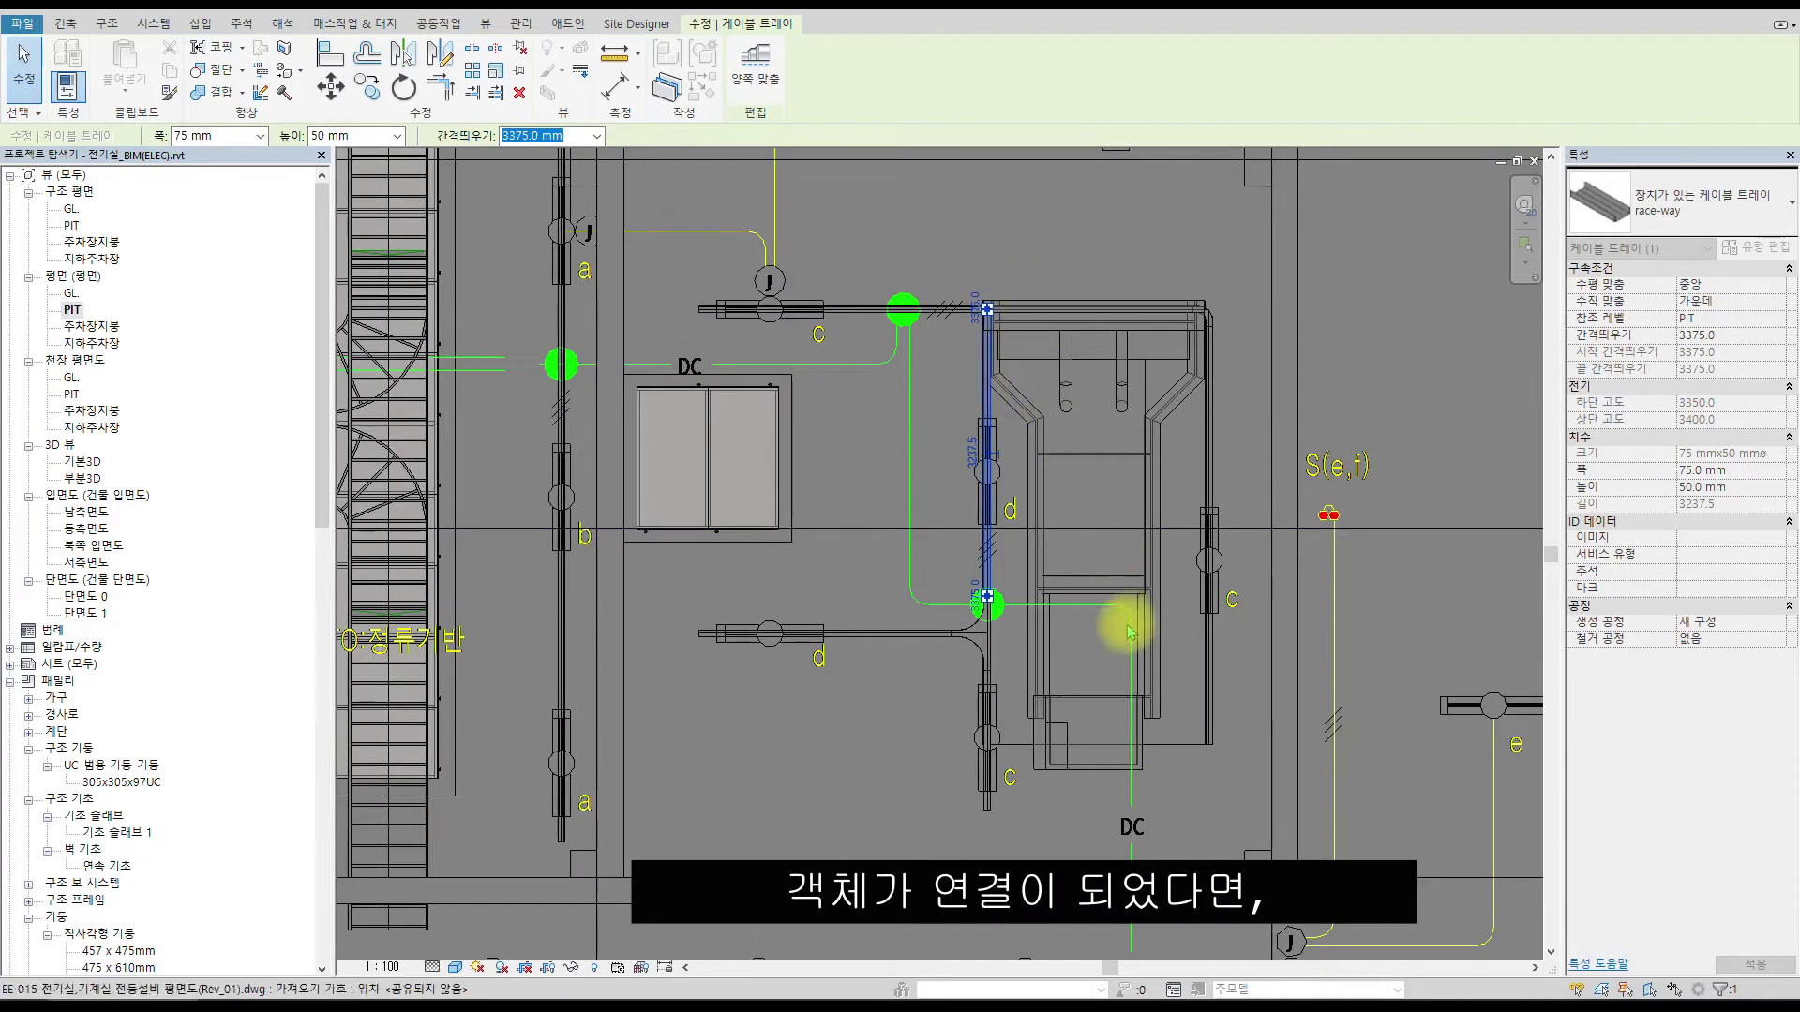
scroll(1161, 610, "up", 1)
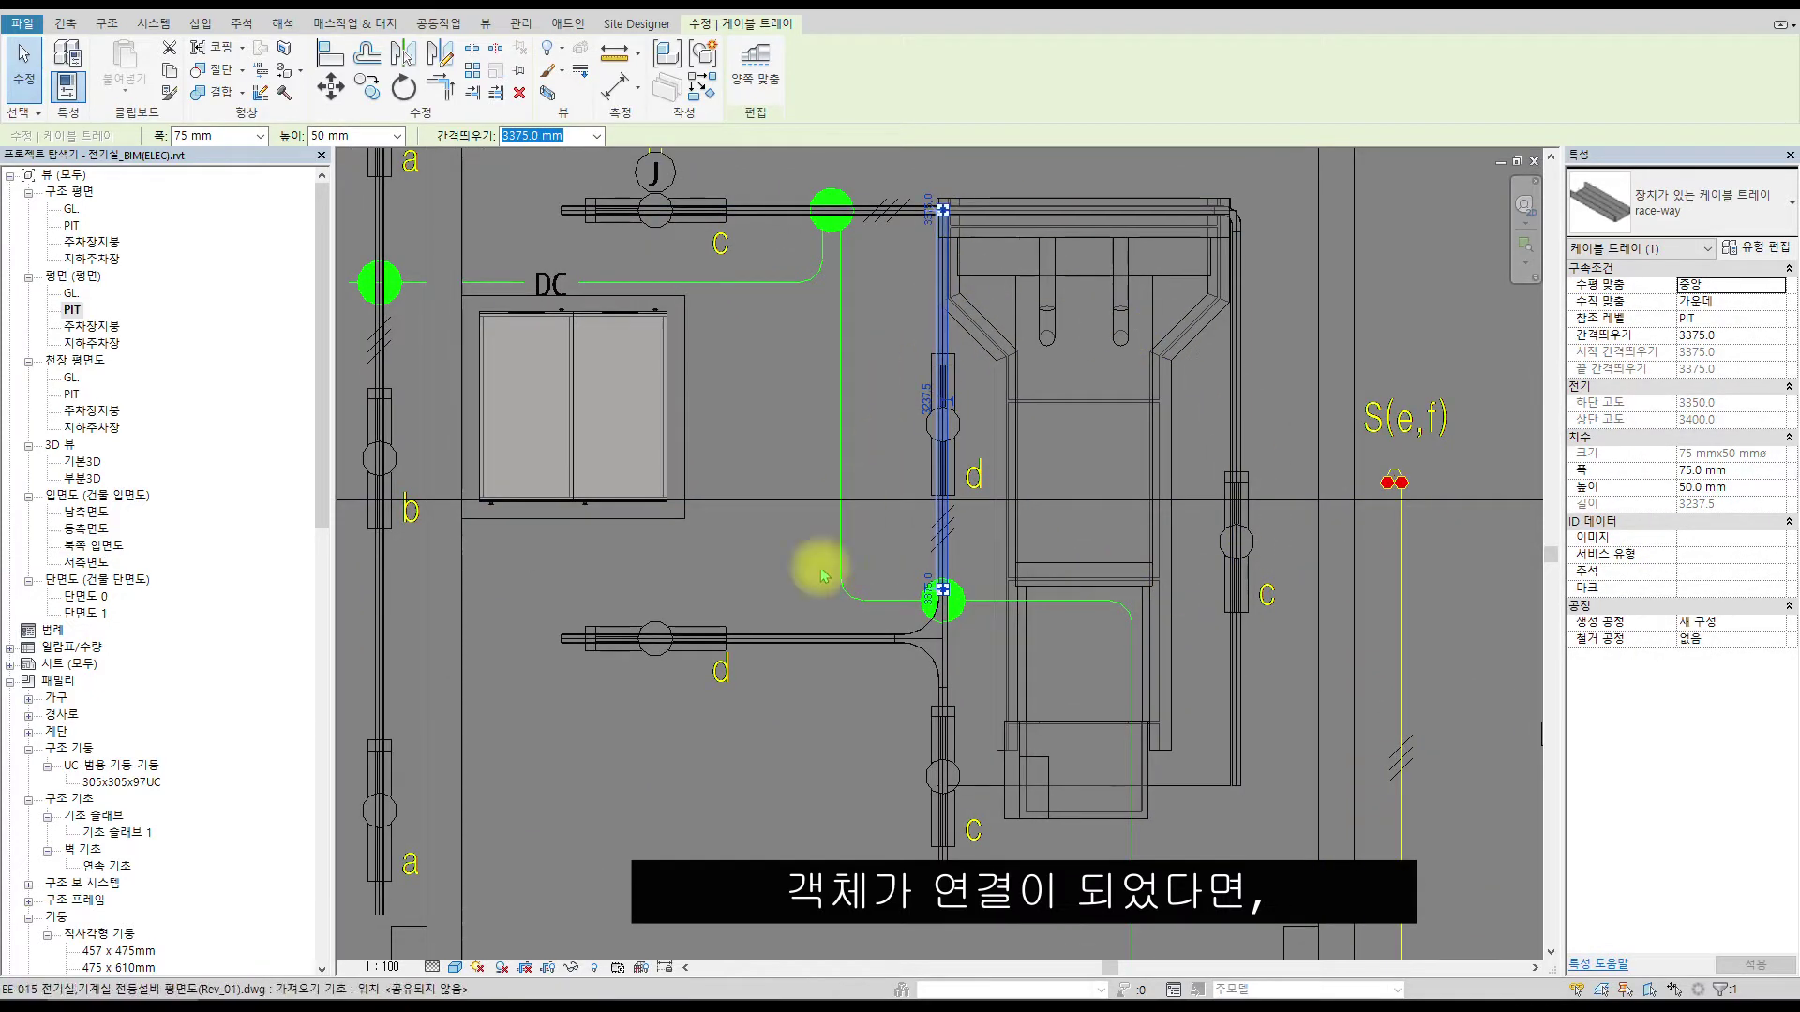
left_click(879, 642)
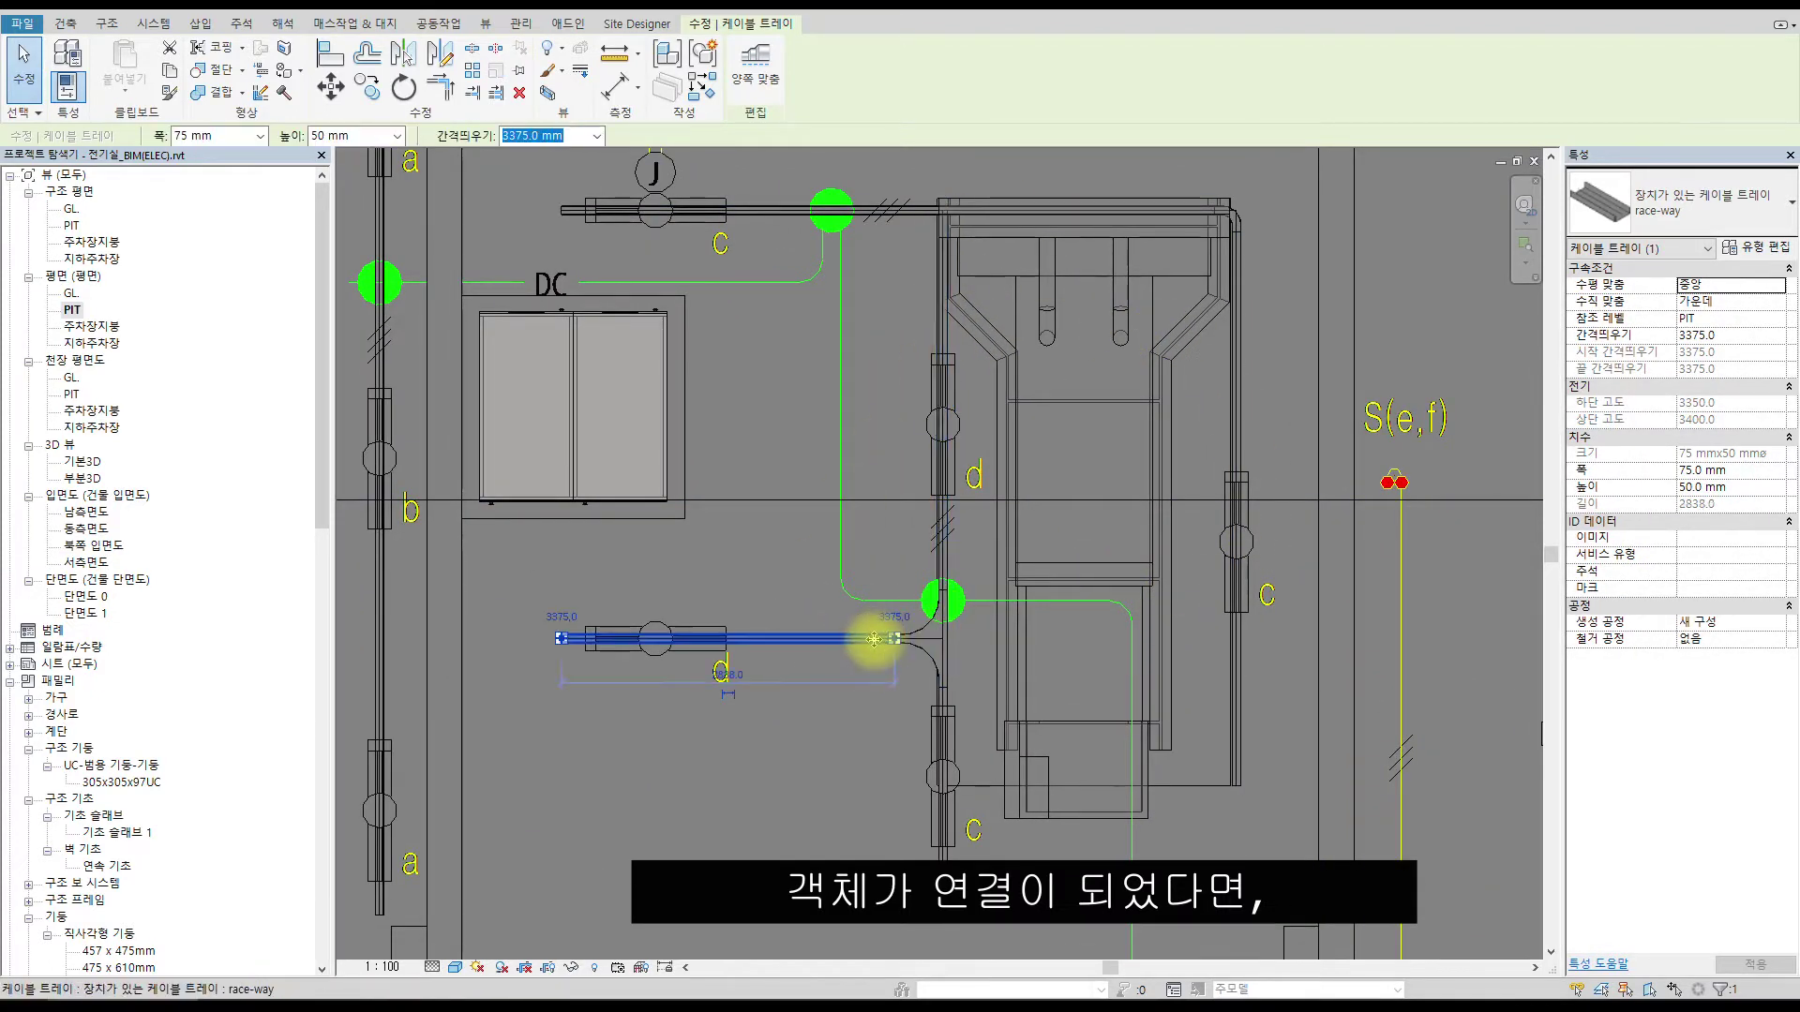
key("Tab")
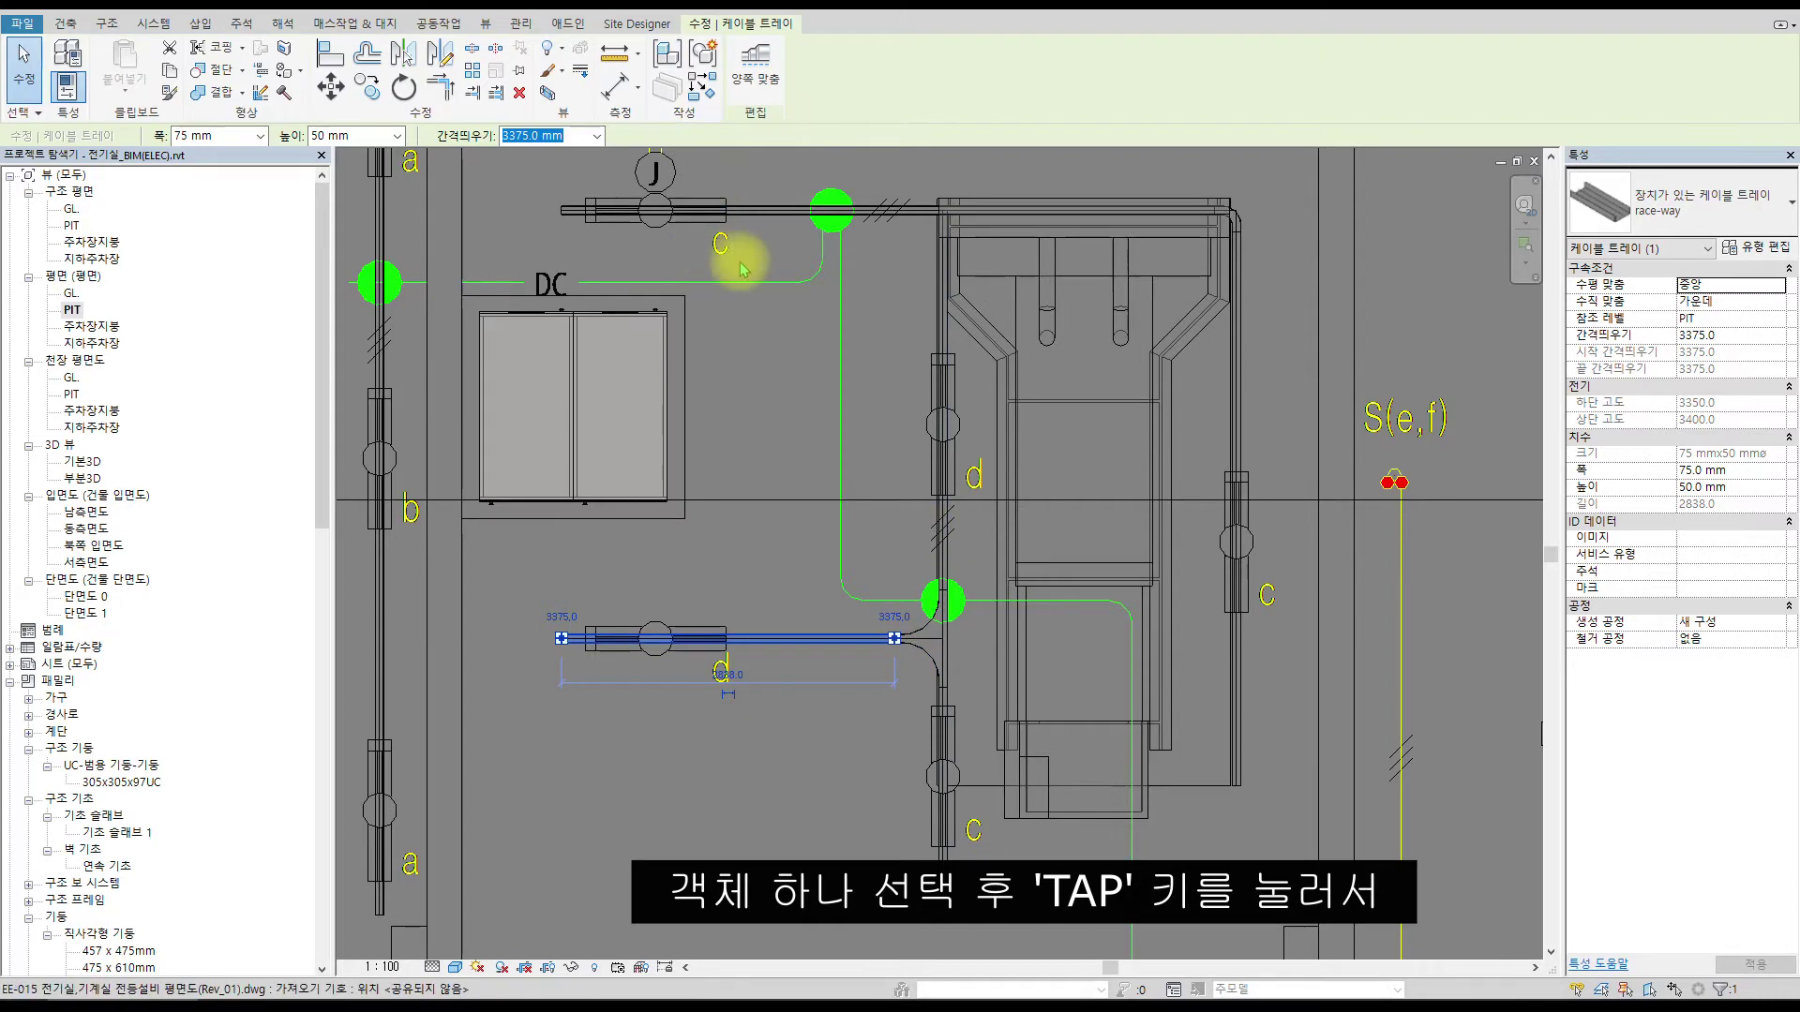
scroll(728, 266, "down", 2)
key("Escape")
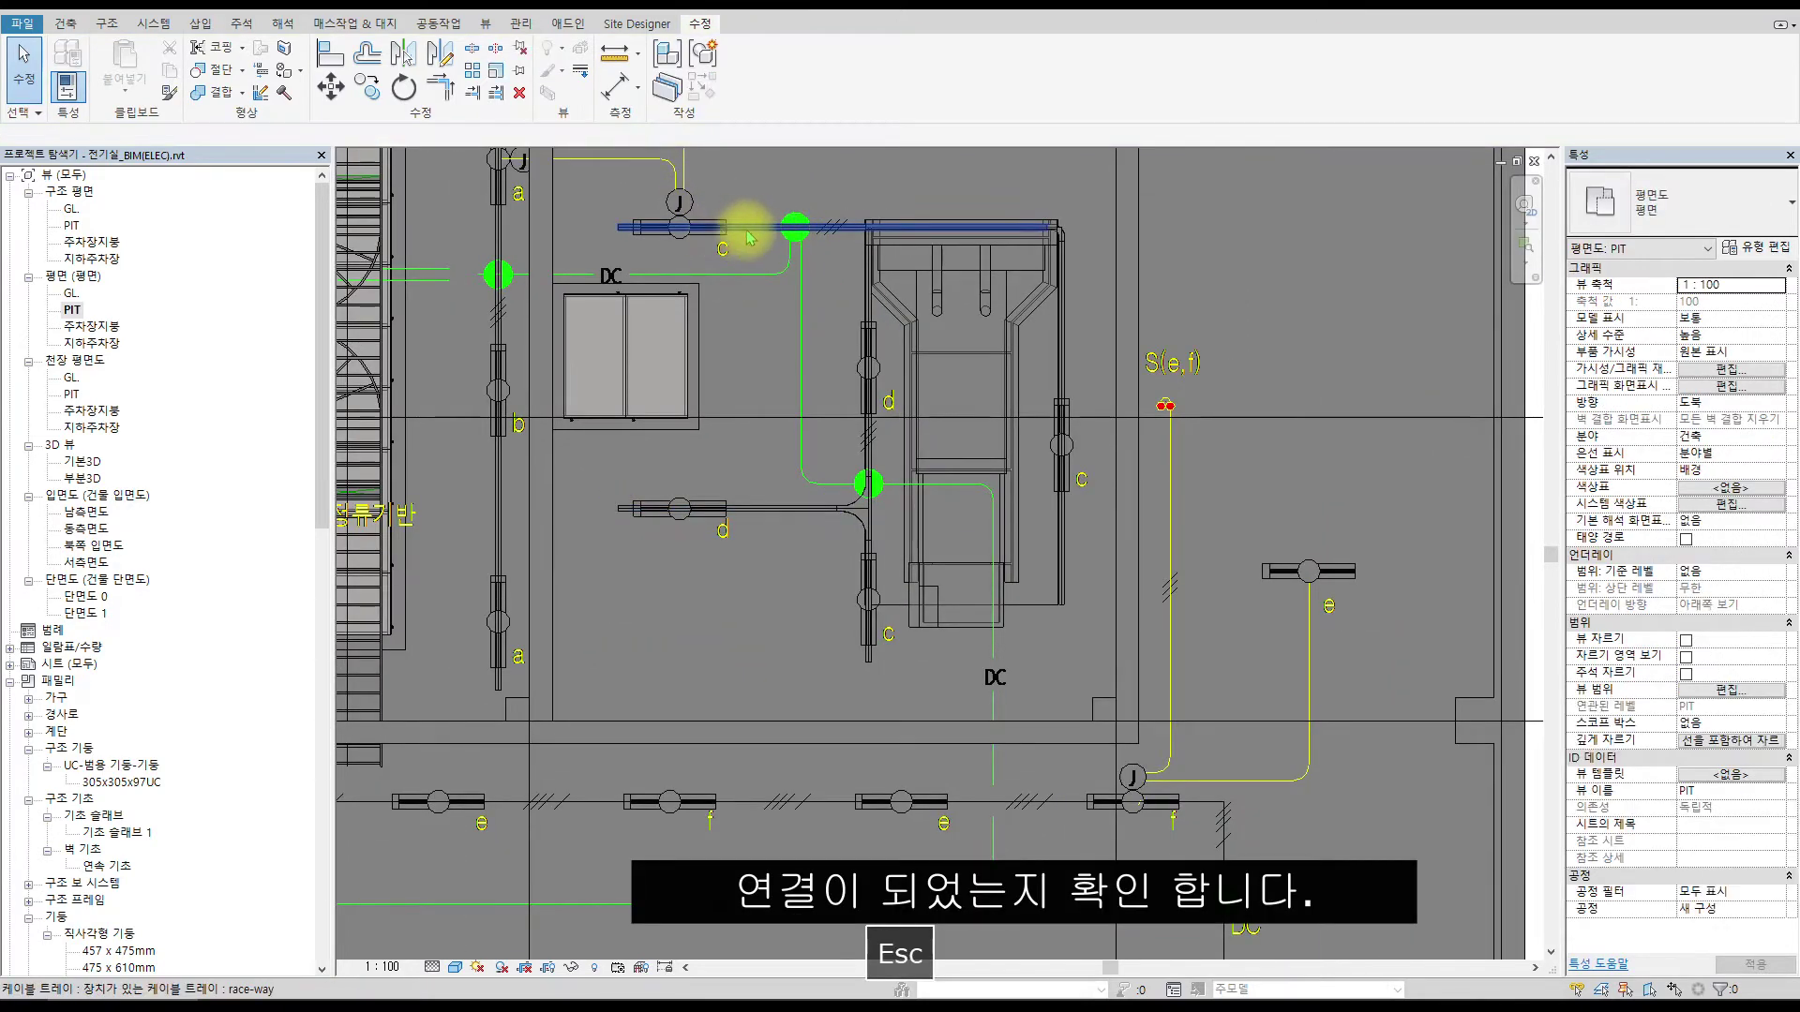
left_click(787, 508)
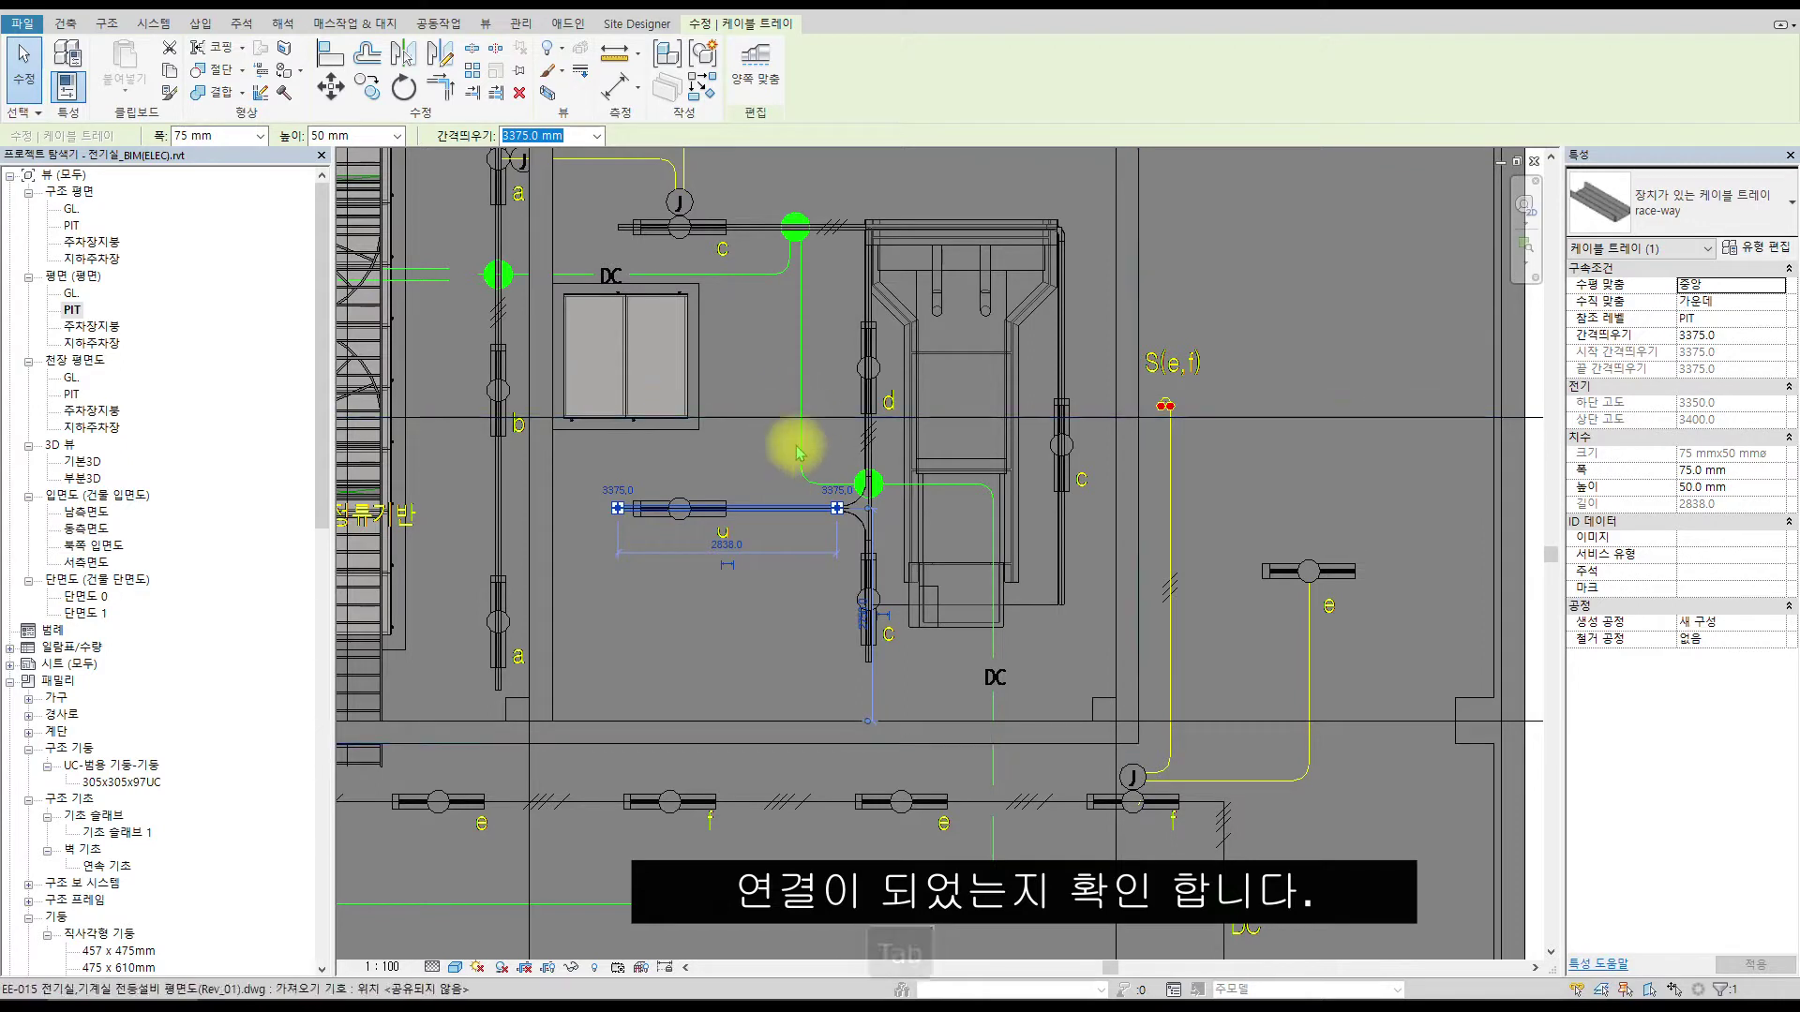
key("Tab")
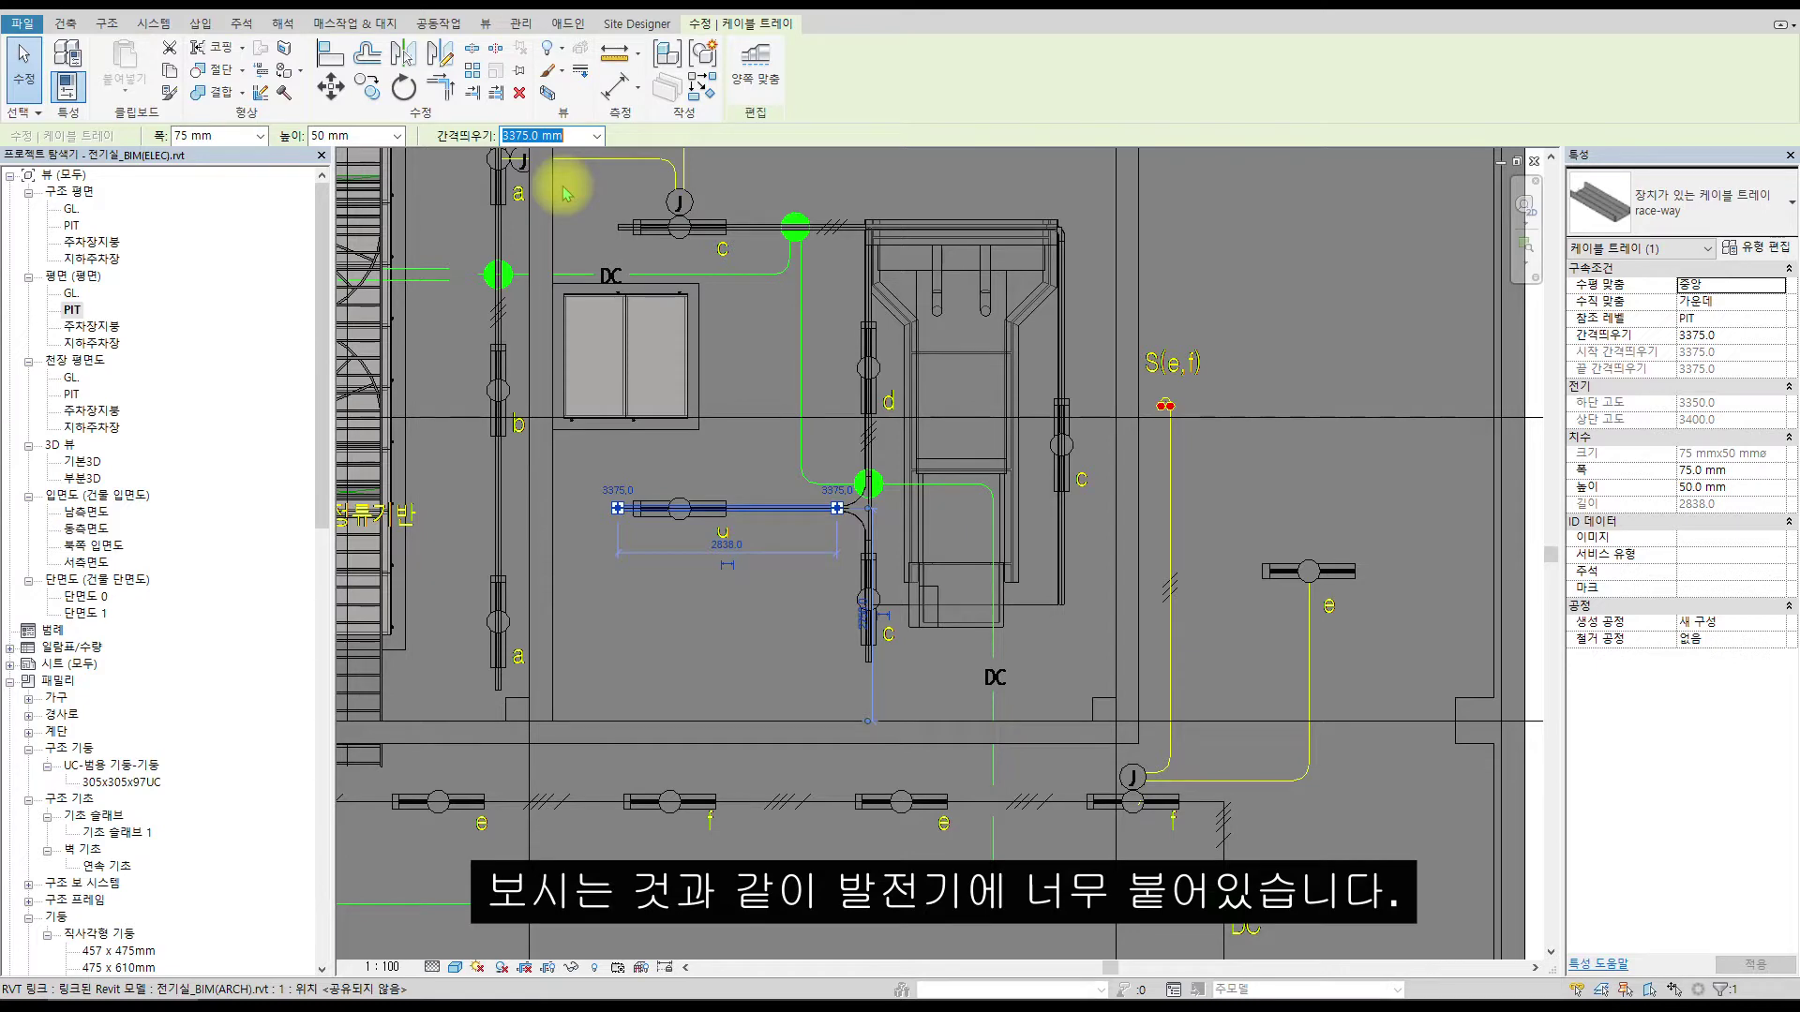
key("Escape")
Move the middle vertical race-way 200 mm west, away from the generator.
left_click(868, 371)
scroll(865, 368, "up", 2)
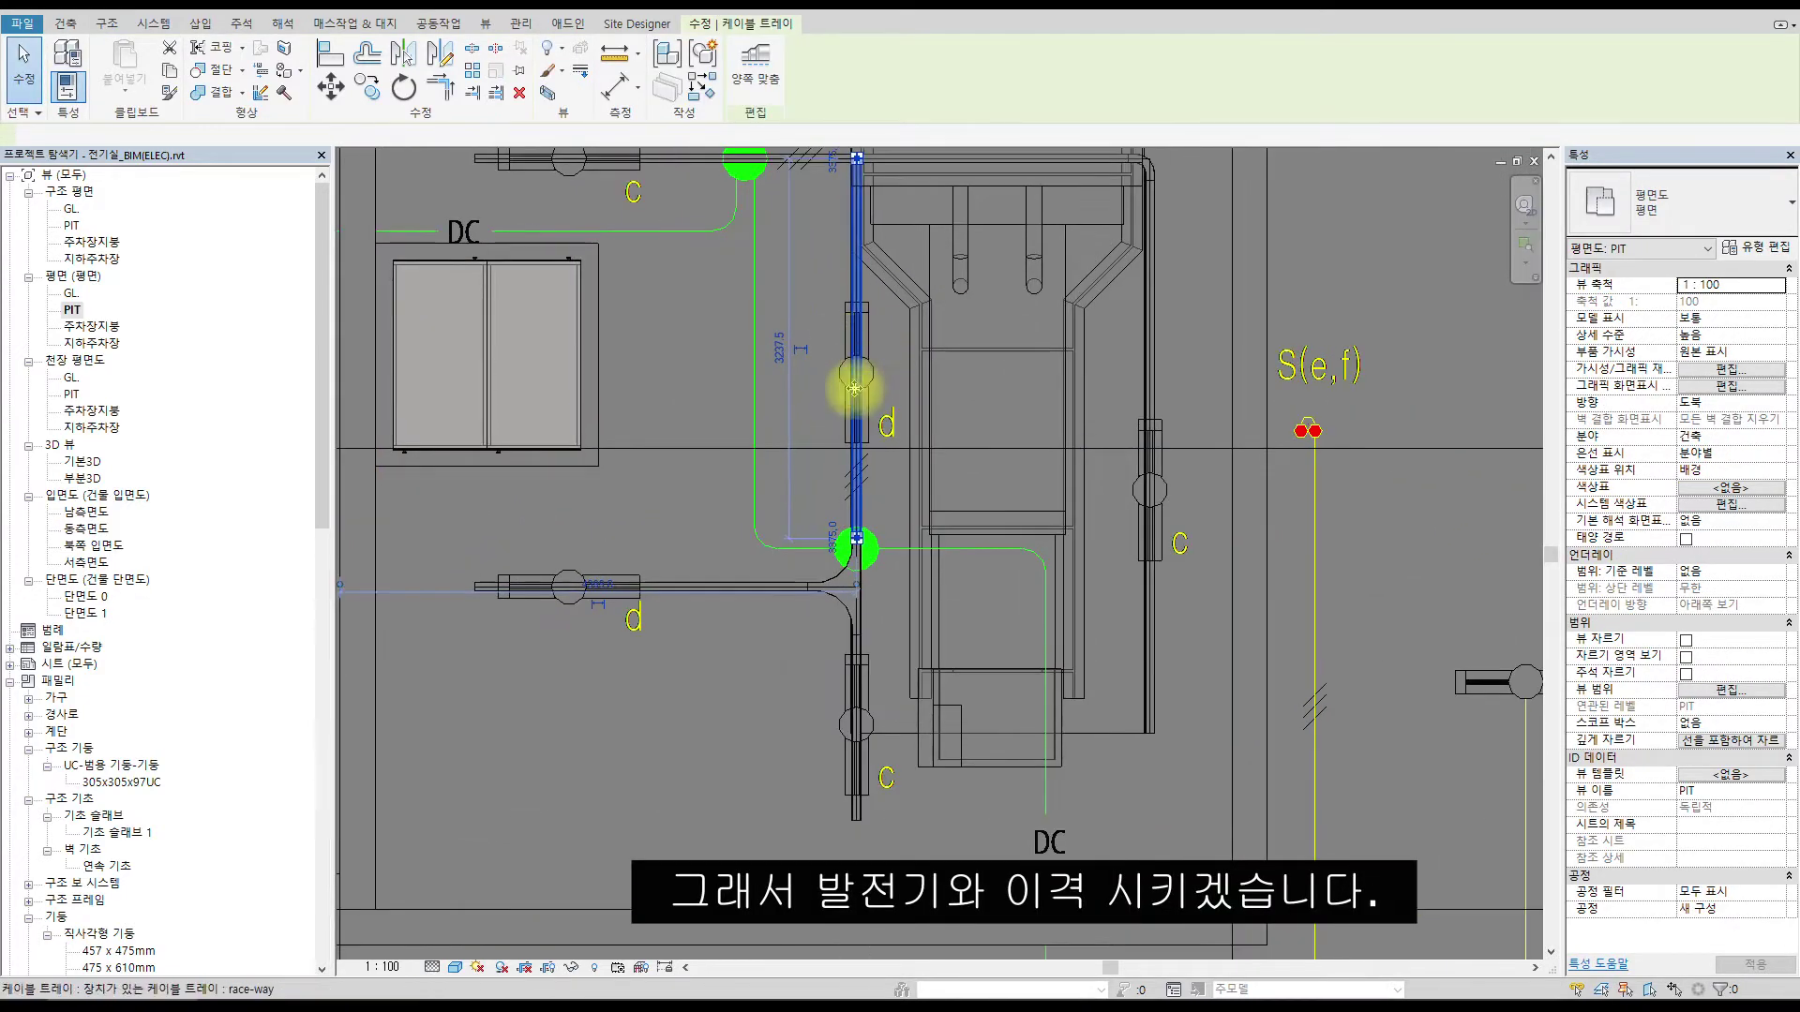
left_click(858, 353)
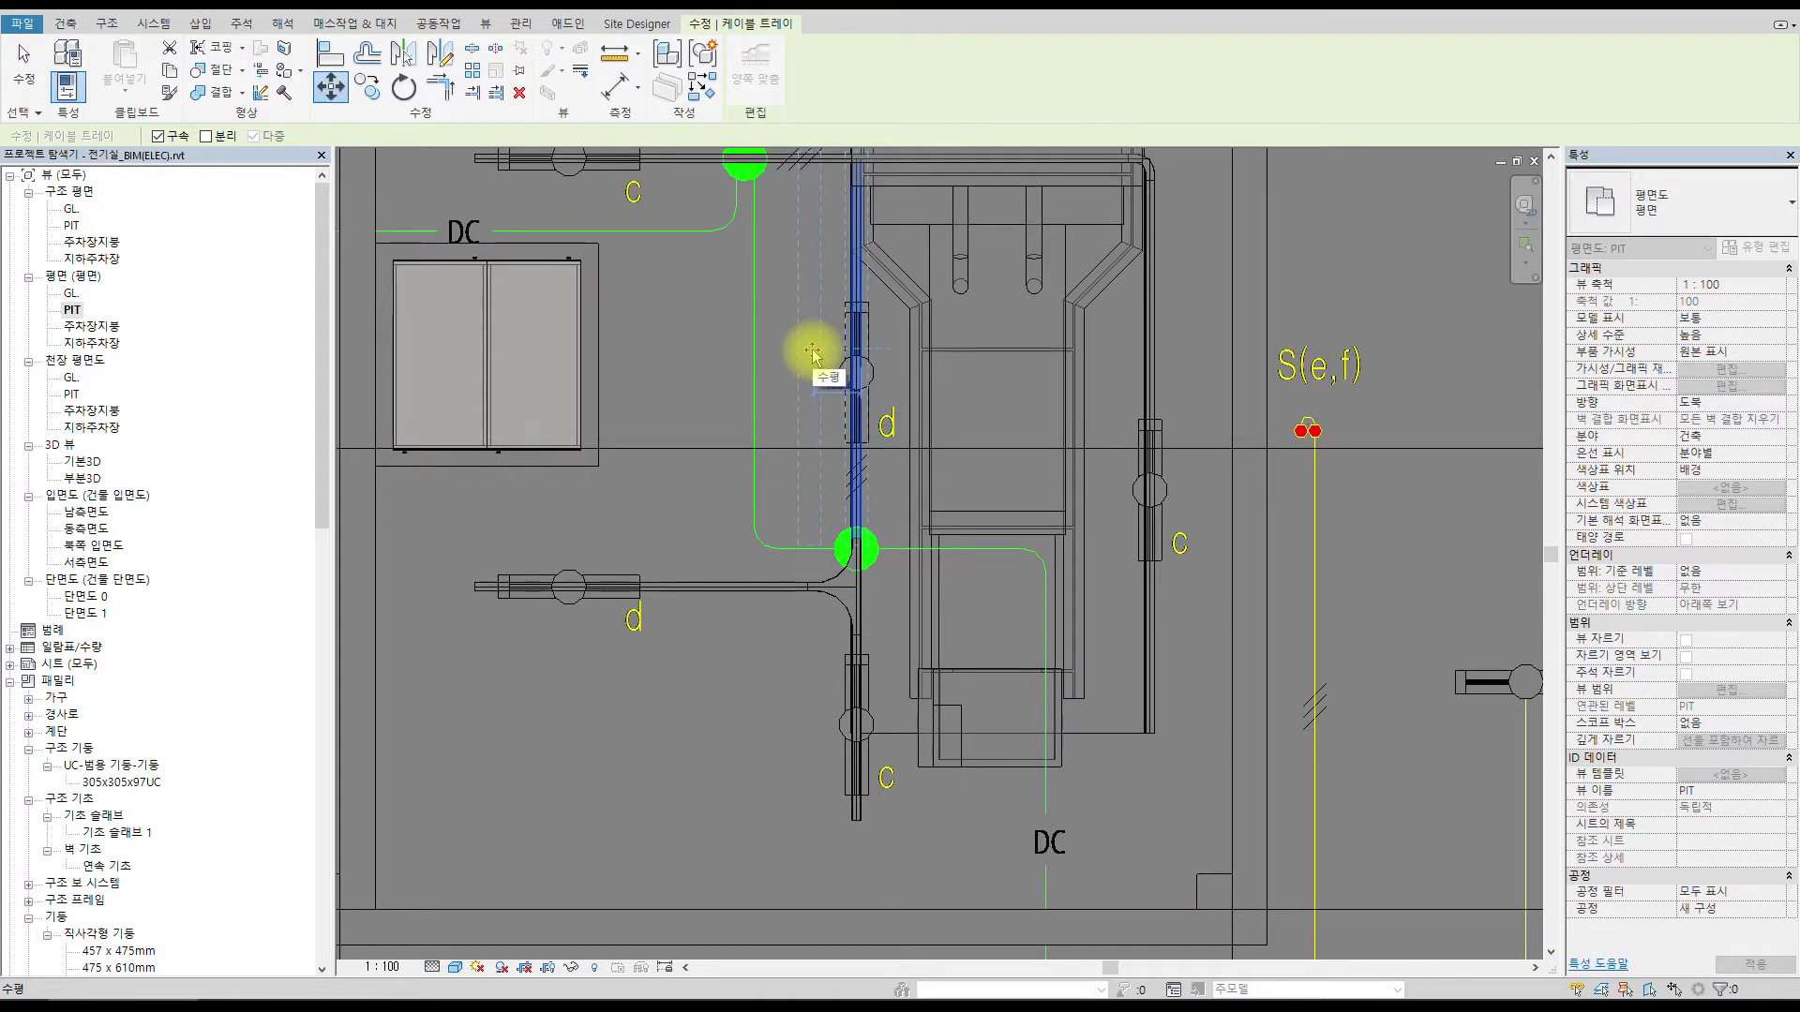
key("Return")
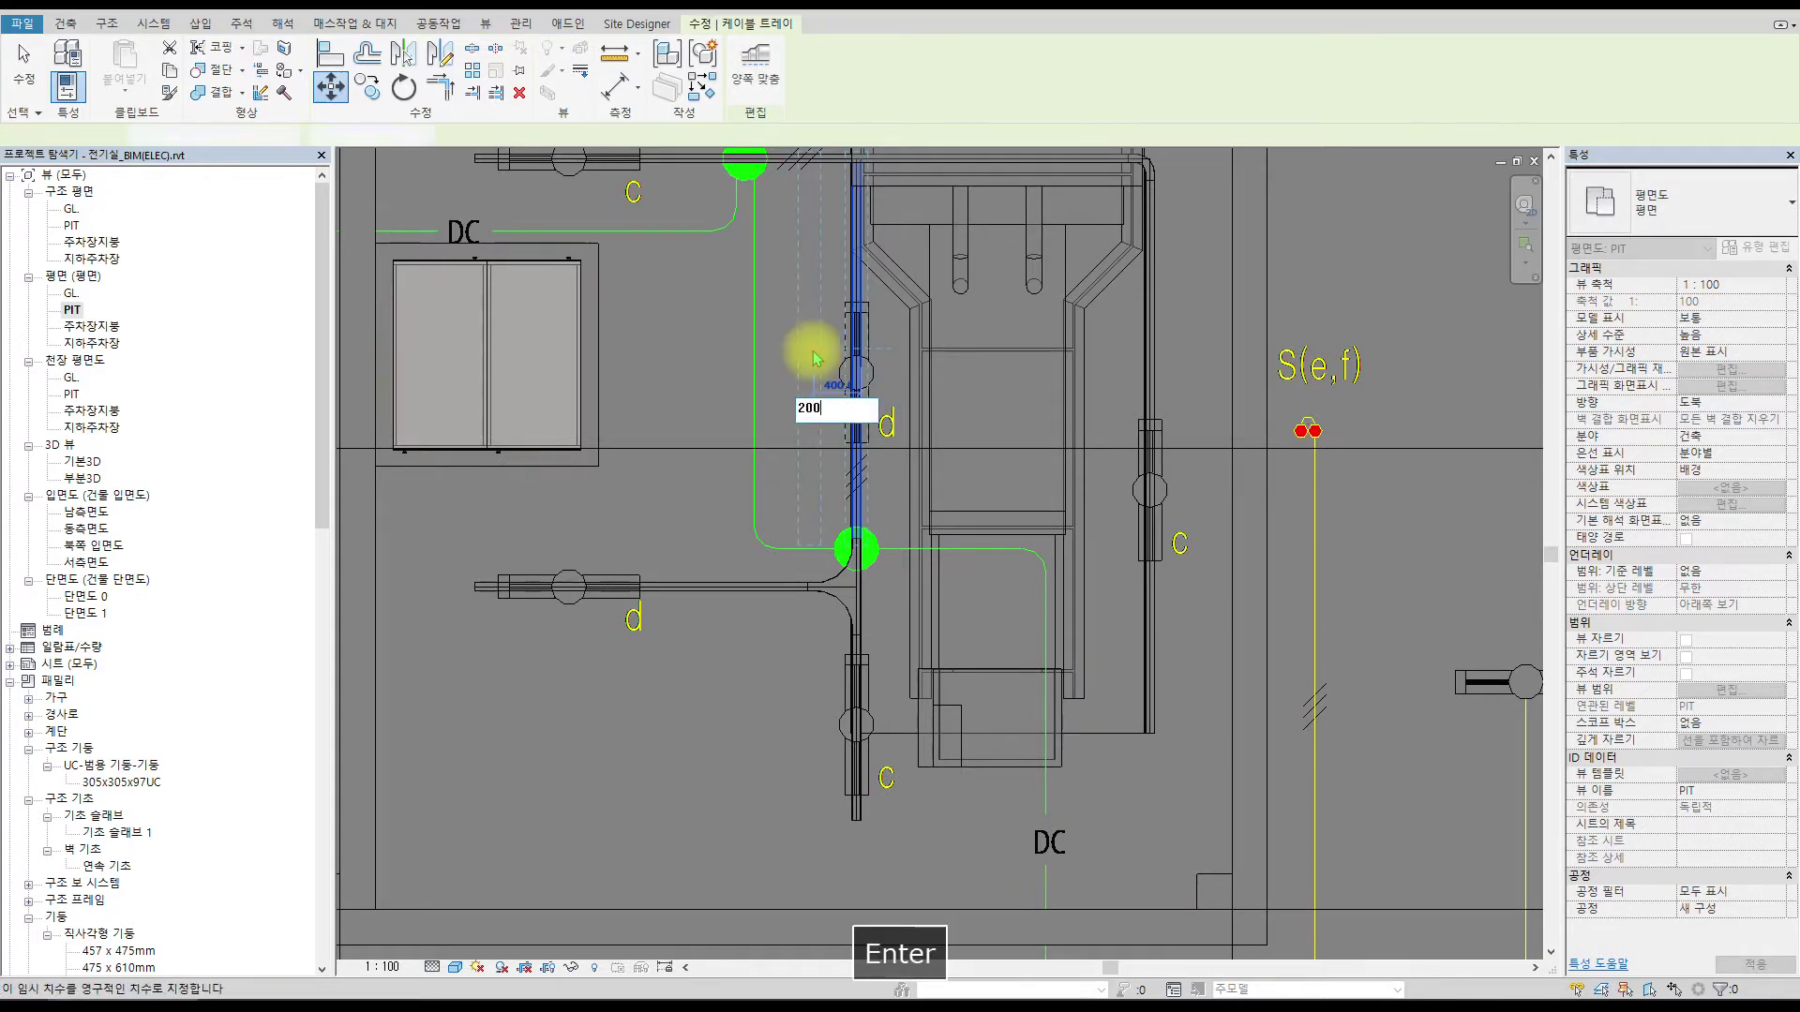
Move the vertical race-way on the generator's east side 200 mm east, away from the generator.
left_click(1154, 377)
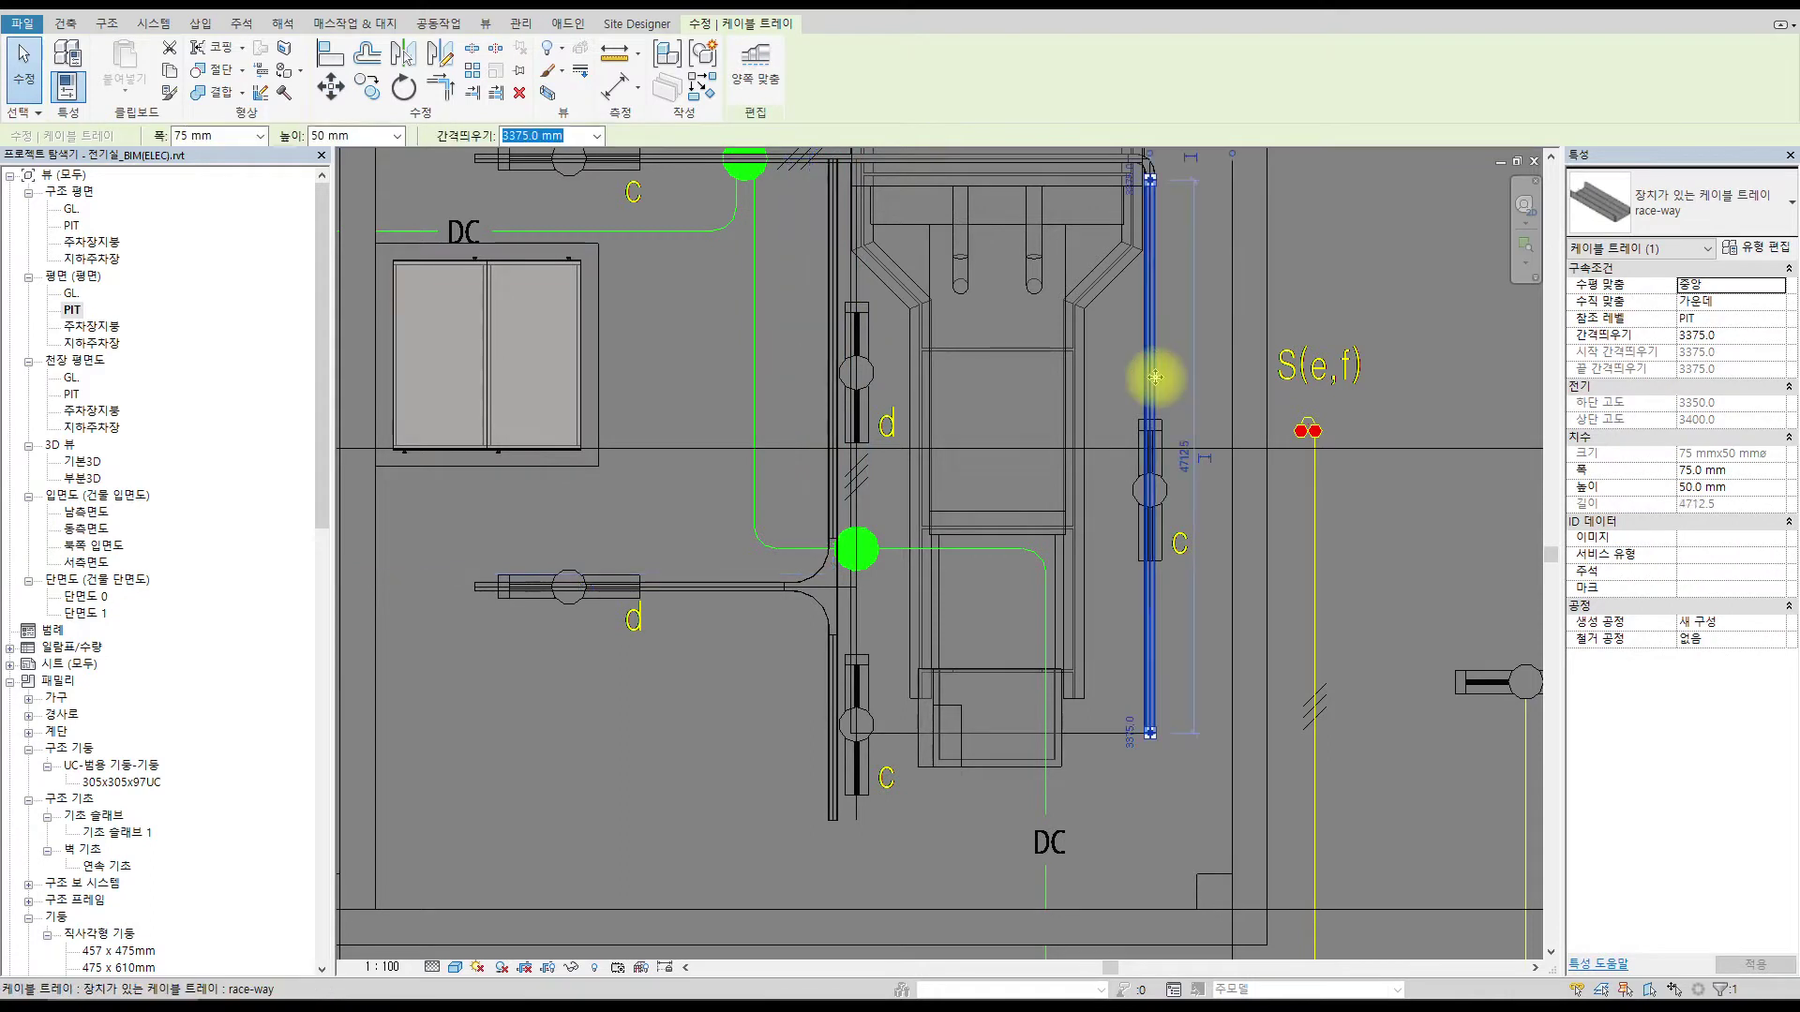
left_click(330, 87)
left_click(1150, 390)
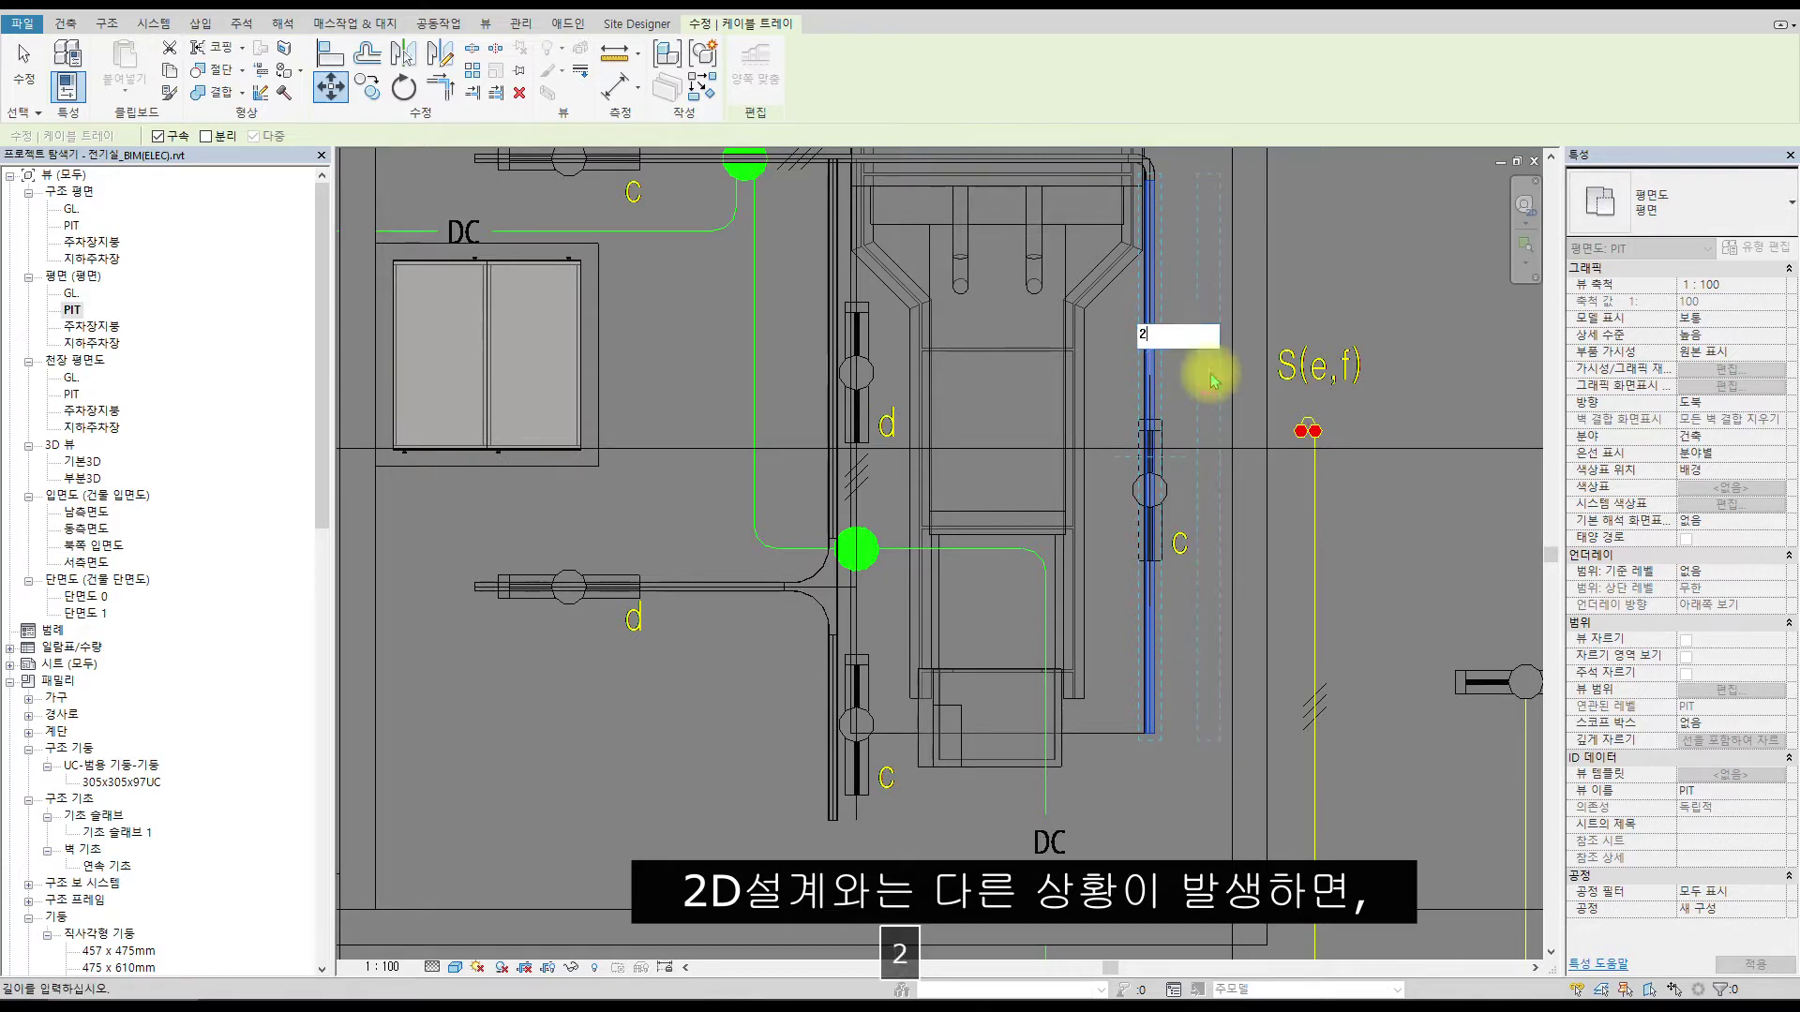
key("Return")
middle_click_drag(1117, 329, 1121, 525)
scroll(1121, 526, "down", 1)
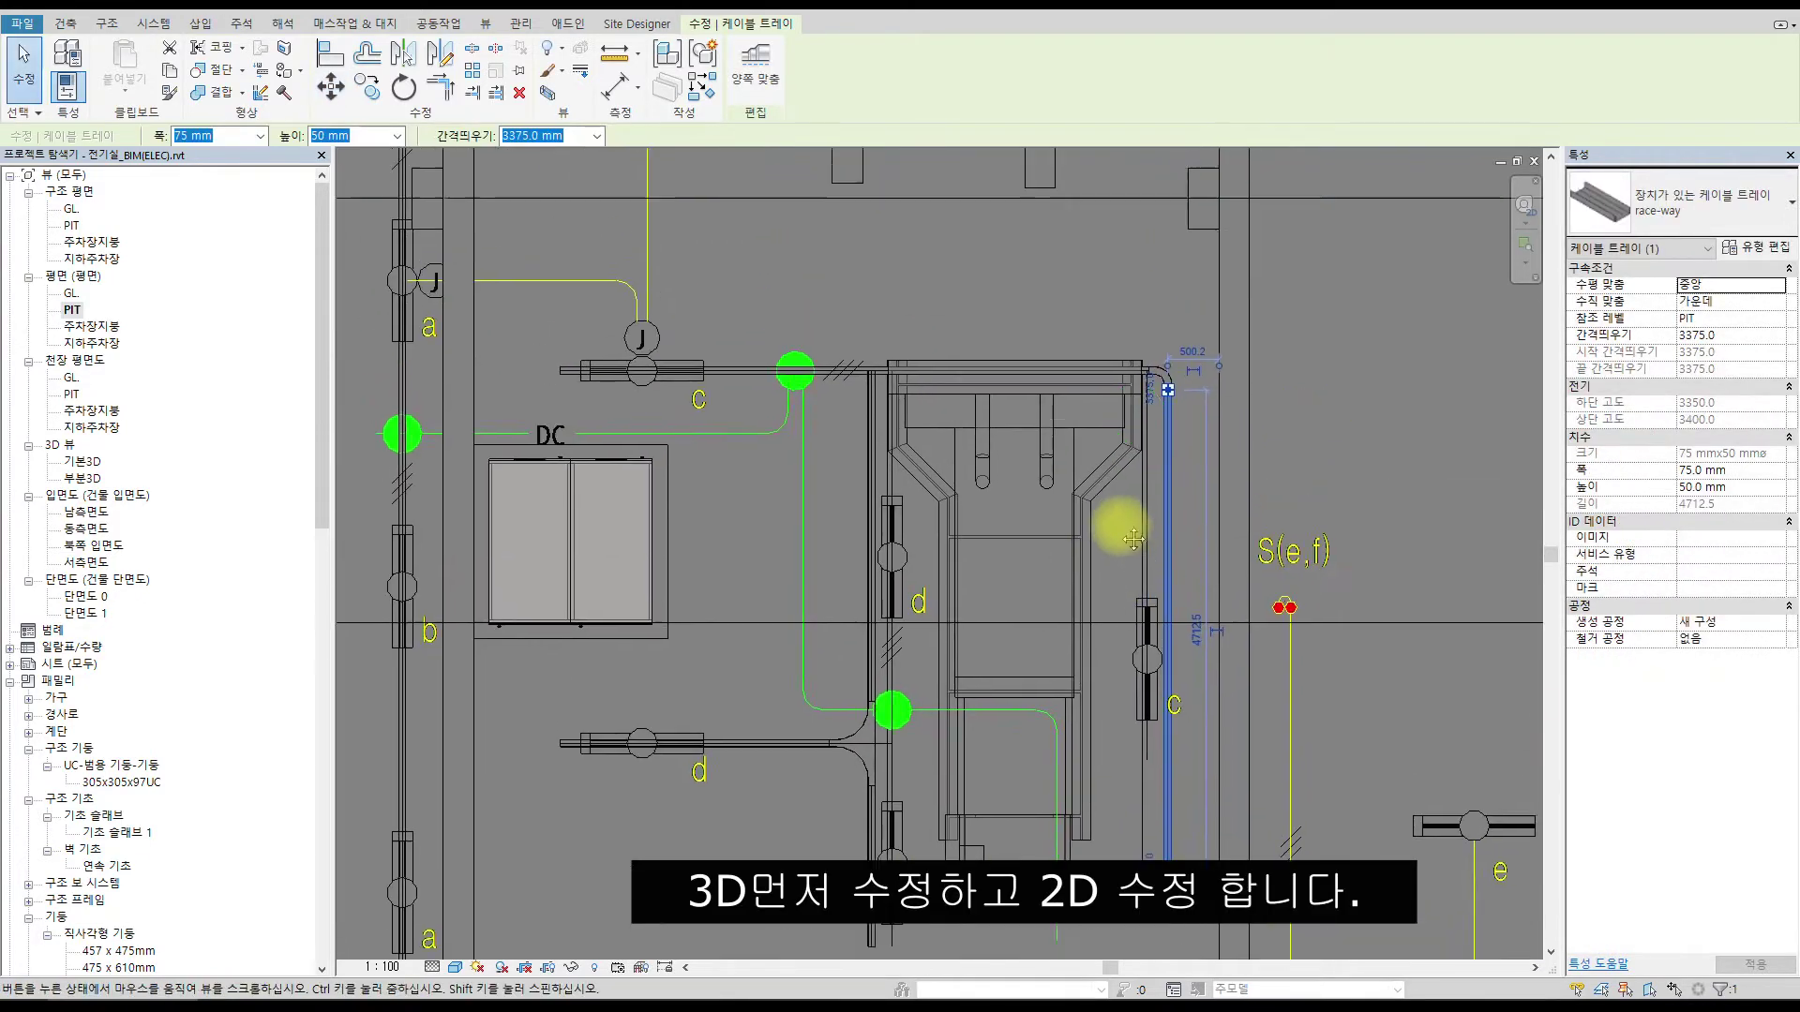
Move the upper horizontal race-way 500 mm north, away from the generator.
scroll(867, 377, "up", 1)
left_click(858, 380)
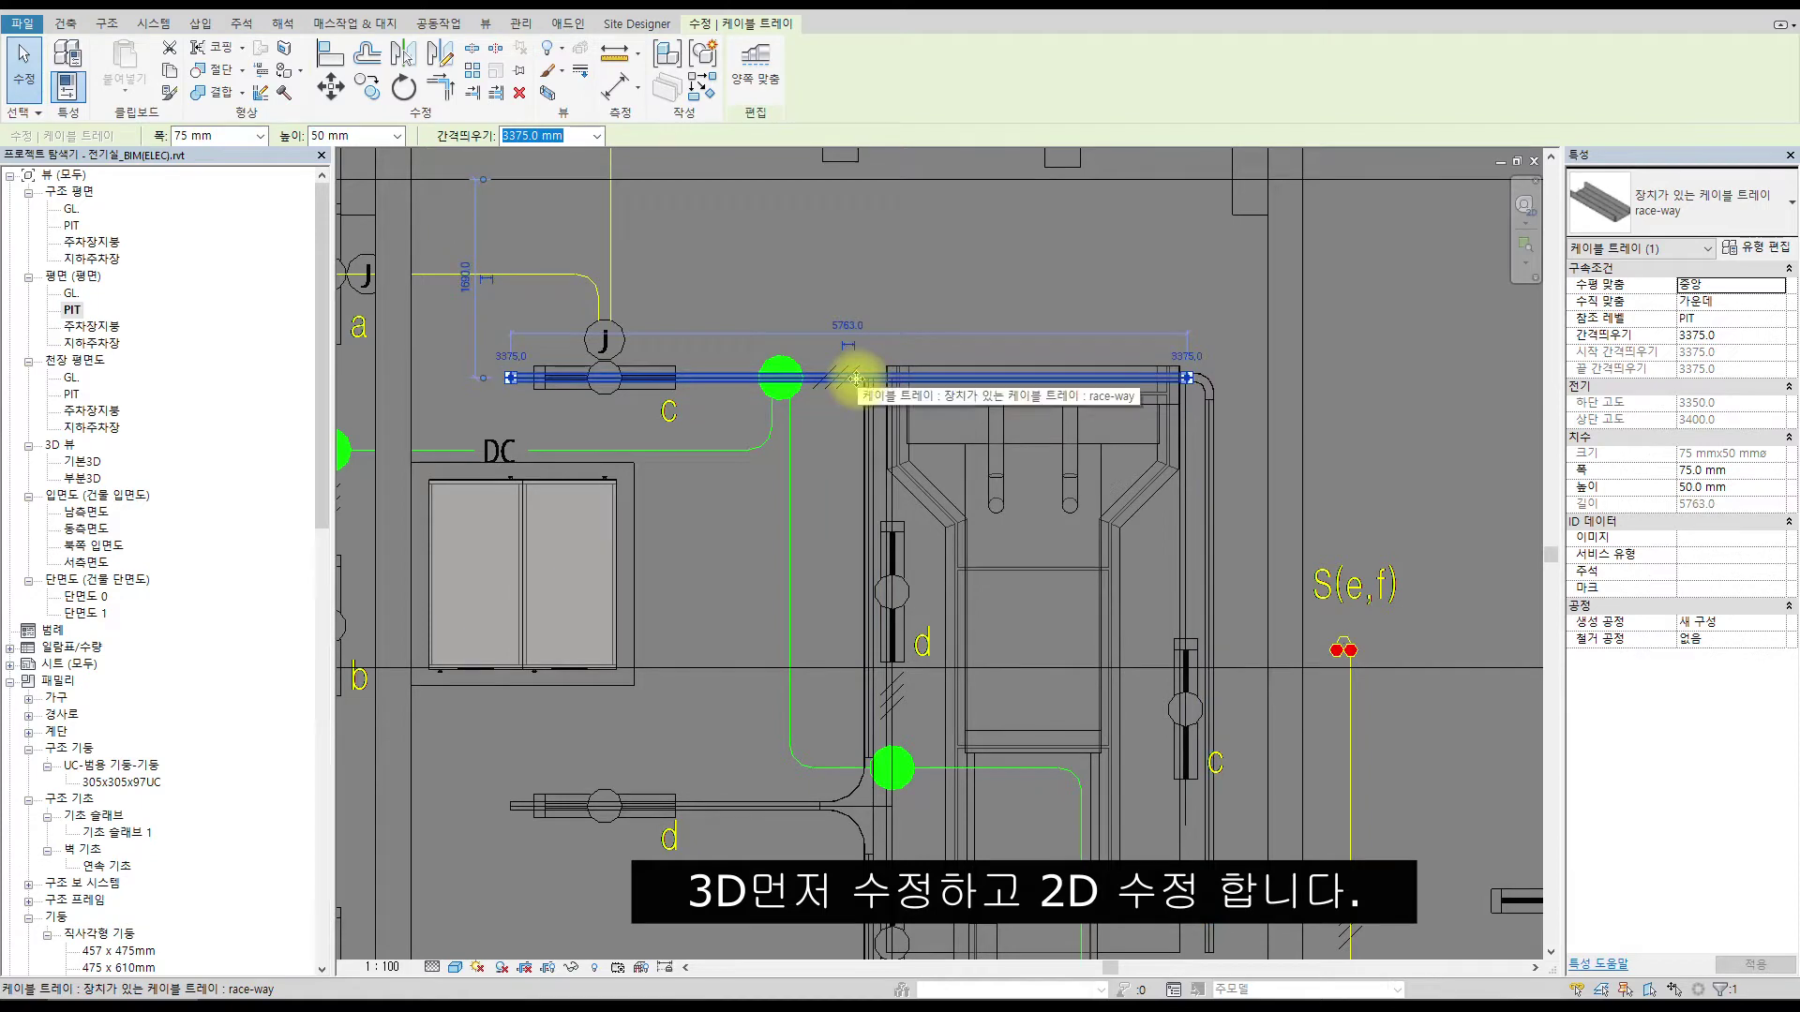
left_click(334, 99)
left_click(704, 369)
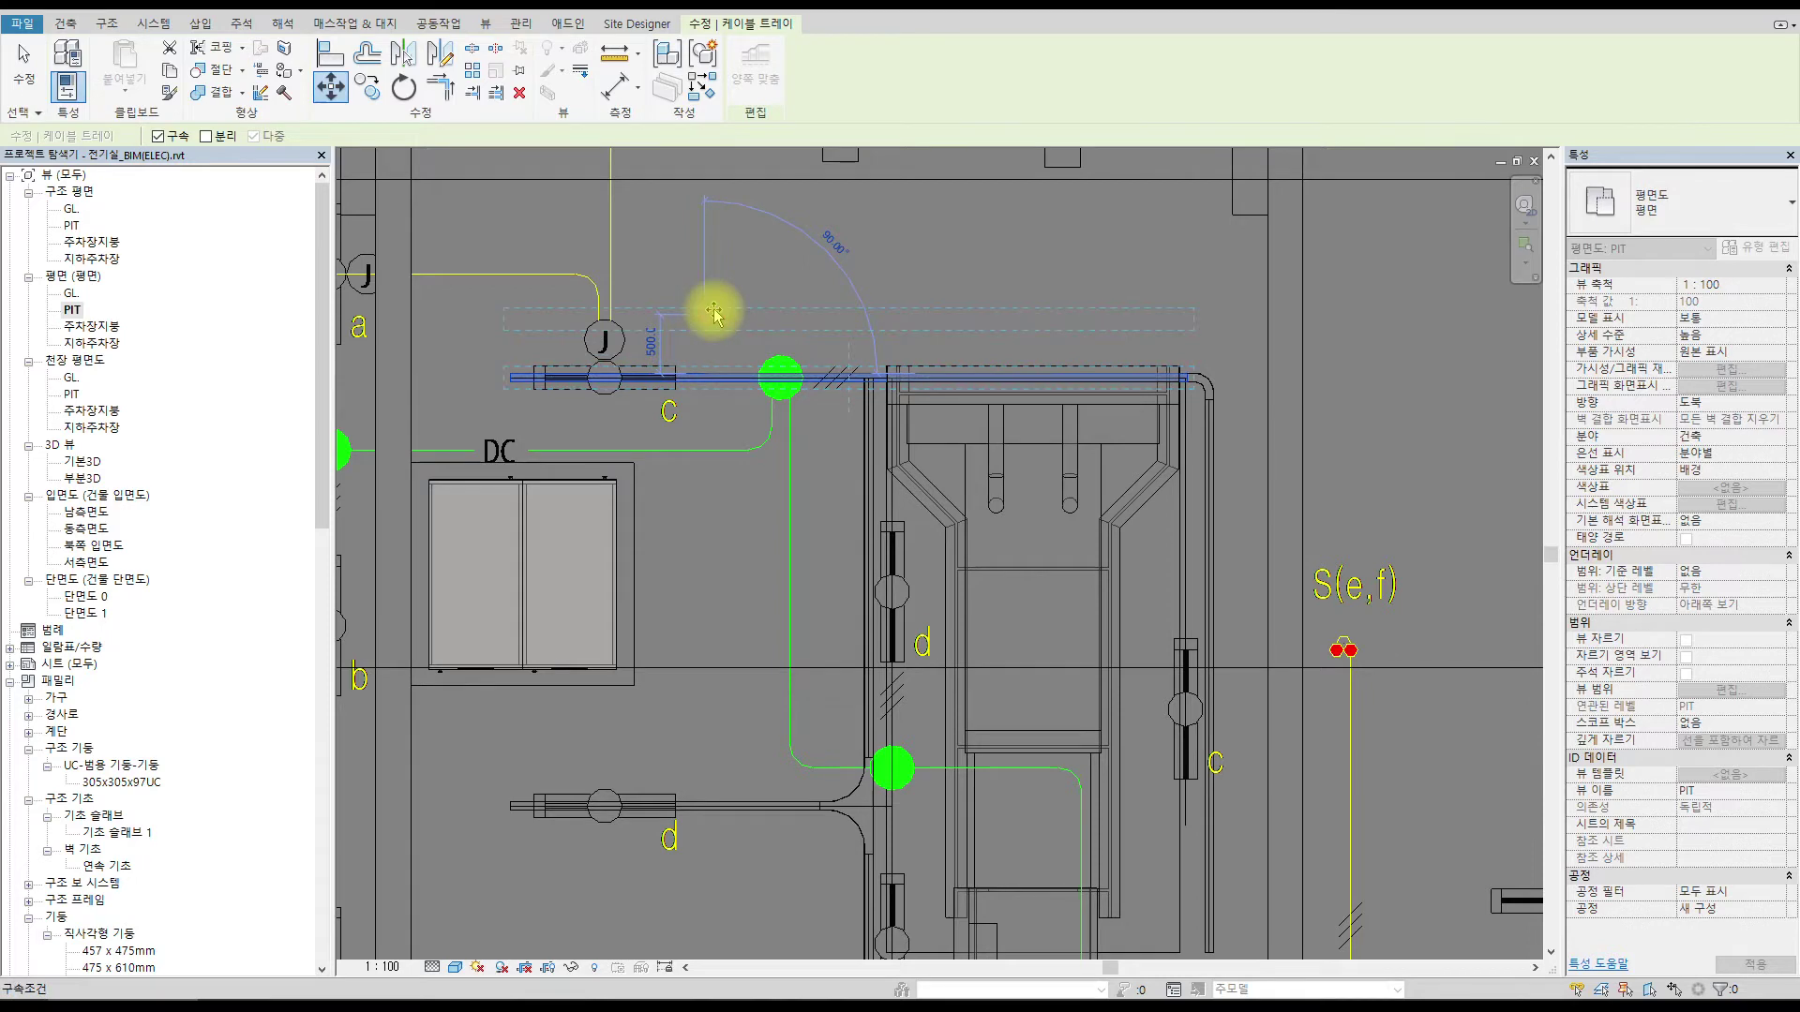
key("Return")
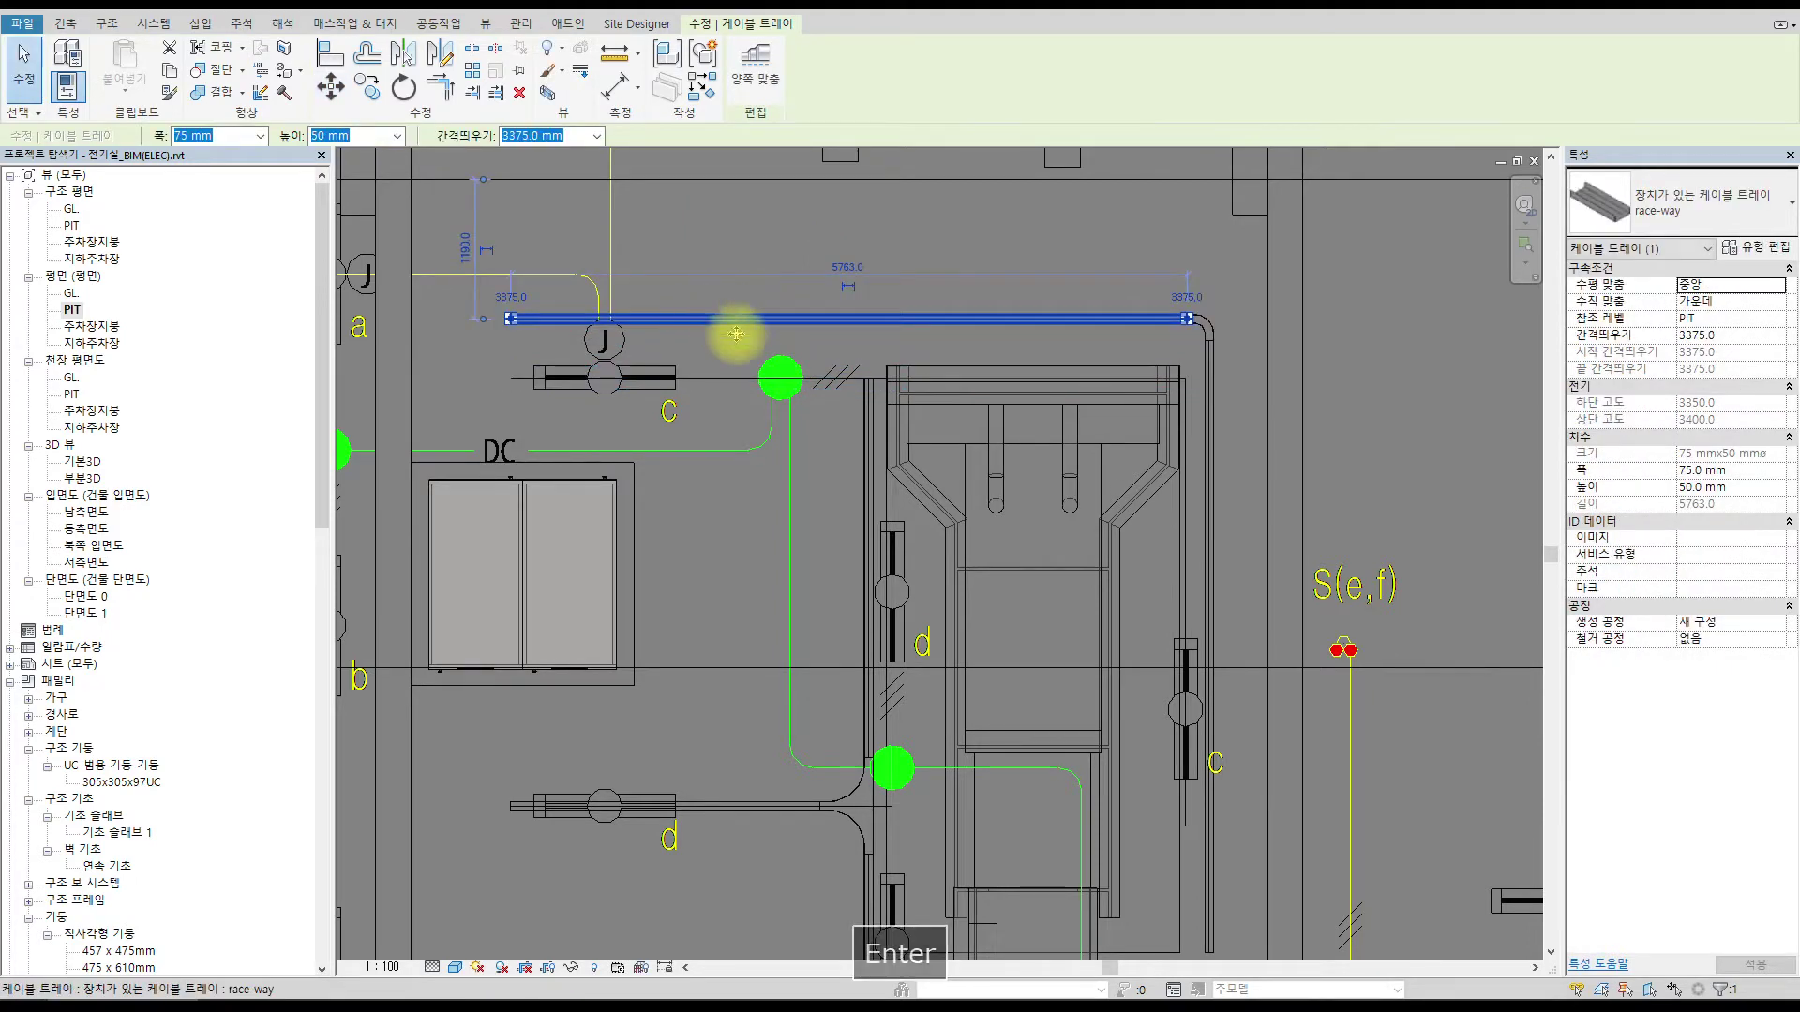
scroll(872, 383, "up", 2)
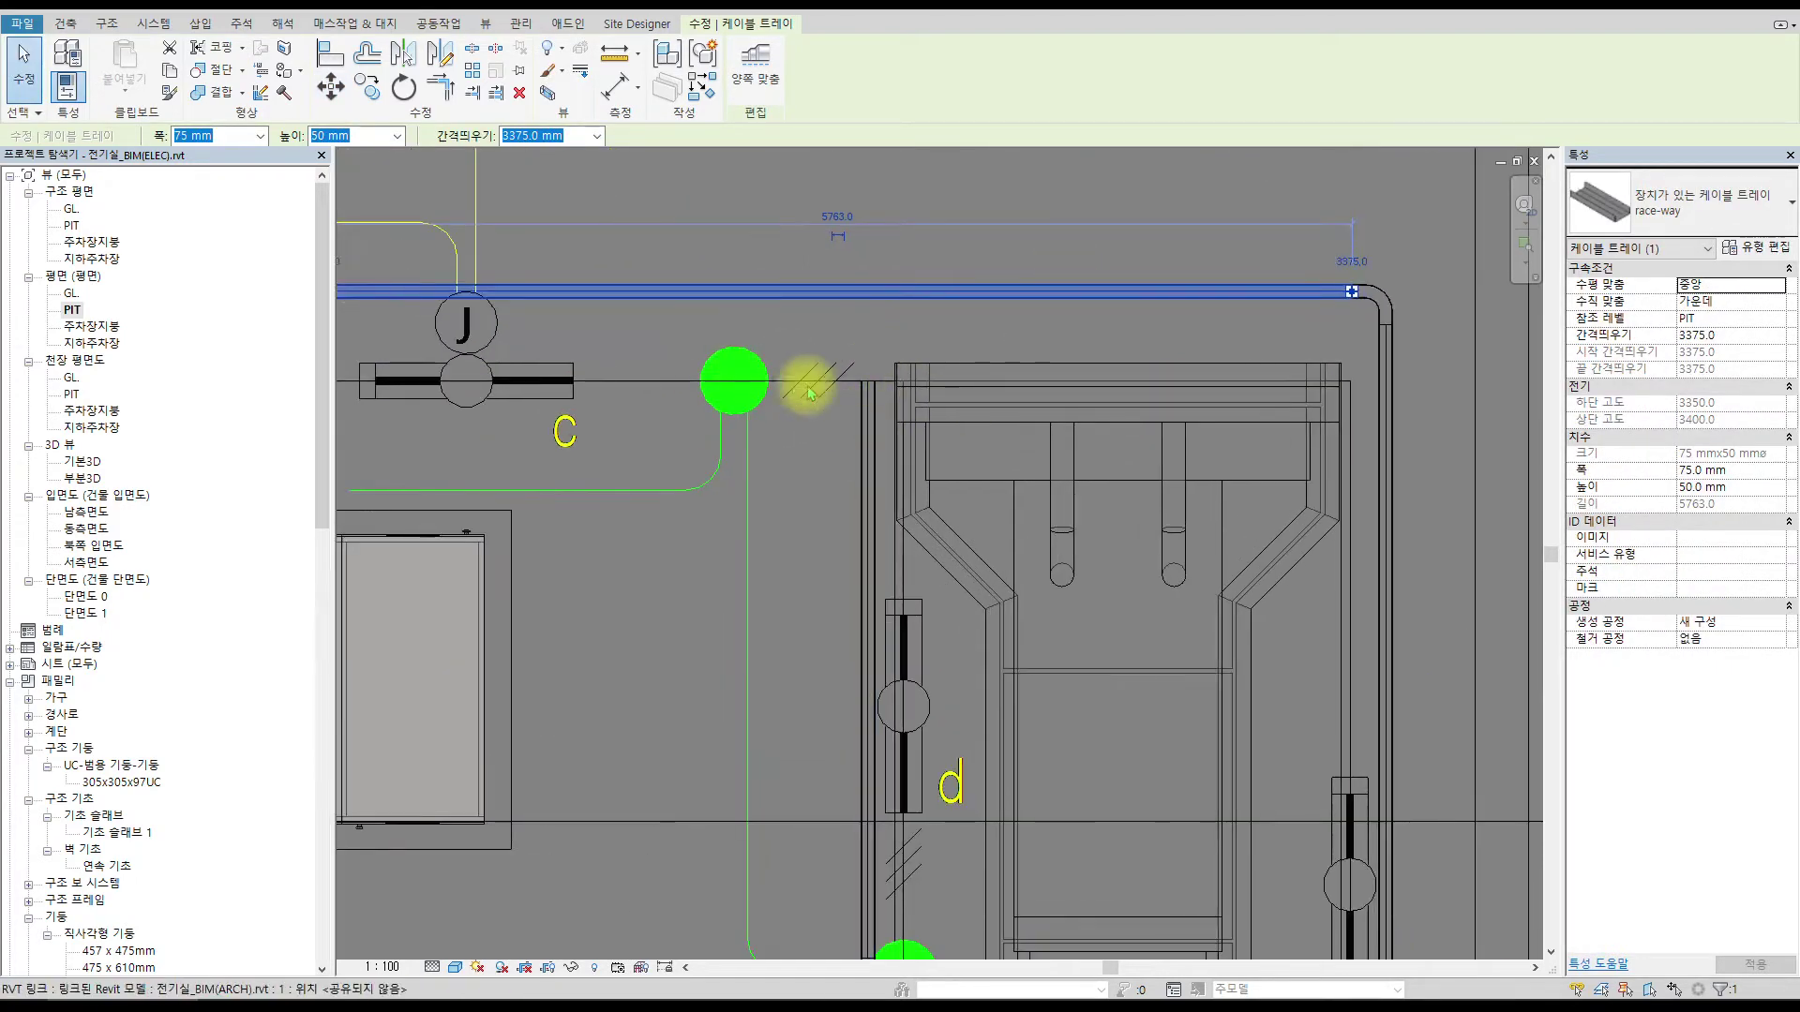
left_click(870, 416)
key("Escape")
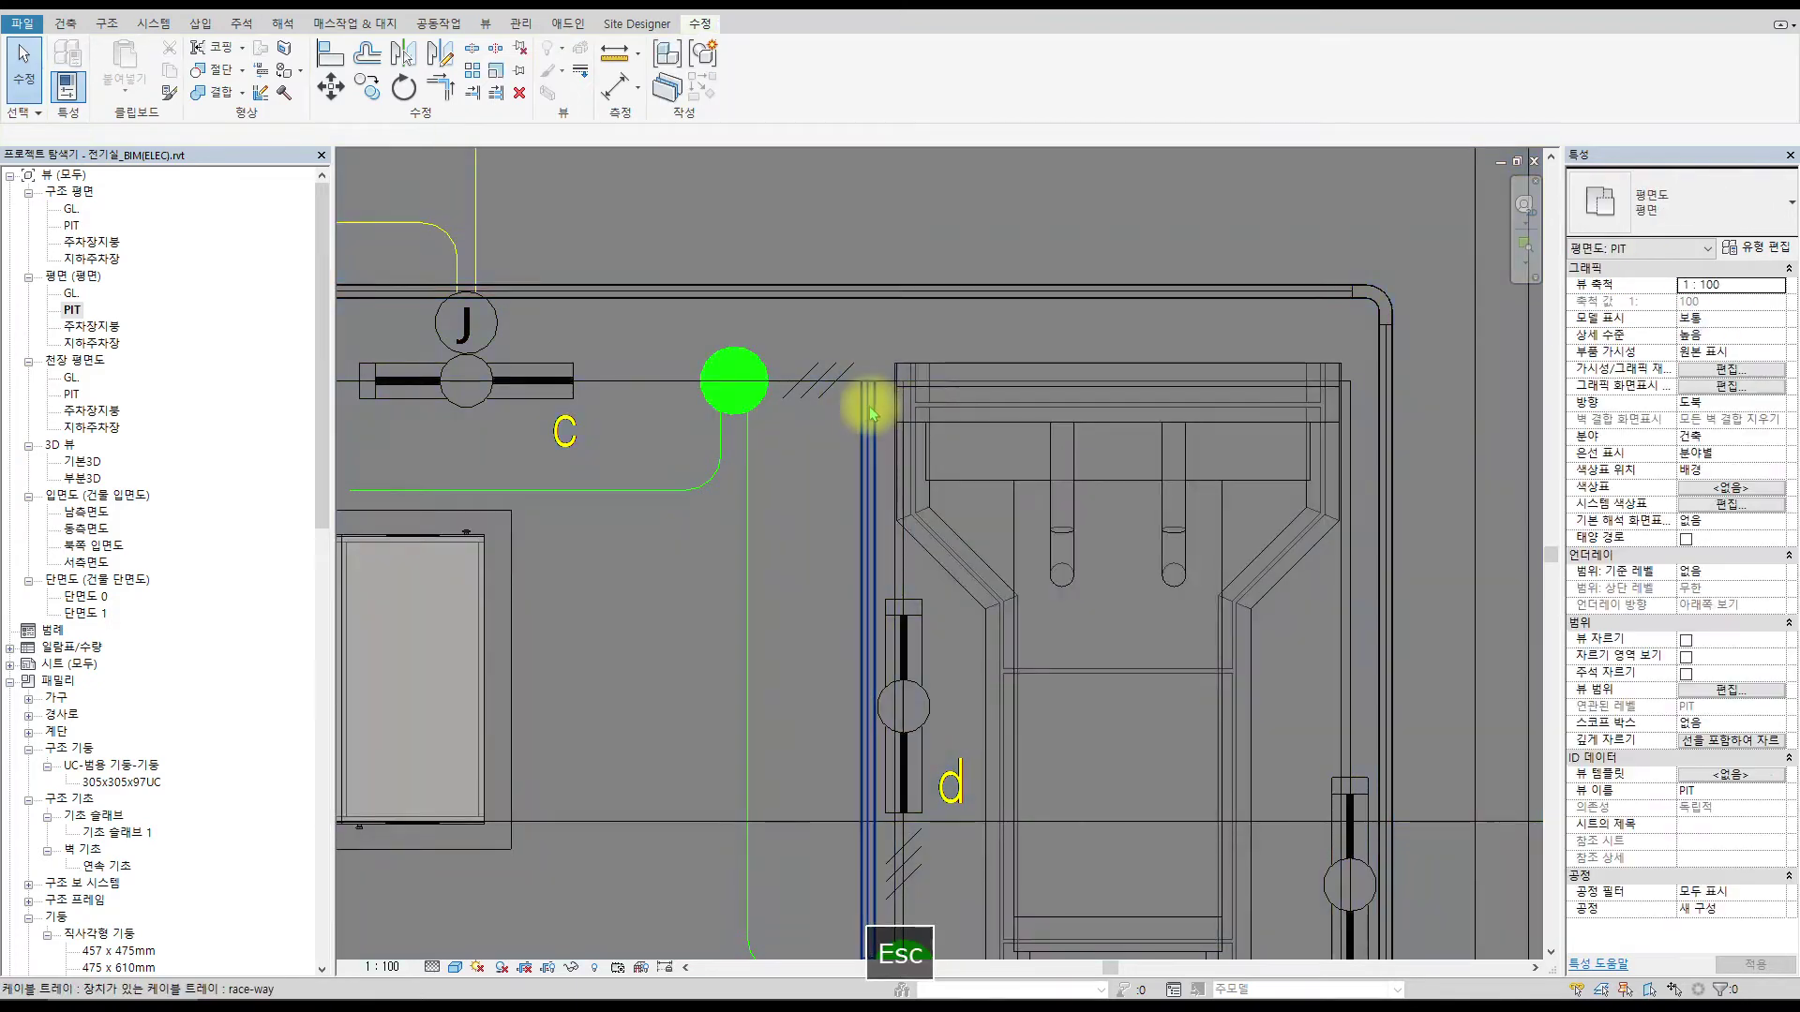
Inspect the vertical race-way run and its horizontal tee beside the generator in the PIT floor plan.
left_click(864, 375)
left_click_drag(863, 375, 873, 309)
scroll(1082, 405, "down", 3)
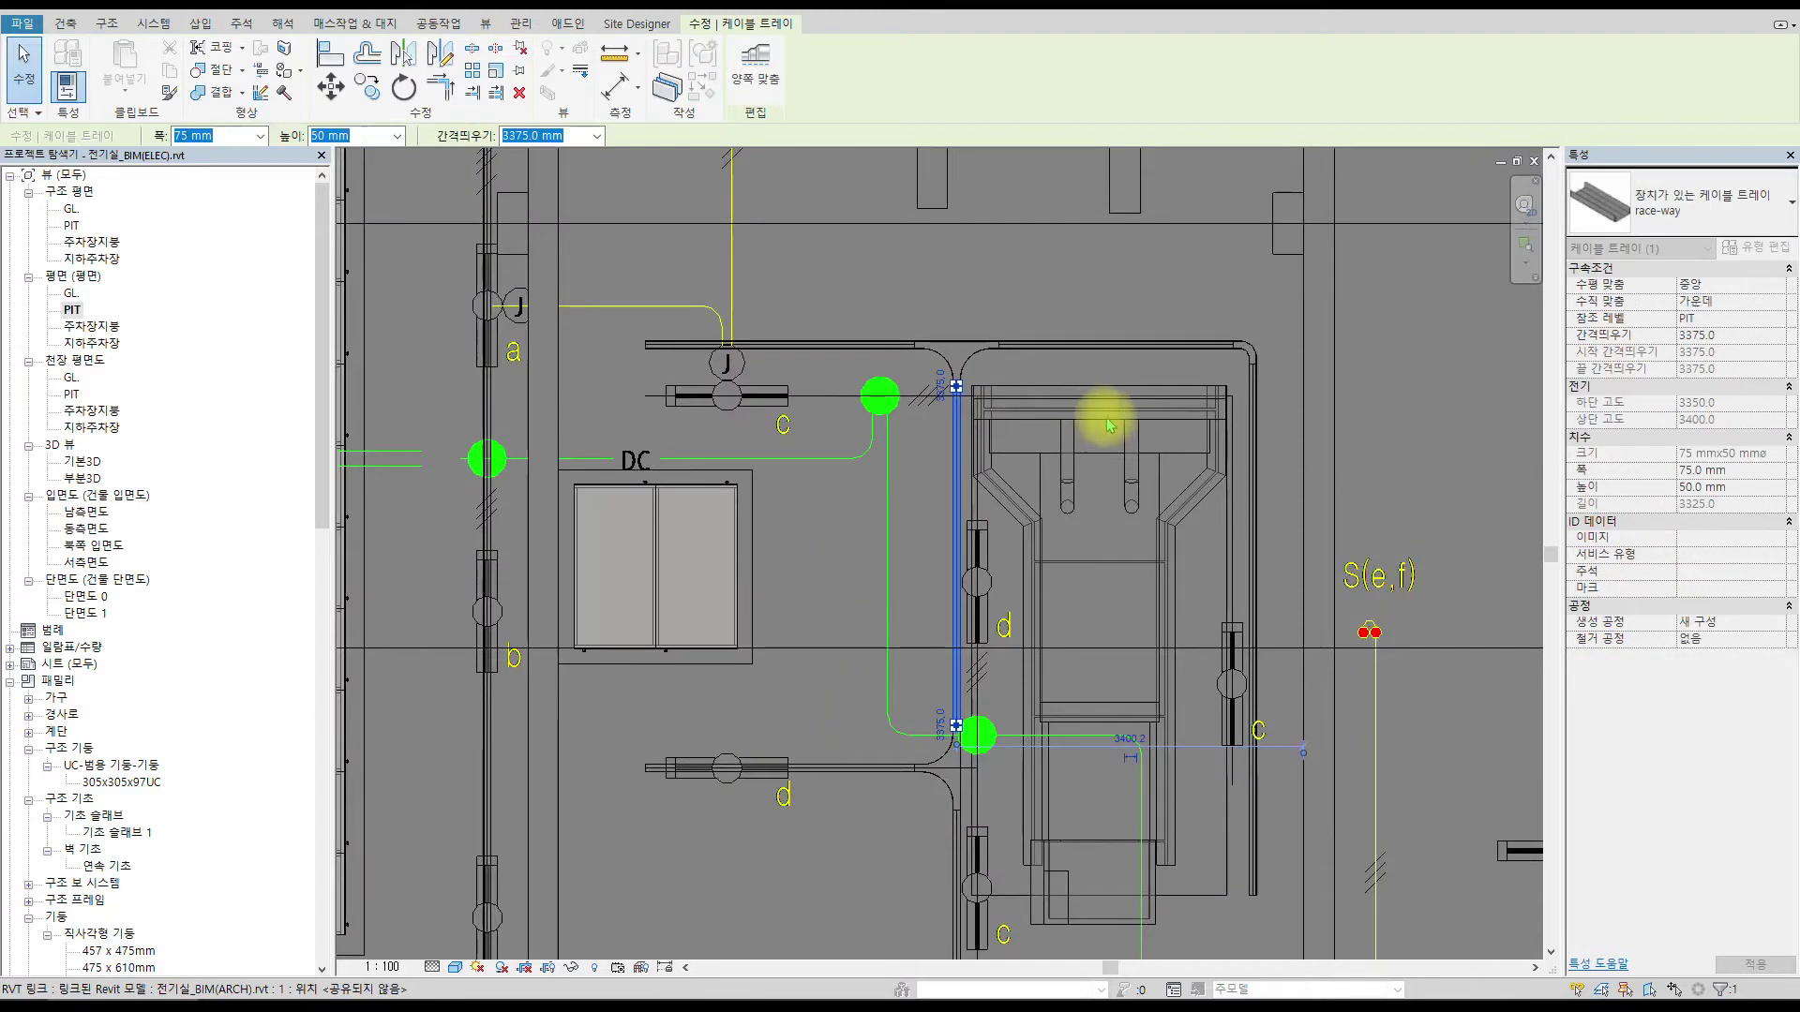
key("Escape")
left_click(980, 375)
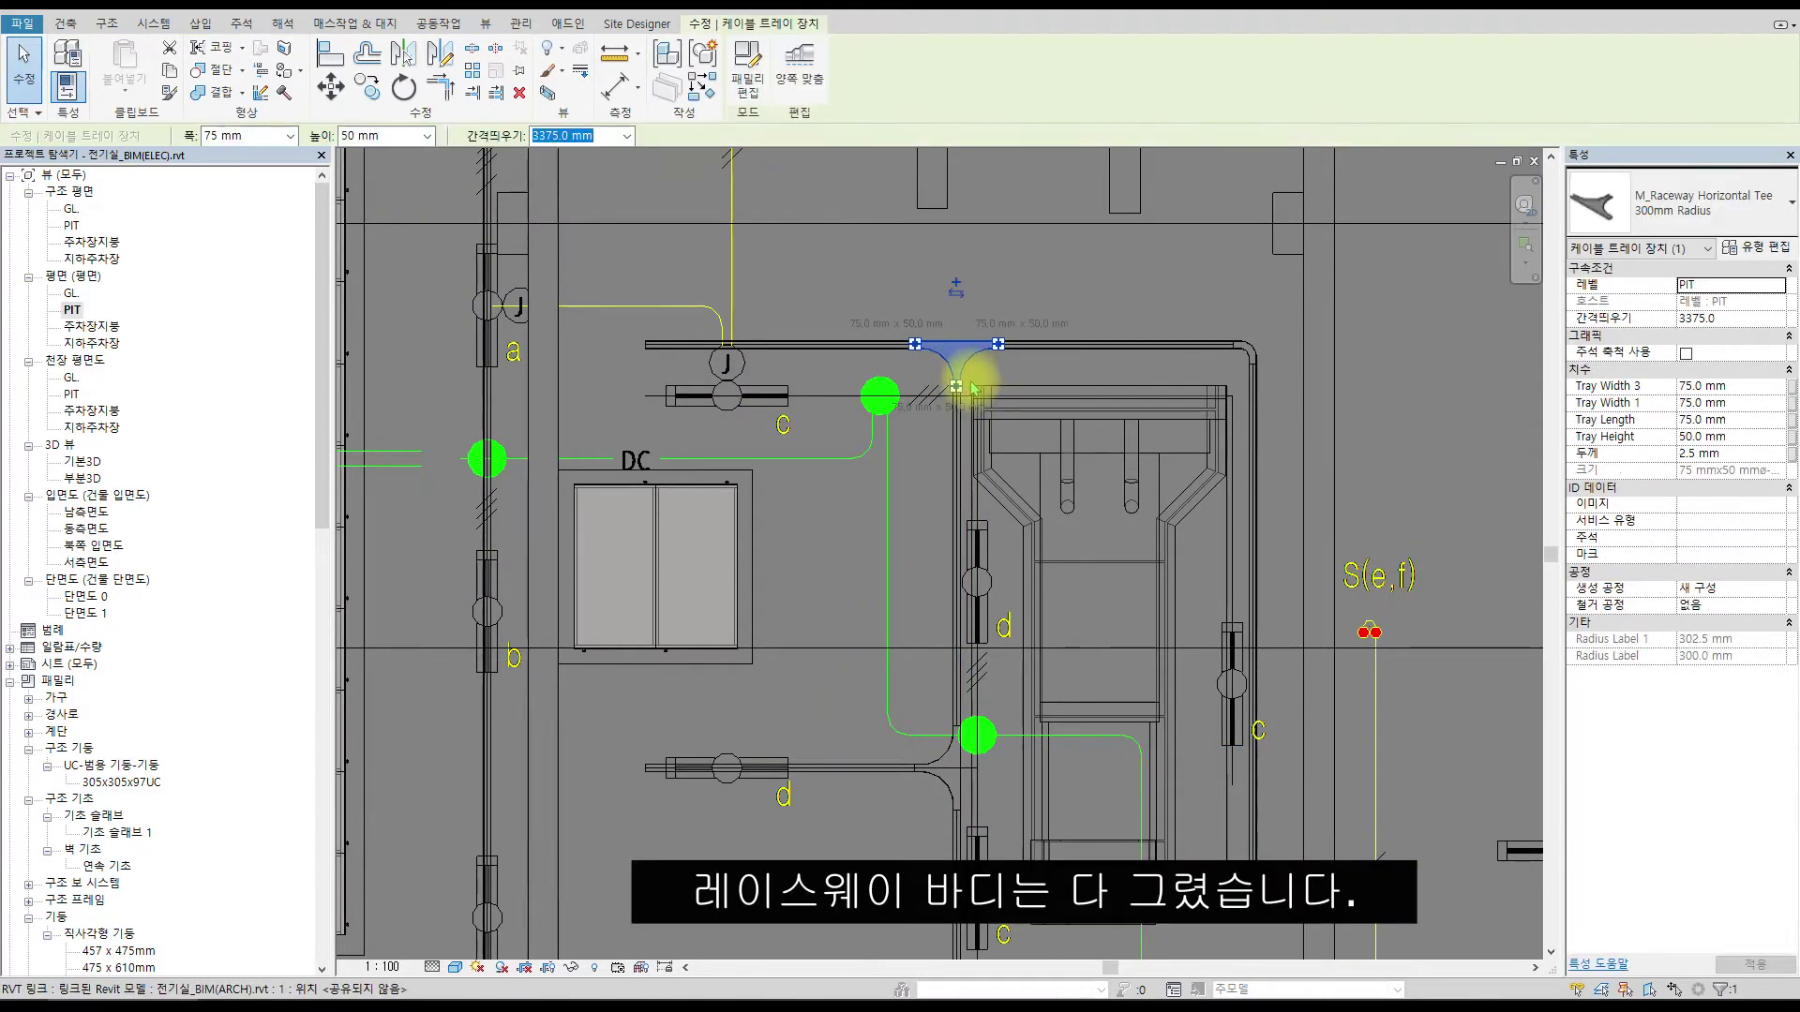
scroll(975, 373, "up", 4)
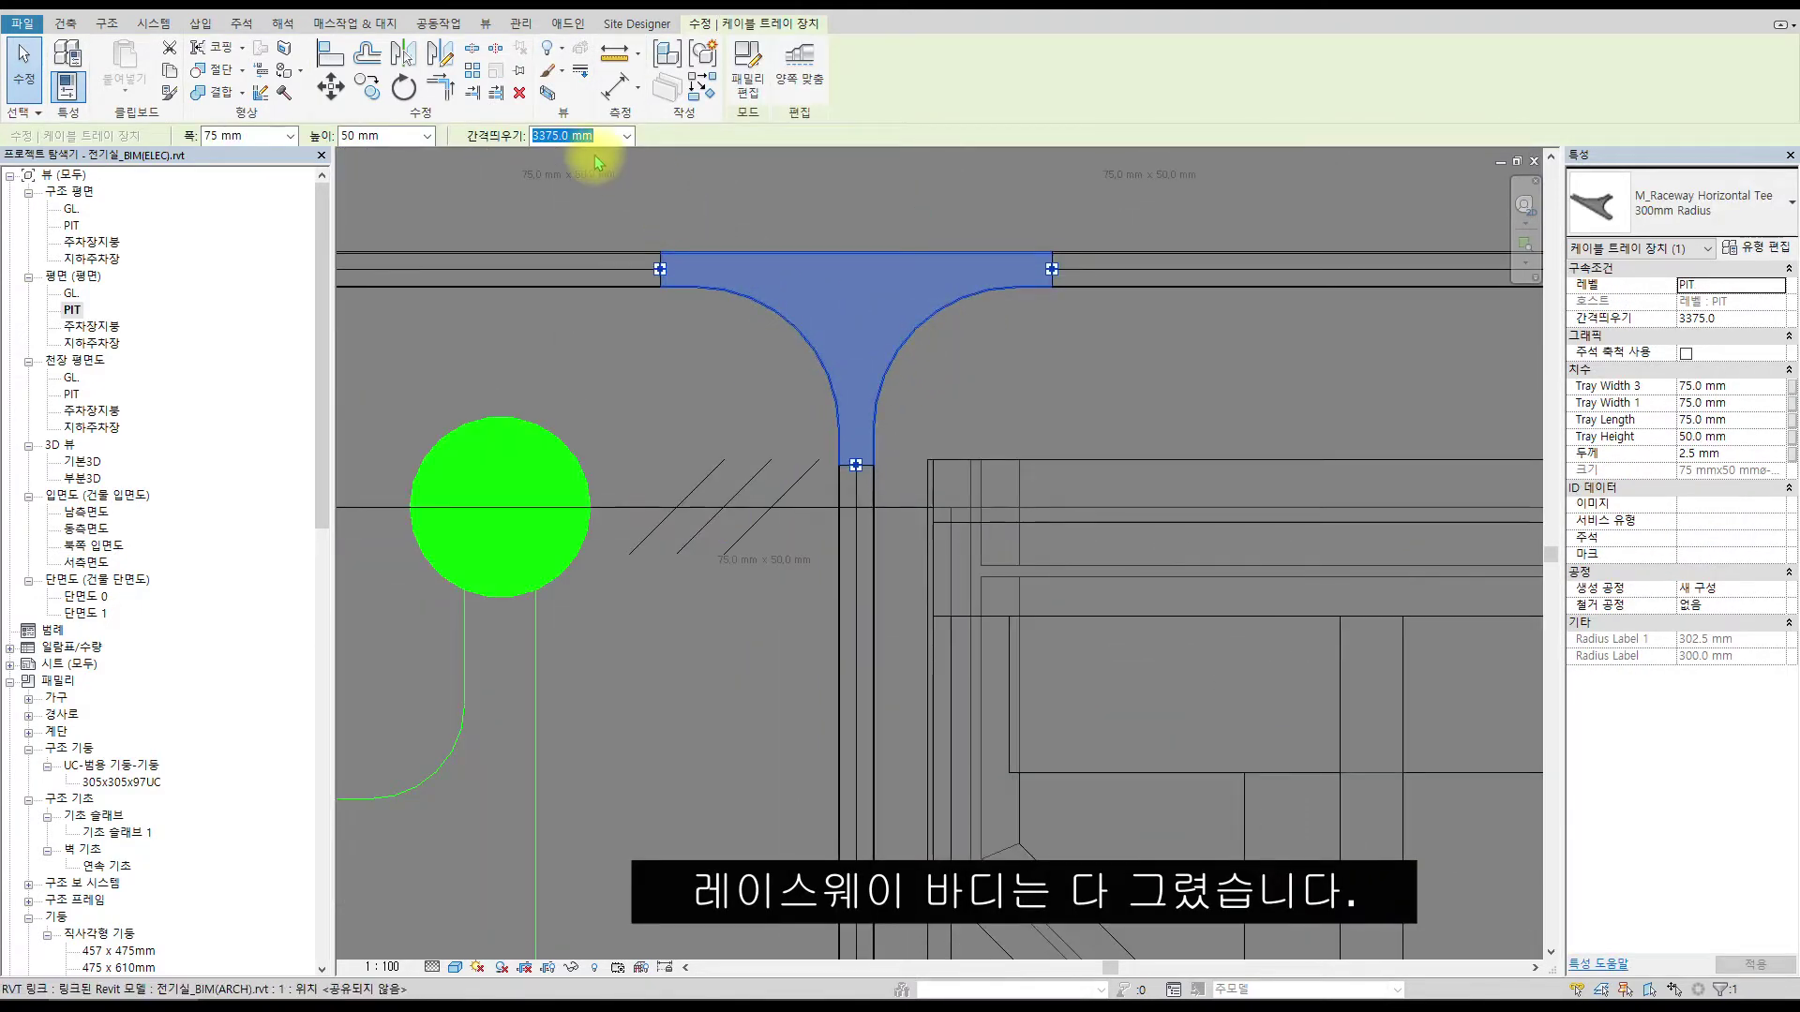
scroll(937, 382, "down", 8)
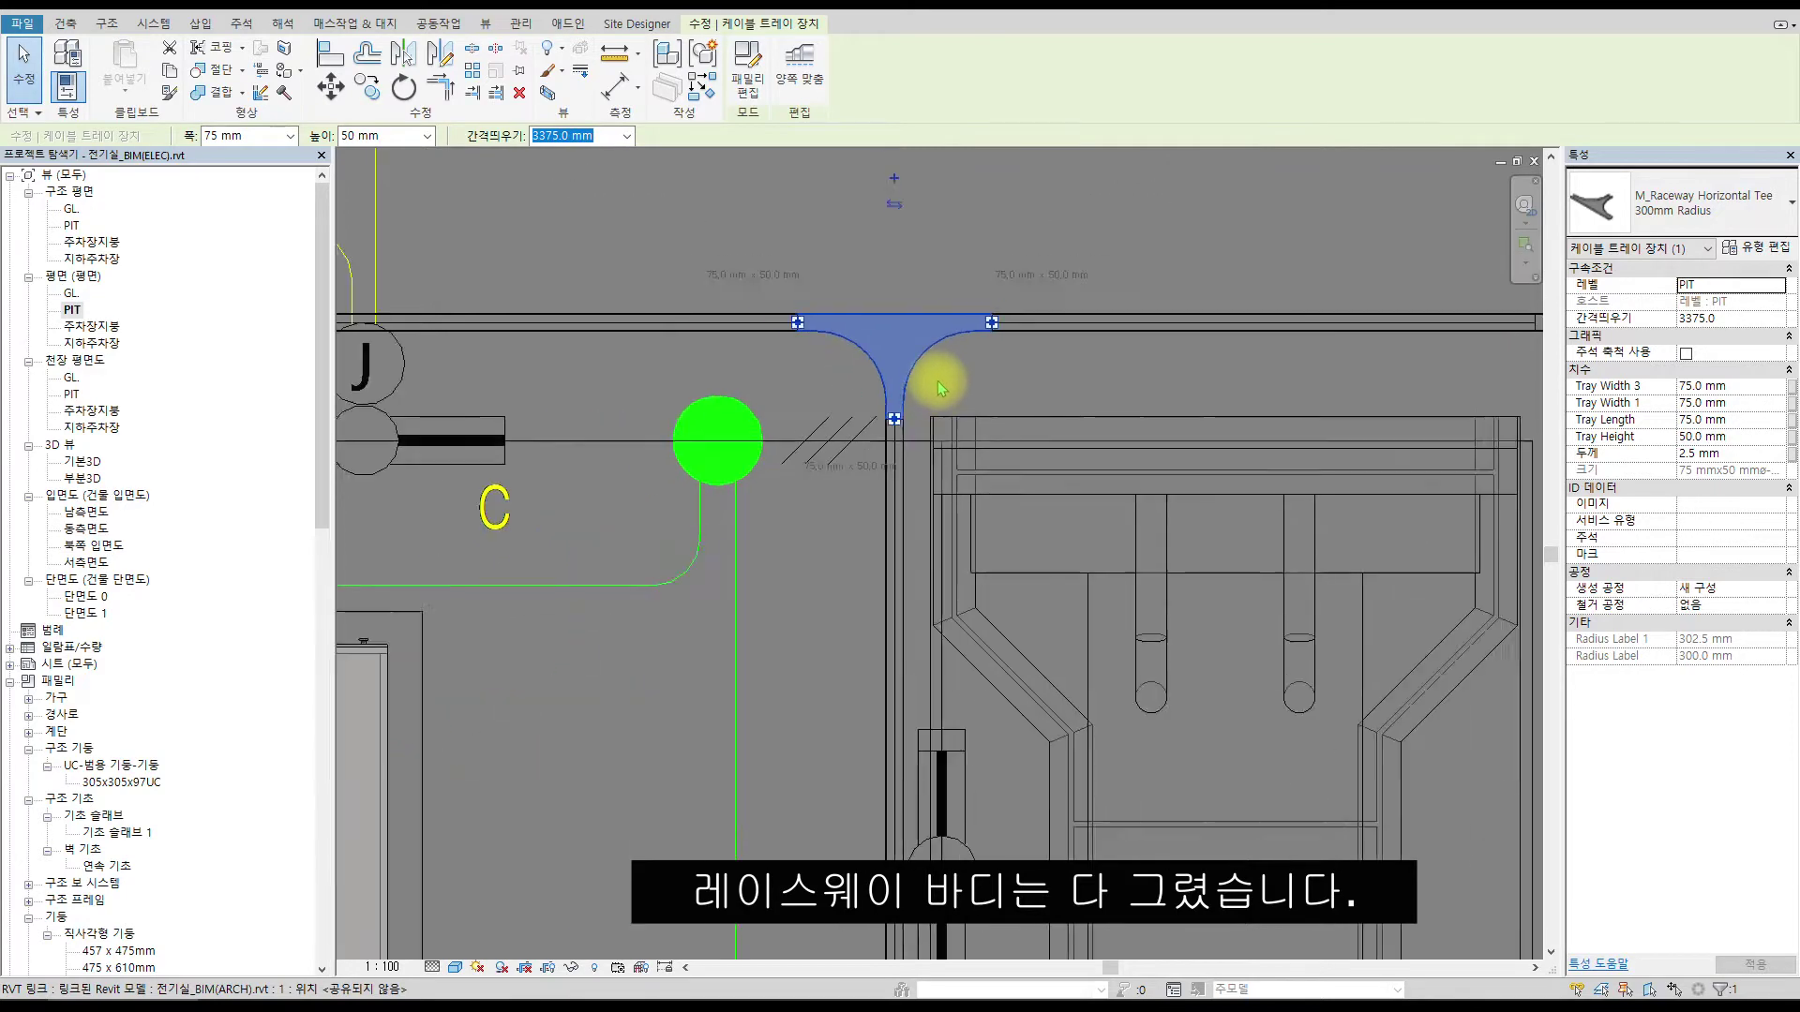
key("Escape")
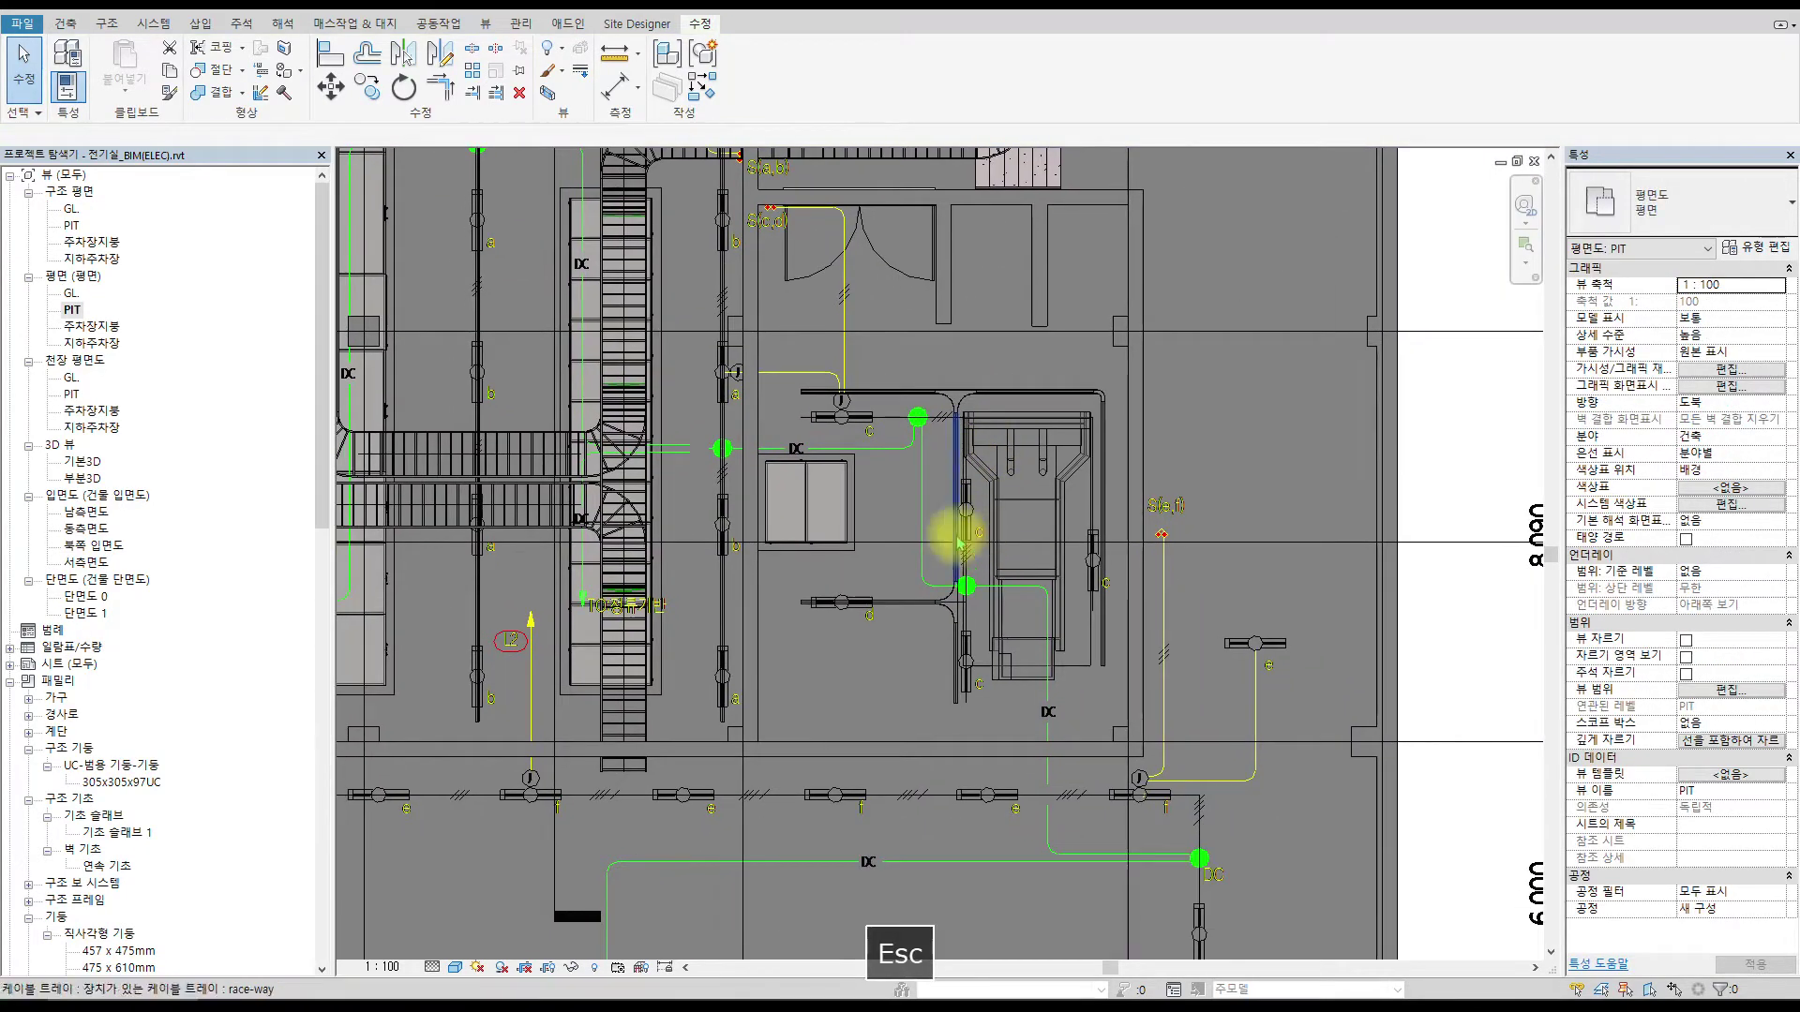
Inspect the race-ways above the generator in the 부분3D view for clashes with the equipment.
scroll(1013, 506, "down", 4)
key("ctrl+Tab")
key("ctrl+Tab")
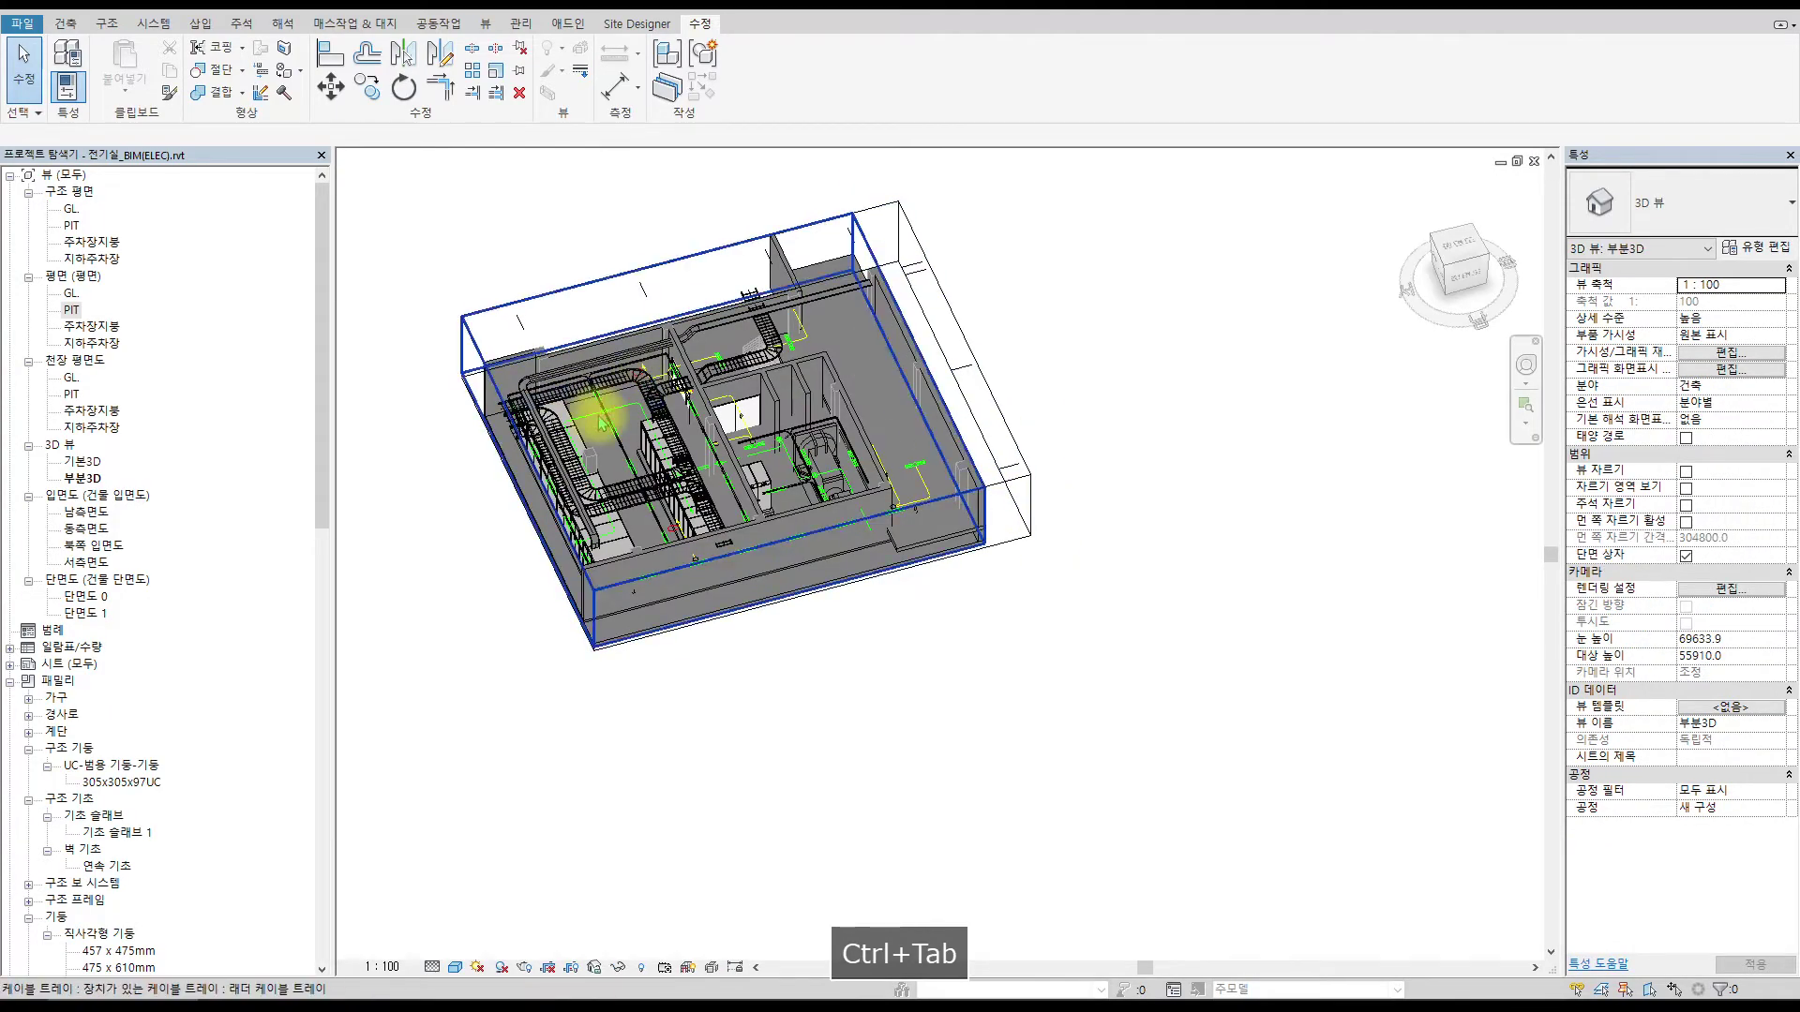
scroll(522, 434, "up", 5)
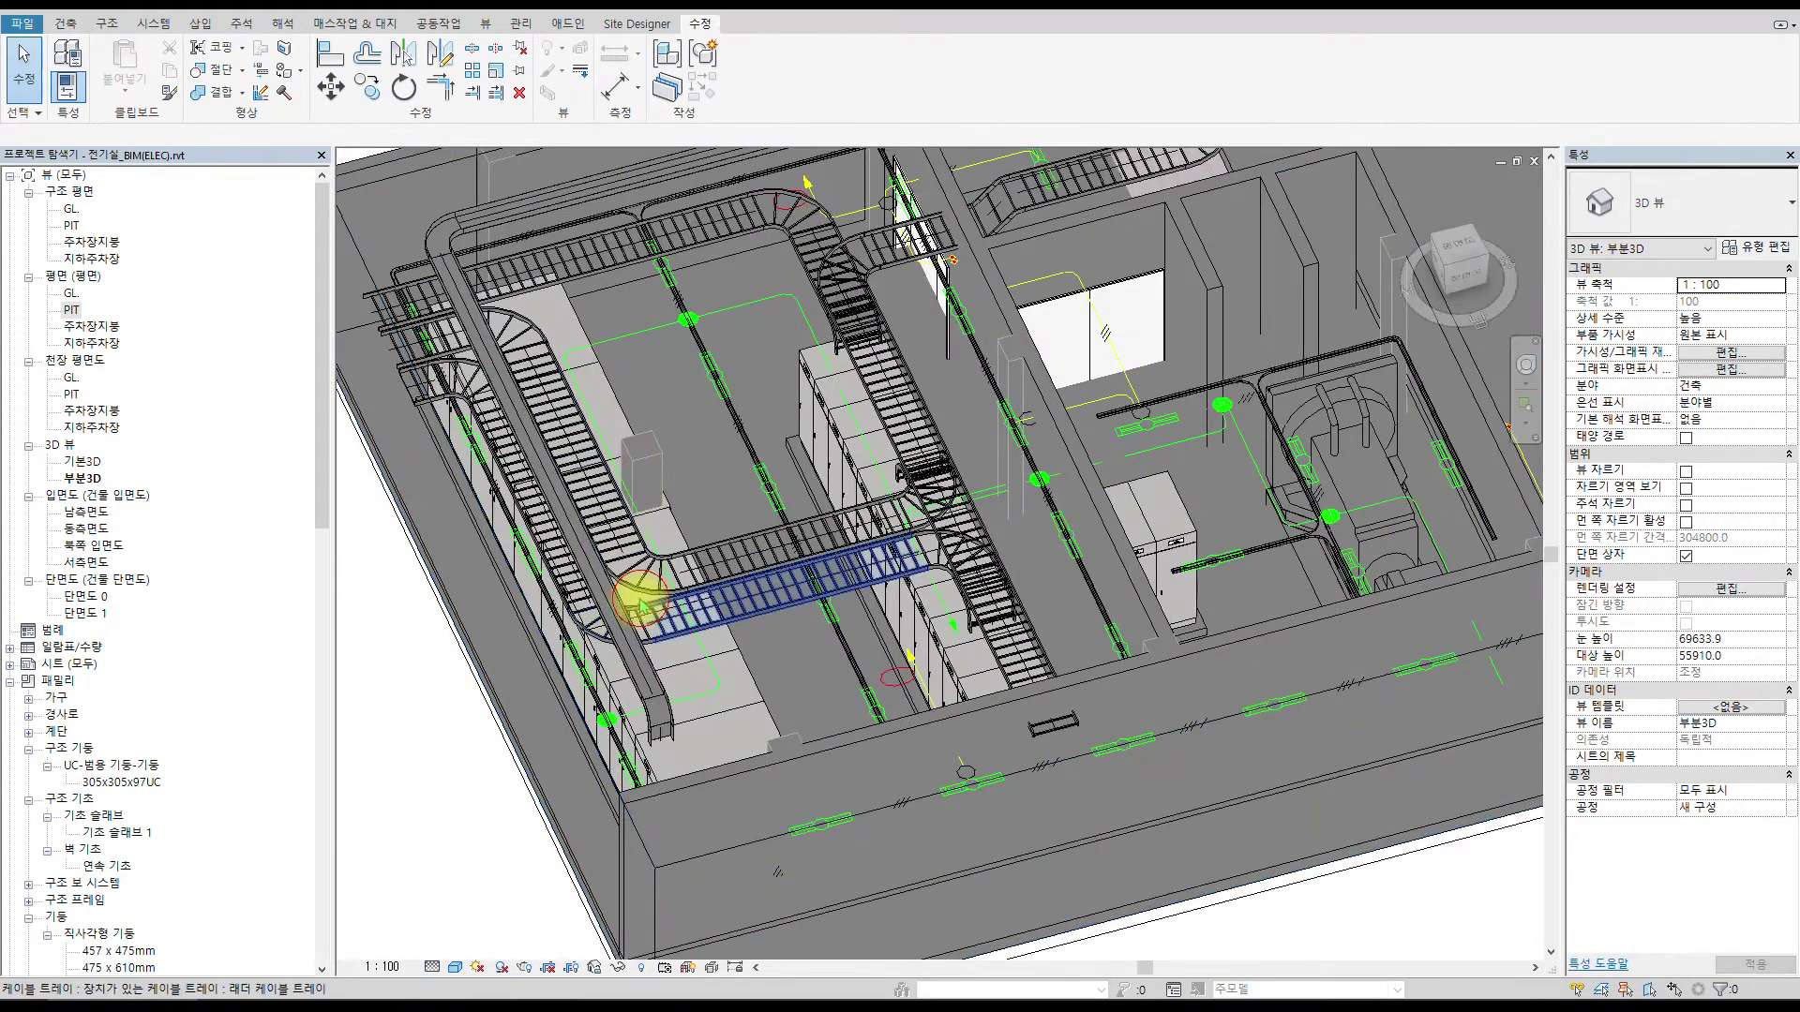
left_click(675, 604)
middle_click_drag(723, 623, 1204, 590, "shift")
middle_click_drag(643, 529, 923, 559)
middle_click_drag(702, 555, 756, 466)
scroll(562, 424, "up", 3)
scroll(646, 486, "up", 3)
scroll(1140, 417, "down", 2)
middle_click_drag(1121, 429, 889, 475)
Set the offset of the race-way run on the far side of the generator to 3675 mm in the 3D view.
left_click(1124, 413)
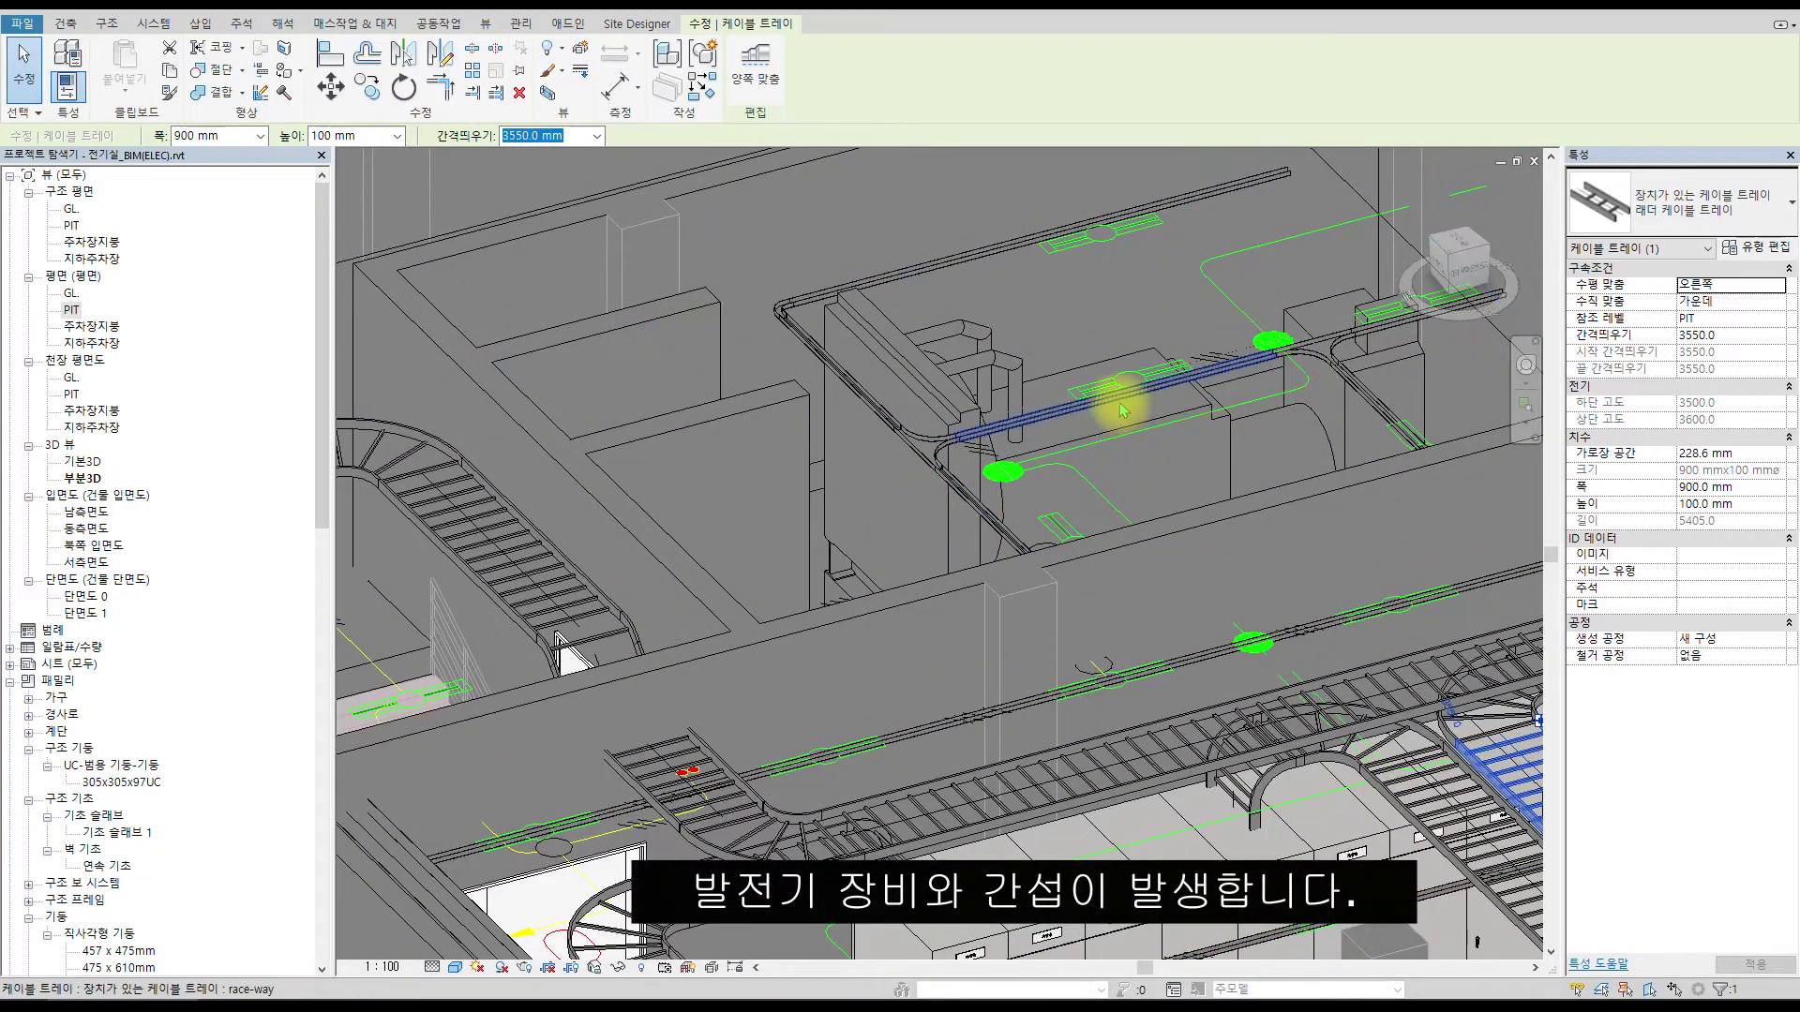
left_click(988, 249)
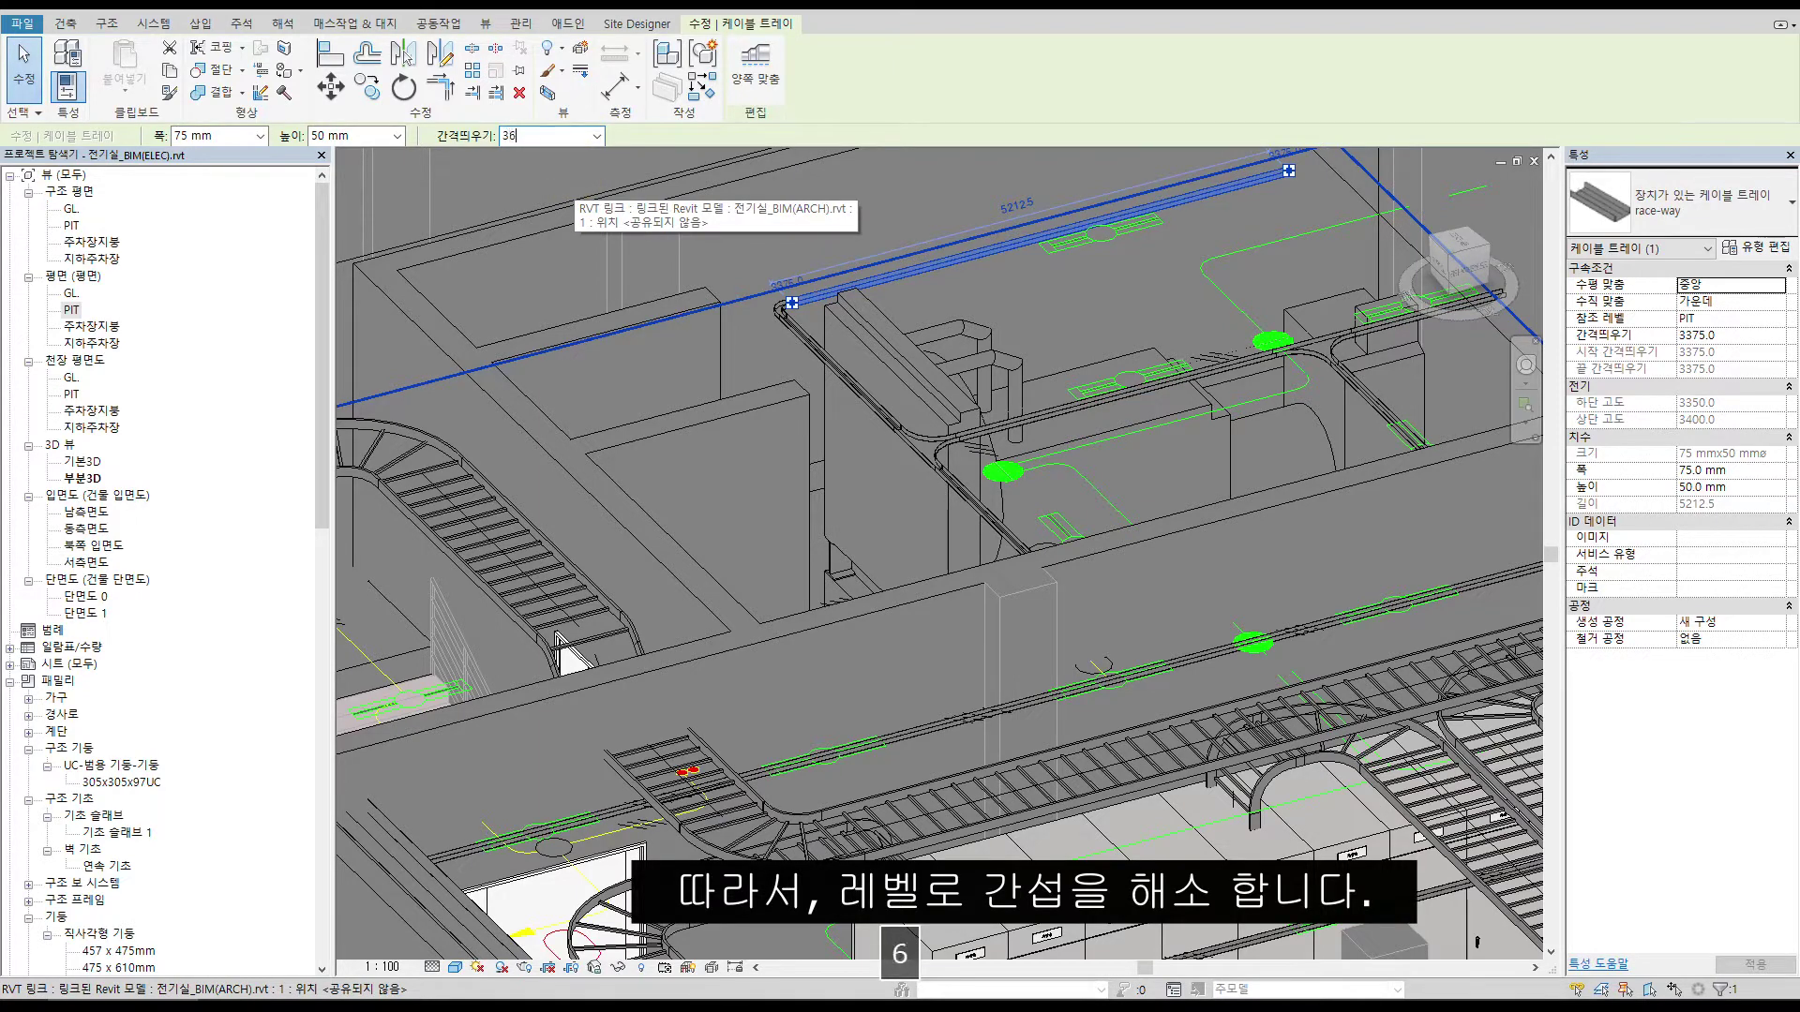
key("Return")
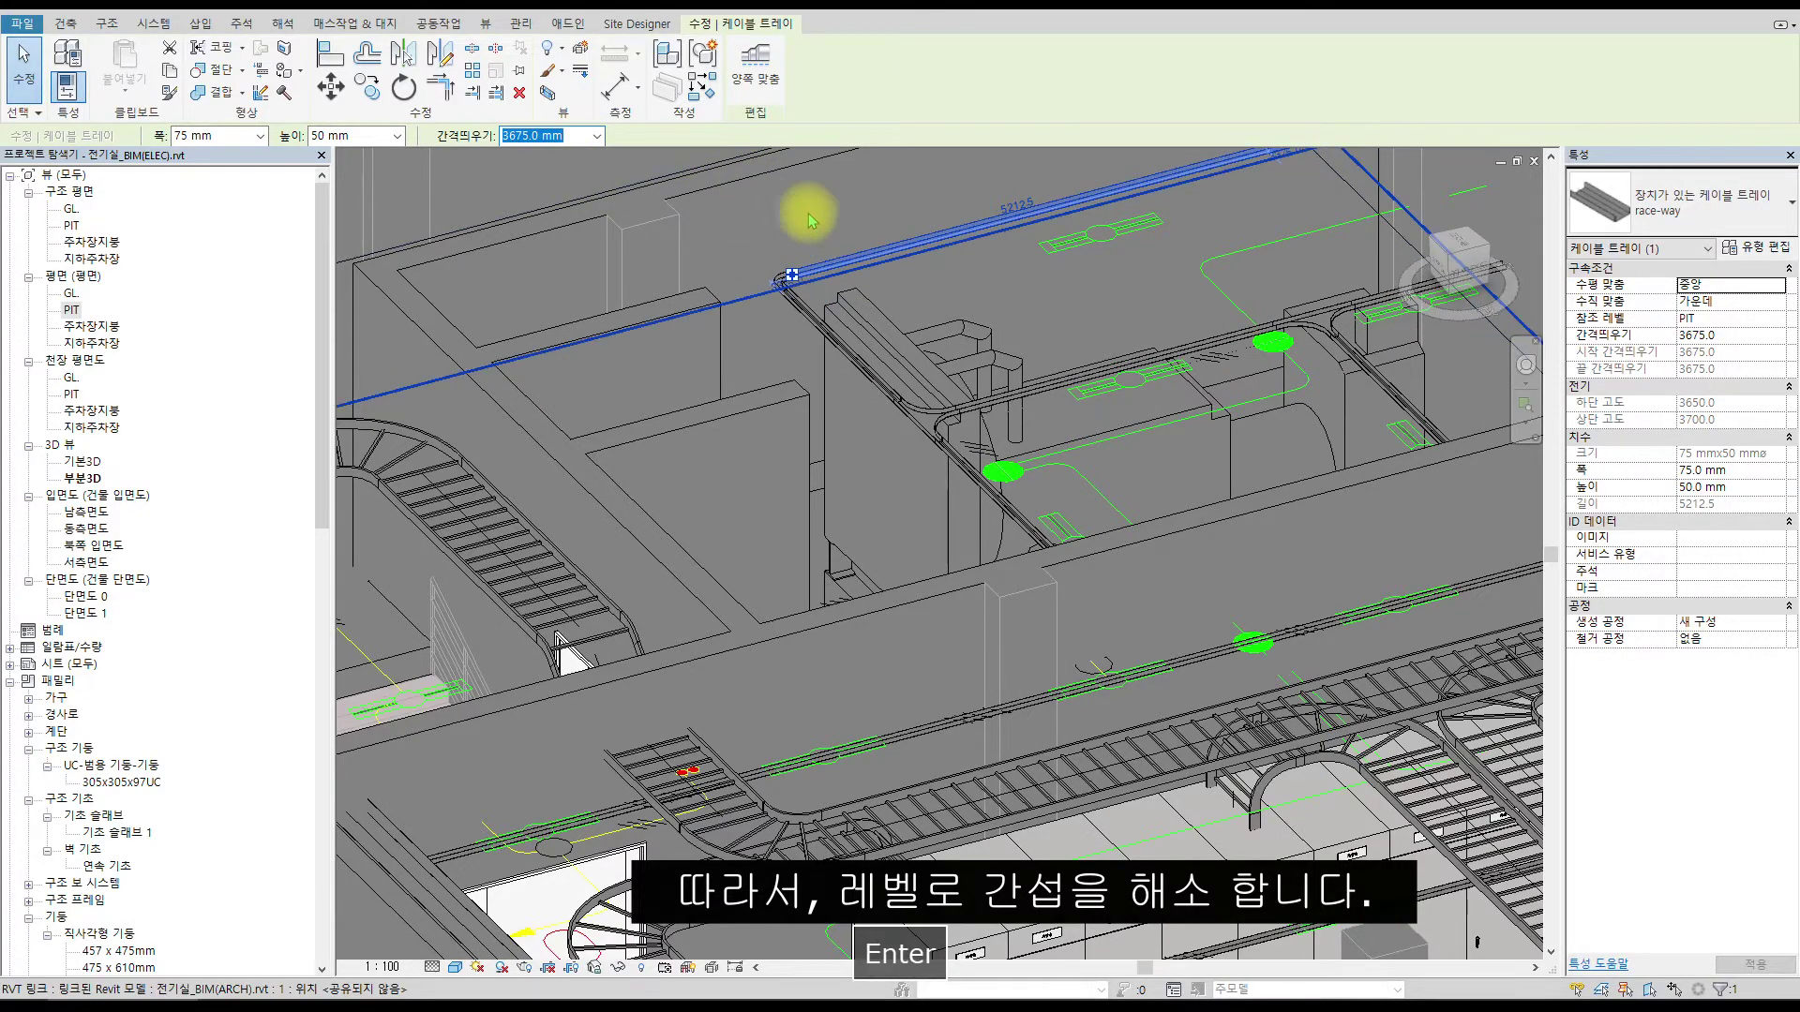
scroll(980, 356, "up", 3)
scroll(840, 487, "down", 8)
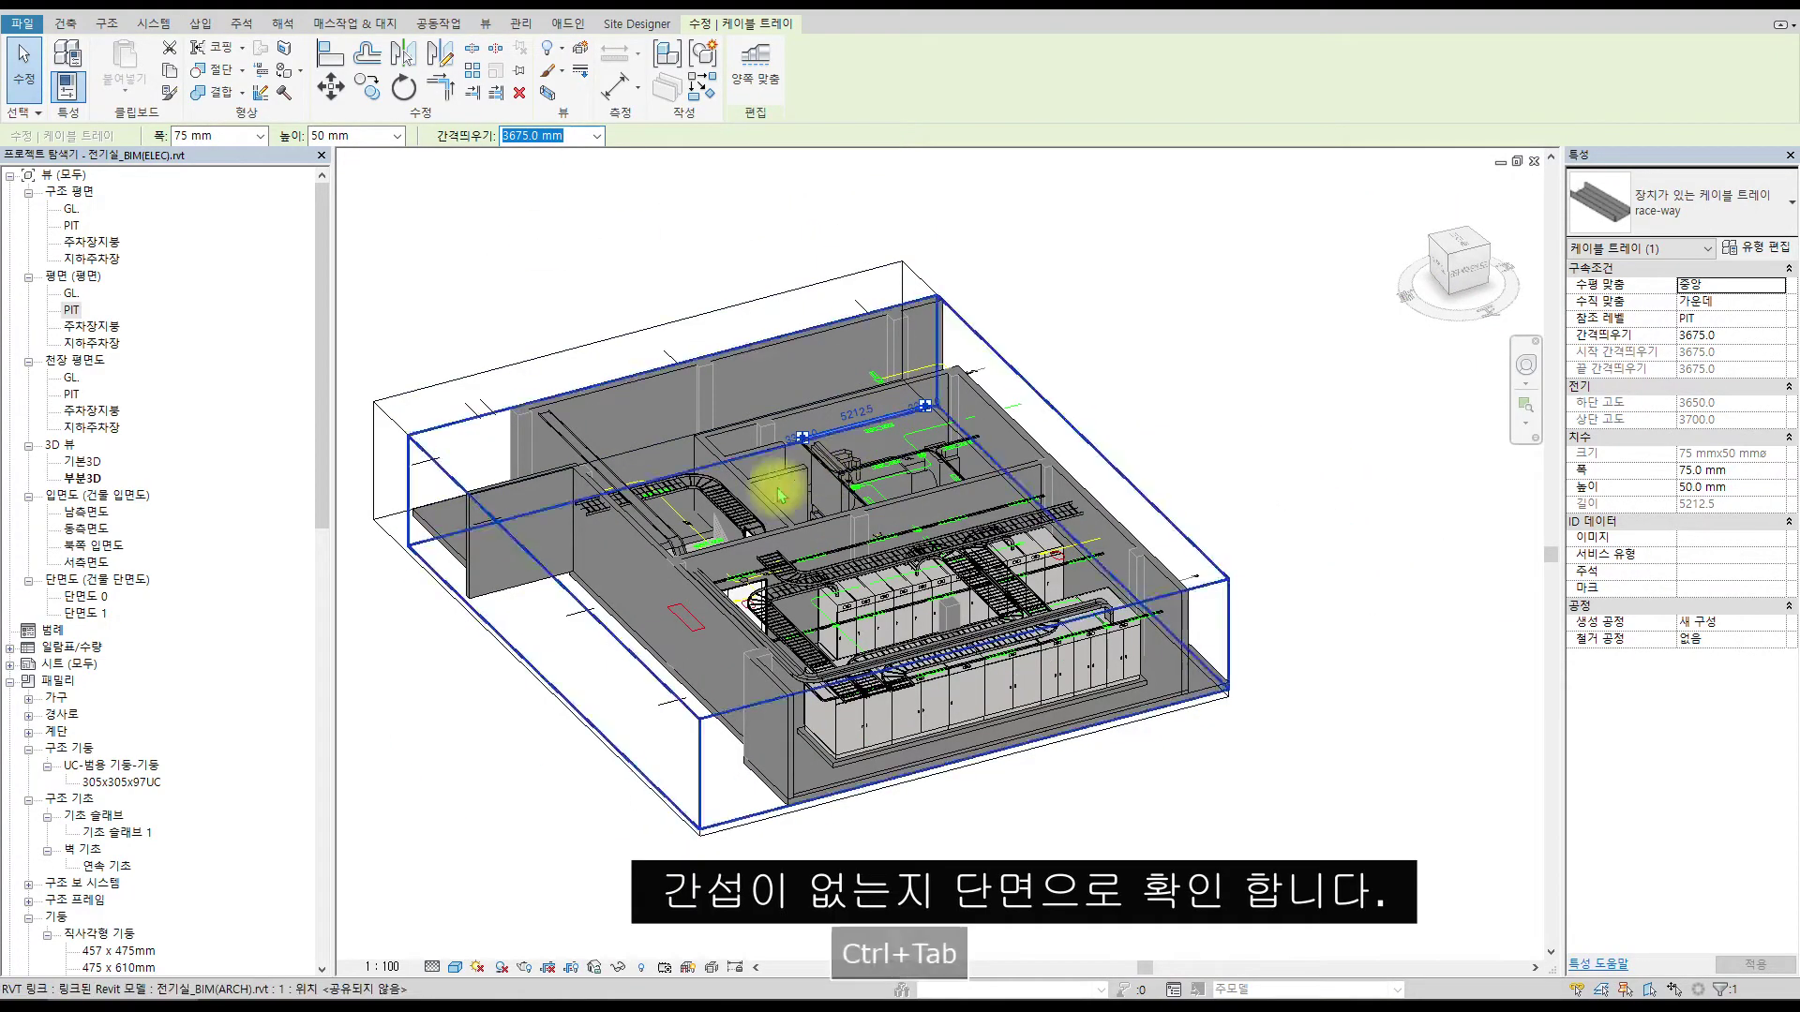
In section 단면도 1, move the 단면도 0 section line to the near side of the generator, facing it.
left_click(1285, 382)
key("ctrl+Tab")
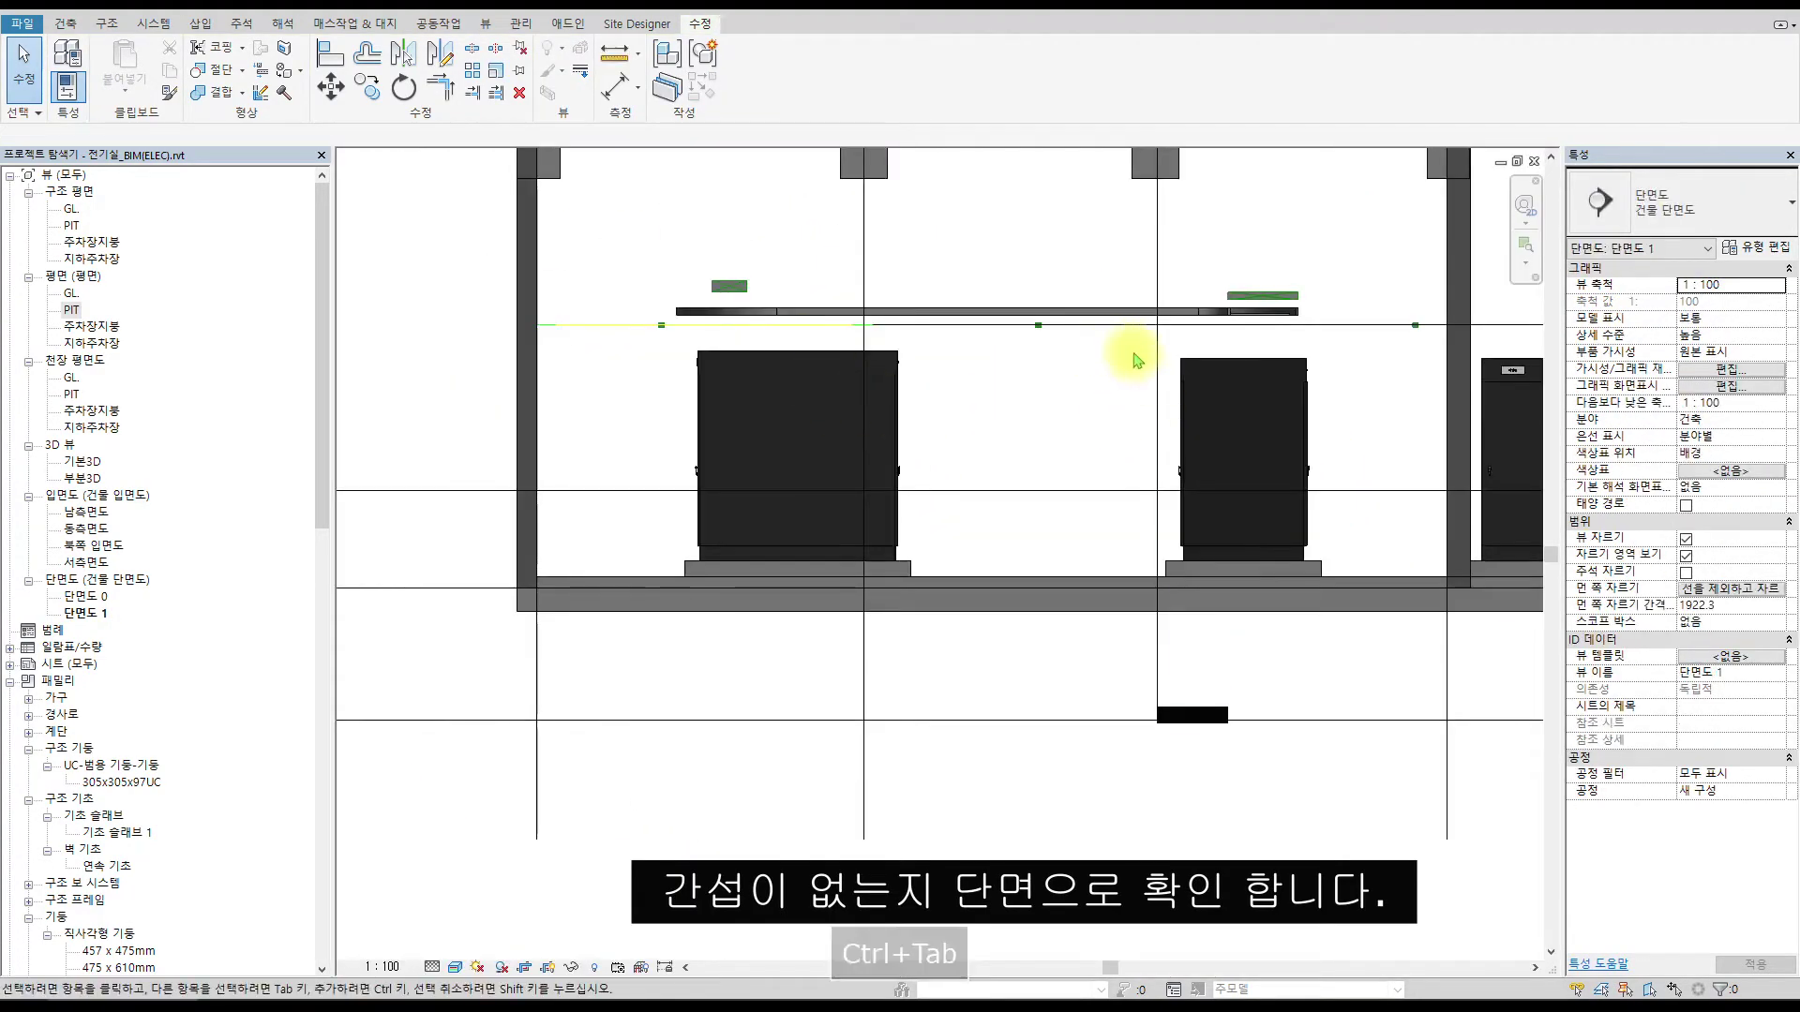
scroll(898, 408, "down", 4)
scroll(795, 402, "up", 3)
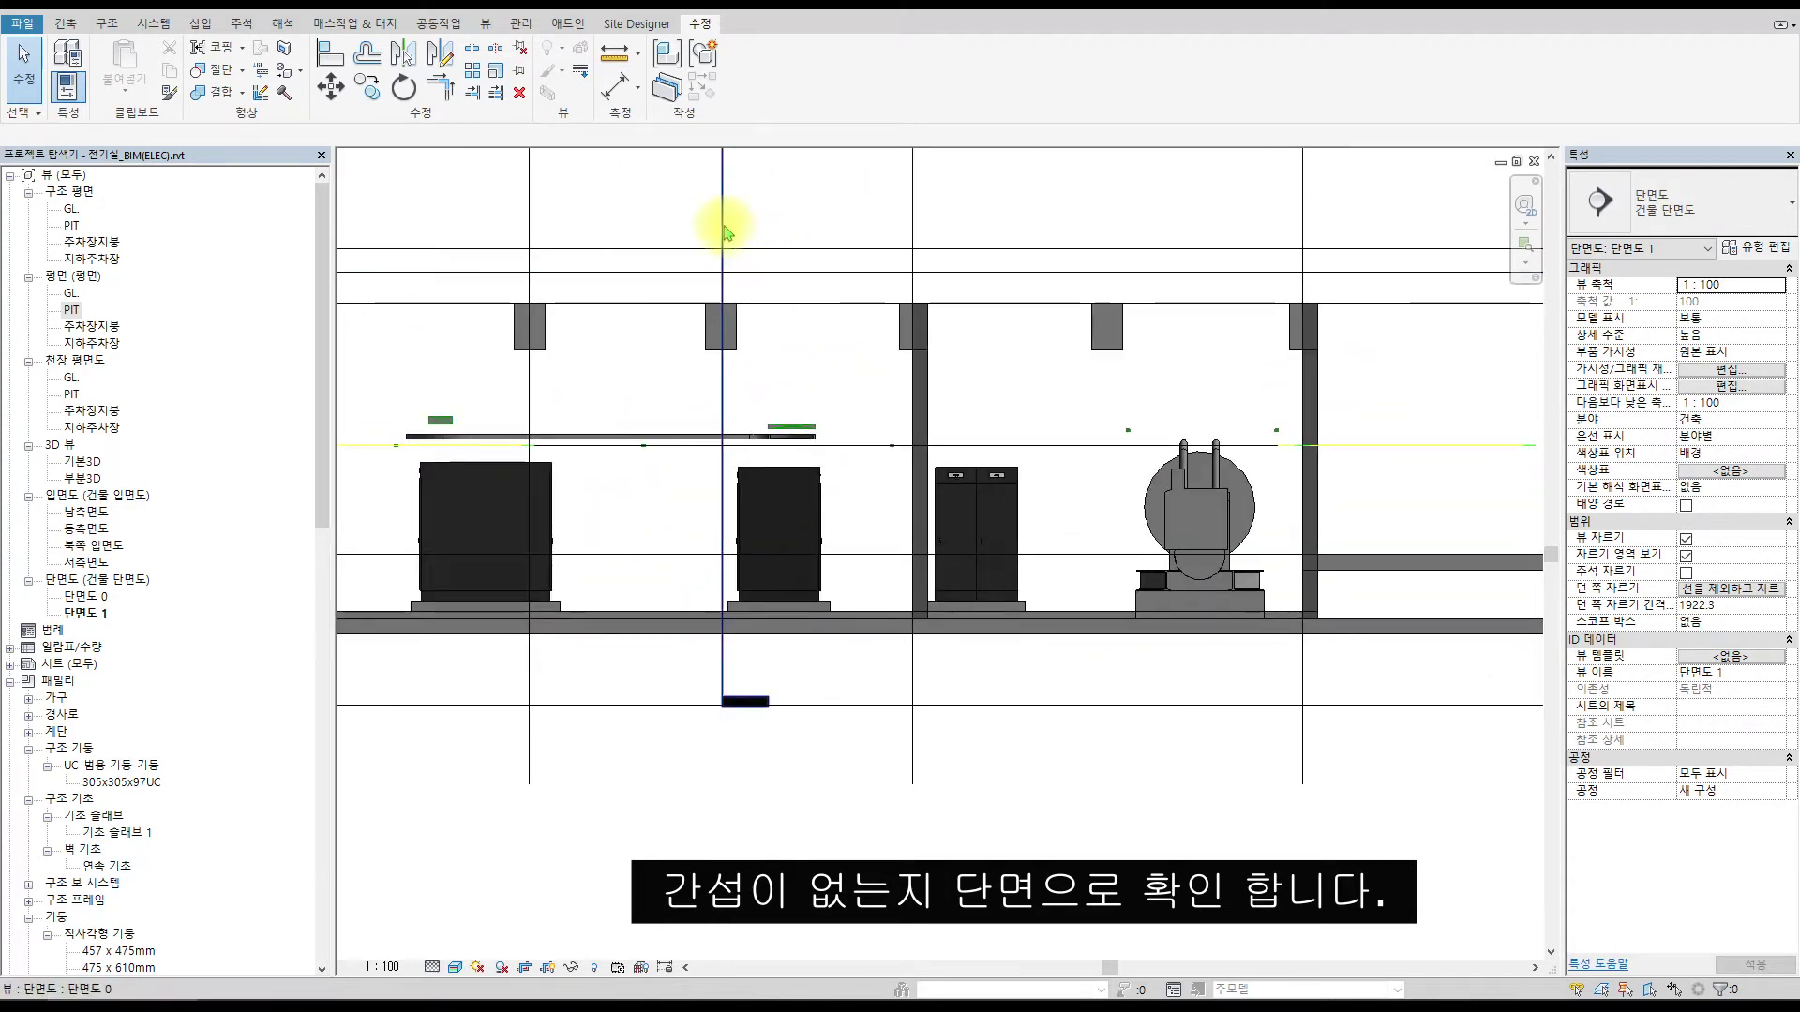
left_click(723, 229)
left_click_drag(722, 215, 1089, 234)
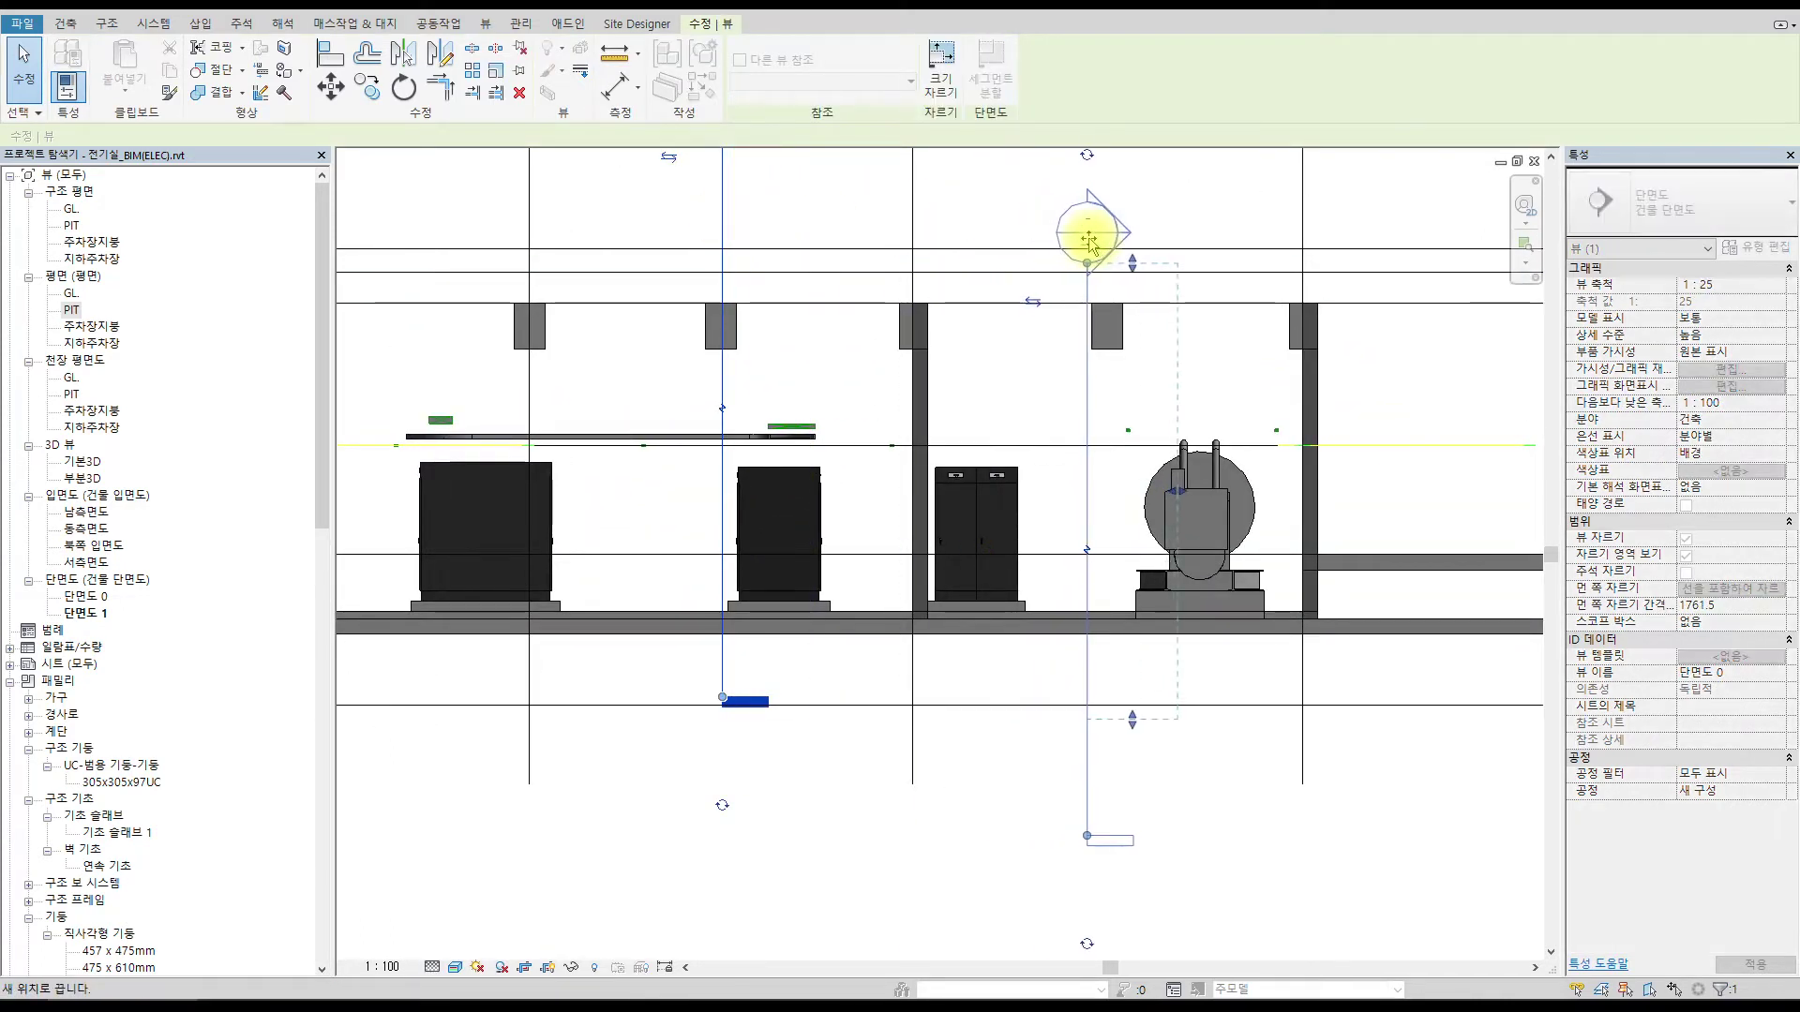
Open the 단면도 0 section view from its relocated section line and focus on the generator.
scroll(1219, 506, "up", 5)
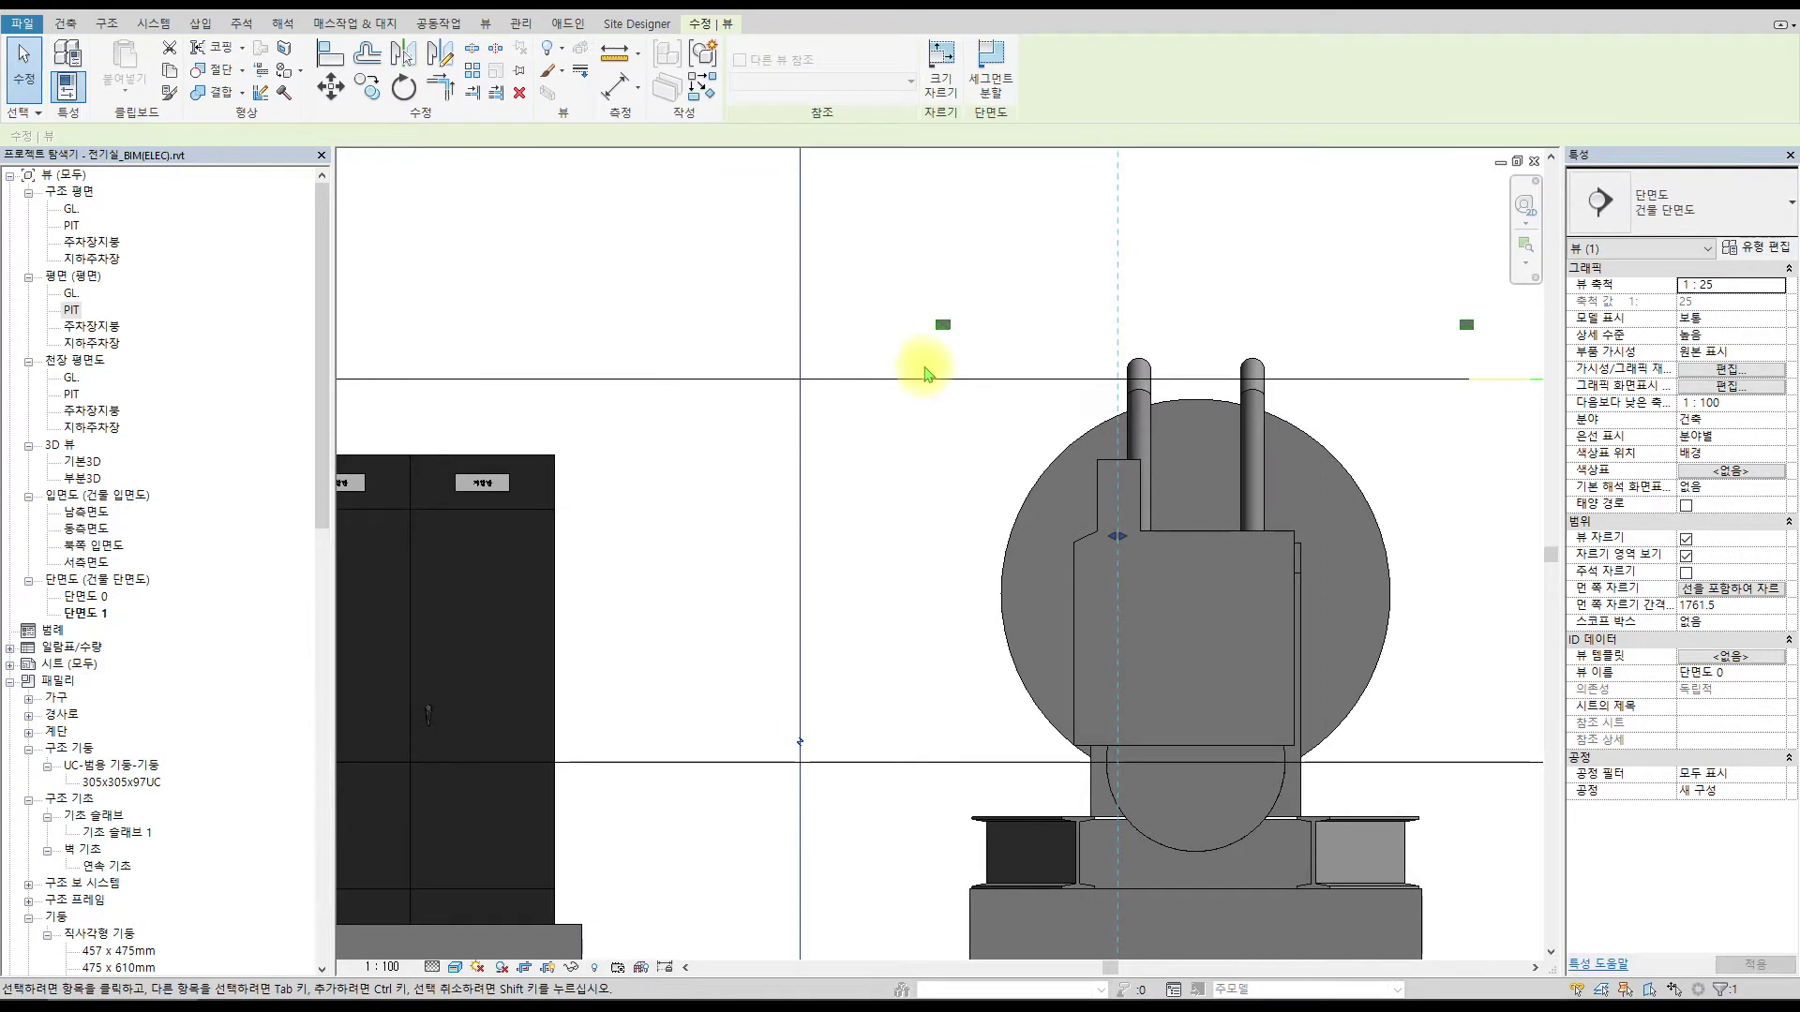
scroll(926, 375, "down", 3)
right_click(847, 361)
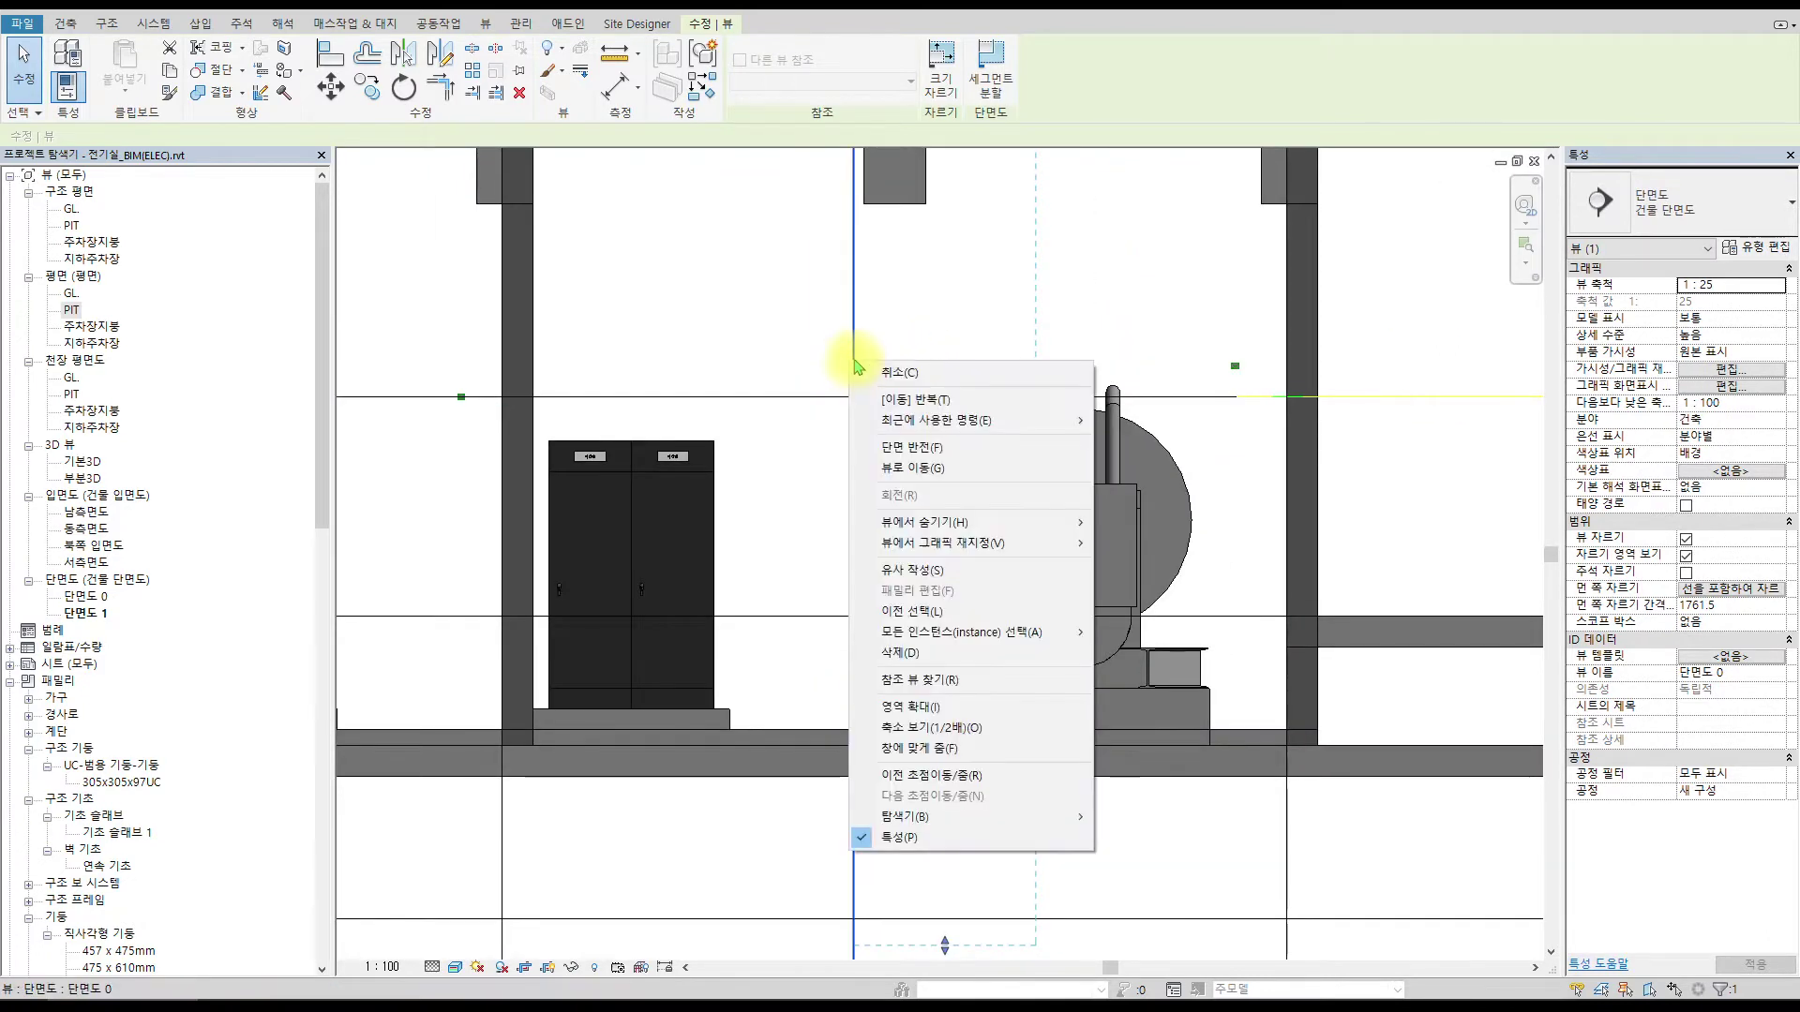
left_click(886, 470)
scroll(454, 193, "up", 5)
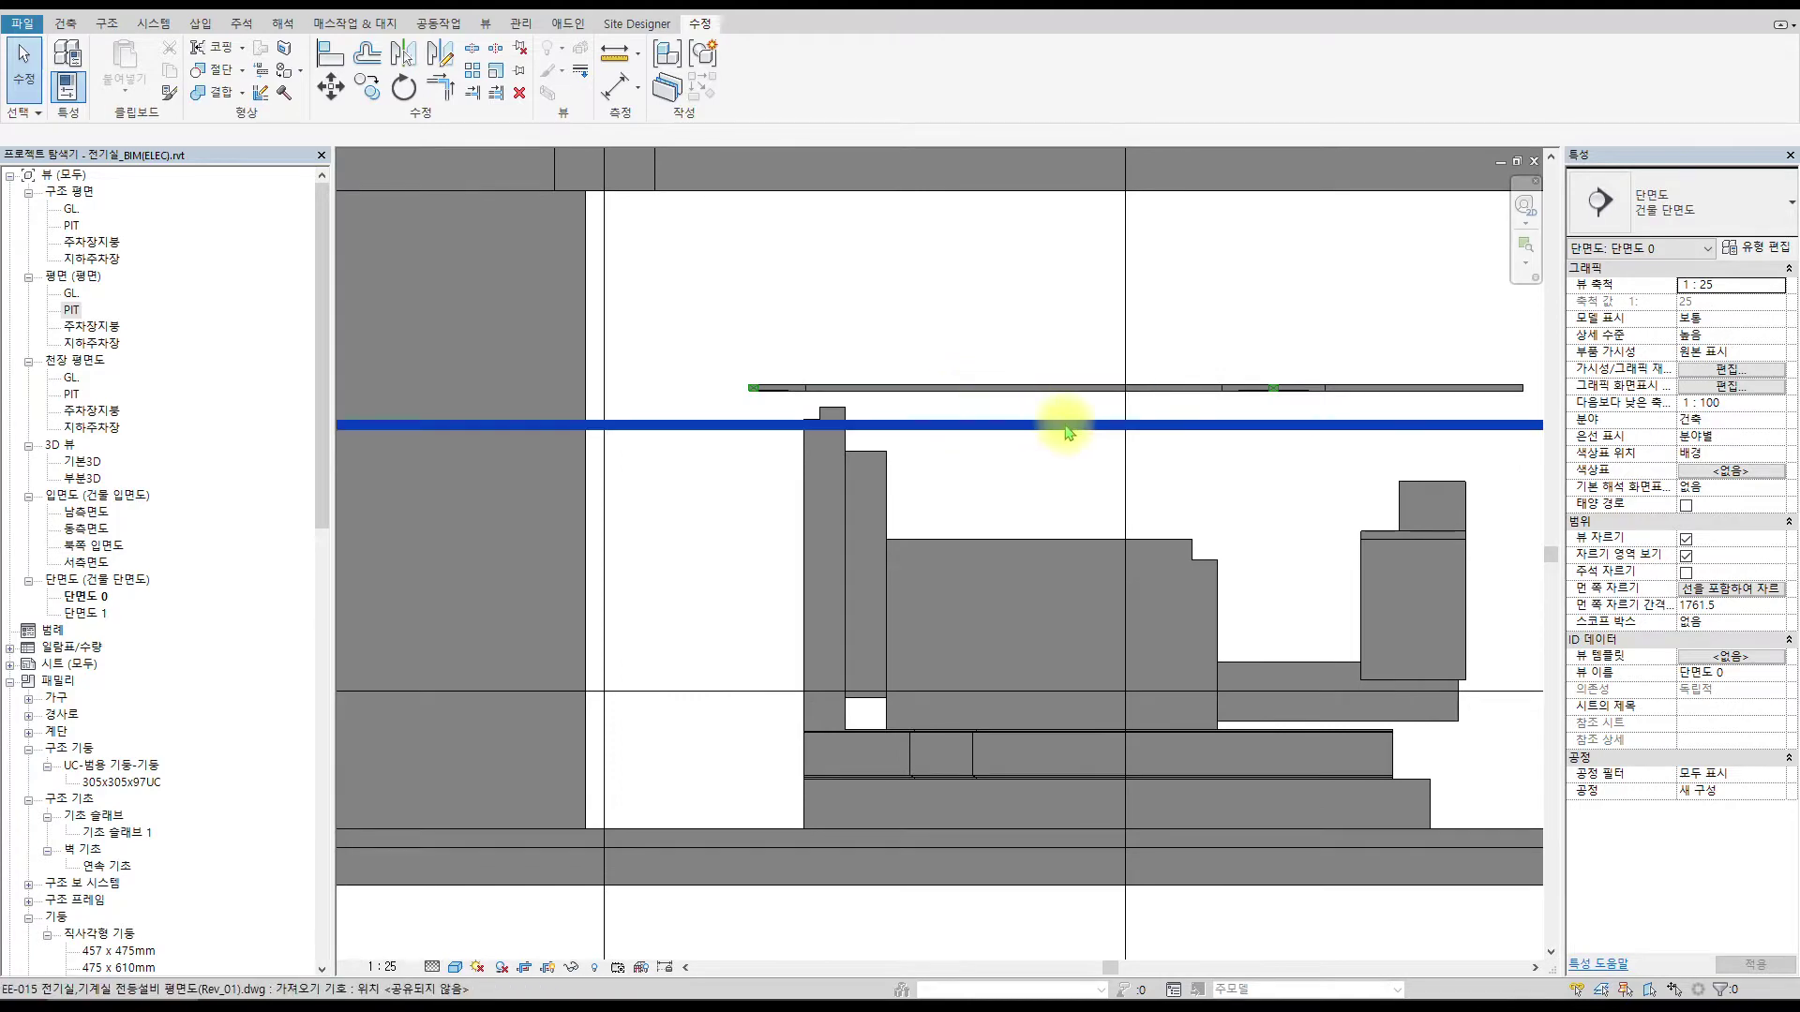
Compare sections 단면도 1 and 단면도 0 to check the clearance between the race-ways and the generator.
key("ctrl+Tab")
key("ctrl+Tab")
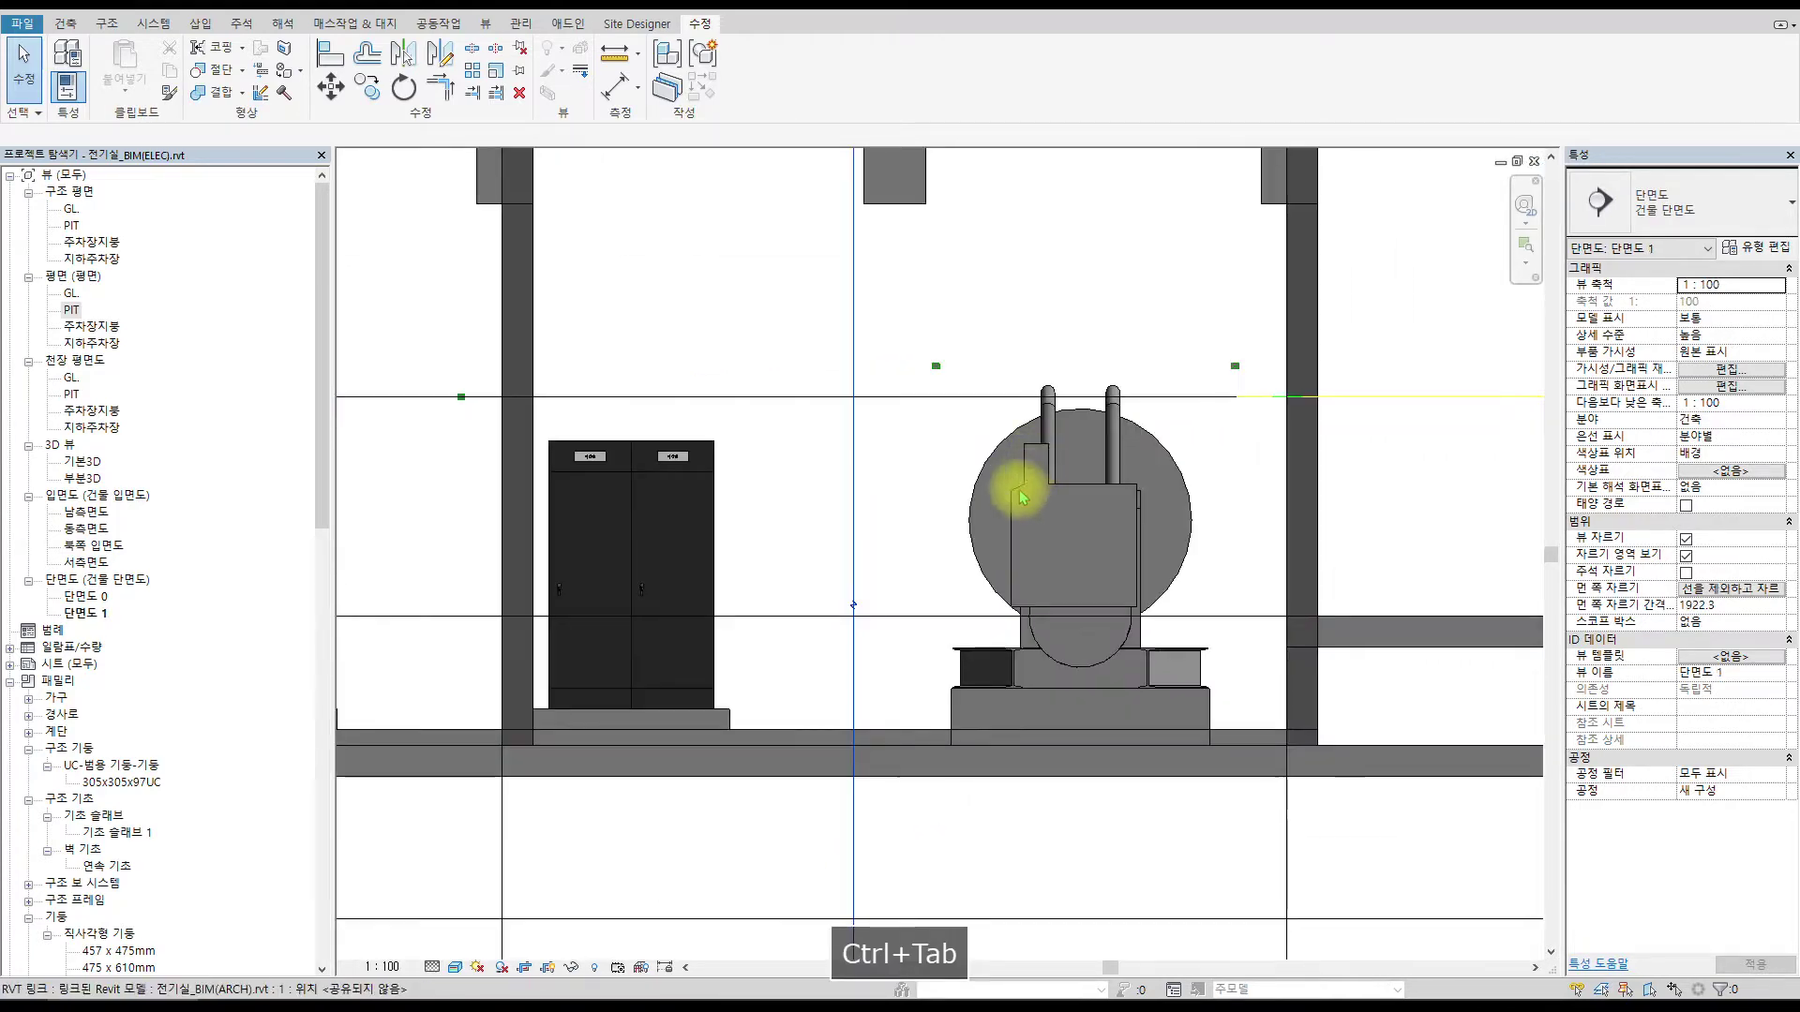
key("ctrl+Tab")
key("ctrl+Tab")
key("ctrl+Tab")
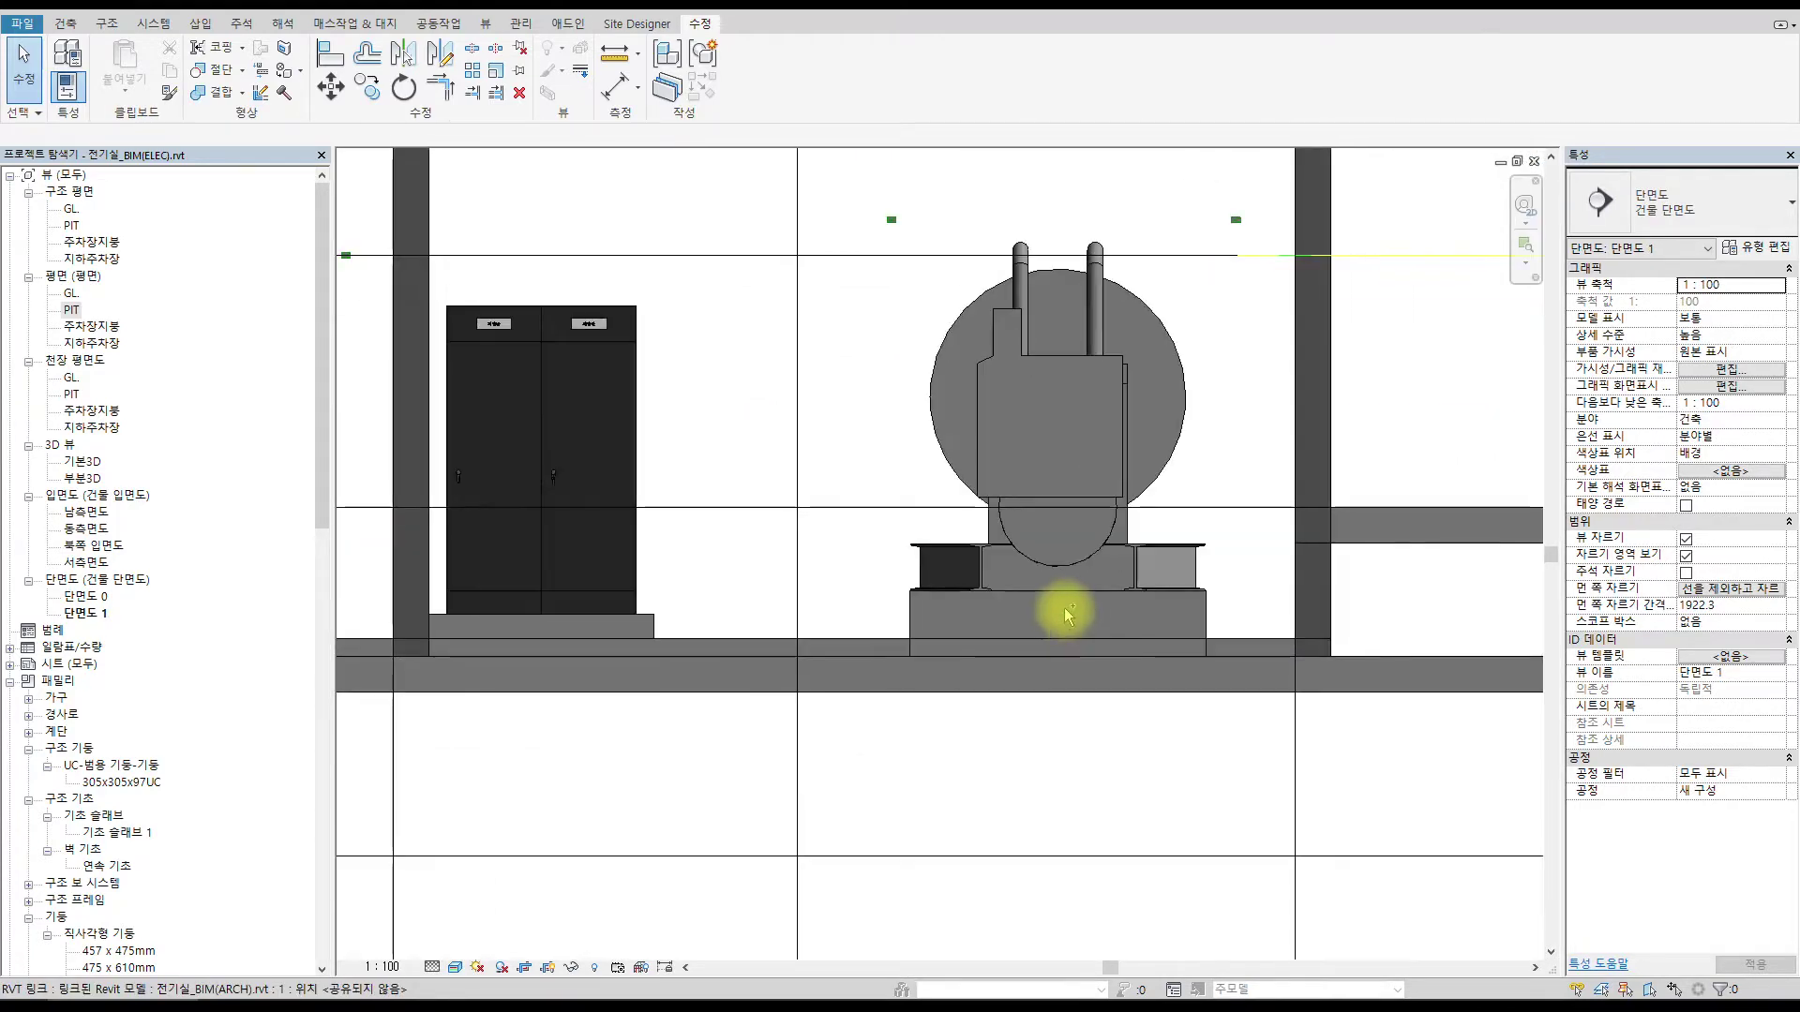
key("ctrl+Tab")
key("ctrl+Tab")
key("ctrl+Tab")
key("ctrl+Tab")
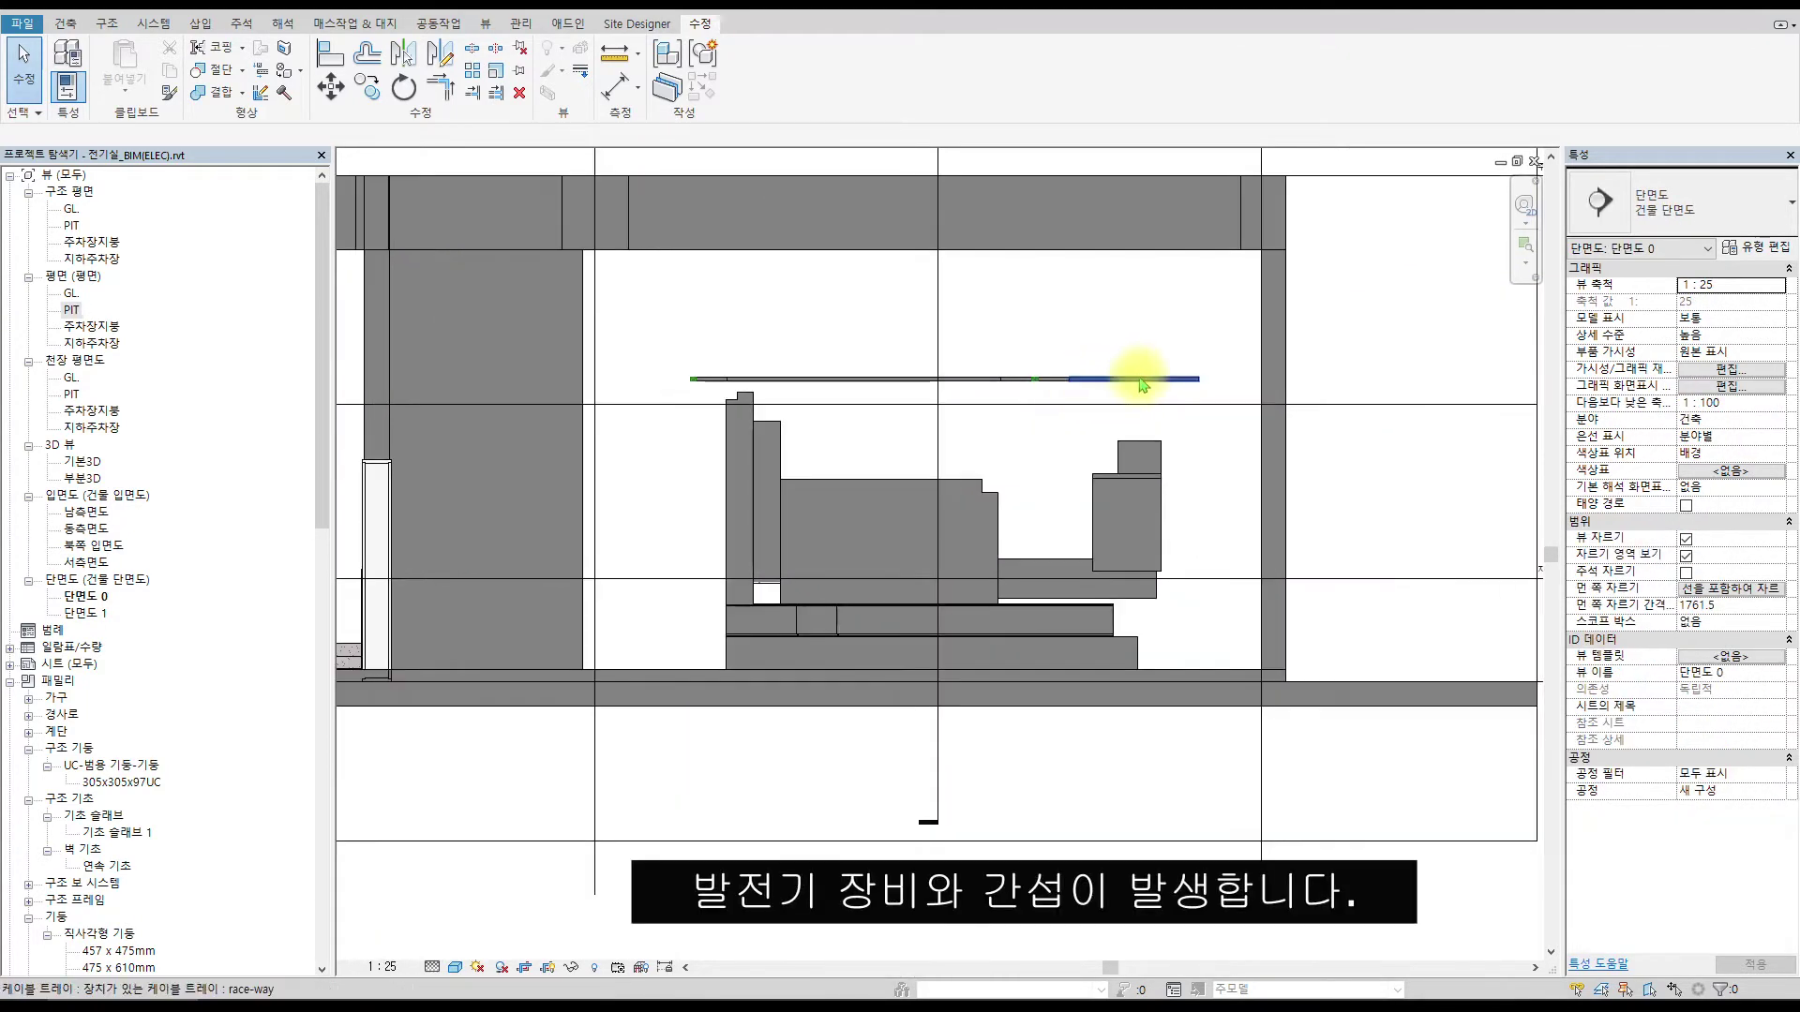
scroll(1139, 385, "down", 5)
scroll(1129, 413, "up", 2)
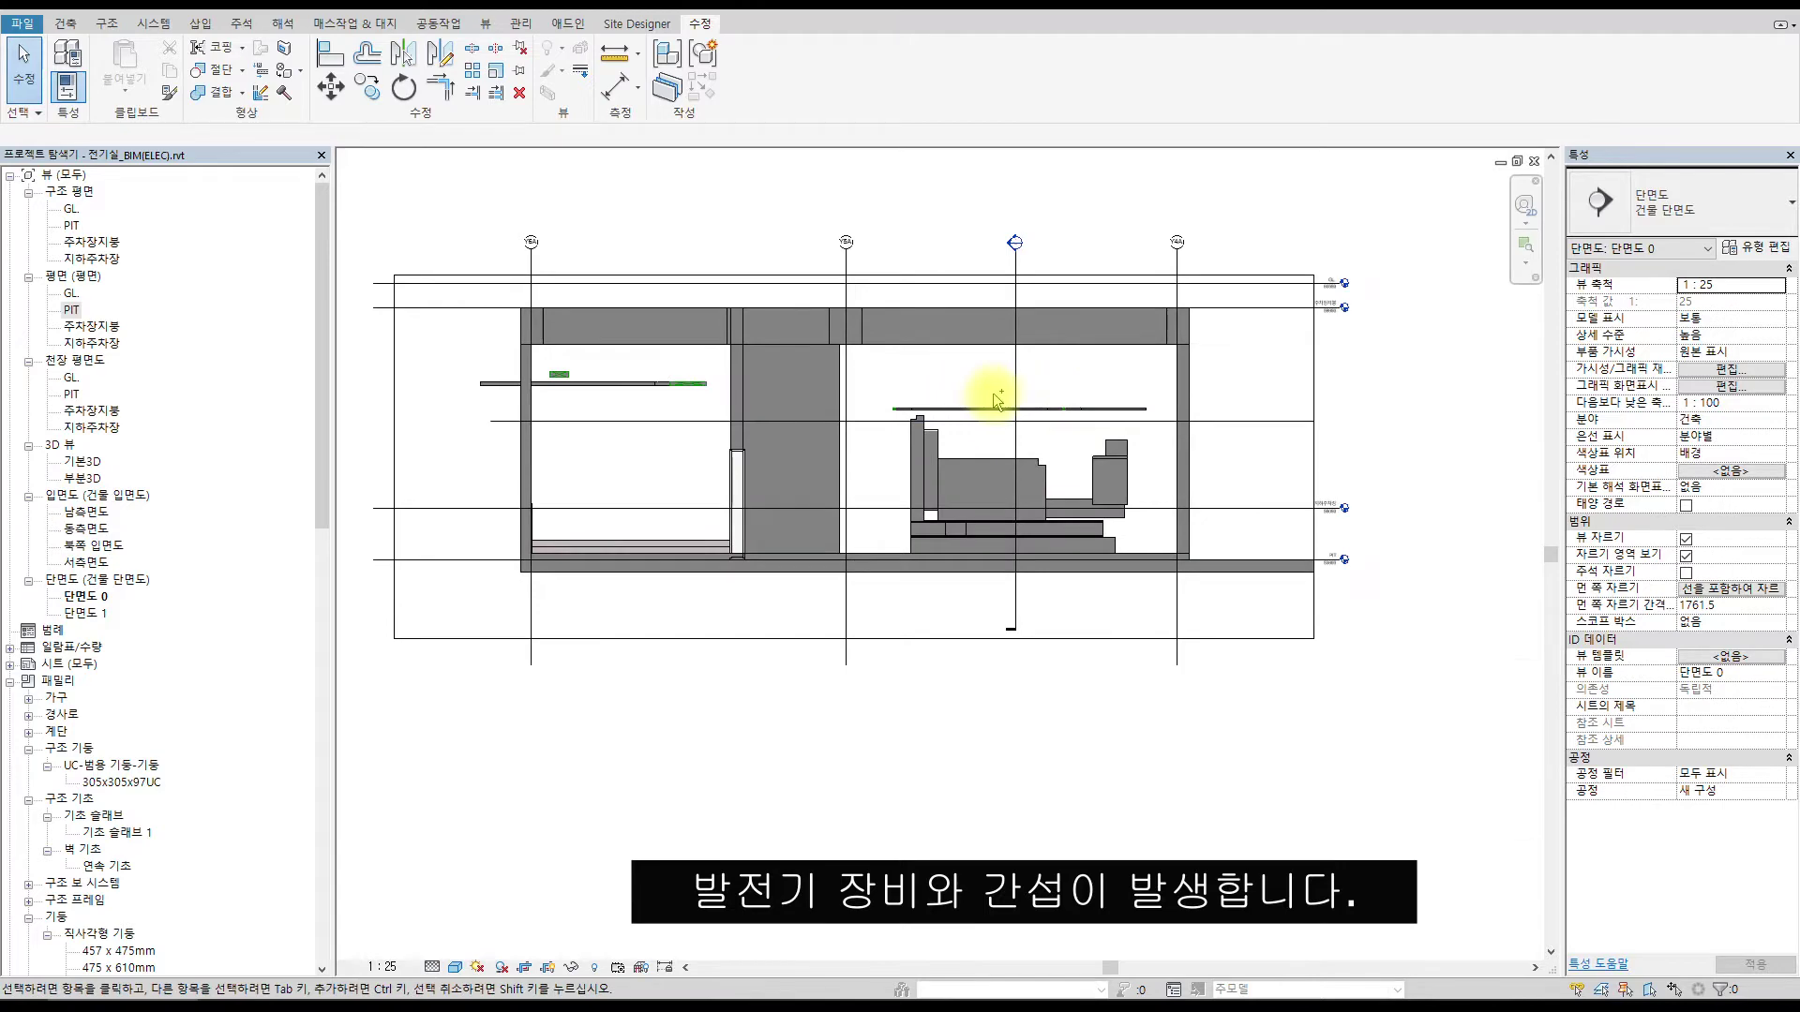
Review the overall layout around the generator room across section 단면도 1 and the other open views.
key("ctrl+Tab")
scroll(816, 385, "down", 3)
scroll(931, 572, "up", 1)
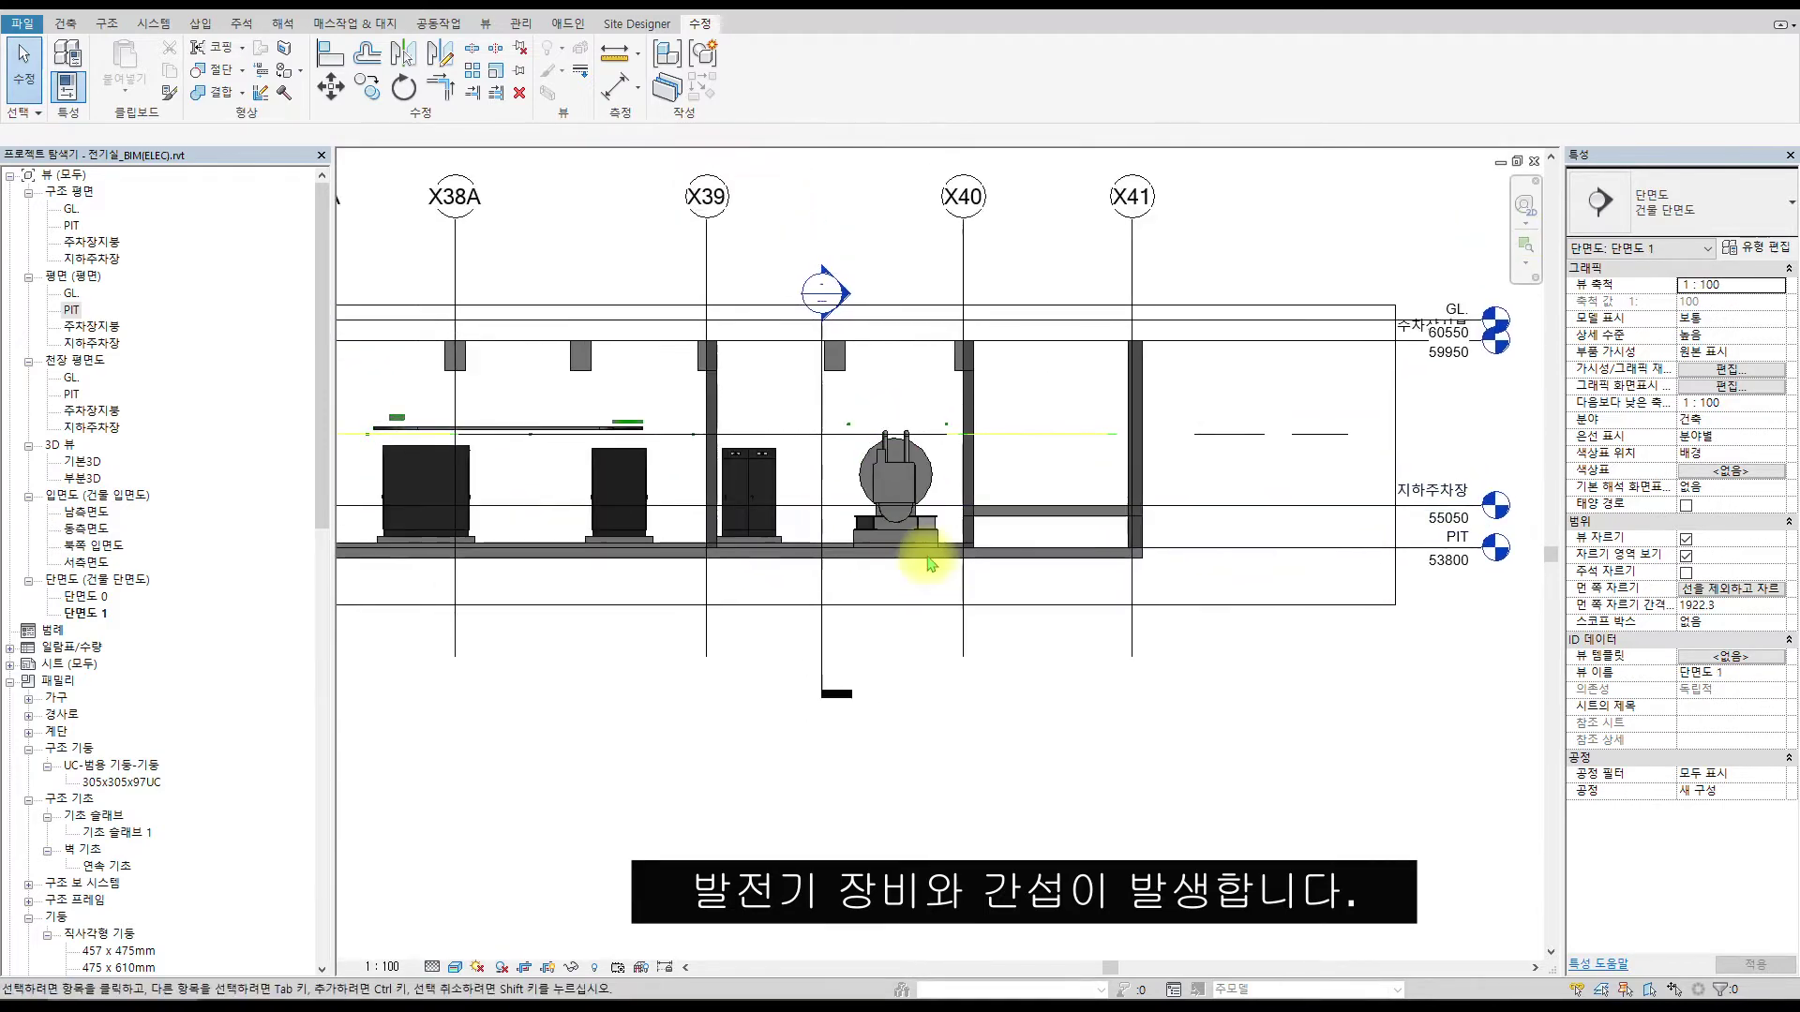
key("ctrl+Tab")
scroll(925, 455, "down", 3)
middle_click_drag(938, 486, 823, 401)
scroll(916, 450, "up", 2)
key("ctrl+Tab")
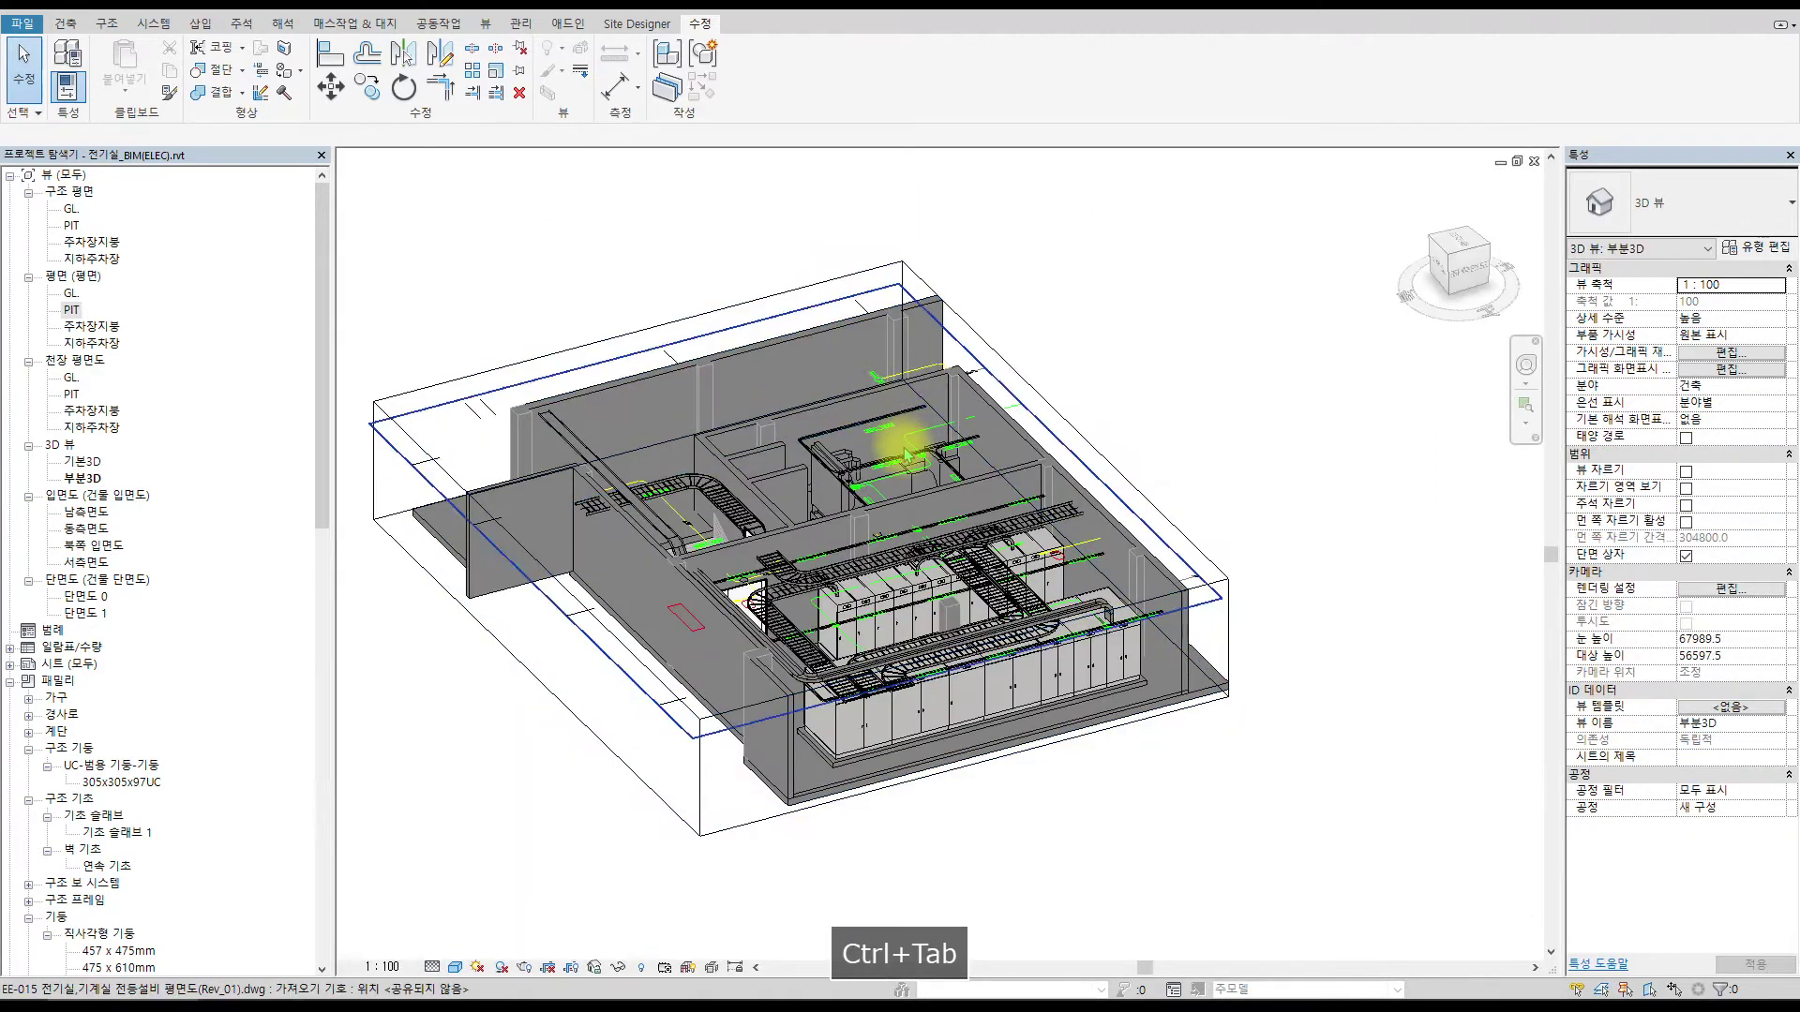
In section 단면도 0, copy the PIT level 3375 mm upward to create a level for the light fixtures.
key("ctrl+Tab")
scroll(1311, 563, "up", 2)
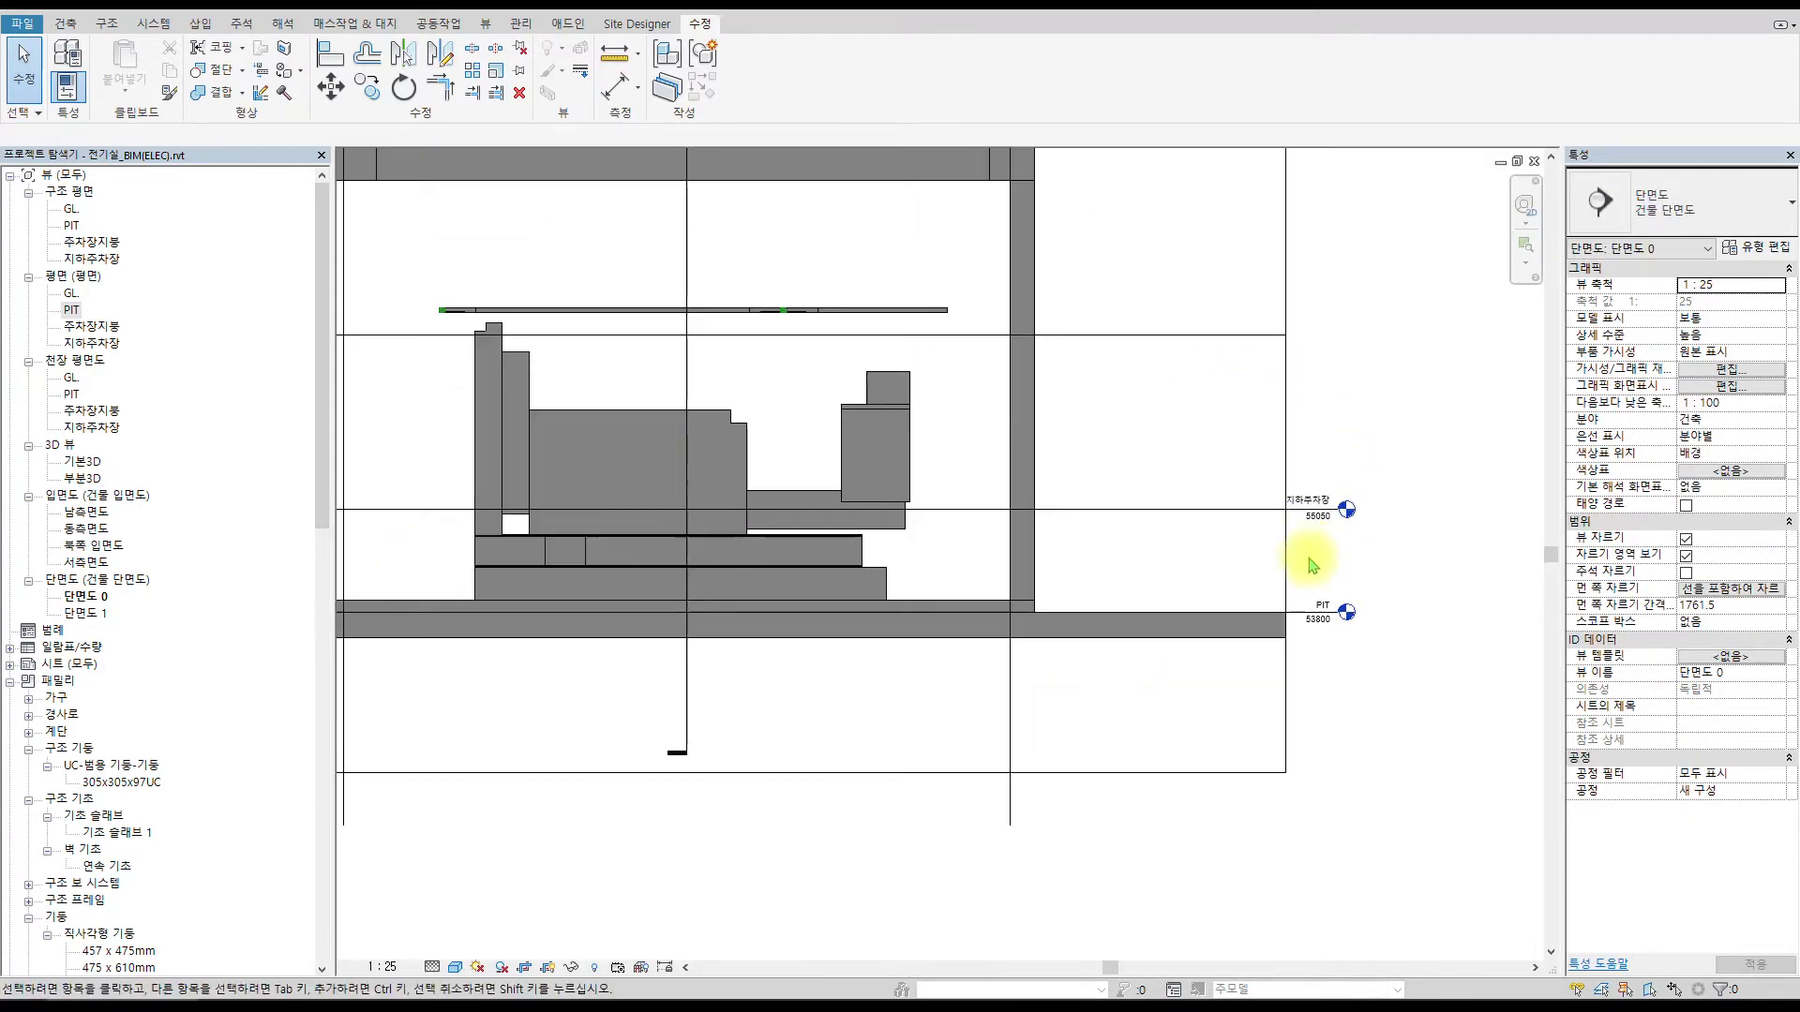
scroll(1310, 563, "up", 2)
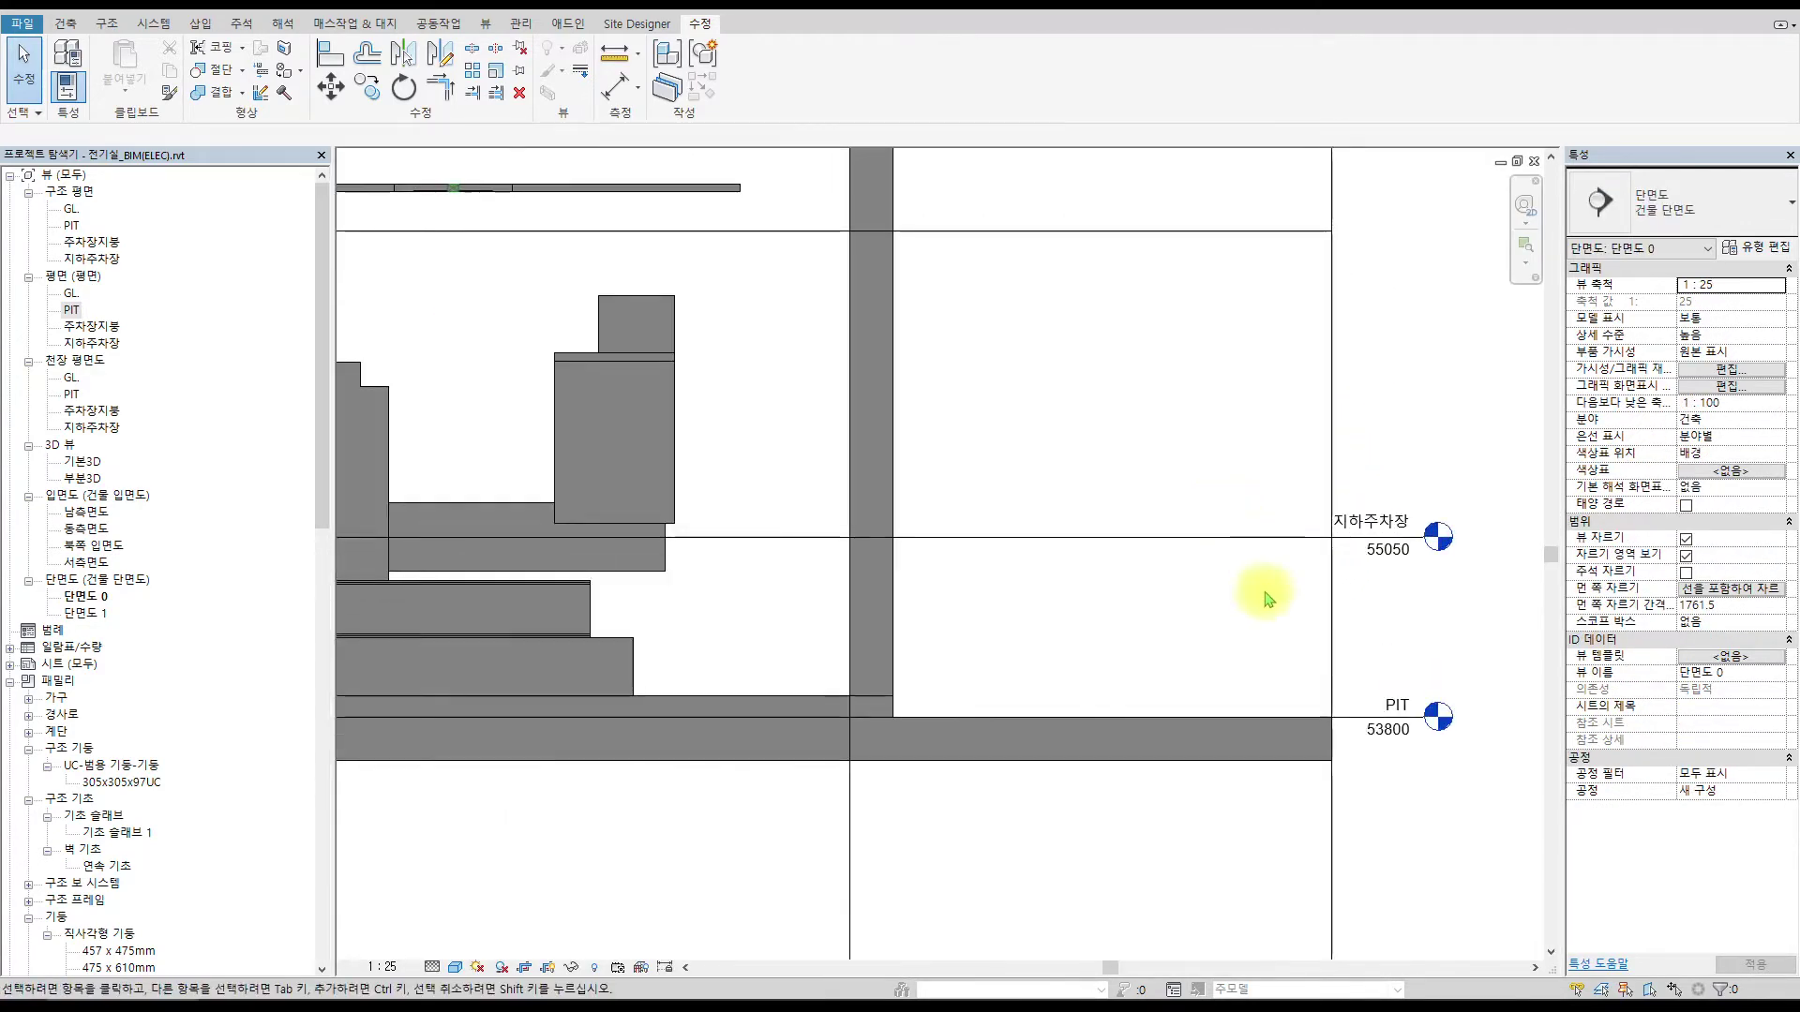
left_click(1345, 730)
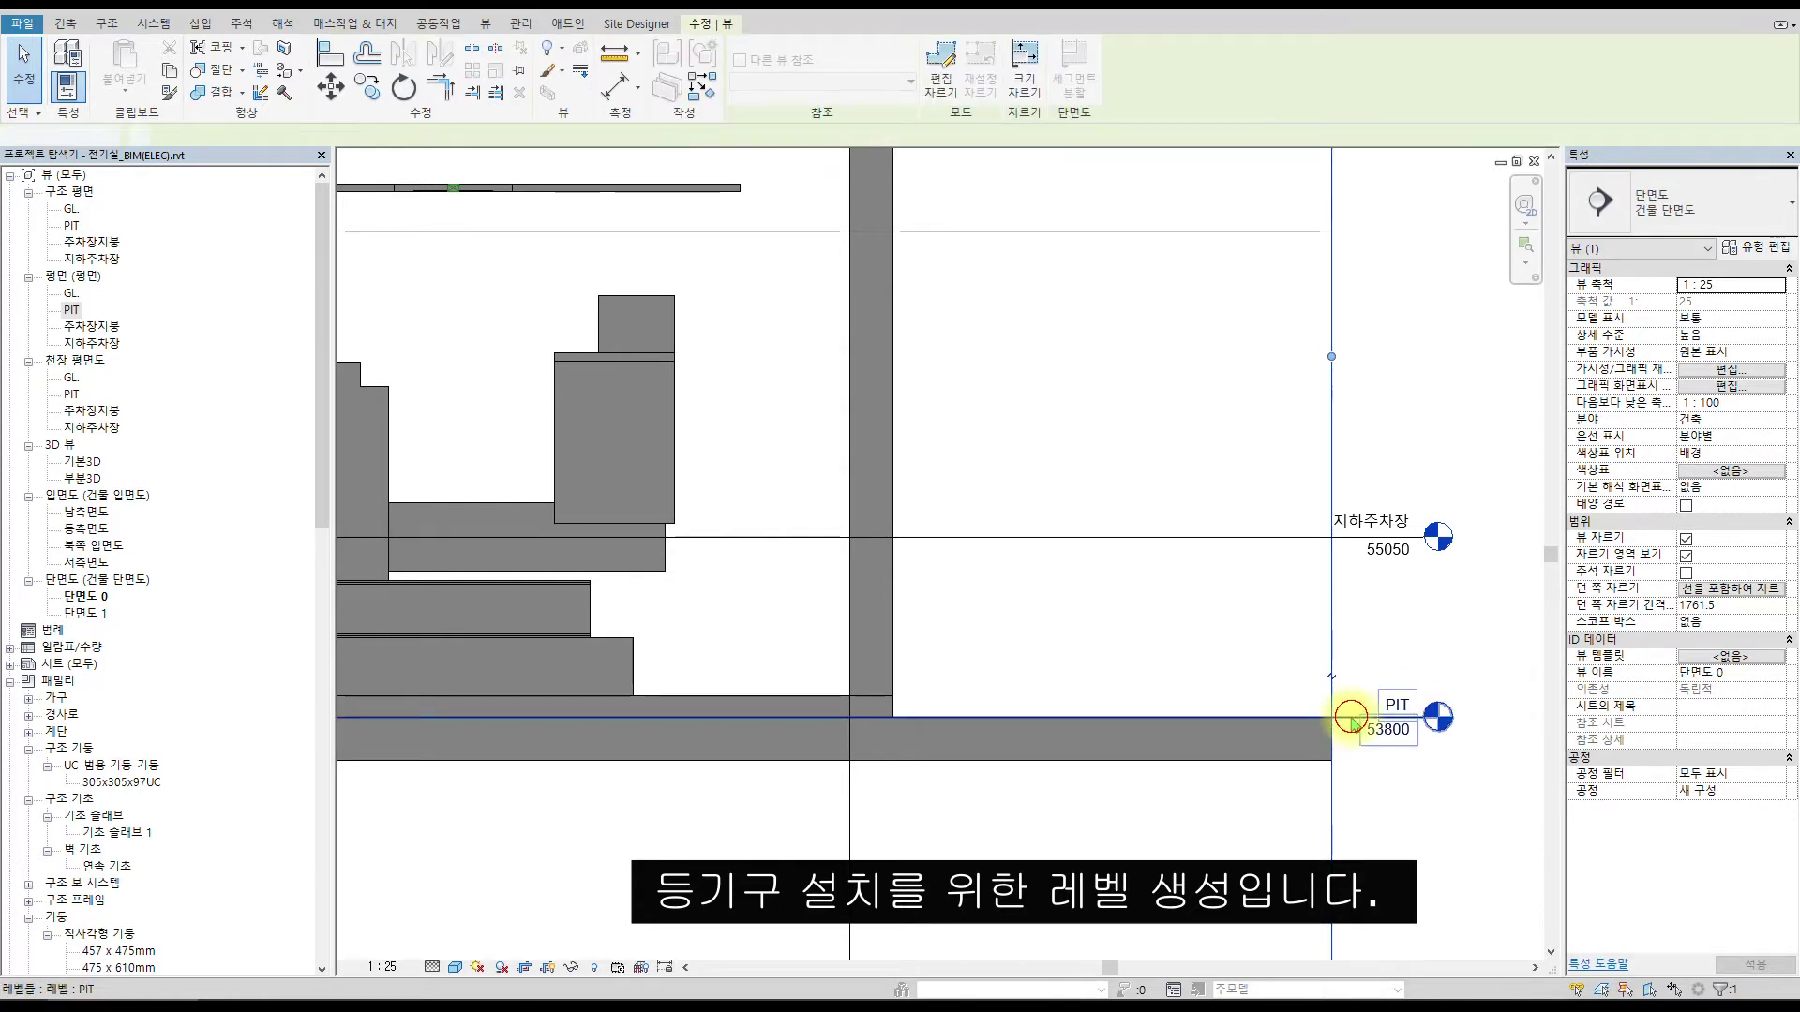
left_click(1351, 720)
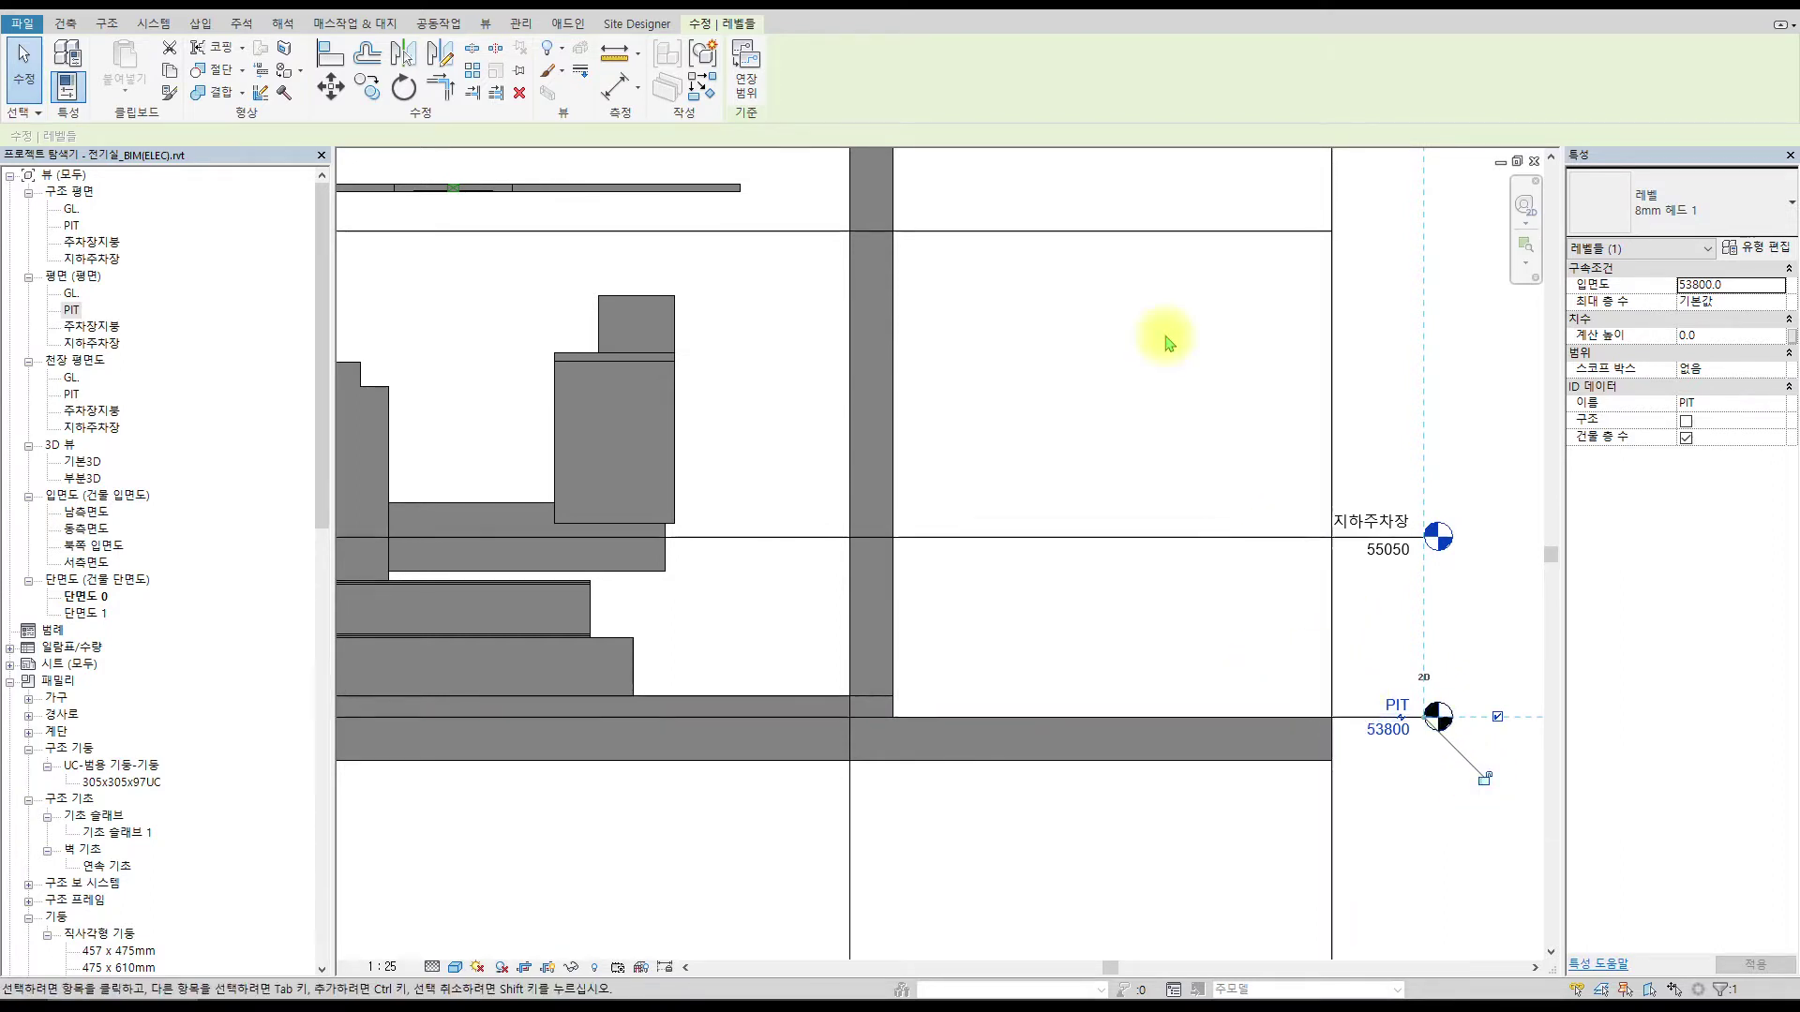
left_click(367, 87)
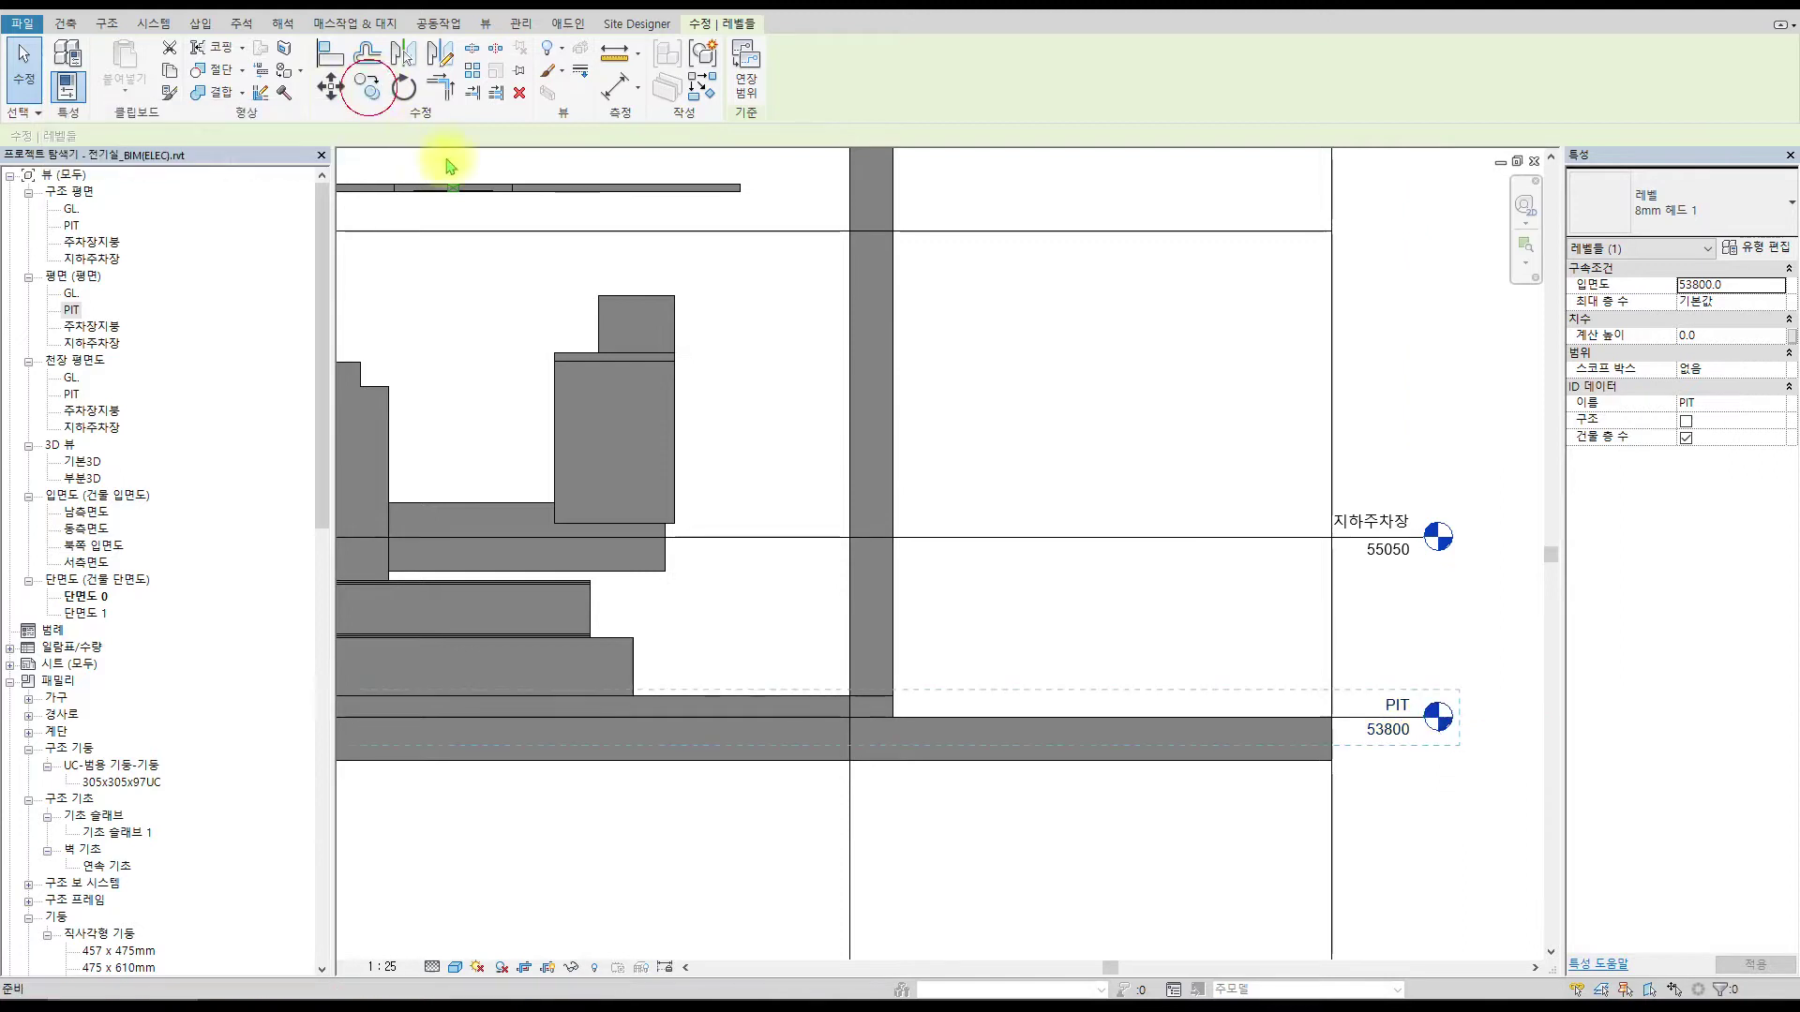
left_click(1248, 728)
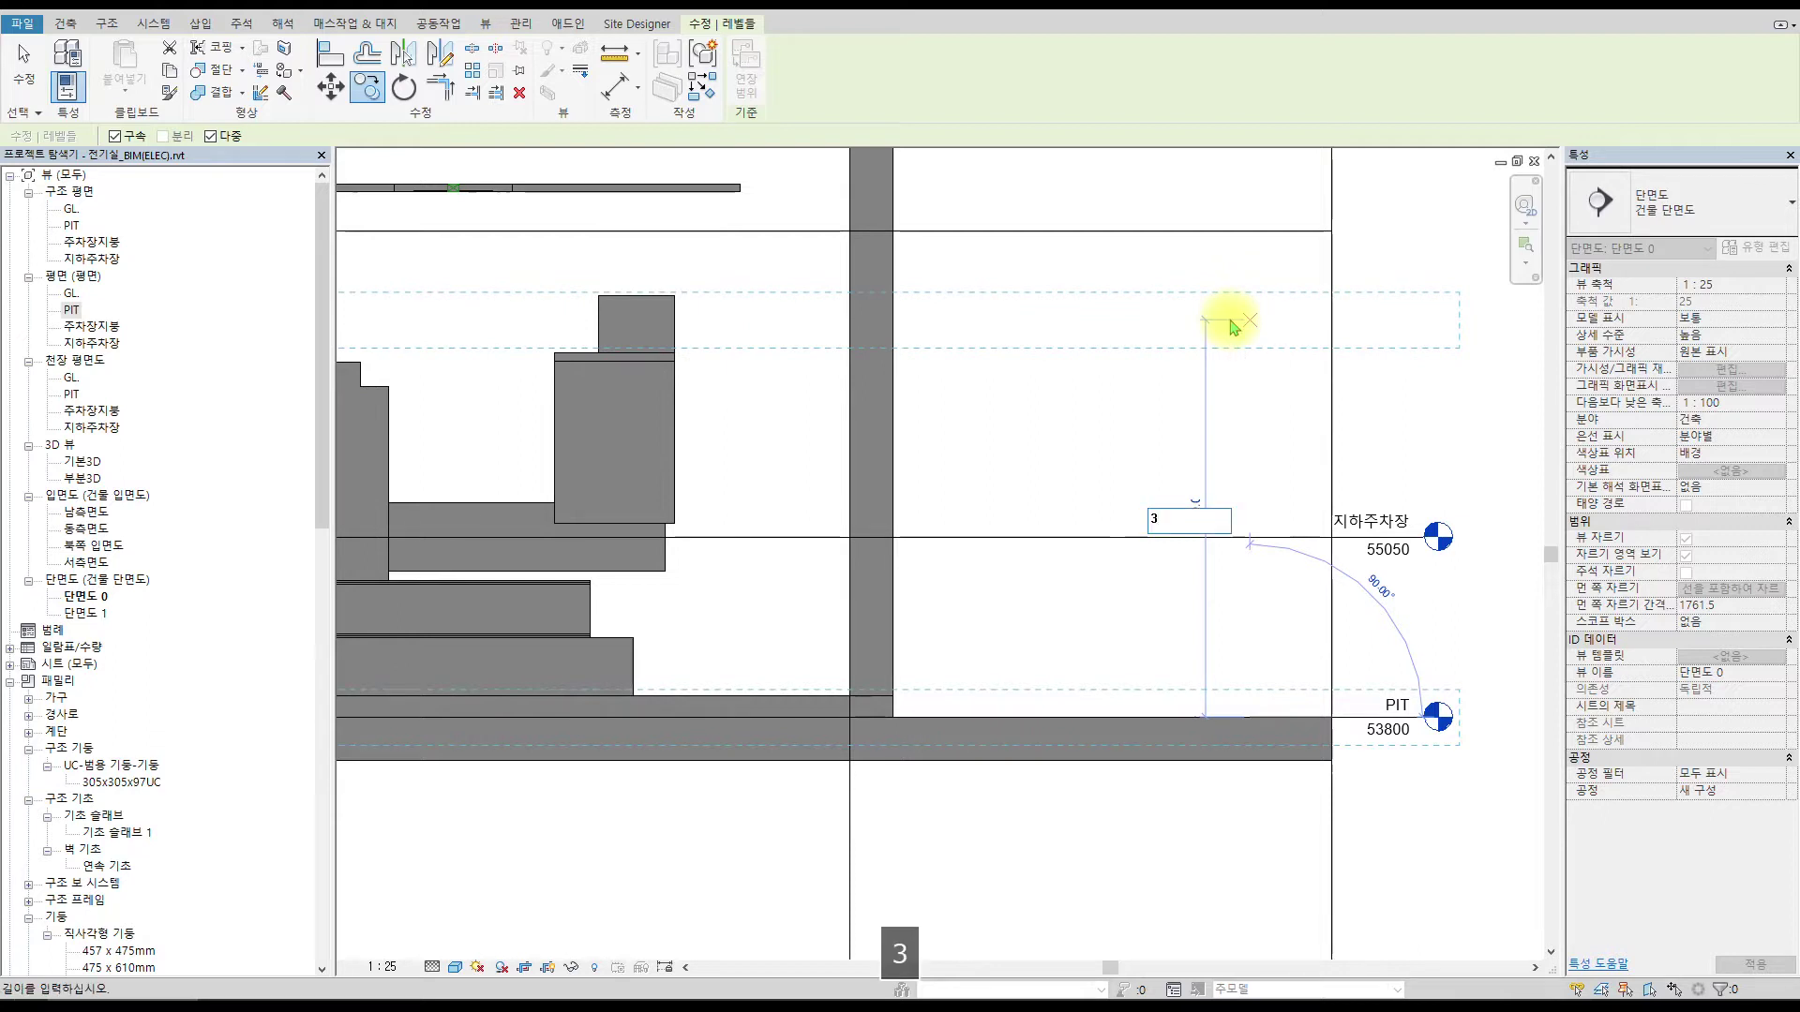
type("3375")
key("Return")
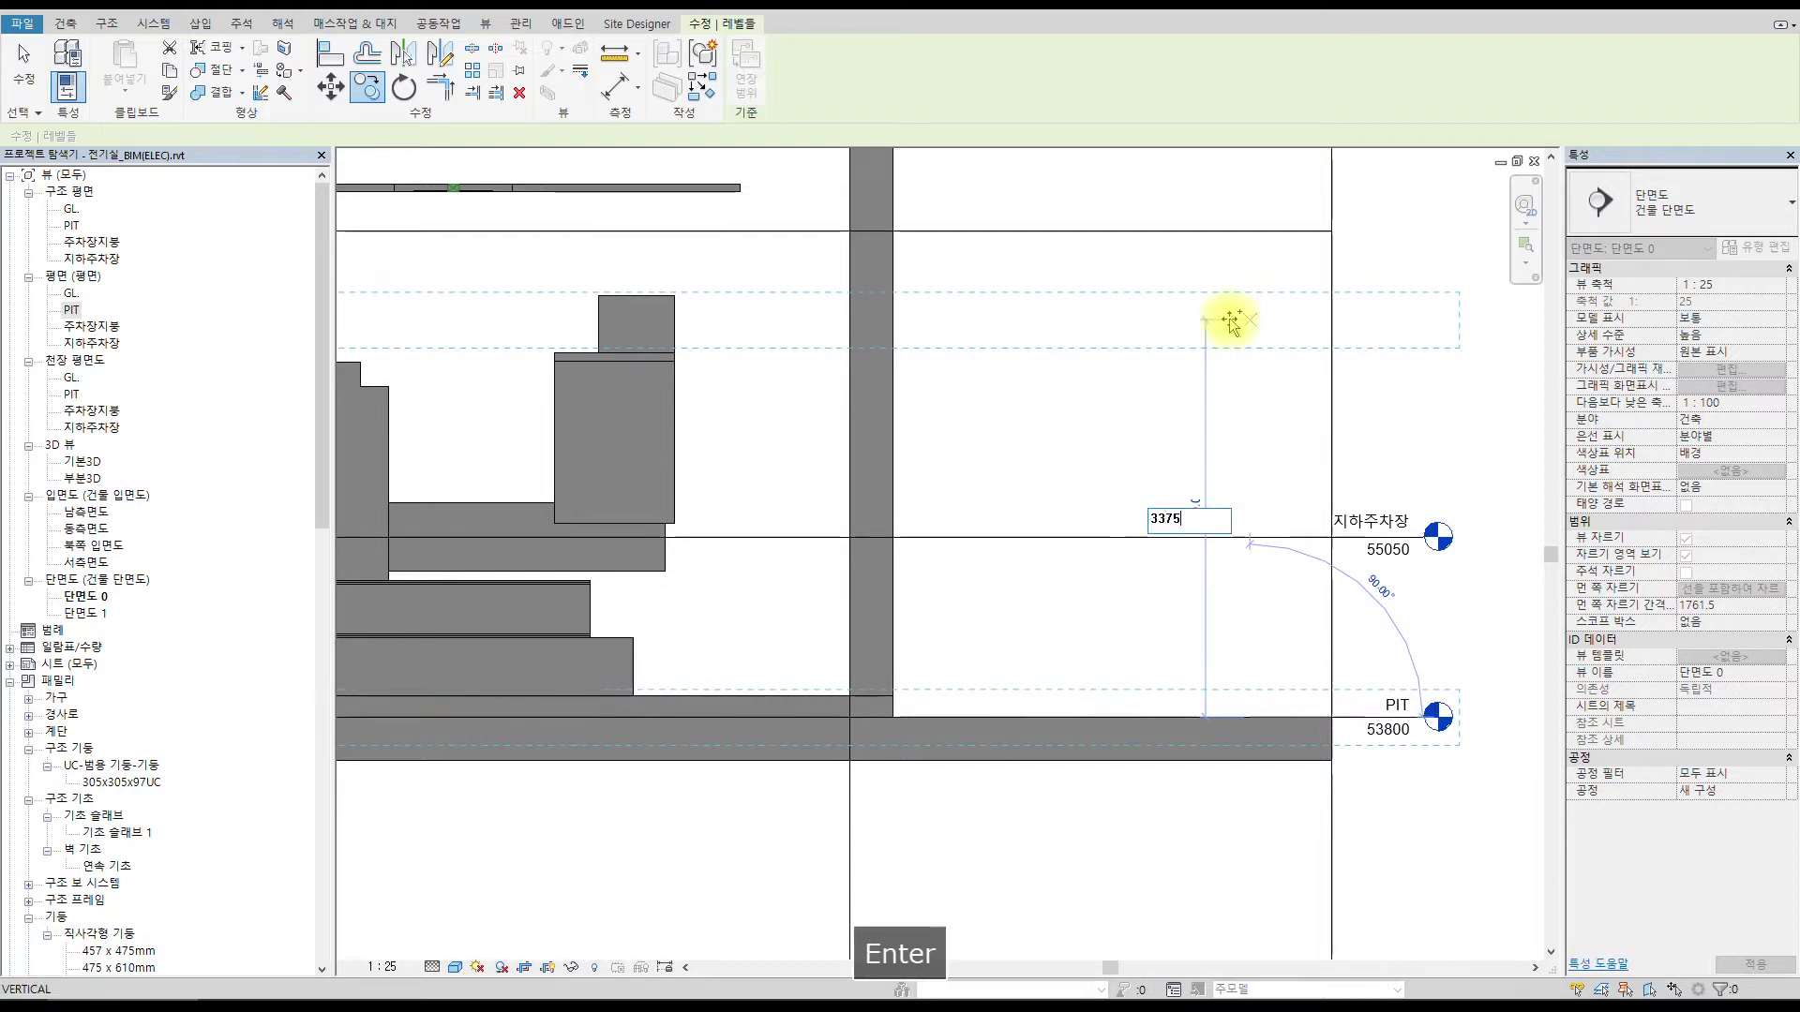
key("Escape")
scroll(891, 301, "down", 4)
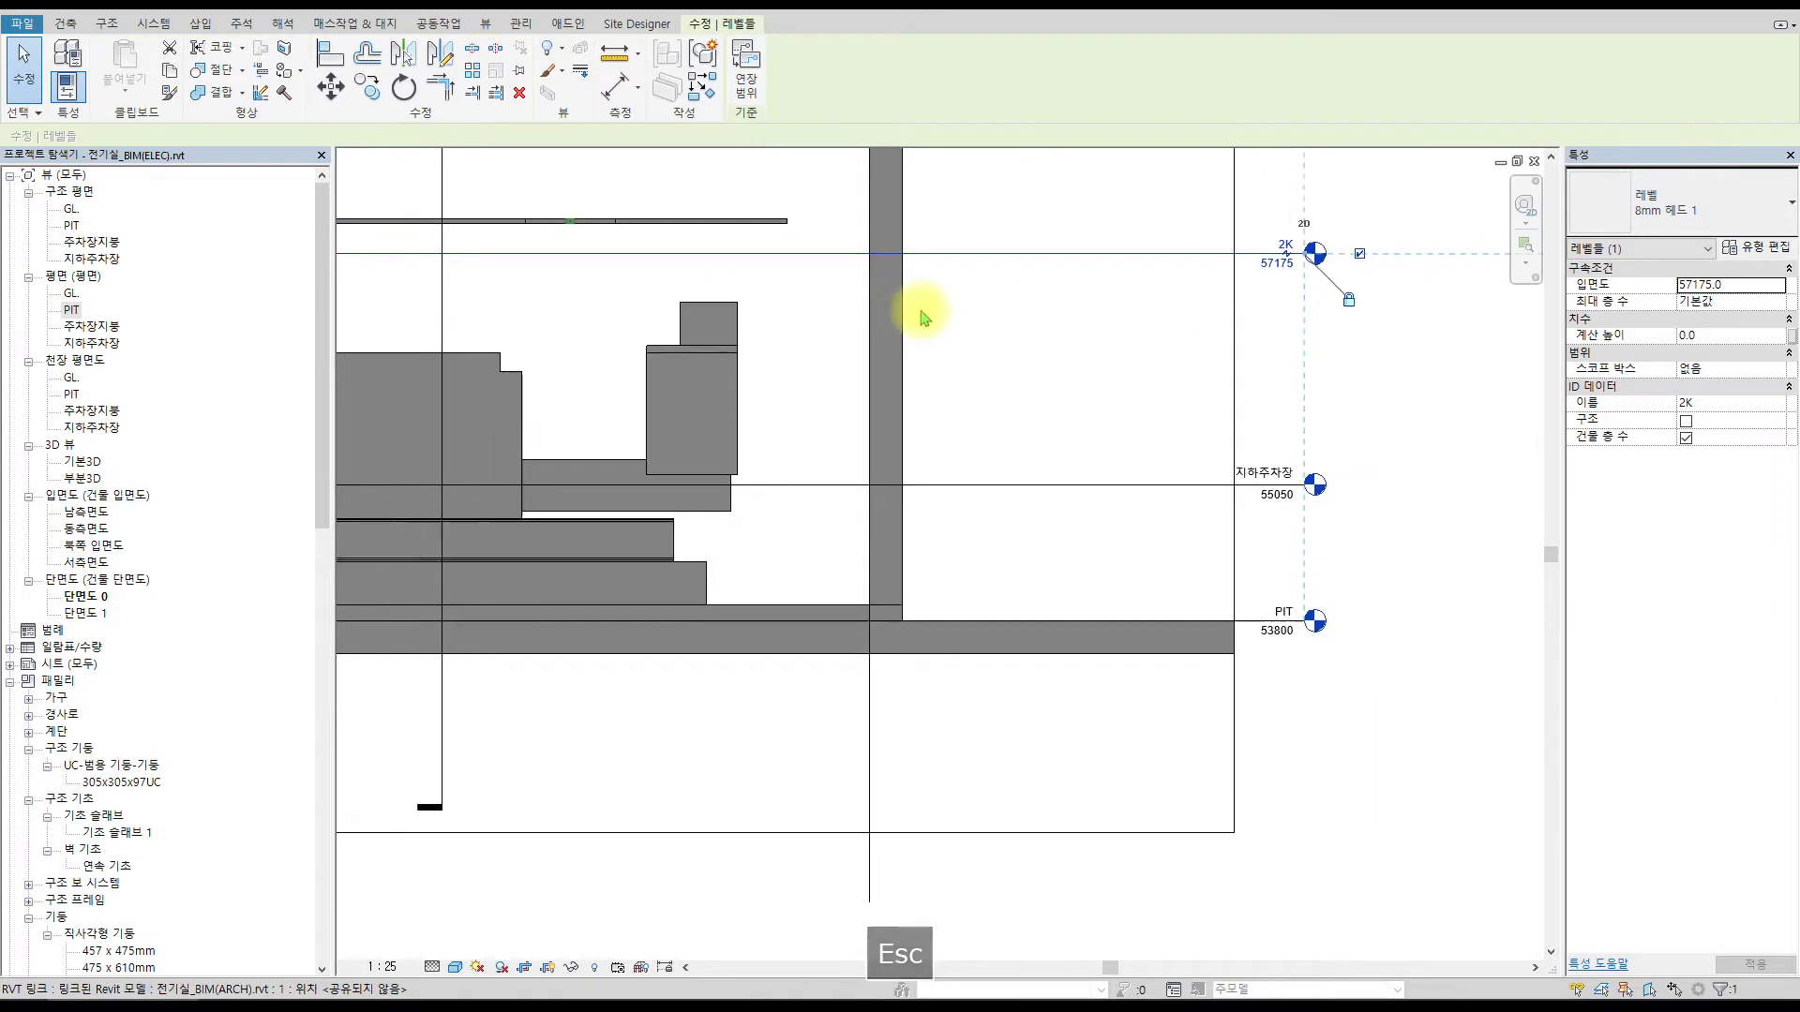
In section 단면도 0, draw a new level with plan views over the copied level line at elevation 57175.
left_click(228, 27)
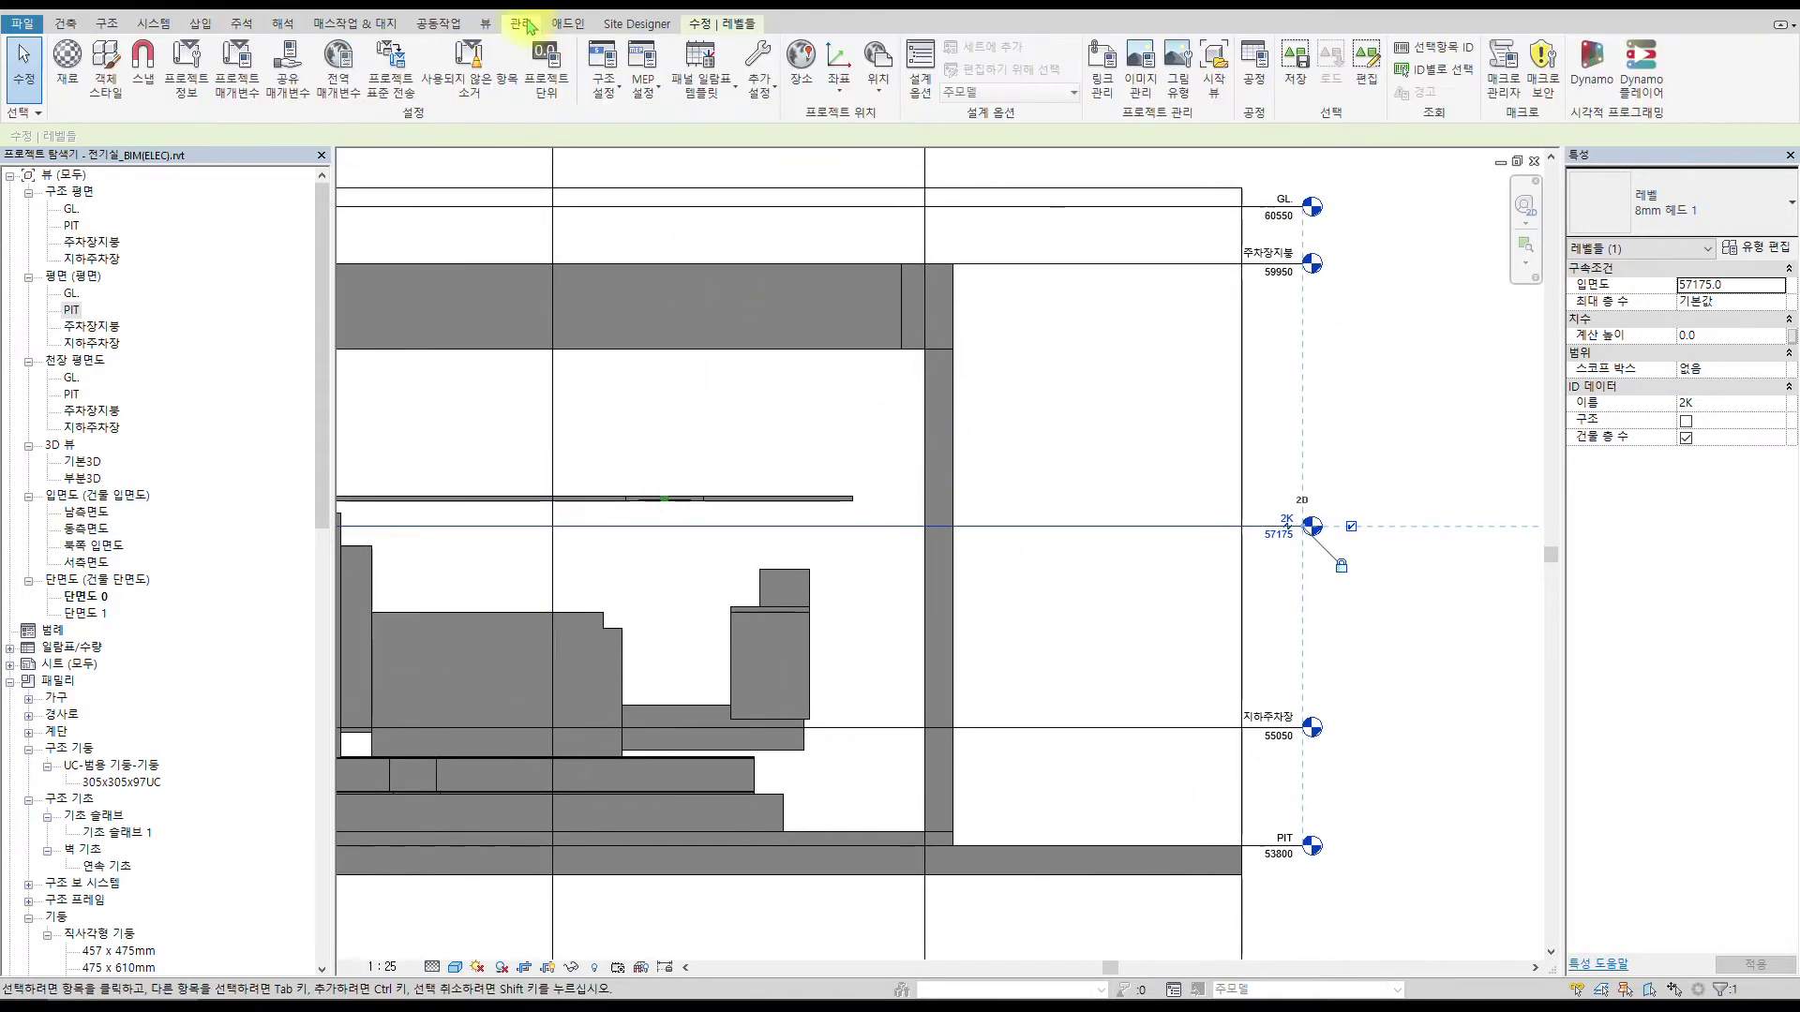
left_click(570, 23)
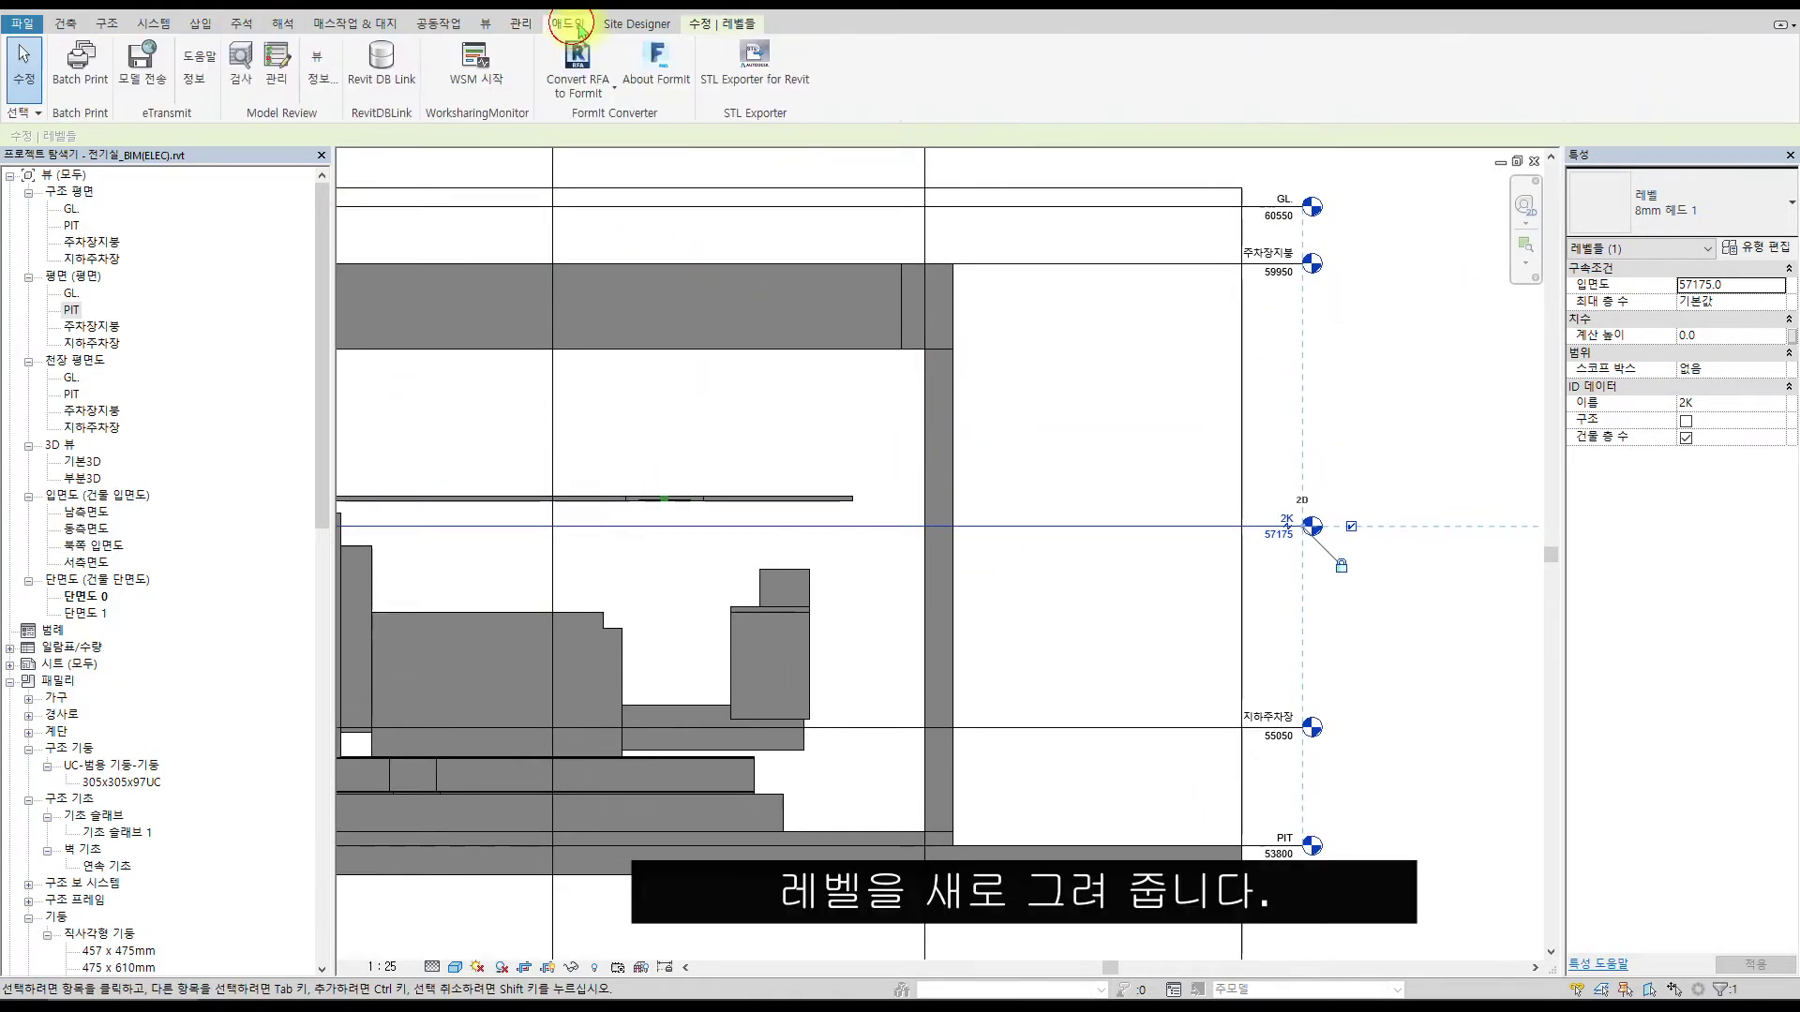
left_click(108, 23)
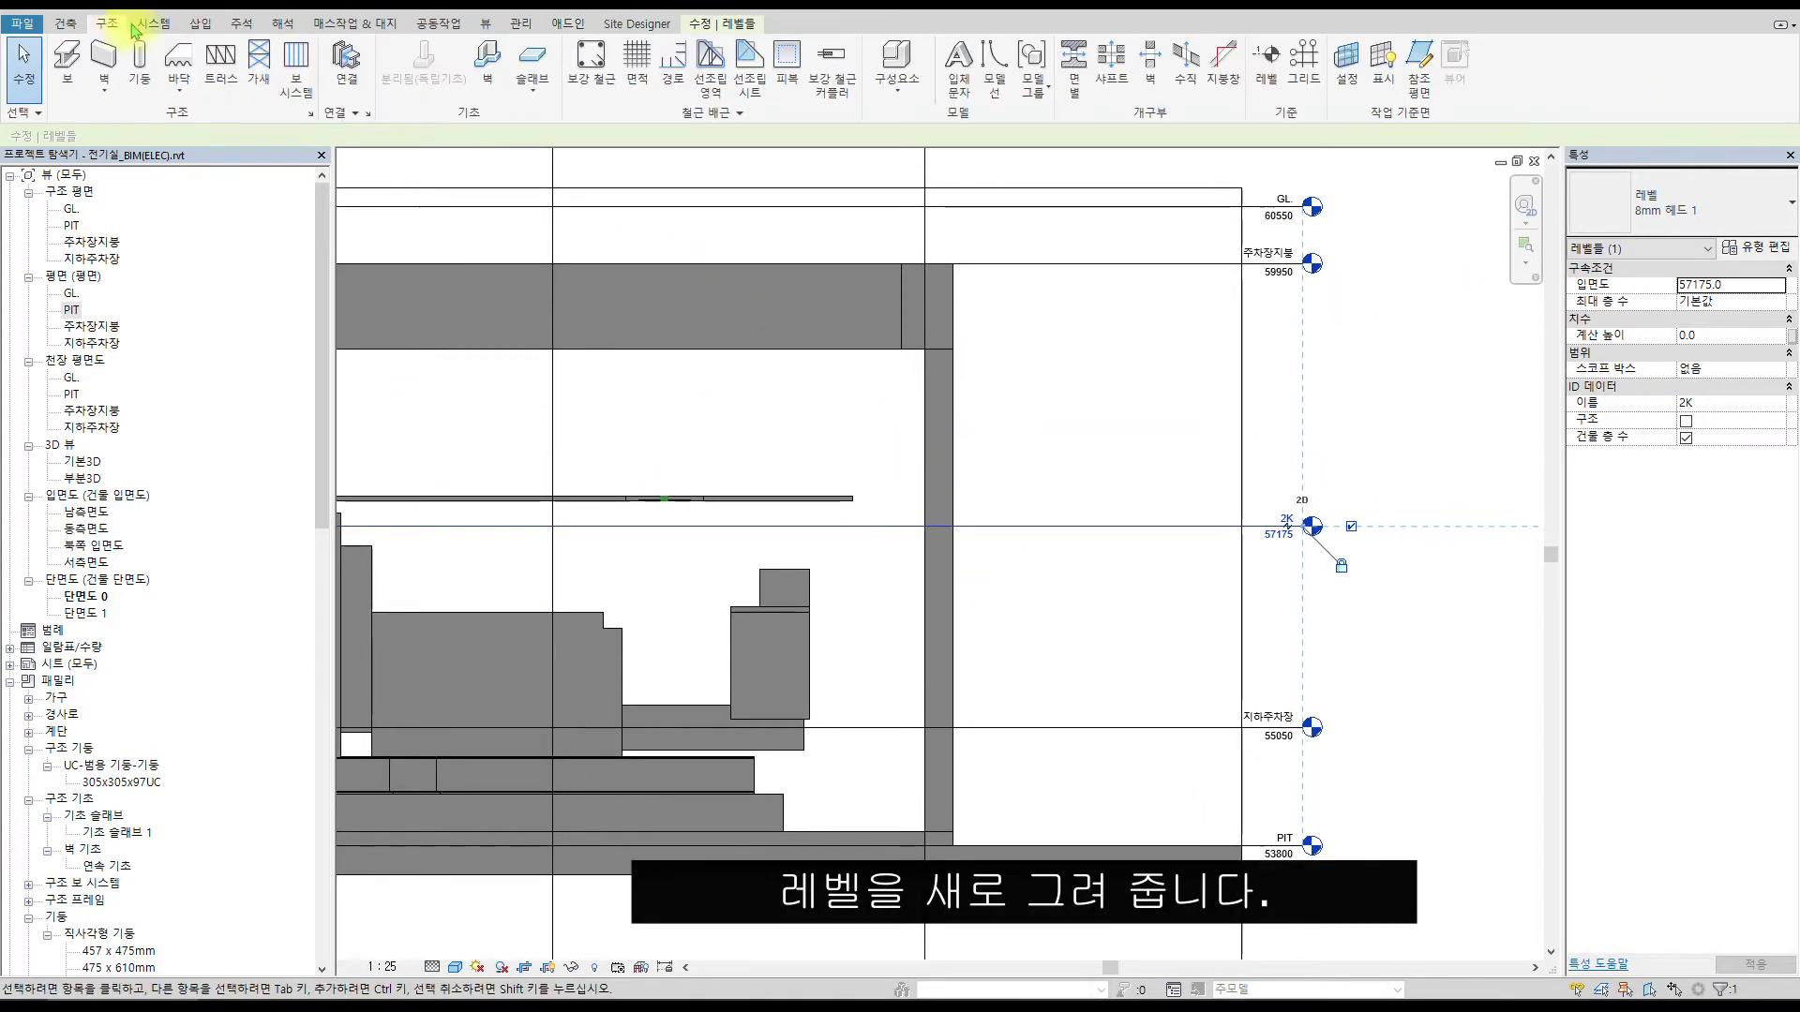
left_click(1268, 65)
scroll(1093, 506, "down", 5)
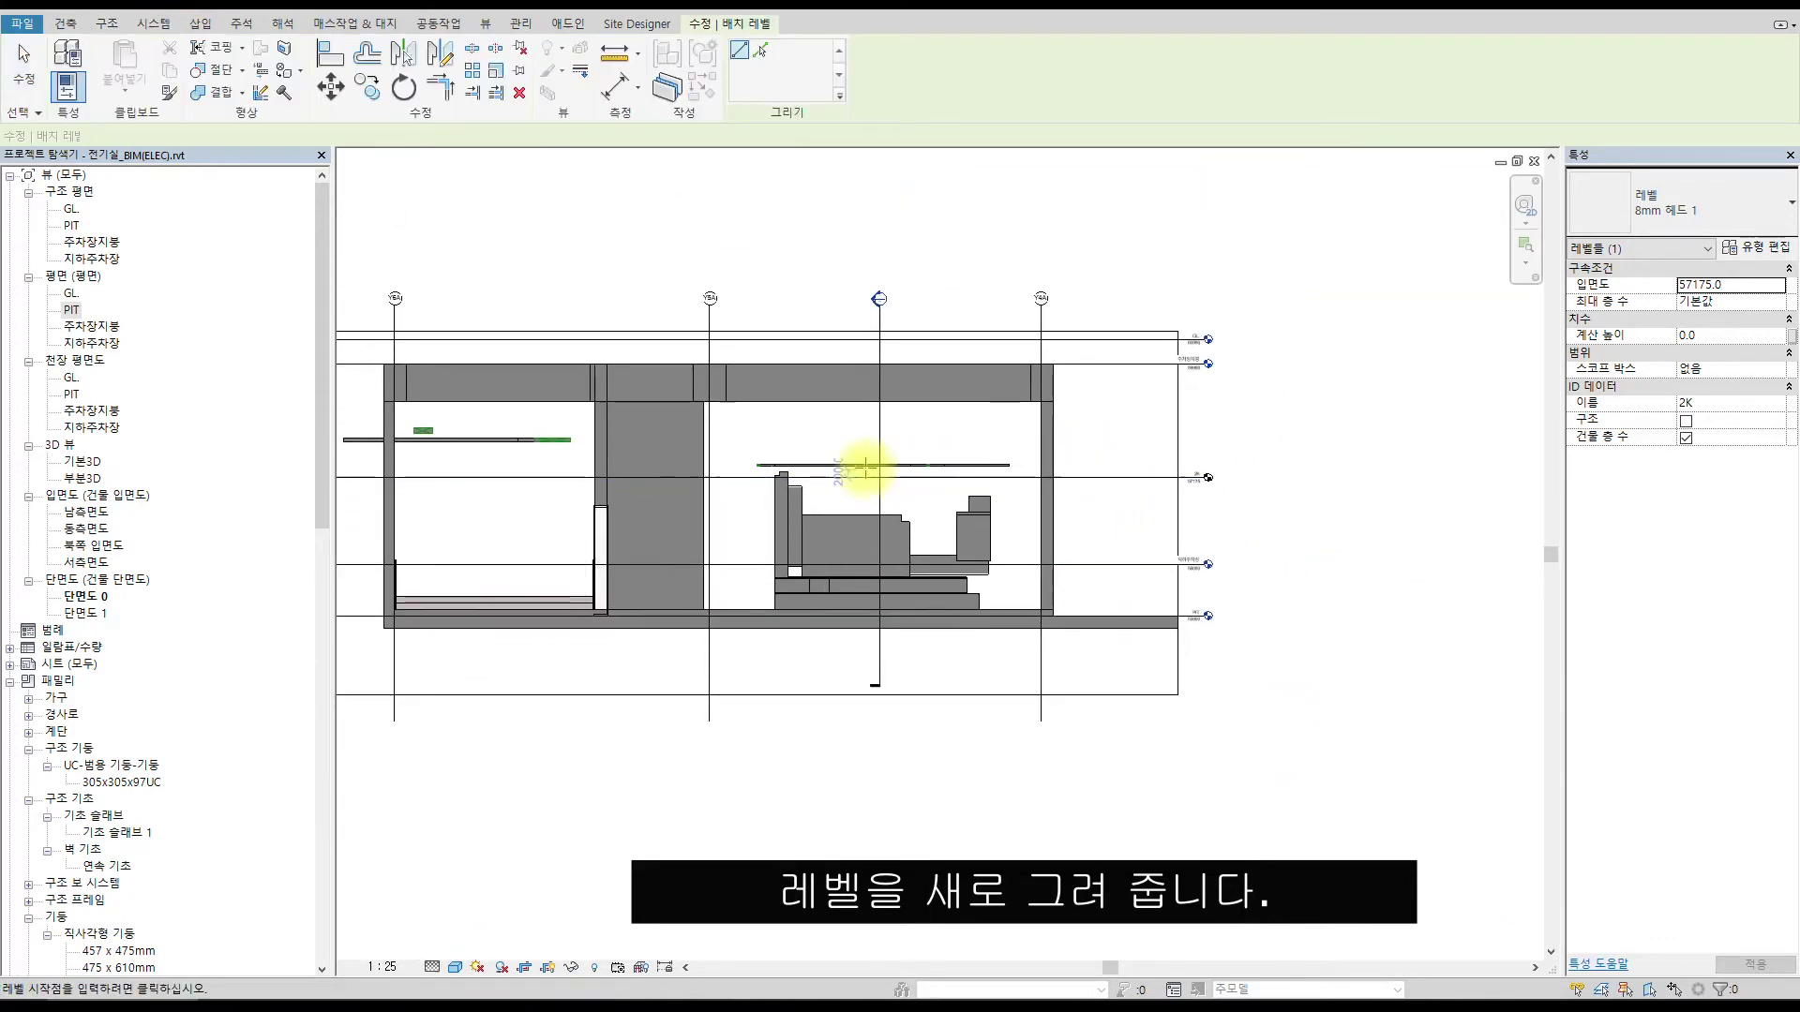
middle_click_drag(903, 464, 876, 413)
scroll(832, 406, "down", 1)
scroll(851, 402, "up", 6)
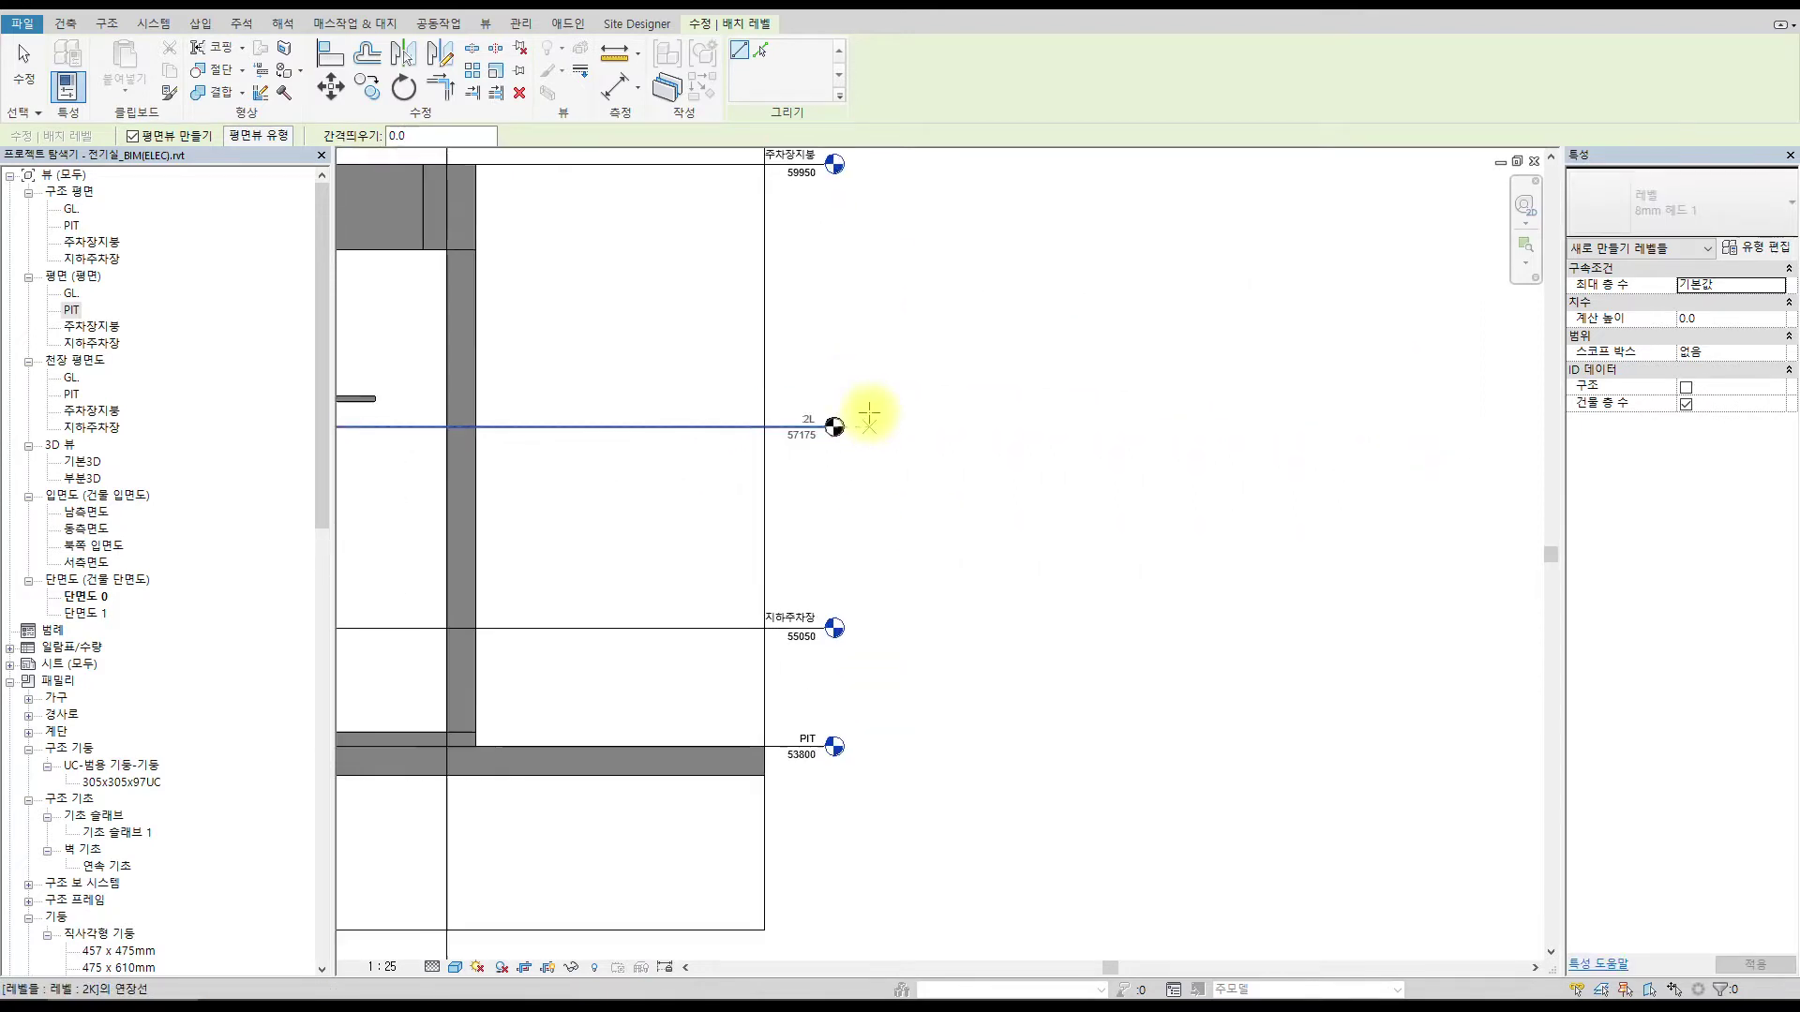
left_click(868, 439)
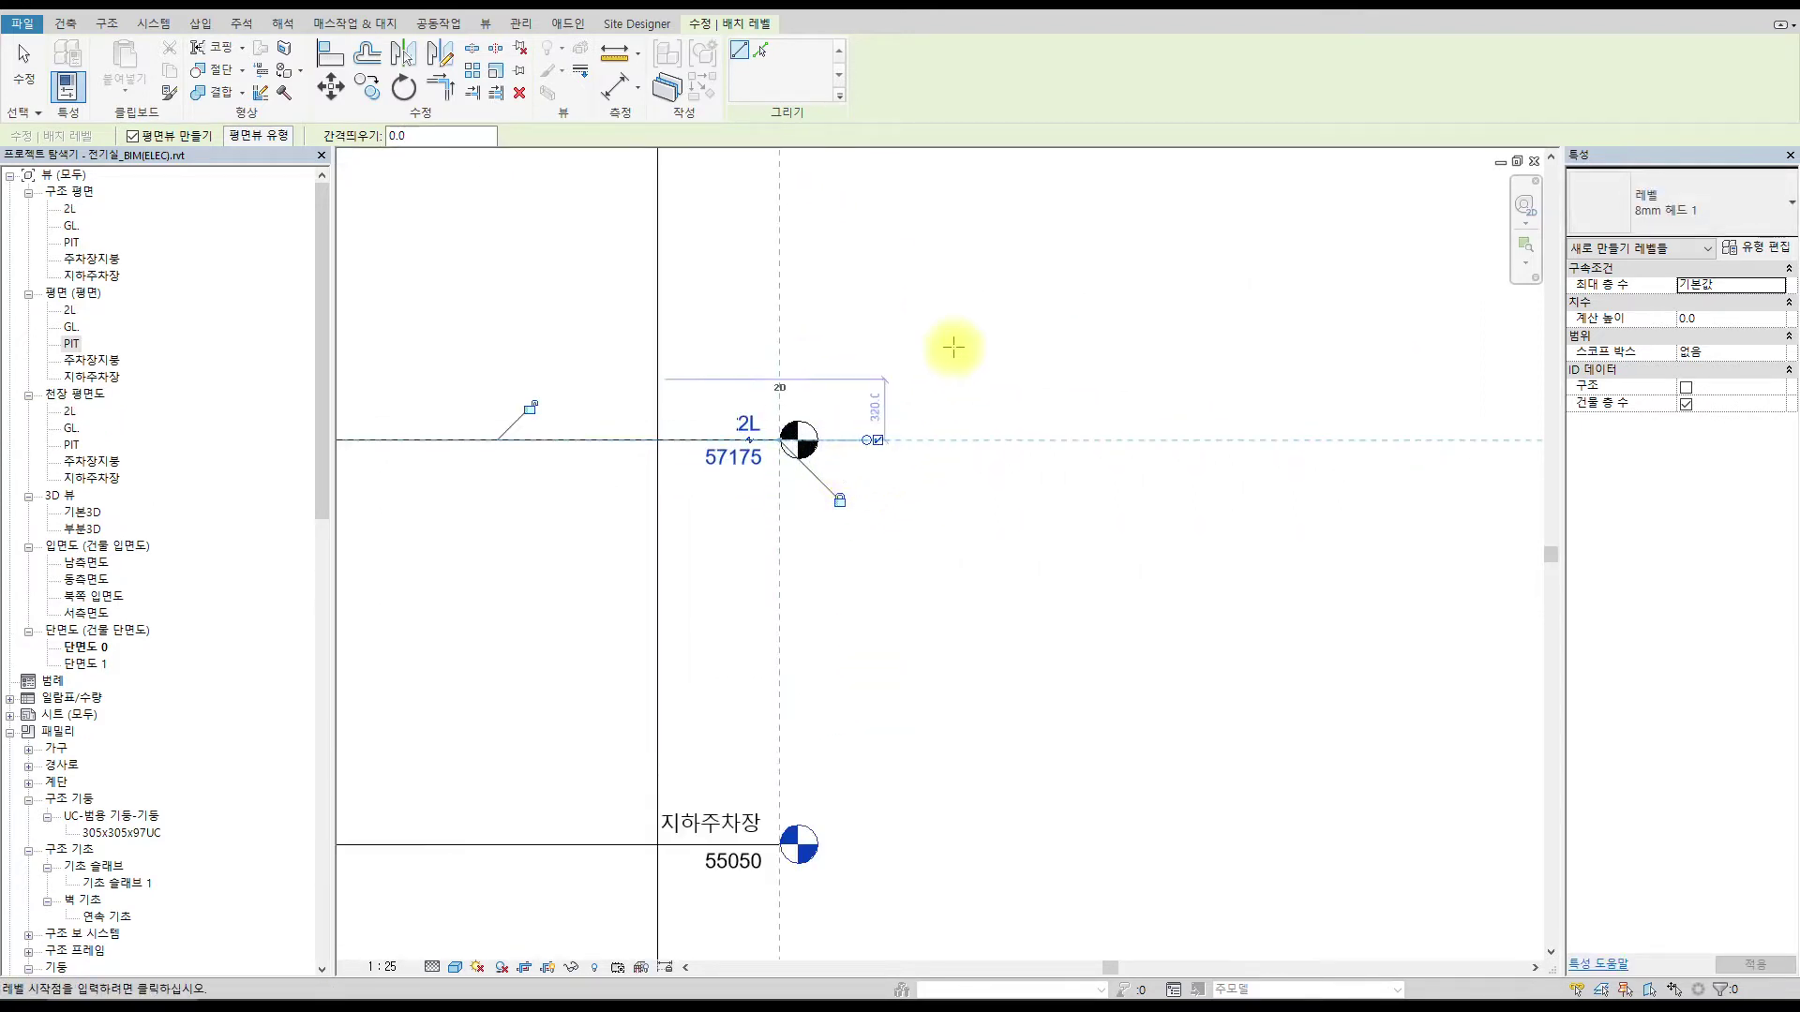
scroll(928, 375, "down", 6)
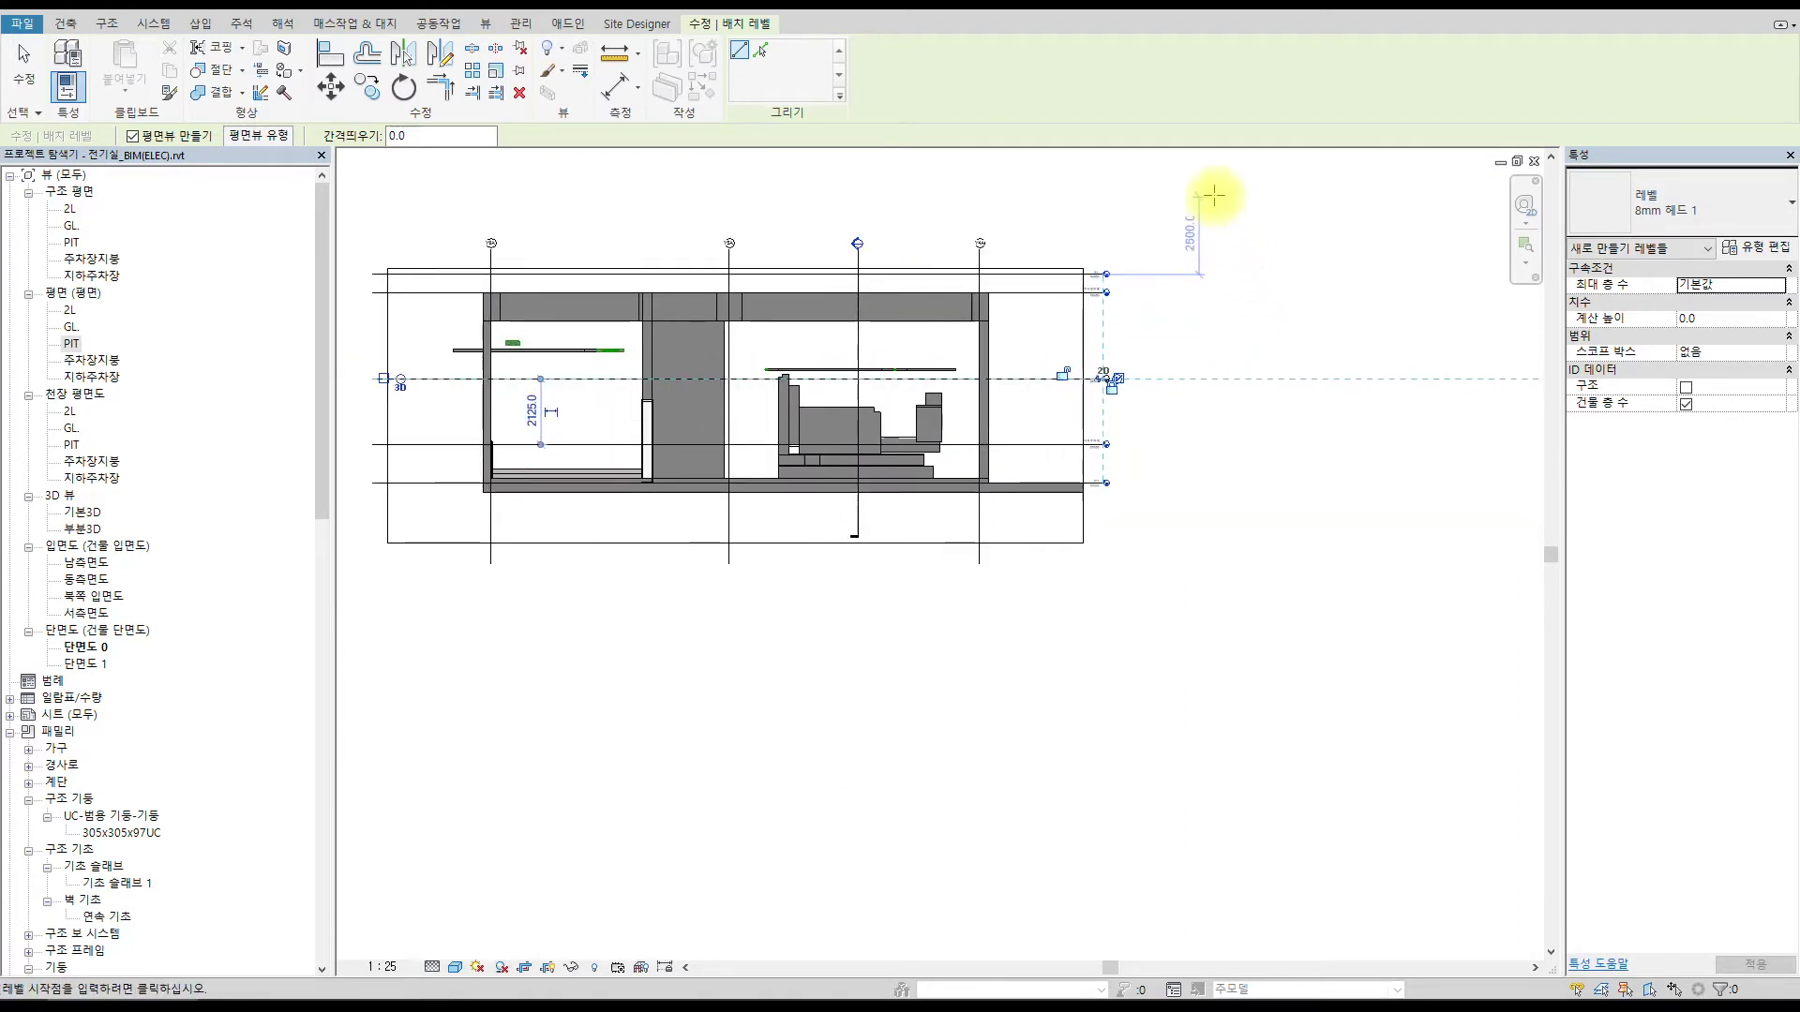
key("Escape")
key("Escape")
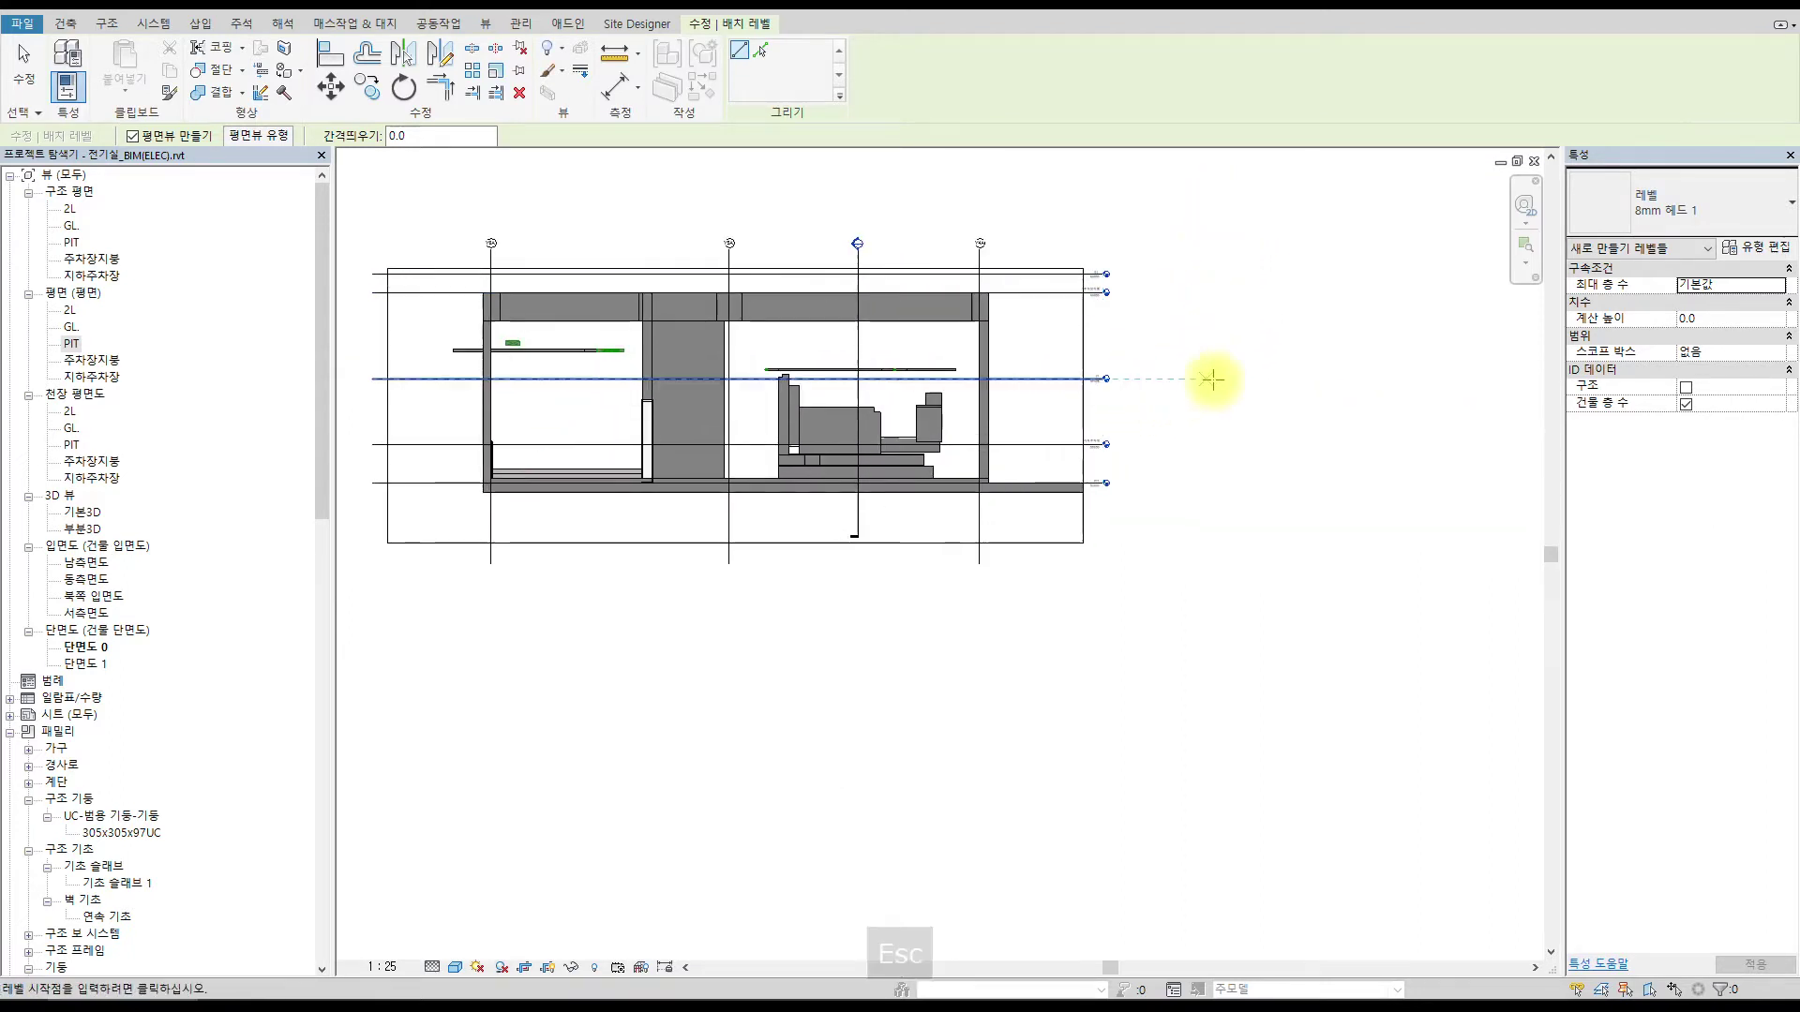
Draw another short level line with plan views at elevation 57175, beyond the generator room's outer wall.
left_click(1270, 68)
scroll(1162, 380, "up", 5)
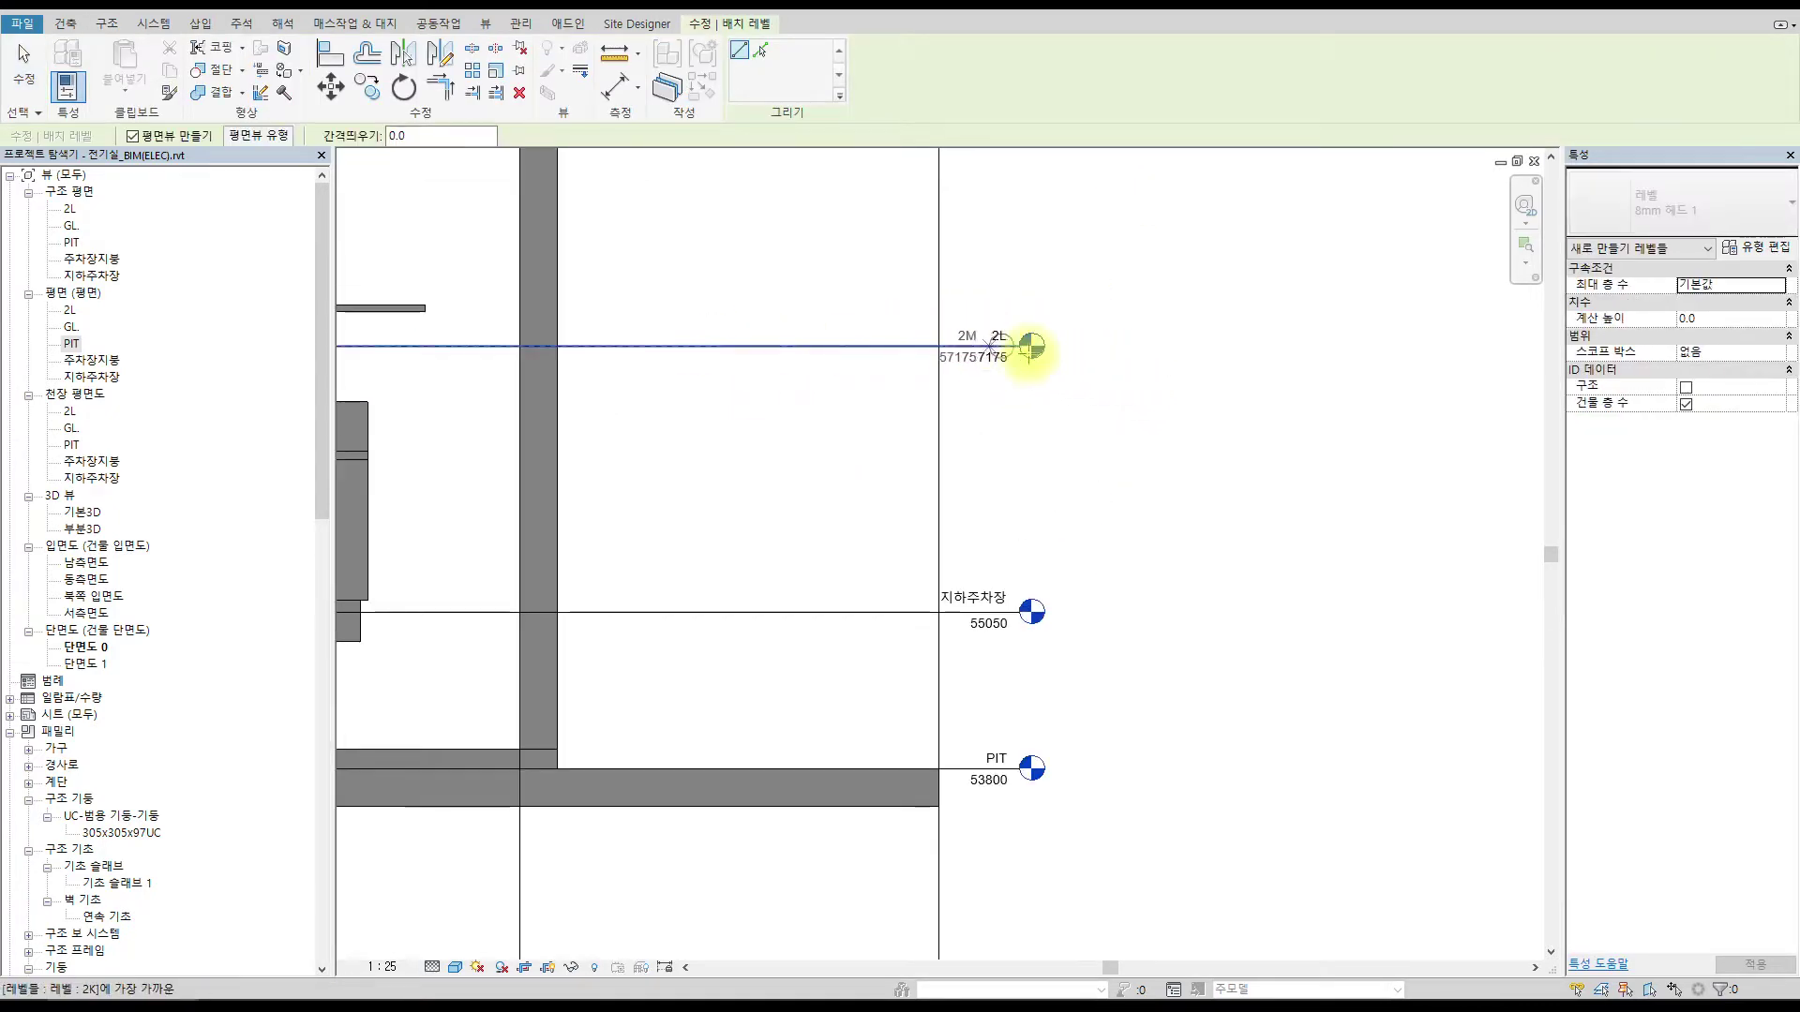
left_click(1196, 349)
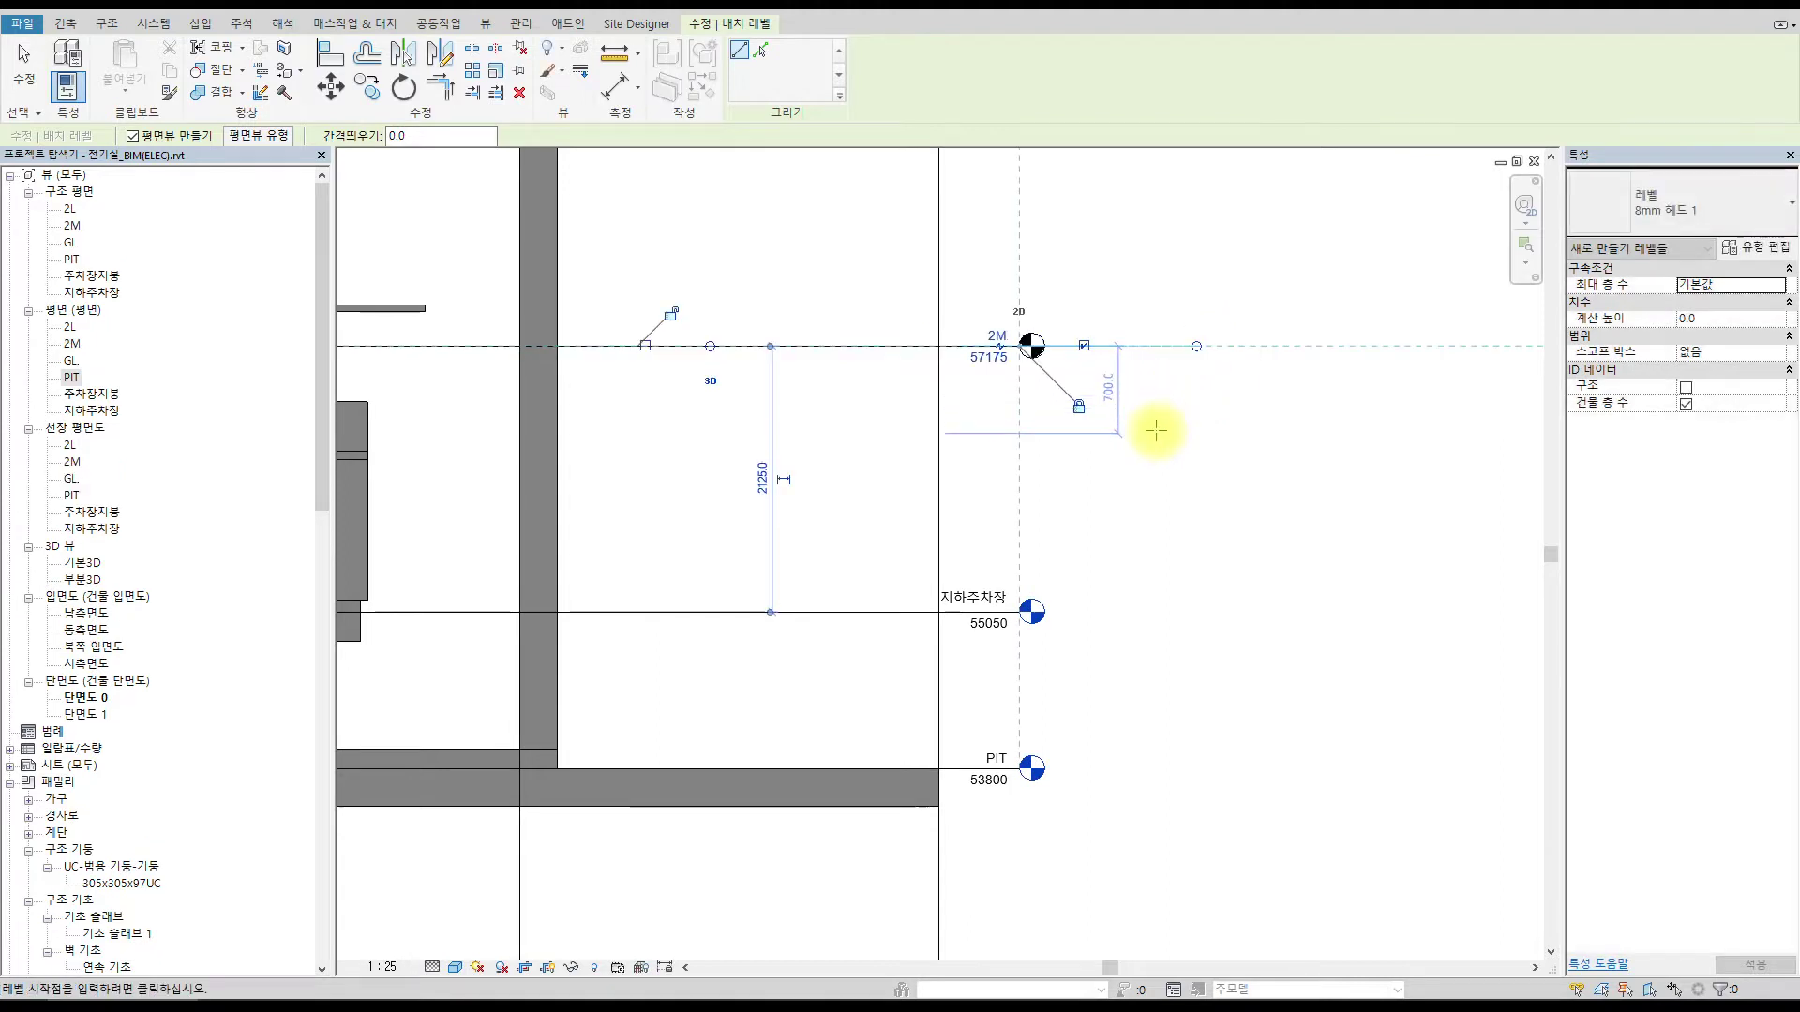
key("Escape")
key("Escape")
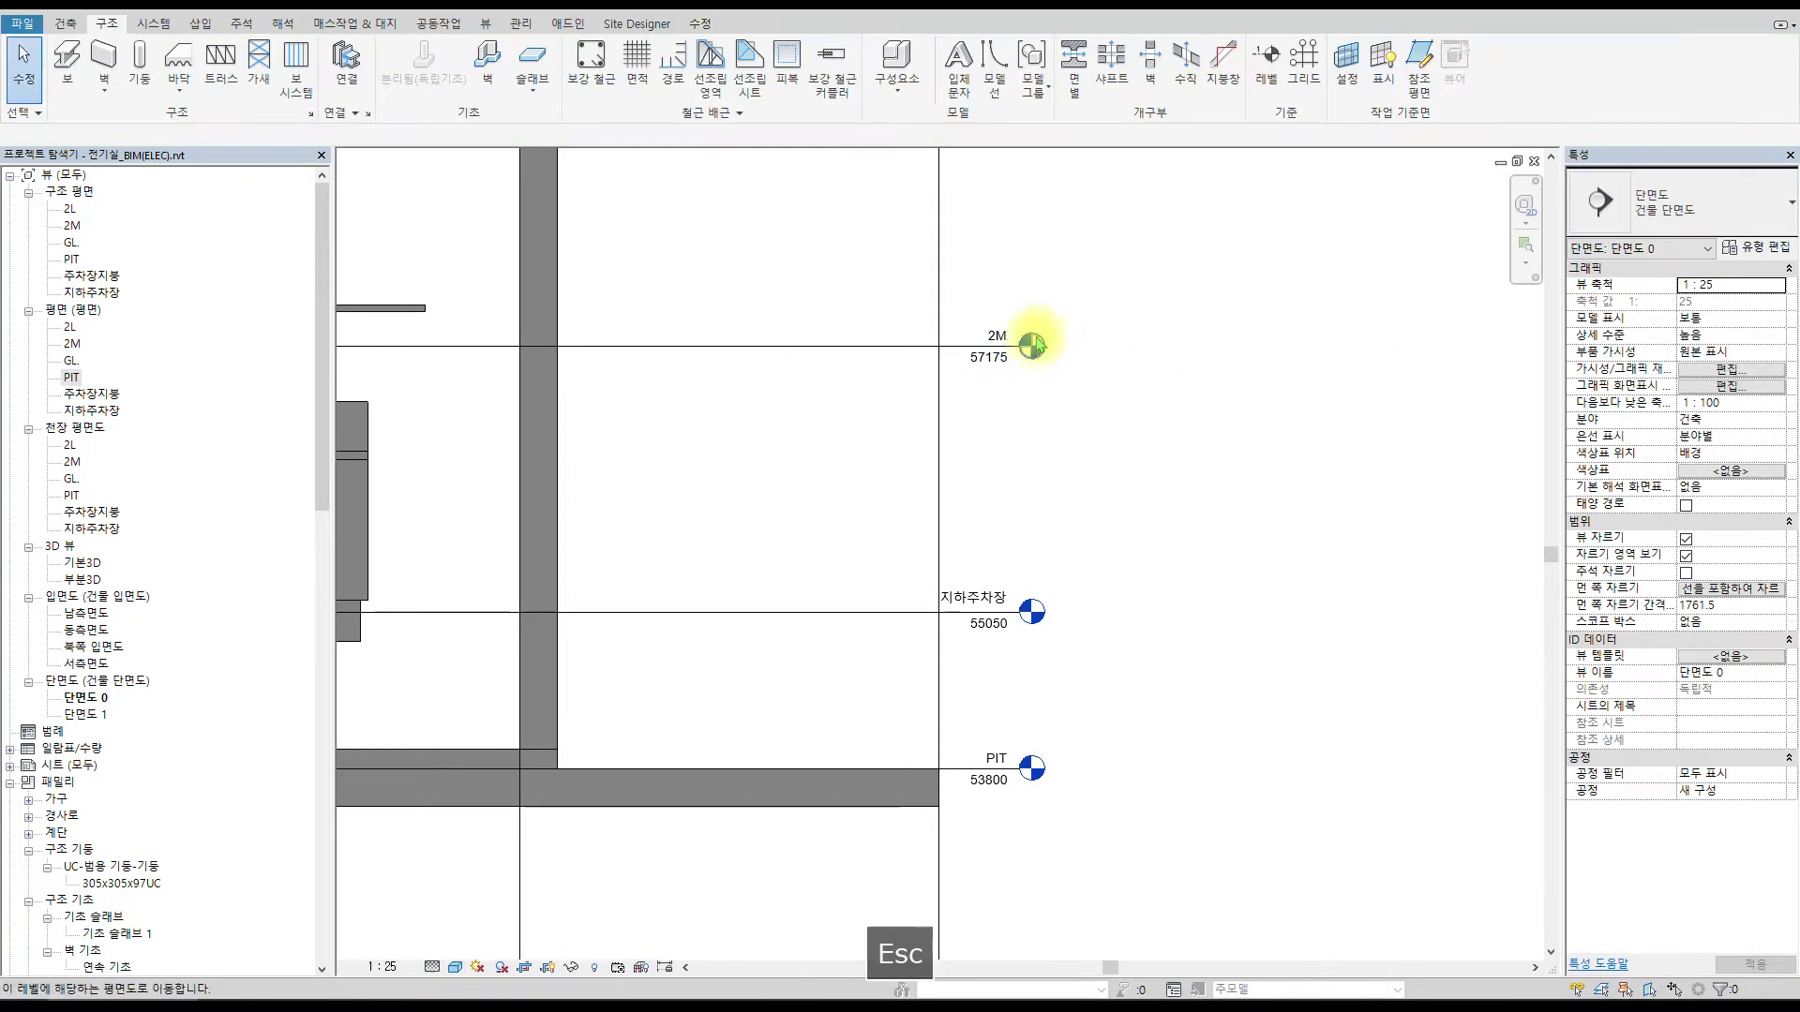
scroll(1104, 461, "down", 4)
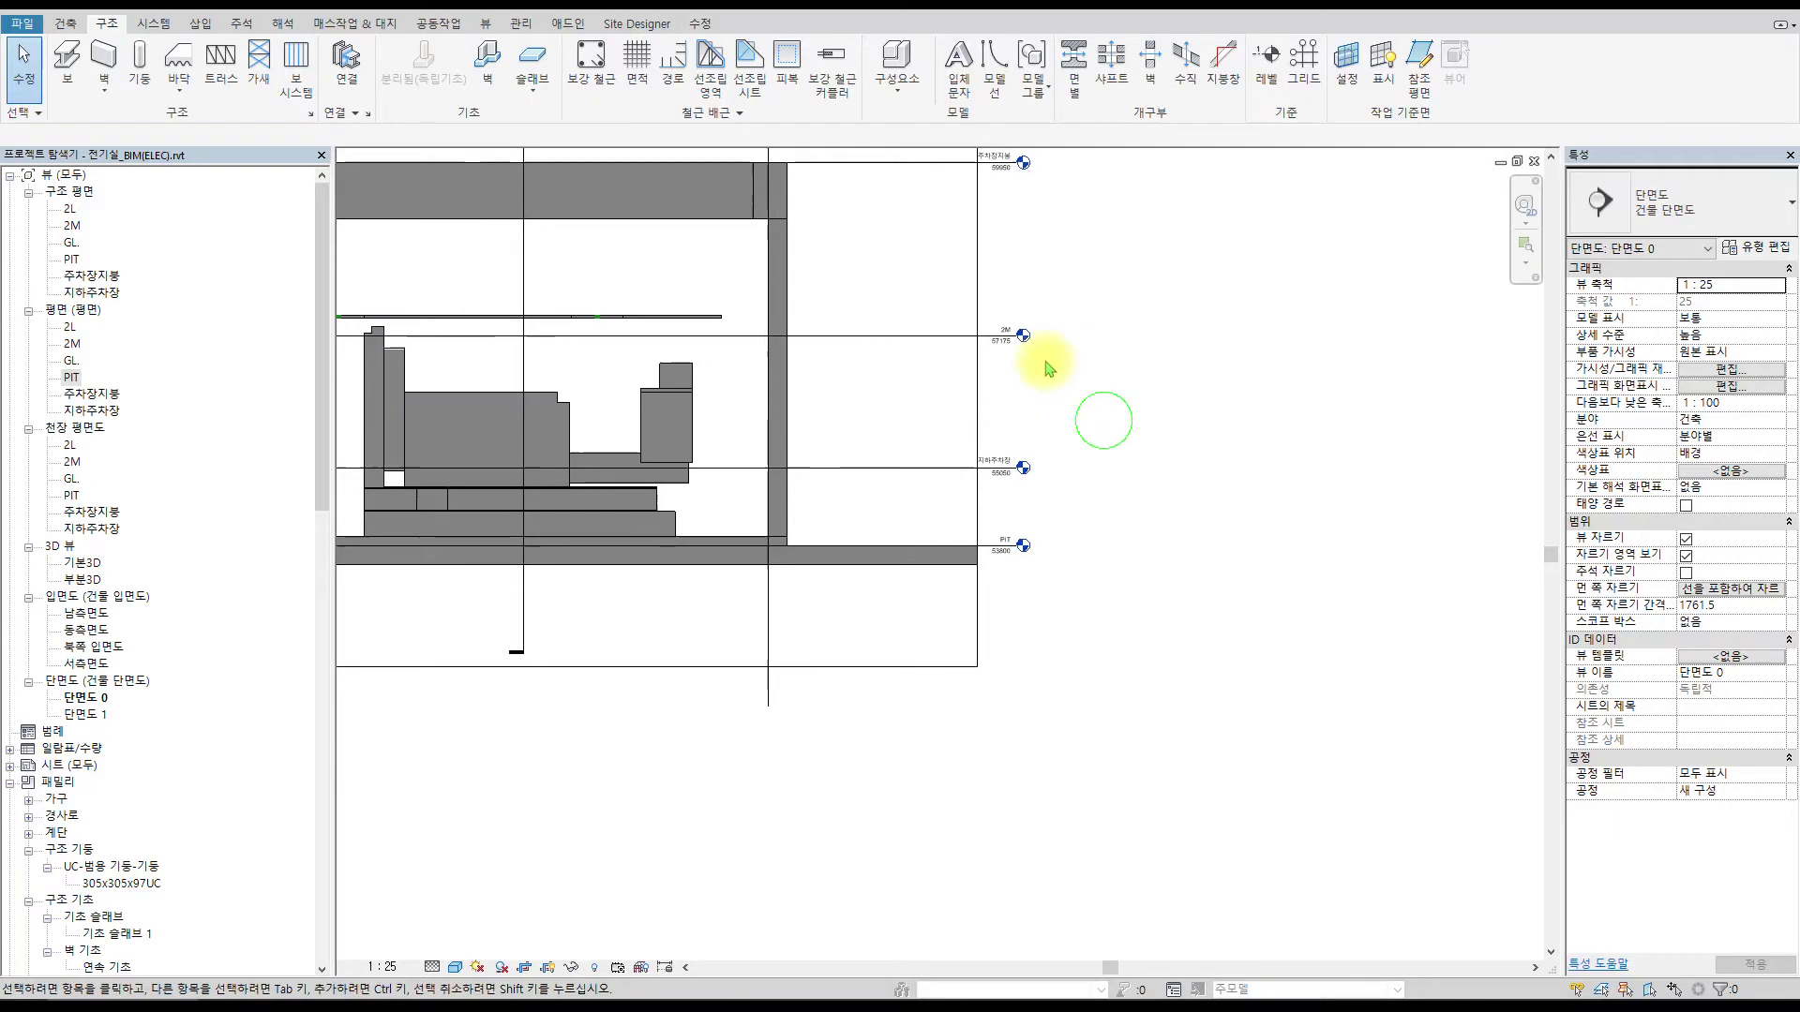
left_click(1026, 343)
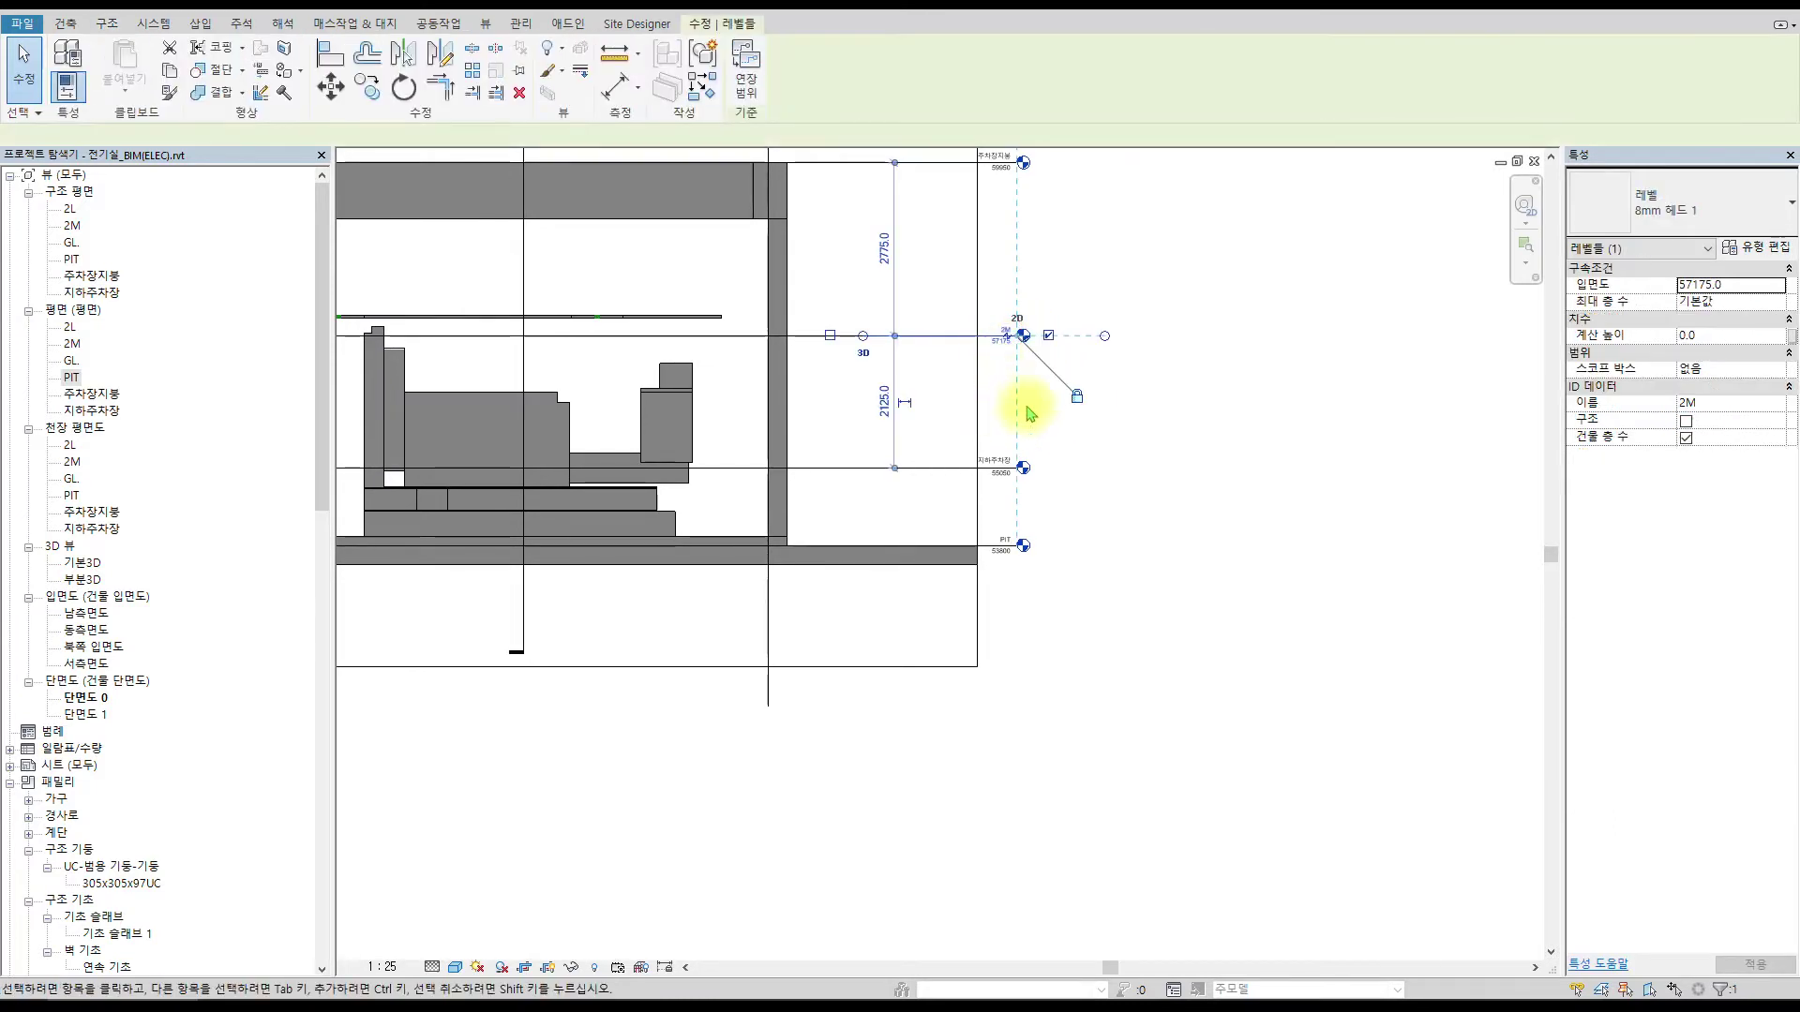
left_click(812, 349)
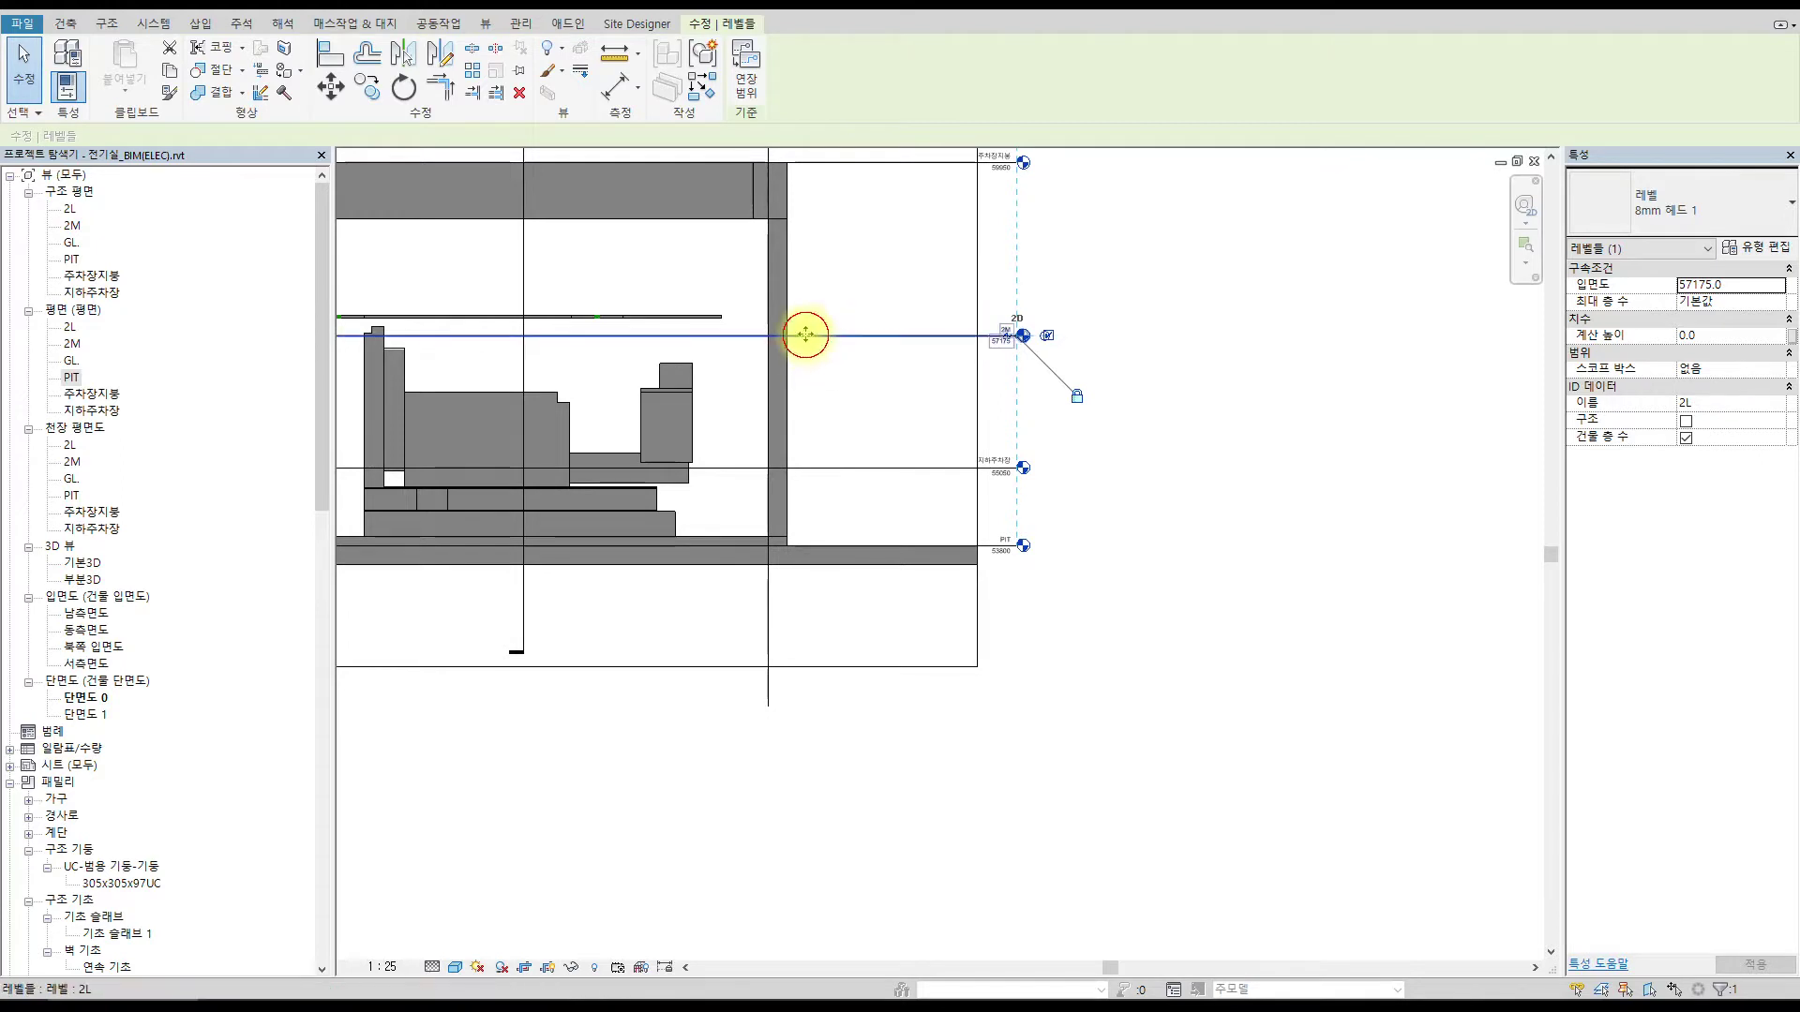
key("Delete")
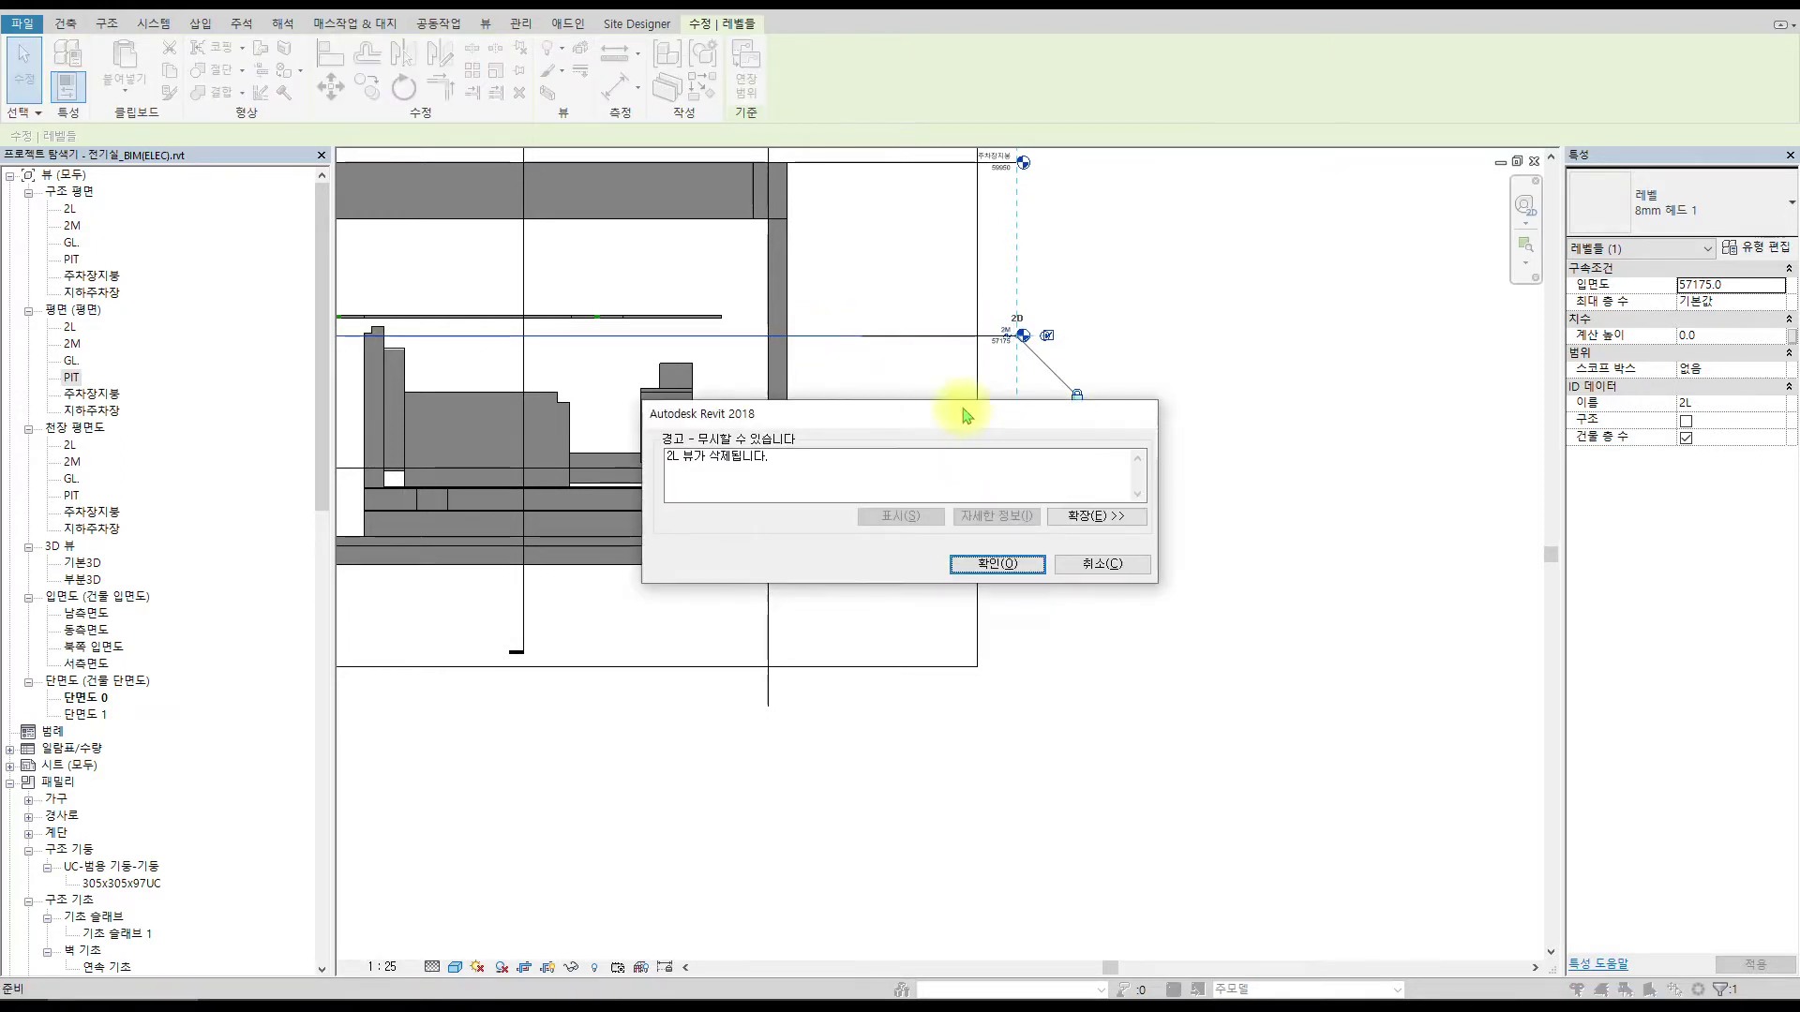
key("Escape")
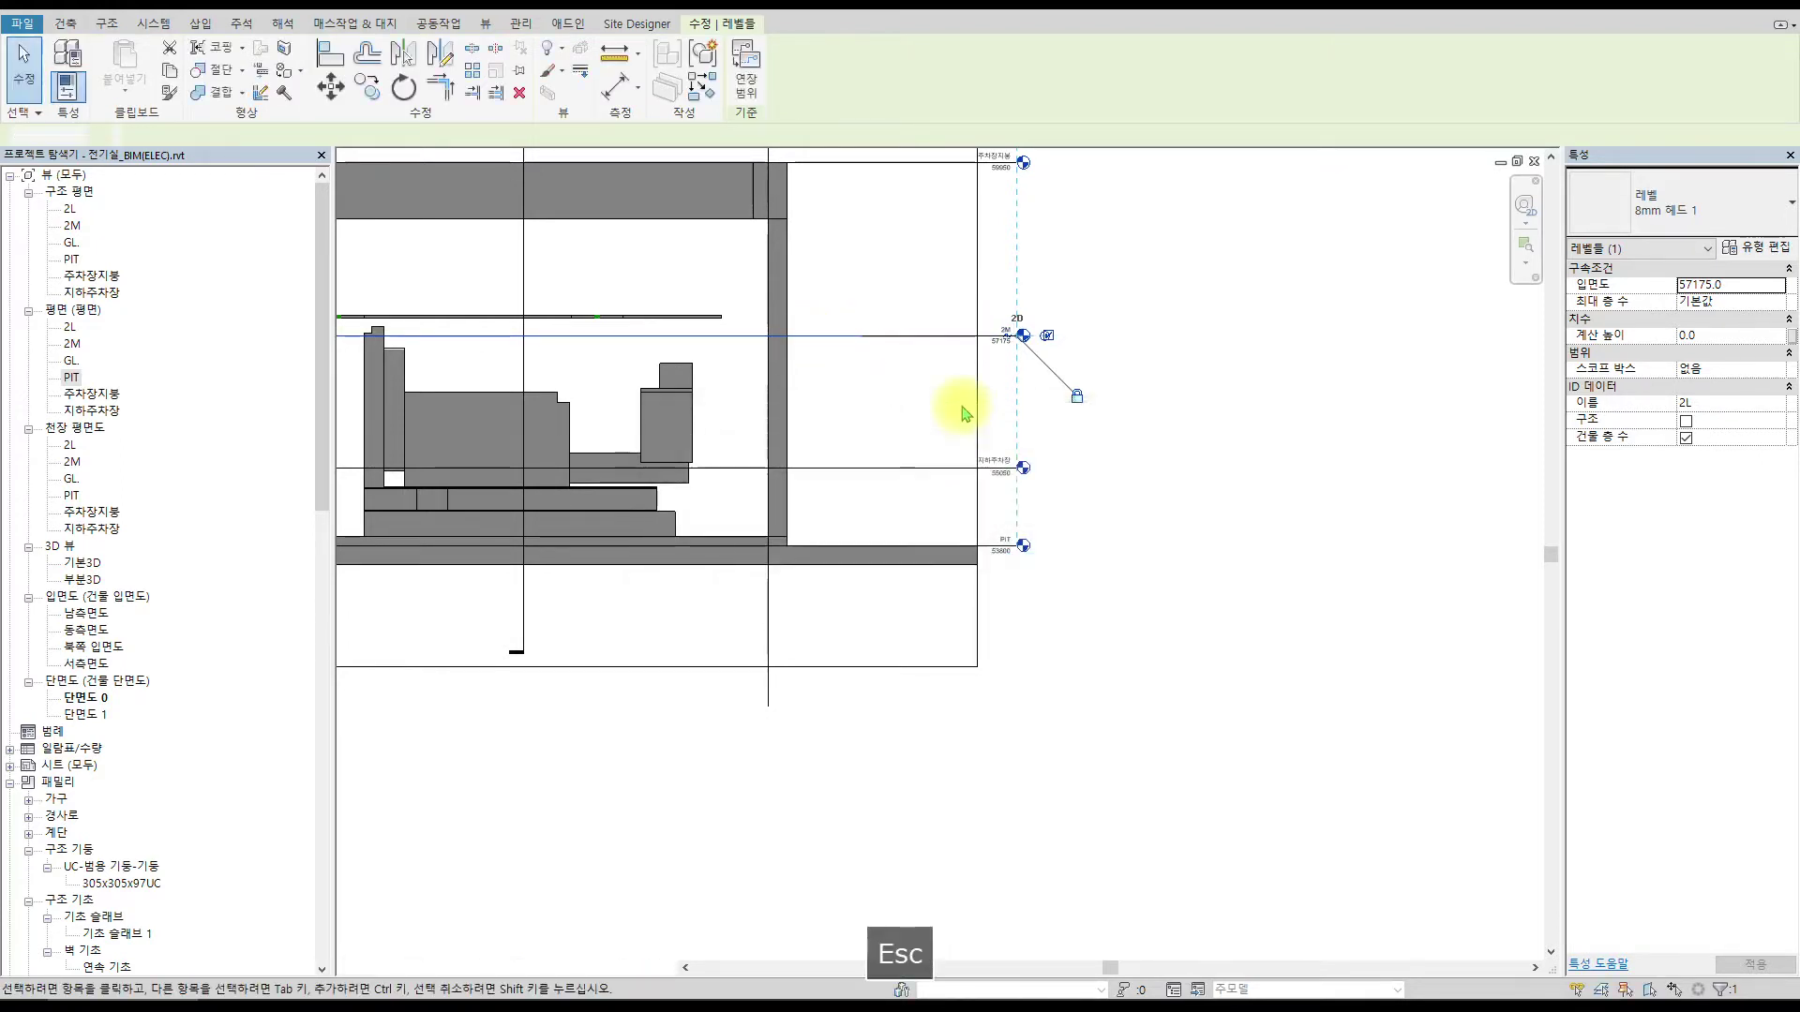
key("Escape")
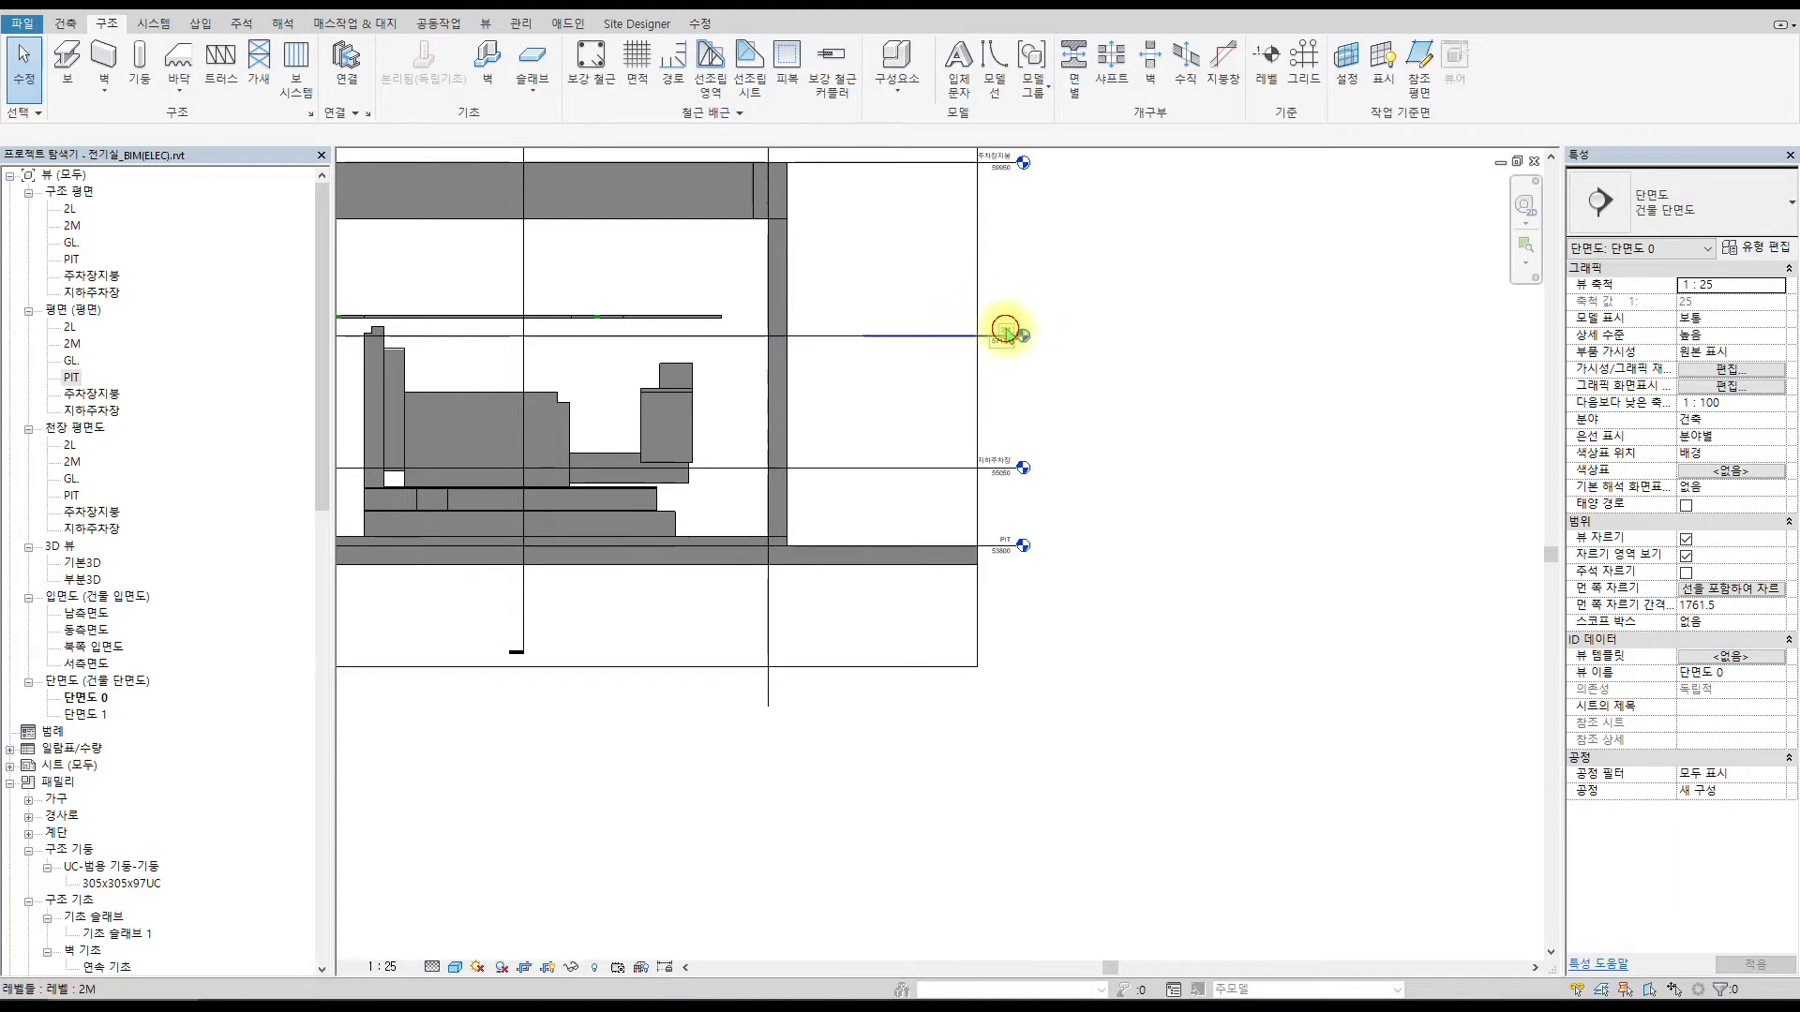
Delete the duplicate level 2M together with its plan views.
left_click(1005, 330)
scroll(1007, 338, "up", 5)
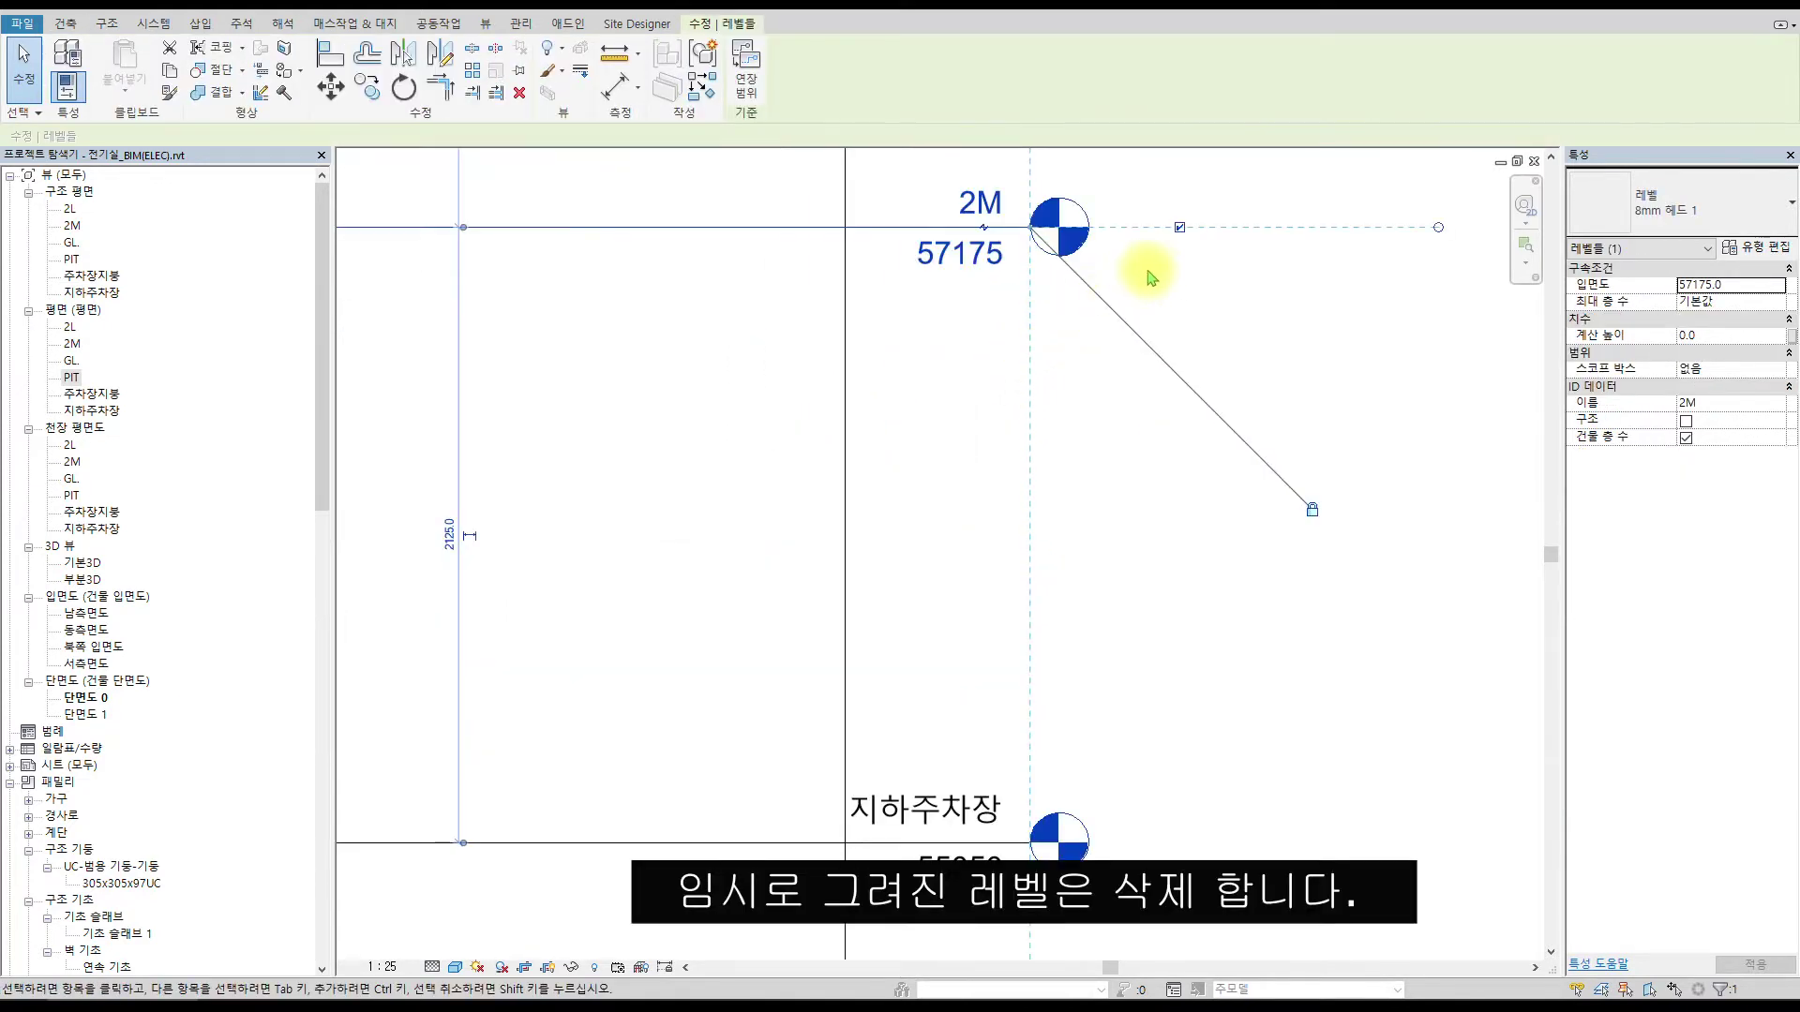
key("Delete")
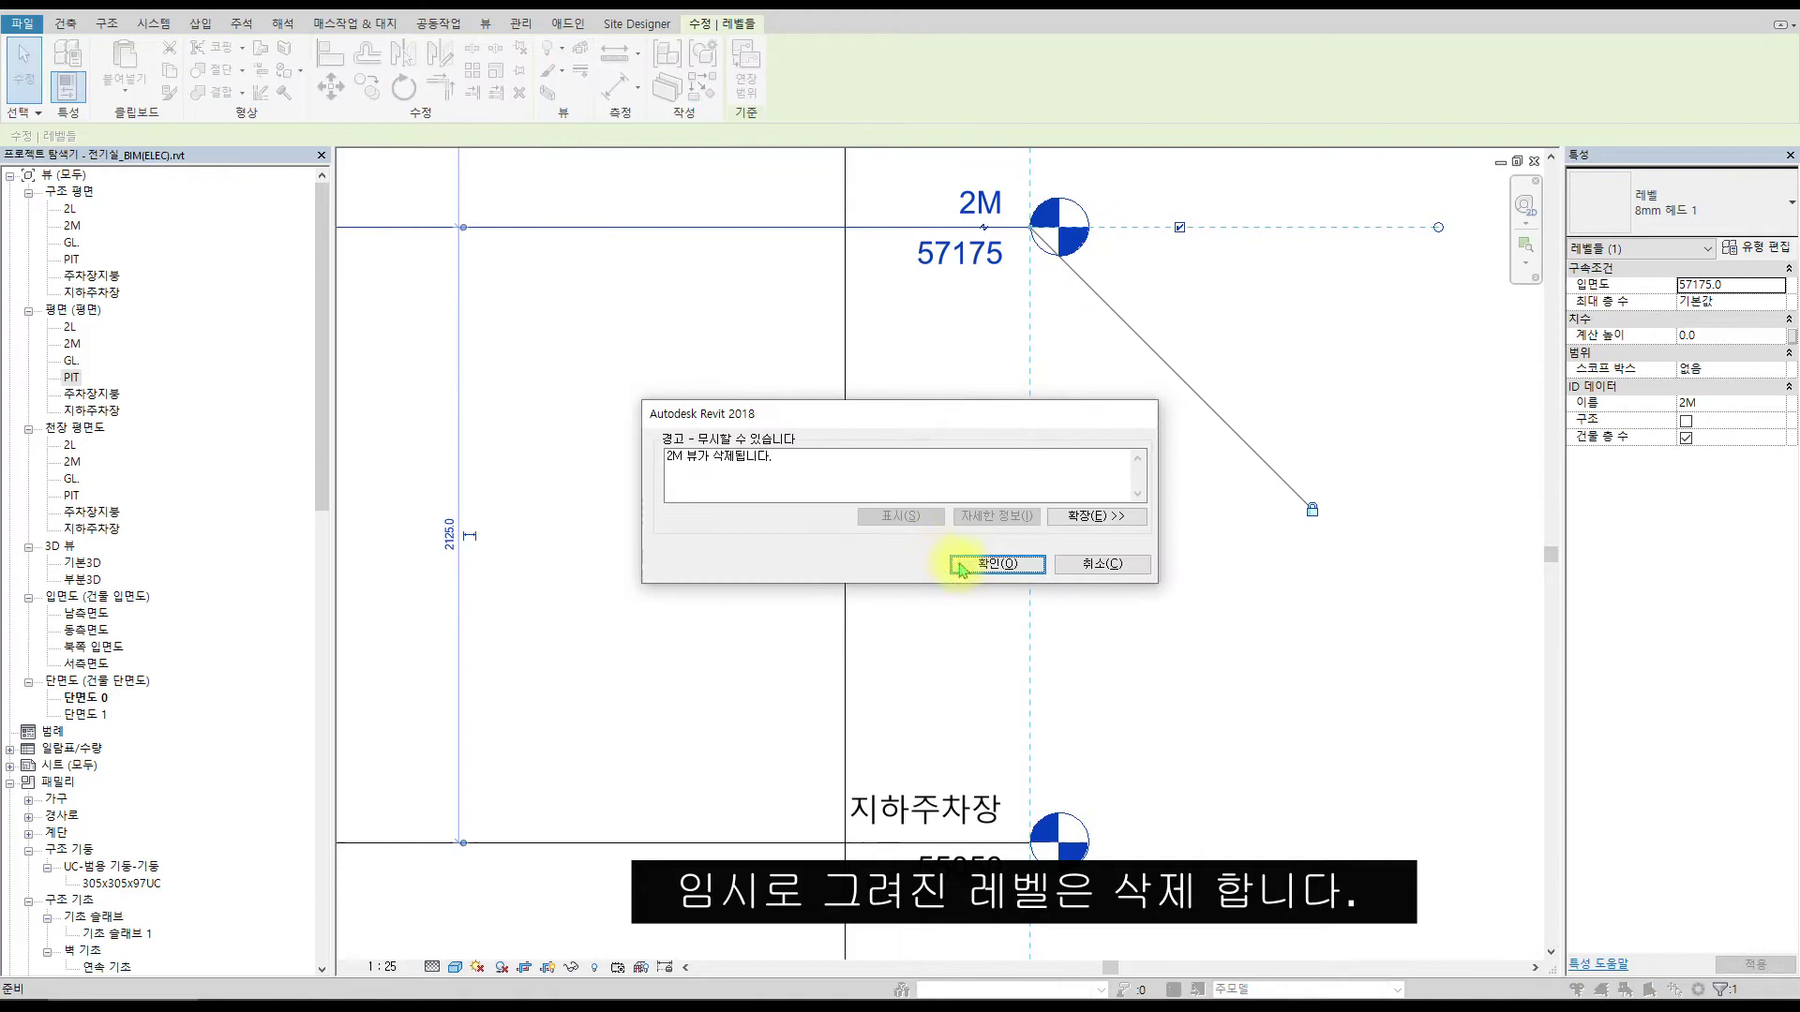
left_click(961, 565)
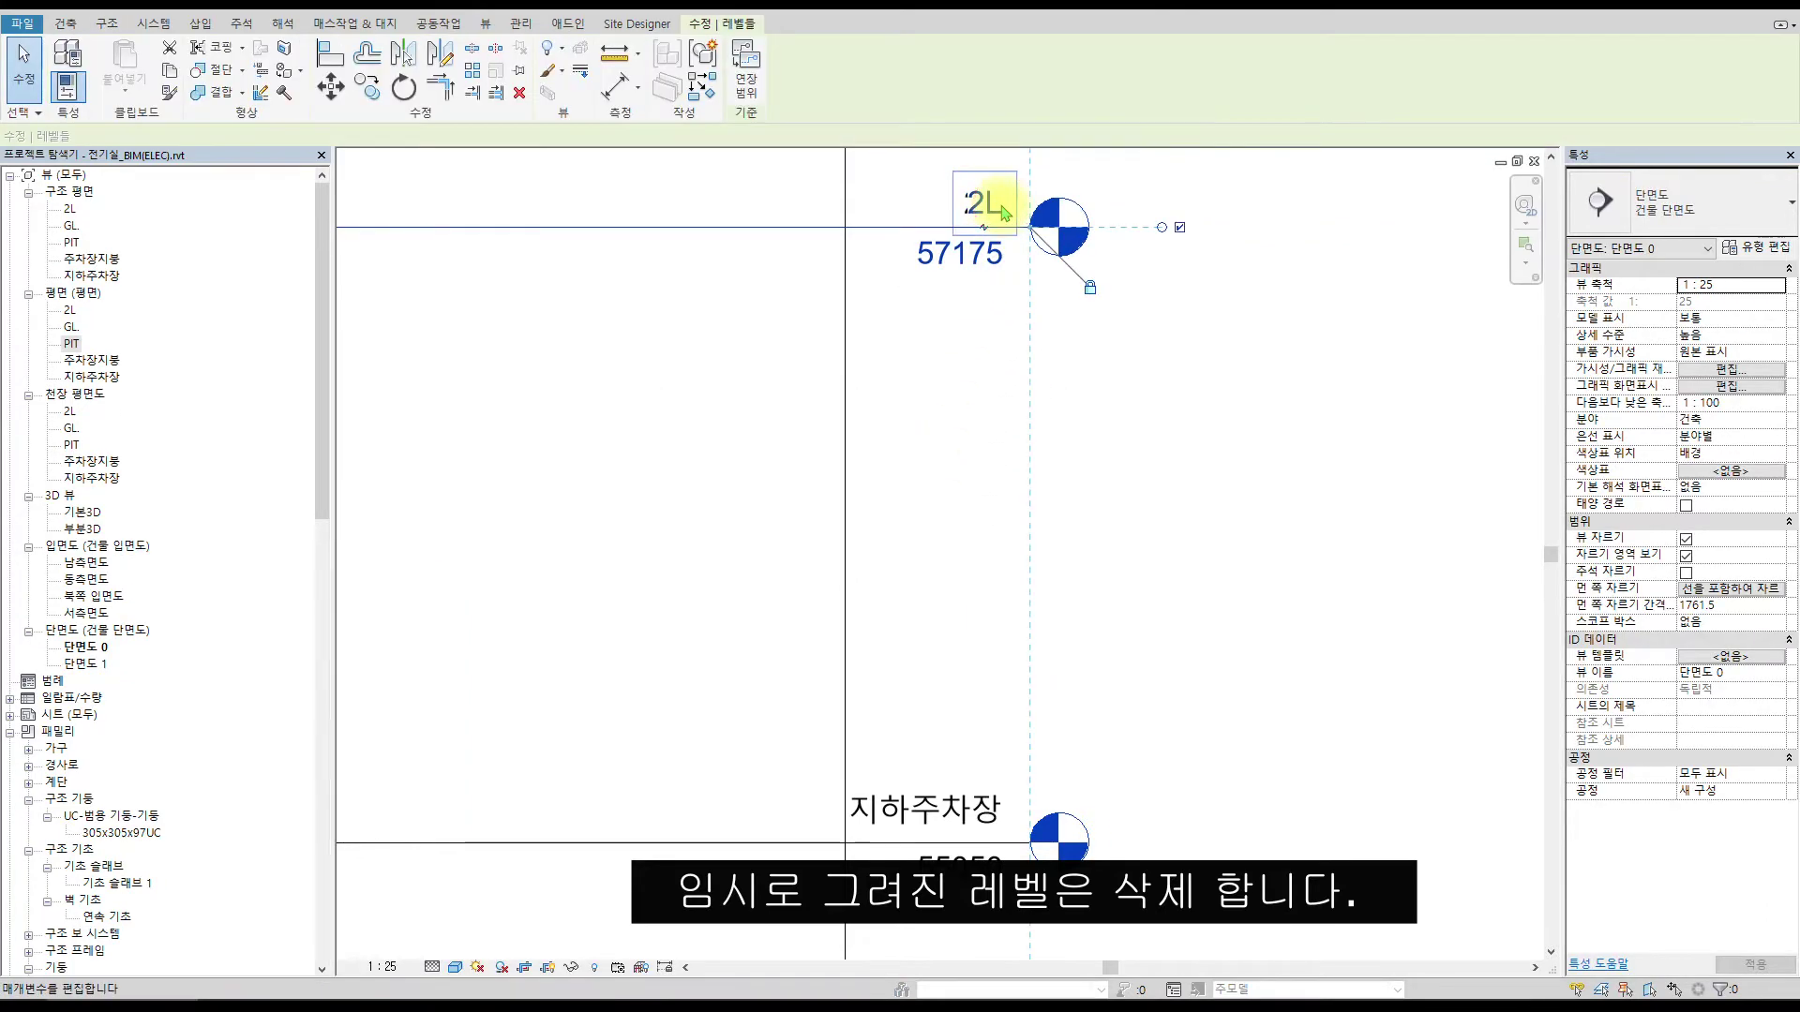
Rename level 2L to 전등레벨 and rename its corresponding views as well.
left_click(1002, 210)
left_click(984, 204)
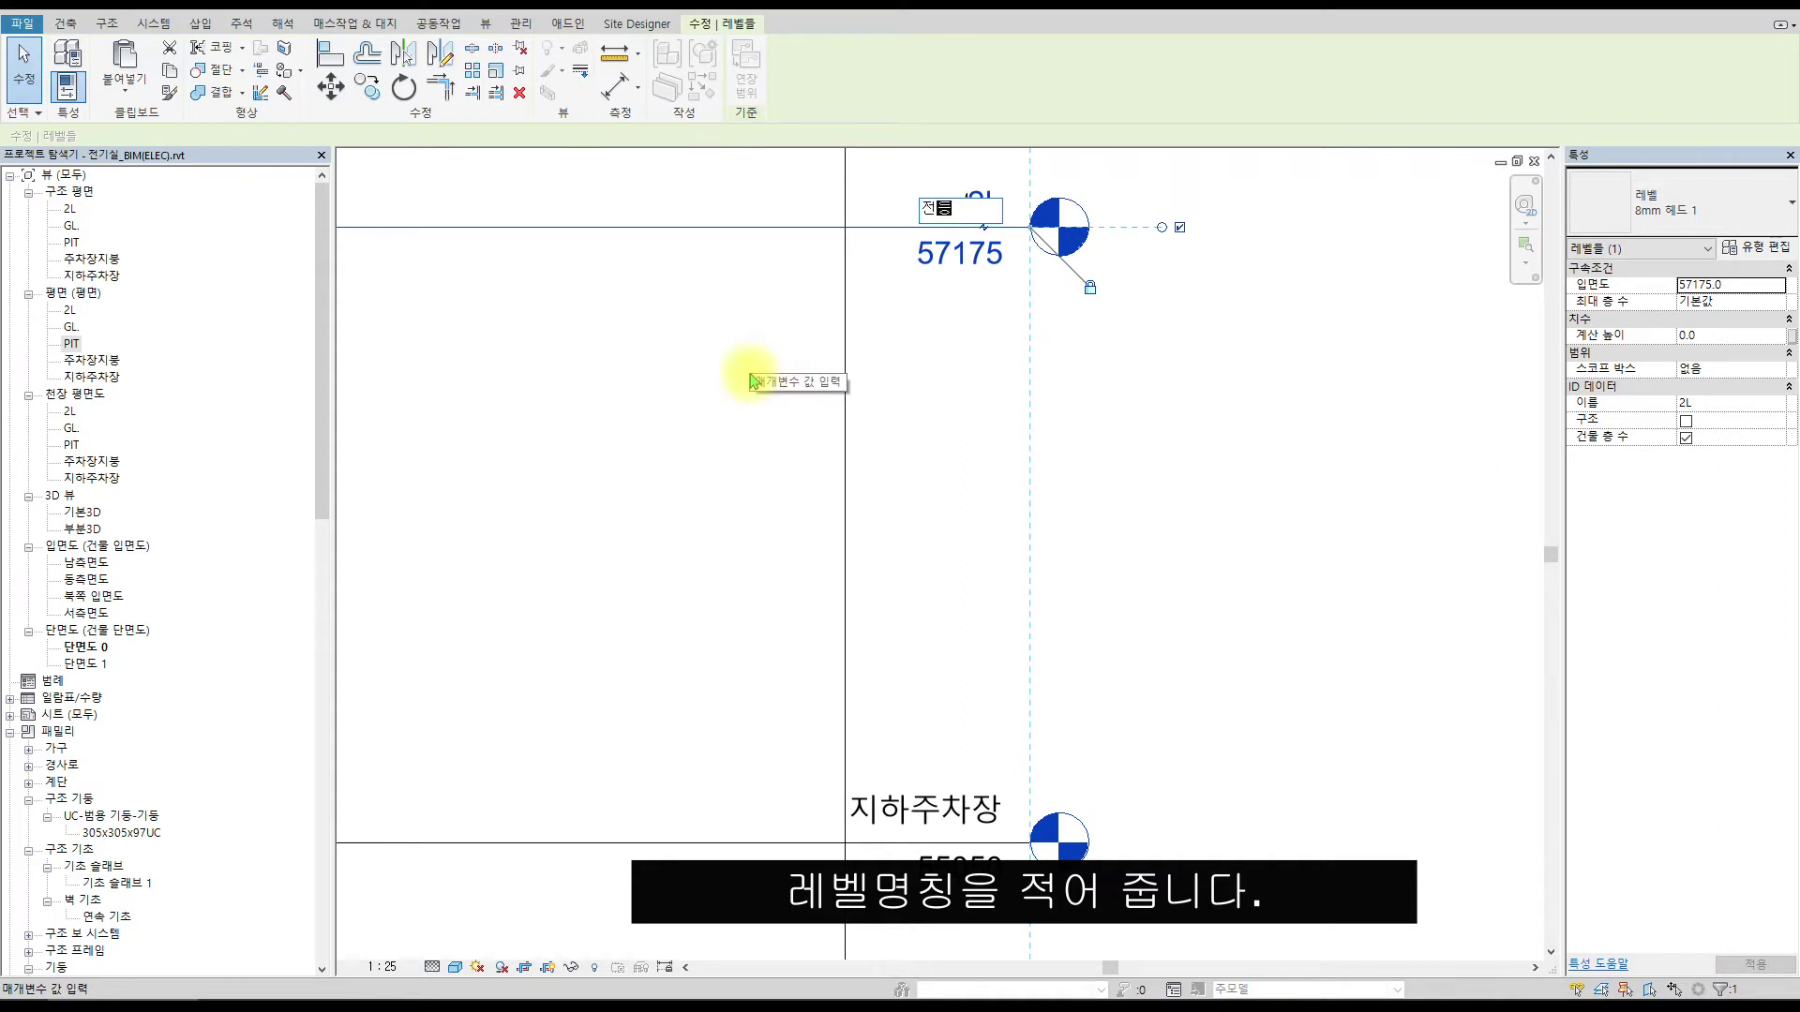
type("전등레벨")
key("Return")
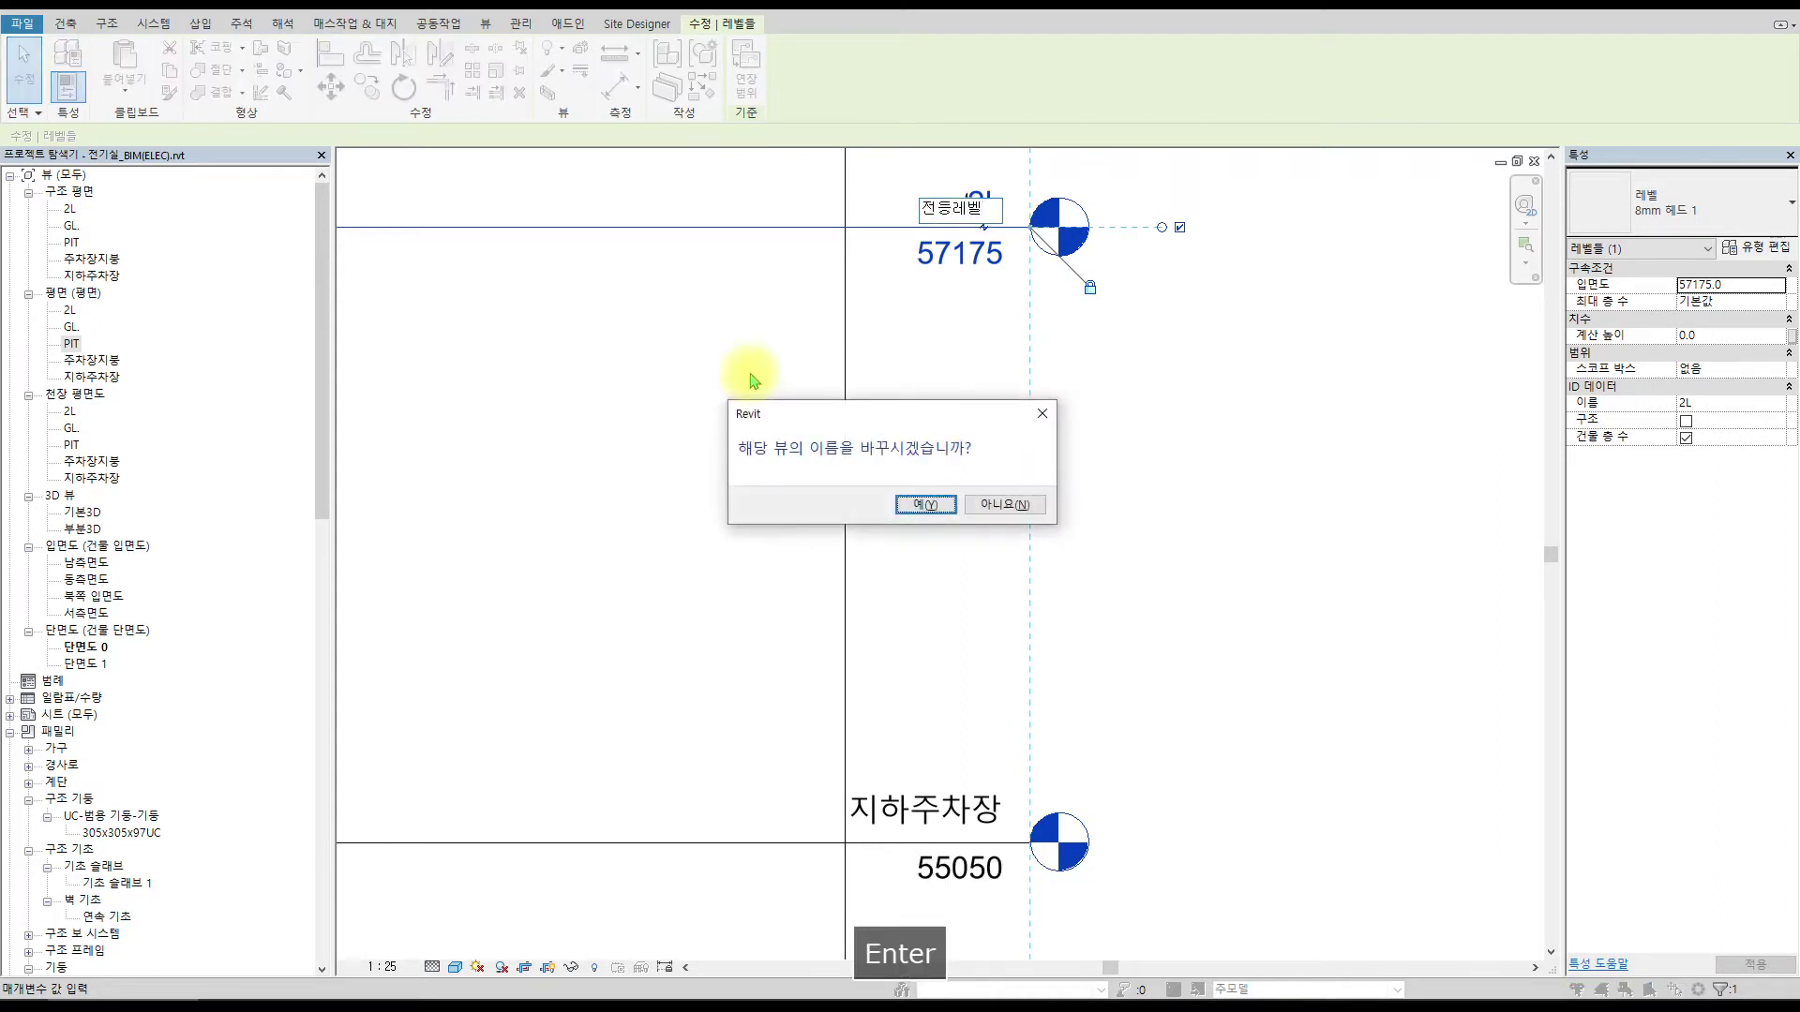
left_click(926, 505)
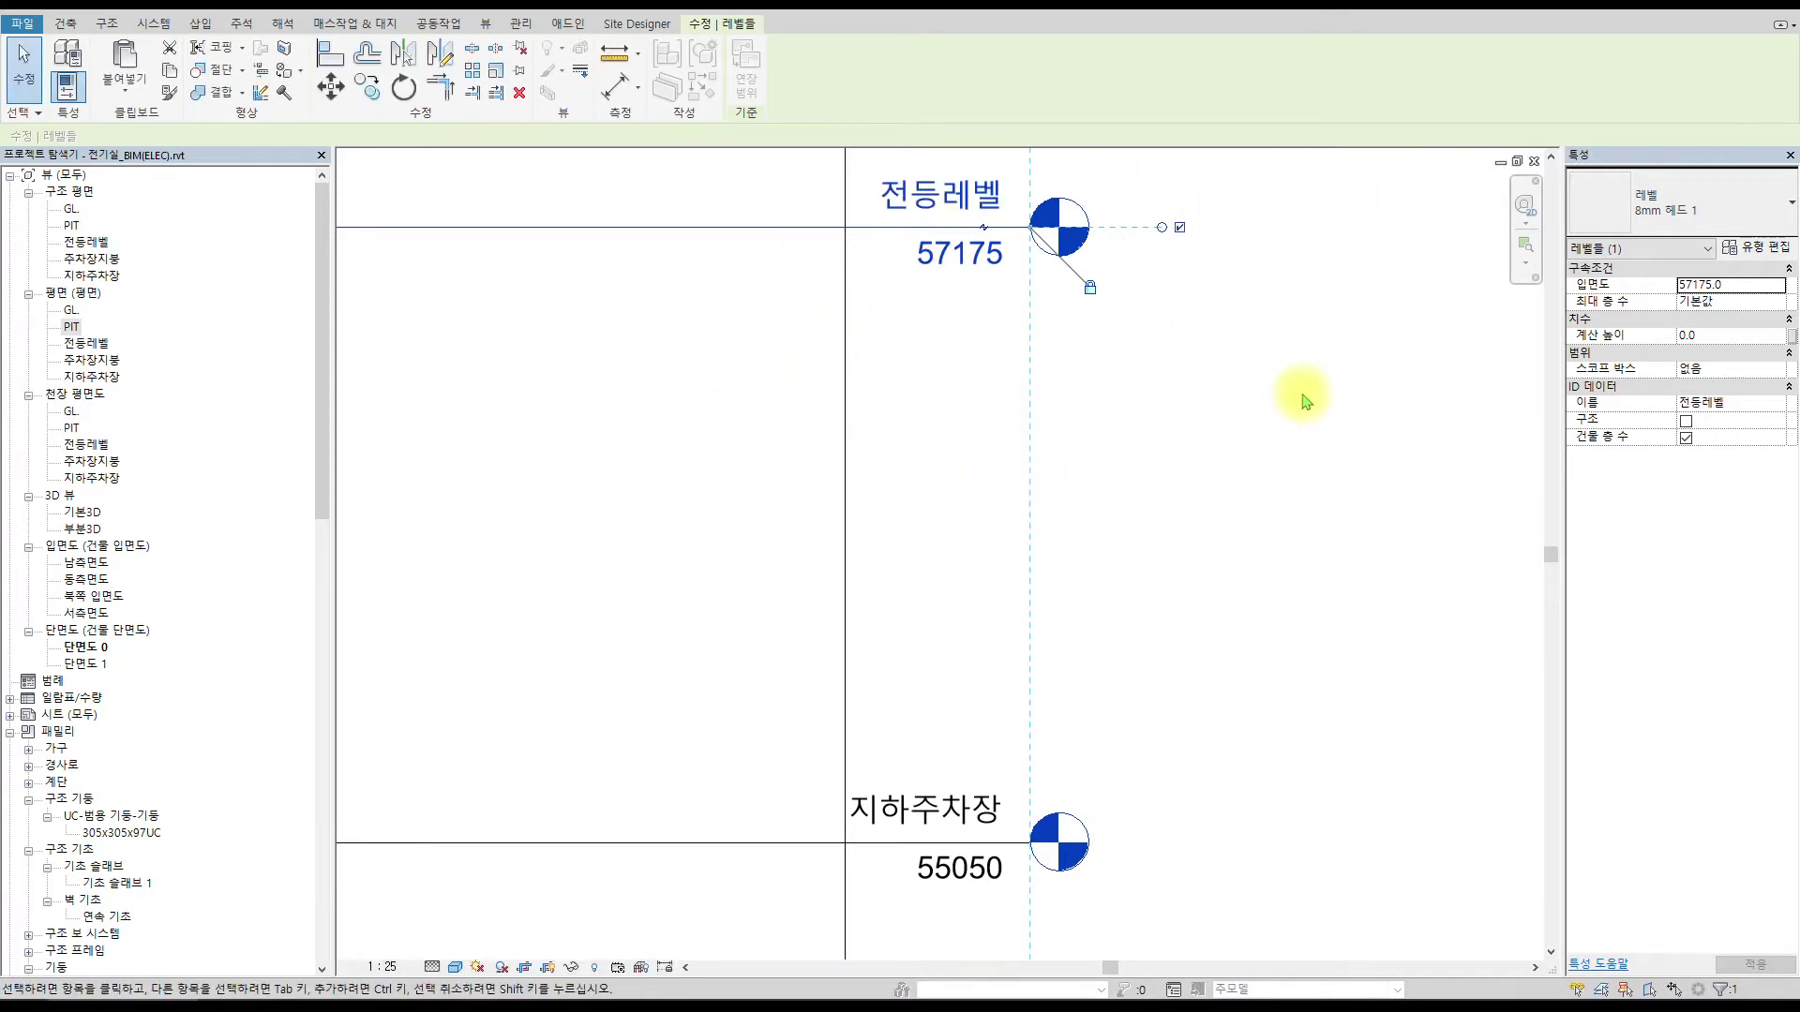
left_click(1233, 353)
Place an aligned dimension between the 전등레벨 and PIT levels, in the gap between the generator and the outer wall.
scroll(1056, 322, "down", 2)
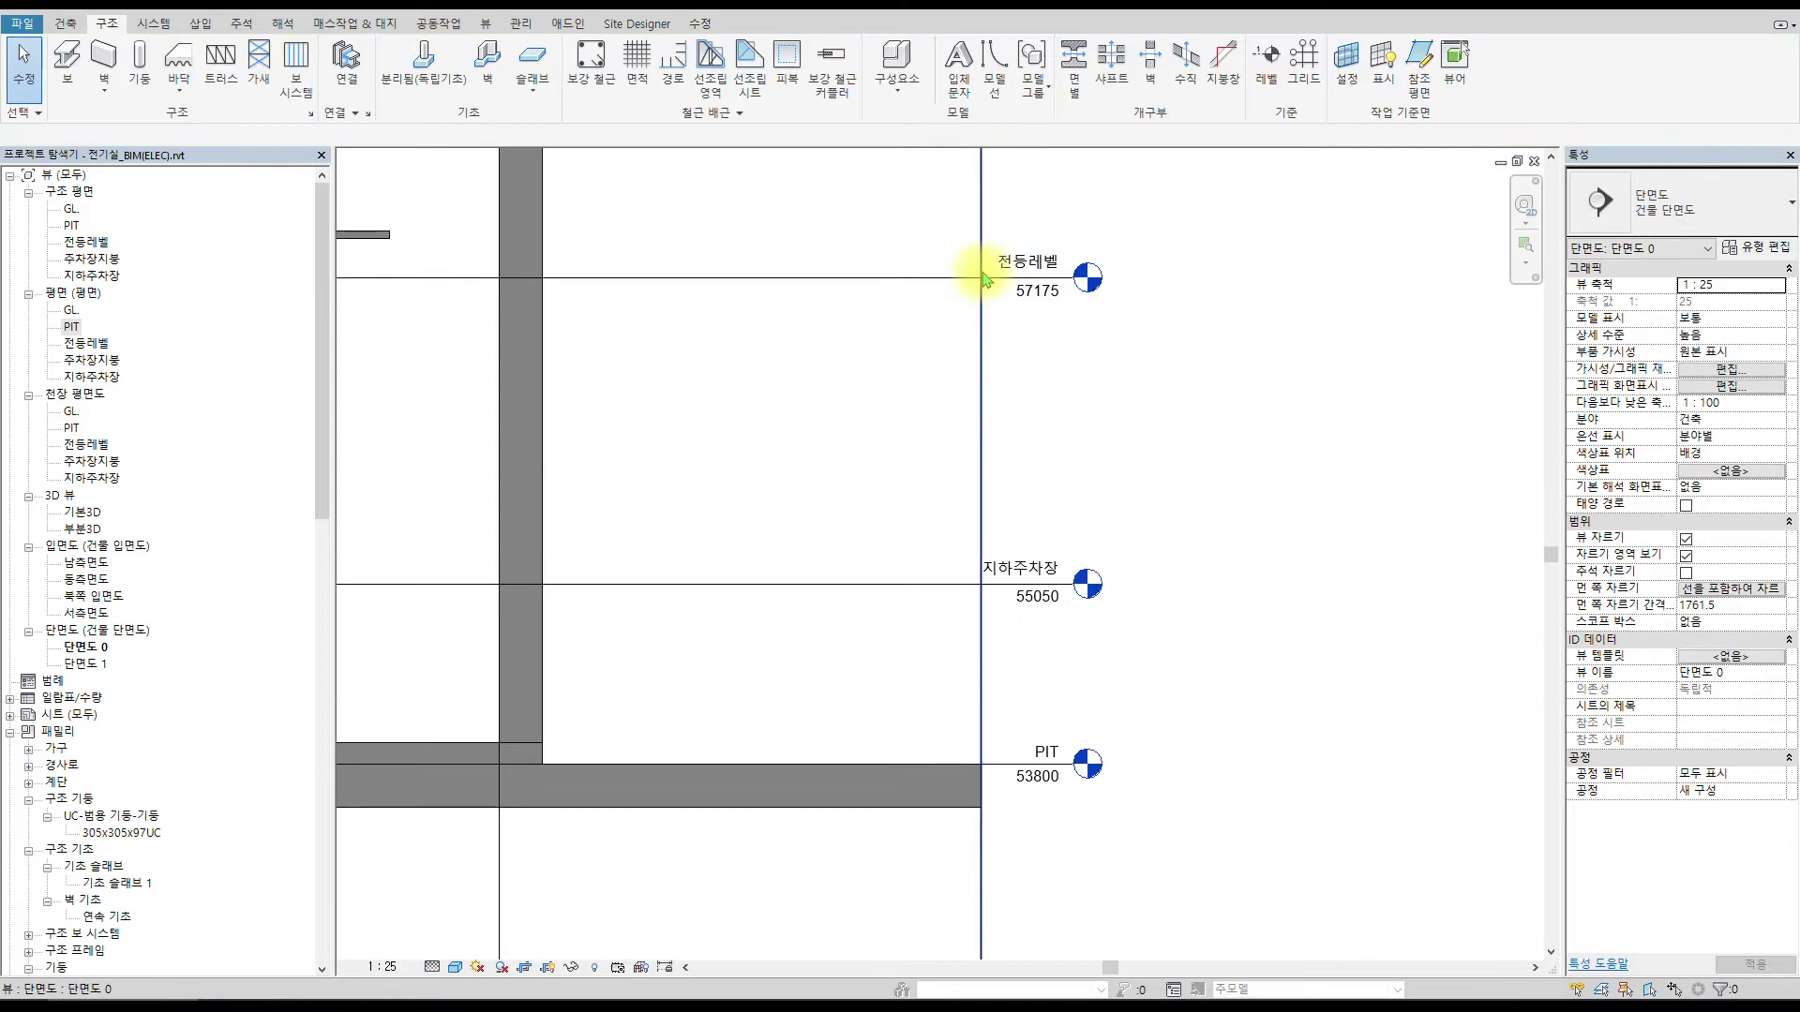
left_click(931, 280)
scroll(778, 281, "down", 4)
middle_click_drag(553, 317, 904, 369)
scroll(899, 356, "up", 3)
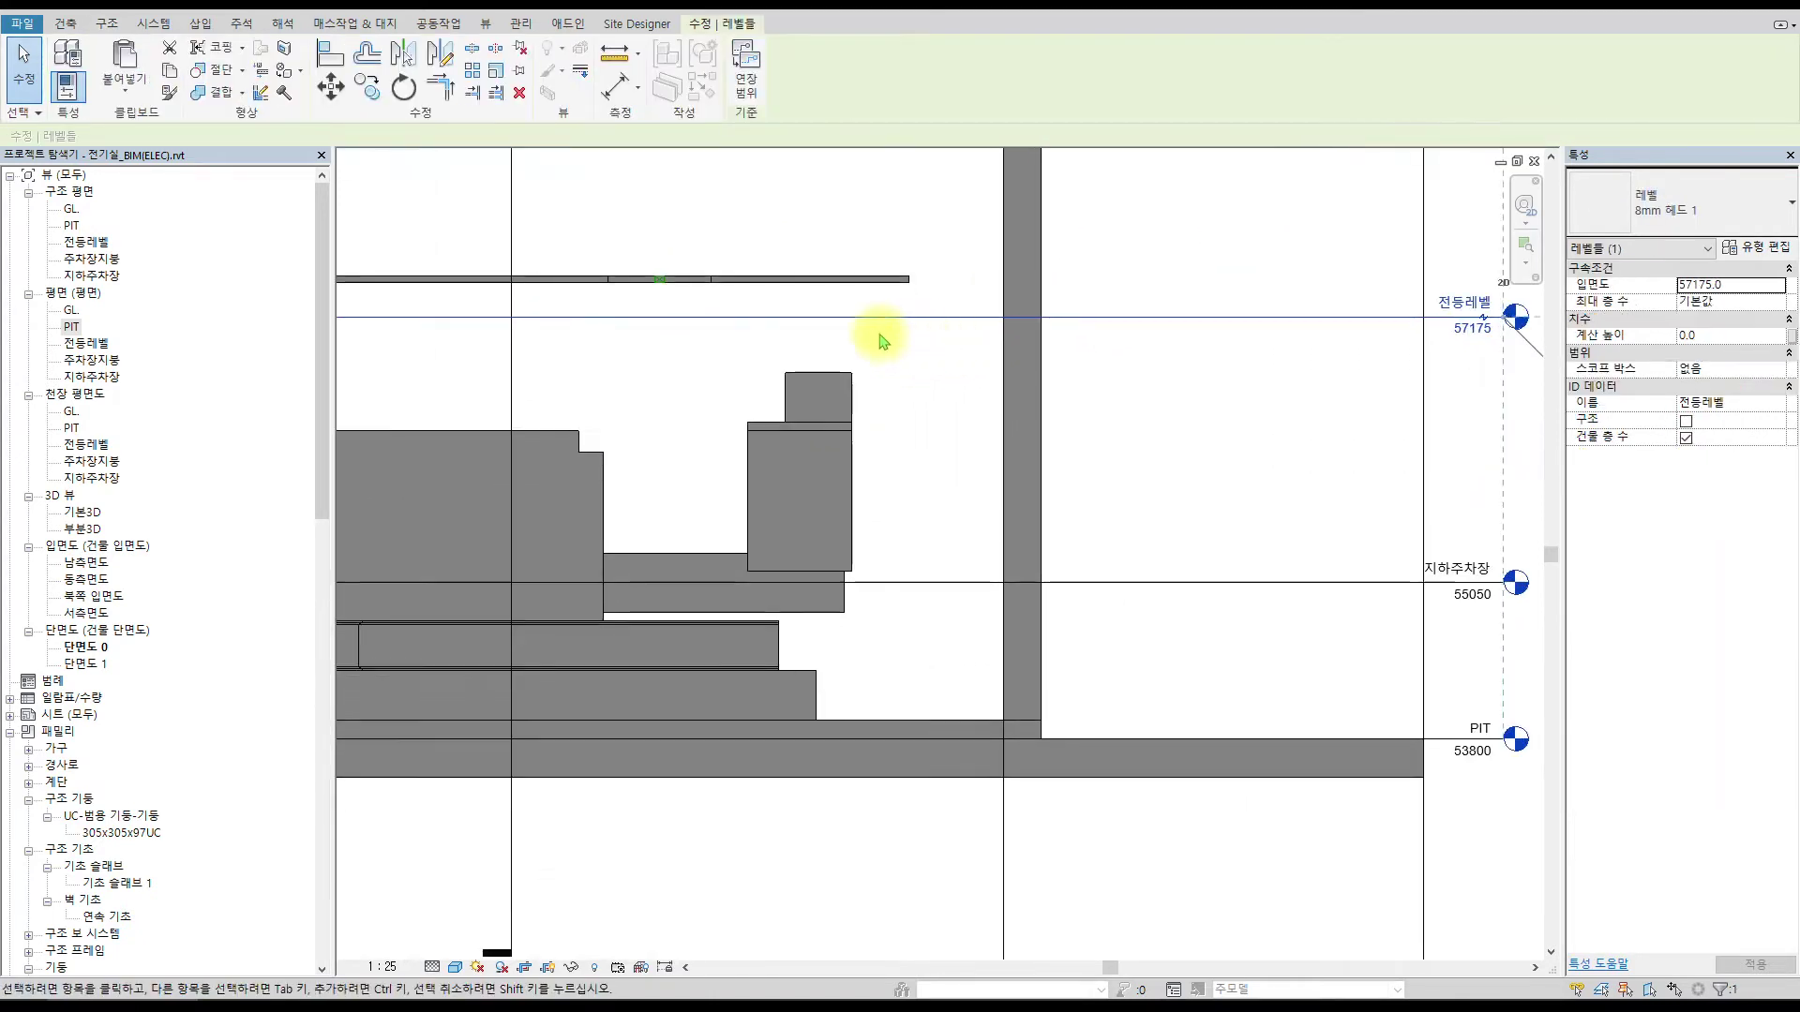
key("i")
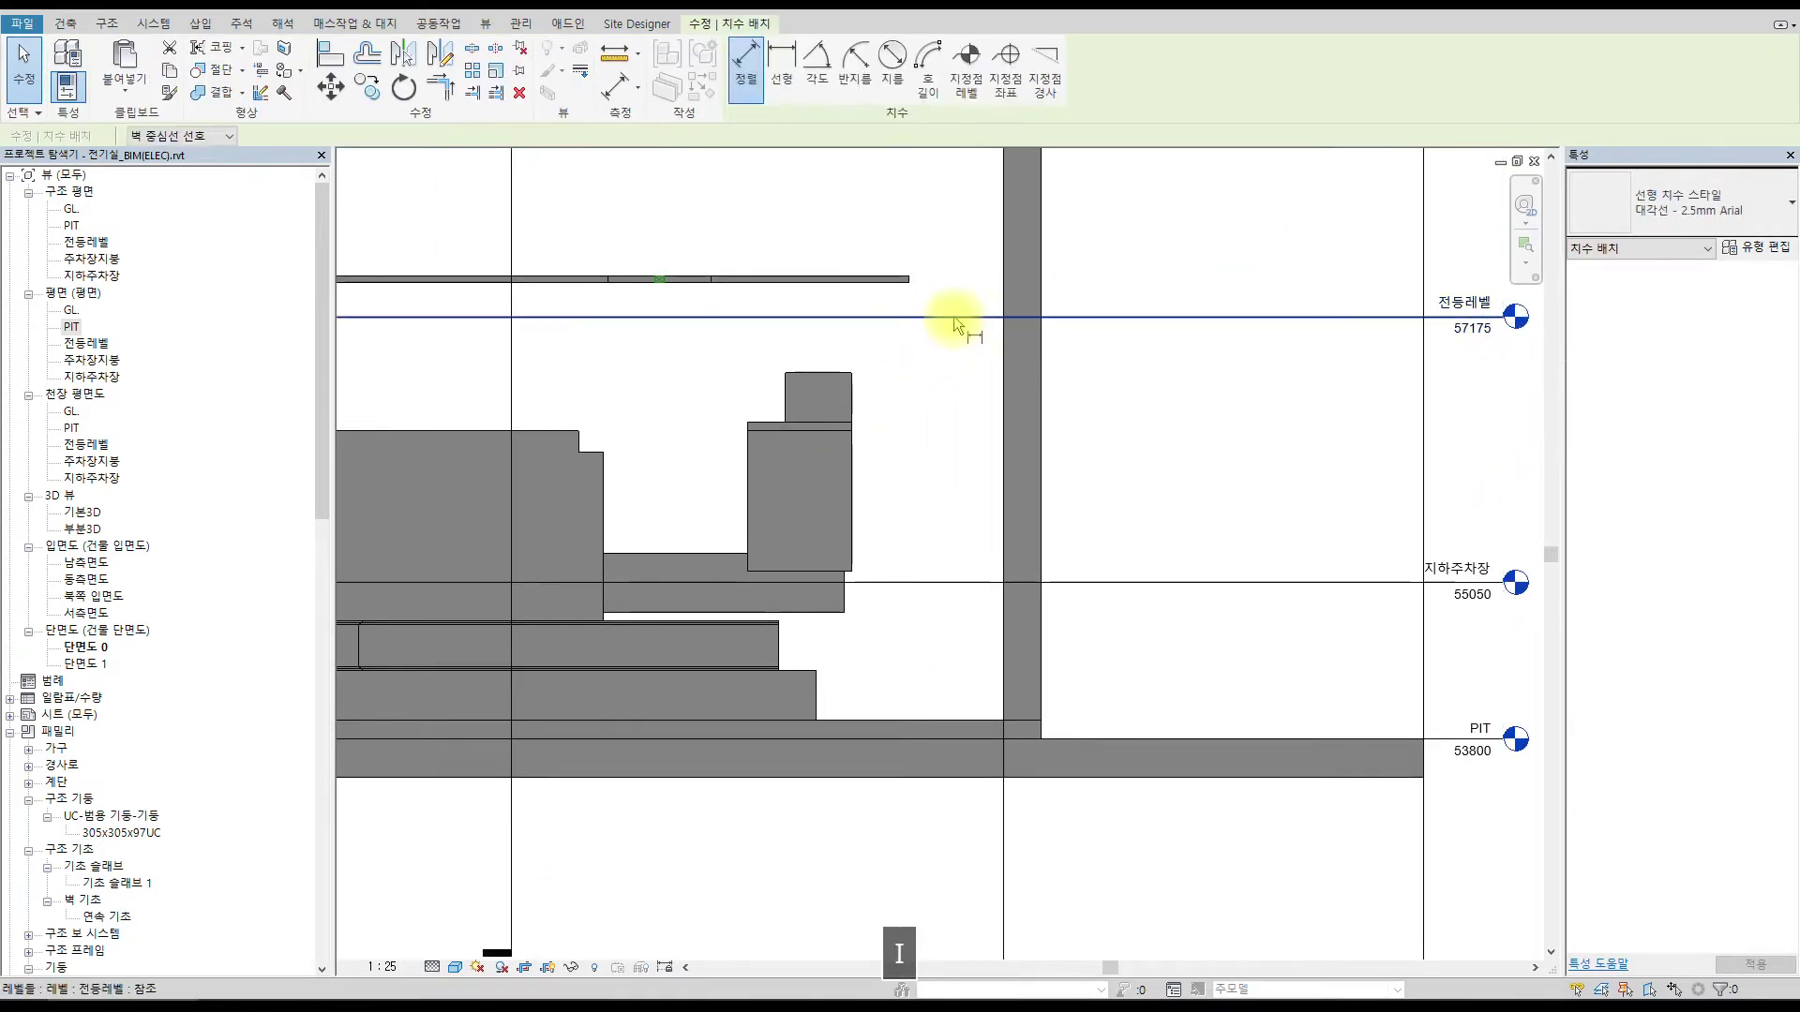
left_click(906, 317)
left_click(907, 737)
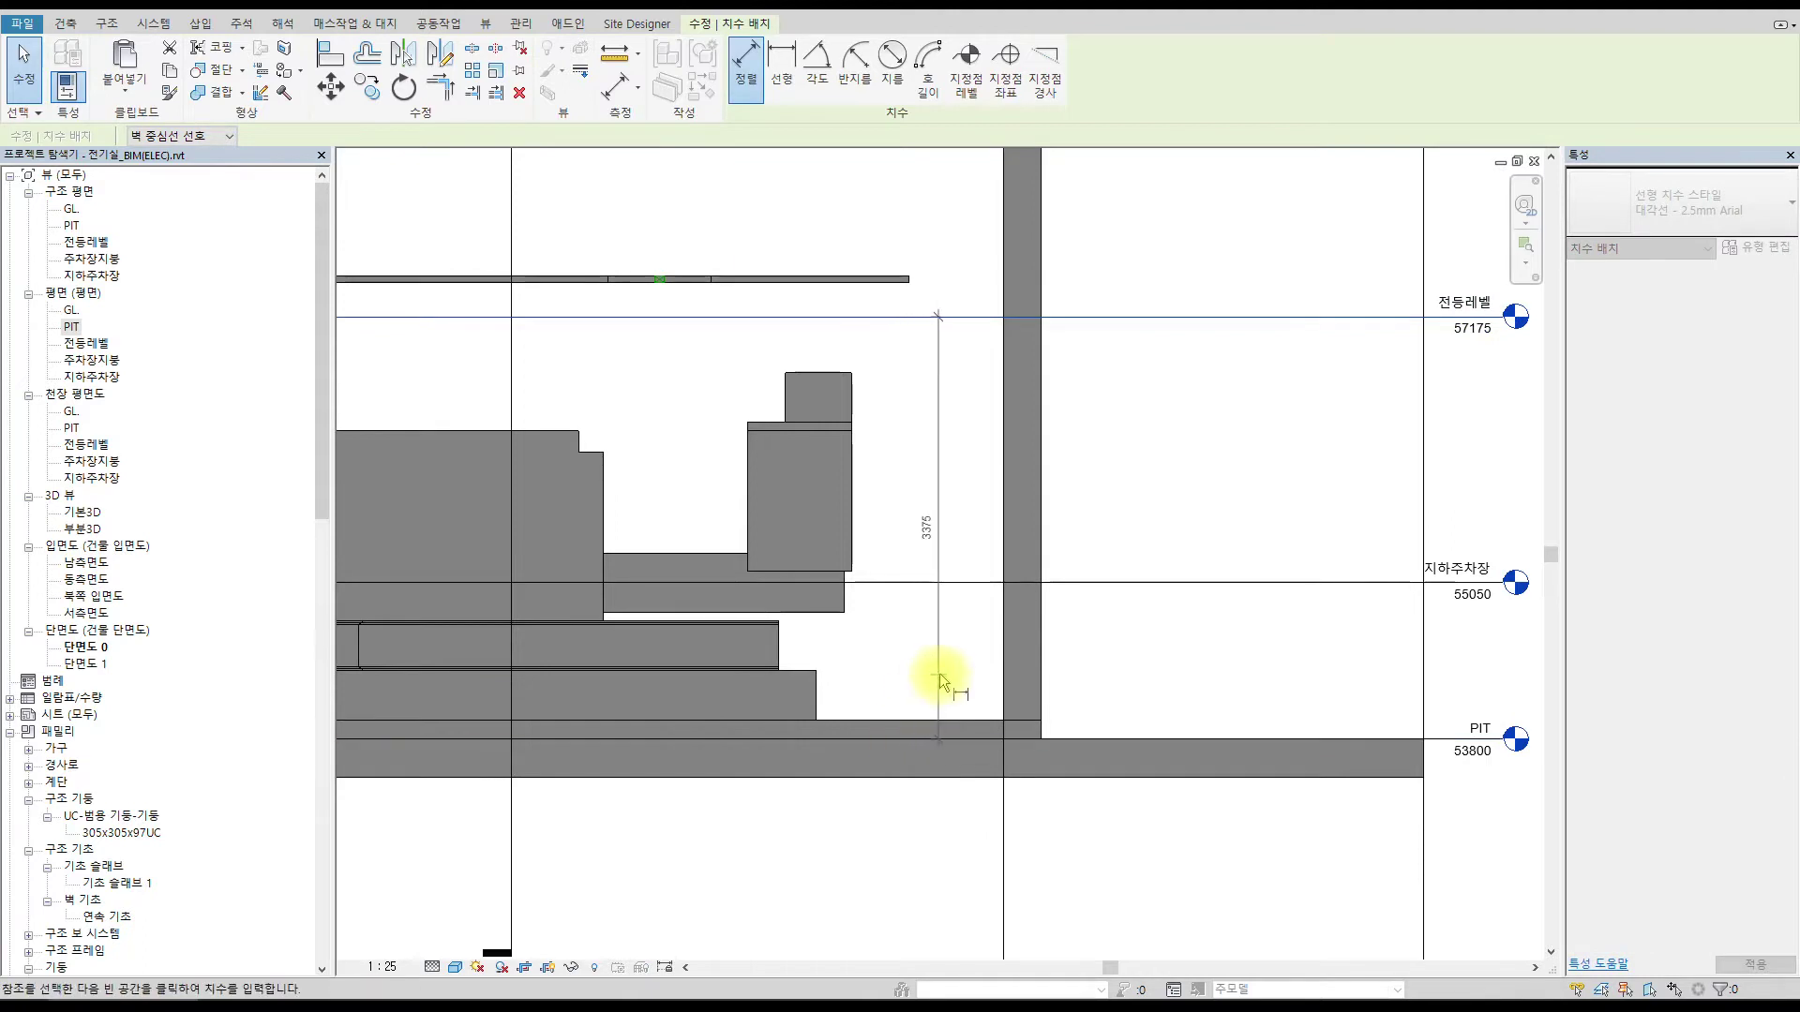
scroll(950, 541, "up", 2)
scroll(950, 541, "down", 5)
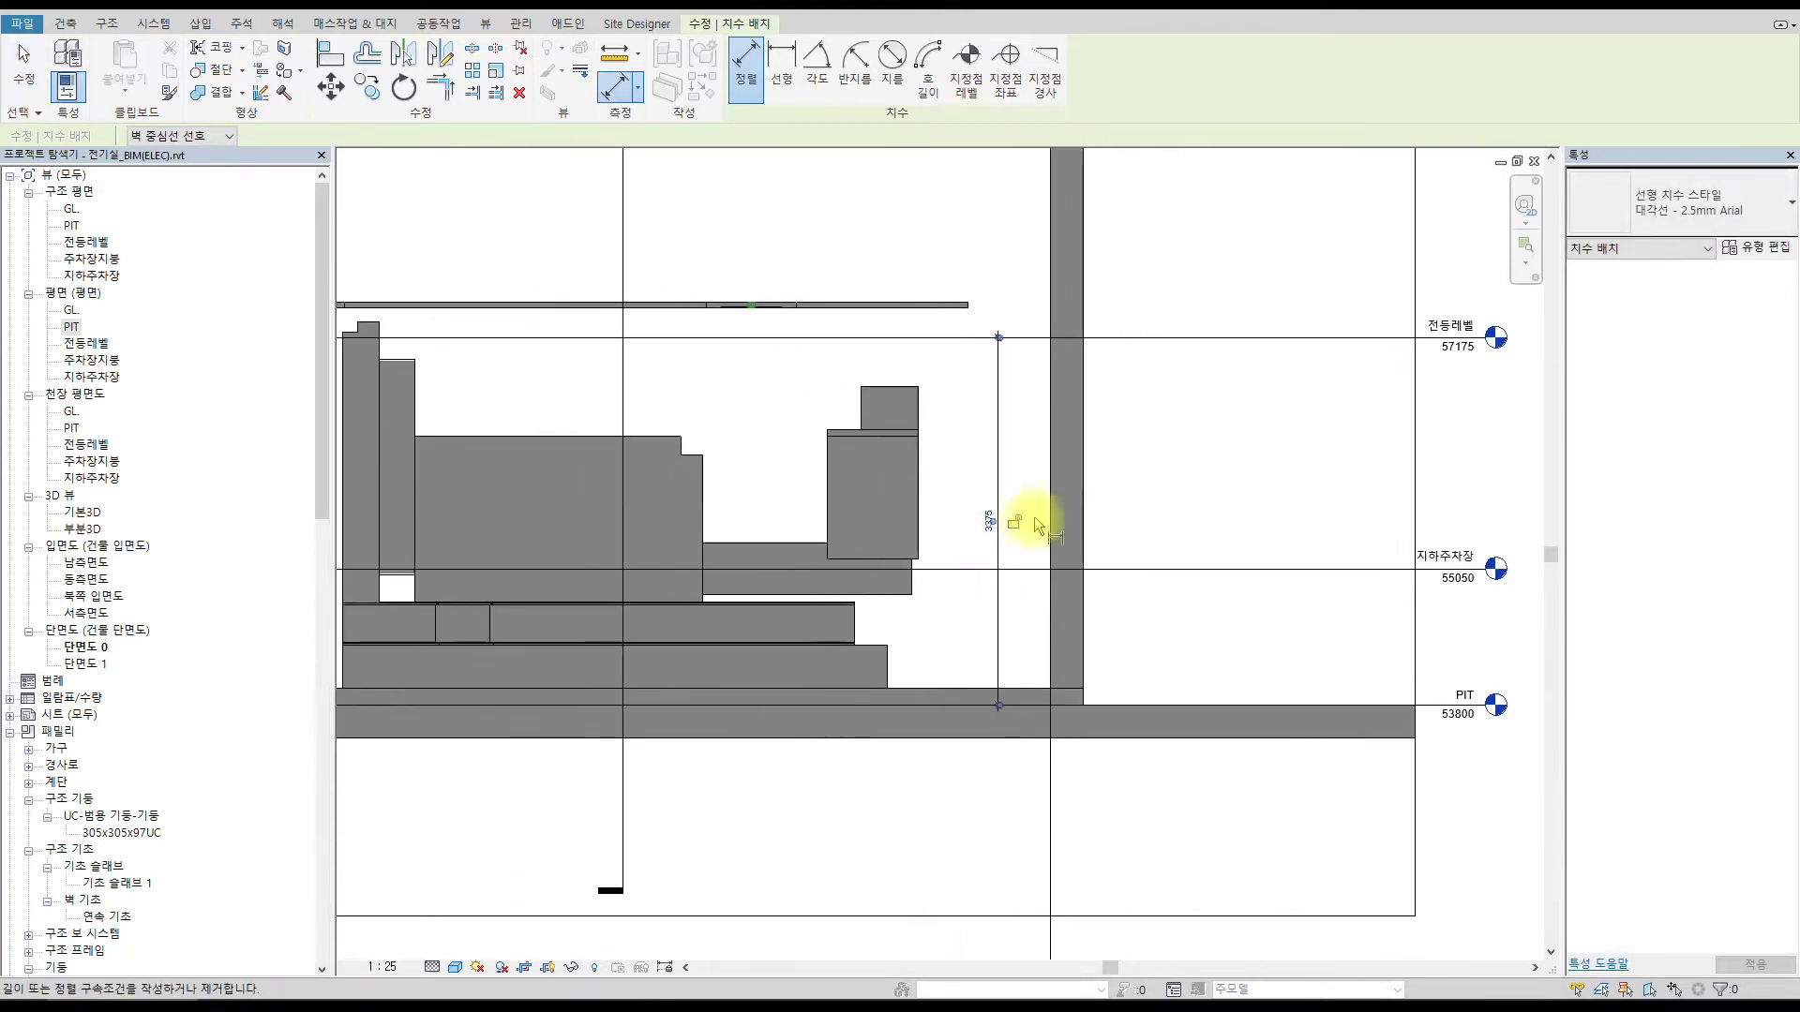
left_click(1027, 479)
key("Escape")
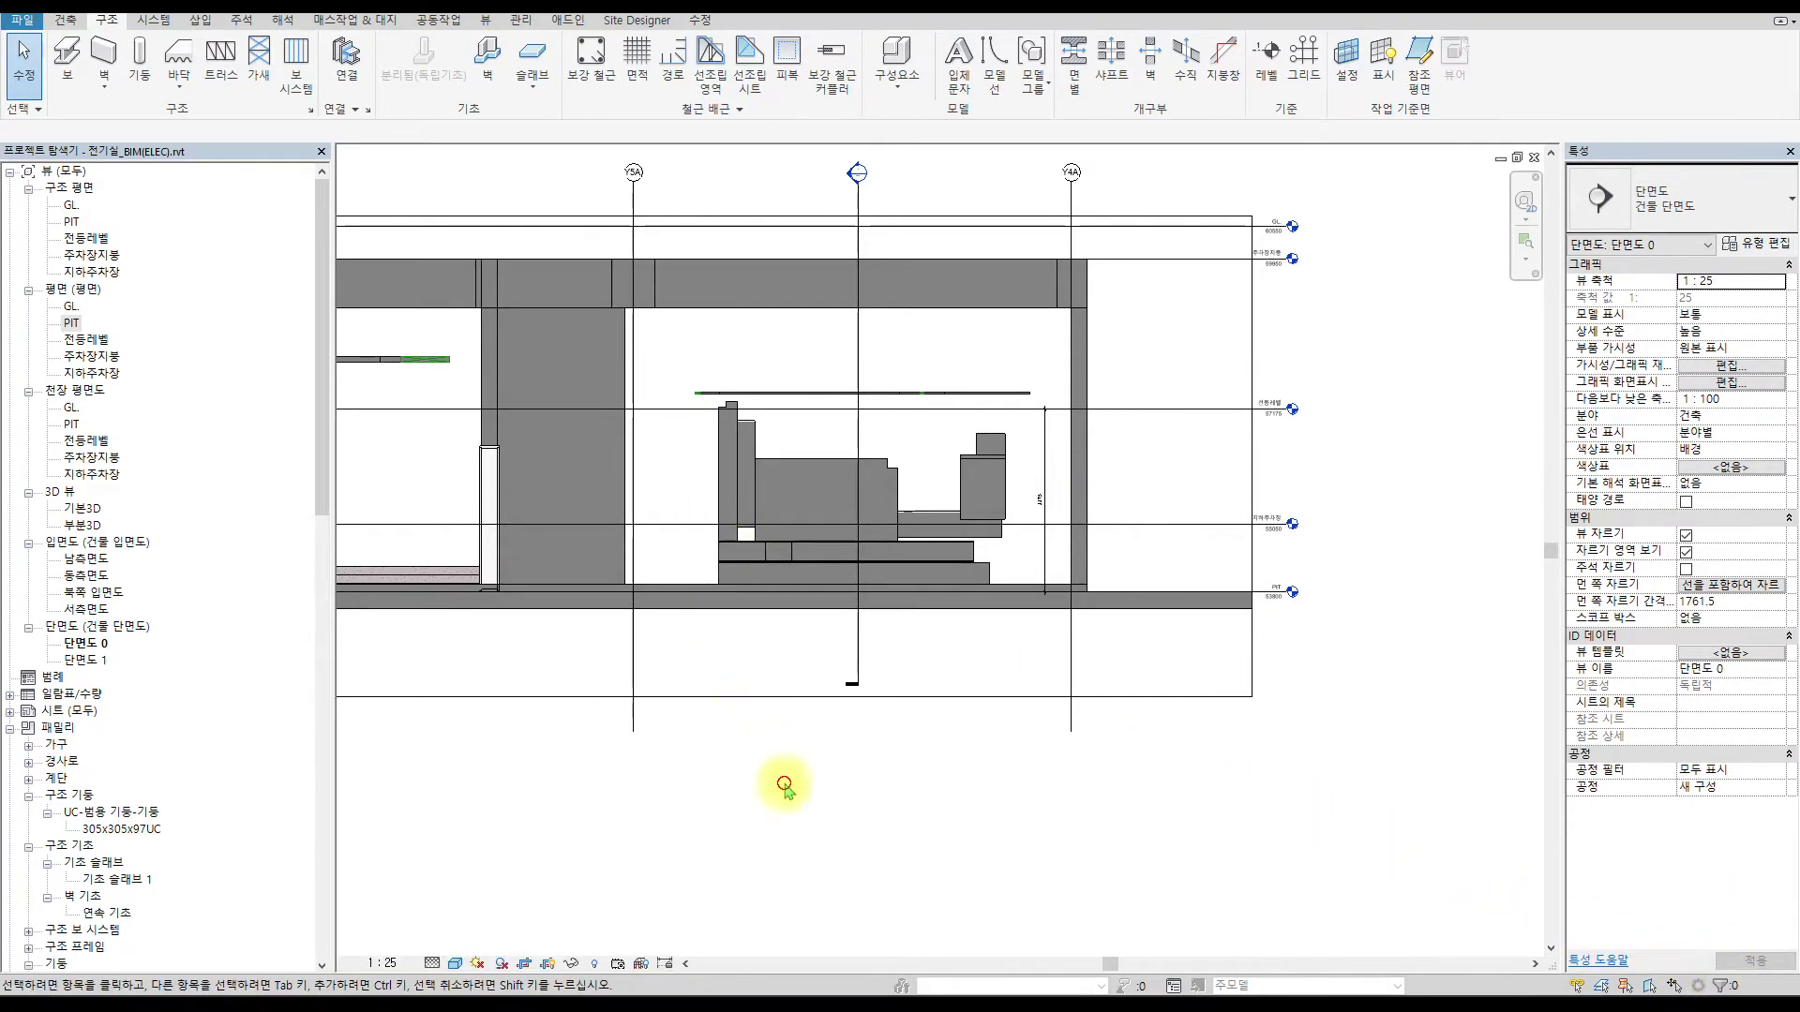
Examine the 전등레벨 line's position relative to the race-ways and equipment in sections 단면도 0 and 단면도 1.
scroll(755, 491, "down", 2)
middle_click_drag(487, 478, 900, 442)
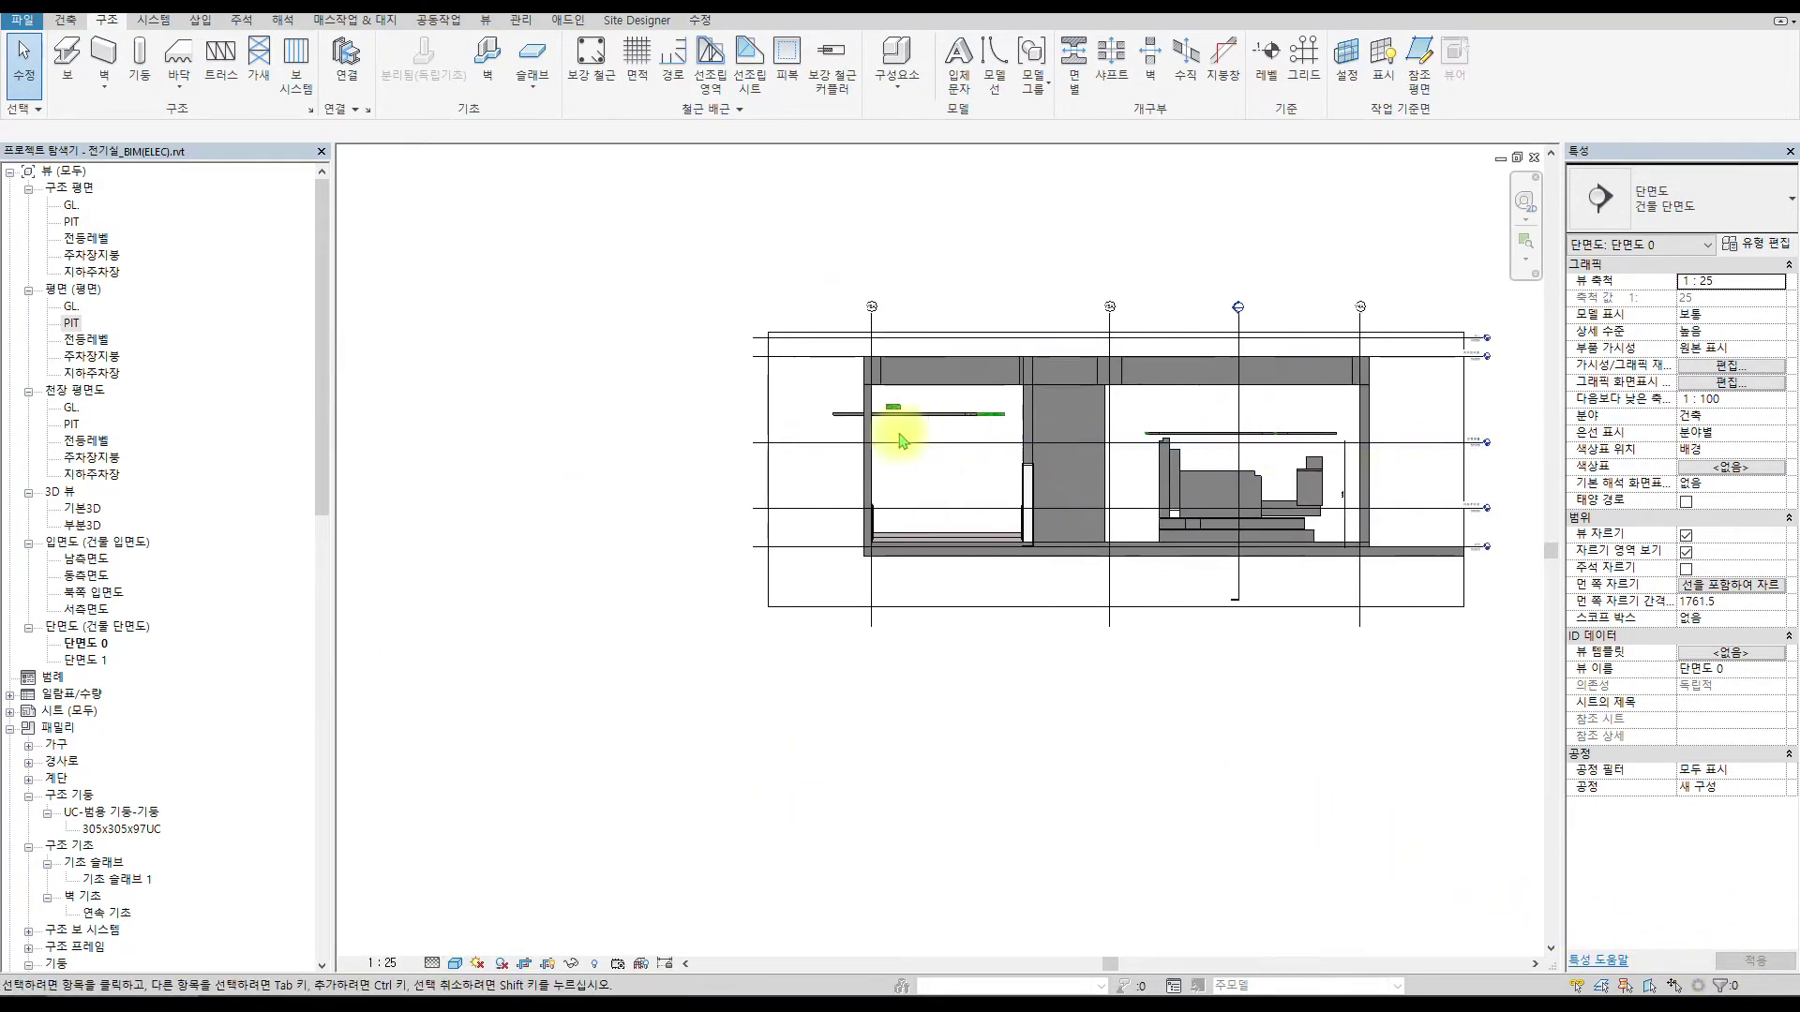
scroll(839, 395, "up", 1)
middle_click_drag(885, 375, 603, 413)
key("ctrl+Tab")
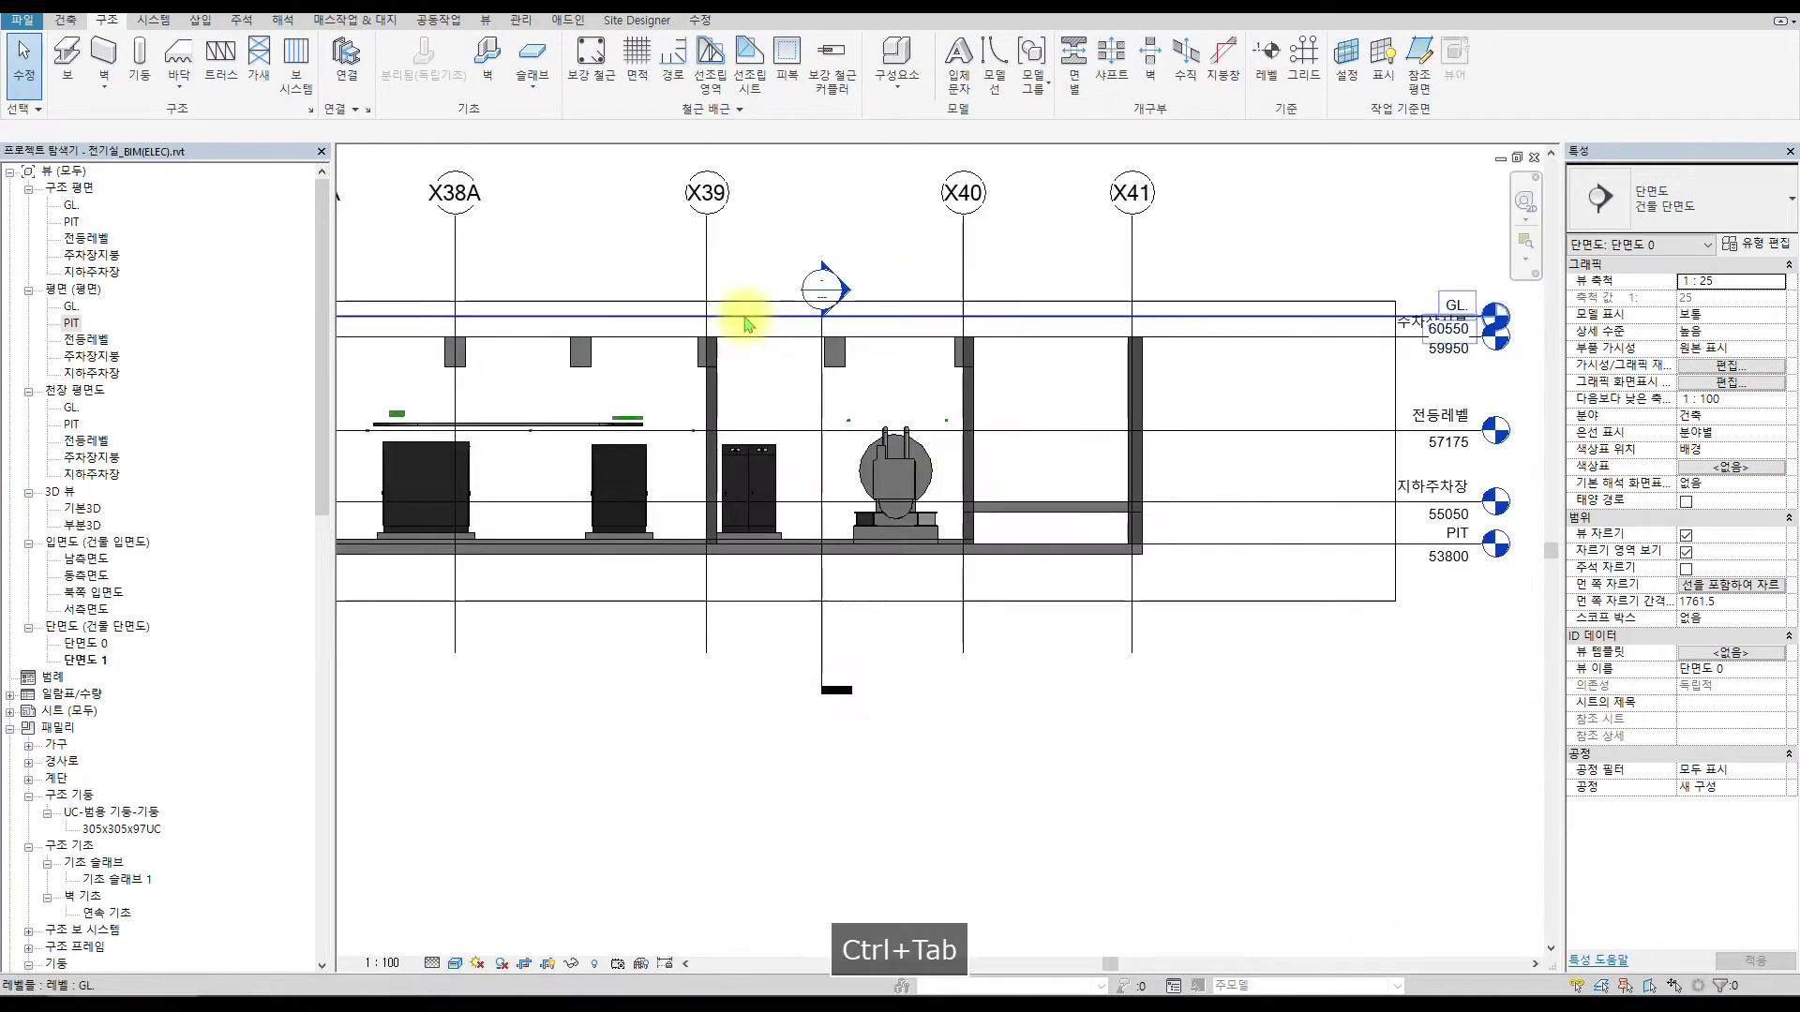
scroll(803, 402, "down", 2)
scroll(695, 406, "up", 4)
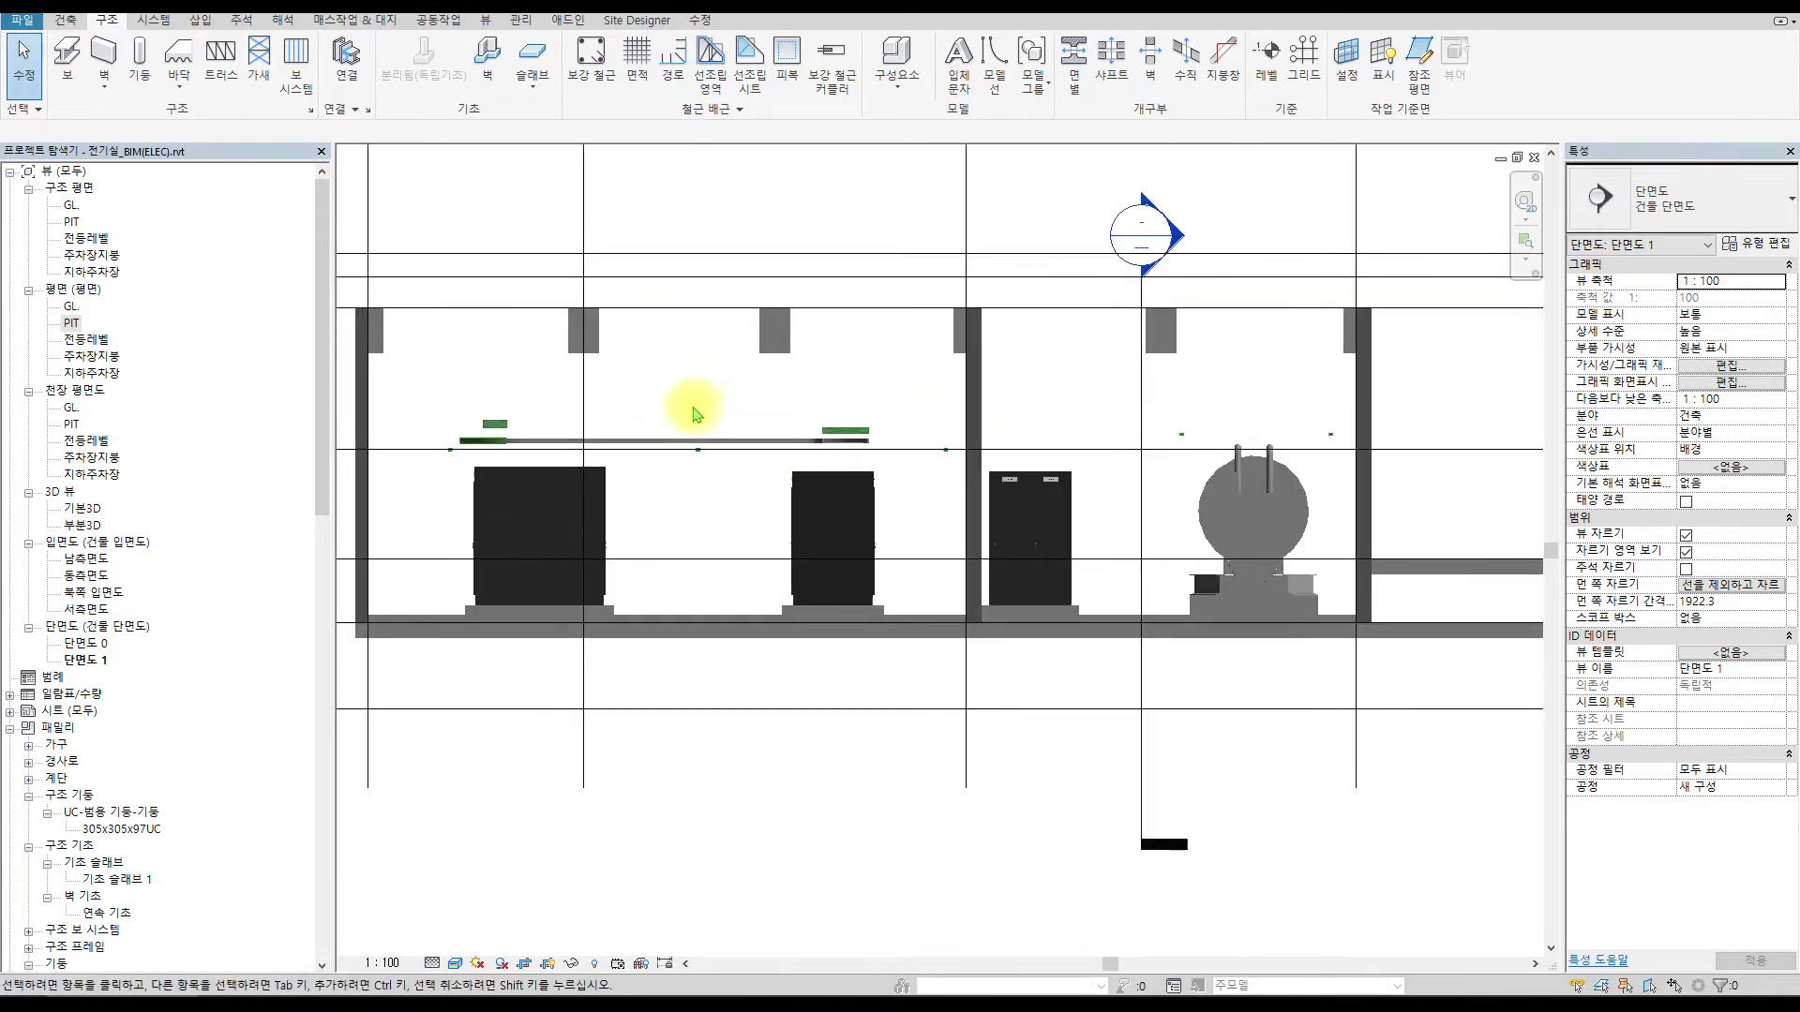
Check the light fixture layout in the PIT floor plan and open the 전등레벨 floor plan.
key("ctrl+Tab")
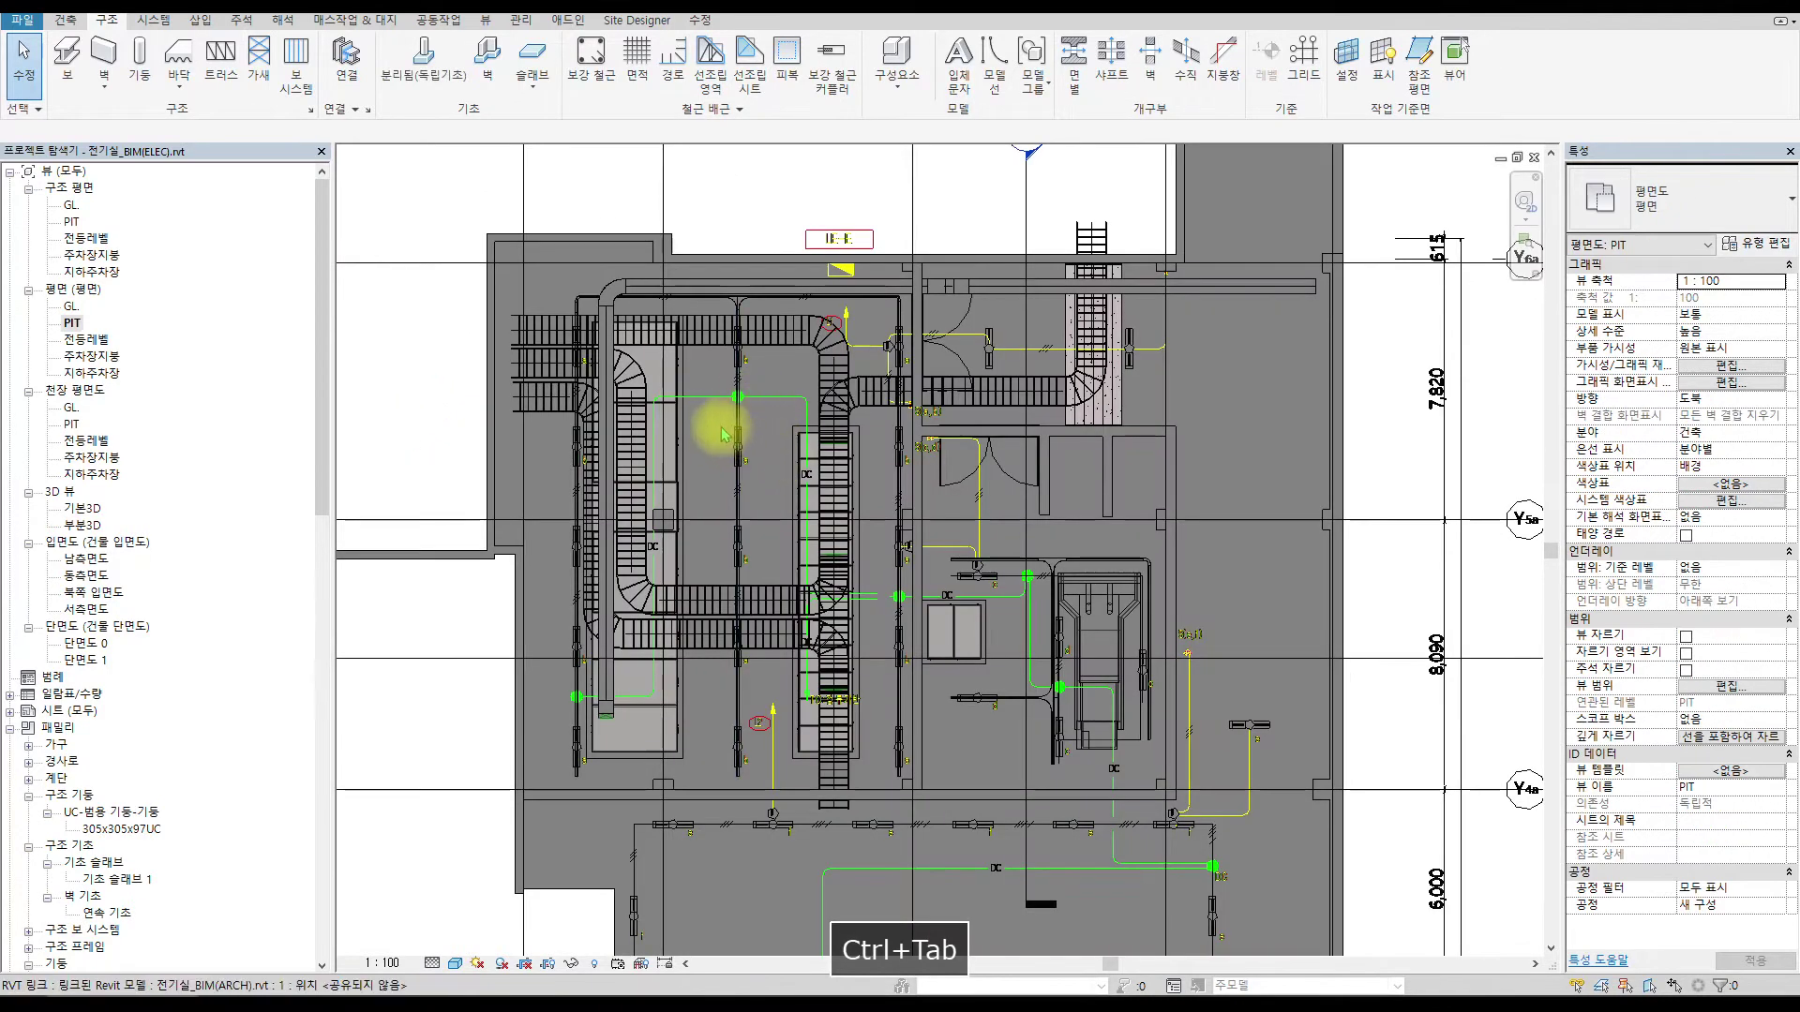
scroll(722, 433, "up", 6)
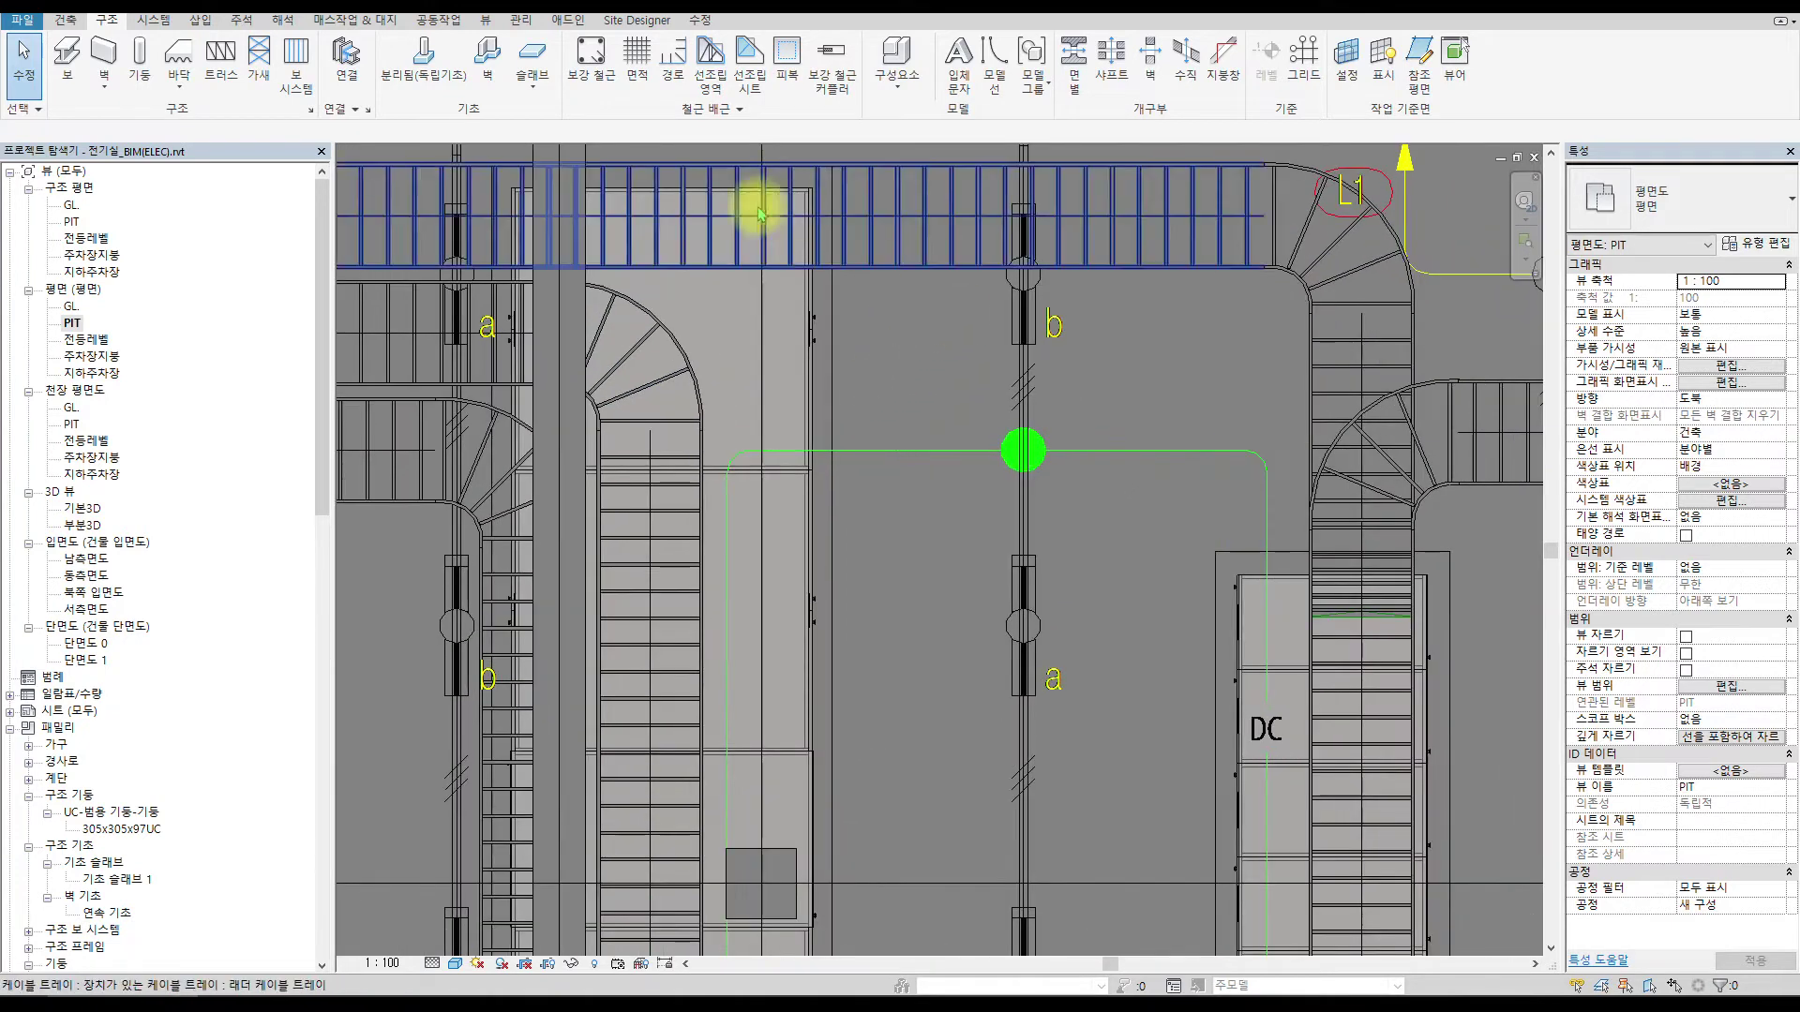
left_click(86, 340)
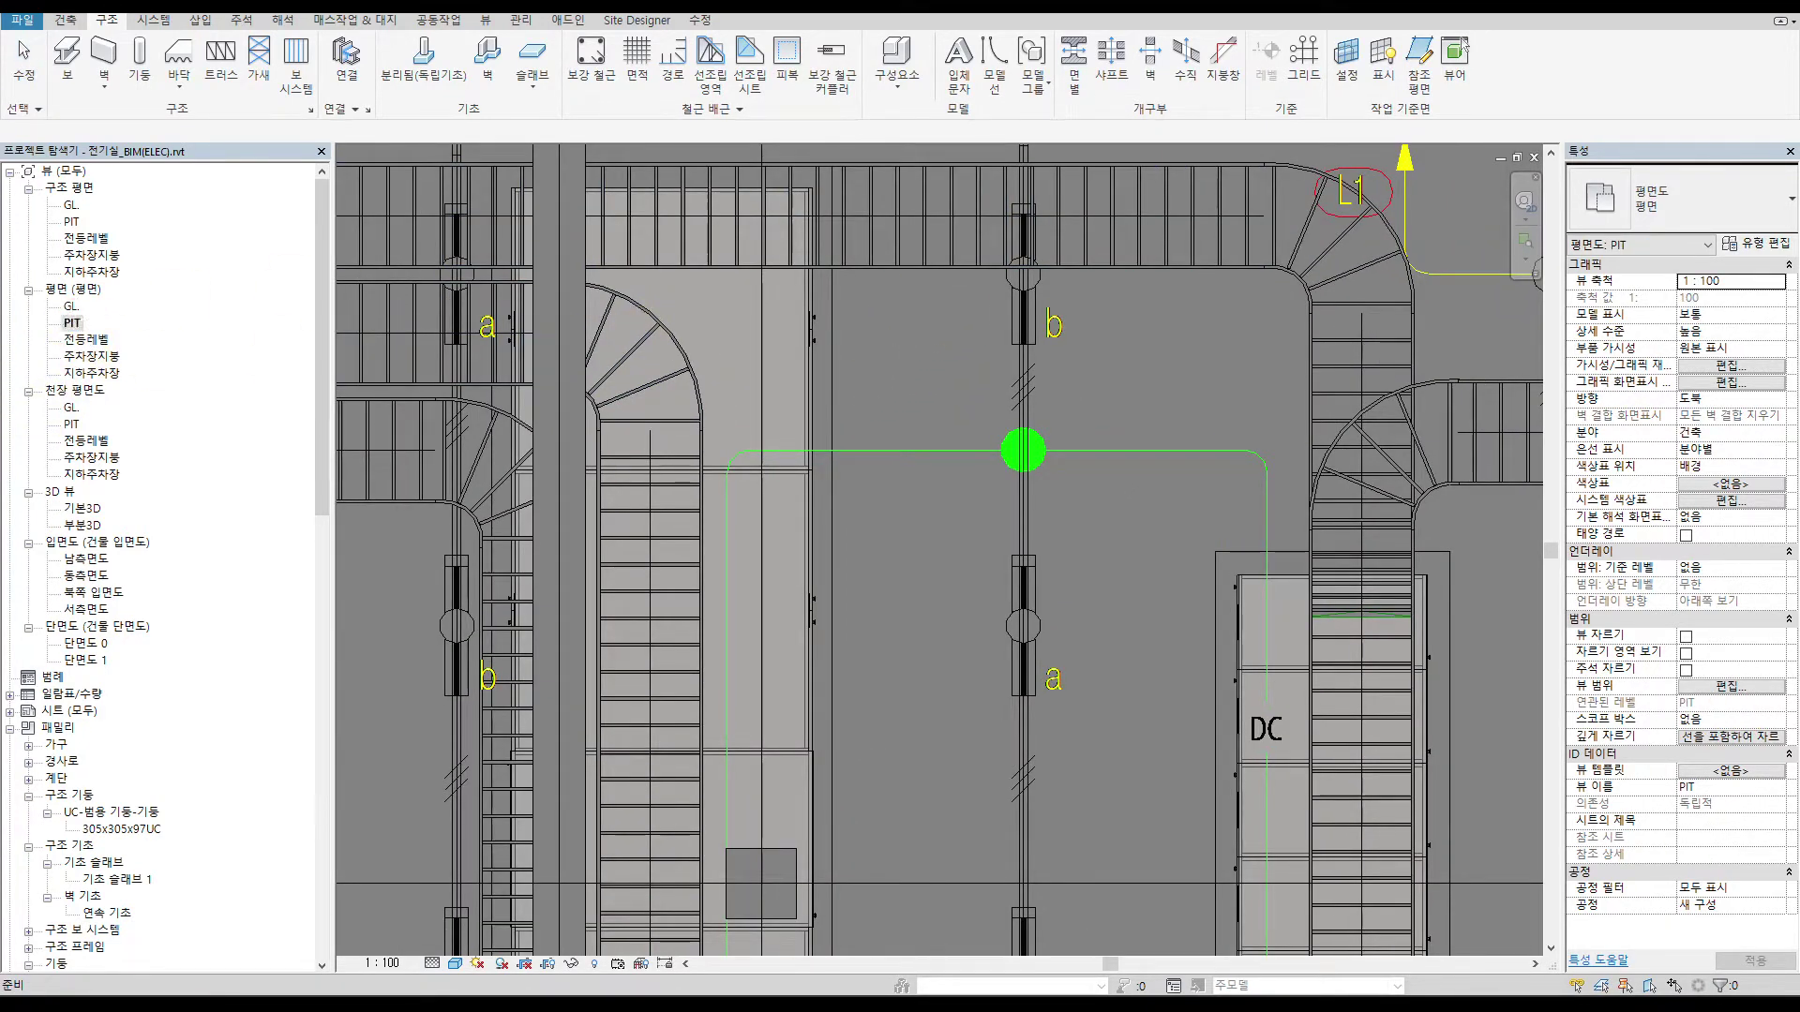
Look through the project's families, including 전기 설비 and 조명 설비, for race-way light fixtures.
scroll(135, 741, "down", 12)
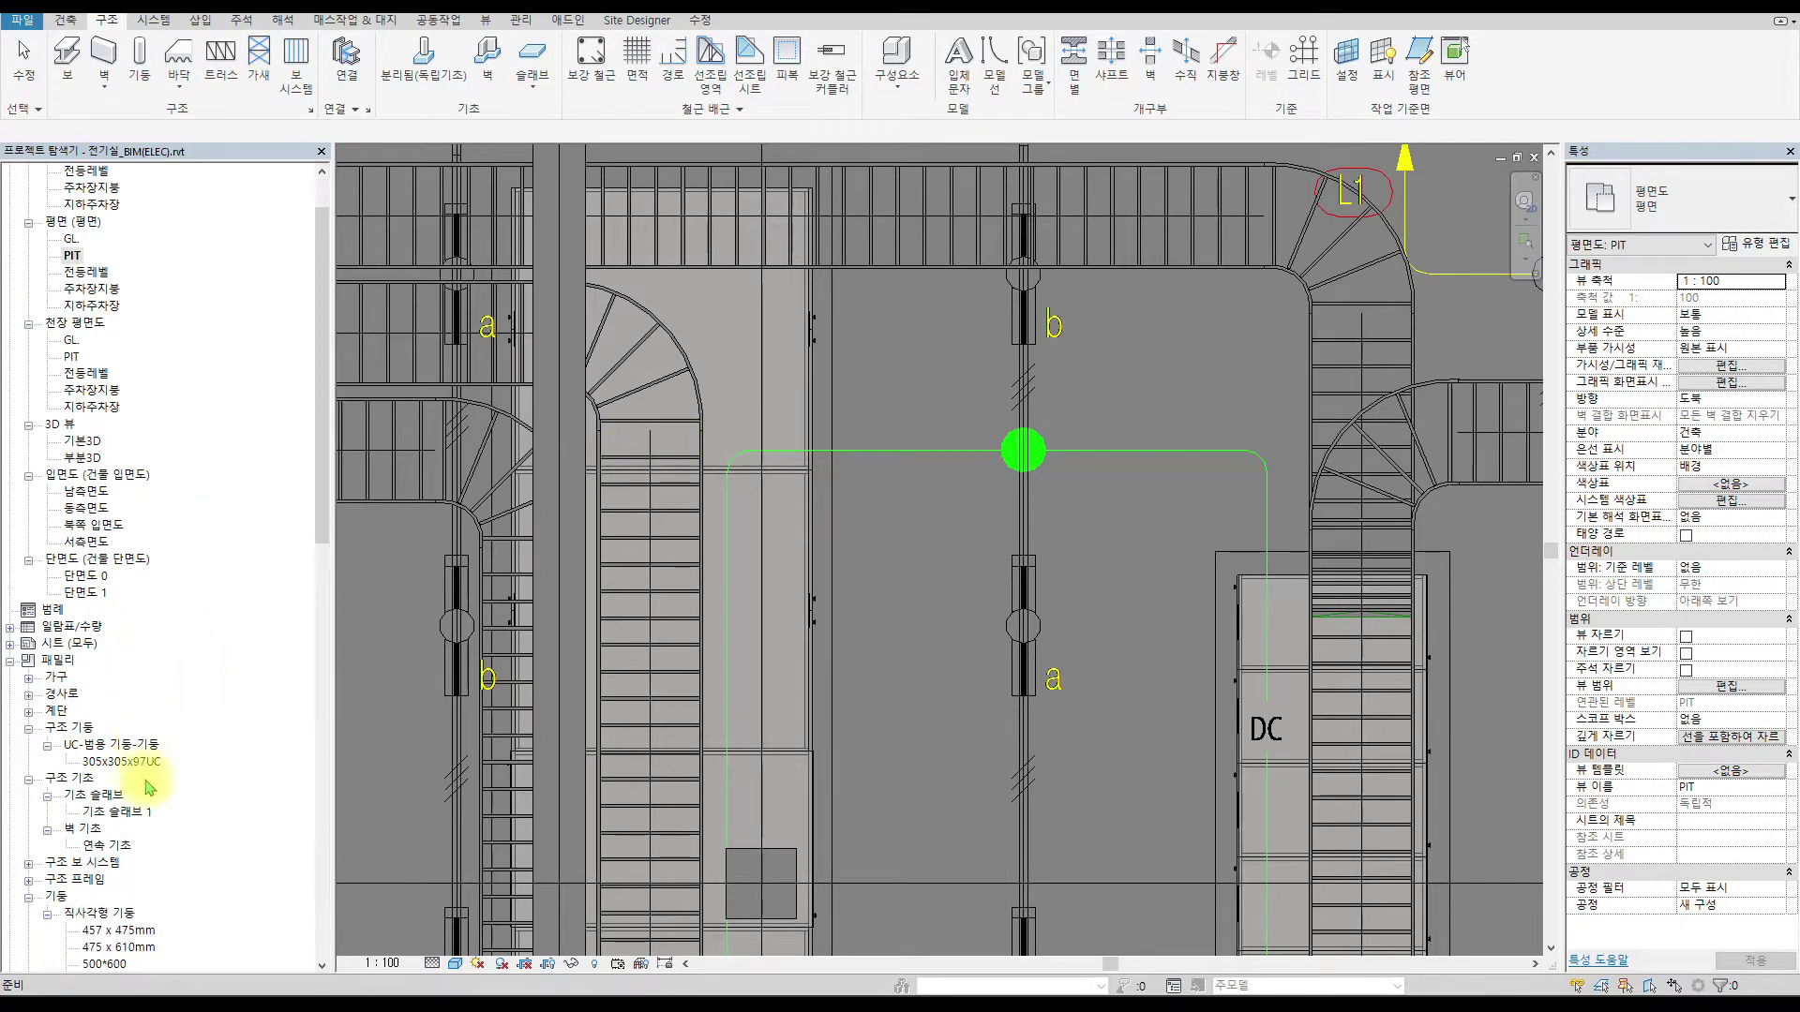
scroll(131, 703, "down", 3)
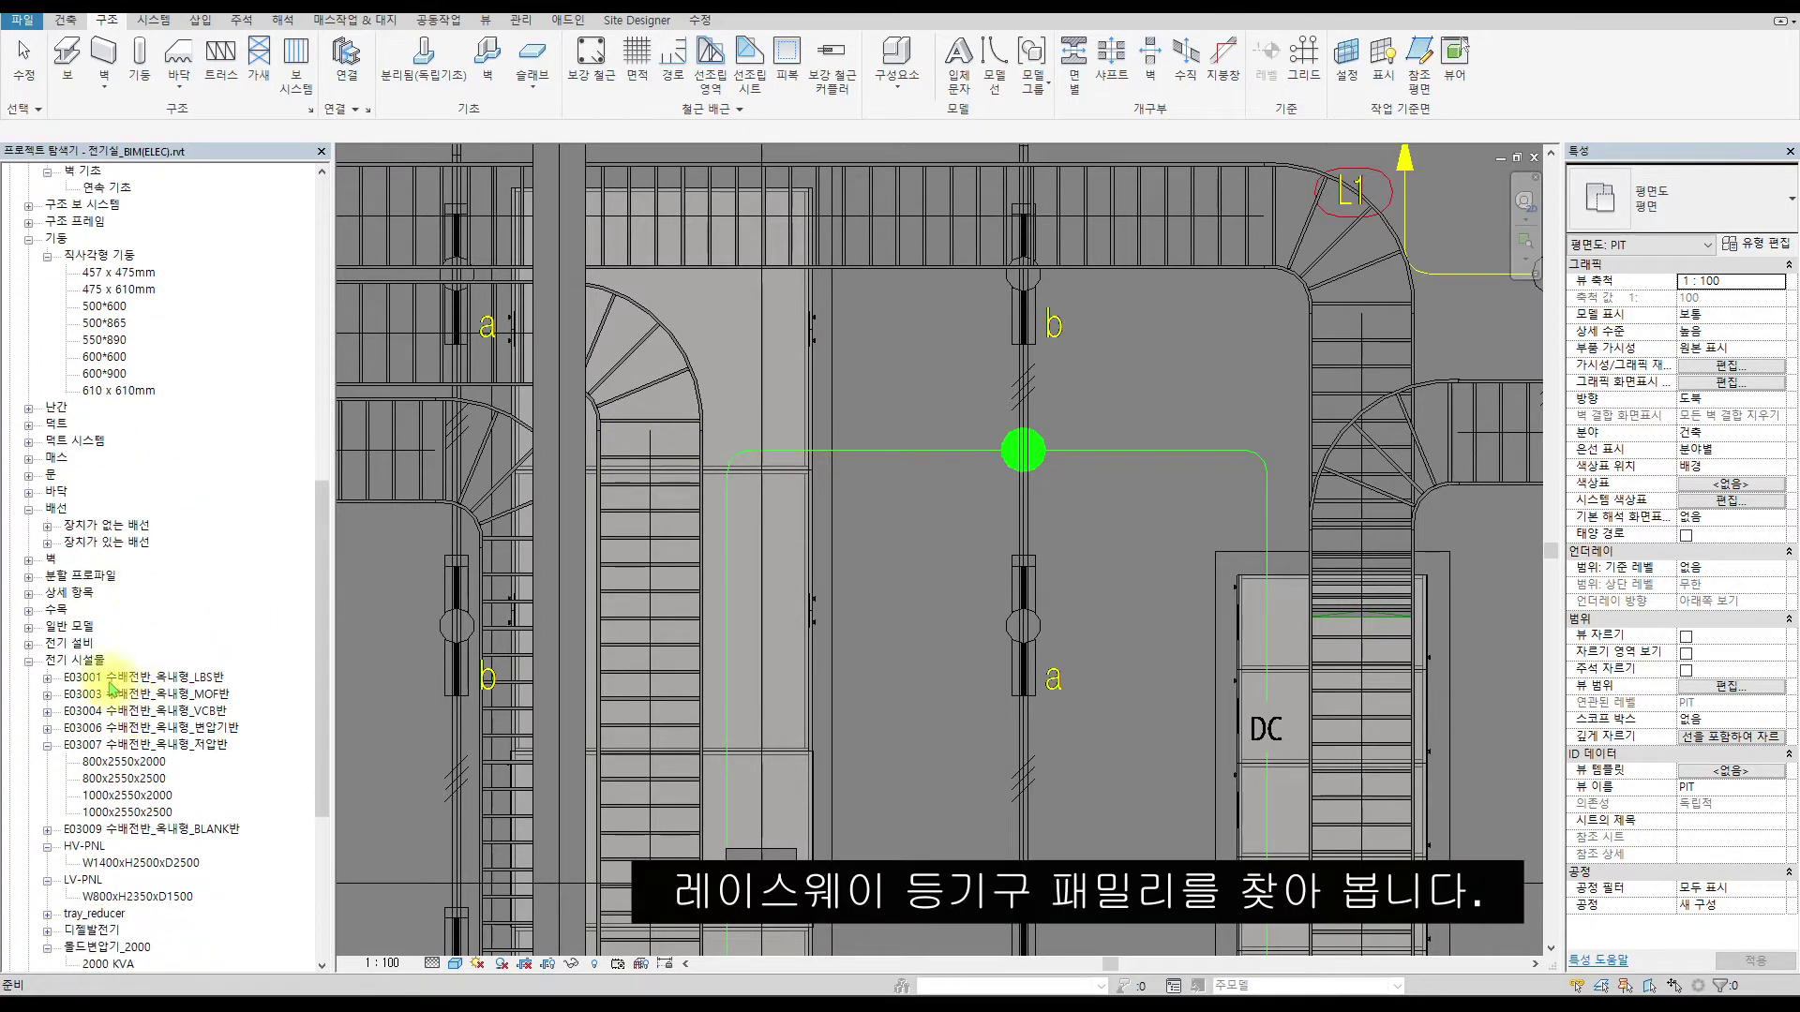
left_click(29, 644)
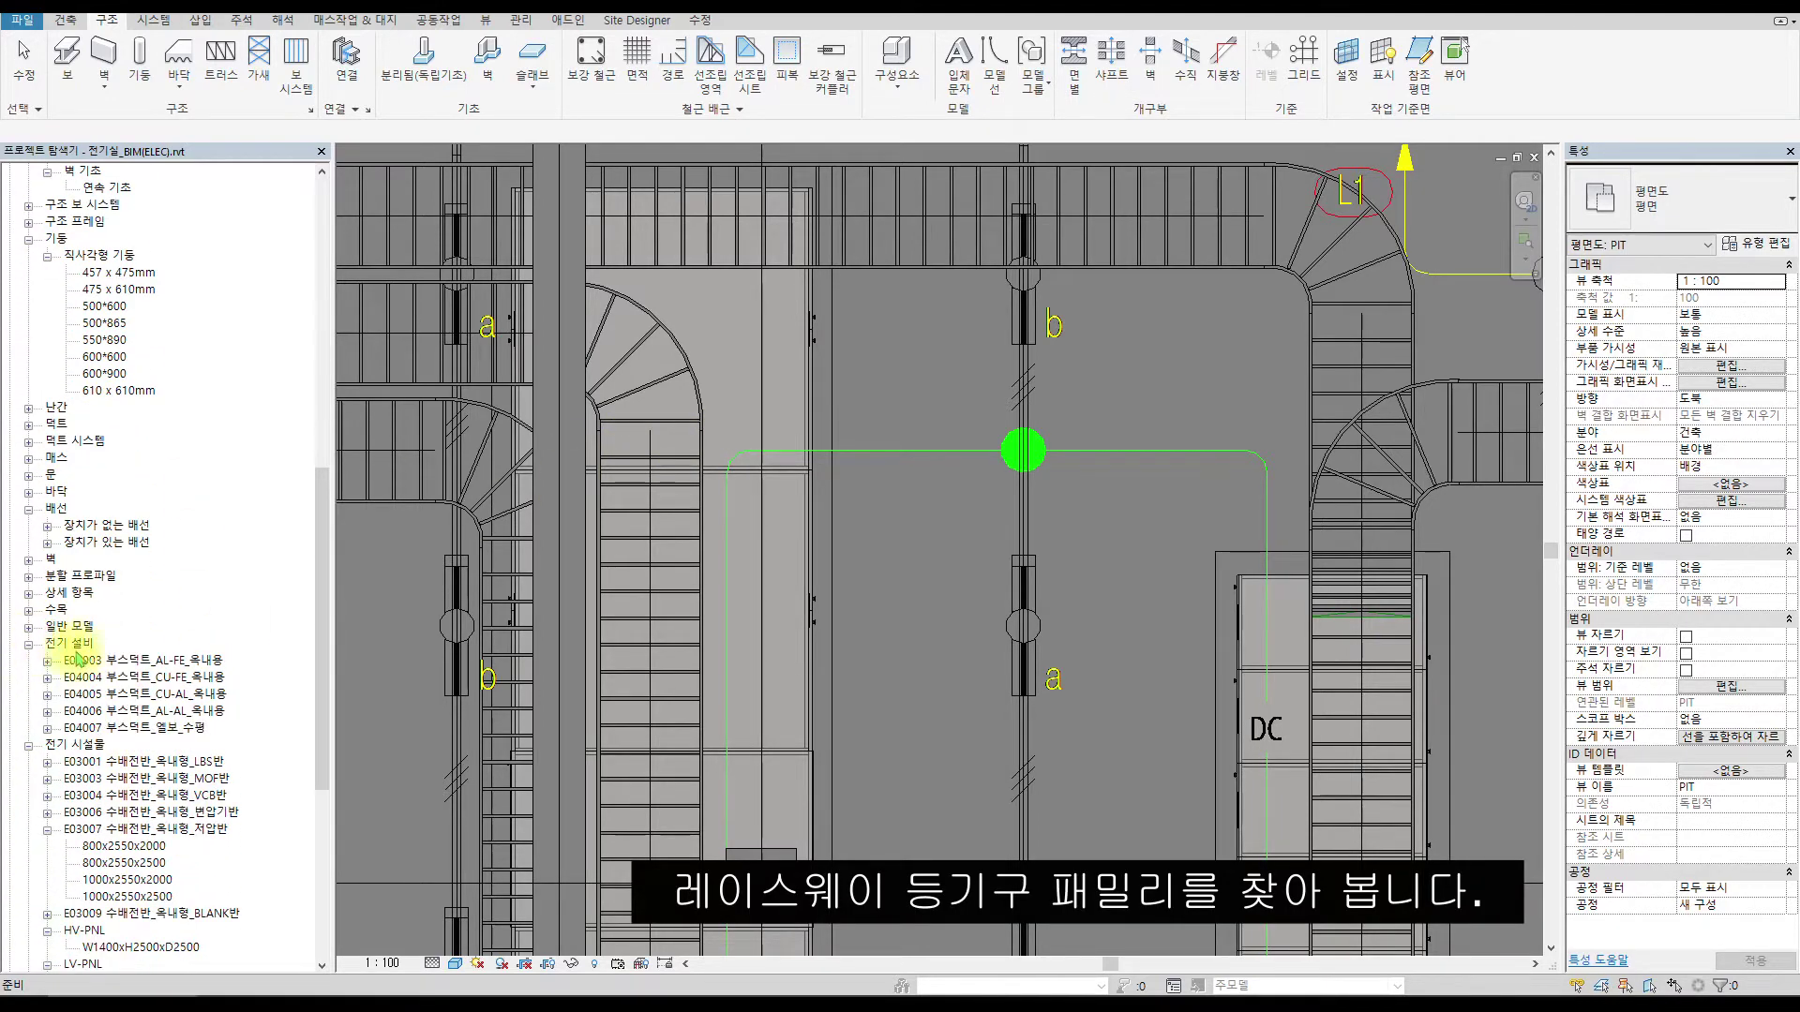
scroll(134, 714, "down", 2)
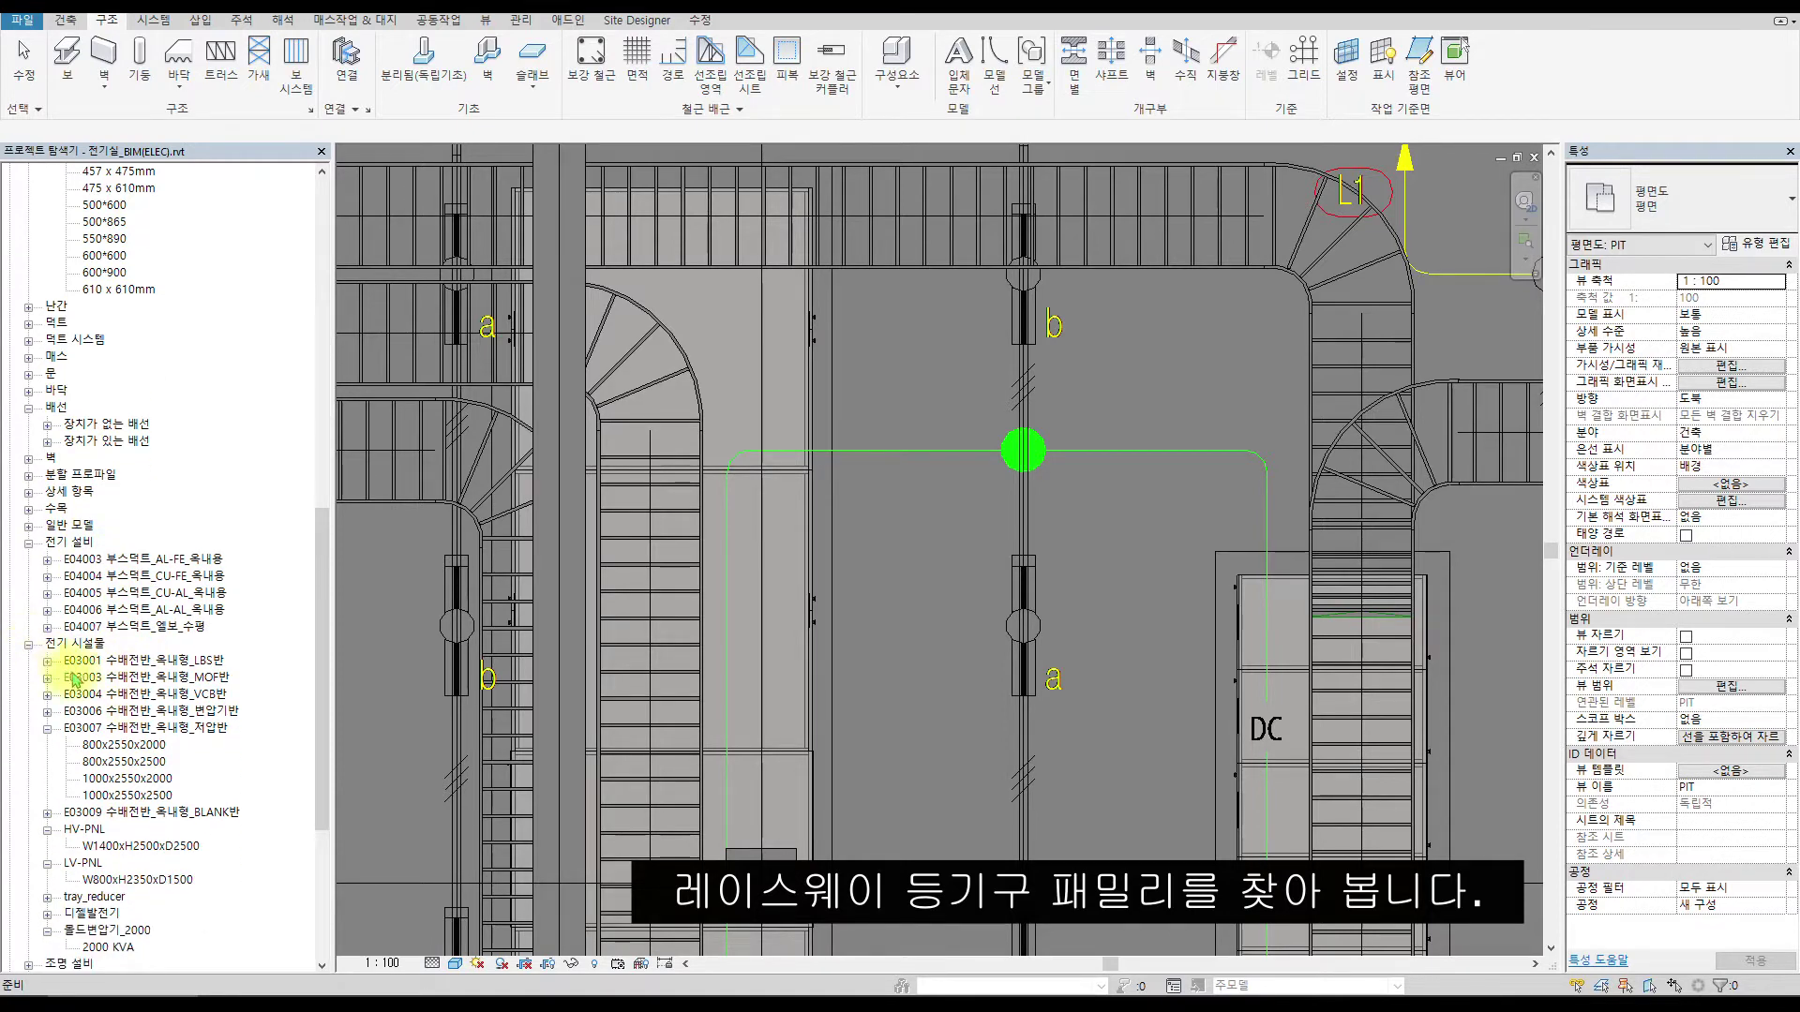
scroll(73, 677, "down", 6)
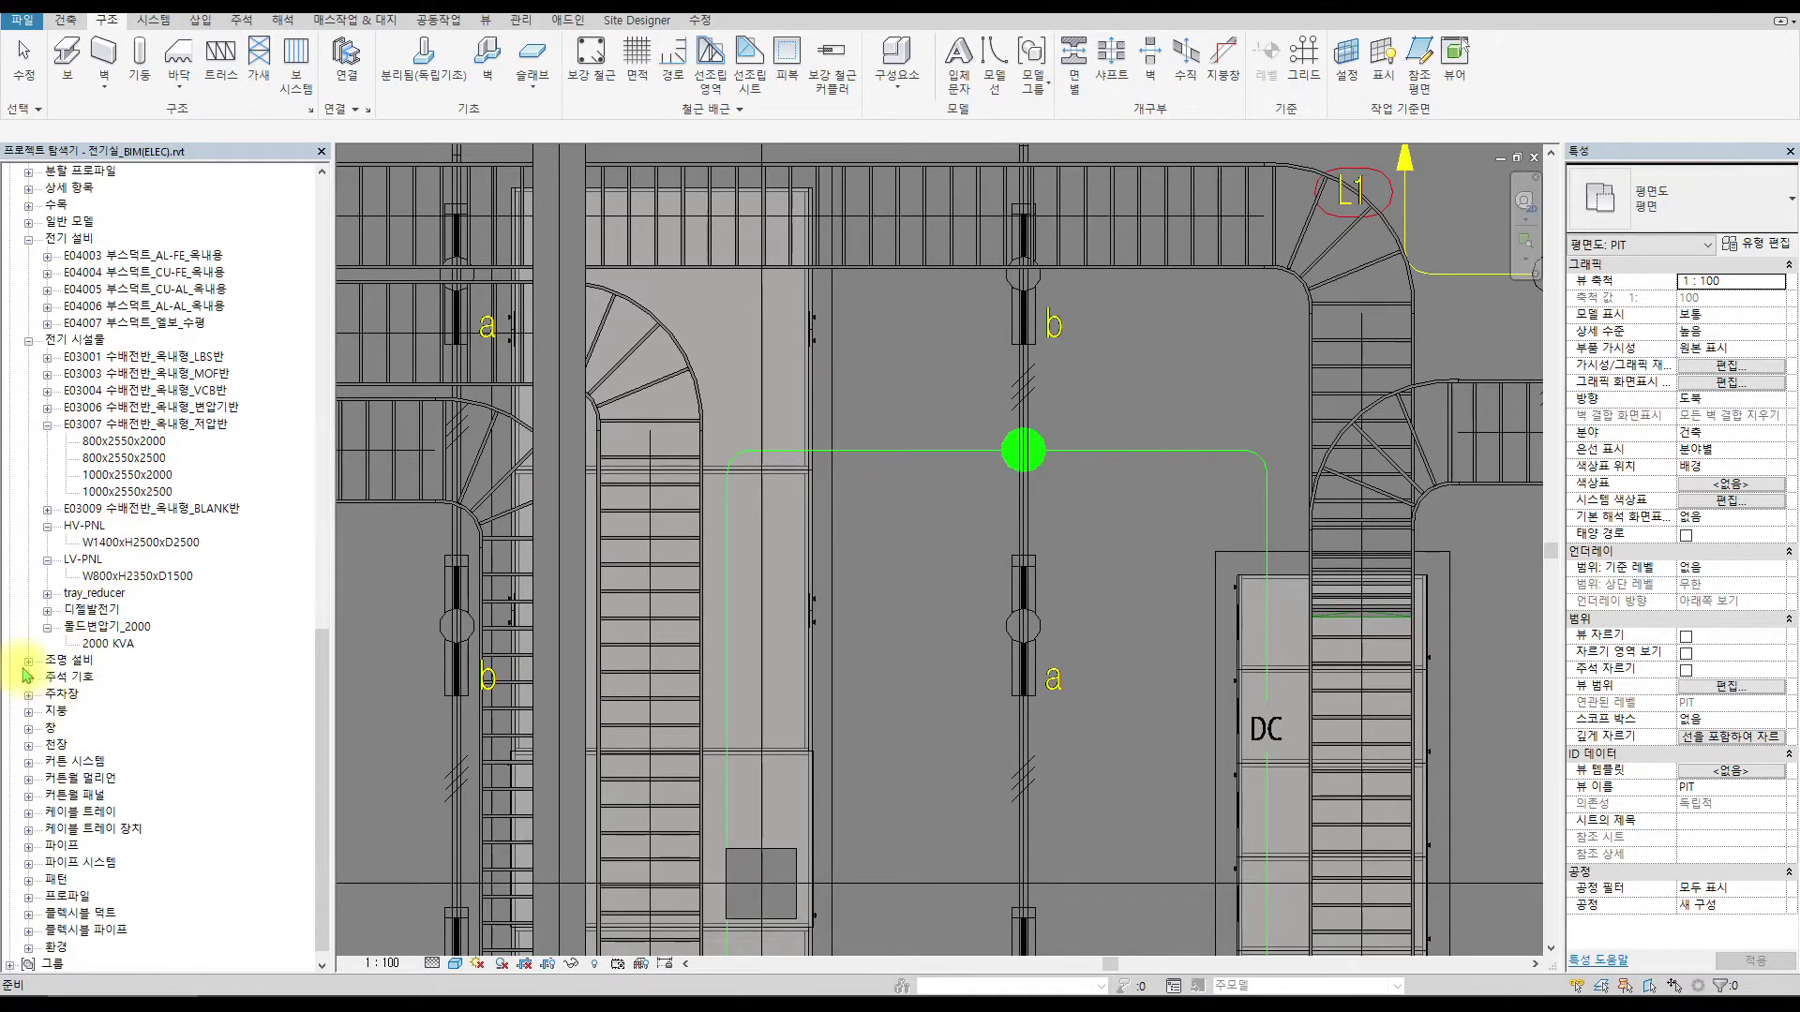
left_click(29, 661)
scroll(97, 705, "down", 2)
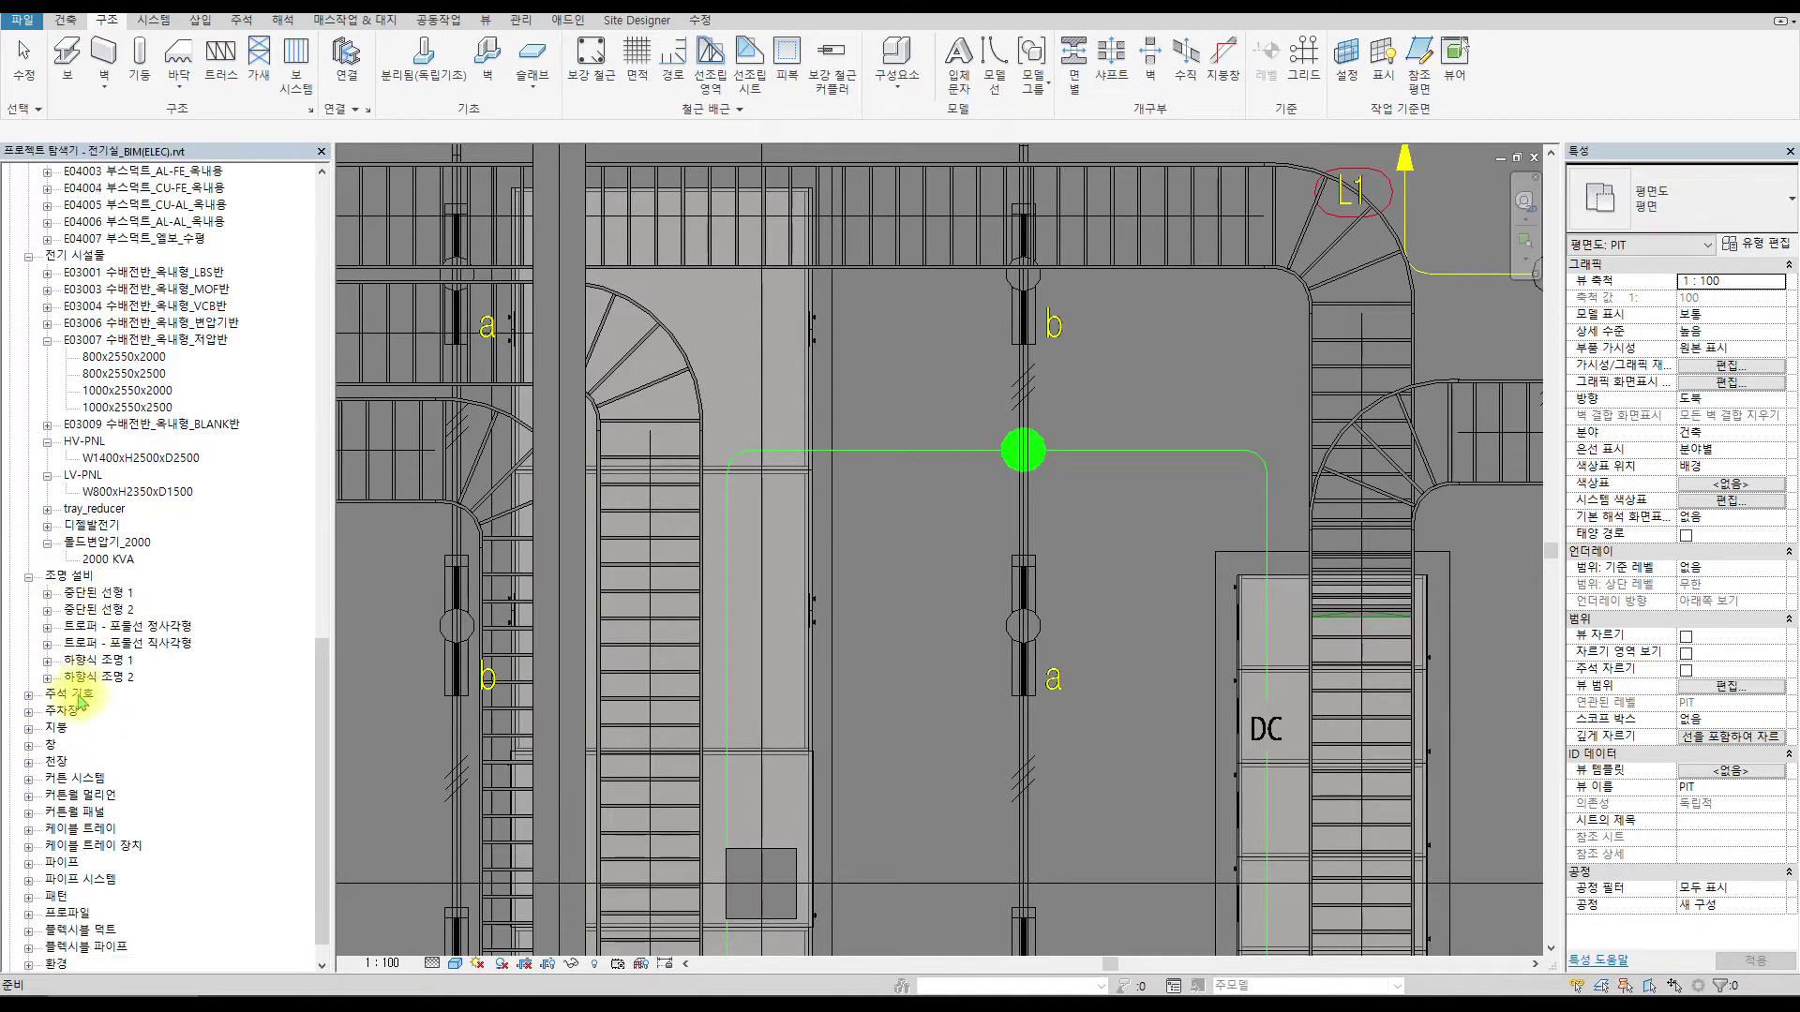
Load the FL_race way 등기구(1등용), FL_race way 등기구(2등용) and IL_race way DC등 families from the 전등패밀리 folder.
key("alt+Tab")
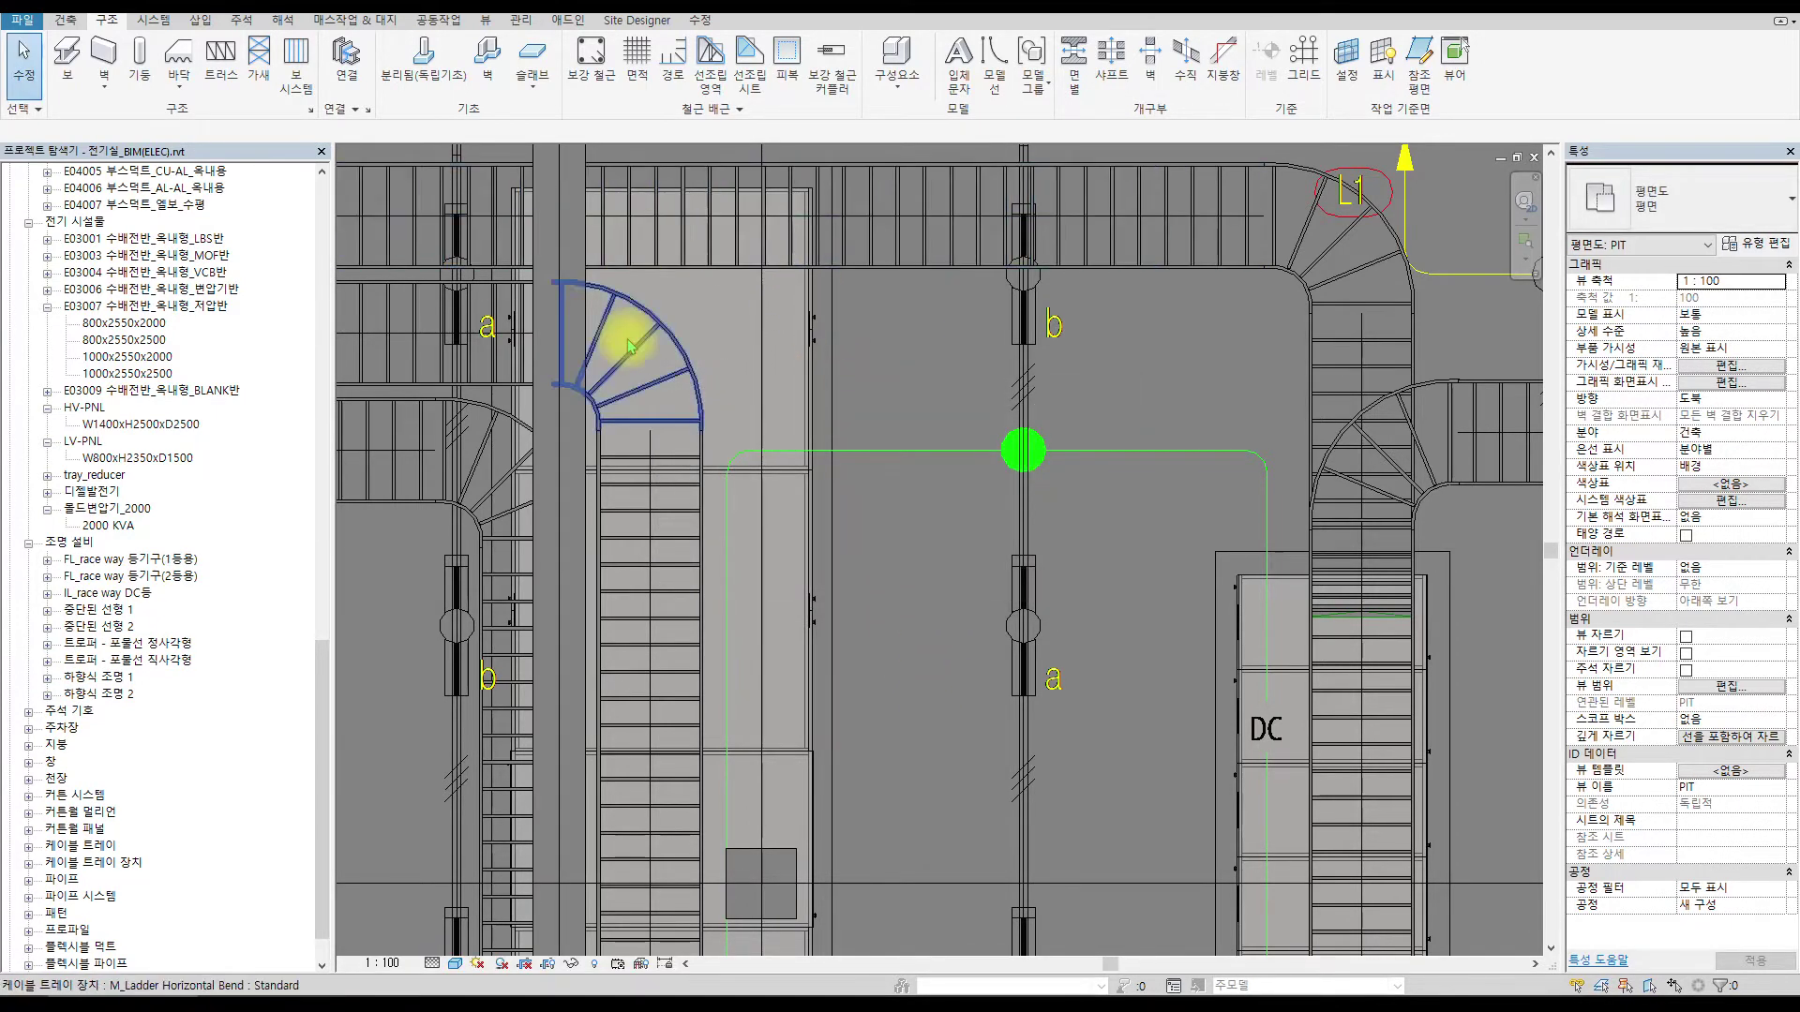
key("alt+Tab")
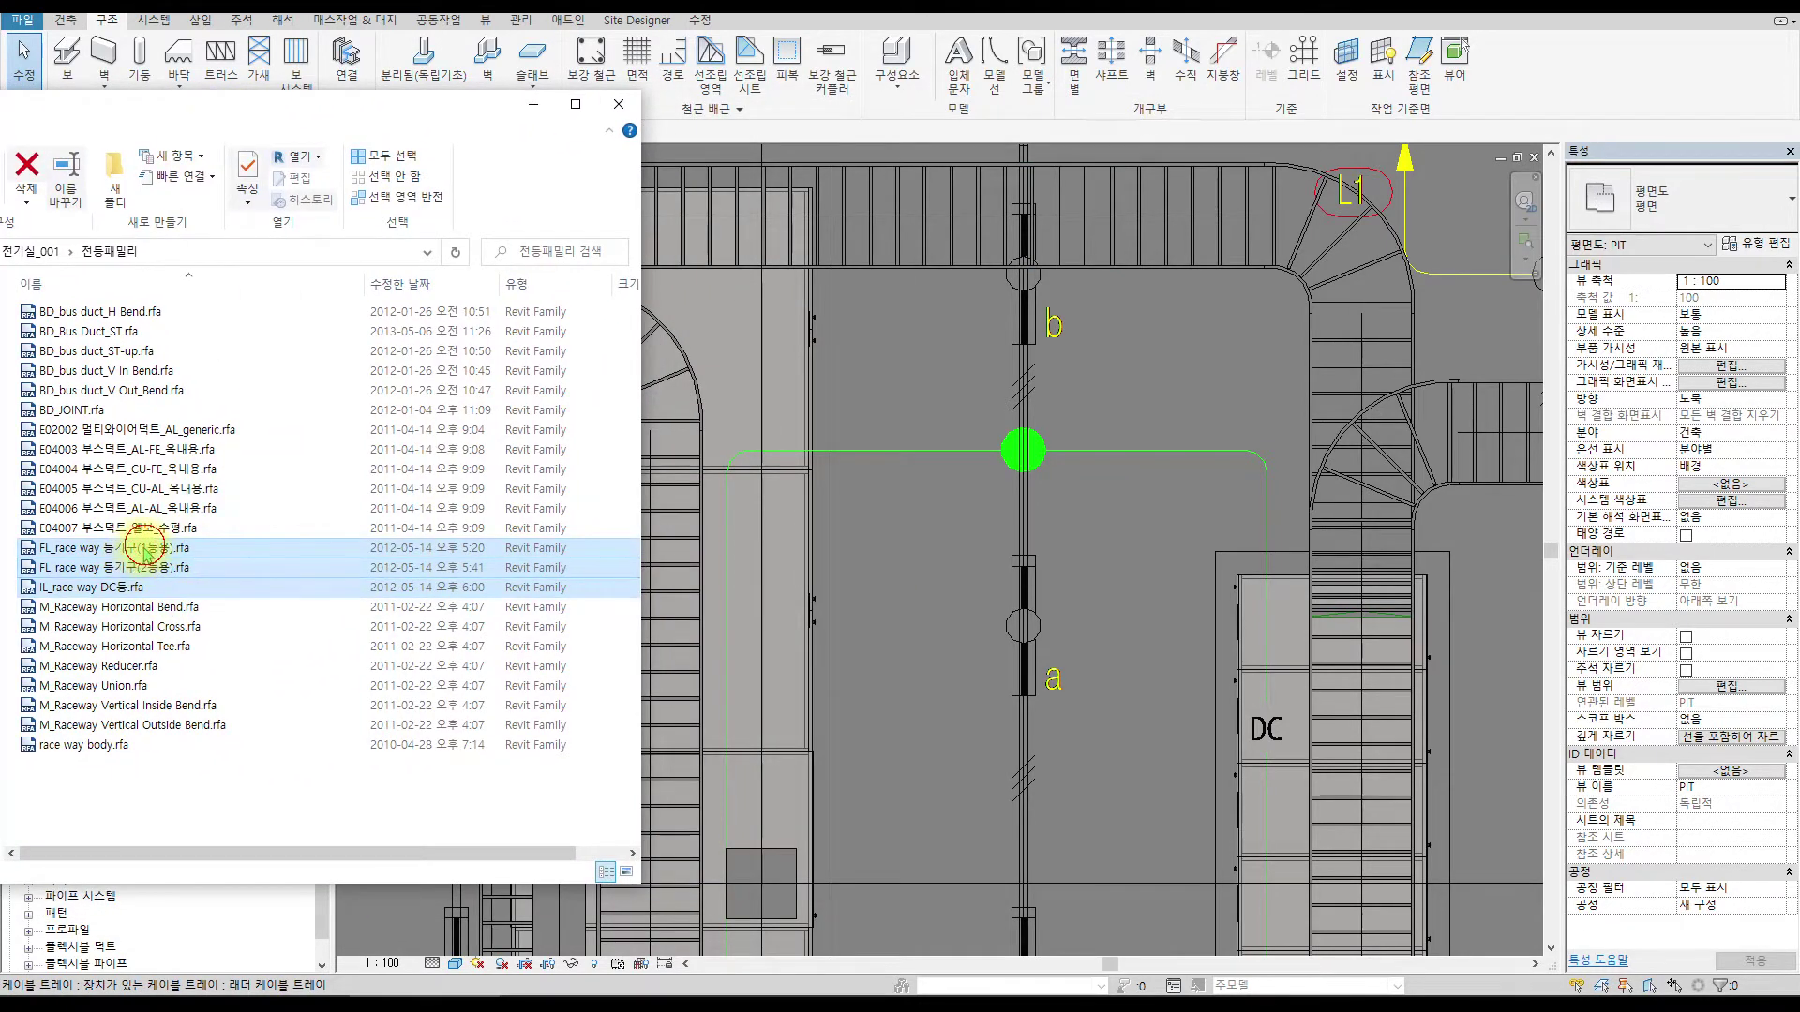
left_click(129, 589)
left_click_drag(288, 115, 0, 122)
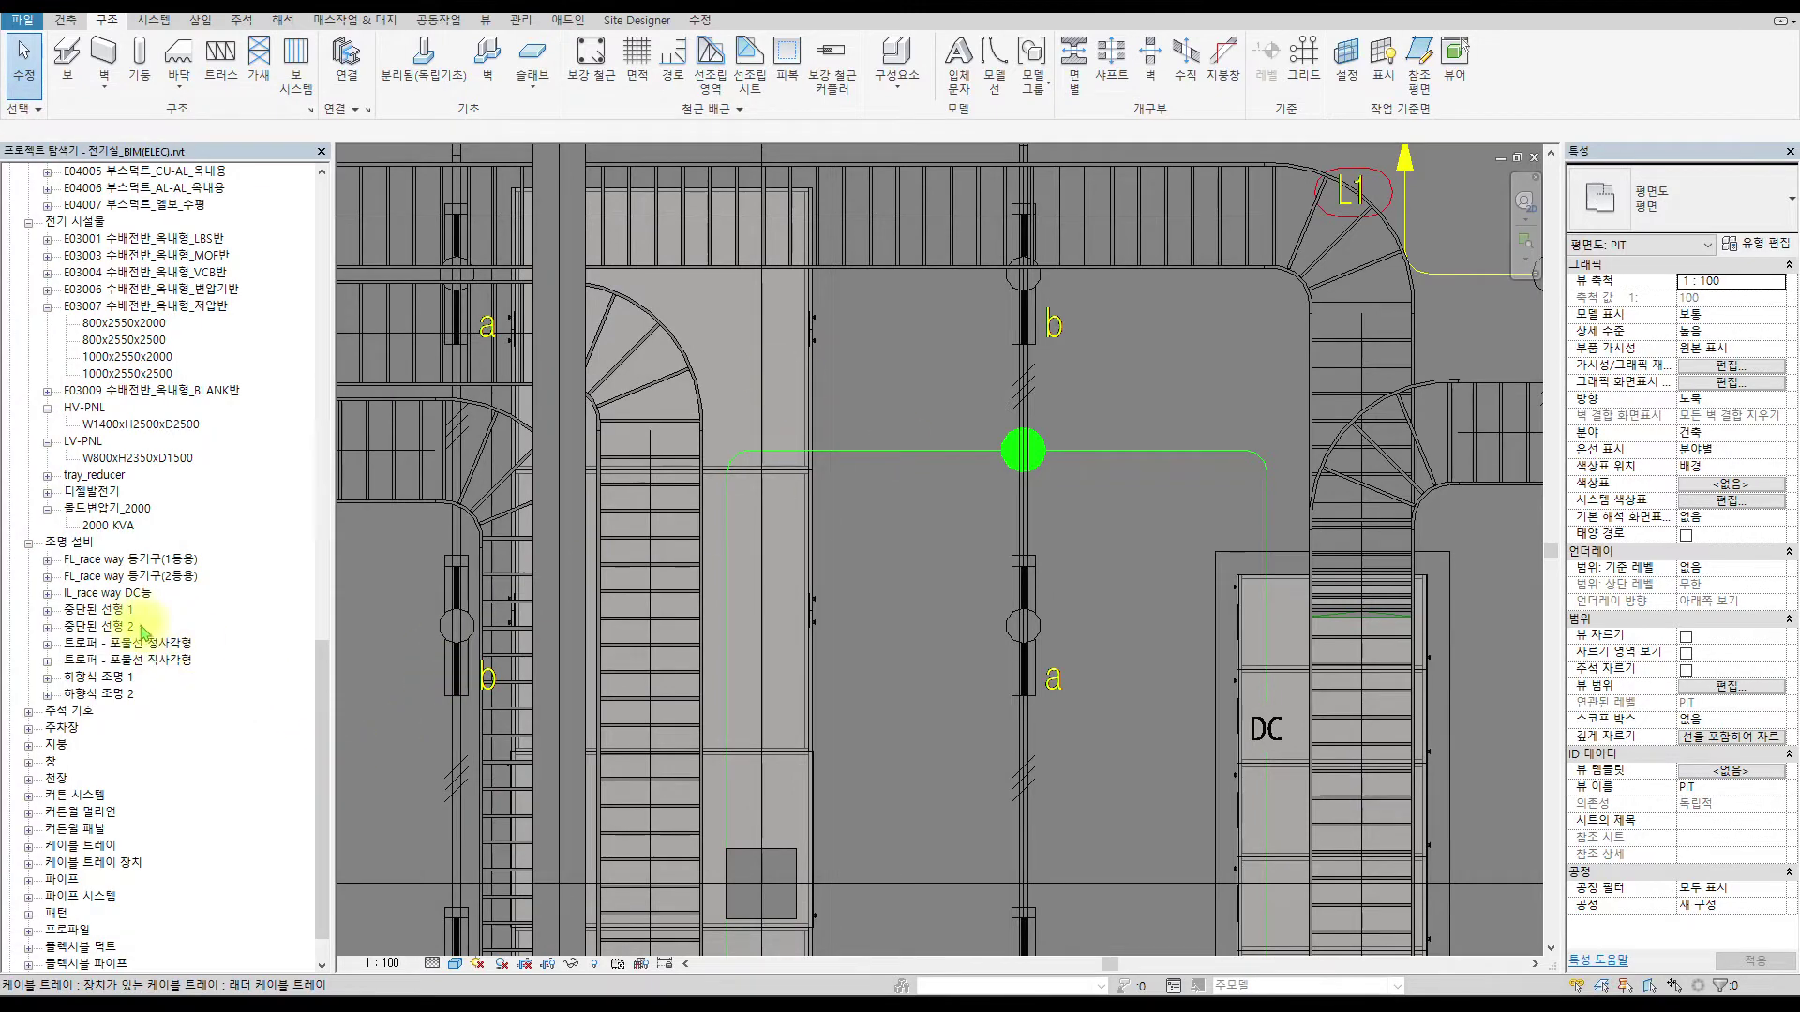
Place one FL_race way 등기구(2등용) fixture horizontally on the PIT work plane, in the open area beside fixture symbol a.
left_click(47, 560)
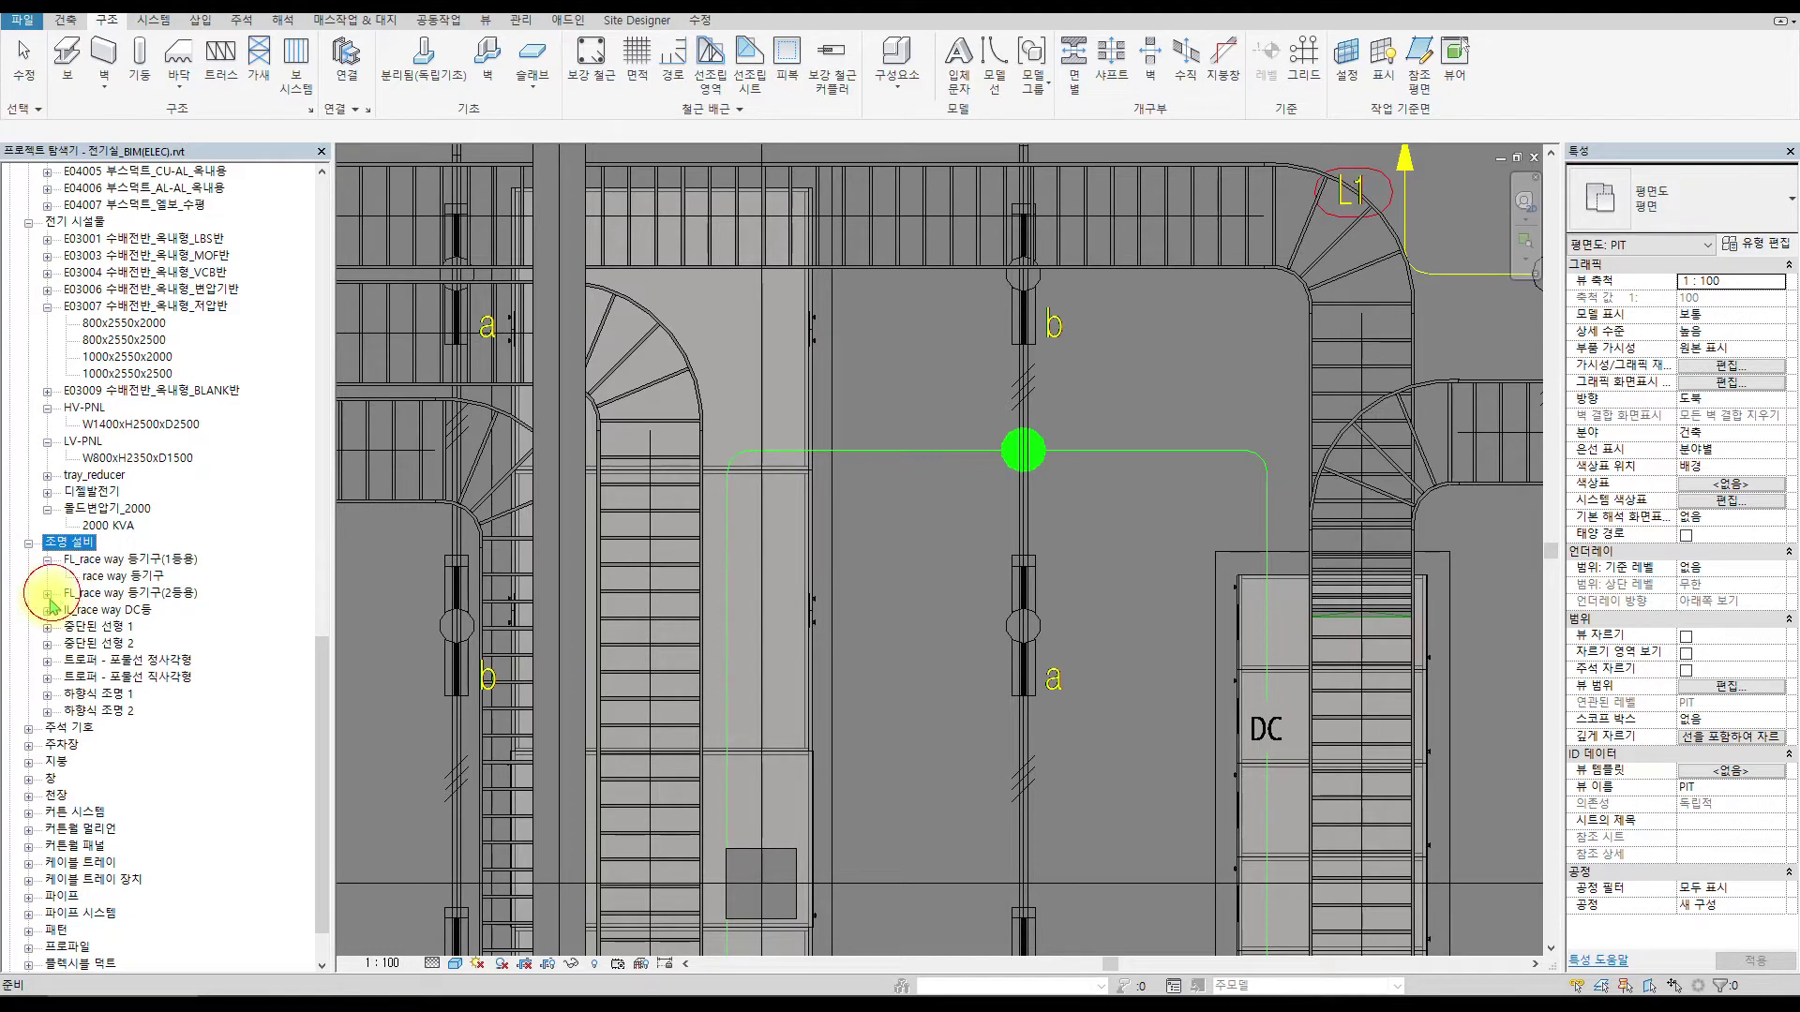
left_click(47, 594)
left_click(160, 609)
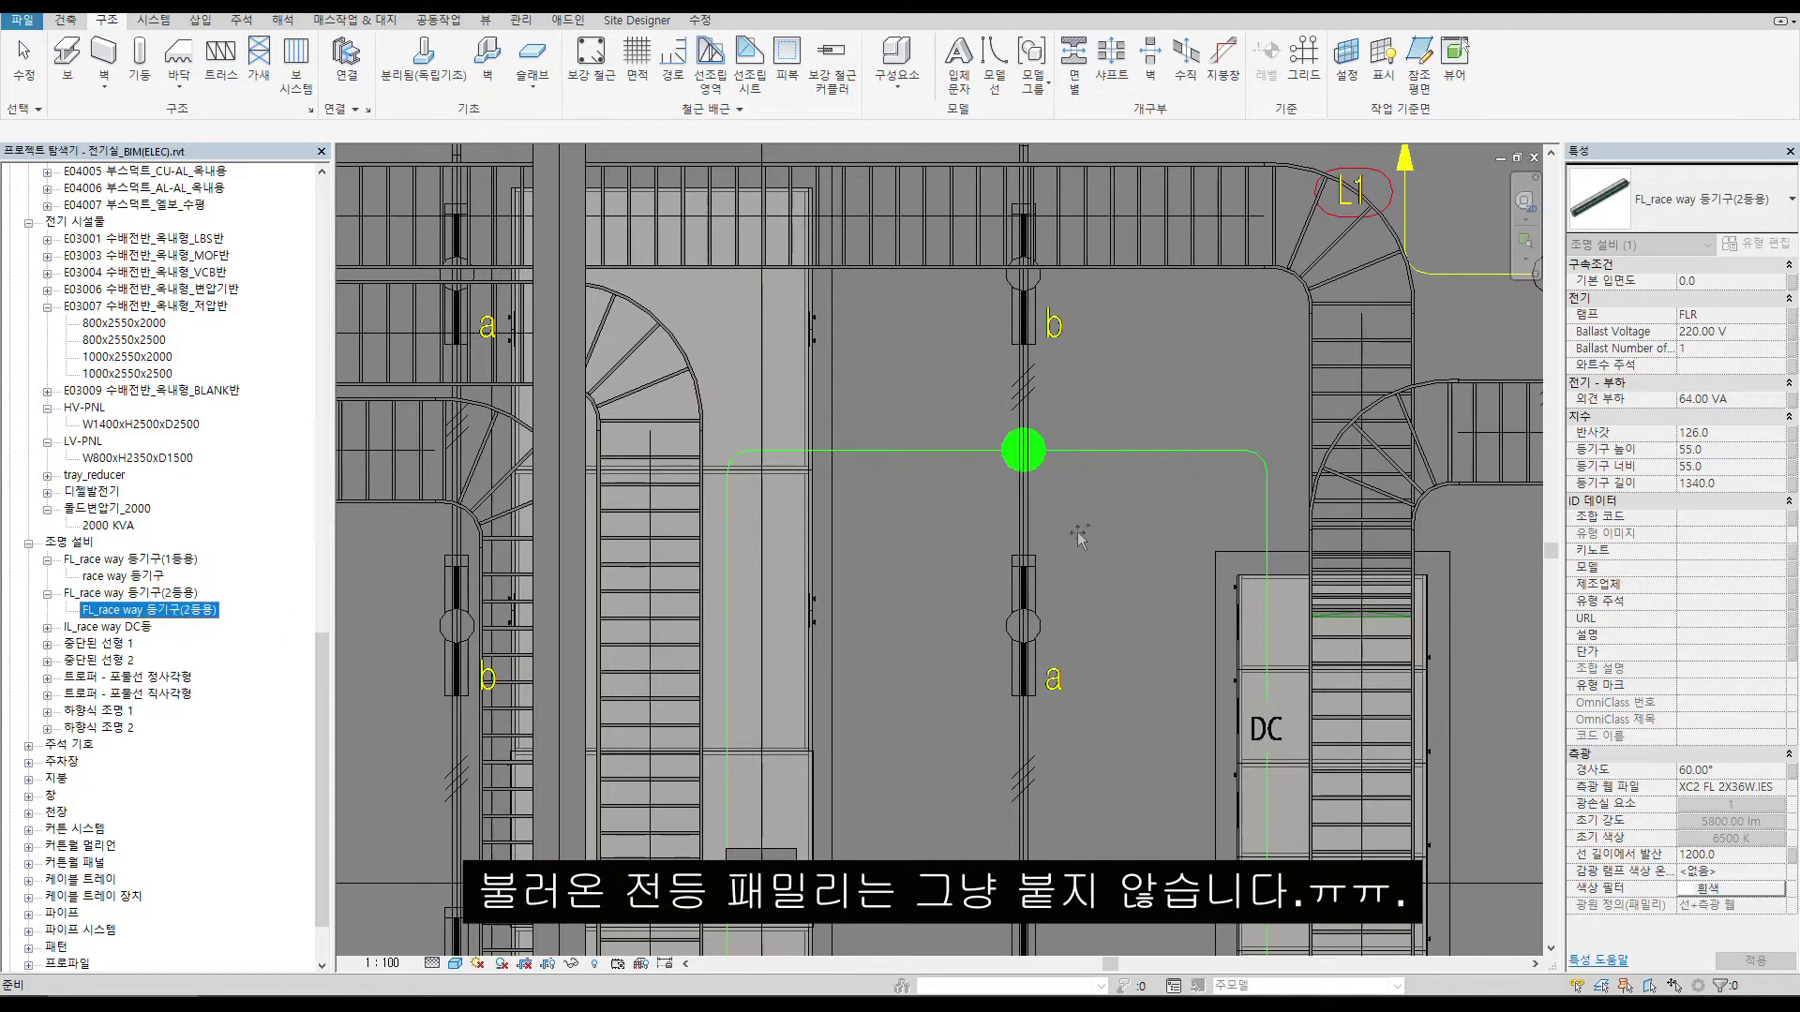
left_click_drag(1049, 531, 1027, 517)
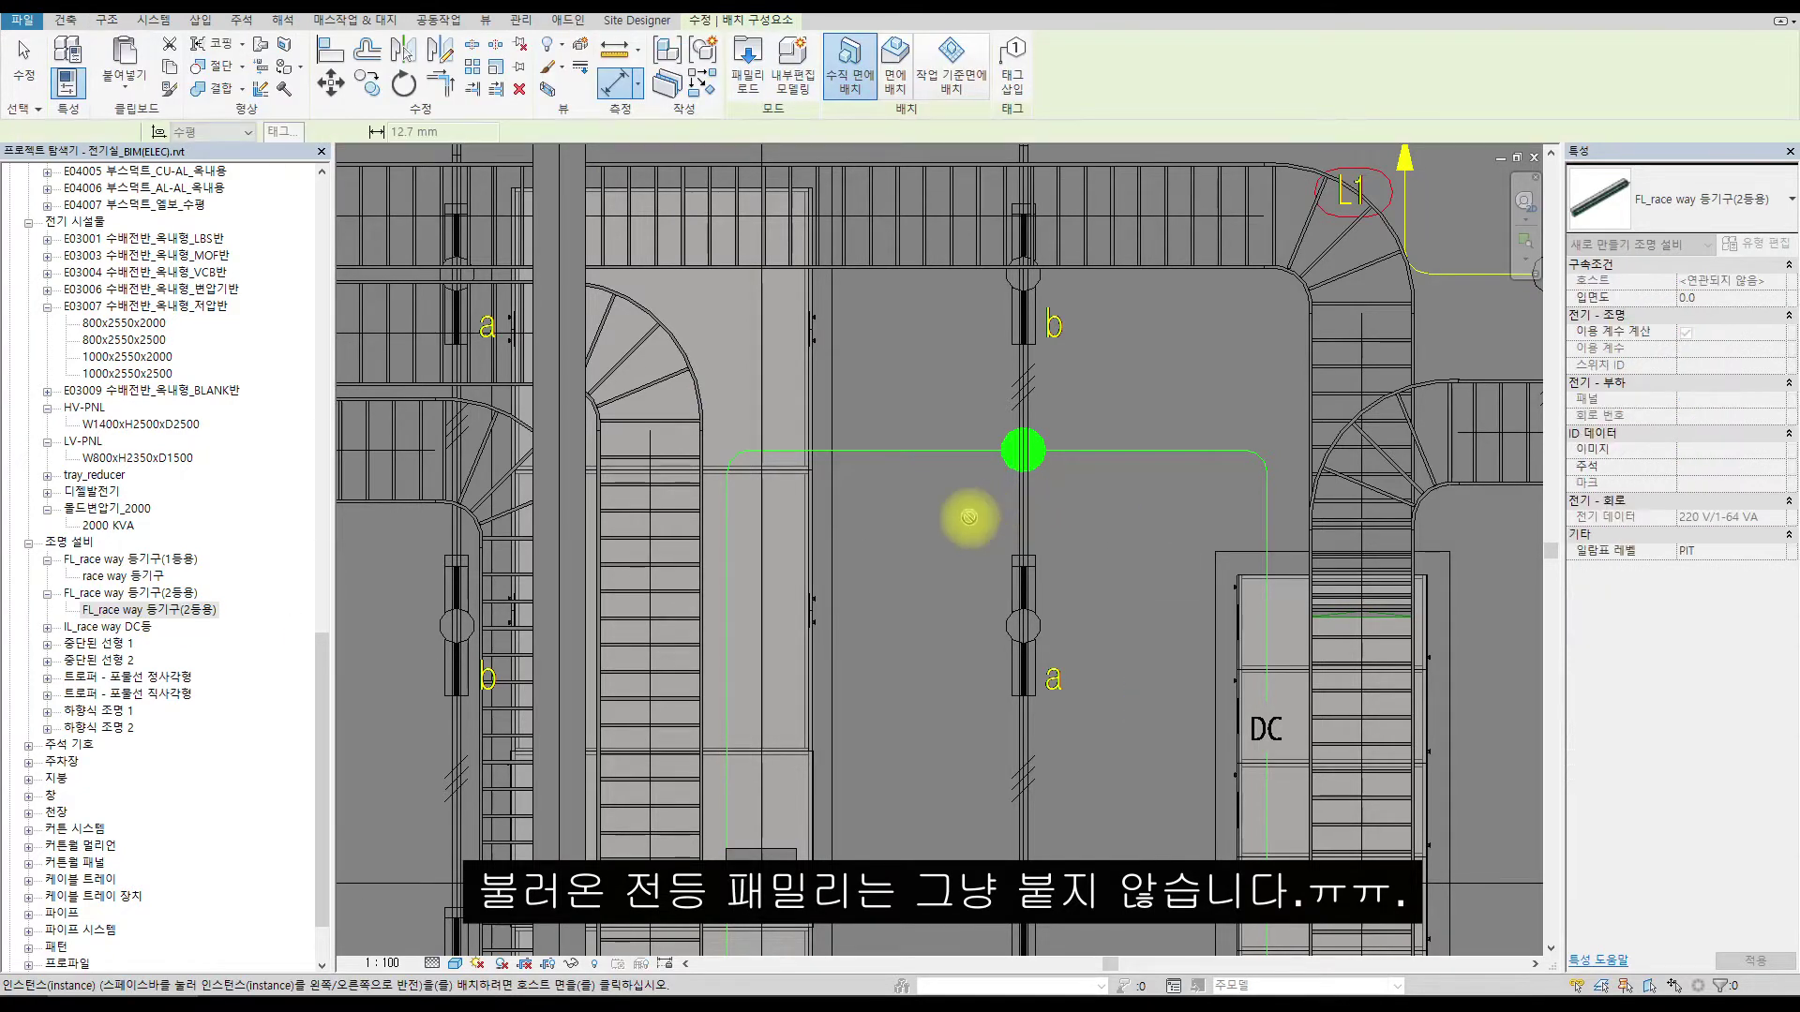
left_click(895, 83)
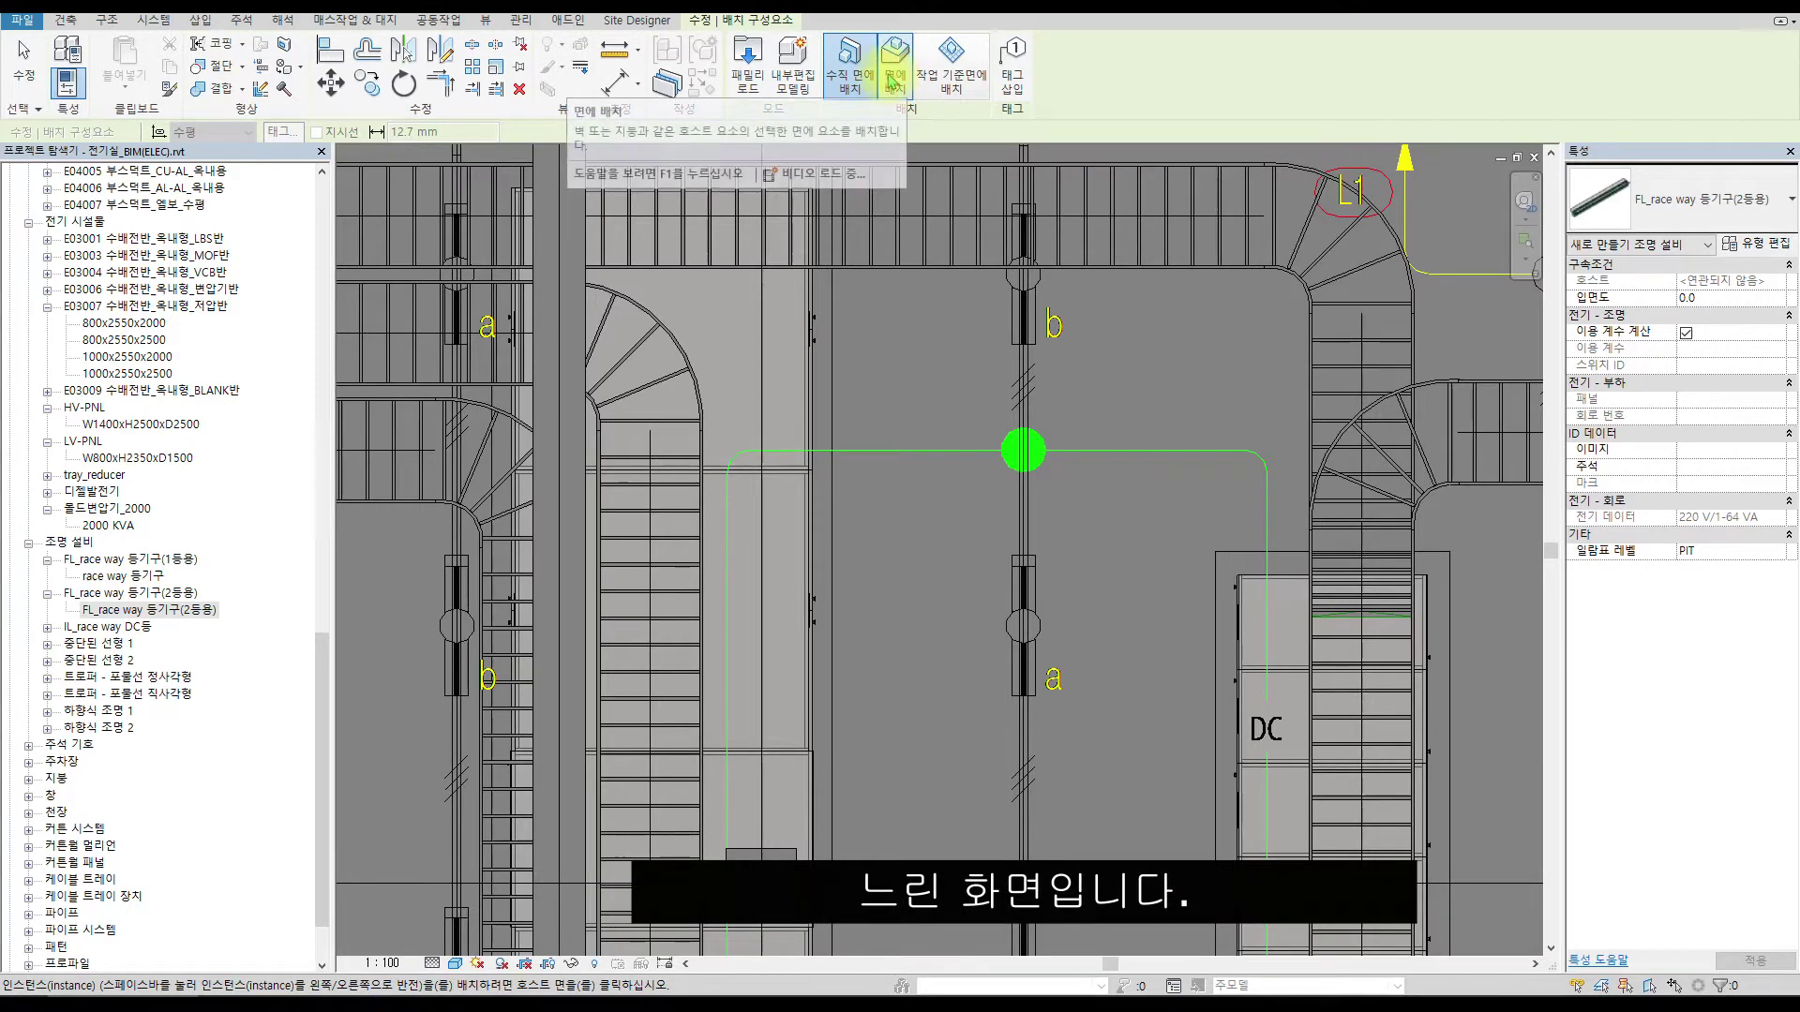
left_click(952, 79)
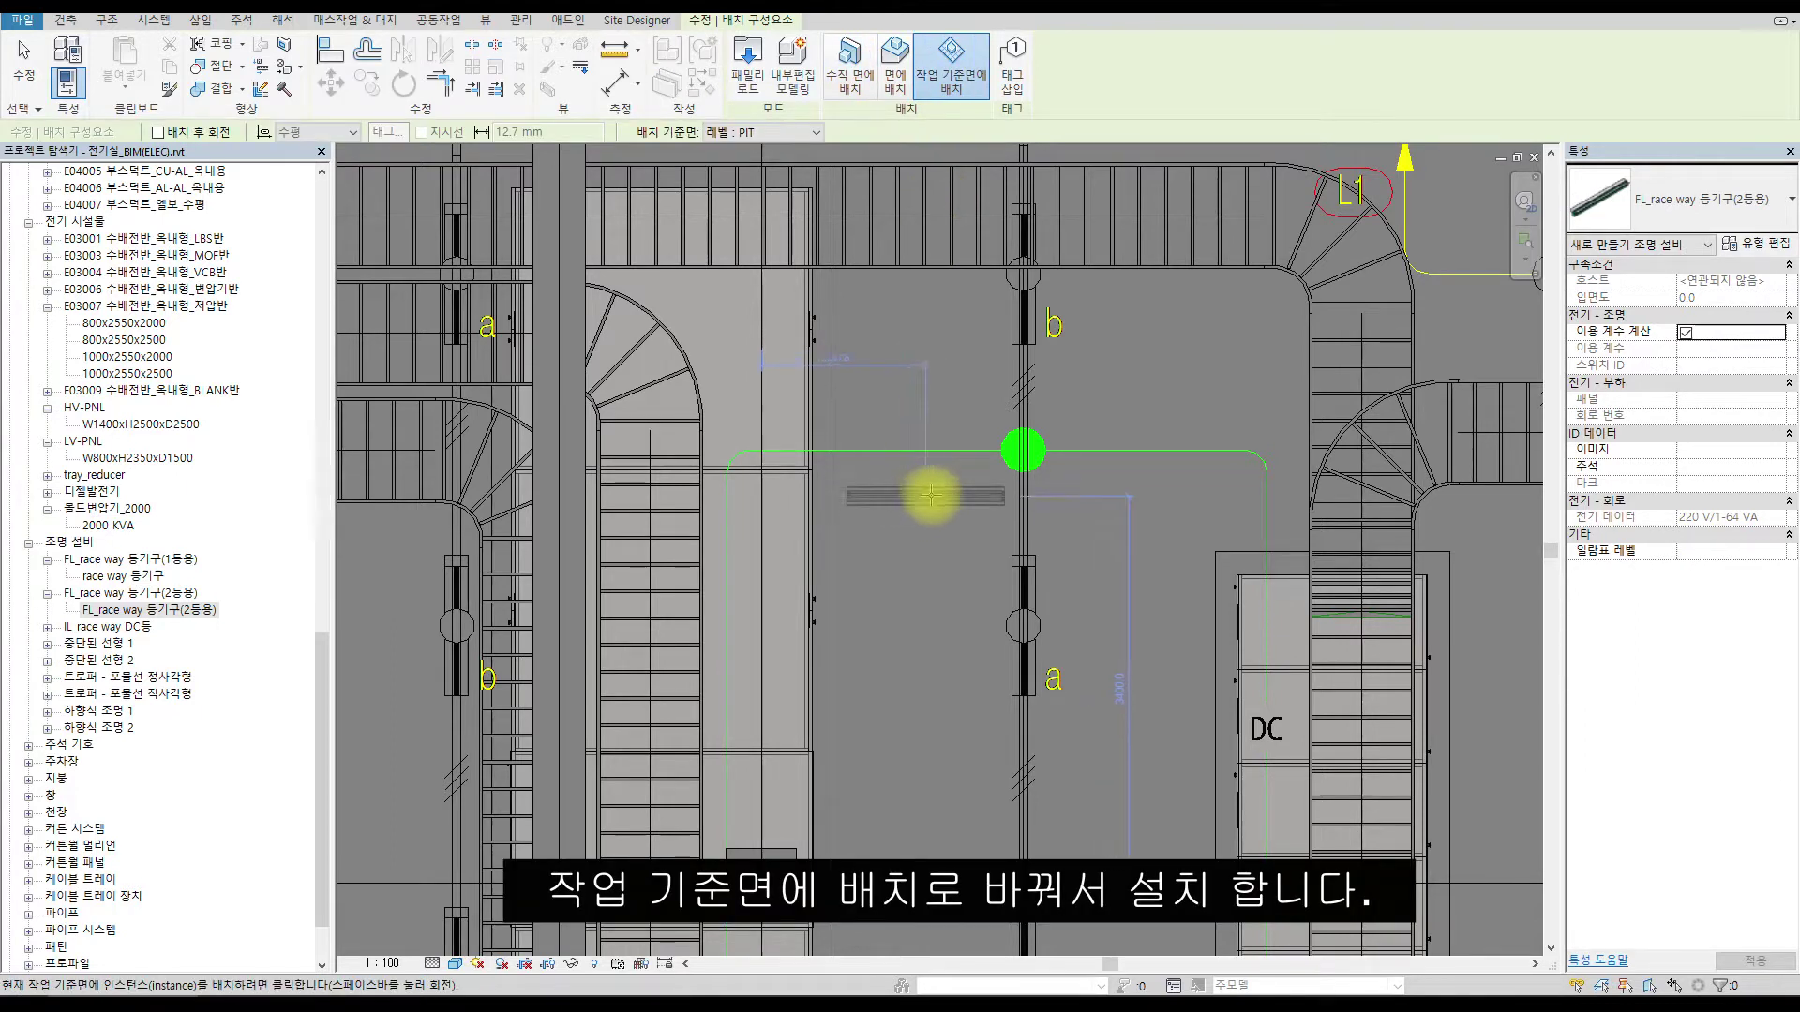
left_click(937, 502)
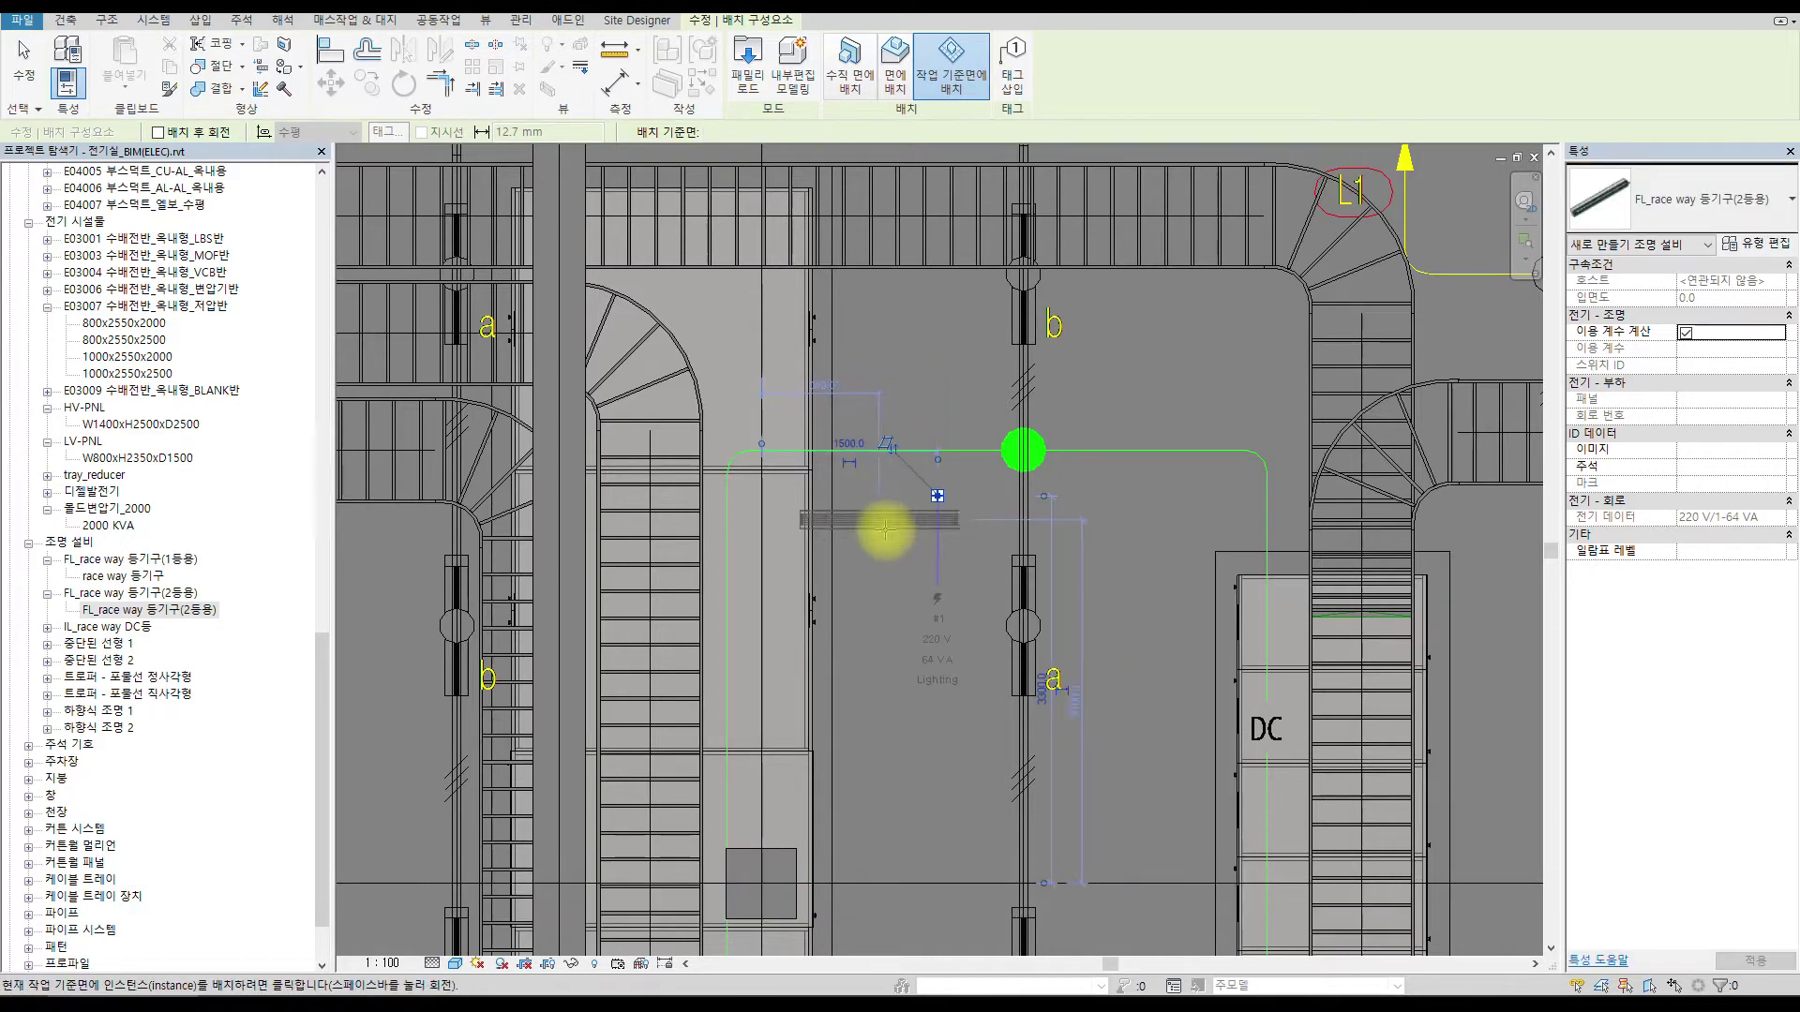
key("Escape")
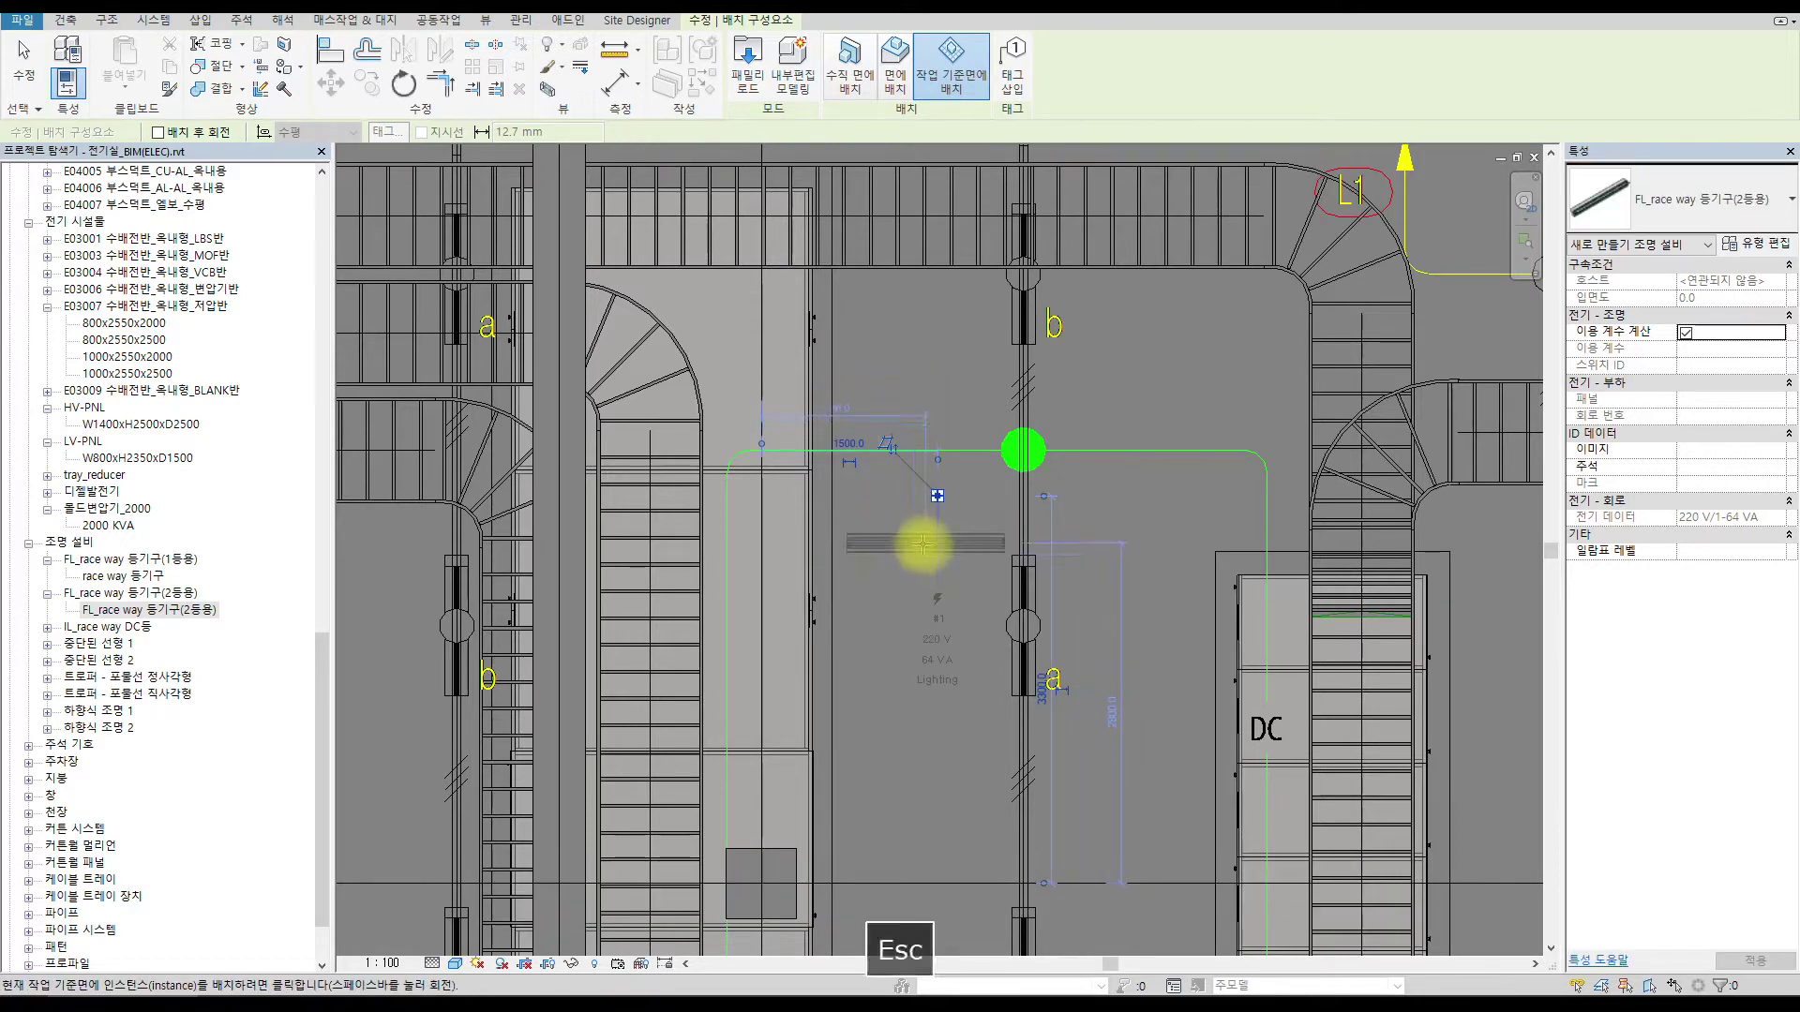
key("Escape")
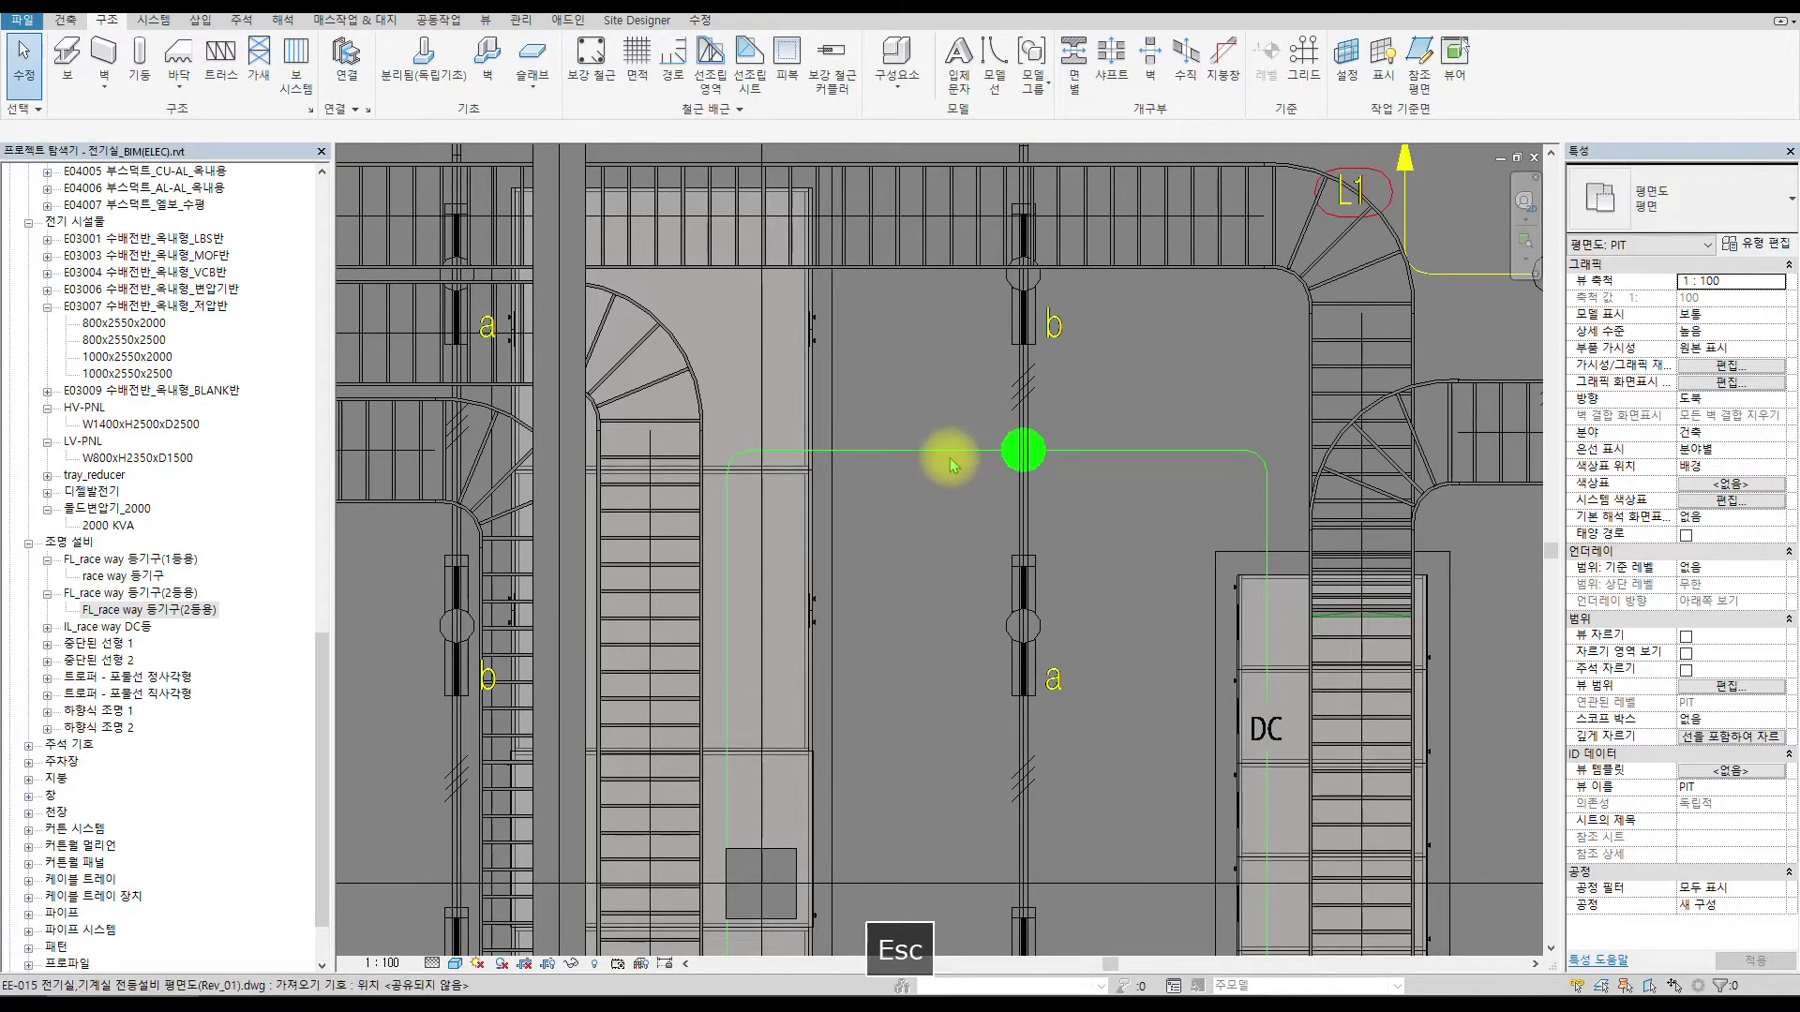
Move the 단면도 0 section line between grids X38a and X39 so it cuts through the fixture, and open its section view.
scroll(948, 450, "down", 3)
scroll(950, 382, "down", 3)
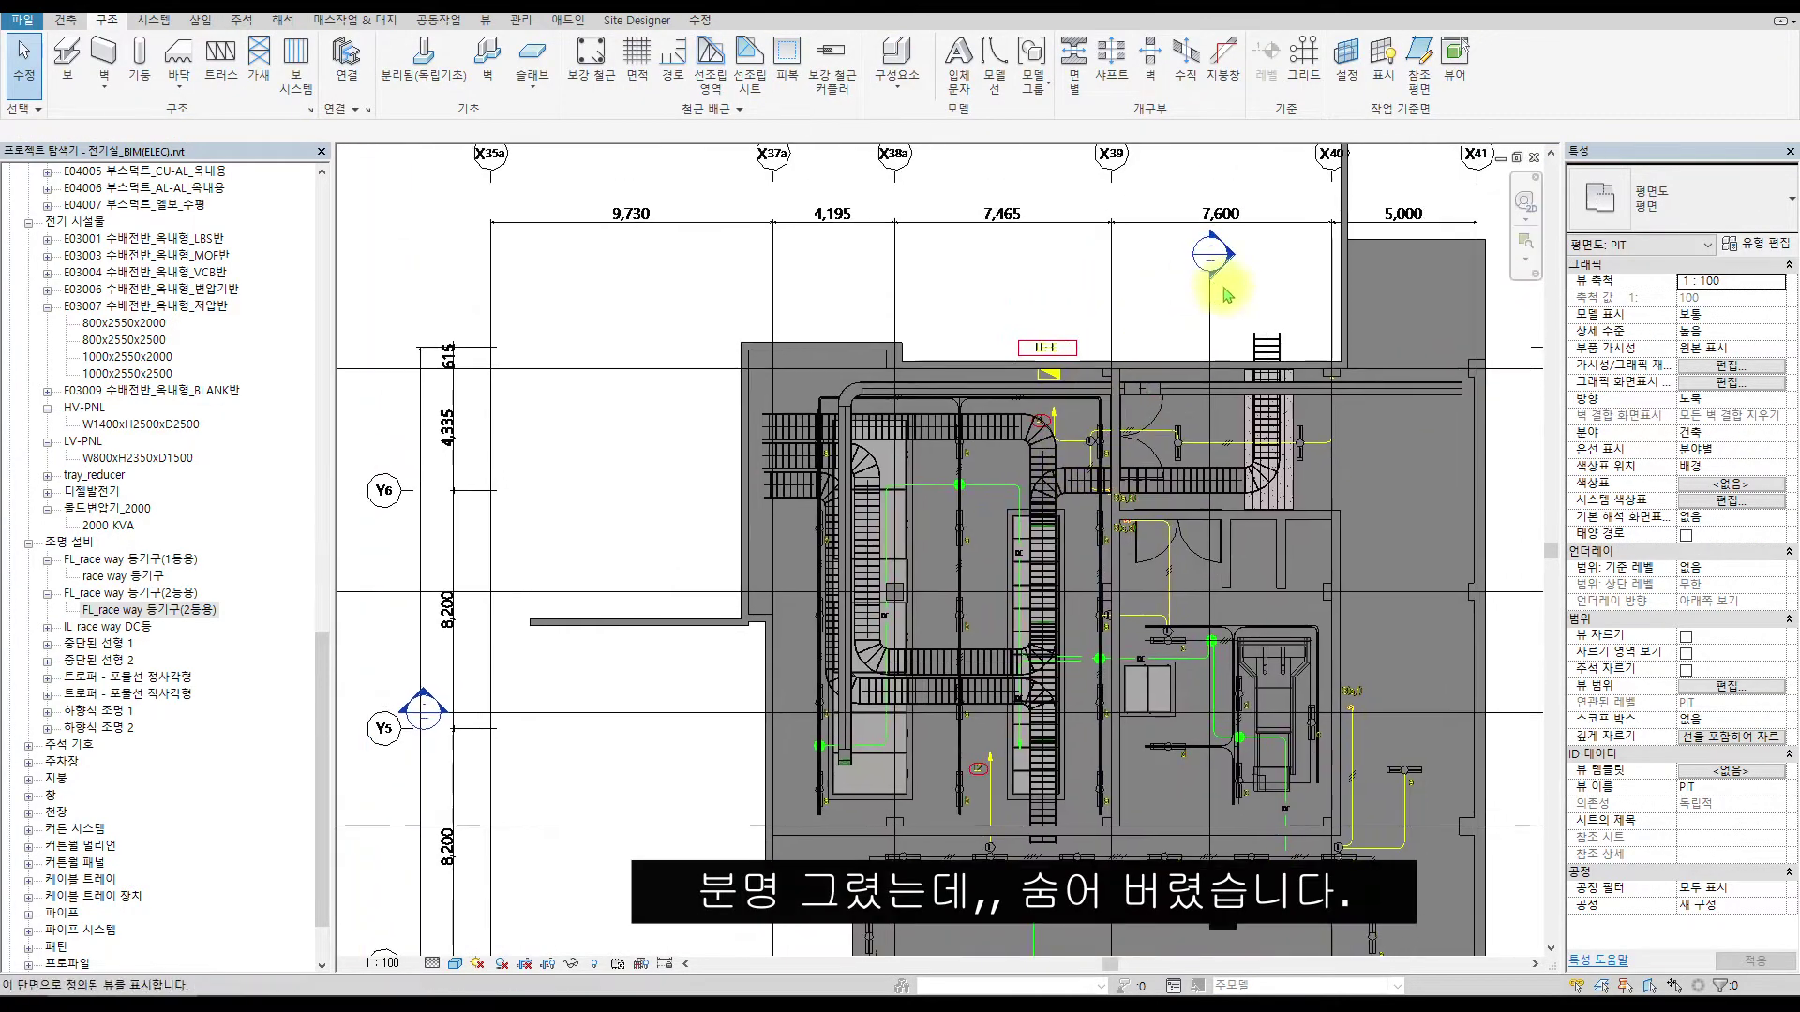
left_click(1212, 322)
left_click_drag(1212, 322, 938, 292)
right_click(942, 318)
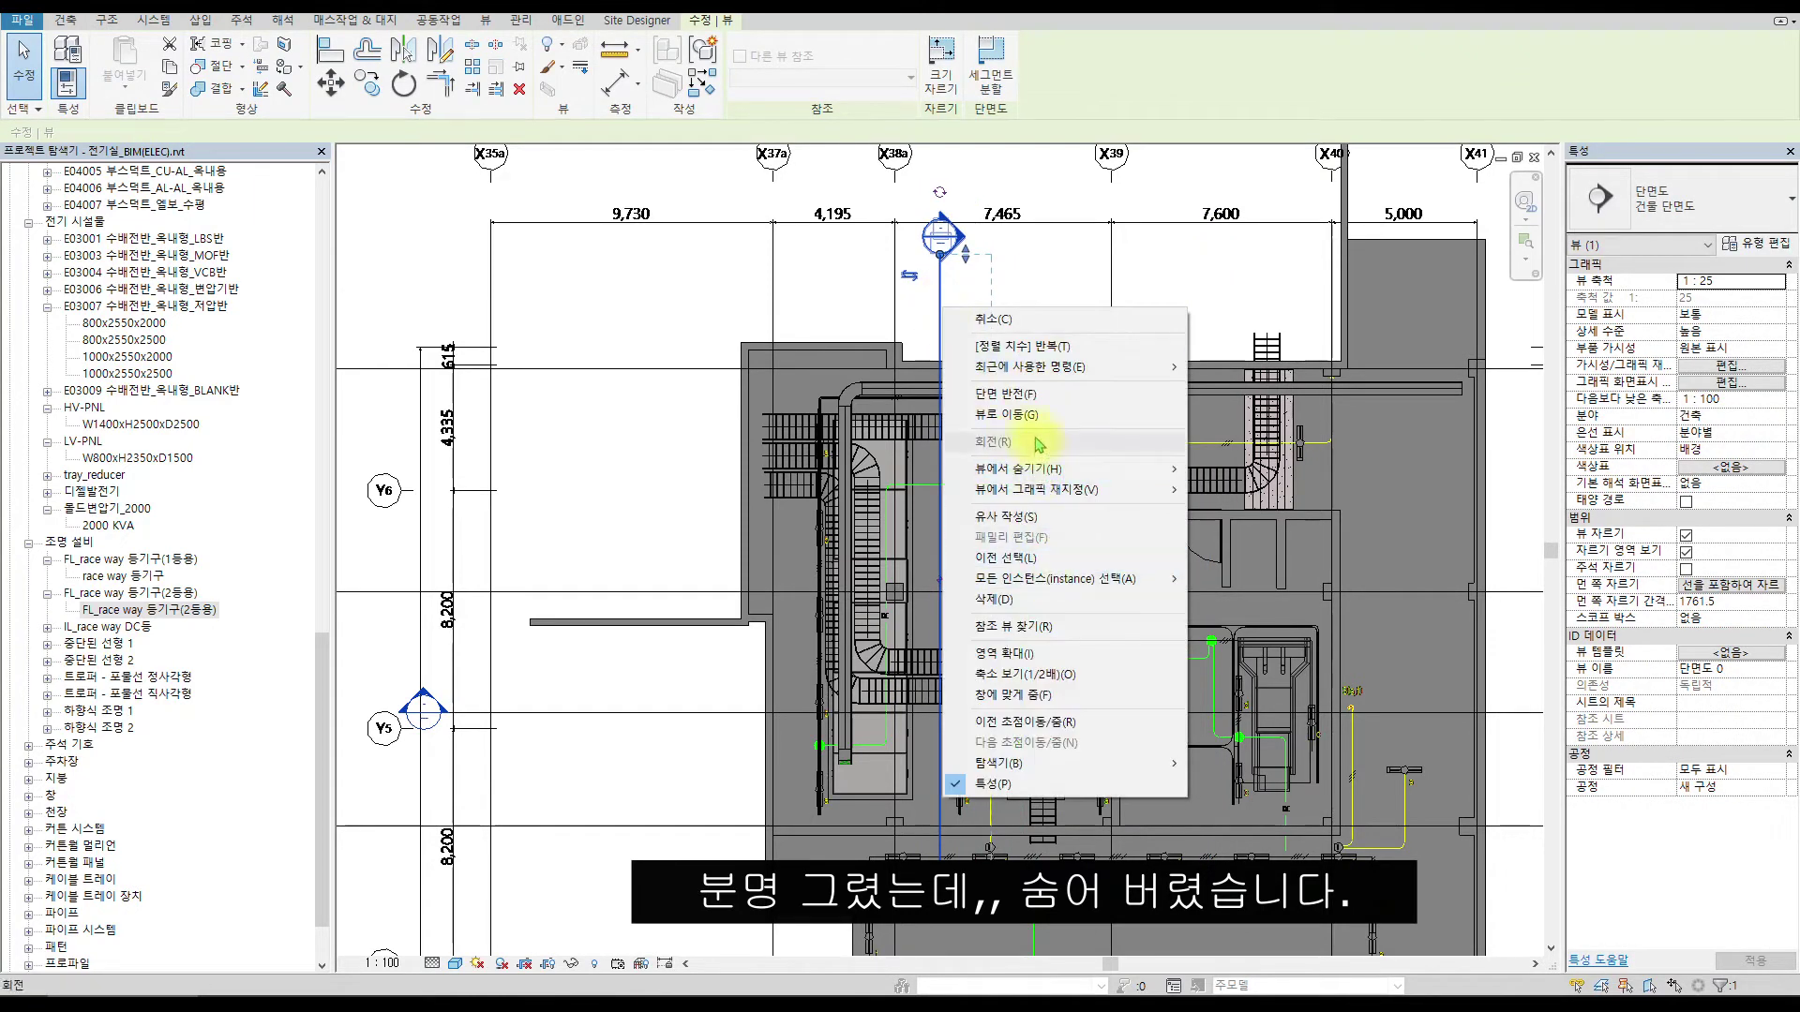
left_click(1007, 415)
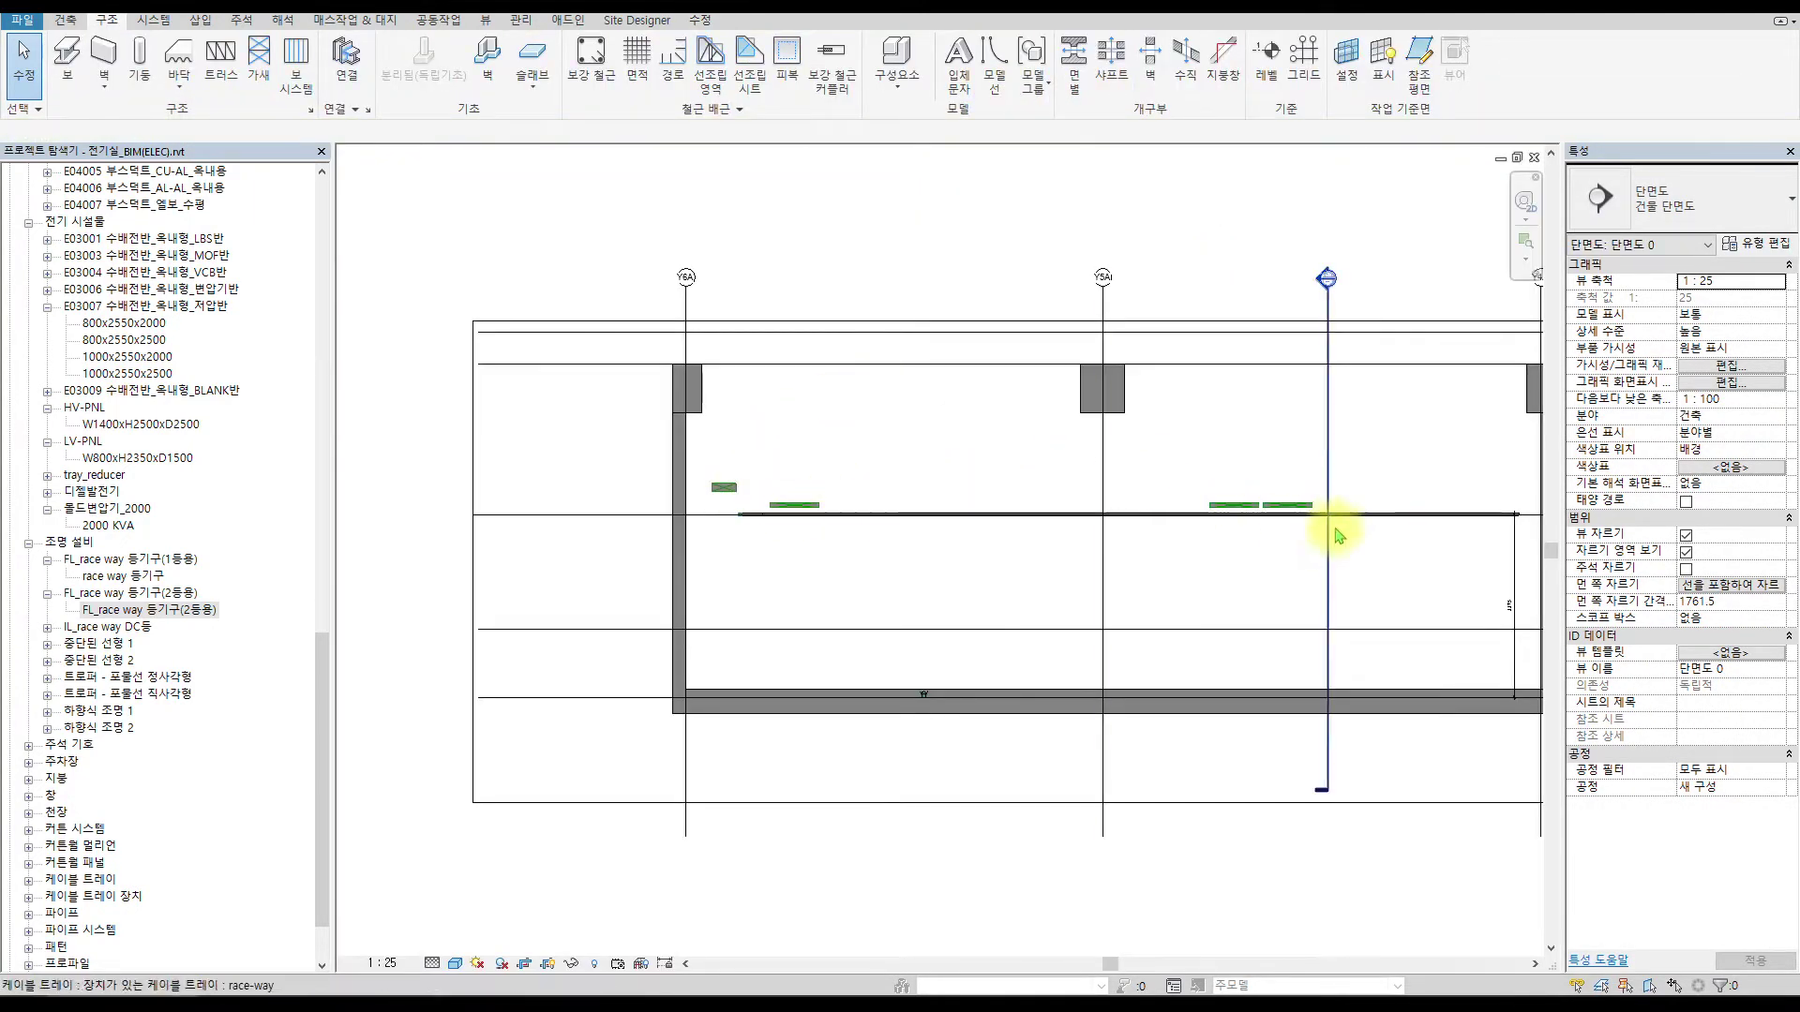
Examine section 단면도 0 to locate the placed light fixture relative to the race-ways and the PIT slab.
scroll(1209, 517, "up", 3)
scroll(944, 529, "down", 2)
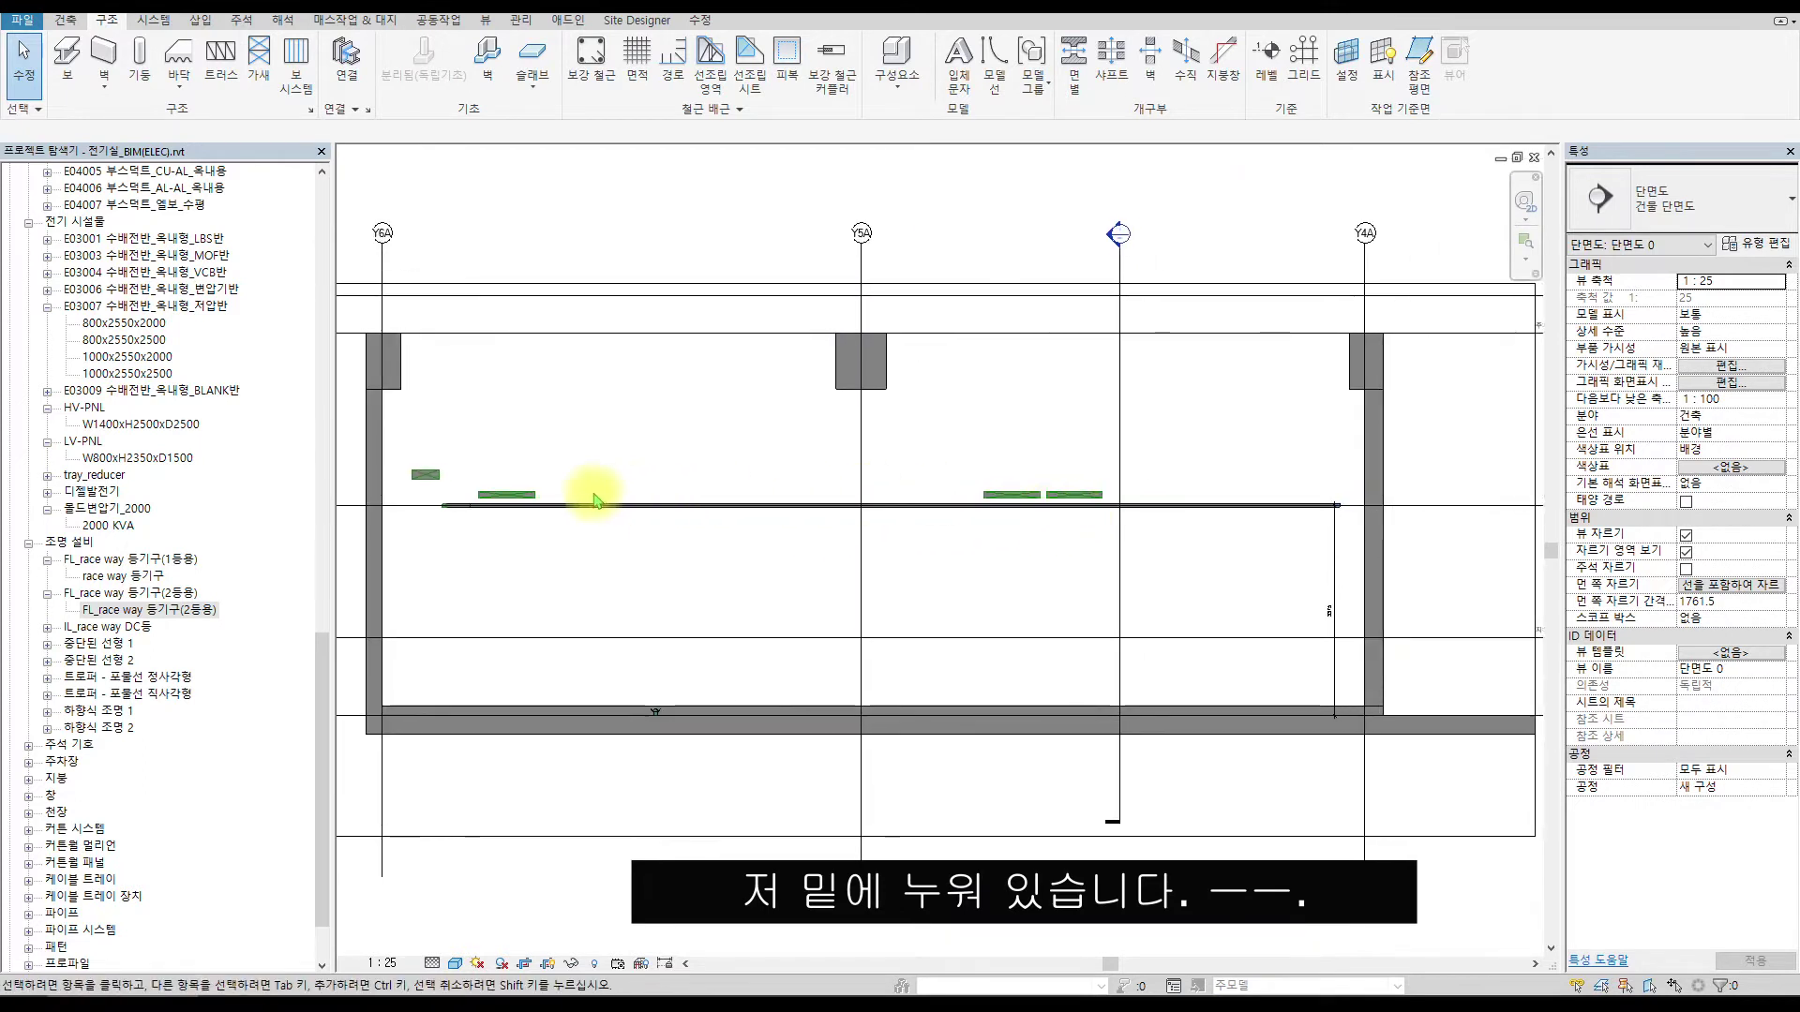
scroll(510, 470, "up", 5)
left_click(574, 564)
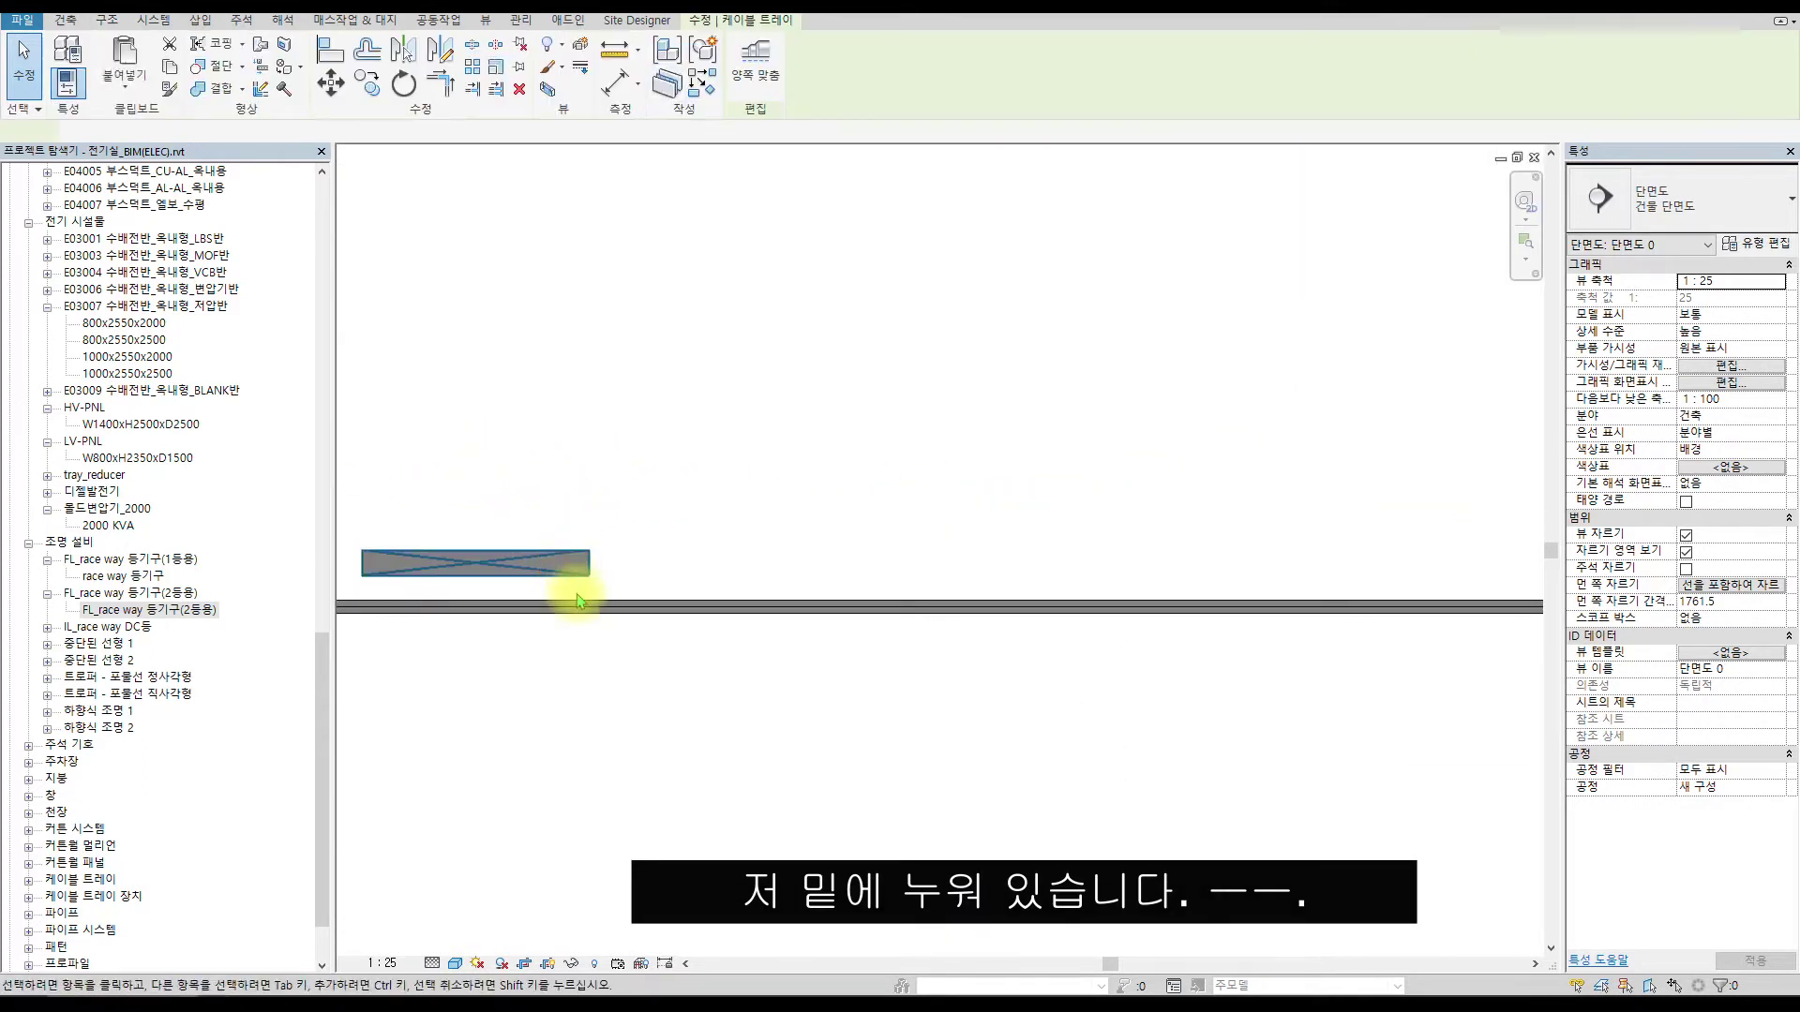
scroll(836, 474, "down", 3)
scroll(964, 450, "down", 3)
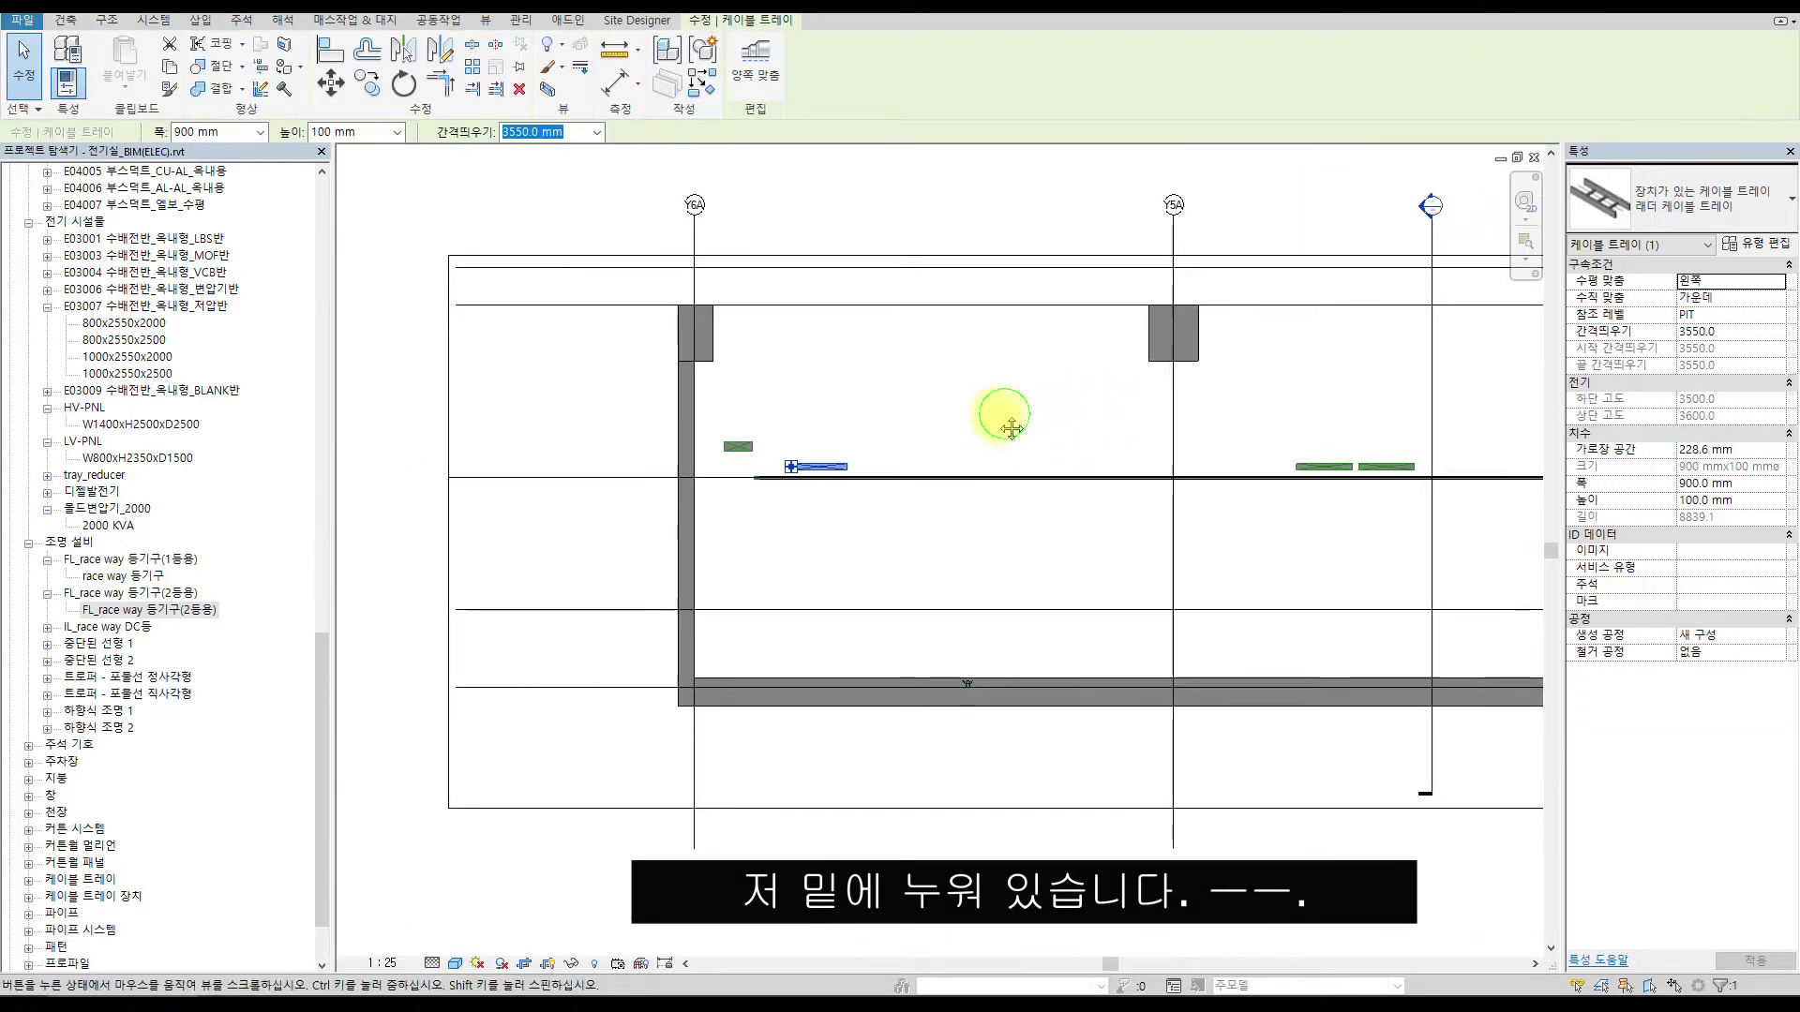
scroll(988, 446, "up", 1)
scroll(989, 740, "up", 5)
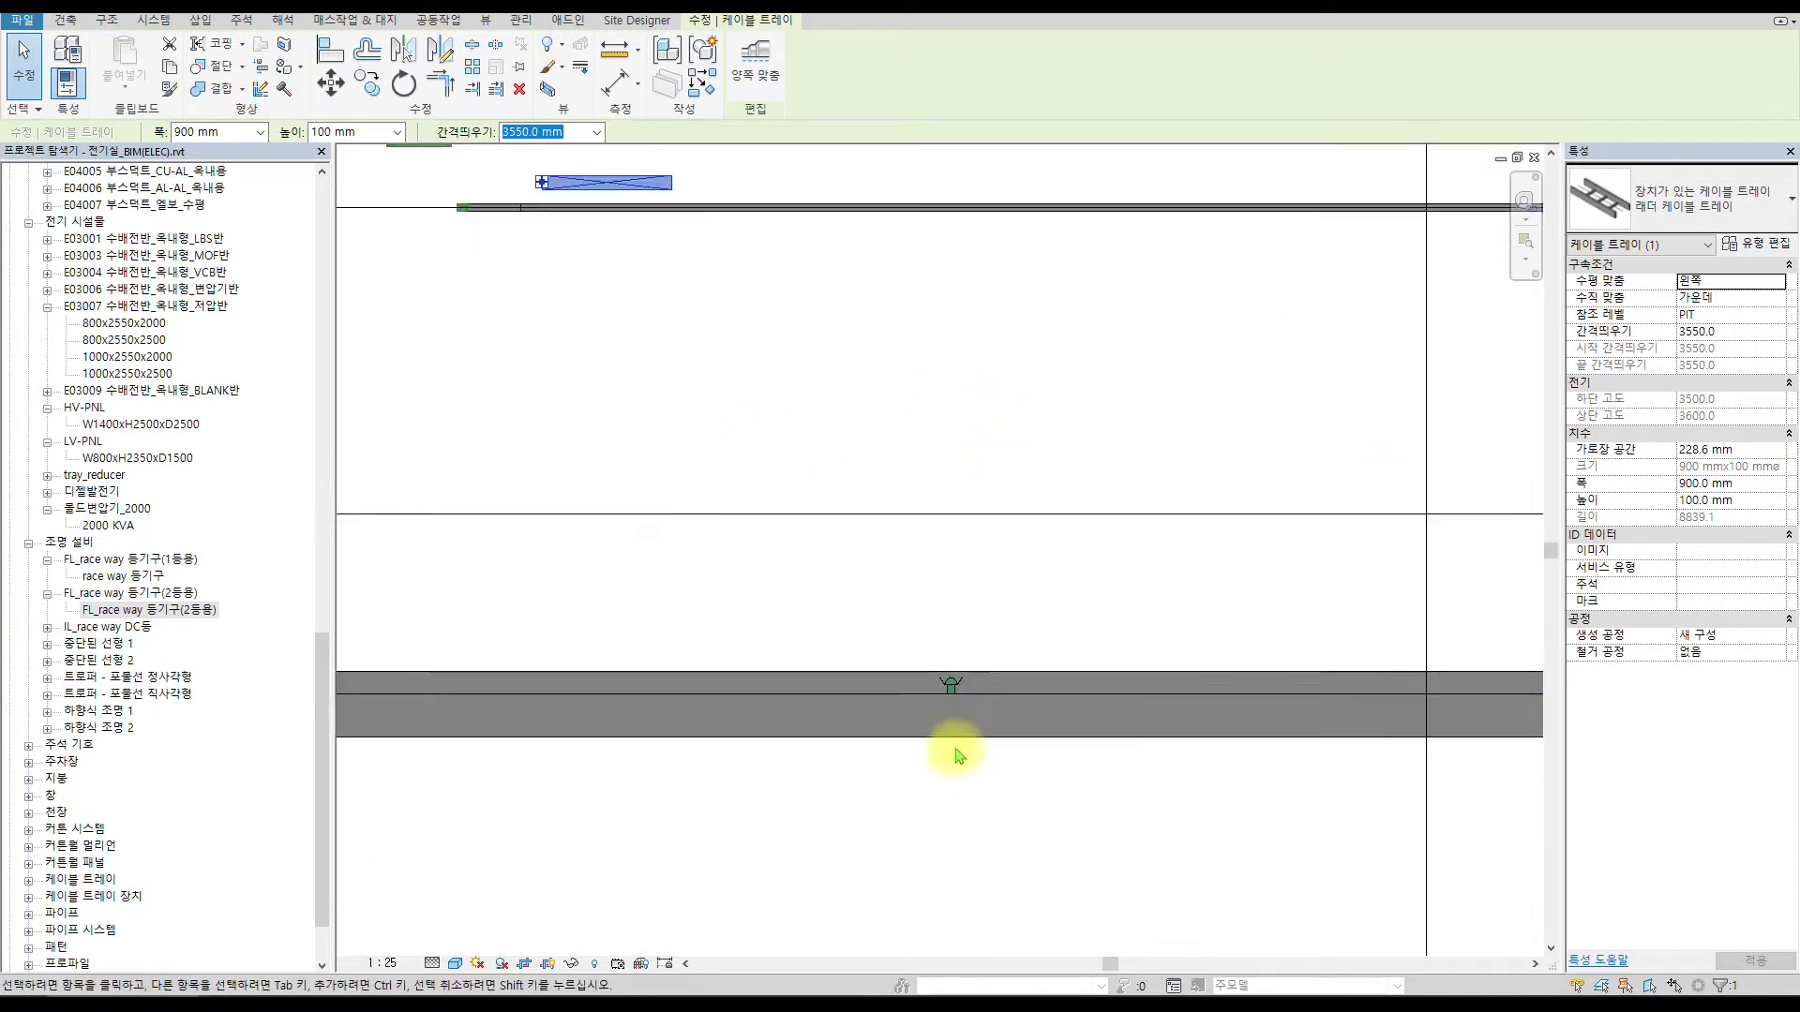
Pick a new work-plane host for the light fixture in section 단면도 0, choosing the 전등레벨 level as the plane.
left_click(975, 555)
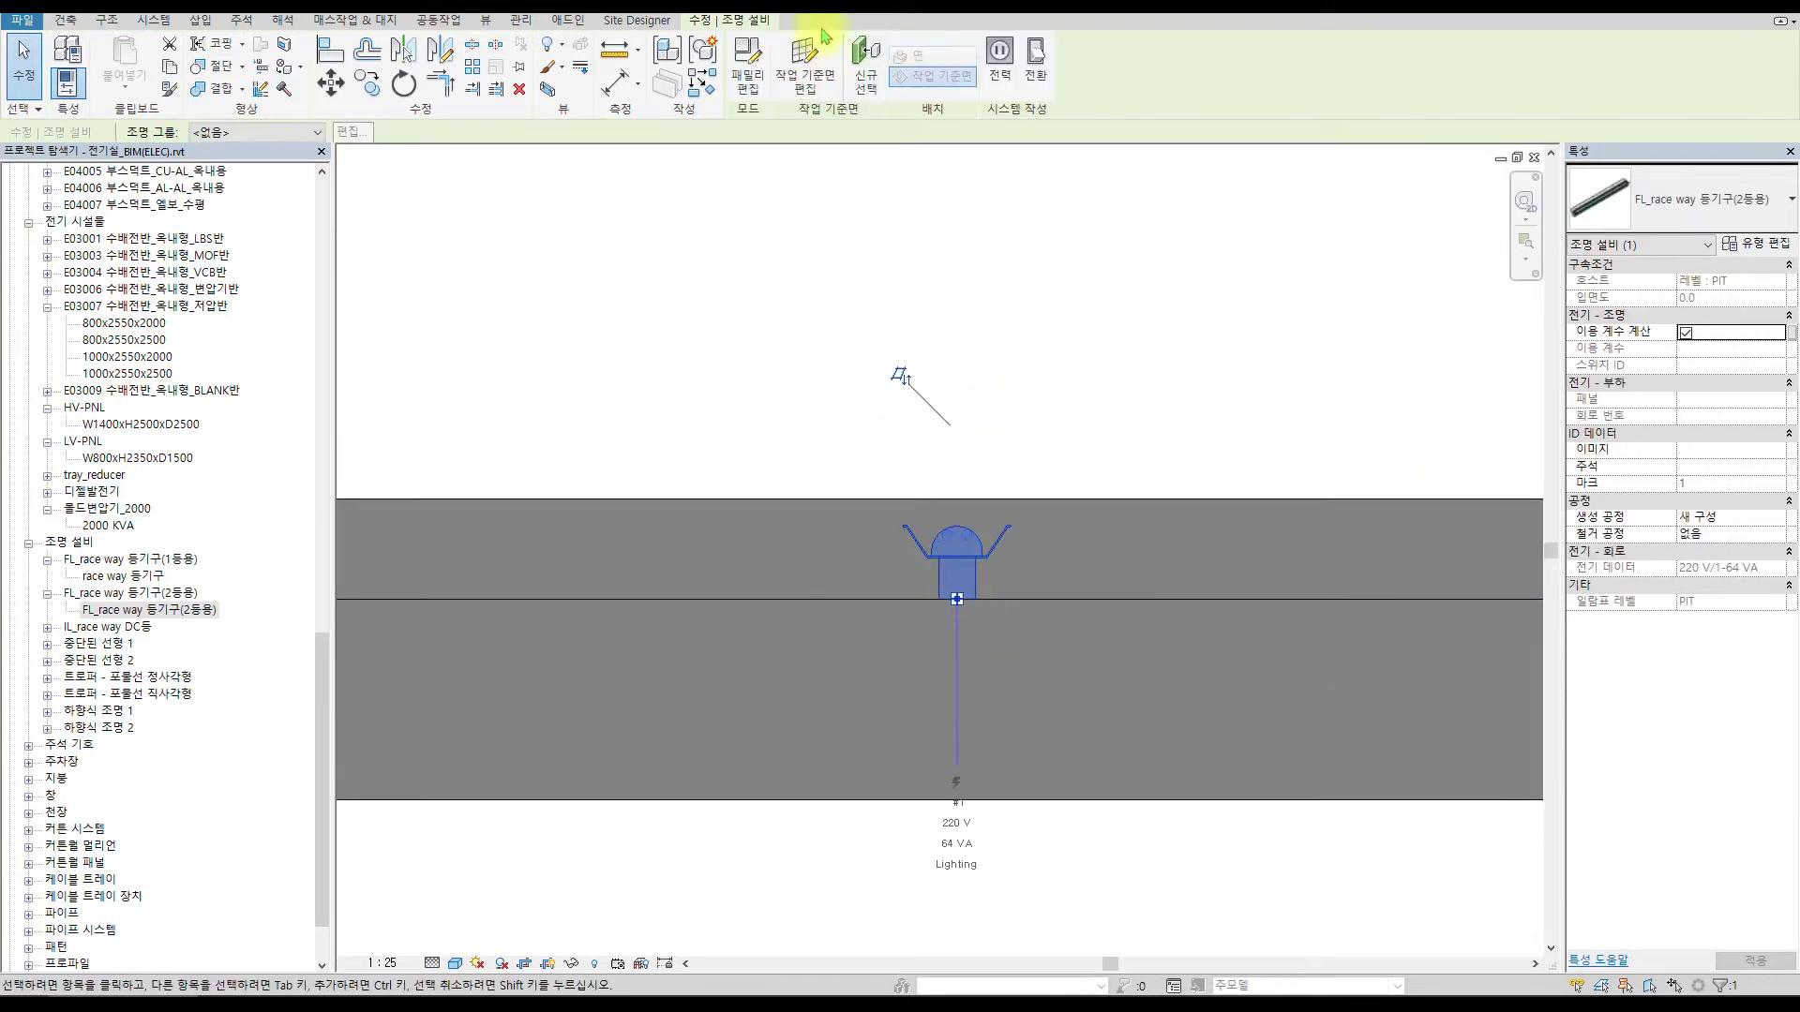
left_click(866, 80)
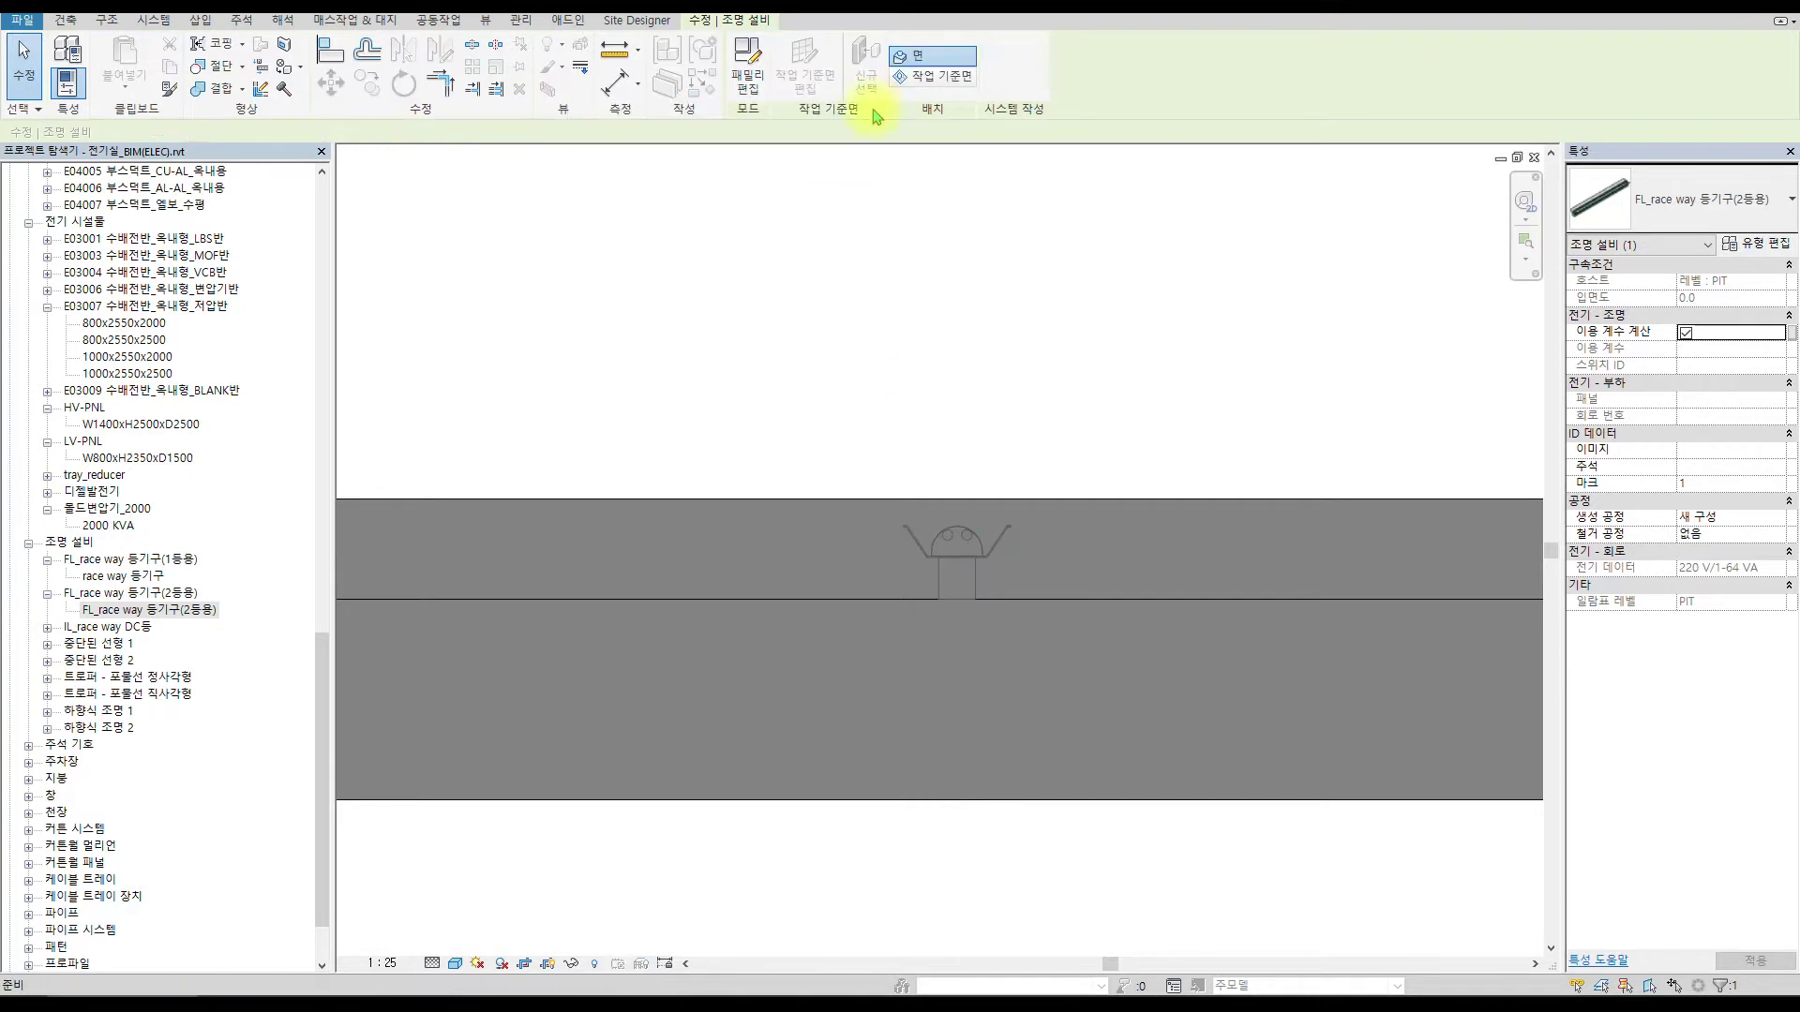
scroll(1129, 347, "down", 5)
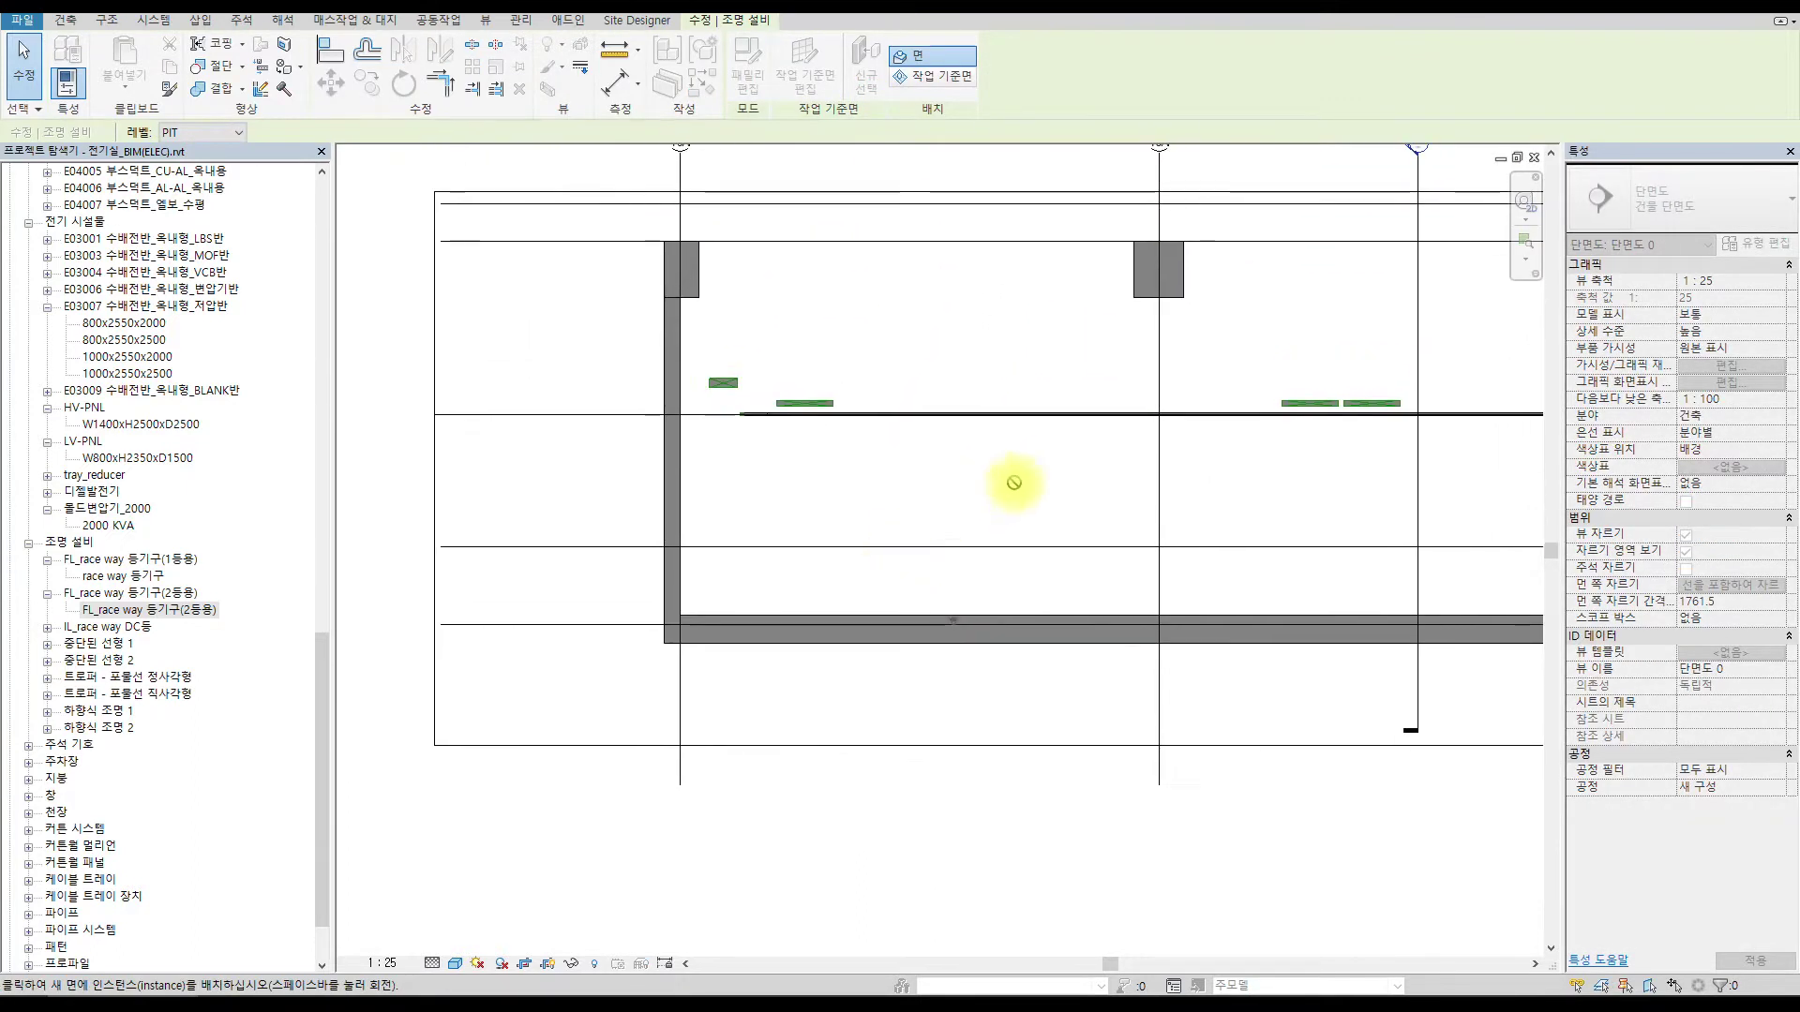
middle_click_drag(1229, 420, 756, 446)
scroll(1297, 449, "up", 3)
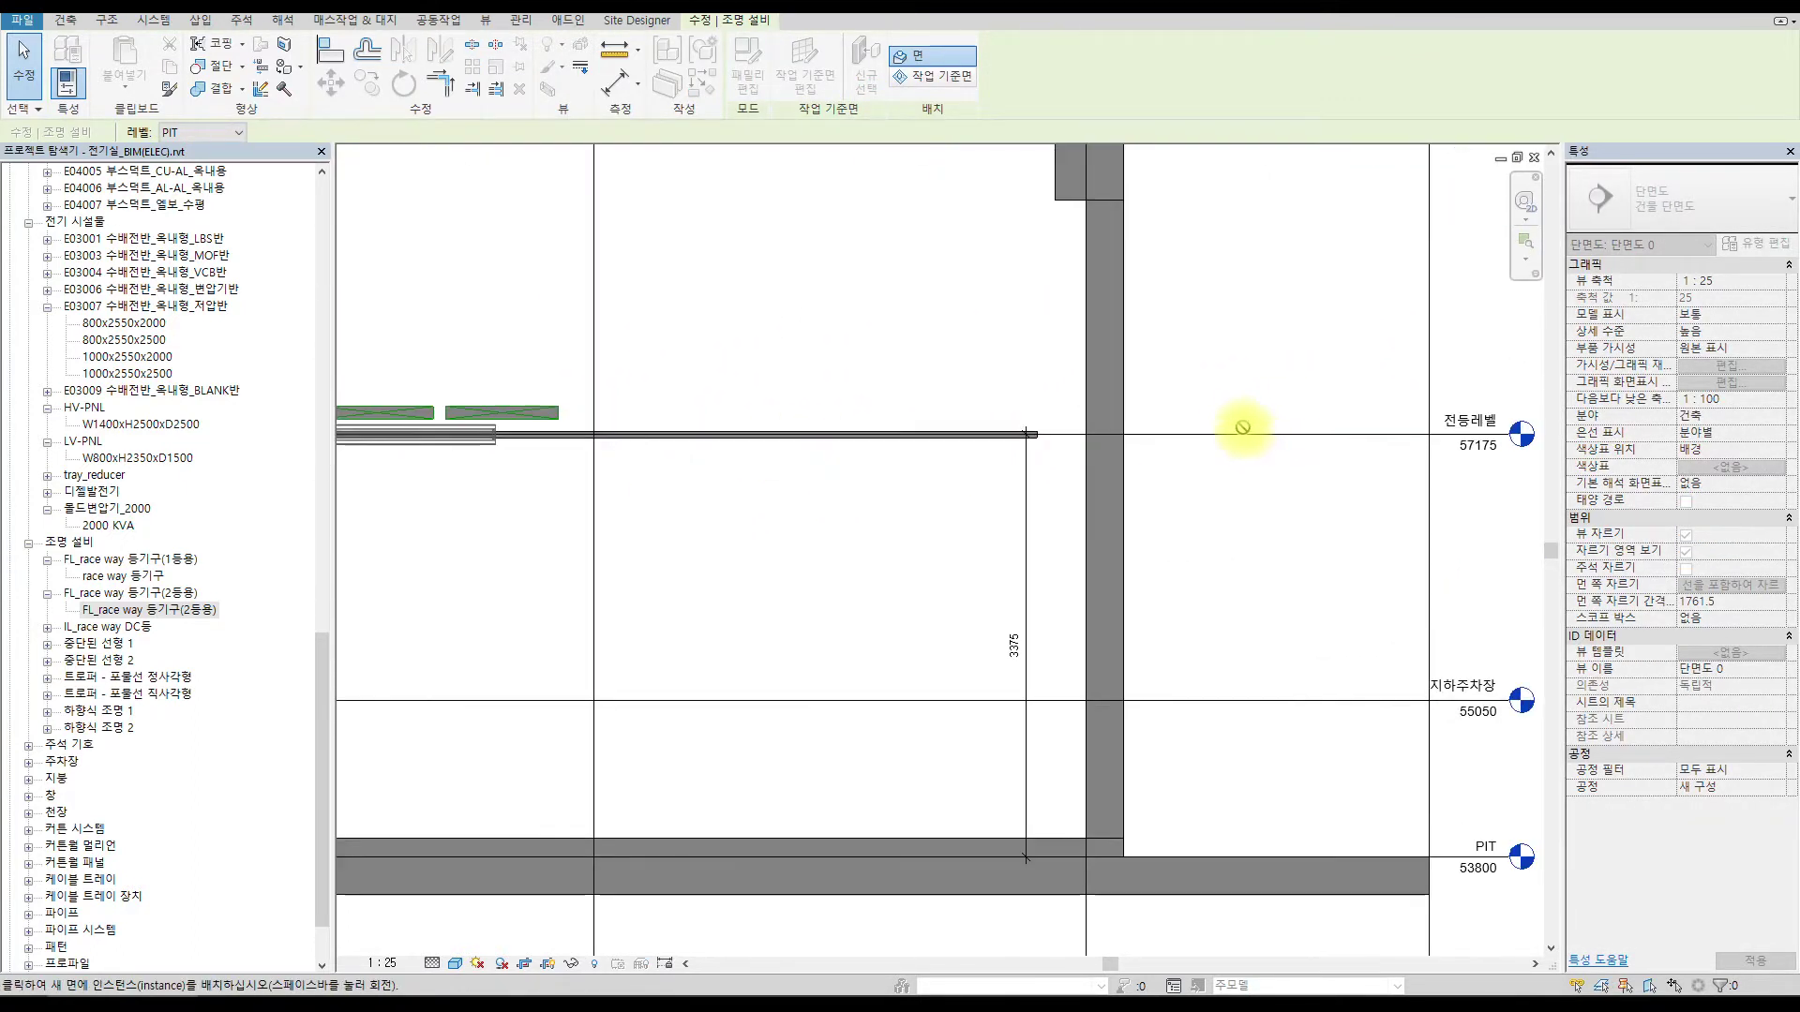
scroll(934, 413, "up", 1)
left_click(944, 74)
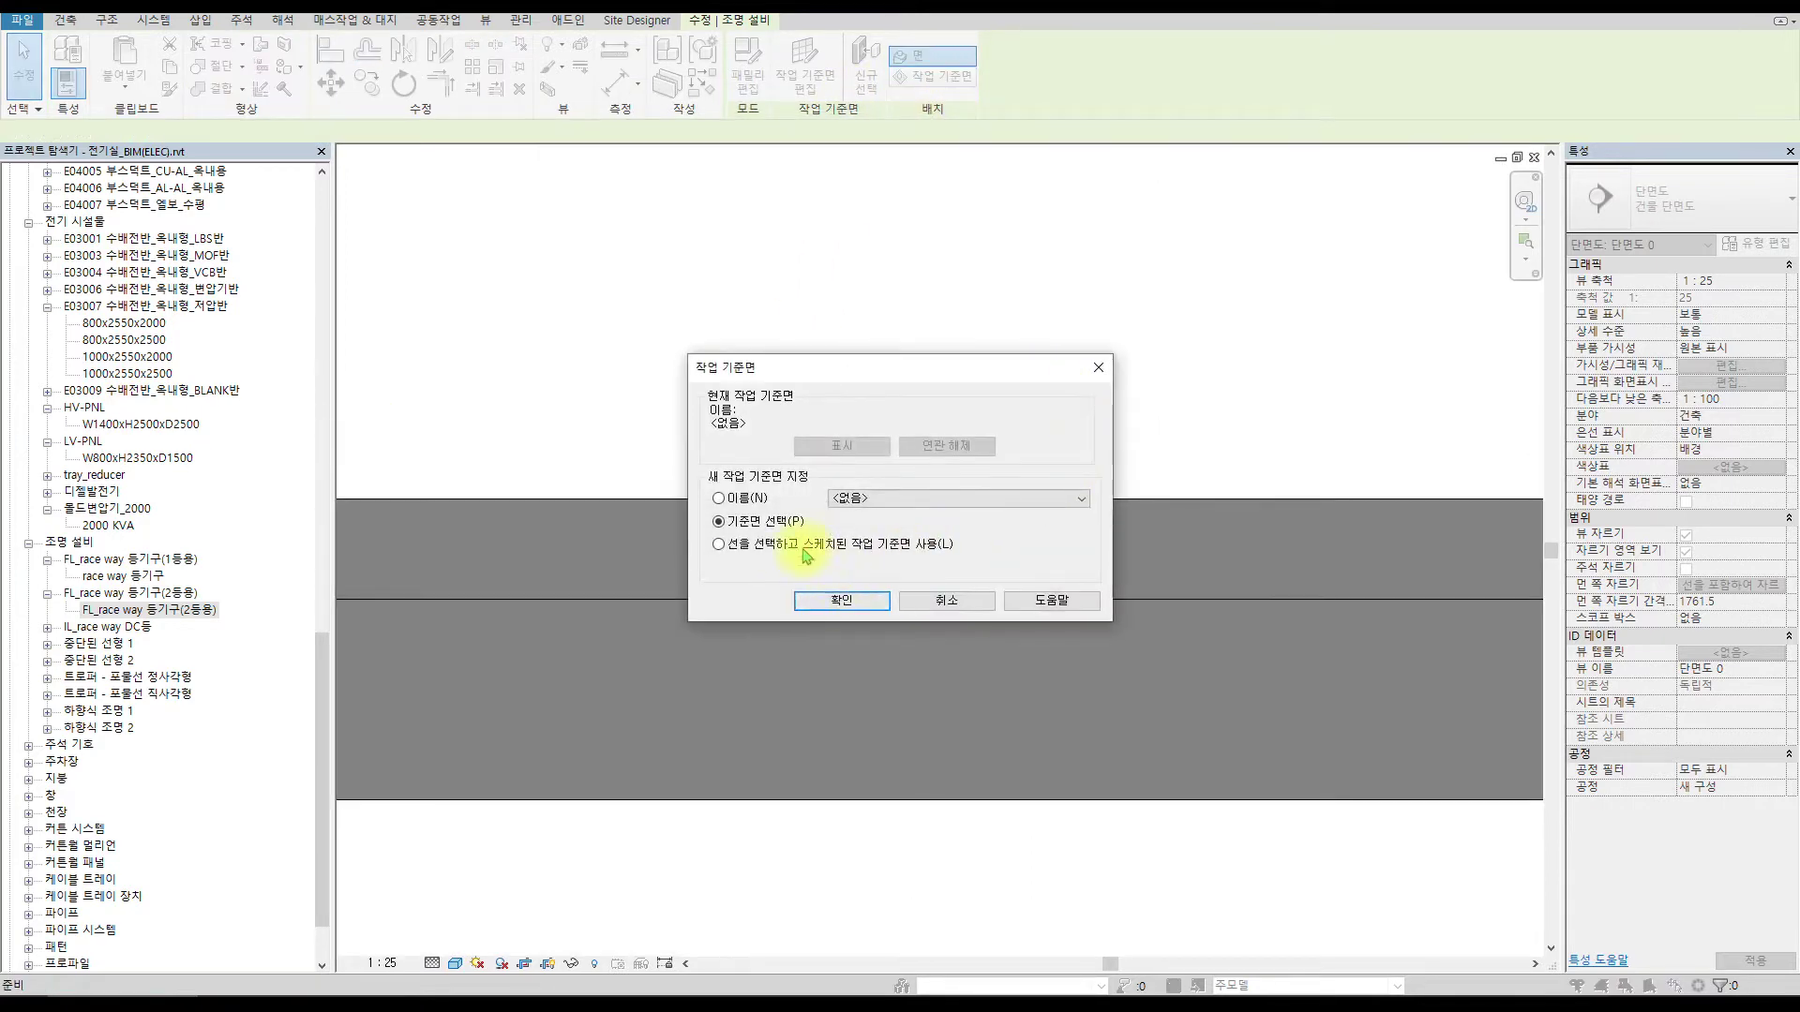
left_click(844, 599)
scroll(1025, 514, "down", 5)
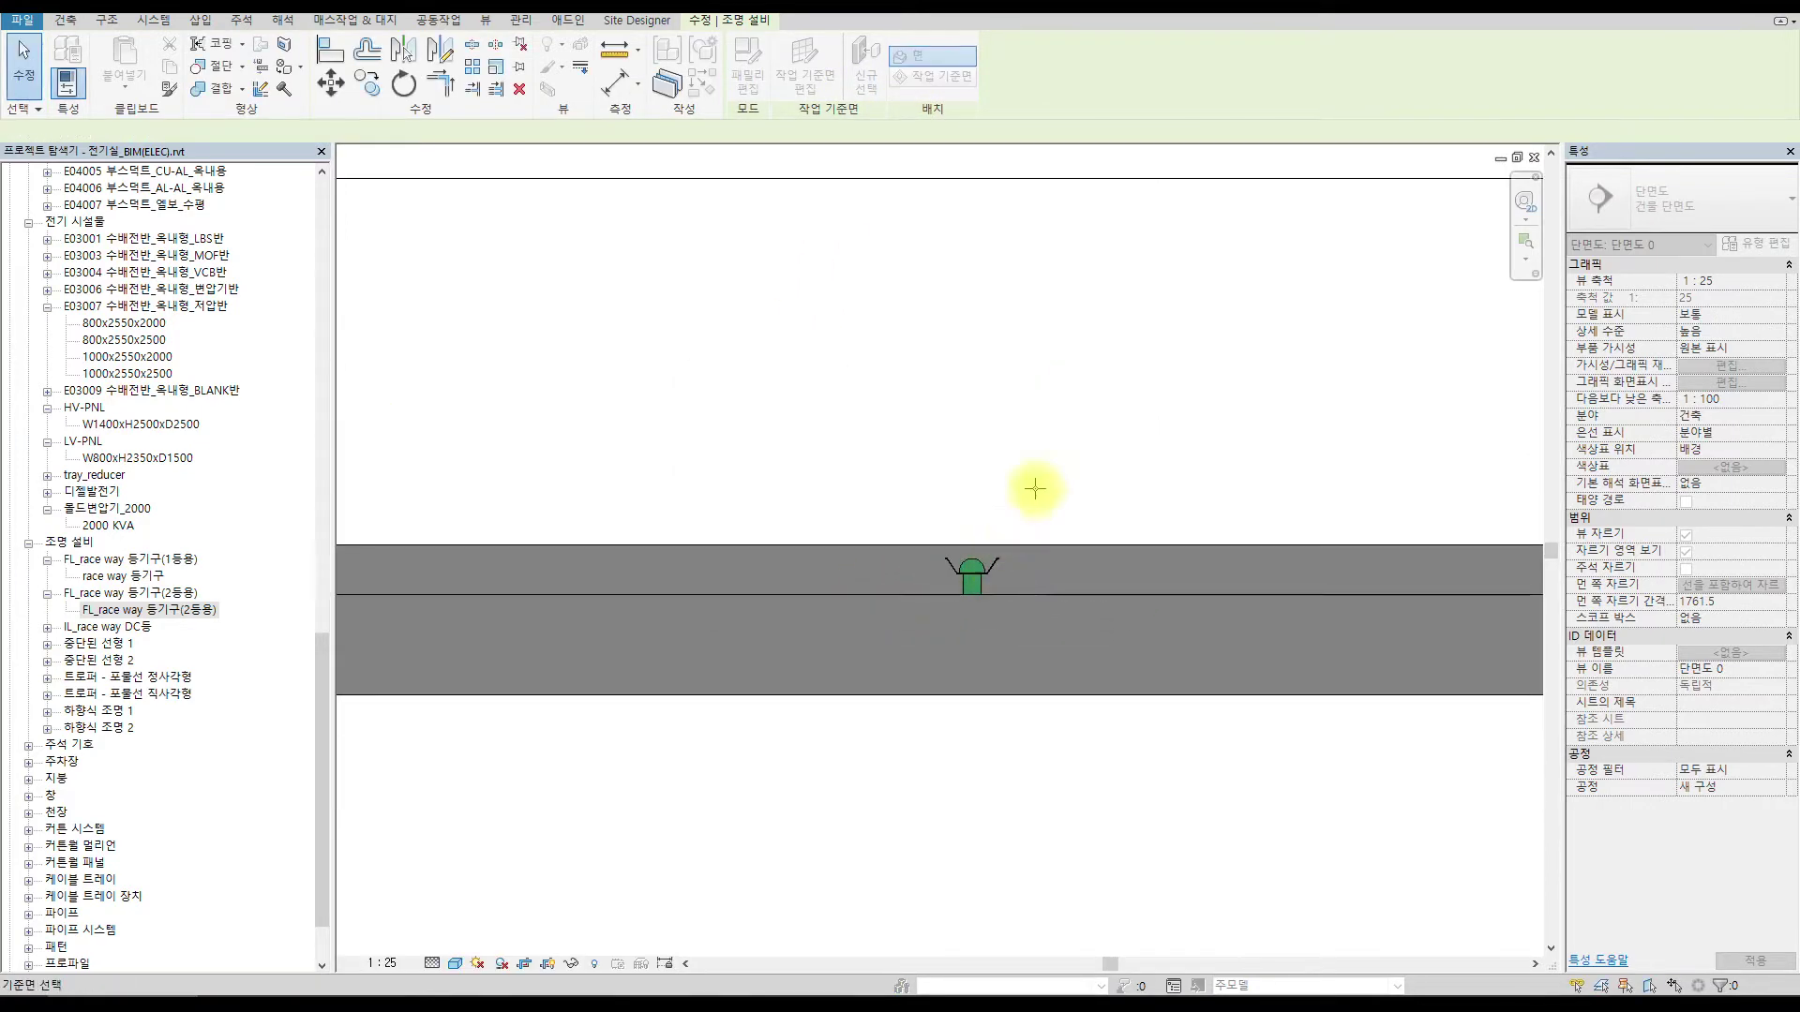
middle_click_drag(1097, 201, 1025, 454)
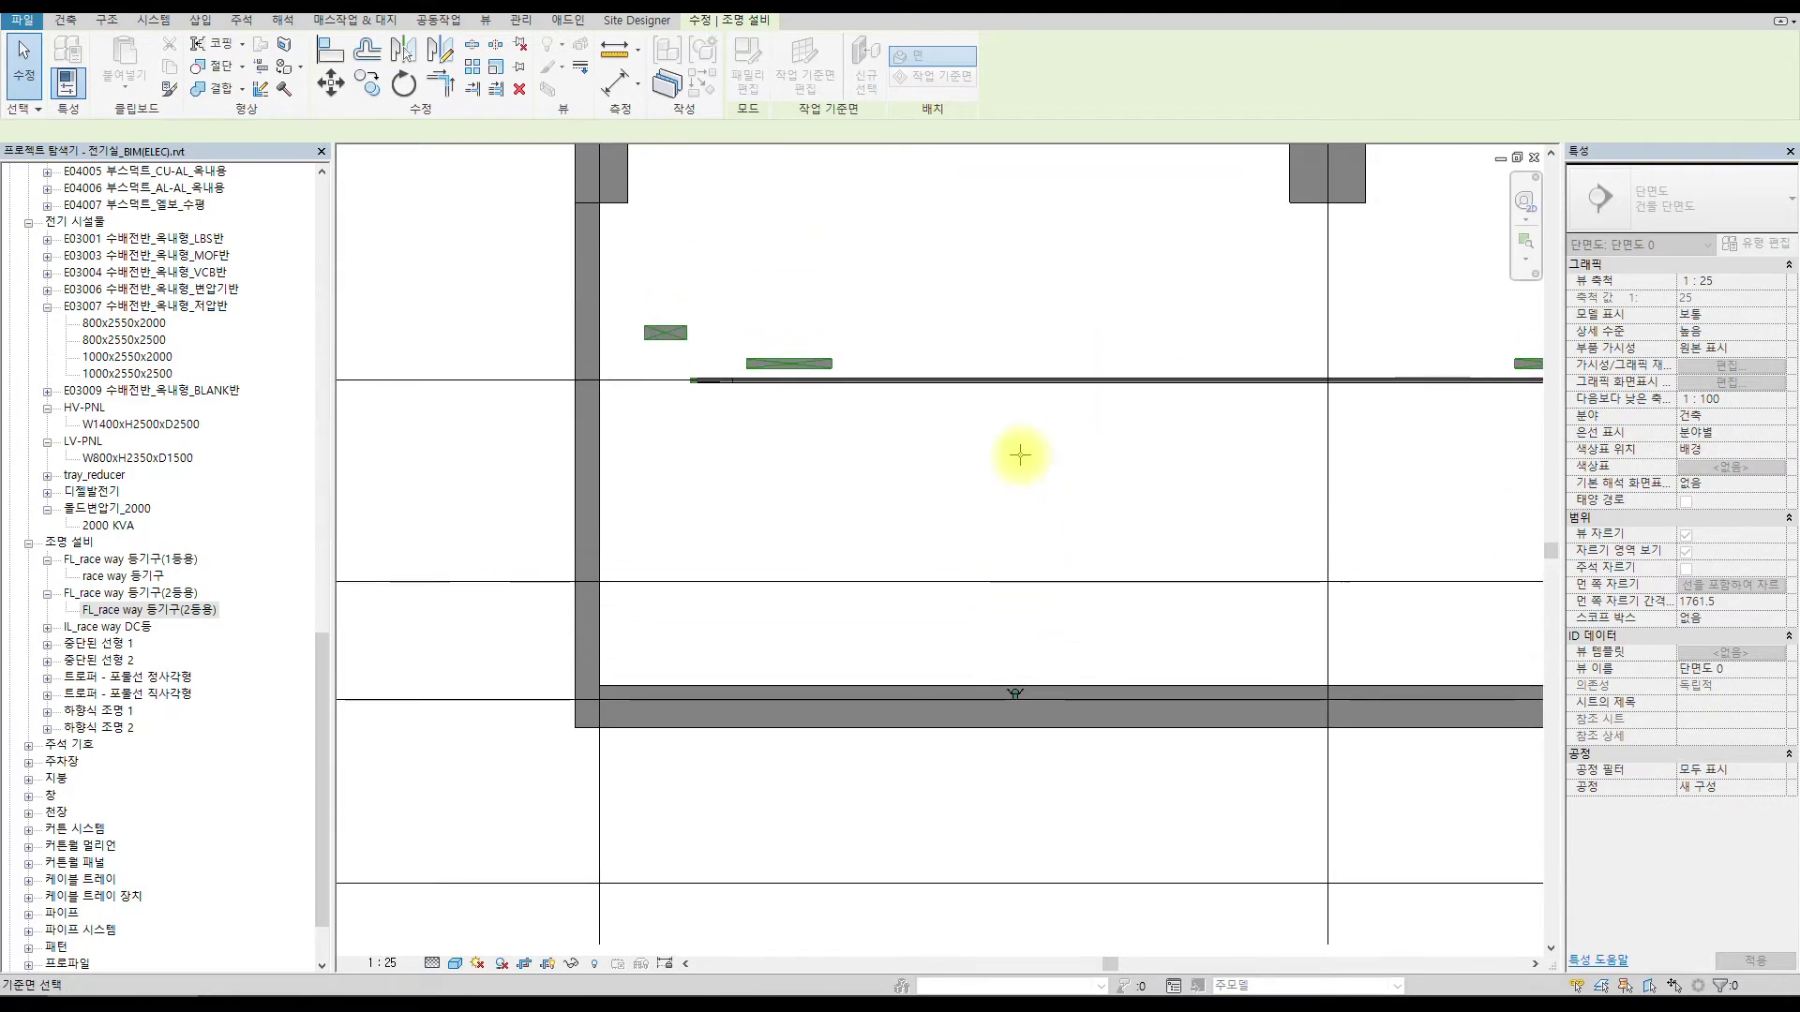
left_click(645, 381)
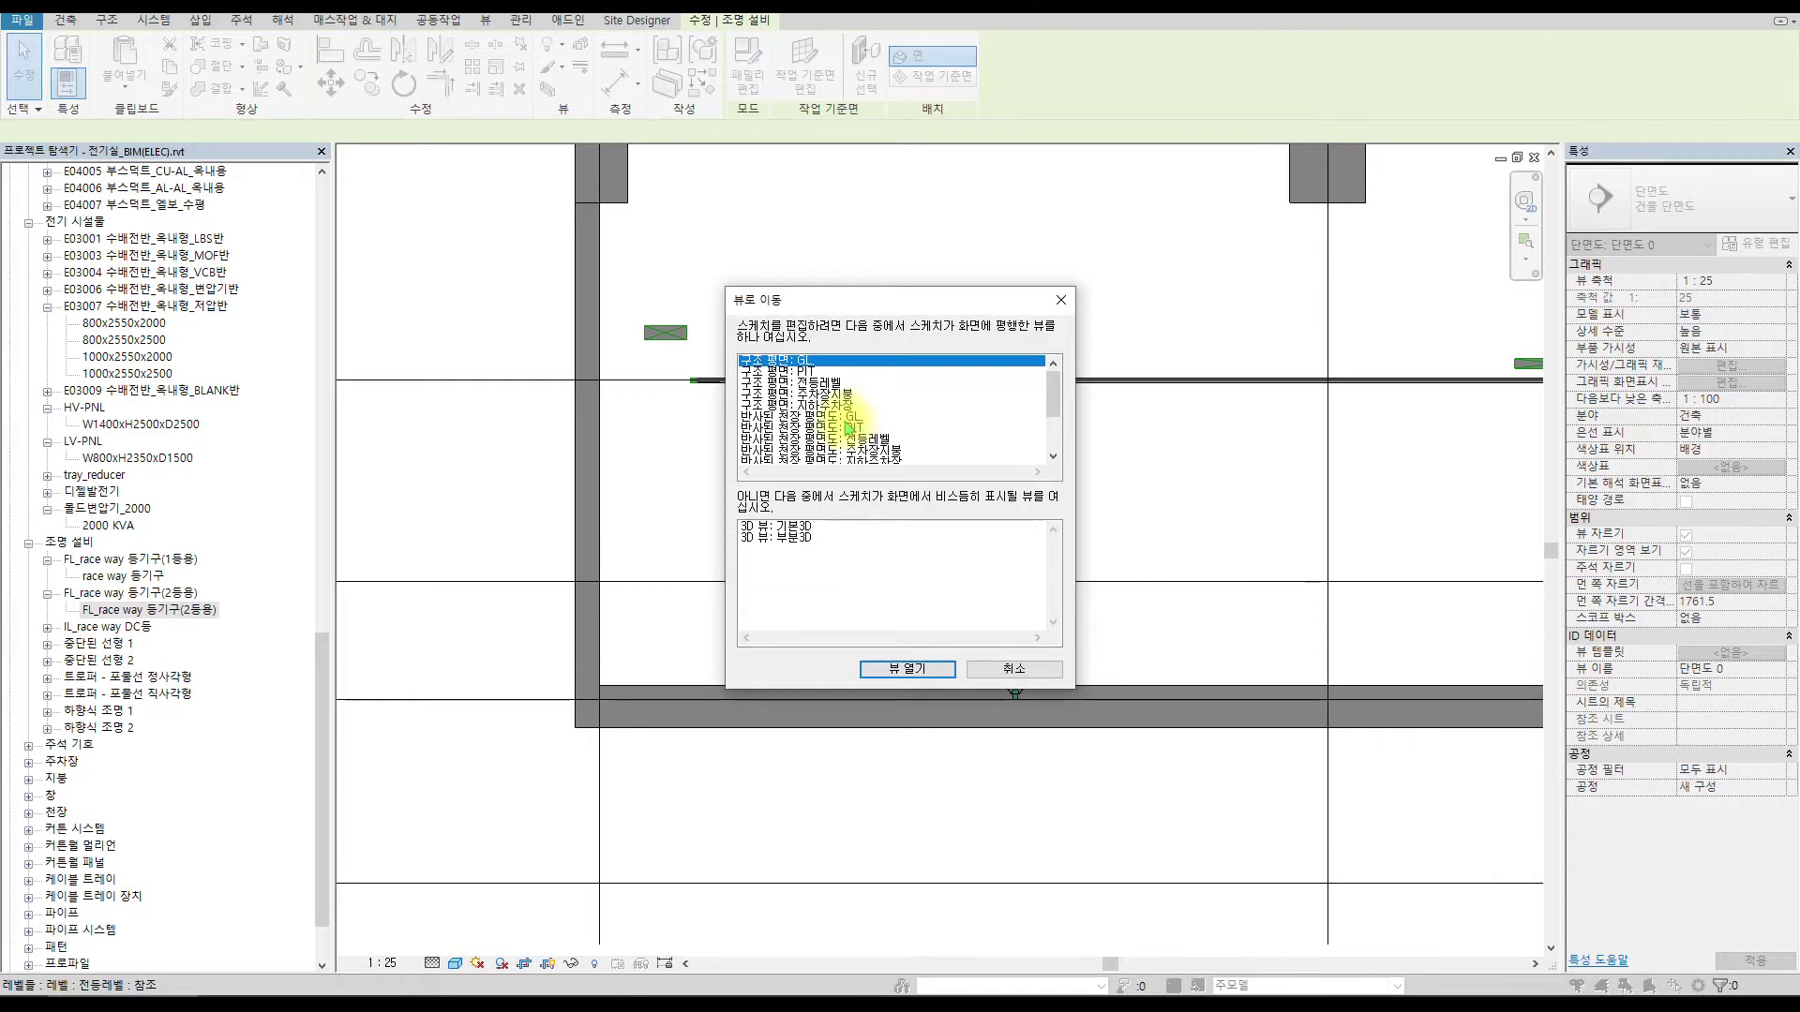
Open the 평면도: PIT view and place the fixture horizontally on the 전등레벨 work plane, between the green circle and fixture symbol a.
scroll(848, 428, "down", 2)
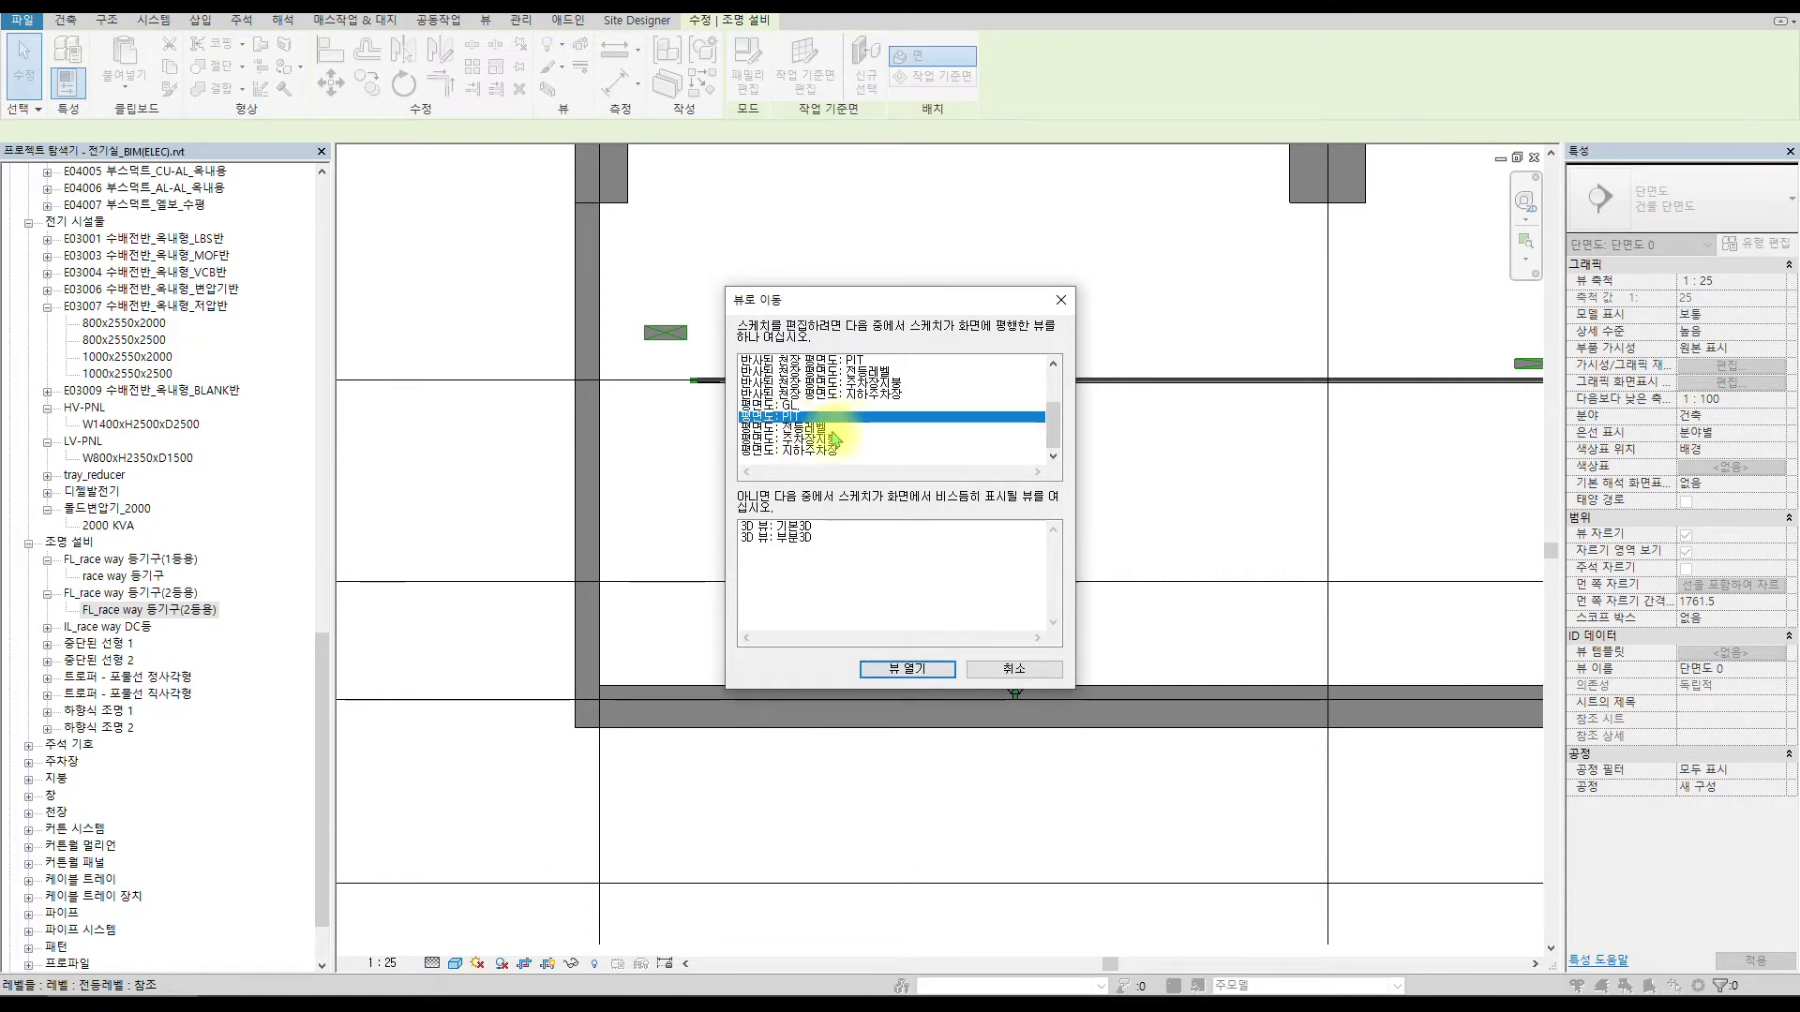
left_click(906, 669)
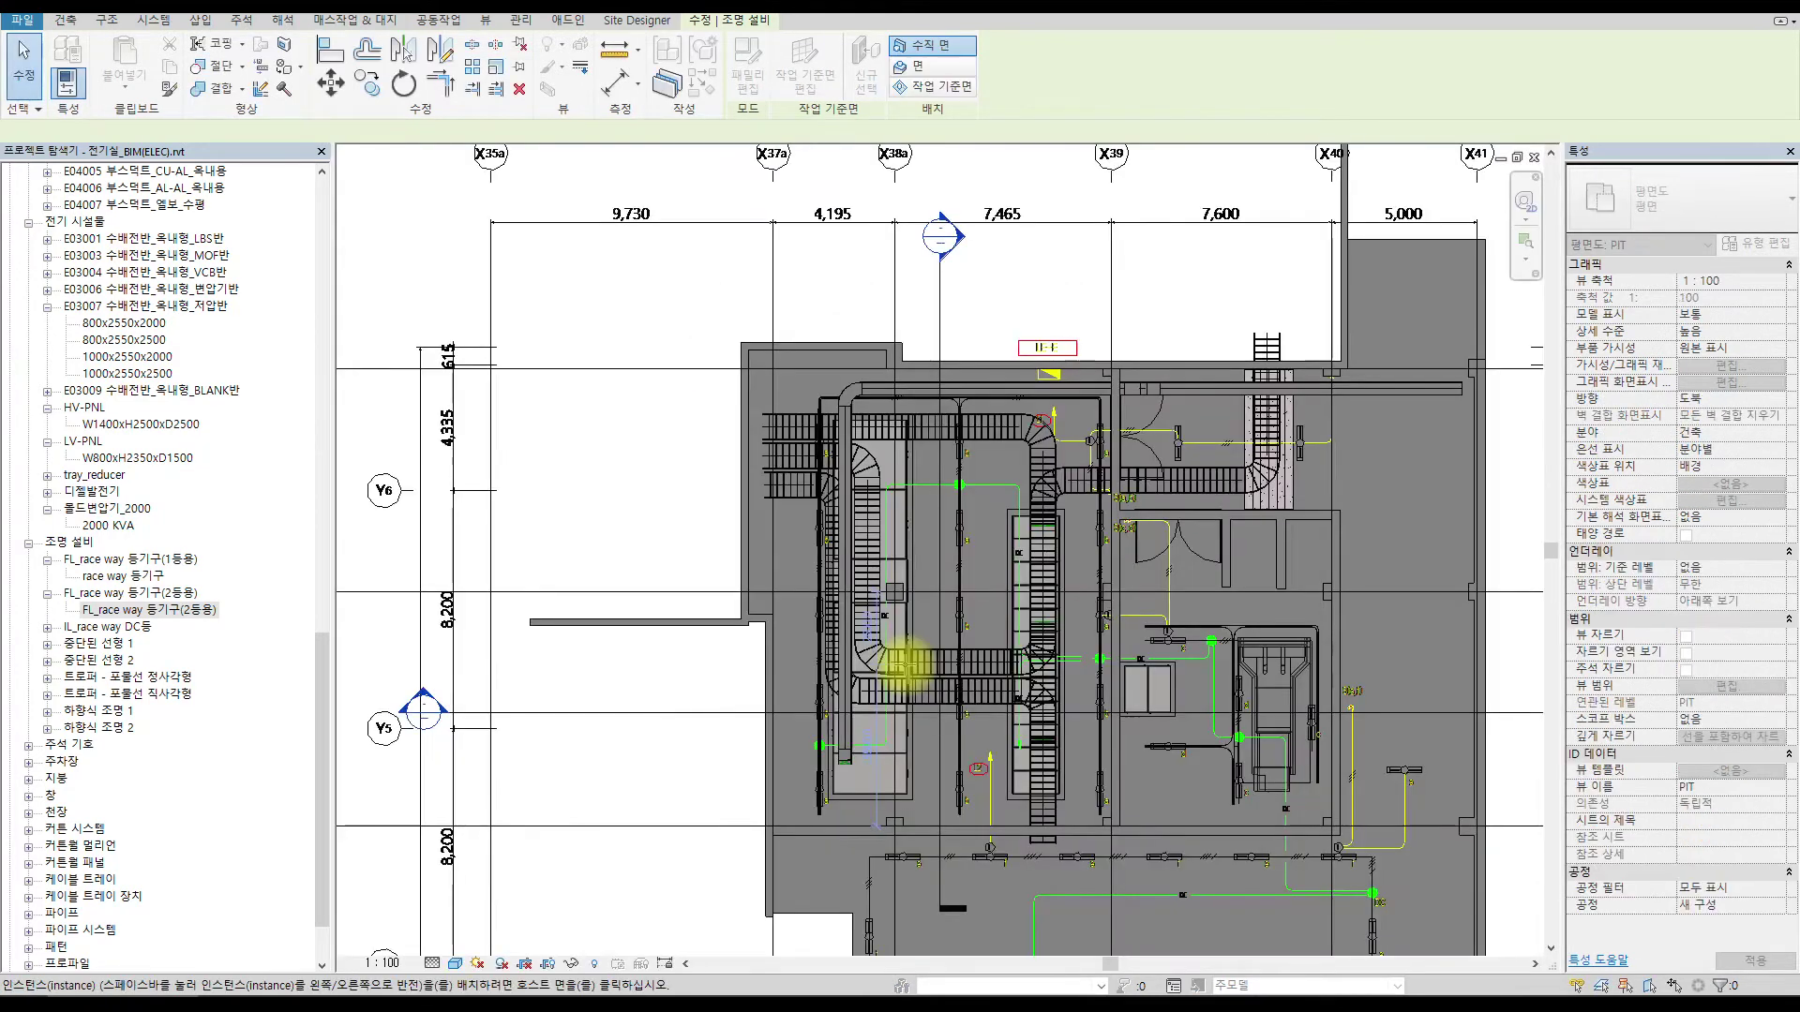
scroll(956, 530, "up", 8)
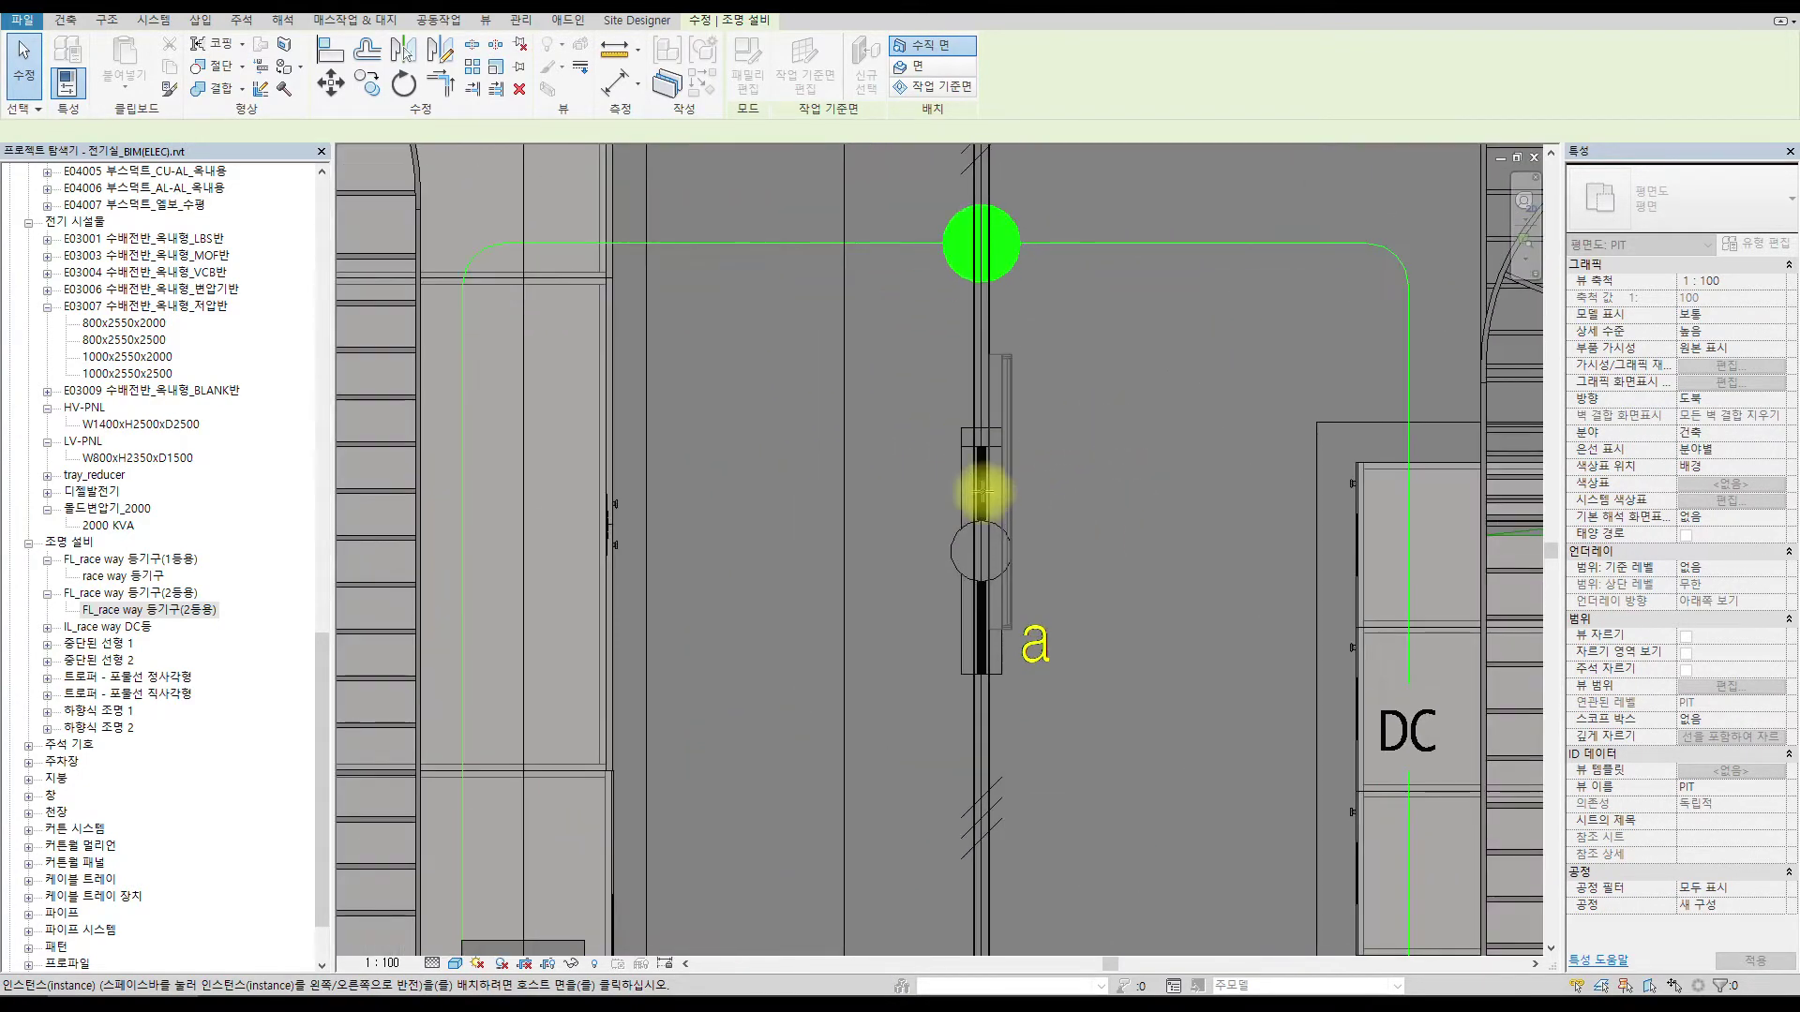
left_click(931, 87)
scroll(904, 150, "down", 10)
scroll(932, 516, "up", 5)
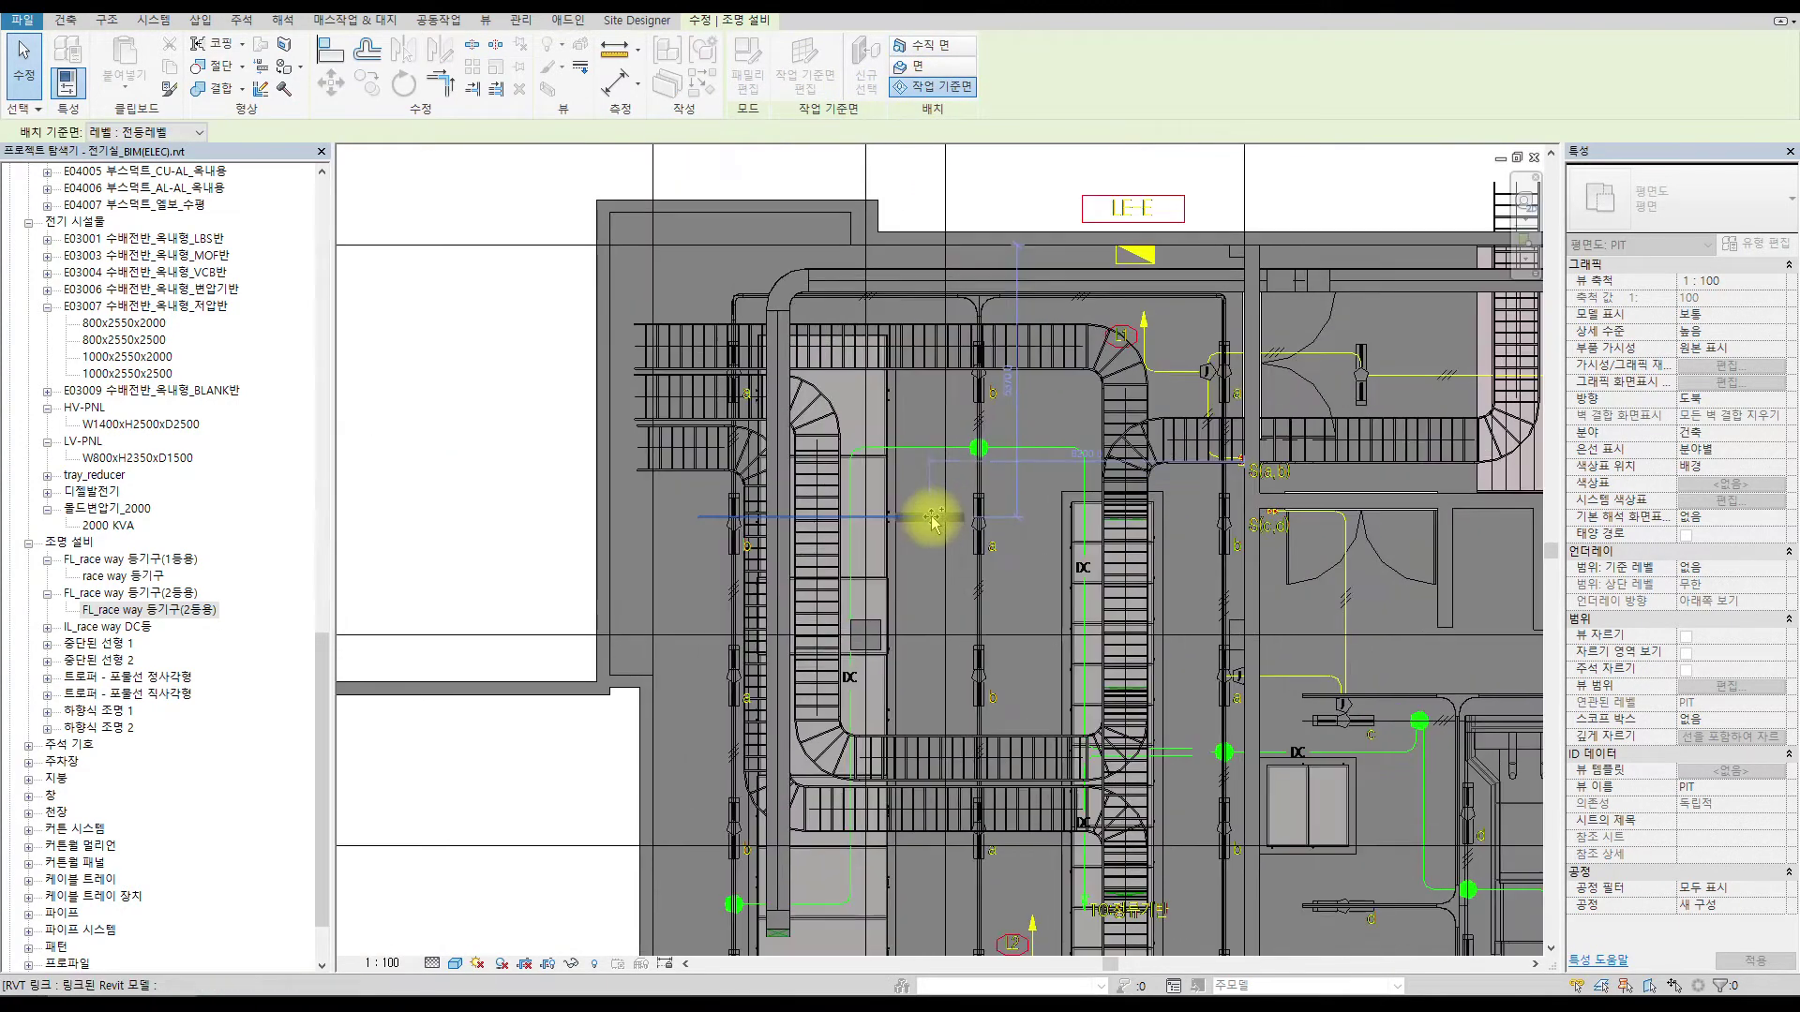
scroll(933, 518, "up", 3)
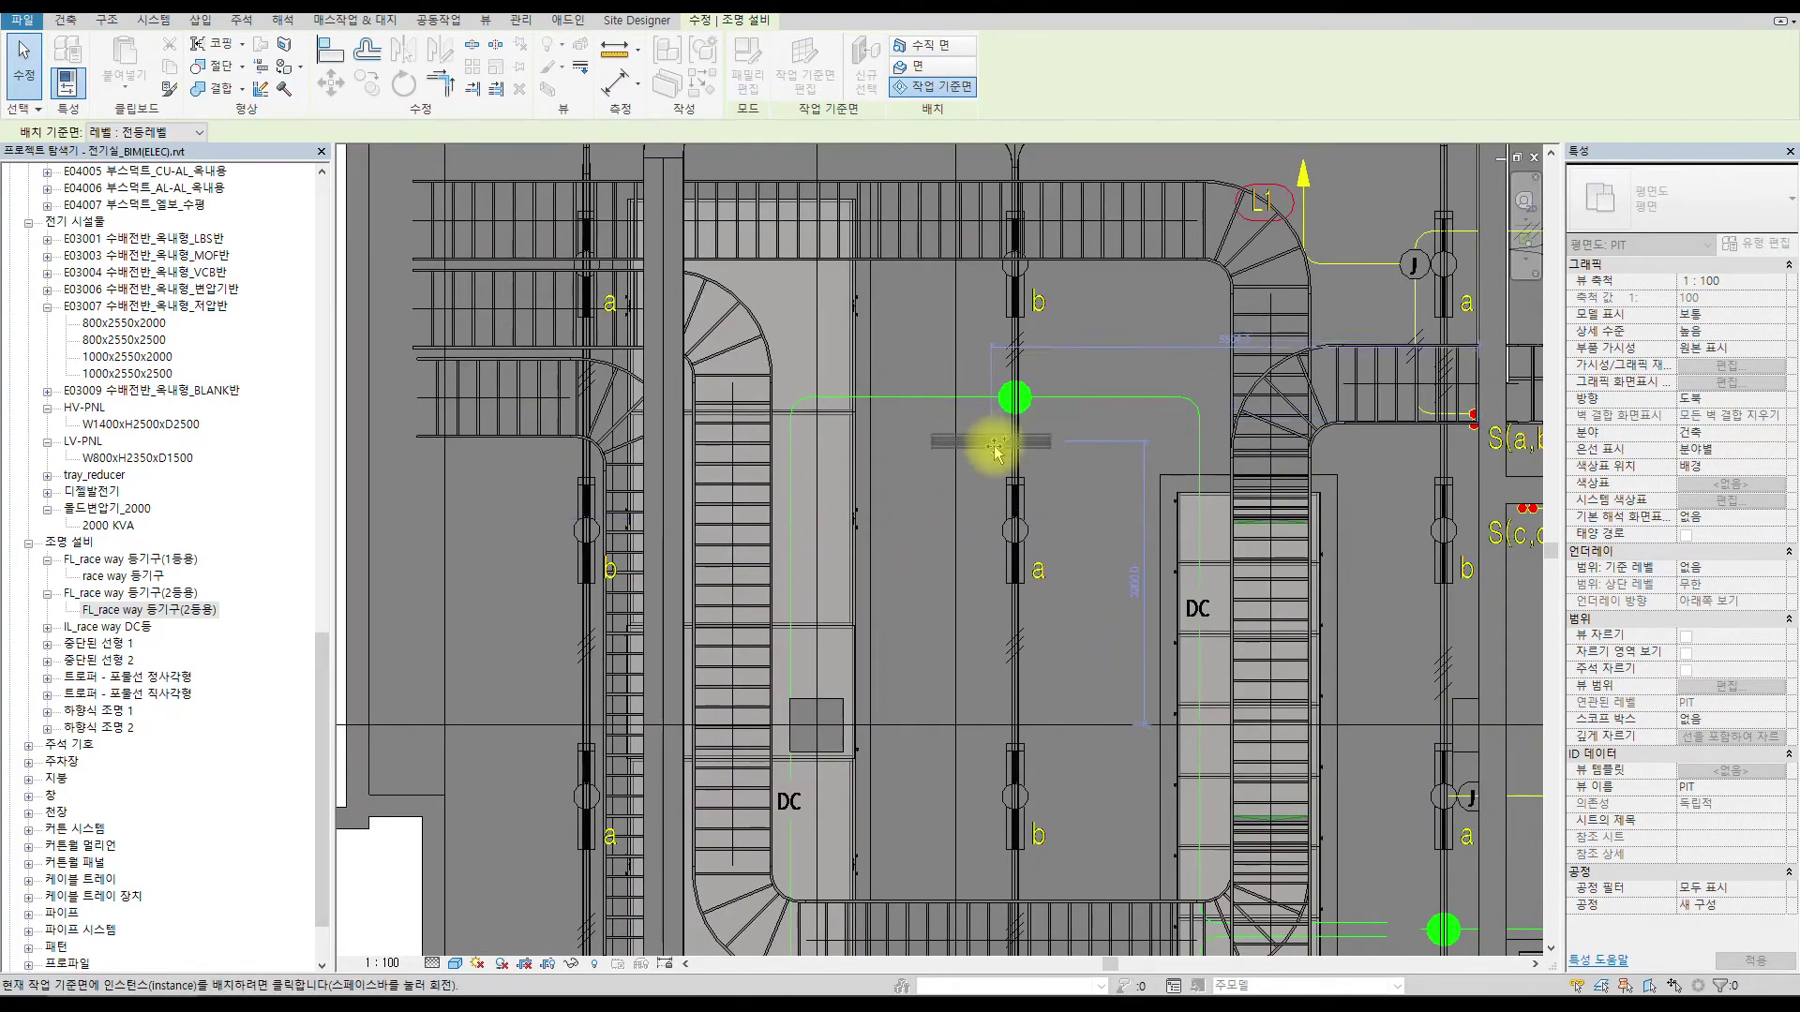
left_click(975, 492)
key("Escape")
key("Escape")
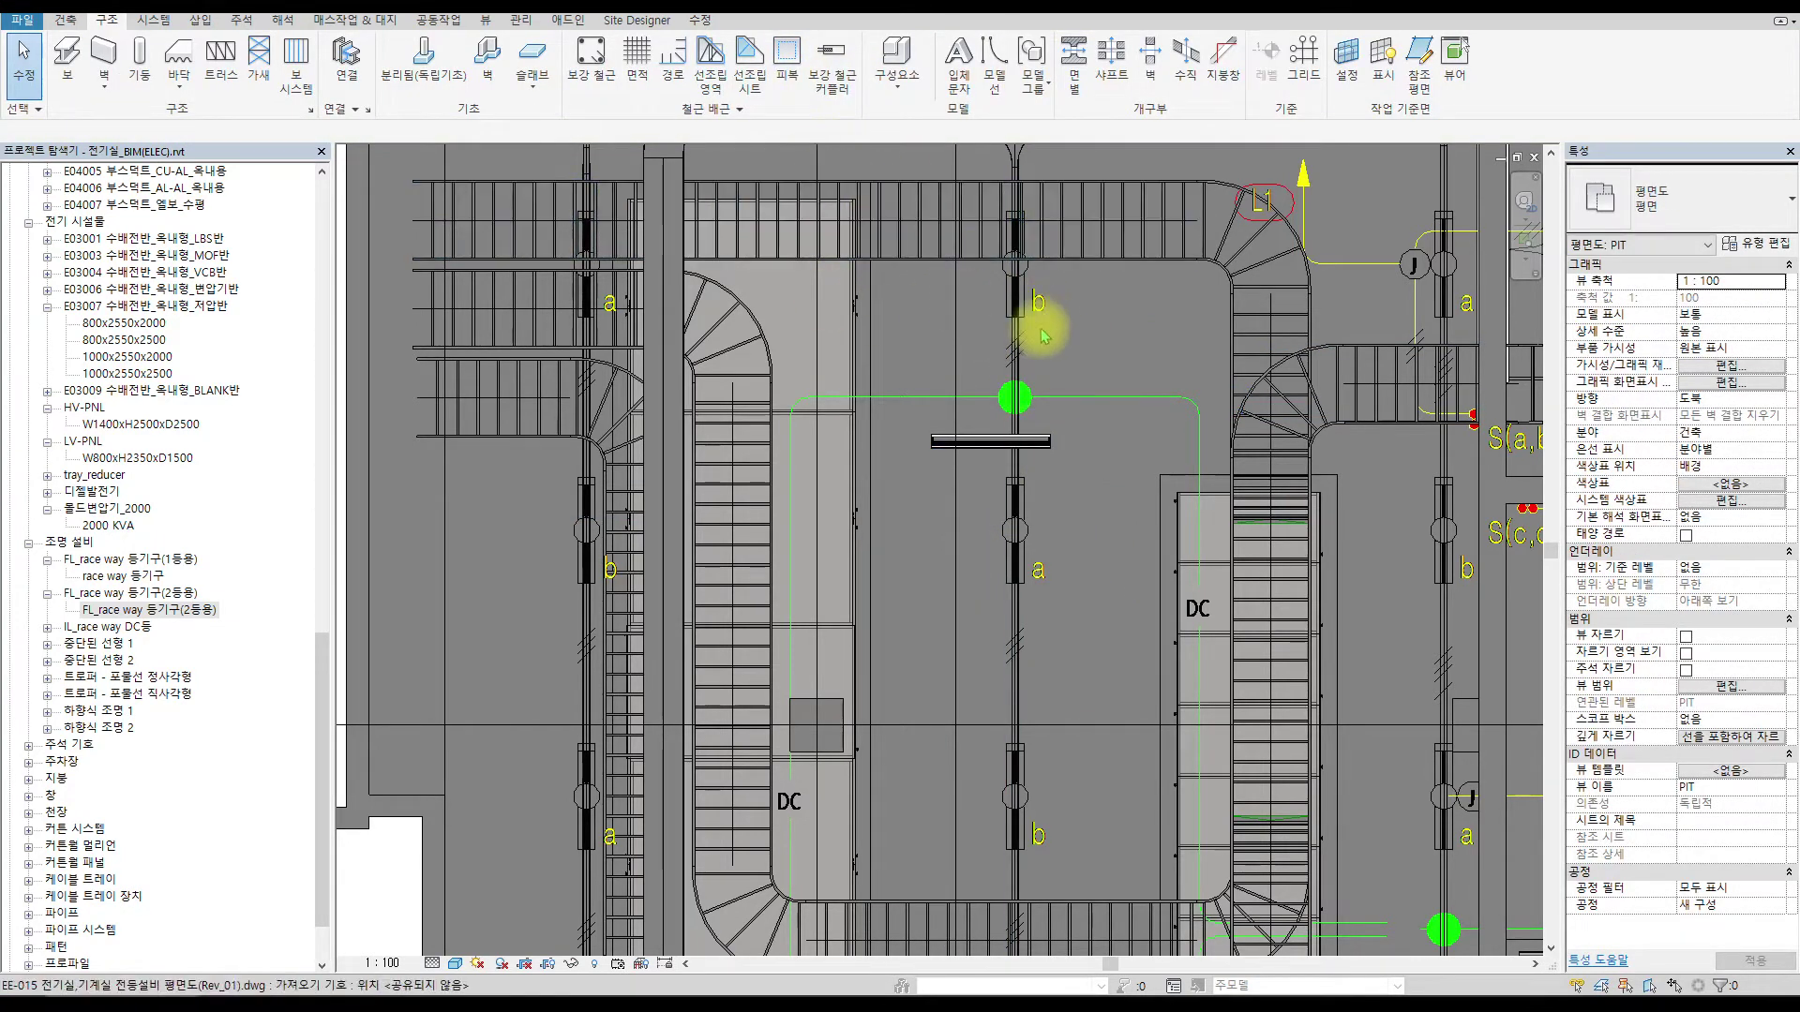
Open section 단면도 0 and examine the placed fixture's orientation and height relative to the race-way.
left_click(953, 335)
right_click(956, 343)
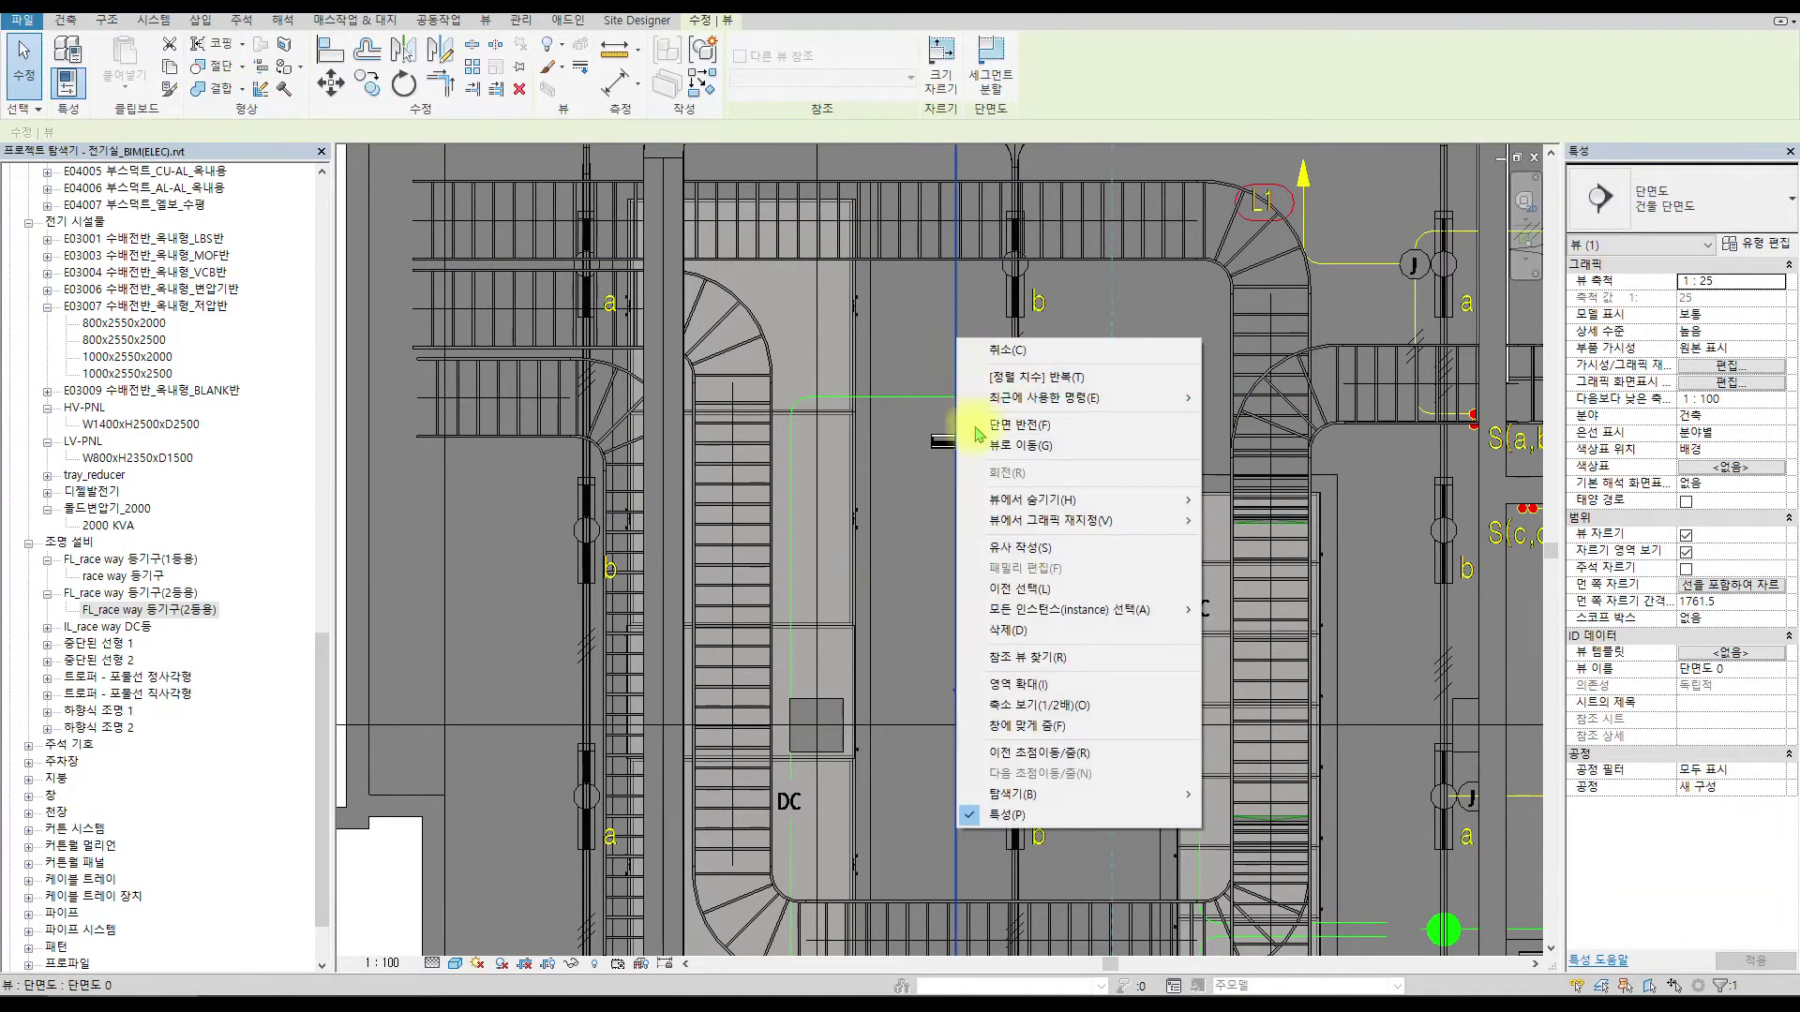
left_click(1052, 447)
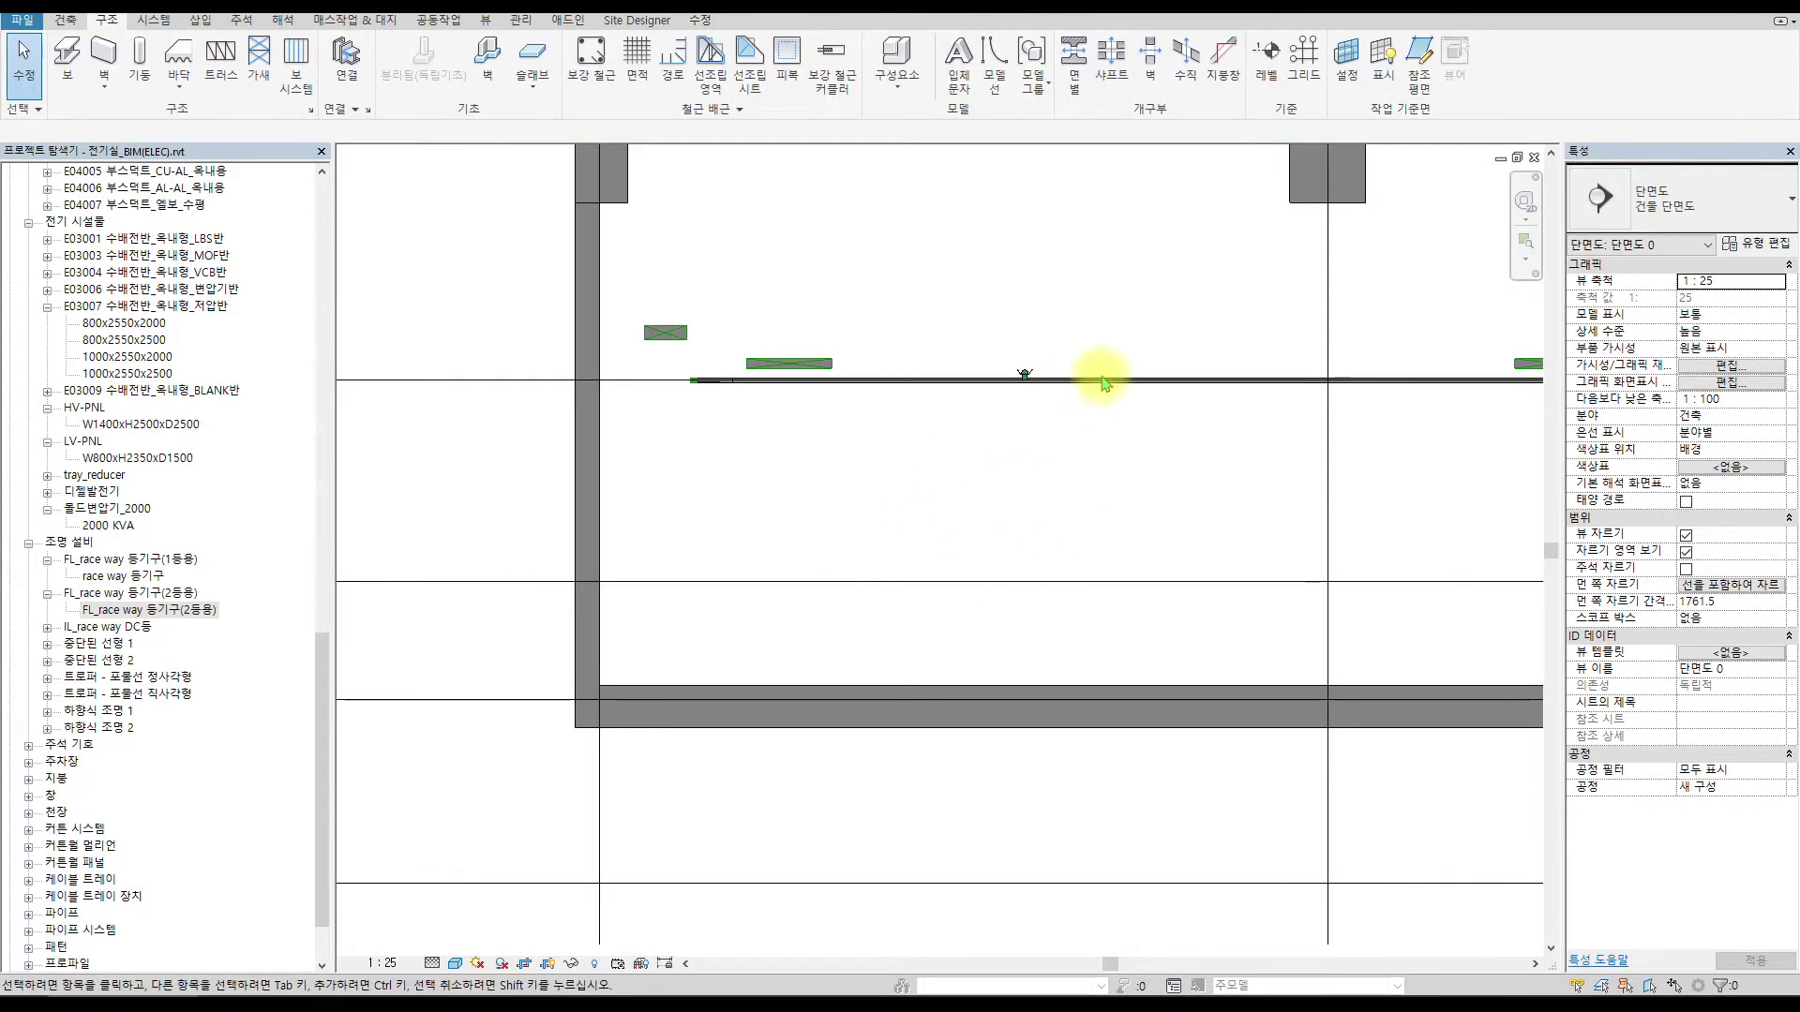
scroll(1069, 385, "up", 5)
scroll(1091, 327, "up", 3)
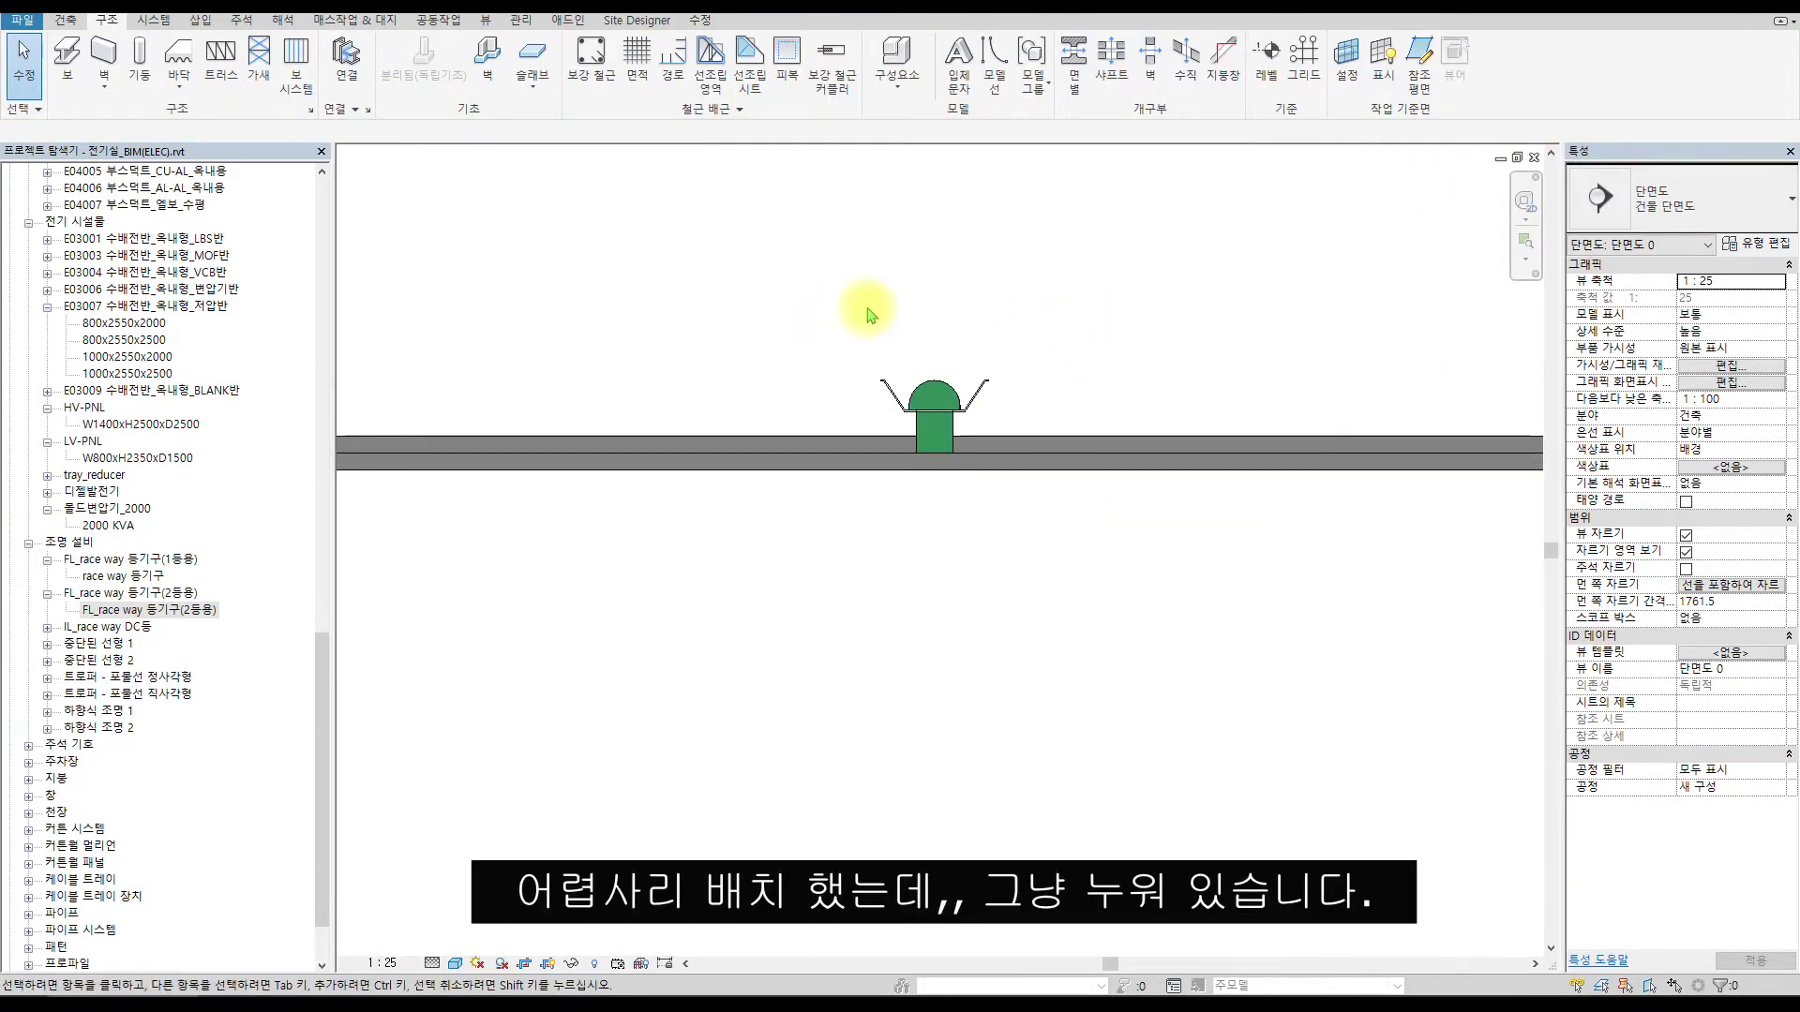
scroll(998, 392, "down", 5)
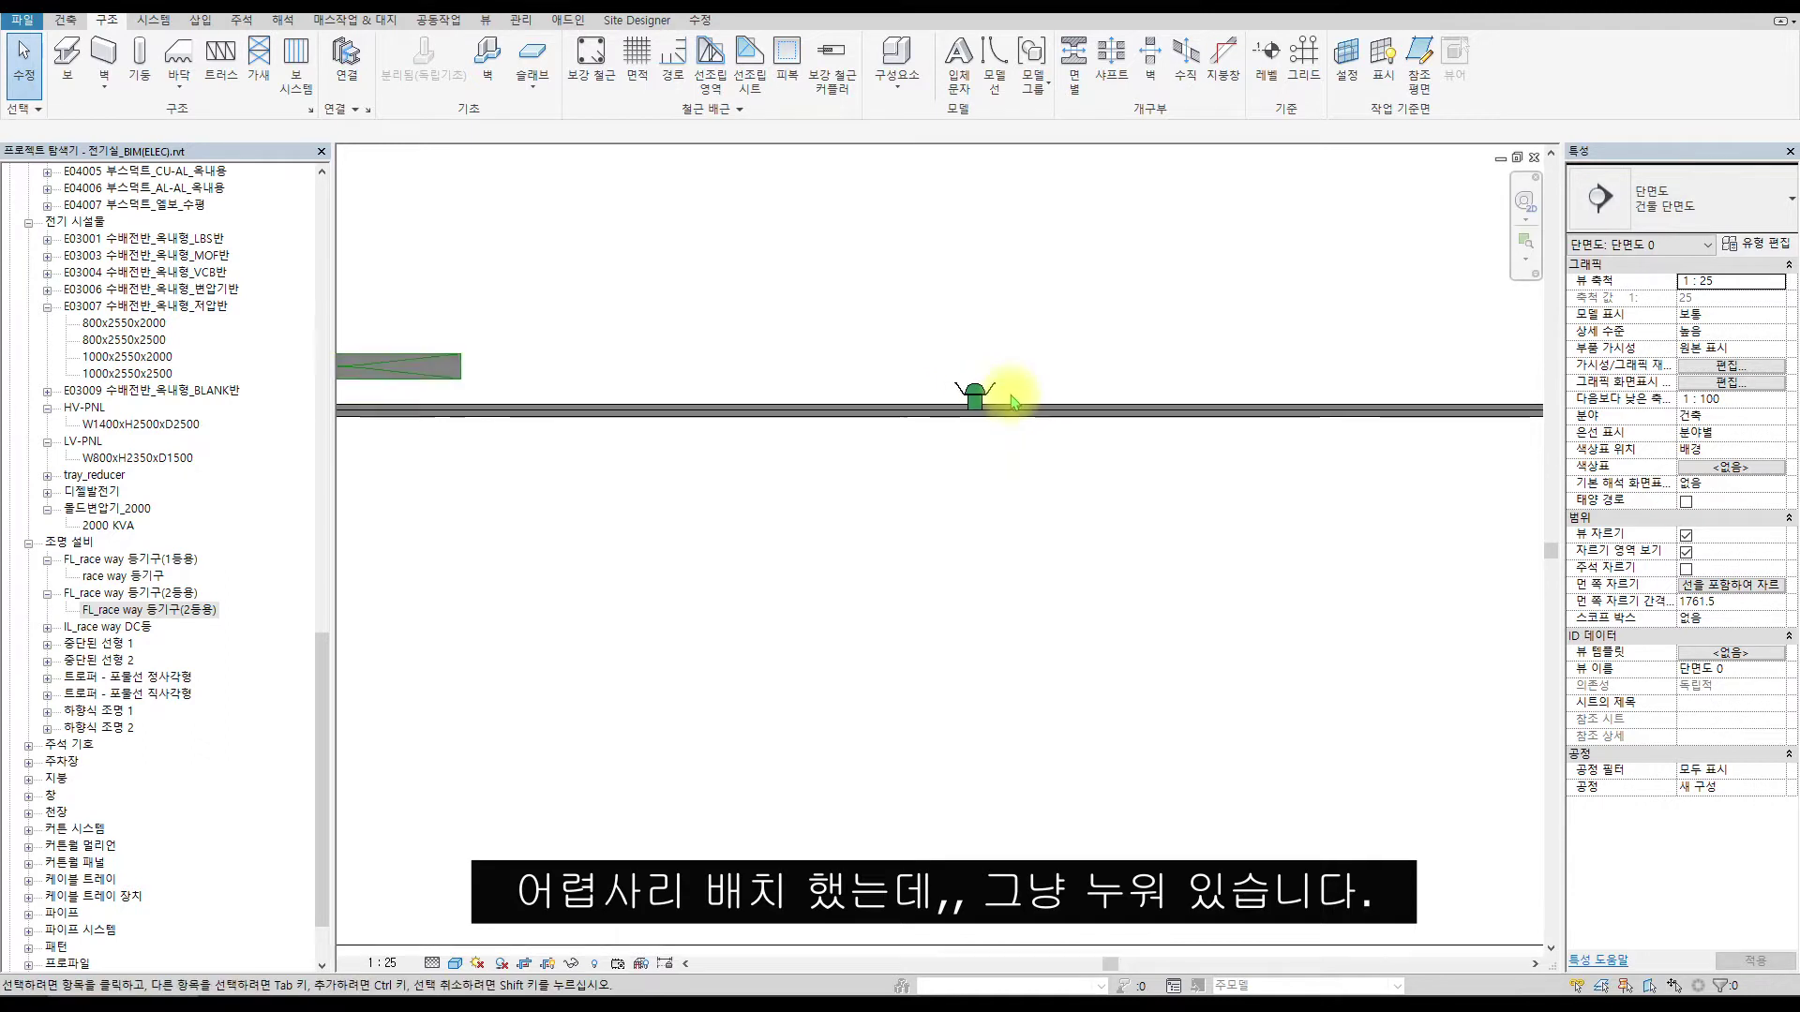
scroll(1285, 398, "down", 4)
Move the 전등레벨 level line down by 25 mm in section 단면도 0.
middle_click_drag(1285, 398, 1146, 430)
middle_click_drag(1508, 429, 1137, 430)
scroll(1130, 432, "up", 5)
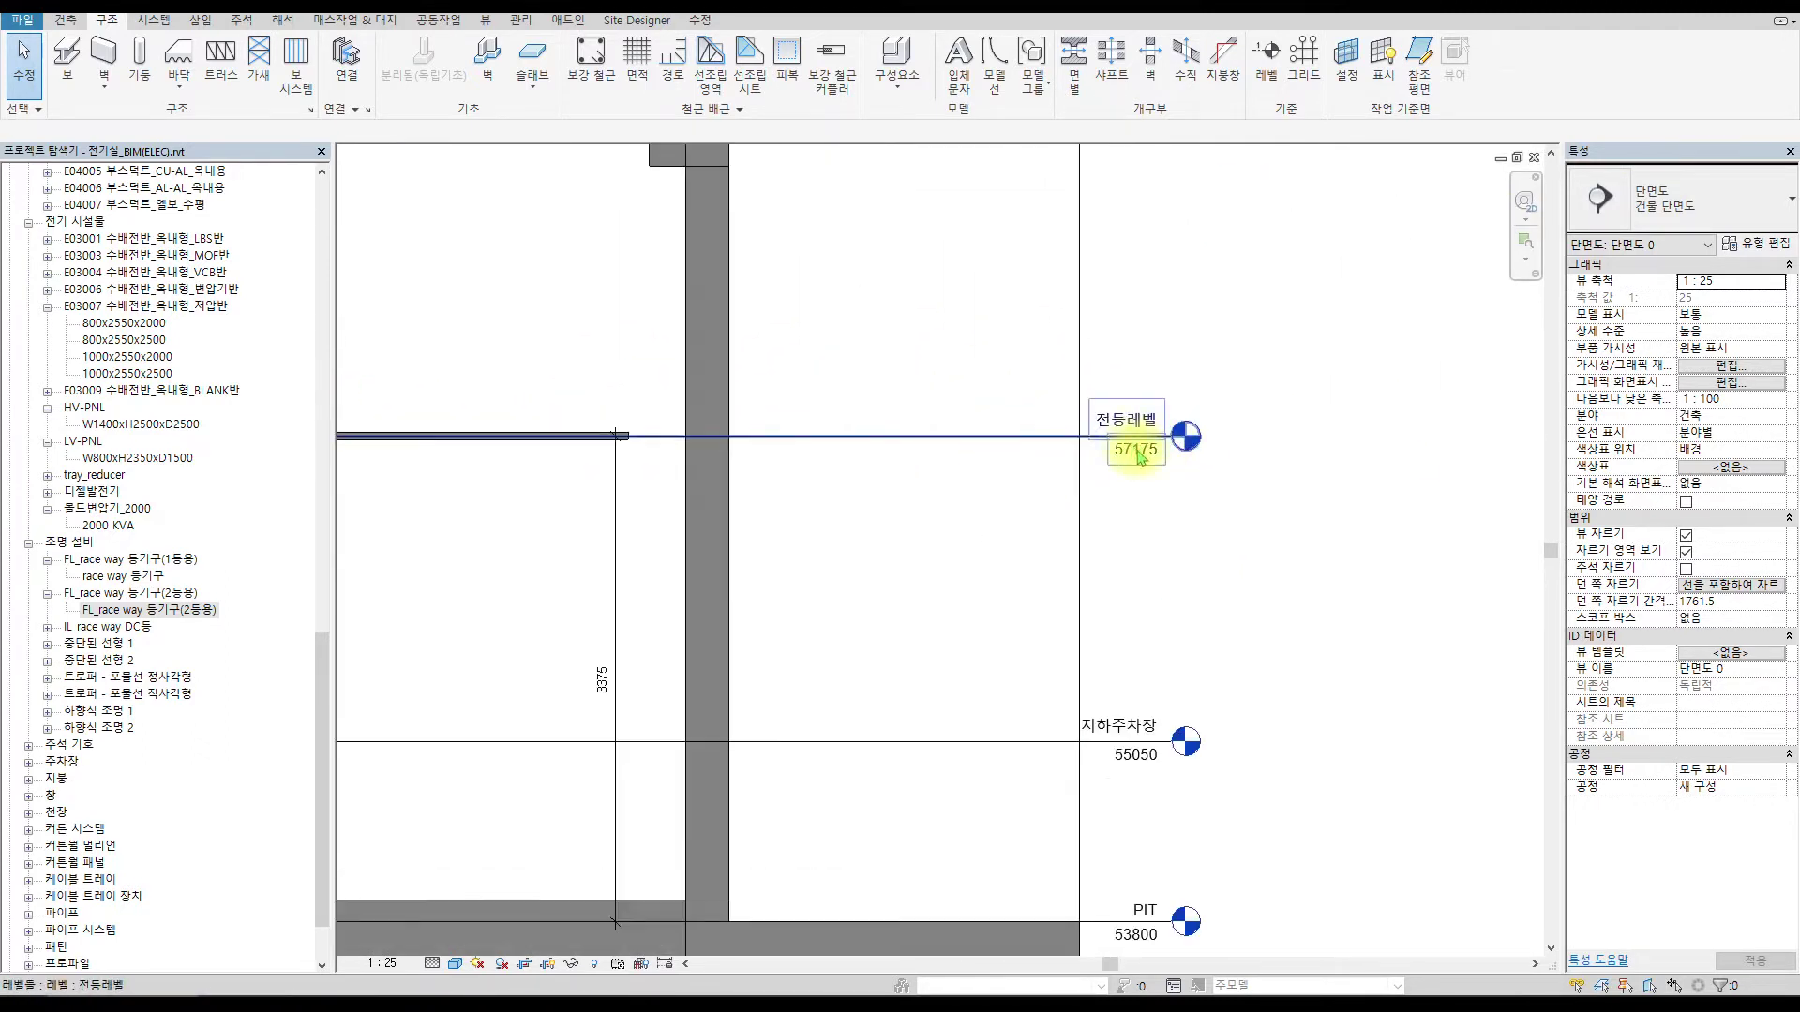
left_click(972, 430)
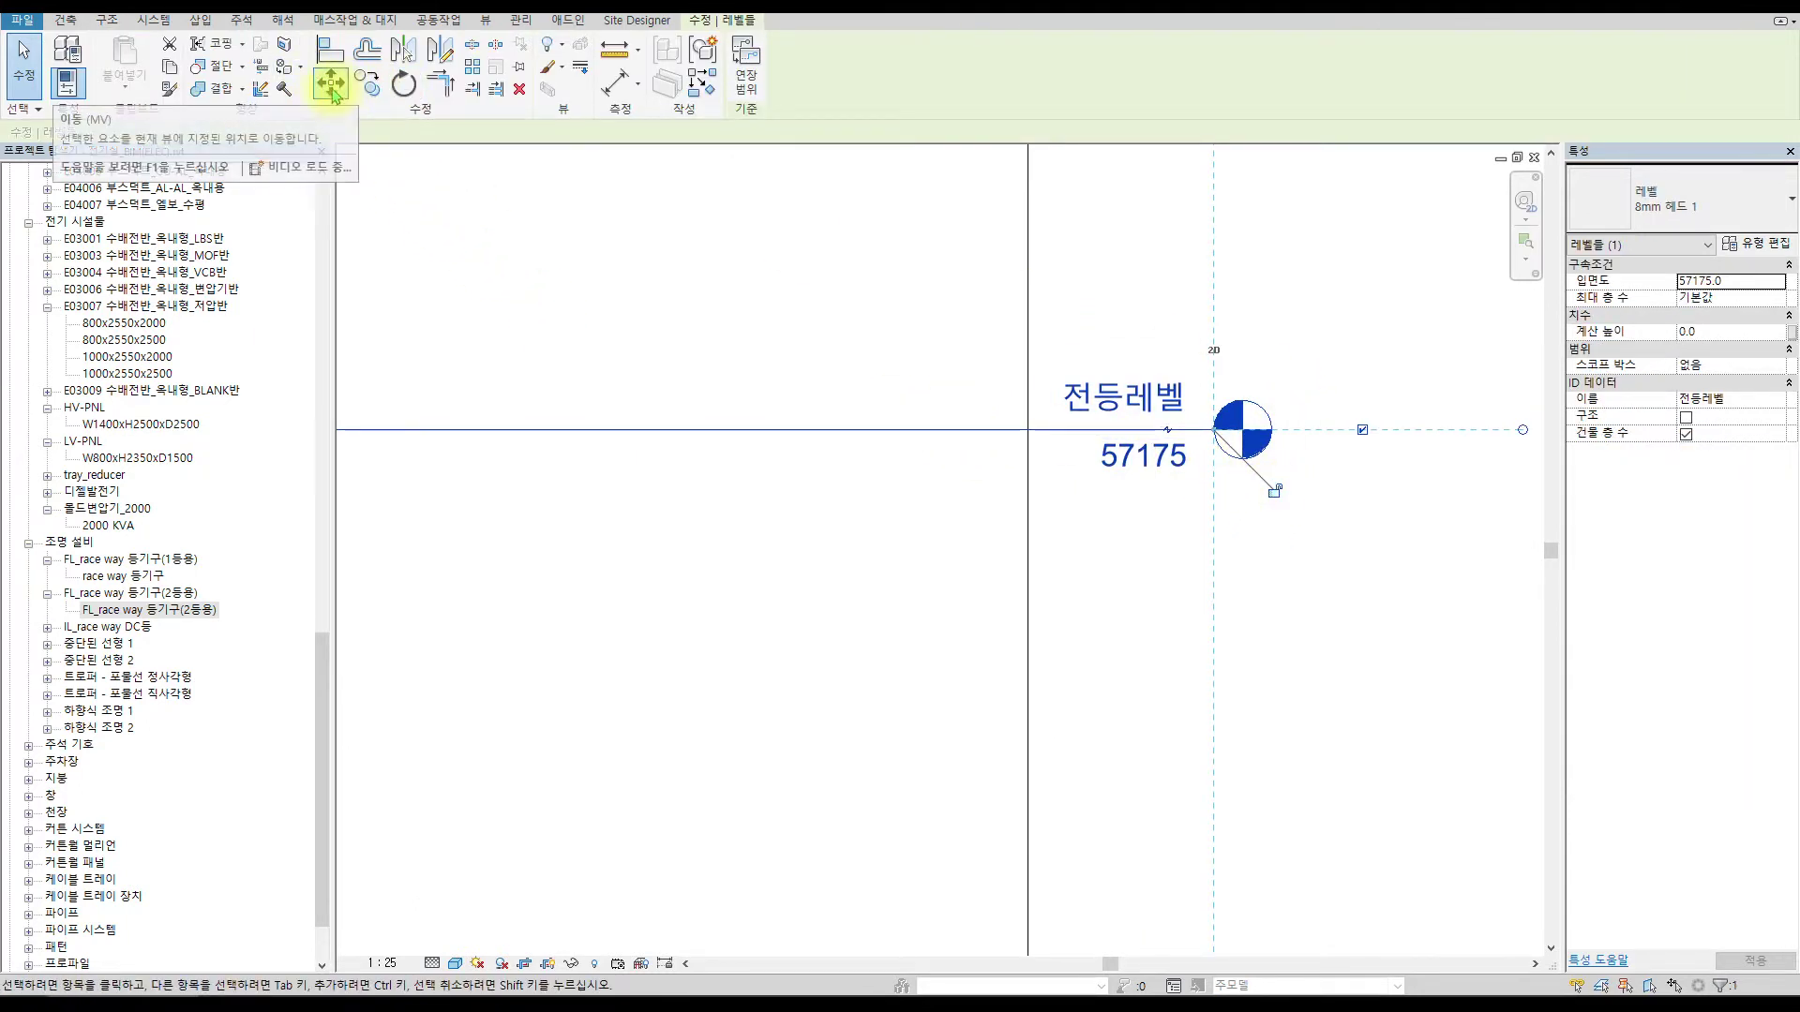
left_click(330, 83)
left_click(900, 431)
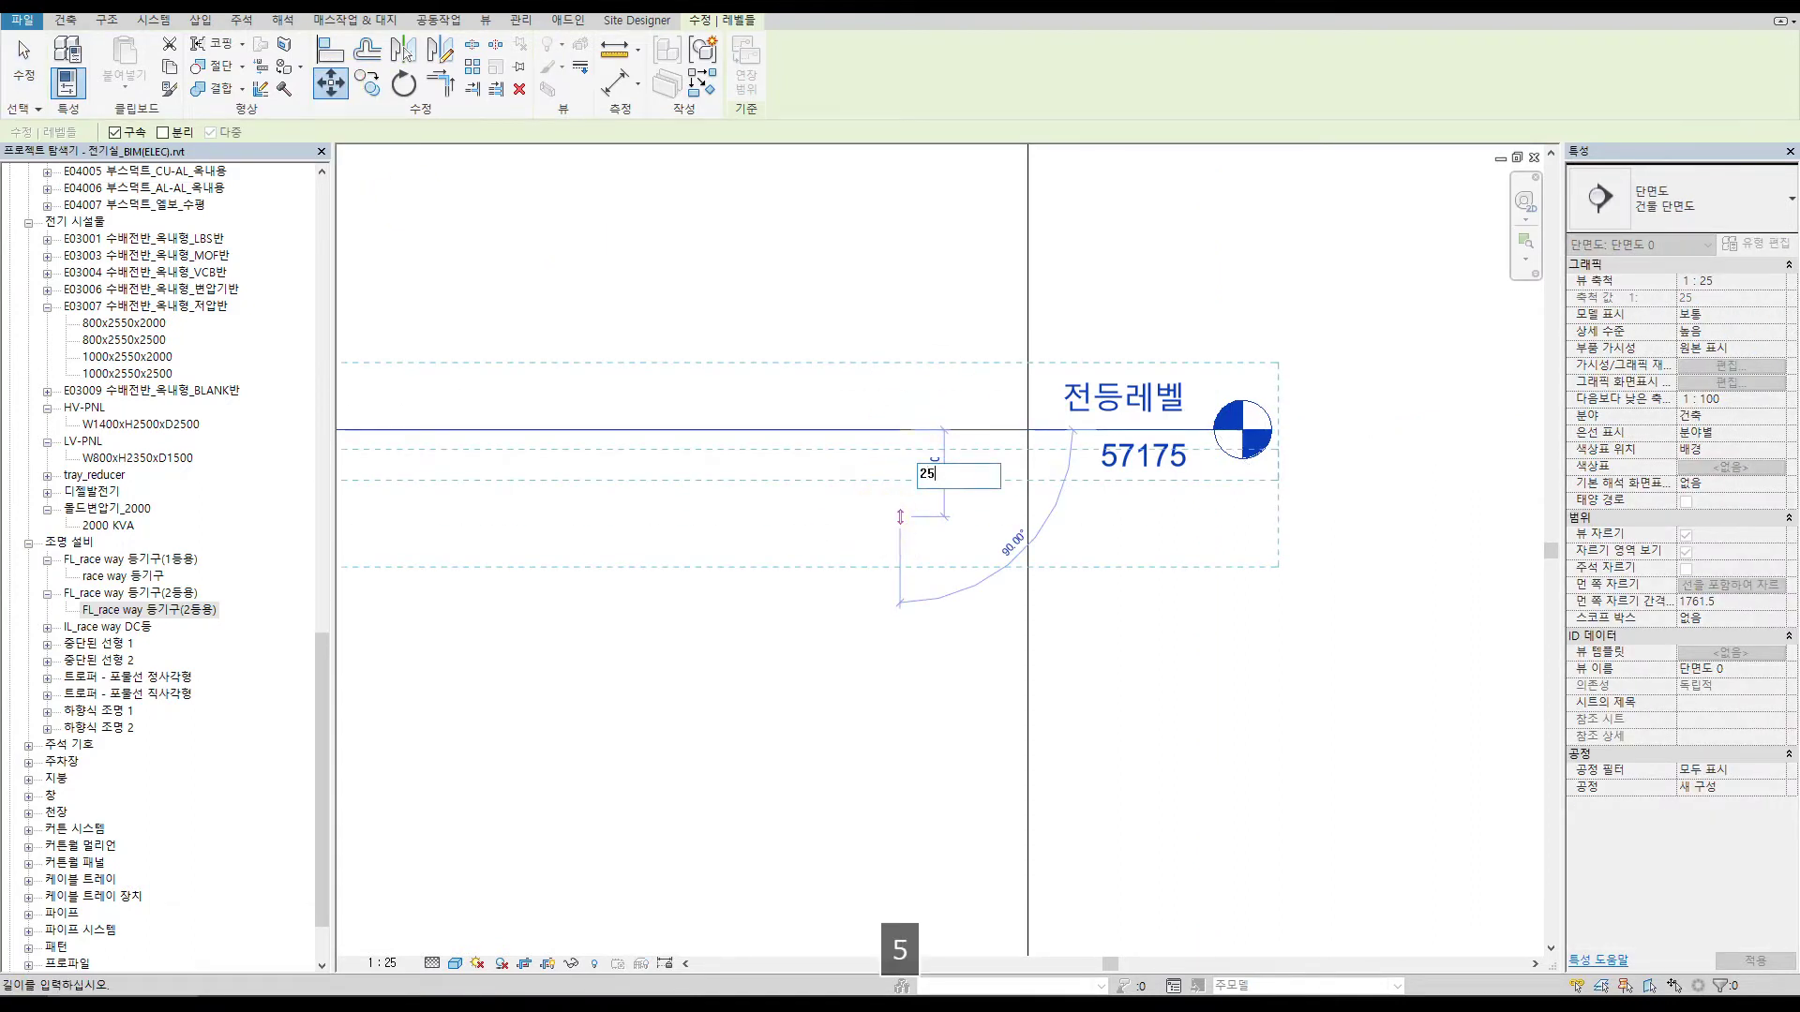
key("Return")
scroll(973, 381, "down", 6)
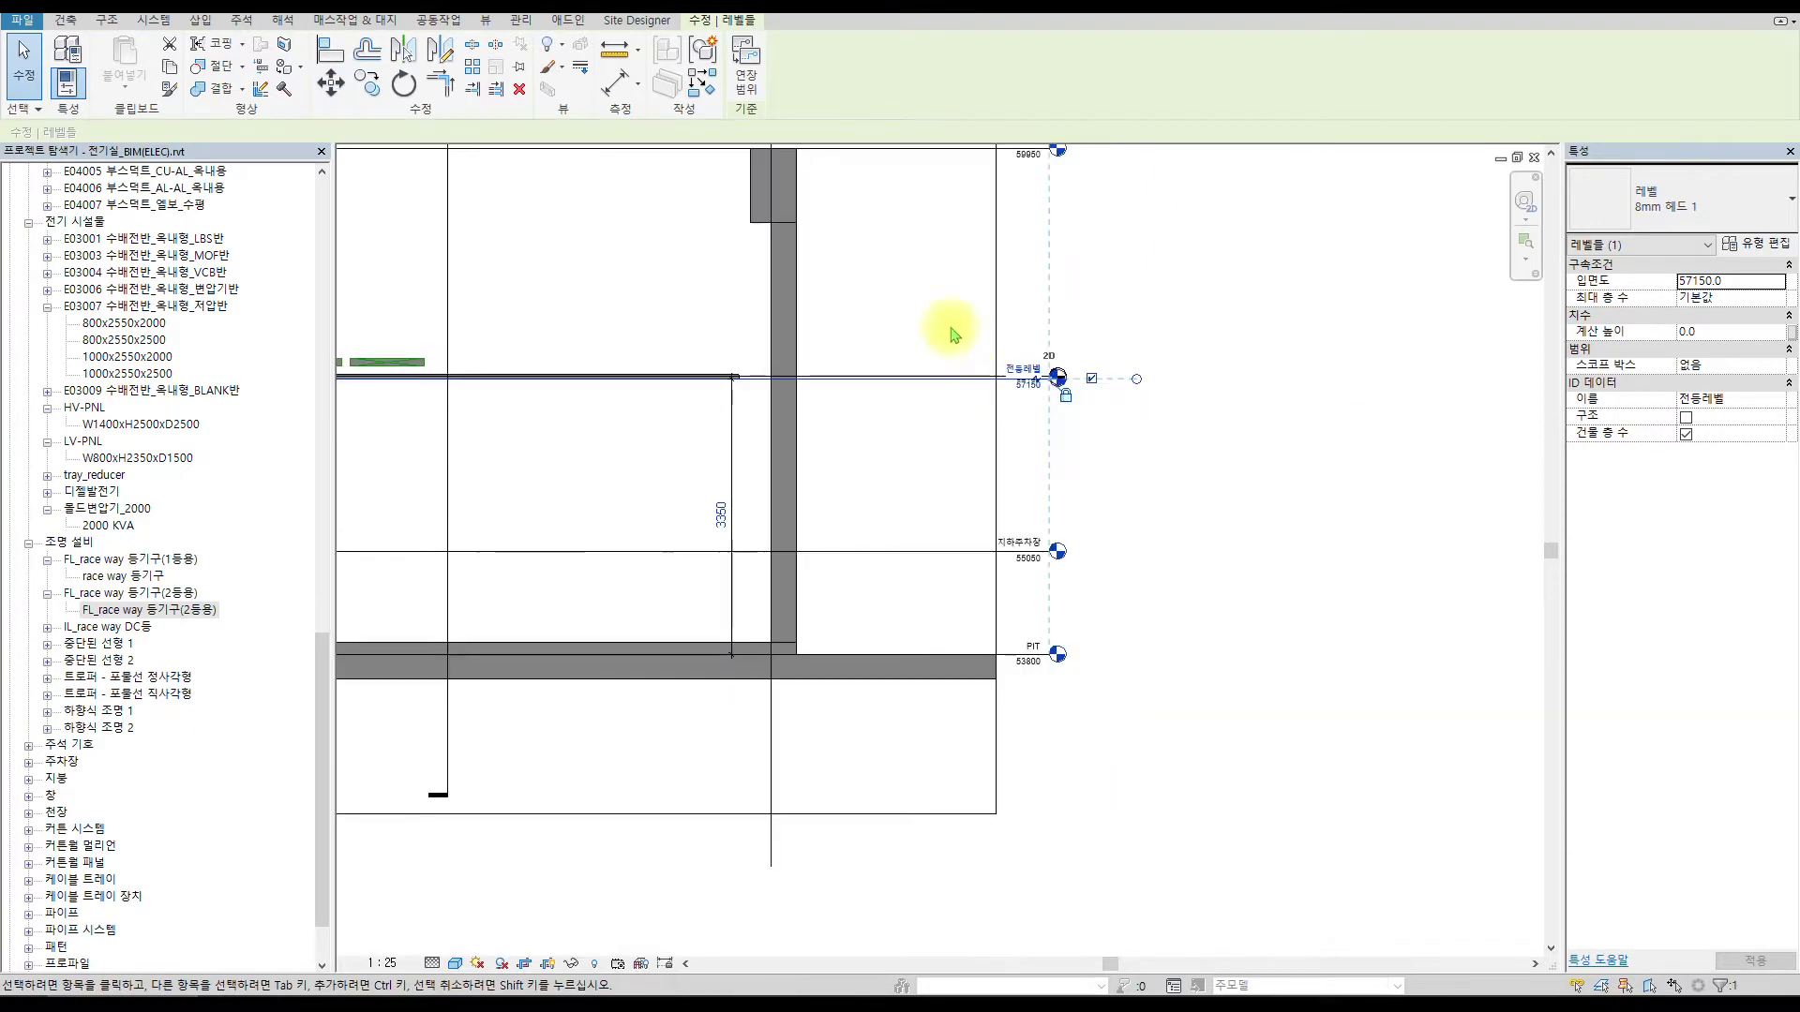
Mirror the light fixture about the race-way's bottom edge so it hangs below, and delete the upright original.
scroll(687, 340, "up", 8)
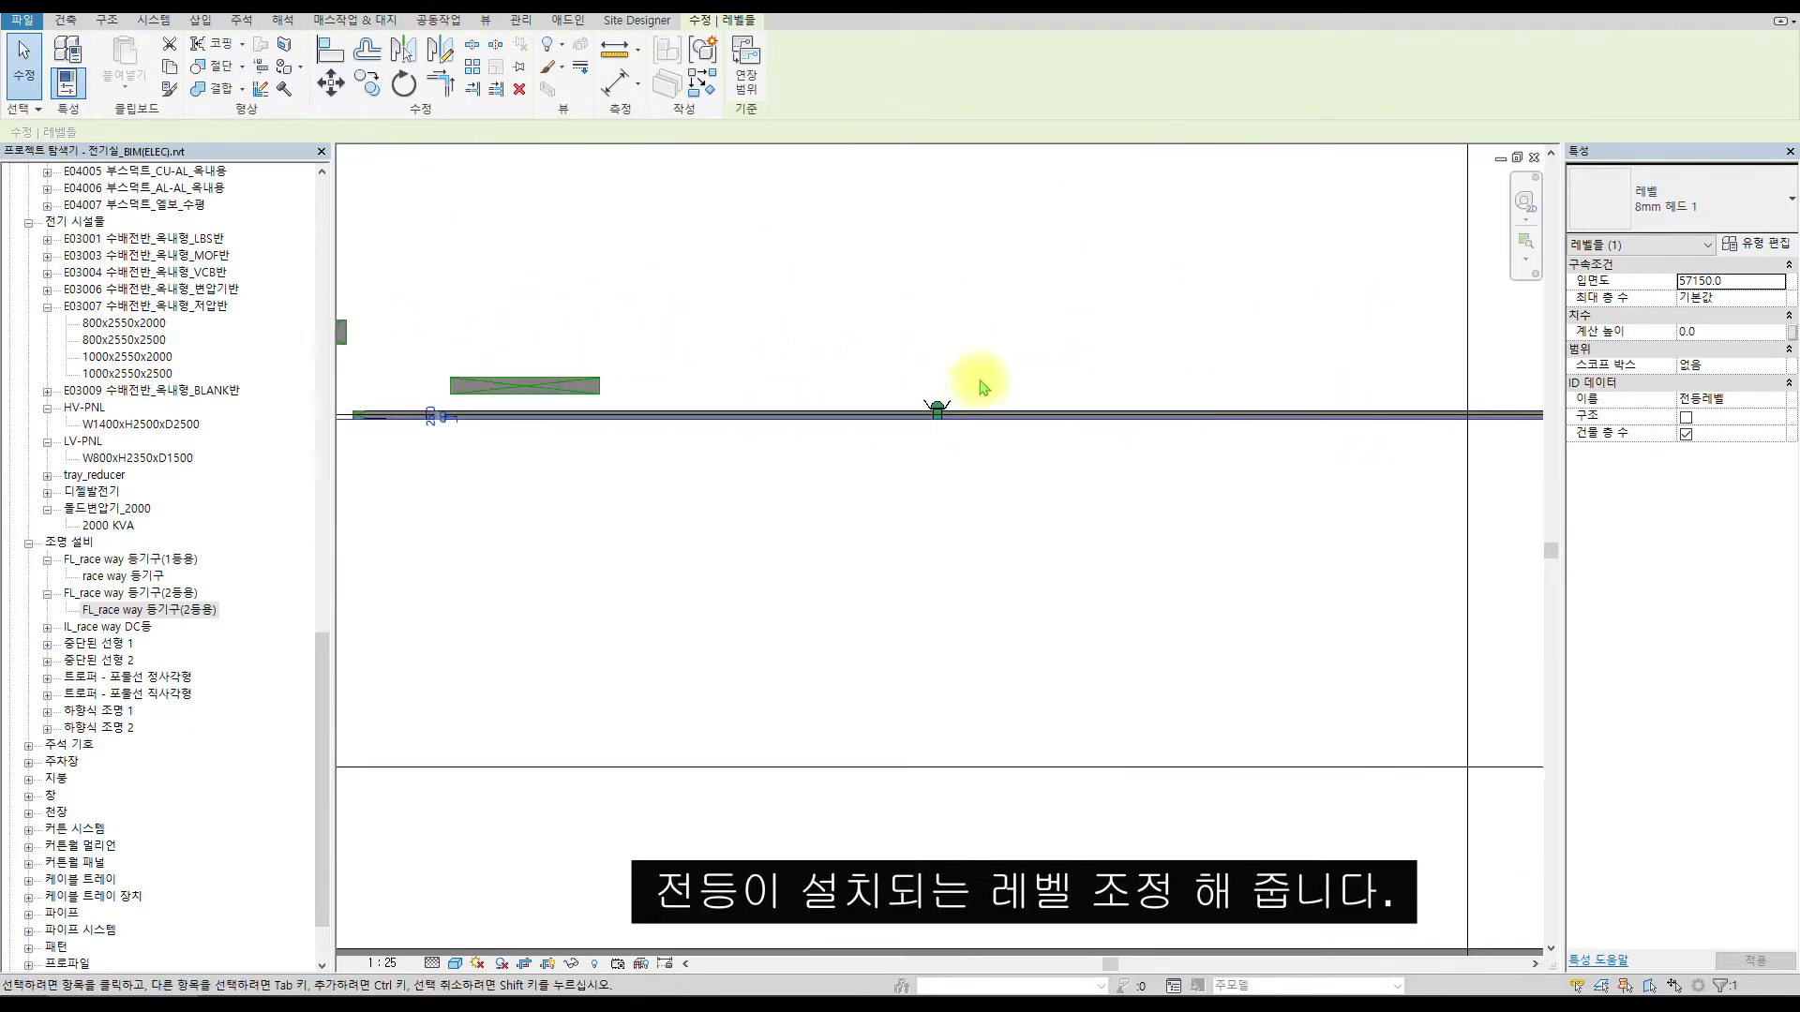
scroll(961, 419, "up", 4)
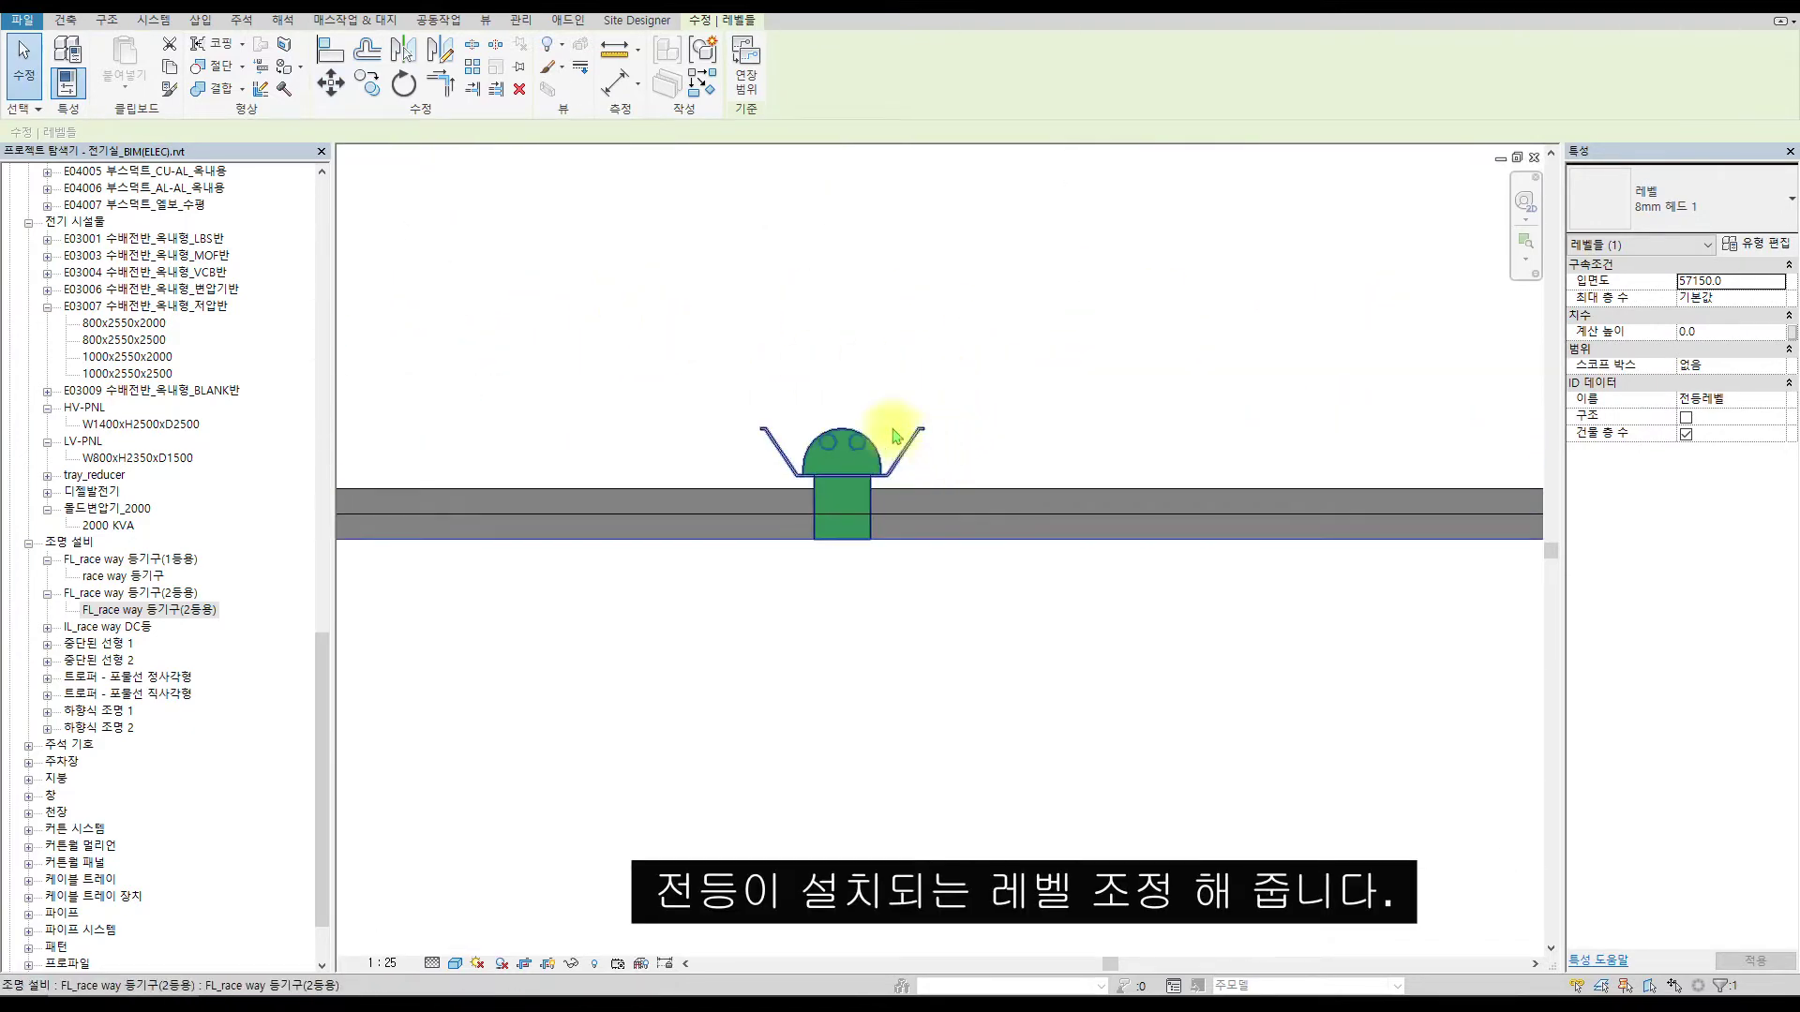
key("Escape")
left_click(895, 461)
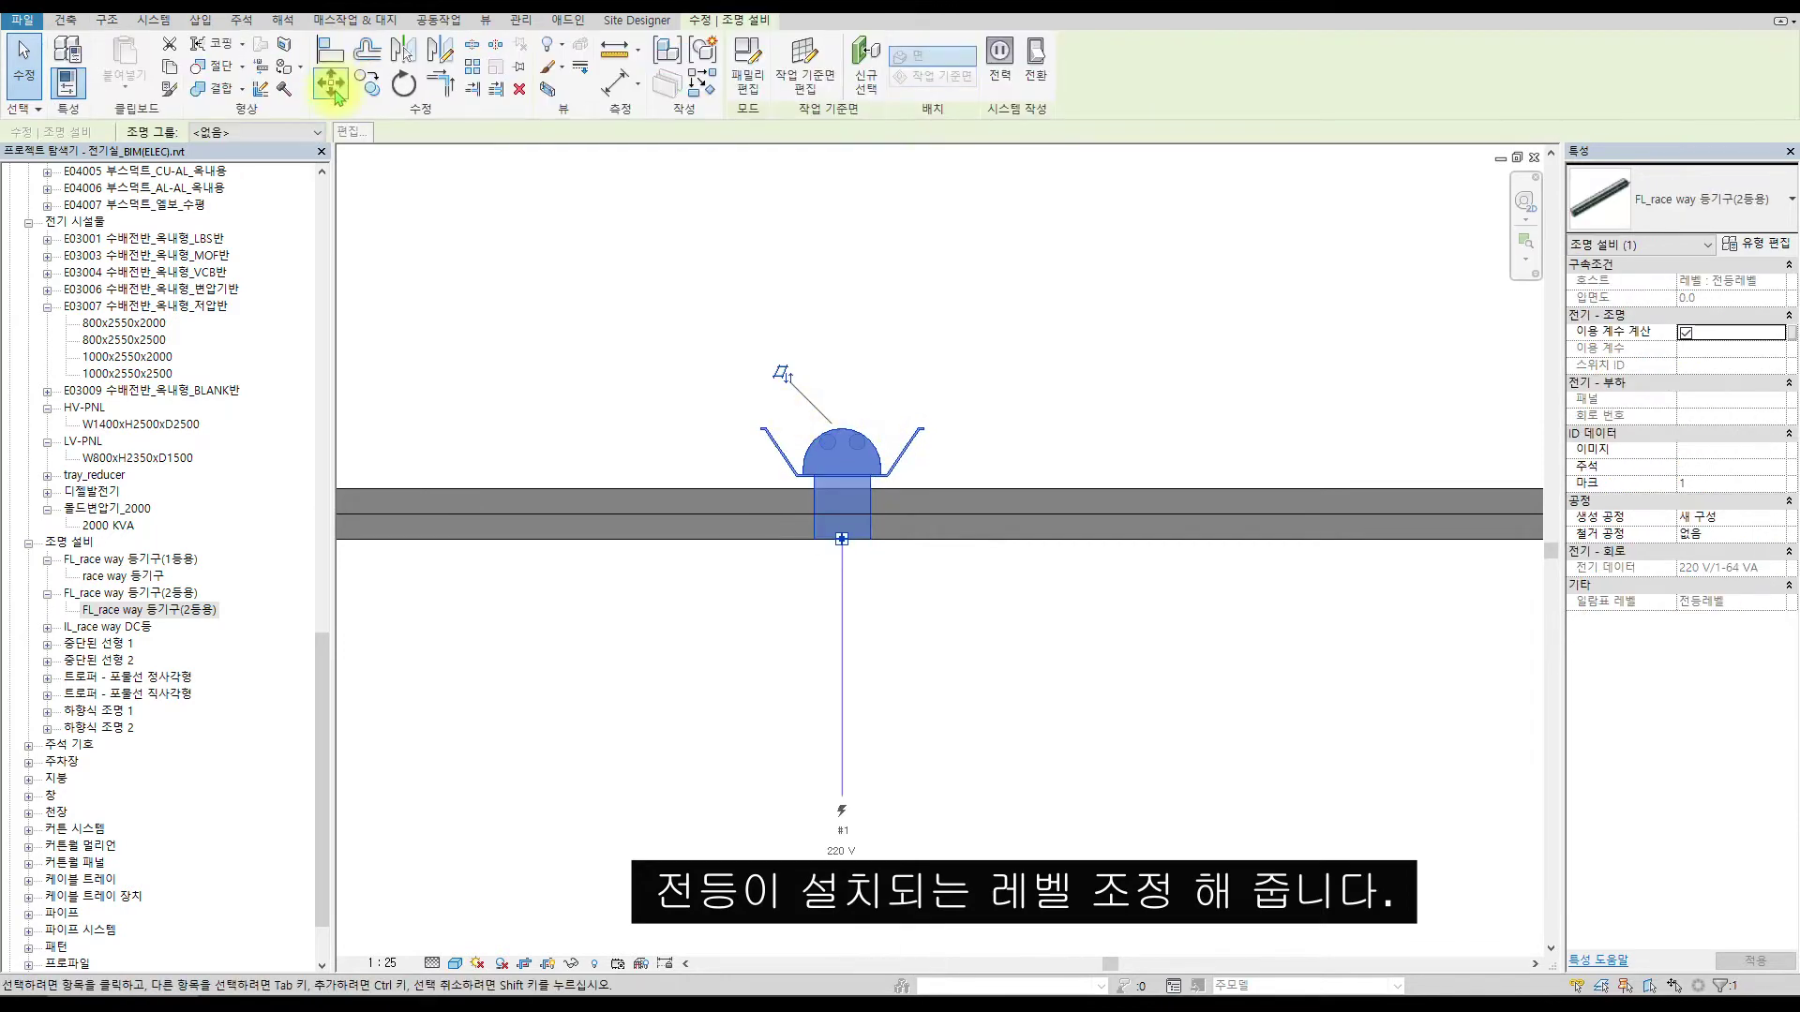
left_click(405, 52)
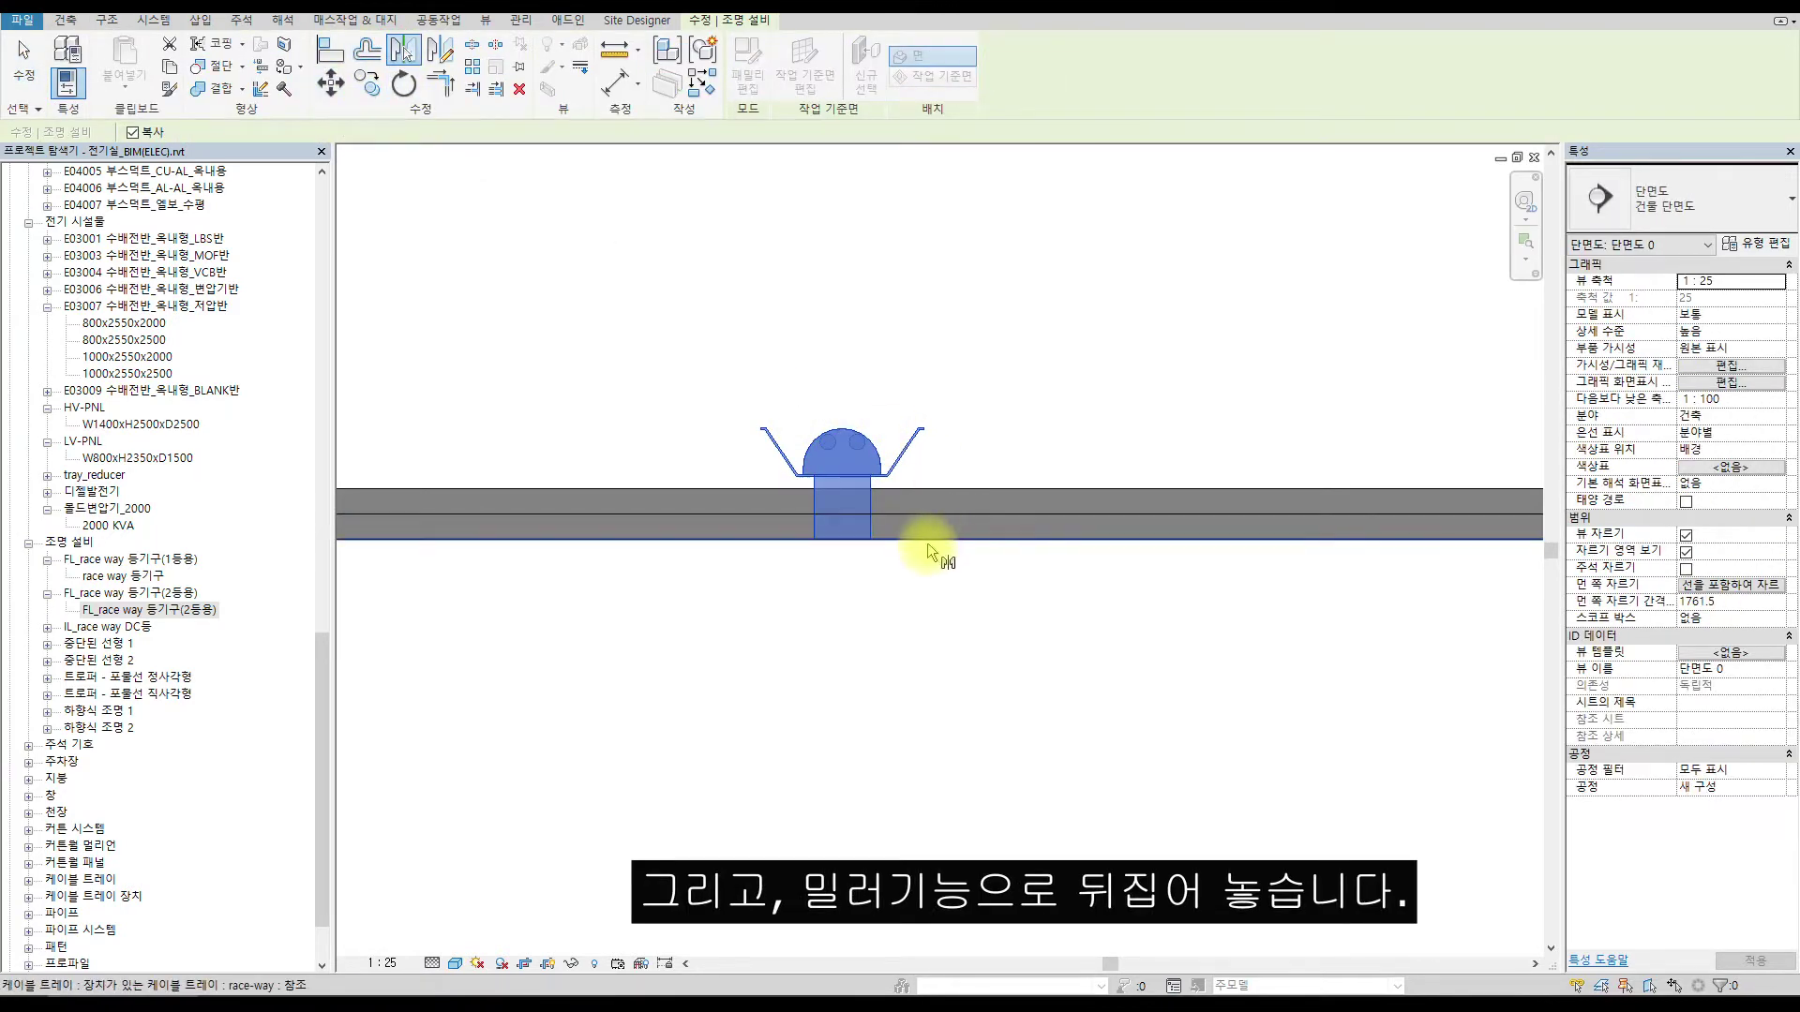
left_click(929, 542)
key("Escape")
key("Escape")
left_click(902, 448)
key("Delete")
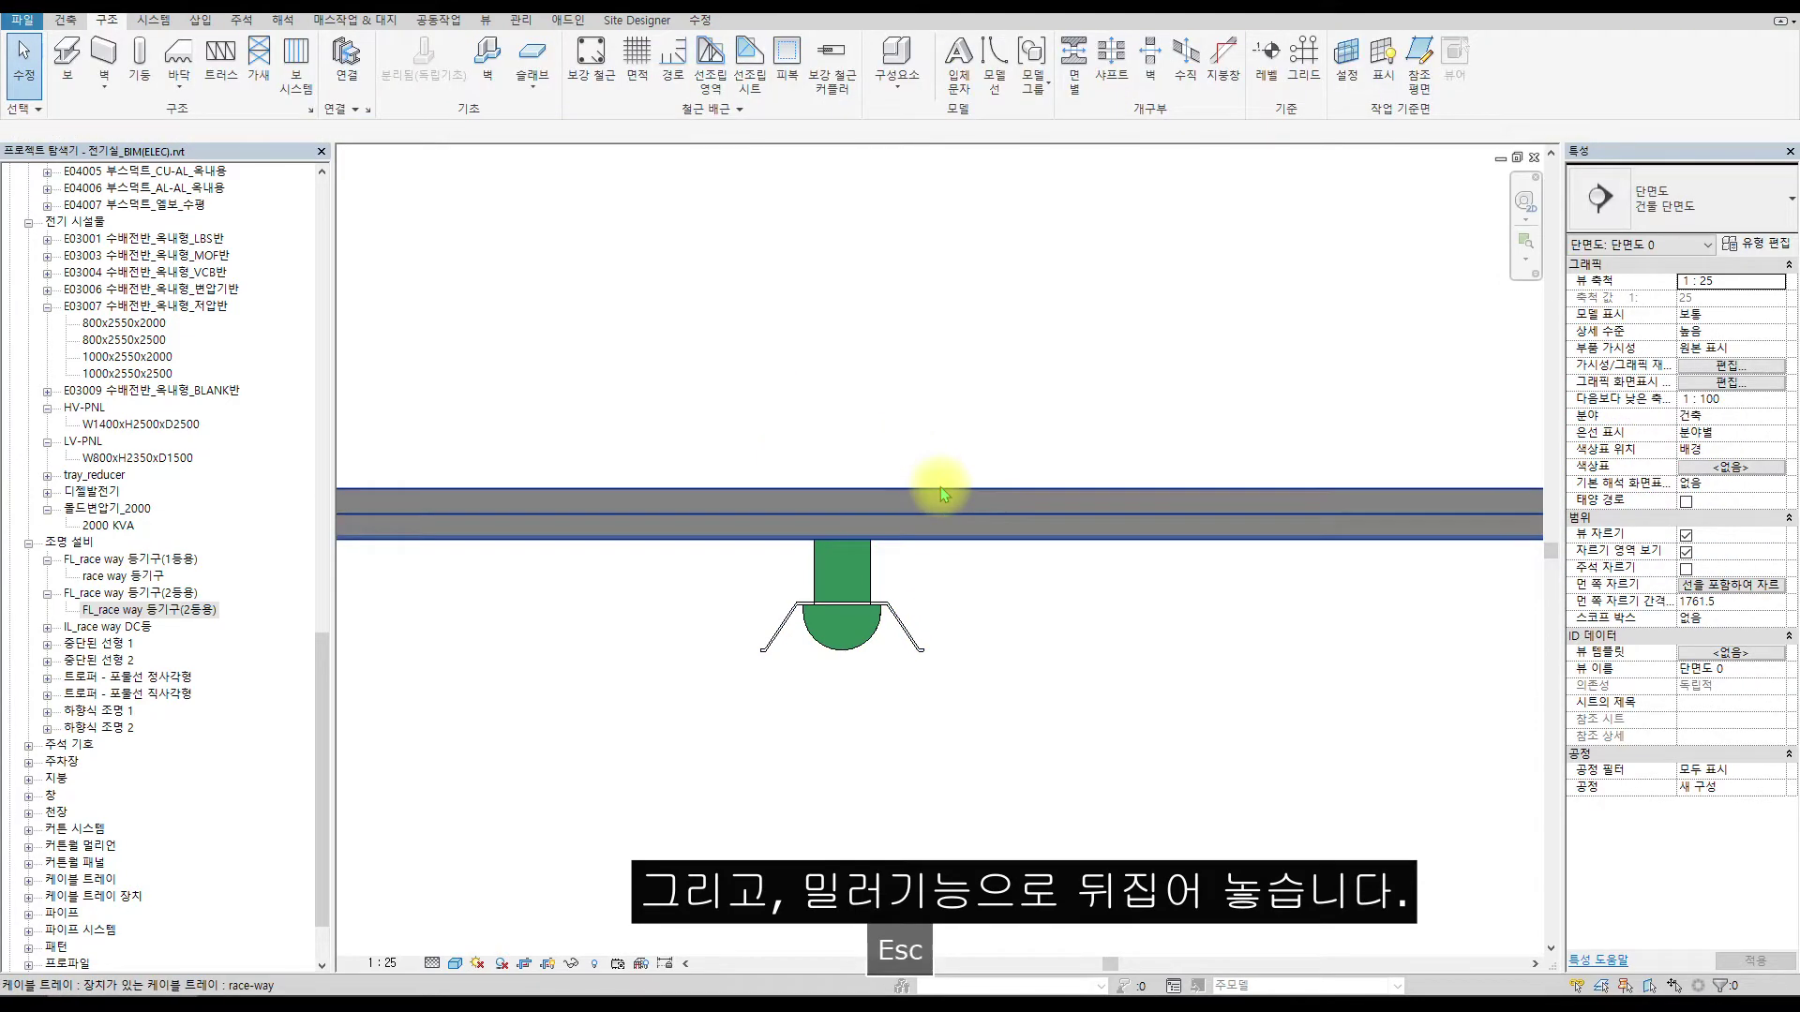
key("Escape")
scroll(900, 356, "down", 4)
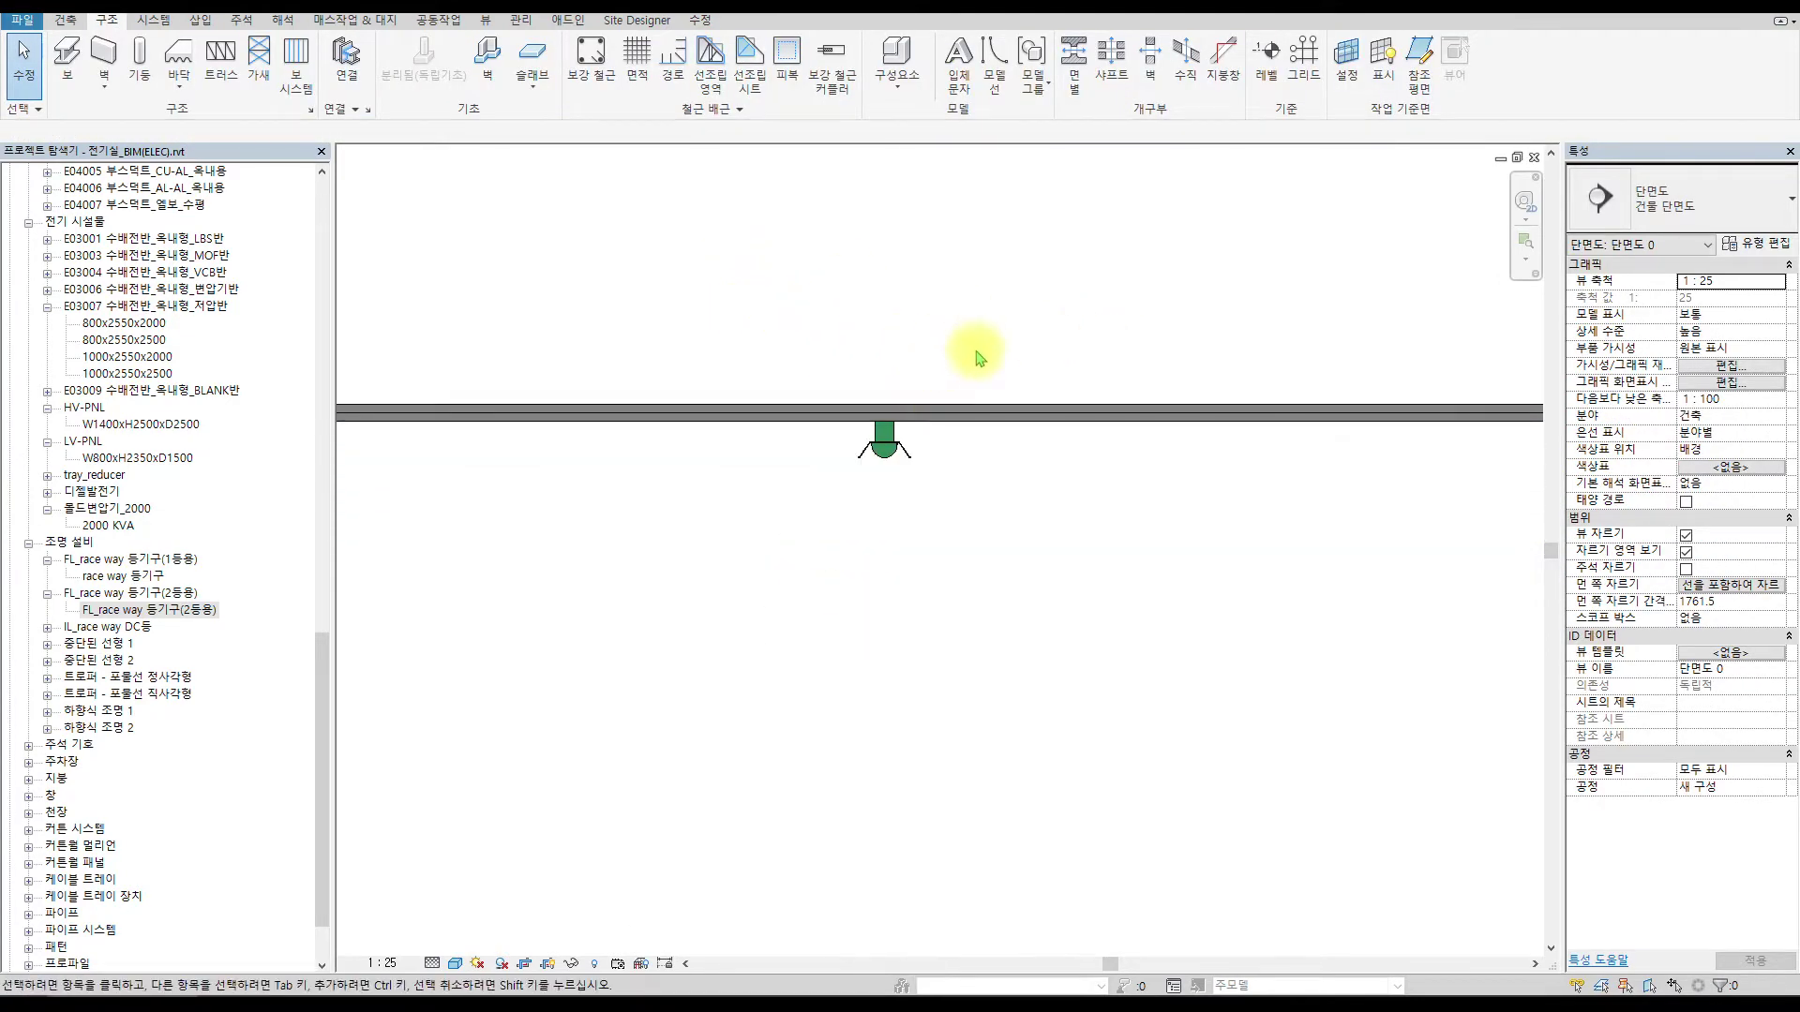
Return to the PIT plan and rotate the mirrored fixture 90° so it runs parallel to the vertical race-way.
key("ctrl+Tab")
scroll(1031, 324, "up", 4)
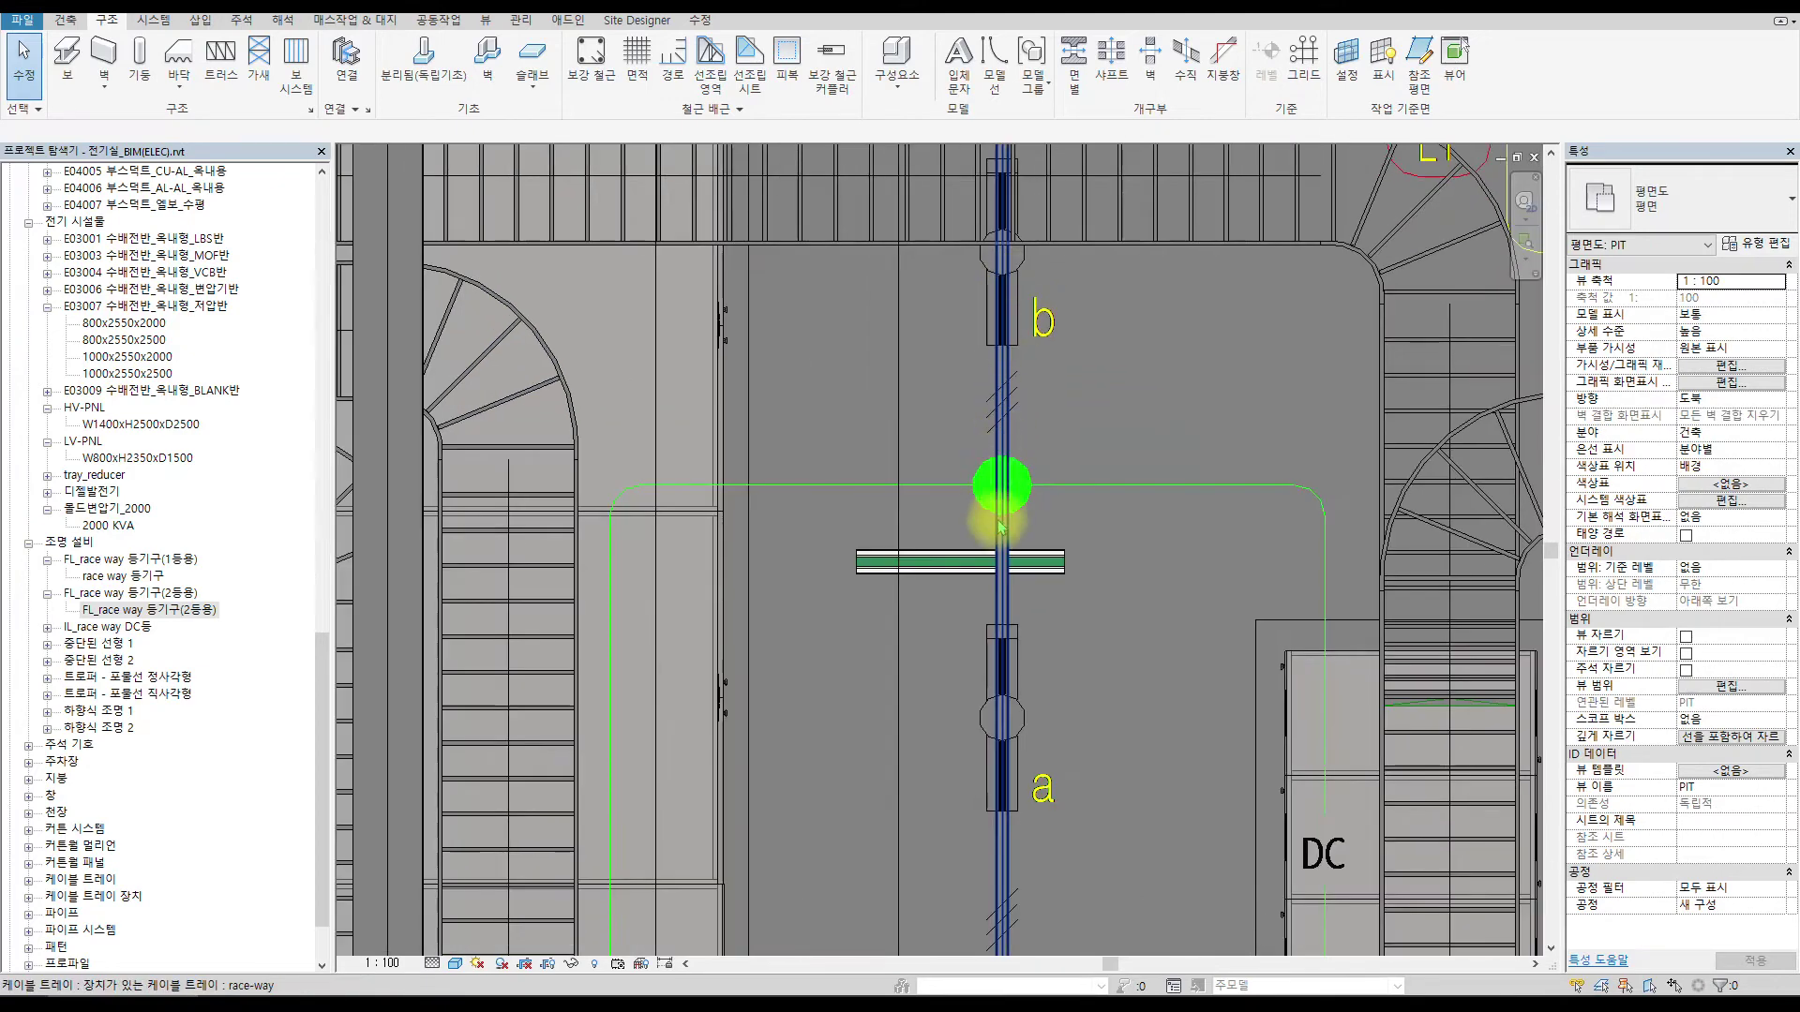
left_click(961, 574)
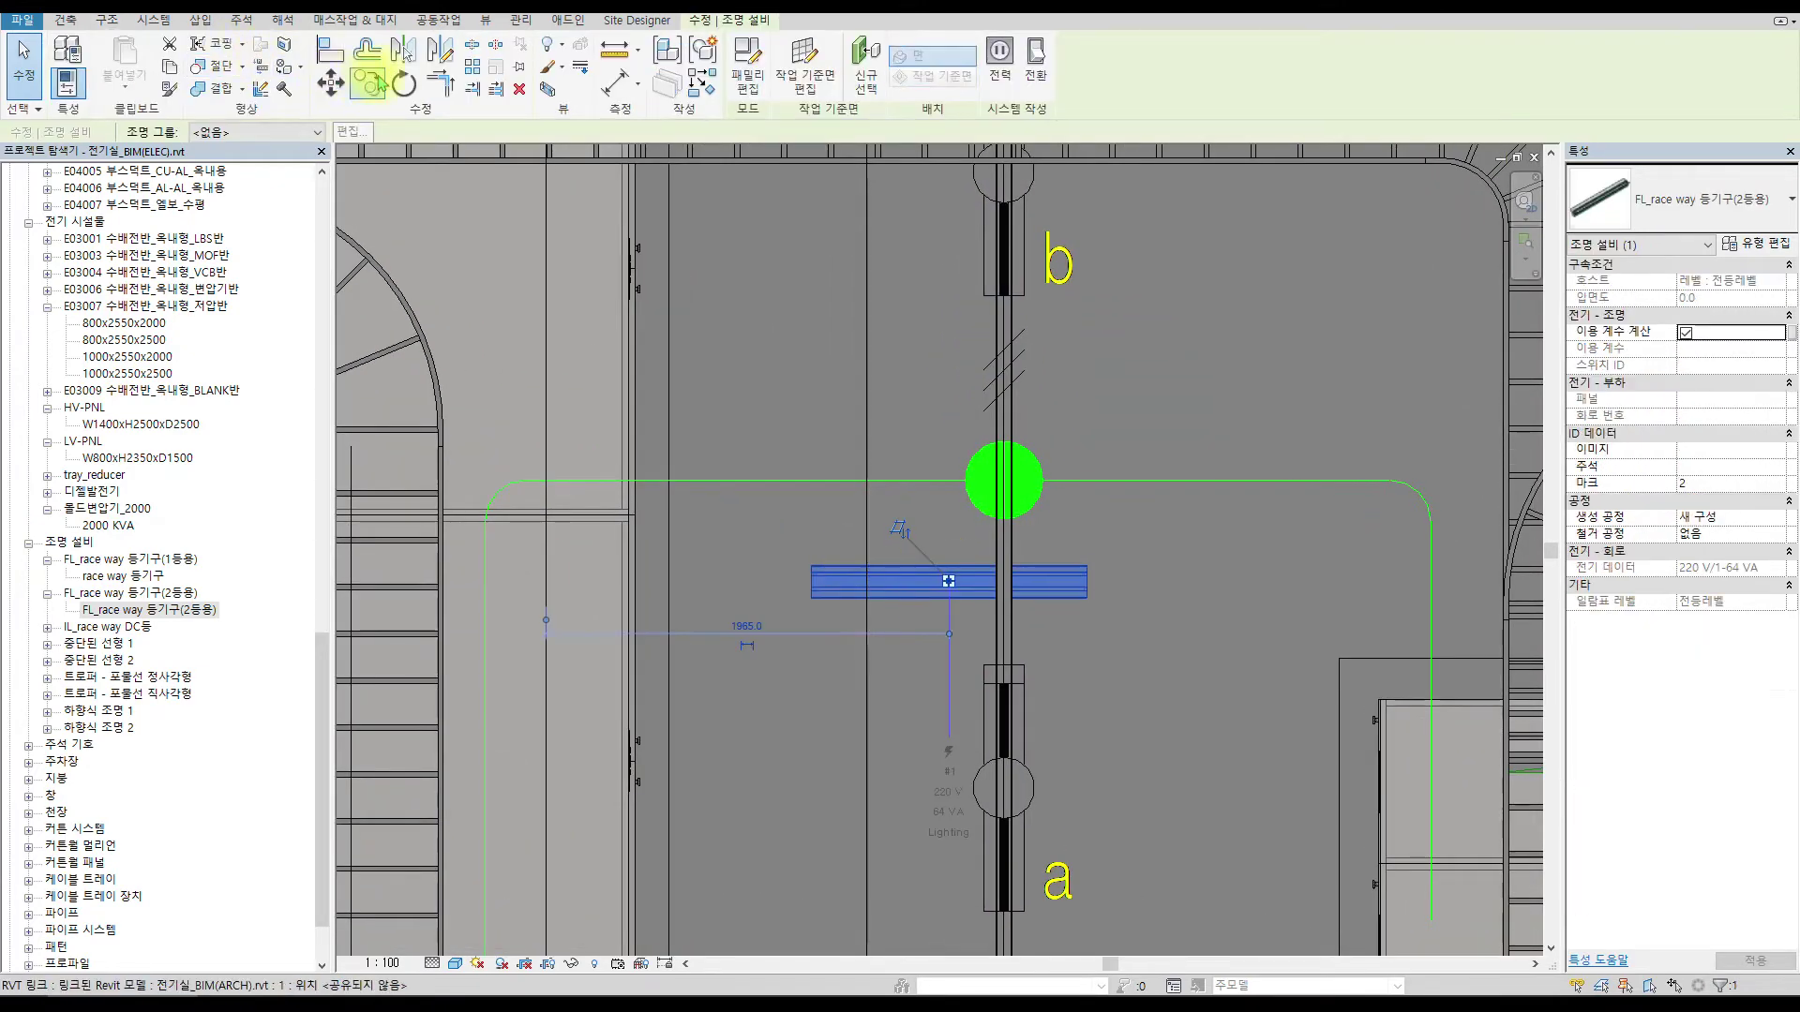
left_click(404, 83)
left_click(953, 539)
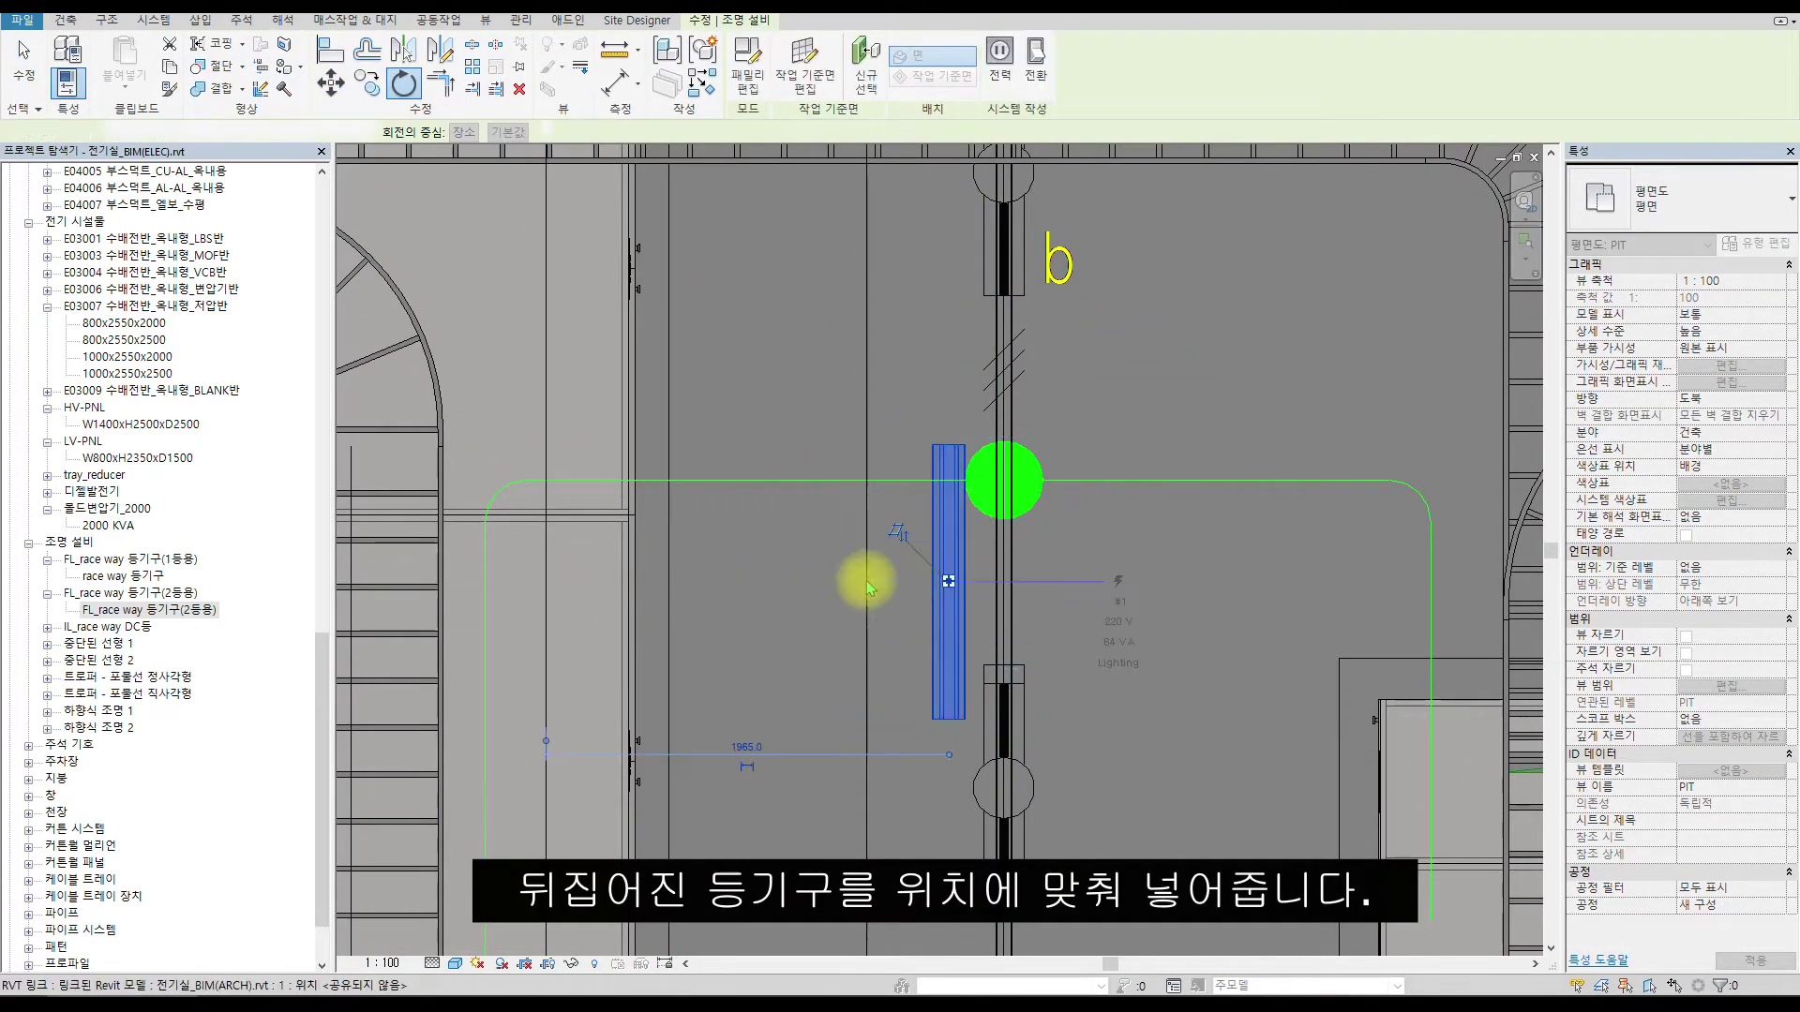
left_click(822, 594)
scroll(1040, 637, "up", 2)
key("Escape")
Align the rotated fixture's centreline with the race-way beside the green circle.
left_click_drag(905, 562, 1022, 301)
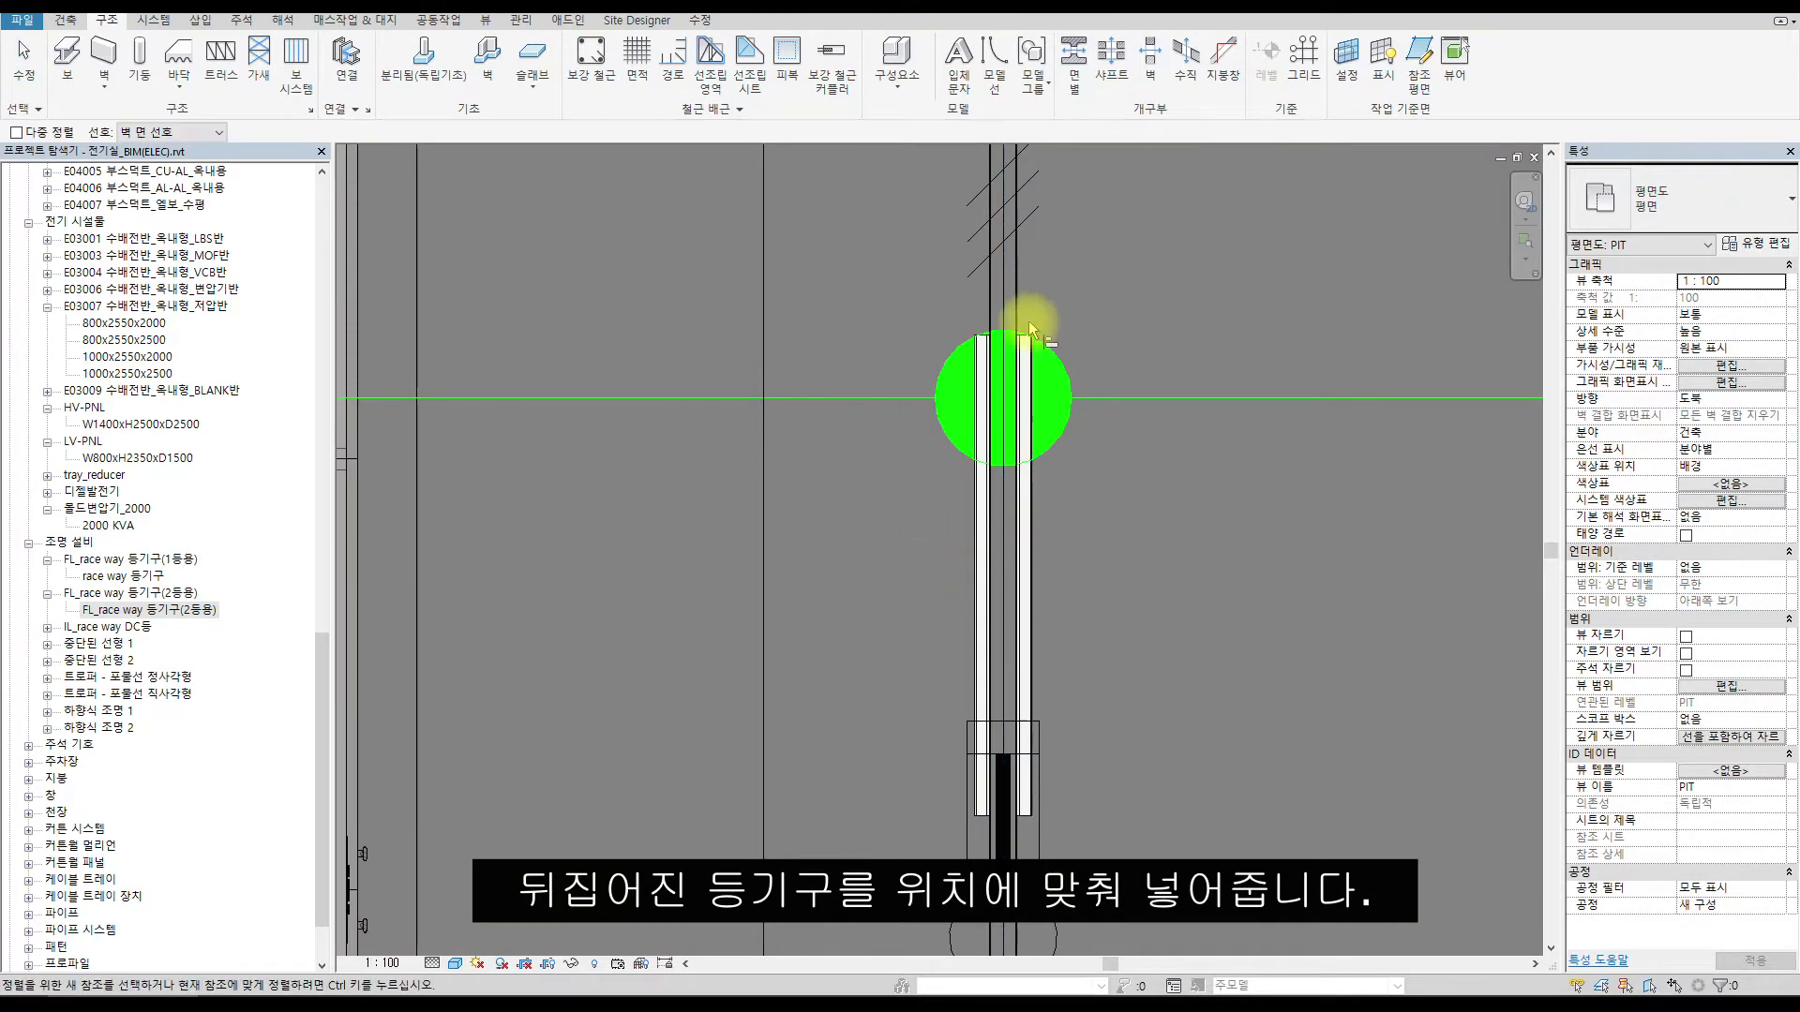
scroll(1026, 535, "down", 3)
key("Escape")
left_click(996, 594)
scroll(1003, 574, "up", 5)
key("Escape")
Move the fixture up along the race-way onto the centre of the circle in fixture symbol b.
left_click(947, 691)
scroll(988, 687, "down", 3)
key("m")
key("v")
scroll(1031, 422, "up", 4)
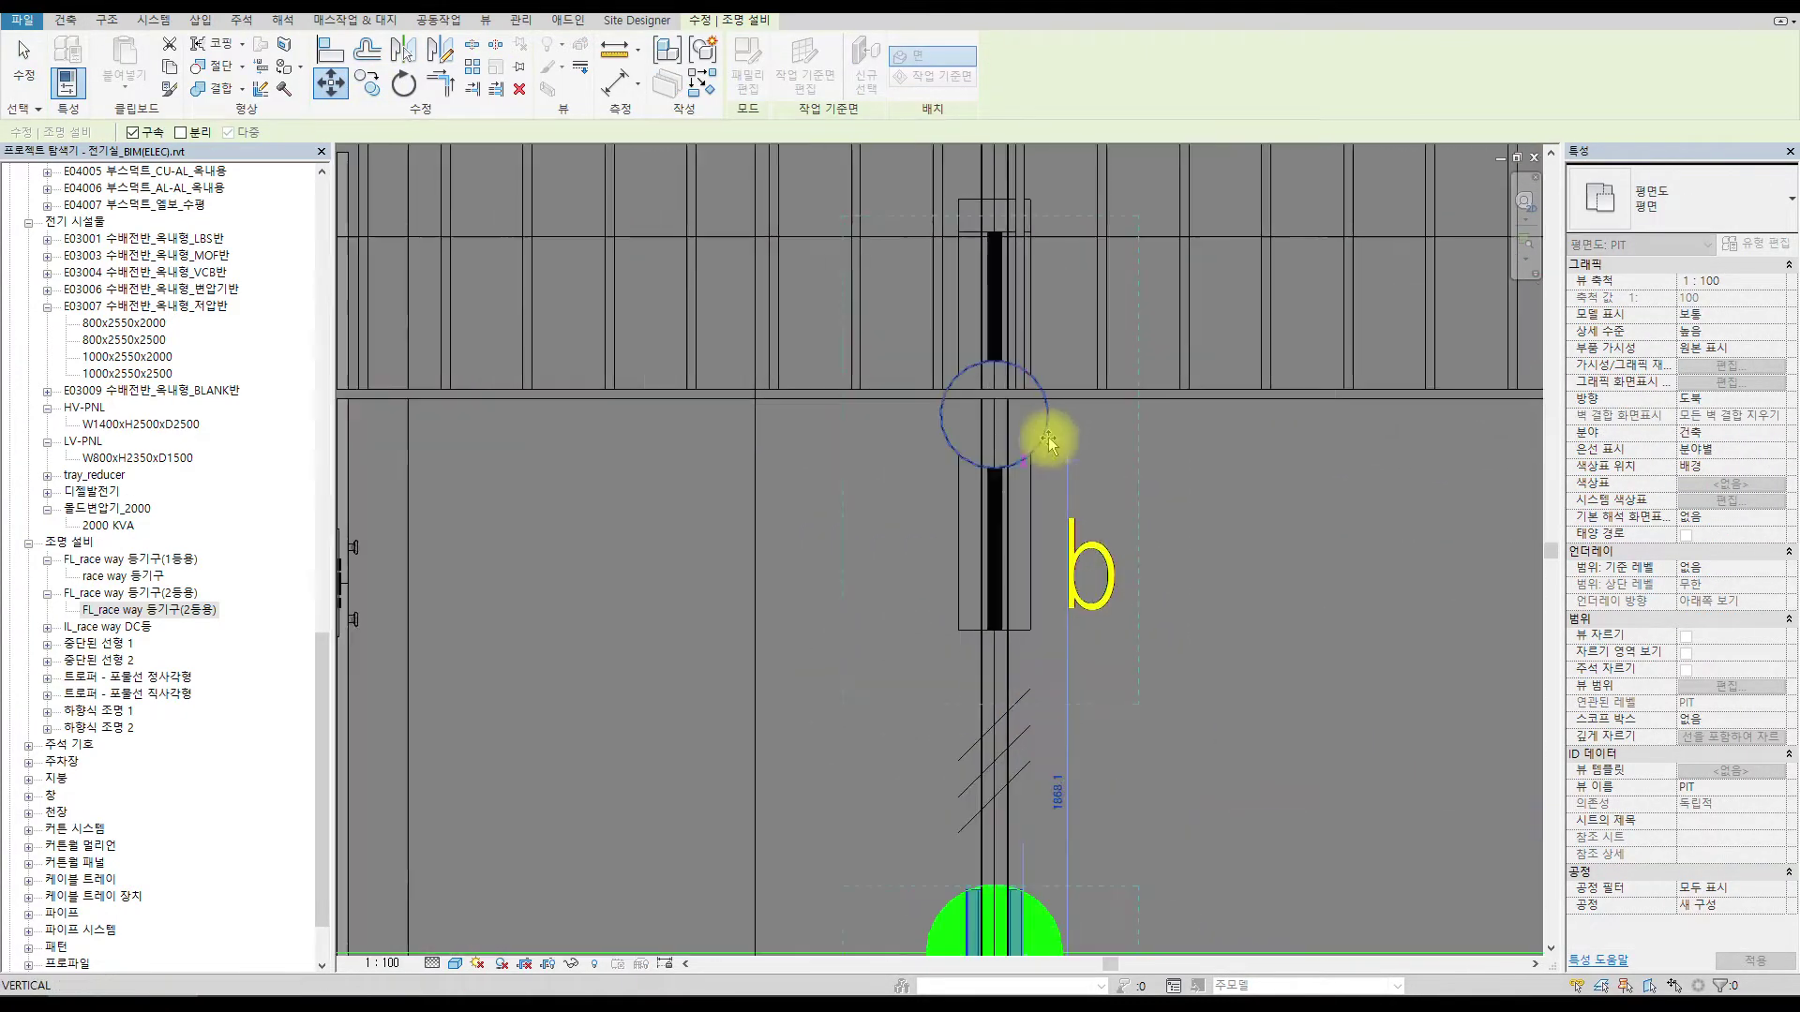
key("Escape")
scroll(1069, 590, "down", 2)
scroll(1055, 636, "up", 4)
left_click(988, 506)
left_click_drag(1015, 531, 1141, 514)
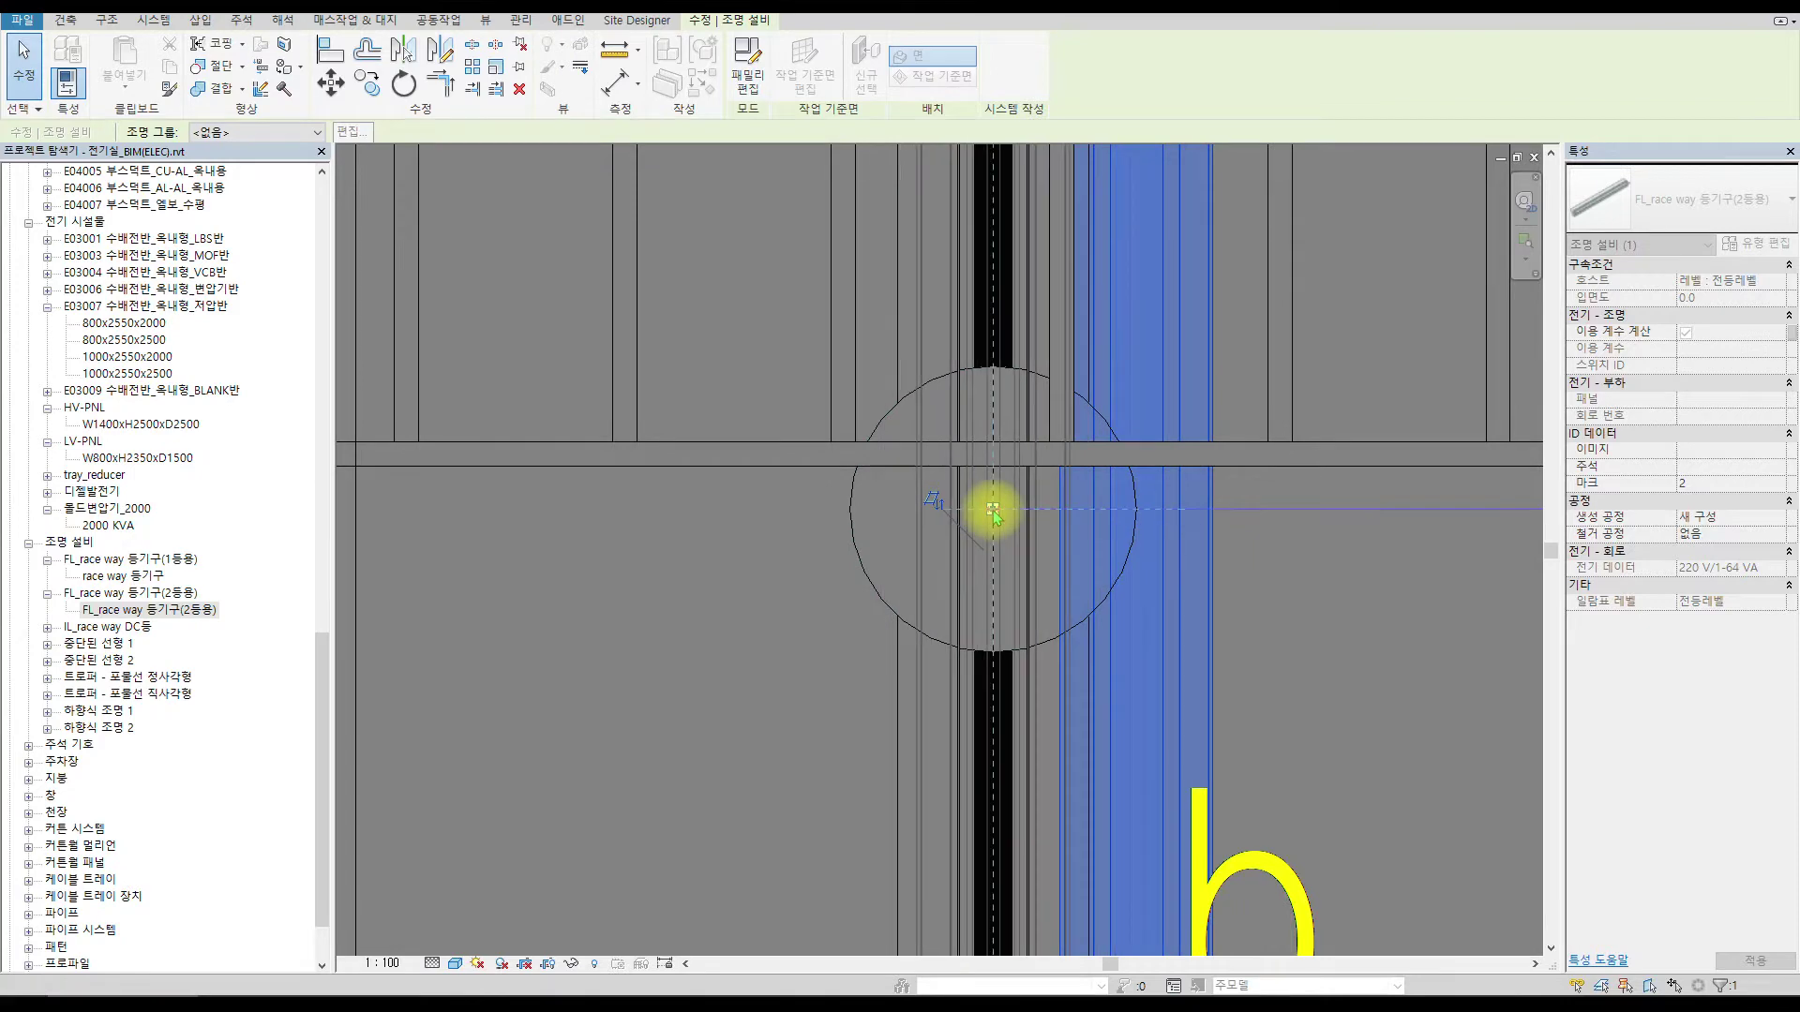
left_click_drag(992, 513, 993, 513)
Align the moved fixture with the race-way's centreline at fixture symbol b.
scroll(975, 469, "up", 5)
key("Escape")
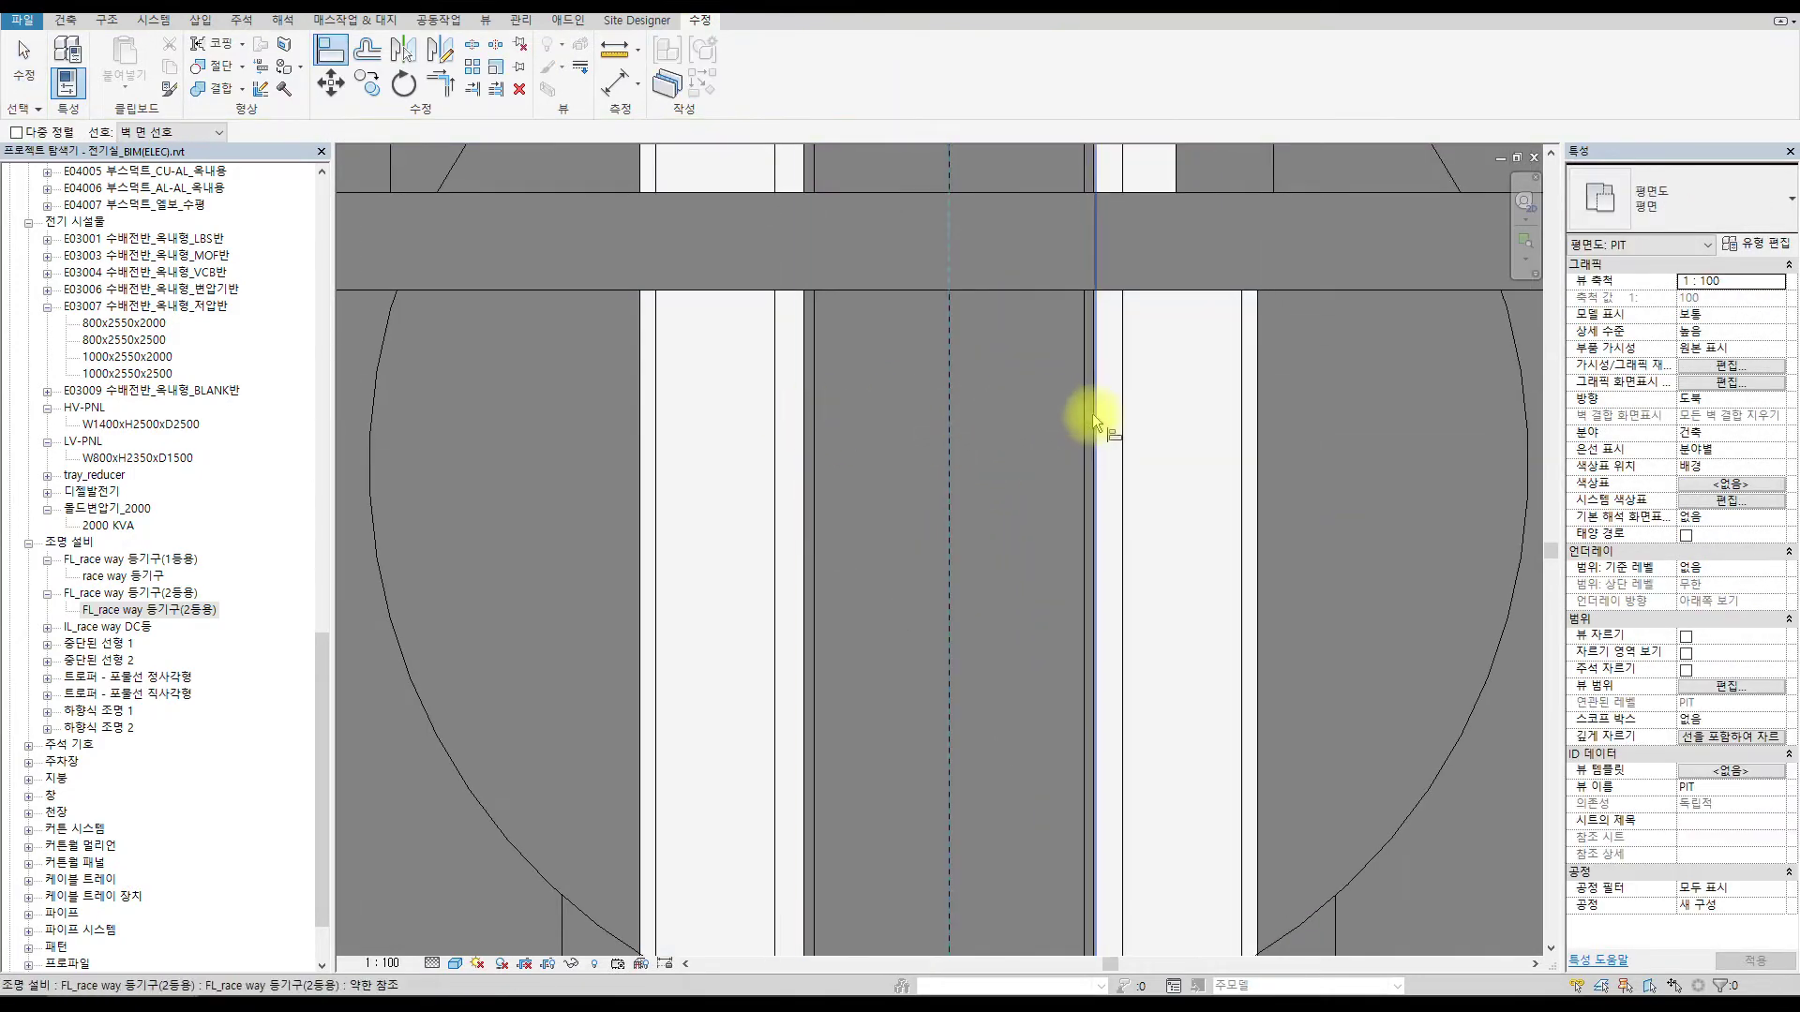
scroll(964, 456, "down", 5)
left_click(1112, 321)
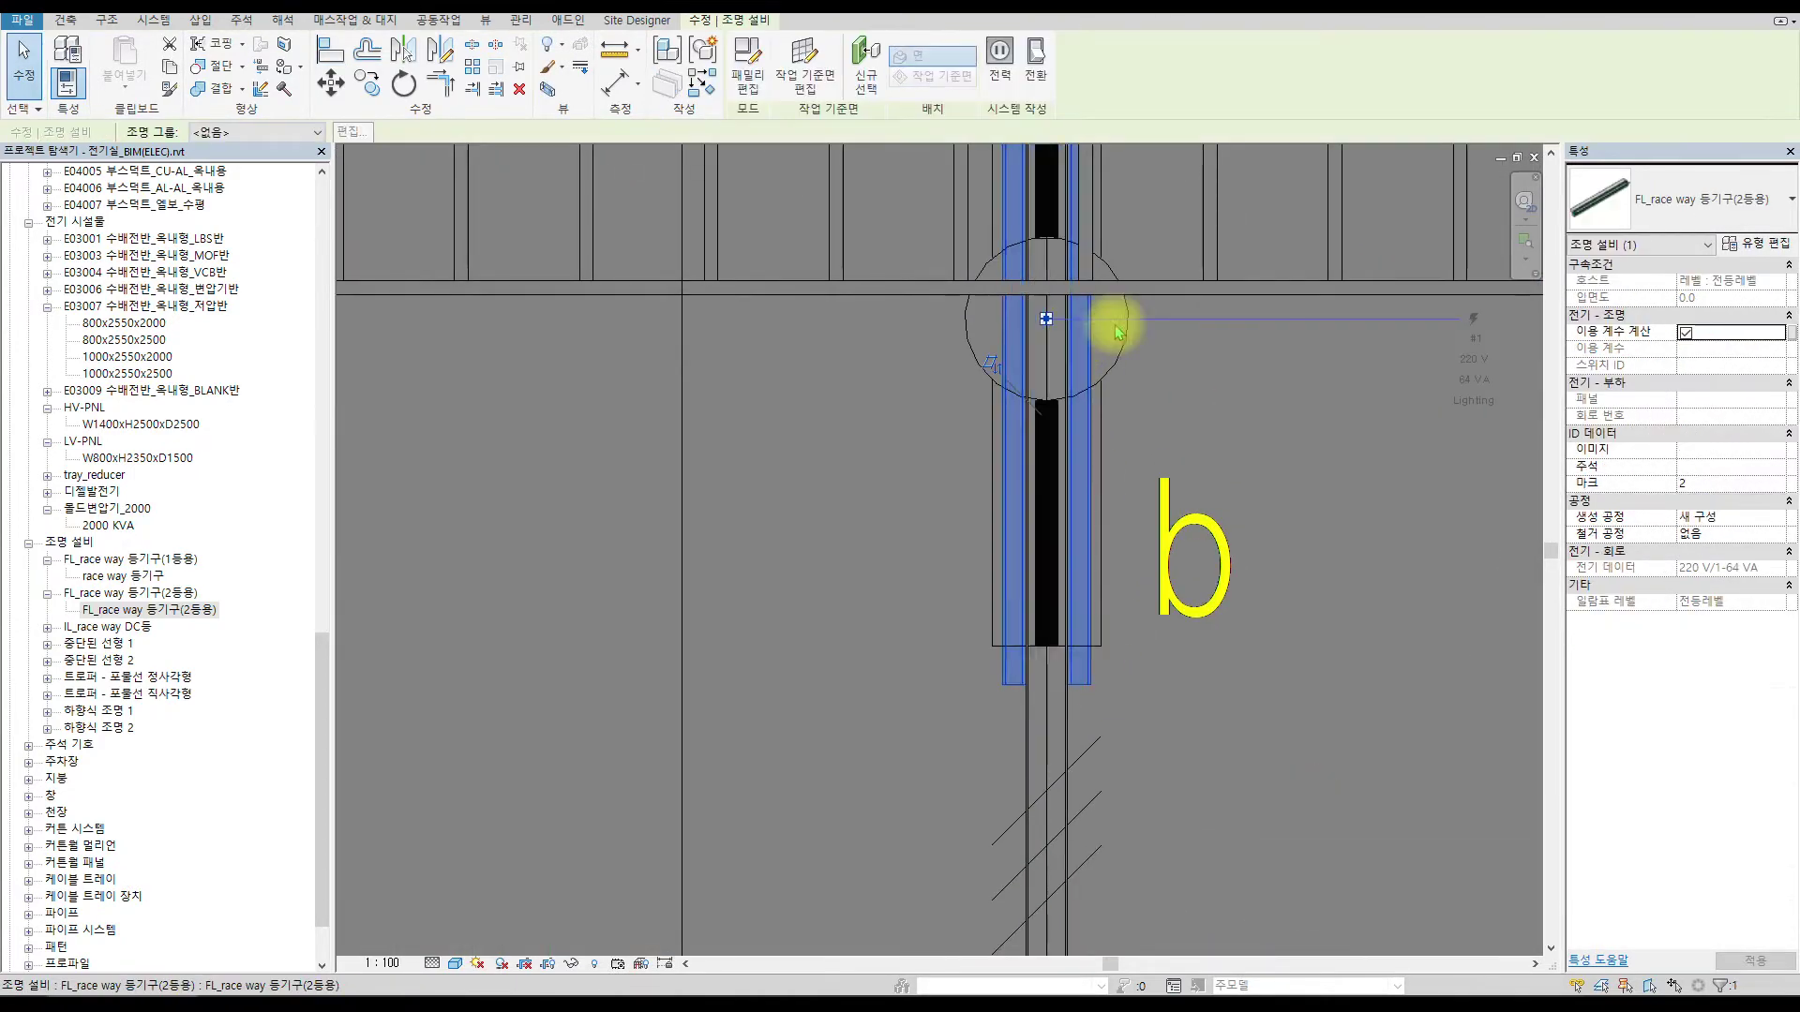
scroll(1065, 369, "down", 5)
key("Escape")
key("Escape")
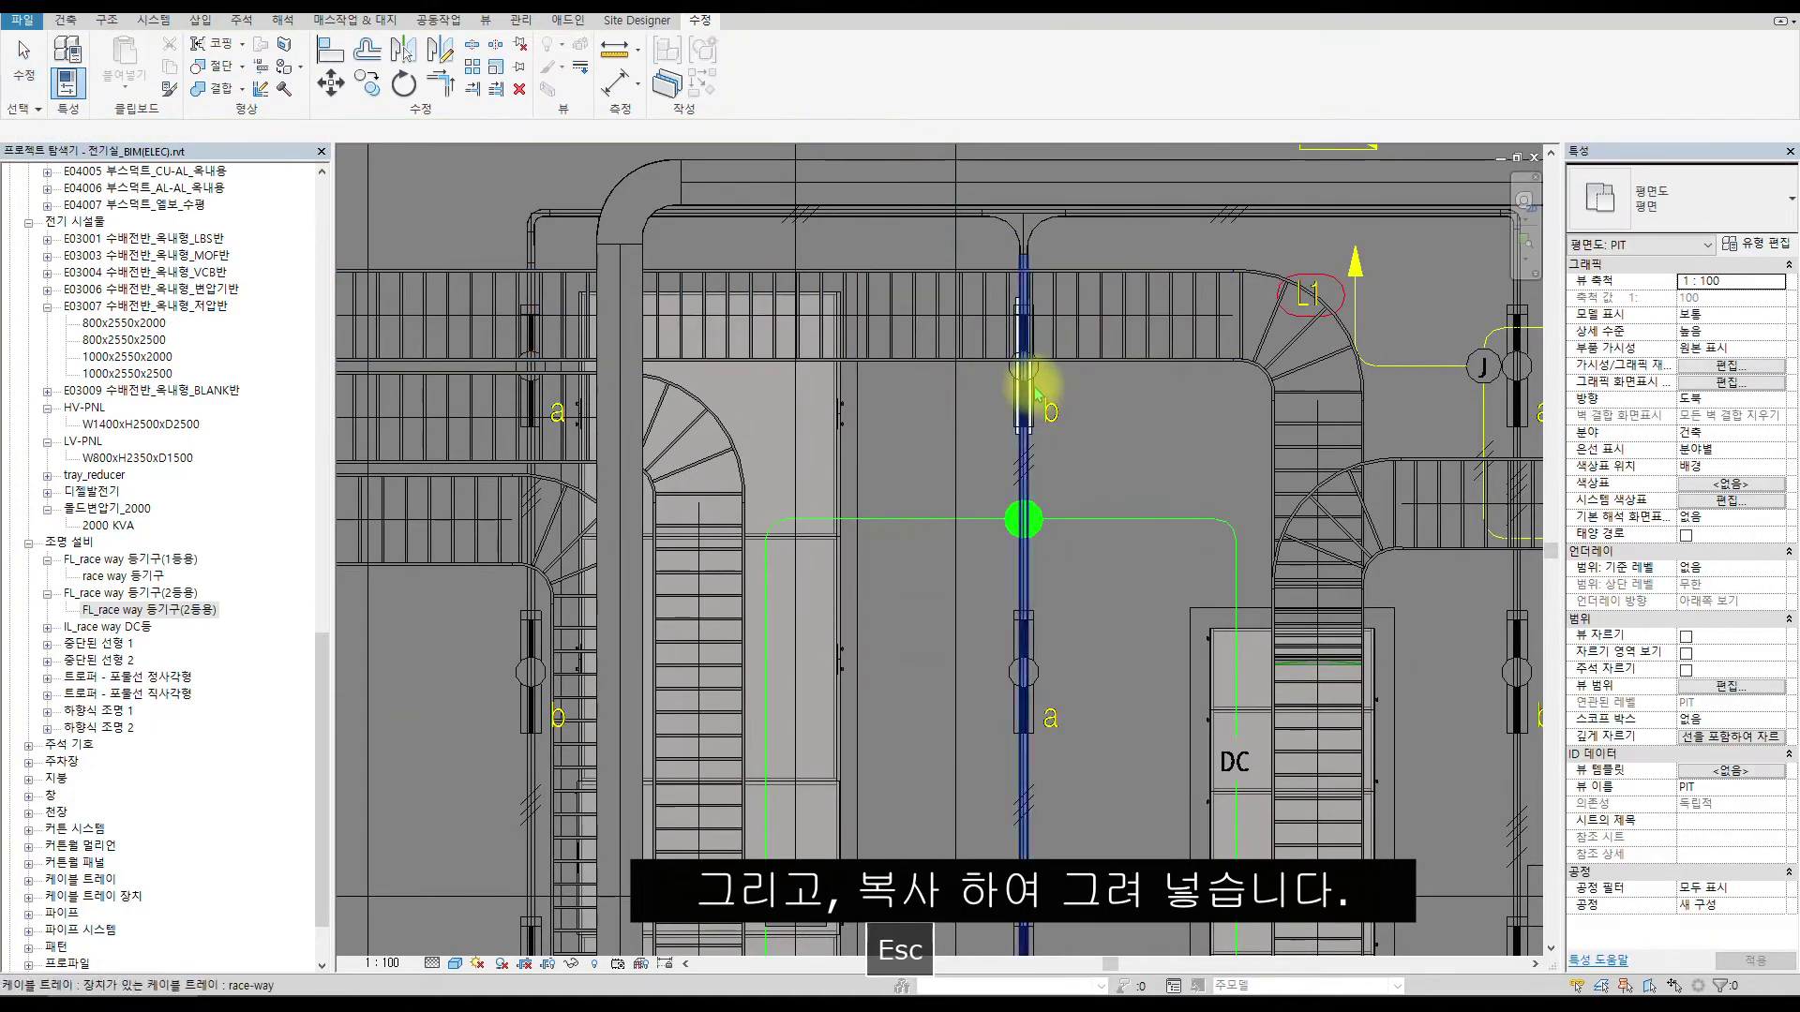
Copy the fixture with the multiple option from the corner of symbol b to the matching corner of symbol a below.
scroll(1035, 380, "up", 5)
scroll(1034, 380, "up", 2)
left_click(1034, 380)
left_click(367, 82)
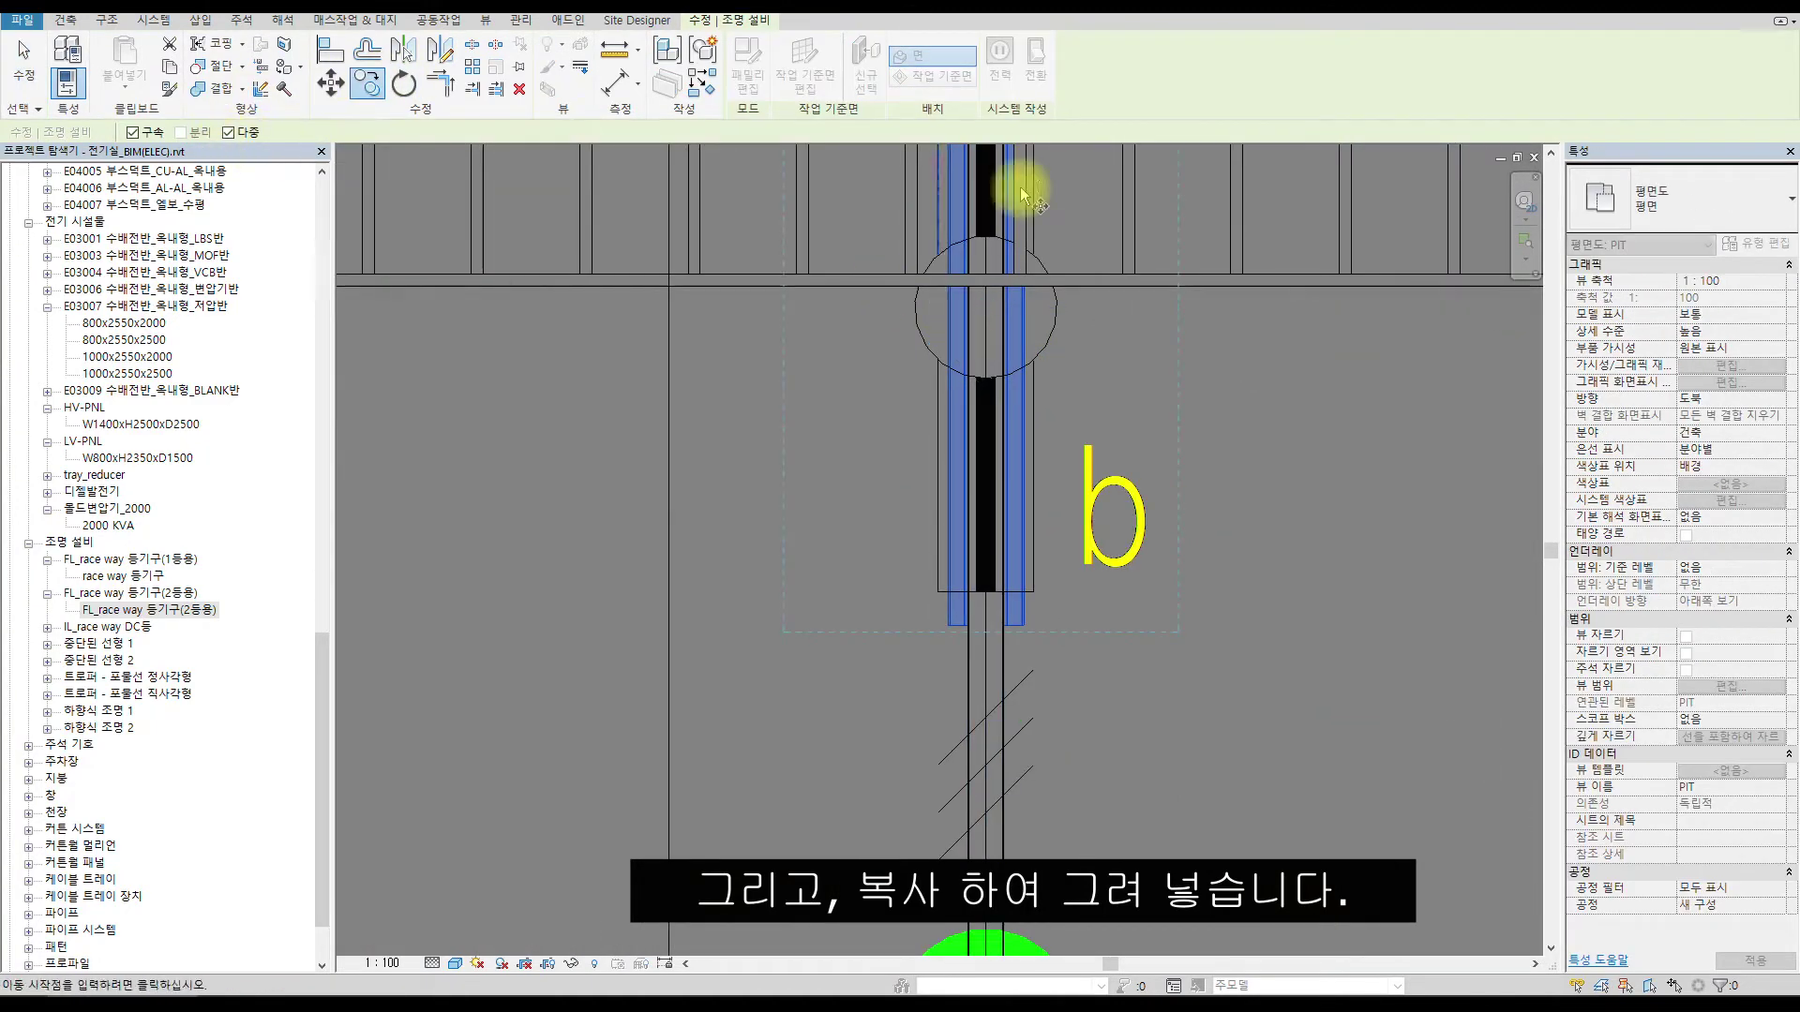
left_click(938, 592)
scroll(1000, 590, "down", 3)
middle_click_drag(999, 590, 942, 121)
scroll(900, 663, "up", 3)
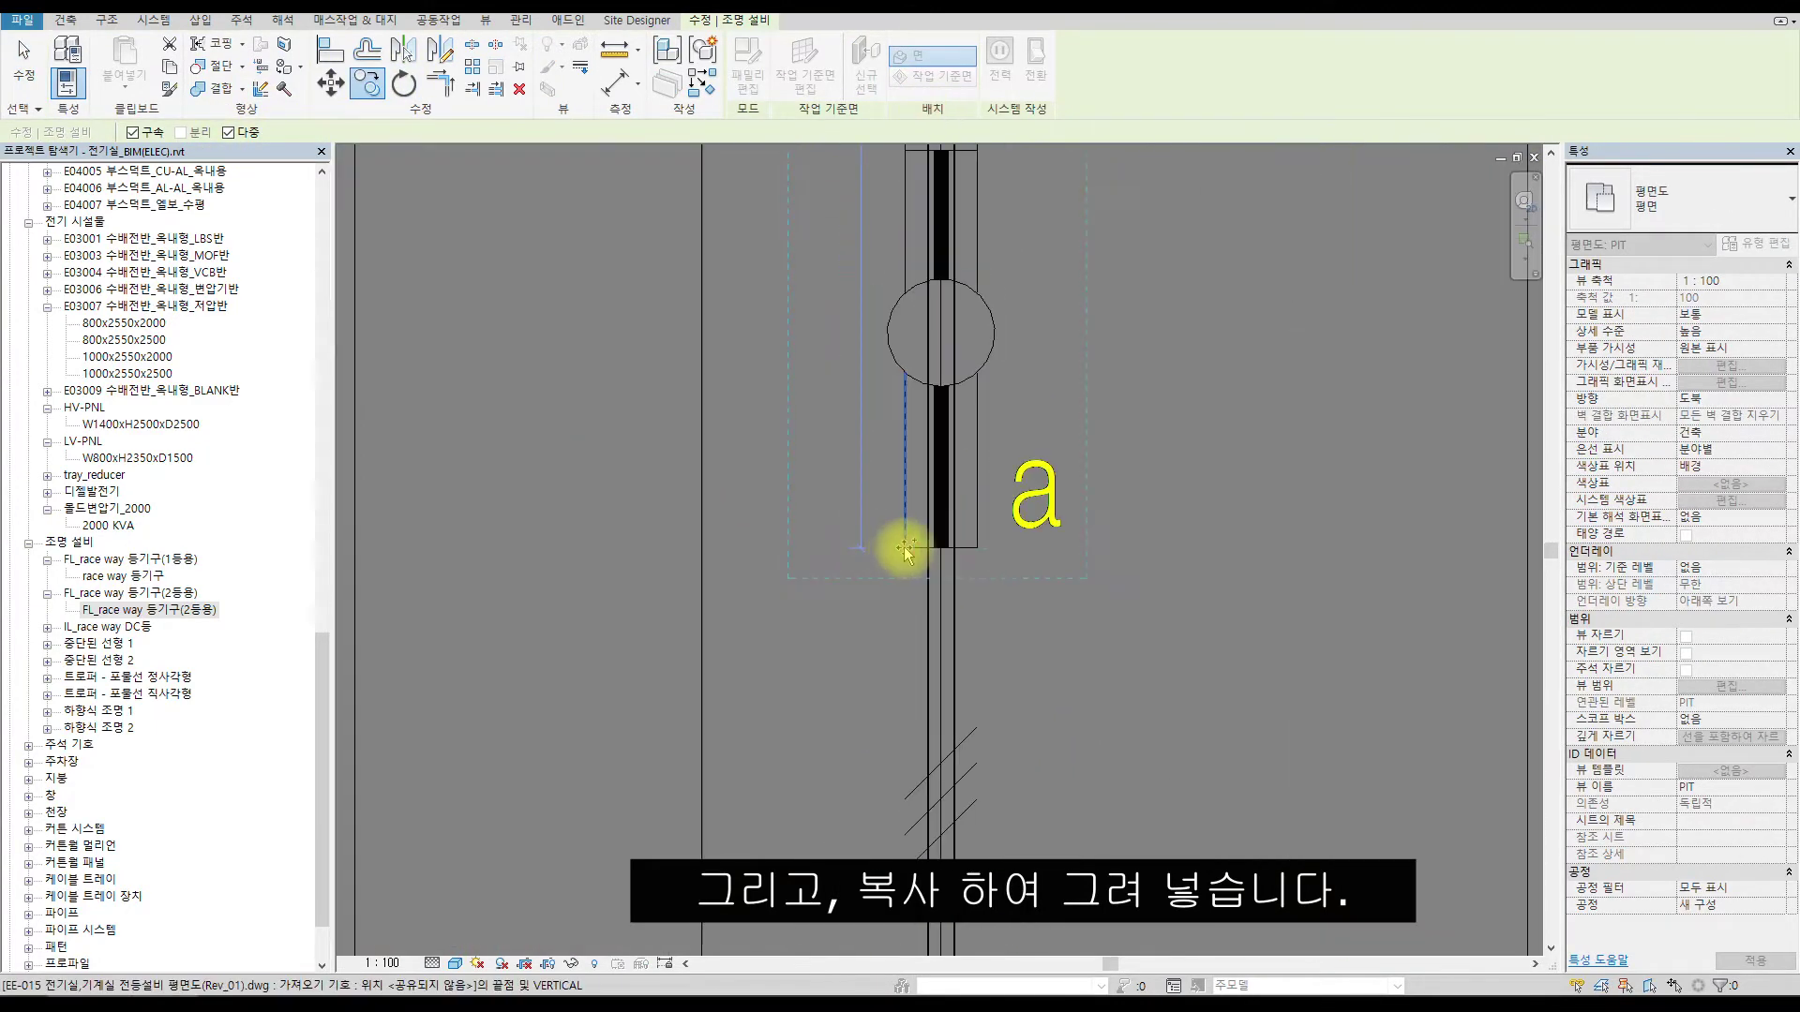
left_click(906, 548)
Continue the multiple copy onto the remaining b and a fixture symbols down the same race-way.
scroll(907, 548, "down", 3)
middle_click_drag(907, 549, 860, 178)
scroll(907, 642, "up", 2)
left_click(808, 661)
scroll(851, 743, "down", 3)
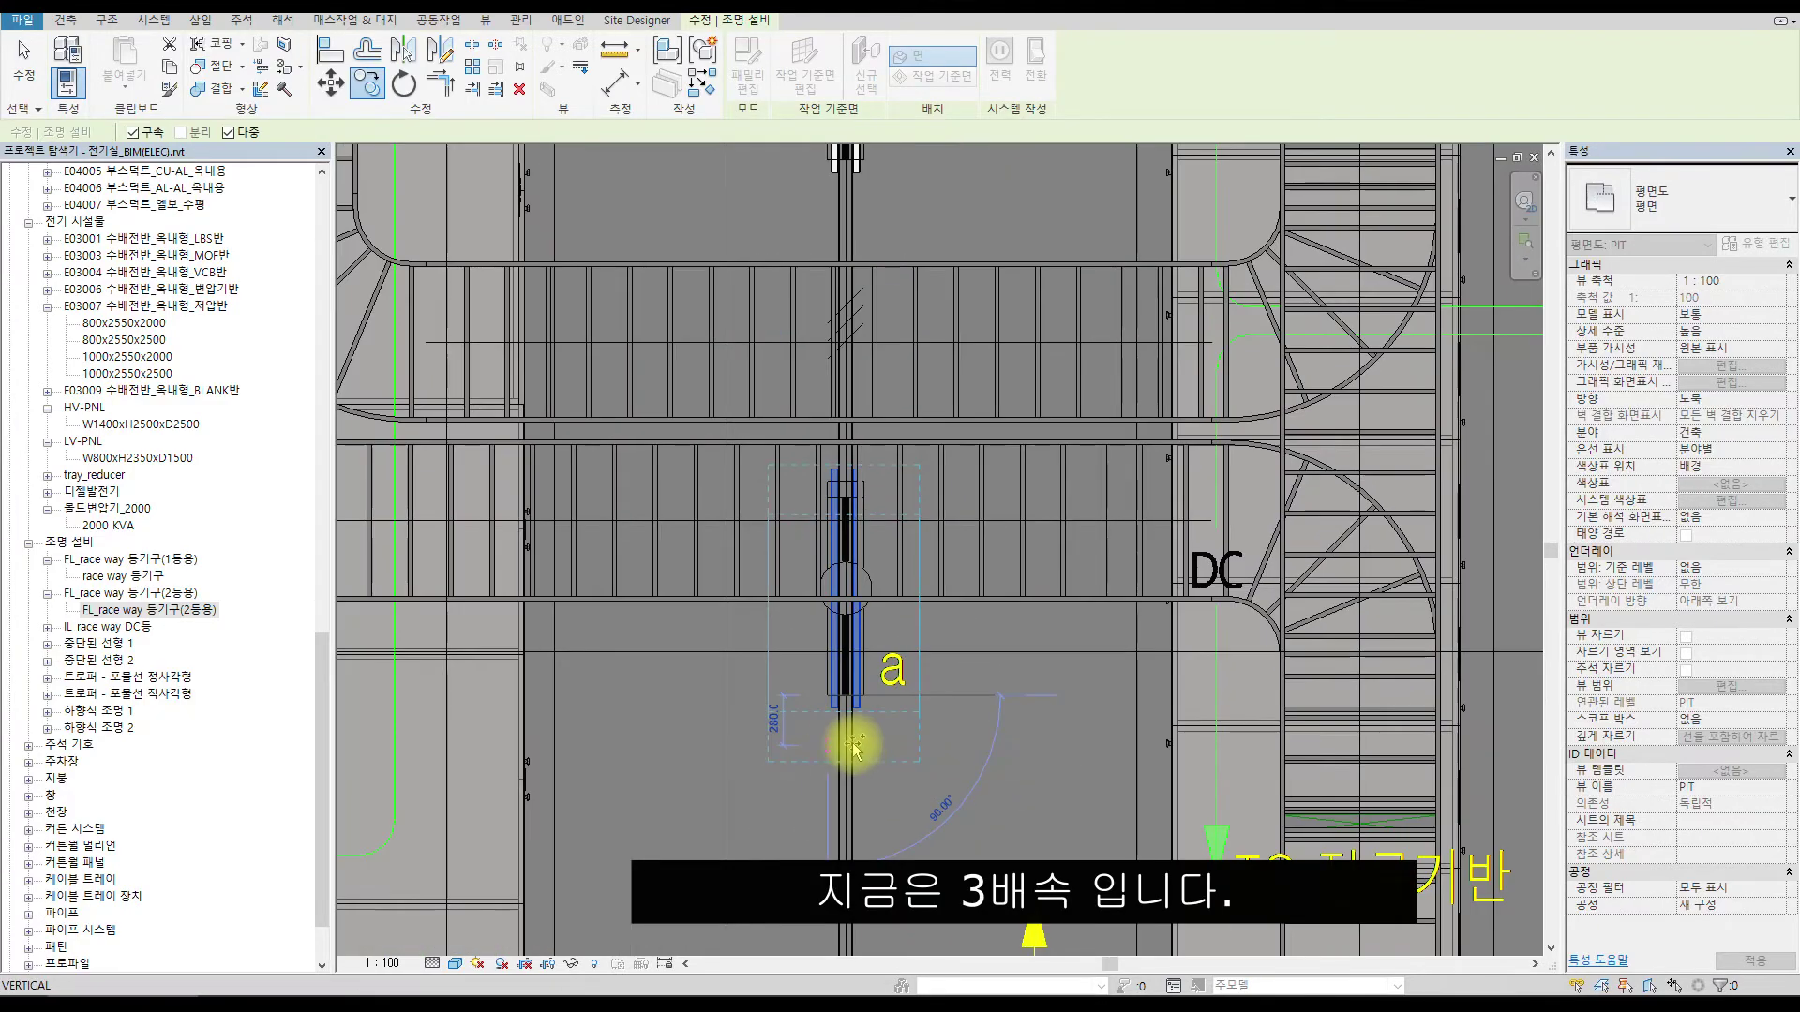
middle_click_drag(825, 872, 784, 542)
scroll(763, 619, "up", 5)
left_click(804, 466)
scroll(964, 515, "down", 3)
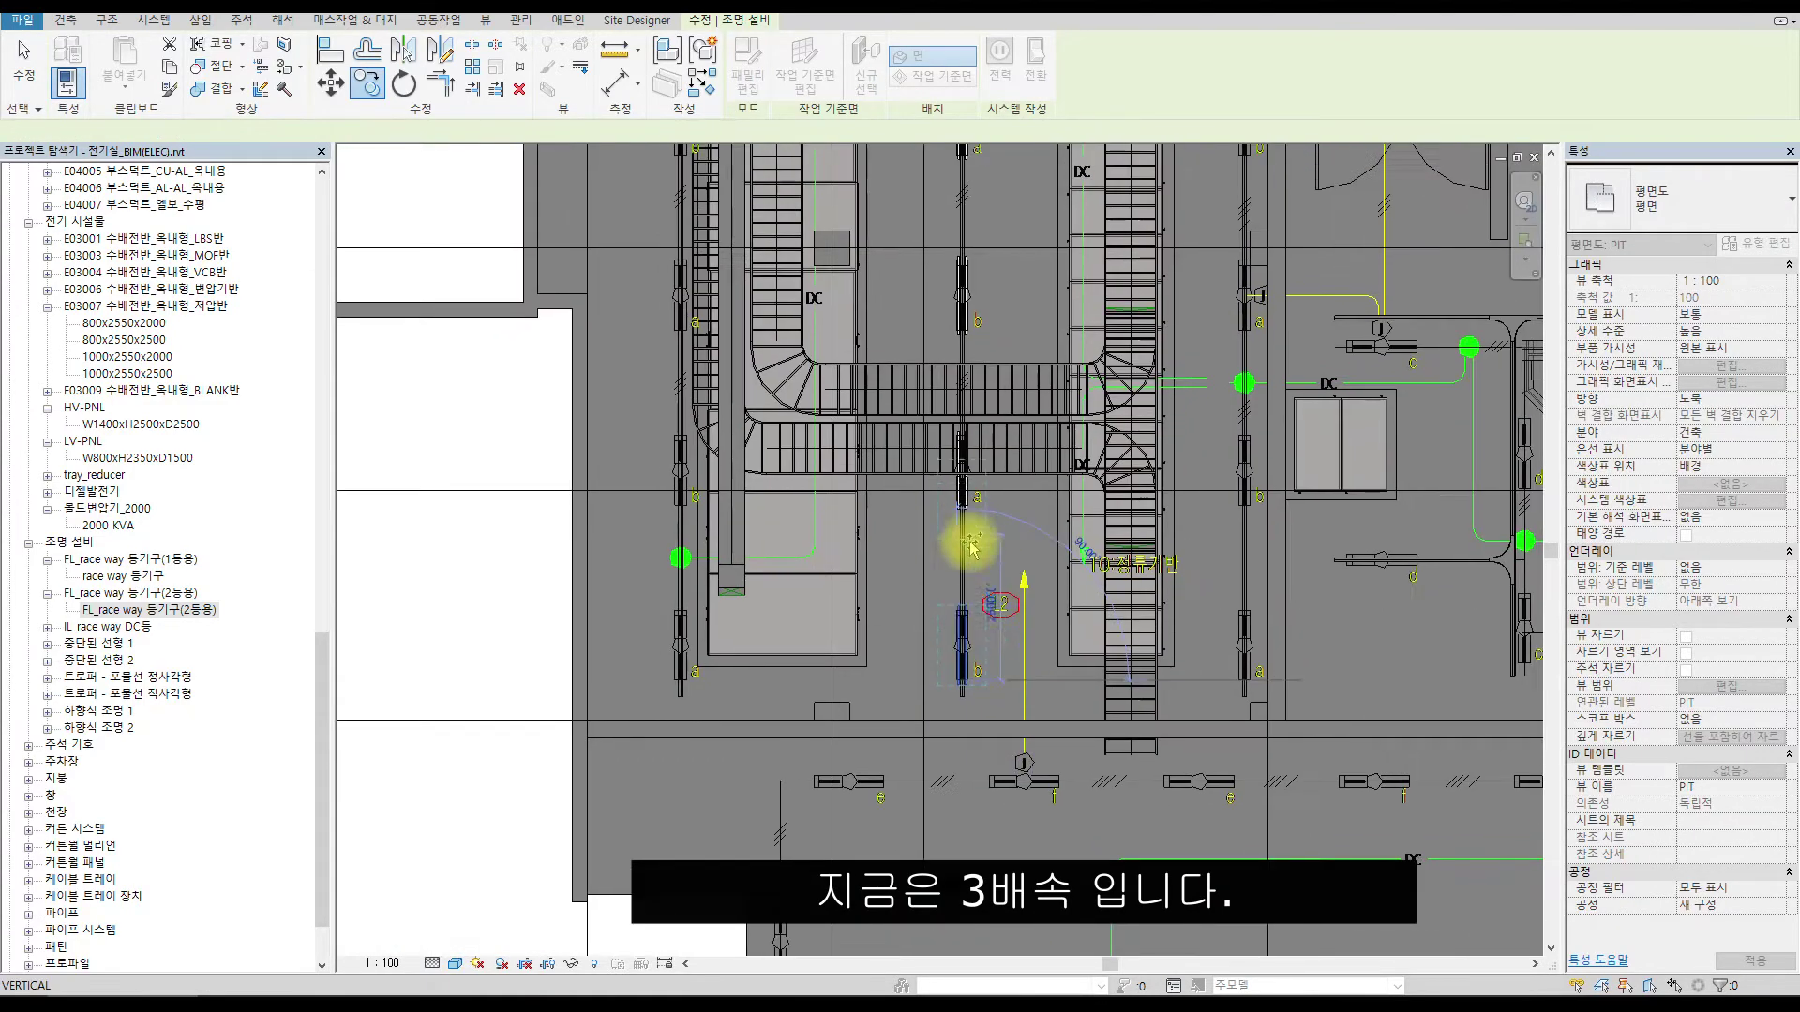
key("Escape")
Open section 단면도 0 to check the row of copied fixtures under the race-way.
left_click(972, 756)
scroll(921, 586, "up", 3)
key("Escape")
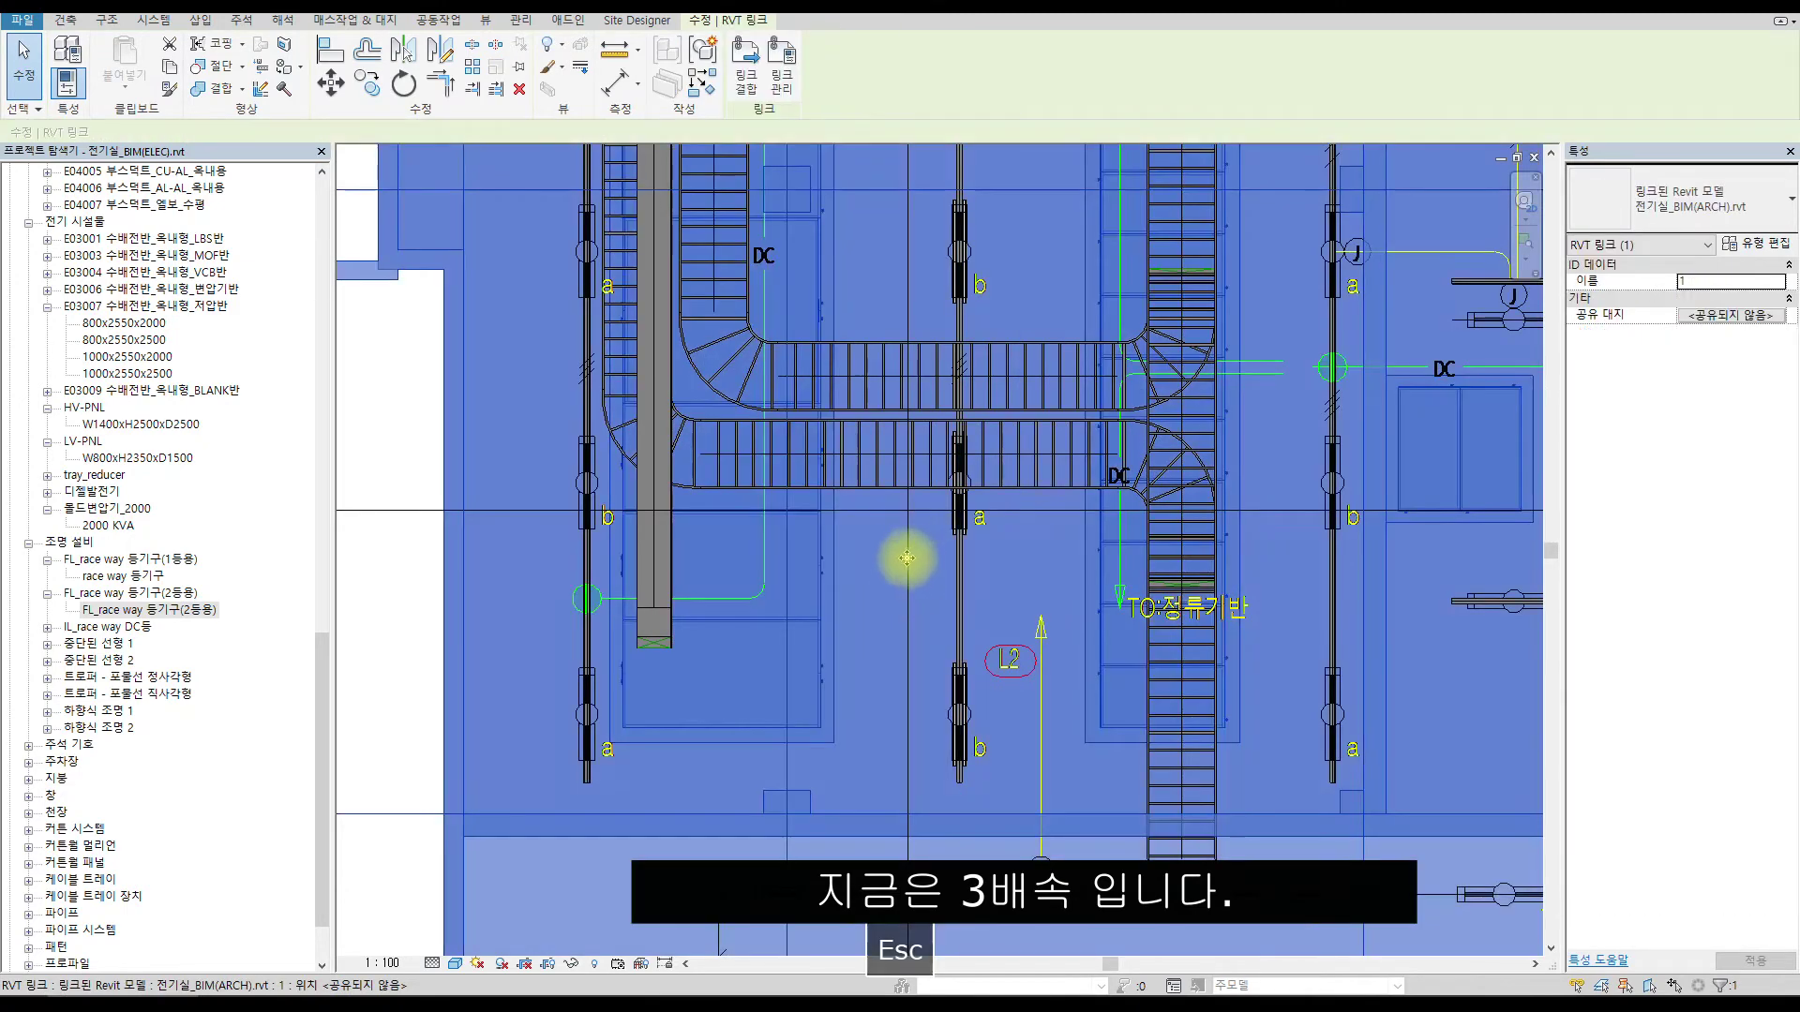
left_click(908, 558)
left_click(975, 172)
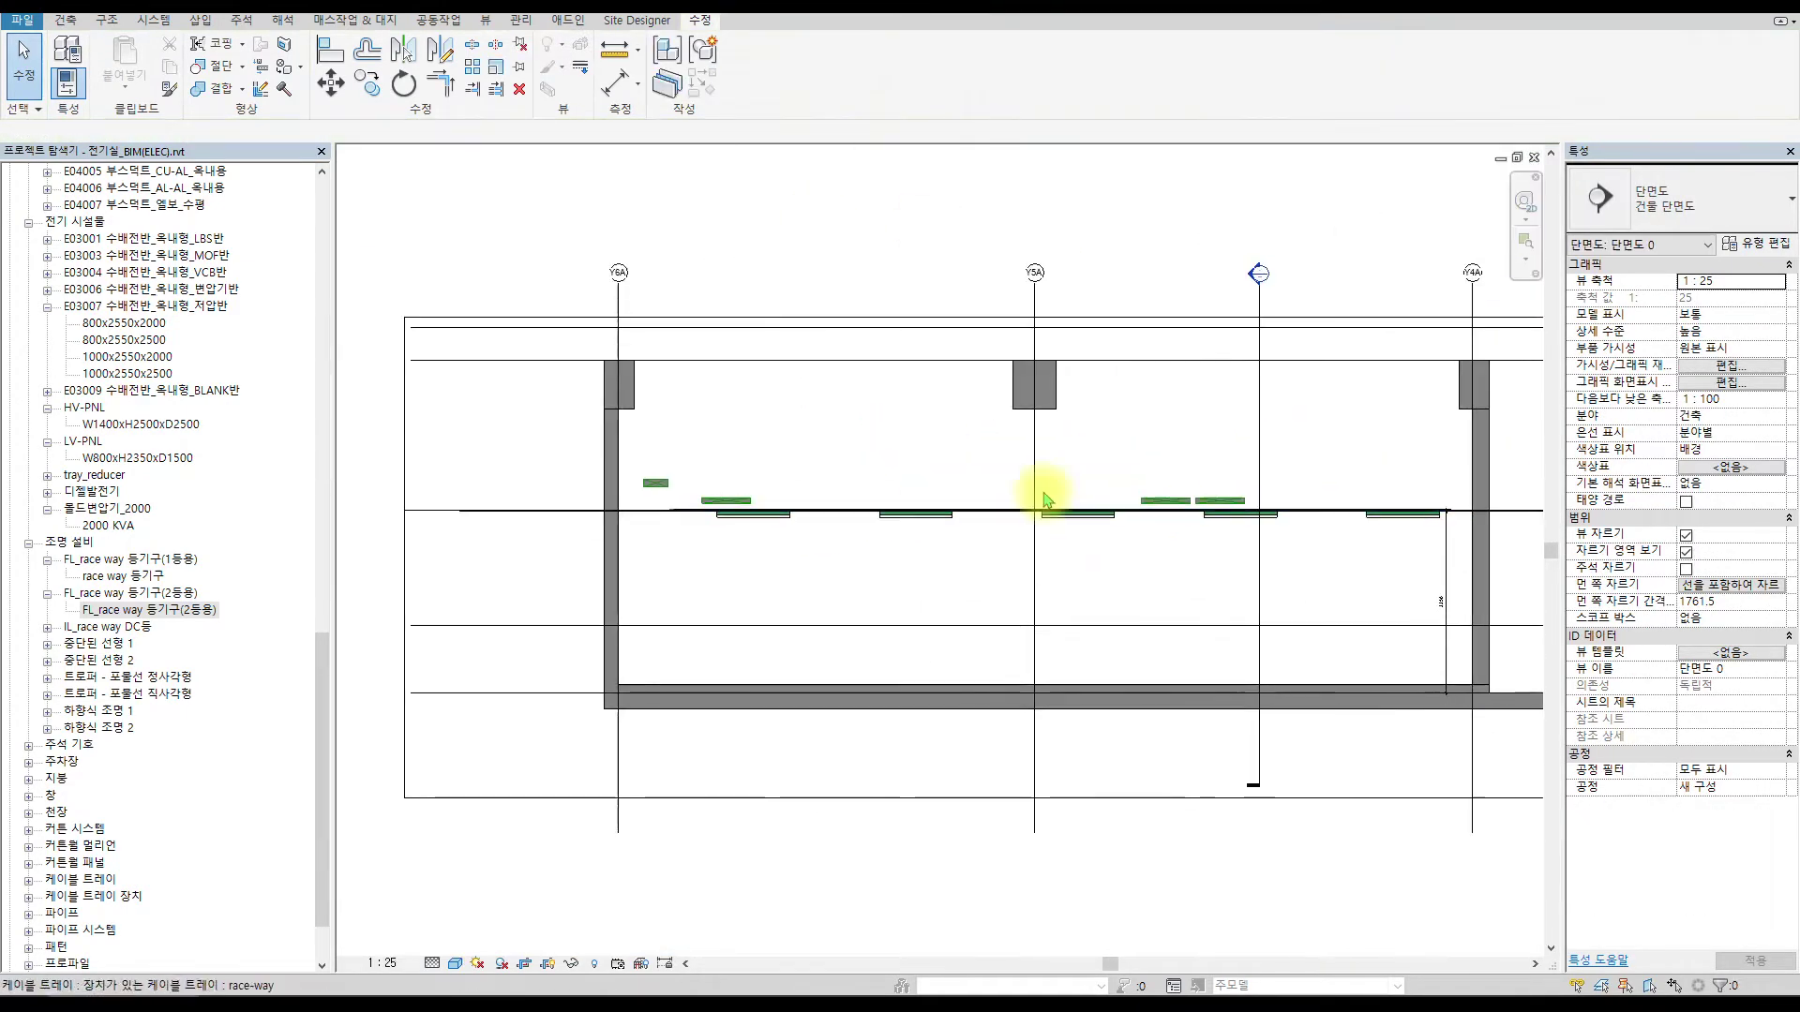
Select the five copied fixtures under the race-way in section 단면도 0 and return to the PIT plan.
left_click(1469, 523)
left_click(1254, 520, "ctrl")
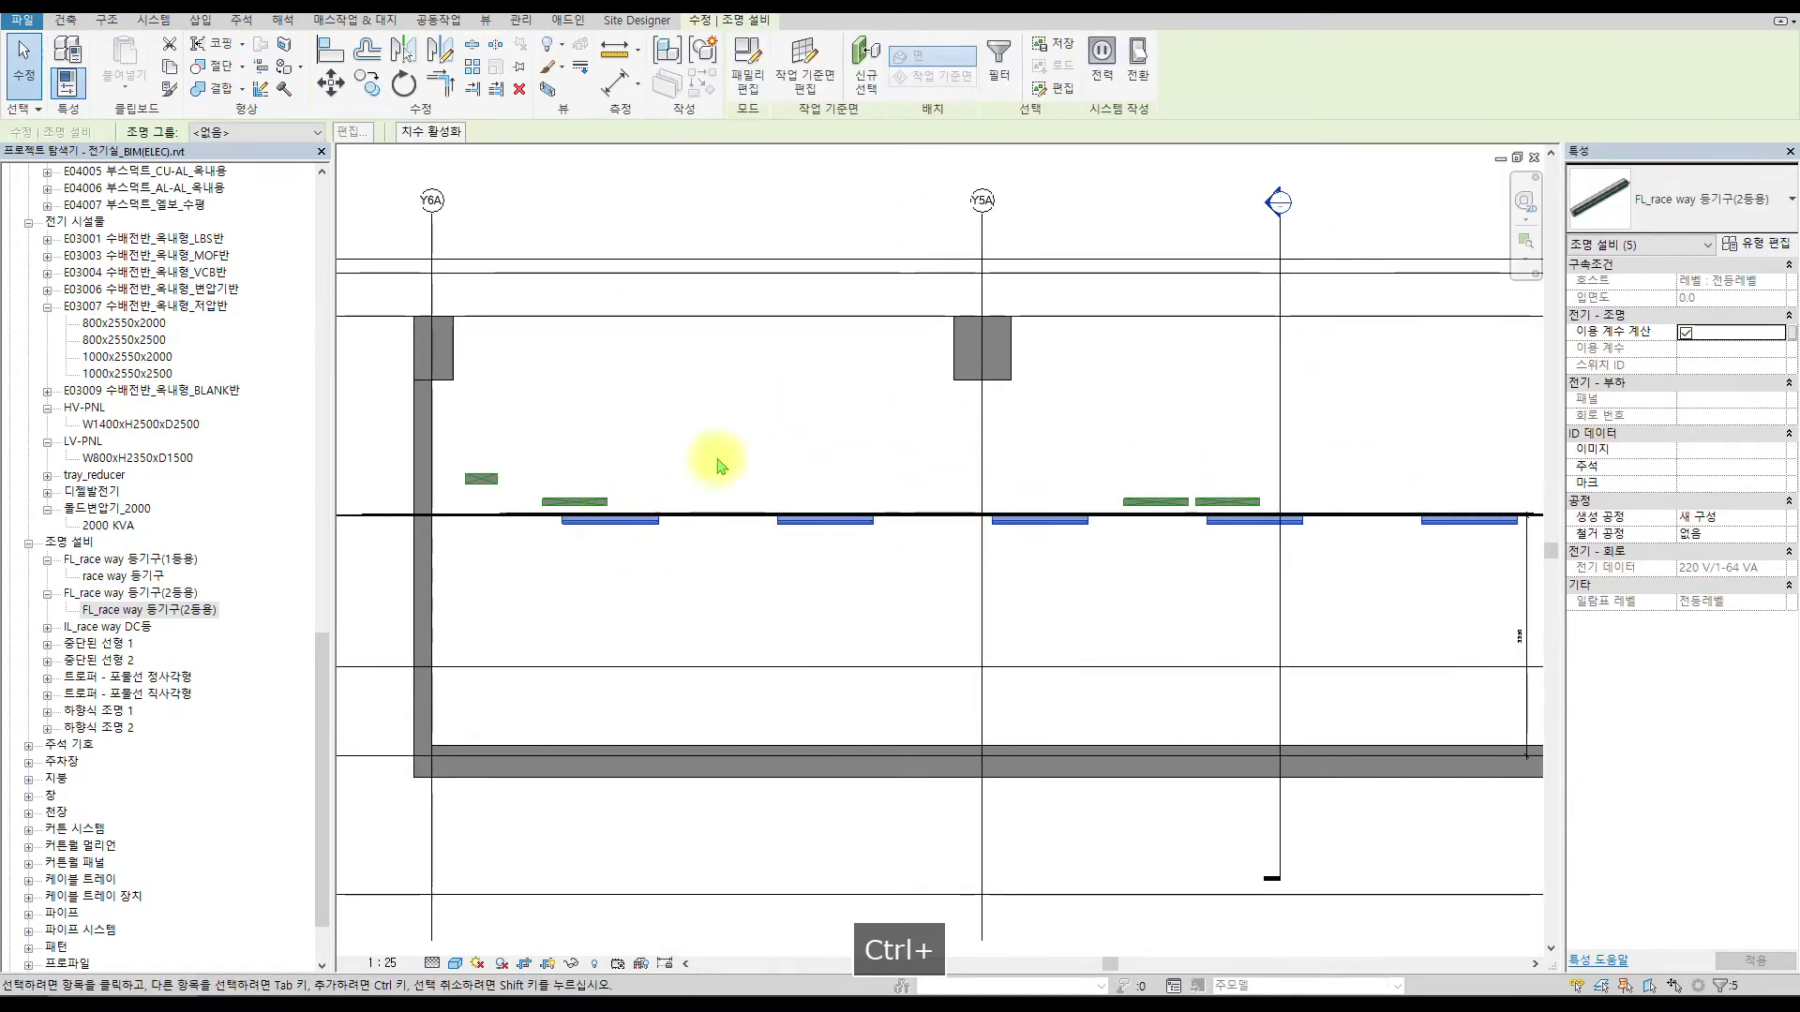
key("w")
key("t")
left_click(889, 579)
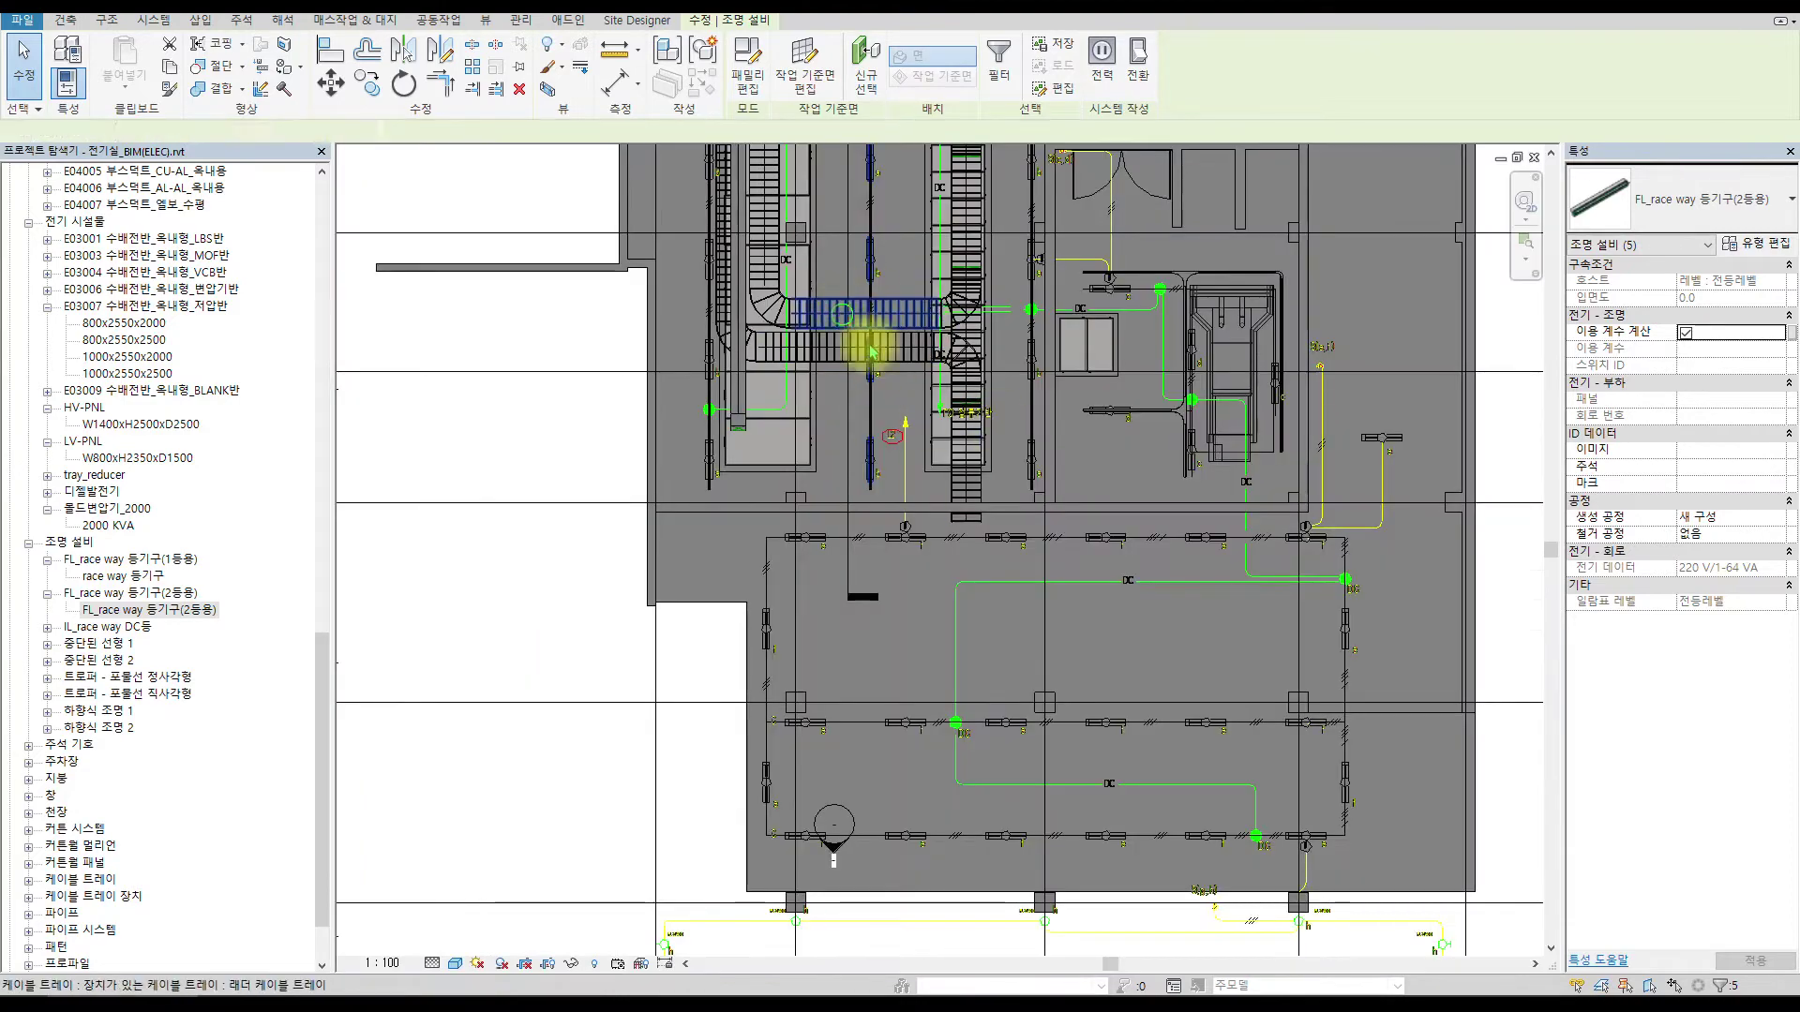
Copy the five selected fixtures with the multiple option from the middle race-way onto the left and right race-ways.
scroll(816, 244, "up", 3)
key("c")
key("c")
scroll(1275, 521, "up", 4)
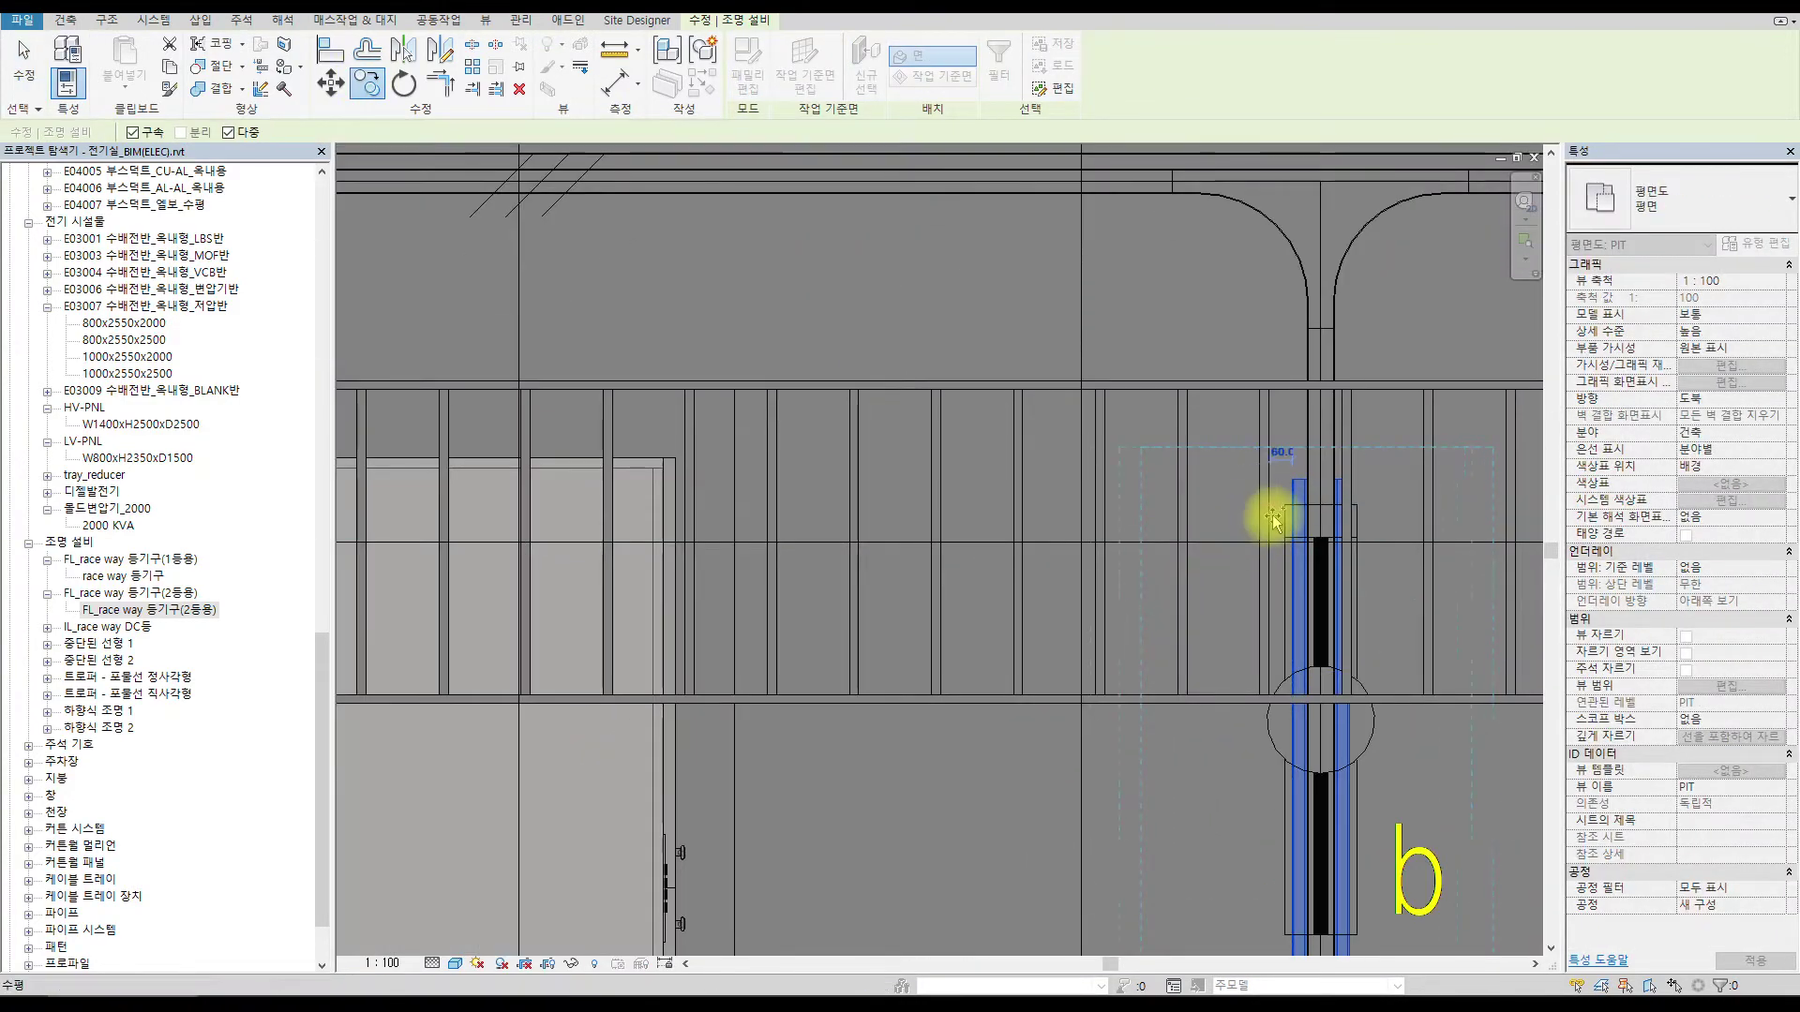
key("Escape")
left_click(375, 86)
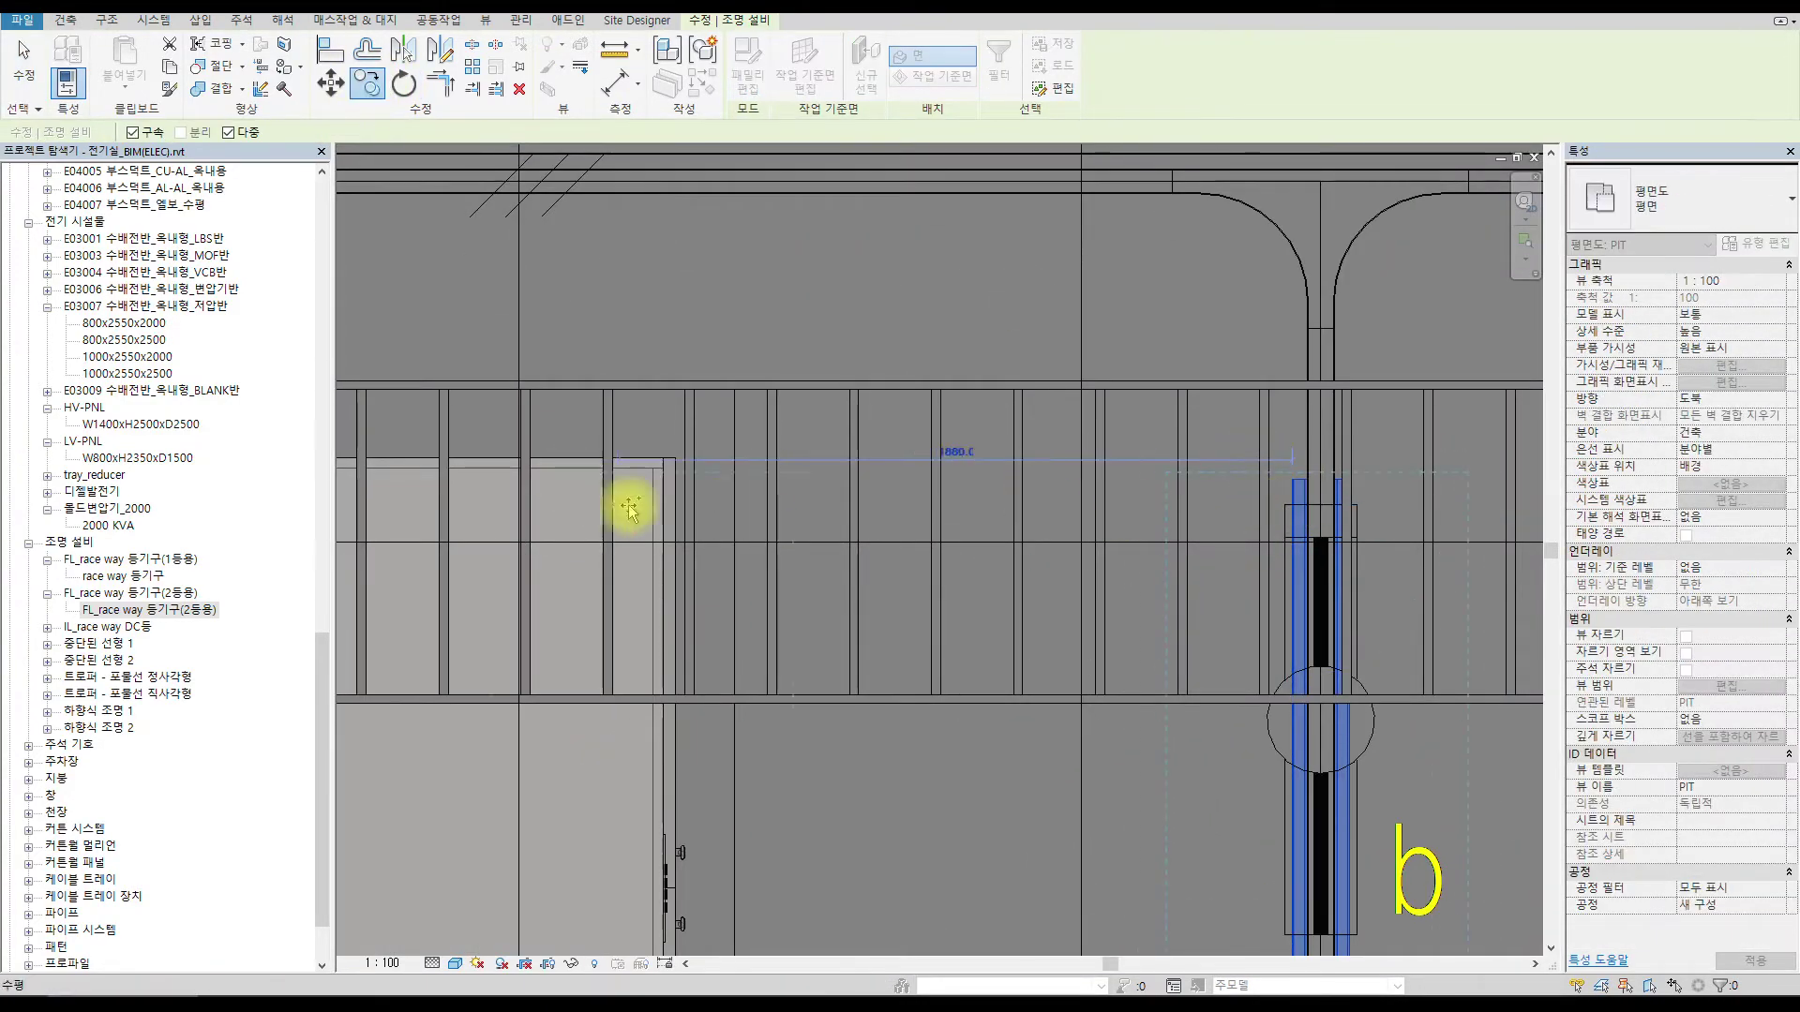
scroll(535, 455, "up", 2)
scroll(1218, 408, "down", 3)
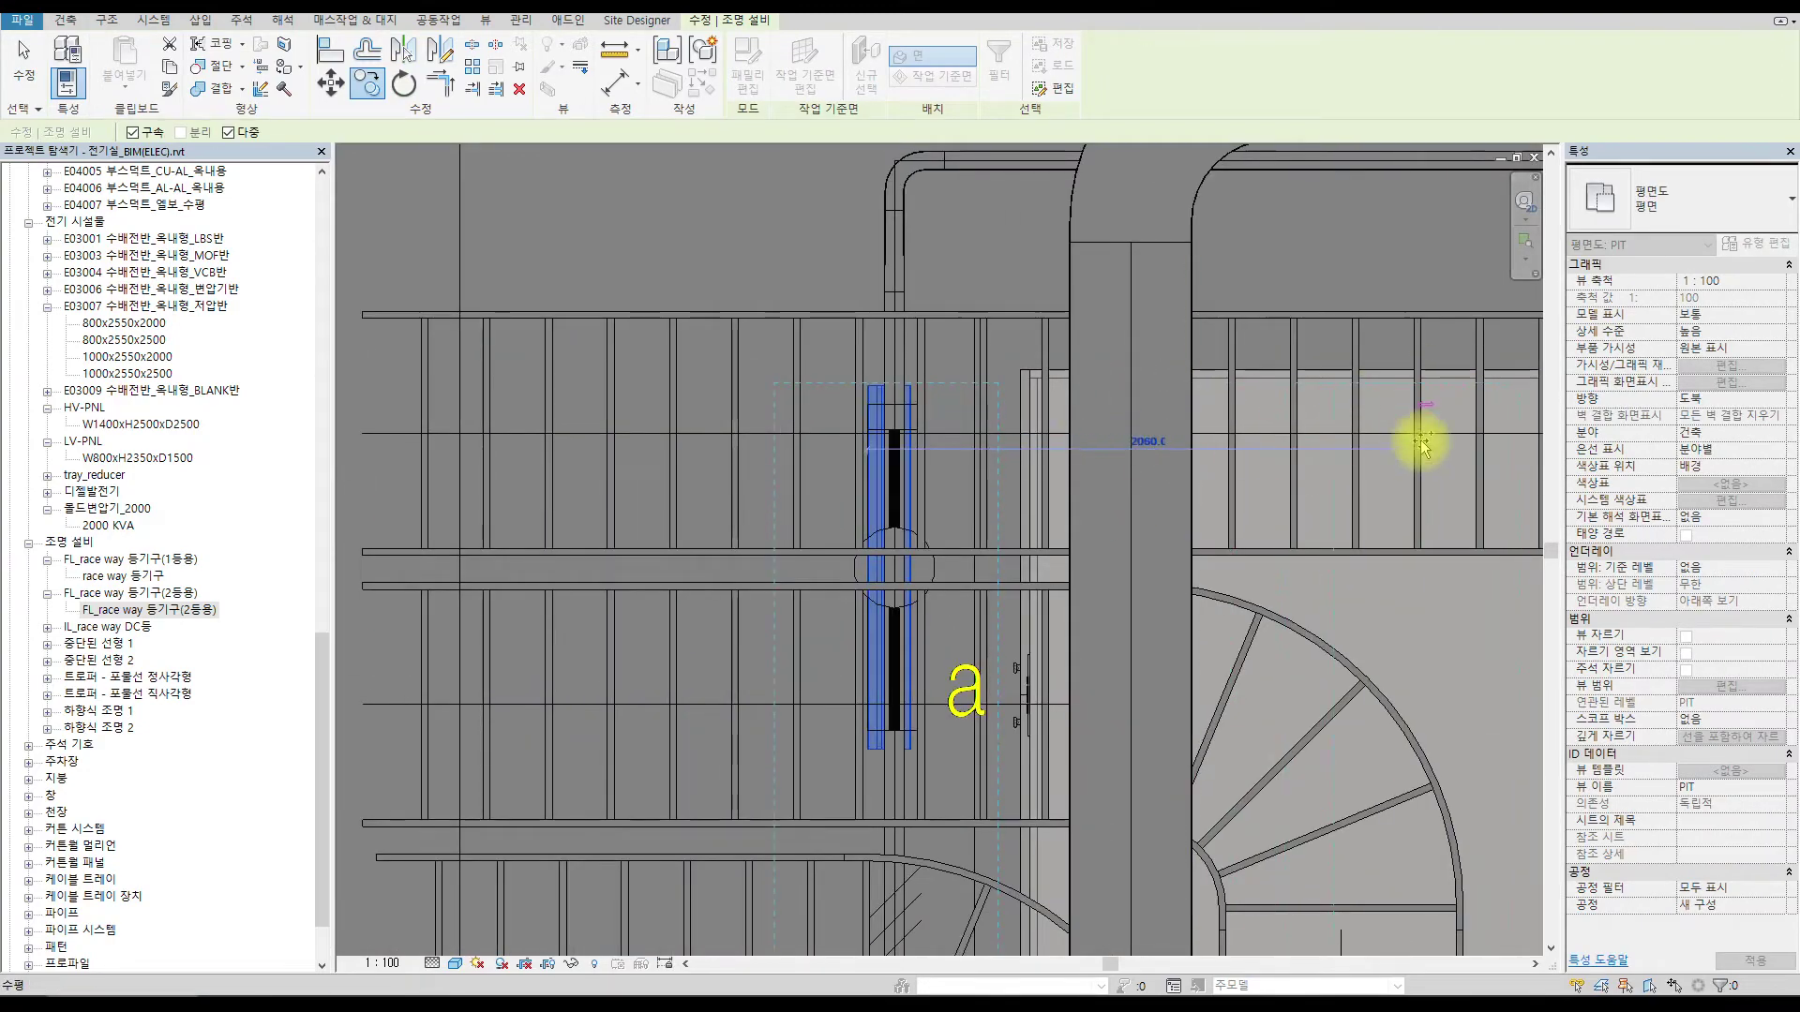
scroll(1387, 440, "down", 3)
scroll(1100, 429, "up", 3)
scroll(1041, 384, "down", 2)
scroll(1041, 384, "up", 2)
scroll(975, 431, "down", 5)
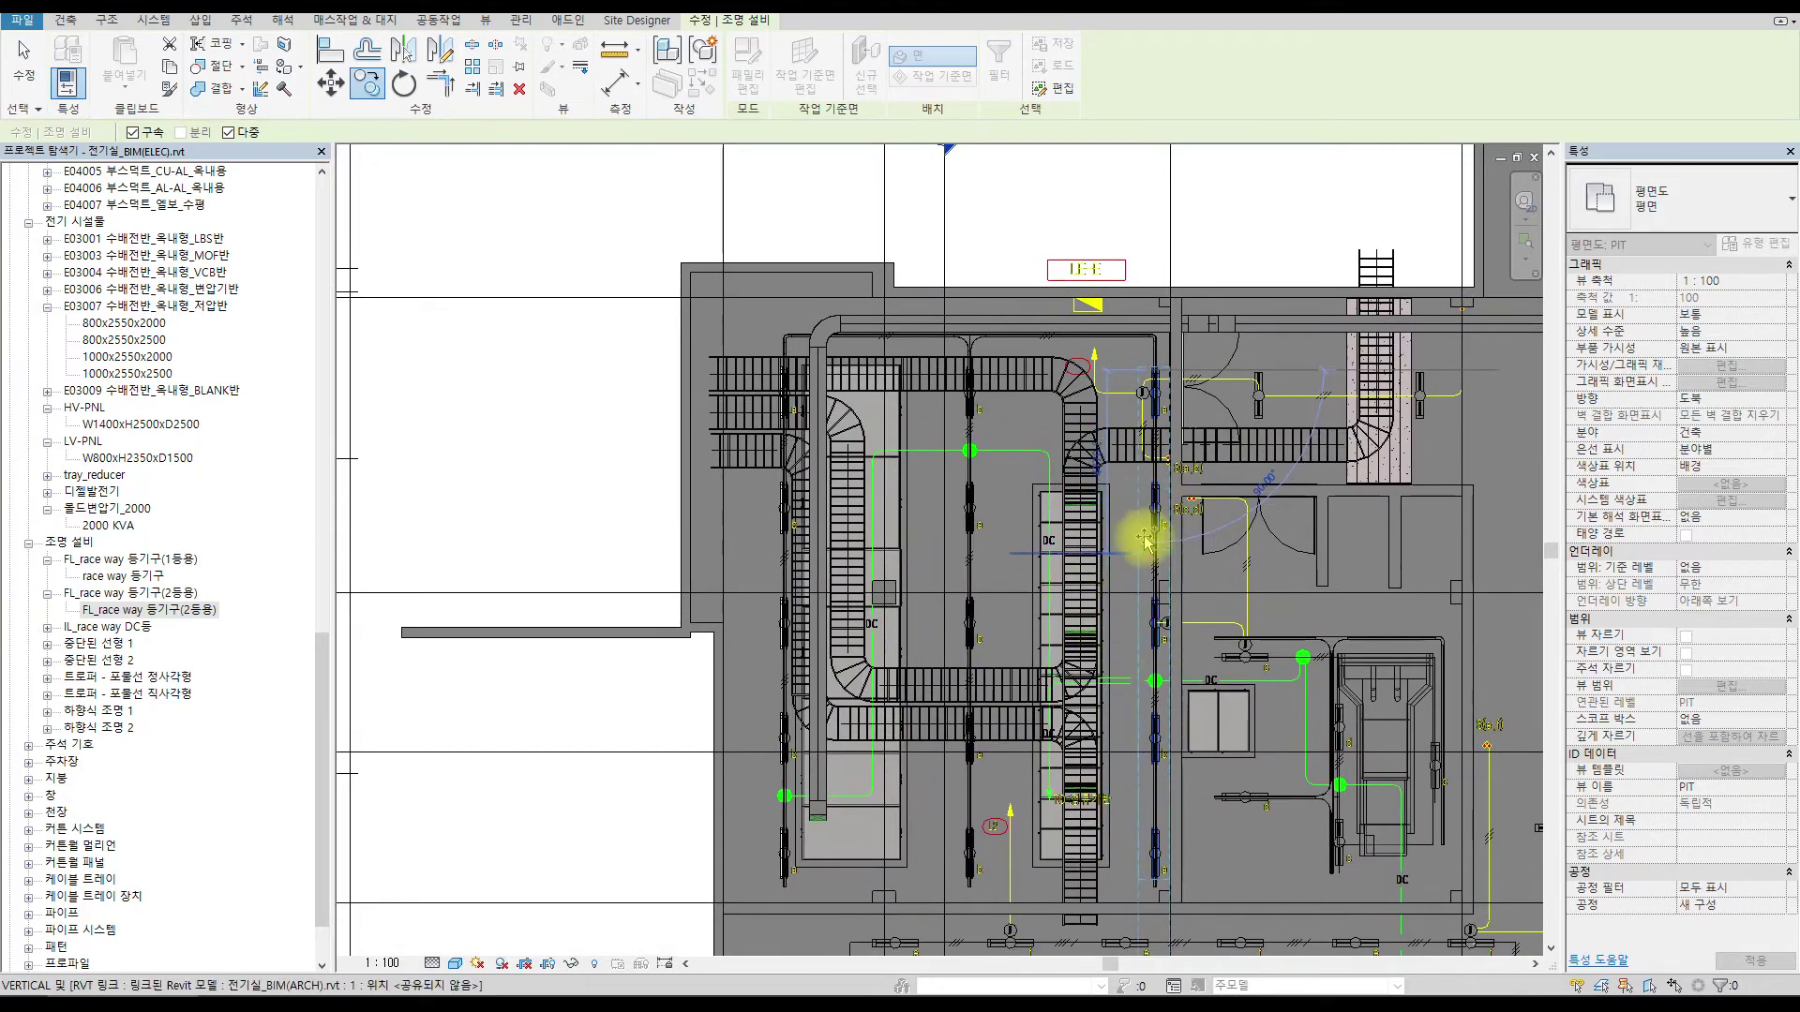
key("Escape")
Move the topmost b fixture off the middle race-way and align it with the race-way's centreline.
scroll(993, 369, "up", 6)
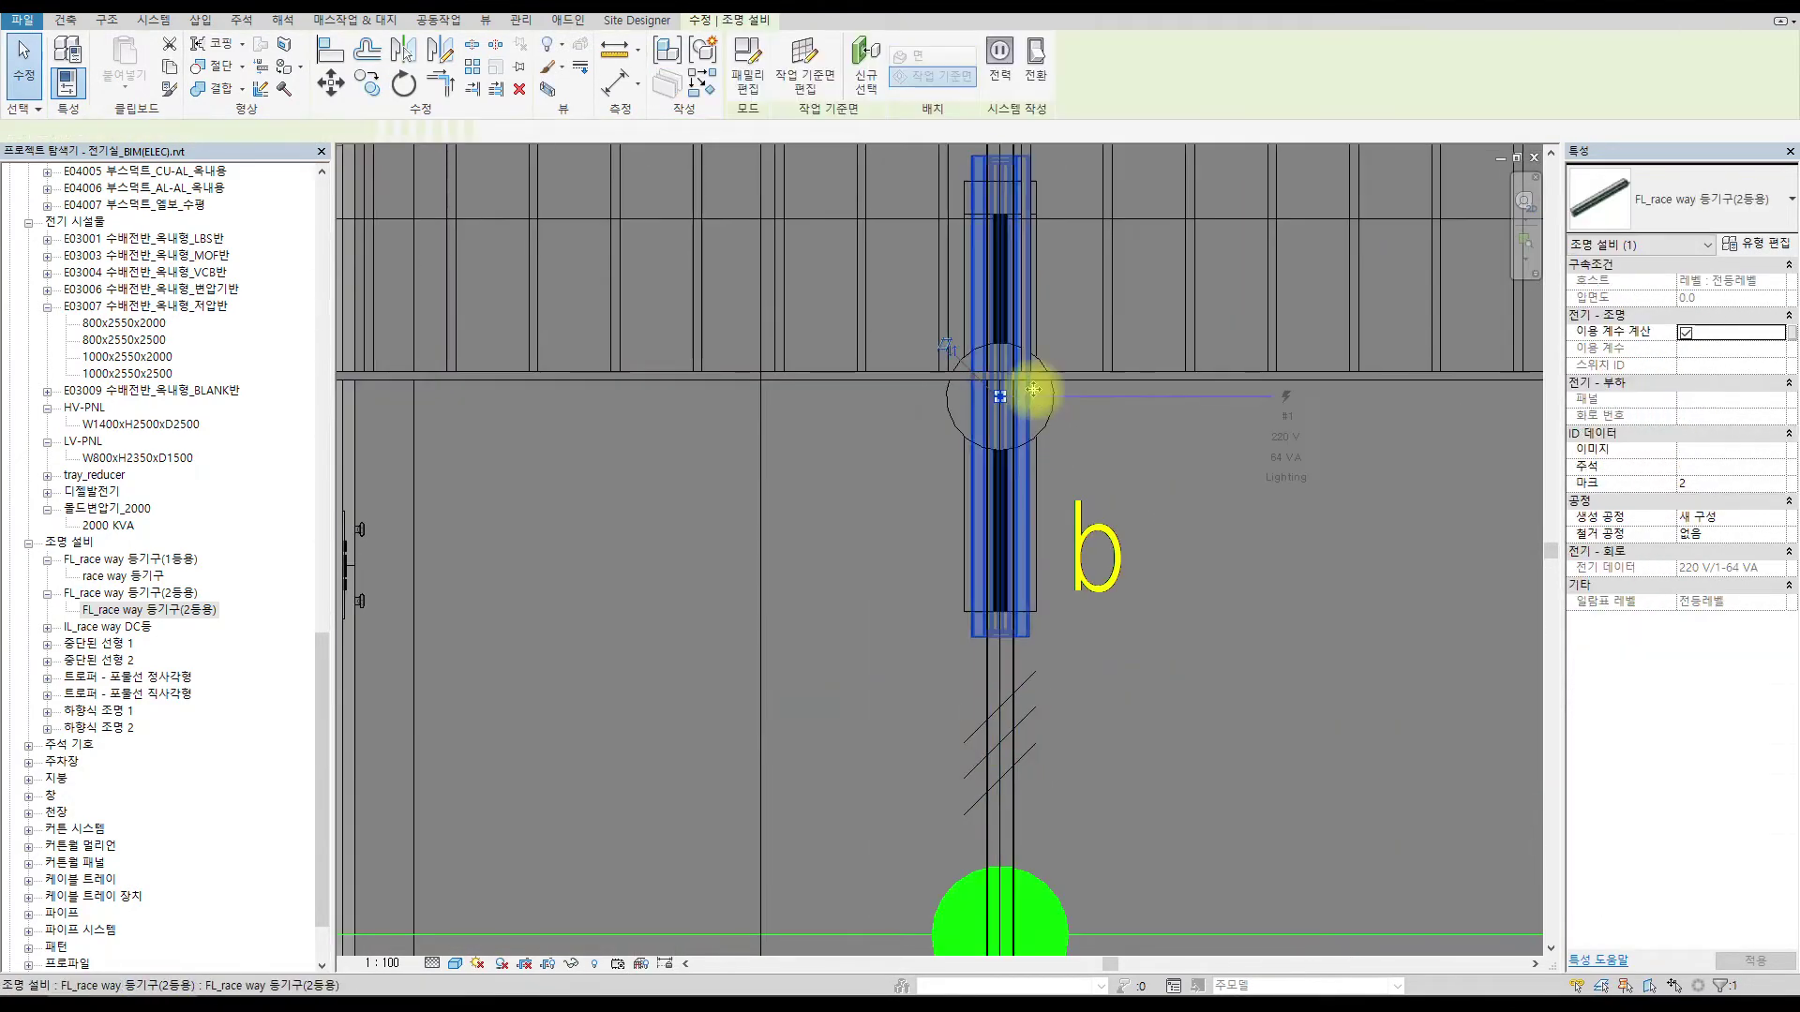
scroll(1032, 389, "up", 4)
key("Escape")
key("a")
key("l")
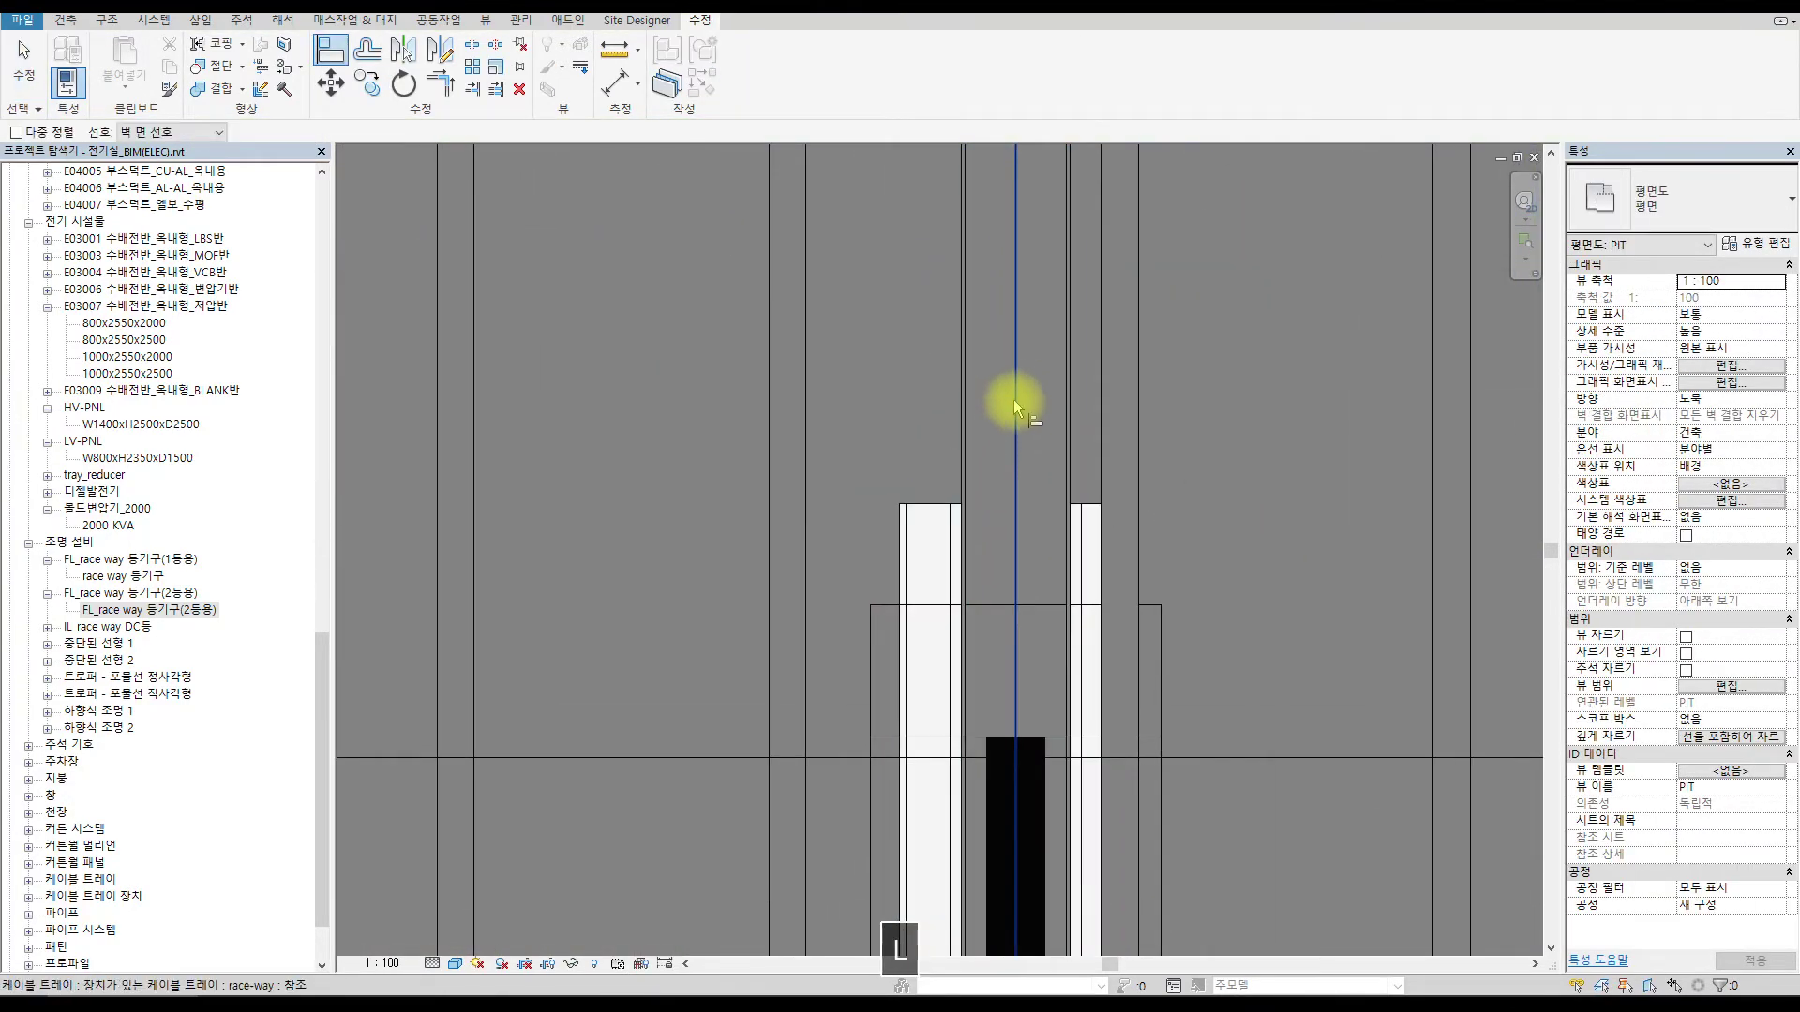
left_click(1015, 401)
key("Escape")
left_click(972, 373)
left_click_drag(972, 374, 784, 390)
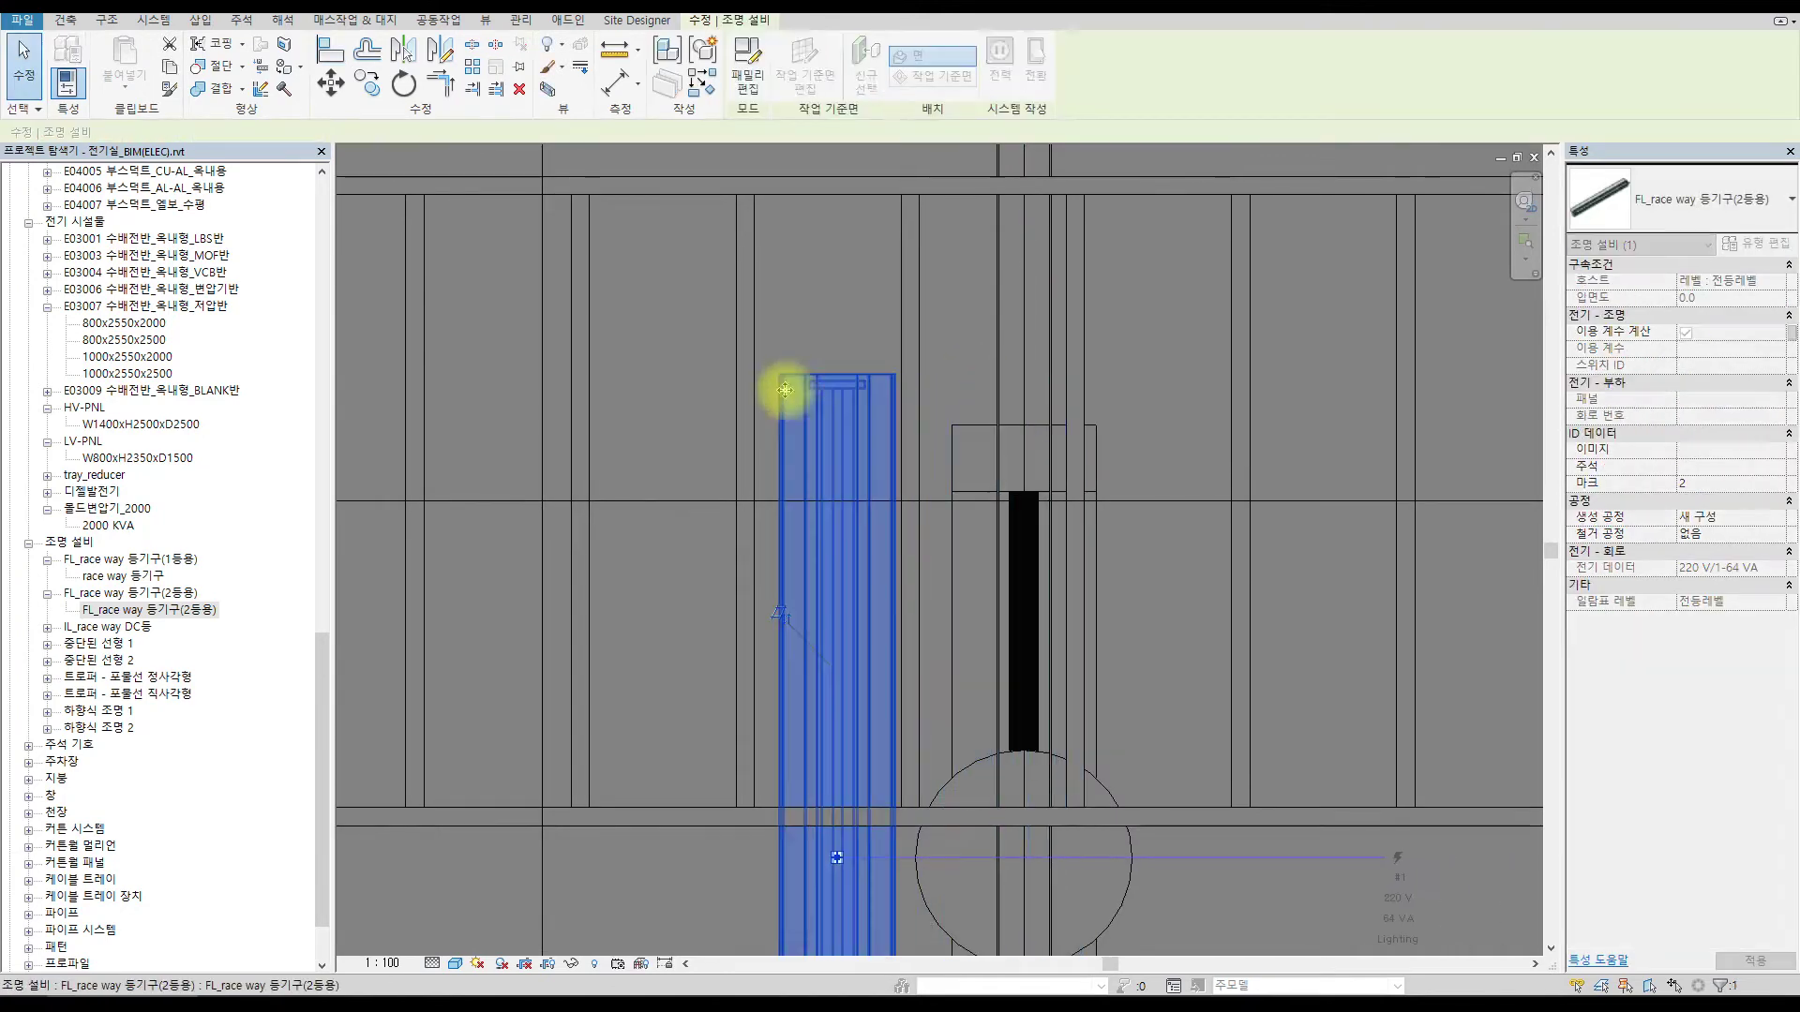
key("Escape")
key("a")
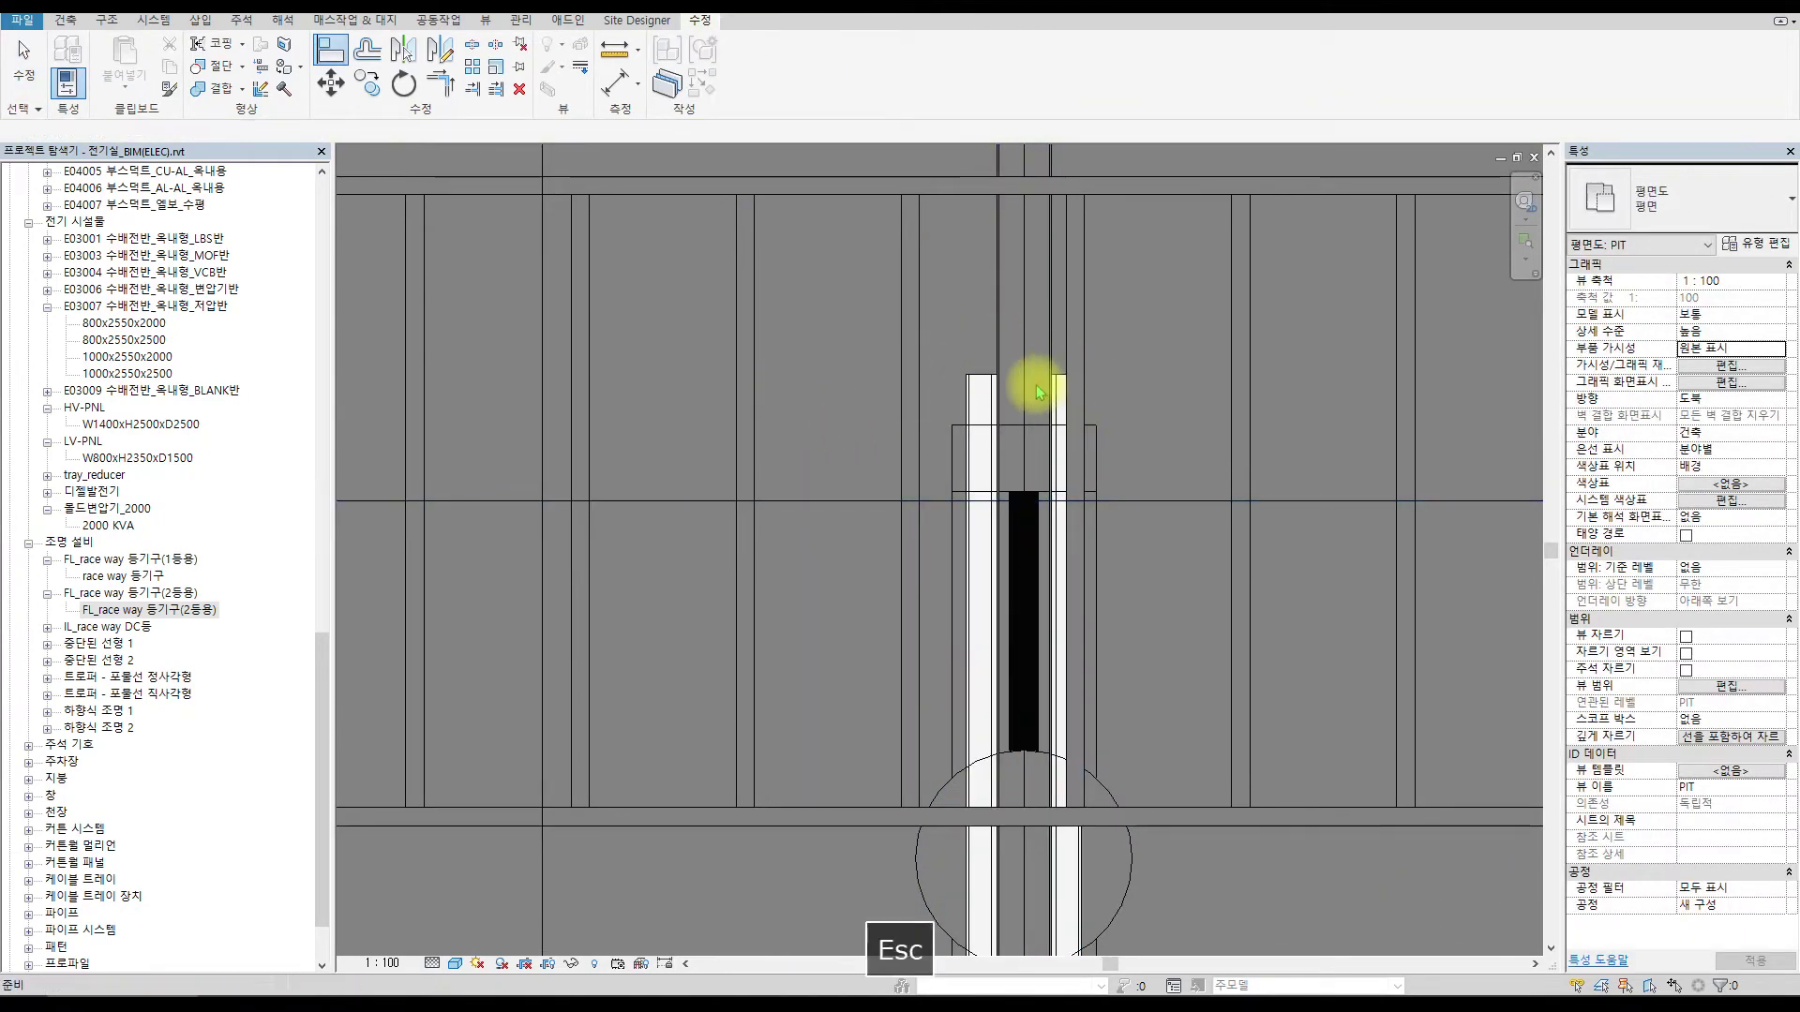
scroll(1012, 356, "up", 3)
key("Escape")
Move the lowest a fixture off the right race-way and align it with the race-way's centreline.
scroll(1125, 421, "down", 6)
scroll(1125, 395, "down", 8)
scroll(1253, 381, "up", 4)
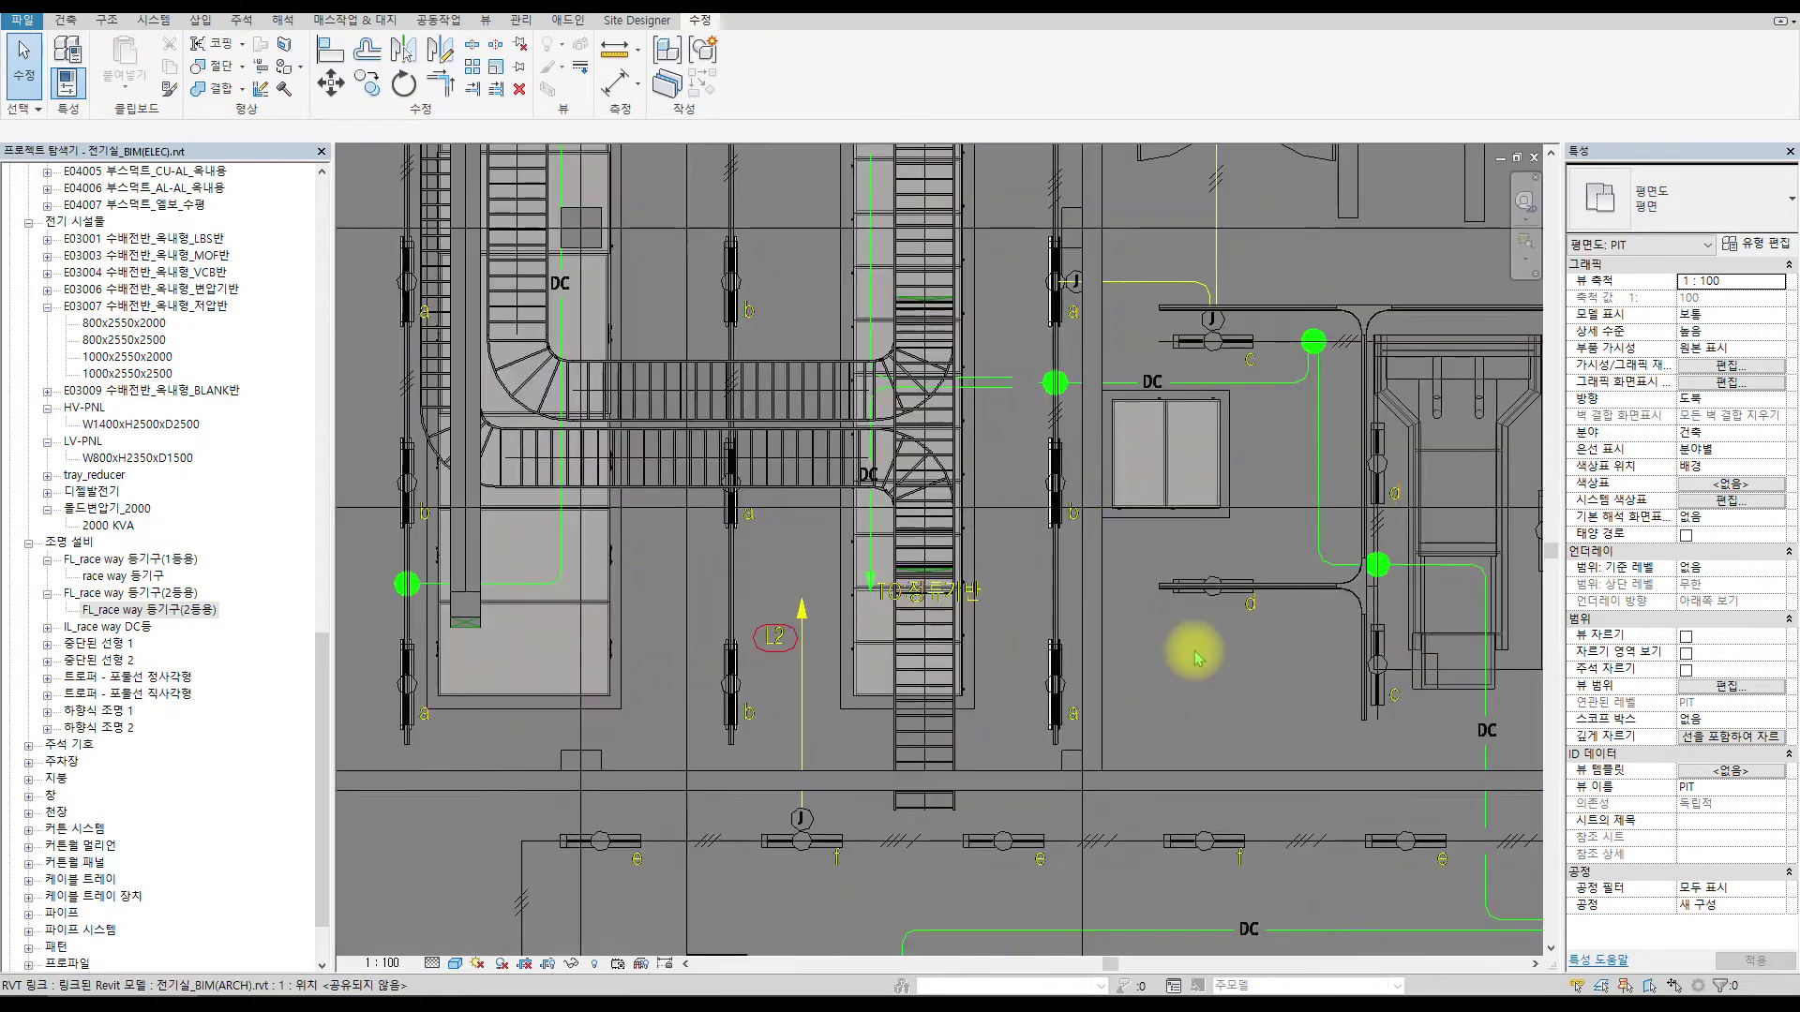
scroll(852, 731, "up", 8)
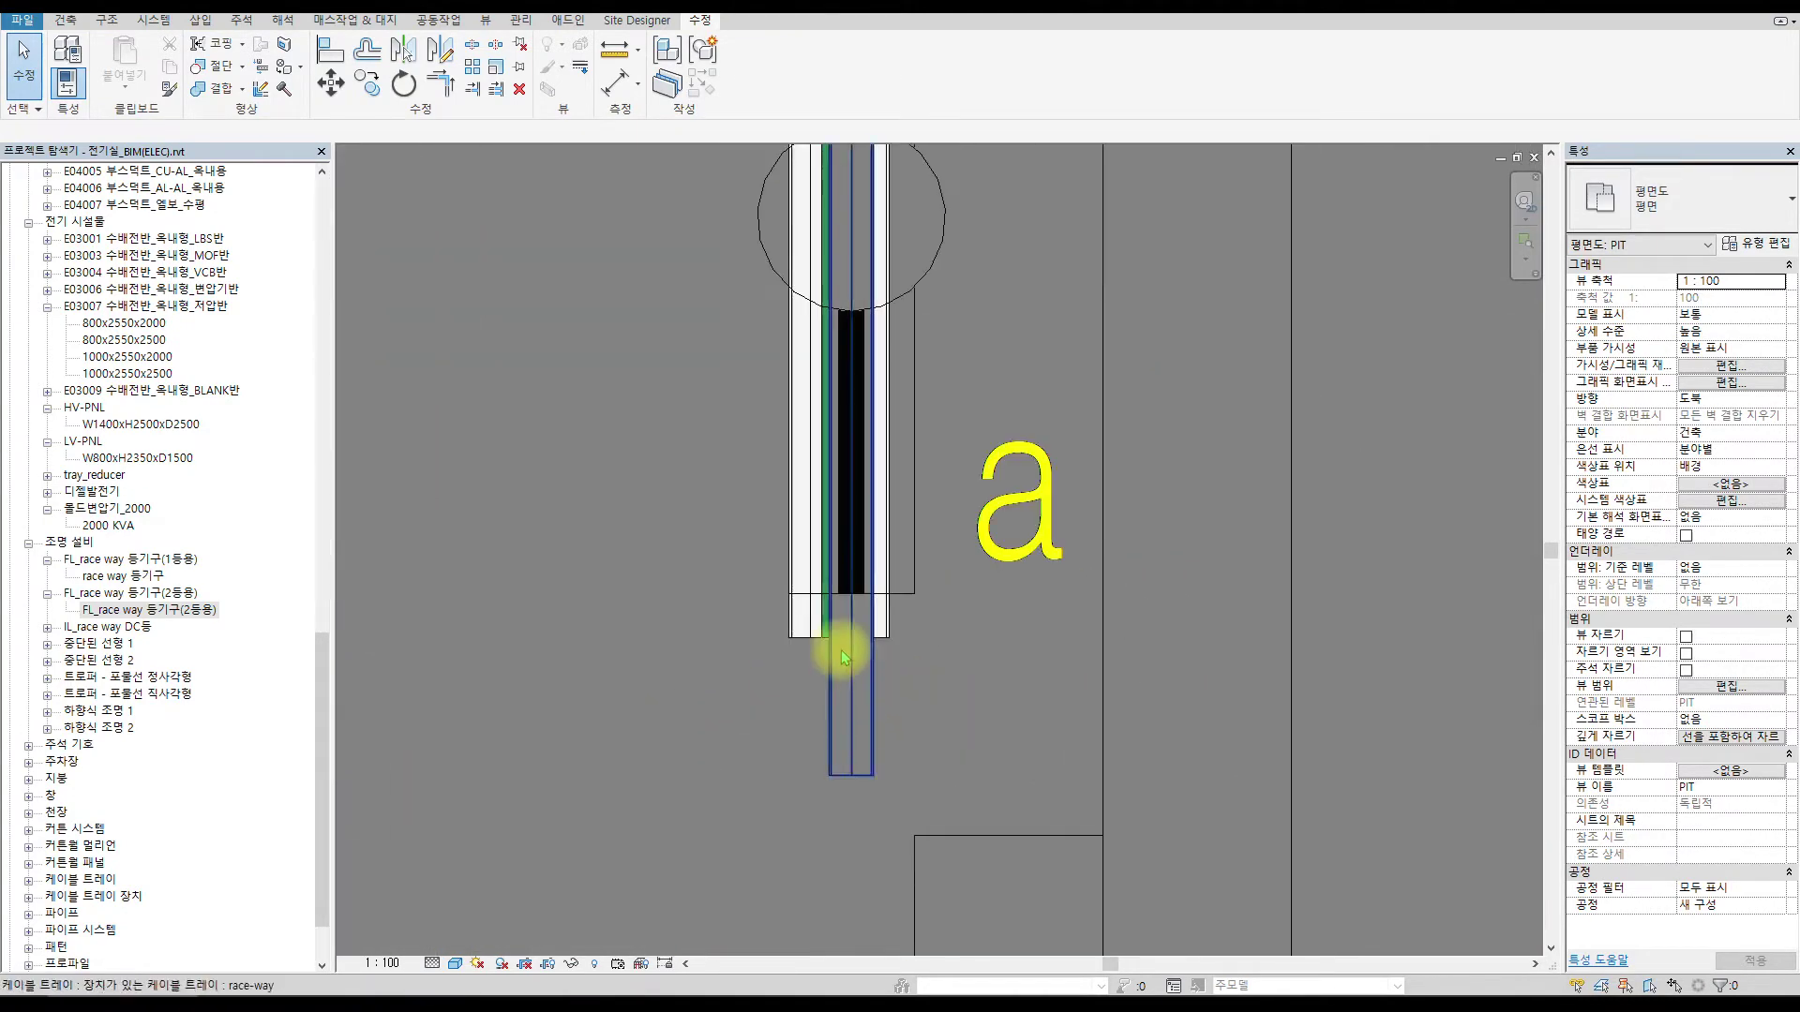
scroll(857, 600, "down", 5)
scroll(861, 572, "up", 8)
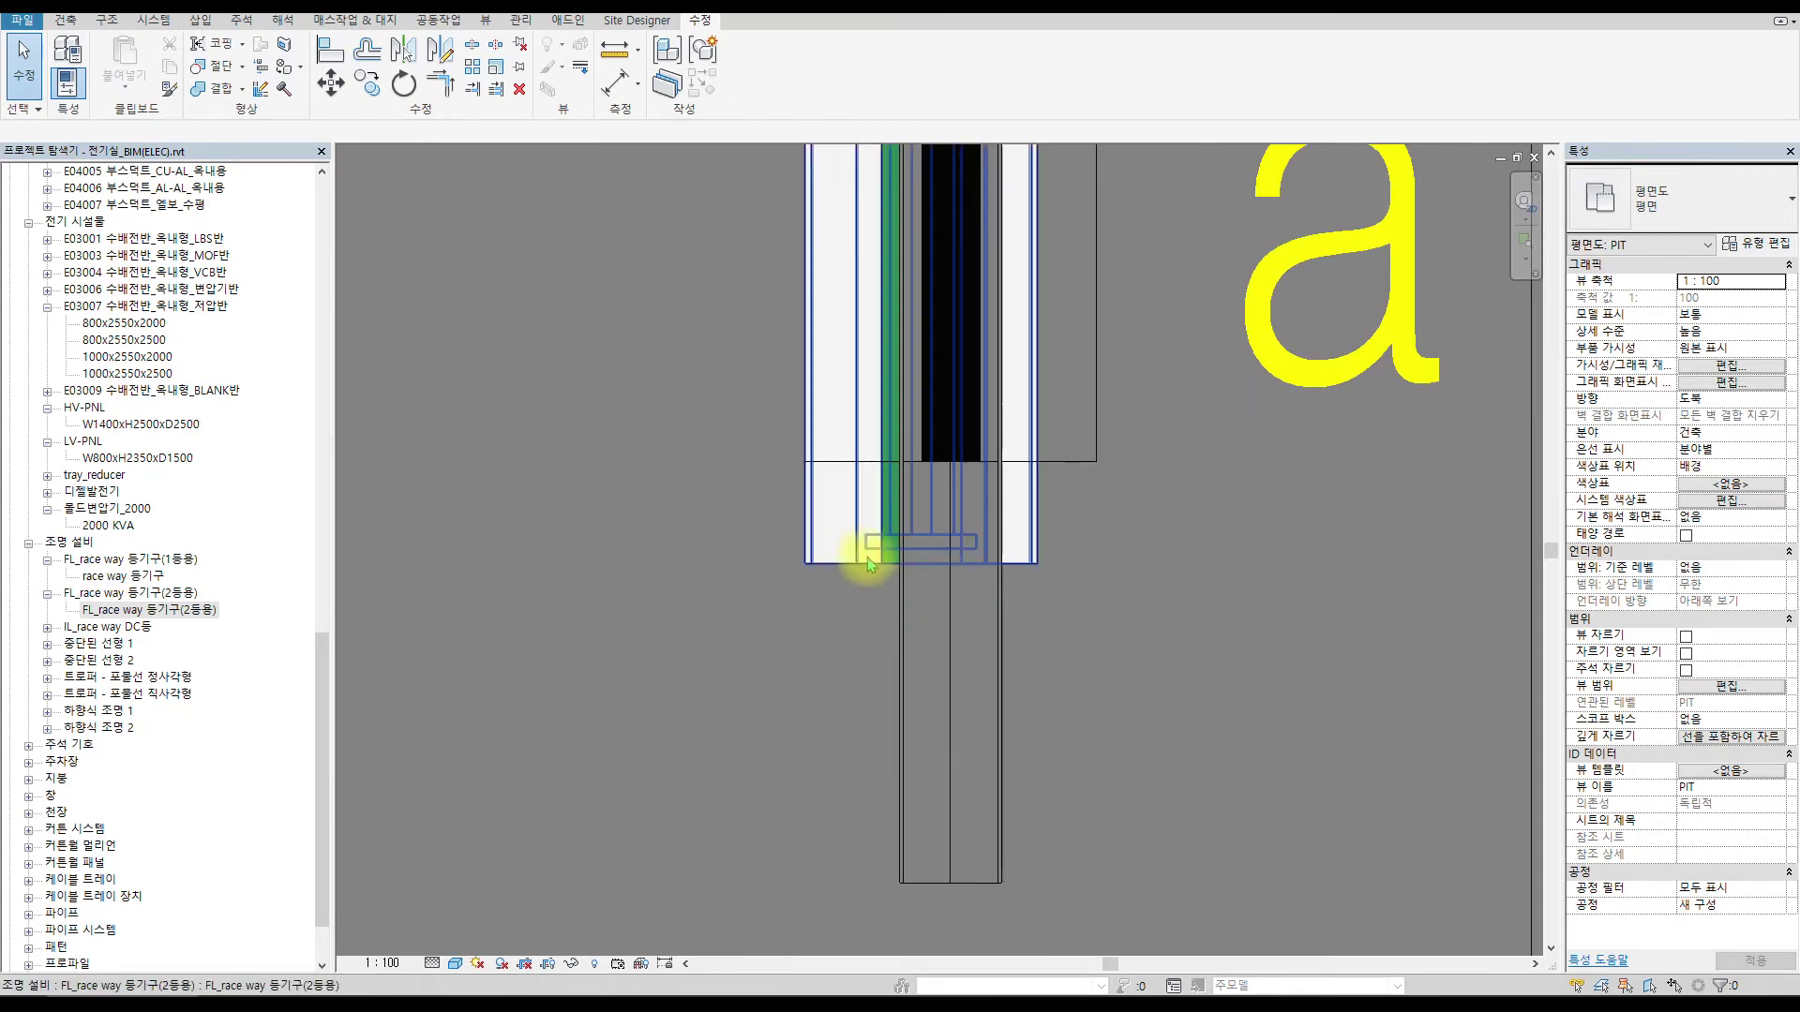
left_click(893, 547)
key("Escape")
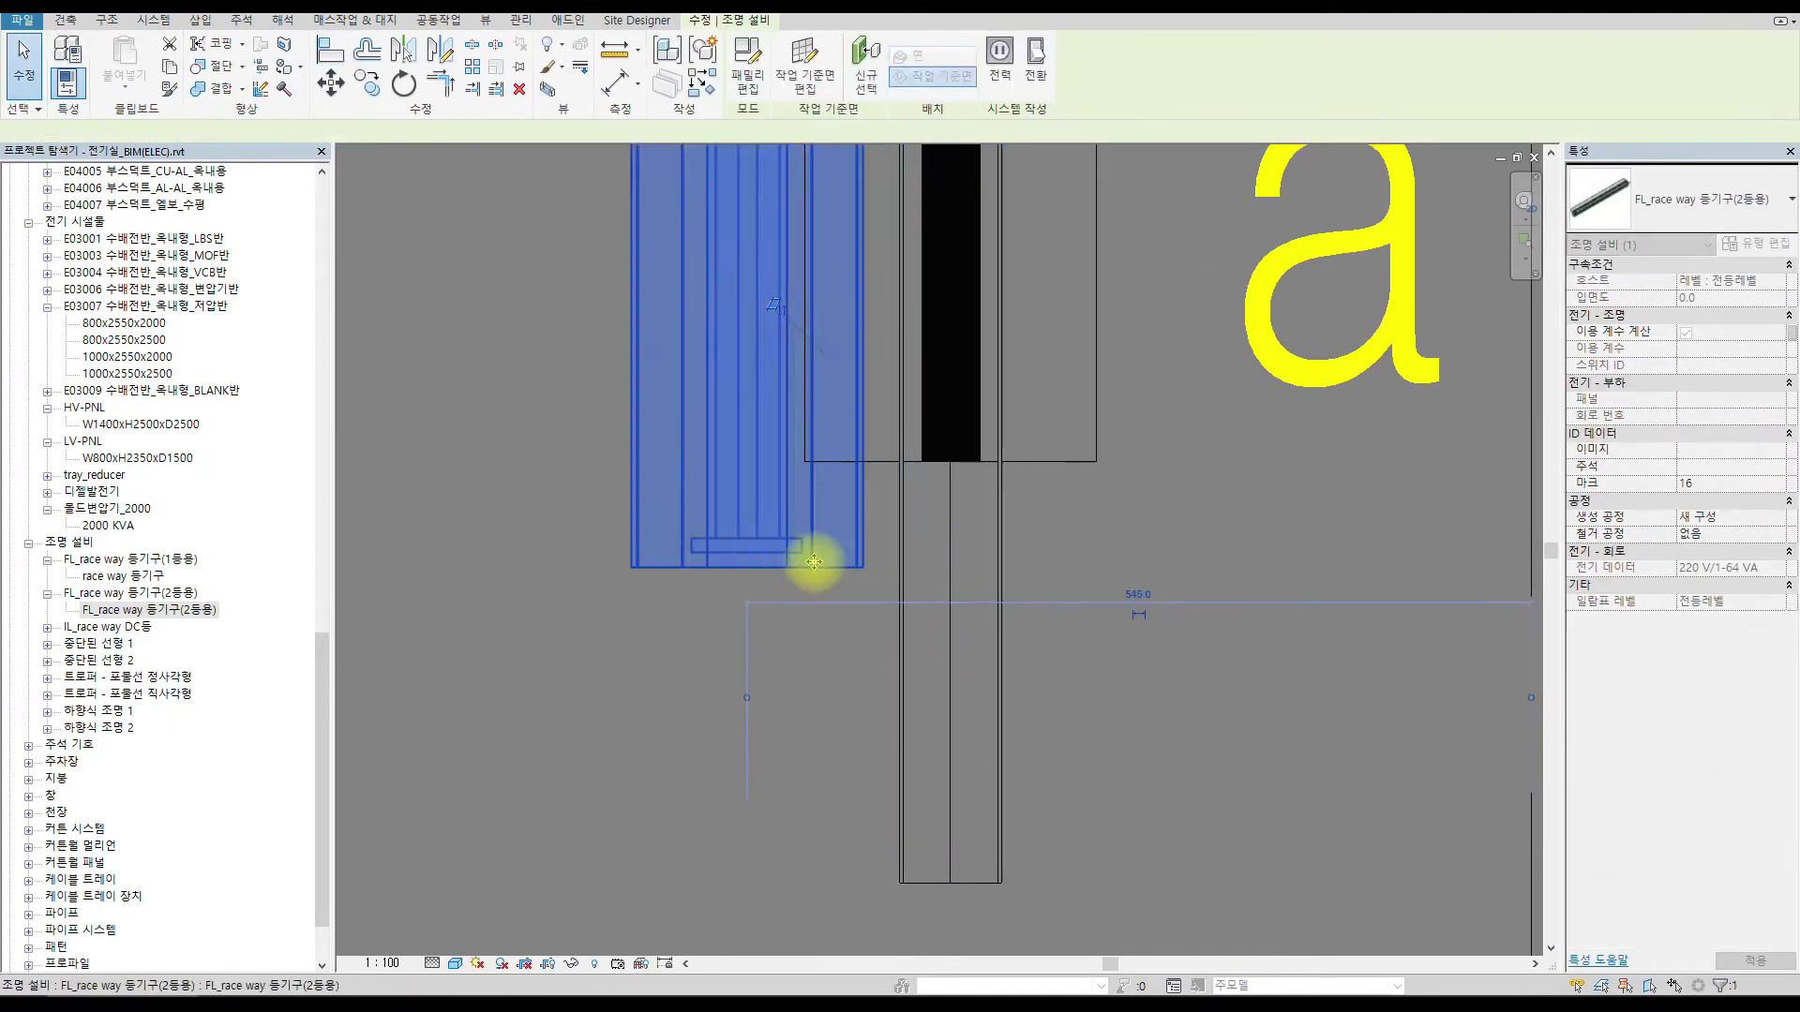
left_click(746, 527)
Align the b fixture just above it with the right race-way's centreline.
scroll(1004, 394, "down", 5)
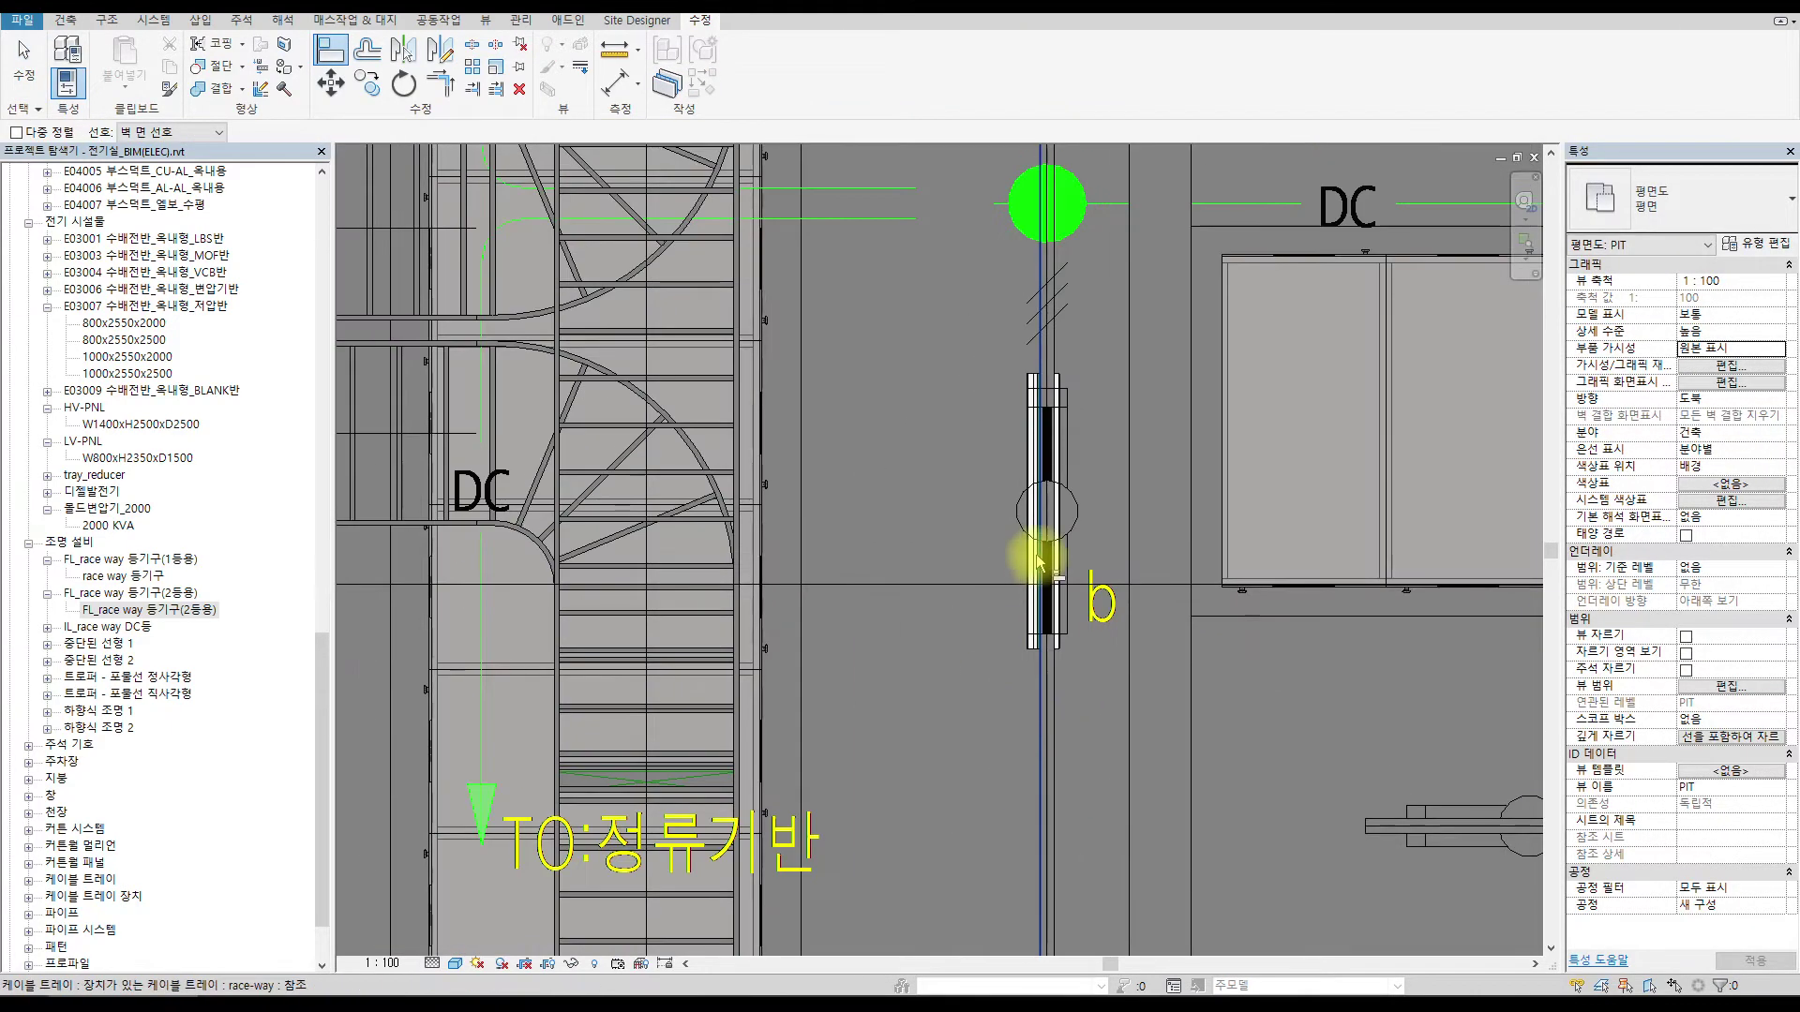
scroll(1013, 515, "up", 5)
key("Escape")
left_click(898, 527)
left_click(1059, 380)
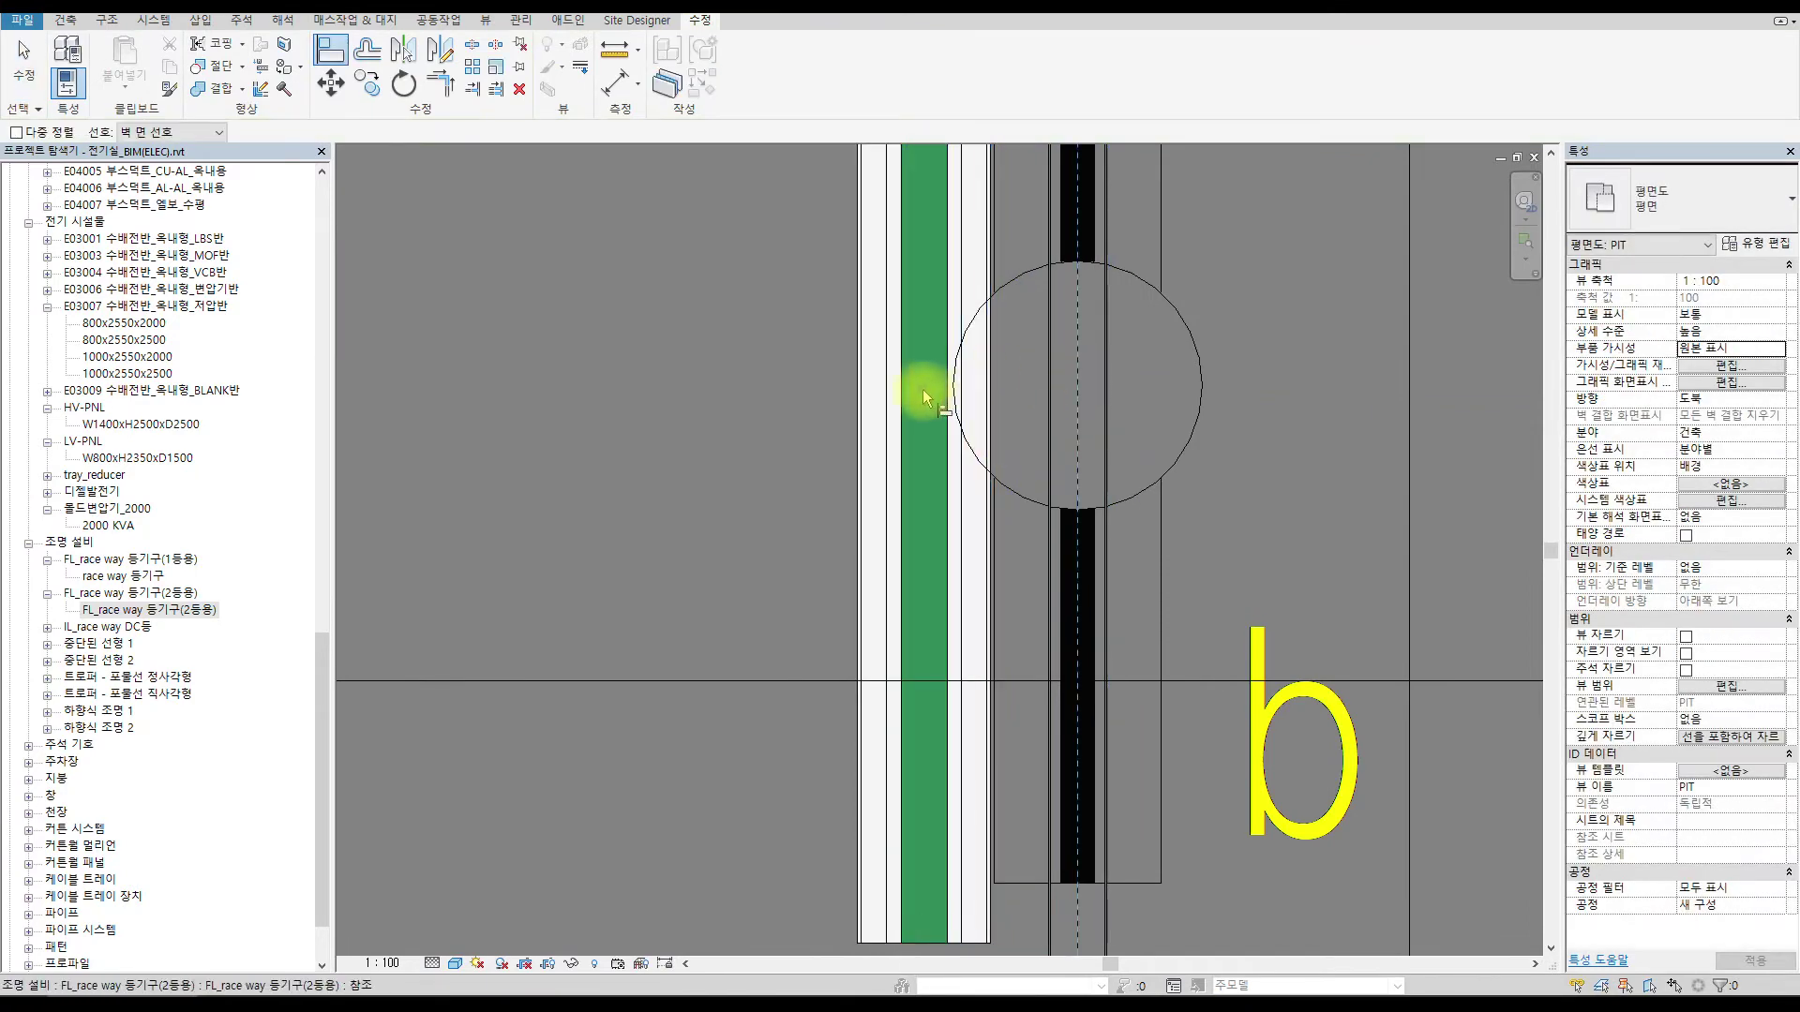
Shift the middle a fixture beside junction symbol J off the right race-way and align it with the centreline.
scroll(1125, 274, "down", 5)
scroll(1137, 675, "up", 4)
key("Escape")
left_click(1059, 549)
left_click_drag(1059, 548, 1050, 556)
key("ctrl+z")
key("a")
key("l")
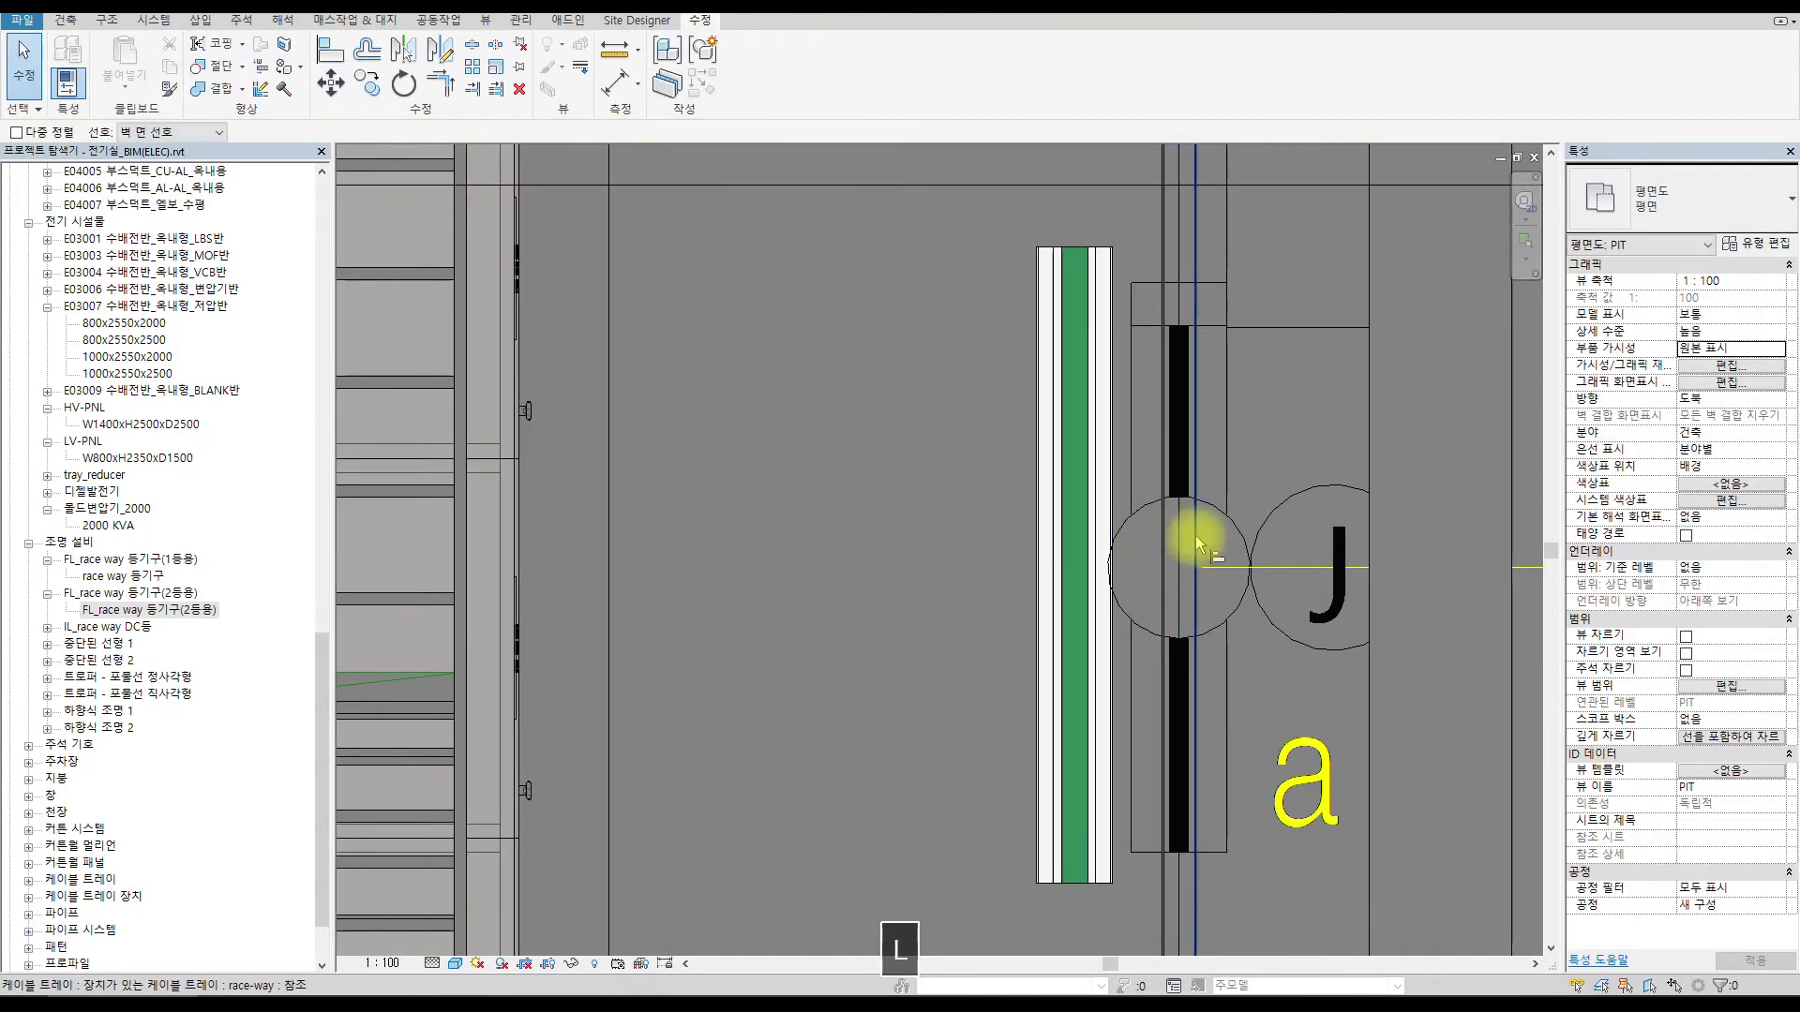
Pull the upper b fixture off the right race-way and align it with the centreline.
scroll(1078, 555, "down", 4)
scroll(1132, 482, "up", 4)
left_click_drag(1115, 502, 976, 491)
key("a")
key("l")
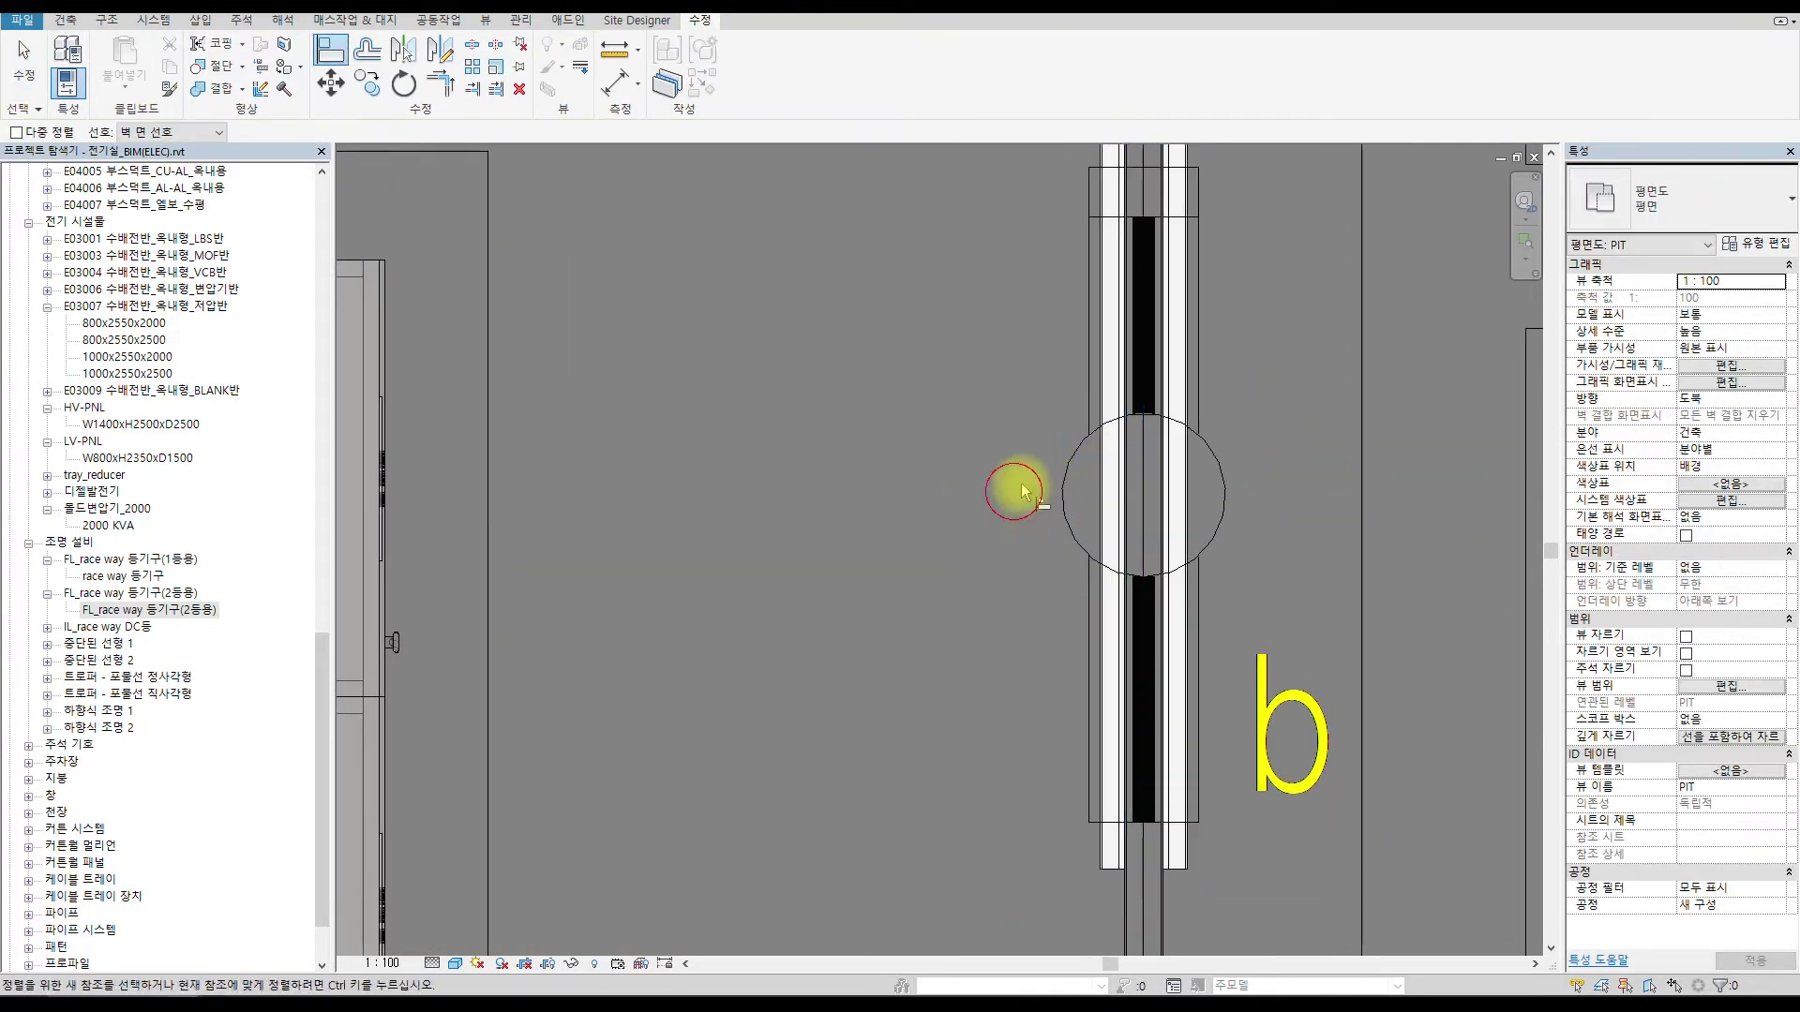
Move the topmost a fixture off the right race-way and align it with the race-way's centreline.
scroll(1021, 493, "down", 4)
scroll(1073, 356, "up", 4)
key("Escape")
left_click_drag(1087, 362, 990, 372)
key("a")
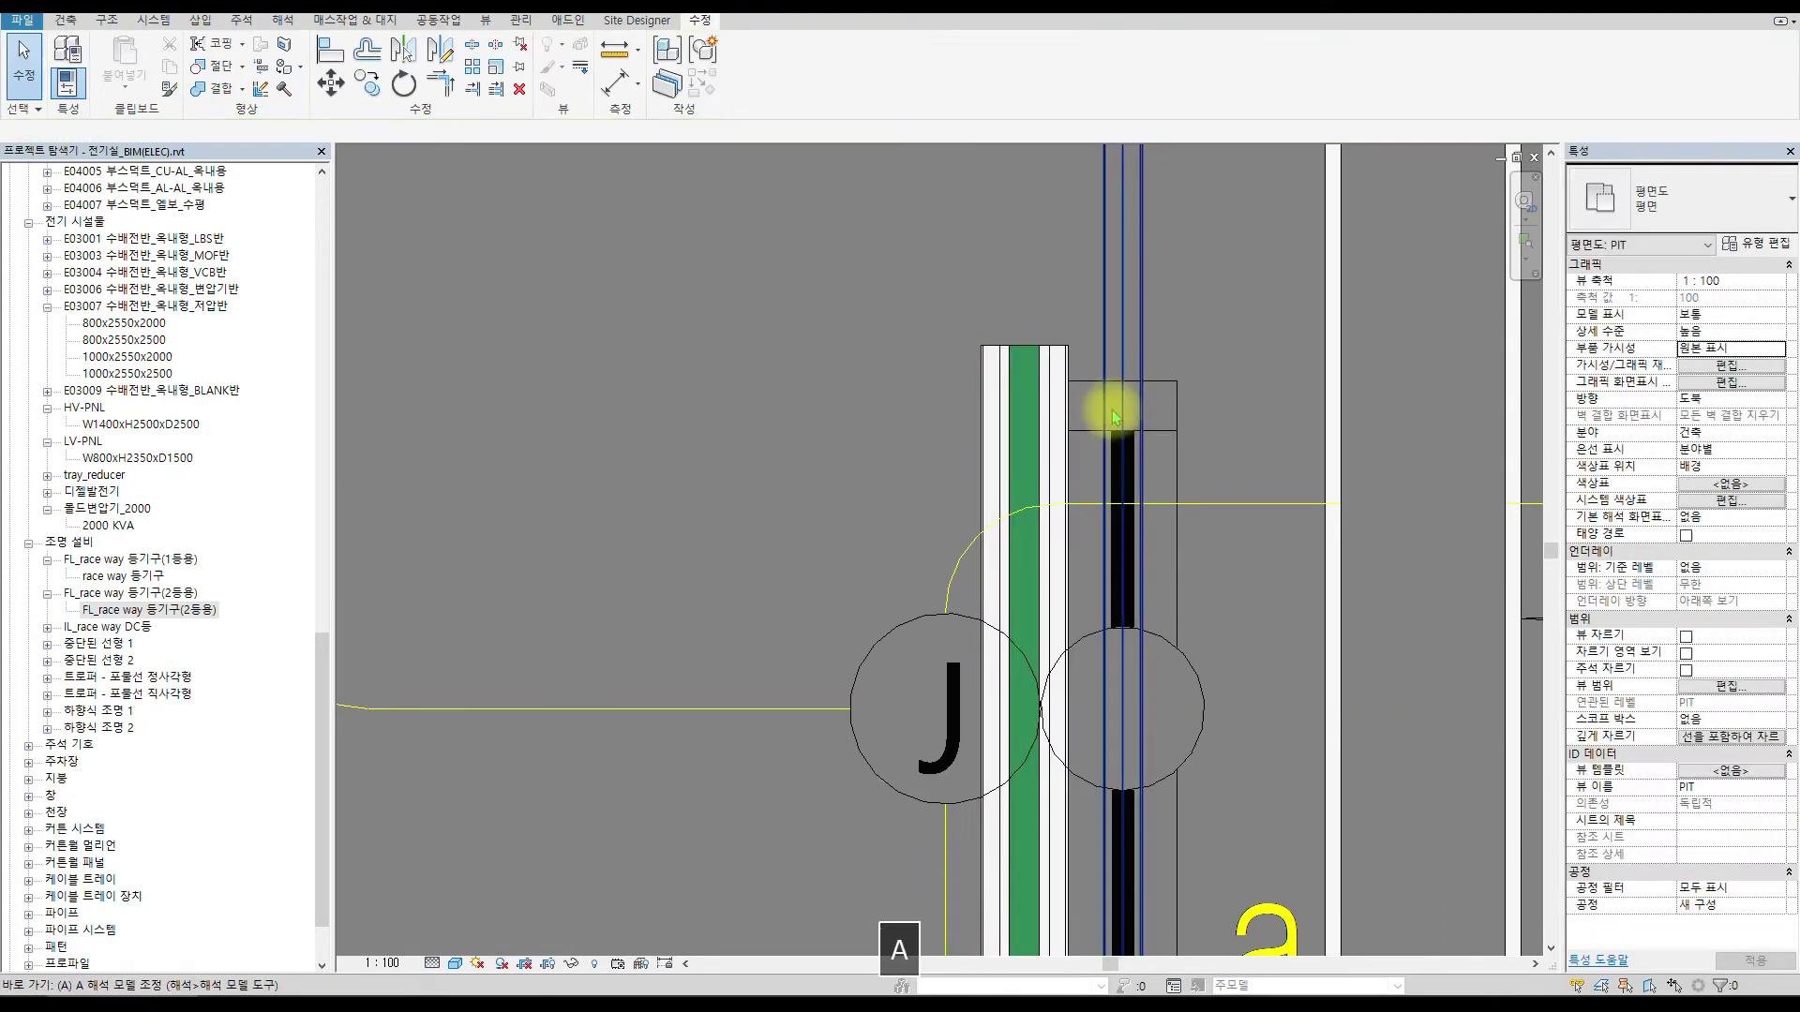
scroll(1029, 399, "down", 3)
scroll(647, 403, "up", 5)
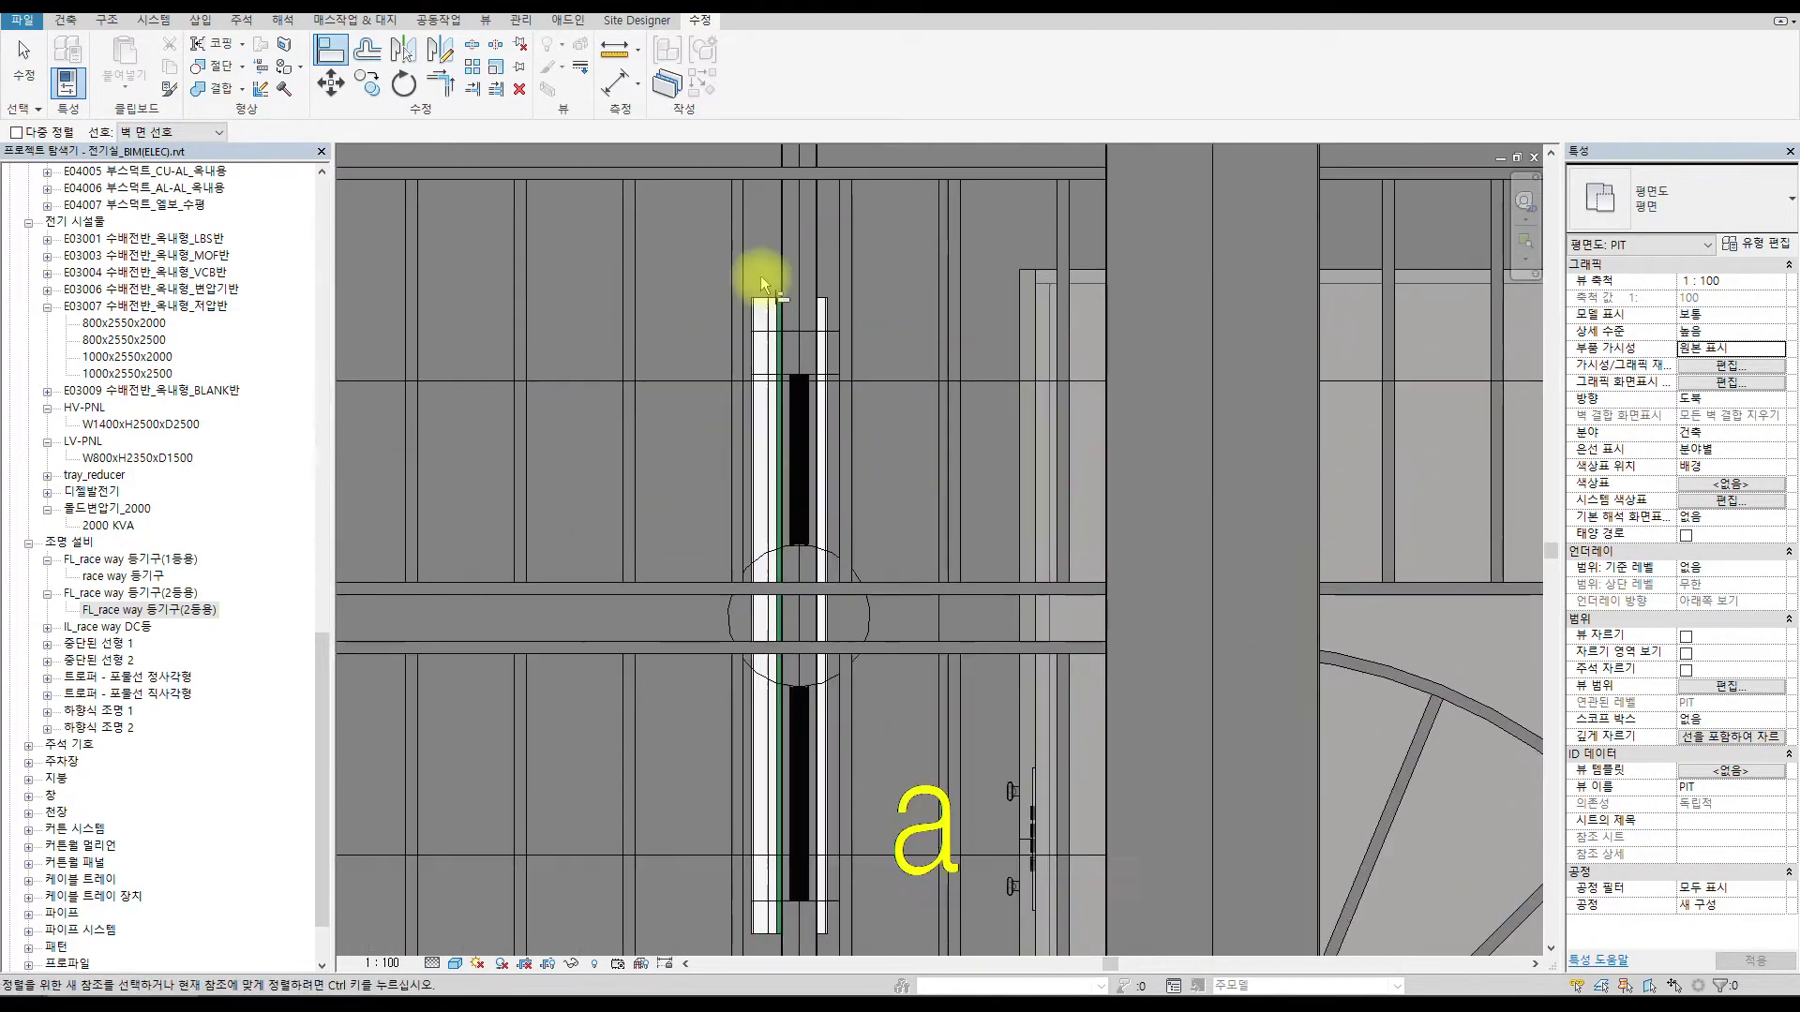
Move the topmost a fixture off the left race-way and align it with the race-way's centreline.
key("Escape")
left_click(923, 344)
left_click_drag(922, 344, 669, 364)
key("a")
key("l")
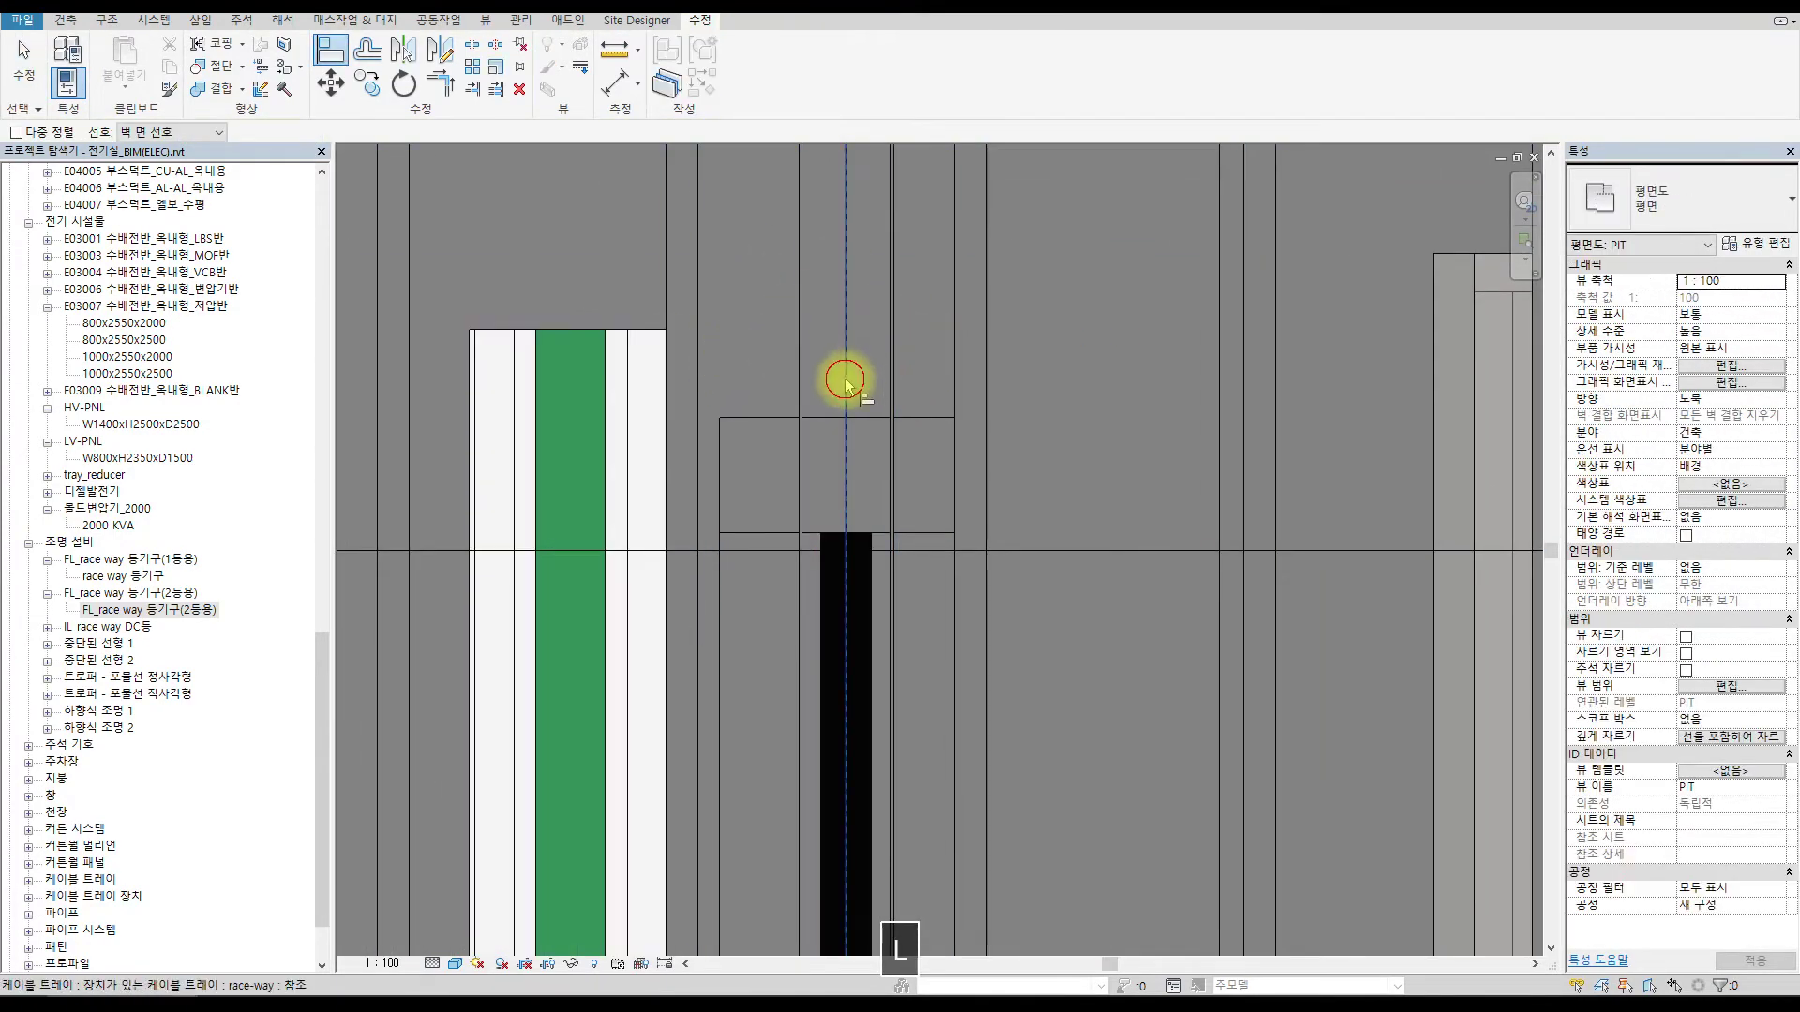
left_click(846, 382)
left_click(570, 405)
Shift the upper b fixture off the left race-way and align it with the centreline.
scroll(881, 375, "down", 3)
scroll(787, 510, "up", 4)
key("Escape")
left_click_drag(788, 510, 659, 534)
key("a")
key("l")
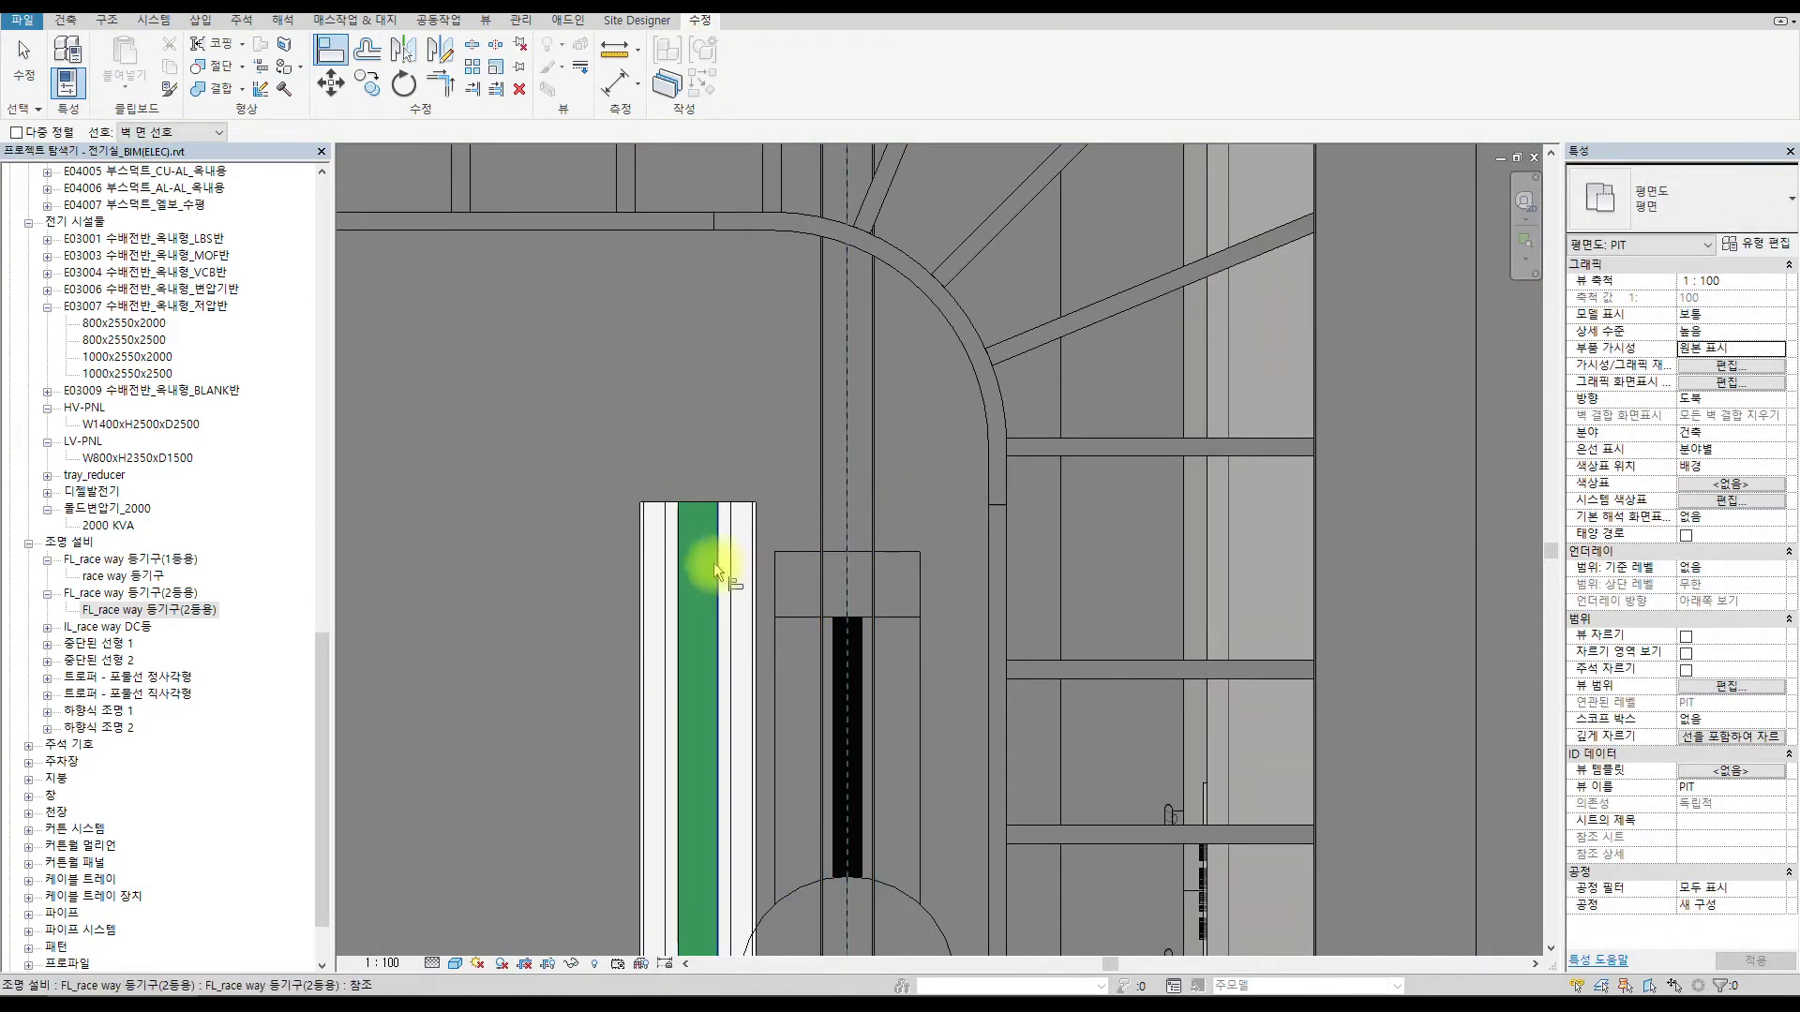
Pull the middle a fixture off the left race-way and align it with the centreline.
scroll(966, 677, "down", 4)
scroll(860, 434, "up", 4)
key("Escape")
left_click_drag(924, 440, 746, 454)
key("a")
key("l")
Move the lower b fixture off the left race-way and align it with the race-way's centreline.
scroll(775, 494, "down", 4)
scroll(952, 722, "up", 4)
key("Escape")
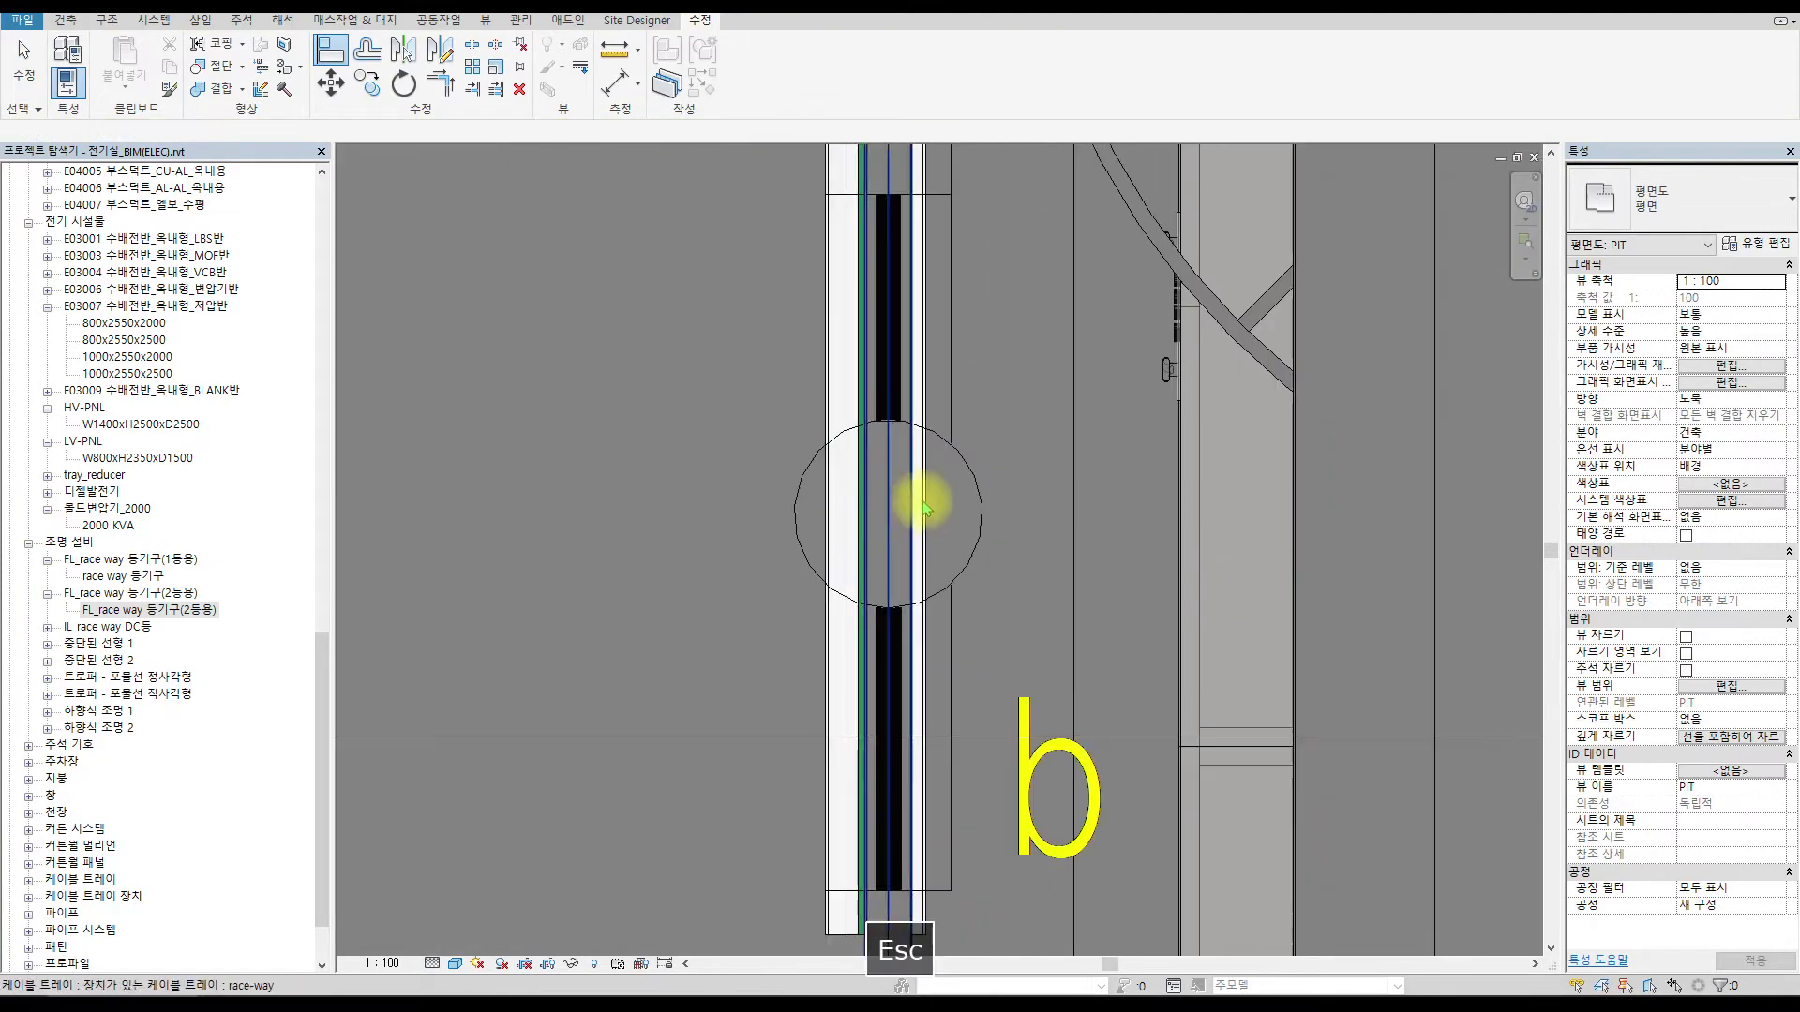
left_click_drag(924, 498, 757, 521)
key("Escape")
left_click(710, 528)
scroll(979, 600, "down", 4)
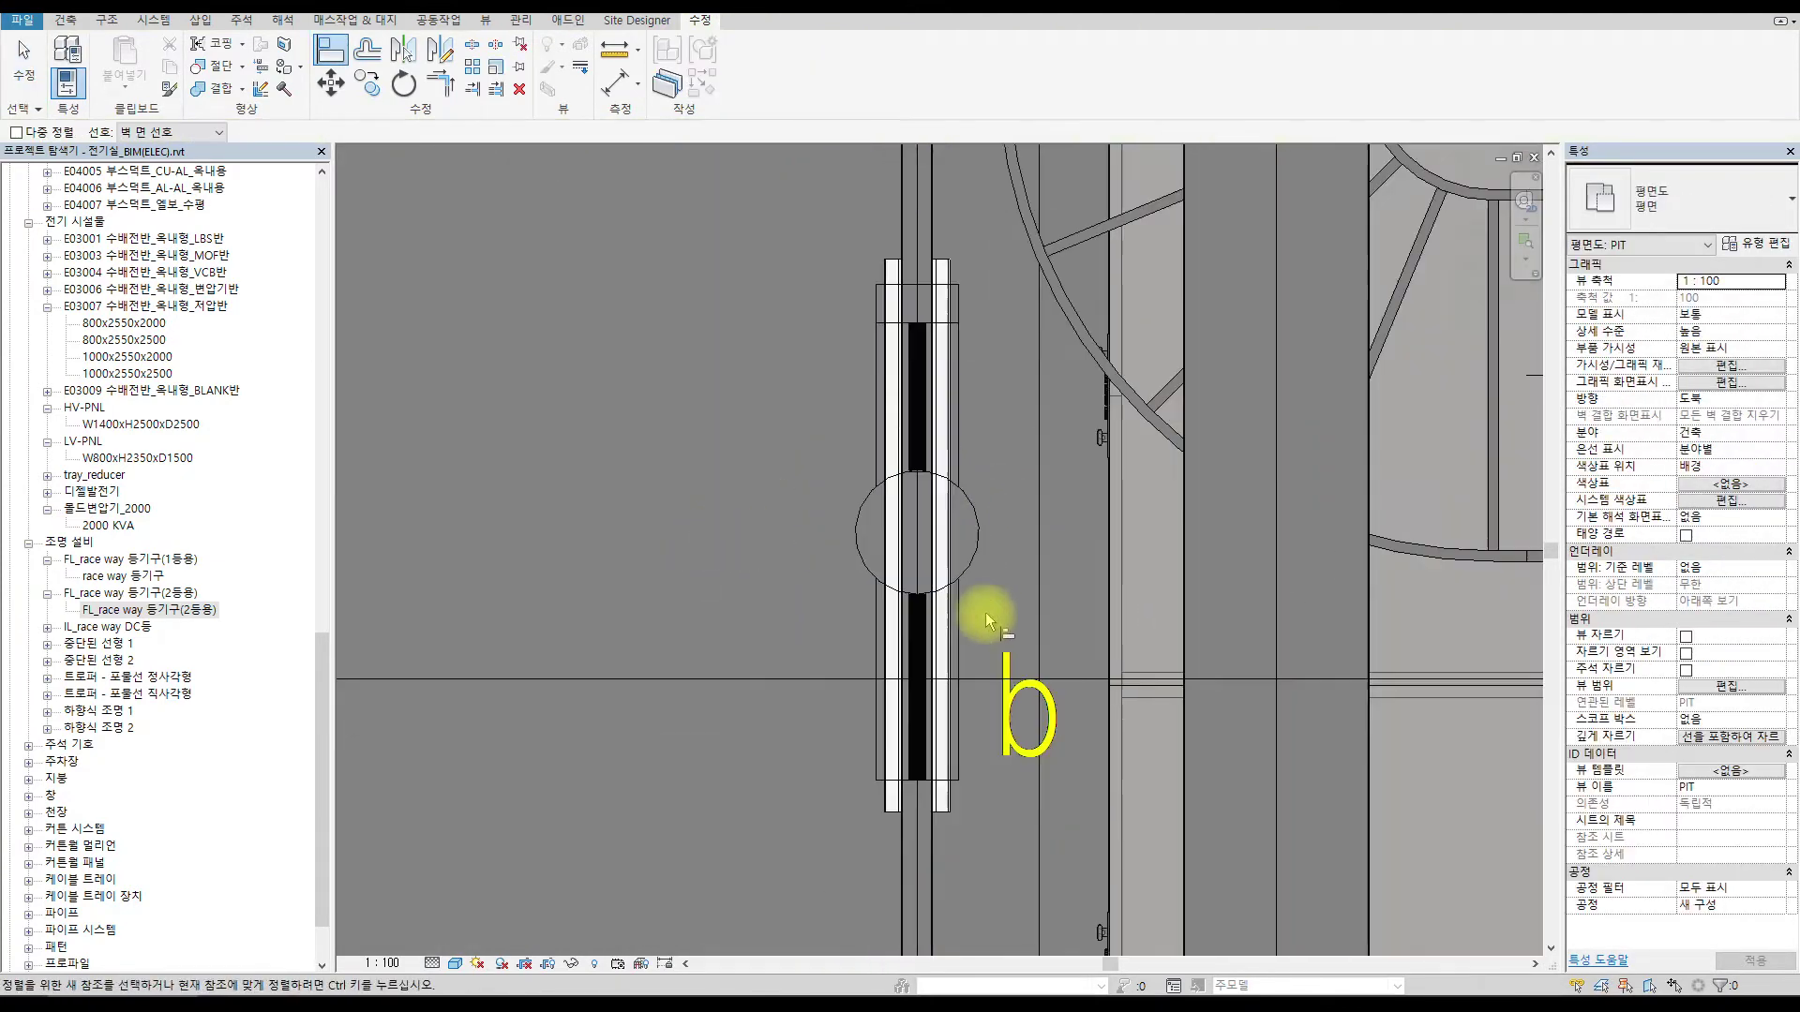
Align the lowest a fixture with the left race-way's centreline after pulling it aside.
scroll(940, 610, "up", 4)
key("Escape")
left_click_drag(918, 614, 795, 626)
key("a")
key("l")
left_click(898, 626)
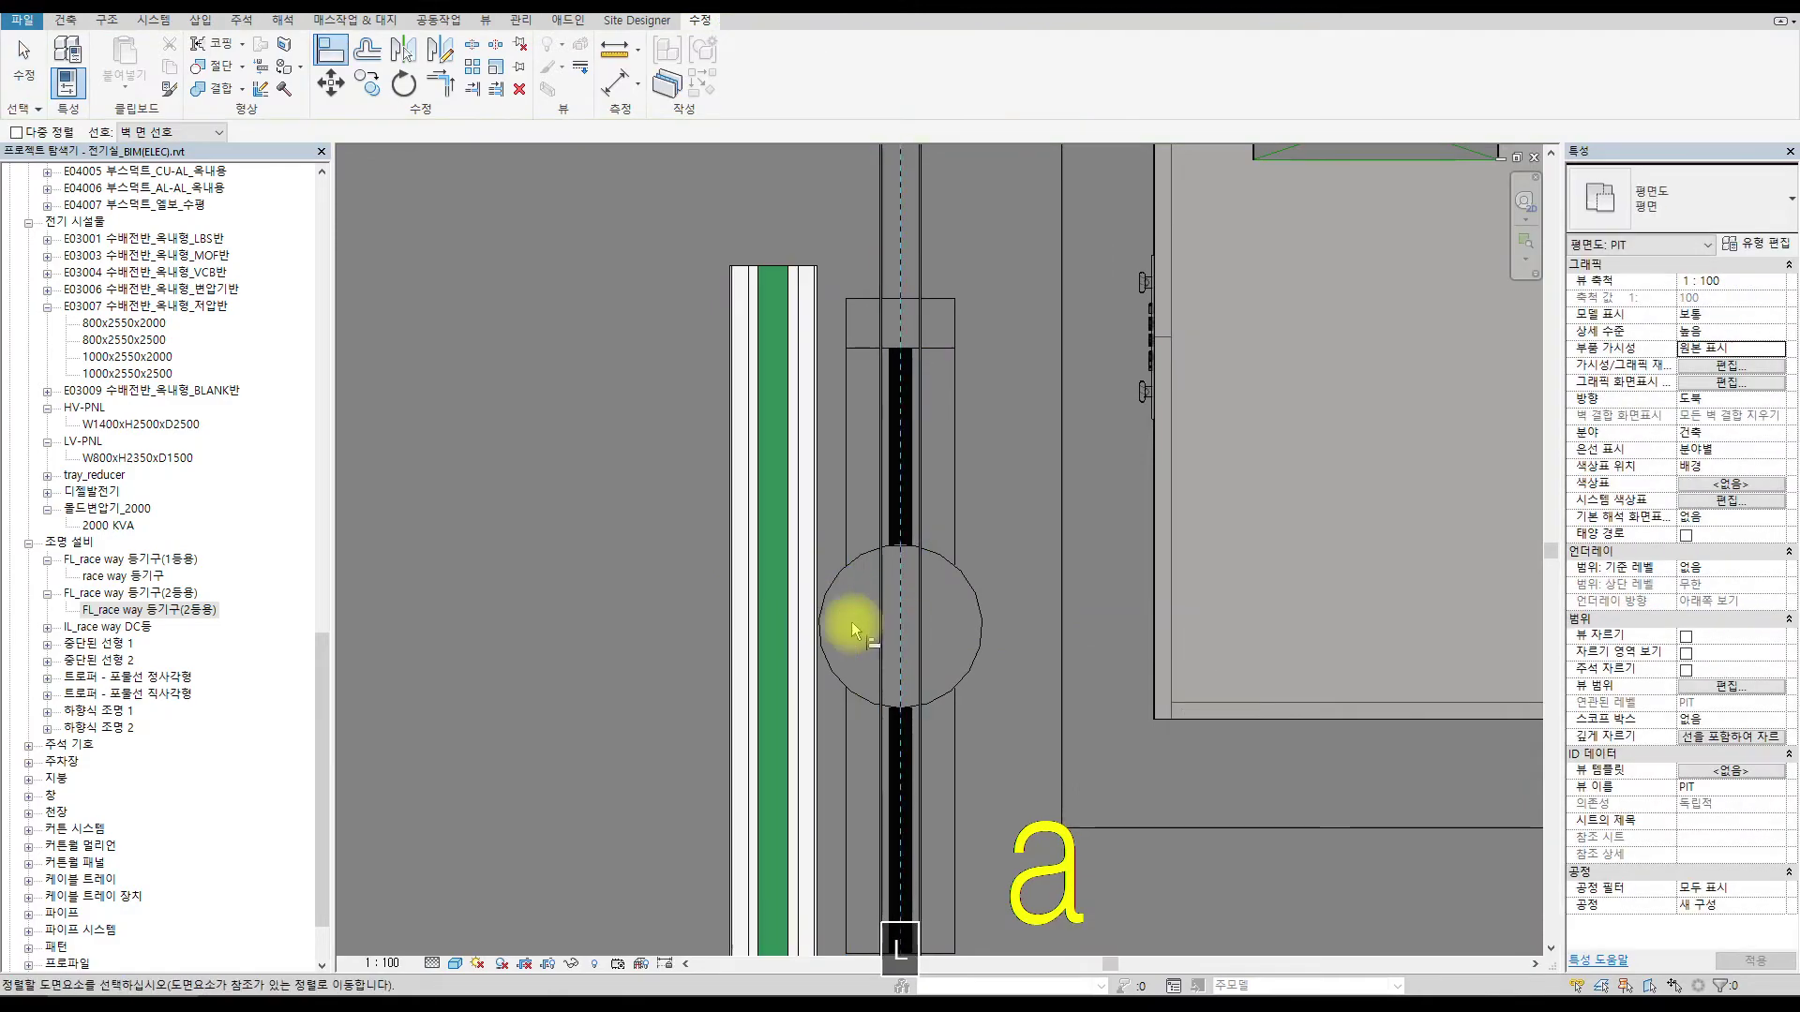
Check the fixtures on all race-ways in the 부분3D view and section 단면도 1, and return to the PIT plan.
scroll(943, 523, "down", 5)
scroll(1190, 442, "up", 2)
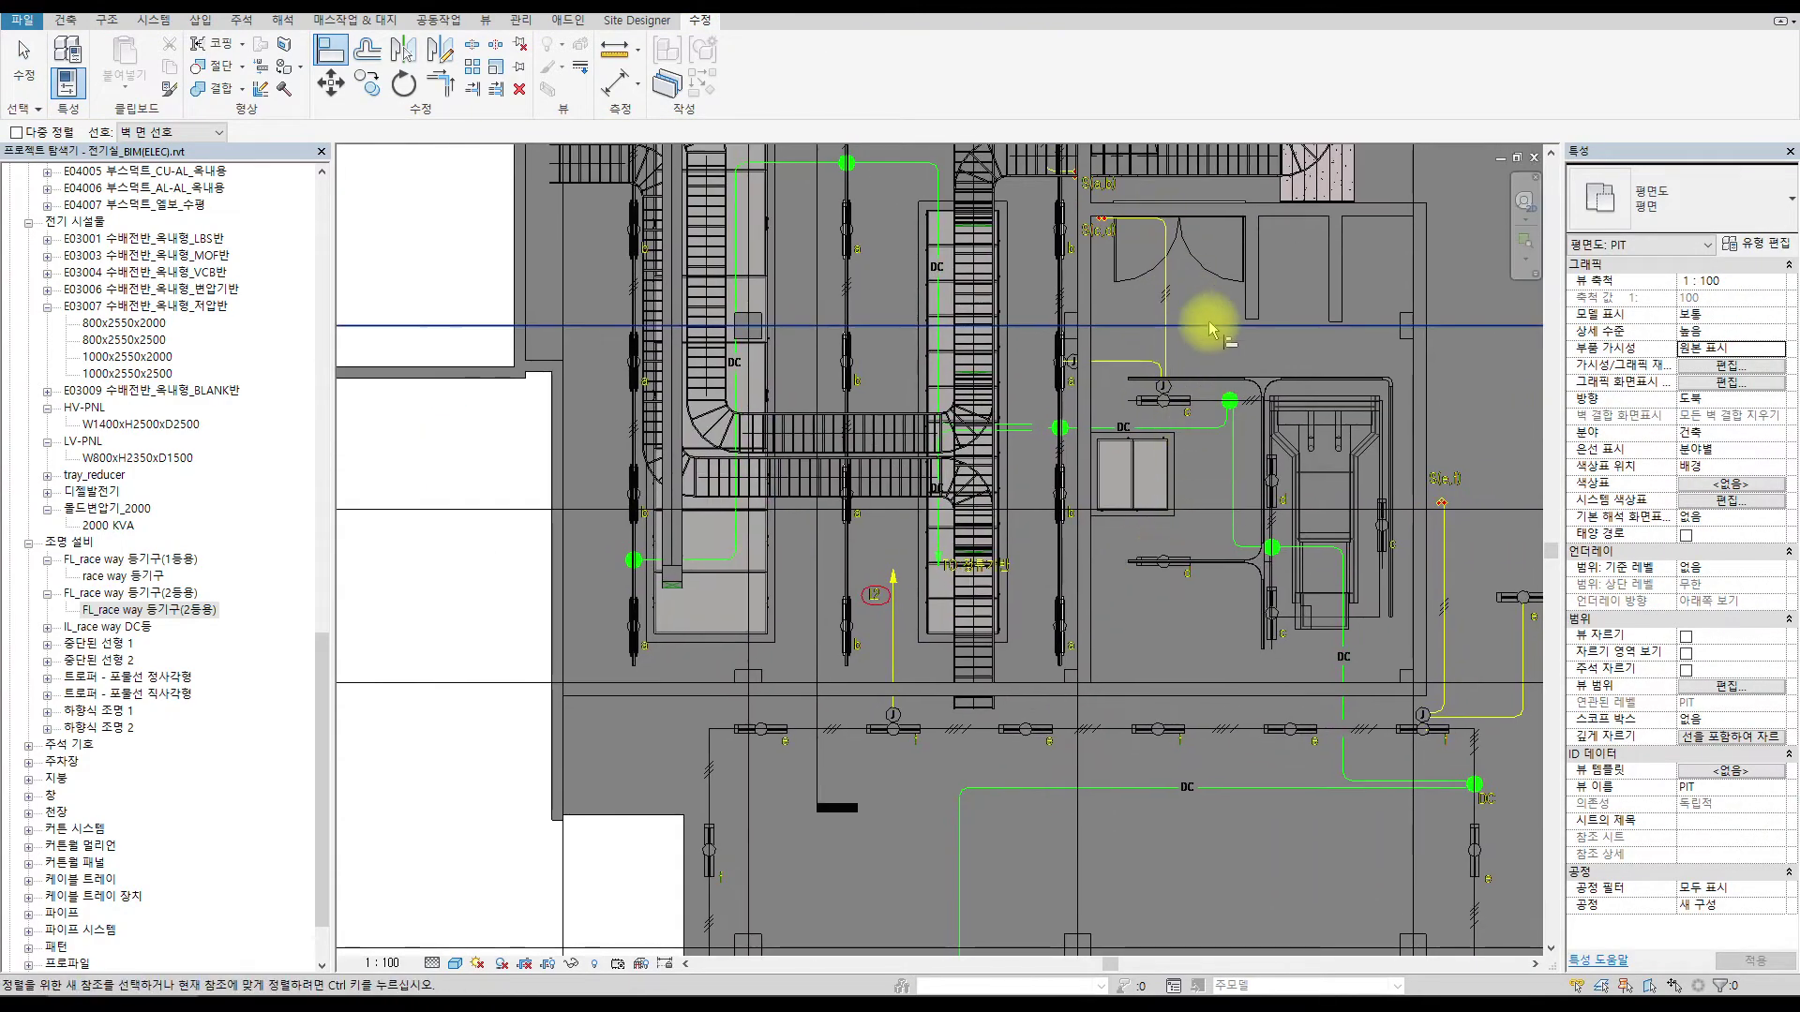
key("ctrl+Tab")
key("ctrl+Tab")
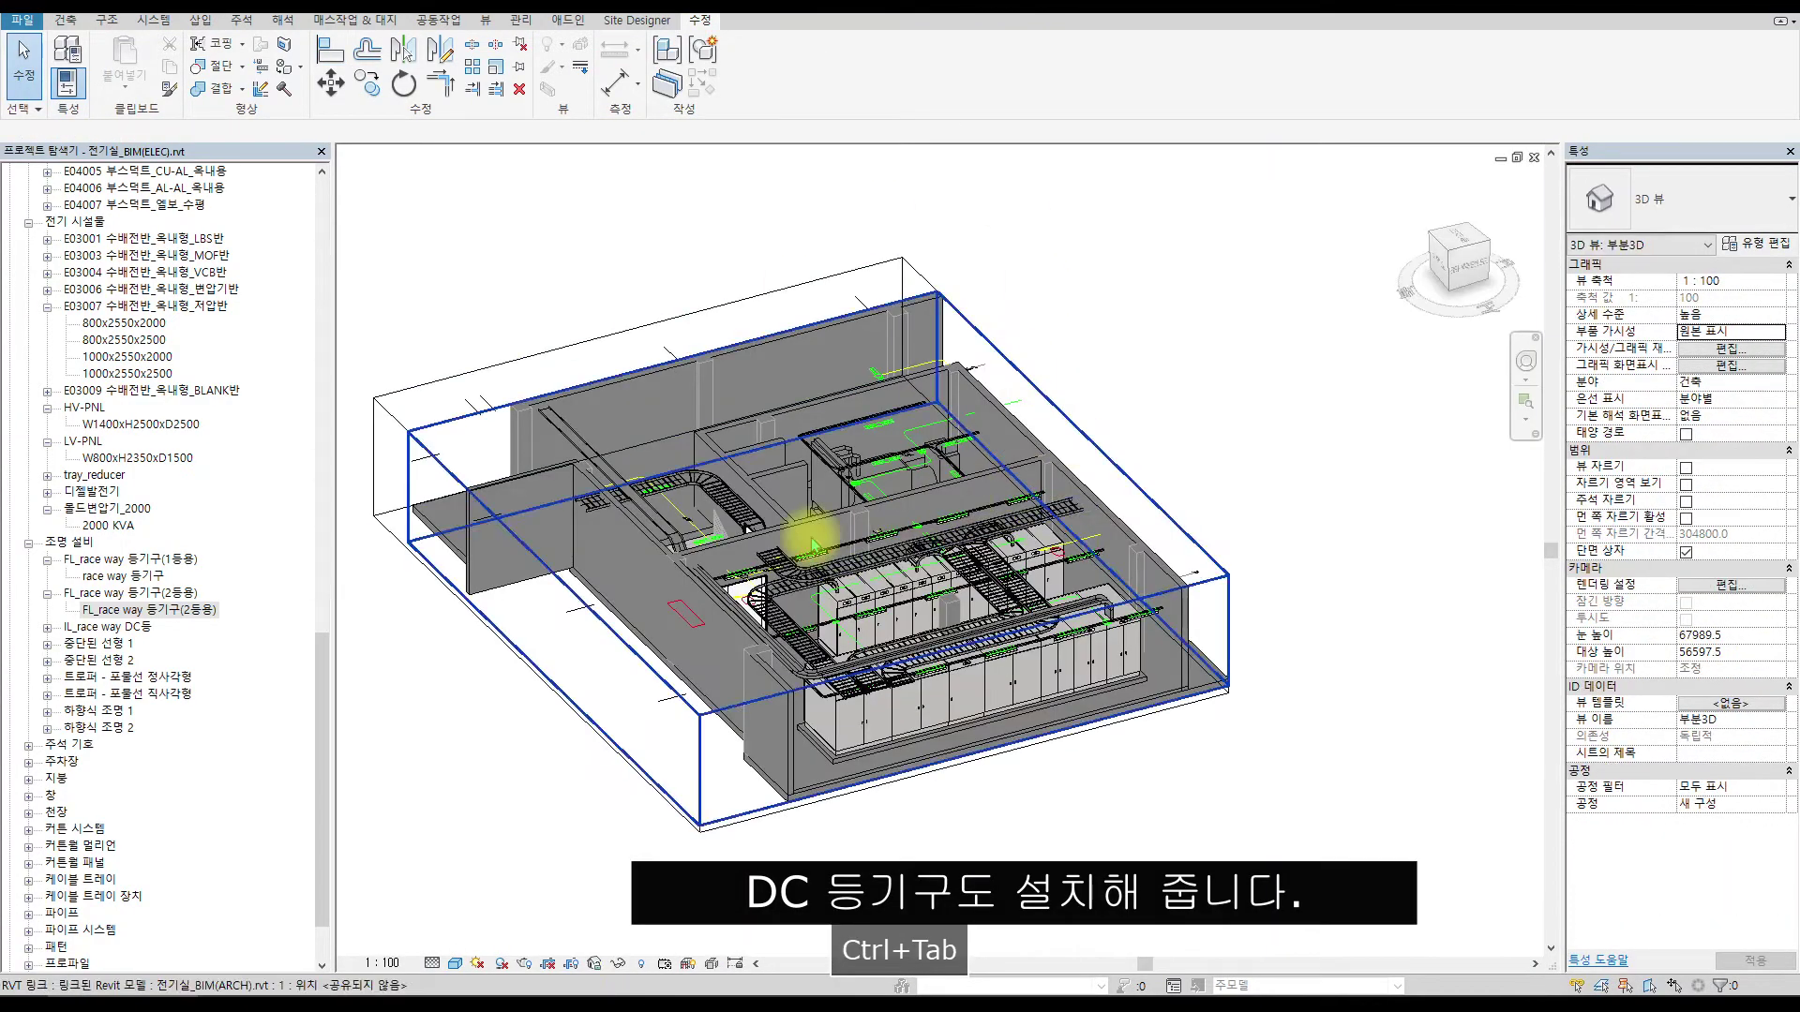
scroll(962, 502, "up", 6)
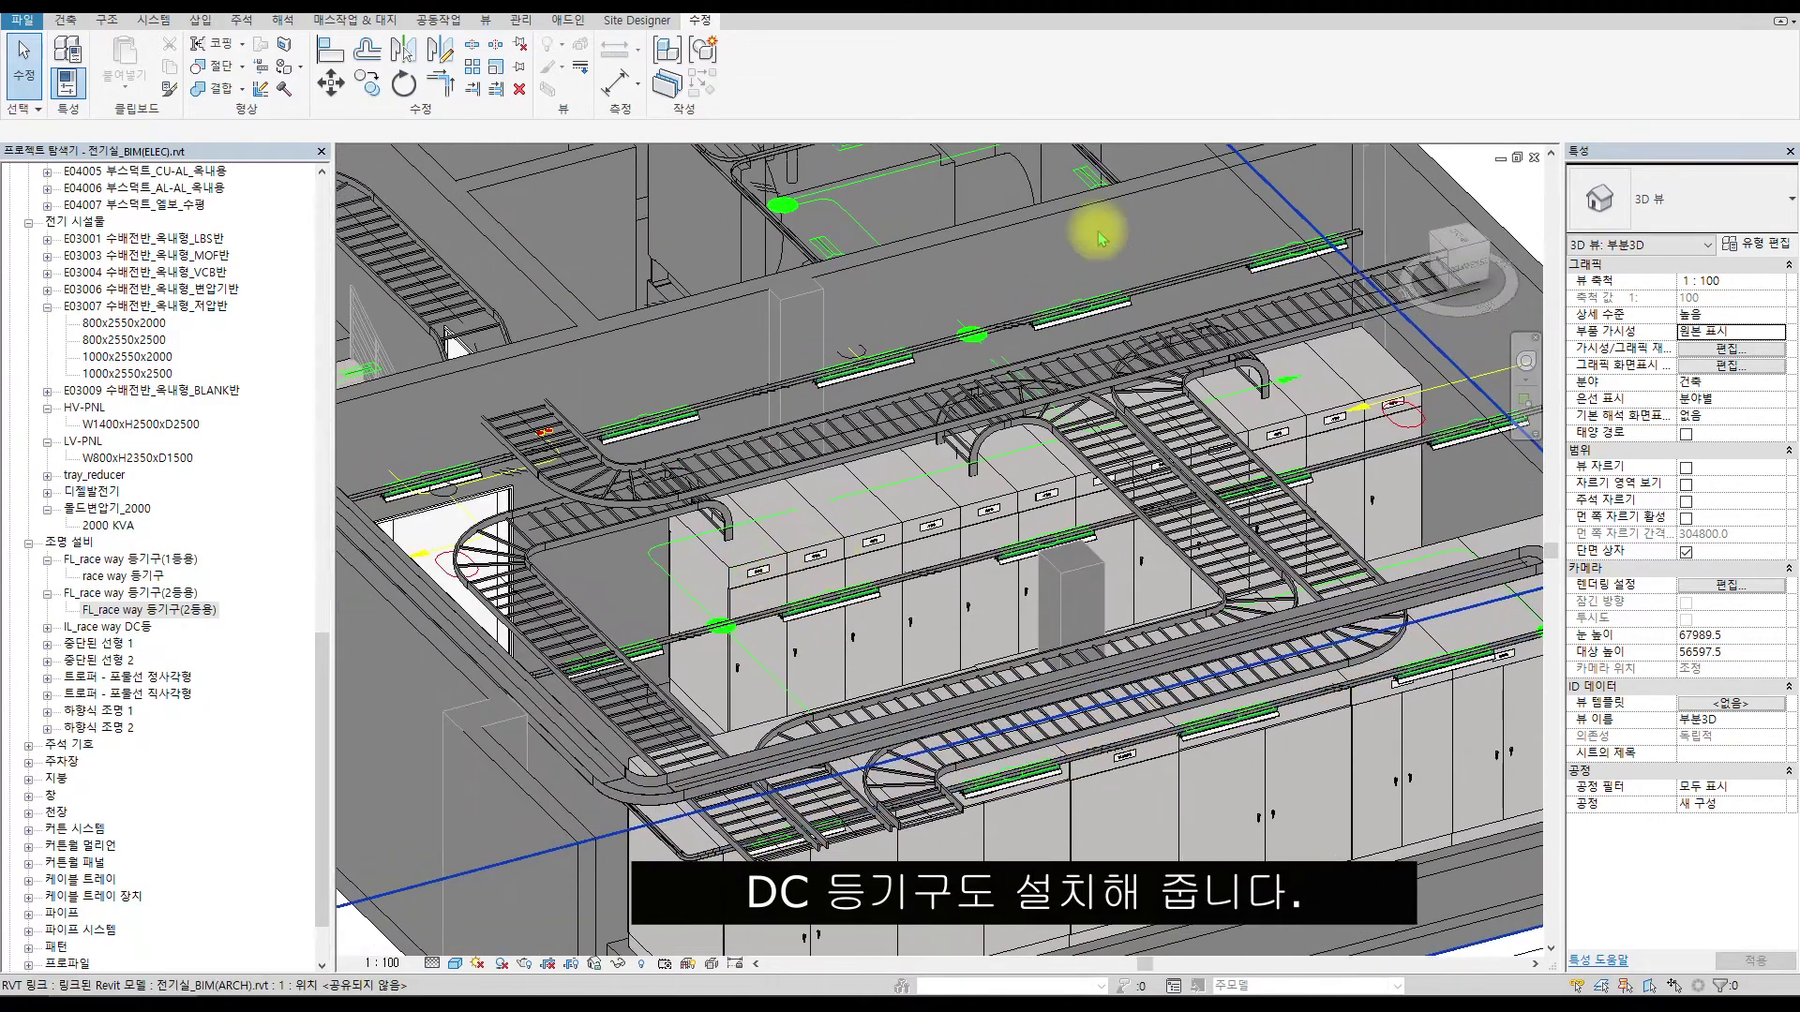
key("ctrl+Tab")
scroll(744, 474, "up", 4)
scroll(938, 499, "down", 2)
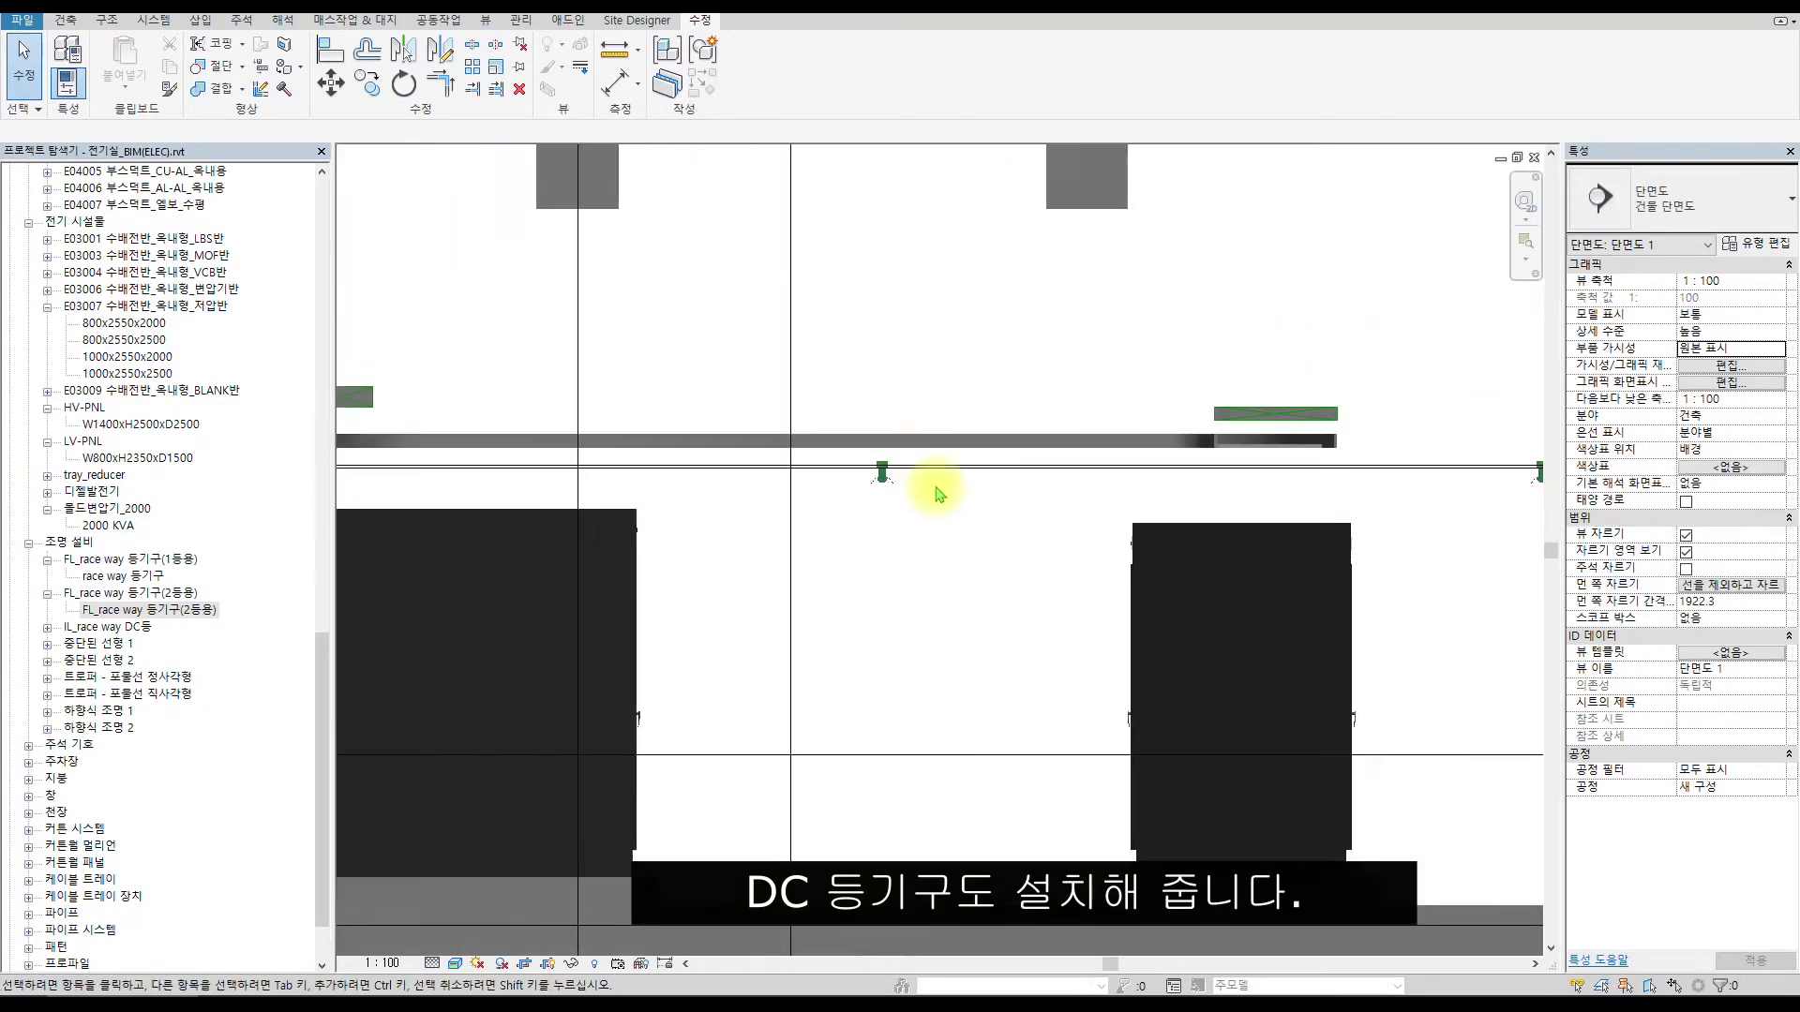
key("ctrl+Tab")
scroll(1072, 382, "down", 4)
scroll(1021, 390, "up", 6)
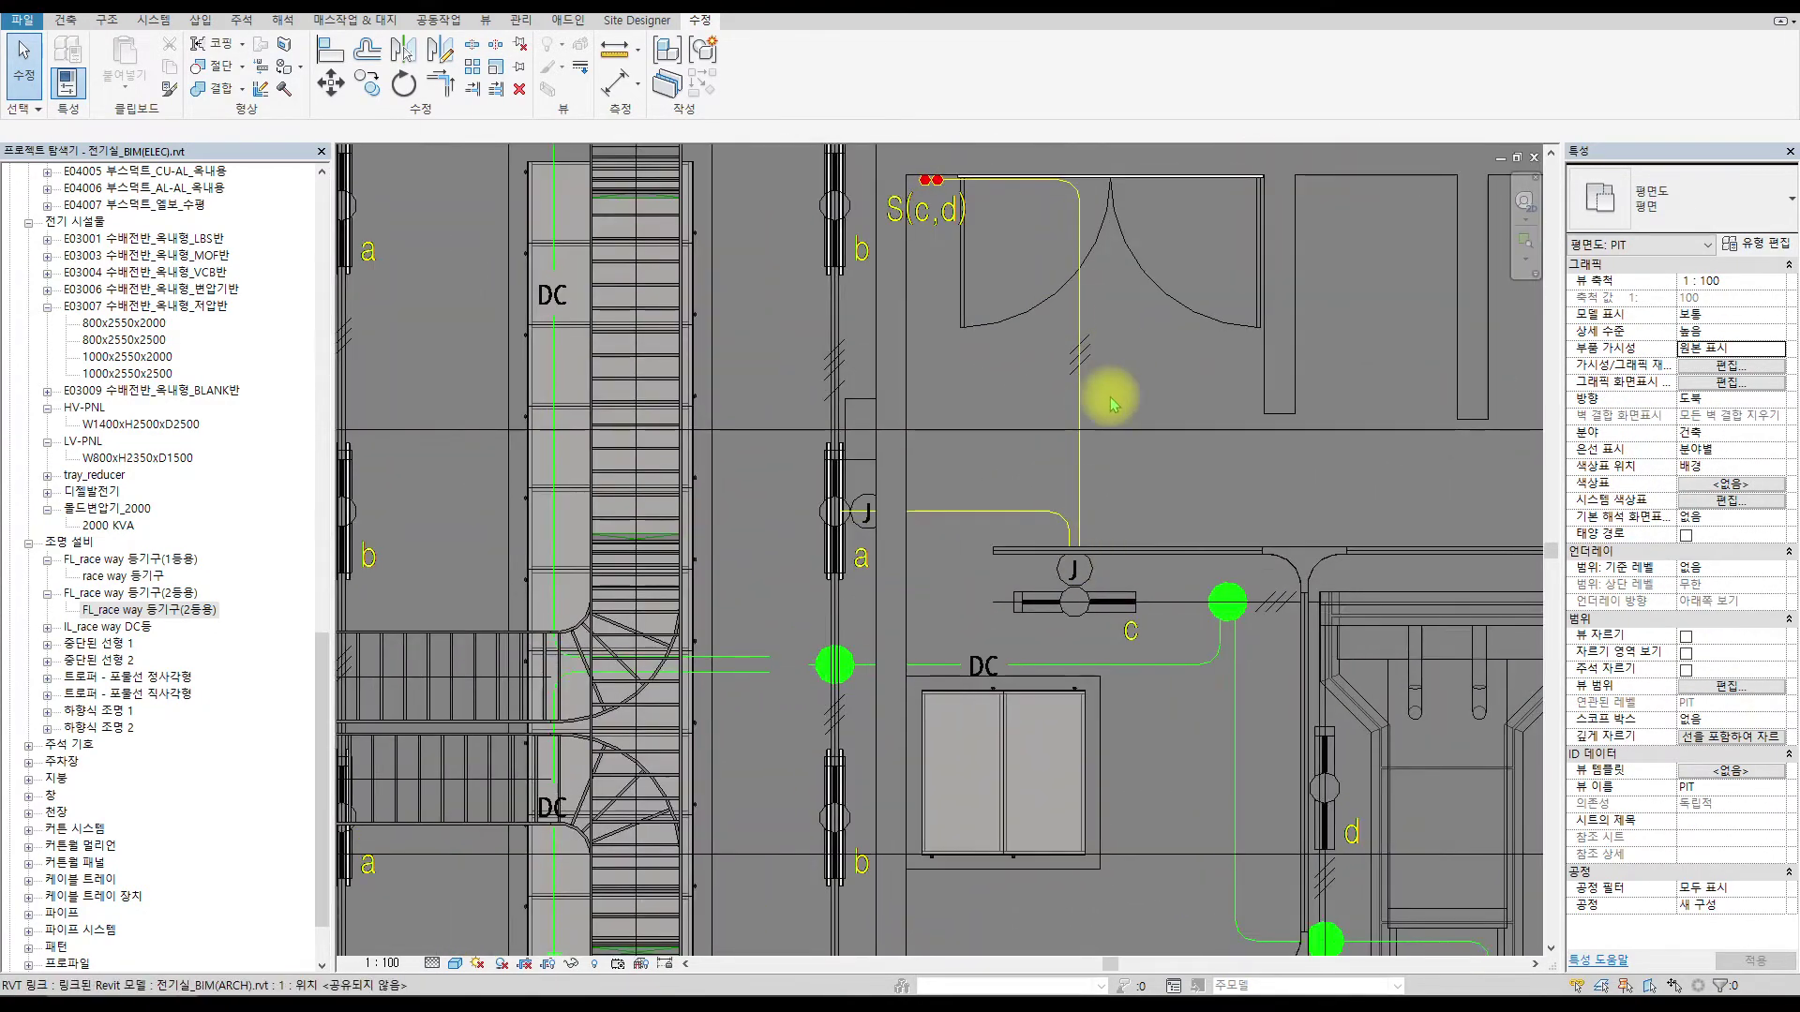
scroll(1041, 535, "down", 4)
scroll(844, 304, "up", 3)
Place an IL_race way DC등 fixture beside the green DC light symbol on the left race-way.
middle_click_drag(728, 615, 967, 323)
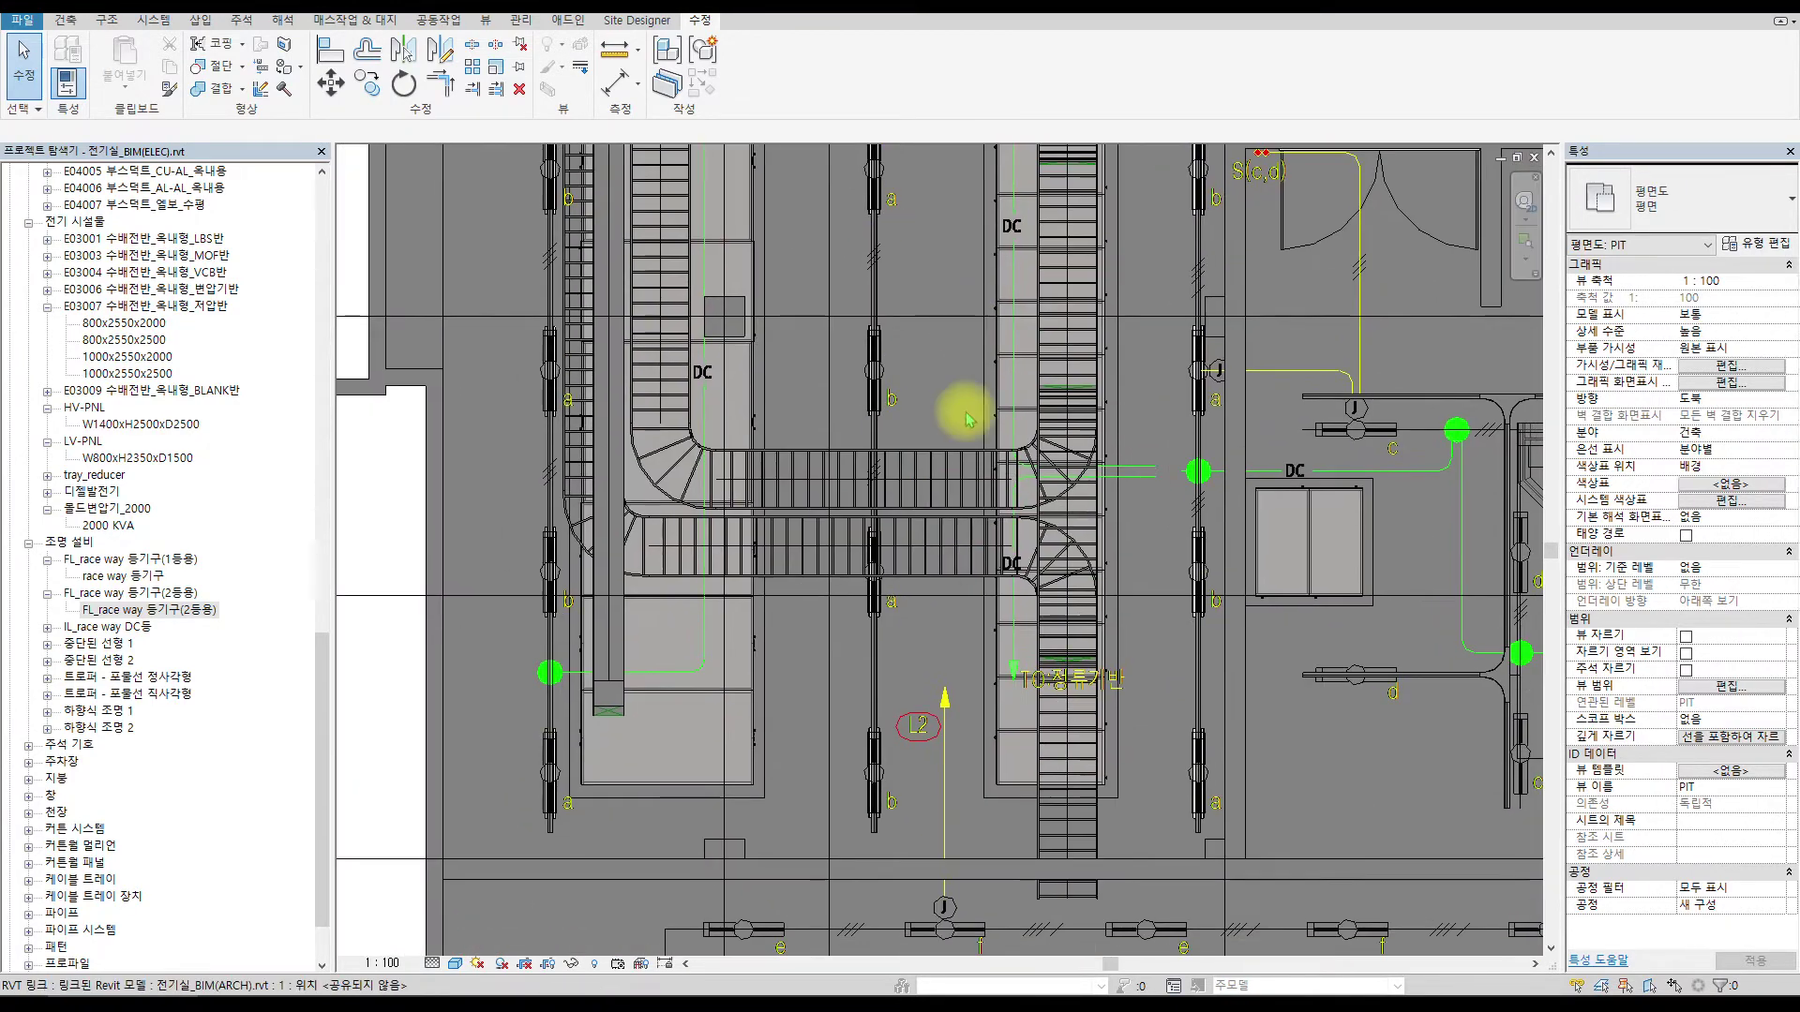
scroll(525, 713, "up", 5)
middle_click_drag(634, 647, 925, 555)
left_click_drag(110, 651, 783, 502)
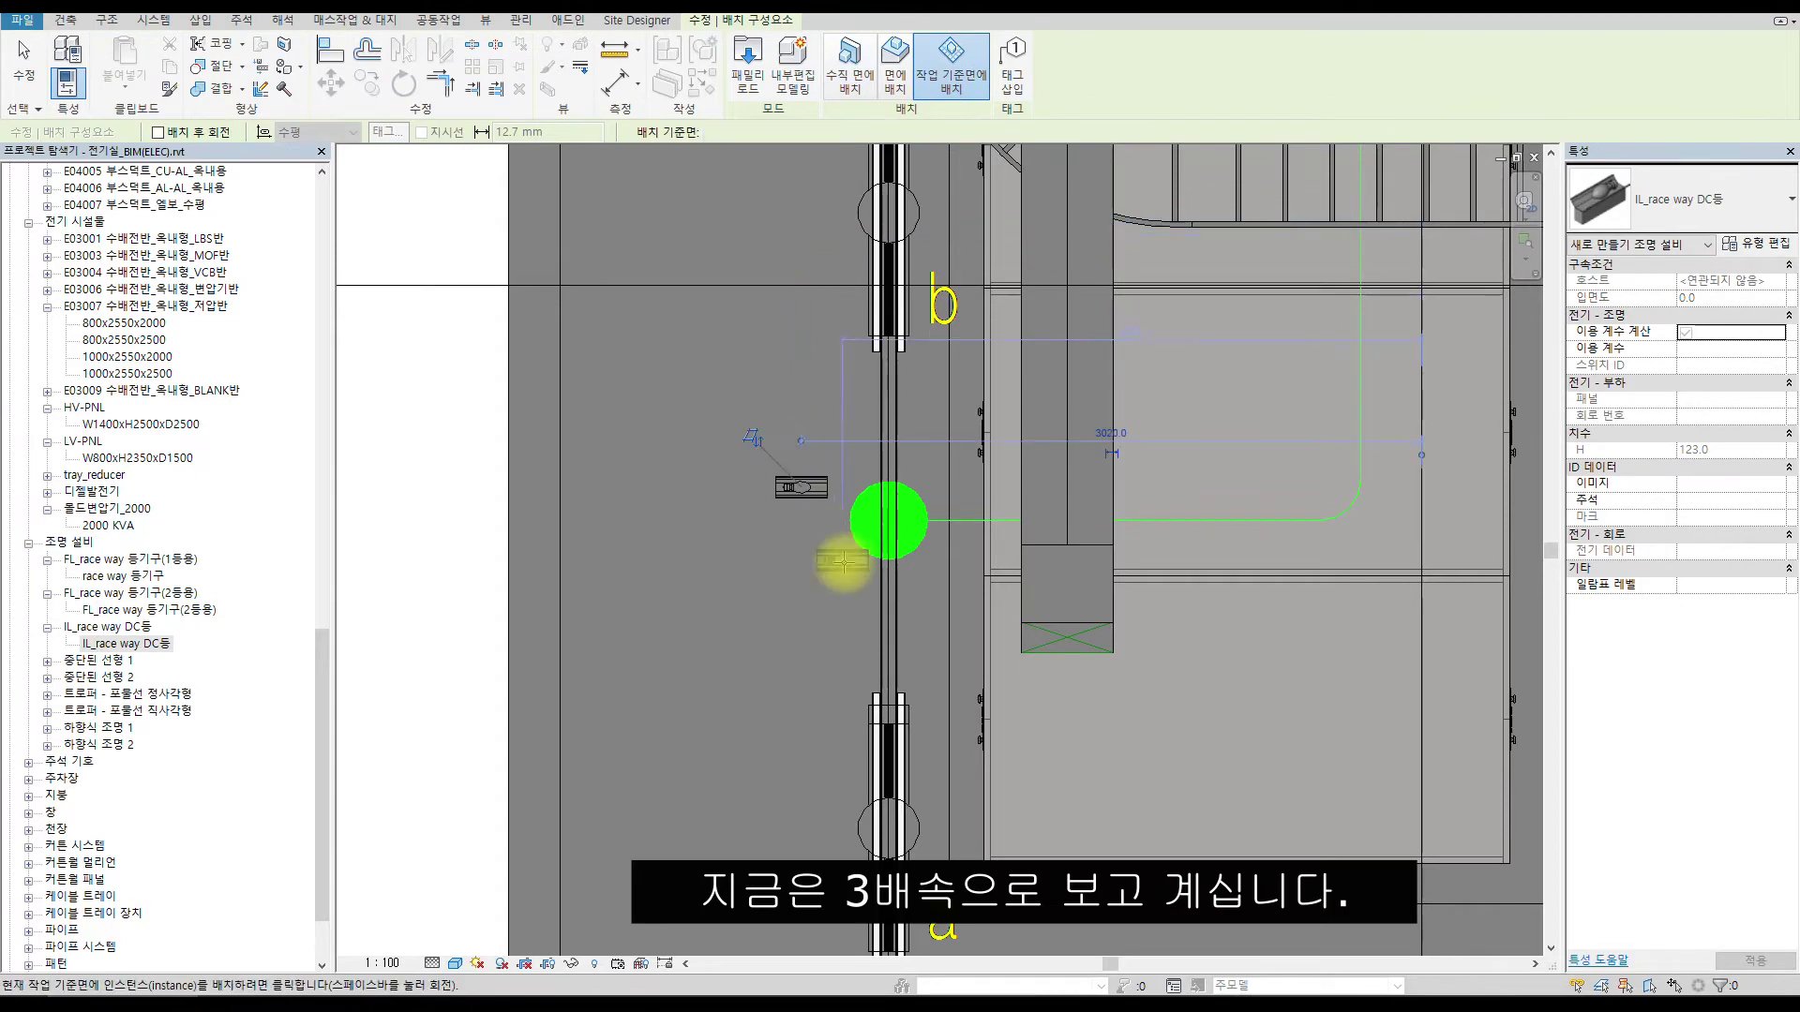
key("Escape")
key("Escape")
Open section 단면도 0 and mirror the DC fixture about the race-way's bottom edge so a copy hangs below it.
scroll(1028, 430, "down", 5)
left_click(1121, 189)
double_click(1121, 189)
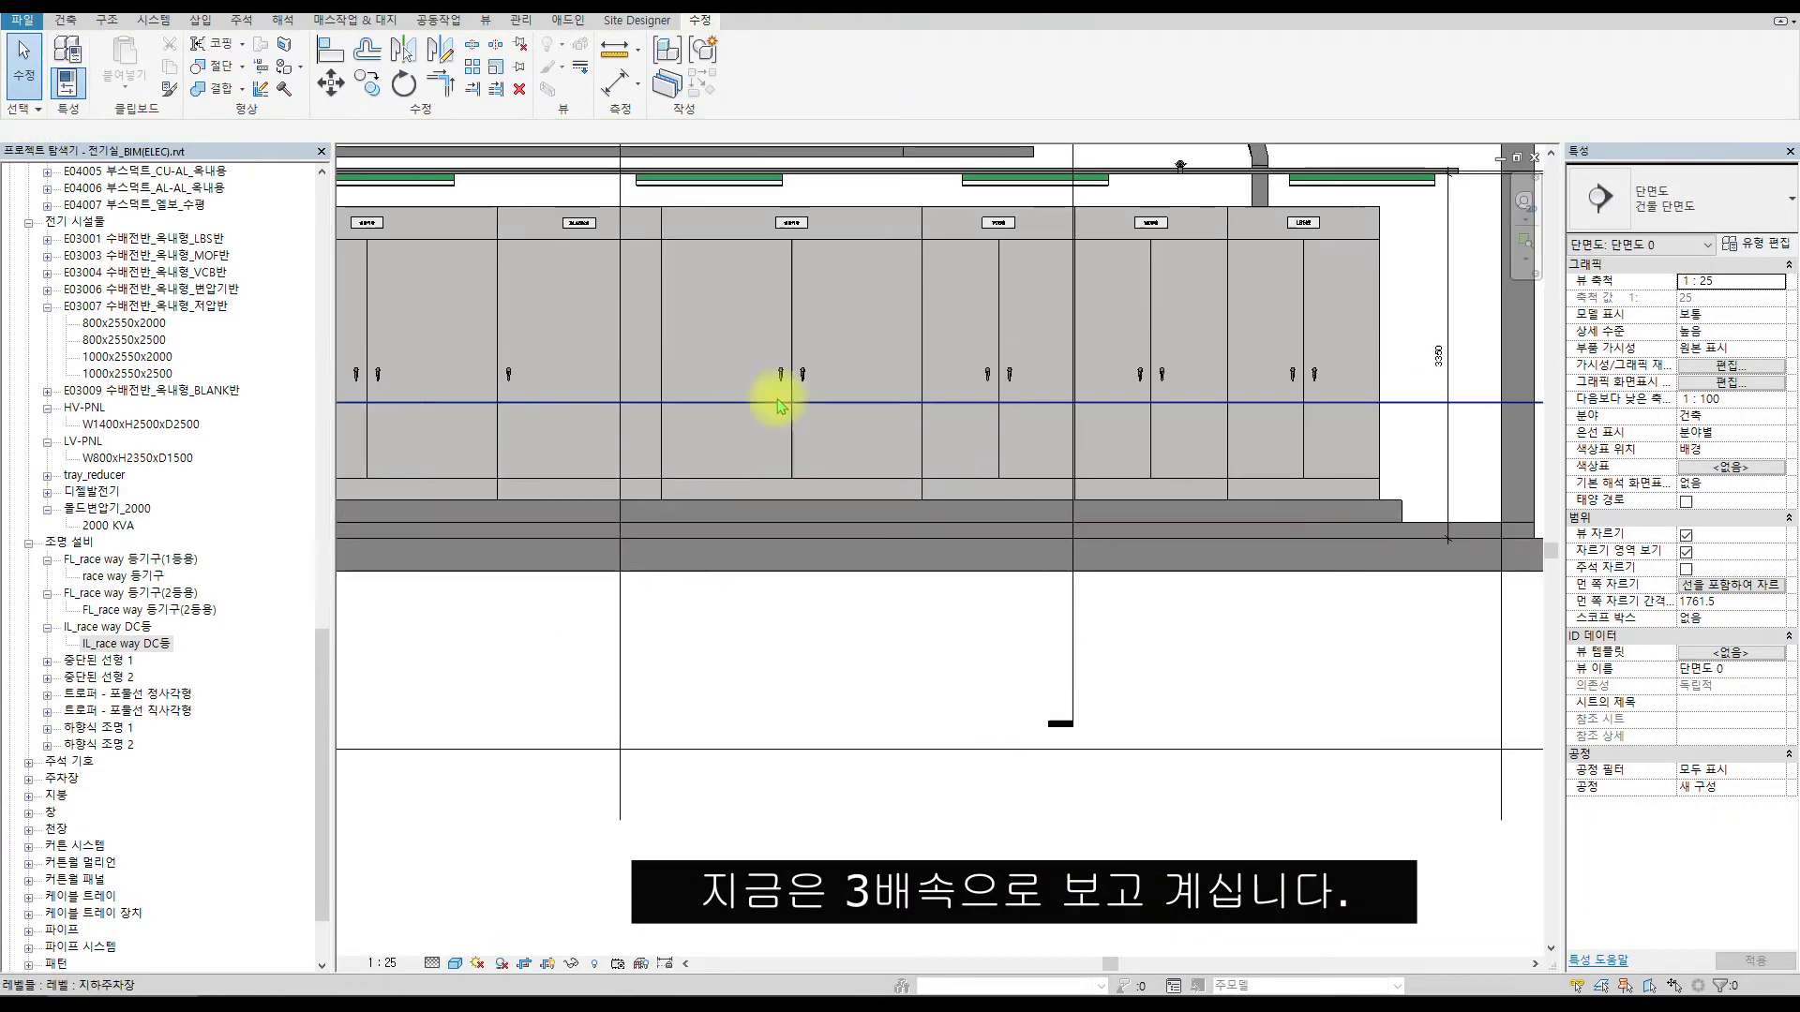
scroll(1145, 181, "up", 6)
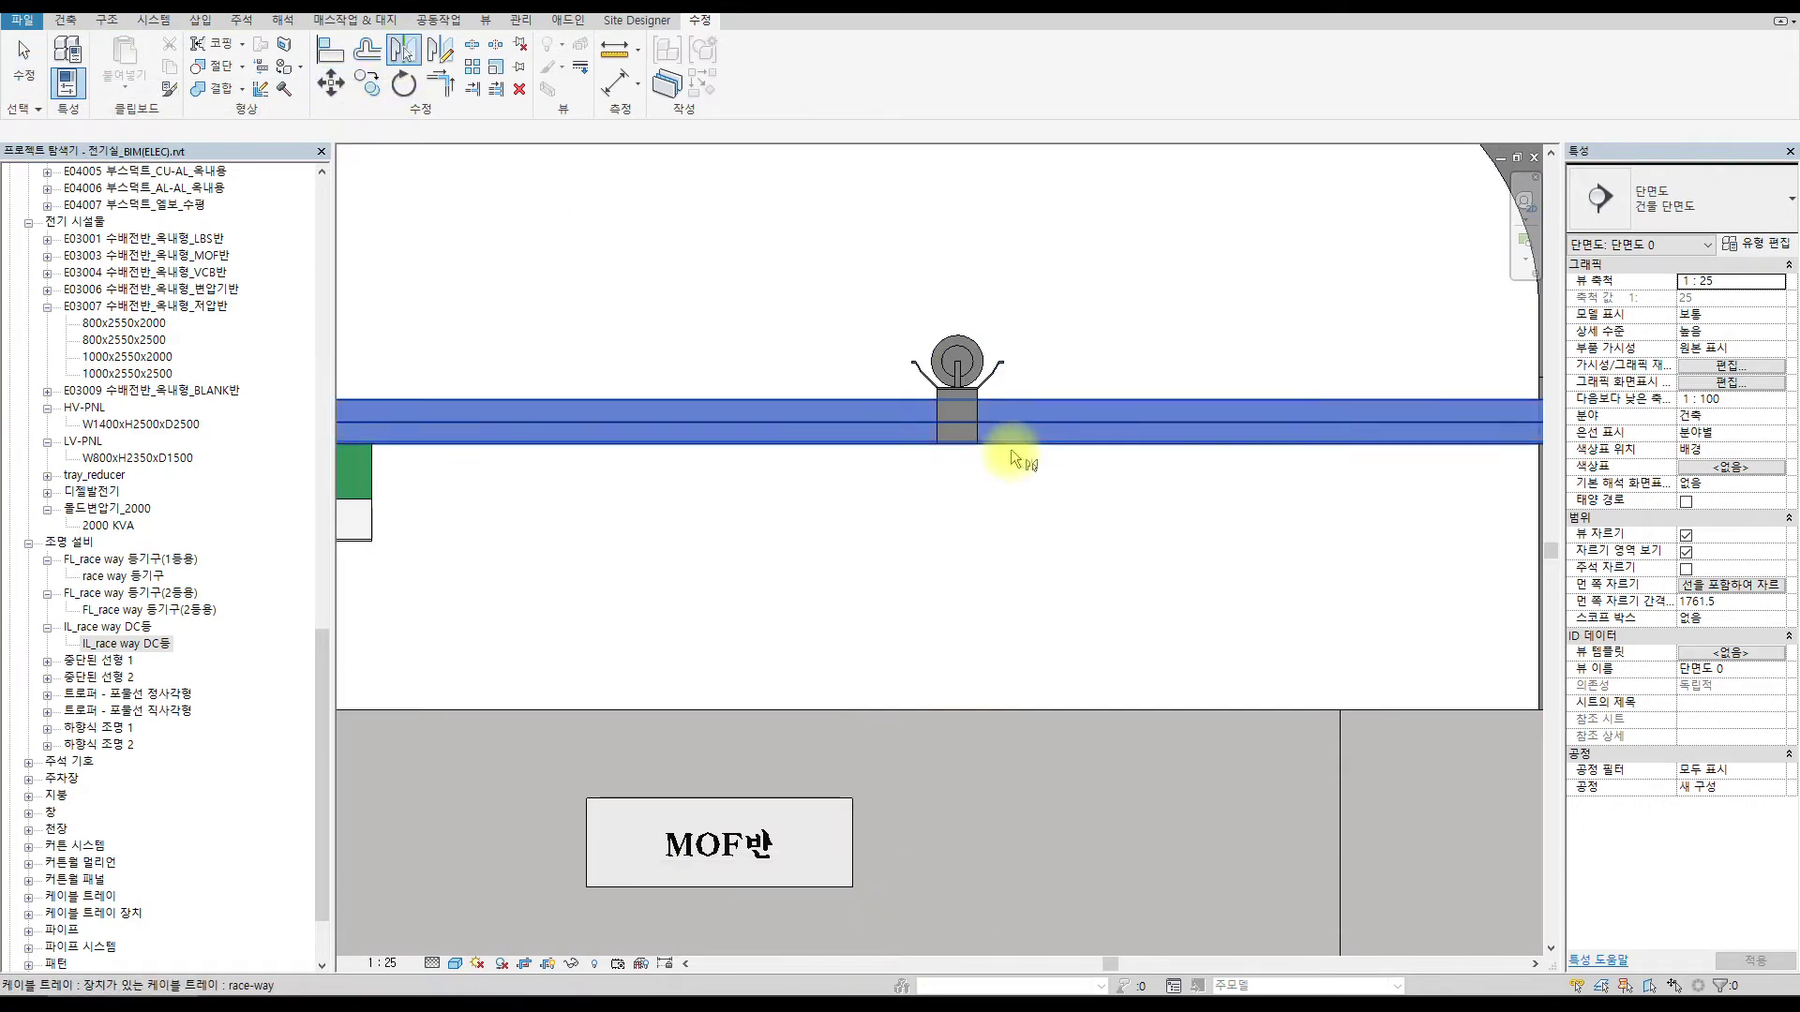
left_click(406, 51)
left_click(956, 362)
key("Return")
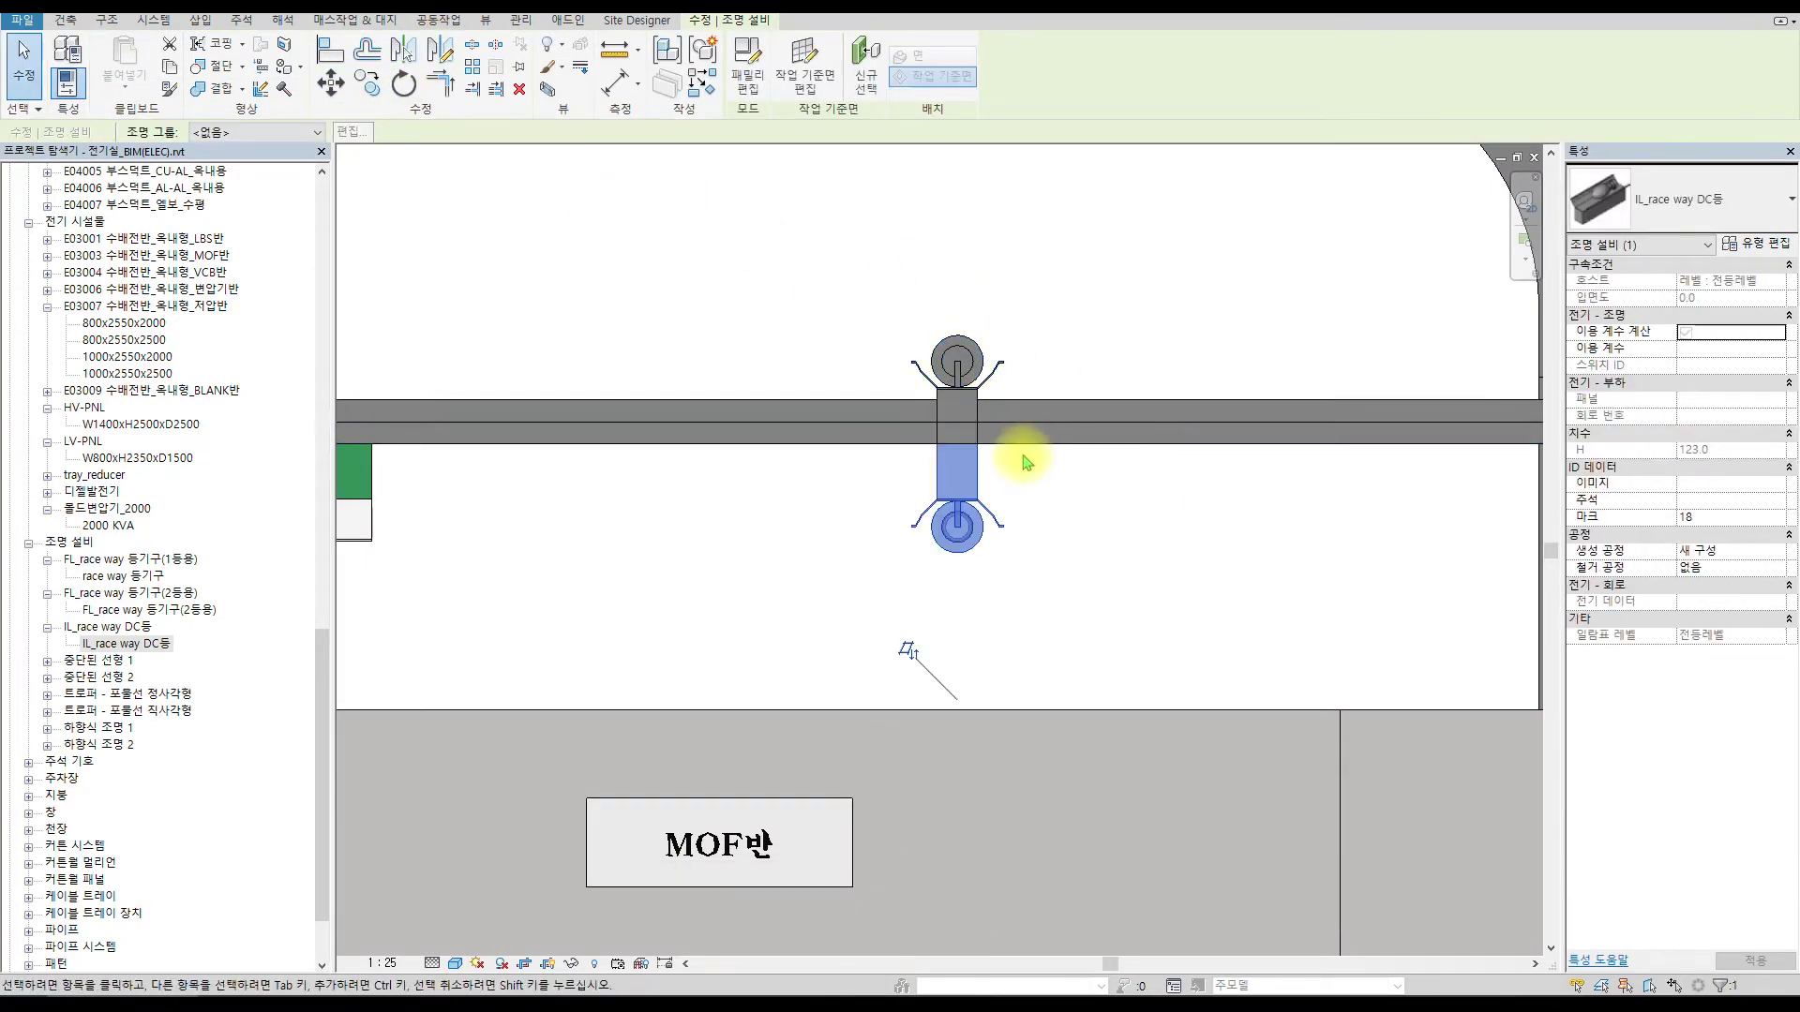
Rotate the DC fixture 90° in the PIT plan and align its centre with the left race-way's centreline.
left_click(1017, 444)
key("Escape")
key("Escape")
key("ctrl+Tab")
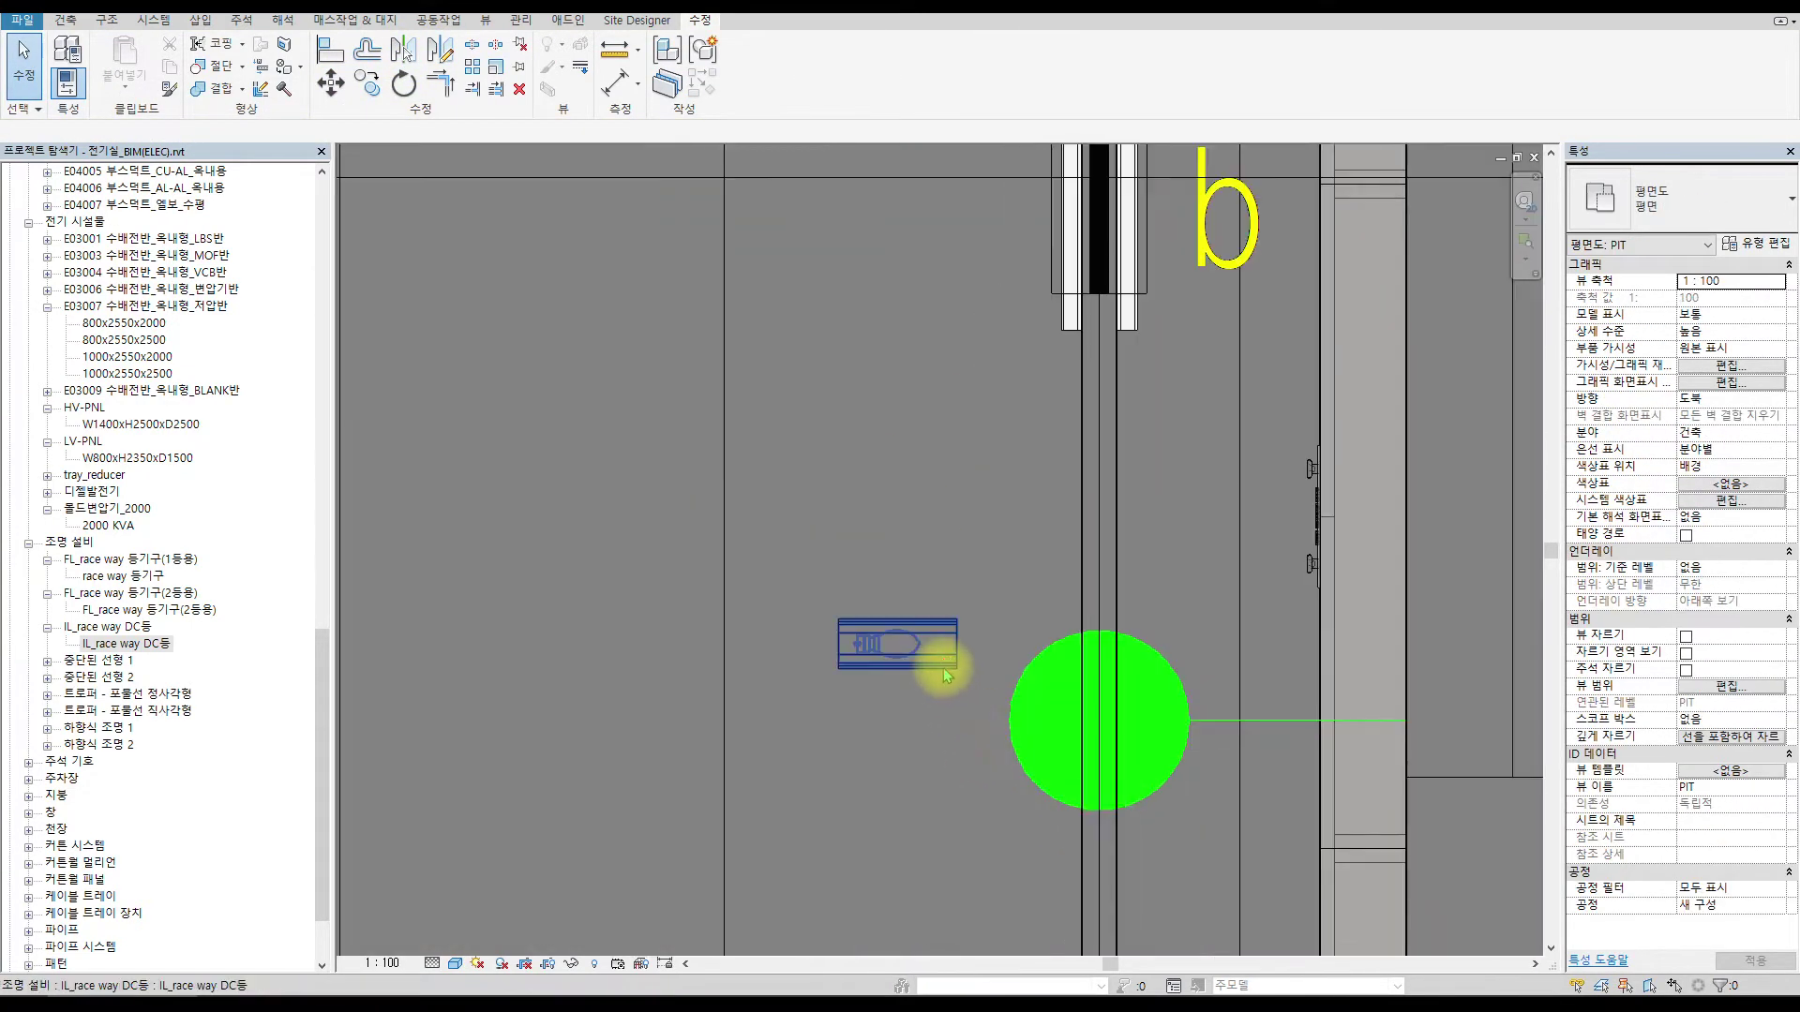
left_click(945, 674)
left_click(404, 84)
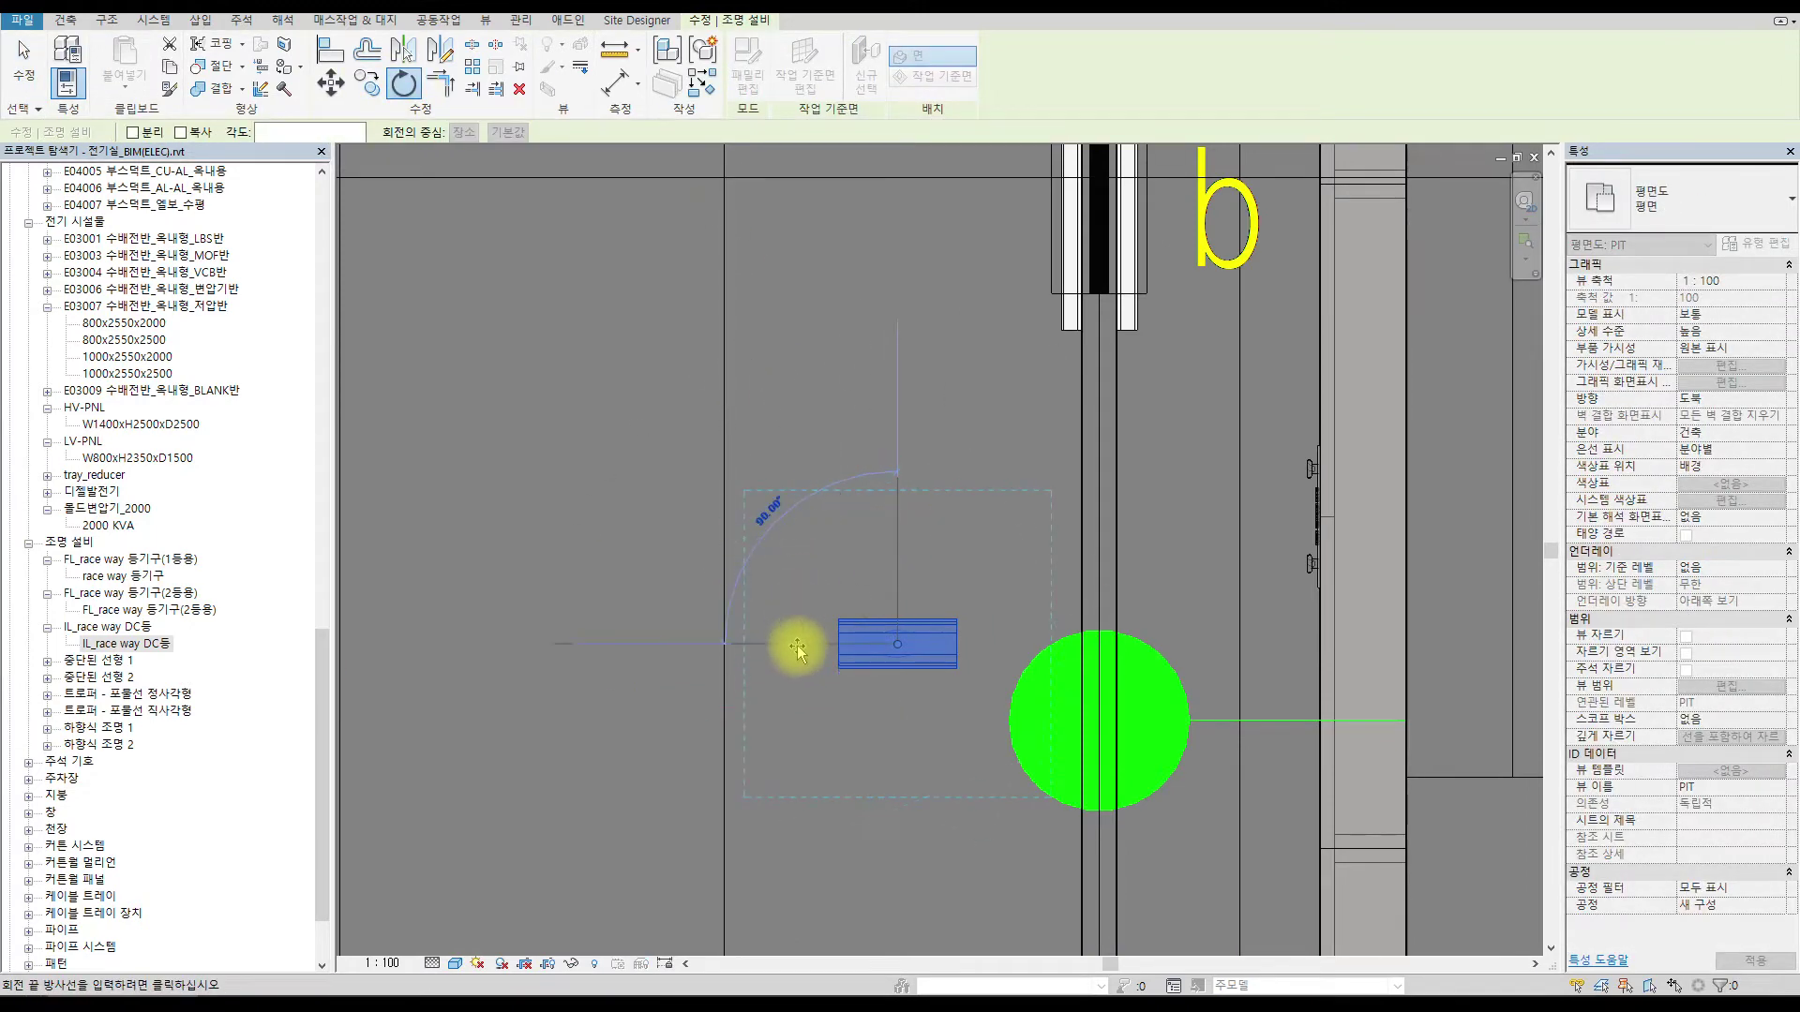
key("Escape")
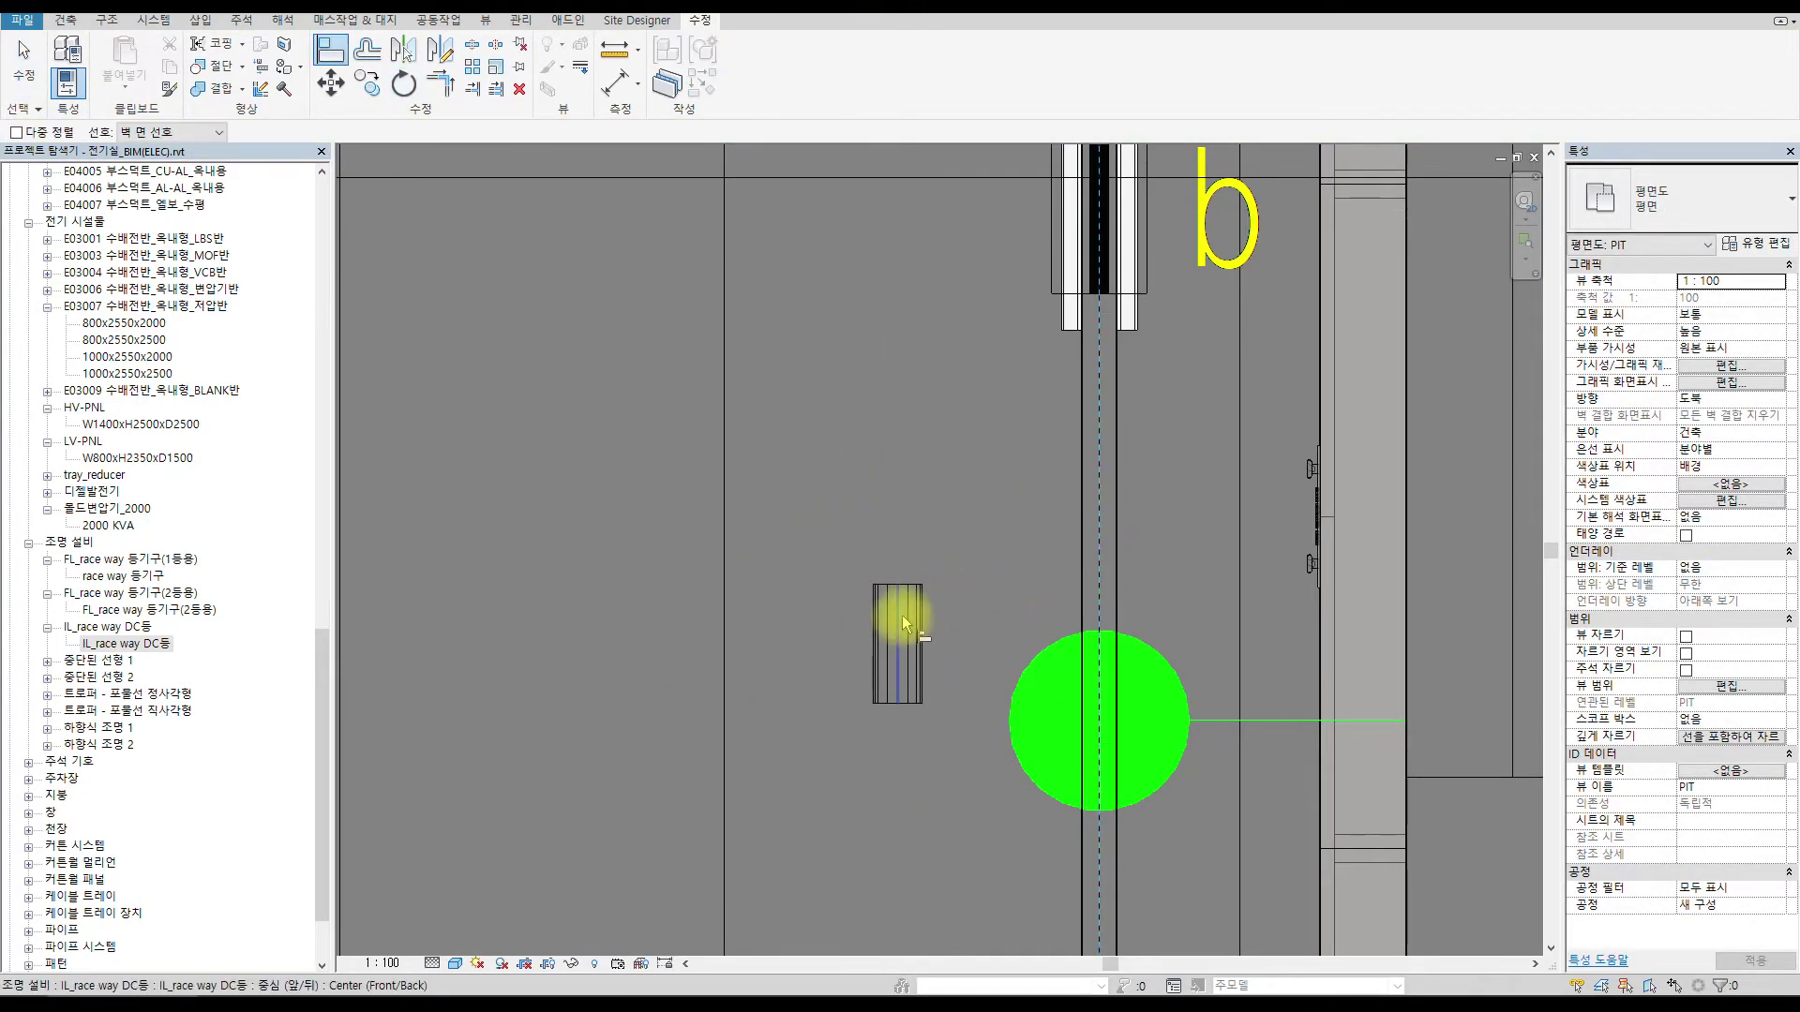
key("Escape")
scroll(1031, 469, "up", 2)
key("Escape")
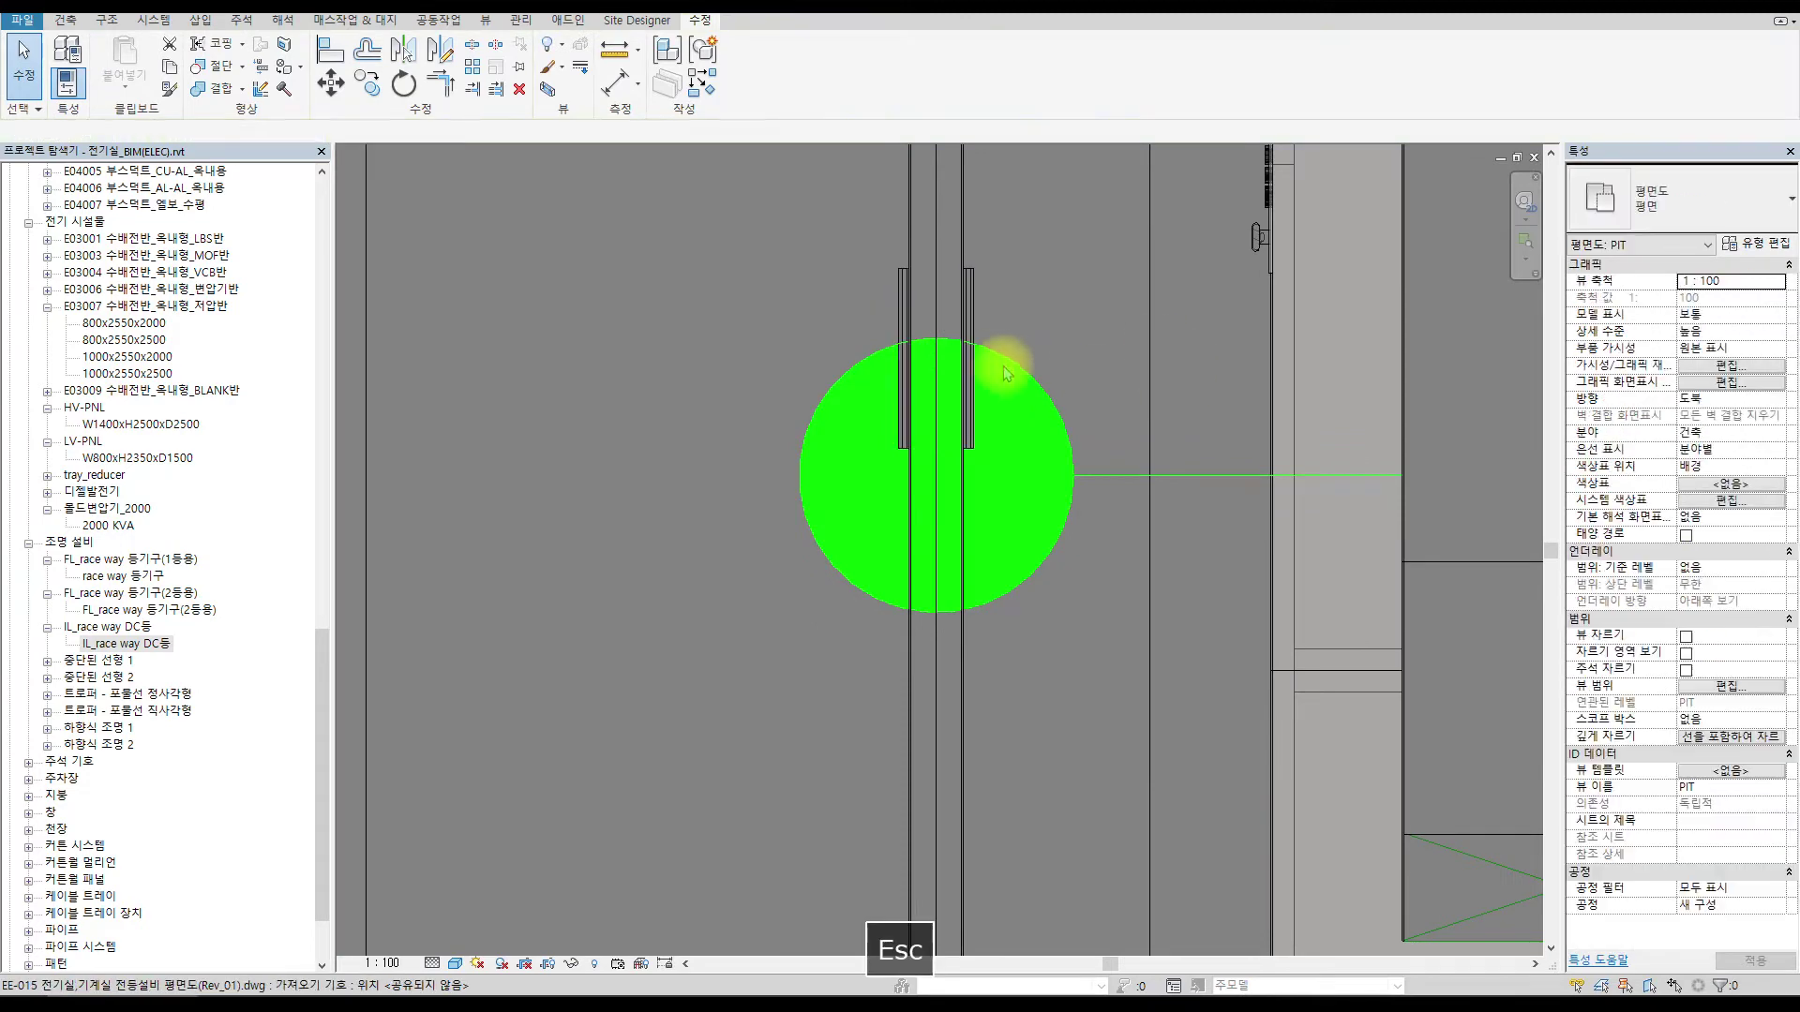
Move the DC fixture along the left race-way so it is centred on the green DC symbol.
scroll(982, 319, "up", 2)
key("Escape")
left_click(973, 319)
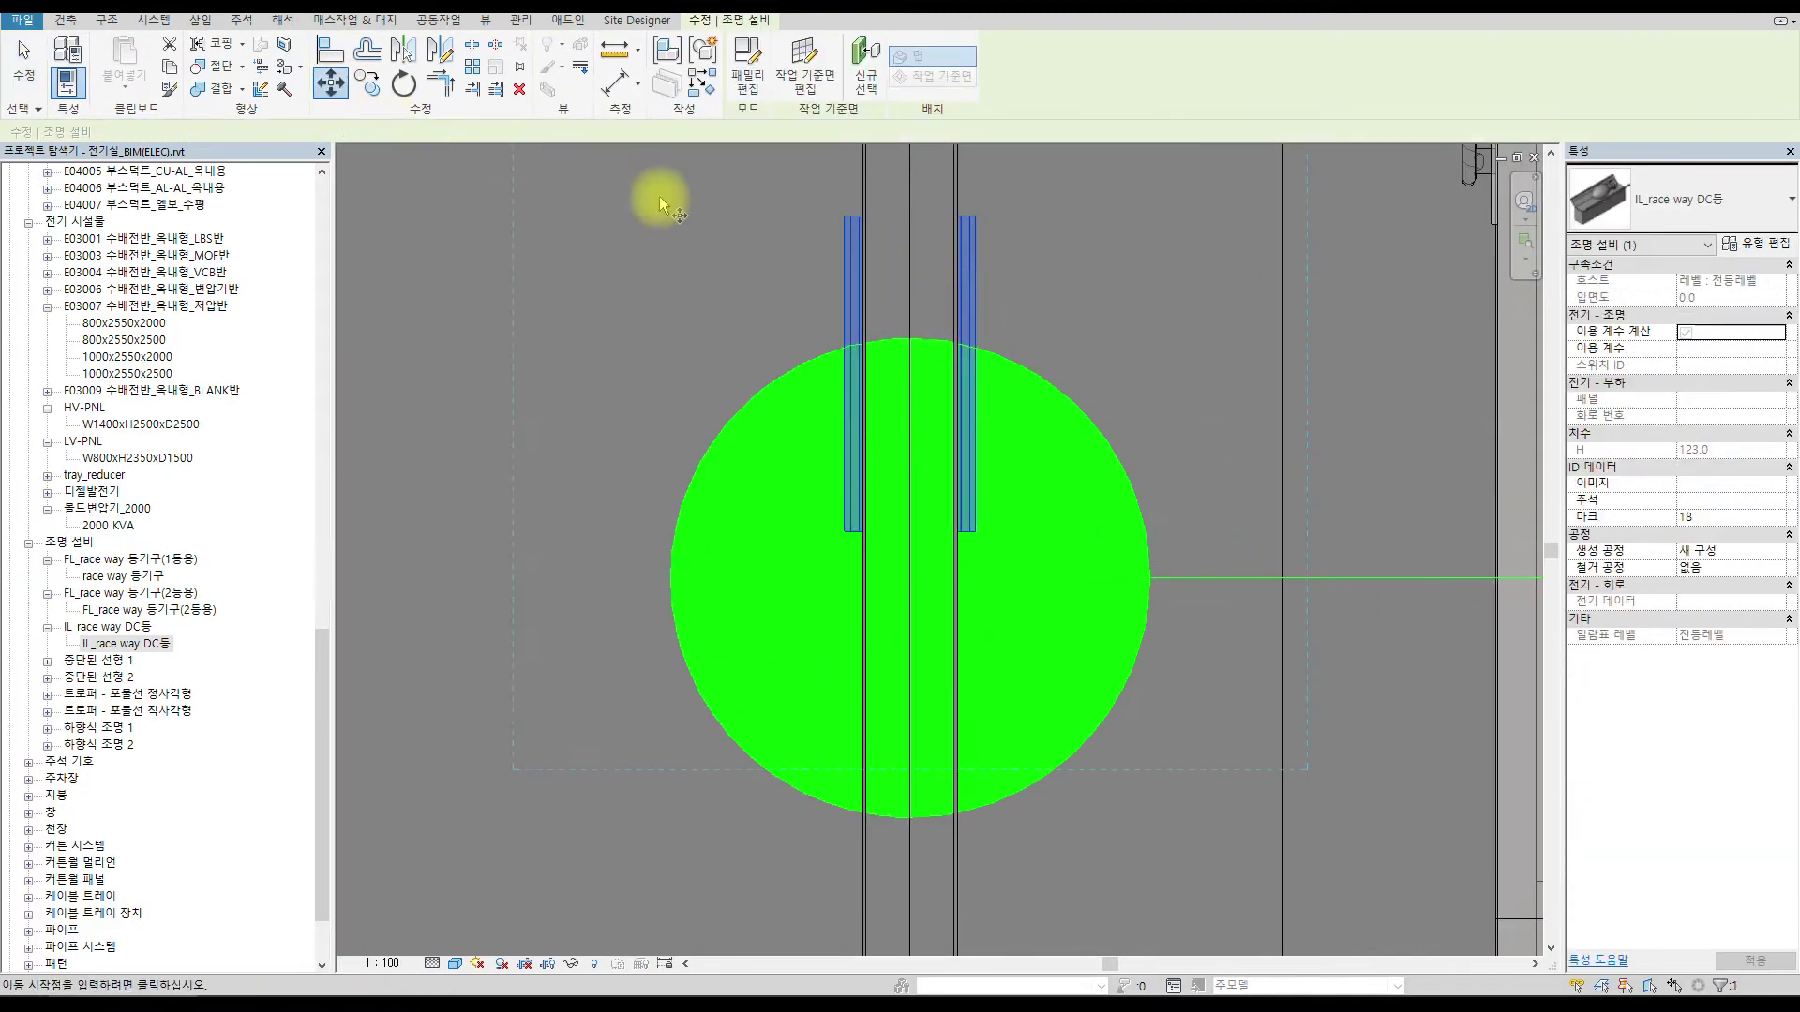
key("m")
key("v")
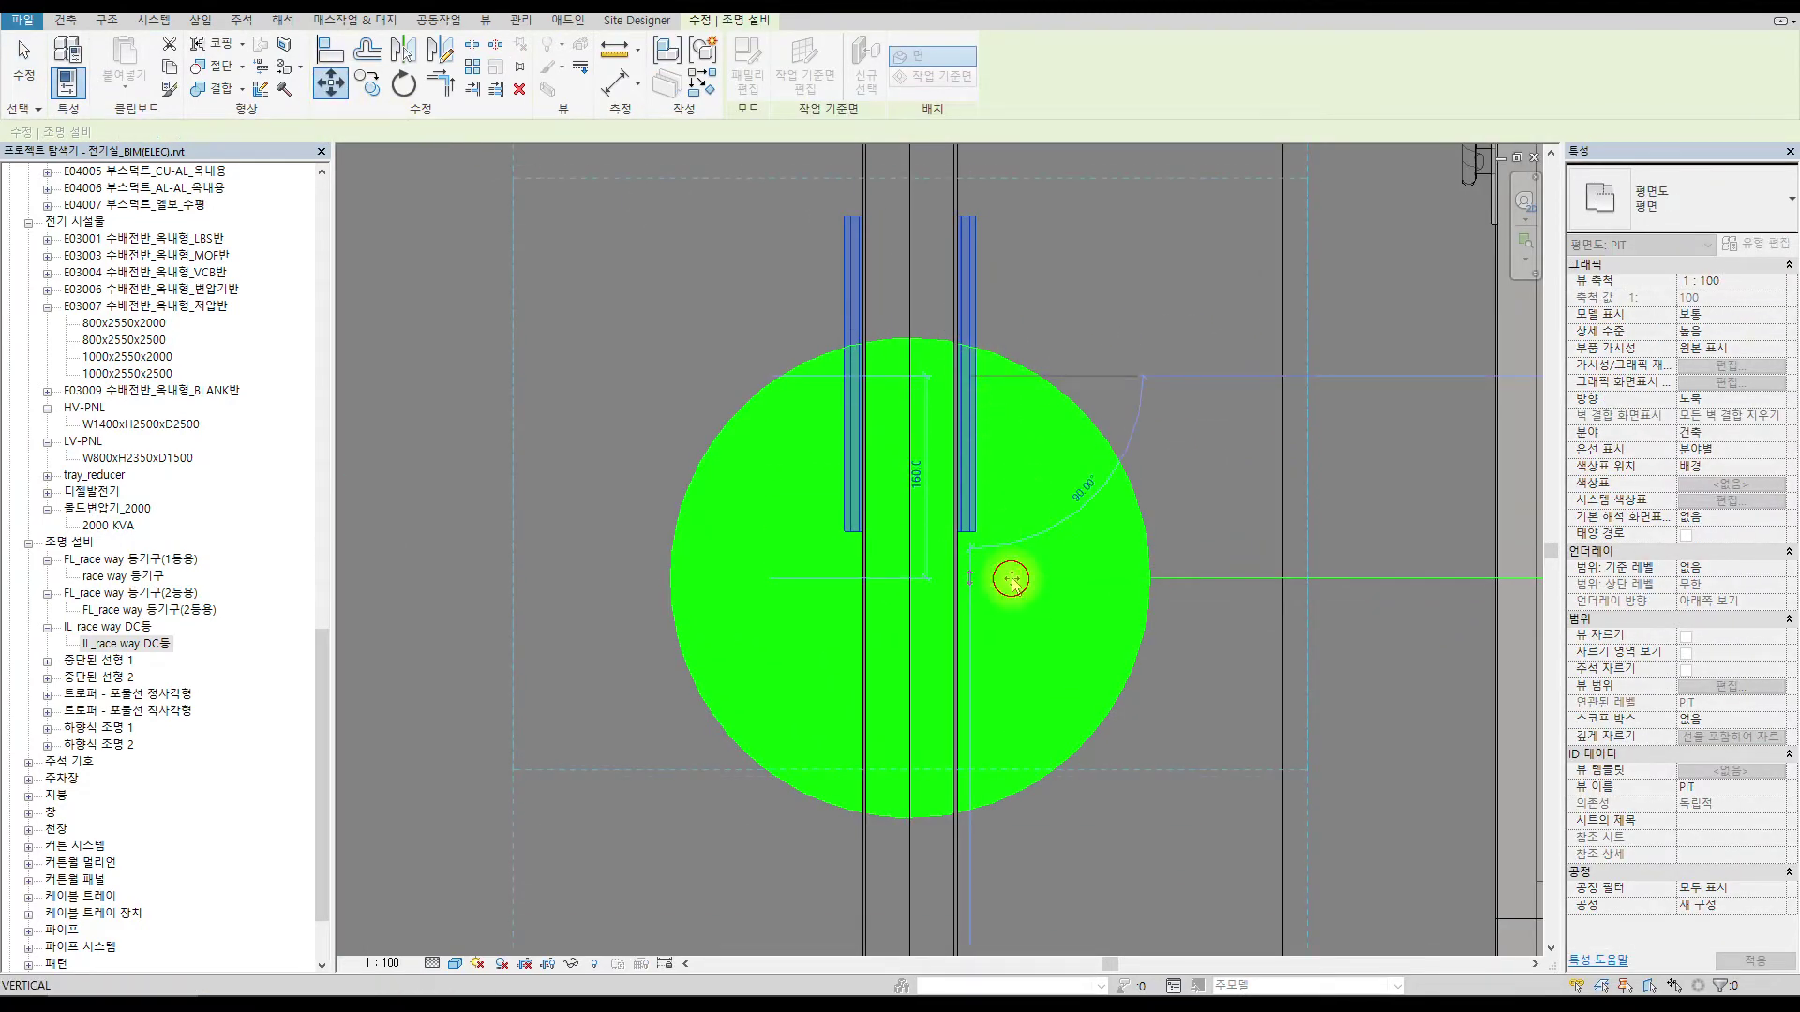
key("Escape")
scroll(960, 579, "down", 5)
scroll(650, 306, "down", 3)
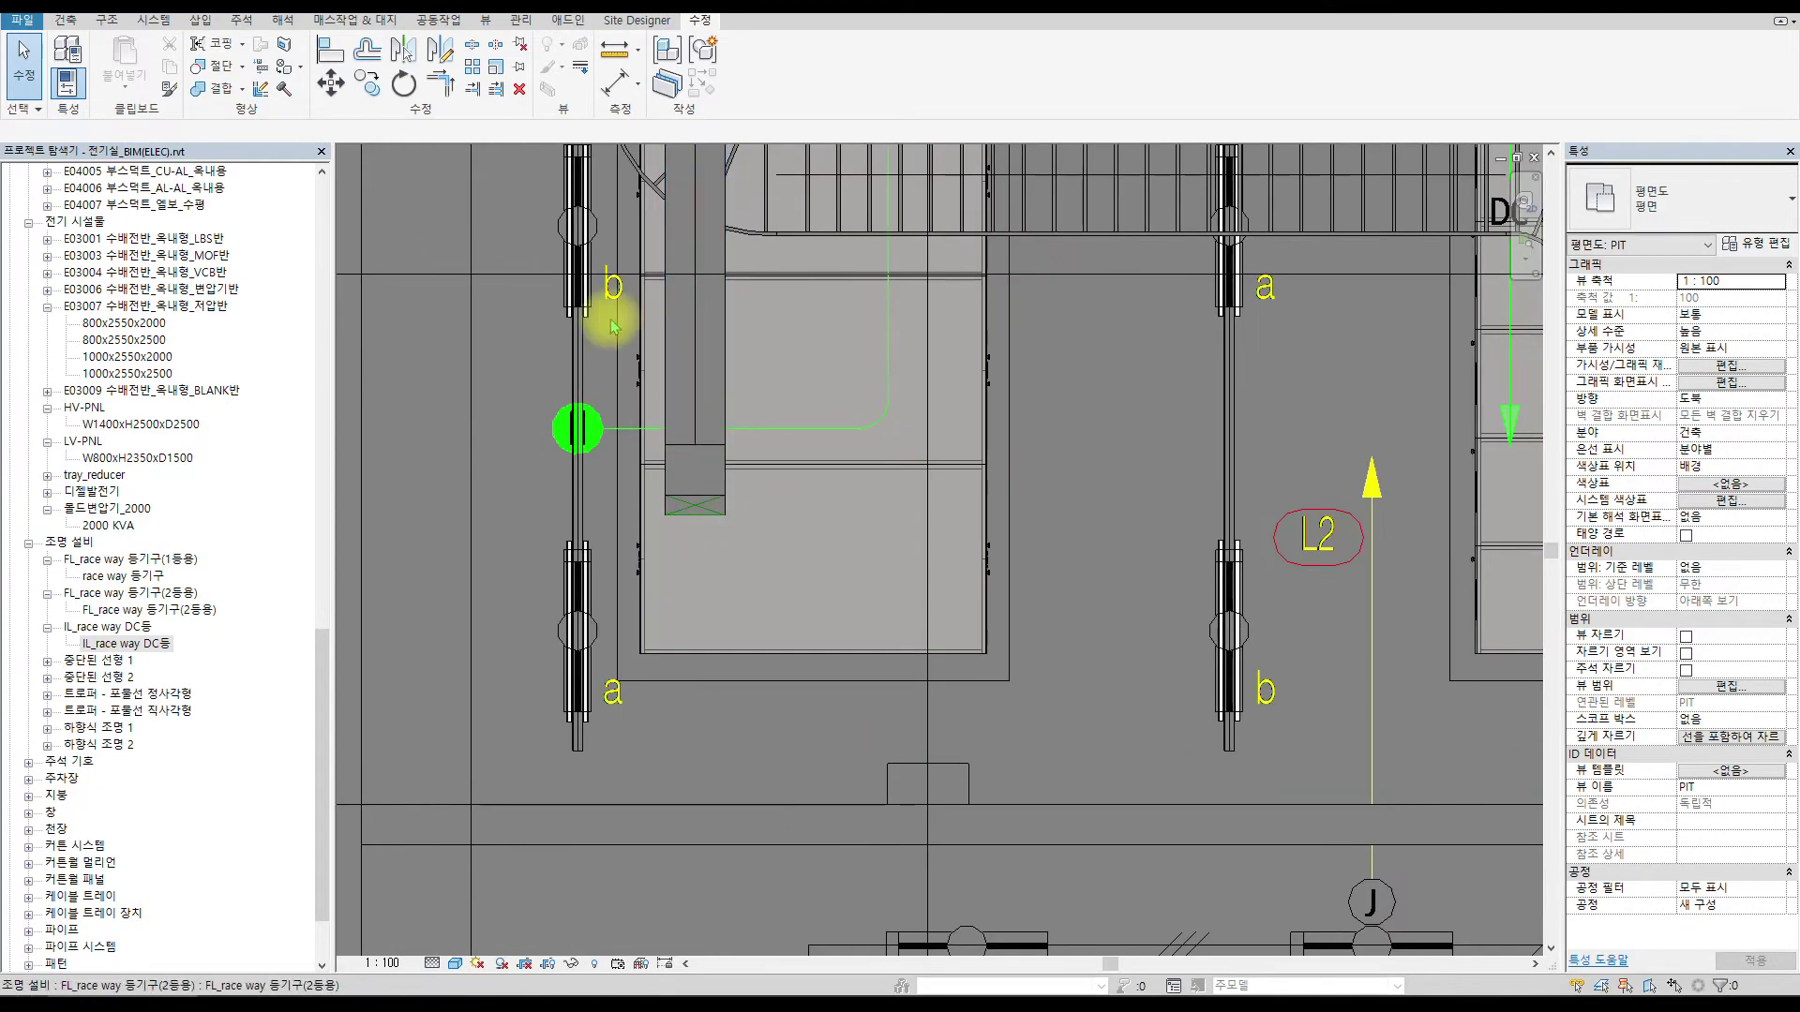
scroll(575, 419, "up", 3)
left_click(614, 362)
scroll(615, 362, "up", 3)
scroll(457, 251, "up", 1)
key("Escape")
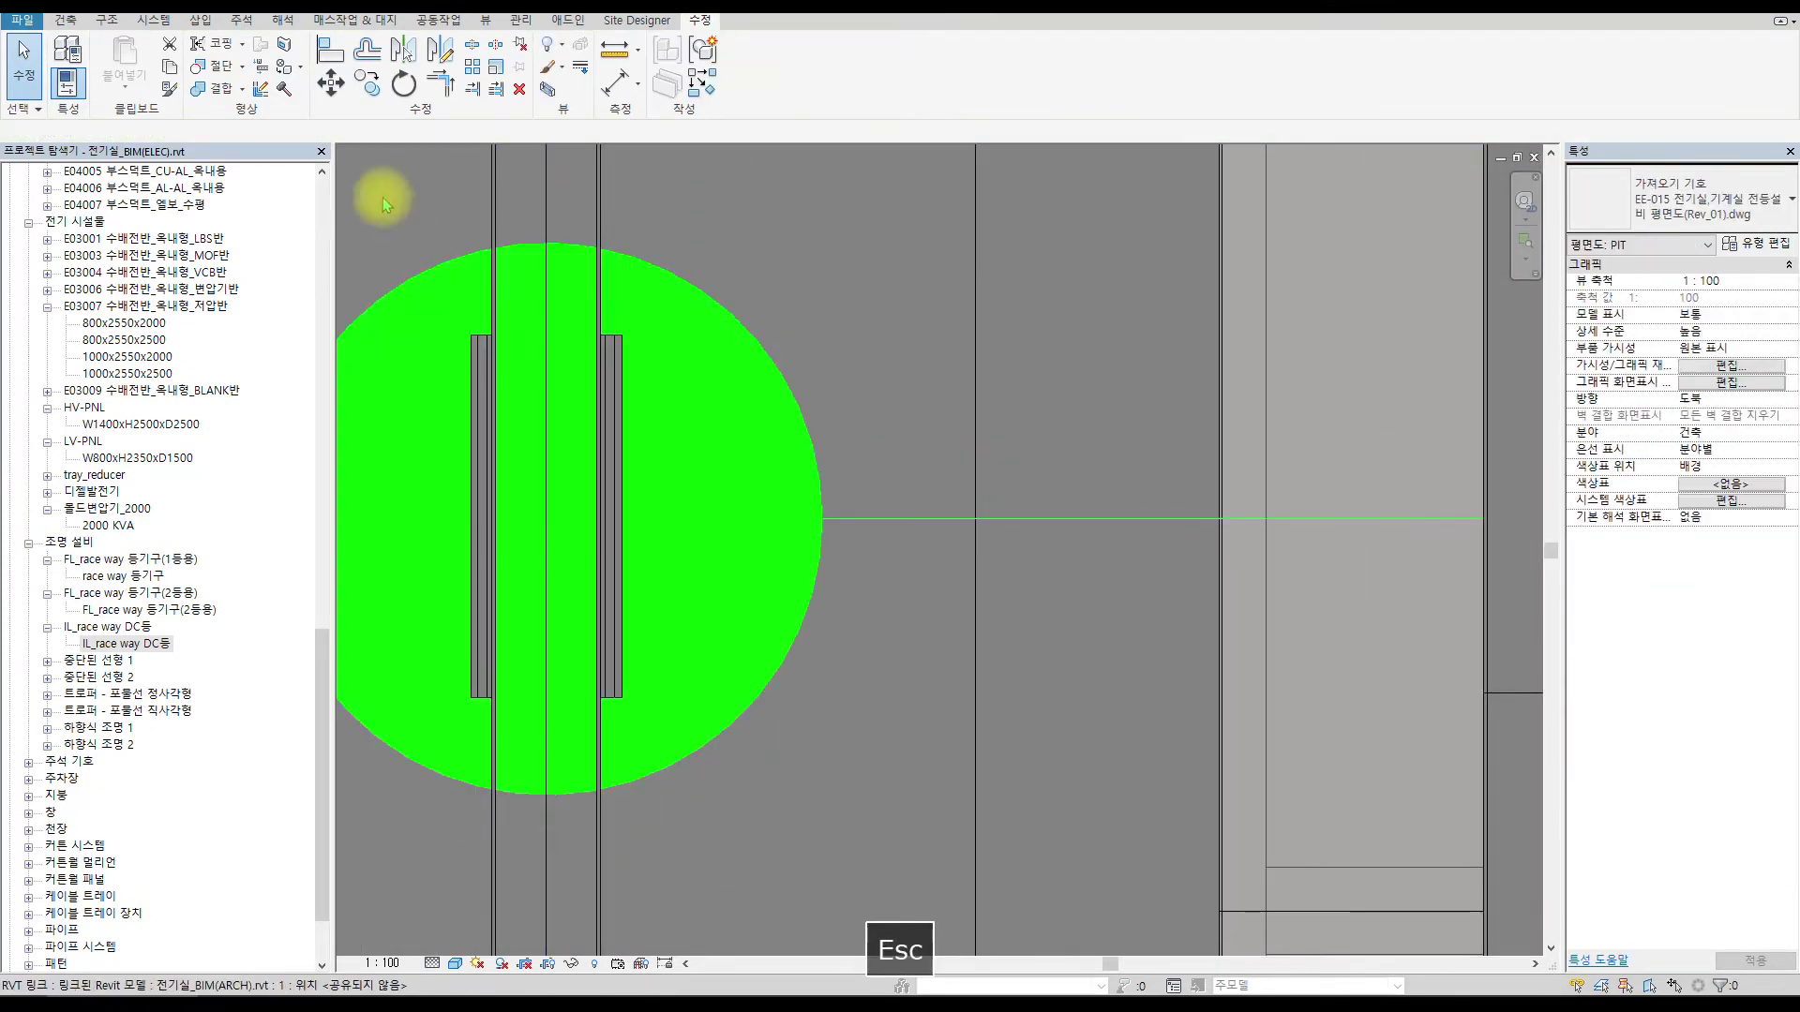
left_click(622, 490)
scroll(804, 422, "down", 1)
key("Escape")
scroll(926, 436, "down", 2)
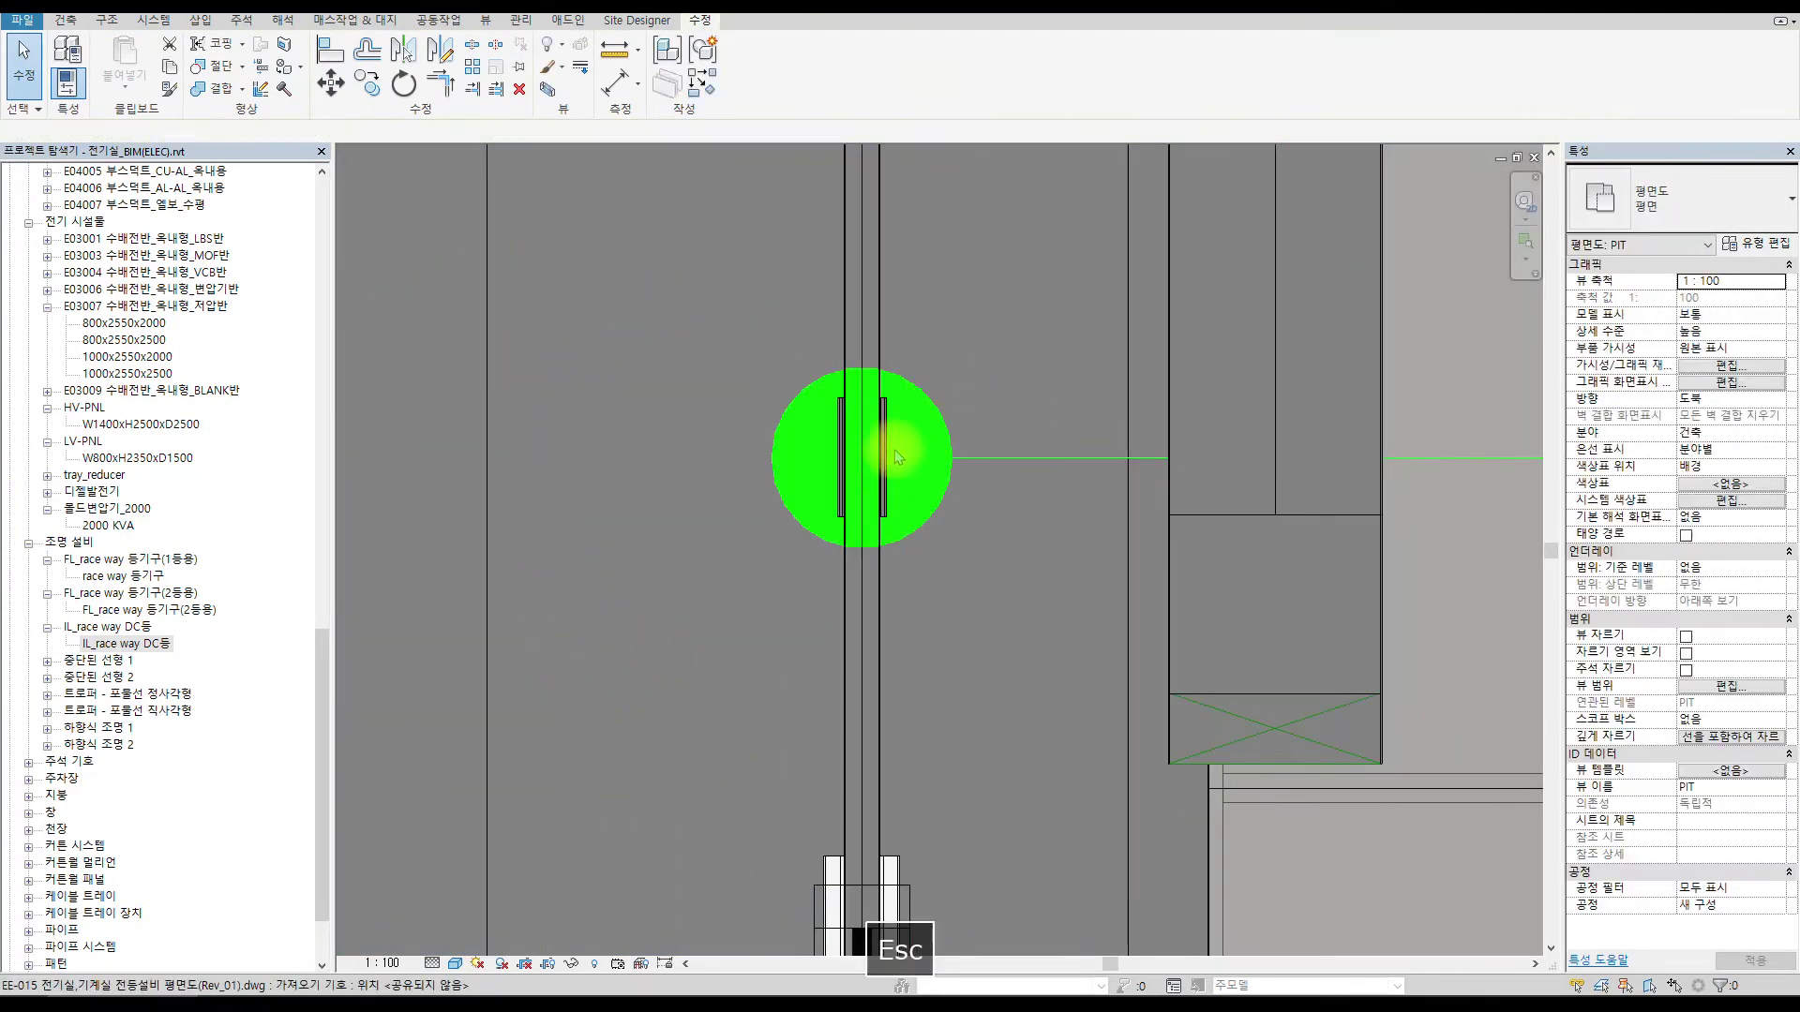
Copy the DC fixture from the left race-way to the middle race-way, using the race-ways' lower ends as reference points.
key("w")
key("t")
scroll(456, 638, "up", 3)
left_click(488, 703)
scroll(846, 396, "up", 3)
left_click(893, 164)
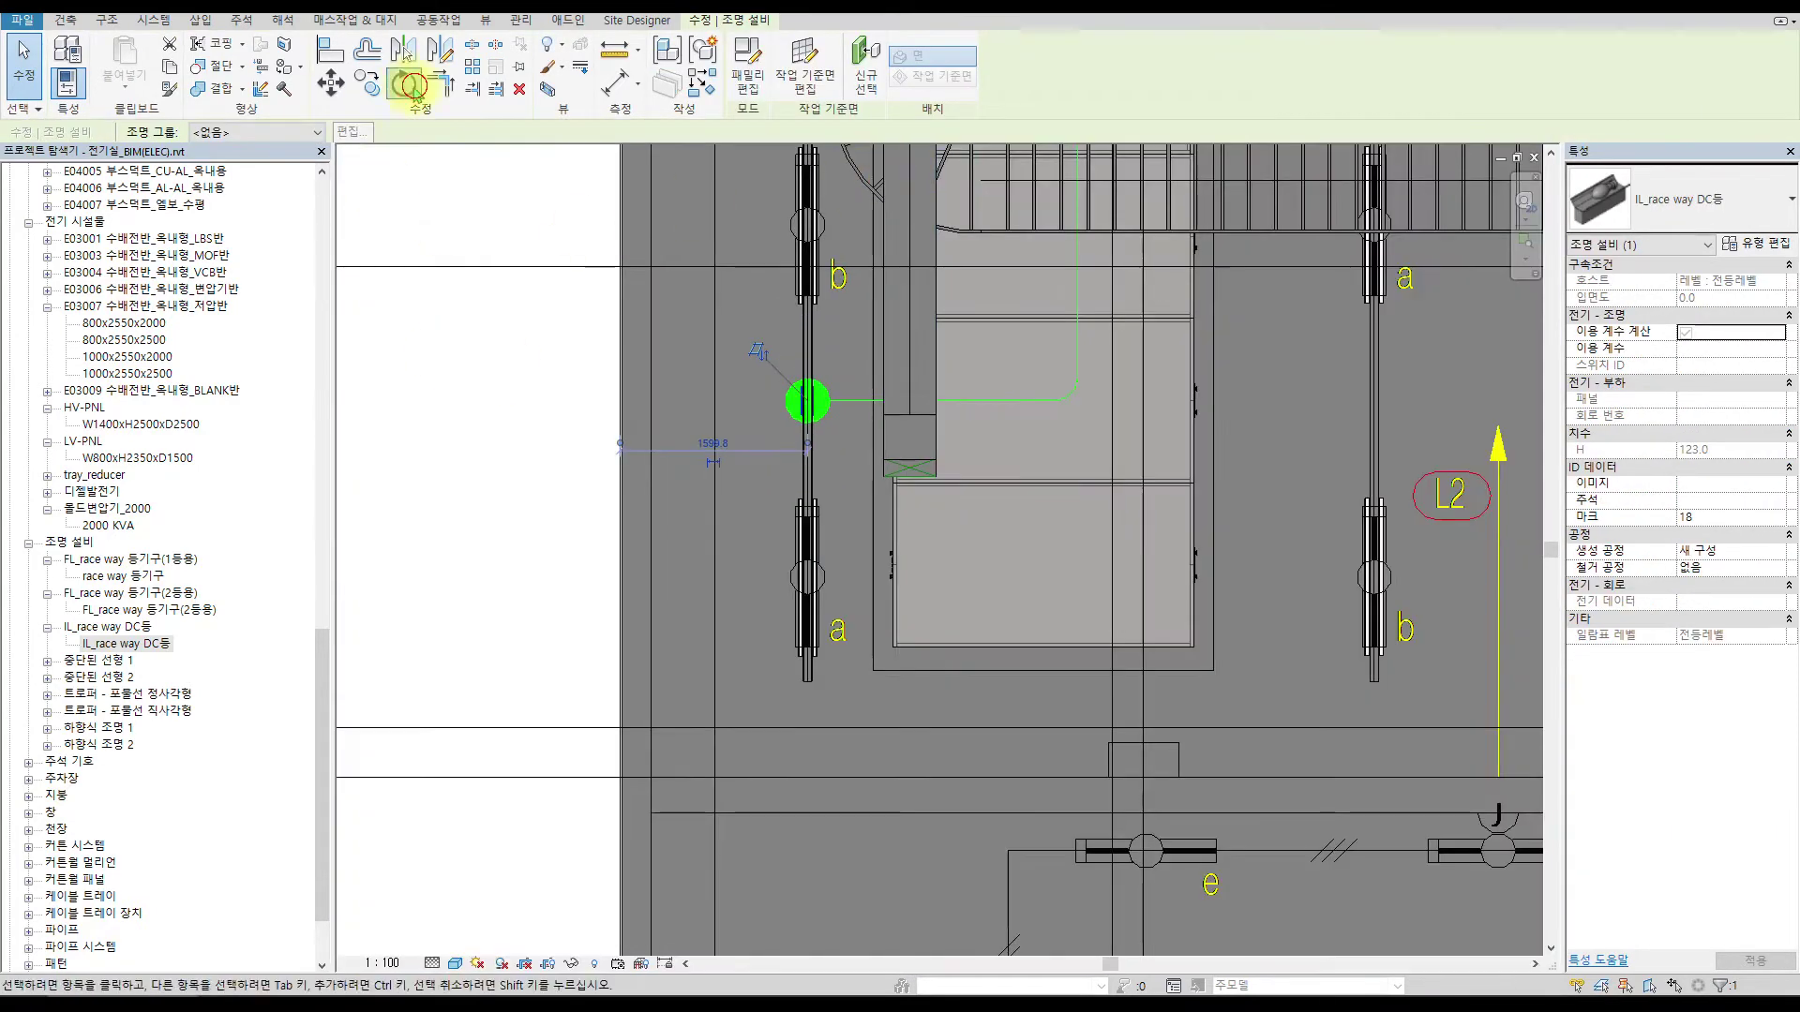
left_click(368, 84)
middle_click_drag(808, 701, 571, 735)
scroll(571, 735, "up", 2)
middle_click_drag(1499, 720, 515, 705)
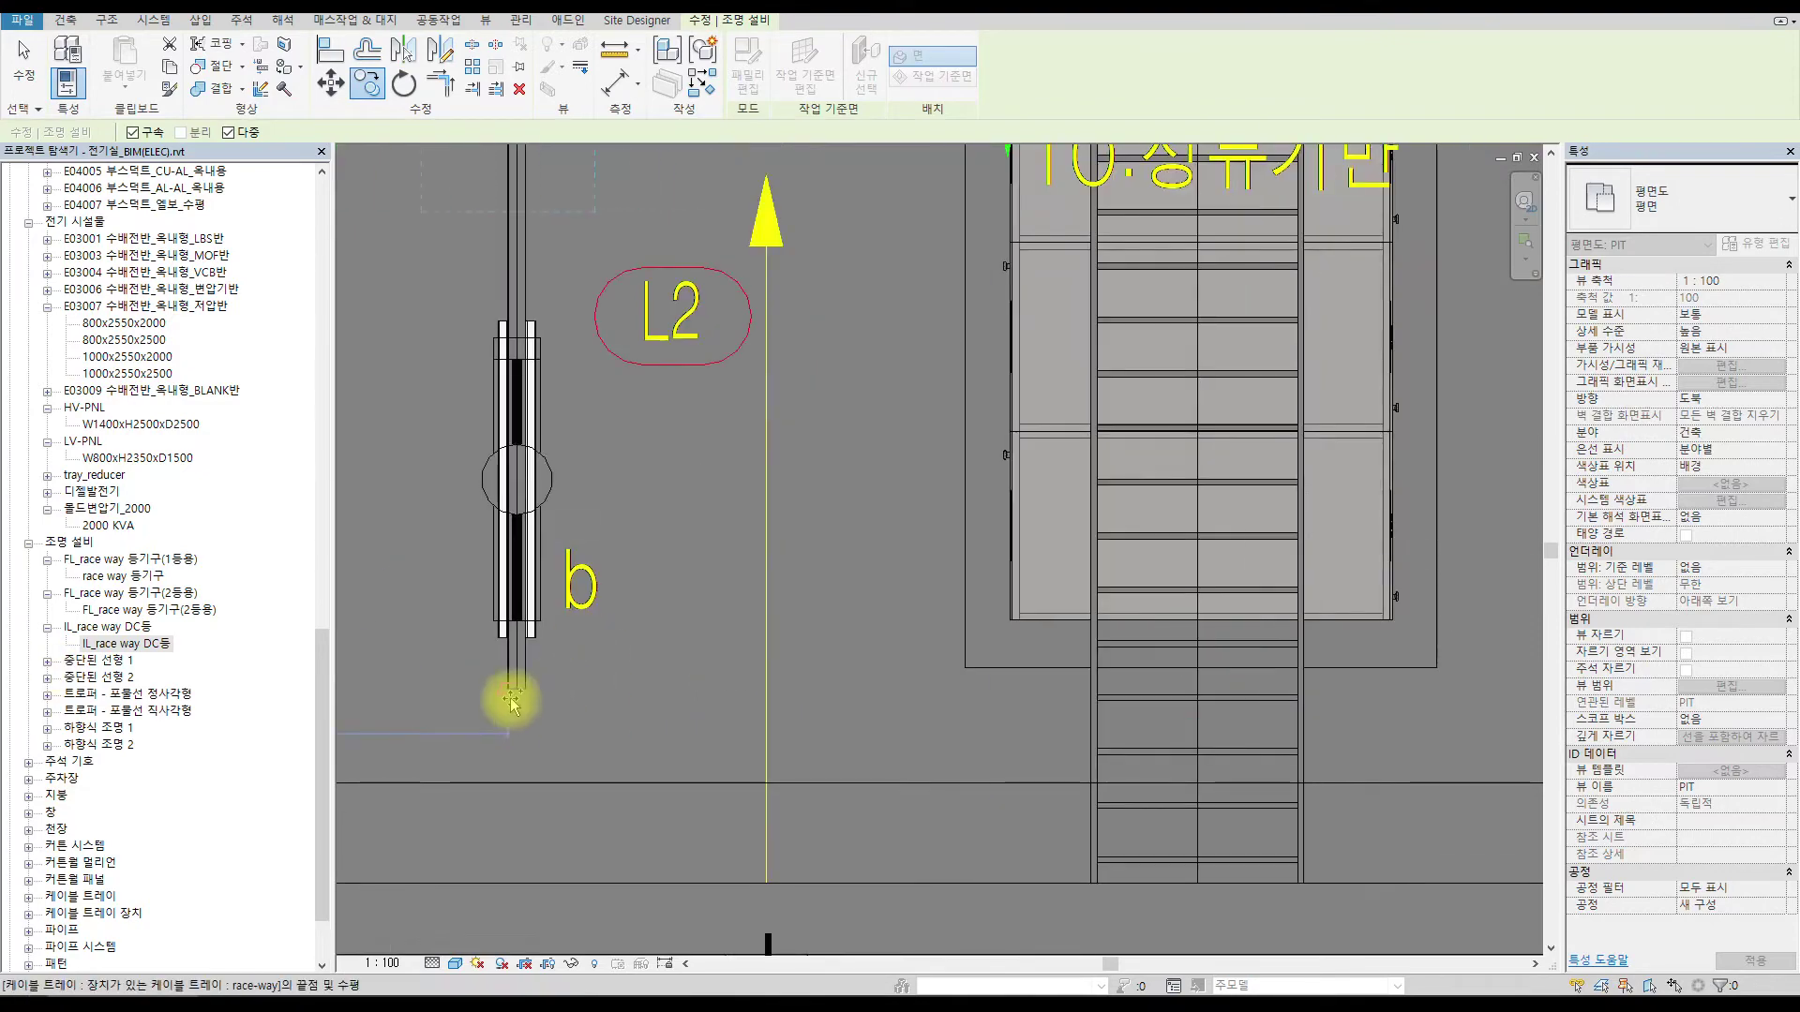
scroll(515, 712, "up", 2)
left_click(519, 689)
Place another copy of the DC fixture on the right race-way, referenced to that race-way's lower end.
scroll(864, 677, "down", 8)
scroll(1067, 691, "up", 5)
scroll(998, 622, "up", 2)
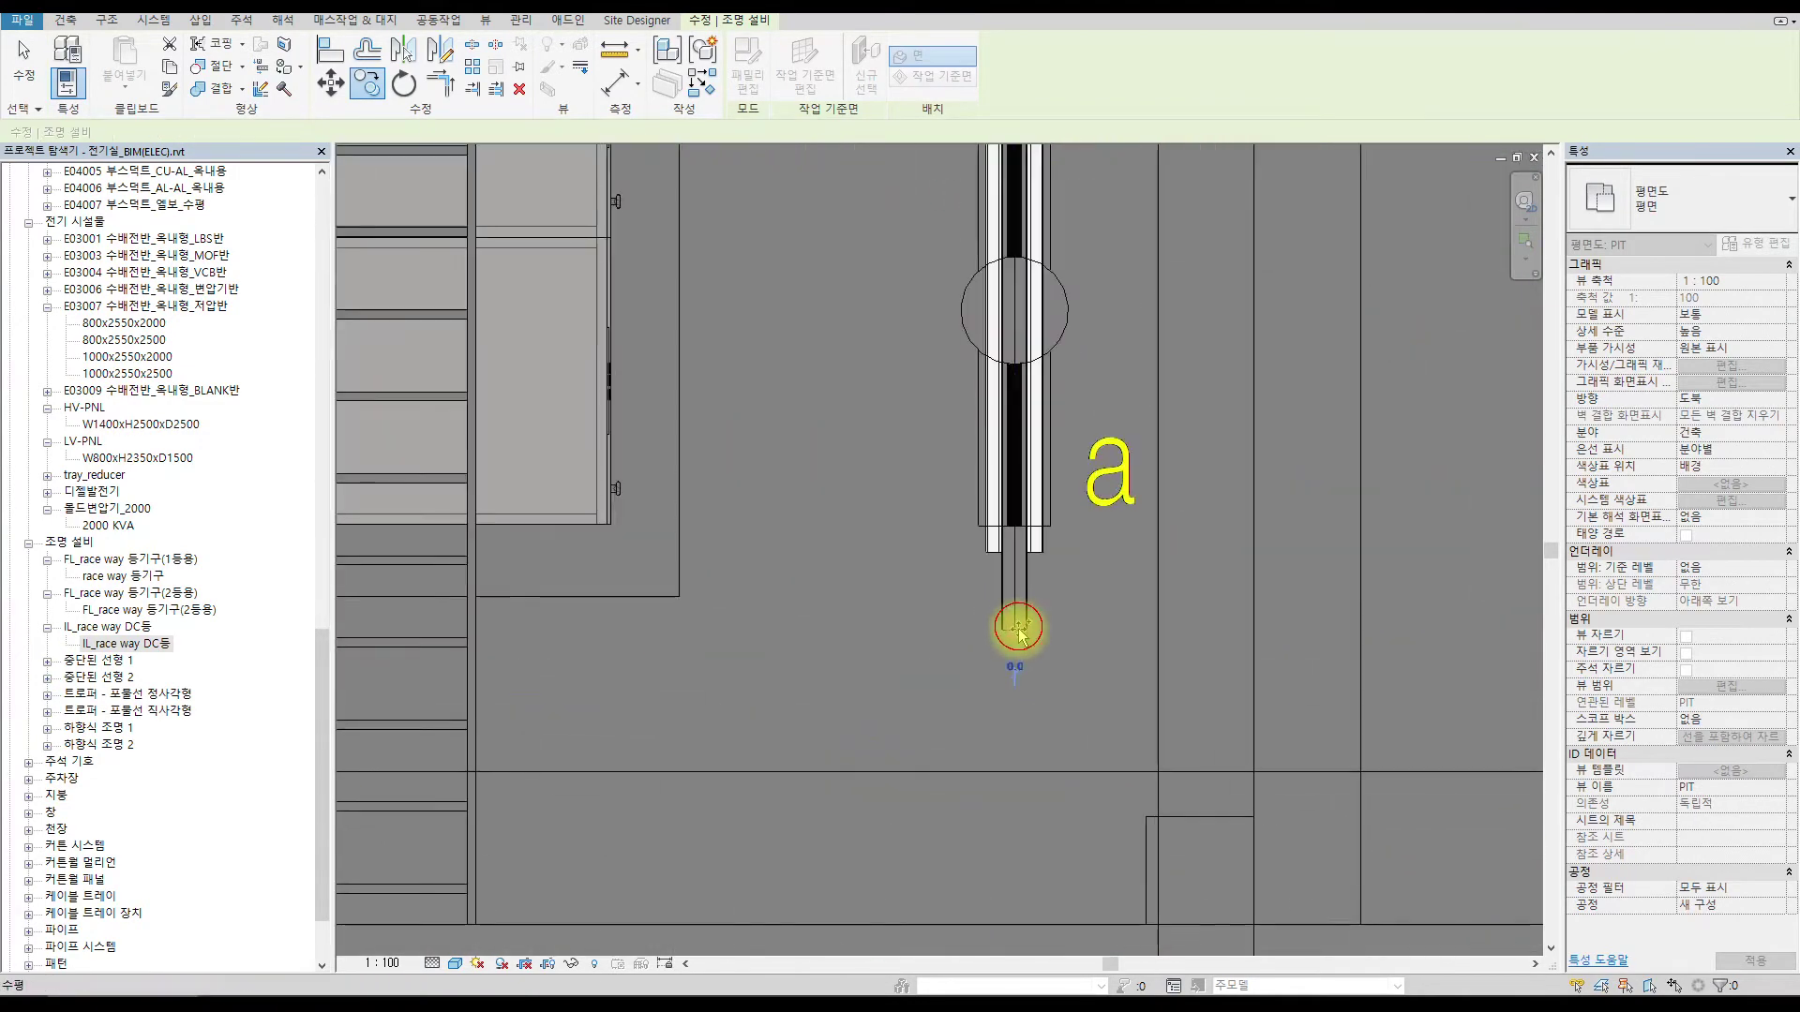
left_click(1017, 631)
scroll(1044, 550, "down", 5)
key("Escape")
Move the middle race-way's DC fixture up to the centre of its green DC symbol.
scroll(765, 466, "up", 5)
left_click(765, 466)
key("m")
key("v")
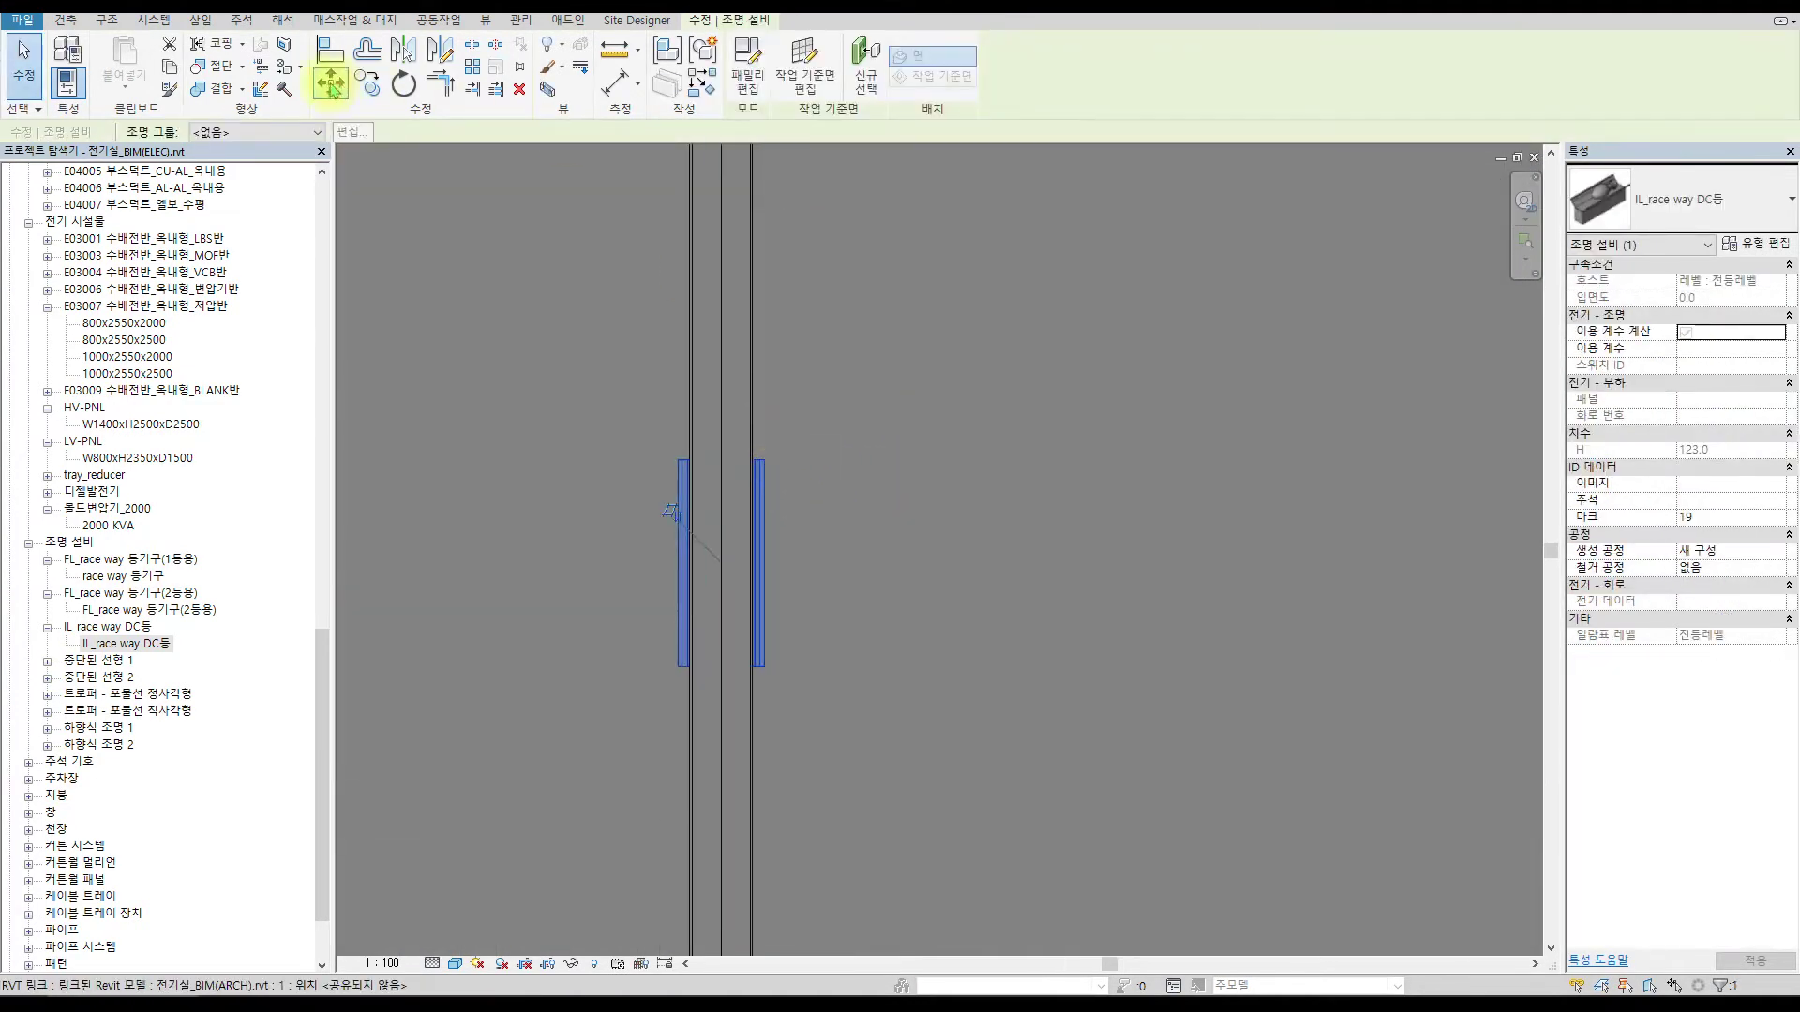
scroll(806, 378, "down", 6)
middle_click_drag(844, 290, 833, 636)
scroll(834, 562, "up", 3)
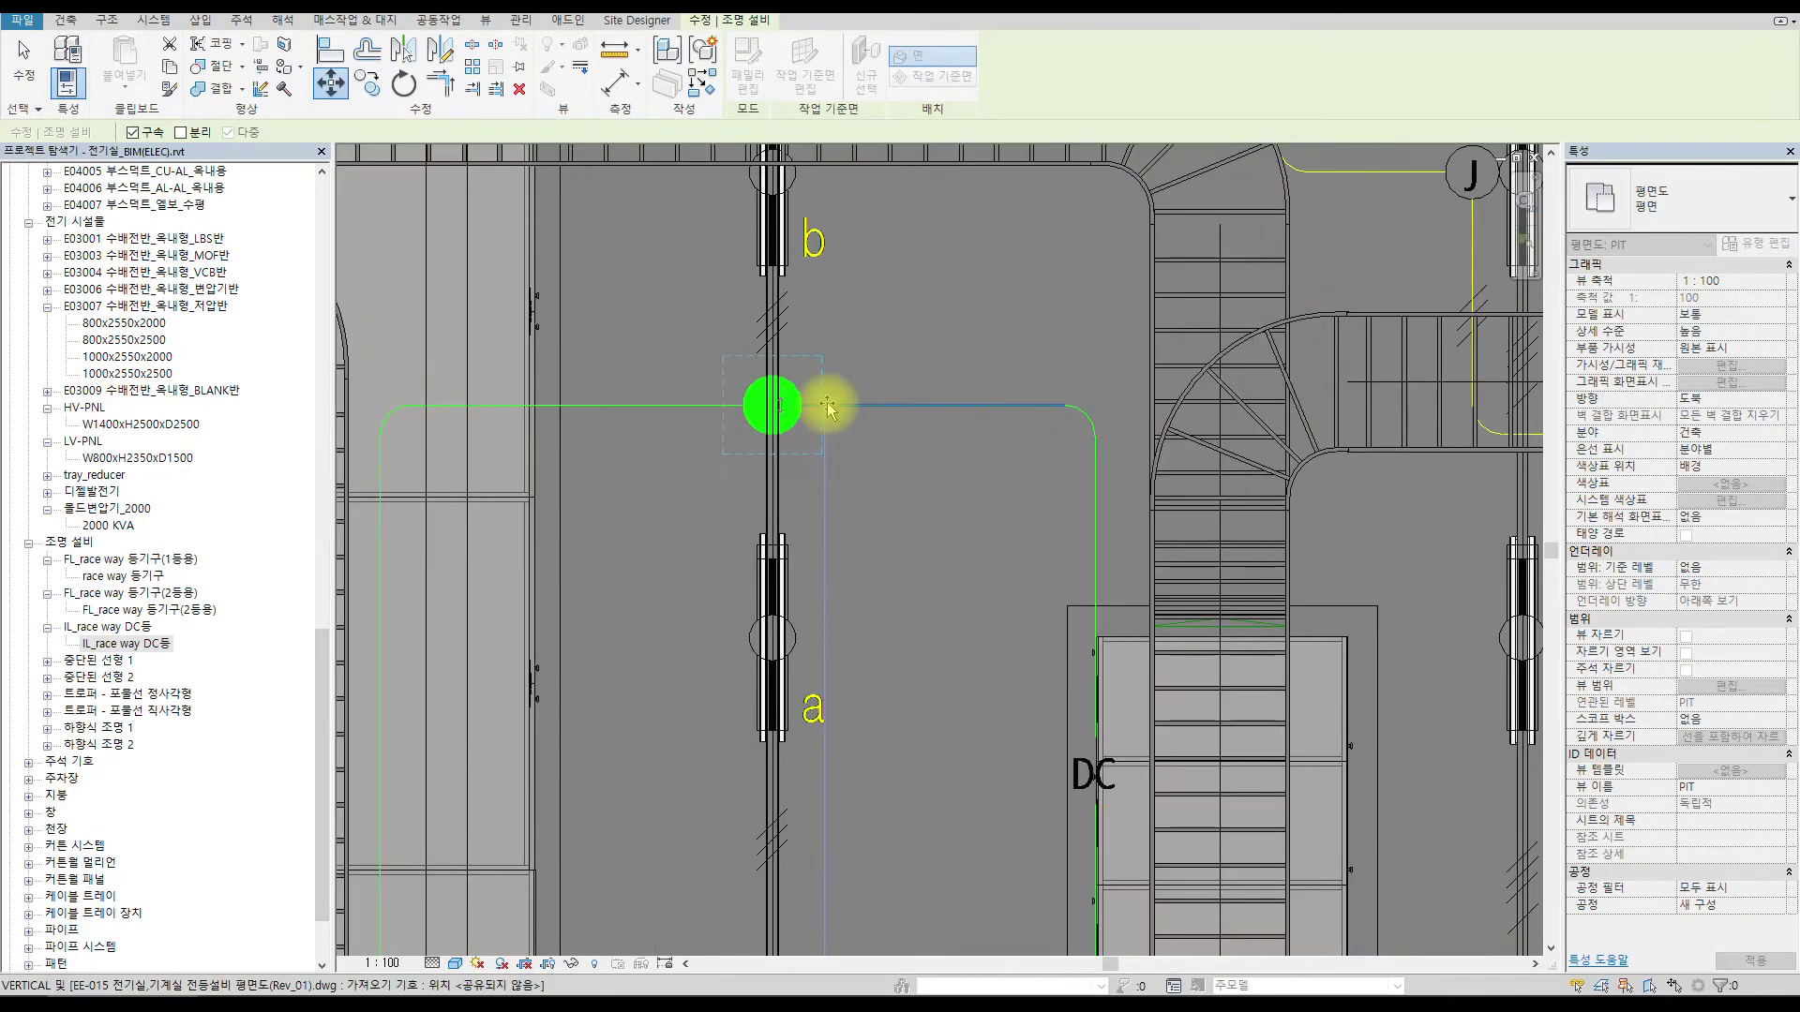
left_click(828, 406)
scroll(975, 669, "down", 3)
Try to move the right race-way's DC fixture up to its green DC symbol, and undo the move.
middle_click_drag(985, 675, 796, 188)
scroll(1029, 677, "up", 2)
scroll(1029, 675, "up", 2)
left_click(1025, 545)
scroll(1025, 536, "up", 4)
key("Escape")
left_click(1024, 522)
left_click(331, 82)
left_click(932, 634)
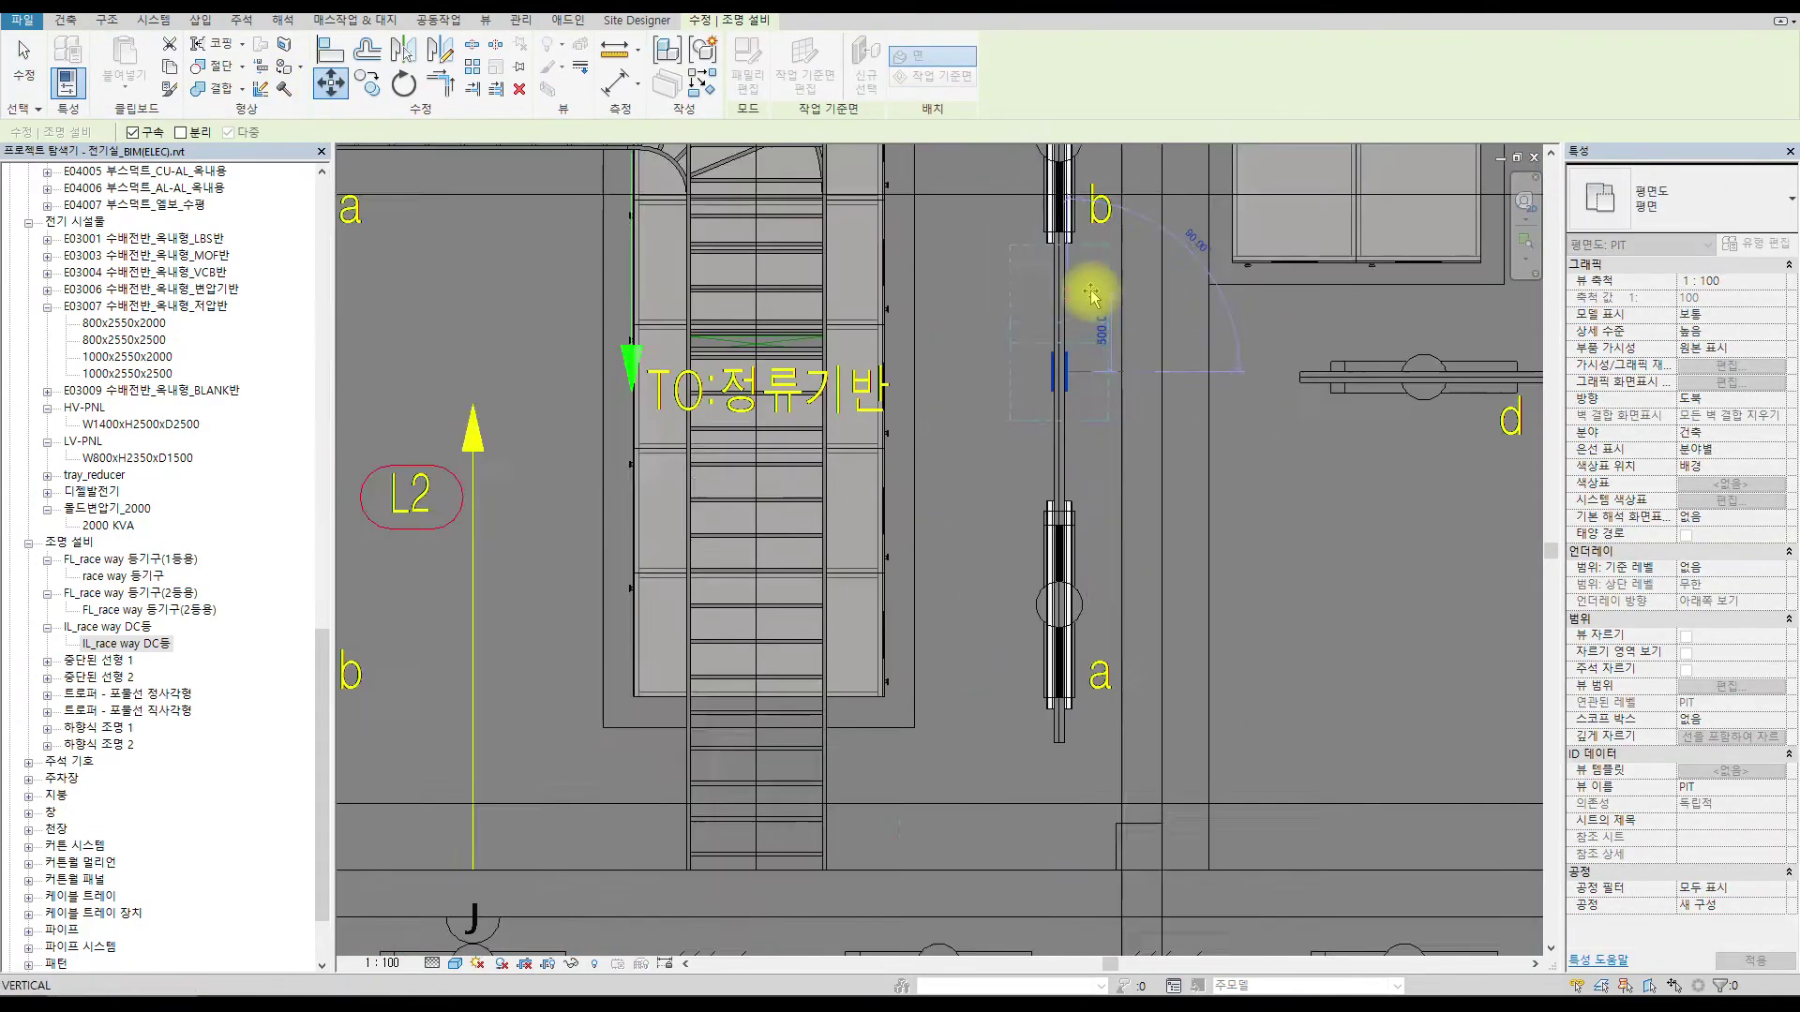
scroll(1090, 291, "down", 3)
middle_click_drag(1088, 169, 1038, 390)
scroll(1039, 388, "up", 5)
left_click(1022, 387)
scroll(960, 358, "up", 3)
left_click(965, 363)
key("Escape")
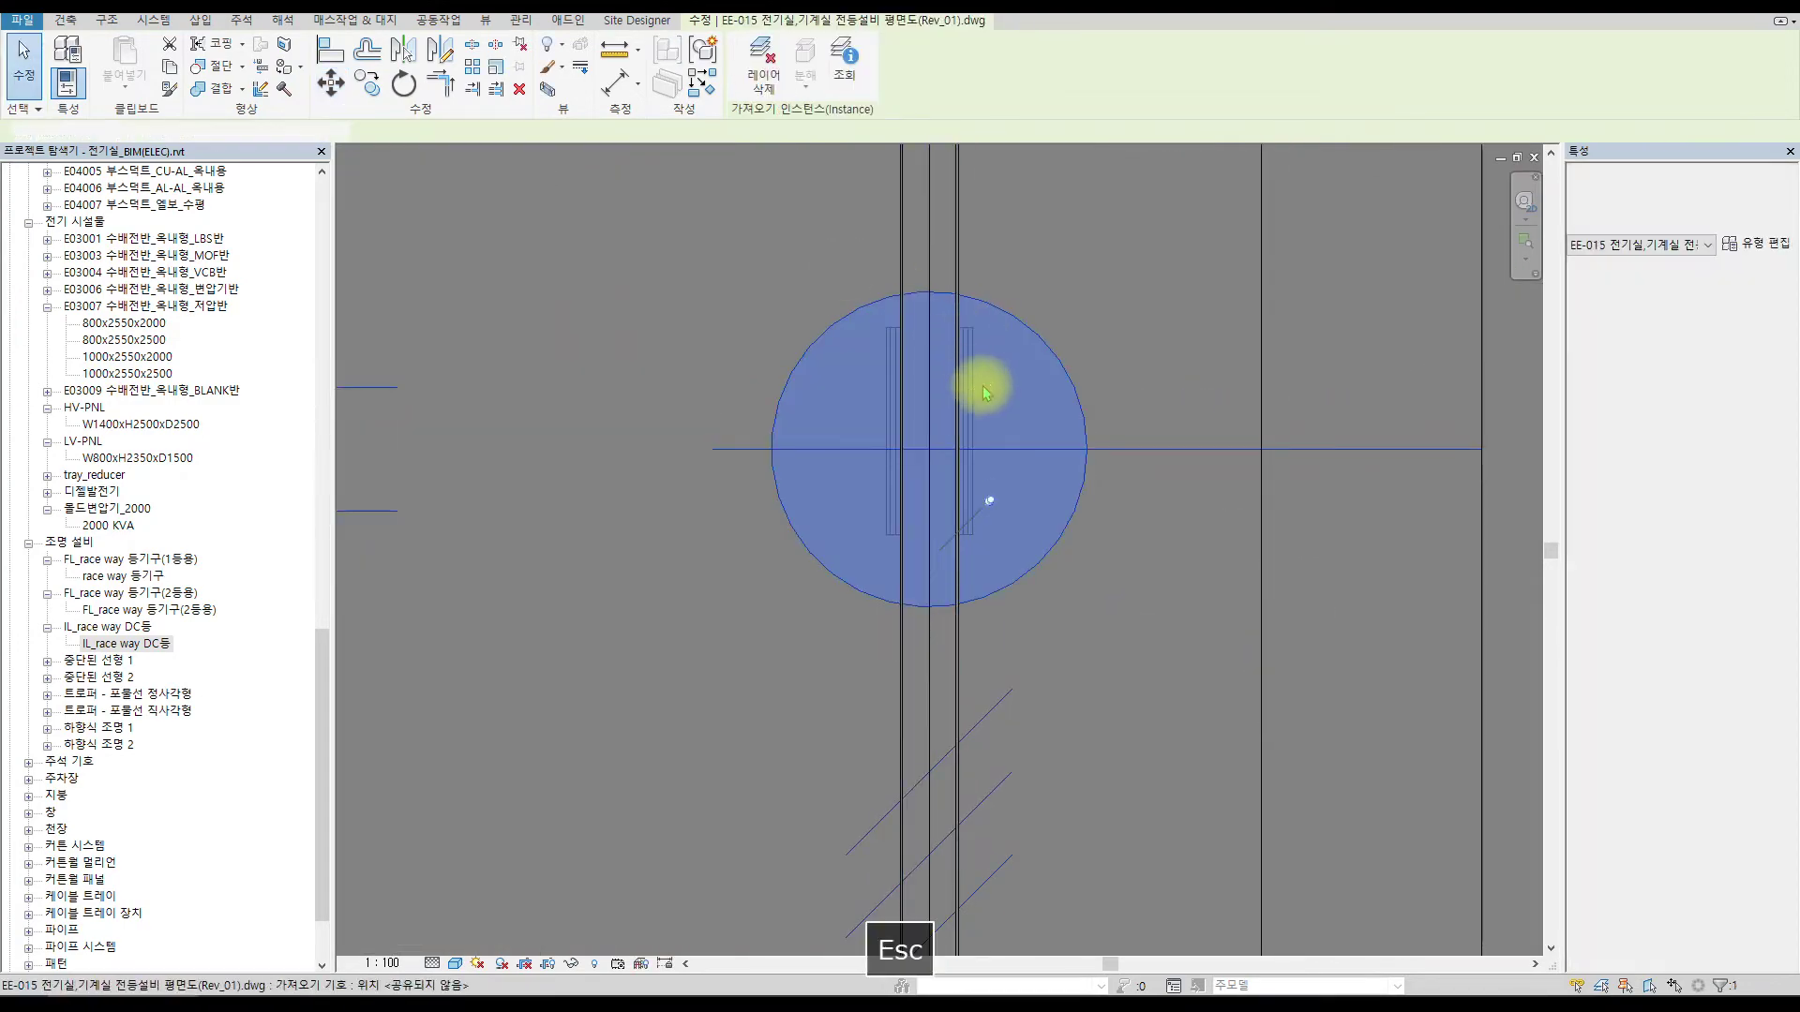
key("ctrl+z")
Move the right race-way's DC fixture from its centre to the centre of the green DC symbol.
scroll(983, 392, "down", 5)
middle_click_drag(1016, 723, 888, 369)
scroll(888, 371, "up", 5)
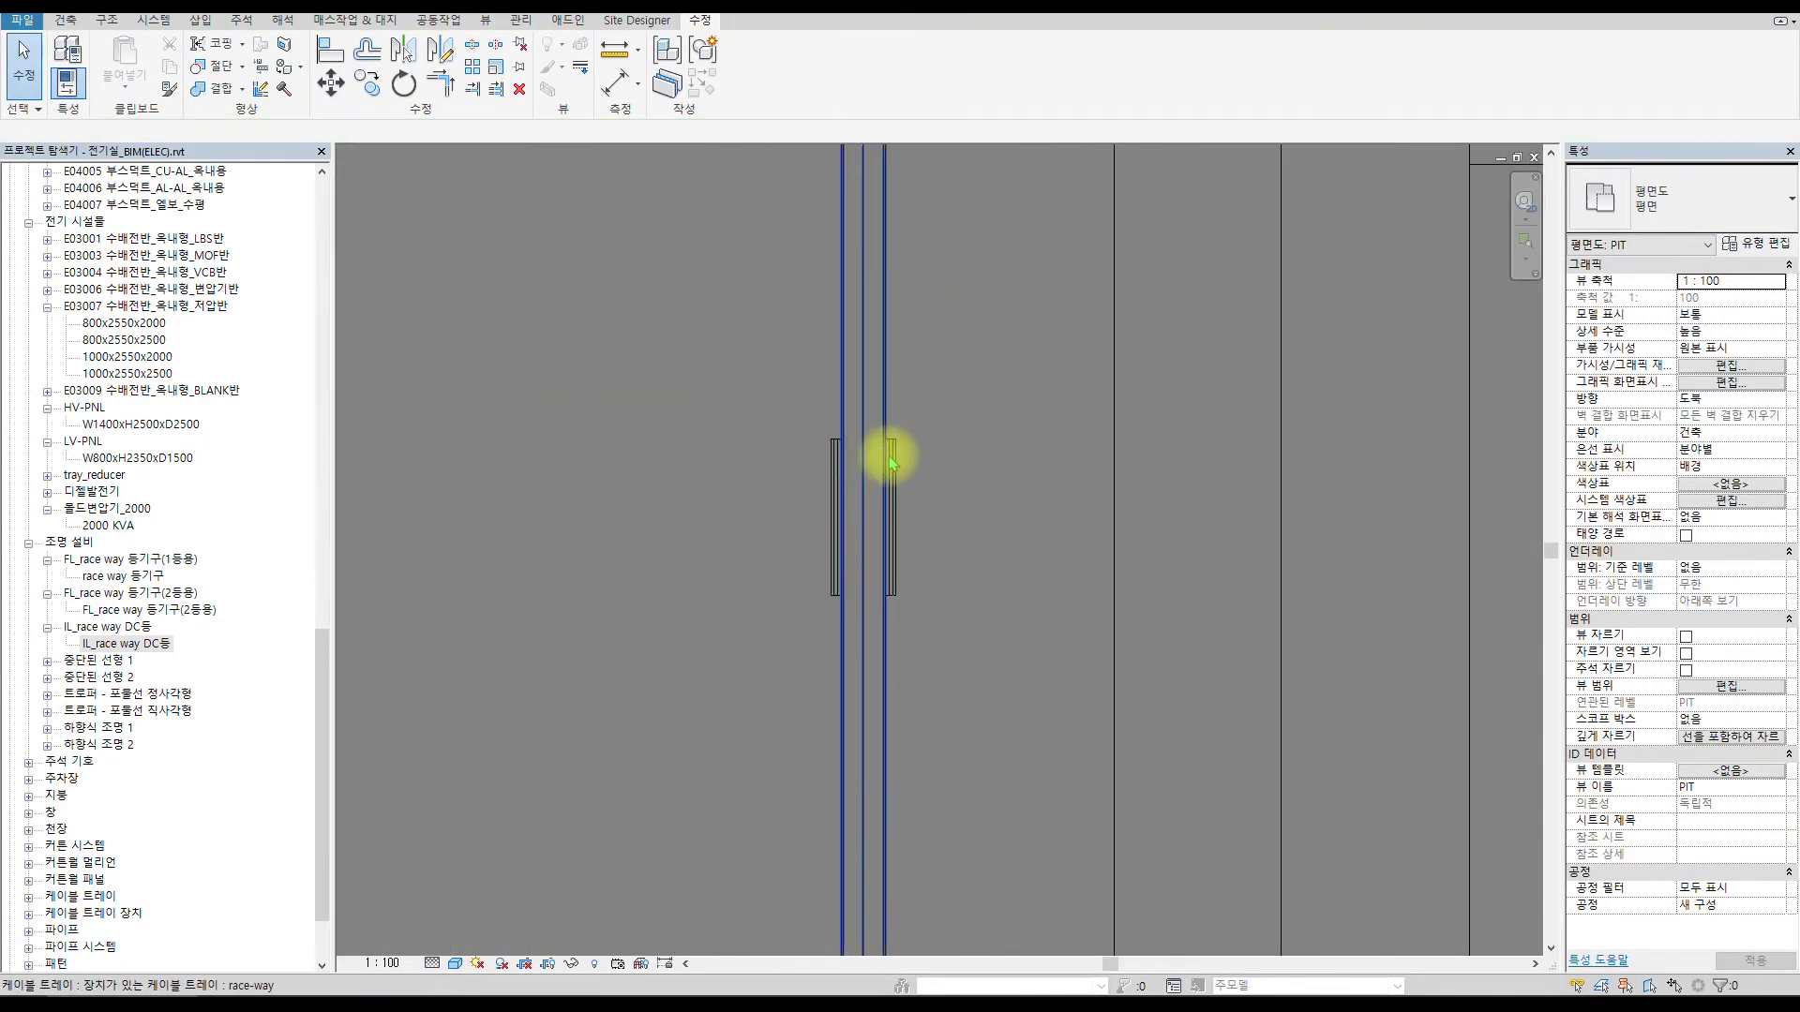
left_click(320, 87)
left_click(864, 516)
scroll(957, 339, "down", 5)
middle_click_drag(975, 168, 956, 346)
scroll(956, 346, "up", 3)
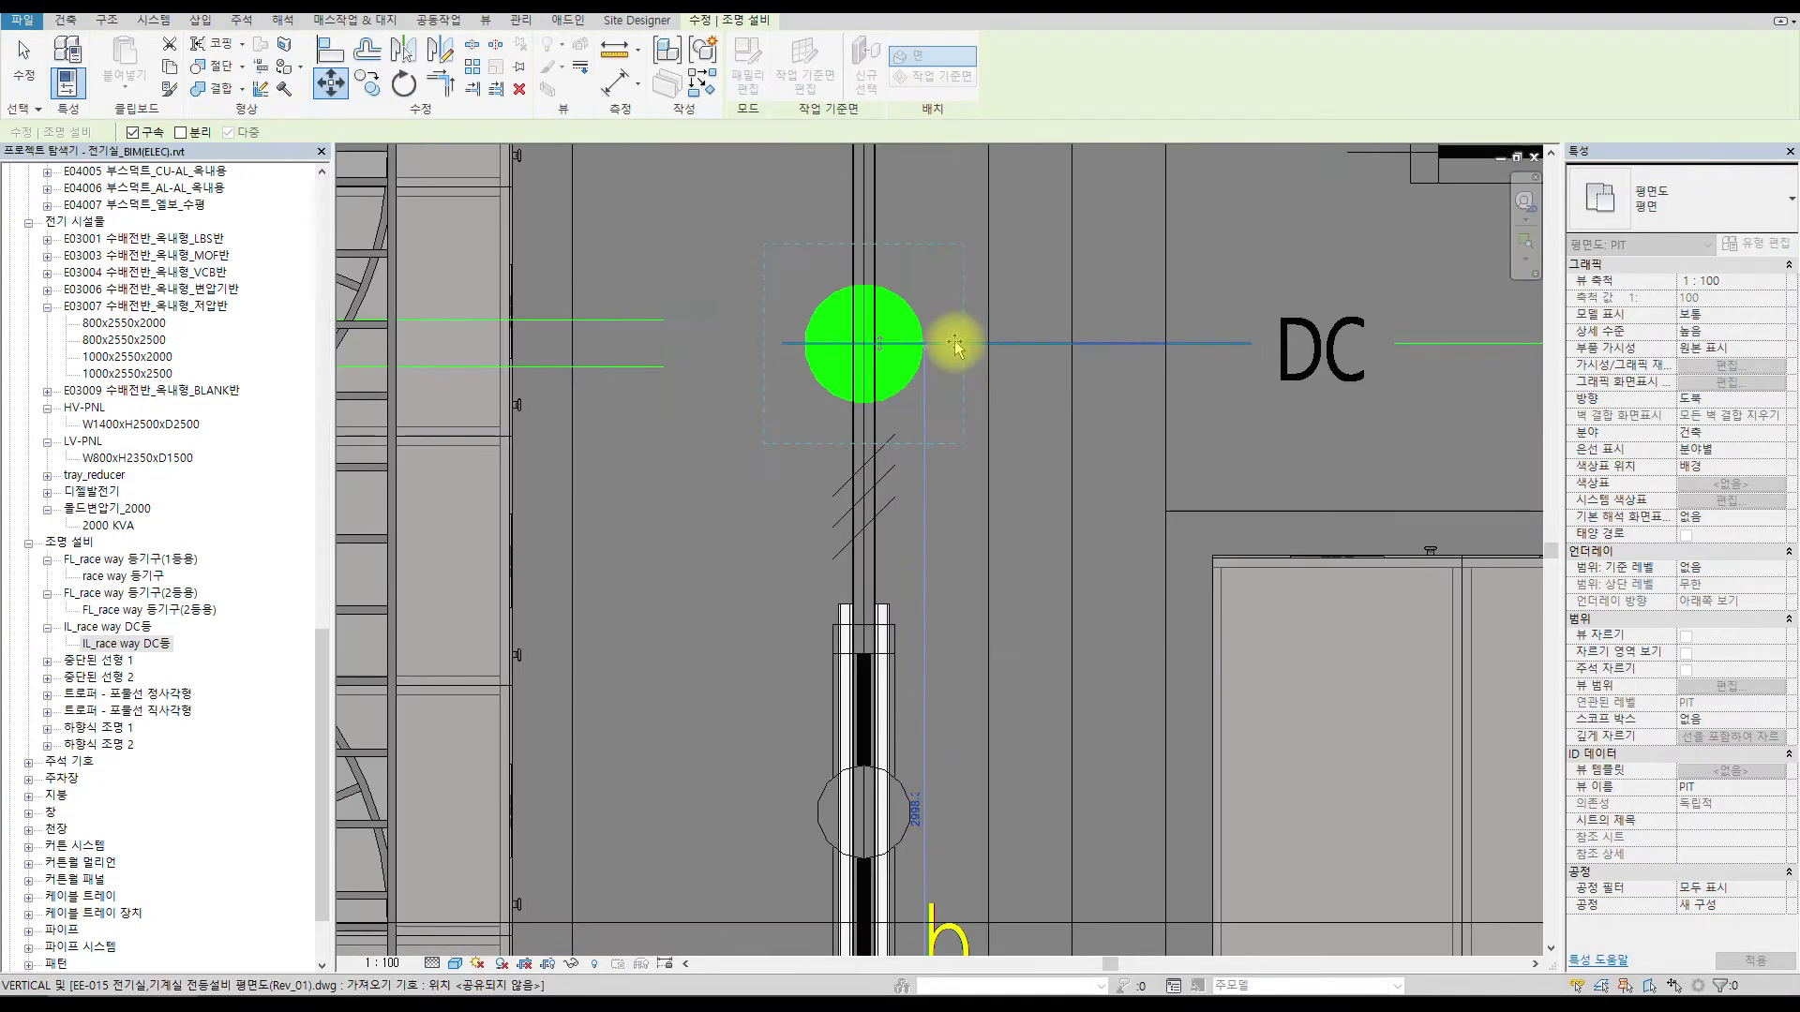
left_click(864, 346)
scroll(1042, 388, "down", 3)
middle_click_drag(1207, 461, 1071, 528)
key("Escape")
scroll(1209, 410, "down", 1)
middle_click_drag(1209, 410, 753, 357)
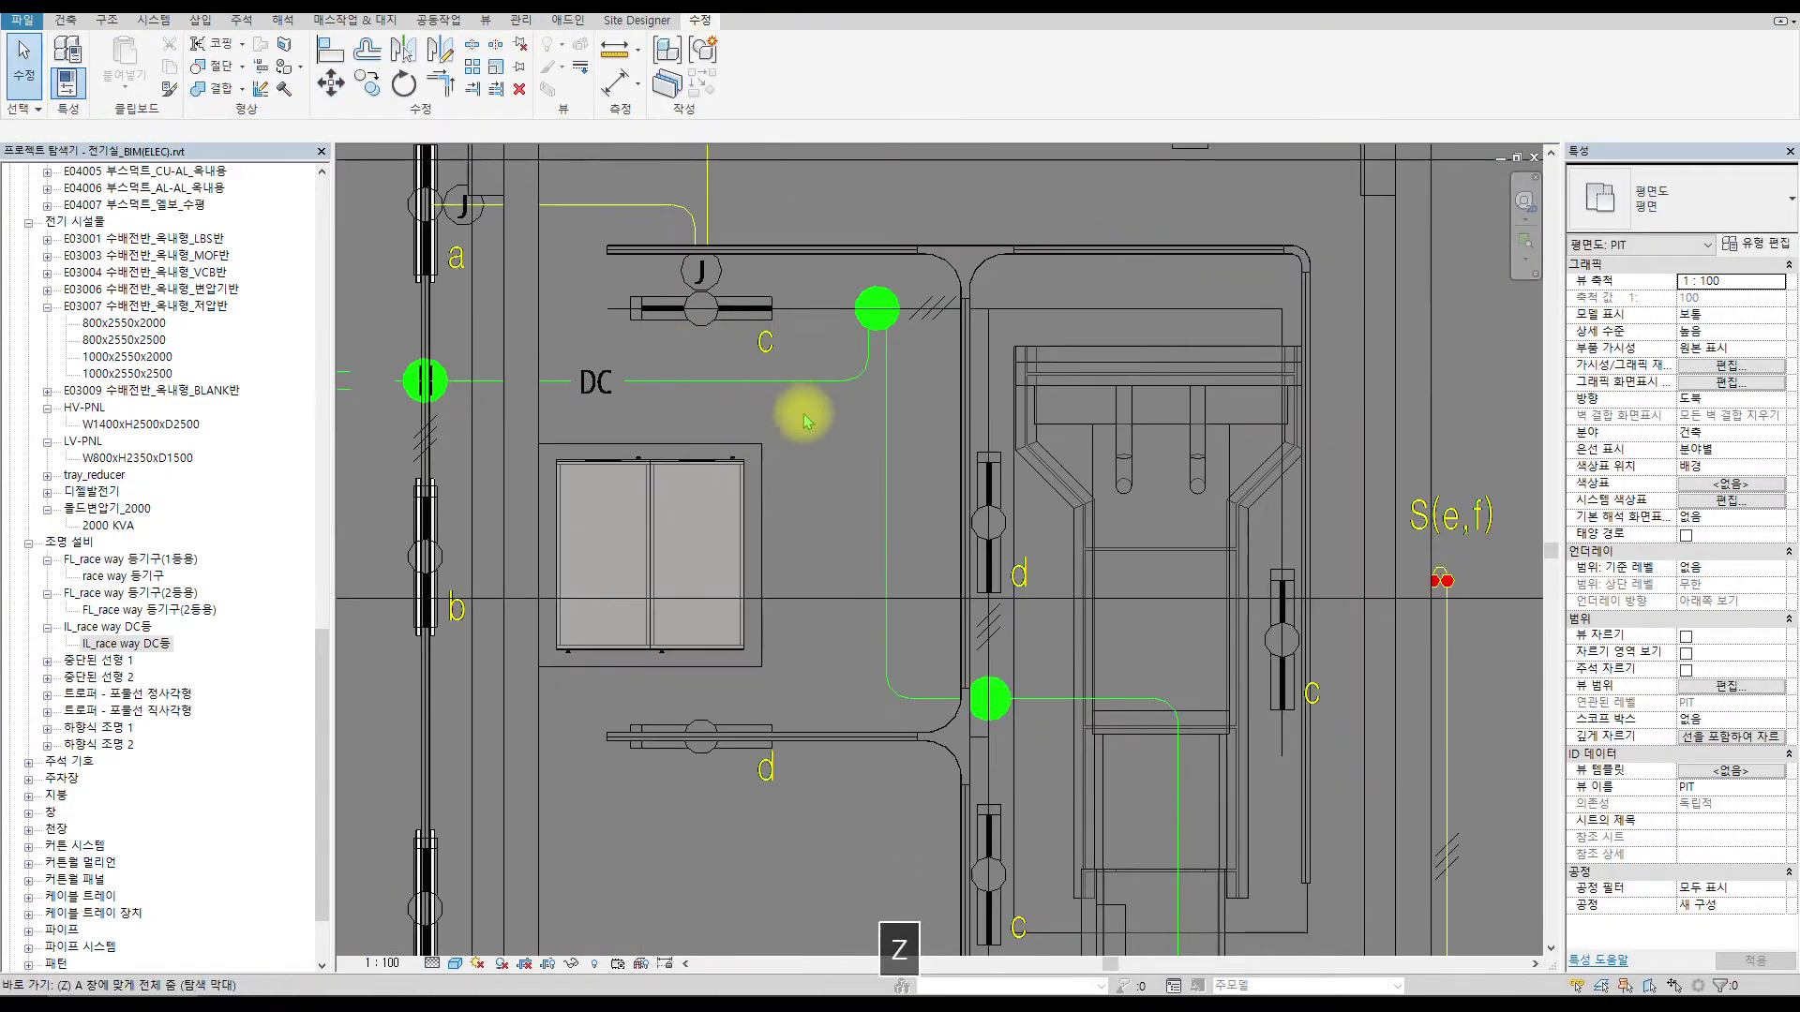
Check the DC fixtures along the race-ways in the 부분3D view.
key("a")
key("ctrl+Tab")
scroll(978, 286, "up", 5)
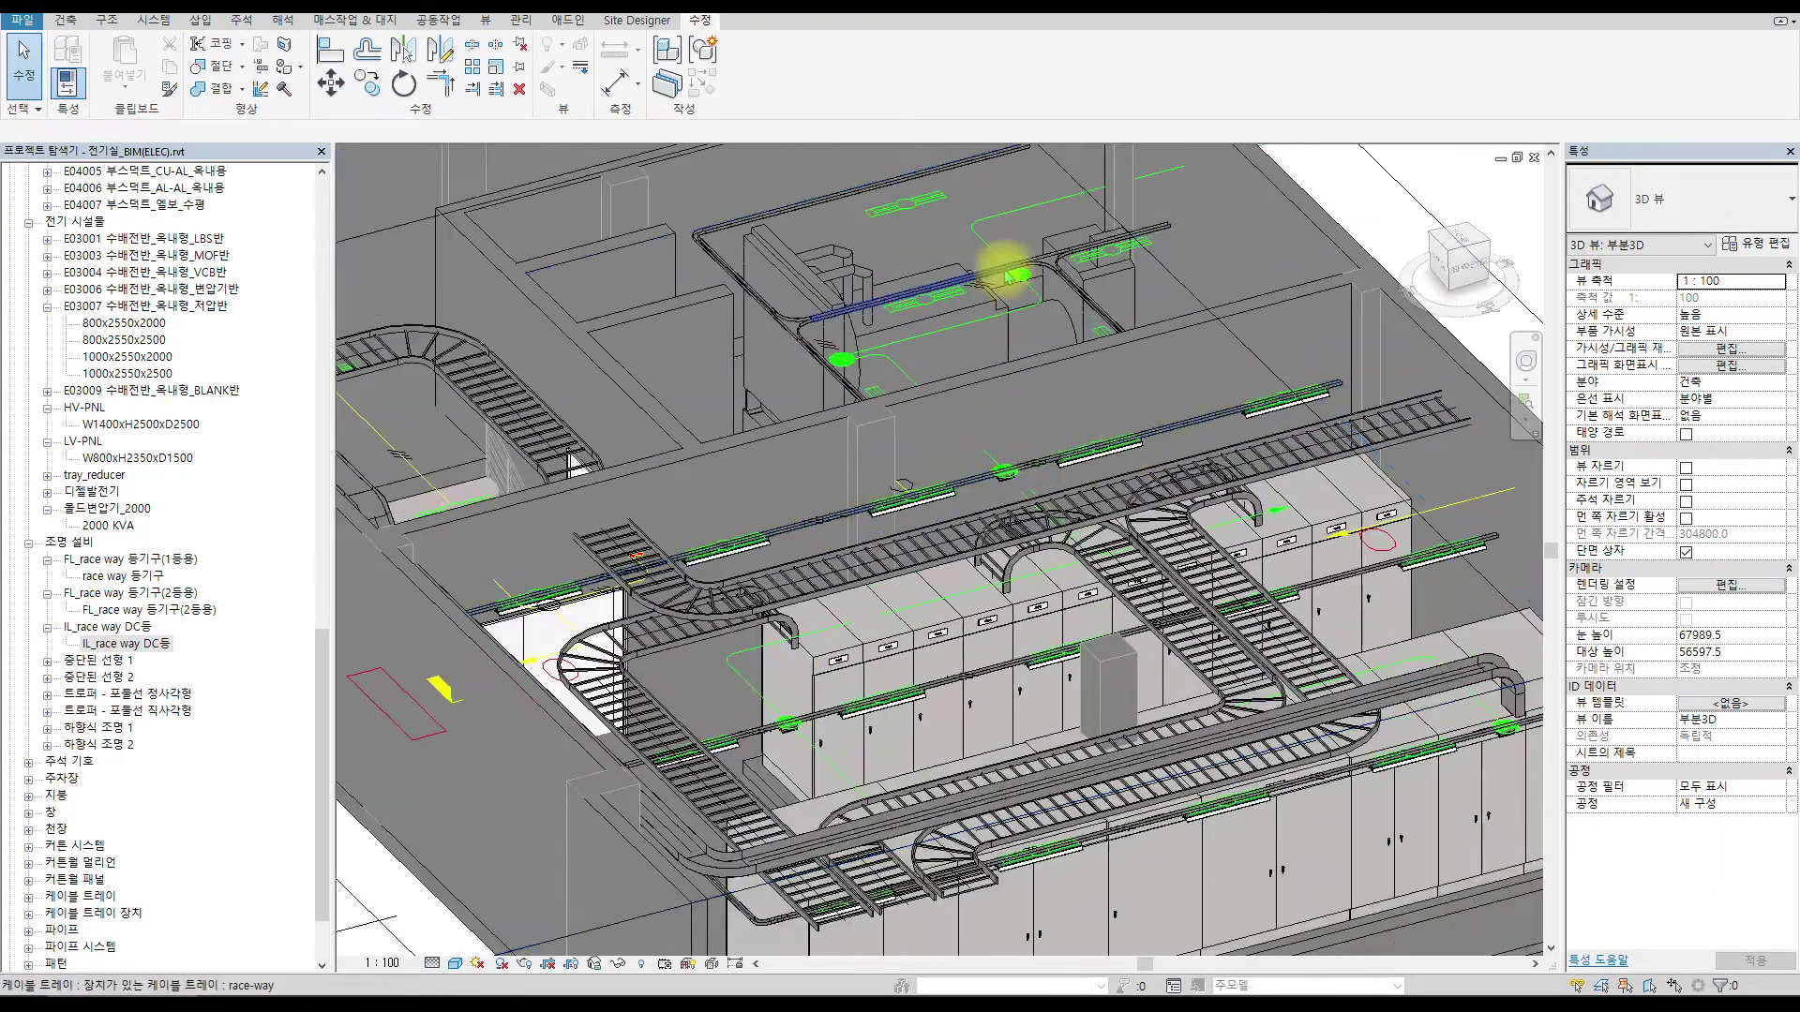
scroll(977, 286, "up", 2)
scroll(581, 328, "up", 3)
scroll(988, 602, "down", 3)
key("ctrl+Tab")
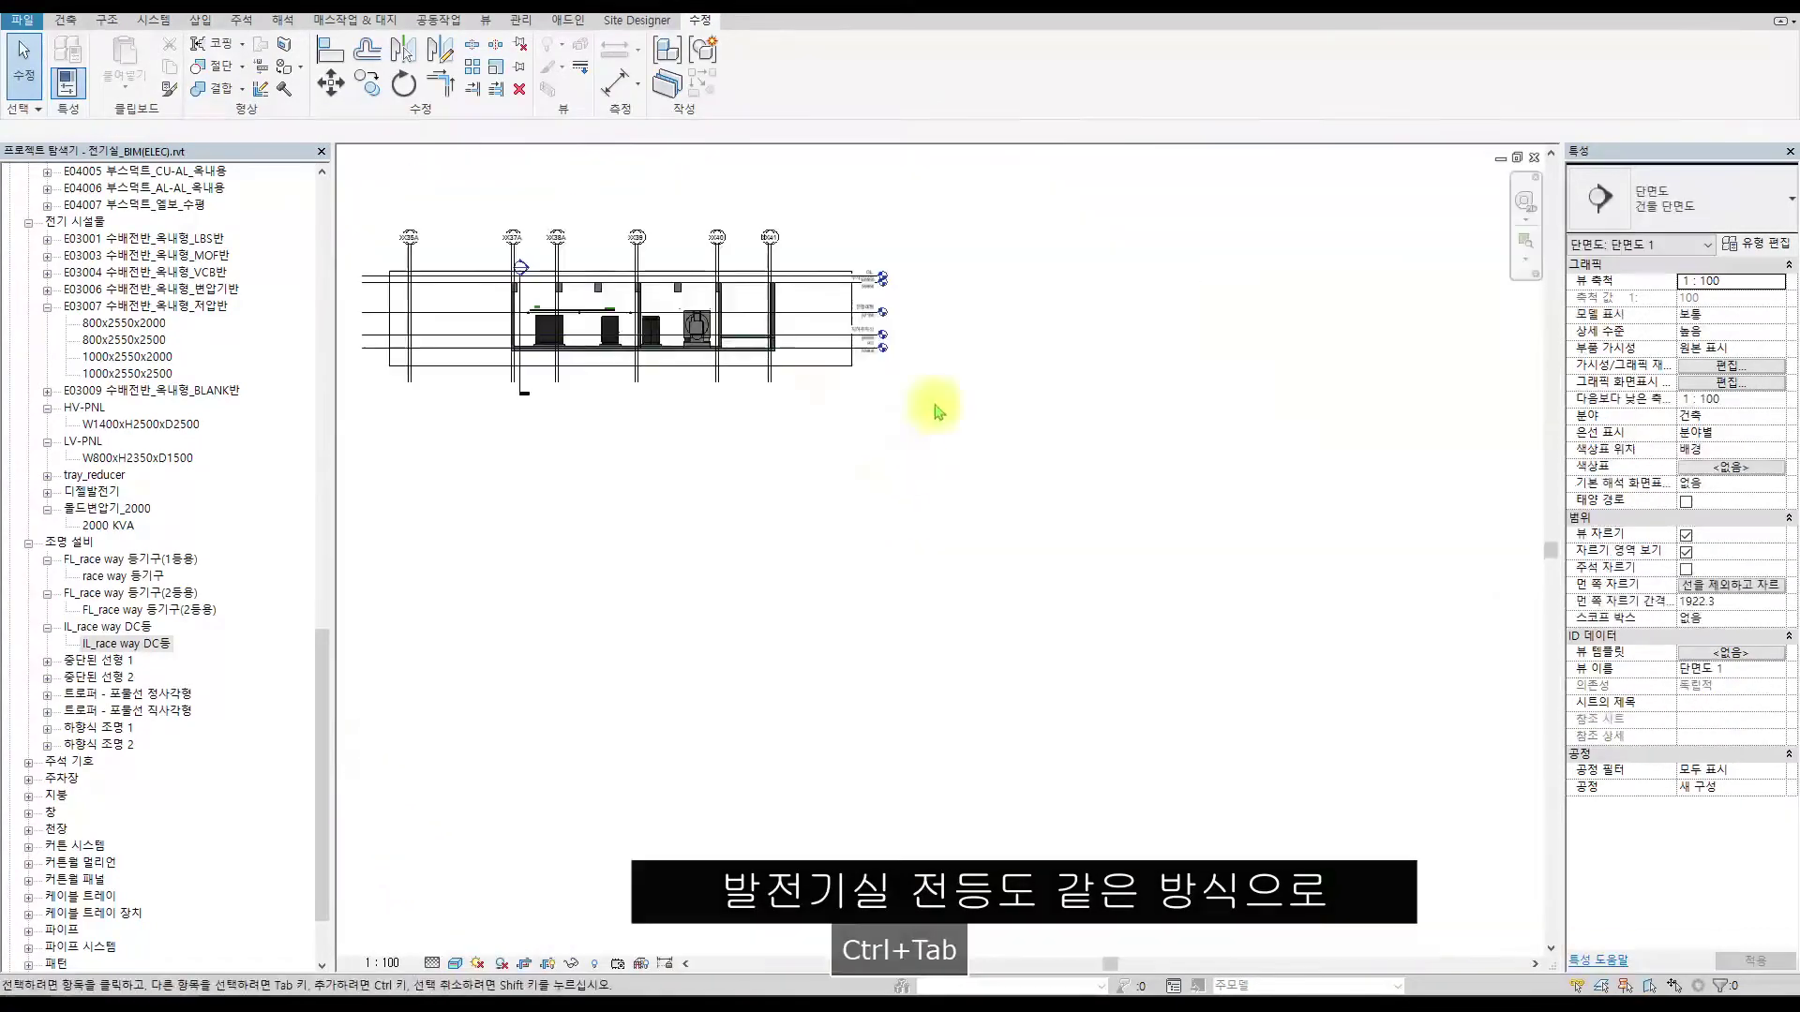
Reposition section line 단면도 0 in the PIT plan so it cuts through the generator room, and open that section.
key("ctrl+Tab")
scroll(791, 354, "up", 3)
scroll(935, 282, "up", 2)
left_click(638, 250)
scroll(965, 502, "up", 4)
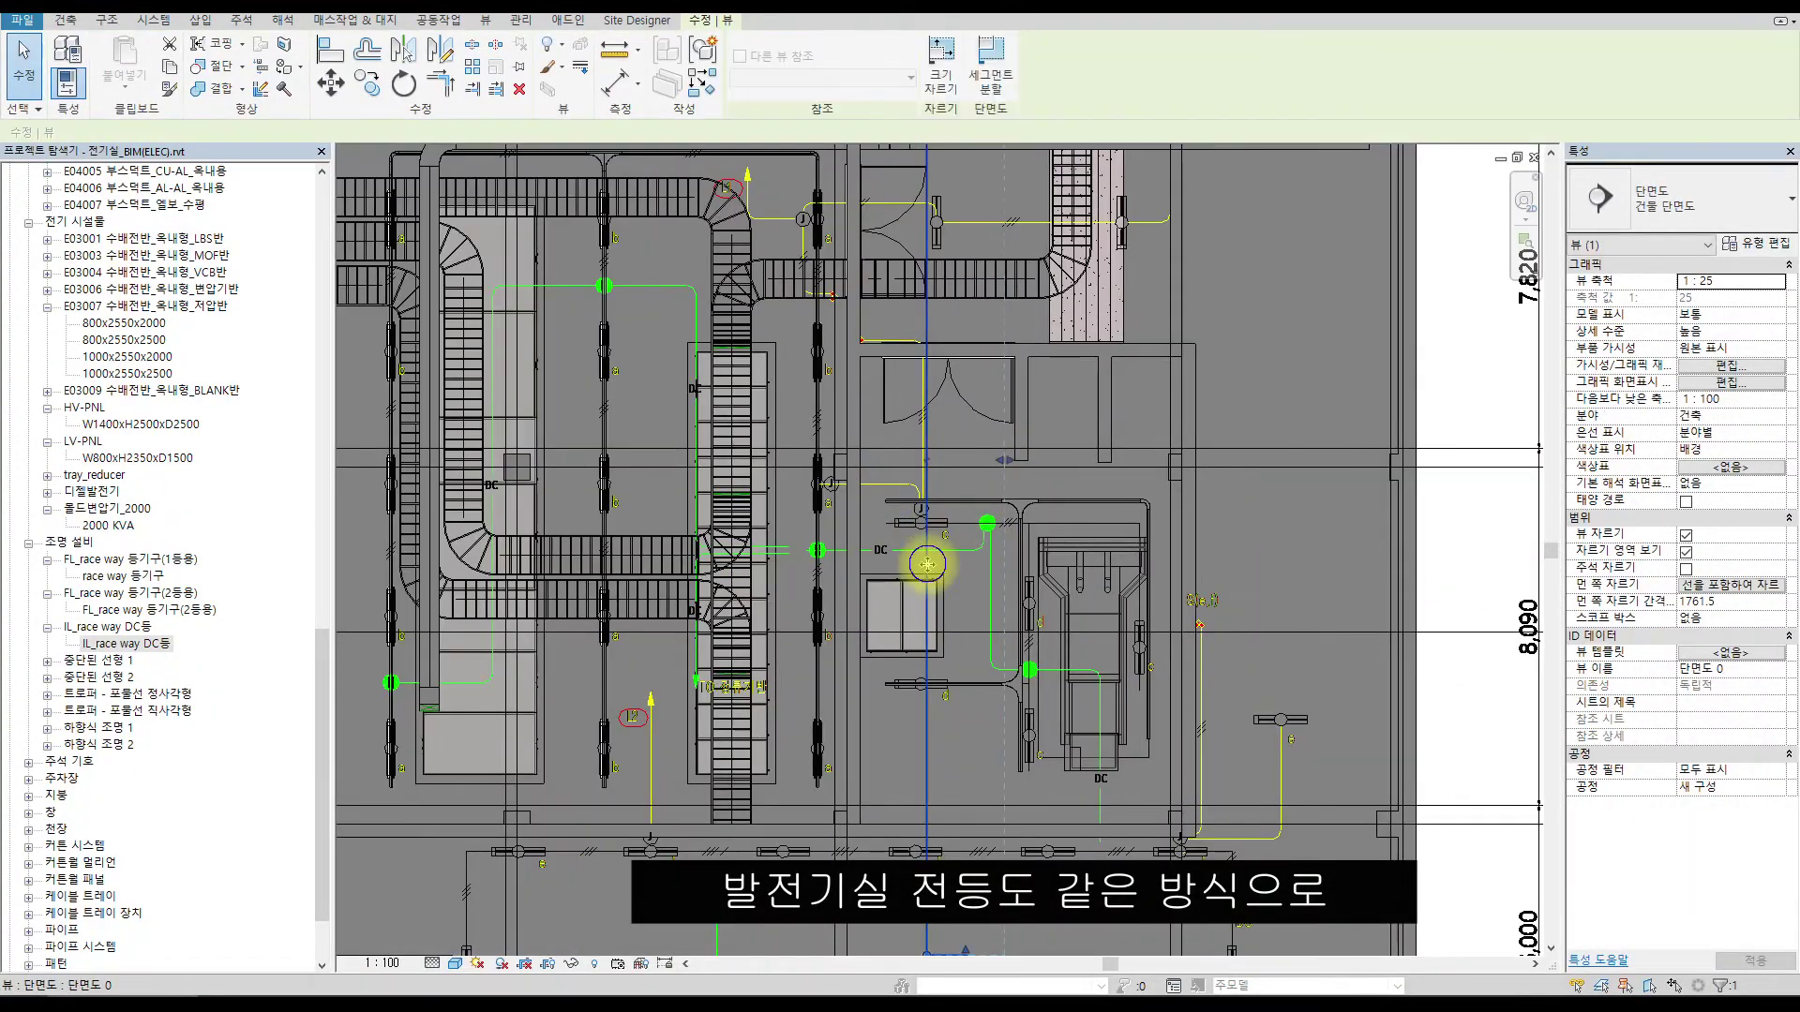
left_click(1015, 187)
scroll(754, 292, "up", 5)
middle_click_drag(1234, 345, 508, 370)
scroll(1015, 459, "up", 1)
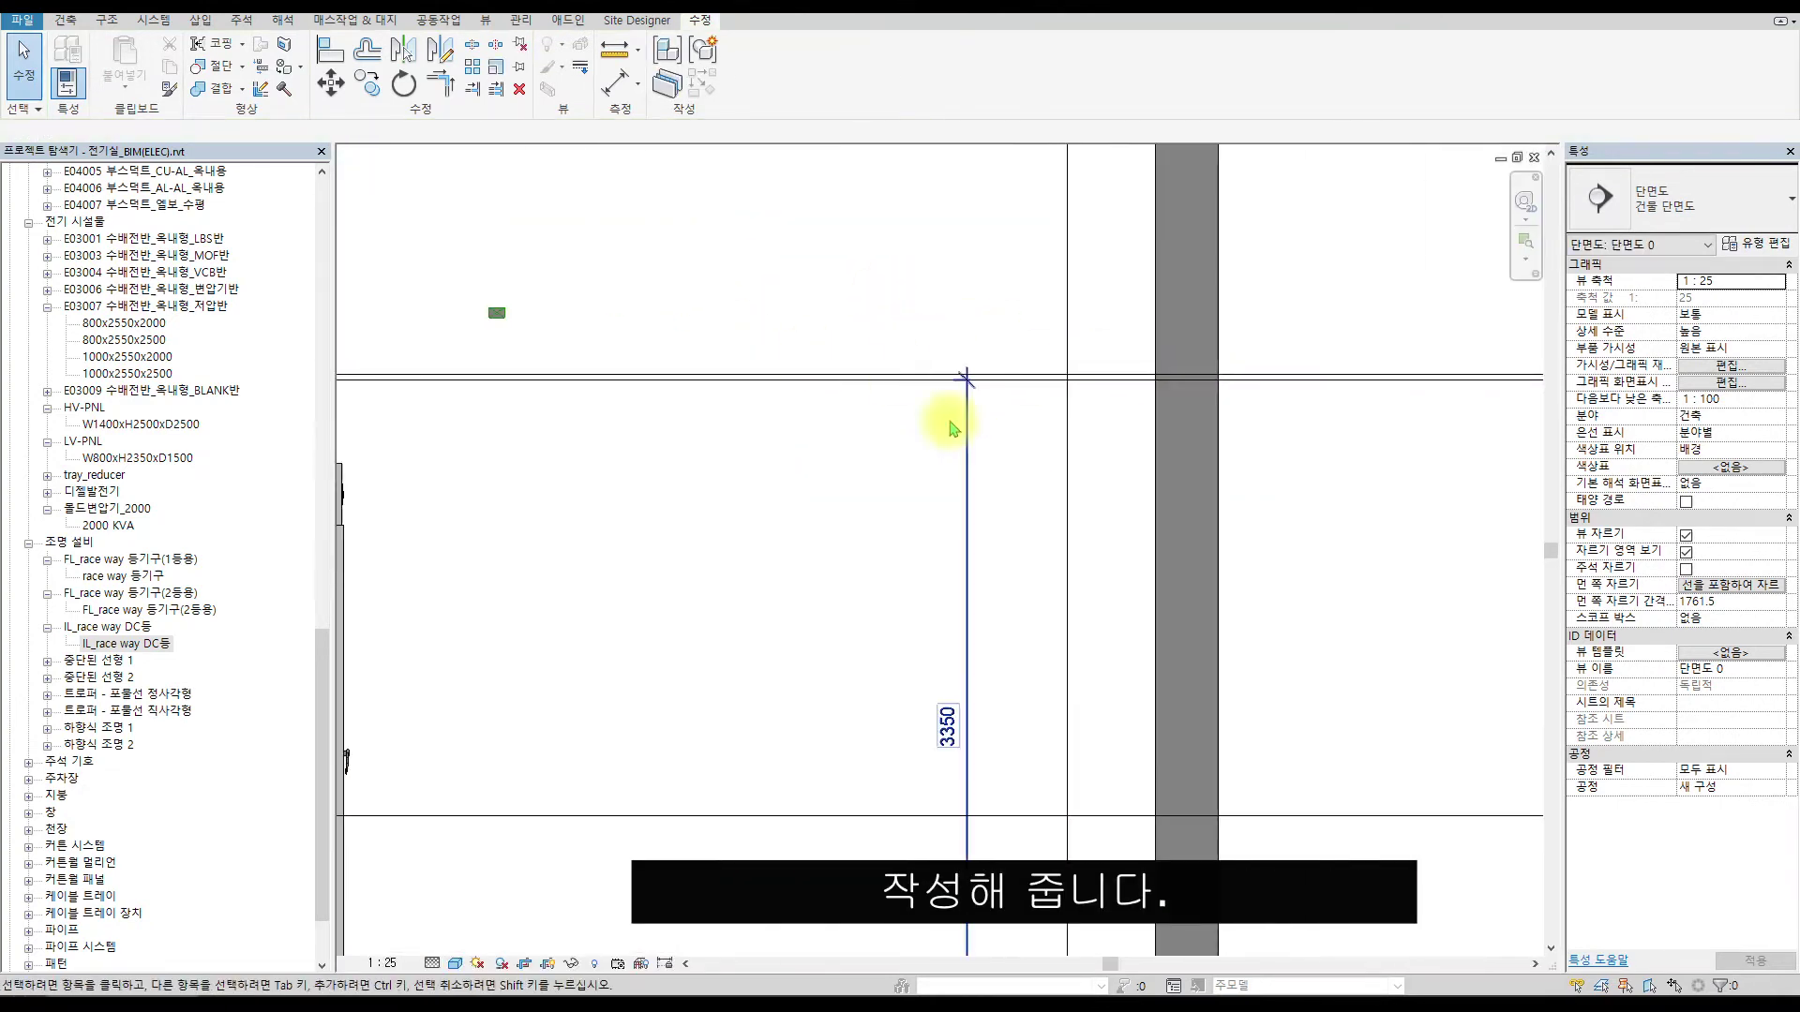
Dimension the height of the generator-room race-way's centre above the floor in section 단면도 0.
key("d")
key("i")
scroll(542, 333, "down", 5)
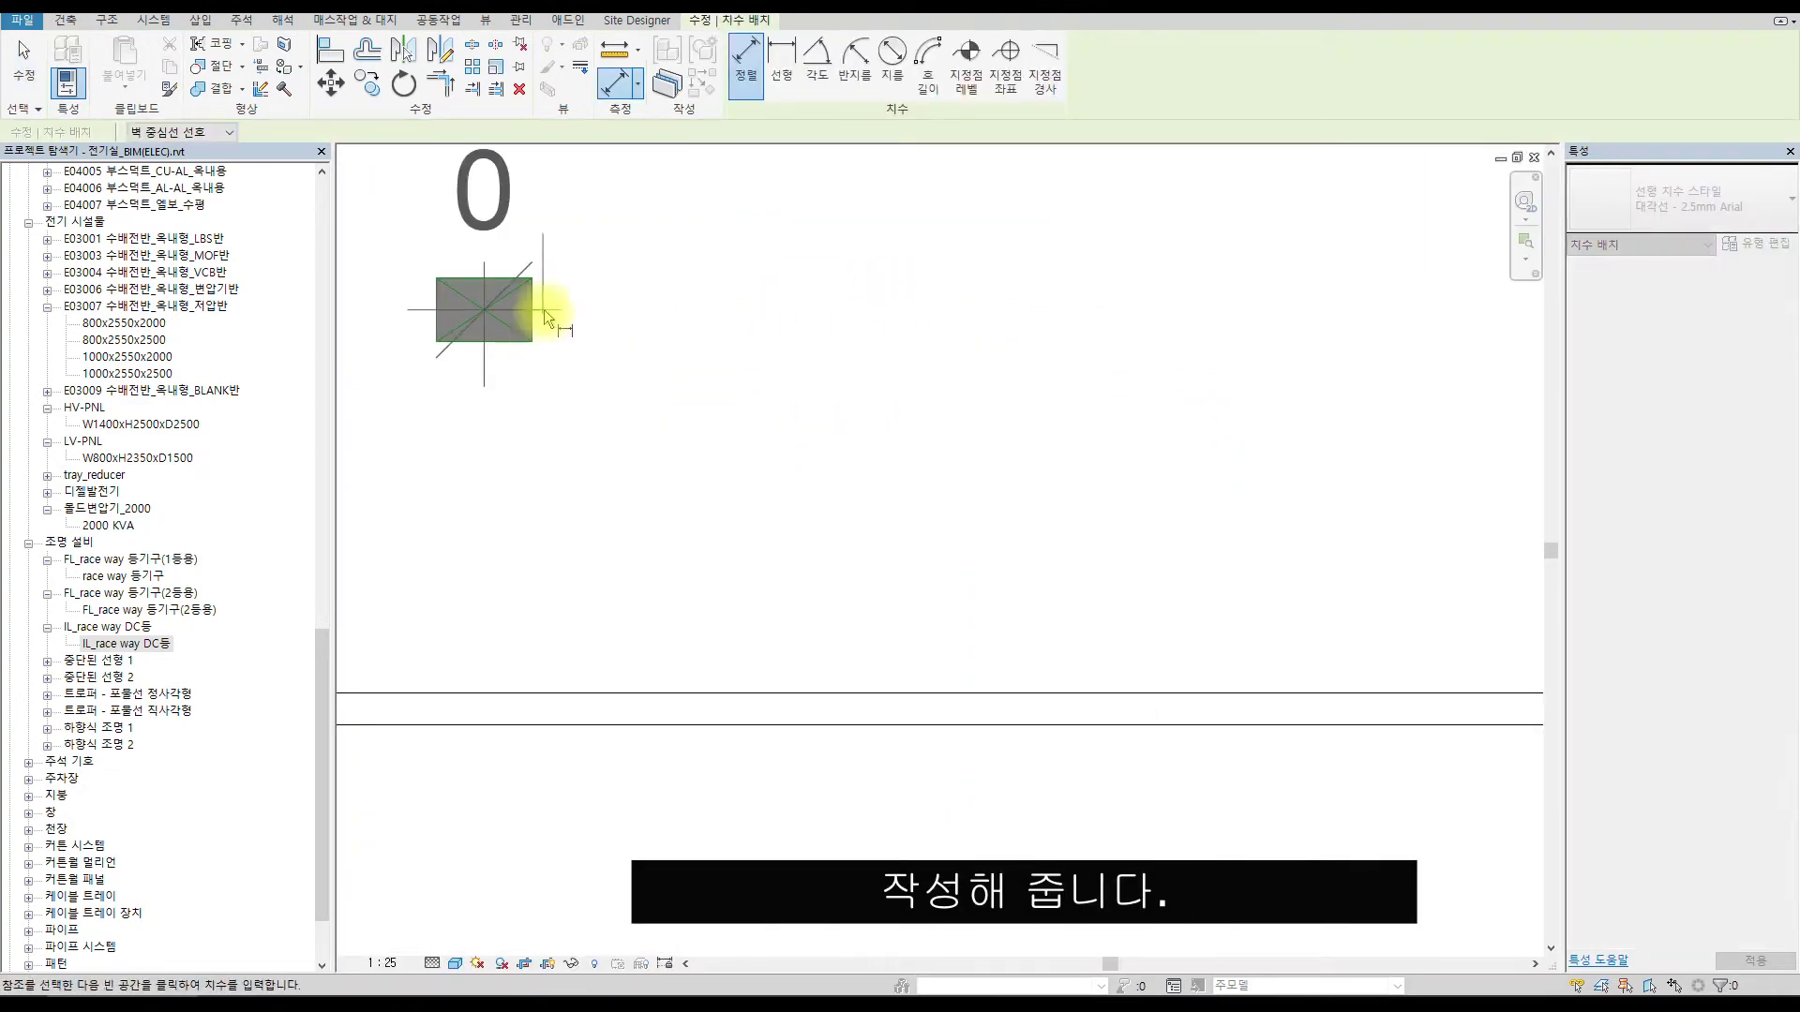
scroll(694, 778, "up", 3)
scroll(816, 646, "up", 5)
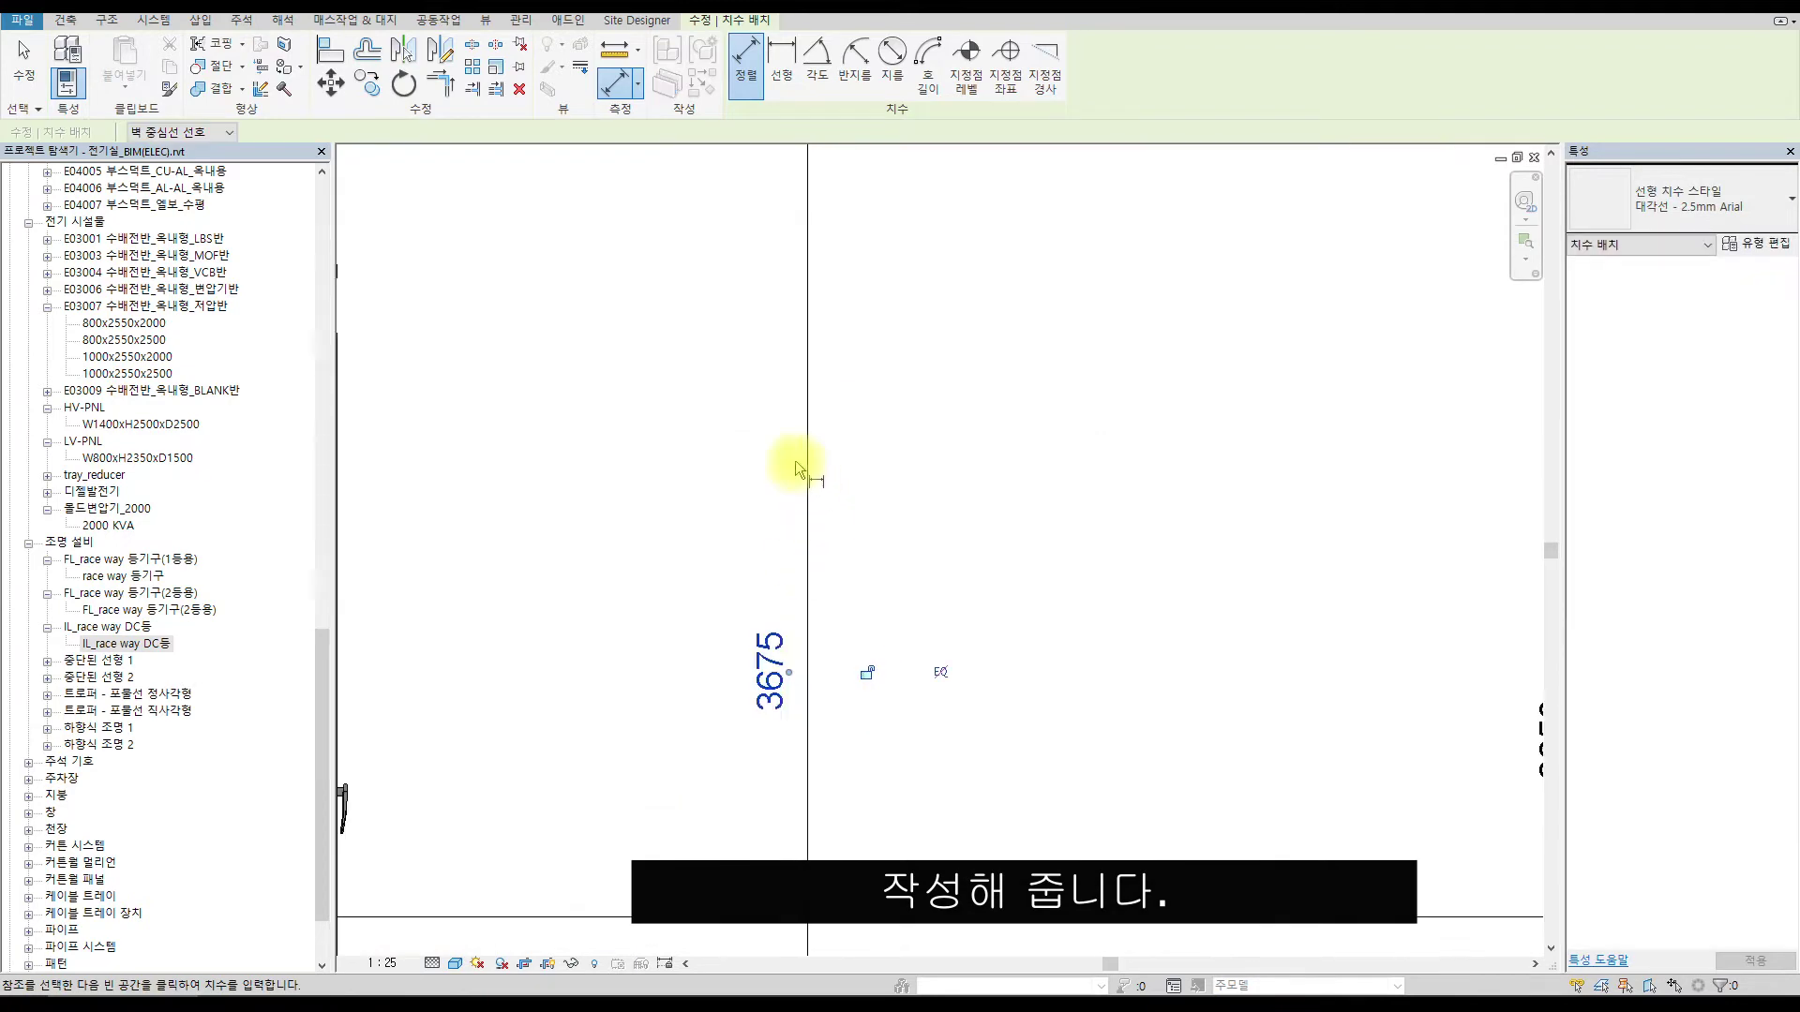
key("Escape")
Draw a new level through the centre of the generator-room race-way and rename it and its views 발전기전등.
scroll(881, 292, "down", 3)
scroll(932, 321, "down", 1)
middle_click_drag(1369, 323, 928, 412)
middle_click_drag(1359, 422, 1277, 482)
scroll(1045, 453, "up", 4)
left_click(1031, 458)
scroll(891, 424, "down", 3)
scroll(394, 445, "up", 3)
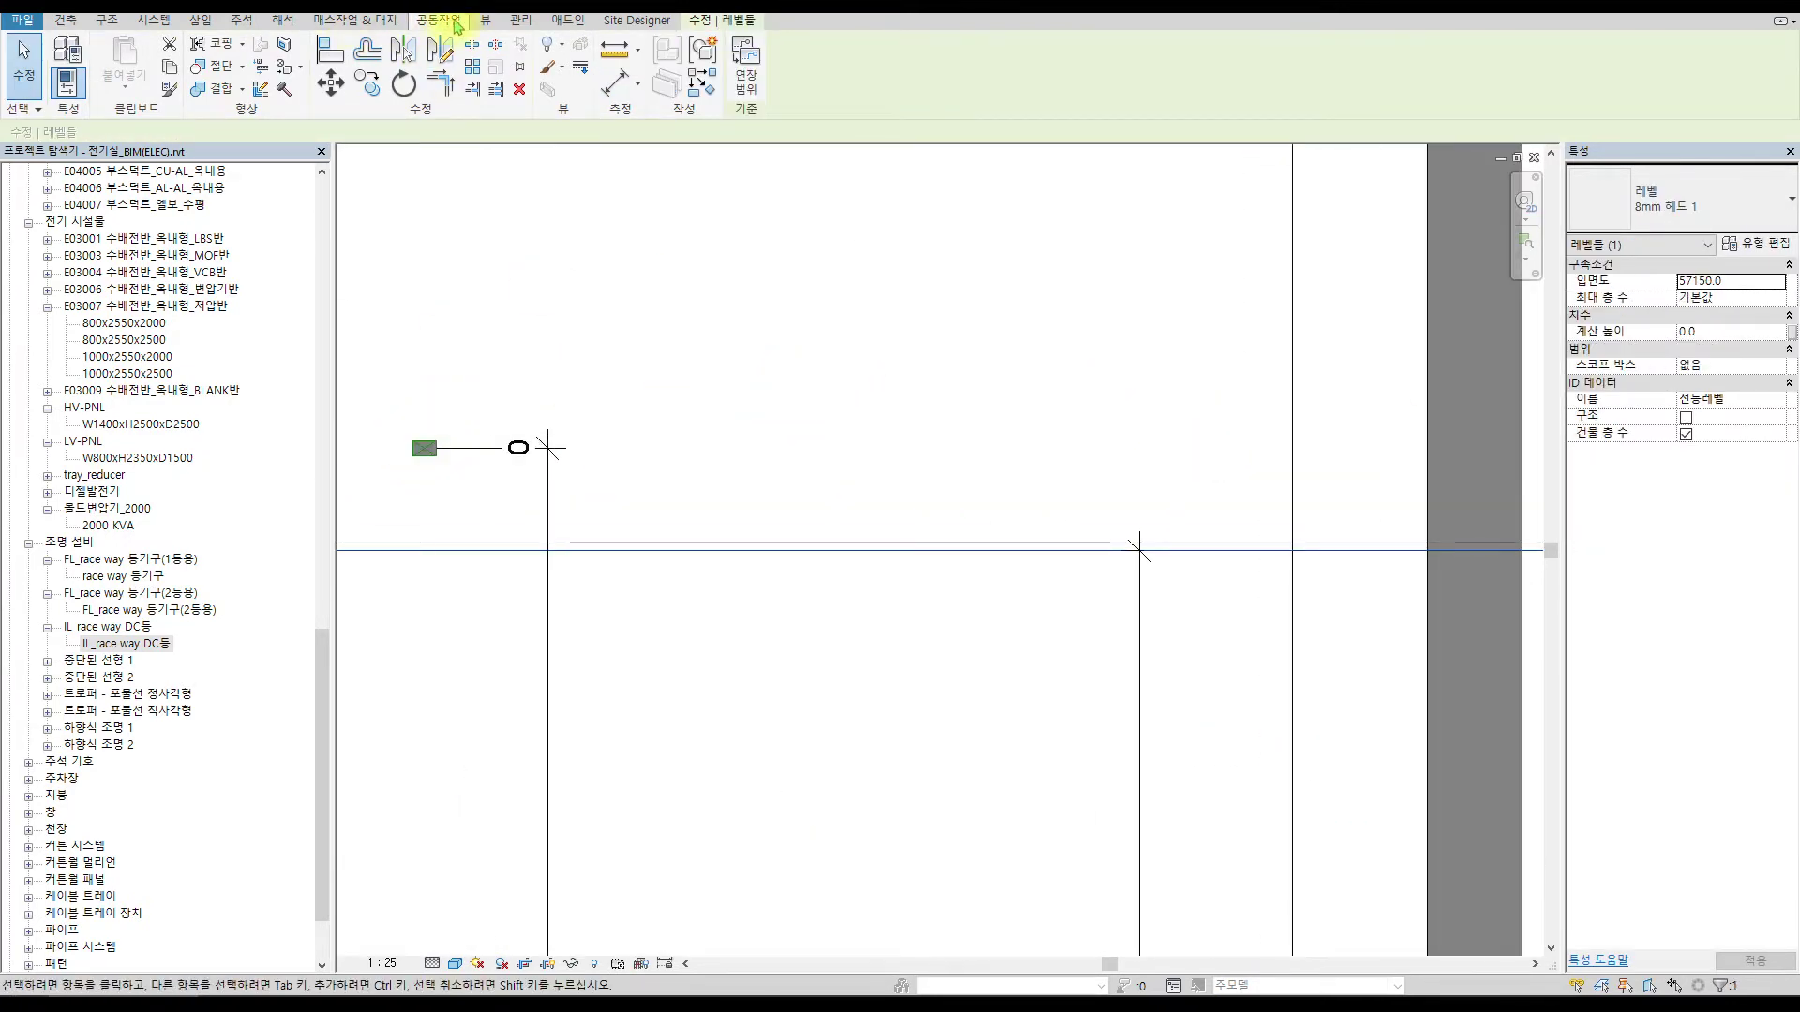
left_click(485, 20)
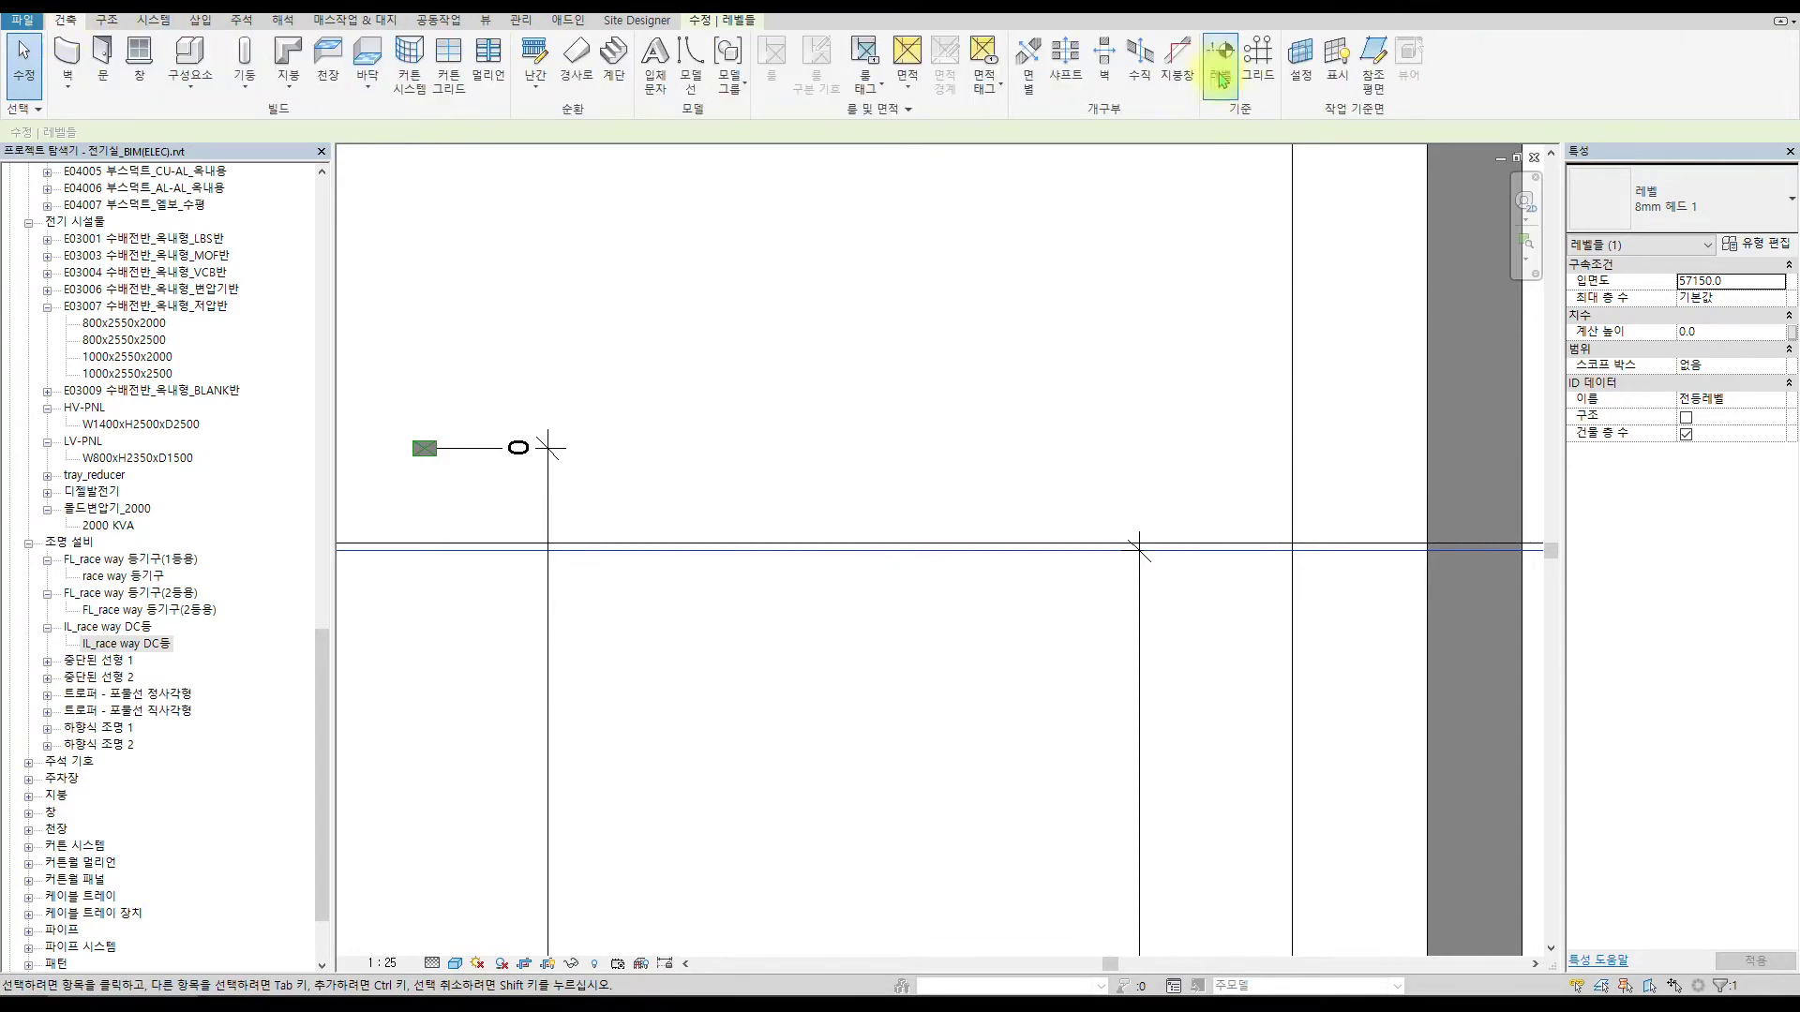
left_click(1221, 75)
left_click(454, 447)
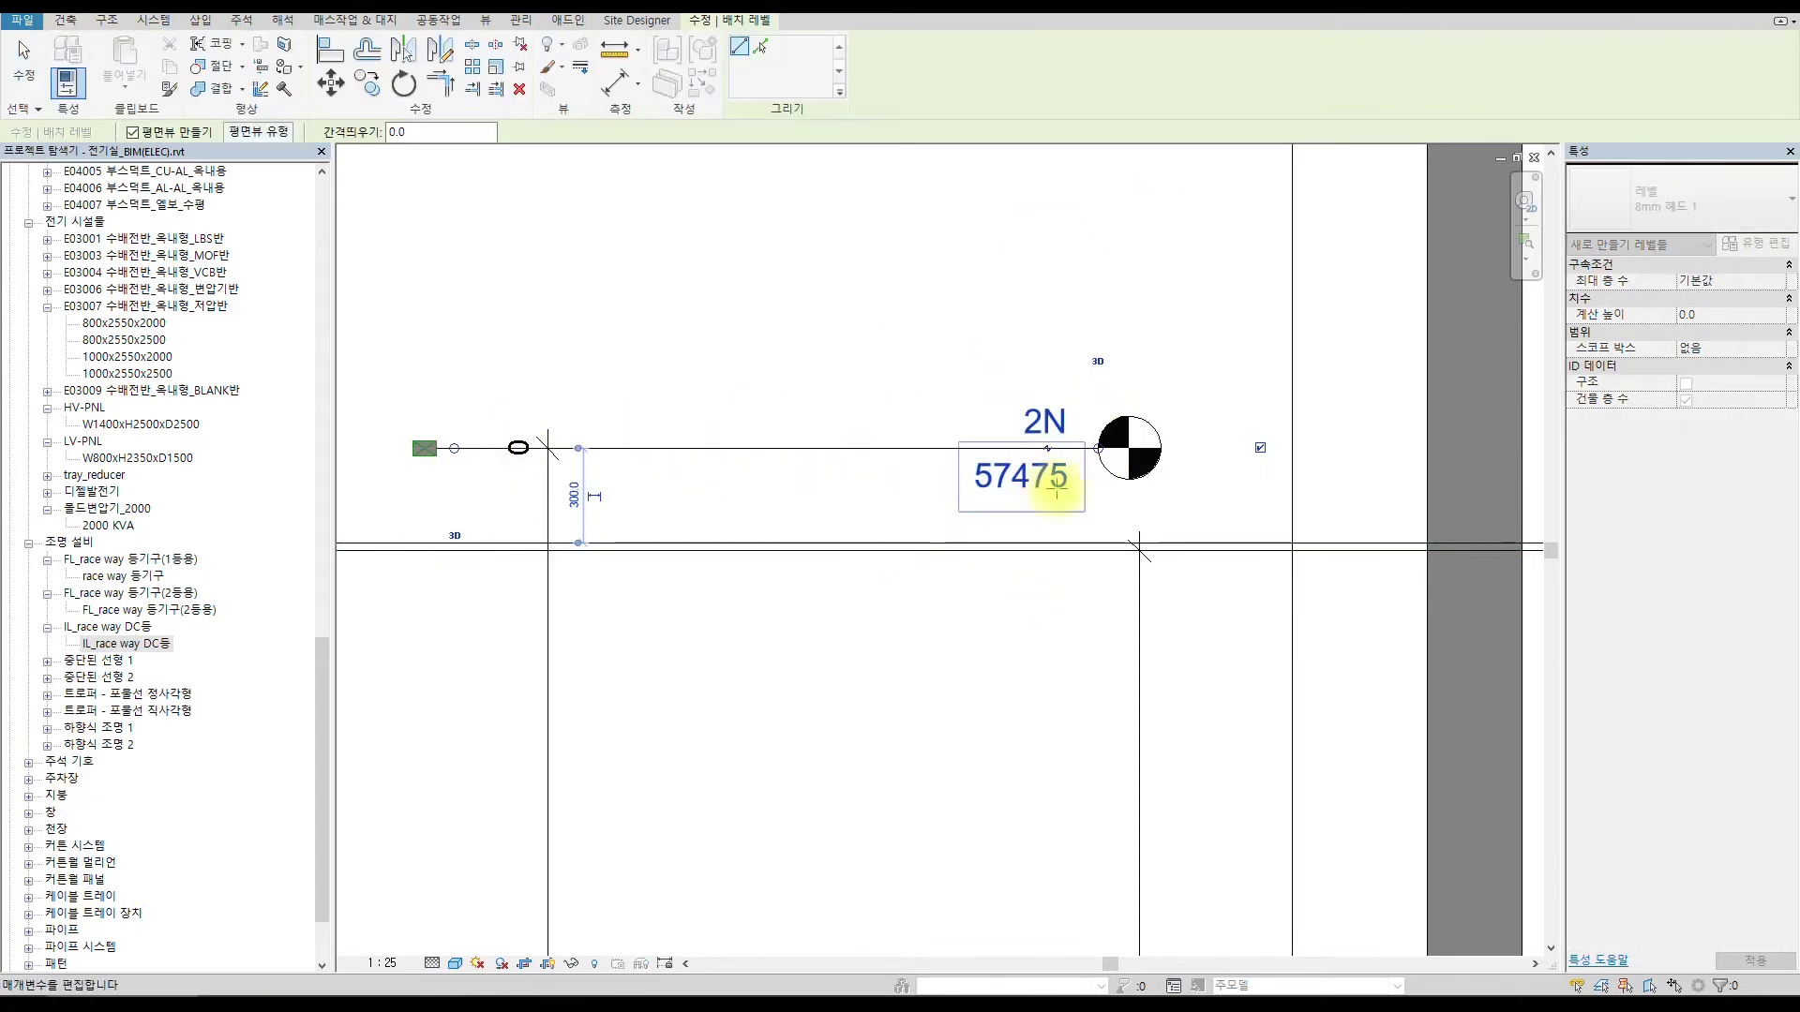
left_click(1057, 483)
key("Escape")
left_click(1044, 425)
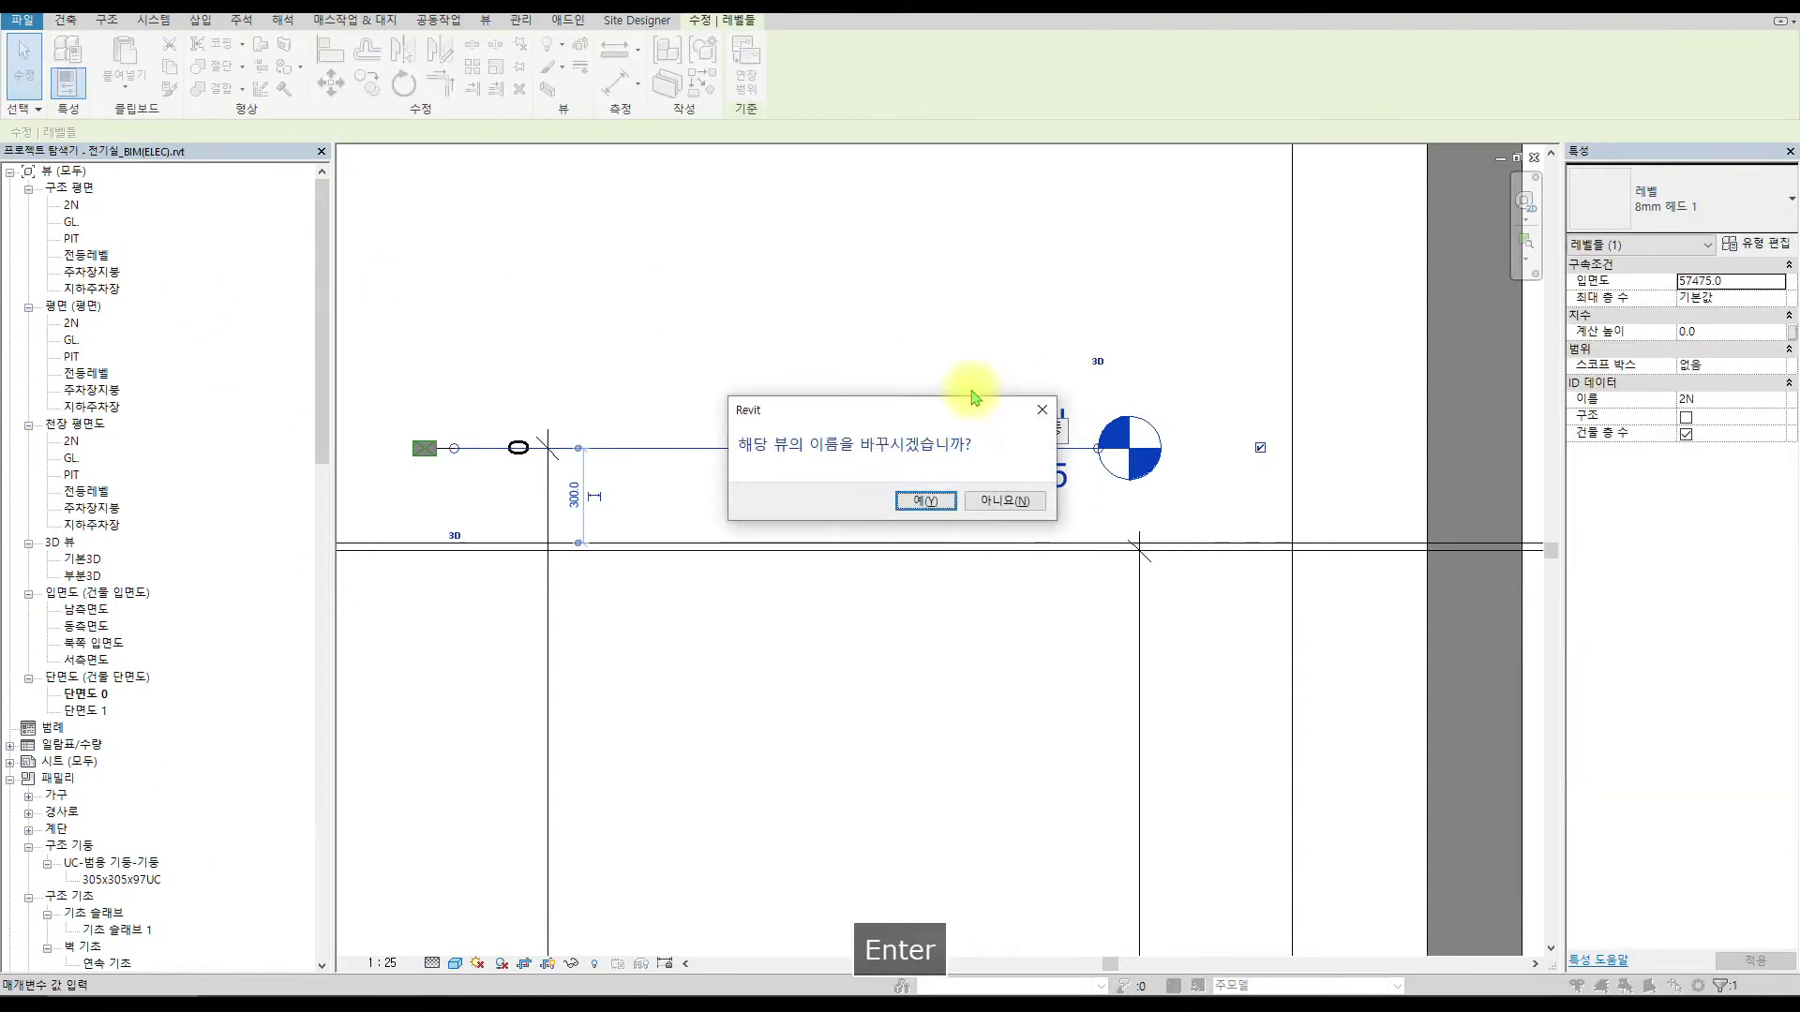
Move the 발전기전등 level down by 25 mm.
scroll(618, 484, "up", 3)
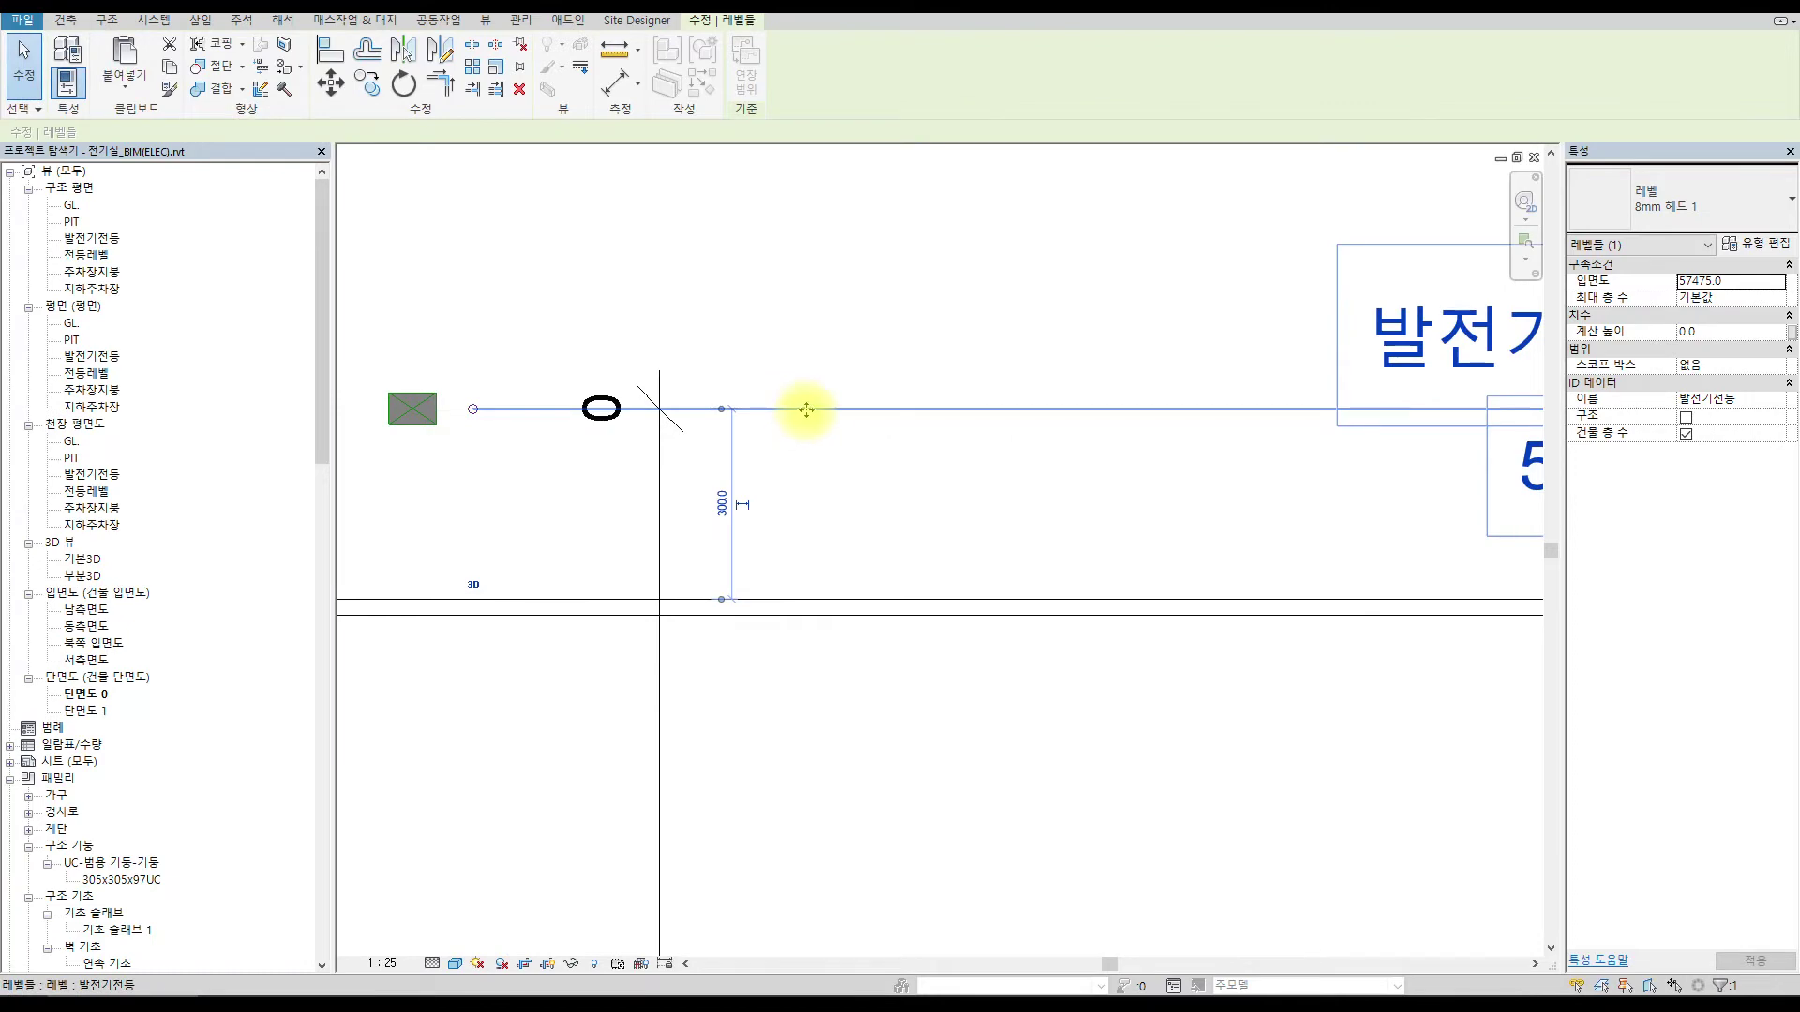
left_click(332, 83)
left_click(910, 410)
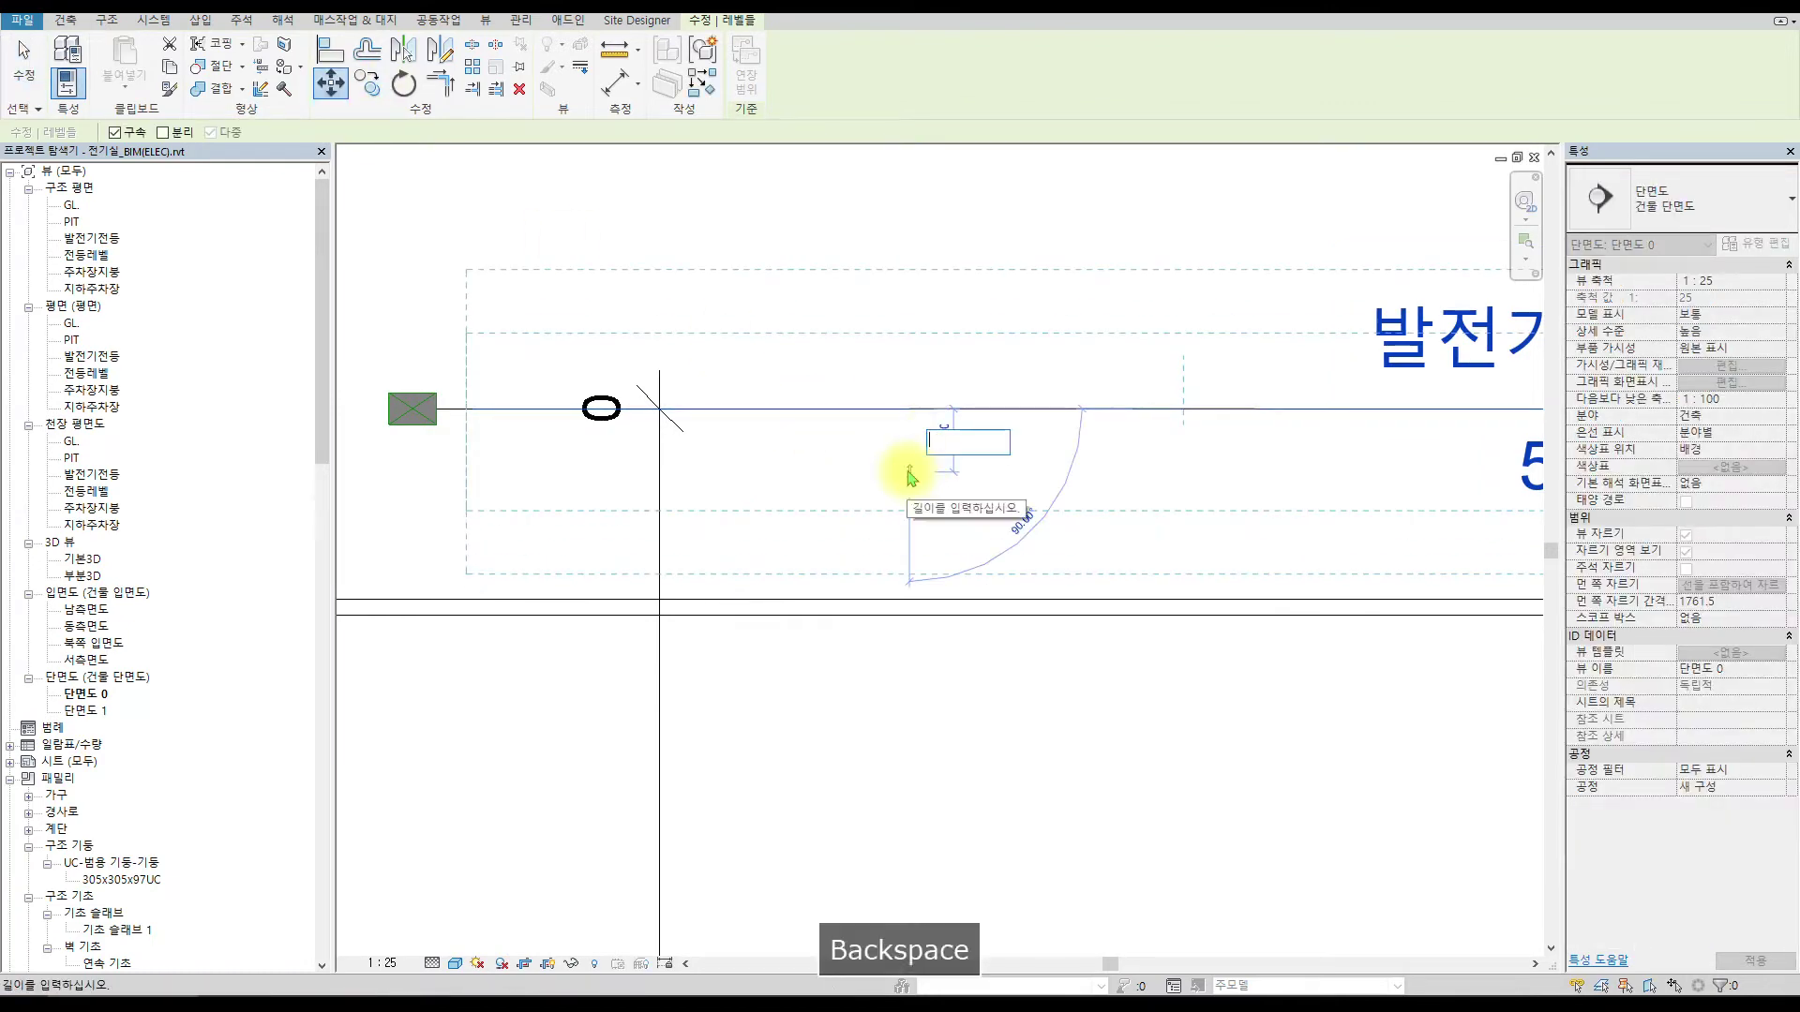
type("25")
key("Return")
scroll(1115, 361, "down", 1)
middle_click_drag(1115, 361, 661, 400)
key("Escape")
scroll(793, 456, "down", 3)
middle_click_drag(793, 455, 999, 421)
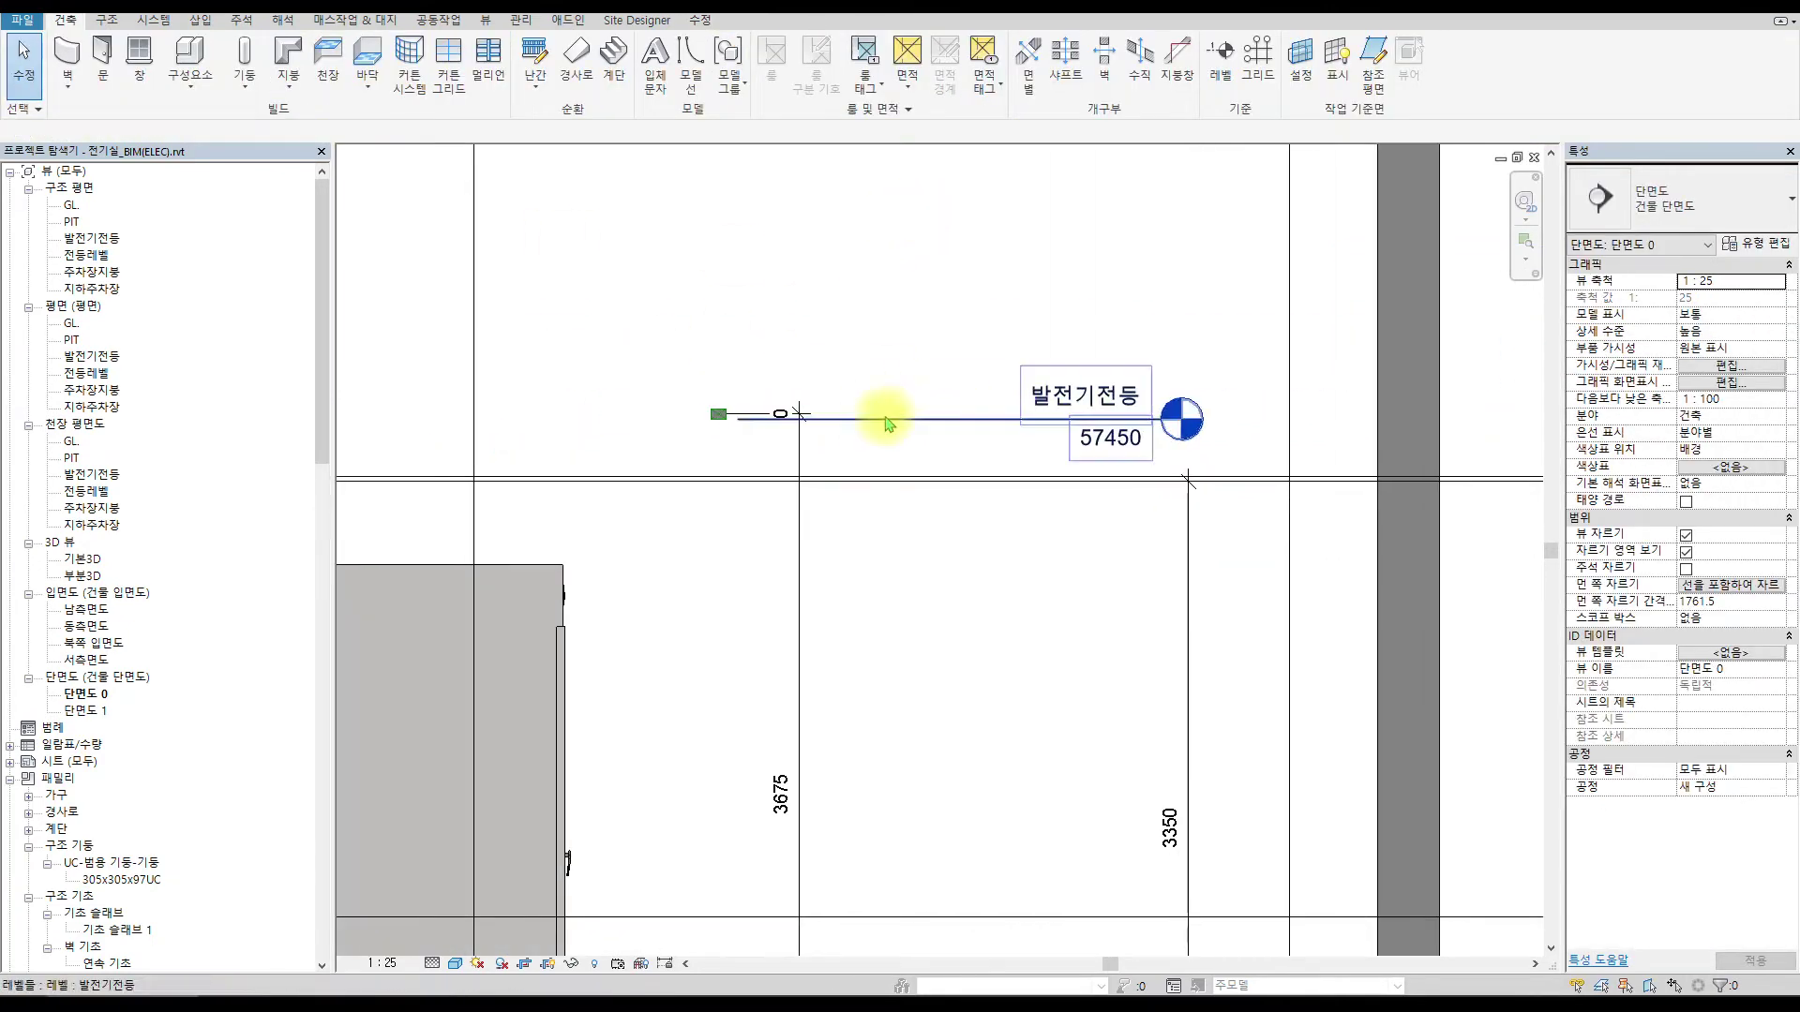
scroll(878, 389, "up", 1)
Copy a race-way light fixture in the PIT plan from the right race-way to beside the generator room's upper c light.
key("ctrl+Tab")
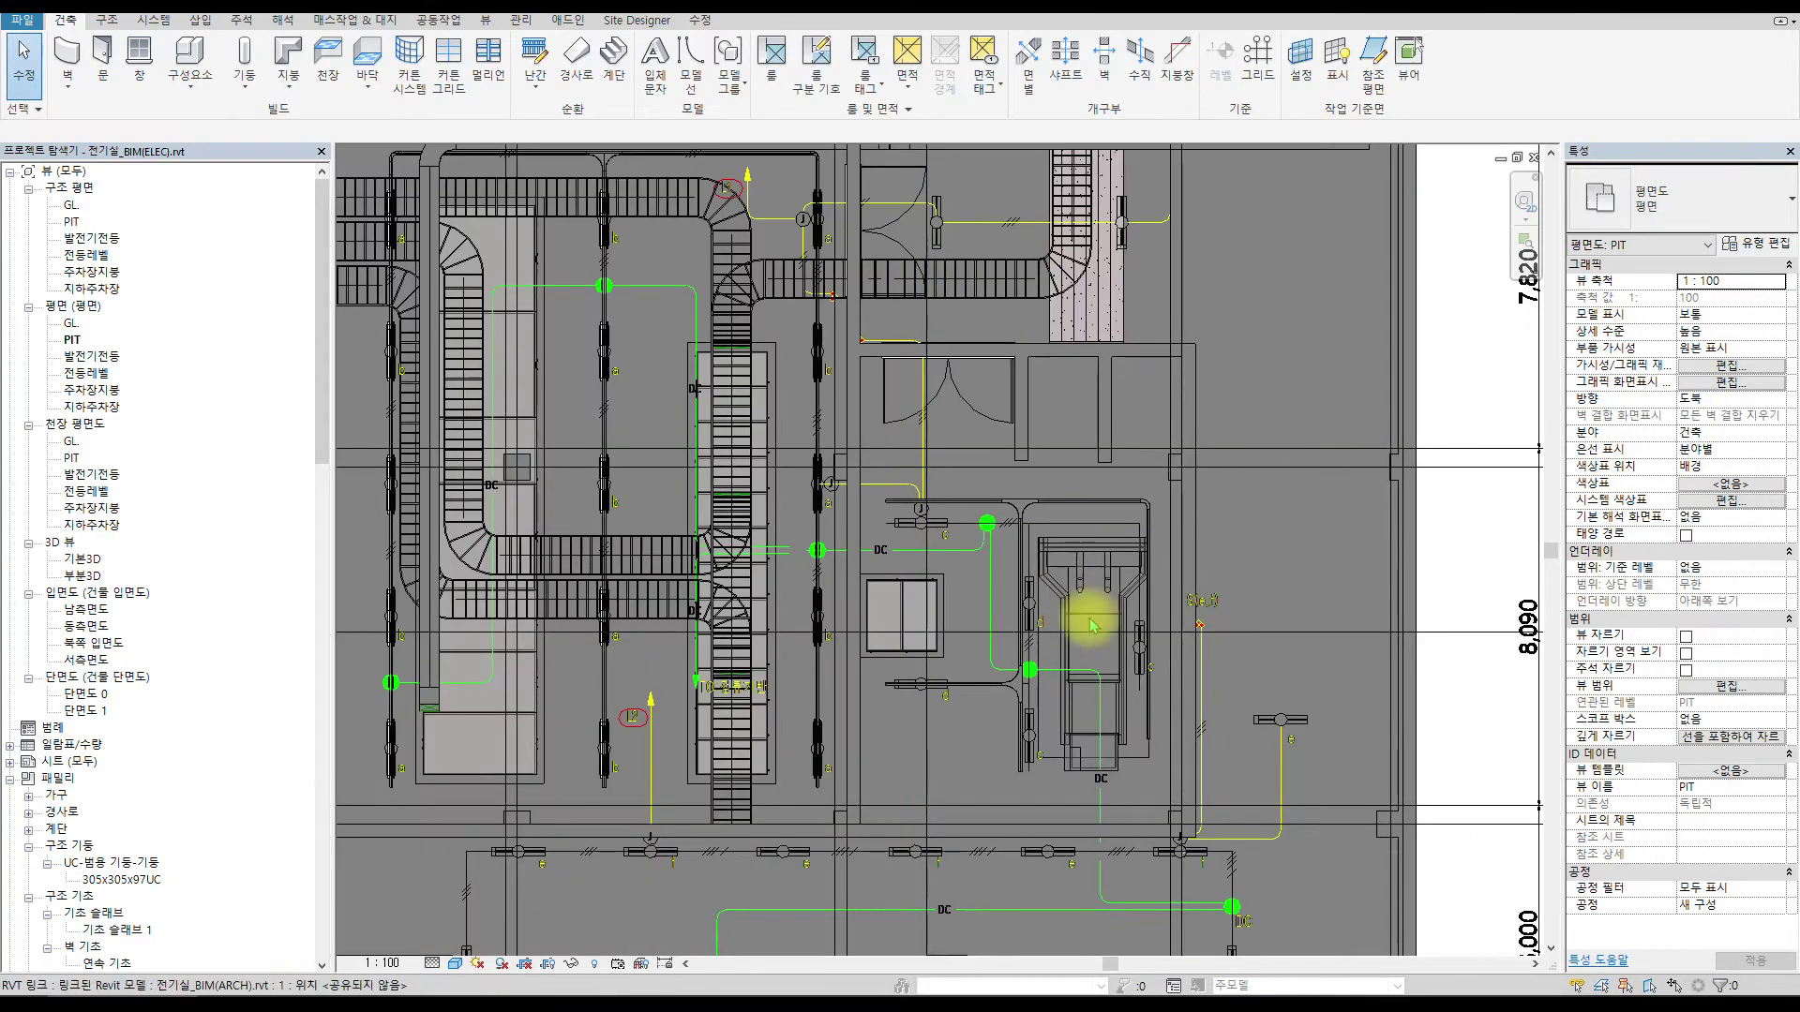
scroll(729, 233, "up", 2)
scroll(562, 455, "up", 2)
scroll(540, 457, "up", 2)
key("Escape")
left_click(589, 425)
scroll(588, 425, "up", 6)
scroll(542, 393, "down", 4)
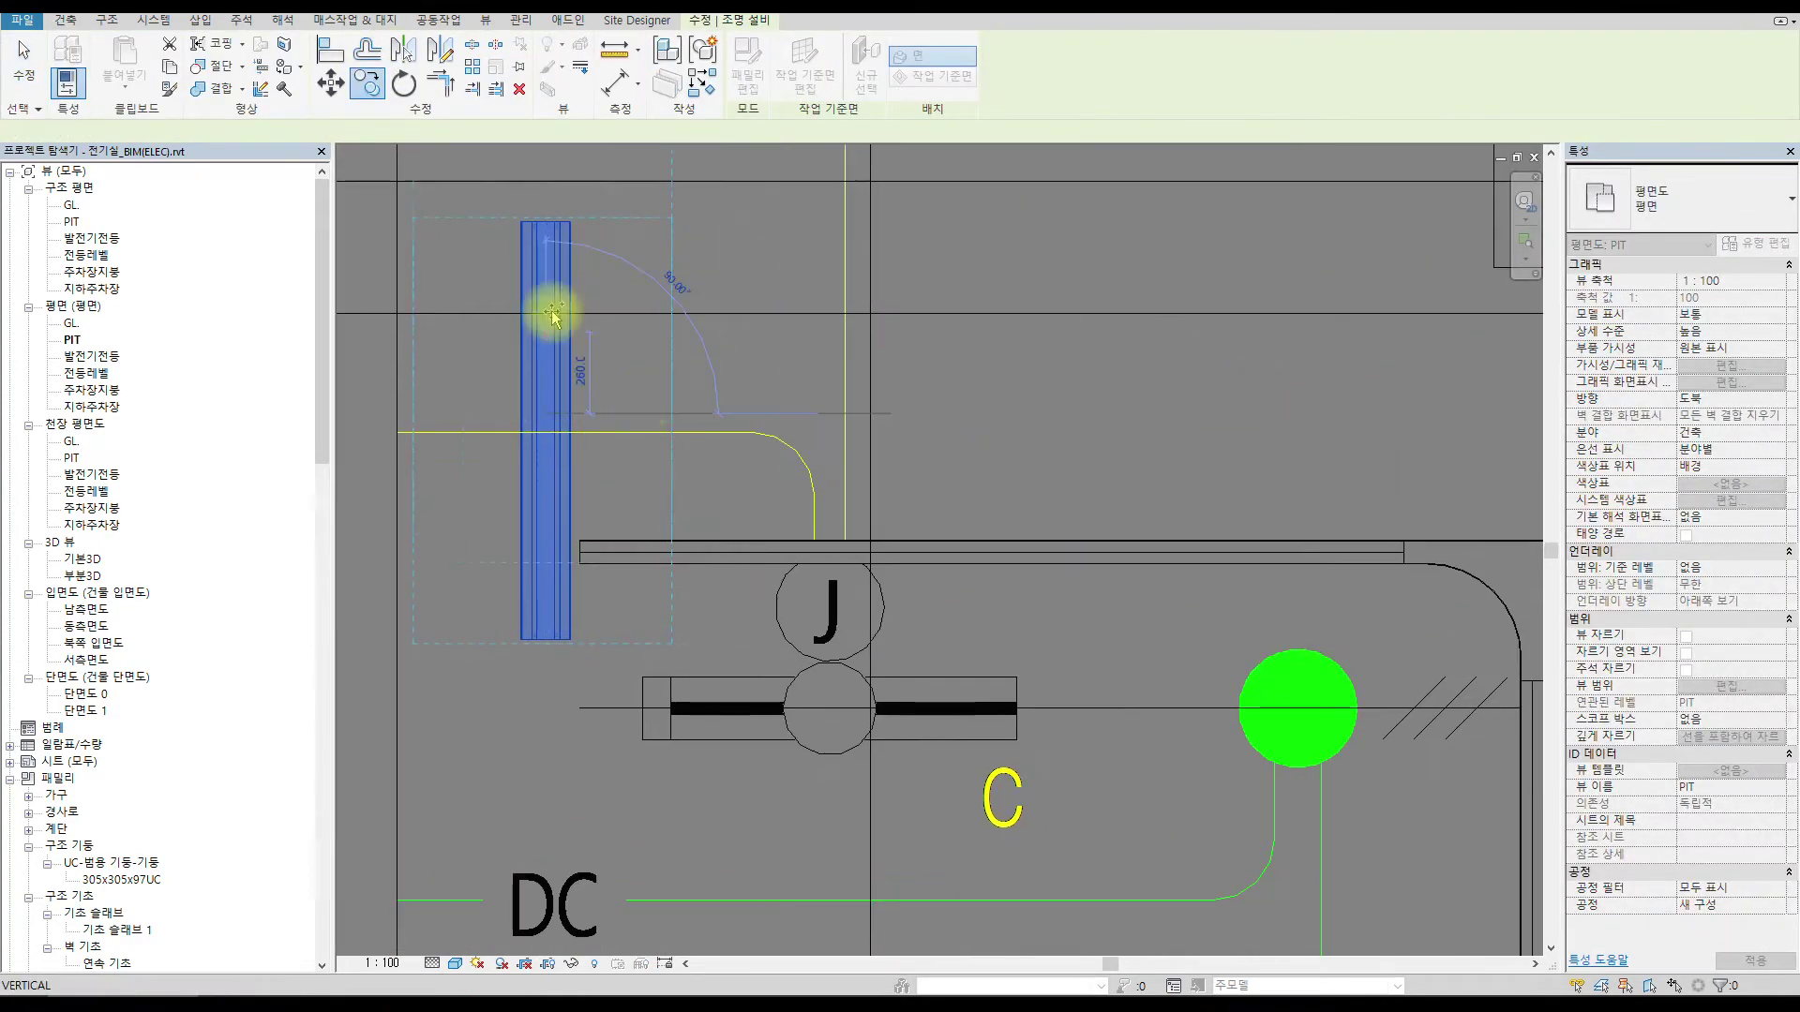
key("Escape")
Pick a new host position for the copied light beside the generator room's upper c light and set its work plane to level 발전기전등.
left_click(555, 384)
left_click(865, 80)
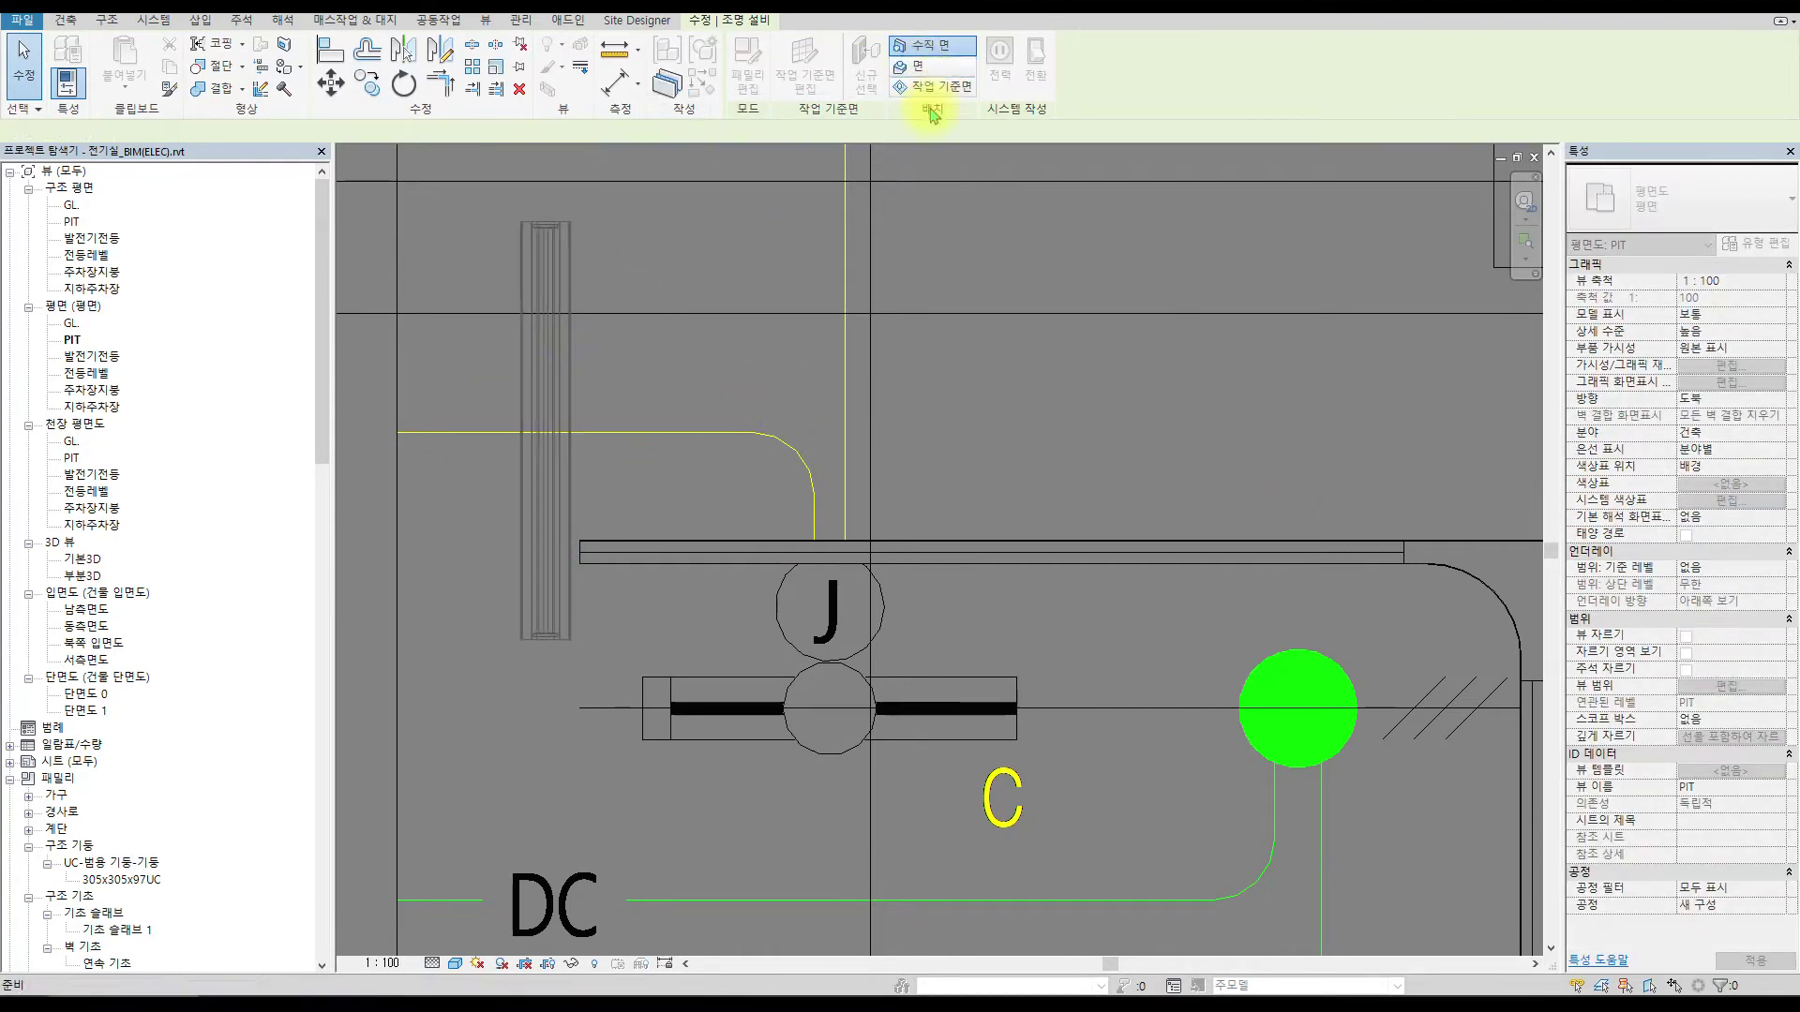
left_click(700, 455)
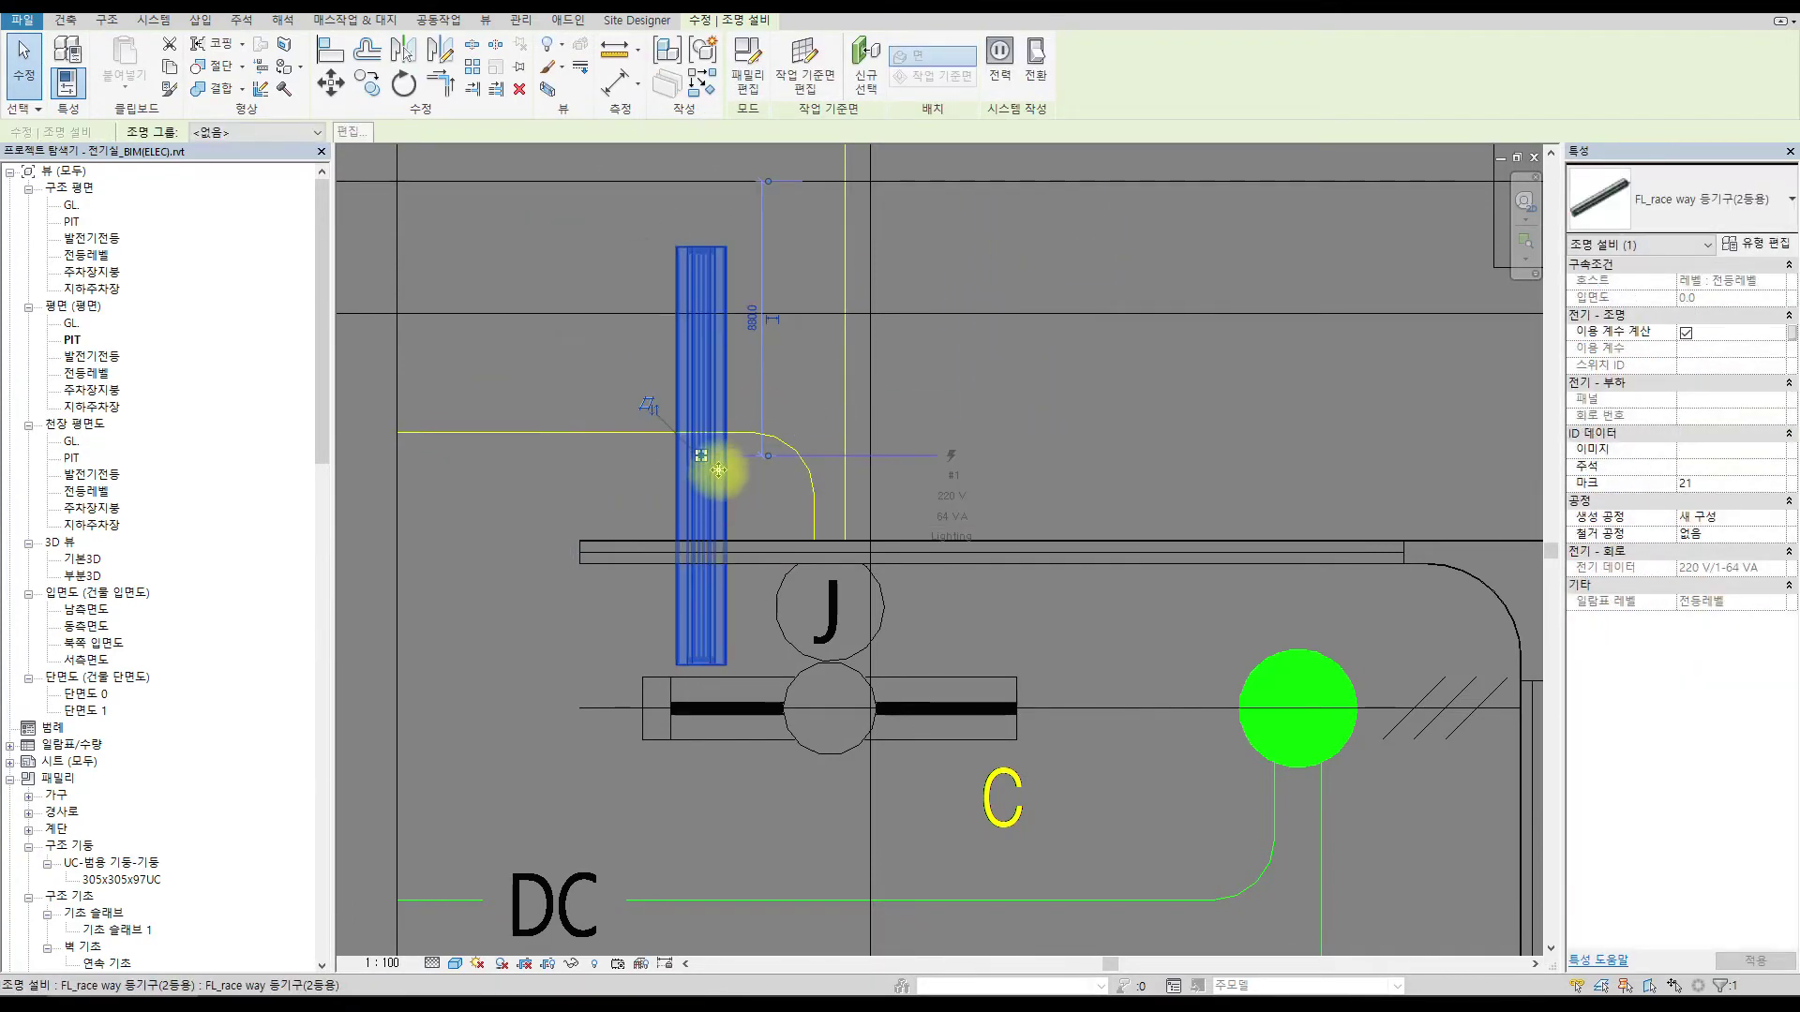
left_click(824, 81)
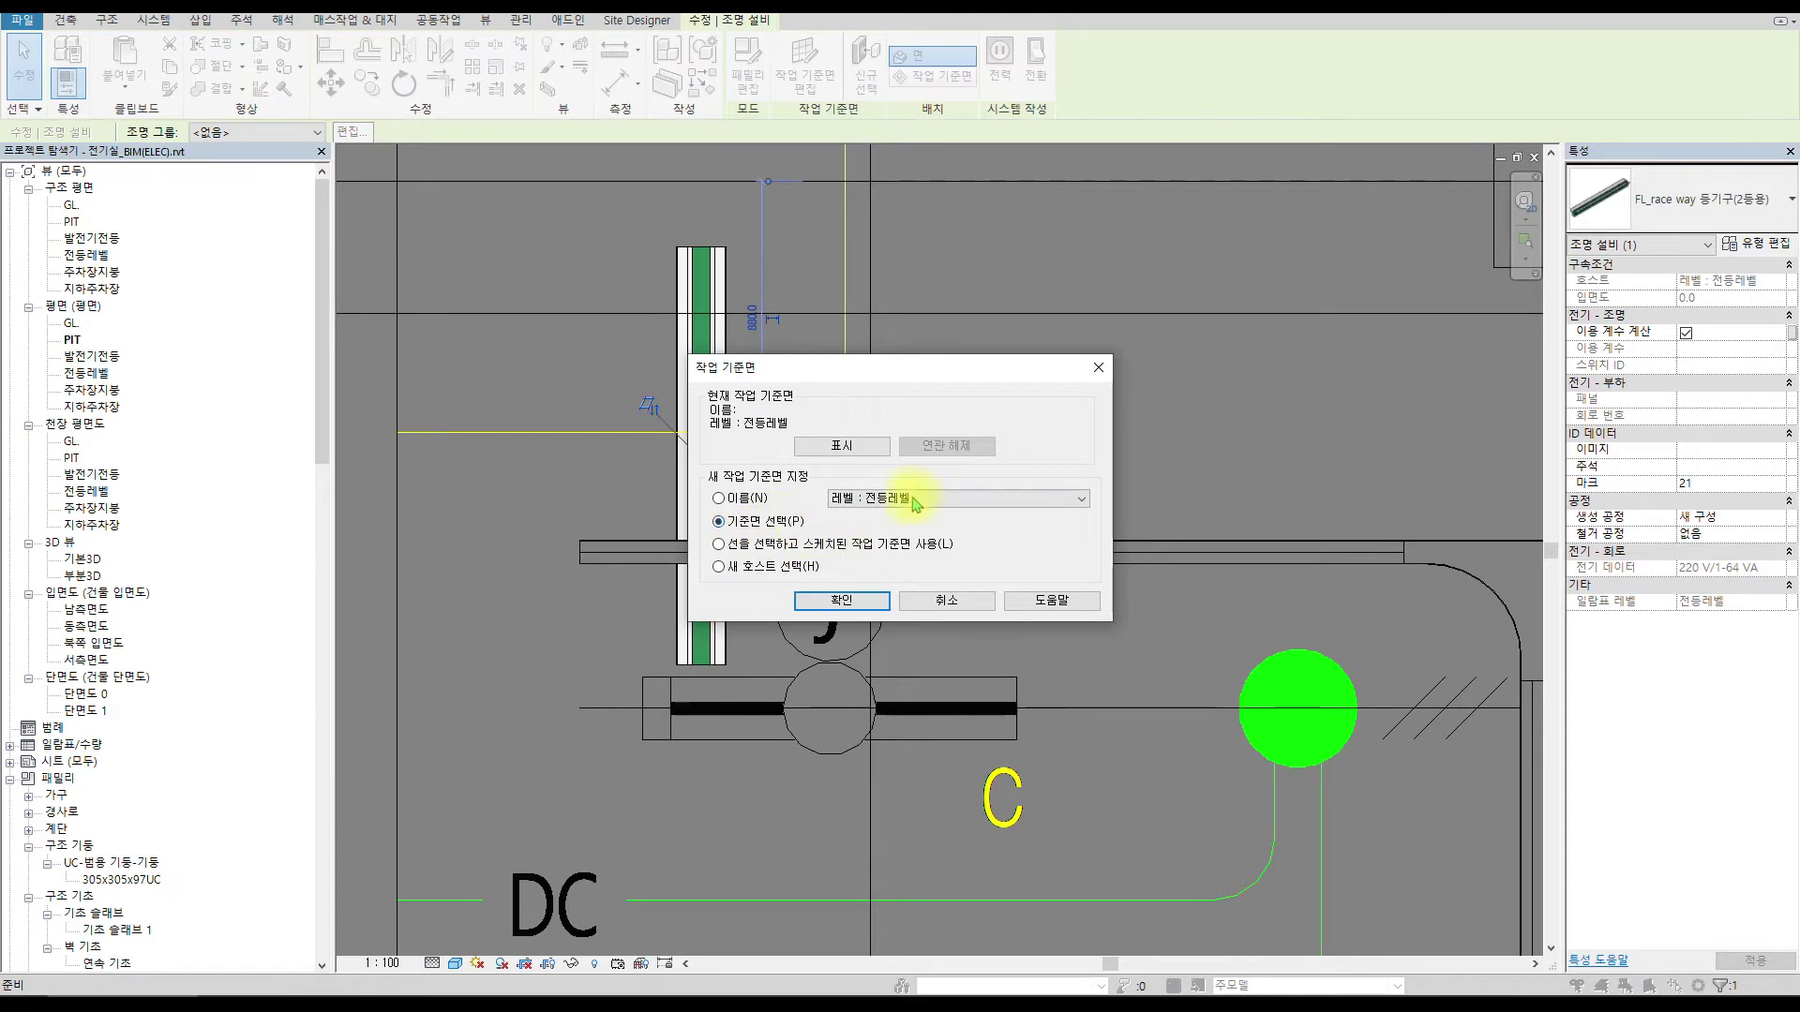
key("Escape")
key("Escape")
key("Escape")
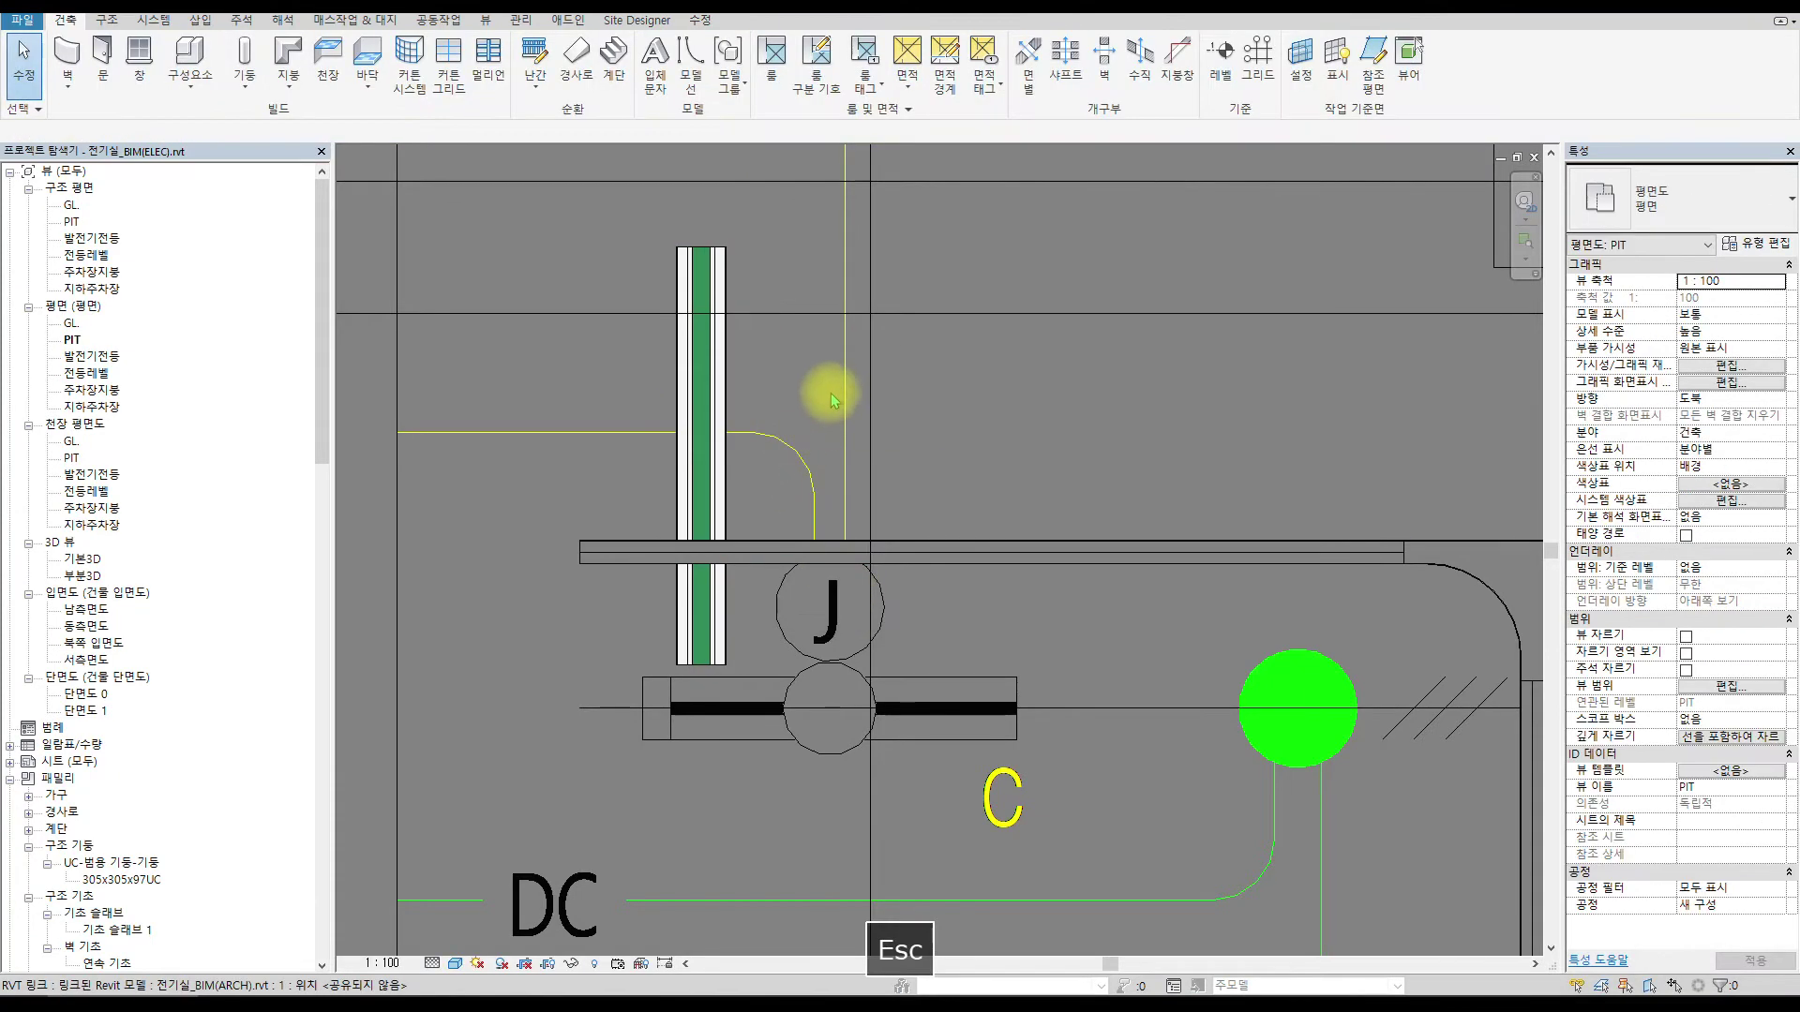
Check the re-hosted light's height in section 단면도 0 and return to the PIT plan.
scroll(818, 398, "down", 6)
left_click(905, 717)
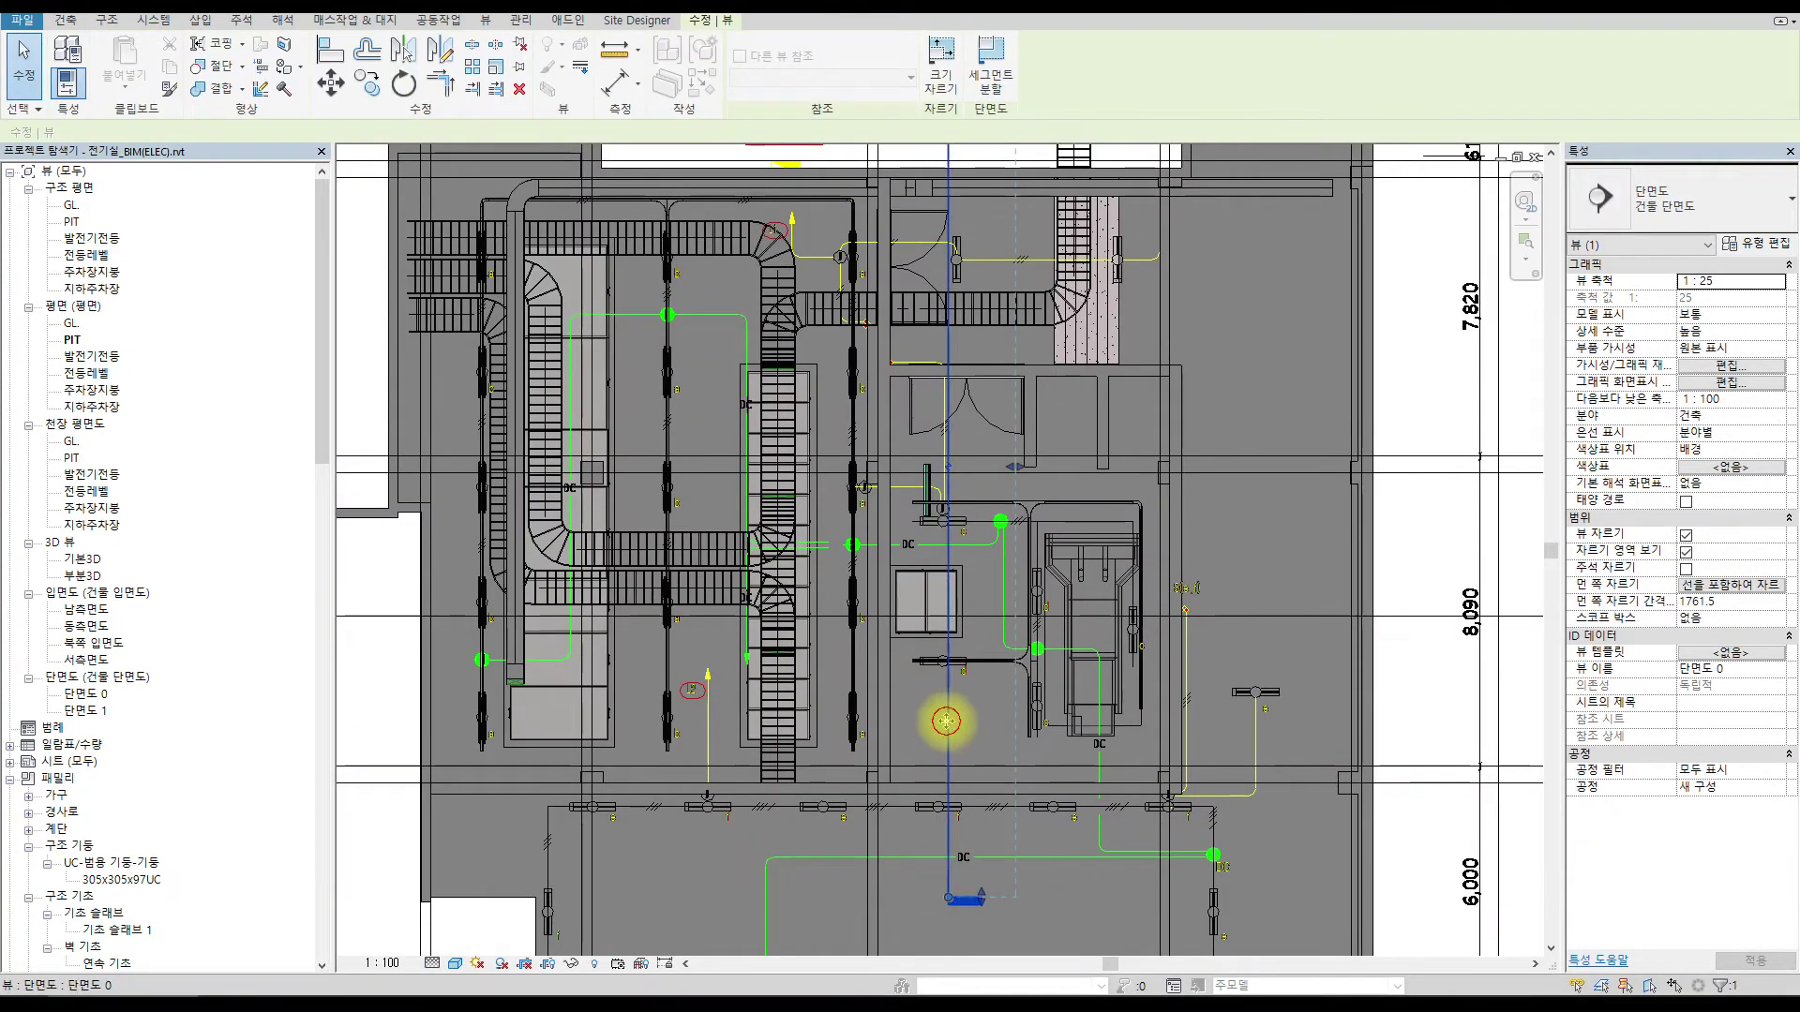
right_click(904, 707)
left_click(1022, 217)
scroll(643, 402, "up", 3)
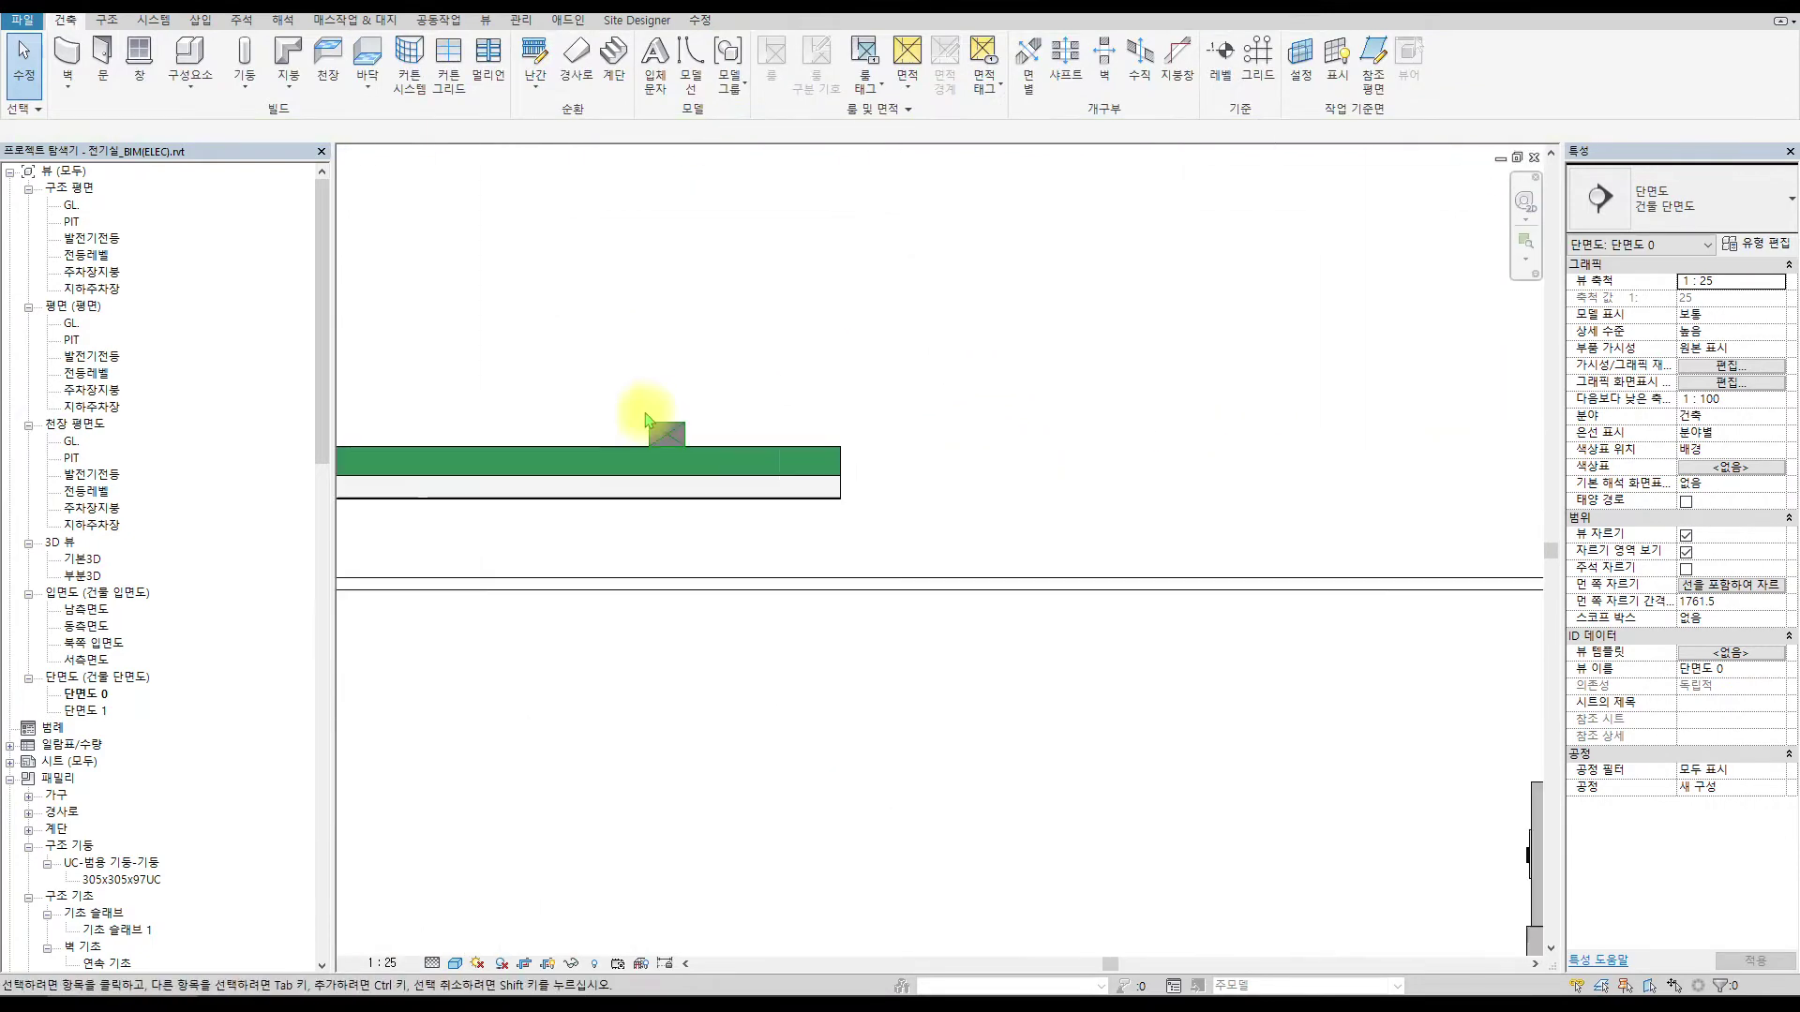
scroll(986, 489, "down", 1)
key("Escape")
key("ctrl+Tab")
scroll(844, 515, "up", 5)
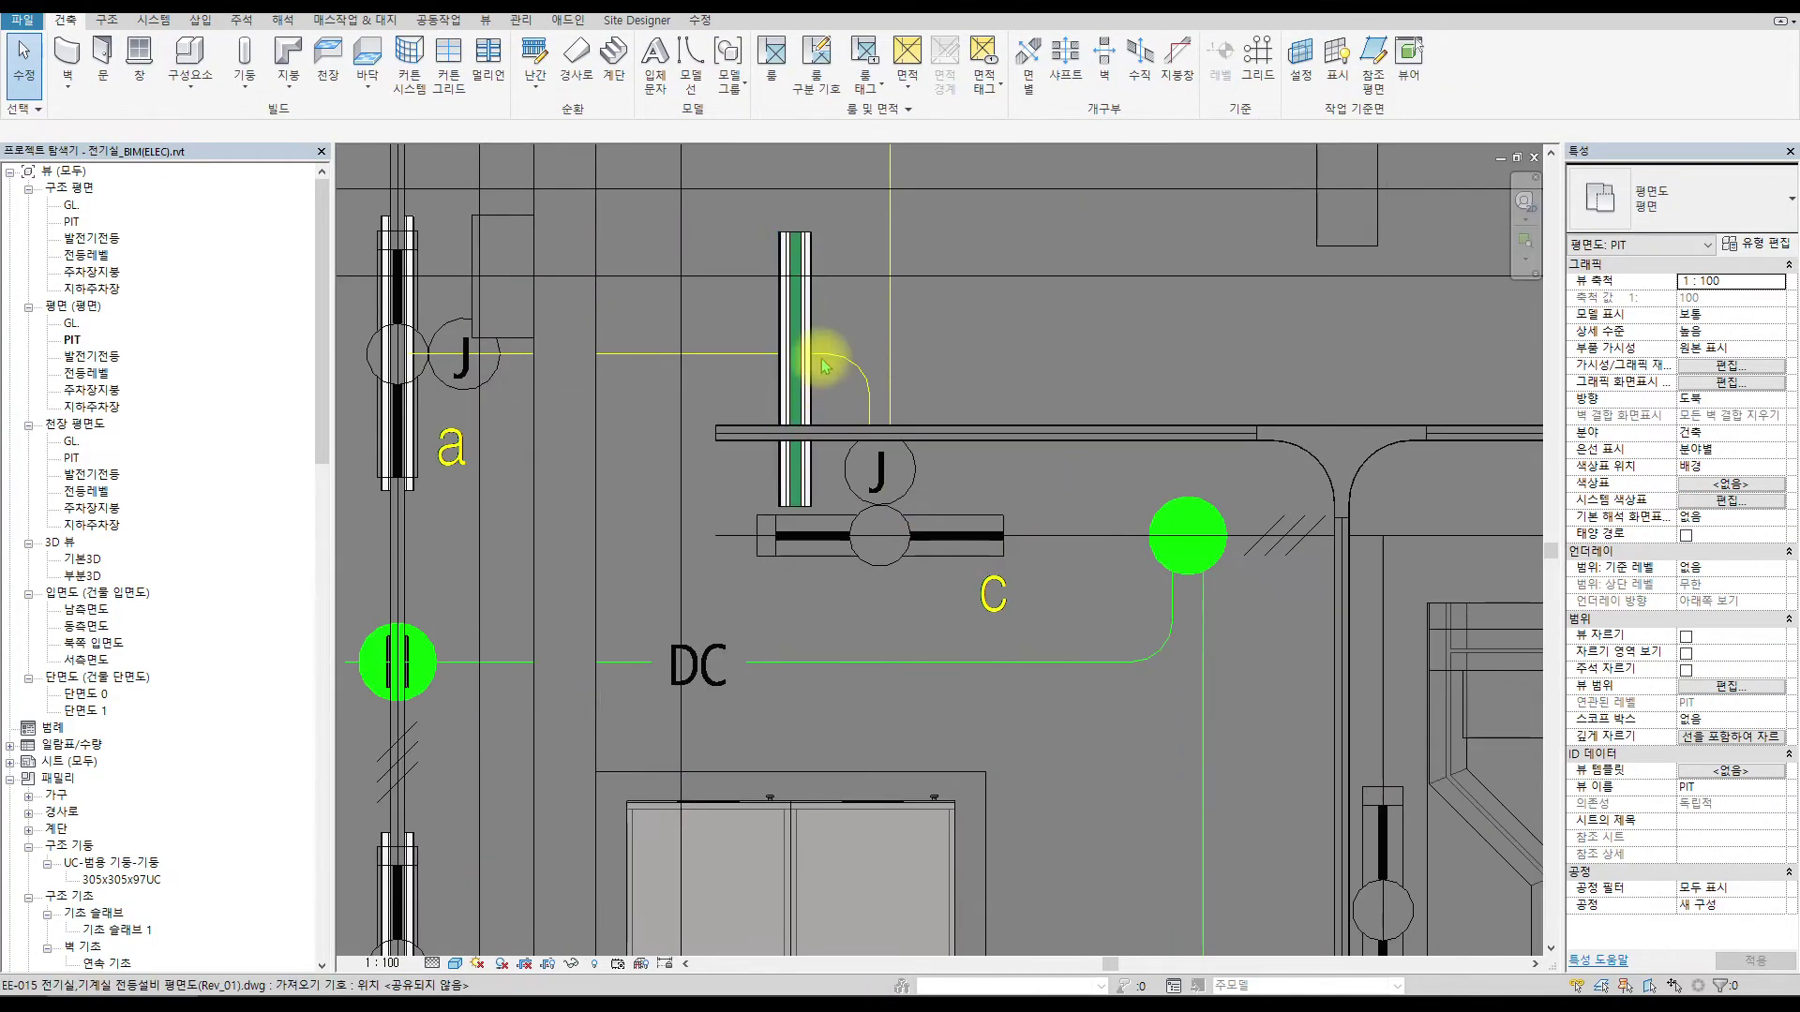
scroll(859, 392, "down", 2)
middle_click_drag(859, 392, 676, 278)
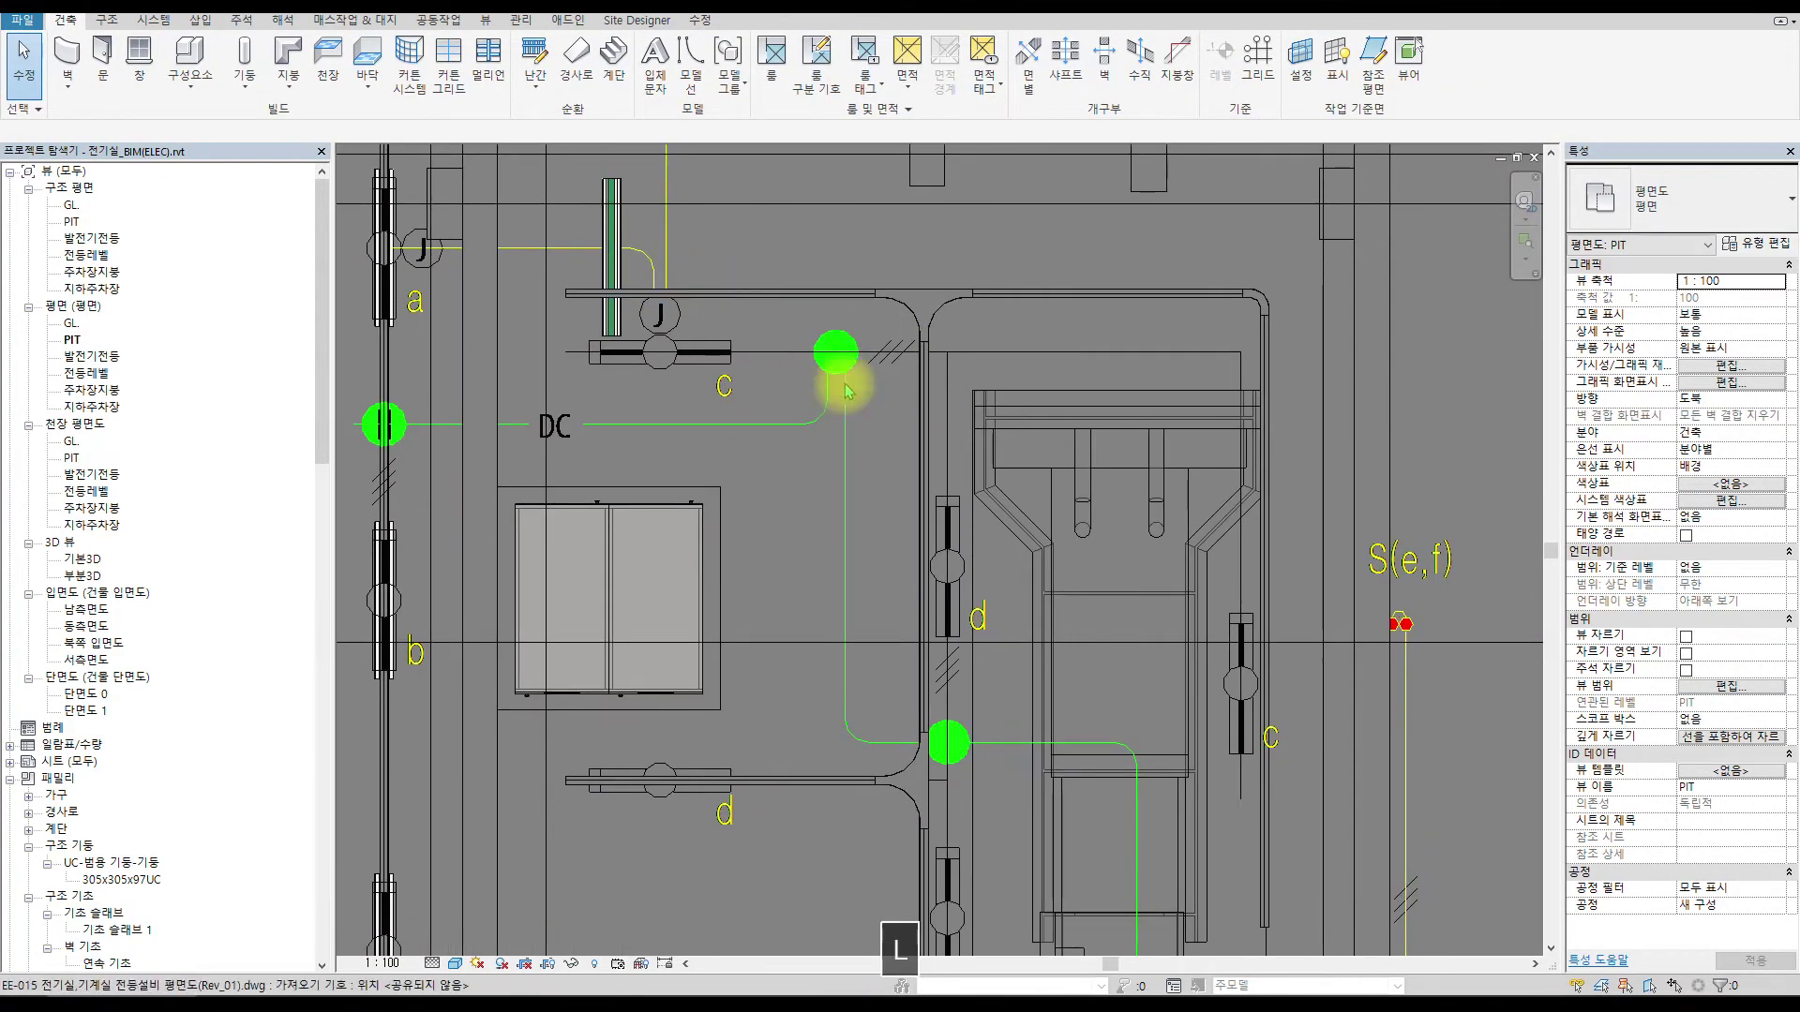
scroll(846, 391, "up", 5)
left_click(965, 380)
key("Escape")
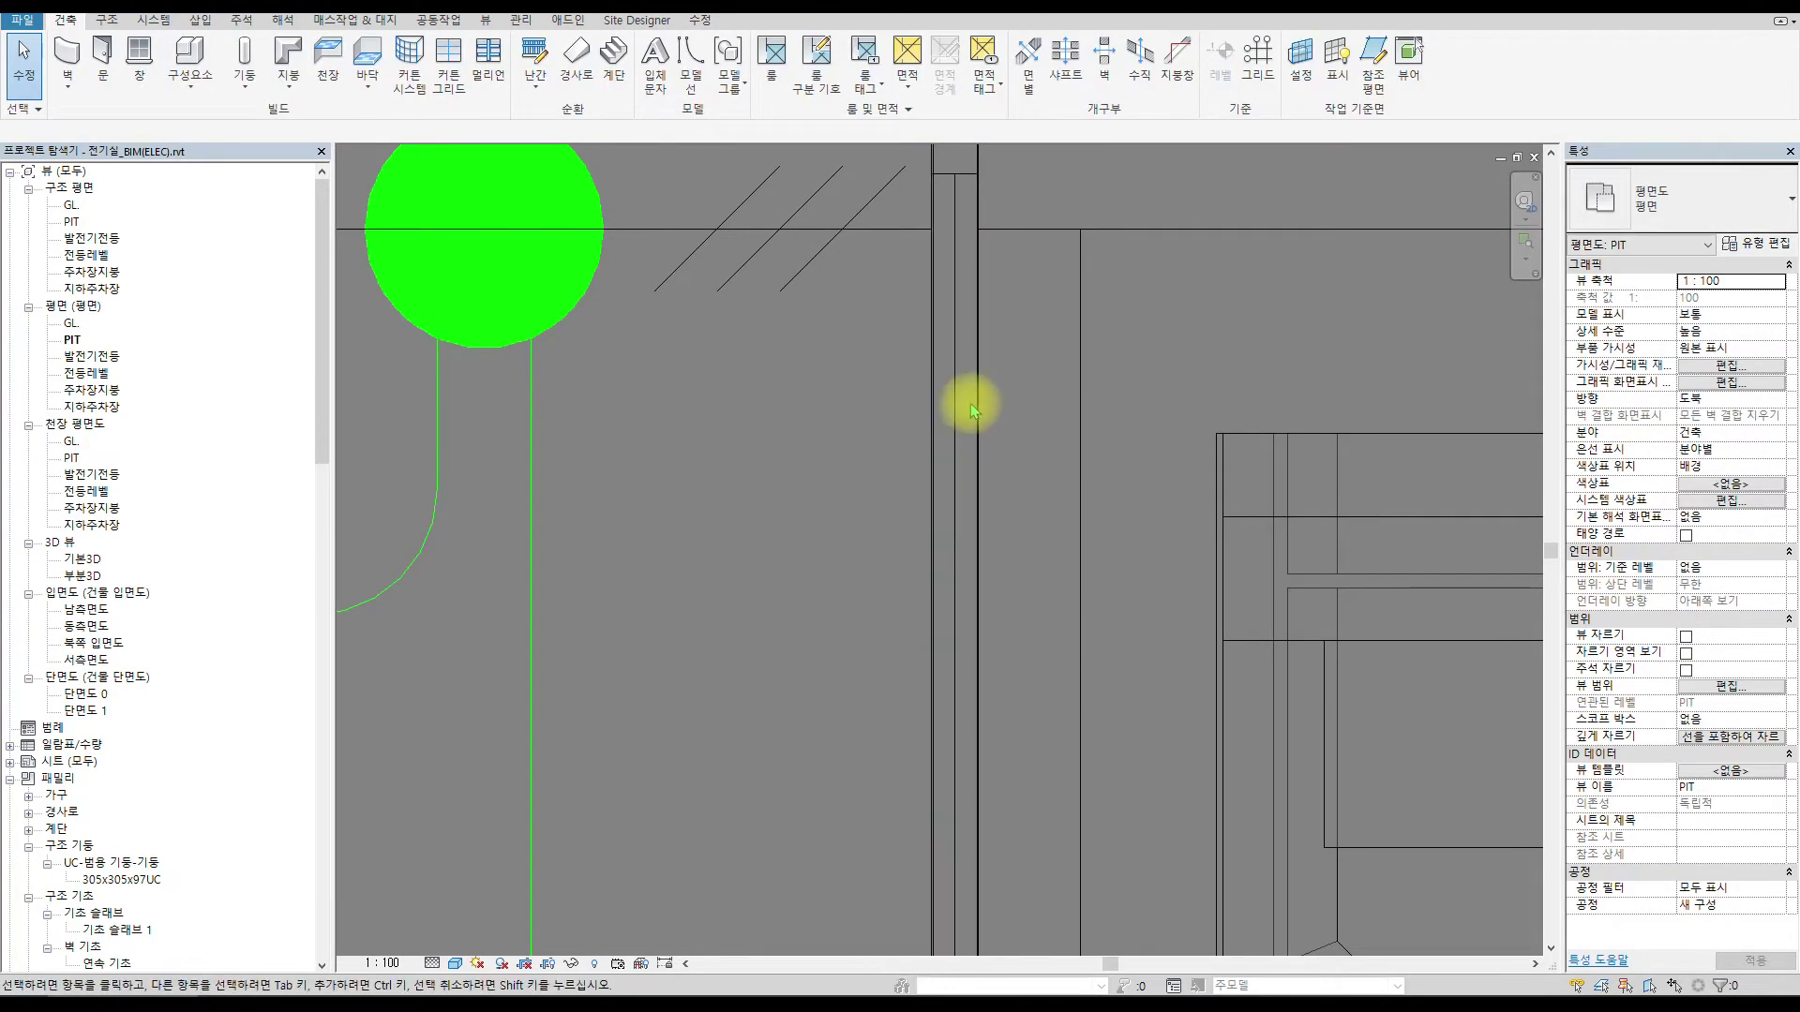
left_click(955, 422)
scroll(946, 450, "down", 4)
scroll(965, 497, "up", 2)
key("Escape")
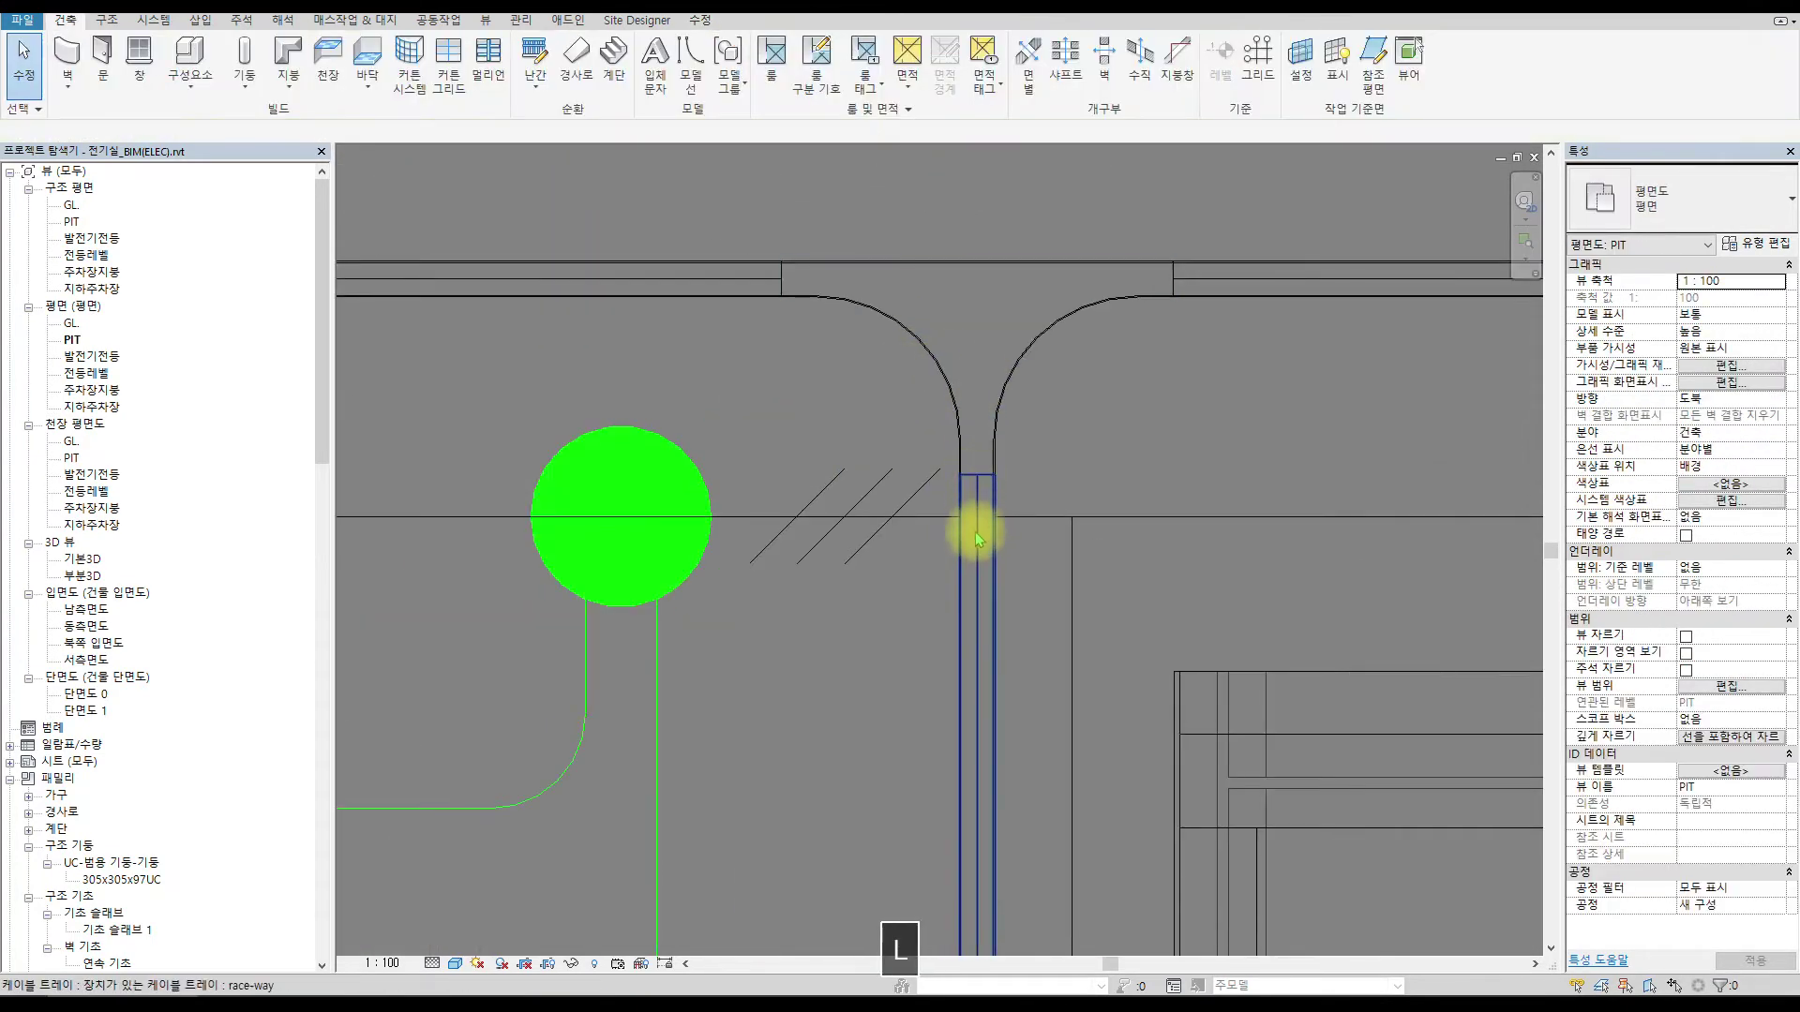
Align the light's centre with the centreline of the generator room's middle vertical race-way.
key("a")
key("l")
left_click(975, 460)
scroll(928, 337, "down", 5)
scroll(712, 324, "up", 5)
left_click(712, 323)
scroll(1306, 453, "down", 5)
scroll(903, 369, "up", 3)
scroll(683, 314, "up", 4)
key("Escape")
Copy the aligned light horizontally onto the generator room's right vertical race-way.
left_click(676, 318)
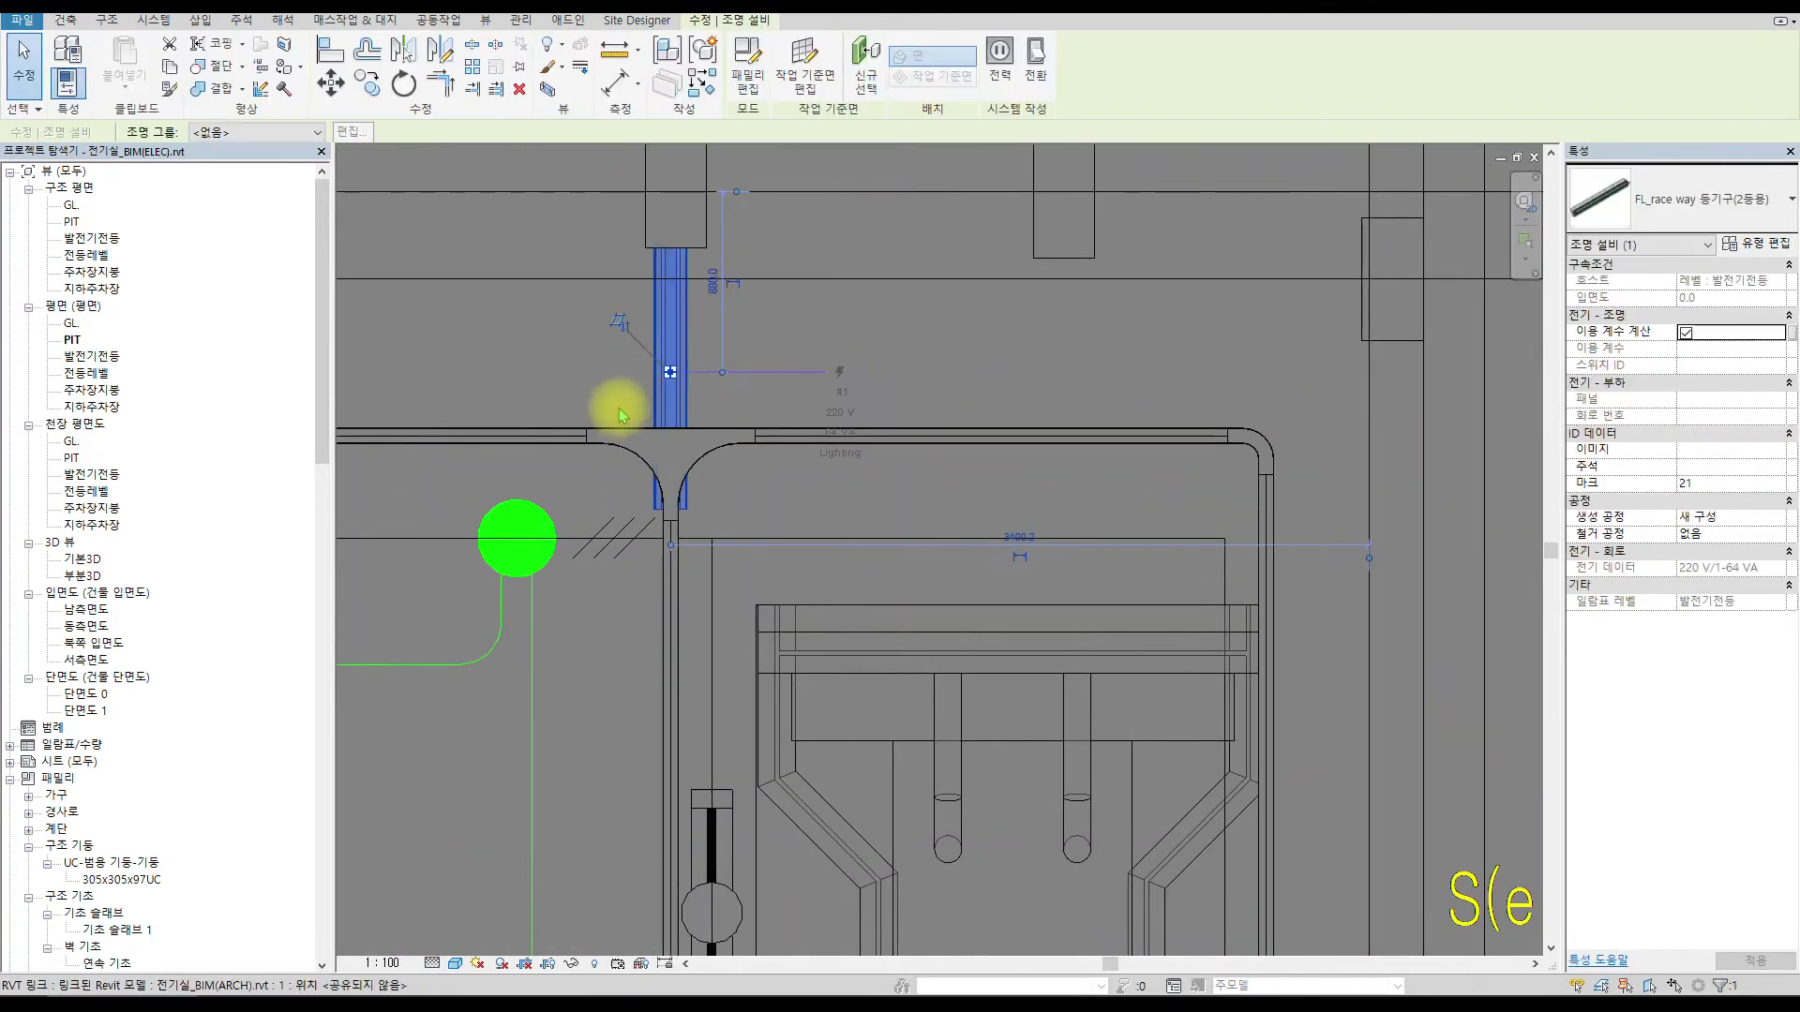
middle_click_drag(673, 507, 984, 522)
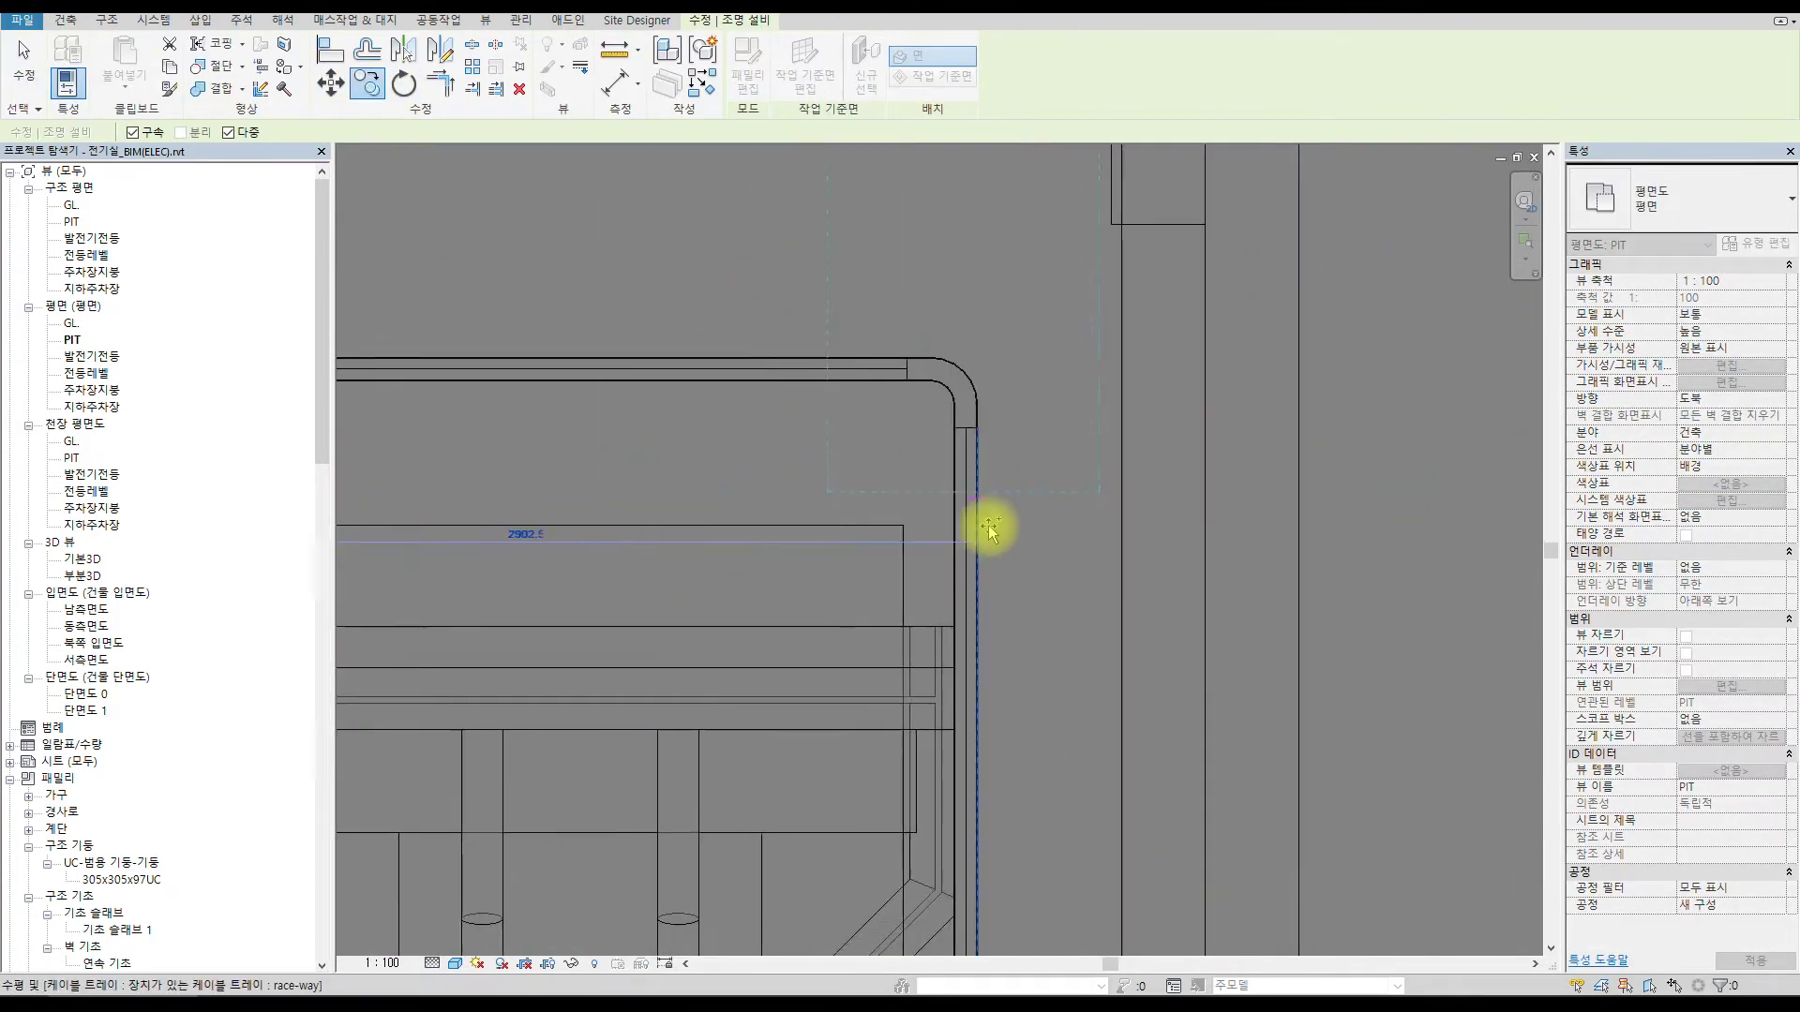
scroll(966, 426, "down", 4)
key("Escape")
Move the copied light down along the right race-way until it sits beside the c light symbol.
left_click(978, 433)
scroll(978, 433, "up", 2)
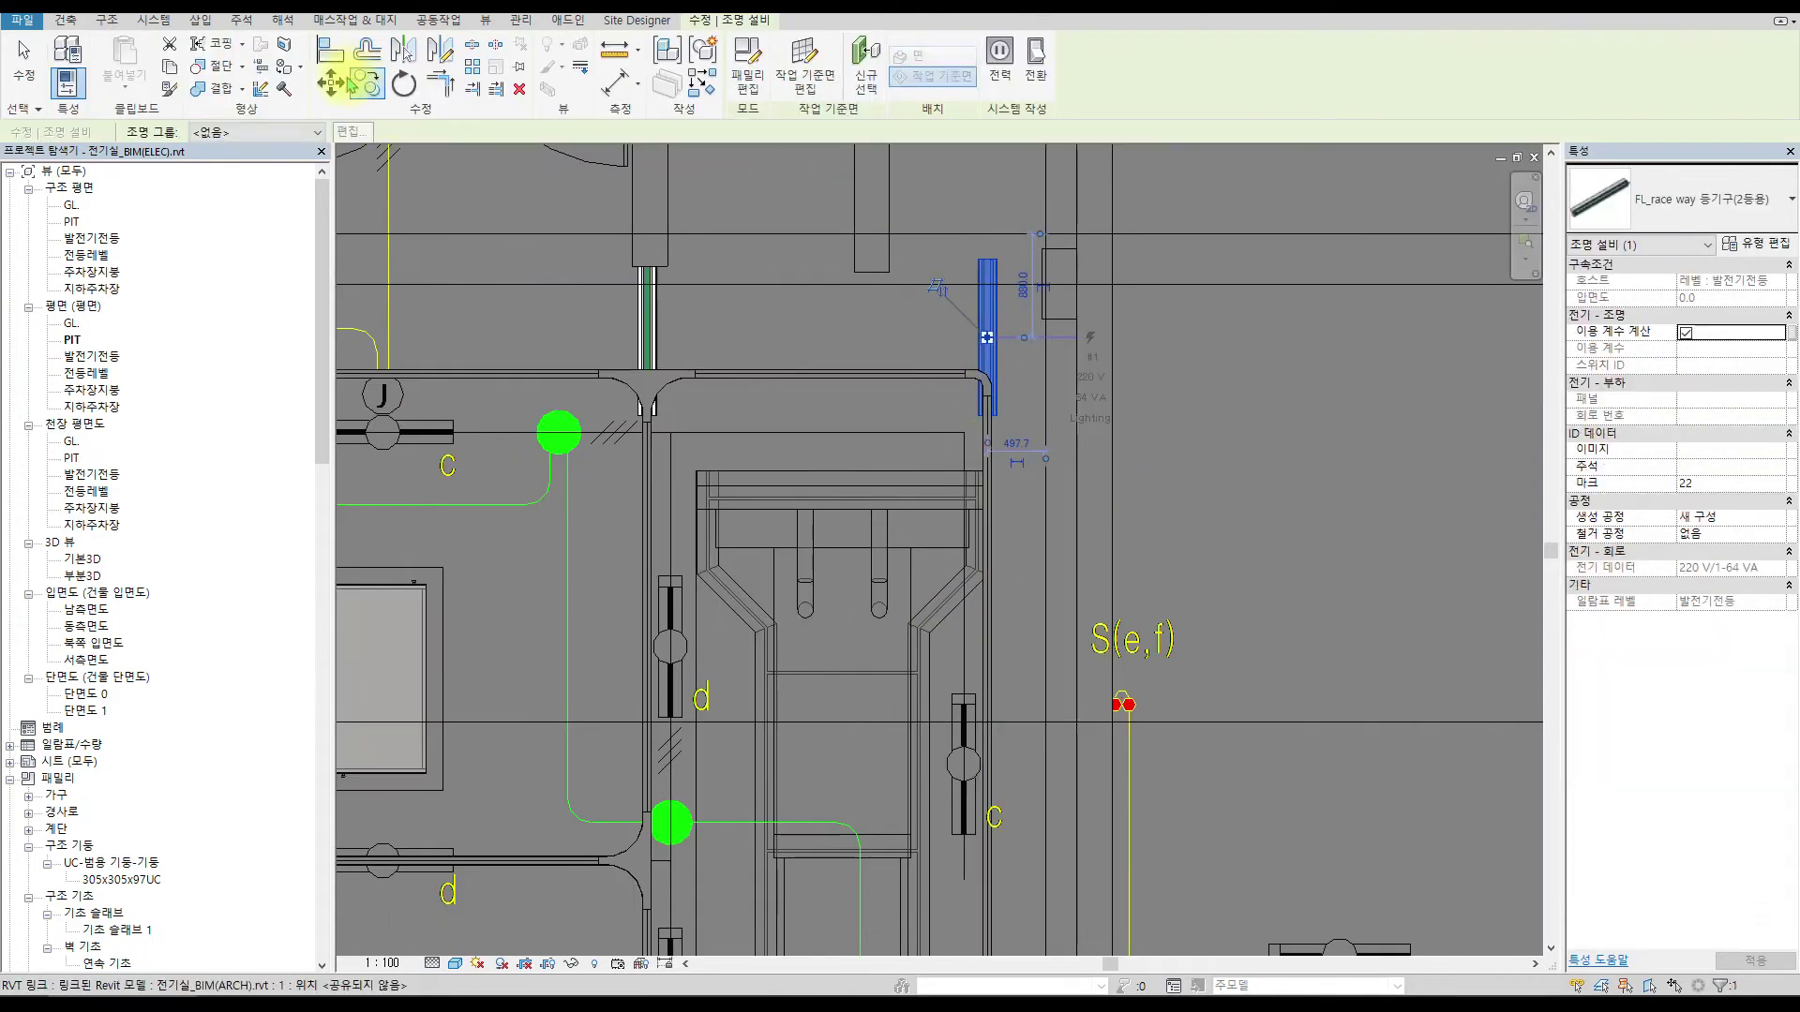
scroll(1025, 775, "up", 2)
scroll(1004, 750, "up", 3)
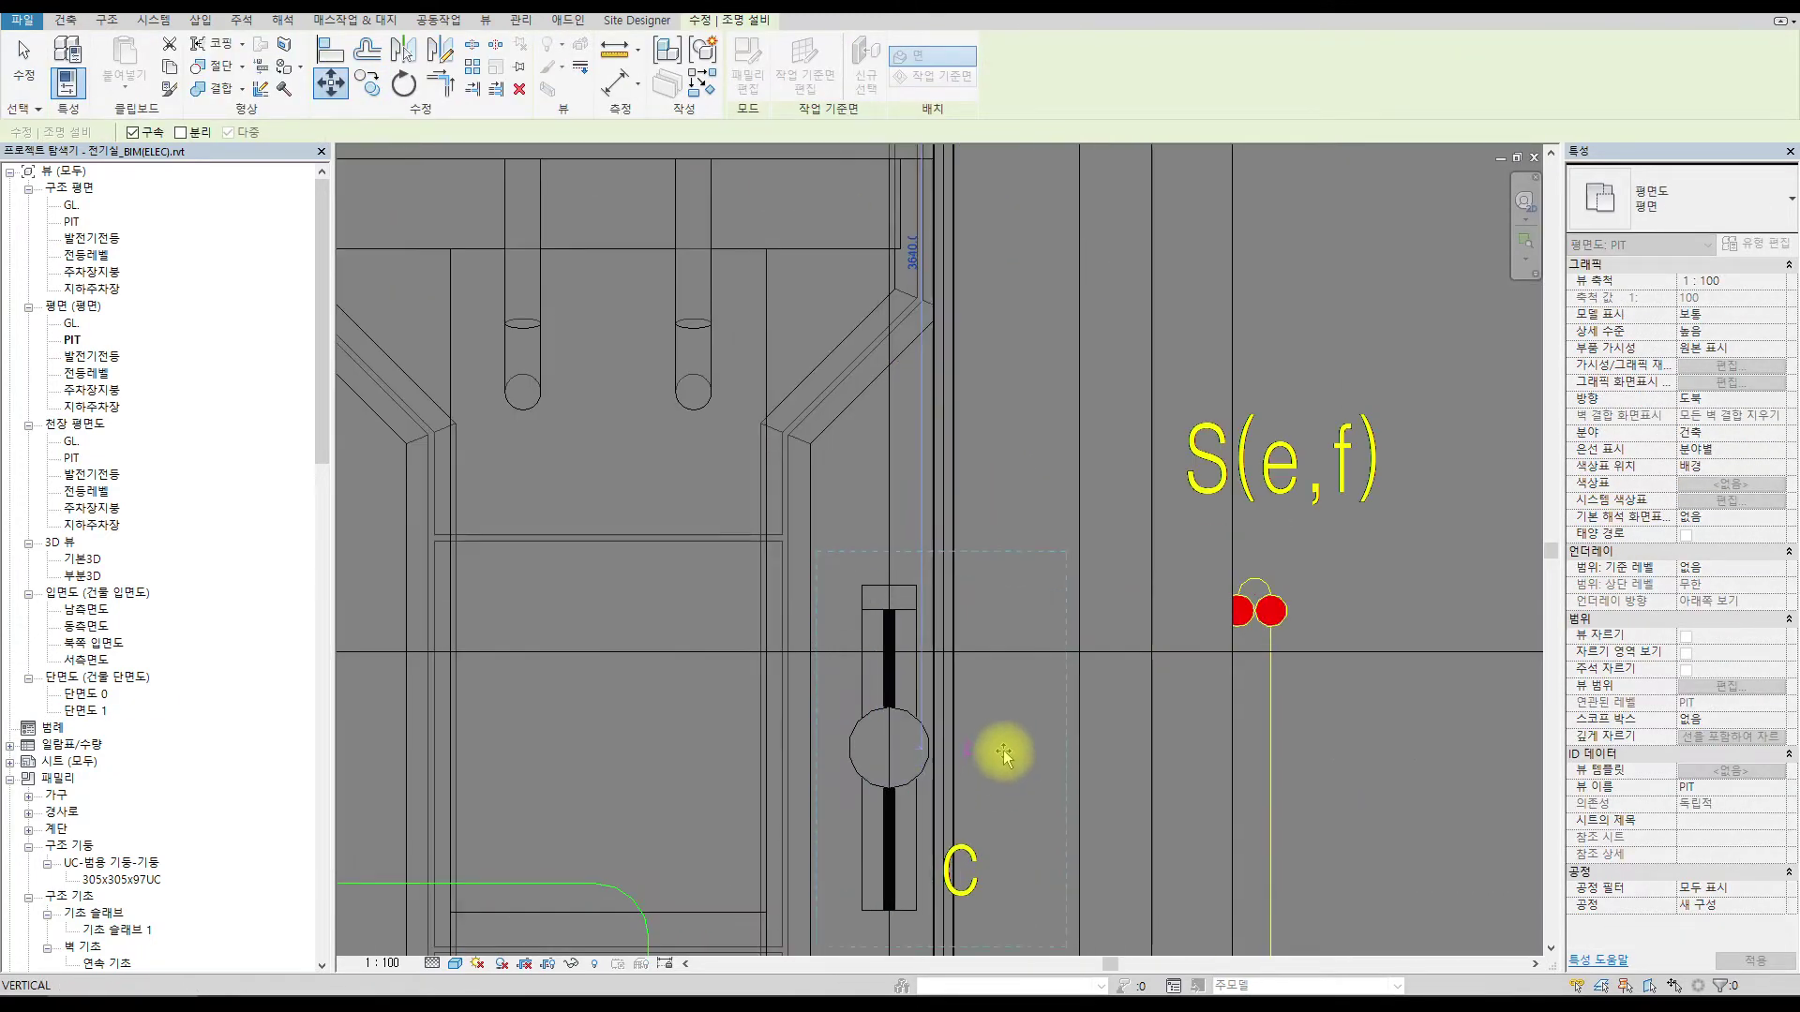
left_click(984, 745)
scroll(1285, 591, "down", 5)
key("Escape")
Copy the middle race-way's light downward twice, beside the d light symbol and the lower c light symbol.
left_click(811, 197)
left_click(367, 84)
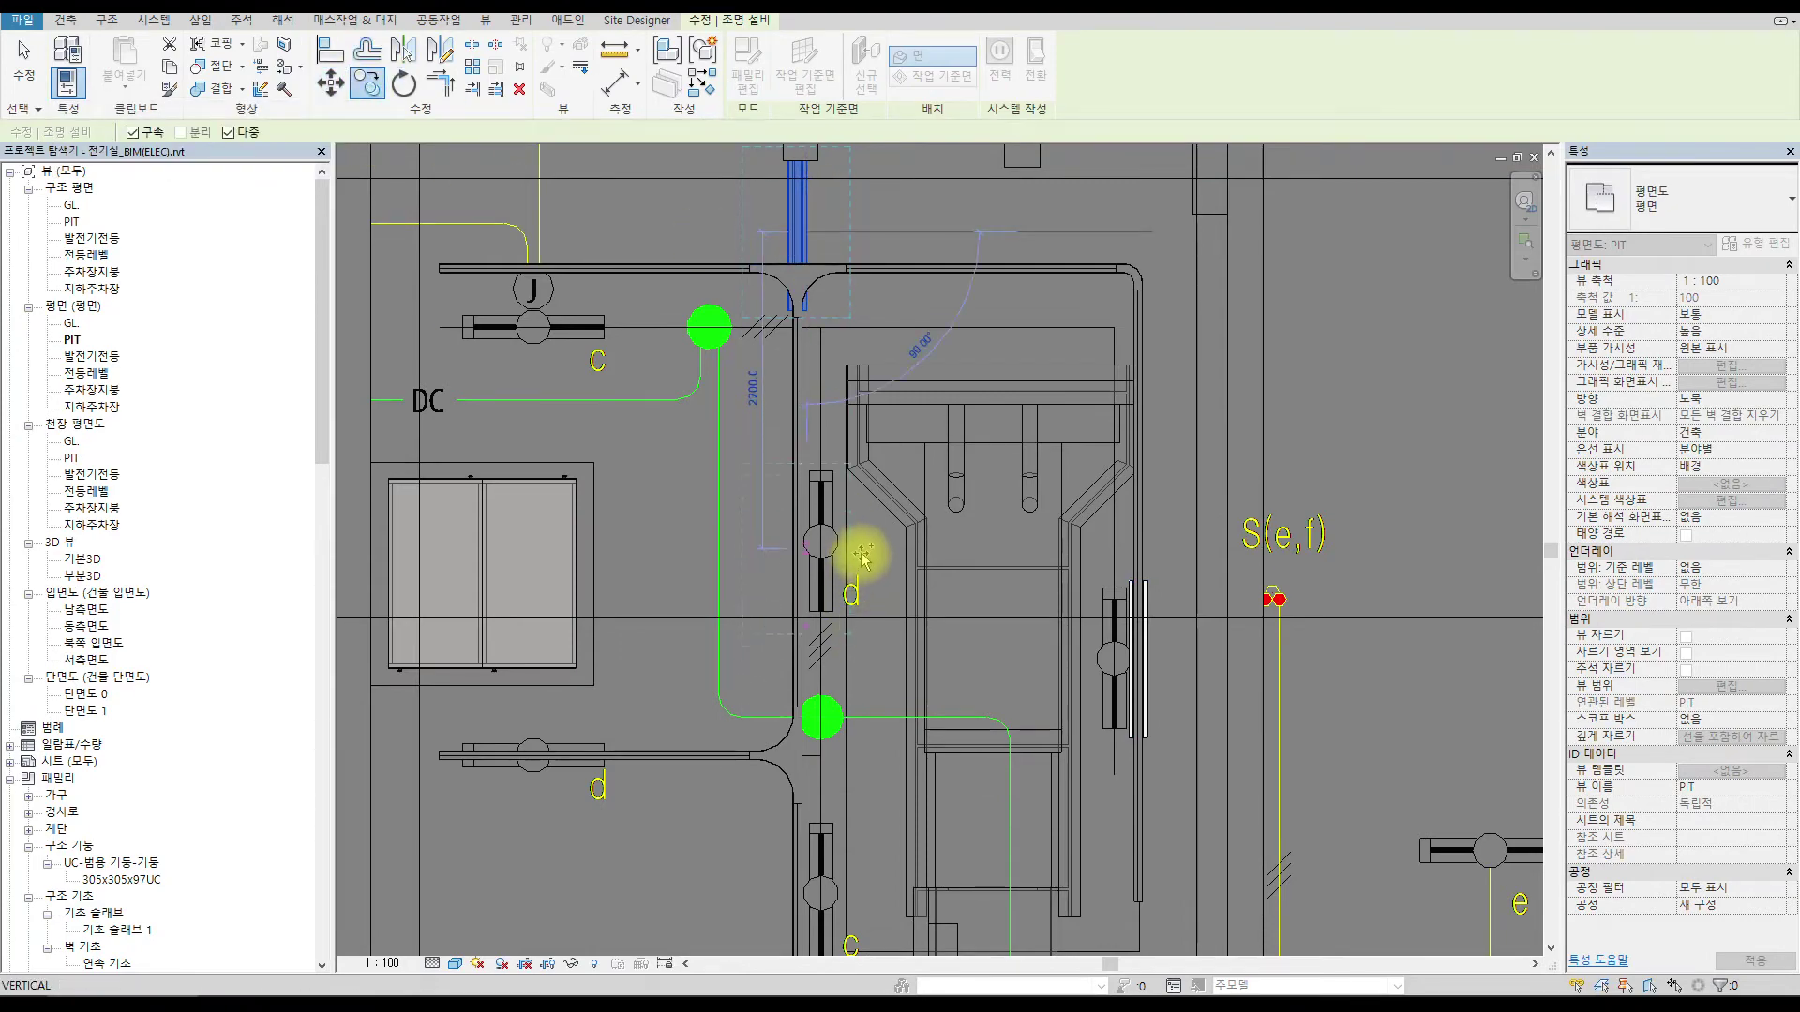
scroll(858, 553, "up", 3)
scroll(834, 605, "down", 3)
scroll(838, 624, "up", 3)
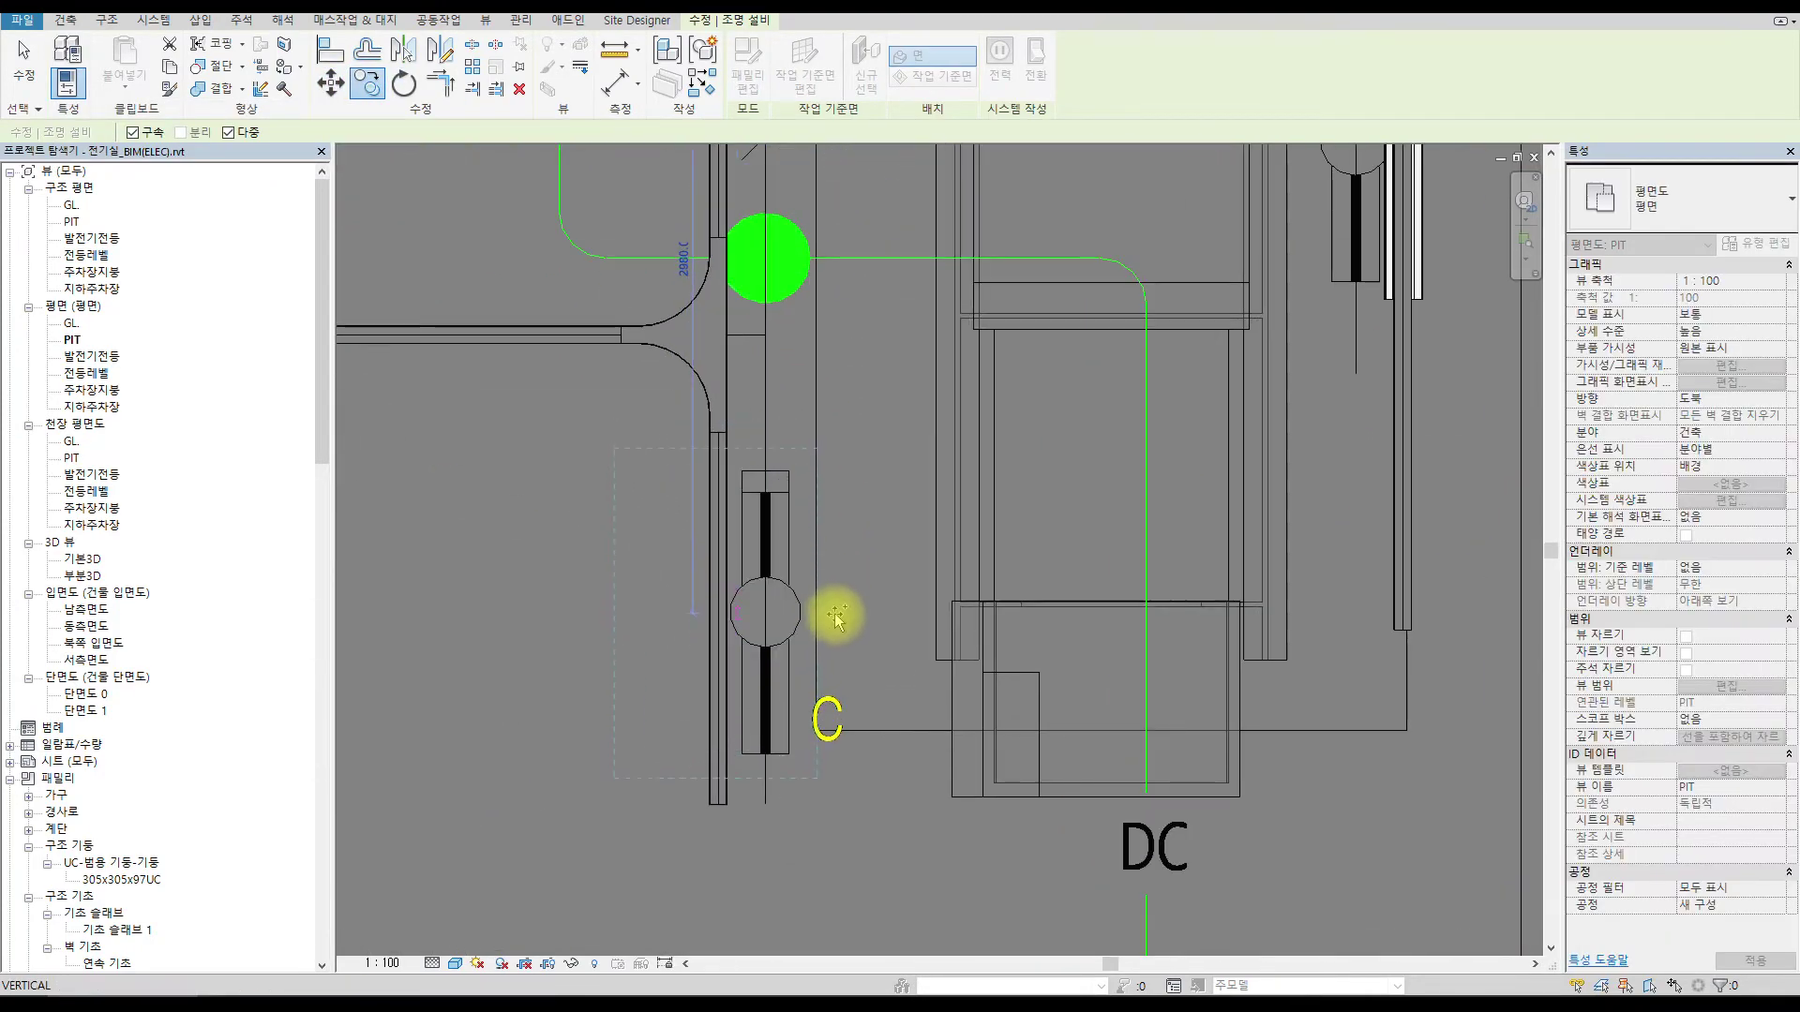
scroll(965, 590, "down", 5)
key("Escape")
Try to rotate the original light above the middle race-way to horizontal, and undo the rotations.
scroll(812, 188, "up", 4)
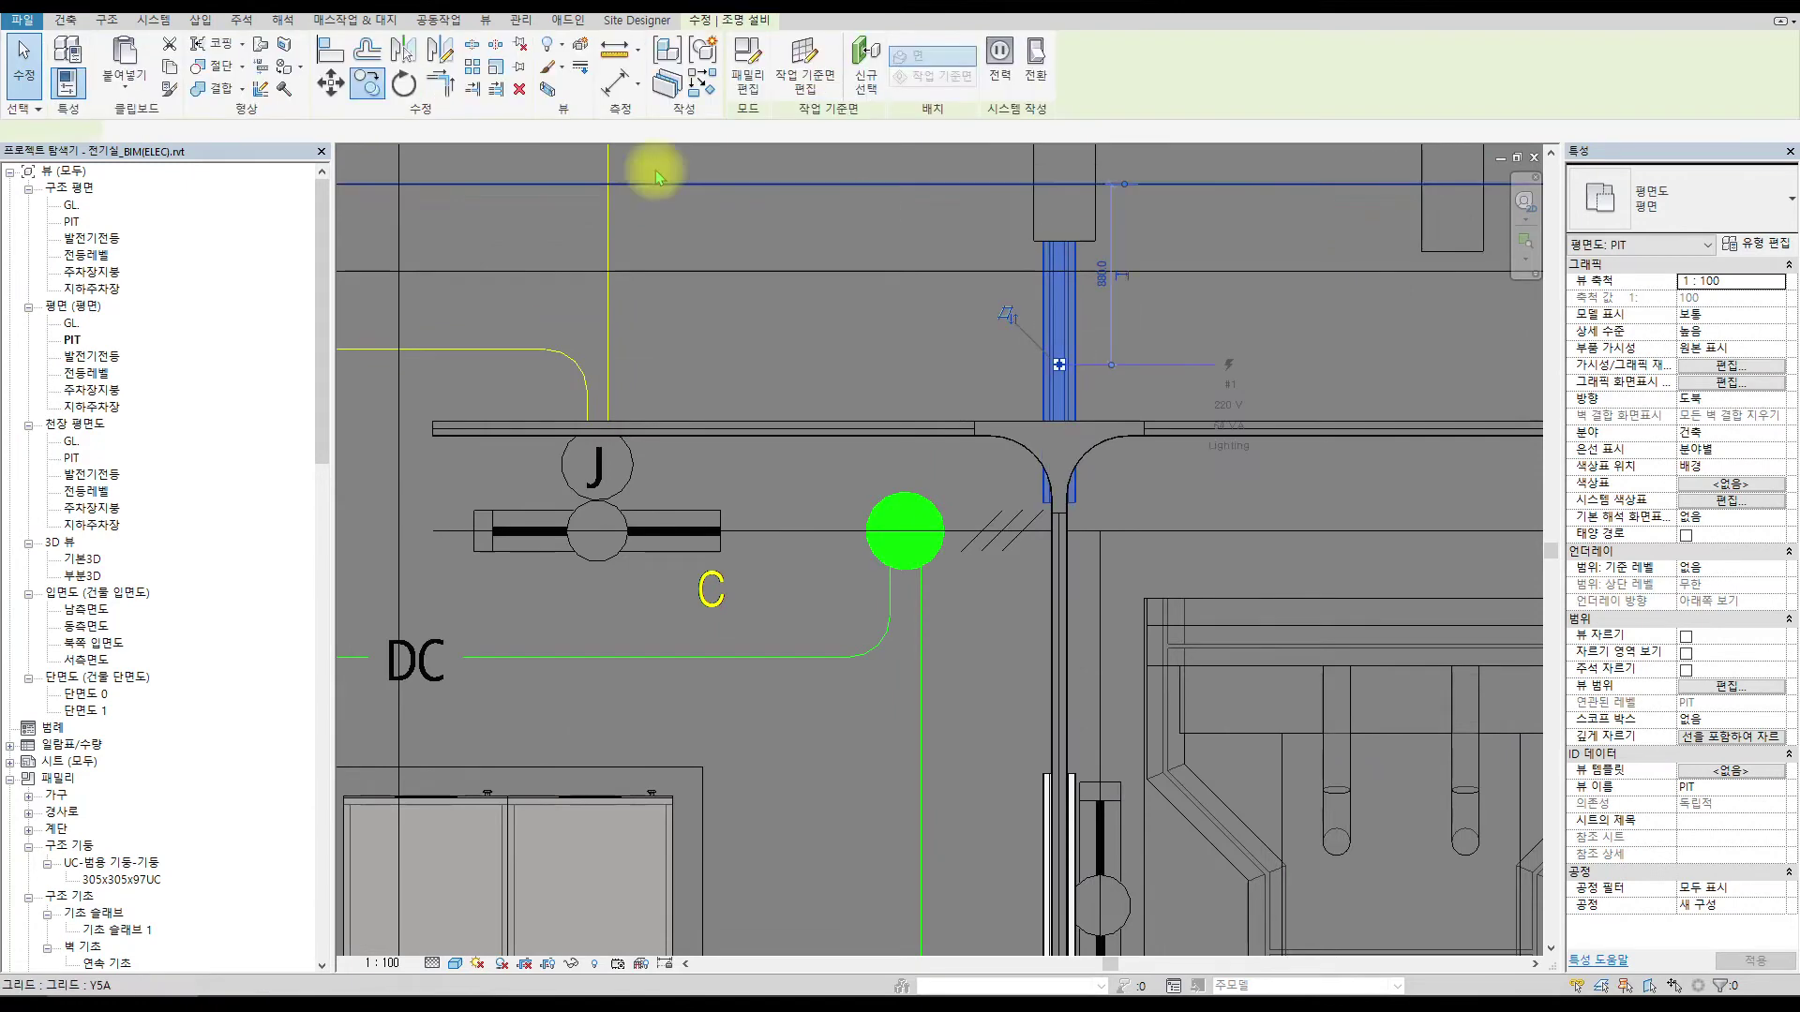
key("r")
key("o")
left_click(1197, 361)
left_click(1065, 183)
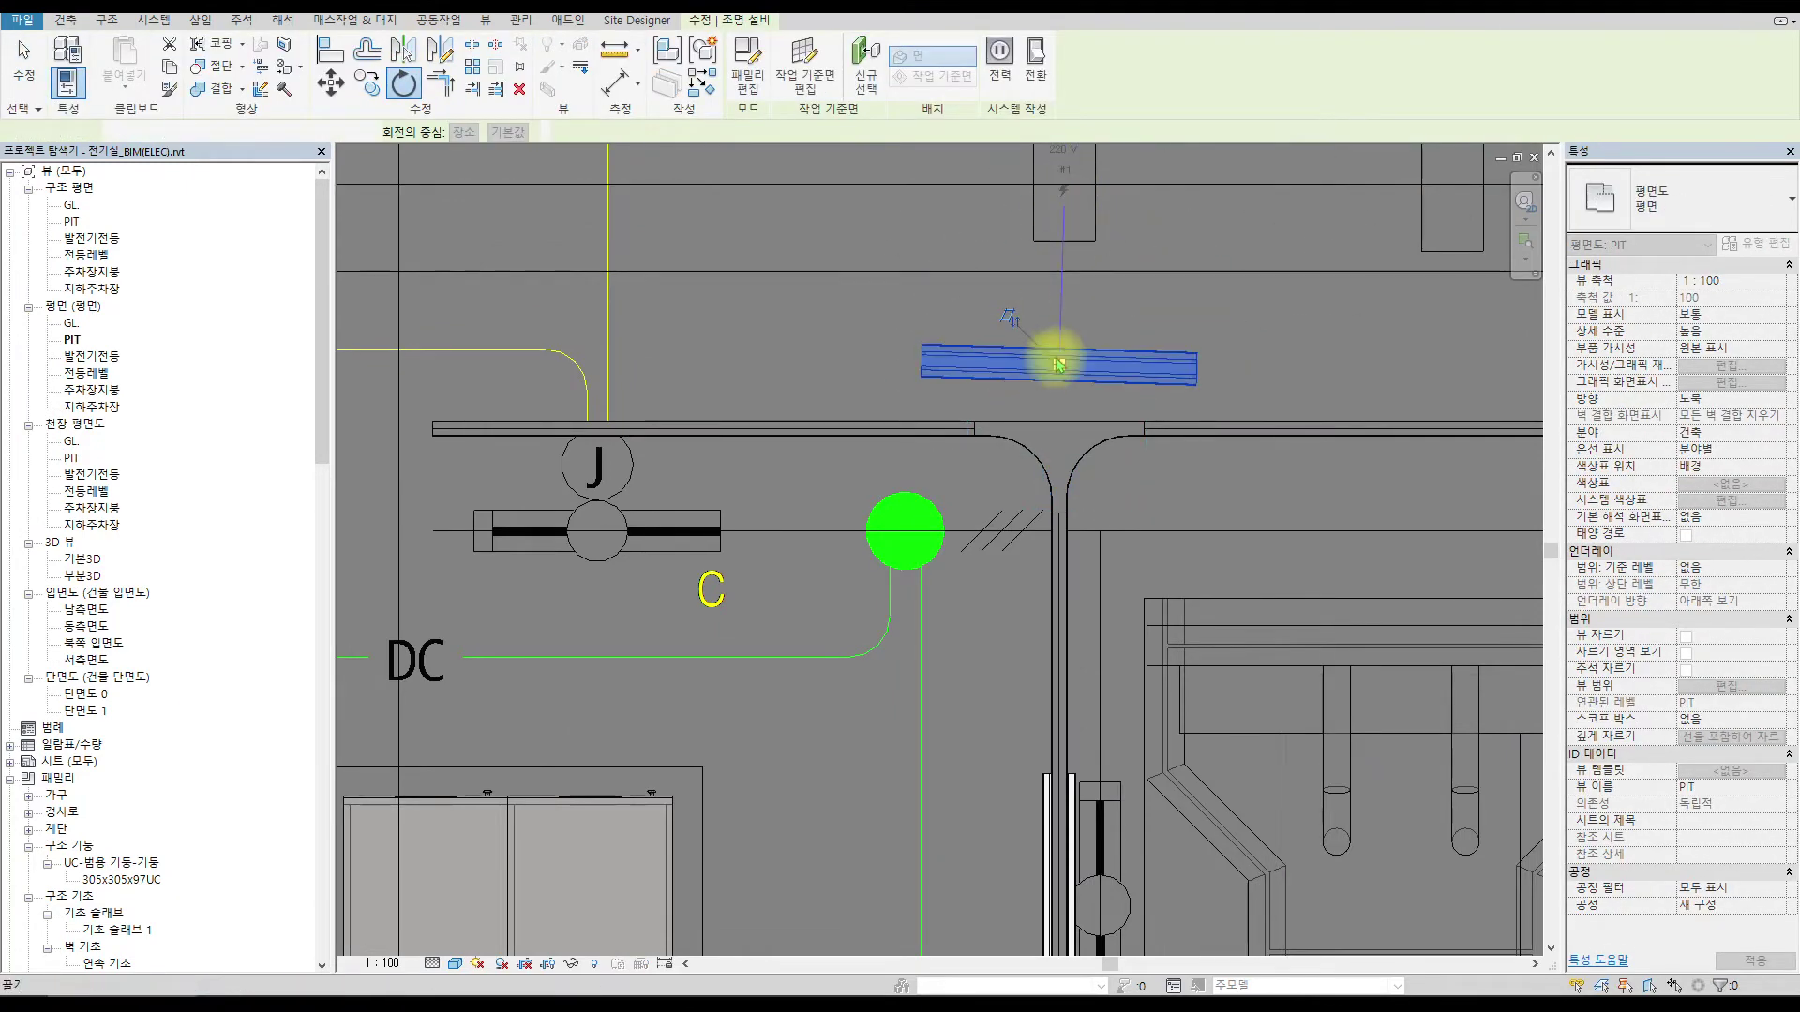
key("ctrl+z")
left_click(1064, 328)
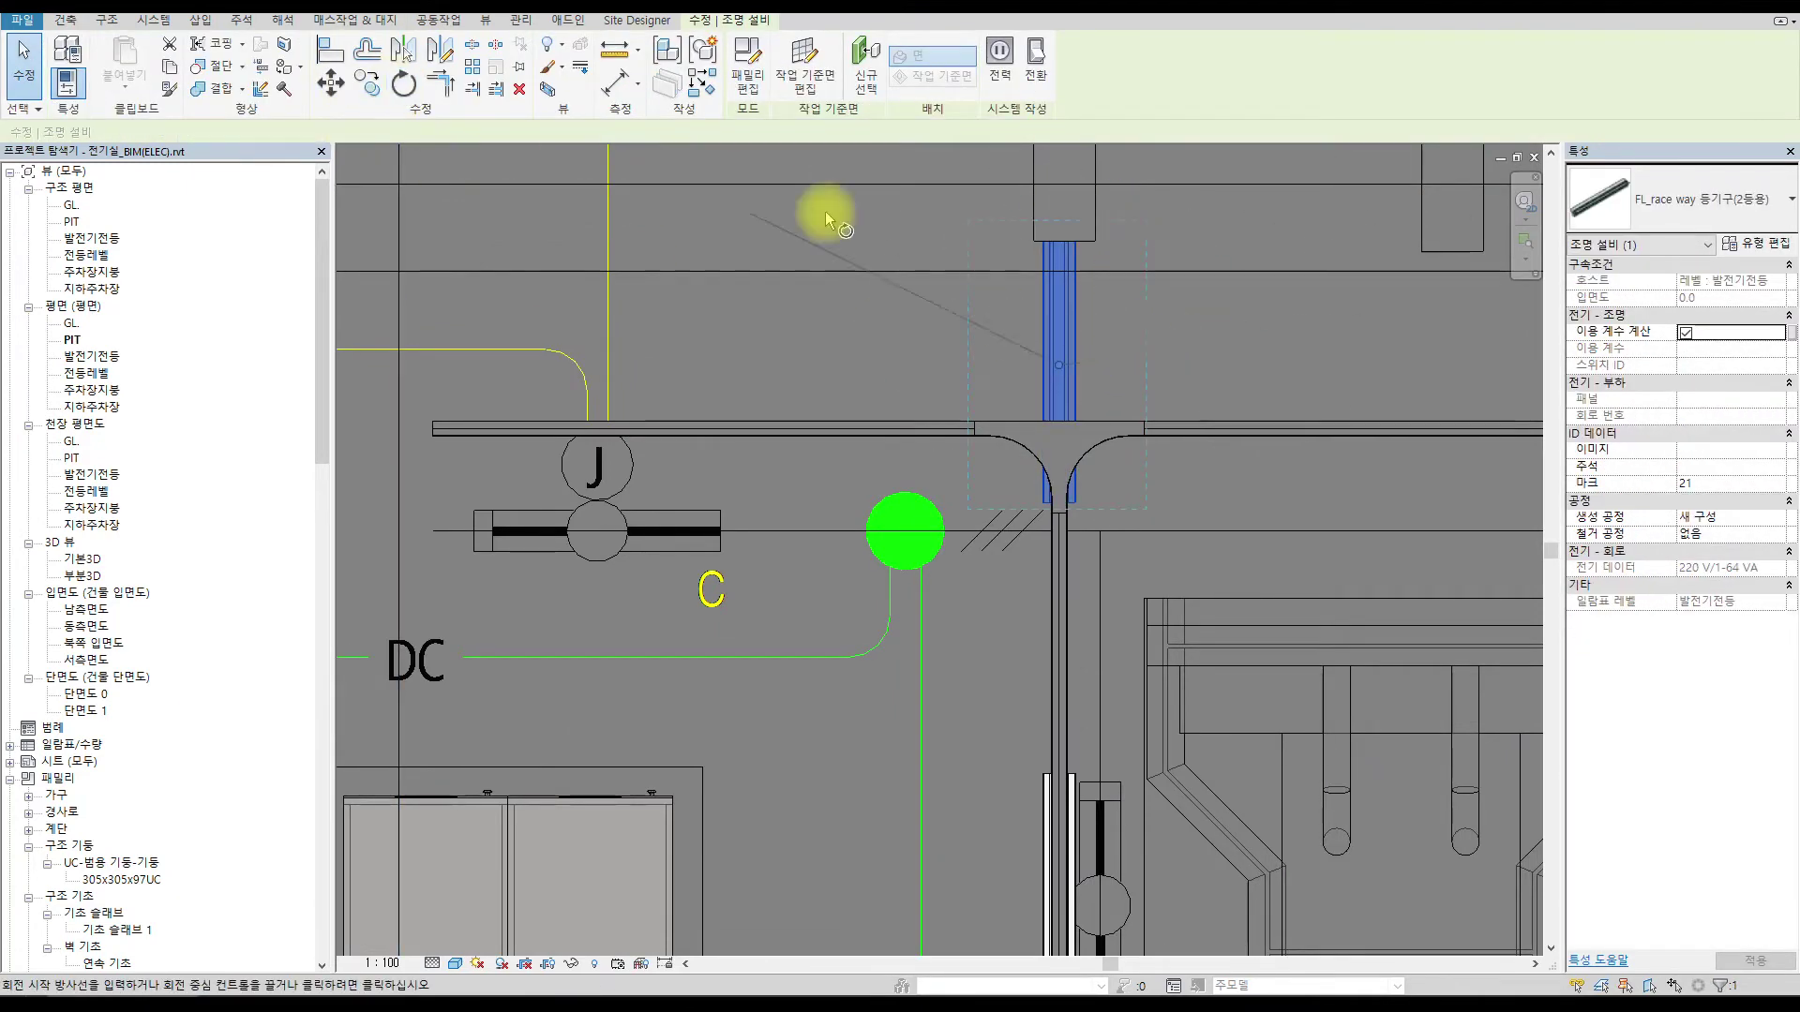
left_click(1247, 343)
left_click(1065, 193)
key("ctrl+z")
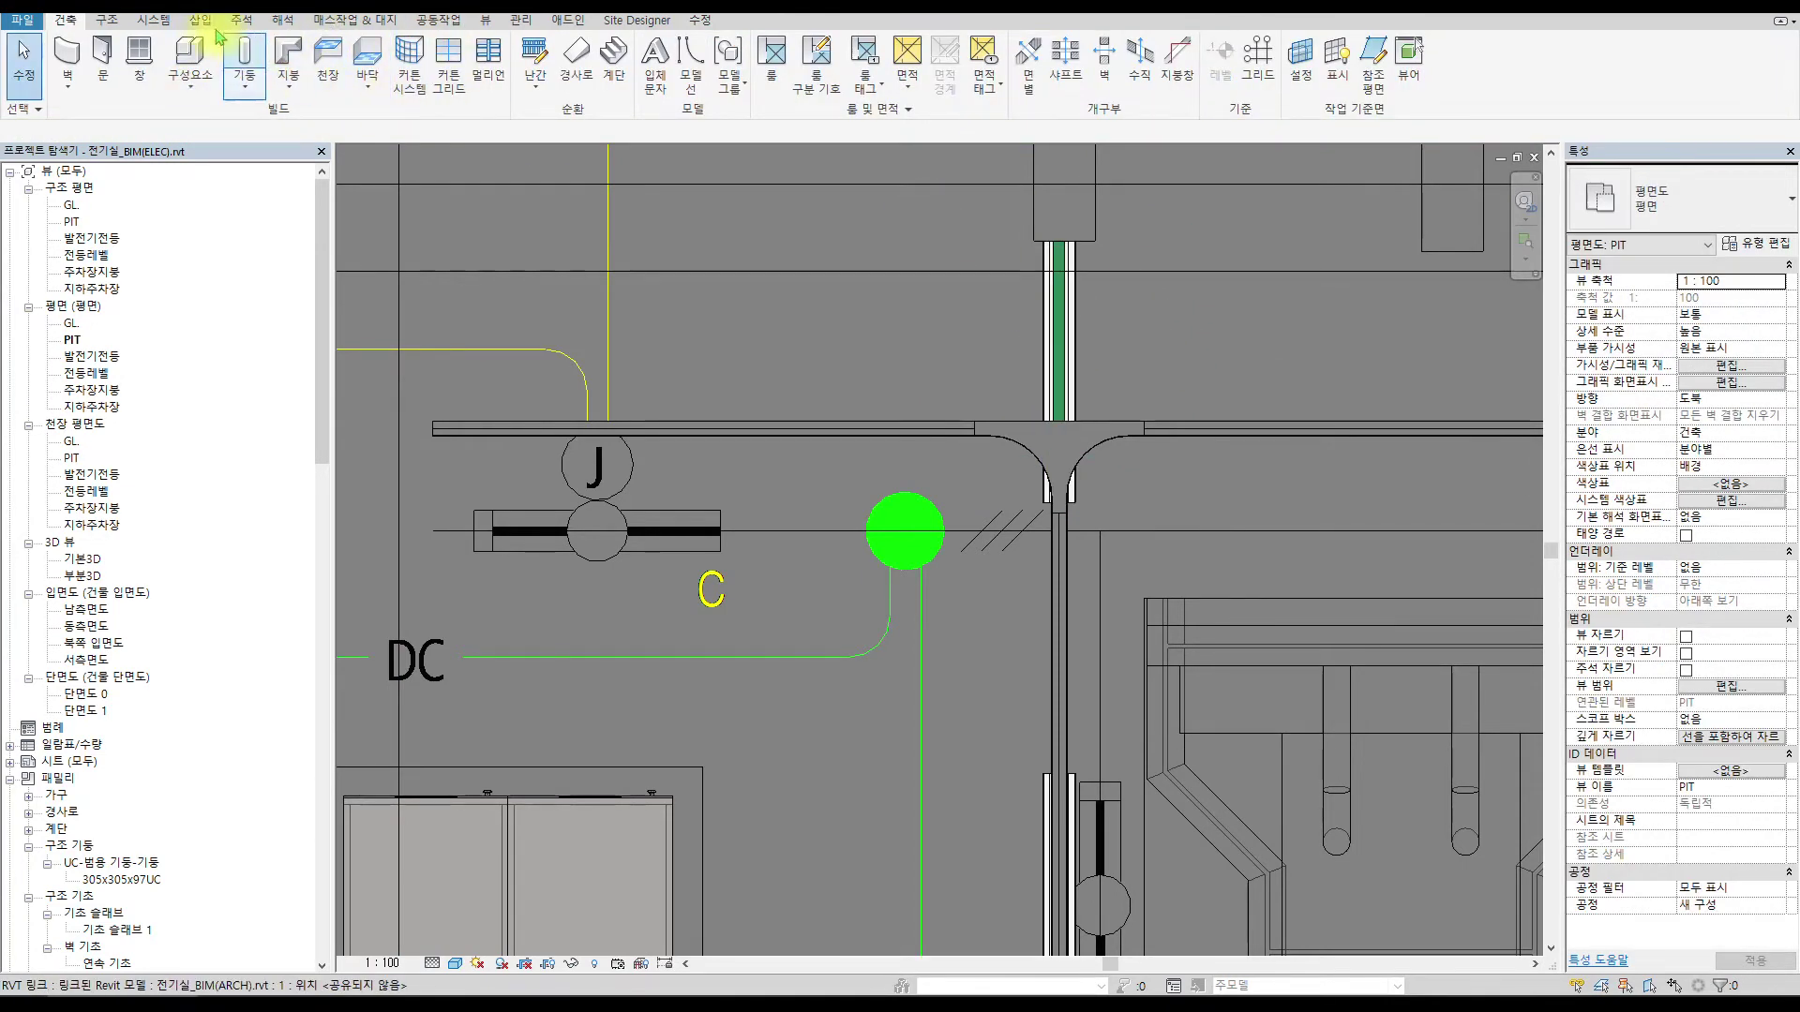
Rotate the original light above the middle race-way by 90° so it lies horizontally.
left_click(972, 402)
key("r")
key("o")
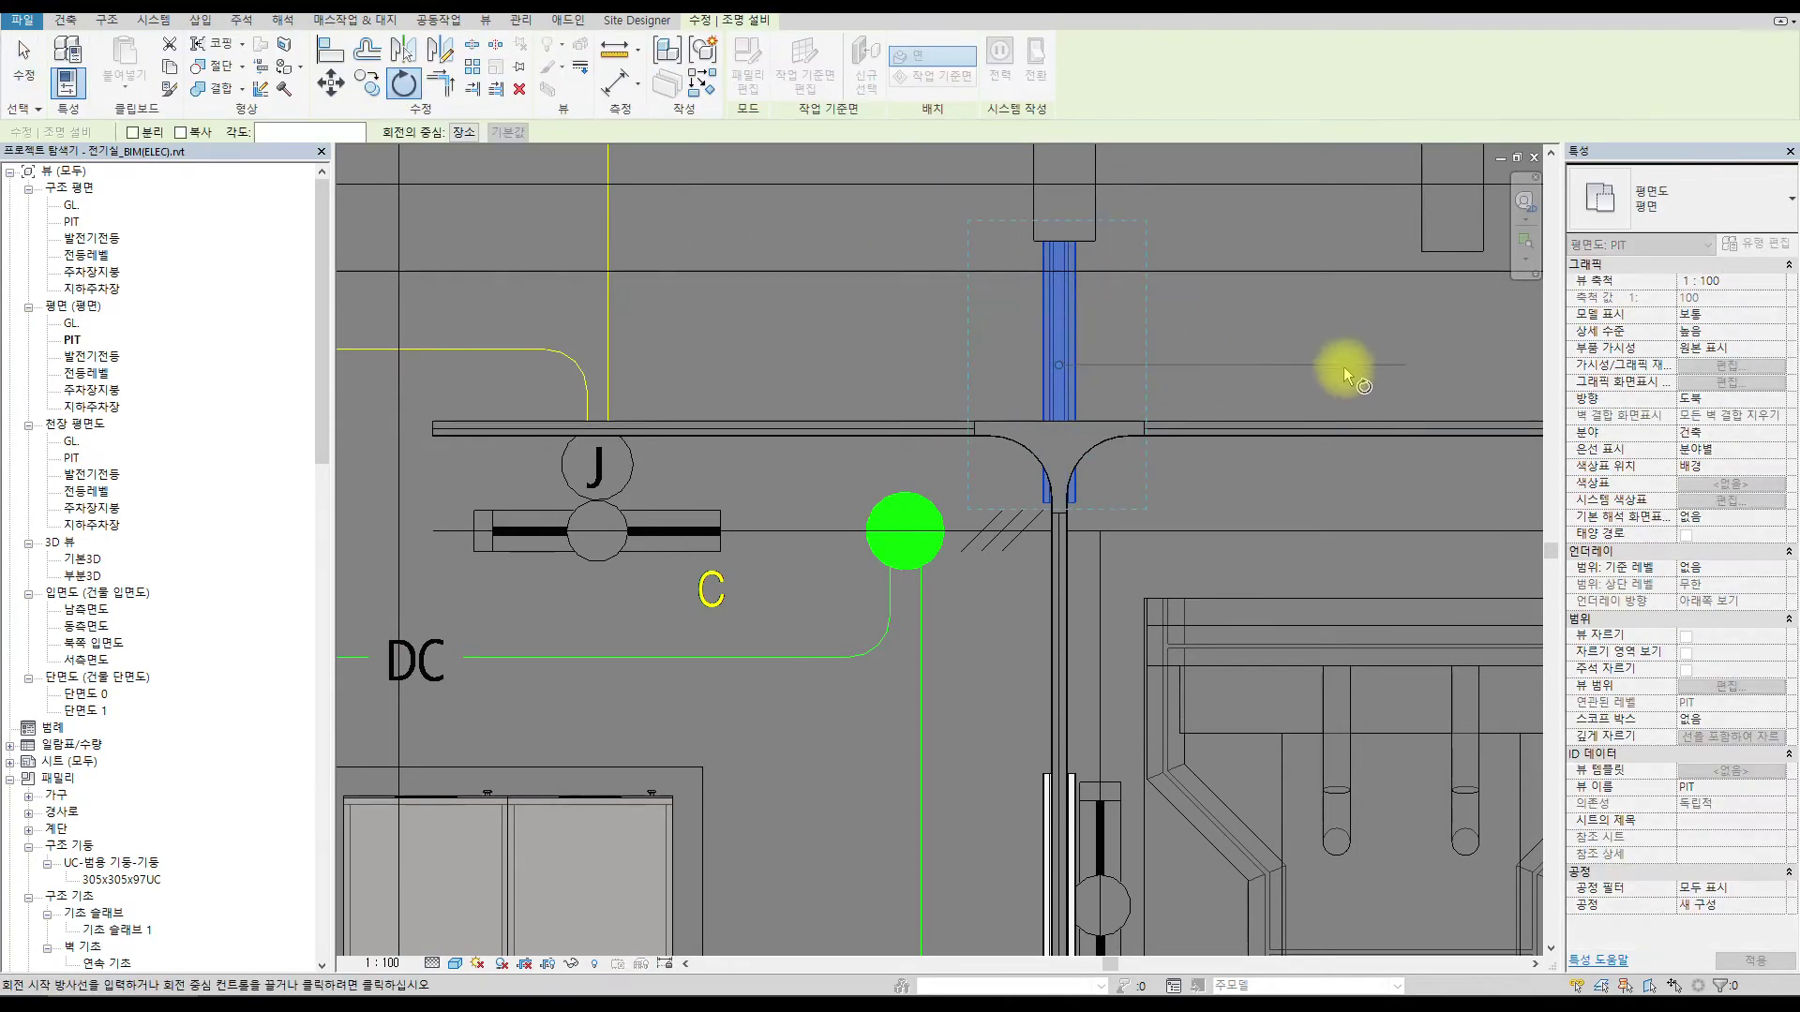
middle_click_drag(1064, 174, 1069, 382)
scroll(1069, 383, "down", 1)
scroll(1066, 284, "down", 1)
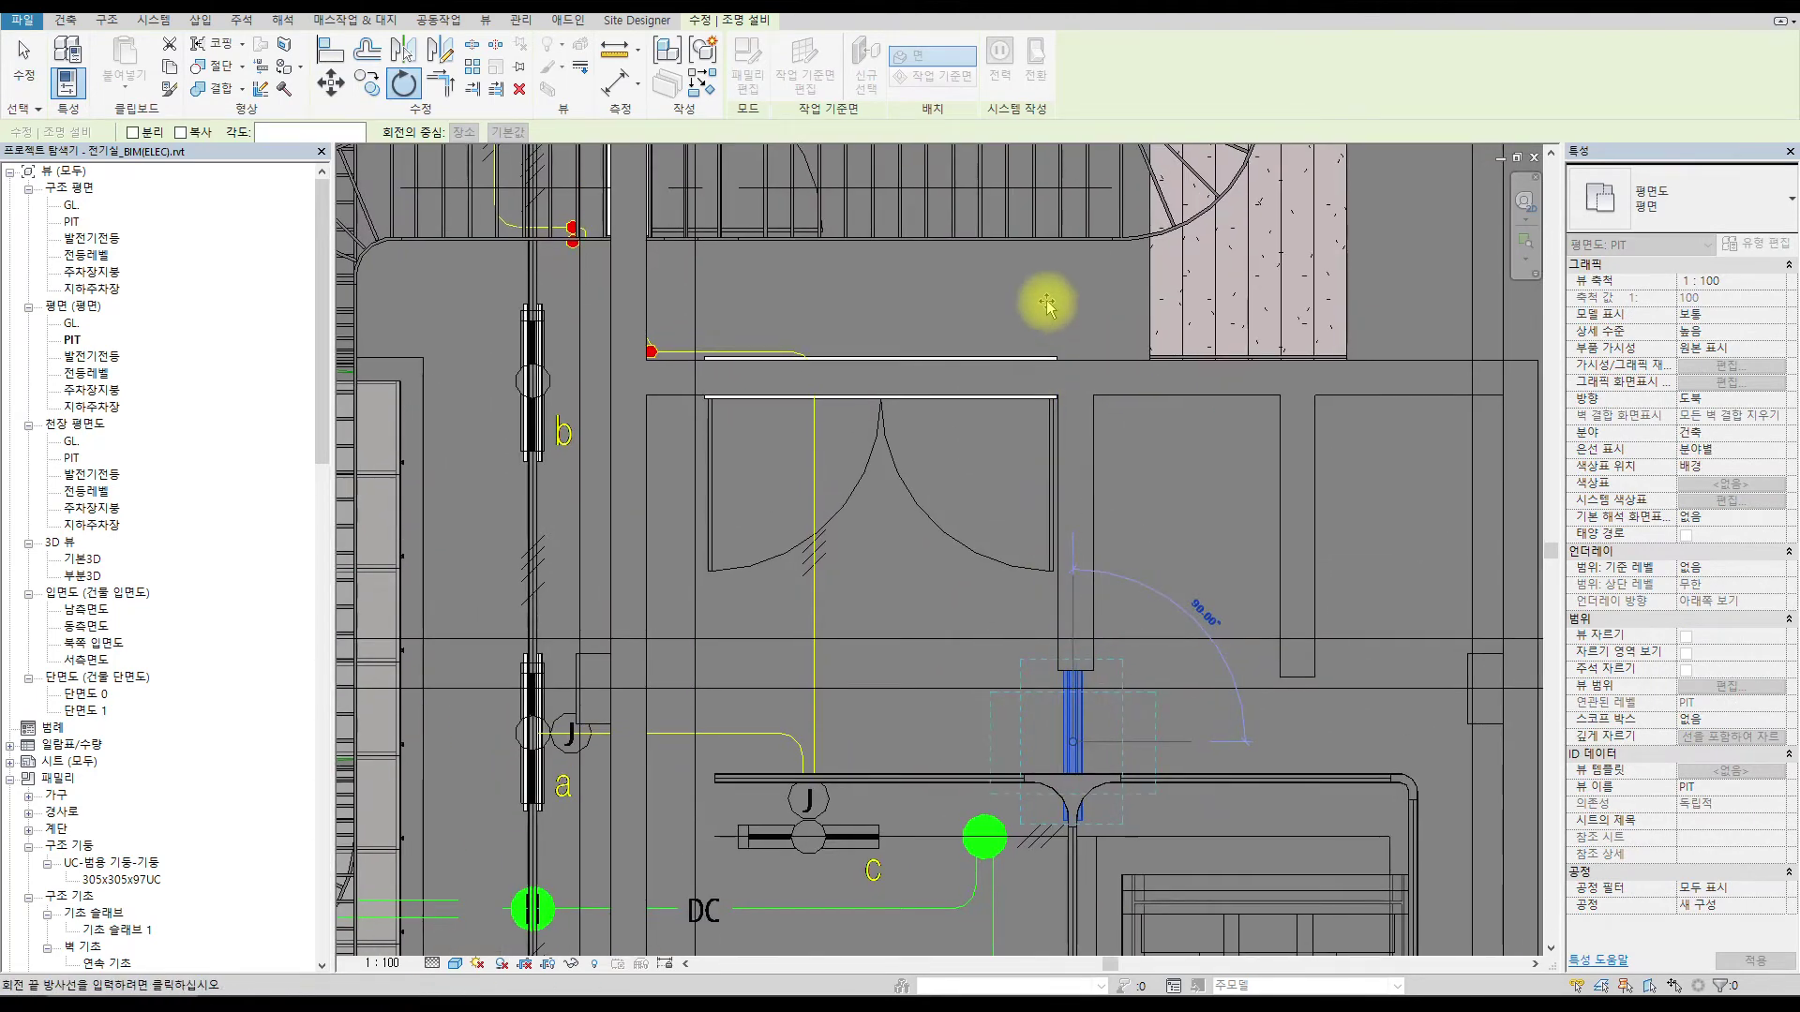
left_click(1076, 308)
scroll(1037, 747, "up", 4)
key("Escape")
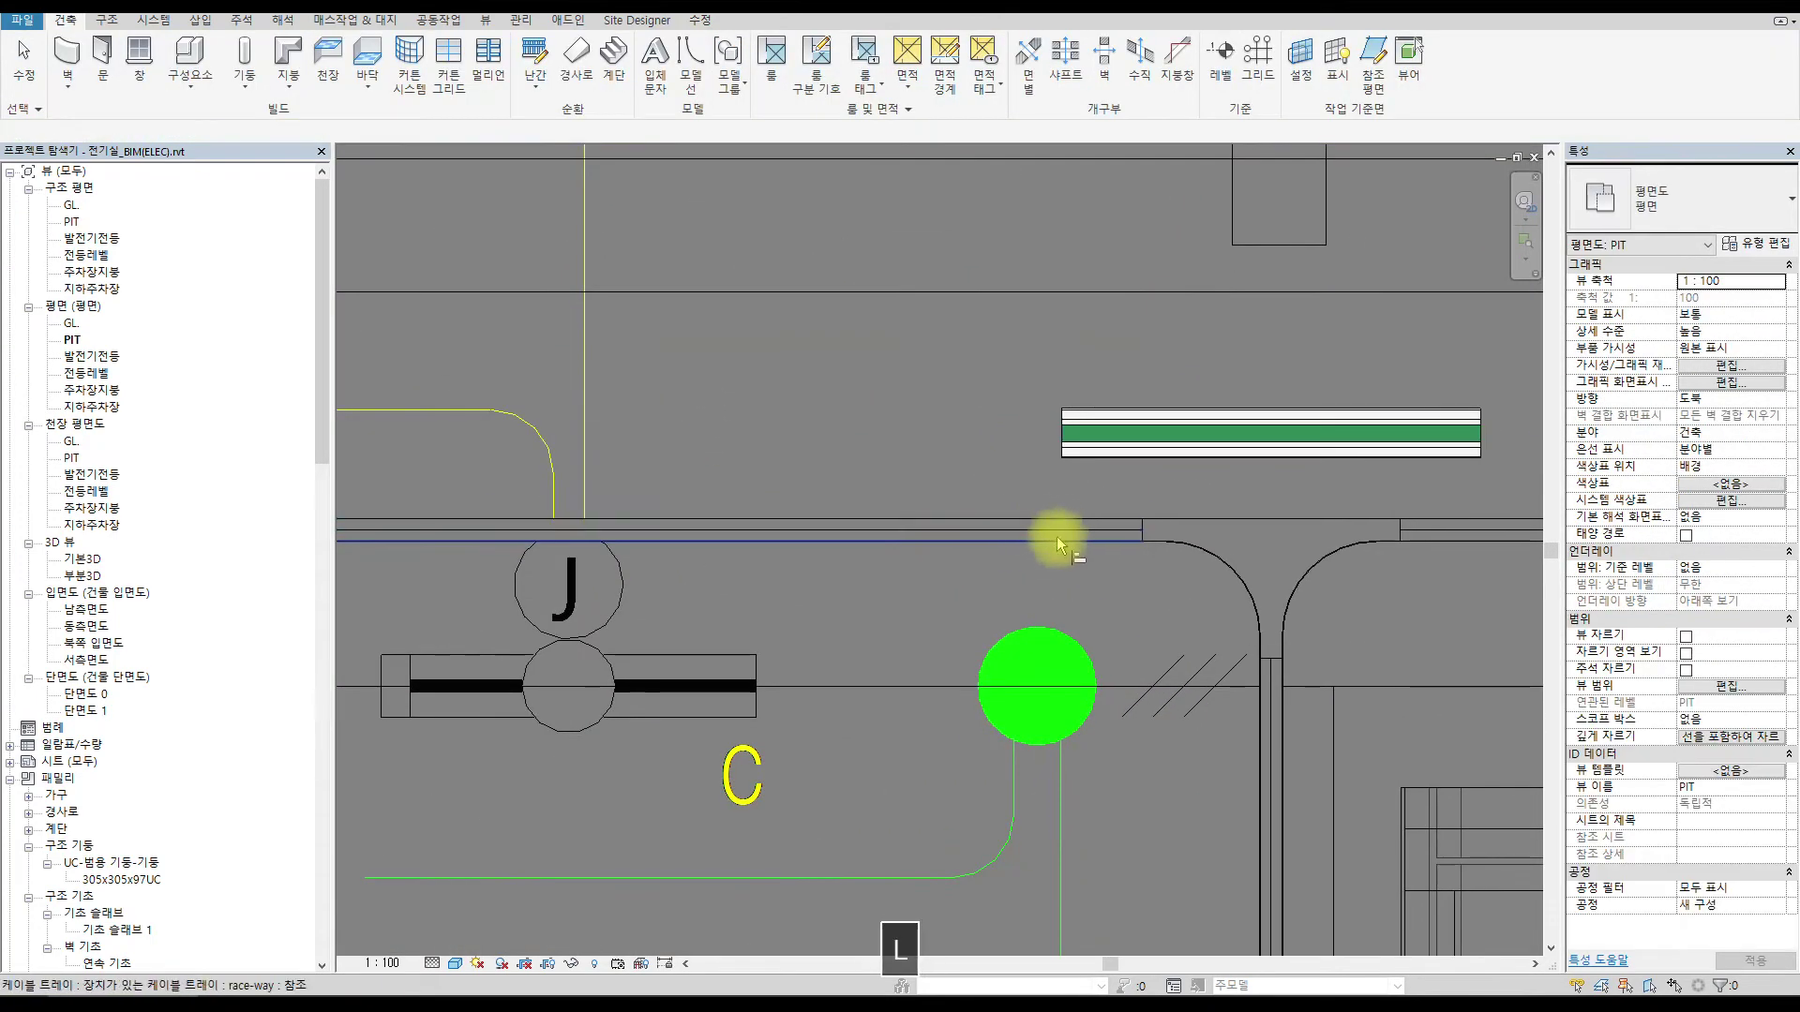
Align the rotated light with the upper horizontal race-way's centreline and move it along the race-way to the upper c light symbol.
left_click_drag(1108, 448, 1102, 501)
middle_click_drag(1102, 501, 1229, 462)
key("Escape")
left_click(1229, 462)
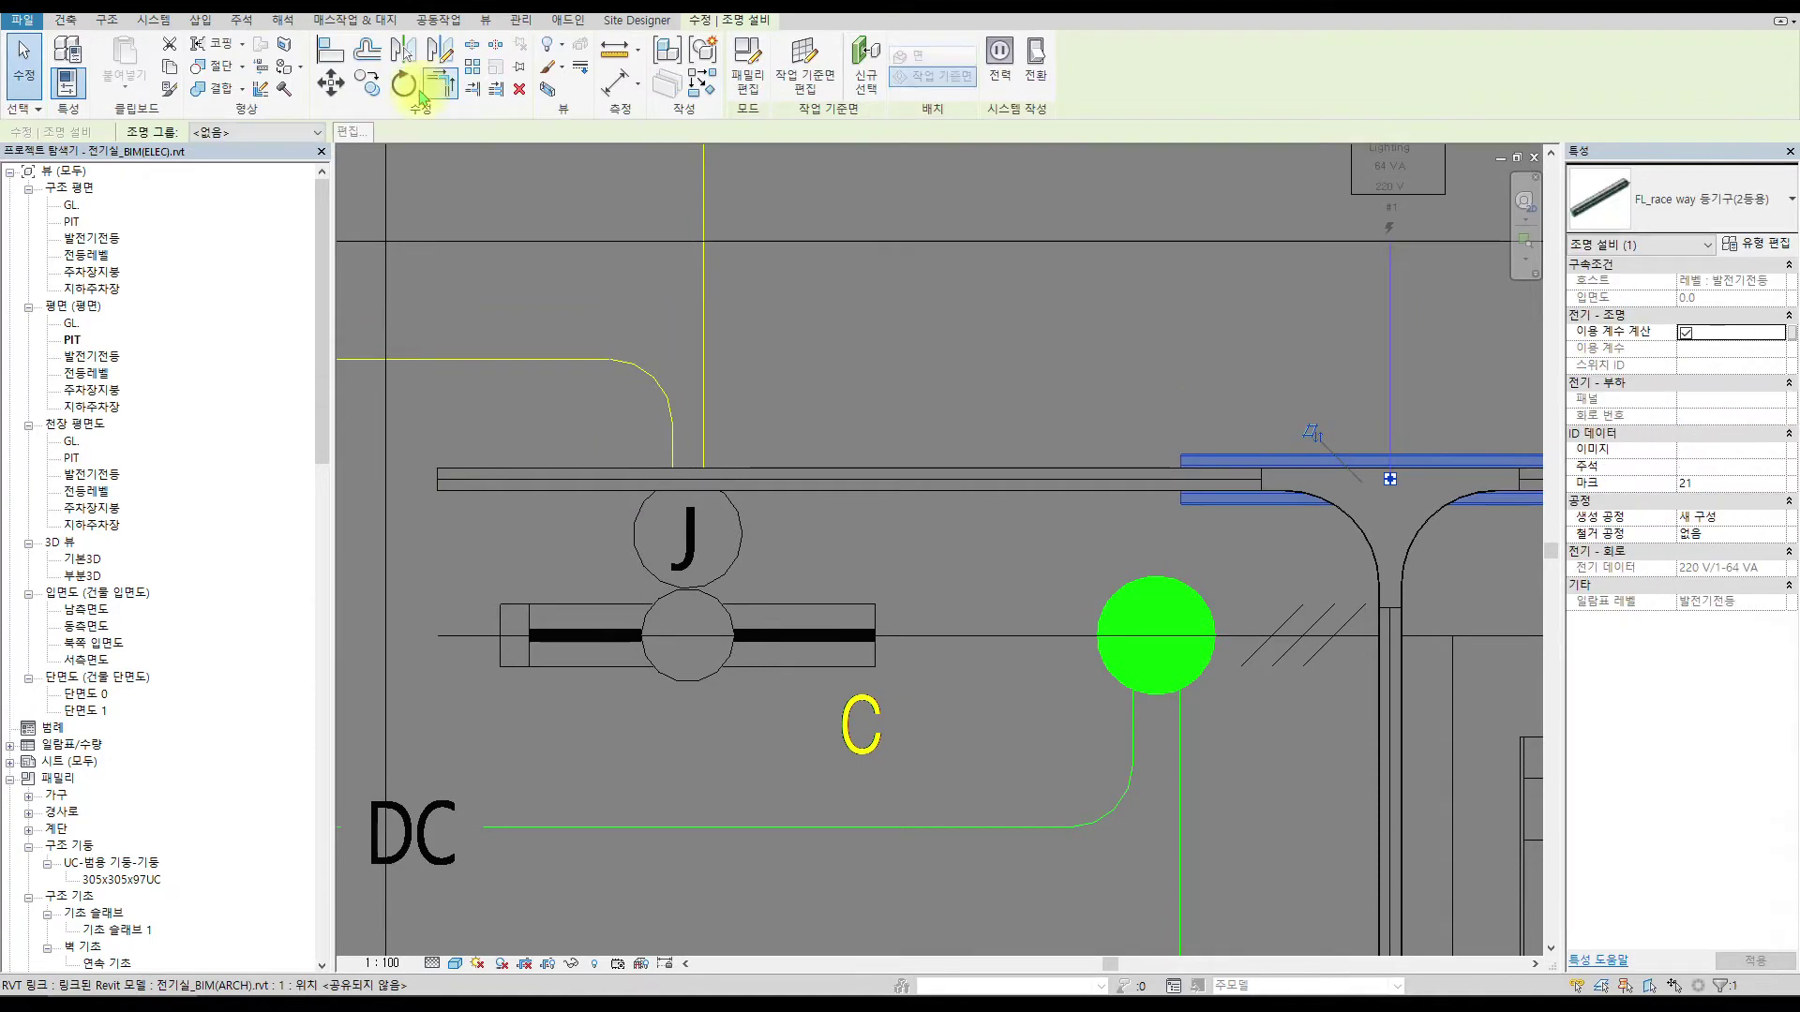
left_click_drag(1387, 460, 683, 437)
scroll(981, 350, "down", 4)
Copy the horizontal light down onto the lower horizontal race-way at the d light symbol.
left_click(368, 81)
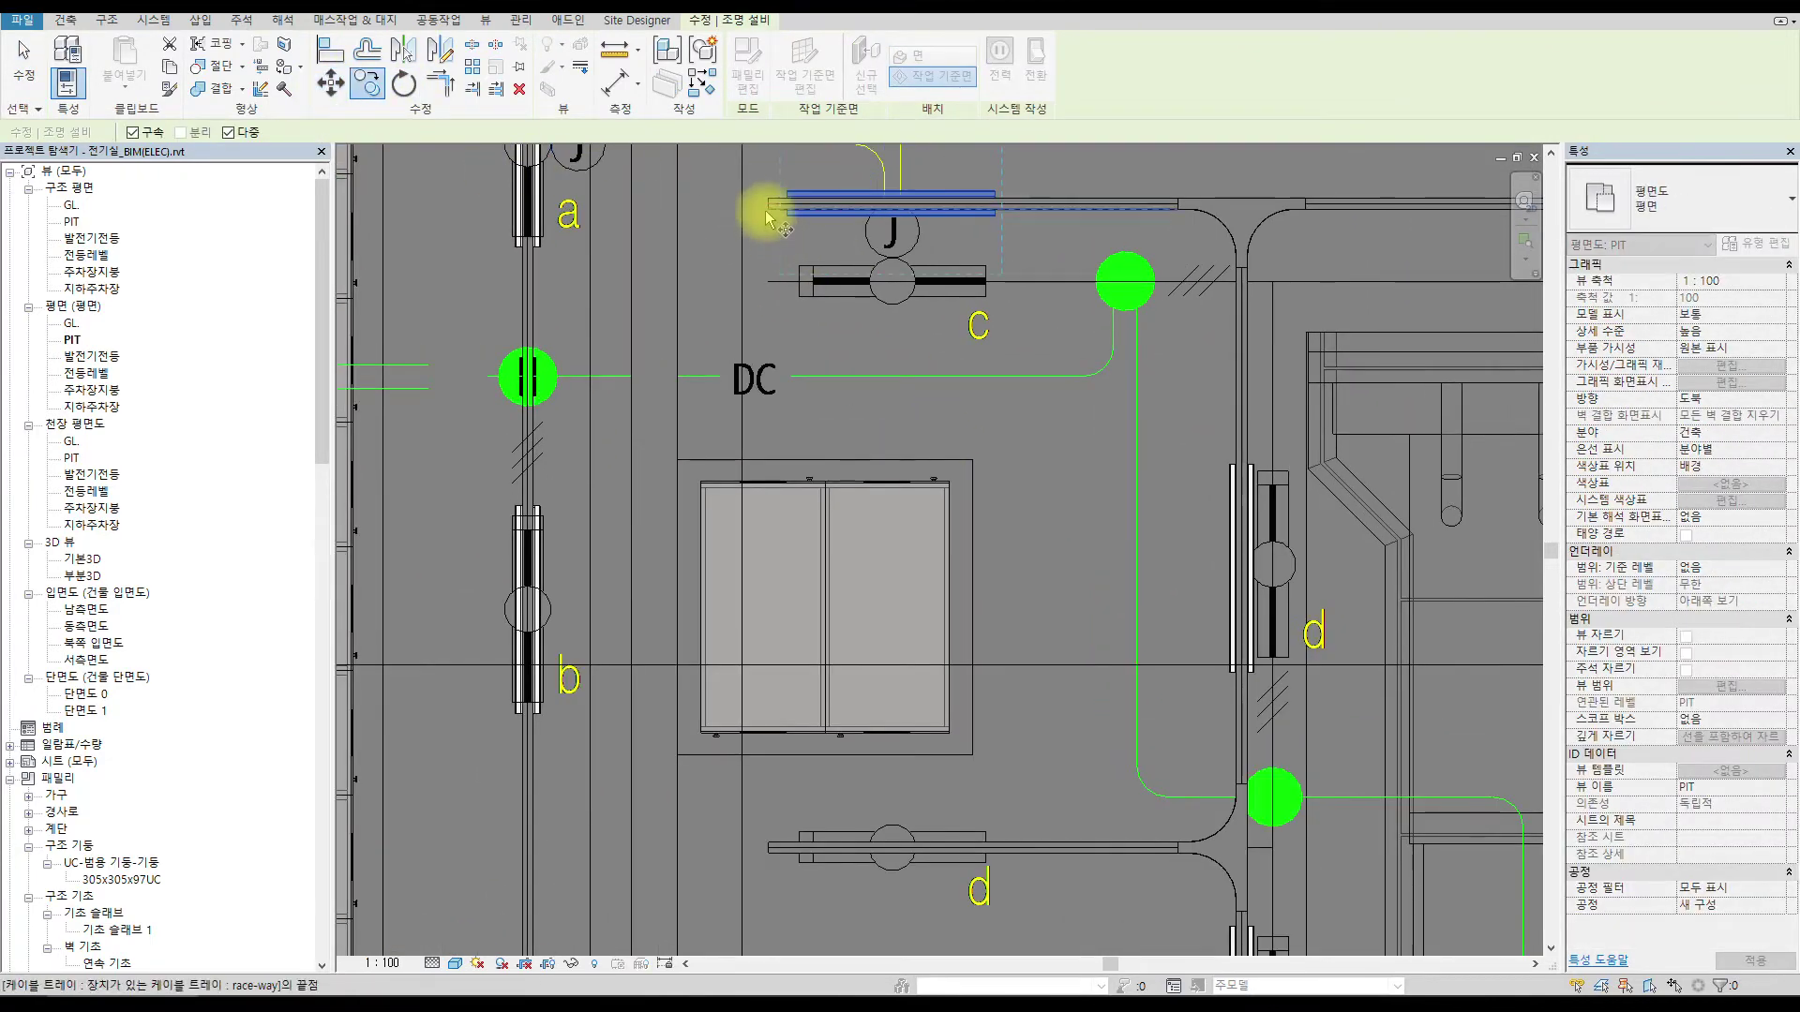
scroll(763, 851, "up", 1)
scroll(768, 858, "up", 2)
scroll(1185, 490, "down", 5)
key("Escape")
scroll(1125, 537, "down", 2)
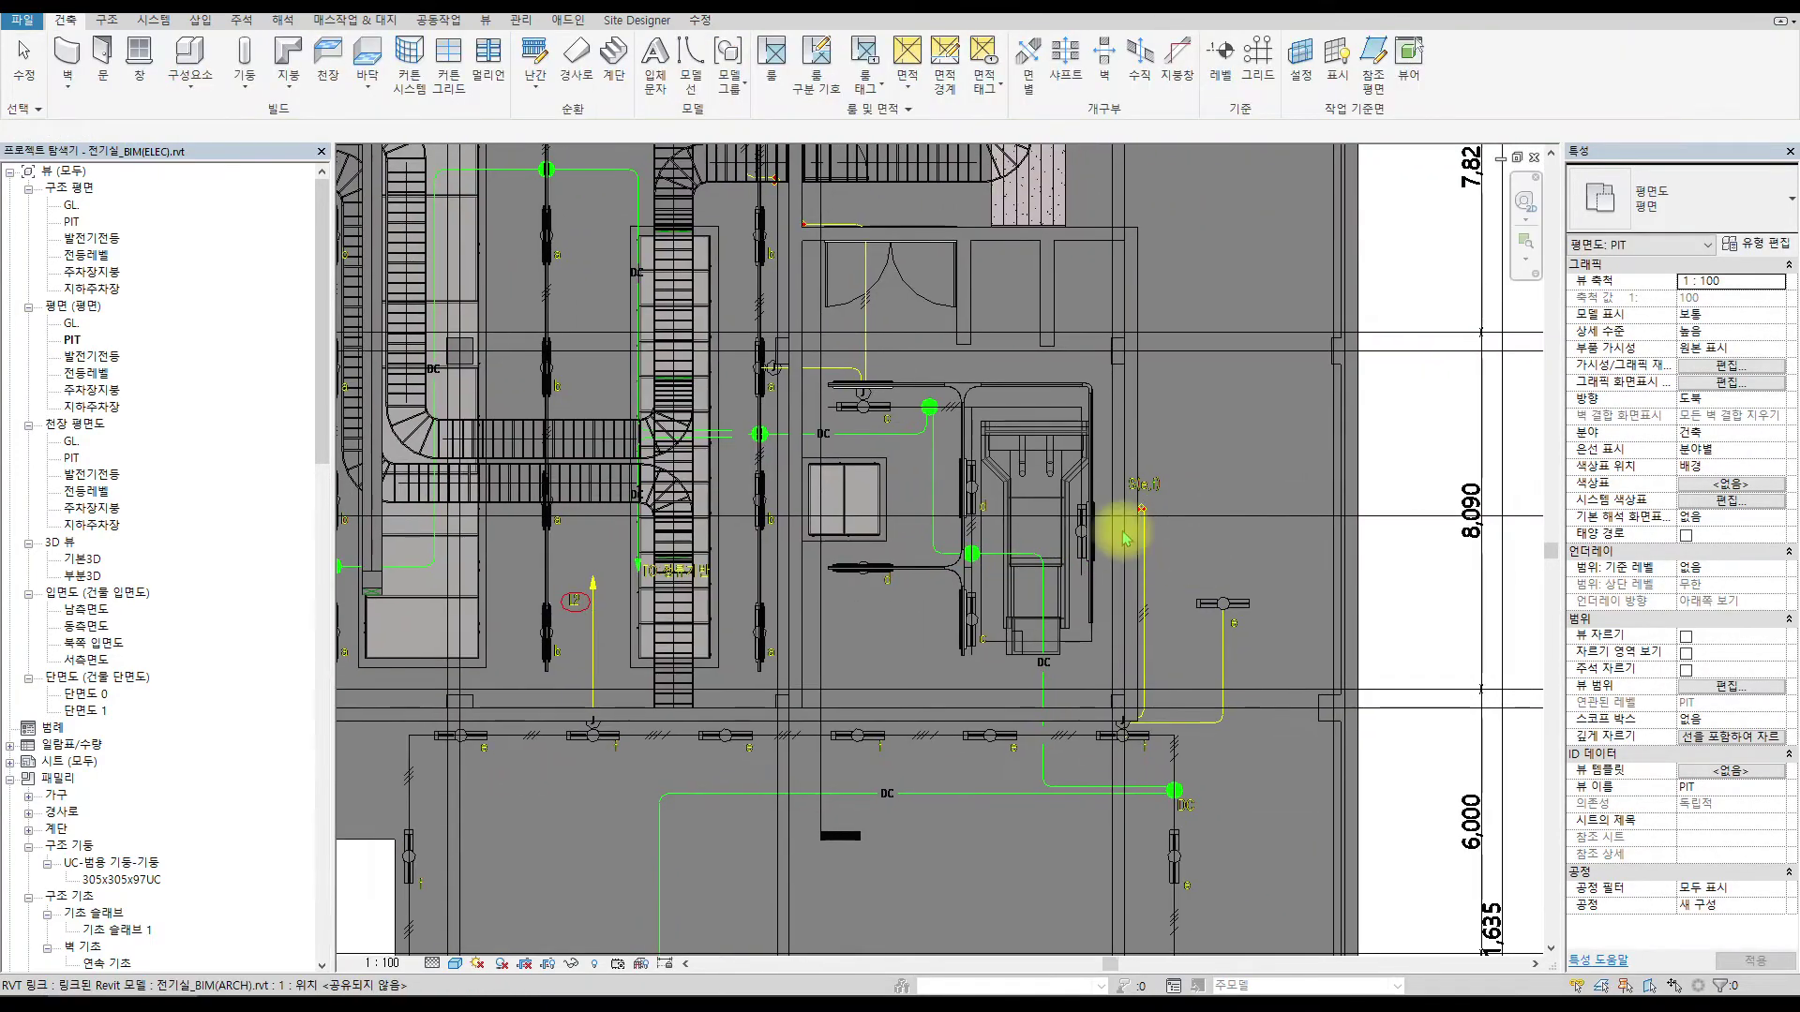
key("Escape")
Review the light fixture layout along the race-ways in the plan and from several angles in the 부분3D view.
scroll(736, 403, "up", 2)
scroll(996, 290, "down", 2)
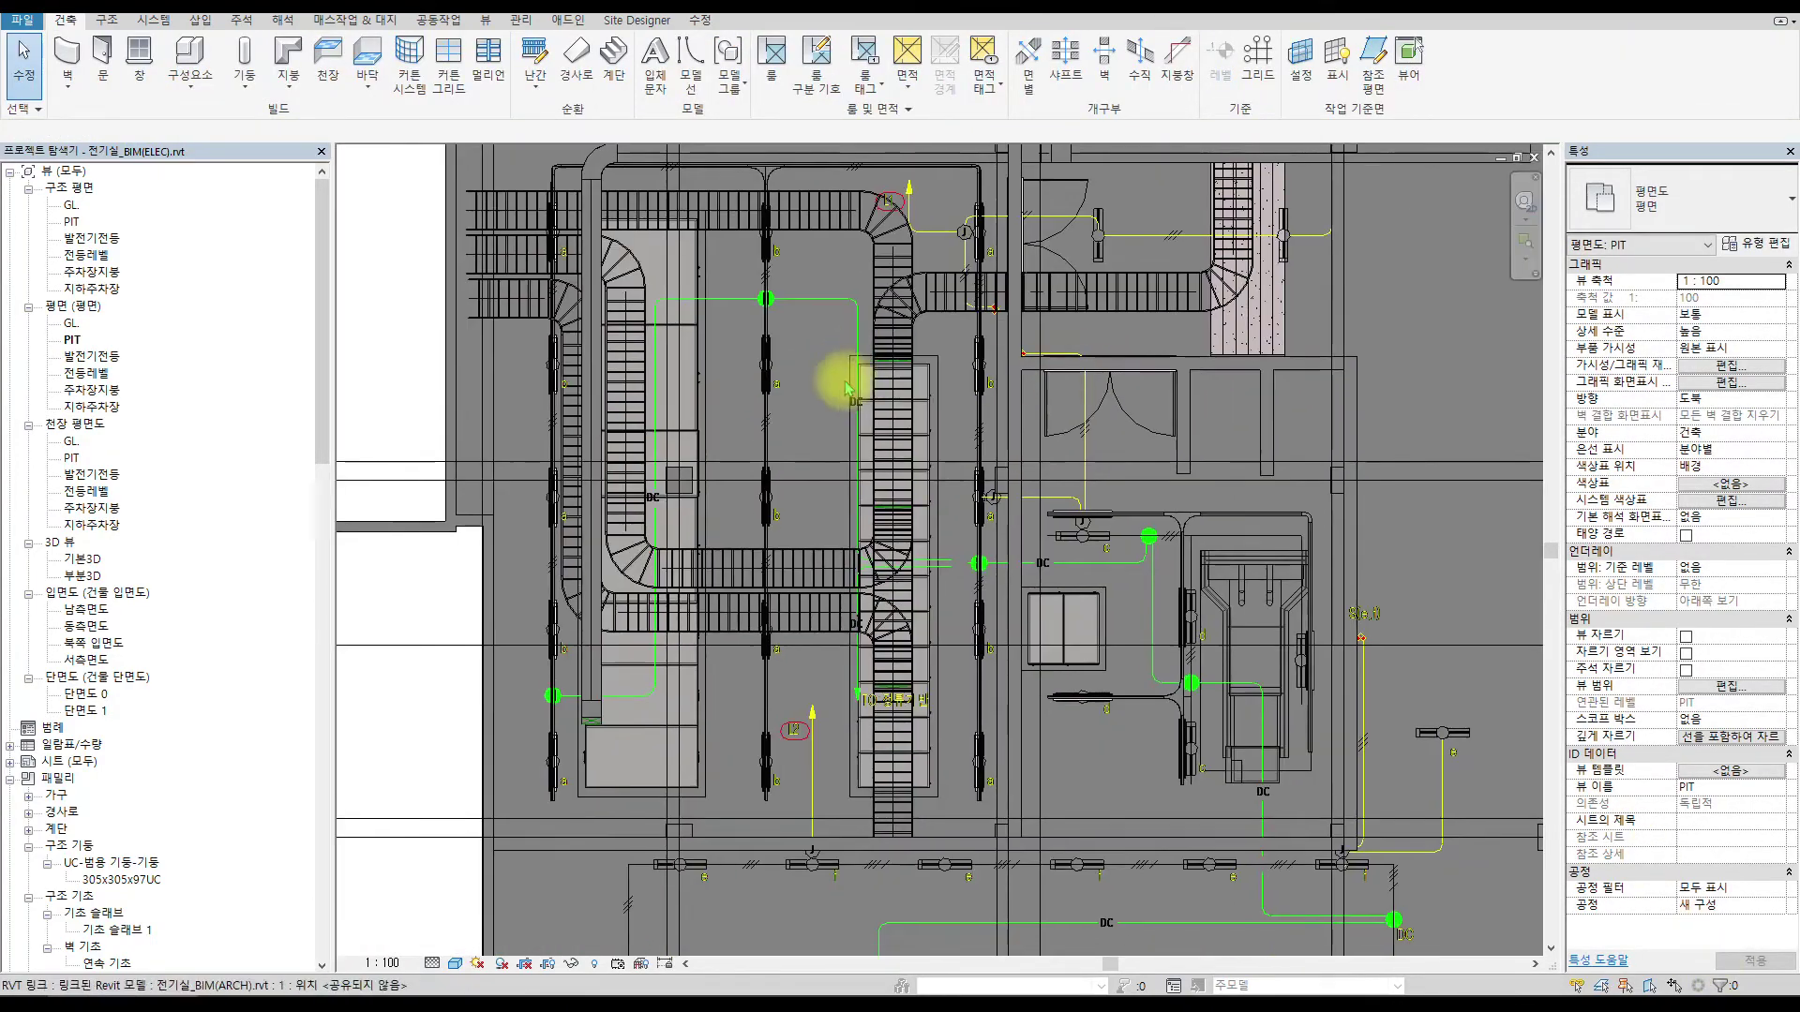
key("ctrl+Tab")
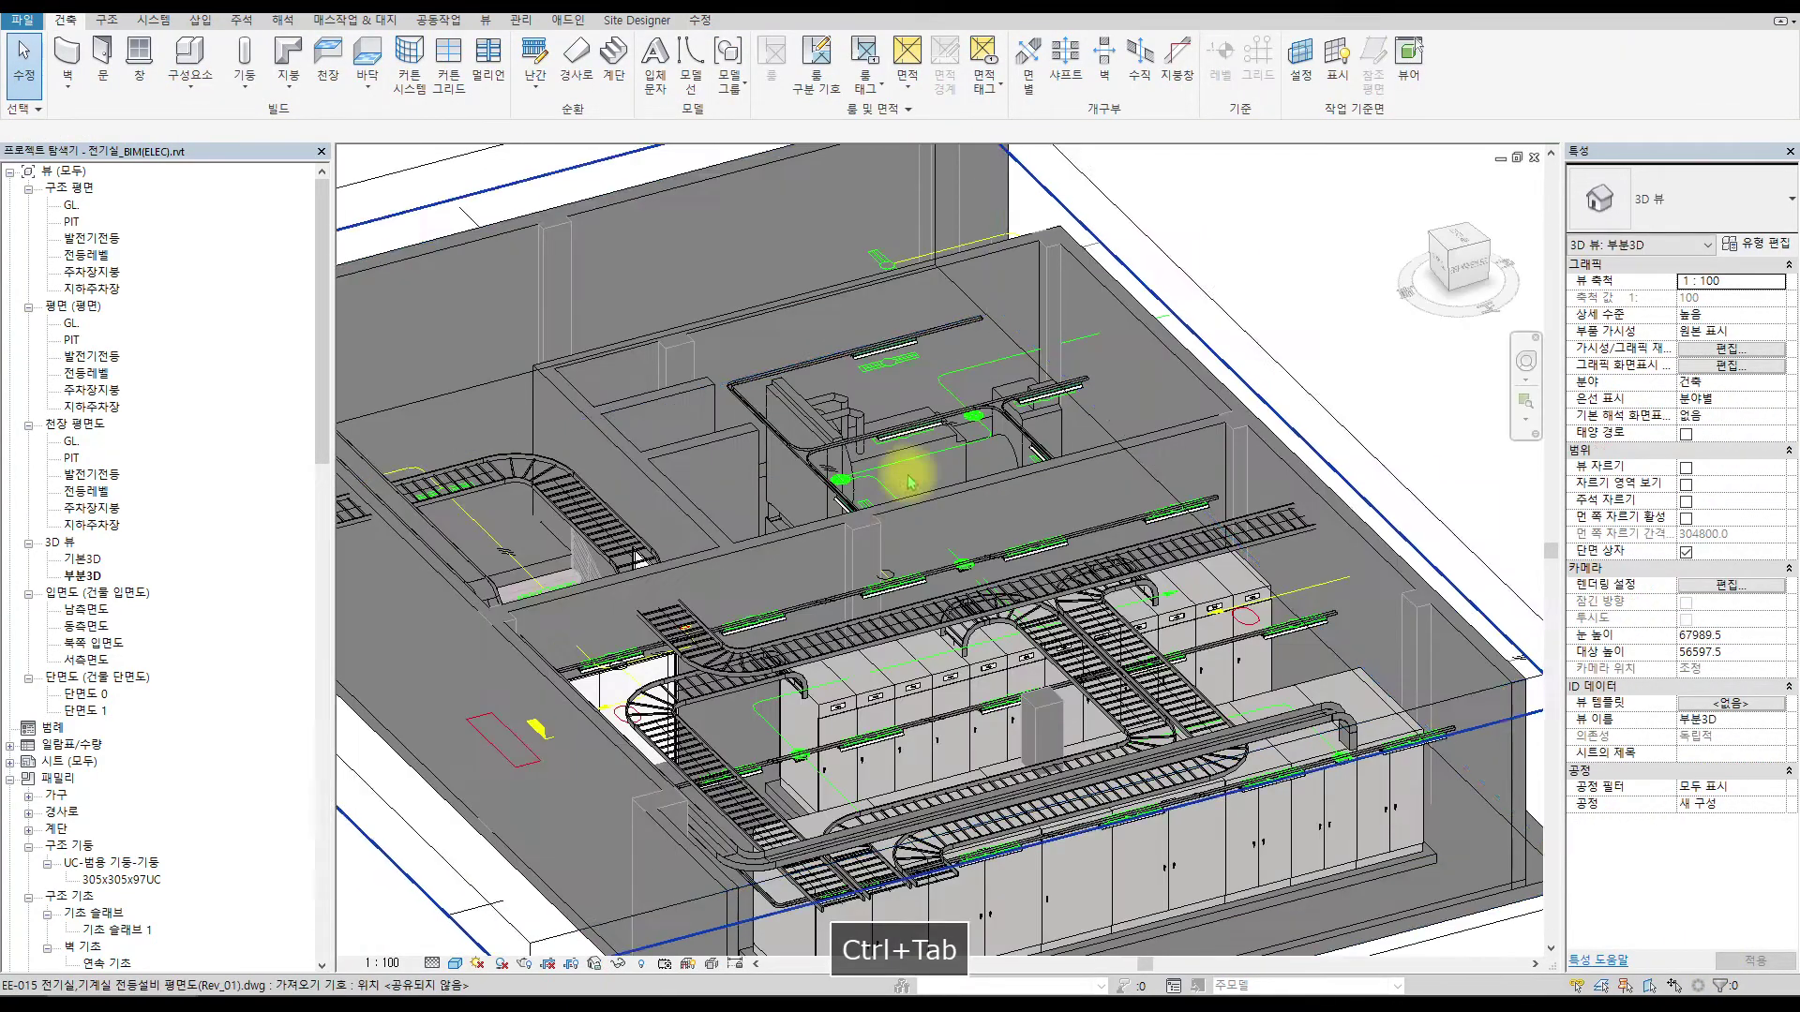
scroll(1040, 600, "down", 2)
scroll(1037, 442, "up", 2)
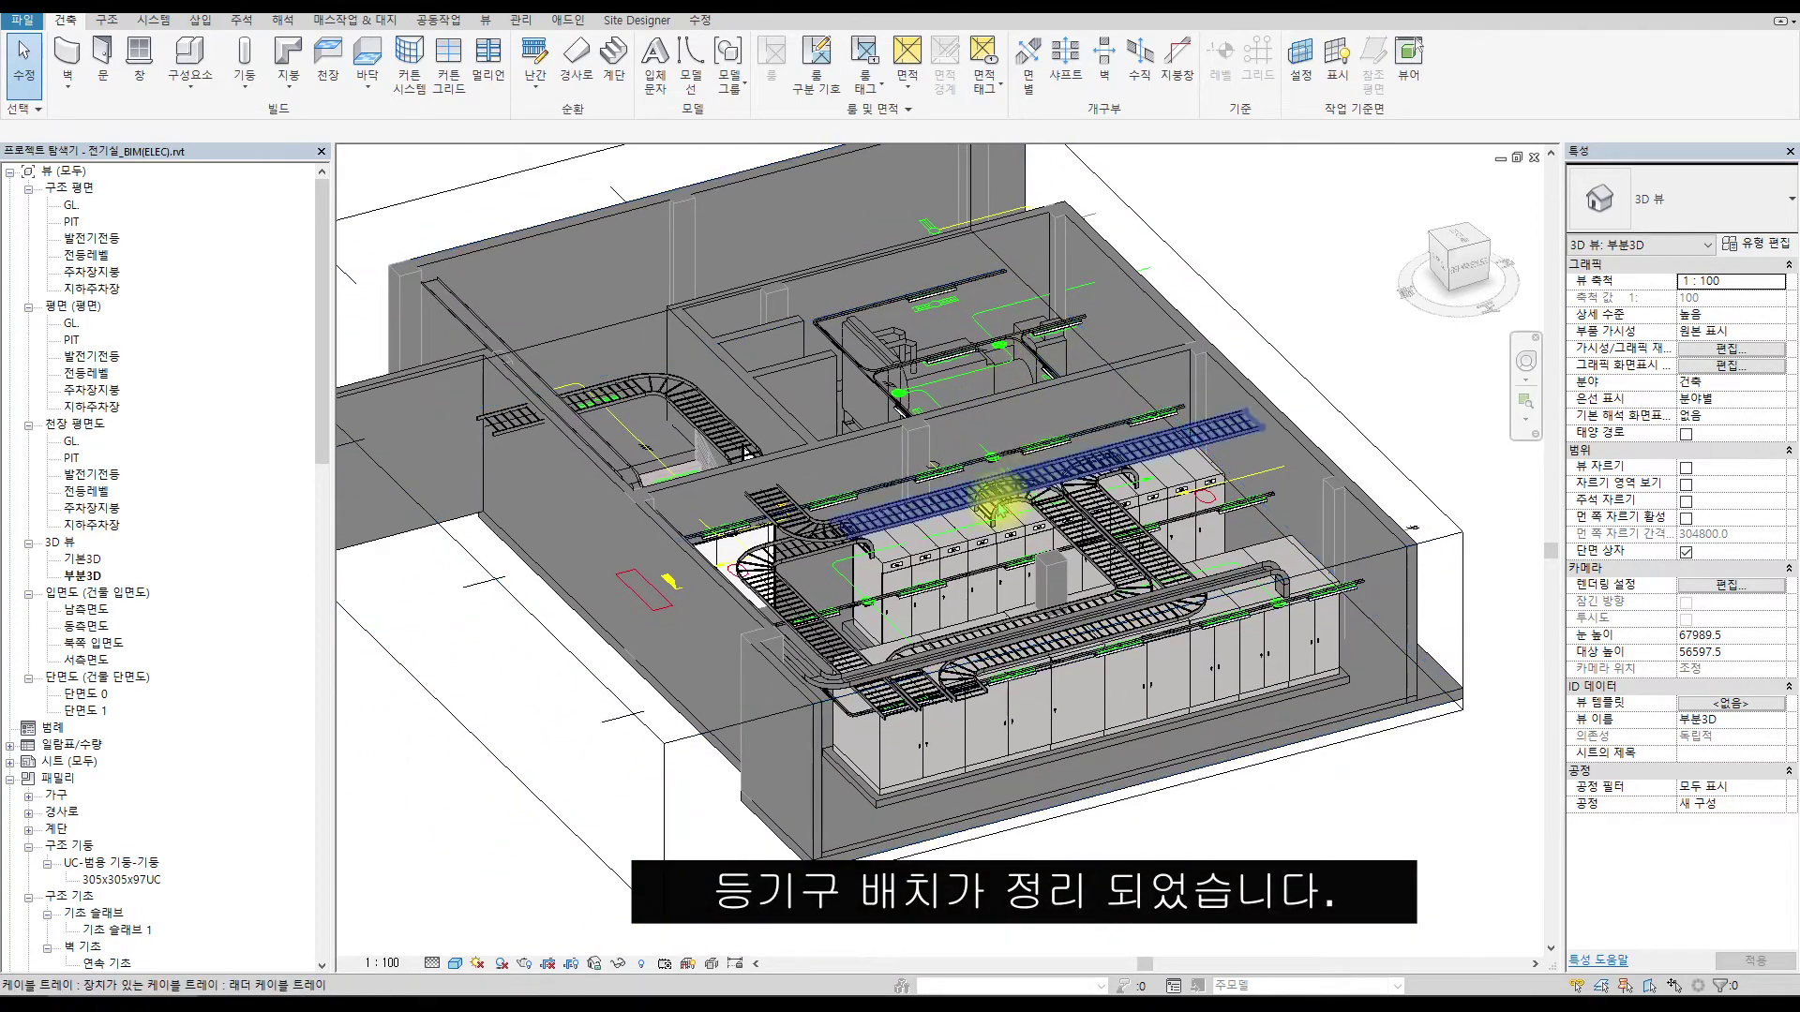
scroll(1018, 514, "up", 1)
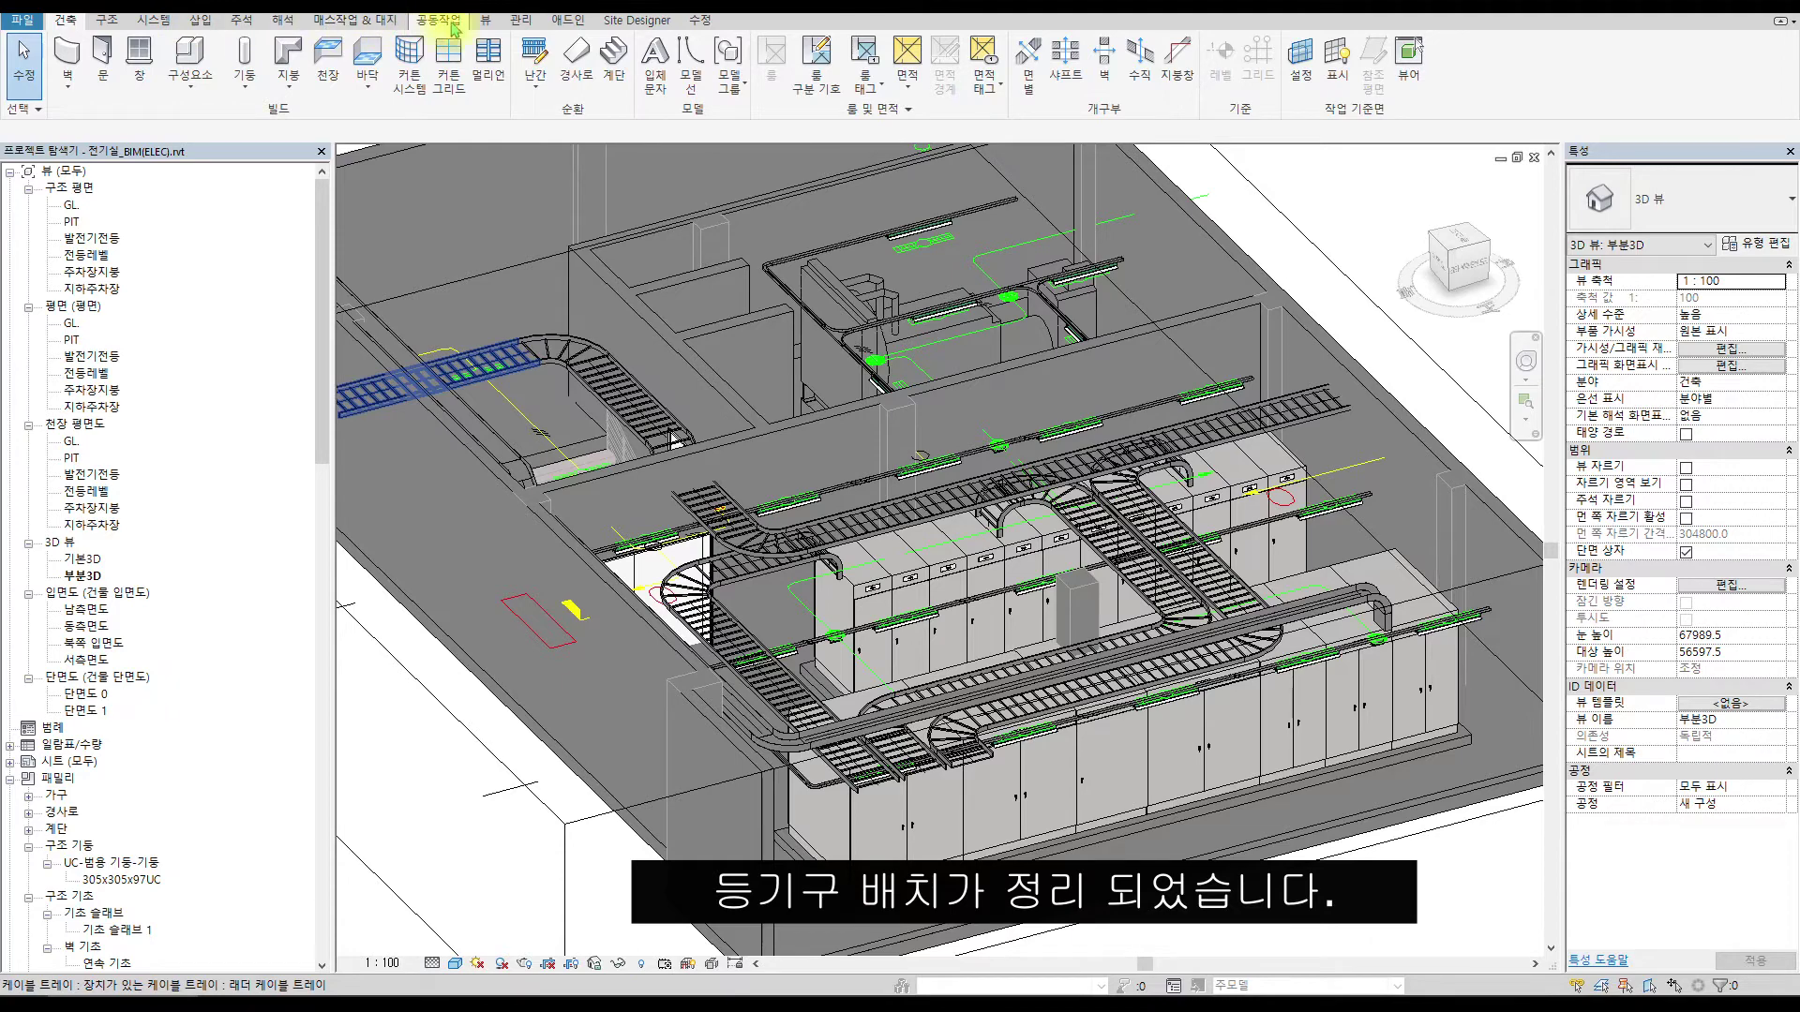
key("ctrl+Tab")
key("ctrl+Tab")
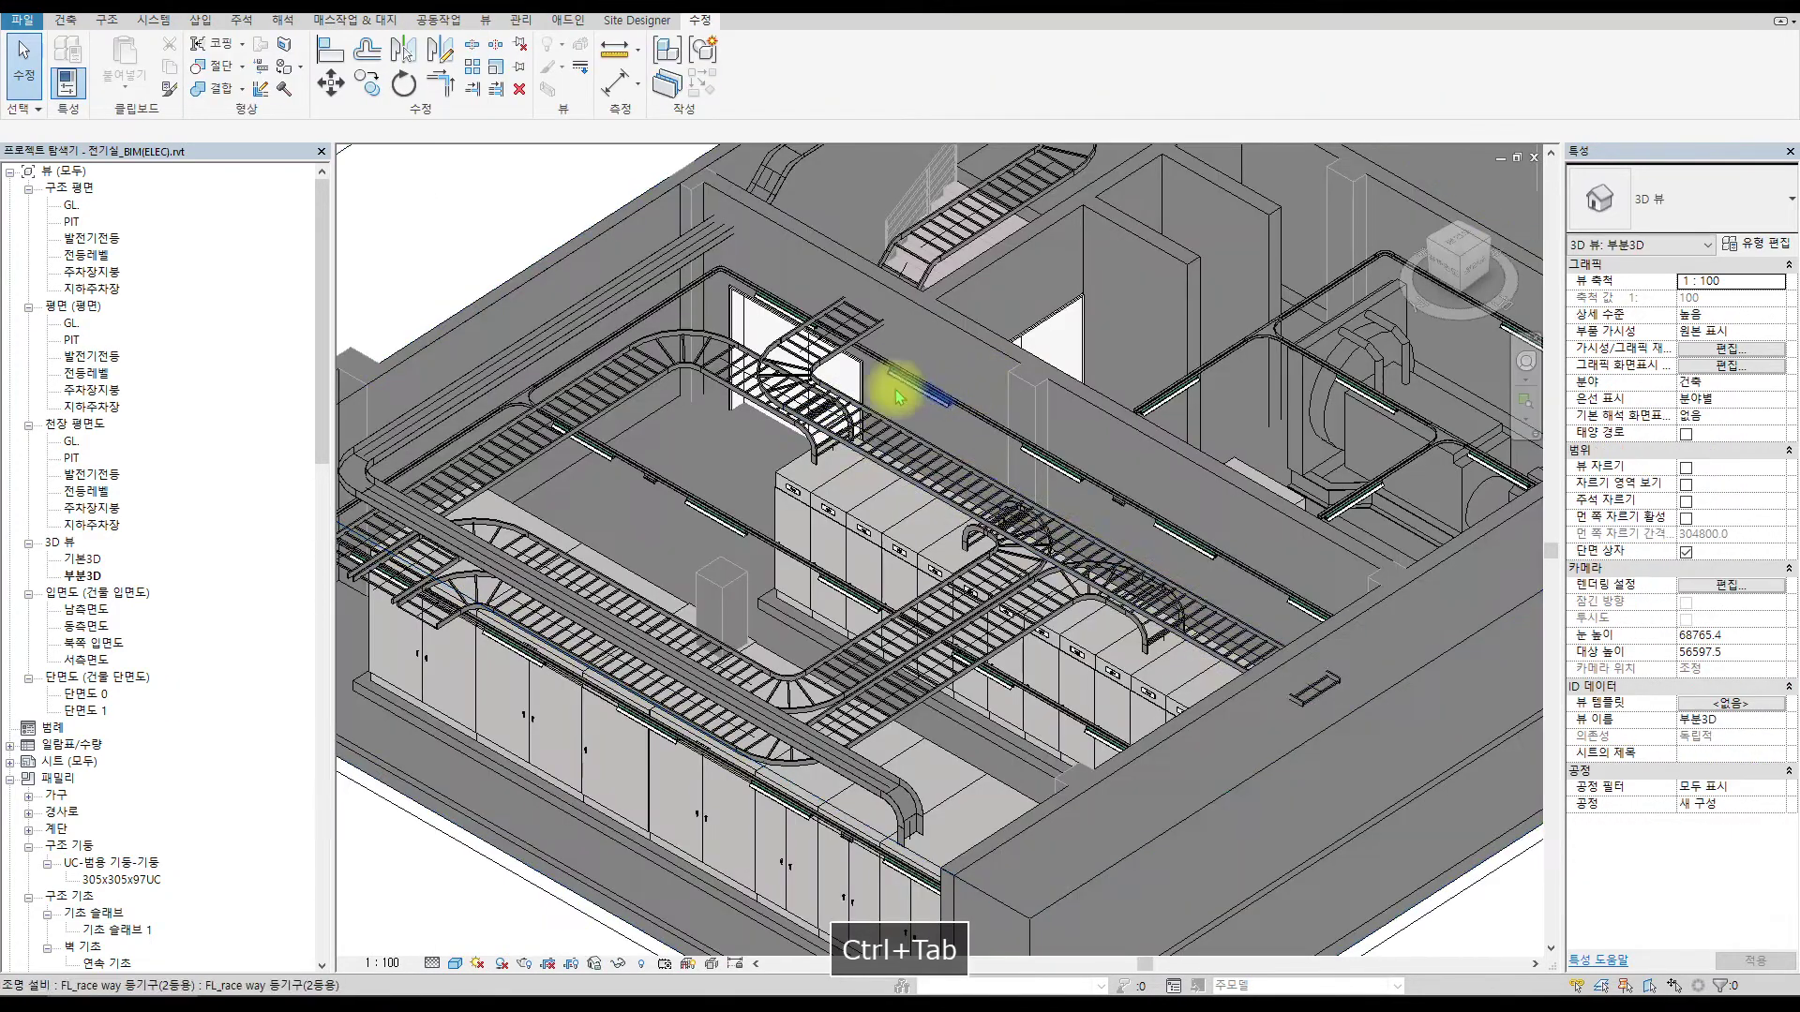
middle_click_drag(820, 536, 1001, 445)
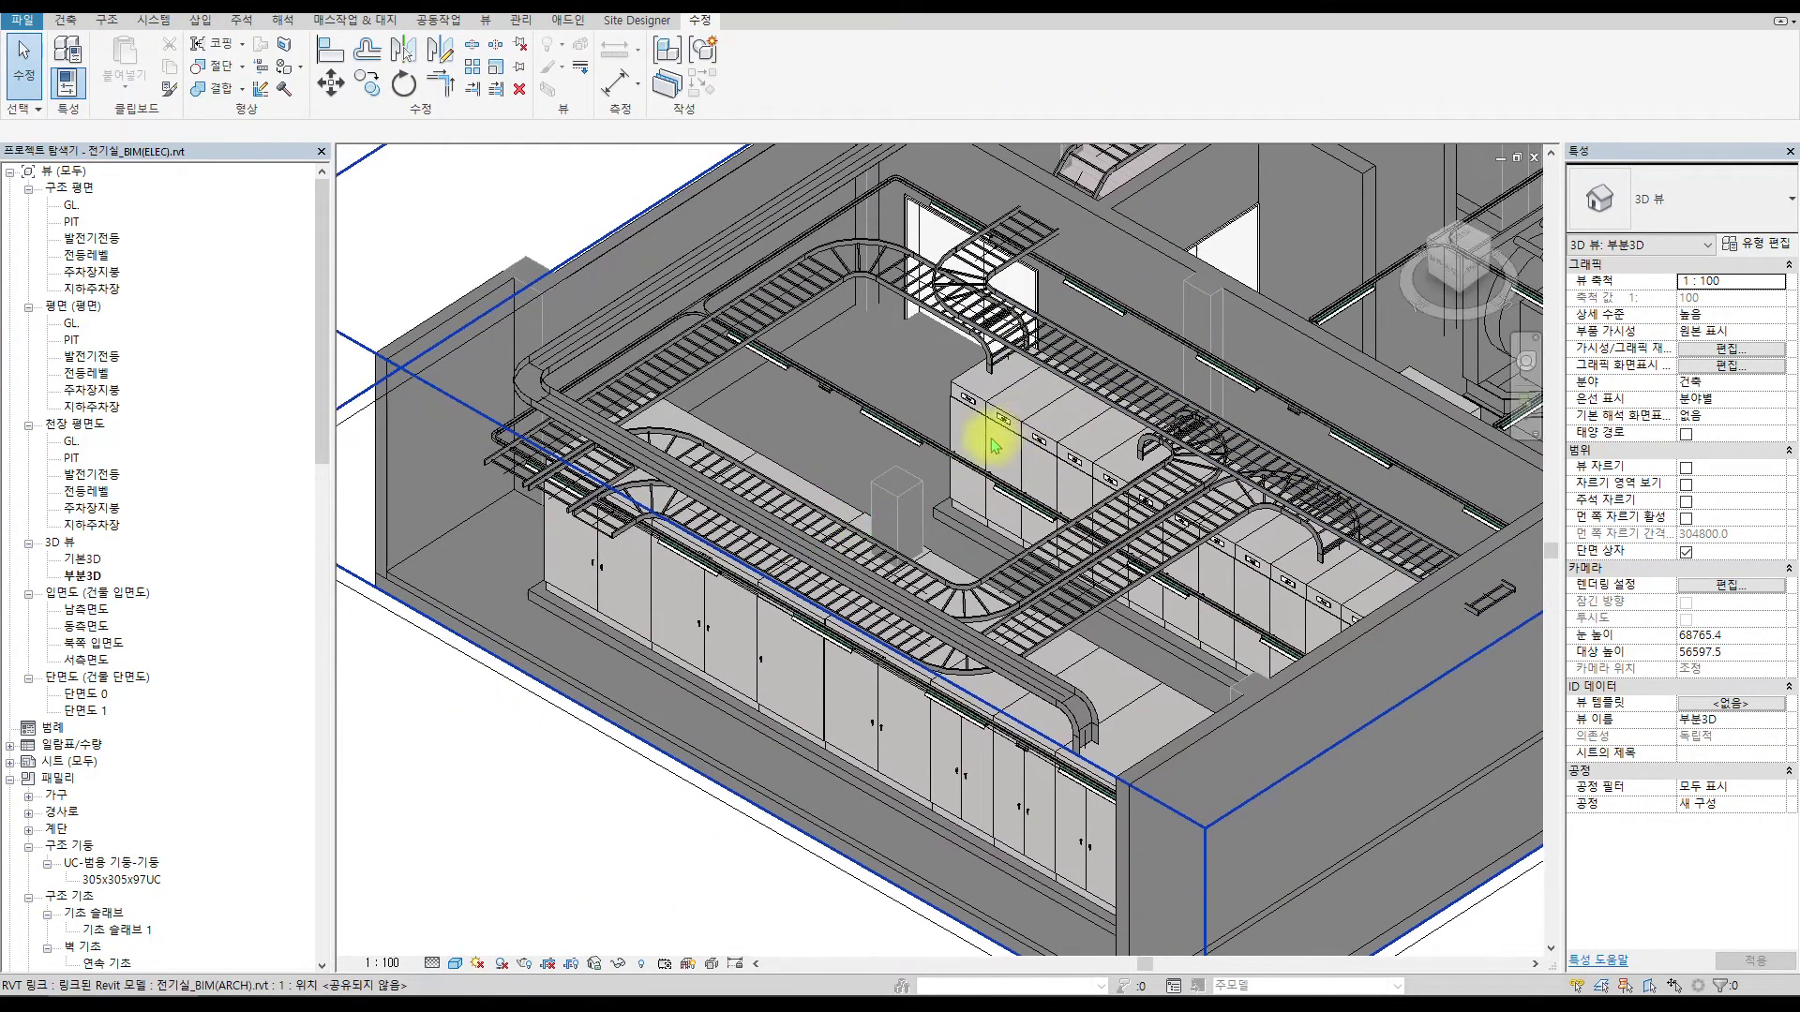
middle_click_drag(794, 528, 1266, 450, "shift")
left_click(1474, 241)
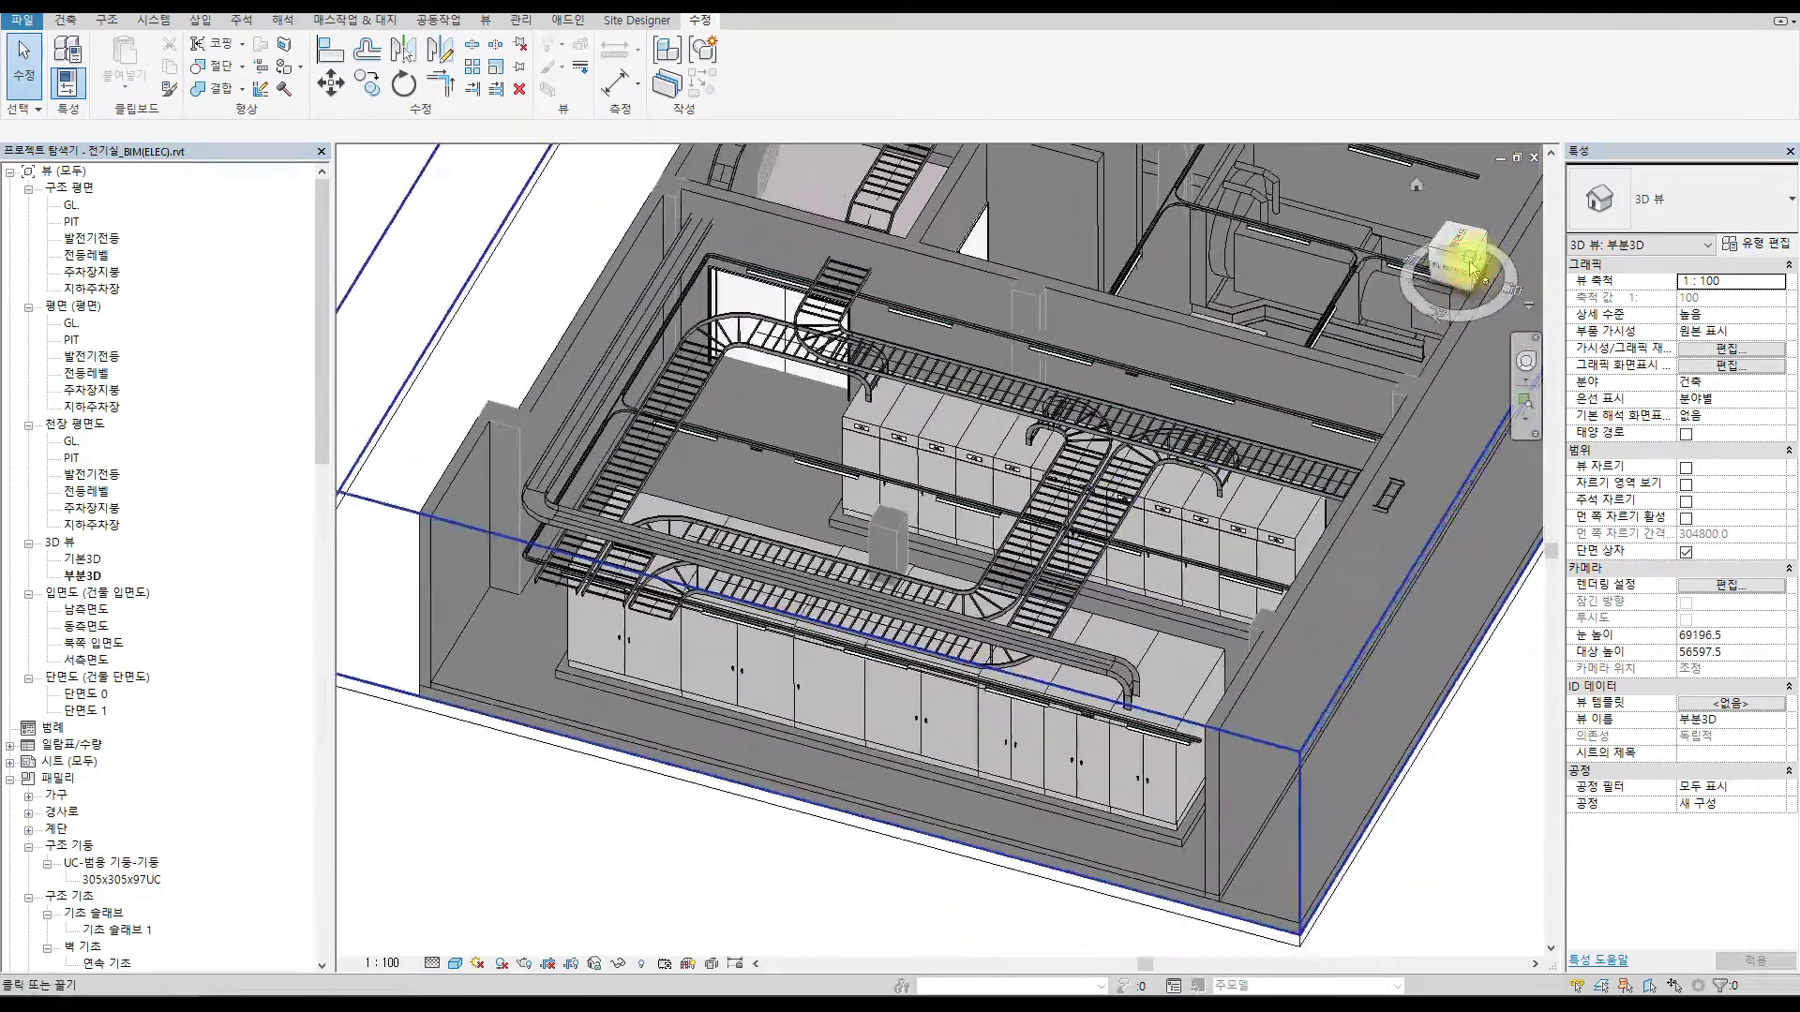
scroll(855, 647, "up", 5)
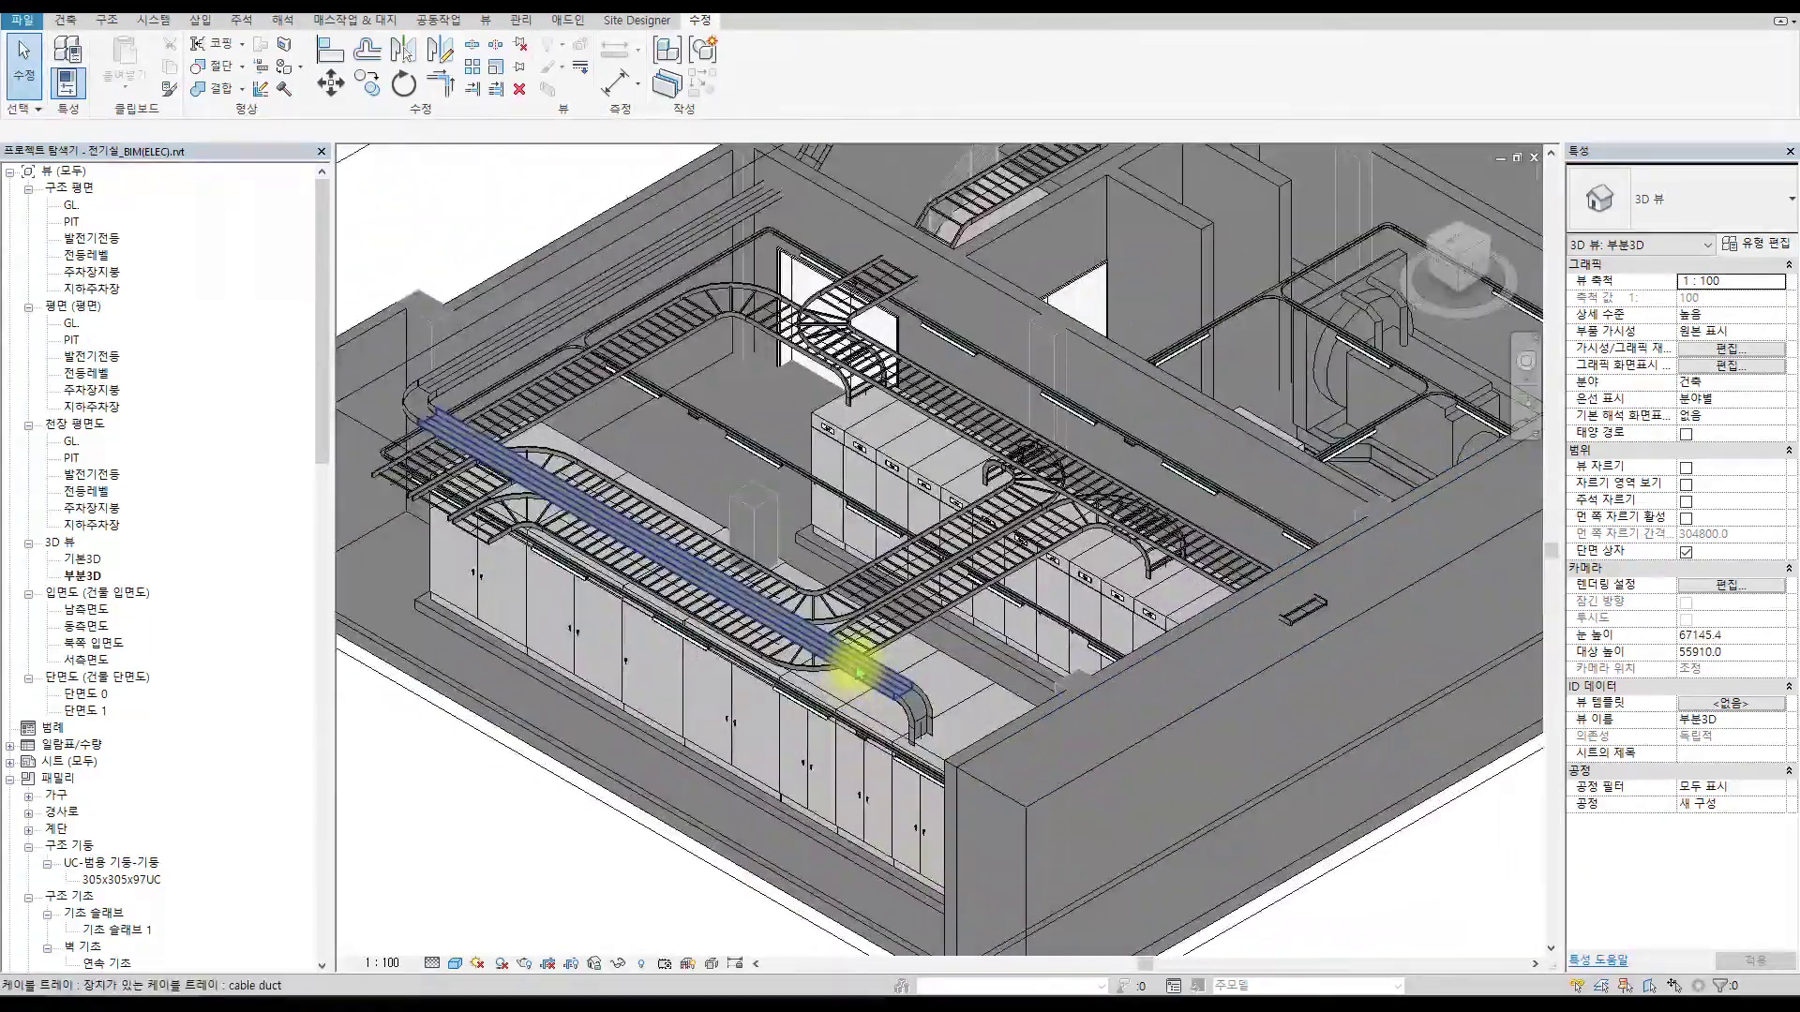
scroll(977, 560, "up", 2)
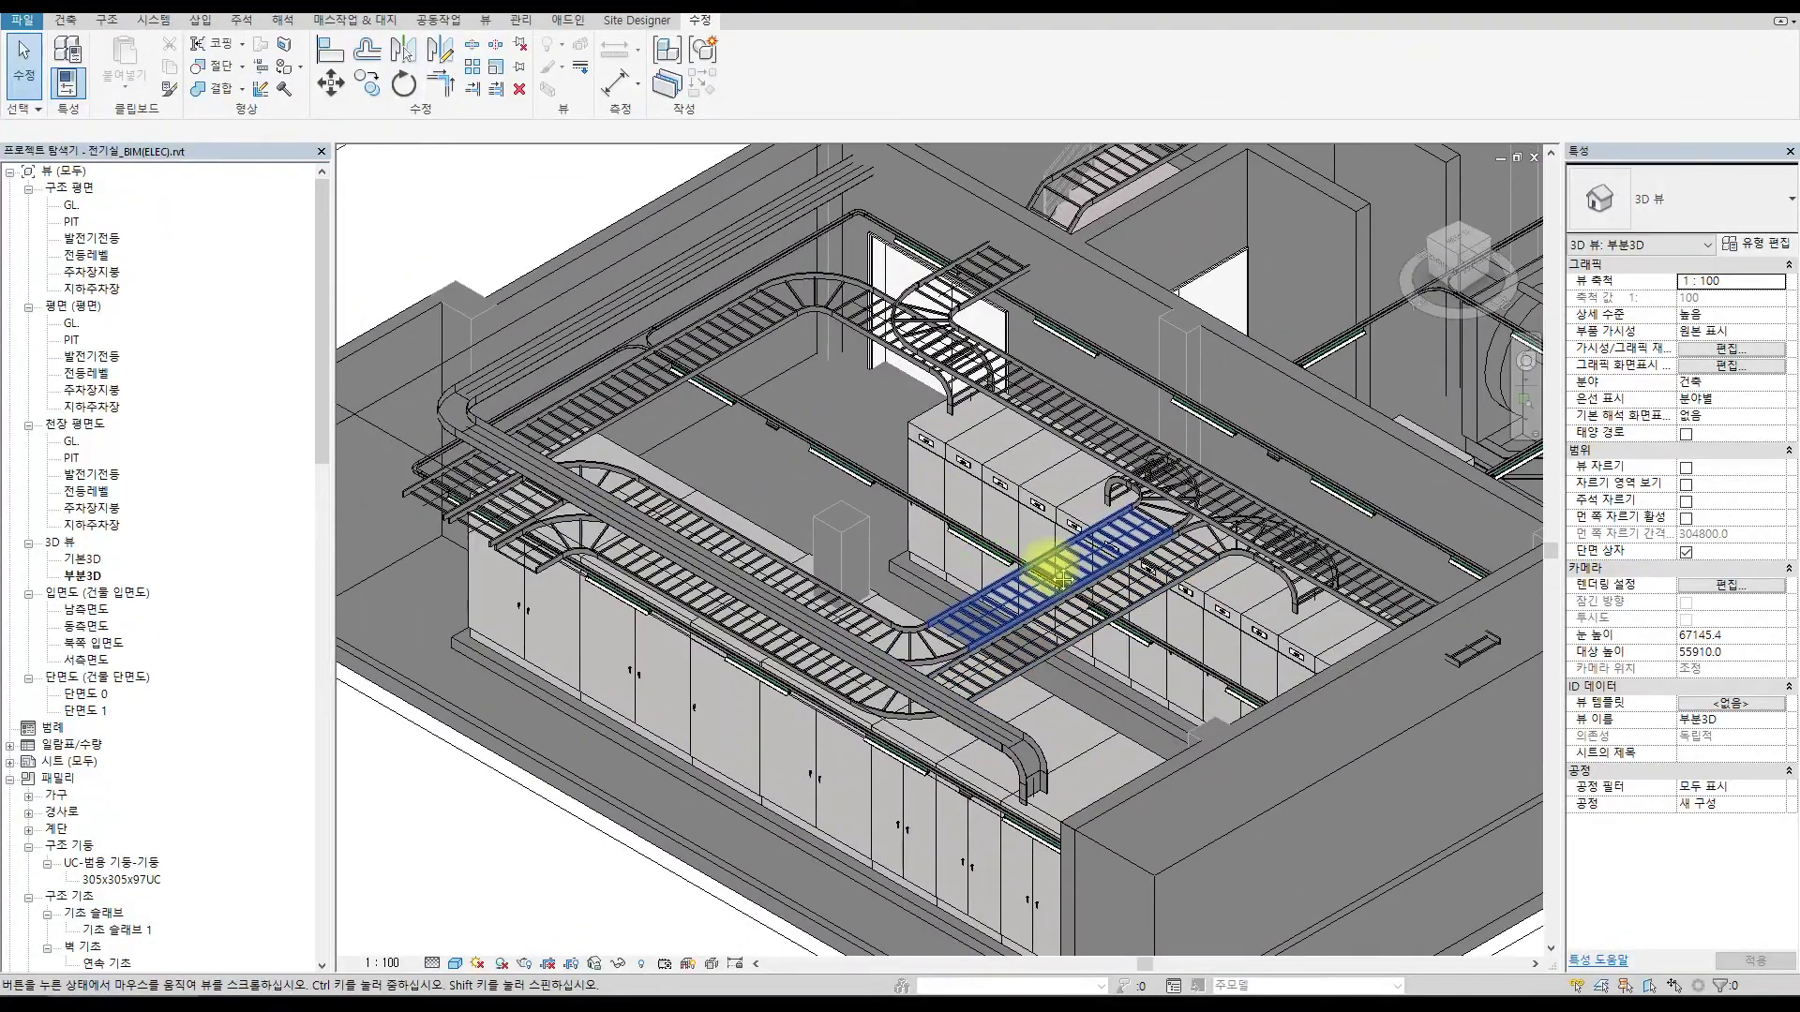
Open the rendering settings for a close-up of the race-way lights and choose the 초안 quality.
scroll(884, 630, "up", 3)
middle_click_drag(928, 582, 1132, 447)
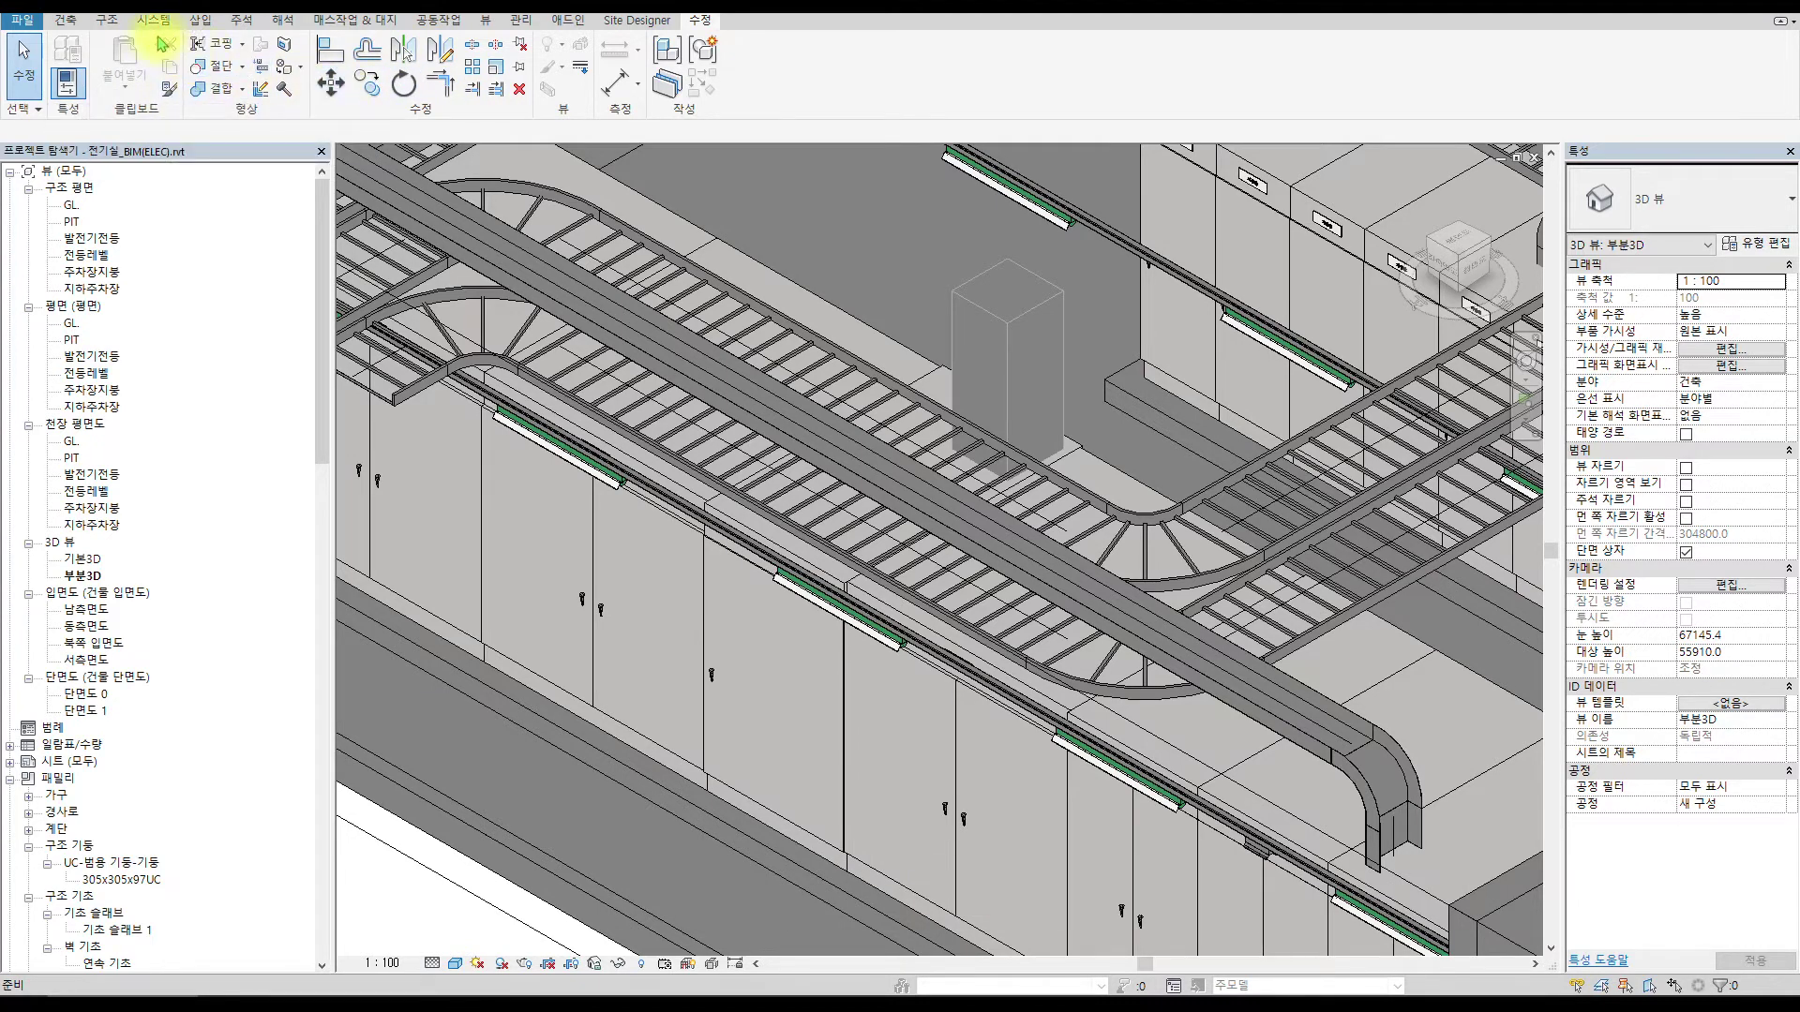
left_click(240, 20)
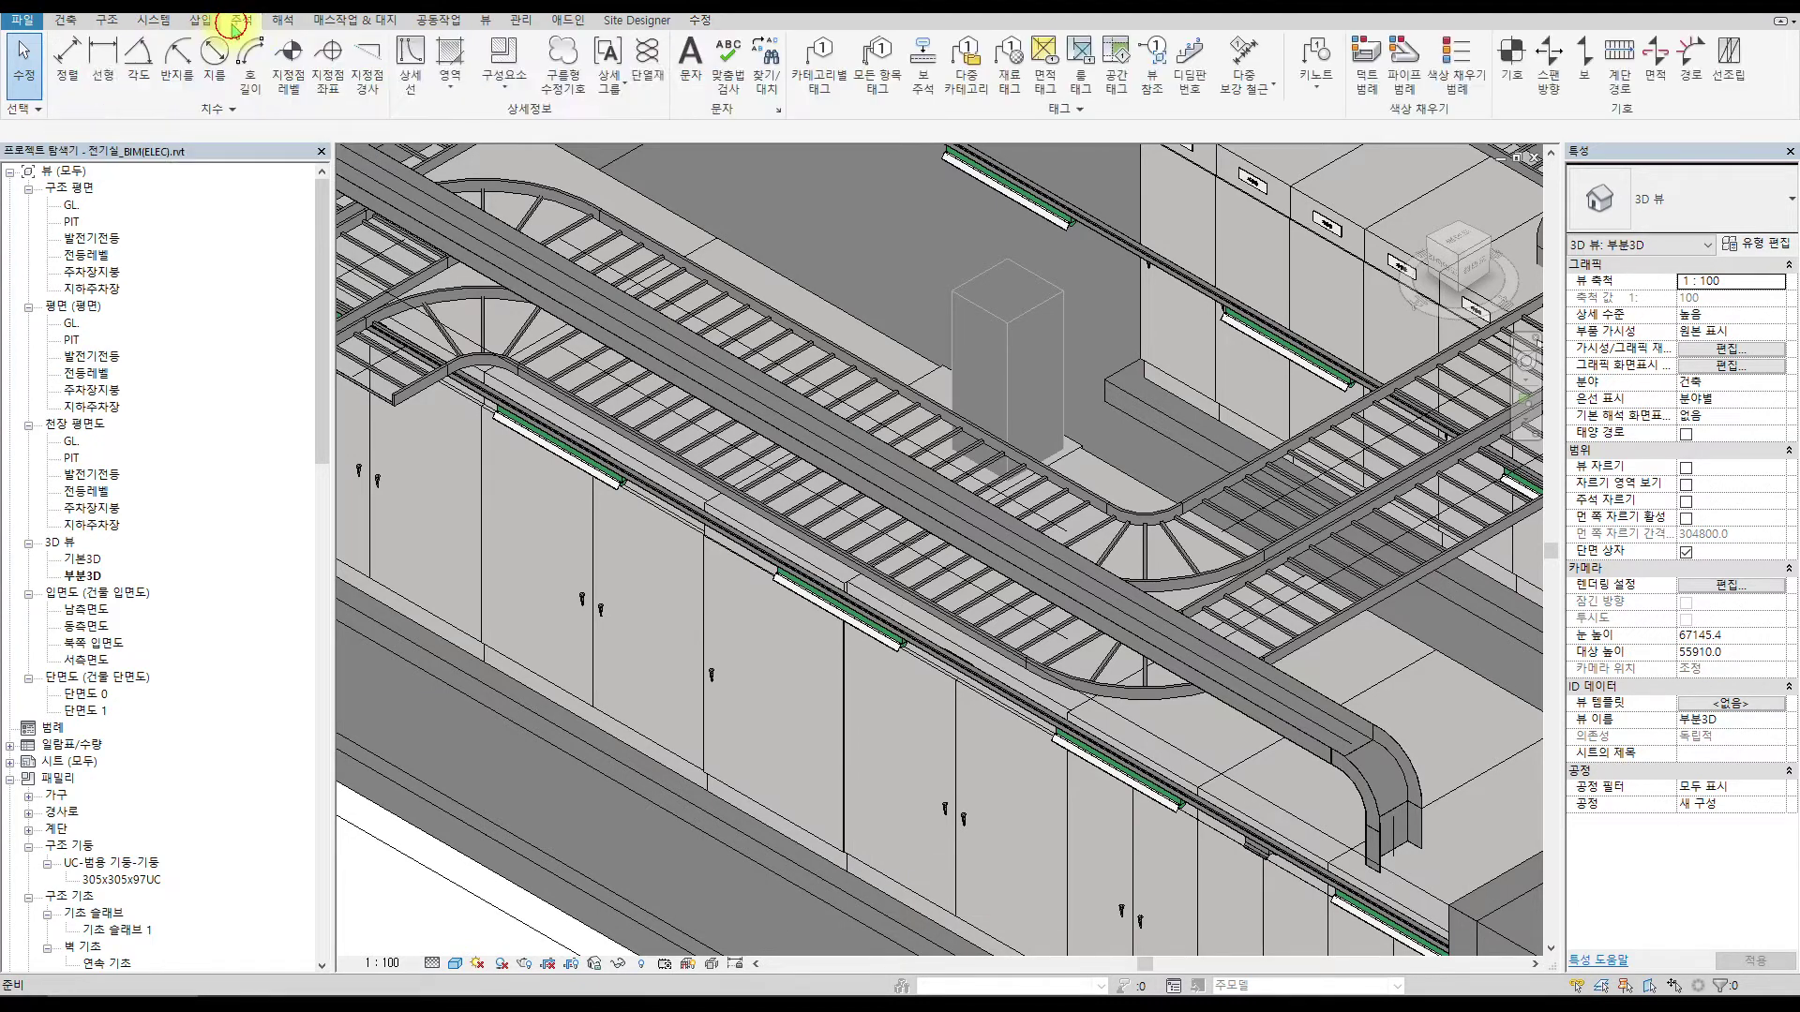
left_click(487, 20)
left_click(367, 62)
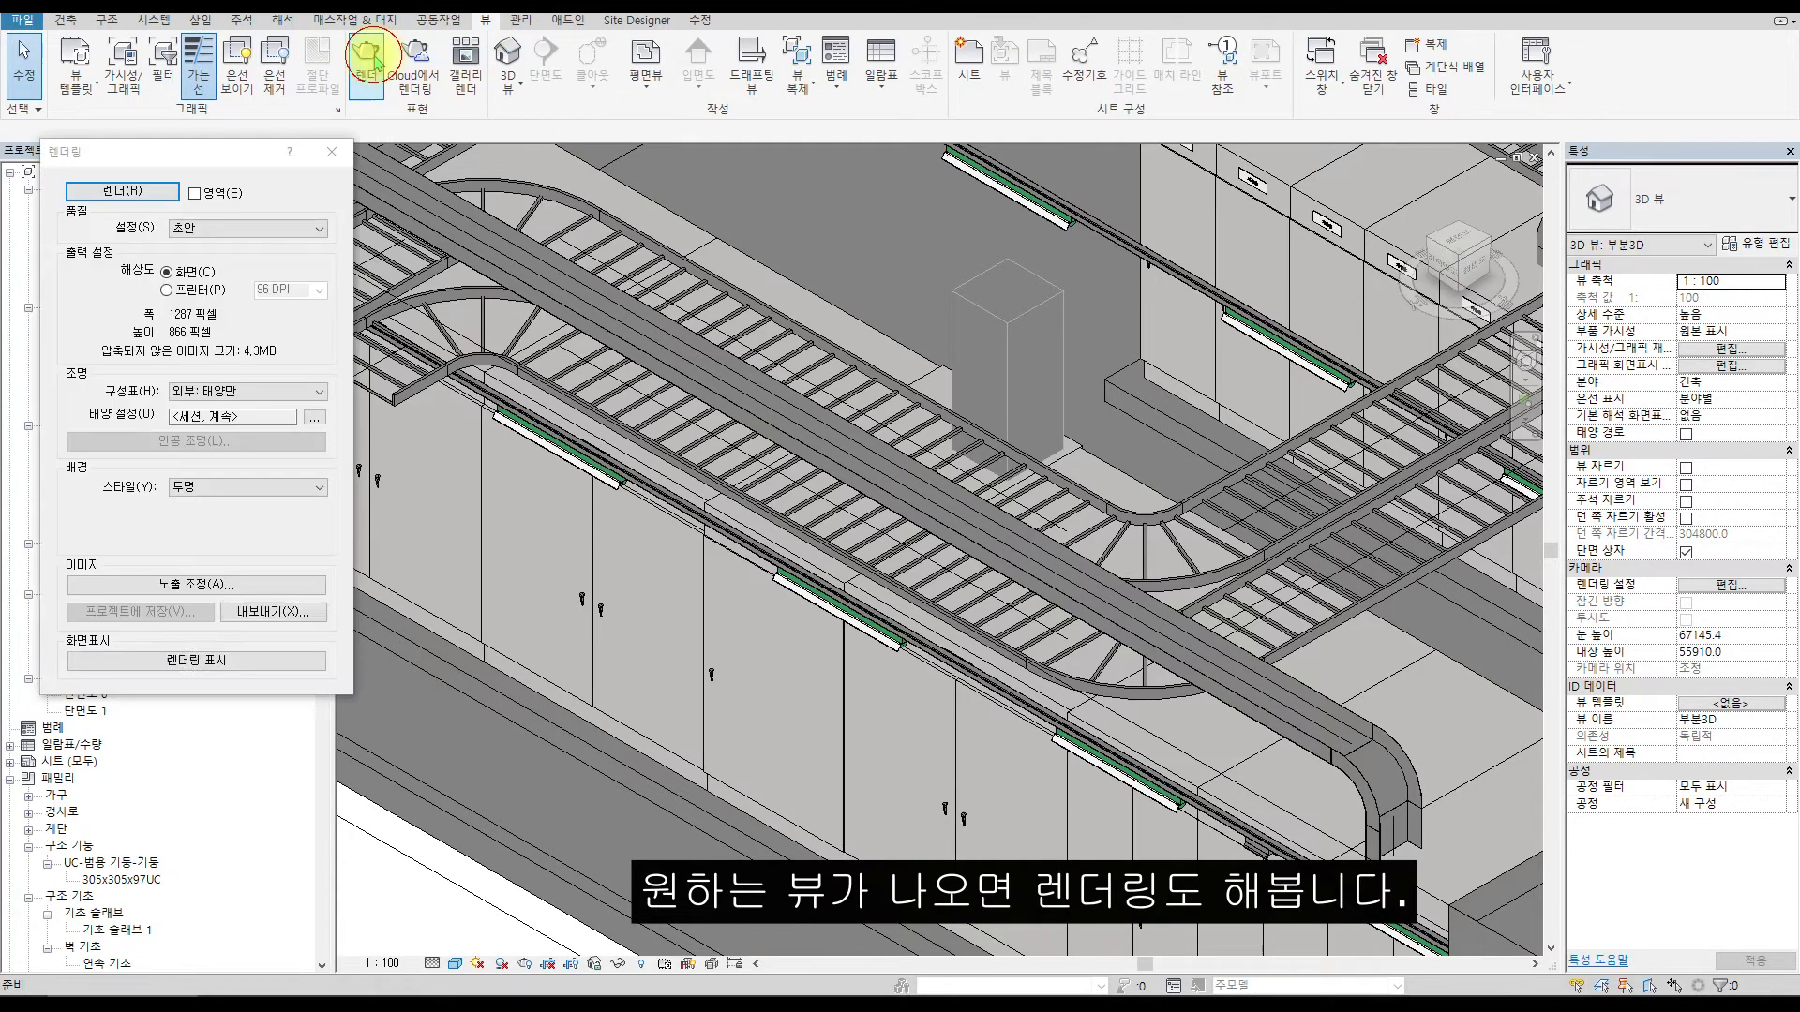
left_click(207, 228)
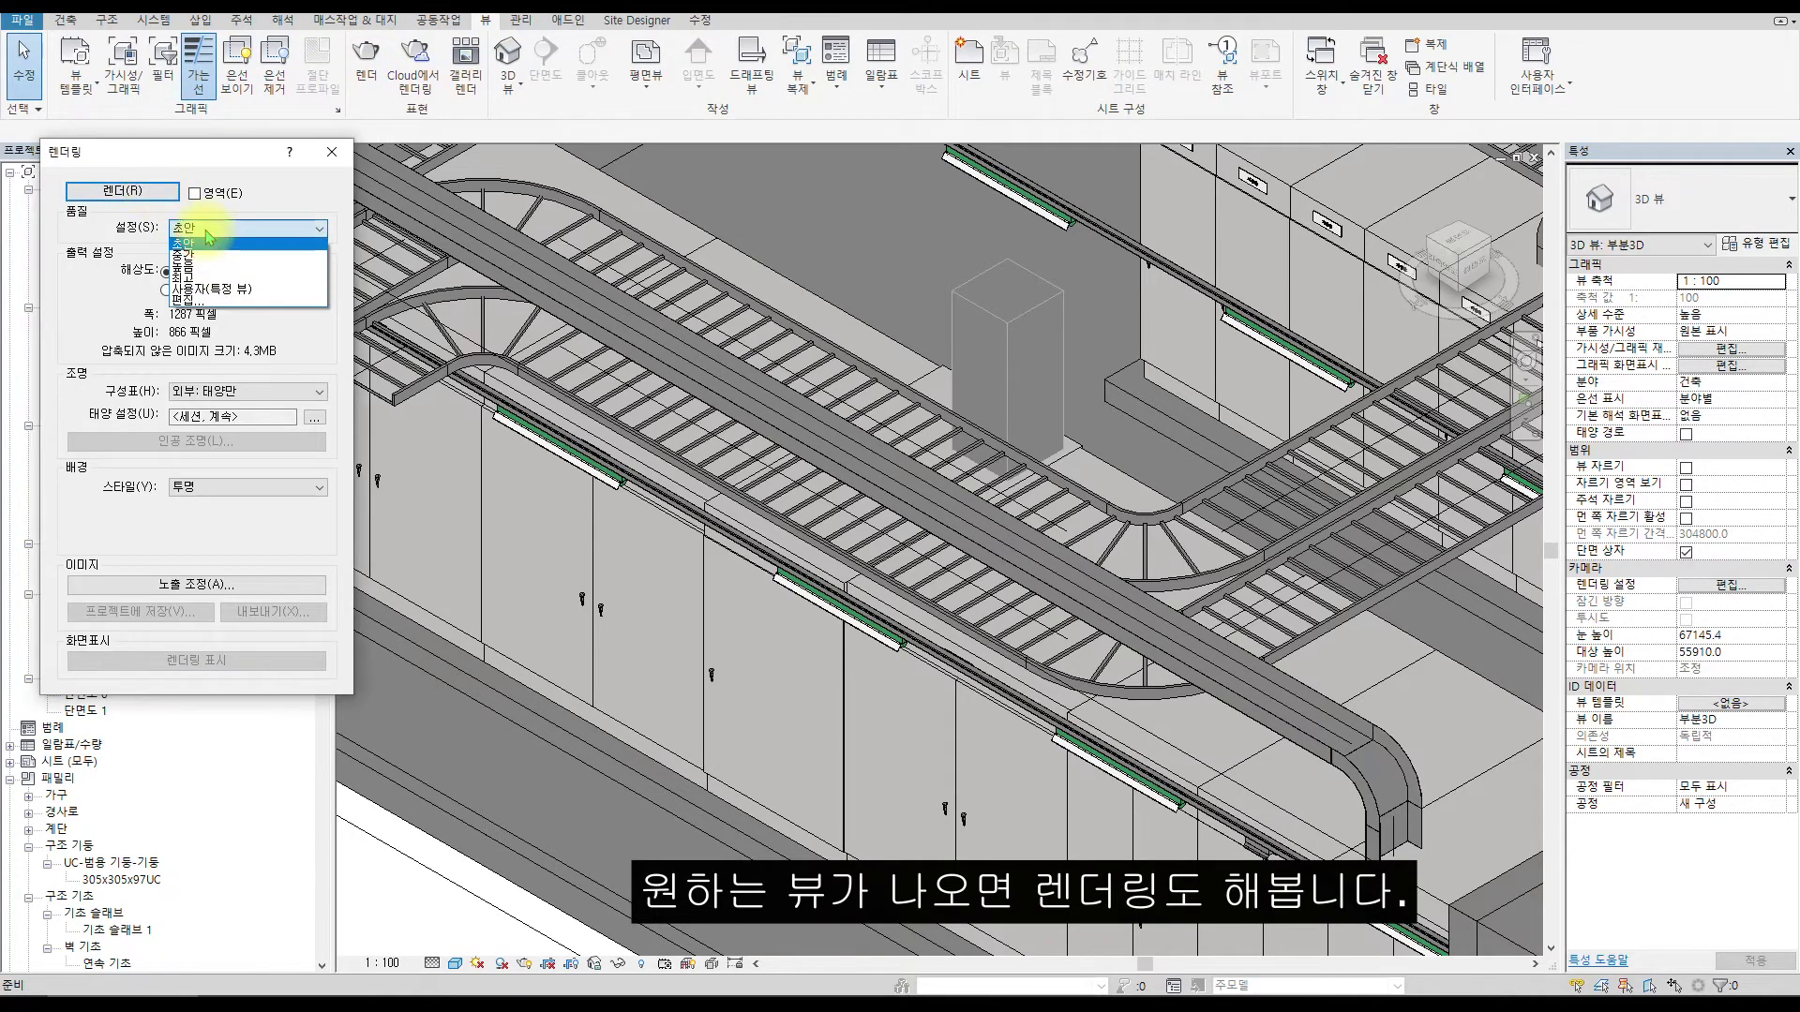
left_click(218, 248)
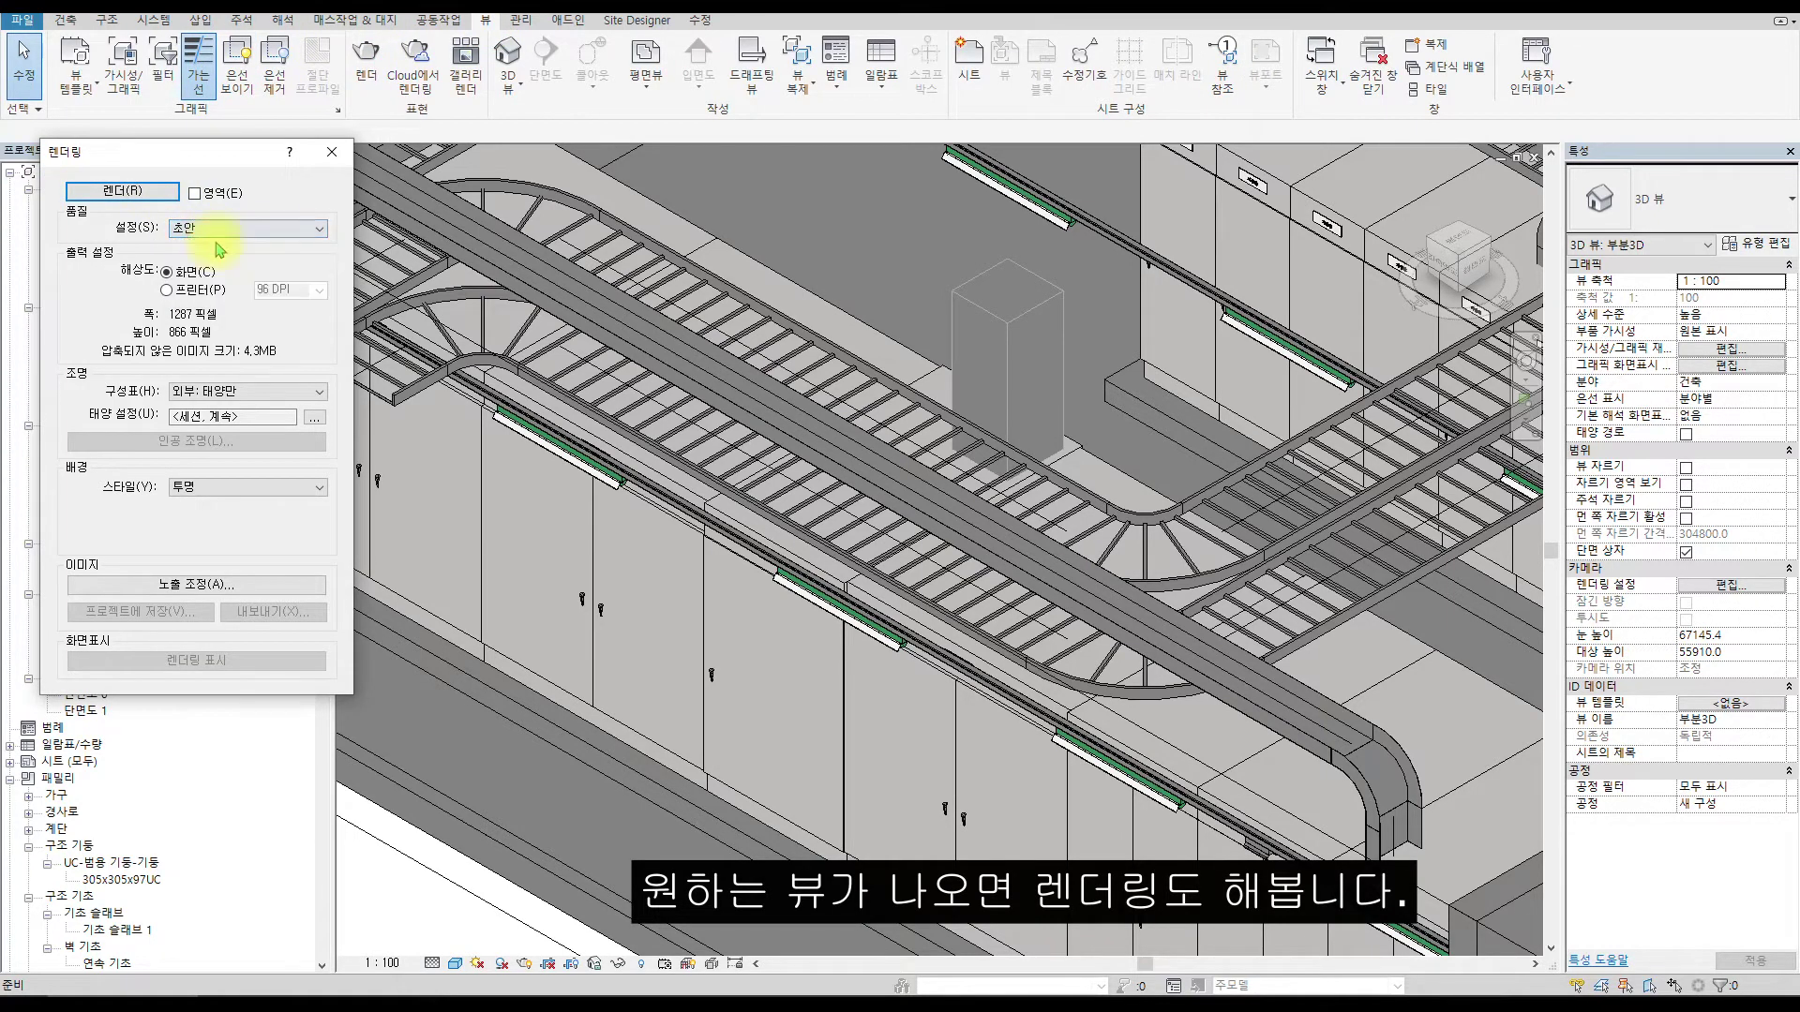
Try a render with the 외부: 태양 및 인공 조명 lighting scheme, then stop it and display the model again.
left_click(254, 392)
left_click(241, 419)
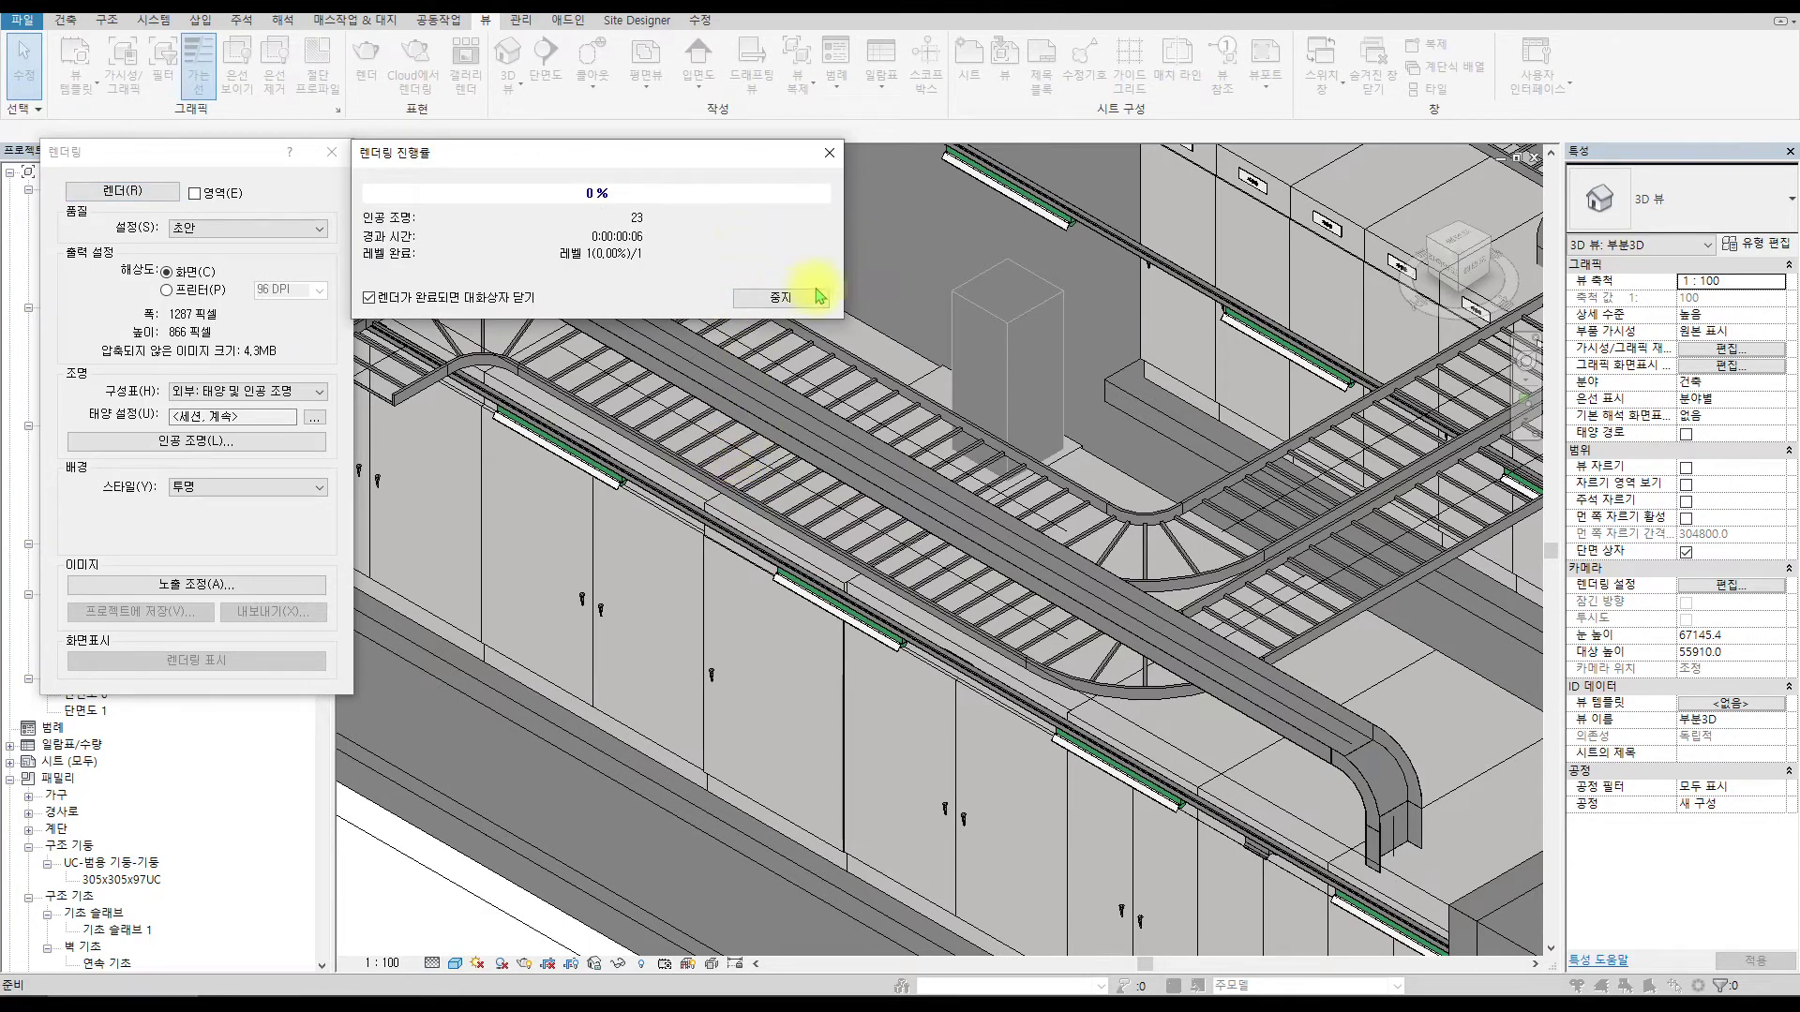
left_click(788, 300)
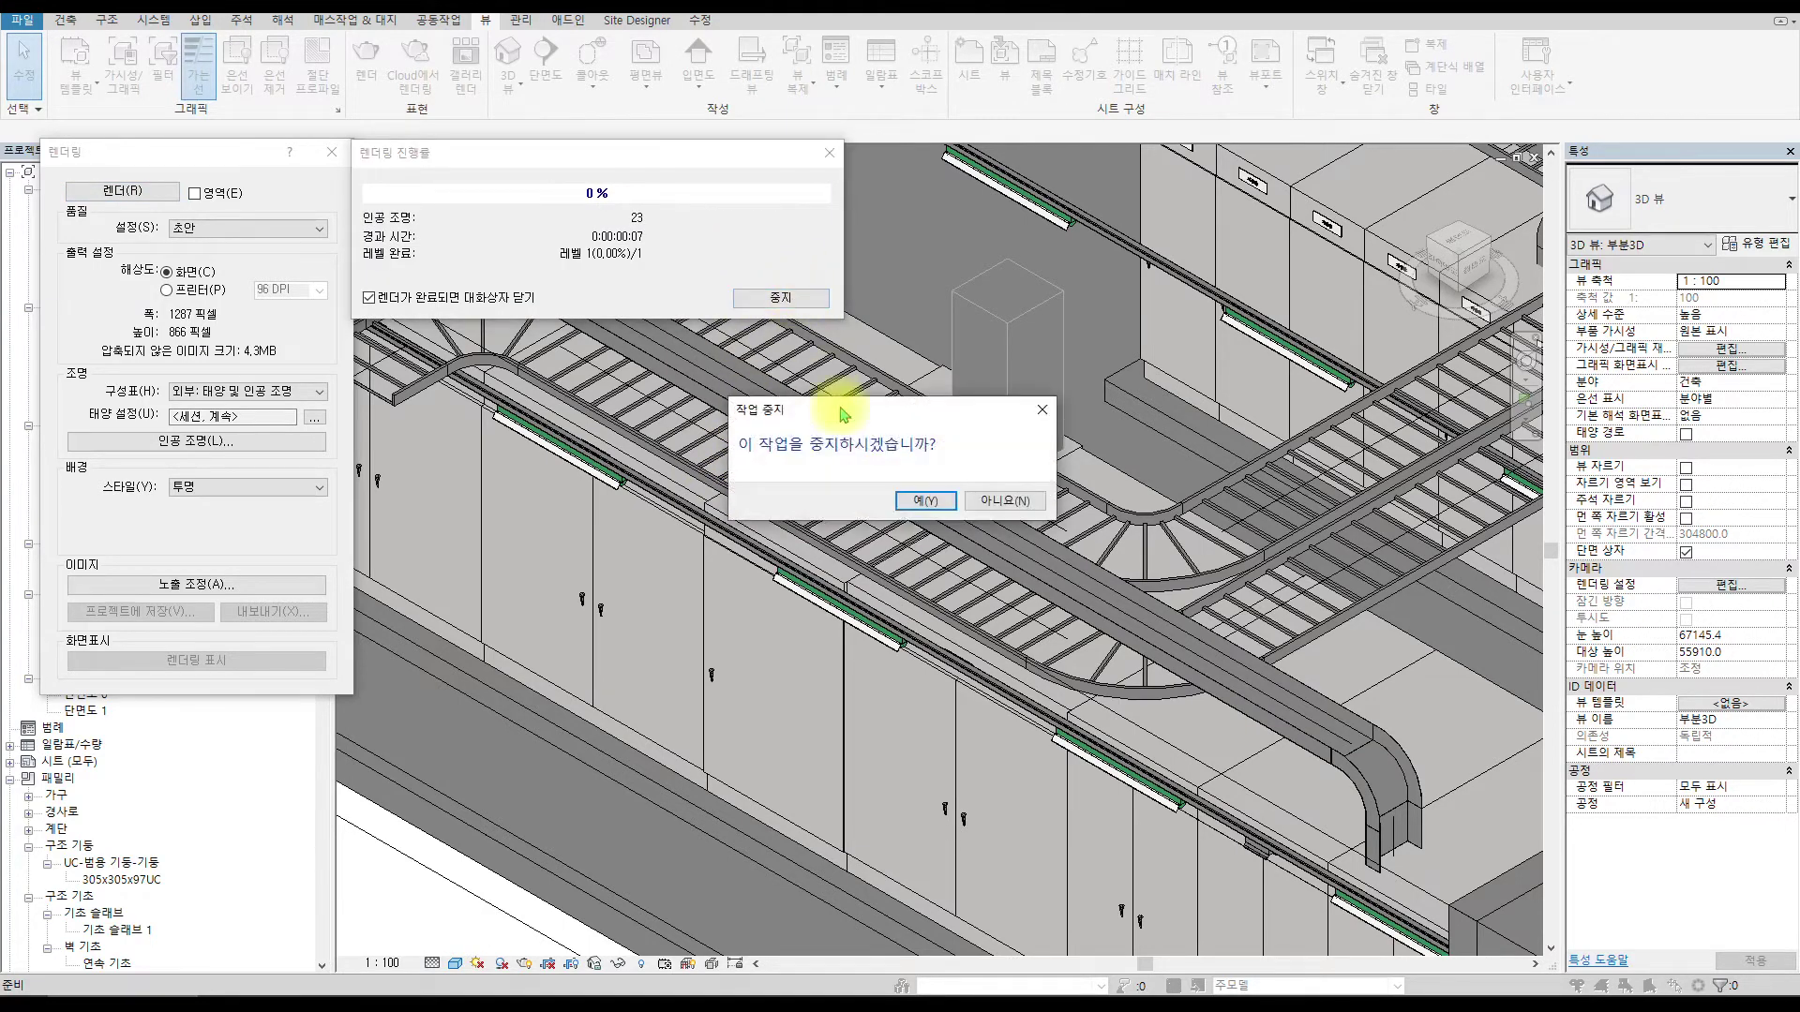
left_click(921, 500)
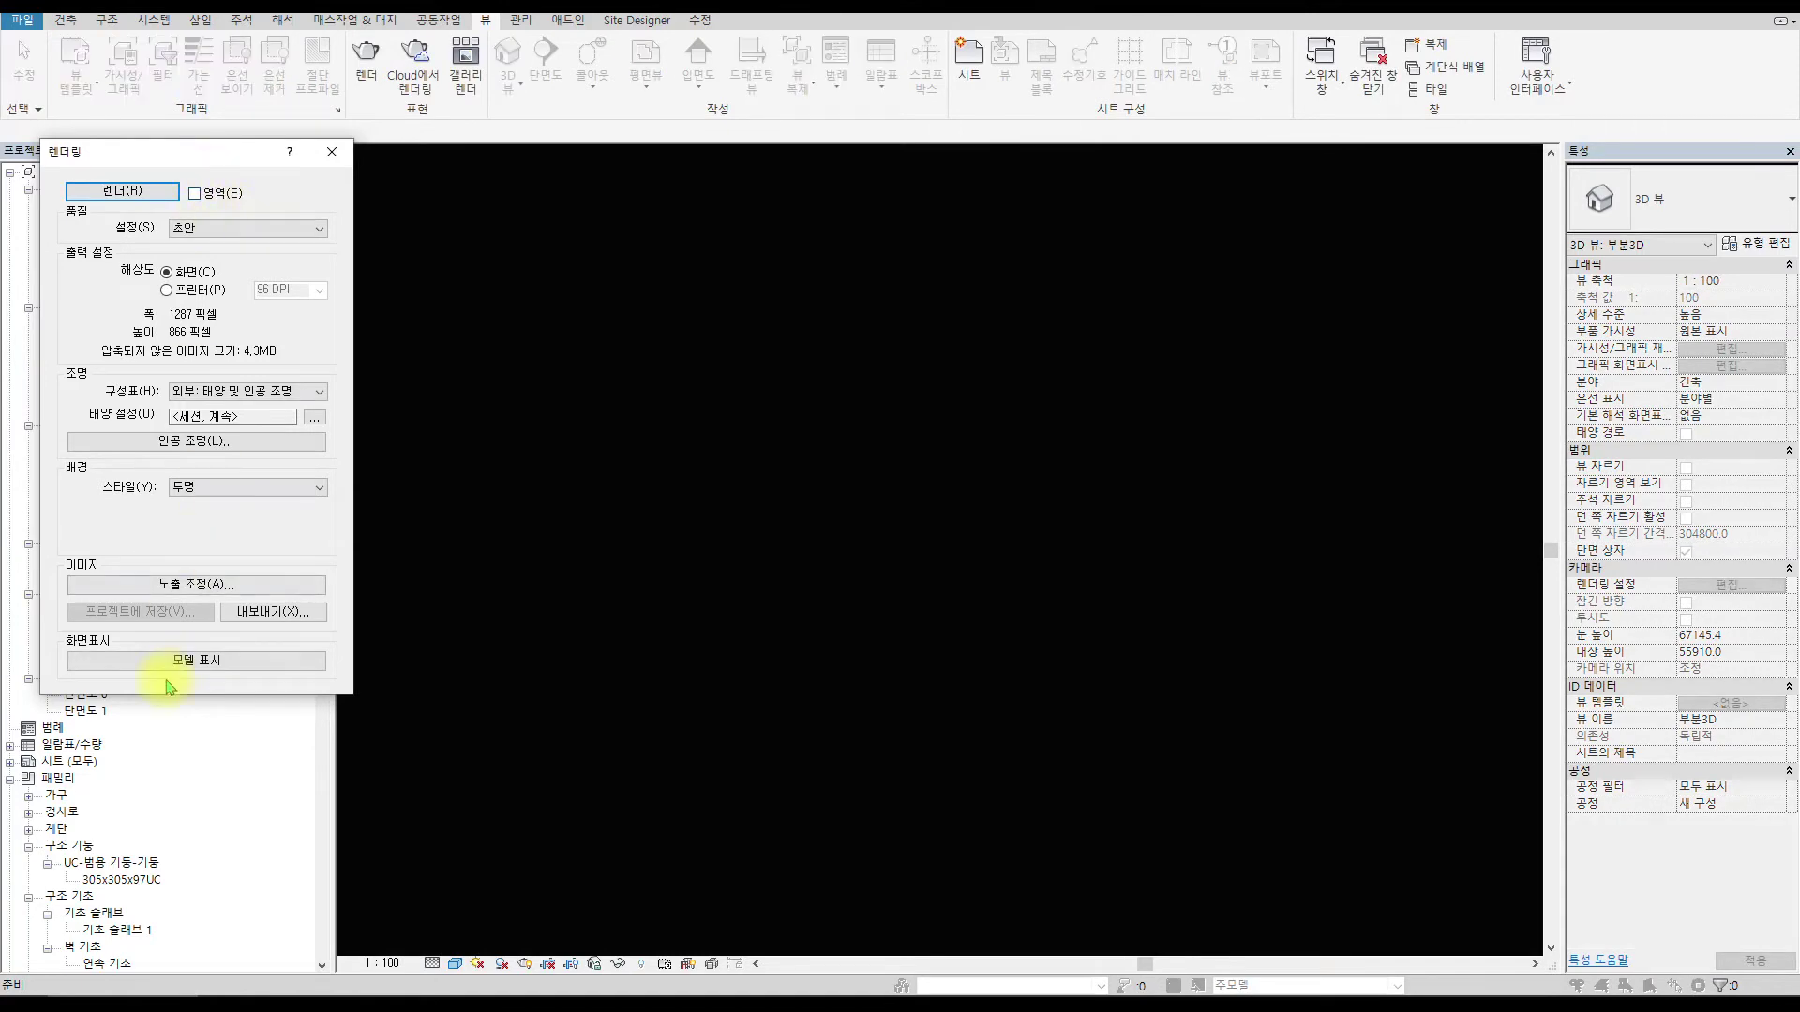
left_click(166, 671)
Render the close-up with the 외부: 태양만 lighting scheme and close the rendering settings.
left_click(222, 390)
left_click(227, 415)
left_click(136, 193)
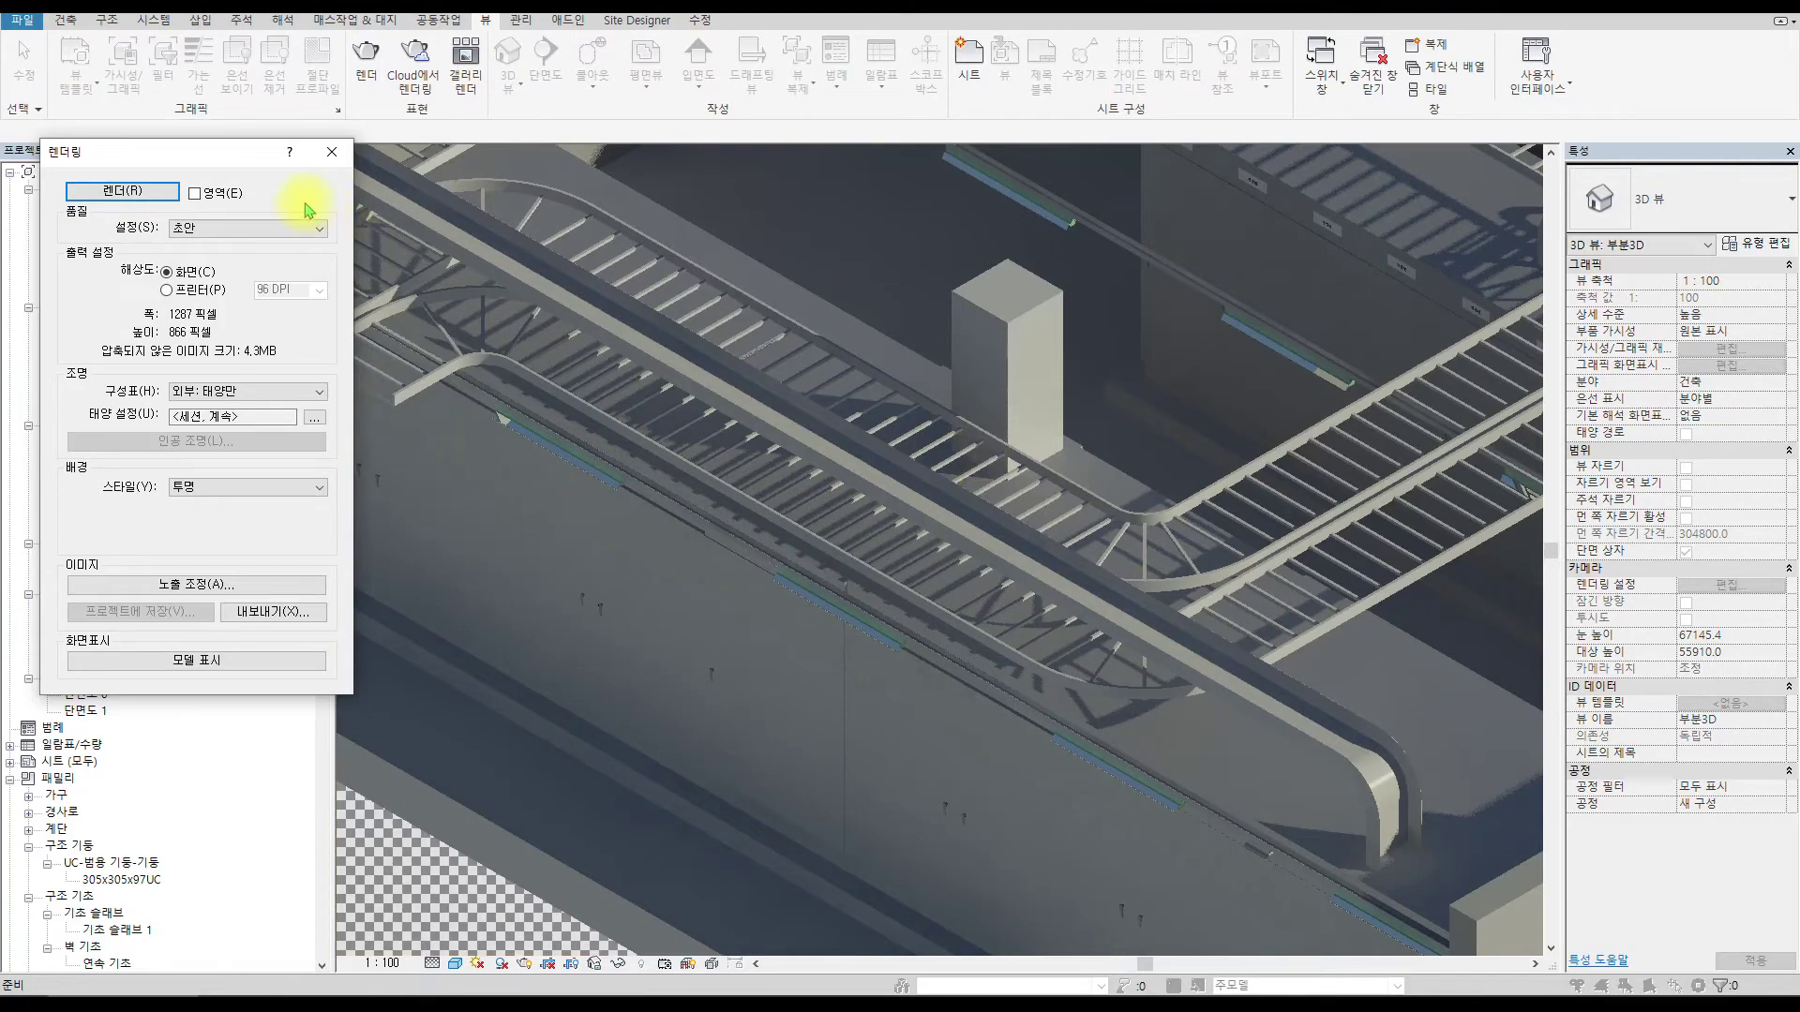
left_click(327, 153)
Examine the bus duct routes between the panels in the PIT plan and the bus duct files in the 전등패밀리 folder.
scroll(1158, 426, "down", 5)
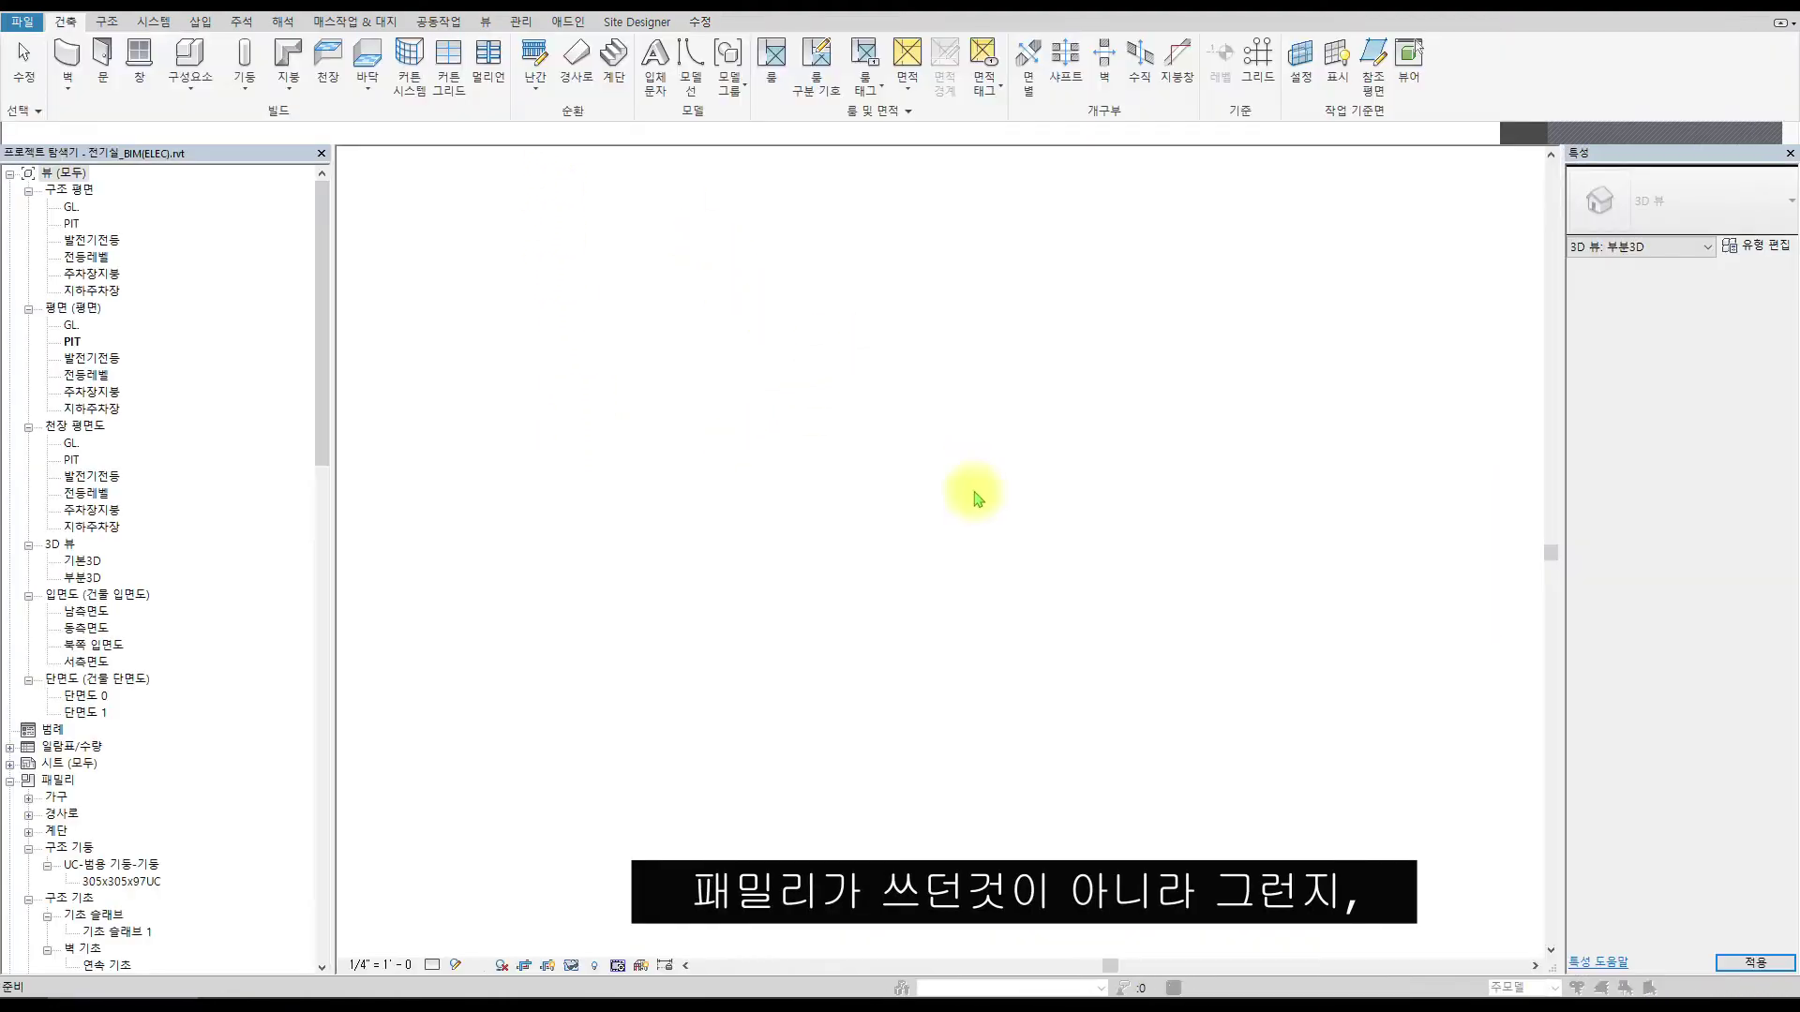
scroll(761, 369, "down", 4)
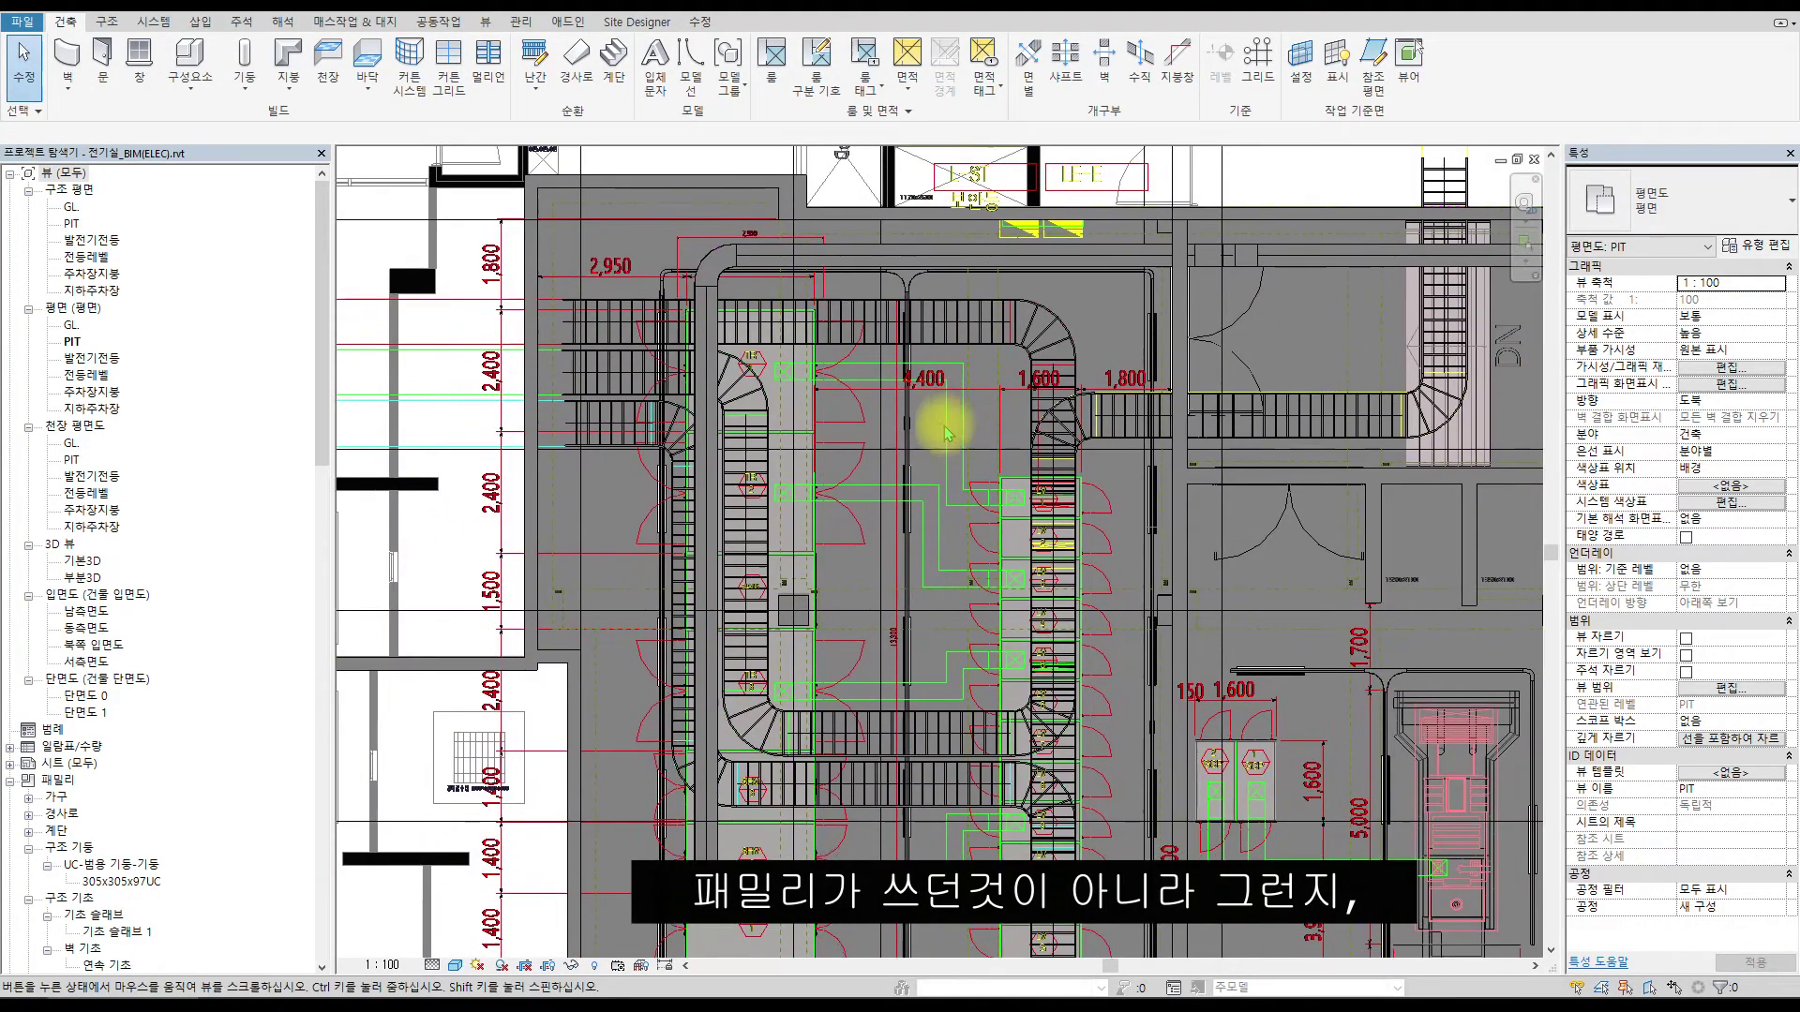
scroll(937, 406, "up", 5)
middle_click_drag(965, 391, 915, 381)
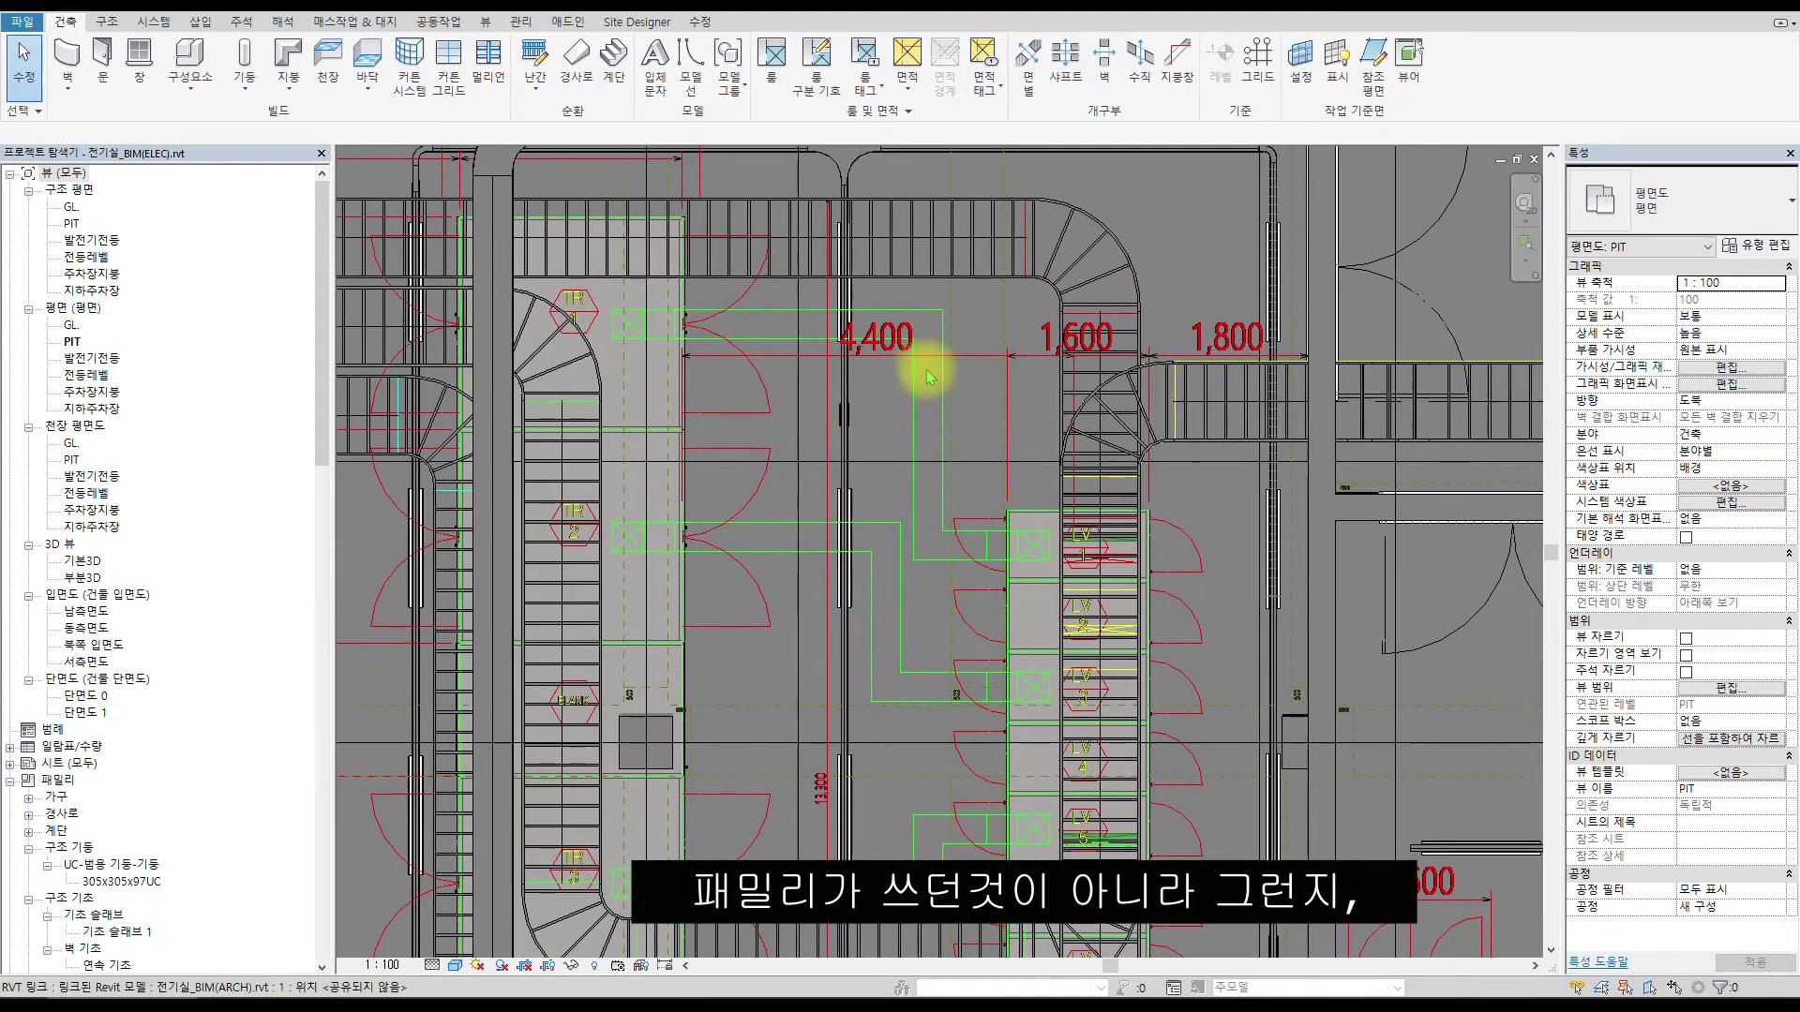
scroll(918, 382, "up", 2)
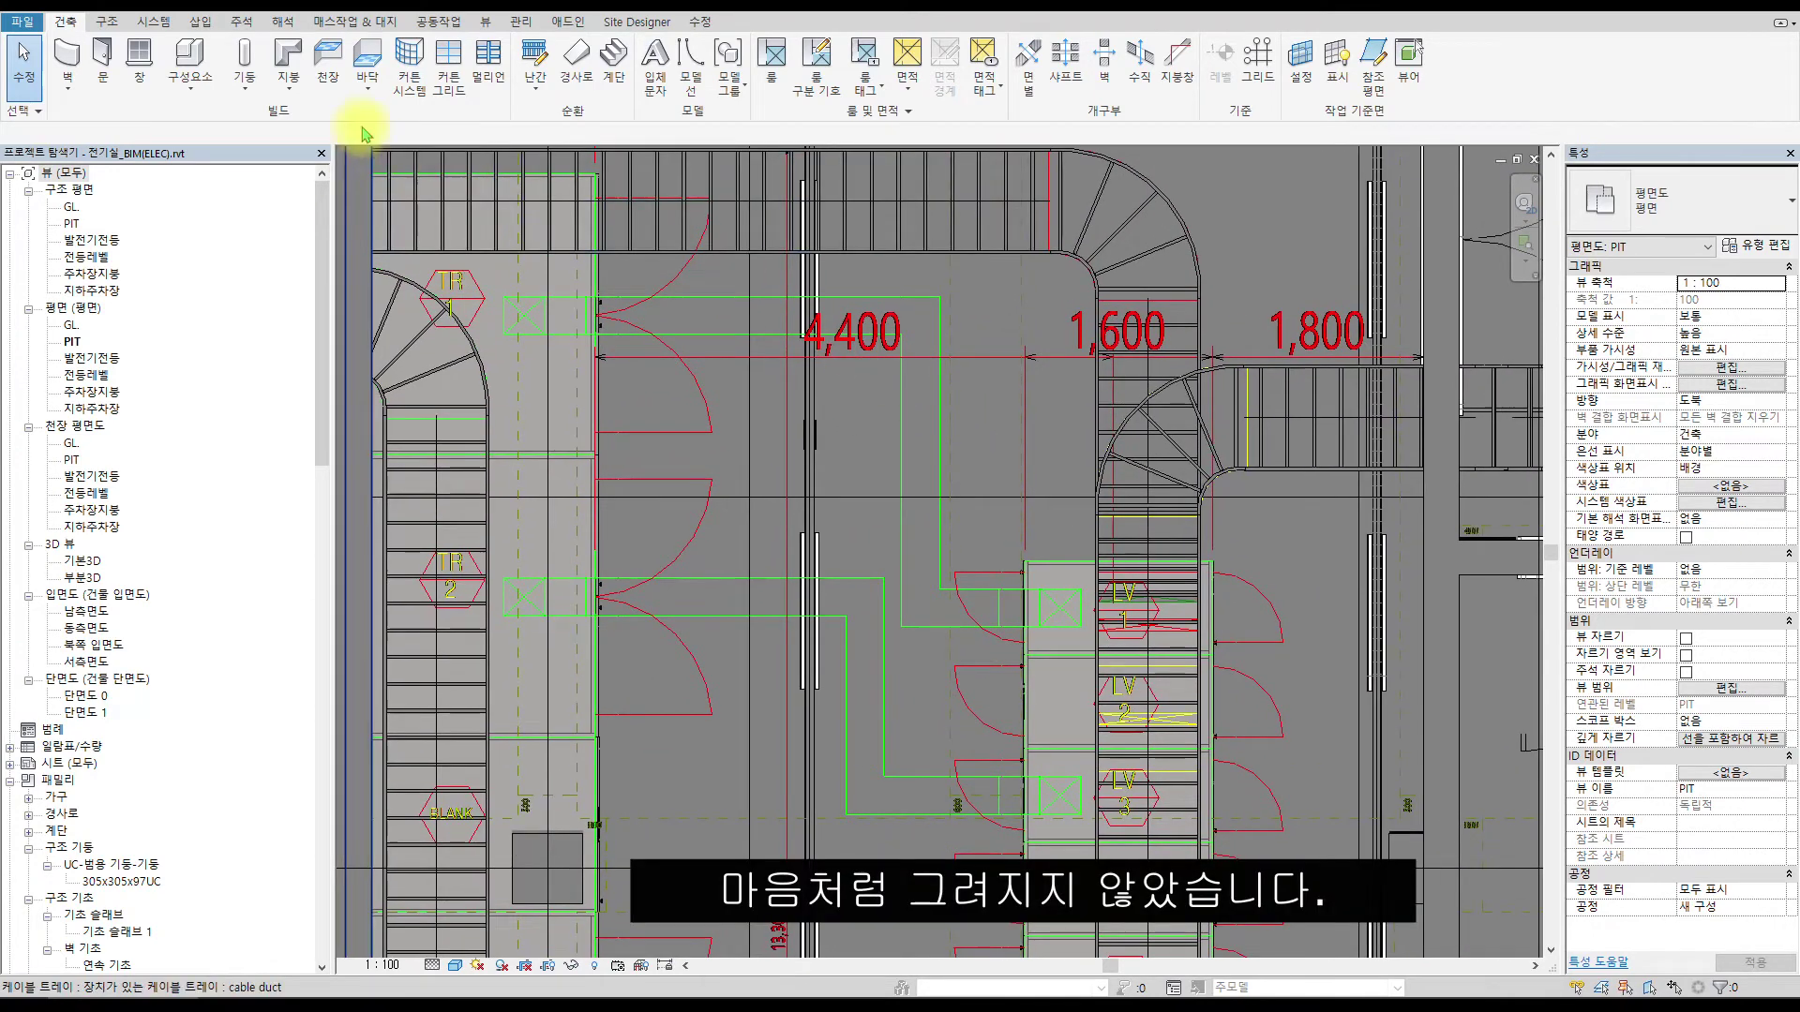
left_click_drag(0, 154, 175, 143)
left_click_drag(200, 488, 785, 409)
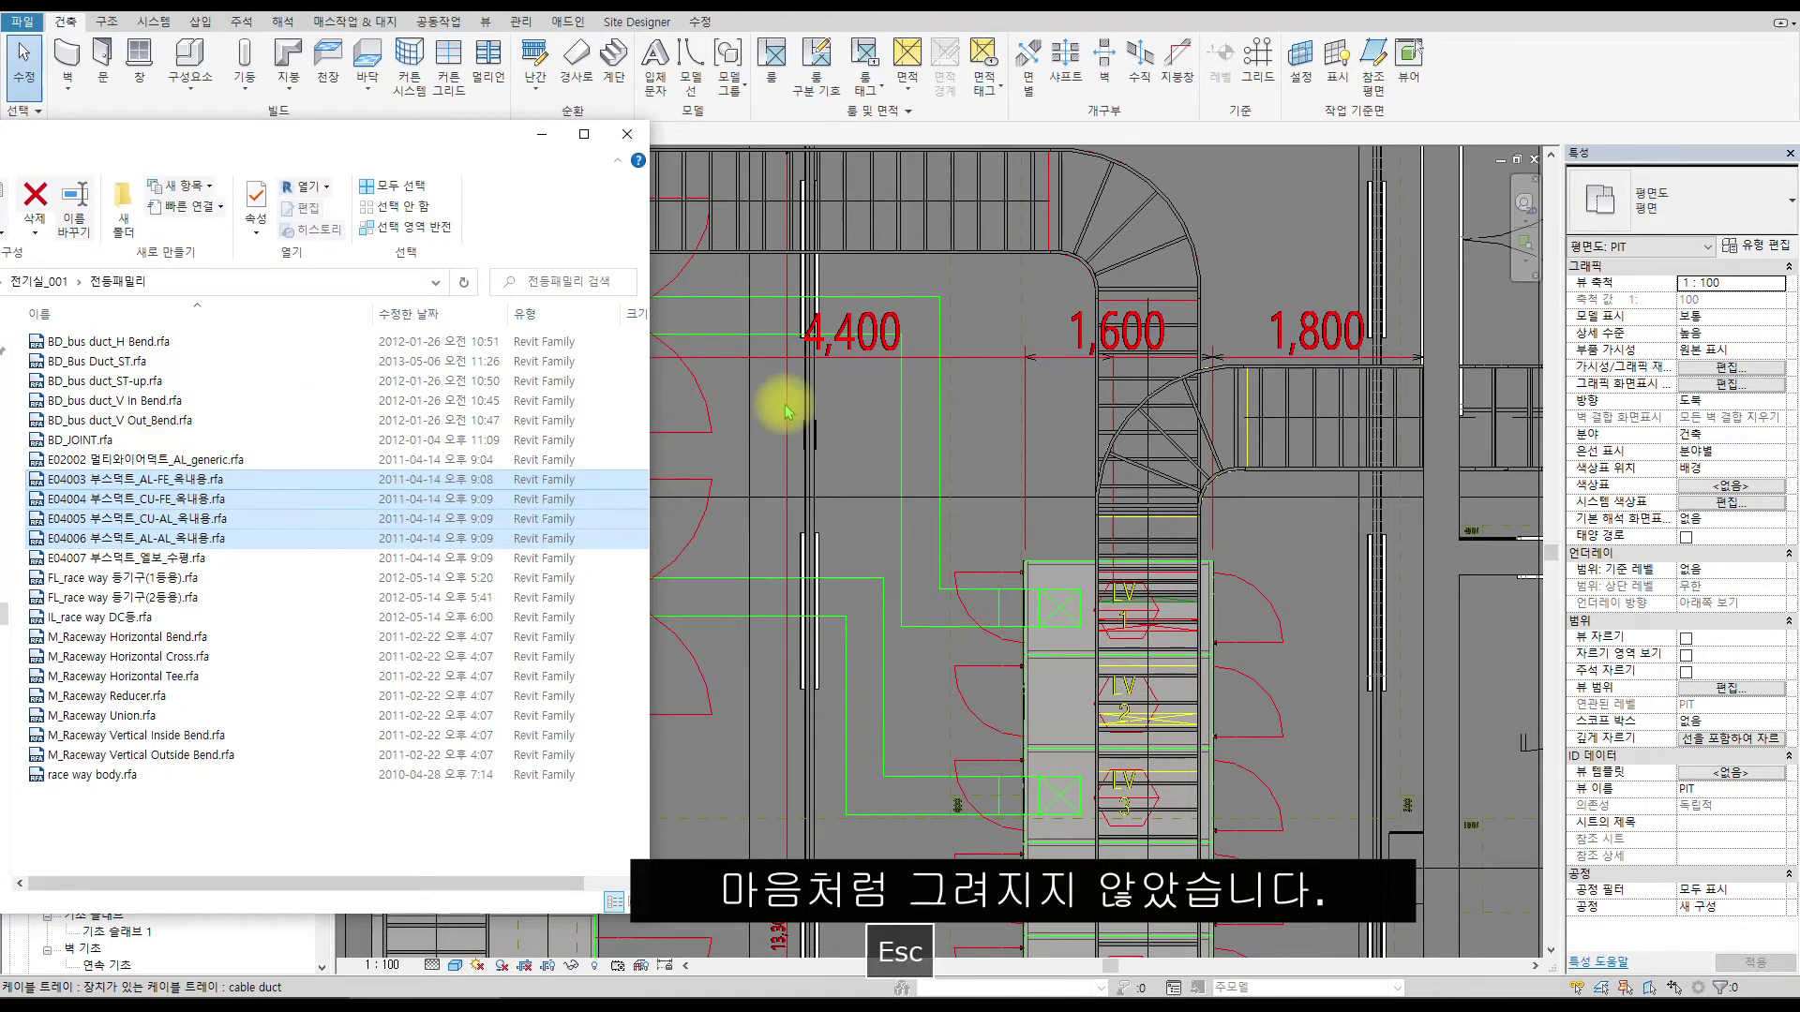
left_click_drag(294, 139, 0, 145)
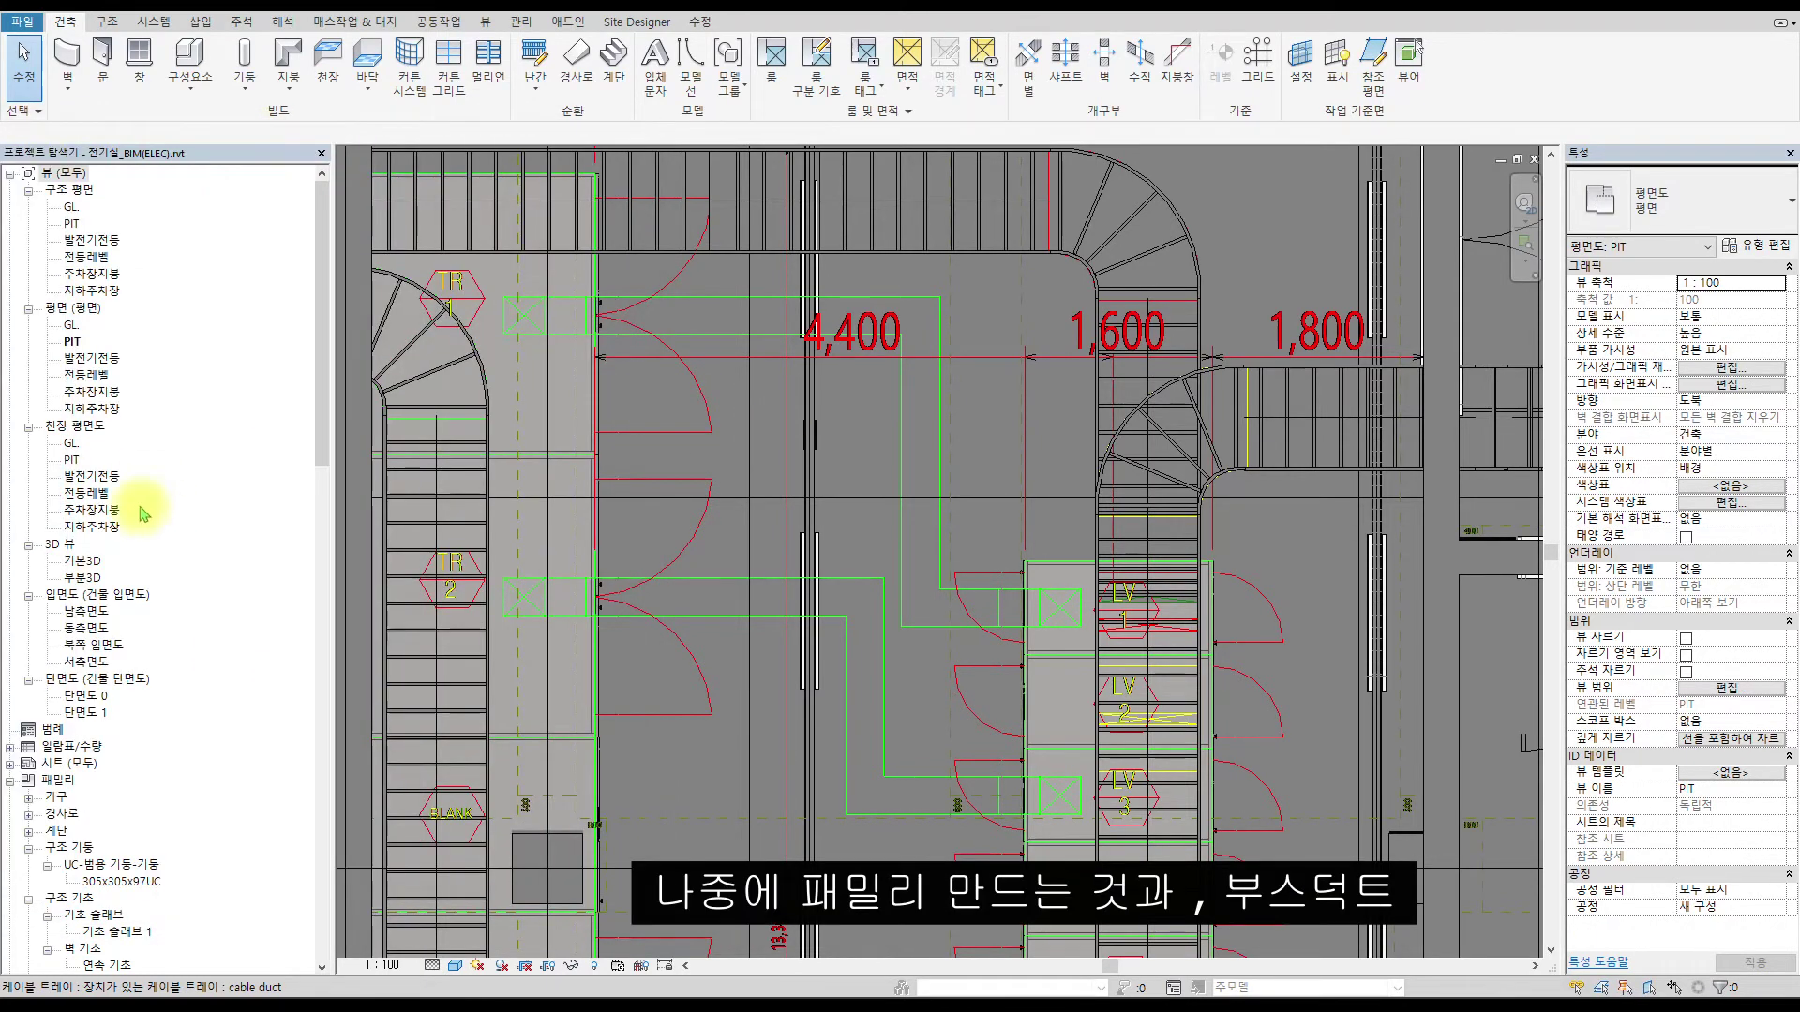
Look up the loaded bus duct families under 전기 설비 and inspect the E04006 부스덕트_AL-AL_옥내용 type 3Φ 4W 2,000A.
left_click_drag(321, 228, 341, 441)
scroll(147, 722, "down", 2)
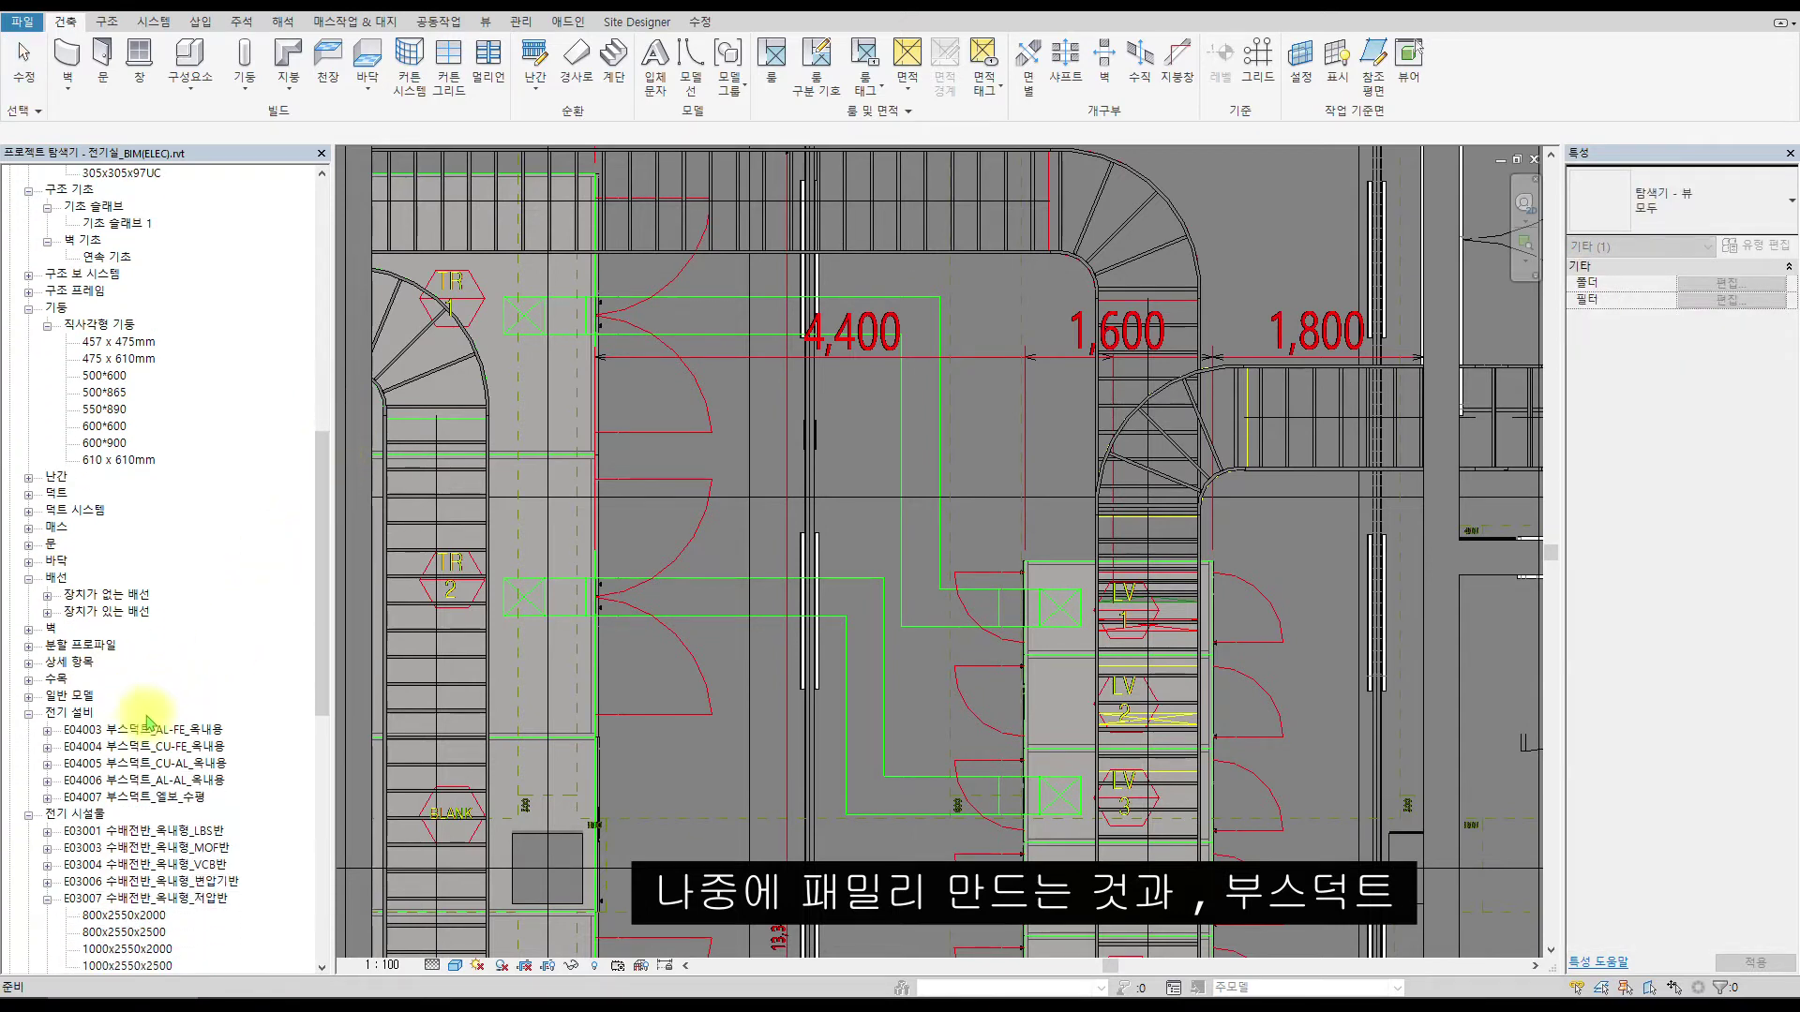
left_click(83, 715)
scroll(84, 656, "down", 4)
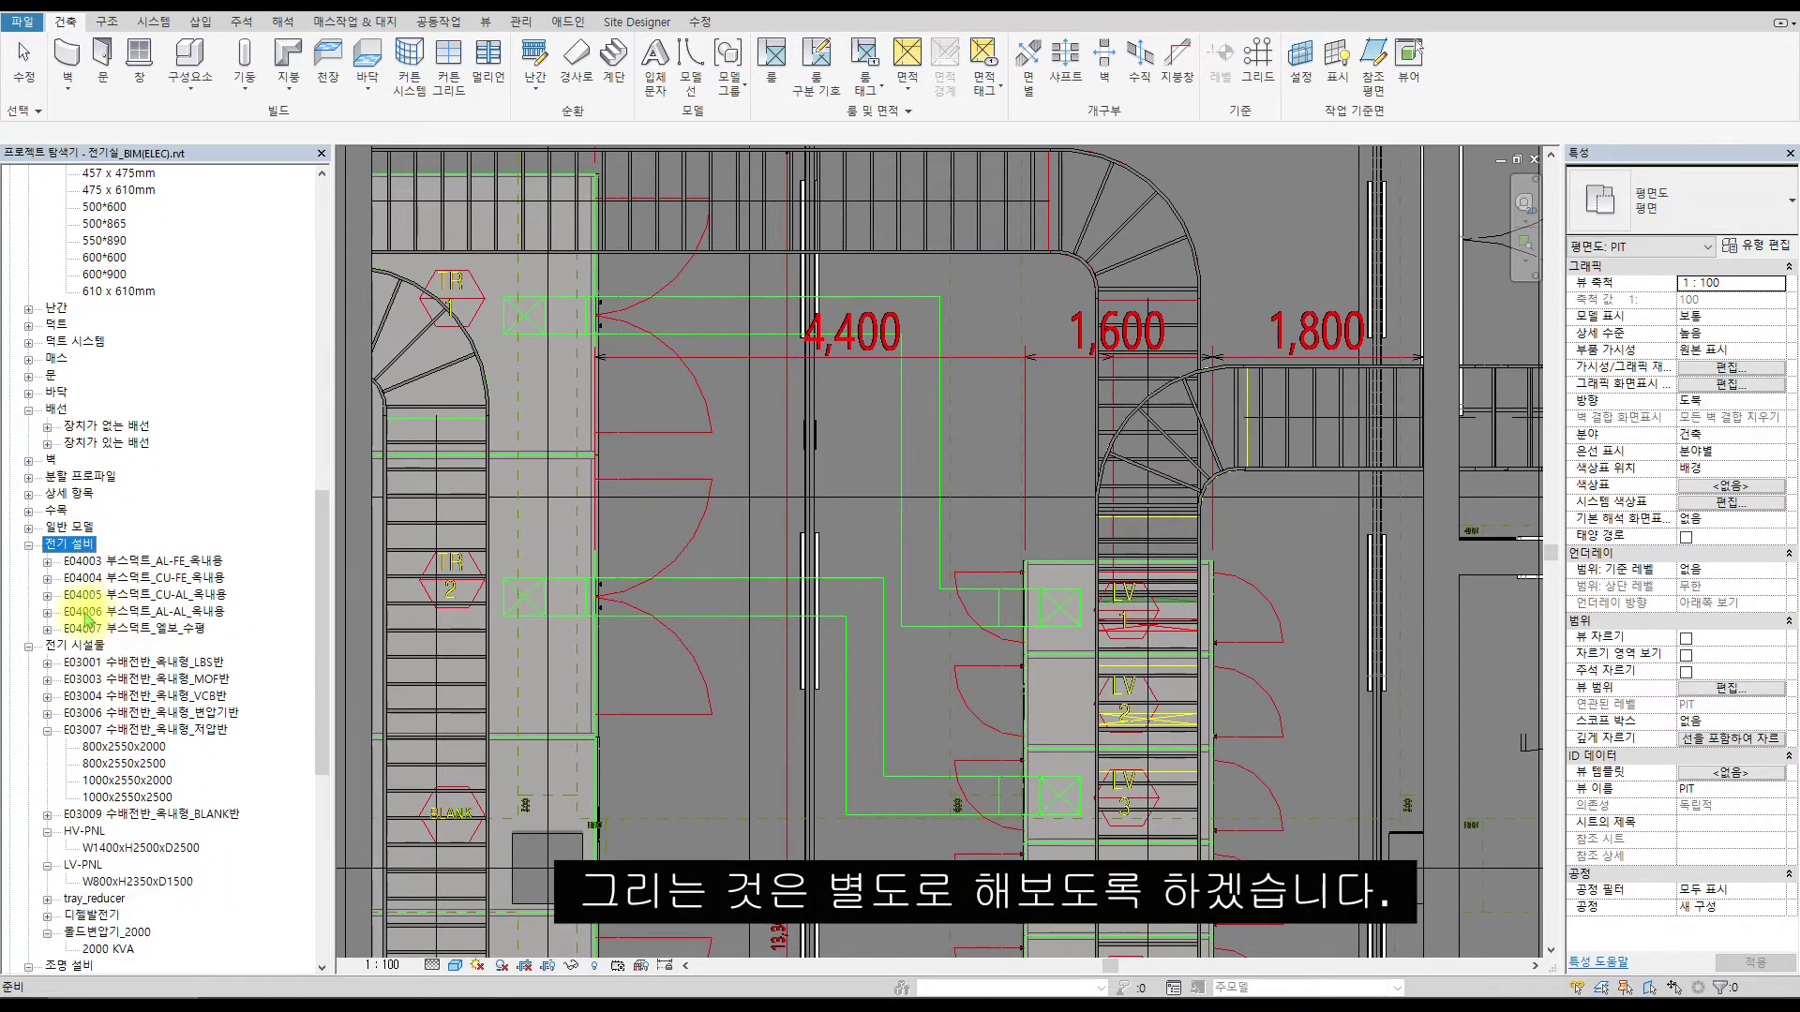
left_click(47, 611)
left_click(141, 611)
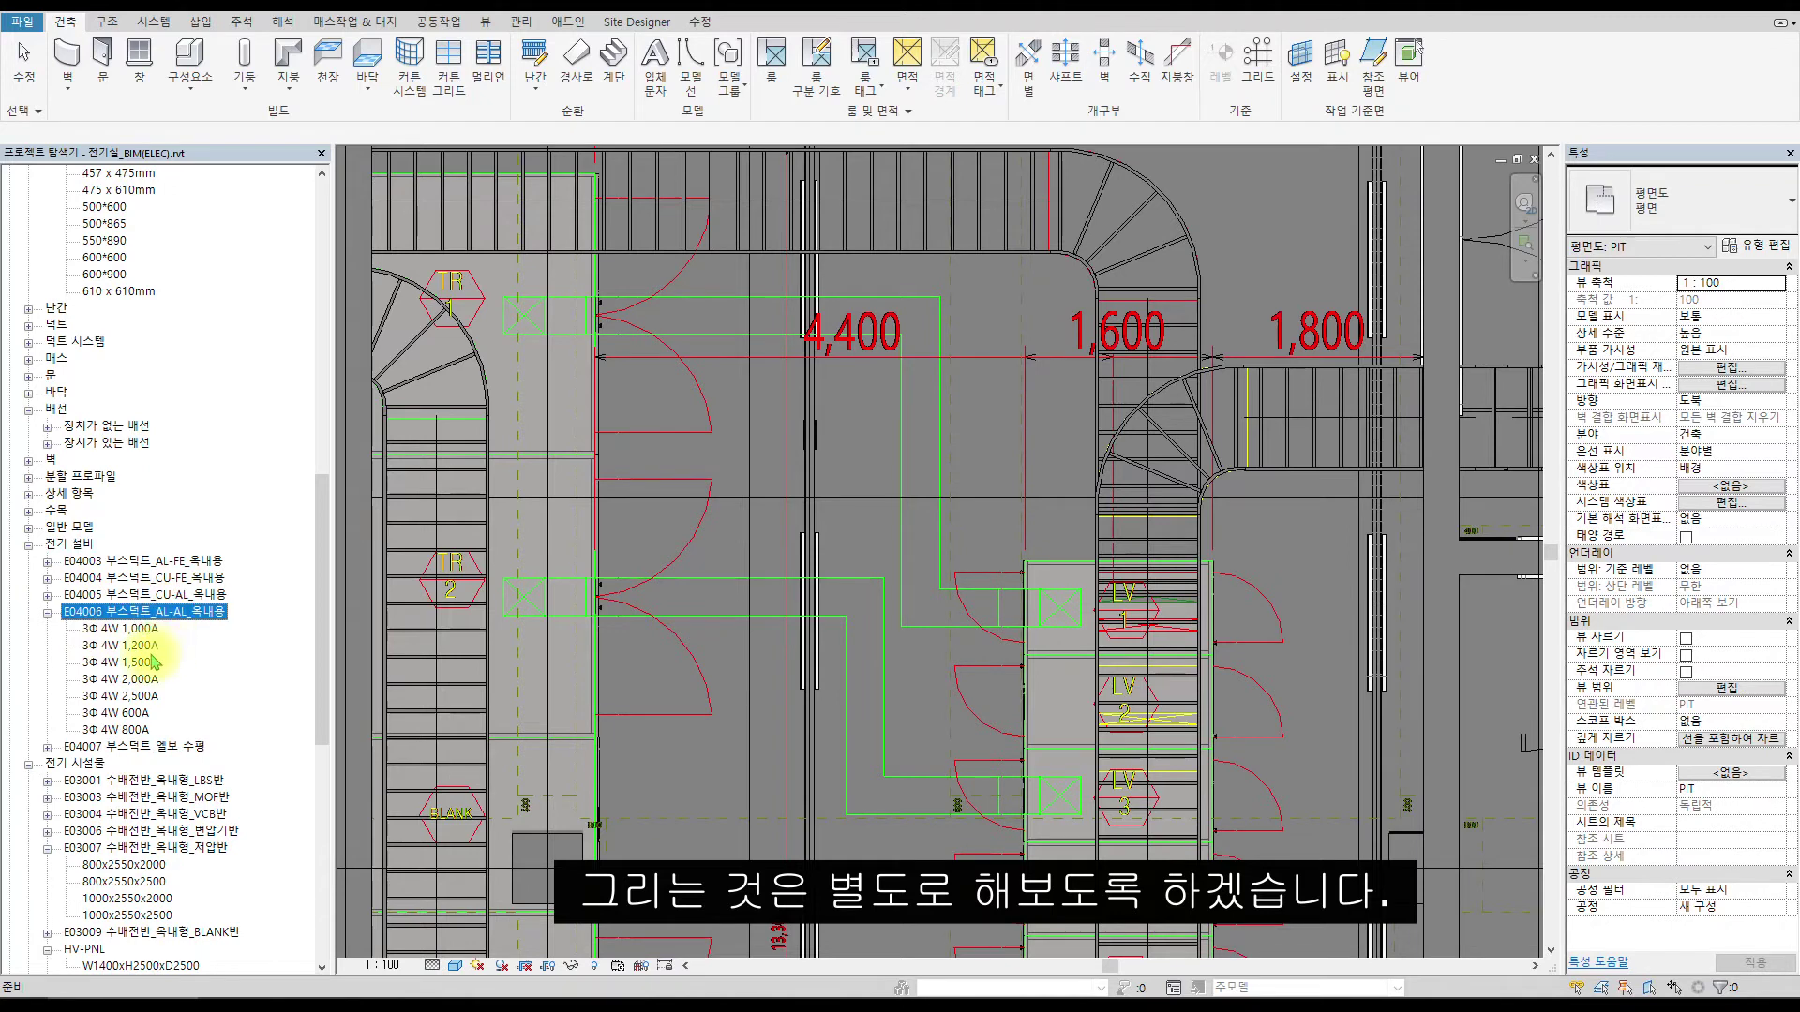
left_click(141, 680)
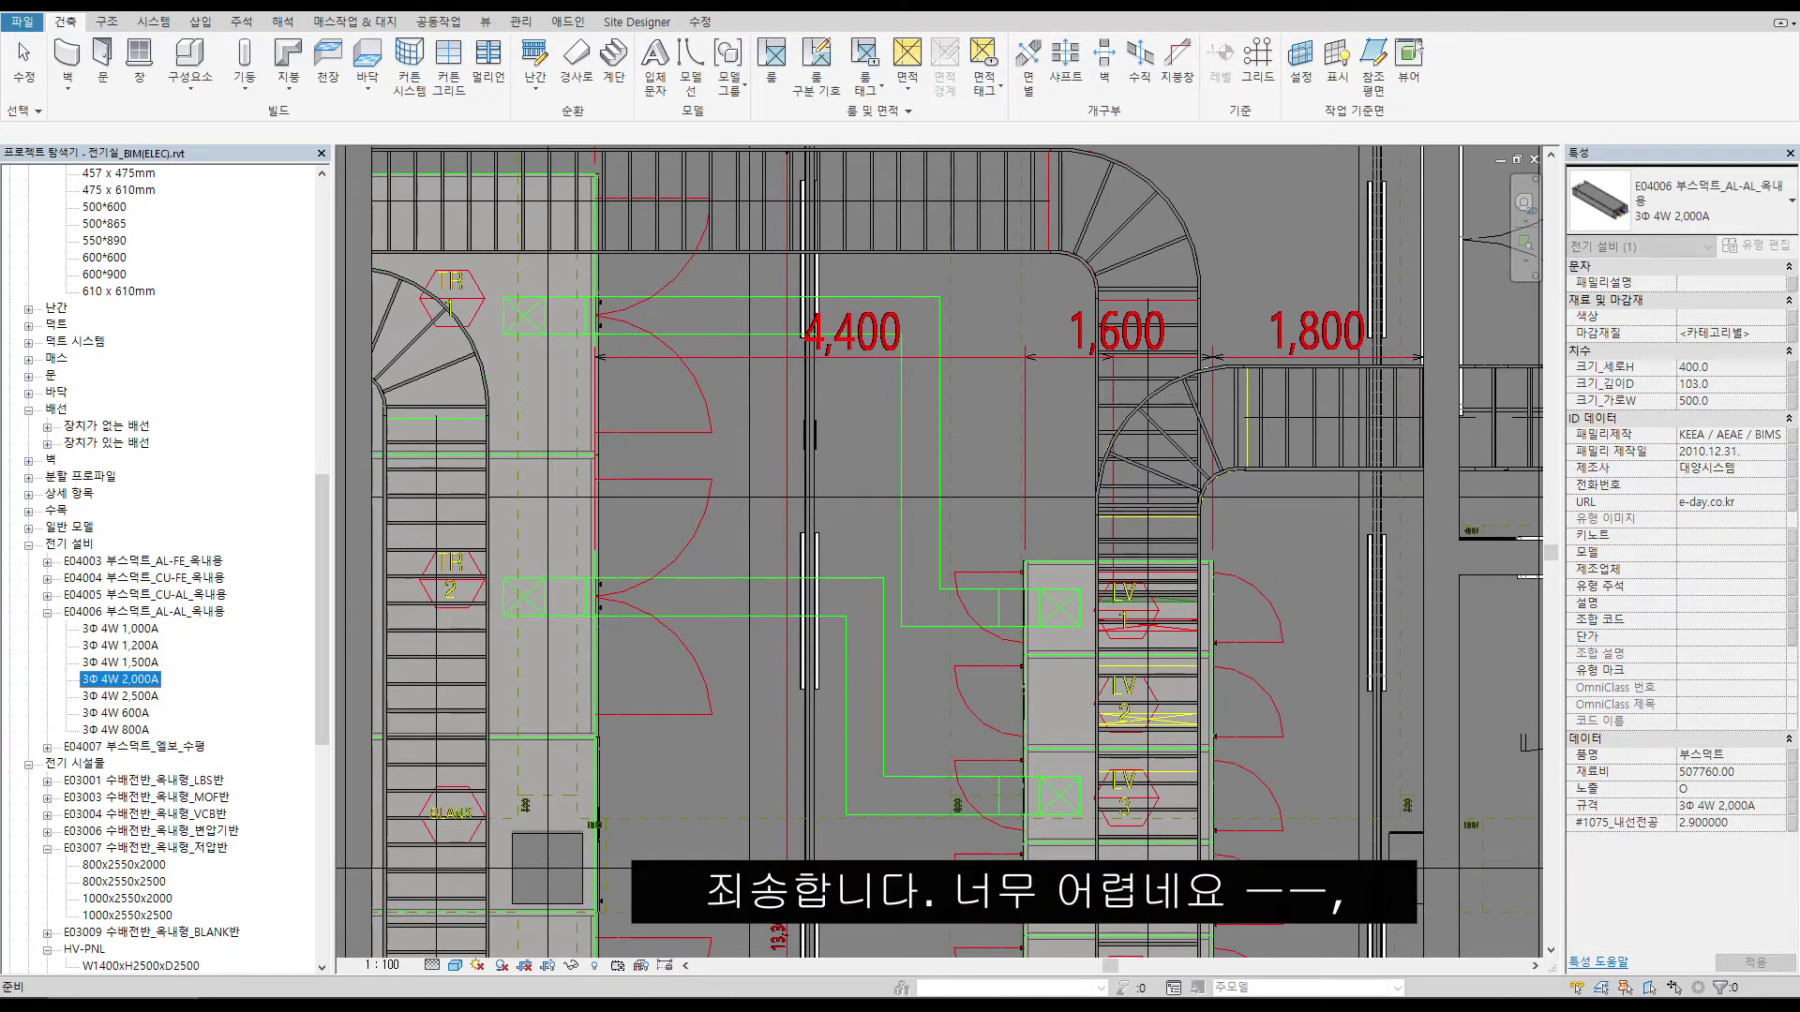
left_click(767, 416)
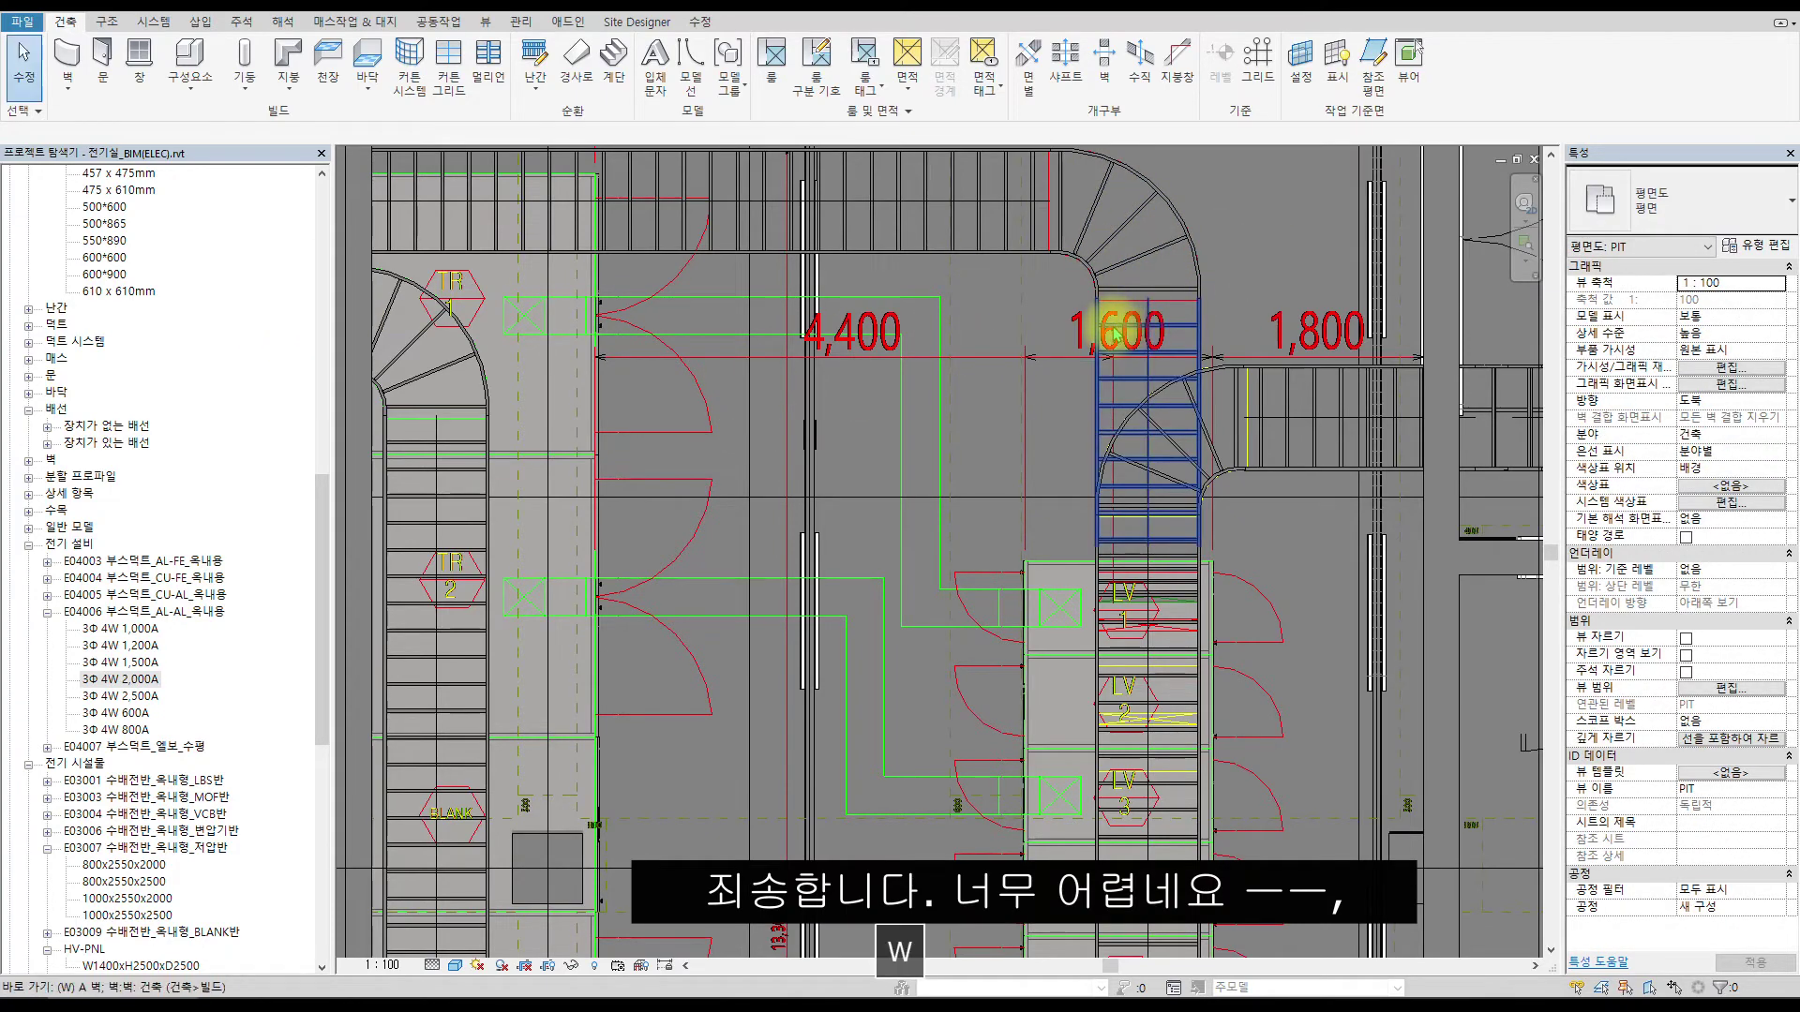
key("t")
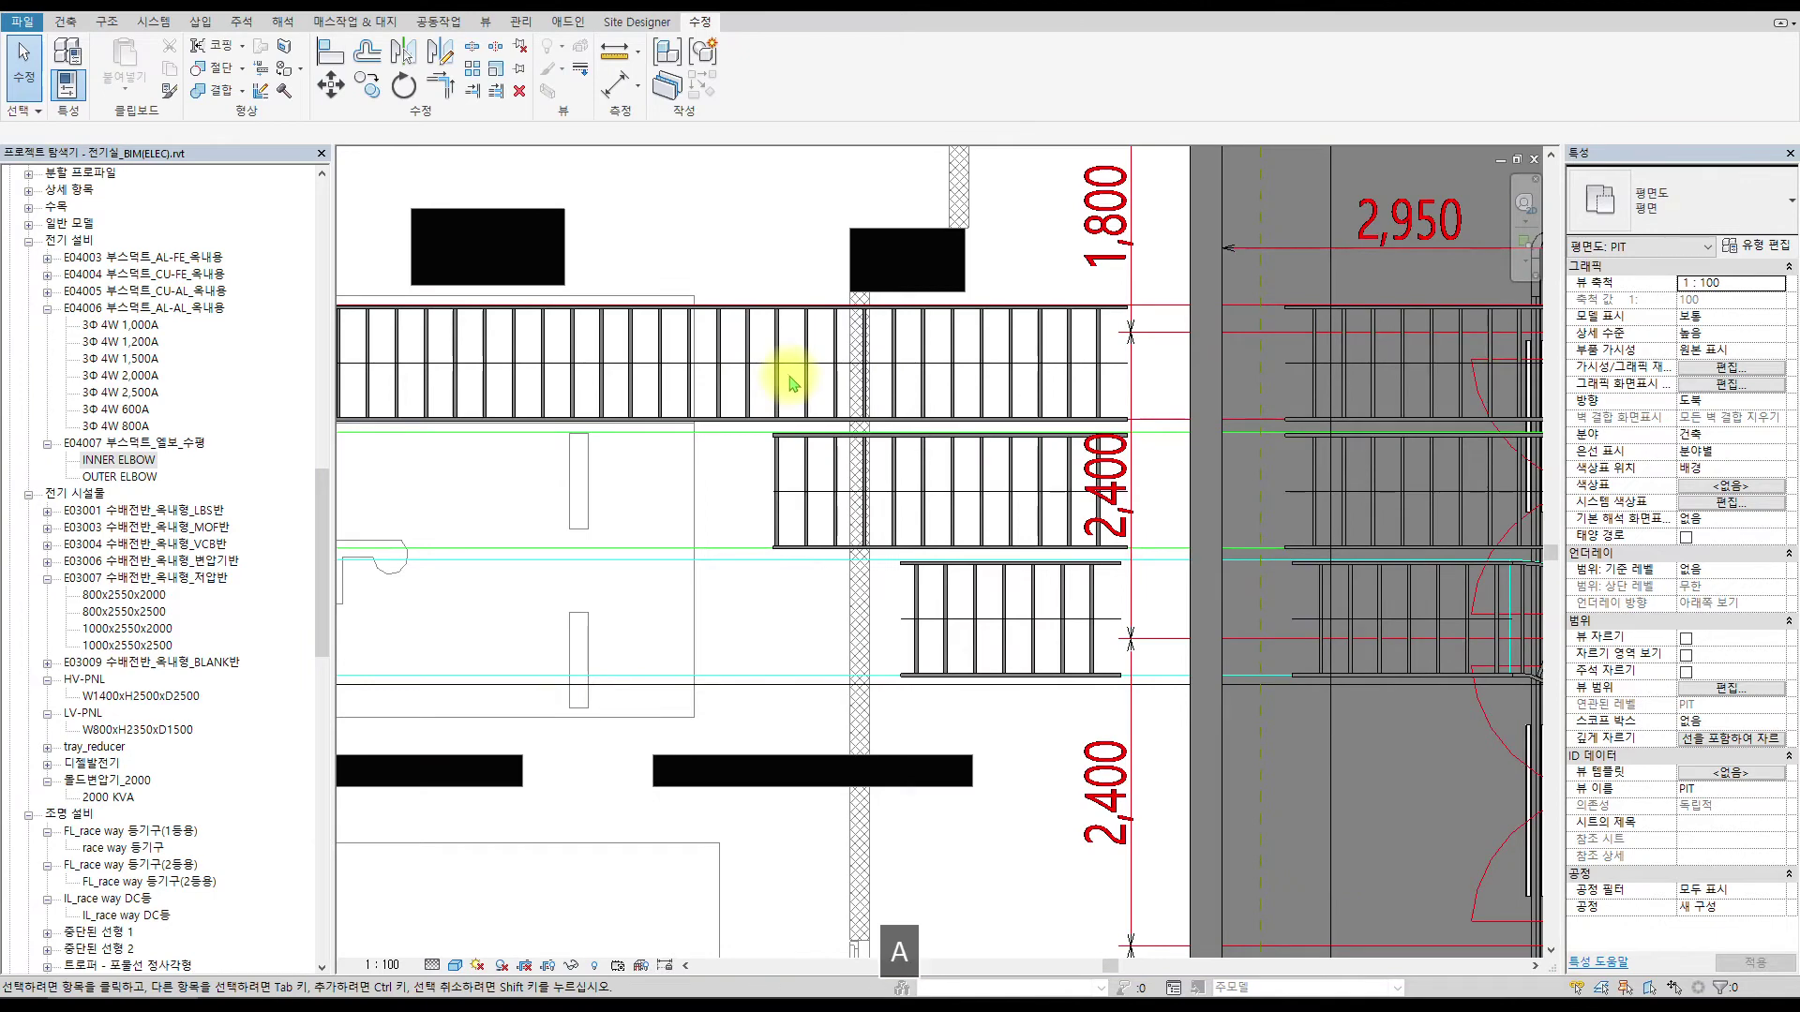
Align the far ends of the cable trays outside the room with the vertical edge line of the parking bay outline.
key("a")
key("l")
left_click(693, 448)
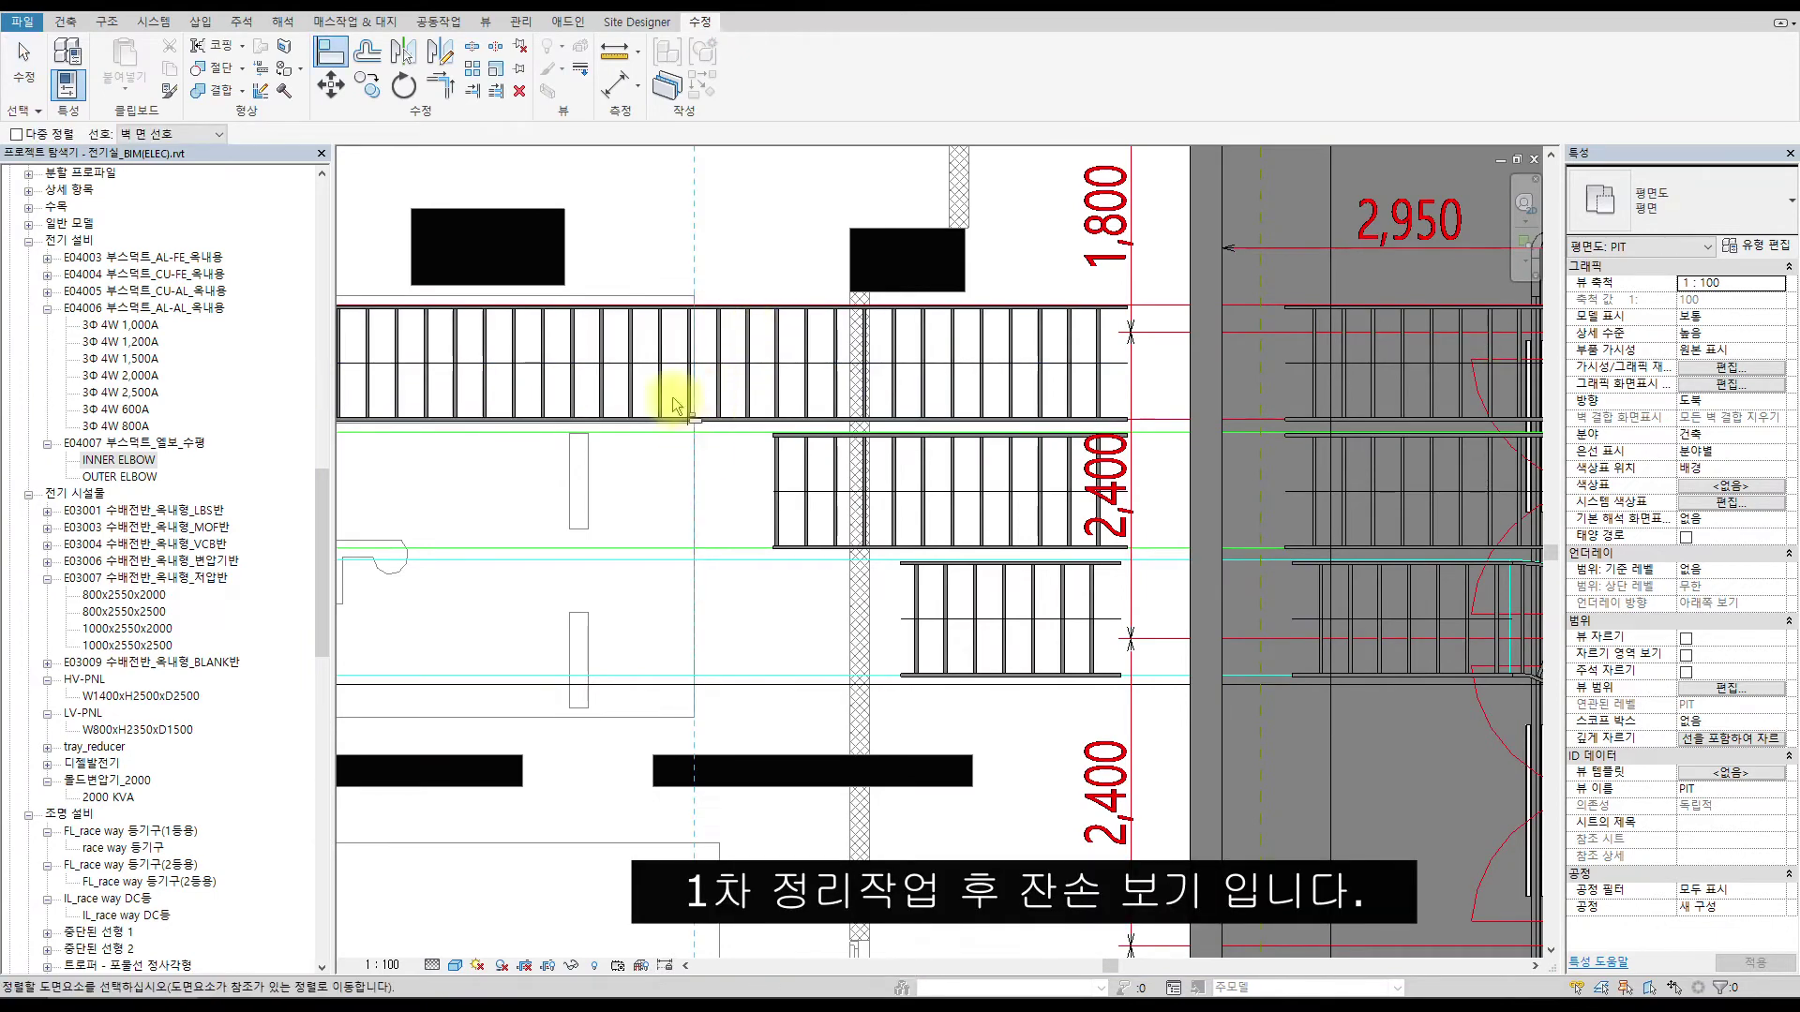
scroll(665, 378, "down", 4)
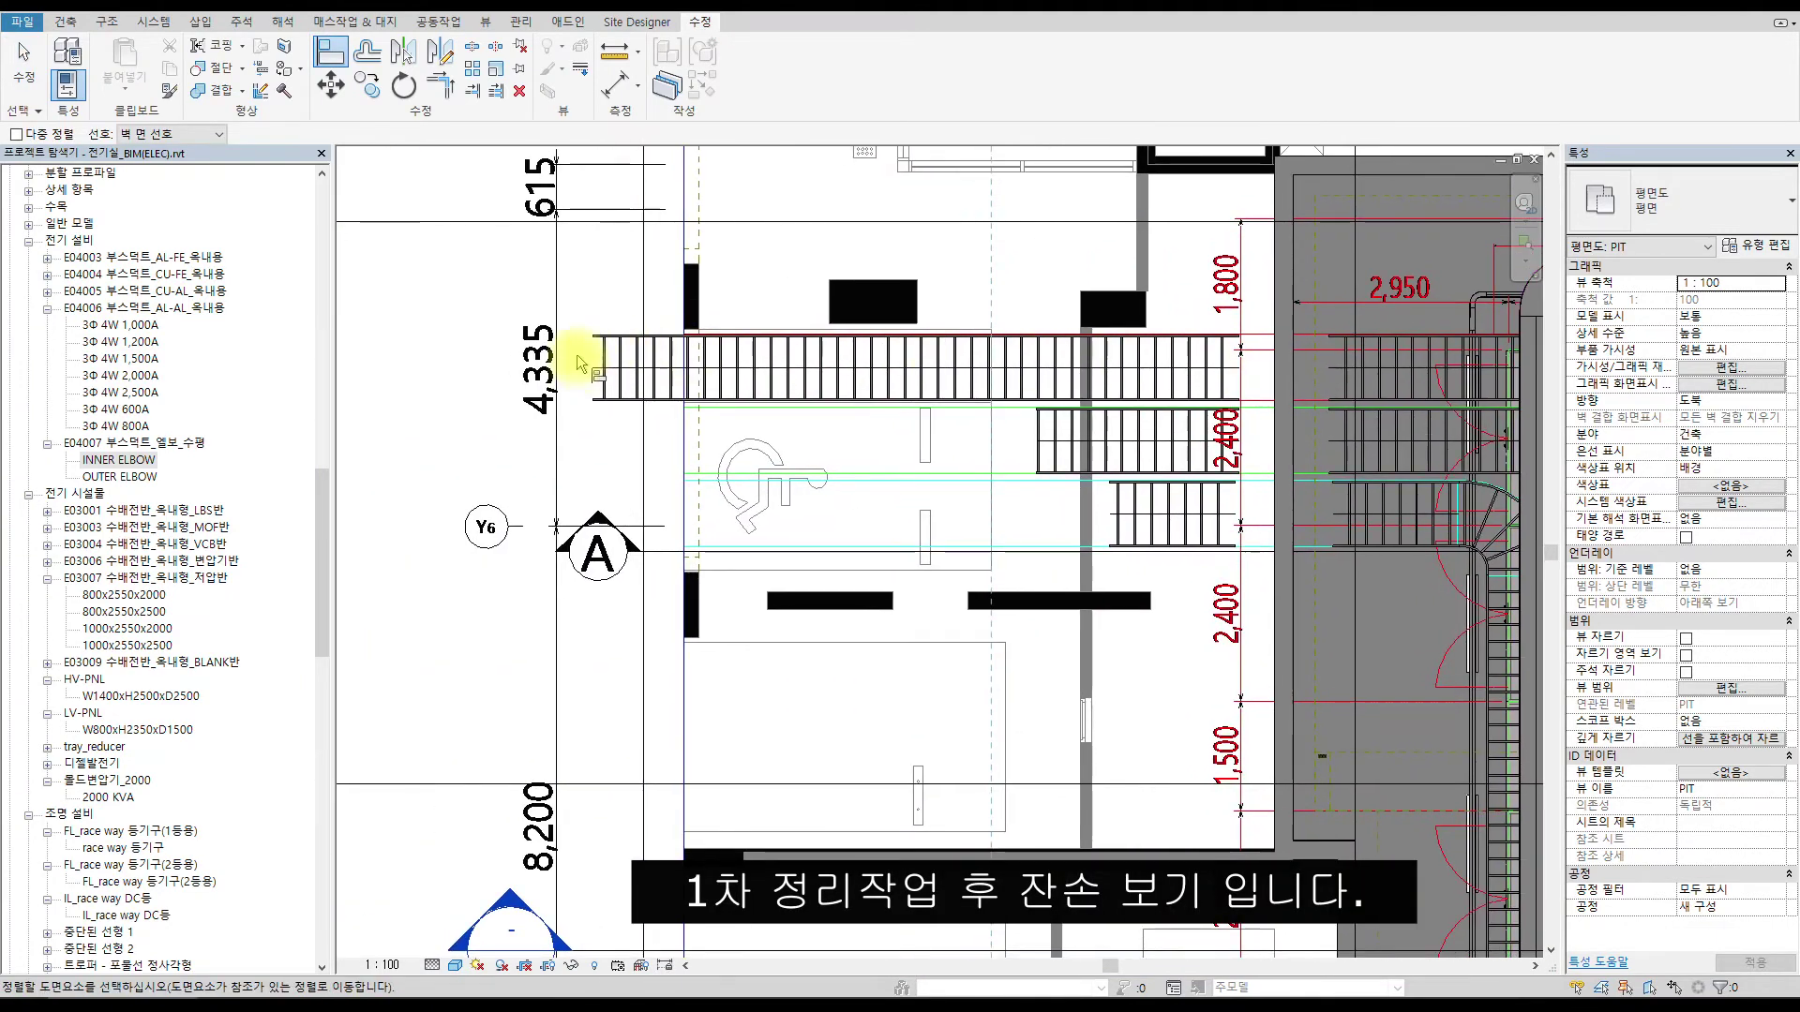
scroll(609, 328, "up", 5)
scroll(643, 341, "down", 4)
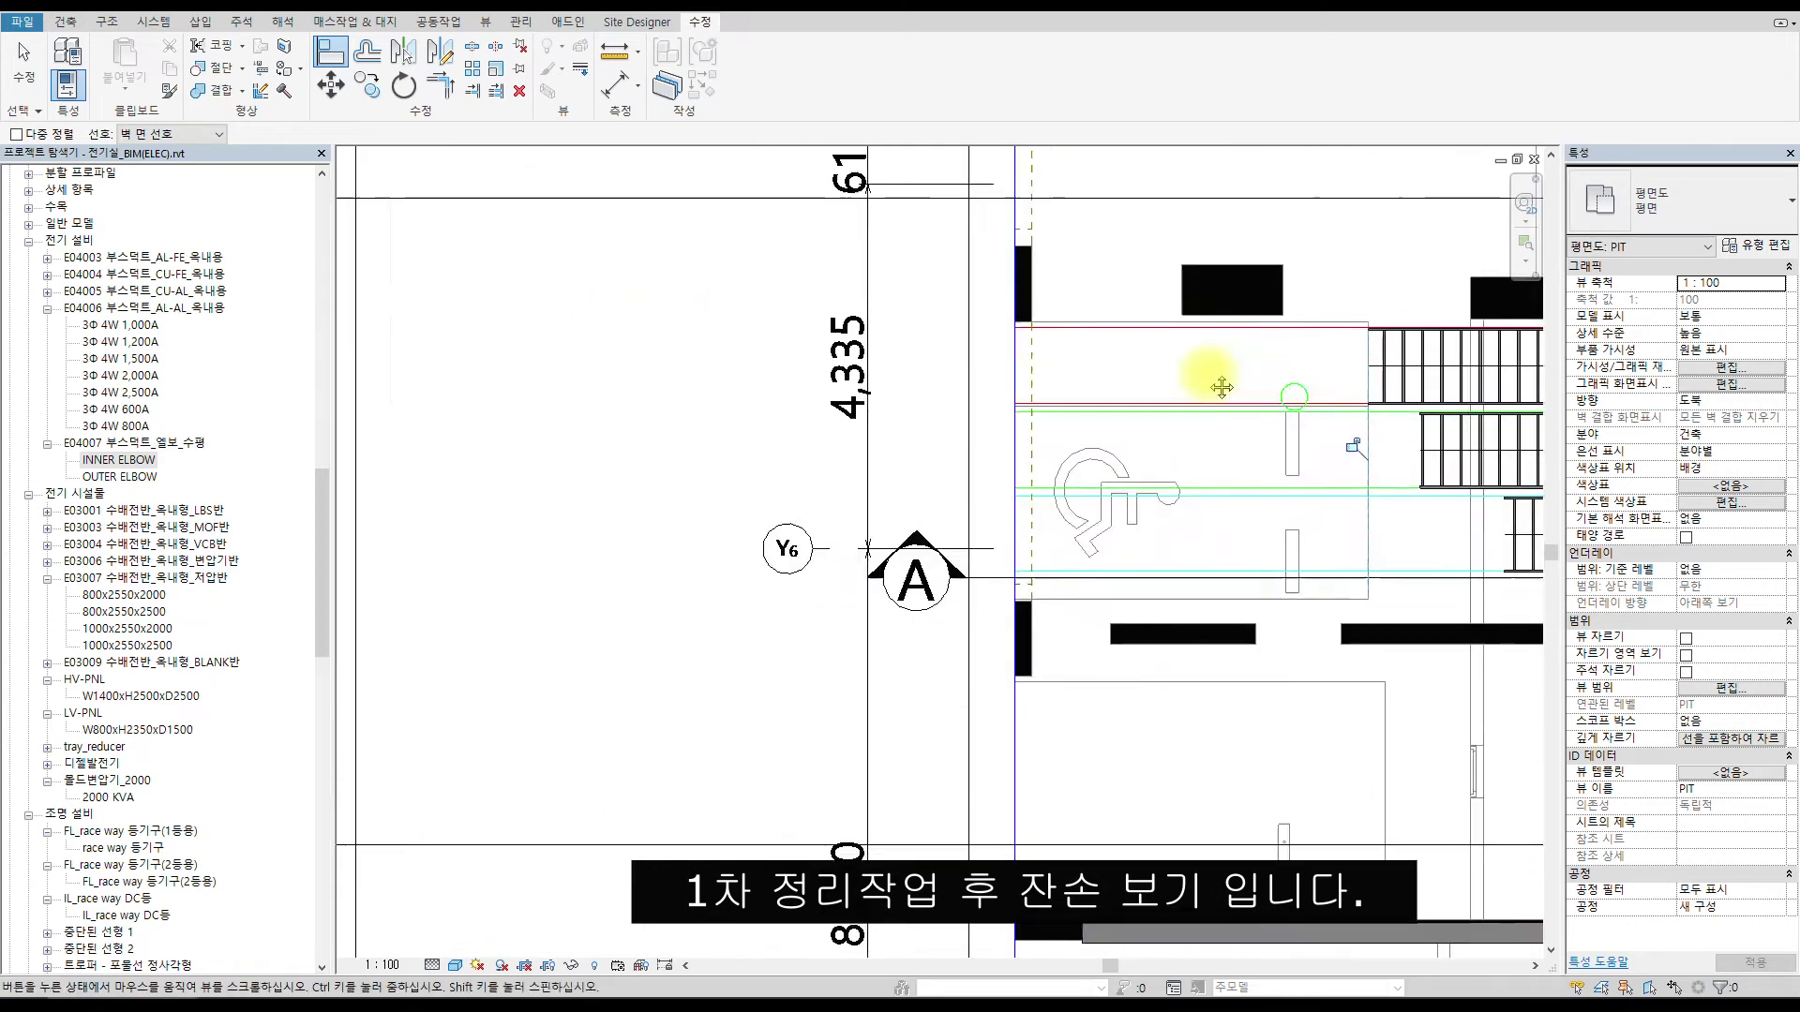
scroll(848, 426, "up", 5)
left_click(808, 410)
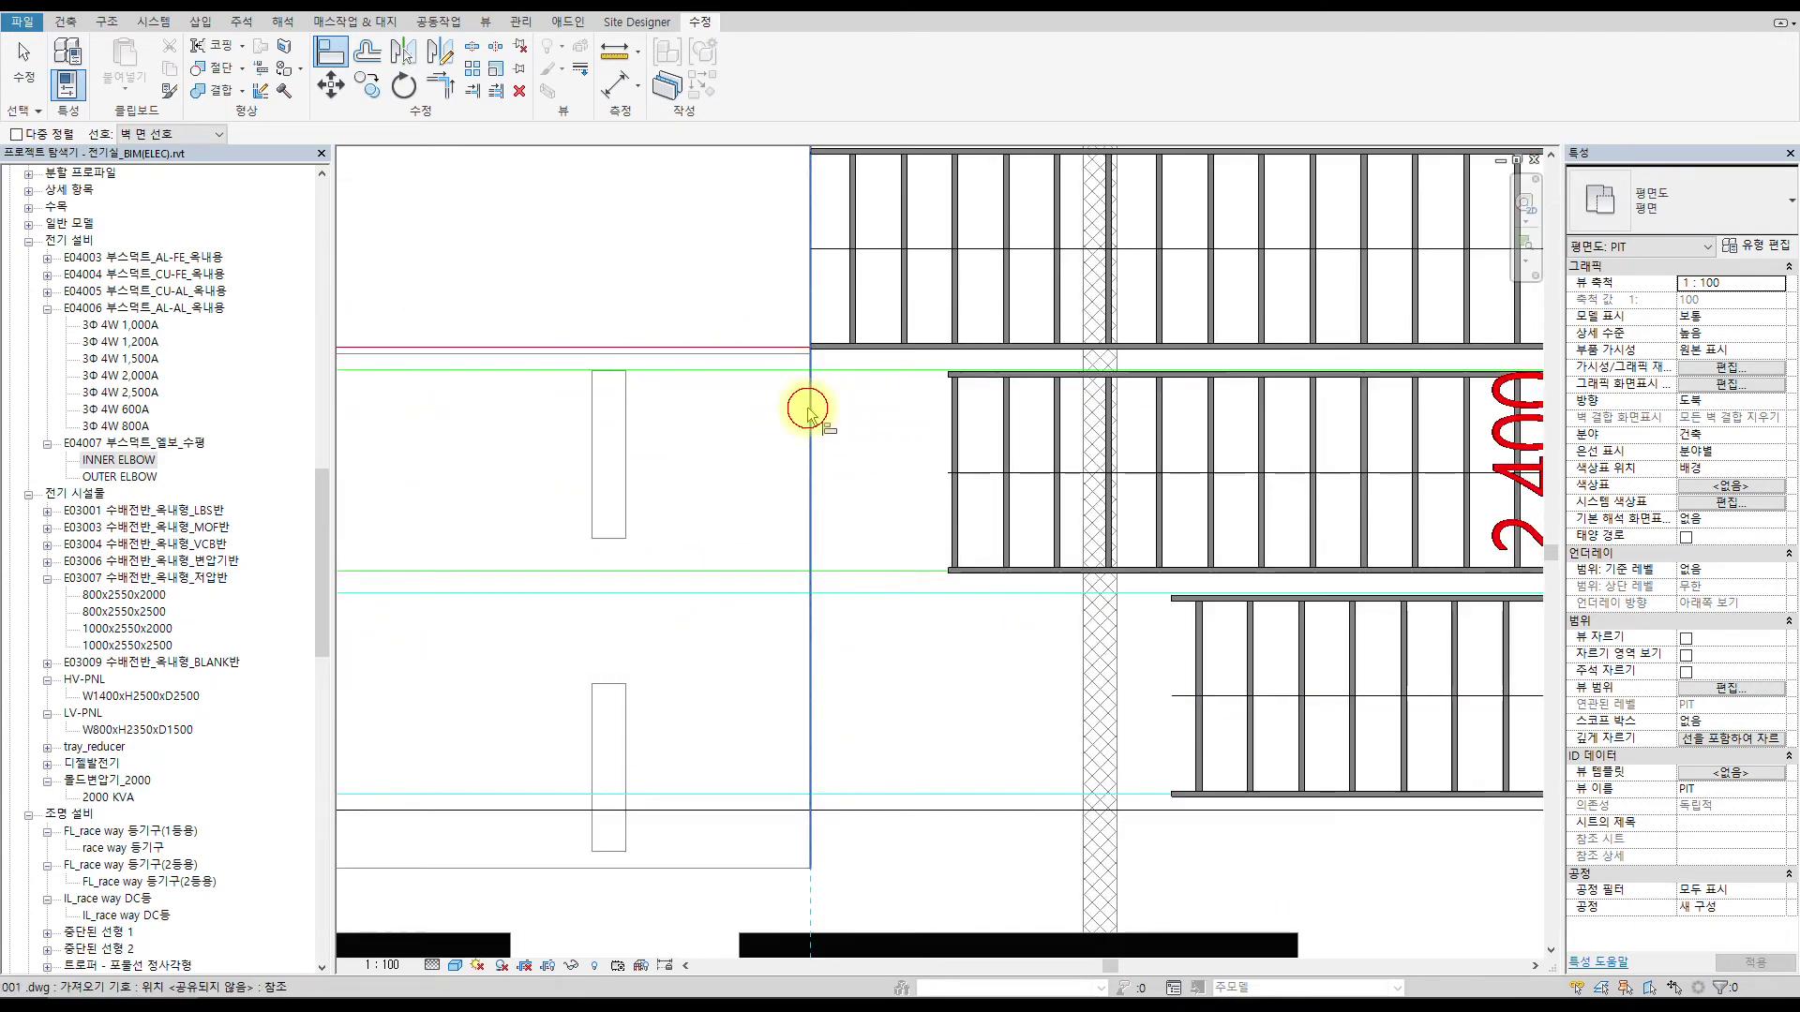
Align the lowest indoor cable tray's starting end with the vertical line at the wall where the other indoor trays begin.
scroll(955, 376, "up", 2)
scroll(938, 375, "up", 3)
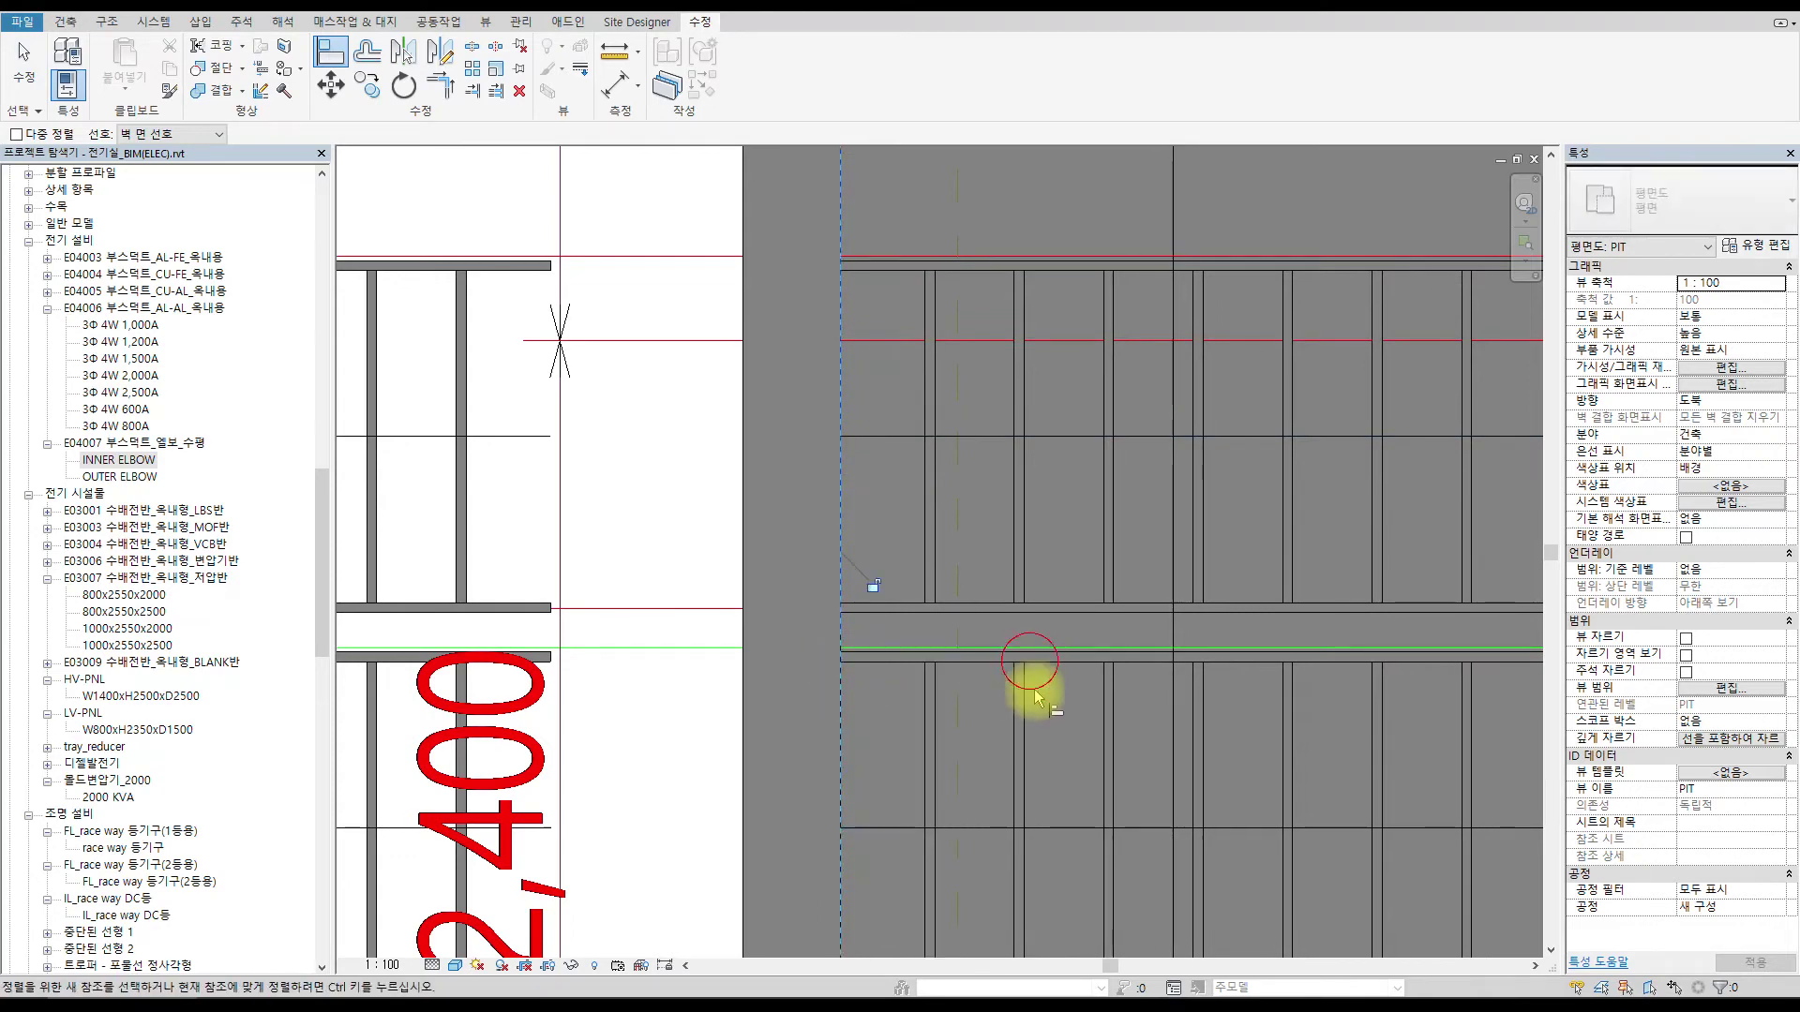
middle_click_drag(998, 779, 956, 281)
left_click(804, 619)
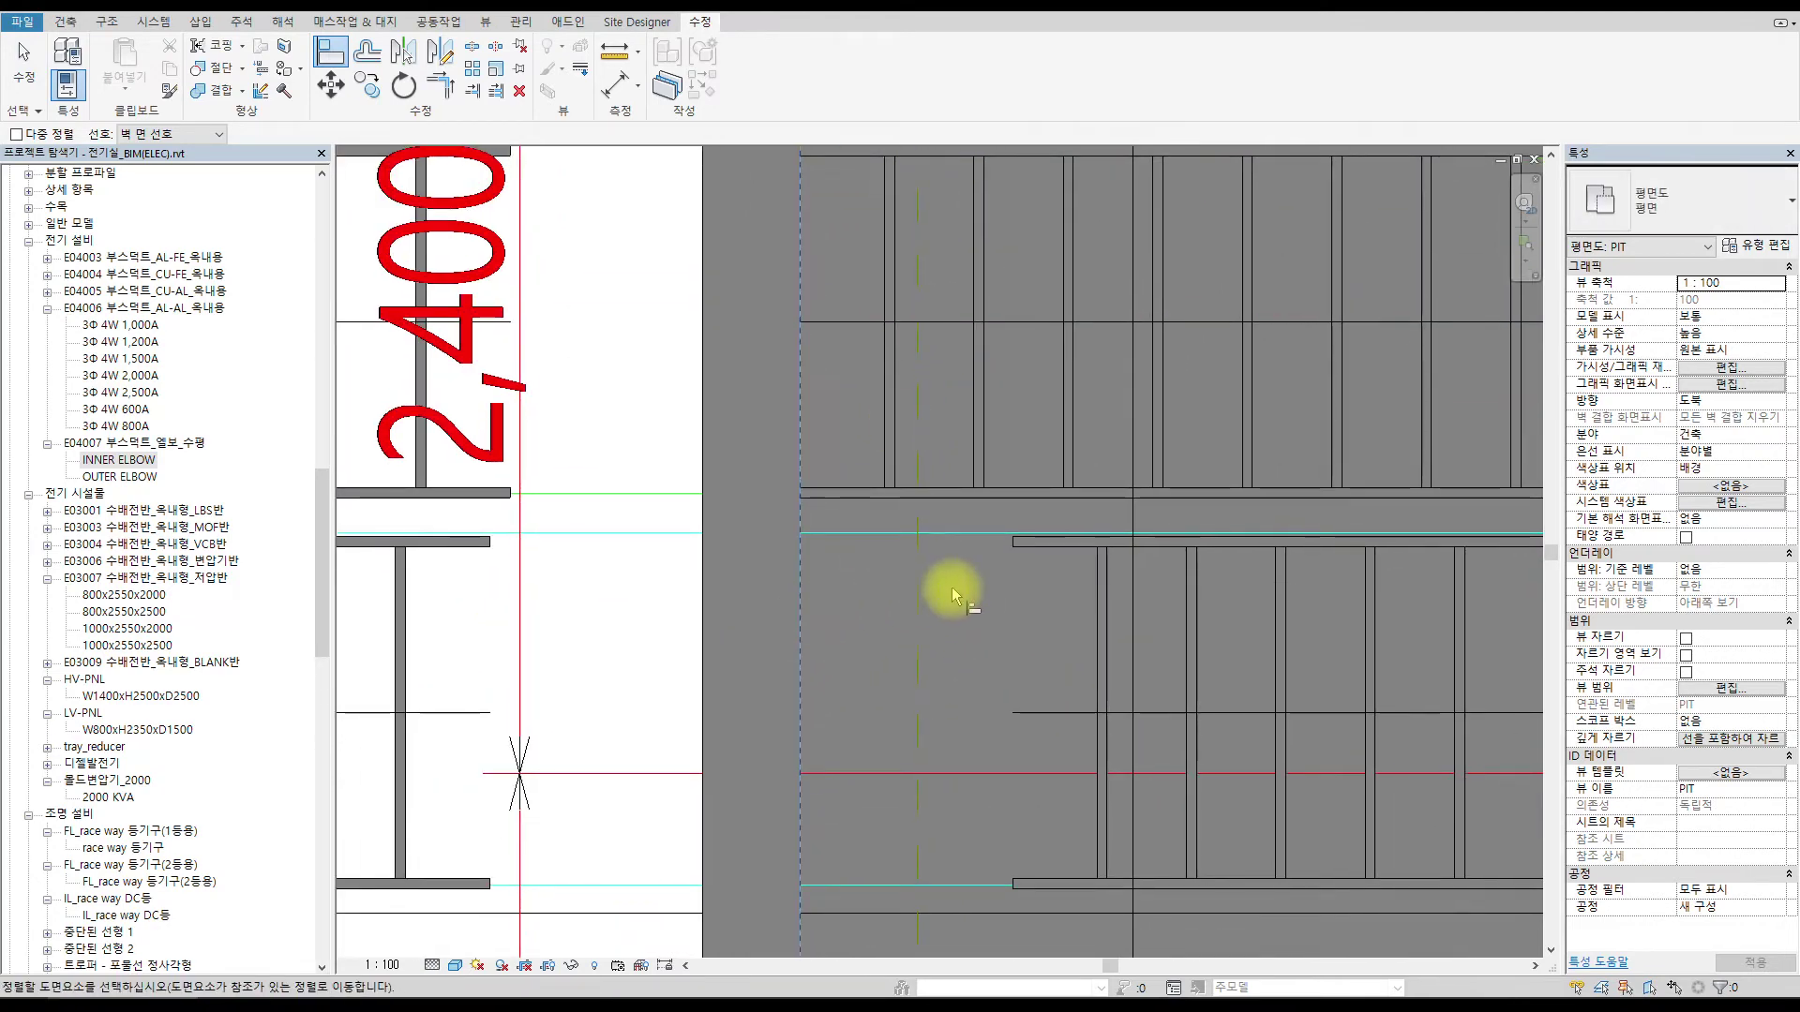
left_click(1013, 544)
Align the room-side ends of the three outer cable trays with the red vertical dimension line beside the wall.
scroll(787, 562, "down", 4)
middle_click_drag(785, 564, 900, 561)
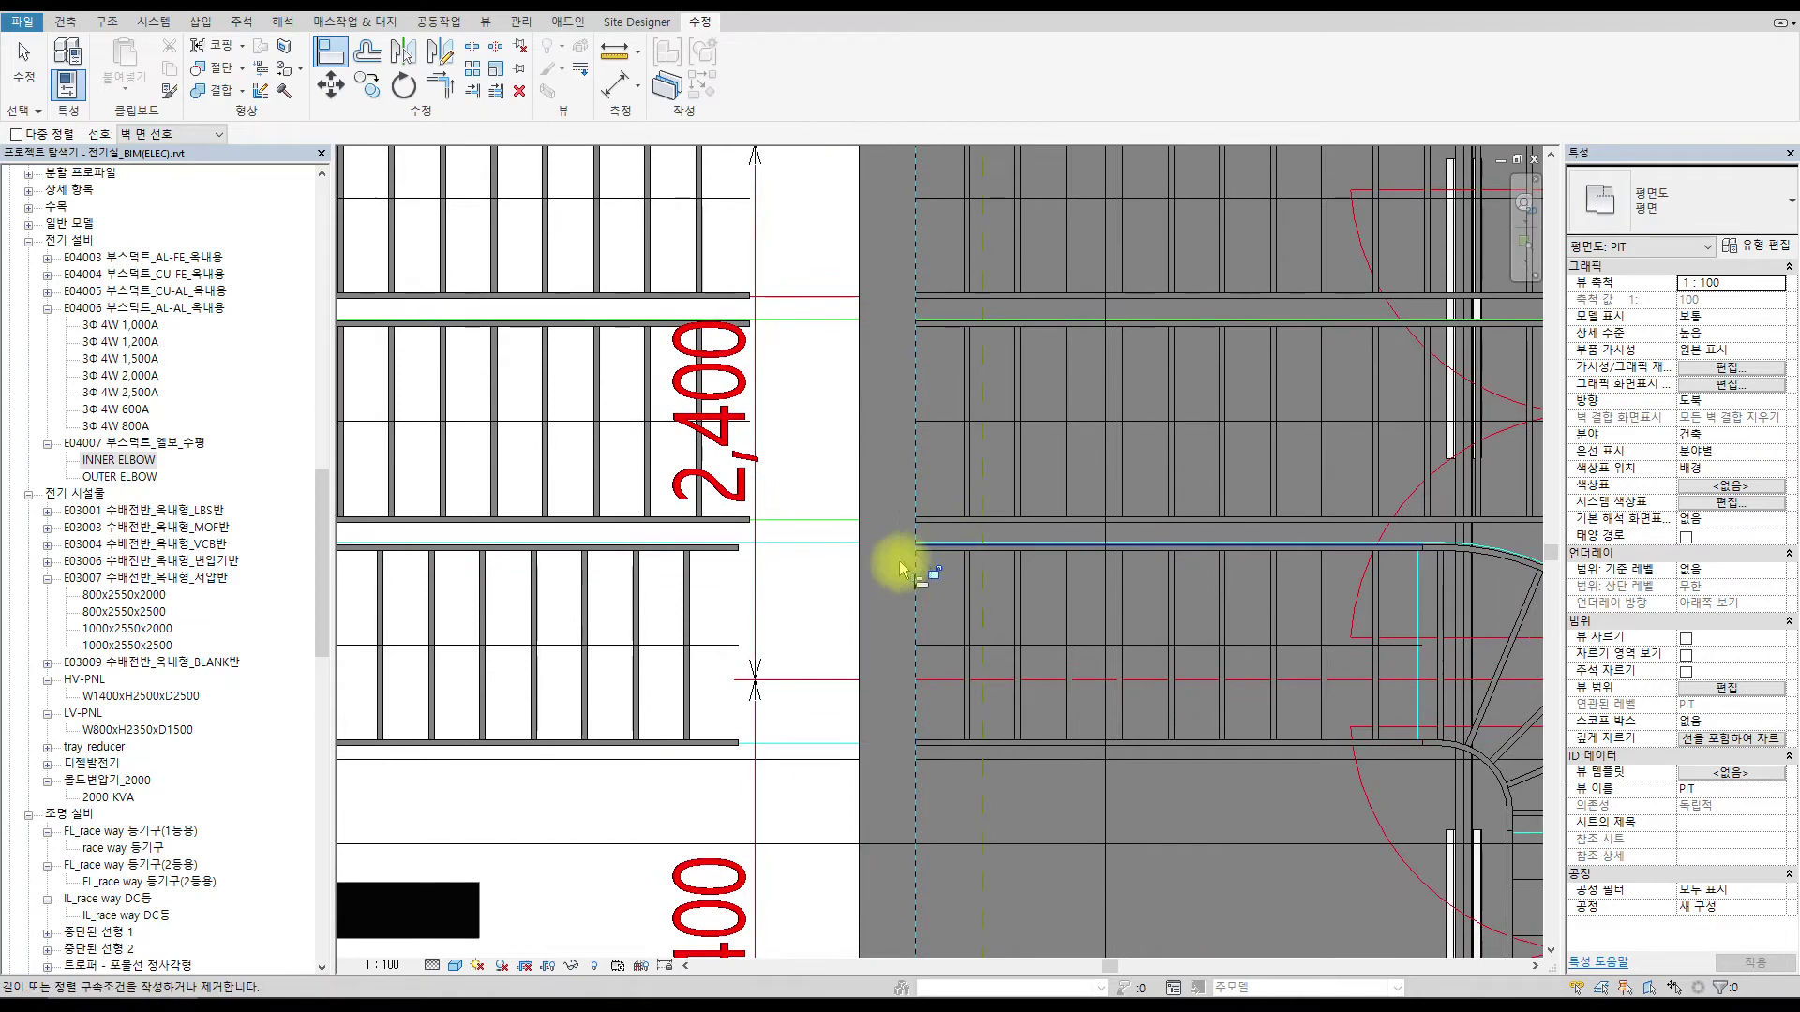
scroll(752, 564, "up", 3)
left_click(748, 575)
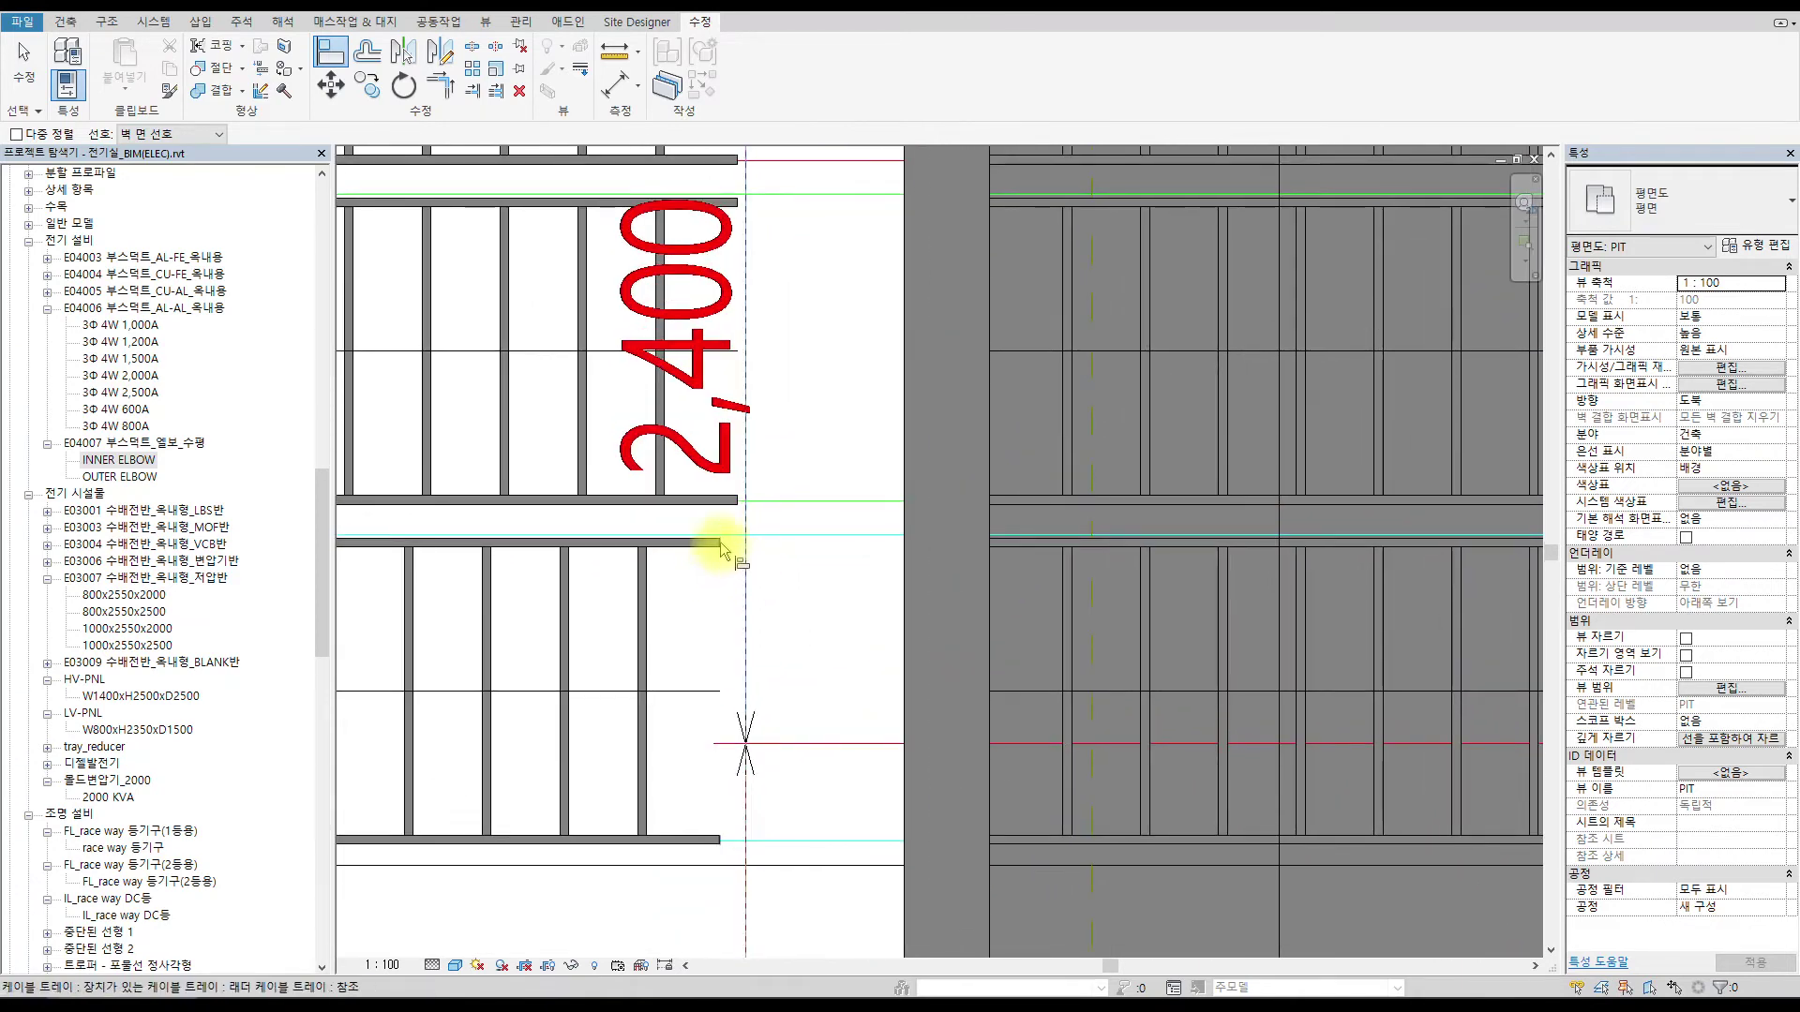
left_click(722, 546)
left_click(737, 500)
middle_click_drag(740, 334, 762, 643)
scroll(769, 439, "up", 3)
left_click(766, 439)
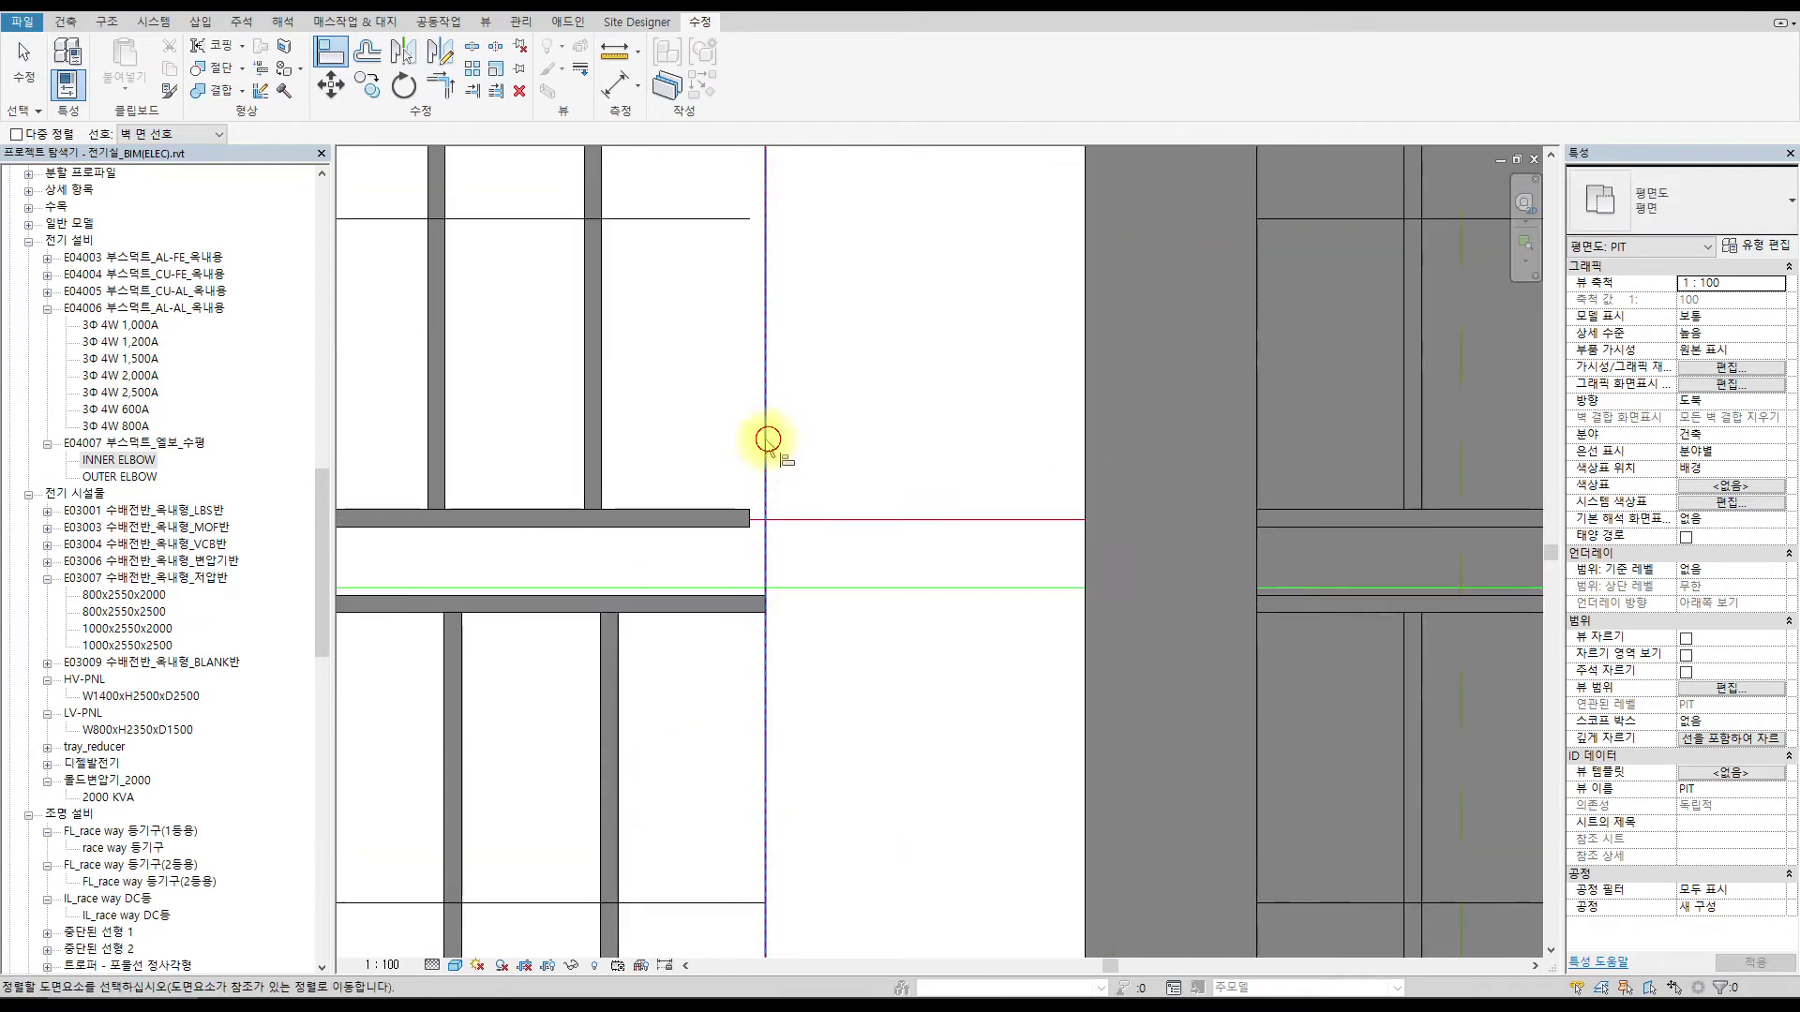
left_click(745, 515)
scroll(760, 525, "down", 3)
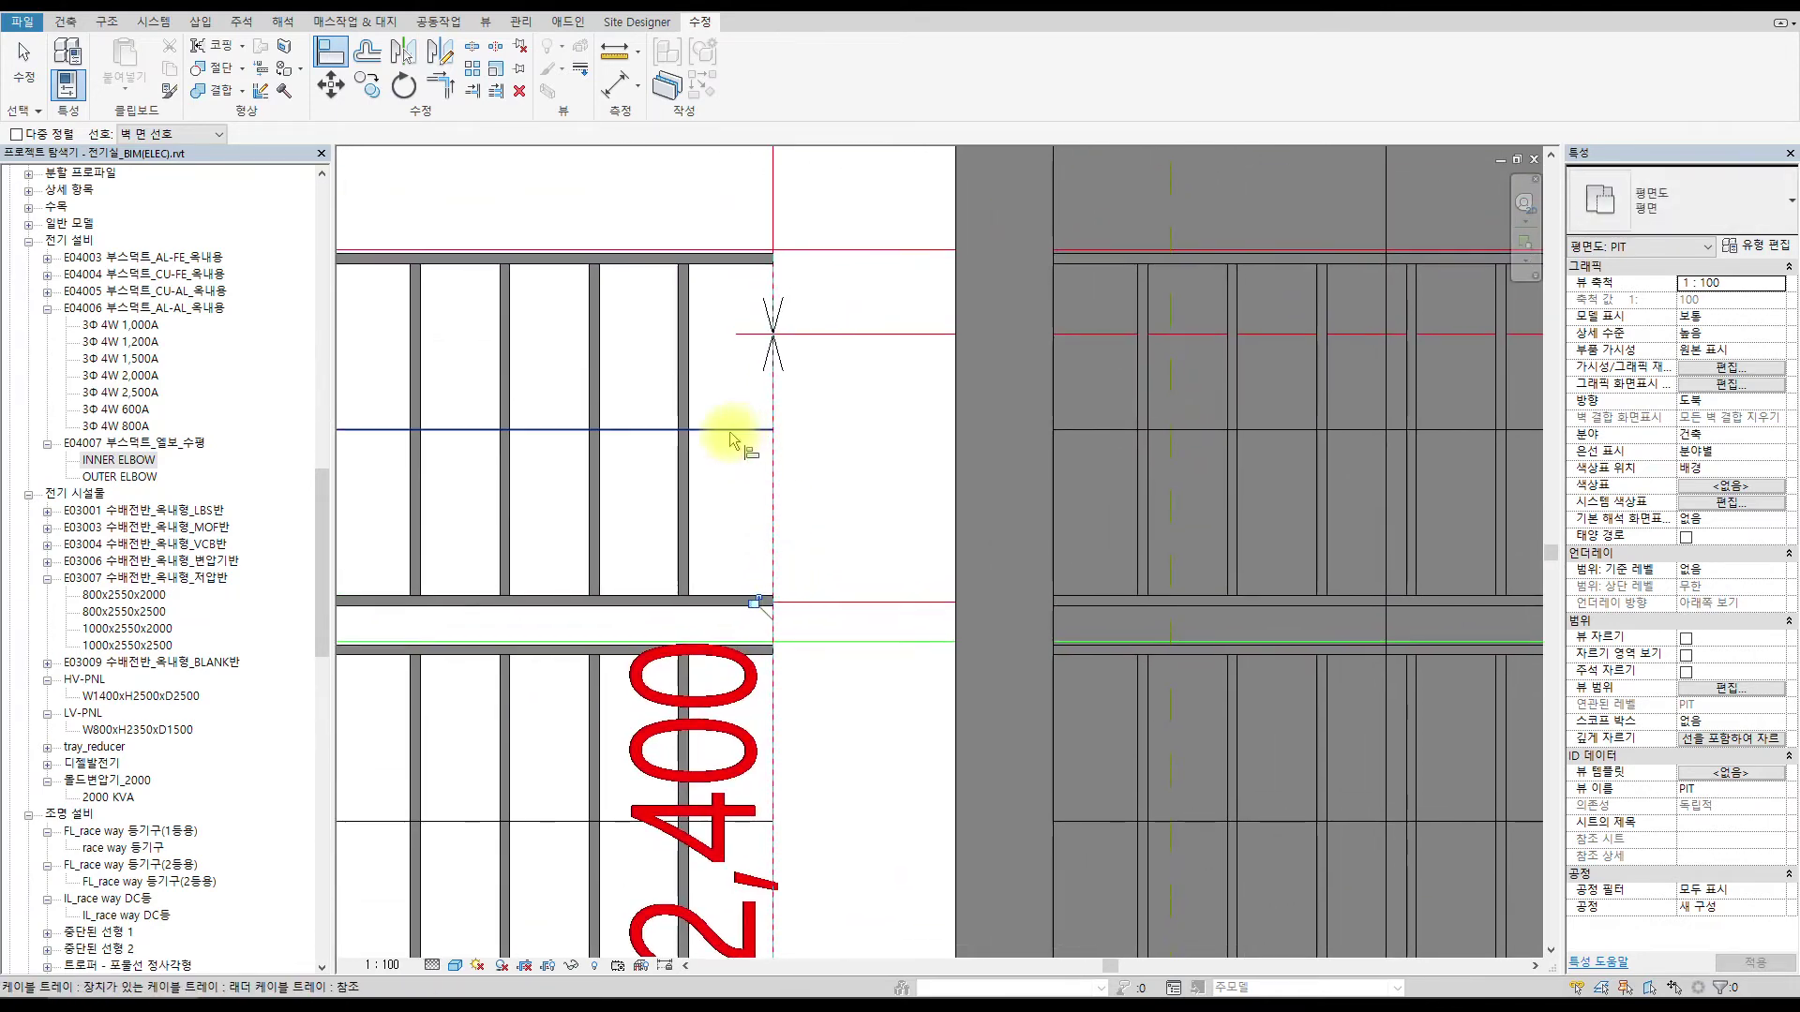
key("Escape")
Extend the upper outer cable tray across the wall and connect it to the end of the matching indoor tray.
left_click(750, 454)
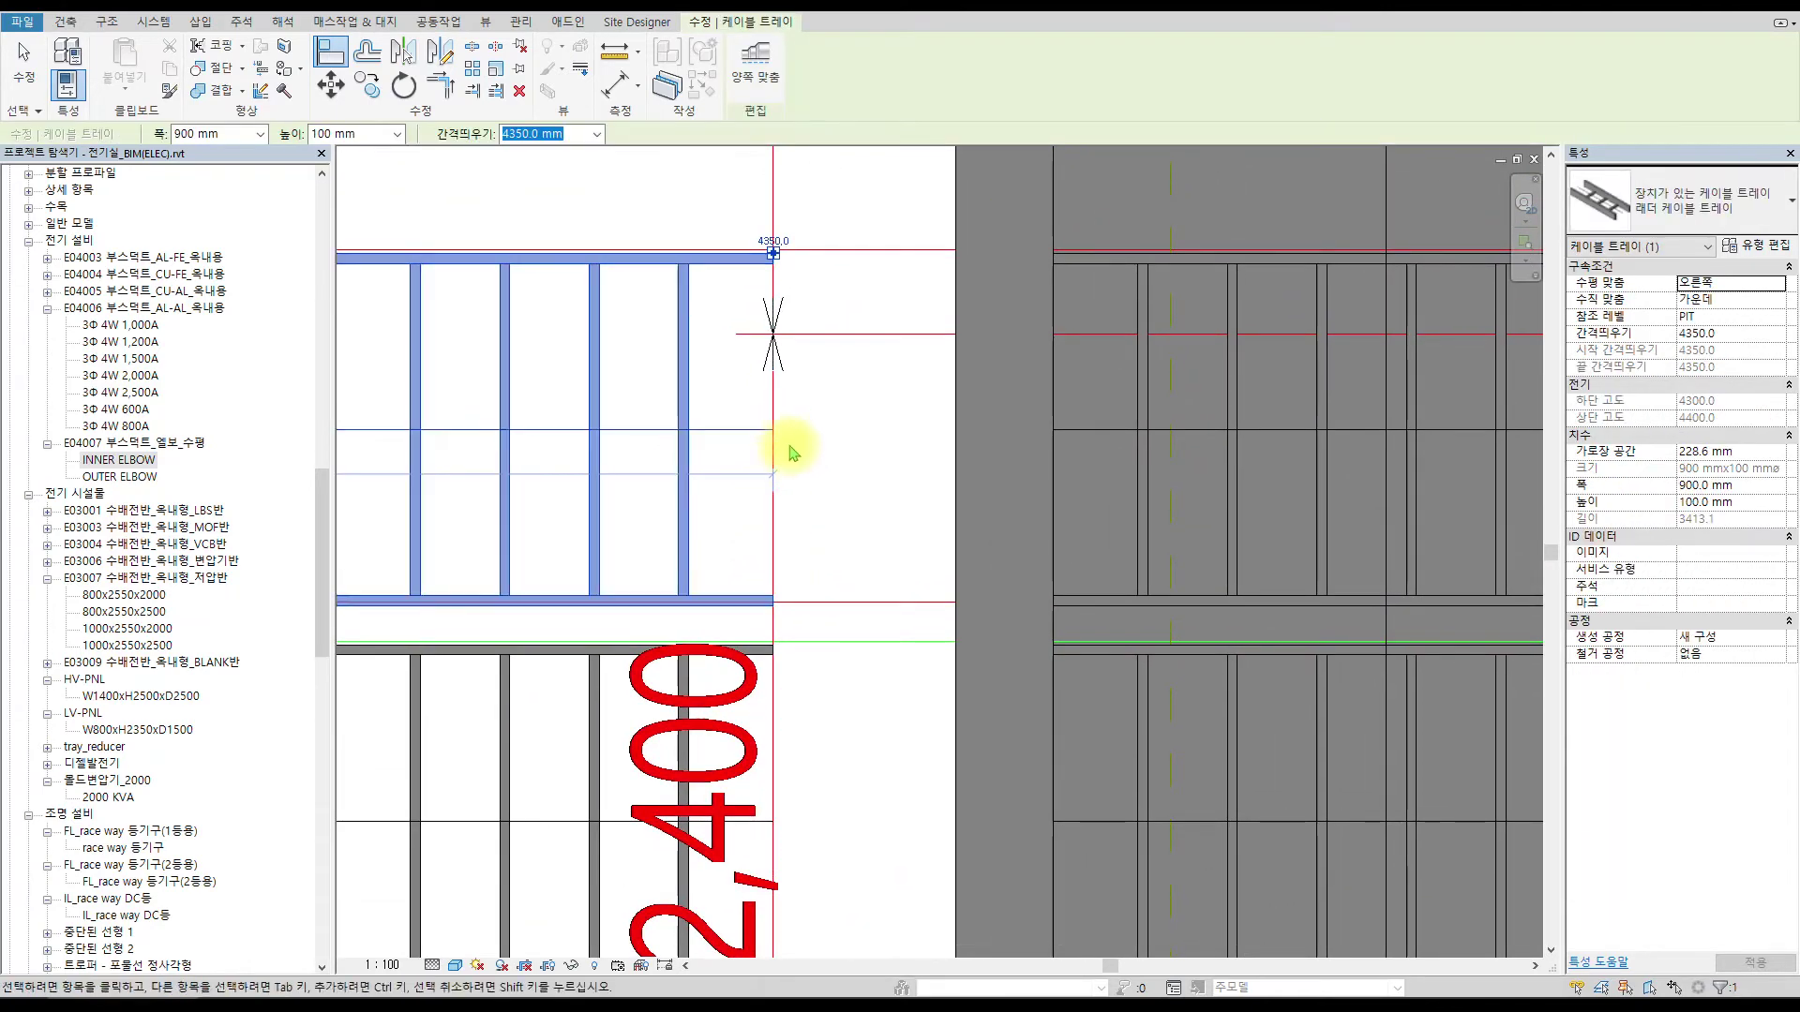
scroll(790, 454, "down", 1)
left_click(1082, 286)
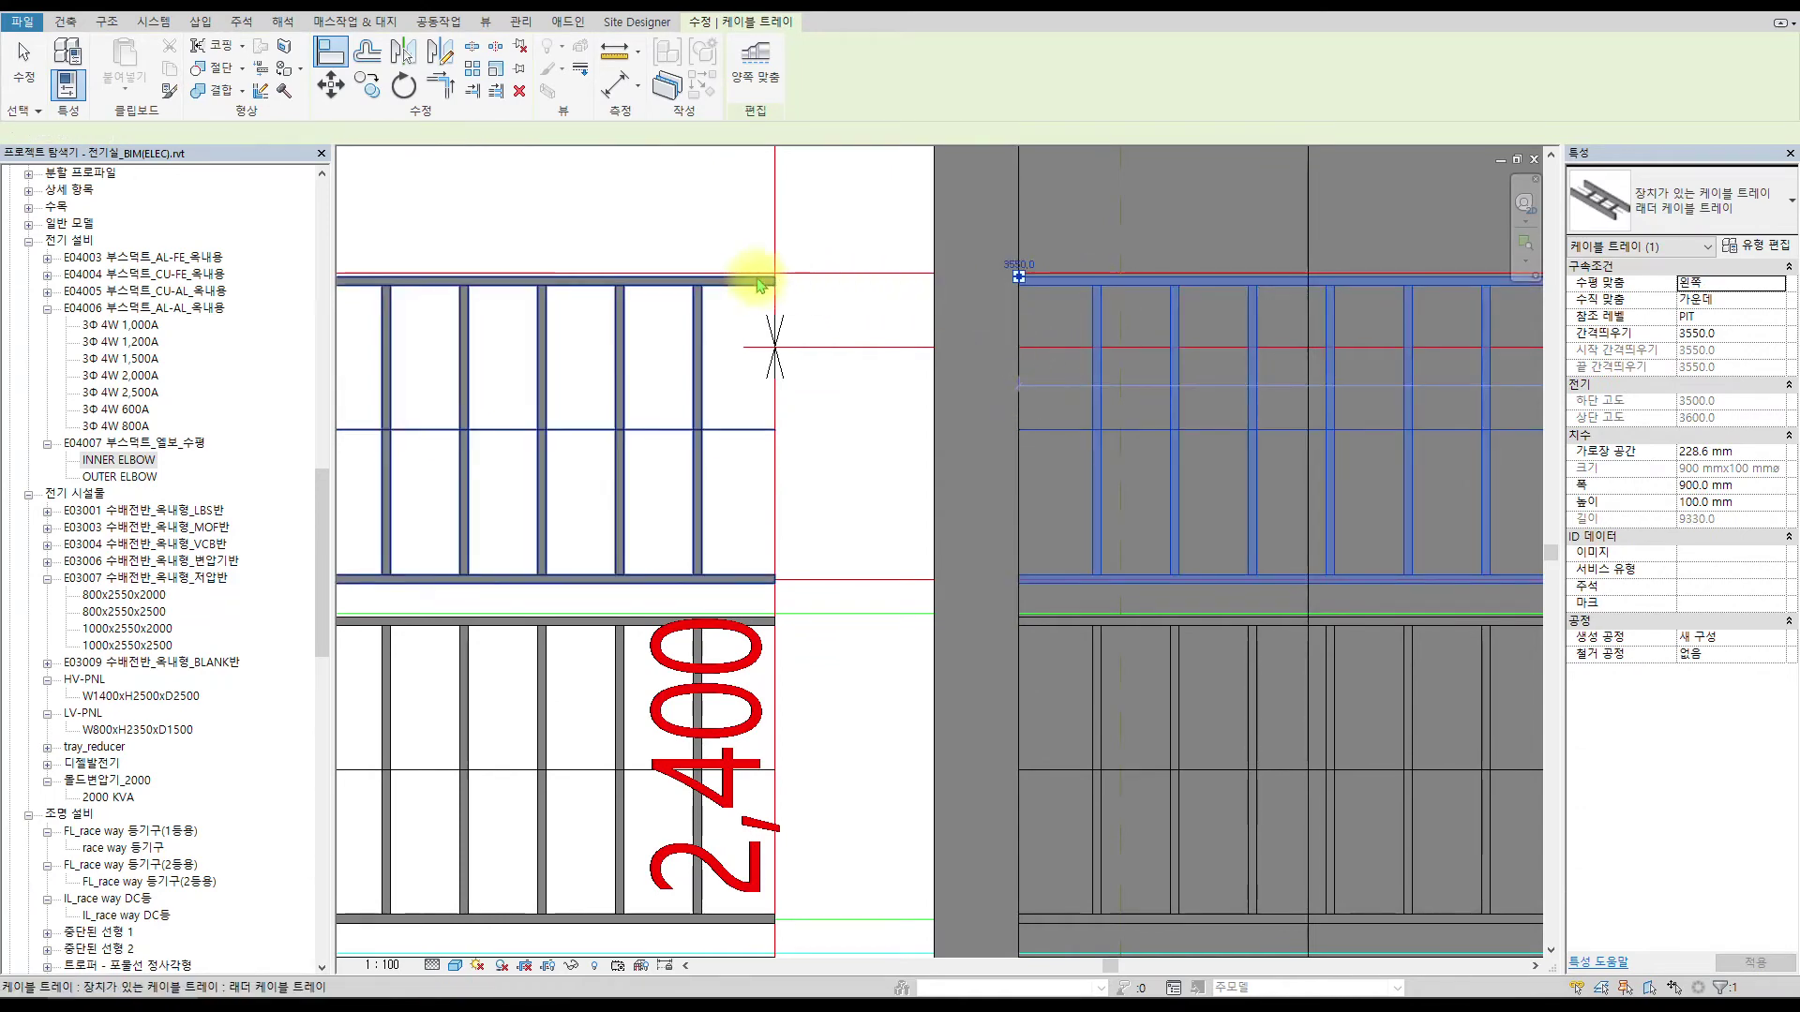
left_click(769, 285)
left_click(952, 273)
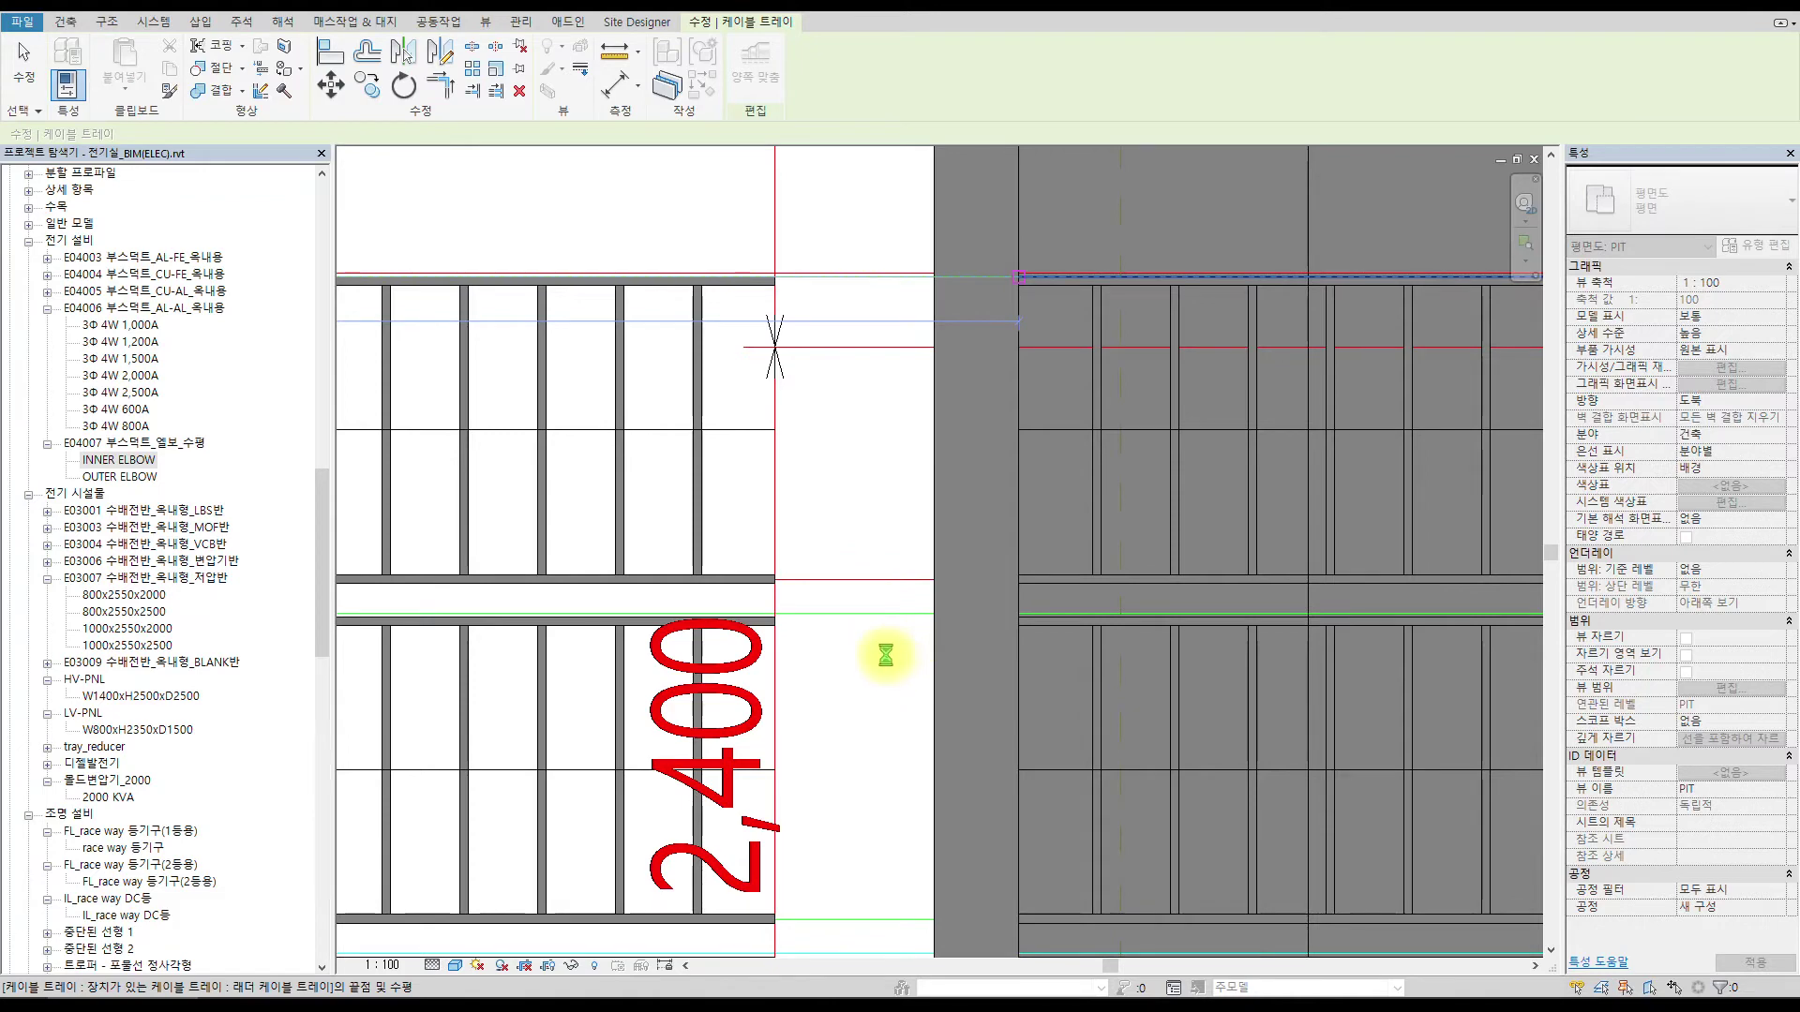
scroll(724, 369, "up", 2)
Extend the middle and lowest outer cable trays across the wall and connect them to the ends of their matching indoor trays.
left_click(716, 364)
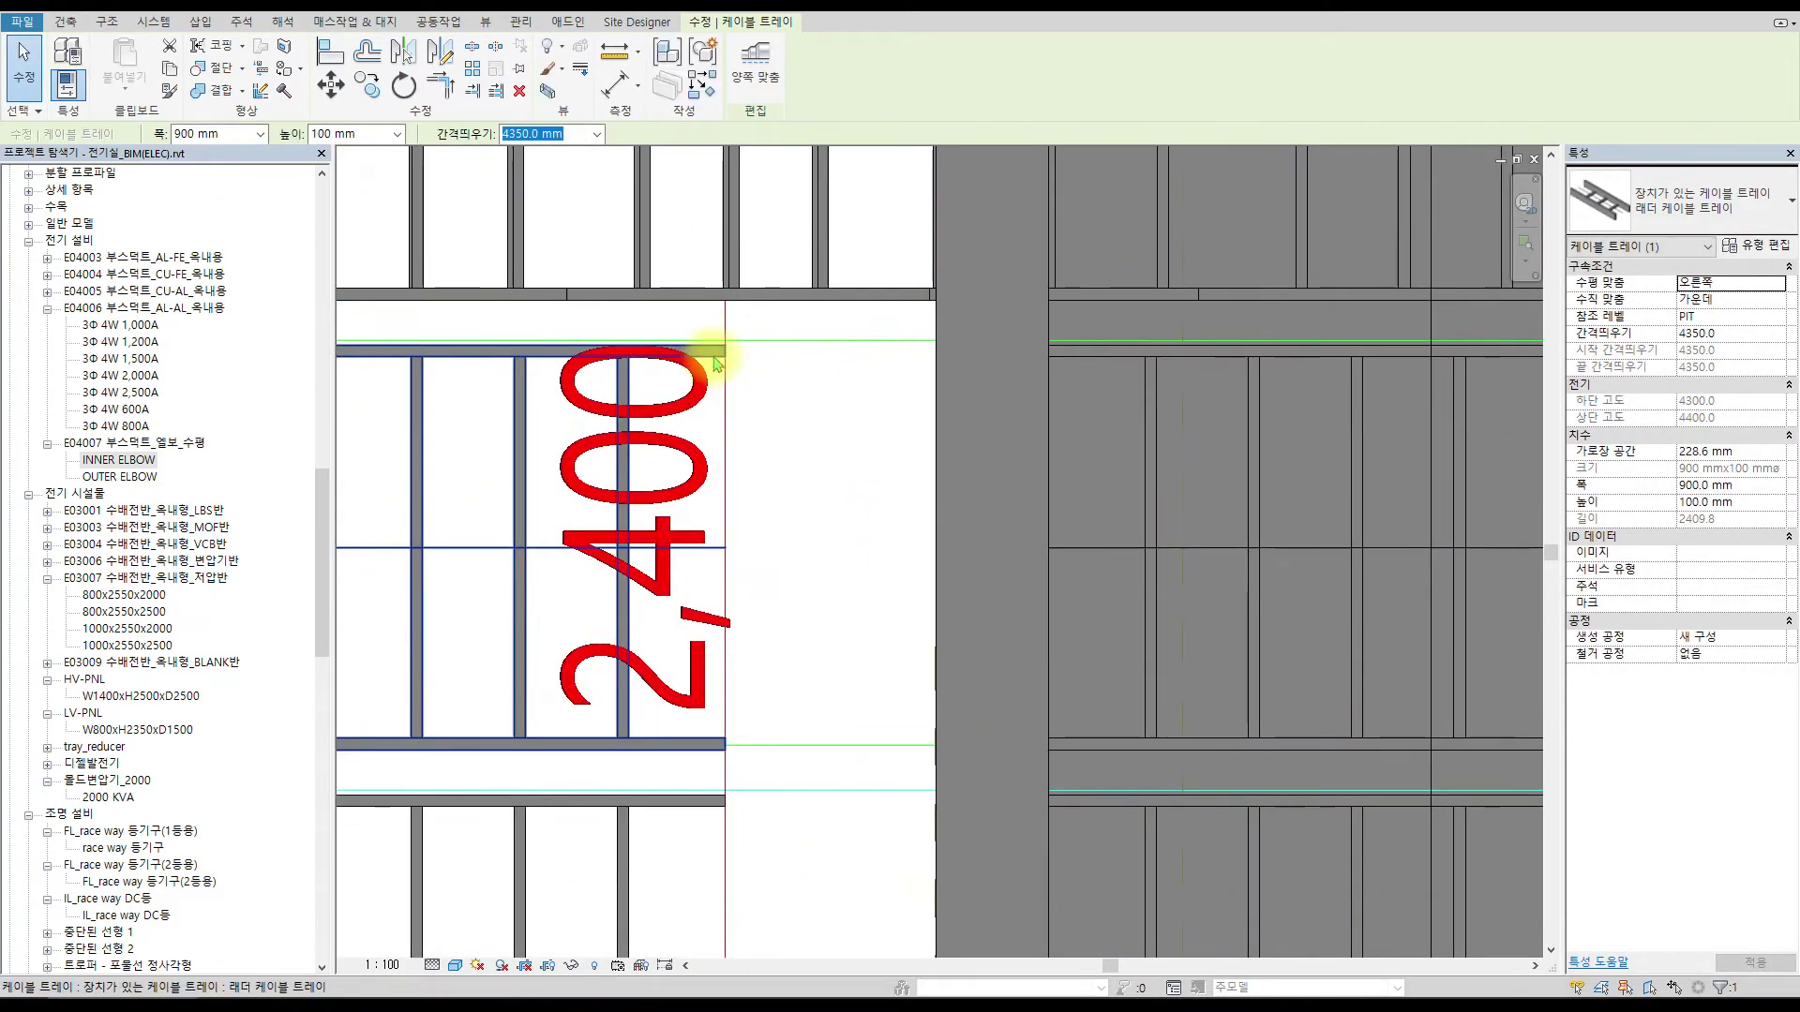
left_click(726, 551)
key("Escape")
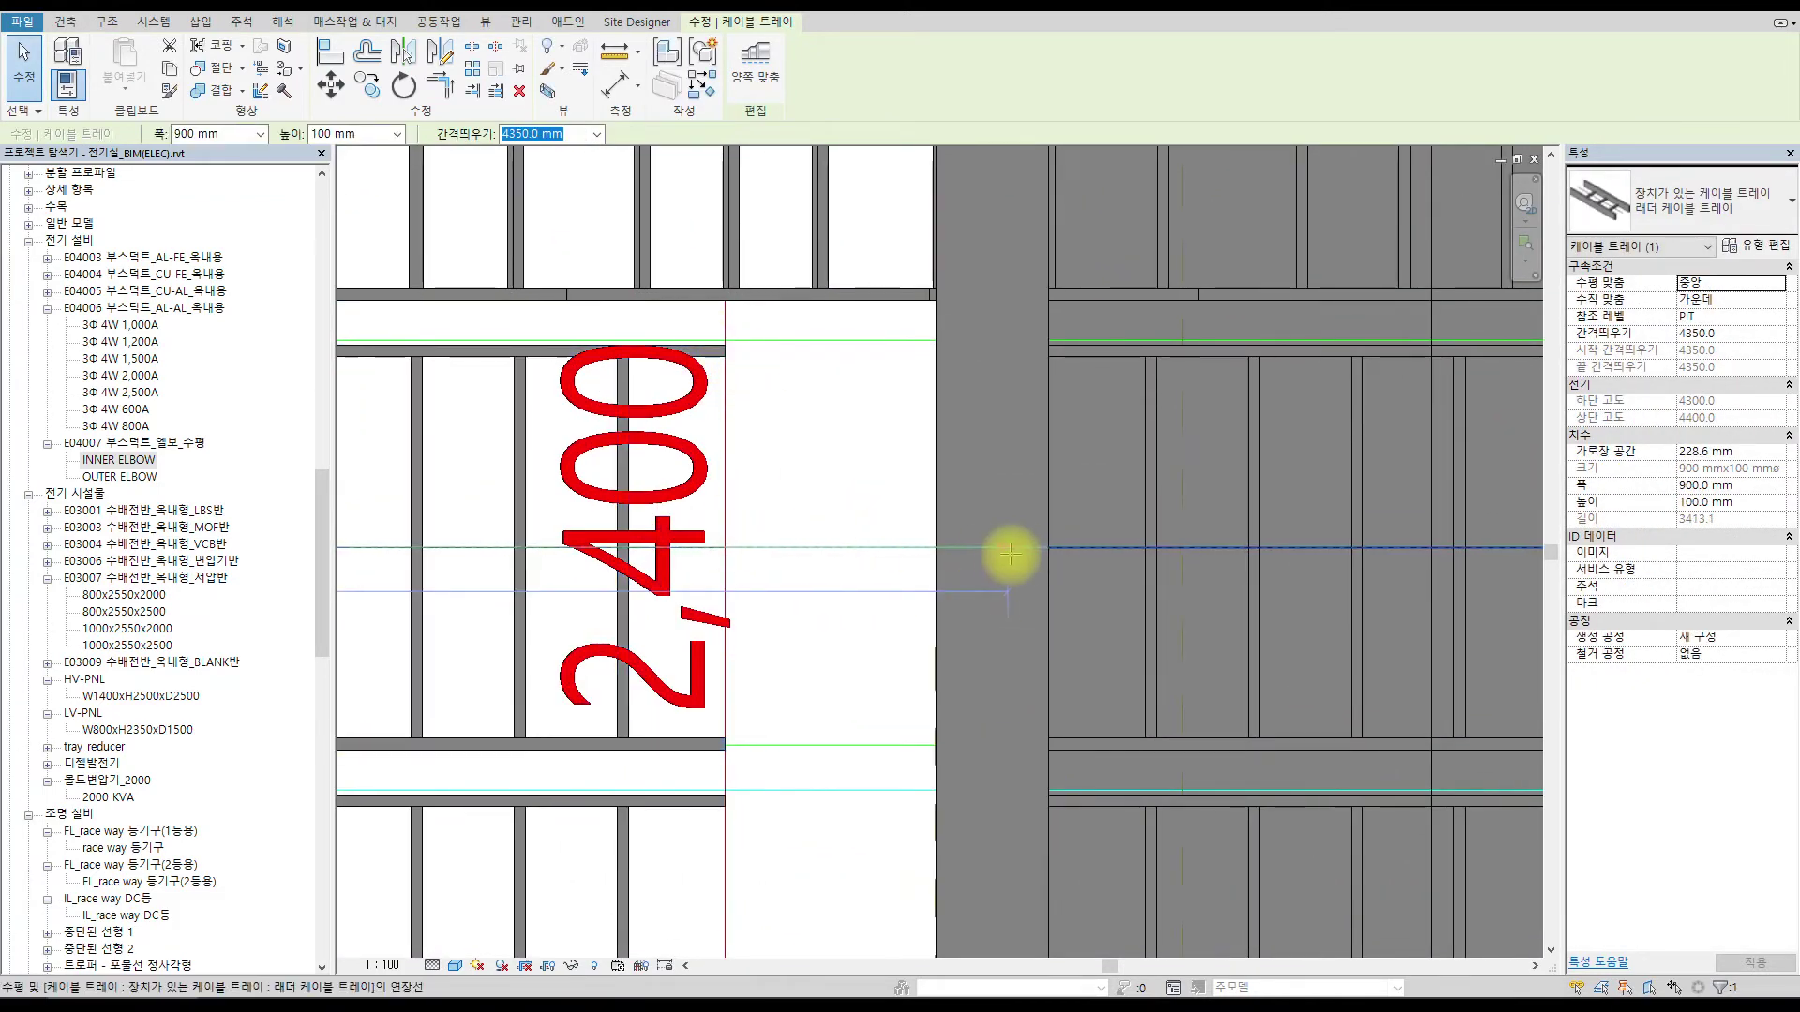
scroll(996, 703, "down", 2)
middle_click_drag(961, 678, 881, 379)
scroll(731, 561, "up", 1)
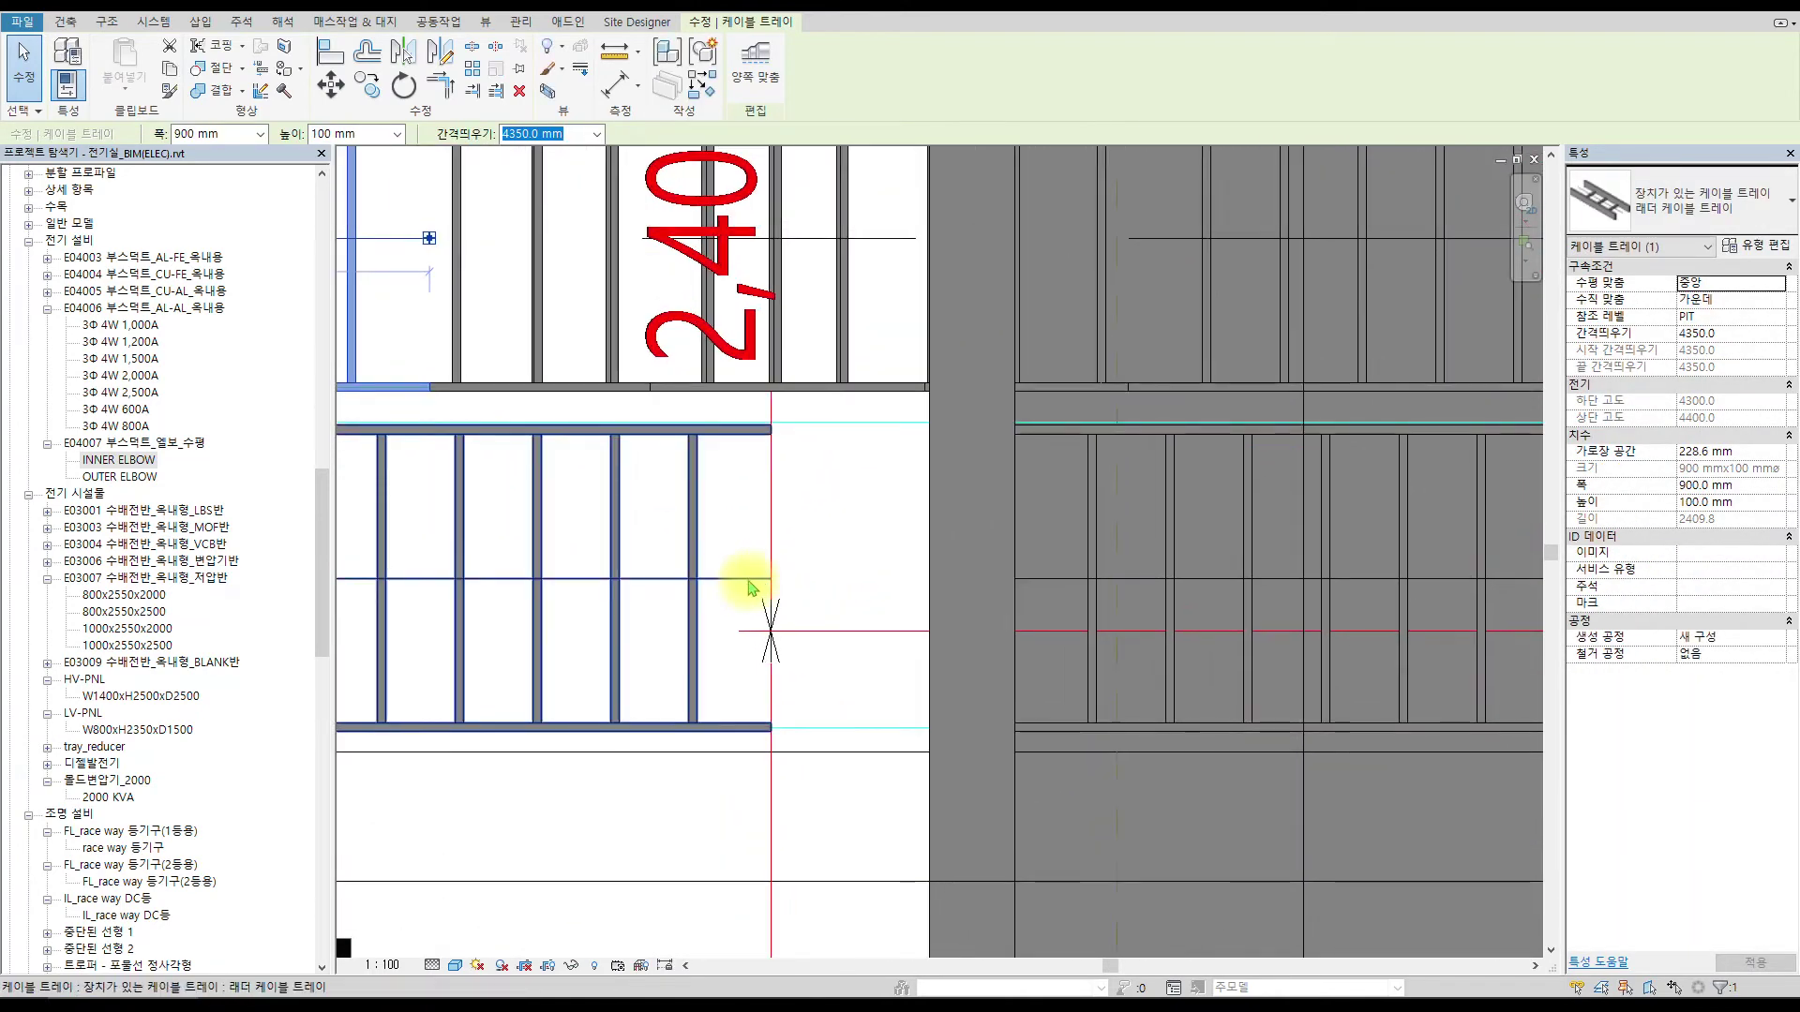
left_click(755, 583)
key("Escape")
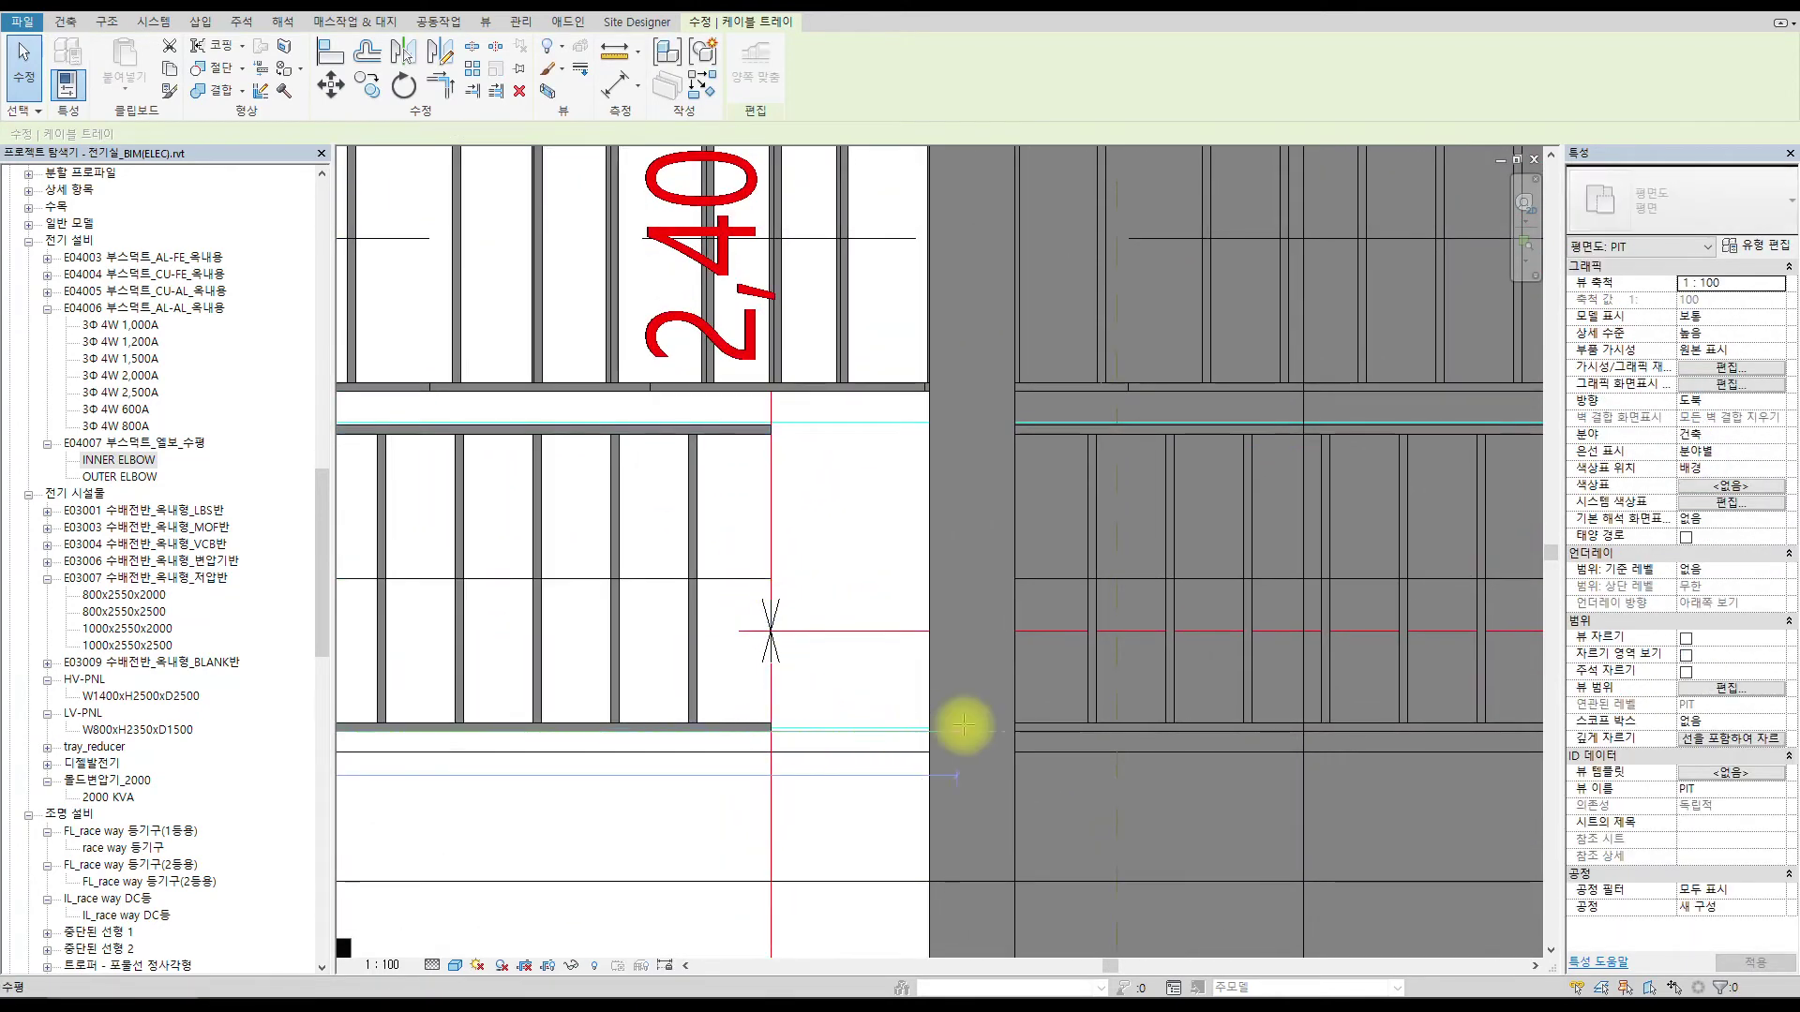
left_click(1141, 550)
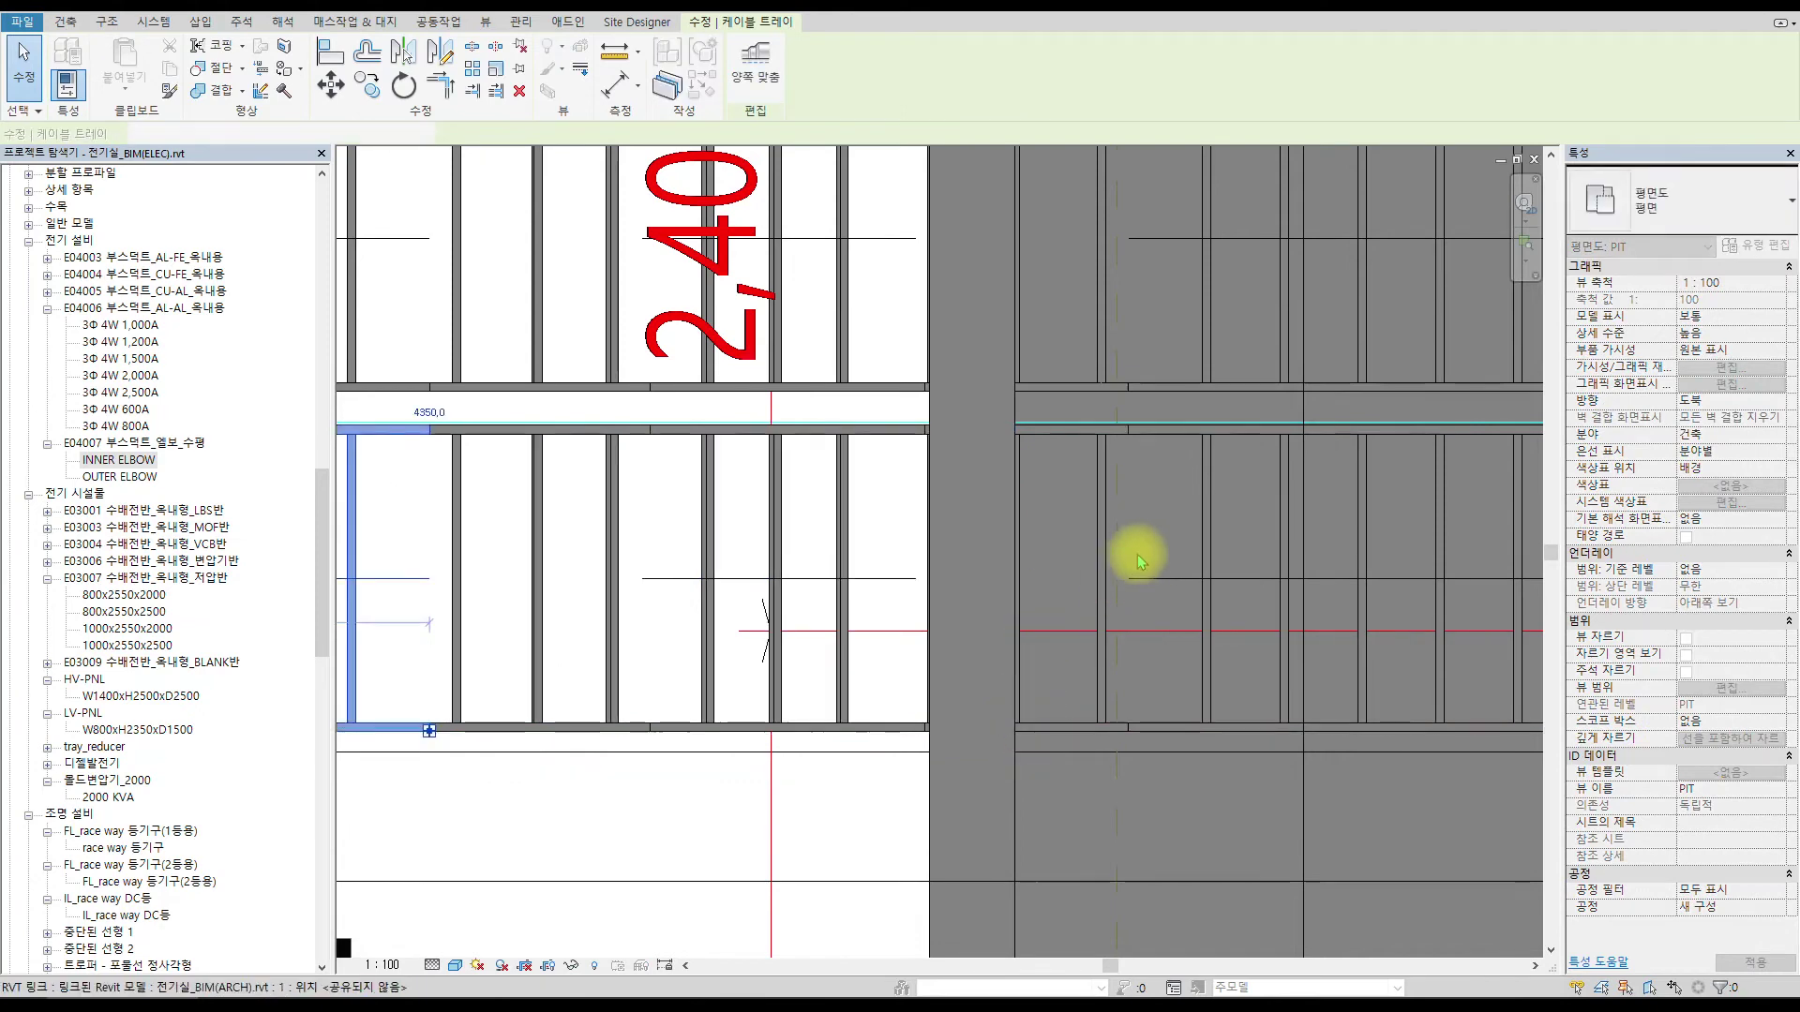
Open the section view 단면도 1 of the section line running just below the lowest cable tray.
scroll(1093, 498, "down", 4)
left_click(798, 627)
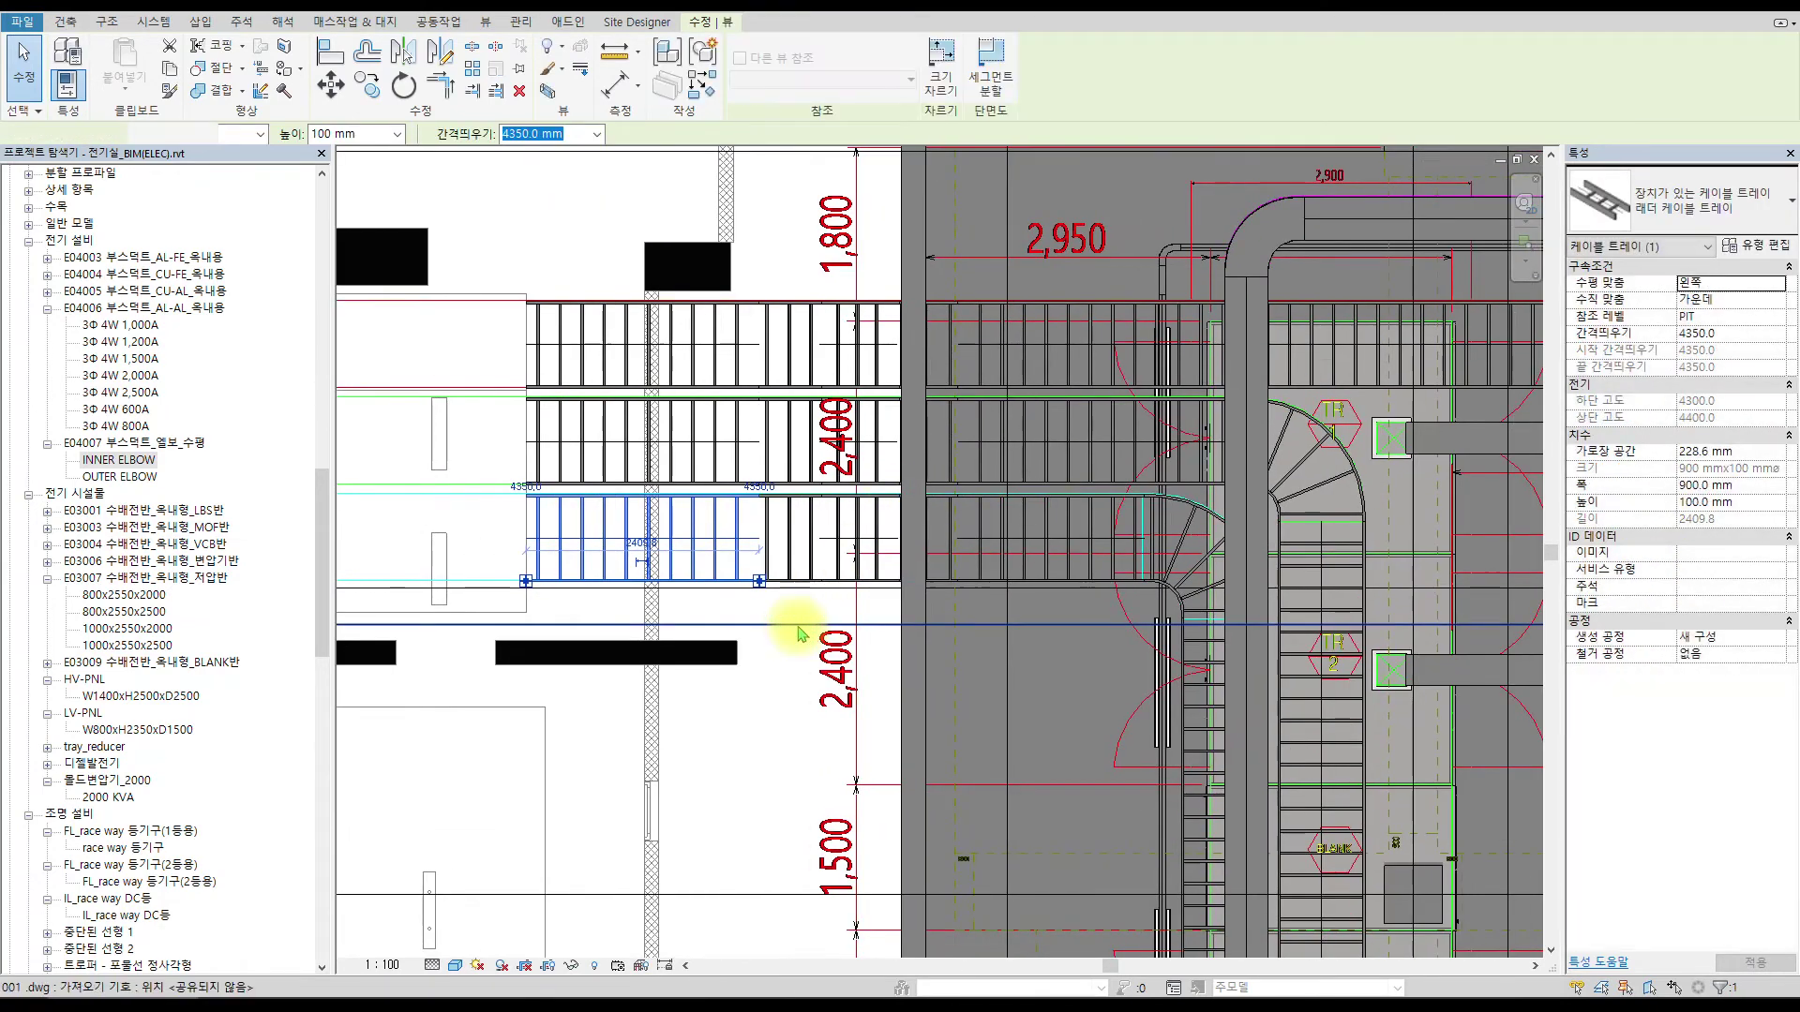
right_click(799, 632)
left_click(902, 240)
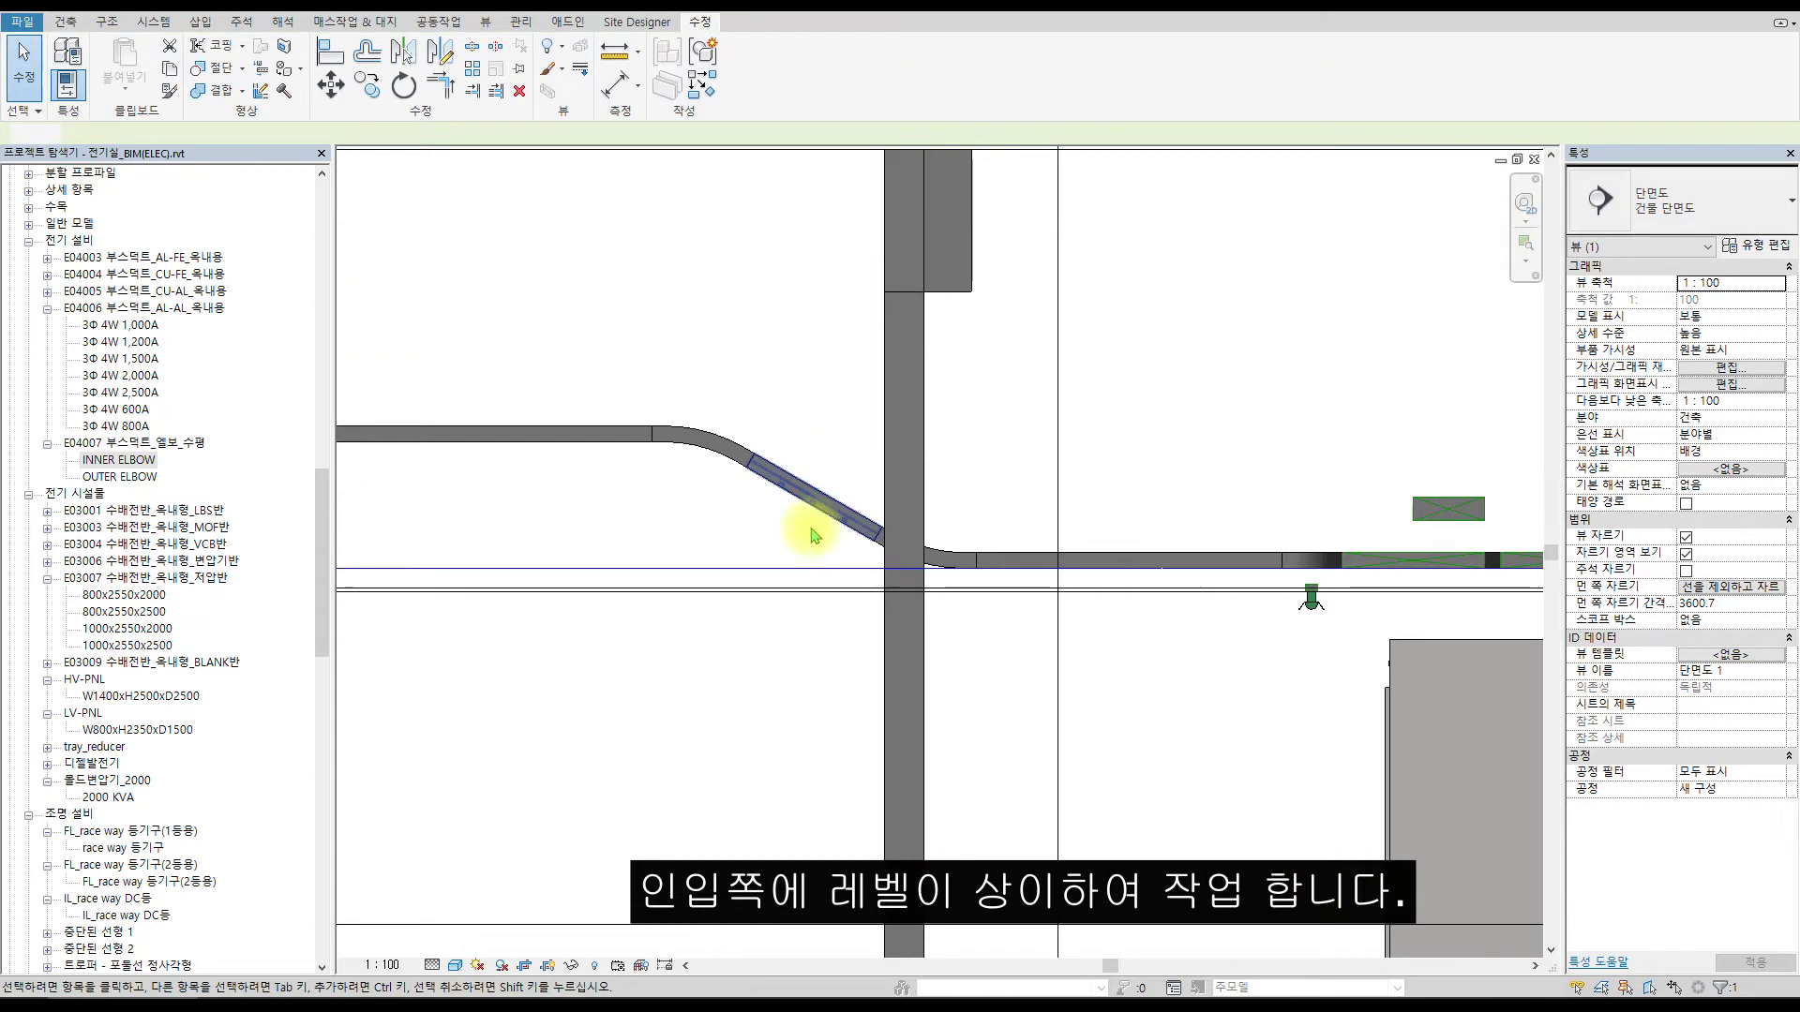
Set the bend radius to 300 mm for the upper outside bends and the lower inside bends of the sloped cable trays.
scroll(889, 439, "up", 3)
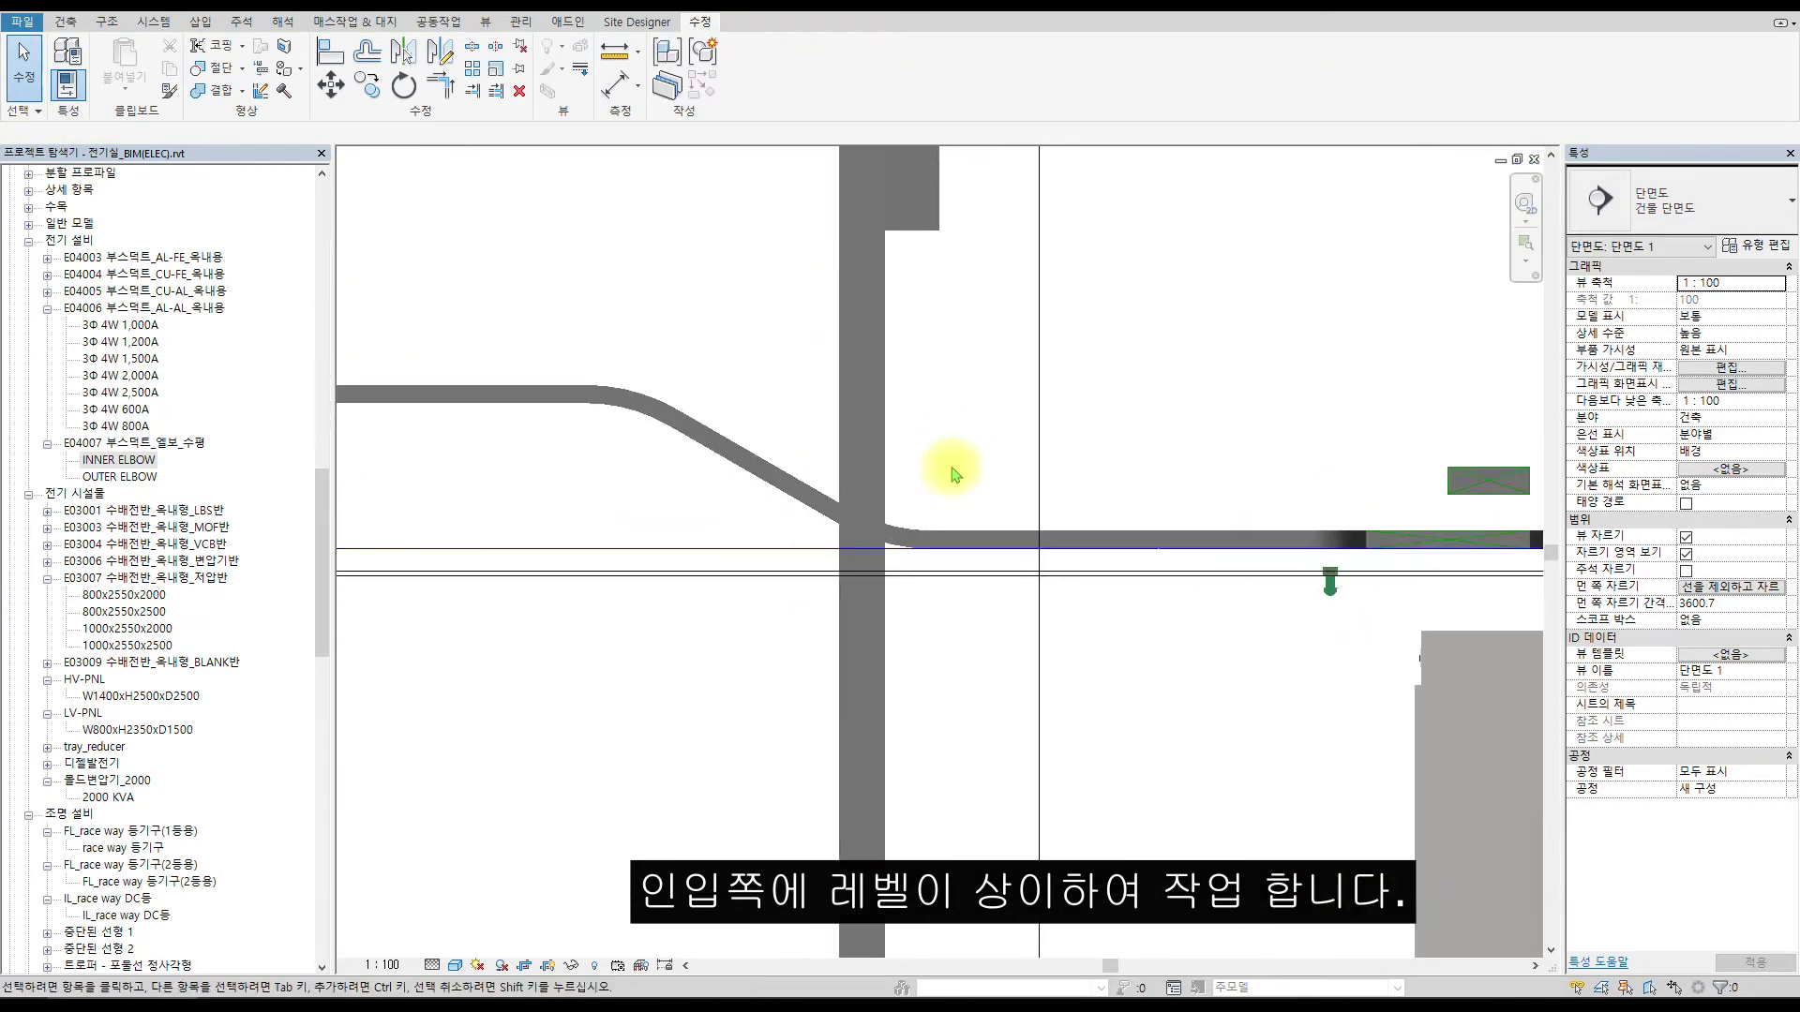
left_click(601, 410)
left_click_drag(609, 285, 562, 403)
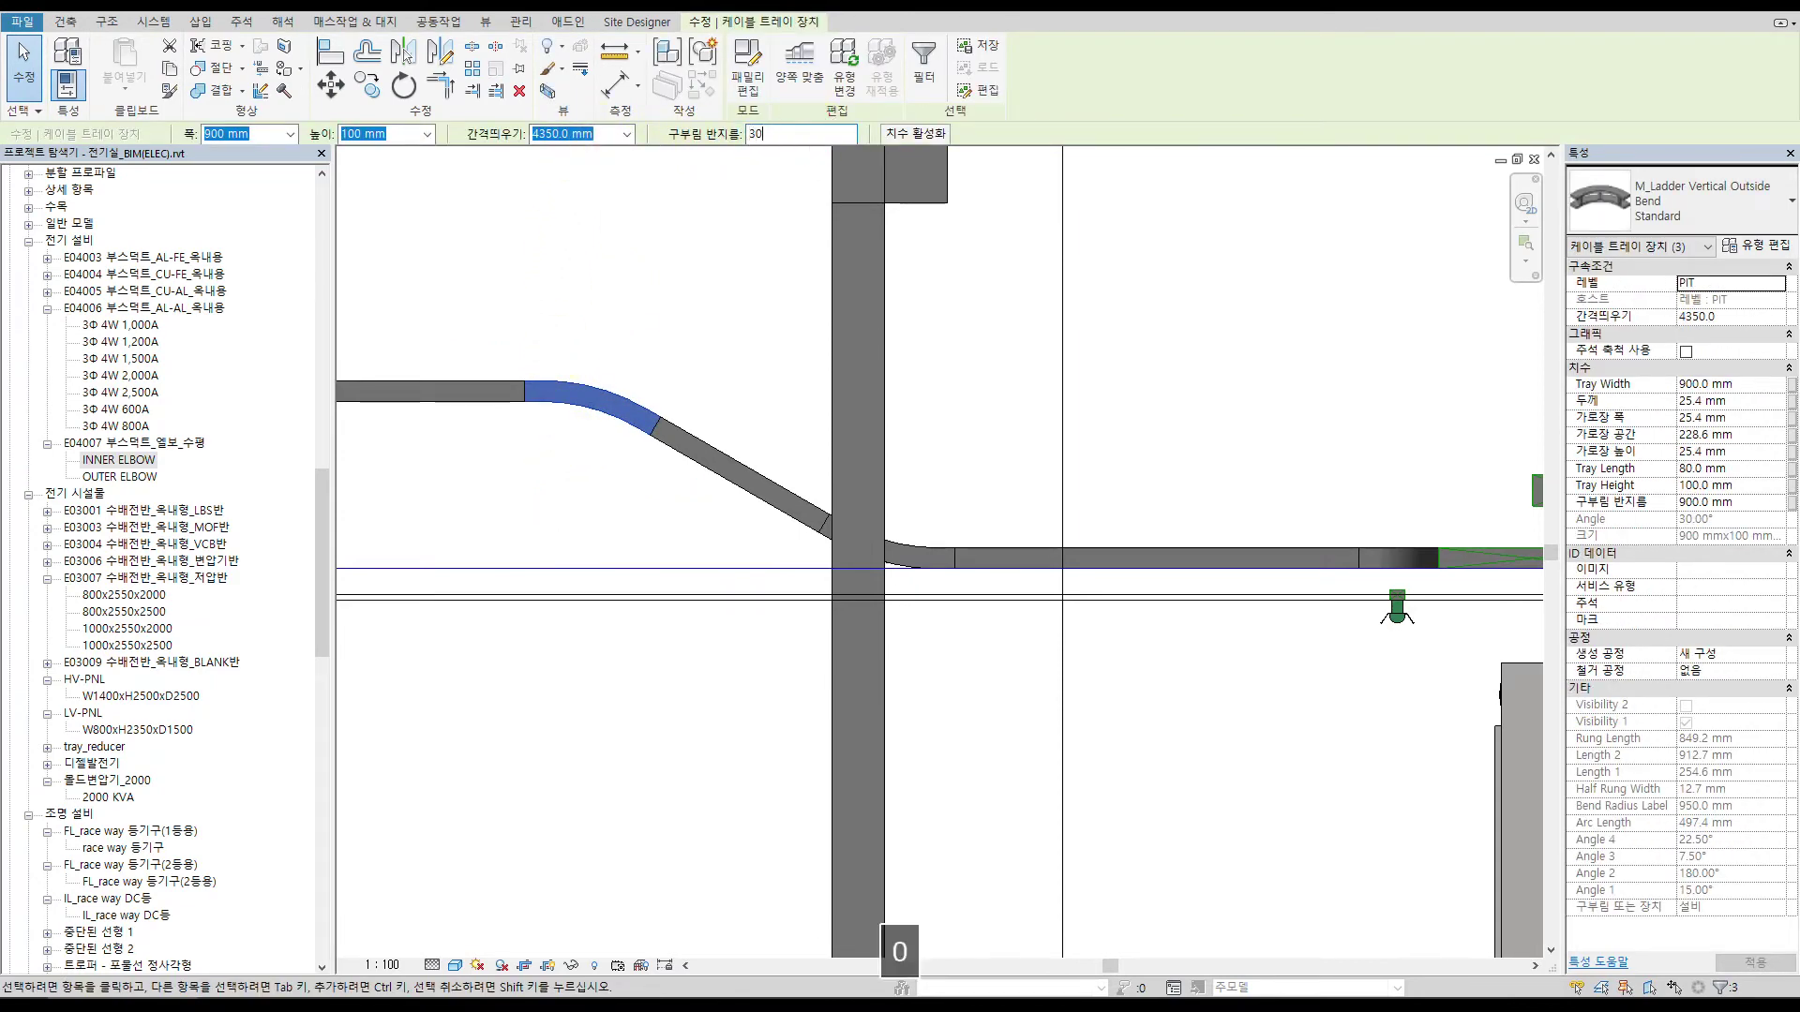
left_click(916, 559)
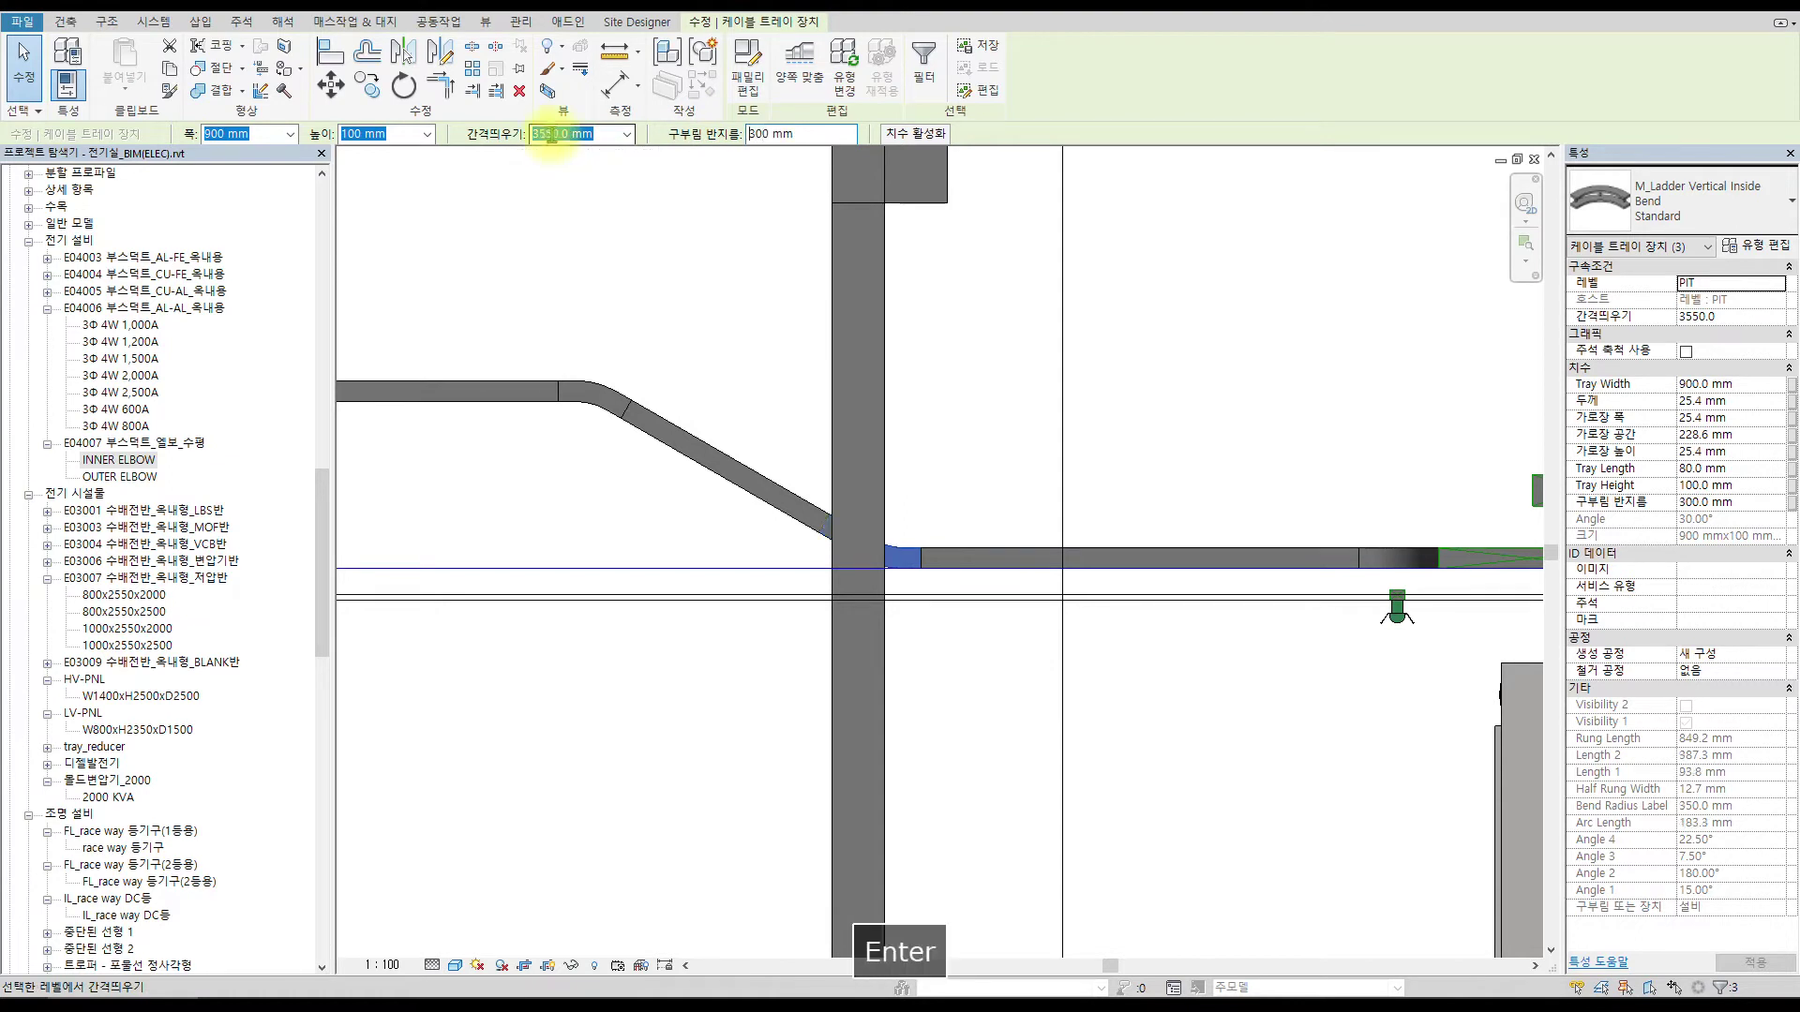
left_click(916, 474)
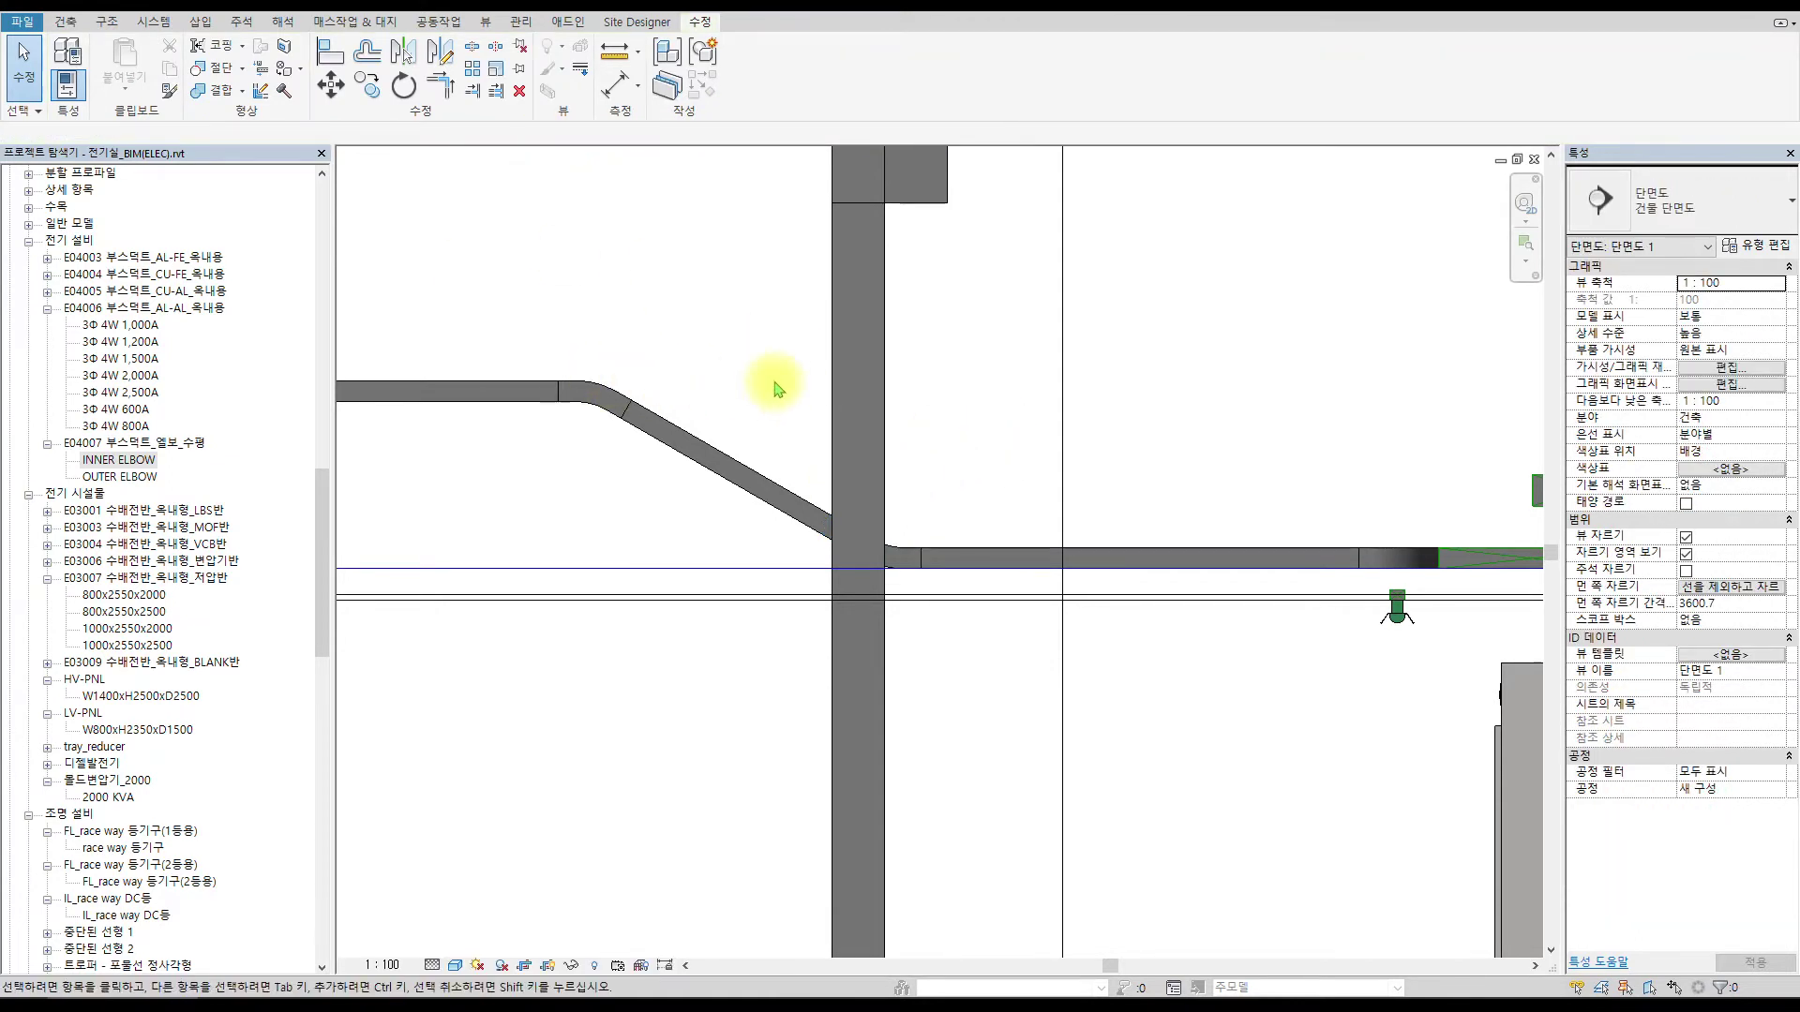
Rotate the three sloped cable trays to vertical, disconnecting them from the adjoining bends.
left_click(718, 471)
scroll(720, 470, "up", 2)
left_click(403, 86)
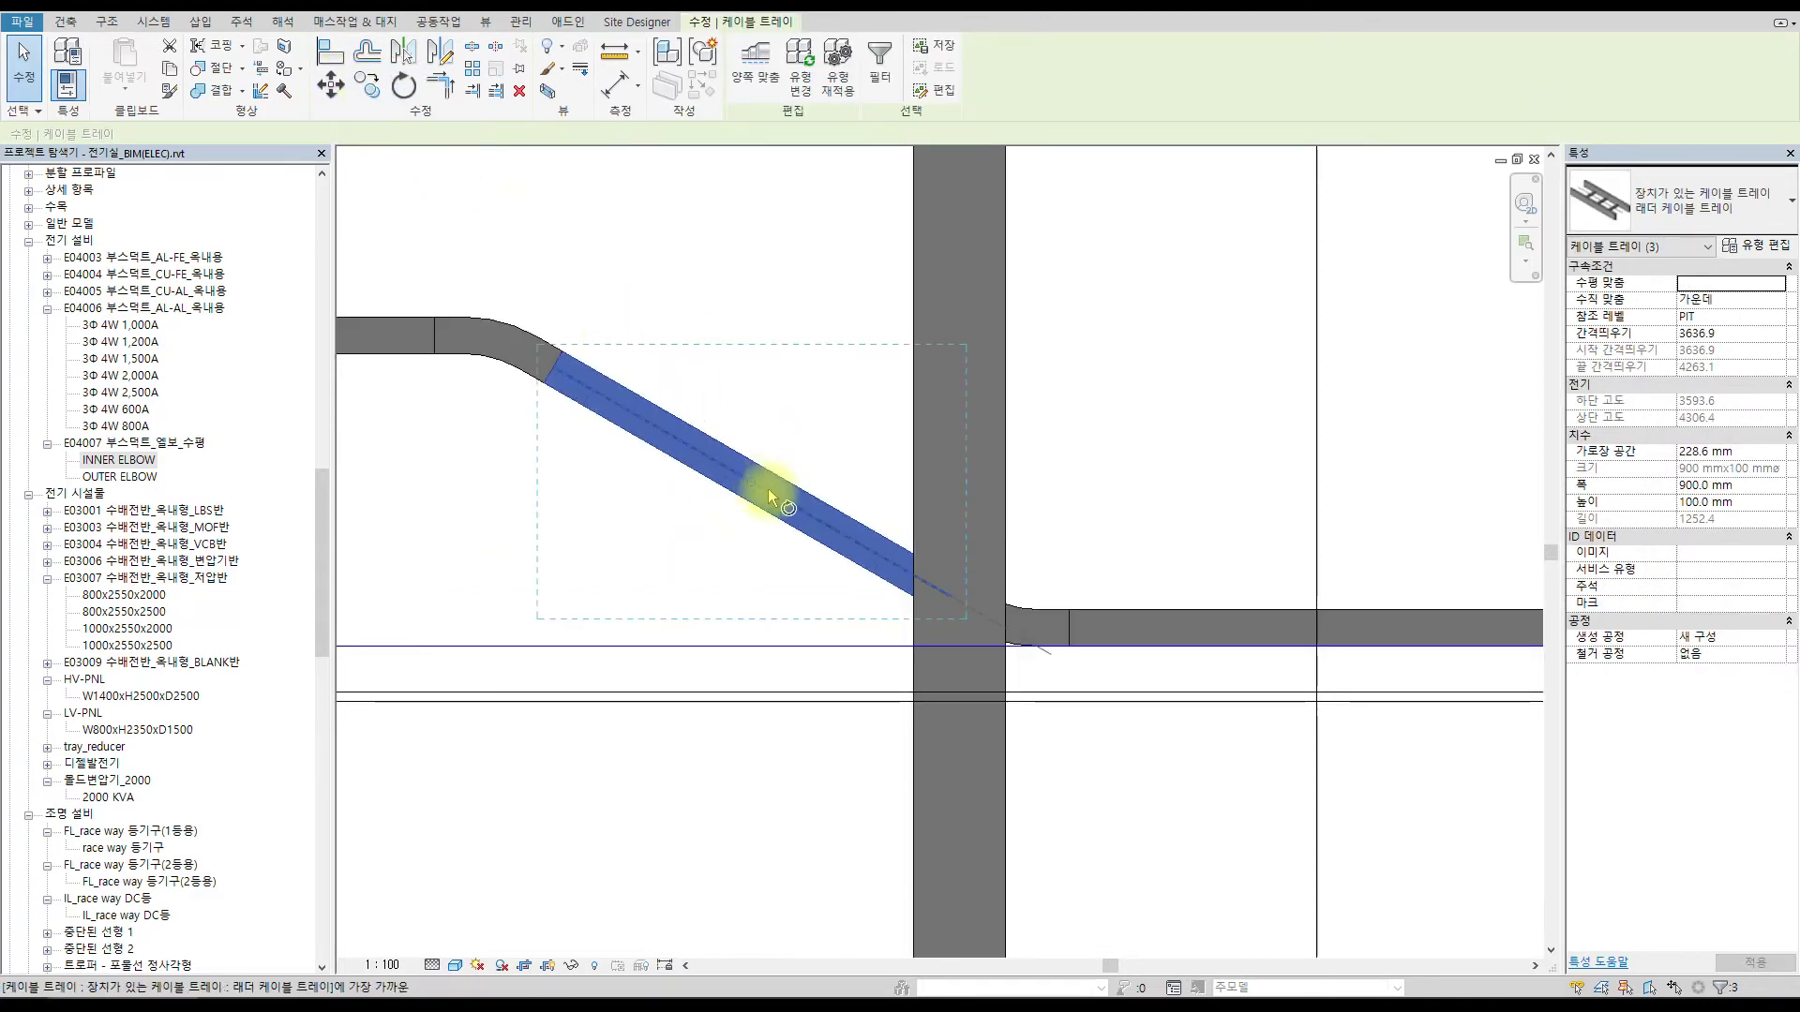
left_click(660, 413)
left_click(753, 281)
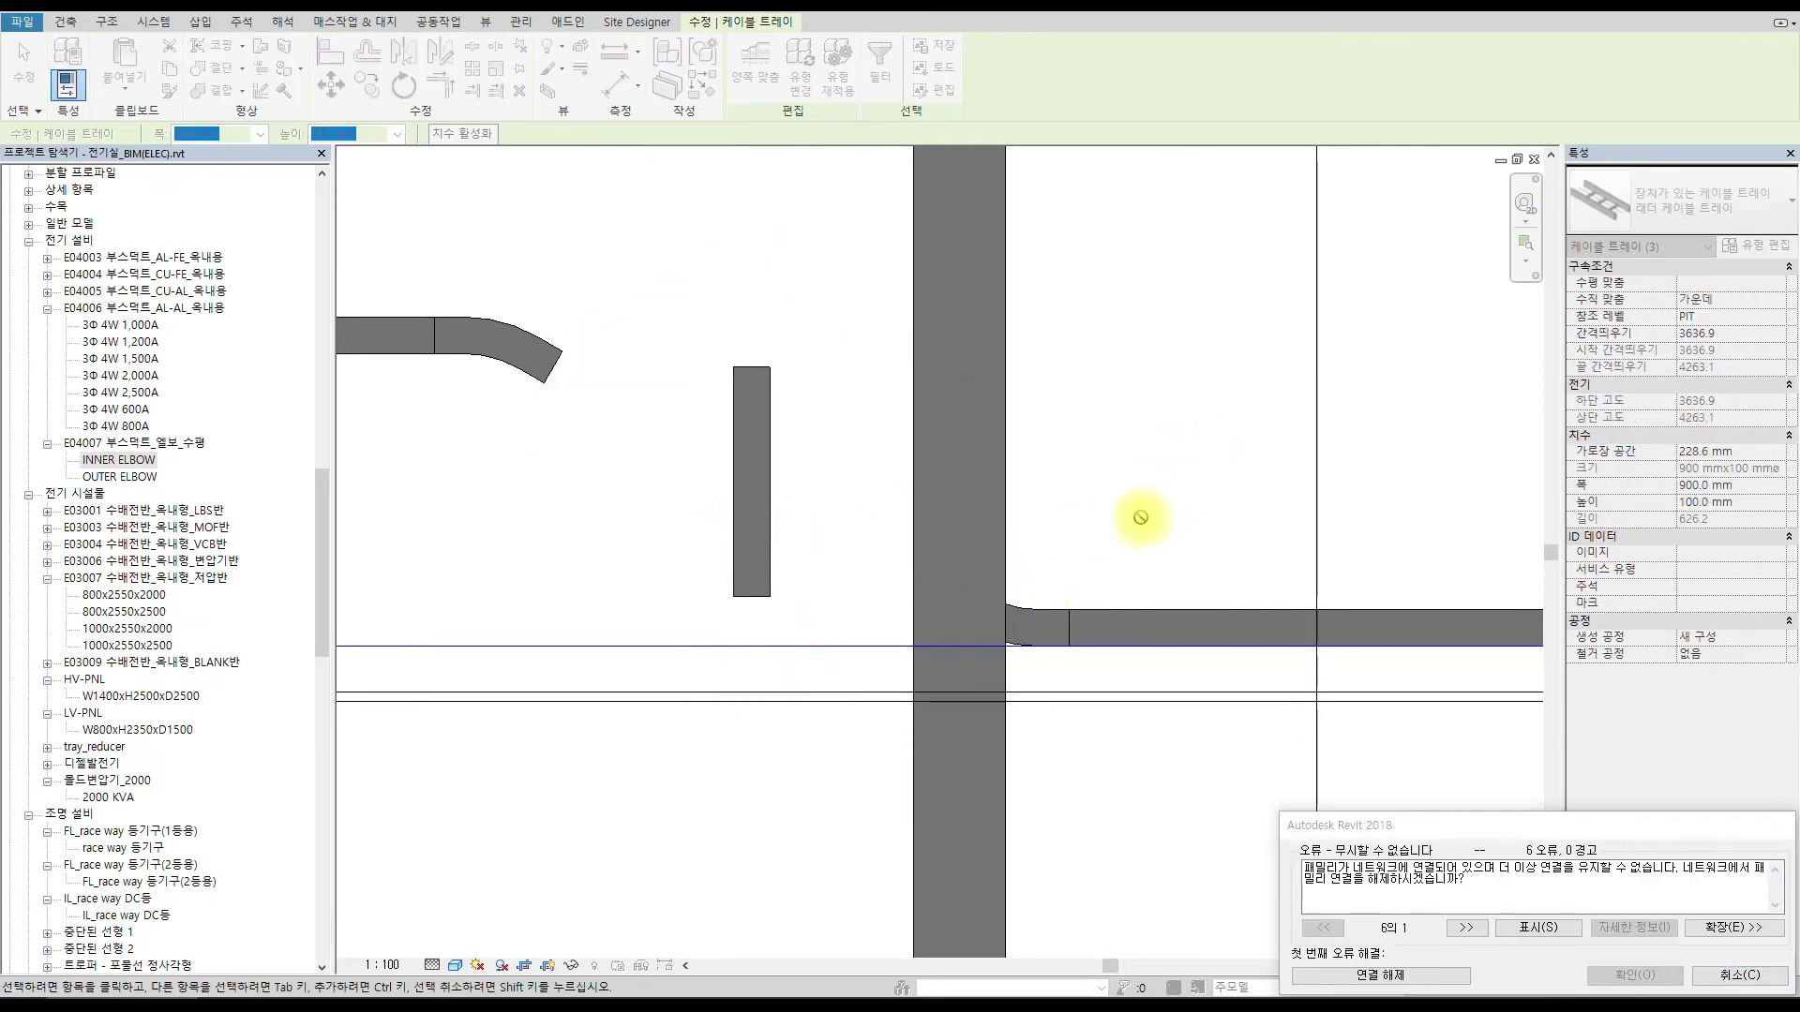
left_click(1394, 978)
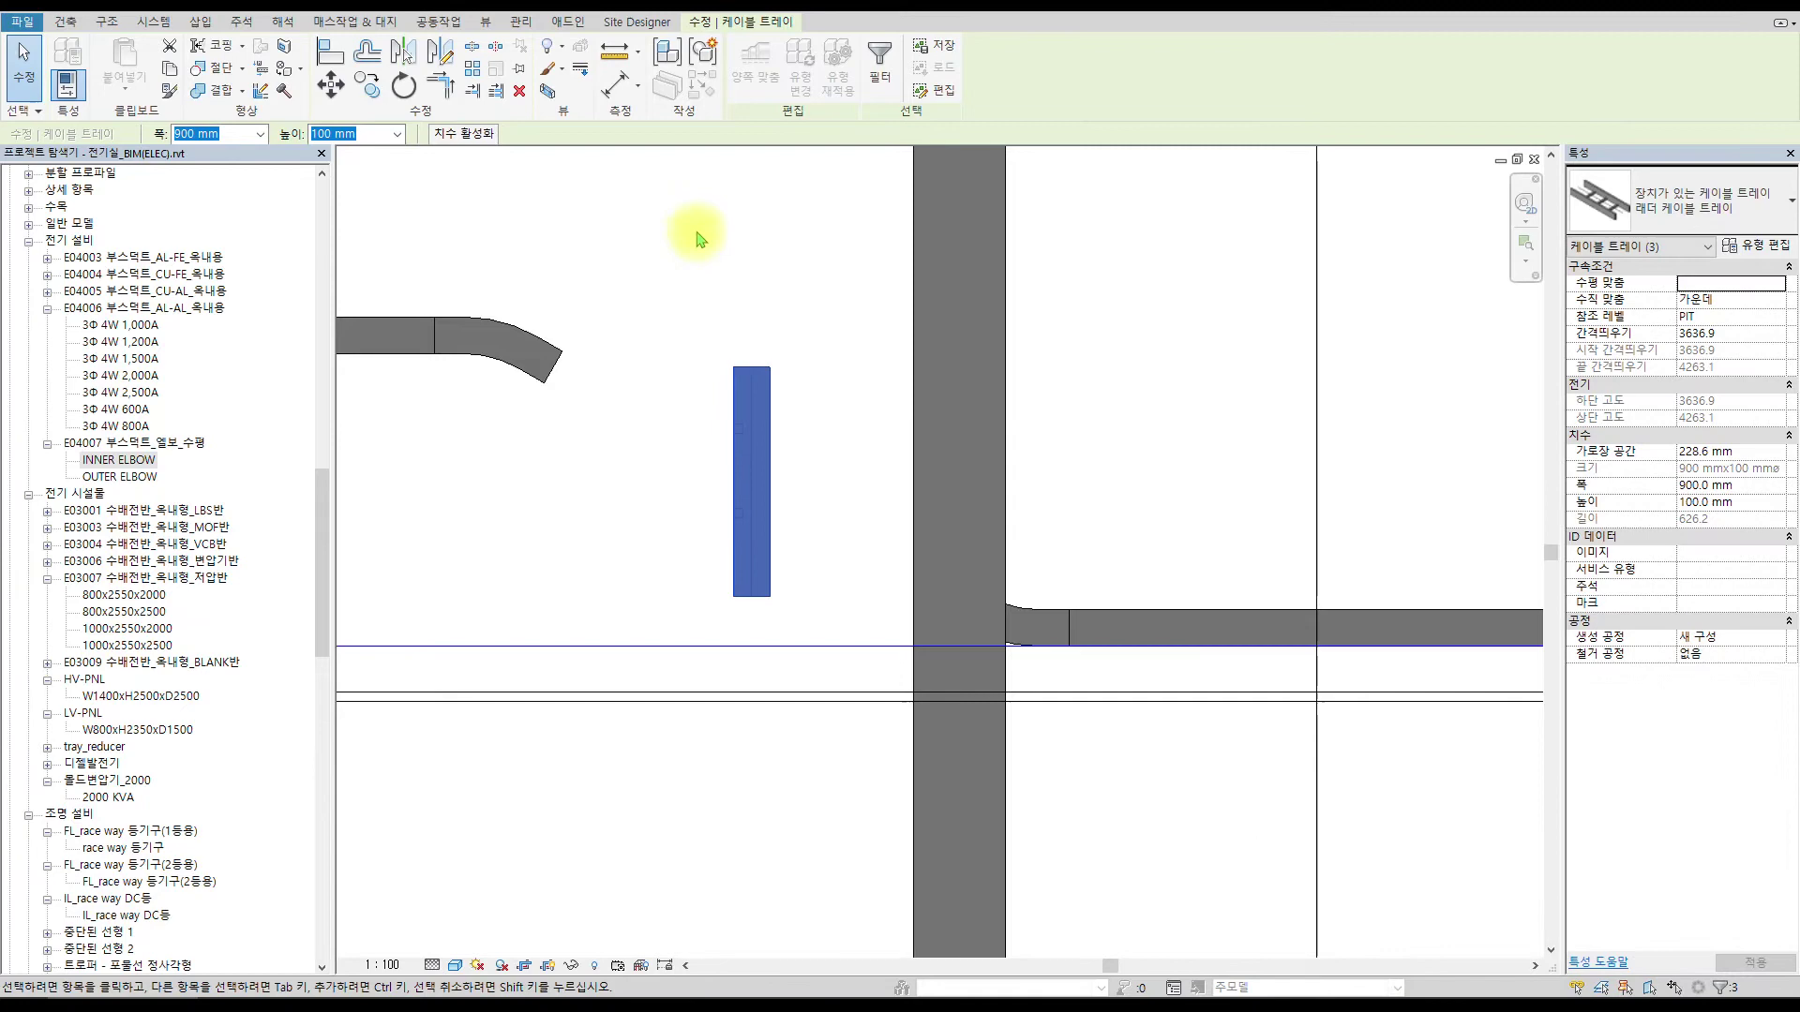
Delete the outside bends at the outer trays and the inside bends at the indoor trays.
left_click(610, 421)
left_click(502, 315)
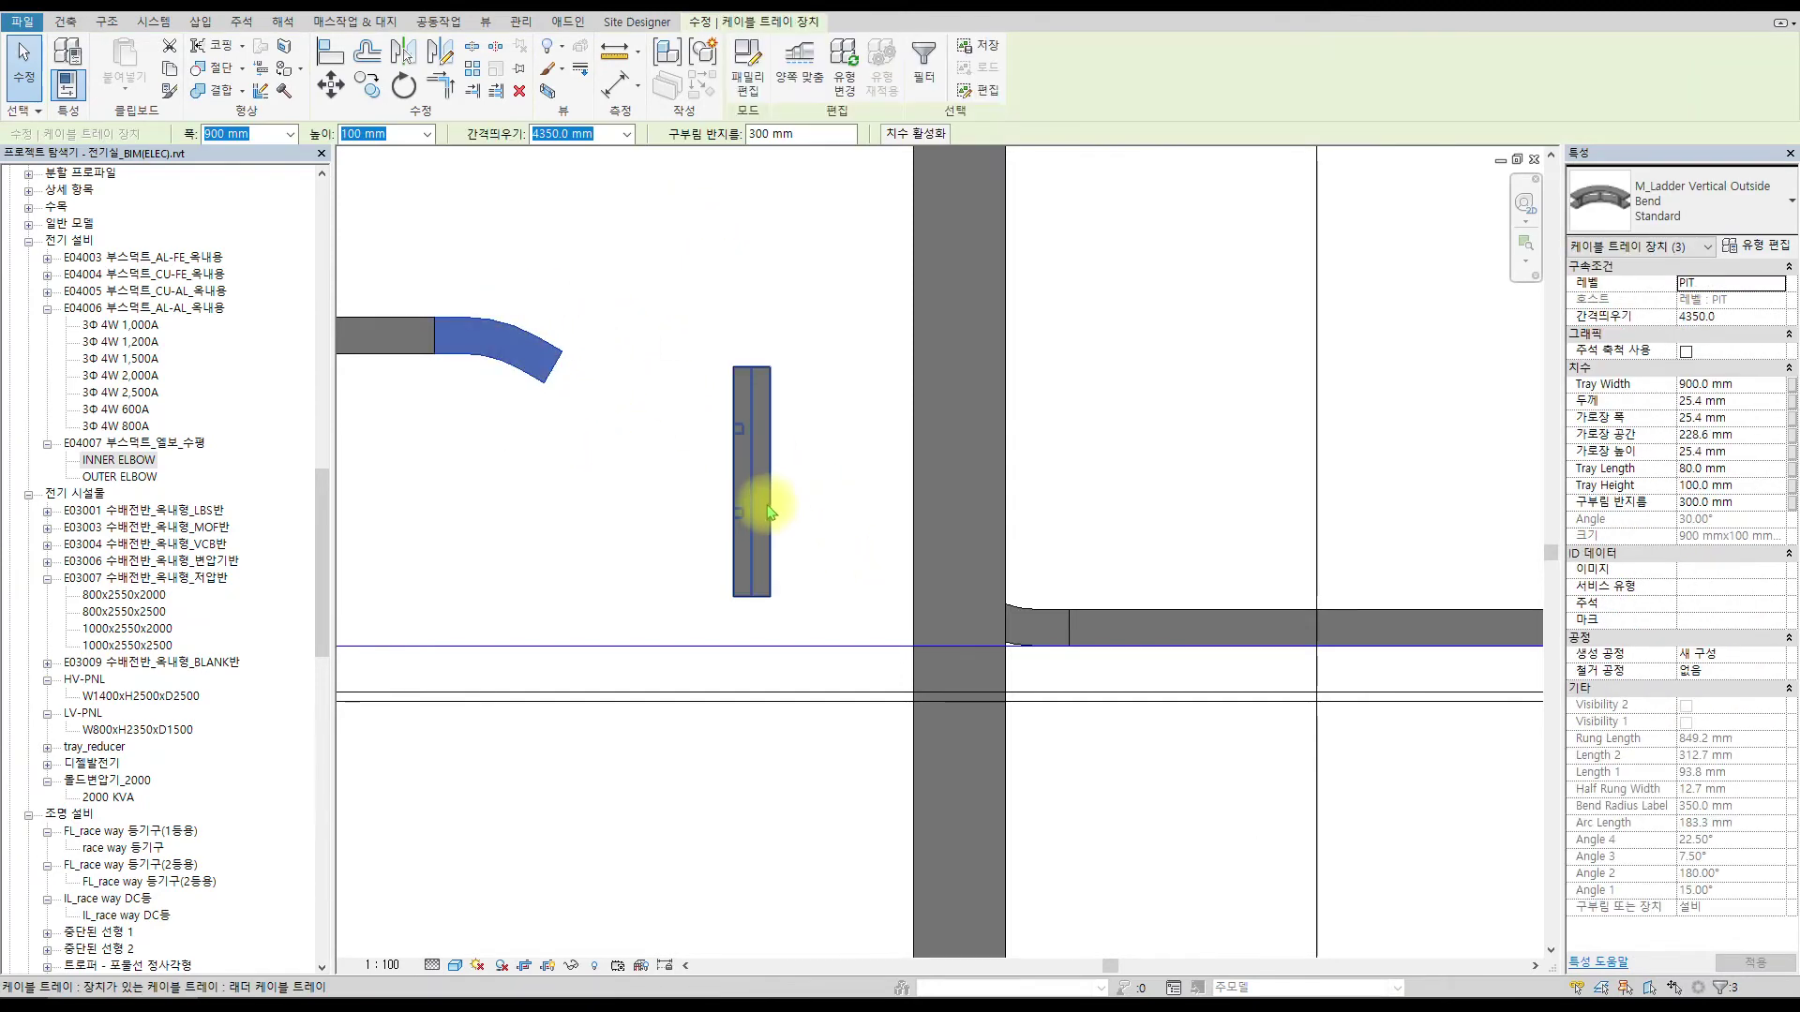
key("Delete")
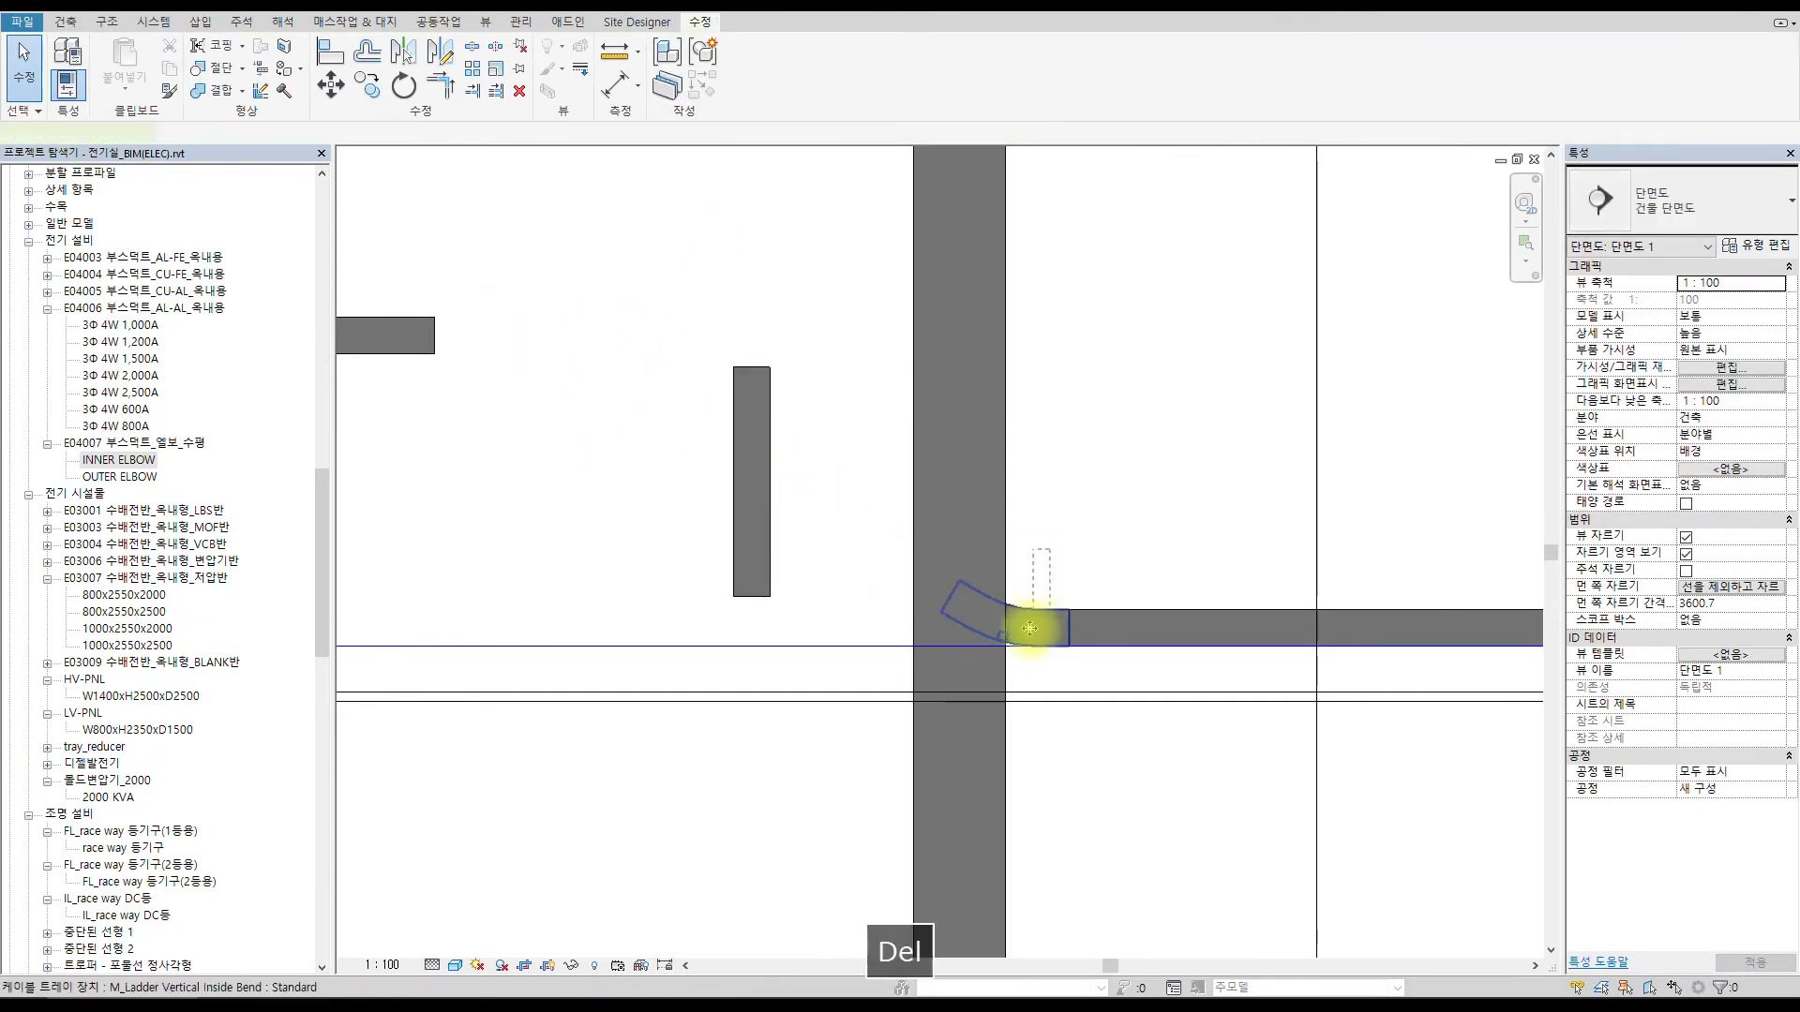
left_click(1029, 628)
key("Delete")
Align the side of each of the three vertical cable trays with the room-side face of the wall.
left_click(764, 448)
left_click_drag(810, 293, 784, 429)
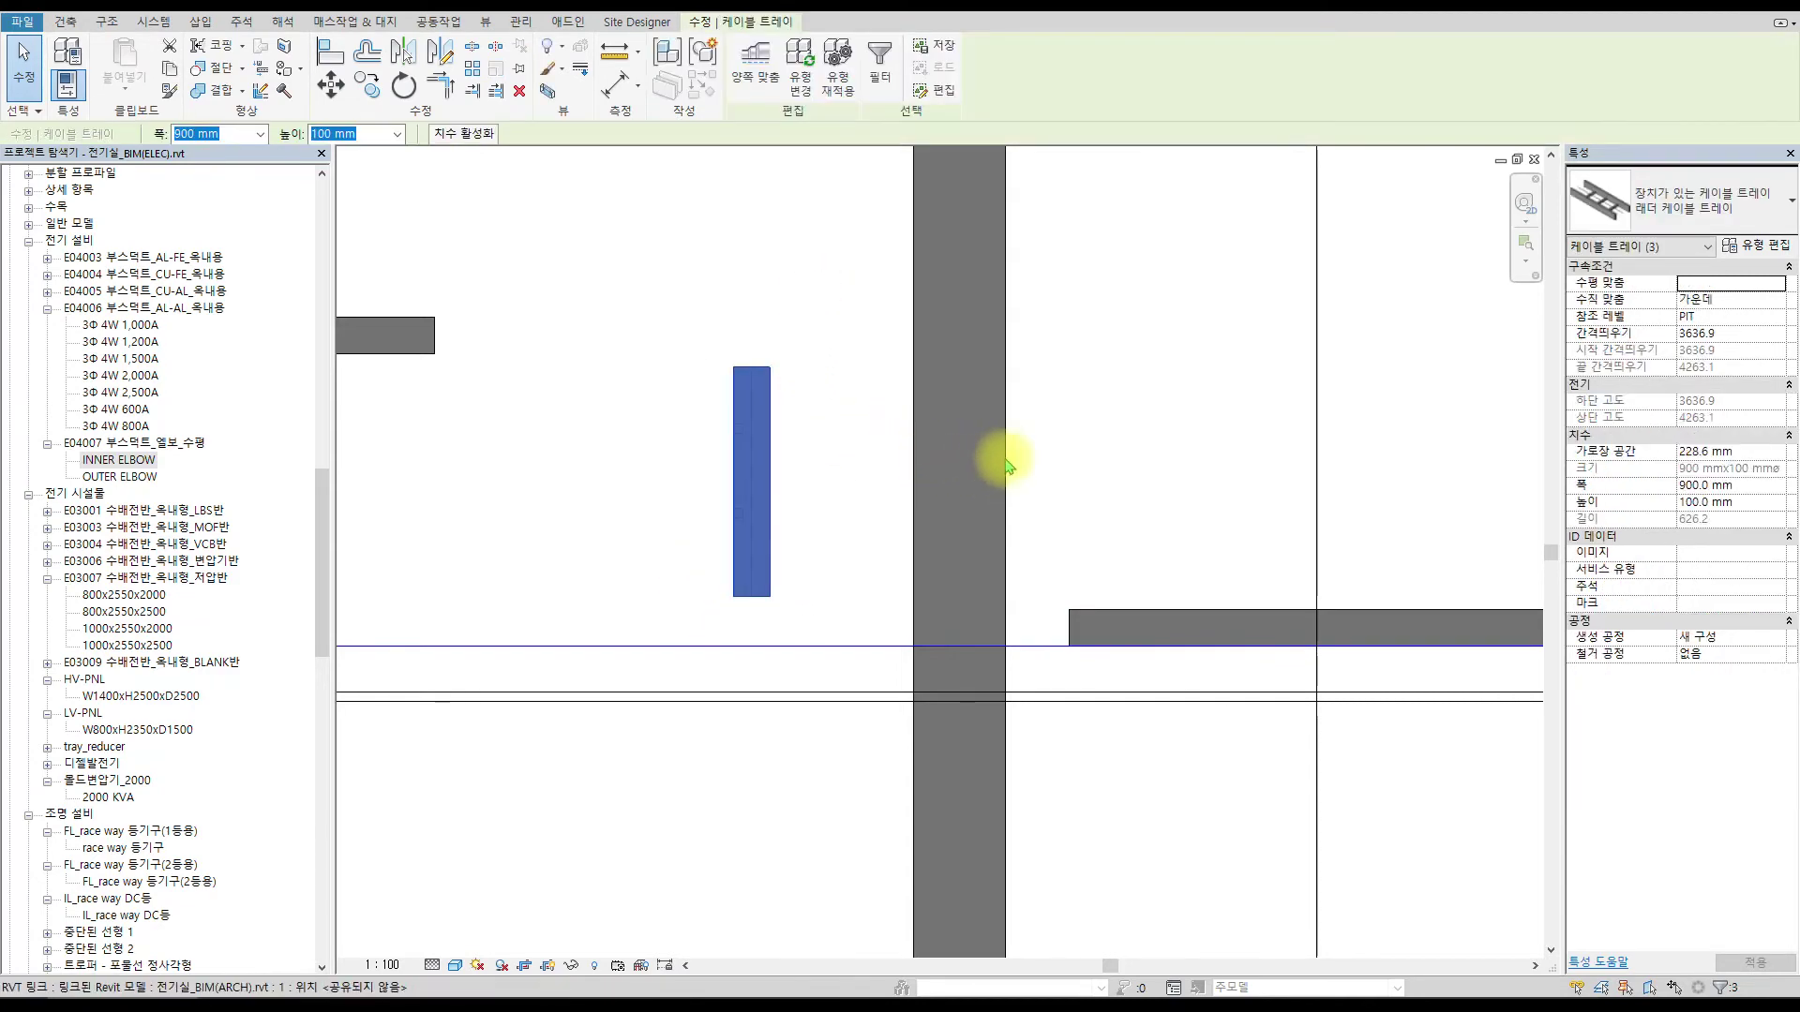
key("l")
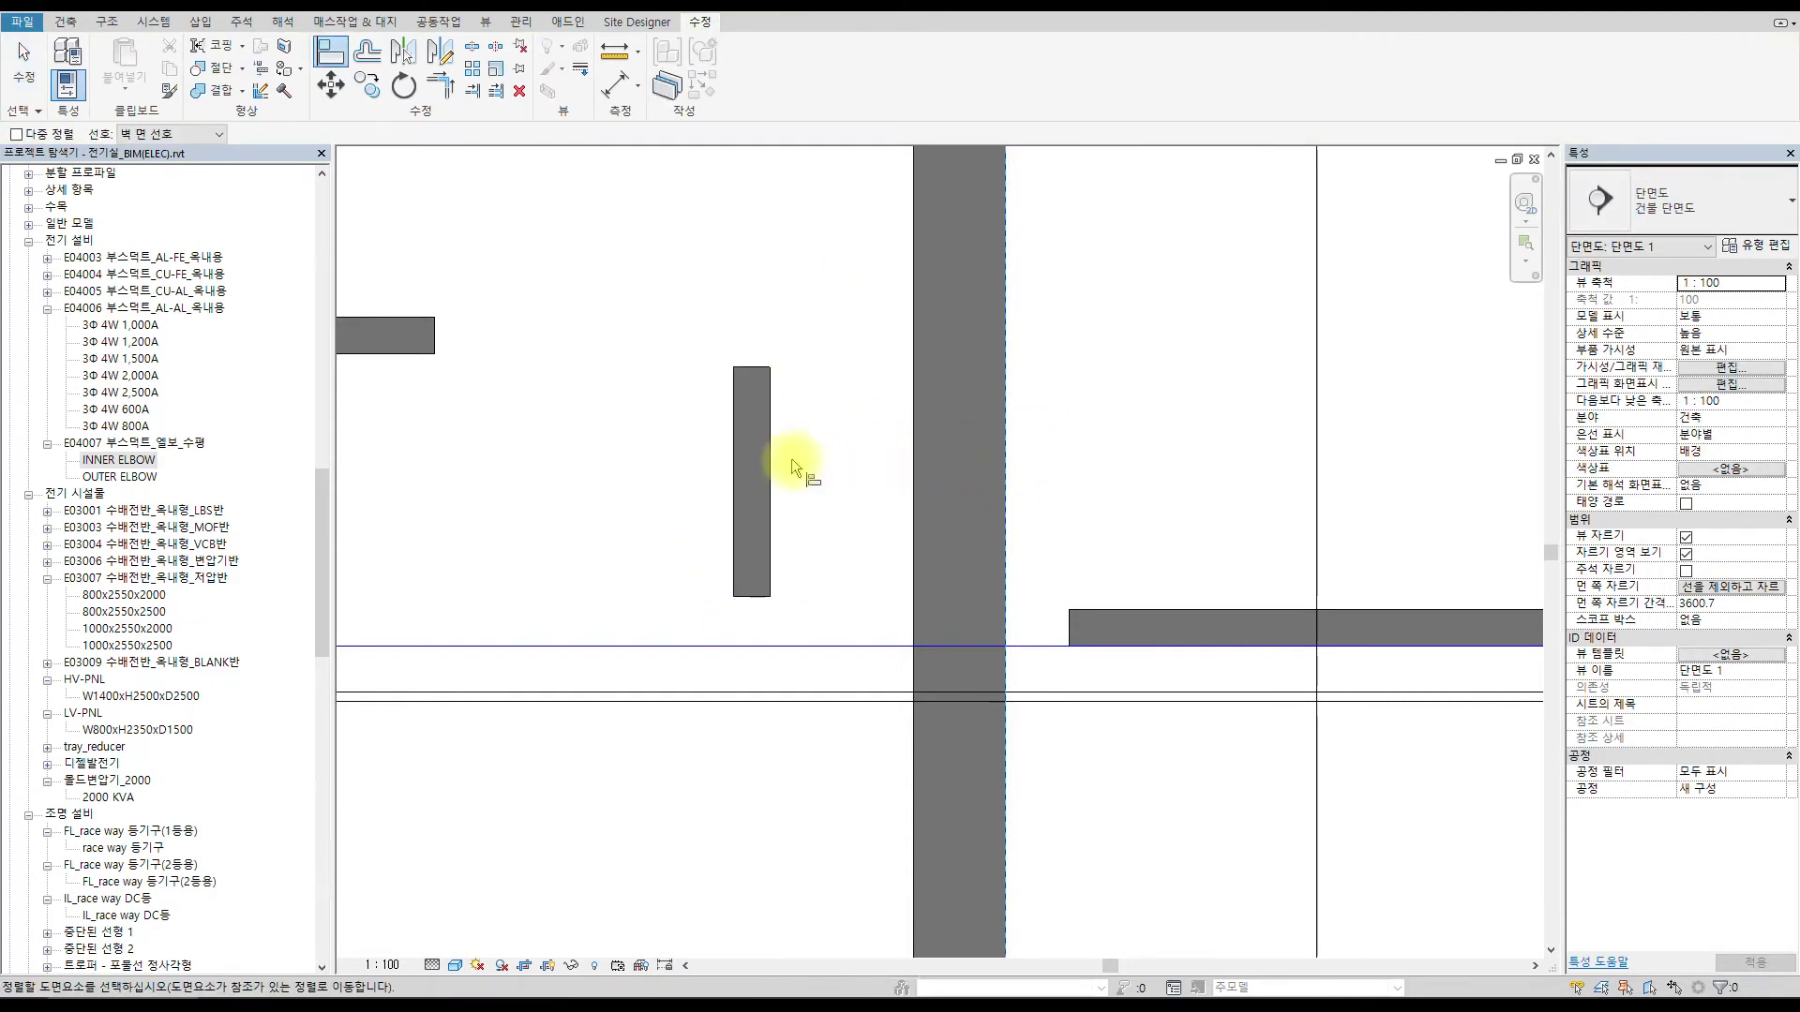
left_click(734, 472)
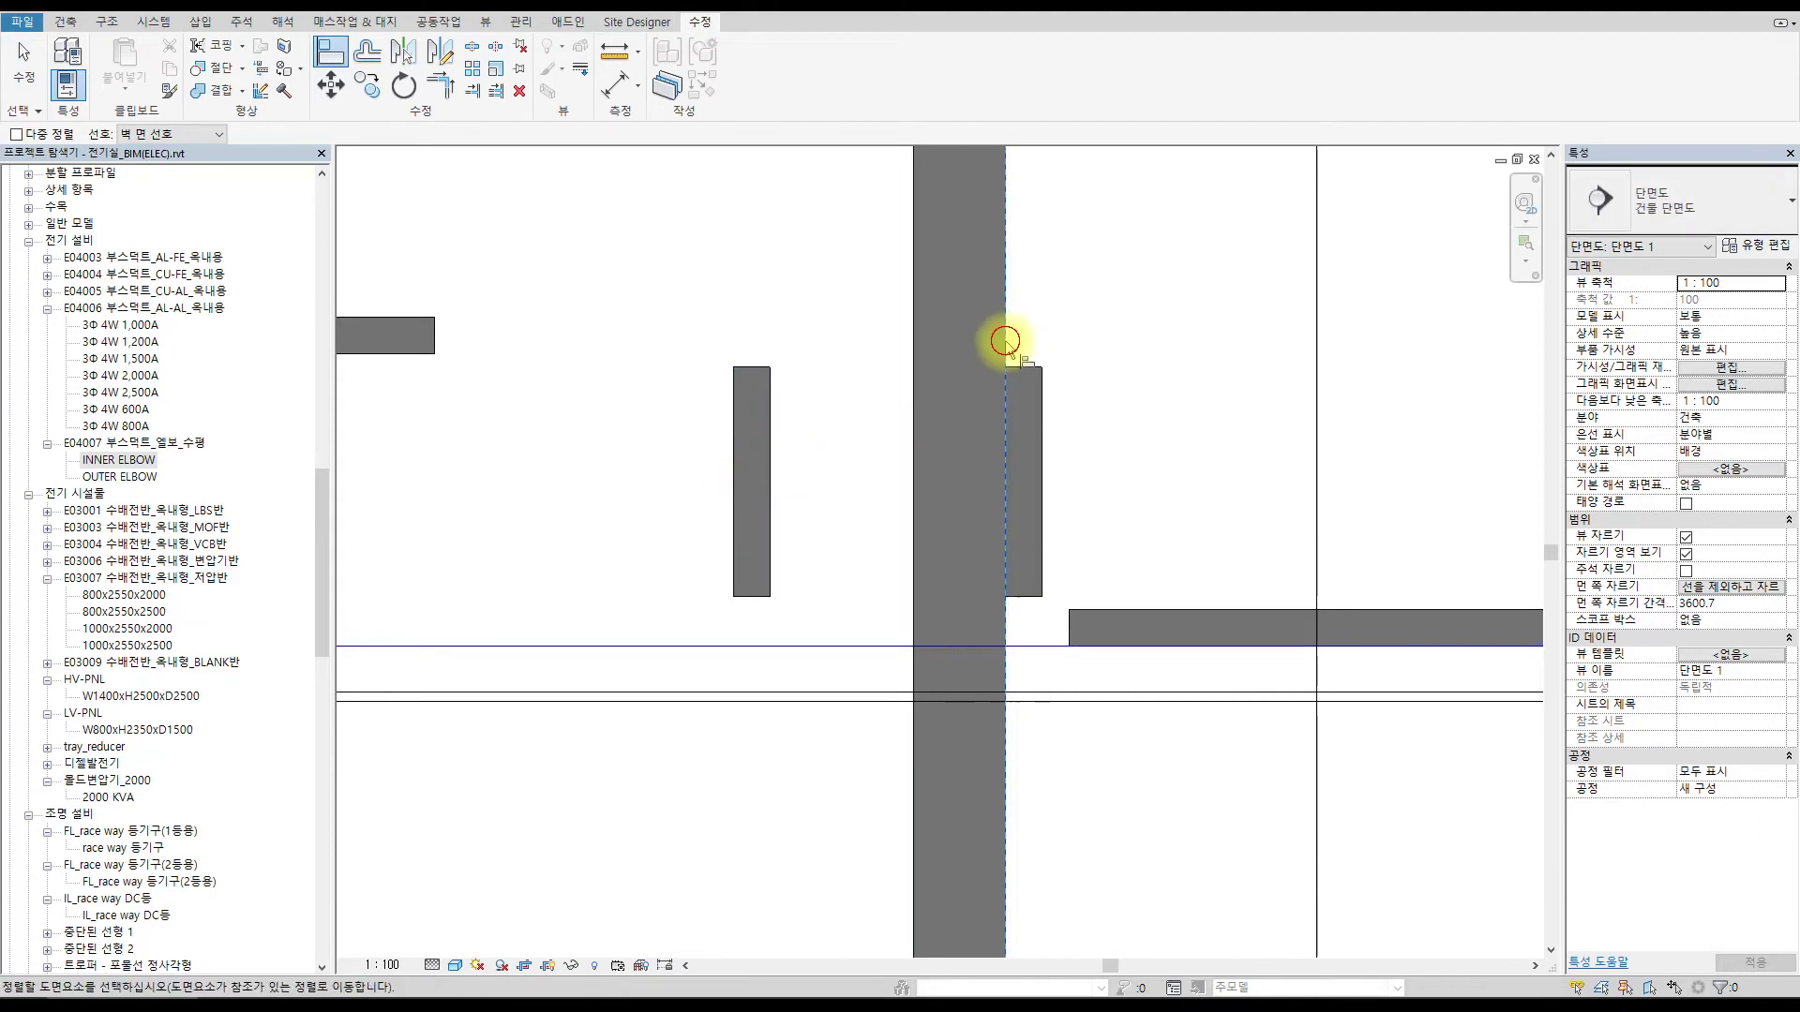
left_click(738, 456)
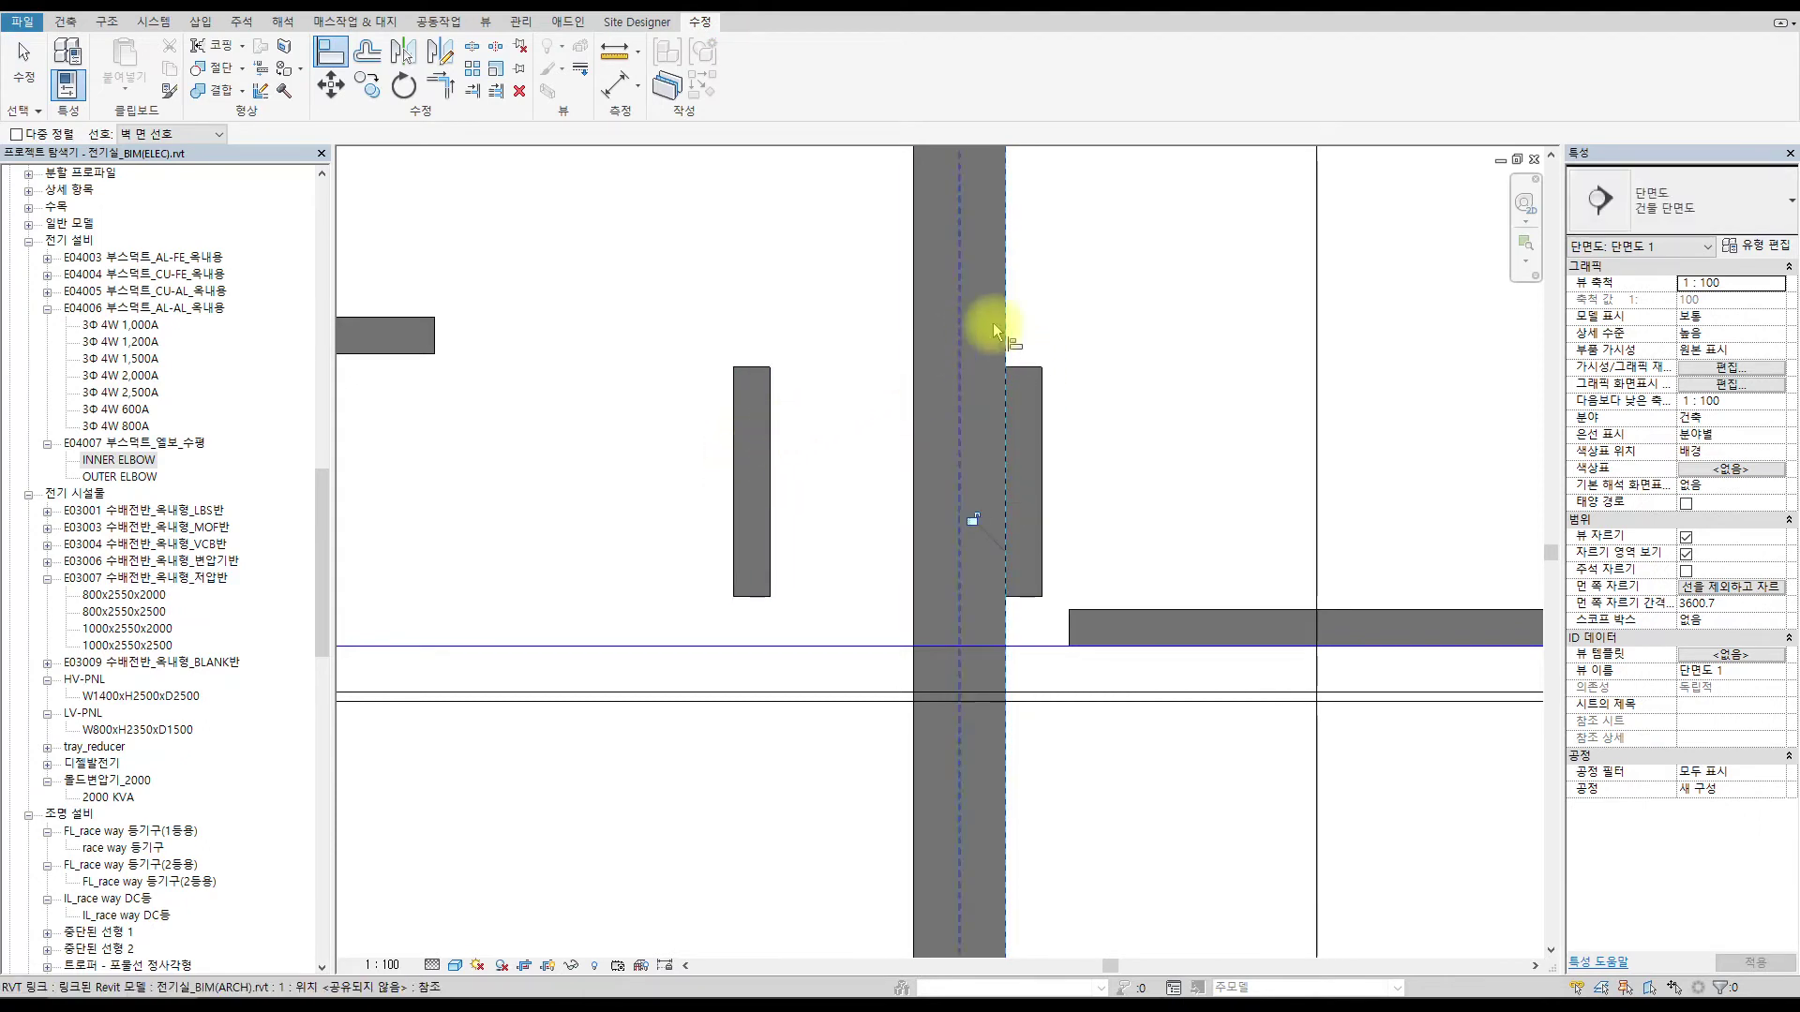
left_click(1005, 328)
left_click(731, 433)
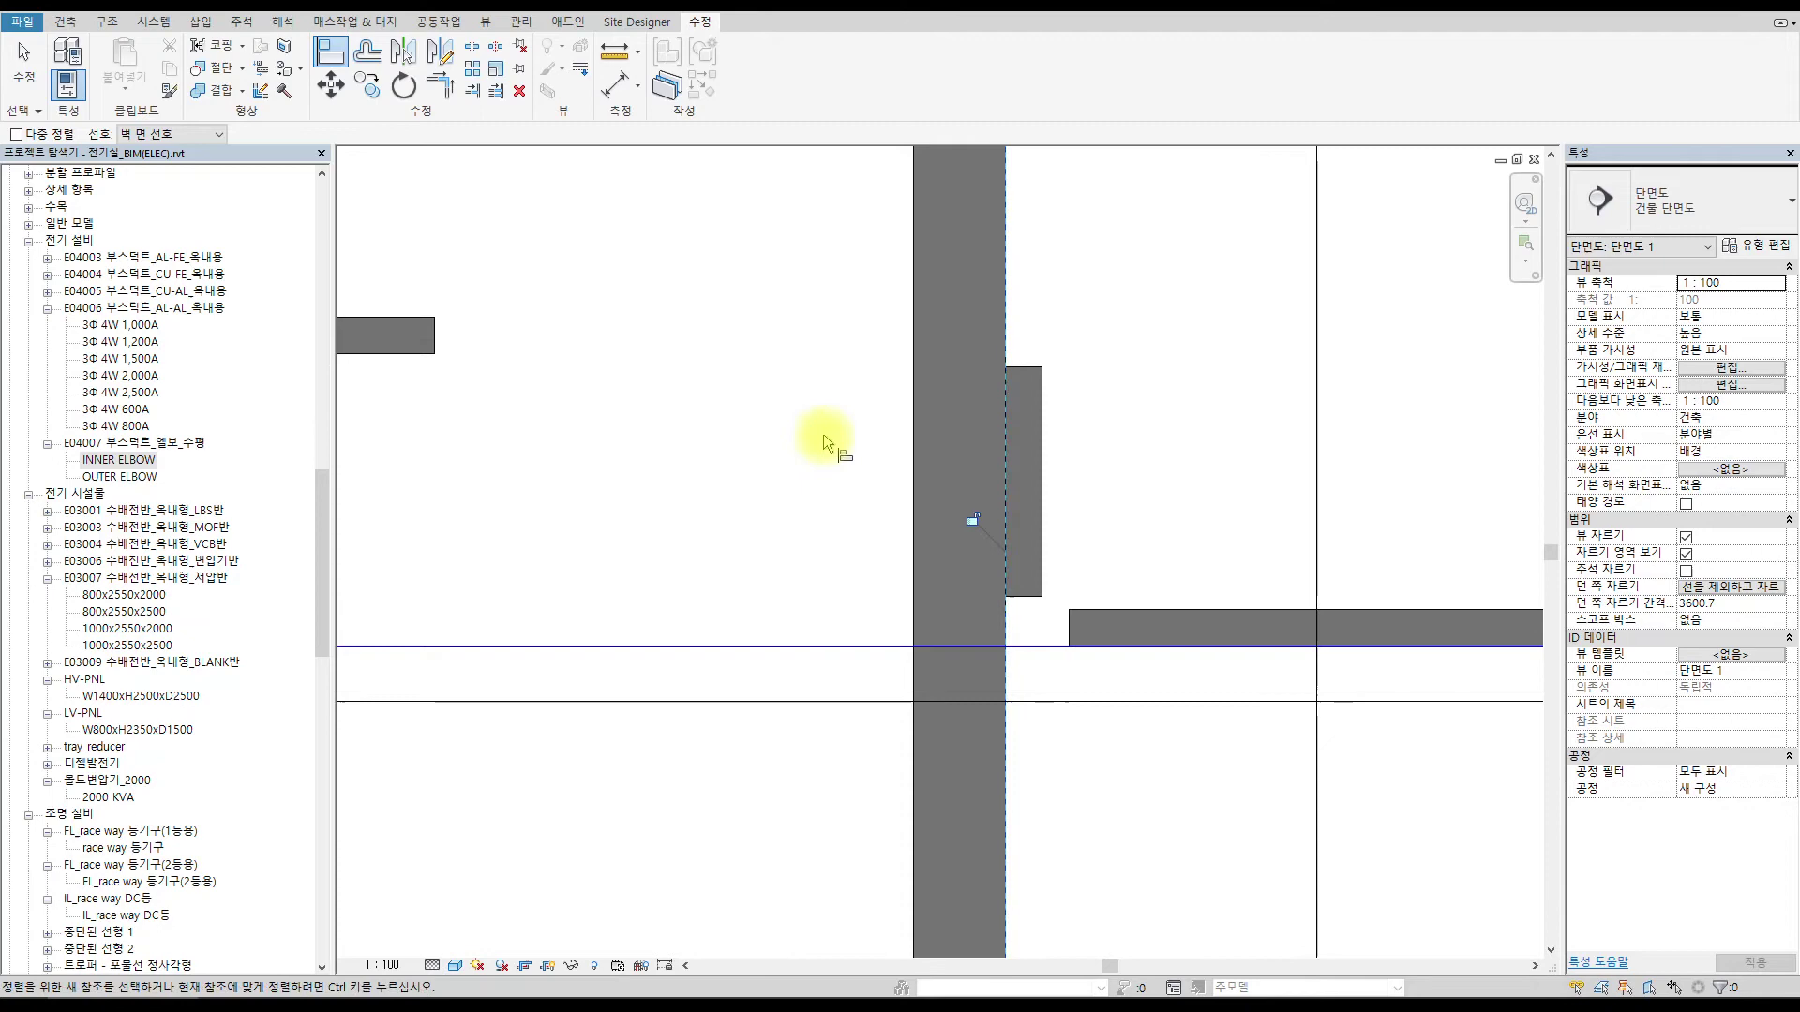
key("Escape")
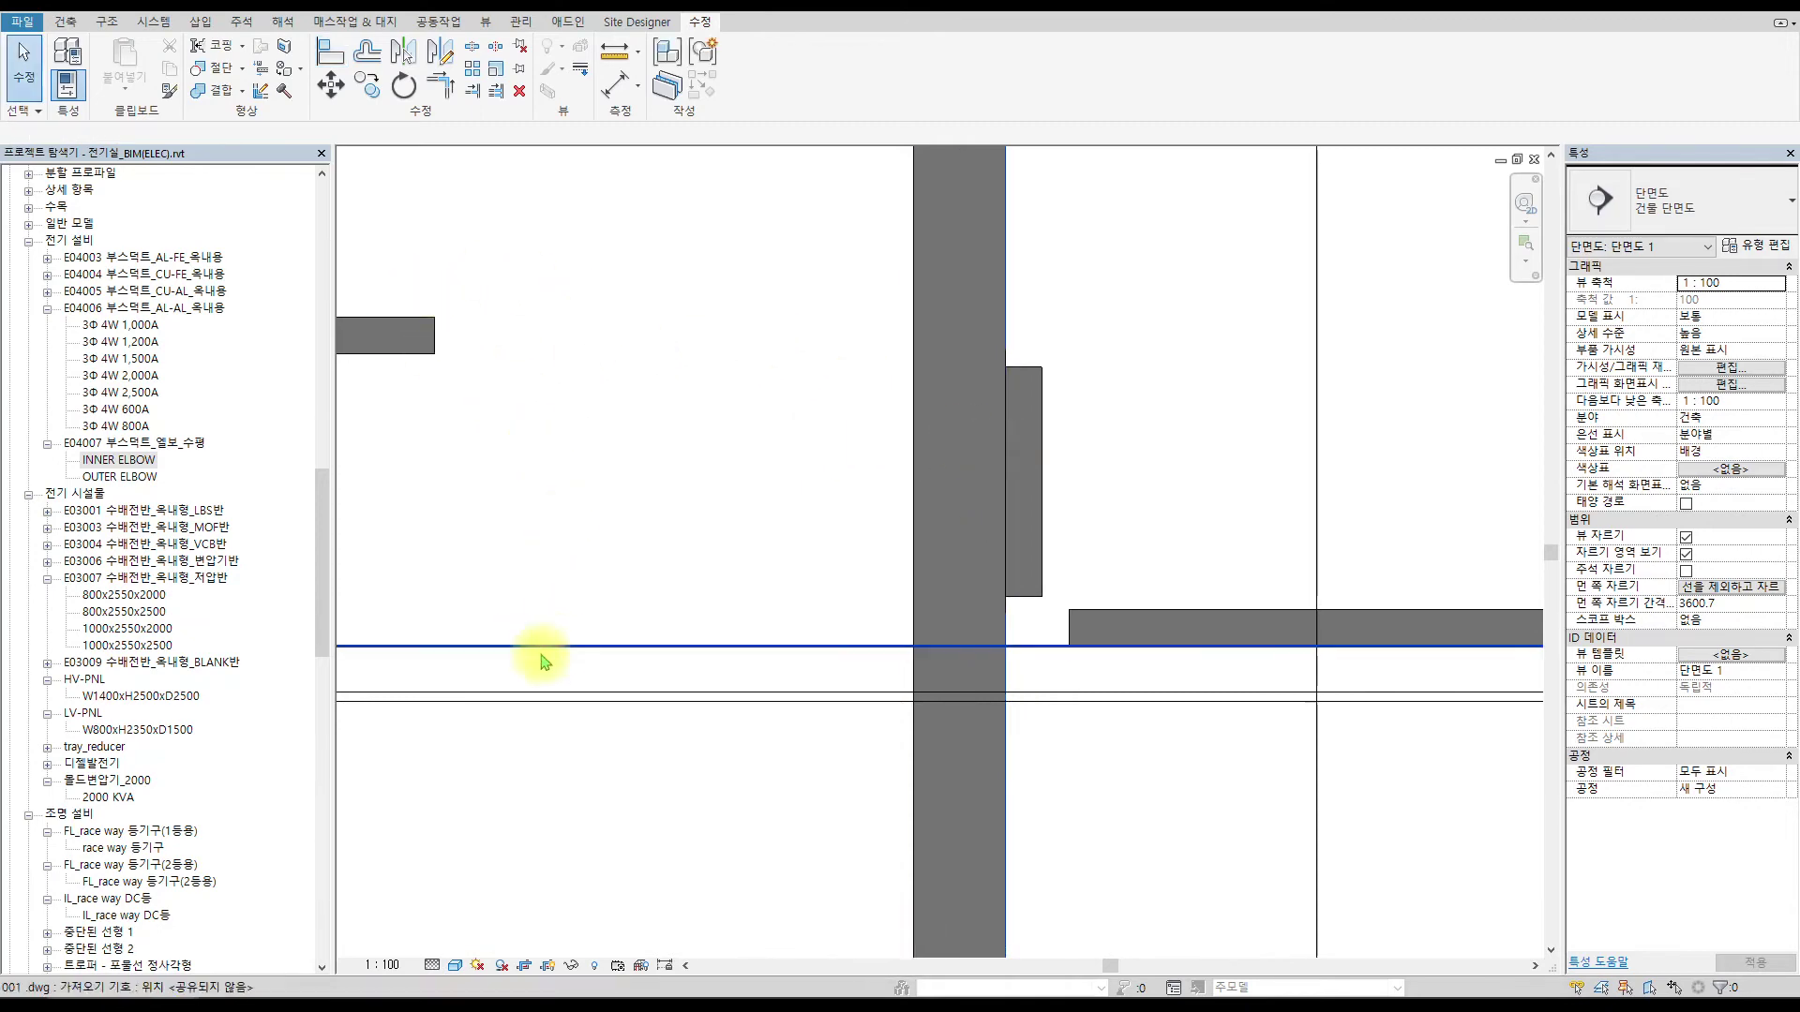
key("ctrl+Tab")
scroll(967, 323, "up", 6)
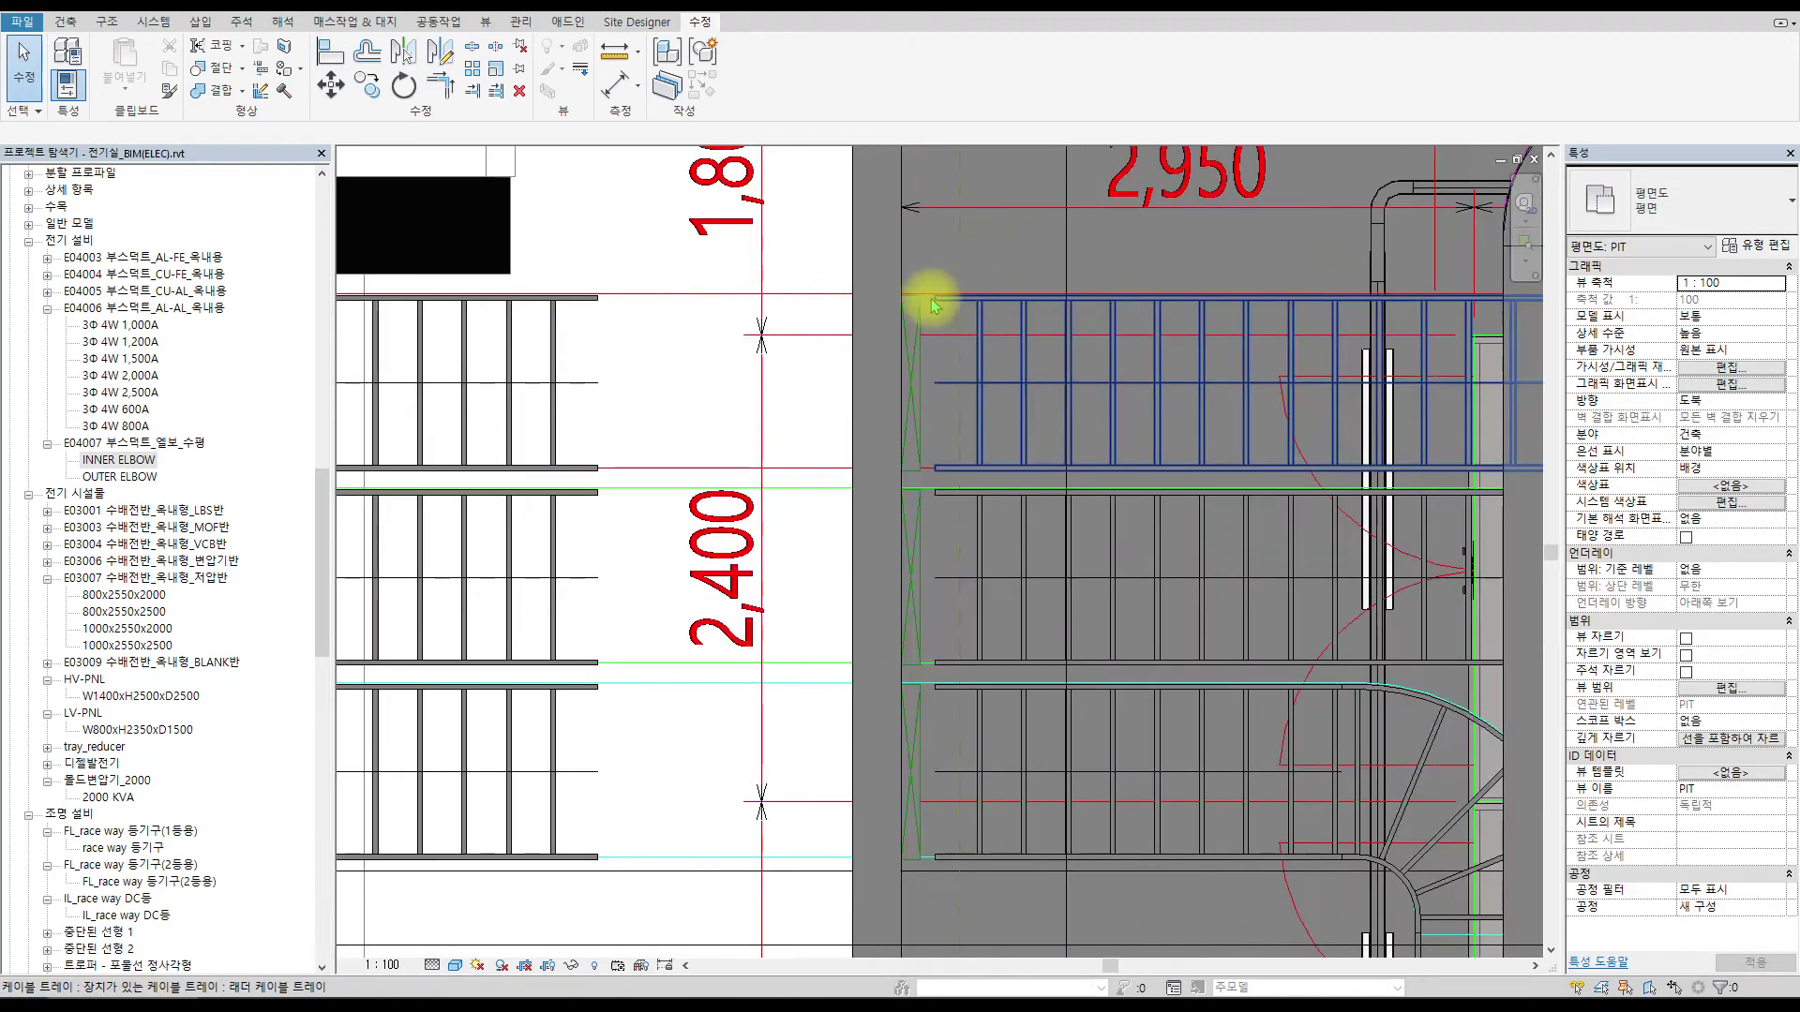
key("r")
left_click(999, 638)
key("Escape")
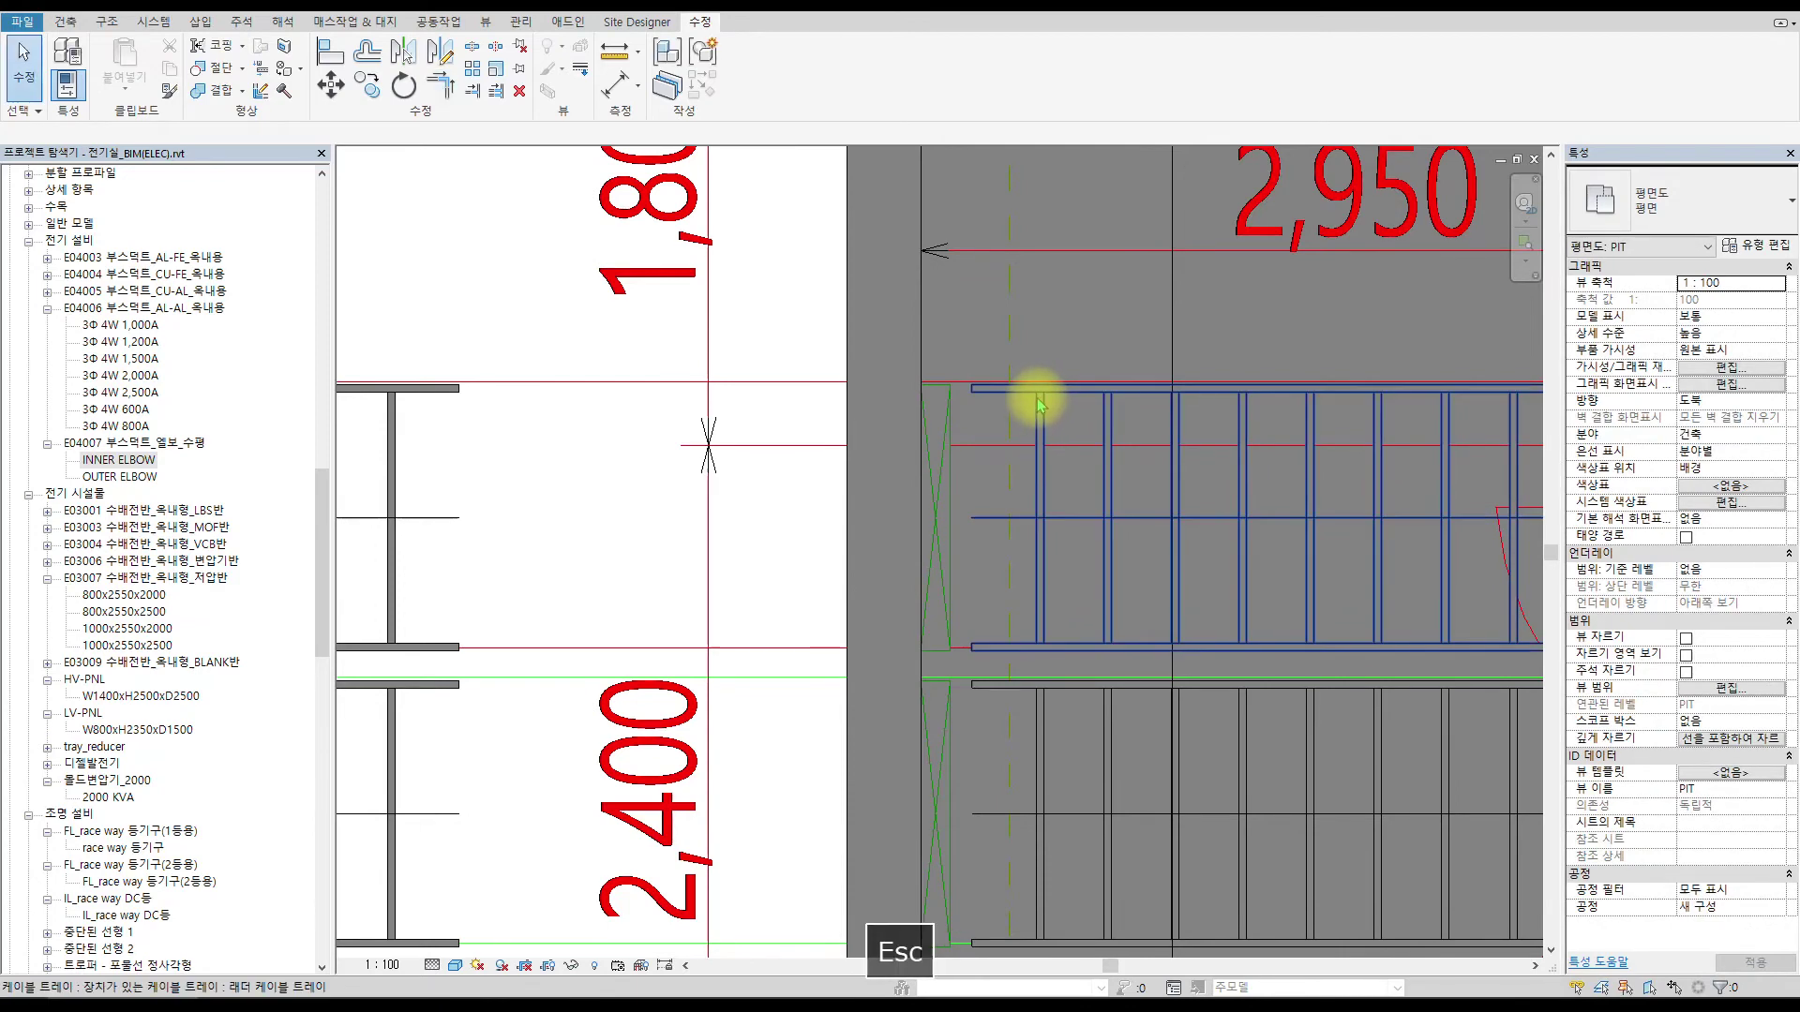
key("Escape")
left_click(957, 444)
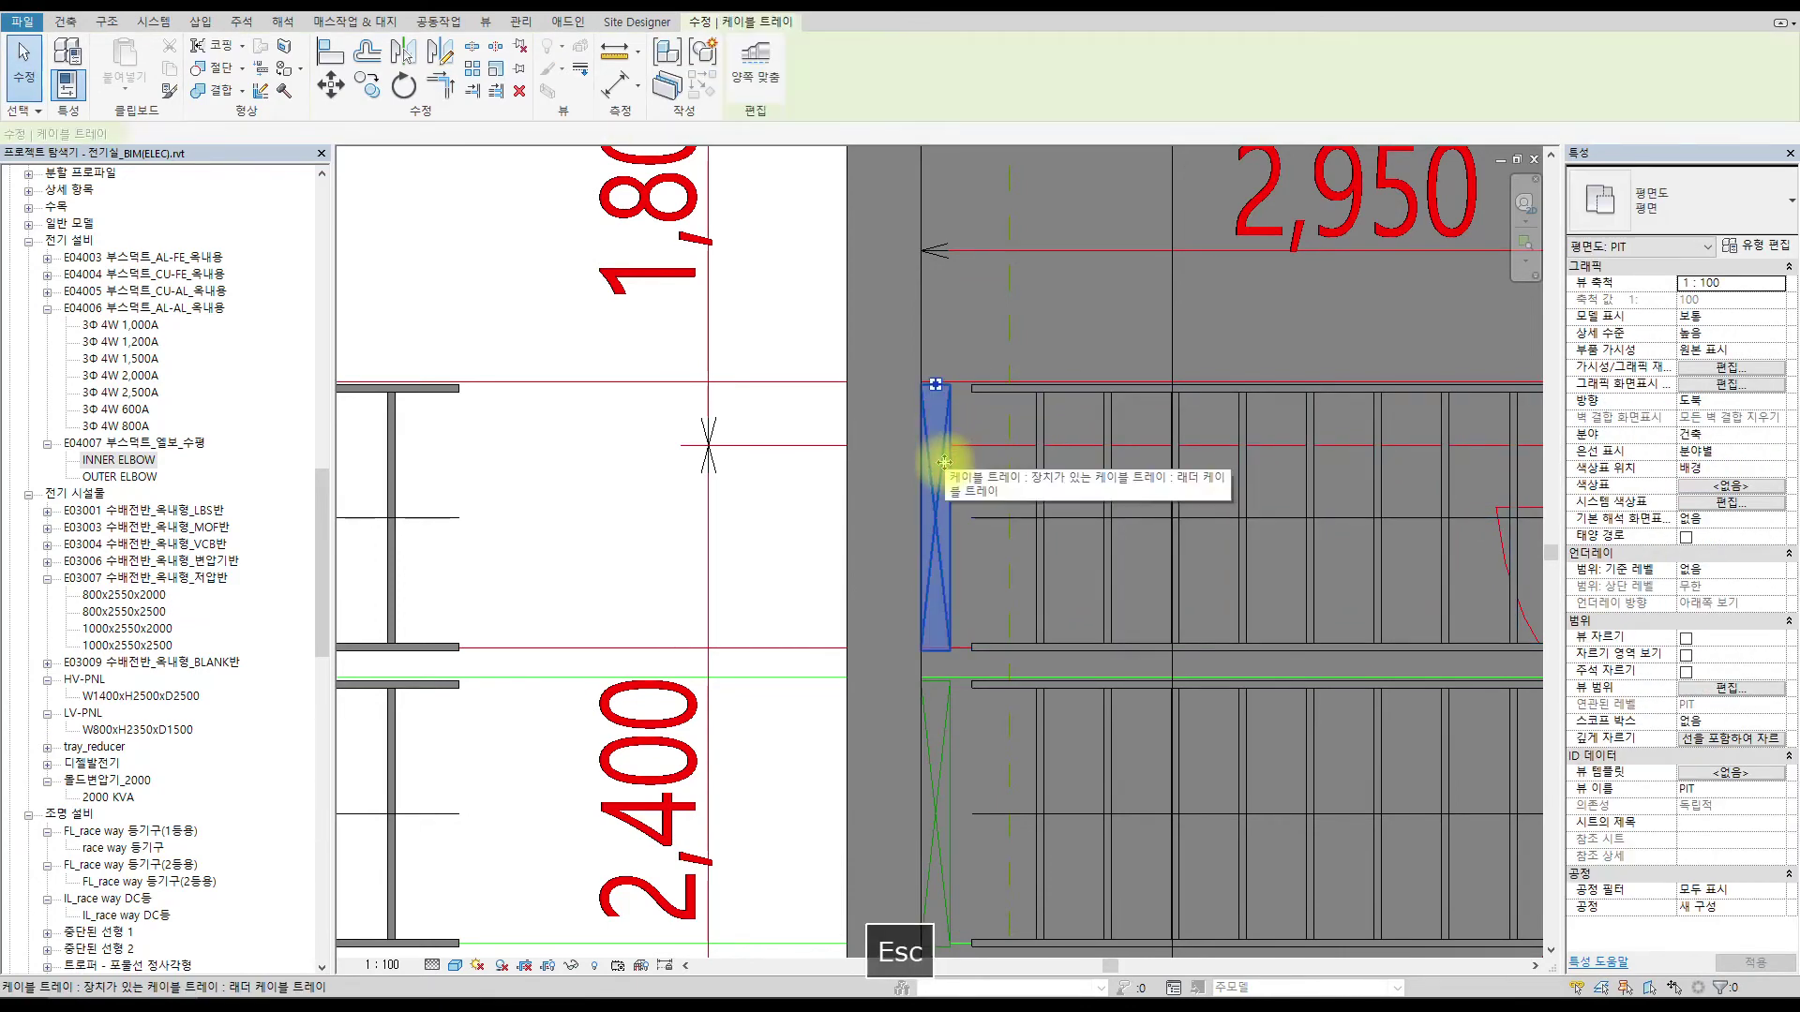
key("Escape")
scroll(799, 662, "down", 3)
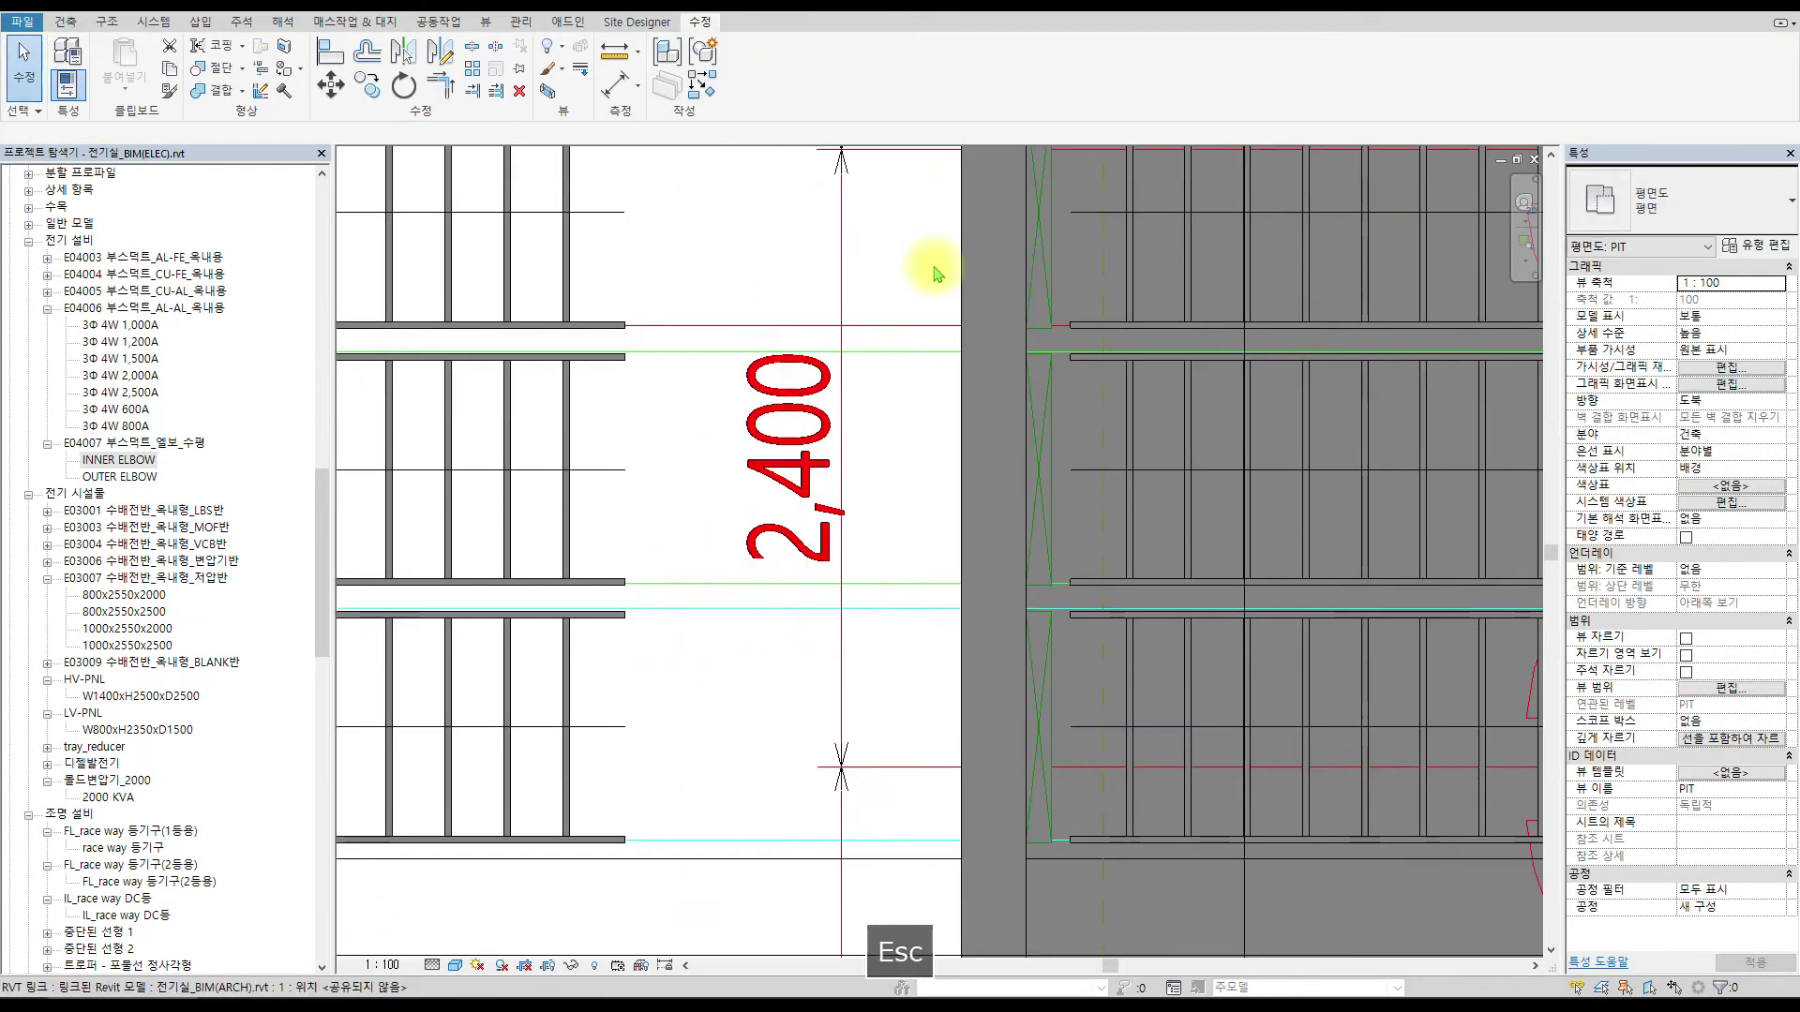
middle_click_drag(908, 820, 908, 482)
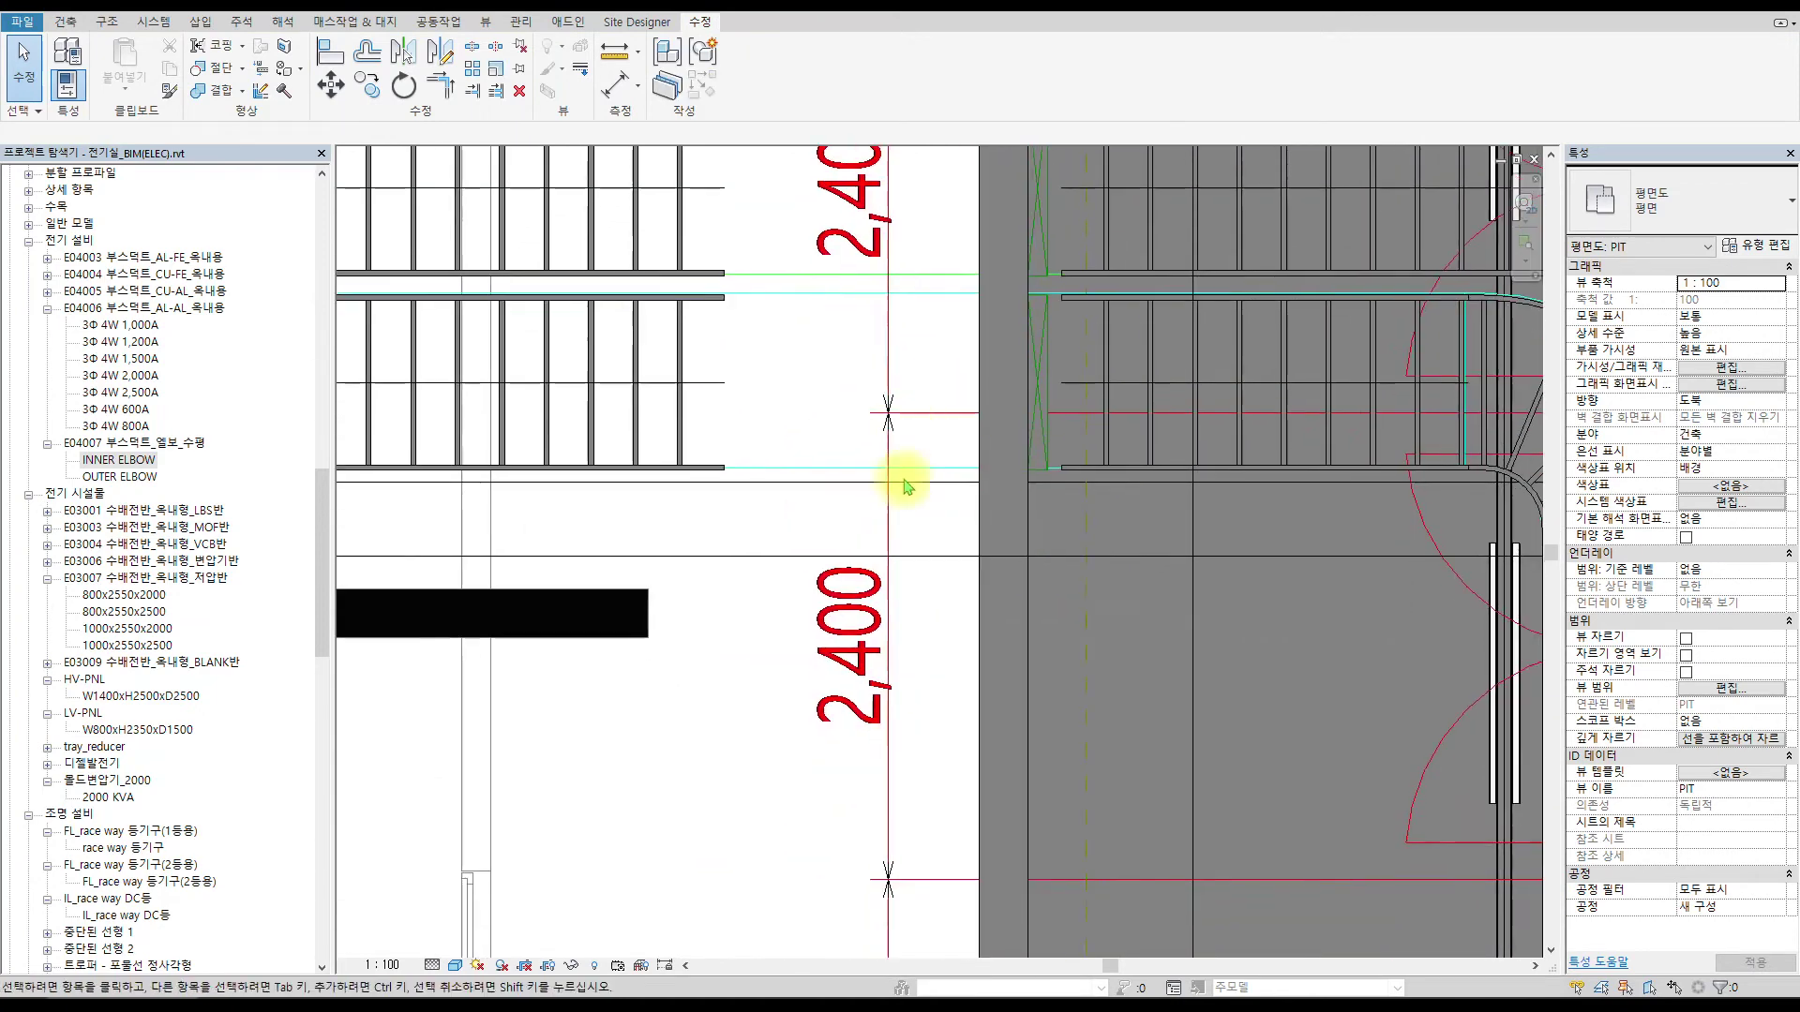
left_click(915, 552)
right_click(916, 548)
left_click(984, 169)
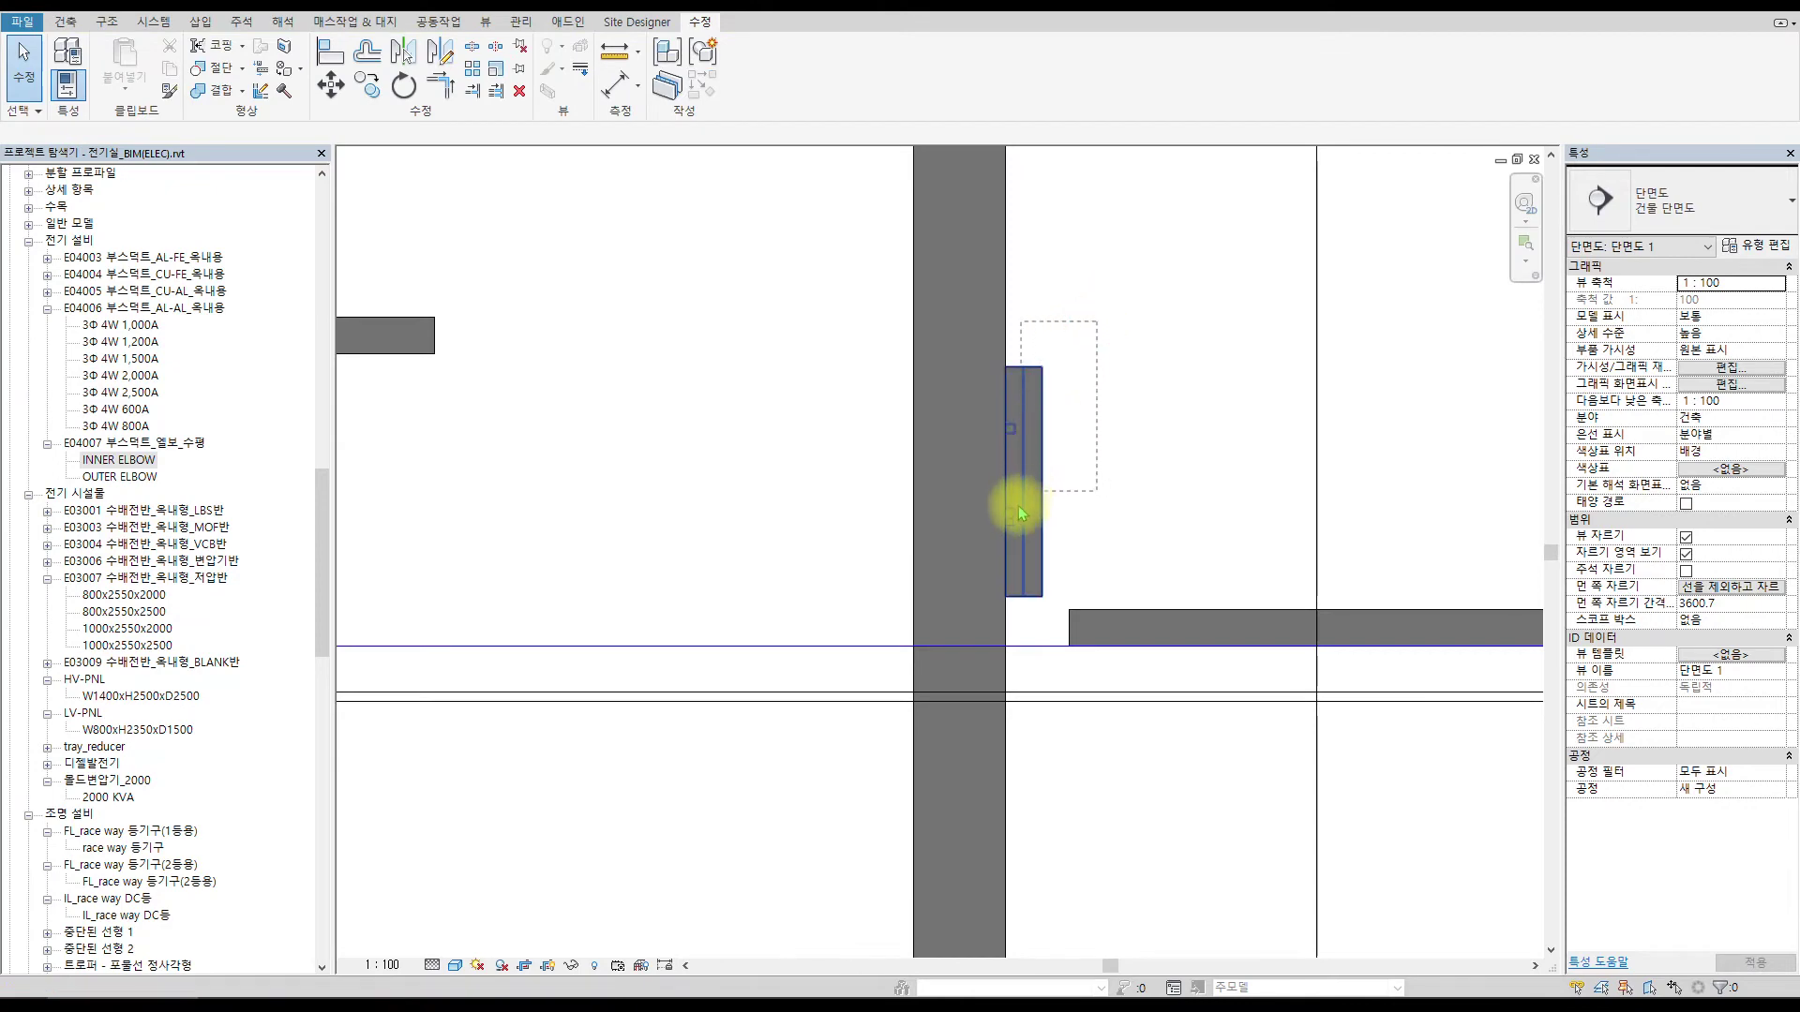
Rotate the three vertical cable trays about 30 degrees about their centre so their upper ends lean into the wall.
left_click(1021, 512)
left_click(405, 89)
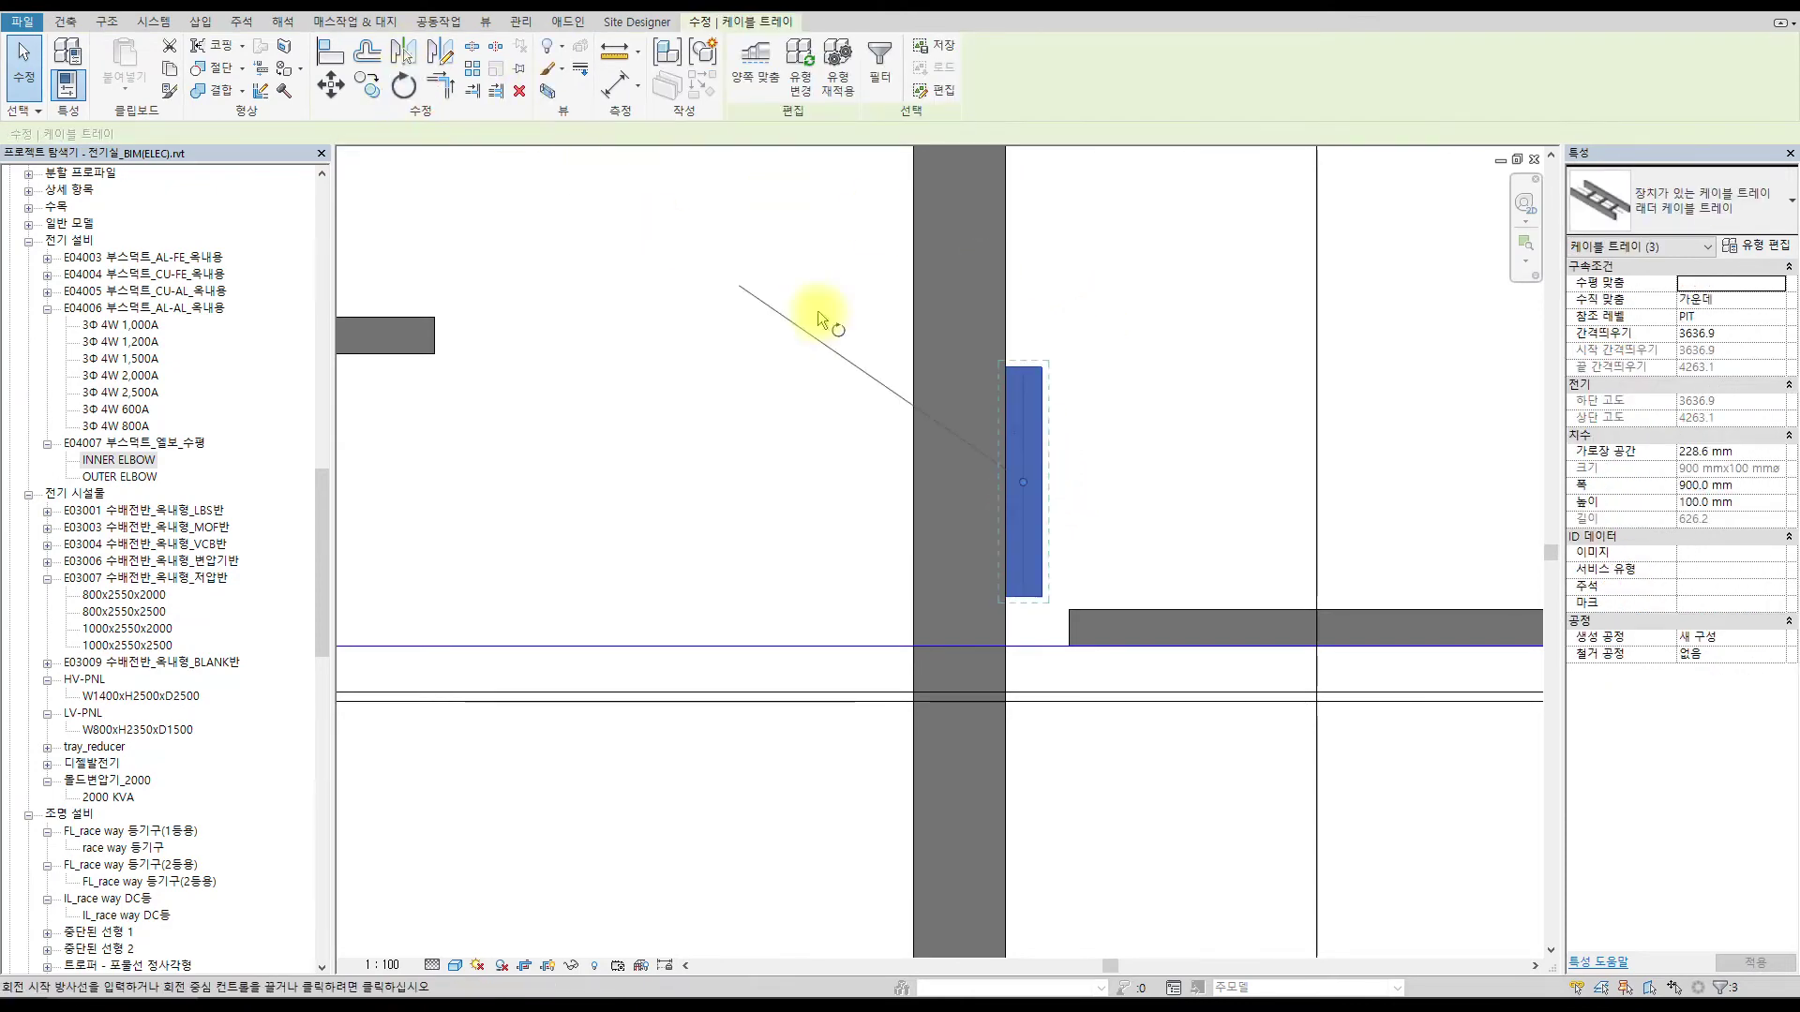
left_click(1022, 348)
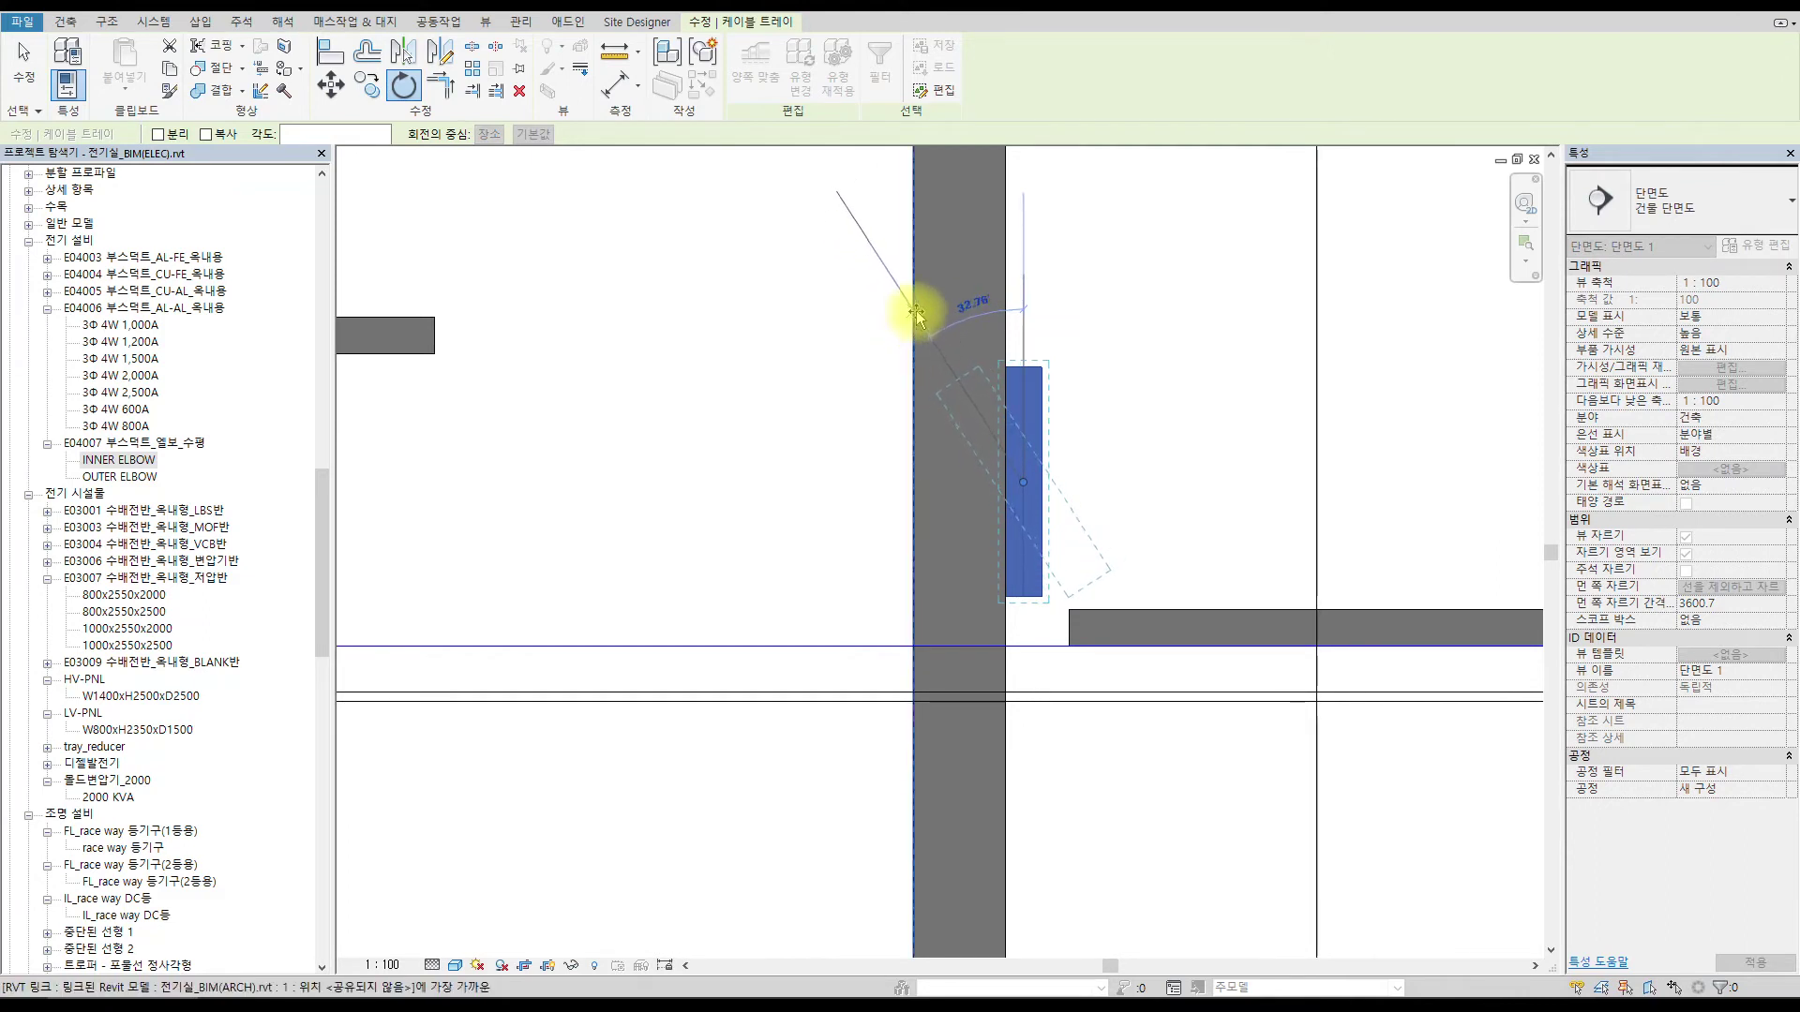
scroll(932, 307, "up", 5)
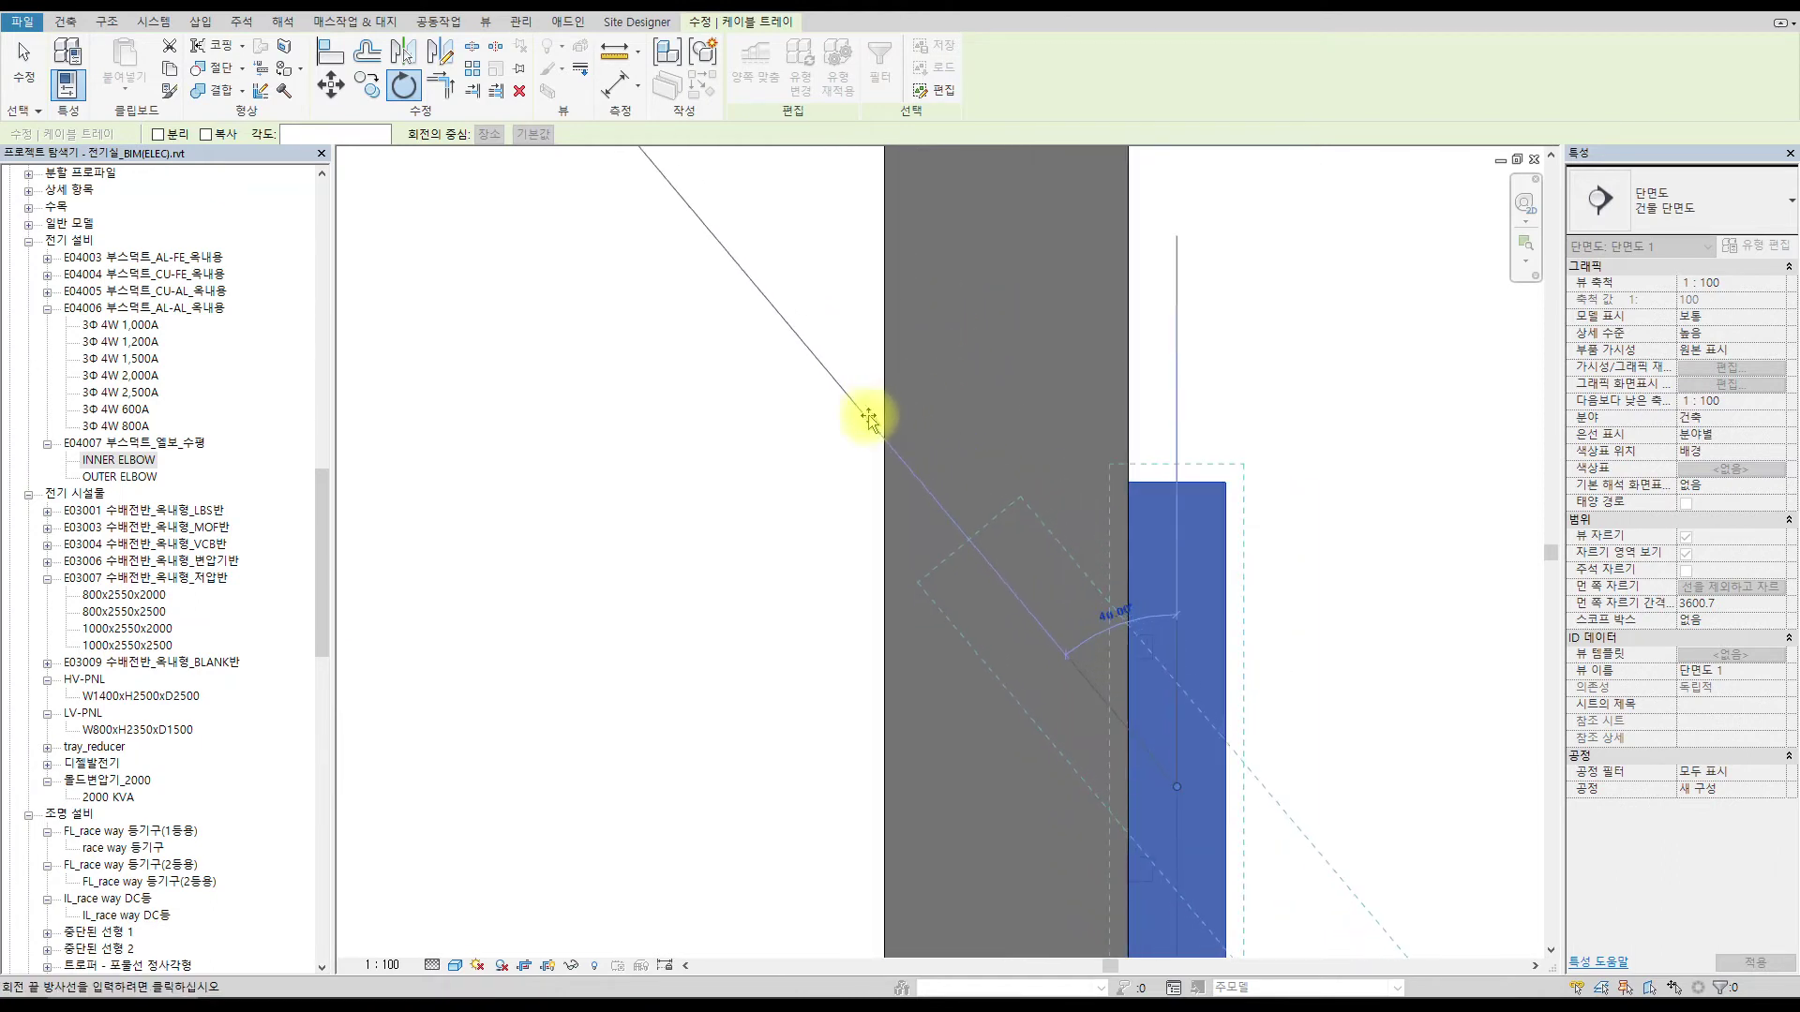
left_click(940, 384)
scroll(977, 635, "down", 4)
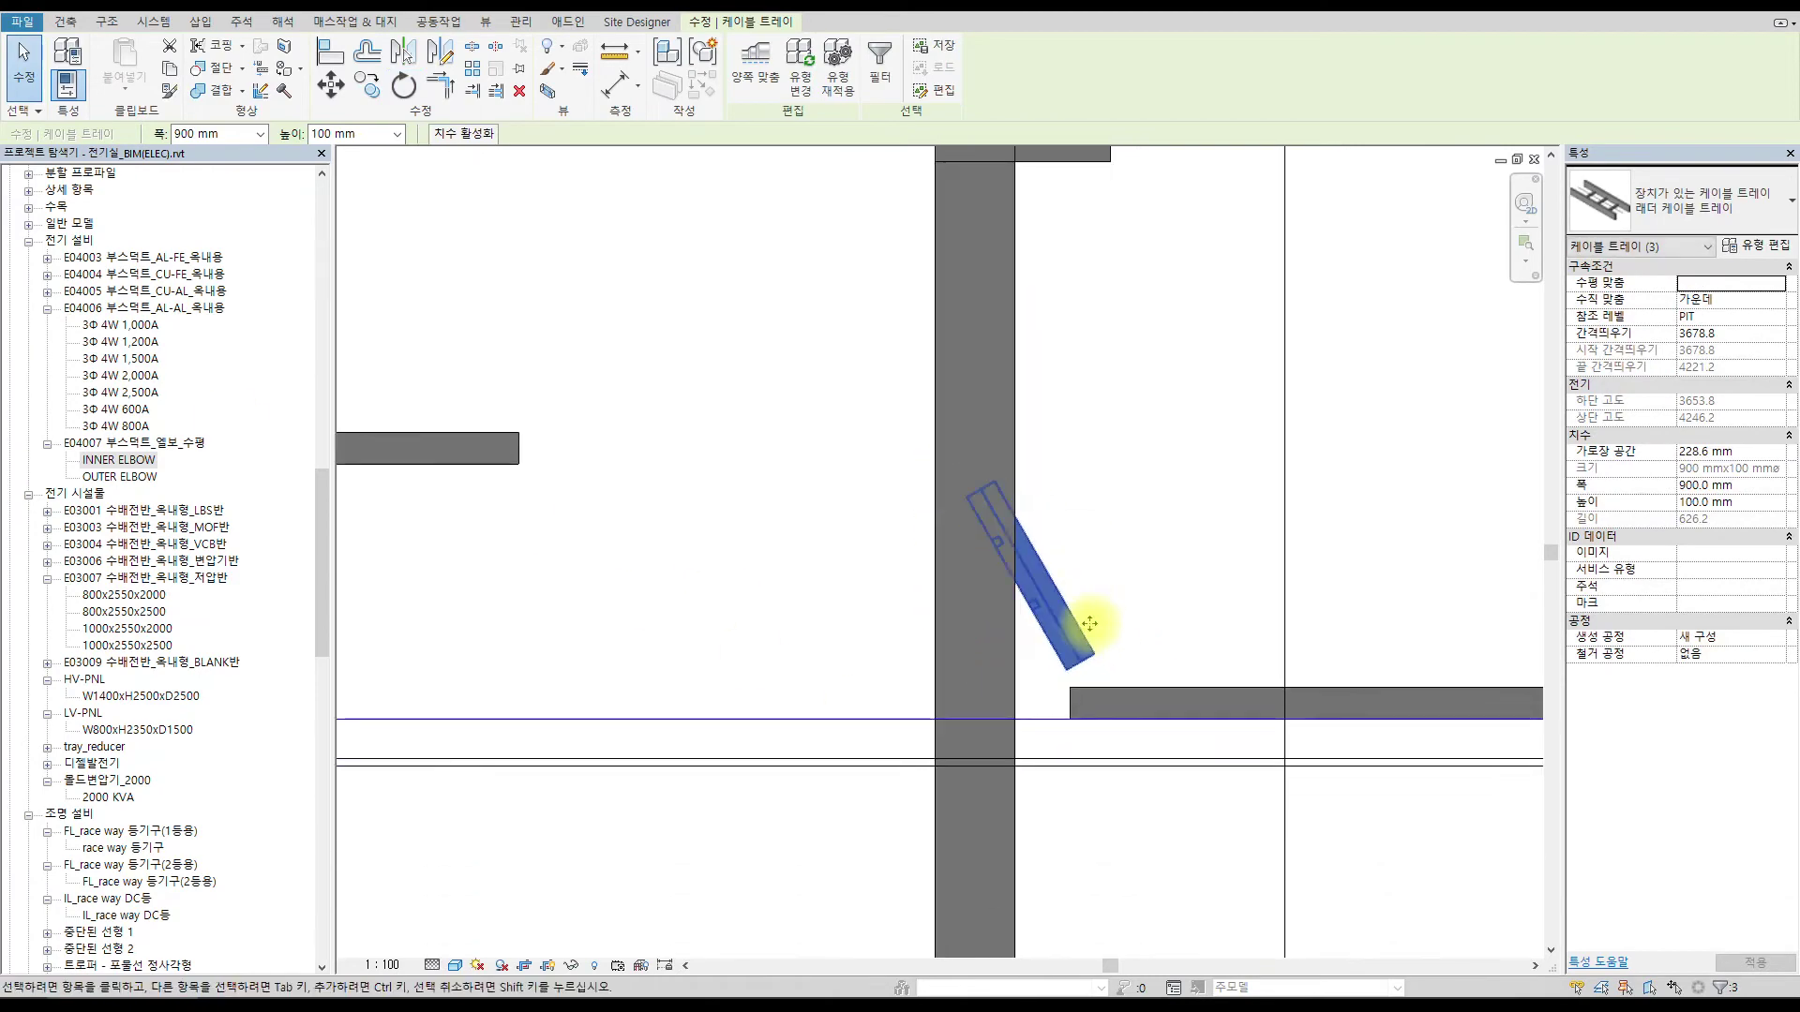
key("Escape")
In the PIT plan, stretch the end of the uppermost indoor cable tray onto the tilted tray beside the wall to connect them.
key("ctrl+Tab")
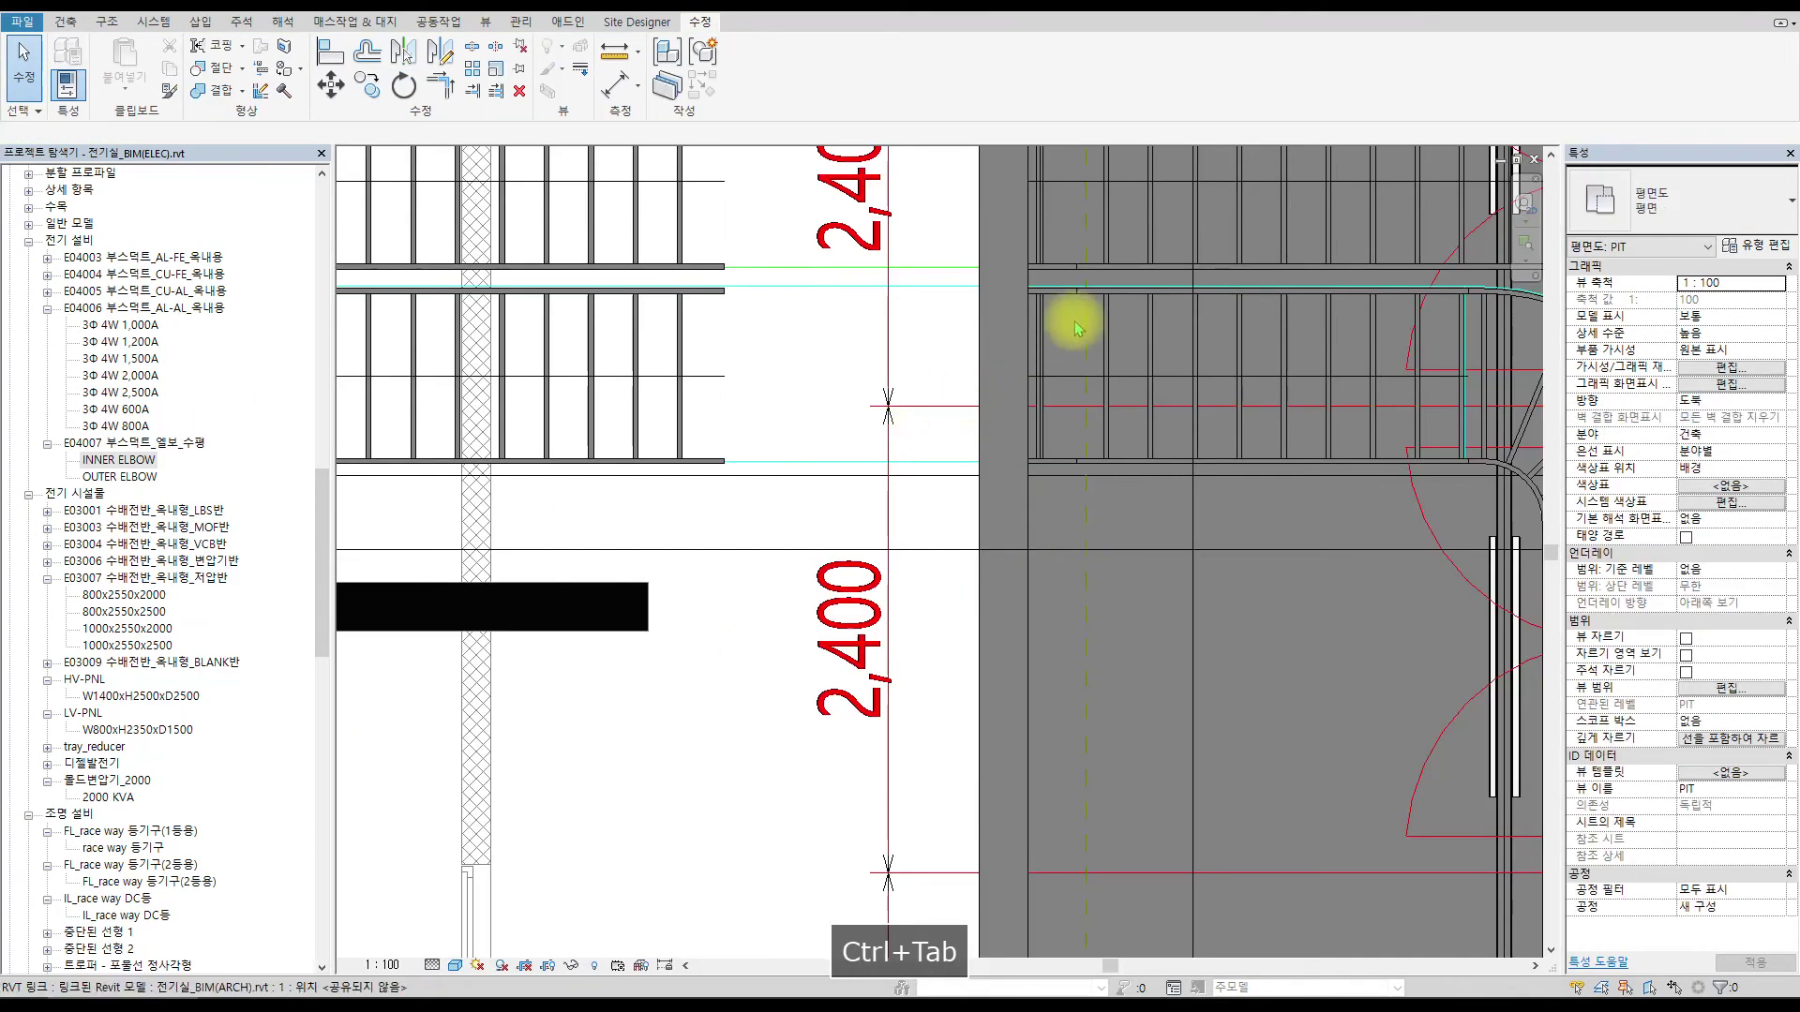
scroll(1085, 314, "down", 2)
middle_click_drag(1076, 338, 1036, 549)
scroll(1020, 575, "up", 1)
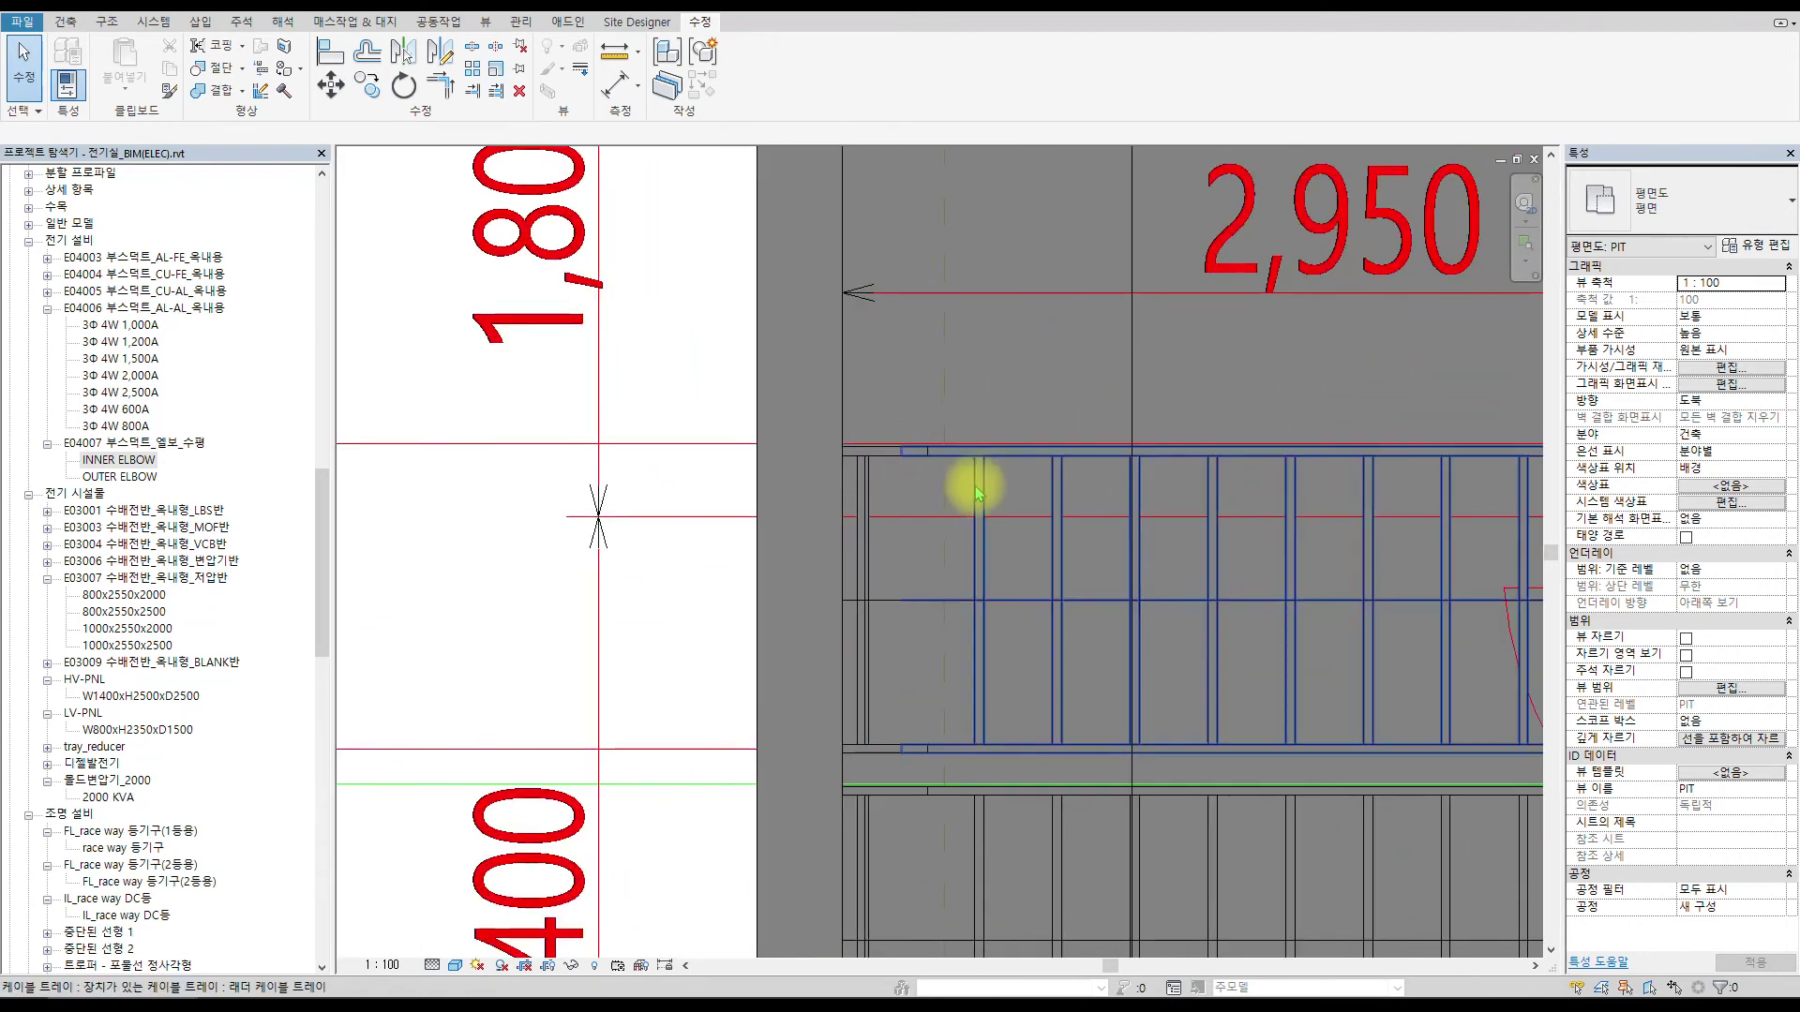
left_click(915, 494)
left_click_drag(901, 445, 917, 439)
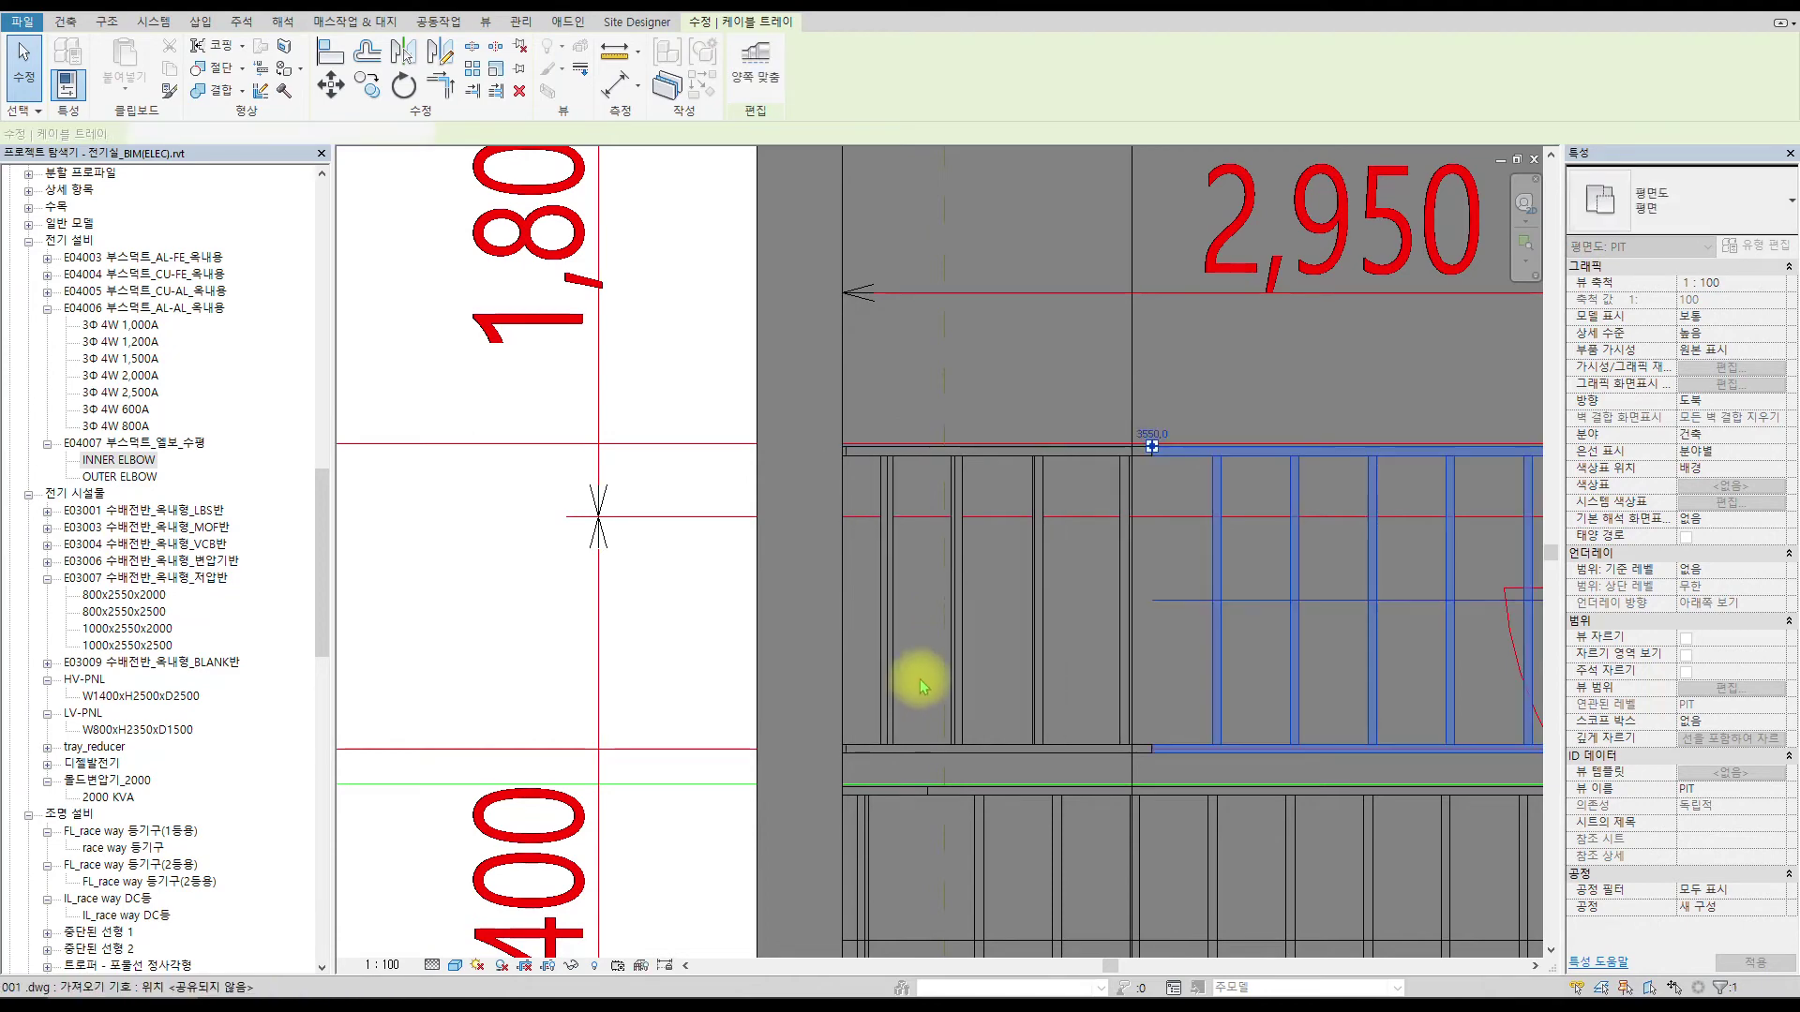
Stretch the end of the middle indoor cable tray to the end of the tilted tray beside the wall.
scroll(1017, 618, "down", 2)
middle_click_drag(1035, 553, 986, 339)
scroll(958, 528, "up", 3)
left_click_drag(951, 491, 871, 669)
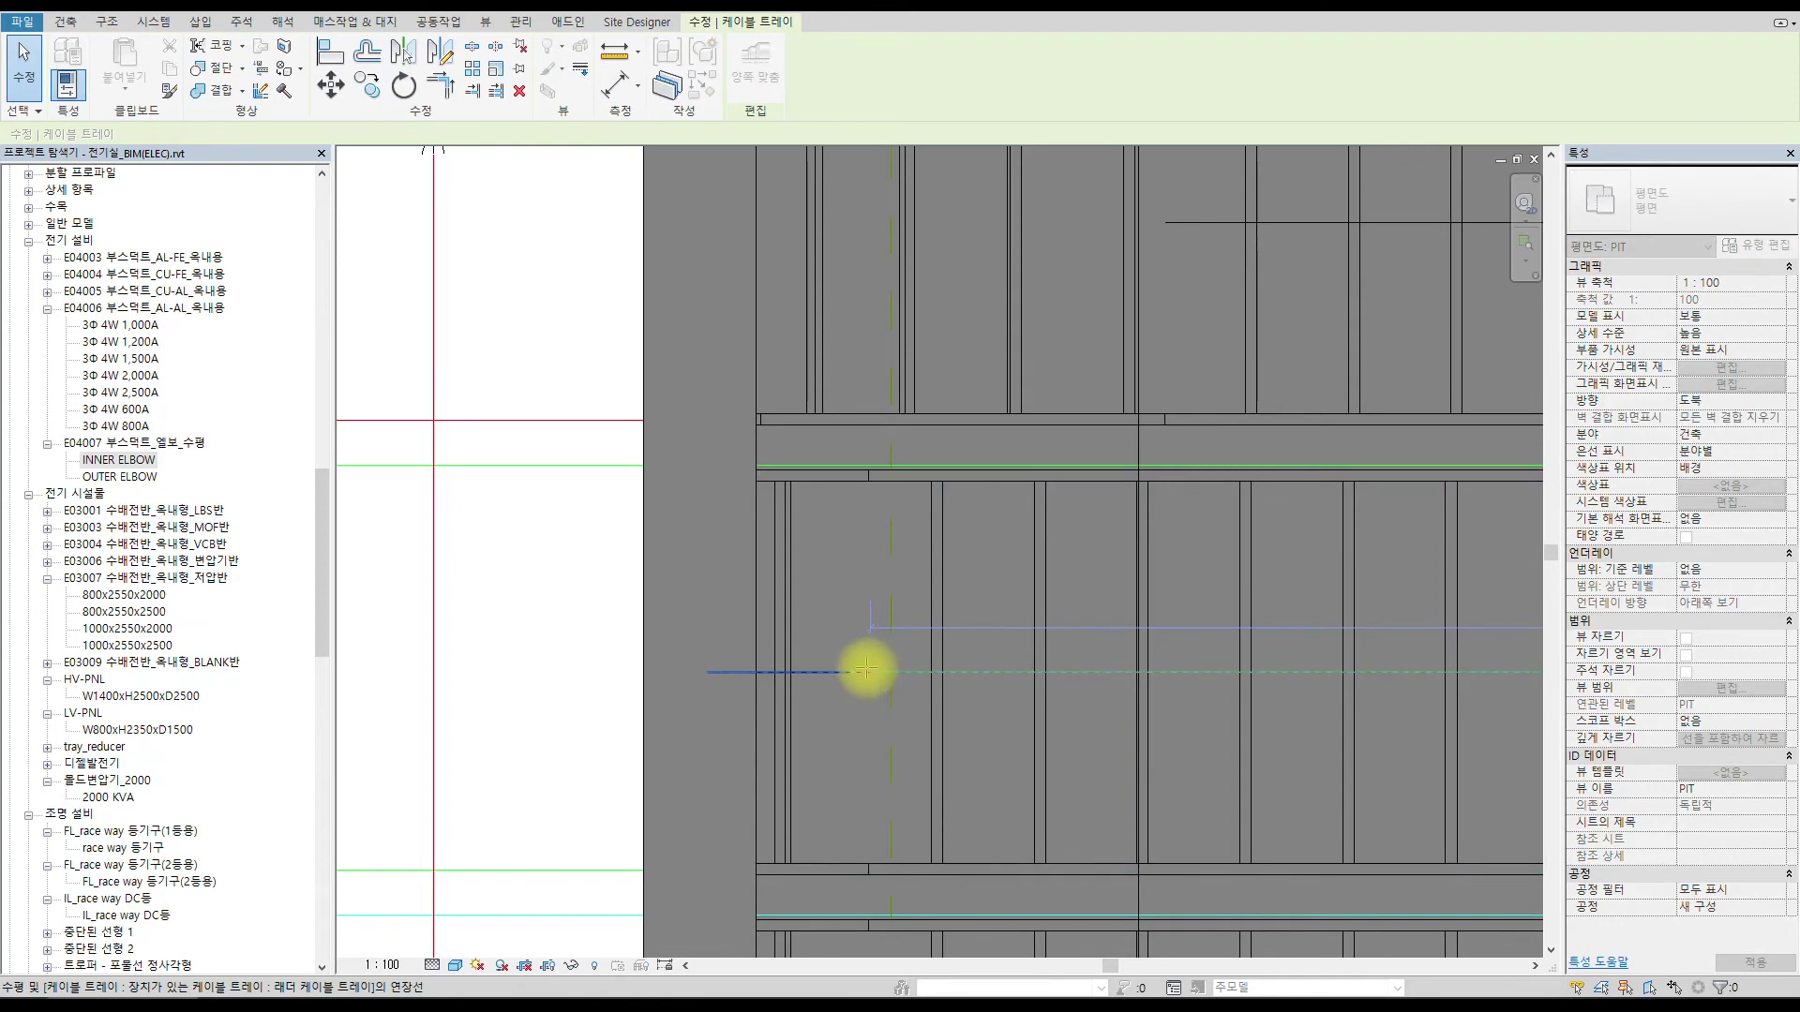
left_click_drag(871, 670, 872, 675)
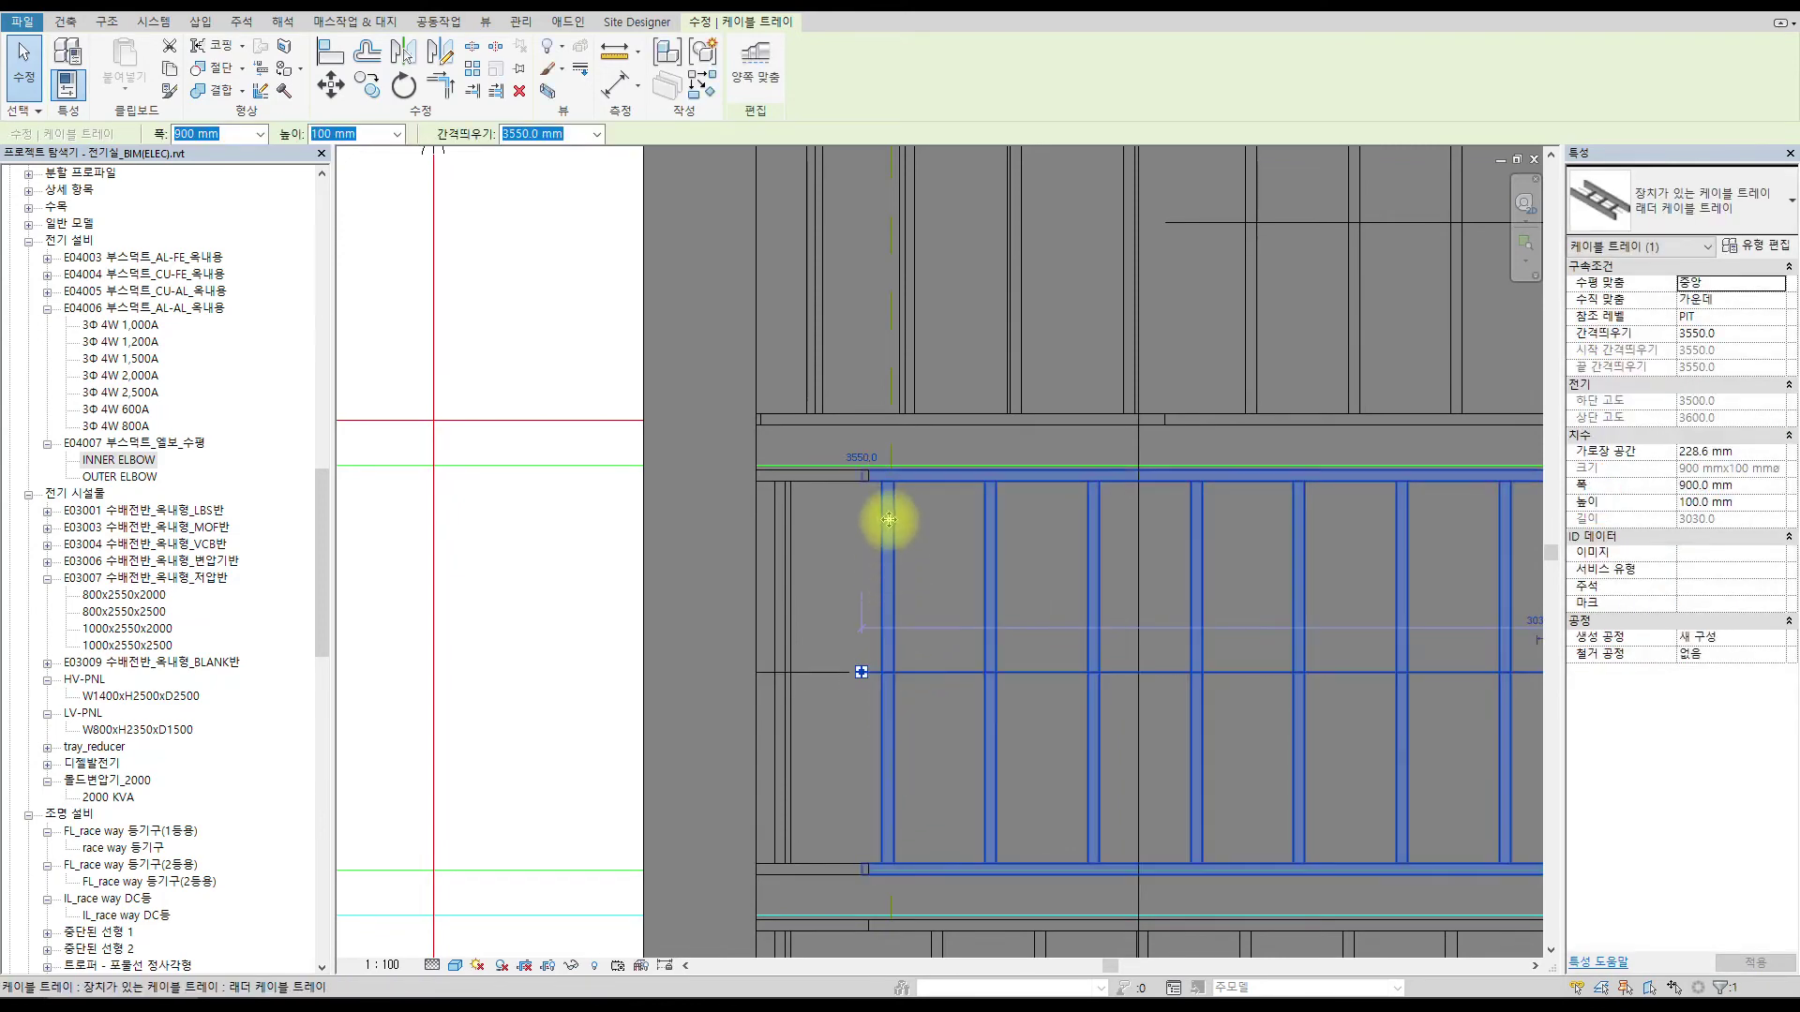
left_click_drag(860, 673, 865, 672)
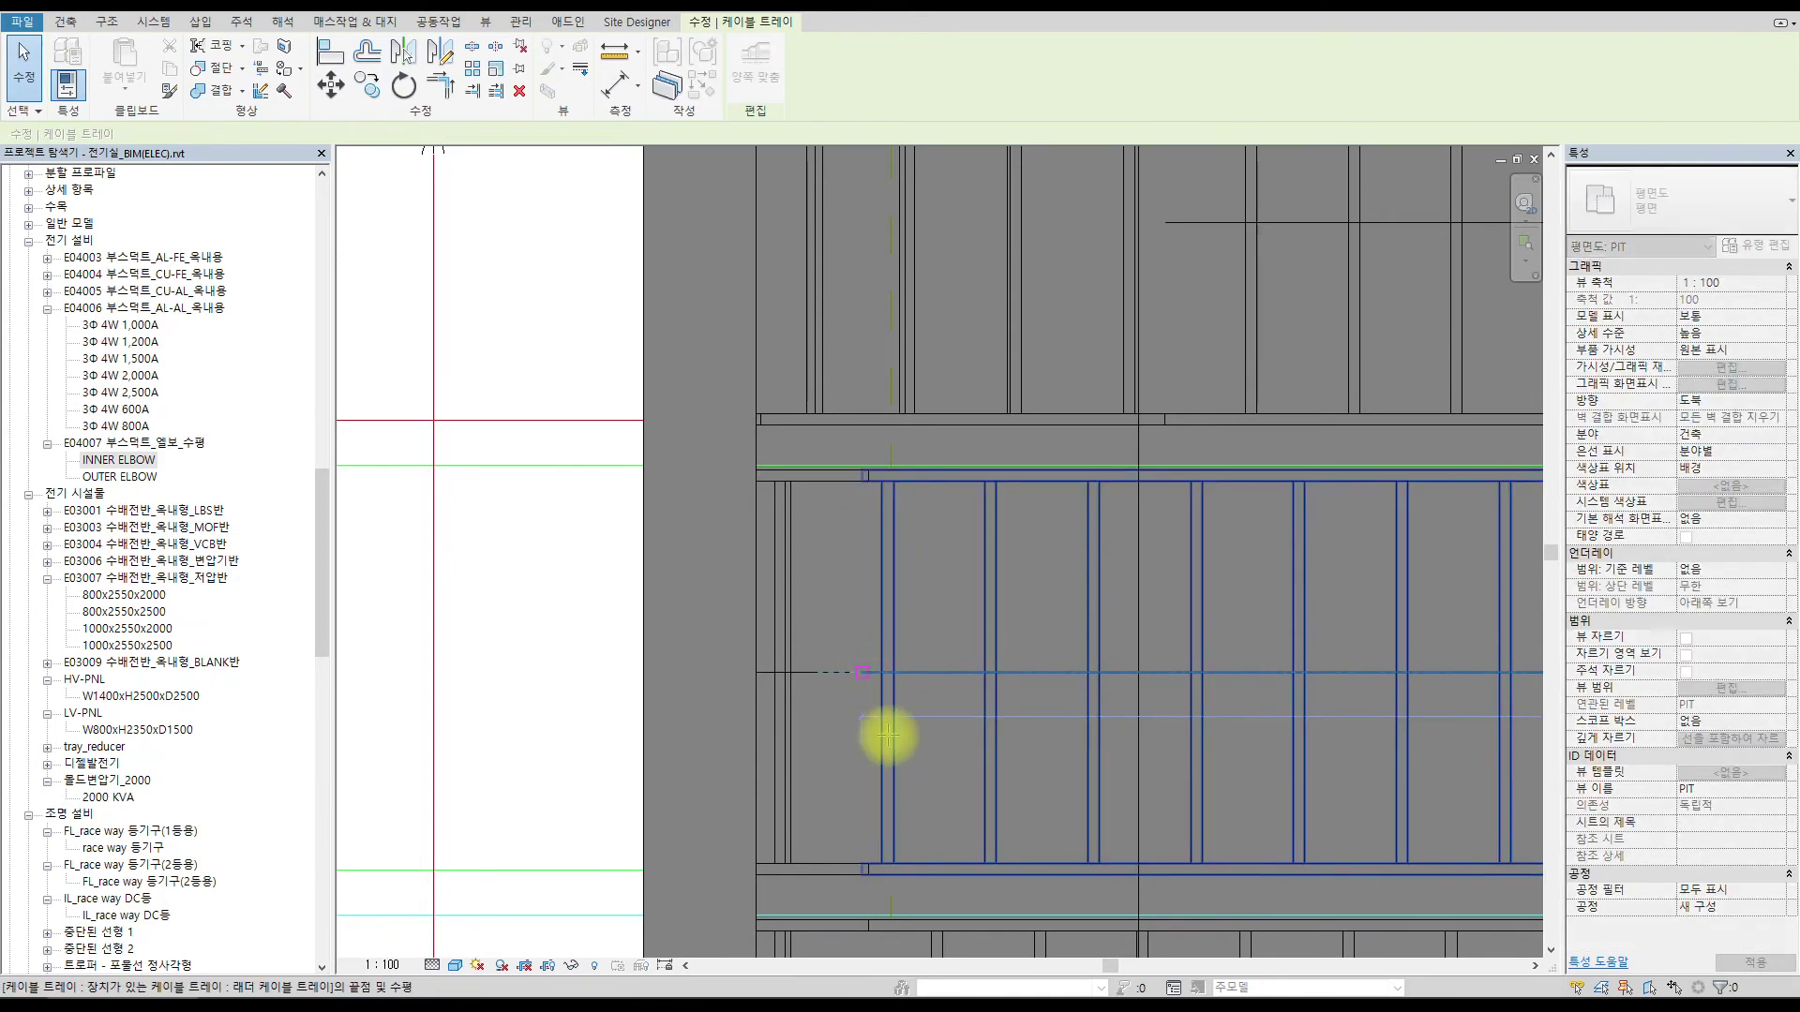
left_click(888, 736)
Stretch the end of the lowest indoor cable tray to its tilted tray beside the wall.
scroll(916, 703, "down", 3)
middle_click_drag(932, 716, 936, 440)
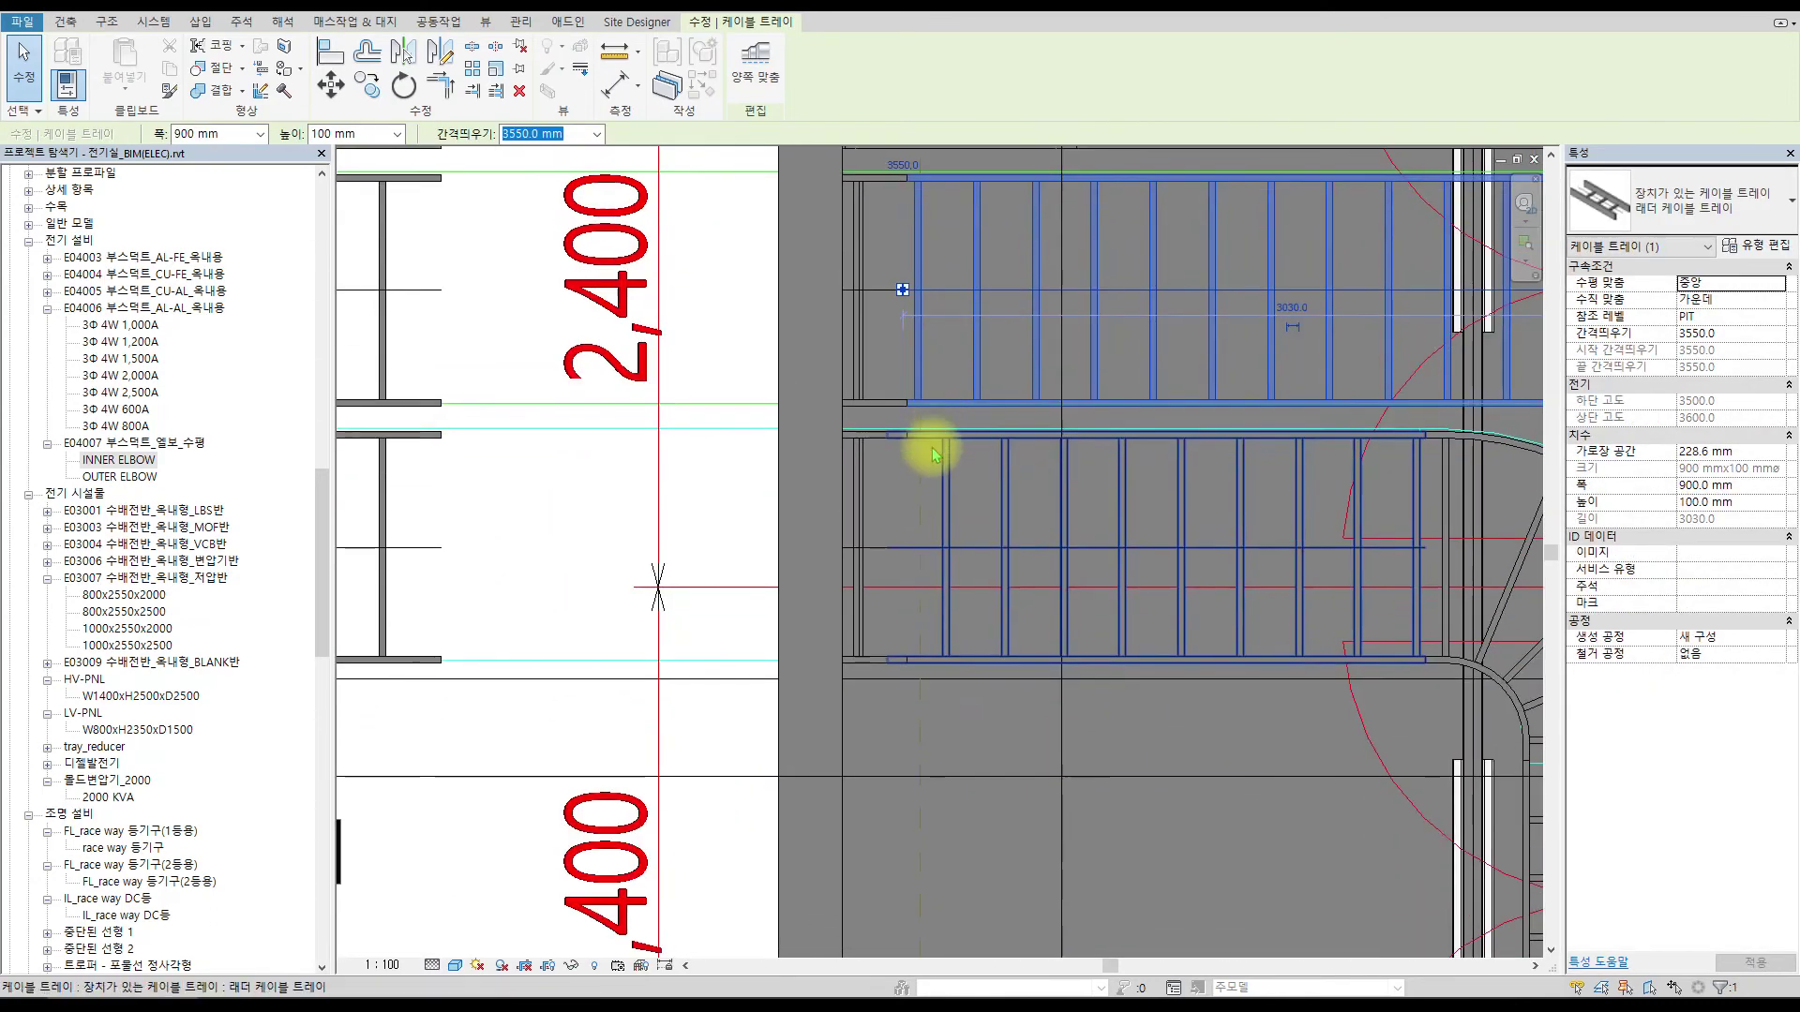
scroll(912, 551, "up", 2)
left_click(905, 551)
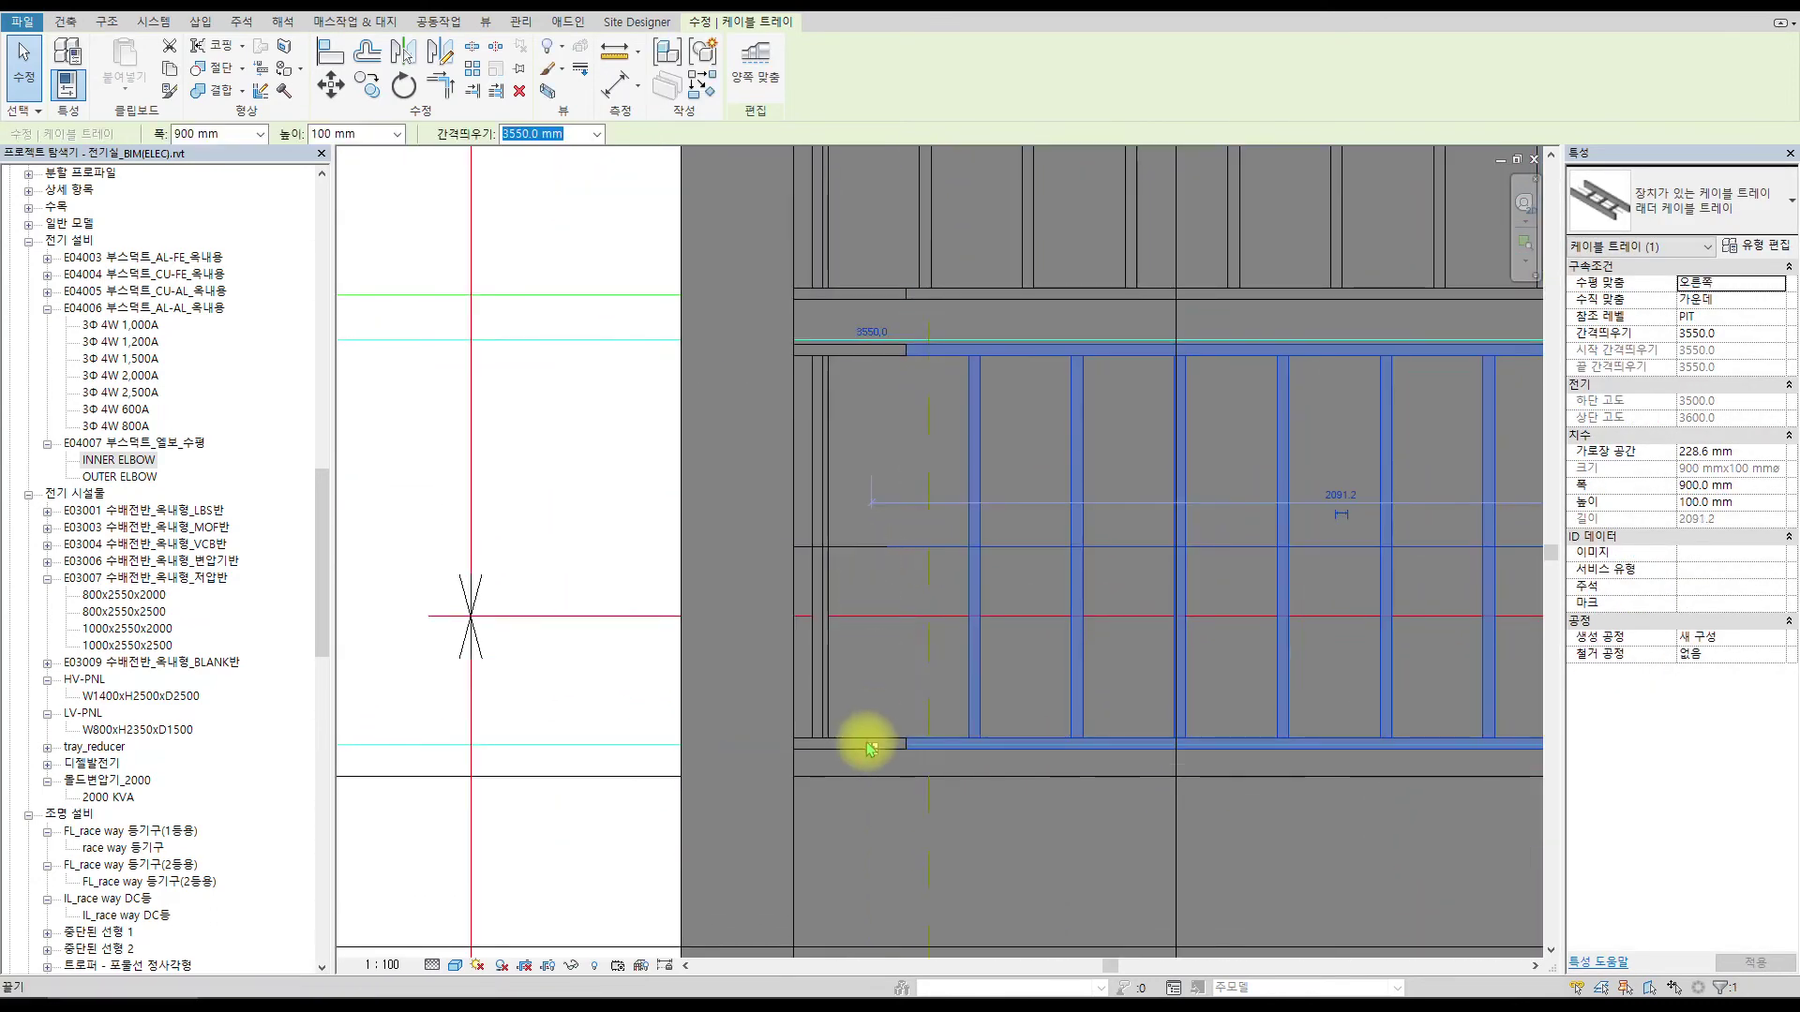
left_click(870, 750)
left_click_drag(924, 844, 916, 829)
In the section, join the lower ends of the remaining tilted trays with the ends of the indoor cable trays.
scroll(1097, 403, "down", 4)
middle_click_drag(1100, 426, 1037, 705)
scroll(1088, 469, "up", 1)
scroll(696, 827, "down", 2)
middle_click_drag(696, 831, 763, 584)
key("ctrl+Tab")
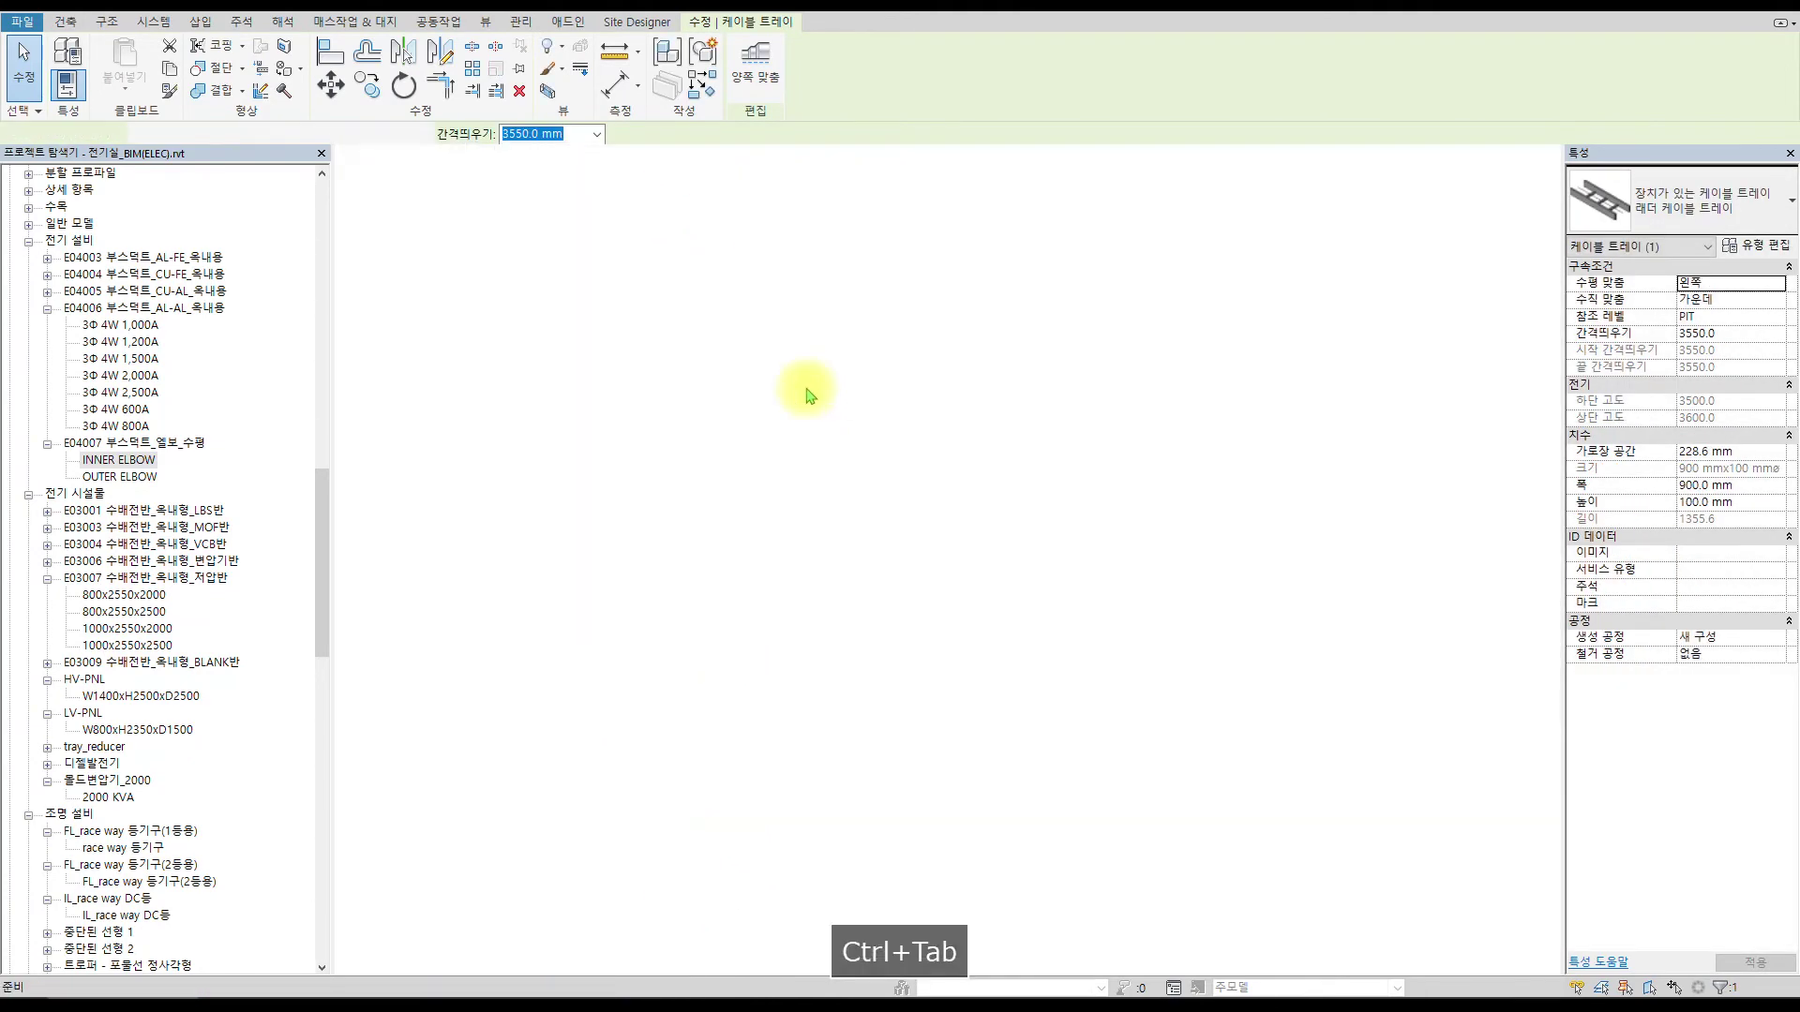
key("ctrl+Tab")
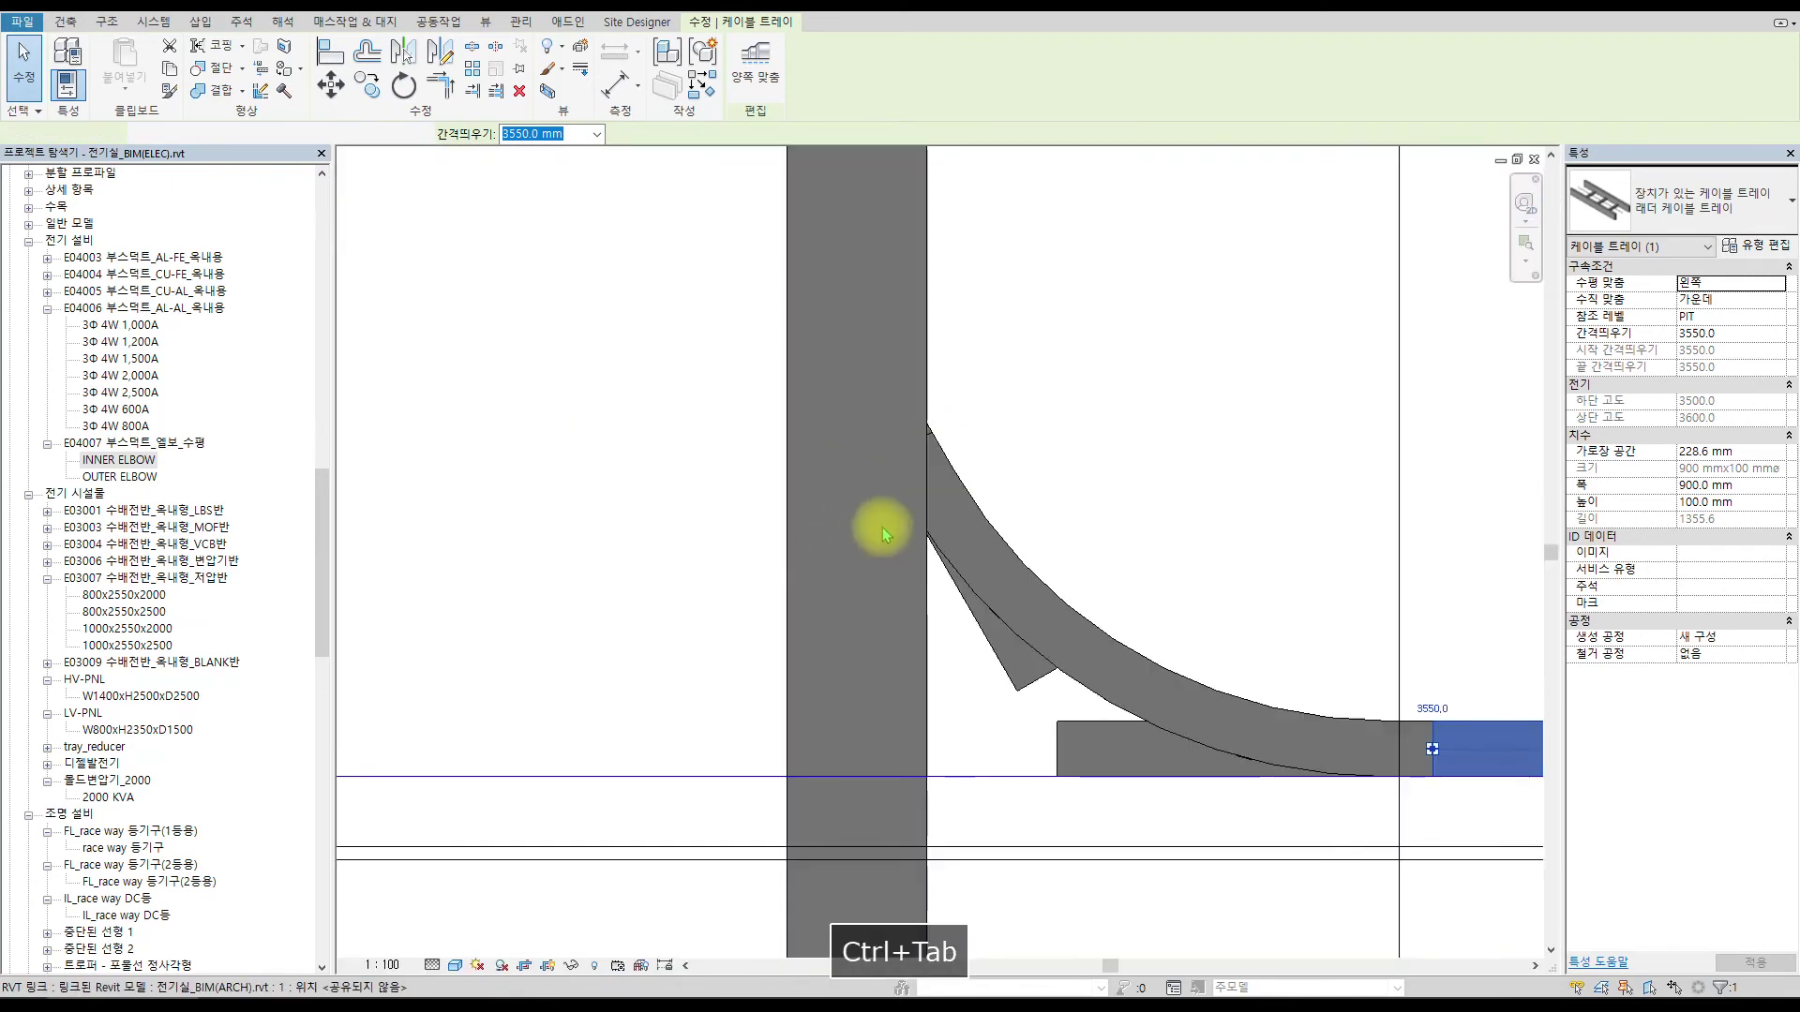
left_click(1039, 679)
left_click_drag(1041, 678, 1091, 778)
scroll(1080, 750, "up", 3)
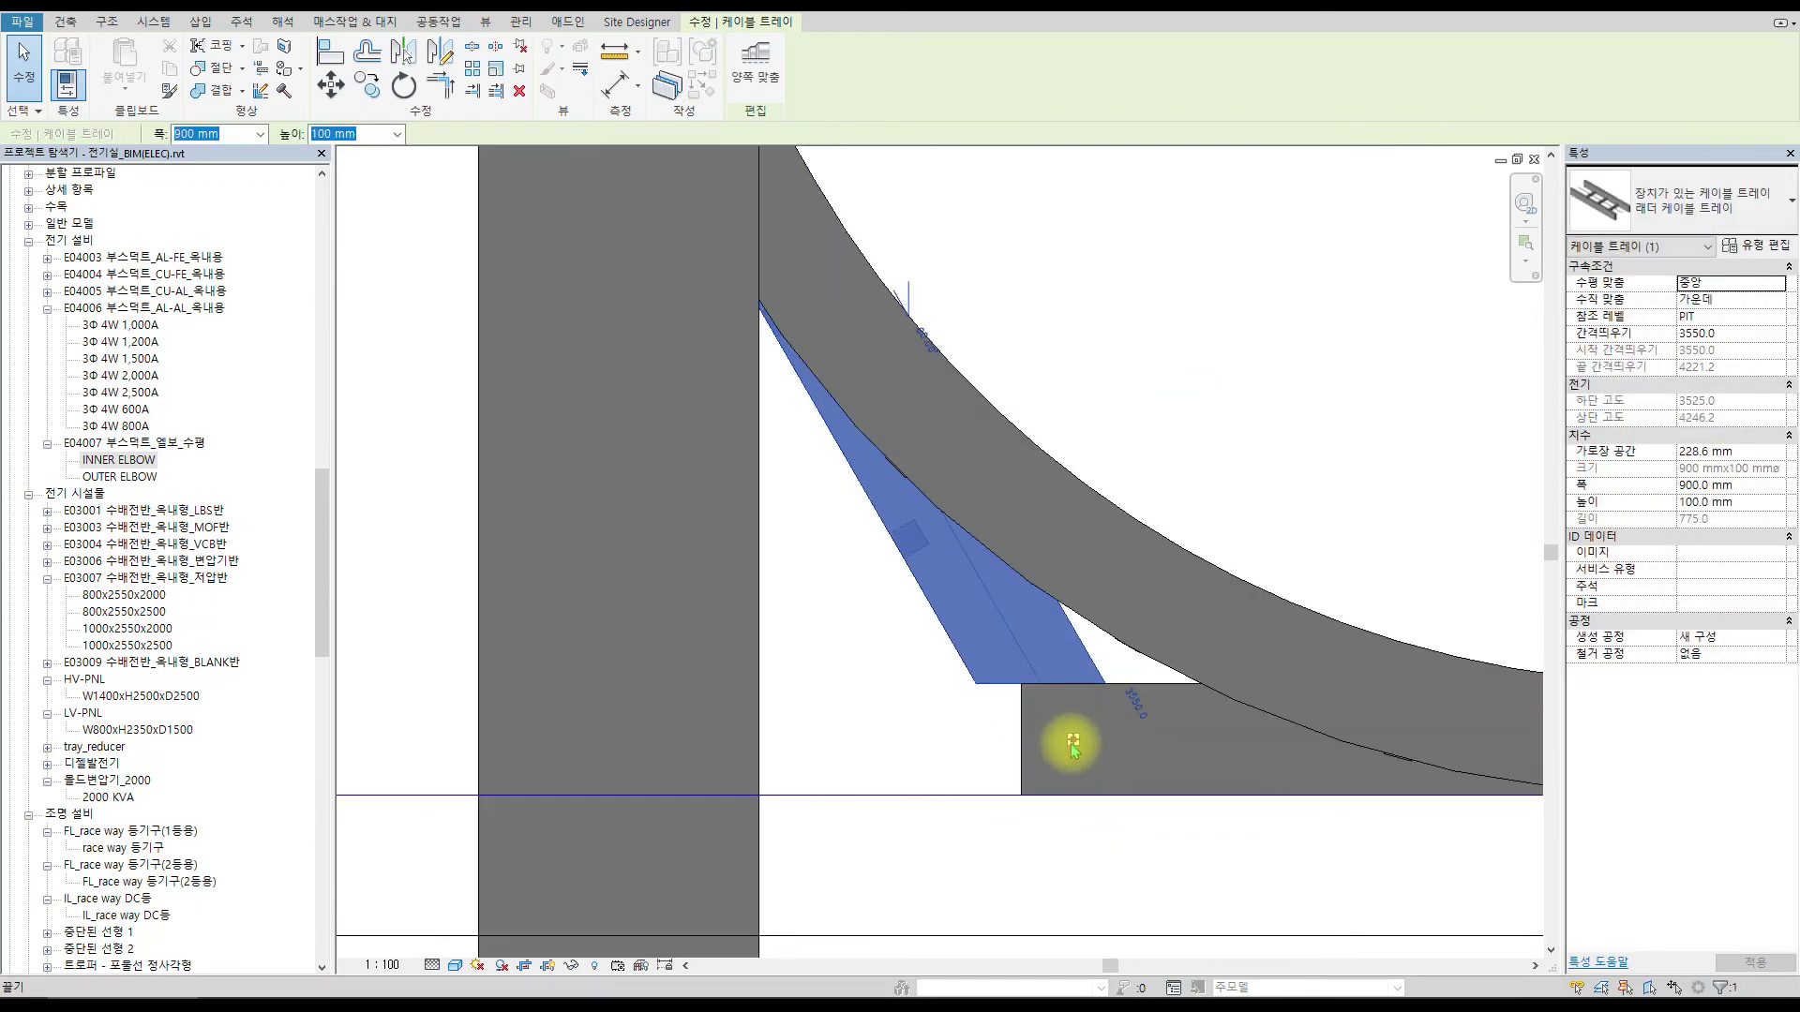
left_click_drag(1072, 743, 1072, 740)
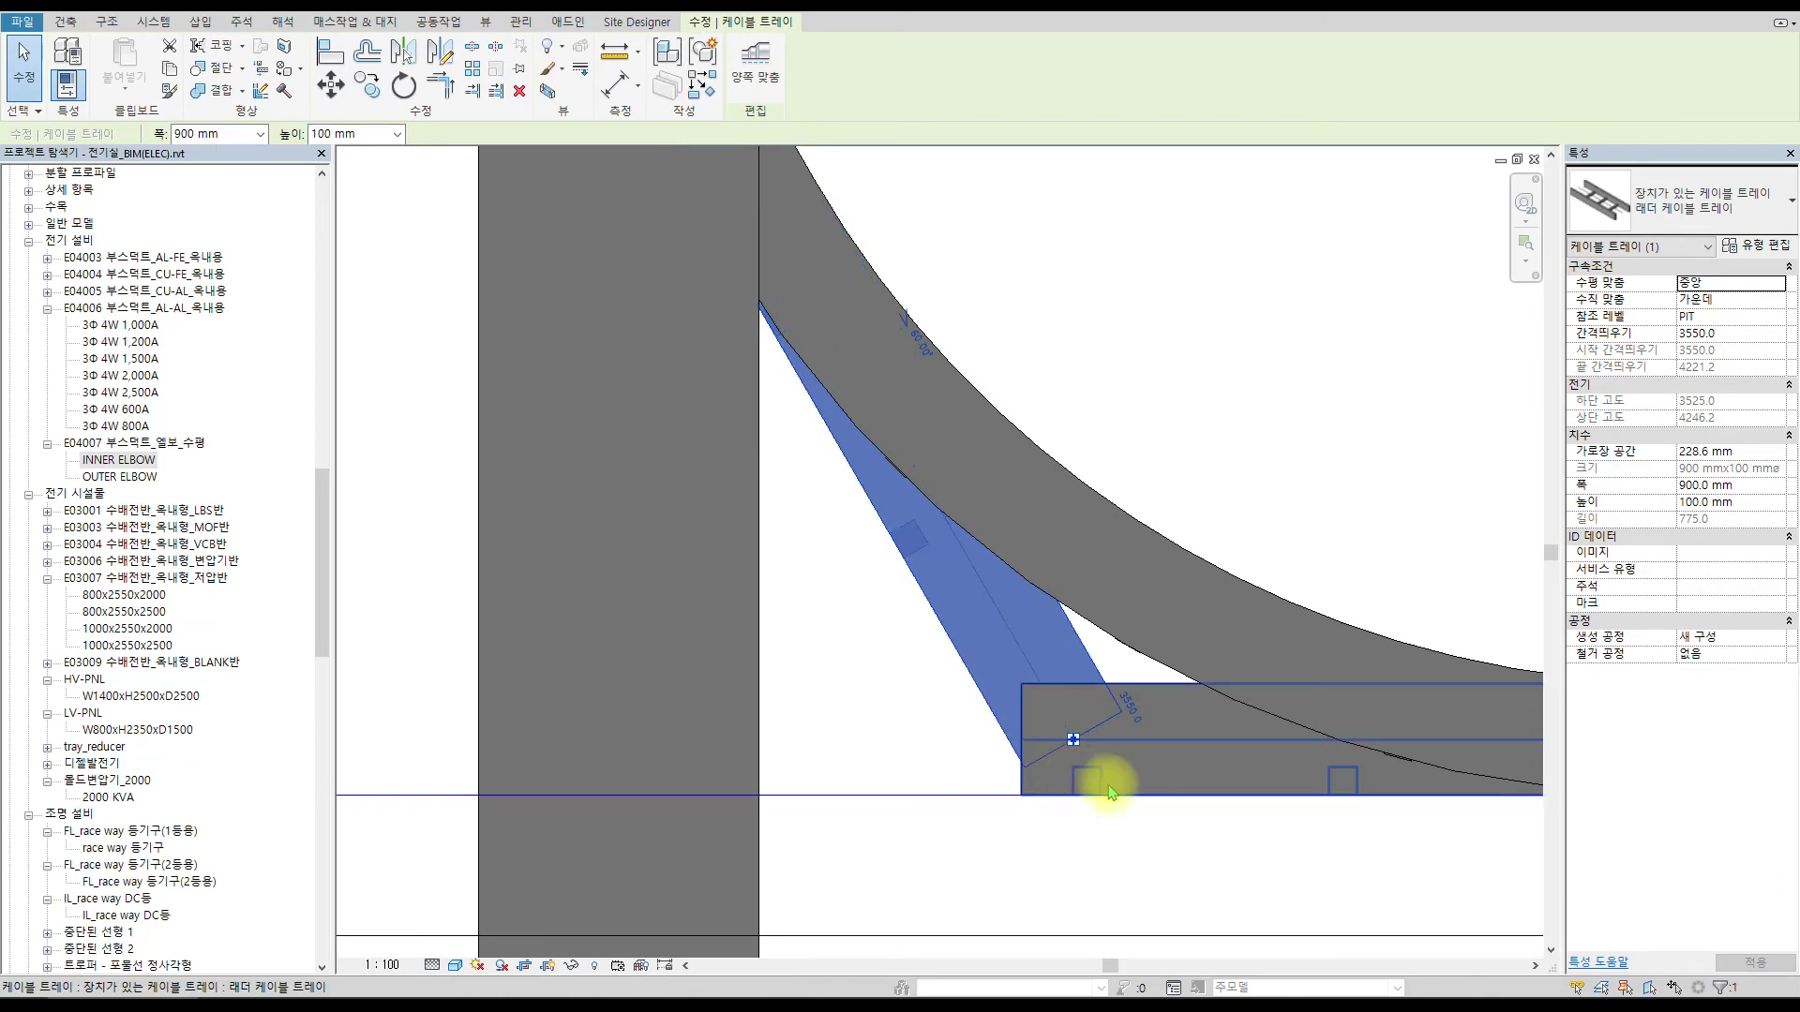
left_click(1031, 741)
key("Escape")
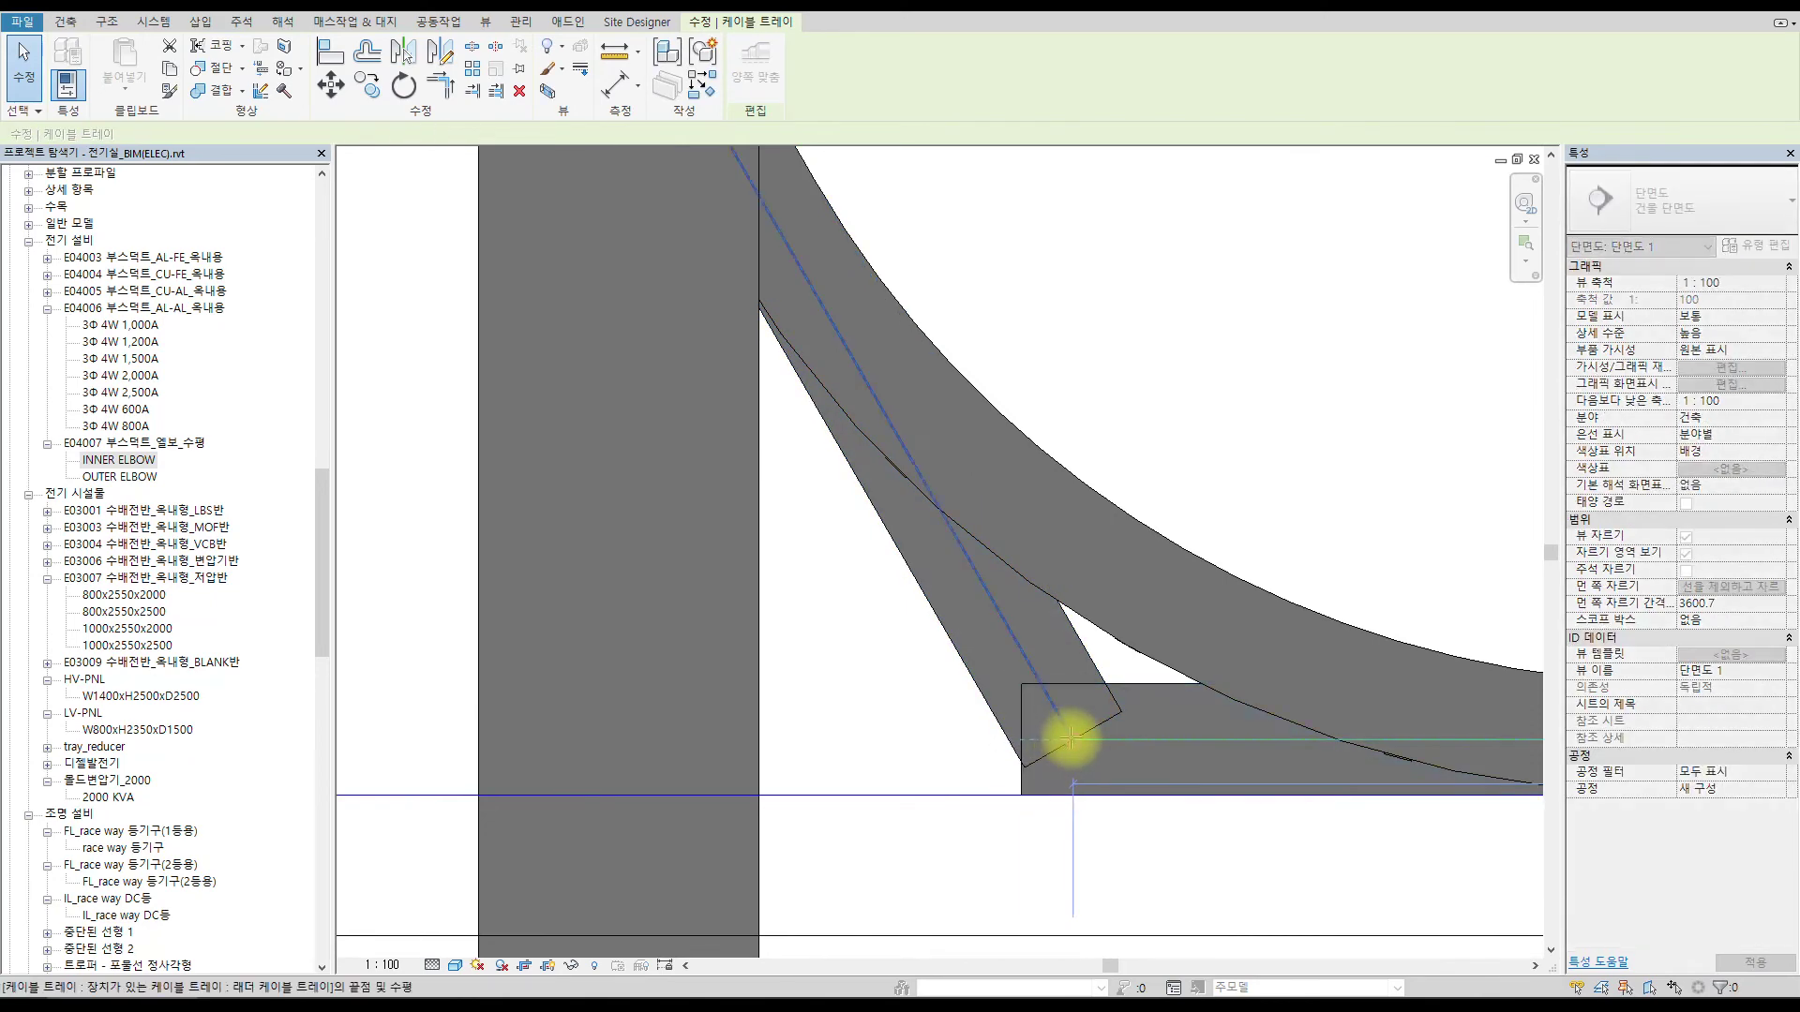
Set the bend radius of the three vertical inside bends beside the wall to 300 mm.
scroll(911, 430, "down", 3)
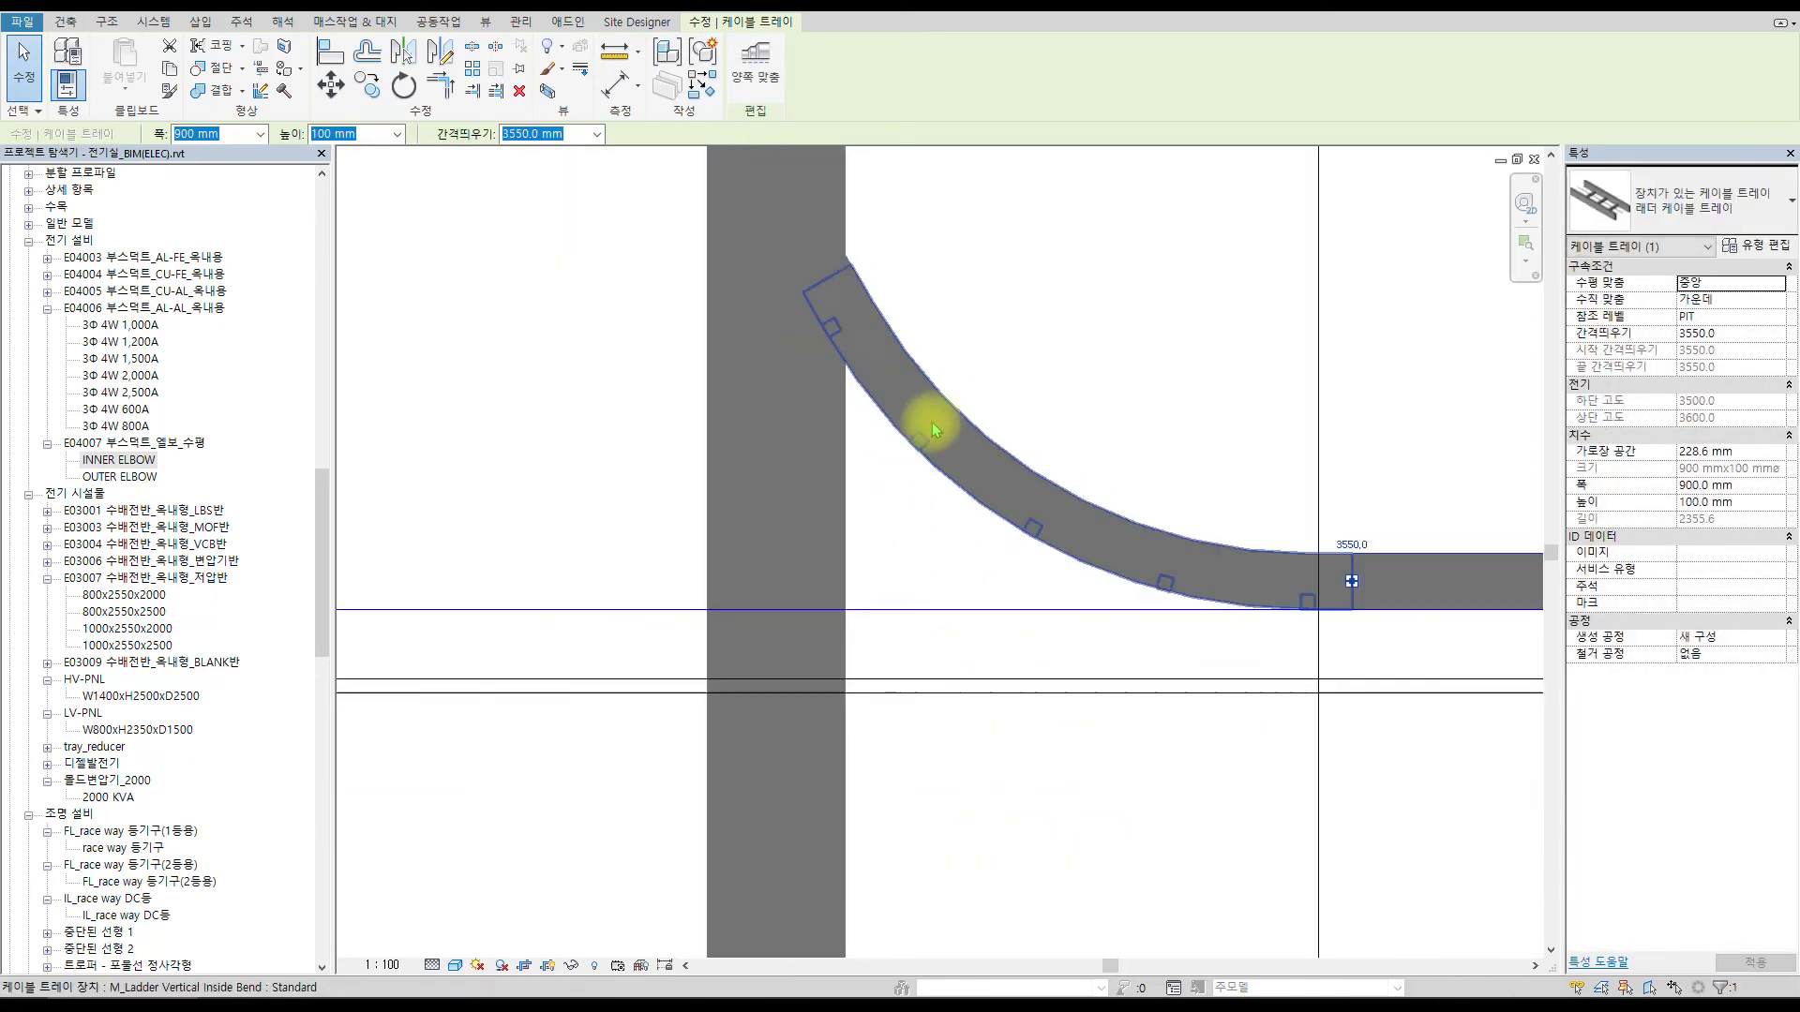
middle_click_drag(929, 464, 959, 771)
scroll(955, 657, "down", 2)
left_click(971, 711)
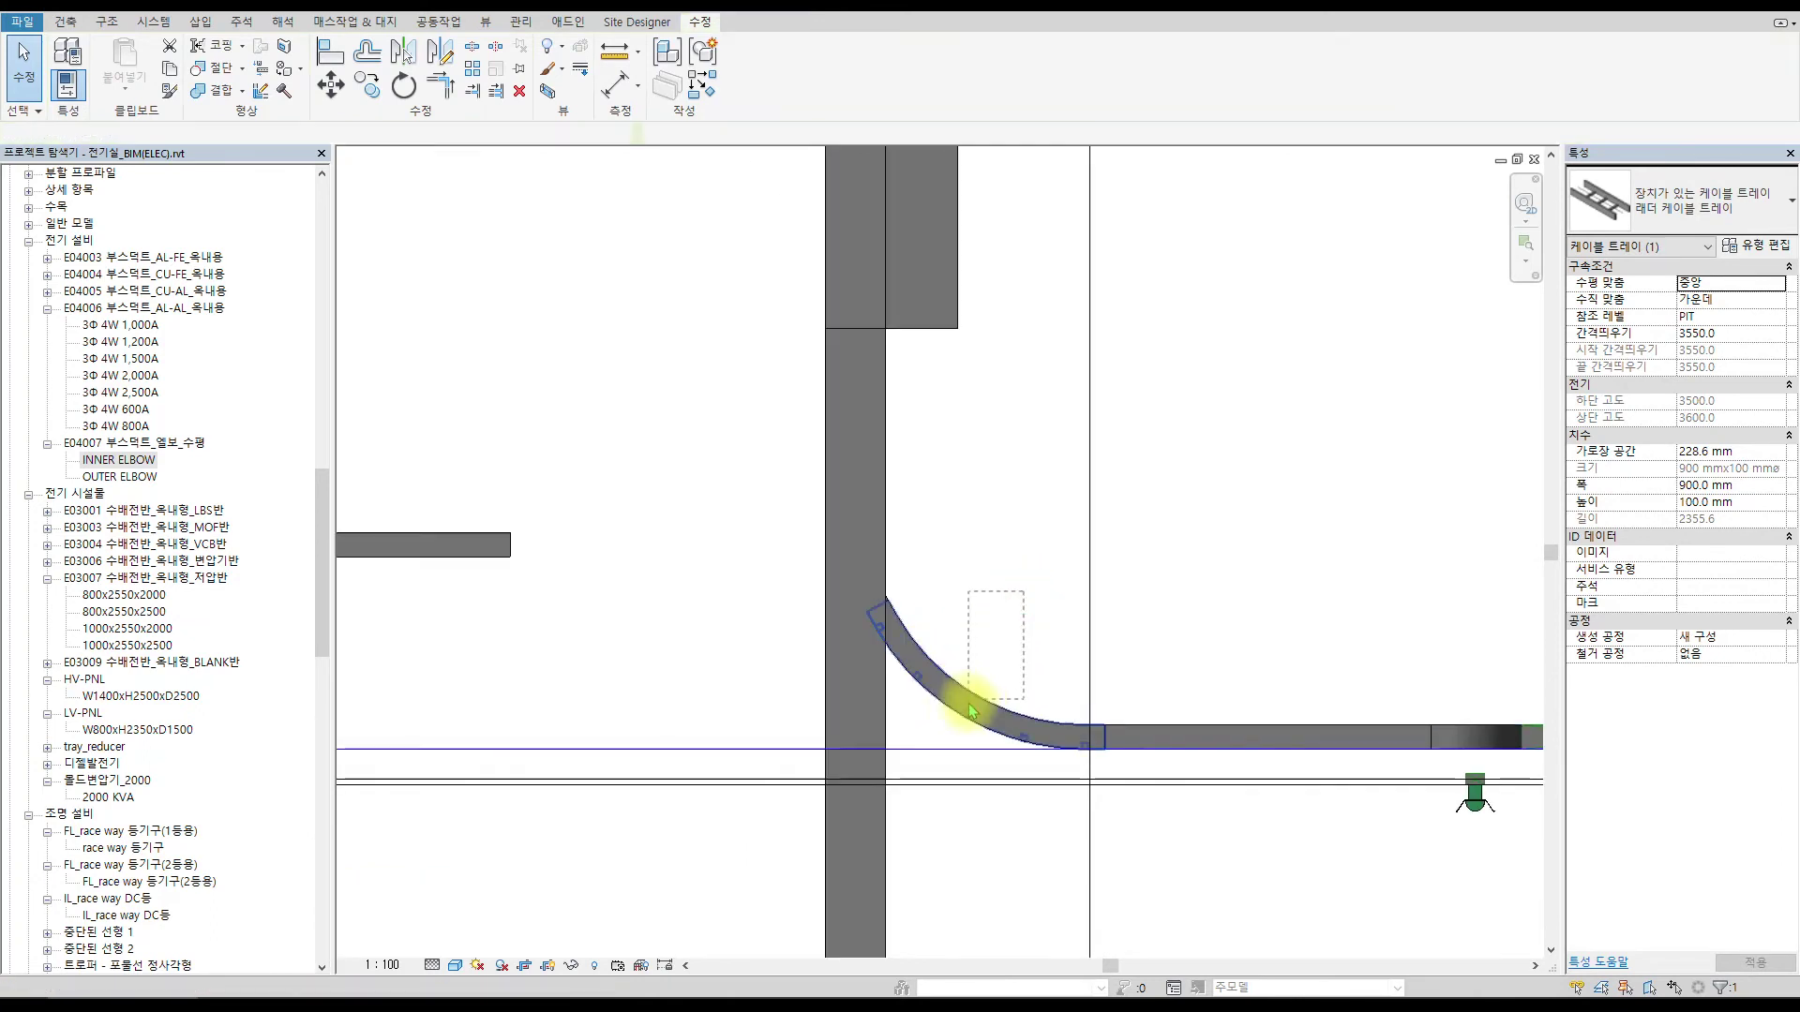
left_click(970, 672)
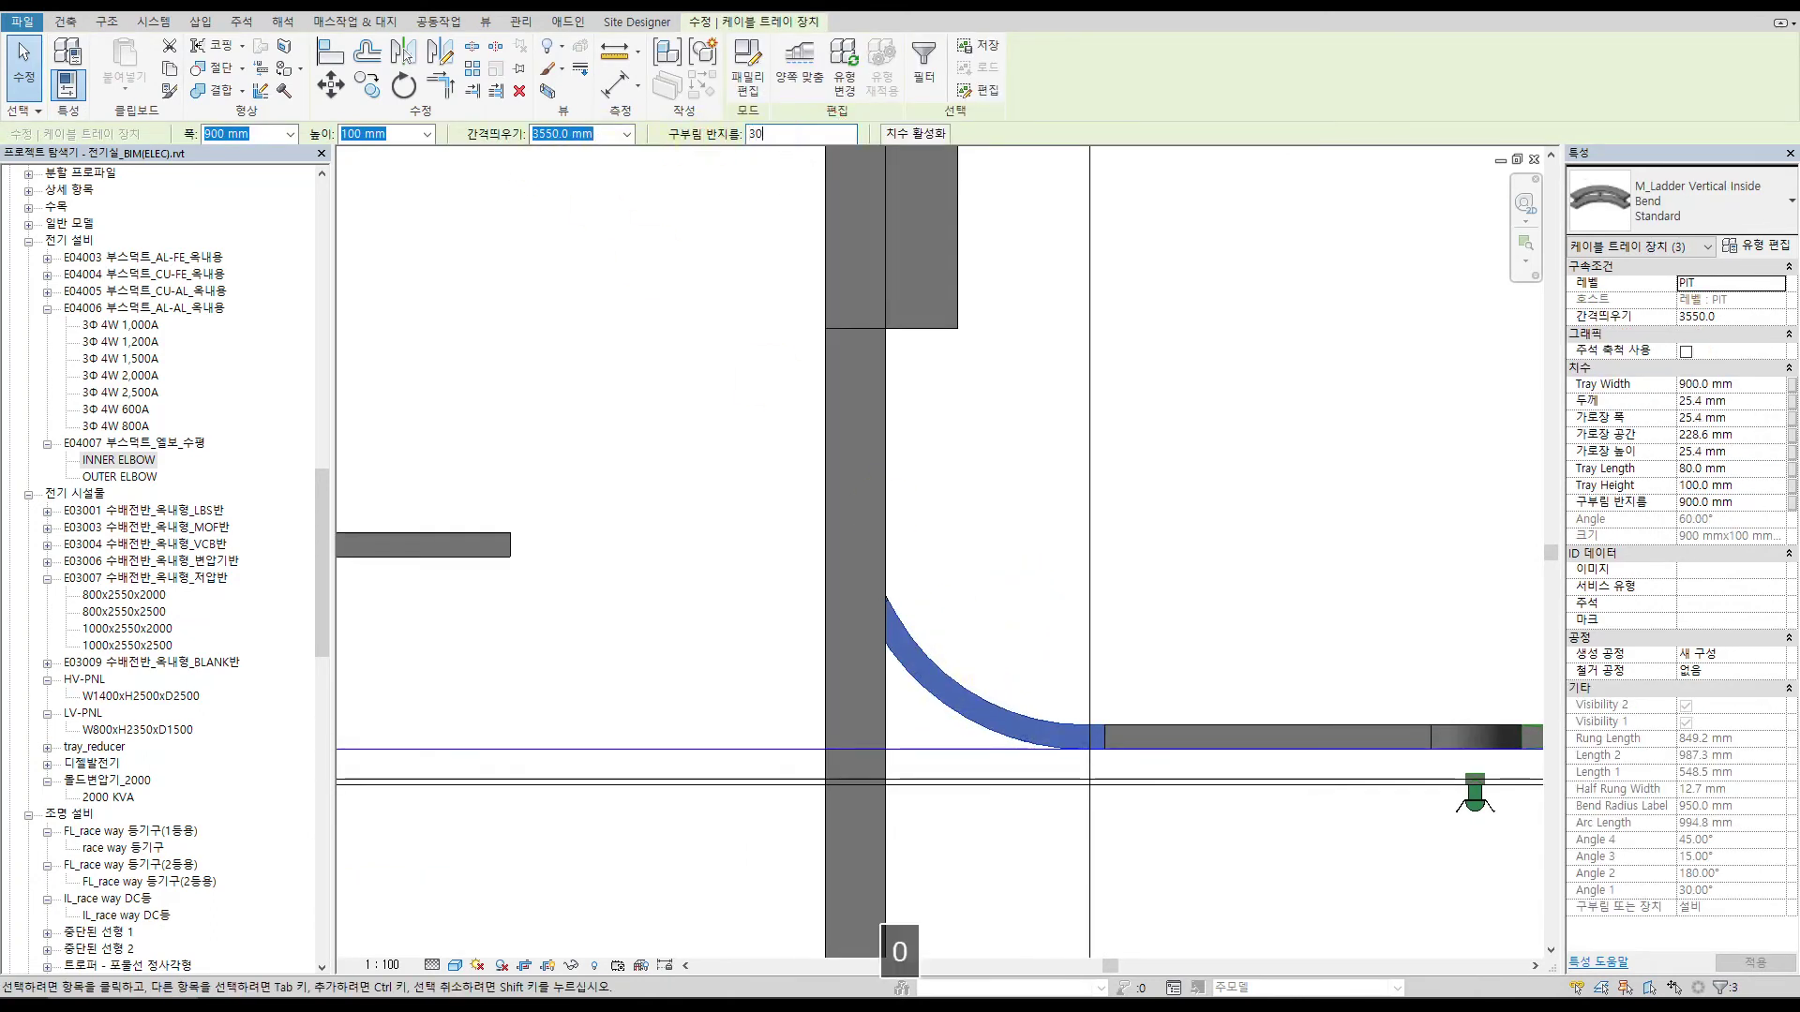
type("0")
key("Return")
left_click(614, 494)
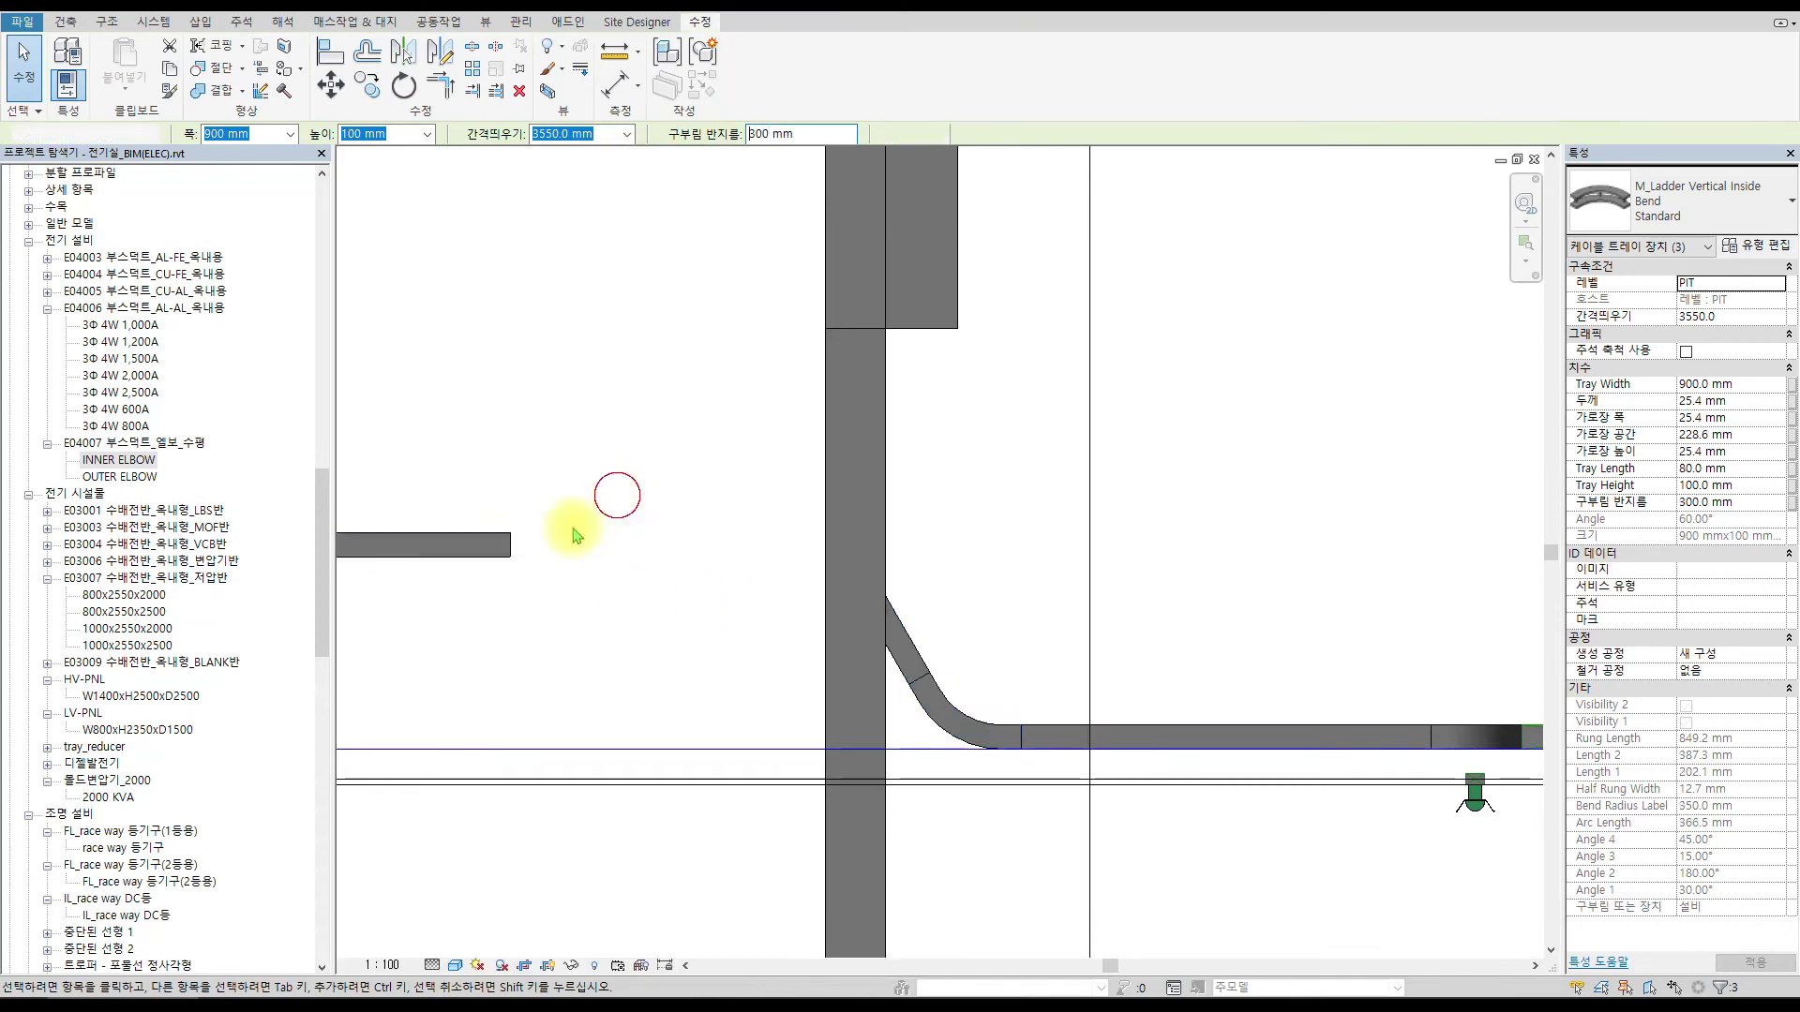
In the PIT plan, stretch the room-side end of the uppermost outer cable tray horizontally into the thickness of the wall.
scroll(532, 539, "up", 1)
key("ctrl+Tab")
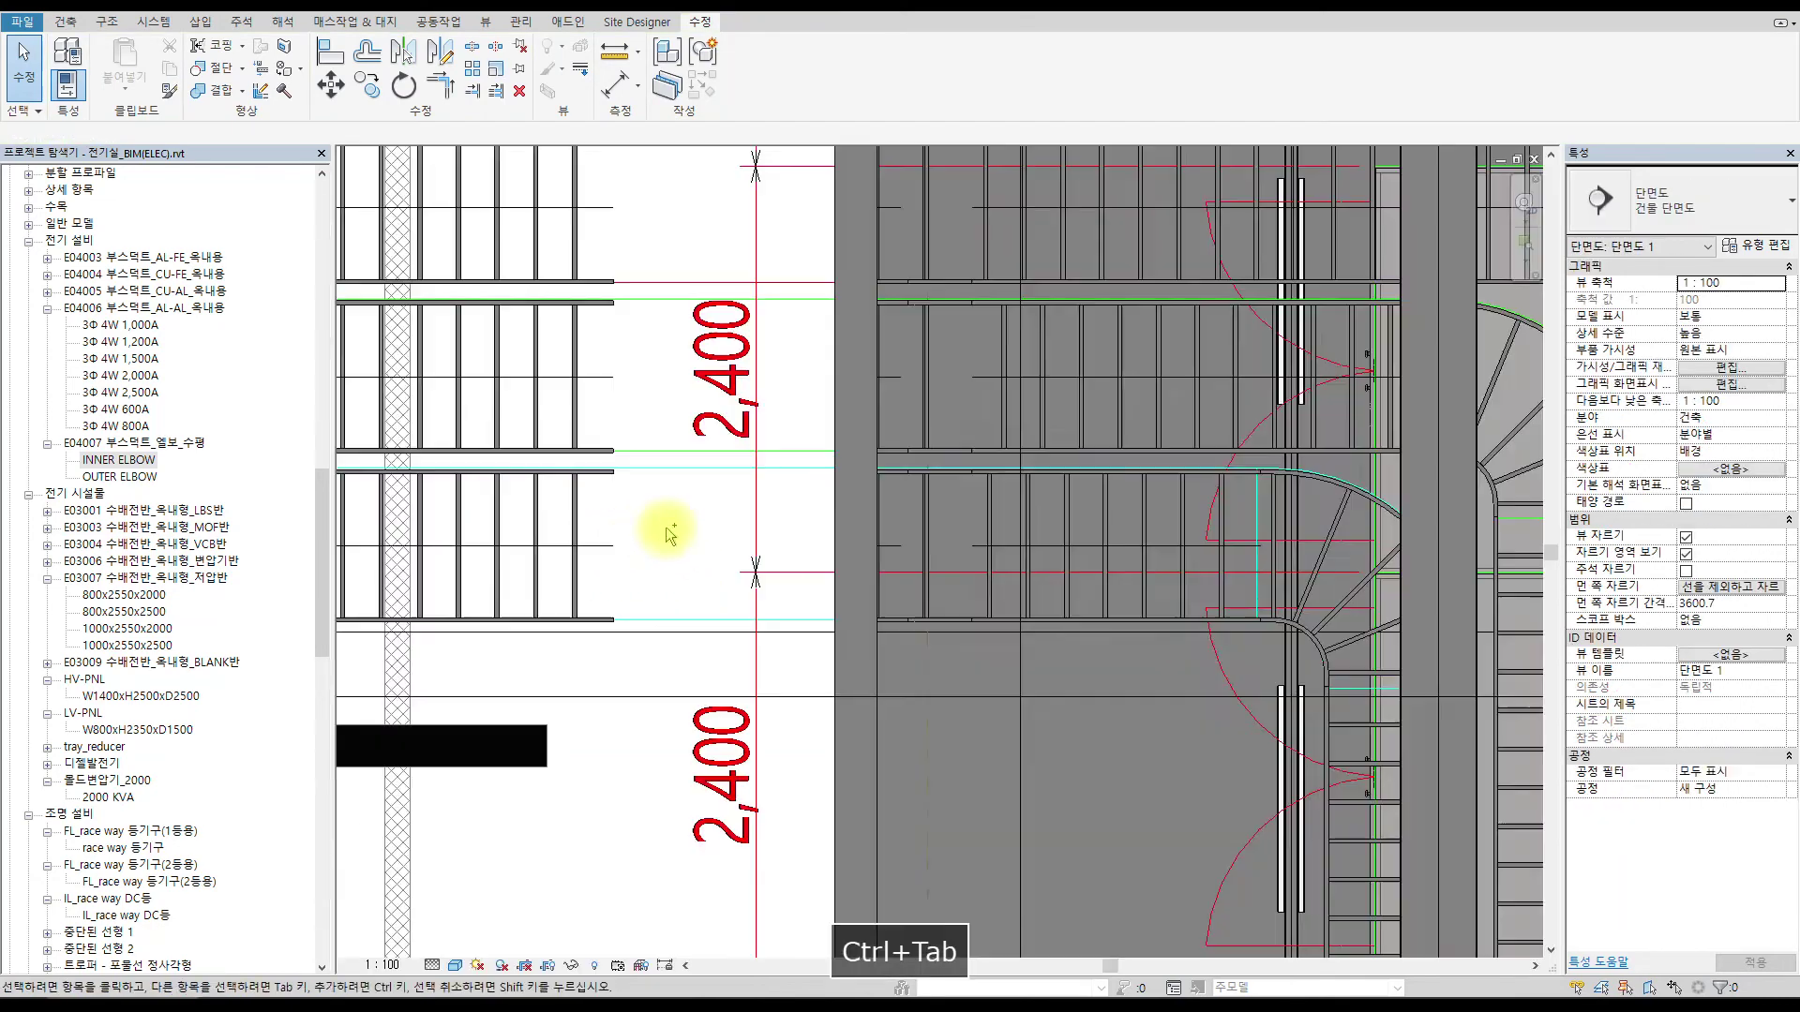
scroll(831, 458, "up", 5)
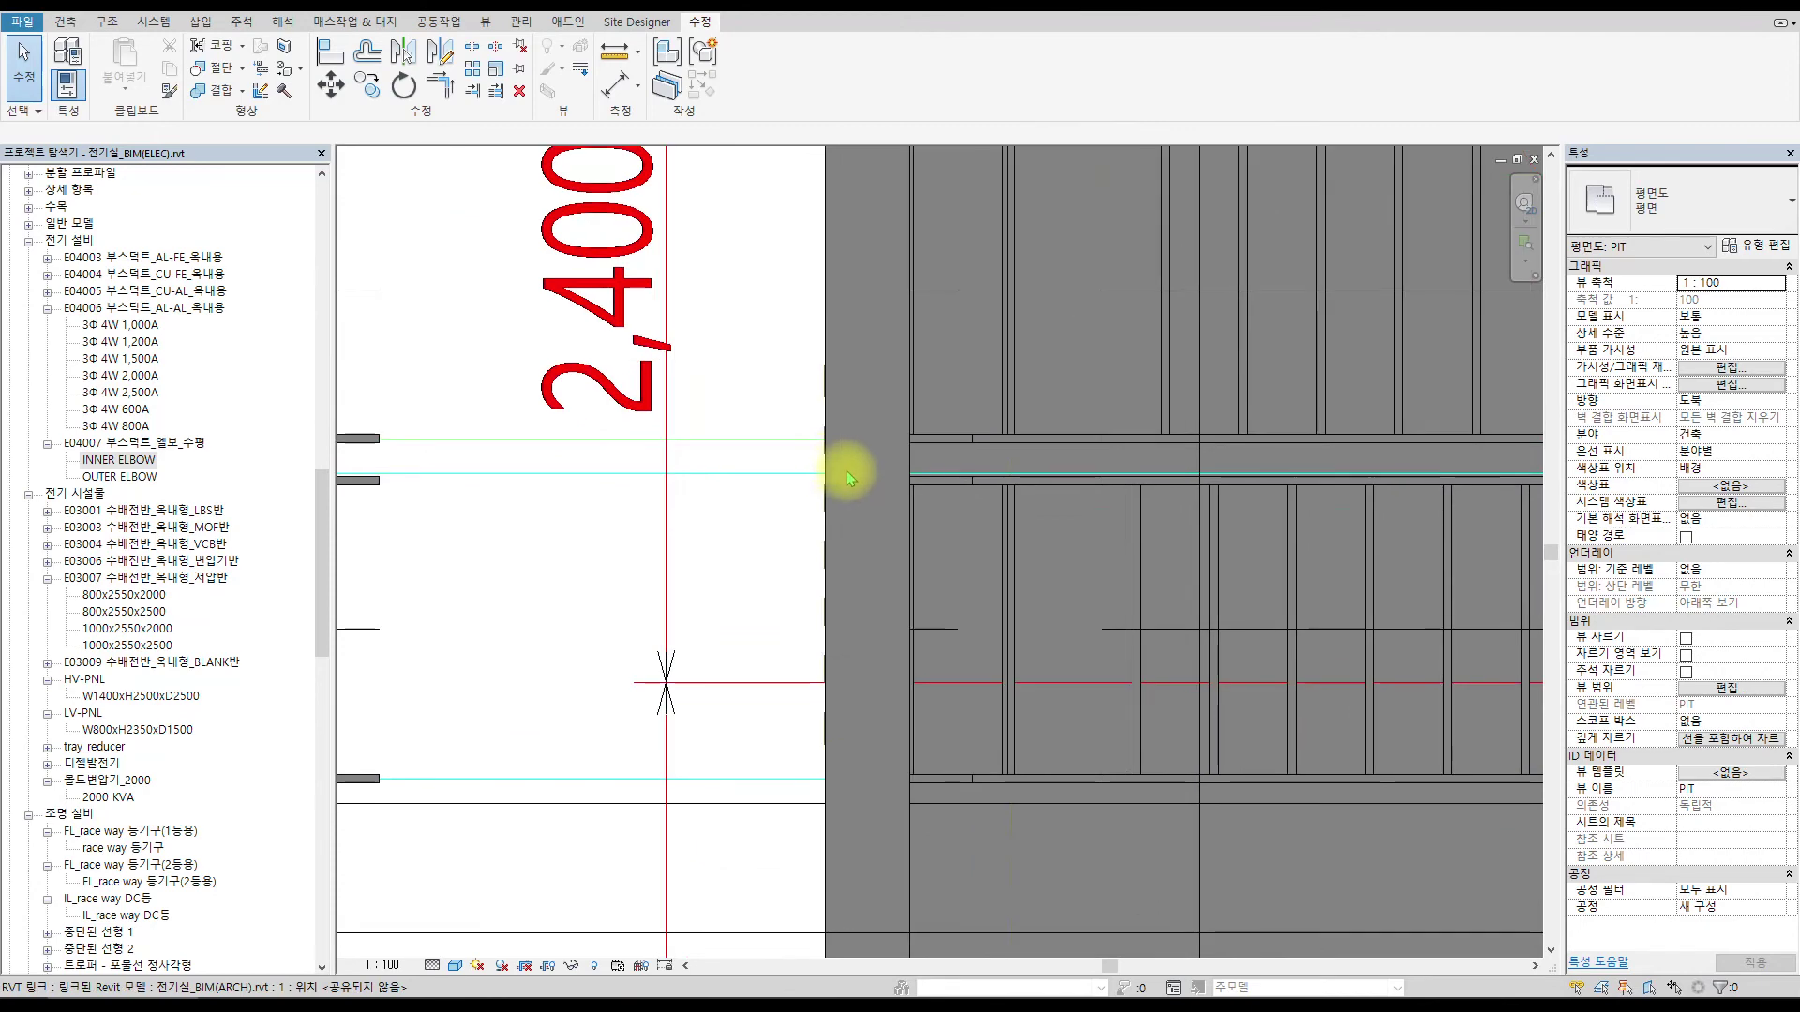
scroll(845, 474, "down", 5)
middle_click_drag(847, 481, 873, 601)
scroll(677, 257, "up", 1)
scroll(677, 257, "up", 3)
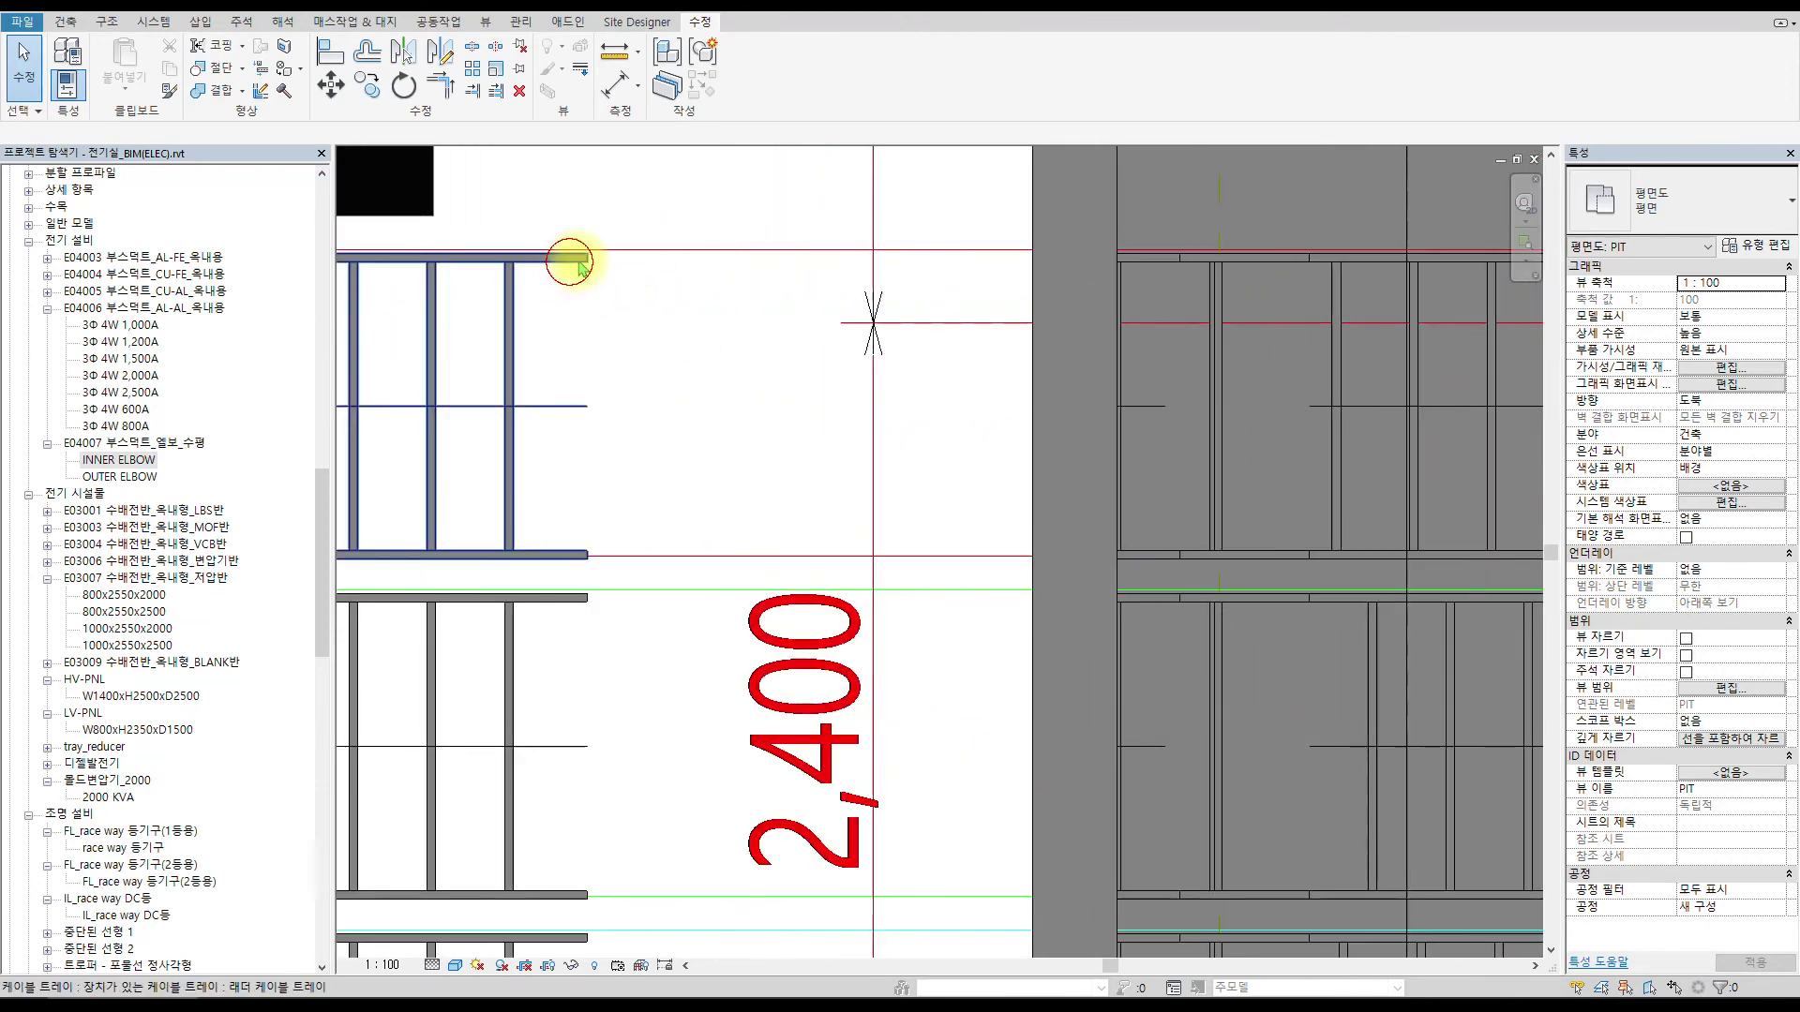
left_click(581, 255)
left_click_drag(584, 253, 952, 272)
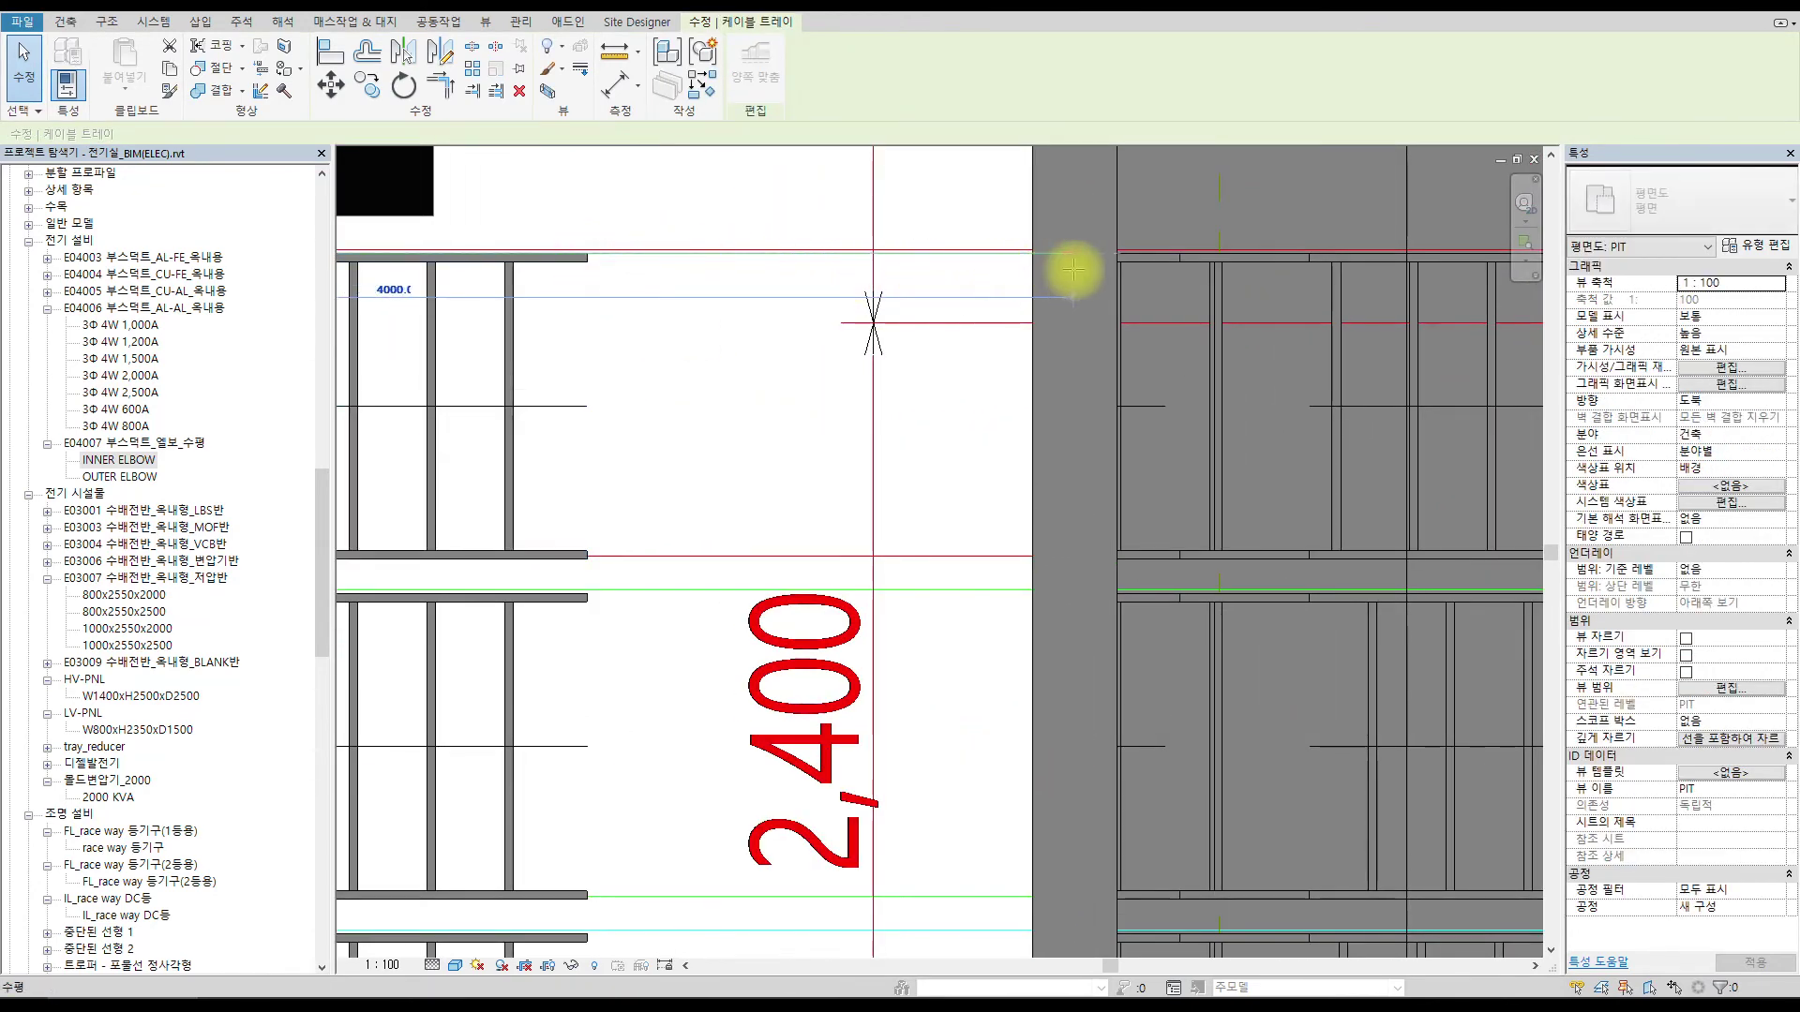
left_click_drag(1068, 270, 1087, 270)
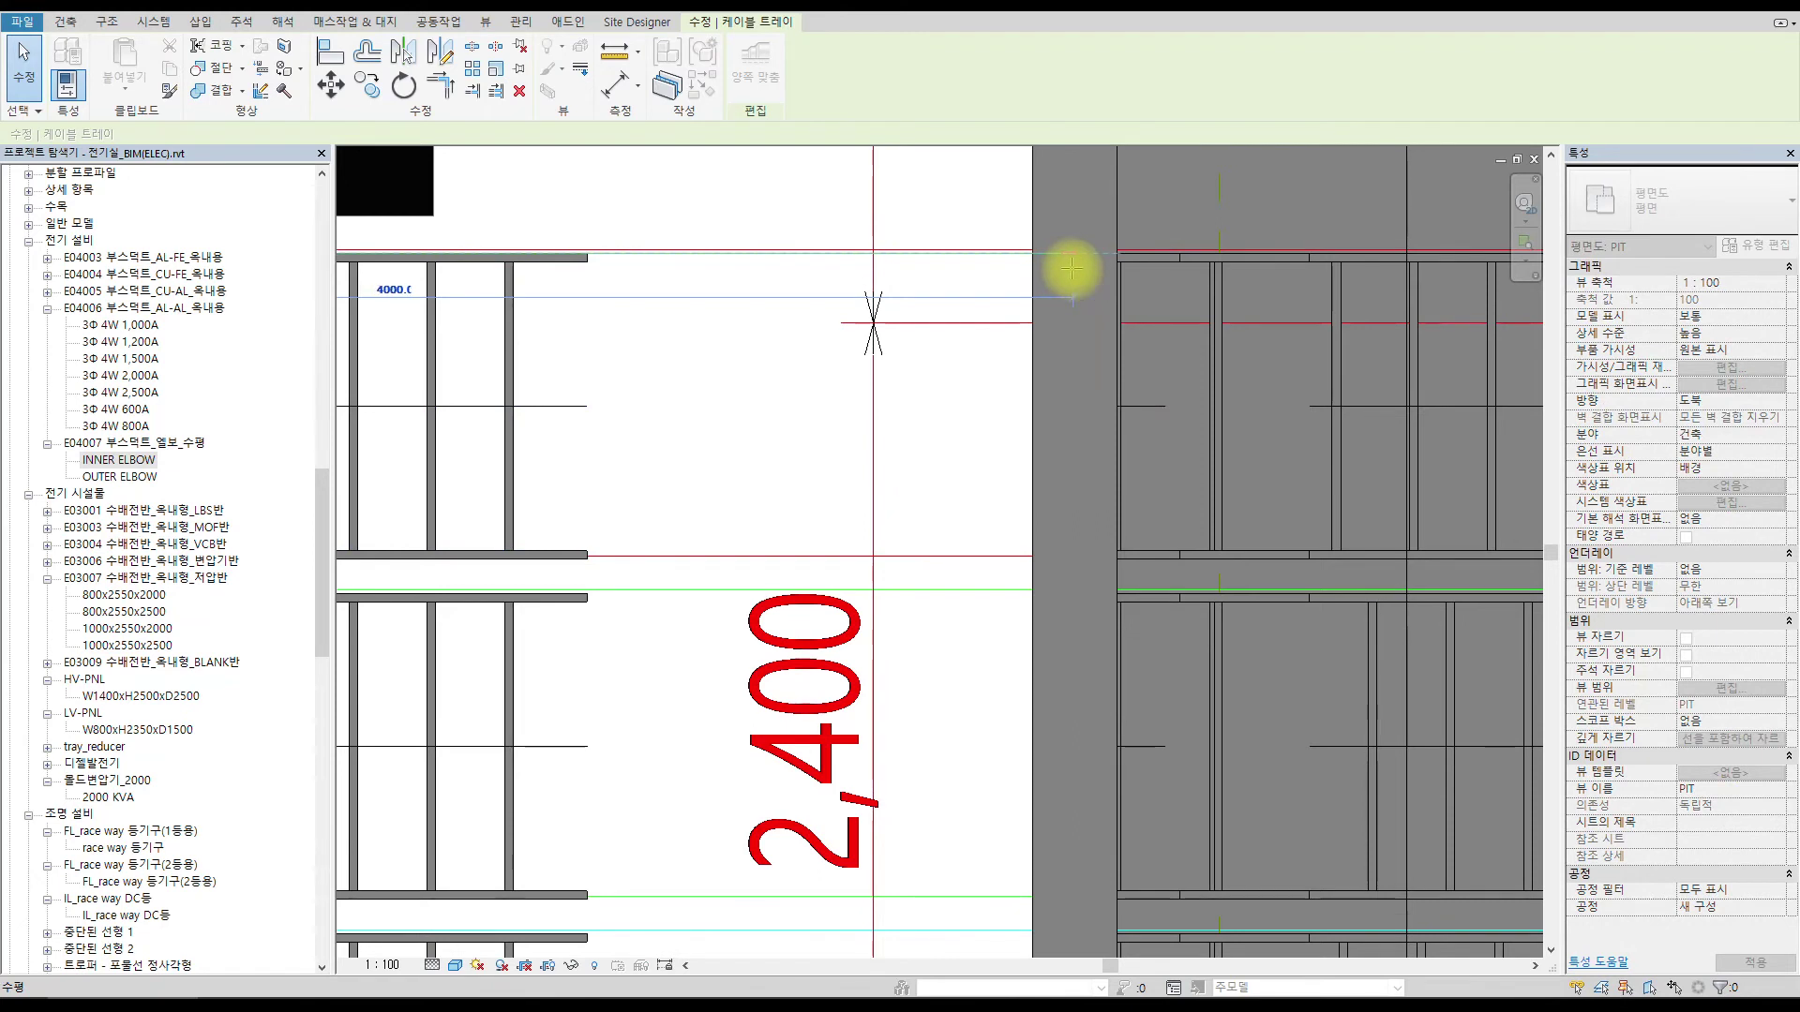
scroll(1053, 253, "up", 2)
mouse_move(1071, 264)
left_mouse_down()
mouse_move(1053, 253)
mouse_move(1081, 251)
left_mouse_up()
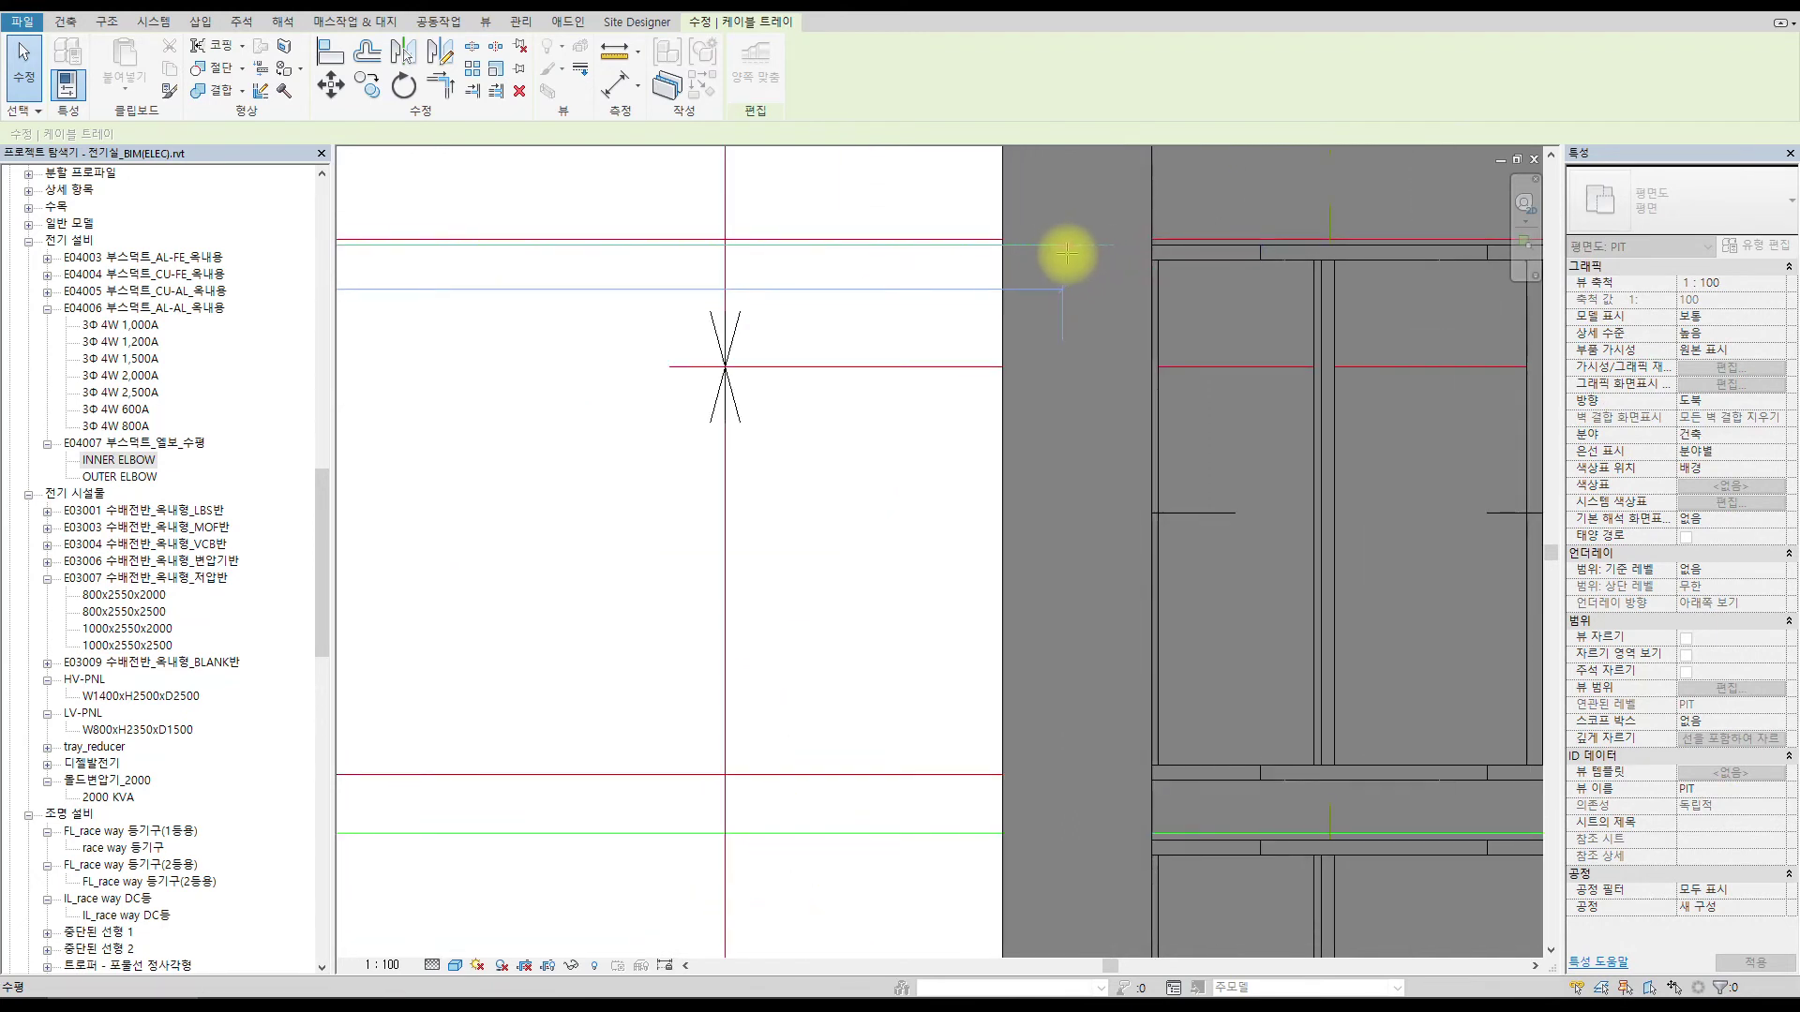
left_click_drag(1081, 251, 1085, 249)
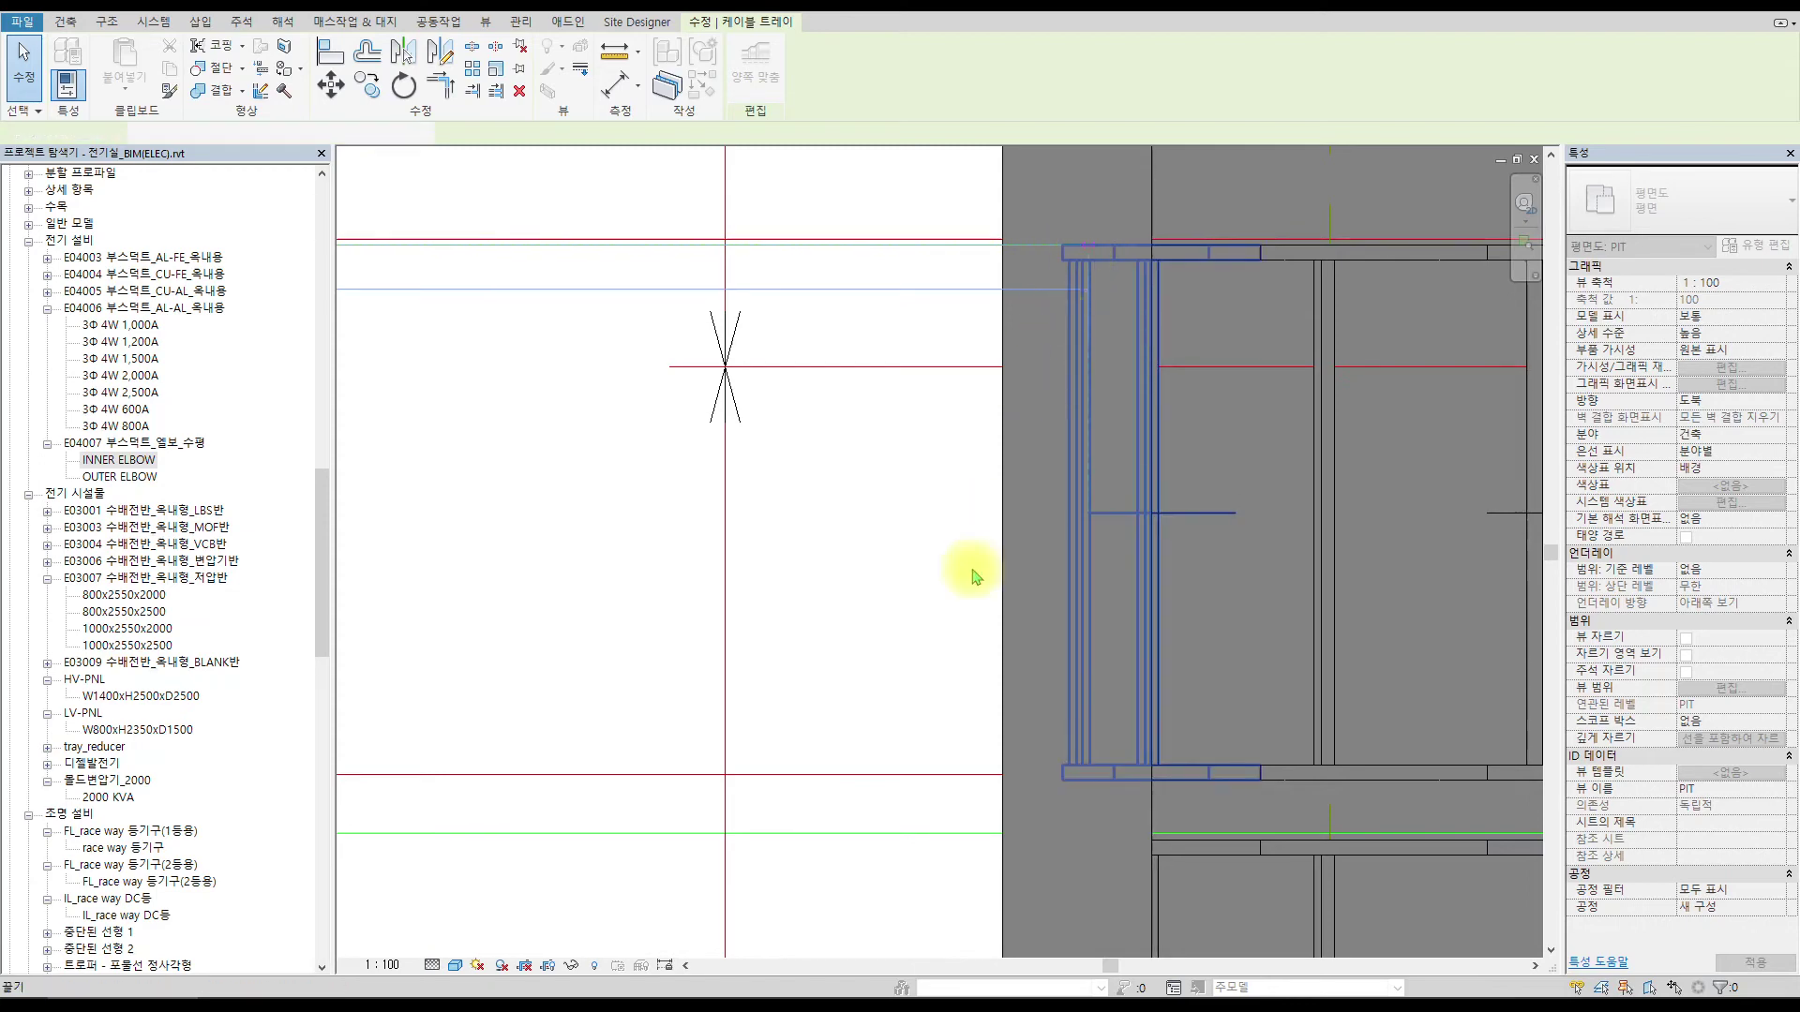
scroll(985, 713, "down", 1)
scroll(995, 716, "down", 2)
middle_click_drag(905, 701, 915, 431)
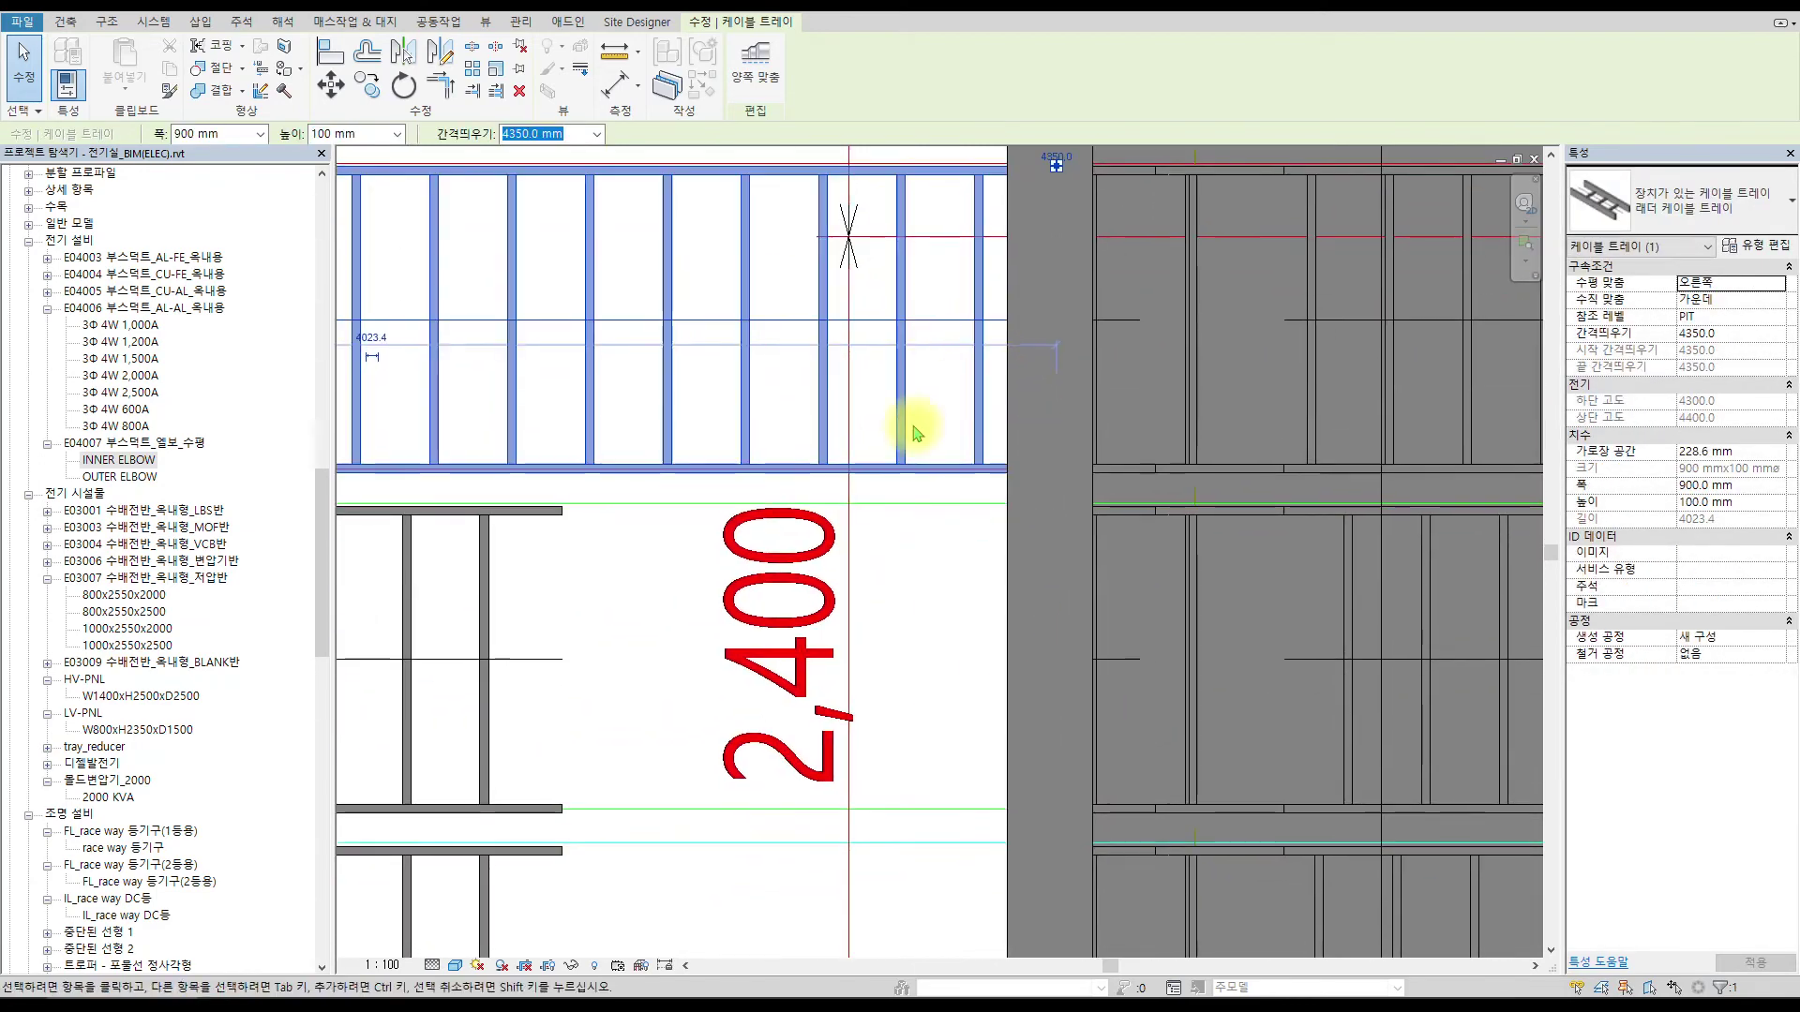
In the 3D view, extend the section box outward beyond the outer wall and examine the tilted trays at the wall.
key("ctrl+Tab")
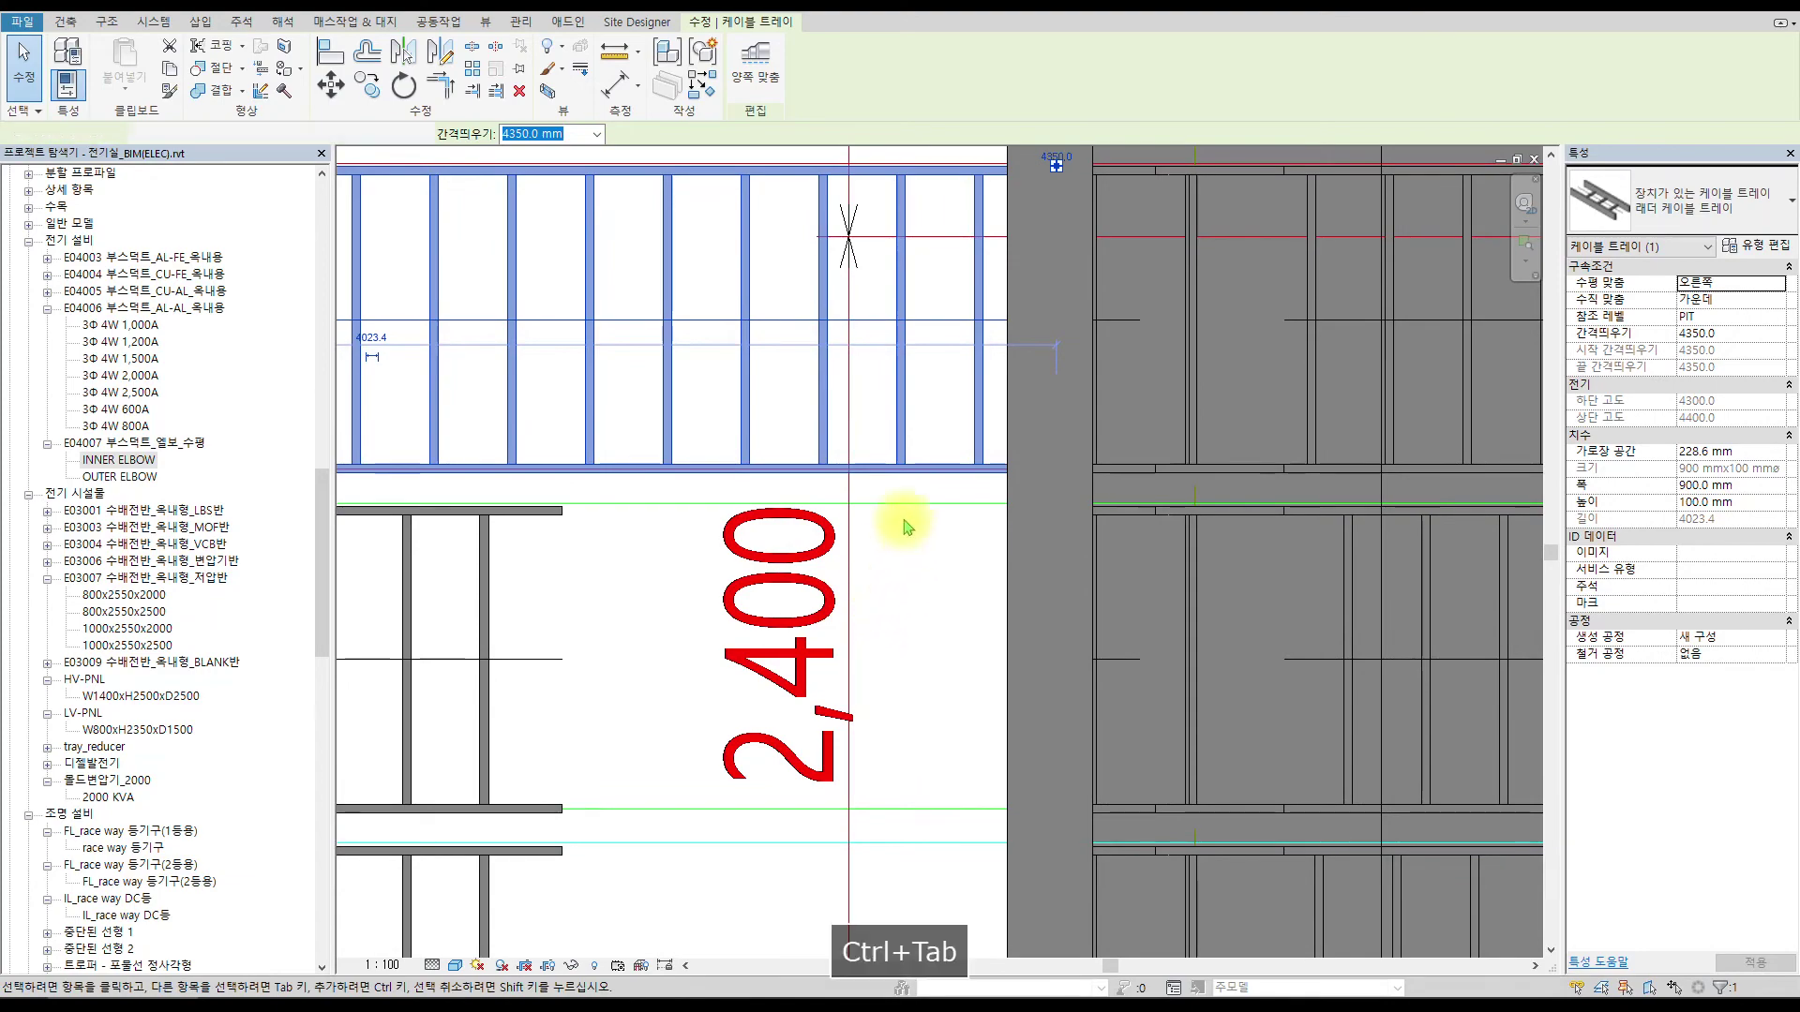
scroll(914, 563, "down", 3)
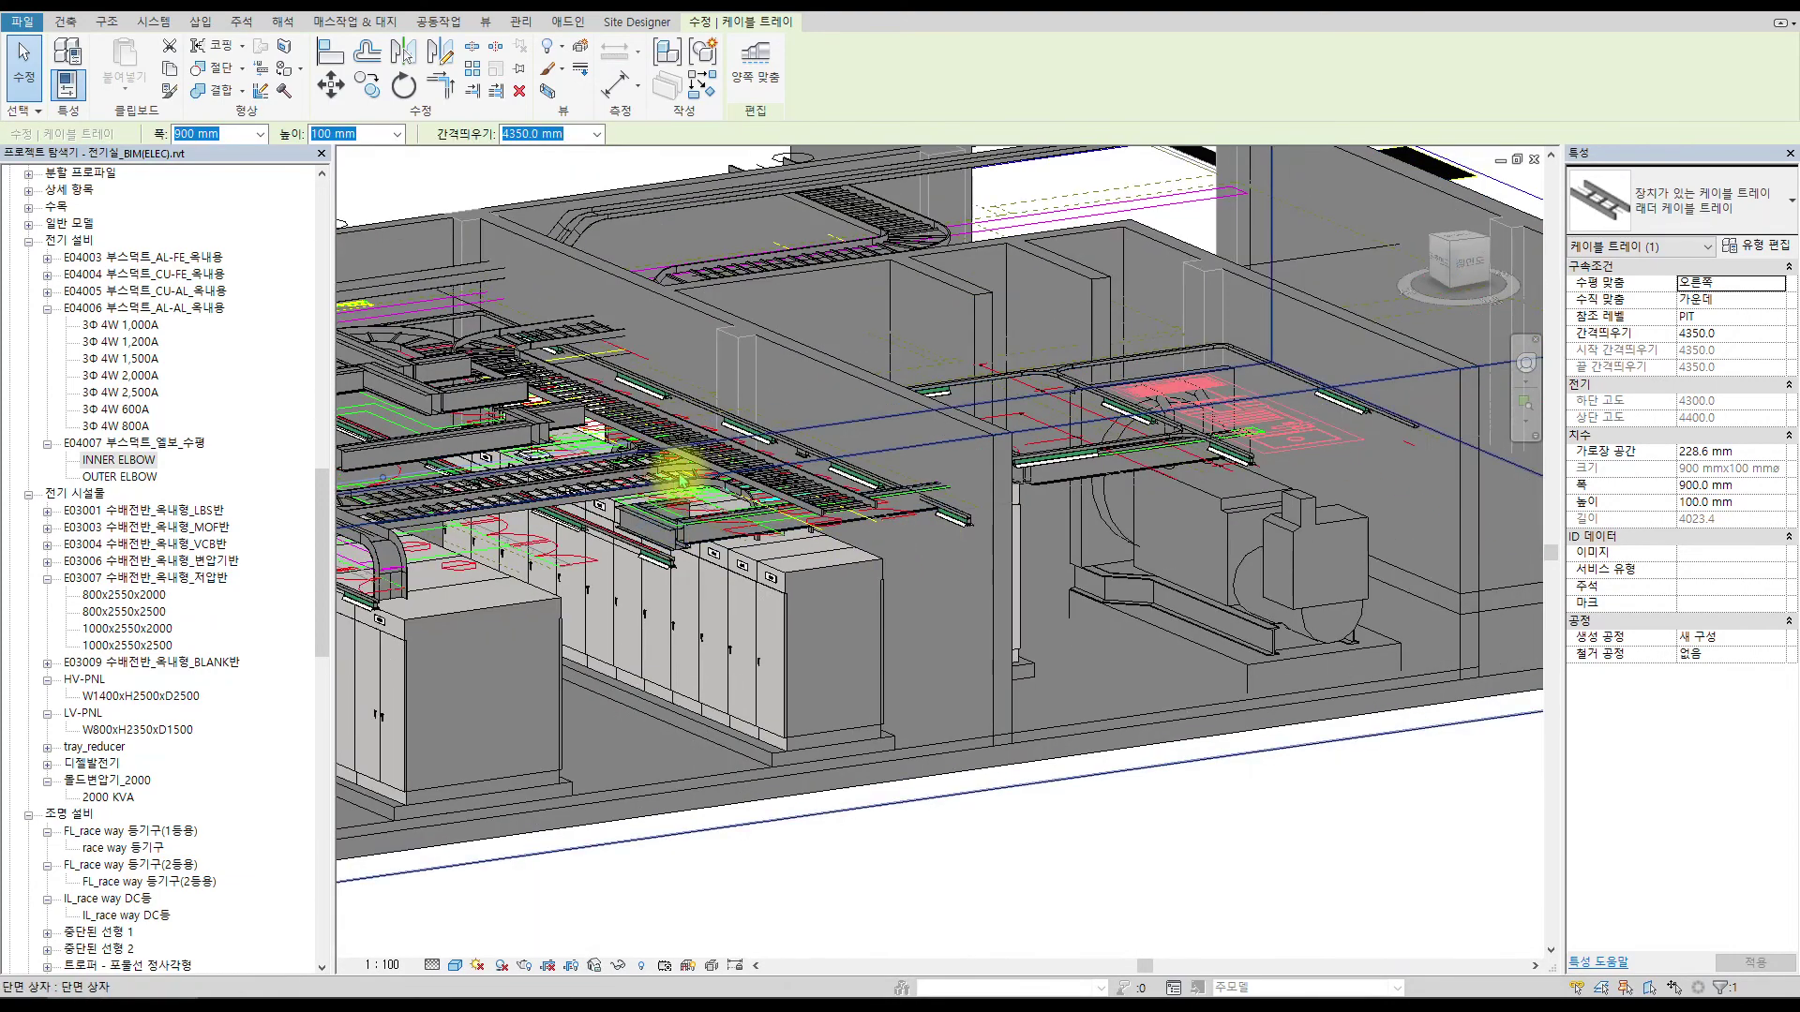
middle_click_drag(679, 474, 1064, 534)
scroll(494, 497, "down", 3)
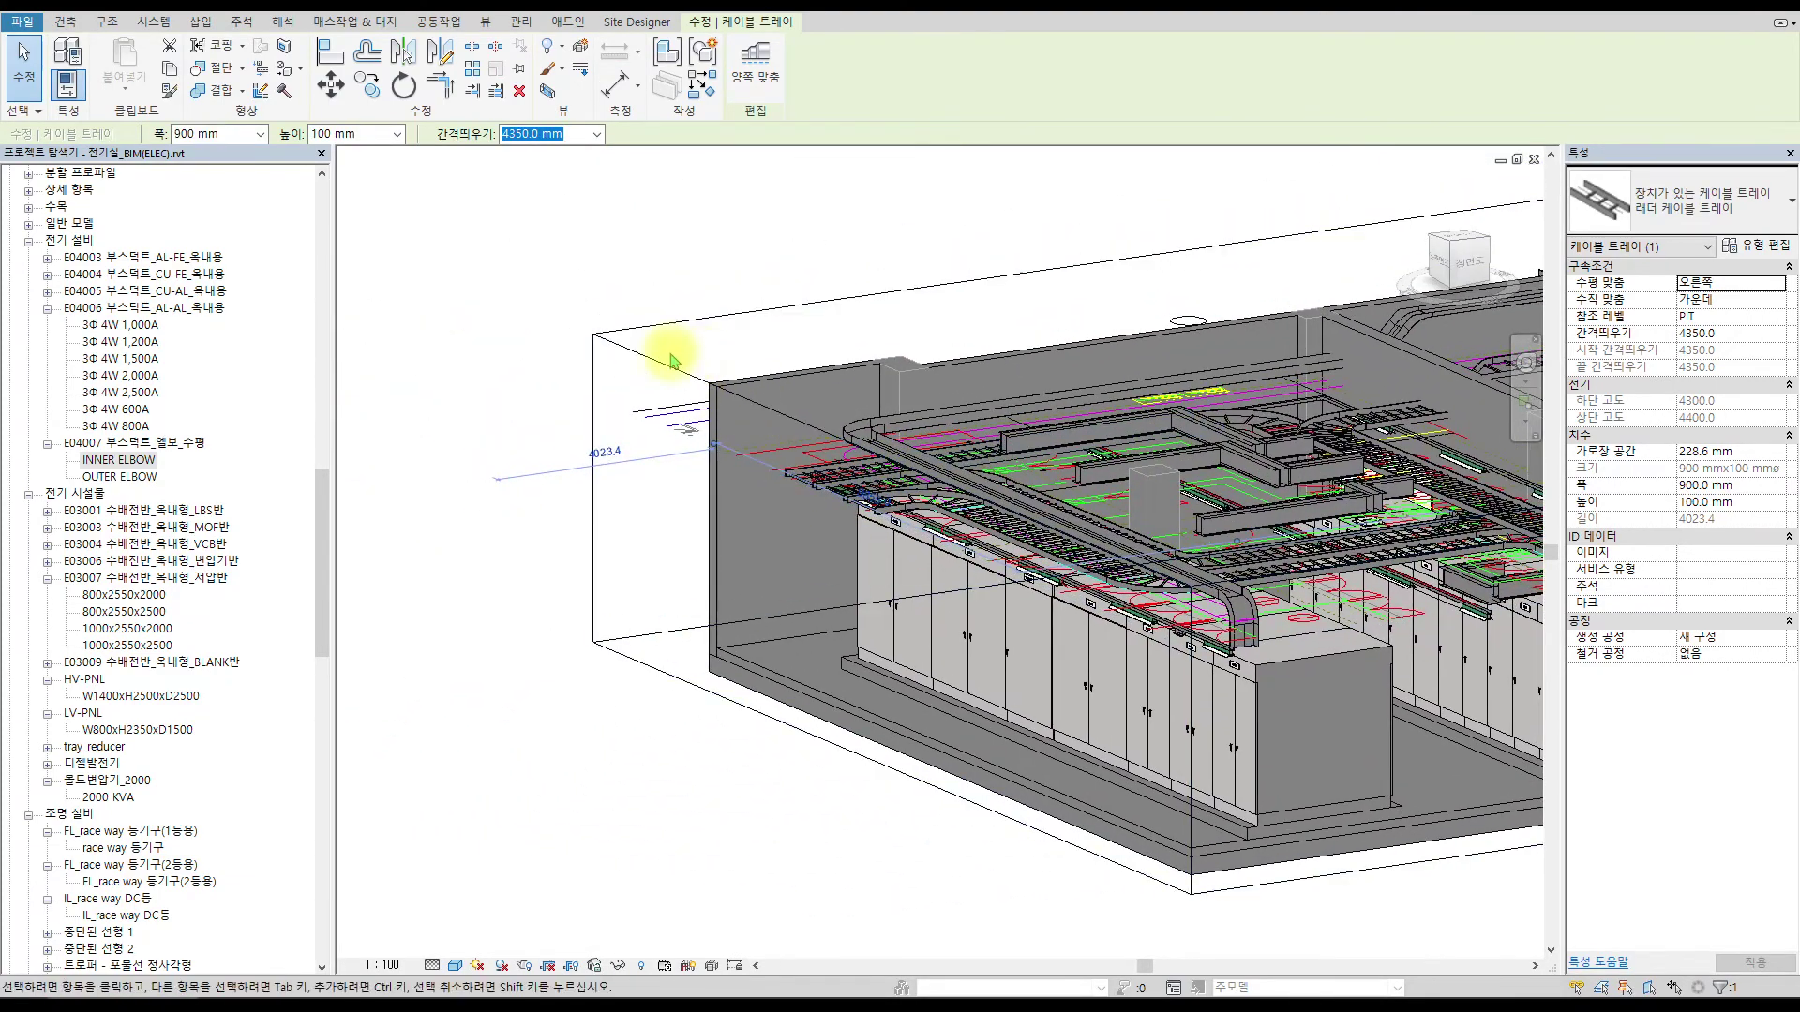
left_click(691, 390)
scroll(935, 621, "up", 2)
left_click_drag(891, 610, 756, 633)
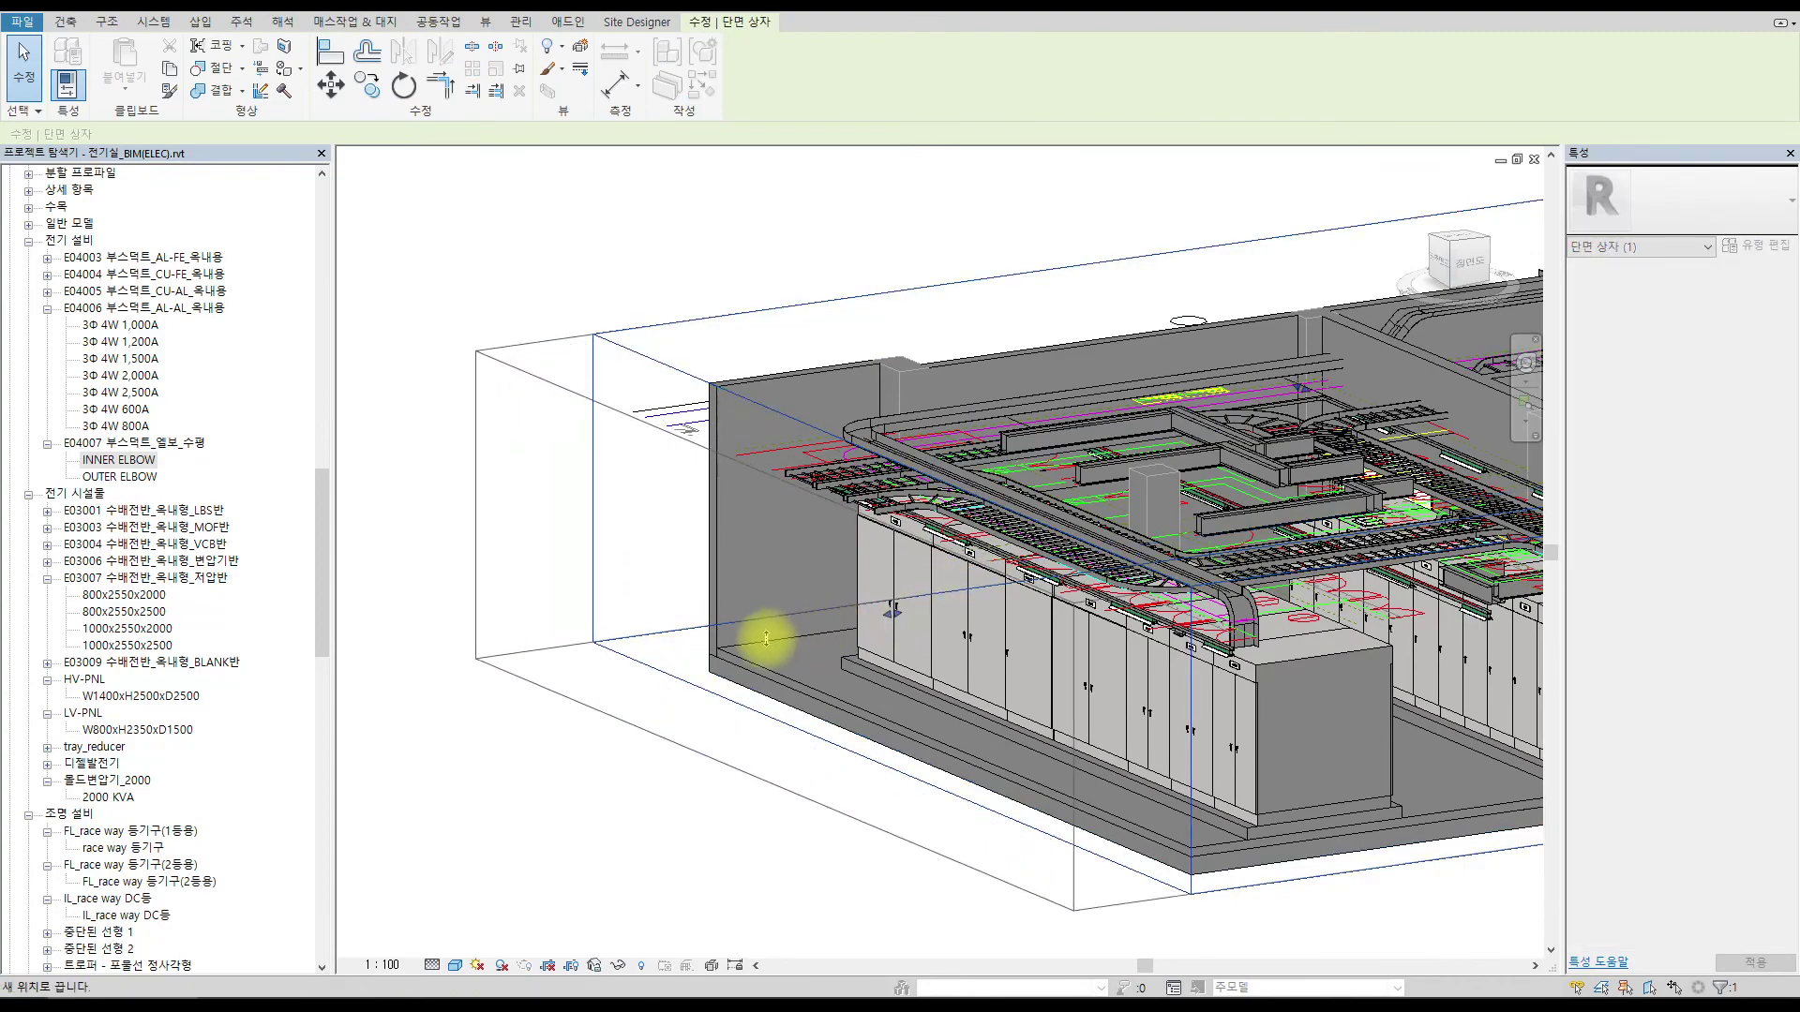
middle_click_drag(791, 494, 779, 603, "shift")
scroll(659, 344, "up", 3)
middle_click_drag(659, 344, 735, 233, "shift")
scroll(741, 233, "up", 3)
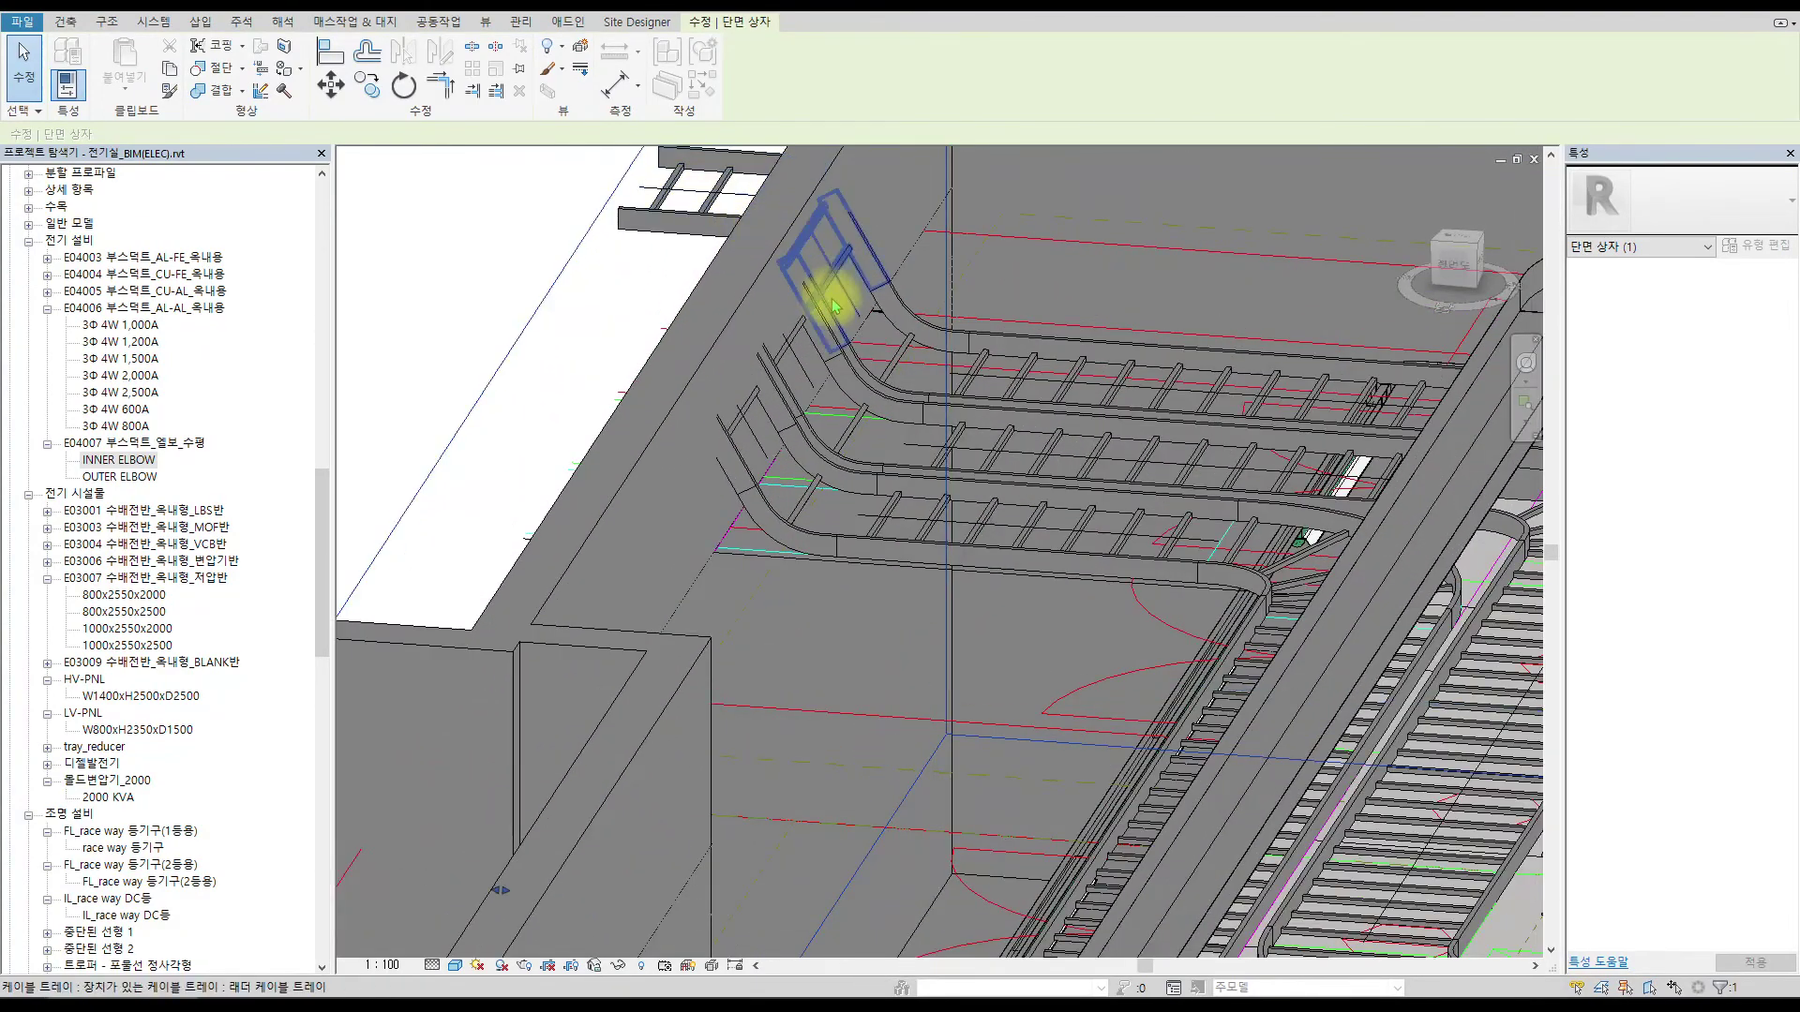
key("Escape")
In the section, move the three tilted trays and their inside bends horizontally away from the wall into the room.
key("ctrl+Tab")
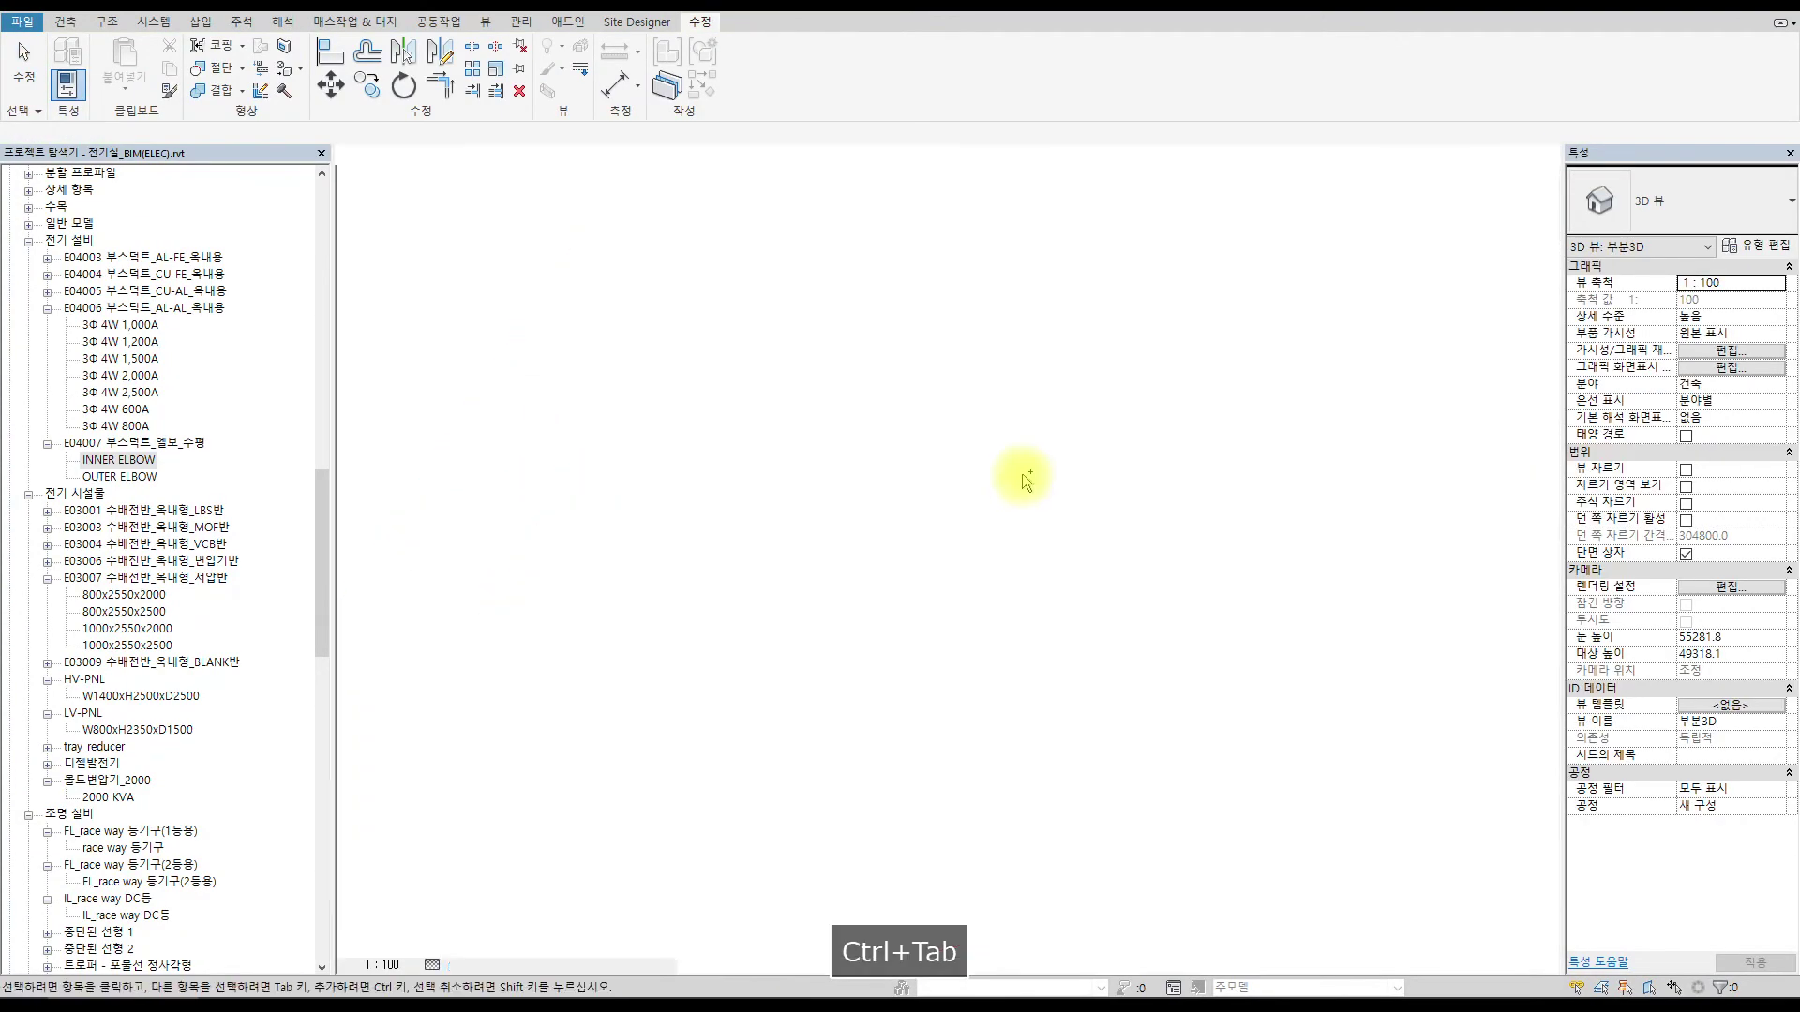
scroll(1209, 550, "down", 1)
middle_click_drag(1213, 526, 1016, 456)
left_click_drag(704, 355, 1061, 701)
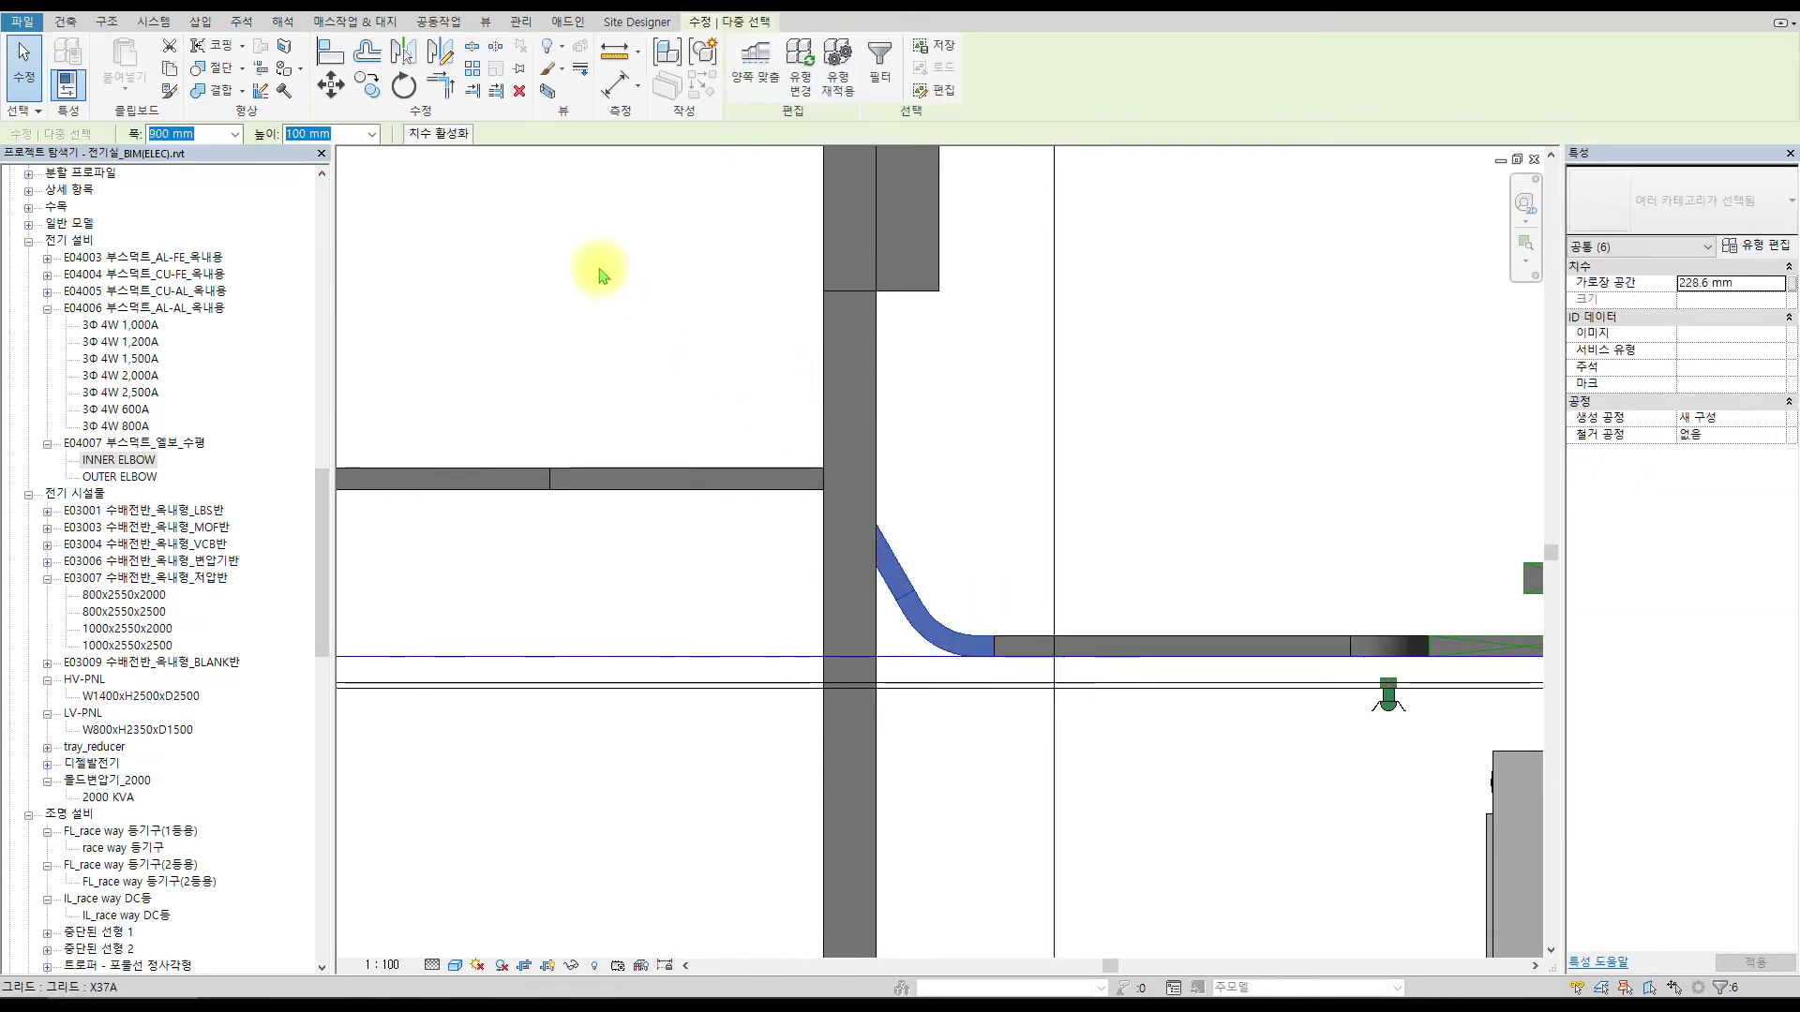
left_click(330, 85)
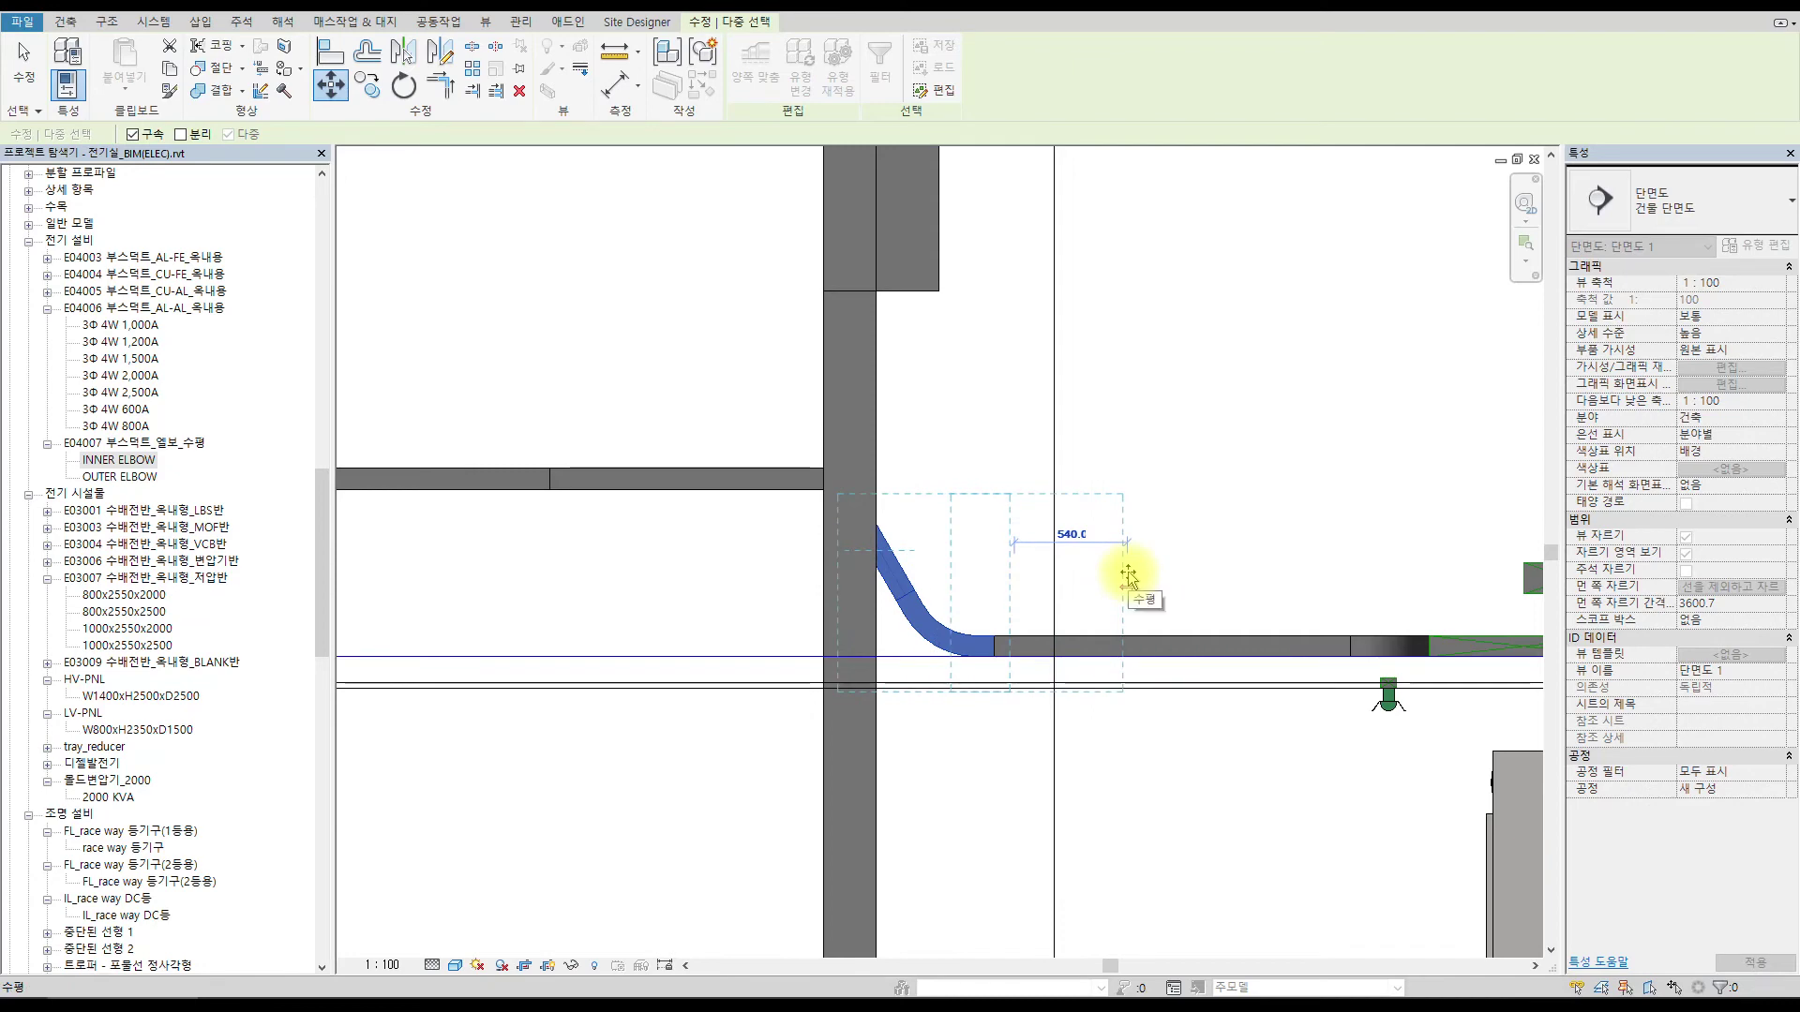
key("Return")
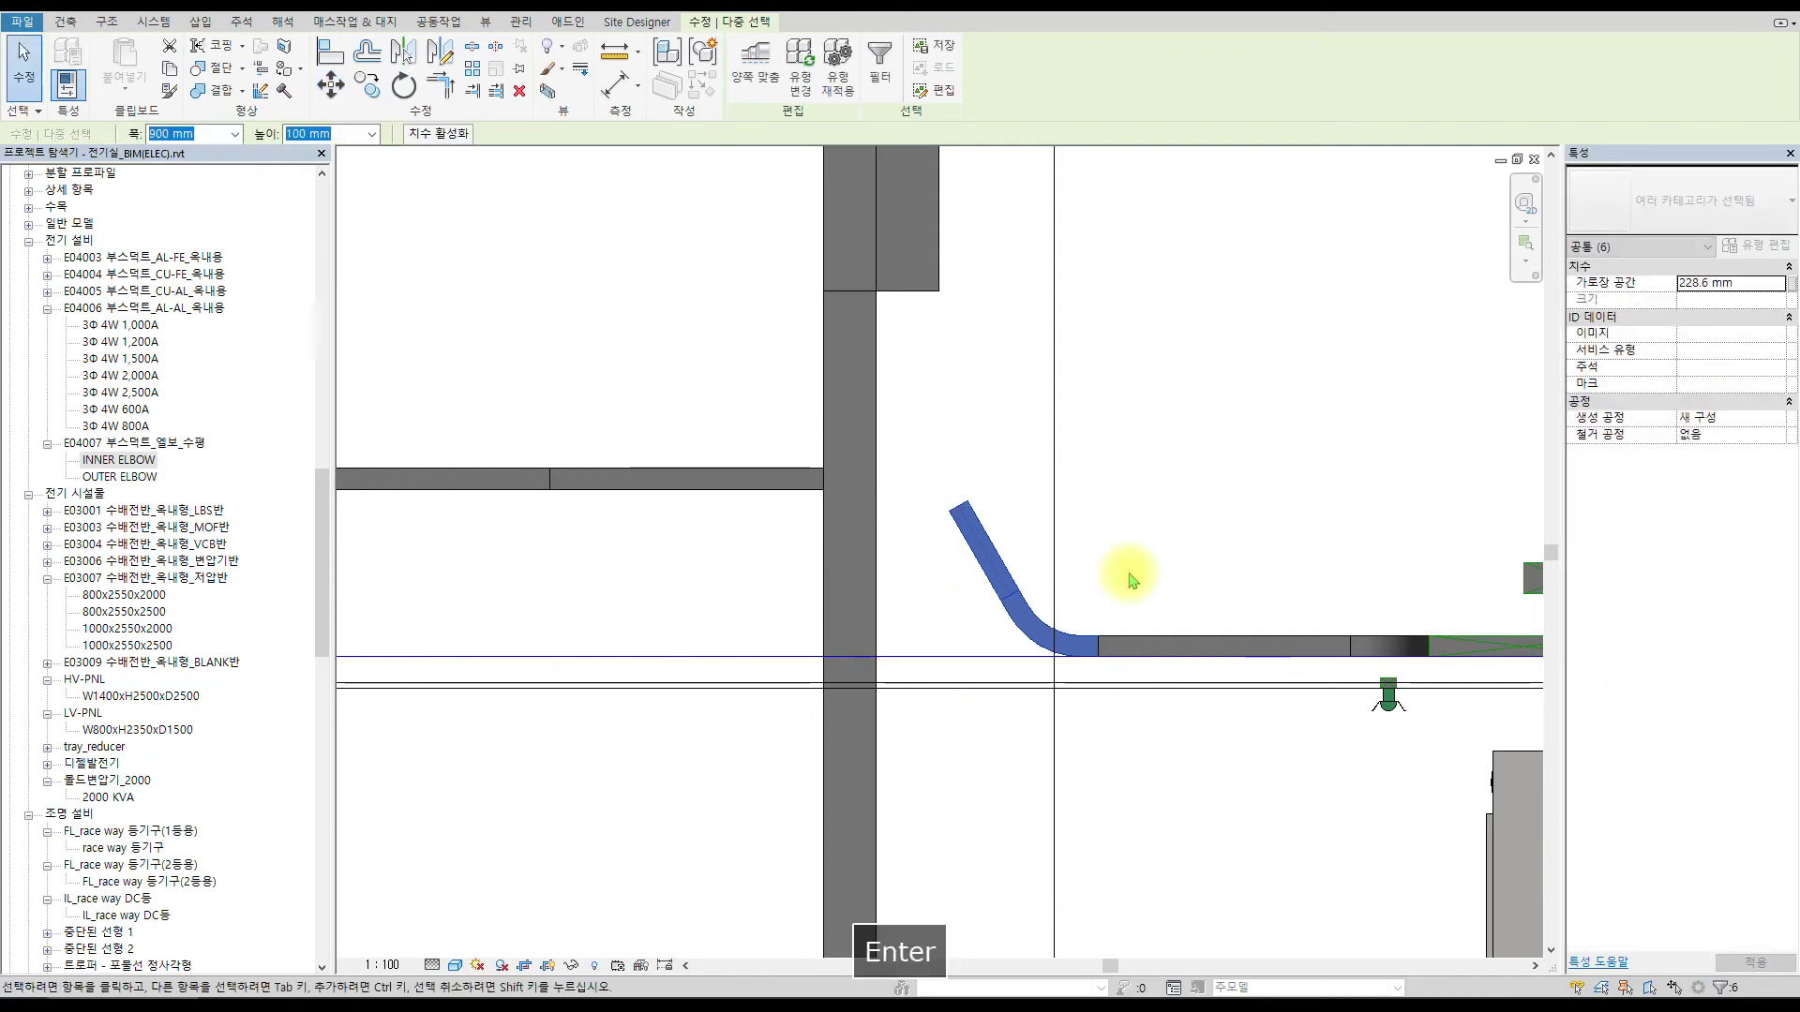
key("Escape")
key("Escape")
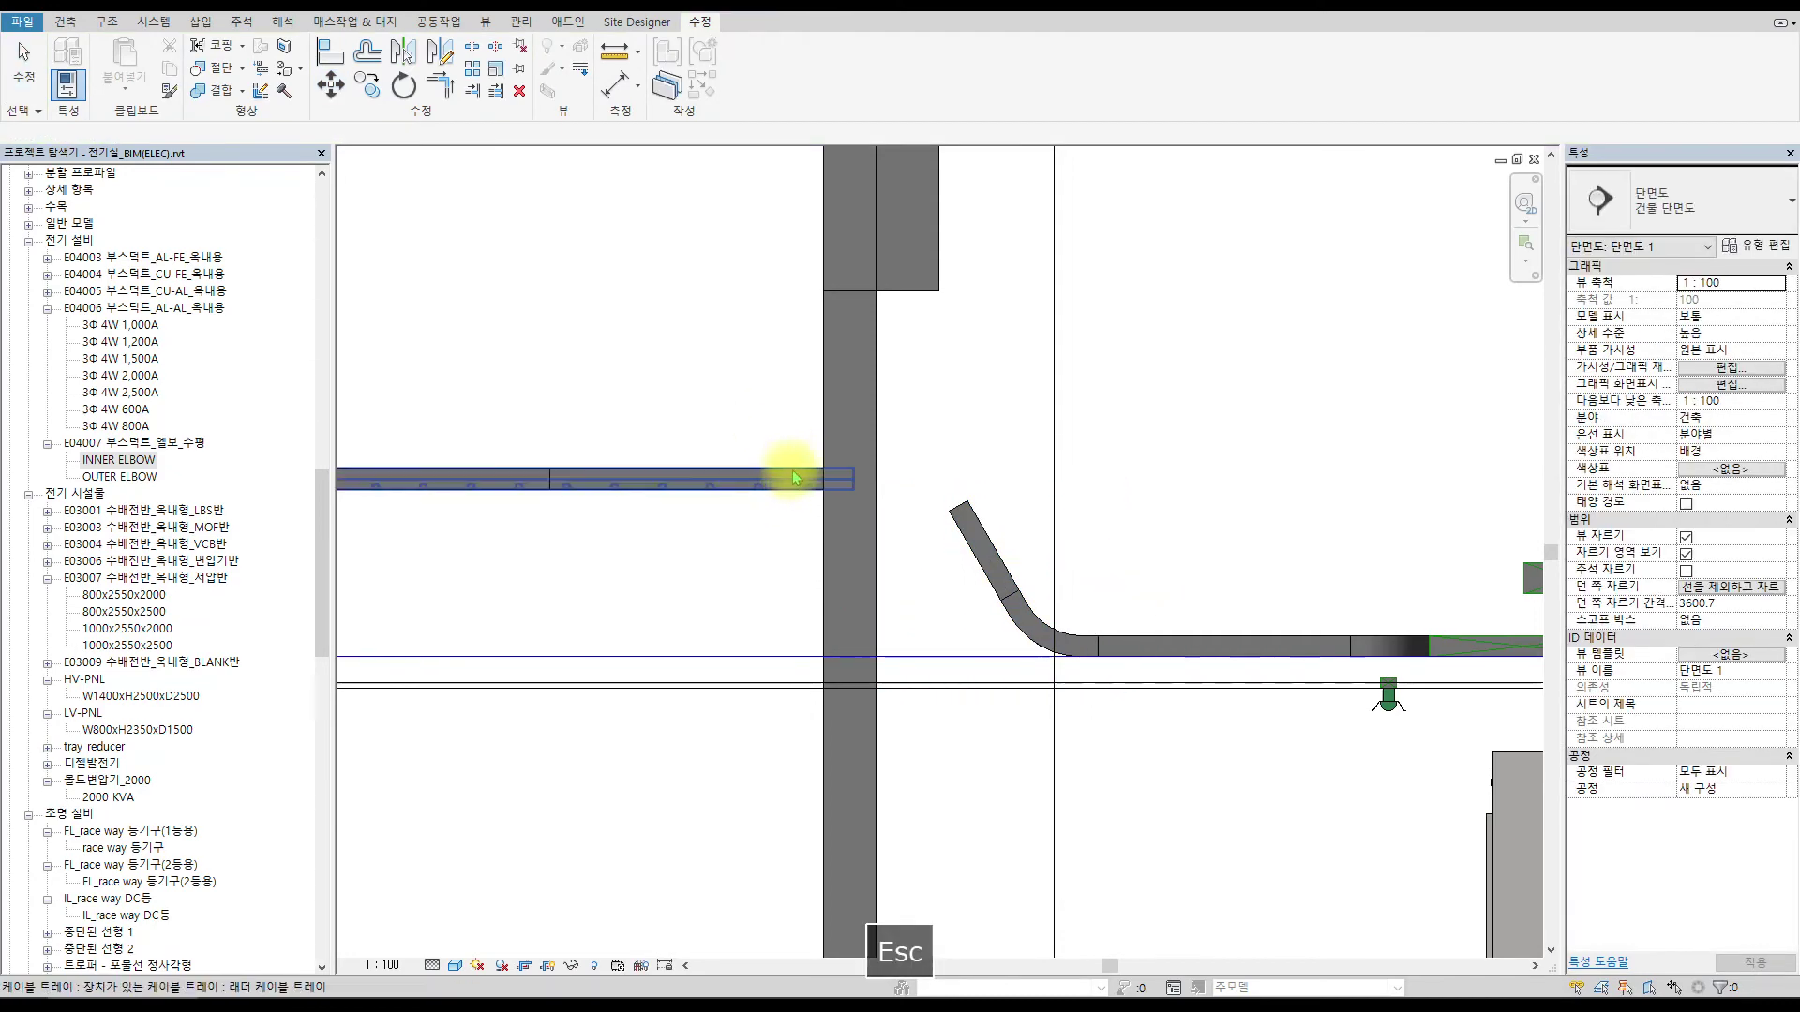
In the PIT plan, stretch the uppermost outer cable tray through the wall onto the end of its tilted tray to connect them.
key("ctrl+Tab")
scroll(988, 249, "up", 3)
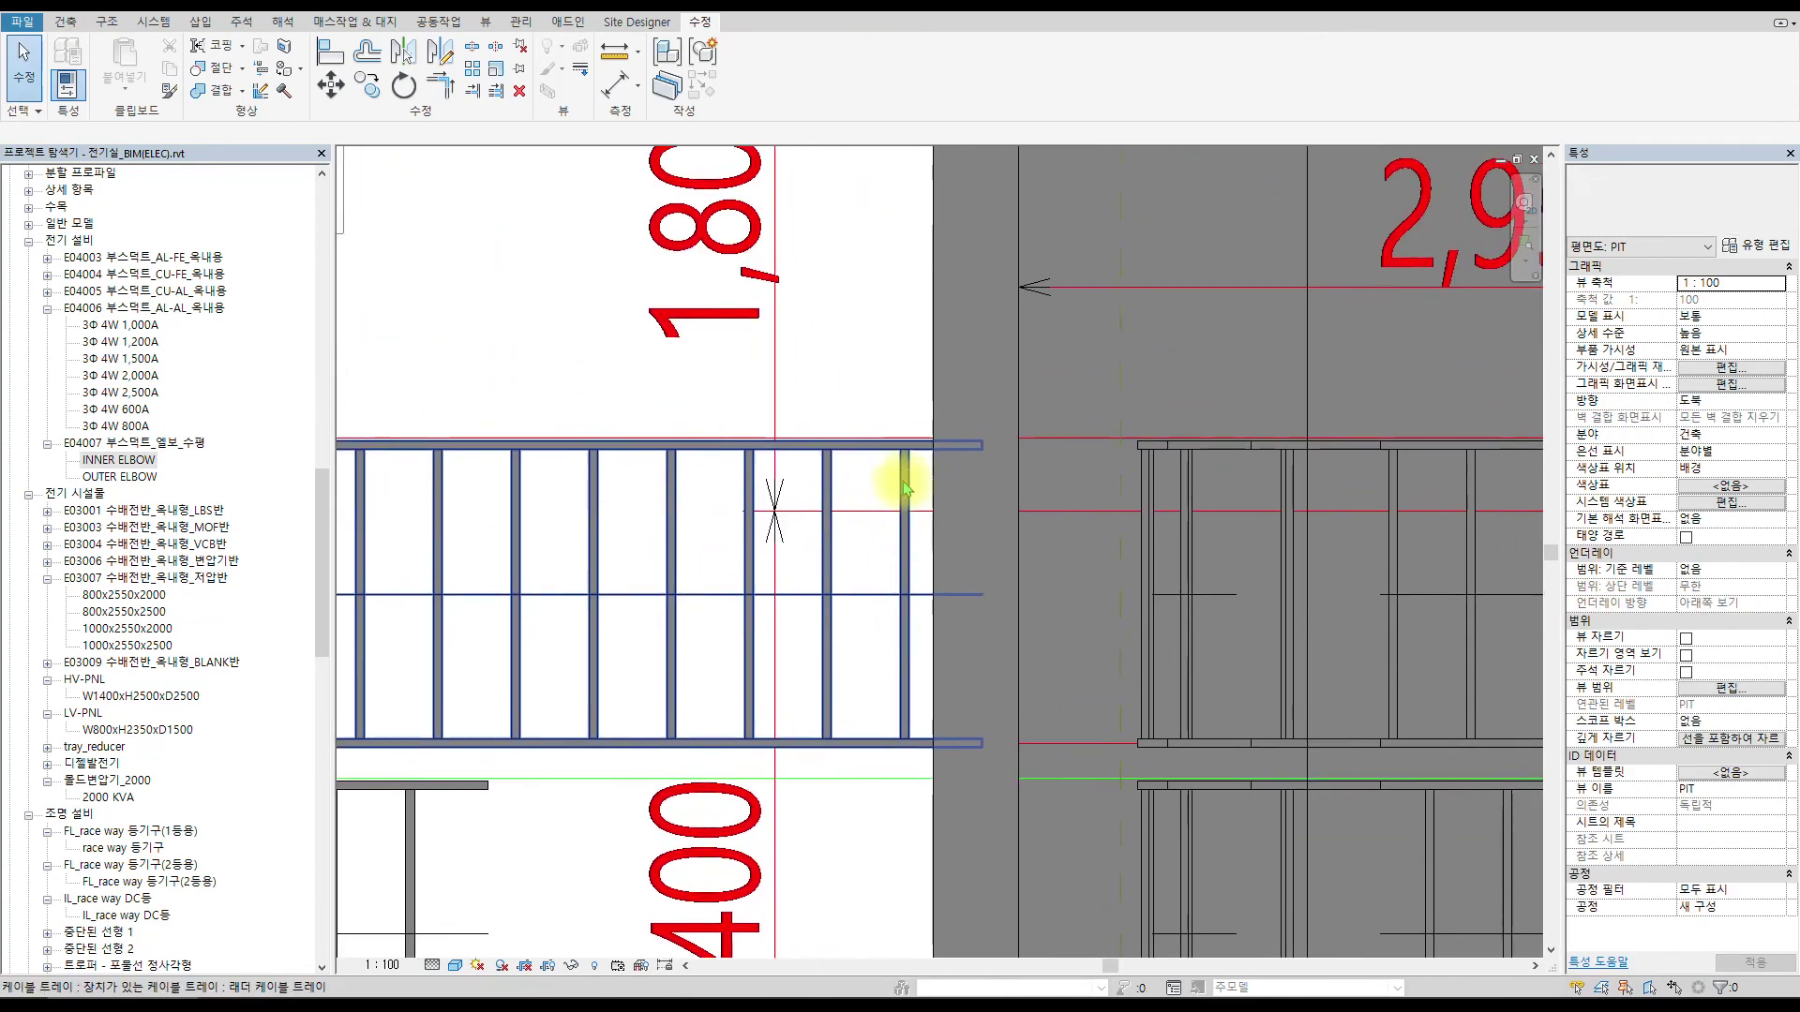
left_click(961, 448)
left_click_drag(976, 434, 1134, 432)
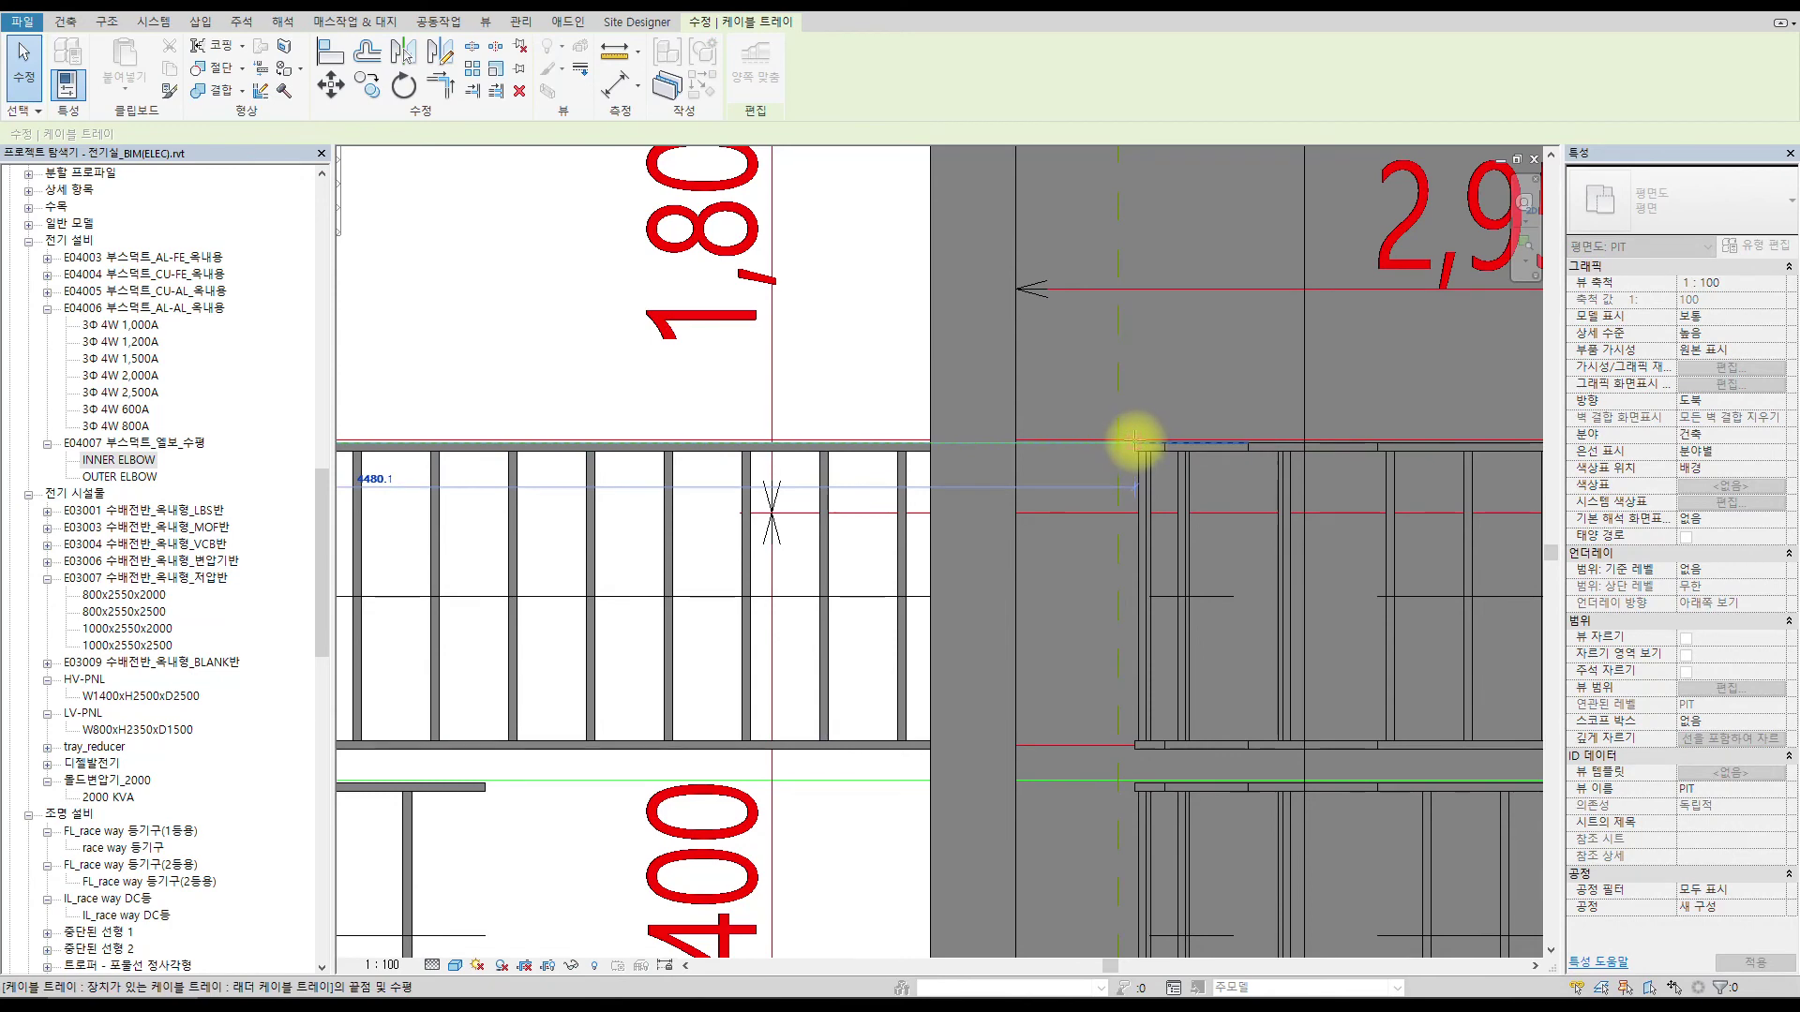
scroll(1134, 440, "up", 3)
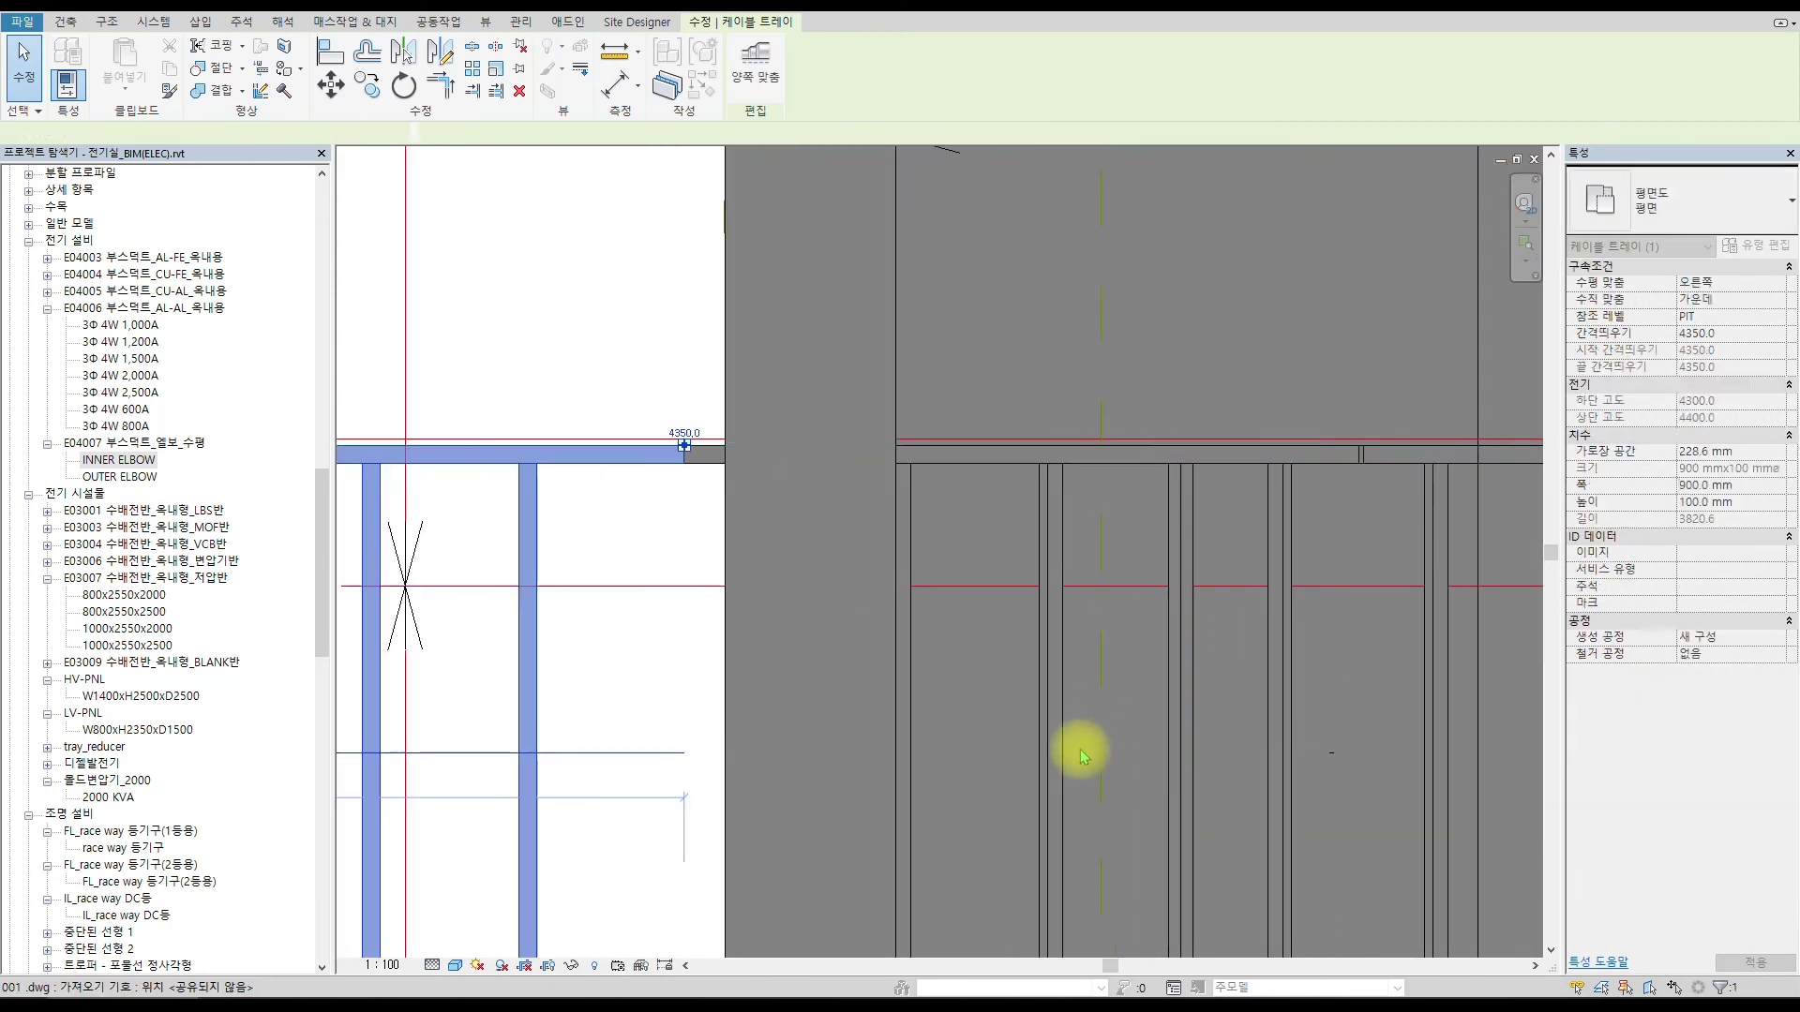
In the PIT plan, stretch the middle outer cable tray through the wall onto the end of its tilted tray.
scroll(982, 655, "down", 4)
middle_click_drag(984, 656, 992, 262)
scroll(572, 426, "up", 1)
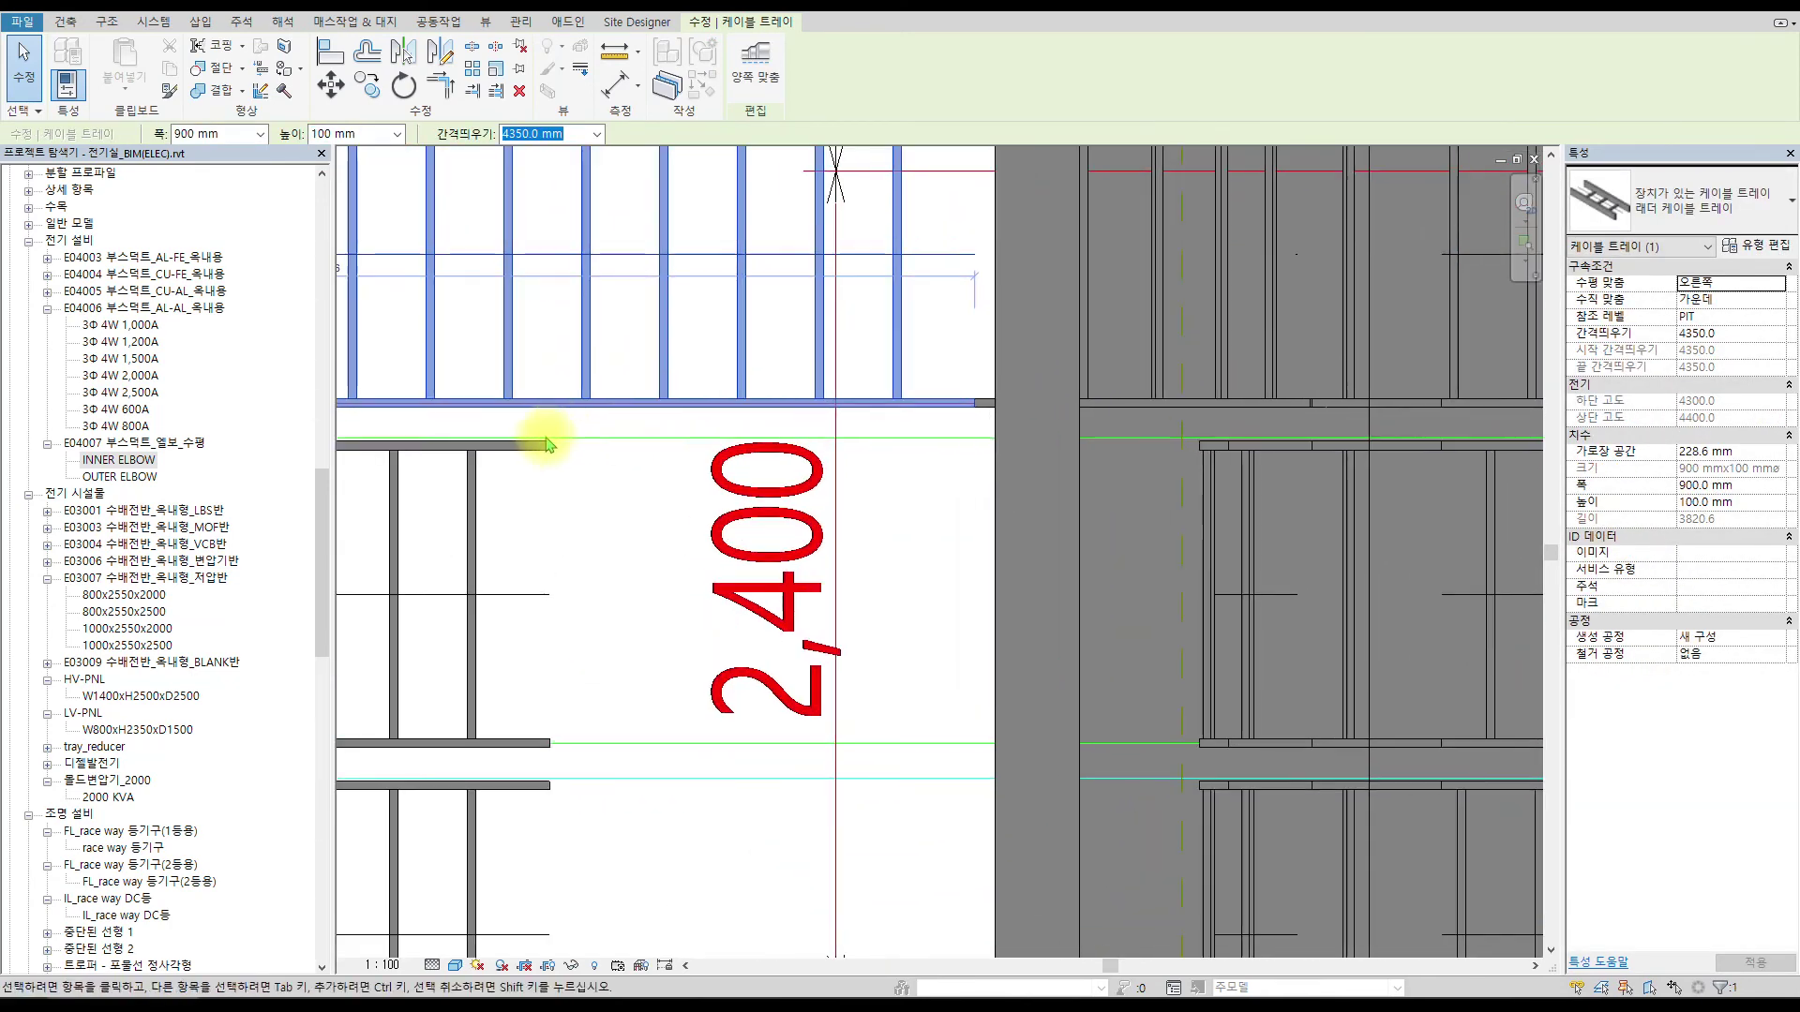
left_click(537, 443)
left_click_drag(549, 594, 1214, 599)
Stretch the lowest outer cable tray through the wall onto the end of its tilted tray.
scroll(992, 699, "down", 1)
middle_click_drag(992, 682, 992, 371)
scroll(643, 587, "up", 2)
left_click(673, 755)
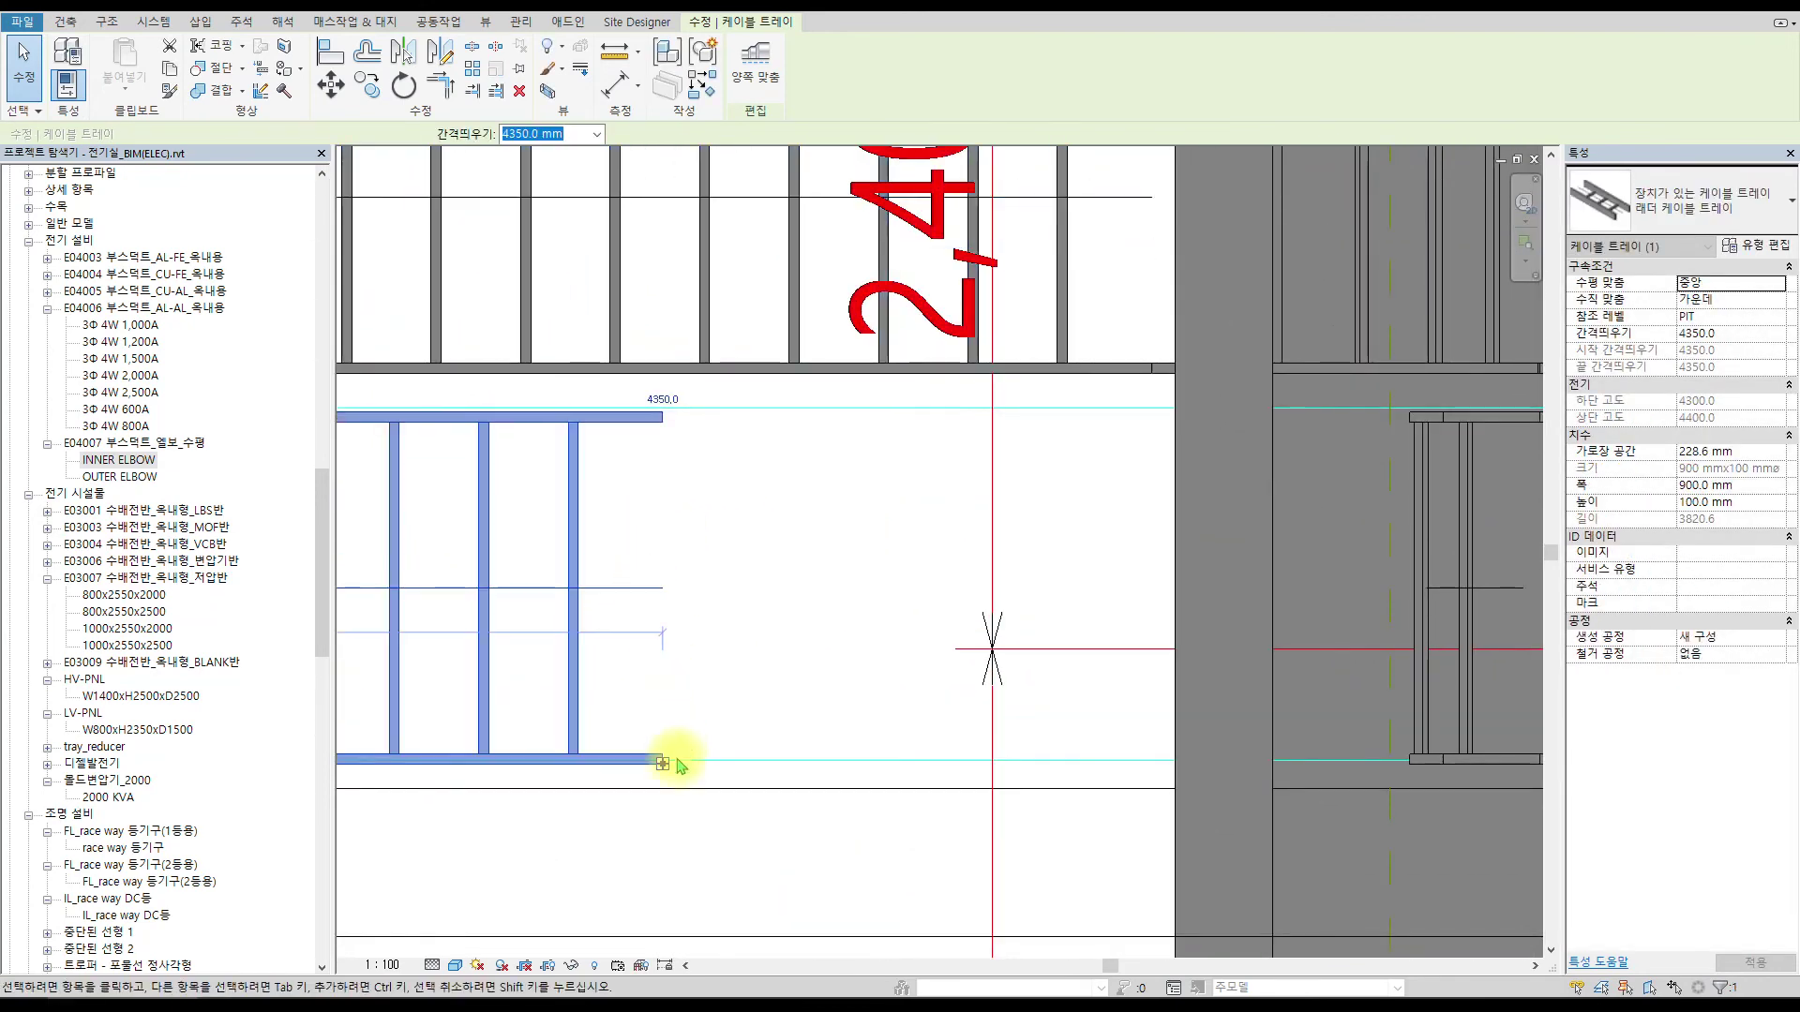
left_click_drag(663, 757, 824, 770)
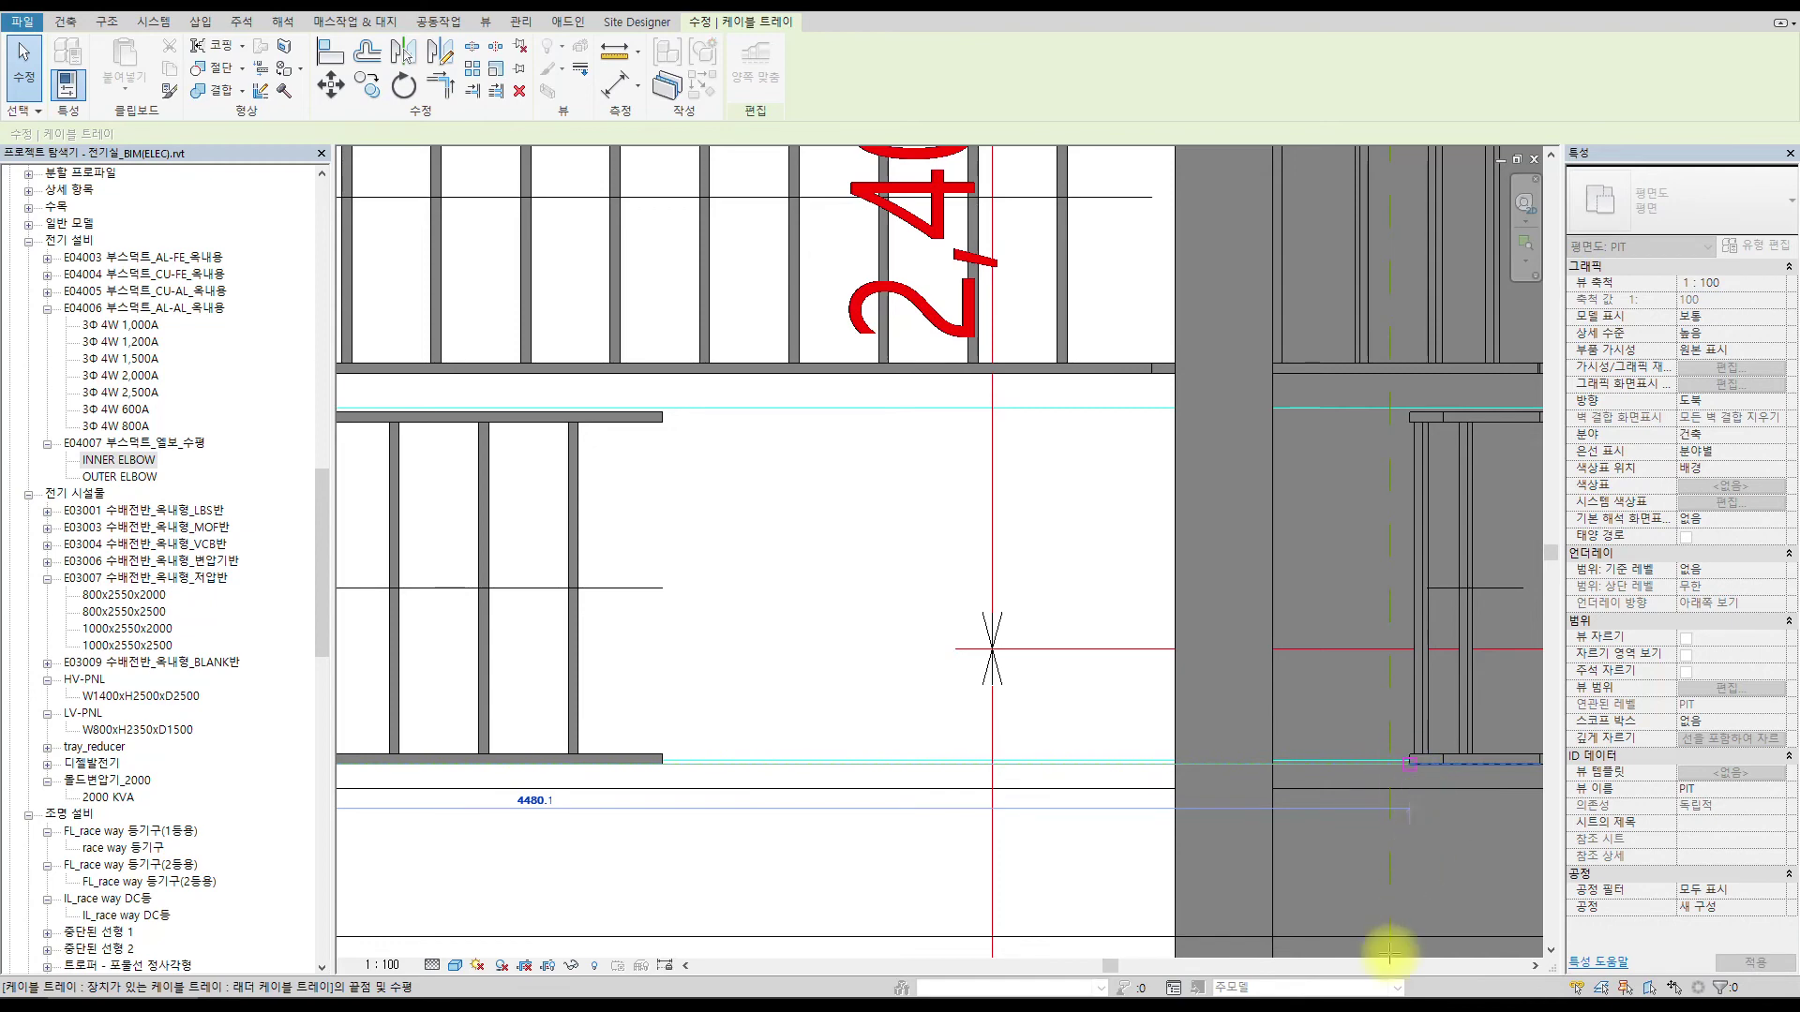
left_click(1326, 924)
scroll(1153, 562, "down", 4)
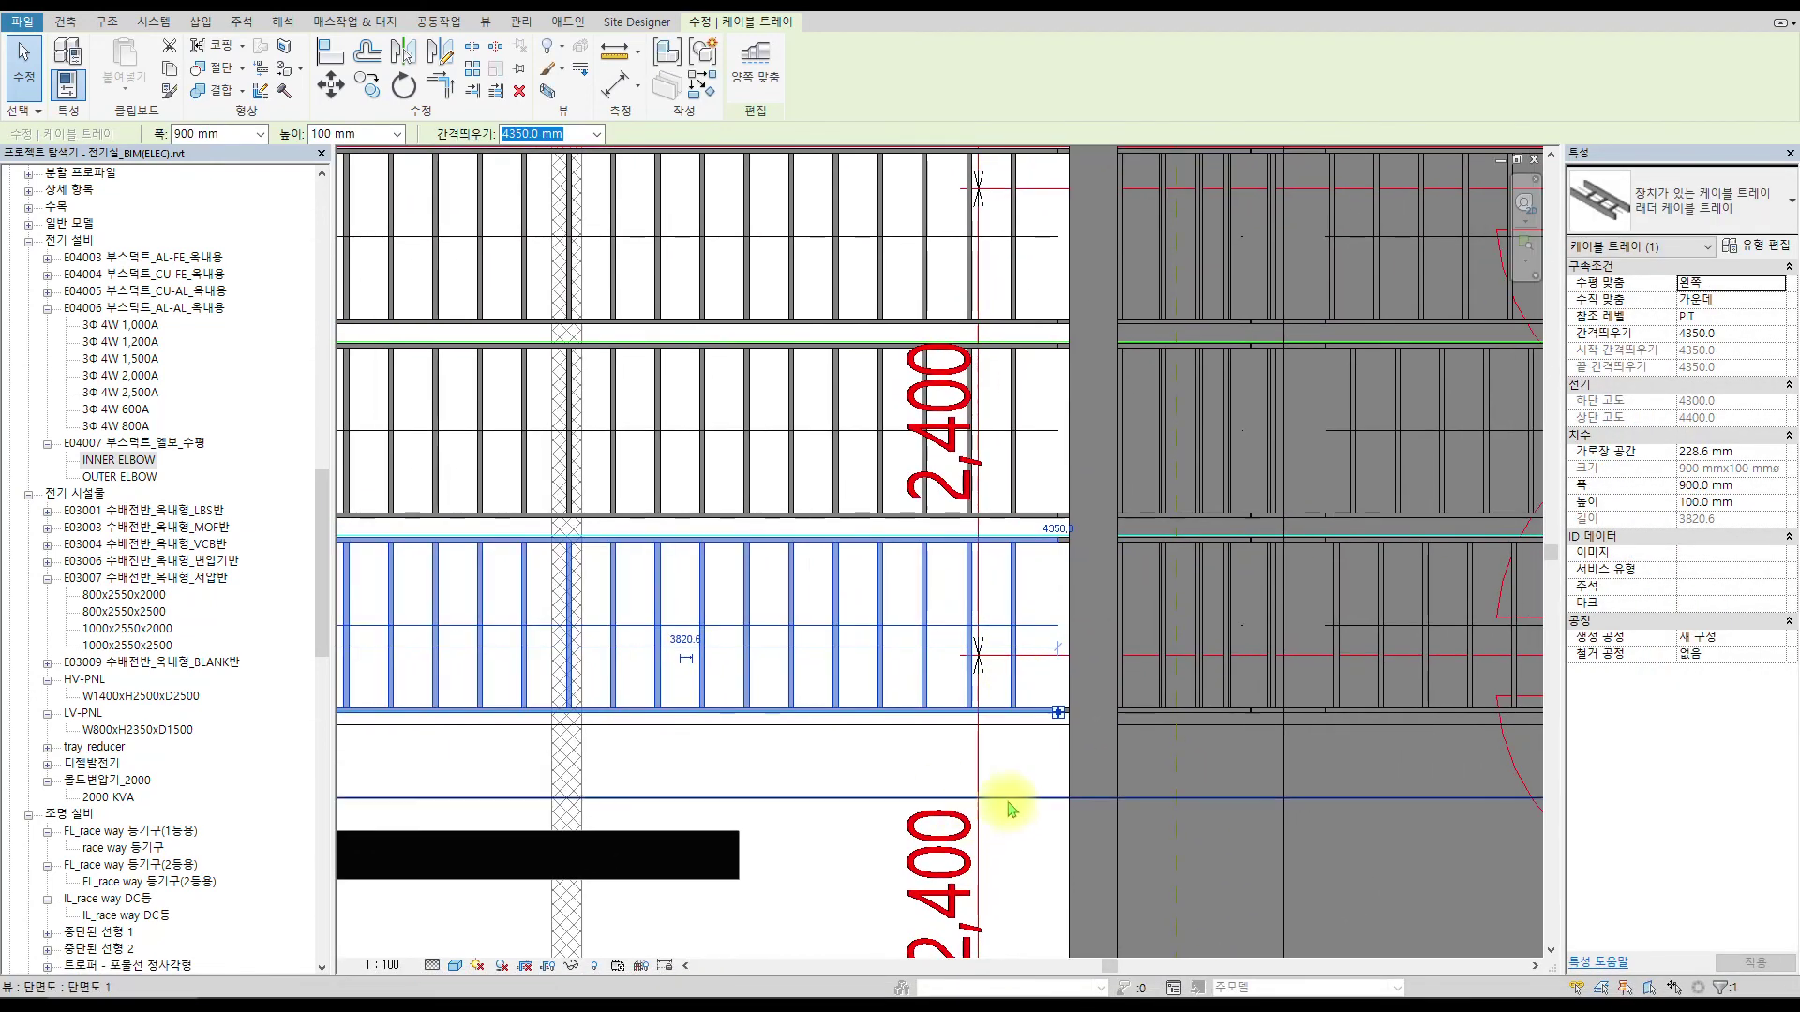
Open the section view from its section line and set the bend radius of the three vertical outside bends to 300 mm.
left_click(1014, 807)
right_click(1024, 805)
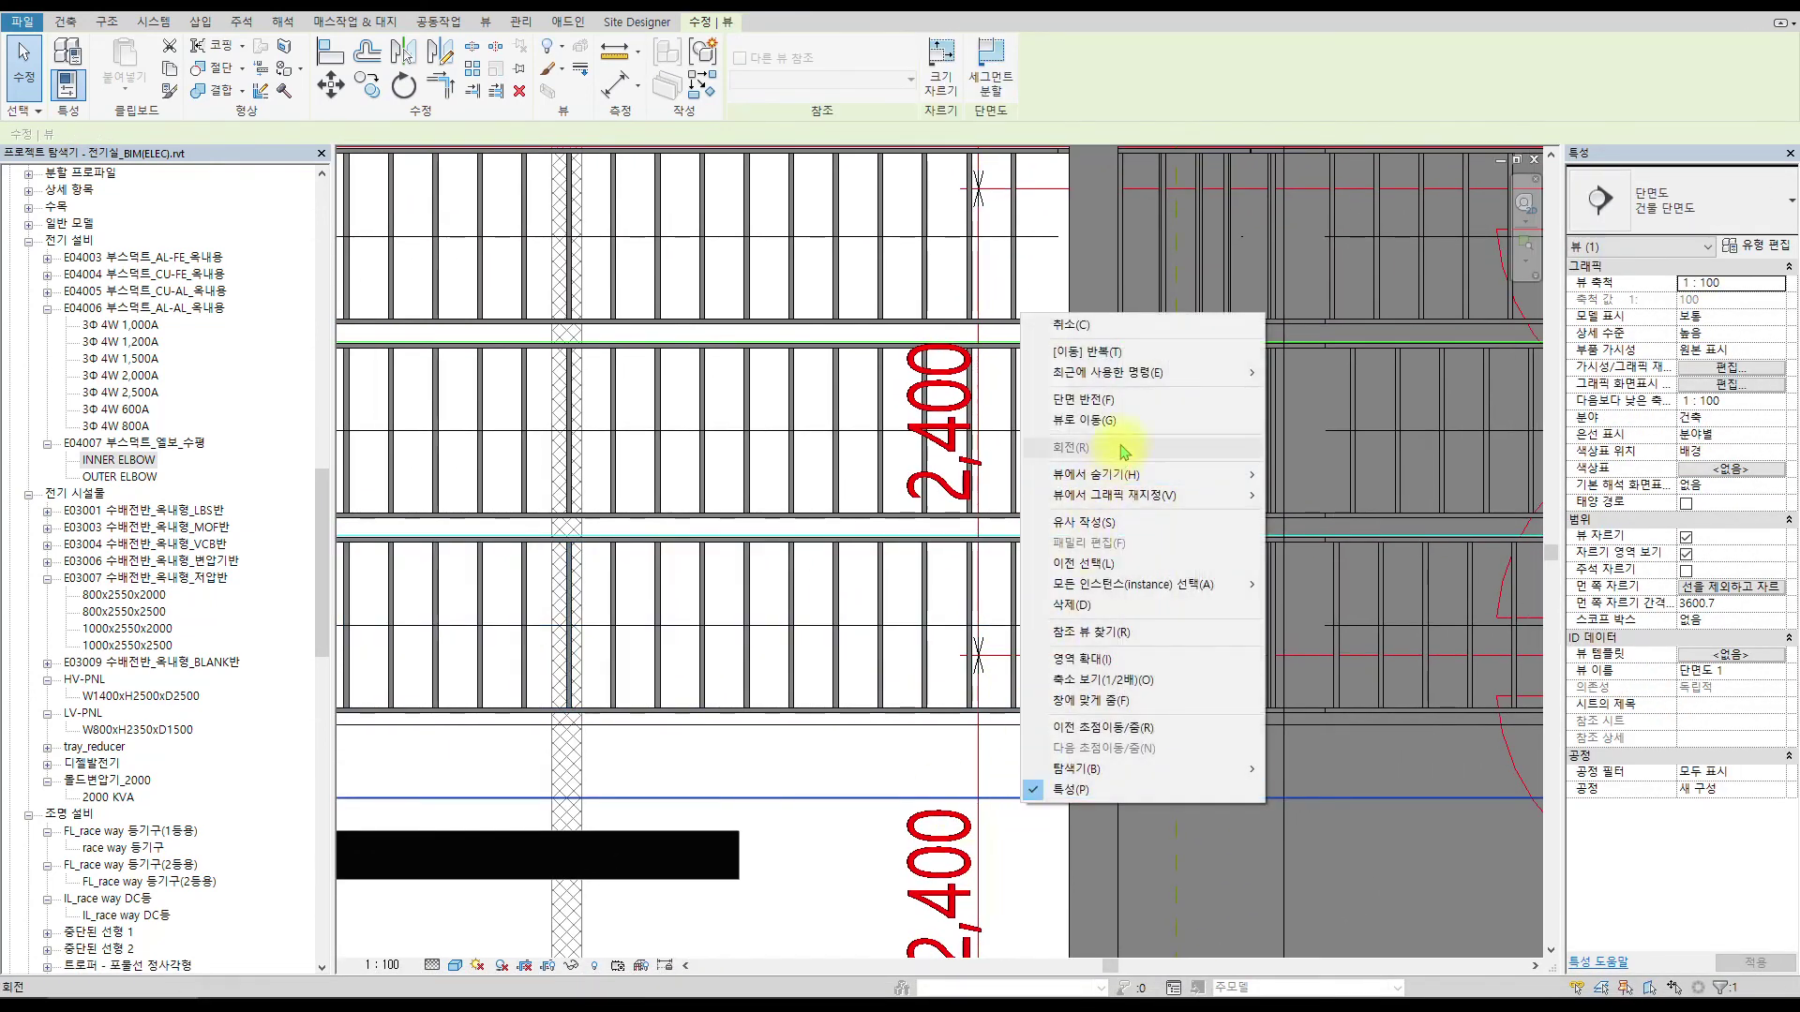
left_click(1088, 420)
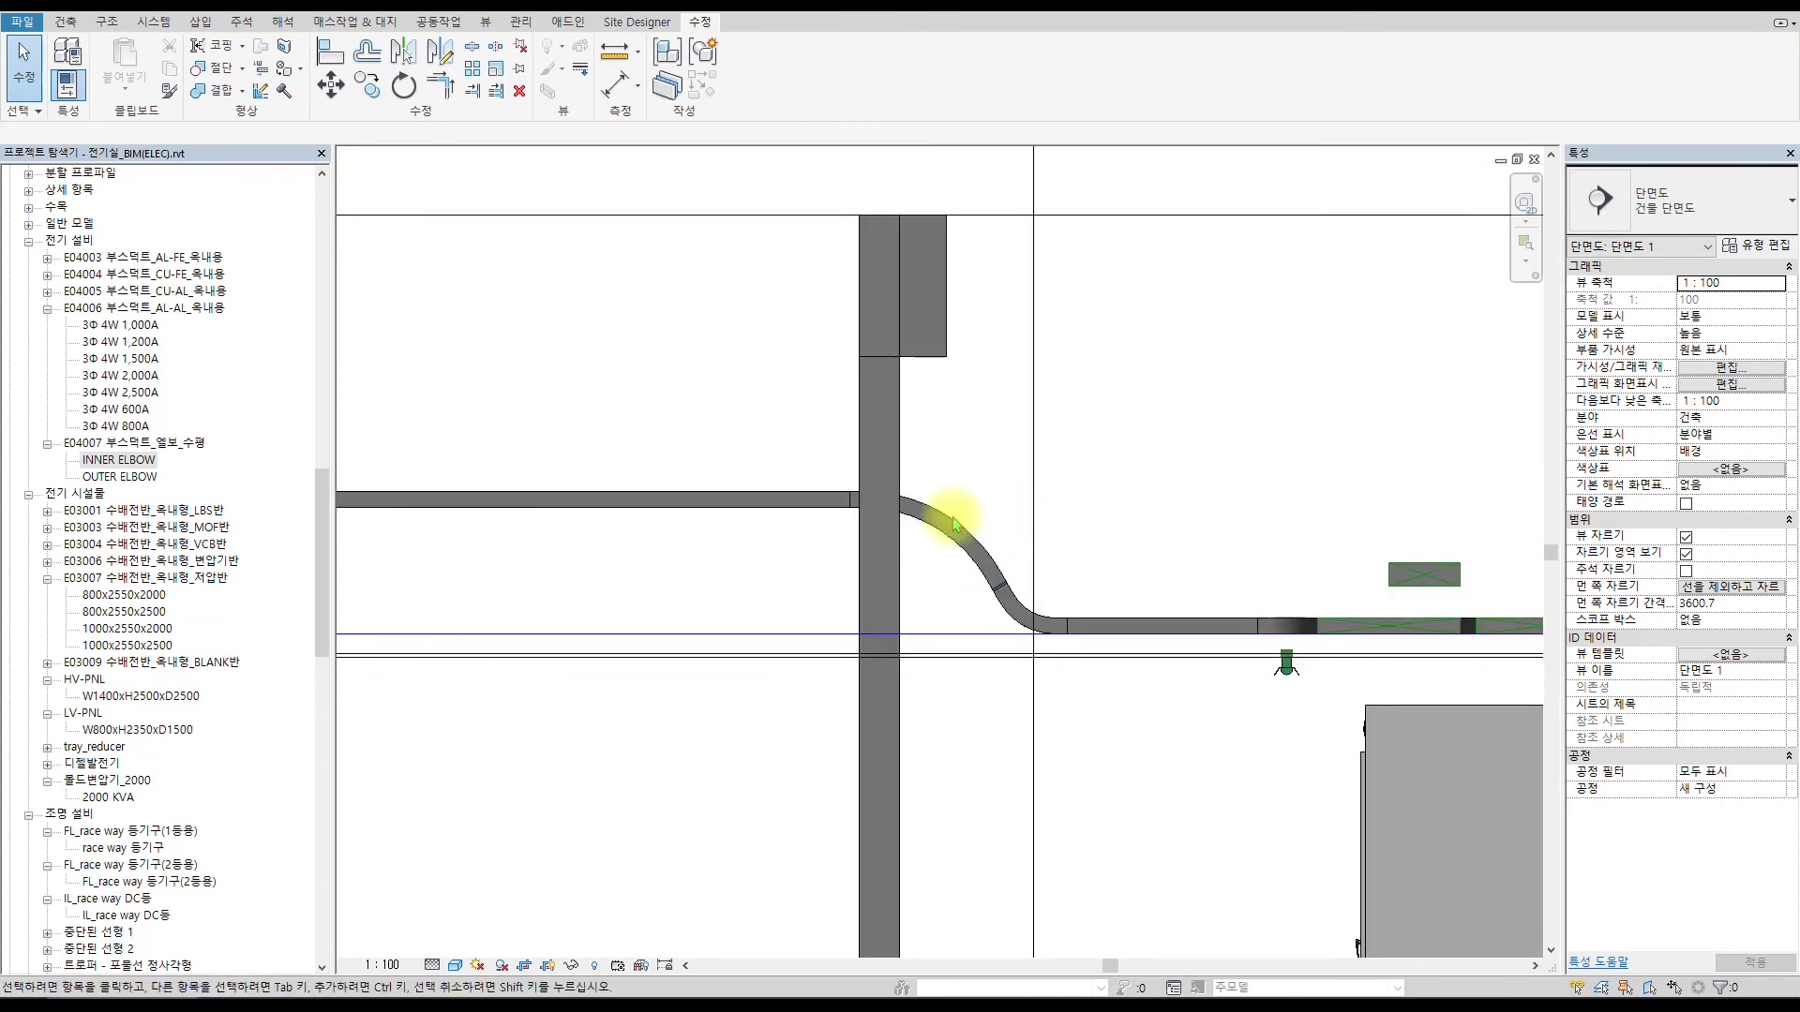
scroll(956, 516, "up", 2)
left_click(847, 634)
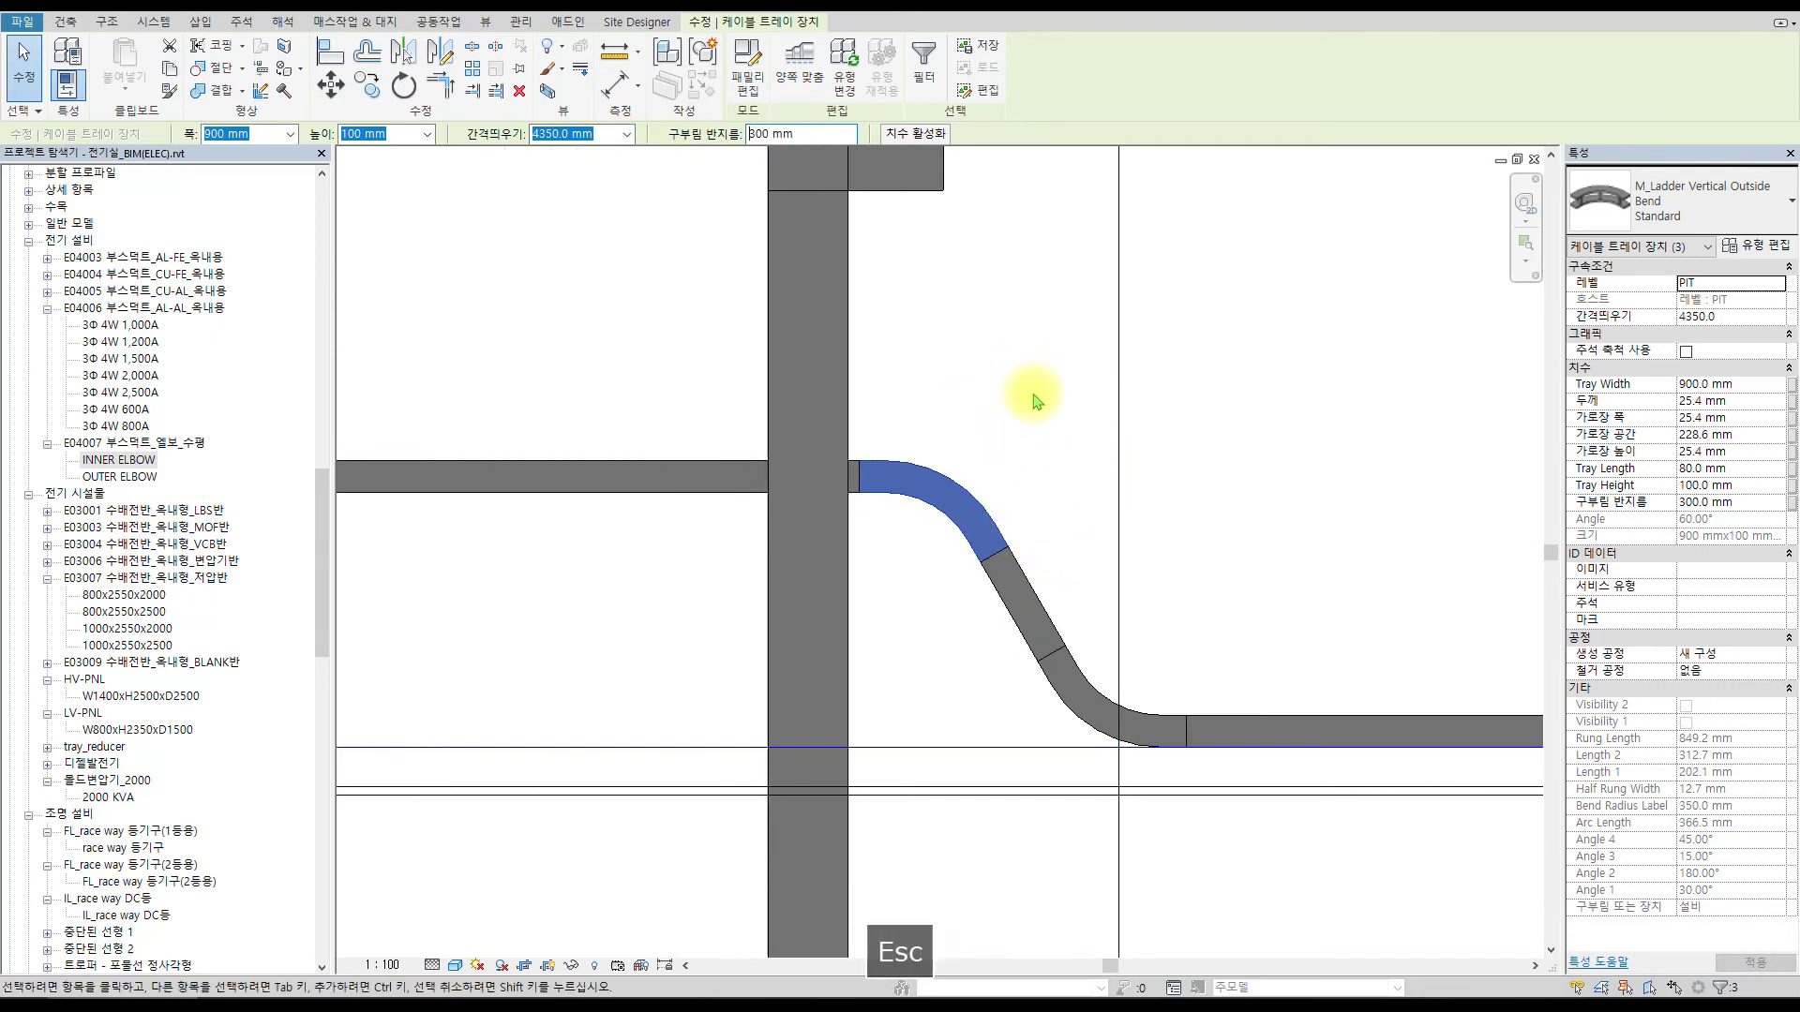
key("Escape")
scroll(1040, 450, "down", 5)
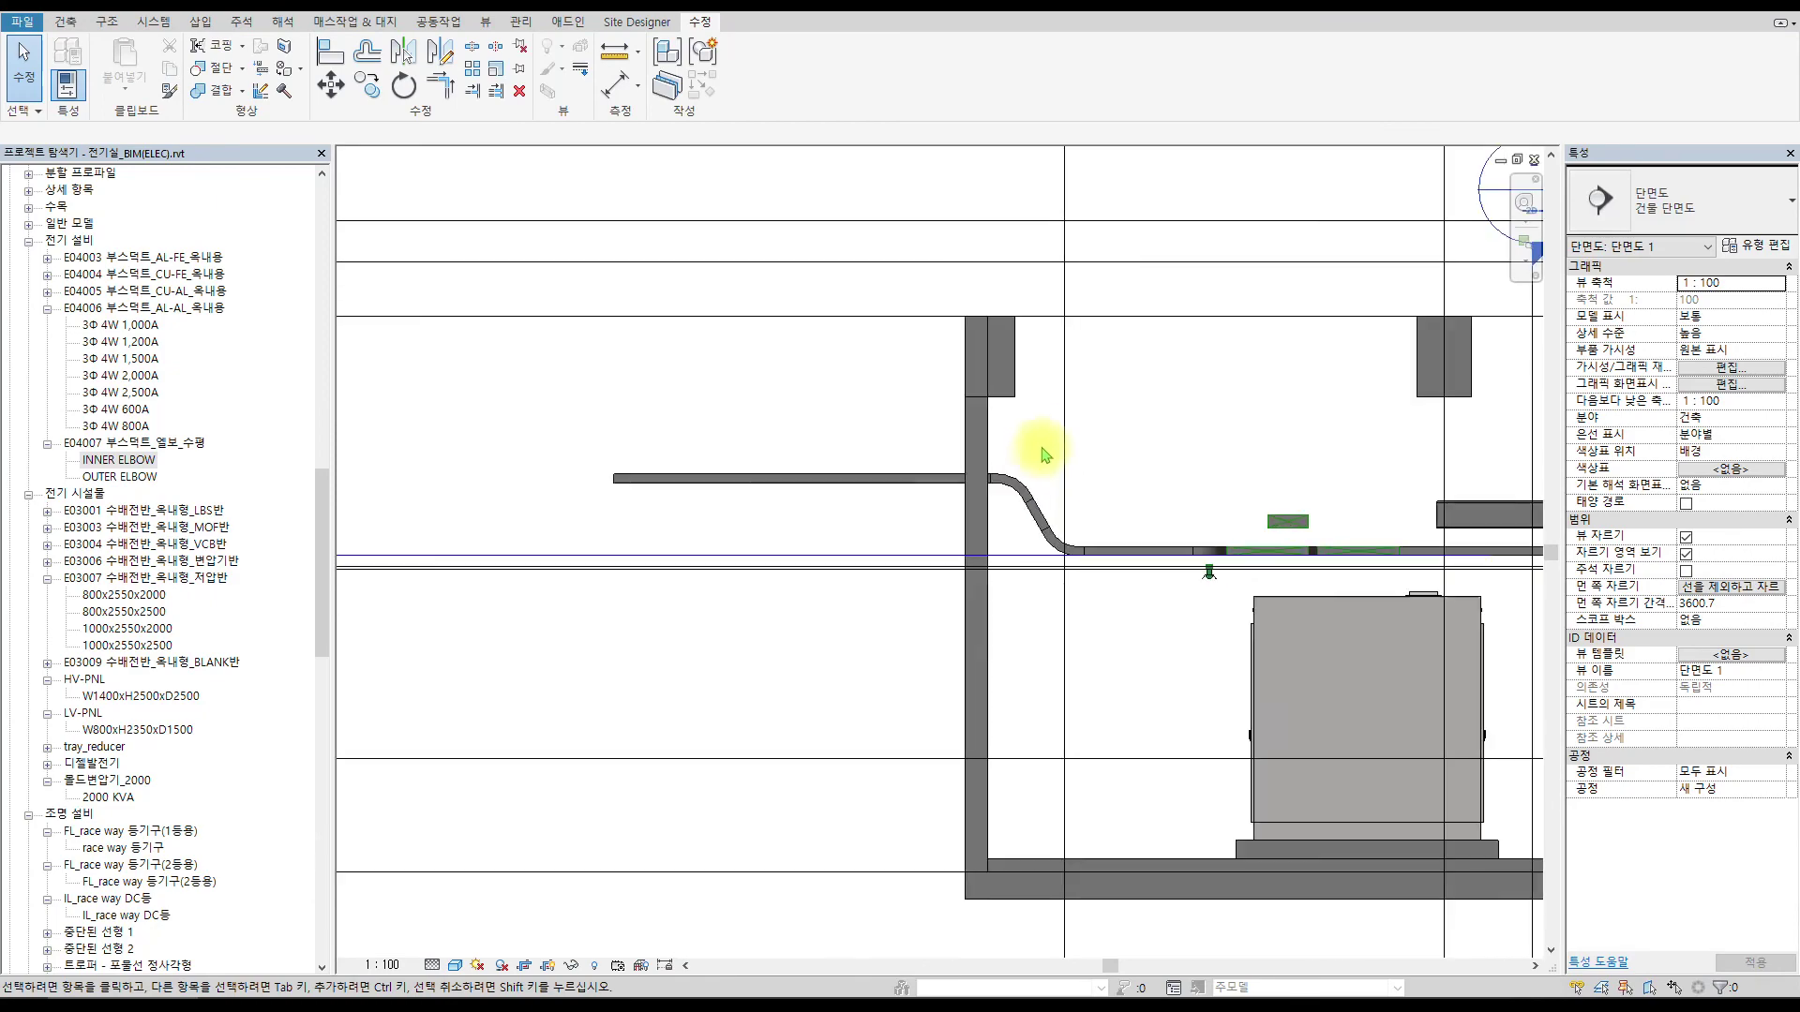
Examine the connected cable trays in the PIT plan and around the whole electrical room in the 3D view.
key("ctrl+Tab")
scroll(1076, 466, "down", 5)
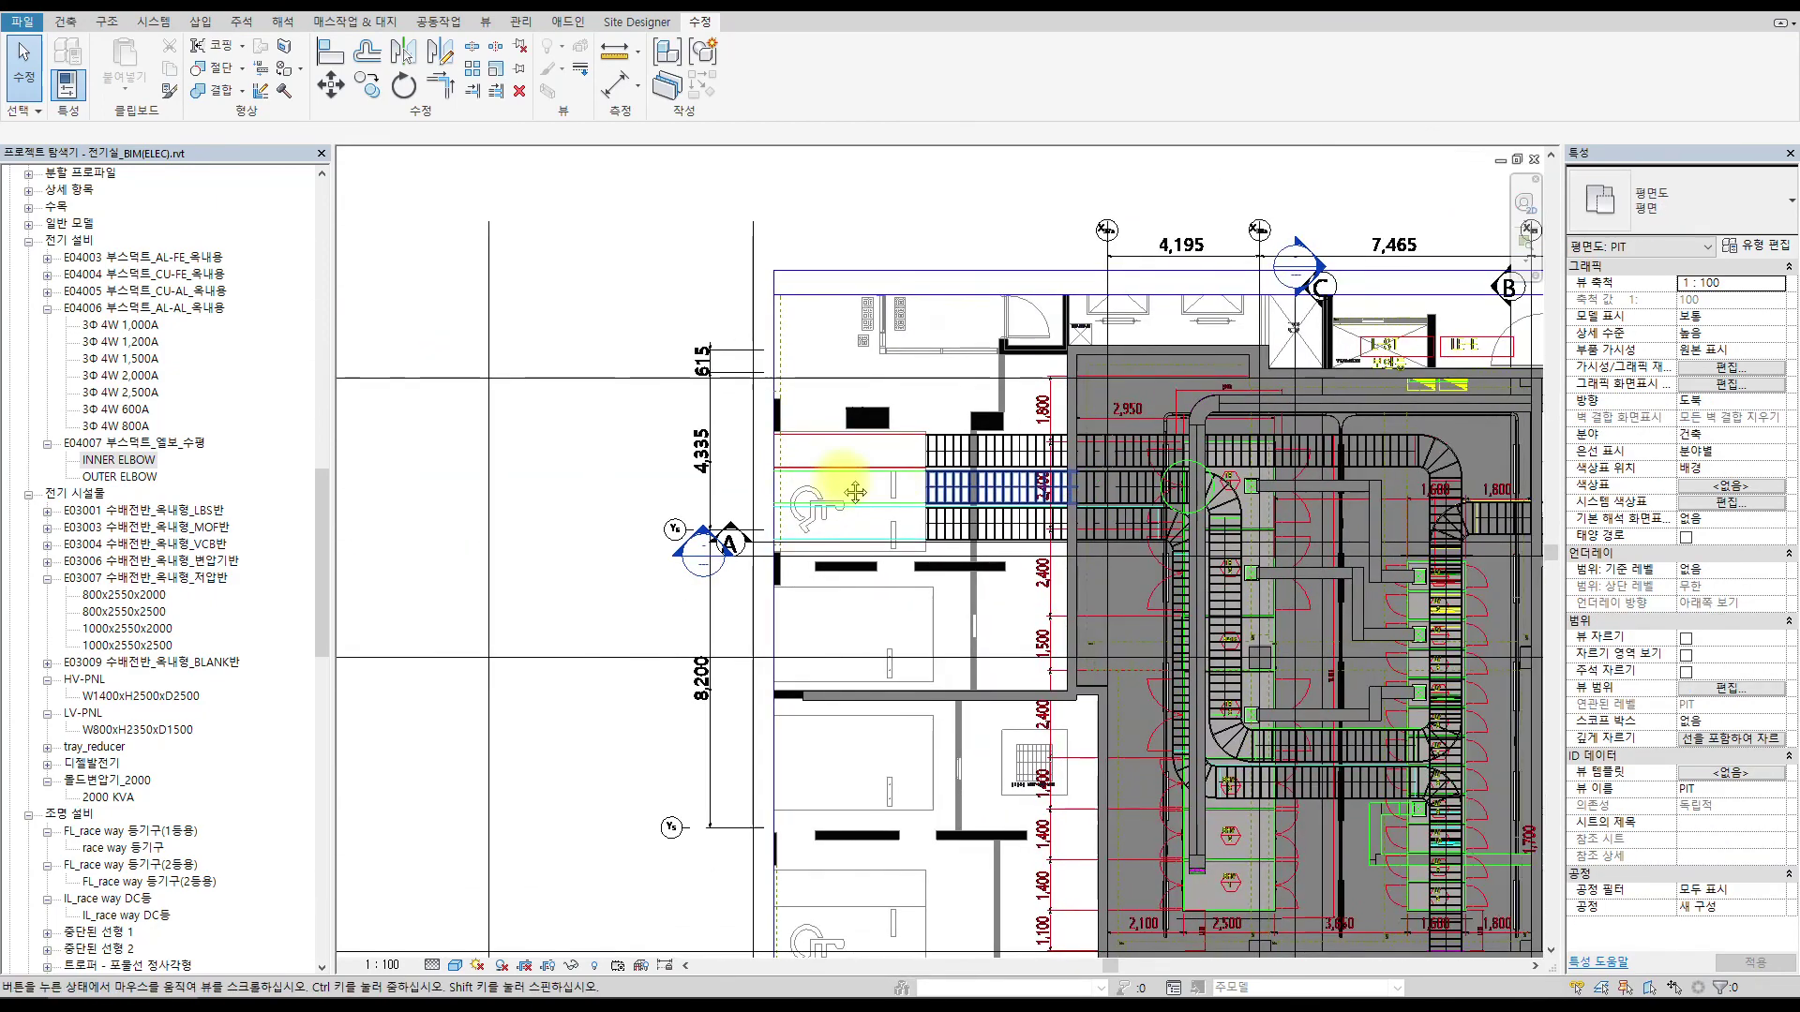
key("ctrl+Tab")
scroll(1200, 473, "down", 5)
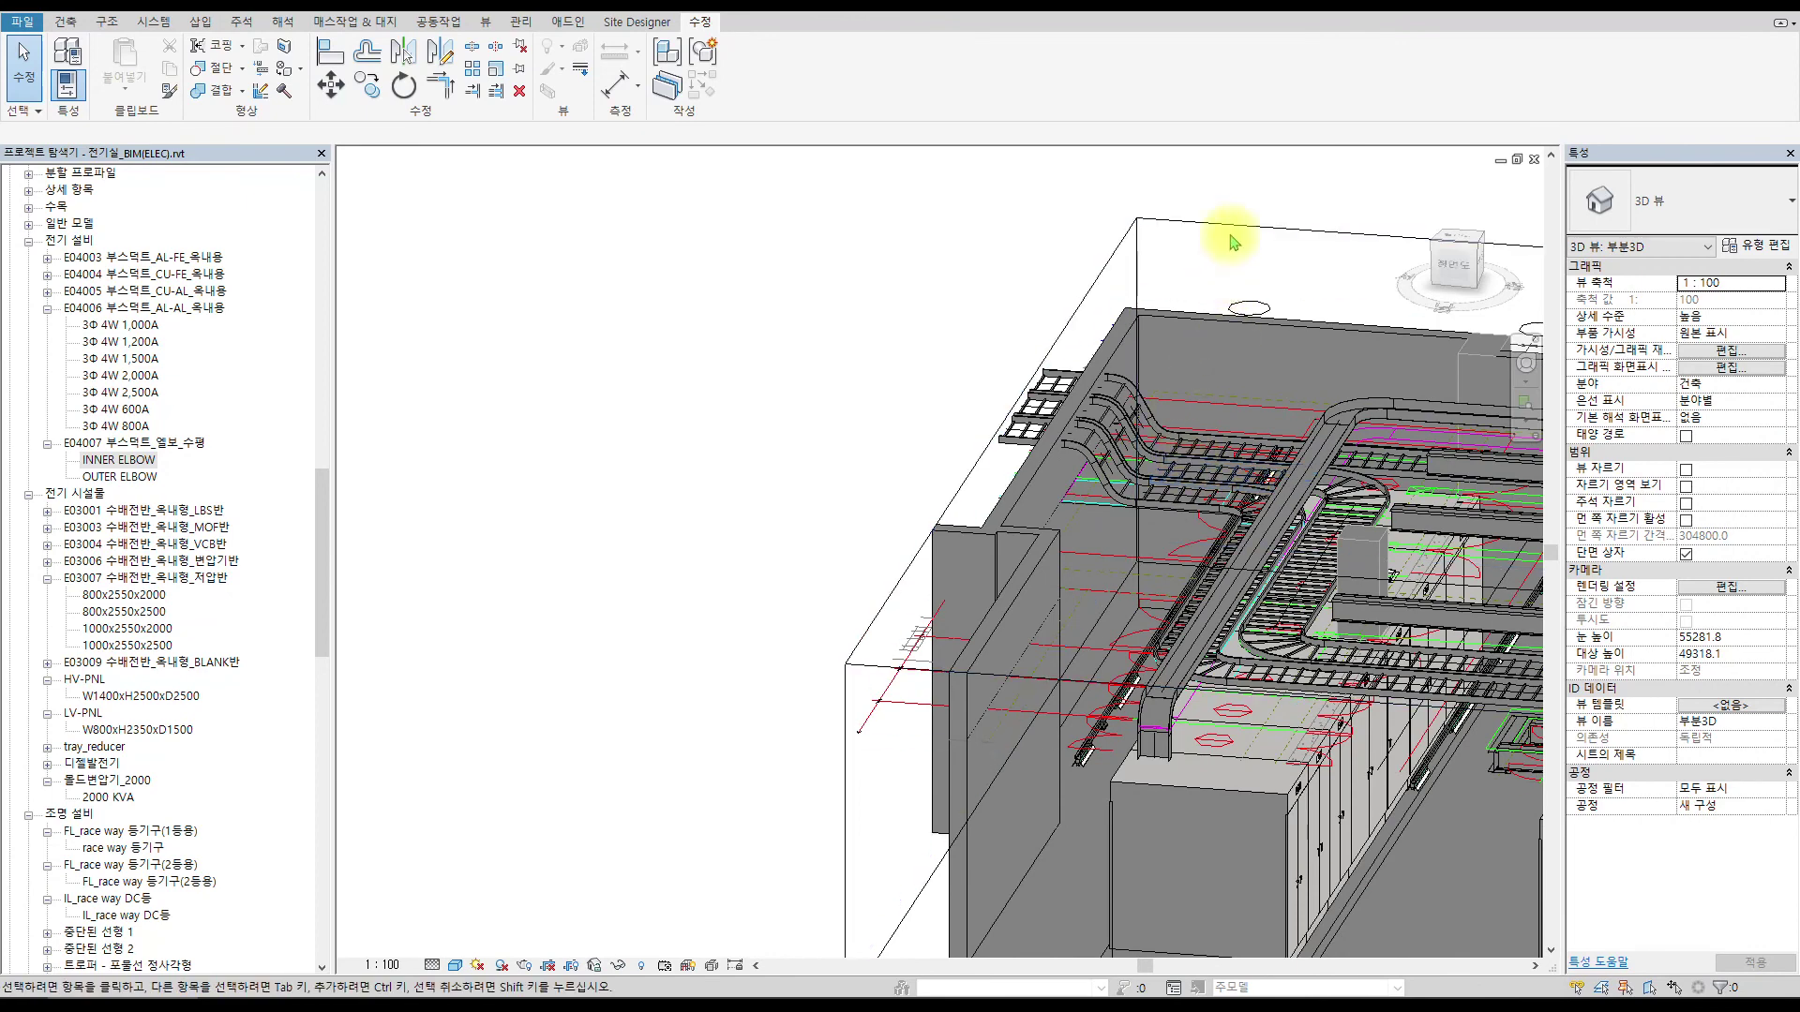
left_click(1233, 238)
middle_click_drag(1285, 322, 922, 522)
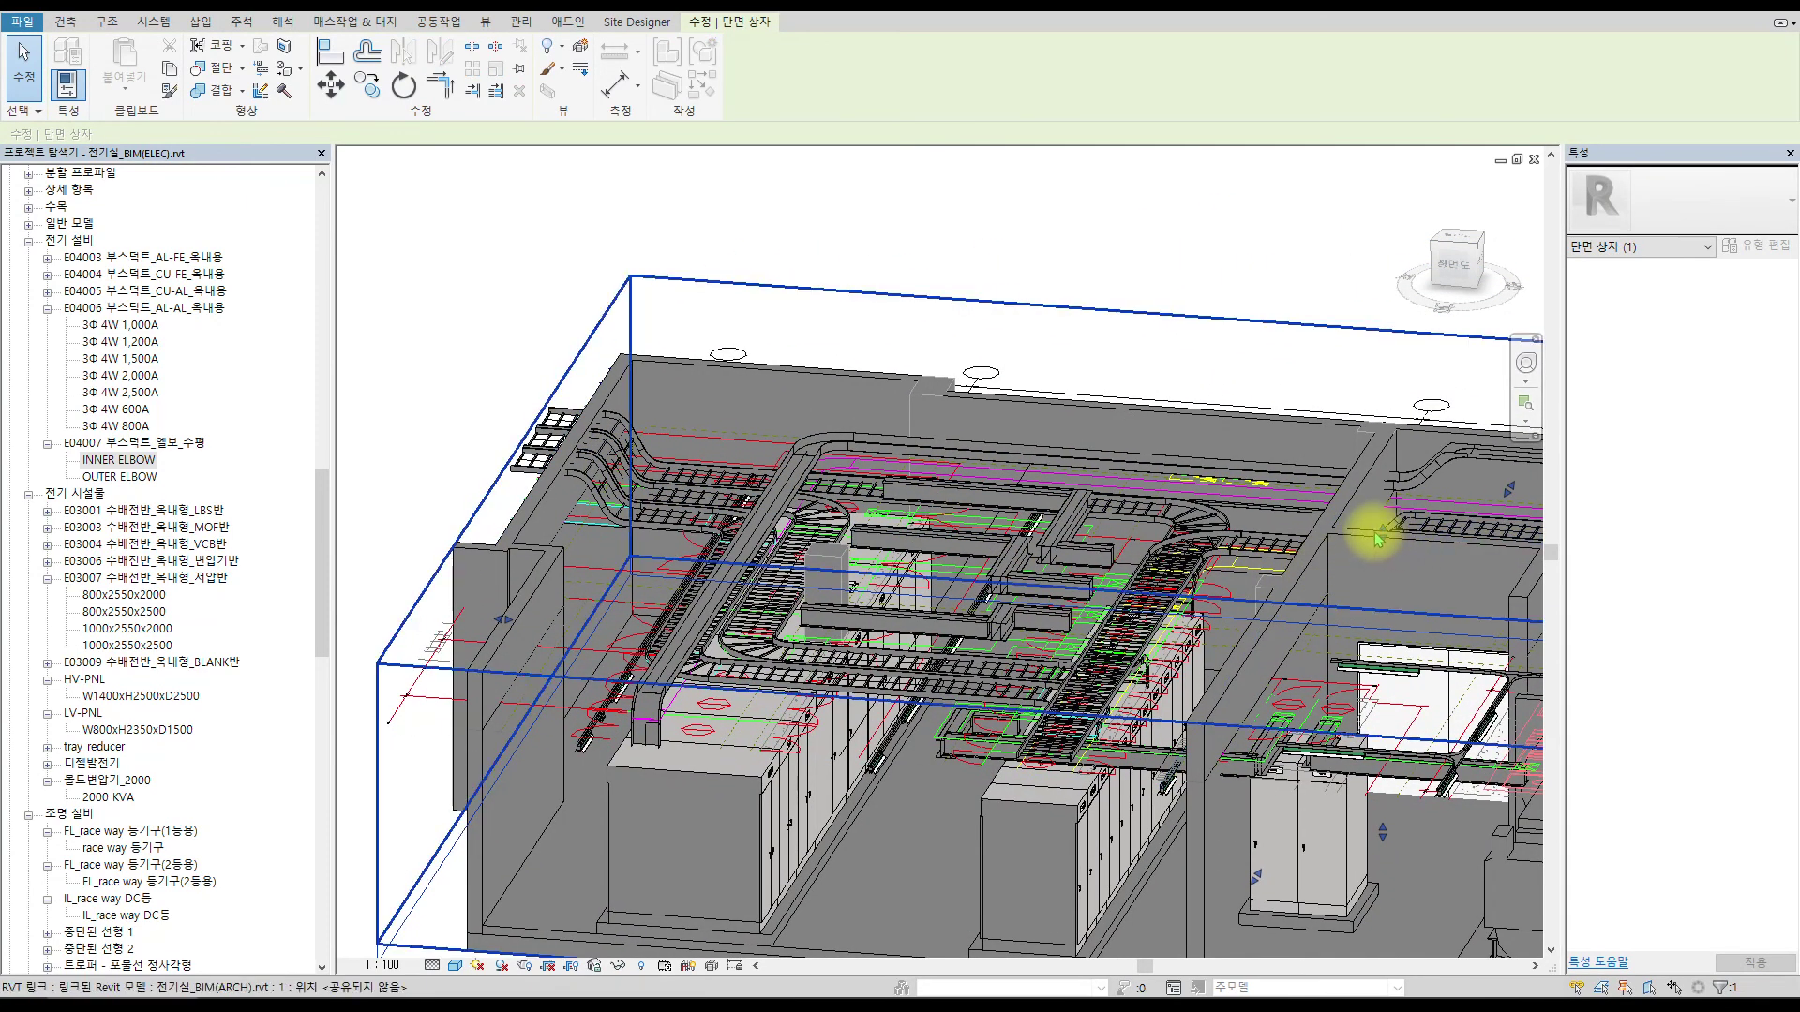
middle_click_drag(1379, 530, 1261, 567, "shift")
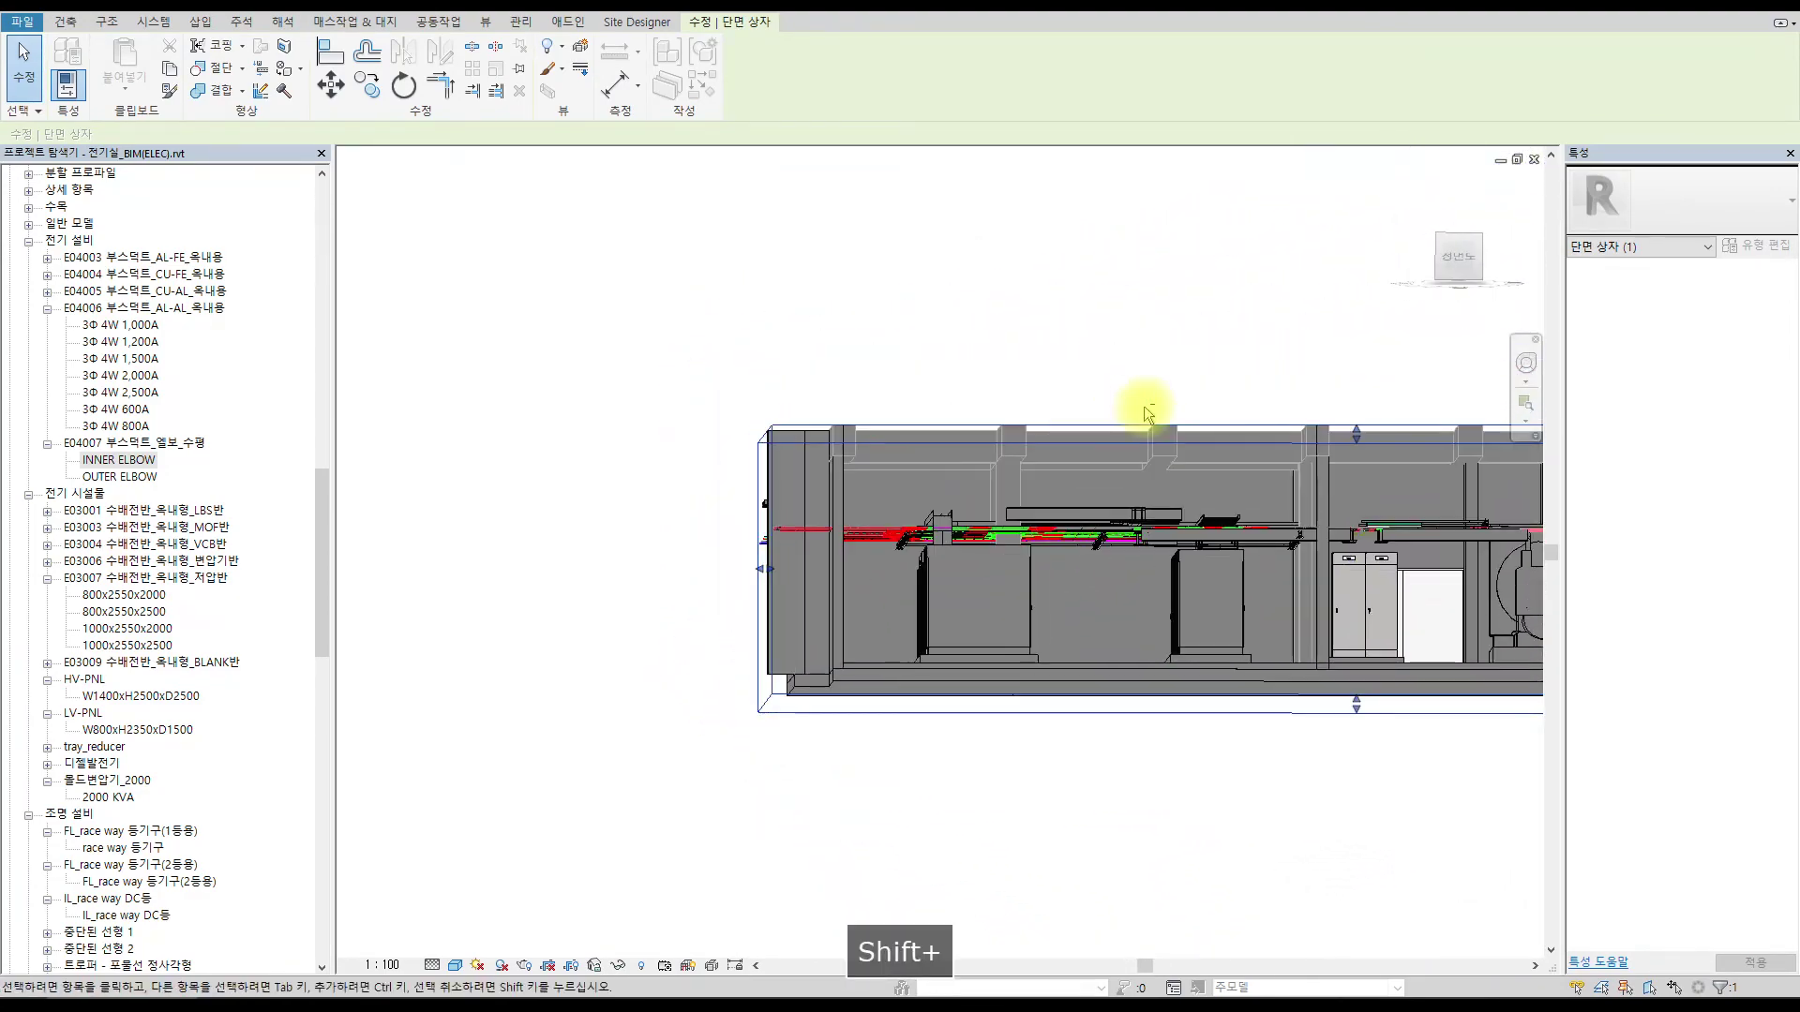
mouse_move(1124, 675)
middle_mouse_down("shift")
mouse_move(876, 731)
mouse_move(1189, 643)
mouse_move(947, 735)
mouse_move(1183, 853)
mouse_move(1278, 832)
mouse_move(952, 635)
mouse_move(1077, 643)
middle_mouse_up("shift")
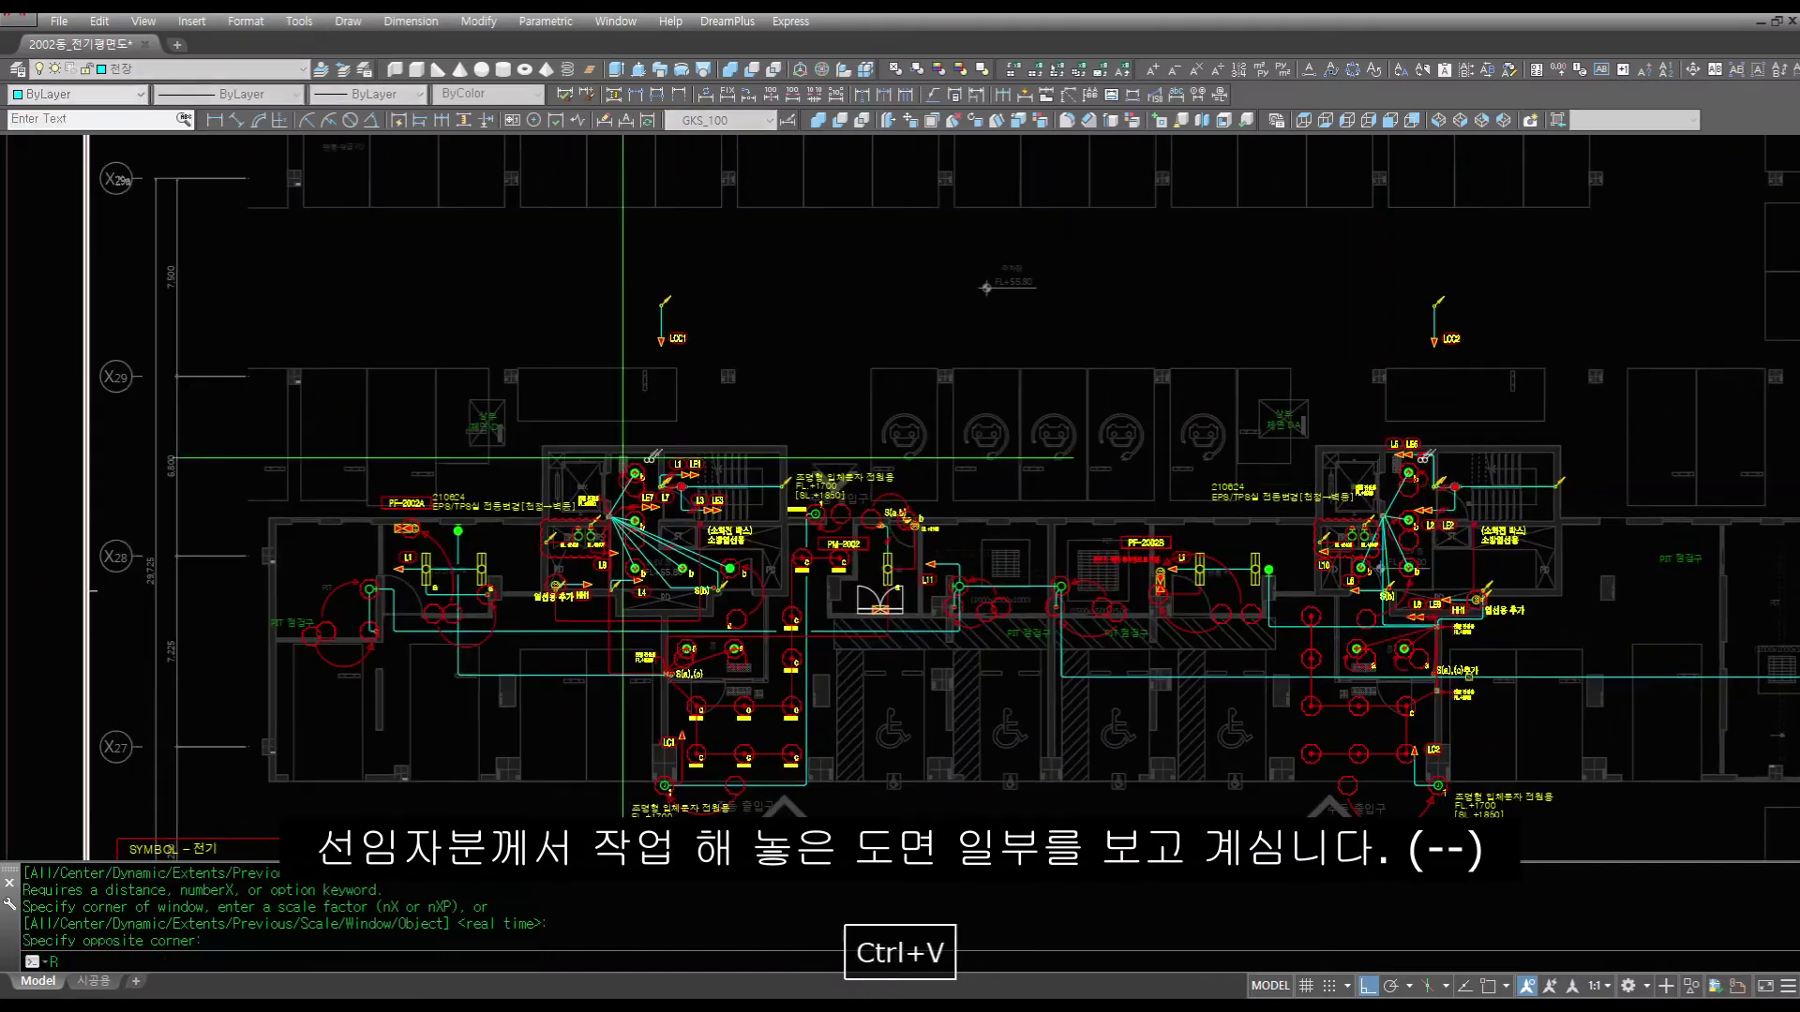
In the AutoCAD electrical plan, copy the white riser symbol beside the existing ones at both elevator cores, using circle centers as reference points.
left_click(569, 375)
type("r")
key("space")
type("c")
key("space")
left_click(1630, 488)
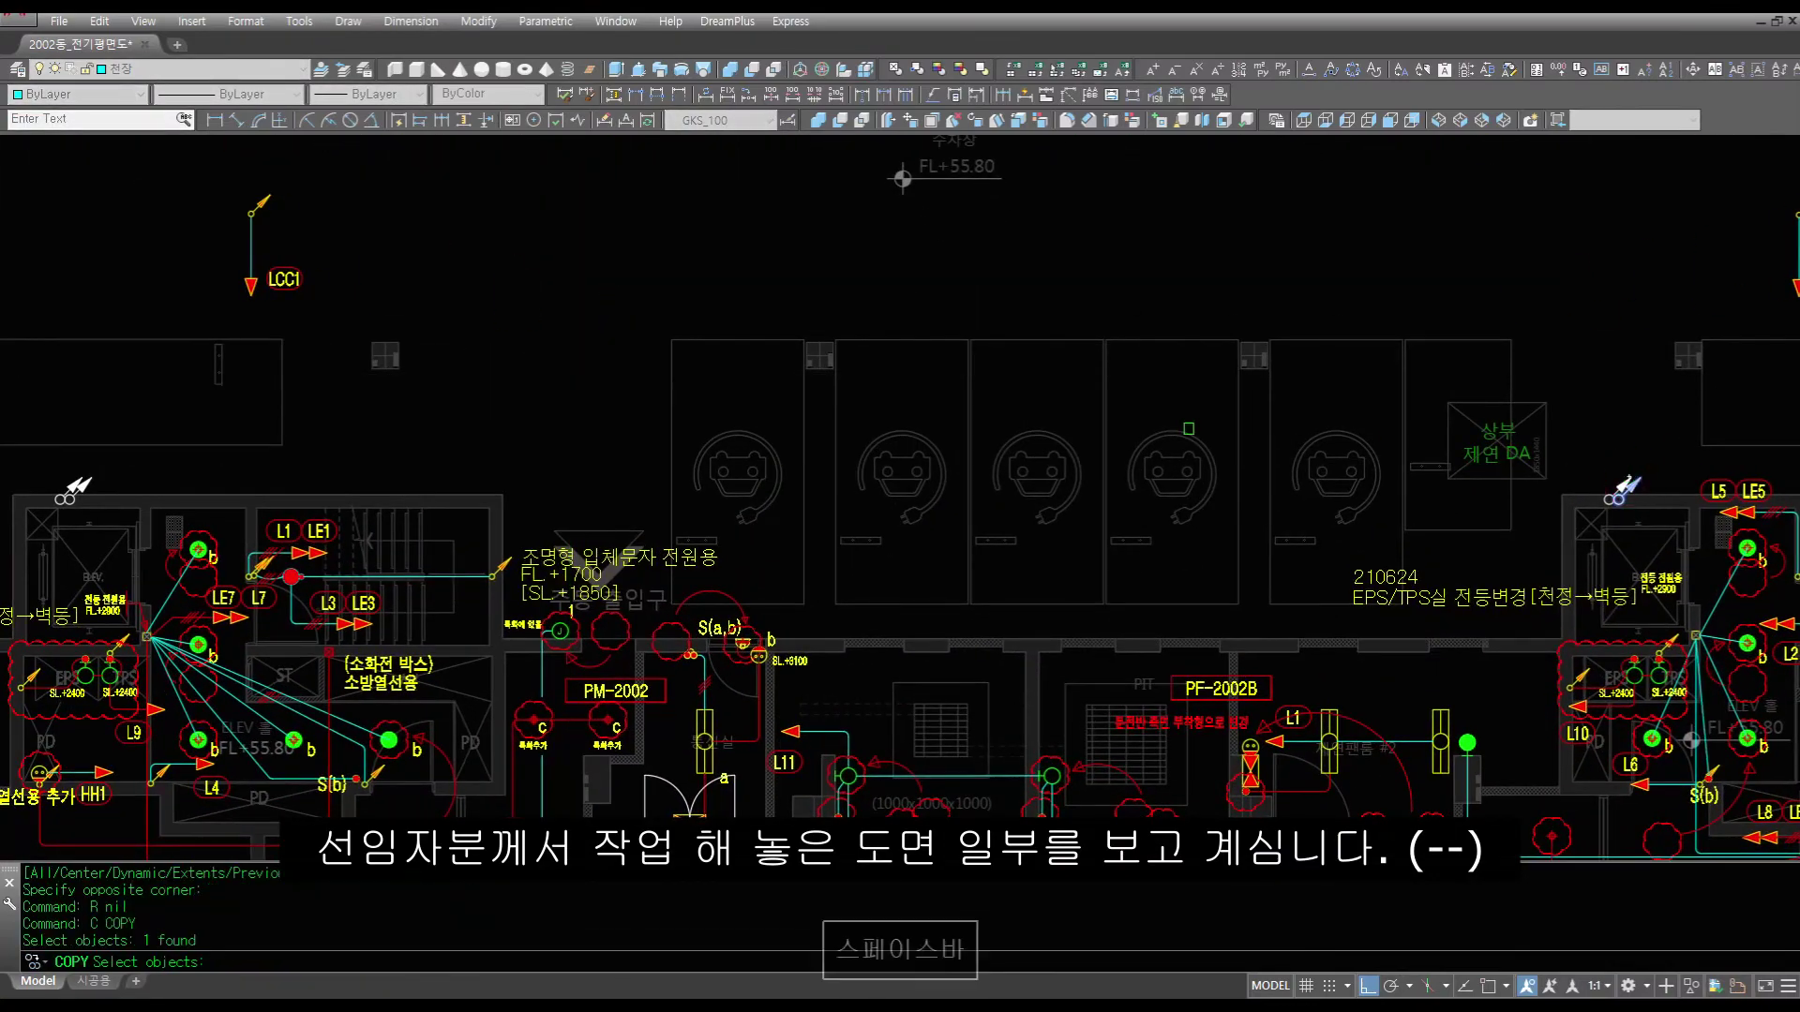
key("Escape")
key("space")
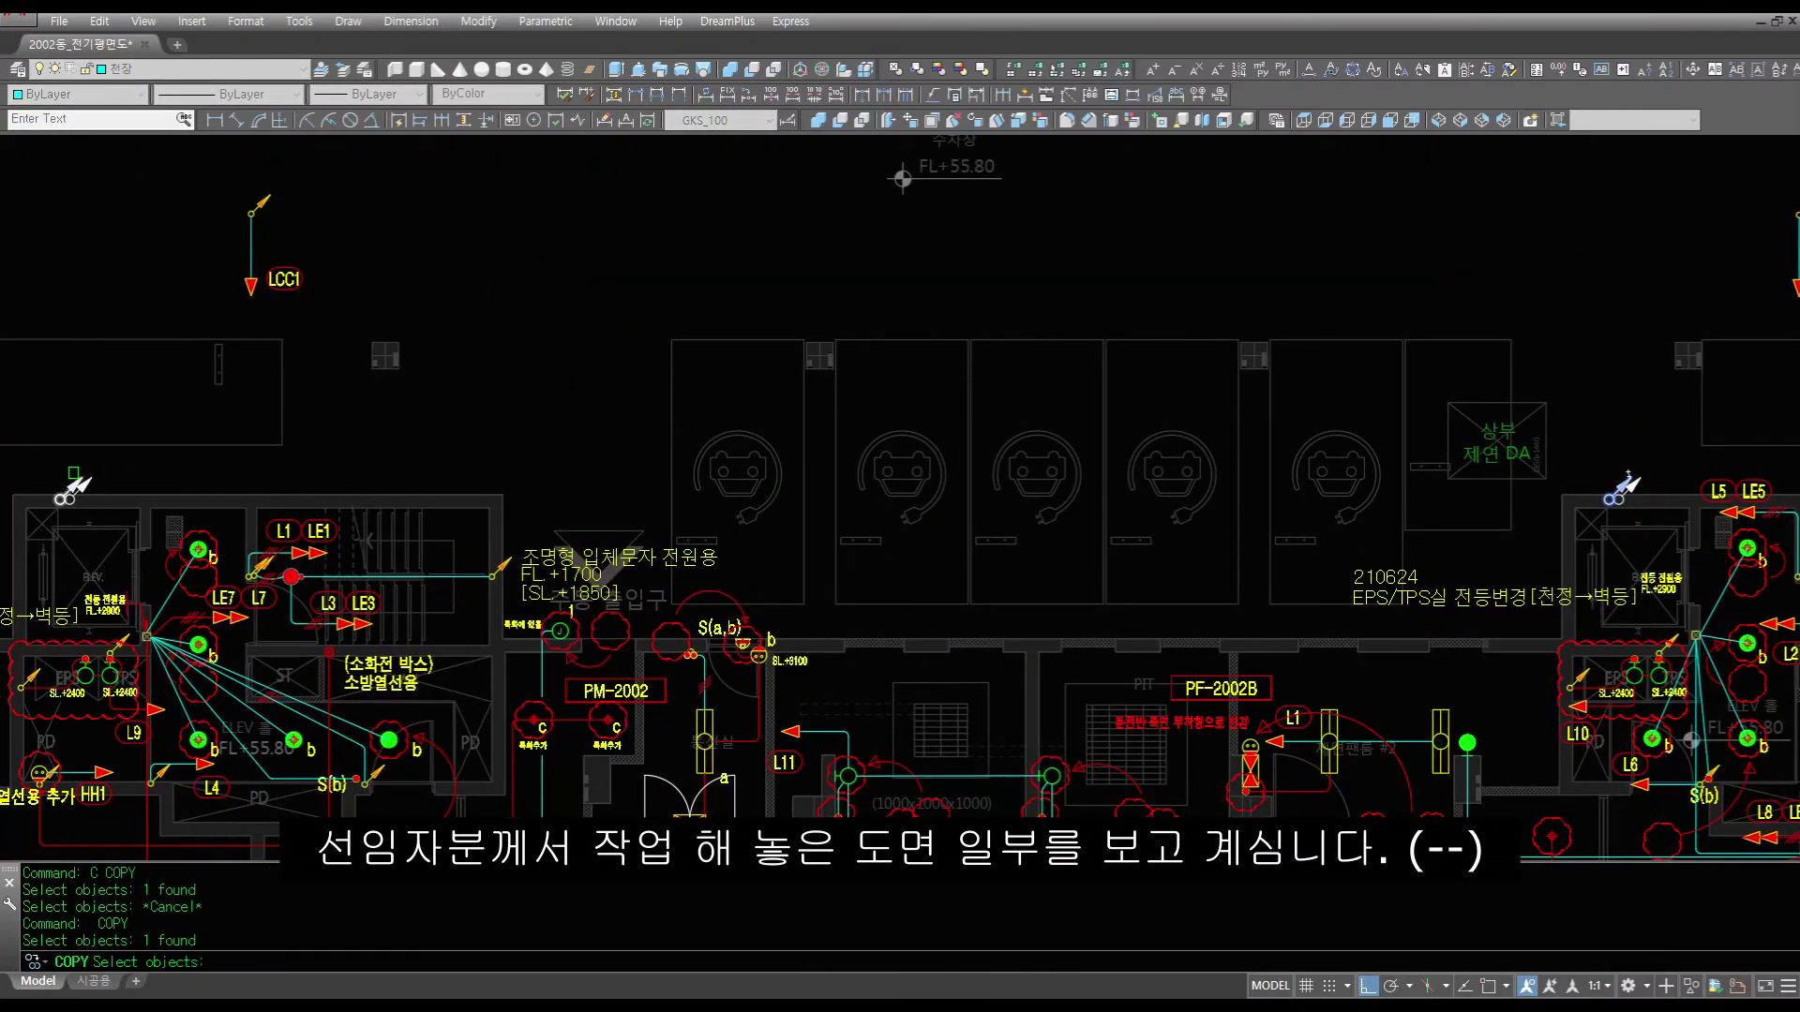
type("end")
left_click(72, 498)
type("end")
left_click(63, 498)
type("r")
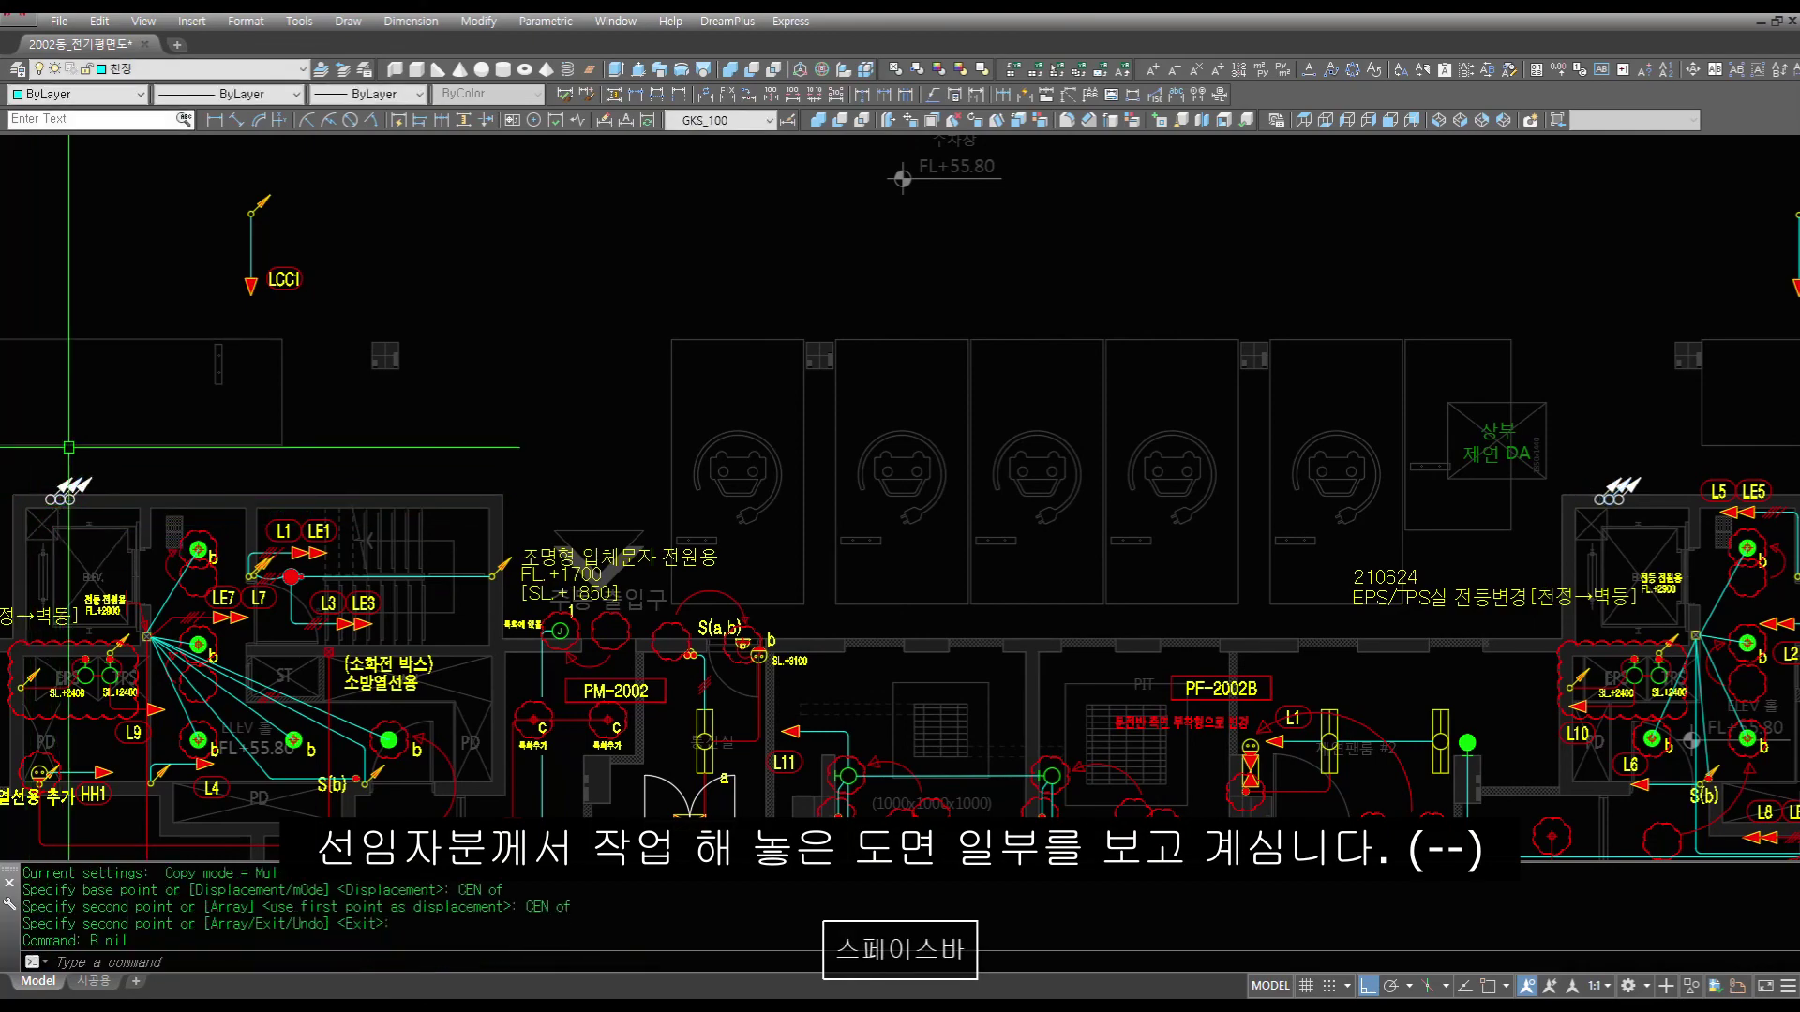
Try to erase the two extra white riser symbols at the left elevator core.
left_click(74, 349)
left_click(175, 569)
type("e")
key("space")
type("c")
key("space")
left_click(804, 575)
left_click(745, 540)
key("space")
type("z")
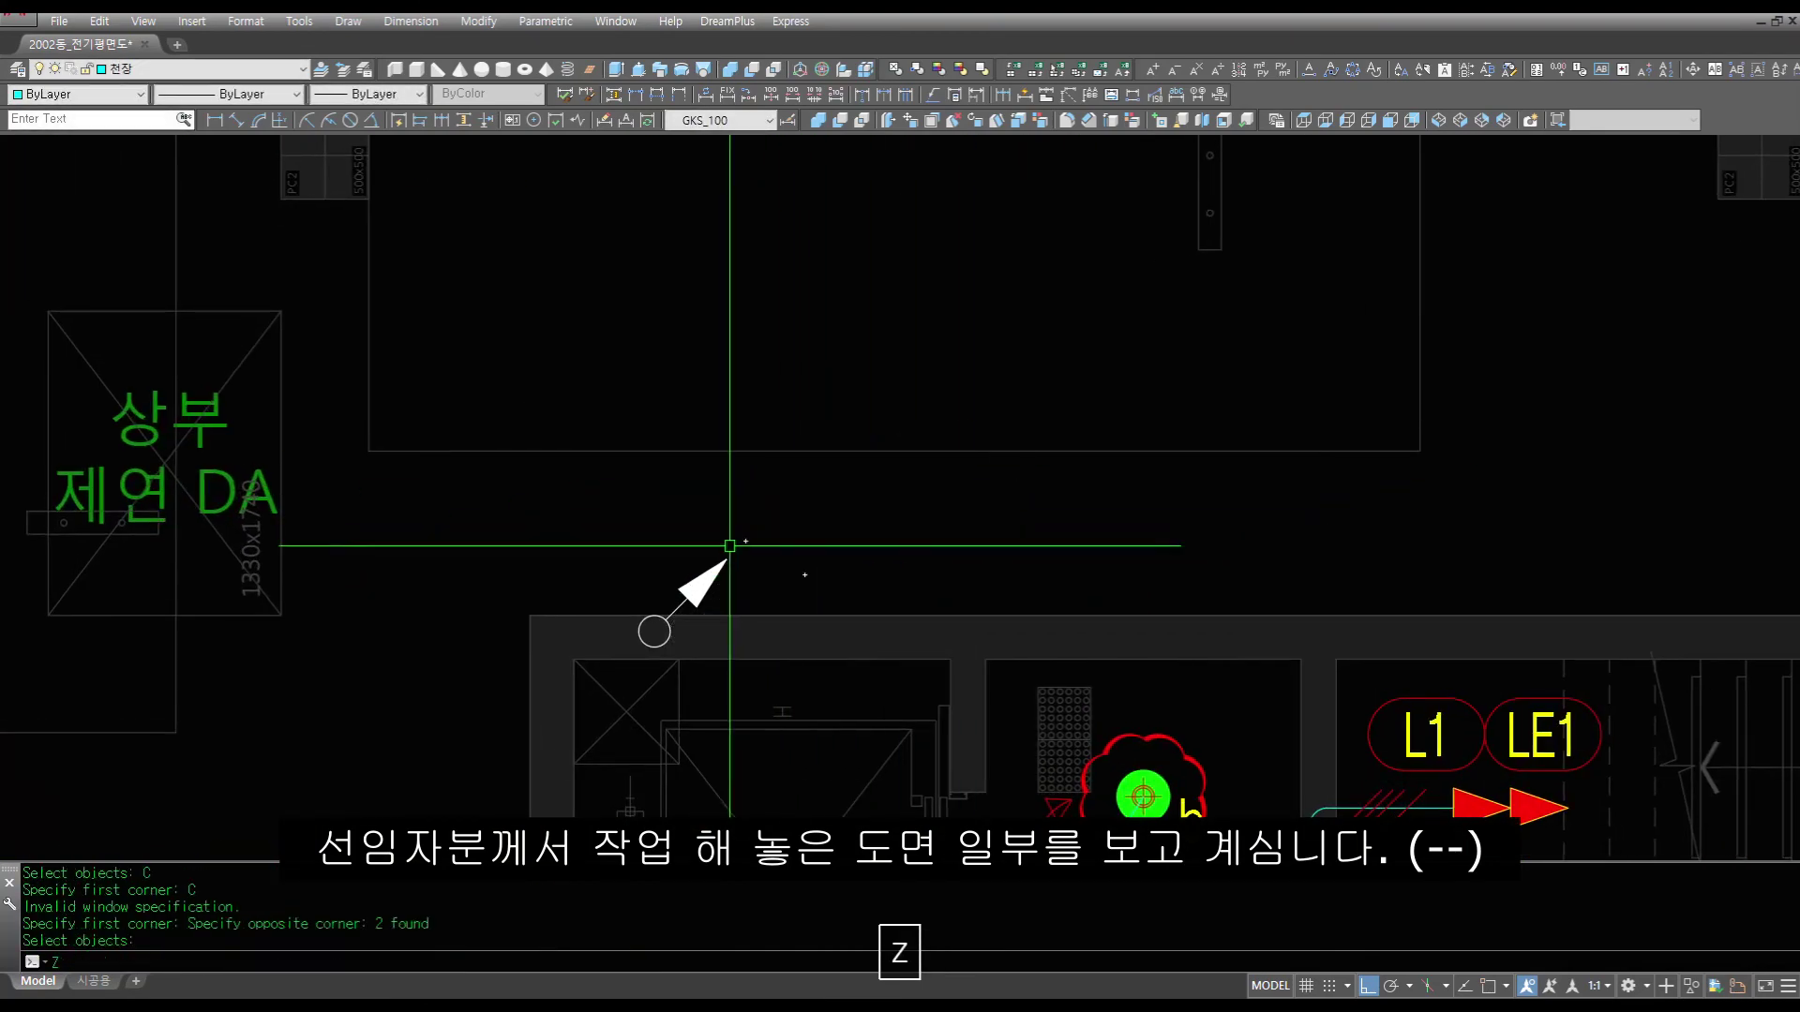
key("Escape")
type("u z")
Draw a CT2 circuit line from the first riser circle at the left elevator core up and across to an arrow end.
key("space")
key("space")
left_click_drag(1491, 260, 924, 394)
key("Escape")
type("z z z")
left_click(1085, 555)
left_click(760, 326)
type("r r ")
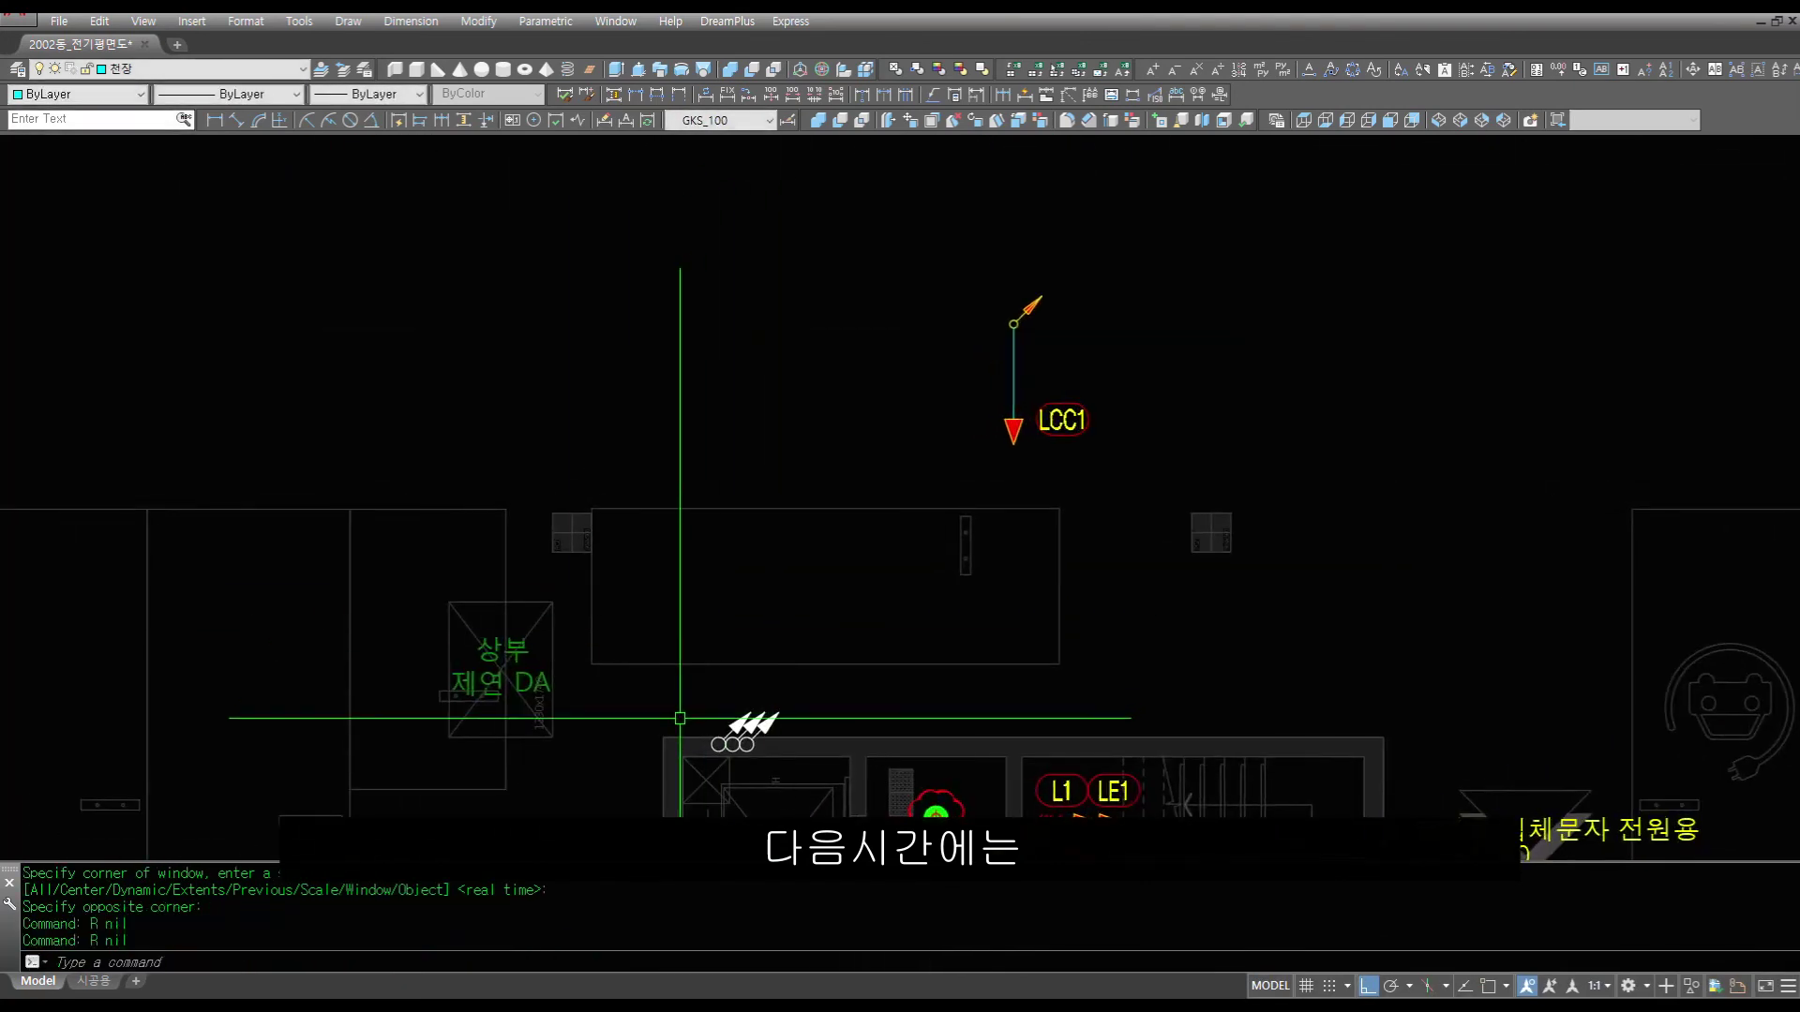
type("ct2")
left_click(719, 740)
left_click(727, 638)
left_click(1074, 639)
Move the LCC1 label beneath the new circuit arrow and erase the old LCC1 riser and its line.
type("r")
left_click(1078, 614)
type("r m")
left_click(1123, 463)
left_click(1057, 384)
key("space")
left_click(1138, 327)
left_click(1138, 568)
type("r")
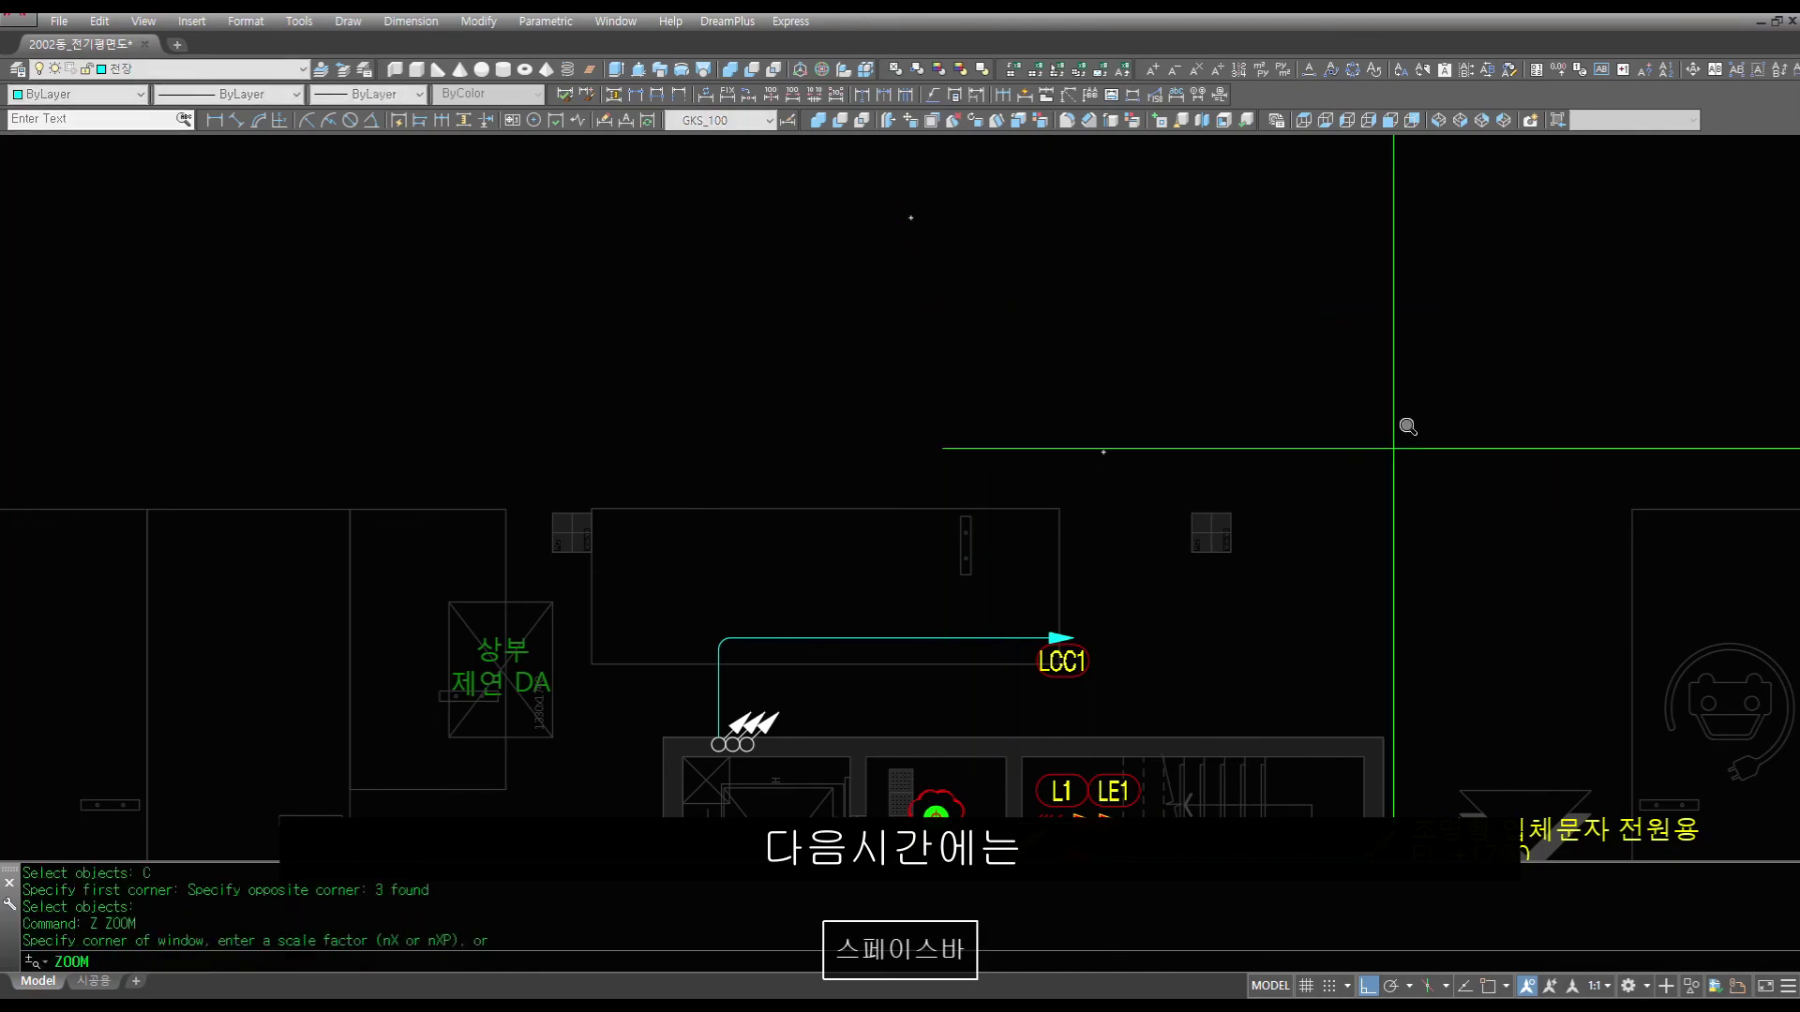
Draw a CT2 circuit line from the first riser circle at the right elevator core, running up and to the left.
key("space")
left_click_drag(1394, 448, 1350, 797)
type("z z")
left_click(1312, 731)
left_click(723, 296)
type("z z")
left_click(998, 787)
left_click(522, 401)
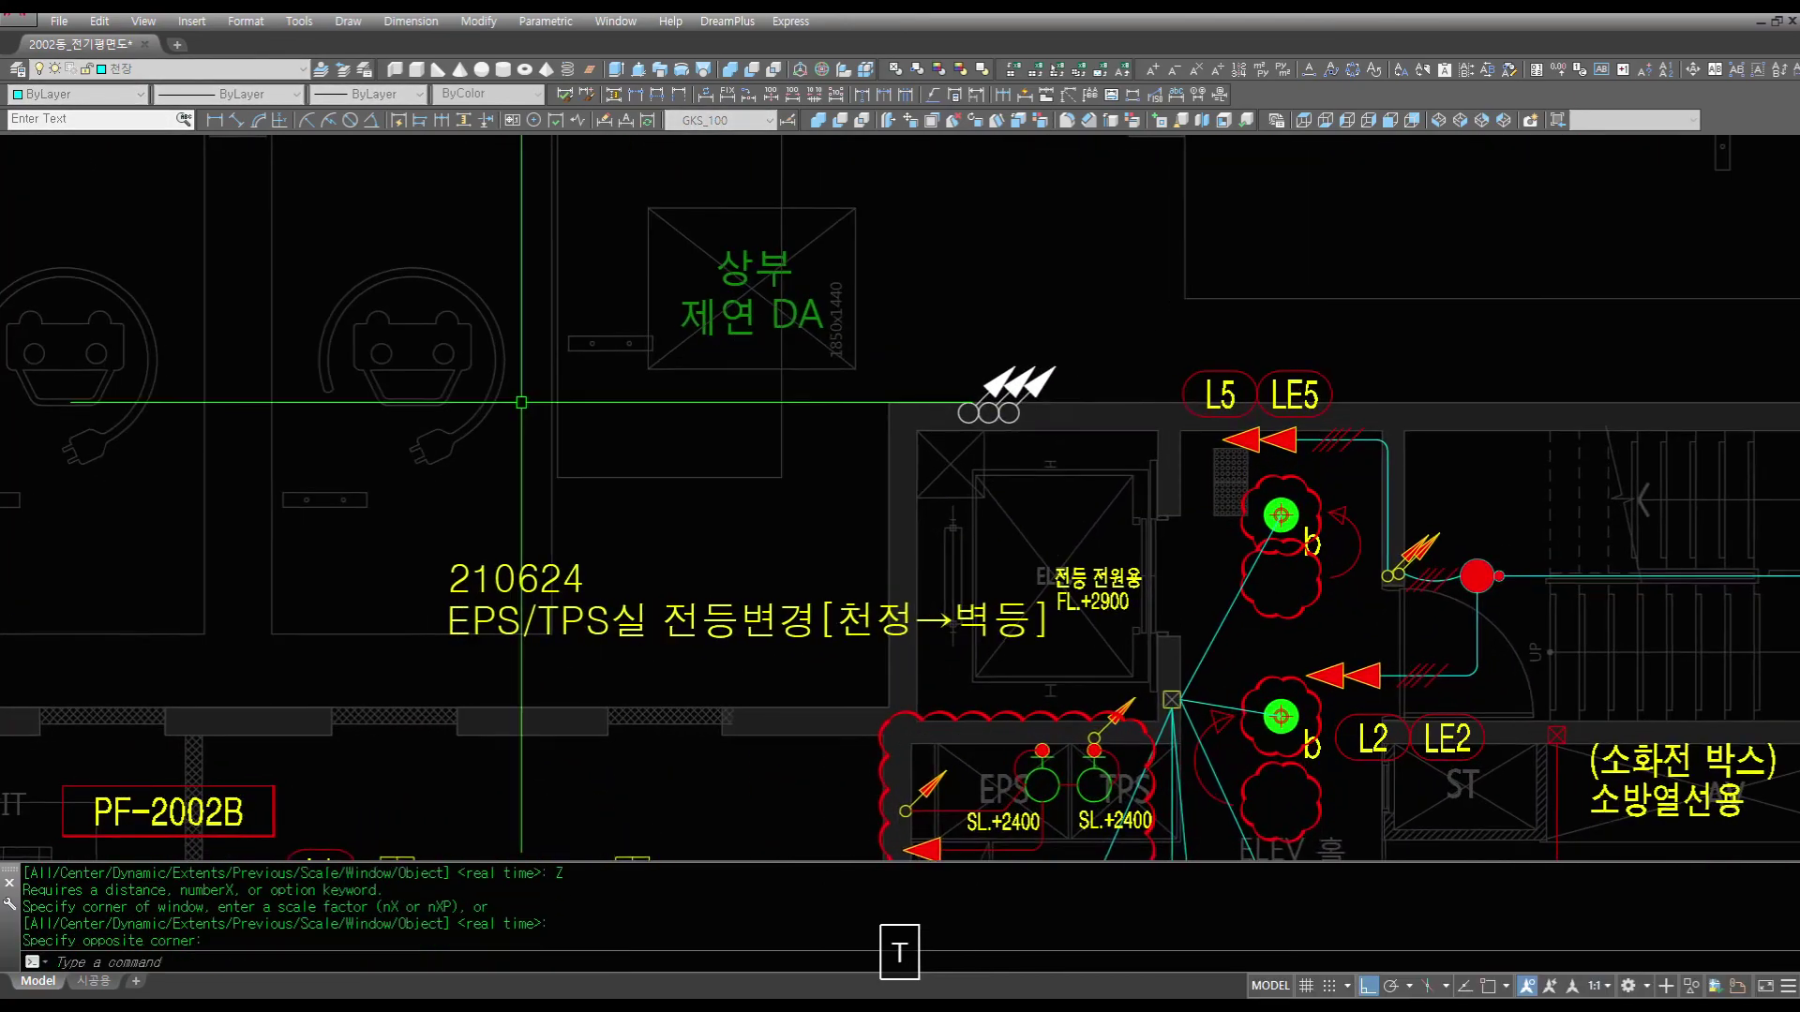
key("space")
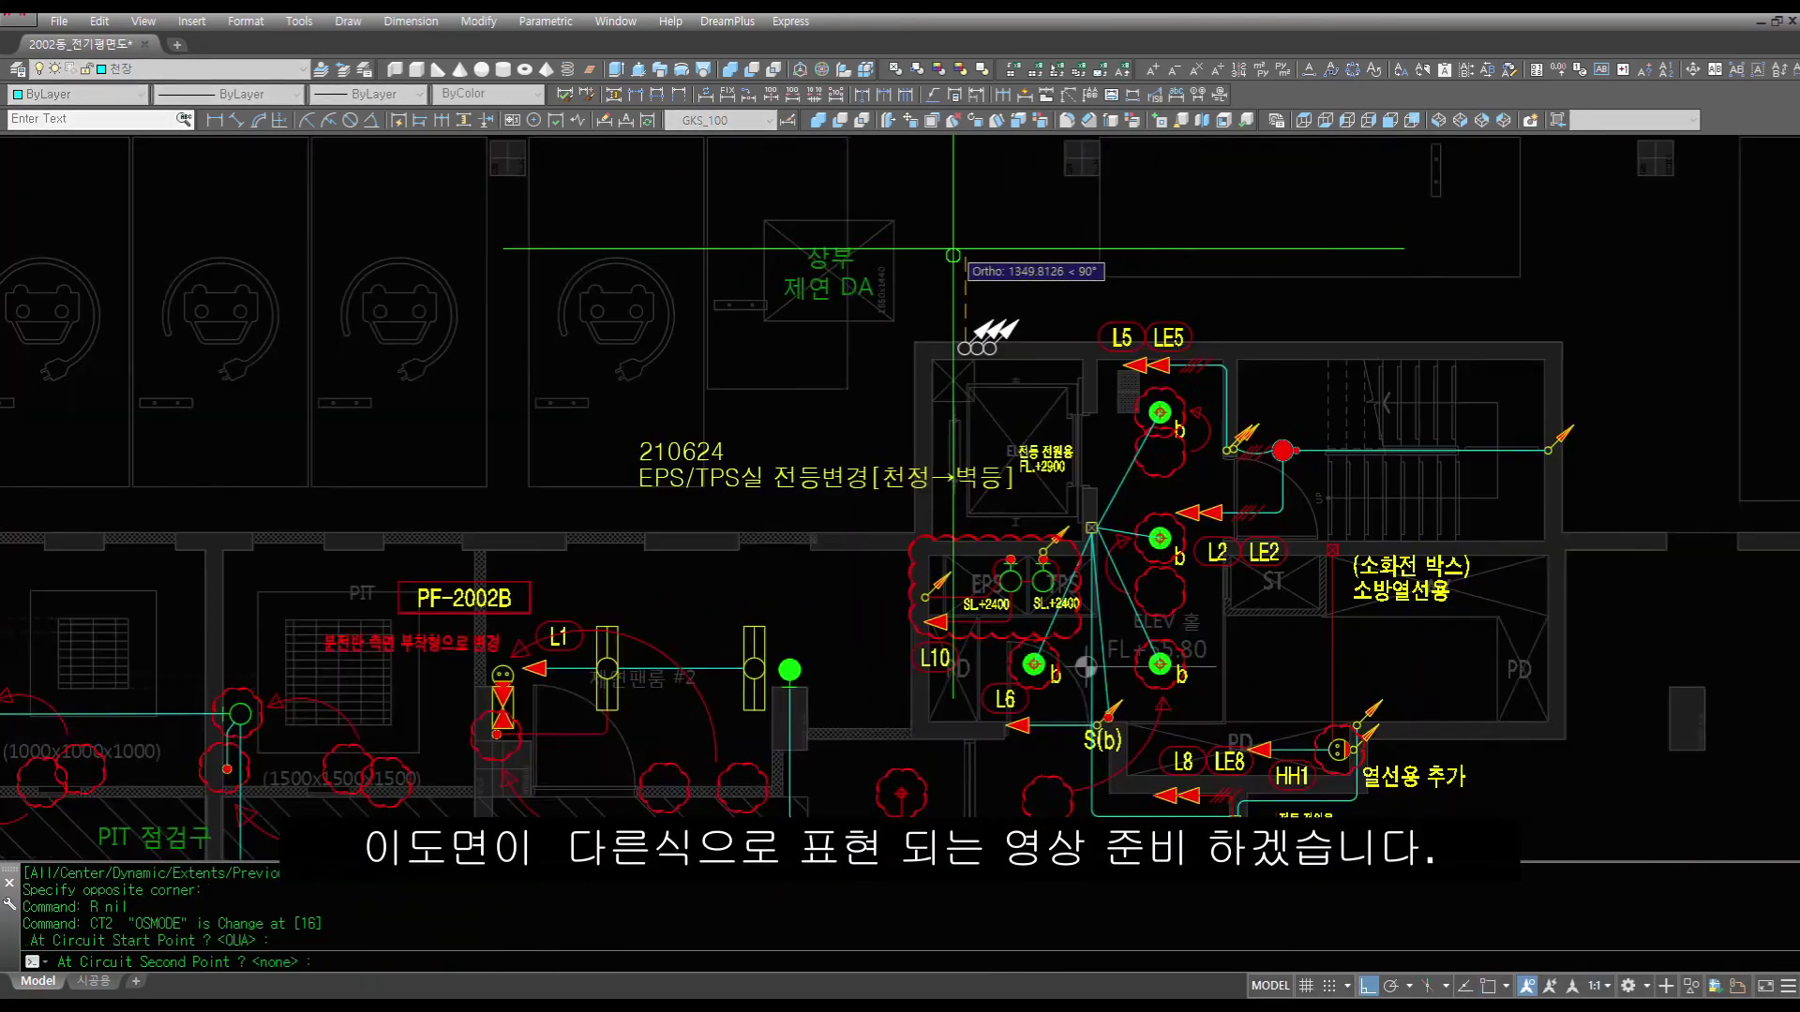
scroll(615, 397, "up", 3)
Move the right core's LCC circuit label to the arrow end of its new circuit line, with Ortho toggled for the placement.
type("r z z")
left_click(1469, 649)
left_click(631, 201)
type("r m")
left_click(1310, 288)
left_click(1260, 201)
left_click(1273, 229)
key("F8")
left_click(129, 394)
type("r")
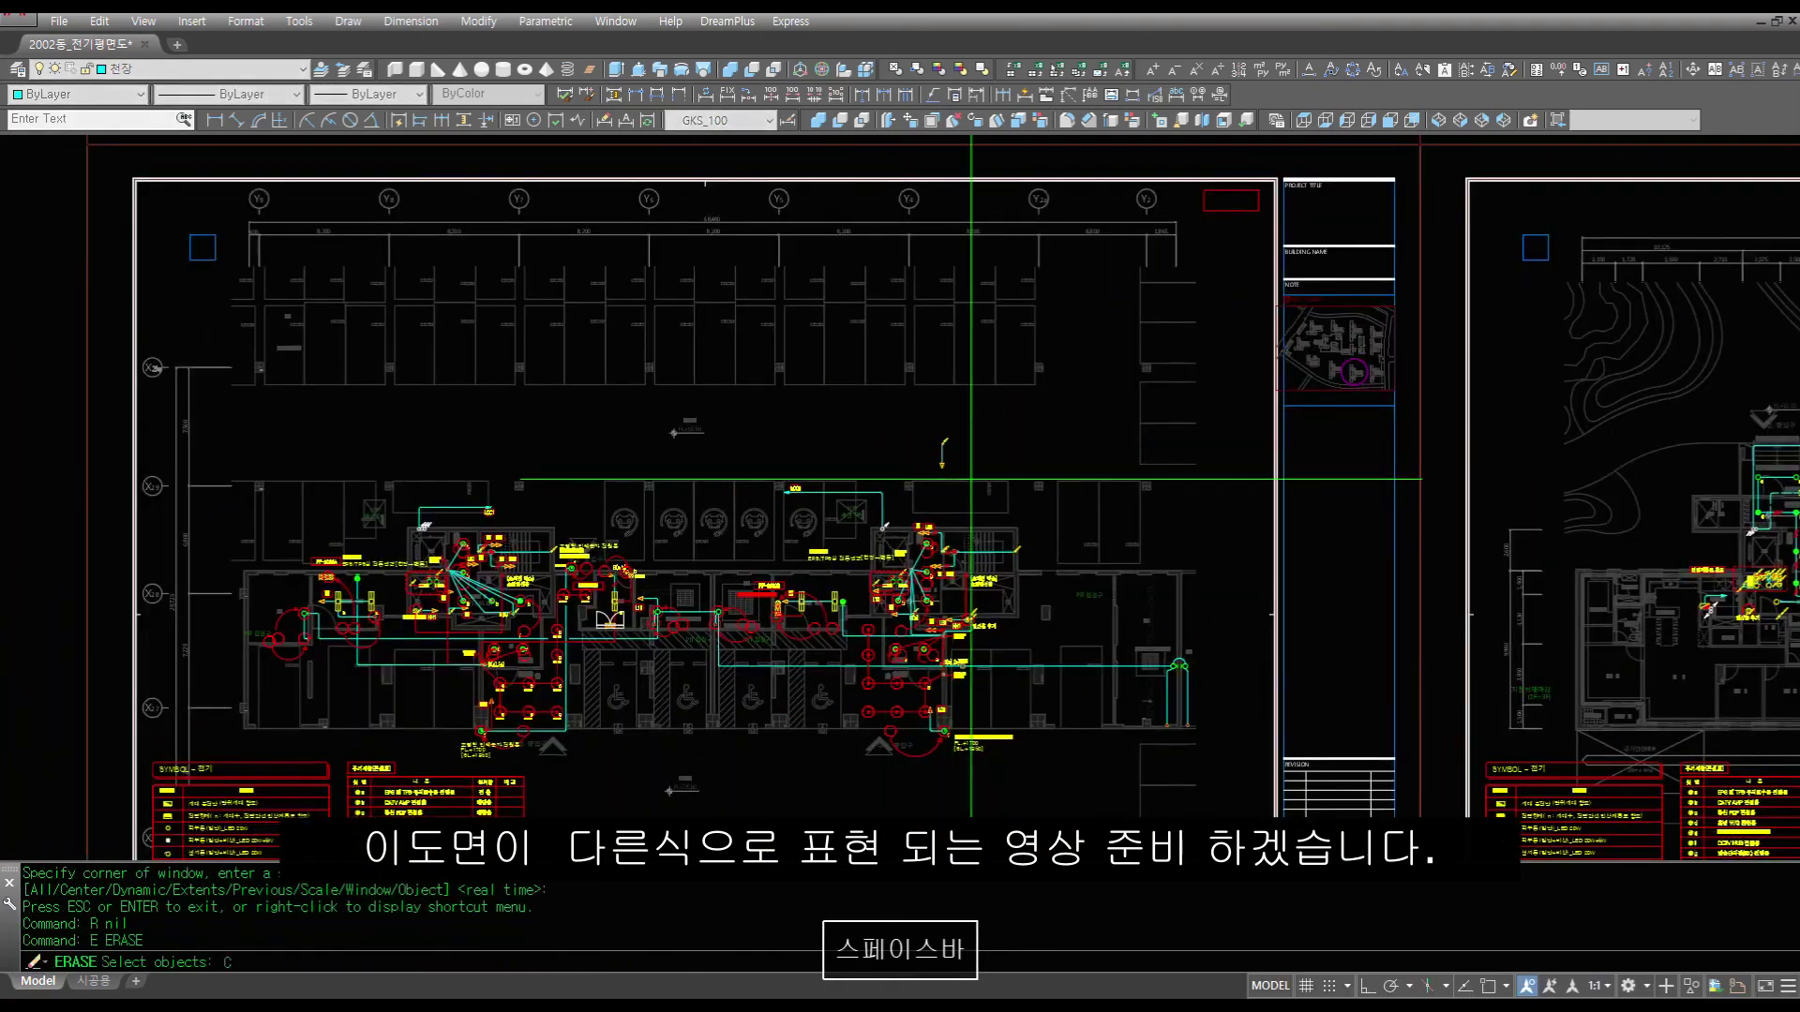